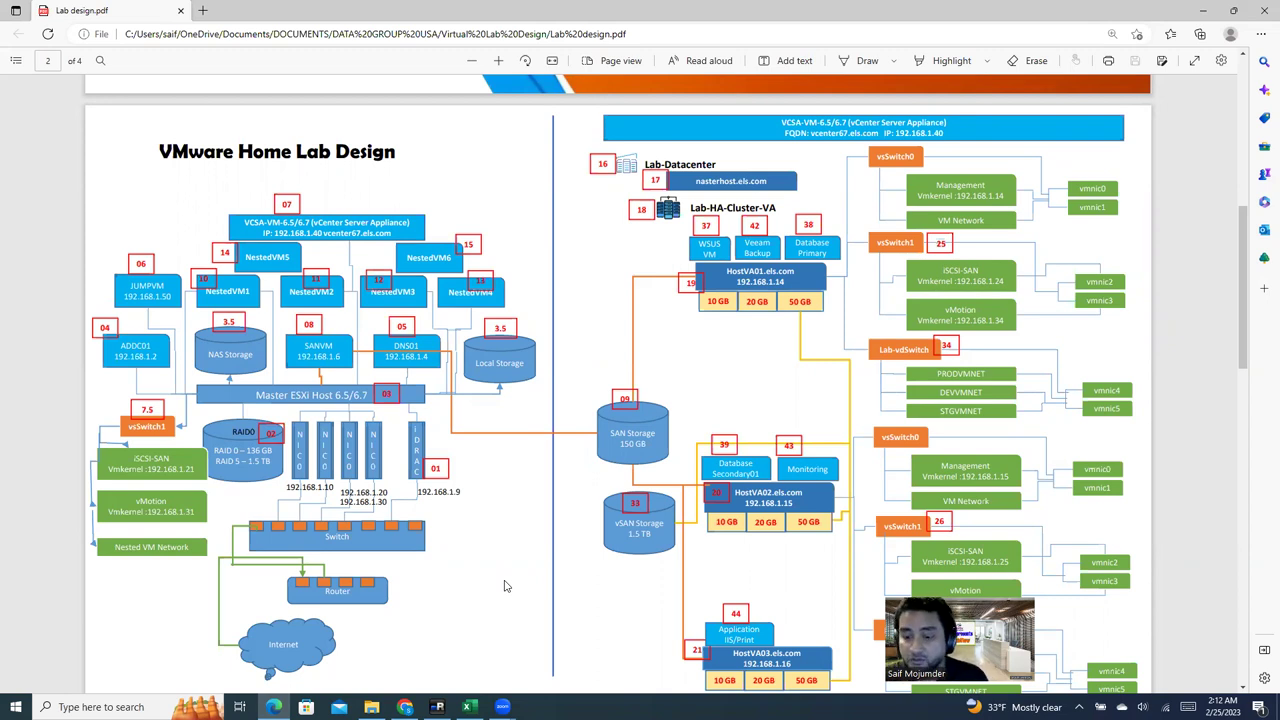
Step: Bring the mRemoteNG remote session with the blank Chrome tab to the front
mouse_move(404, 707)
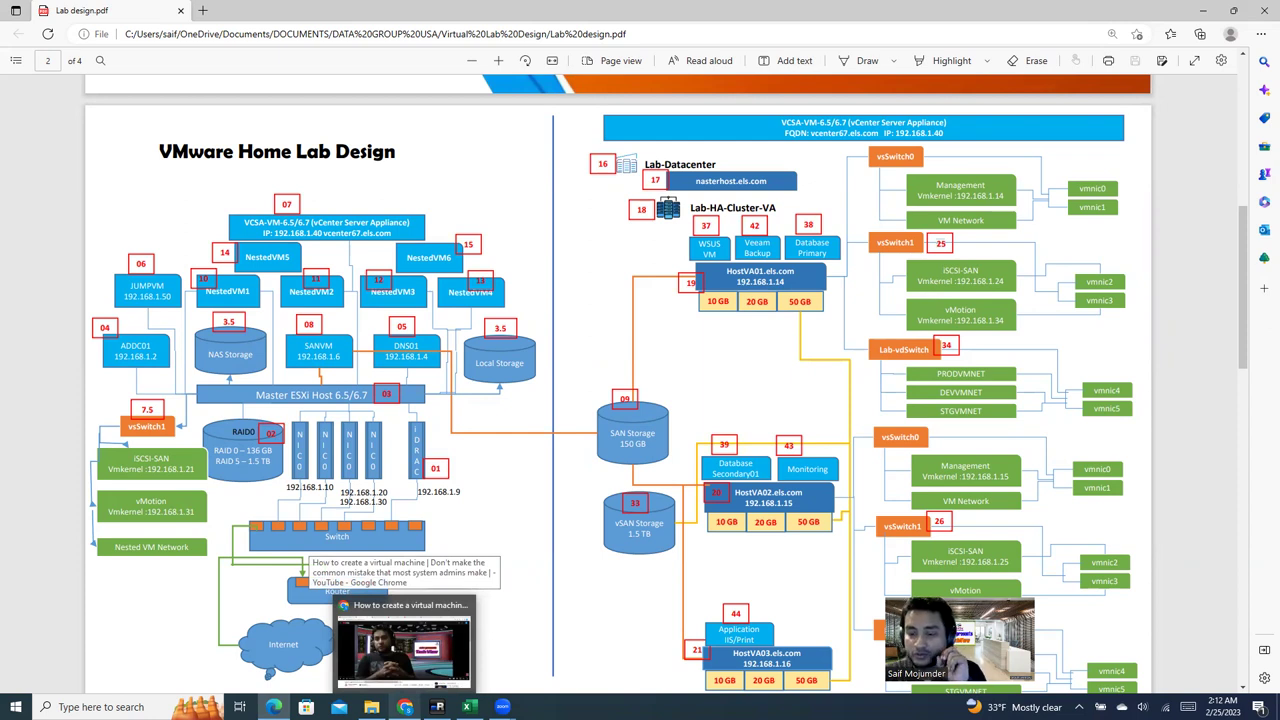
click(436, 707)
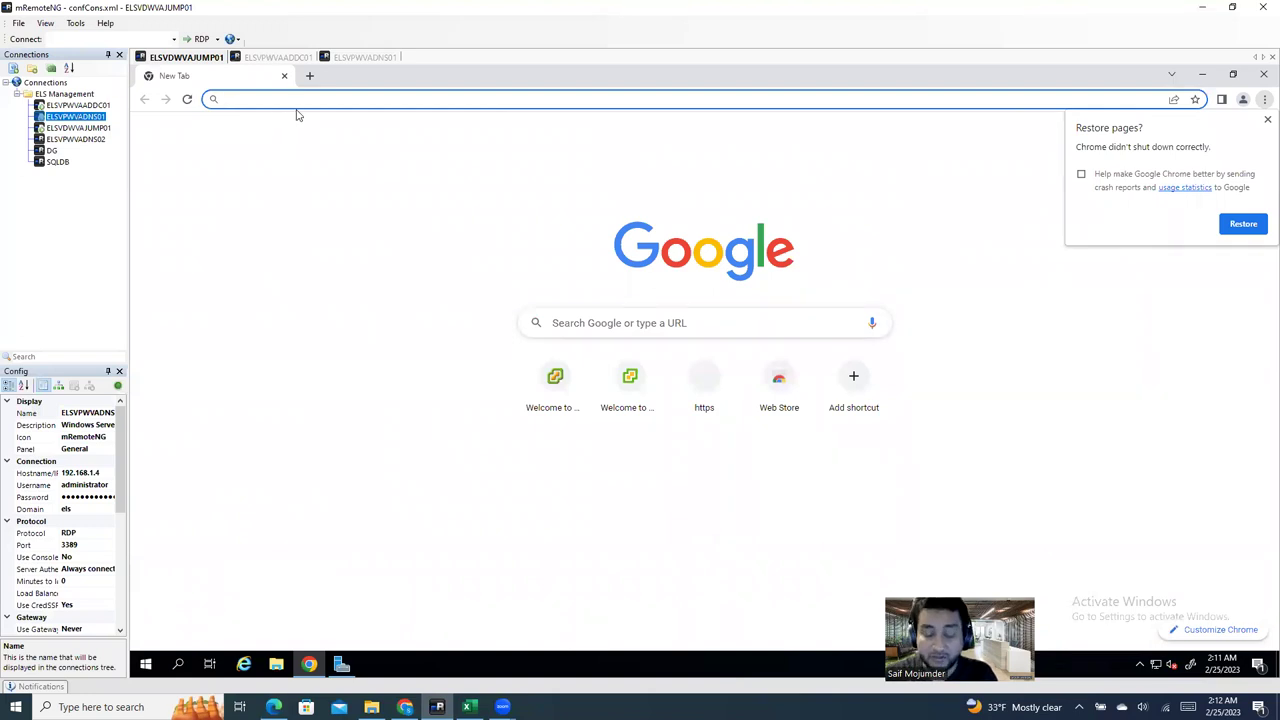
Step: Go to vcenter67.els.com, launch the HTML5 vSphere Client and fill in the saved username
text(v)
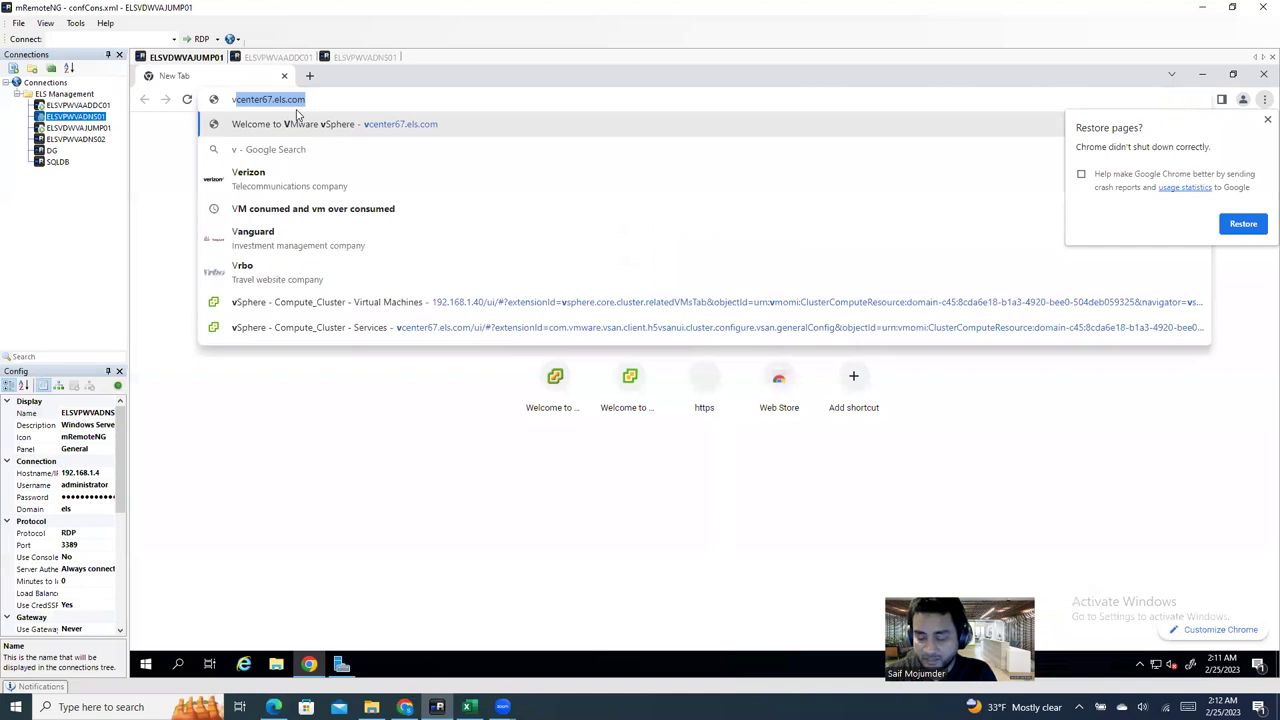
key(Return)
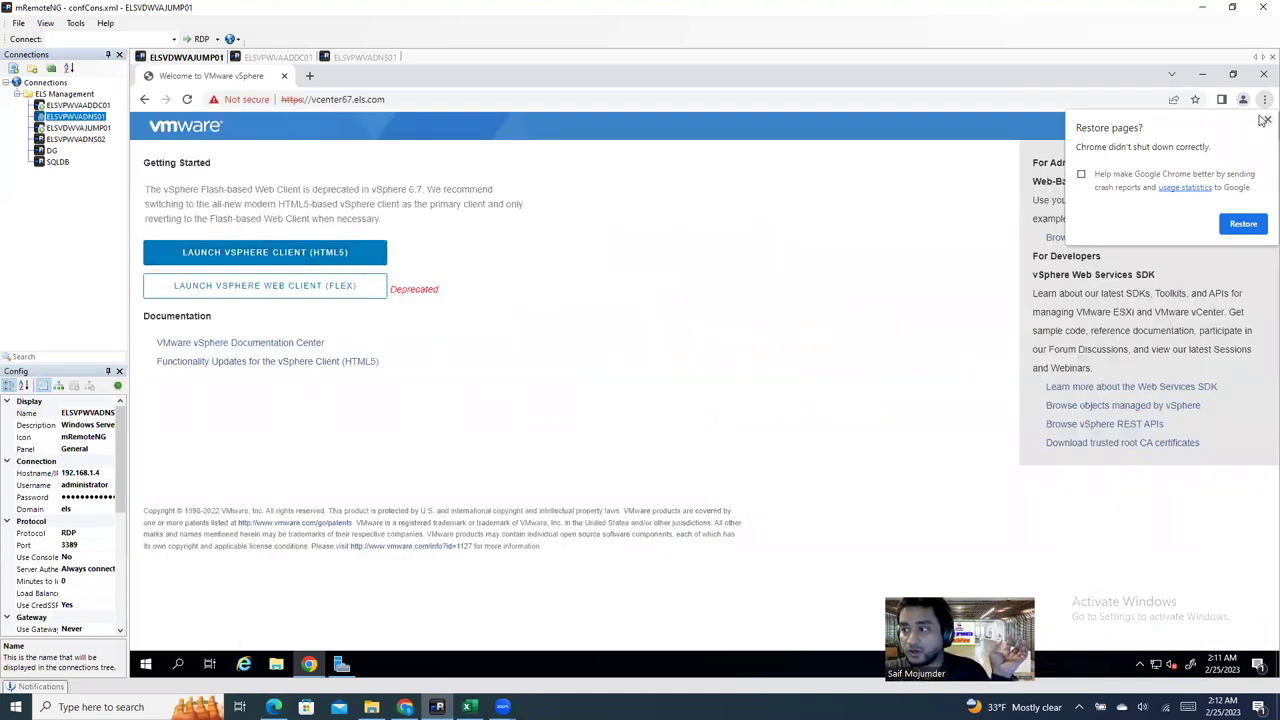
click(1265, 120)
click(265, 255)
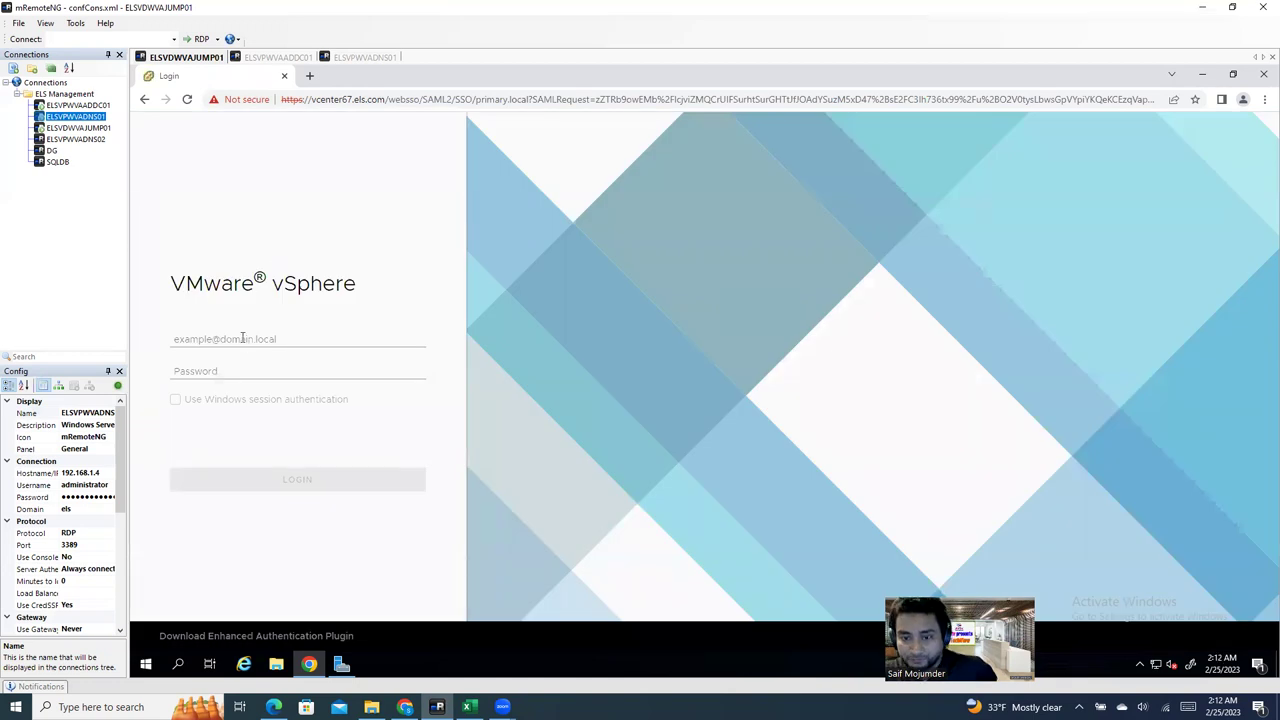
click(242, 338)
click(258, 366)
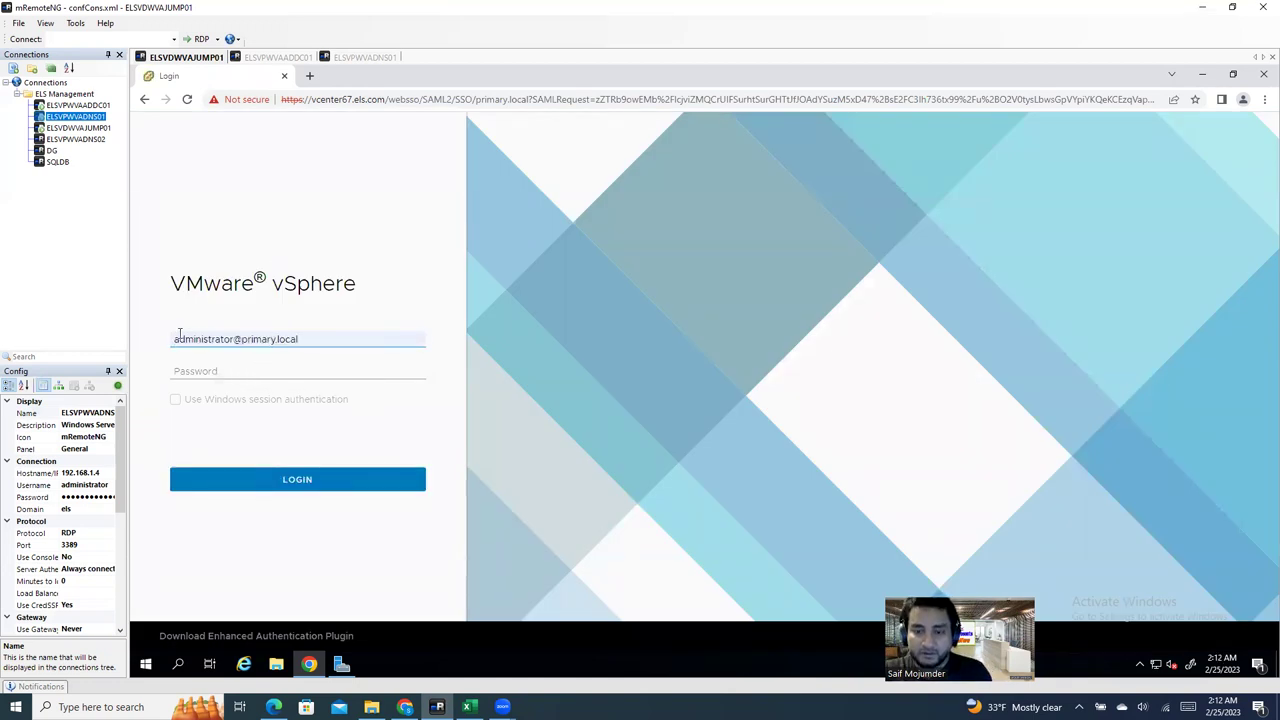
Step: Check the username on the login page, including its domain part
drag(172, 338, 105, 343)
click(206, 373)
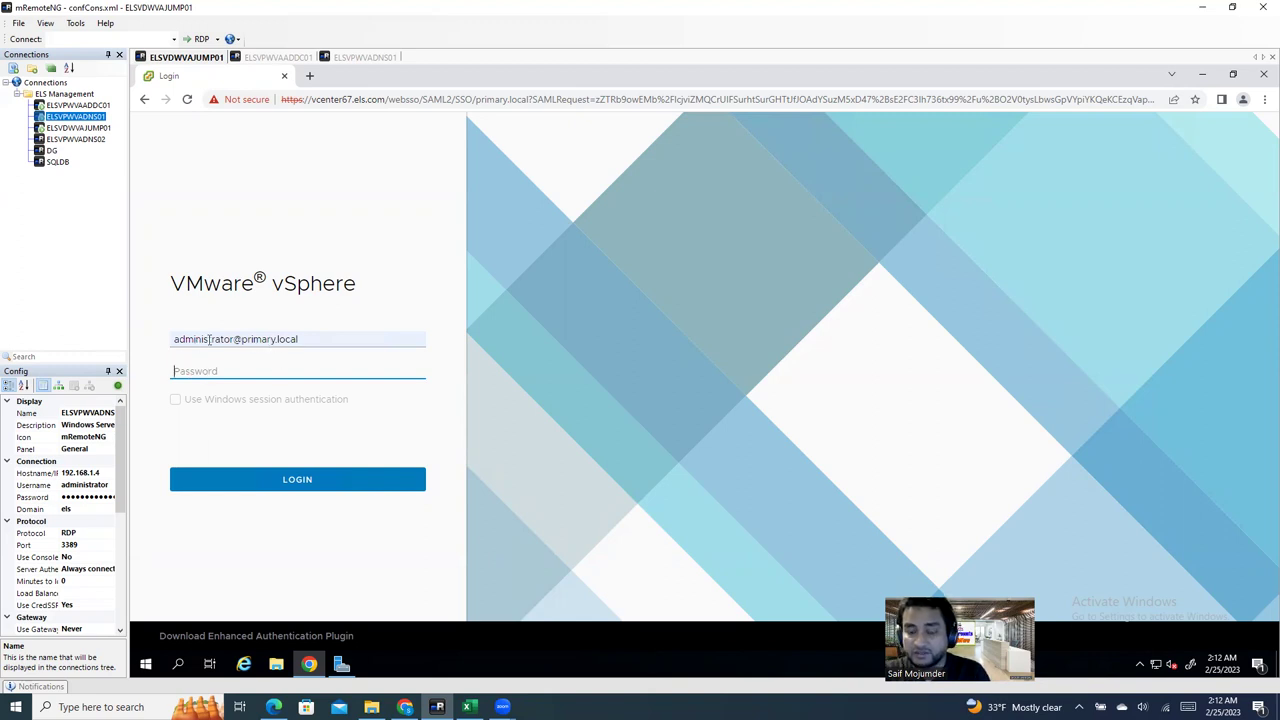
click(305, 339)
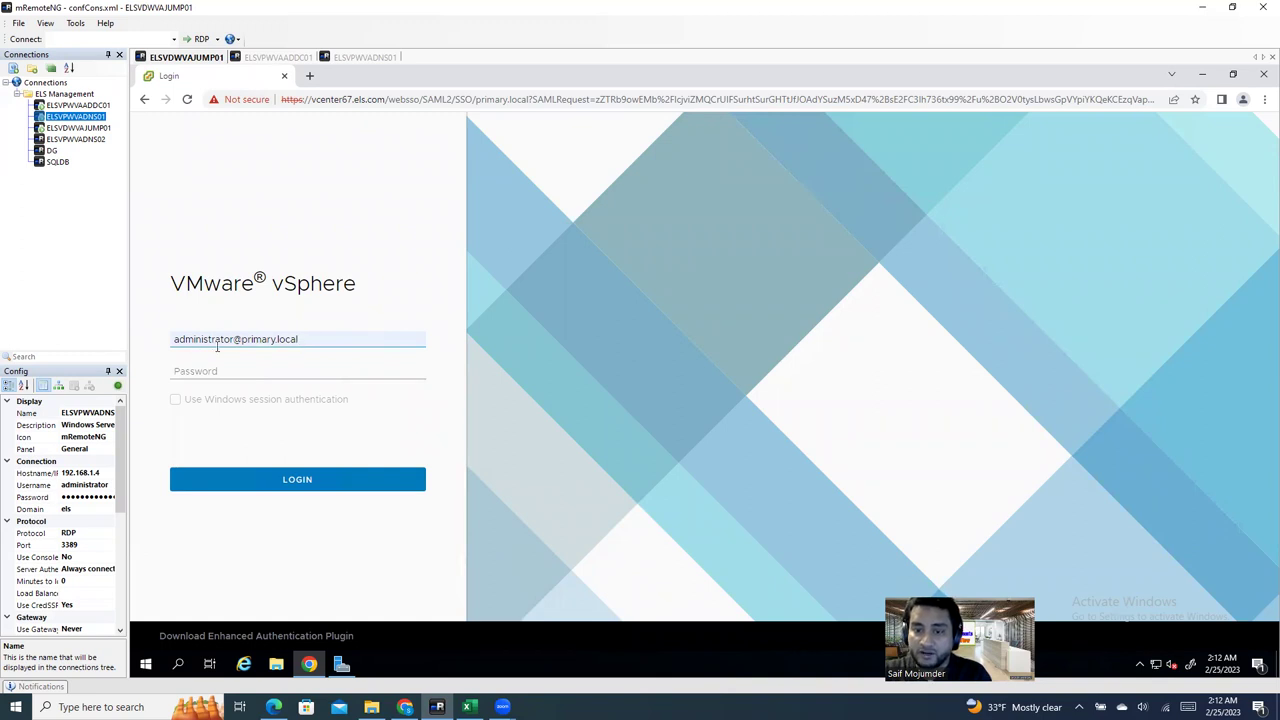
drag(241, 340, 313, 340)
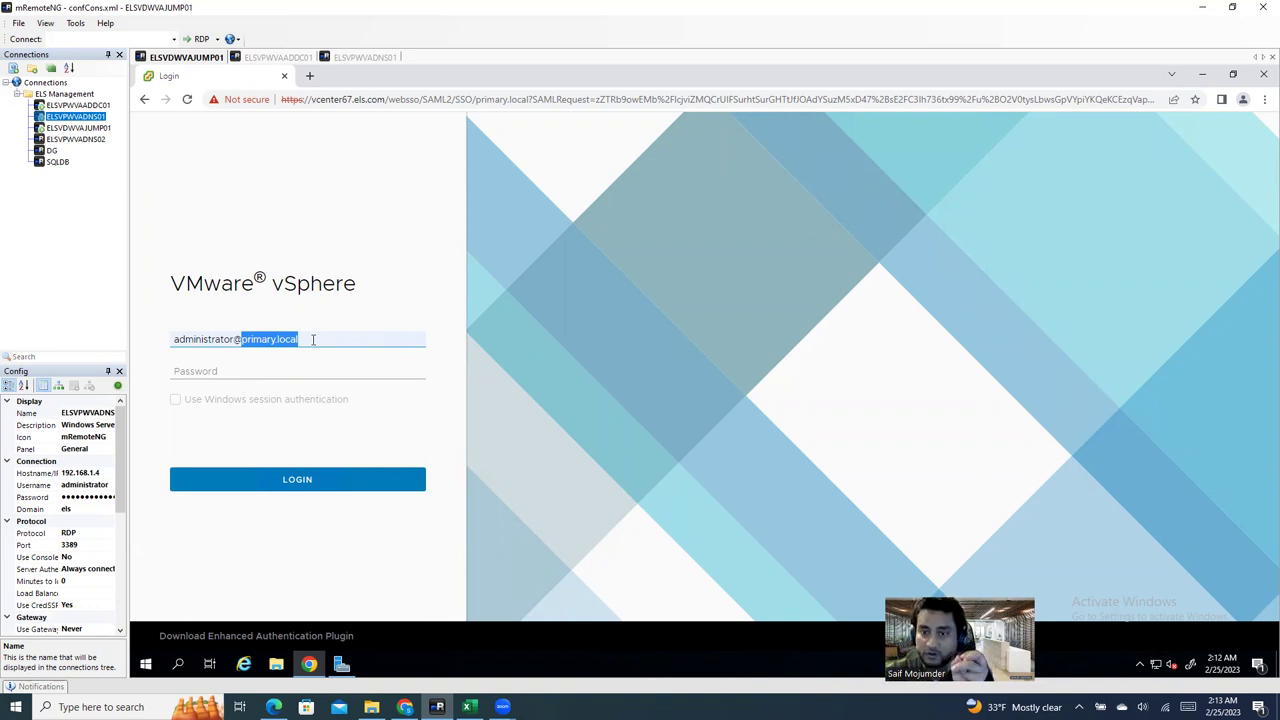
click(313, 339)
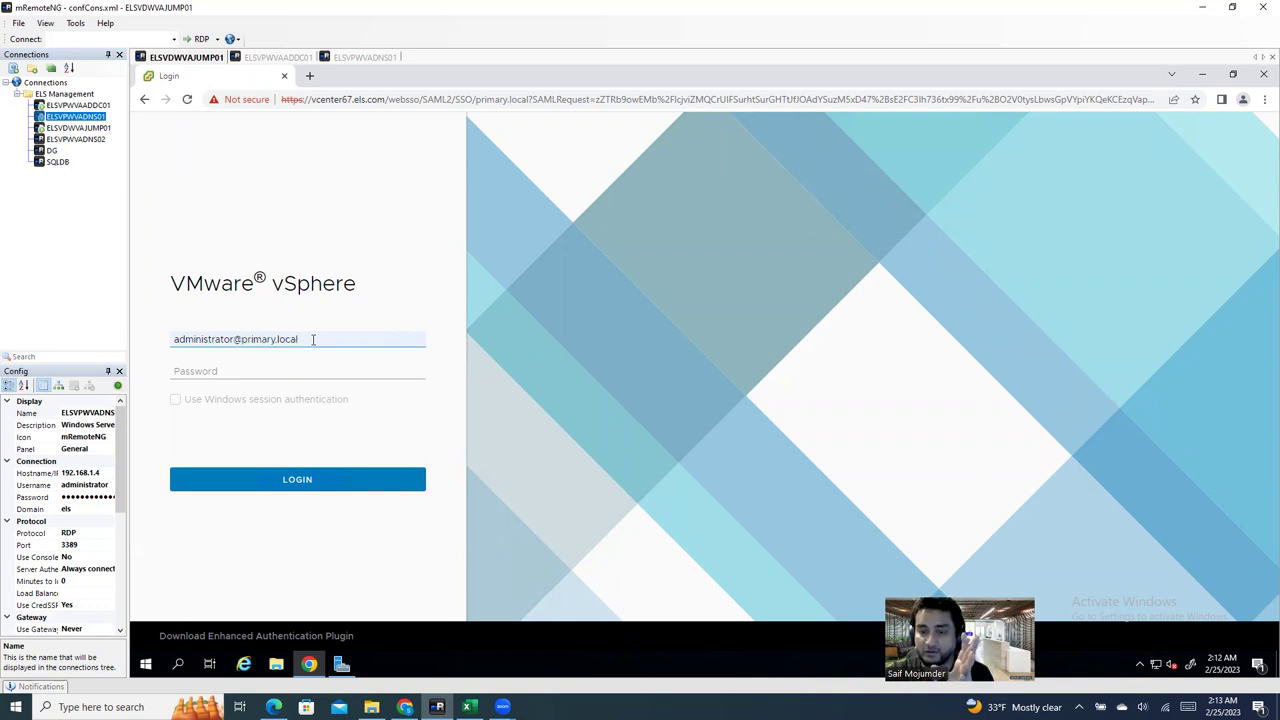
drag(320, 342, 240, 339)
click(312, 340)
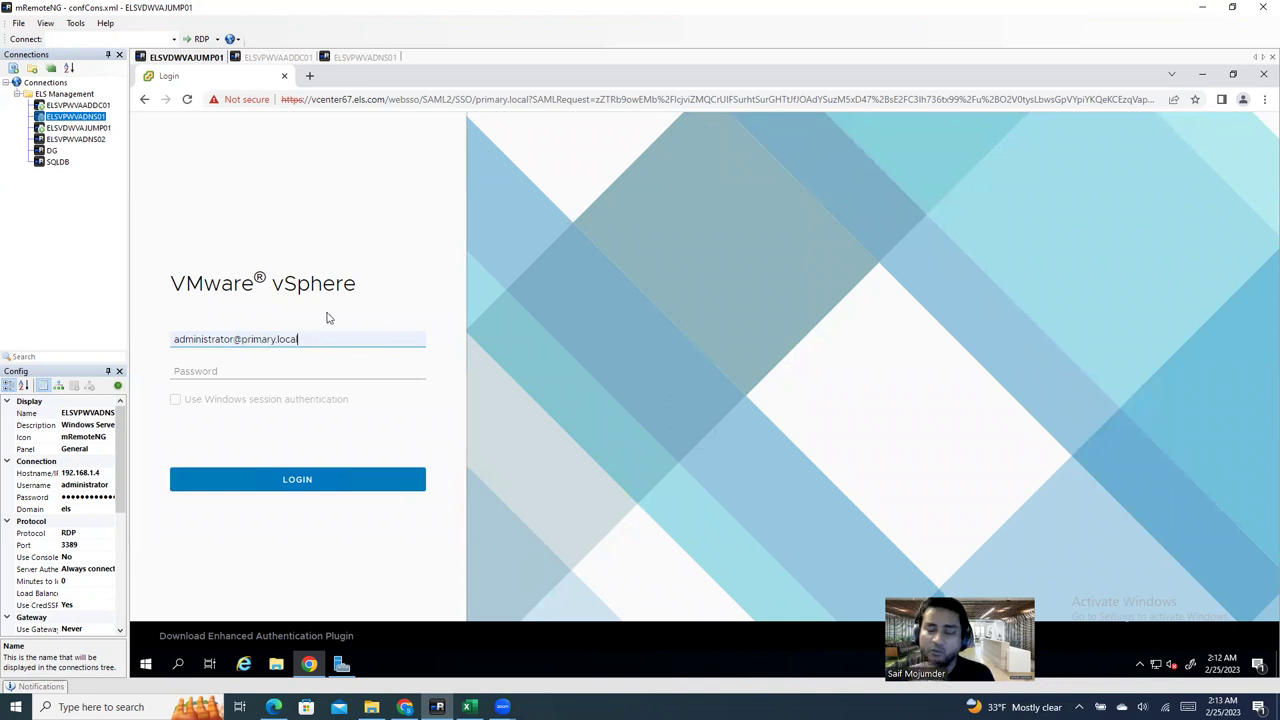
click(289, 365)
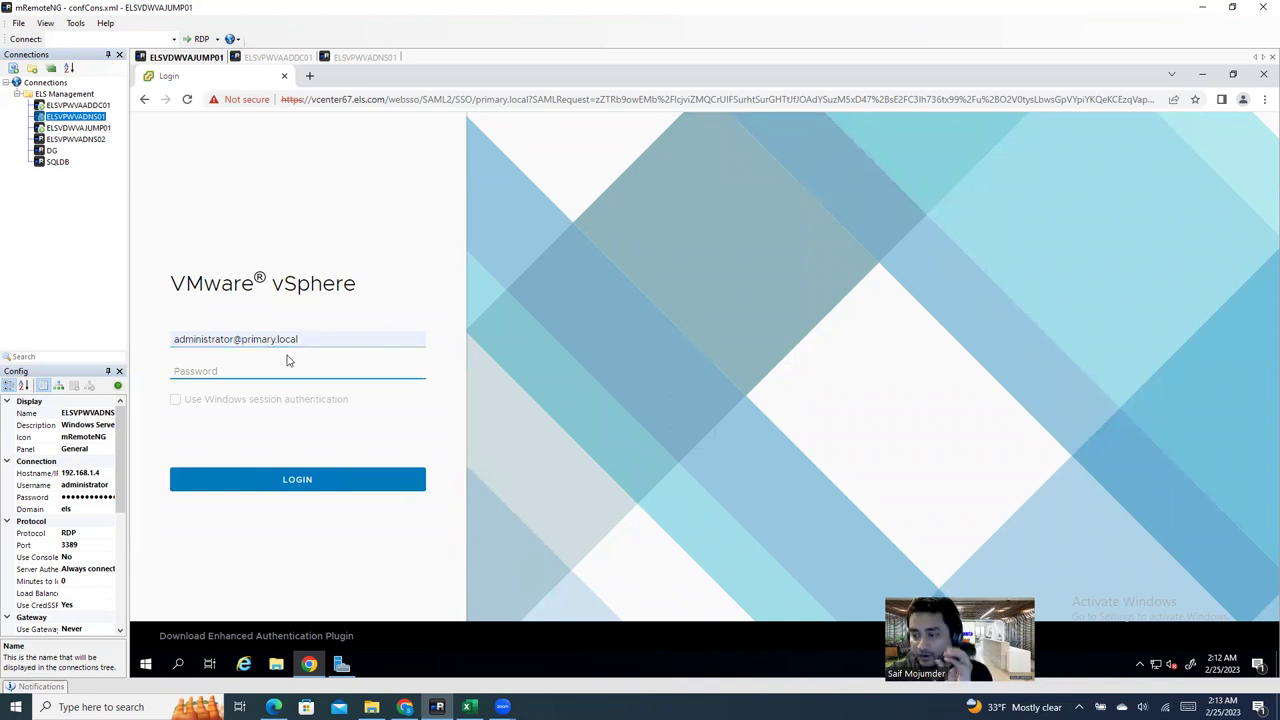
drag(300, 340, 165, 342)
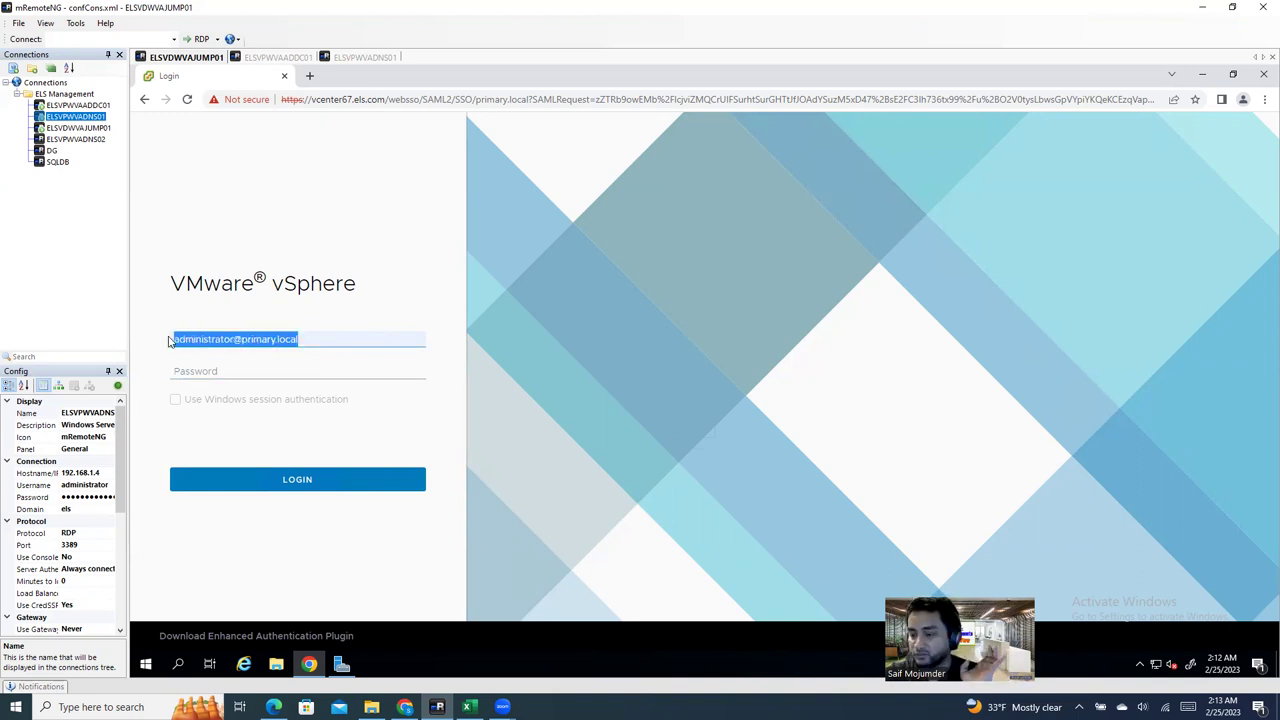
Step: Enter the account password in the Password field, correcting a mistyped first attempt
click(222, 370)
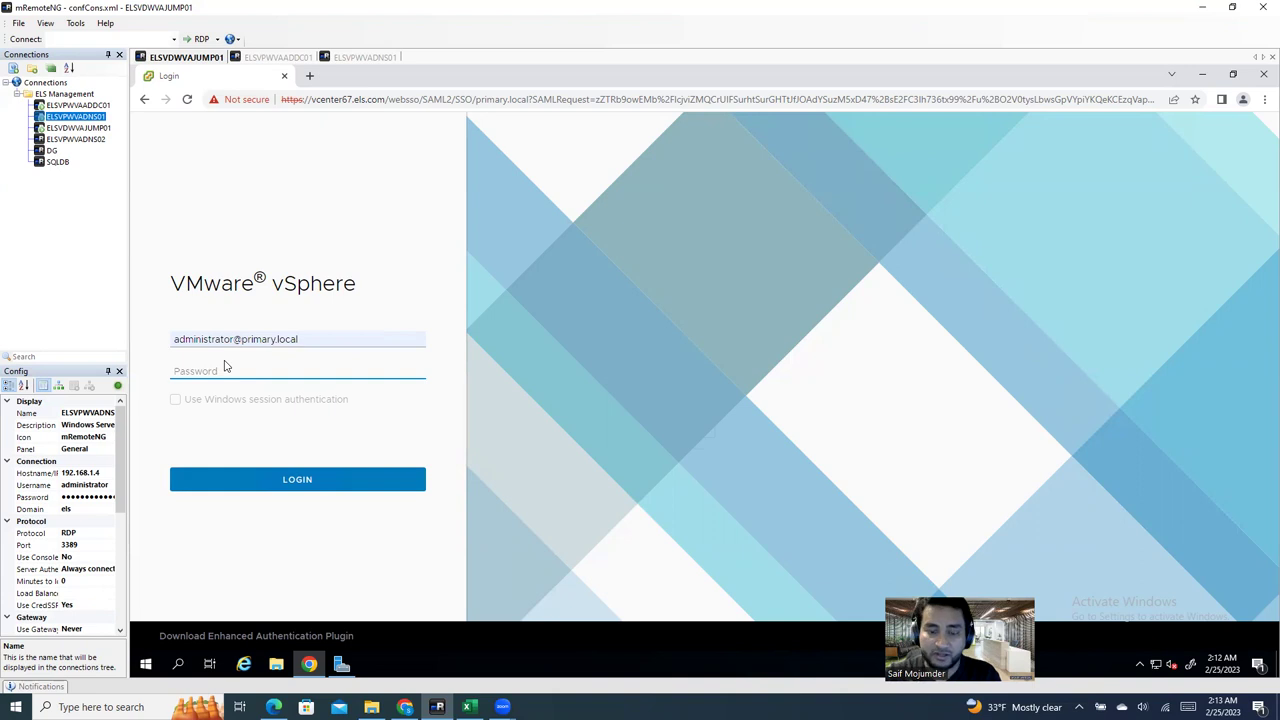
text(••••••)
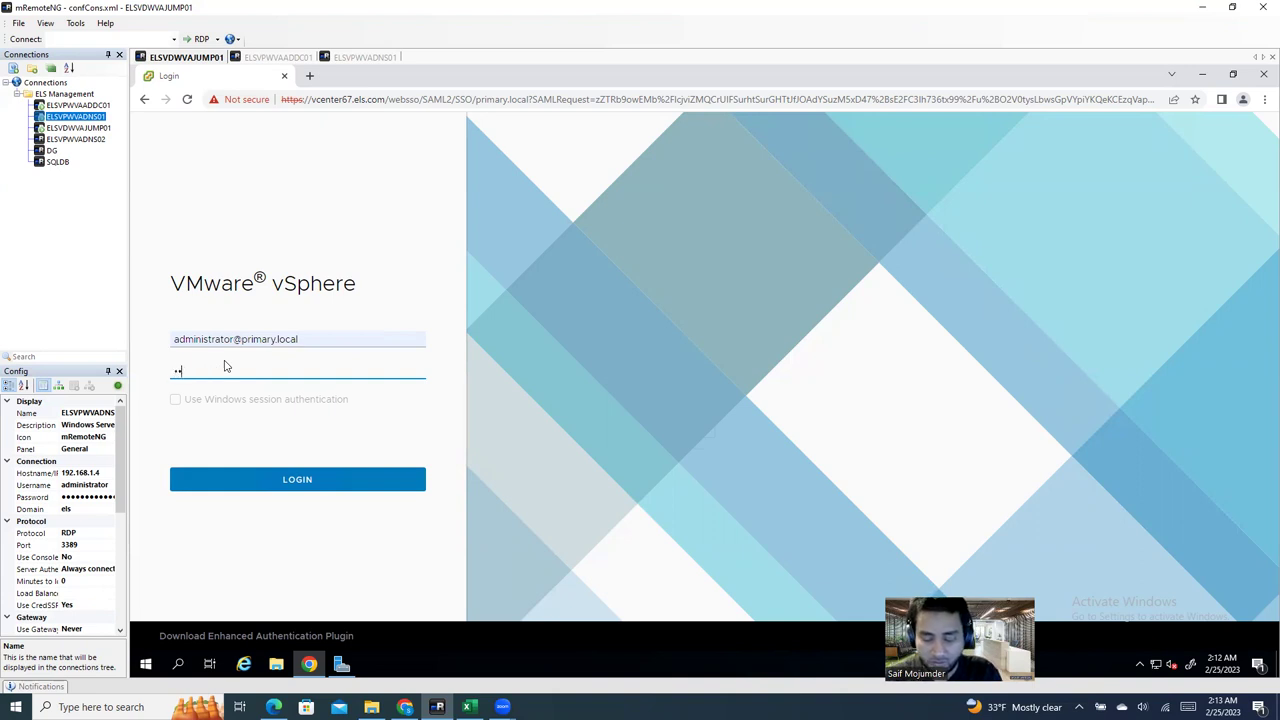
key(BackSpace)
key(BackSpace)
key(BackSpace)
key(BackSpace)
key(BackSpace)
key(BackSpace)
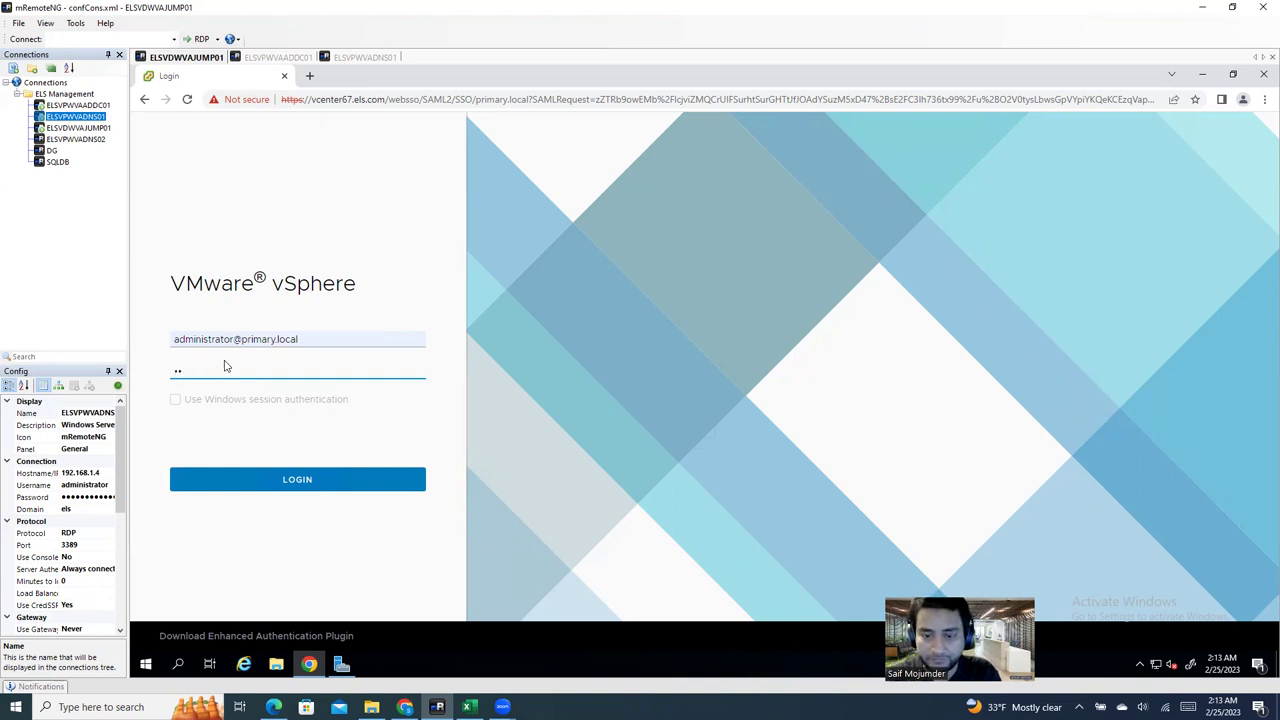
text(••••••••)
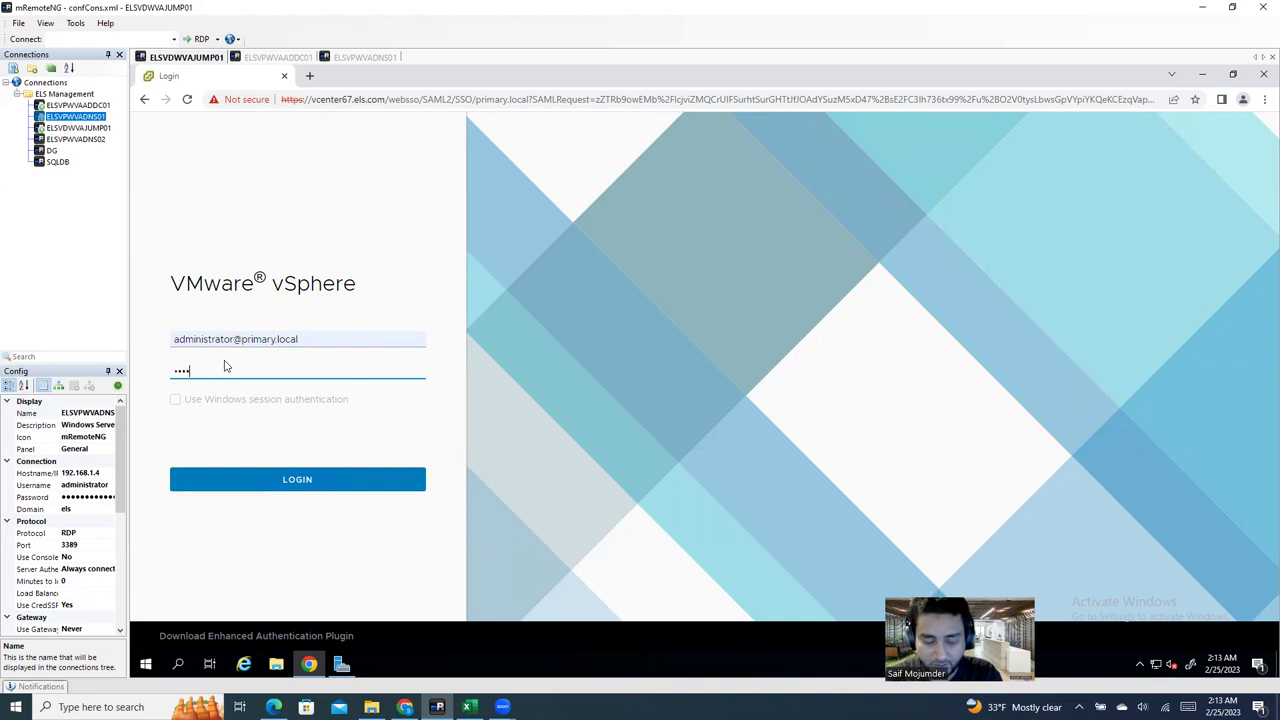
text(•••••)
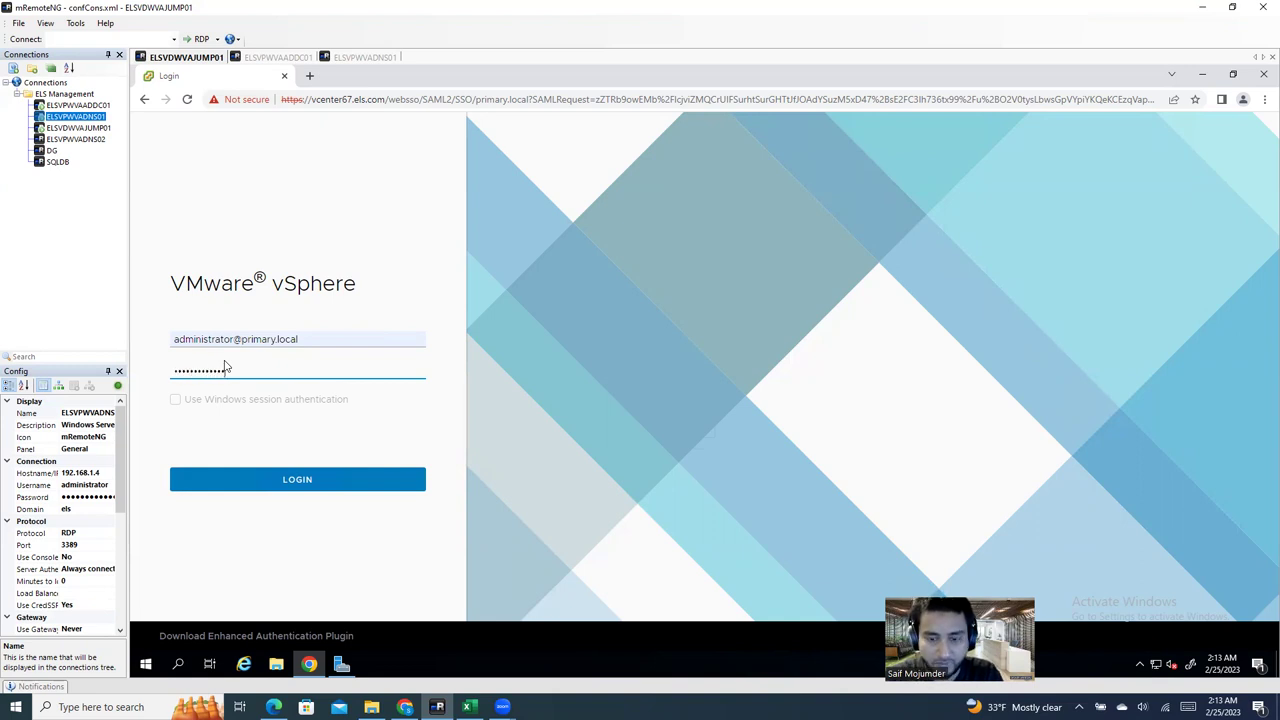
click(296, 487)
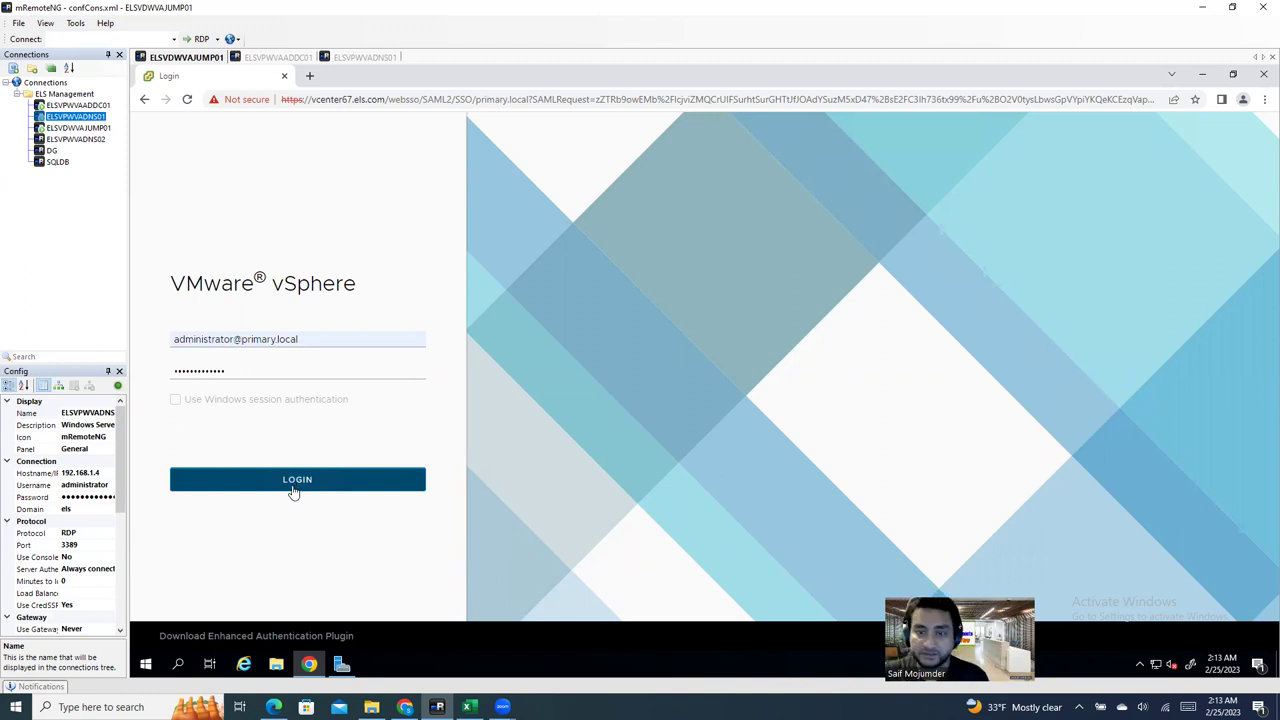
Step: Submit the login, then replace the rejected password and sign in again
click(293, 490)
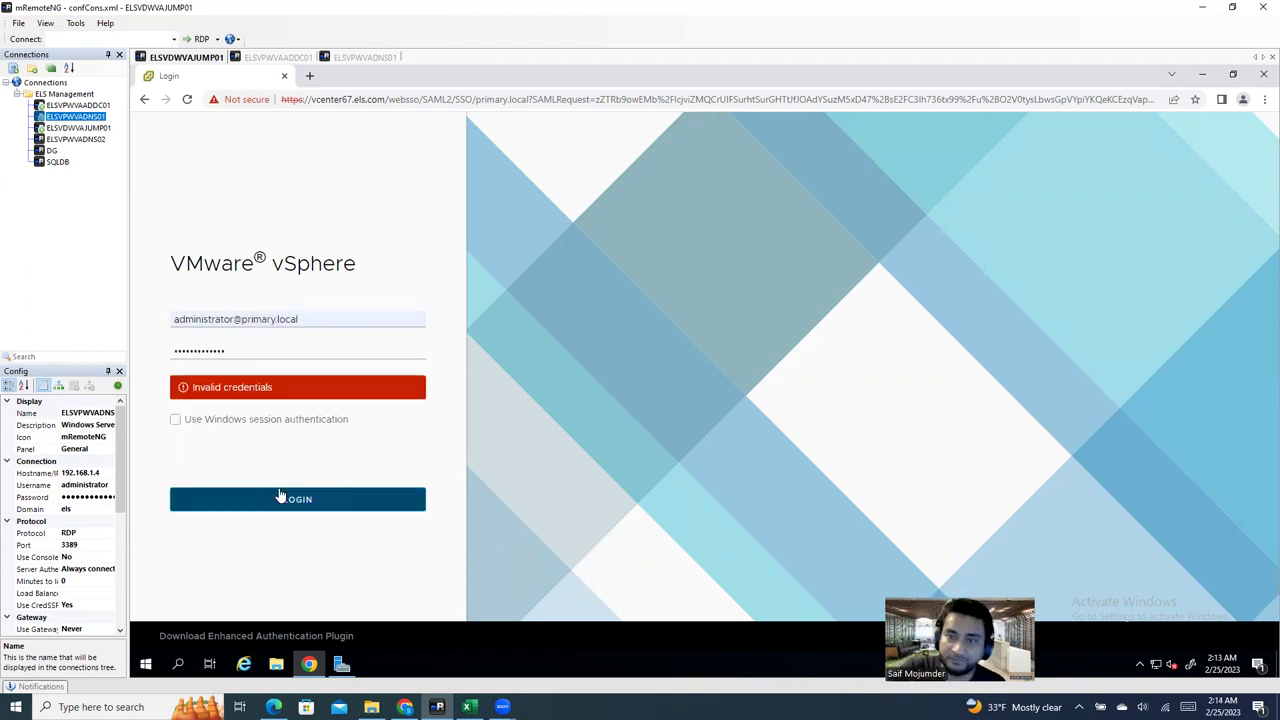
click(252, 345)
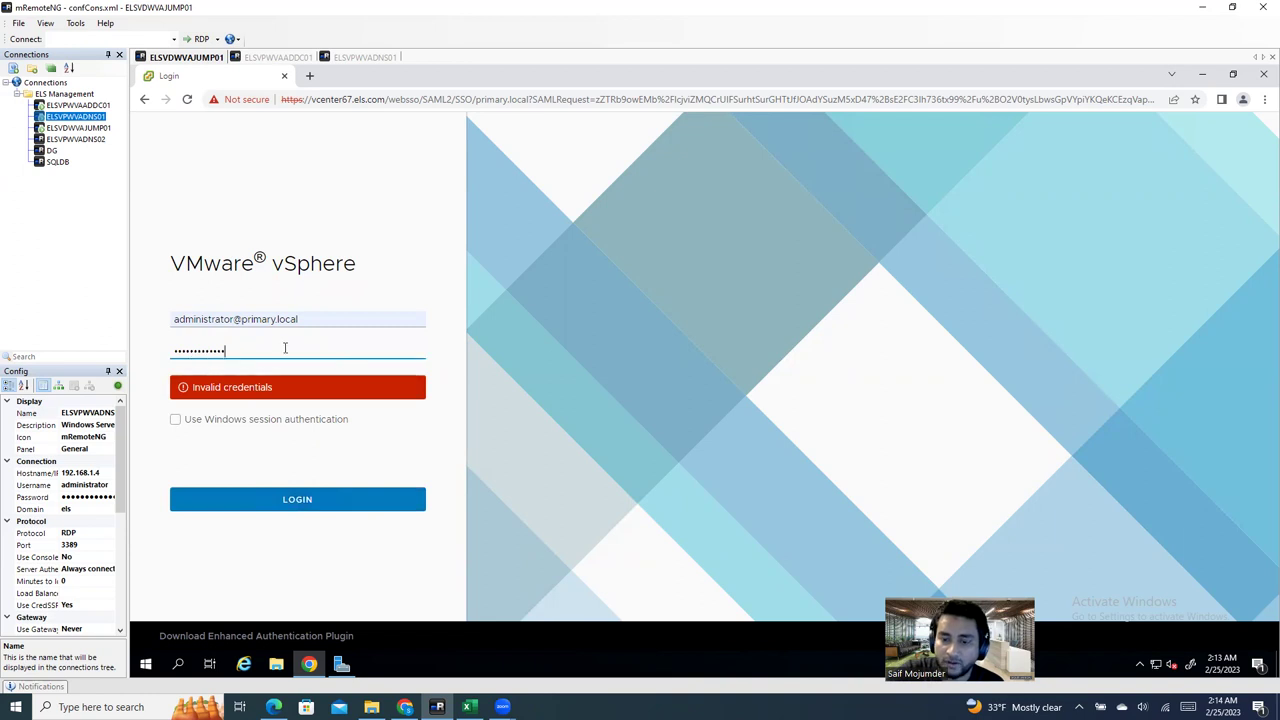
key(ctrl+a)
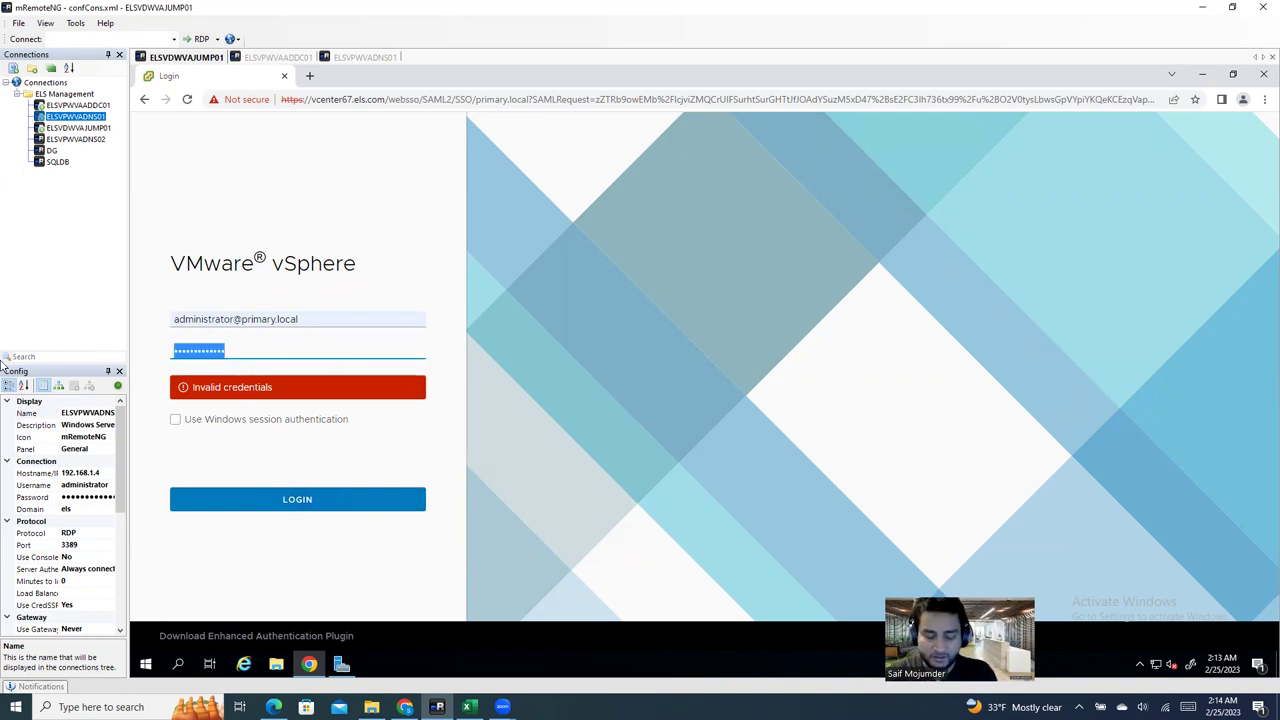
text(•••••••••••••)
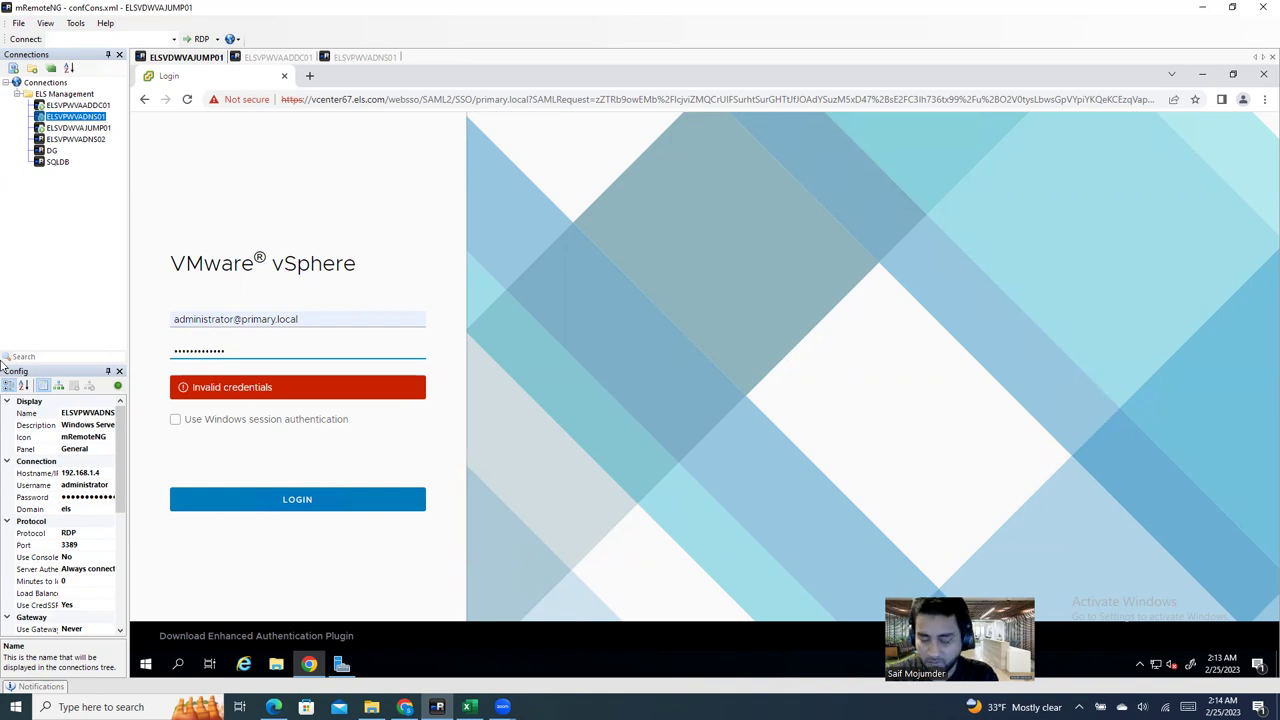
key(Return)
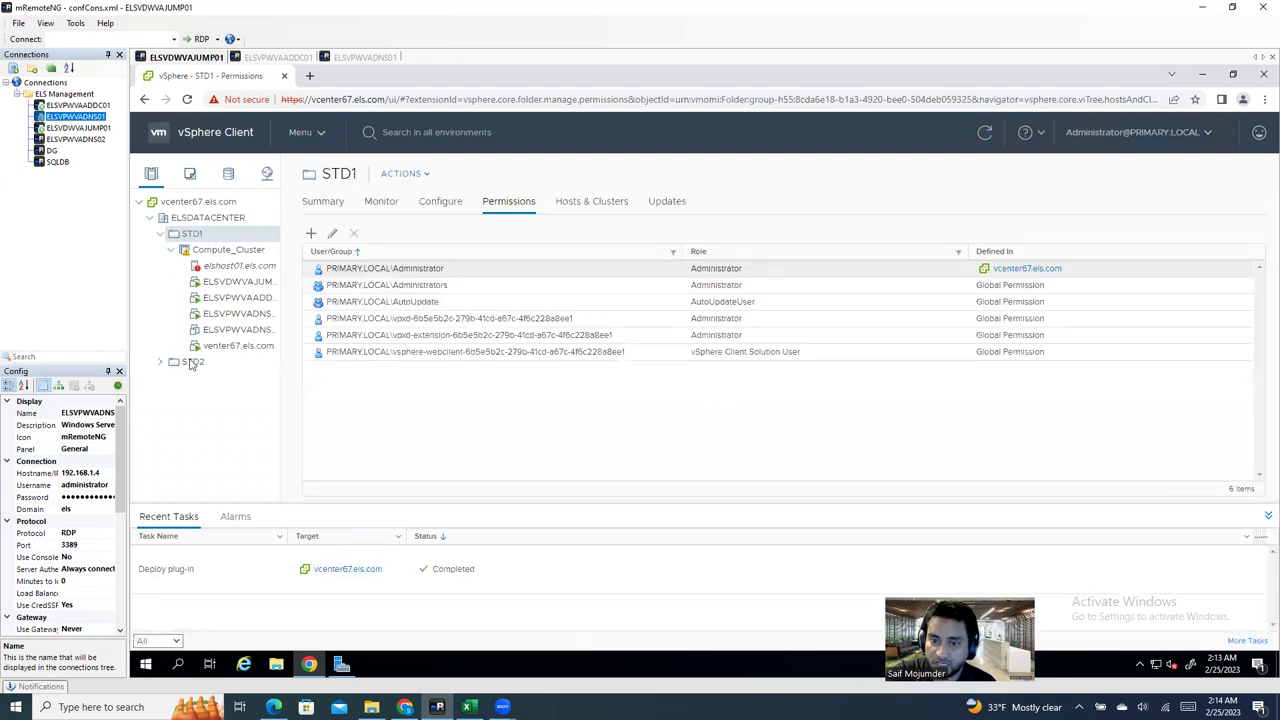
Step: View elshost01's storage adapters, then reset its host storage alarm to green from Compute_Cluster's summary
click(222, 252)
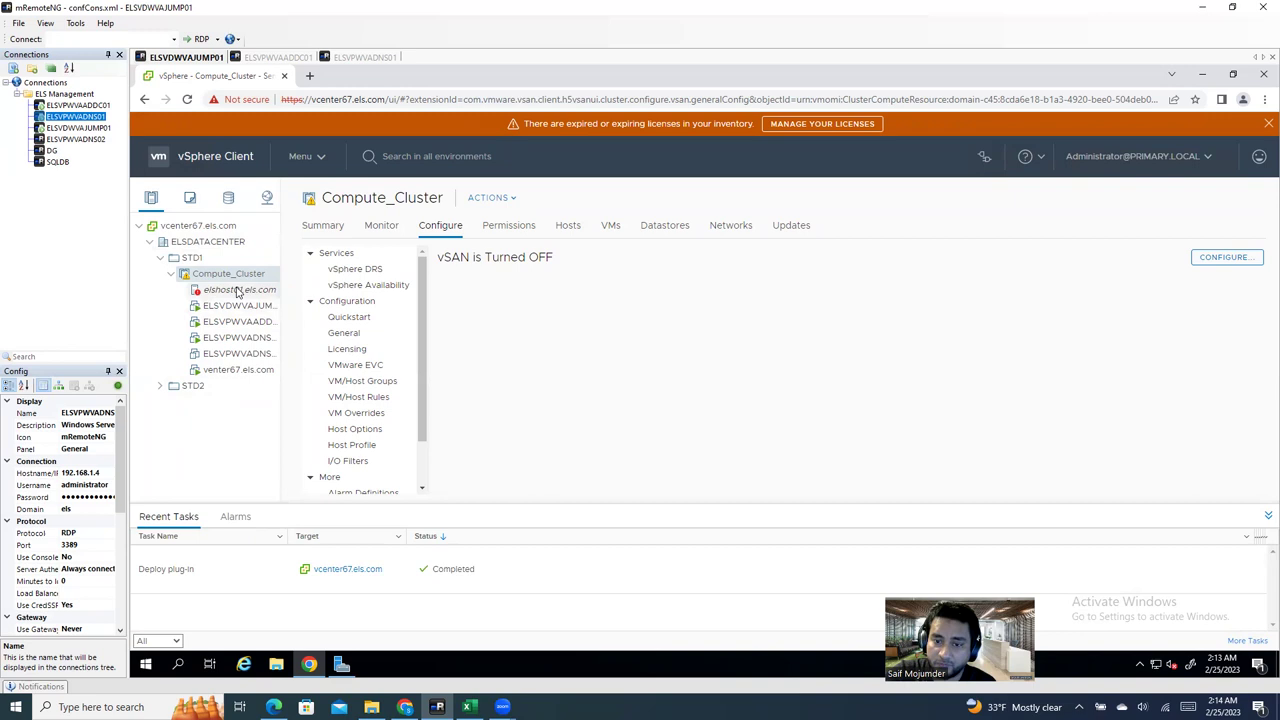
click(238, 289)
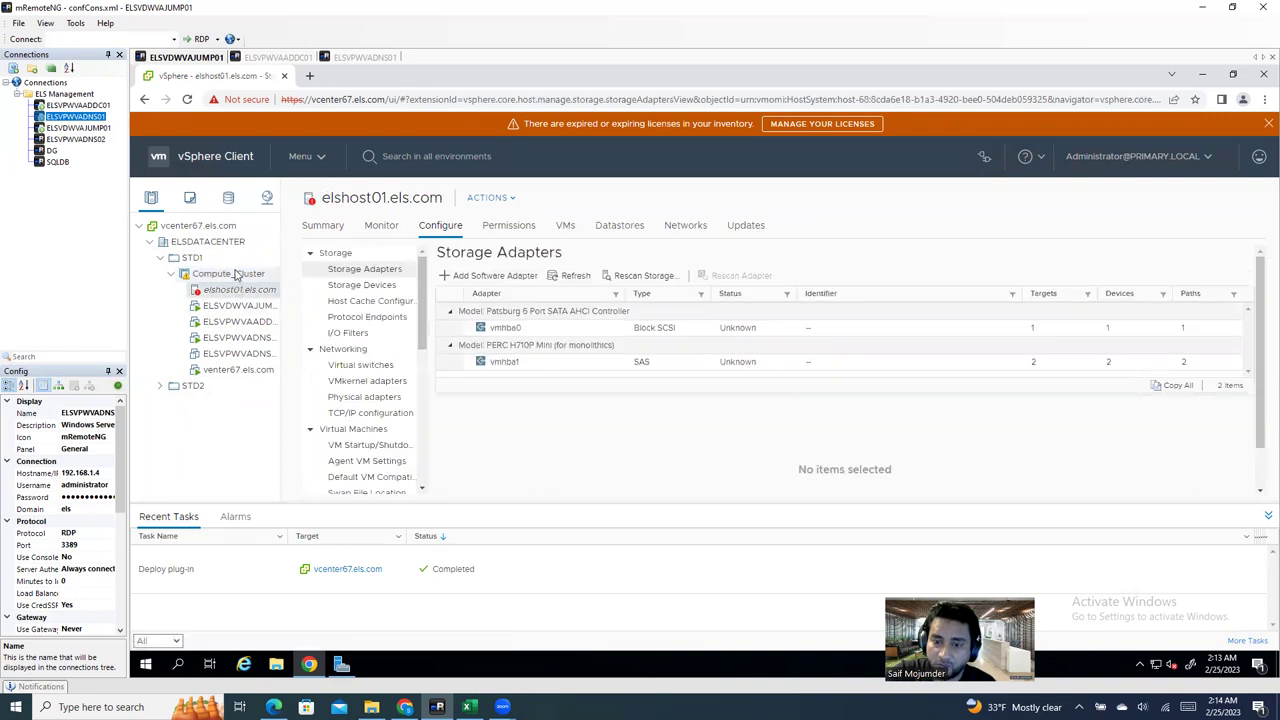
click(238, 274)
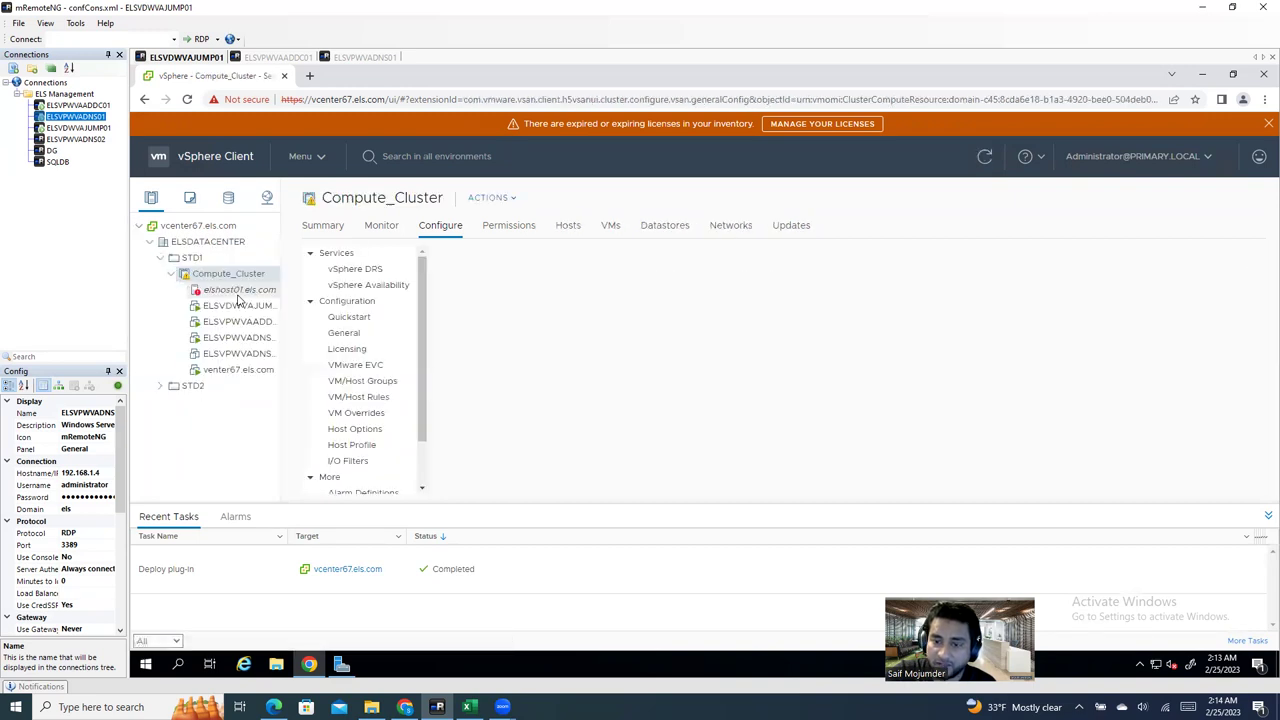
click(323, 227)
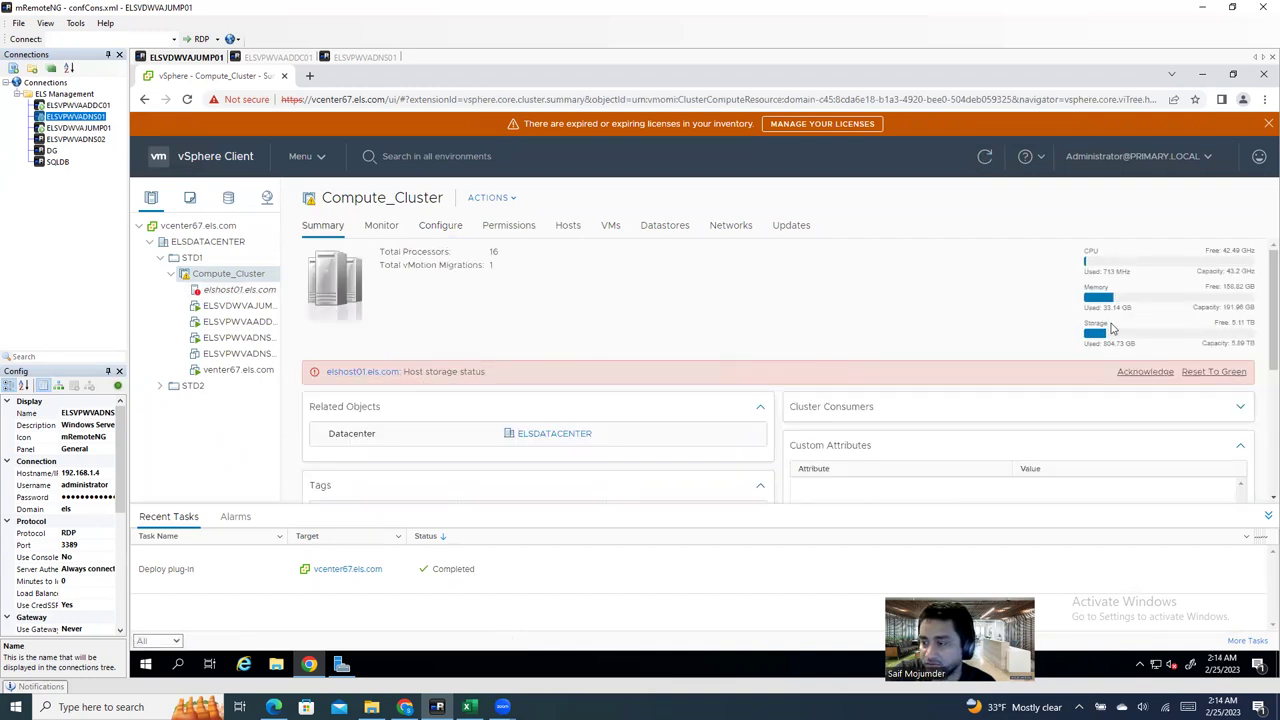
click(1210, 375)
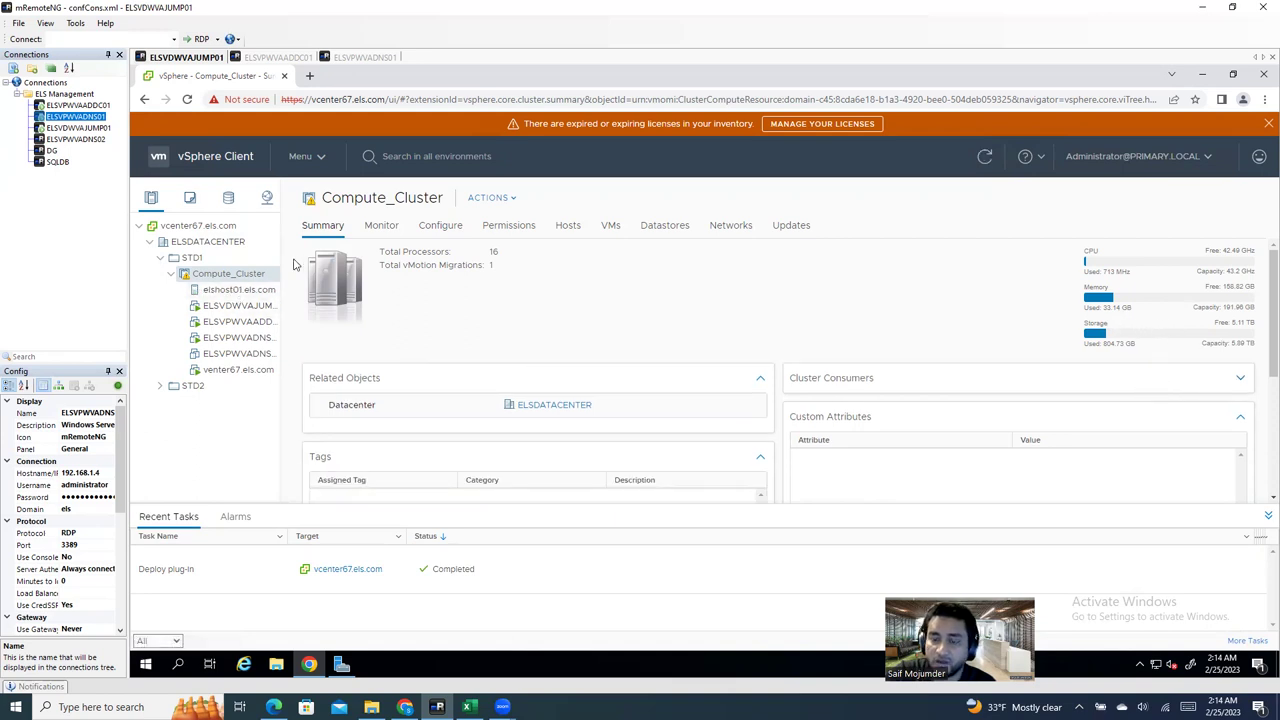
Step: Show Compute_Cluster's Datastores tab and inspect the NAS01 and datastore1 entries
right_click(217, 276)
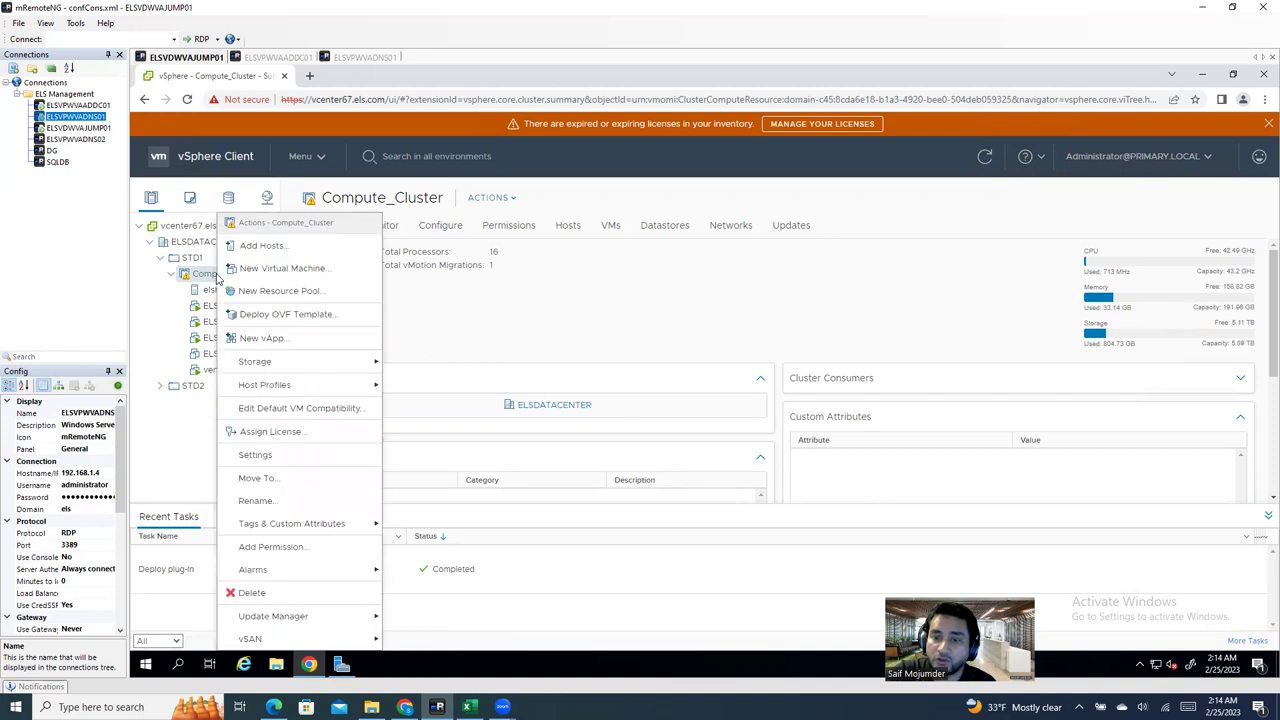
click(647, 229)
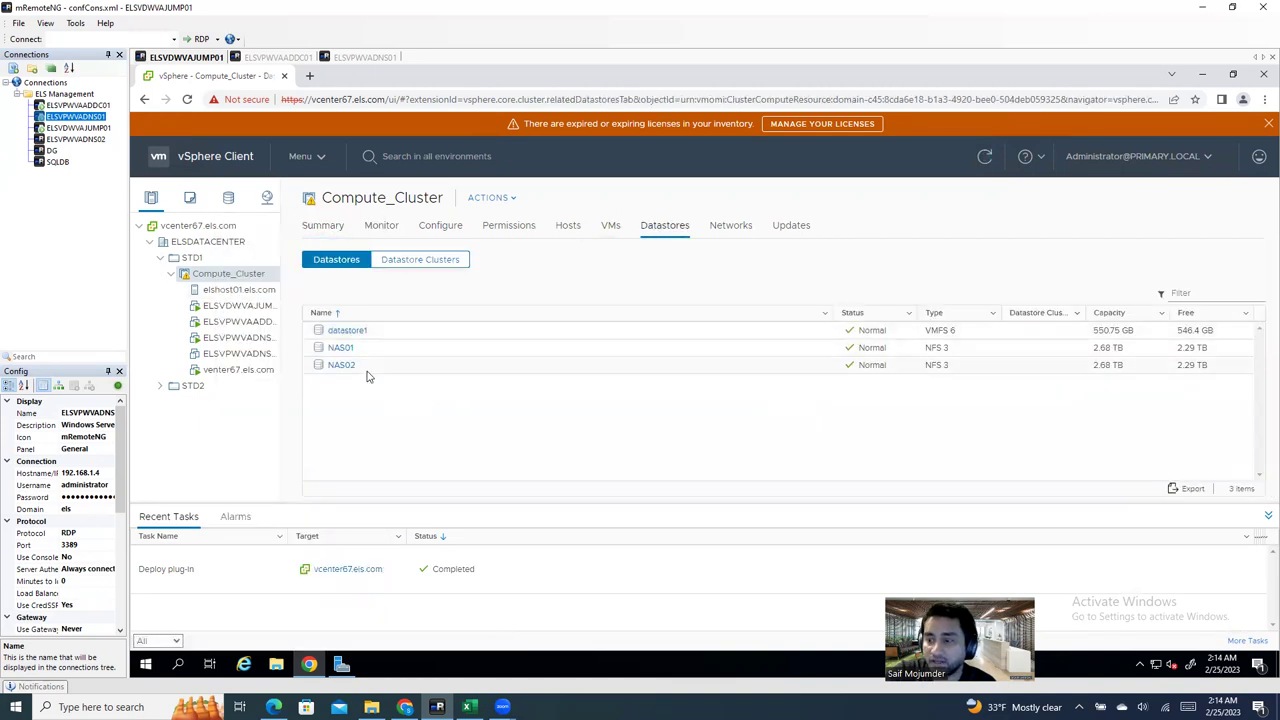
click(371, 347)
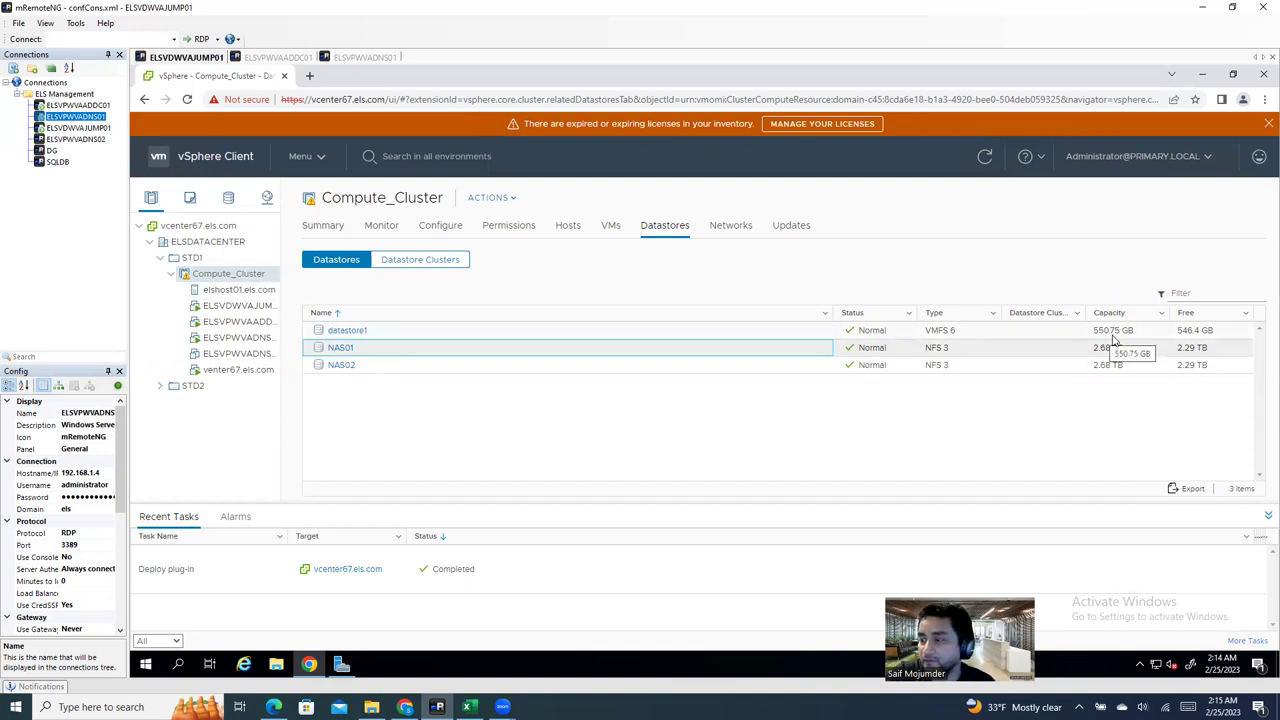
click(443, 331)
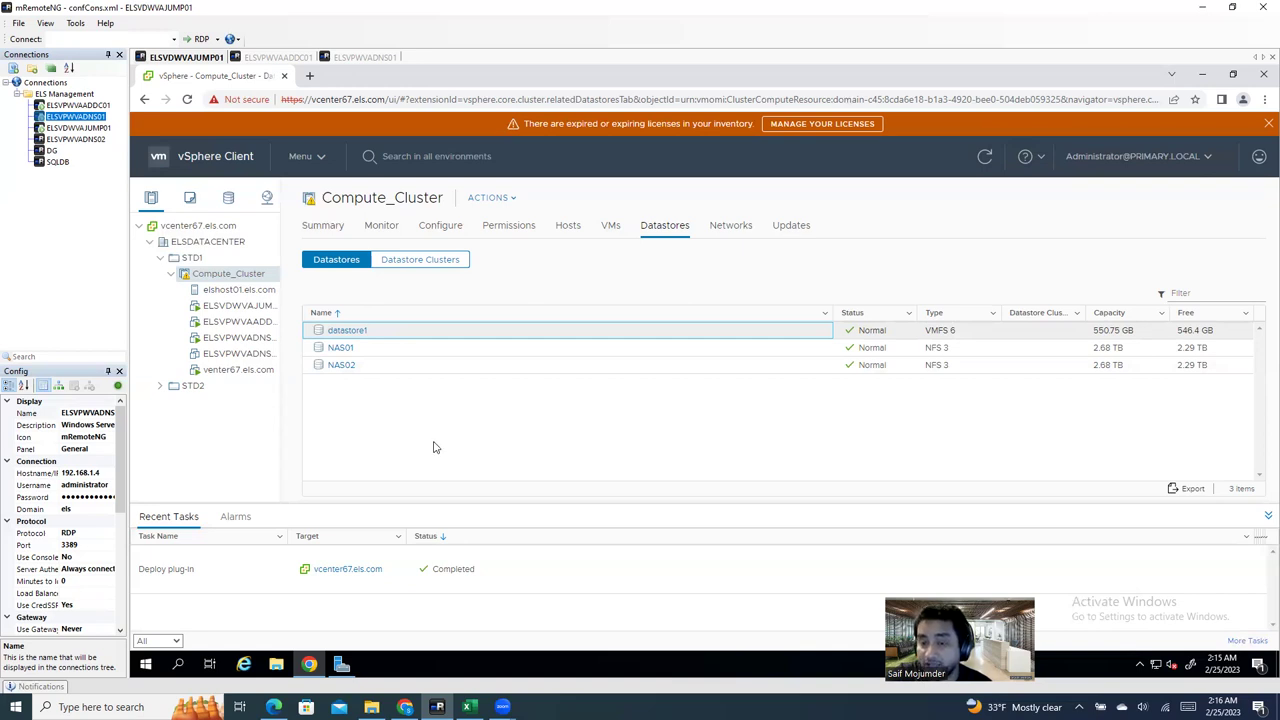
Step: Select host elshost01.els.com to show its storage adapters vmhba0 and vmhba1
click(255, 296)
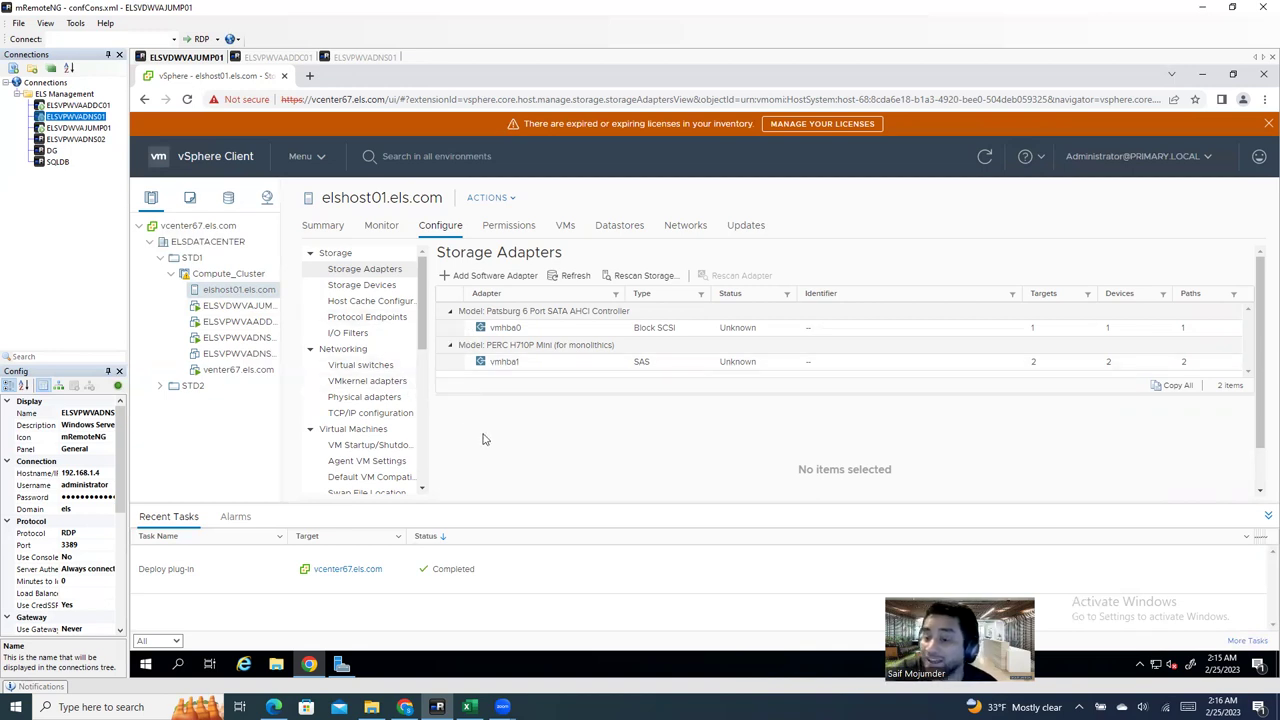
Step: Inspect vmhba1's Local DELL disks, including the 1.64 TB one, then show elshost01's datastores
click(515, 364)
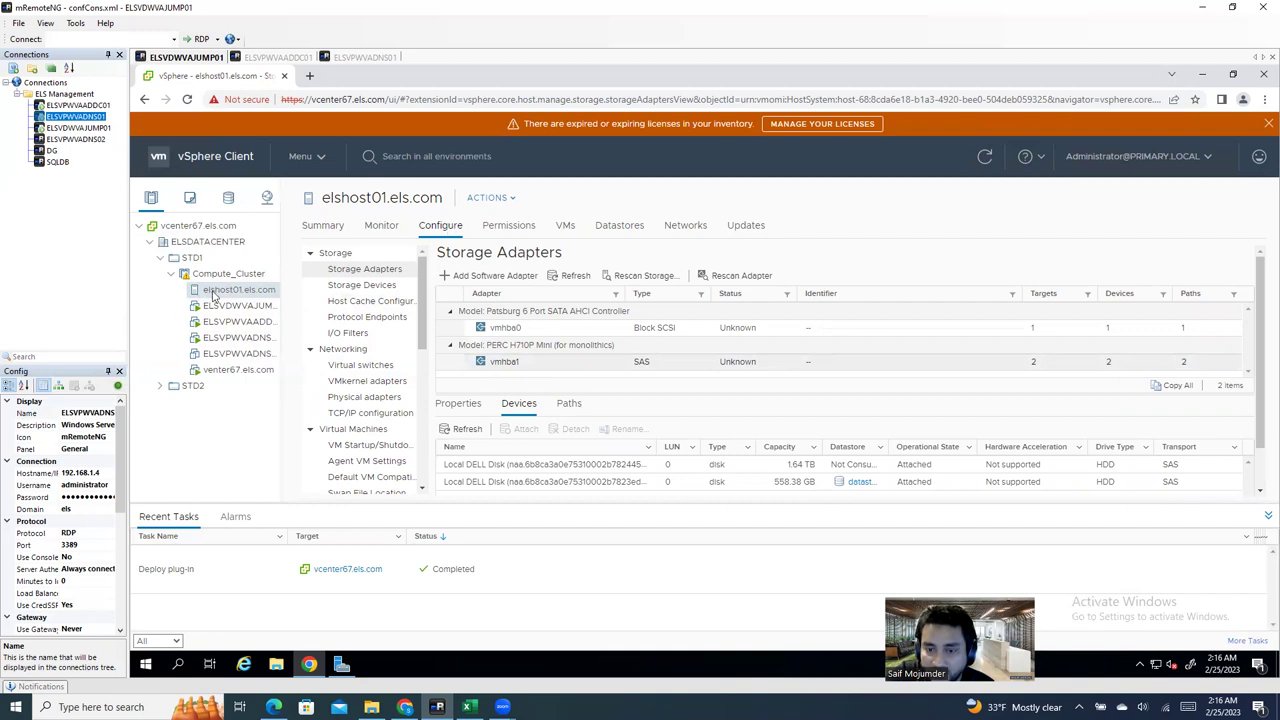
click(452, 229)
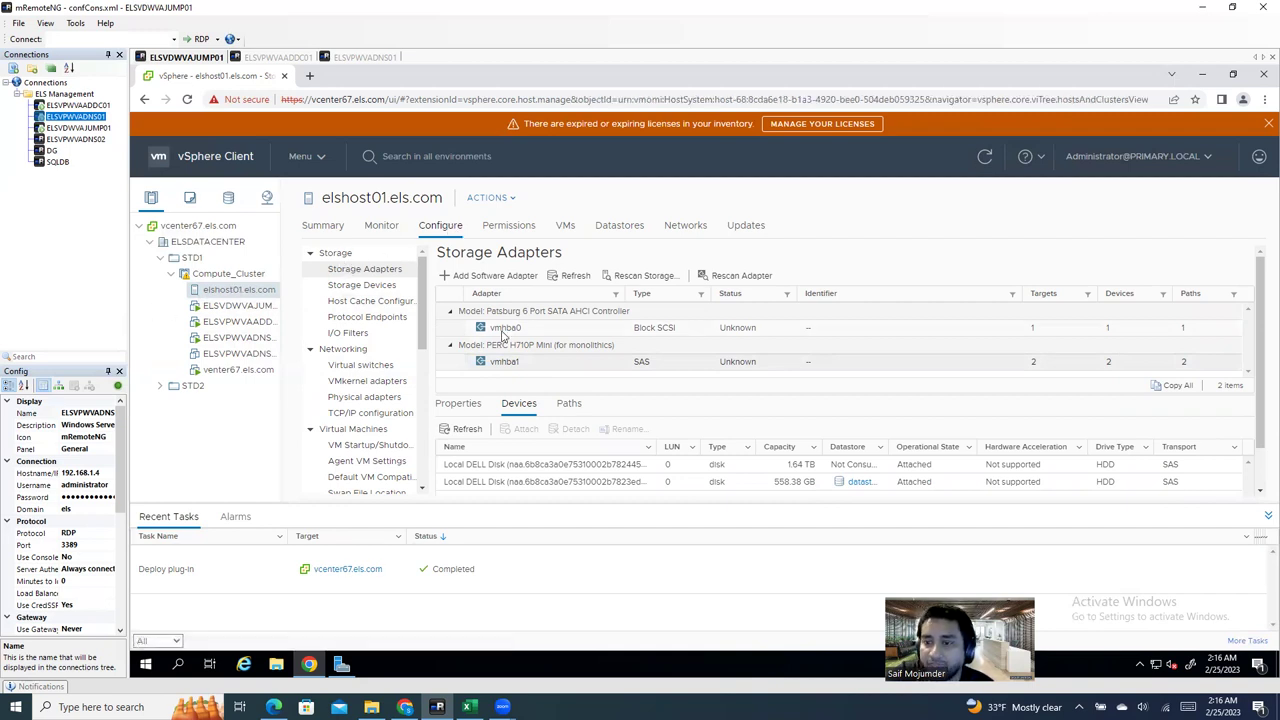
click(365, 274)
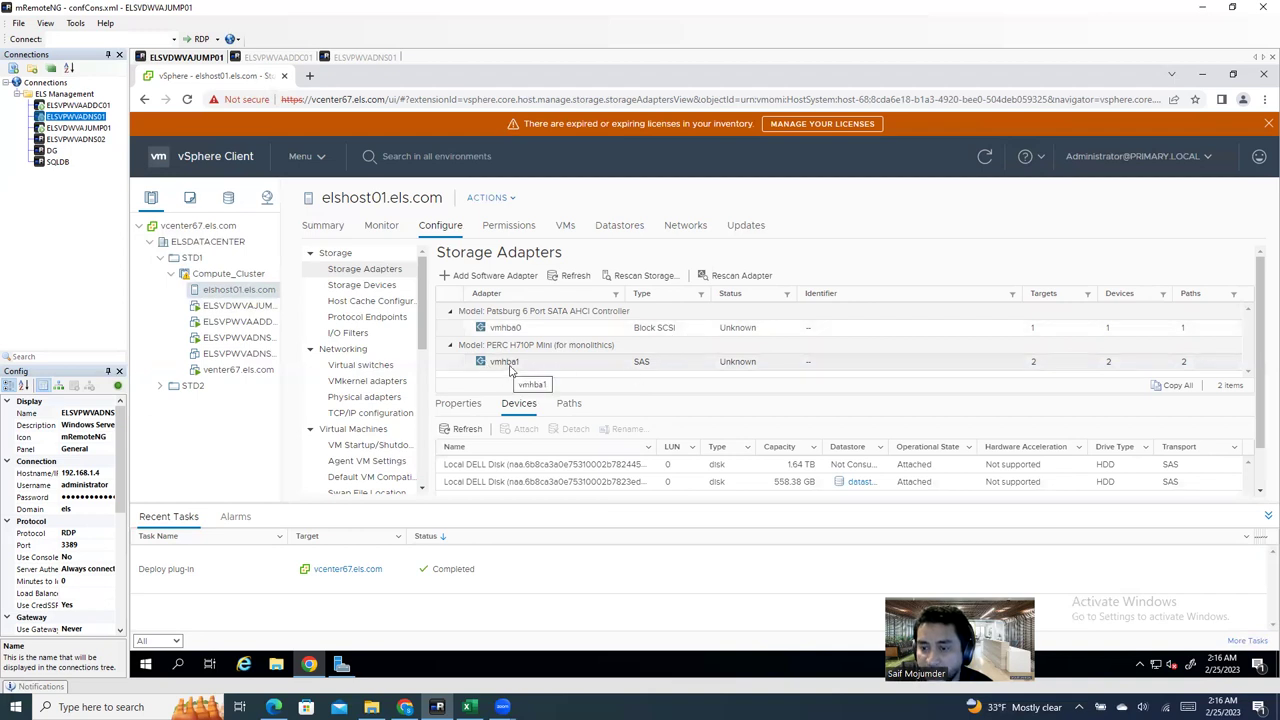
click(649, 369)
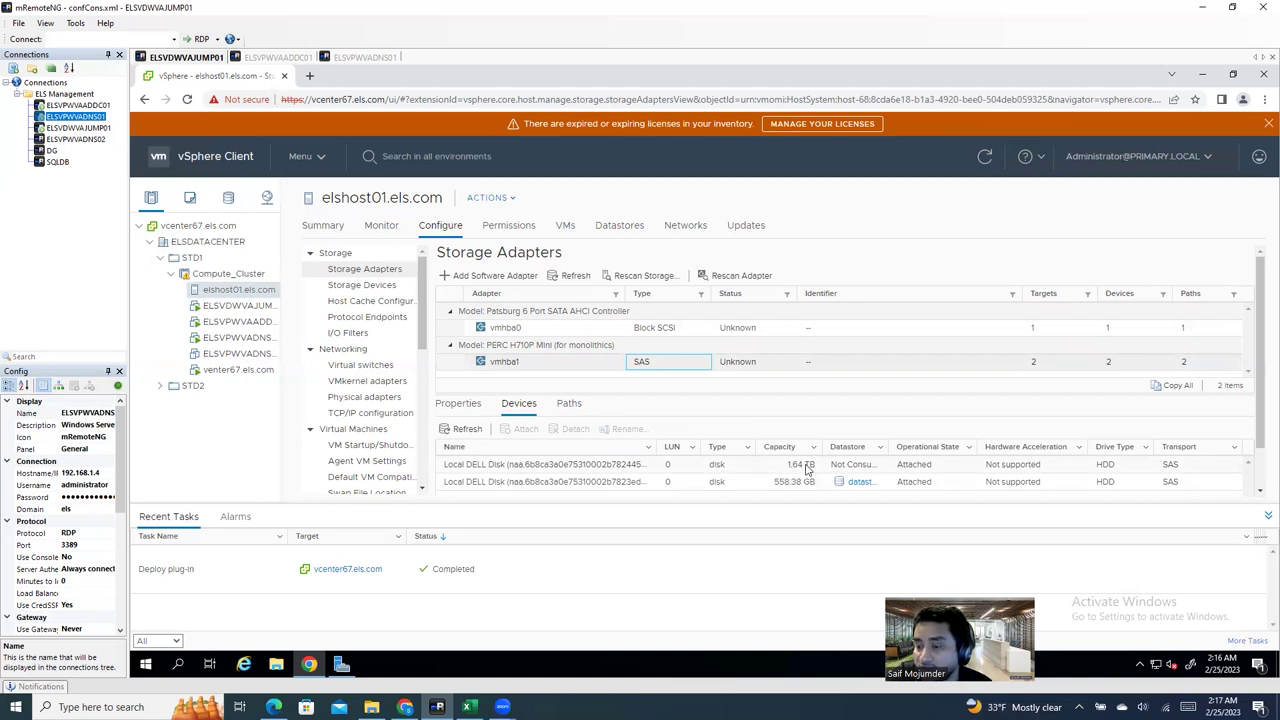
click(811, 468)
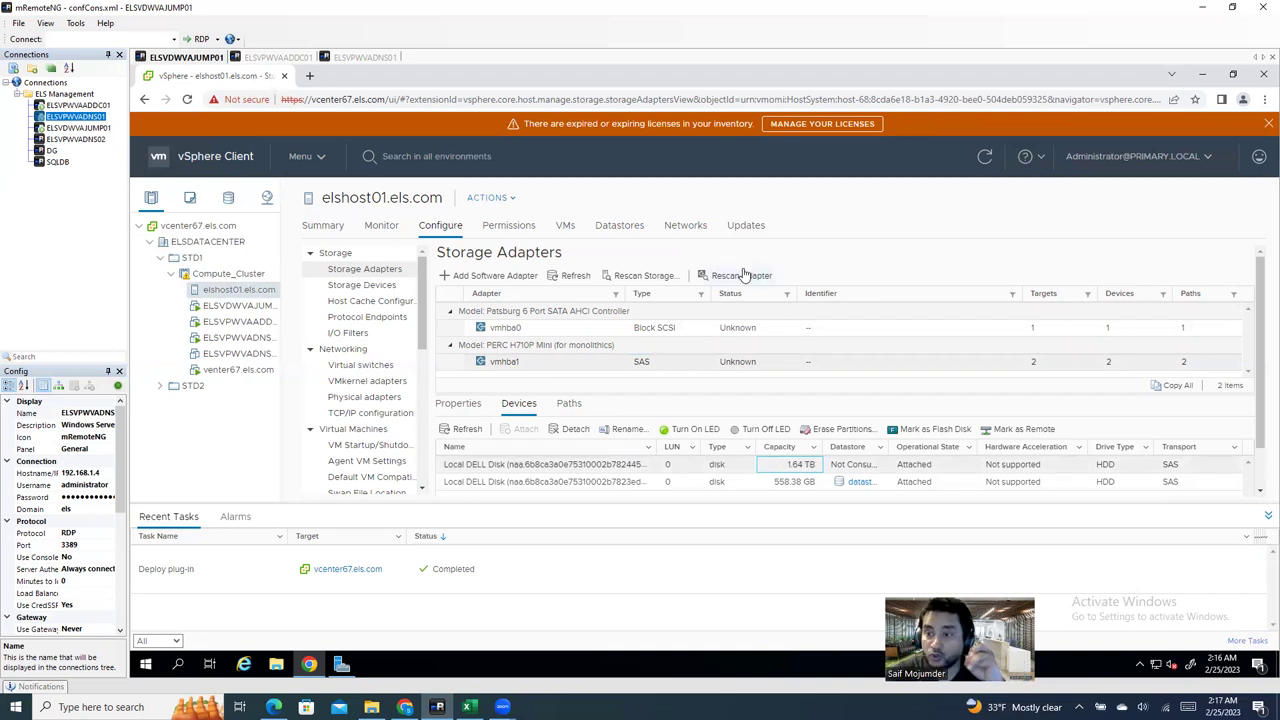
click(619, 226)
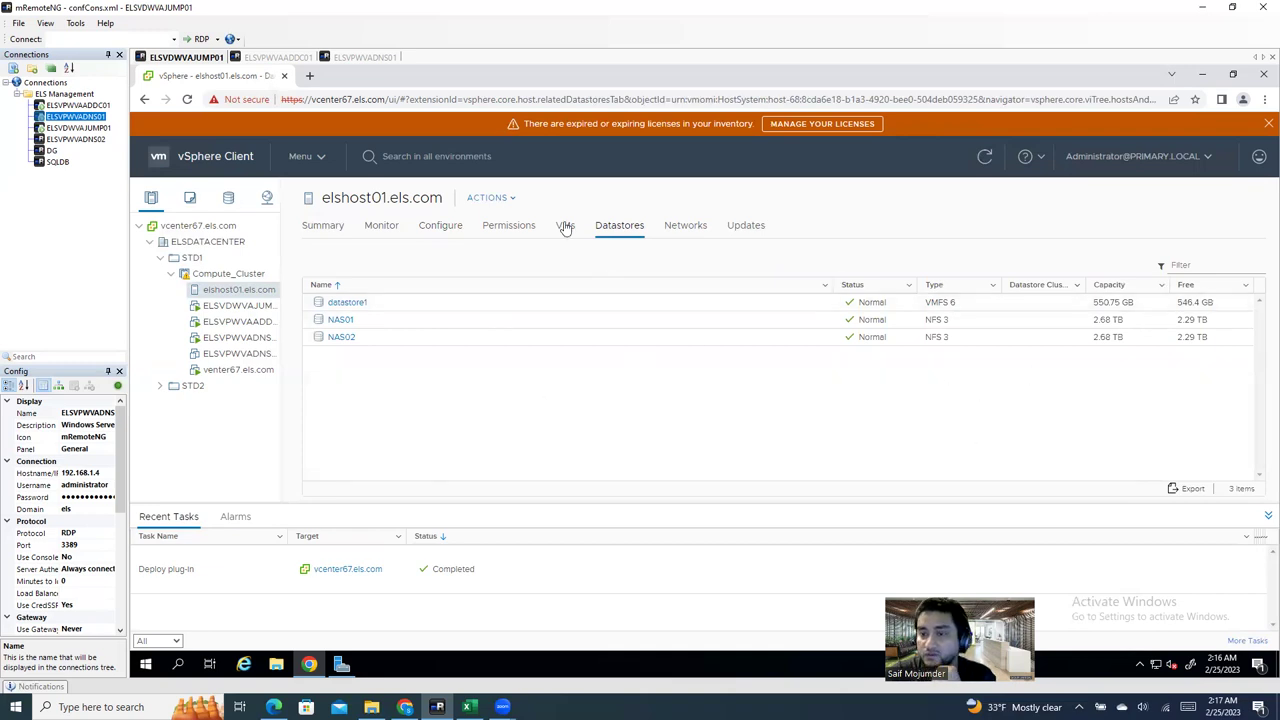
Step: Return to elshost01's storage adapters list and open a new blank Chrome tab
click(446, 231)
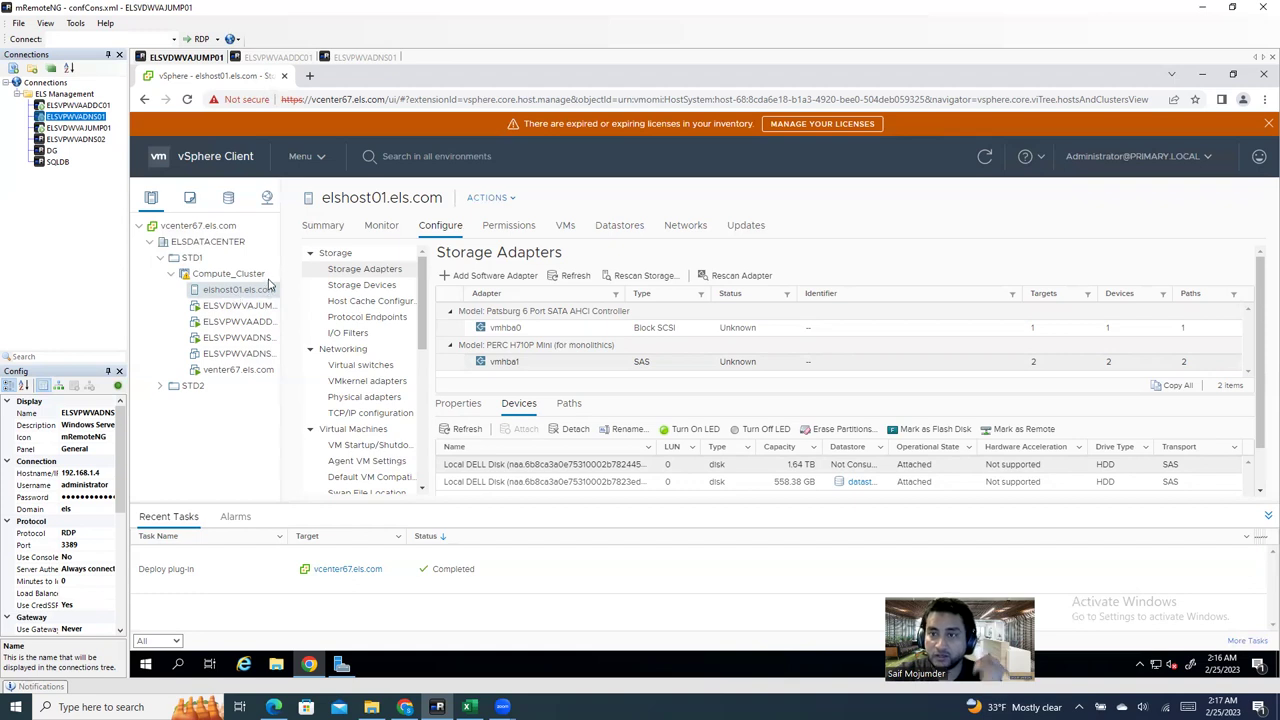
click(310, 77)
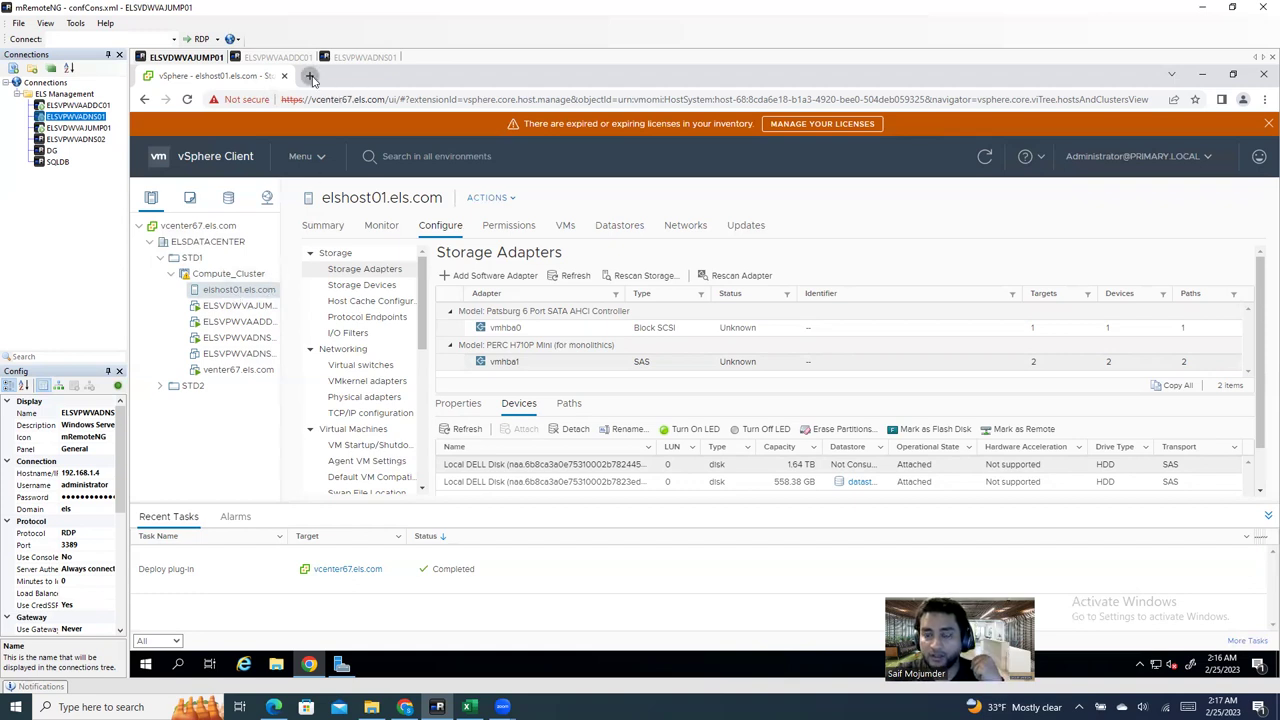
Step: Copy the host name elshost01.els.com from the vSphere page title
click(229, 79)
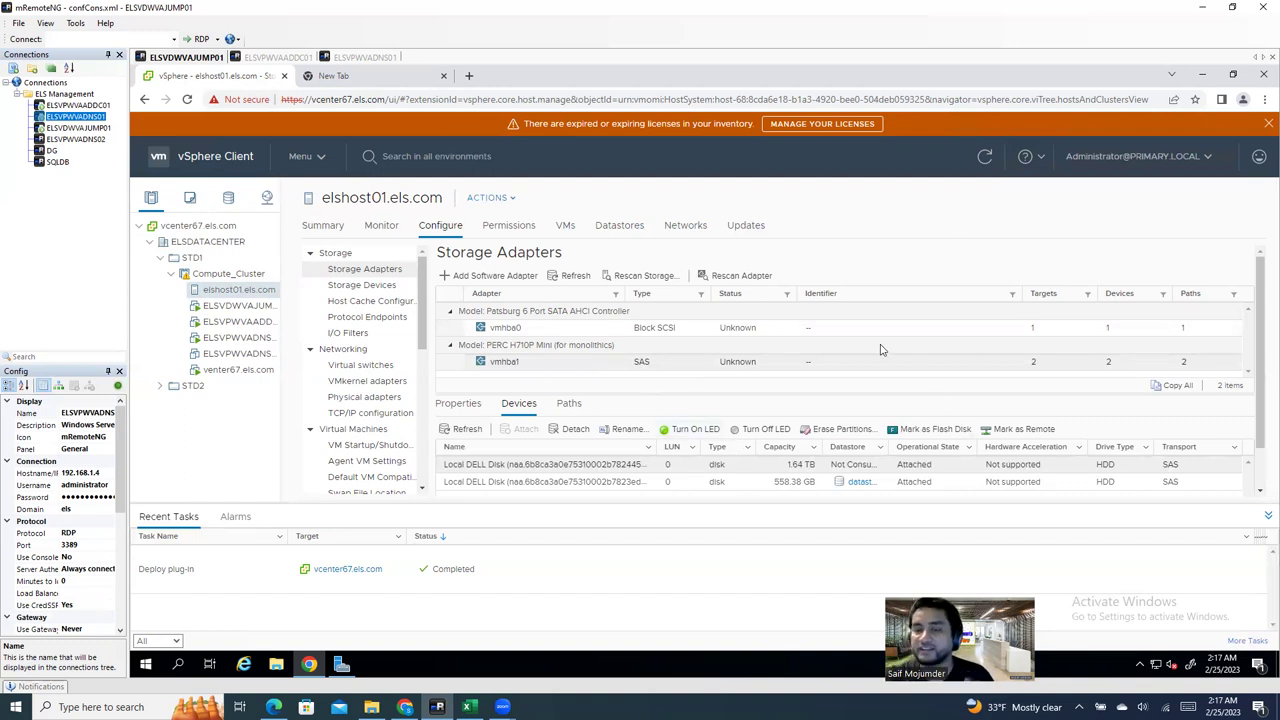
click(362, 78)
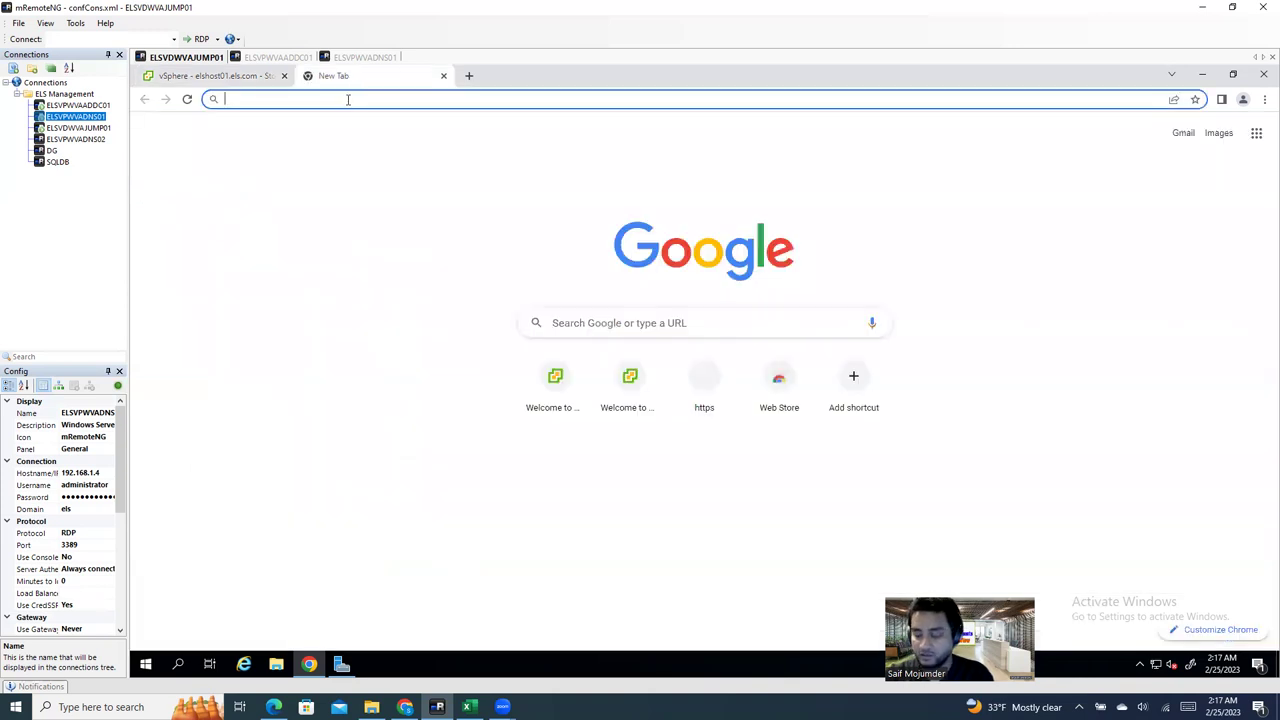
text(1)
key(BackSpace)
key(BackSpace)
key(Escape)
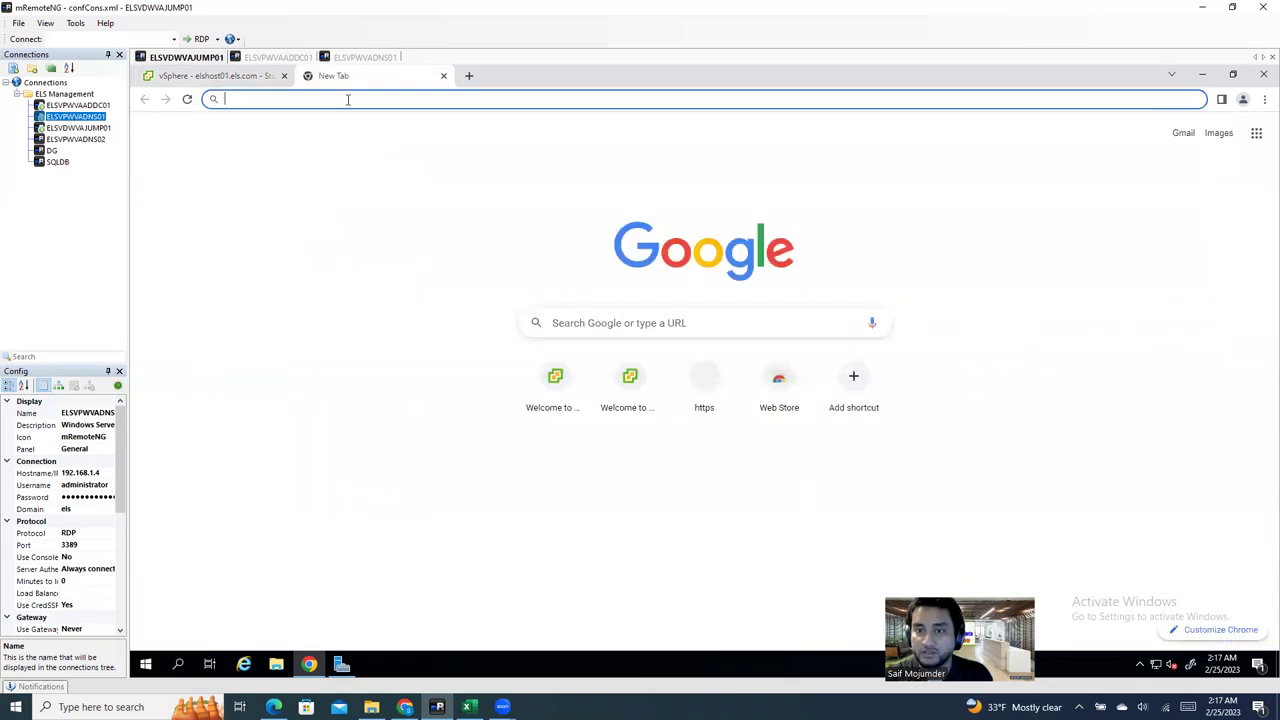
click(203, 78)
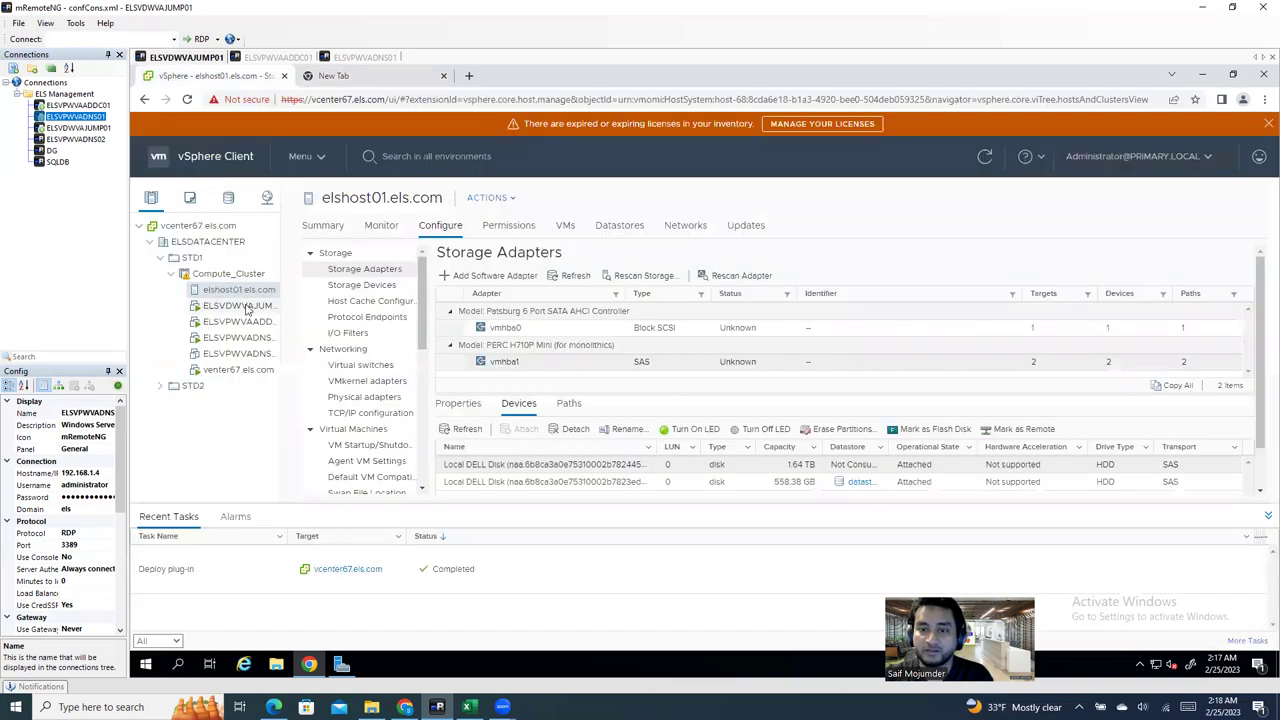
double_click(336, 197)
triple_click(338, 197)
key(ctrl+c)
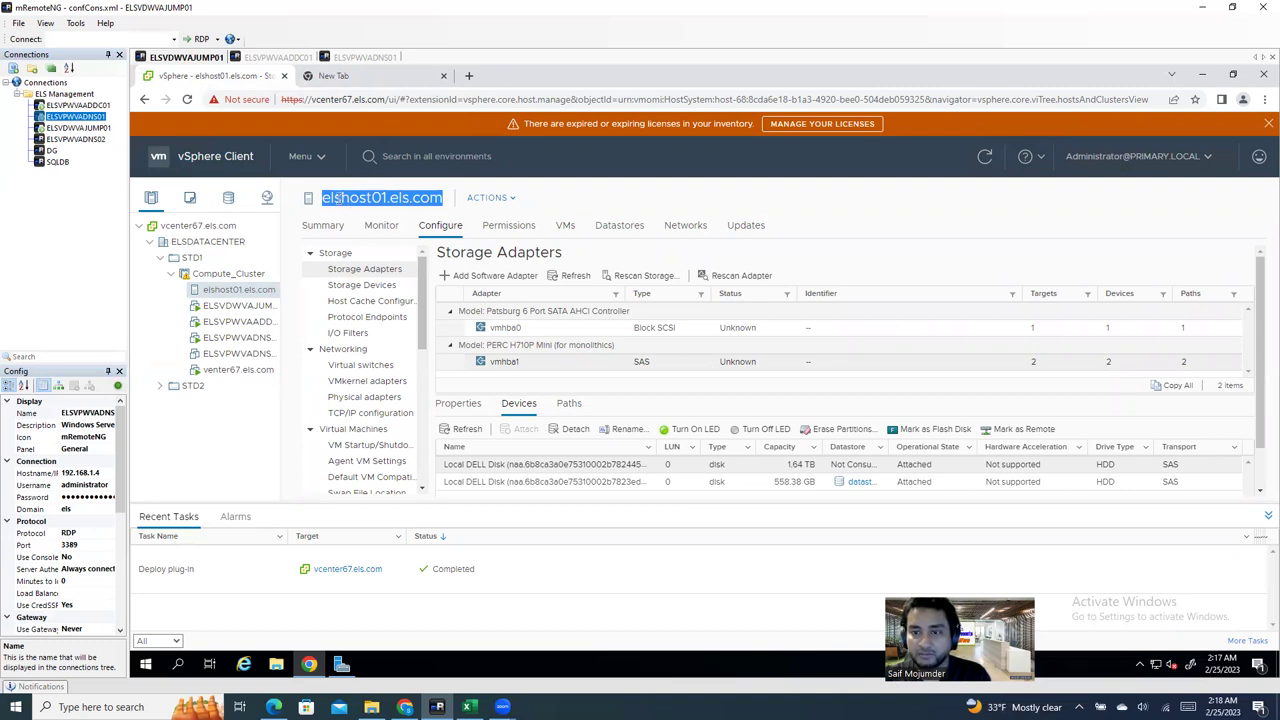
click(340, 77)
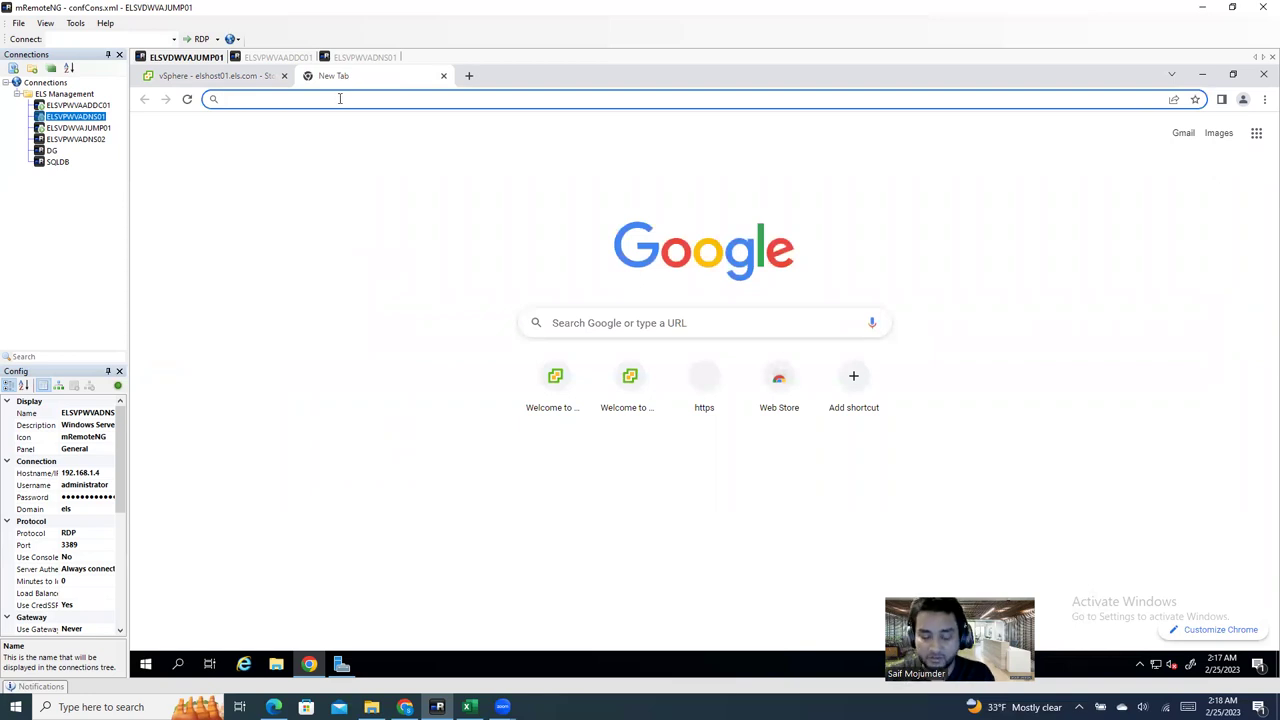
text(https:)
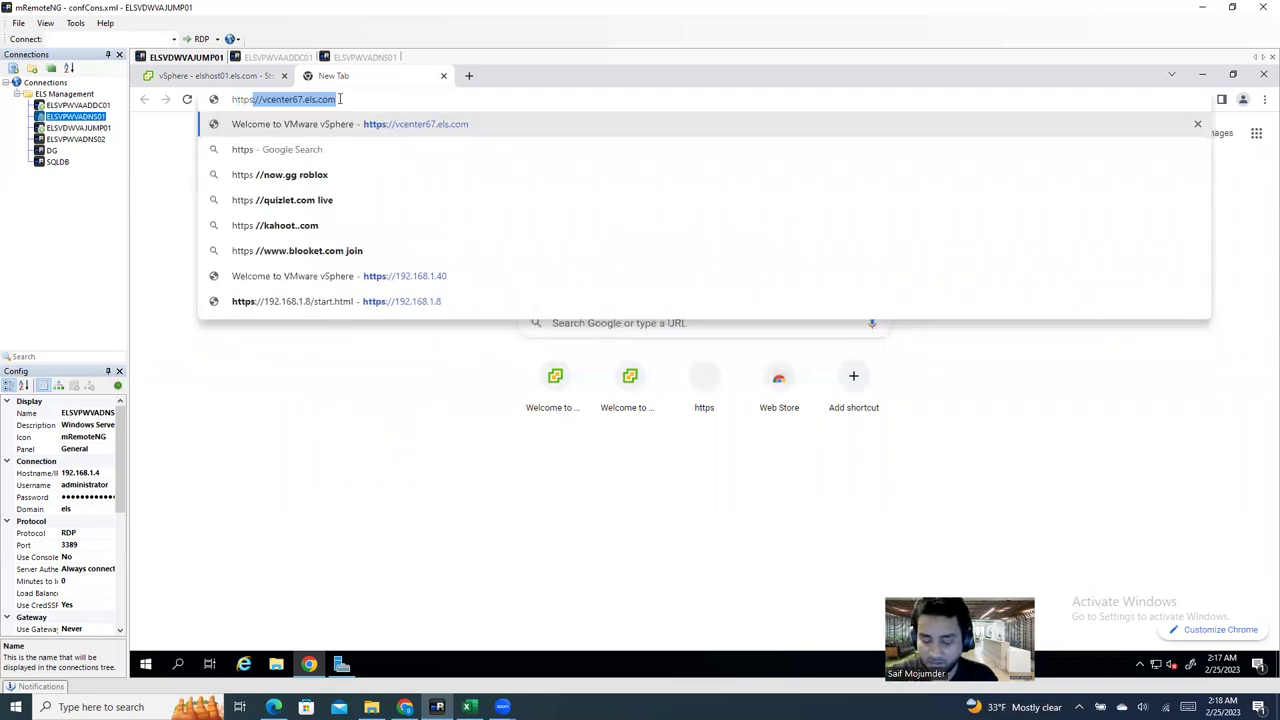
text(//)
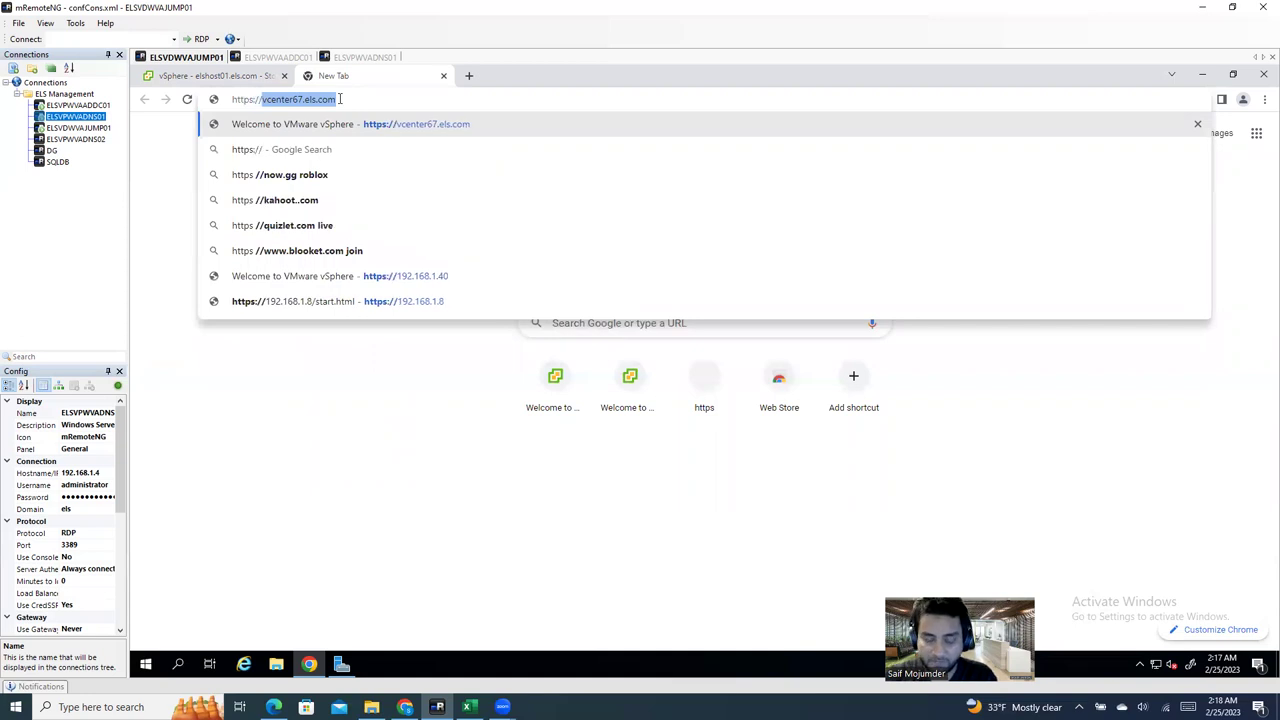
key(ctrl+v)
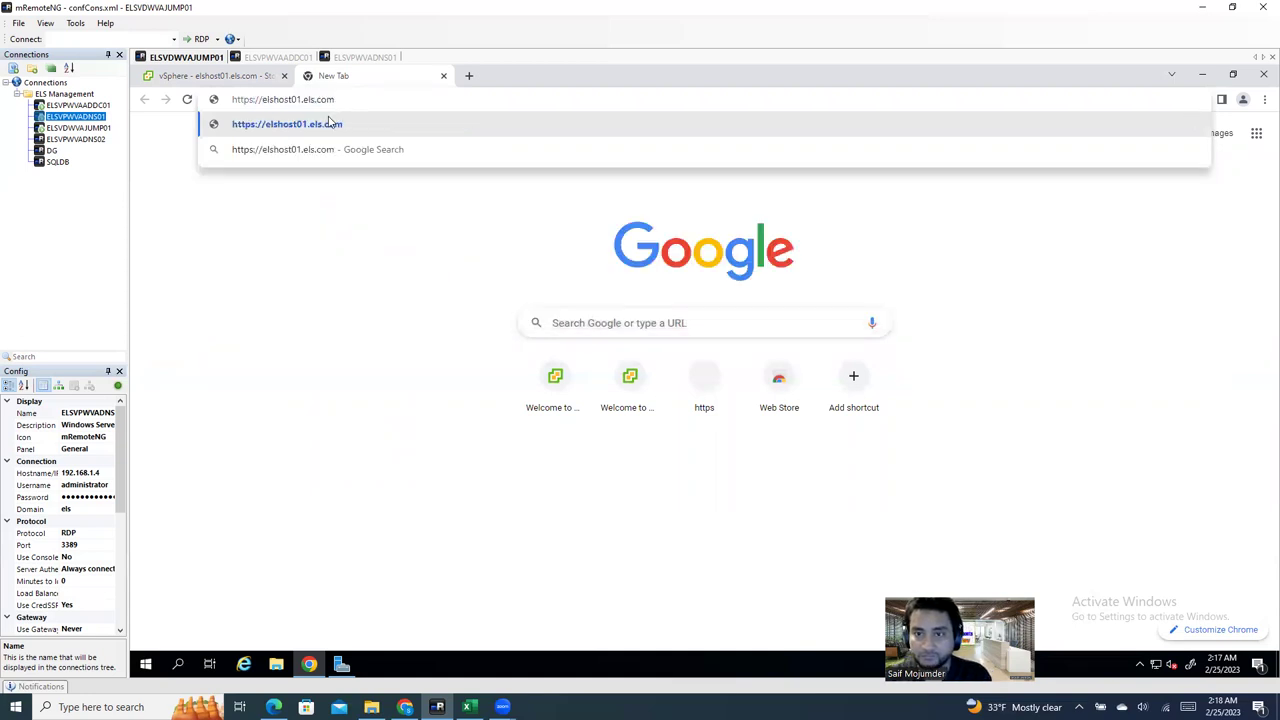
click(323, 130)
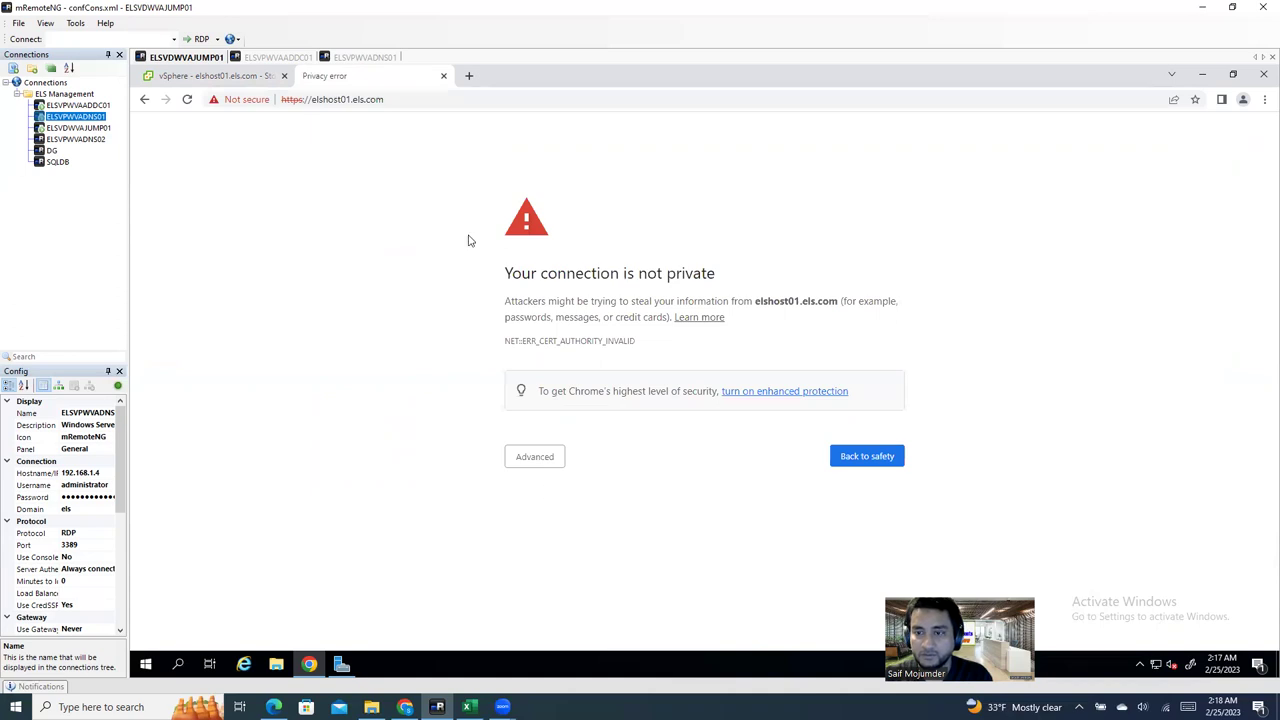
Step: Get past Chrome's certificate warning and proceed to elshost01.els.com (unsafe)
click(545, 456)
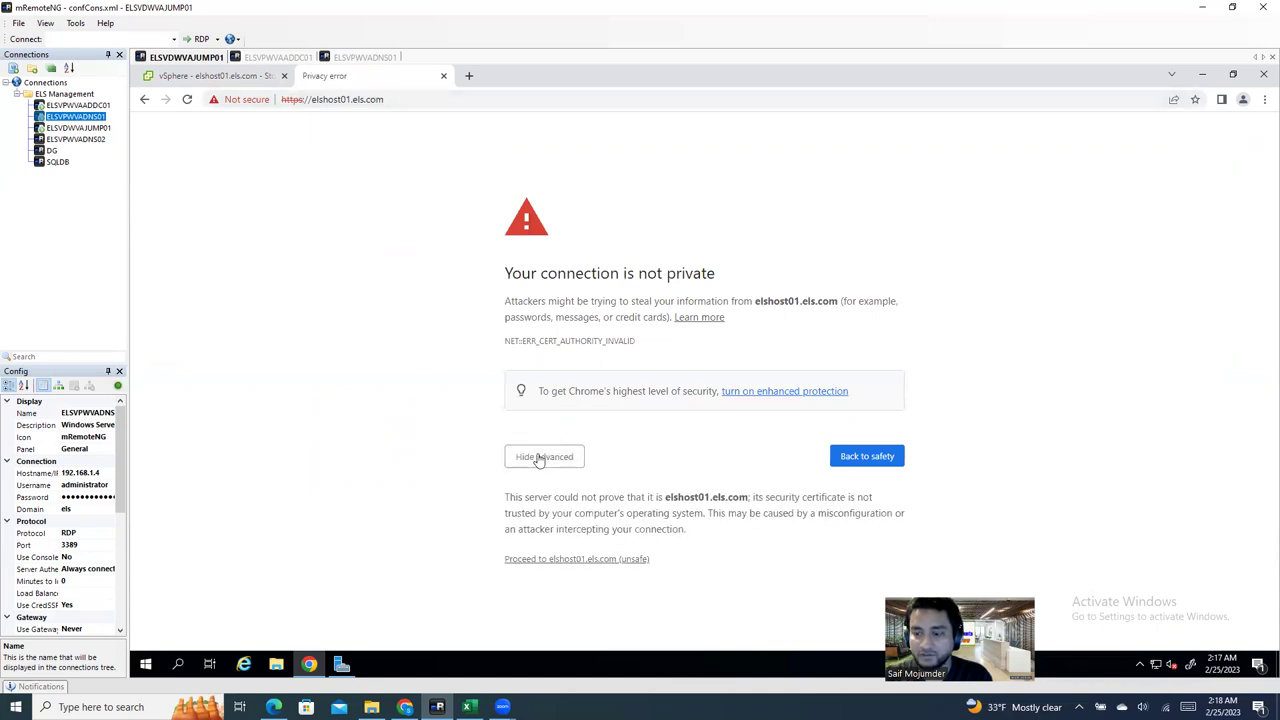
click(540, 460)
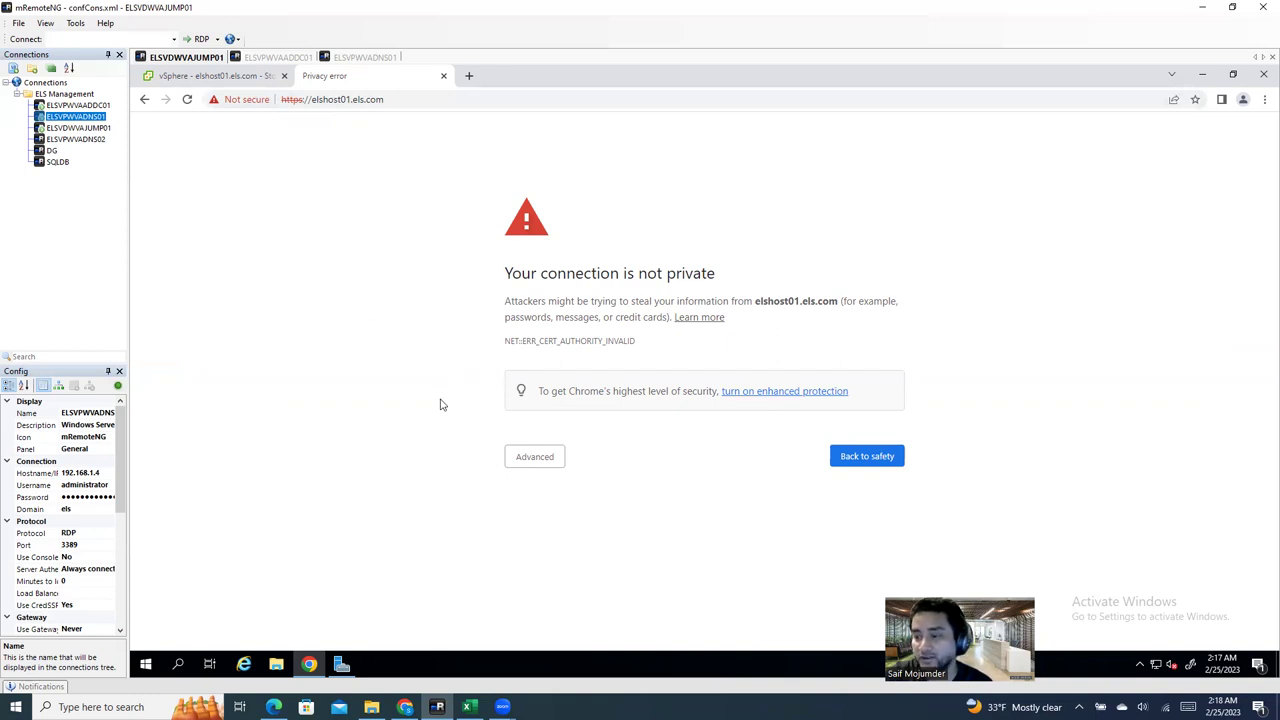
click(530, 457)
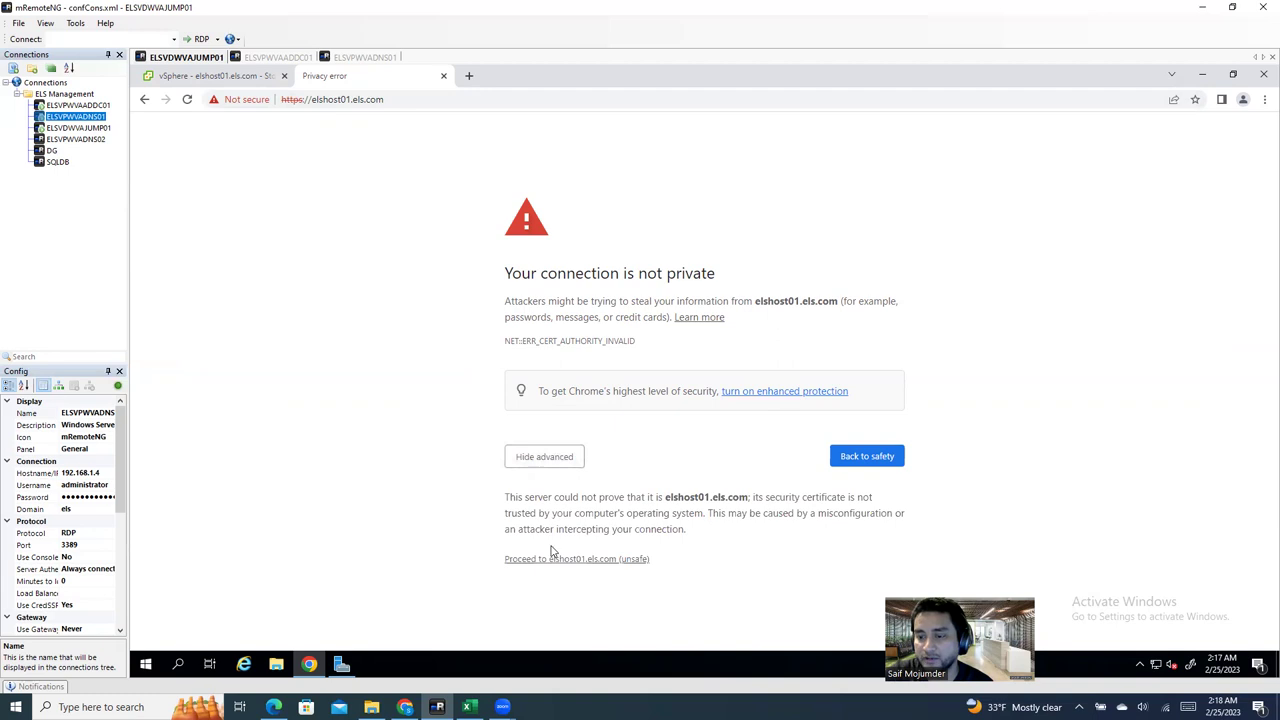
click(533, 562)
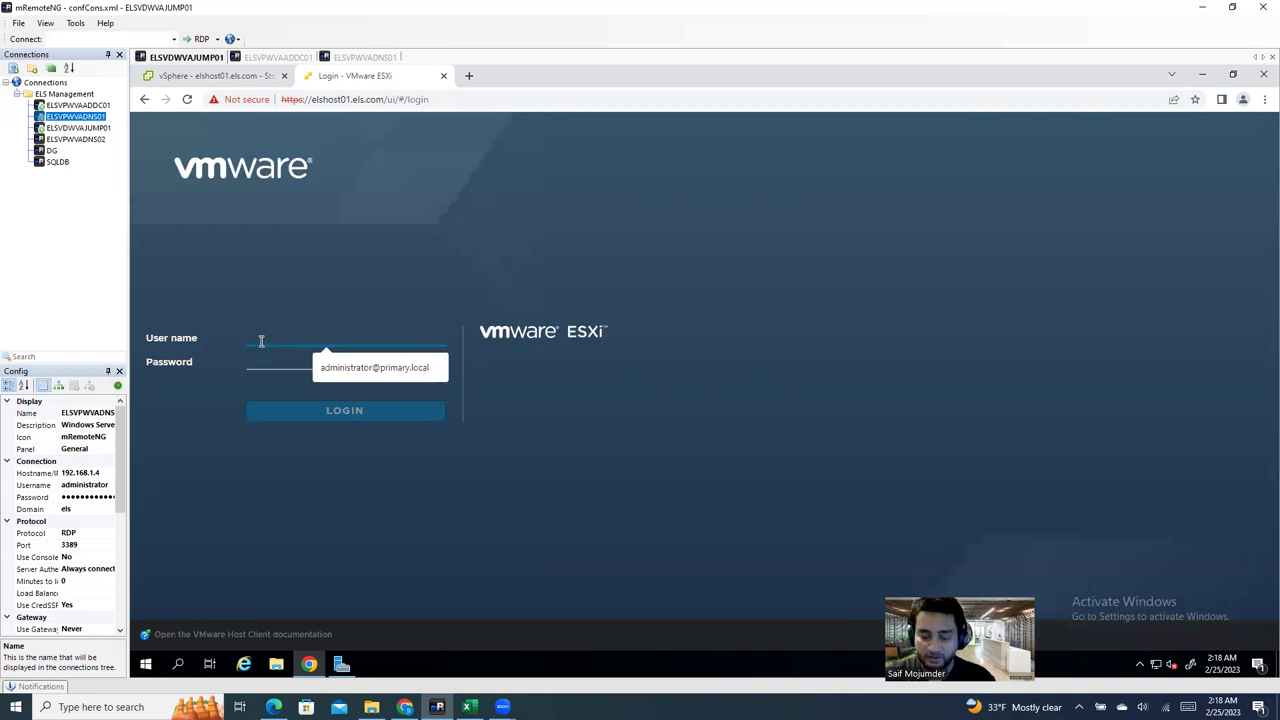
Step: Log in to the elshost01 ESXi Host Client as root with the account password
text(root)
key(Tab)
text(••••••••••••)
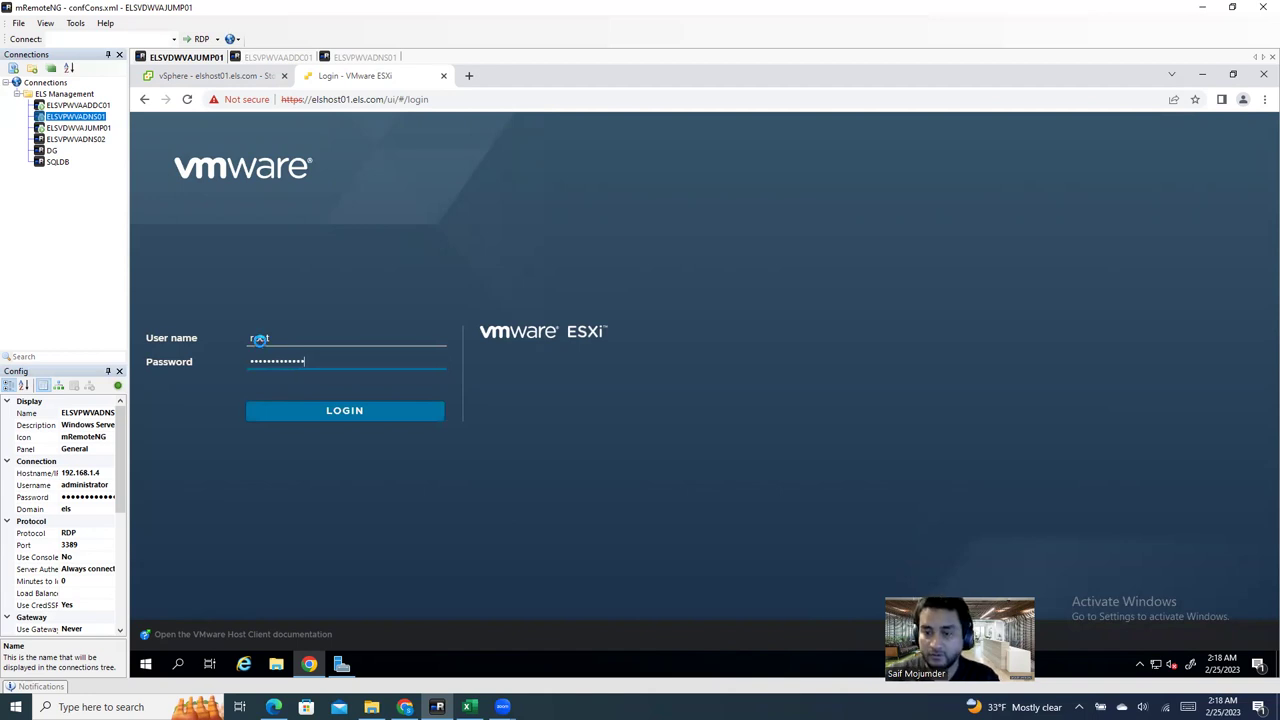
key(Return)
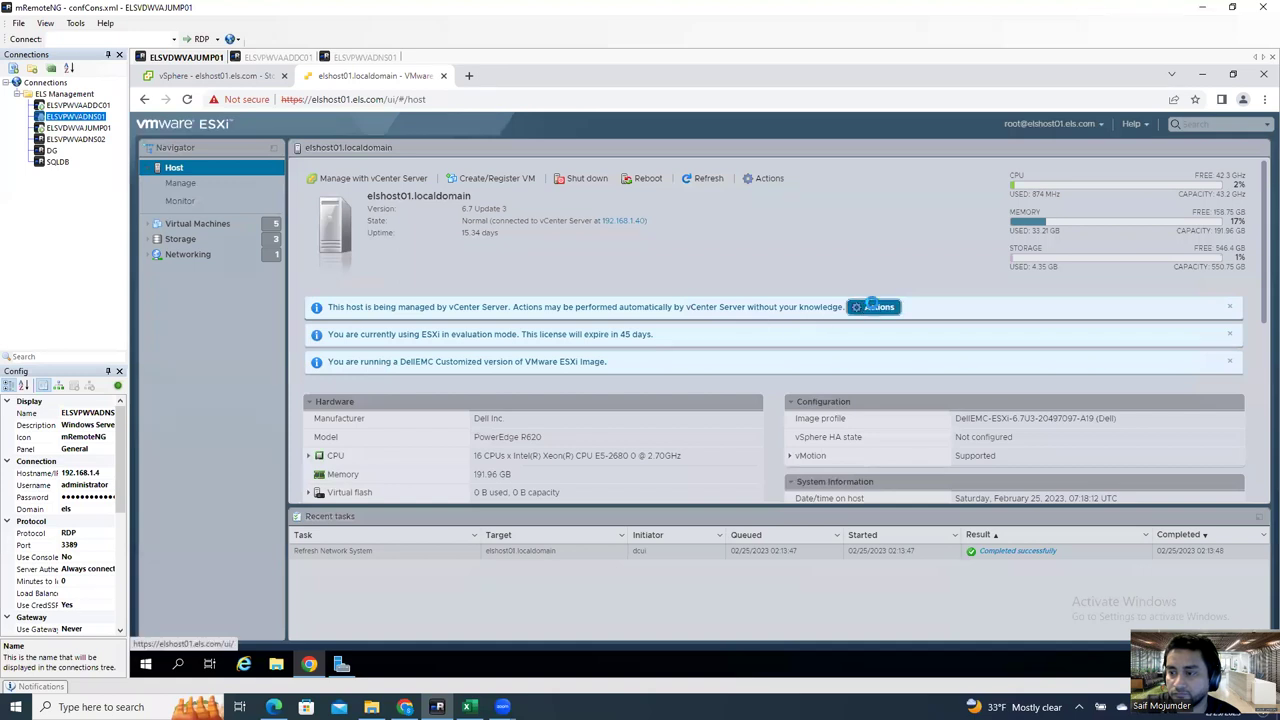
Step: Browse elshost01's Manage settings: advanced System settings, Hardware and power management
click(873, 306)
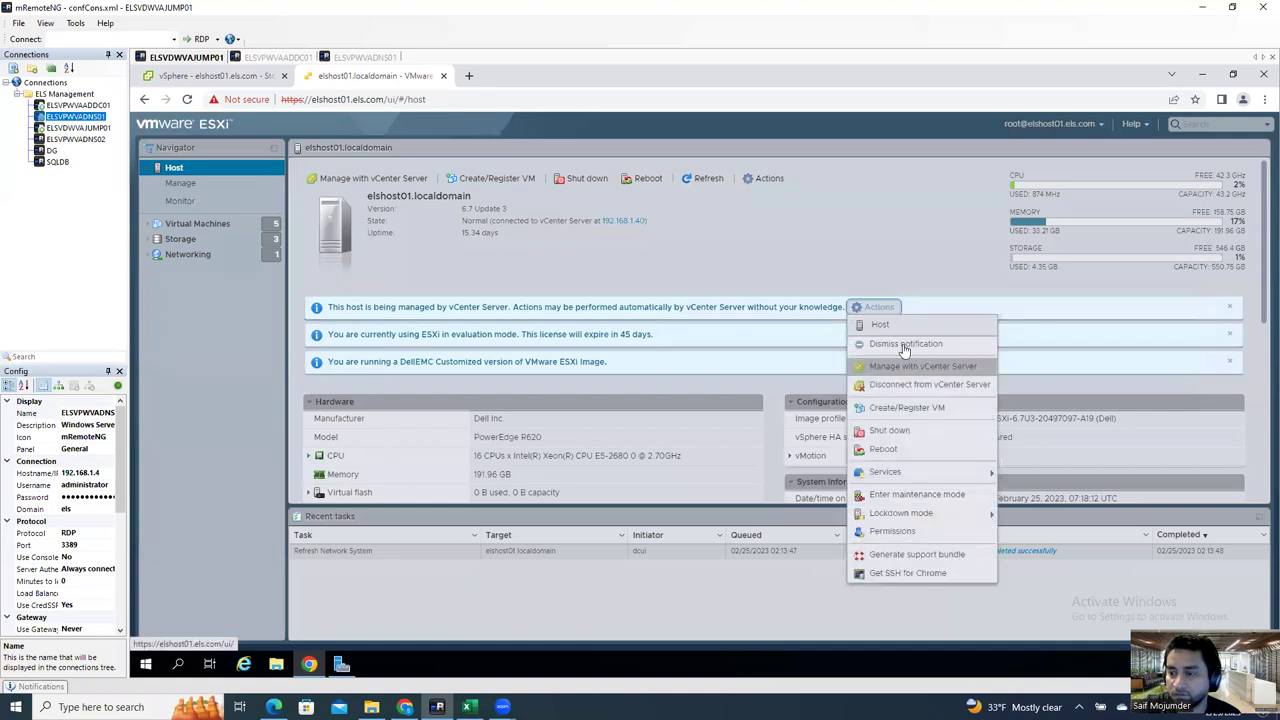
click(811, 239)
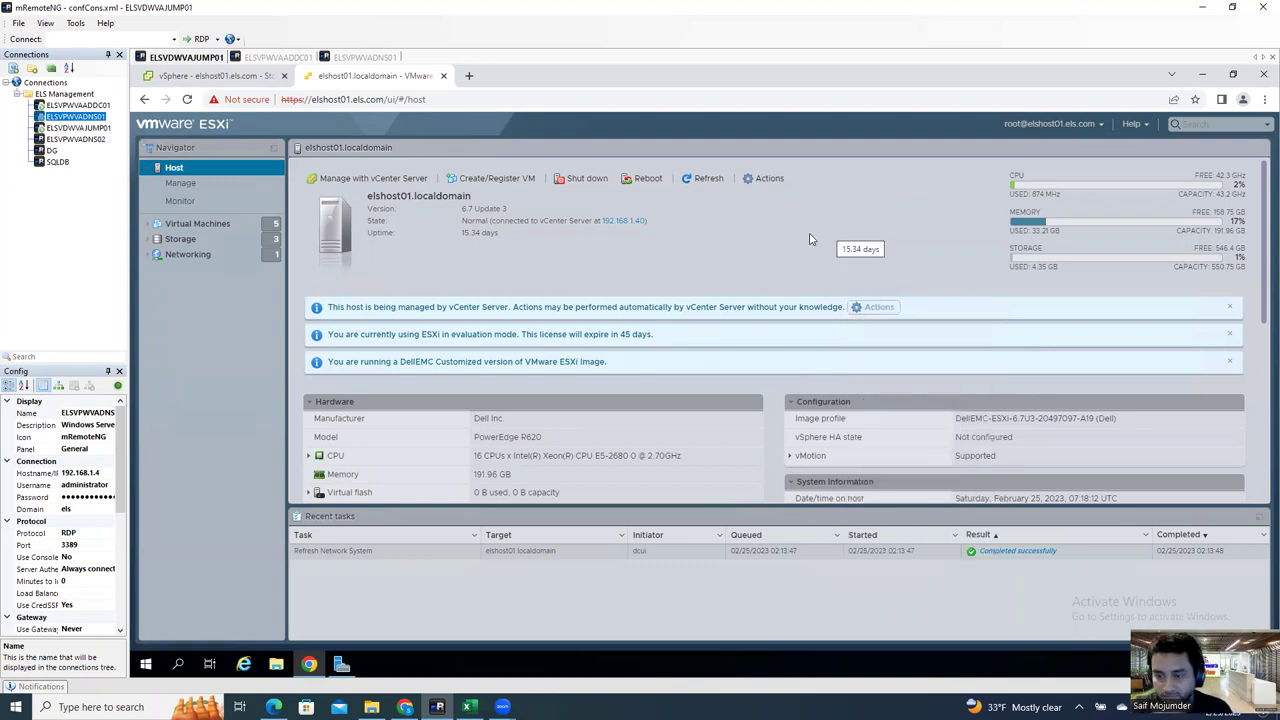
click(185, 185)
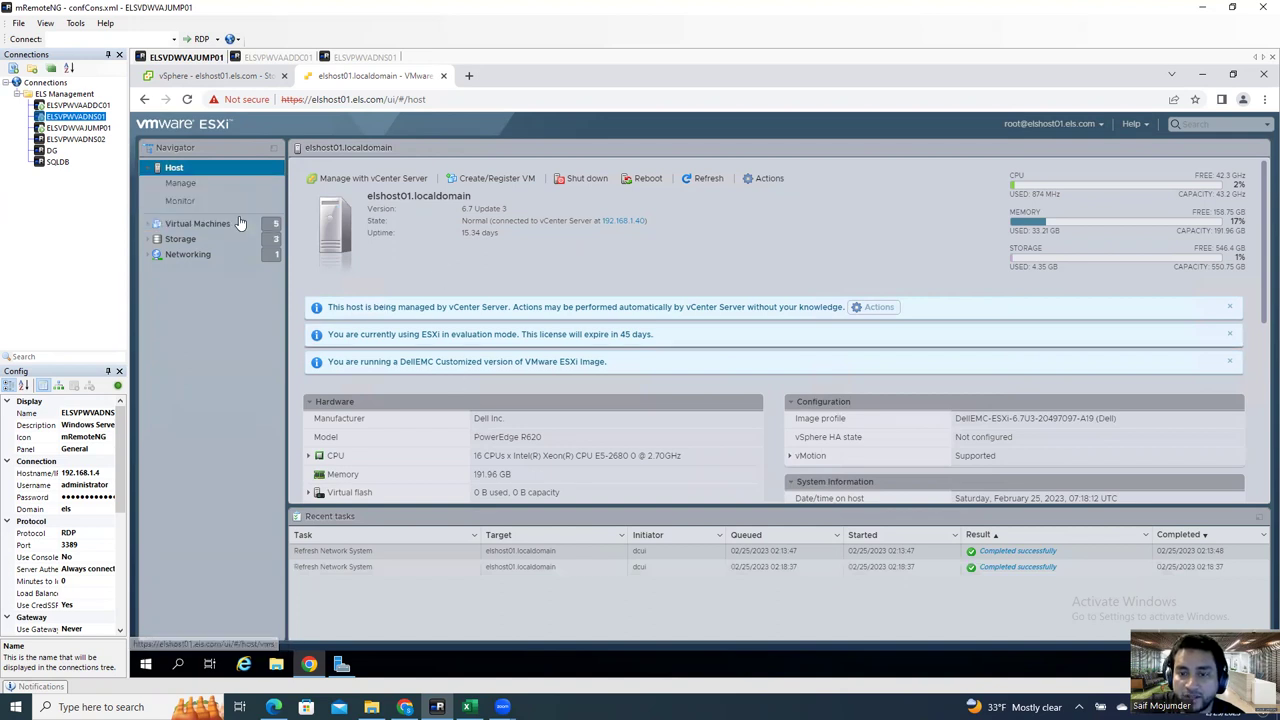
click(200, 189)
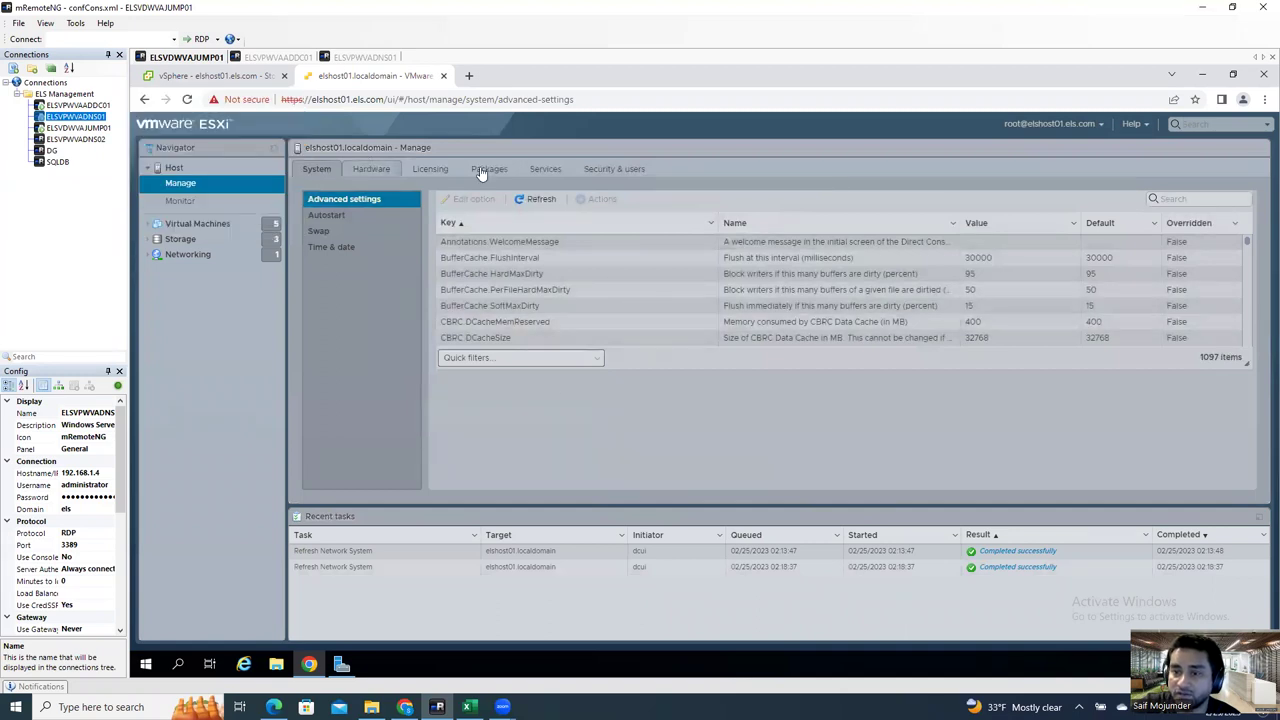
click(371, 169)
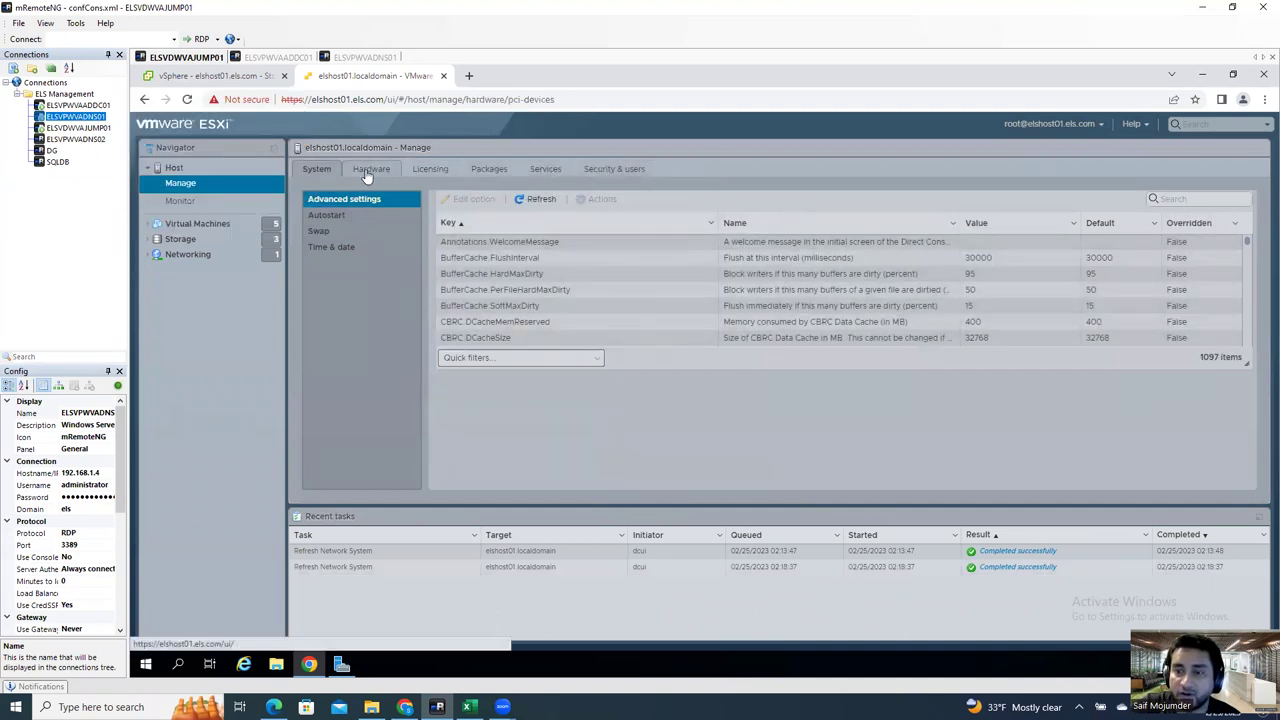
click(350, 220)
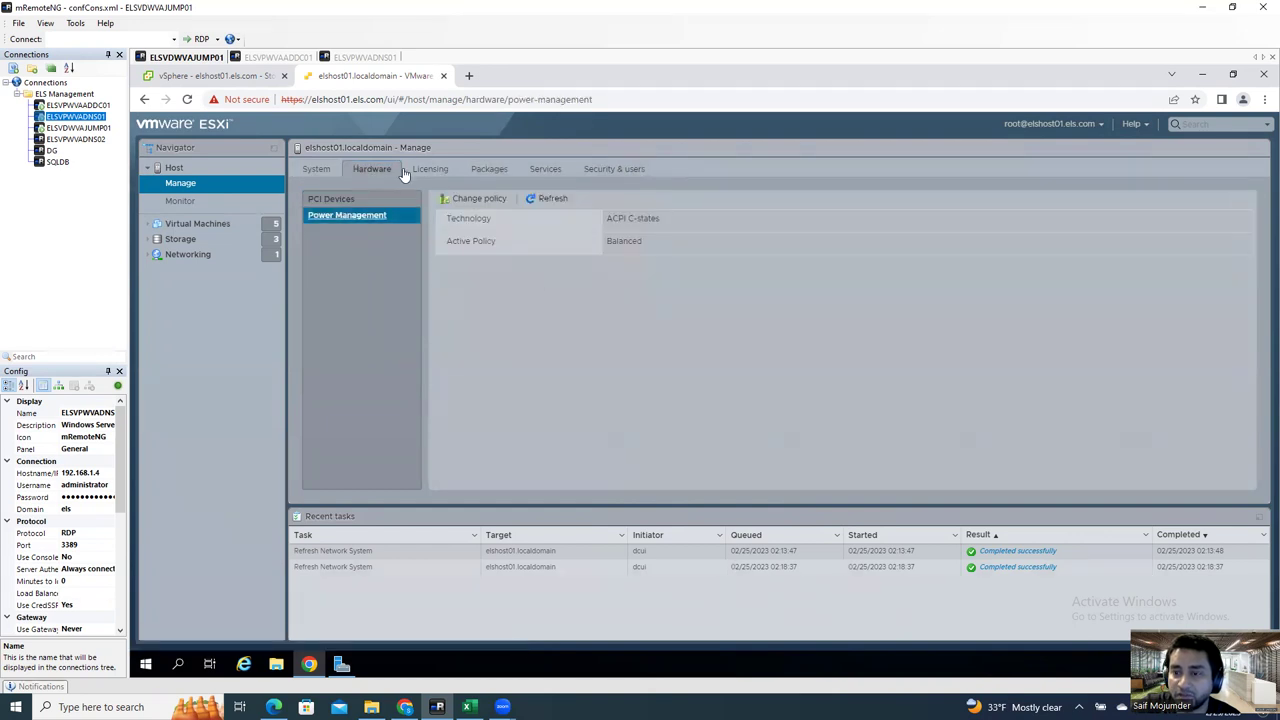
Step: Check Monitor and the host summary, then open the Storage page listing datastore1, NAS01 and NAS02
click(180, 201)
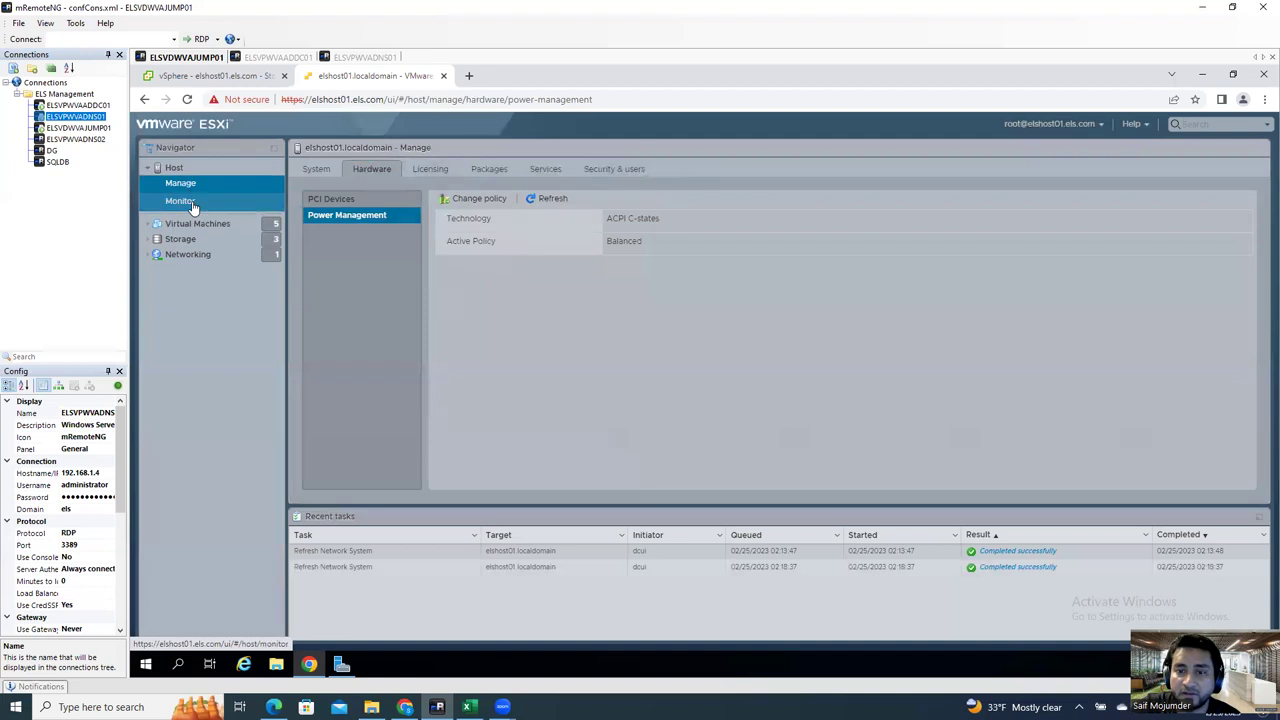
click(183, 170)
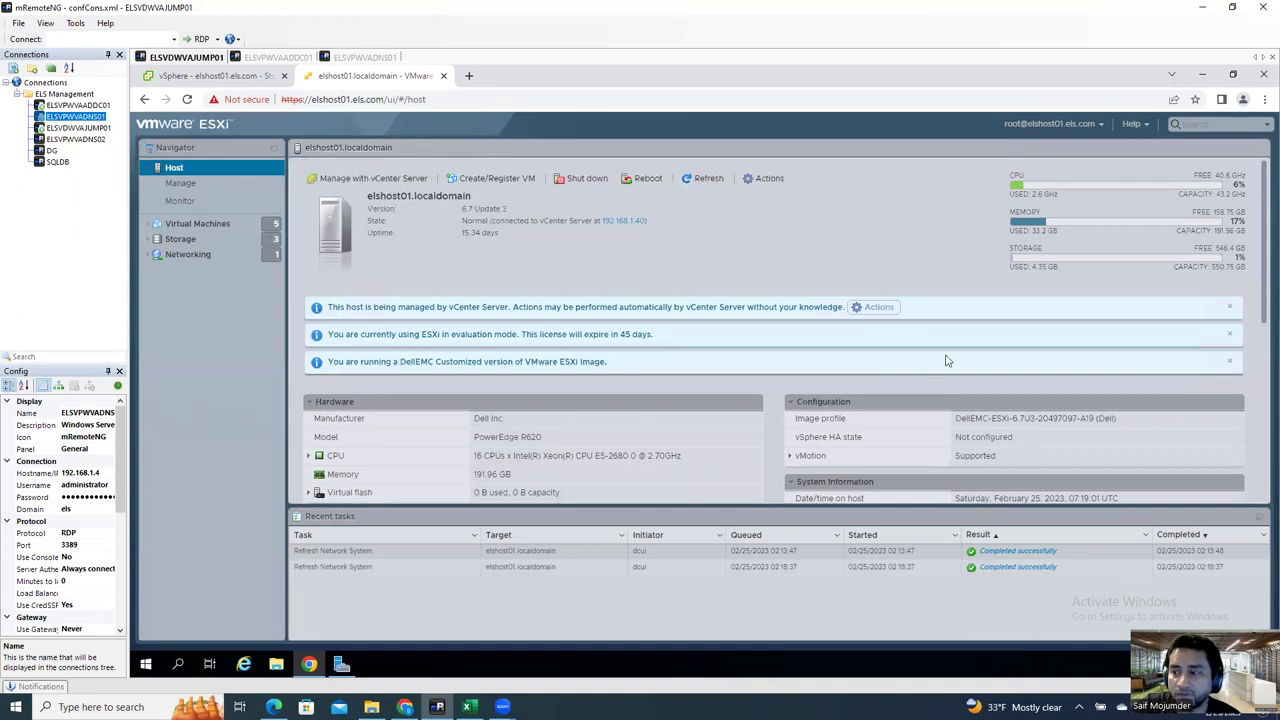
click(181, 185)
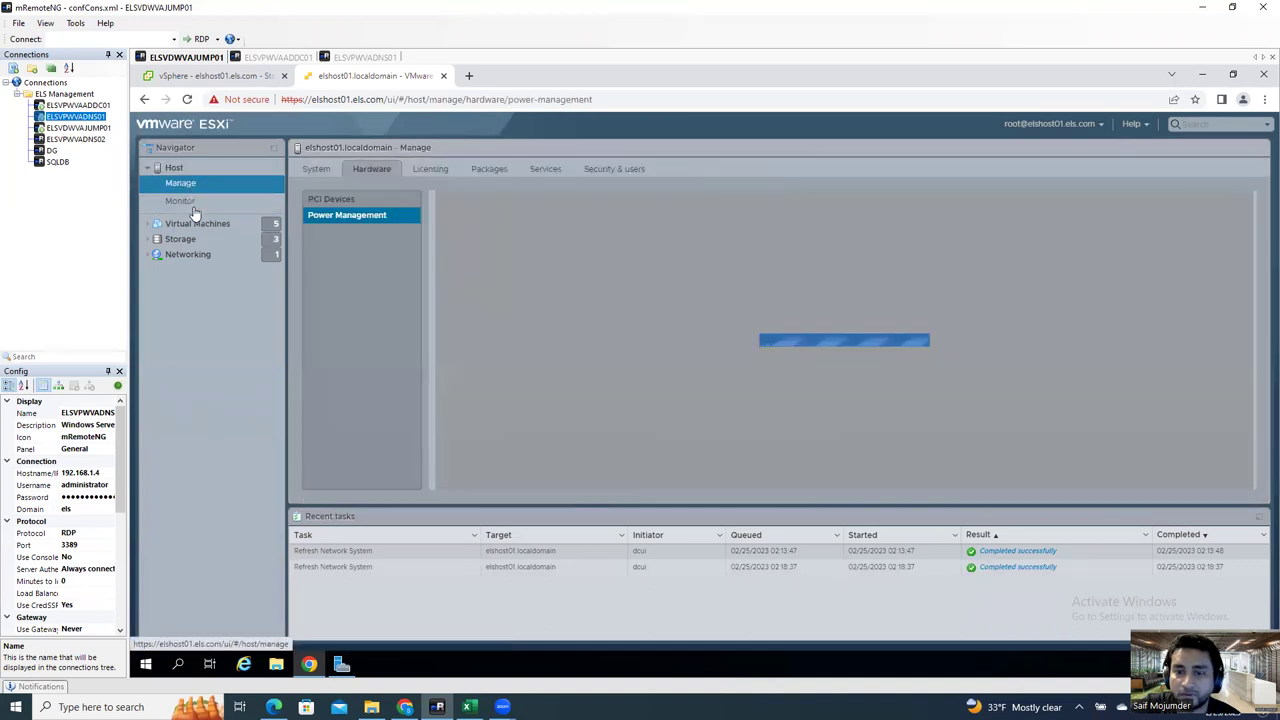
click(181, 243)
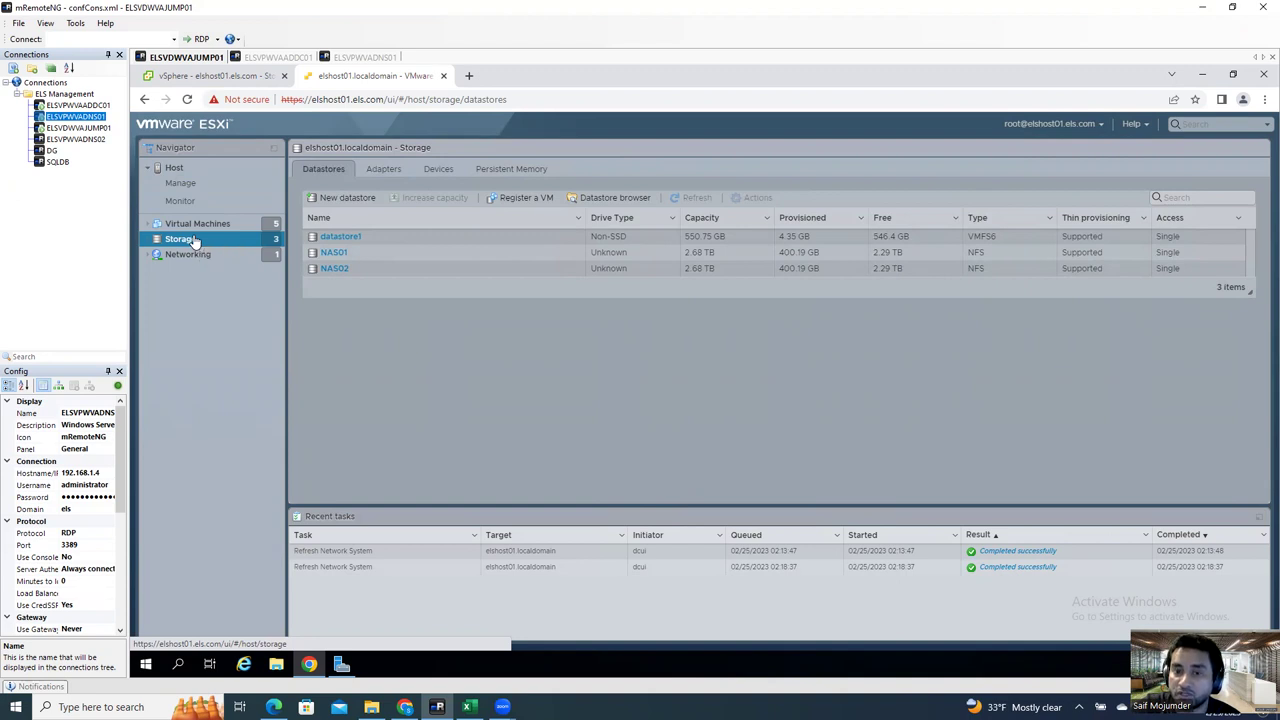
Step: Compare elshost01's datastores with the vSphere Client storage adapters view, then open the Storage actions menu
right_click(196, 240)
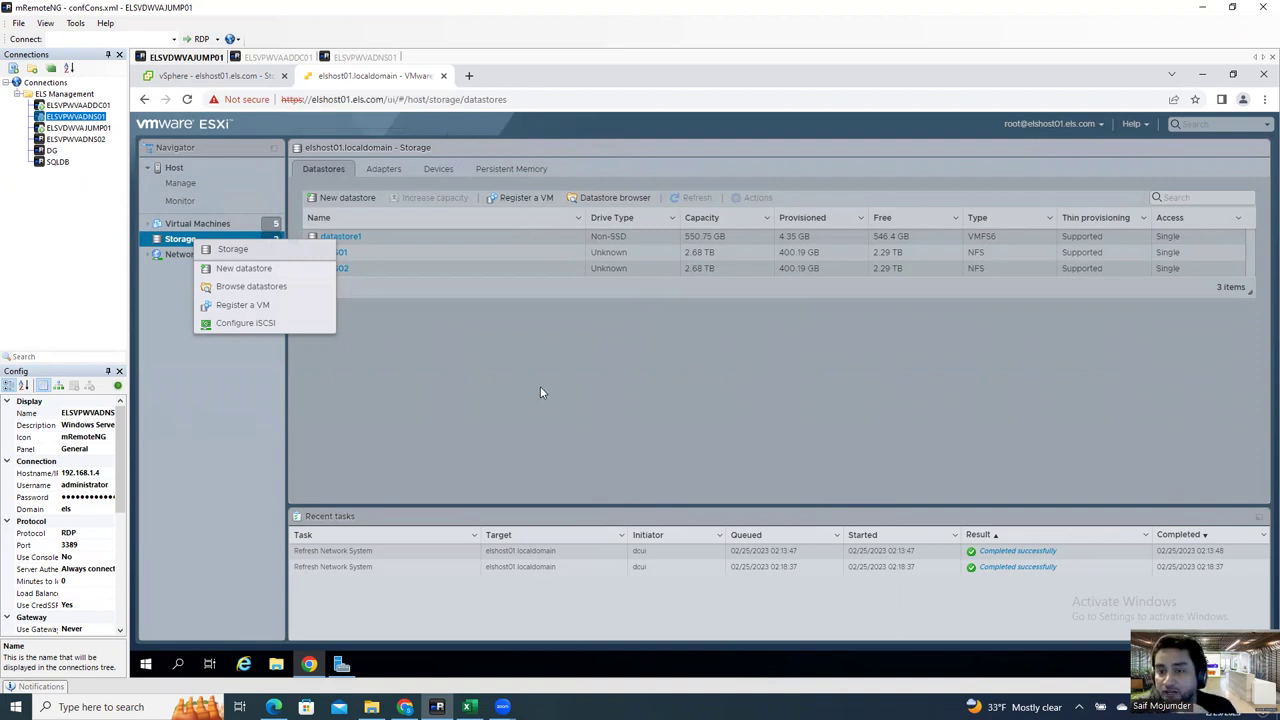
click(428, 150)
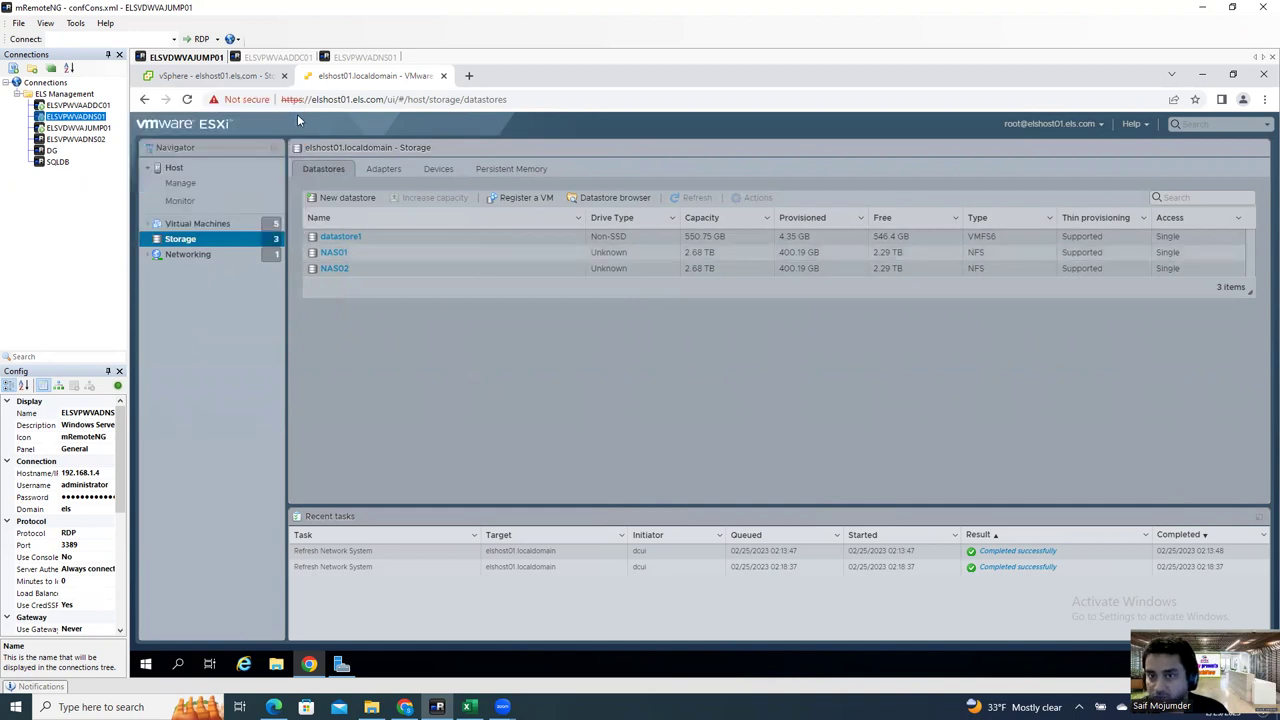
click(256, 76)
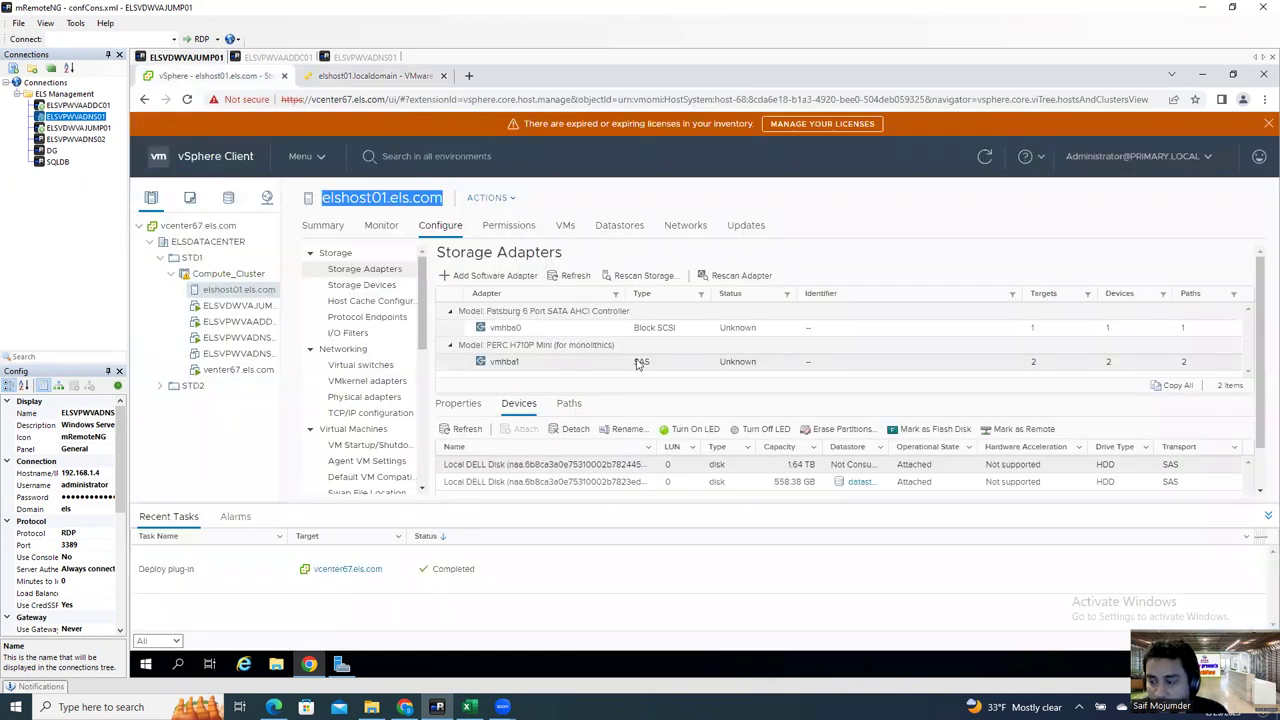
click(395, 77)
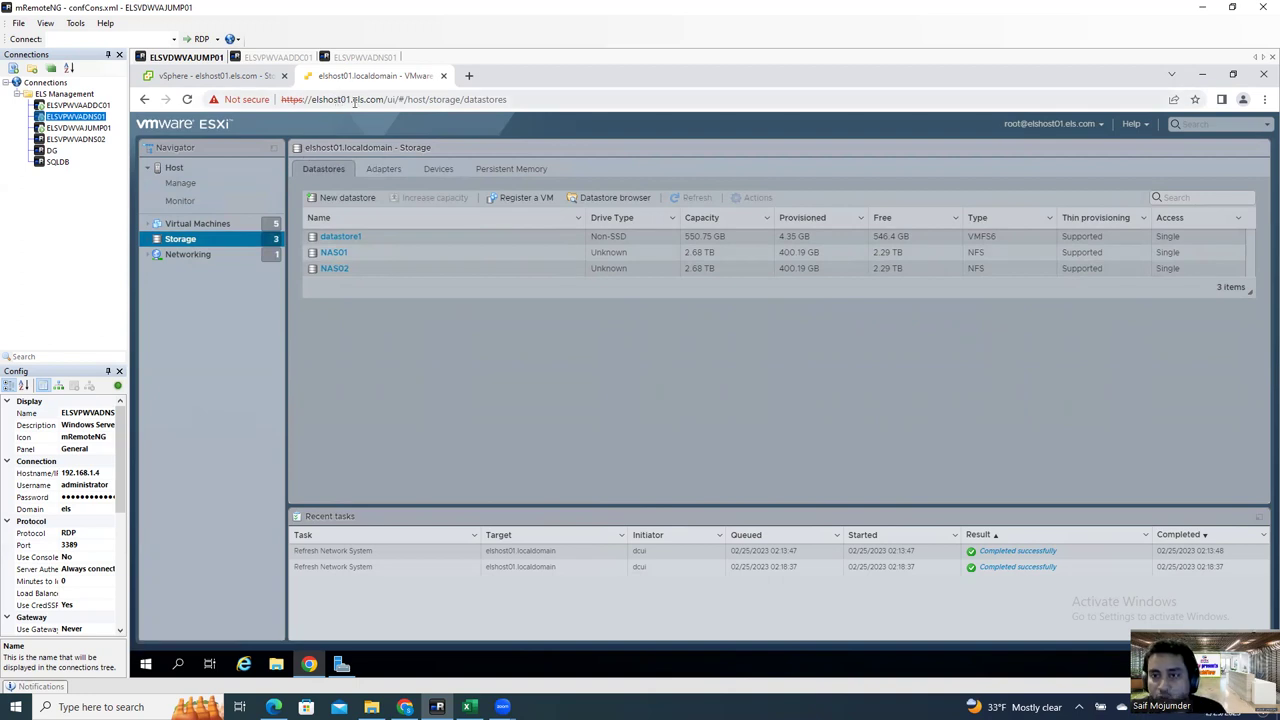
click(255, 78)
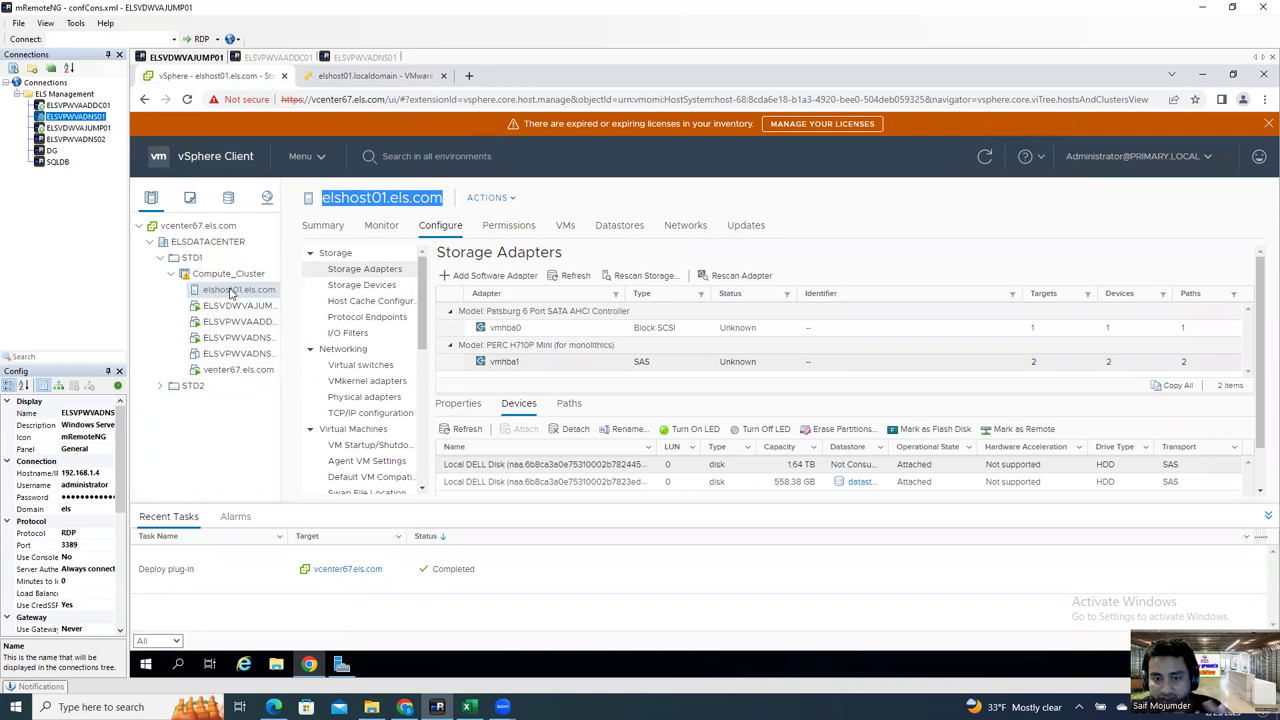
click(340, 78)
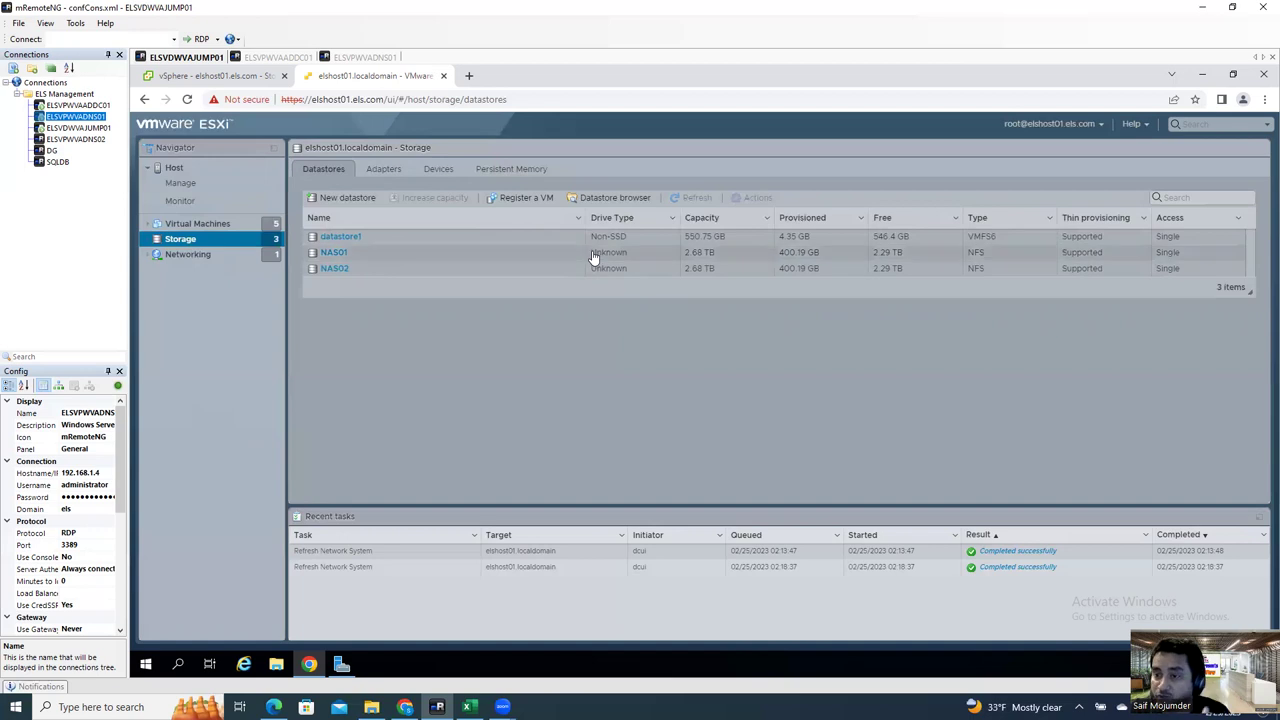
click(194, 240)
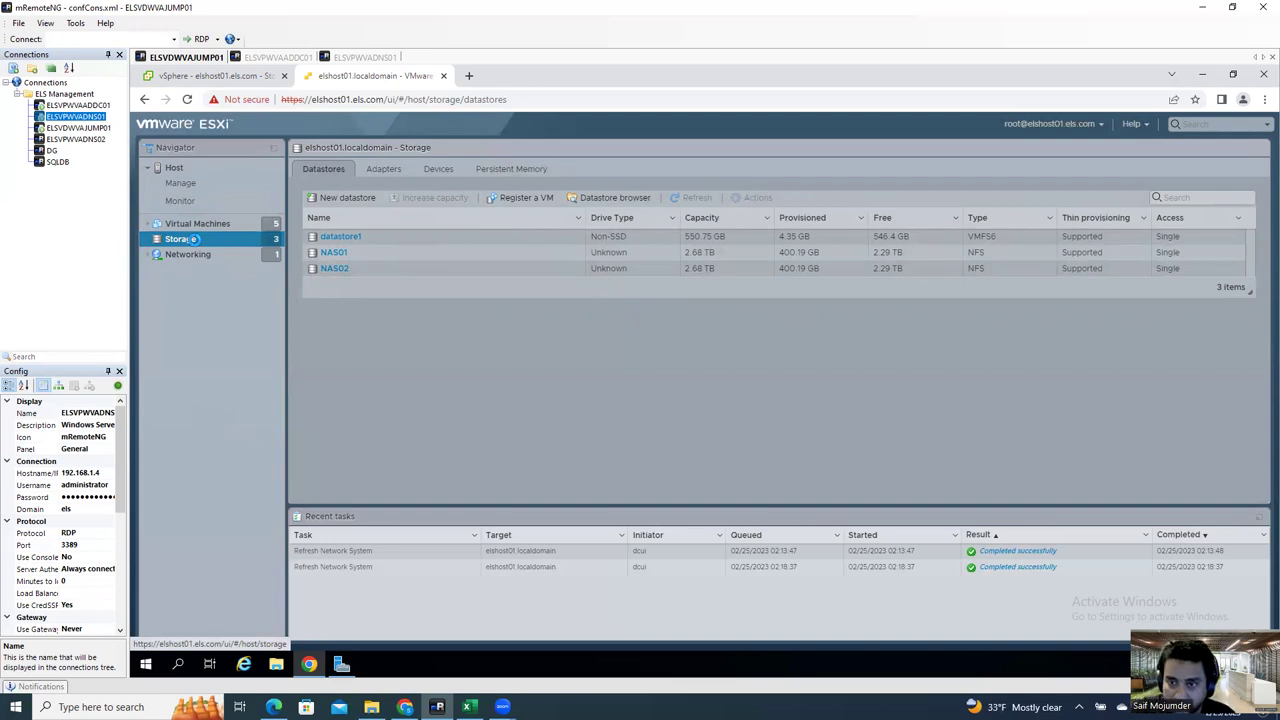
right_click(194, 240)
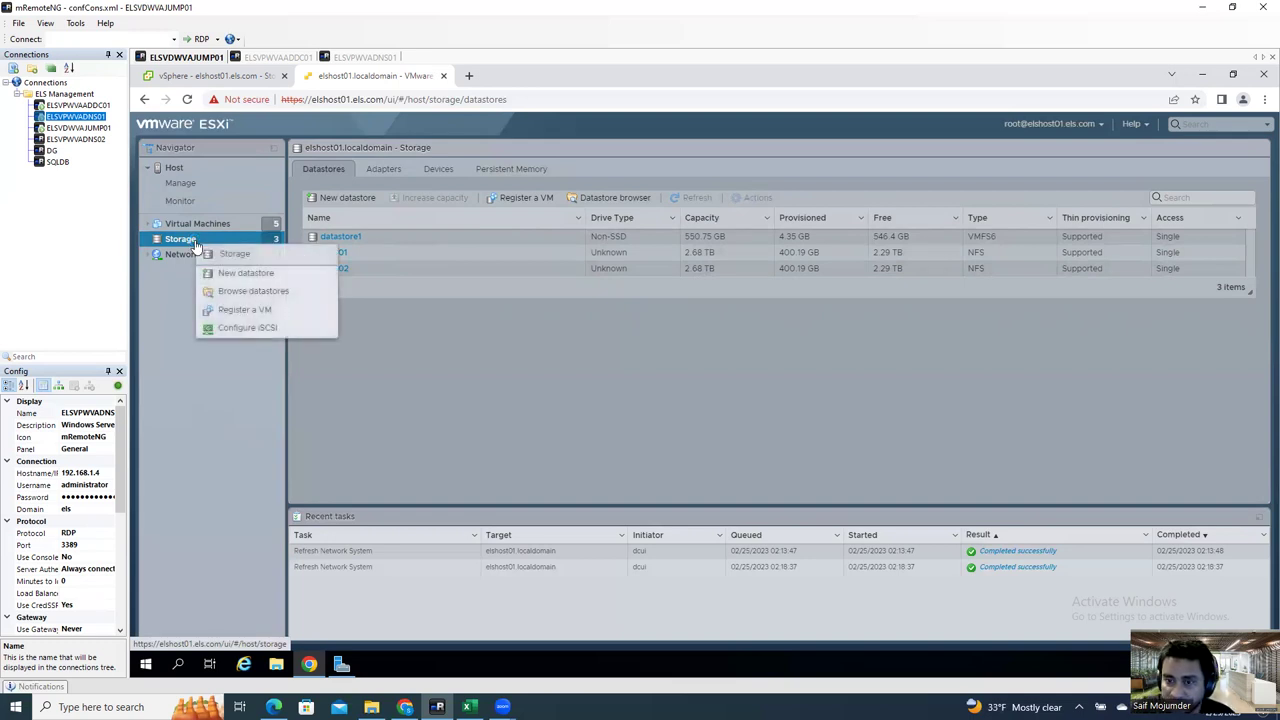
Step: Start a New datastore wizard, try the VMFS extent options, and settle on Mount NFS datastore
click(285, 275)
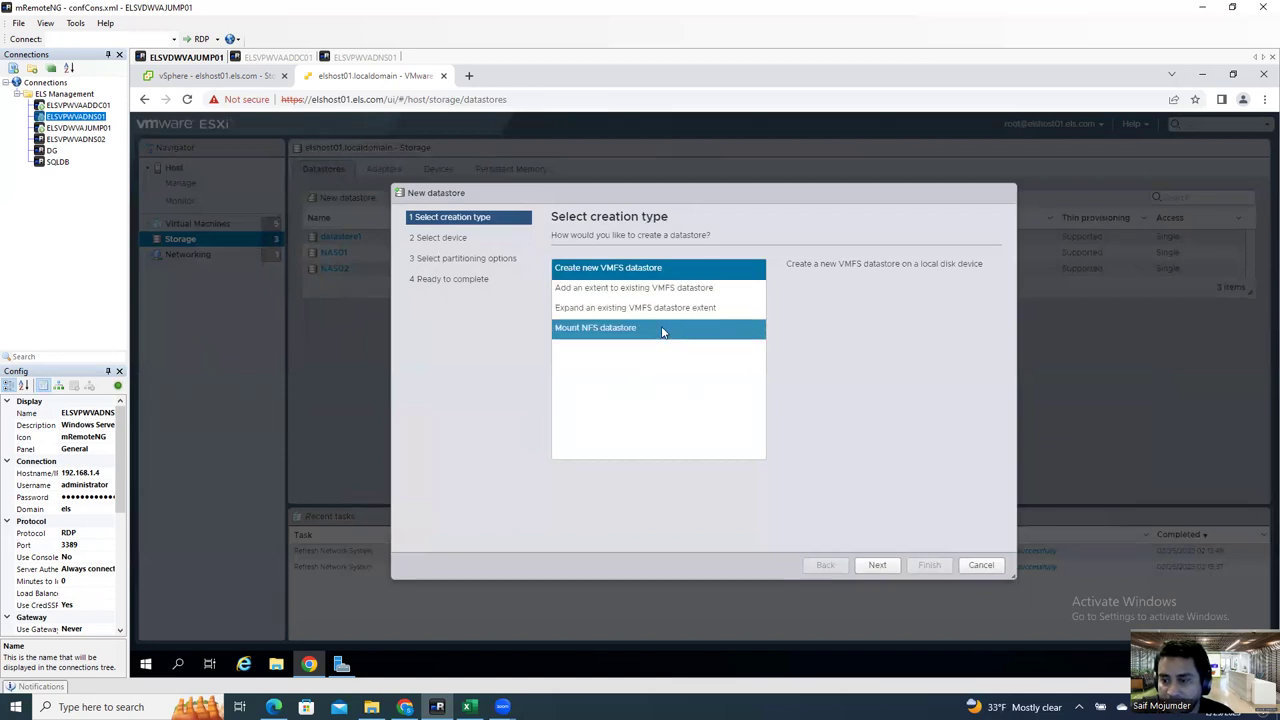
click(662, 330)
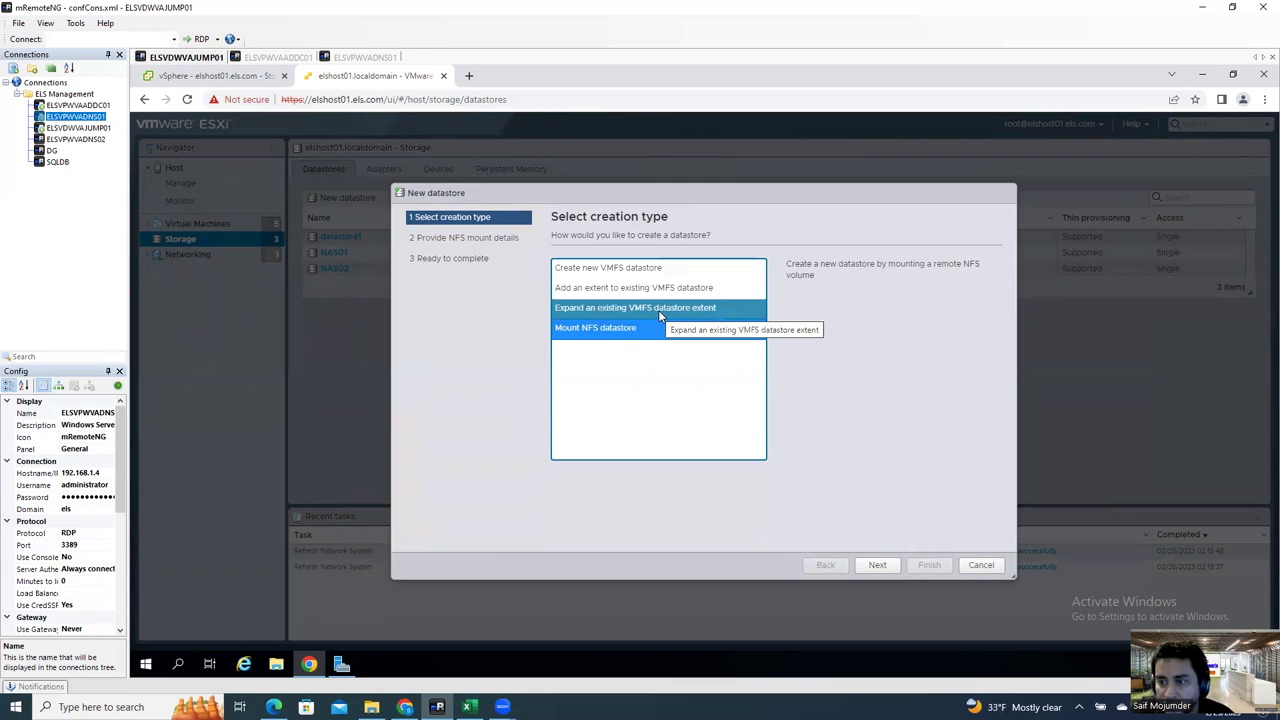
click(658, 310)
click(660, 289)
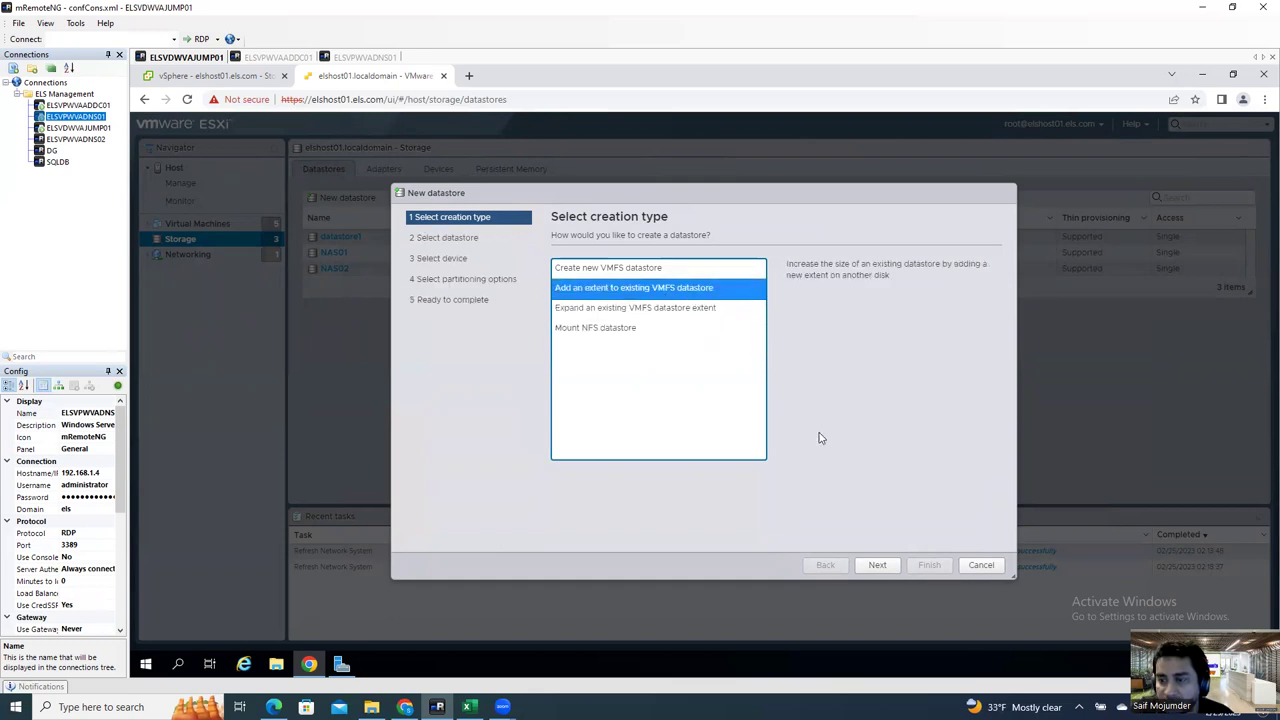
click(884, 563)
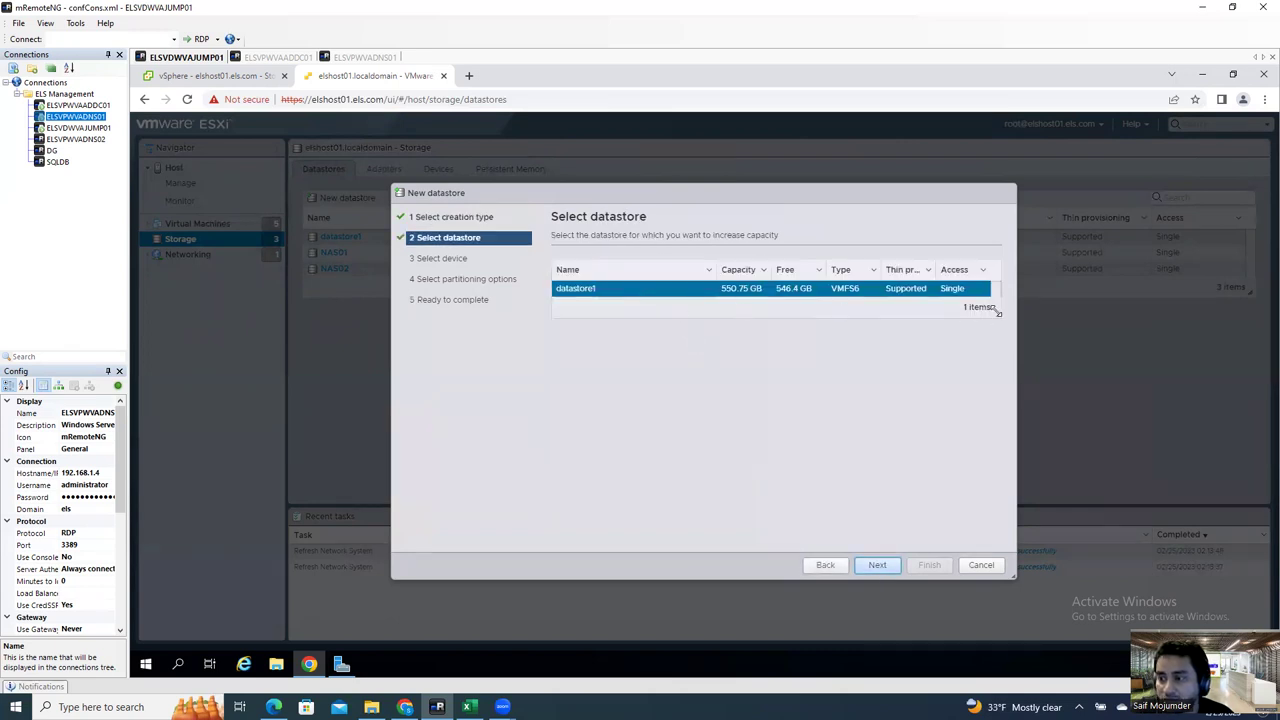
mouse_move(998, 318)
mouse_down()
mouse_move(994, 431)
mouse_move(978, 333)
mouse_up()
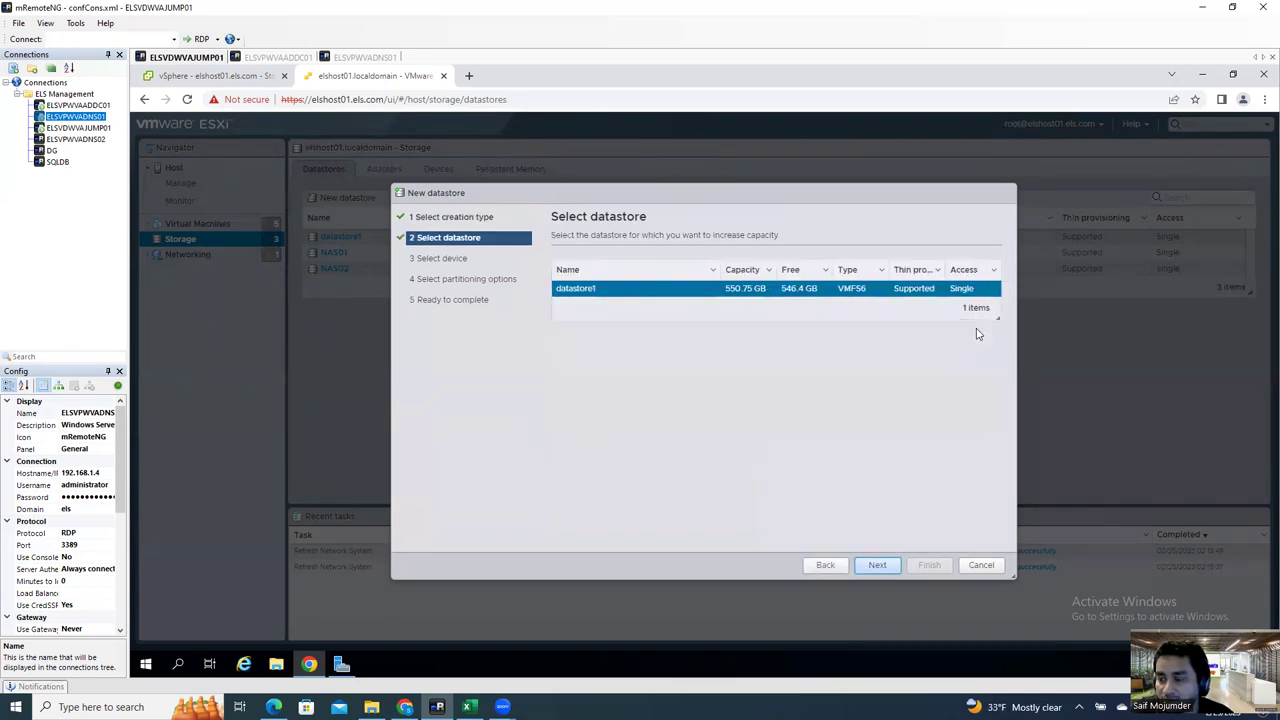
click(740, 235)
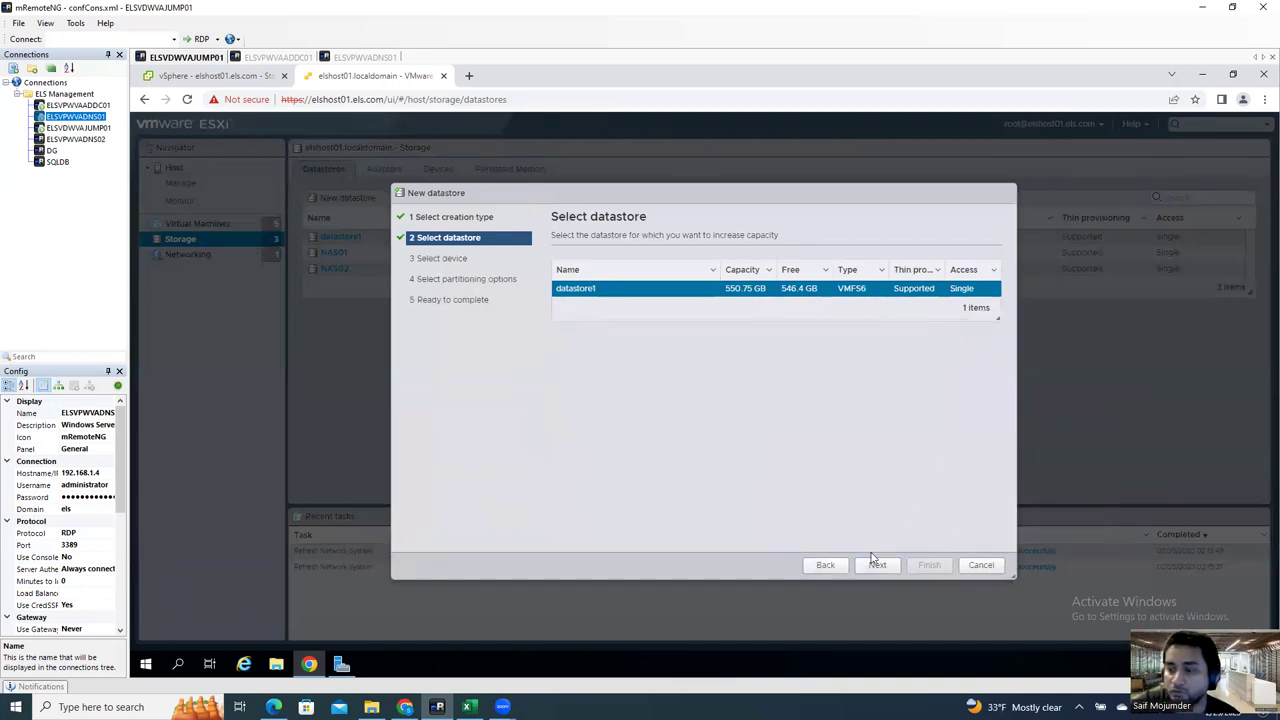
click(826, 566)
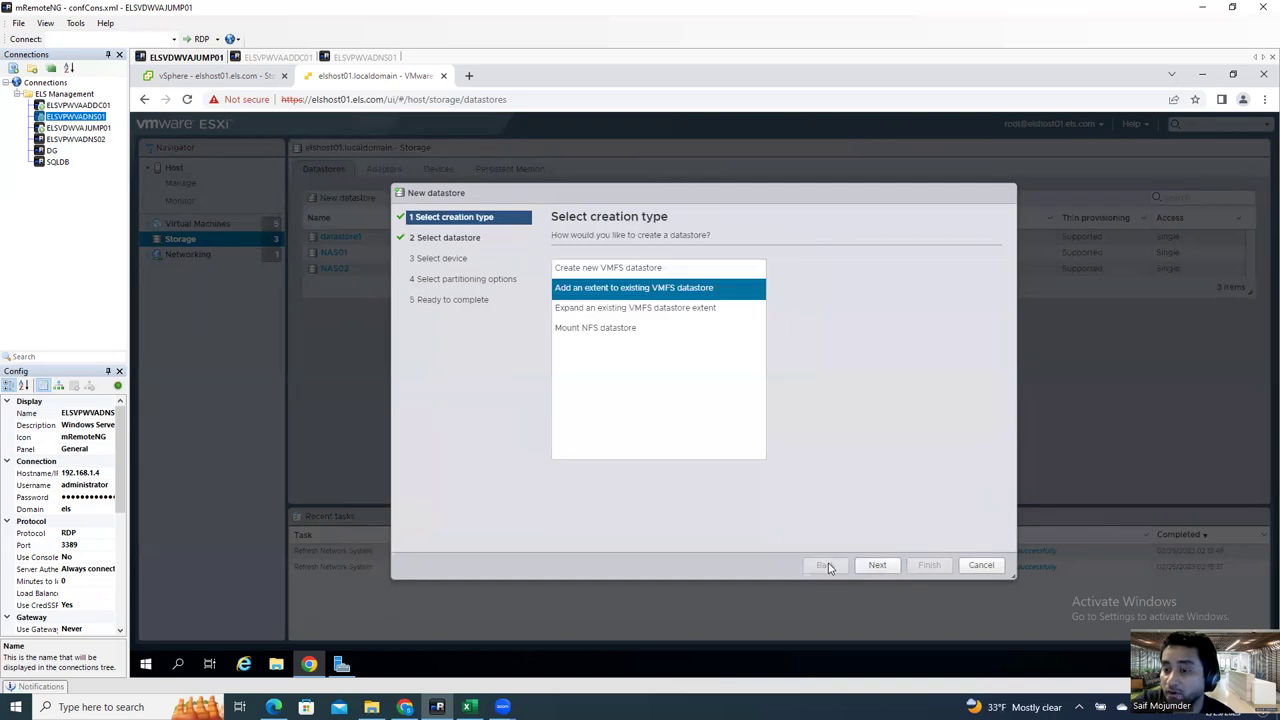
click(670, 308)
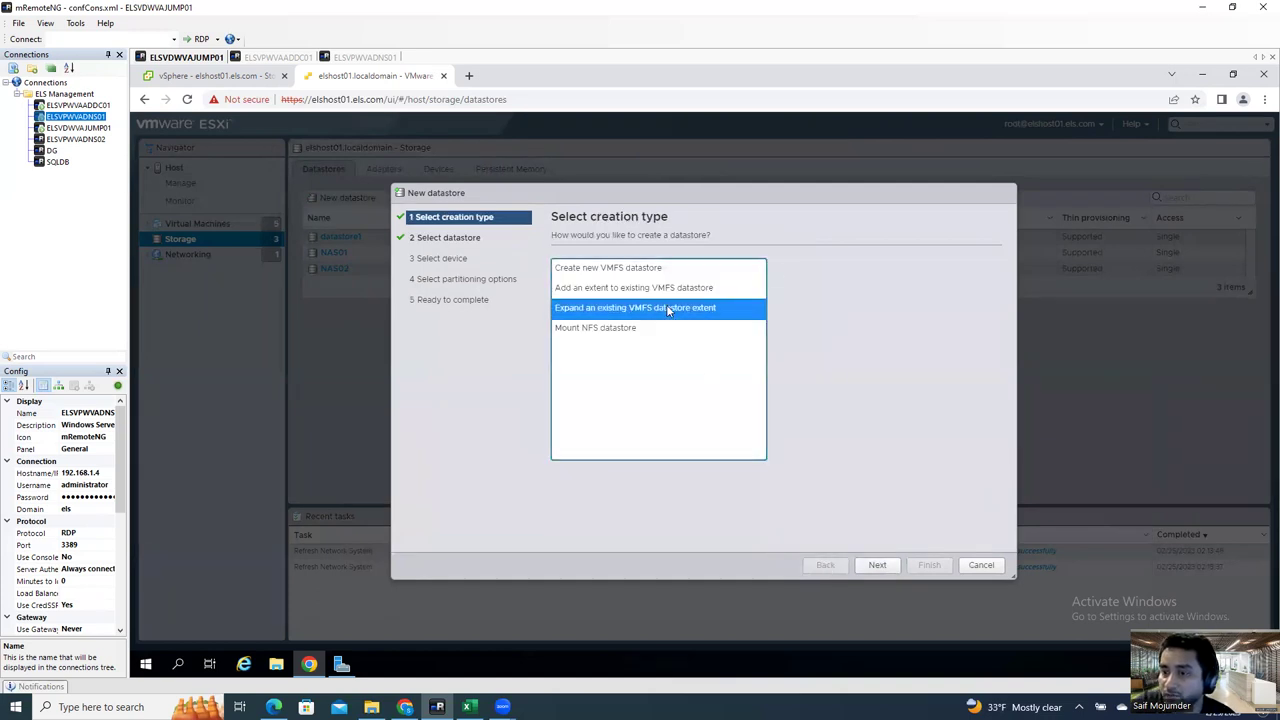
click(876, 567)
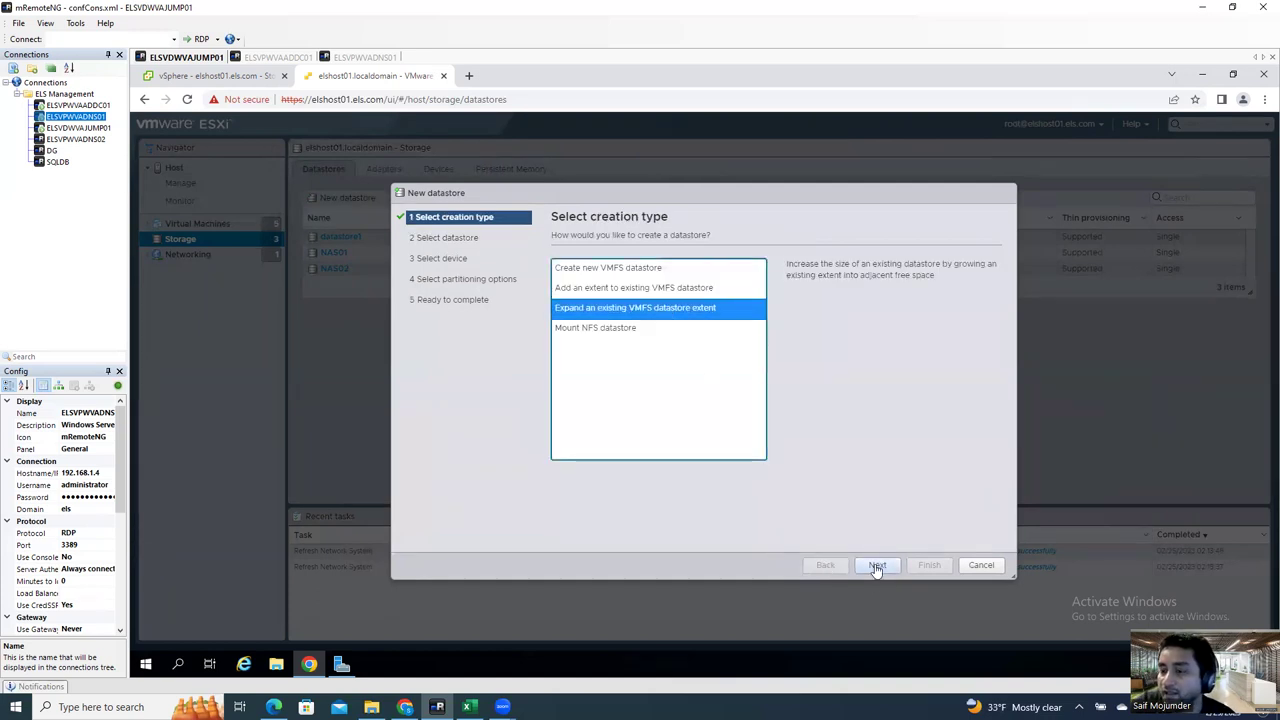
click(622, 330)
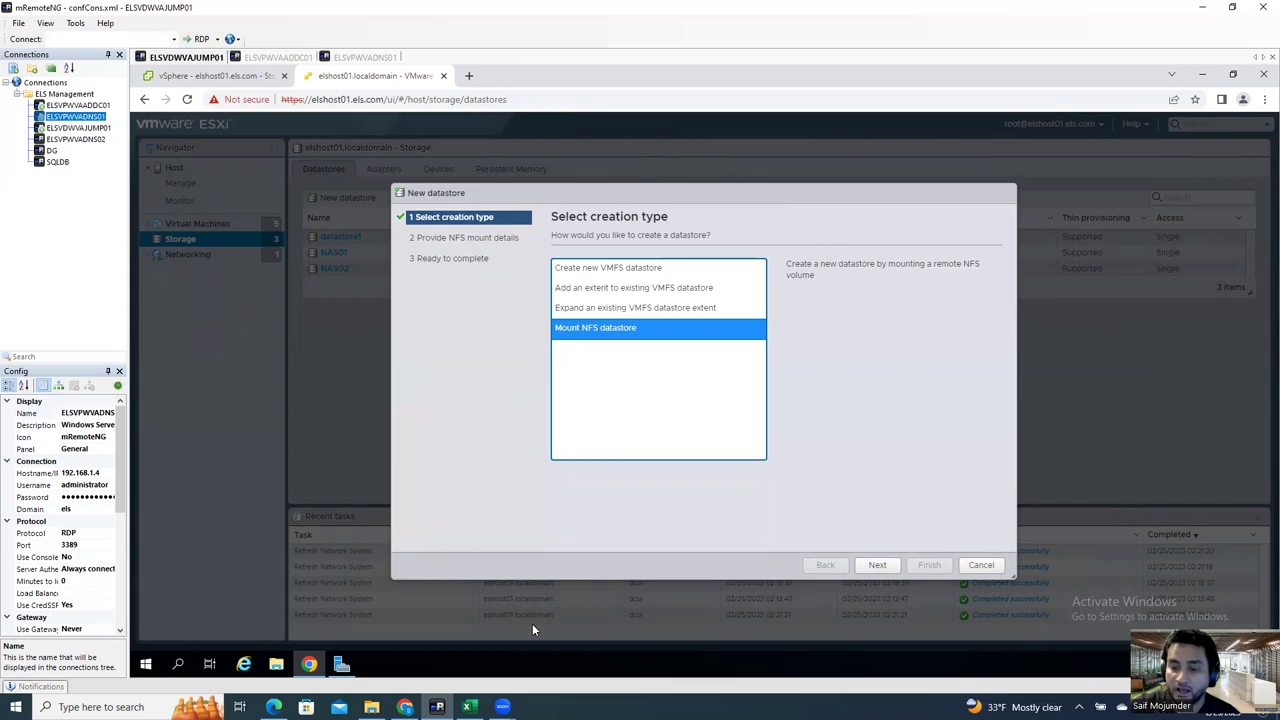
Step: In local Chrome, open a new tab and load 192.168.1.102 for the WD My Cloud login
click(405, 707)
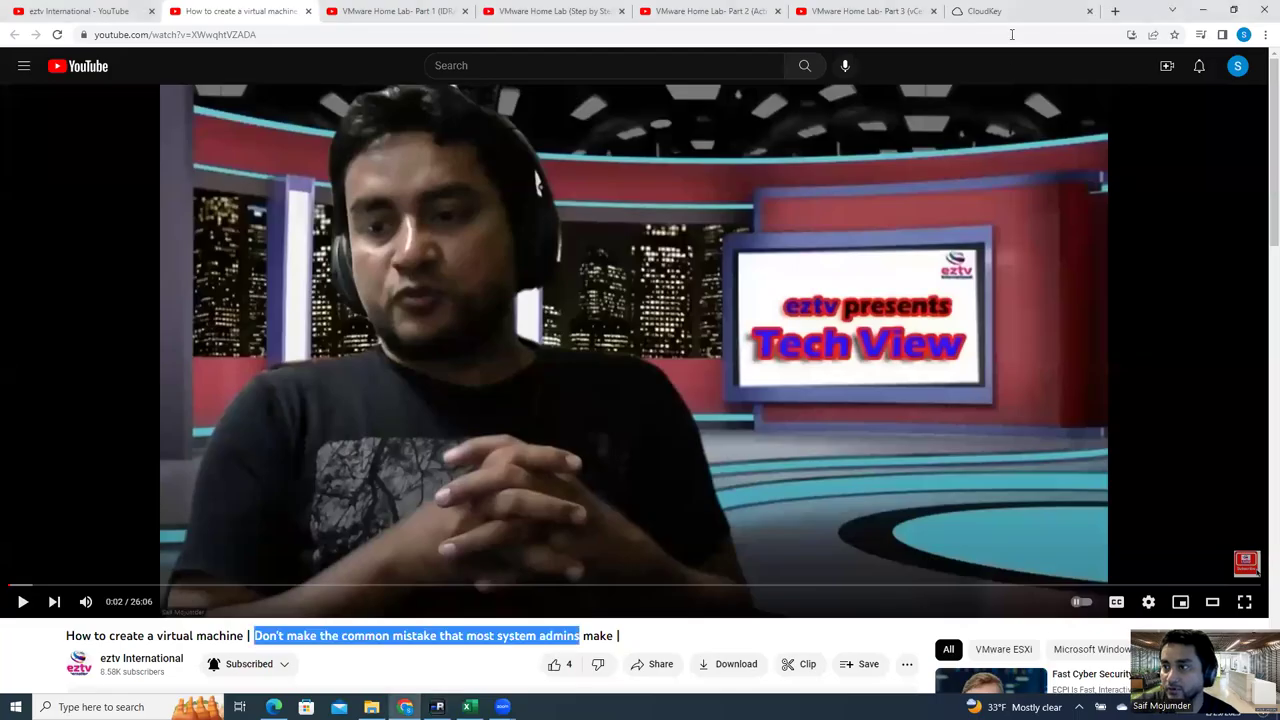
click(1115, 11)
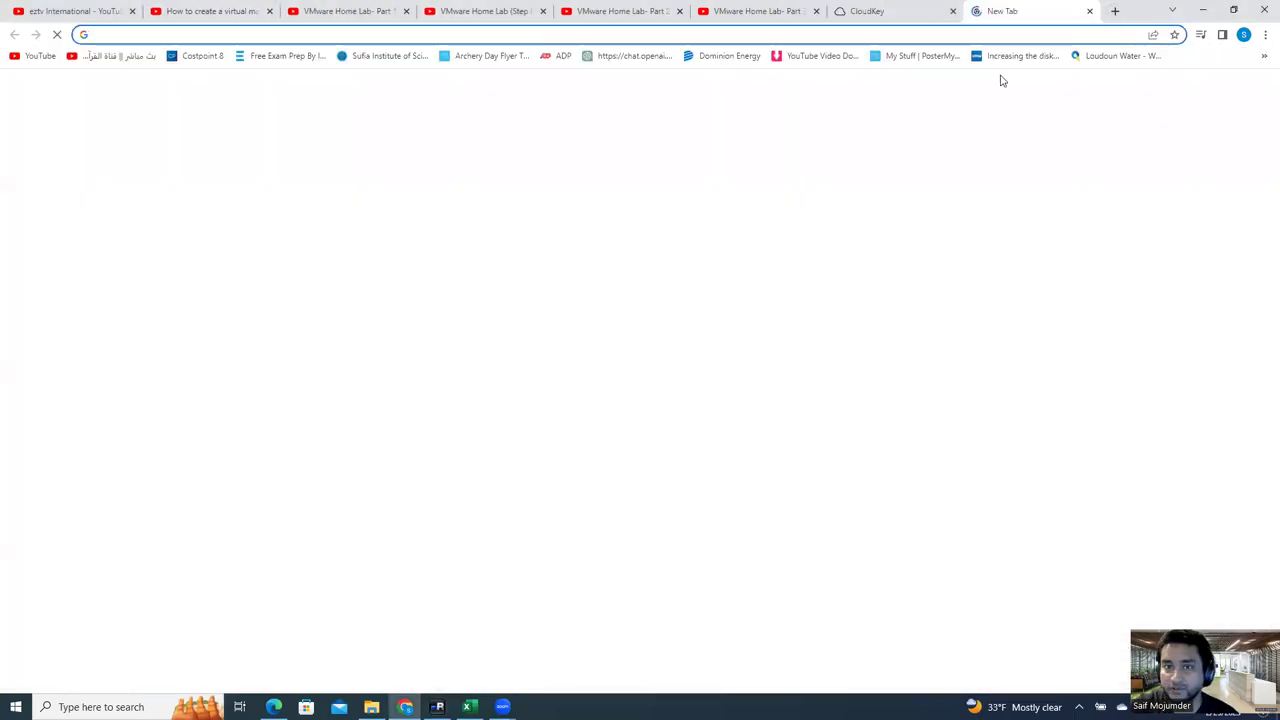
text(10.15)
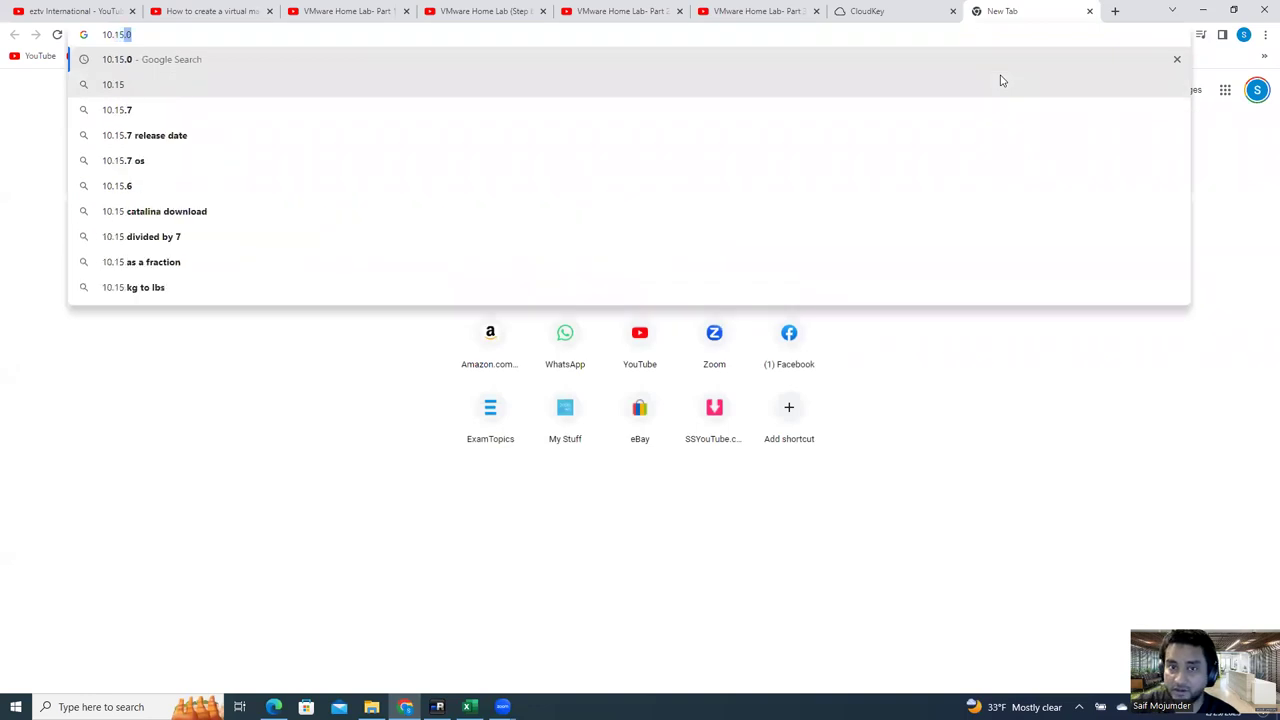
key(BackSpace)
key(BackSpace)
key(BackSpace)
key(BackSpace)
key(BackSpace)
key(BackSpace)
text(19)
key(Return)
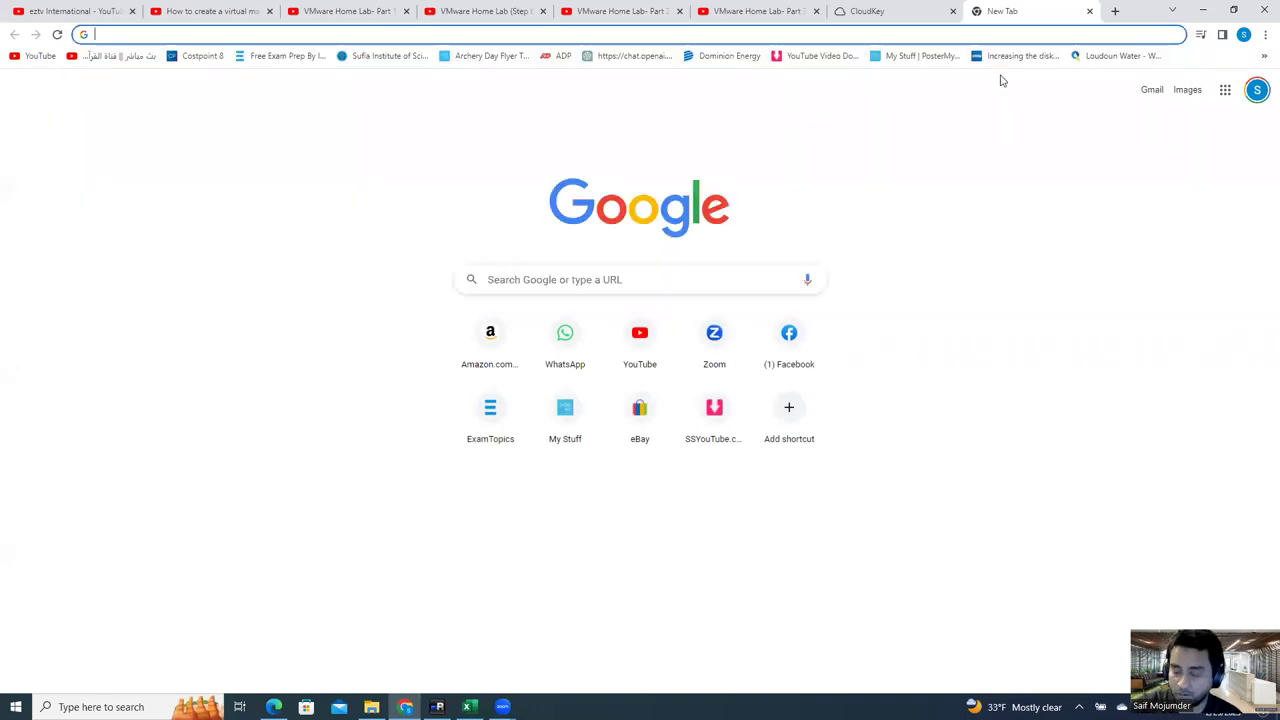
text(92.168)
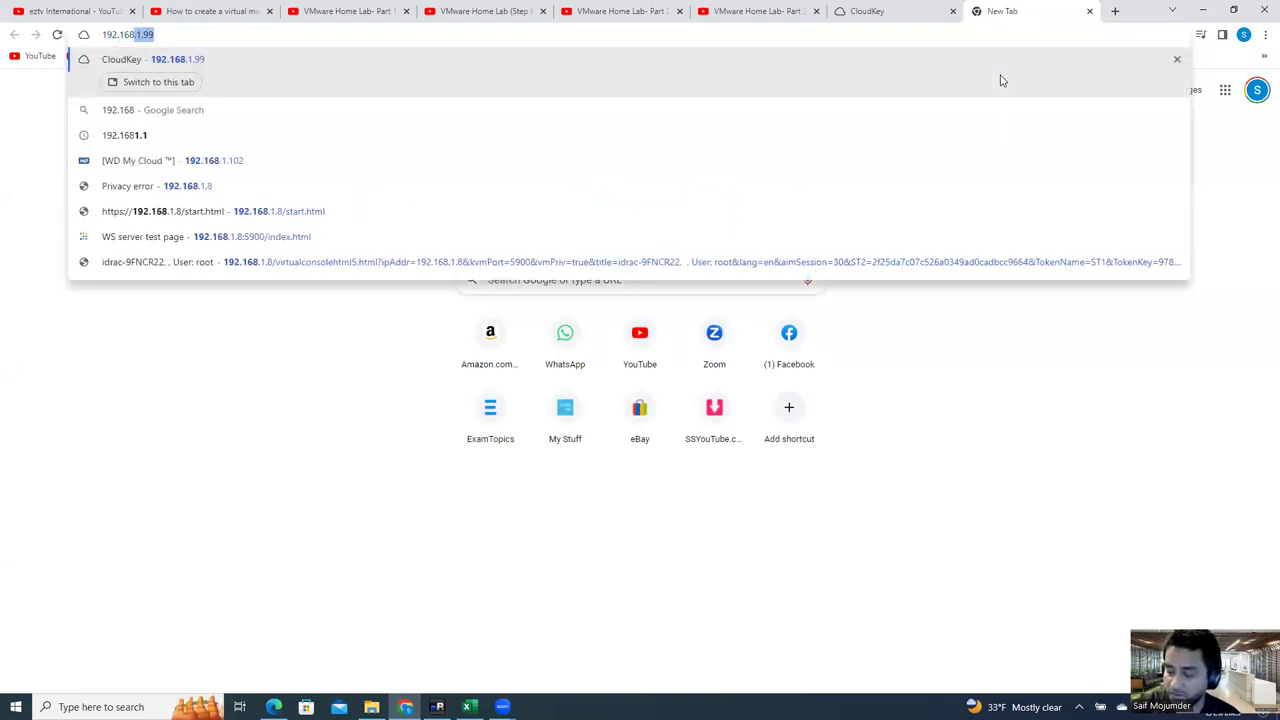
text(.1.10)
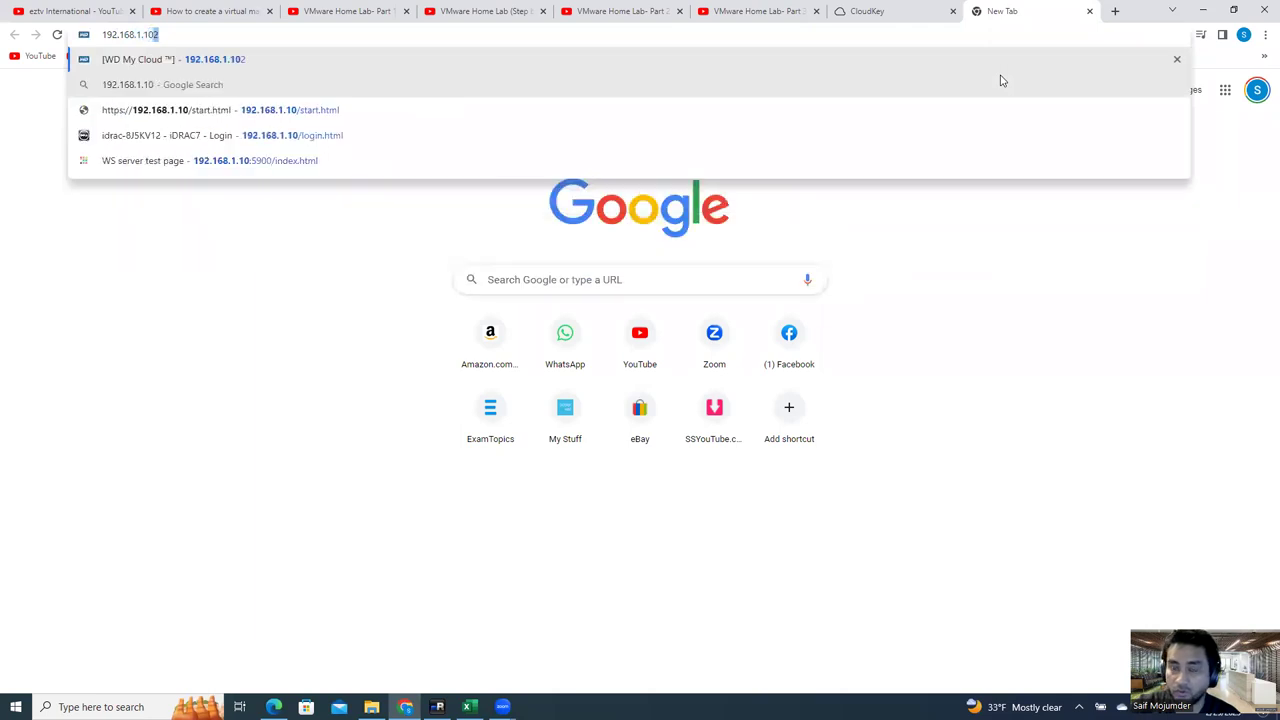
key(Return)
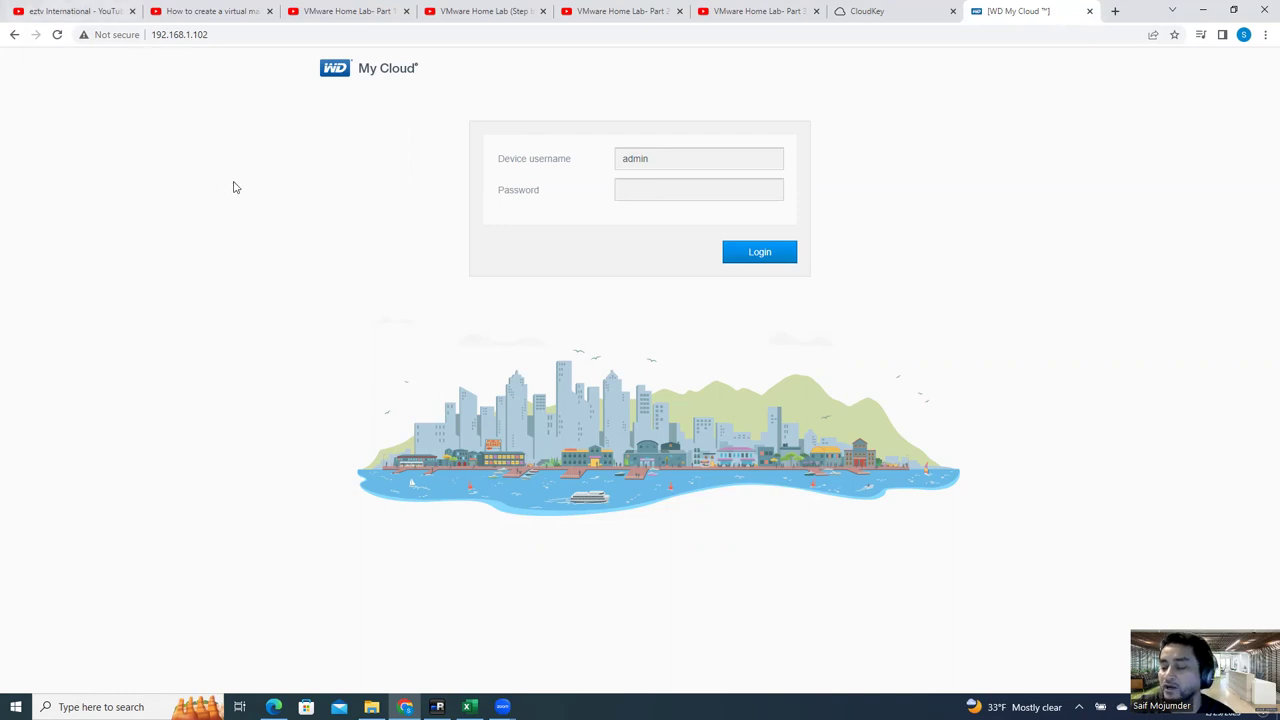
Step: Sign in to WD My Cloud, retyping the rejected device password, then switch to the UniFi CloudKey tab
click(648, 191)
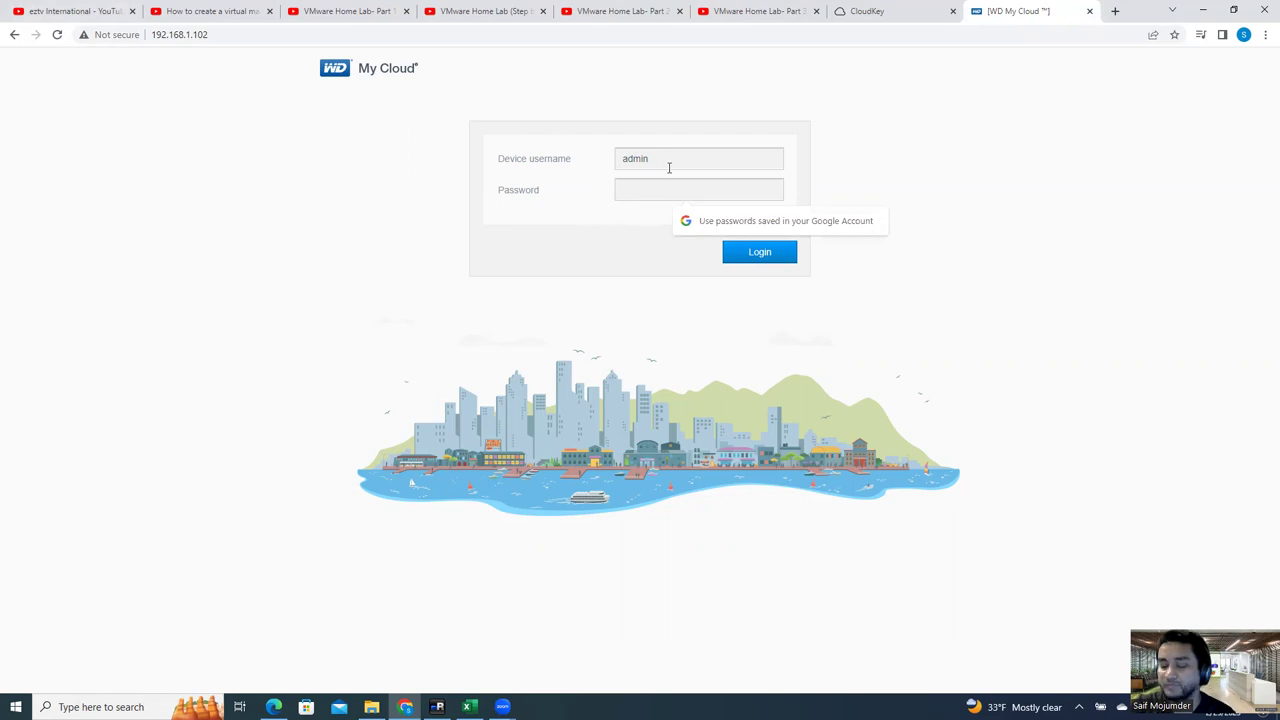
text(**********)
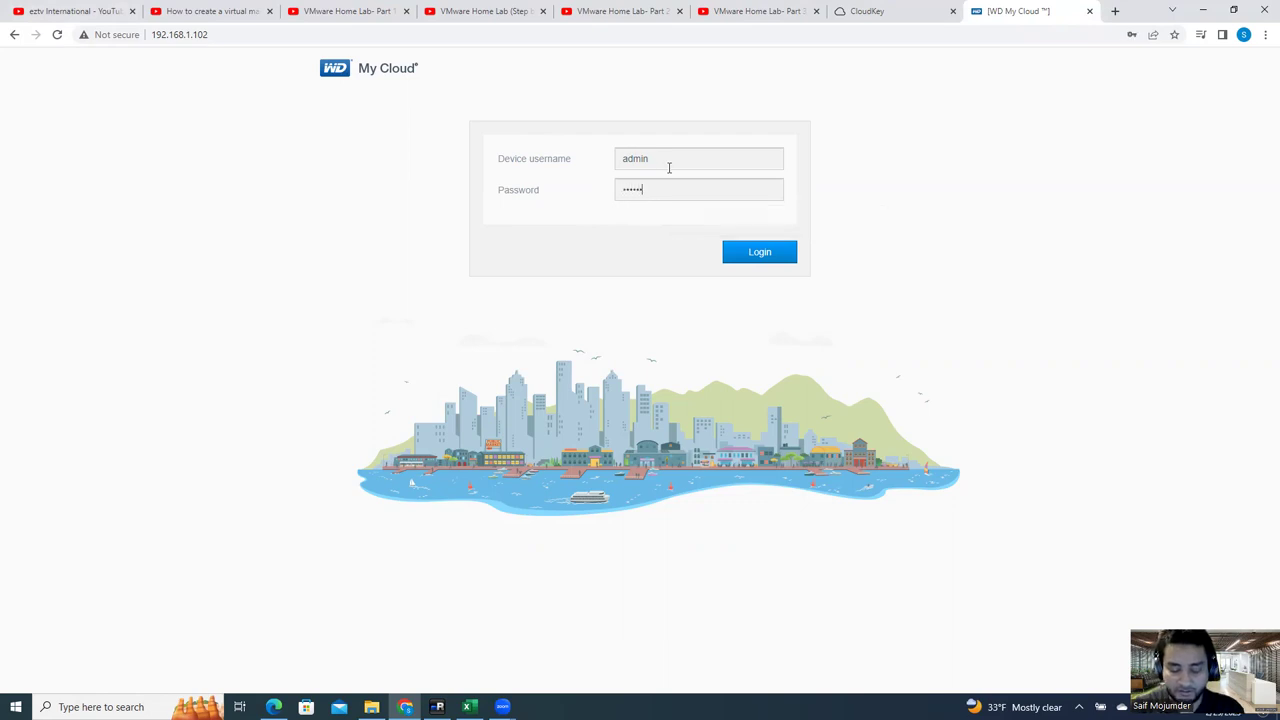
key(Return)
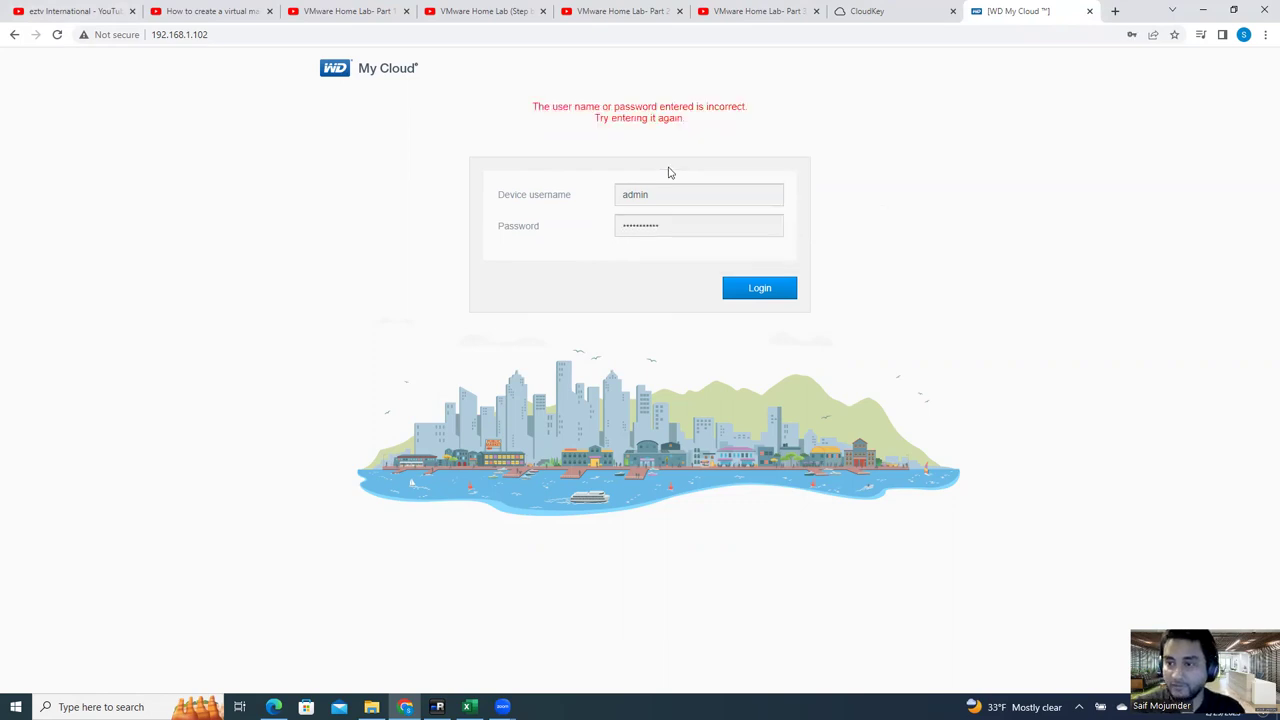
key(ctrl+a)
text(********)
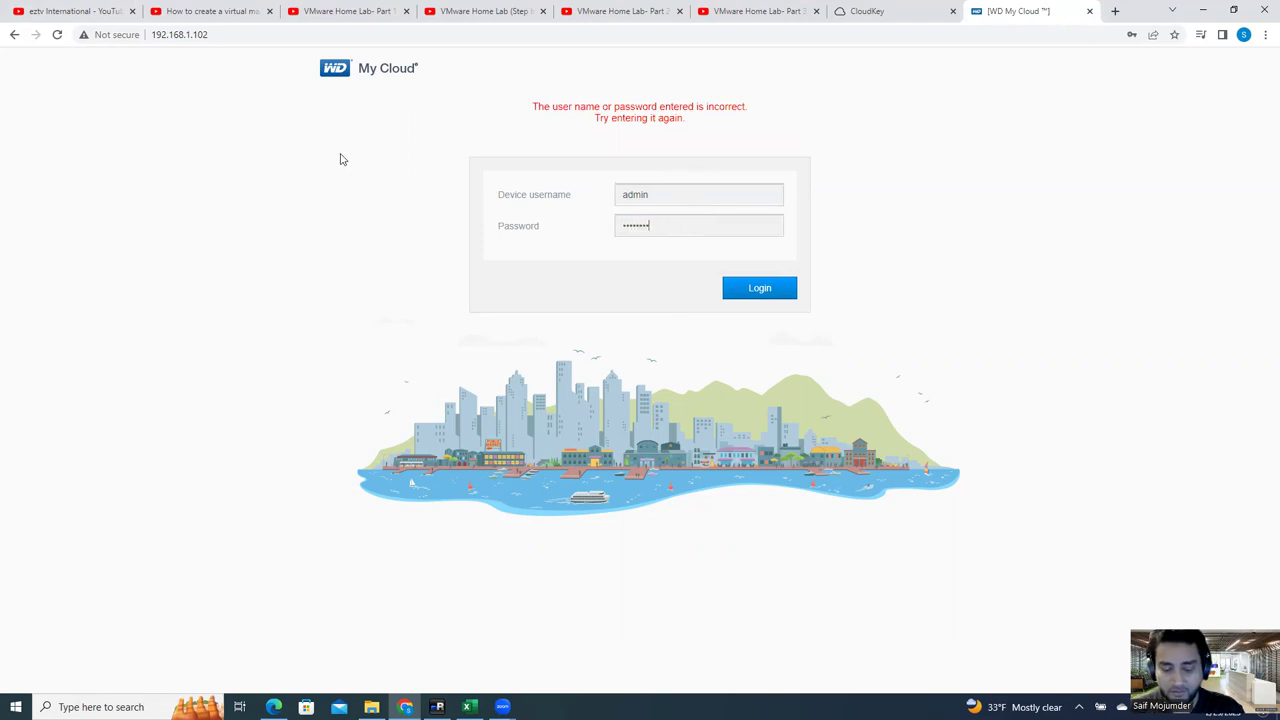
key(Return)
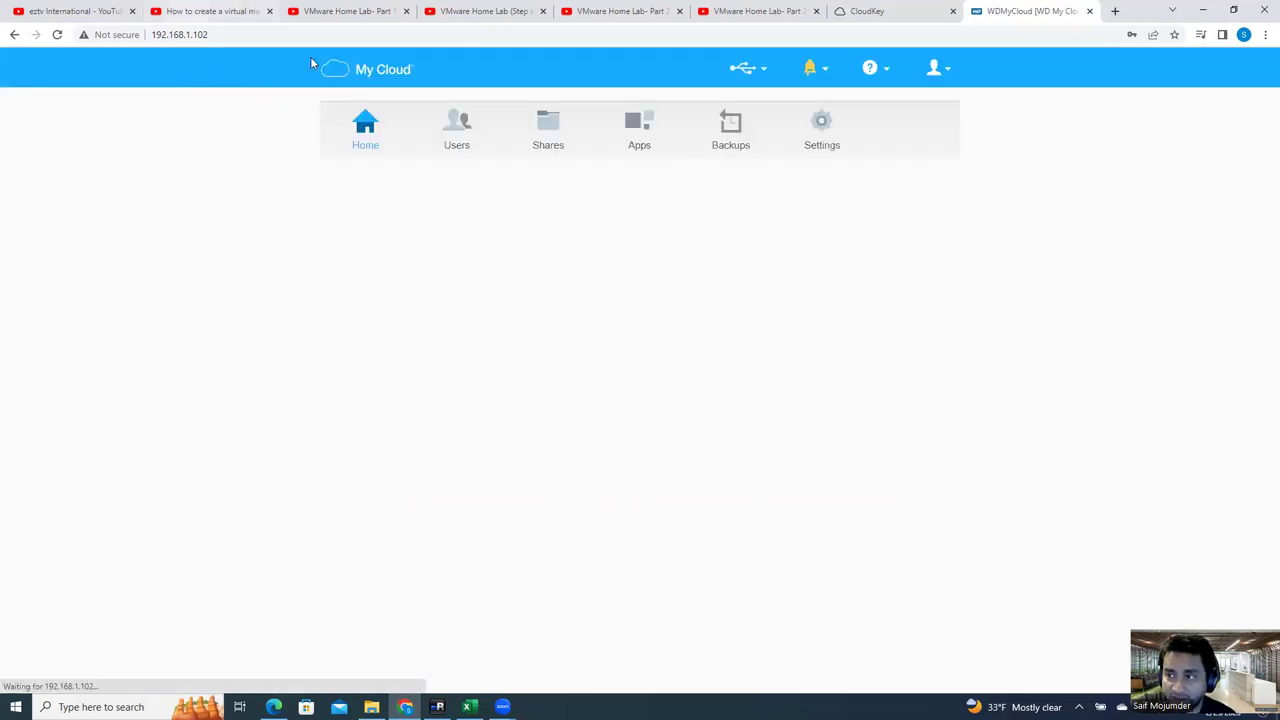
click(922, 12)
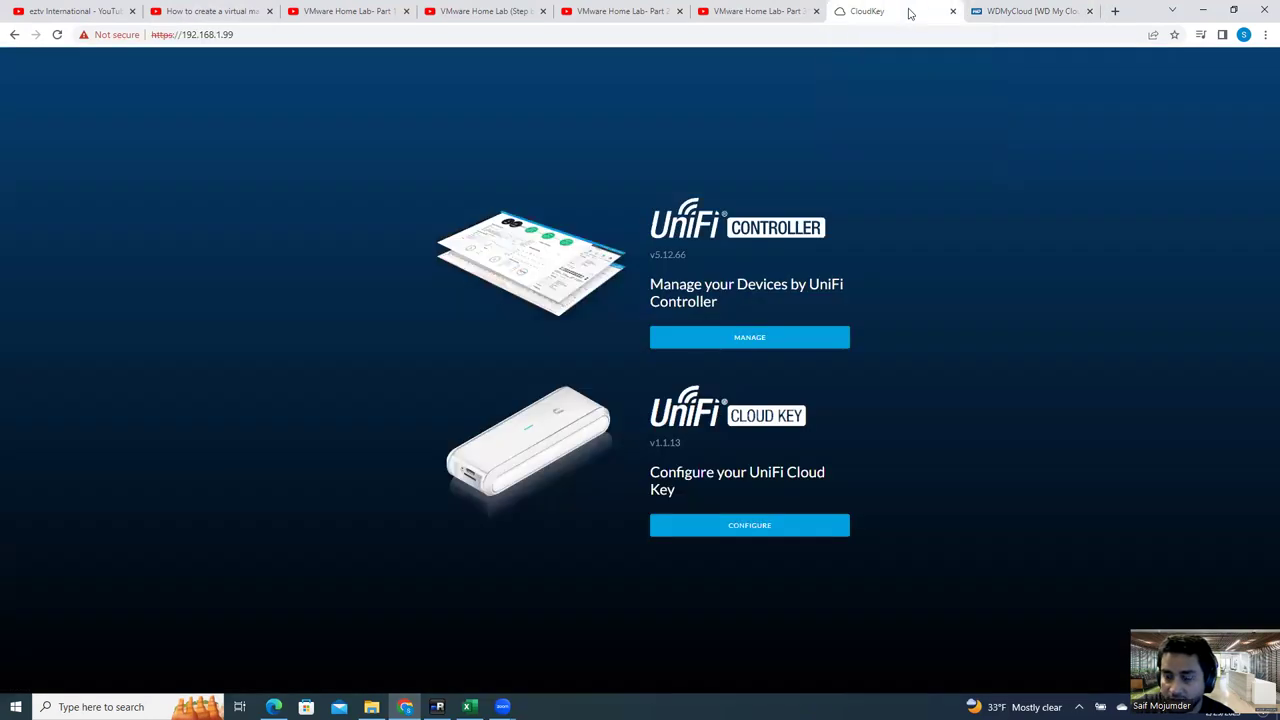
Step: Cancel the New datastore wizard, review elshost01's virtual machines and datastores, then return to local Chrome
click(437, 706)
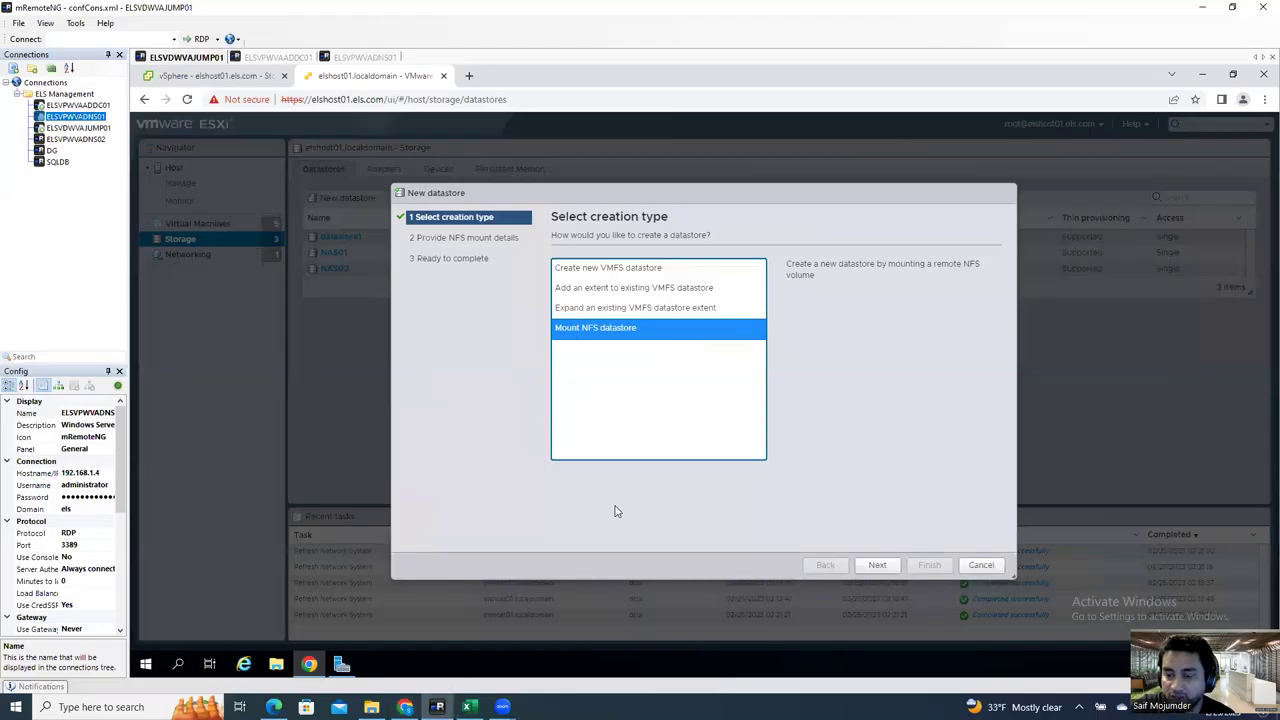
click(981, 565)
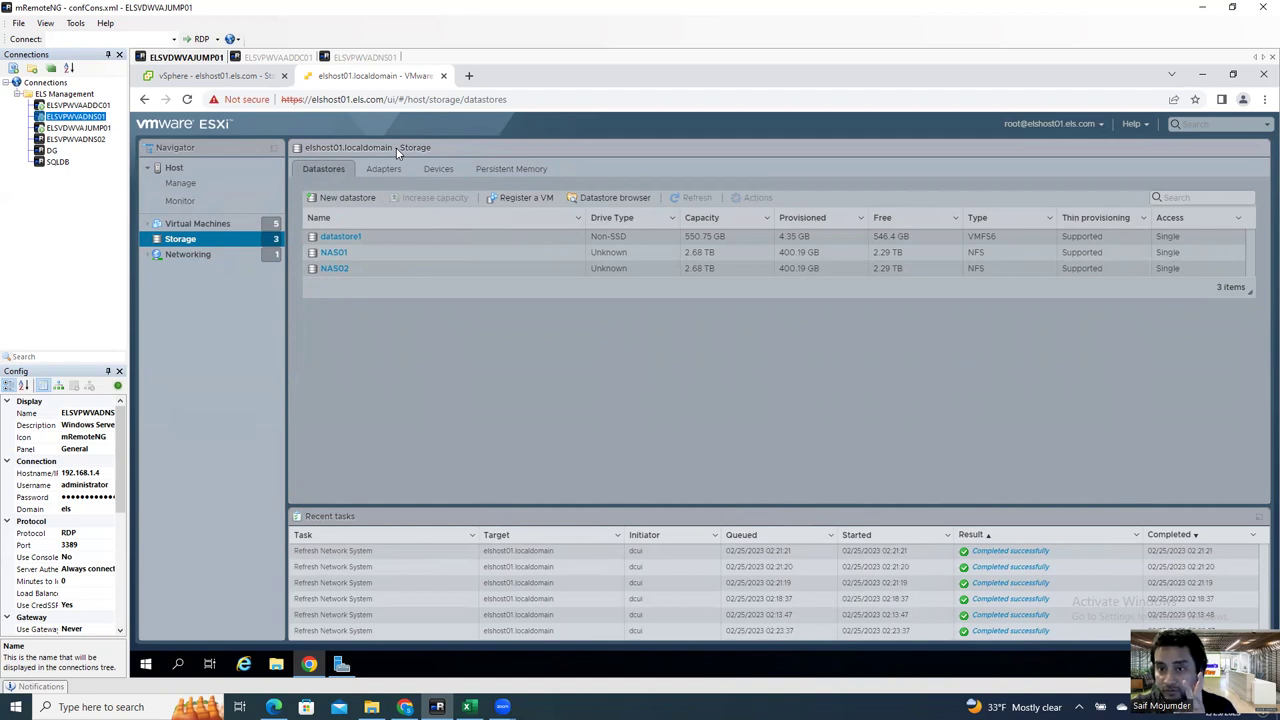
click(213, 224)
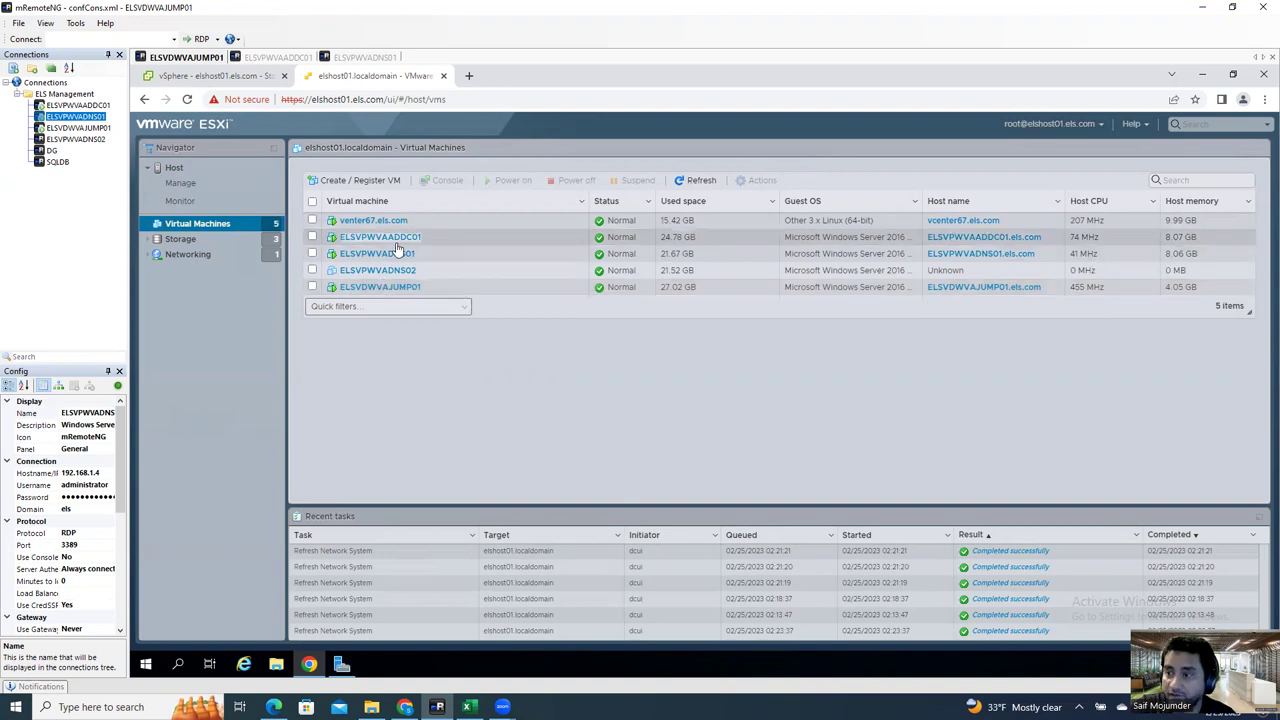
click(181, 239)
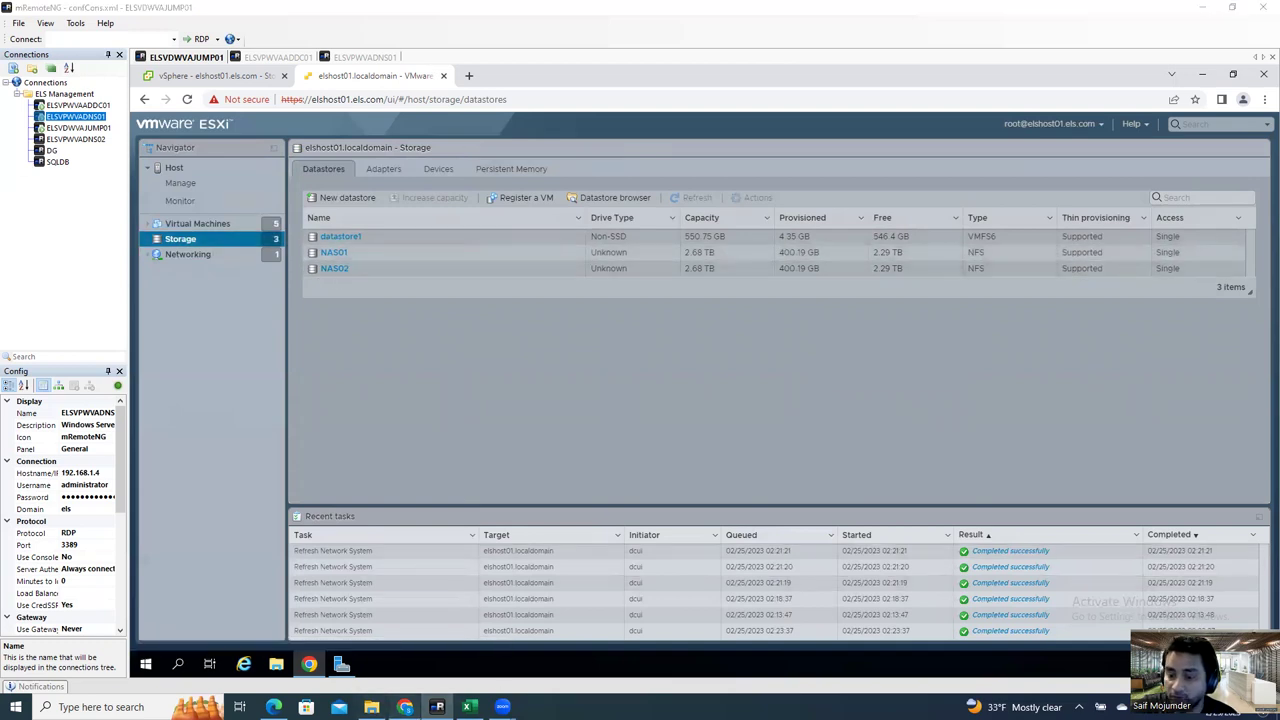
click(405, 707)
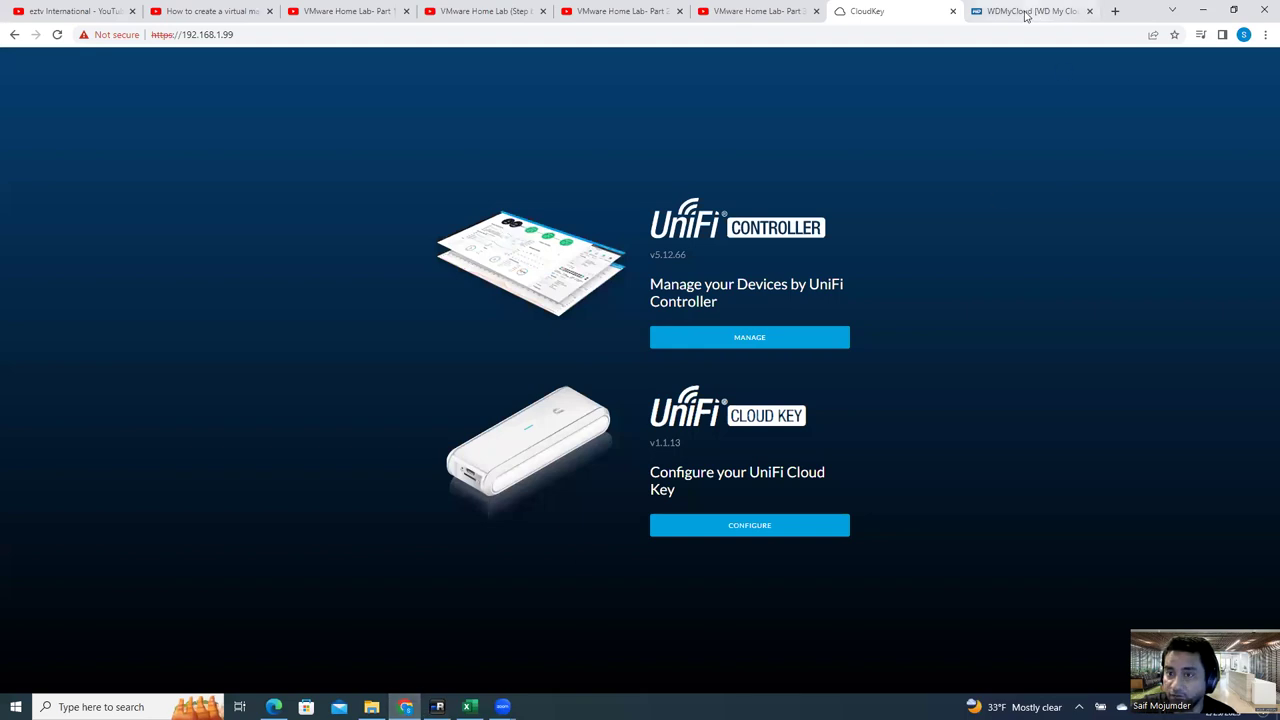
Step: Switch to the WD My Cloud tab to view the dashboard showing 2.51 TB free
click(1030, 12)
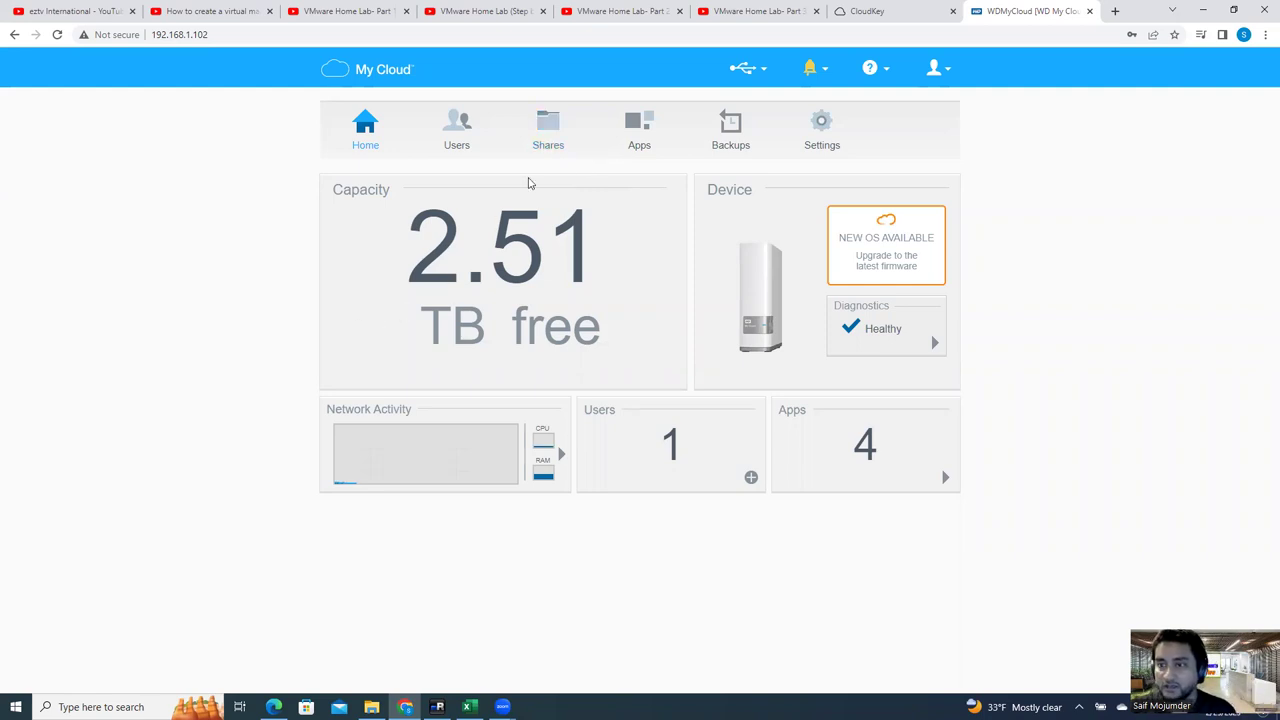
Step: Add a WD My Cloud share named NAS03 with description 'Share storage for ESXi'
click(545, 135)
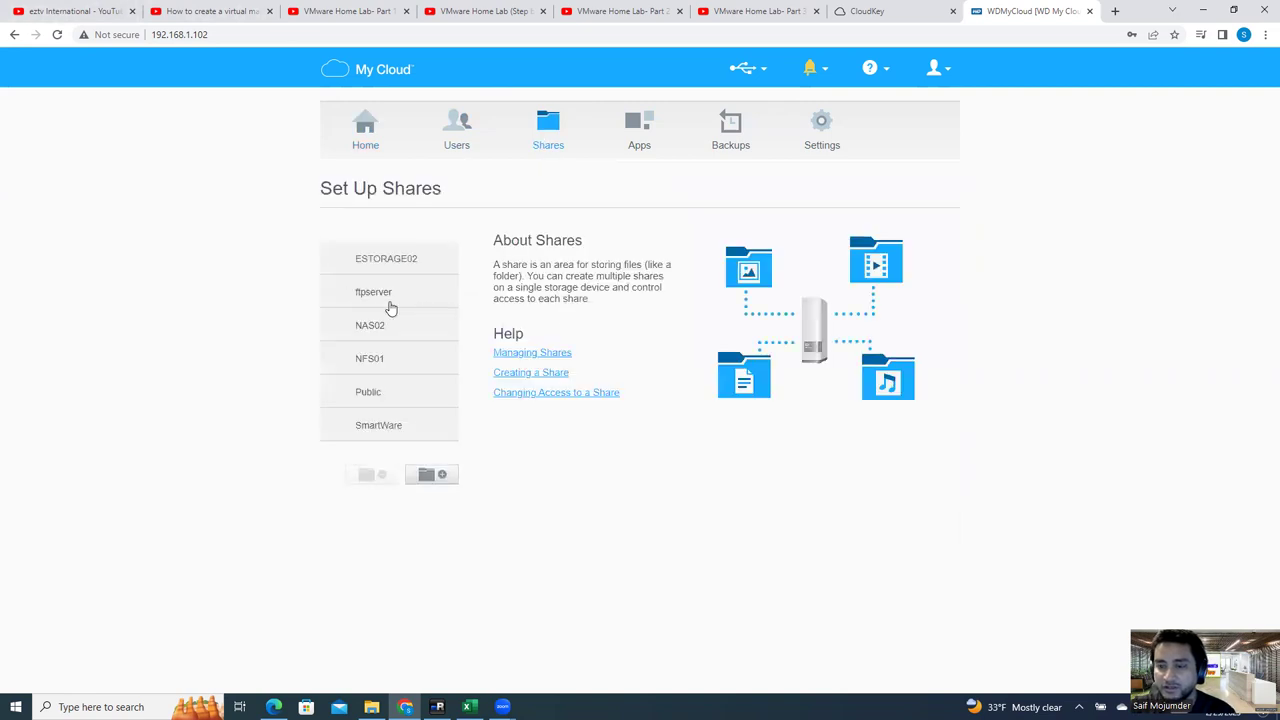
click(443, 477)
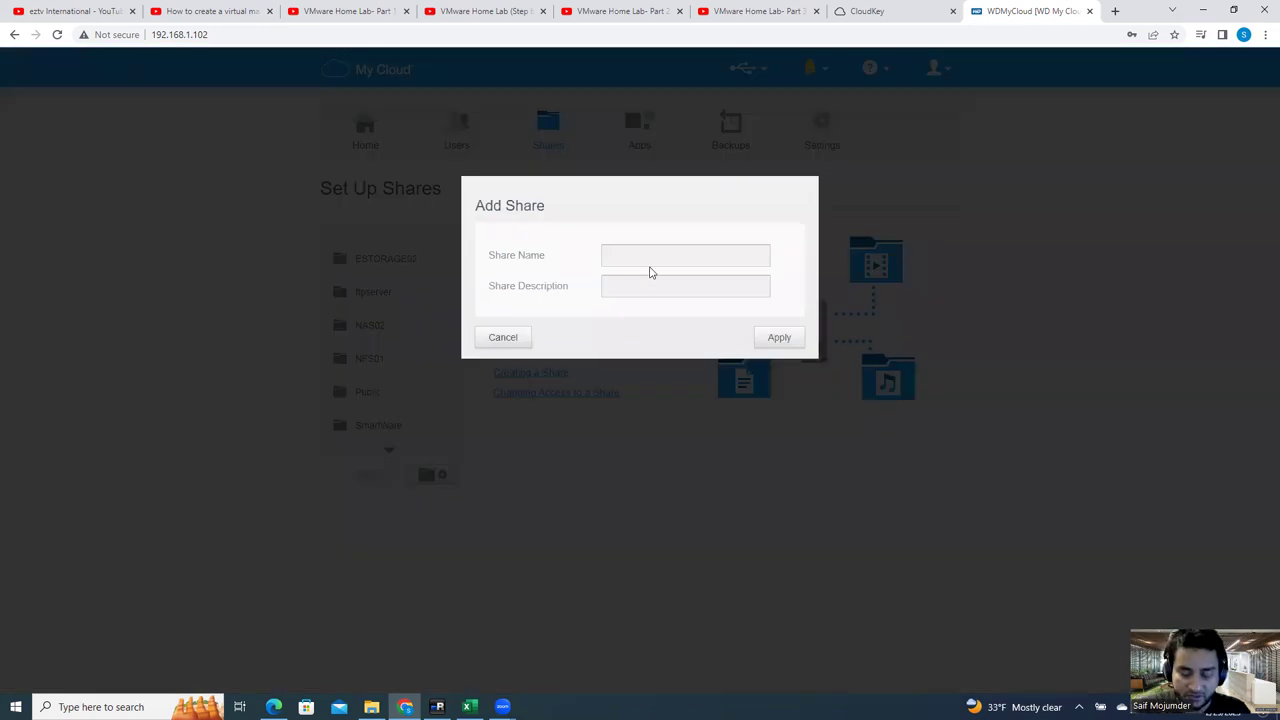
text(sstorga)
key(BackSpace)
key(BackSpace)
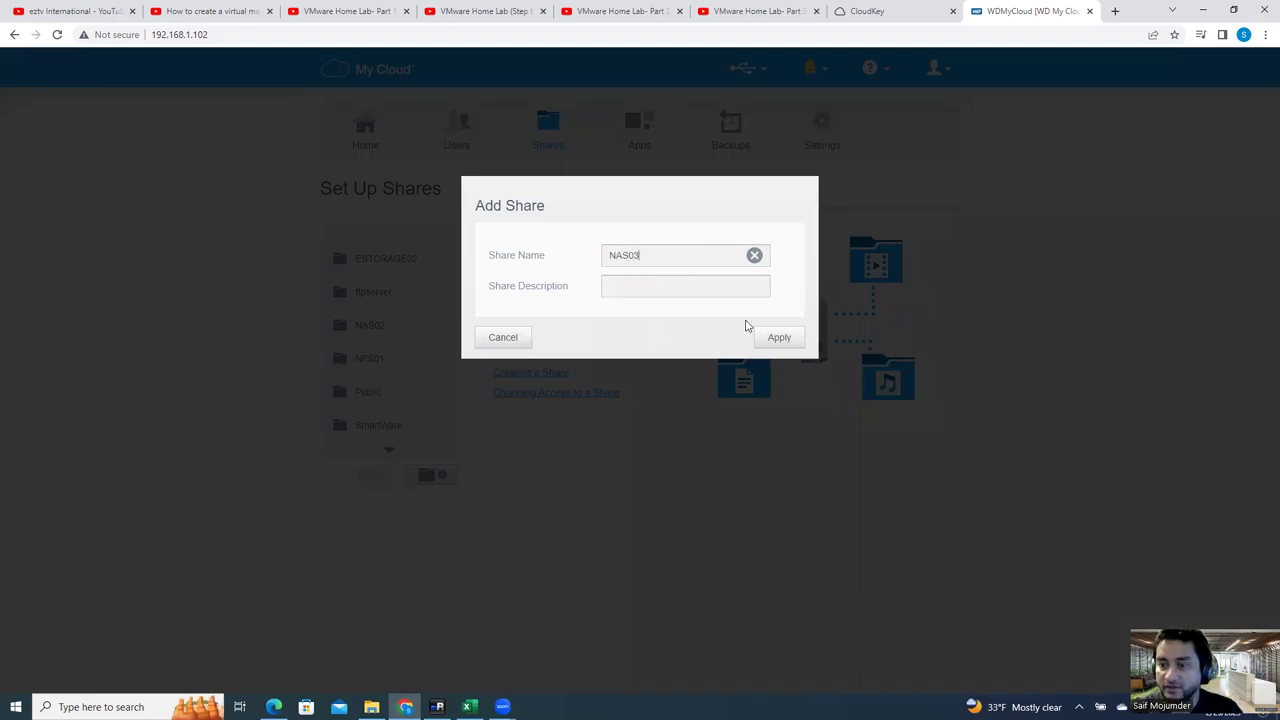
click(701, 285)
text(Share stor)
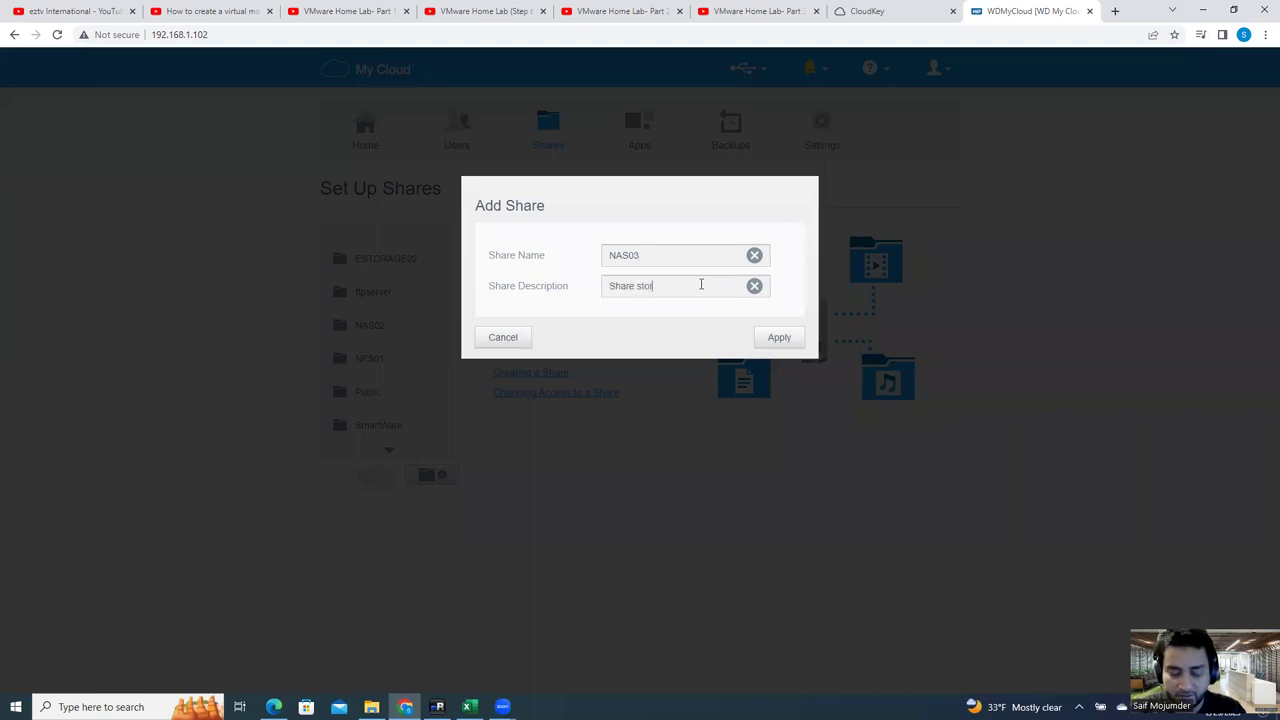
text(age for ESXi)
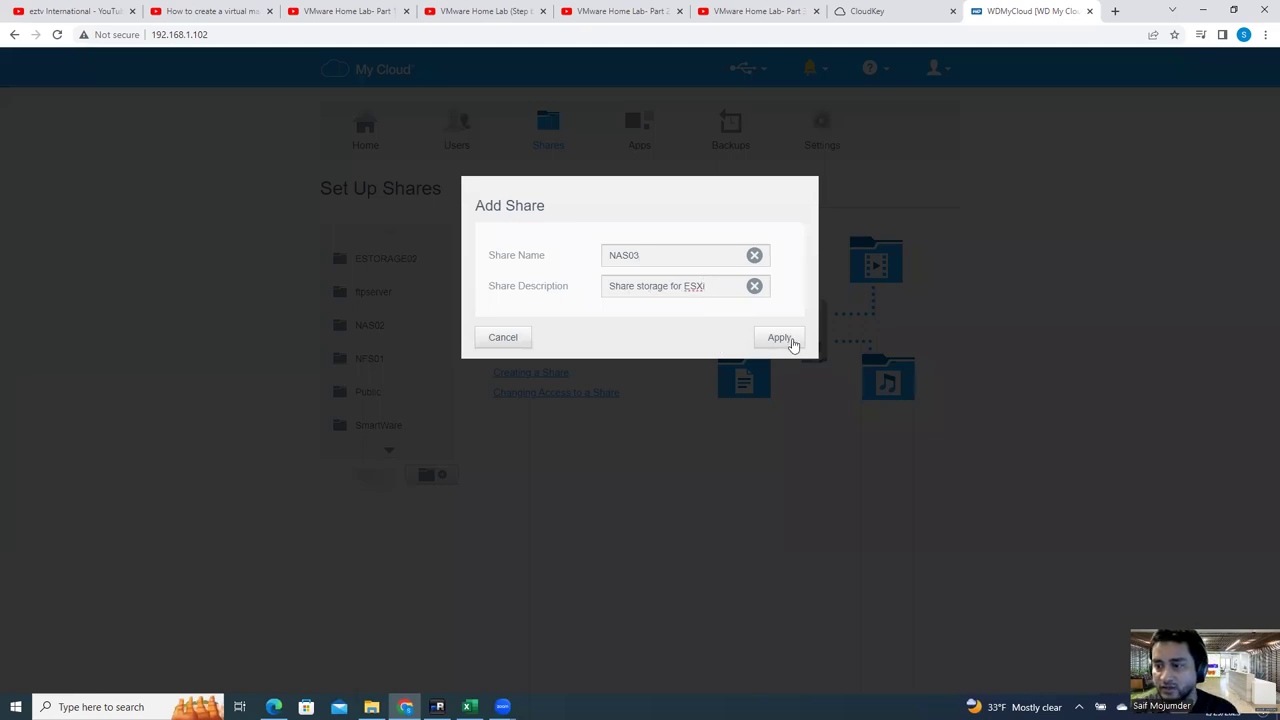
click(792, 340)
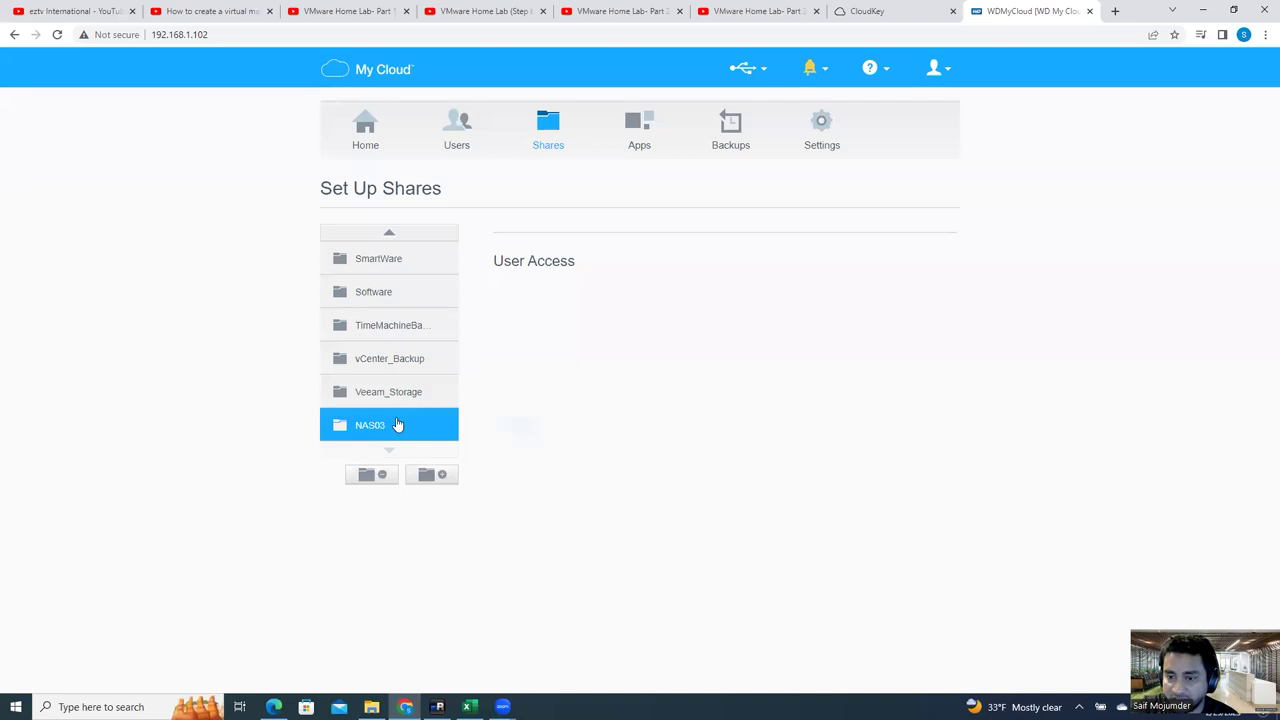
Step: Compare the new NAS03 share's settings with those of the NFS01 share
click(400, 427)
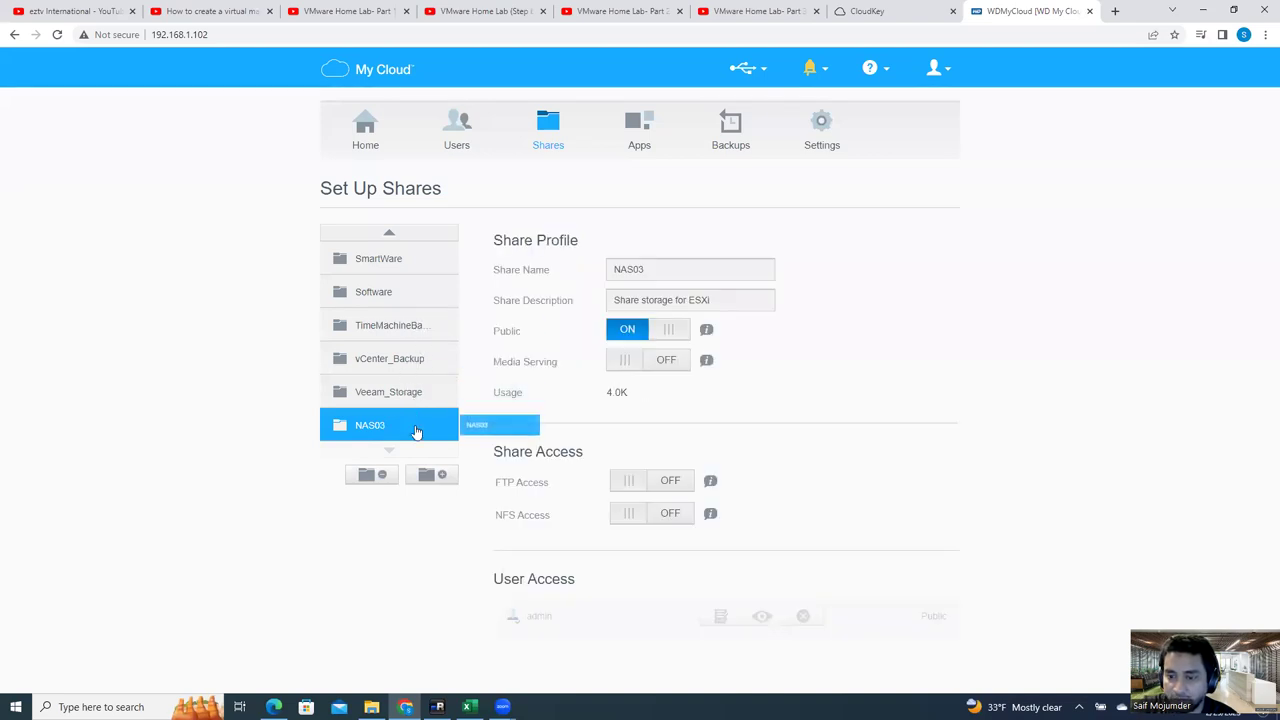
click(390, 235)
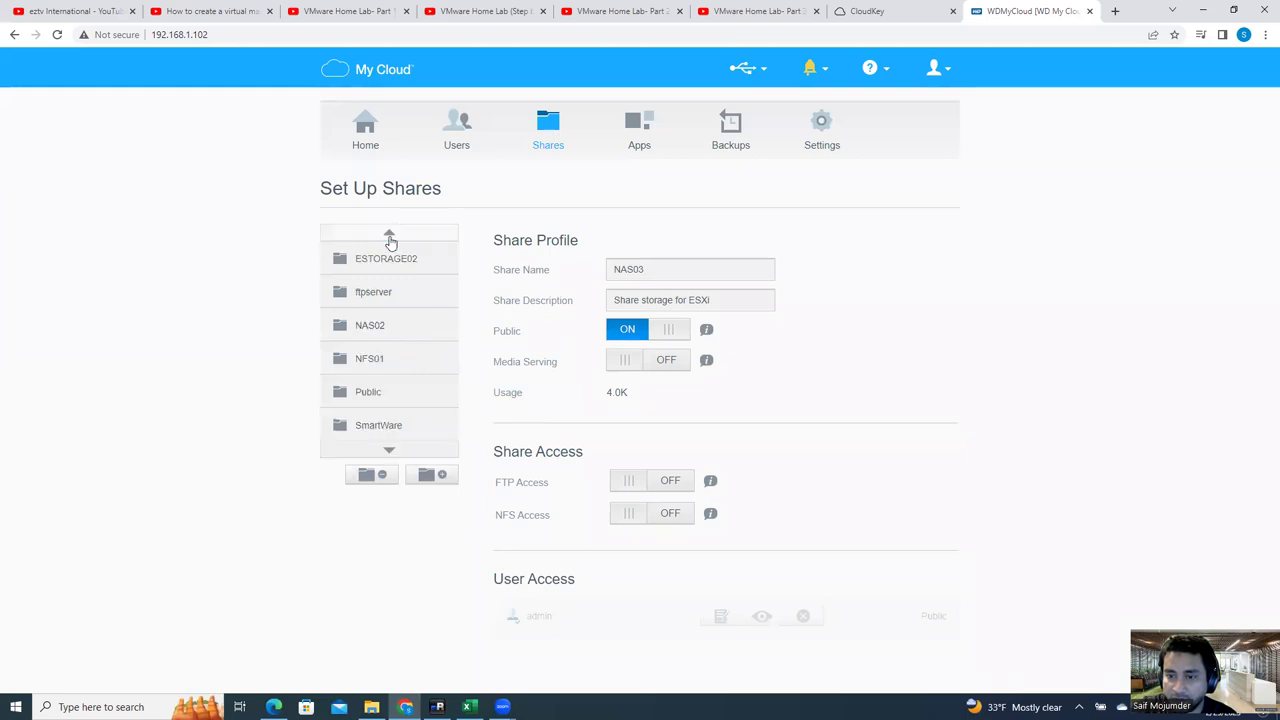
click(372, 325)
click(380, 358)
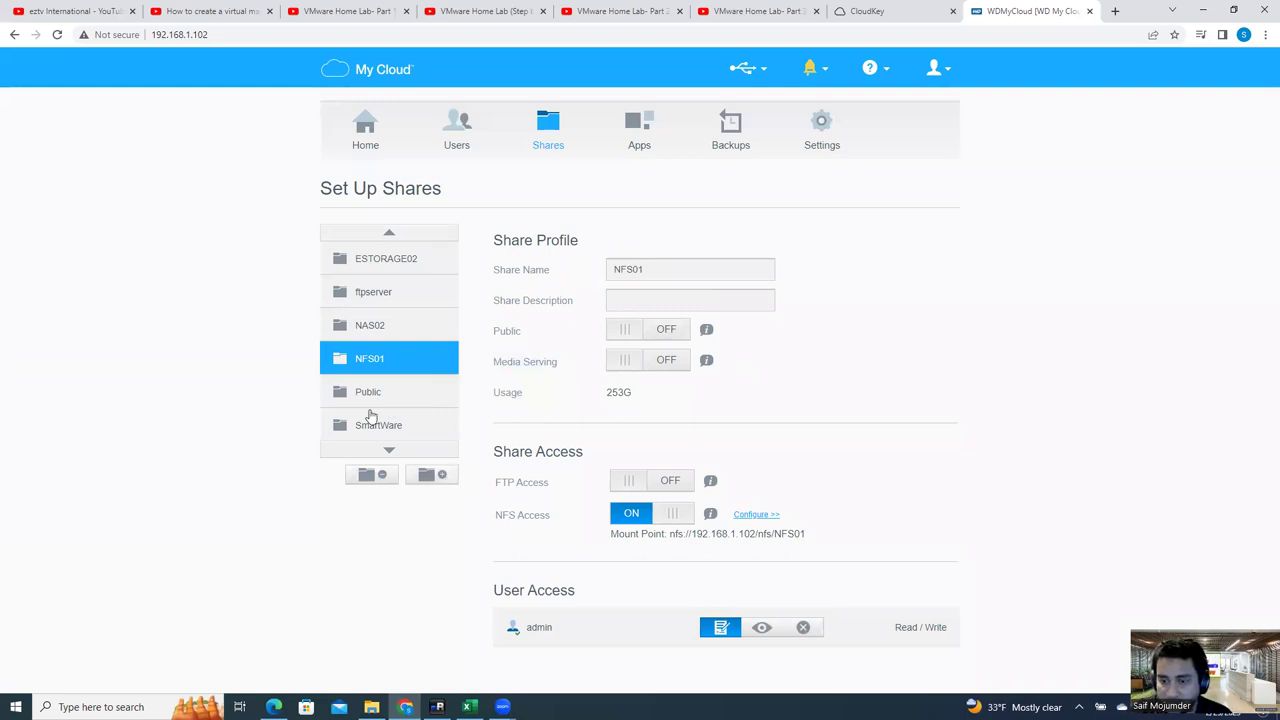
click(389, 449)
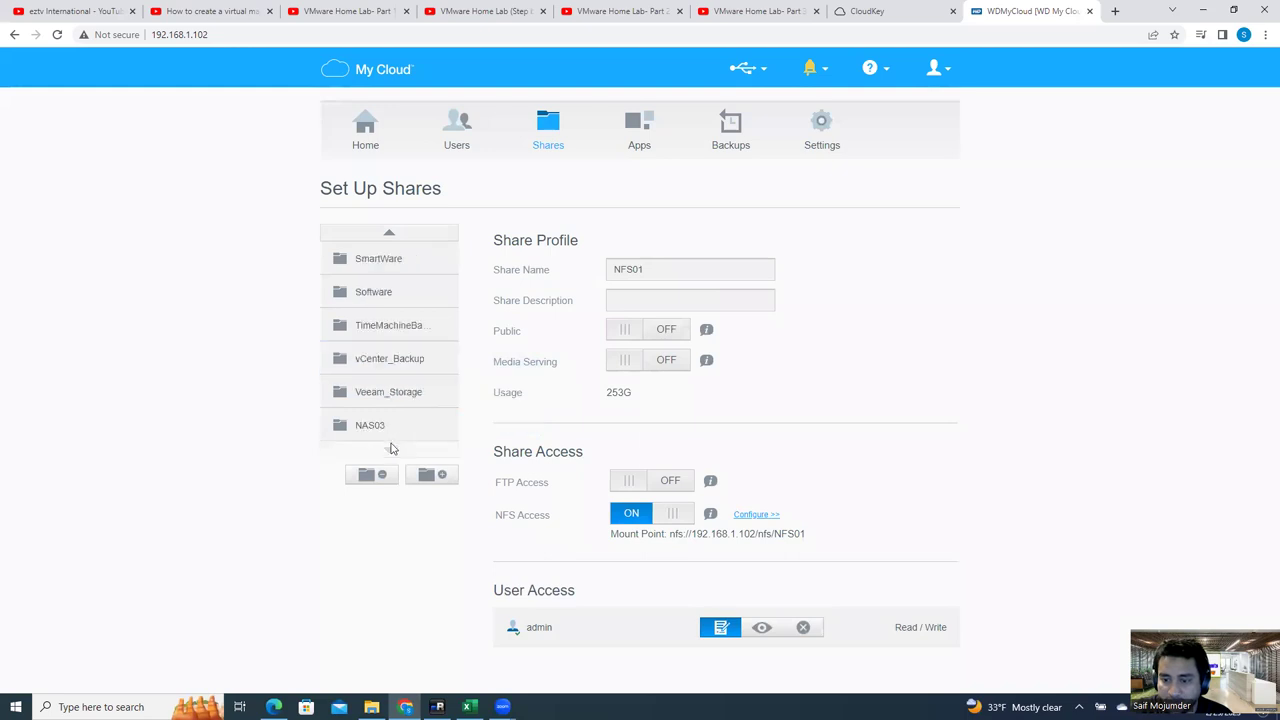
click(372, 422)
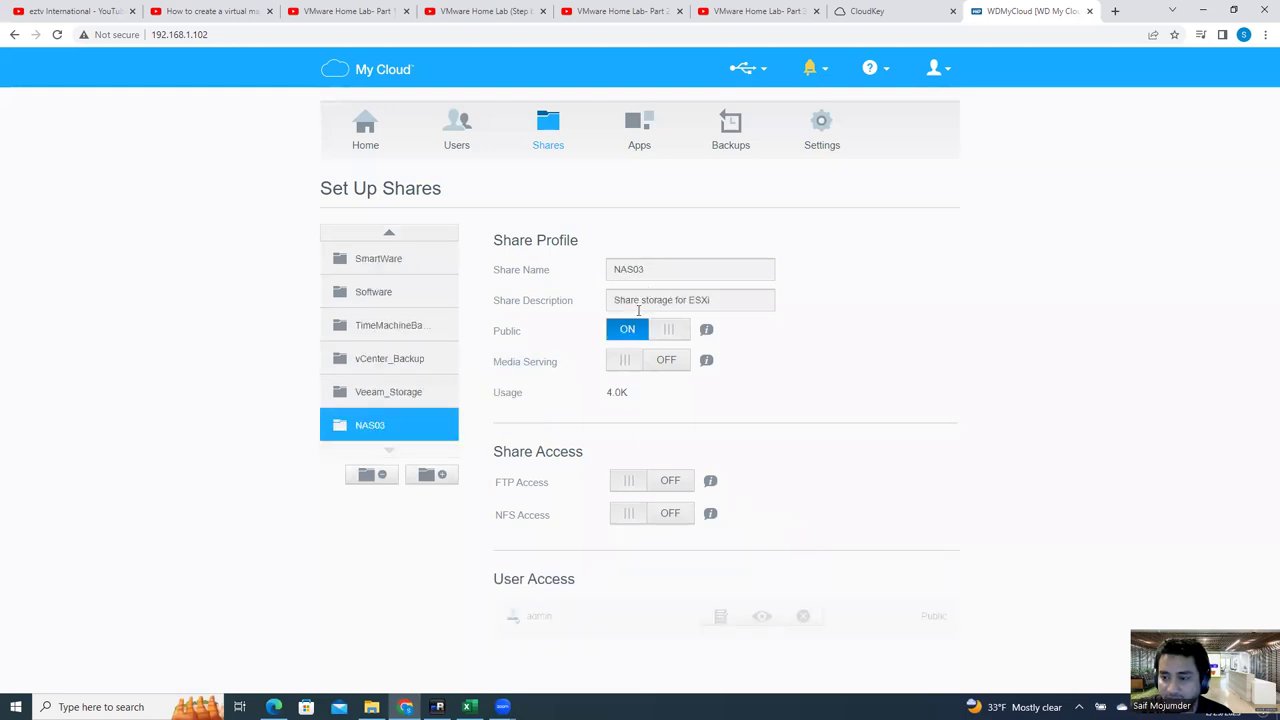
Step: Make NAS03 non-public with admin Read/Write, NFS Access on, and its NFS settings open
click(677, 336)
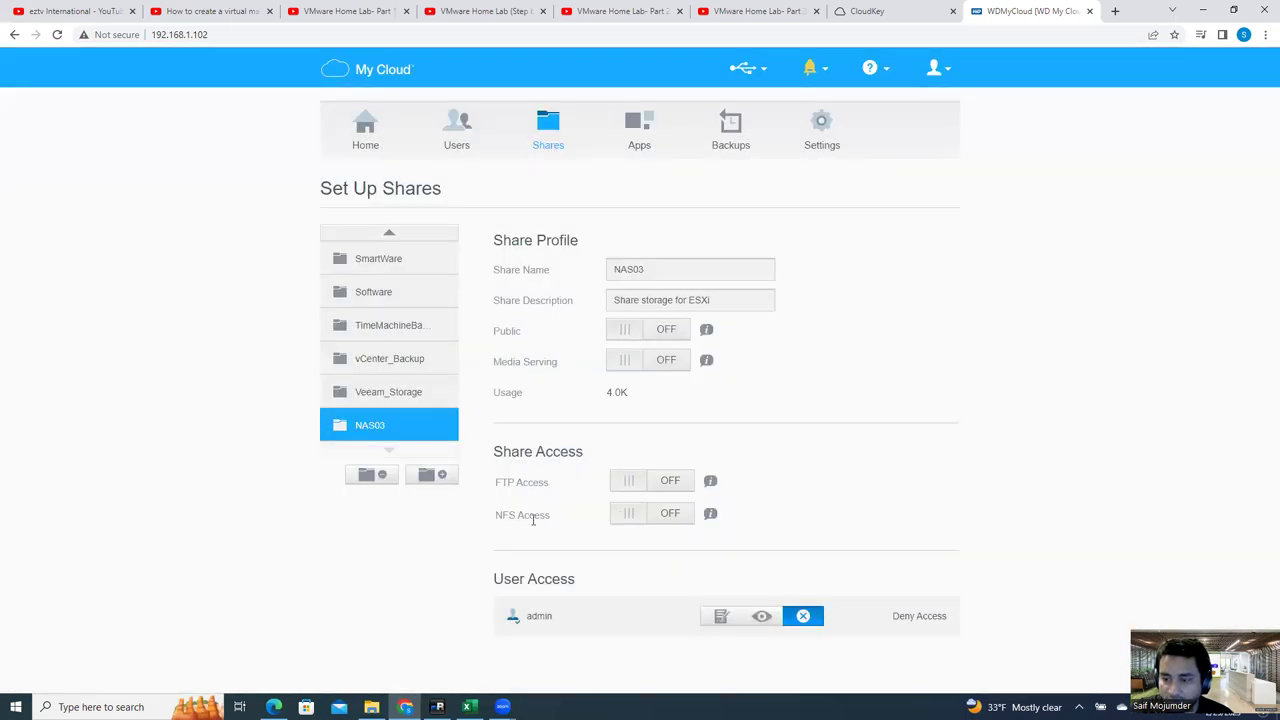
click(629, 515)
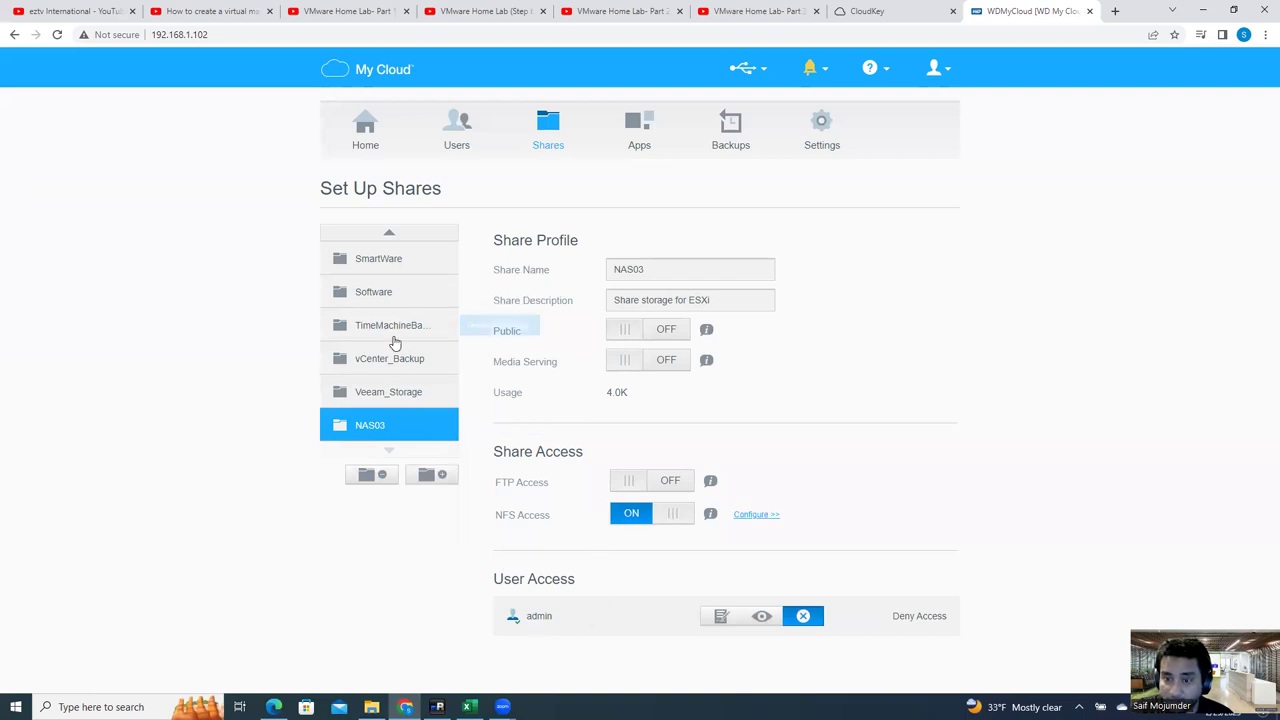
click(390, 233)
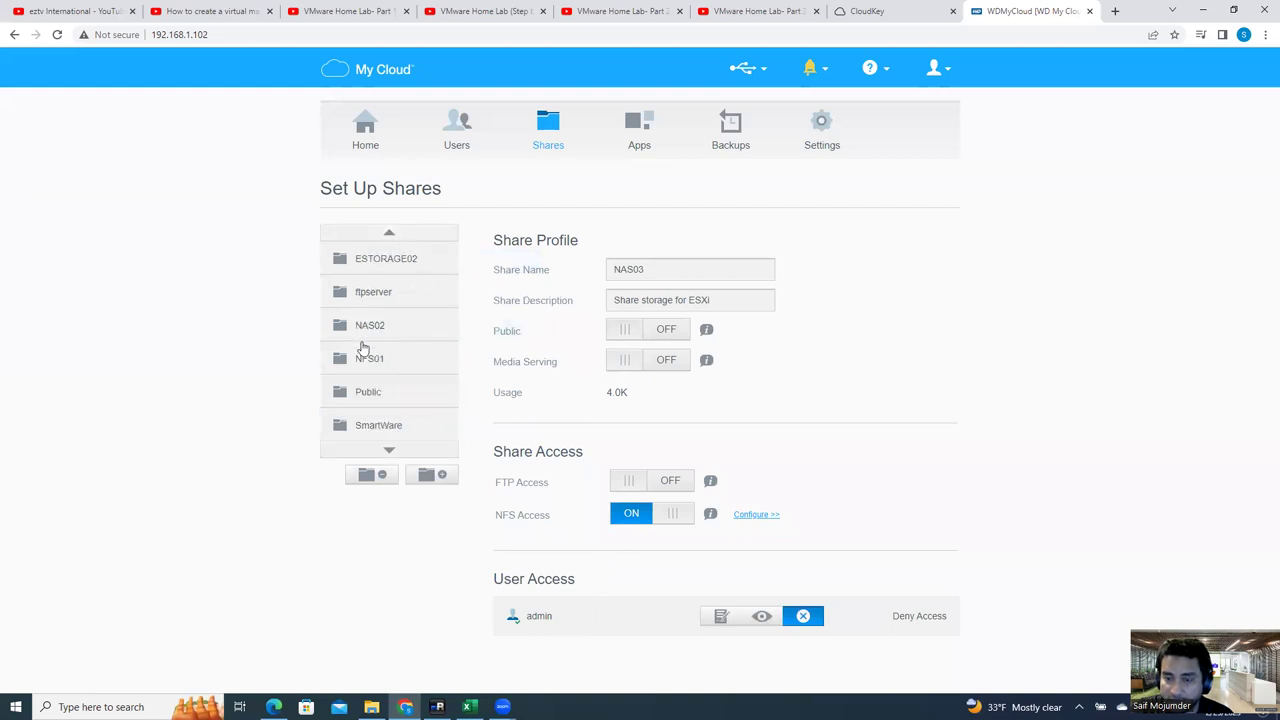
click(374, 358)
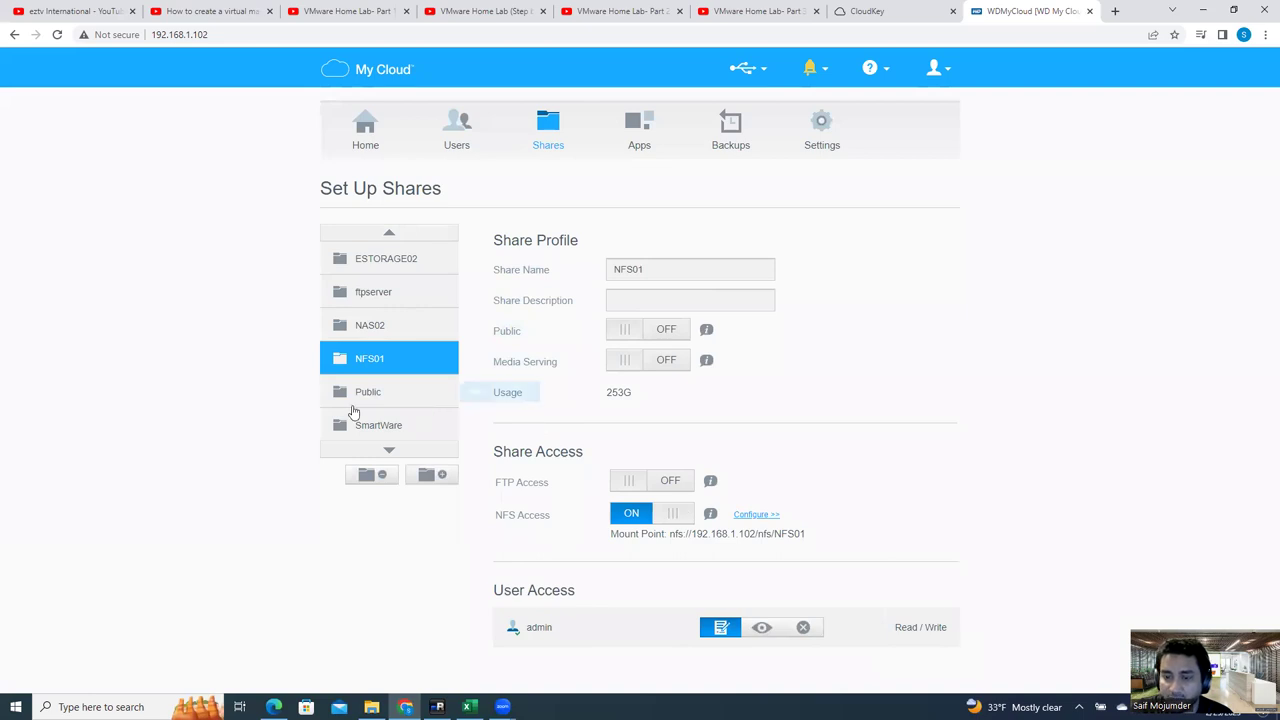
click(389, 450)
click(378, 428)
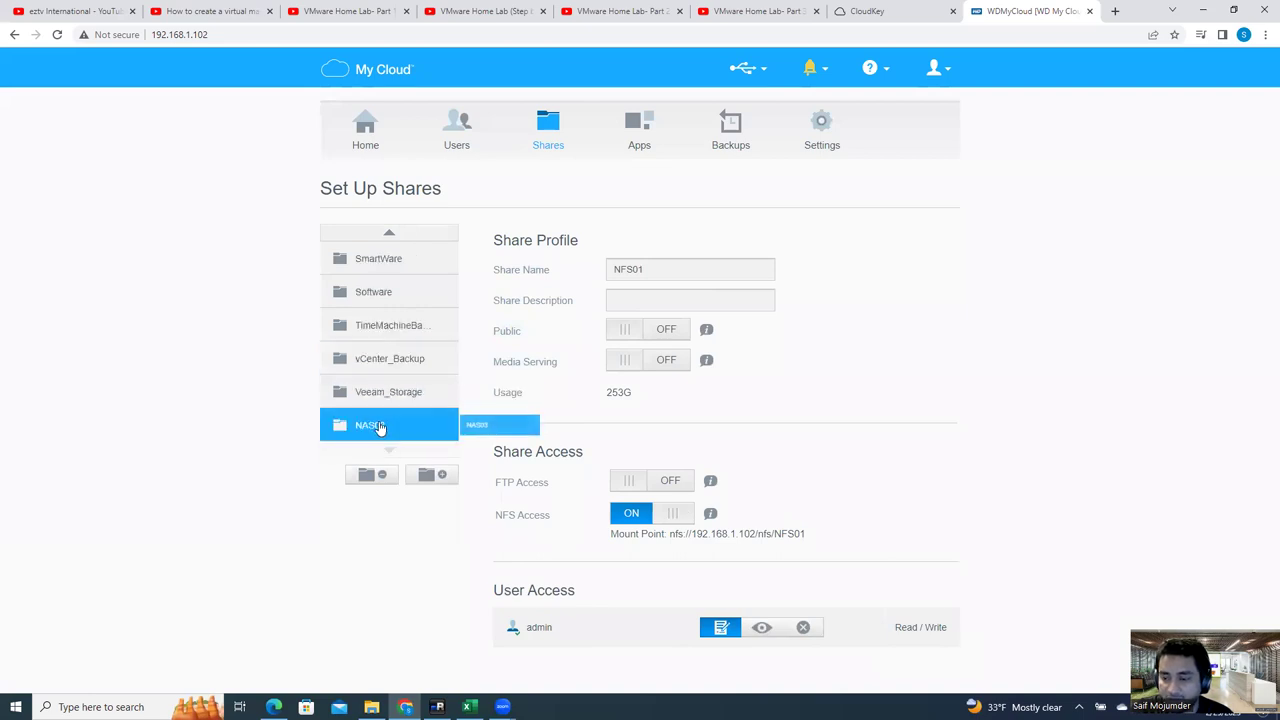
click(722, 617)
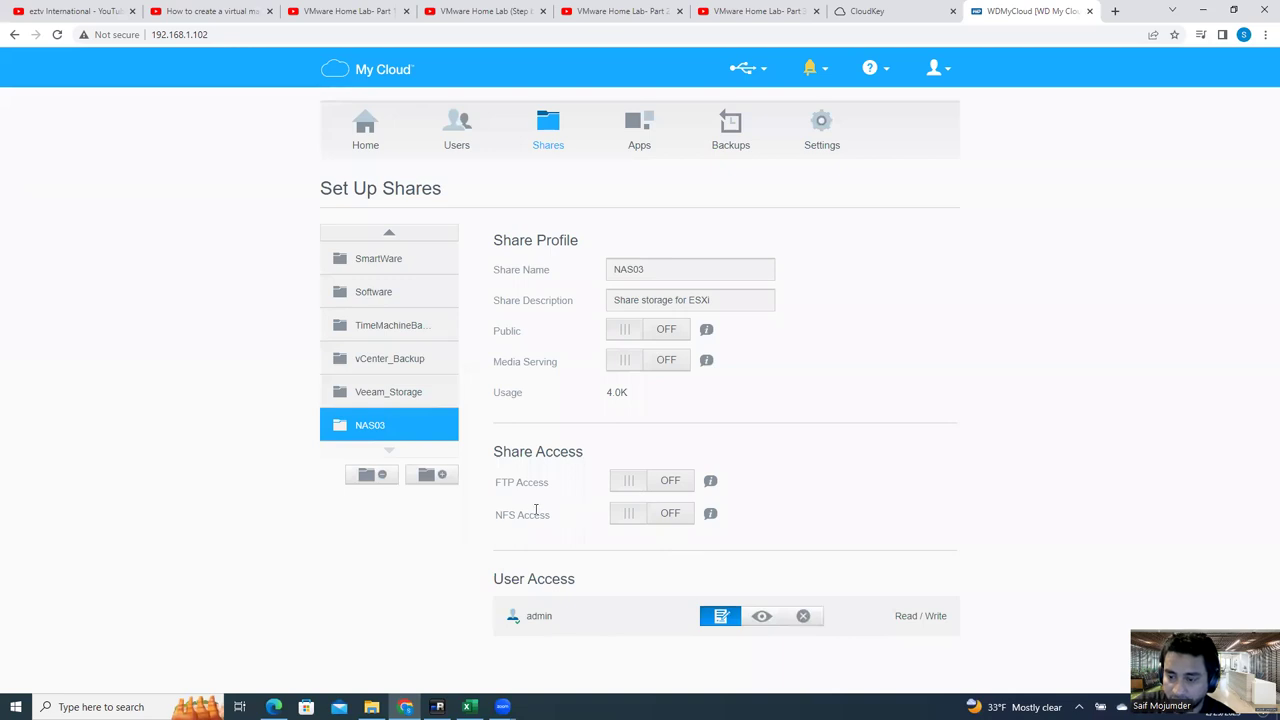
click(671, 514)
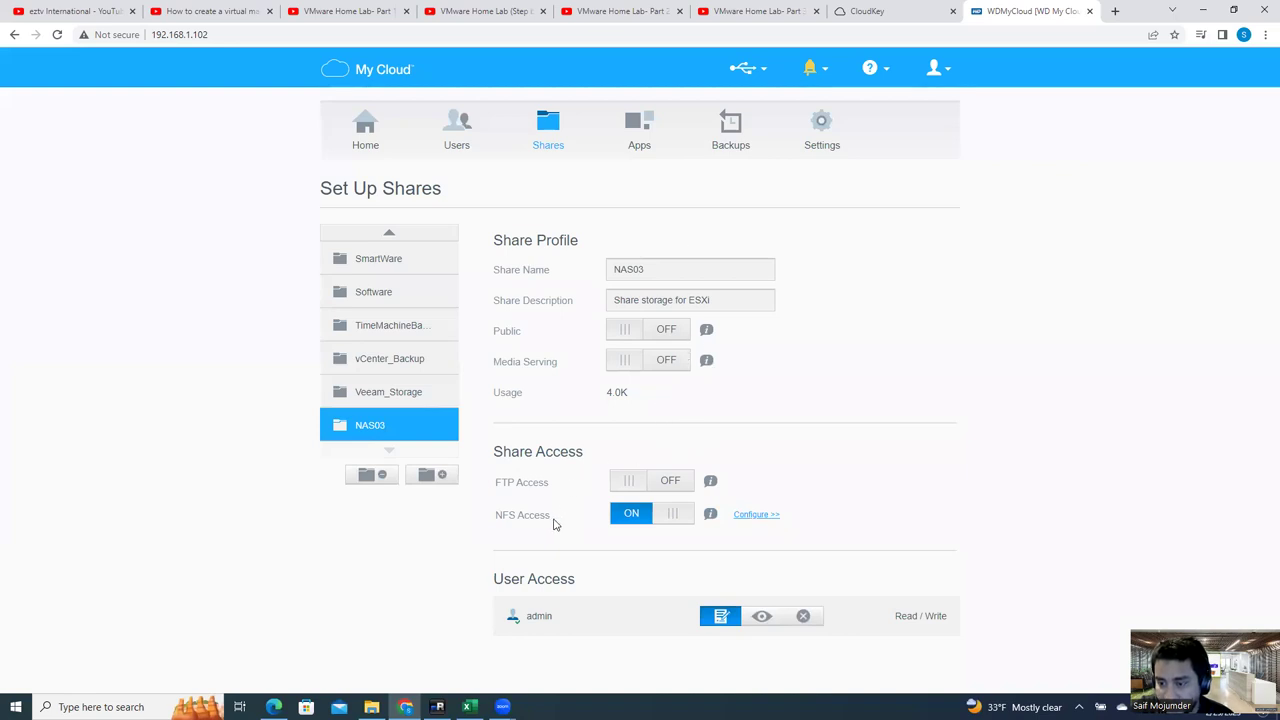
click(755, 517)
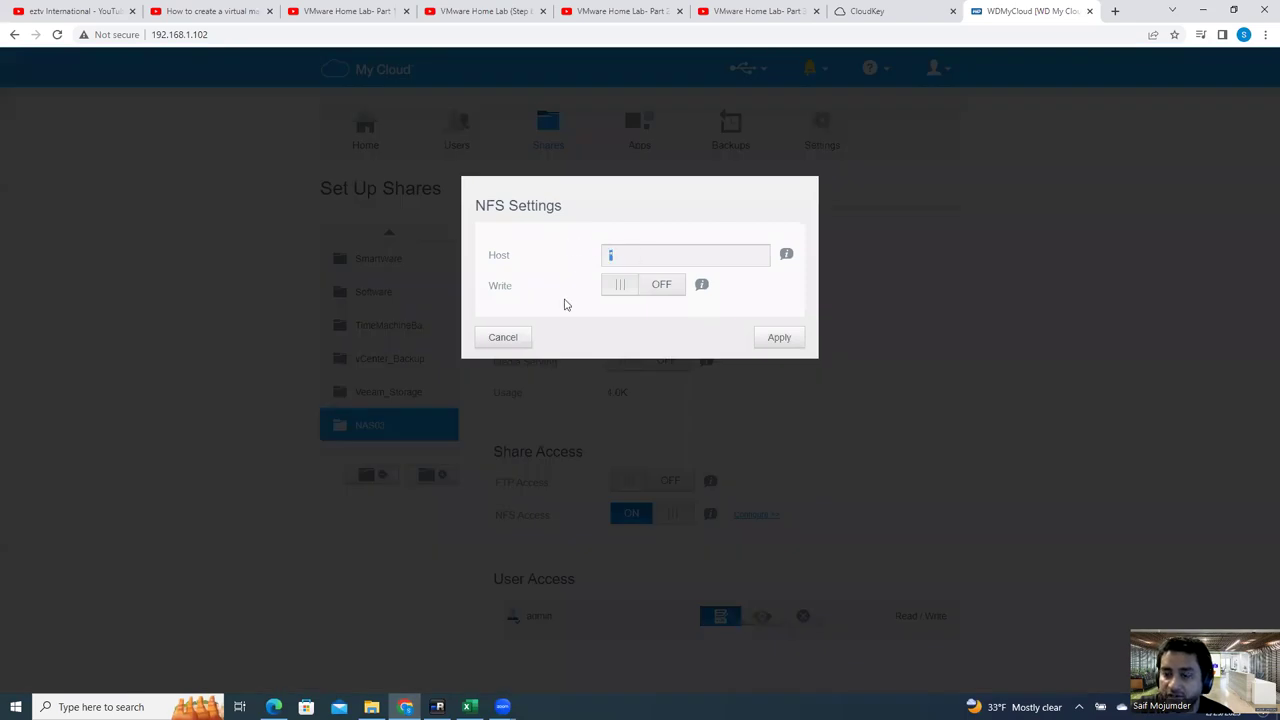
Step: Turn NFS Write on for NAS03 with host * and apply the settings
click(657, 289)
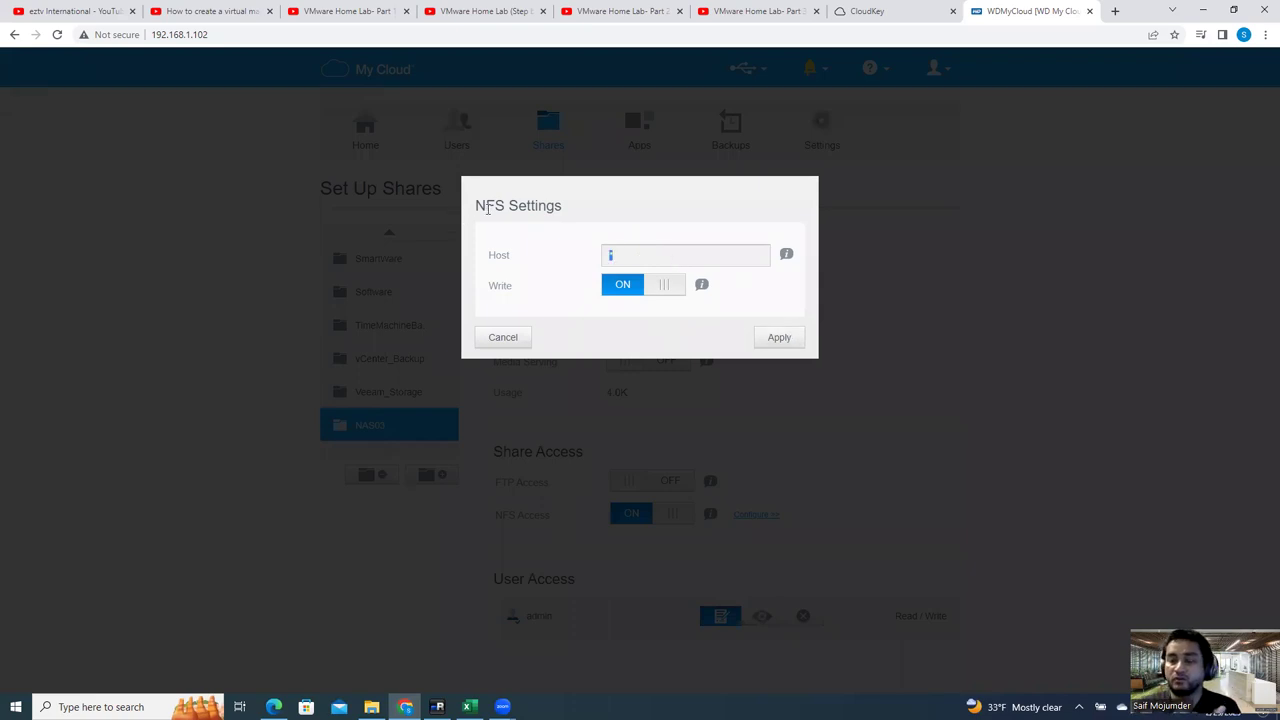
text(1)
drag(657, 246, 543, 246)
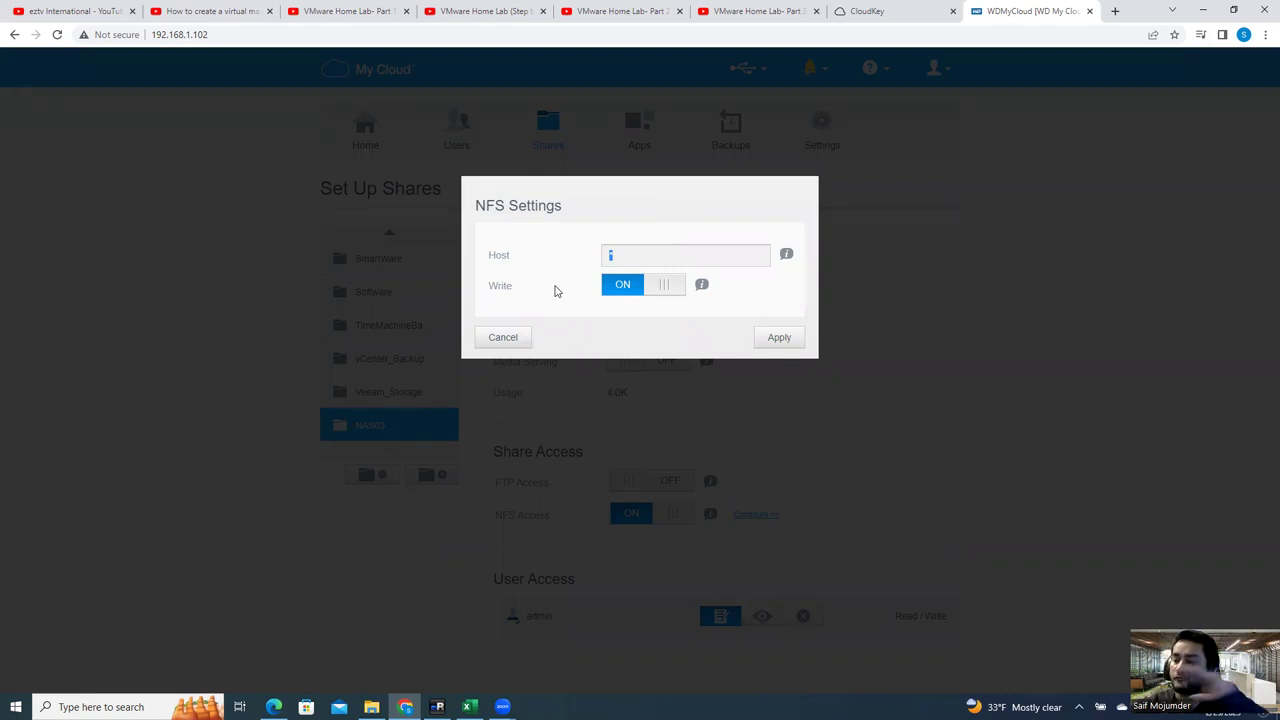
text(*)
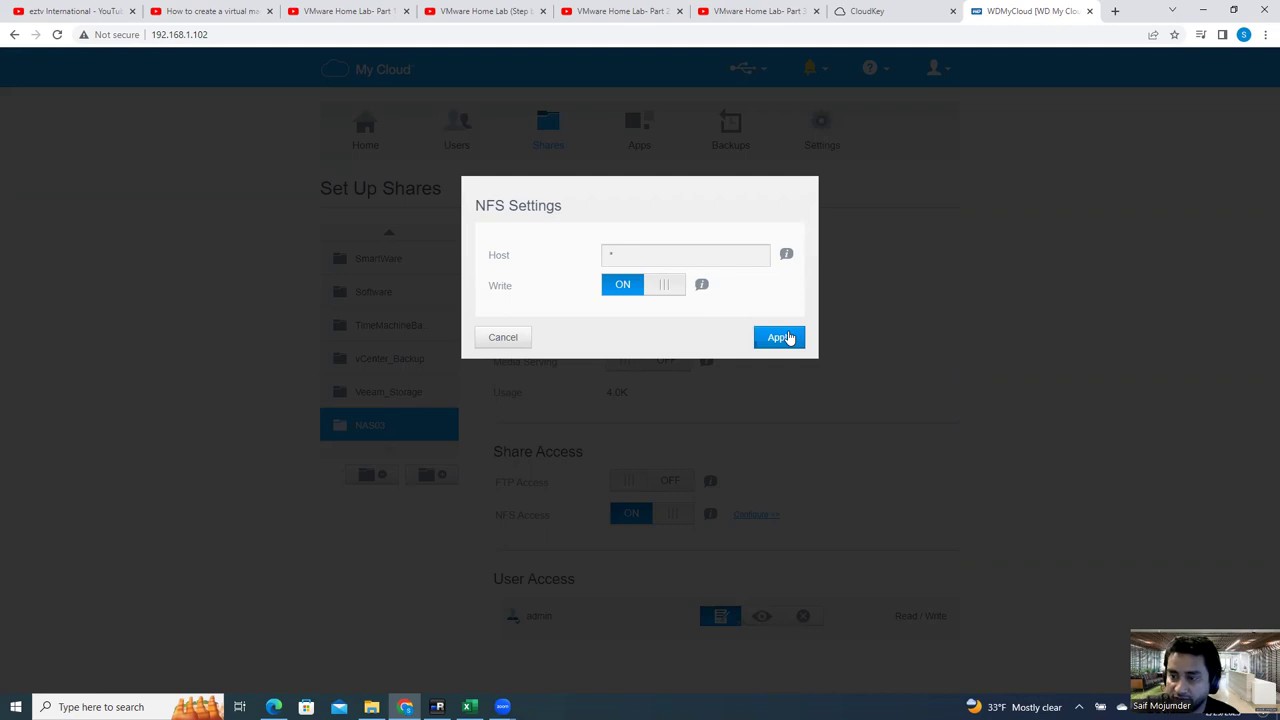
click(789, 339)
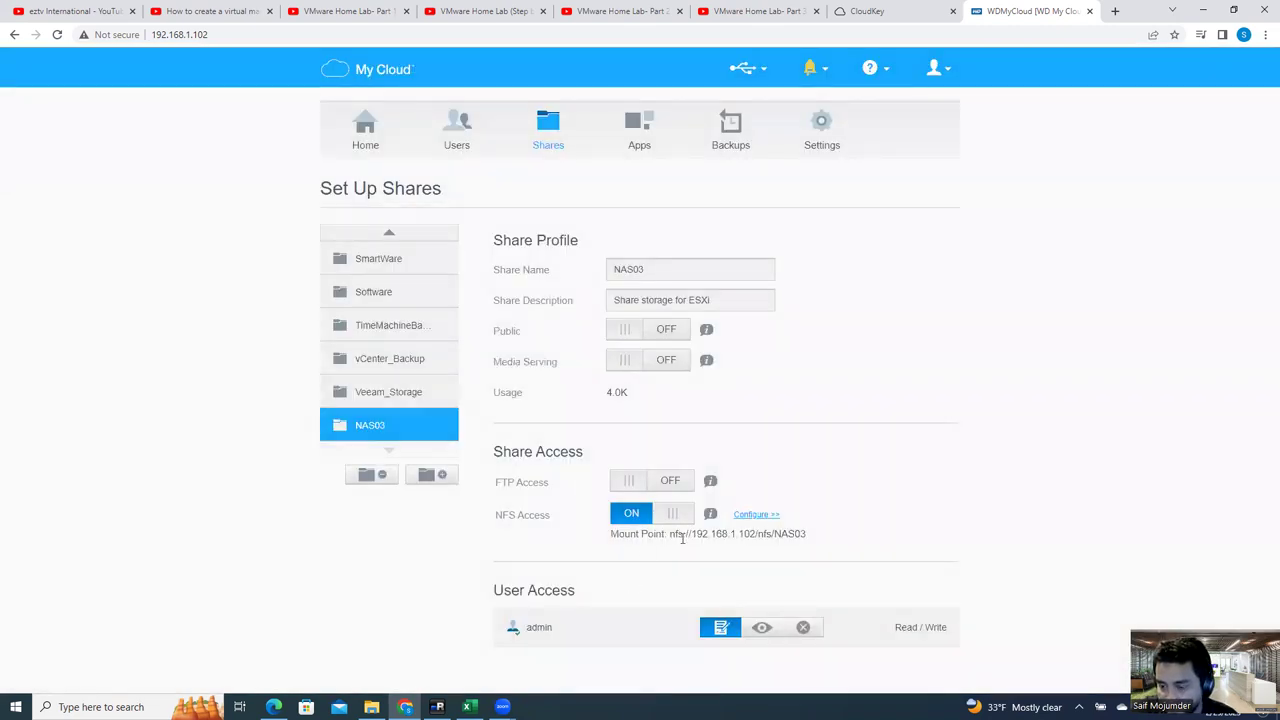
Step: Copy NAS03's mount point line and return to the ESXi session in mRemoteNG
drag(611, 534, 808, 535)
click(804, 537)
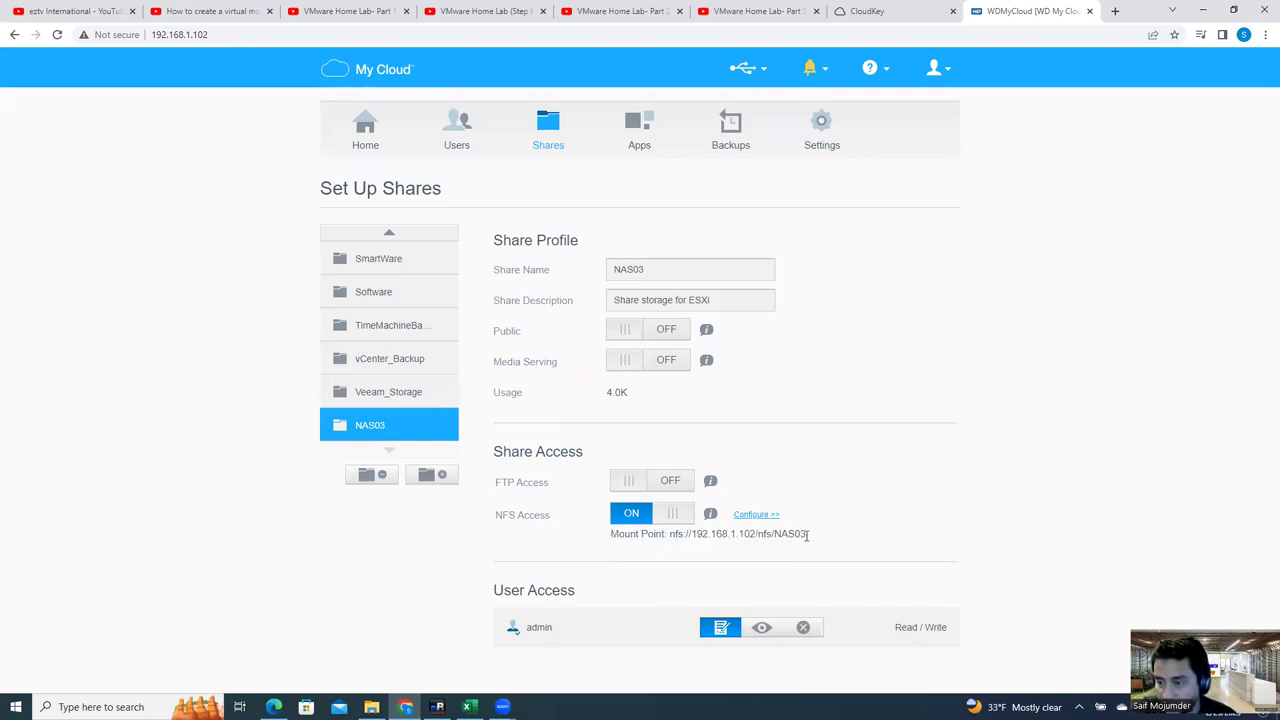
triple_click(808, 535)
key(ctrl+c)
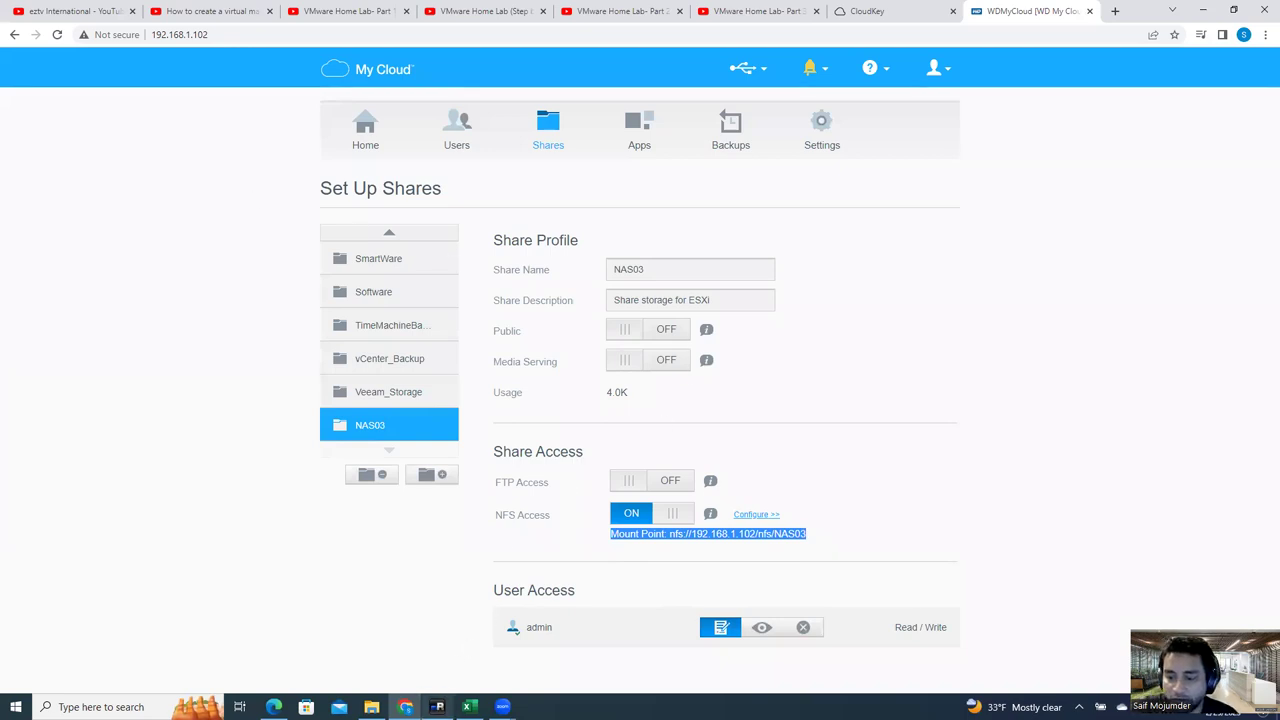
click(438, 704)
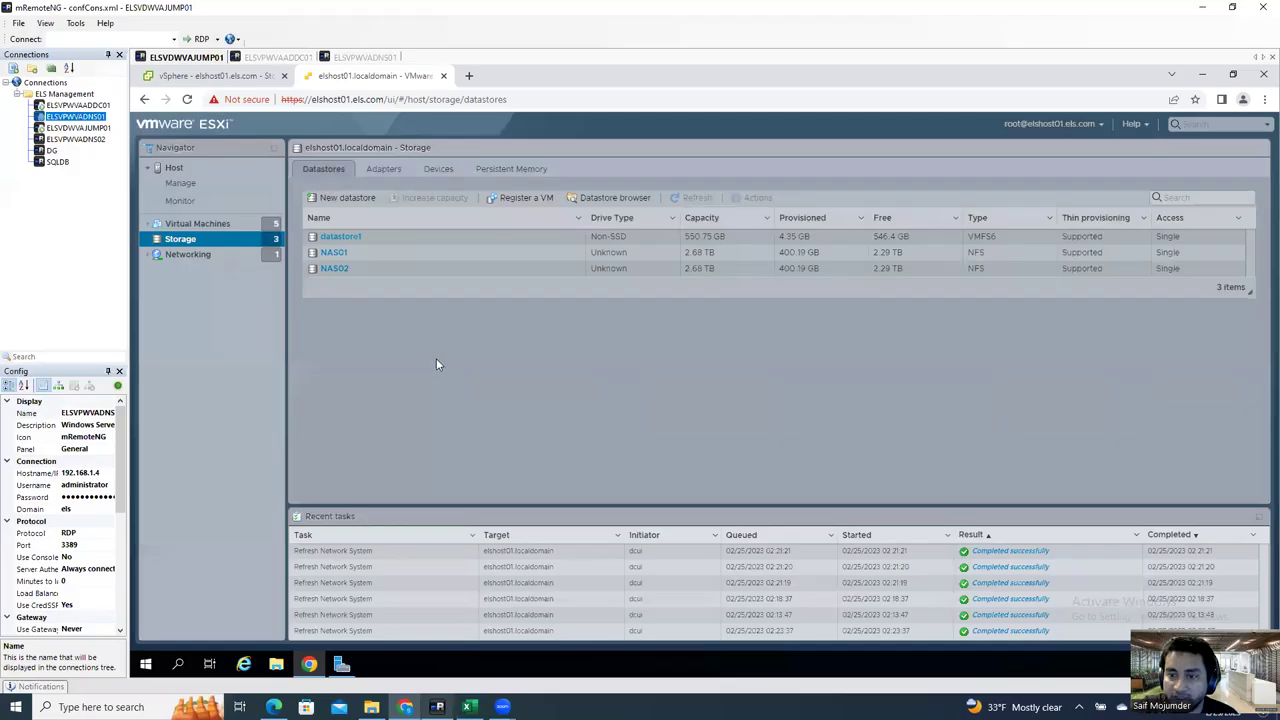
Step: Start a new datastore on the ESXi host, choosing Mount NFS datastore
right_click(195, 245)
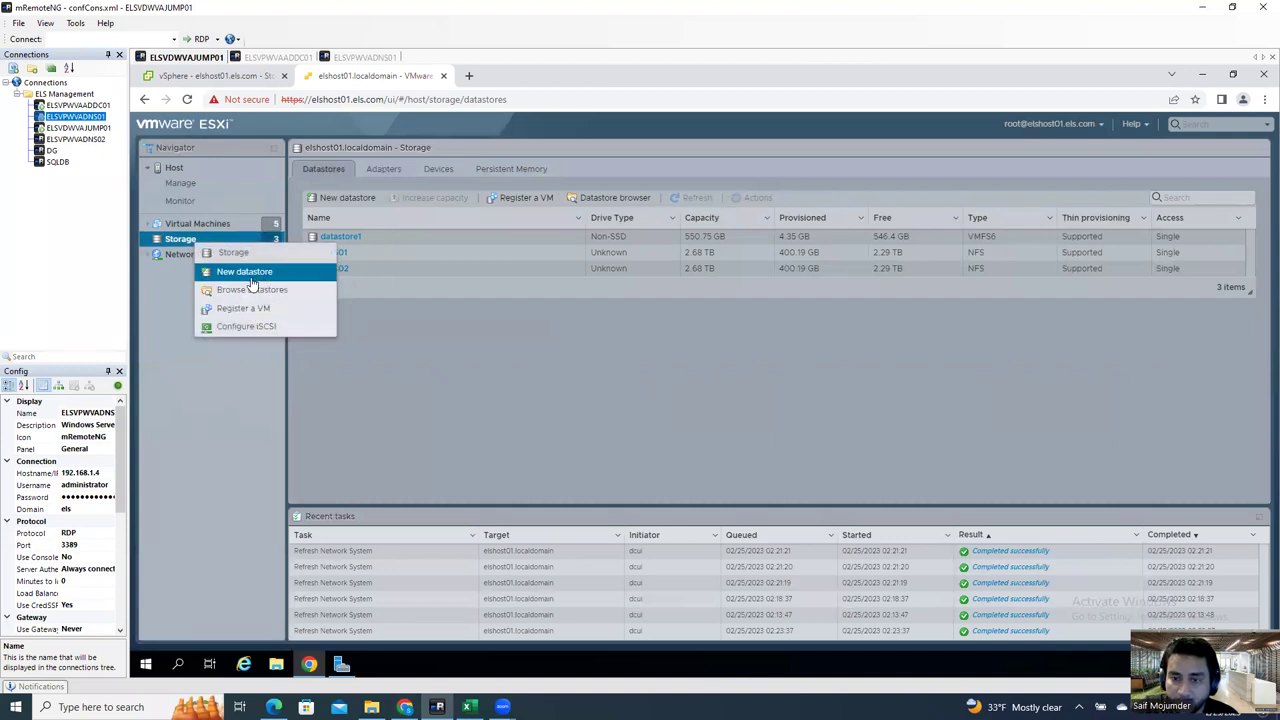
click(255, 274)
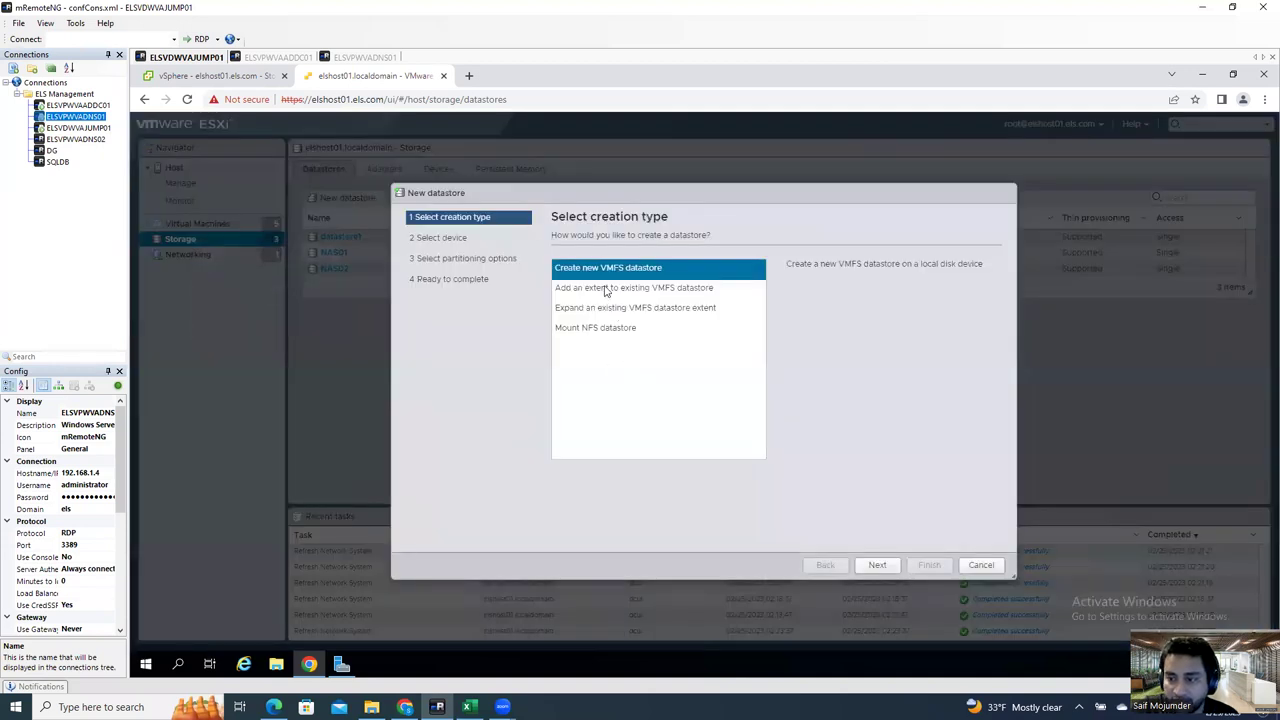
click(592, 333)
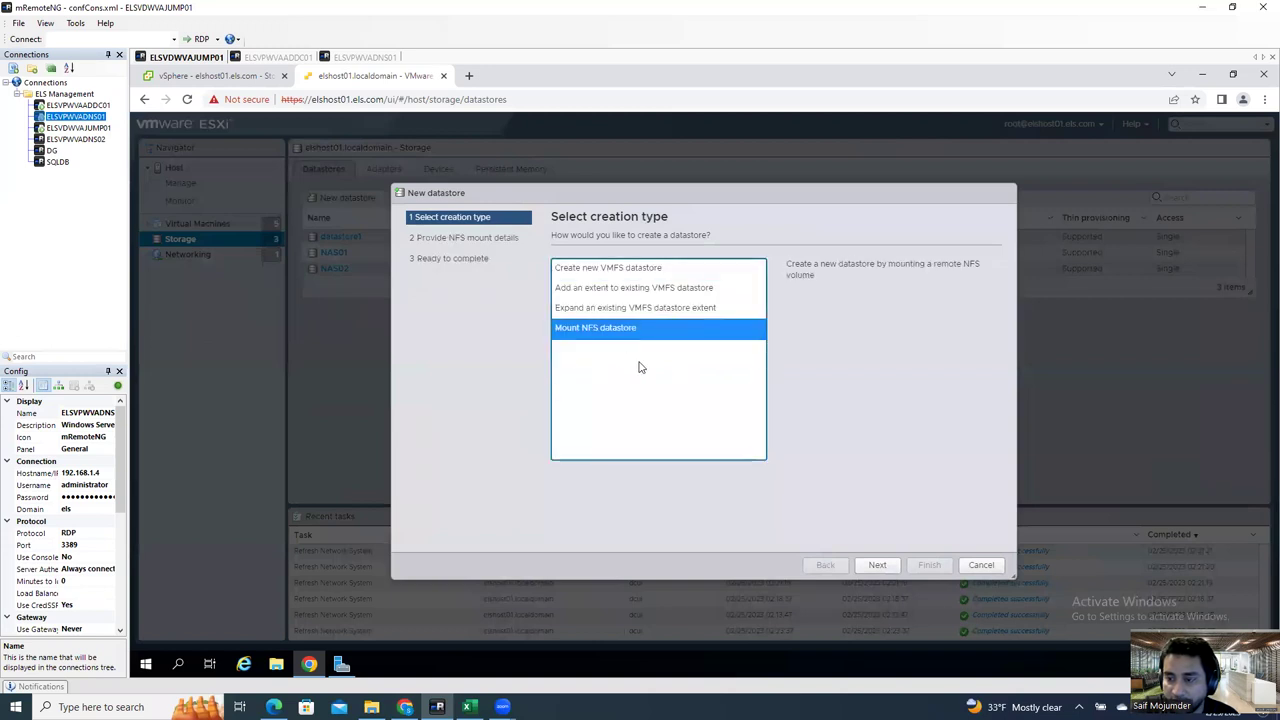
click(878, 565)
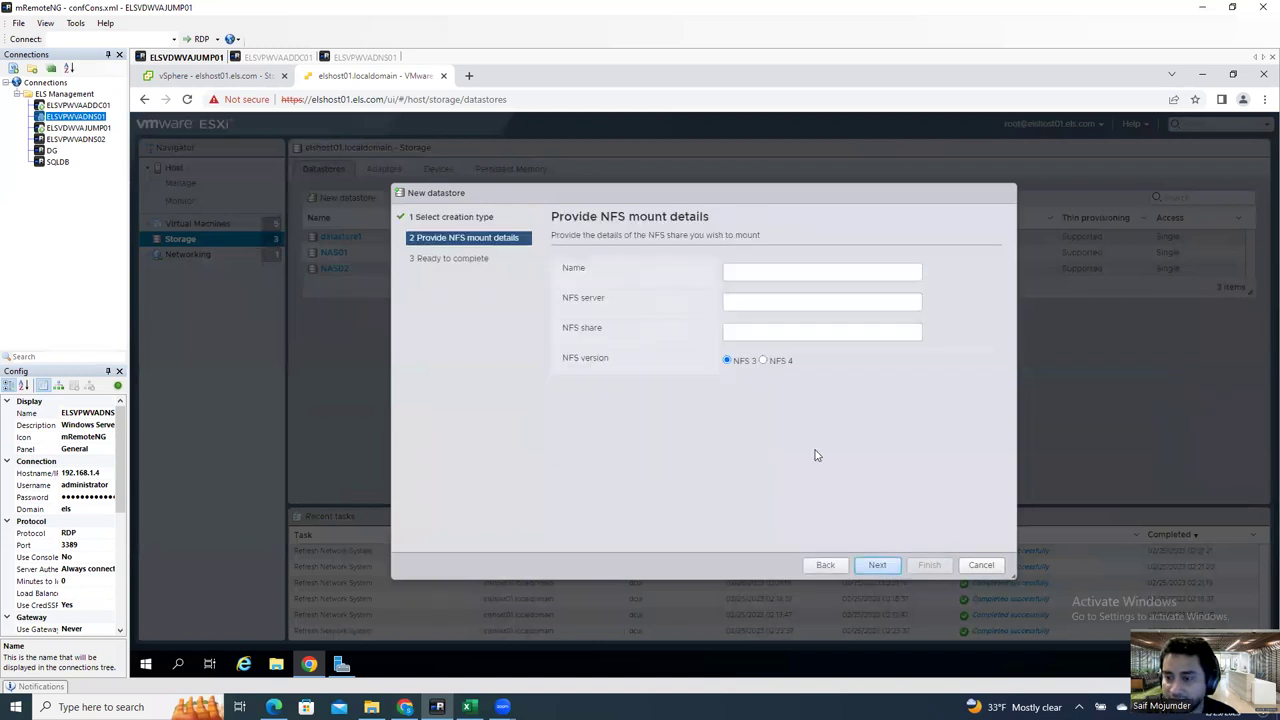
Step: Name the datastore NFS03 and trim the pasted mount point to server 192.168.1.102
click(740, 271)
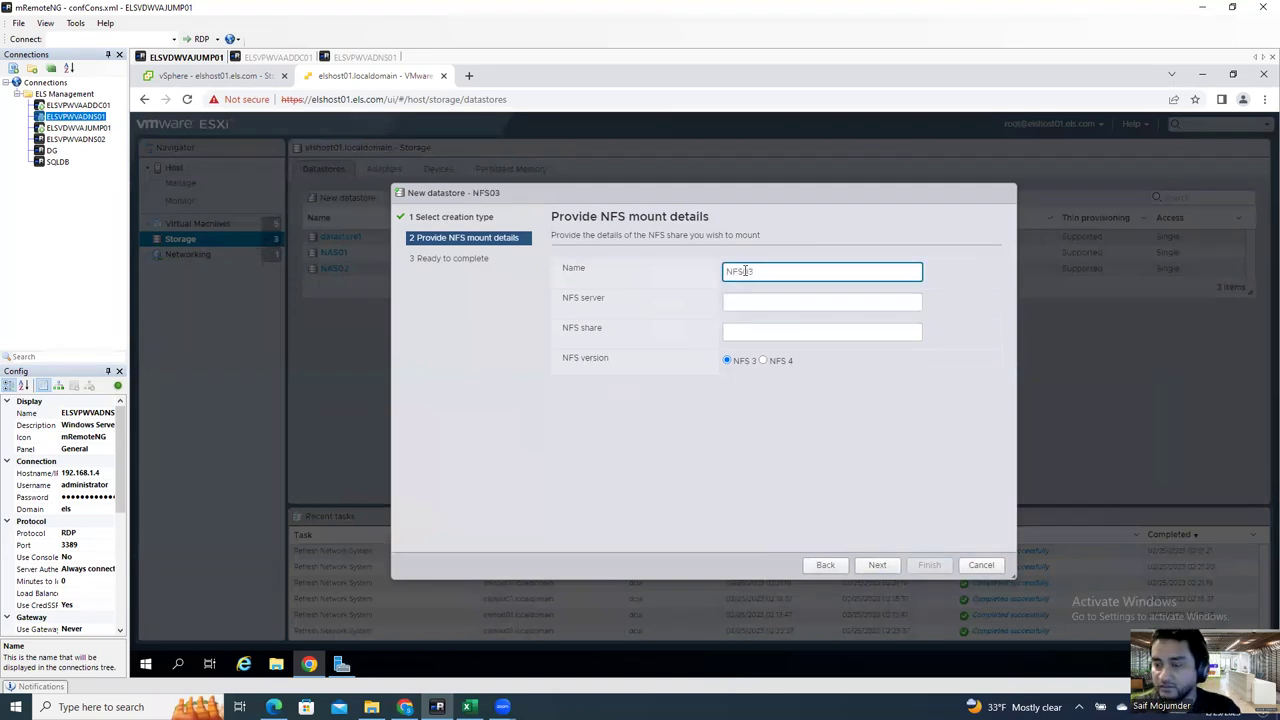
click(734, 306)
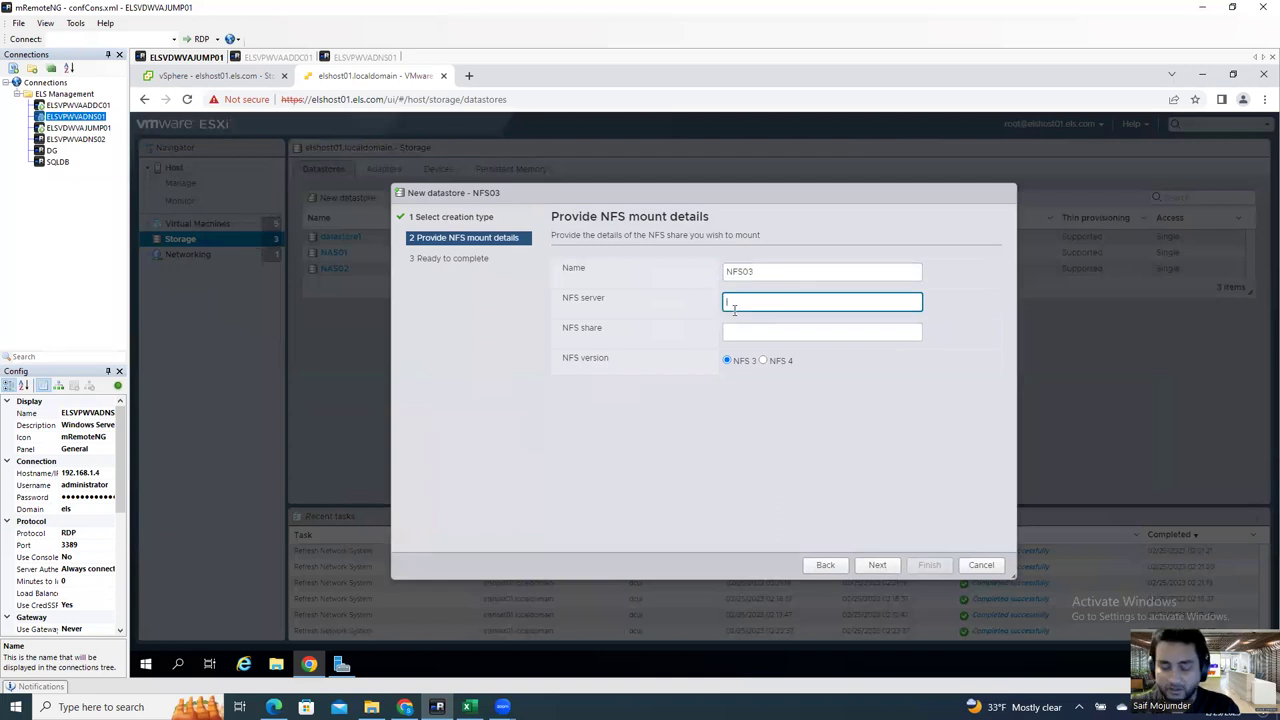
key(ctrl+v)
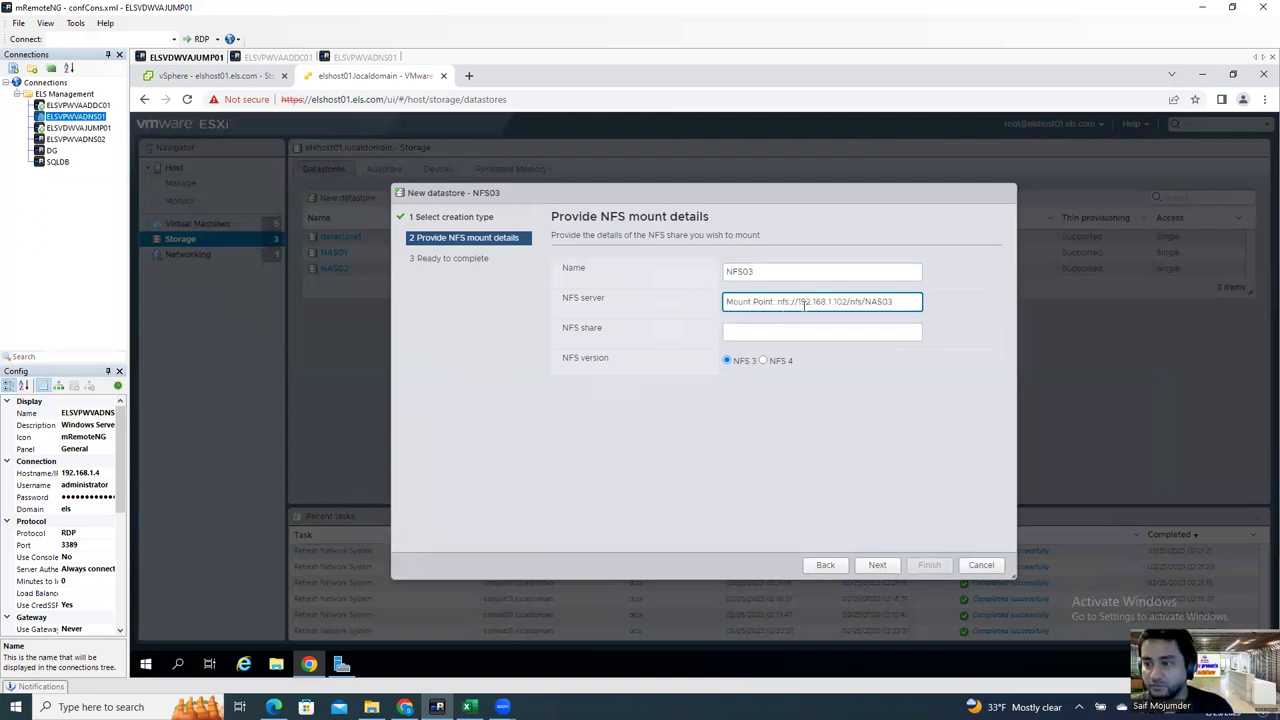
drag(800, 301, 628, 310)
click(800, 306)
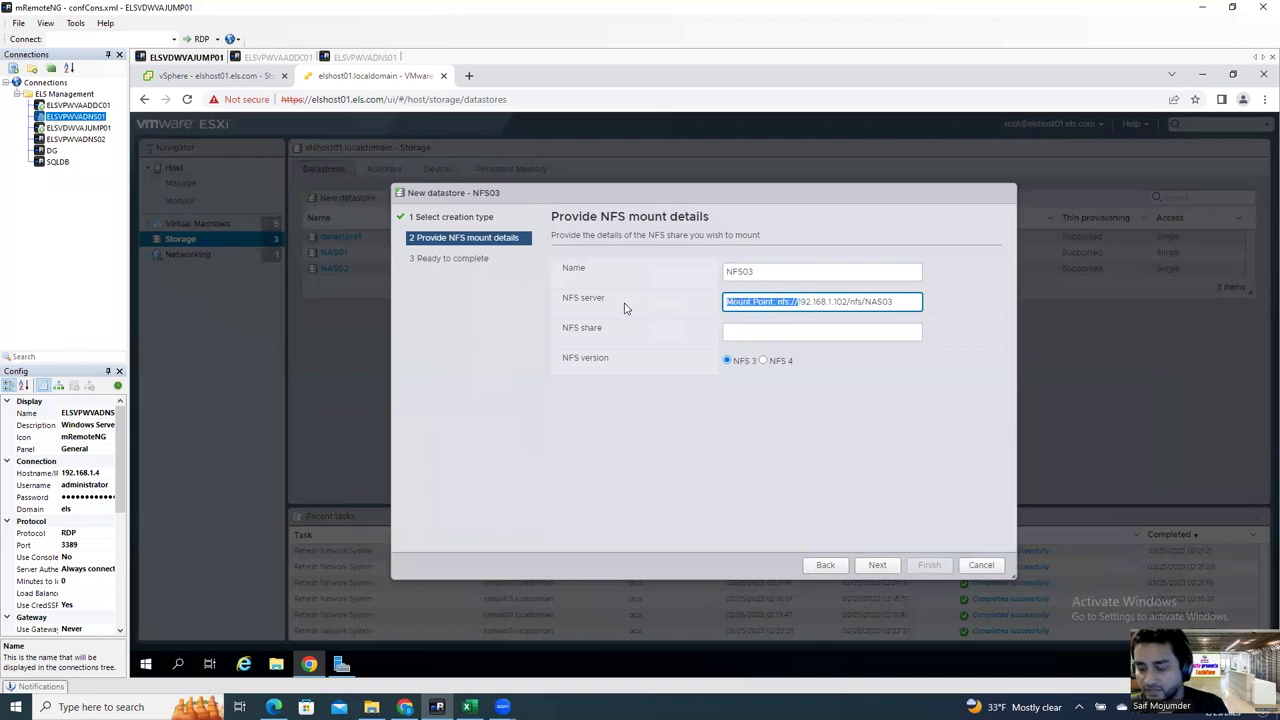
key(BackSpace)
Step: Move /nfs/NAS03 into the NFS share field and finish mounting NFS03
drag(835, 304, 777, 304)
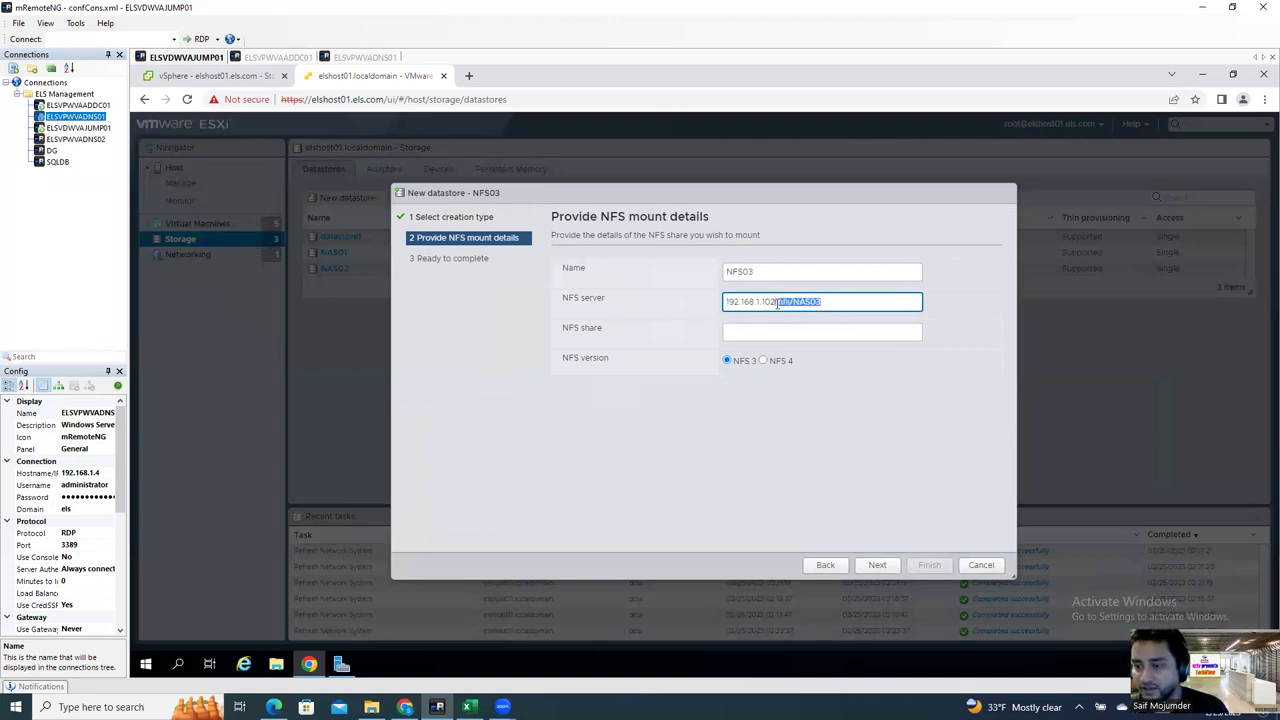
key(ctrl+x)
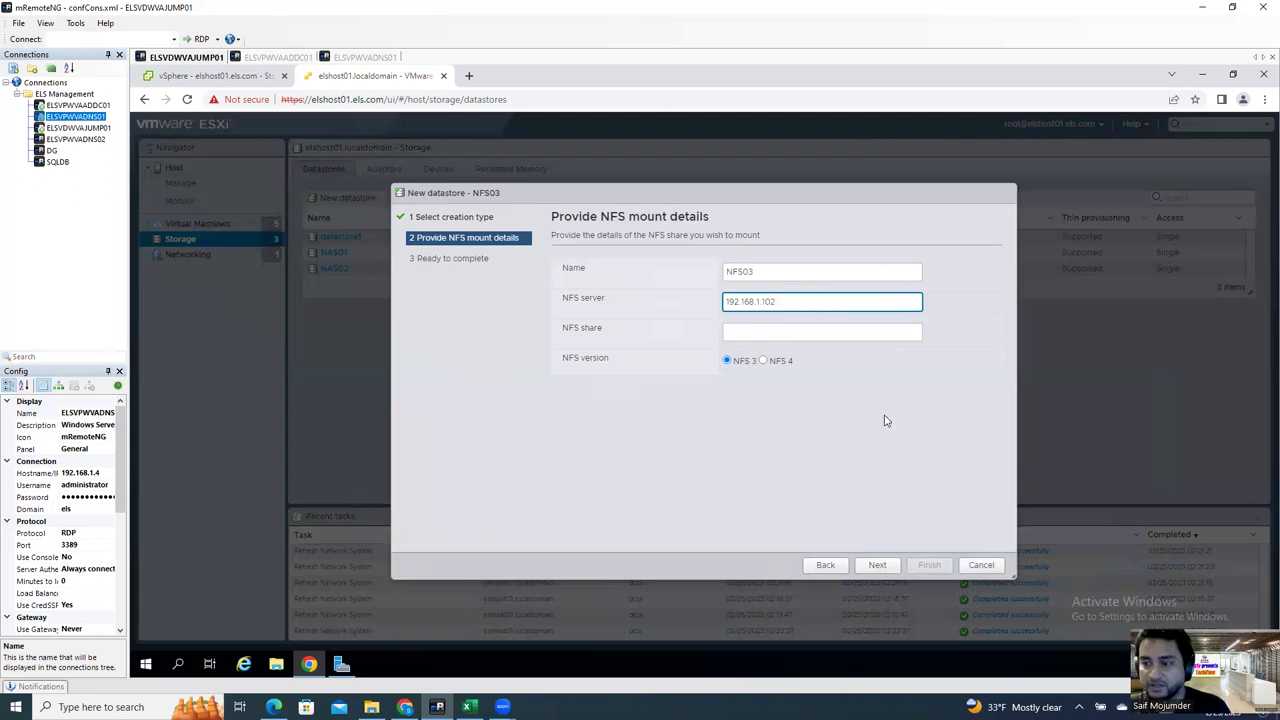
click(770, 331)
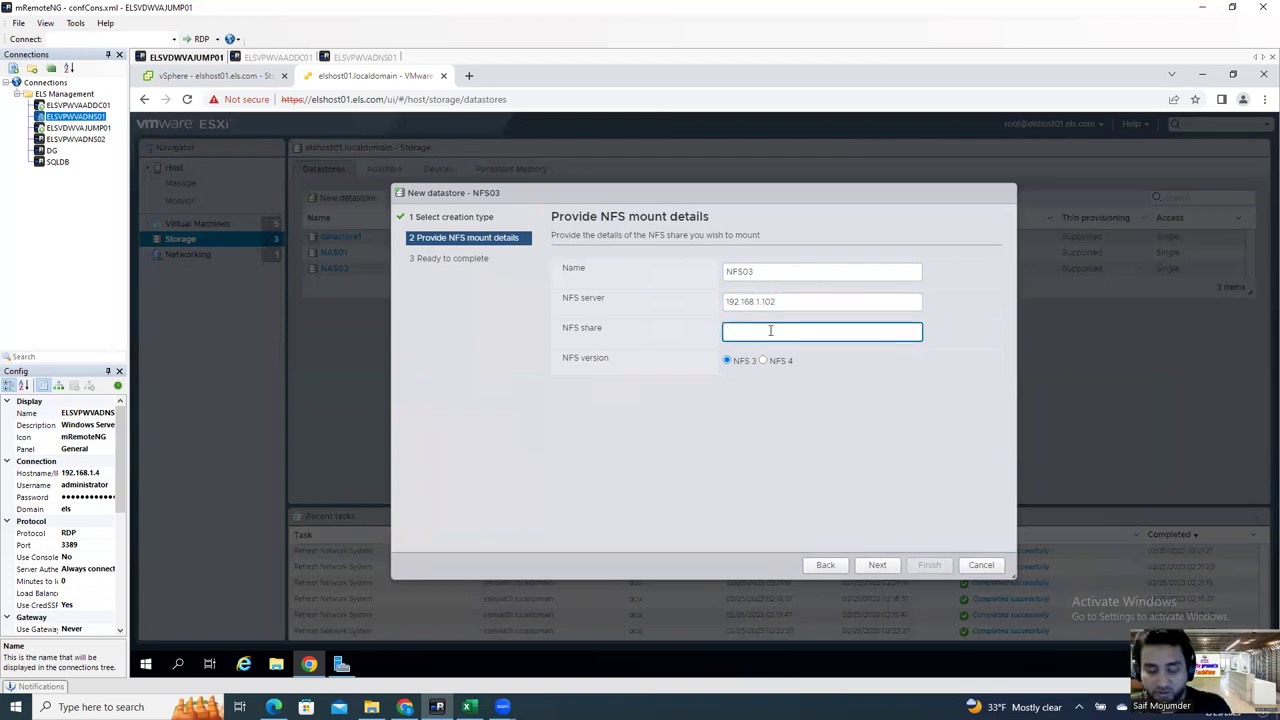
key(ctrl+v)
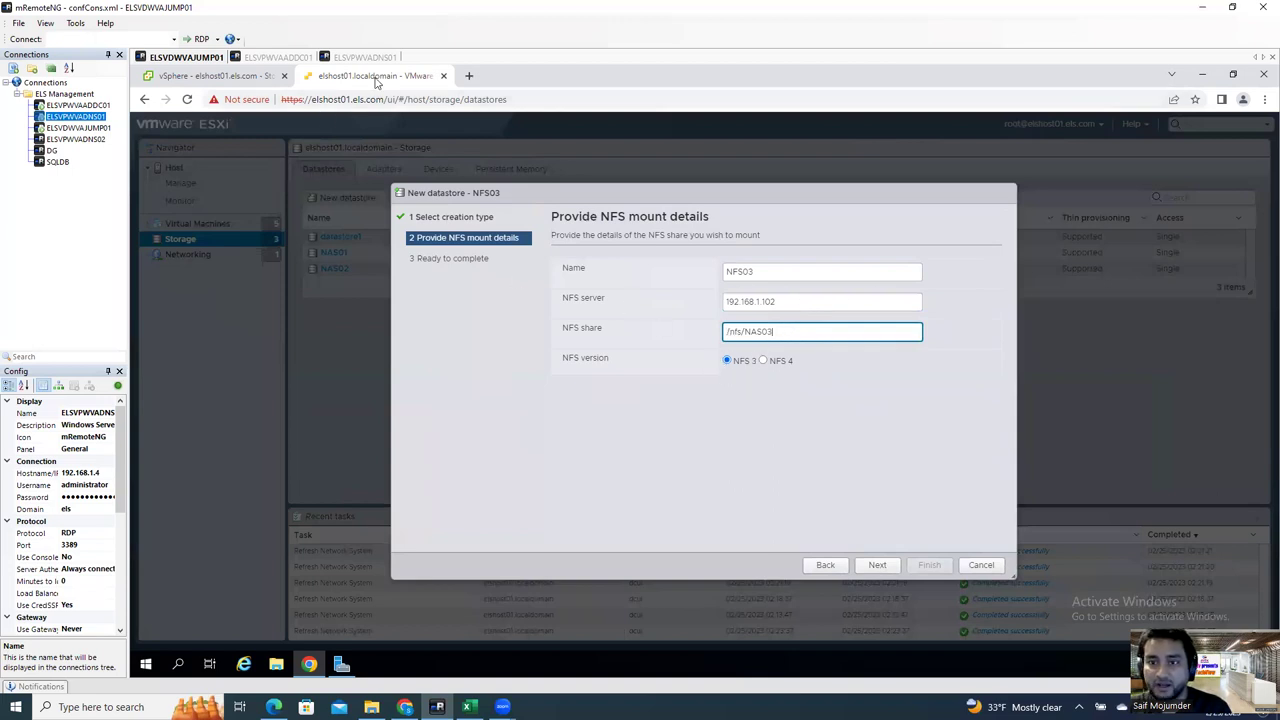
click(880, 566)
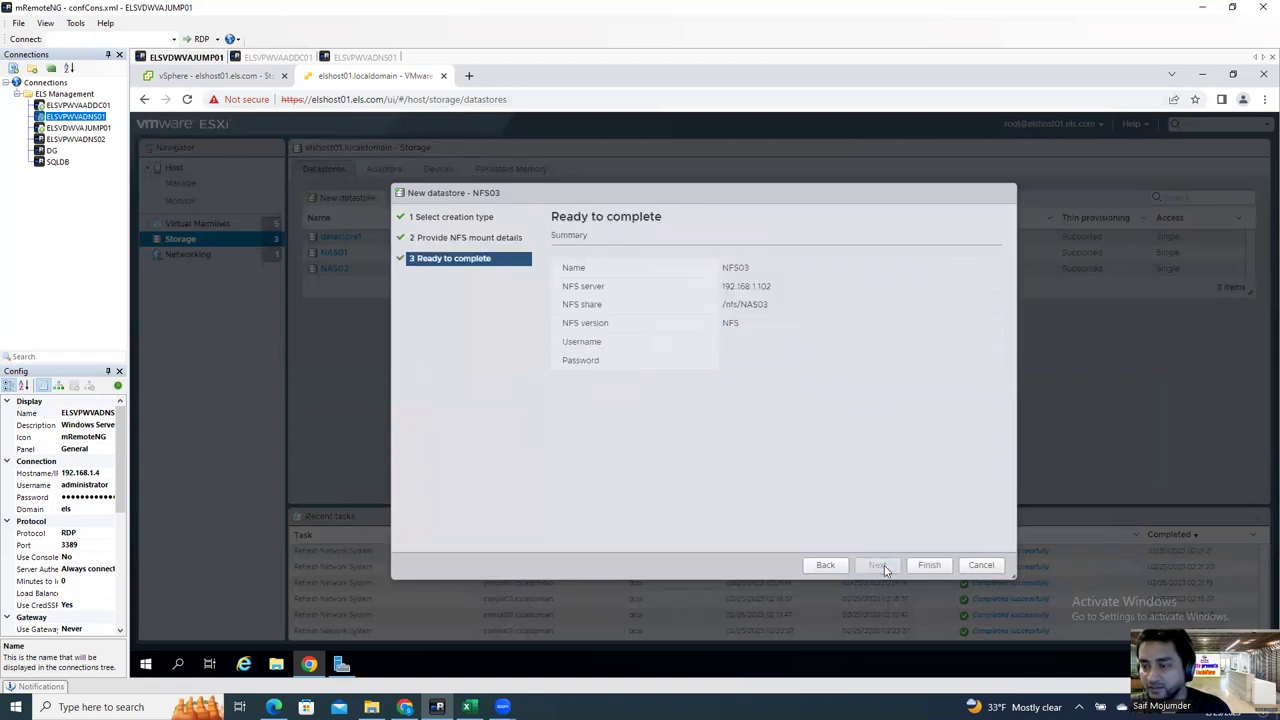
click(929, 565)
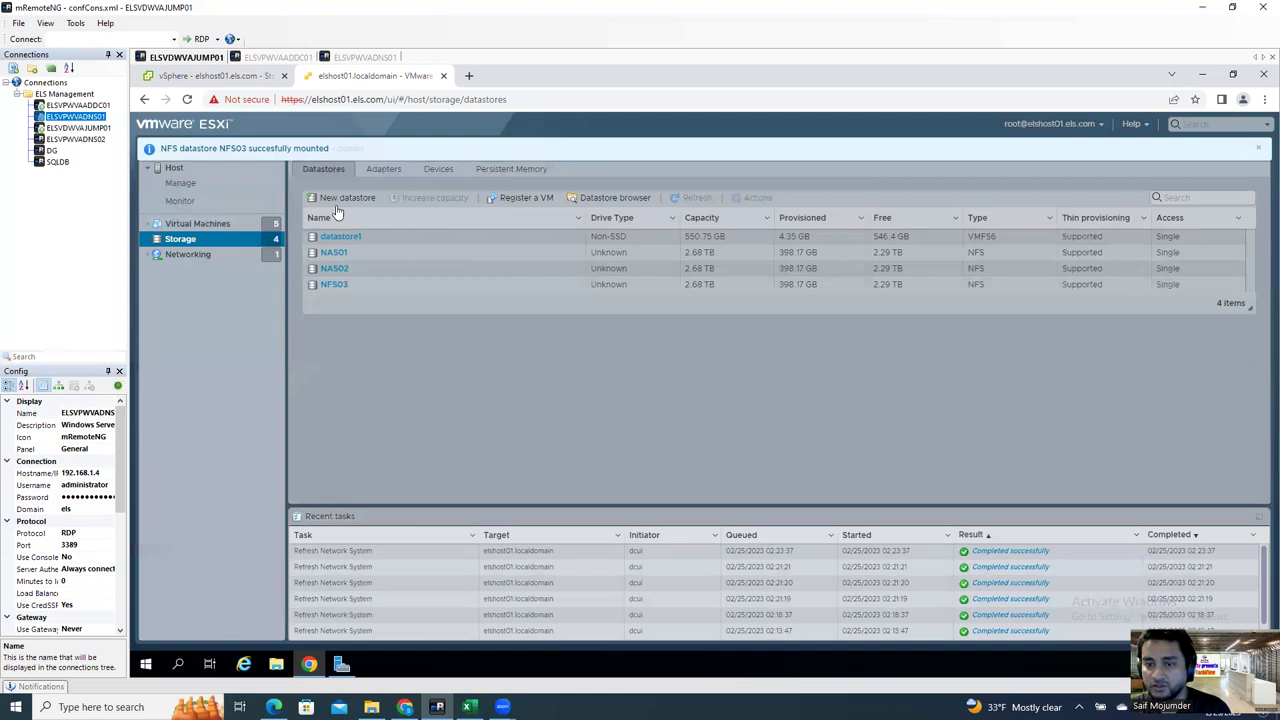
click(340, 285)
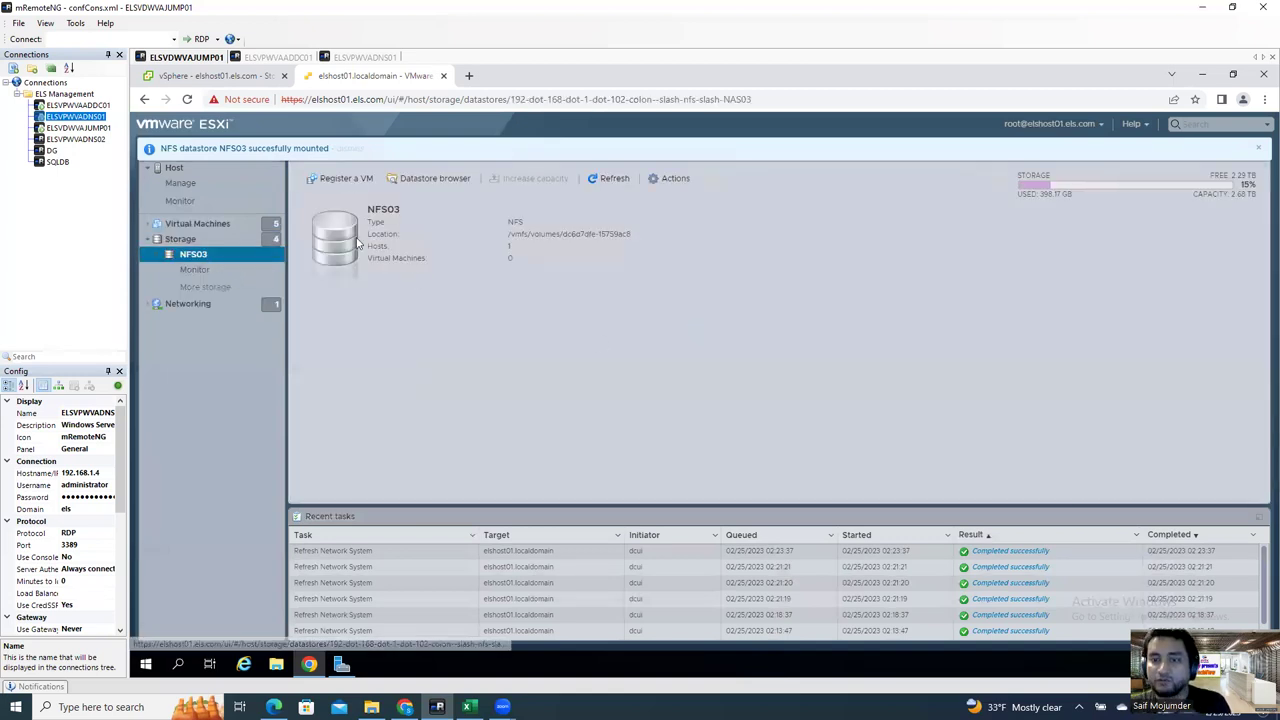
click(202, 242)
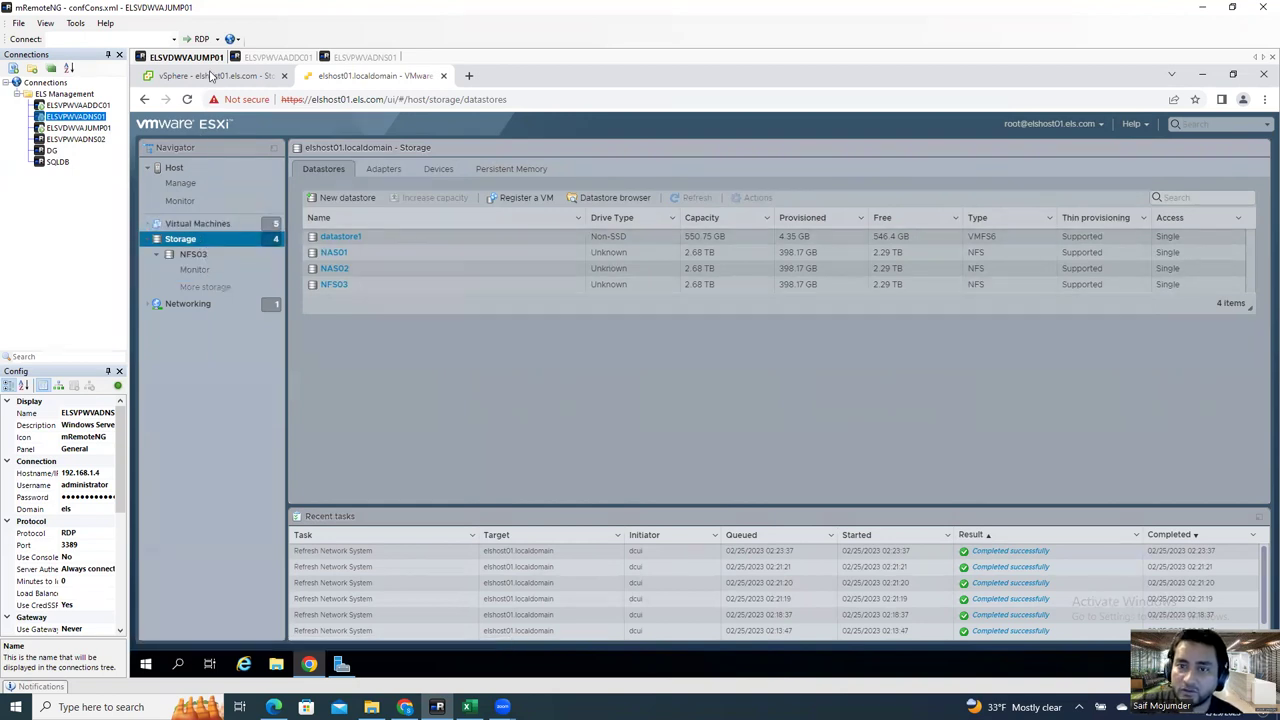
Step: Switch to the vSphere Client and view elshost01.els.com's datastores
click(213, 77)
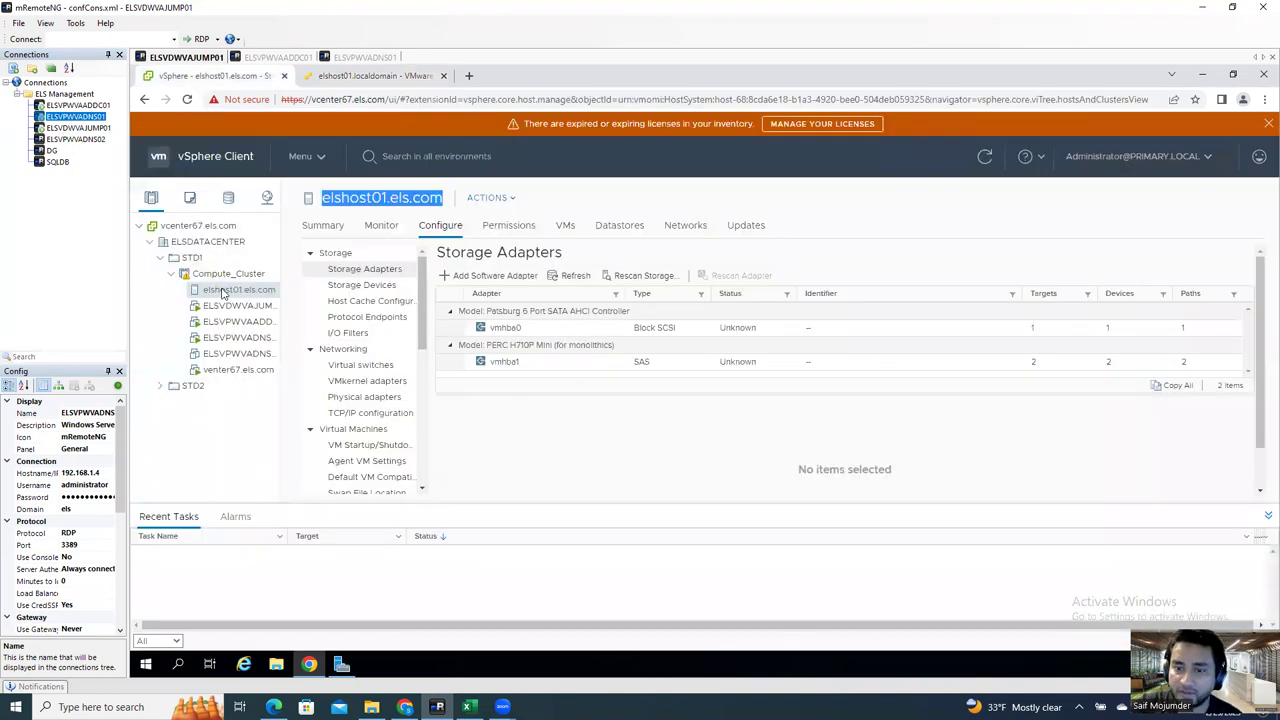
click(624, 236)
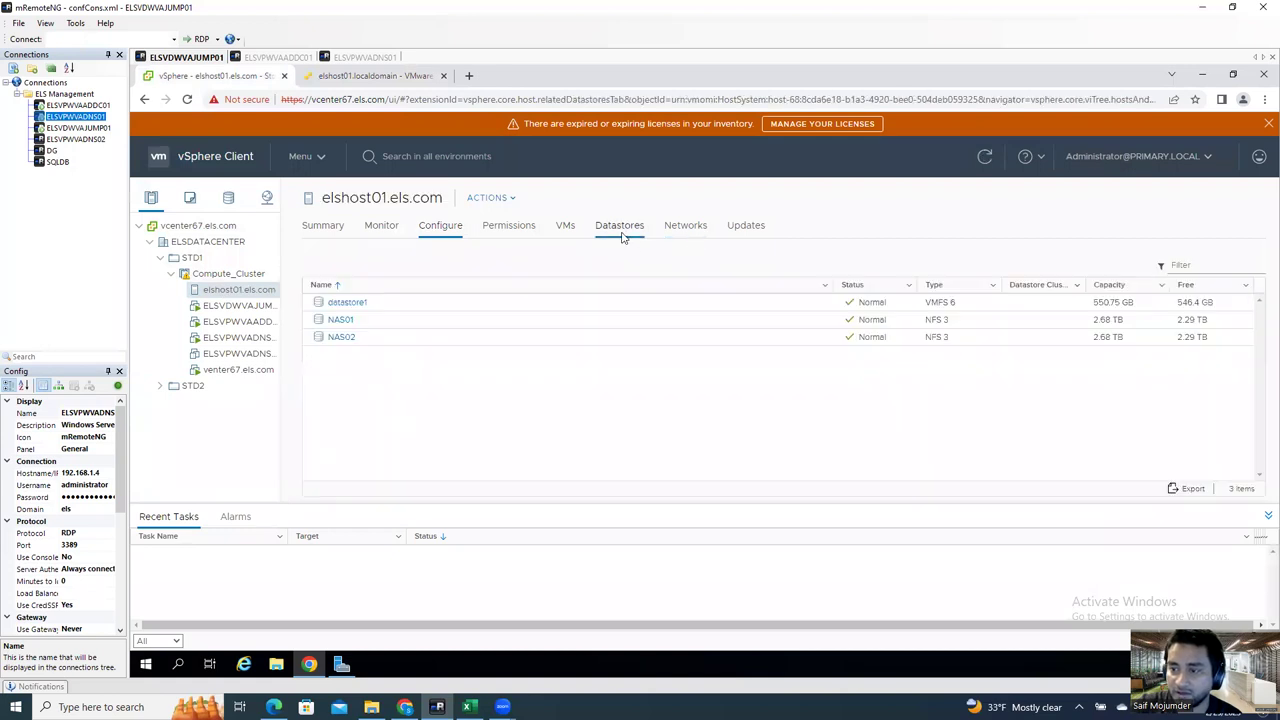
click(489, 198)
mouse_move(640, 421)
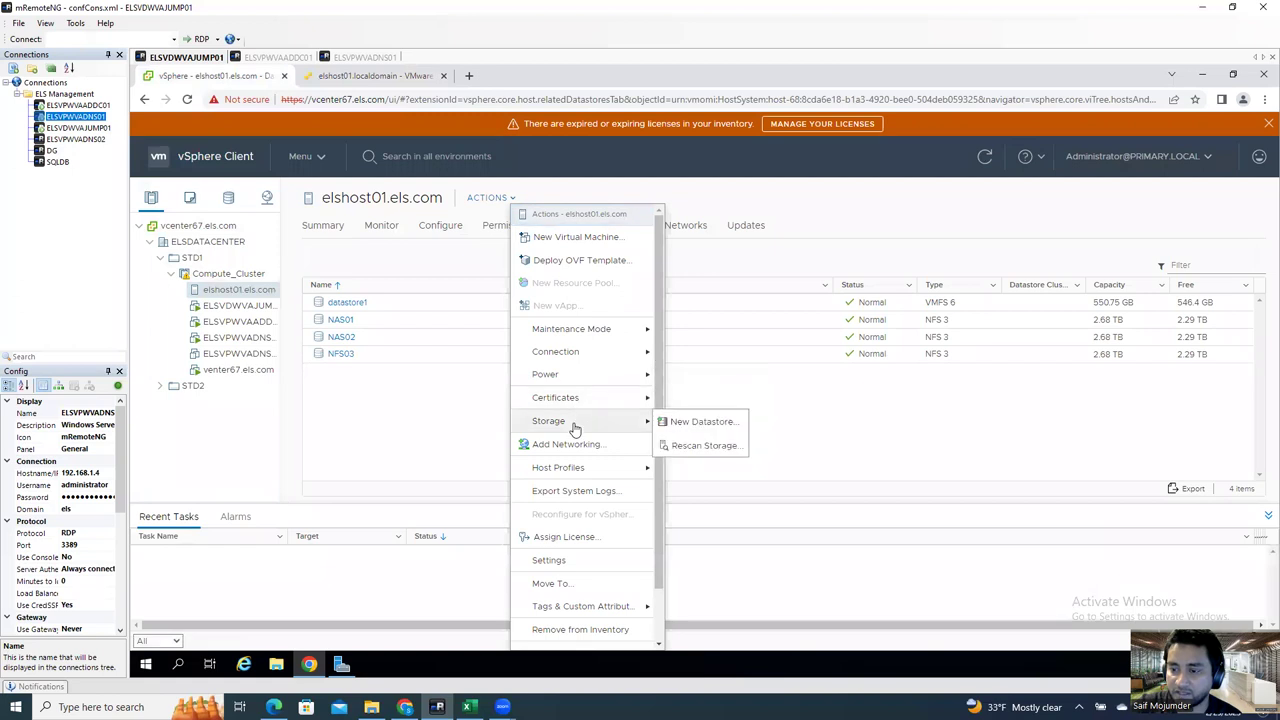
Step: Launch the New Datastore wizard from elshost01's Storage actions
right_click(222, 292)
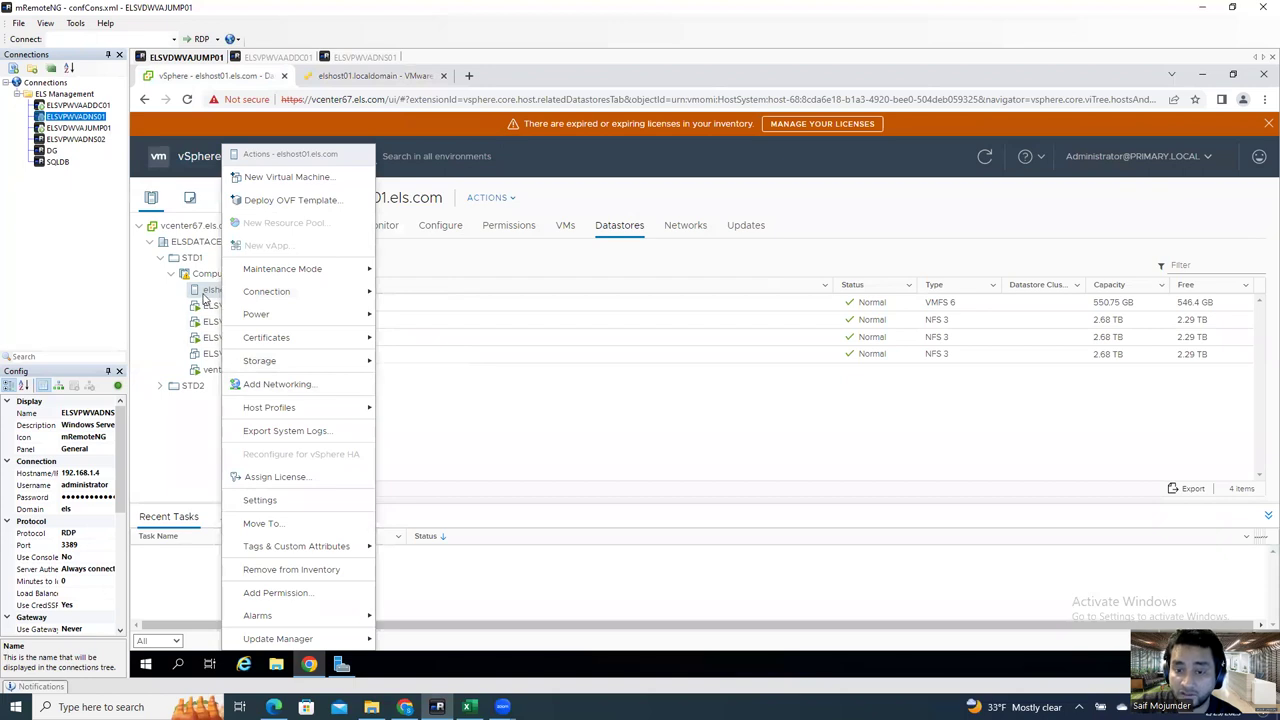
click(195, 291)
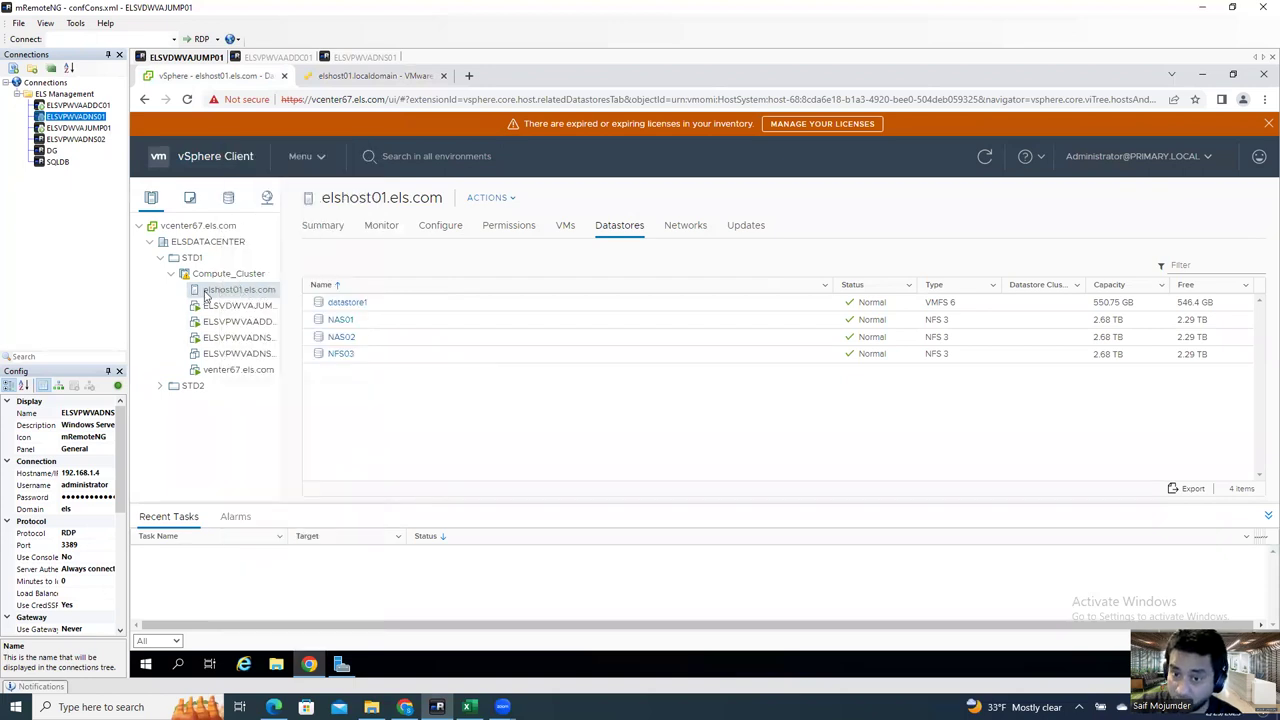
right_click(204, 295)
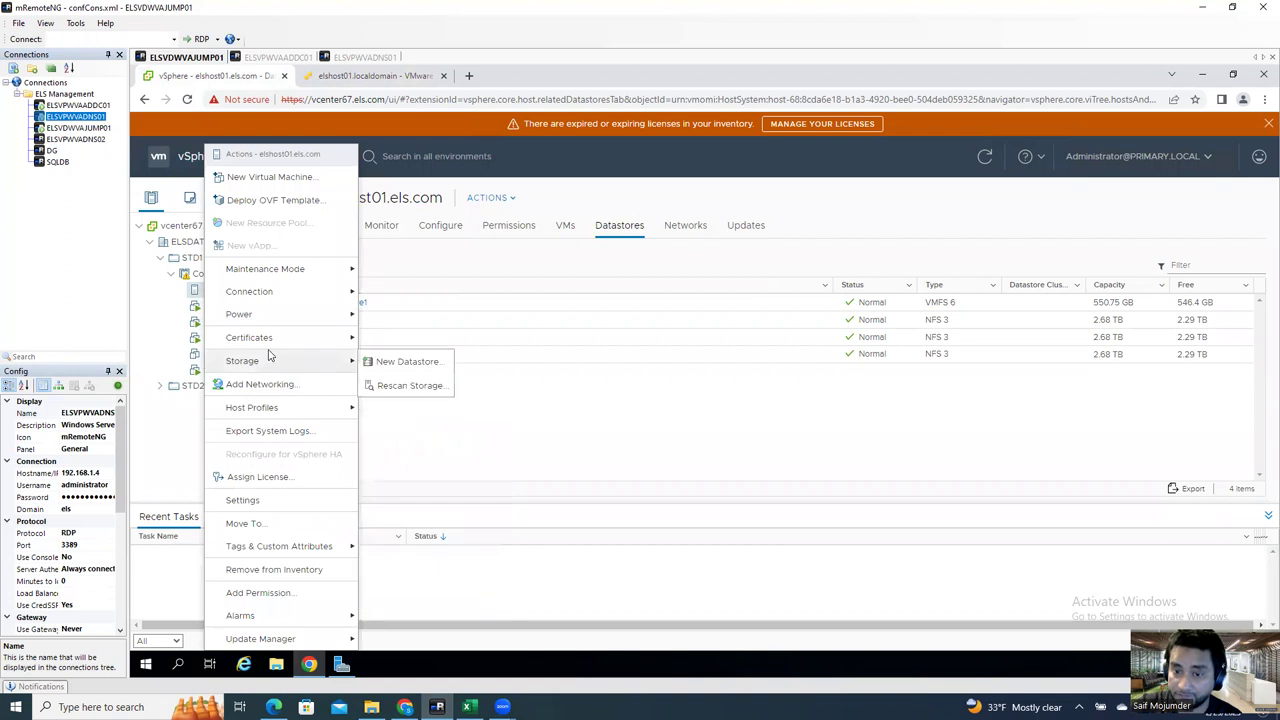
mouse_move(270, 365)
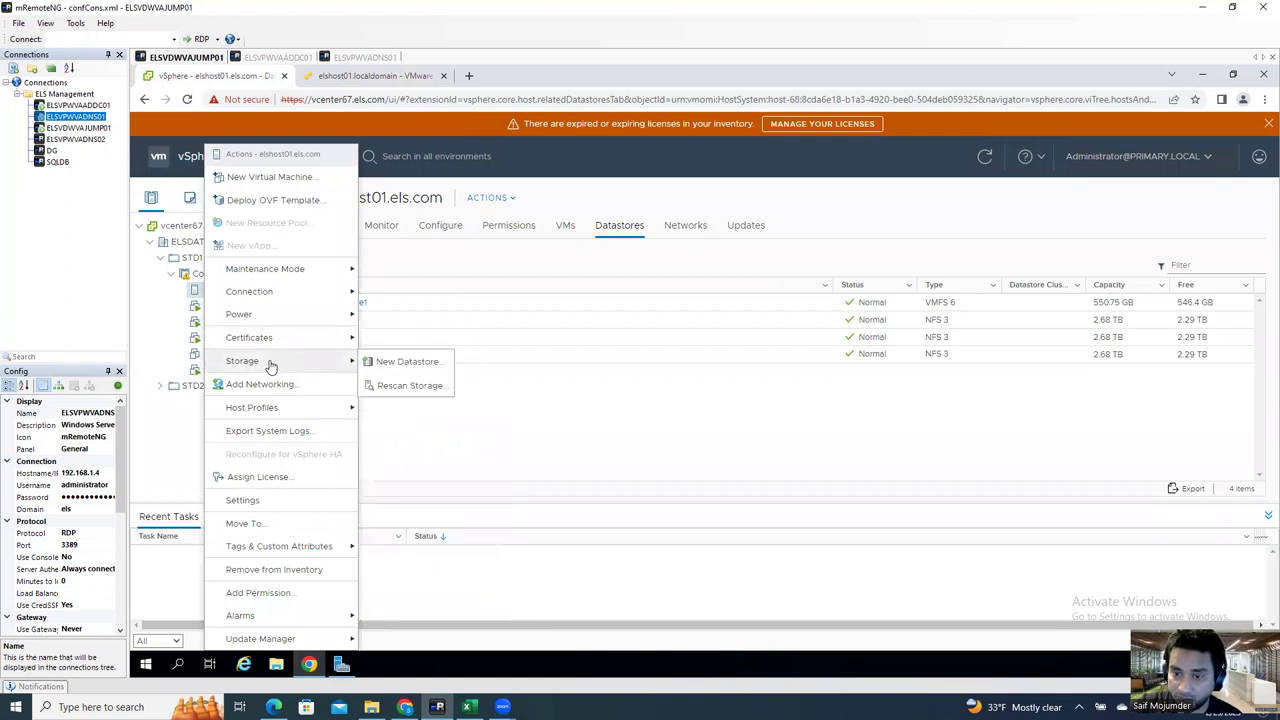
click(412, 363)
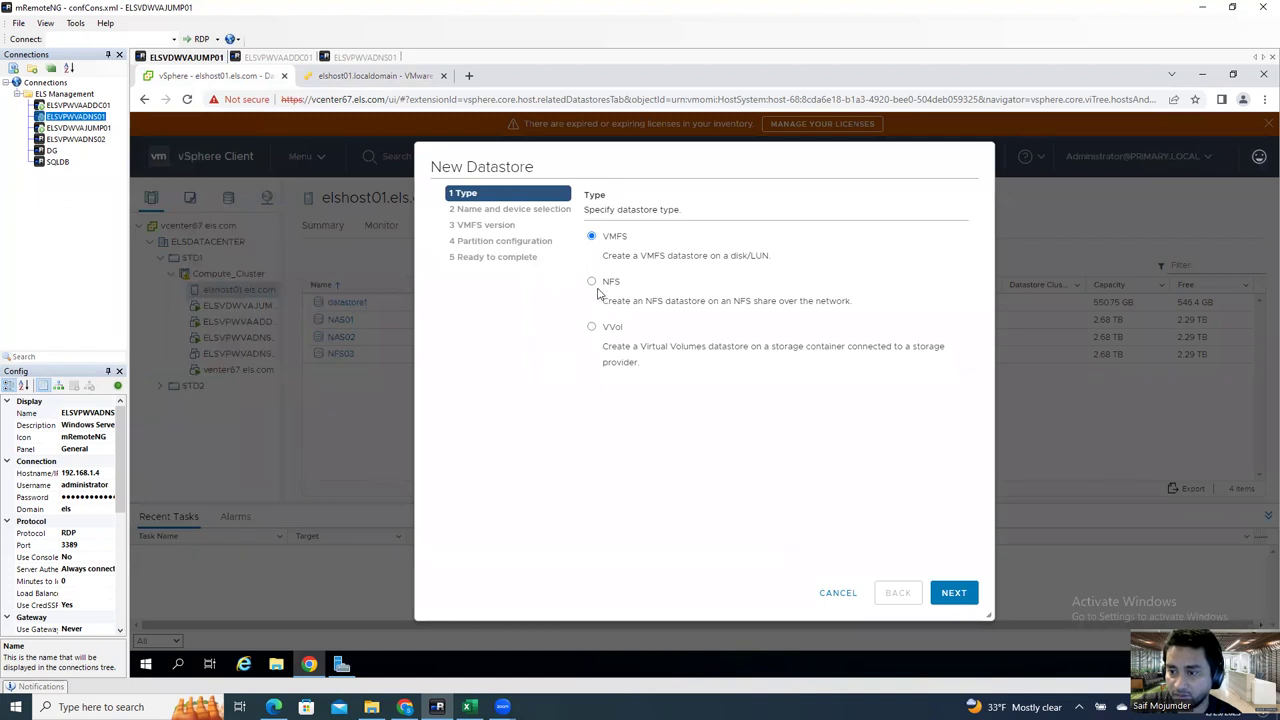
Step: Choose an NFS 3 datastore named NAS04 and paste the /nfs/NAS03 folder
click(591, 281)
click(954, 592)
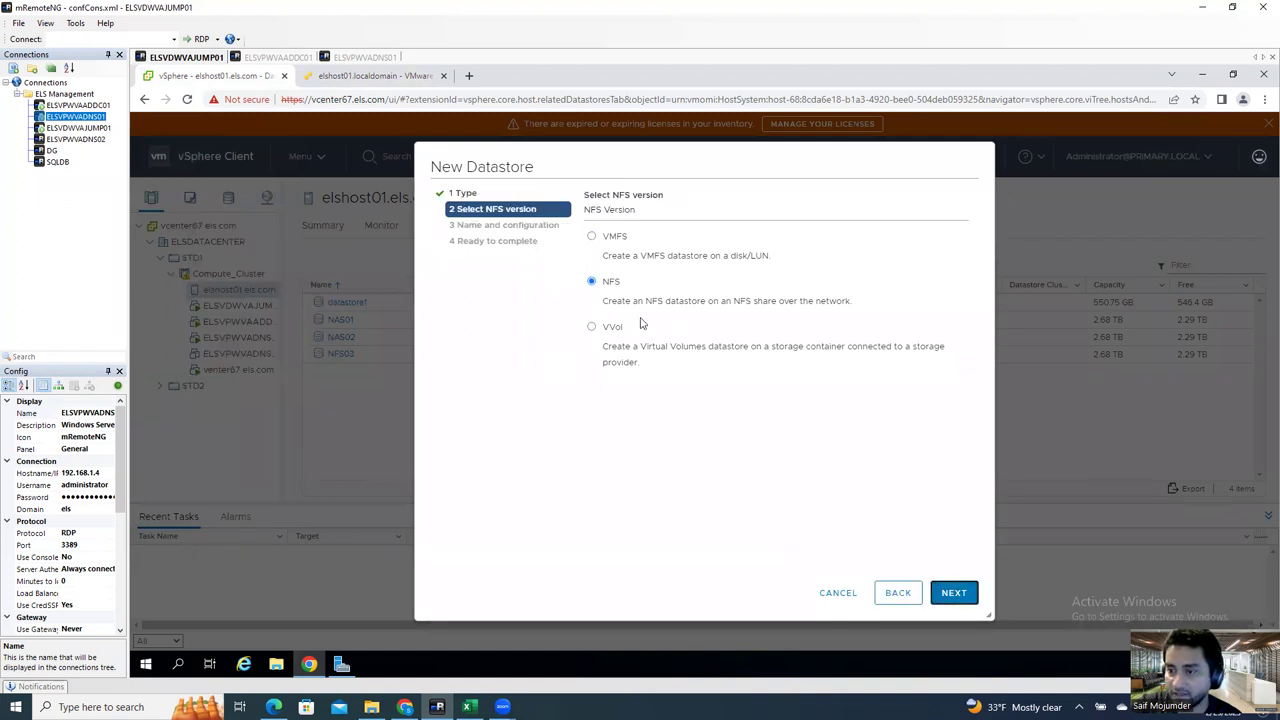
click(954, 592)
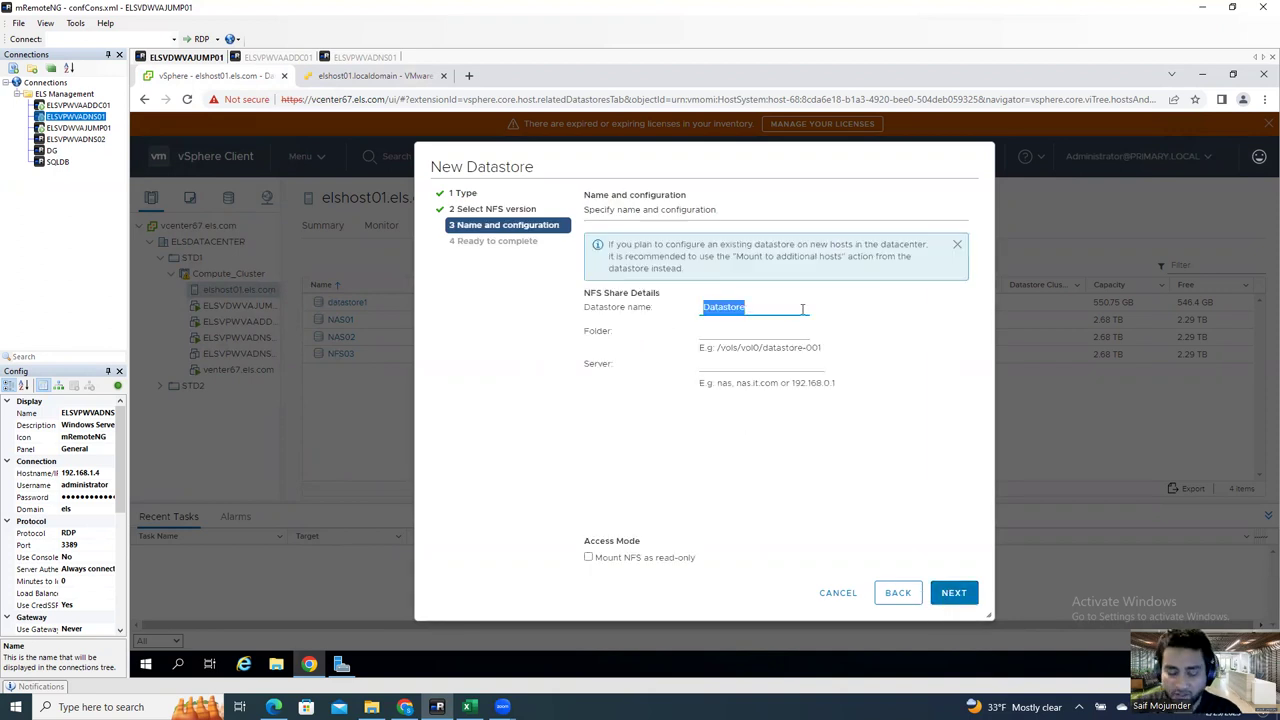
text(NAS04)
click(718, 330)
key(ctrl+v)
Step: Enter server 192.168.1.102, then cancel the New Datastore wizard
click(748, 369)
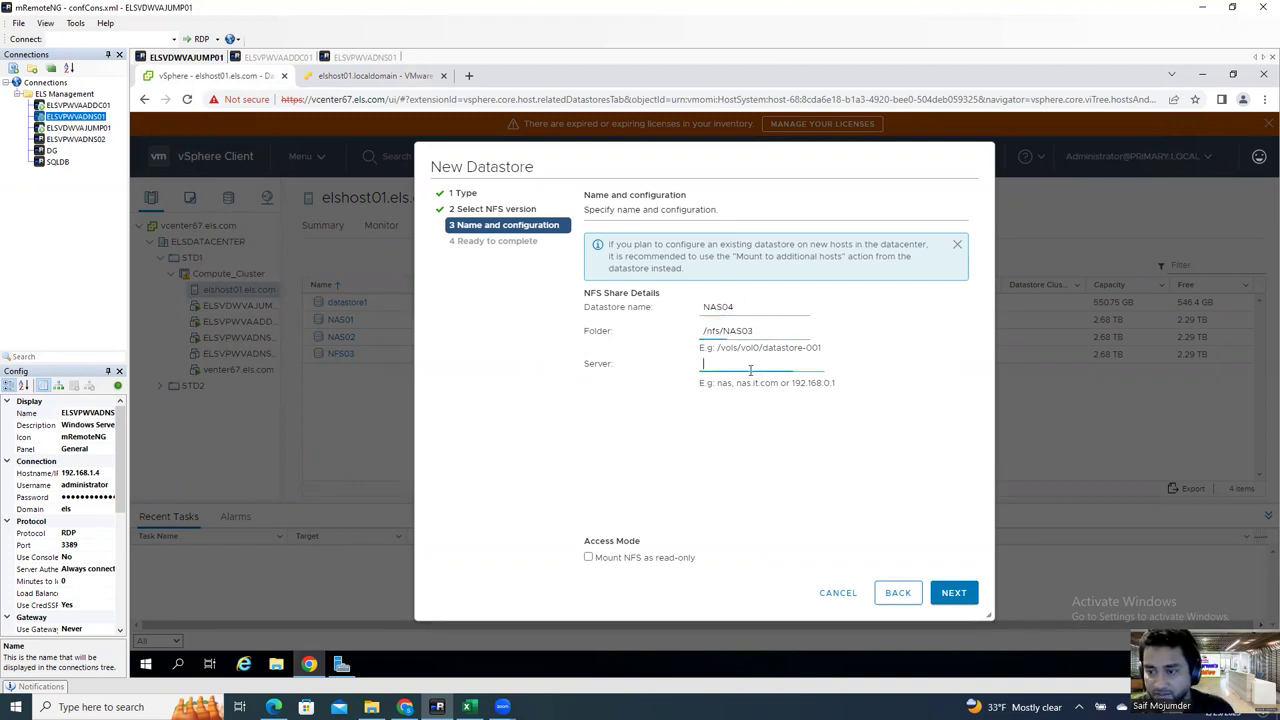
text(192.168.1.102)
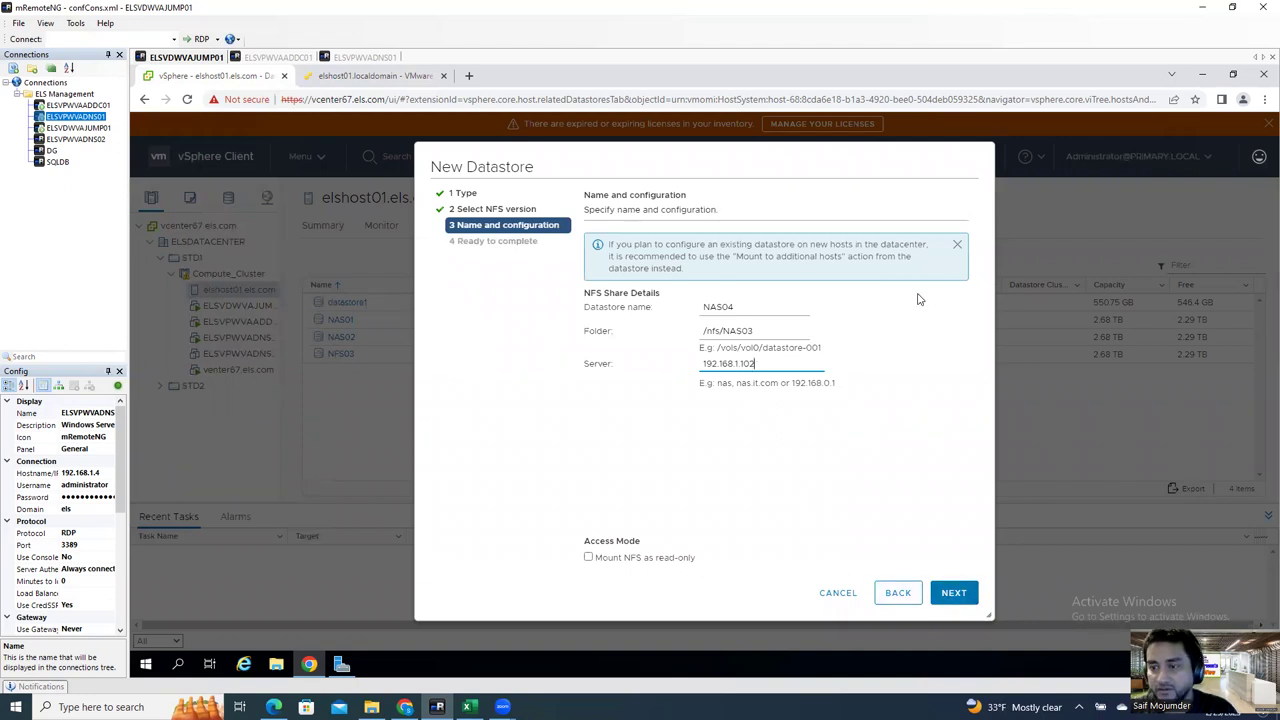
click(840, 596)
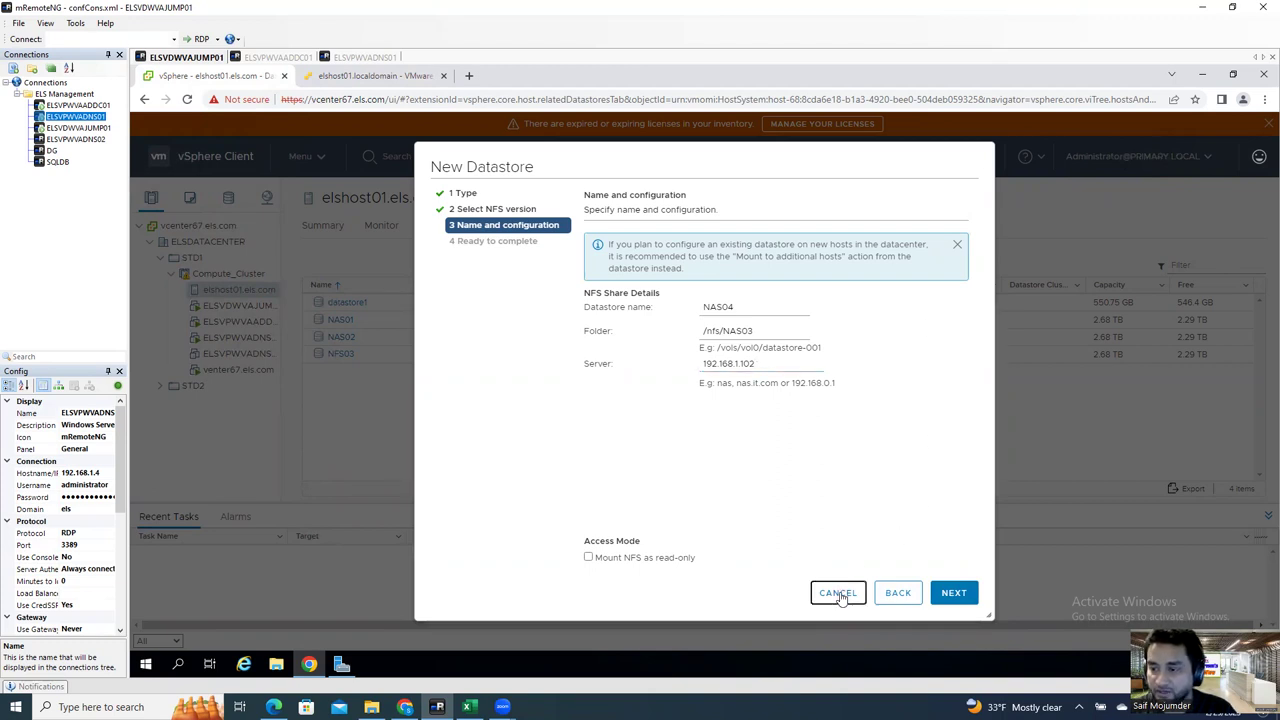
click(840, 596)
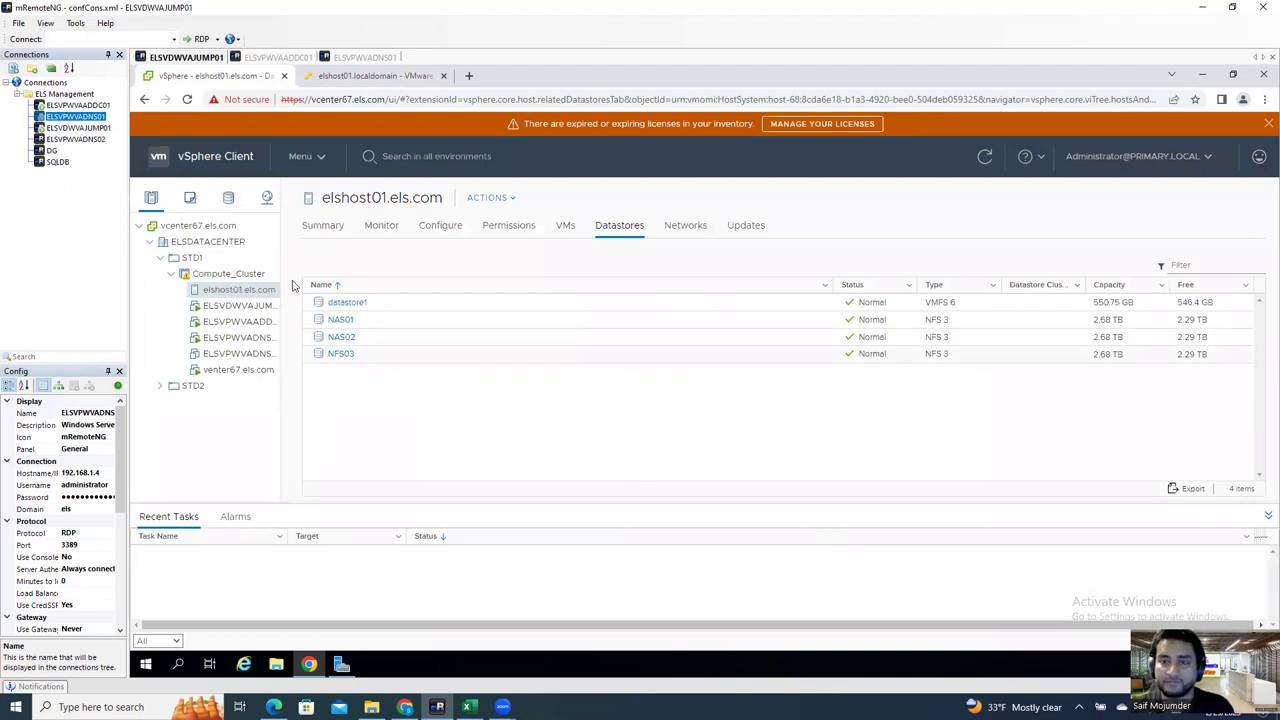
Step: Compare elshost01's datastores in vSphere with the ESXi host's storage page
click(366, 82)
click(216, 78)
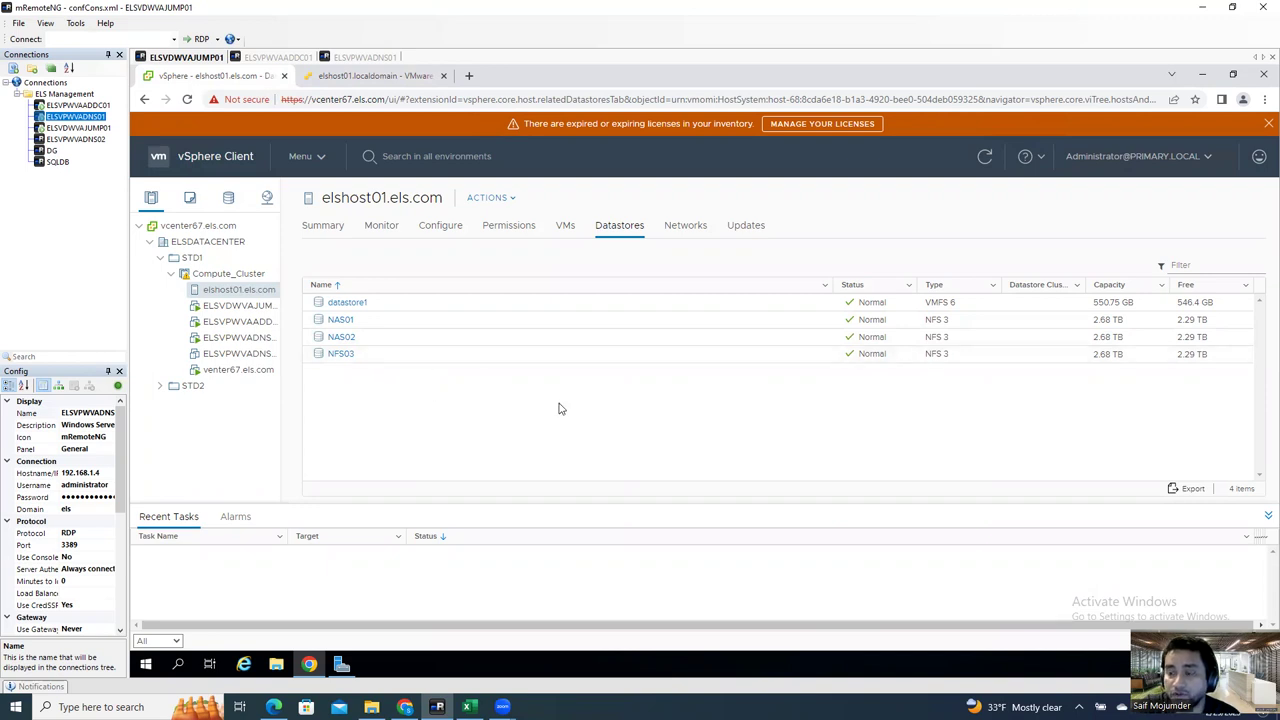
click(413, 78)
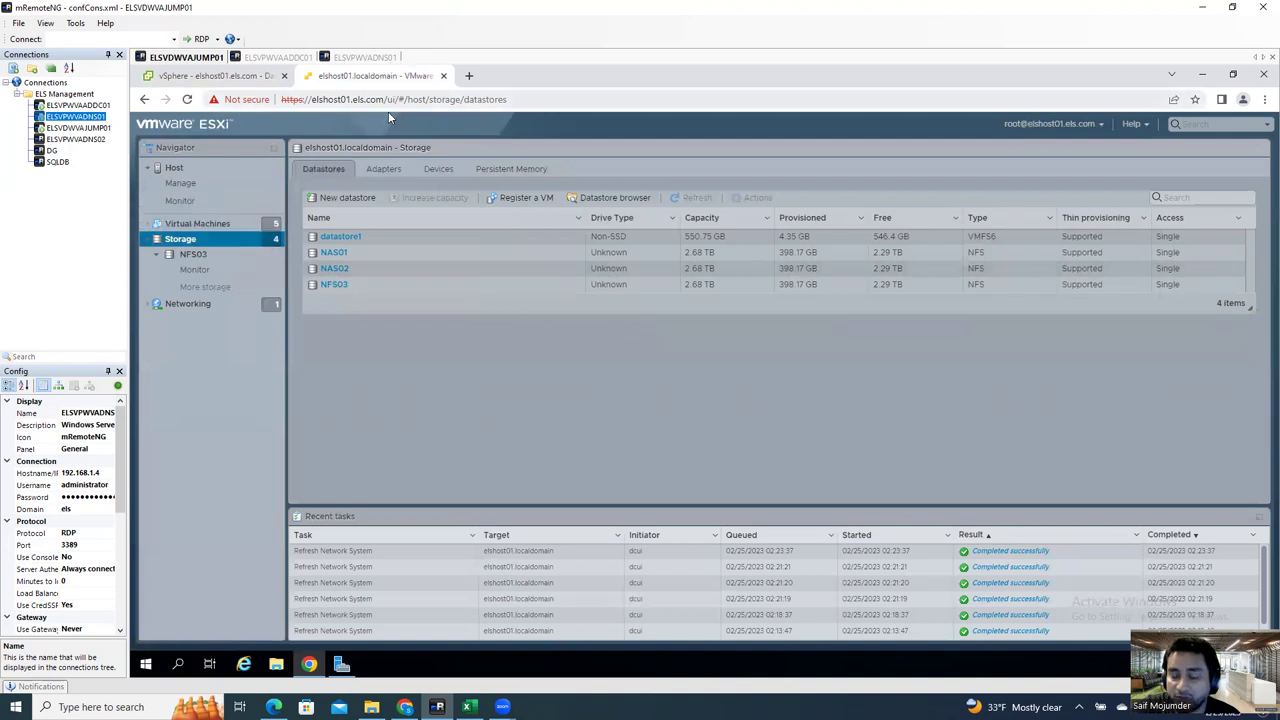
click(232, 77)
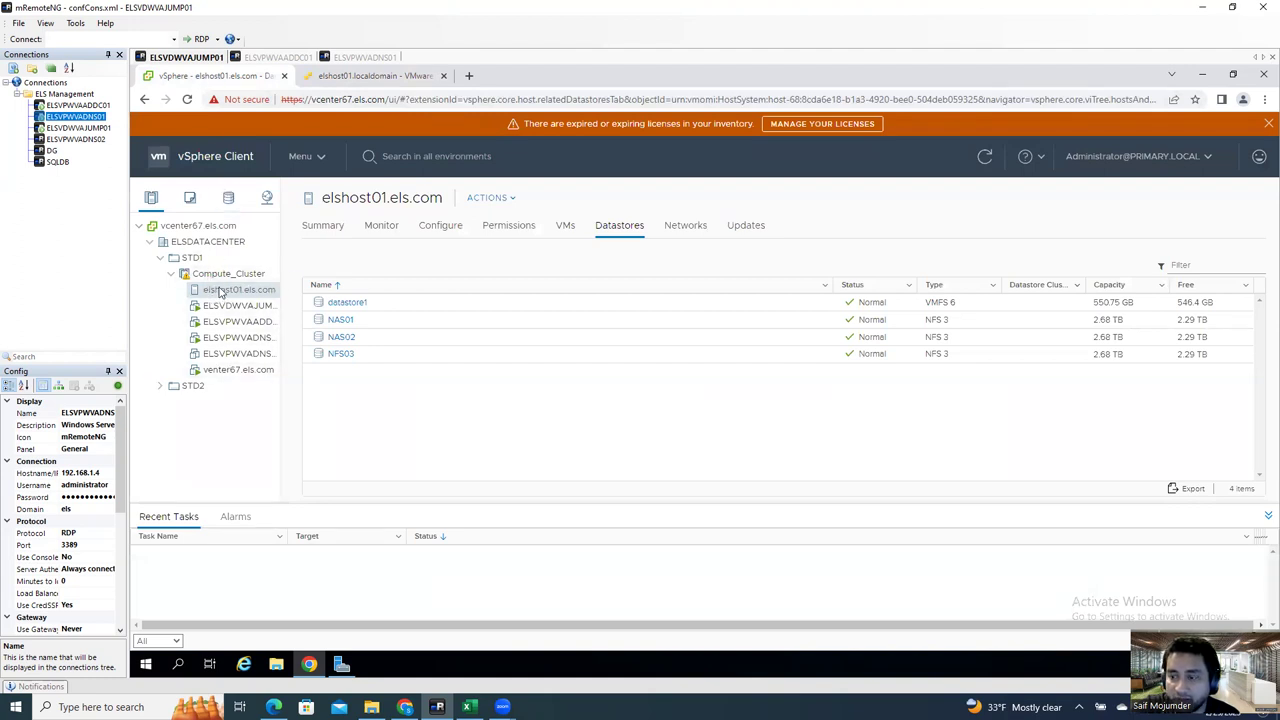
Step: Bring up elshost01's host actions list again
right_click(247, 295)
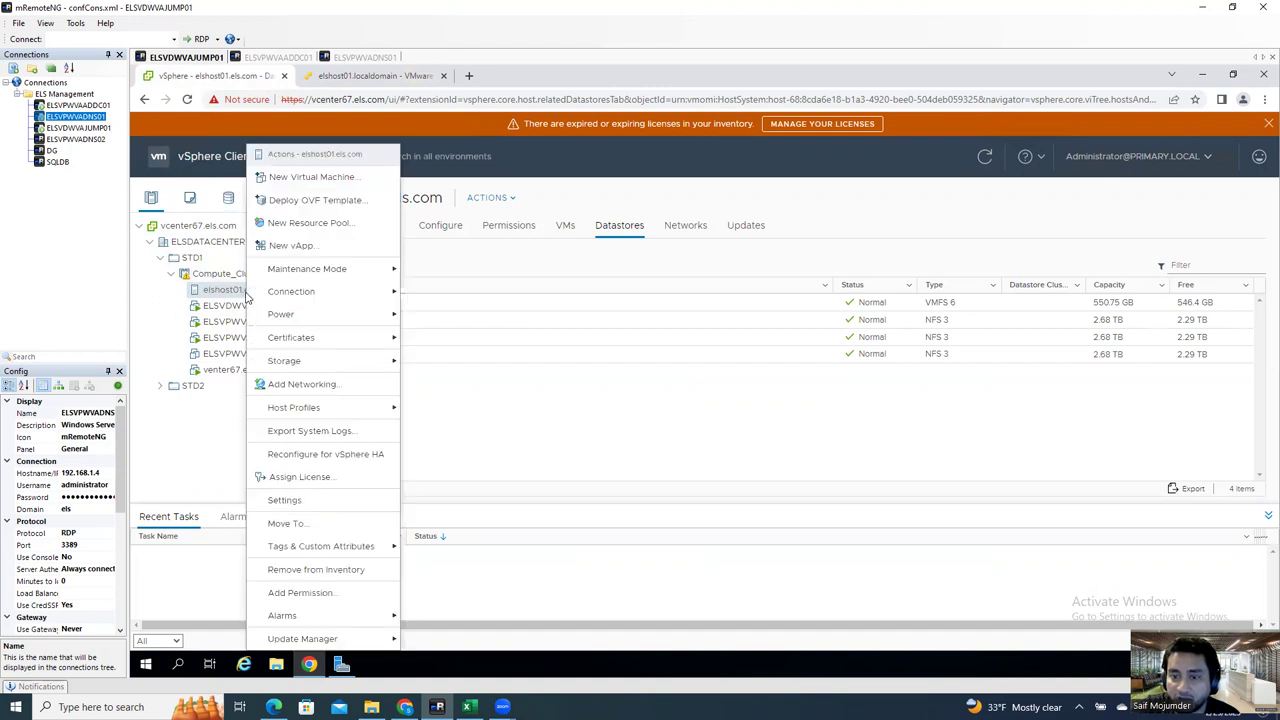
mouse_move(306, 418)
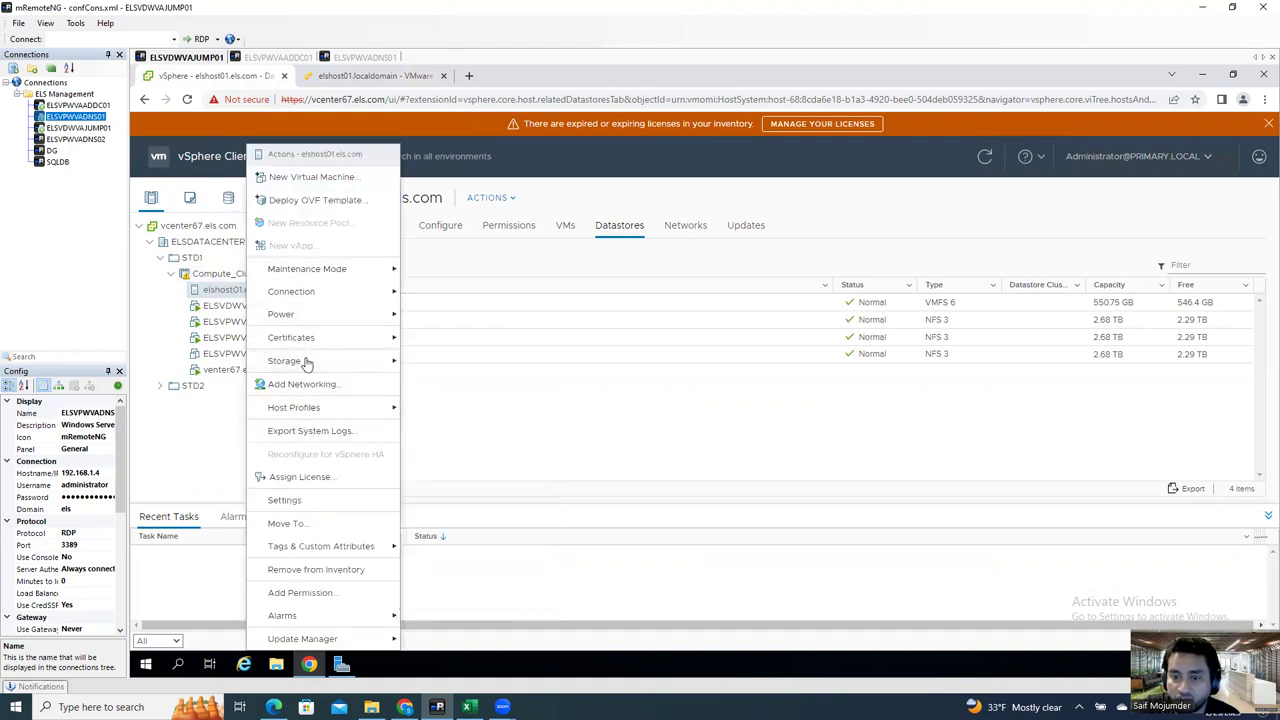
mouse_move(306, 362)
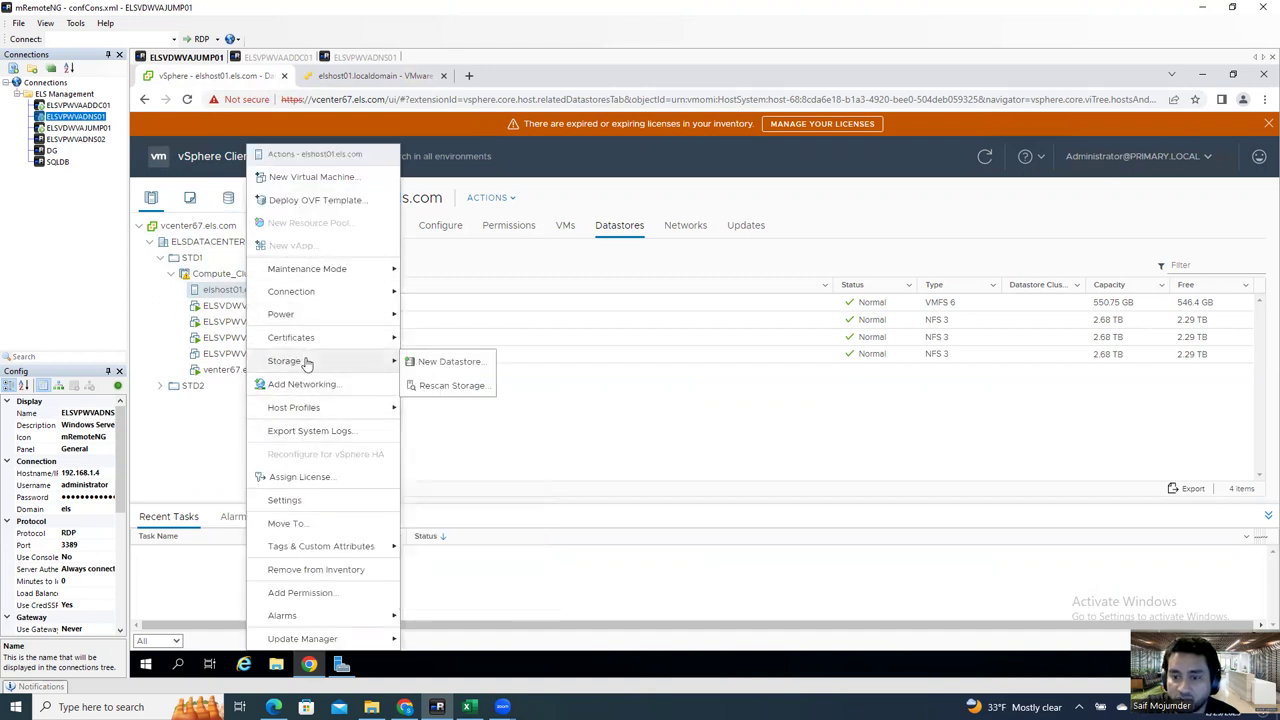
click(504, 198)
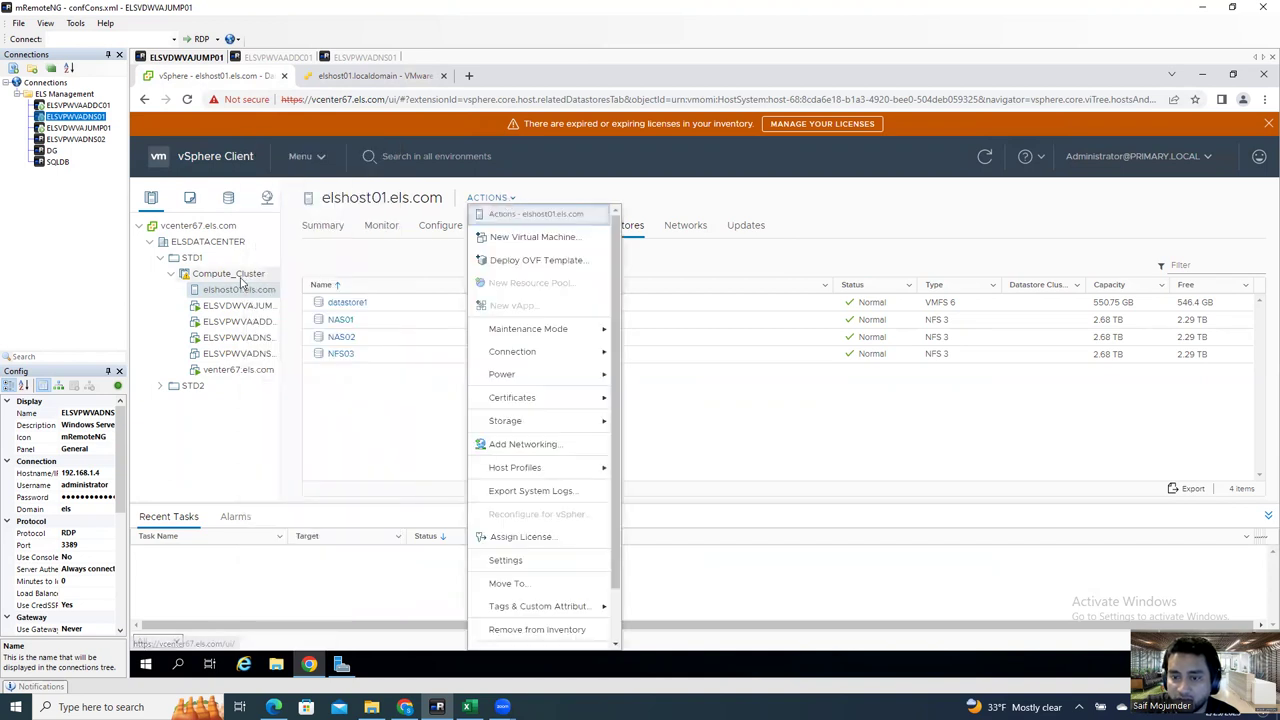
Step: Start a new VMFS datastore on elshost01 and reach name and device selection
mouse_move(605, 421)
click(657, 422)
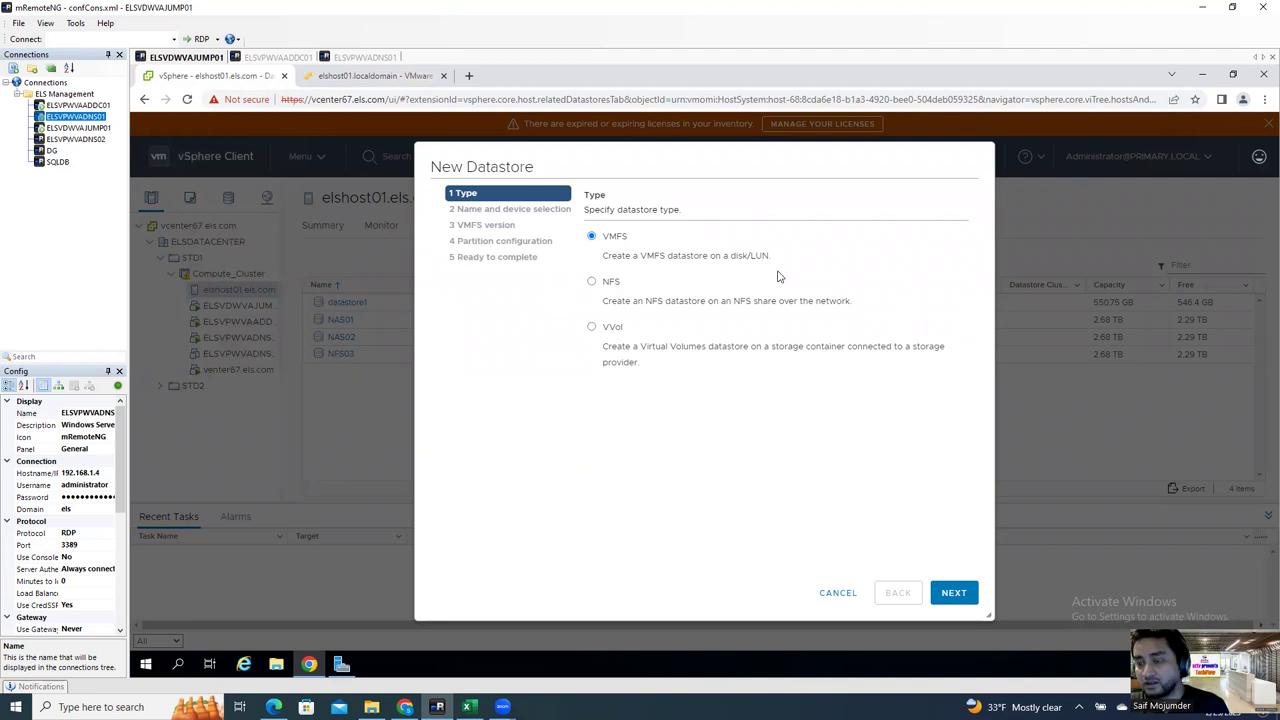
click(962, 596)
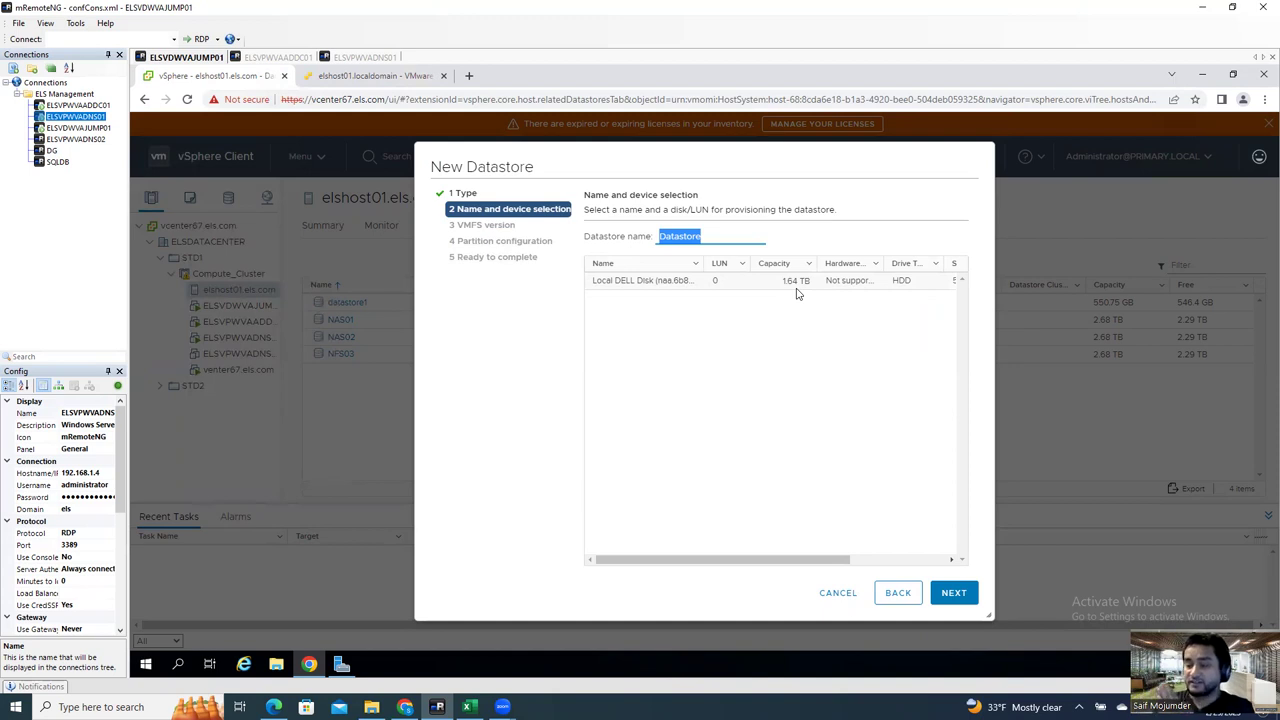
click(618, 309)
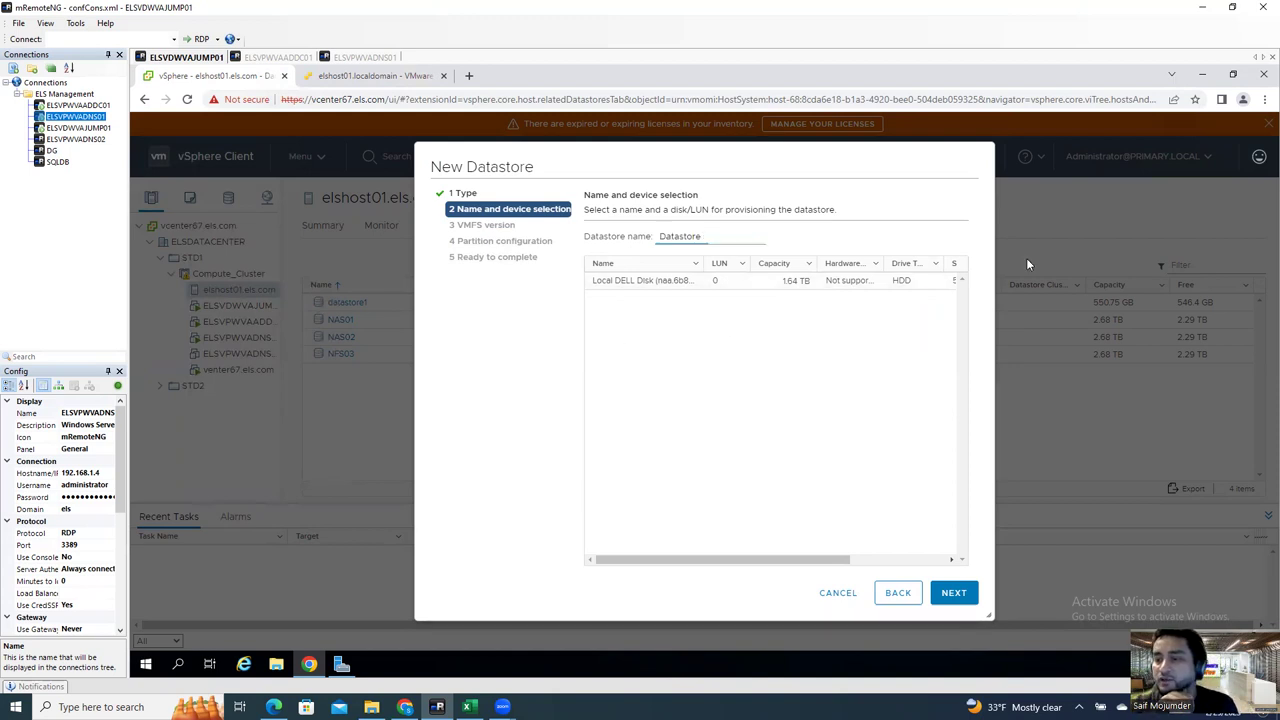
key(ctrl+a)
Step: Replace the default name Datastore with Local-datastorage
click(855, 383)
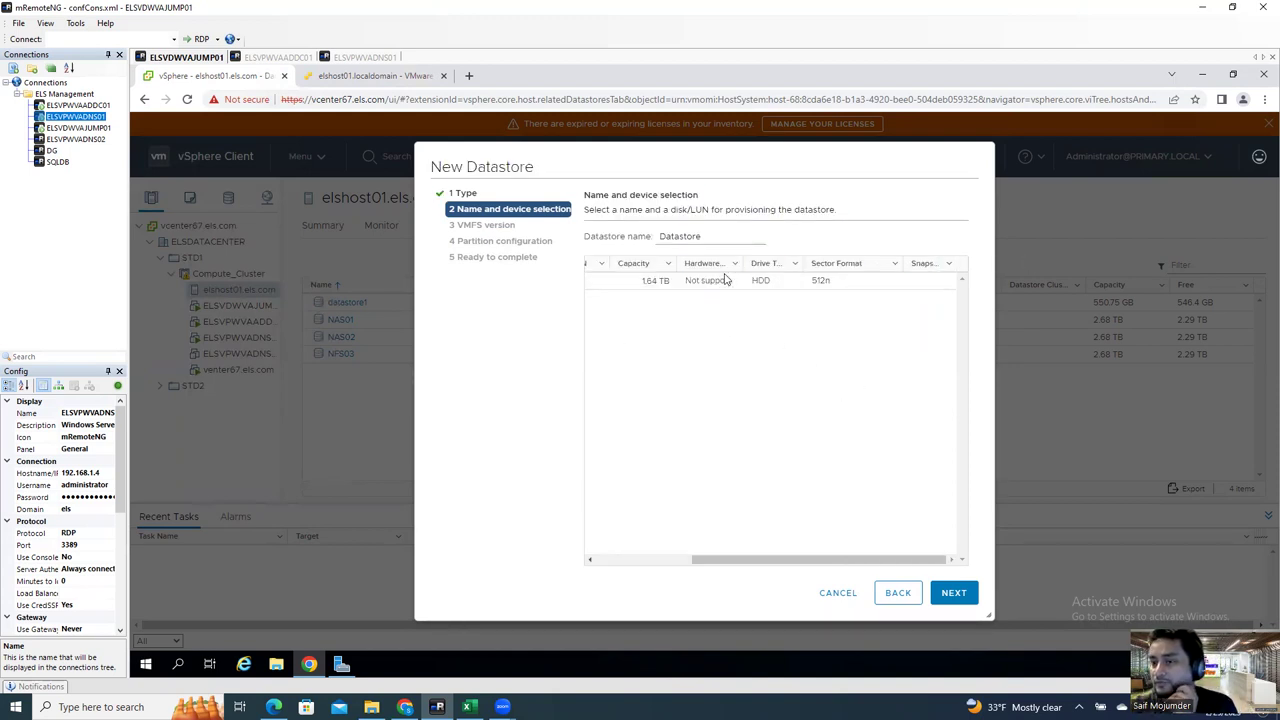
drag(717, 235, 622, 235)
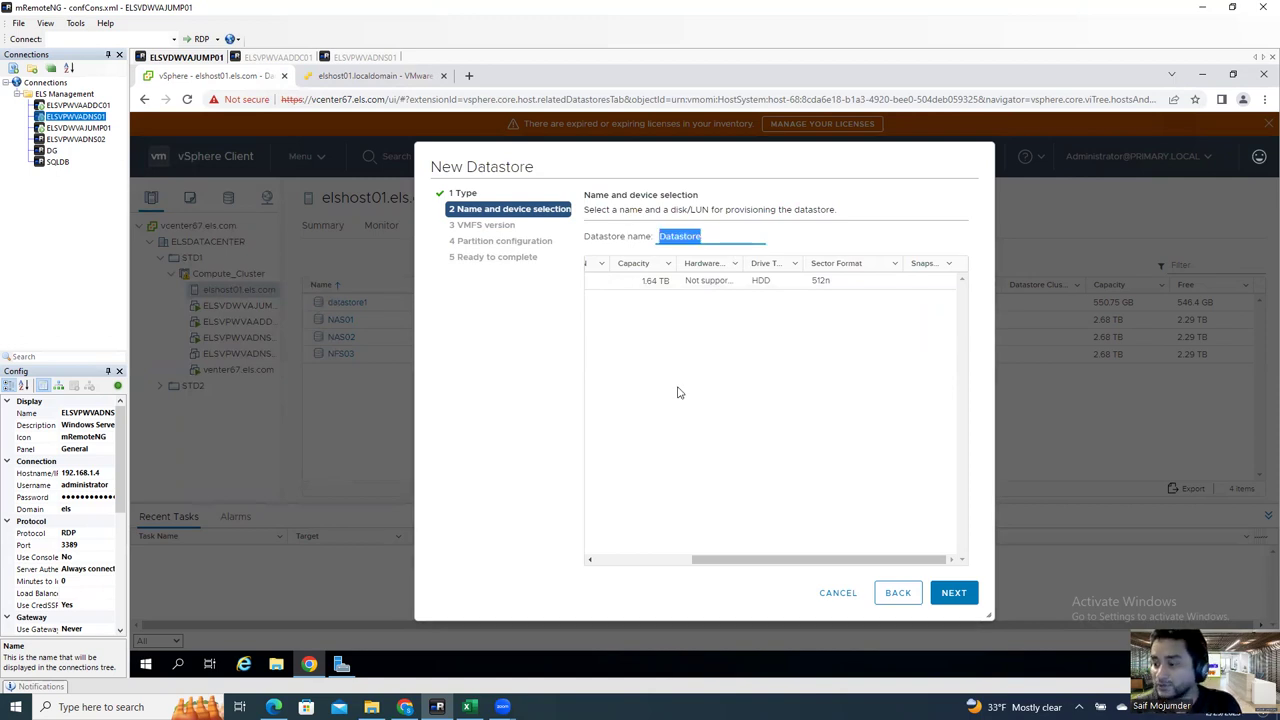
text(Loca)
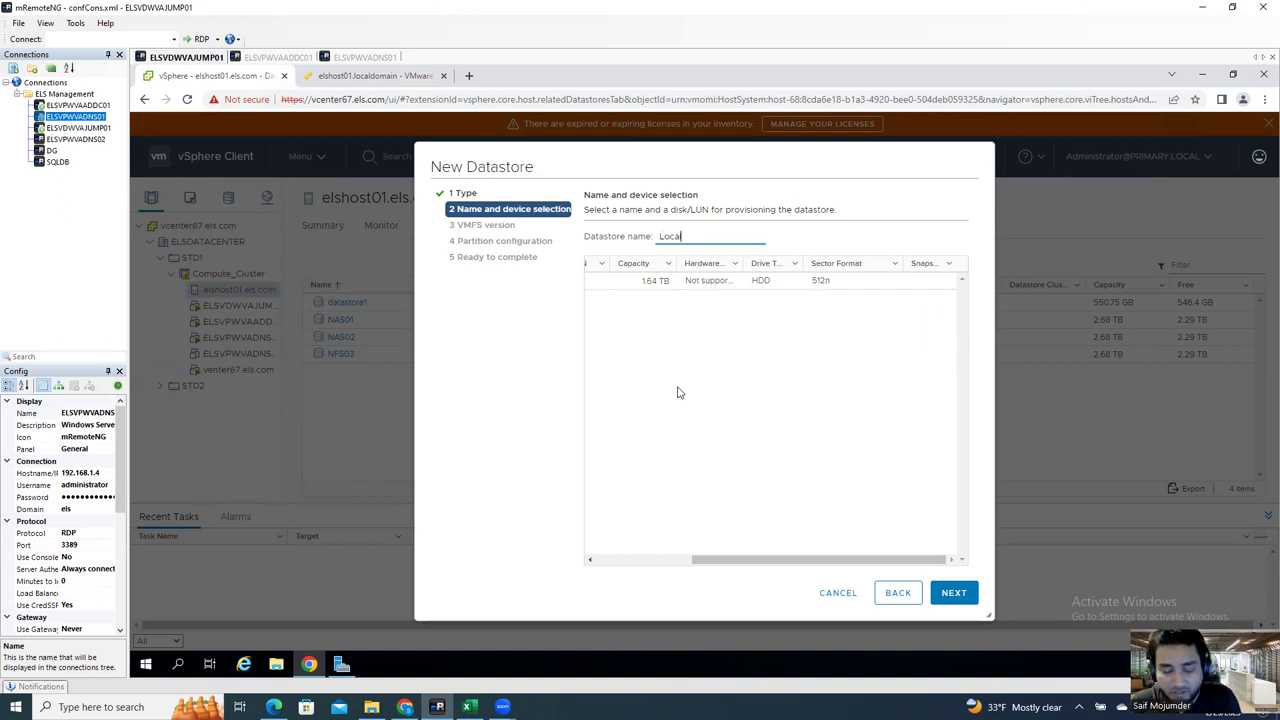
text(l-data)
text(st)
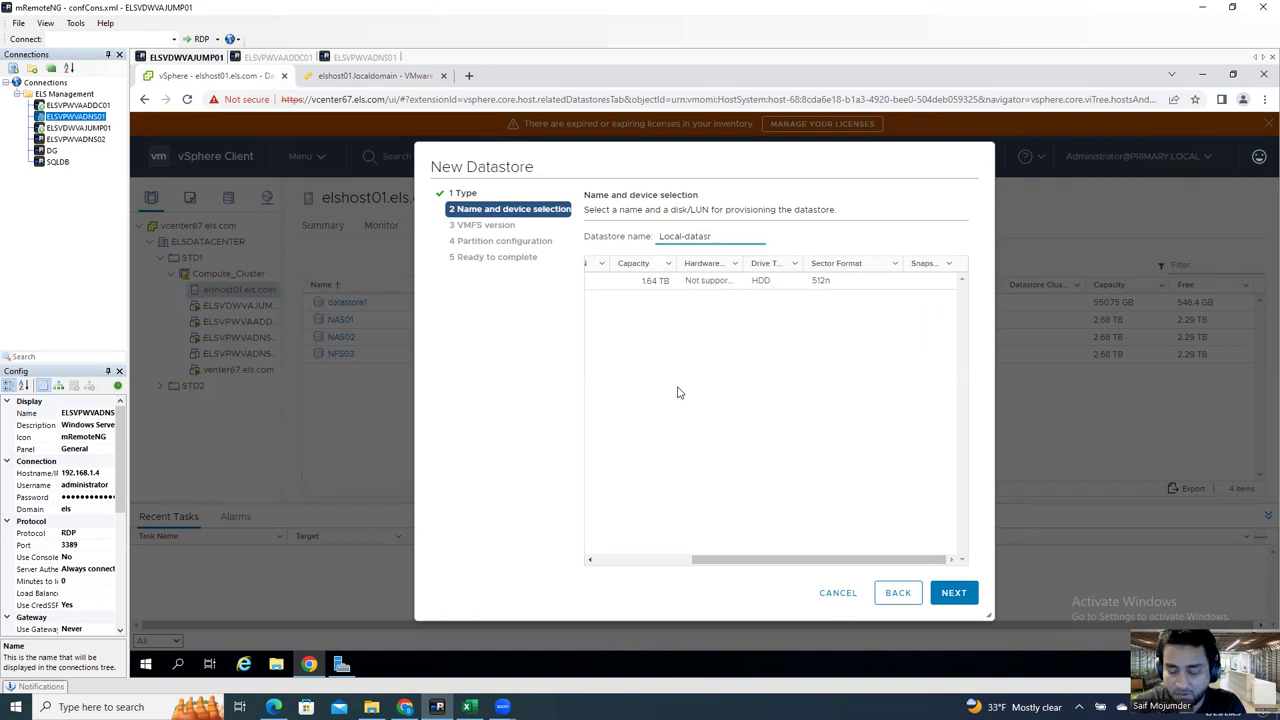
key(BackSpace)
text(t)
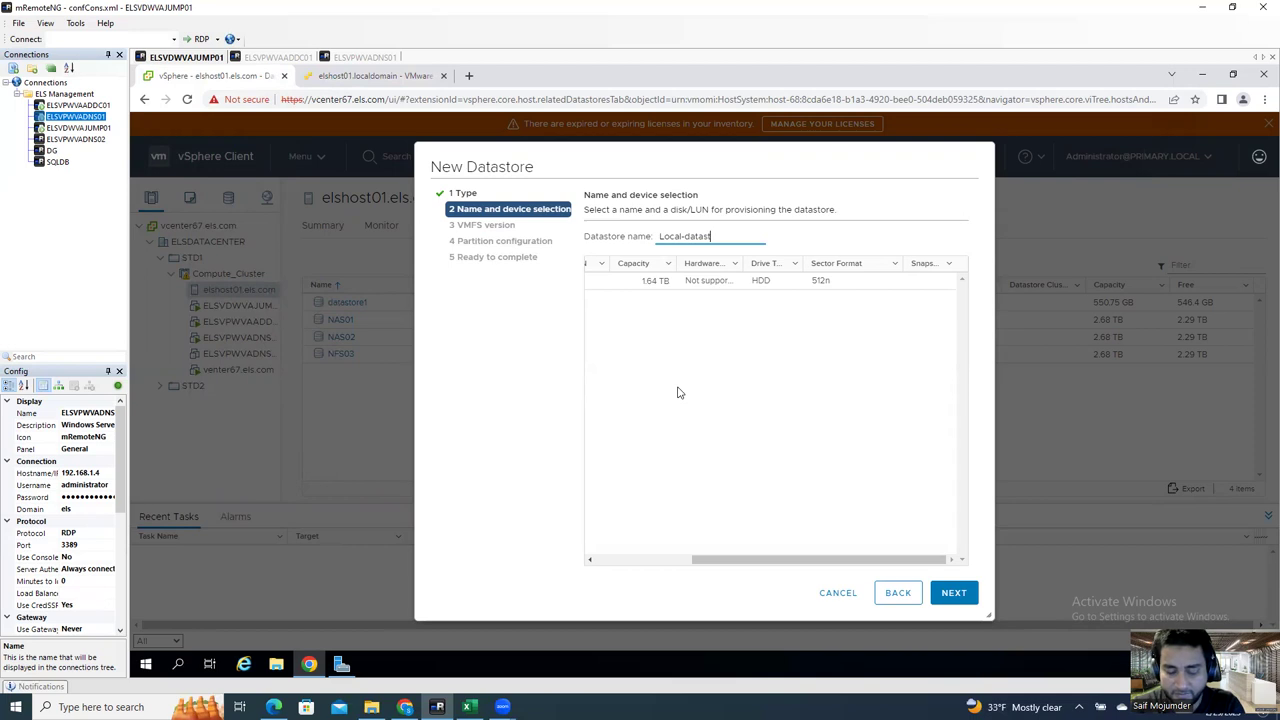
text(orage)
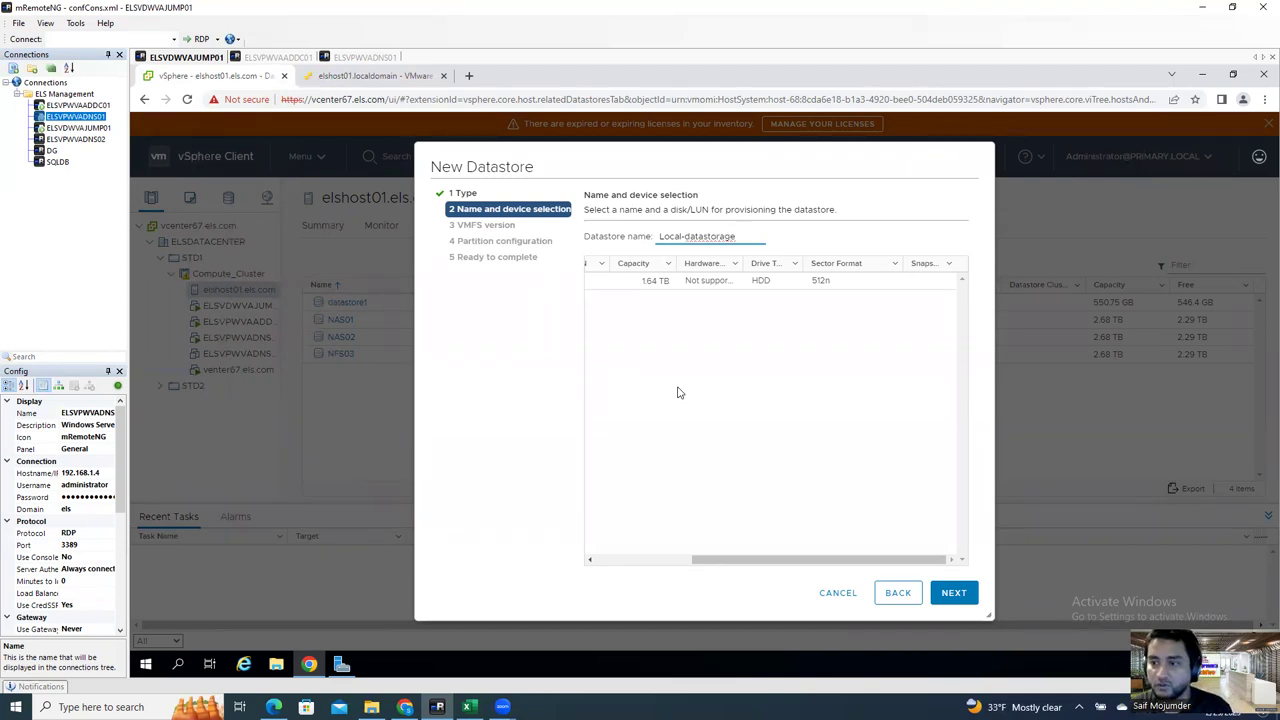
click(677, 392)
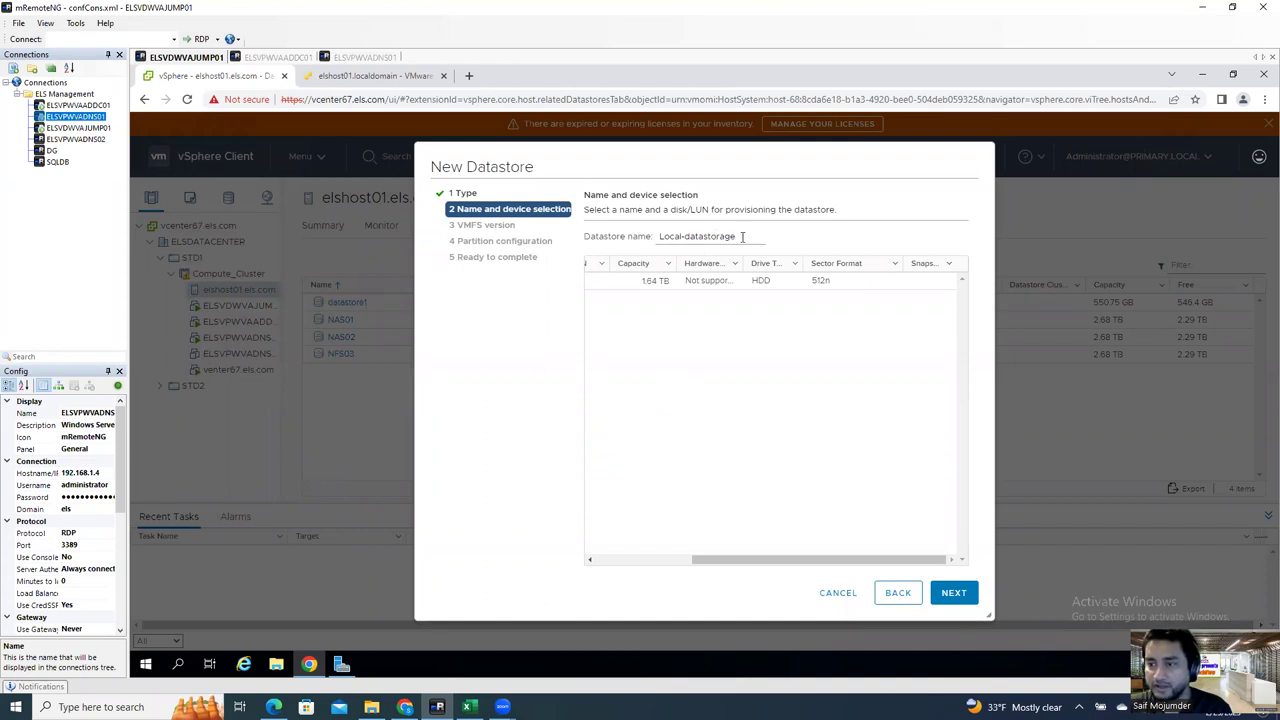
Step: Rename the datastore to LDS-Host01, select the 1.64 TB disk and continue
triple_click(742, 236)
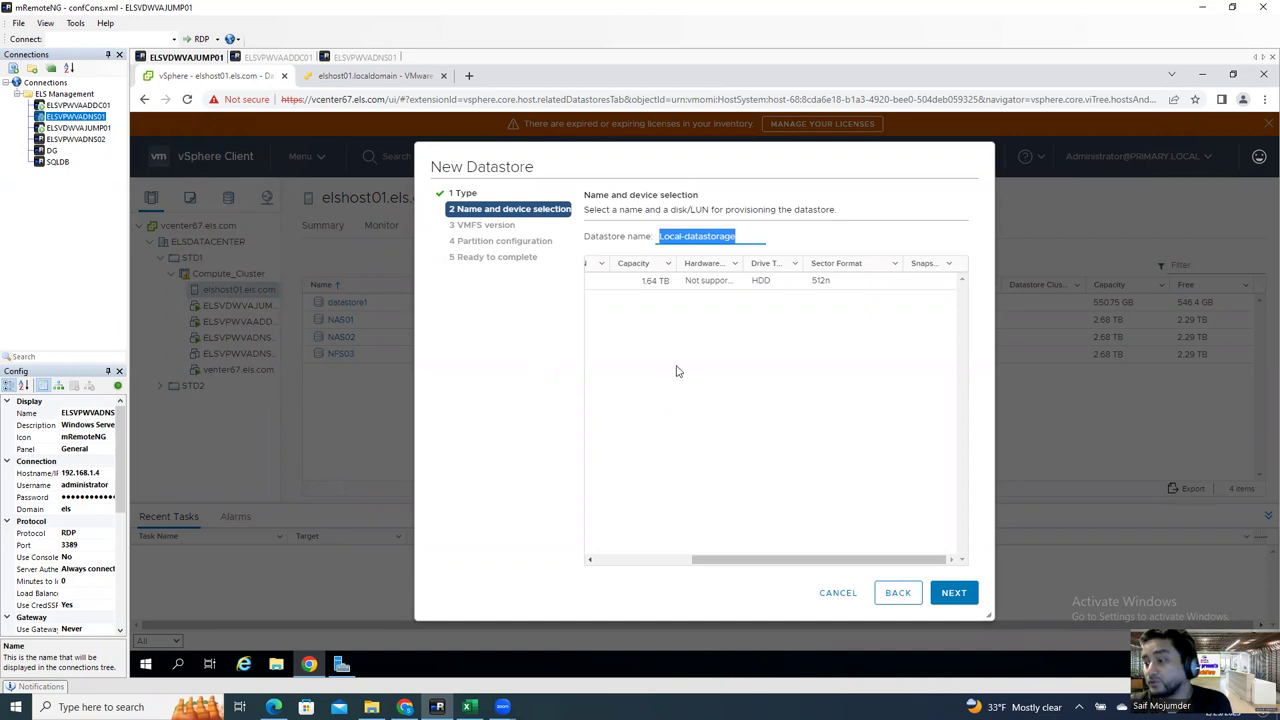
click(753, 234)
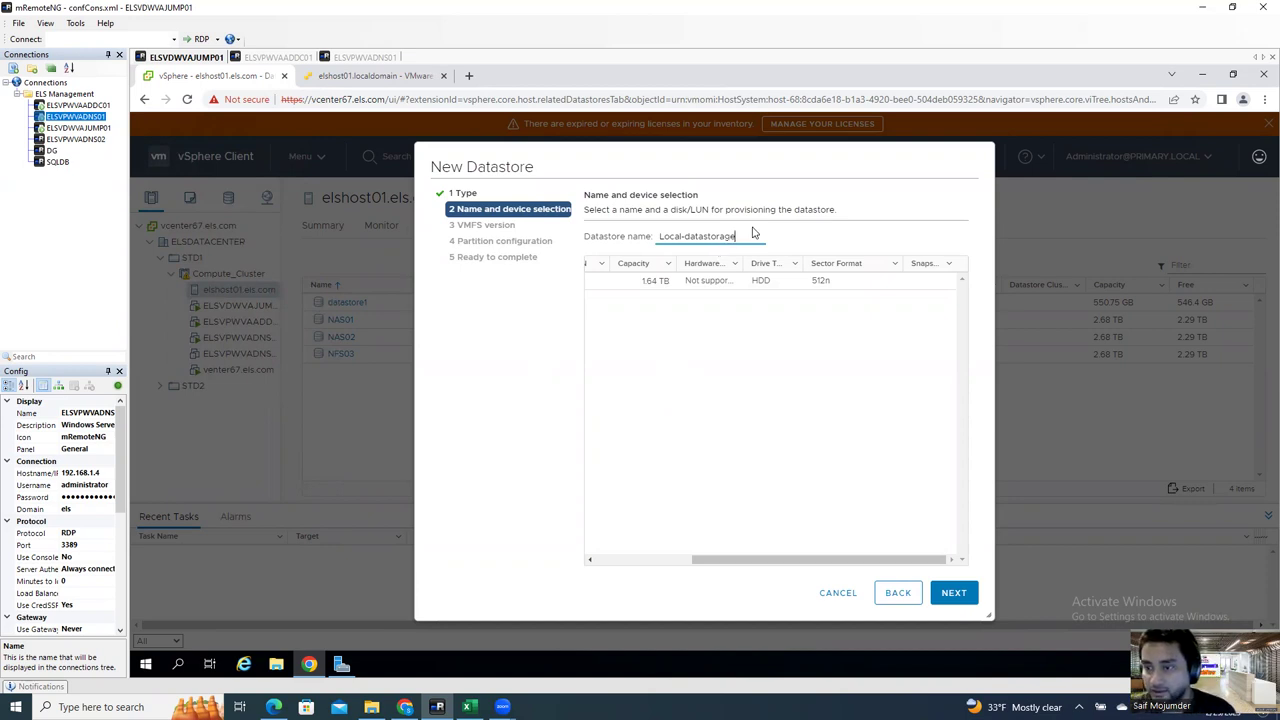
drag(748, 236, 652, 236)
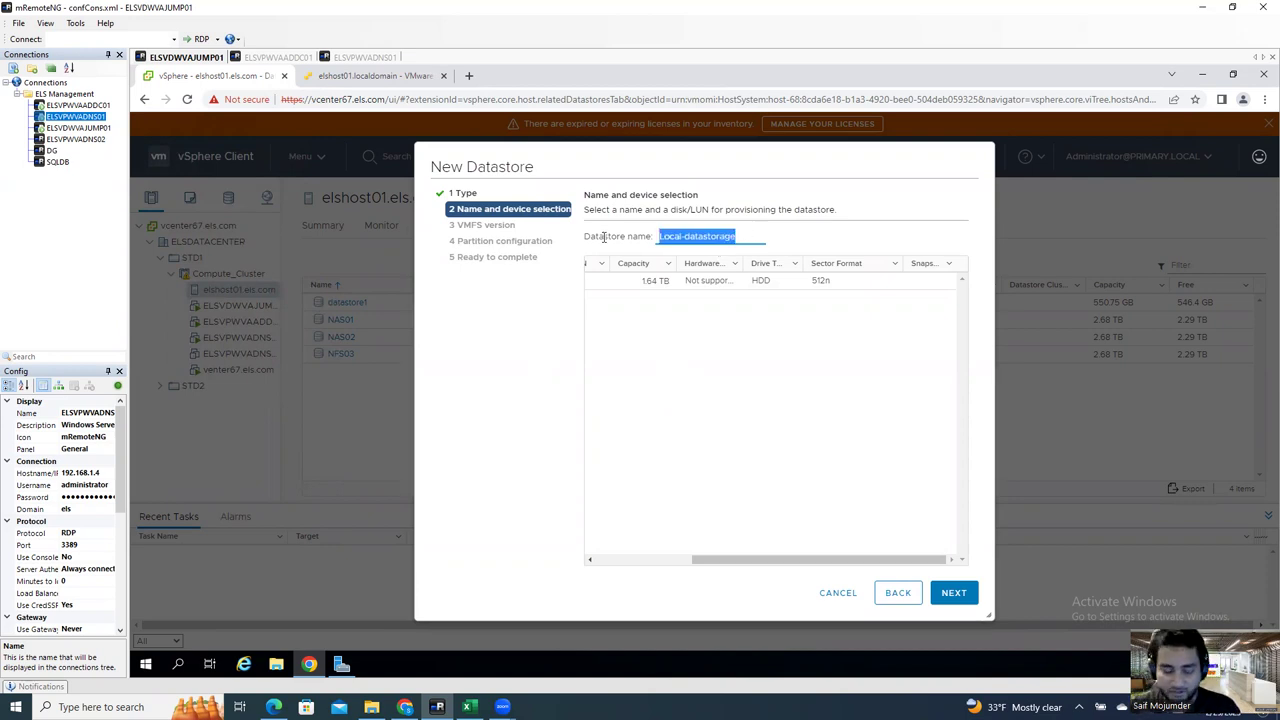
text(L)
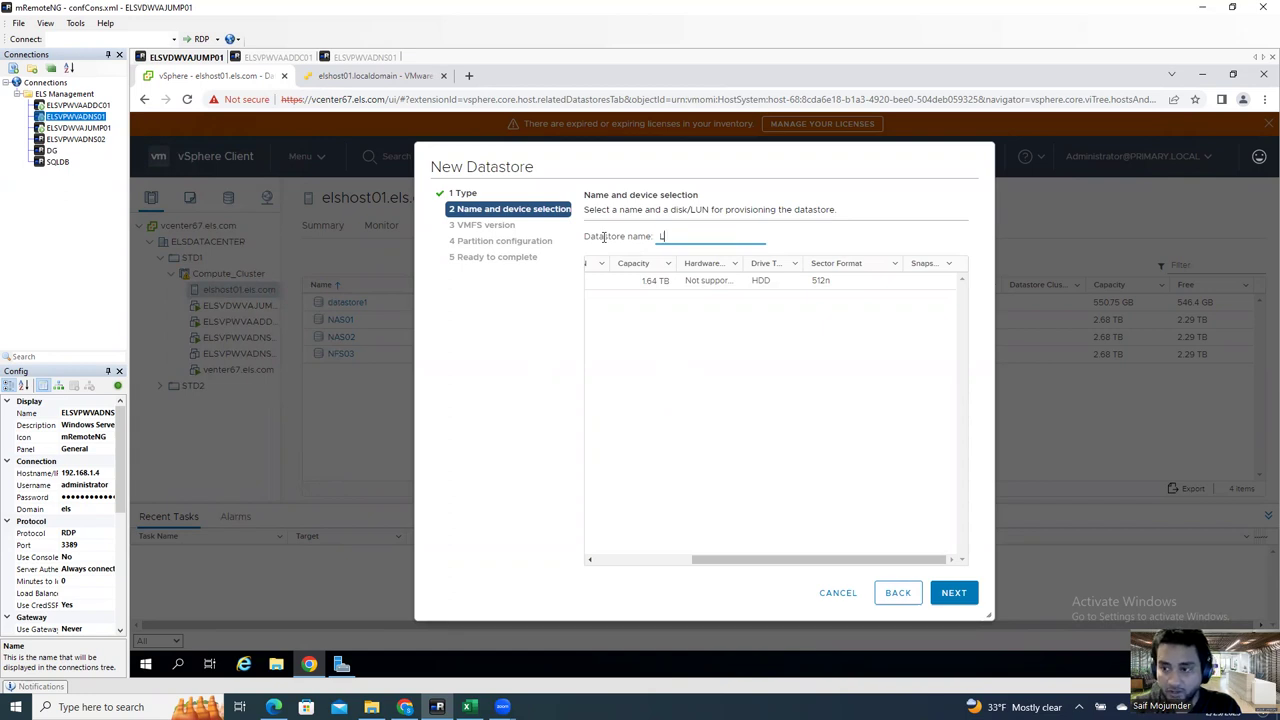
text(S)
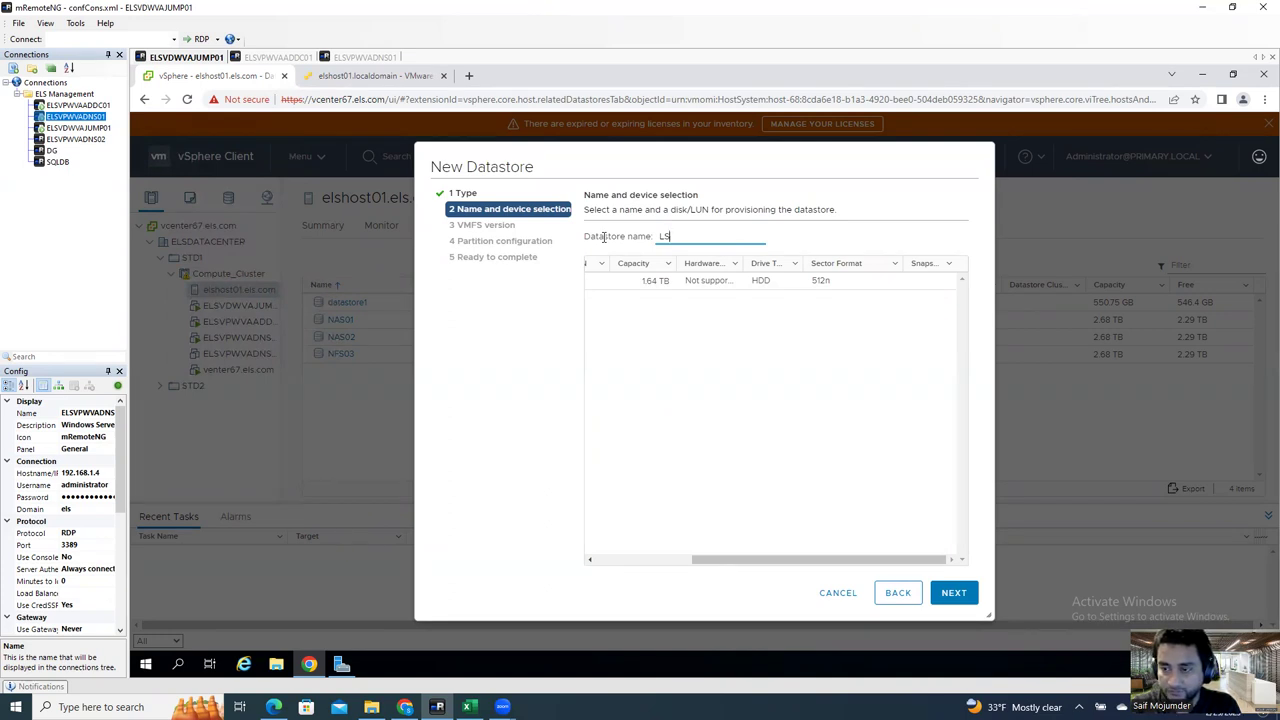
key(BackSpace)
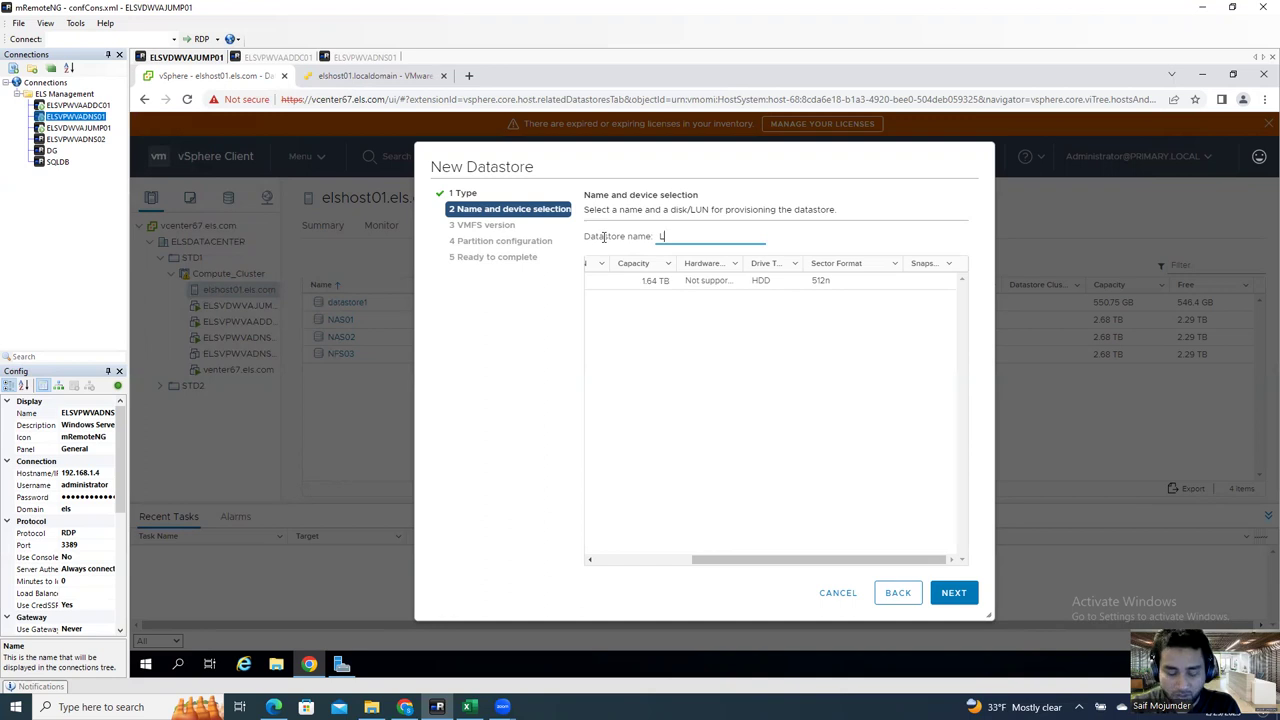
text(DS)
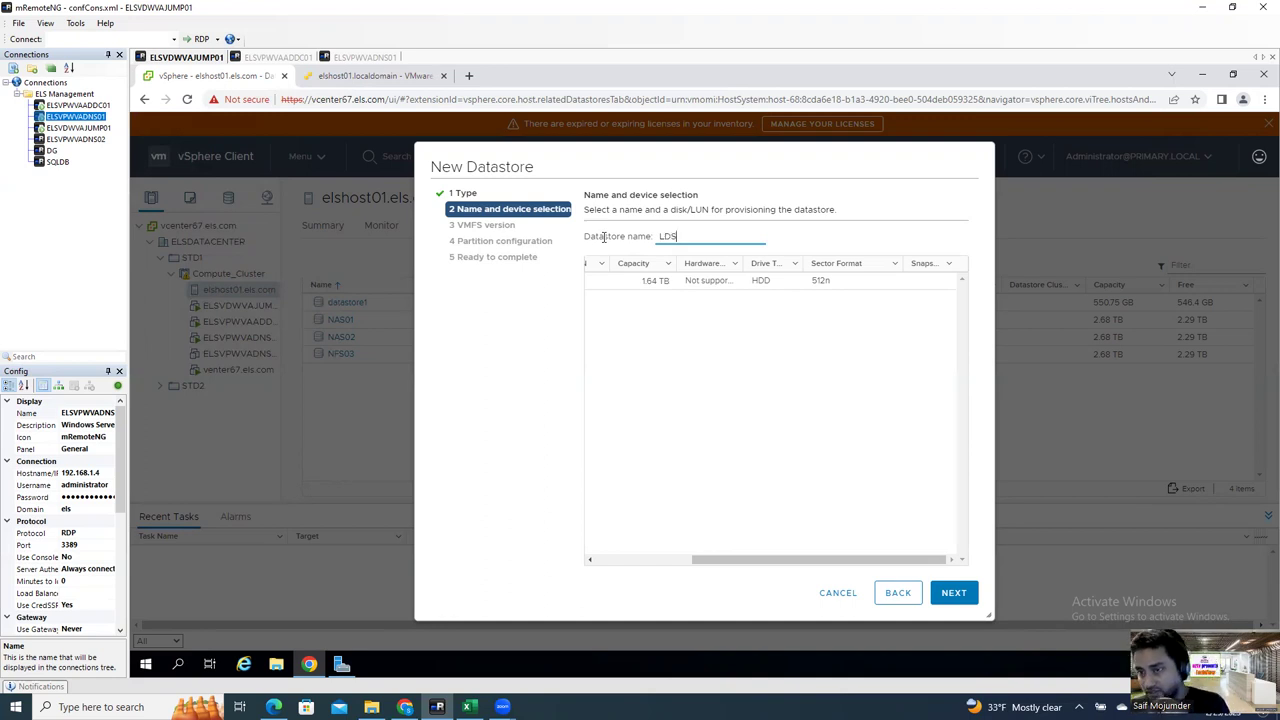
text(-Host01)
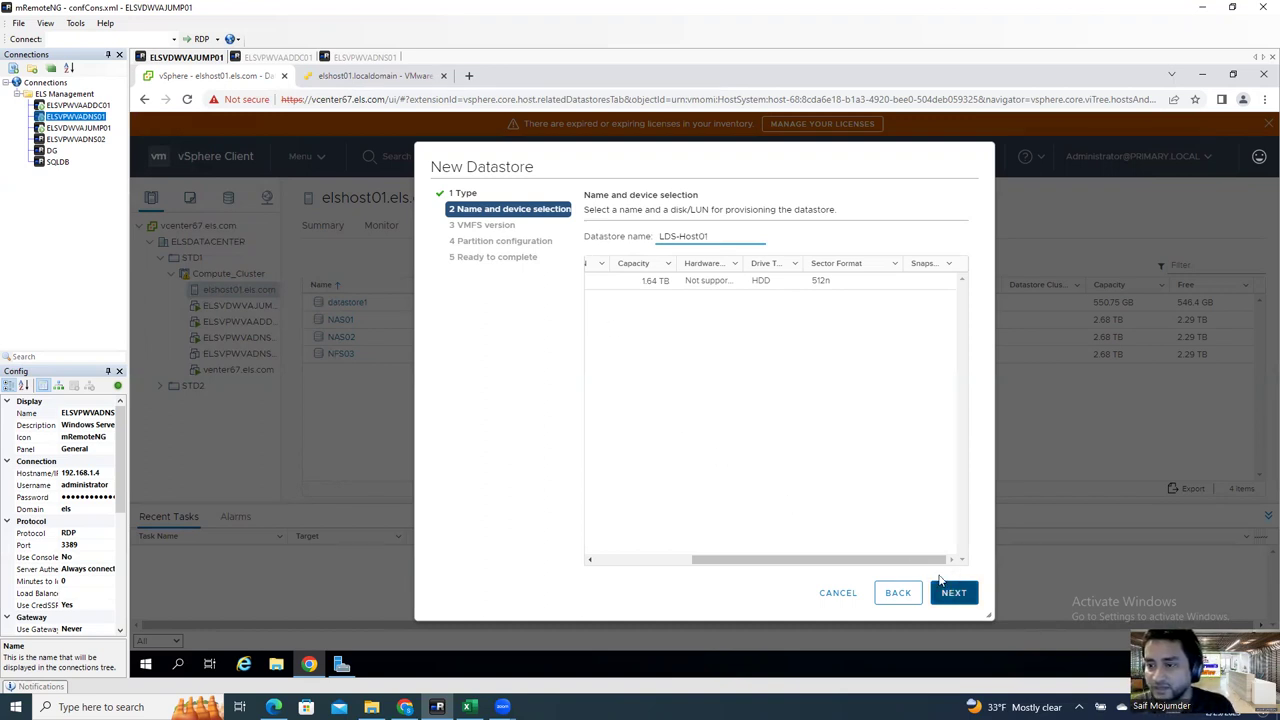
click(713, 288)
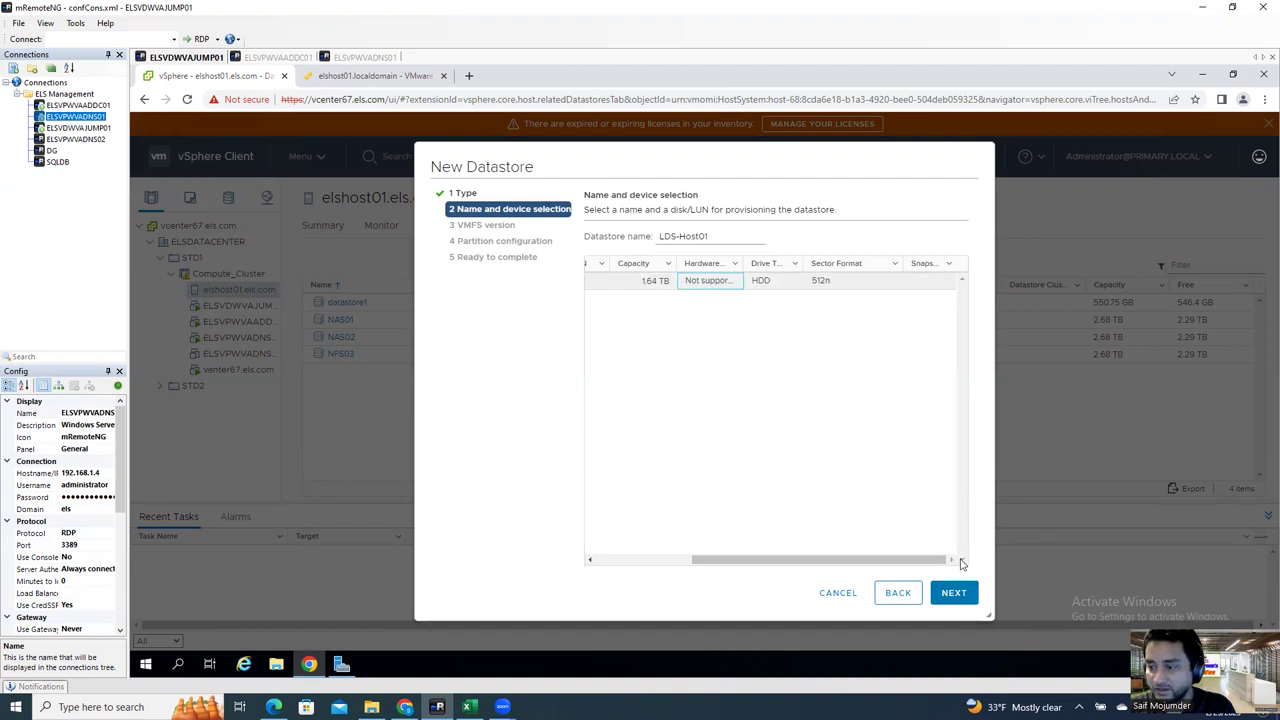
click(953, 592)
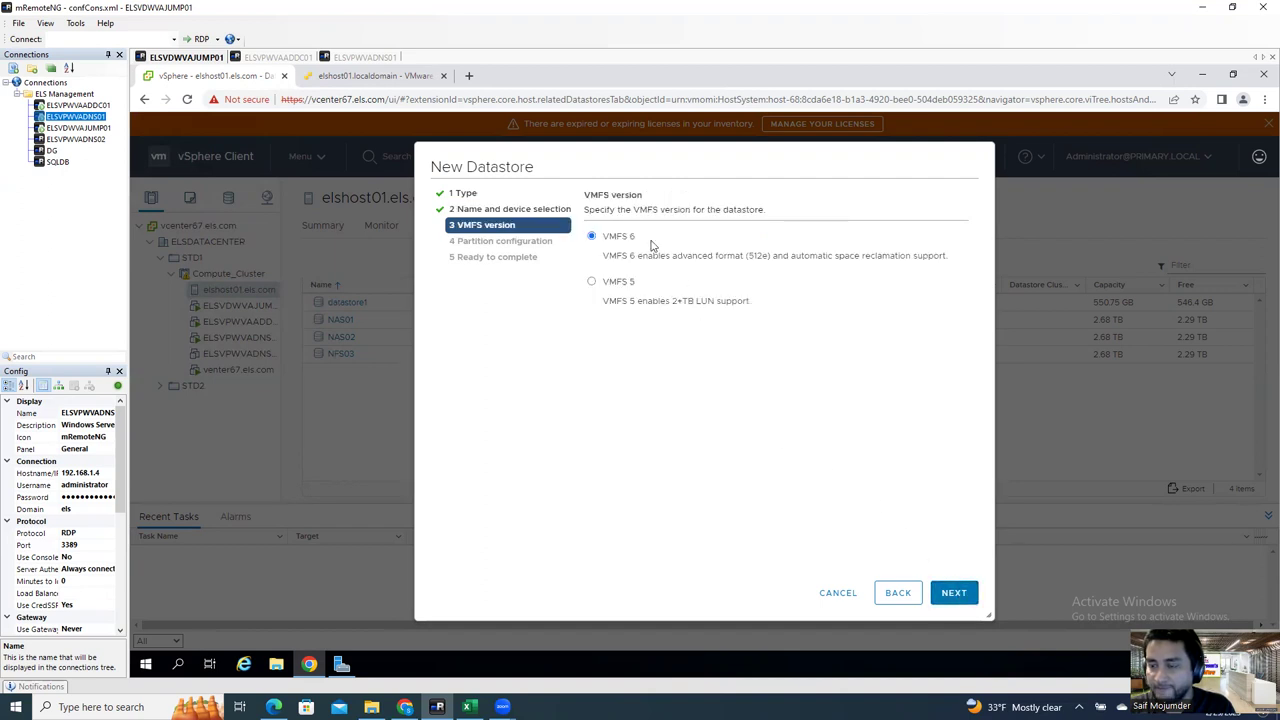
Step: Accept VMFS 6 and continue to partition configuration
click(954, 593)
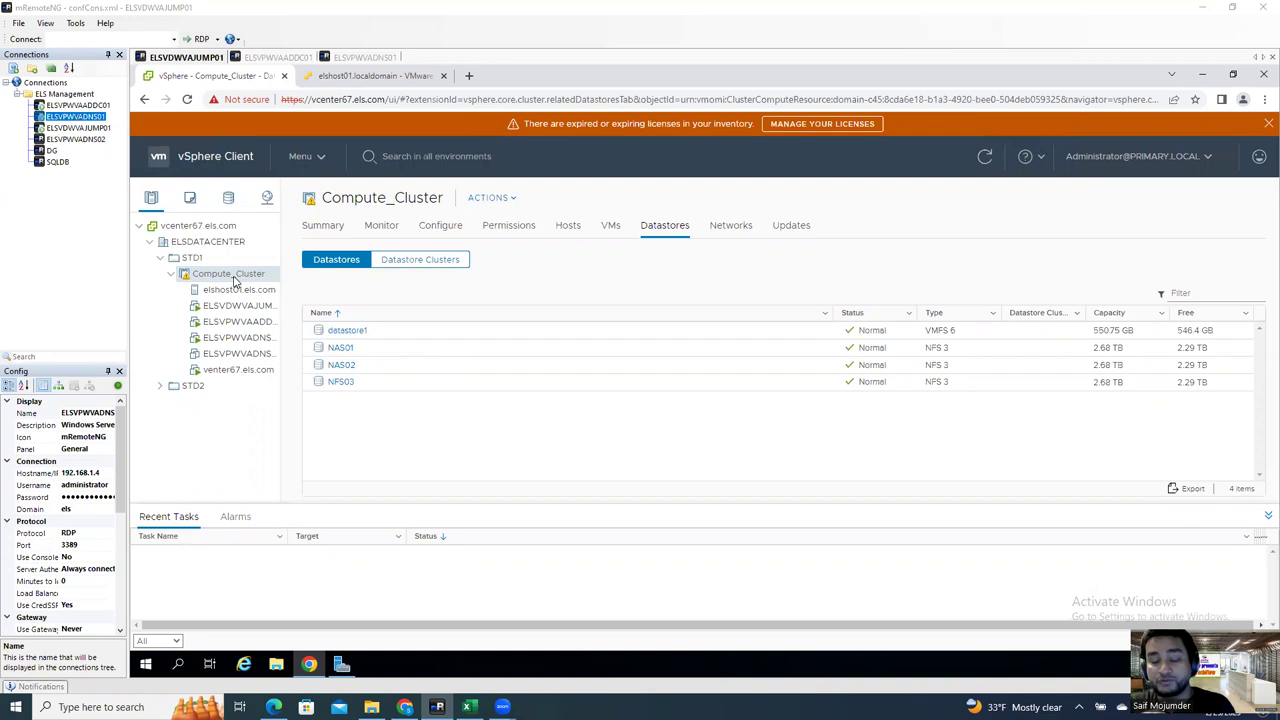
Step: Check Compute_Cluster's actions menu, then show elshost01.els.com's datastores
right_click(235, 281)
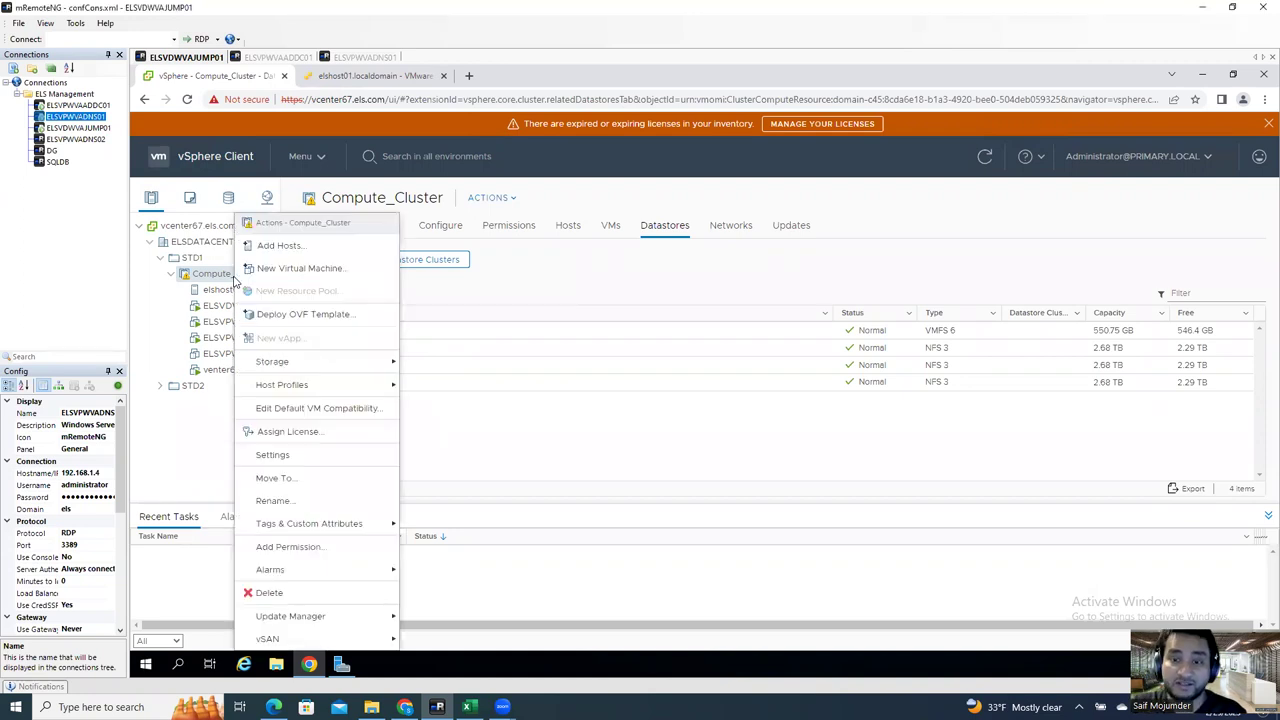
click(491, 423)
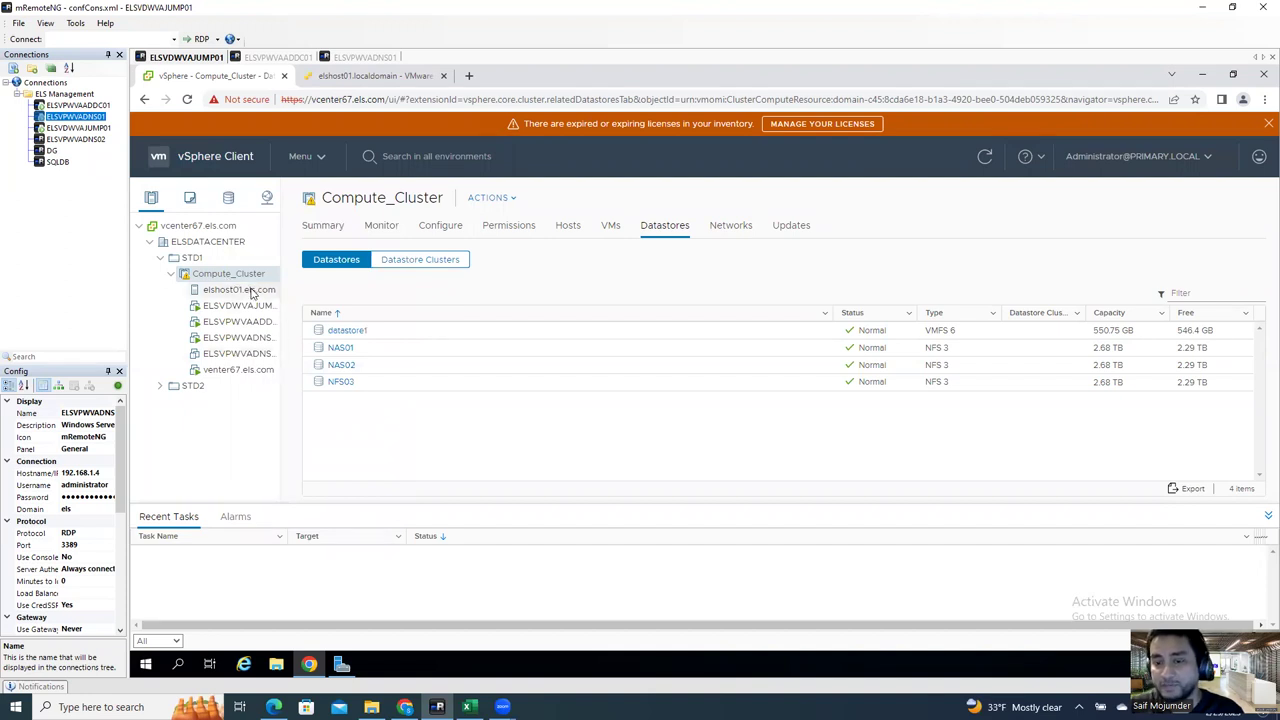
click(250, 290)
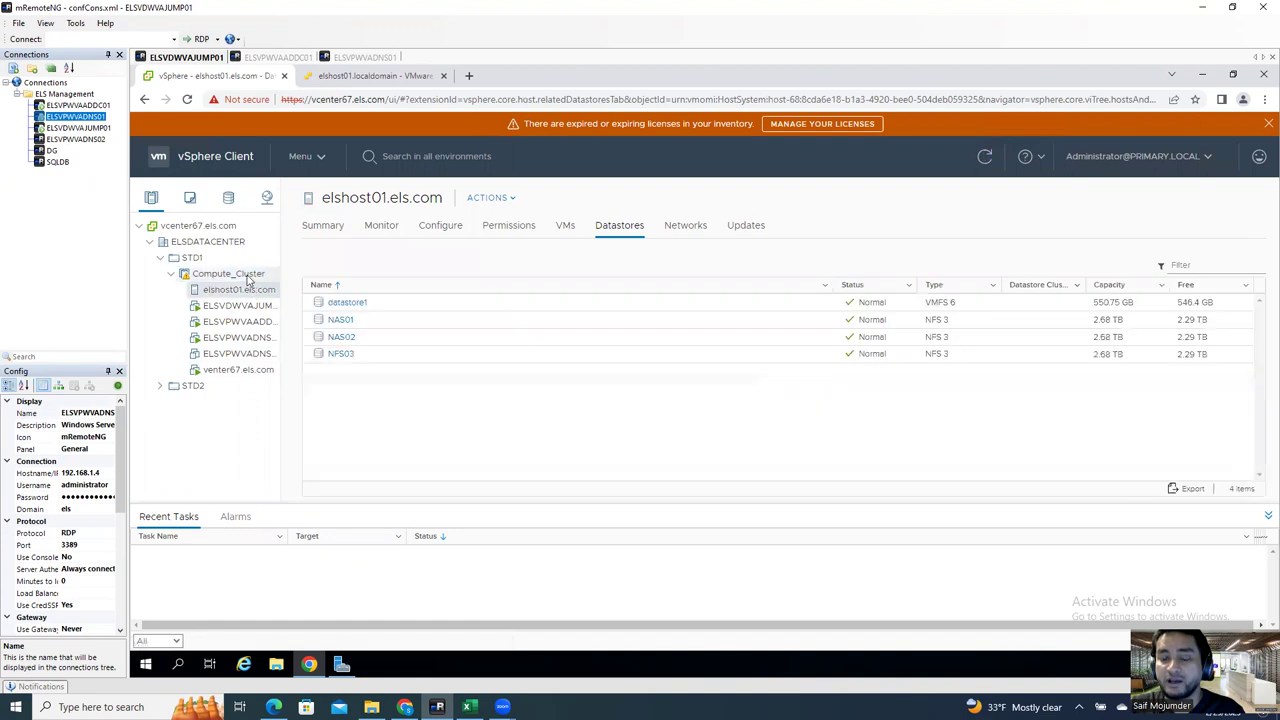
click(250, 275)
right_click(250, 277)
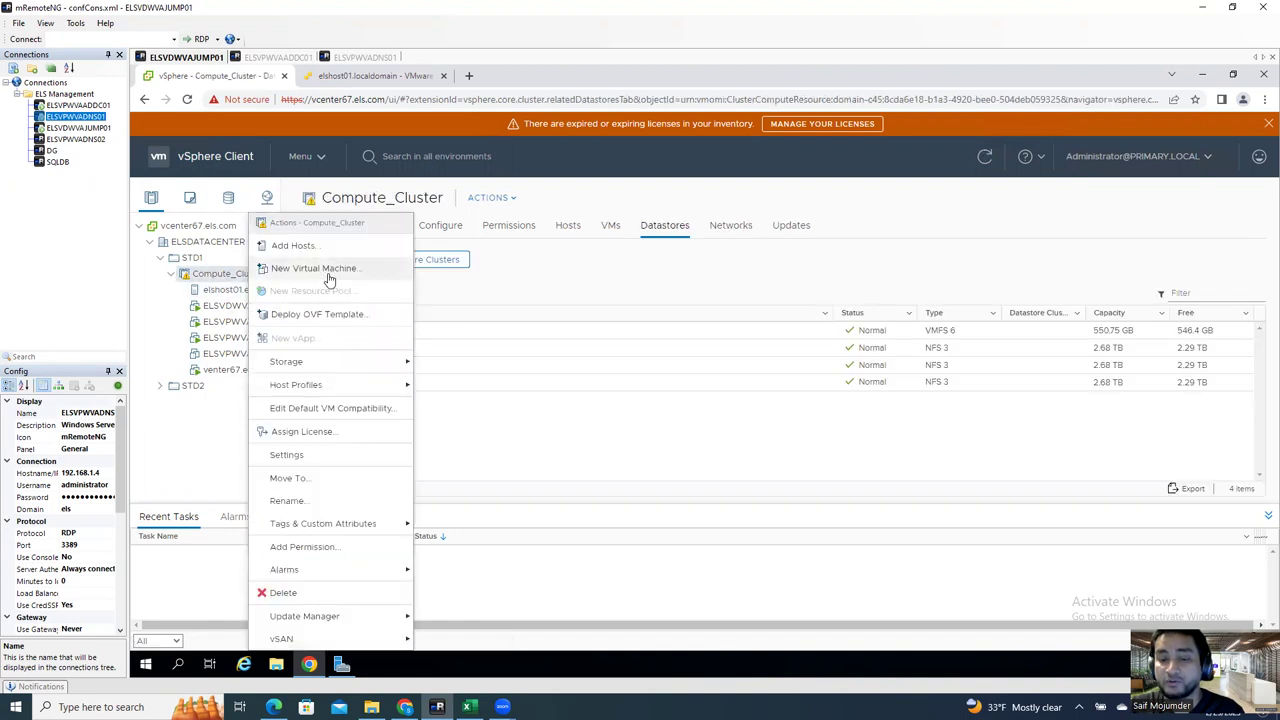
click(611, 431)
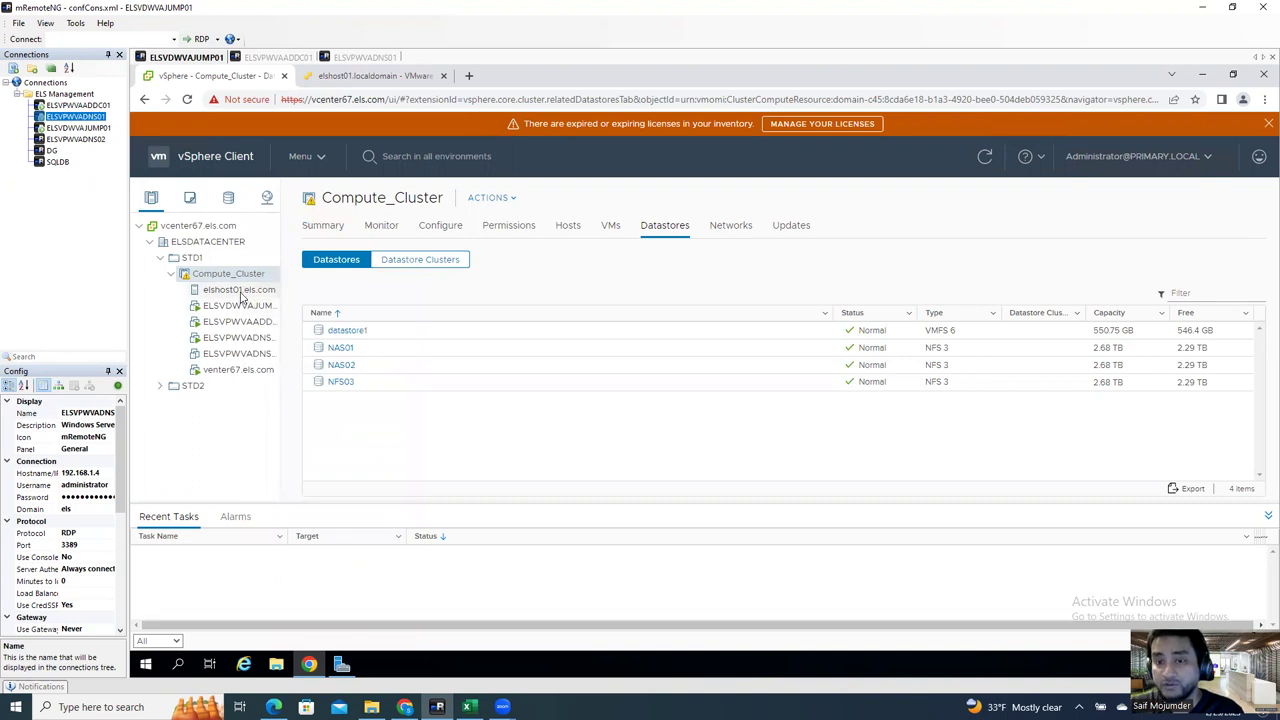
click(239, 290)
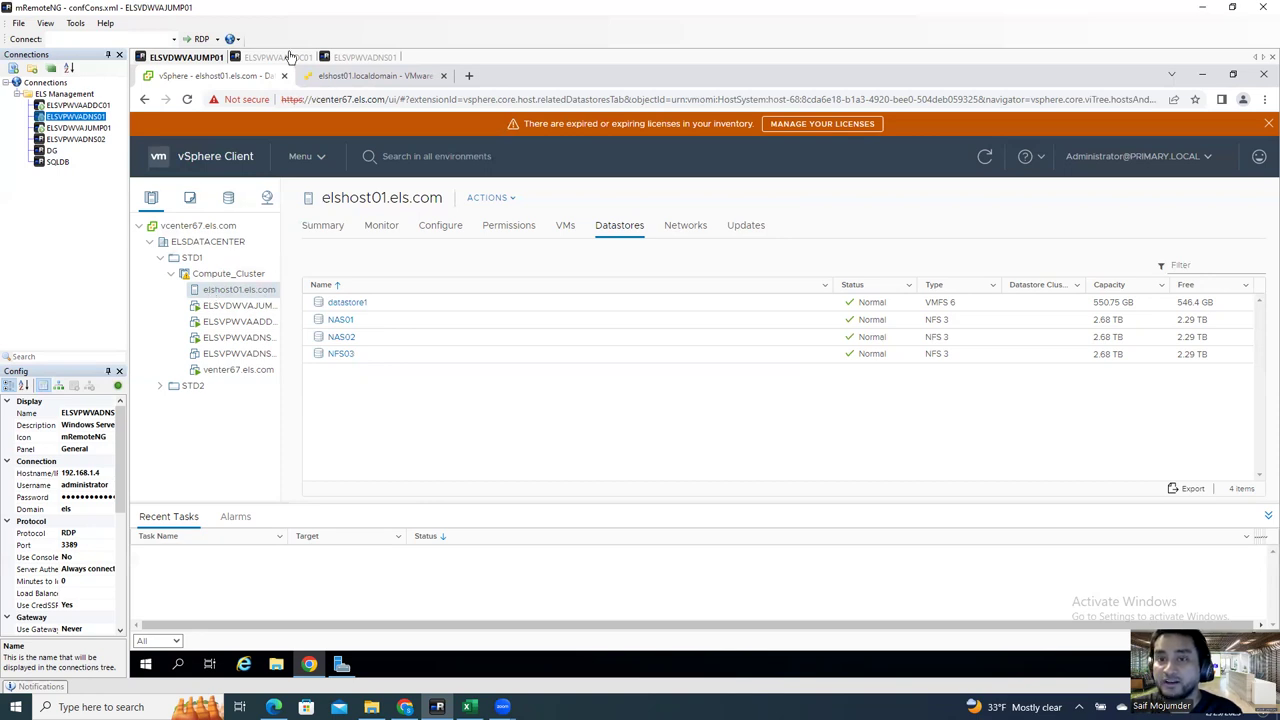
Step: On the DNS server, review the elshost01–elshost03 host records in the els.com zone
click(288, 57)
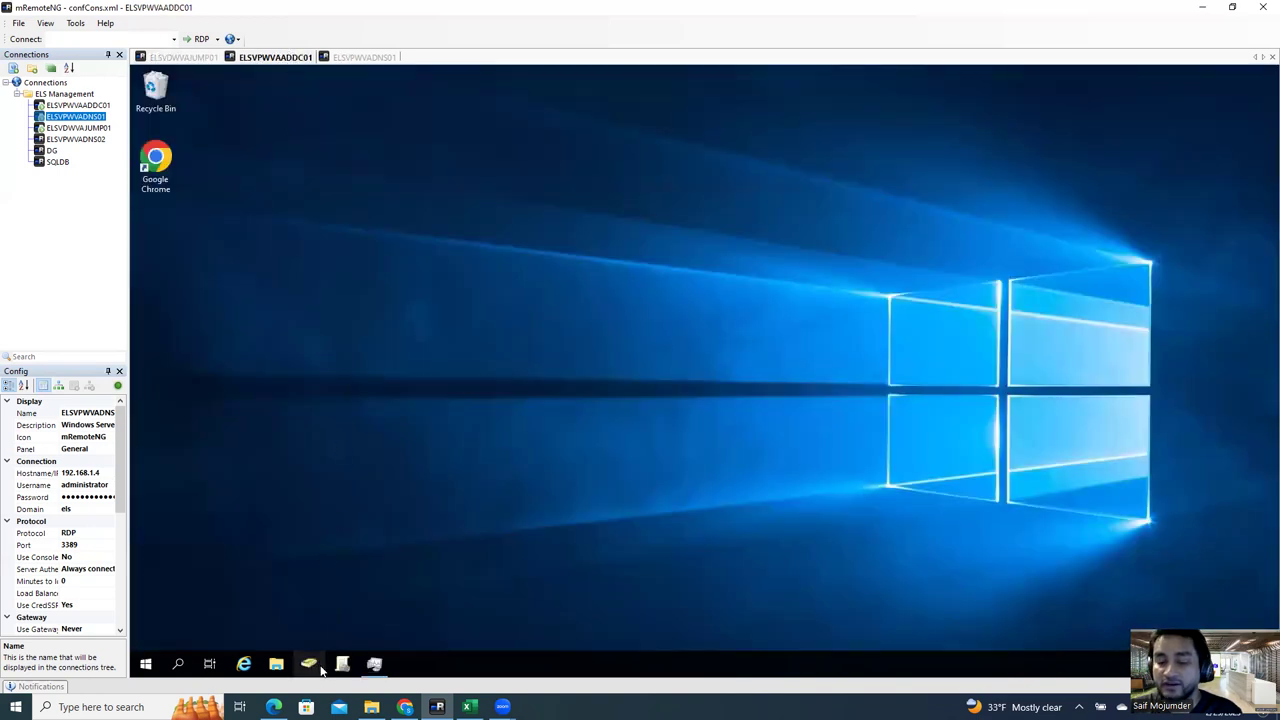
click(370, 57)
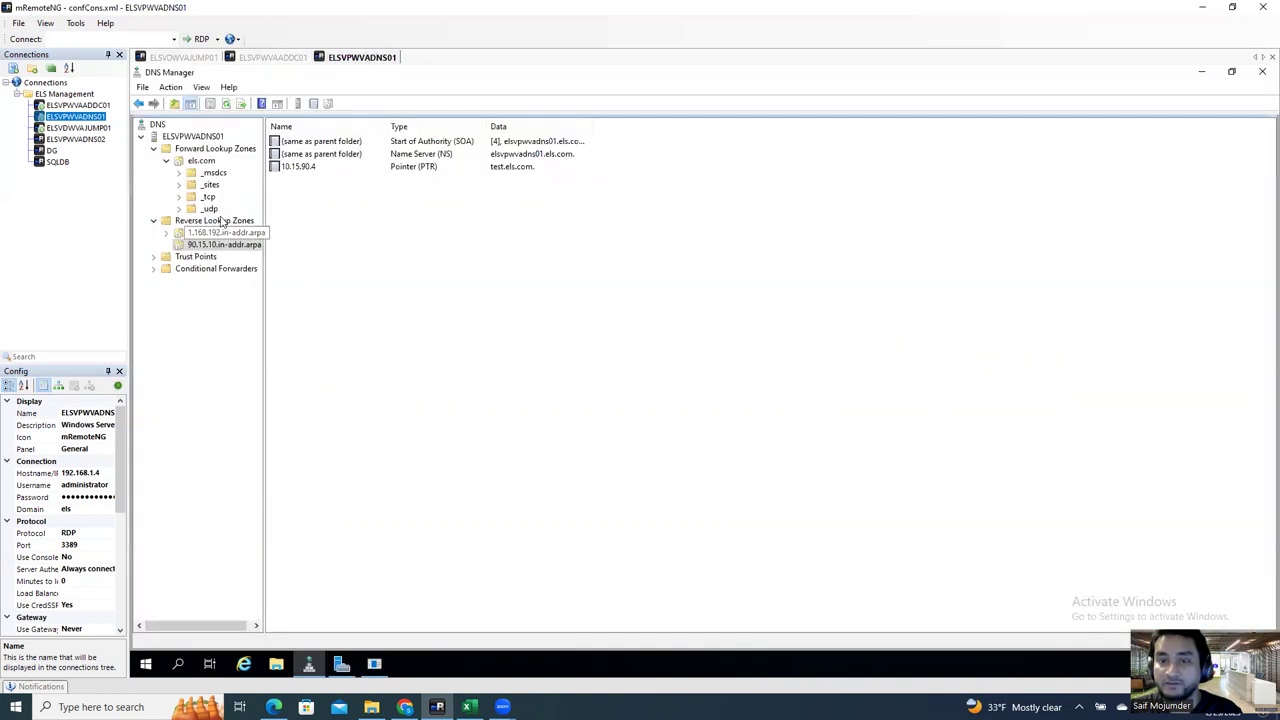
click(195, 161)
click(310, 282)
click(308, 268)
click(305, 256)
click(710, 380)
Step: Start a new host (A) record in els.com named elshost04
right_click(741, 294)
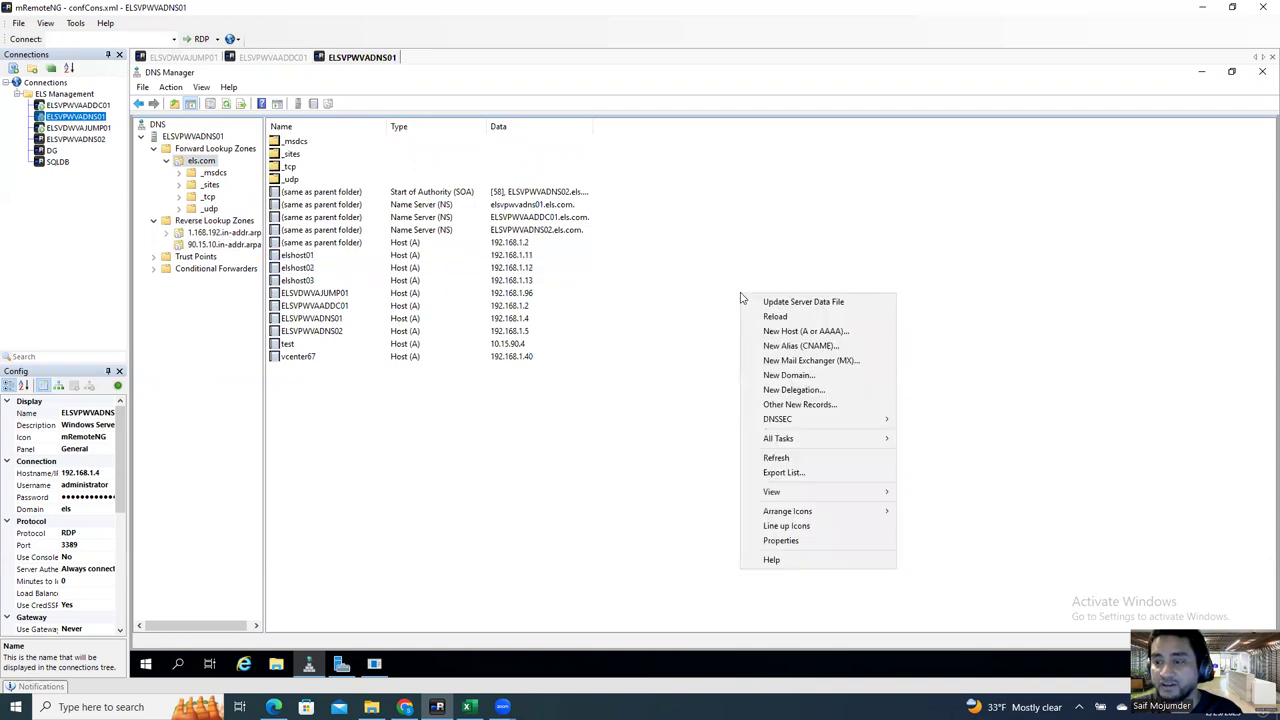
click(812, 331)
text(sdfdsf)
key(BackSpace)
key(BackSpace)
key(BackSpace)
key(BackSpace)
key(BackSpace)
key(BackSpace)
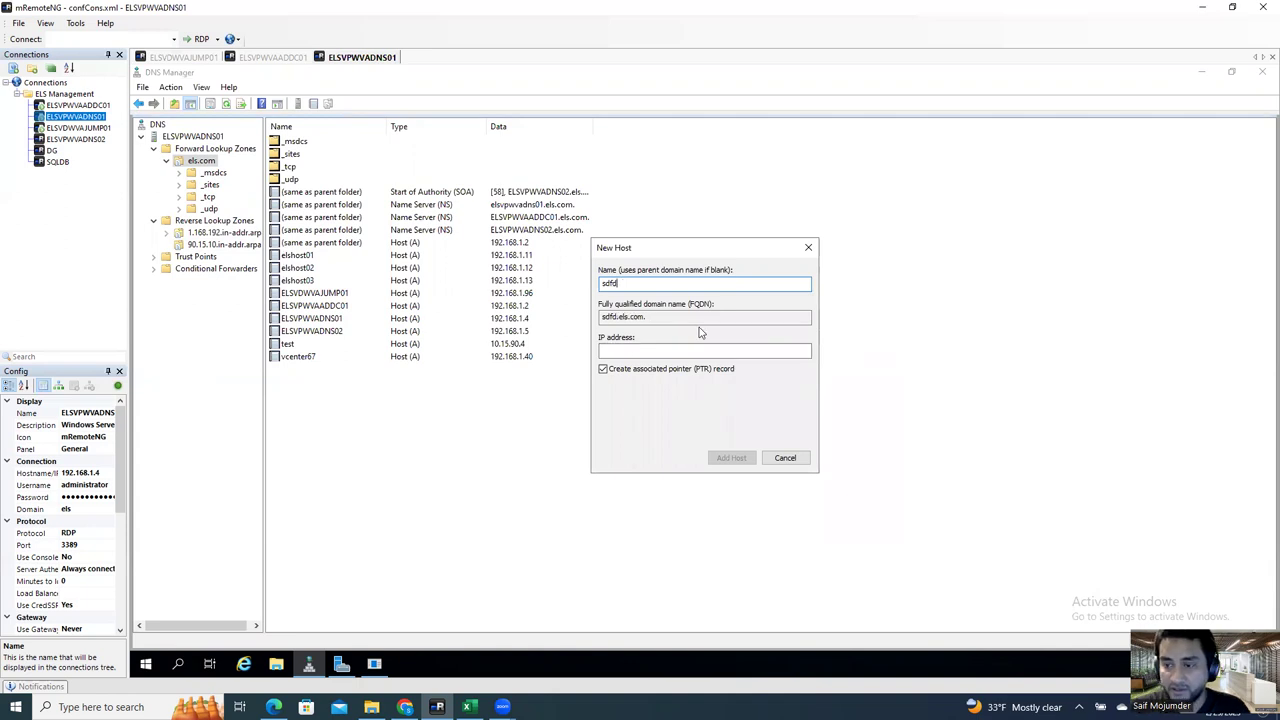
text(elshost)
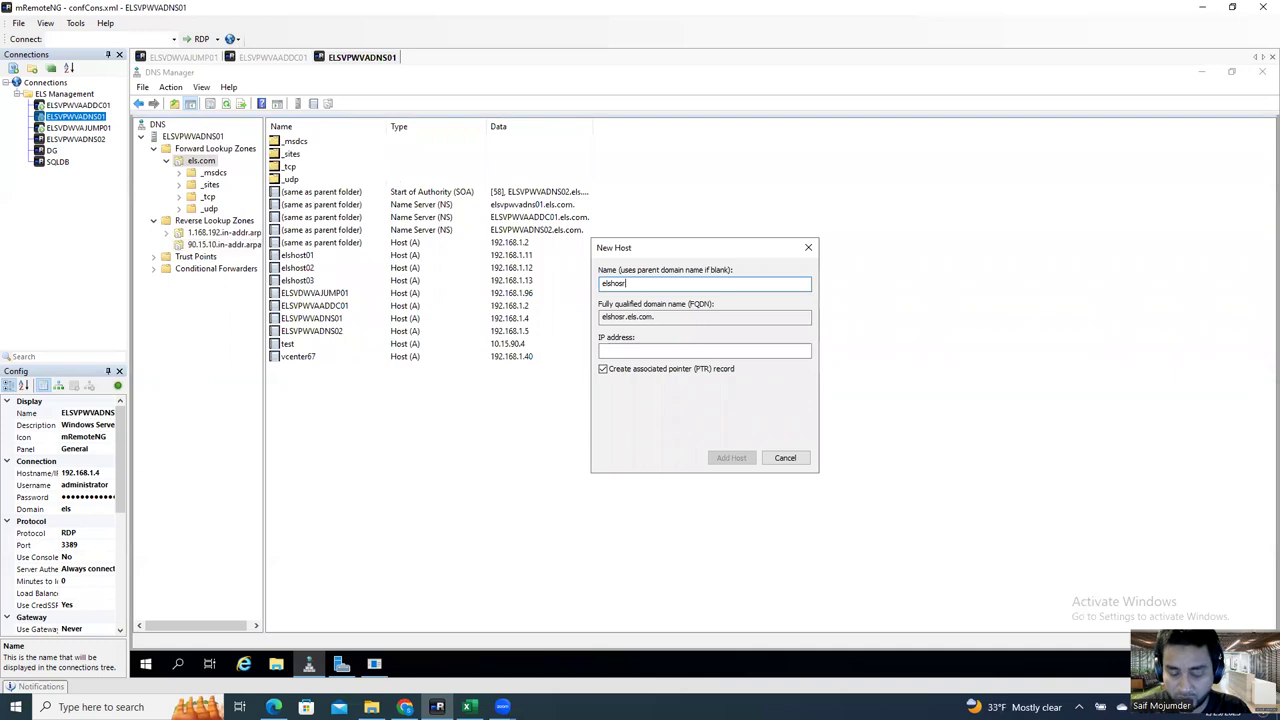
key(BackSpace)
key(BackSpace)
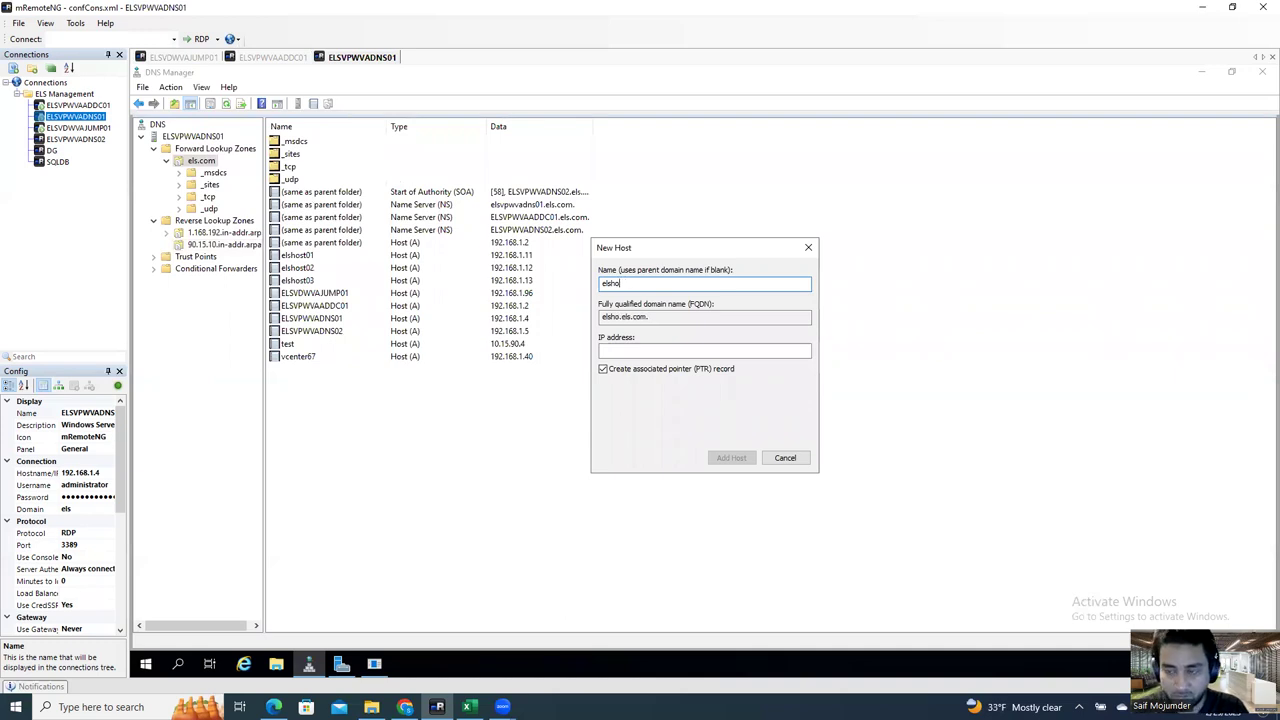
text(st04)
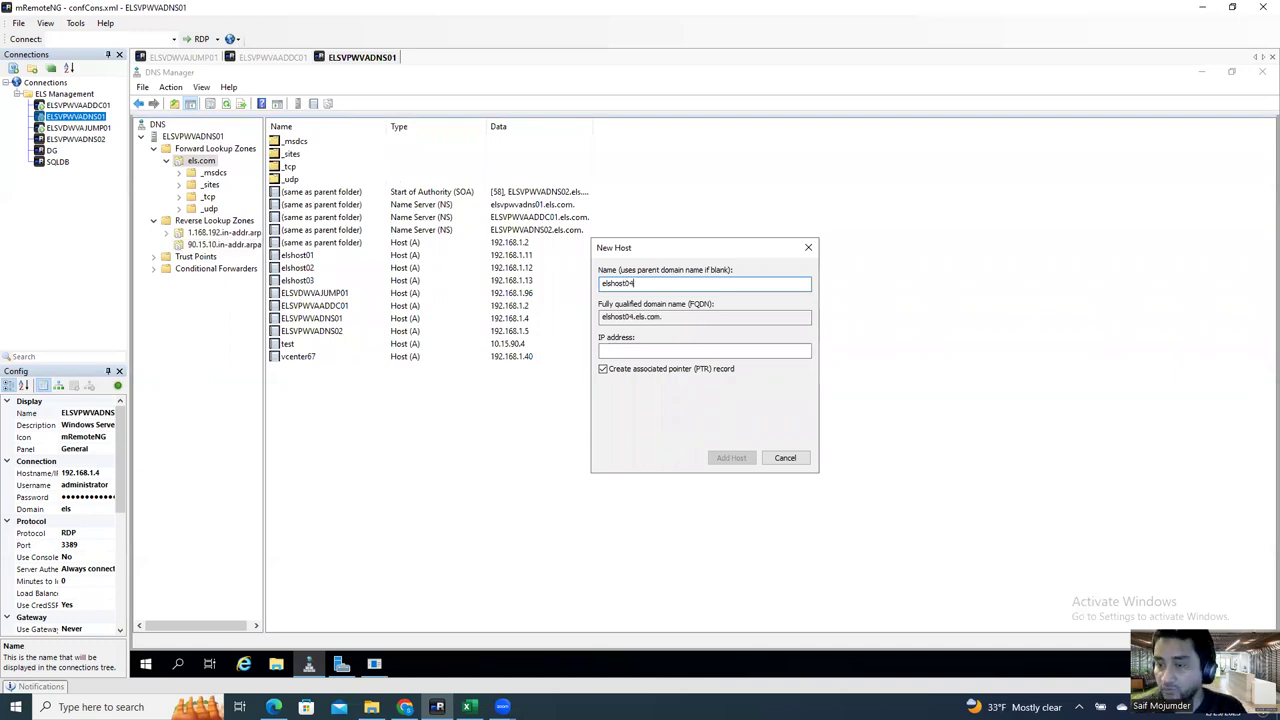
Step: Give elshost04 IP 192.168.1.14 with a pointer record and add the host
click(603, 369)
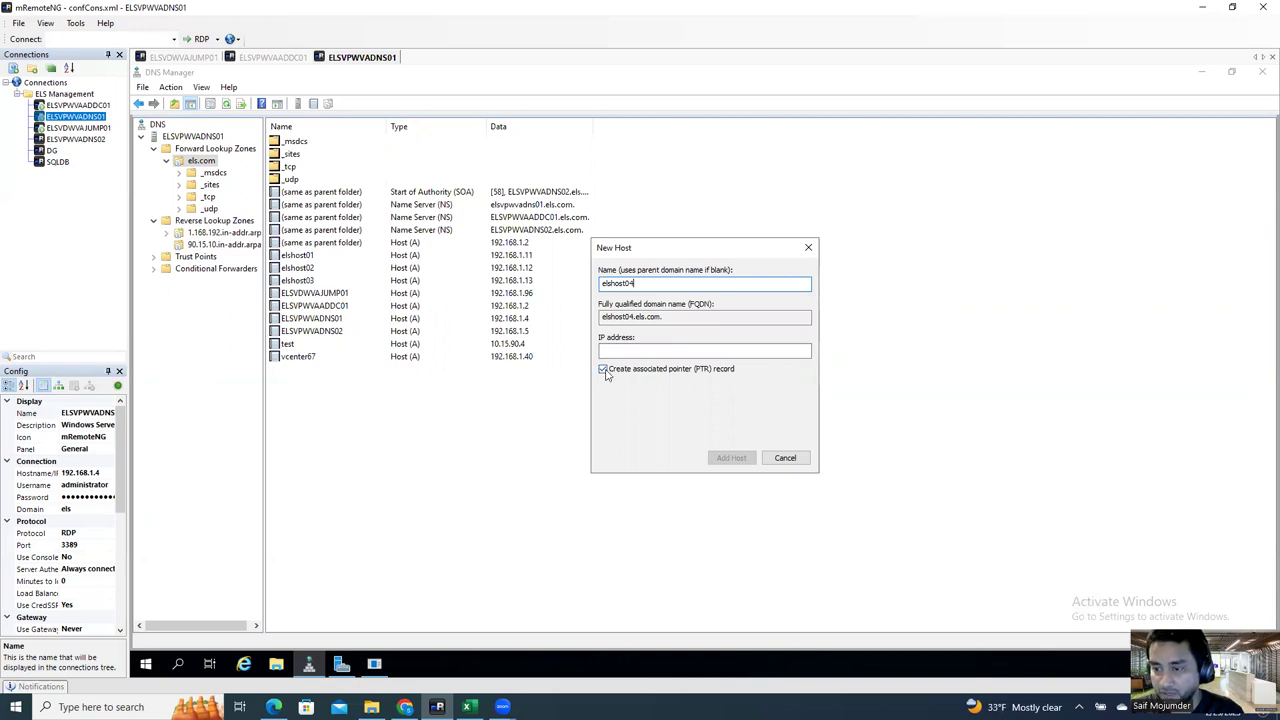
click(609, 372)
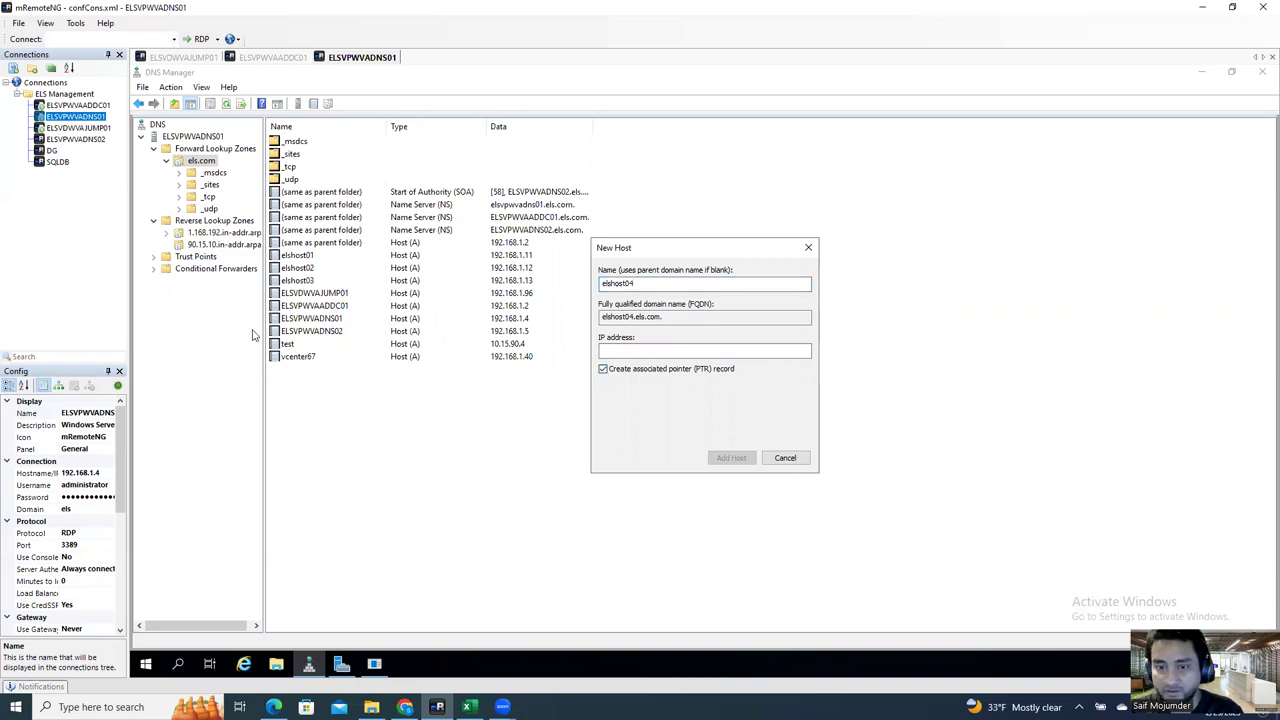
click(647, 350)
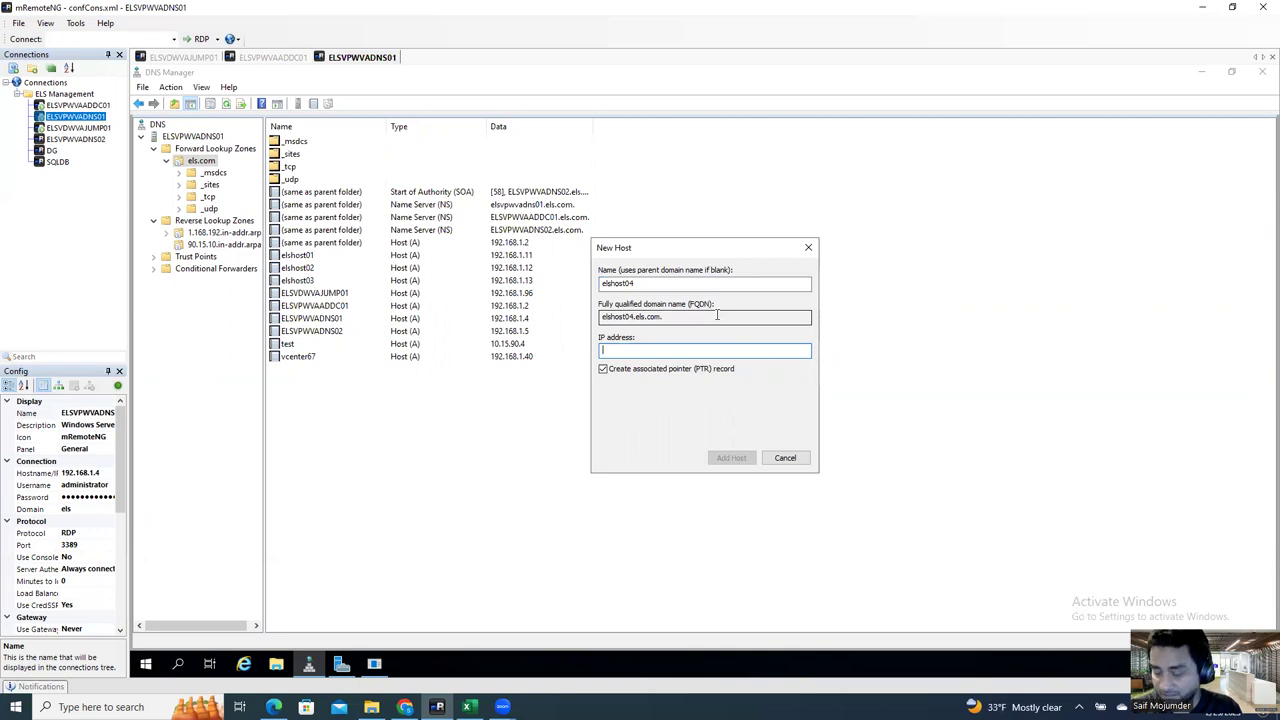
text(192.)
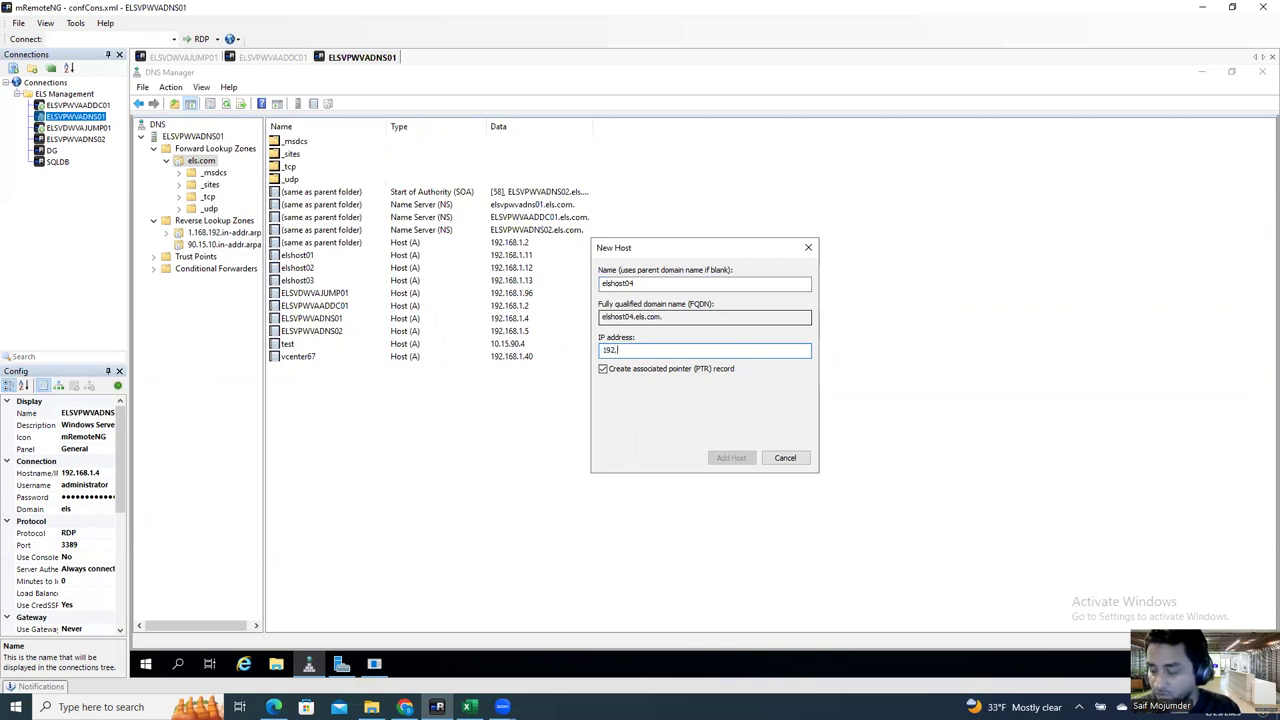
text(168.1.14)
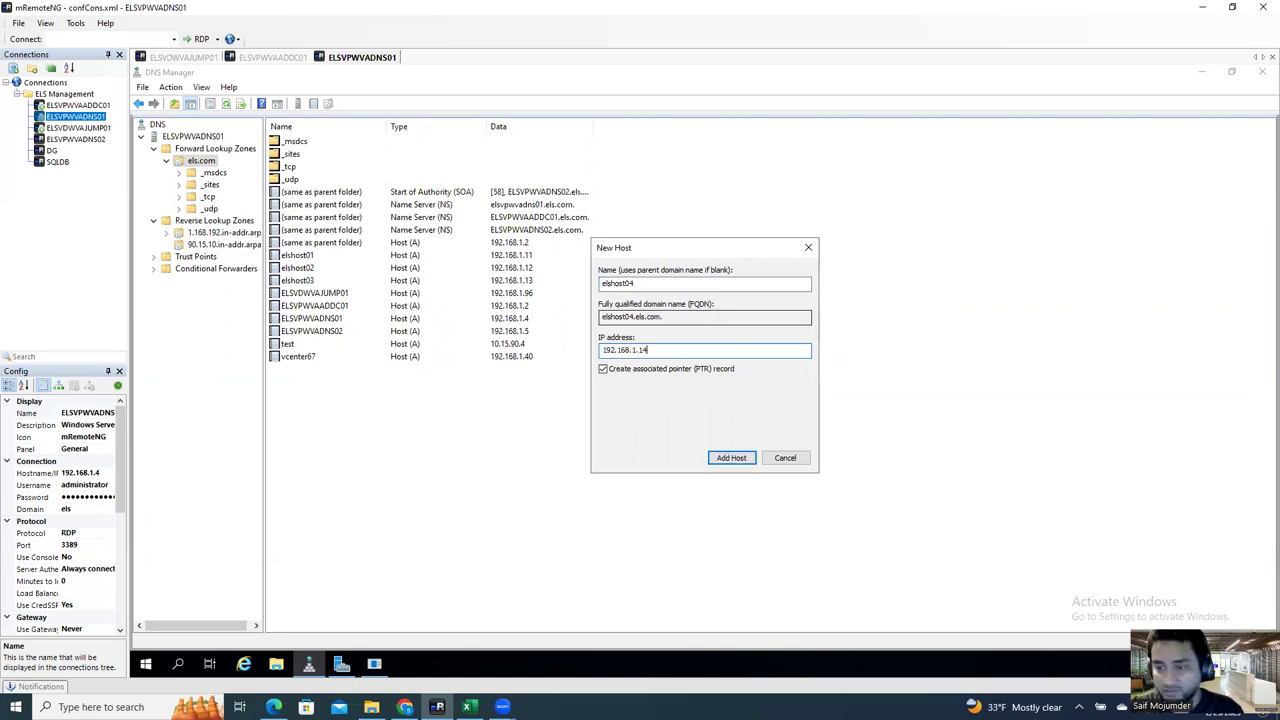
click(738, 466)
click(806, 418)
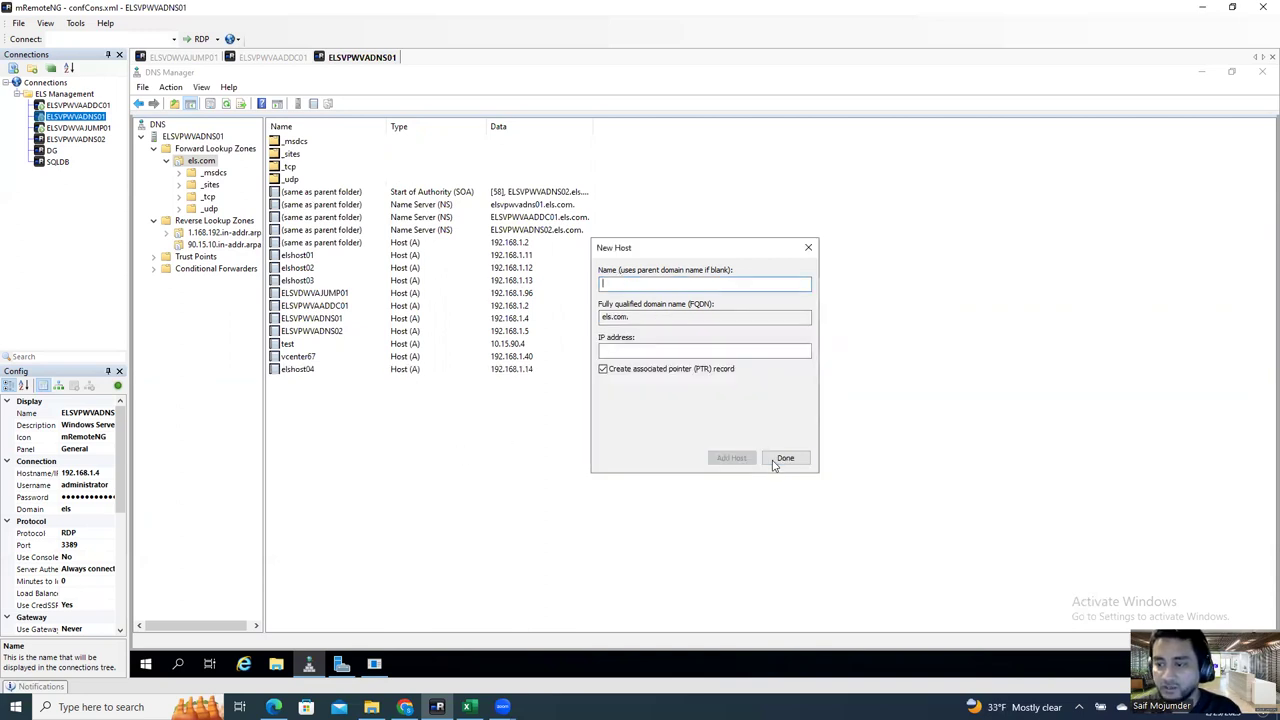
Step: Inspect elshost04's host record in els.com, then back out of a first attempt to delete it
click(784, 459)
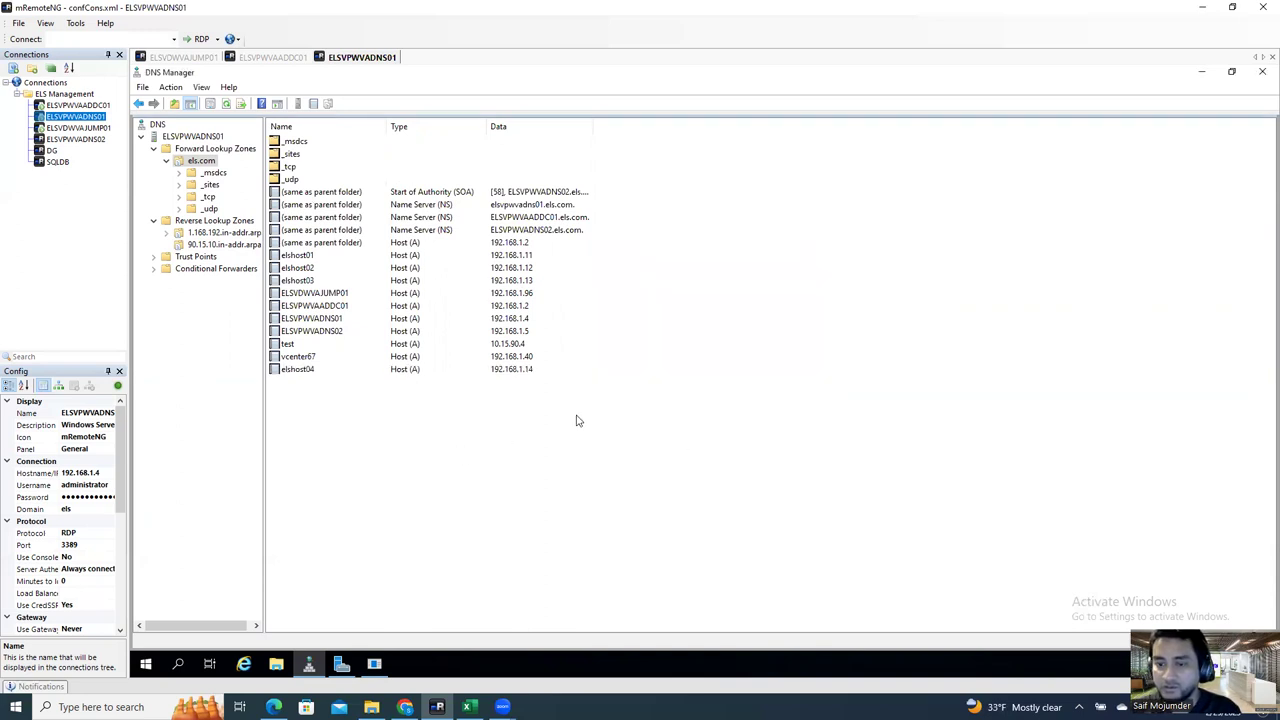
click(310, 373)
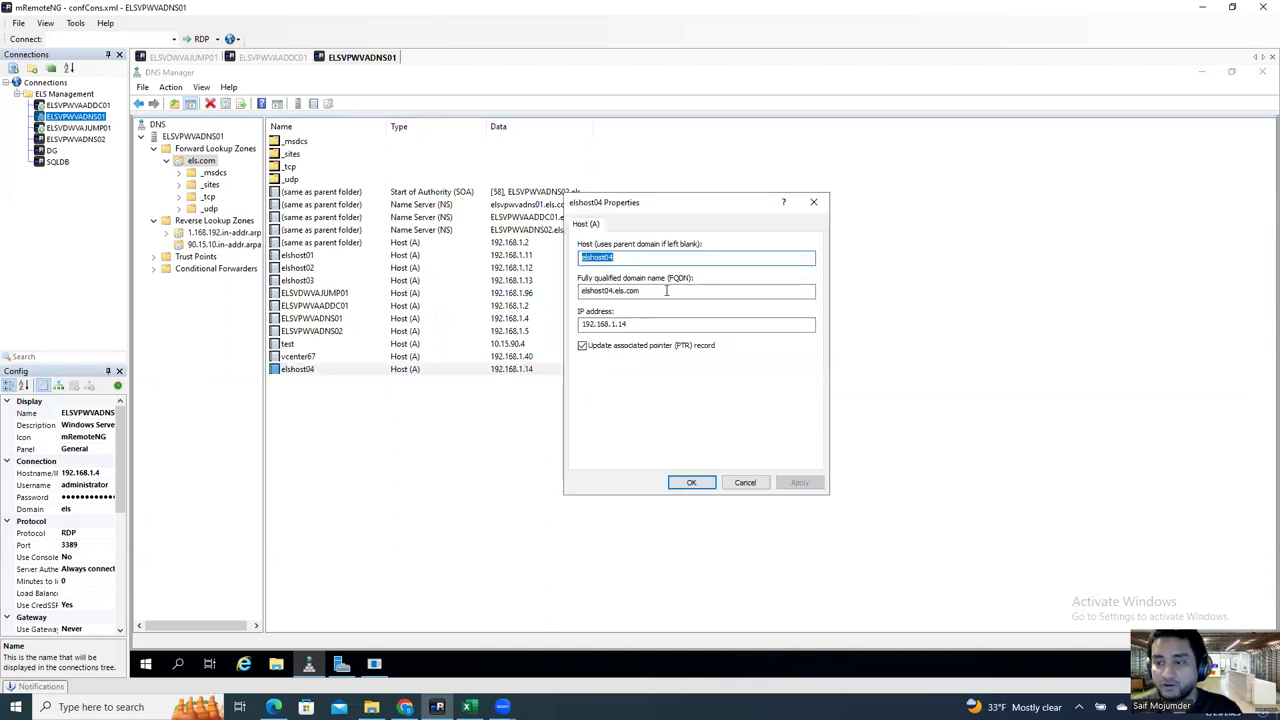
drag(676, 289, 586, 291)
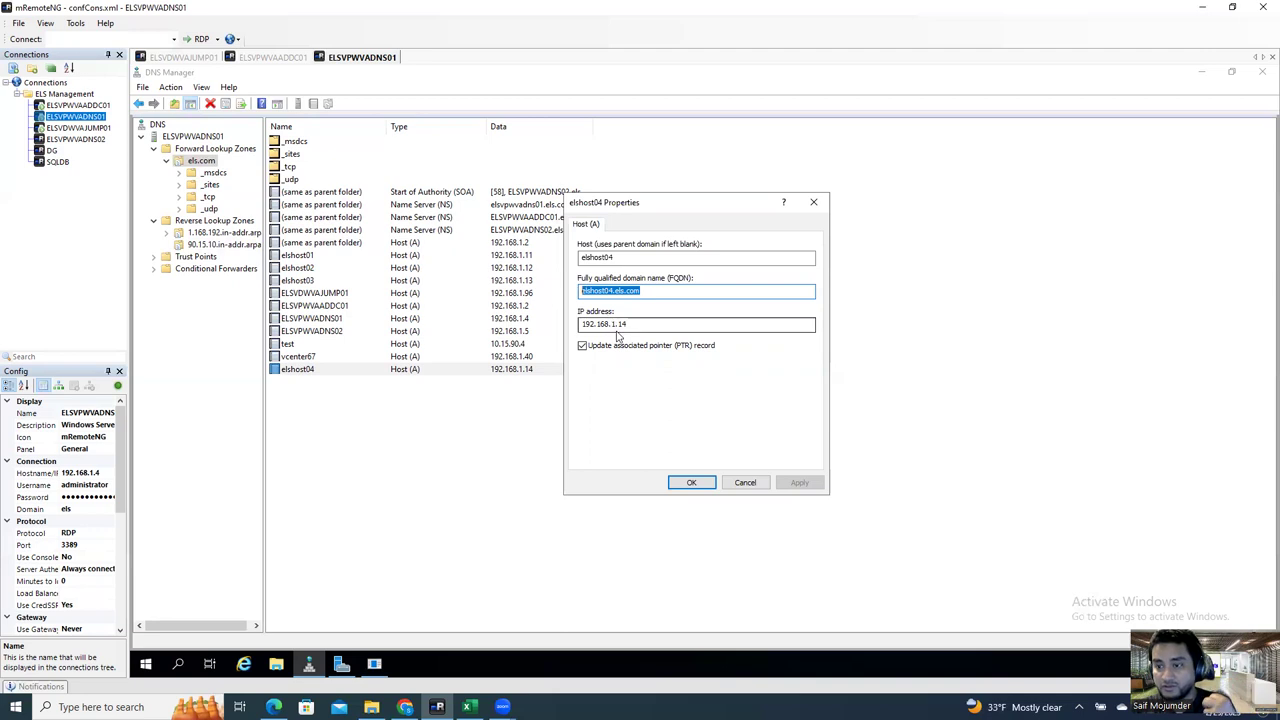
click(652, 290)
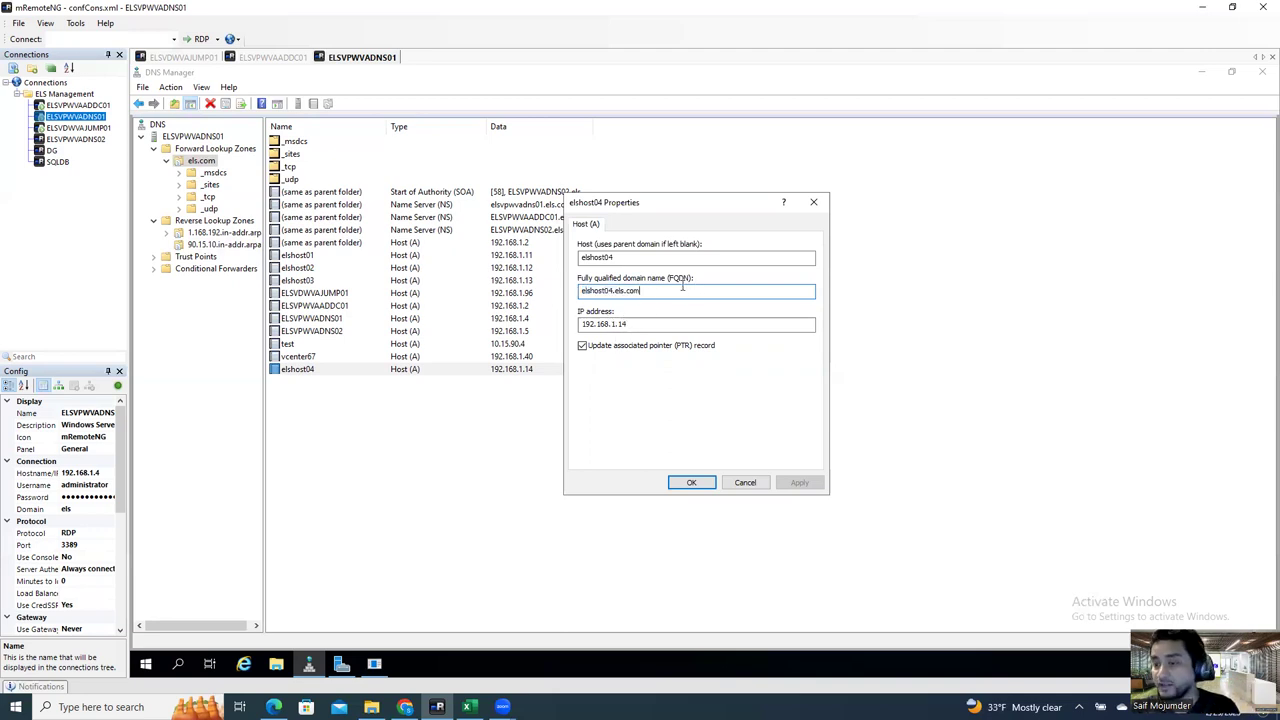
click(745, 487)
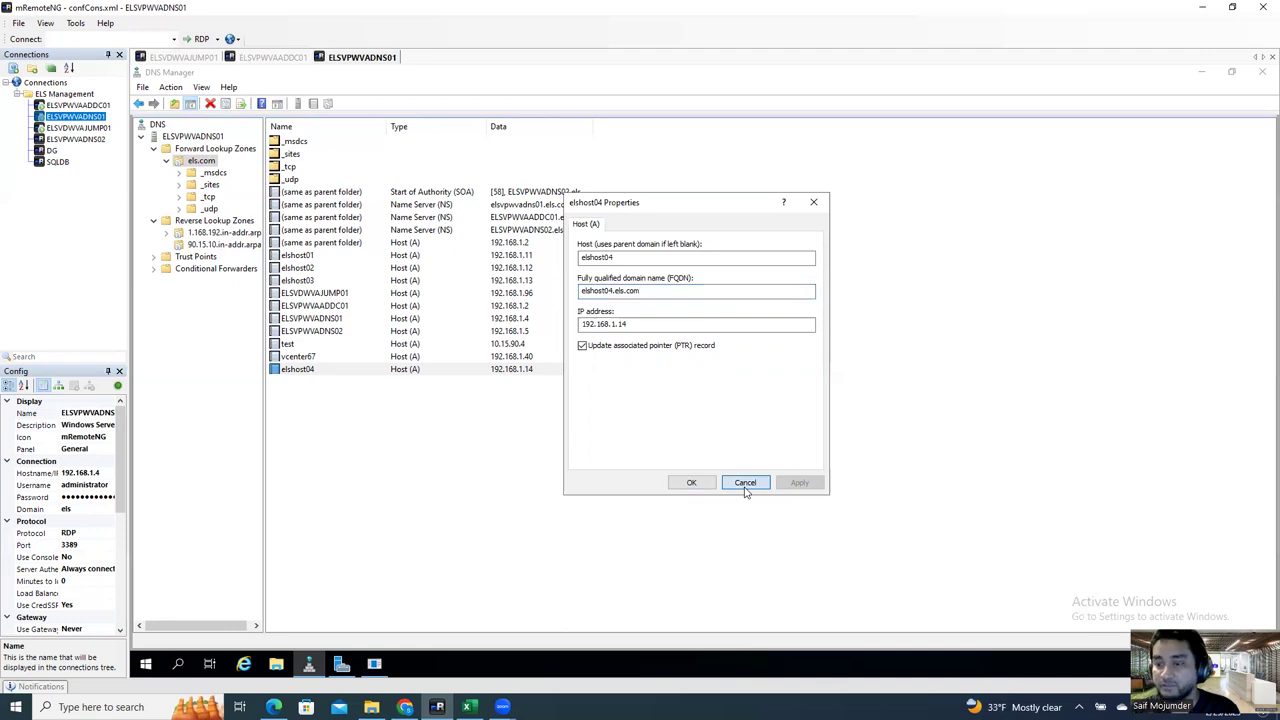
right_click(342, 375)
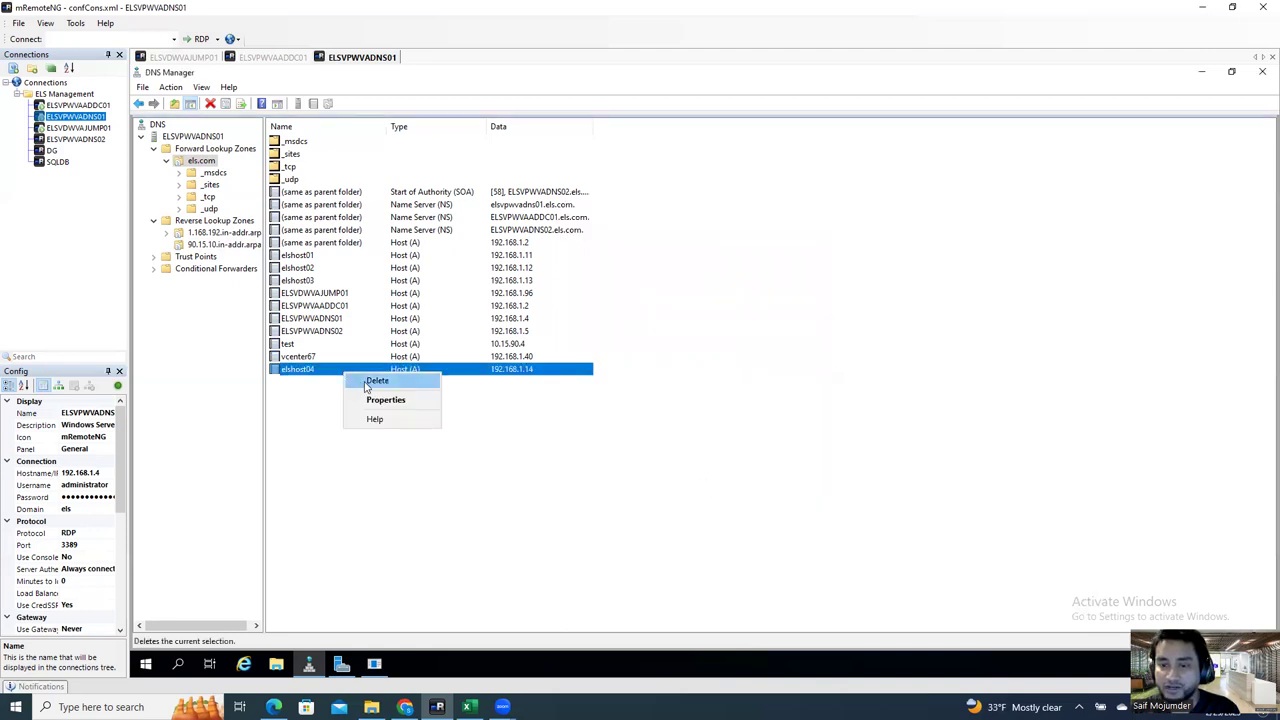
click(362, 386)
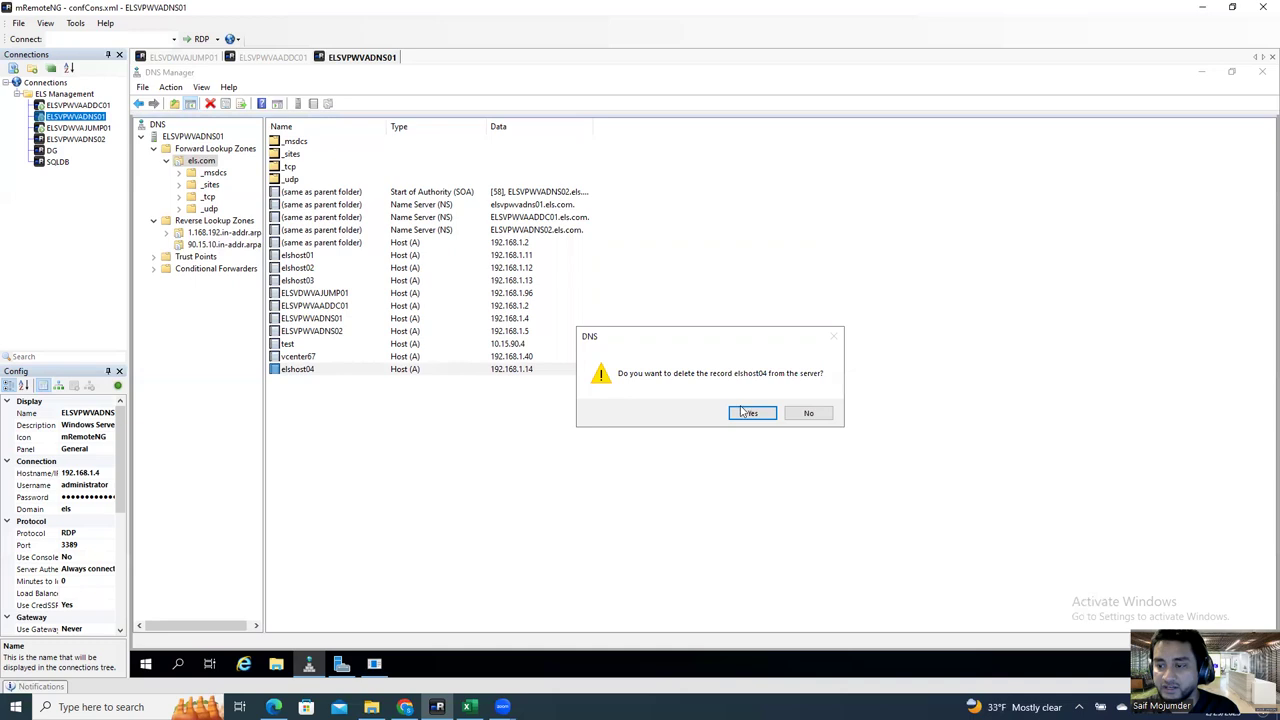
click(806, 413)
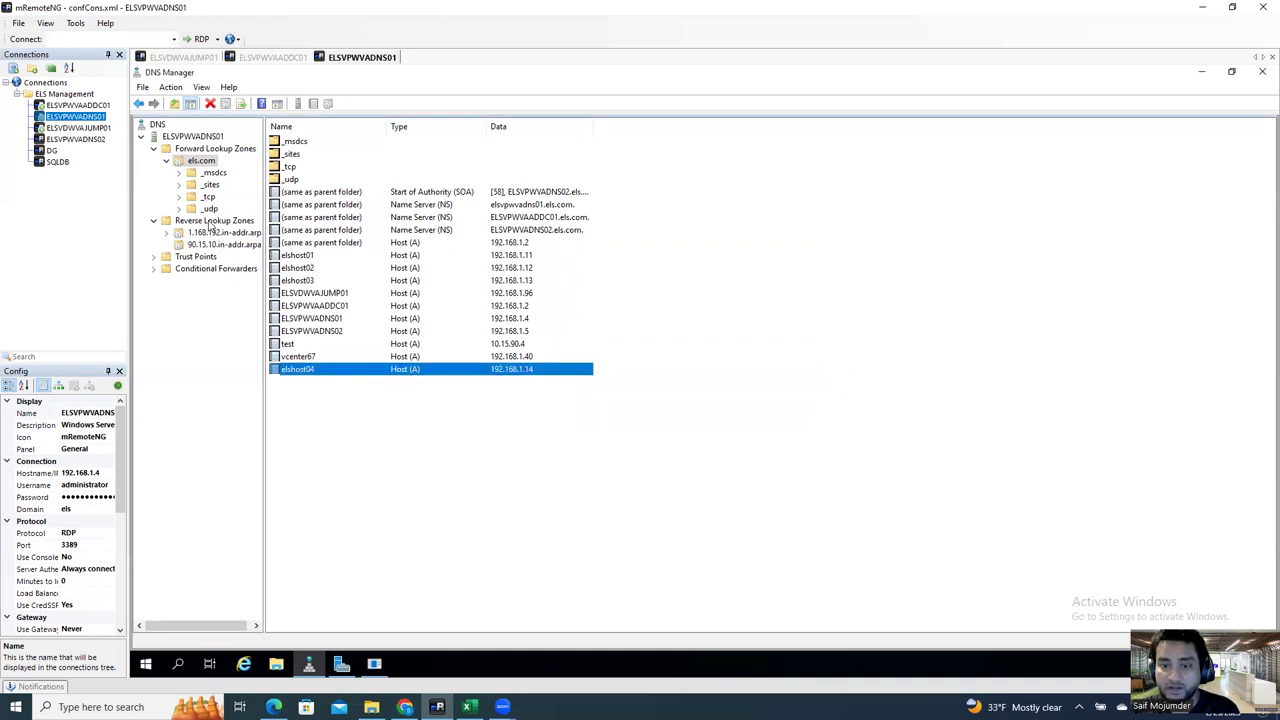
Step: Delete the 192.168.1.14 pointer record from the 1.168.192.in-addr.arpa reverse zone
click(205, 222)
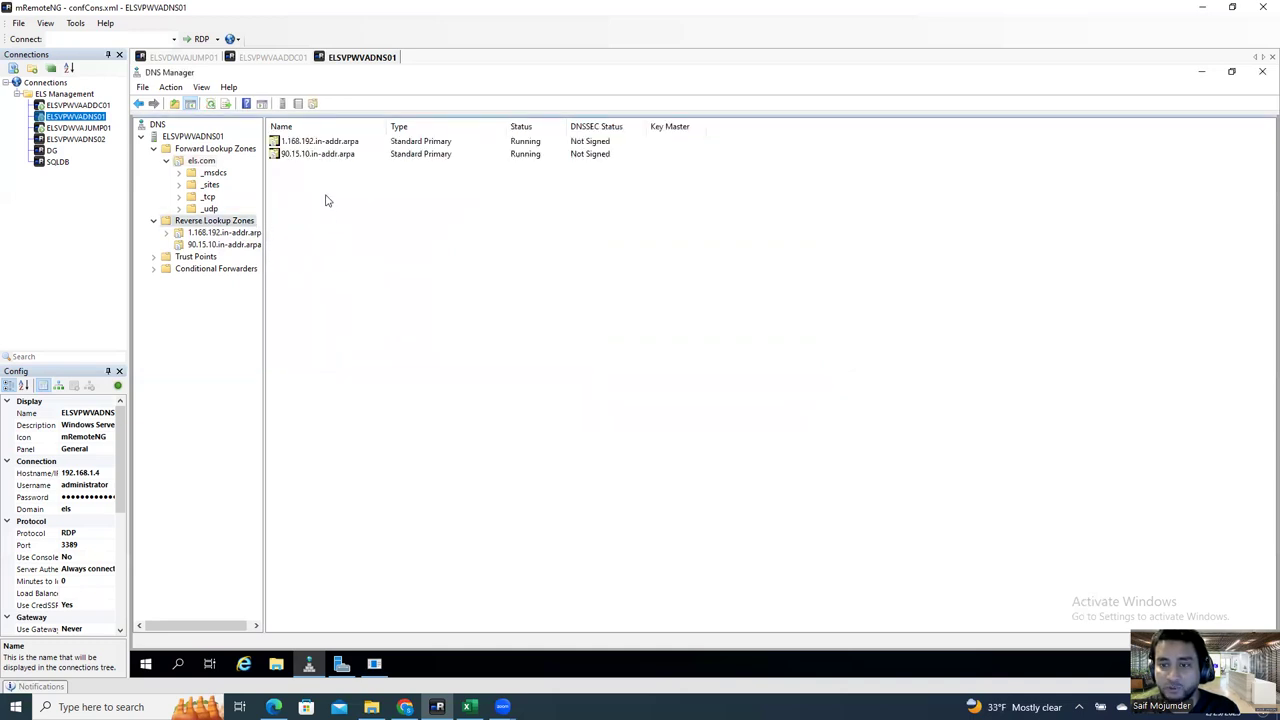
click(221, 232)
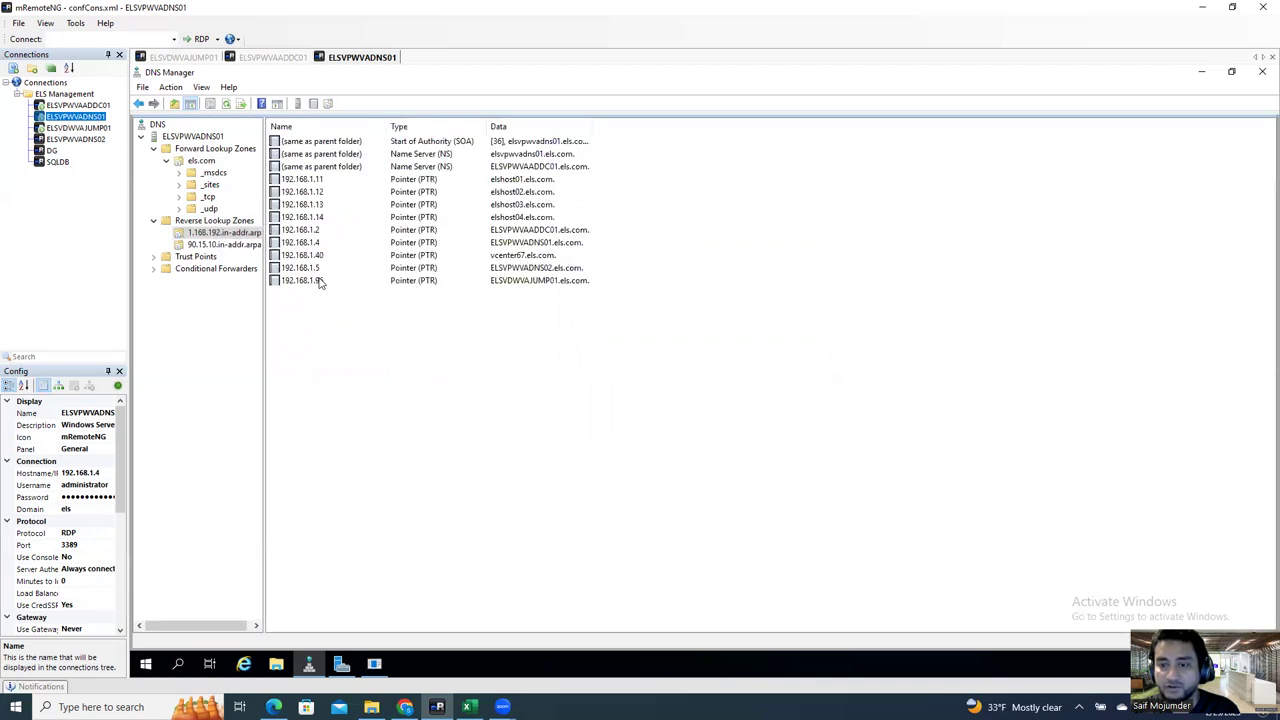
click(315, 218)
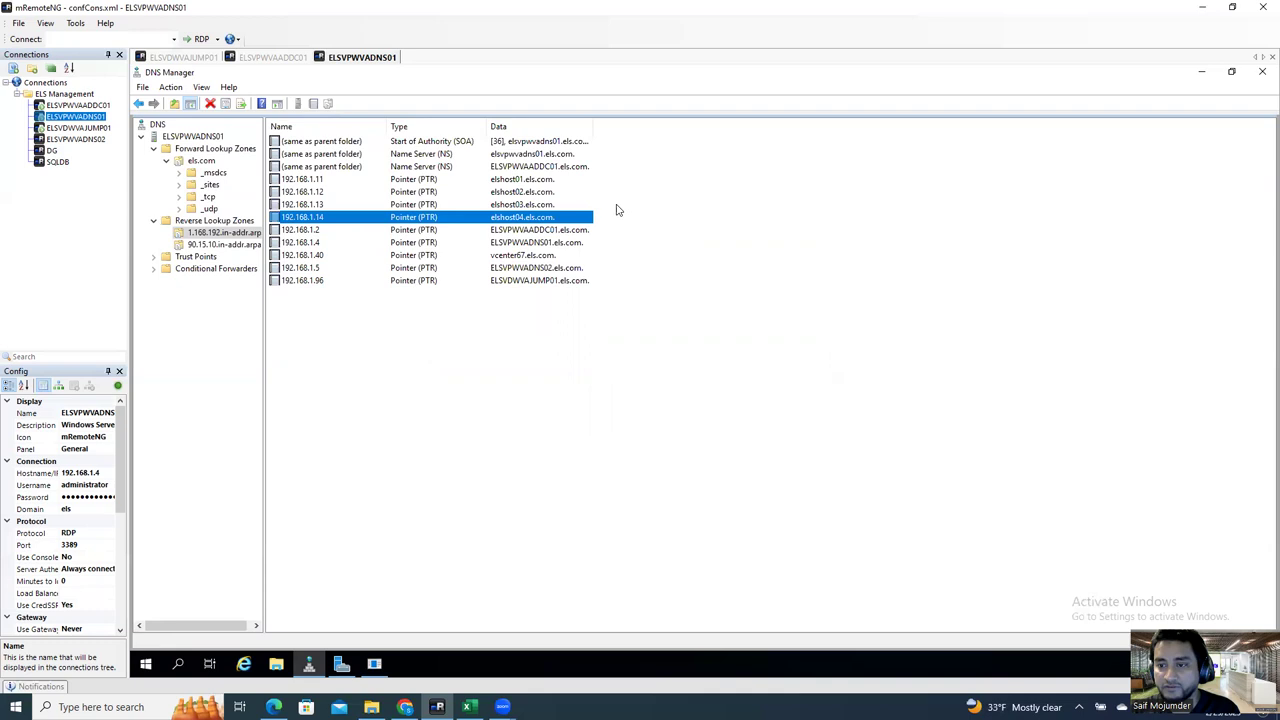
right_click(363, 218)
click(388, 219)
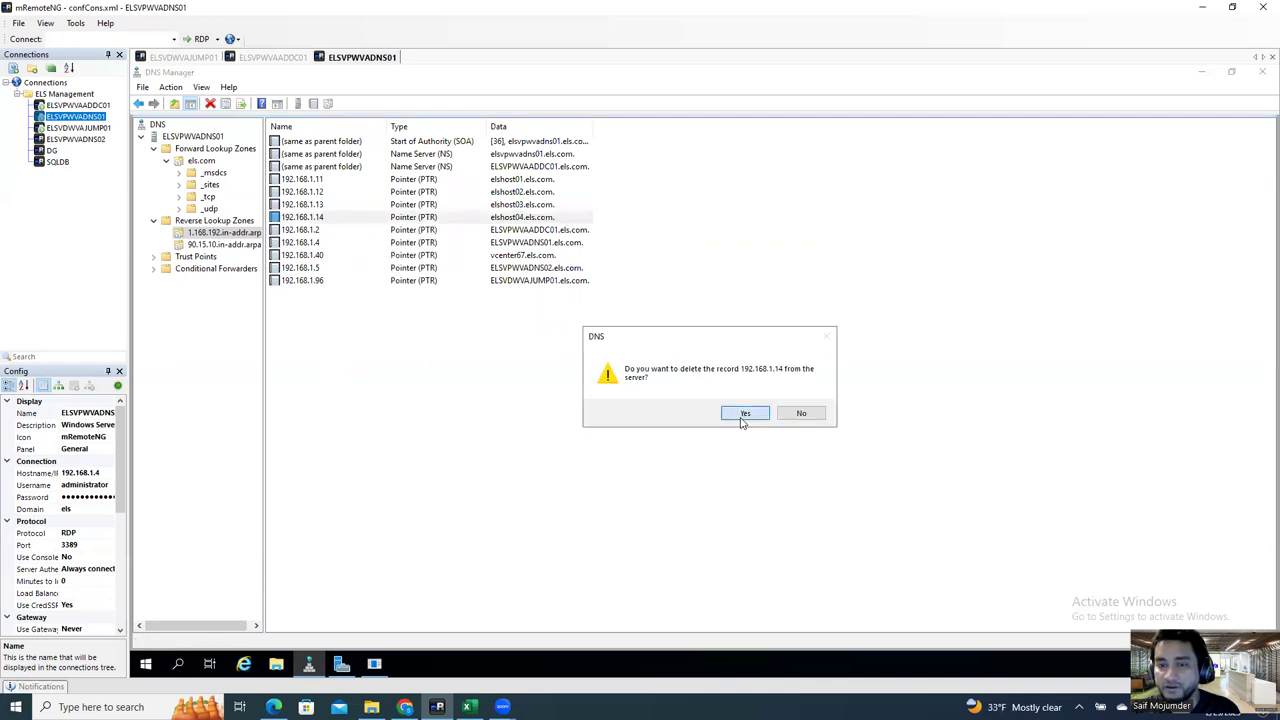
click(744, 414)
Step: Delete elshost04's host (A) record from the els.com zone
click(201, 160)
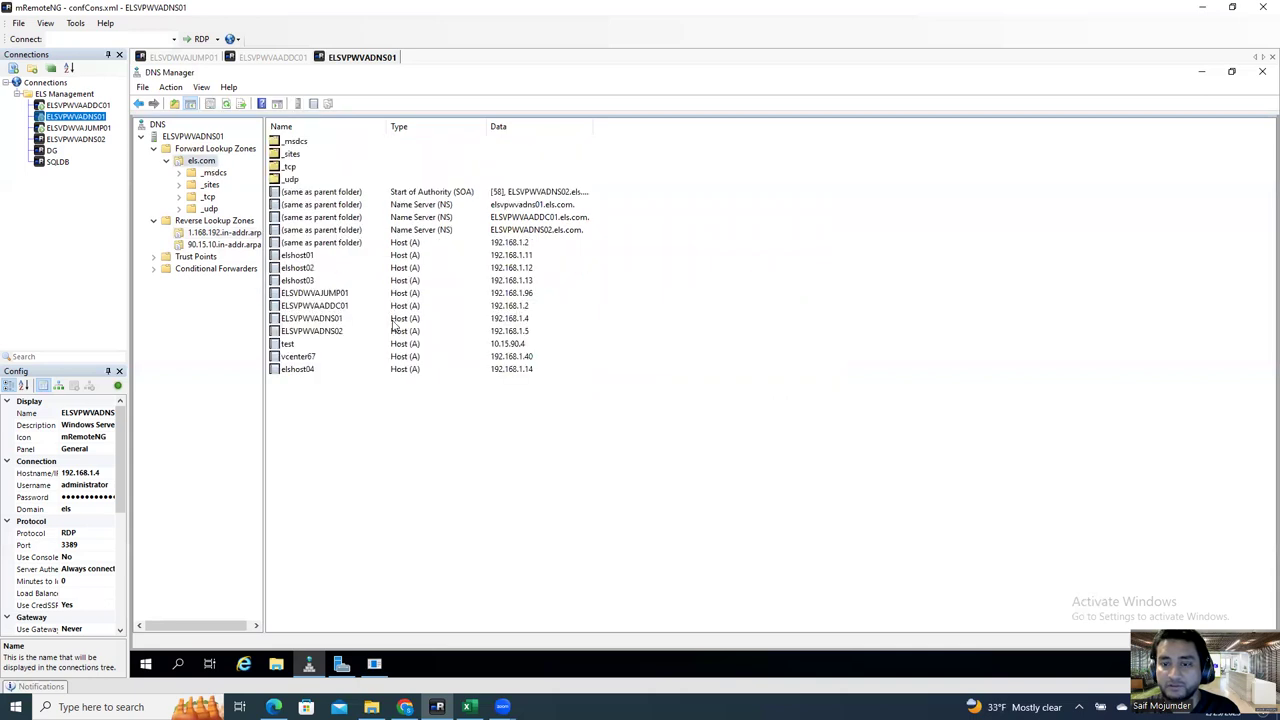
click(309, 372)
right_click(309, 372)
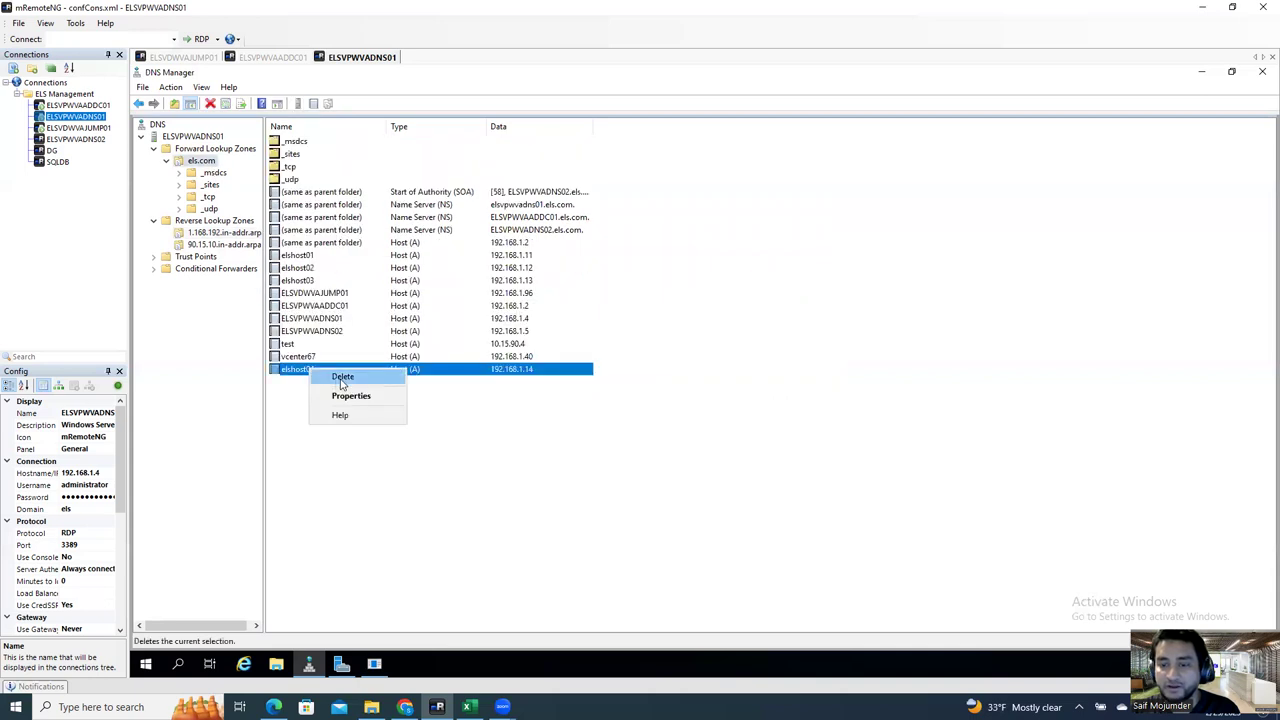
click(344, 384)
click(752, 413)
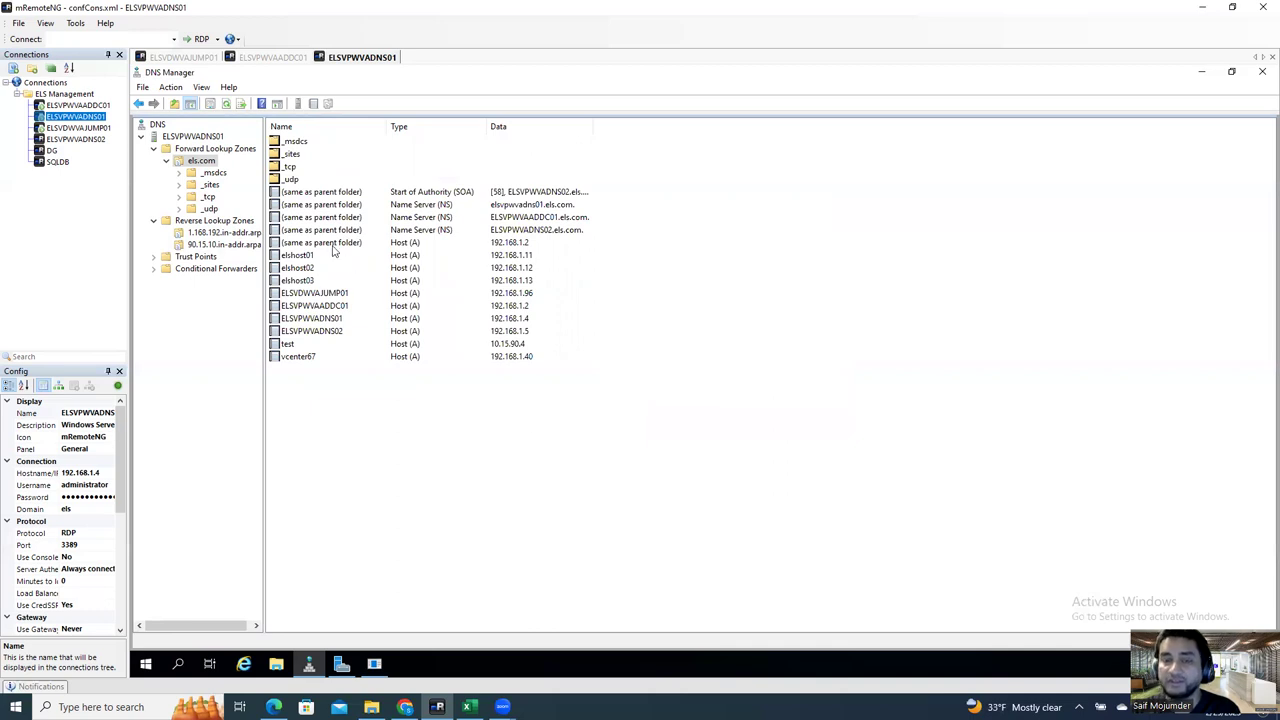
Step: Copy elshost02.els.com from its record properties and return to the jump host's vSphere session
double_click(305, 270)
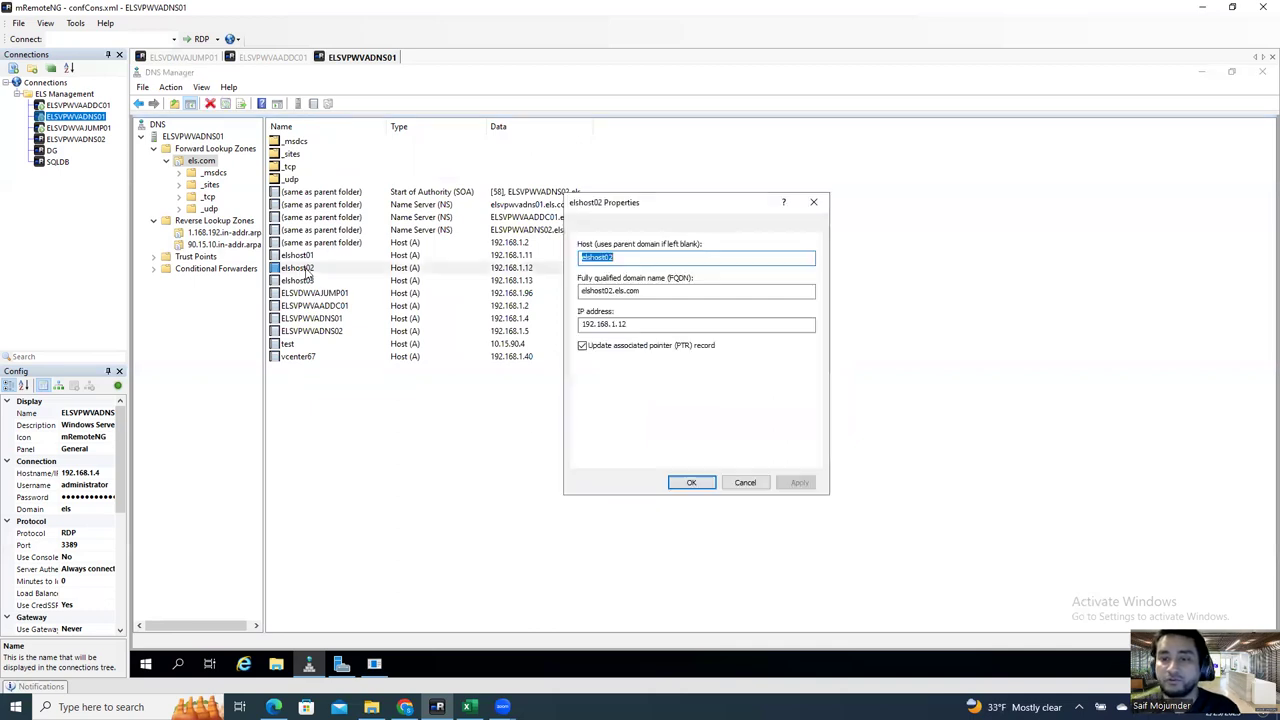
drag(666, 290, 548, 292)
key(ctrl+c)
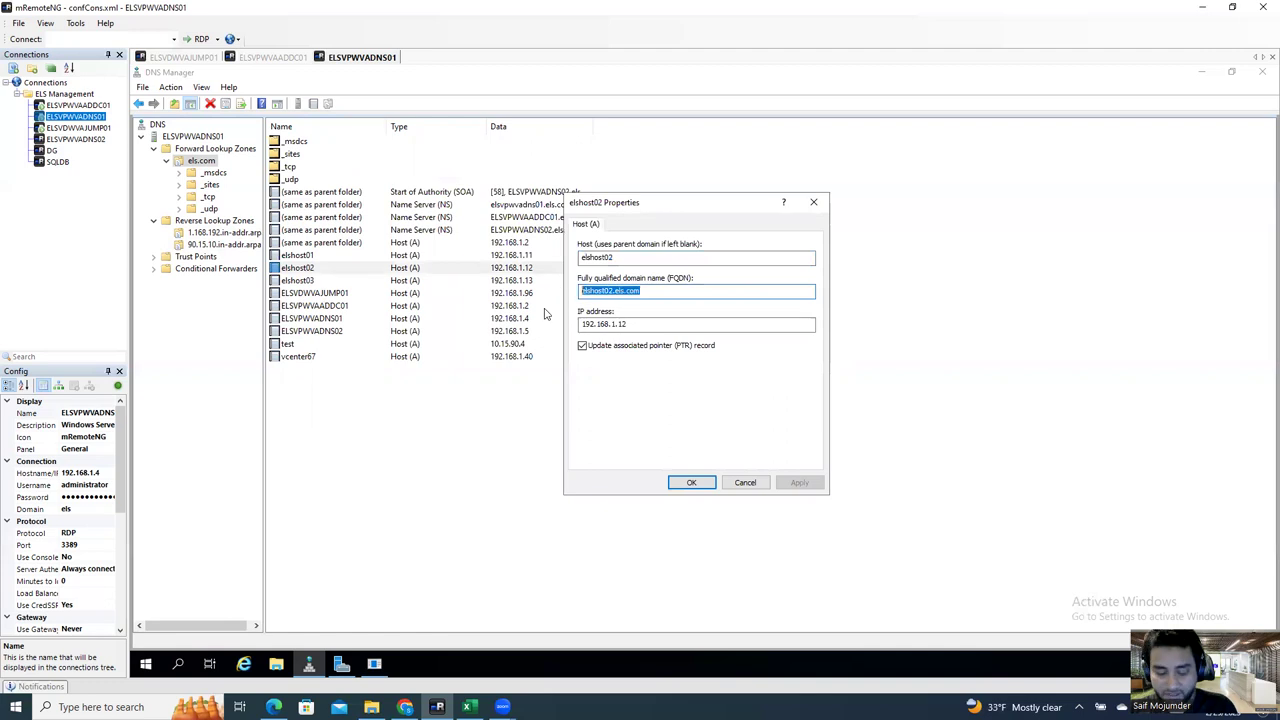
click(745, 483)
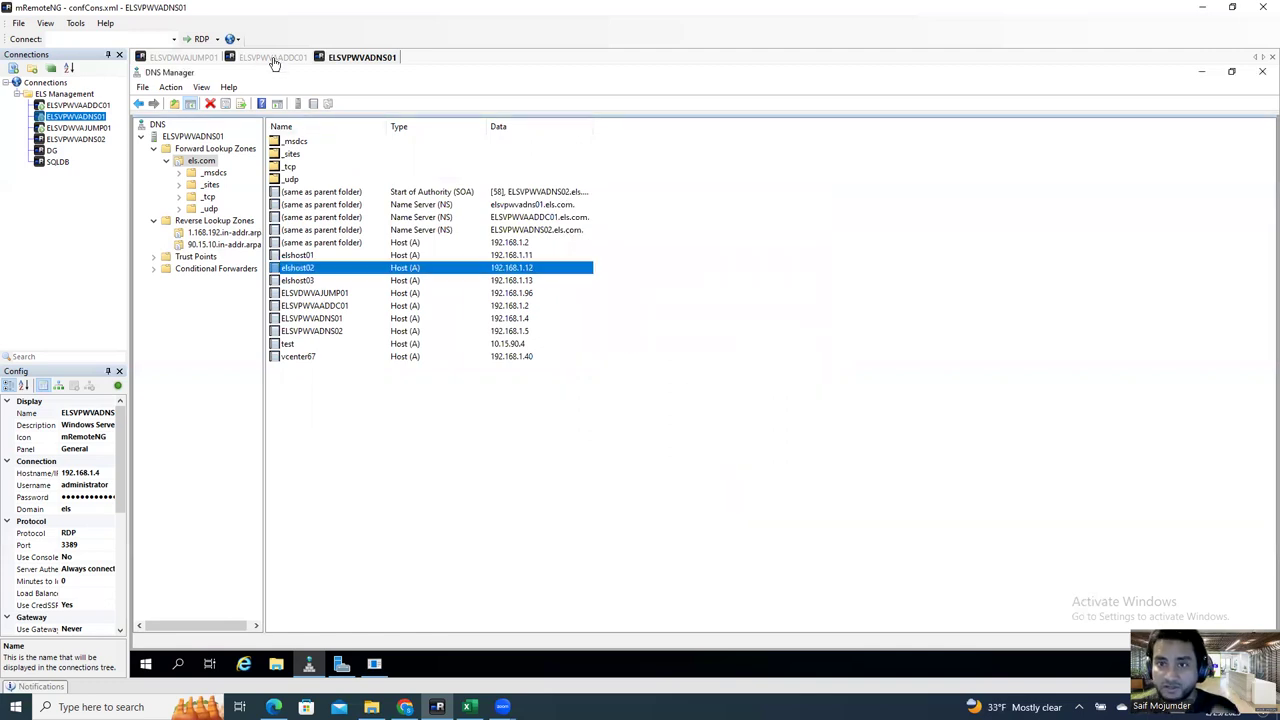
click(405, 707)
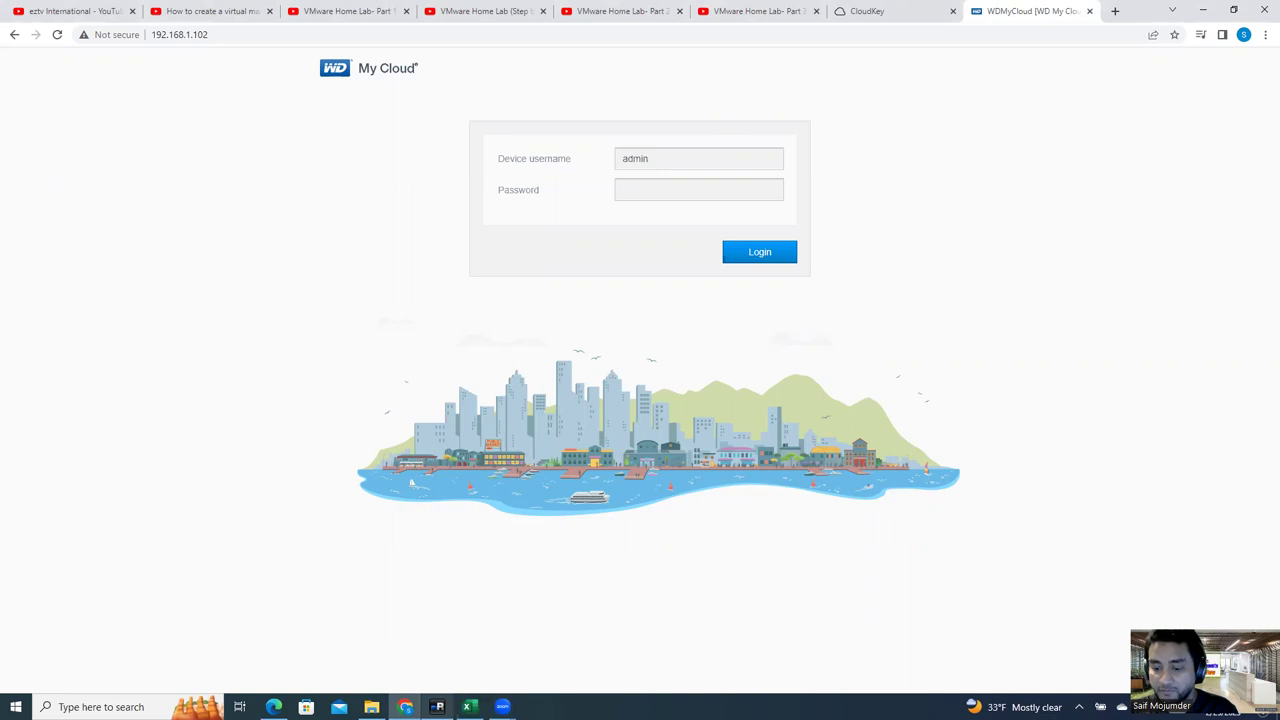
click(437, 707)
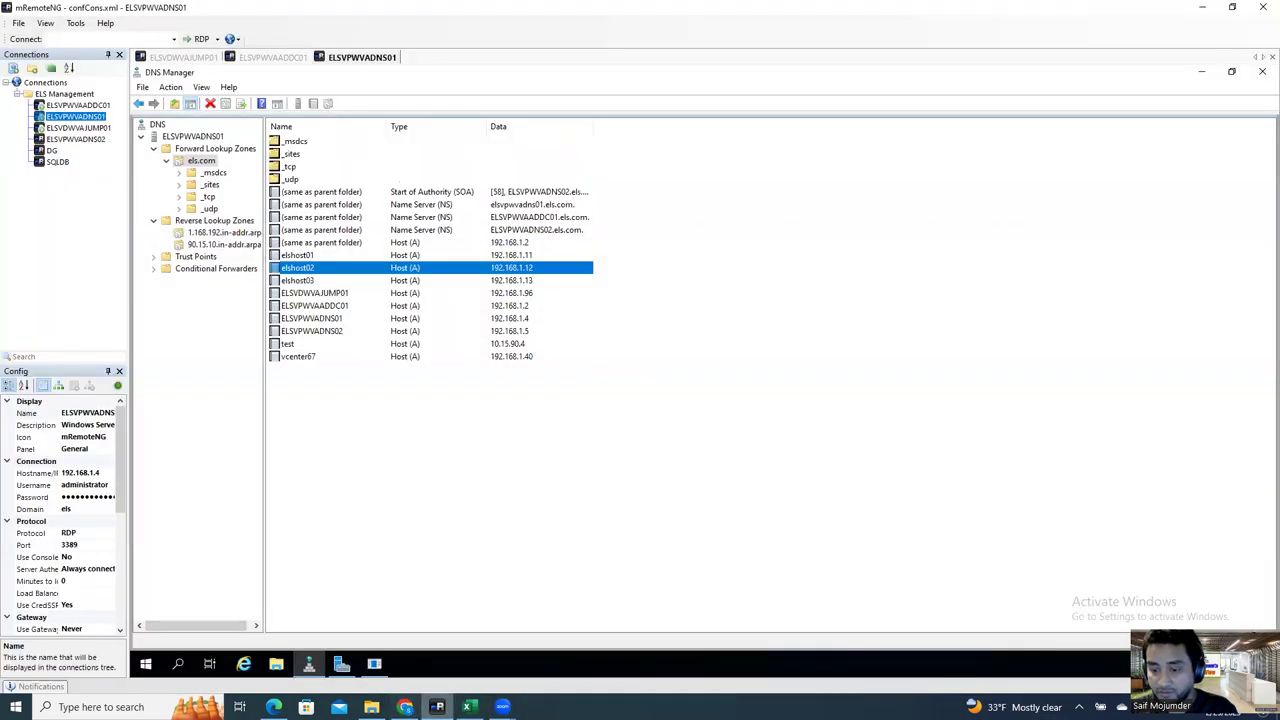
click(437, 707)
click(437, 707)
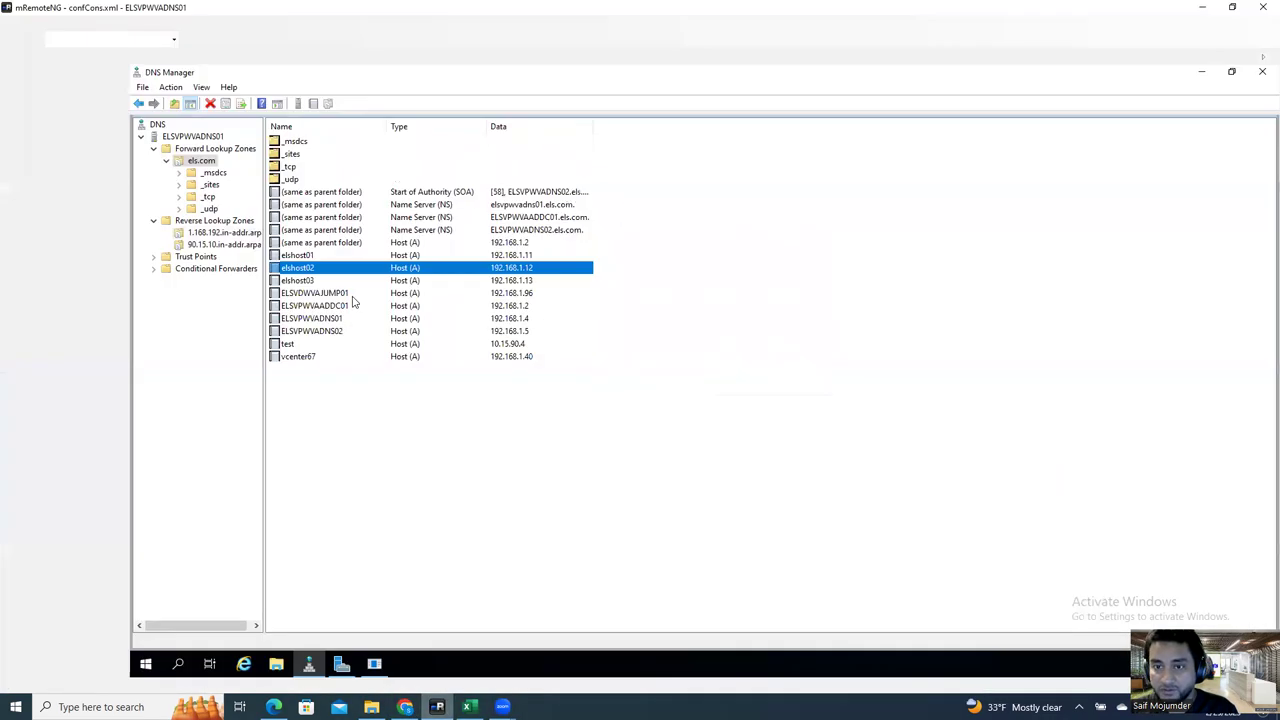
click(180, 58)
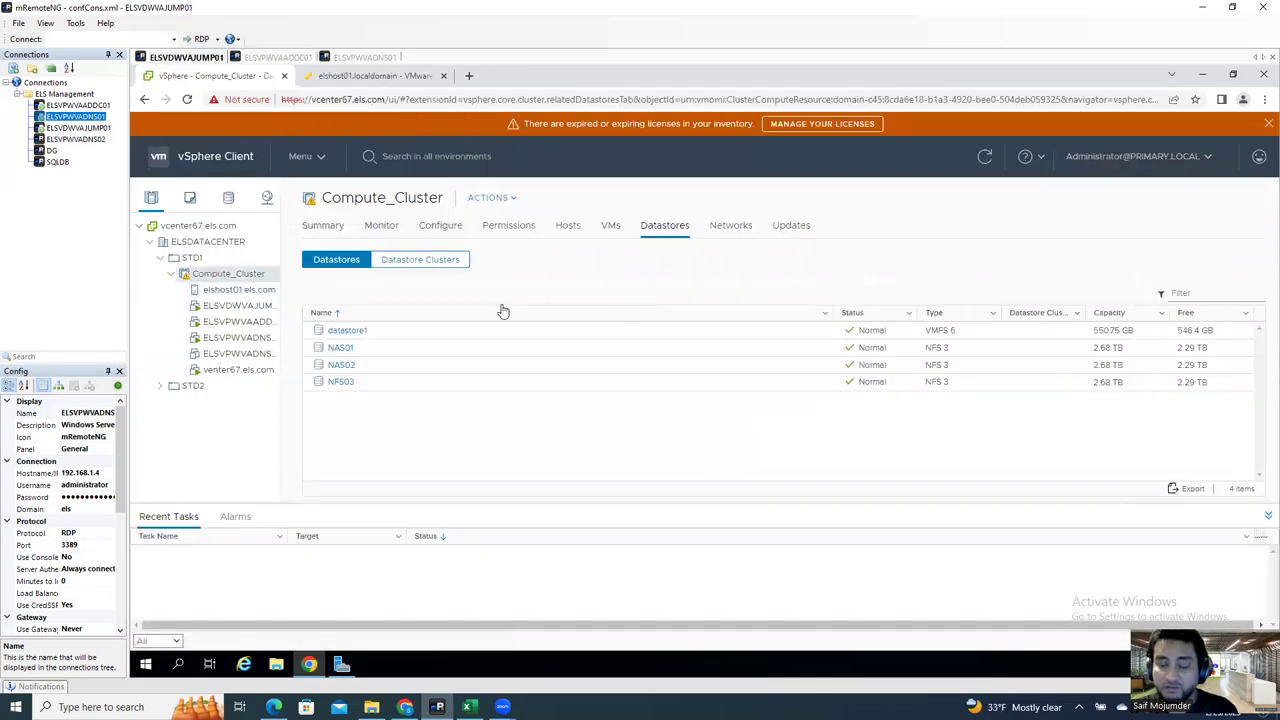
Step: Start adding hosts to Compute_Cluster with elshost02.els.com and elshost03.els.com as the addresses
right_click(218, 280)
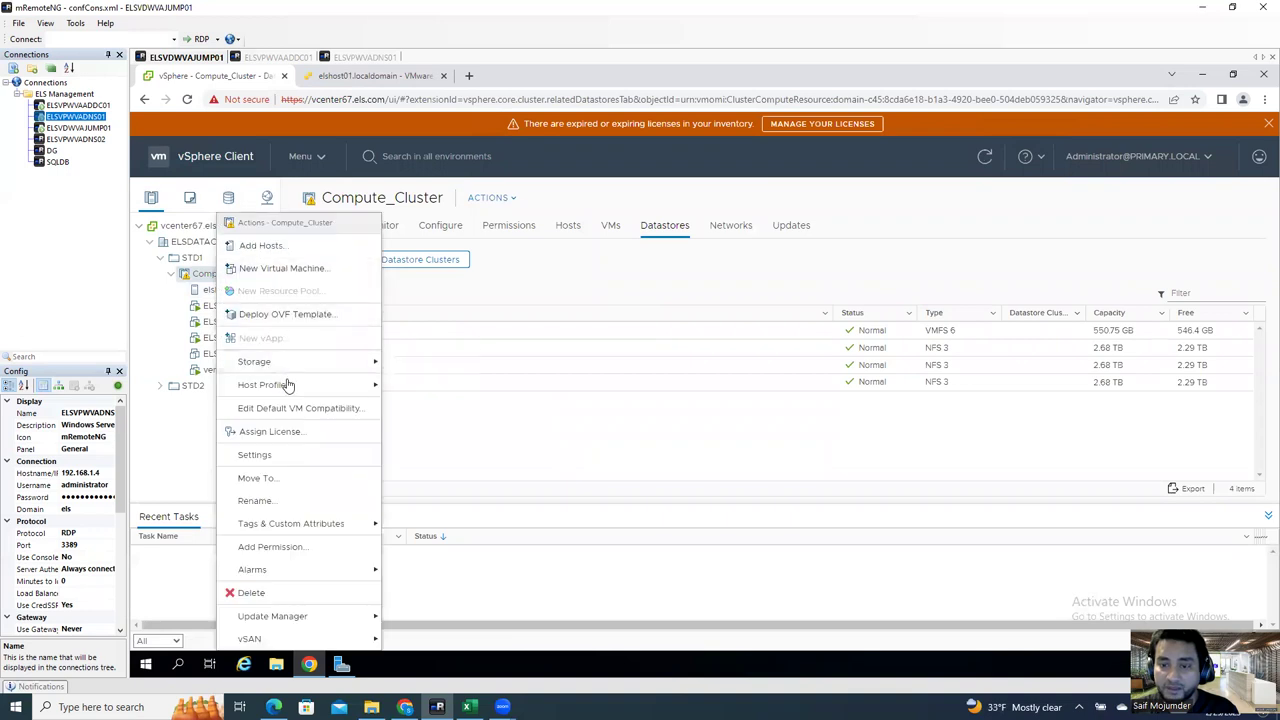
click(282, 248)
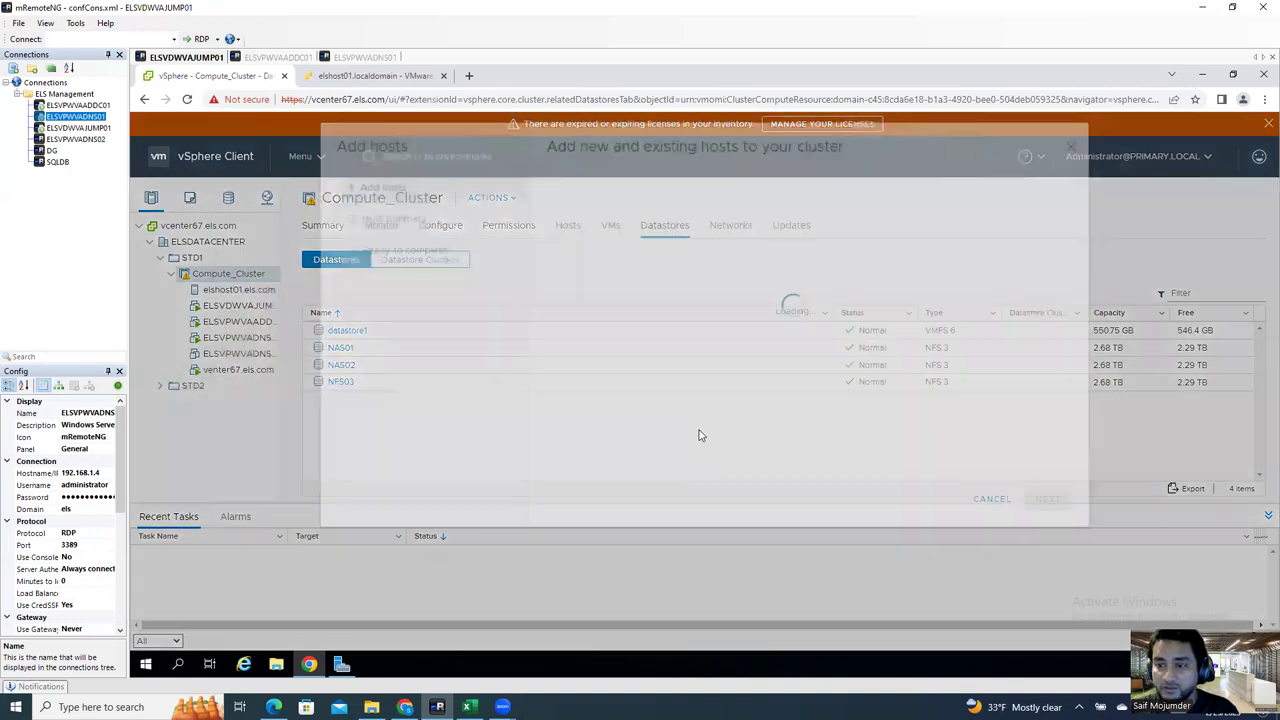
click(598, 288)
key(ctrl+v)
click(642, 313)
key(ctrl+v)
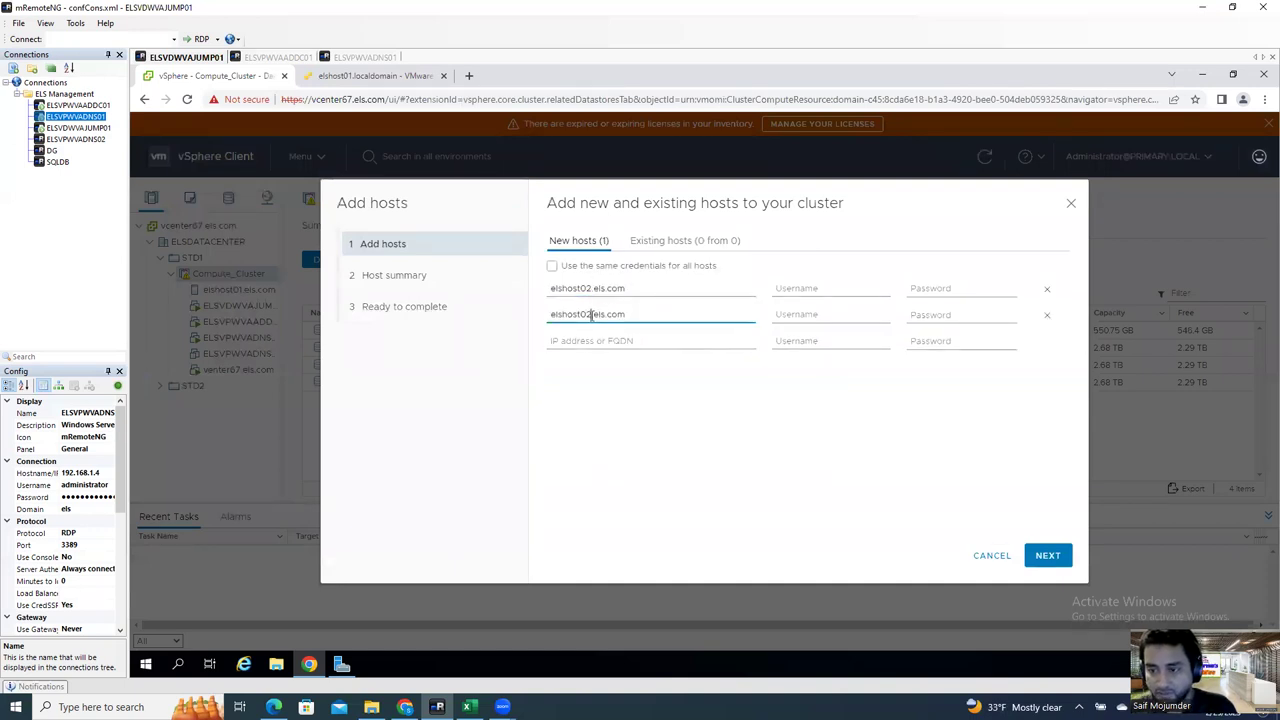
click(591, 314)
key(BackSpace)
text(3)
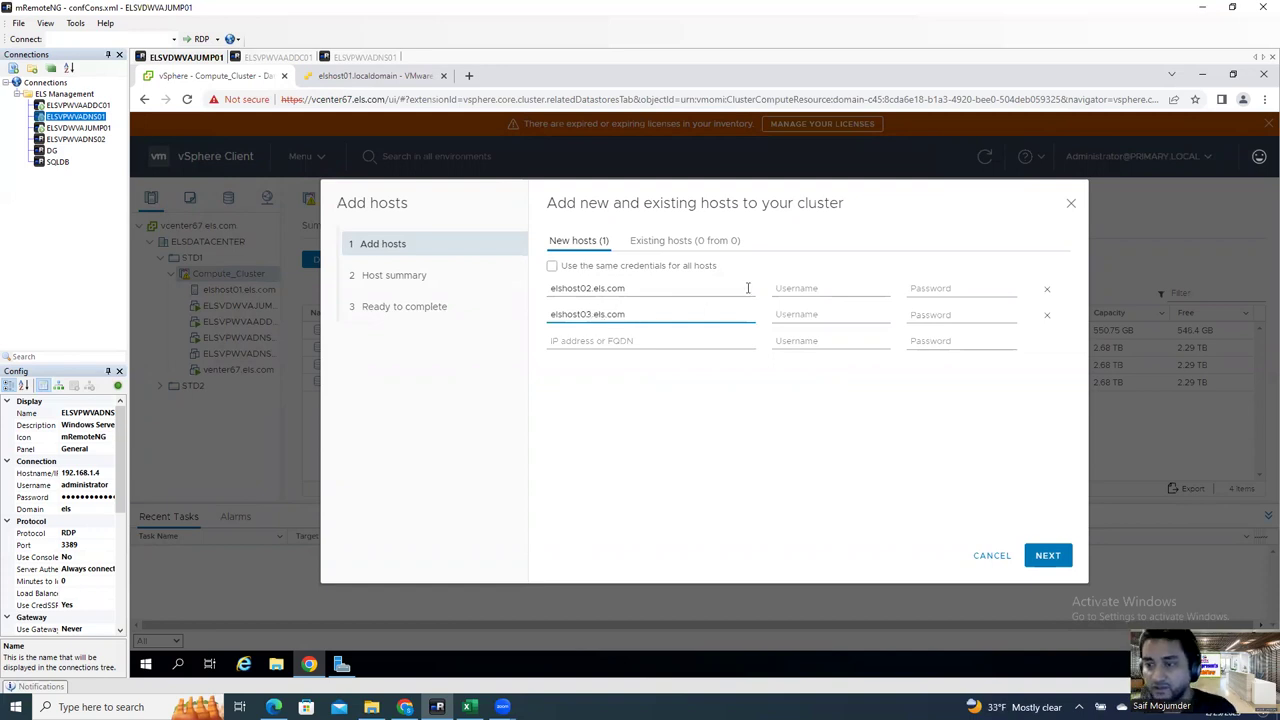
Step: Enter root as the username and the root password for both hosts, then continue
click(798, 288)
text(roo)
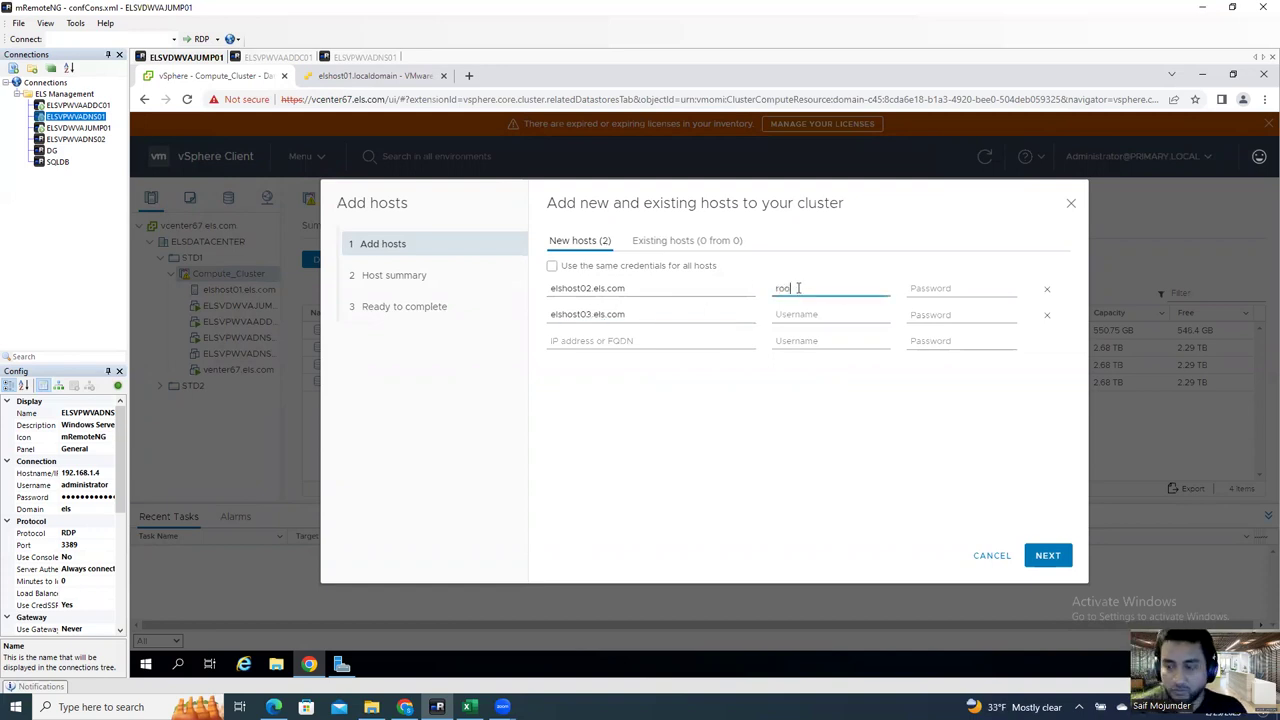
text(t)
click(805, 314)
text(root)
click(954, 287)
text(•••)
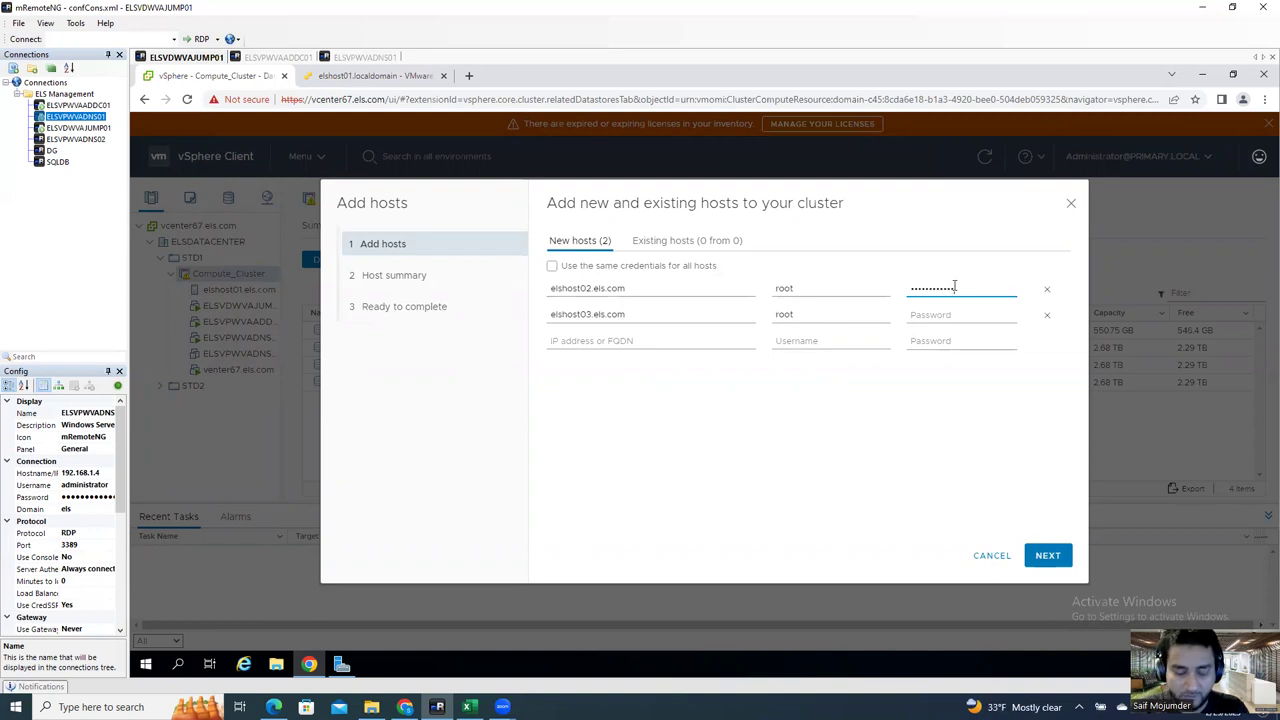
key(Tab)
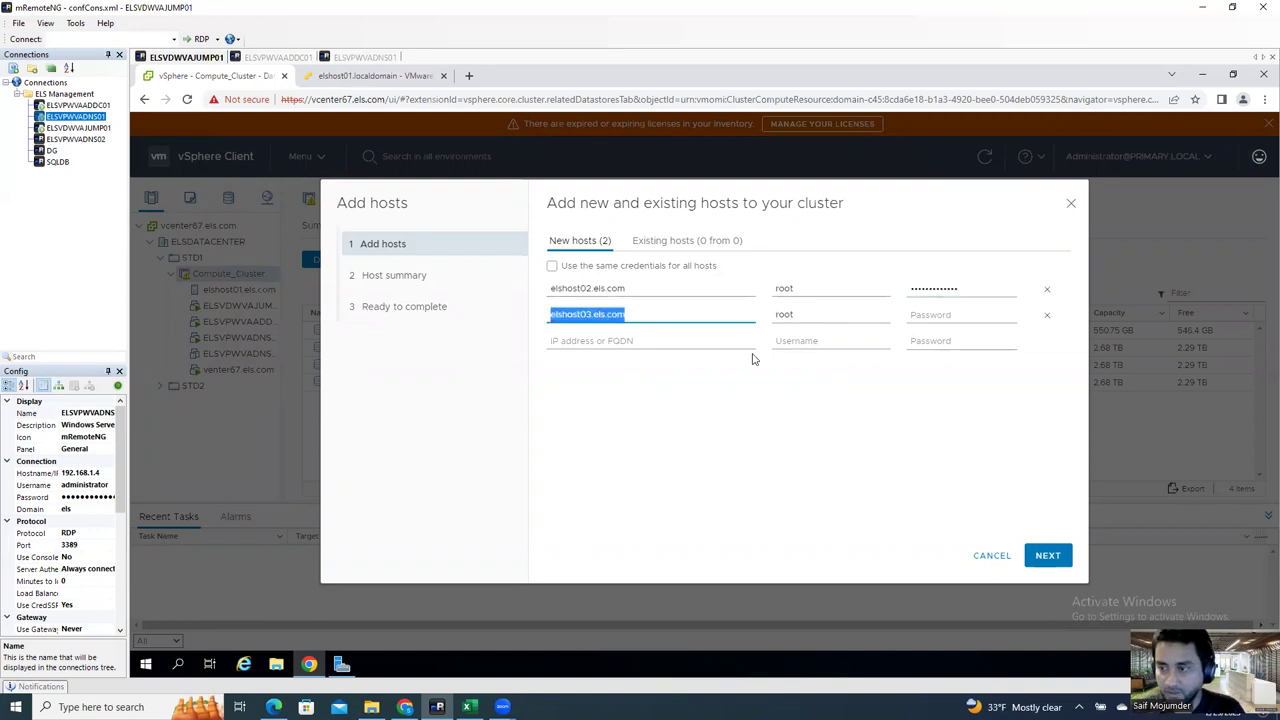
click(978, 314)
text(•••)
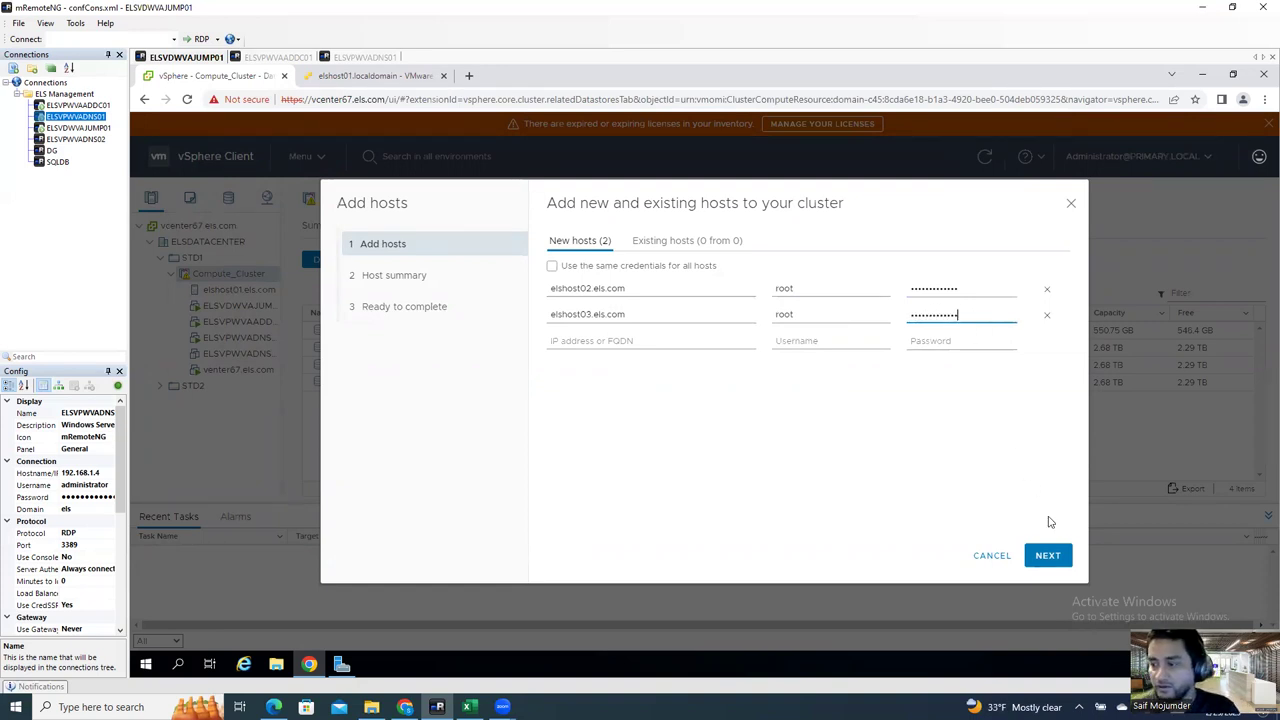
click(1052, 557)
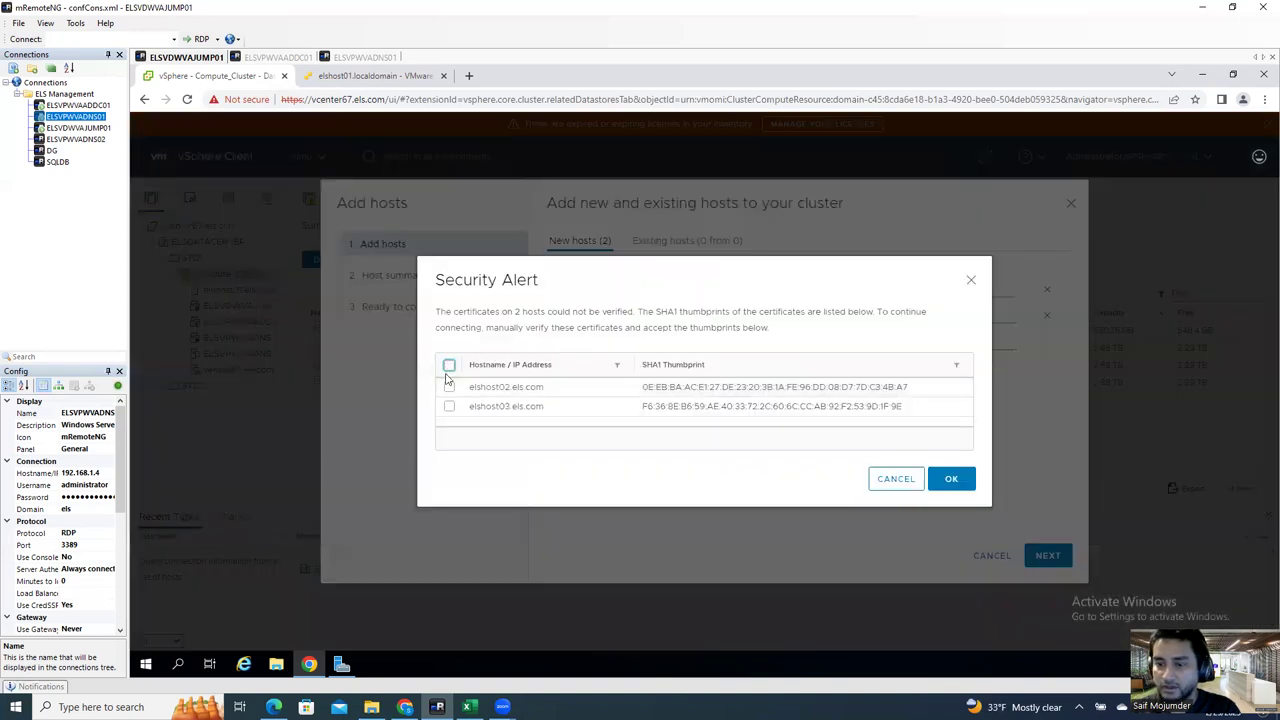
Step: Accept both hosts' certificates and finish the wizard, placing elshost02 and elshost03 in Compute_Cluster
click(449, 365)
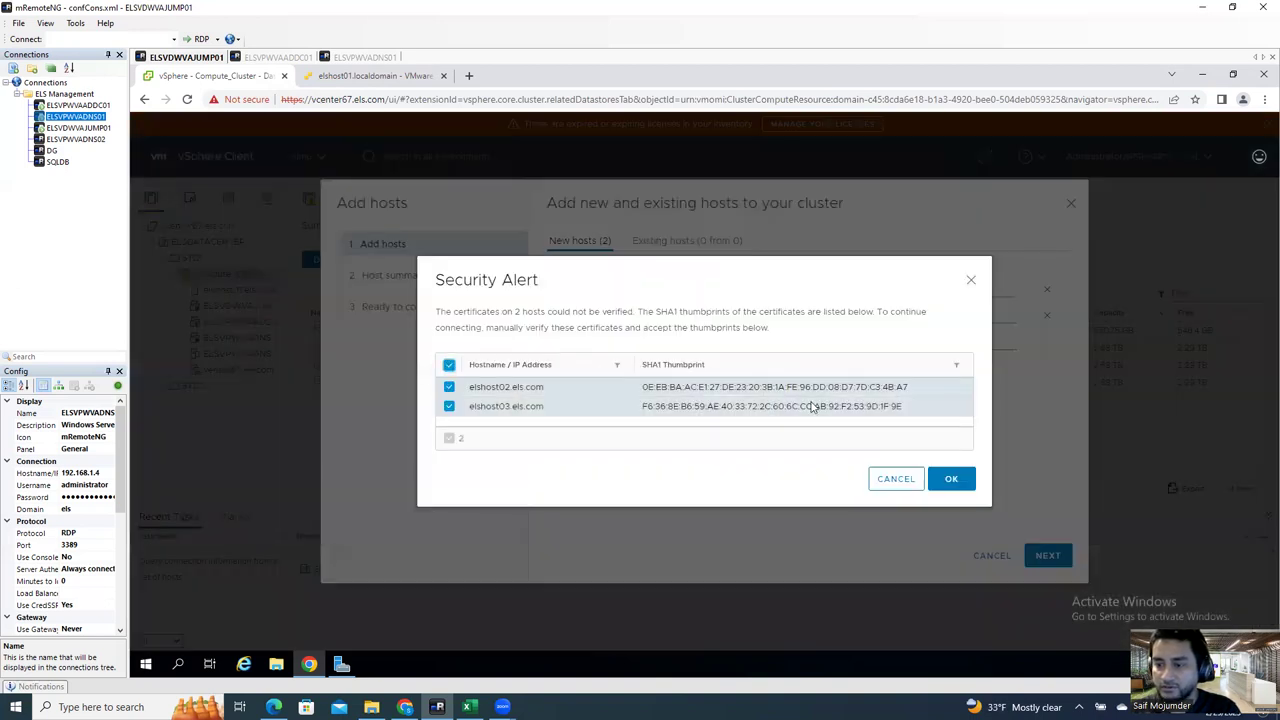
click(955, 488)
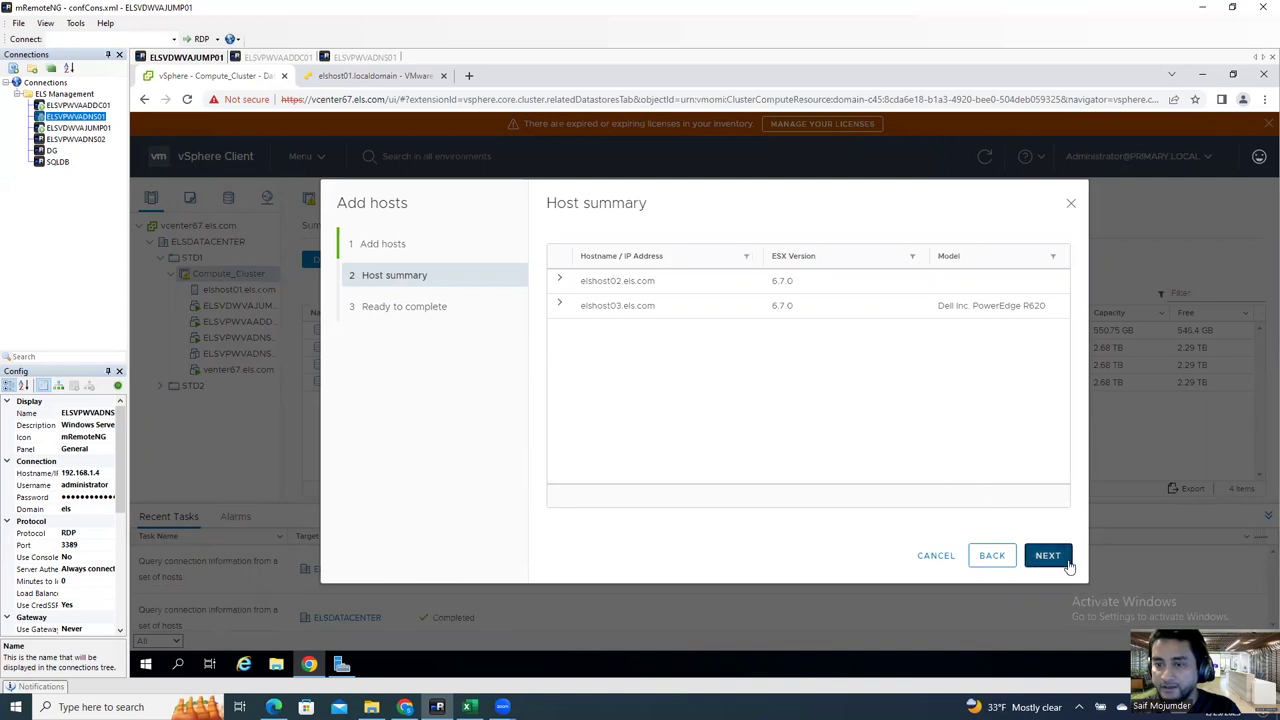
click(1066, 563)
click(1066, 562)
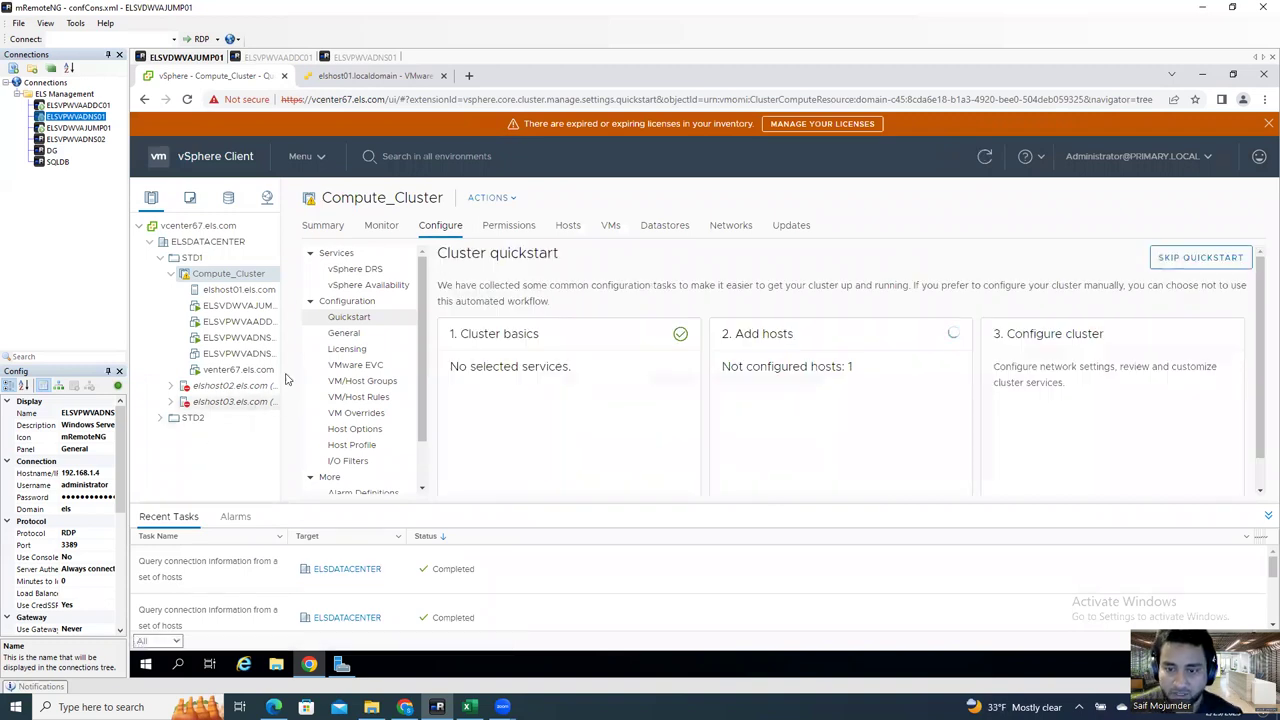
drag(278, 369, 376, 366)
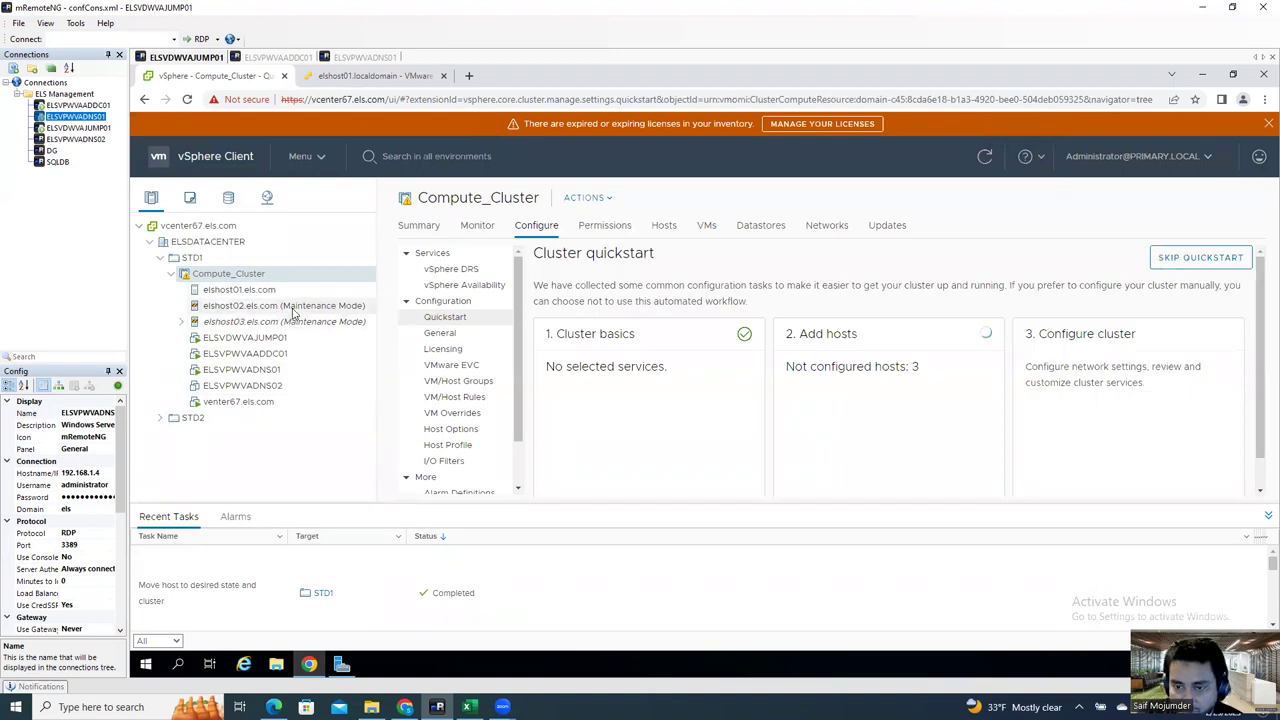
Step: Take elshost02 out of maintenance mode
right_click(292, 312)
click(262, 308)
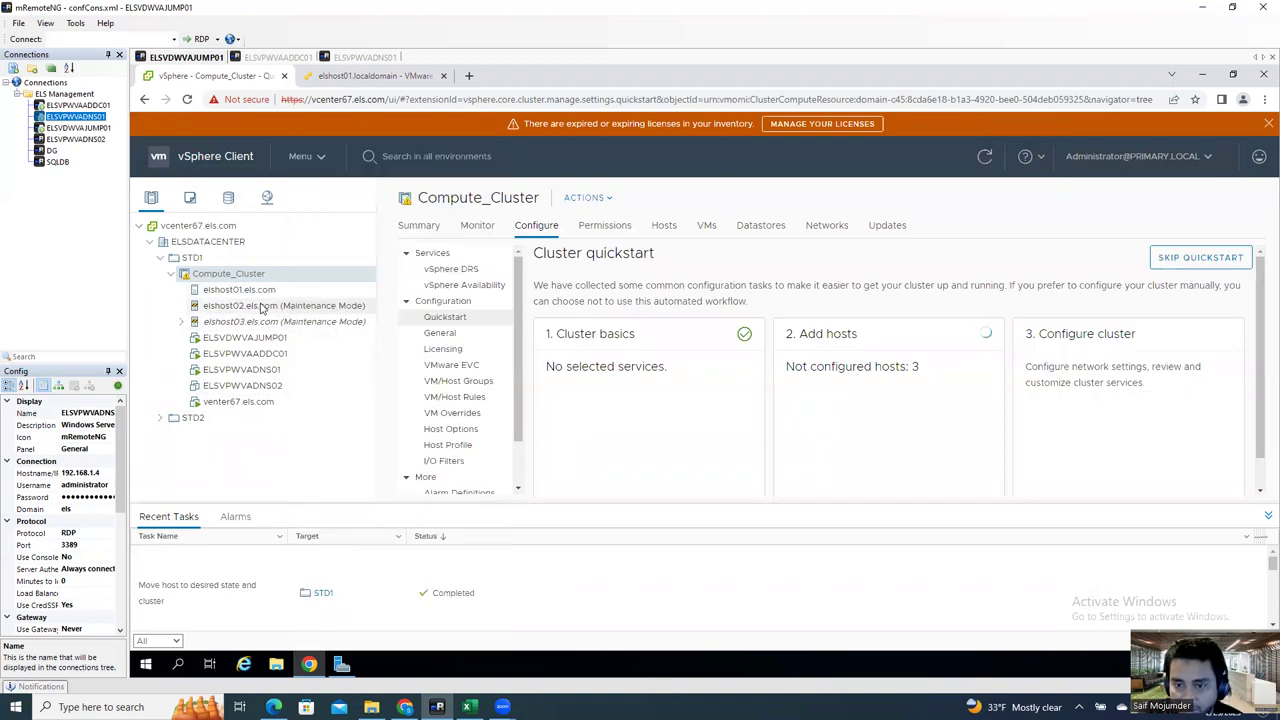
right_click(260, 308)
mouse_move(378, 270)
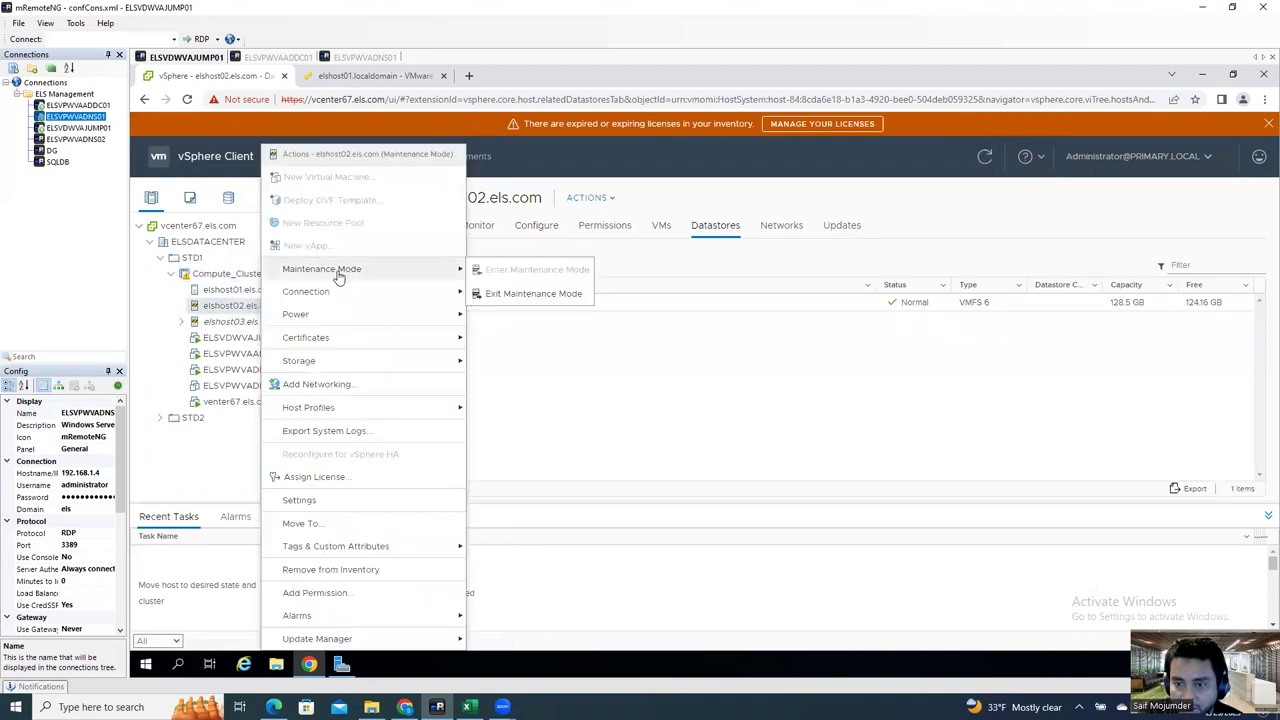
click(524, 294)
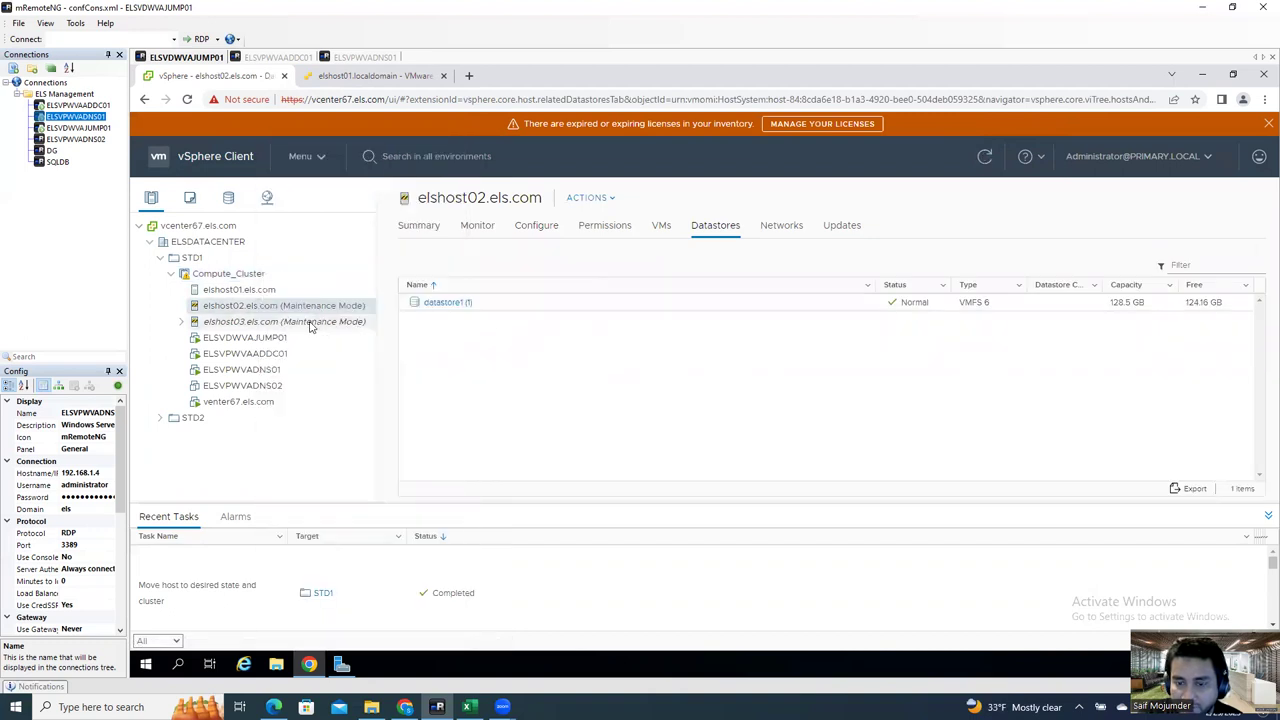
Step: Take elshost03 out of maintenance mode, then show elshost02's Summary
click(310, 322)
right_click(310, 322)
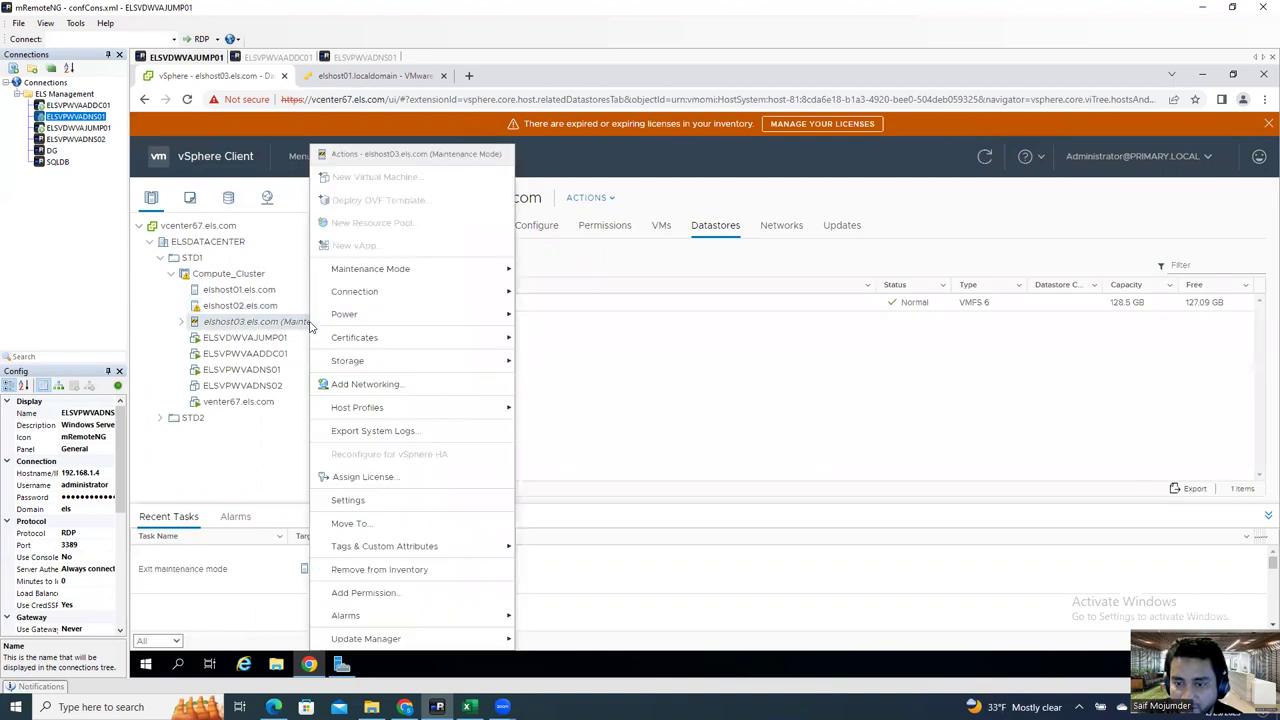
mouse_move(428, 270)
click(528, 291)
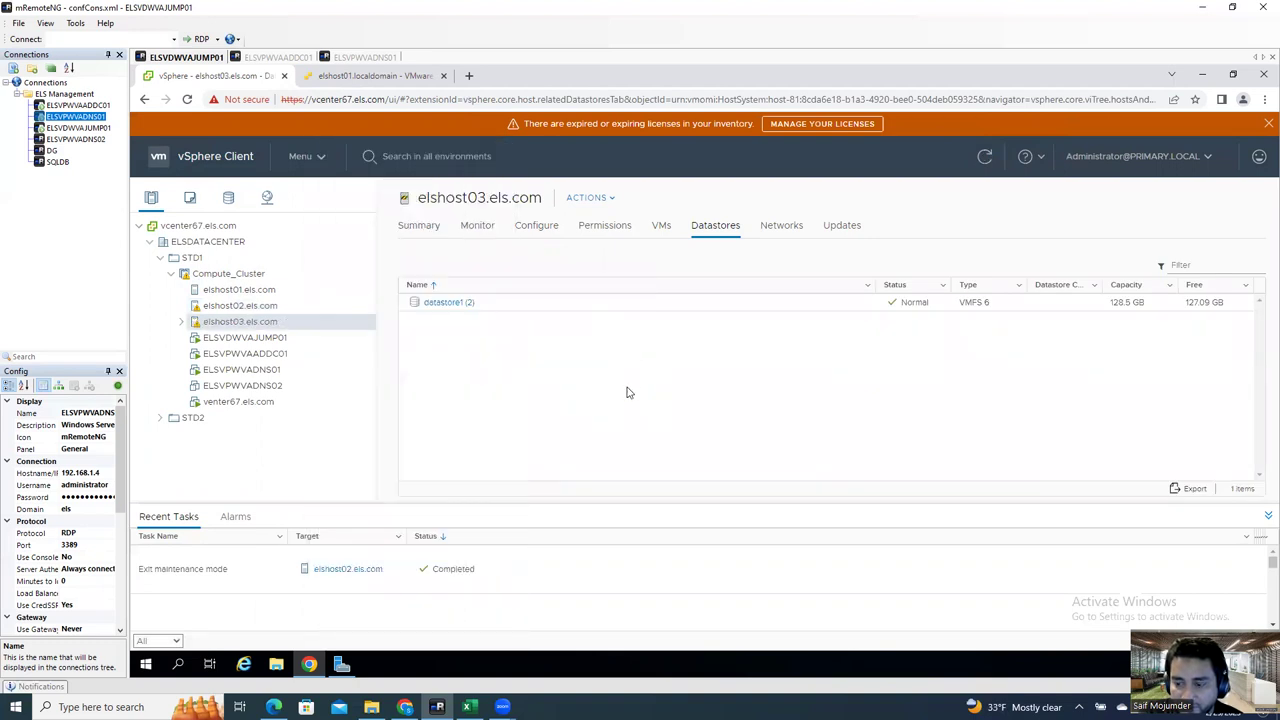
click(229, 307)
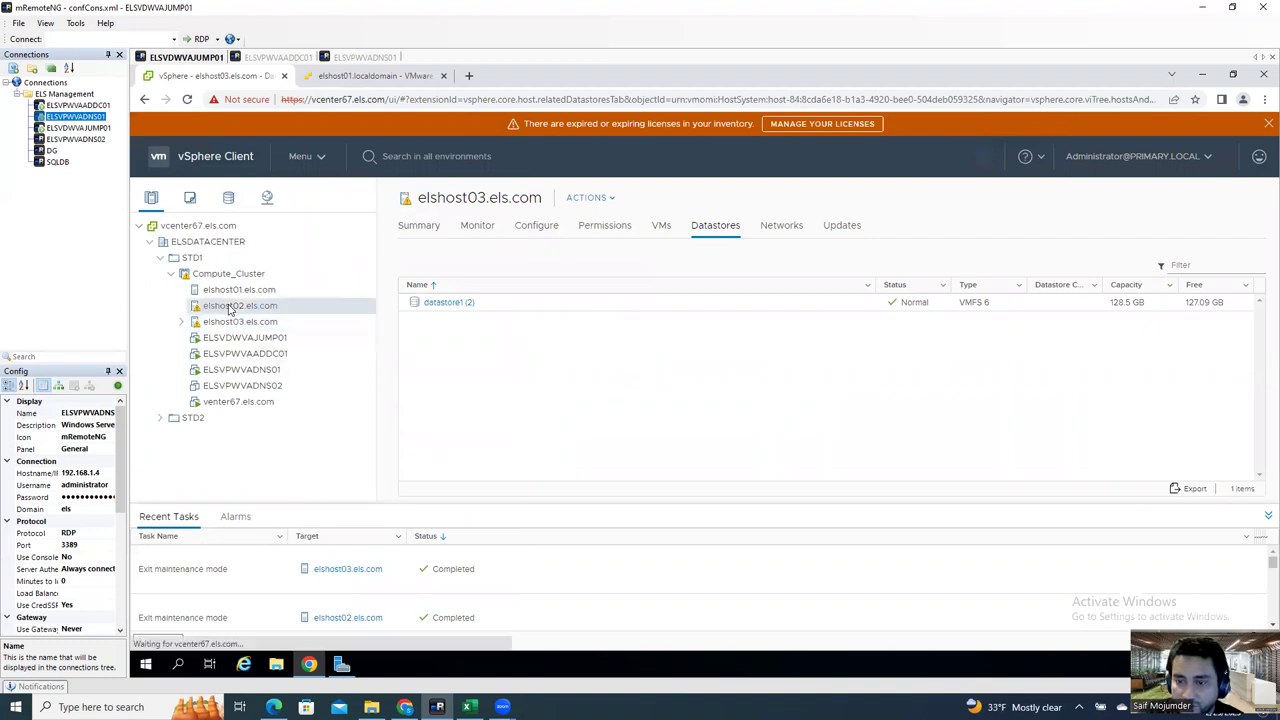
click(418, 225)
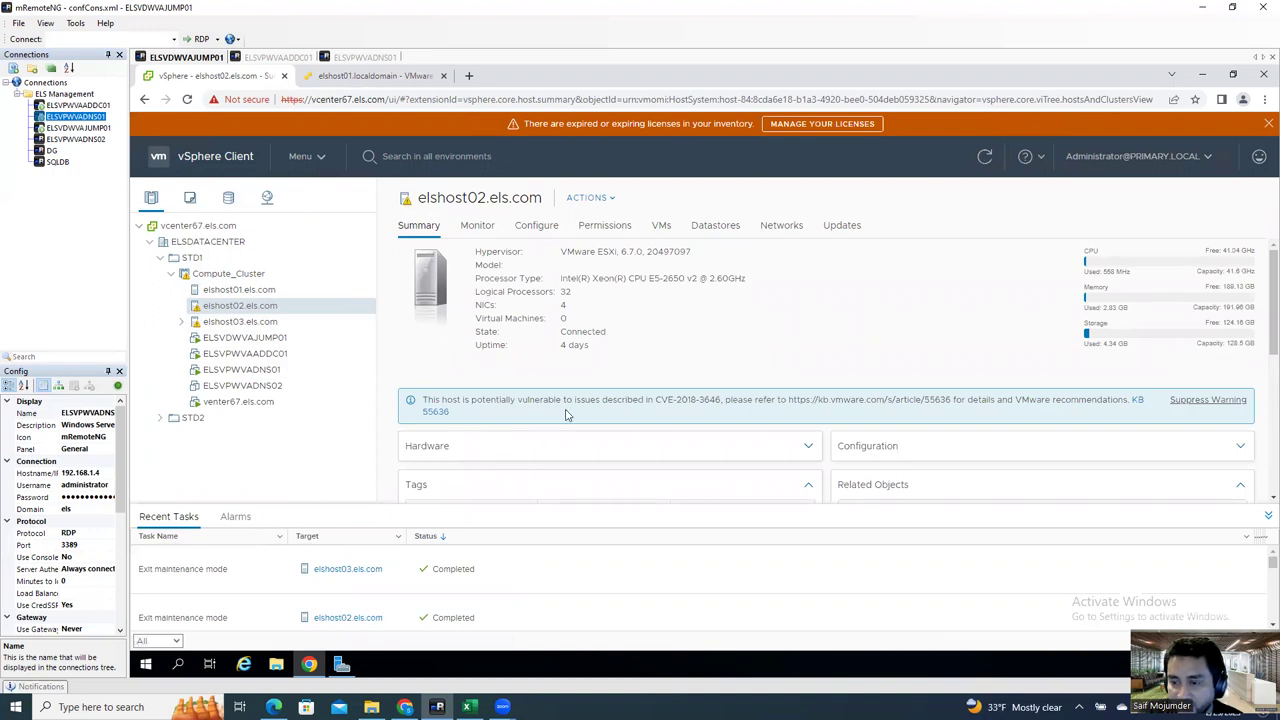
Step: Suppress the CVE warning on elshost02 and elshost03, then view elshost02's empty VMs list
click(1190, 402)
click(856, 440)
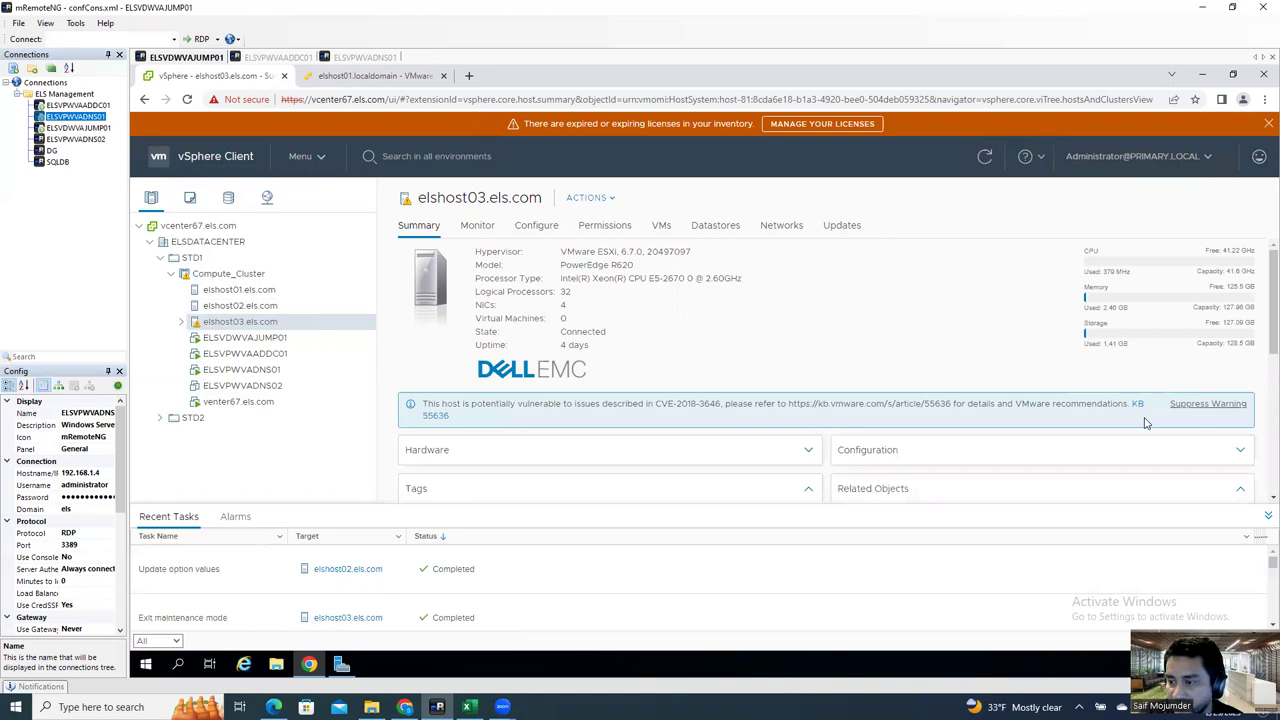
click(1214, 408)
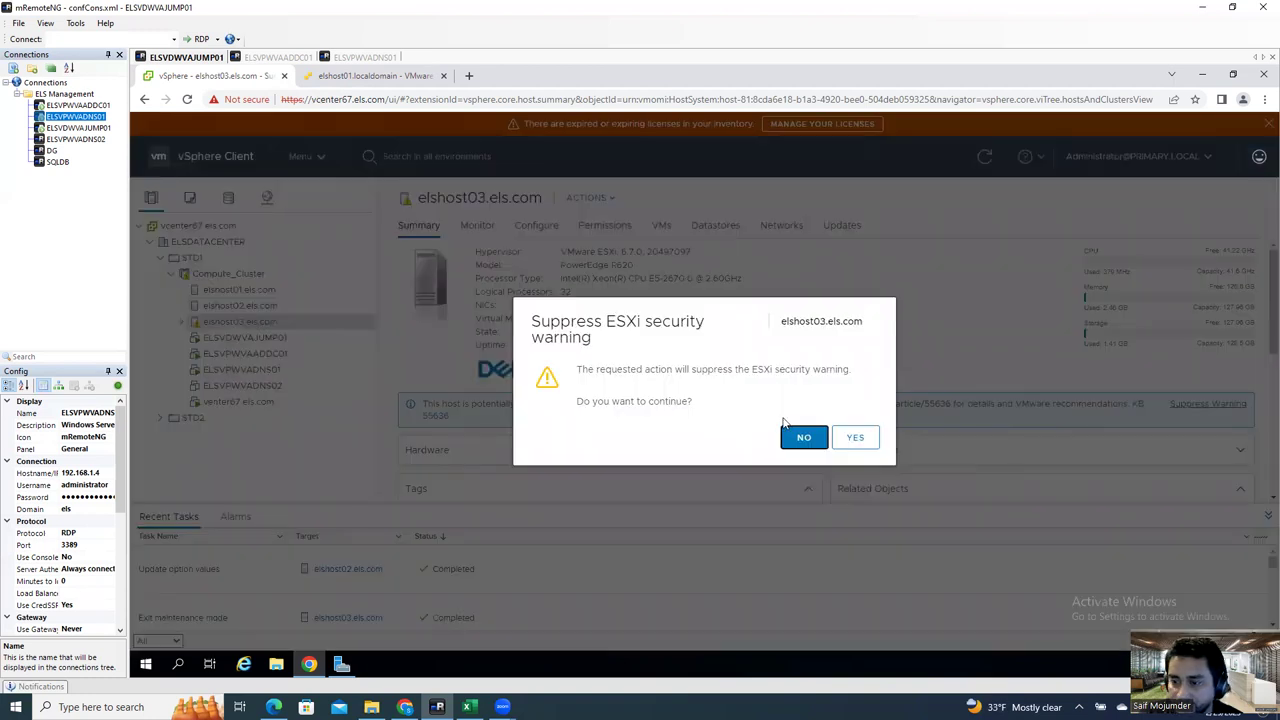
click(852, 438)
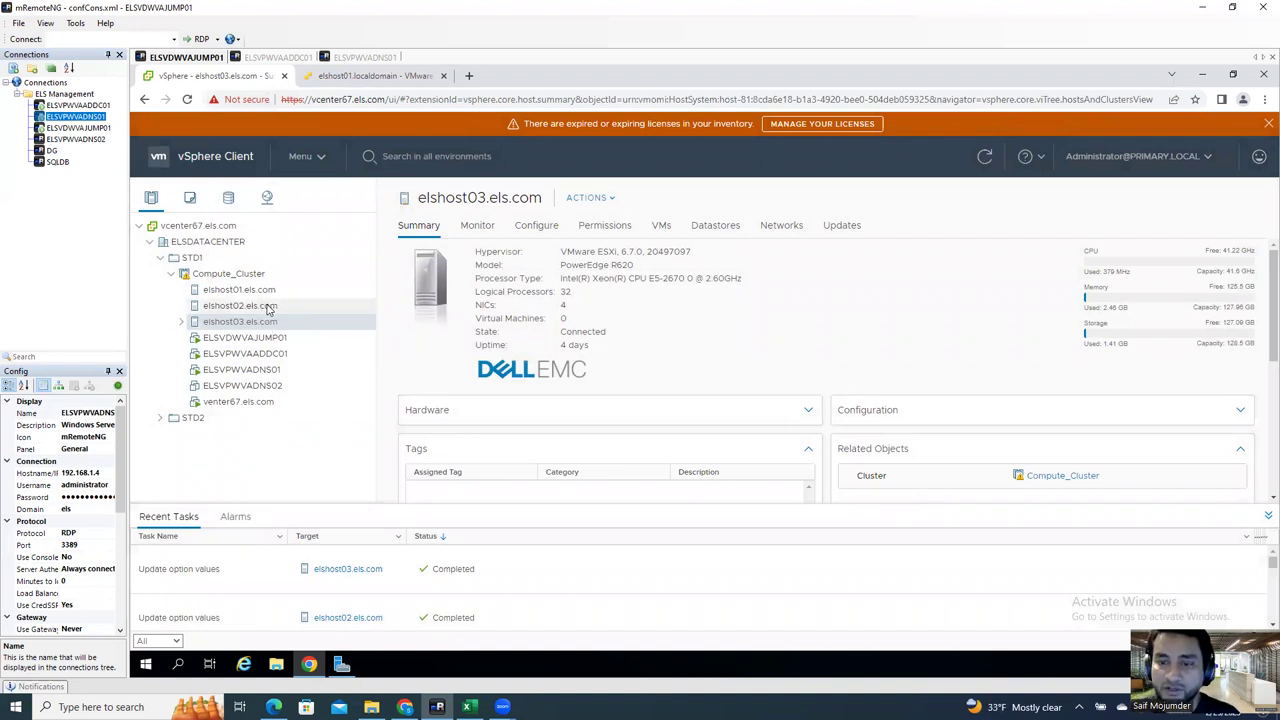
click(266, 308)
click(662, 229)
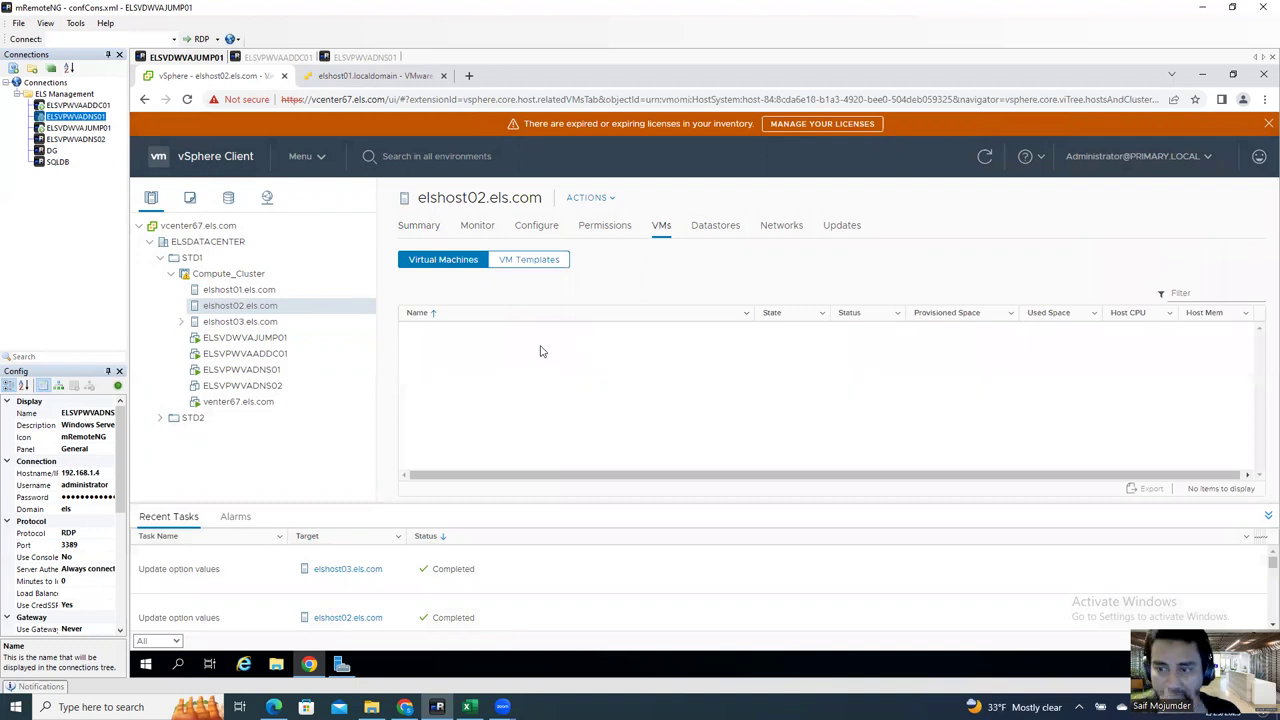
Step: Compare the elshost02 and elshost03 datastores and check the elshost01 ESXi host page
click(713, 225)
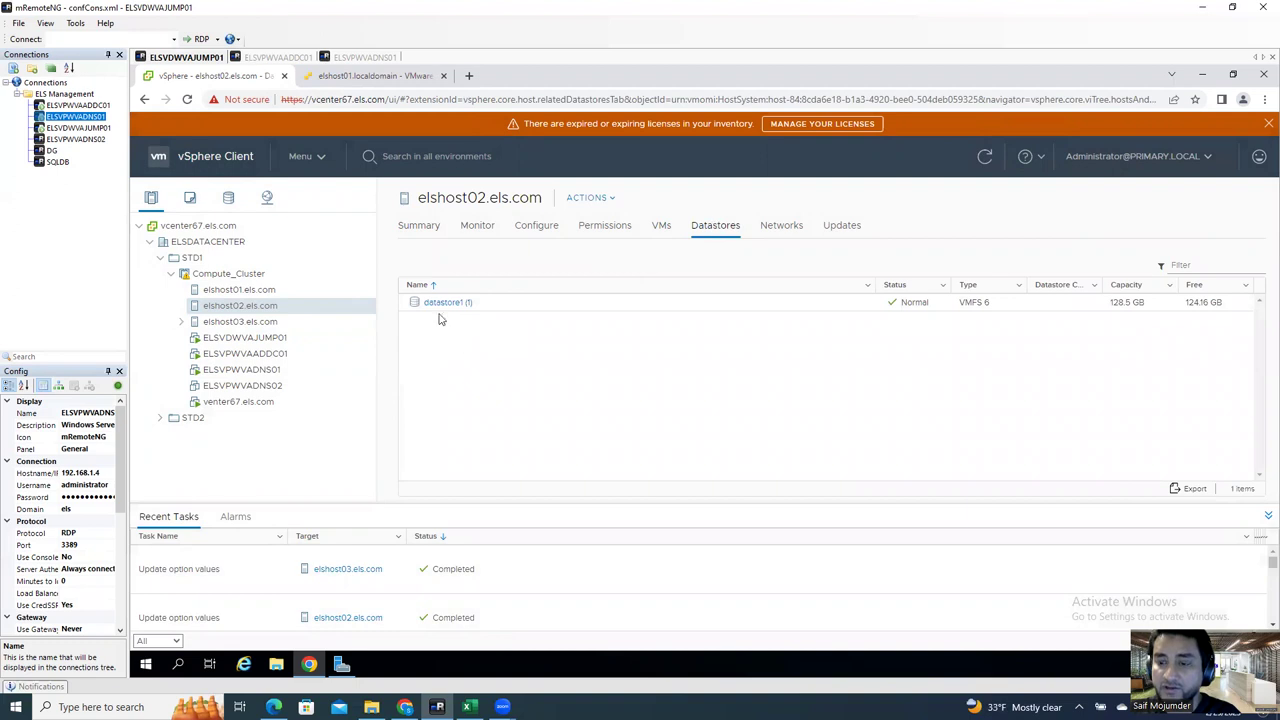
click(251, 324)
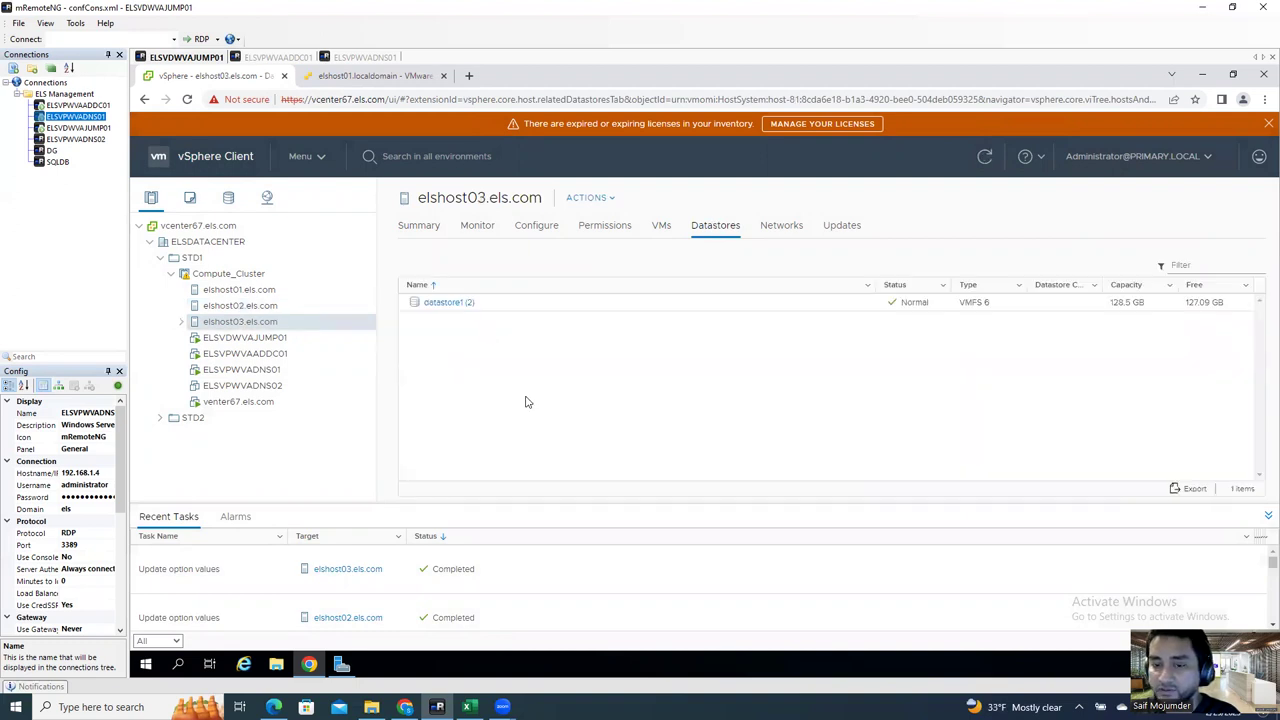
click(272, 307)
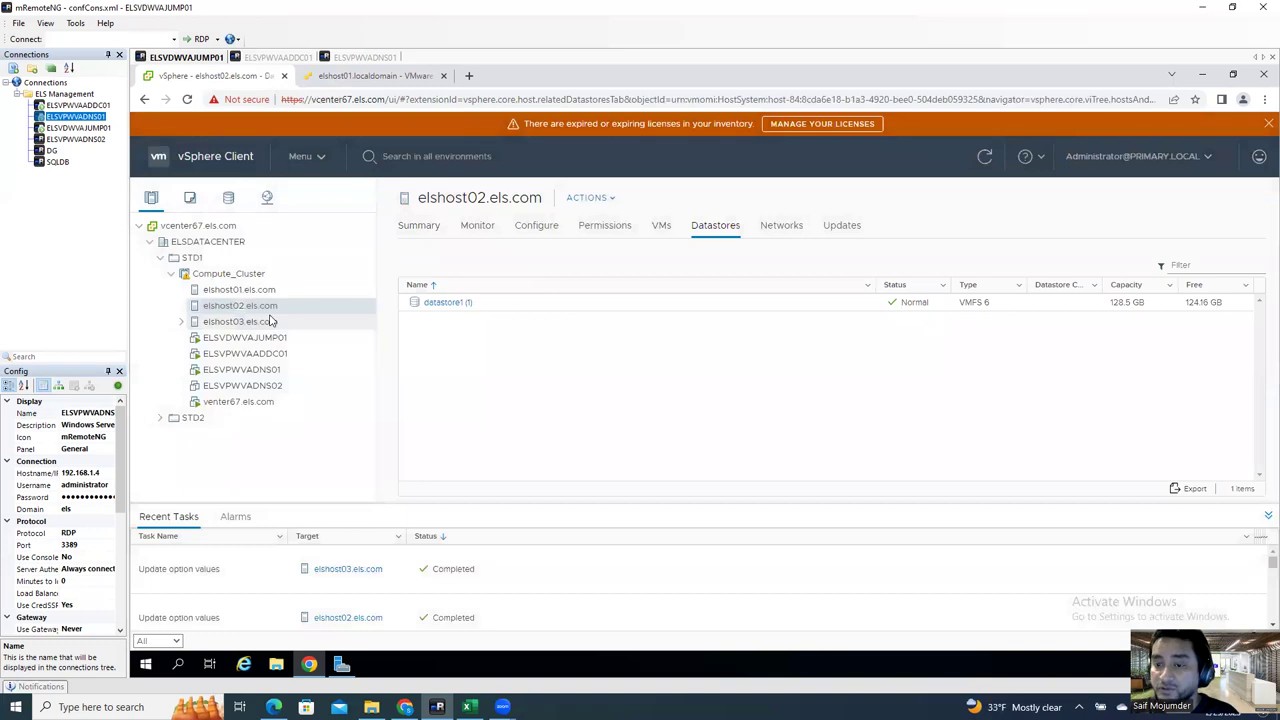
click(398, 77)
click(239, 79)
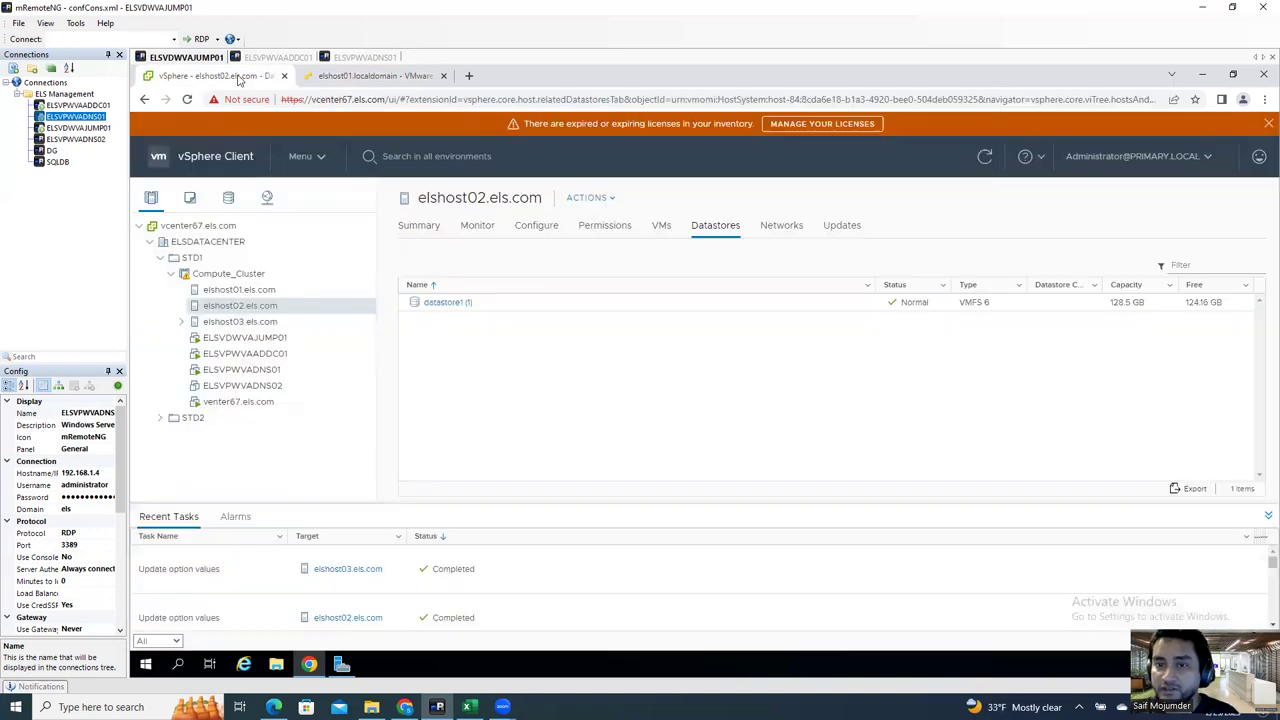
click(411, 80)
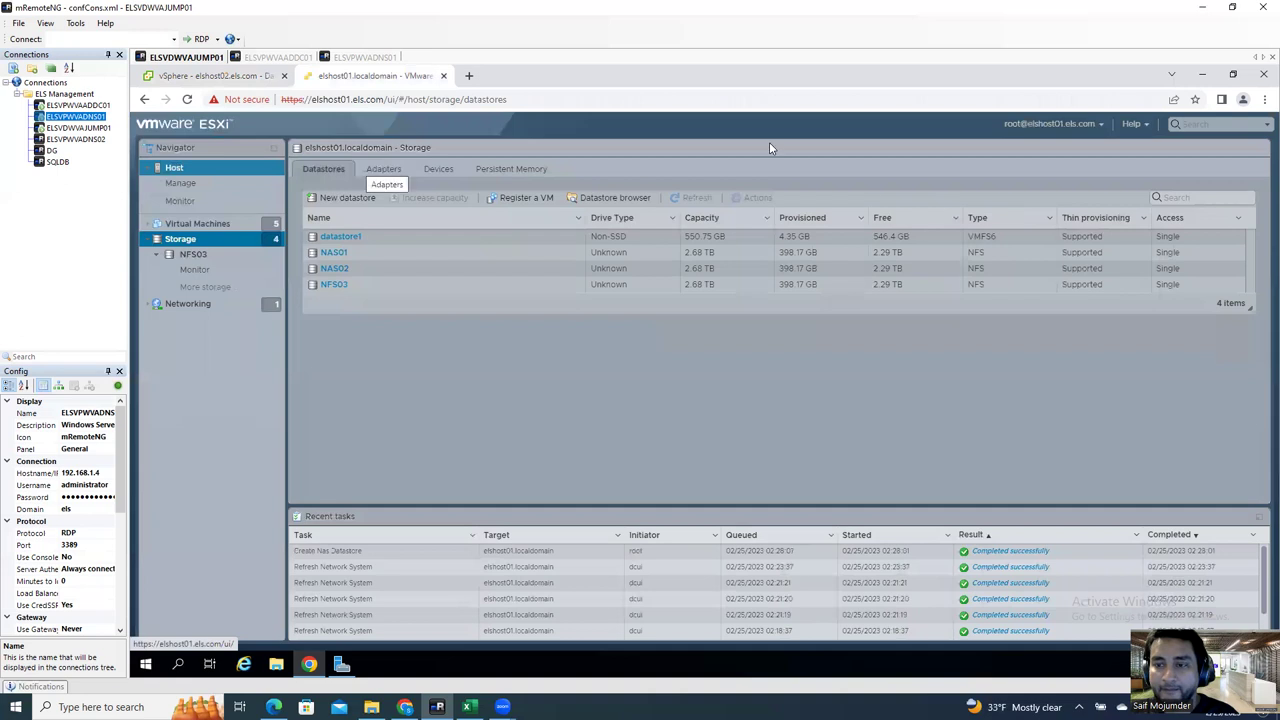
click(1030, 124)
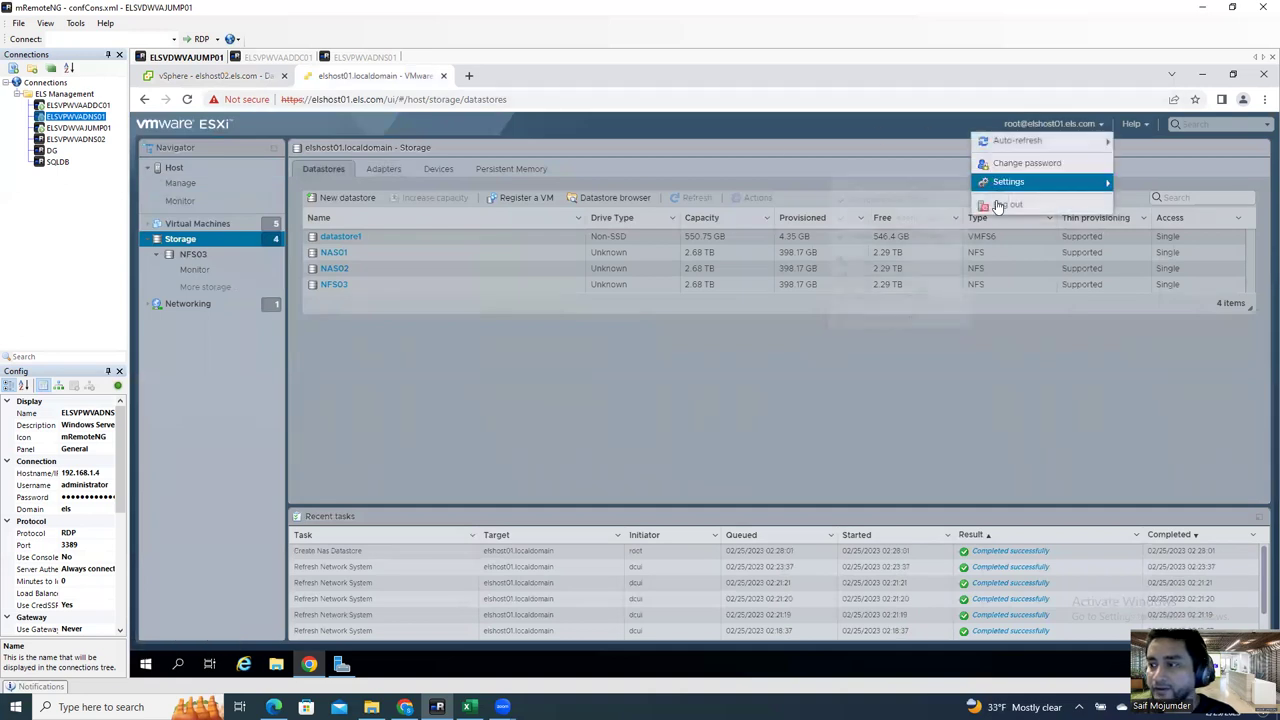
click(256, 78)
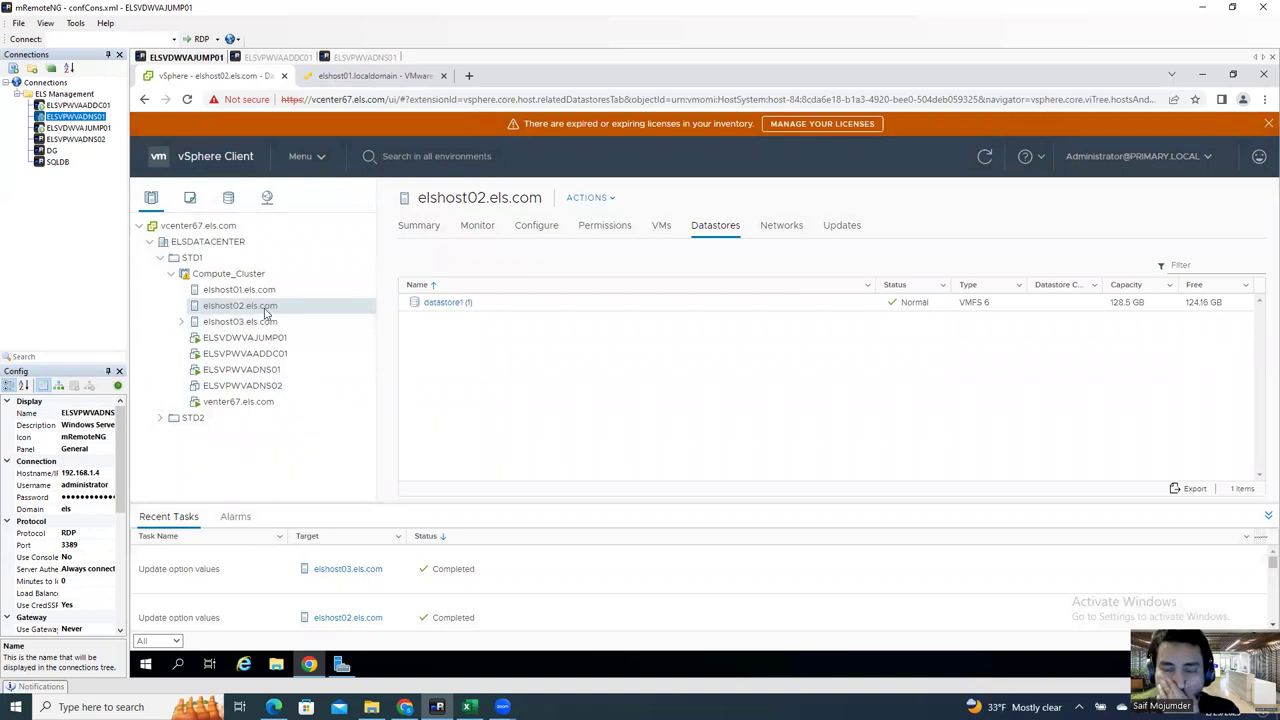
Step: Review the elshost01 and elshost02 datastores, then show elshost02's storage adapters vmhba0 and vmhba1
click(248, 291)
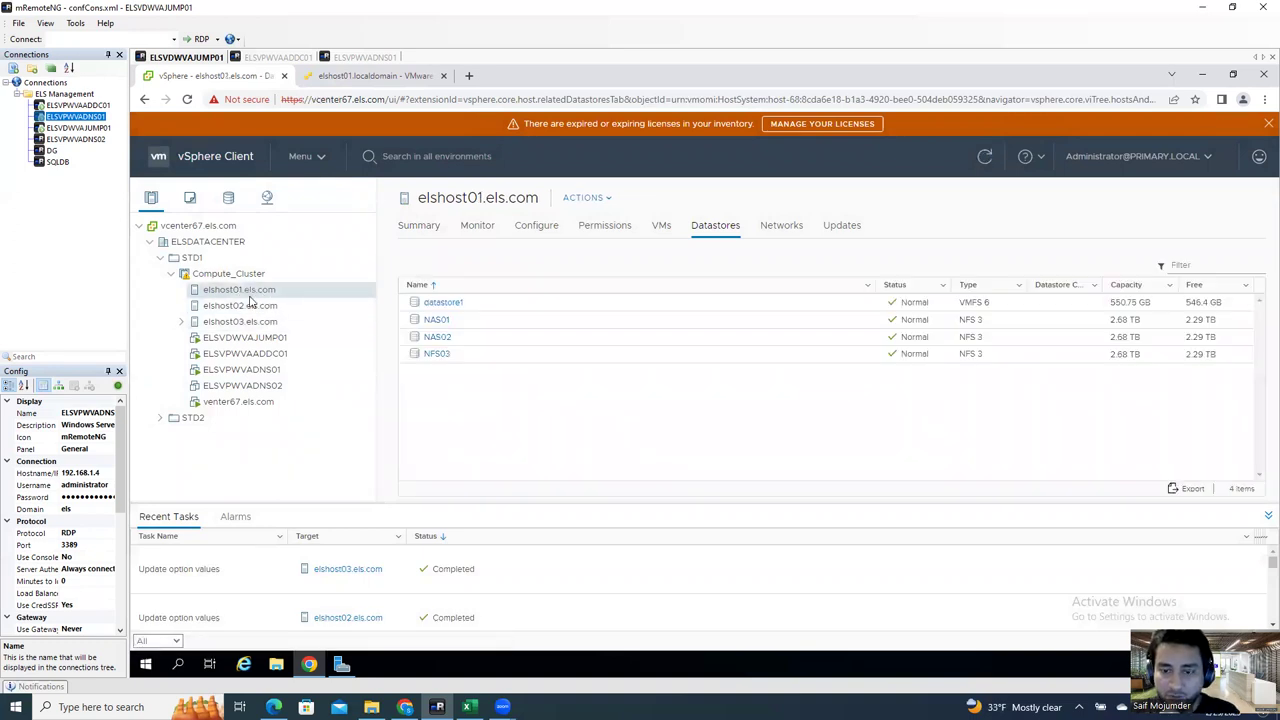
click(249, 309)
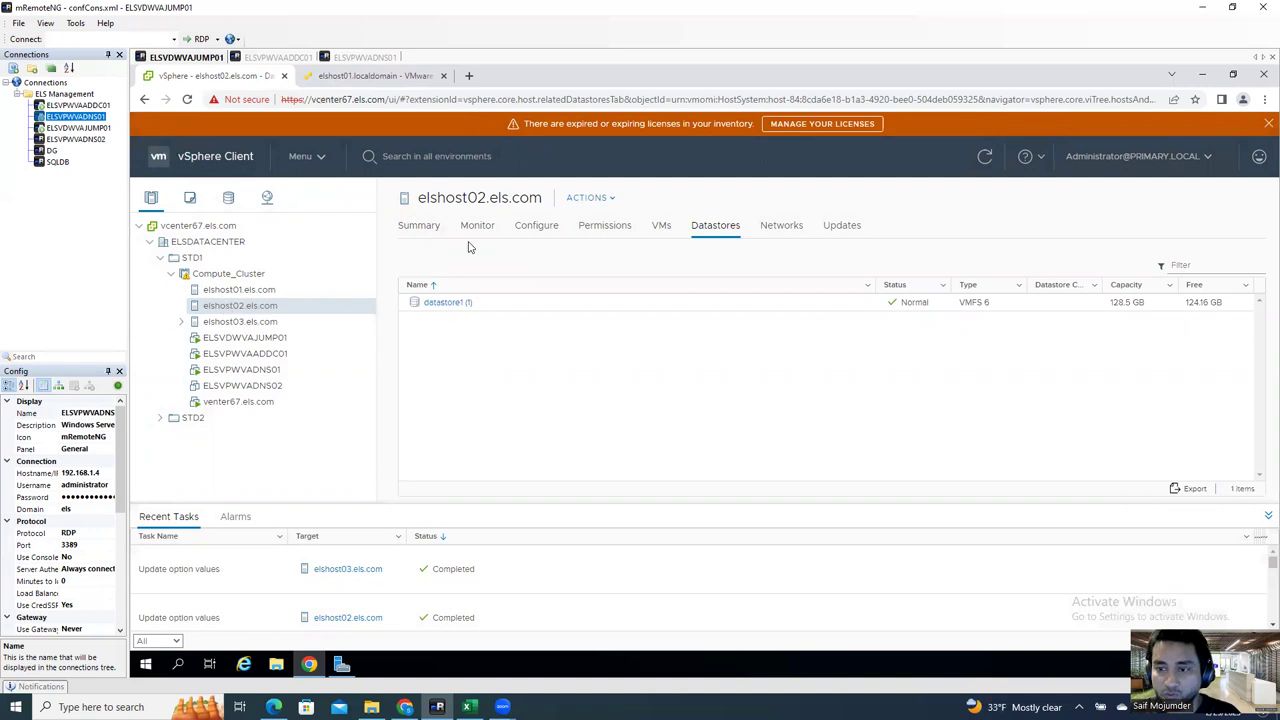
click(536, 228)
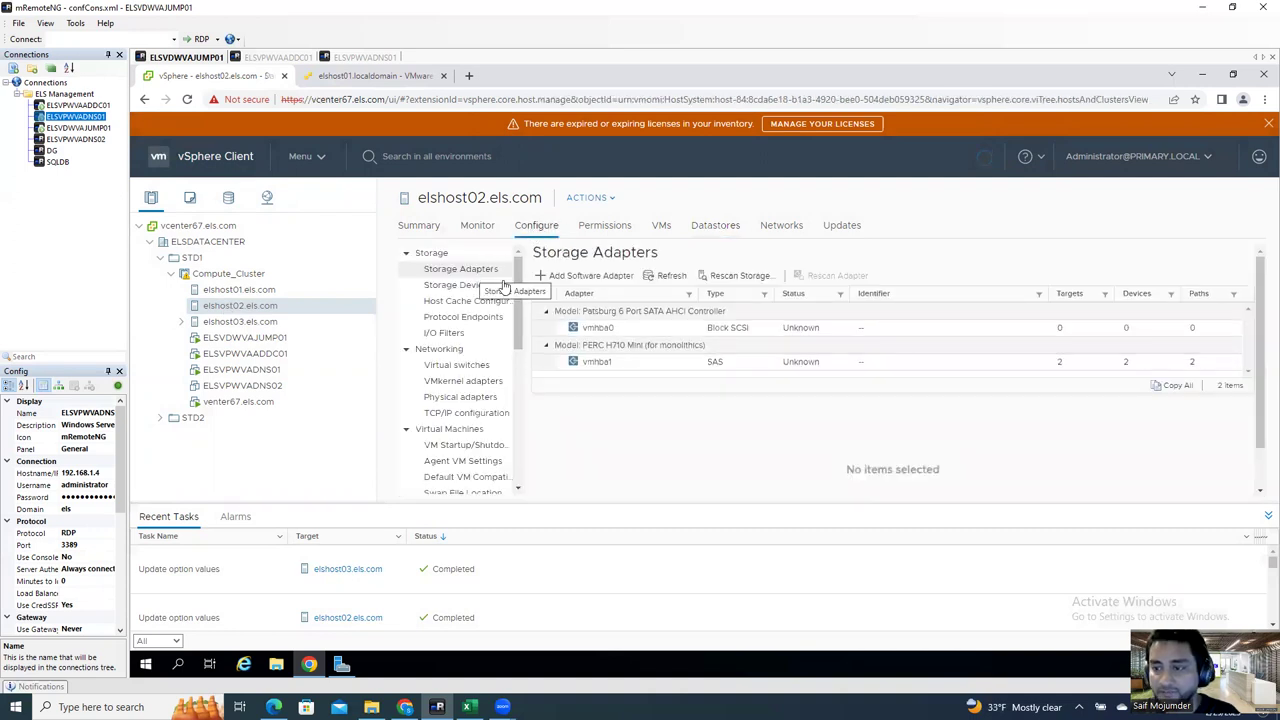
Step: Show vmhba1's devices and select the 2.45 TB Local DELL disk
click(716, 365)
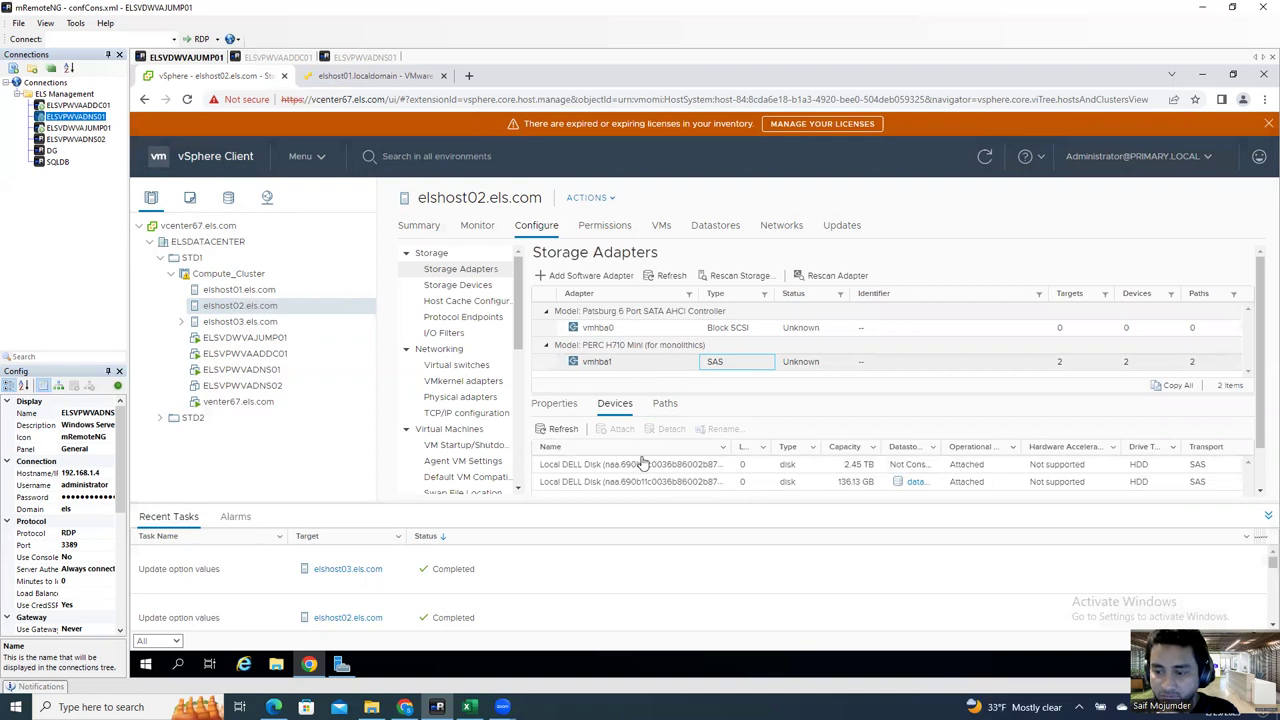
click(673, 466)
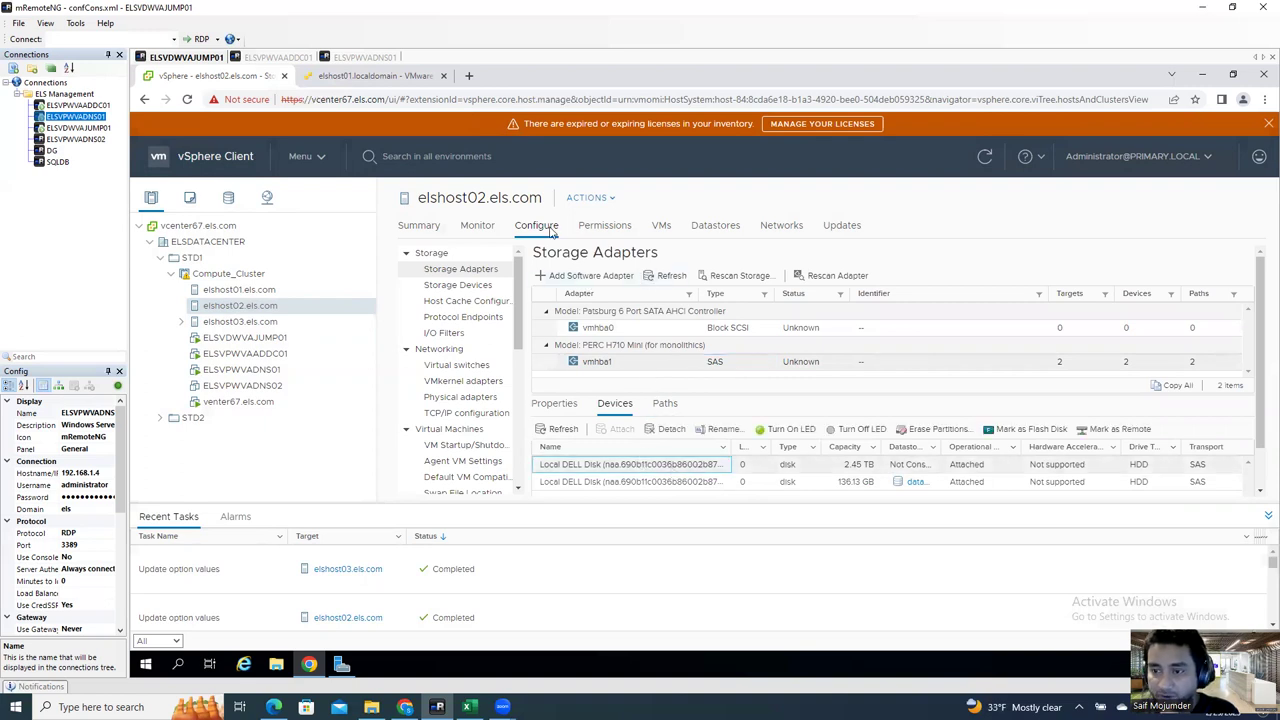
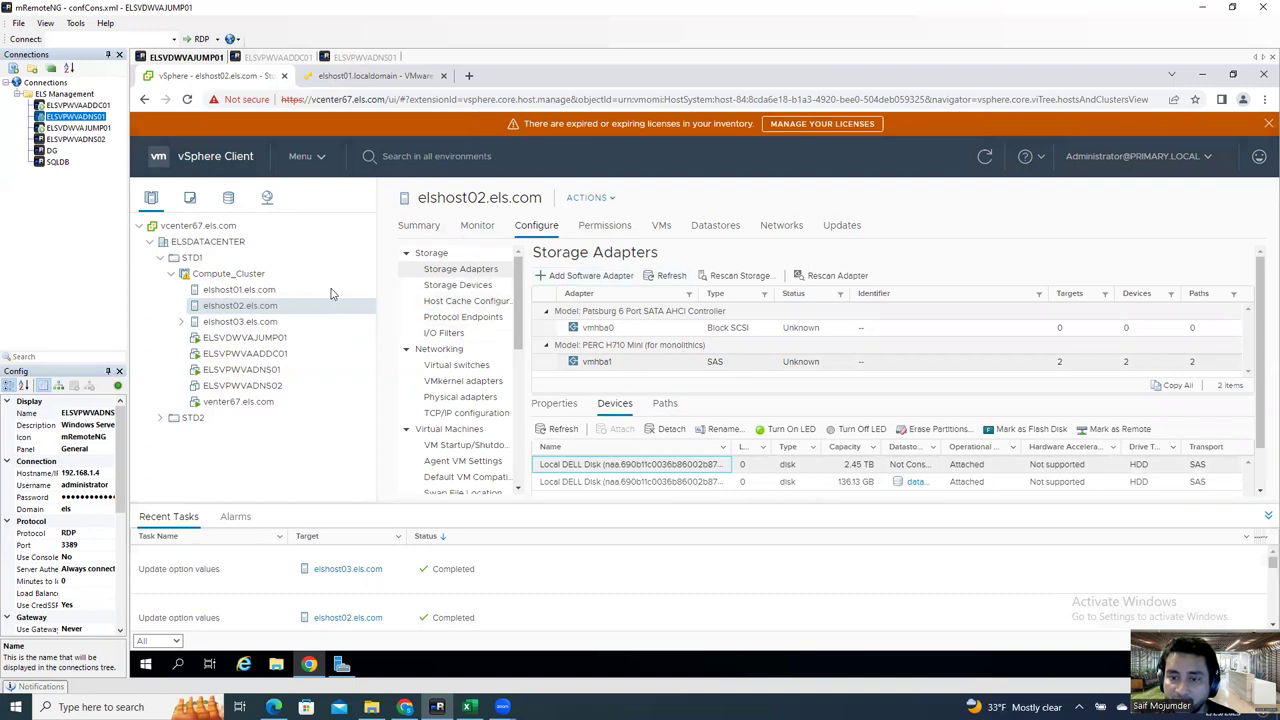
Step: Start a New Datastore wizard on elshost02, then cancel it
right_click(259, 313)
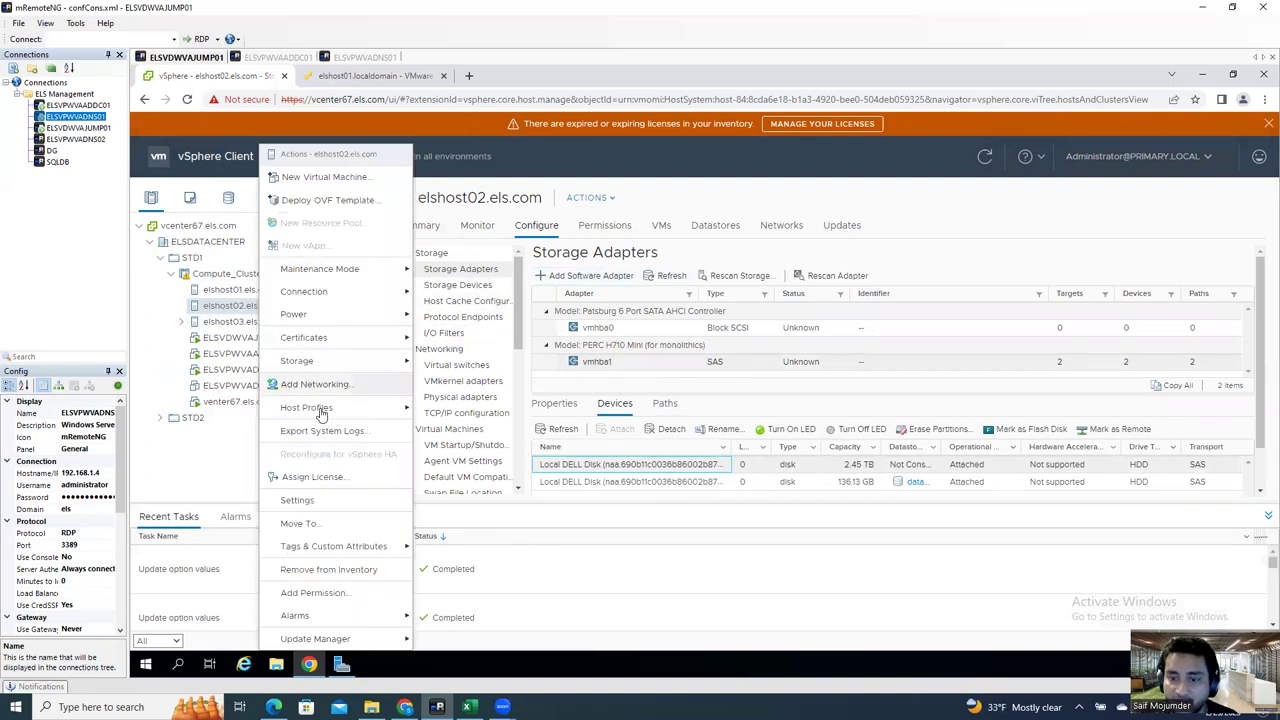
mouse_move(328, 370)
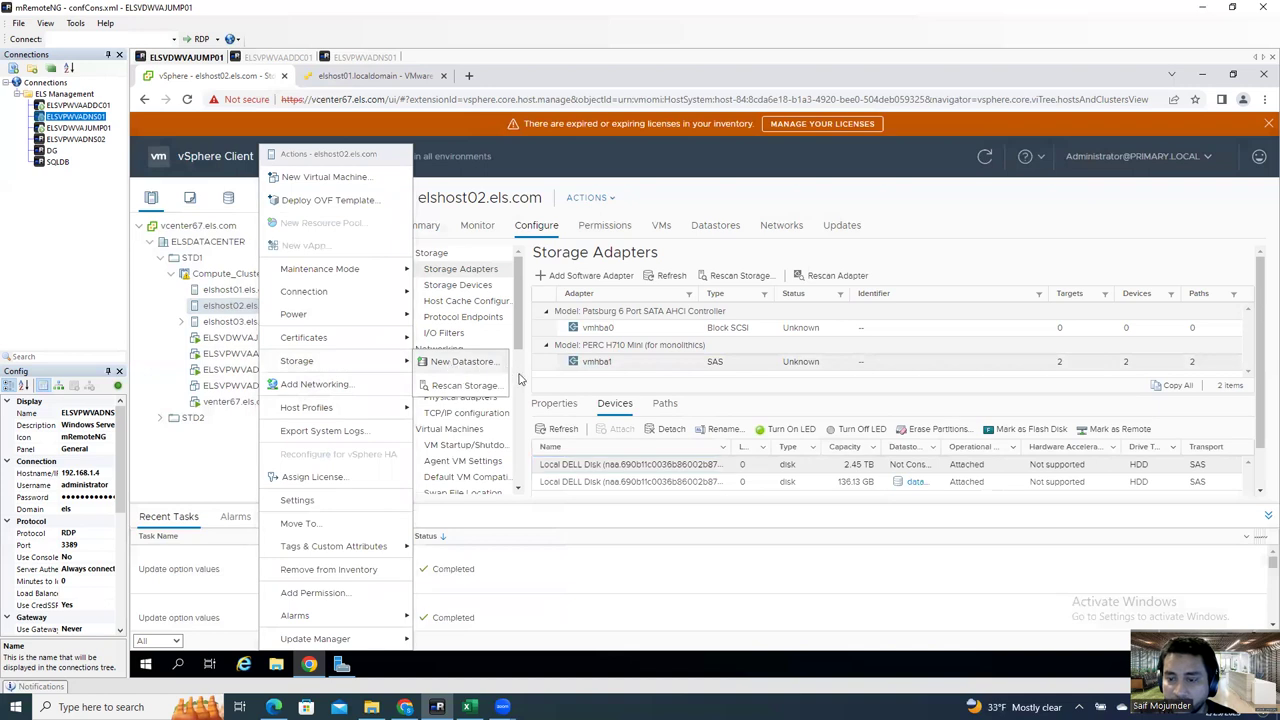
click(516, 372)
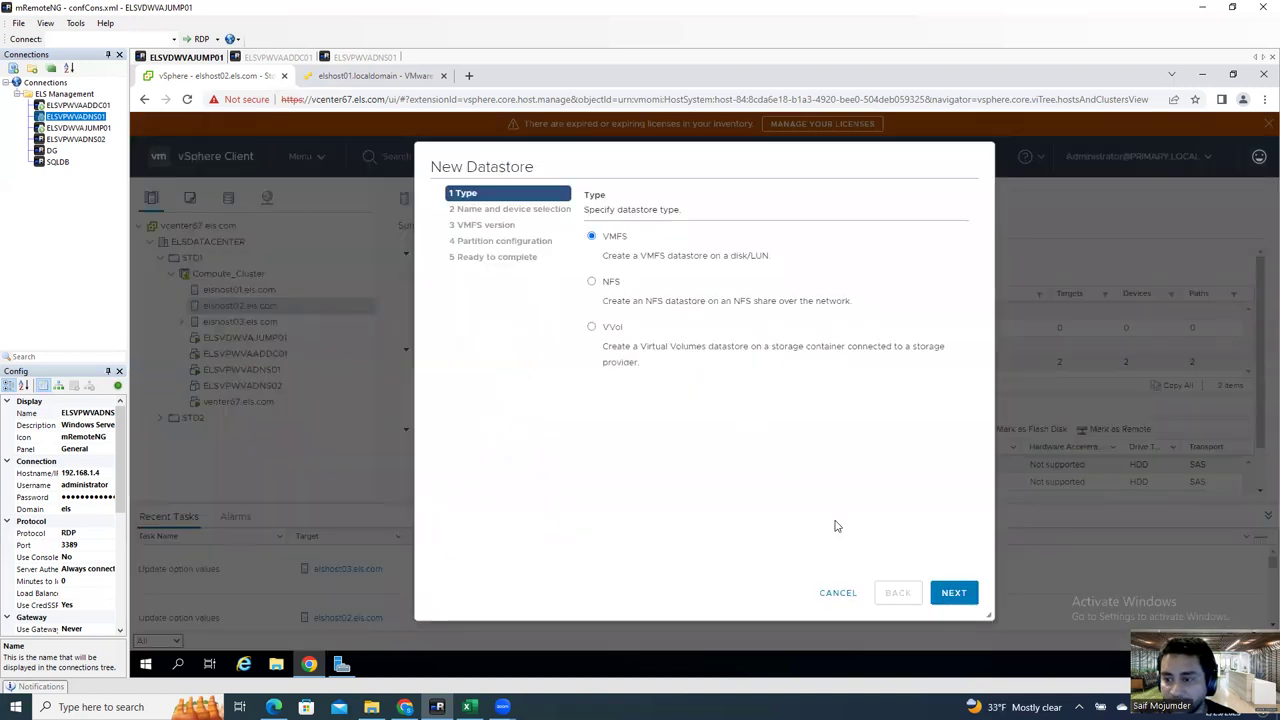
click(955, 592)
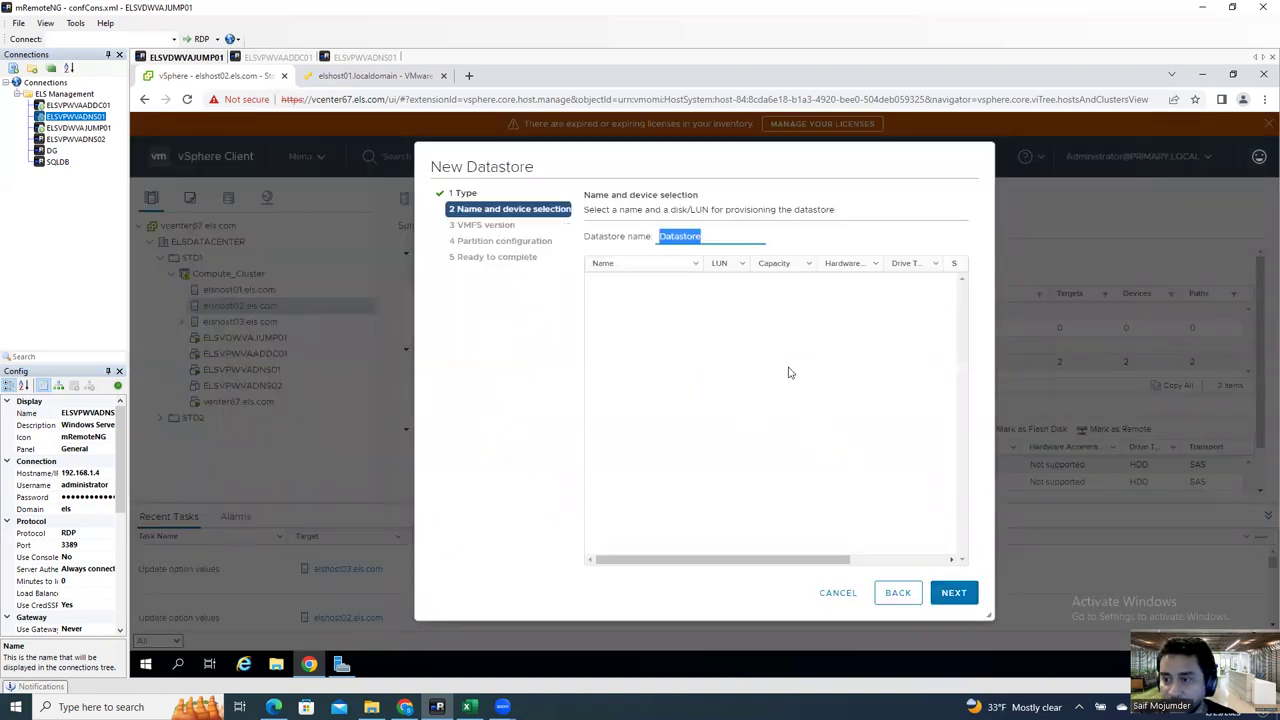
click(739, 299)
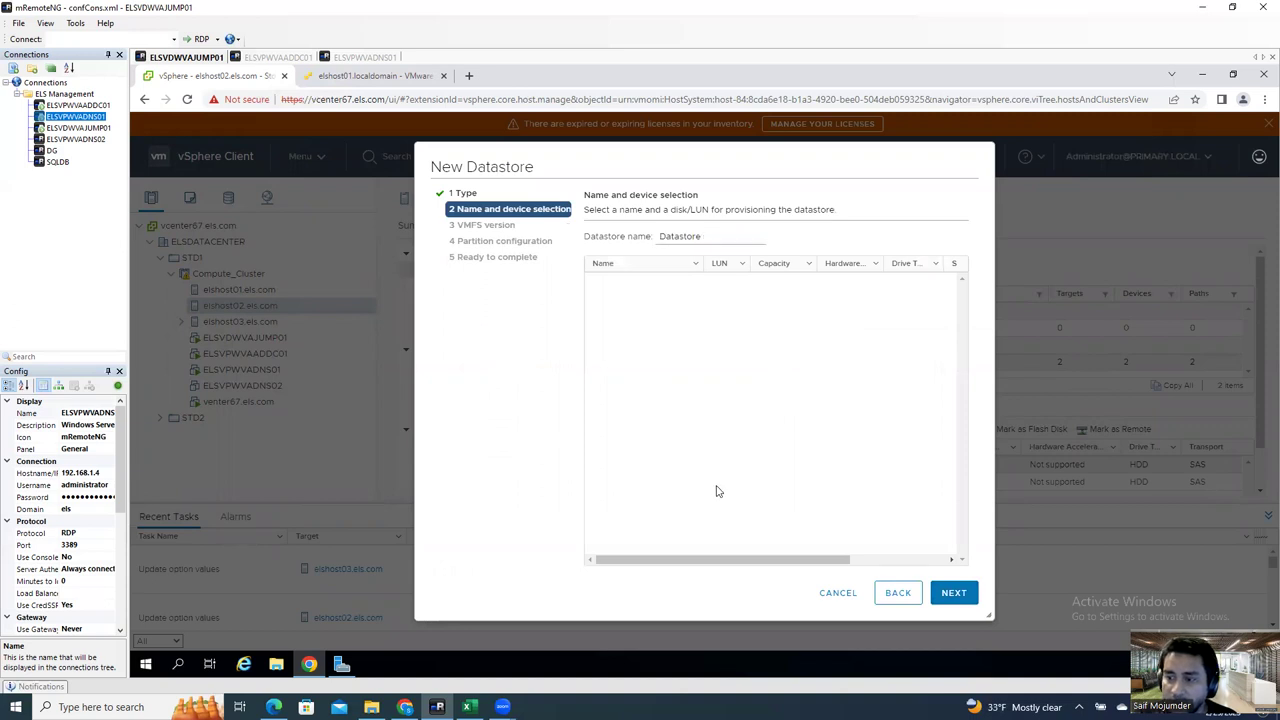
drag(734, 560, 742, 560)
click(897, 559)
drag(857, 559, 557, 551)
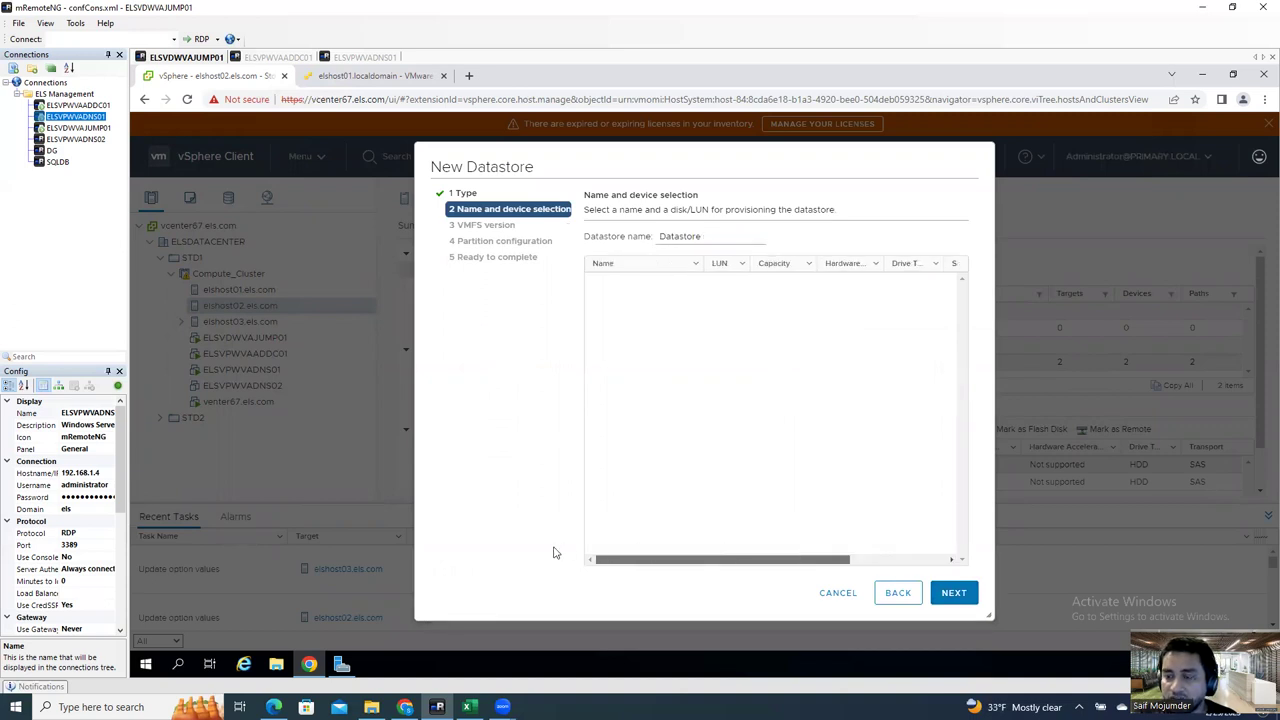
click(832, 594)
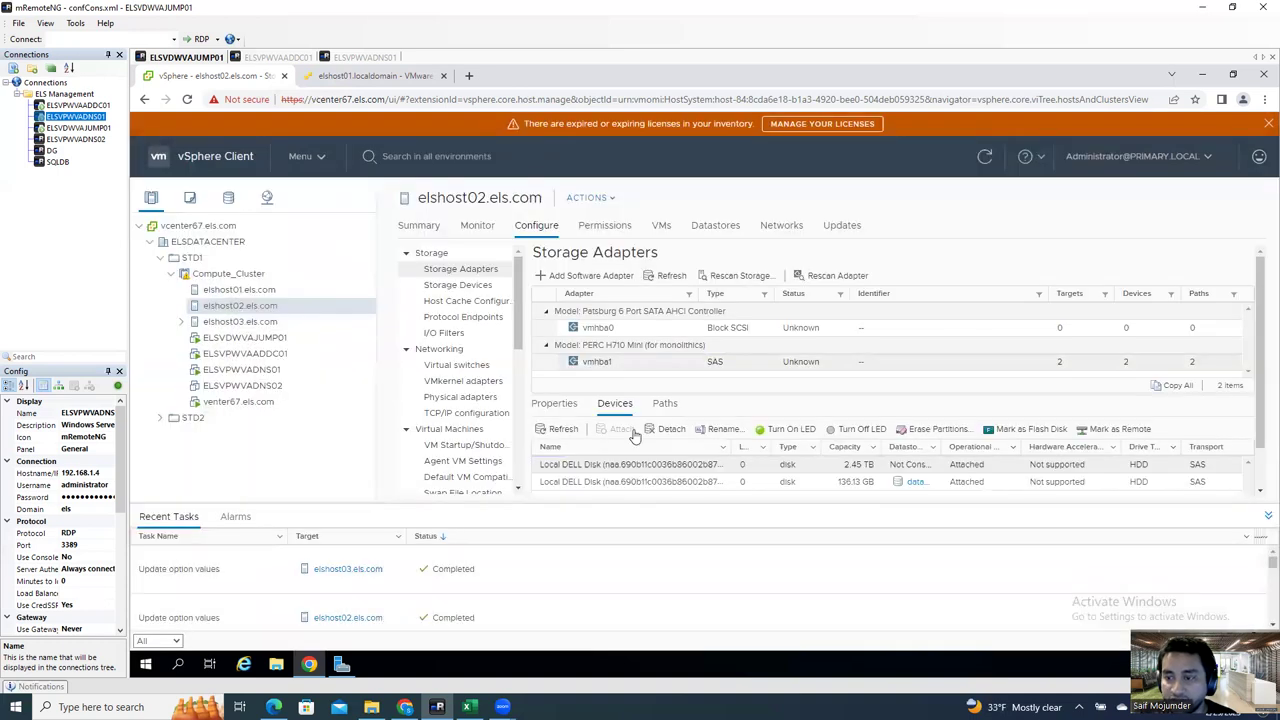
Step: Erase the vSAN metadata and vSAN File System partitions on the 2.45 TB local disk
click(675, 467)
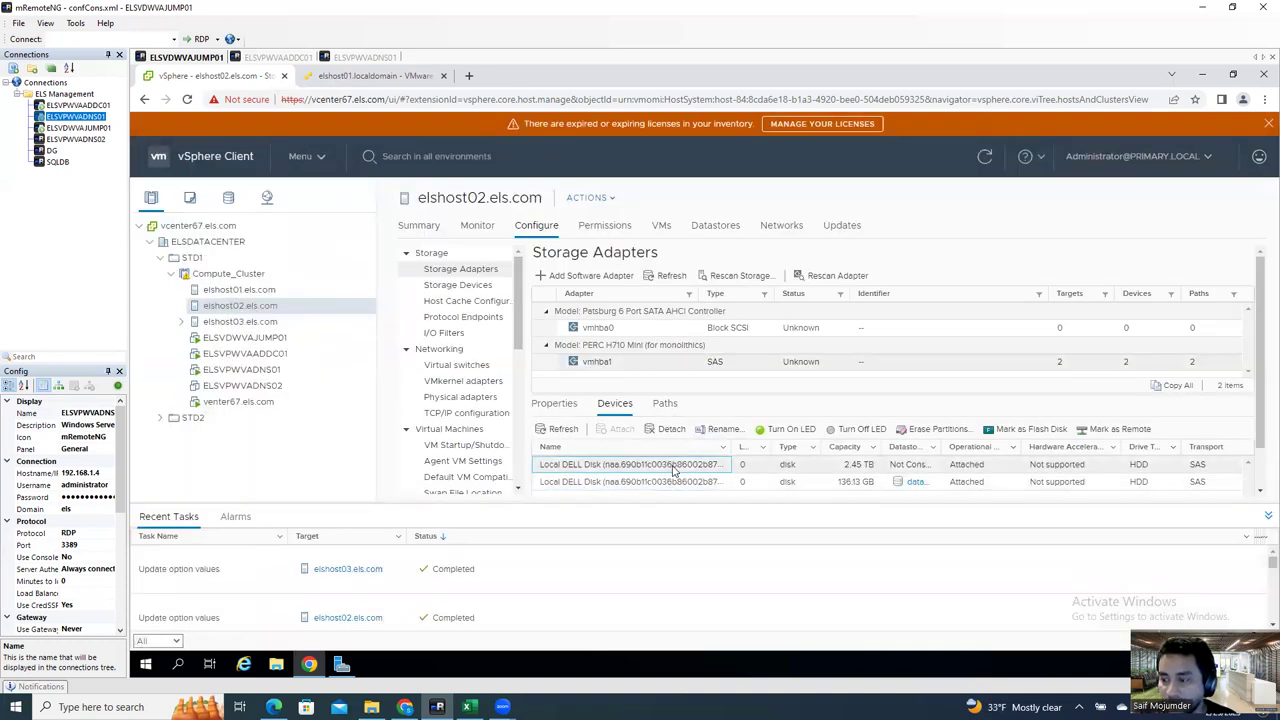
click(931, 430)
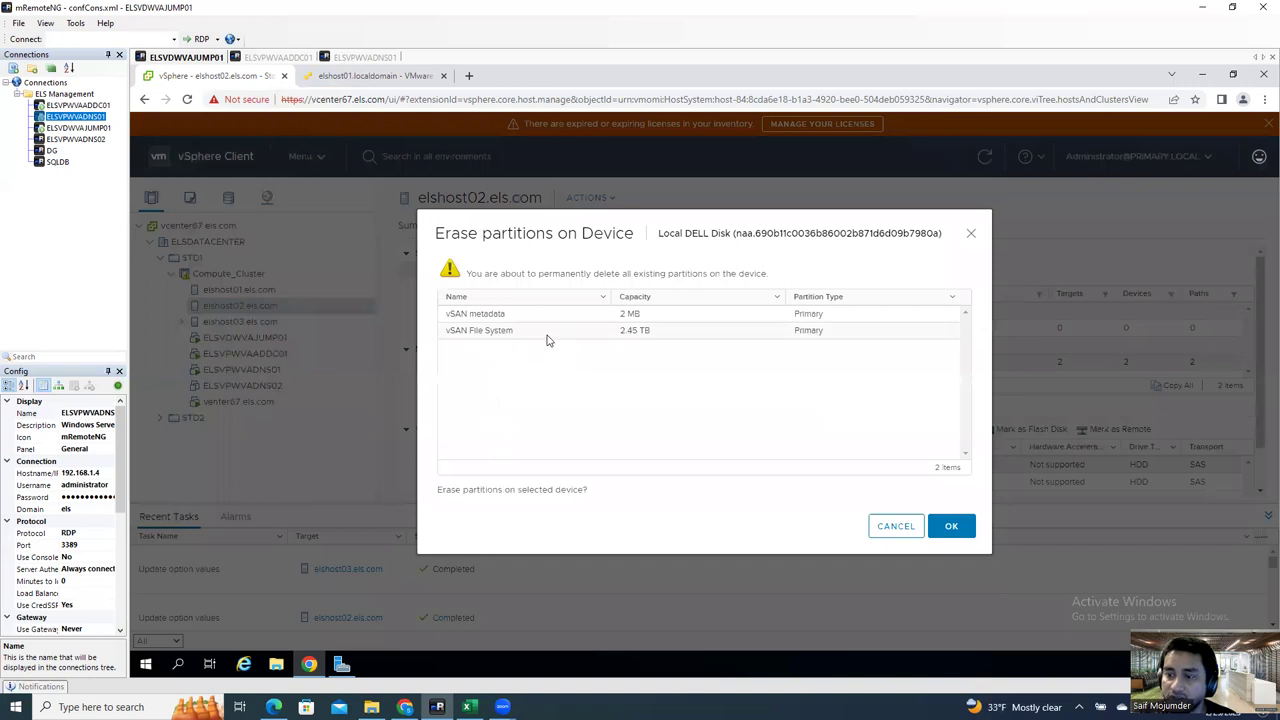
click(547, 336)
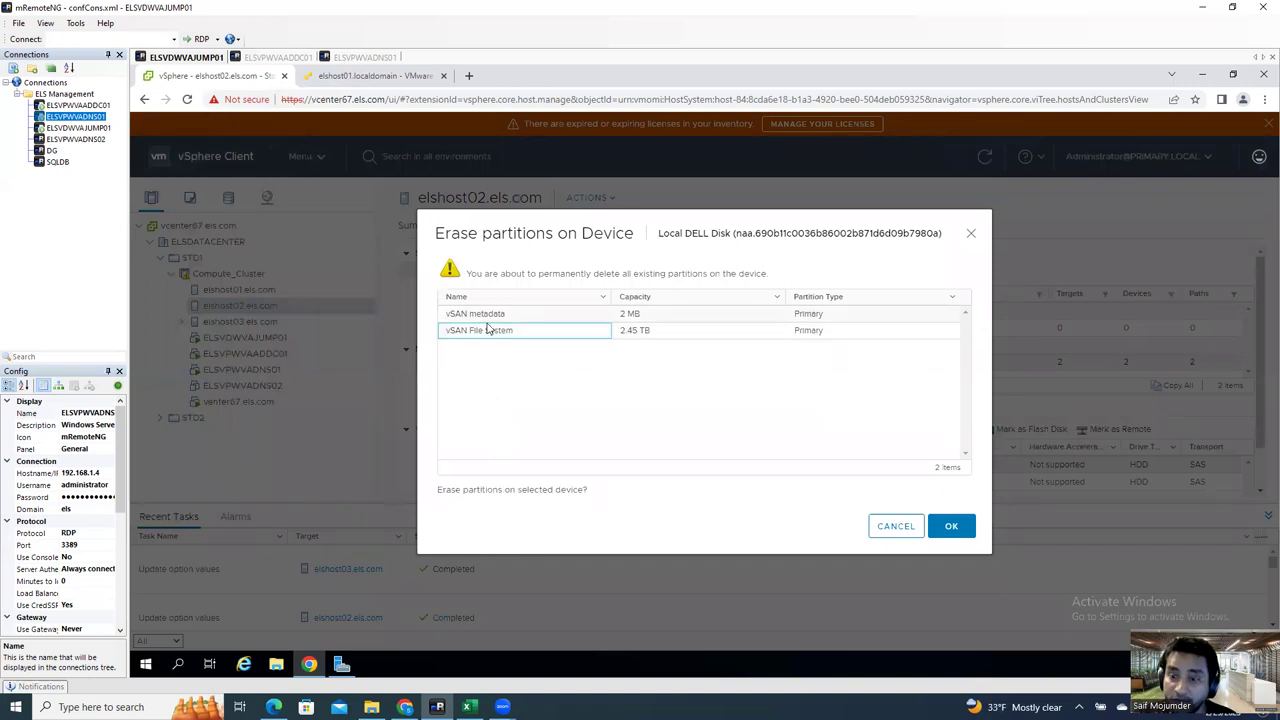
click(559, 318)
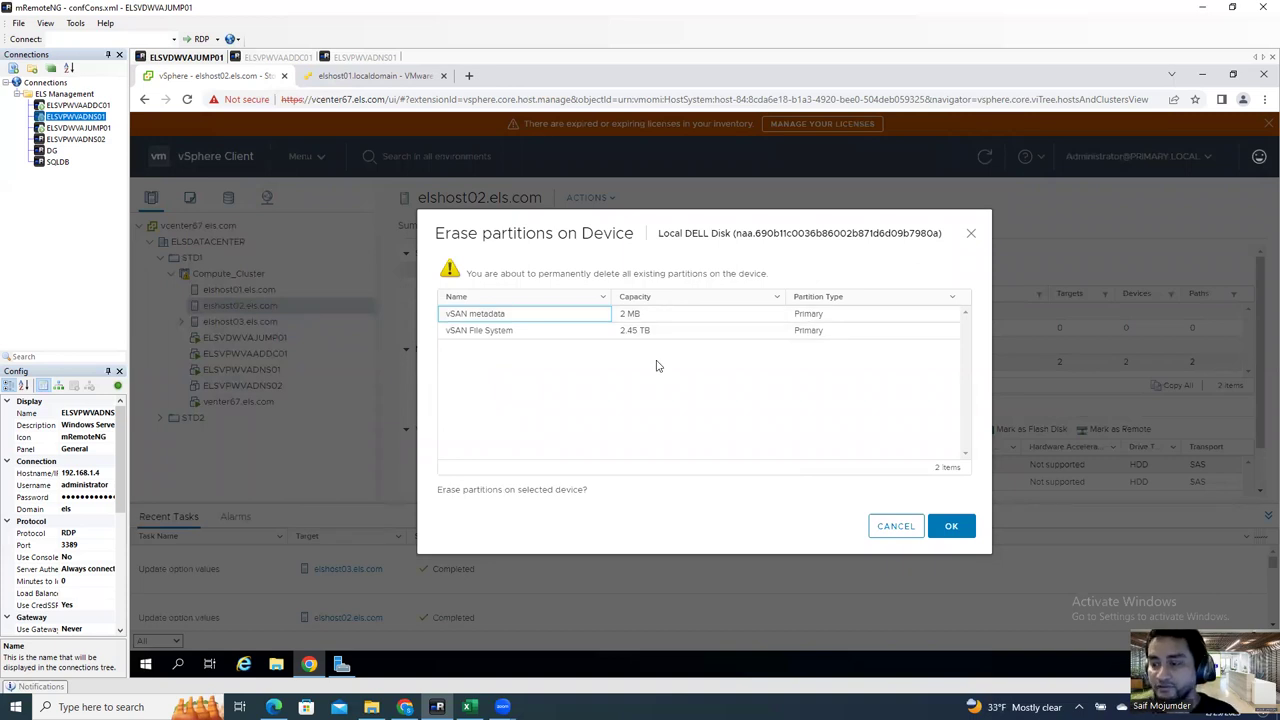
click(577, 332)
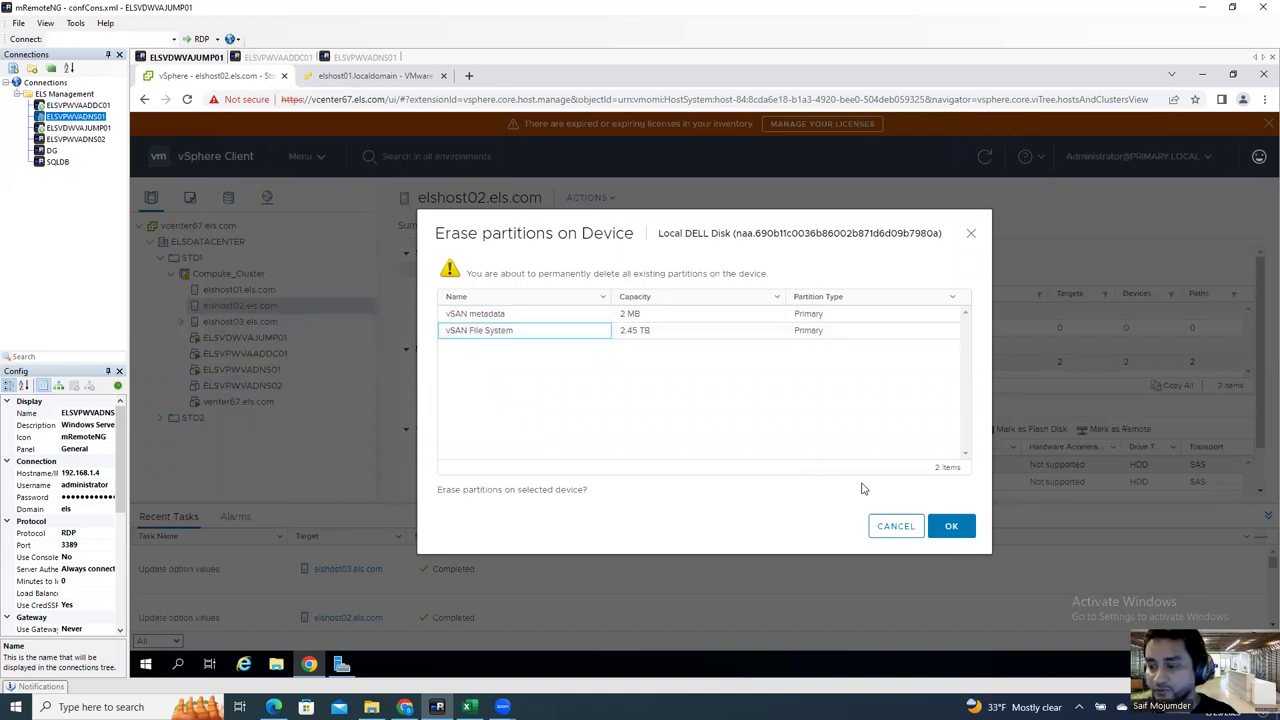
click(947, 528)
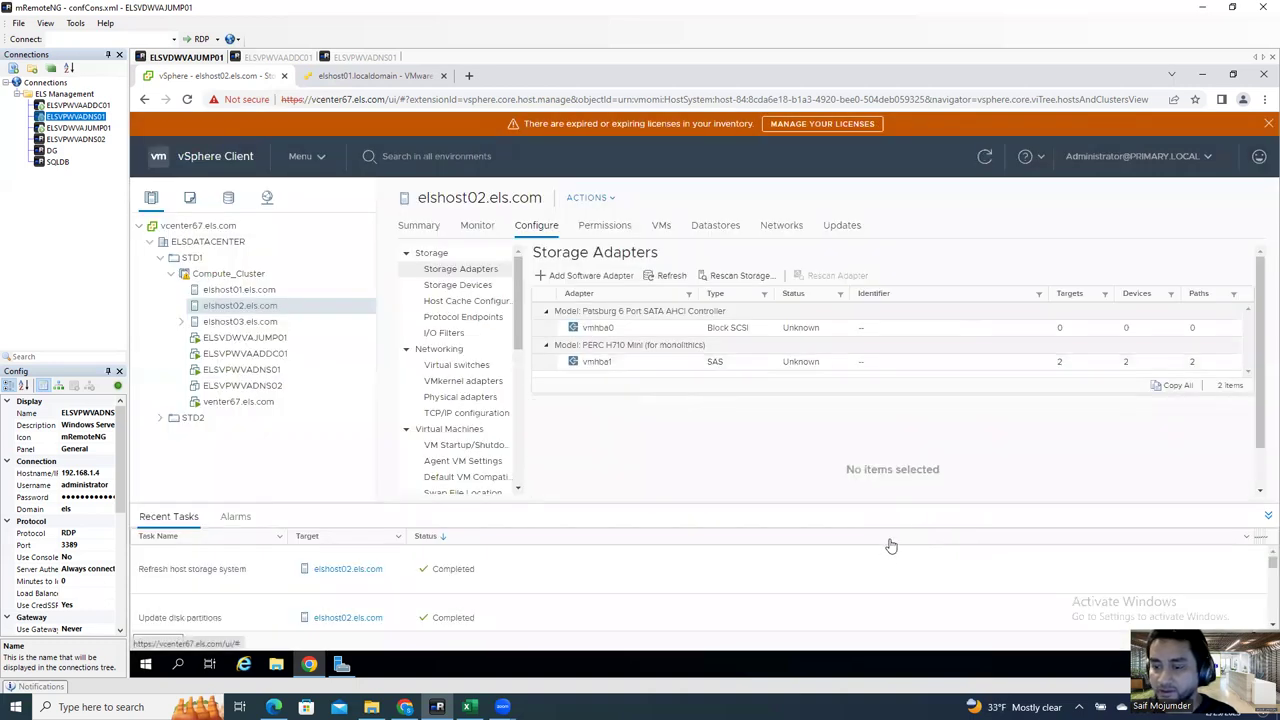
Step: Reselect the 2.45 TB disk under vmhba1 and confirm no partitions remain
scroll(527, 606, down, 2)
scroll(520, 610, down, 2)
scroll(494, 620, down, 3)
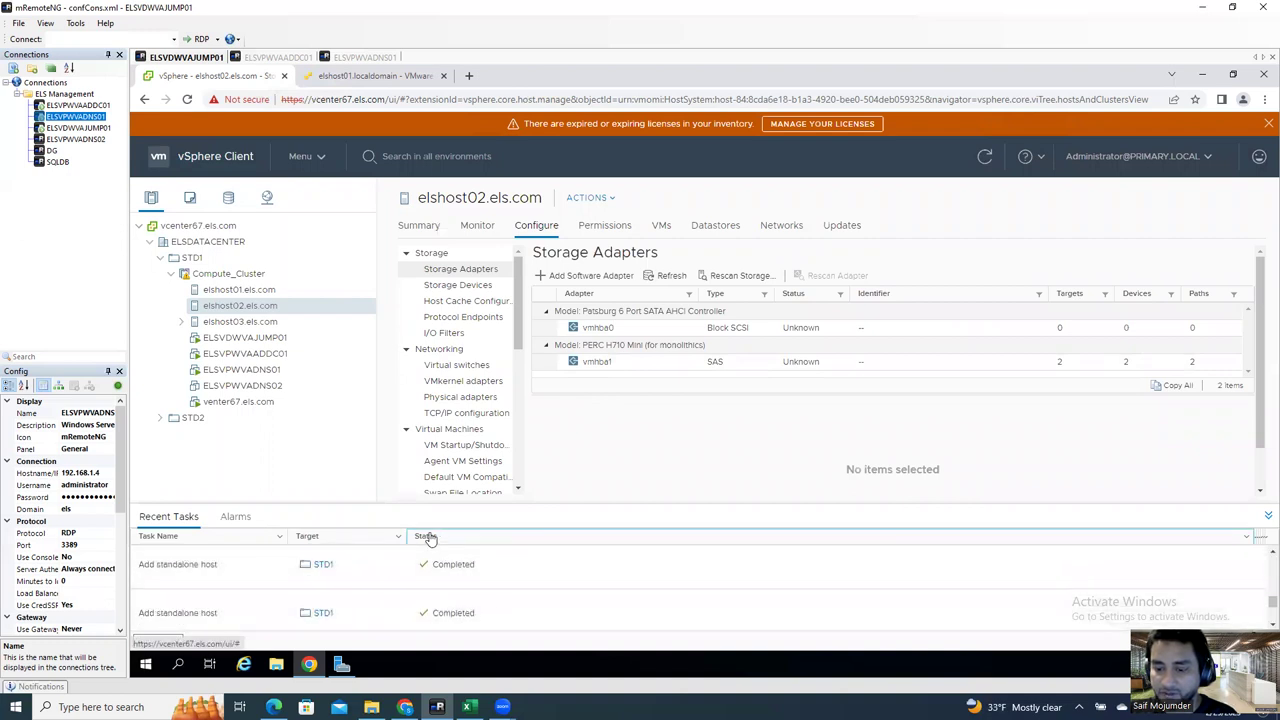
scroll(468, 610, down, 2)
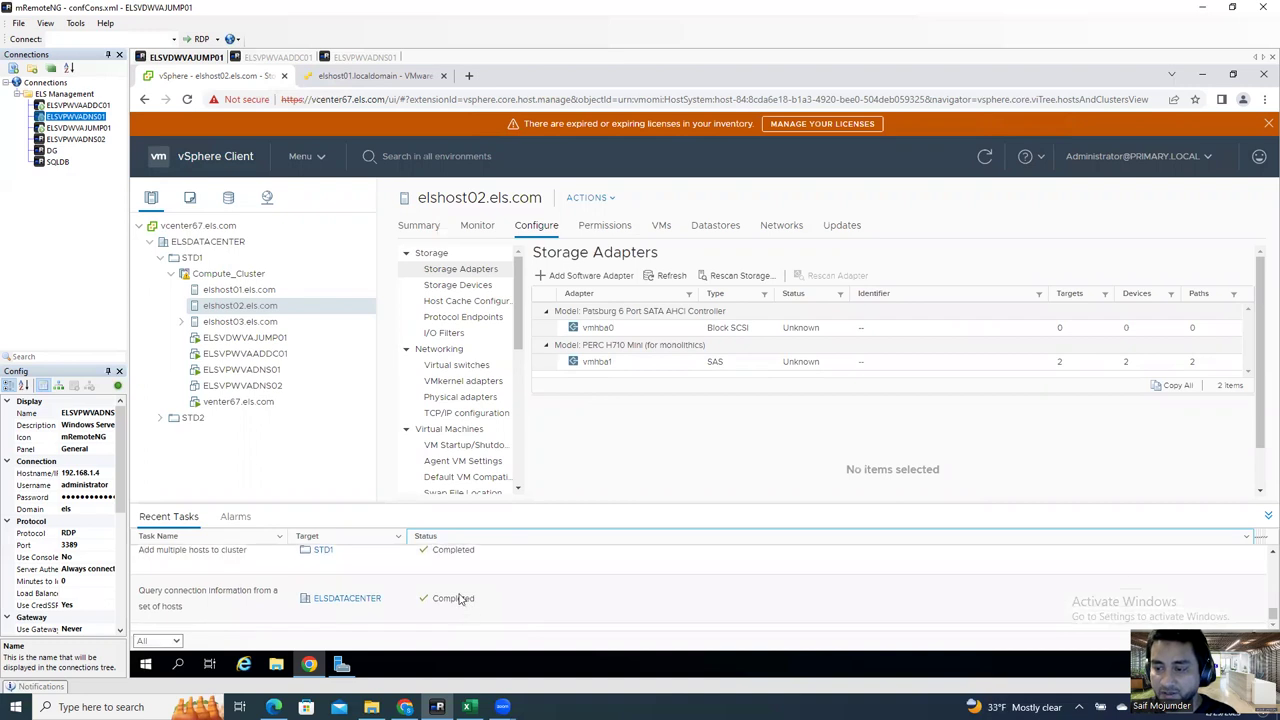
click(688, 366)
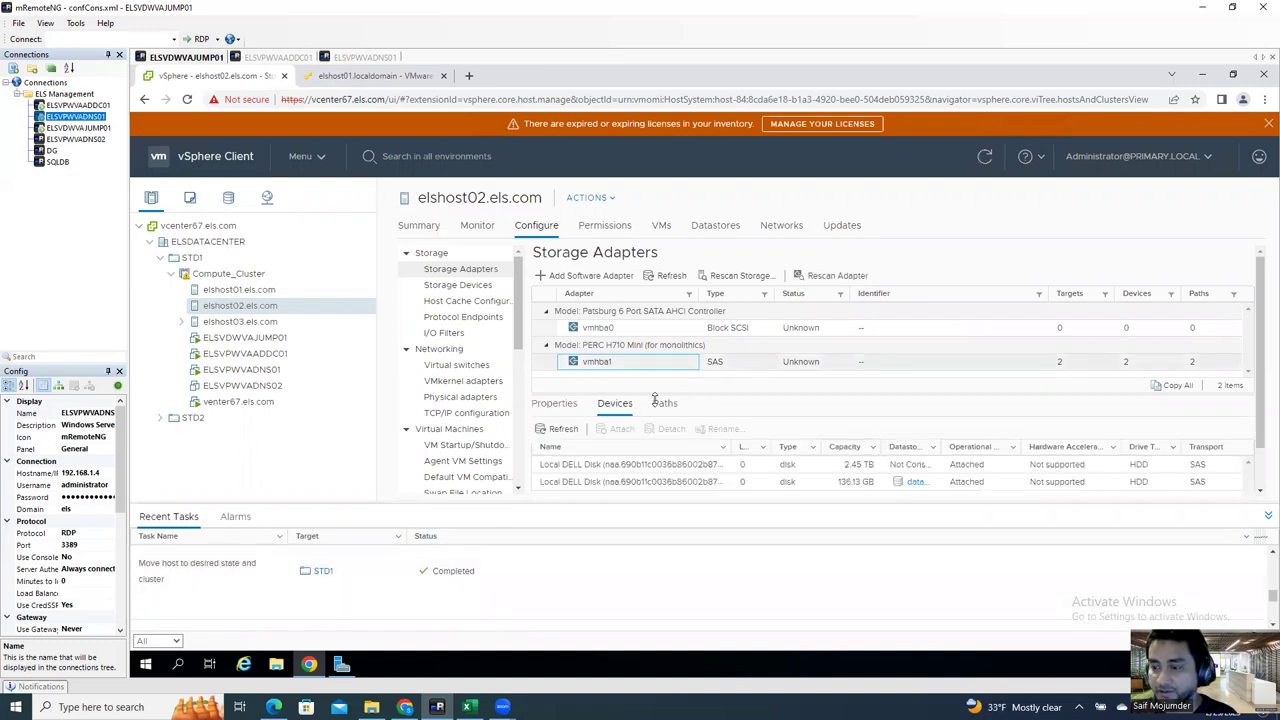
click(782, 466)
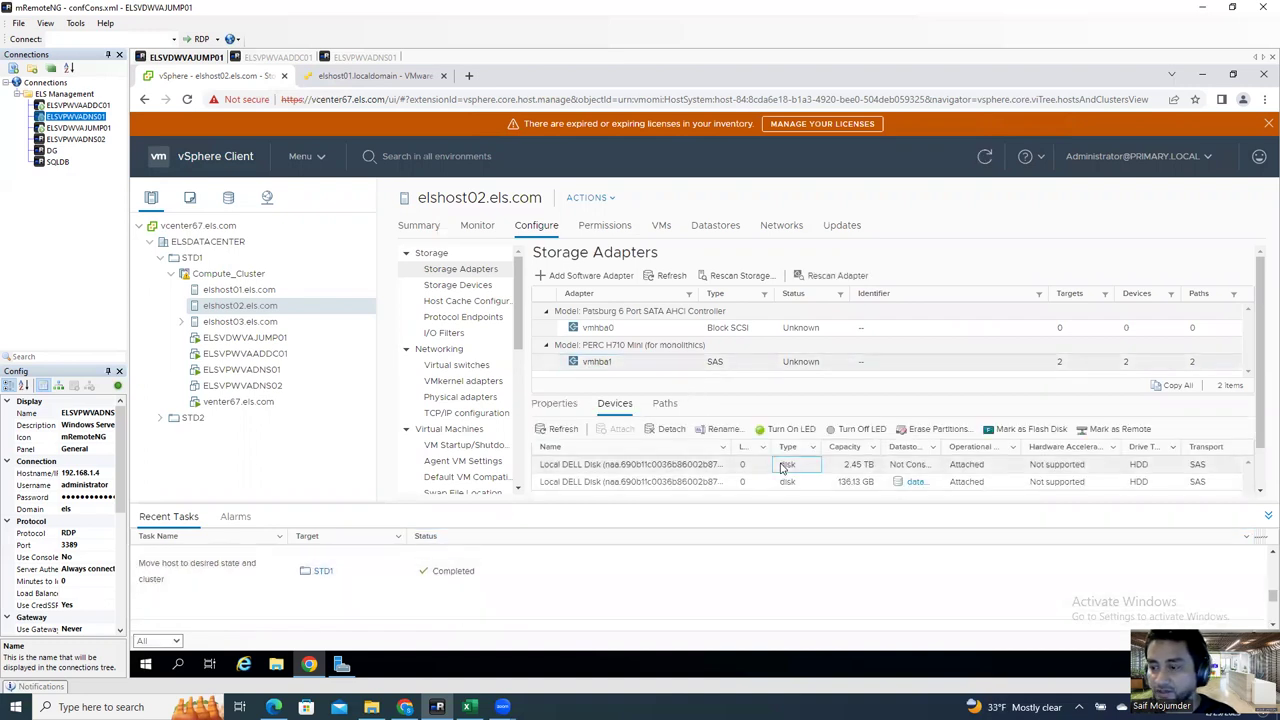
click(930, 432)
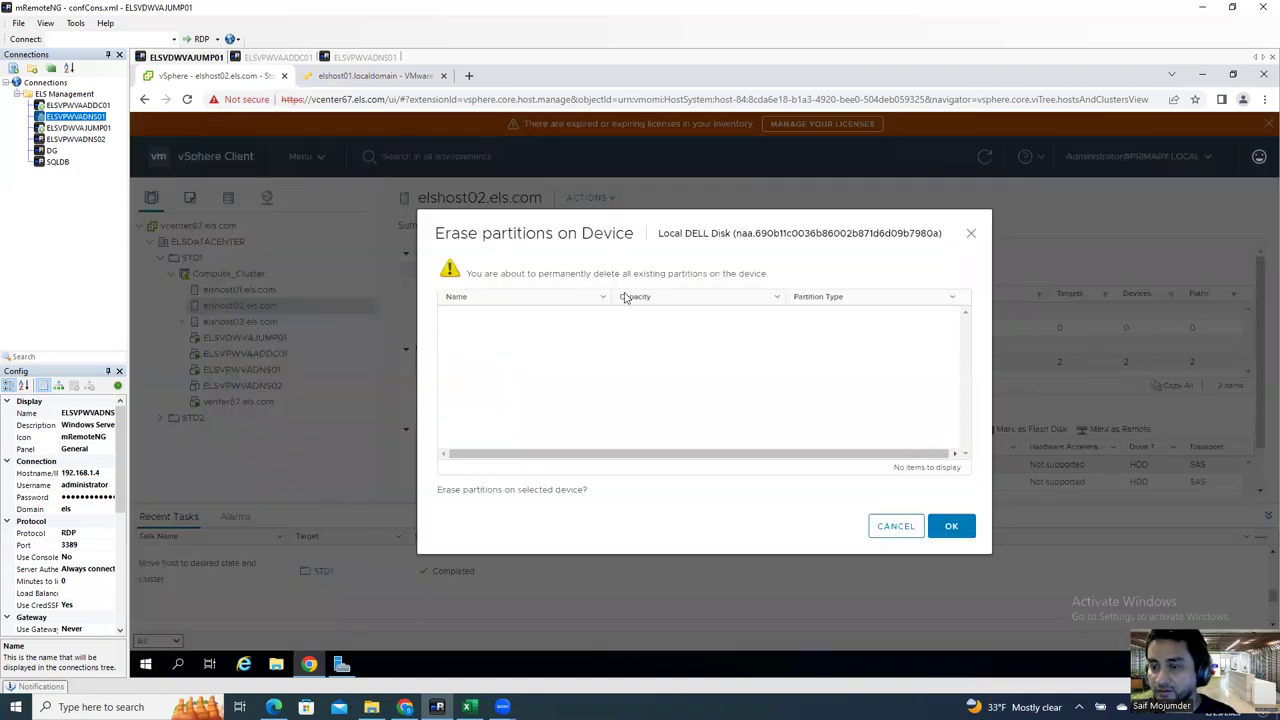
click(895, 527)
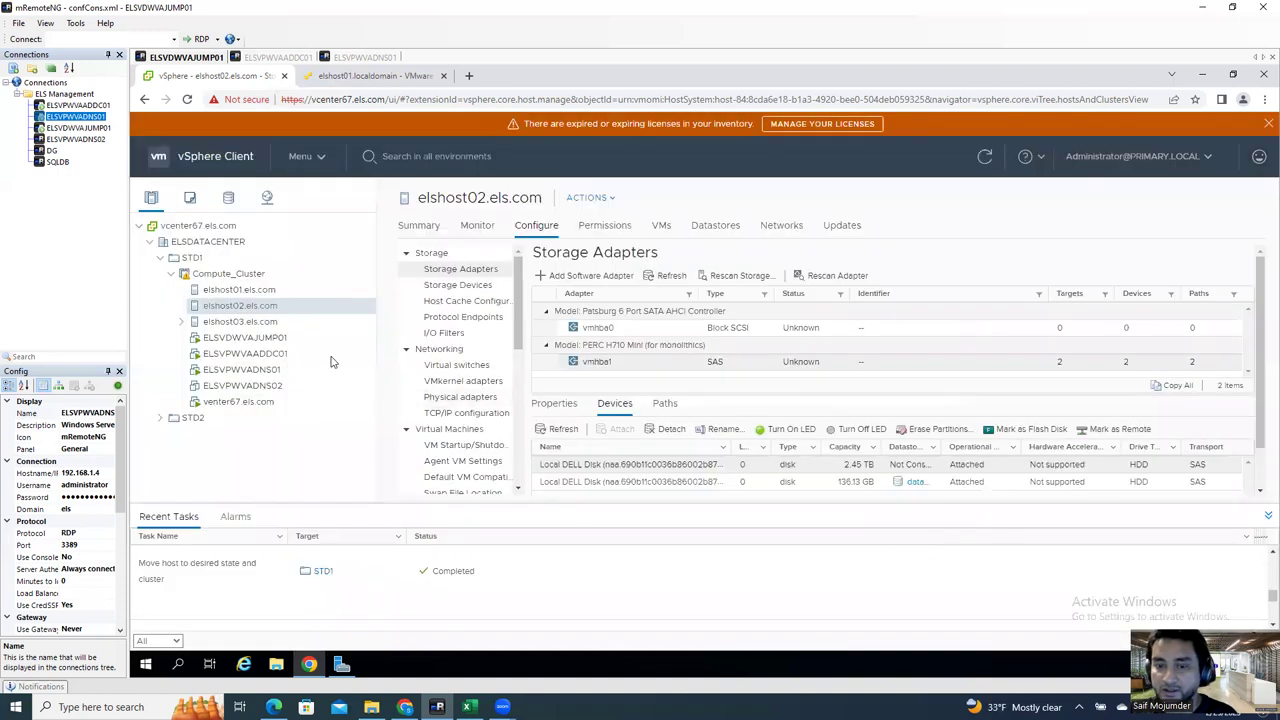
Step: Erase the vSAN partitions on elshost03's 2.73 TB local disk under vmhba1
click(282, 321)
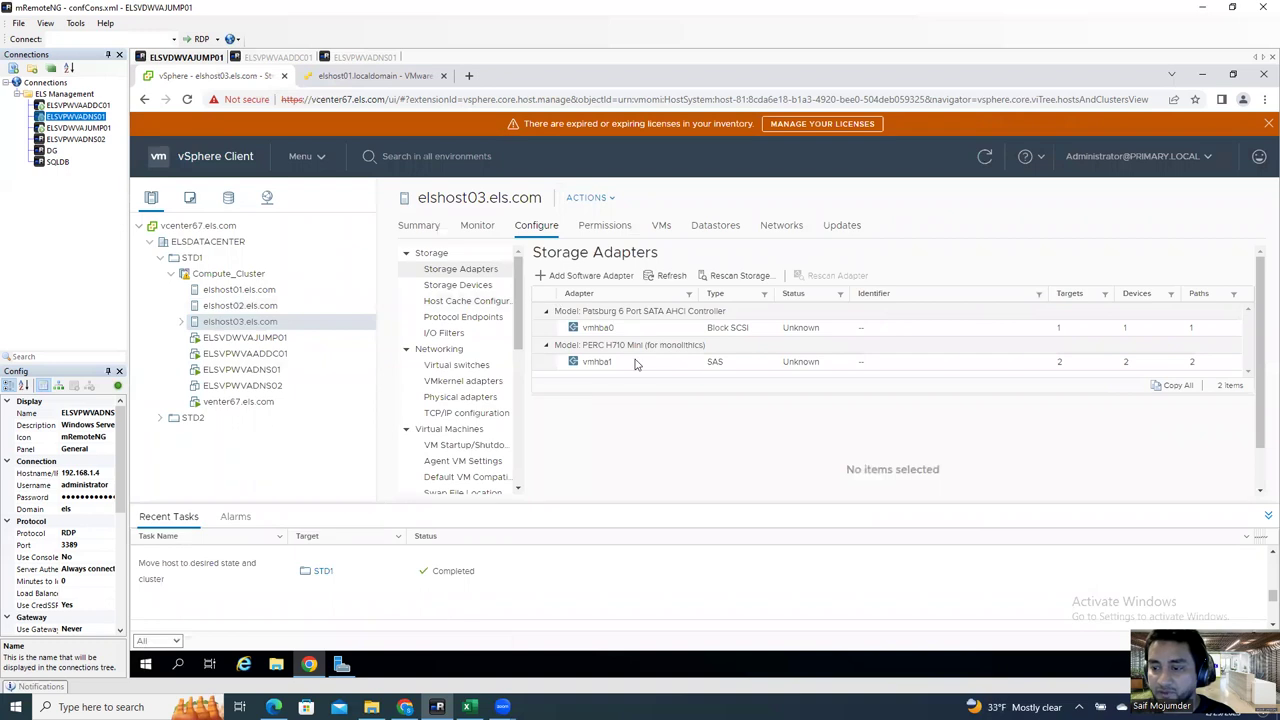
click(632, 364)
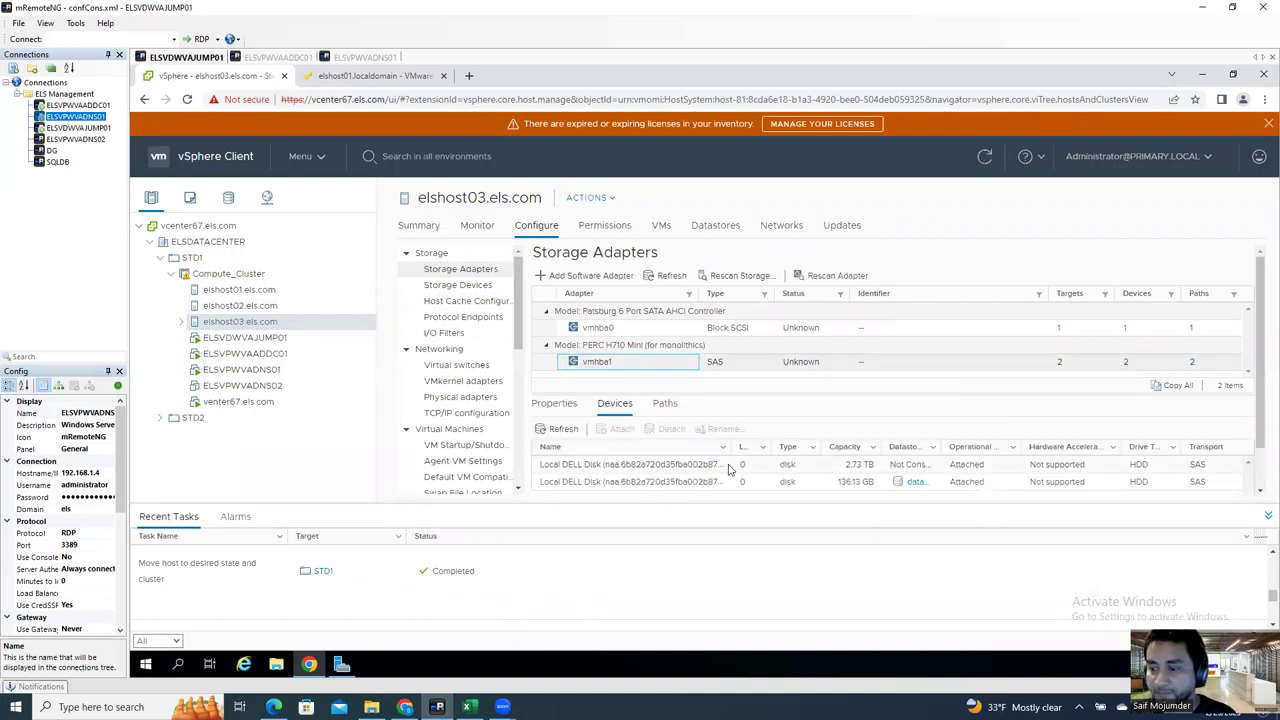
click(729, 466)
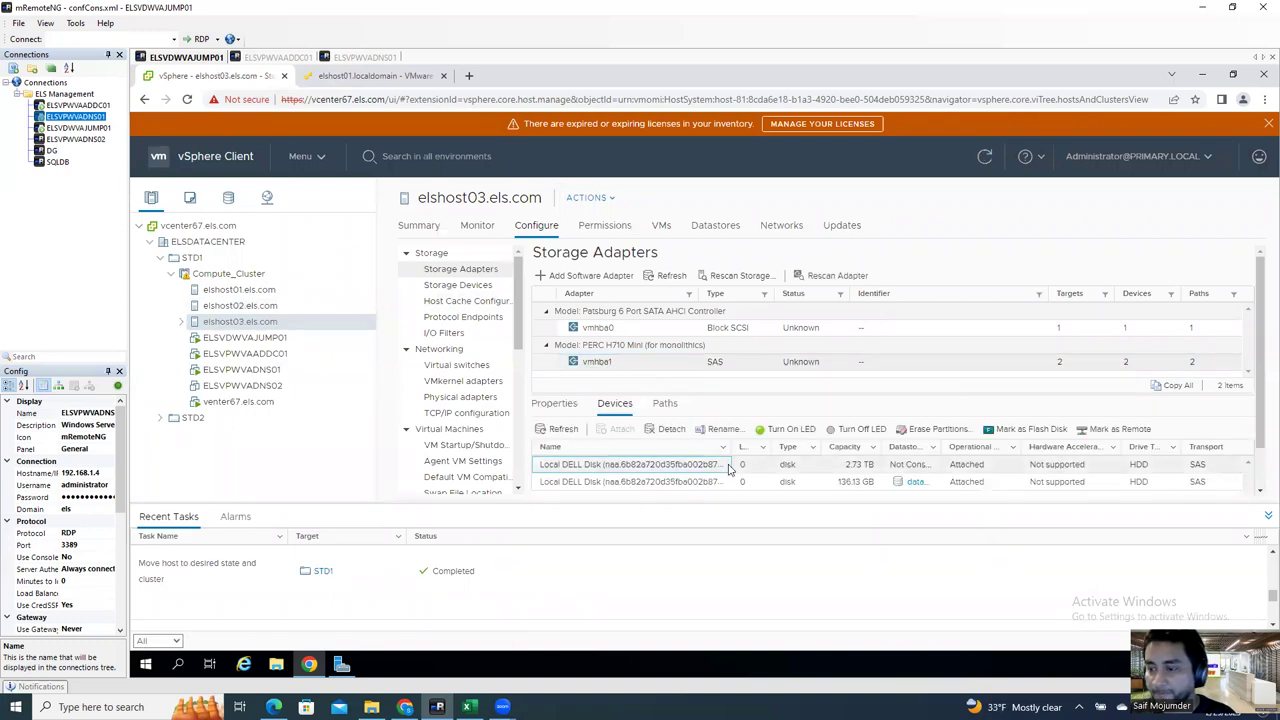
click(929, 430)
click(558, 339)
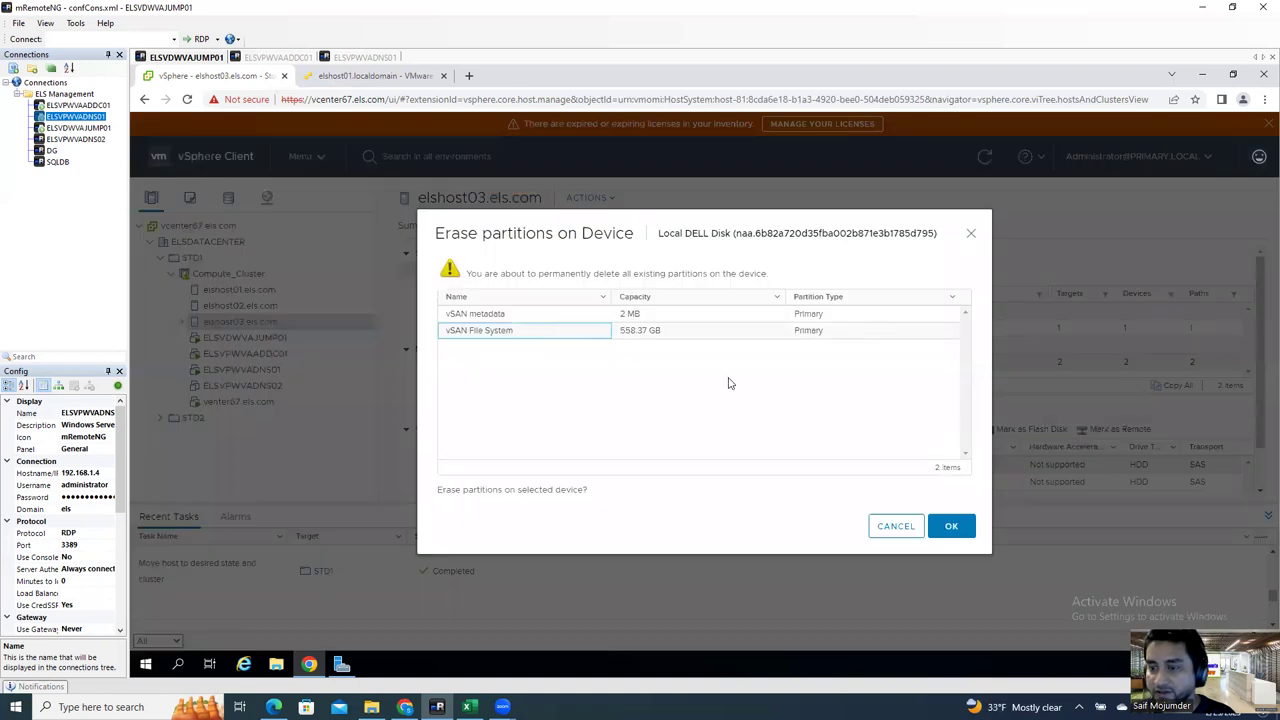
click(945, 523)
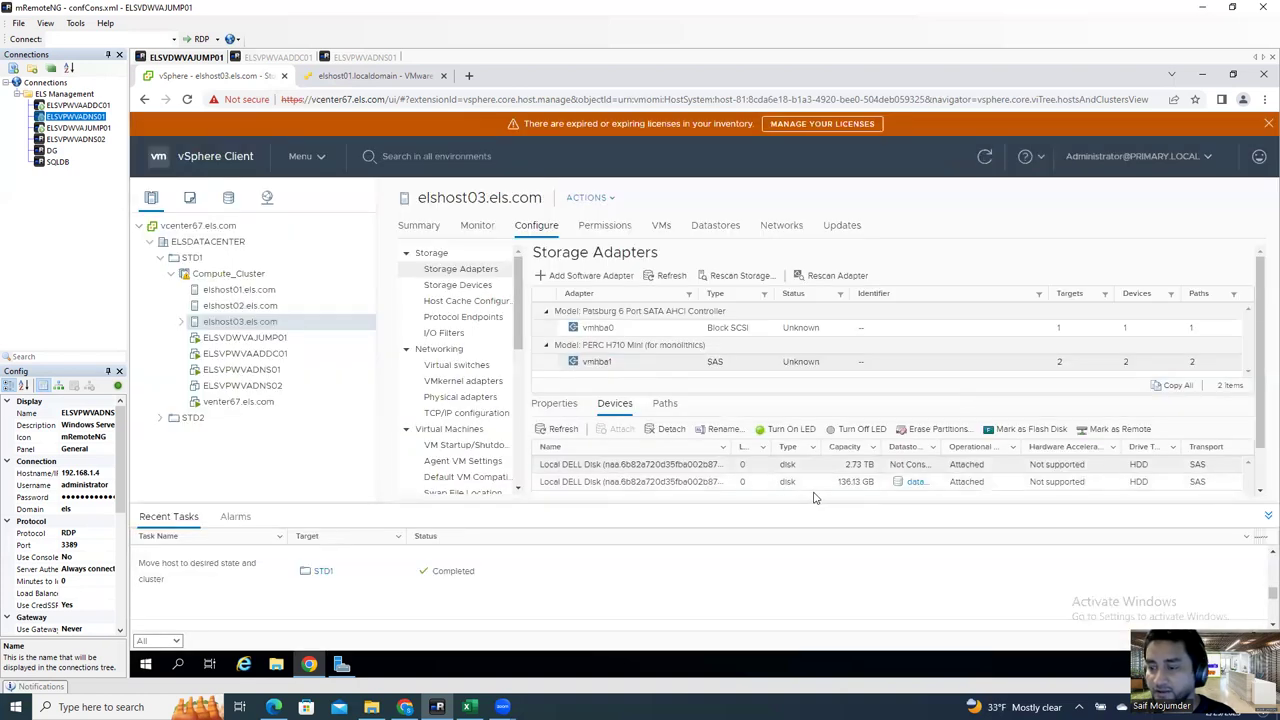
Step: Check the partitions on elshost01's 1.64 TB local disk, leaving them untouched
click(340, 290)
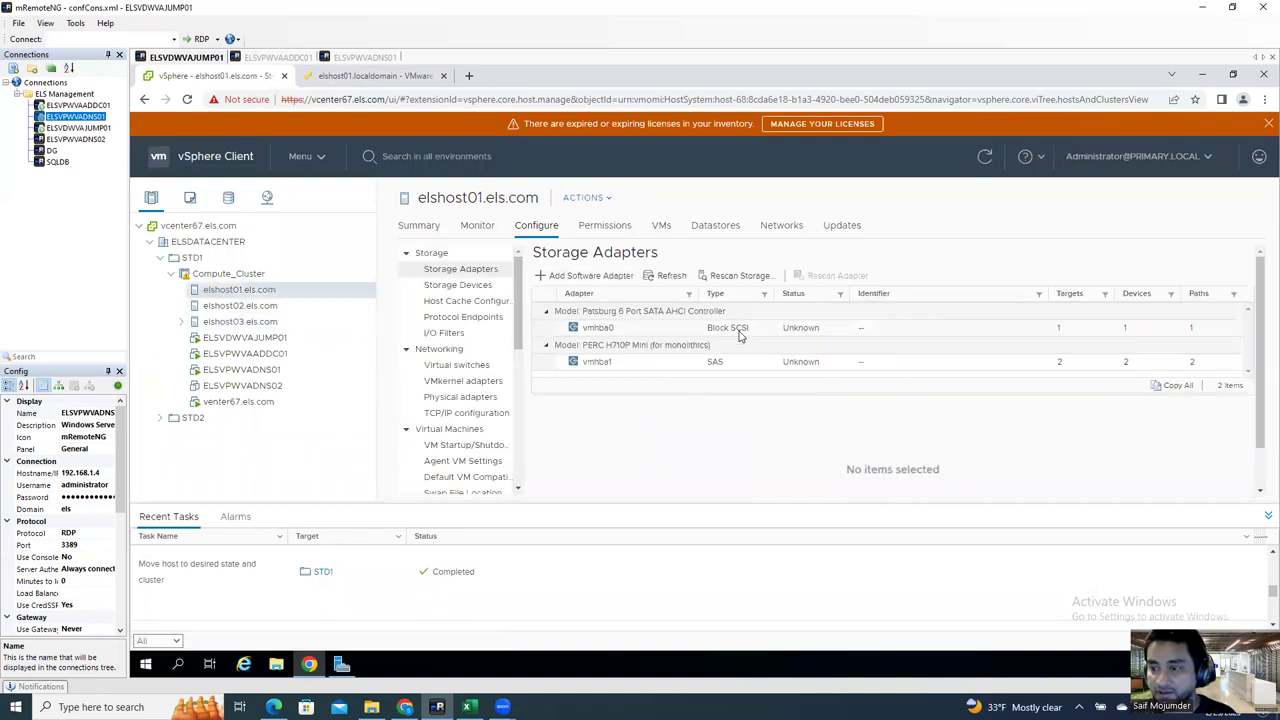
click(712, 363)
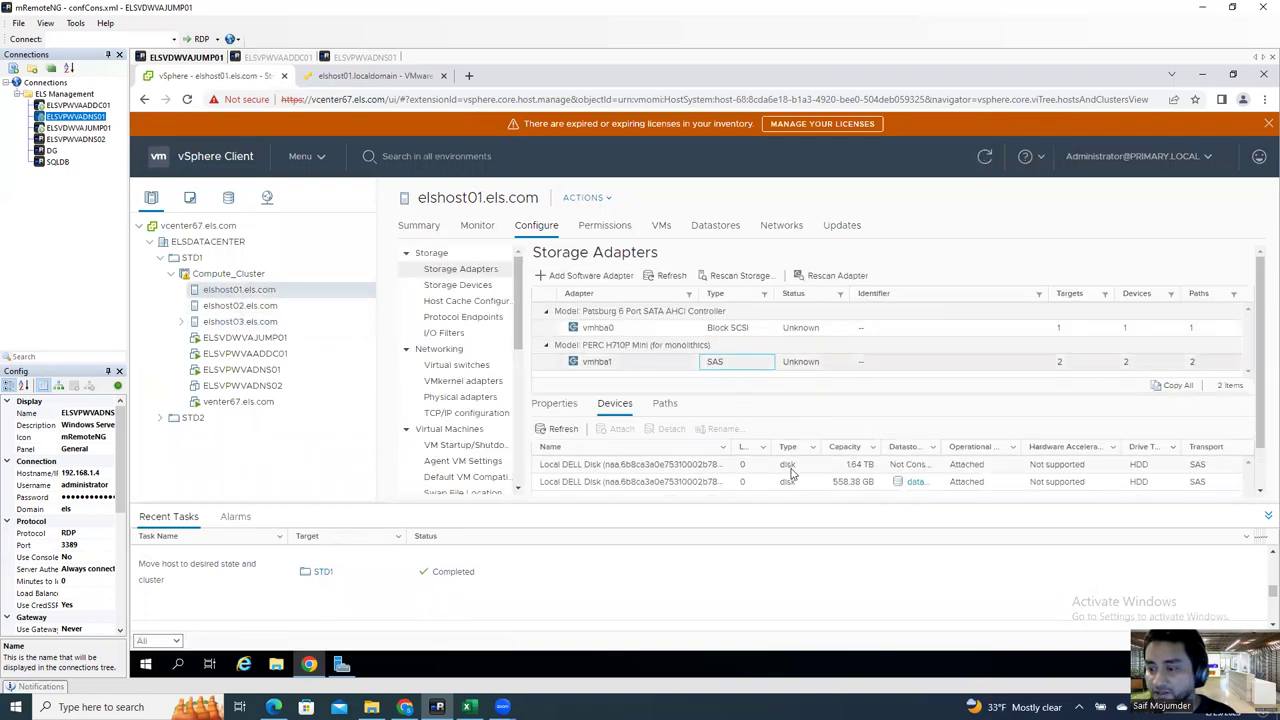
click(789, 468)
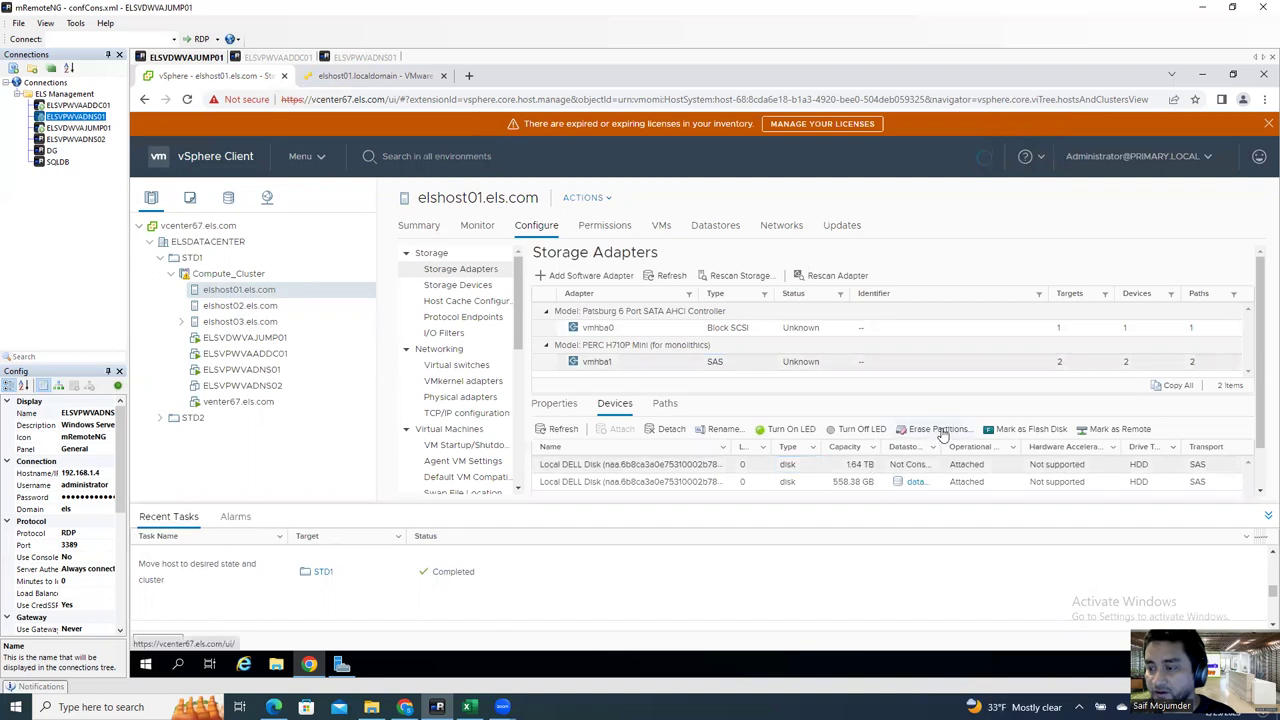
click(938, 430)
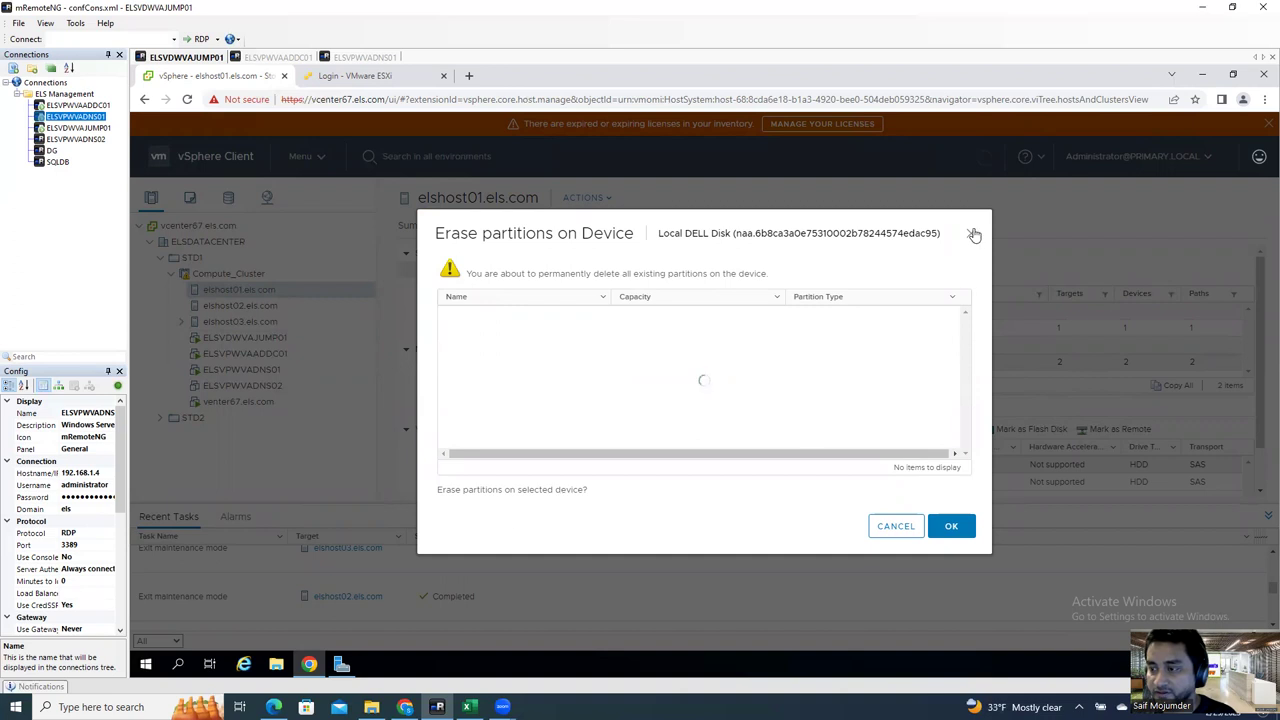
click(895, 525)
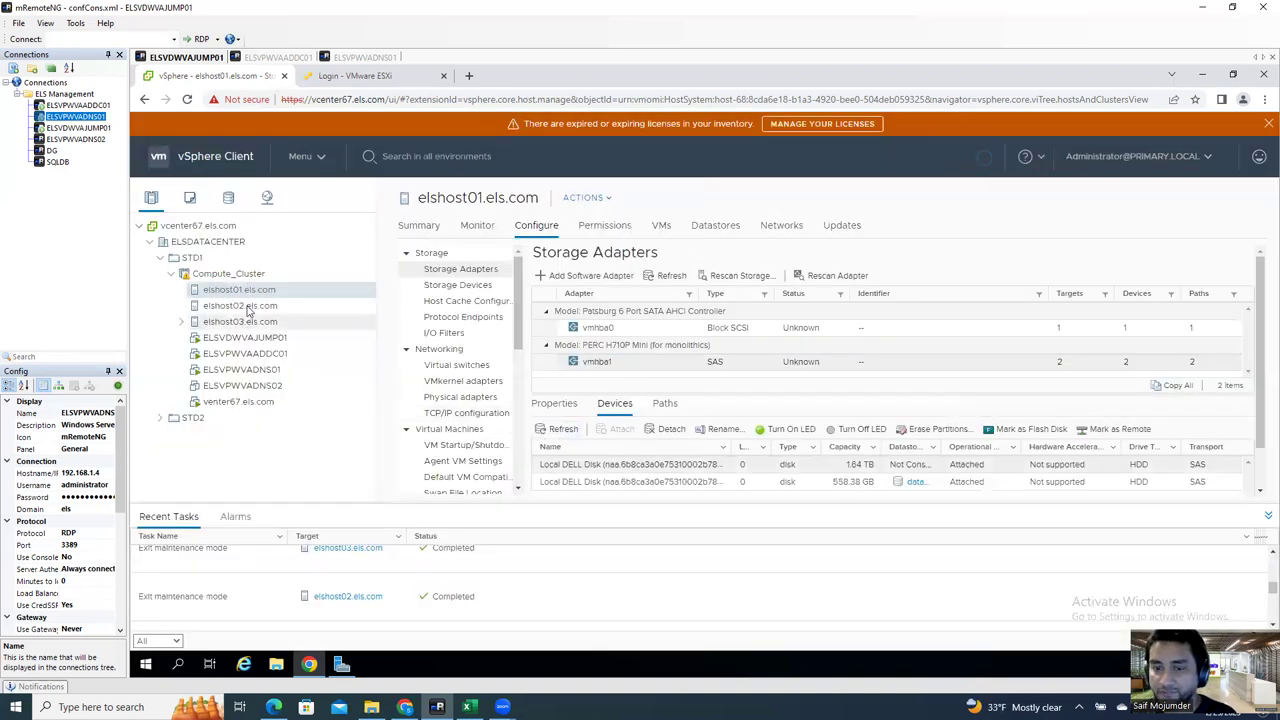
Step: Confirm elshost02's 2.45 TB DELL disk has nothing to erase, cancelling the dialog
click(247, 307)
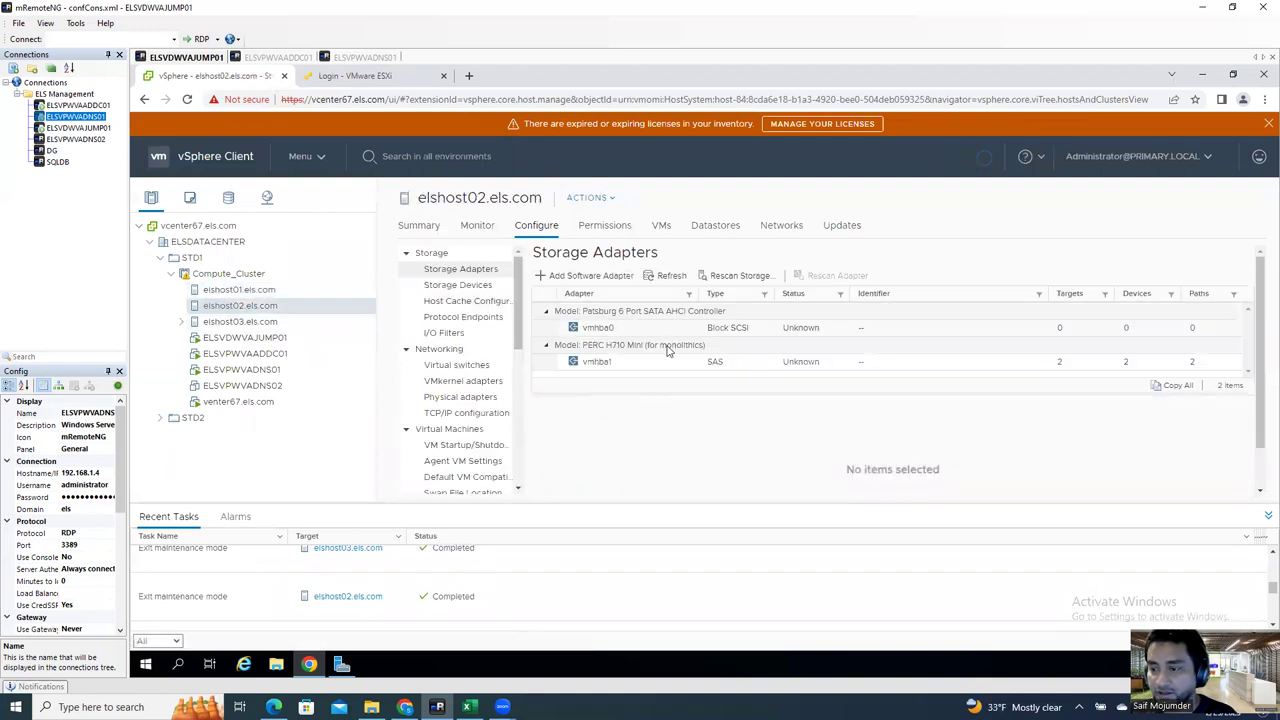
click(709, 366)
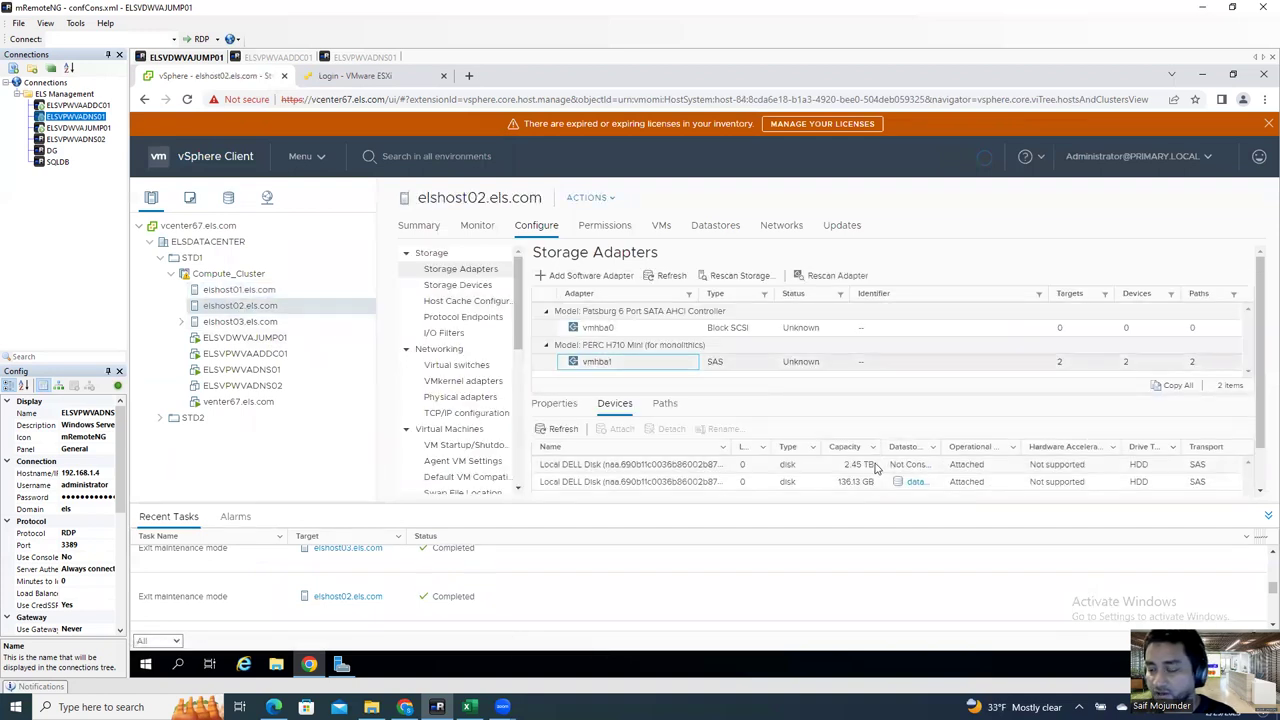
click(875, 467)
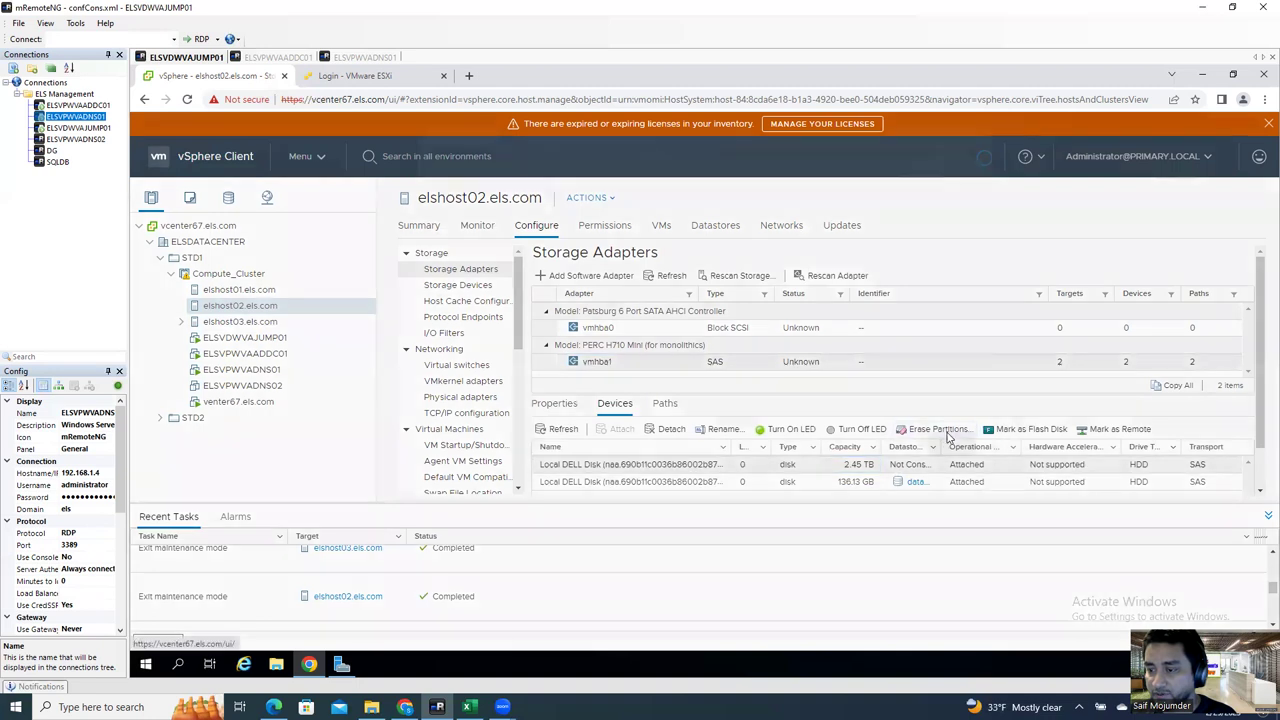
click(937, 429)
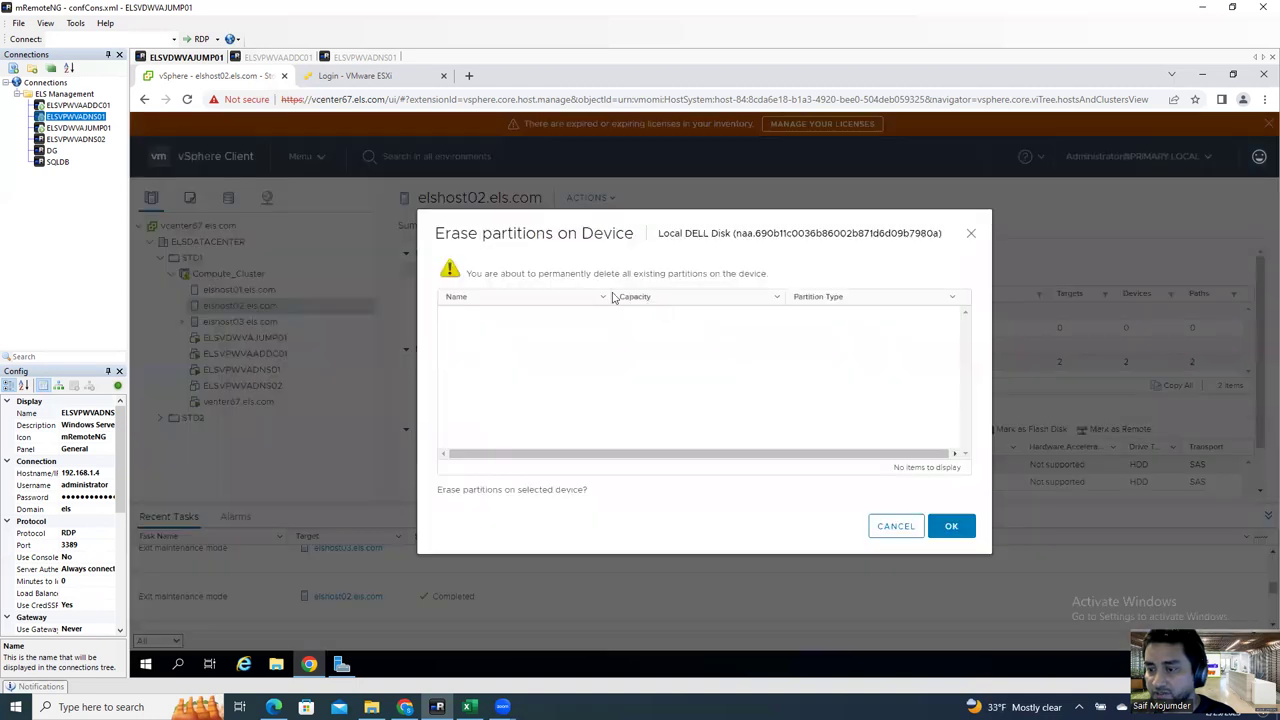
click(894, 526)
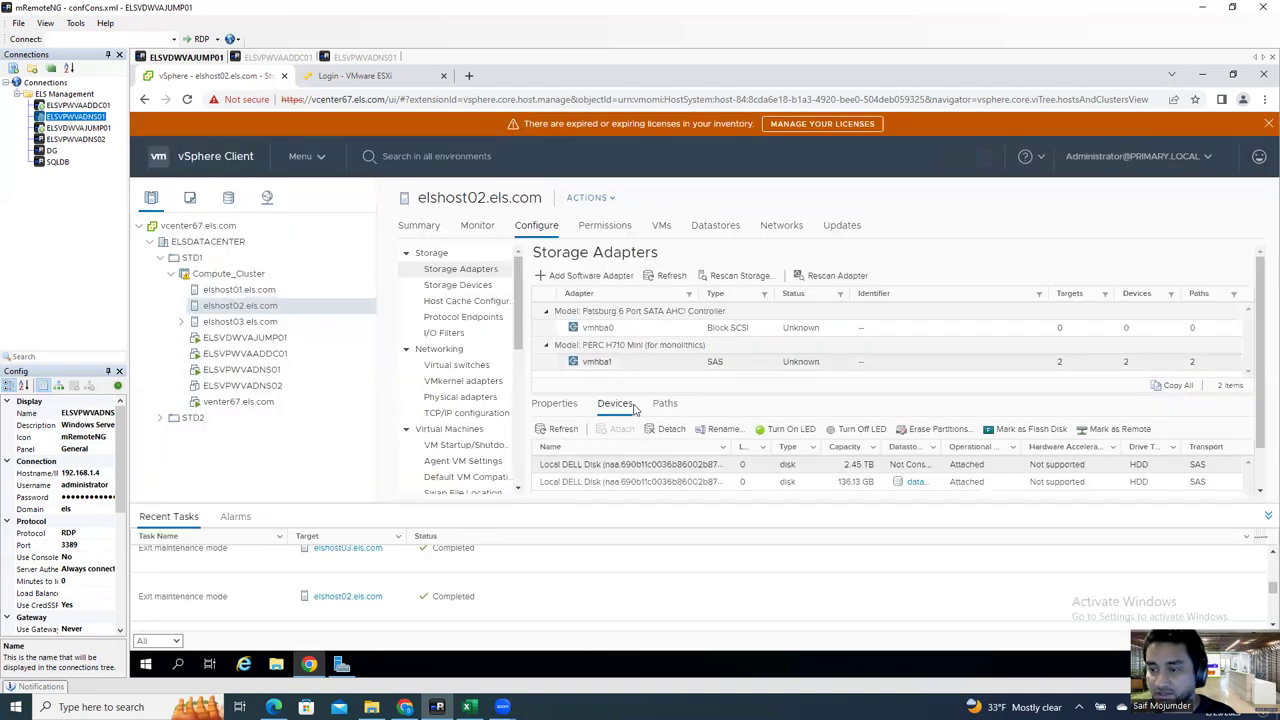
Step: Start a VMFS datastore on elshost02 named LDS-ELSHOST02 on the 2.45 TB DELL disk
right_click(260, 308)
mouse_move(313, 360)
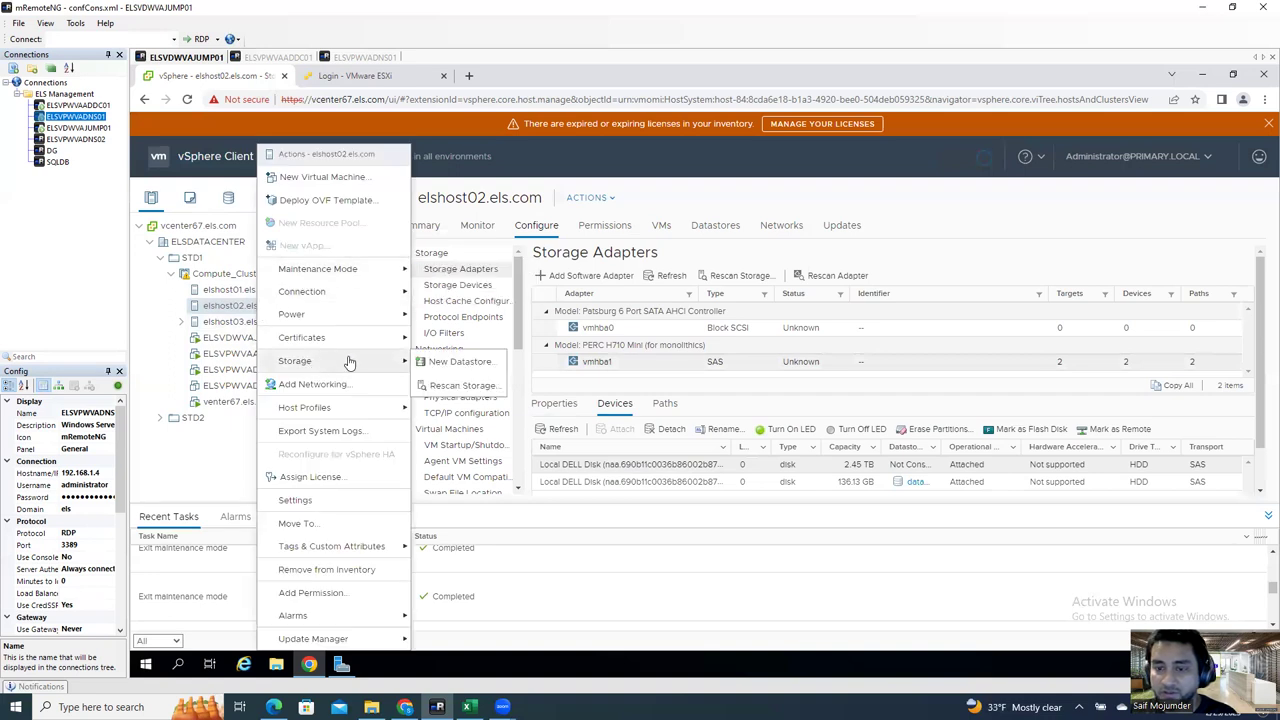
click(436, 362)
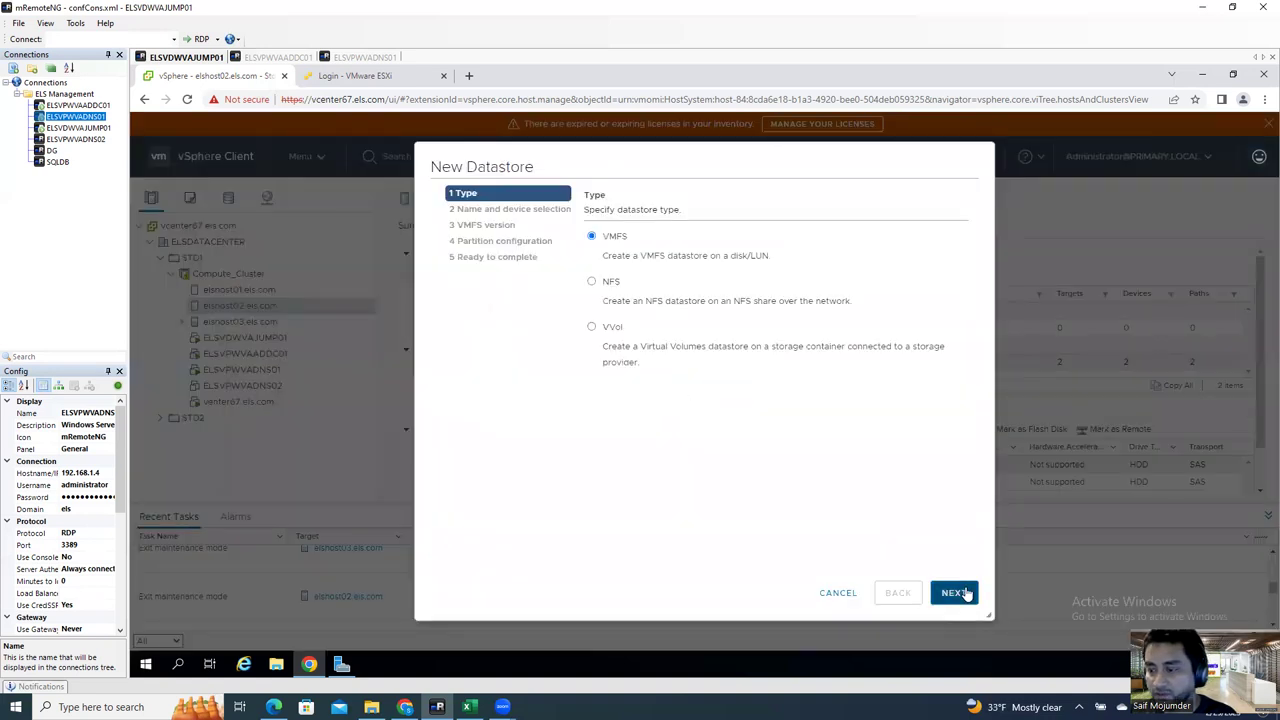
click(962, 593)
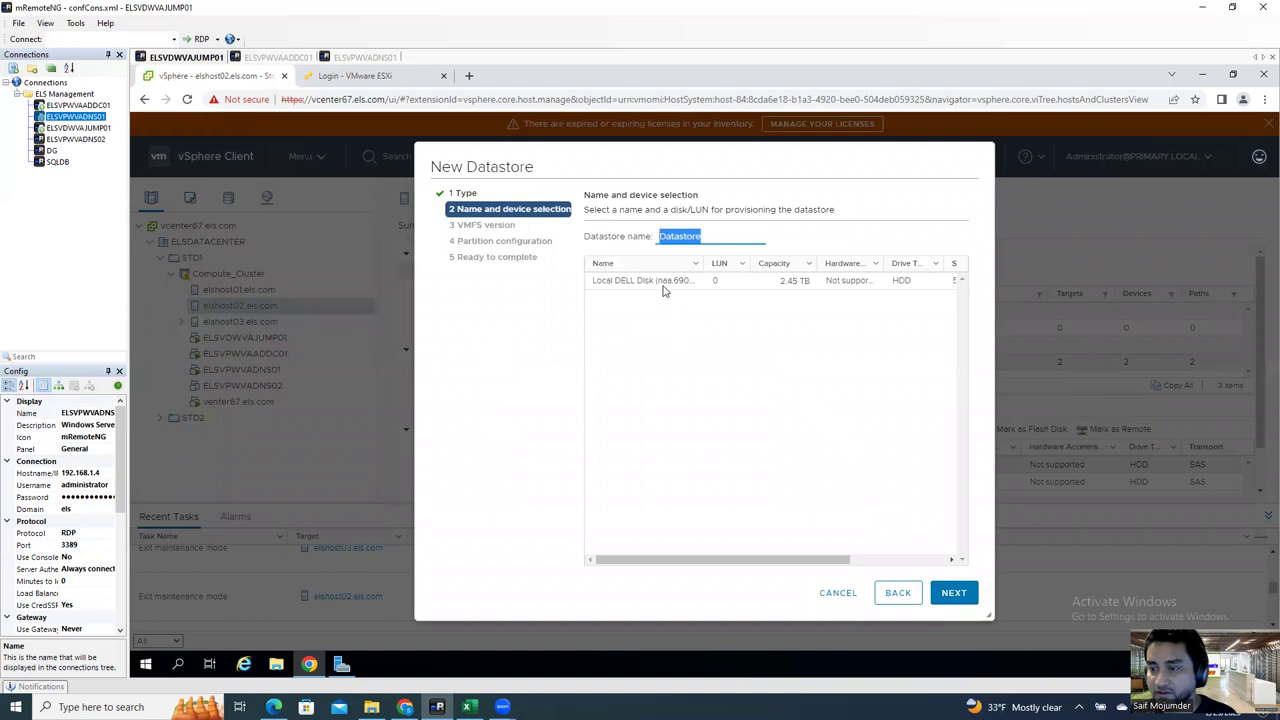
click(661, 281)
double_click(716, 235)
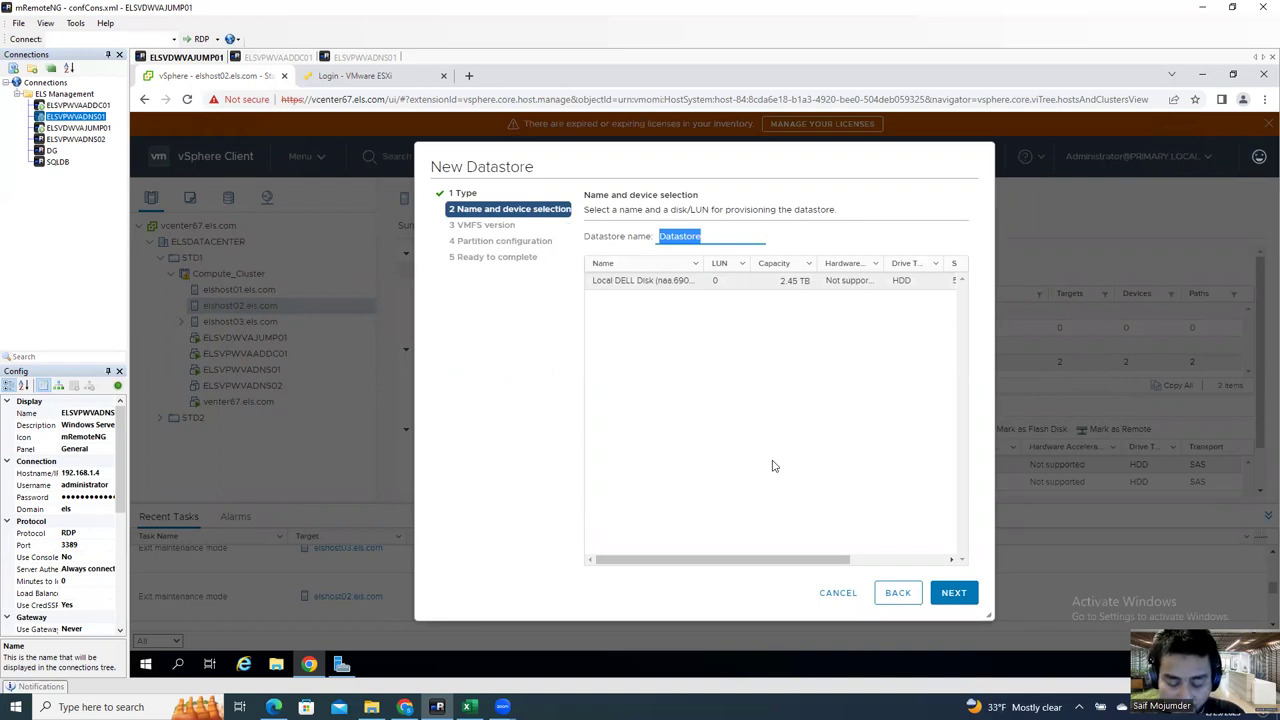
text(LDS-ELSHOST02)
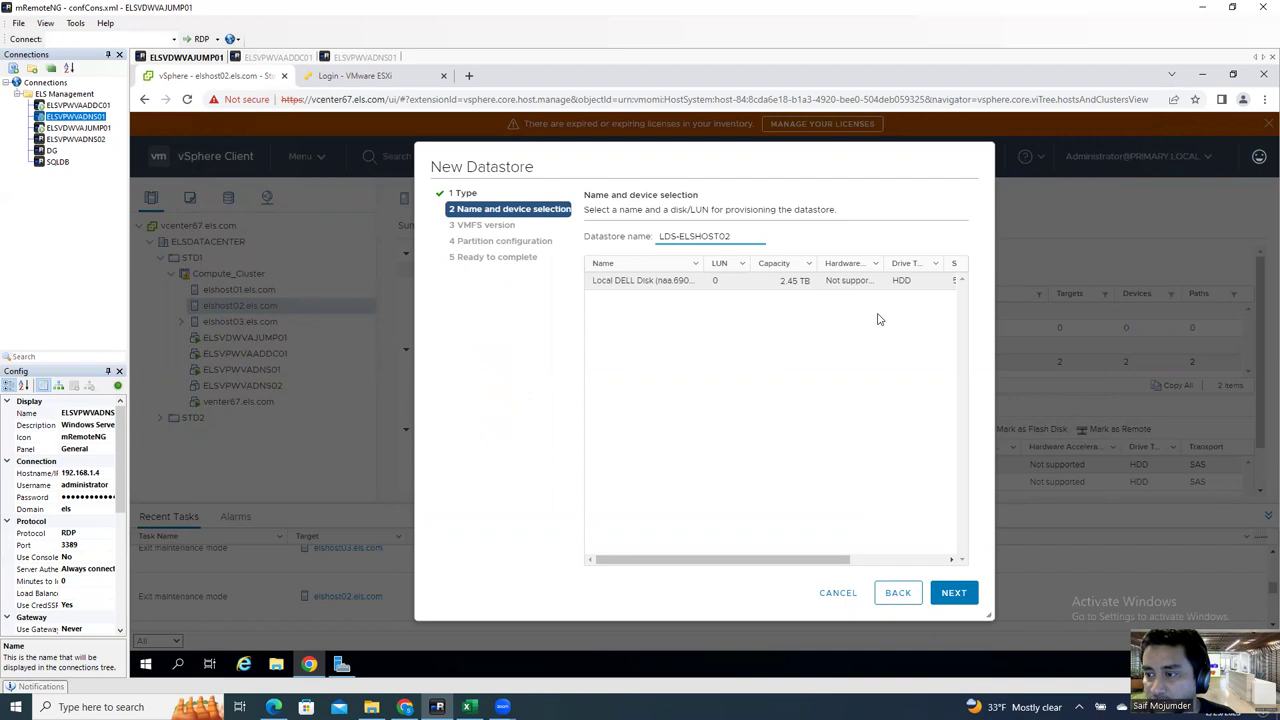
click(951, 594)
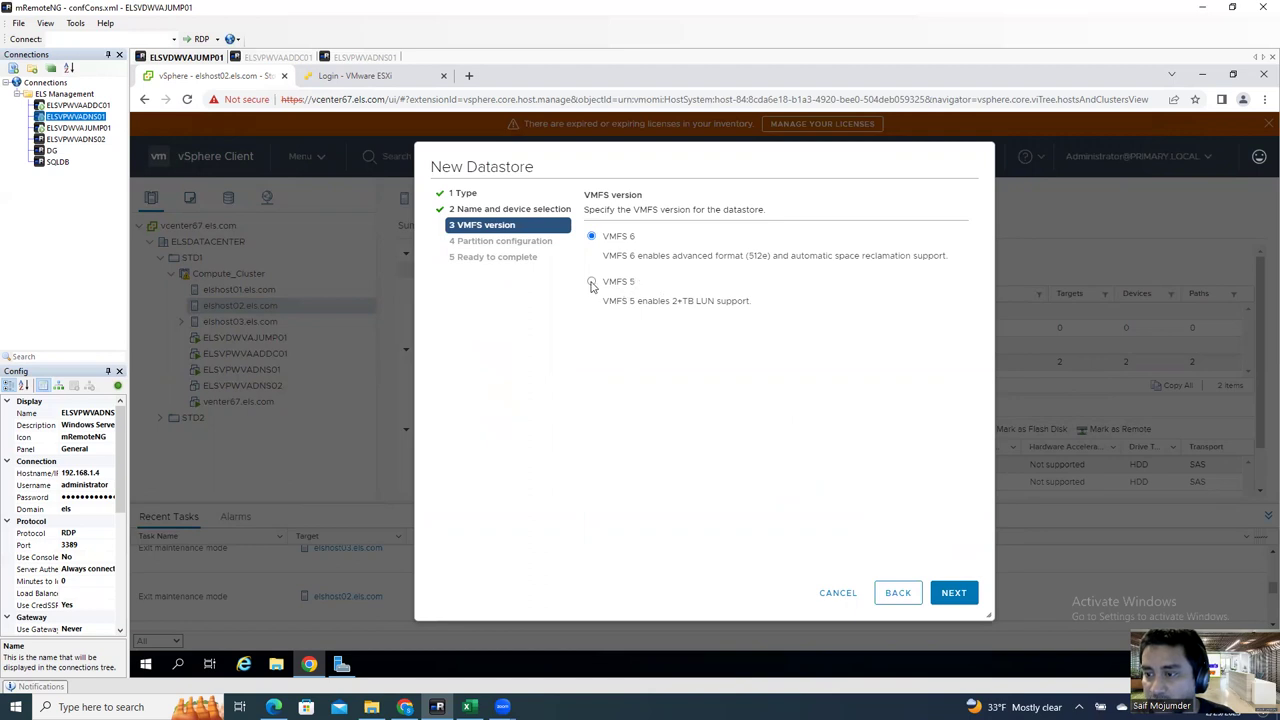
Step: Choose VMFS 6 and keep the full 2513.24 GB partition size
click(954, 593)
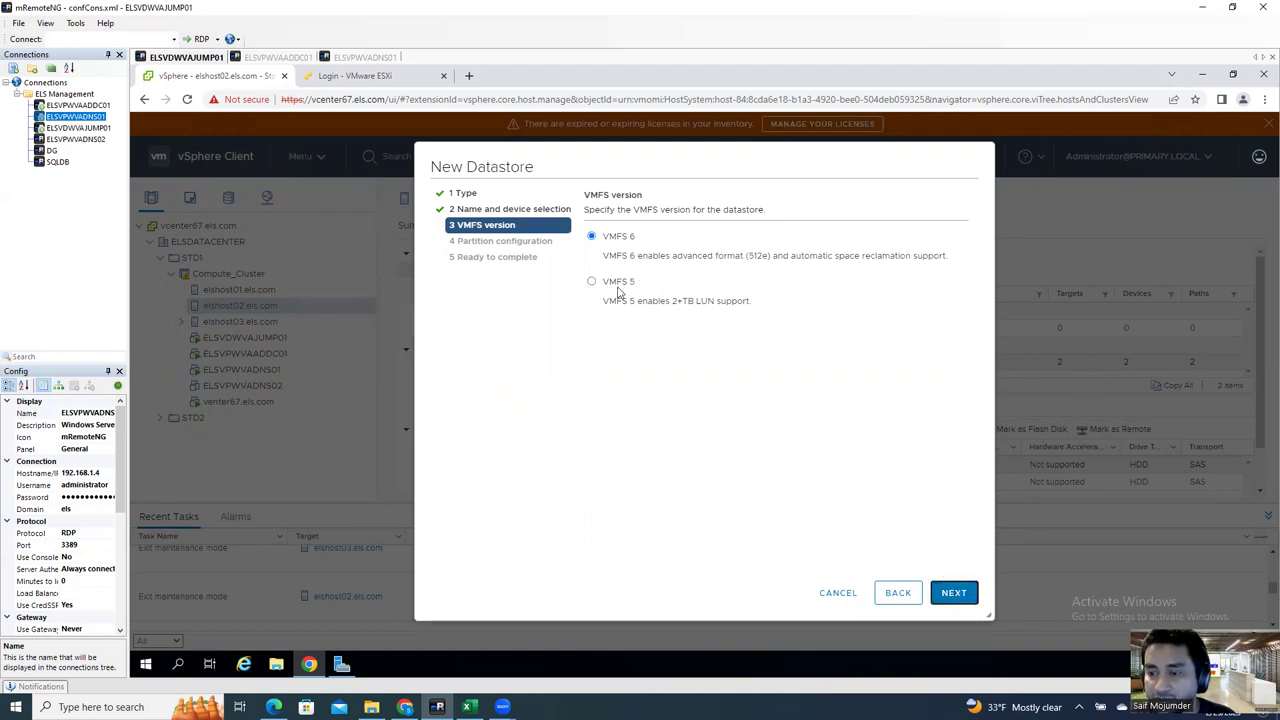
click(592, 282)
click(592, 237)
click(953, 592)
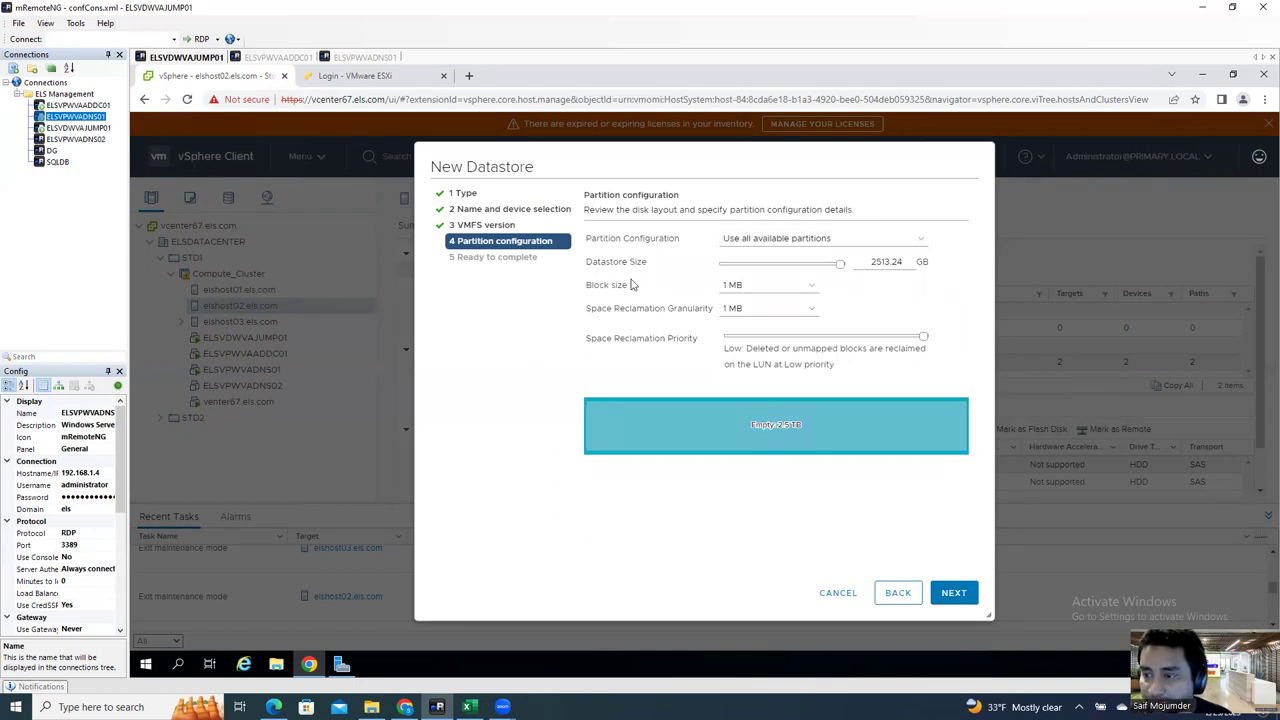
drag(840, 268, 770, 275)
drag(781, 276, 880, 281)
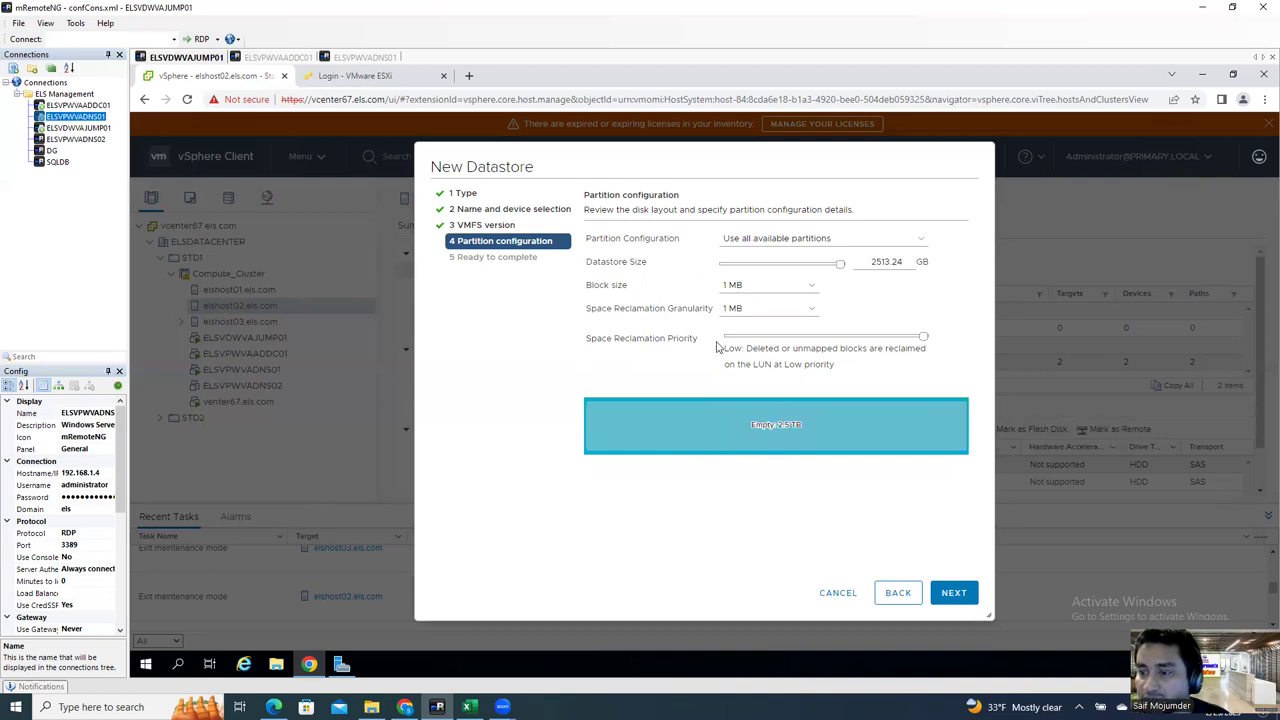
click(953, 594)
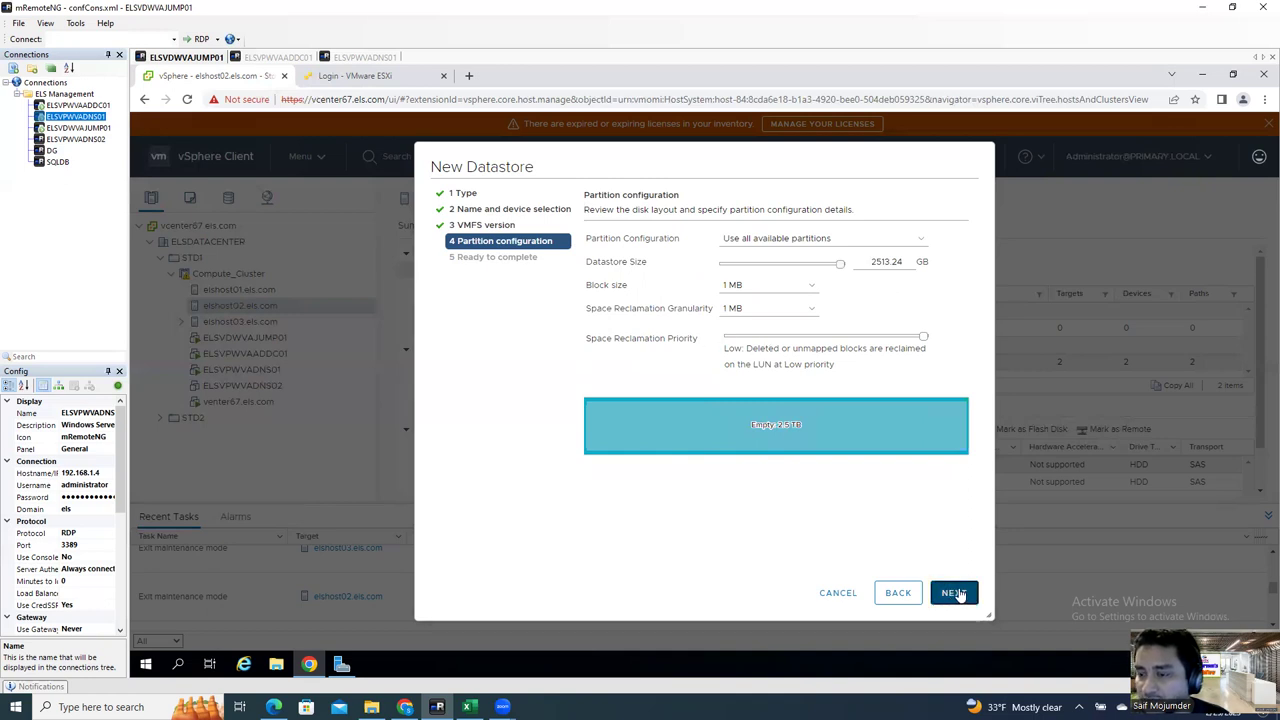
Step: Finish LDS-ELSHOST02, then erase partitions on elshost01's 1.64 TB DELL disk under vmhba1
click(955, 593)
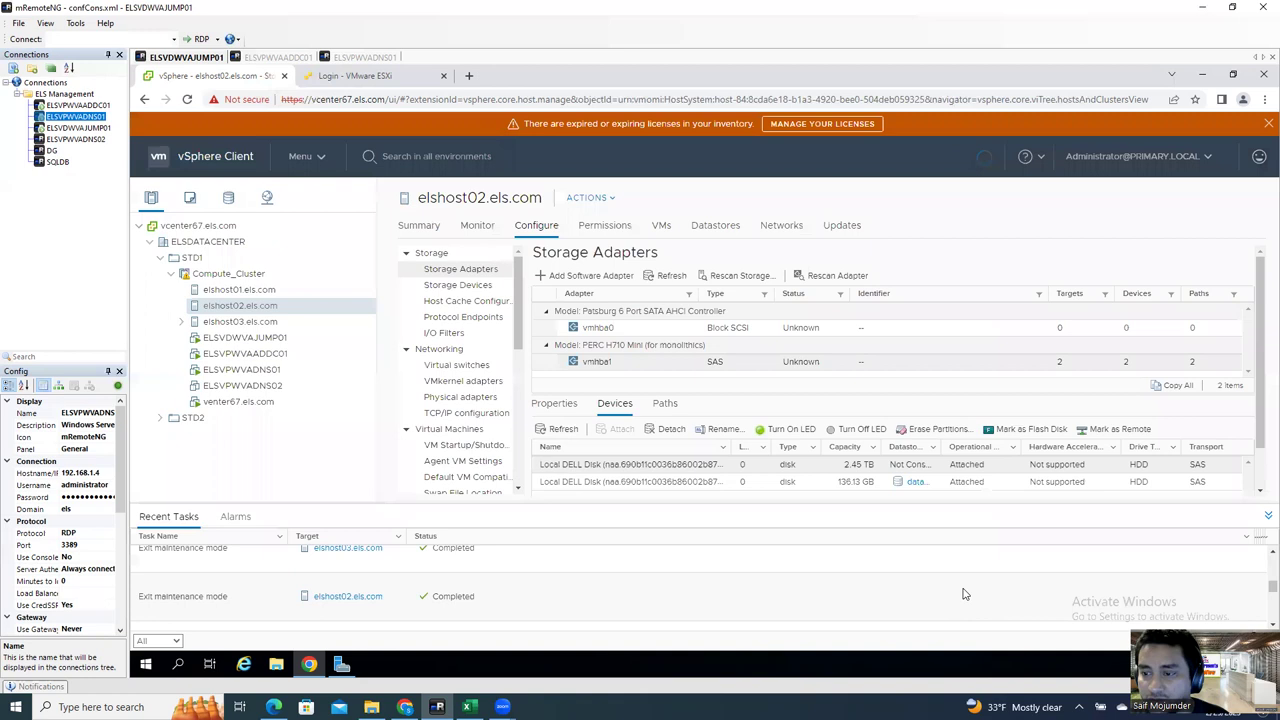
click(452, 538)
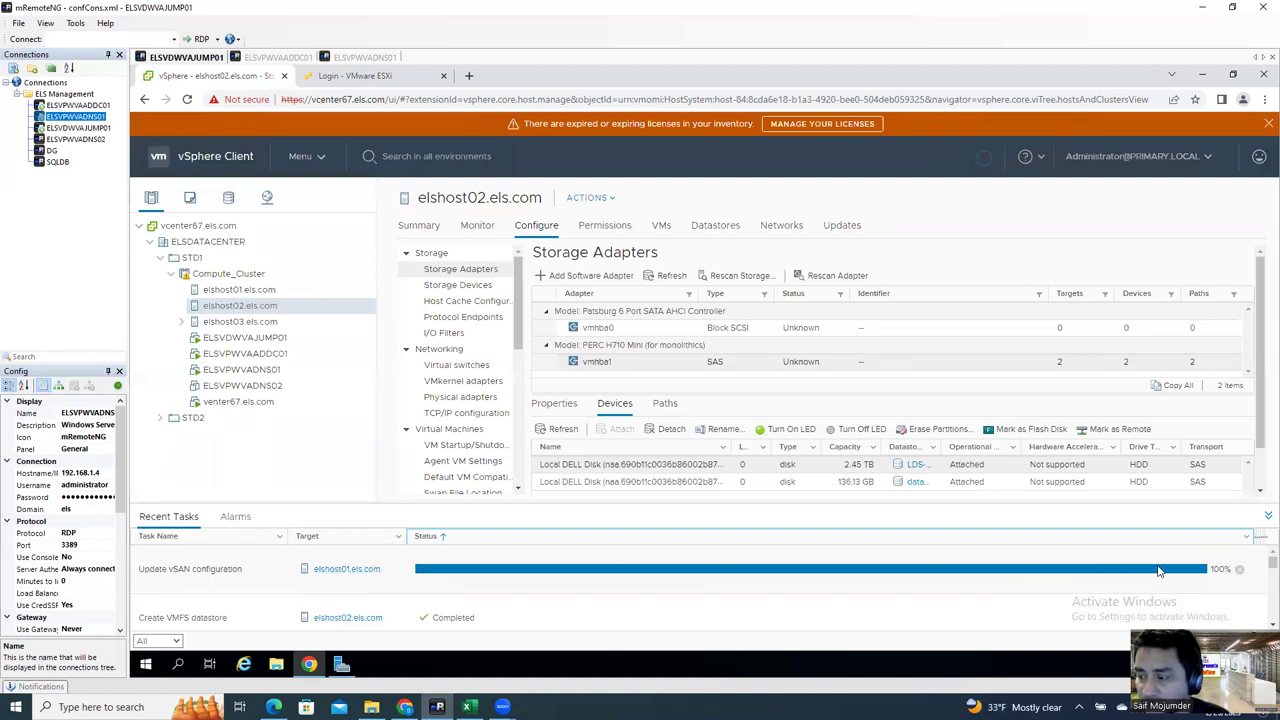
click(266, 290)
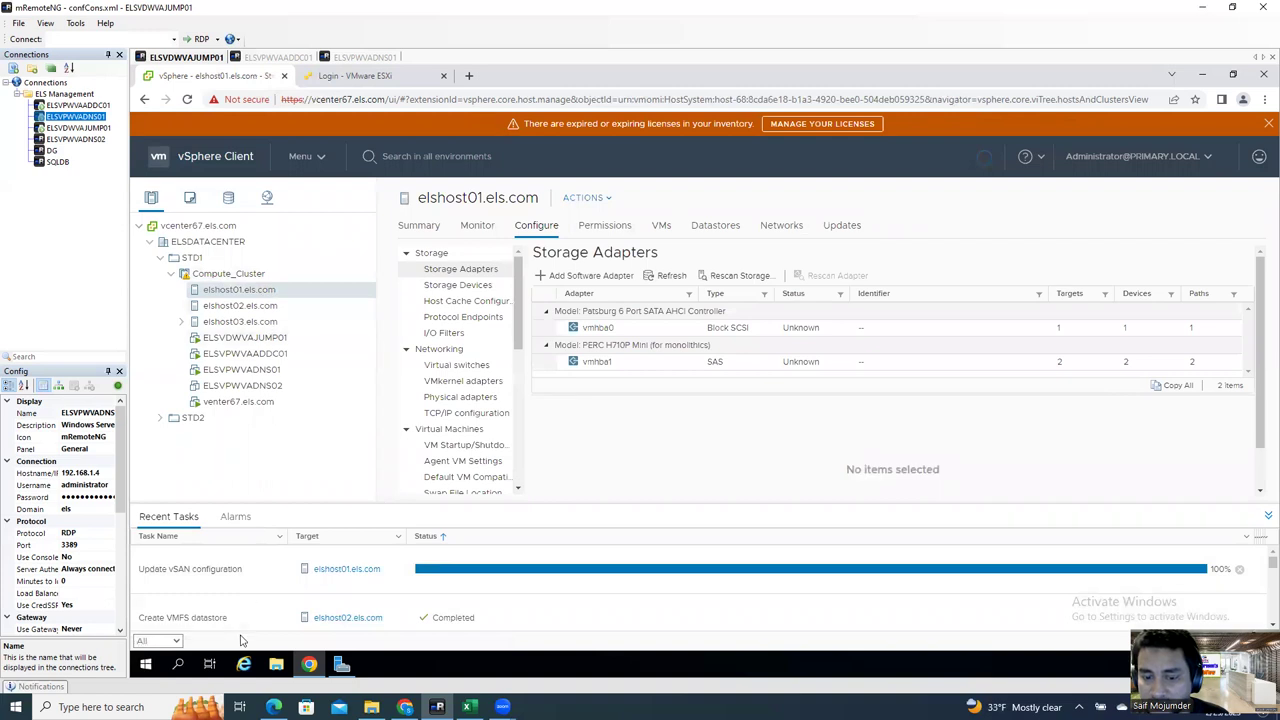
click(797, 362)
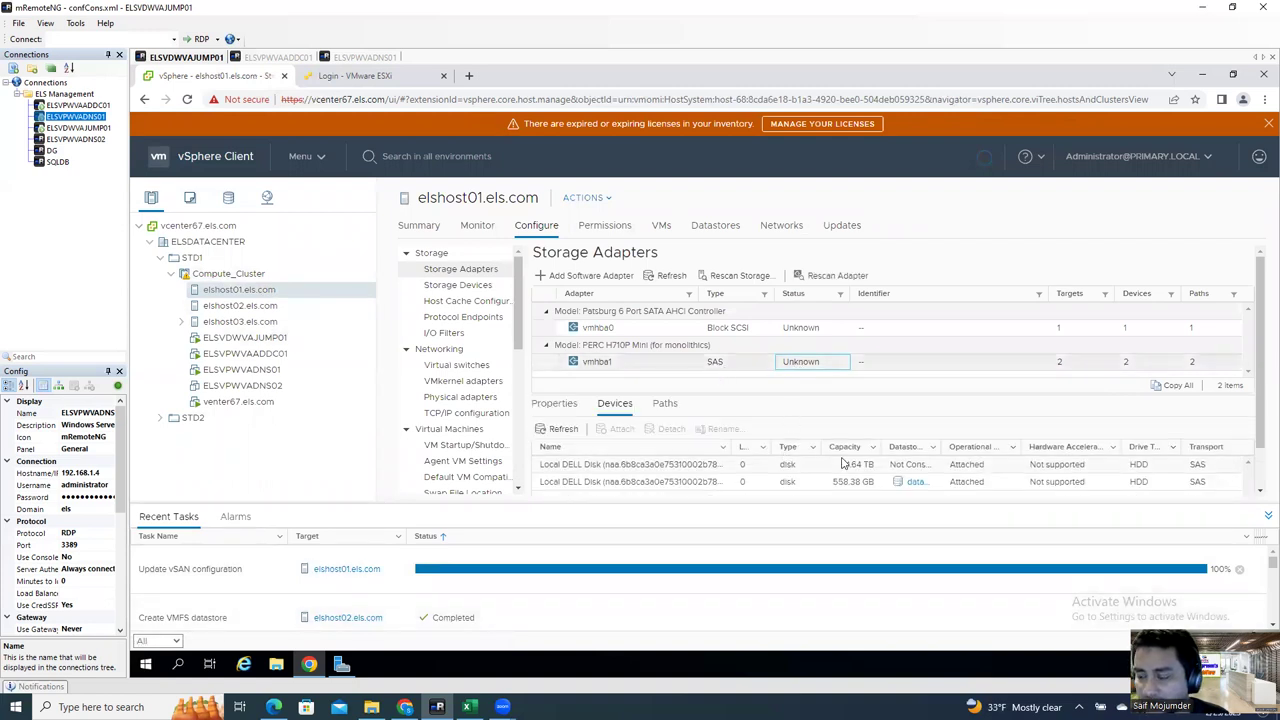
click(843, 463)
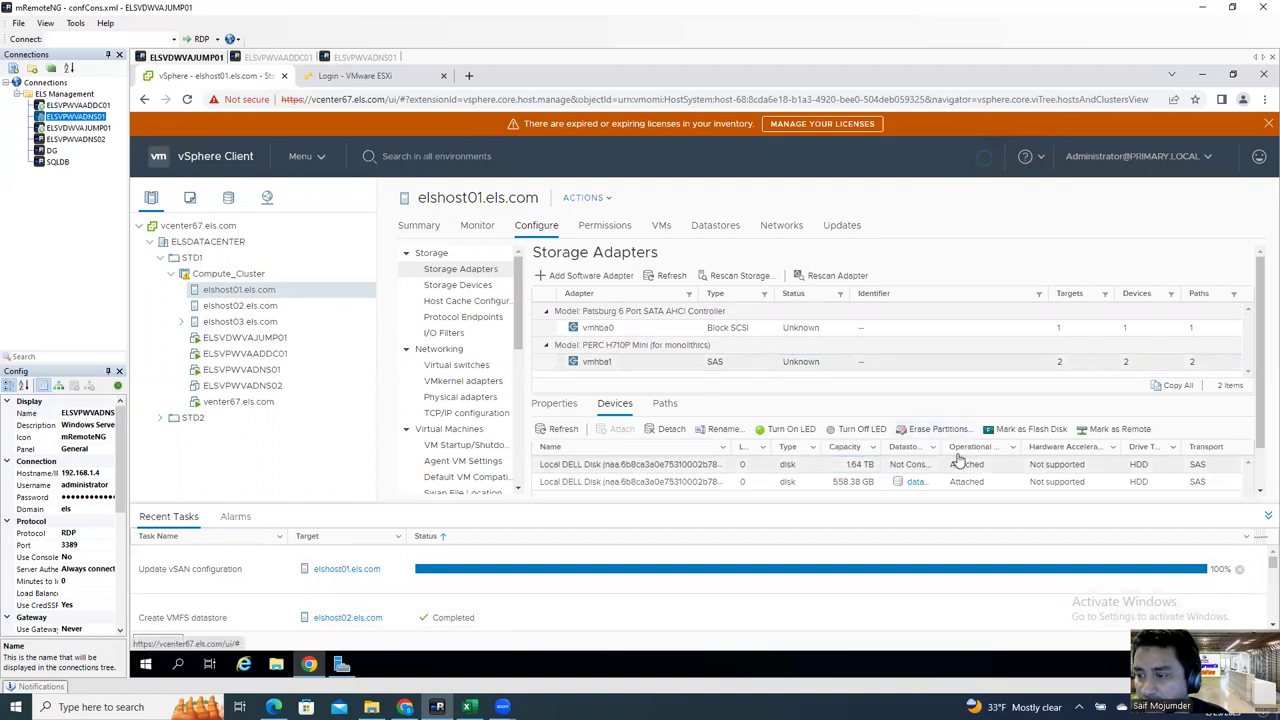
click(937, 429)
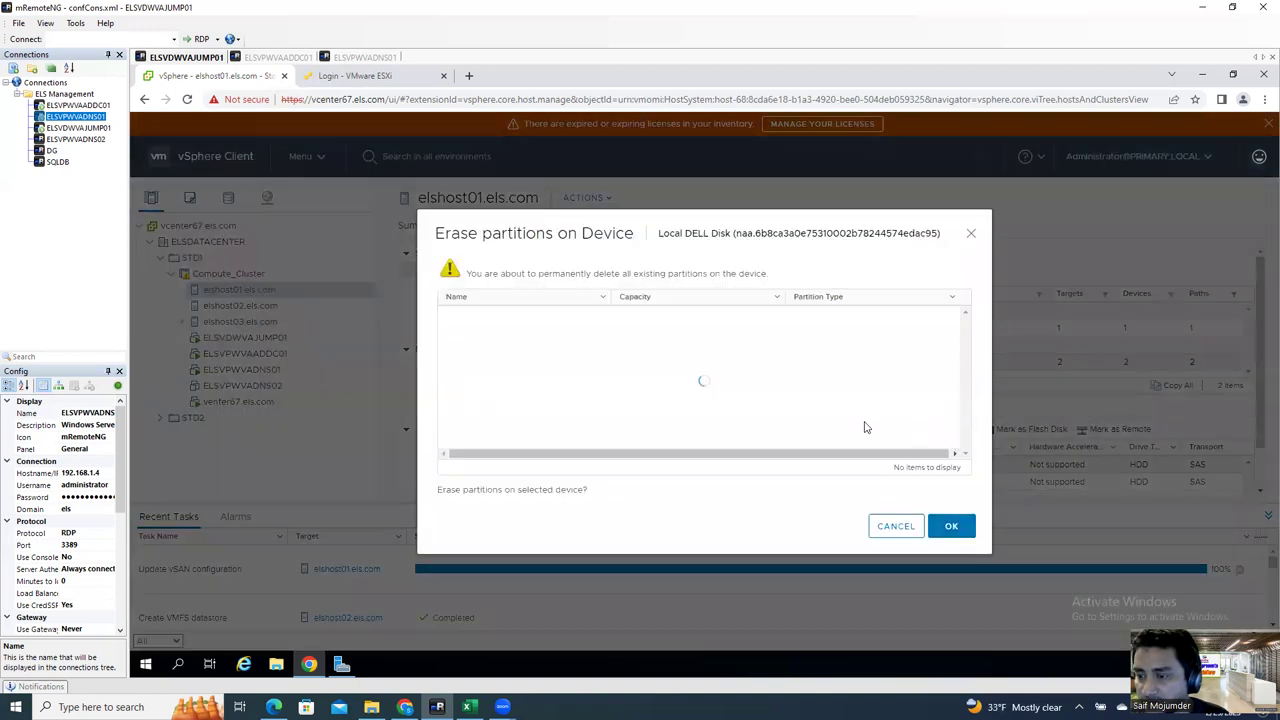
click(951, 527)
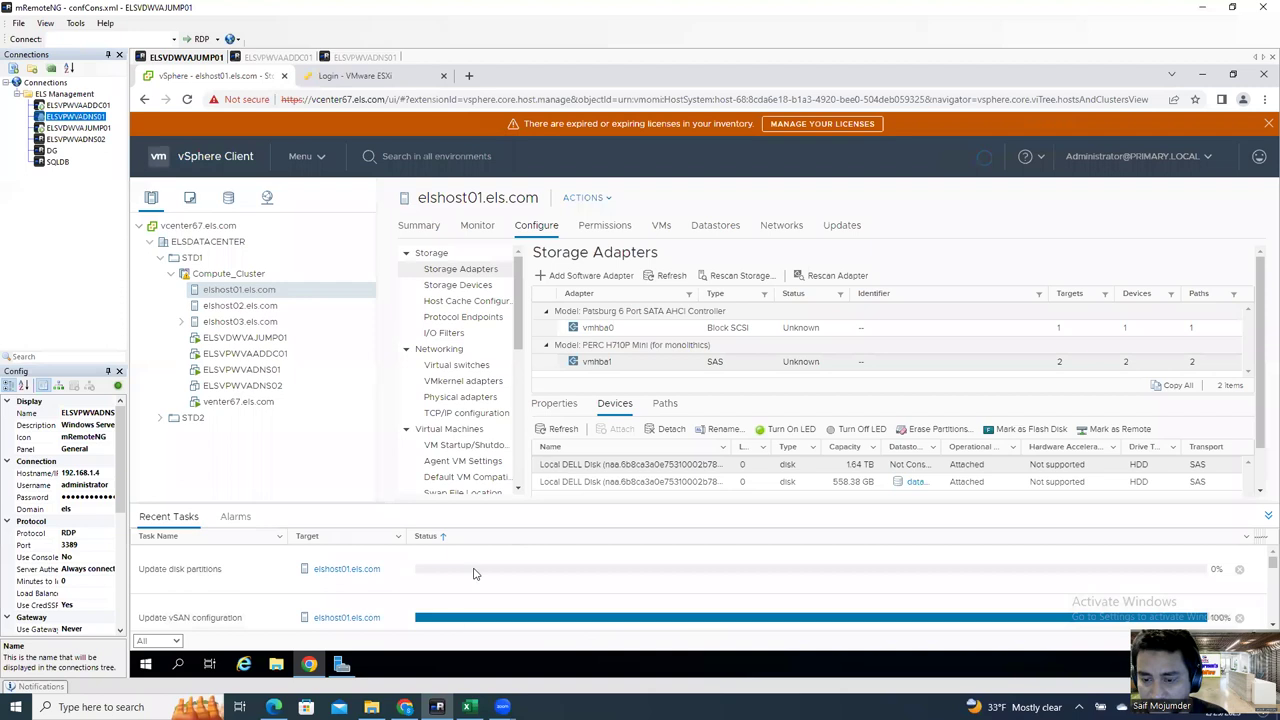
click(268, 308)
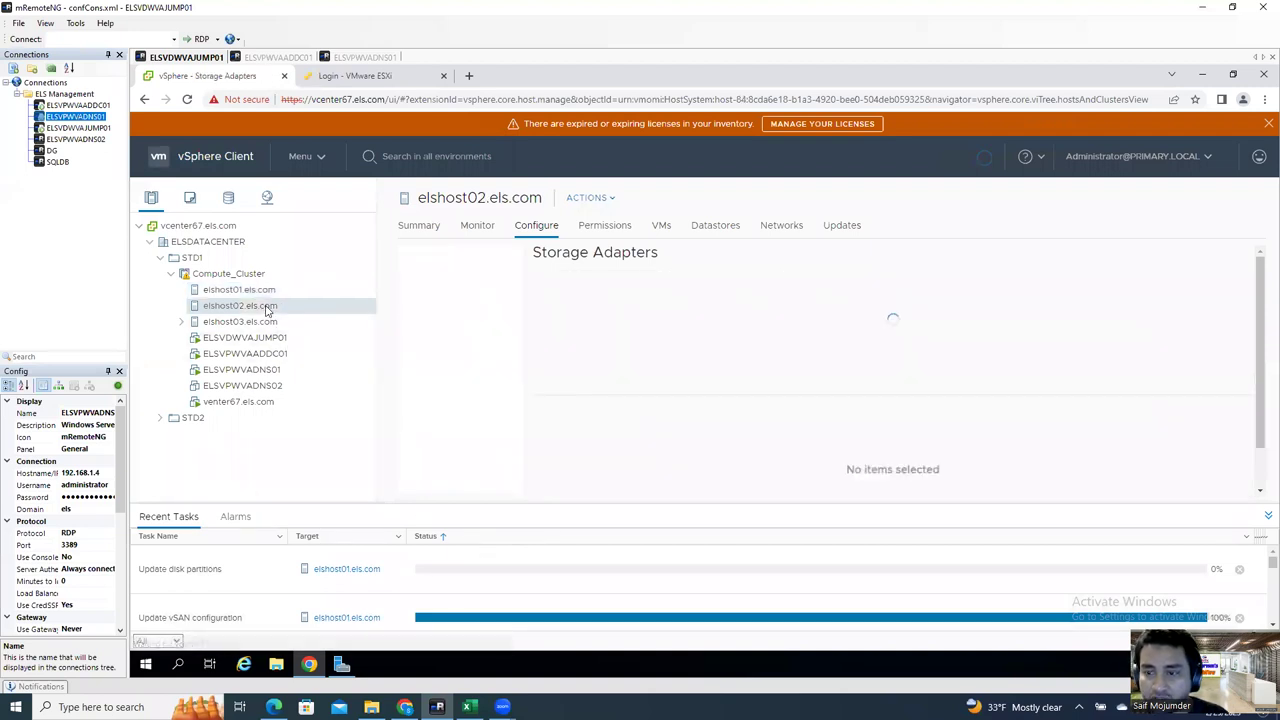
Step: Inspect LDS-ELSHOST02 in elshost02's Datastores tab, comparing it with elshost03's datastore1 (2)
click(716, 227)
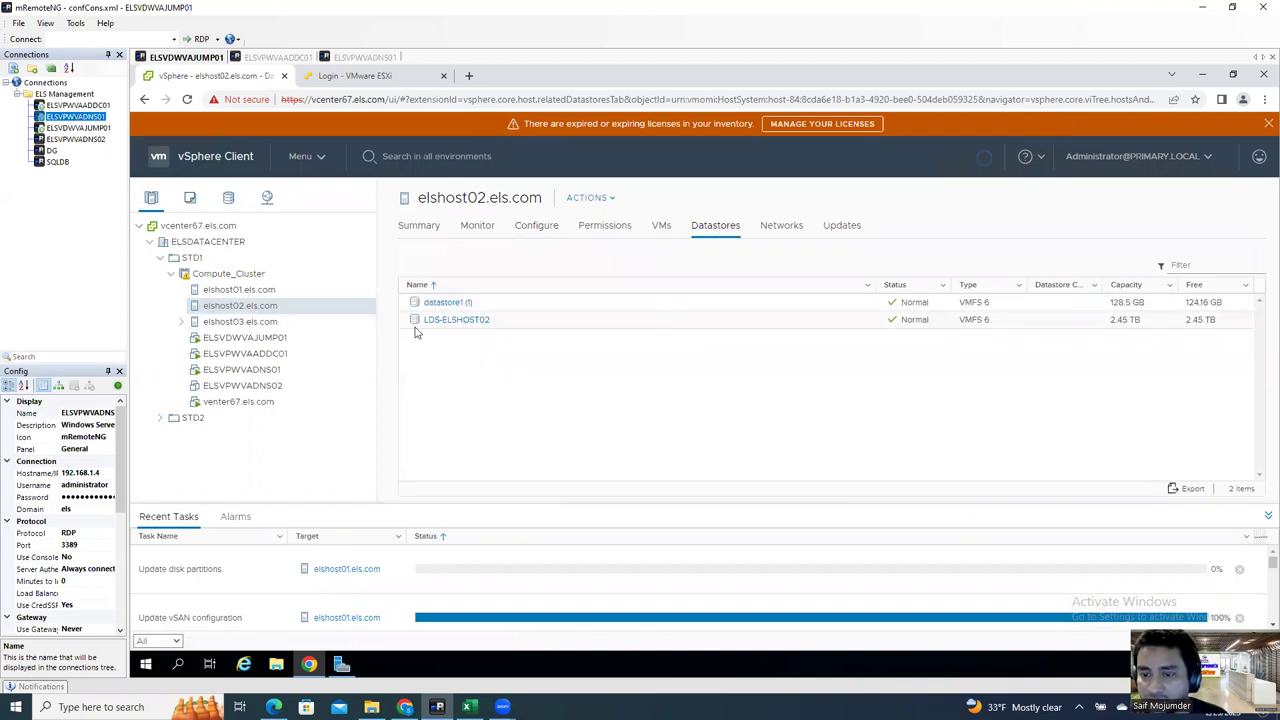
click(702, 327)
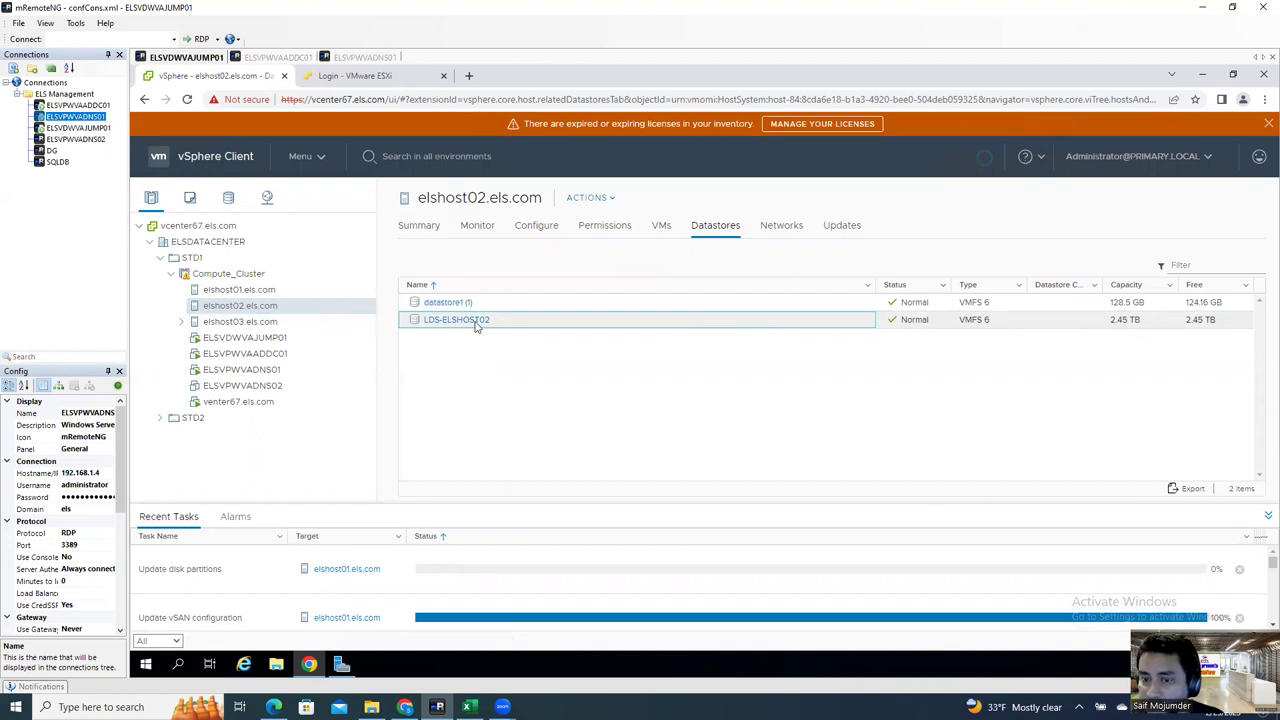
click(260, 322)
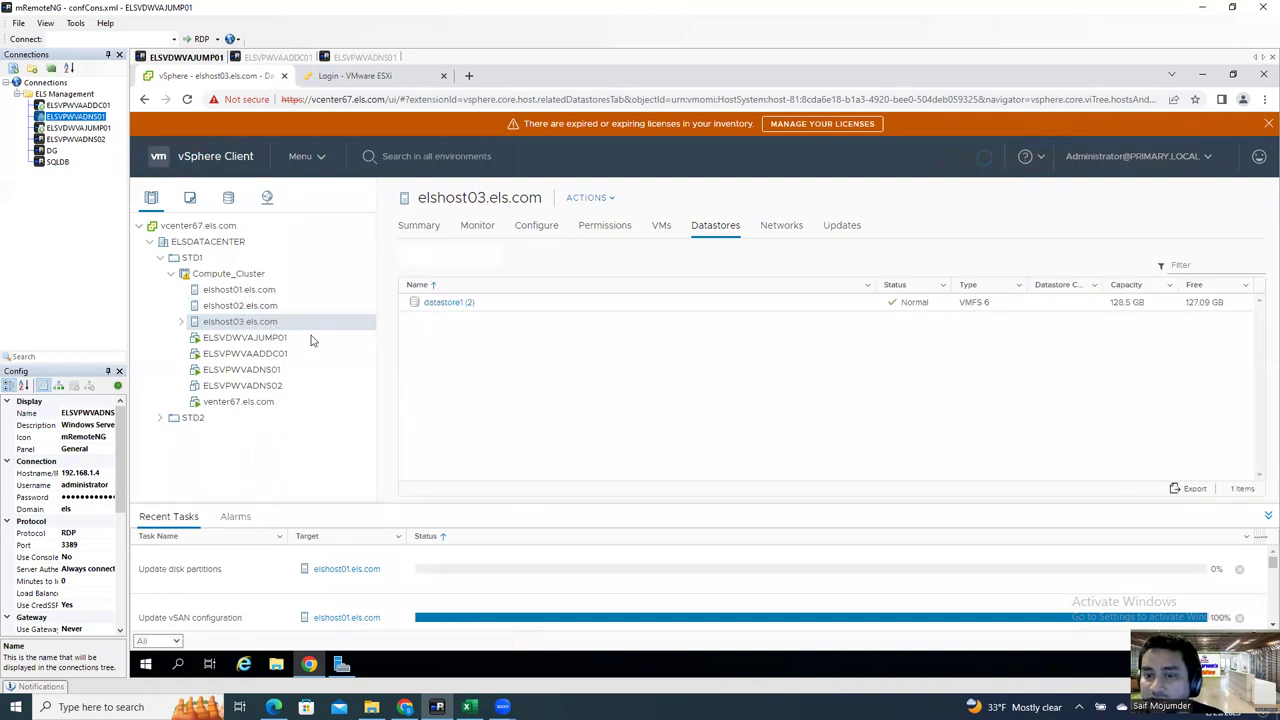
click(250, 305)
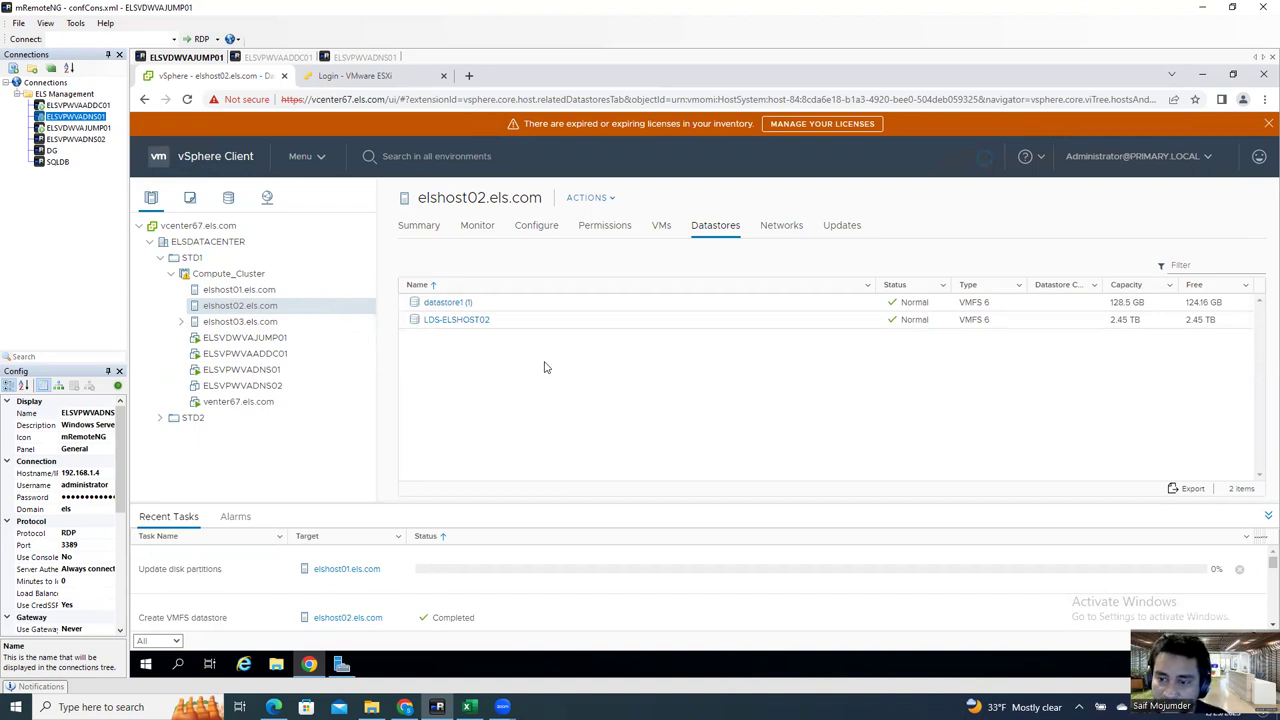
click(276, 323)
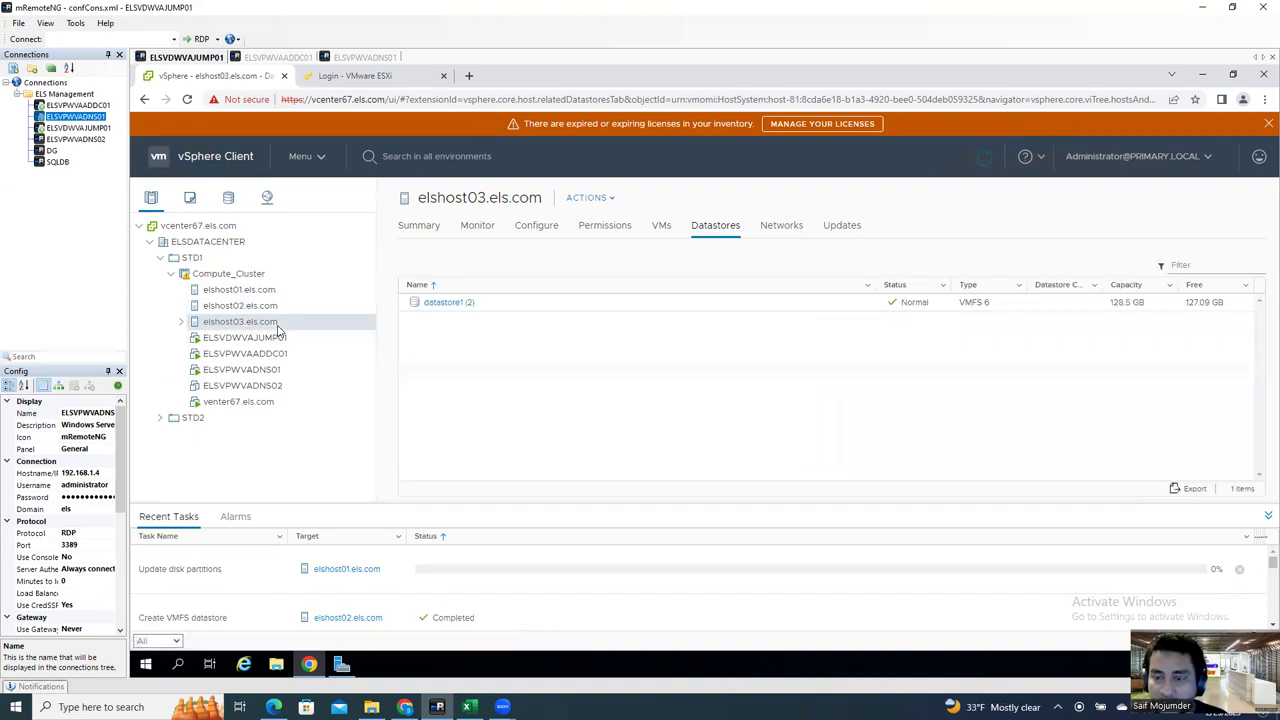
click(300, 306)
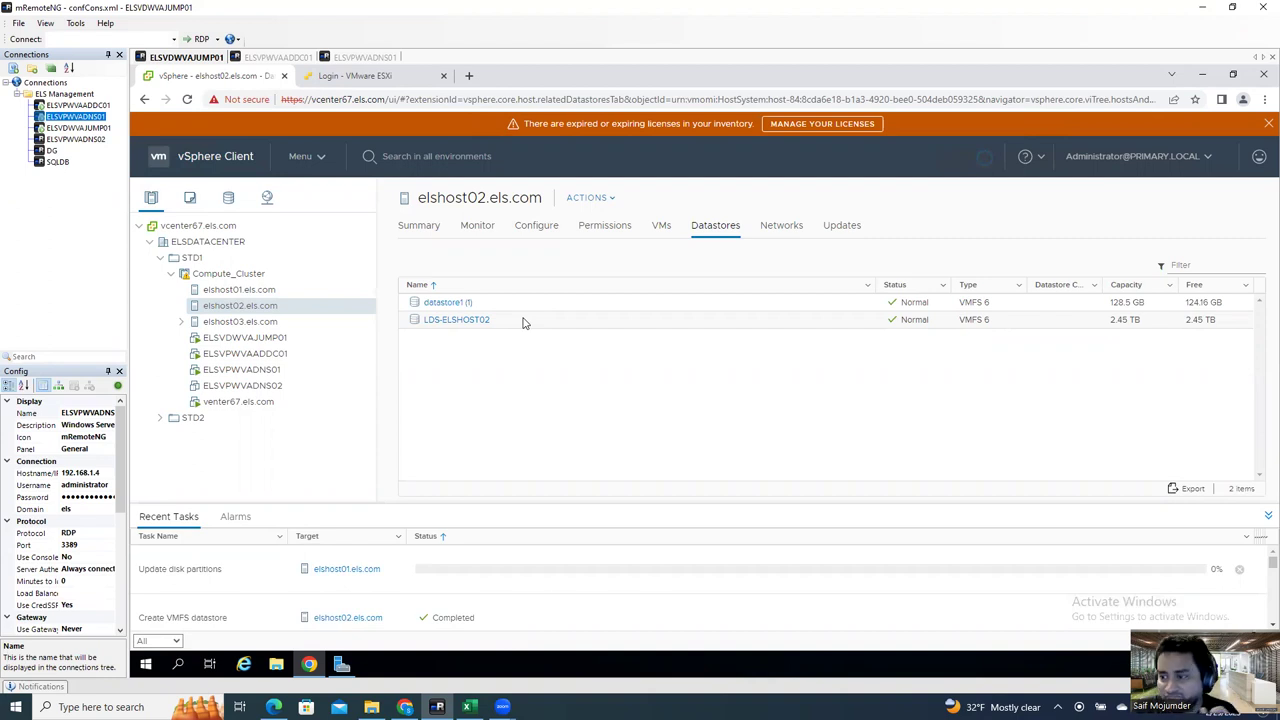
click(523, 321)
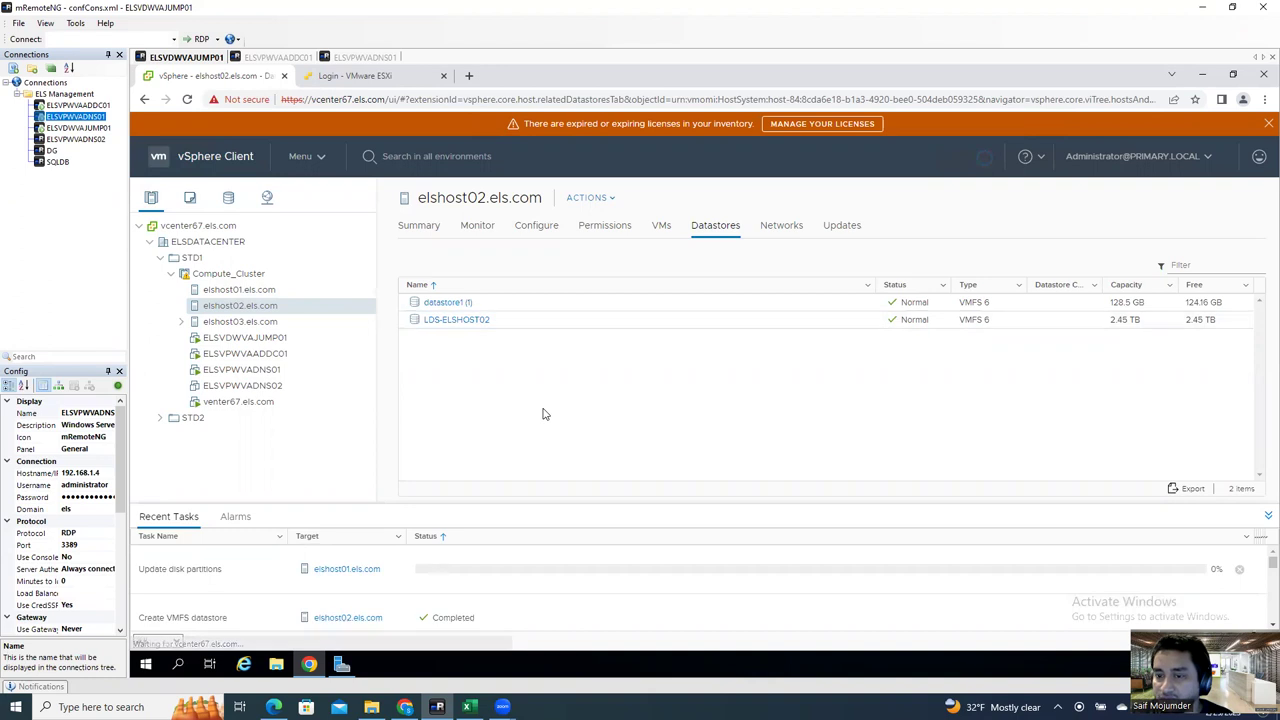
click(220, 322)
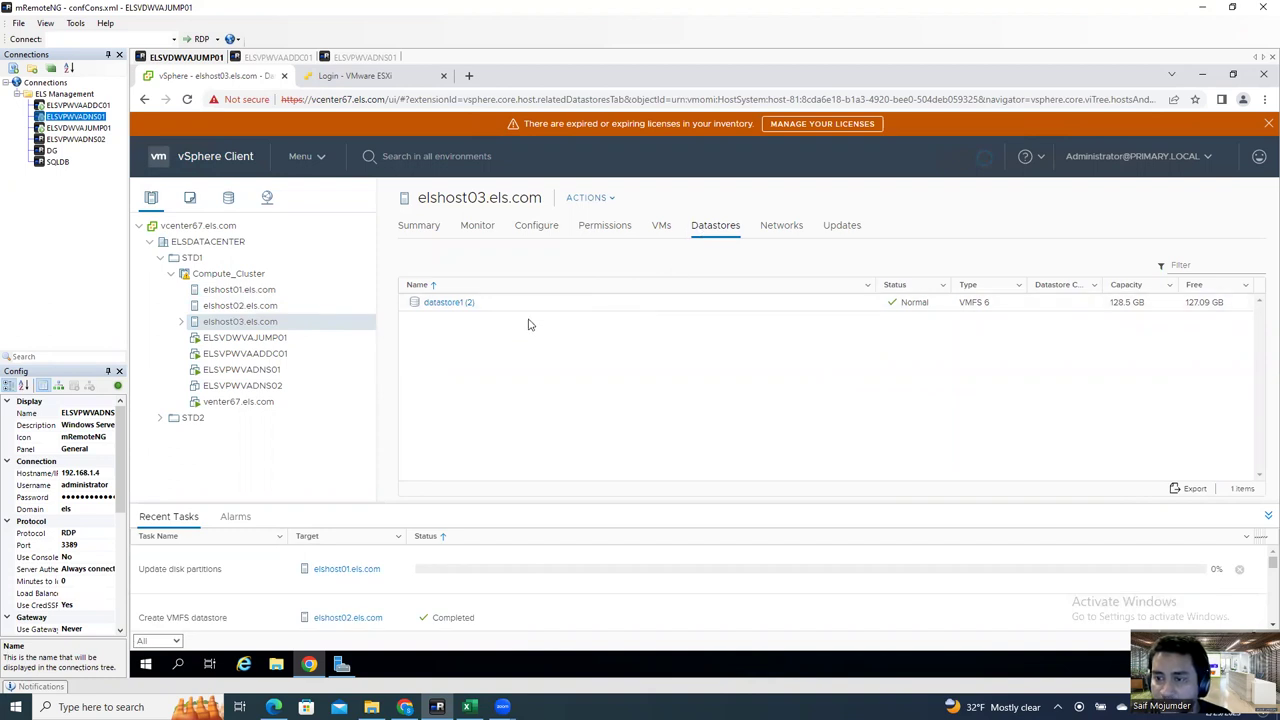
Step: Start a VMFS datastore on elshost03 named LDS-ELSHOST03 on the local DELL disk
right_click(238, 326)
mouse_move(314, 362)
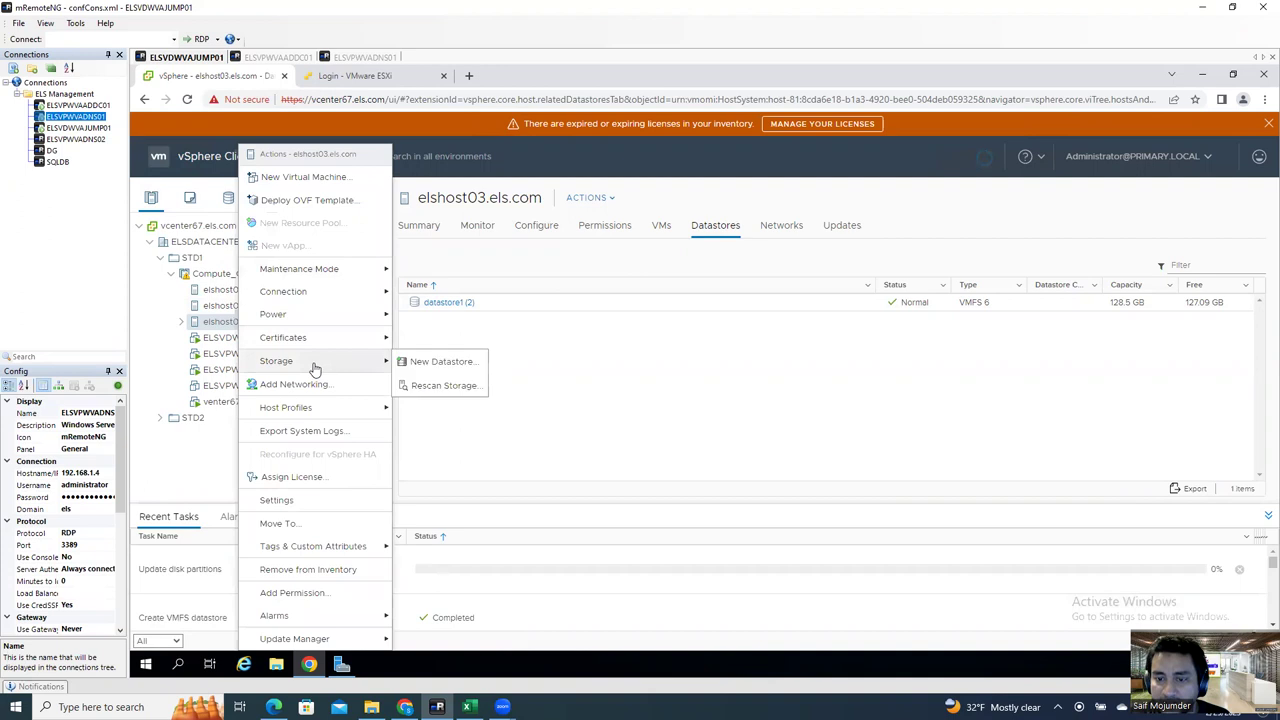
click(458, 367)
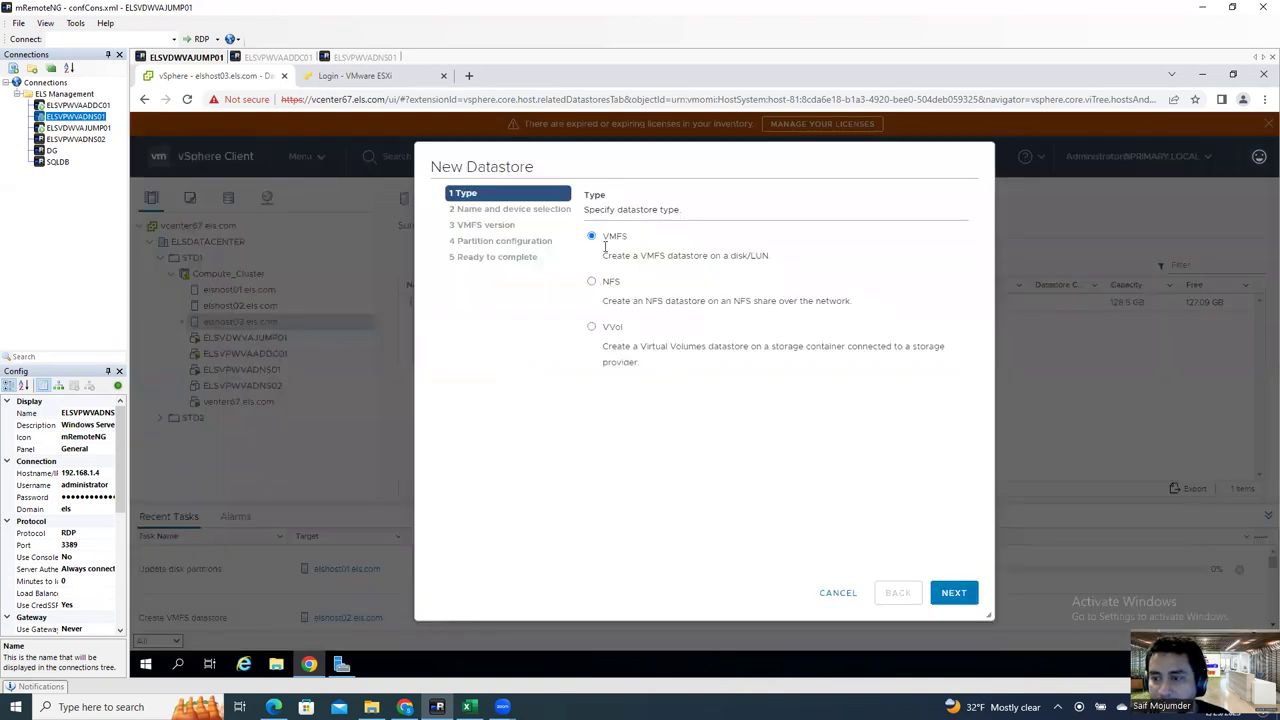
click(957, 594)
click(678, 286)
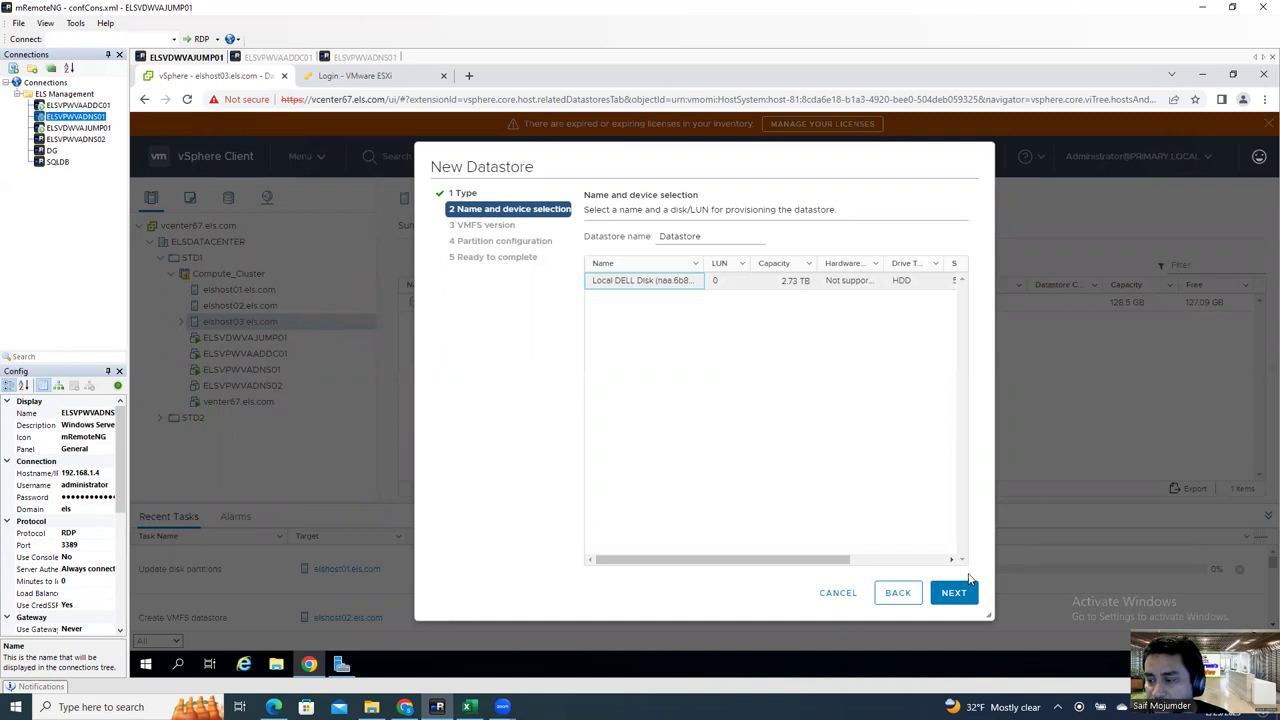
drag(703, 236, 626, 236)
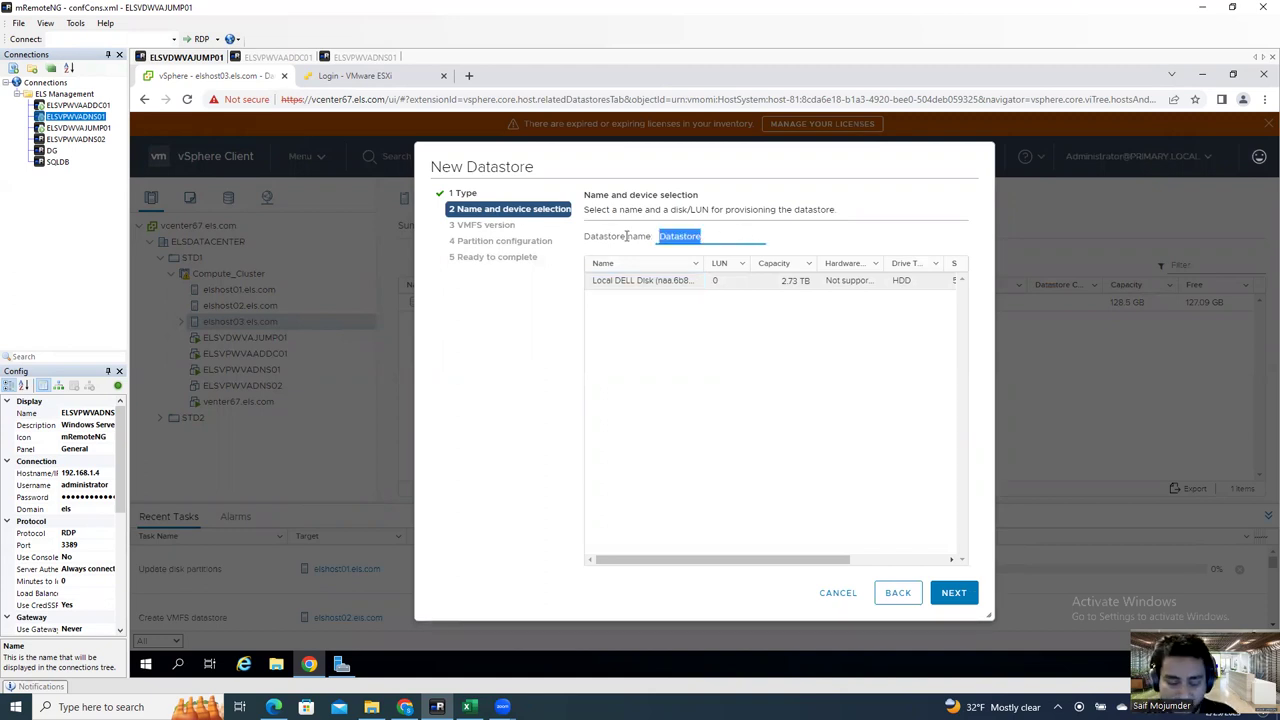
text(LDS-ELSHOST03)
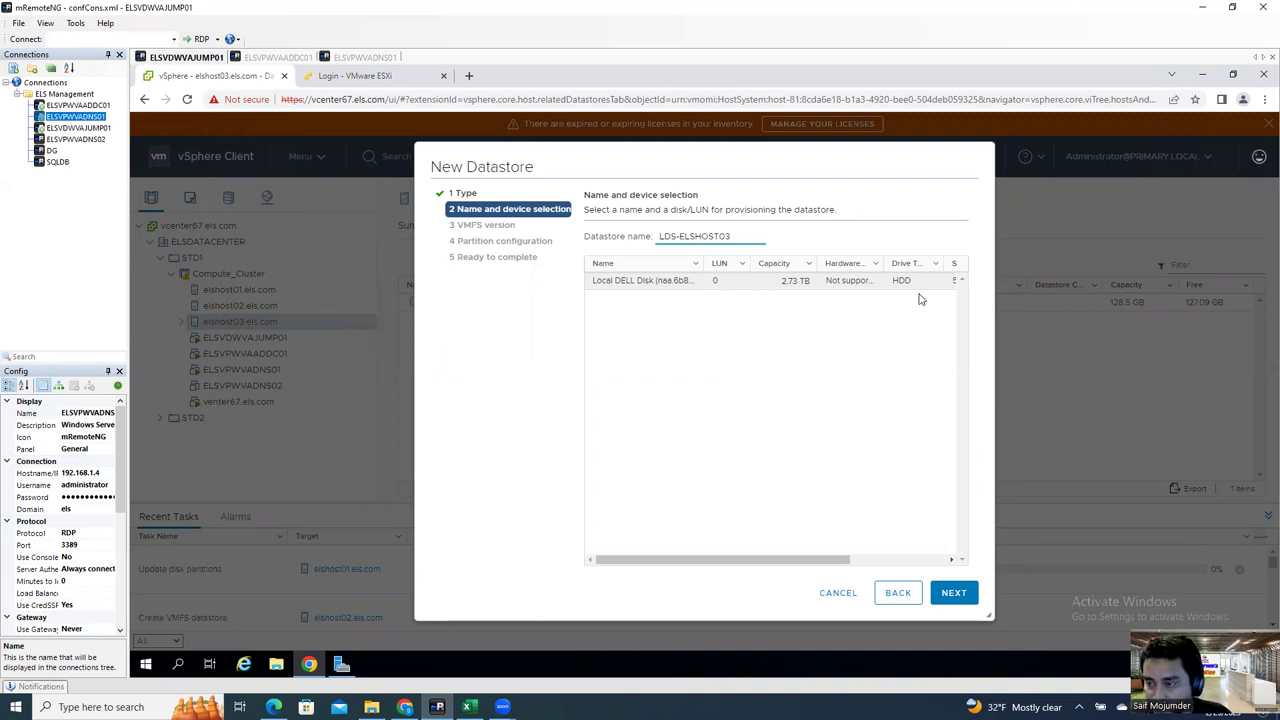
click(954, 593)
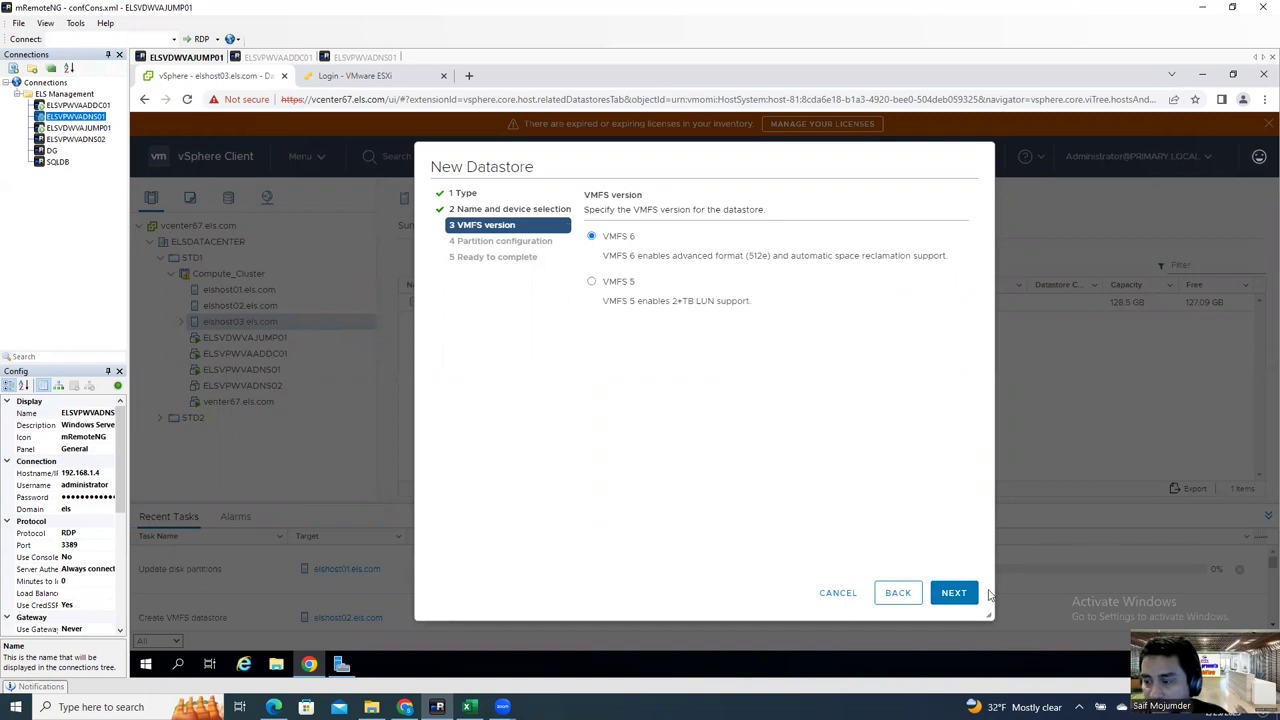
Step: Keep VMFS 6 with full-disk partitioning and create the datastore
click(957, 592)
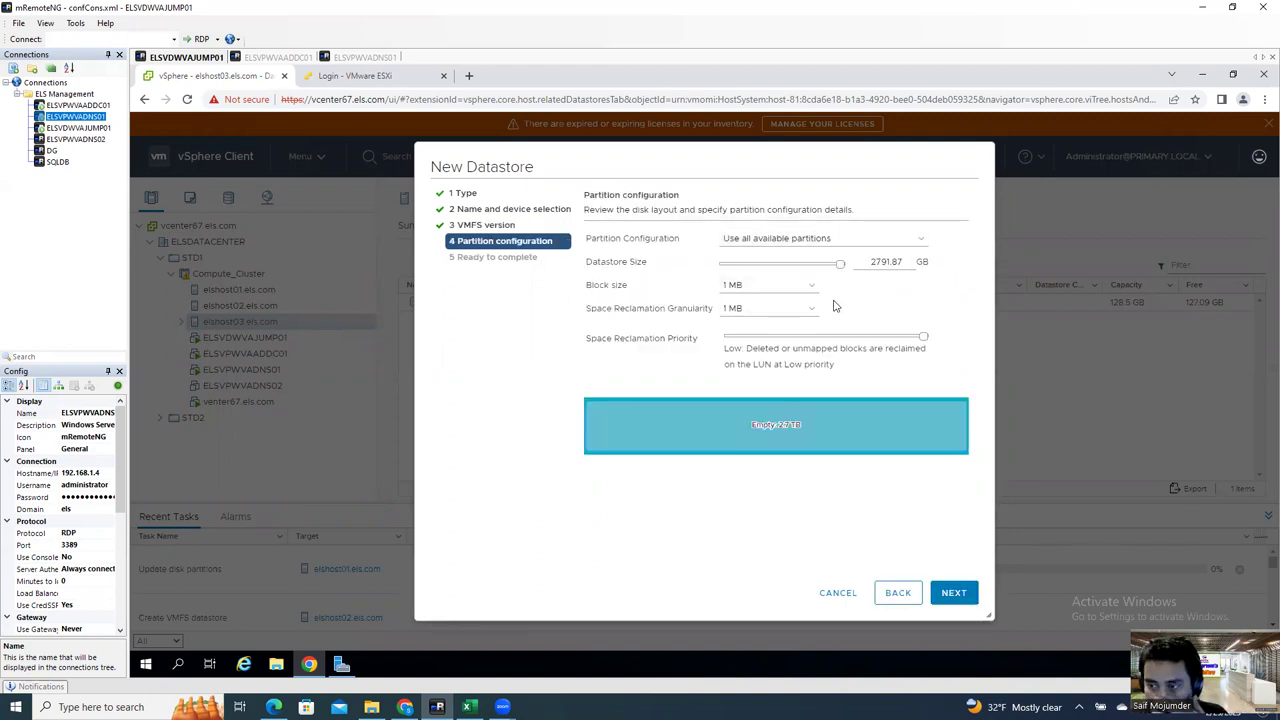
click(893, 594)
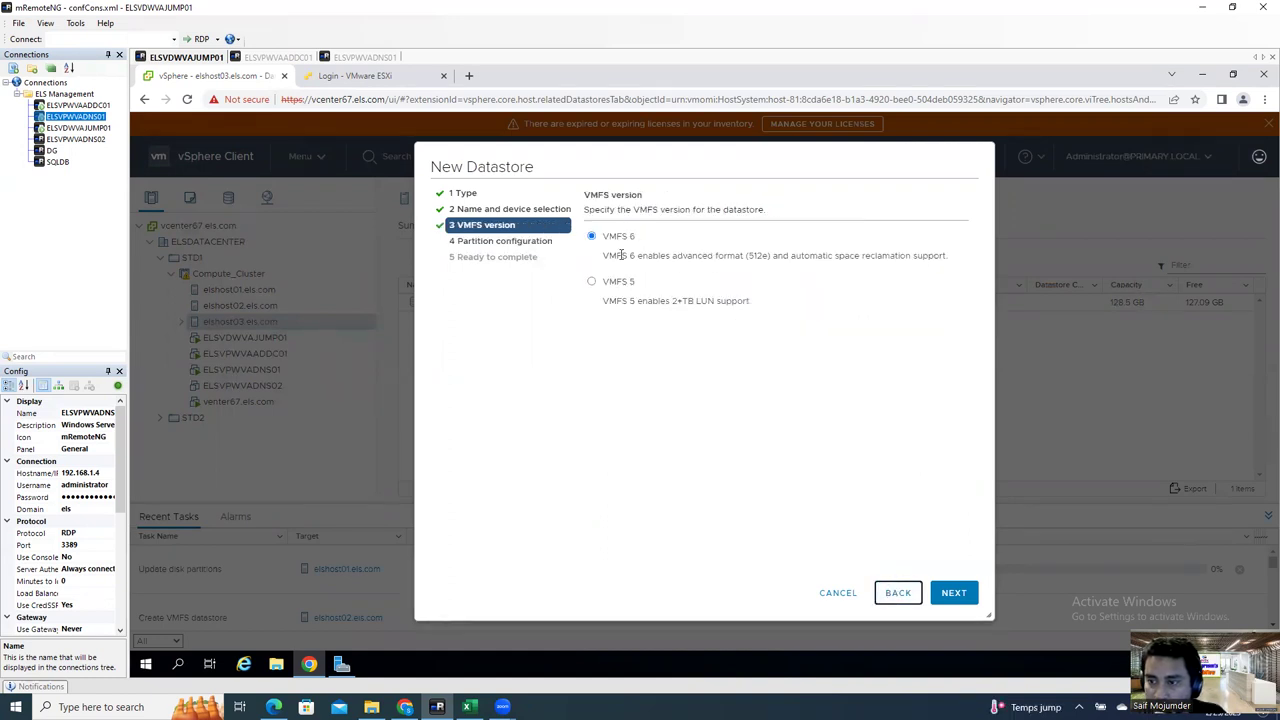
click(963, 591)
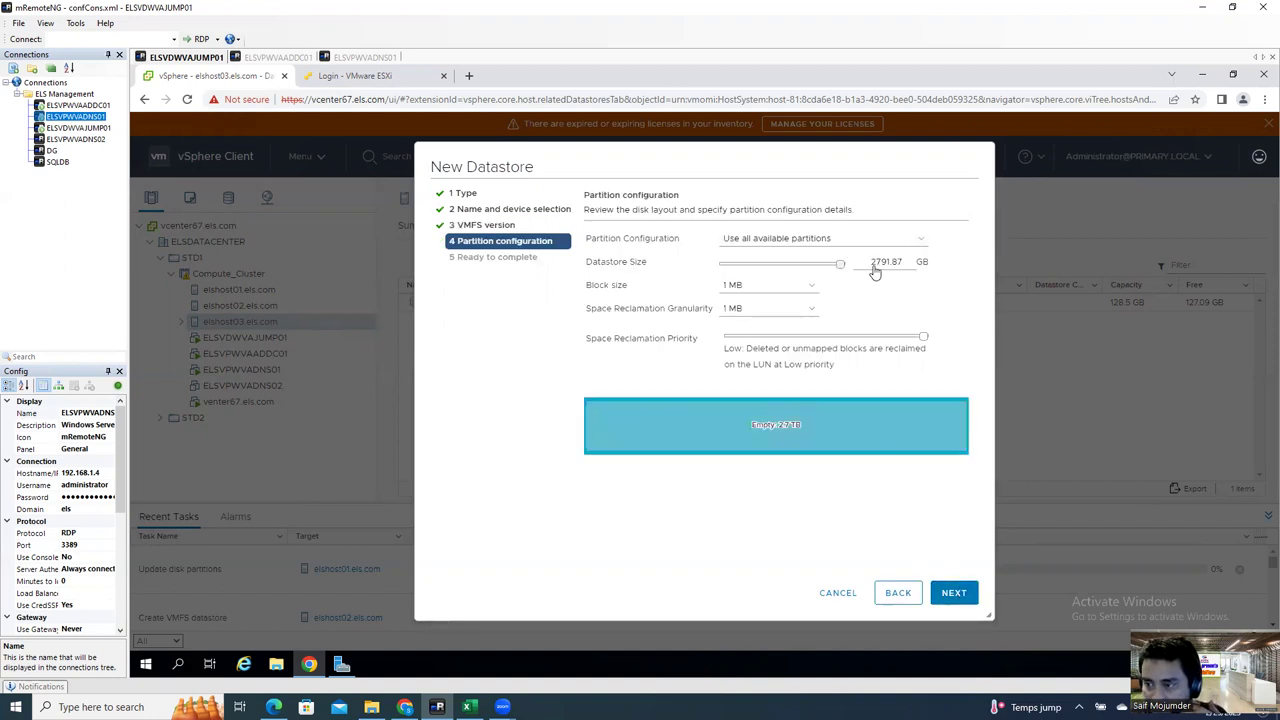
mouse_move(795, 425)
click(956, 593)
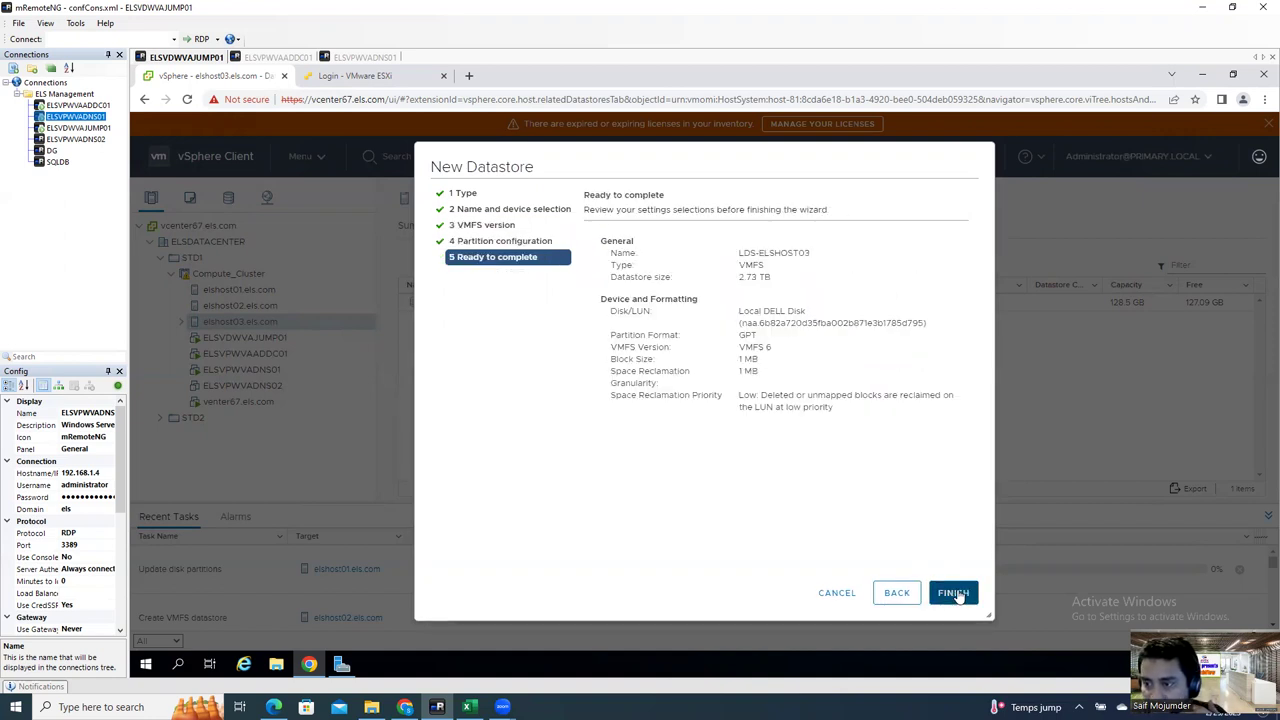
click(953, 593)
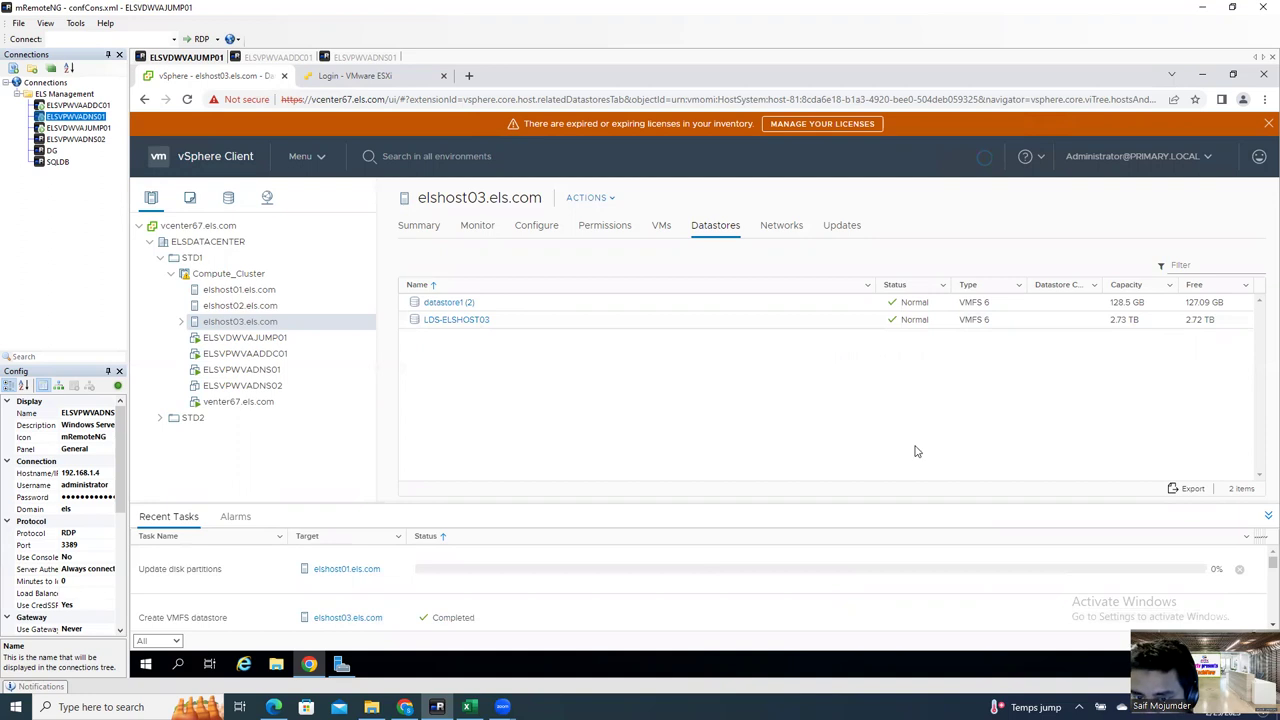
Step: View elshost02's, elshost03's, then elshost01's datastores, ending on datastore1, NAS01, NAS02, NFS03
click(300, 305)
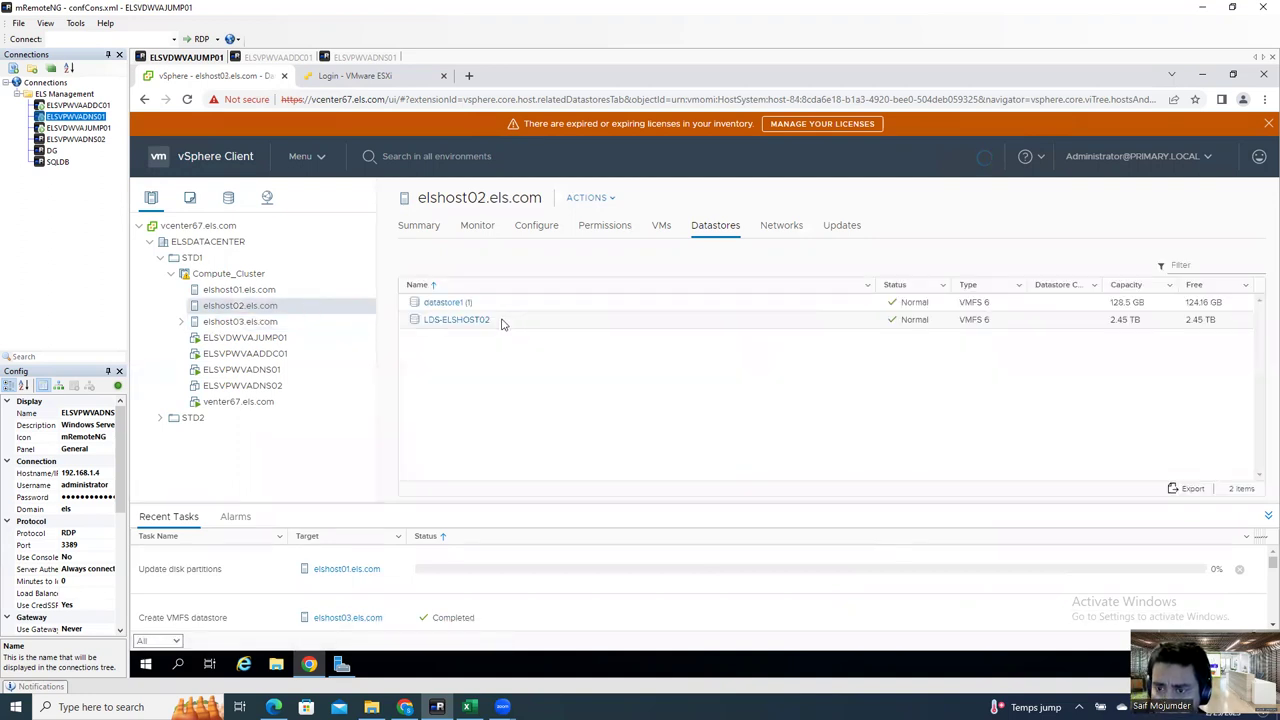
click(248, 322)
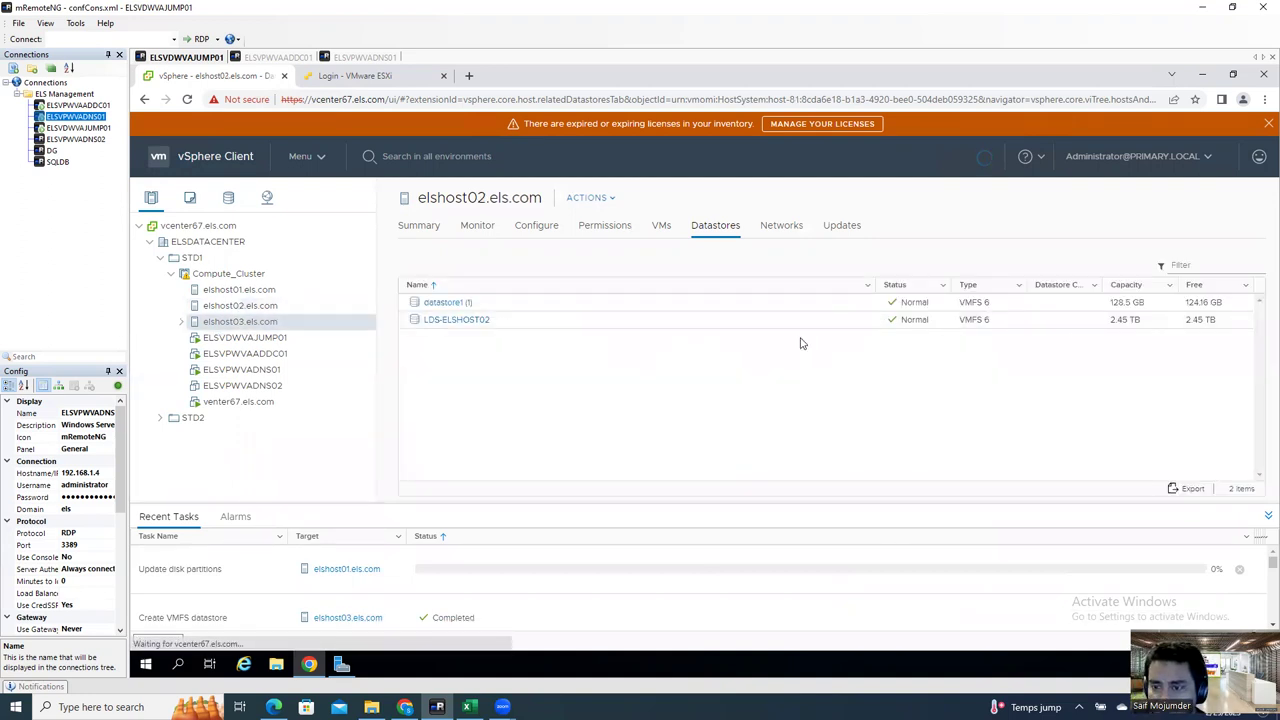
click(256, 290)
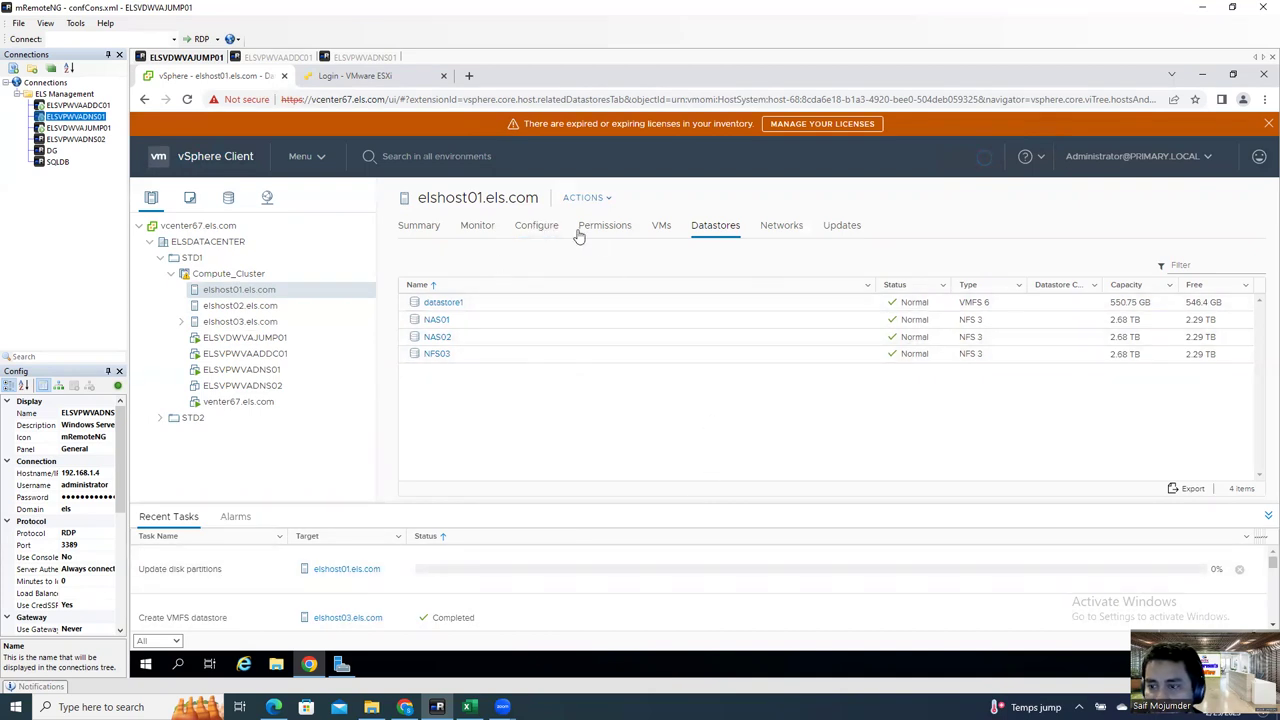
Step: Open Erase Partitions for elshost01's 1.64 TB disk under vmhba1, then cancel
click(534, 227)
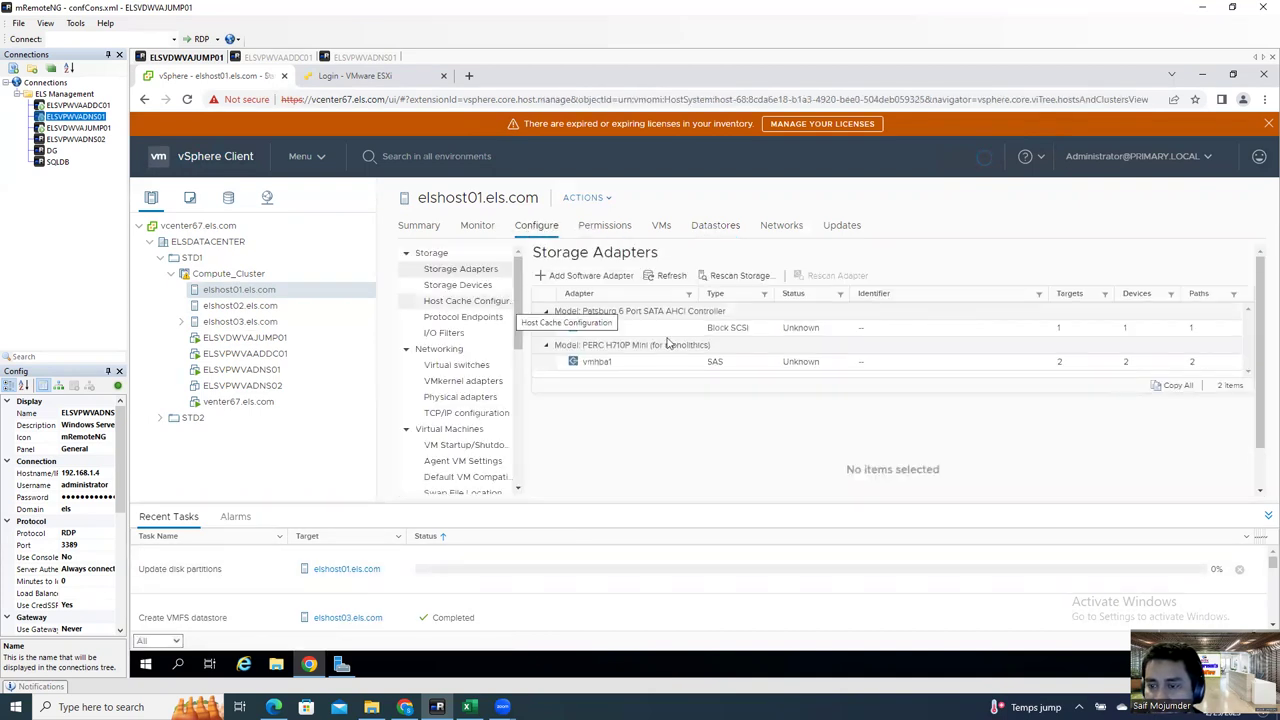
click(626, 362)
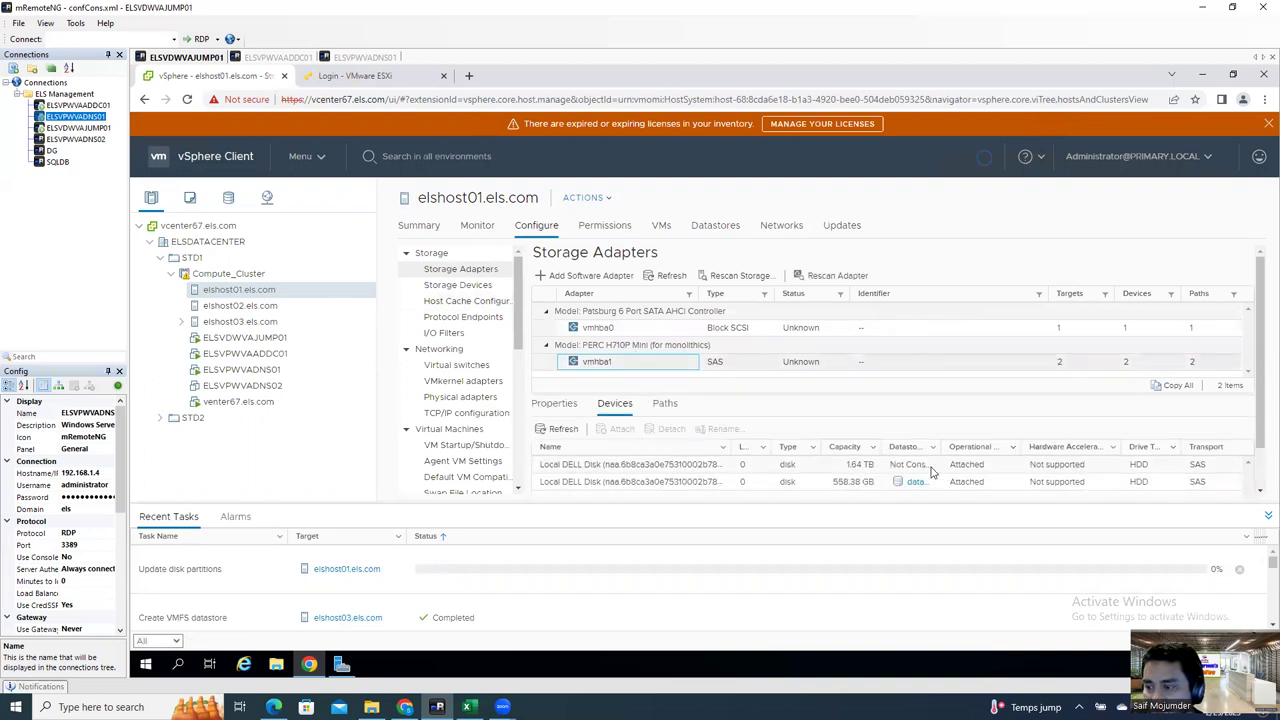
click(948, 467)
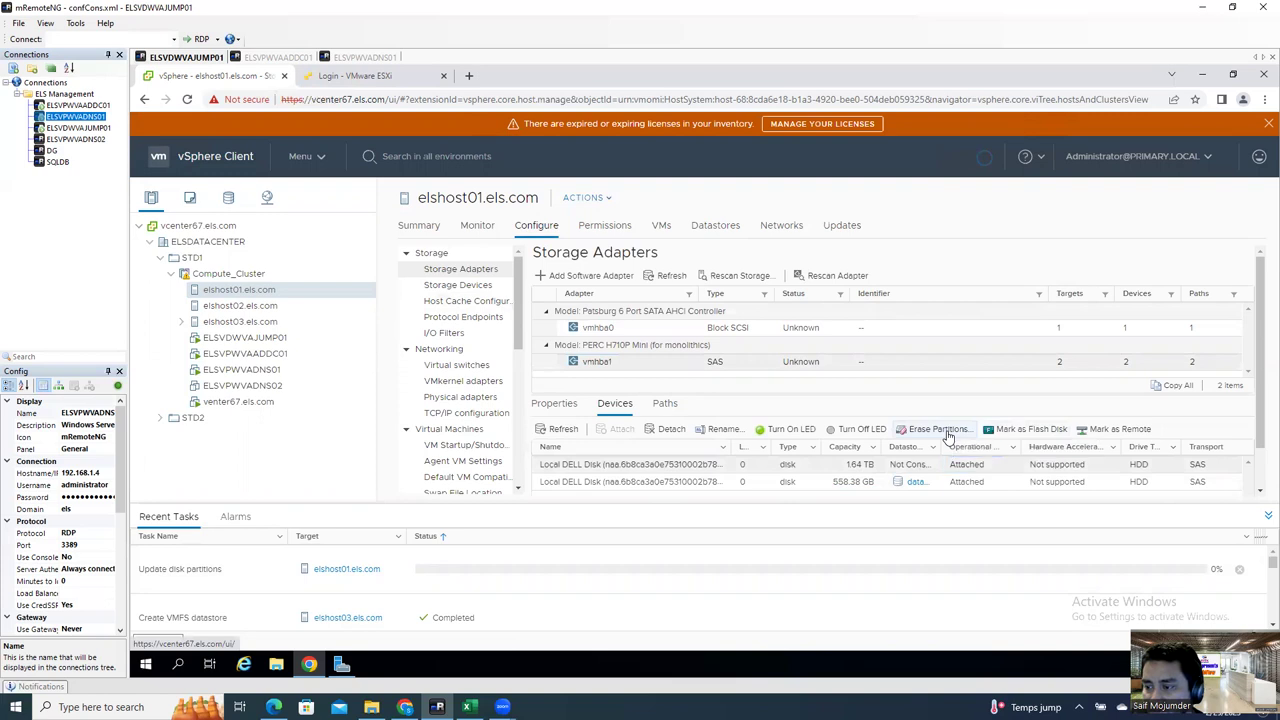
click(940, 430)
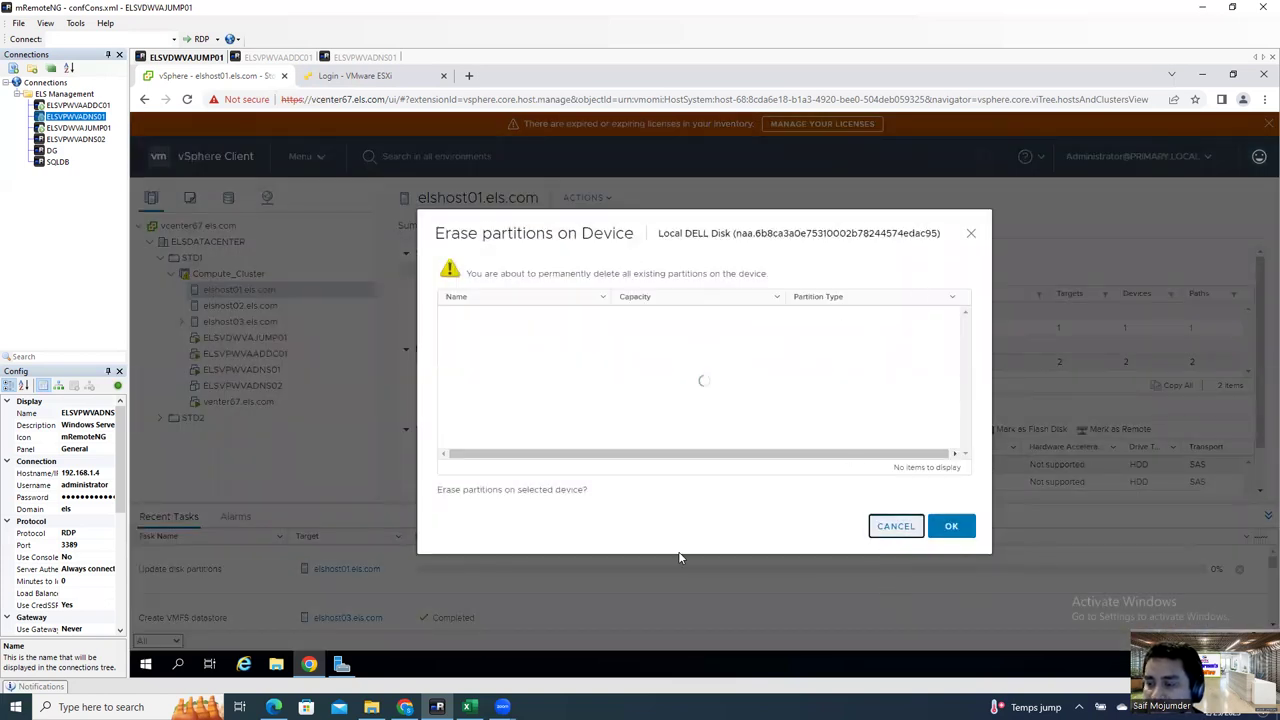
click(893, 527)
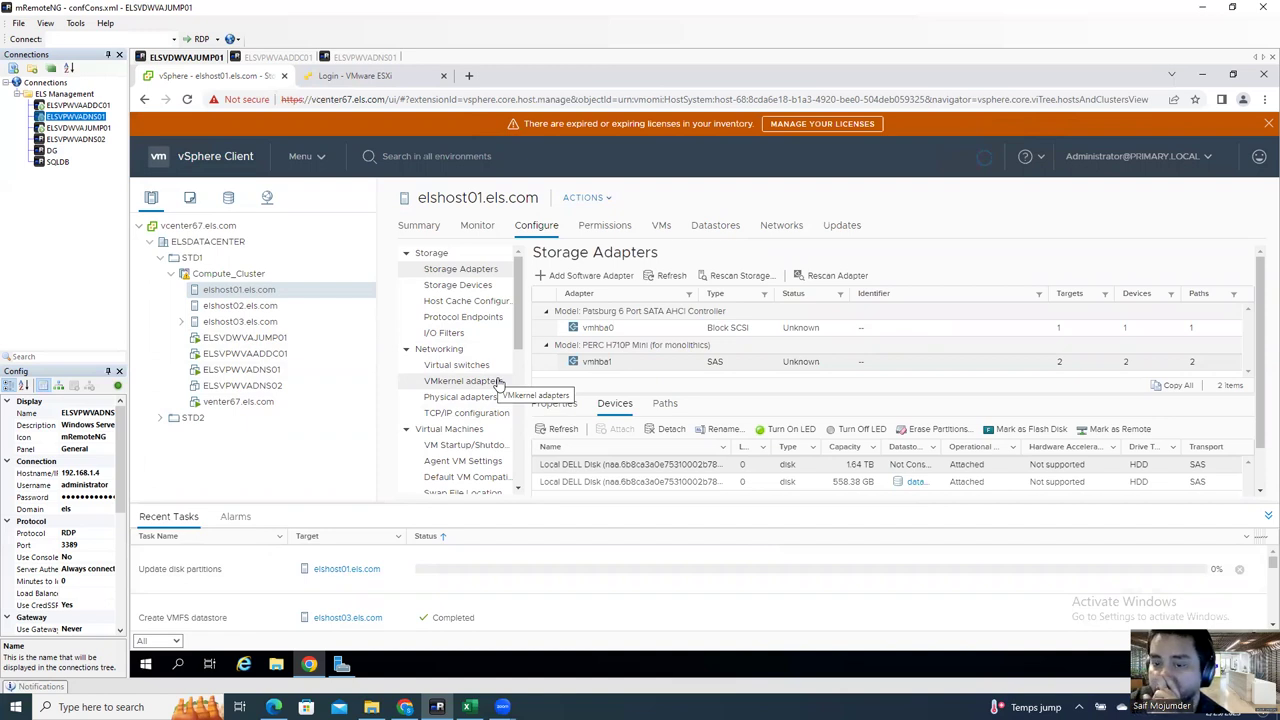
Step: View the storage adapters of elshost02, elshost01 and elshost03
click(264, 308)
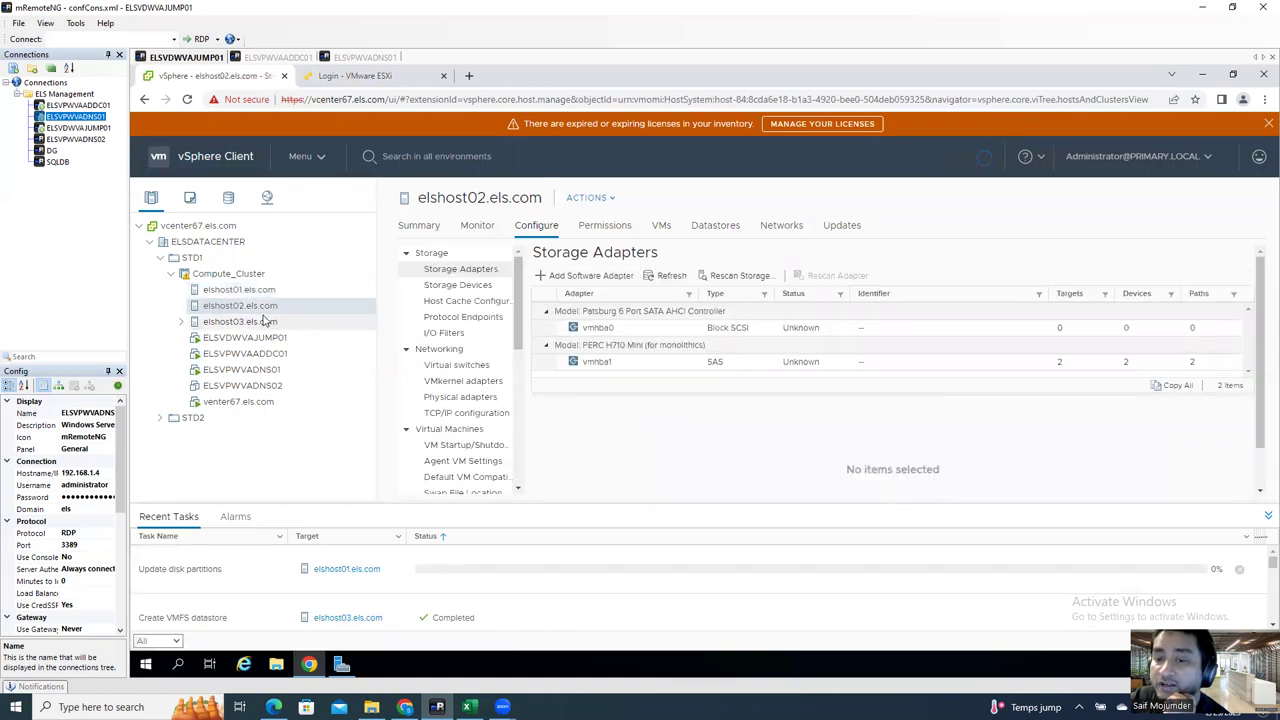
click(250, 290)
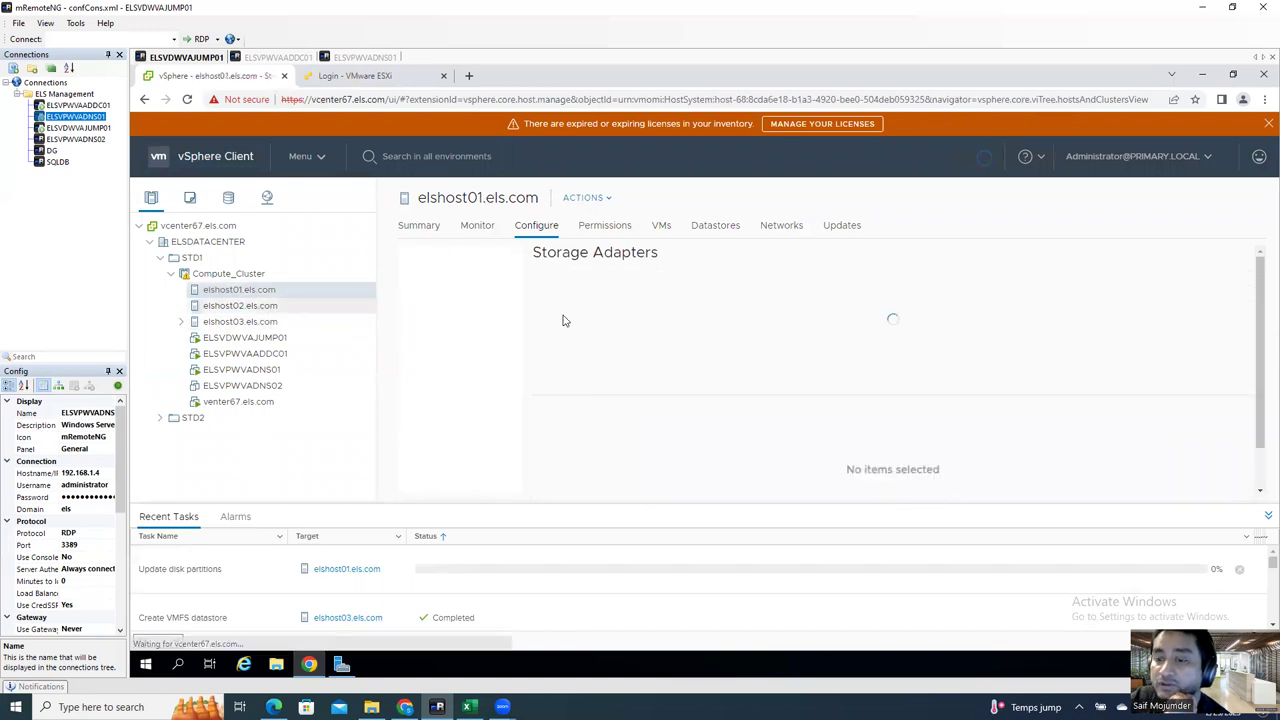
click(250, 321)
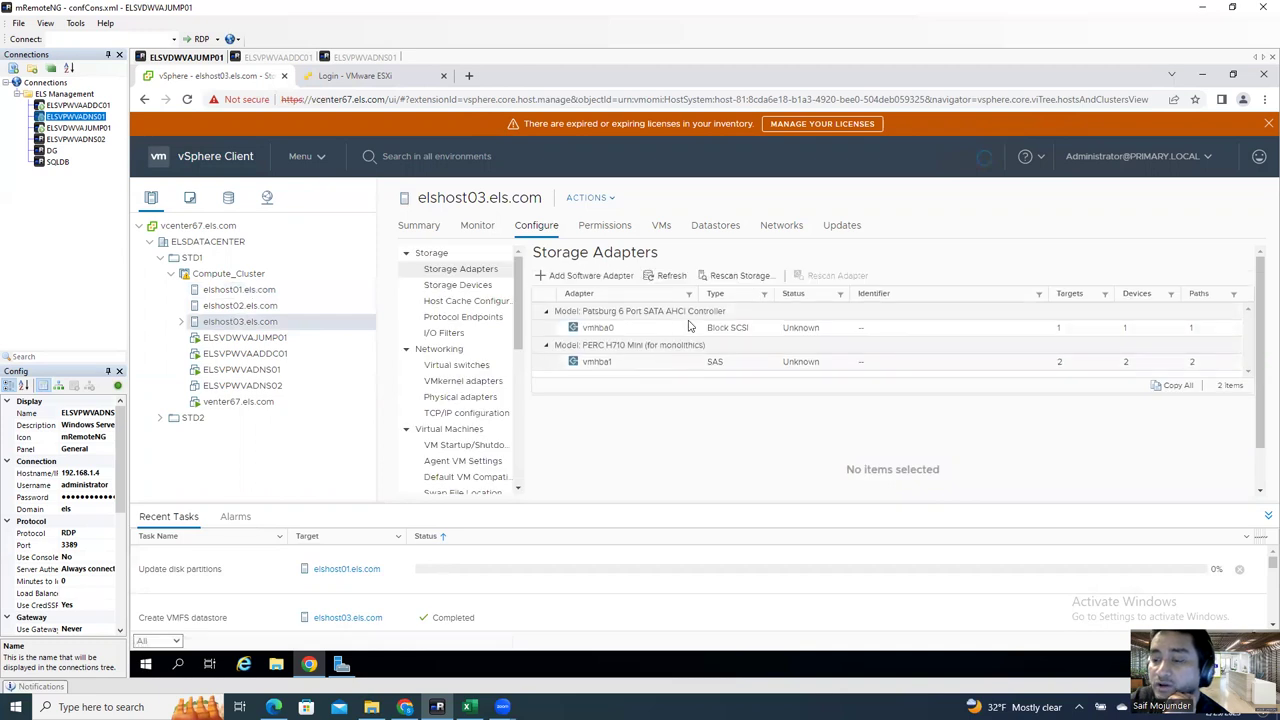
Step: Compare the three hosts' datastores, then switch to elshost01's ESXi login page
click(715, 226)
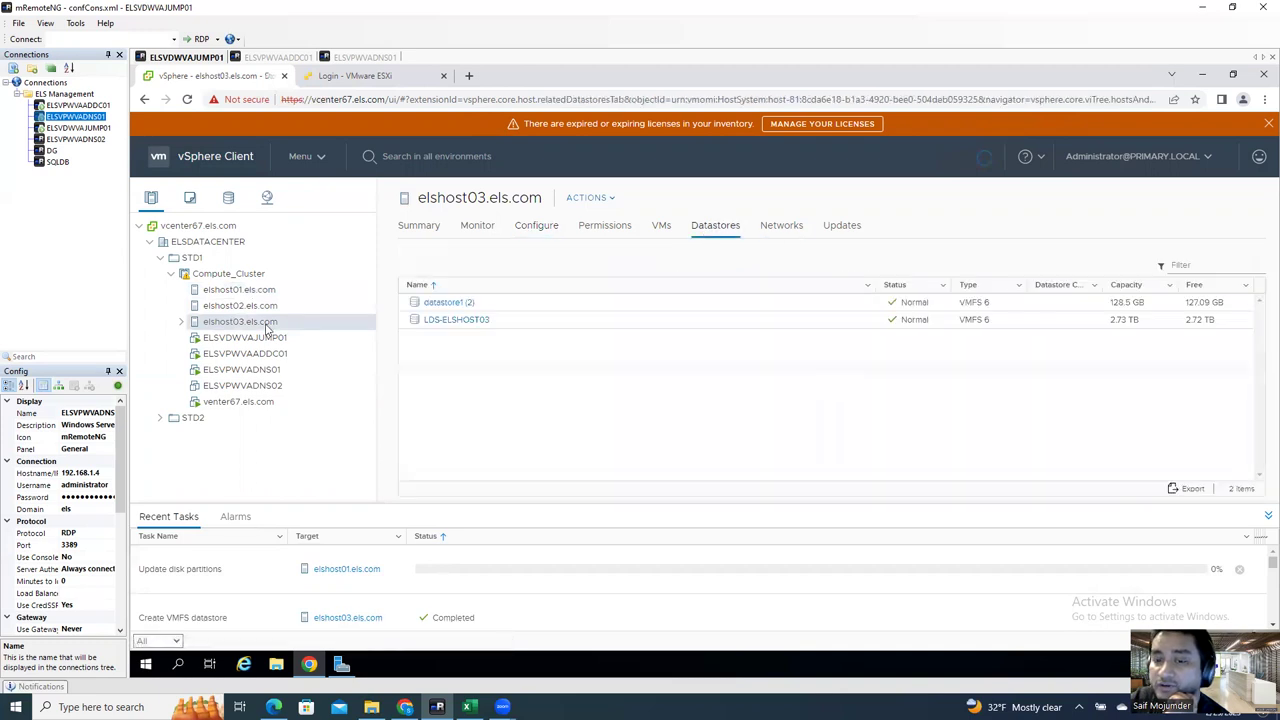
click(240, 305)
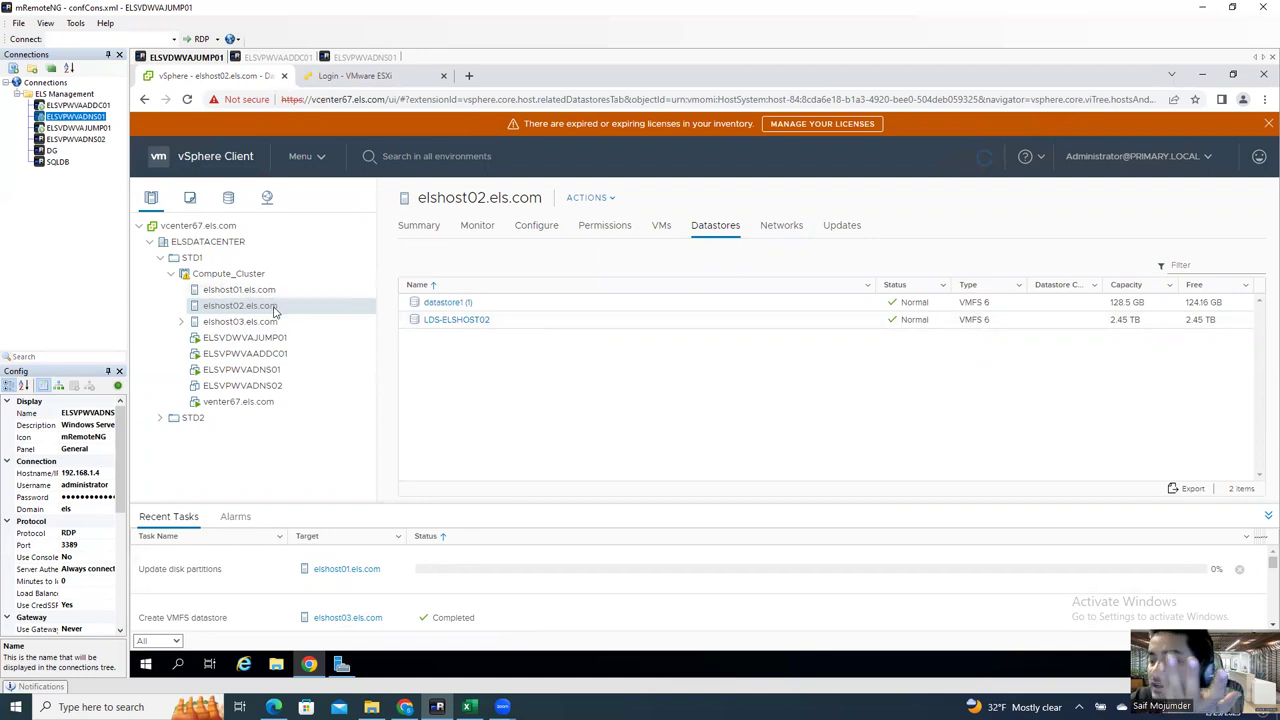
click(277, 291)
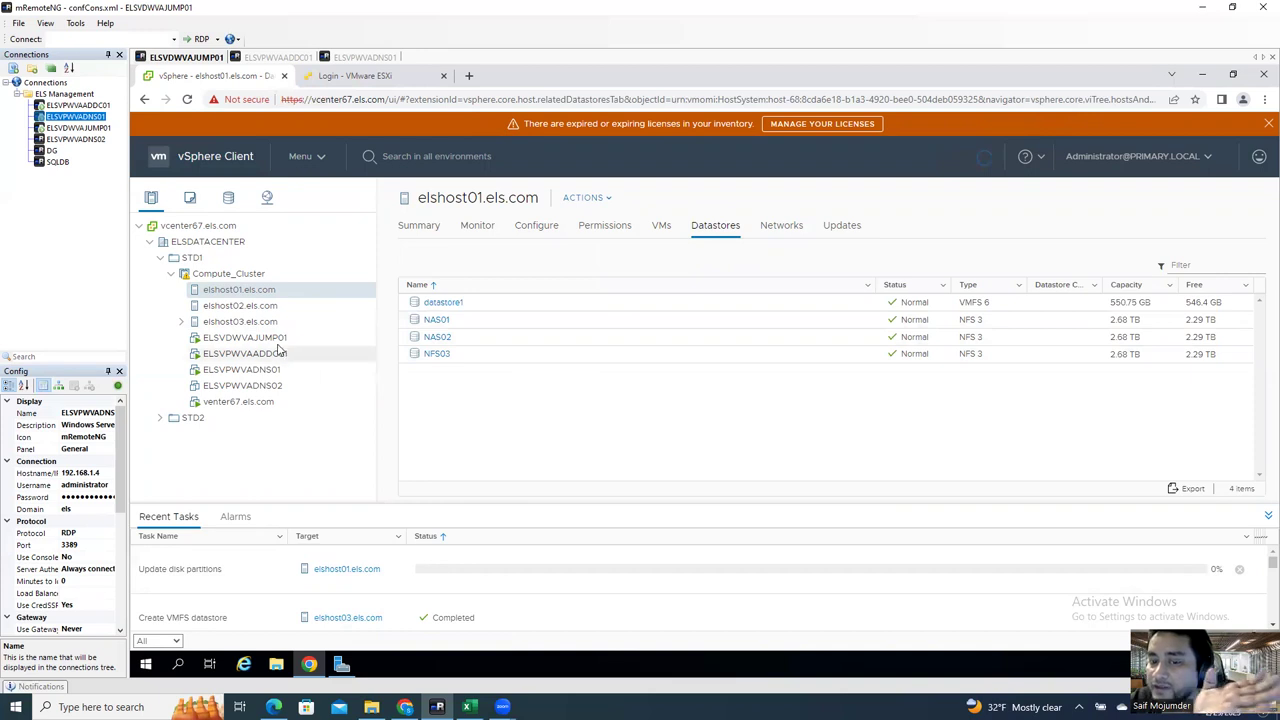
click(260, 308)
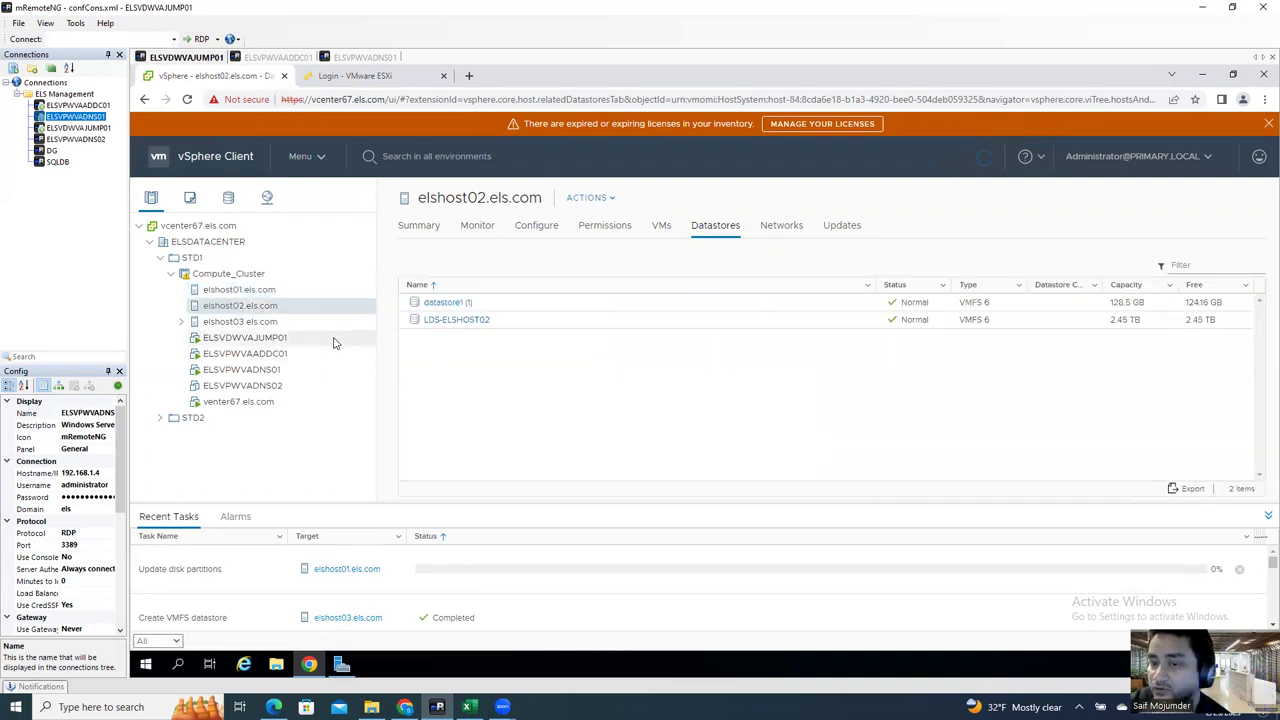
click(231, 291)
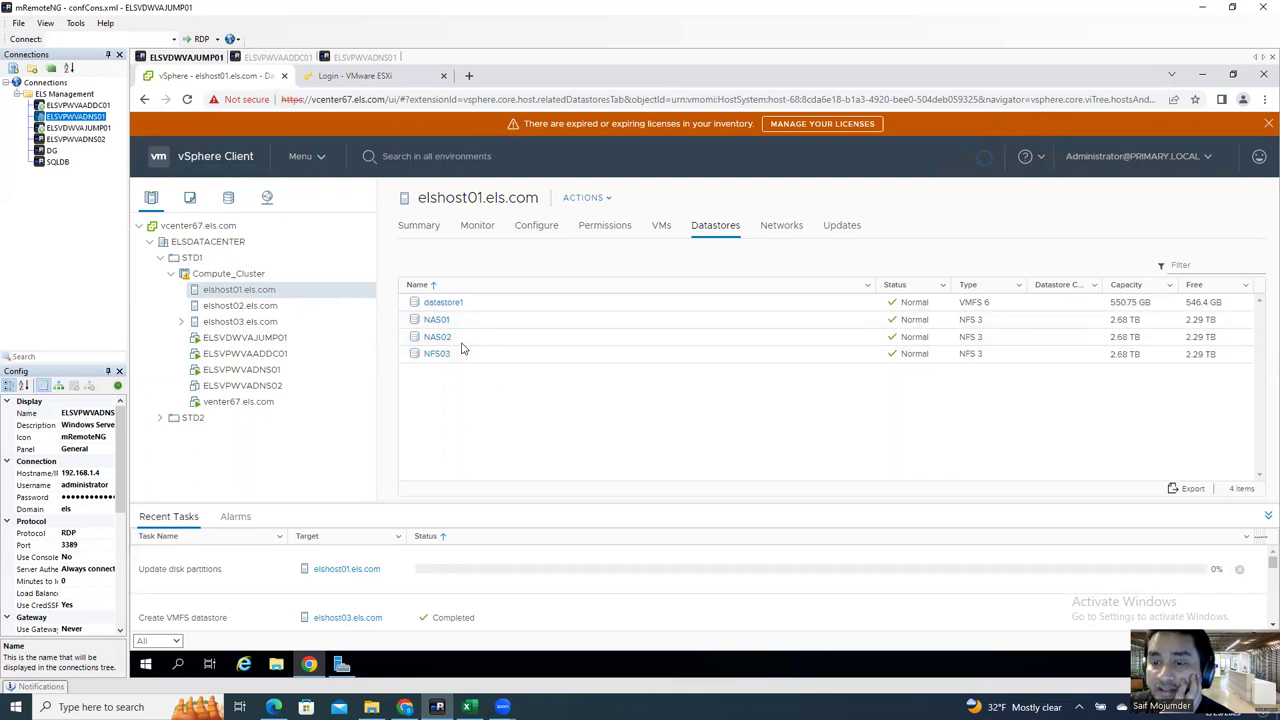
click(380, 78)
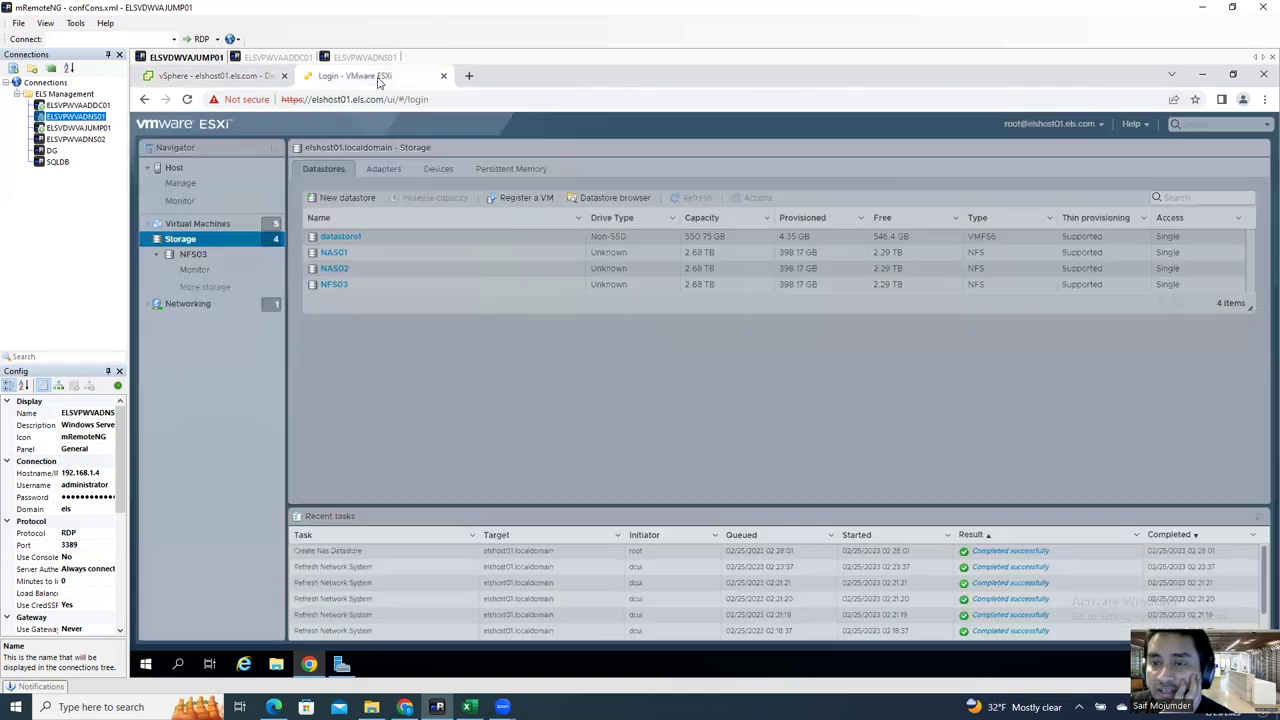
Step: Back in vSphere, review the datastores of elshost02, elshost03 and elshost01
click(235, 78)
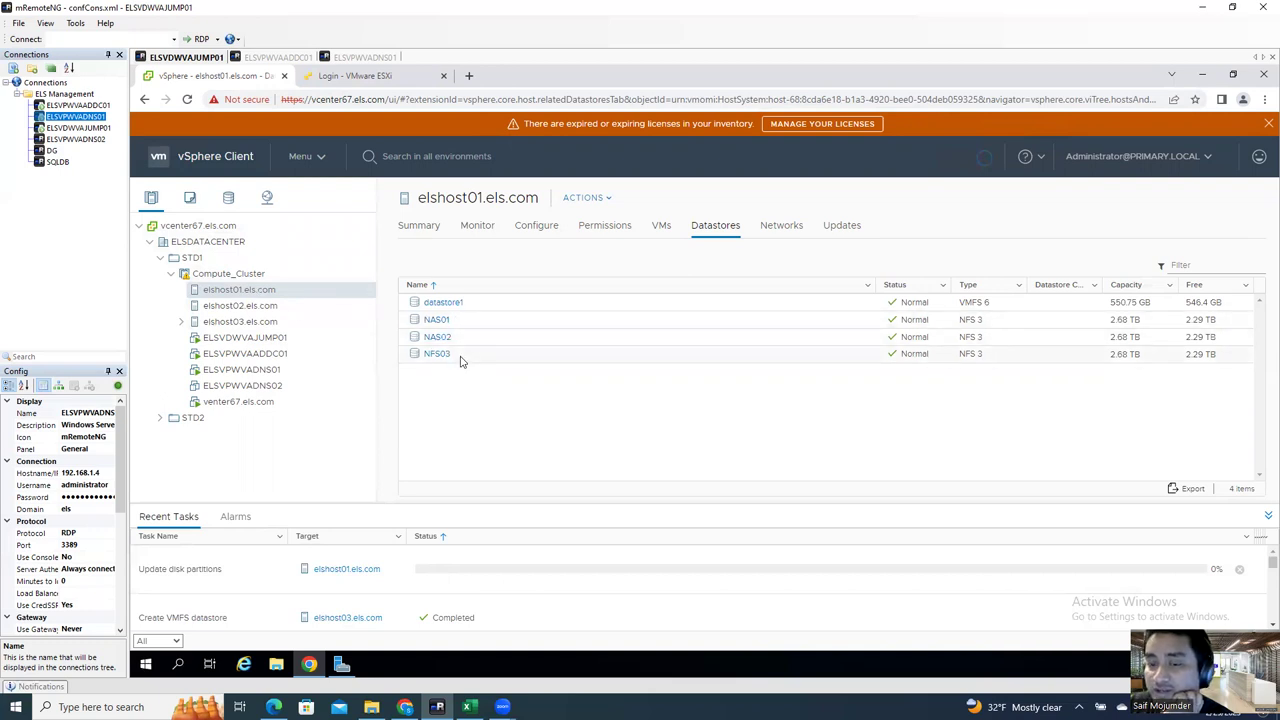
click(220, 306)
click(258, 322)
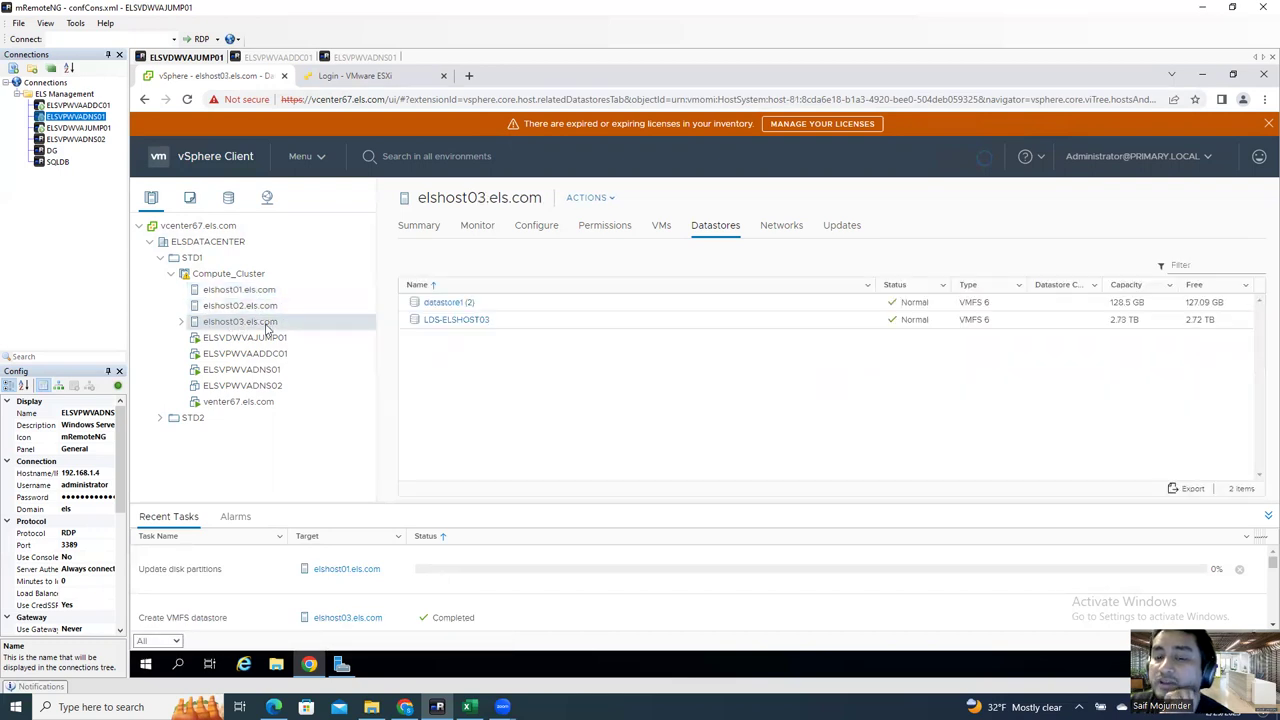
click(248, 291)
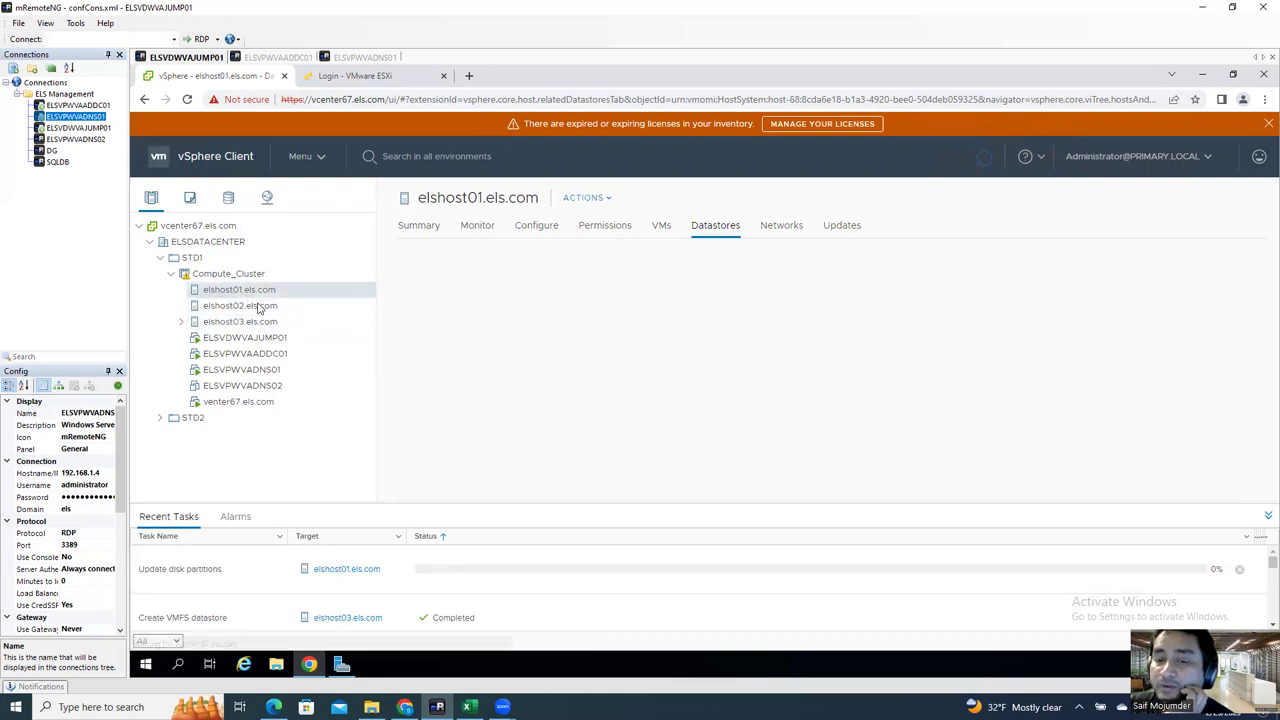
click(258, 307)
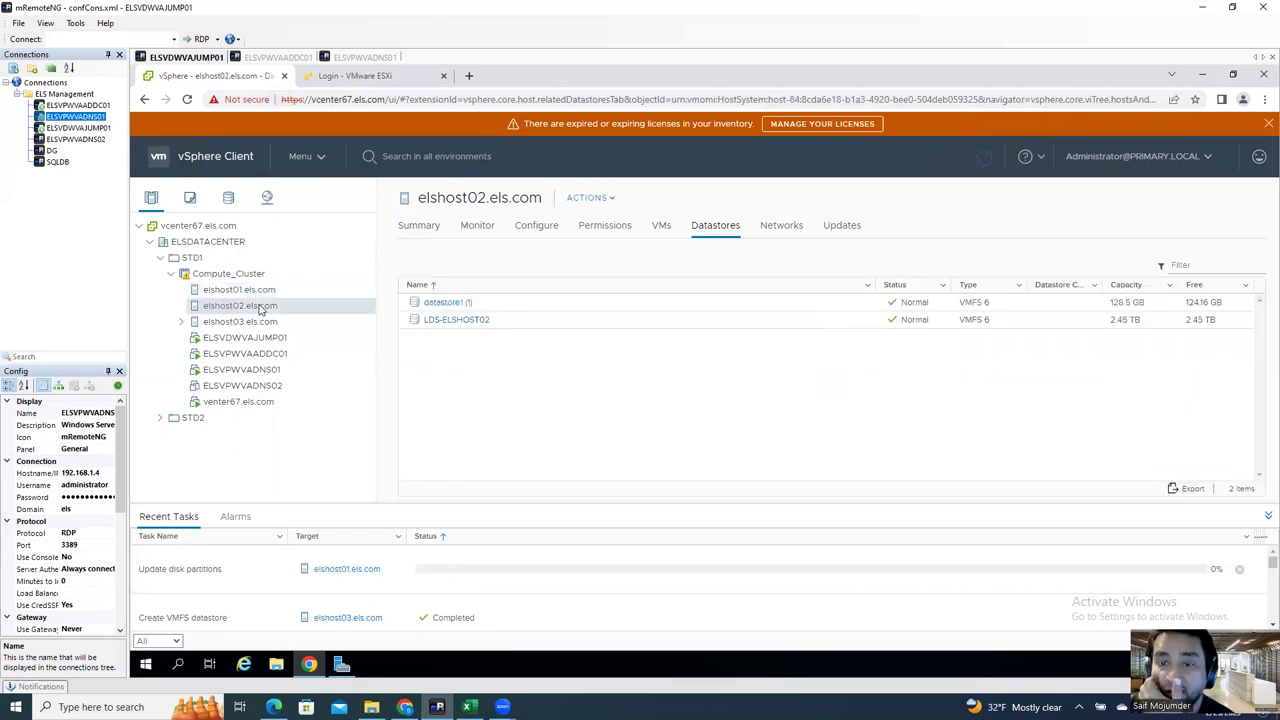
Step: Check NAS01 in the Storage view, then bring up elshost02's Storage actions menu
click(230, 198)
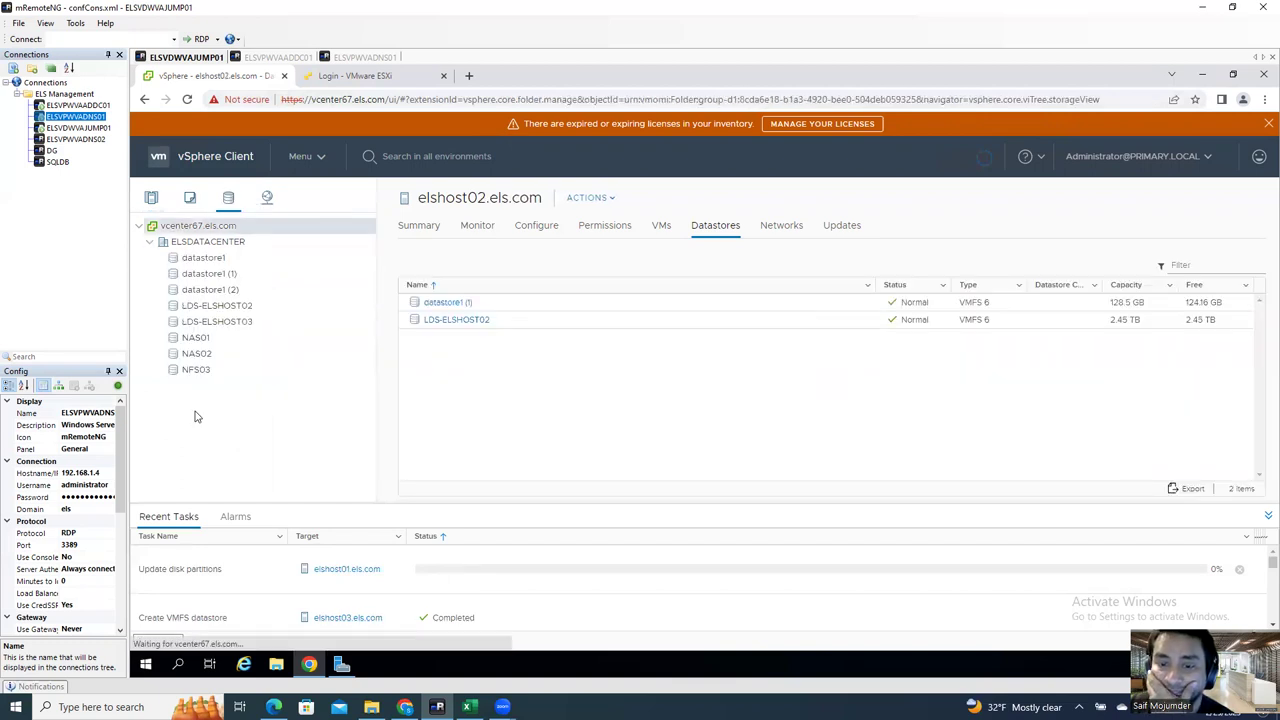
click(209, 340)
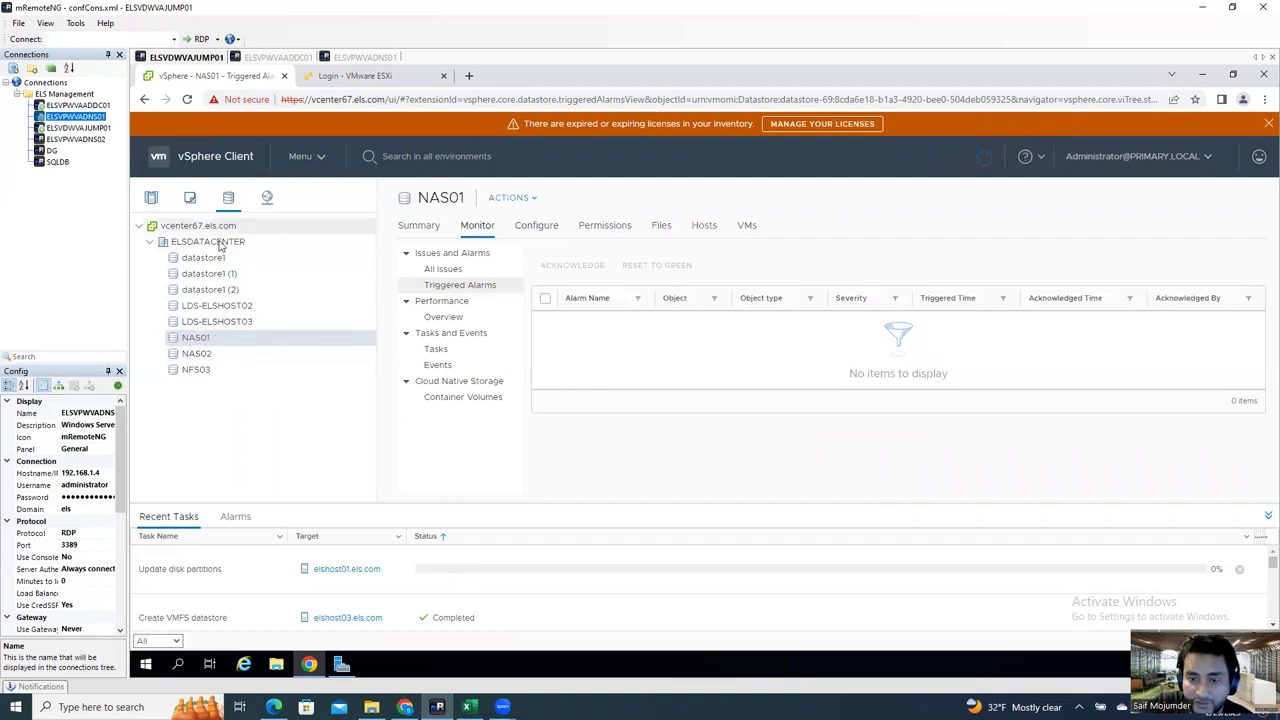
click(152, 202)
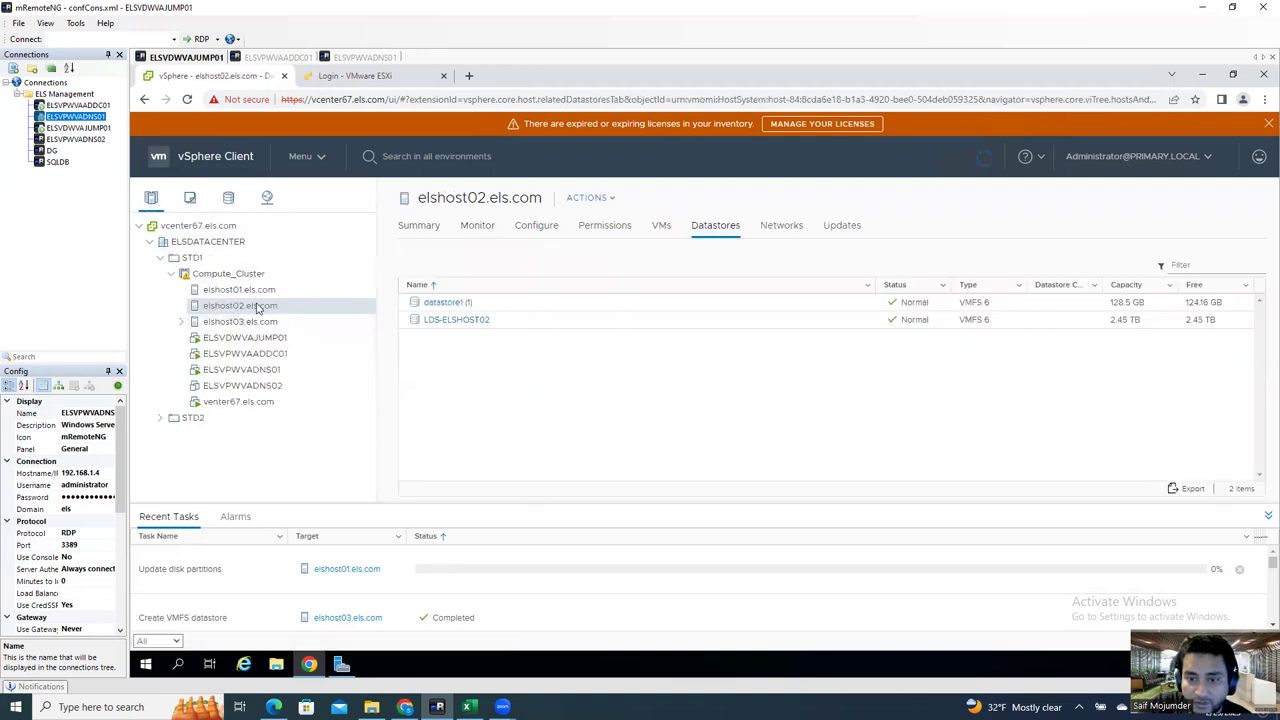
right_click(260, 311)
mouse_move(337, 364)
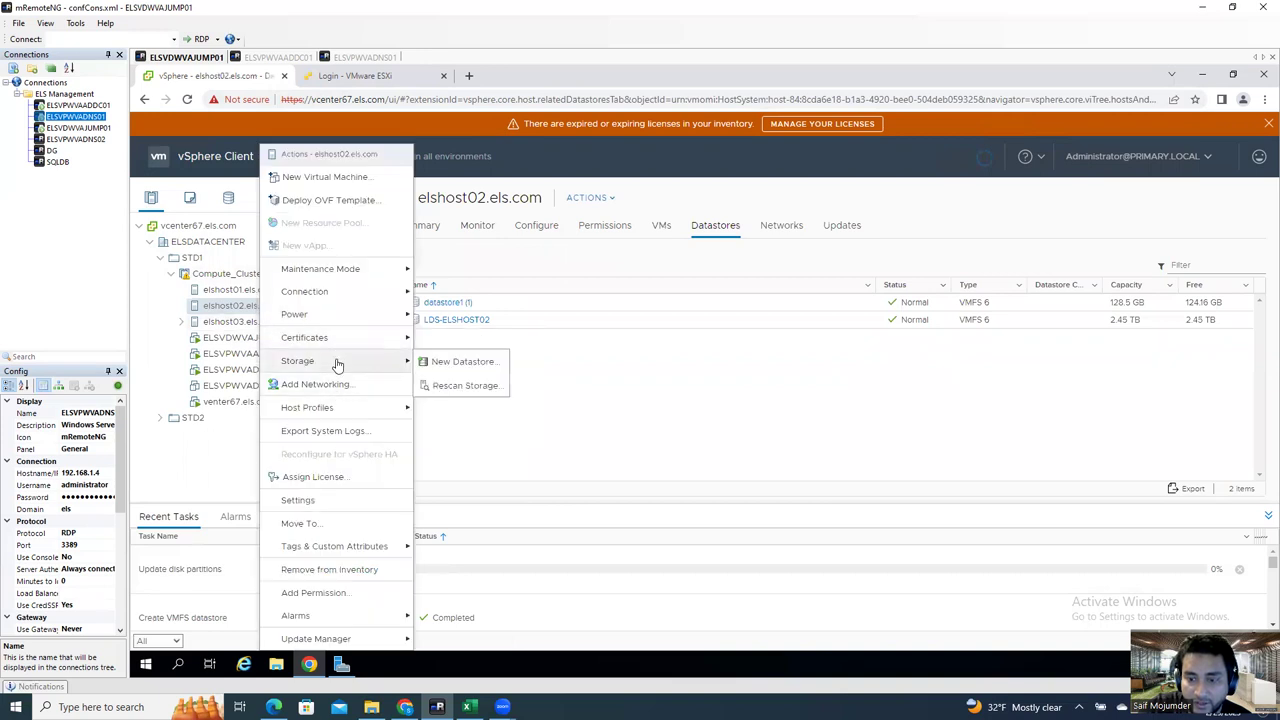
Step: Begin an NFS 3 datastore on elshost02, cancel it, and select NAS01 under Storage
click(471, 366)
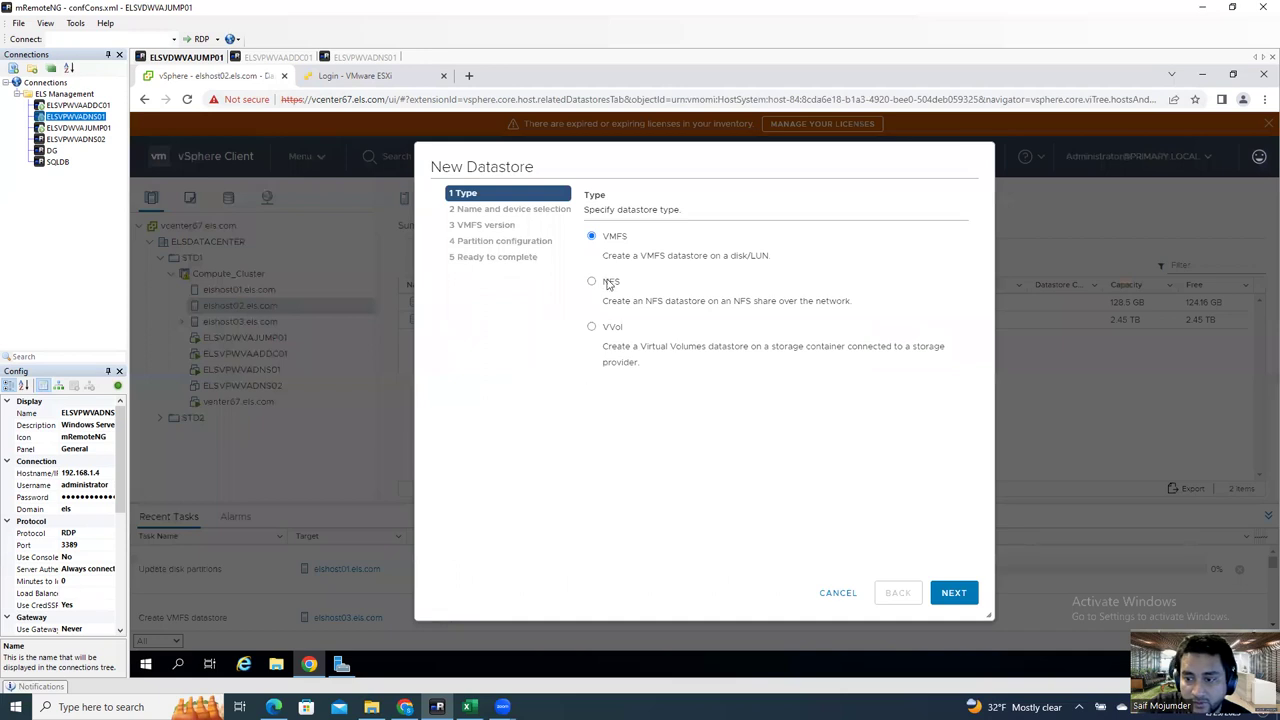
click(607, 288)
click(954, 592)
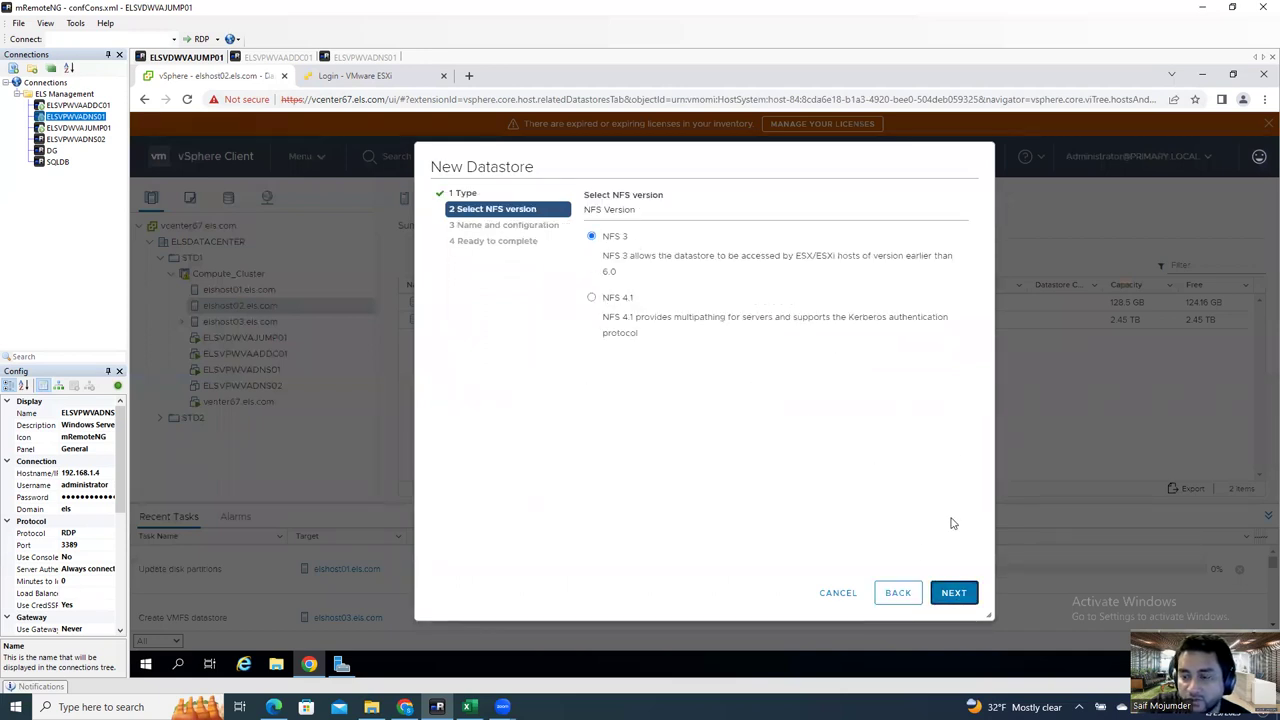
click(954, 592)
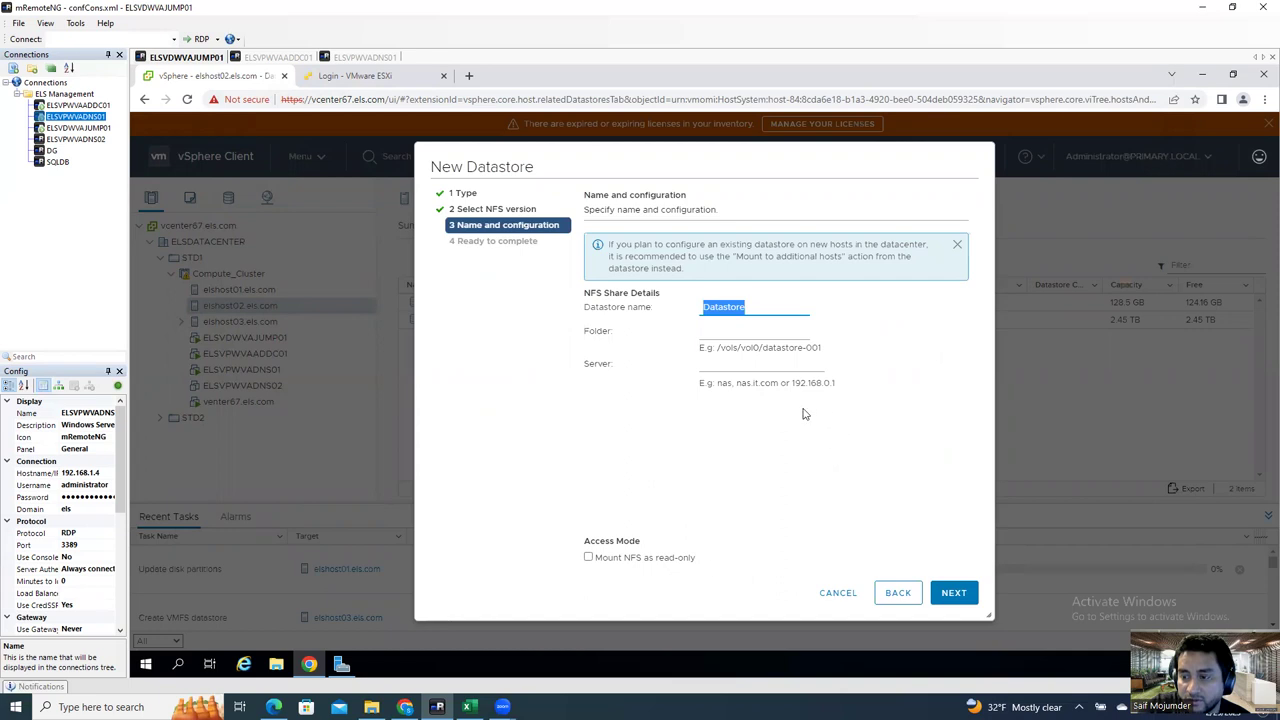
click(830, 596)
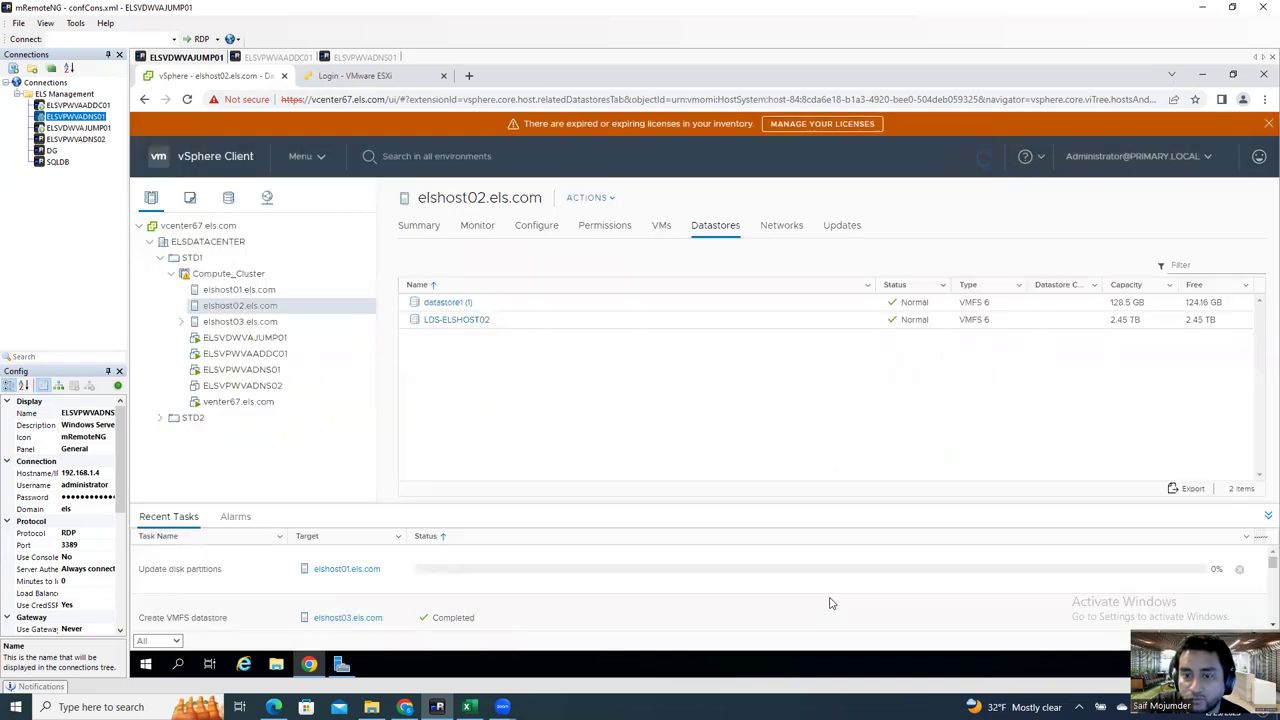
click(229, 198)
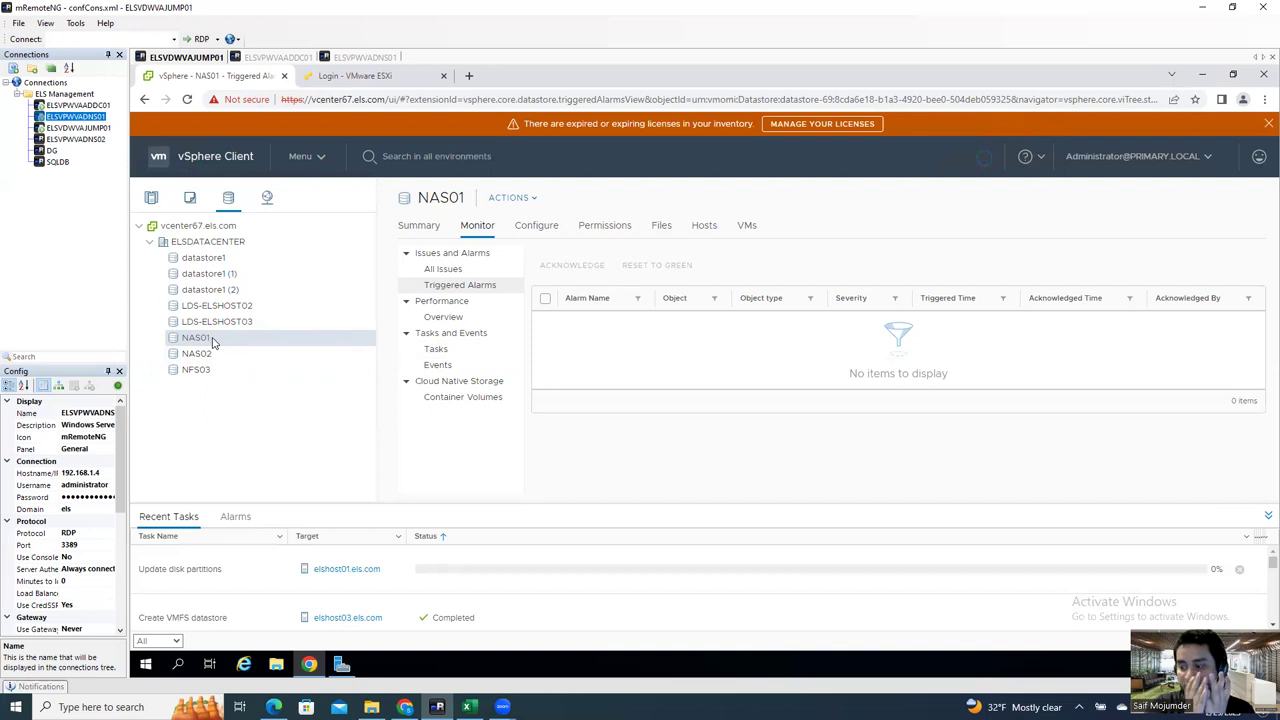
Step: Mount NAS01 on elshost02 and elshost03, check its Hosts tab, then select NAS02
right_click(212, 340)
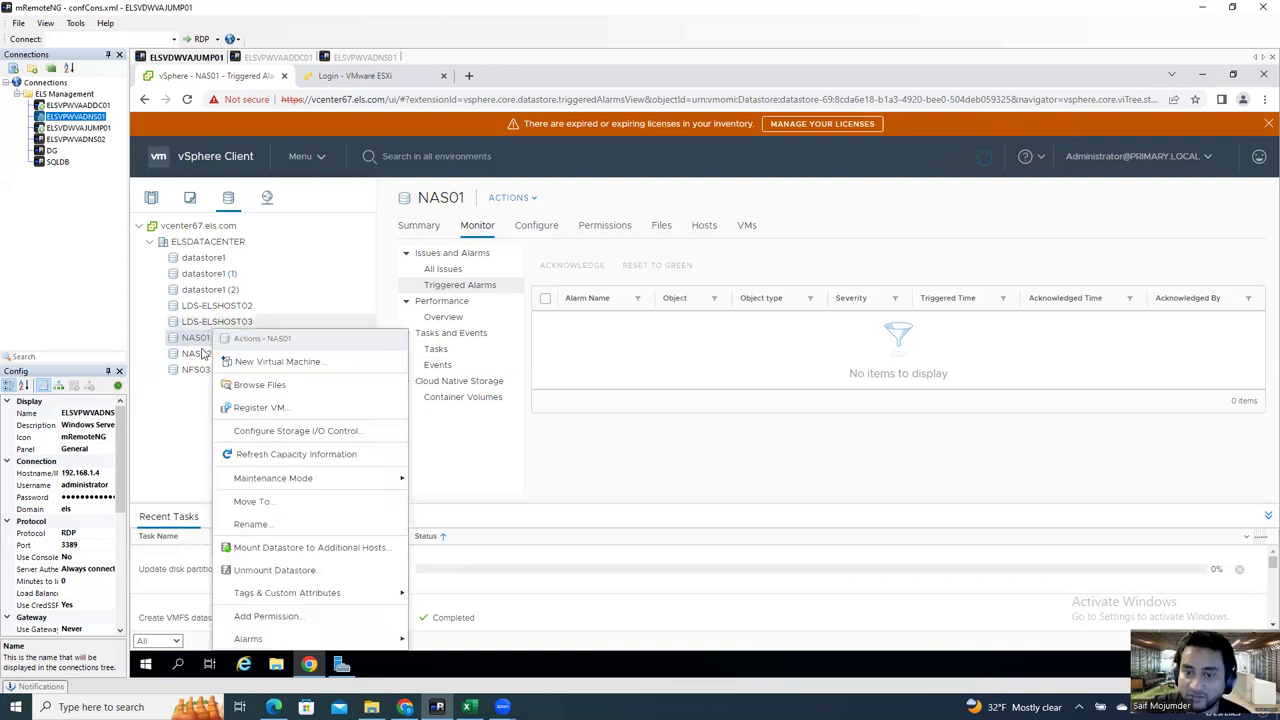
right_click(199, 340)
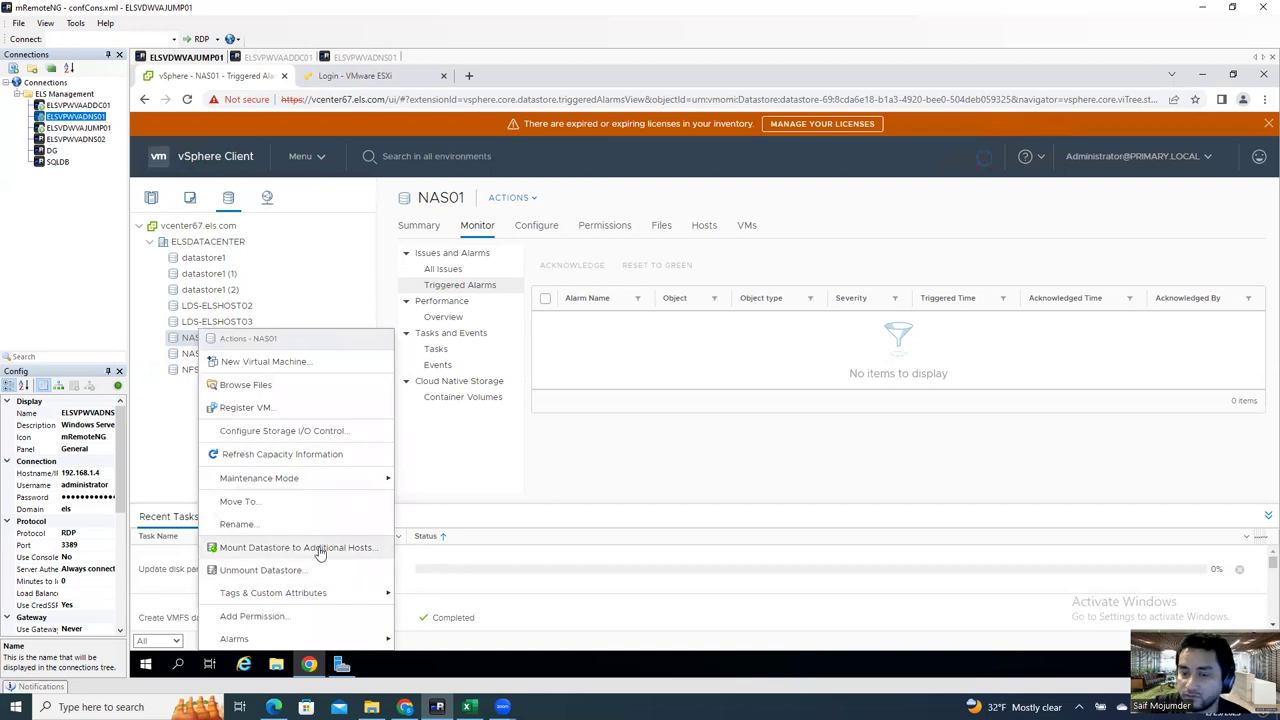
click(320, 550)
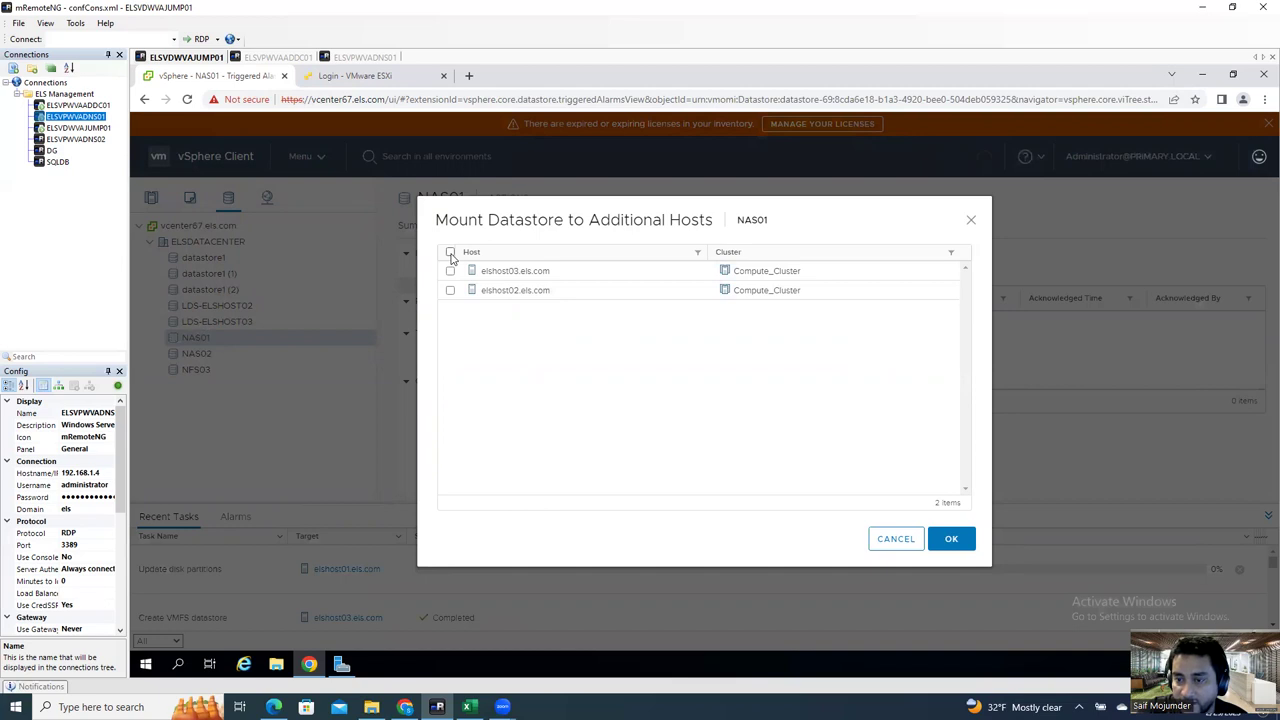
click(450, 253)
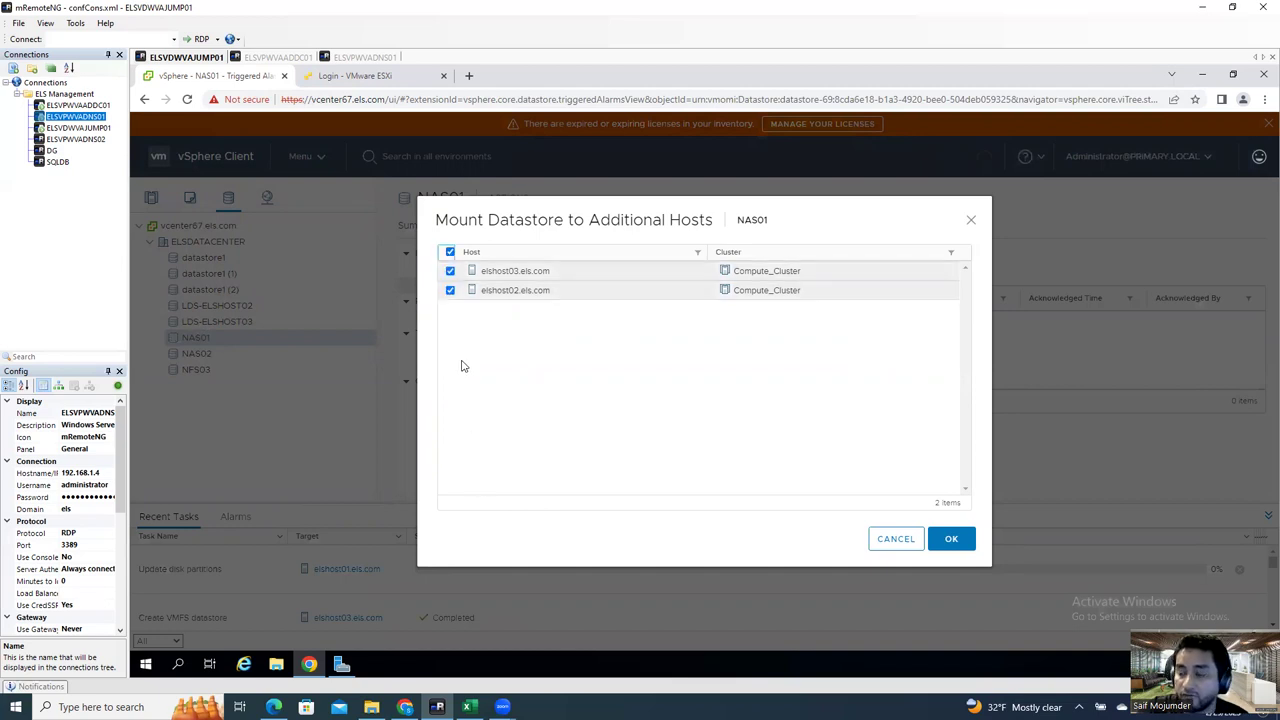
click(450, 253)
click(451, 290)
click(451, 271)
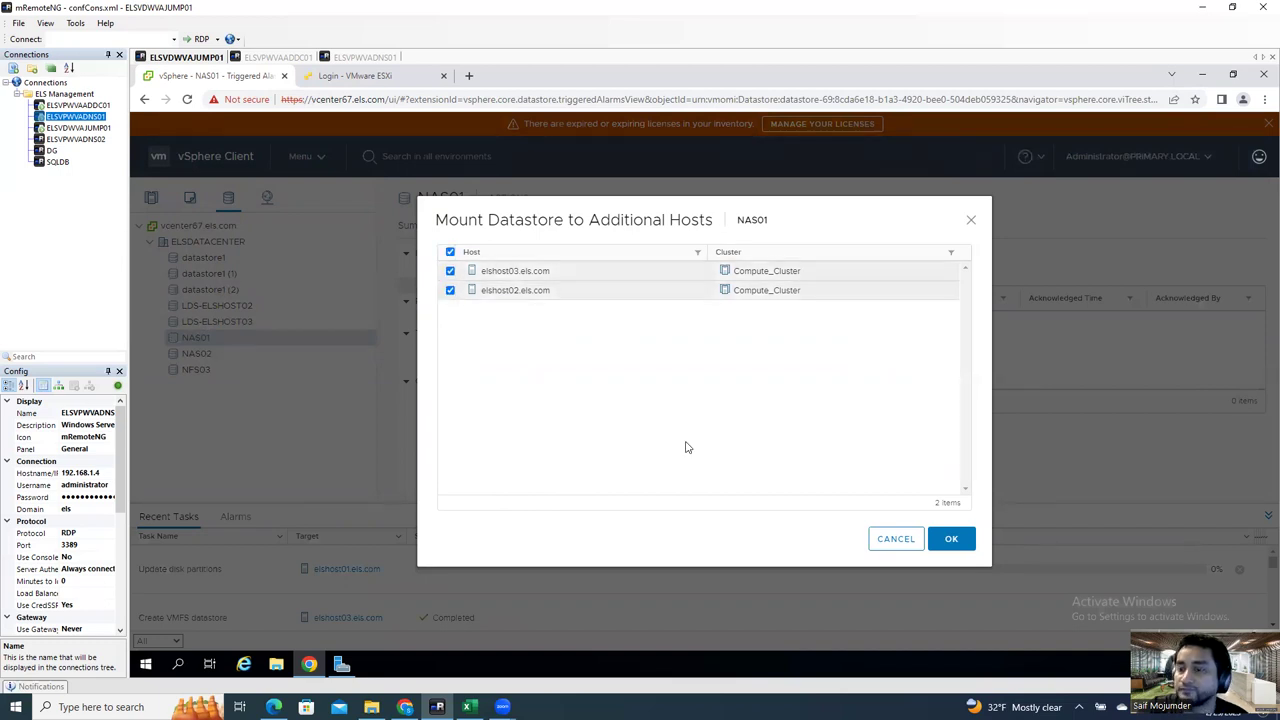
click(964, 543)
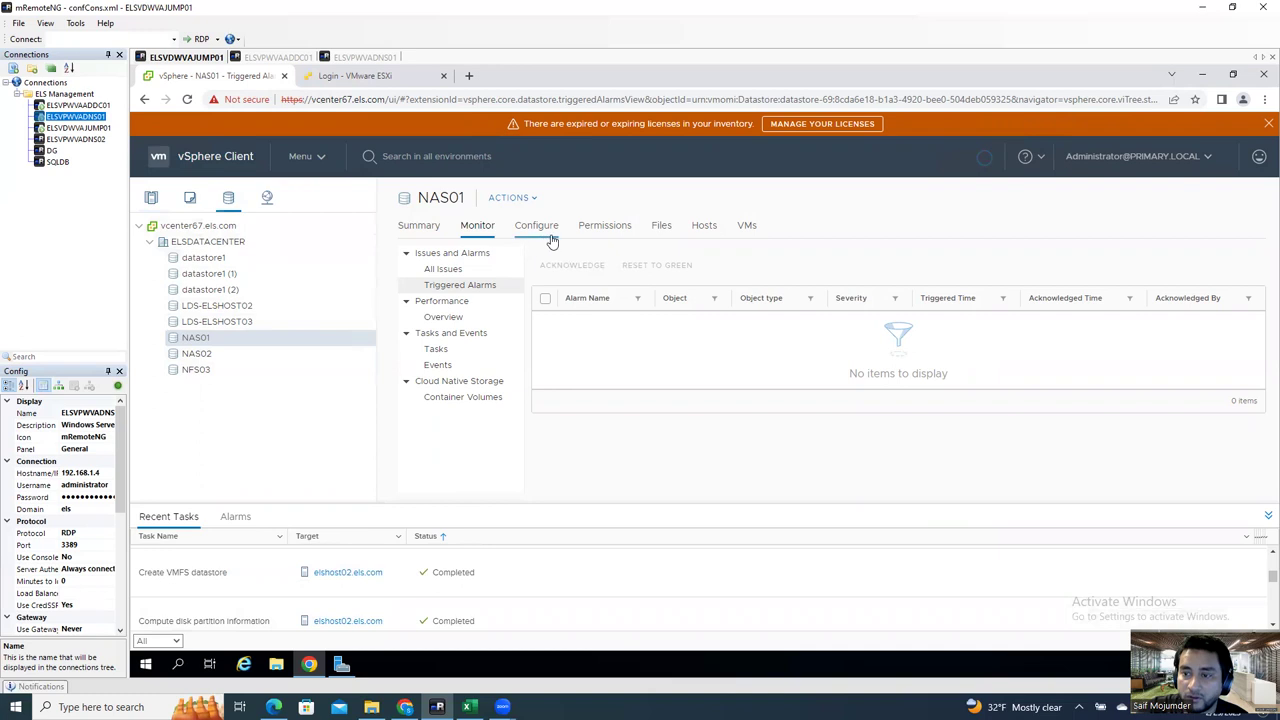
click(702, 236)
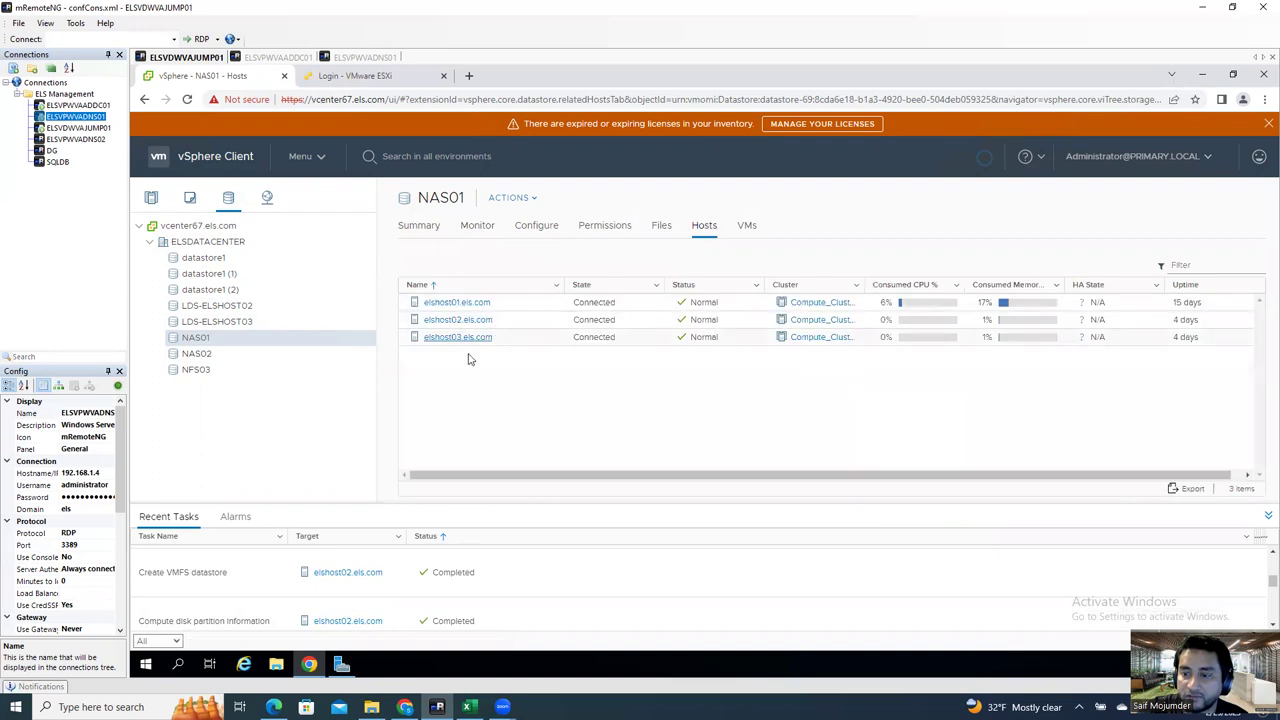
click(197, 354)
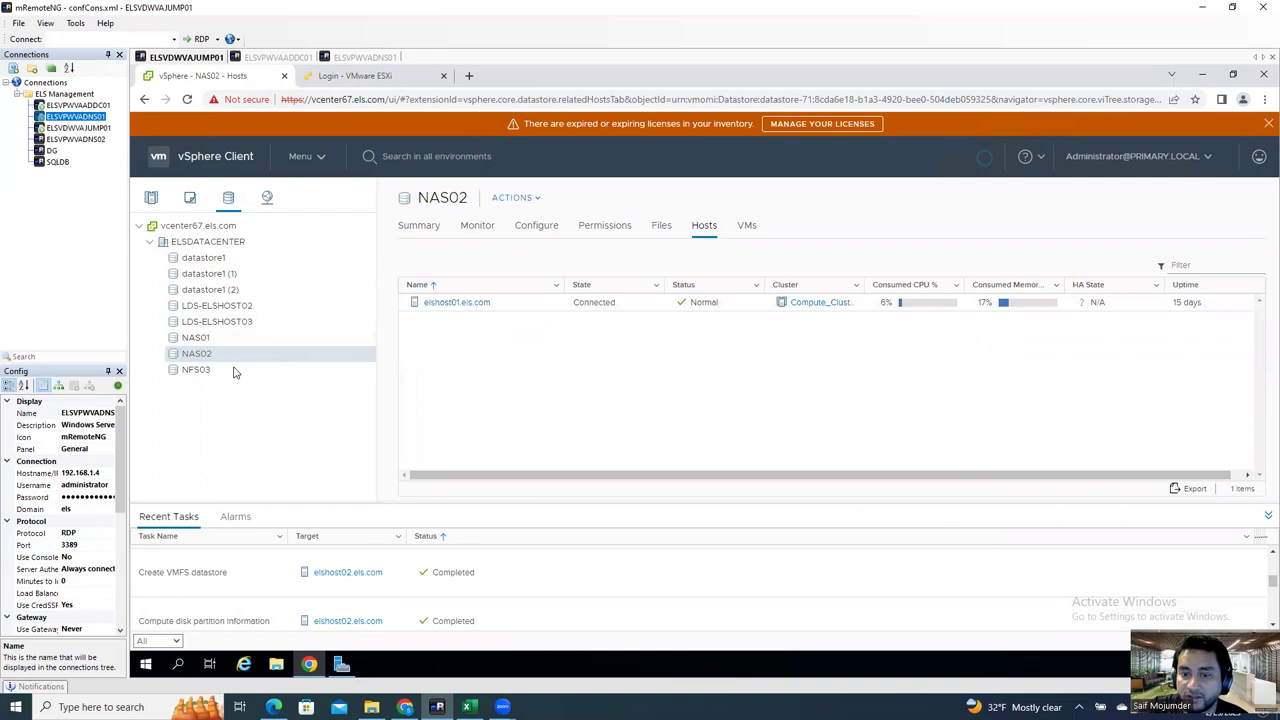
Step: Mount NAS02 on both remaining hosts, elshost02 and elshost03, using select-all
right_click(226, 357)
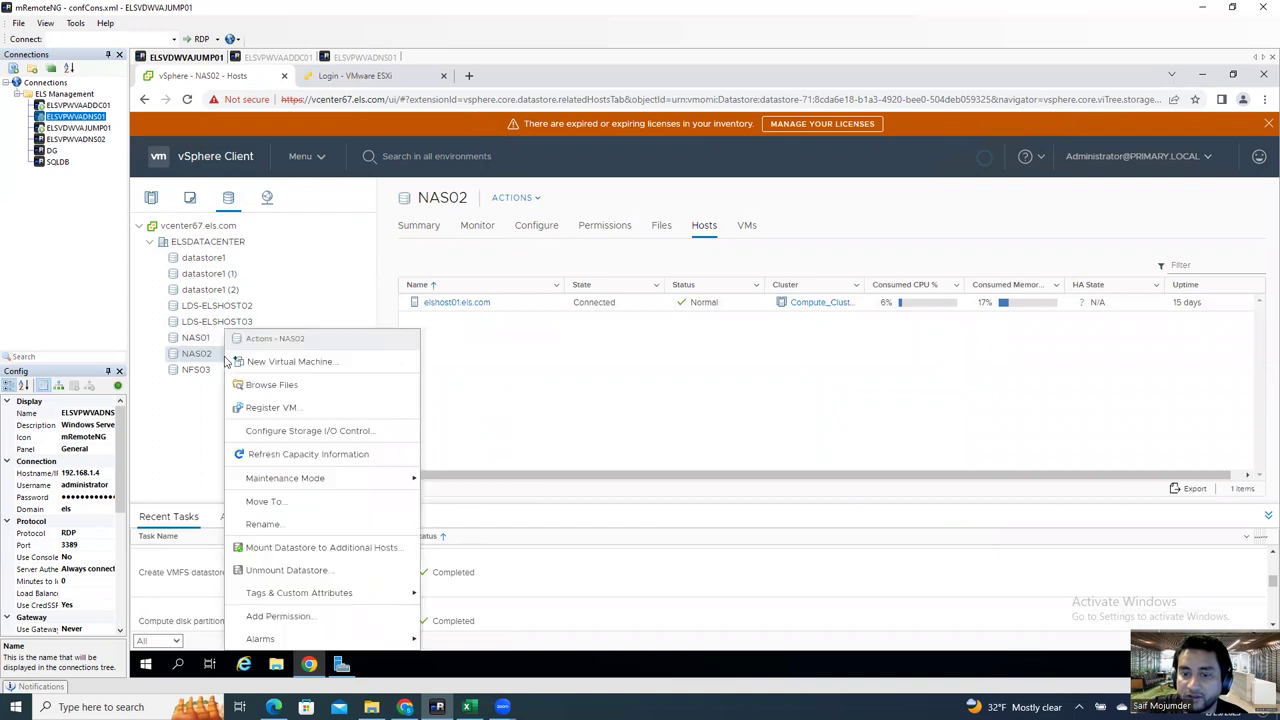
click(288, 547)
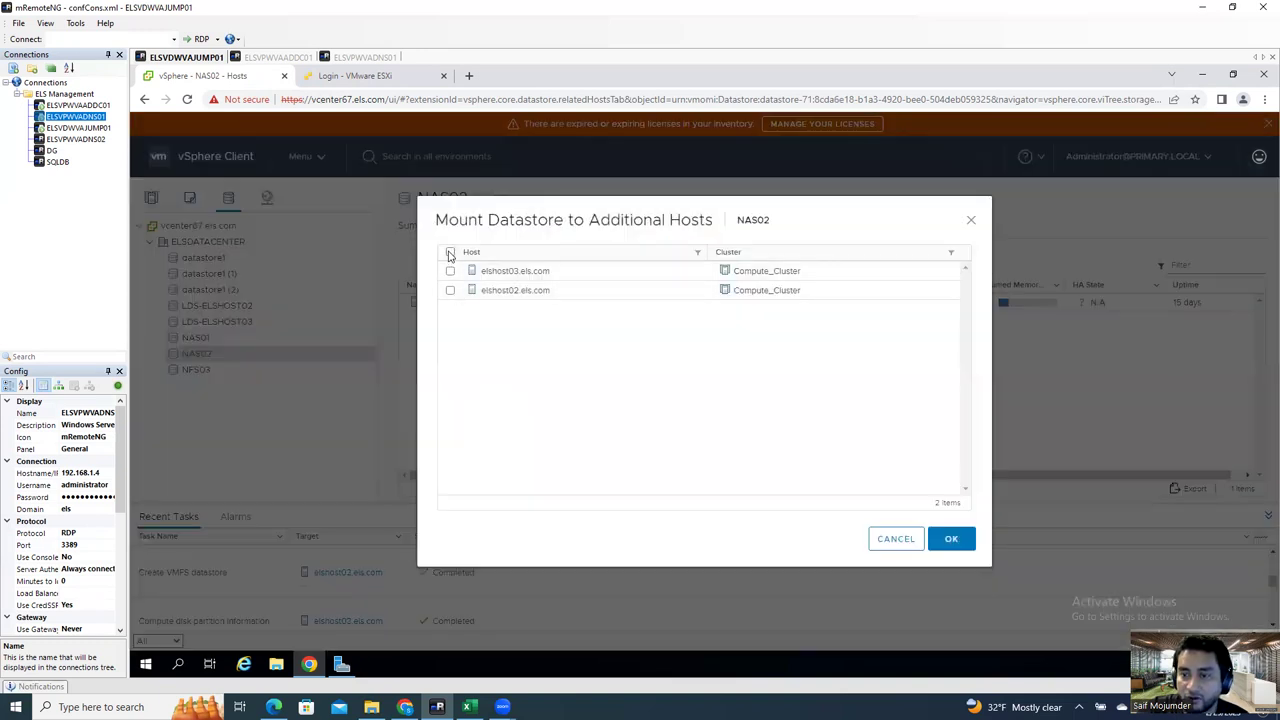
click(450, 252)
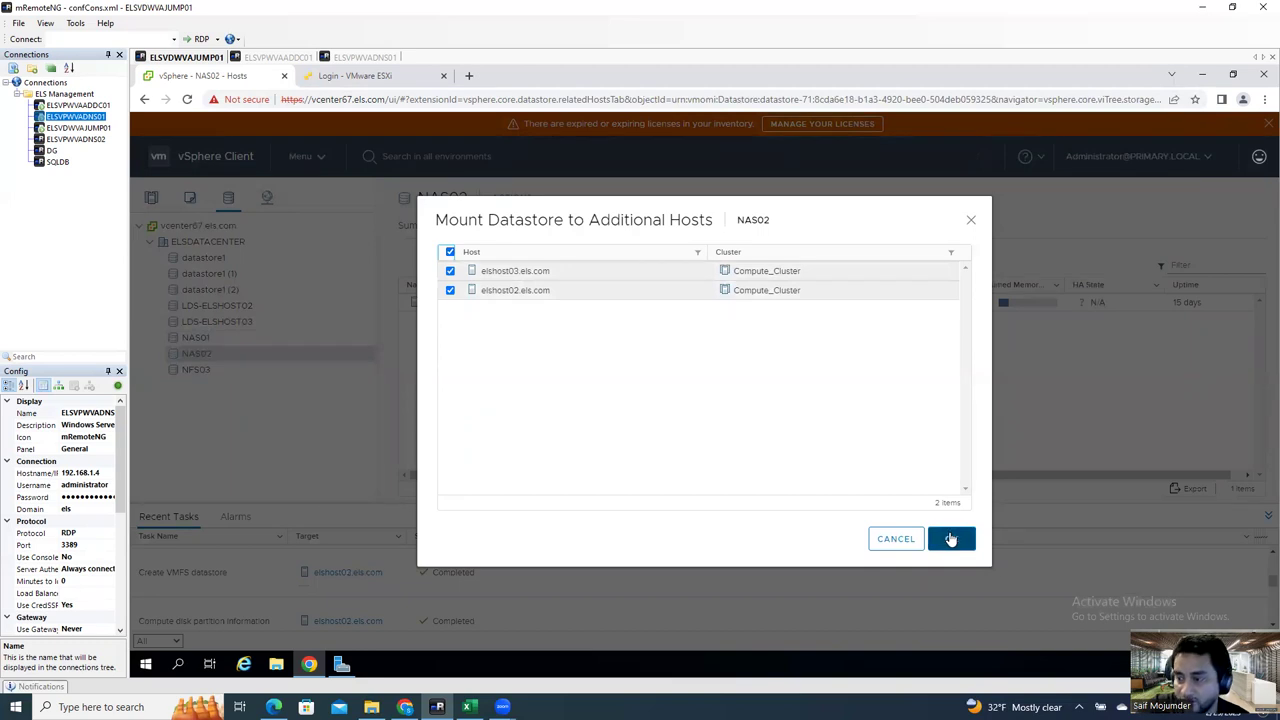
click(951, 540)
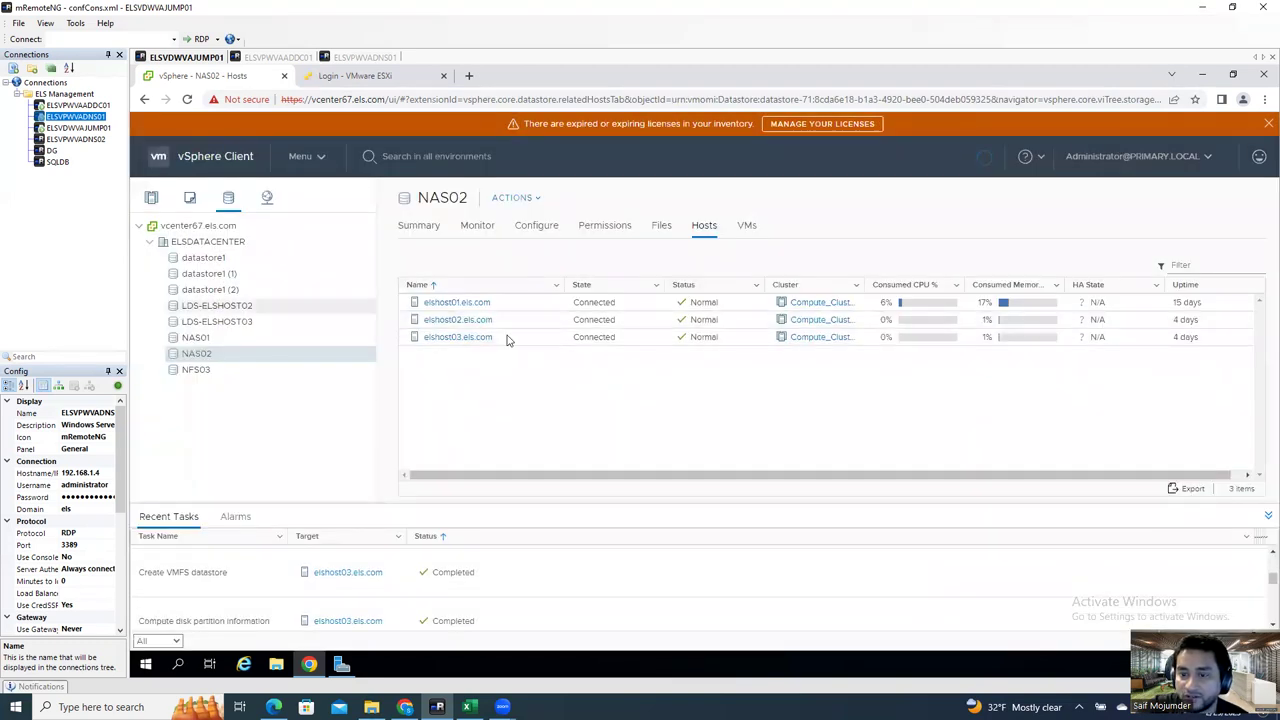
Step: Select NFS03 and mount it on both elshost02 and elshost03 using select-all
click(196, 370)
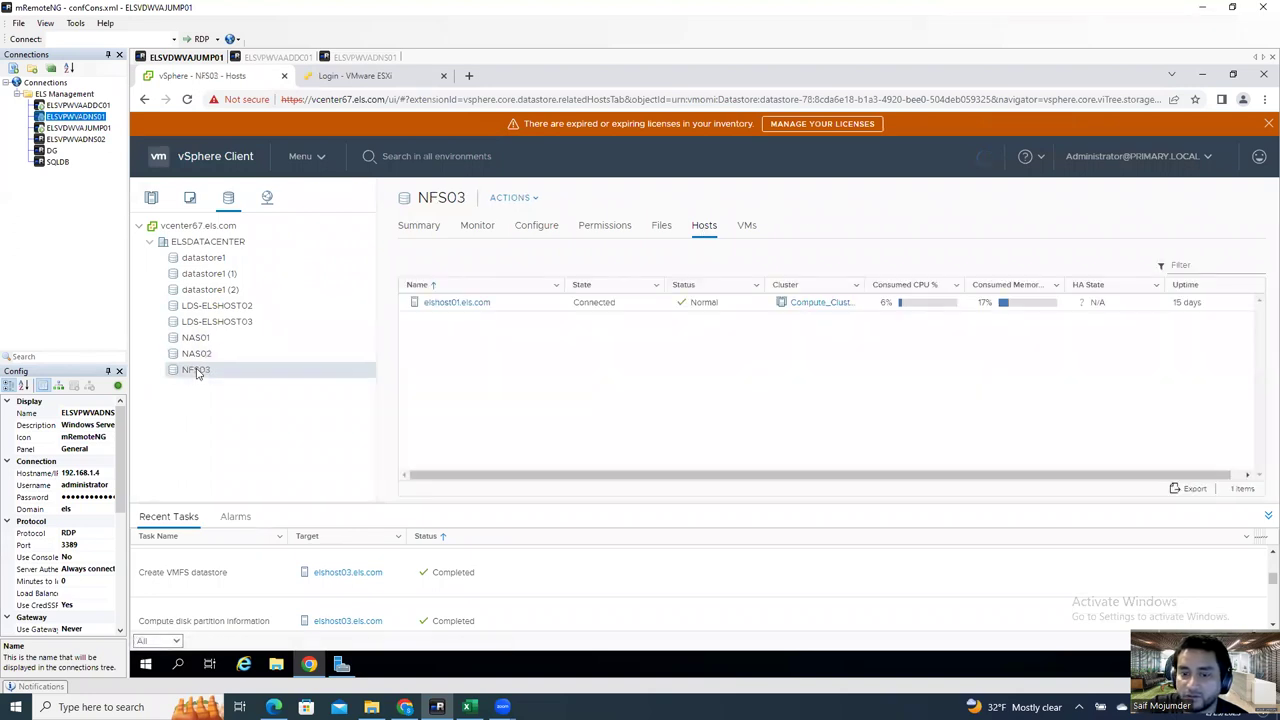
right_click(197, 371)
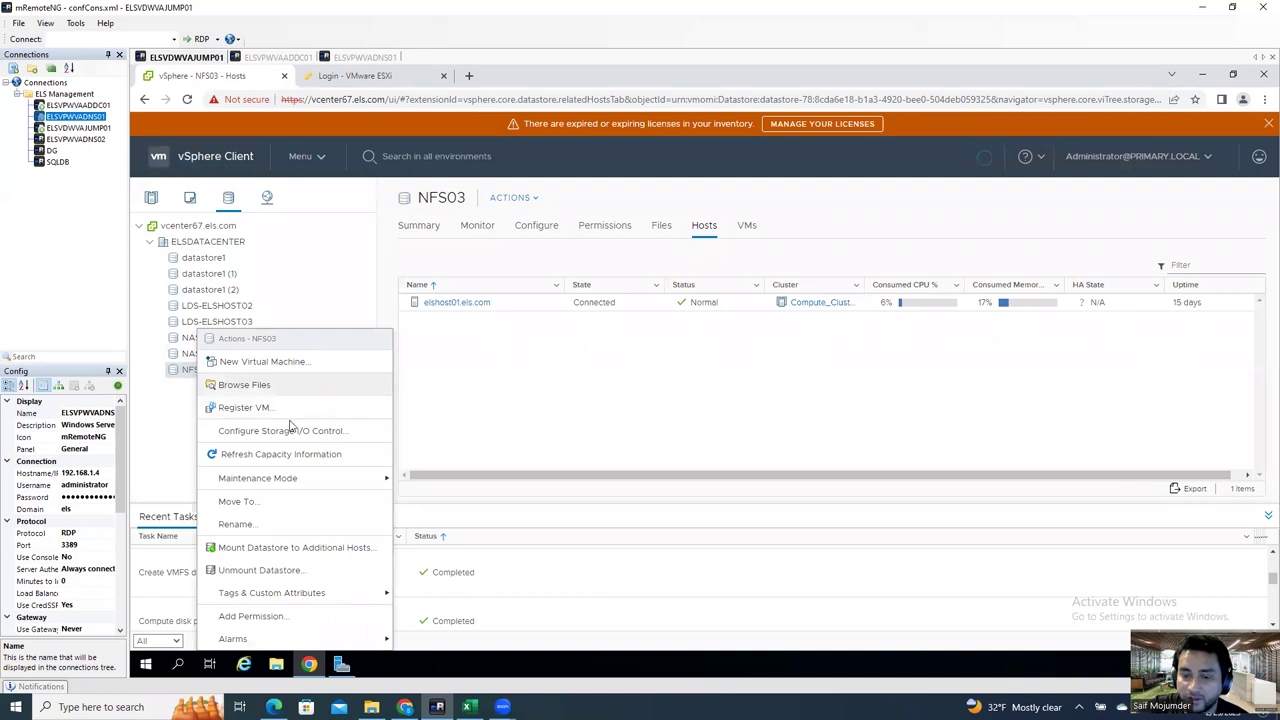
click(320, 547)
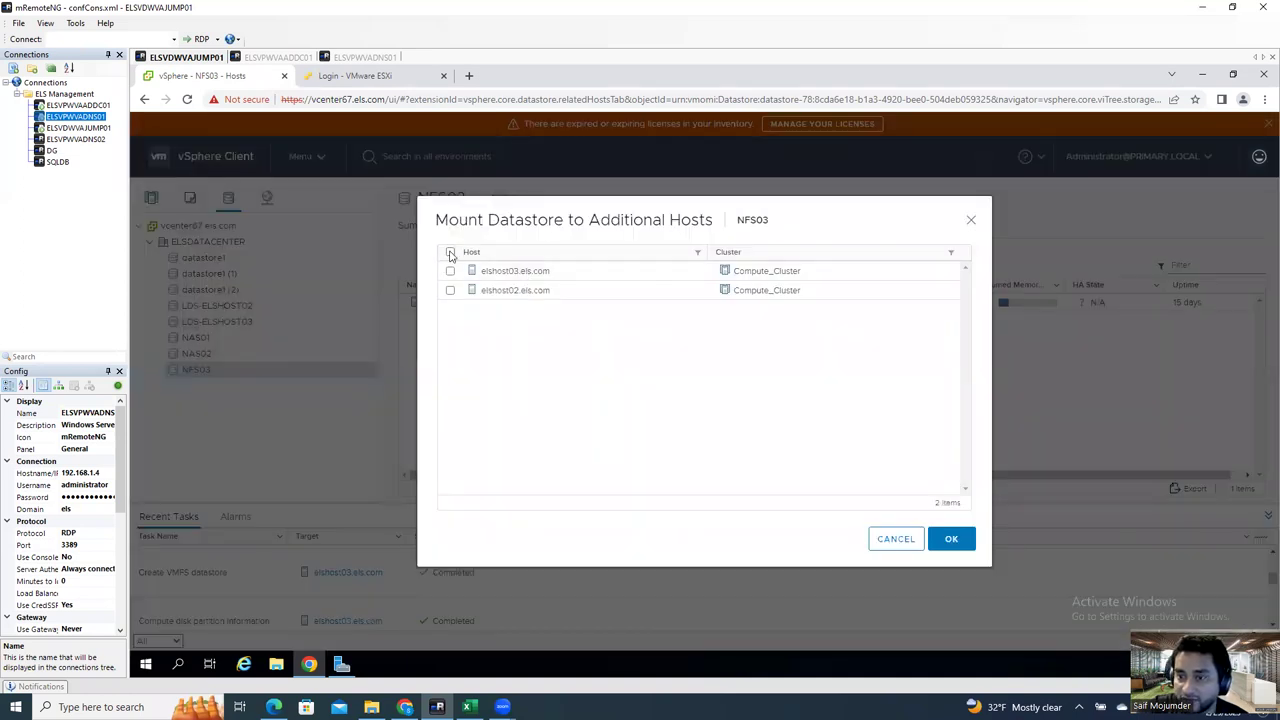
click(450, 252)
click(951, 540)
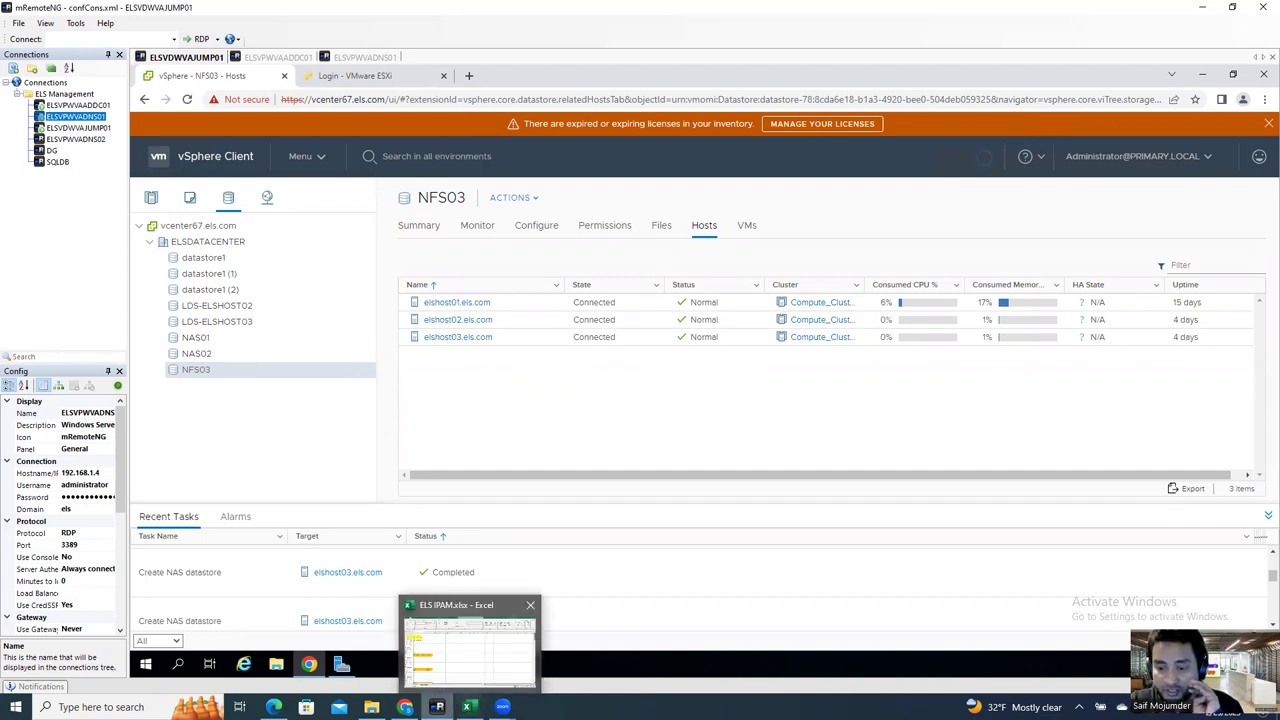
Step: Bring up the Lab design.pdf window from the Edge taskbar icon and clear the selected 7.5 label text
mouse_move(405, 707)
click(370, 650)
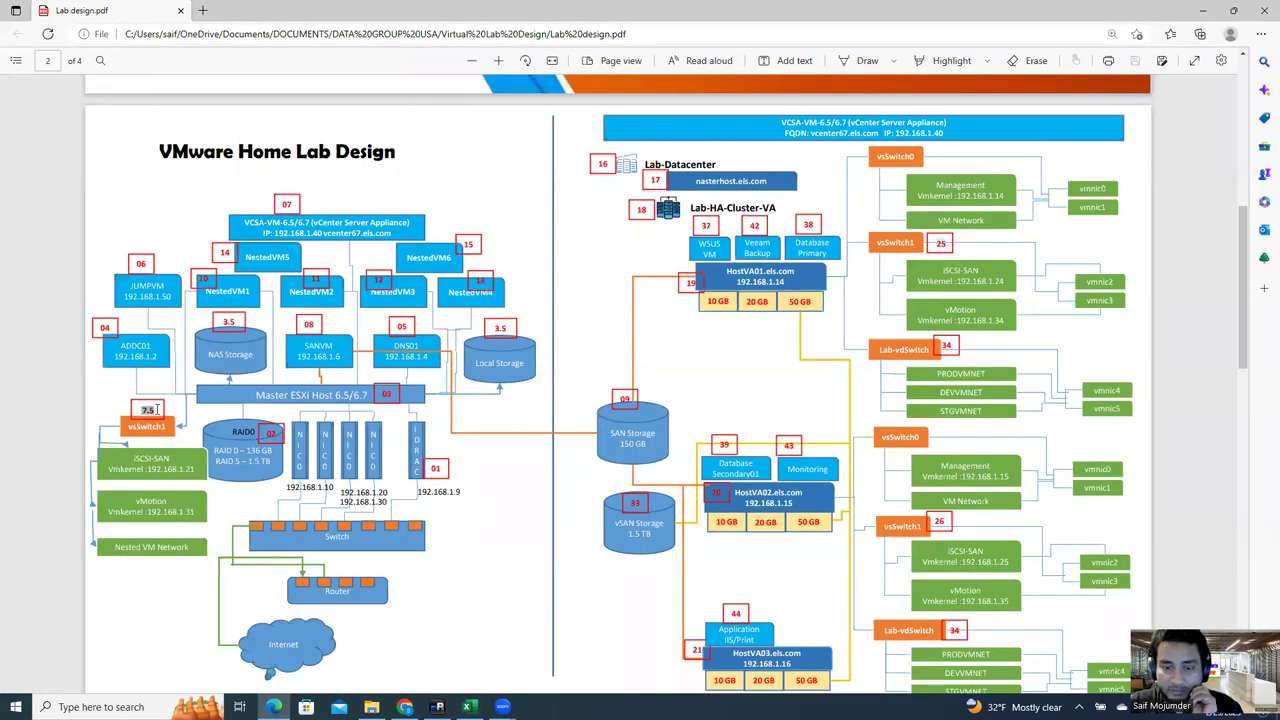
click(183, 493)
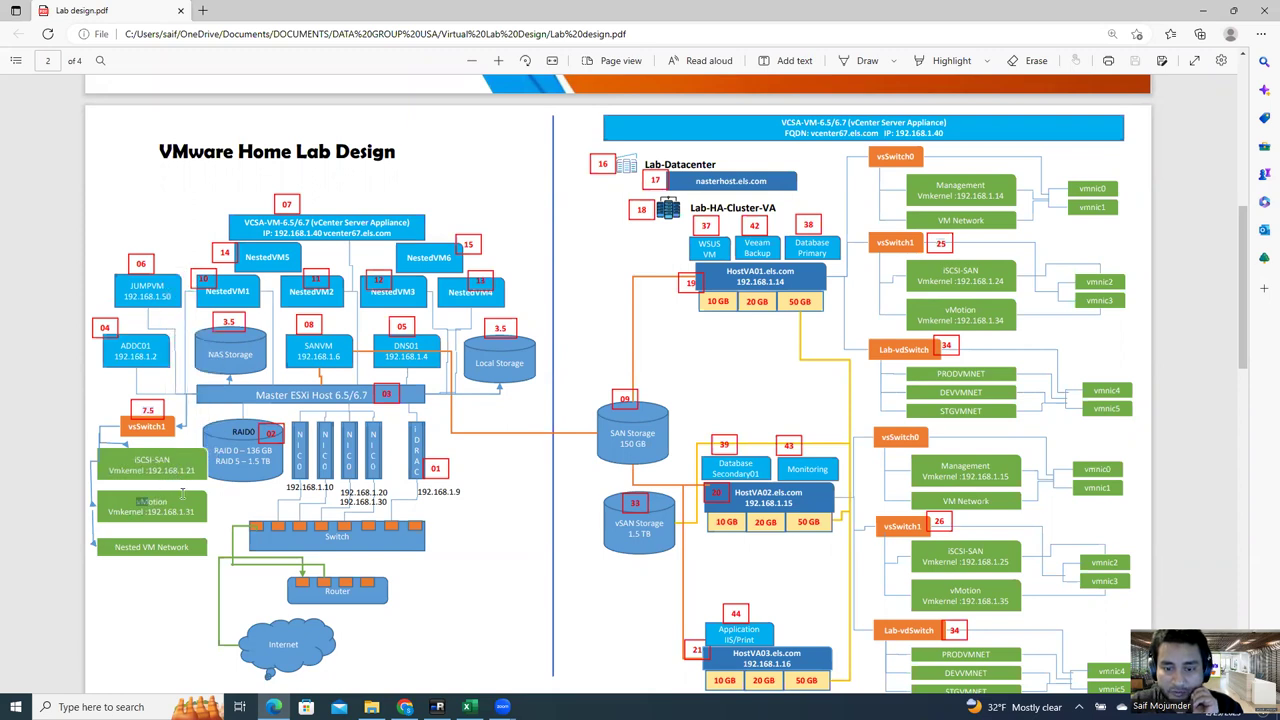
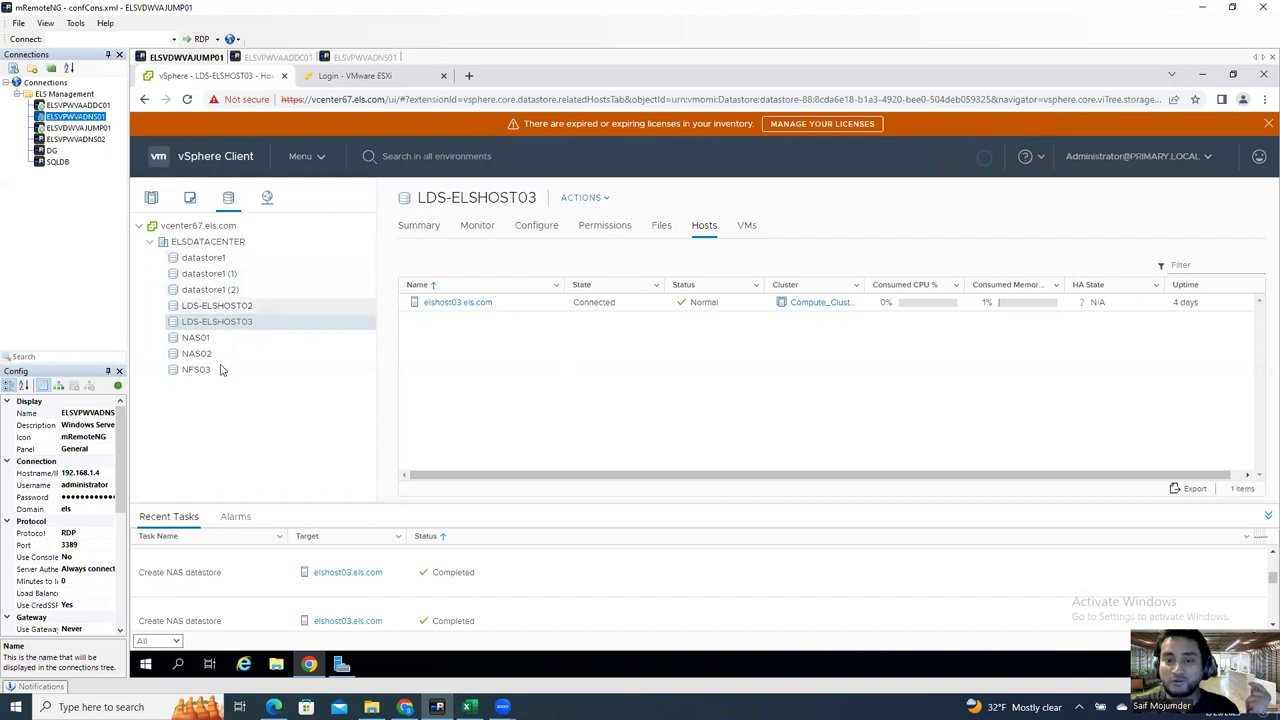
Step: Confirm NAS01 is connected on all three hosts, then bring up the Lab design PDF
click(217, 341)
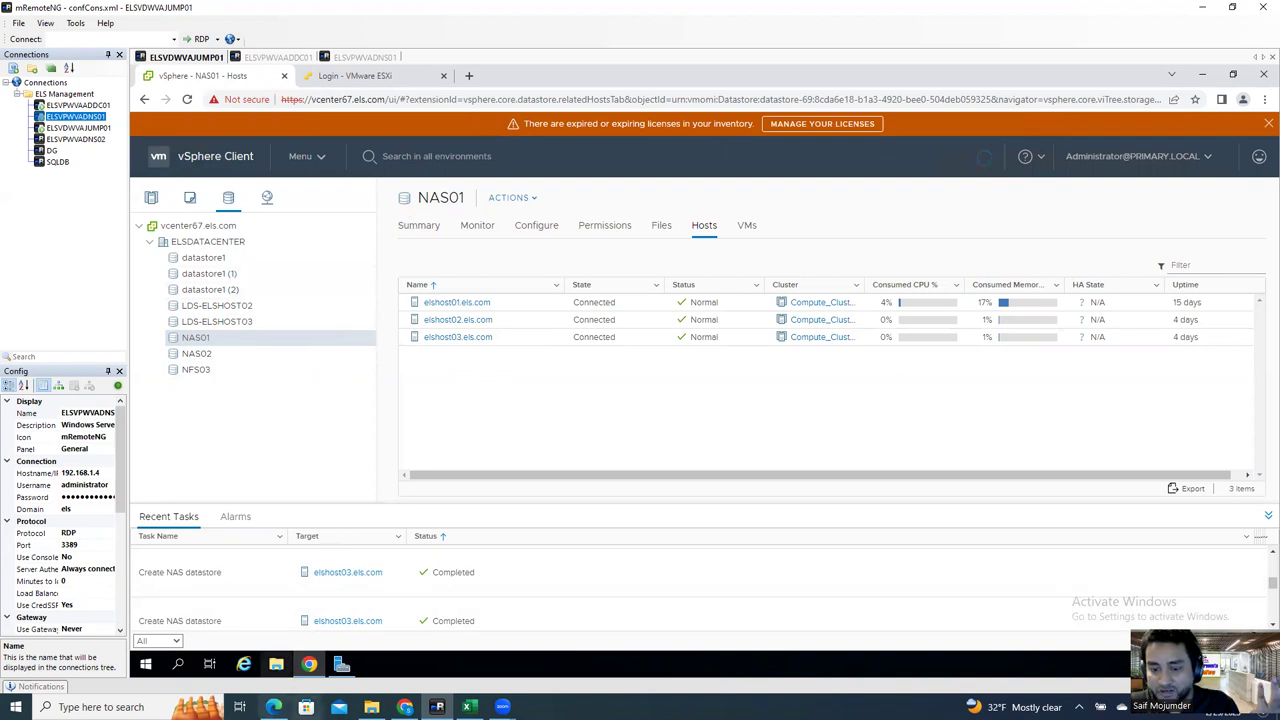
click(273, 707)
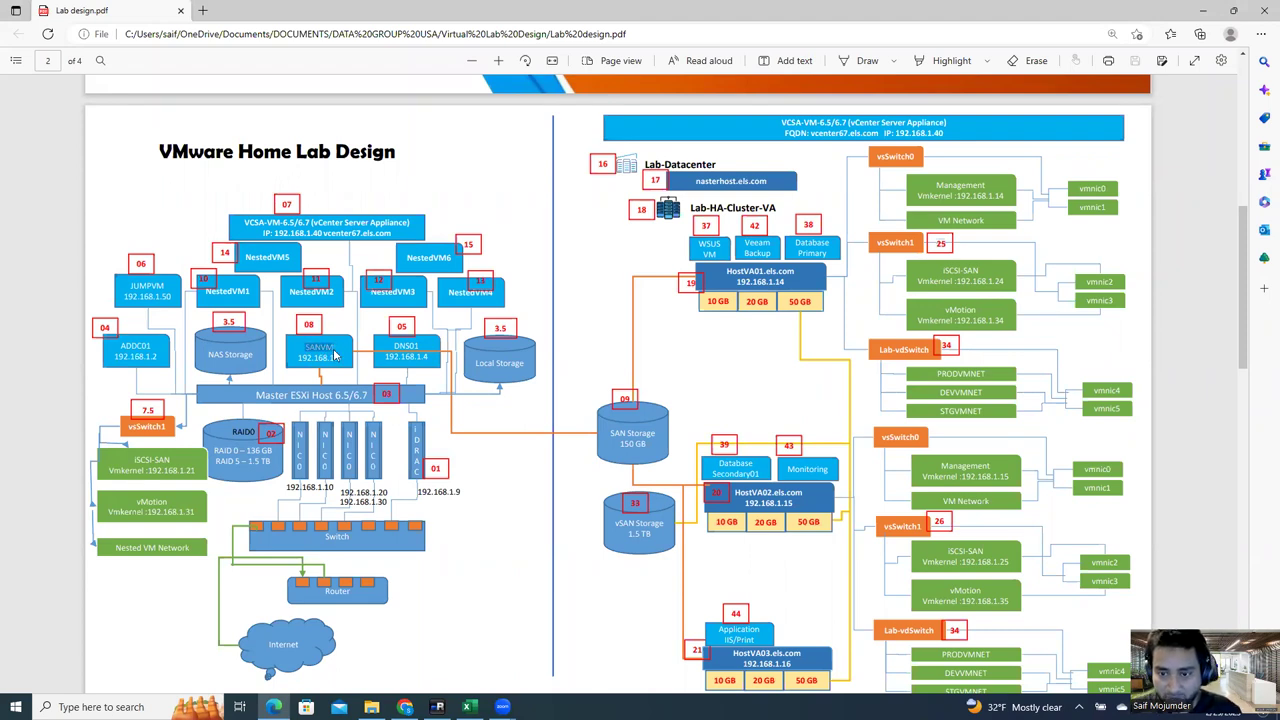
Step: Review the SANVM and JUMPVM labels in the Lab design diagram, then return to vSphere Client
drag(340, 355, 303, 345)
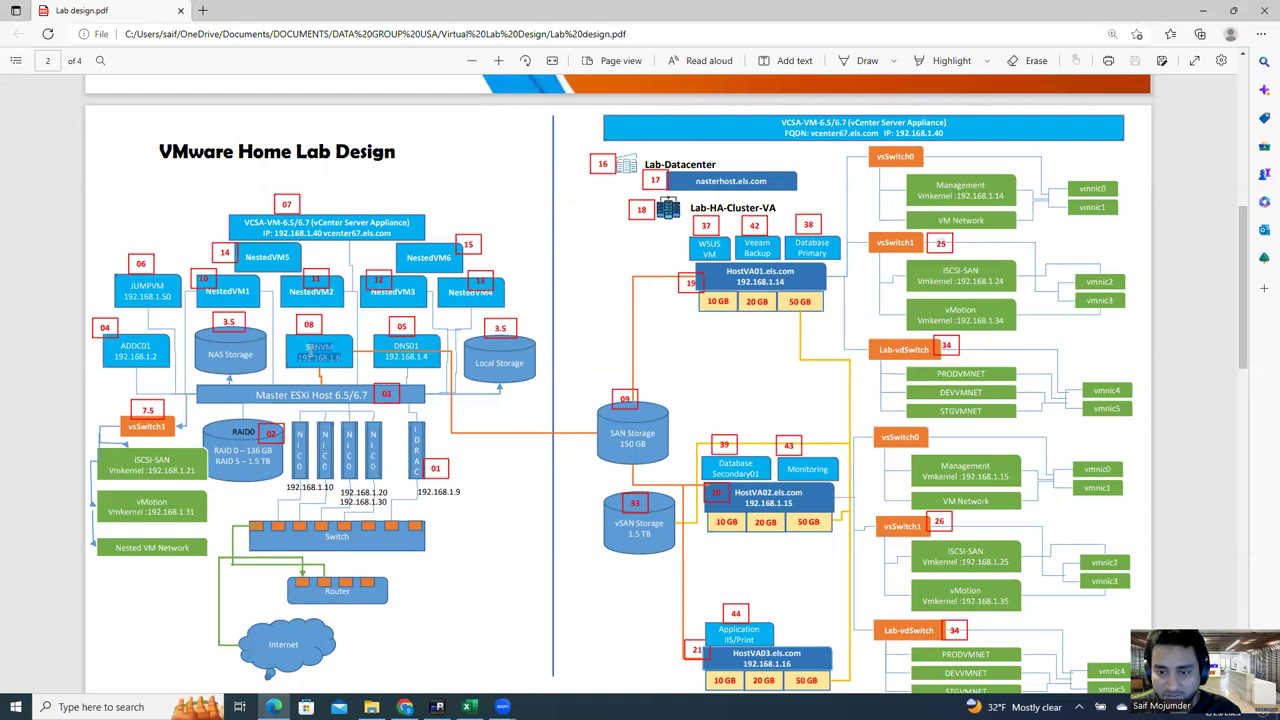
click(325, 358)
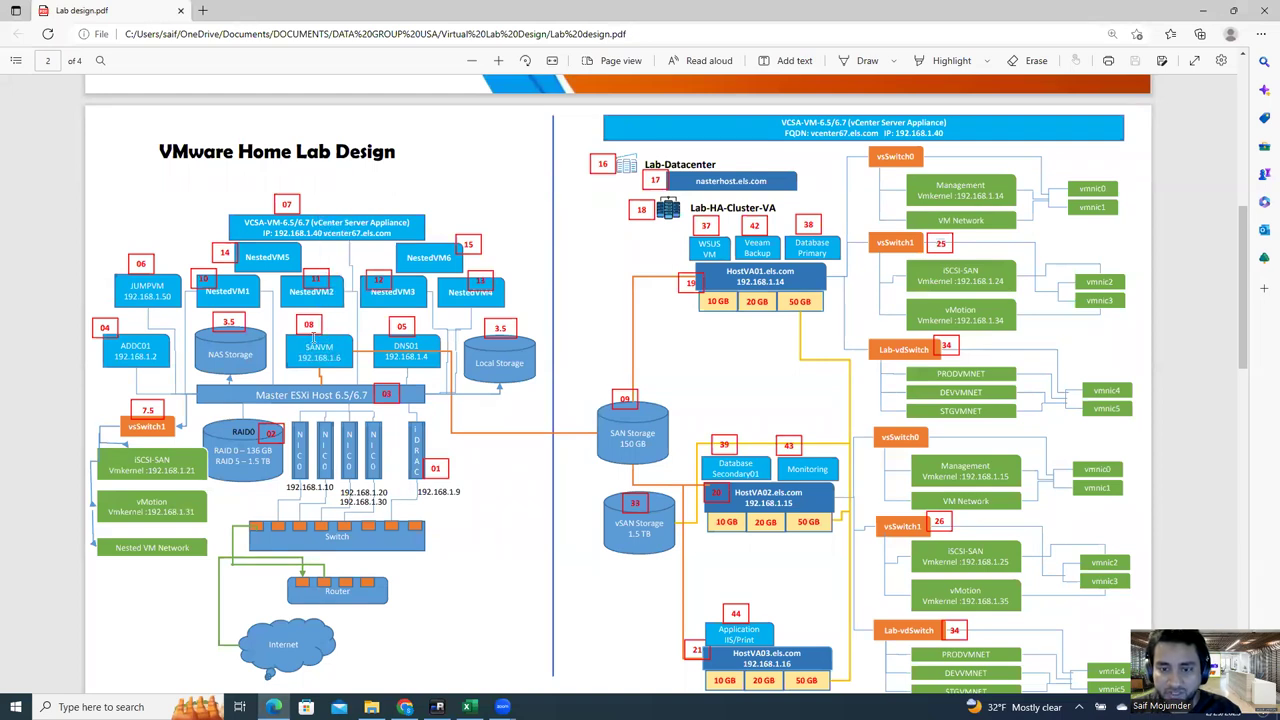
drag(133, 286, 158, 276)
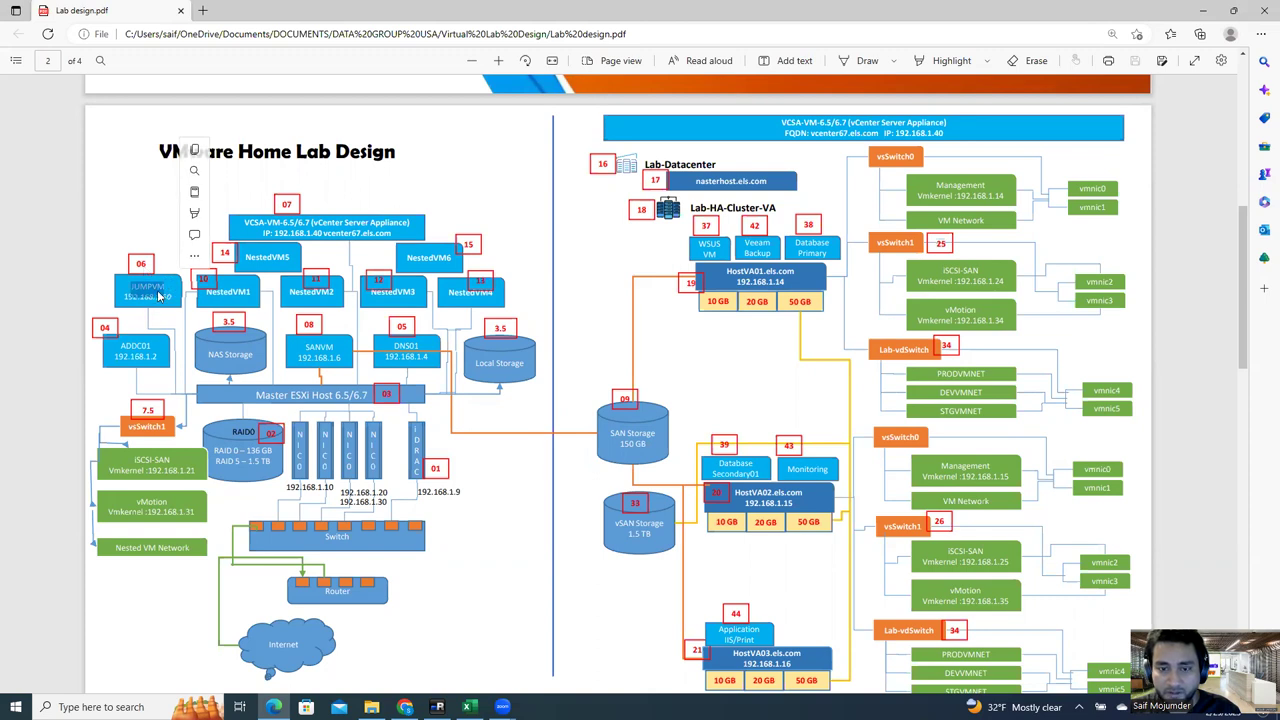
drag(333, 360, 303, 346)
click(136, 287)
right_click(140, 287)
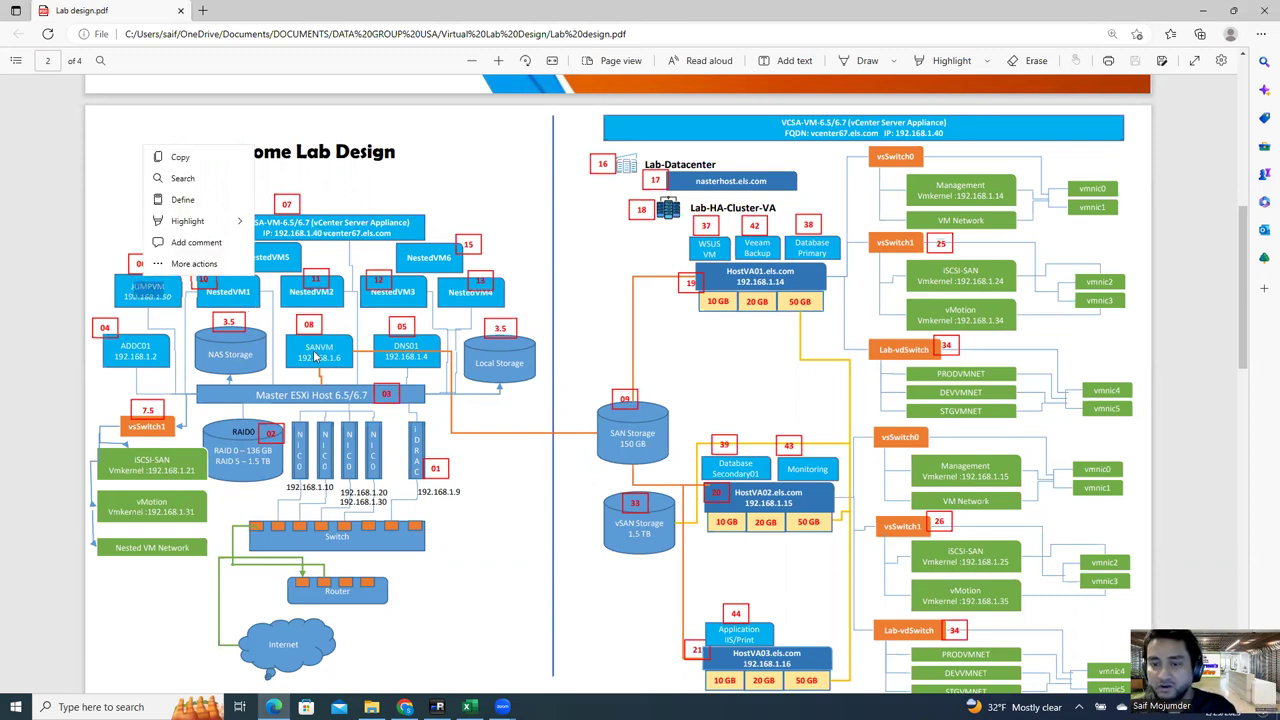
click(318, 355)
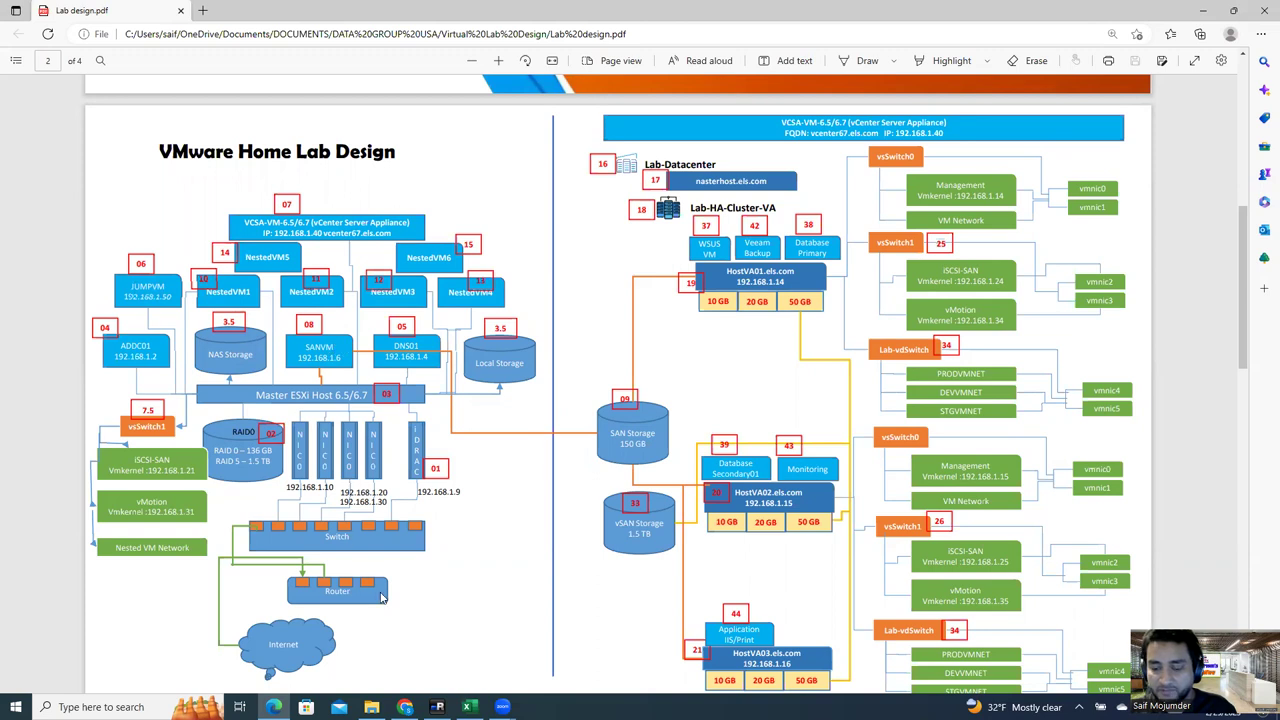
mouse_move(437, 707)
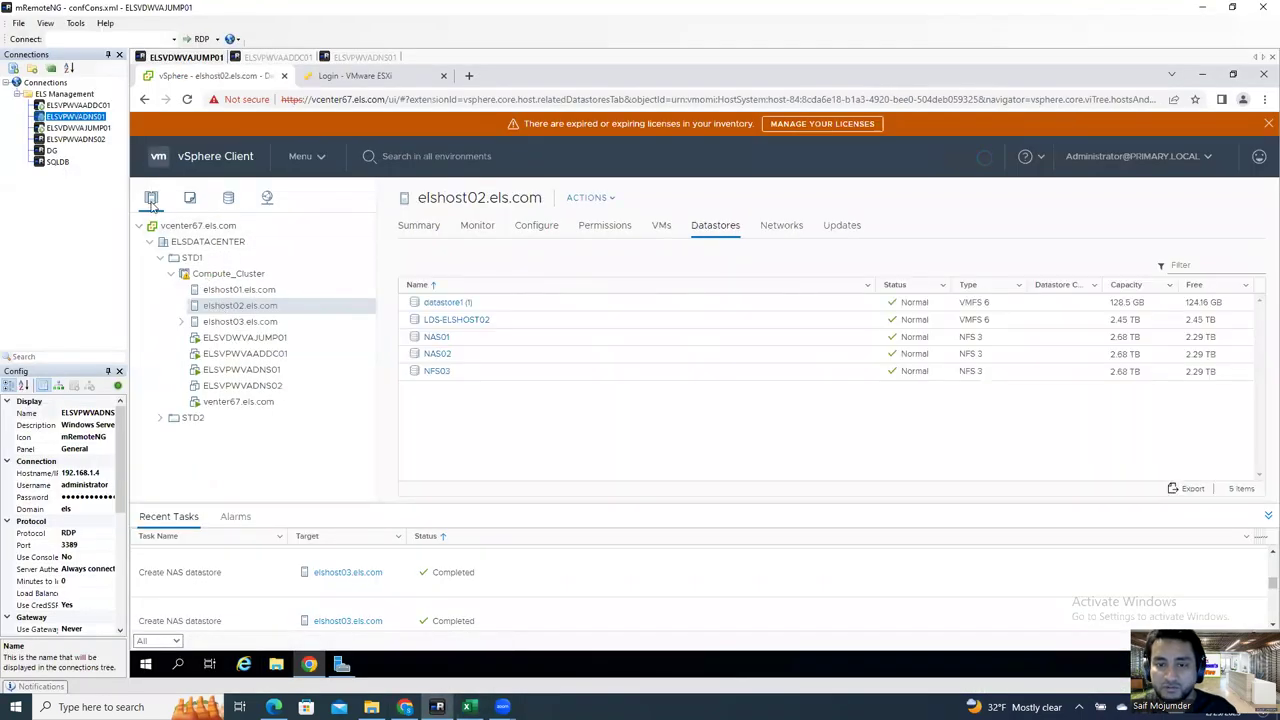
Step: Browse the datastores of elshost01, elshost02 and elshost03 and check the host and Compute_Cluster actions
click(243, 290)
click(243, 306)
click(242, 322)
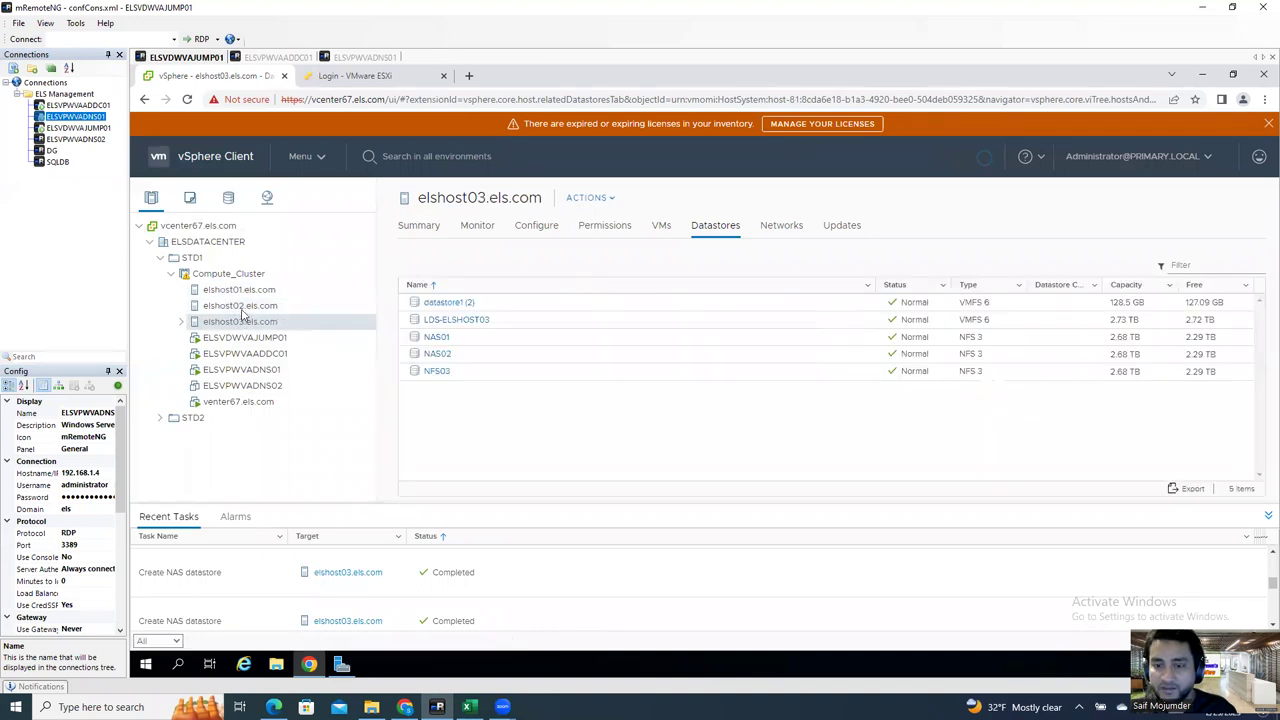
right_click(242, 324)
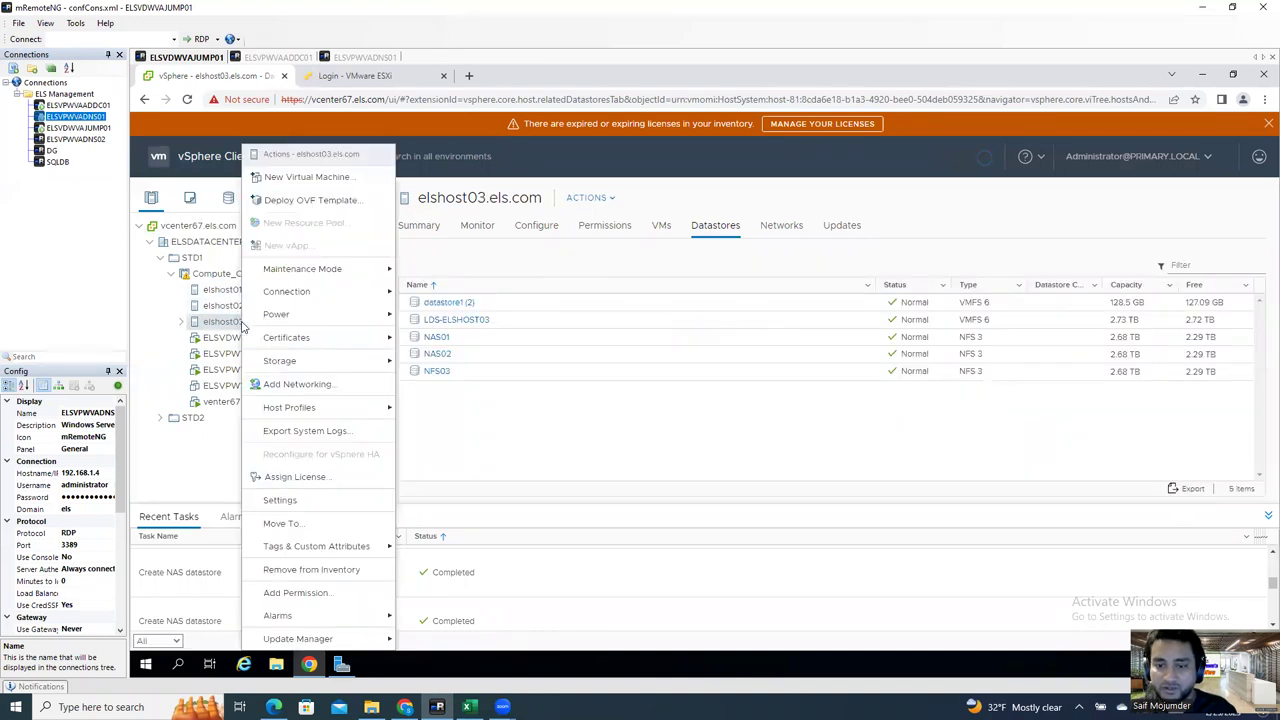
click(204, 276)
right_click(204, 276)
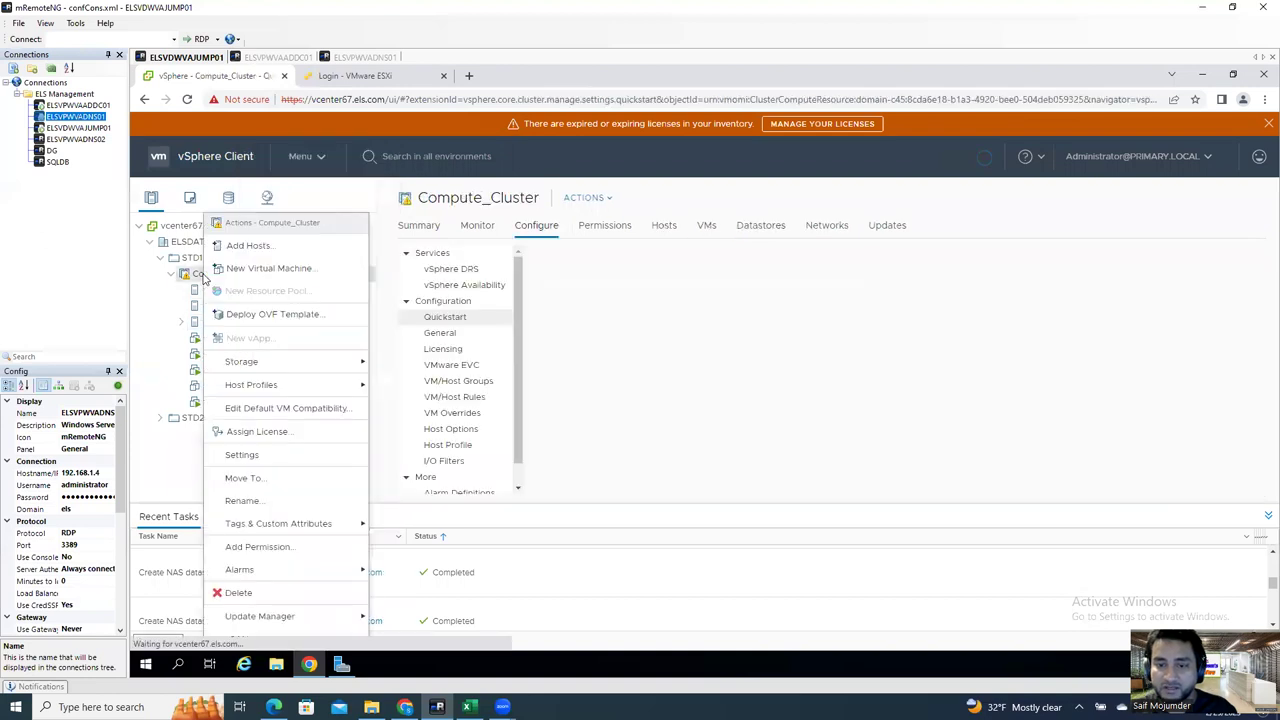
click(141, 305)
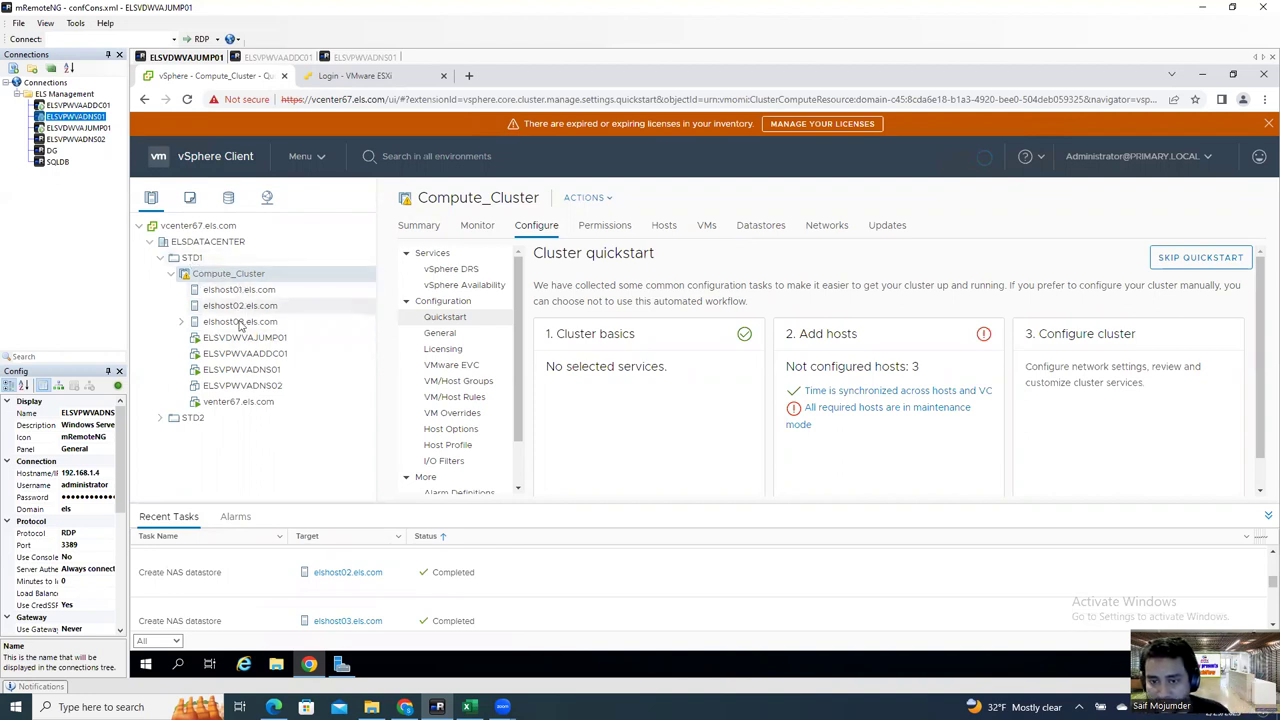
Step: Show elshost03's datastores, dismiss the Operation failed notice, and start a New Virtual Machine on elshost03
right_click(236, 279)
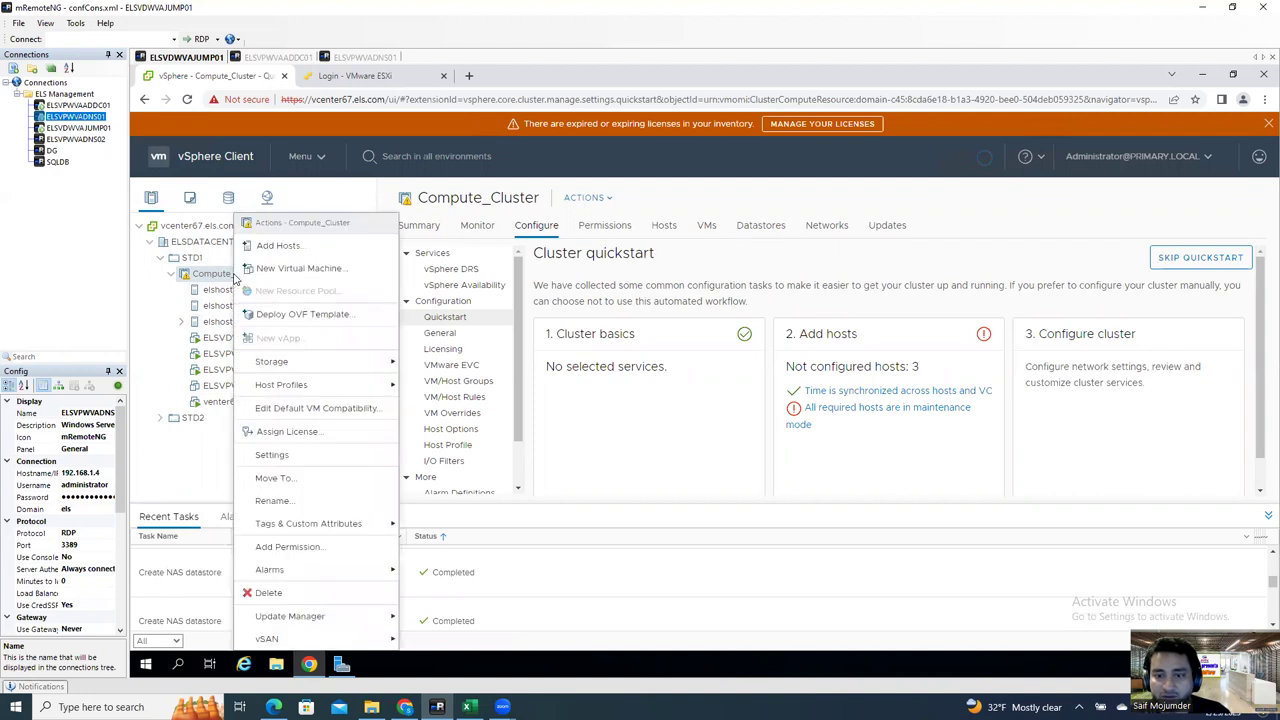
right_click(211, 312)
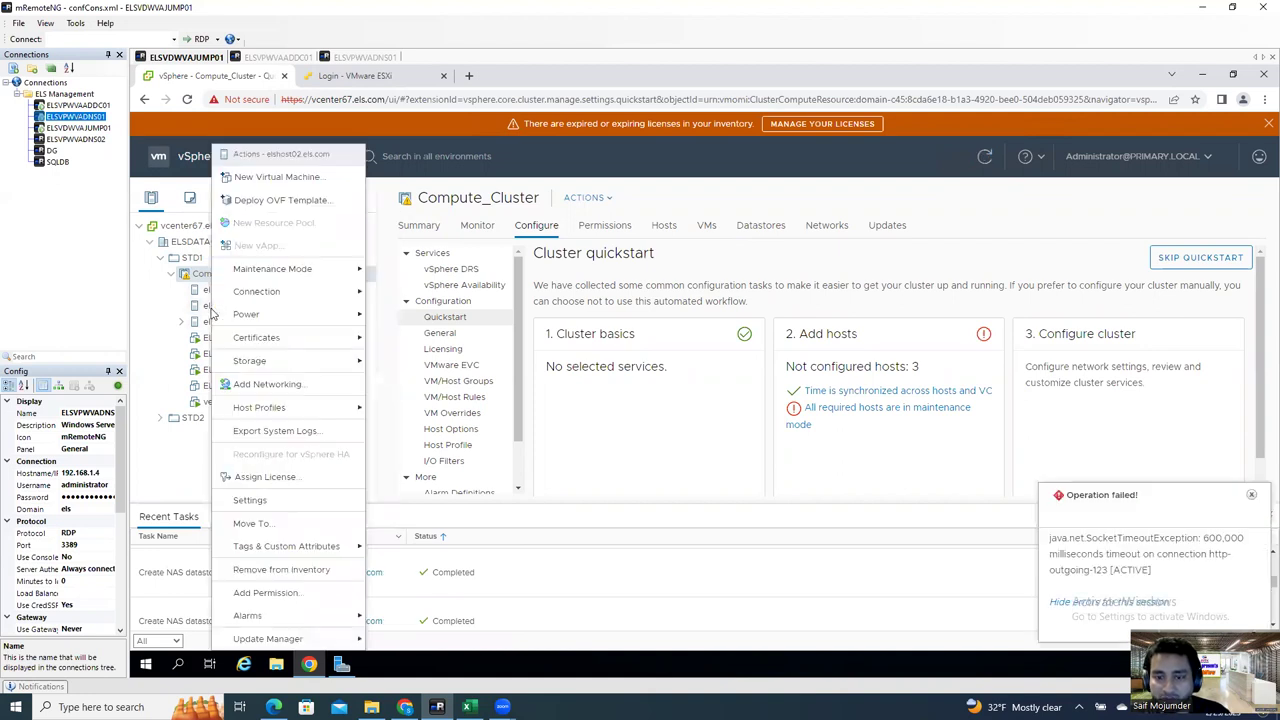
key(Escape)
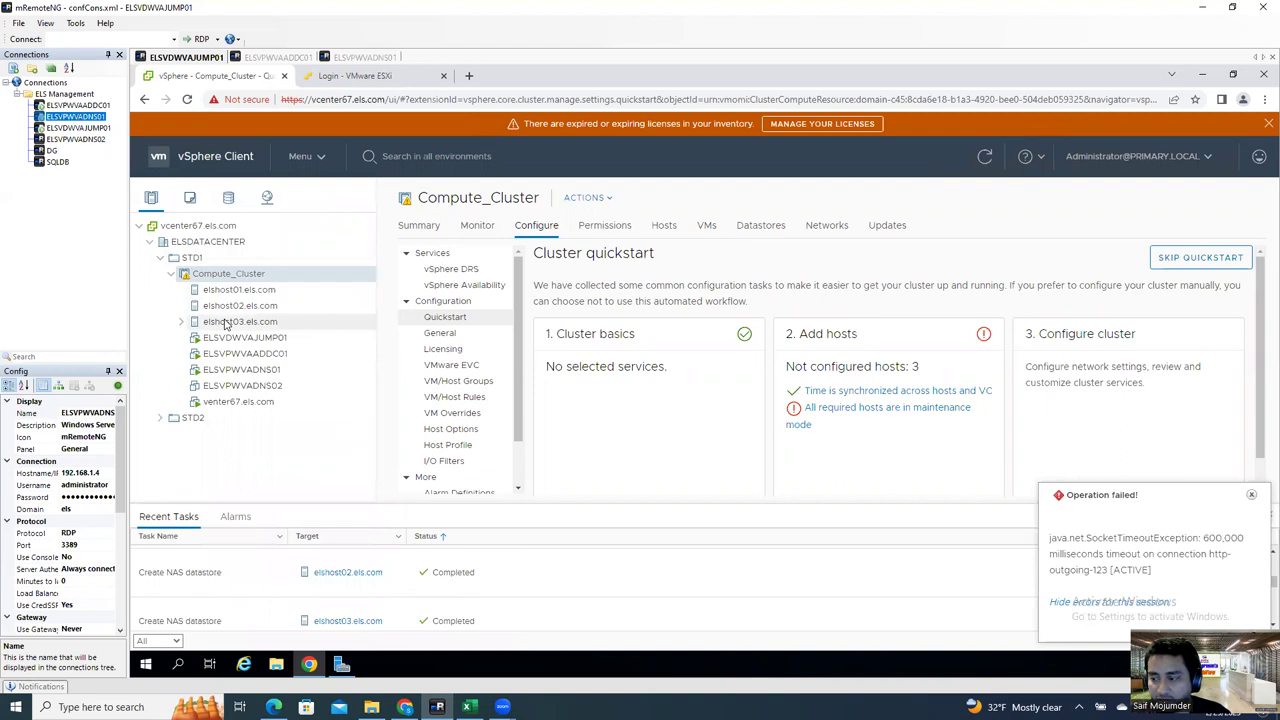
click(226, 322)
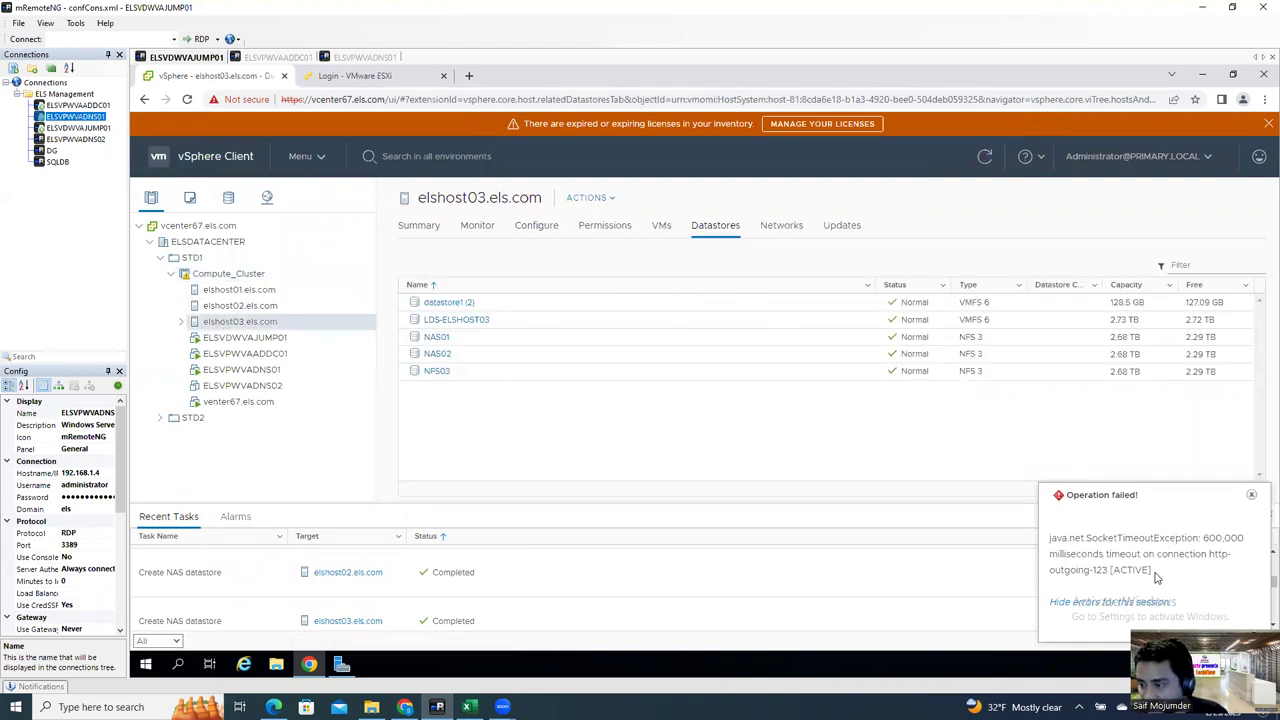
click(1250, 497)
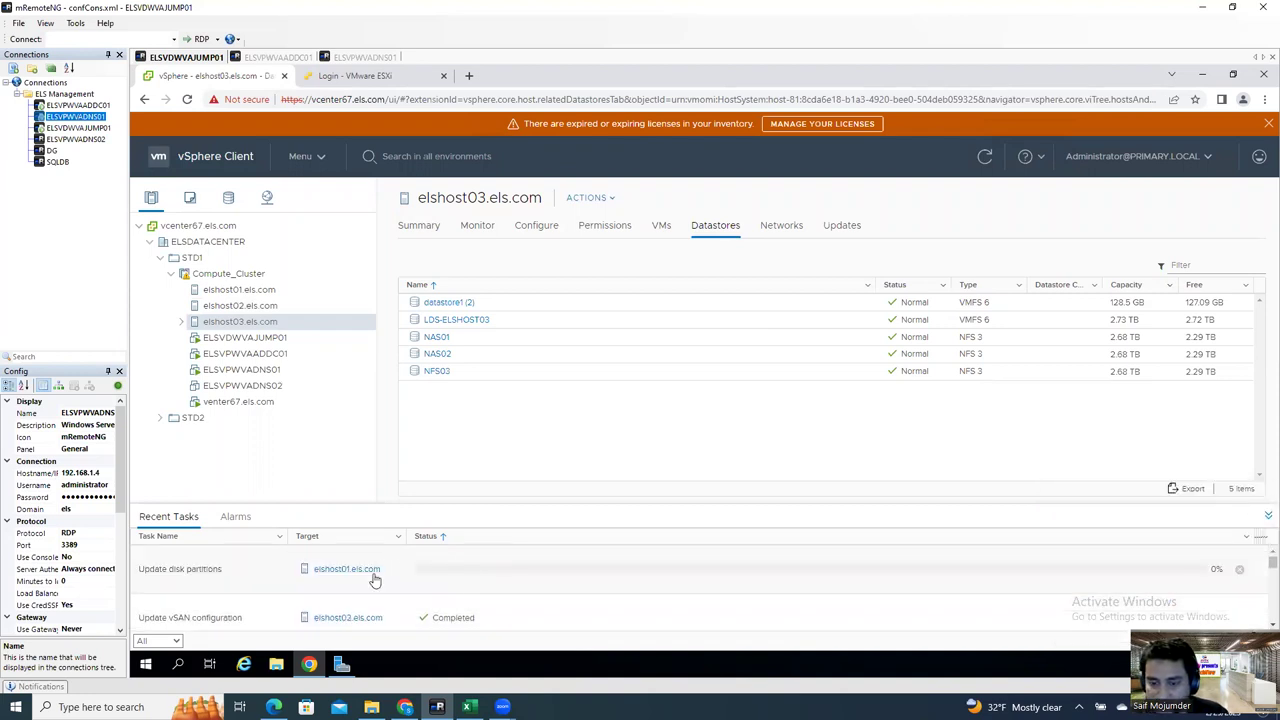
click(1105, 584)
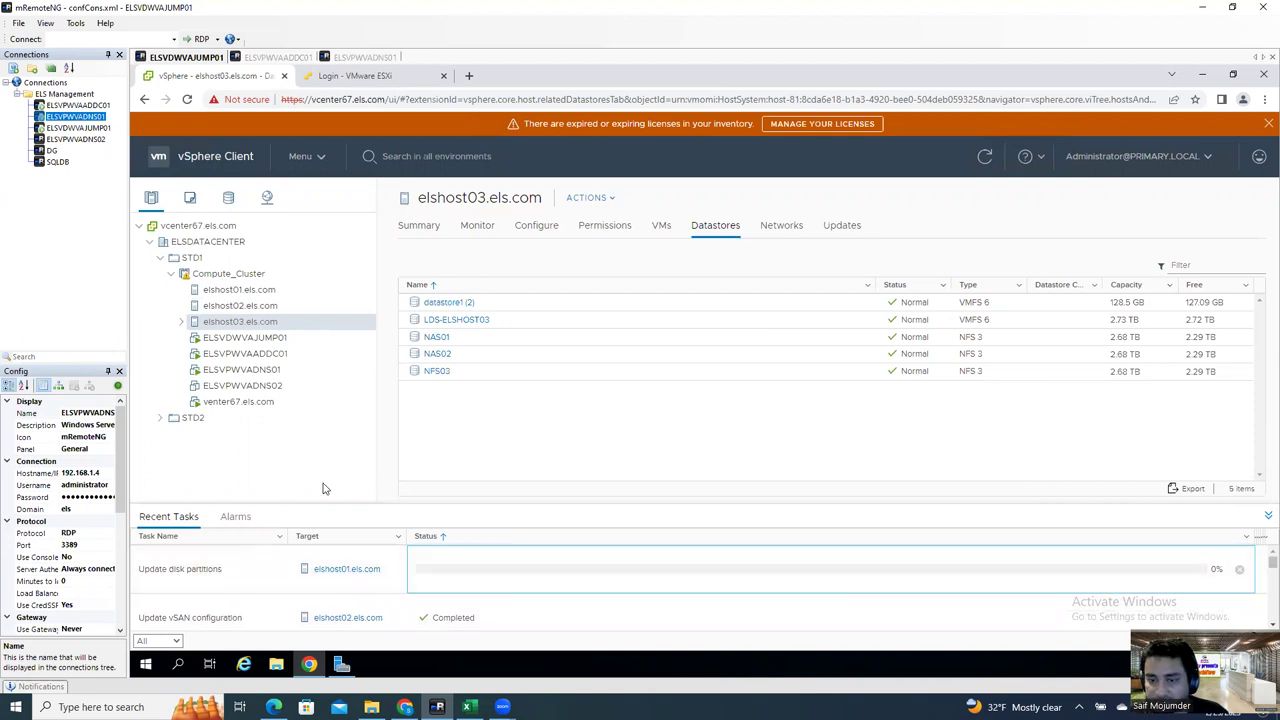
right_click(246, 324)
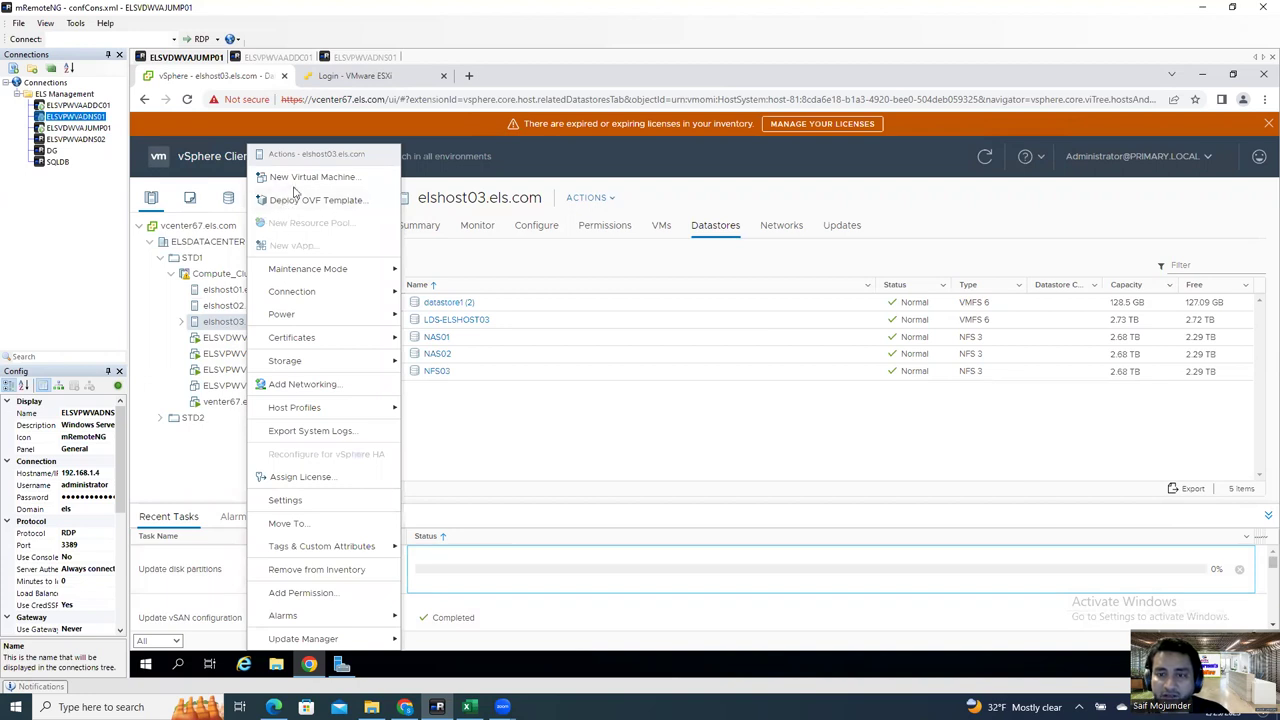
click(311, 178)
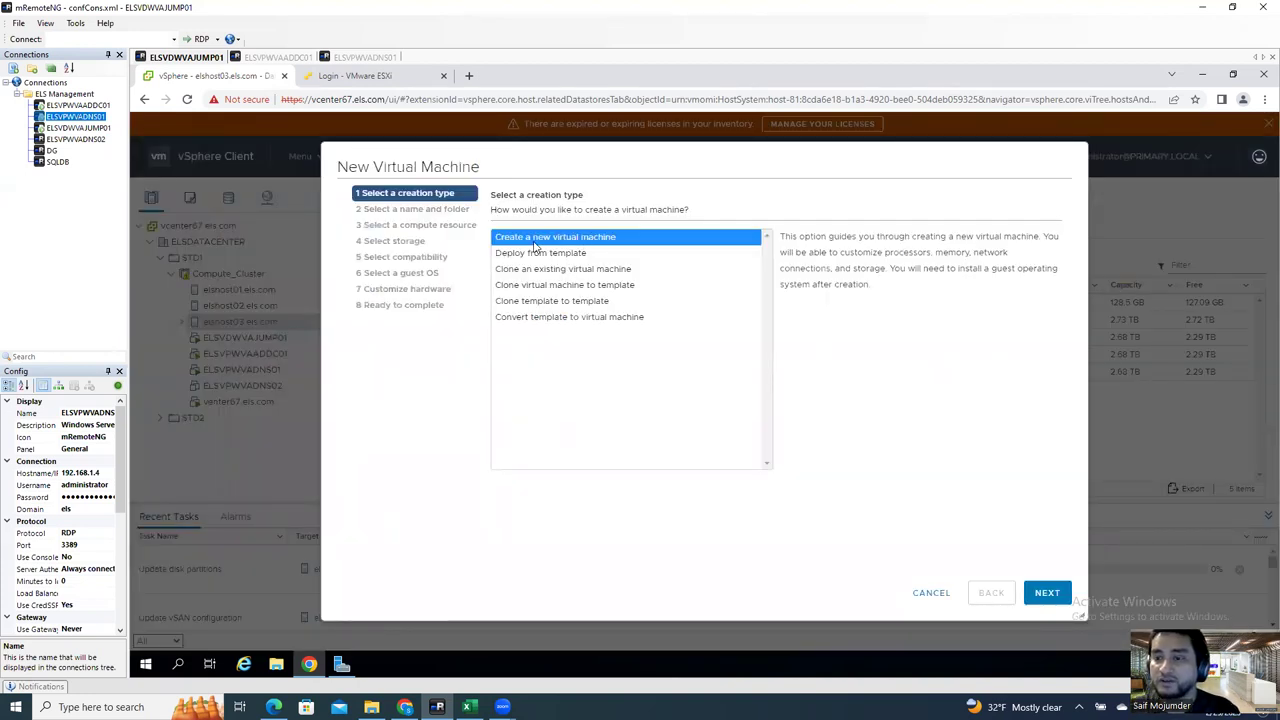
Step: Create a new VM from scratch named ELSVPVAISAN, located in ELSDATACENTER
click(1045, 594)
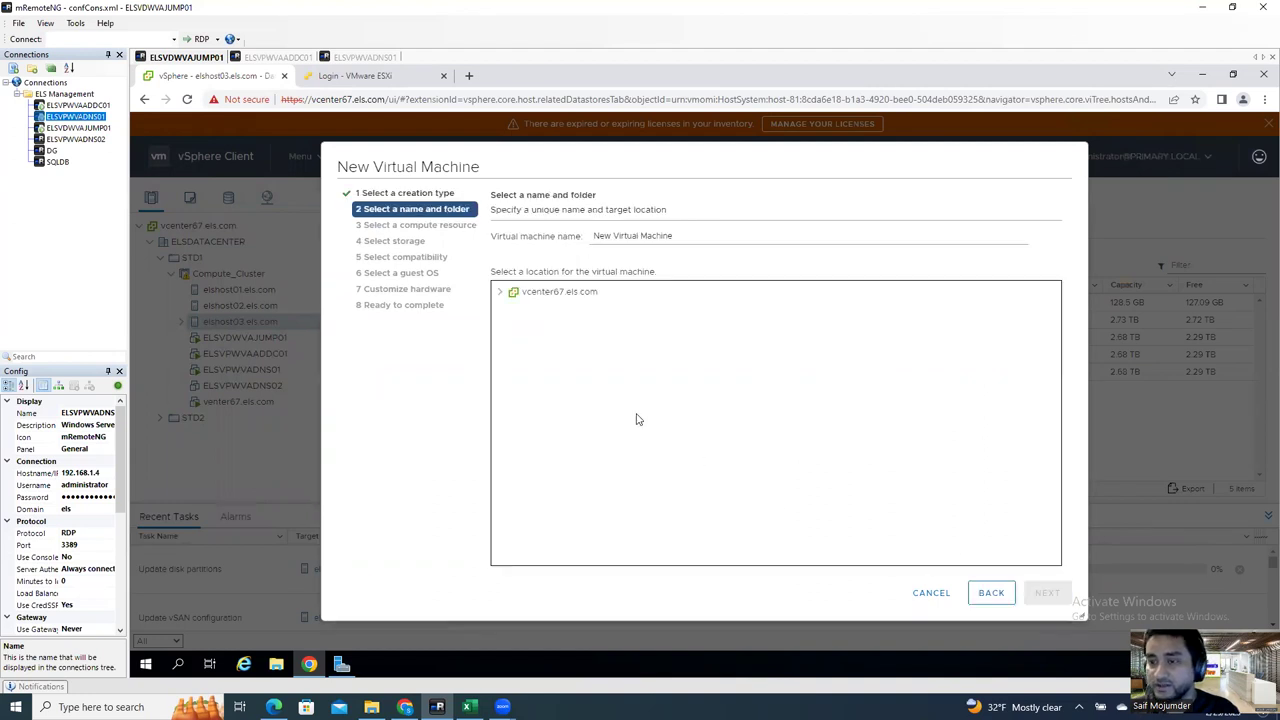
drag(690, 236, 511, 240)
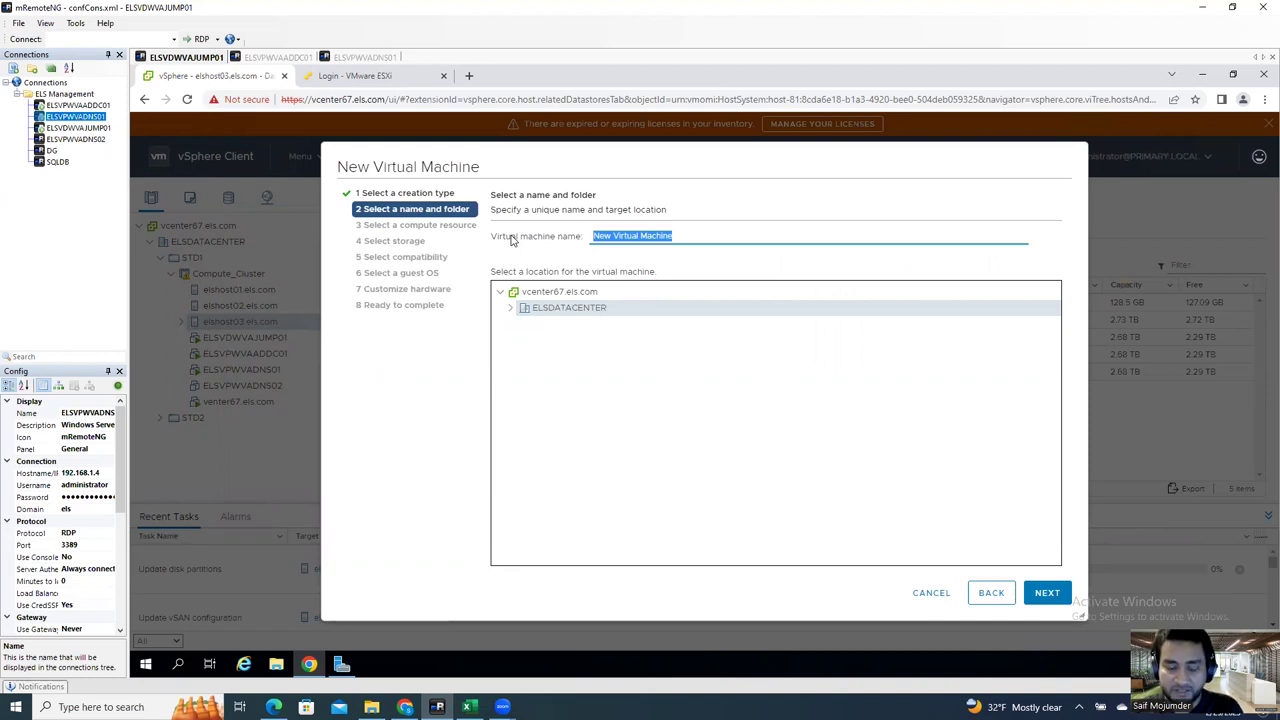
text(ELS)
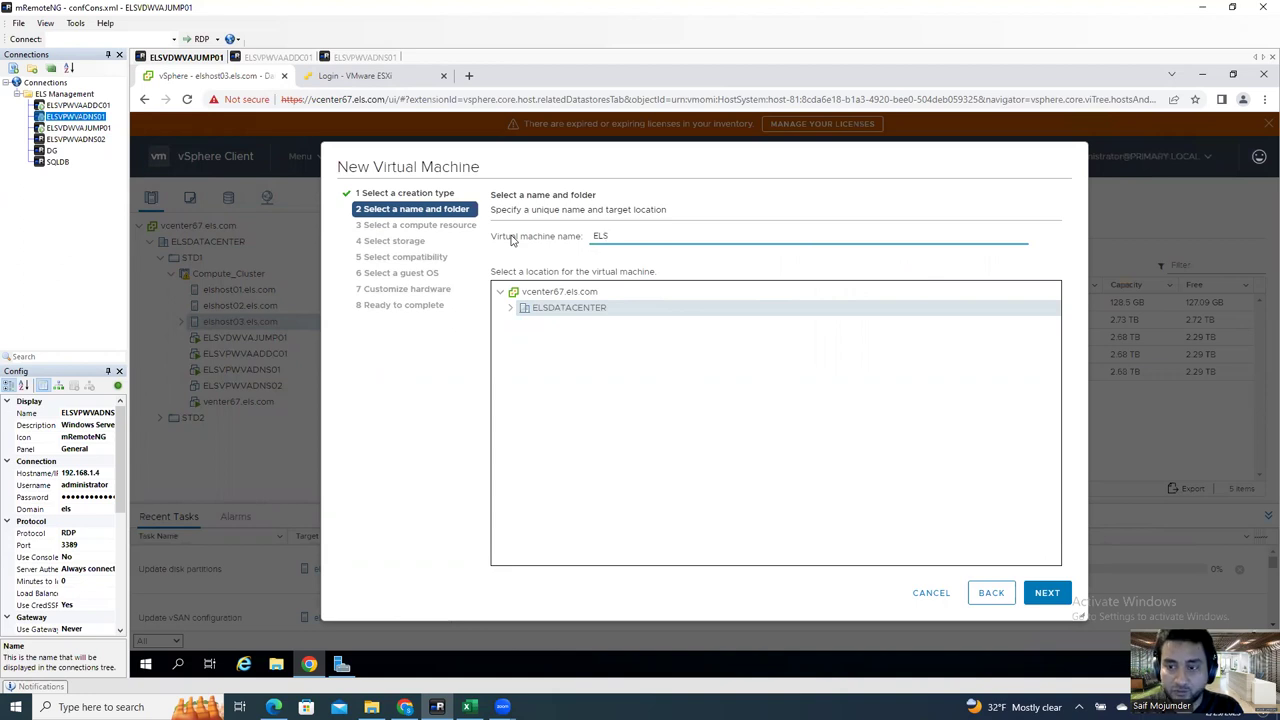
text(V)
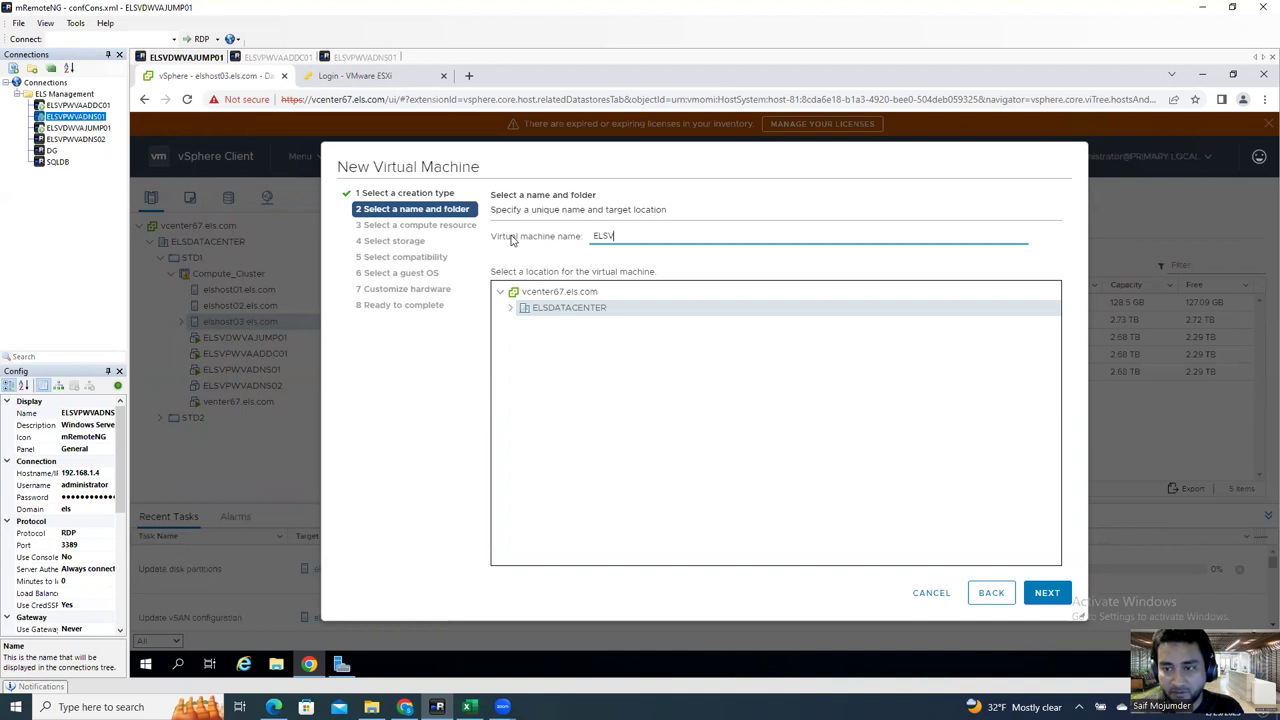
text(P)
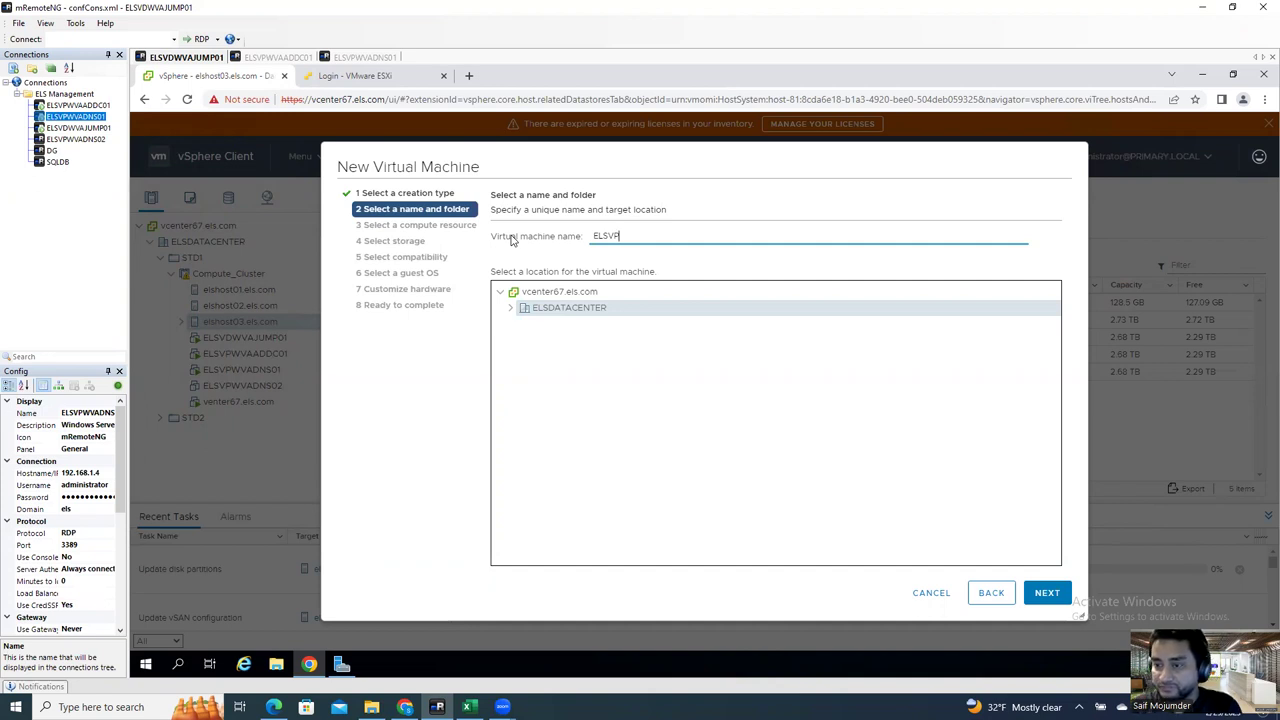
text(VA)
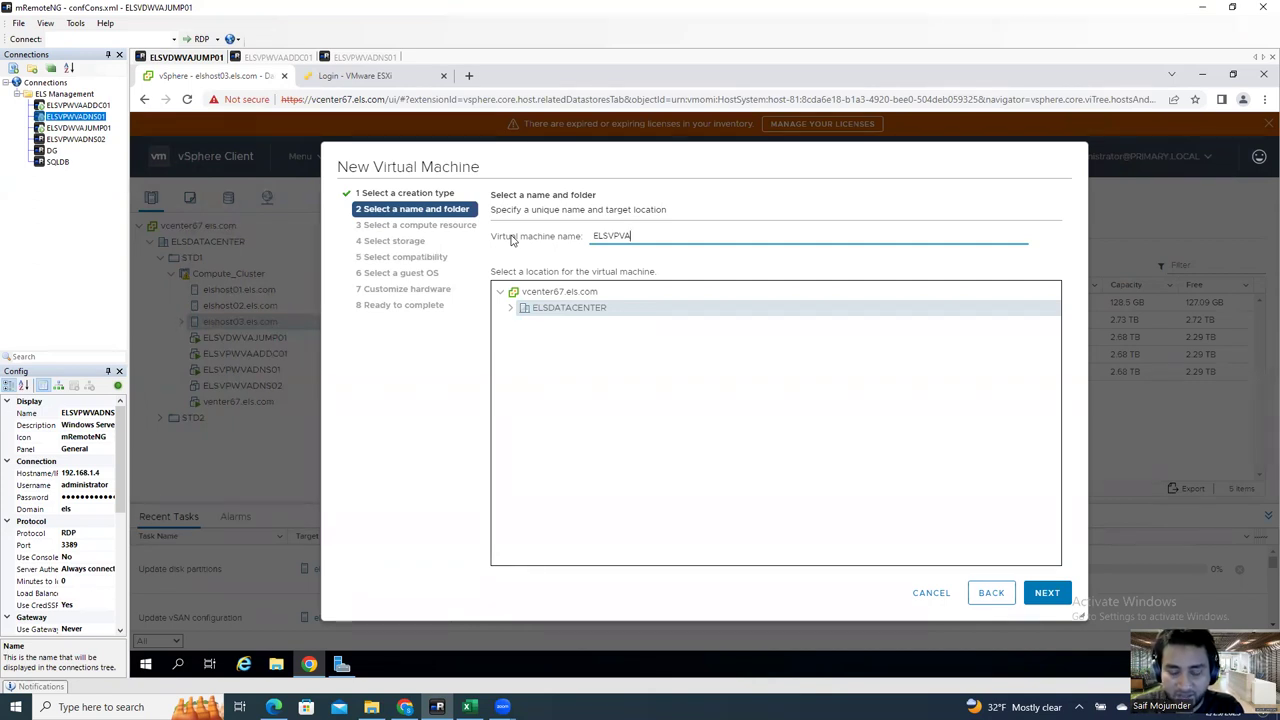
text(ISAN)
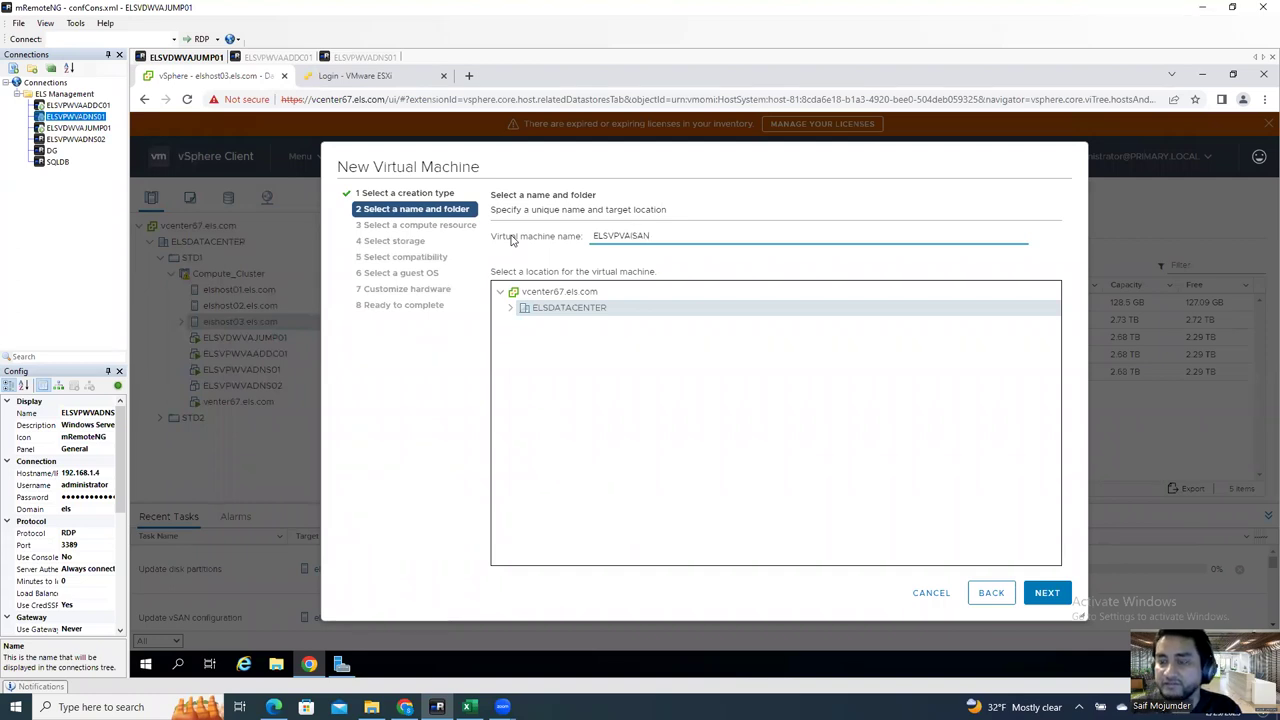
click(508, 310)
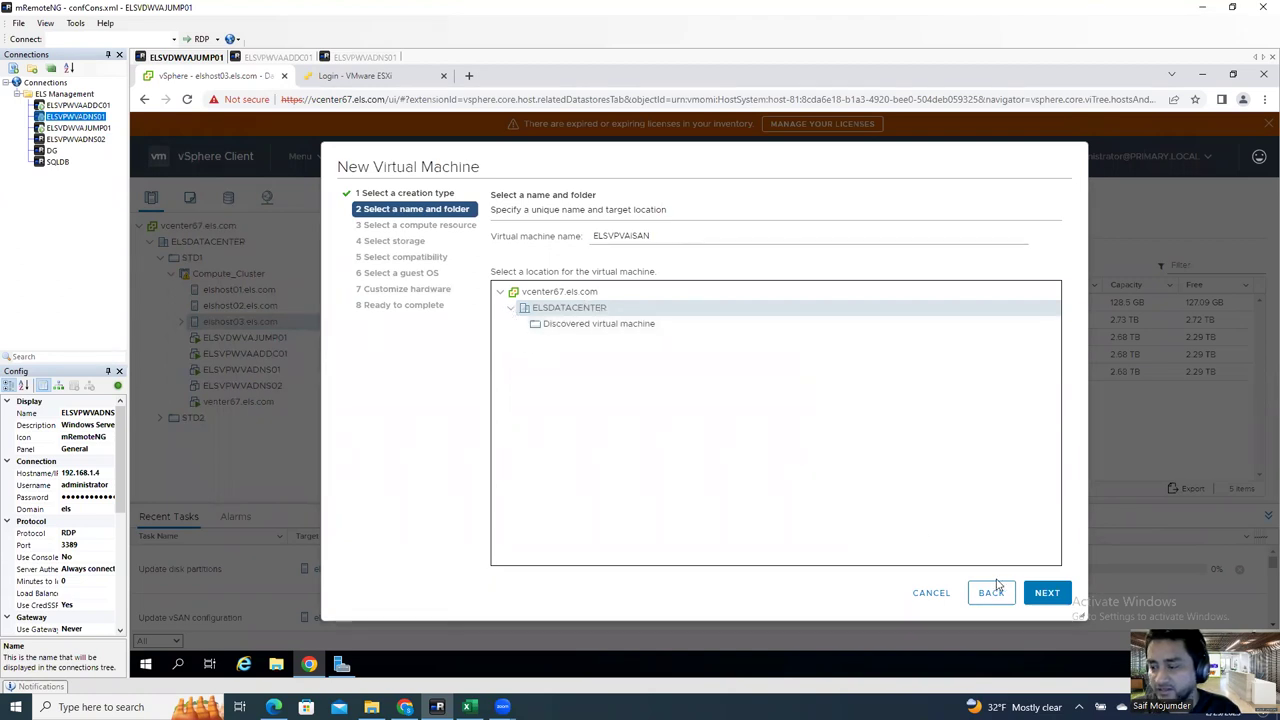
click(1045, 593)
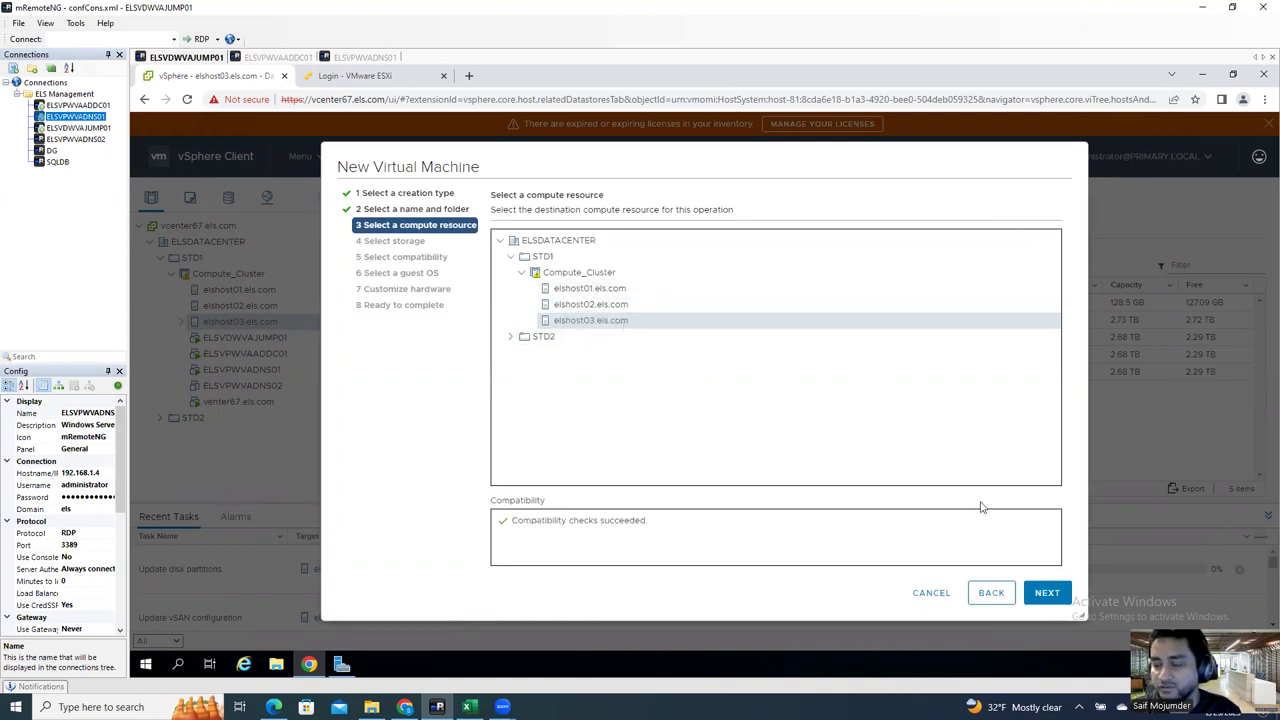
Step: Choose the NAS01 datastore as the new VM's storage
click(1046, 593)
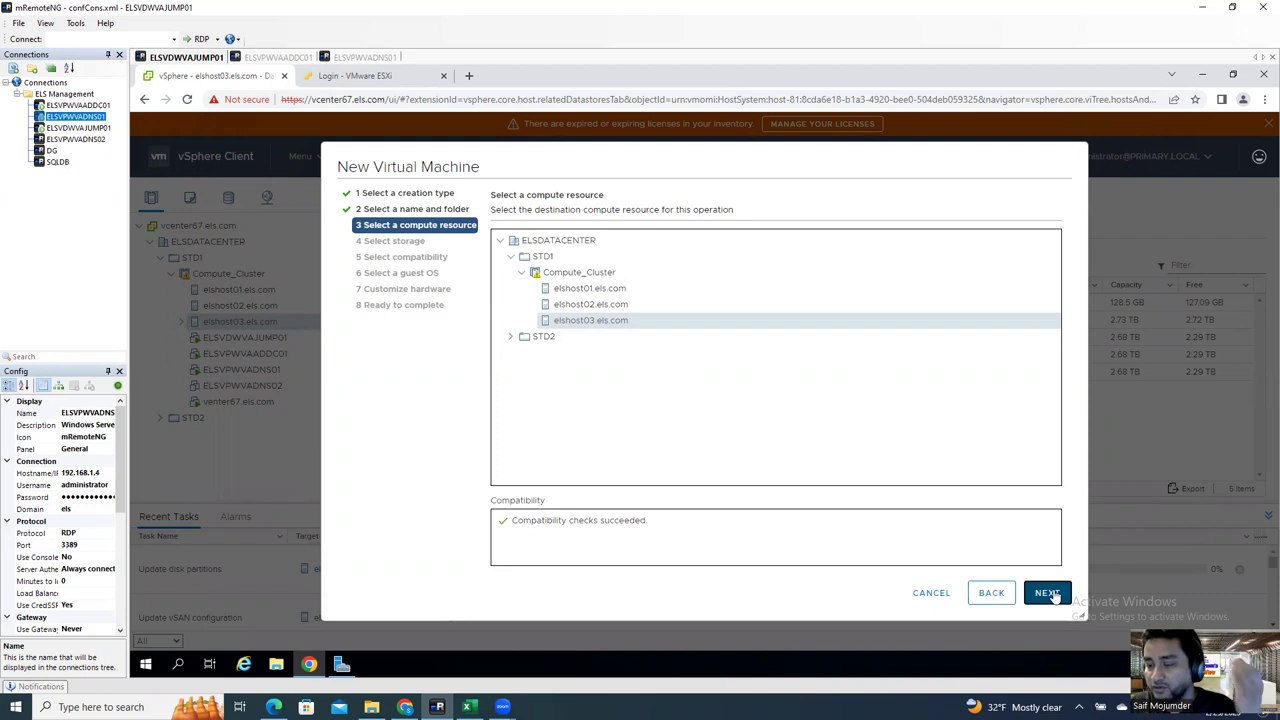
click(1050, 594)
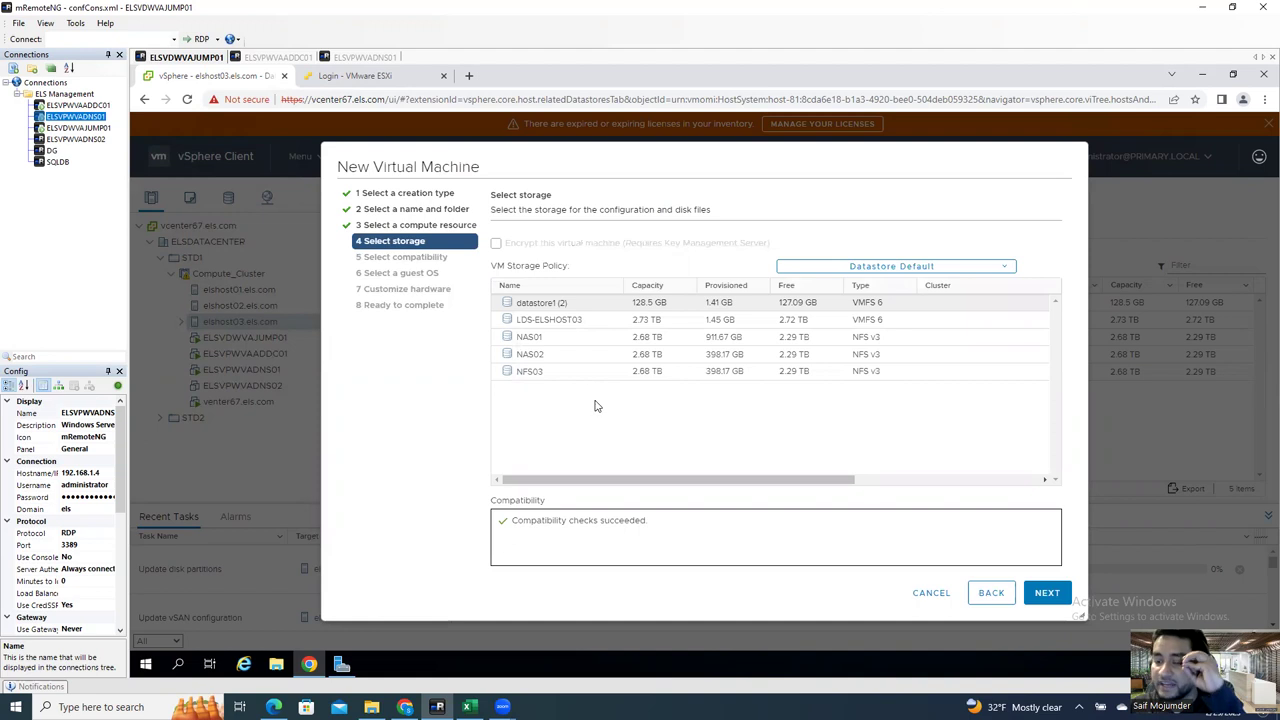
click(576, 320)
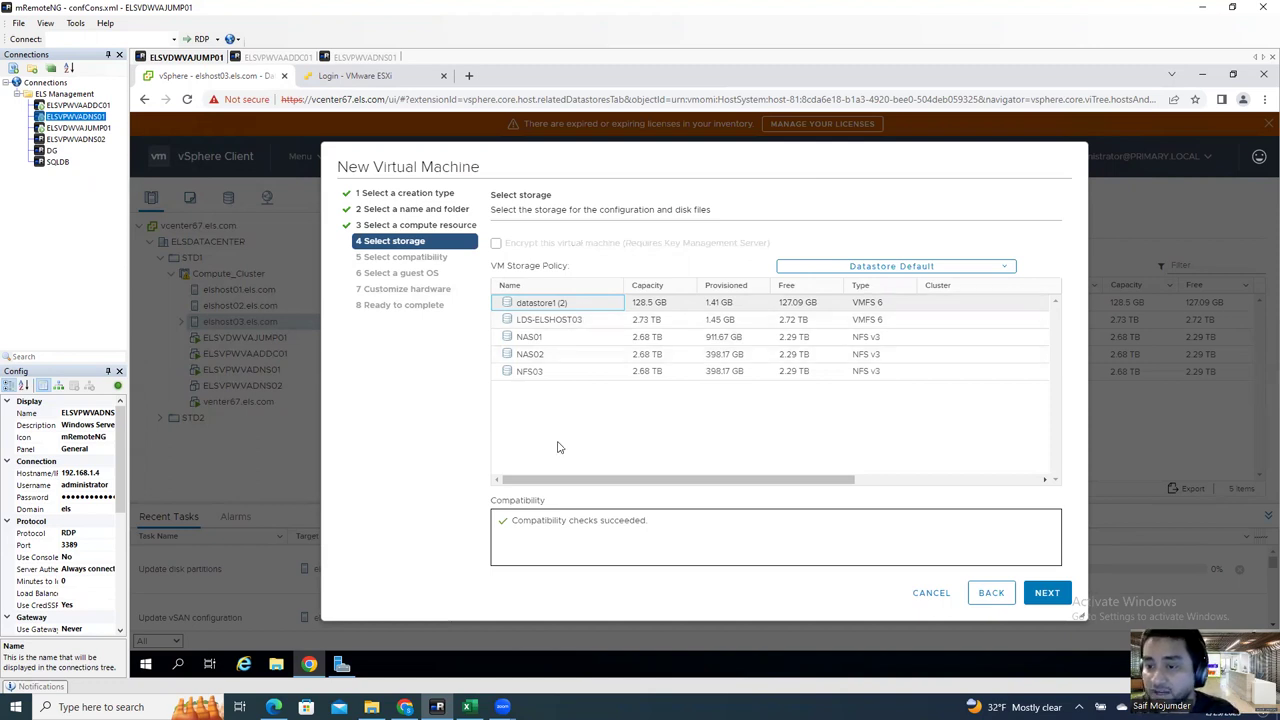
click(570, 346)
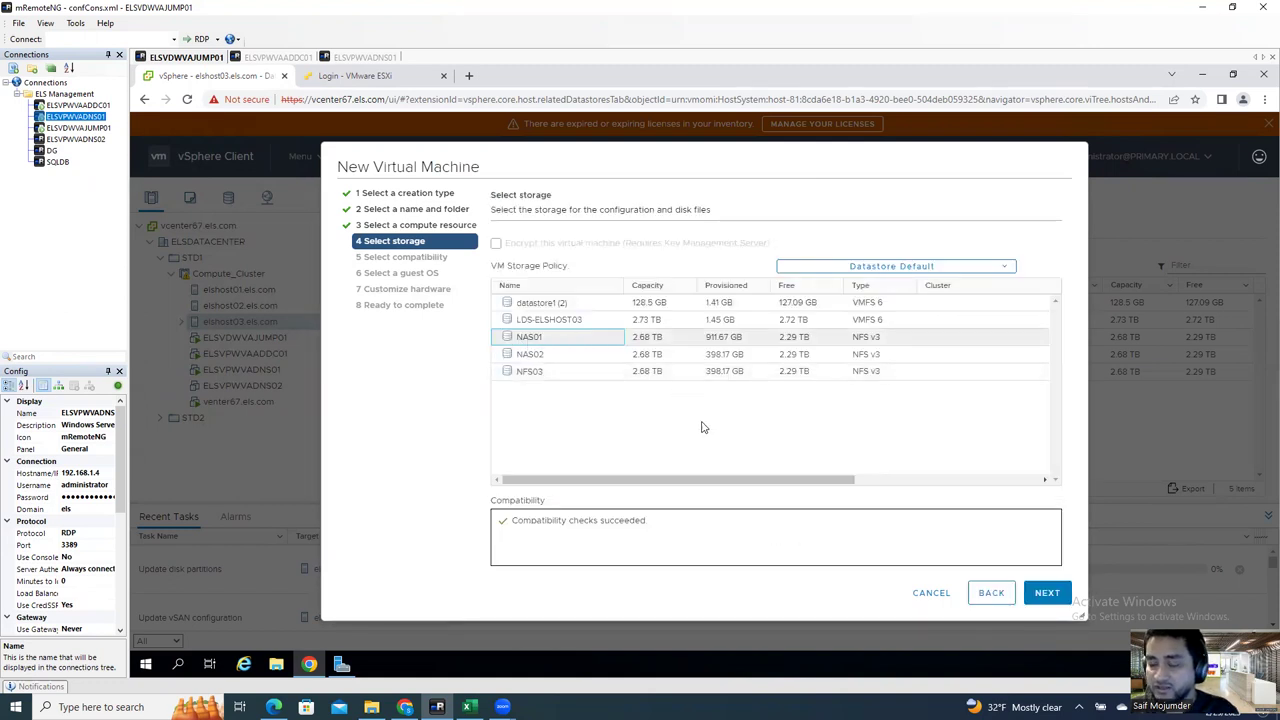
click(1041, 594)
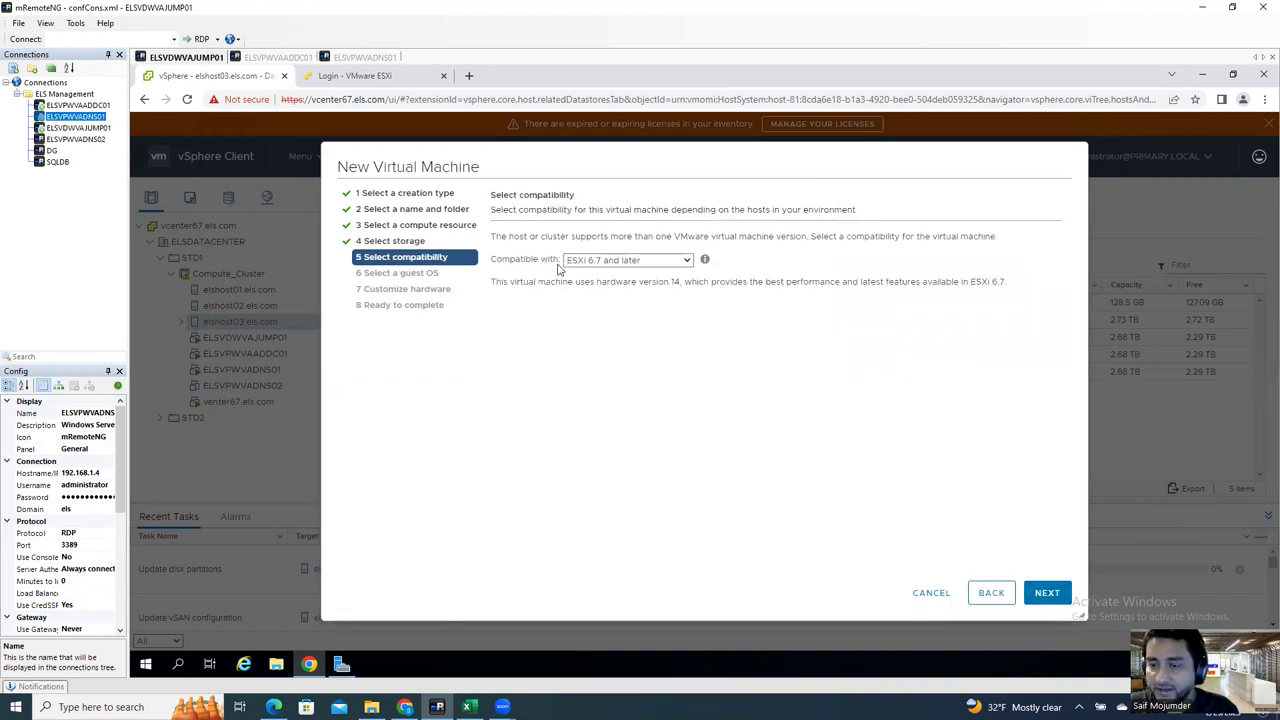
Step: Set the VM compatibility to ESXi 6.5 and later (hardware version 13)
click(628, 262)
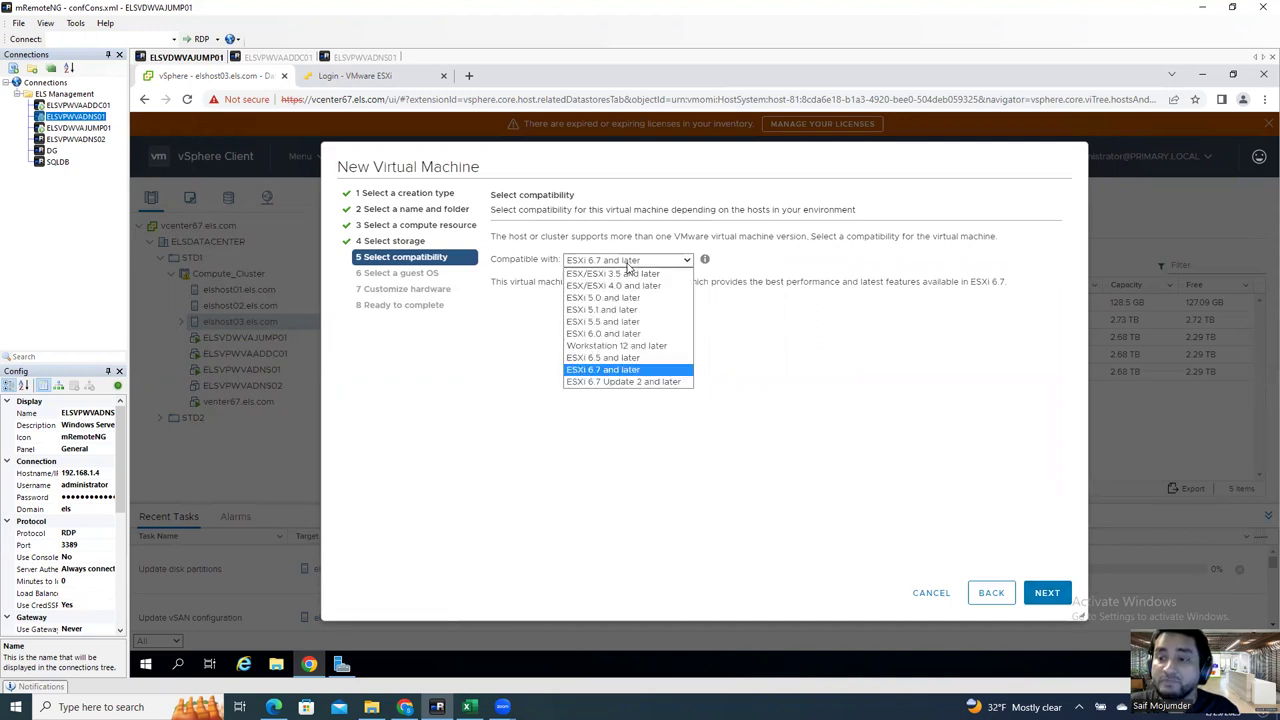
click(628, 264)
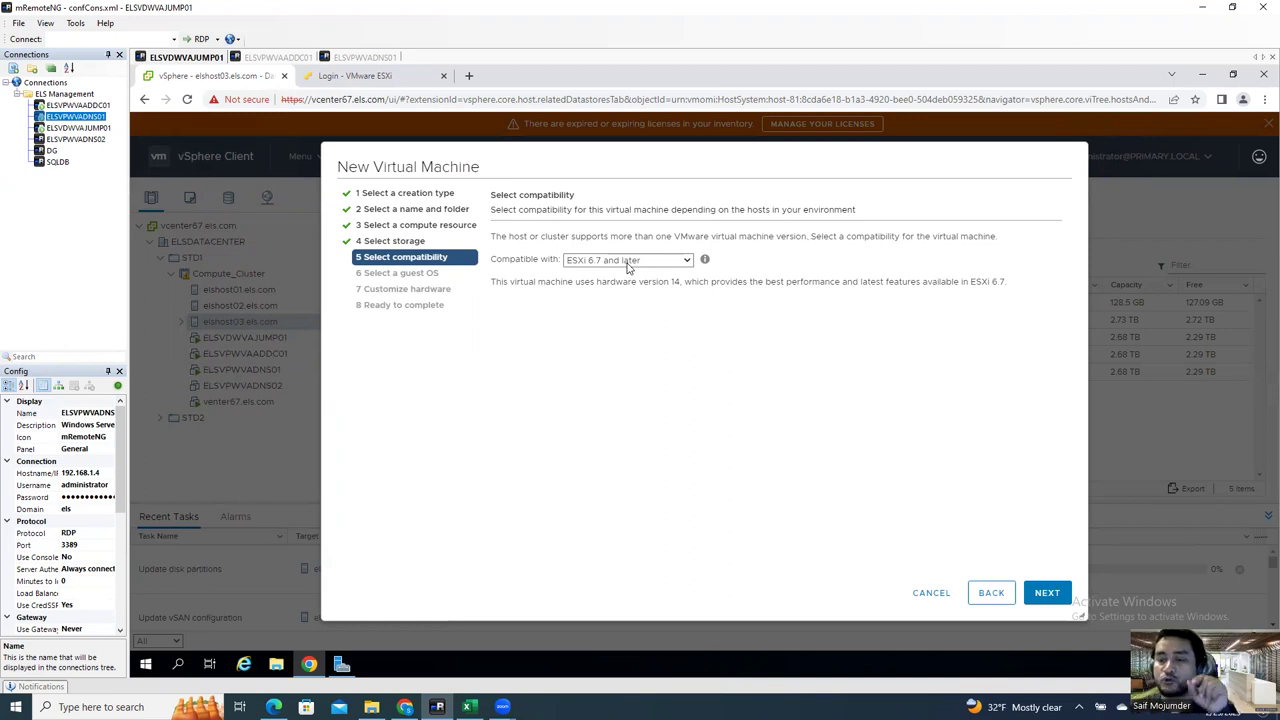
click(628, 260)
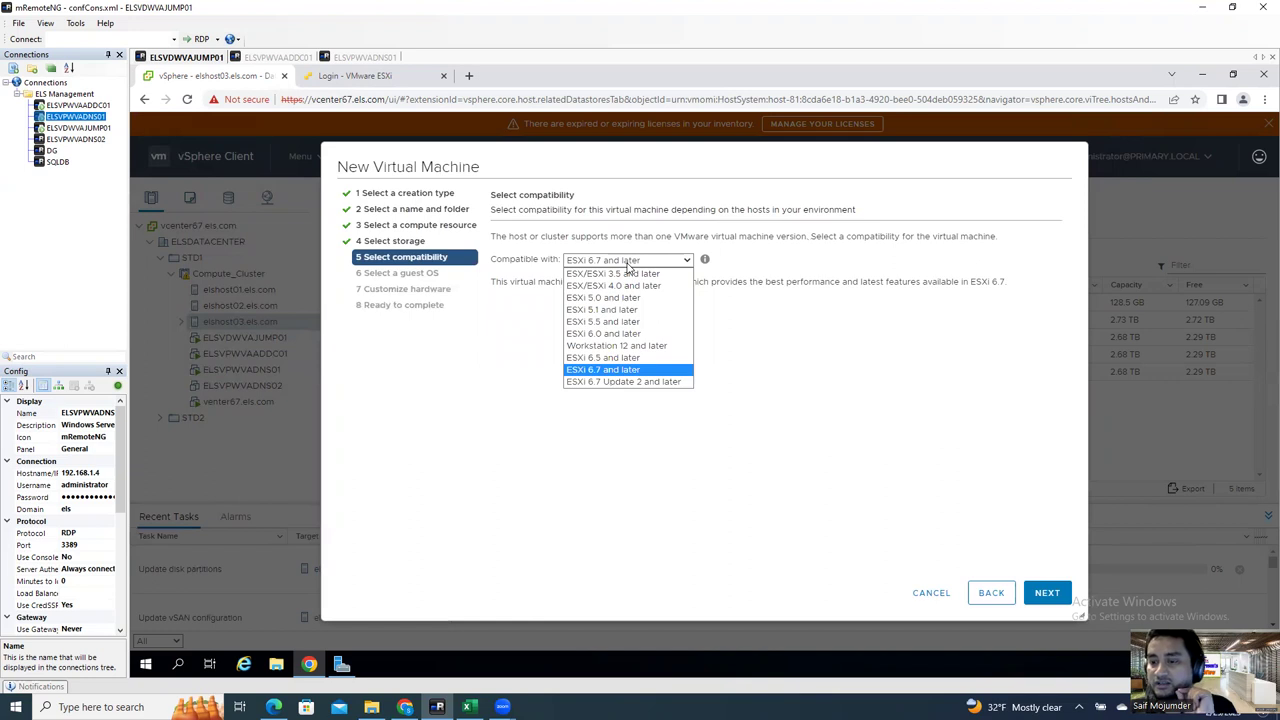
click(636, 358)
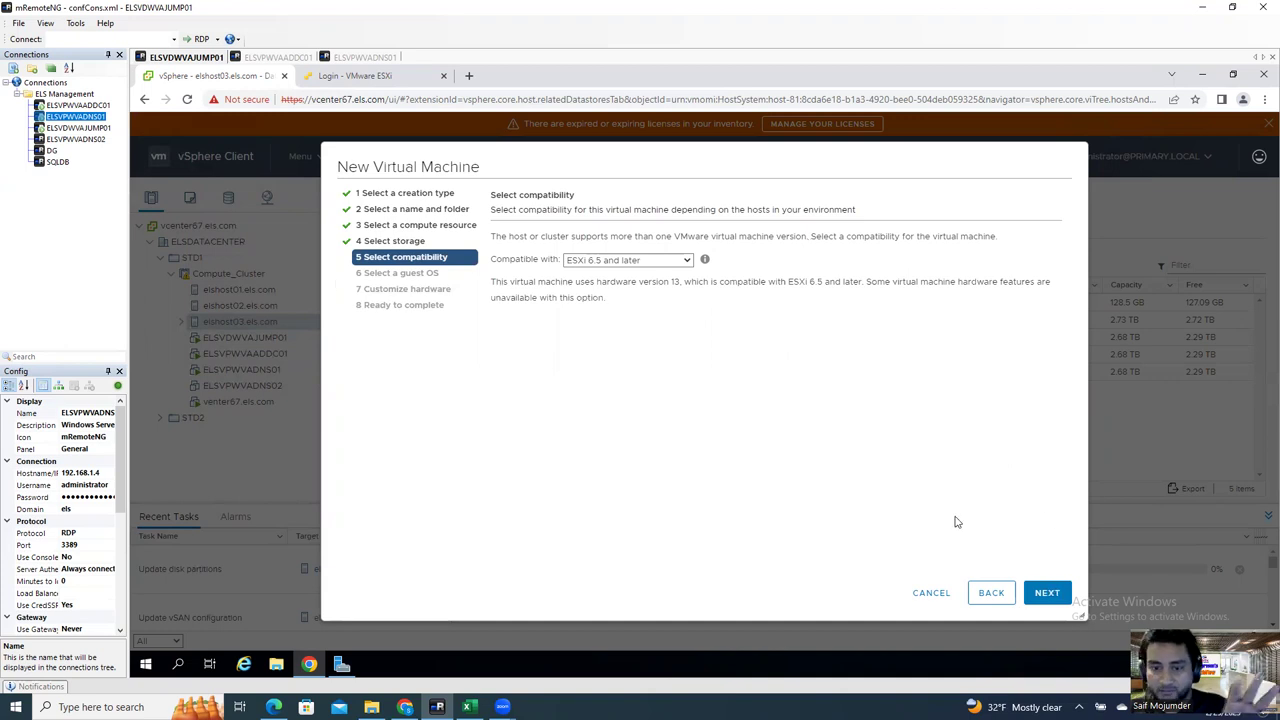
click(650, 262)
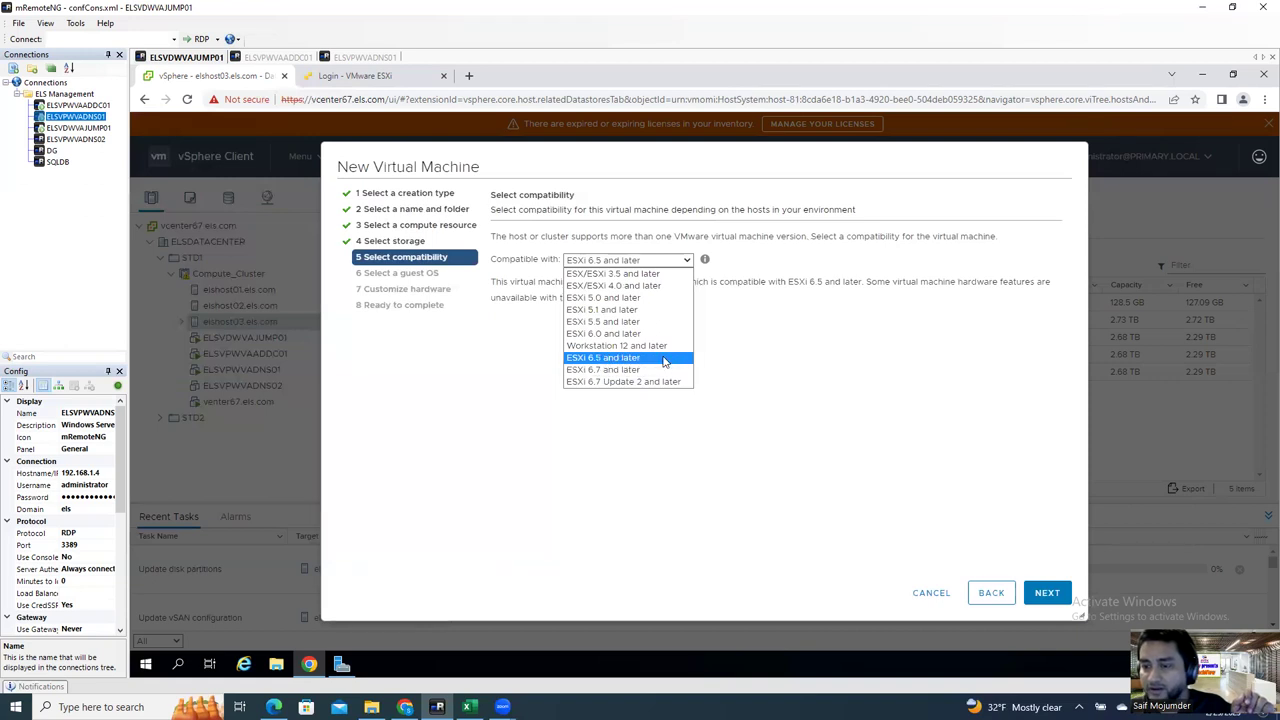
click(615, 357)
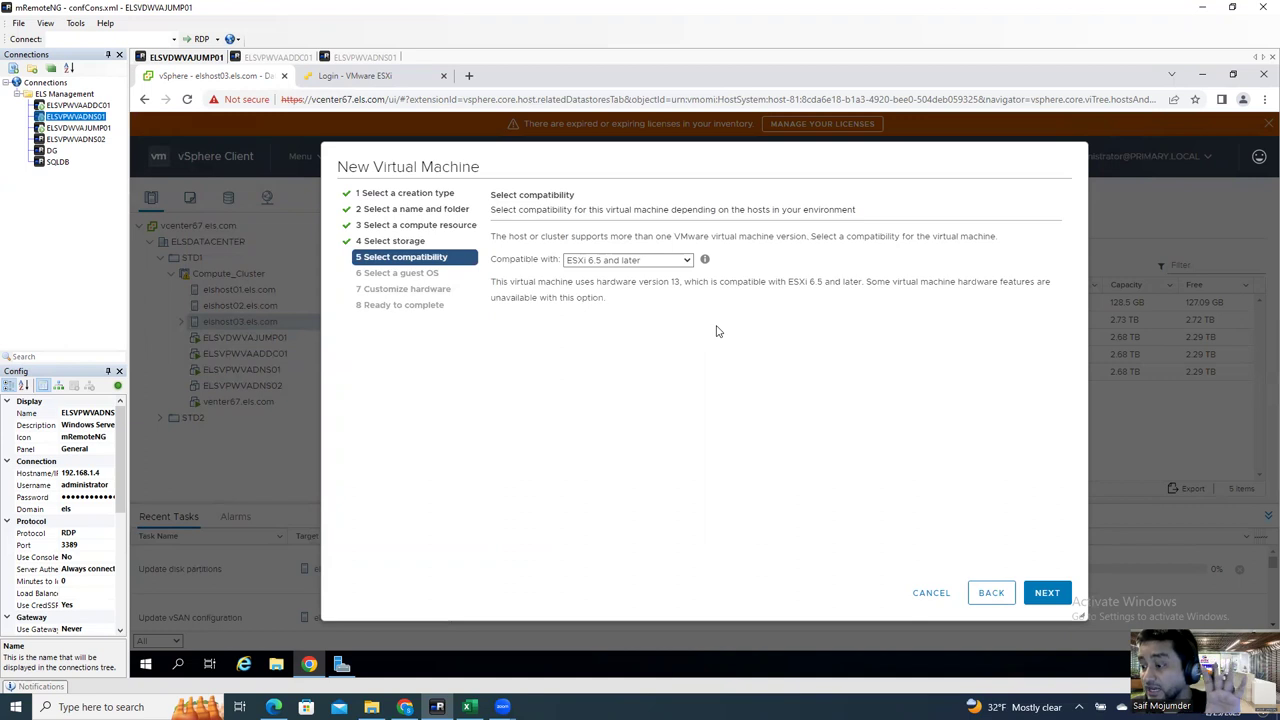
click(1047, 593)
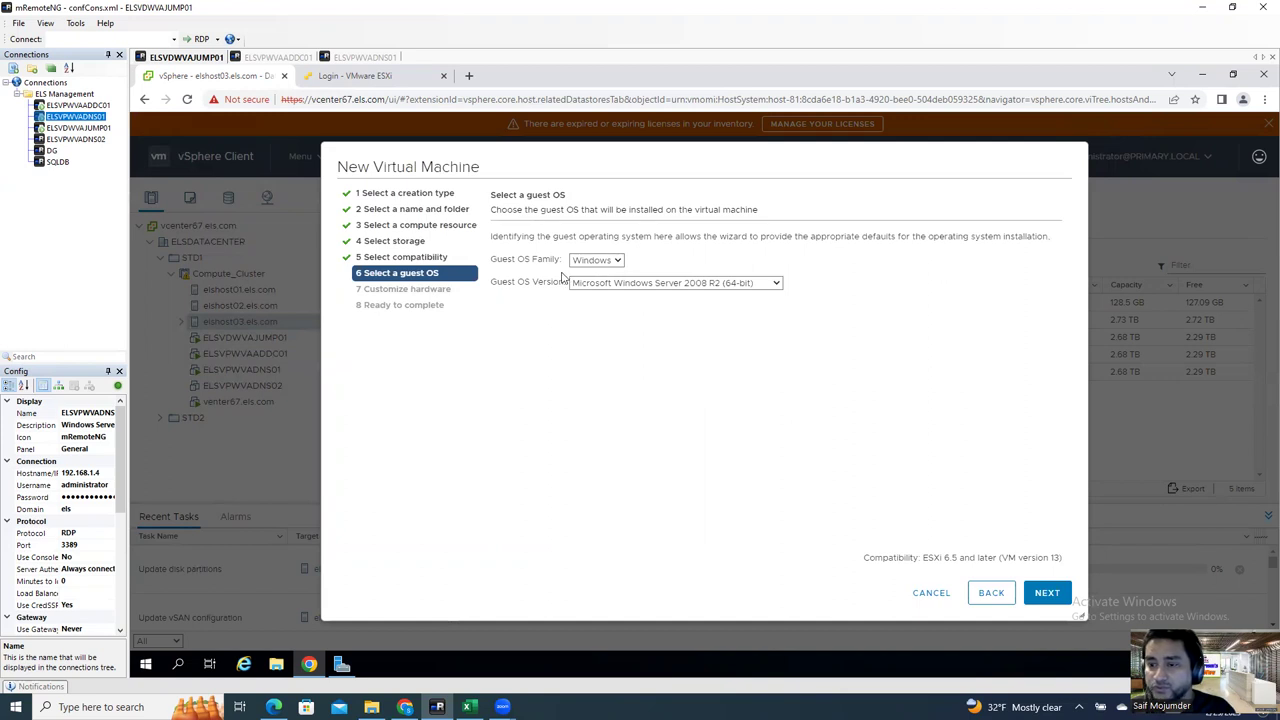
Step: Set the guest OS to Windows, Microsoft Windows Server 2016 or later (64-bit)
click(597, 260)
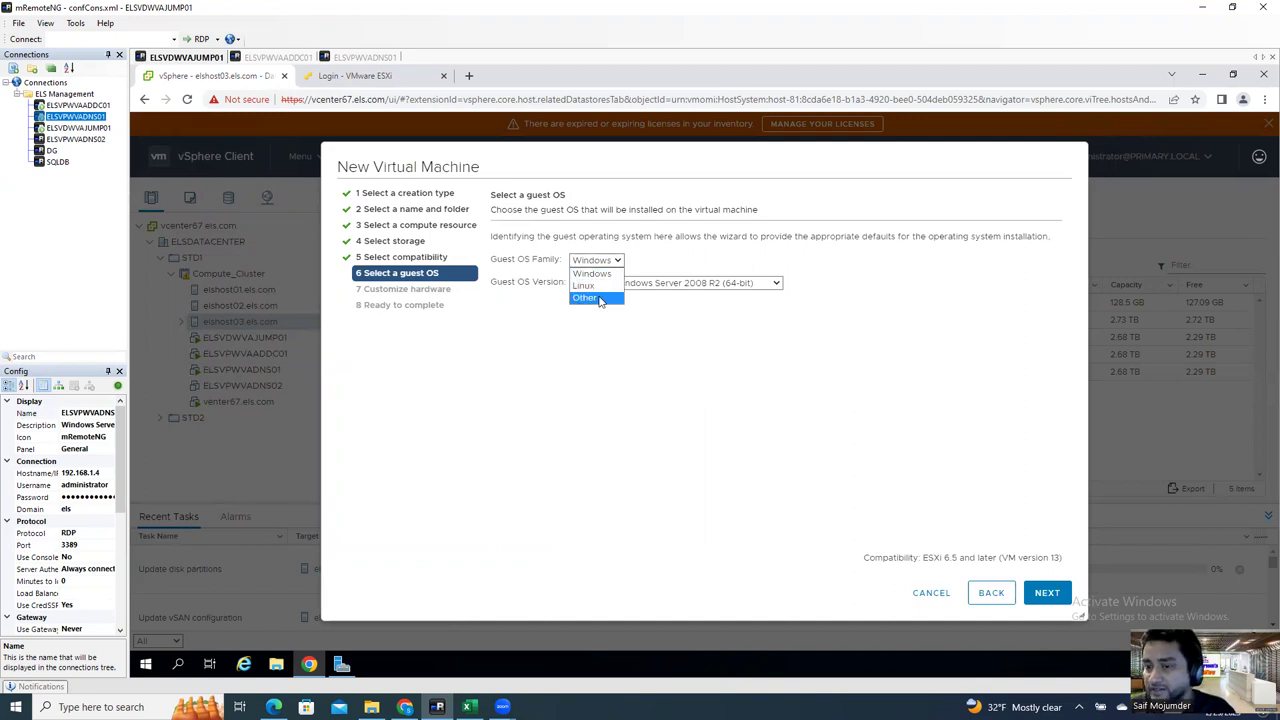
click(600, 274)
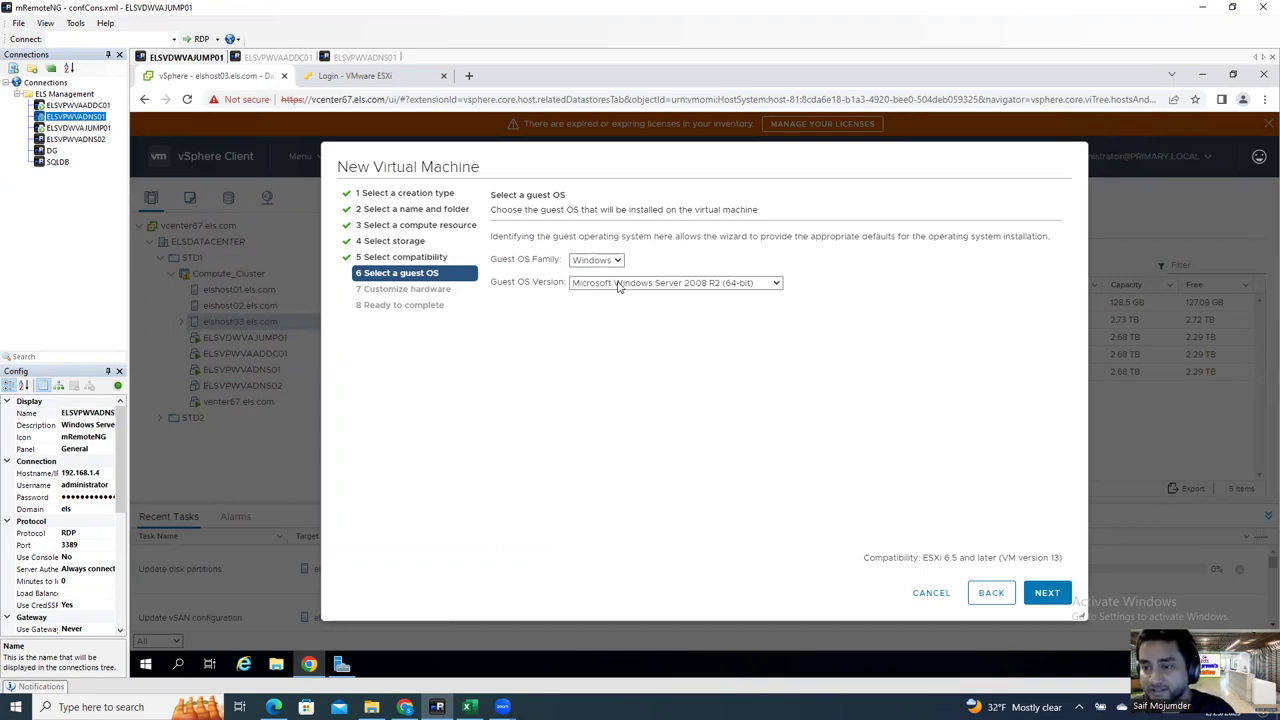
click(630, 285)
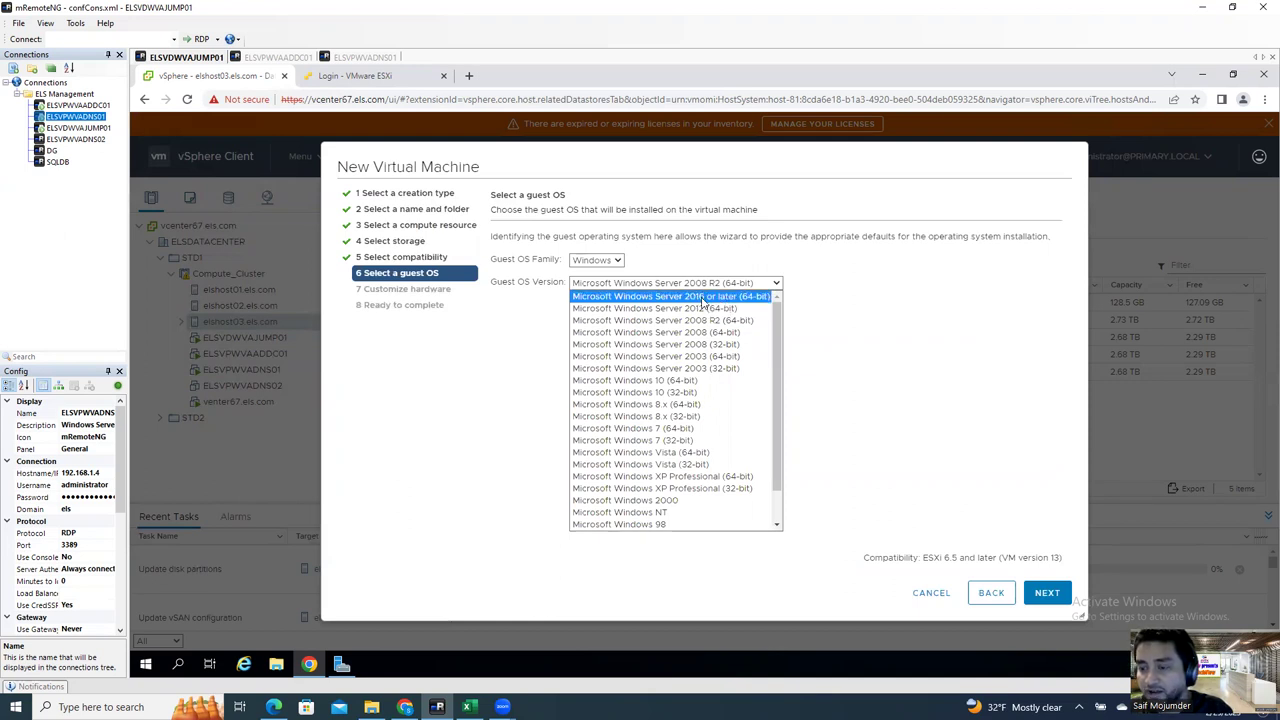
click(703, 297)
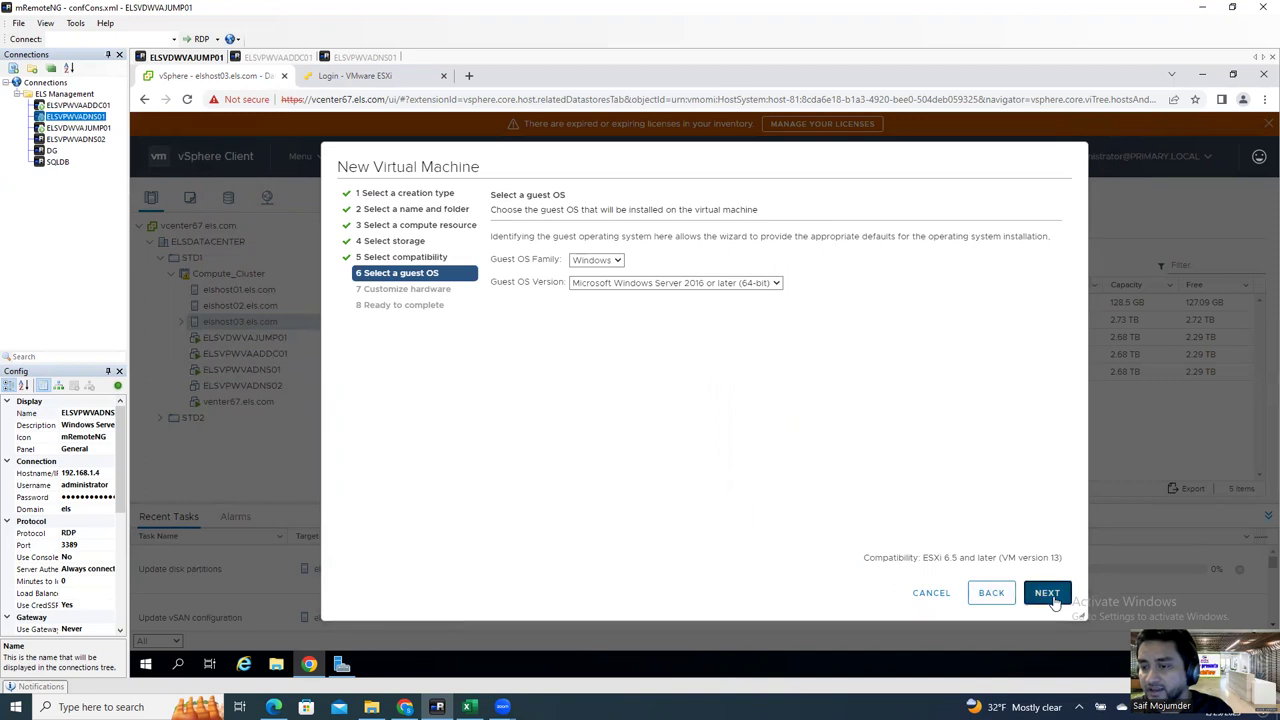
click(1047, 594)
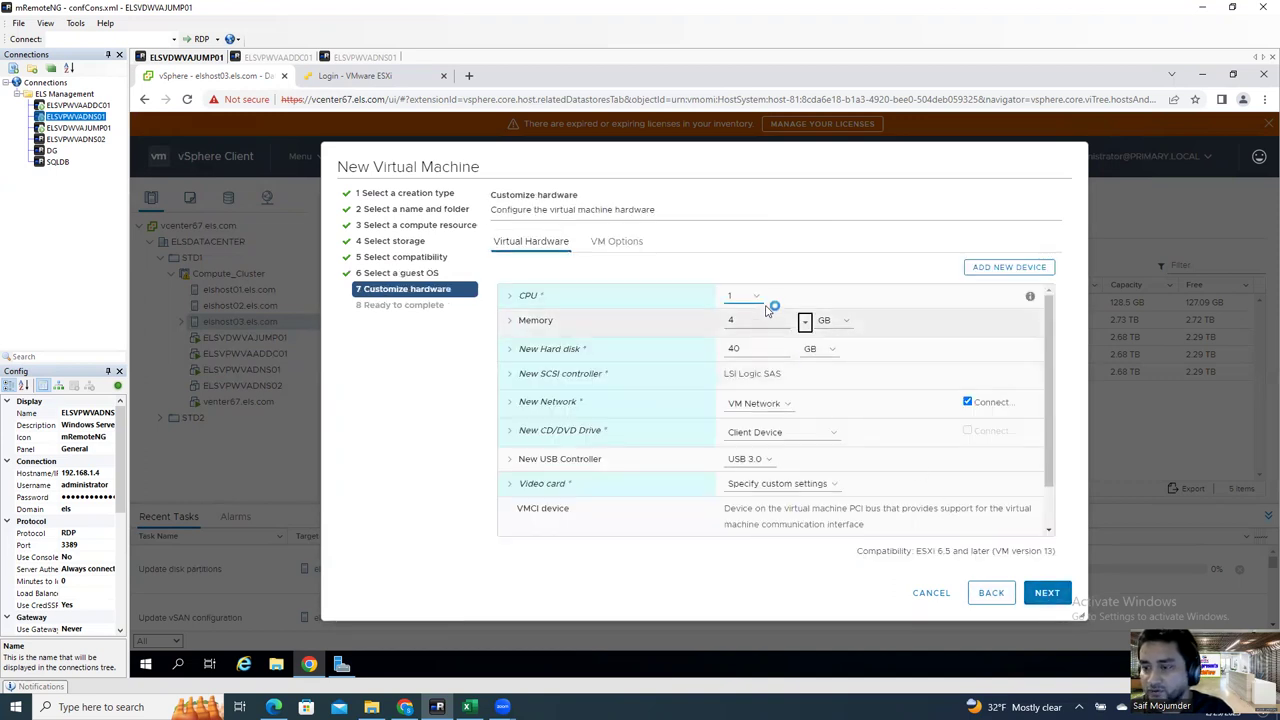
Step: Give the new VM 8 CPUs with 4 cores per socket, resulting in 2 sockets
click(512, 297)
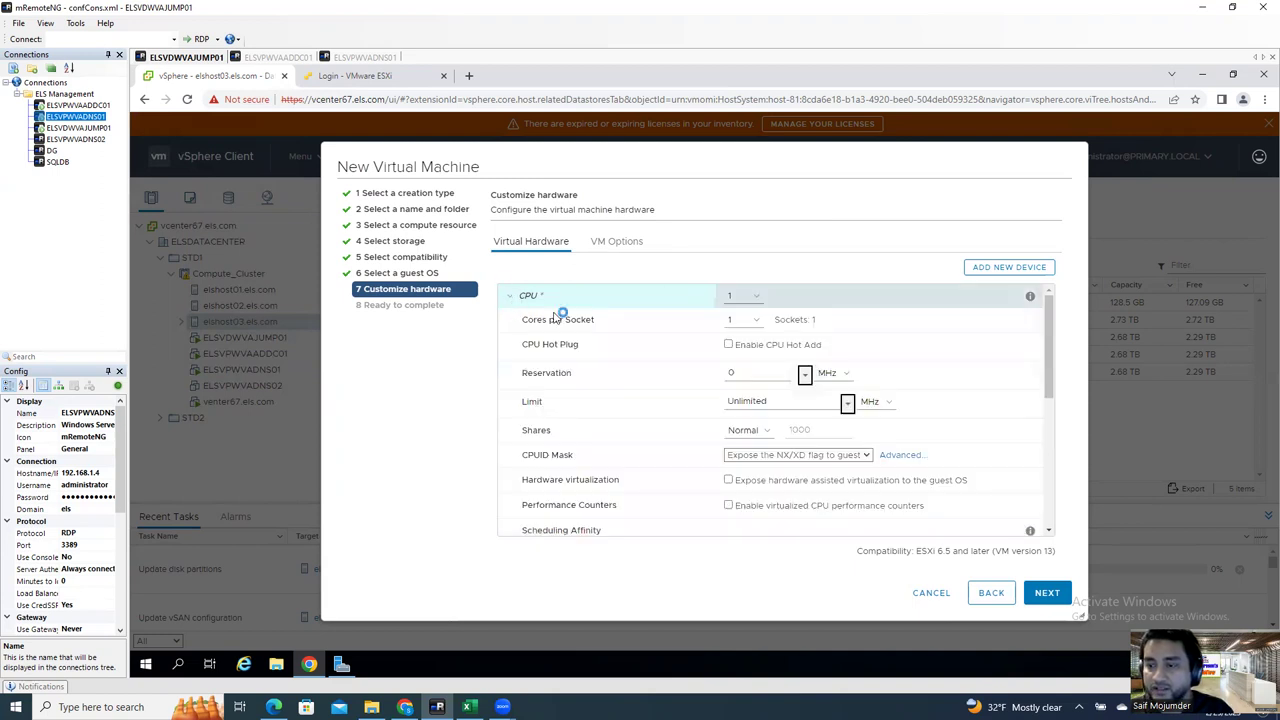
click(756, 300)
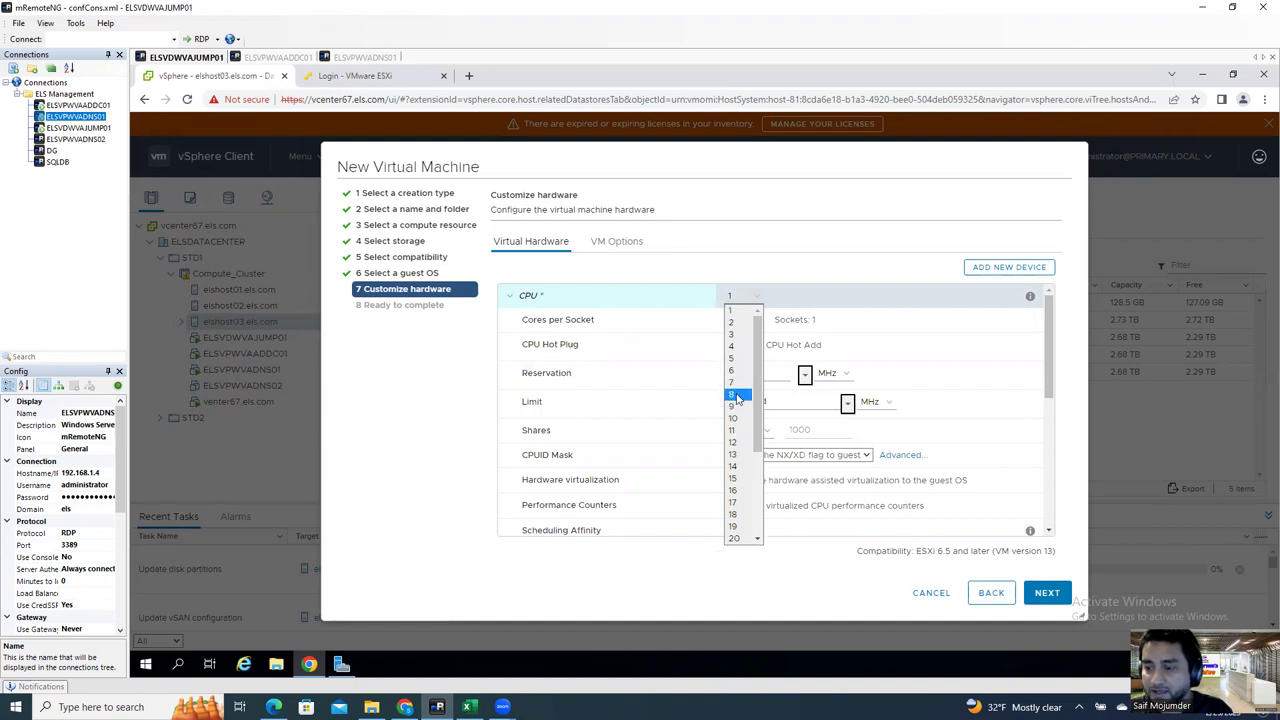
click(788, 373)
key(8)
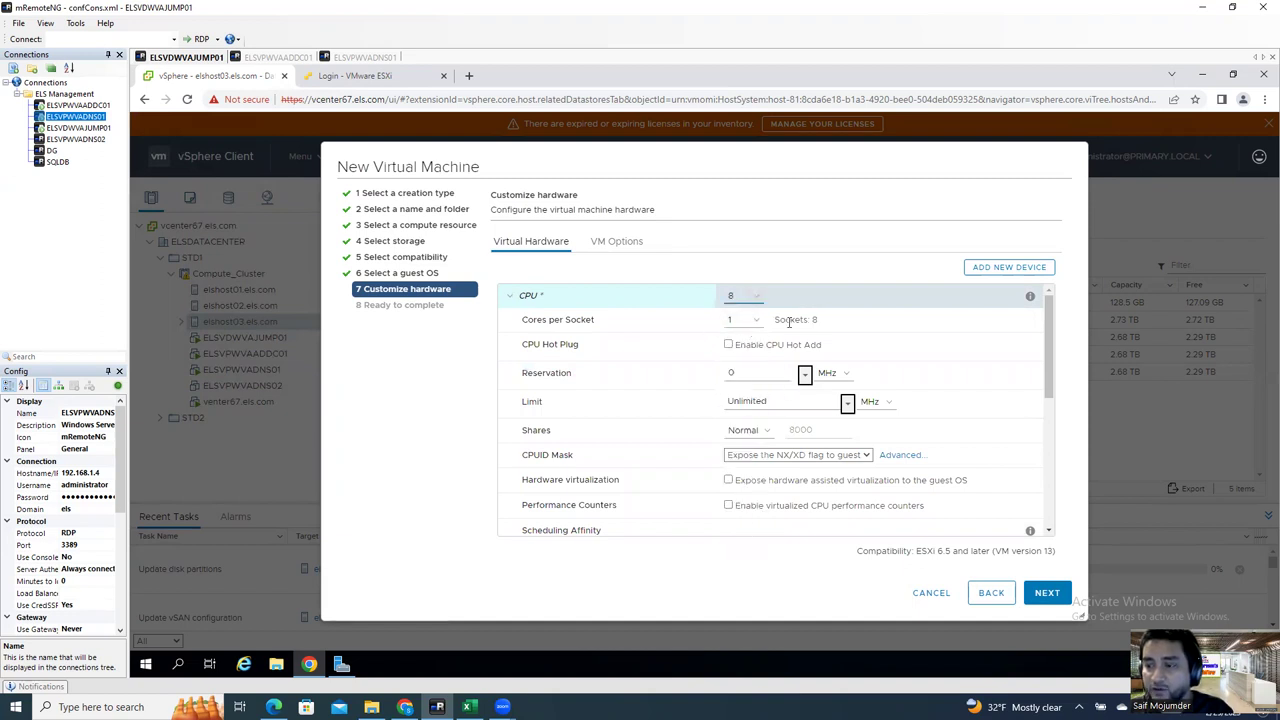
drag(776, 319, 812, 320)
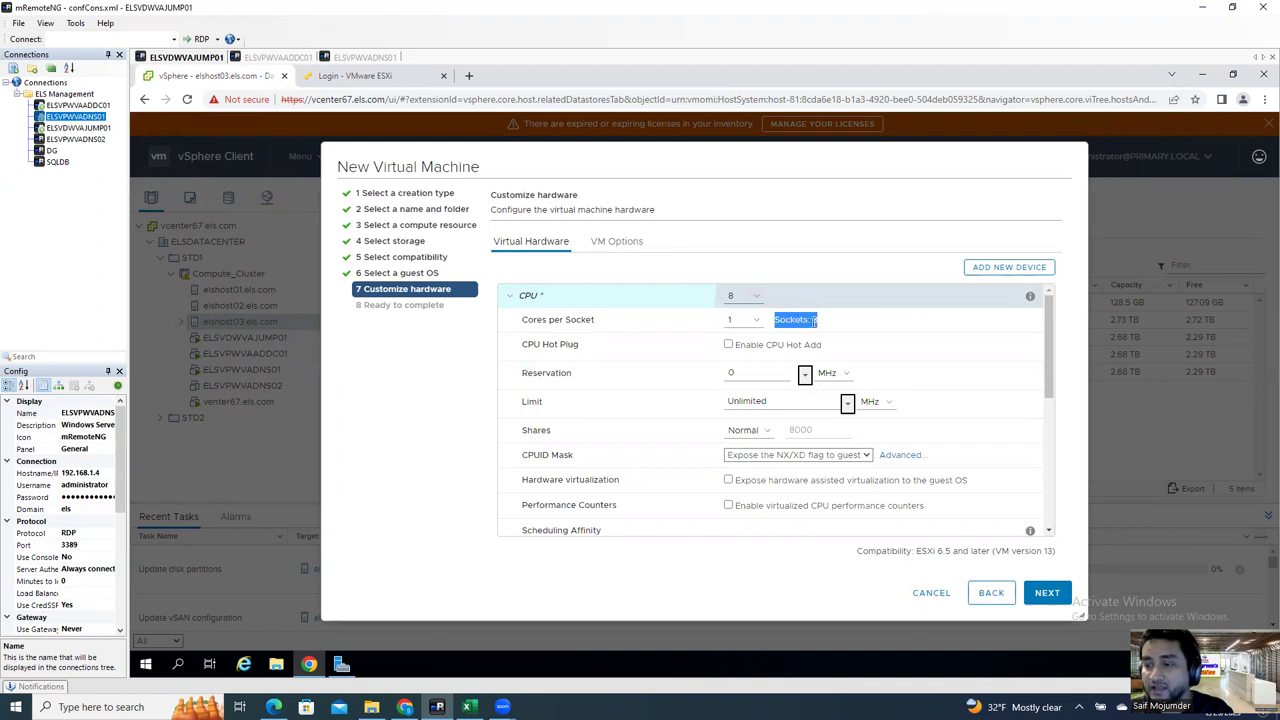
click(780, 324)
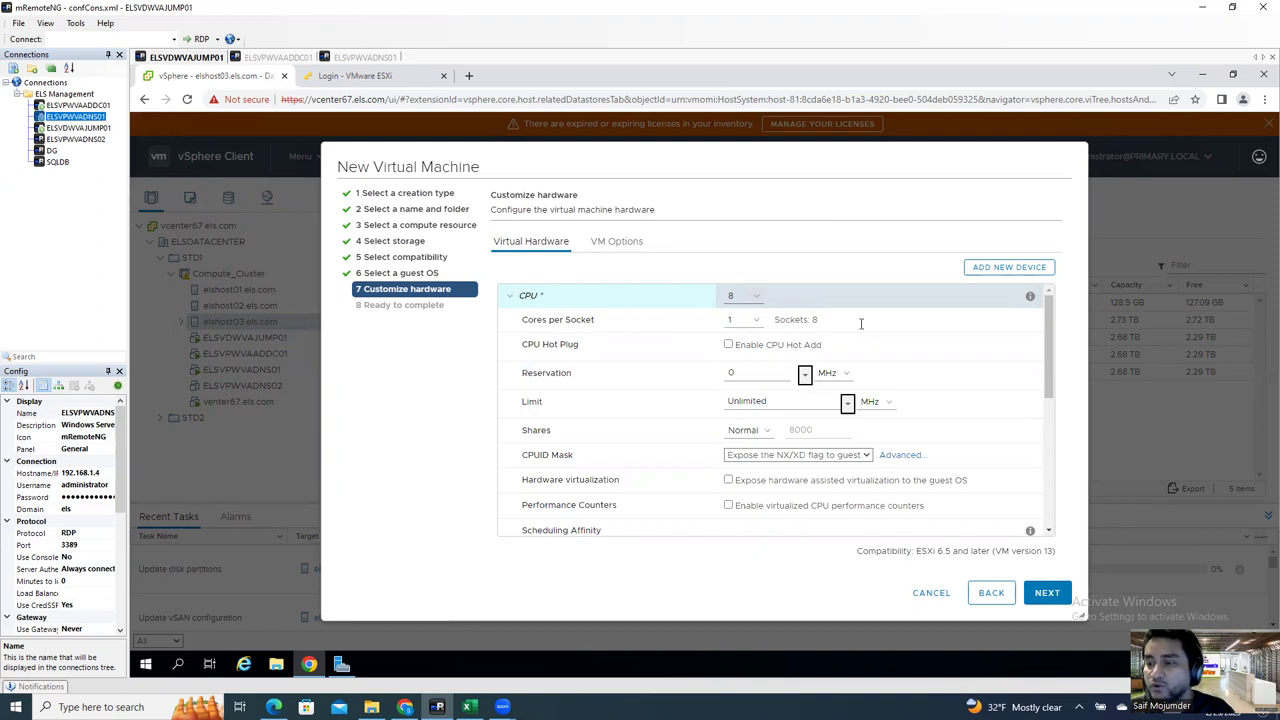
drag(831, 323, 716, 293)
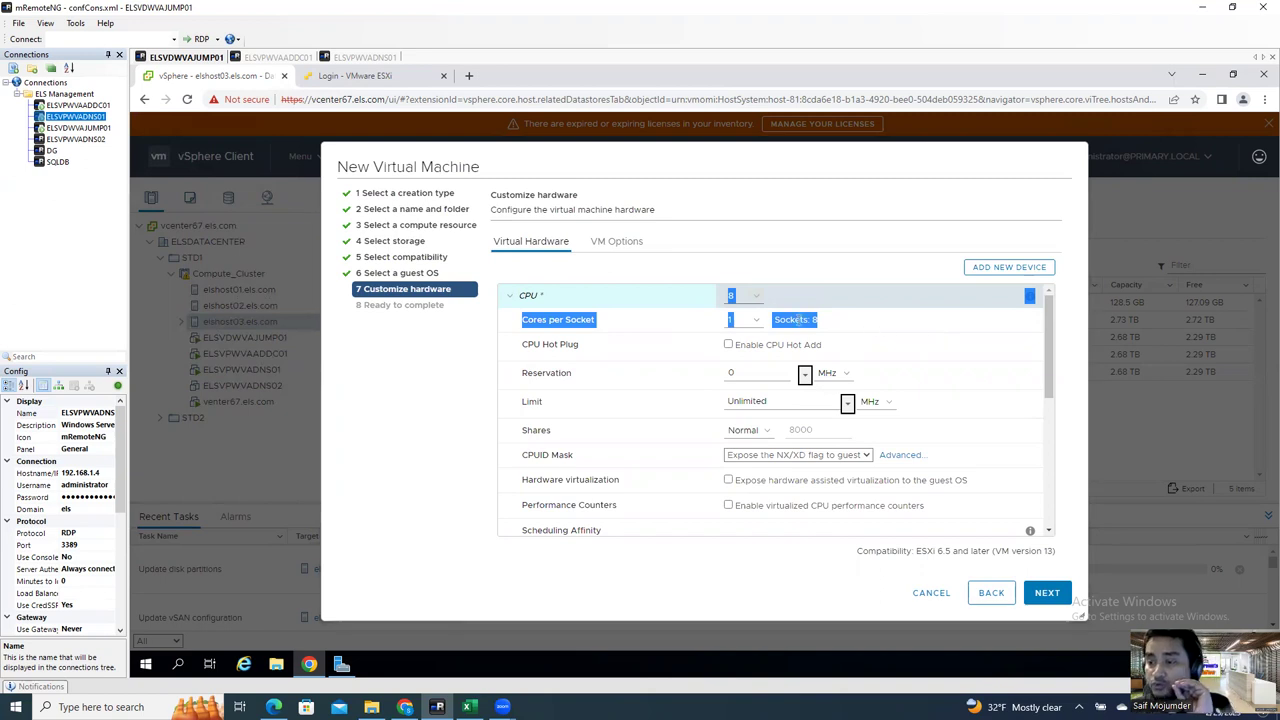
click(750, 322)
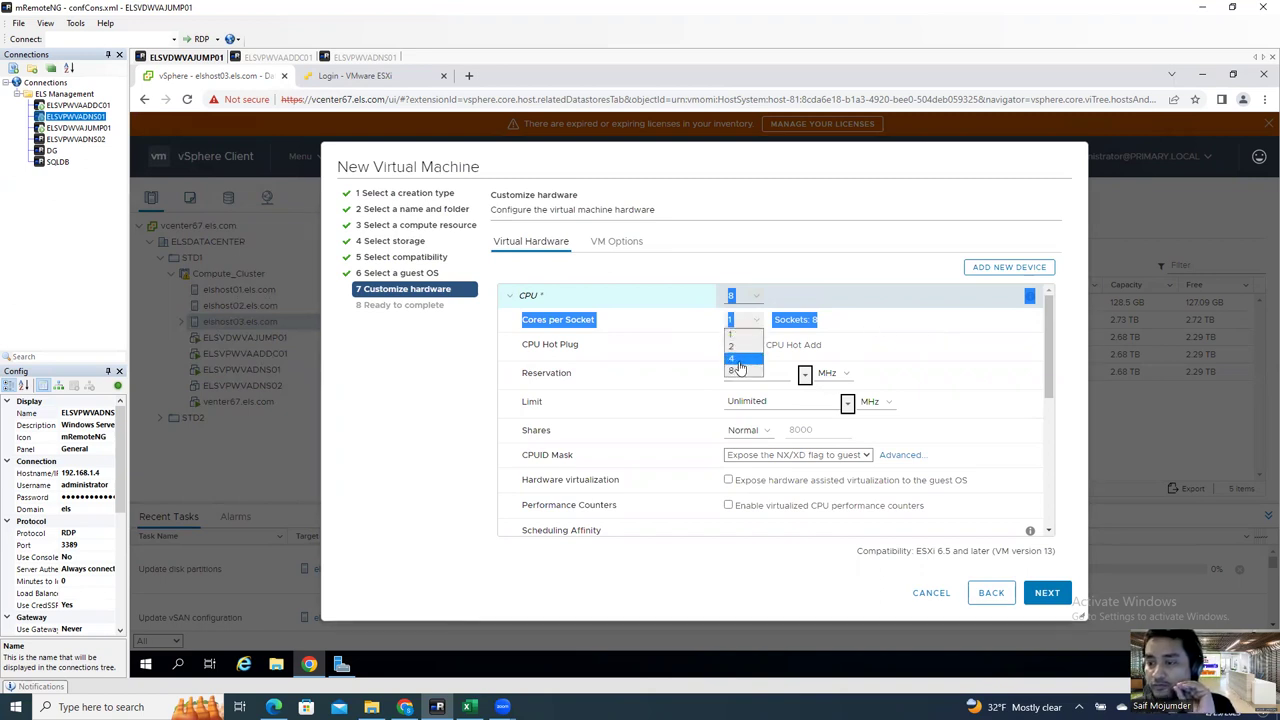
click(738, 360)
click(848, 321)
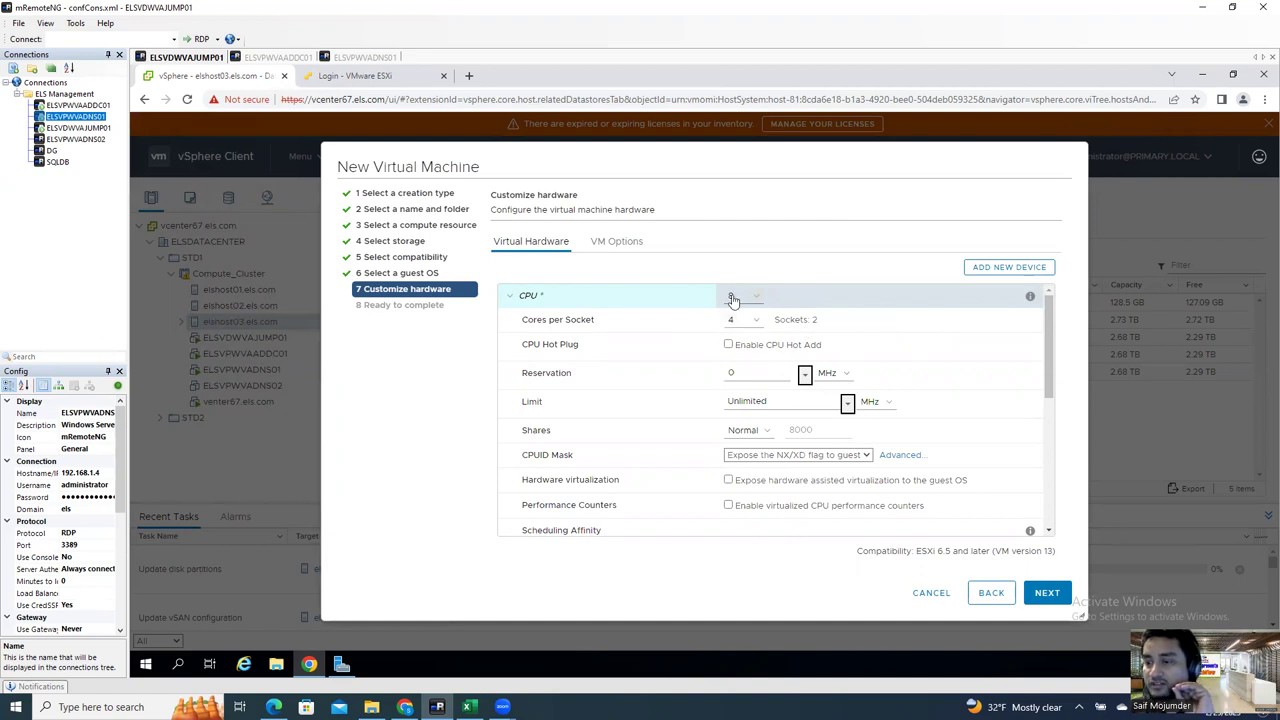
drag(825, 325, 729, 320)
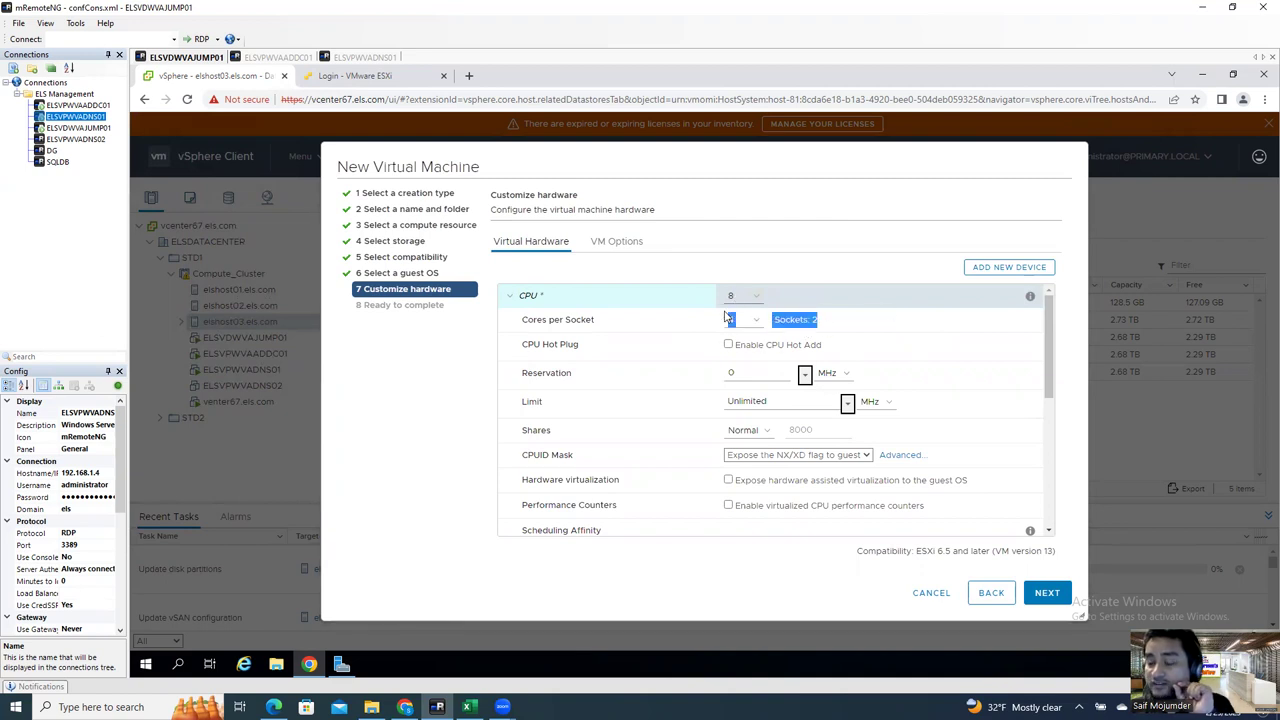
click(849, 323)
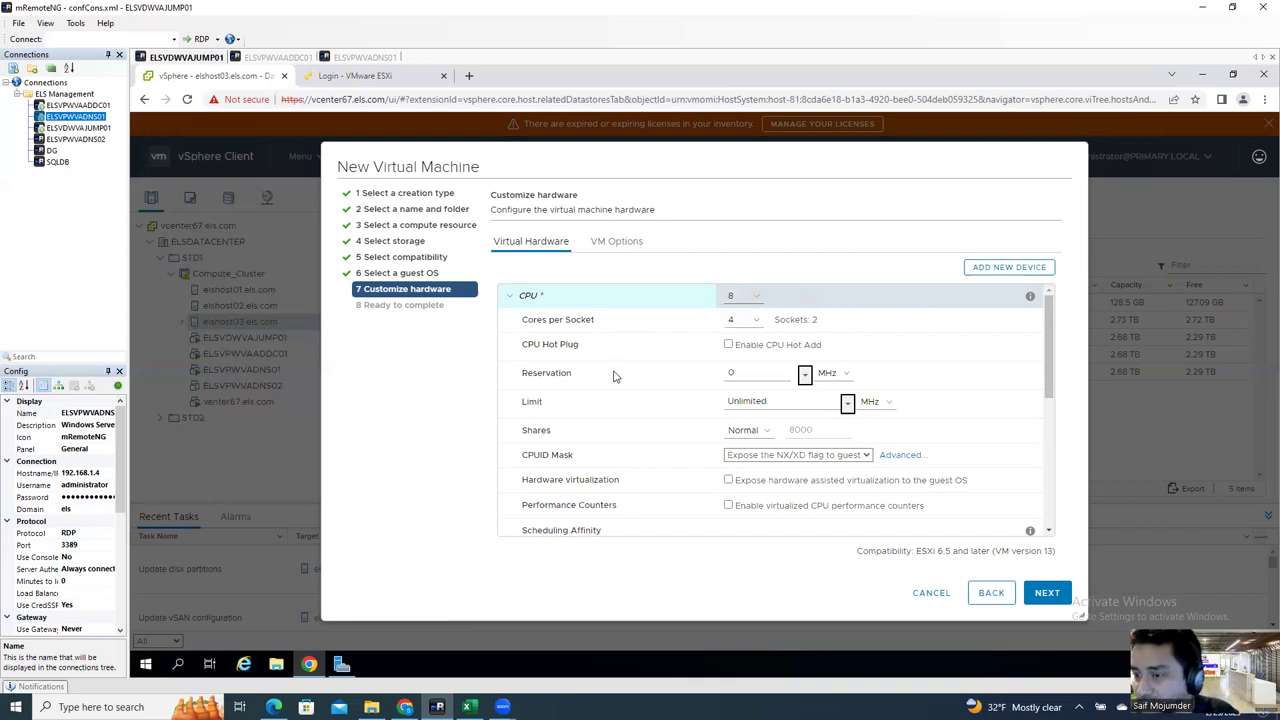
Step: Enable CPU Hot Add, keeping the CPU count at 8
drag(525, 344, 605, 352)
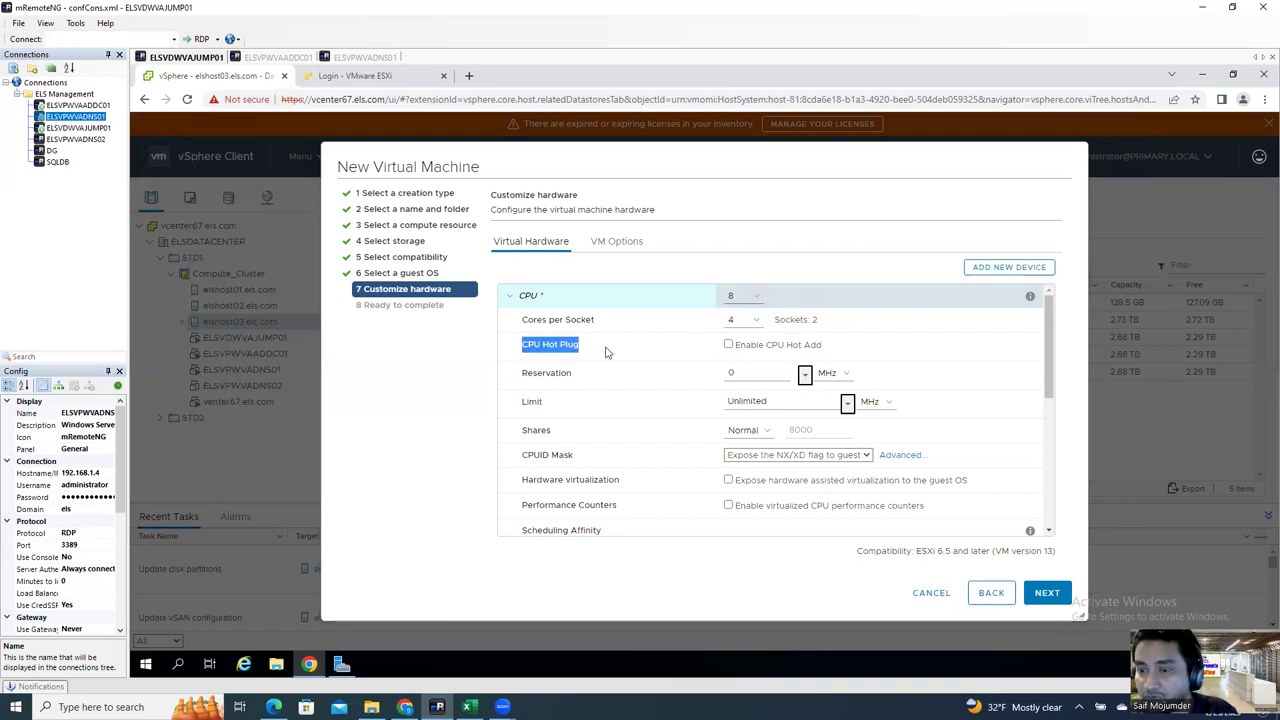
click(730, 345)
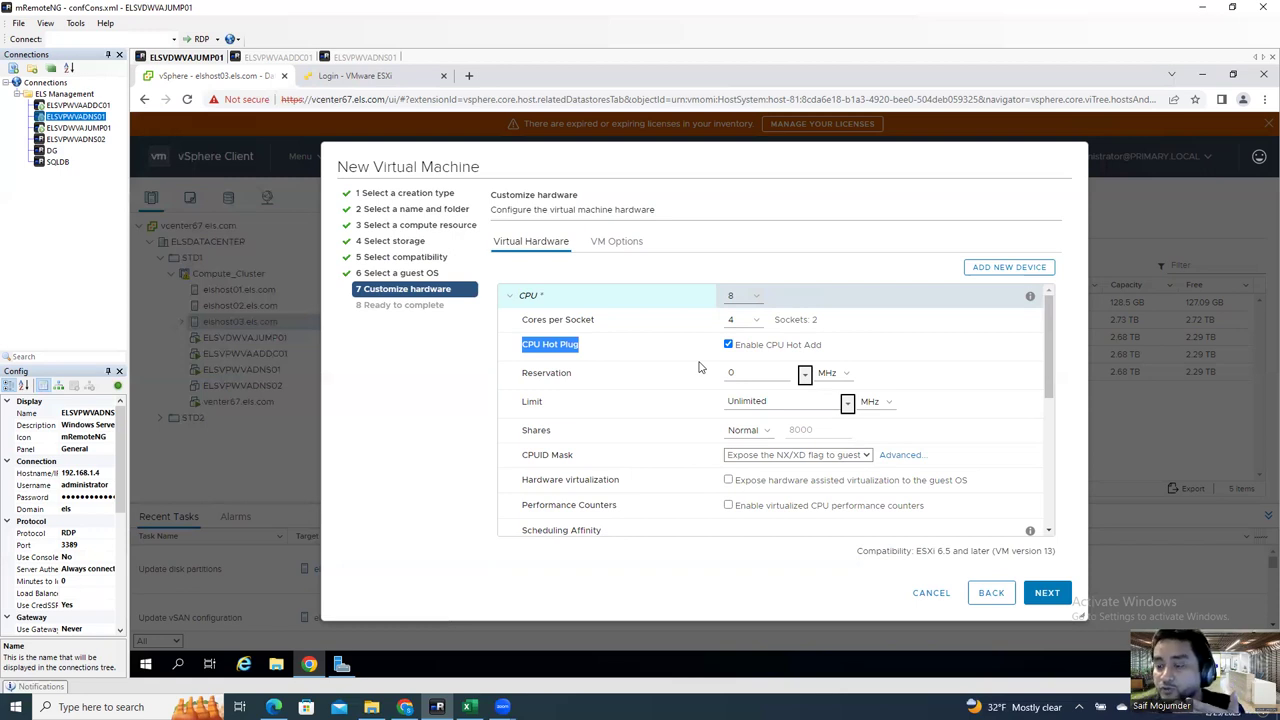
click(745, 302)
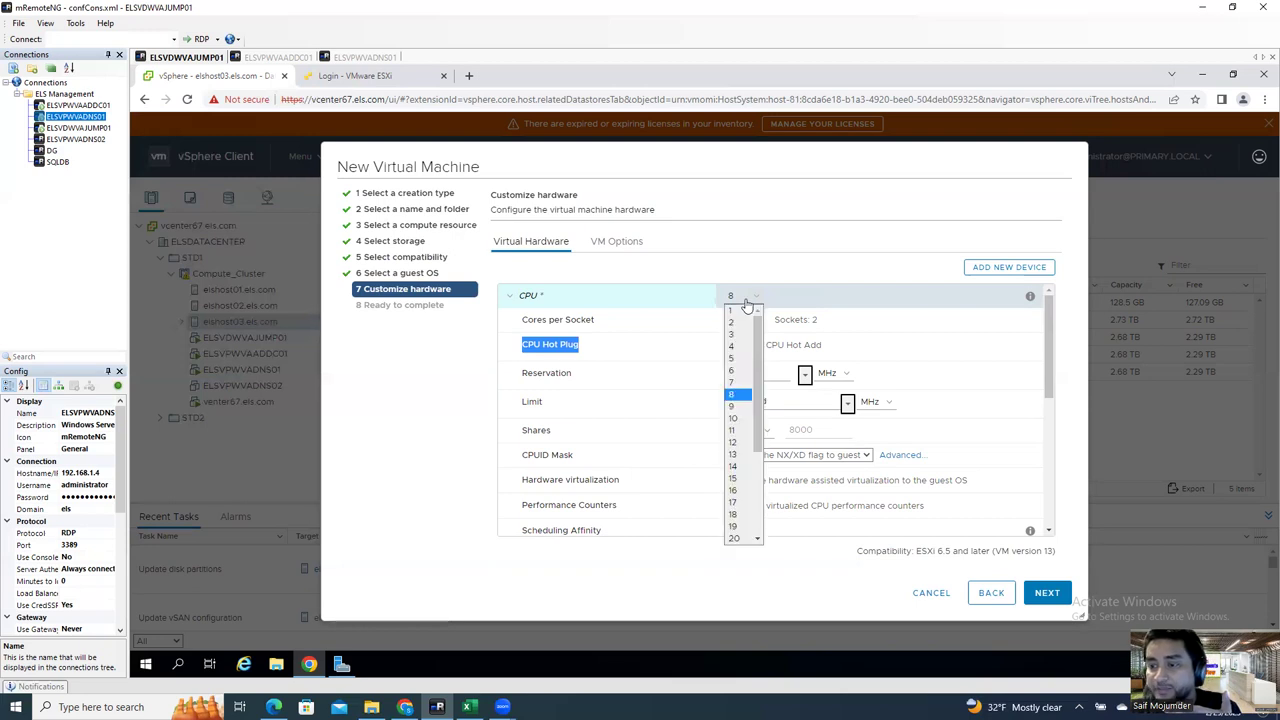
click(913, 304)
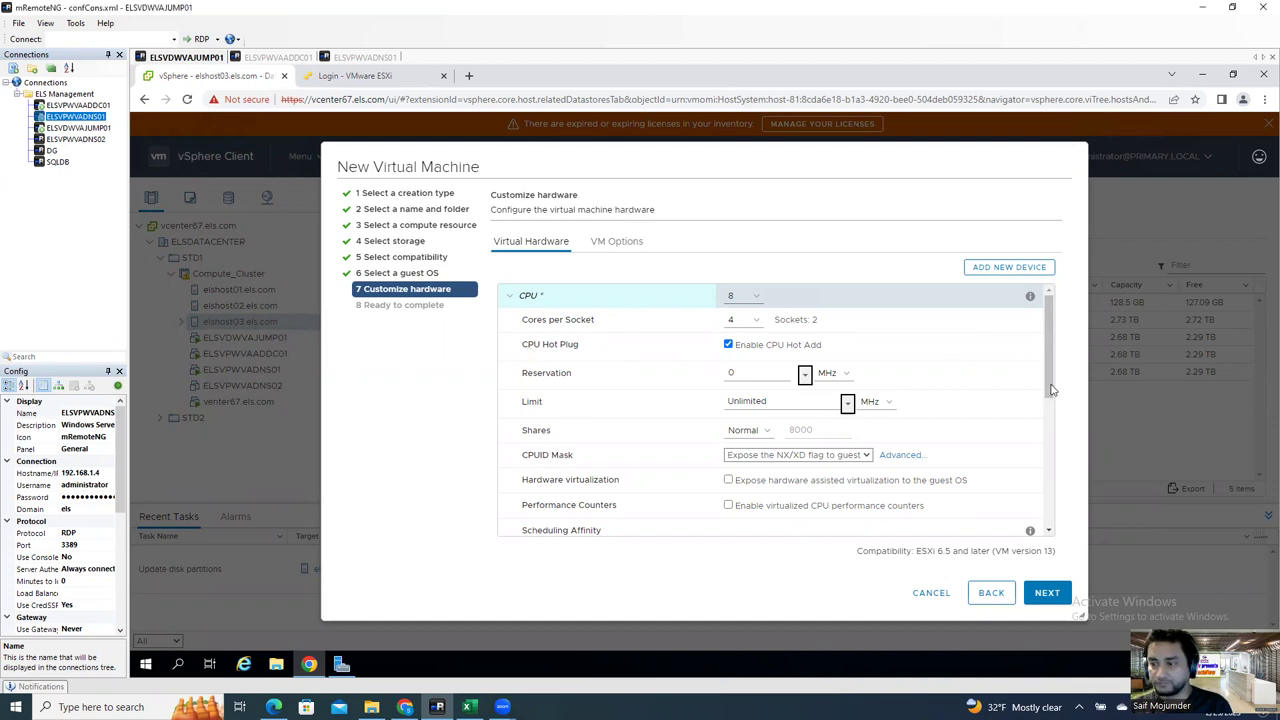
Step: Expand the Memory settings and check the guest OS memory range
drag(1046, 388, 1046, 420)
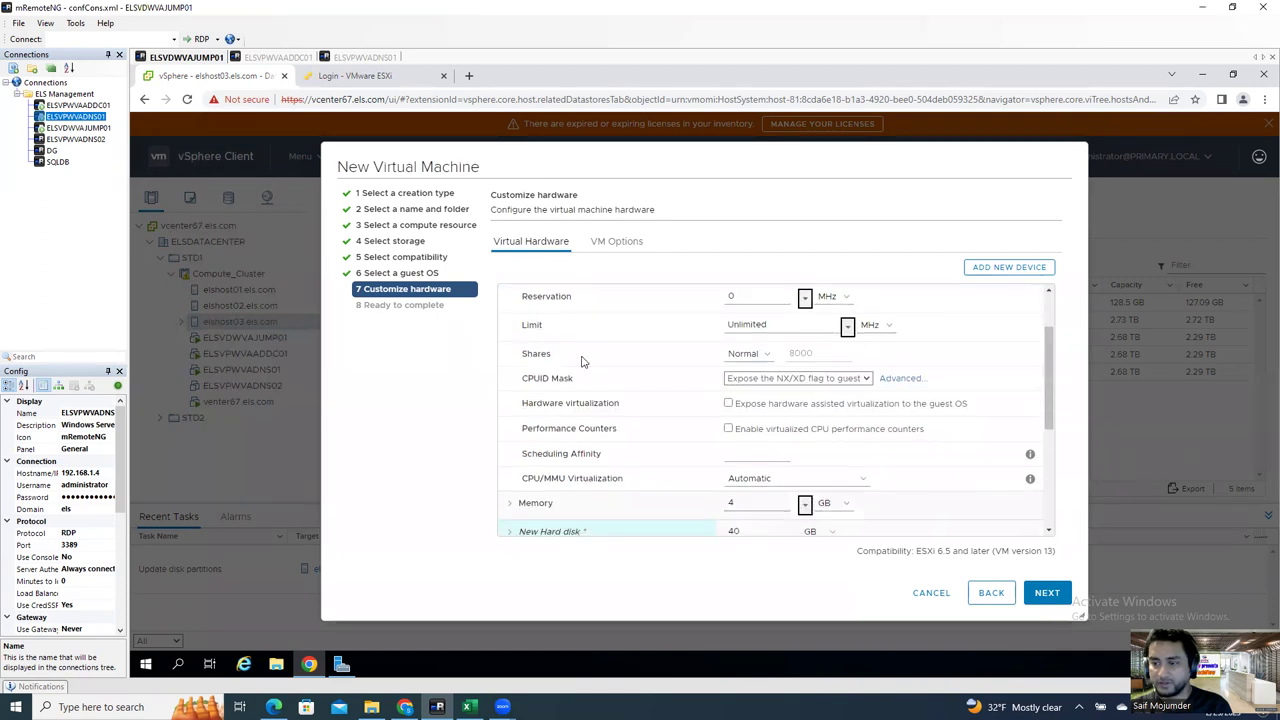
scroll(583, 473, down, 1)
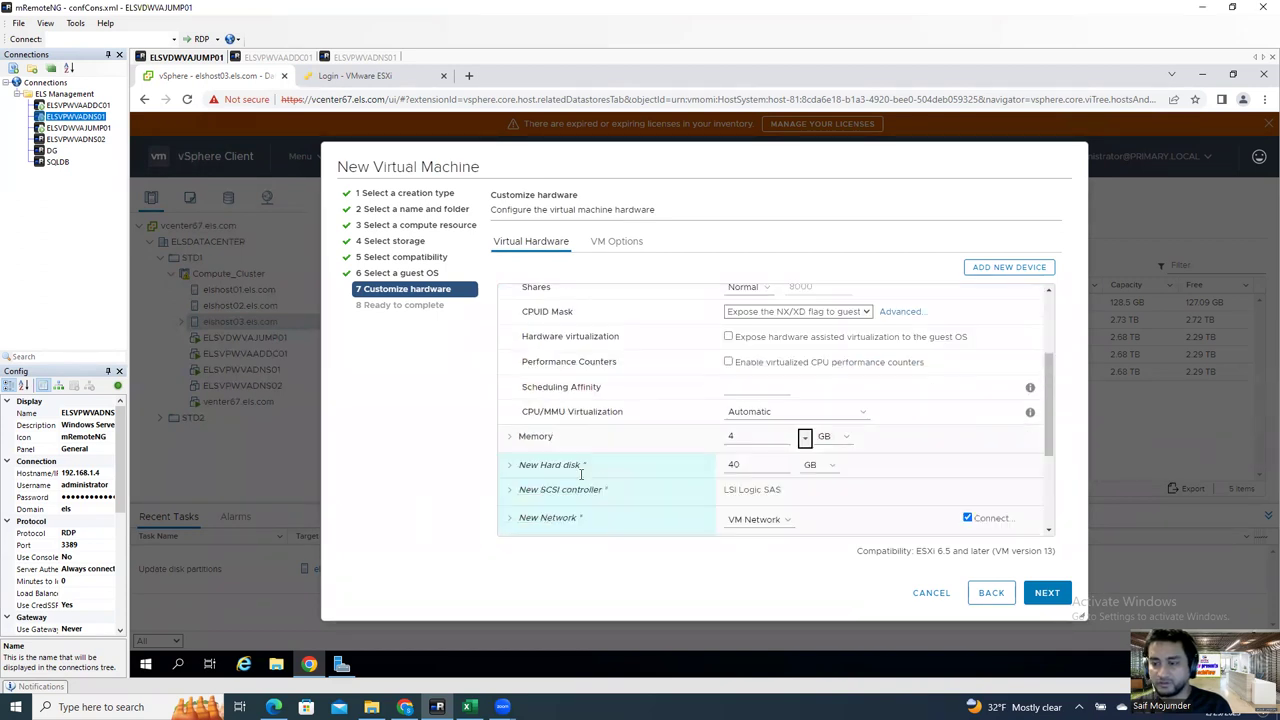
click(543, 446)
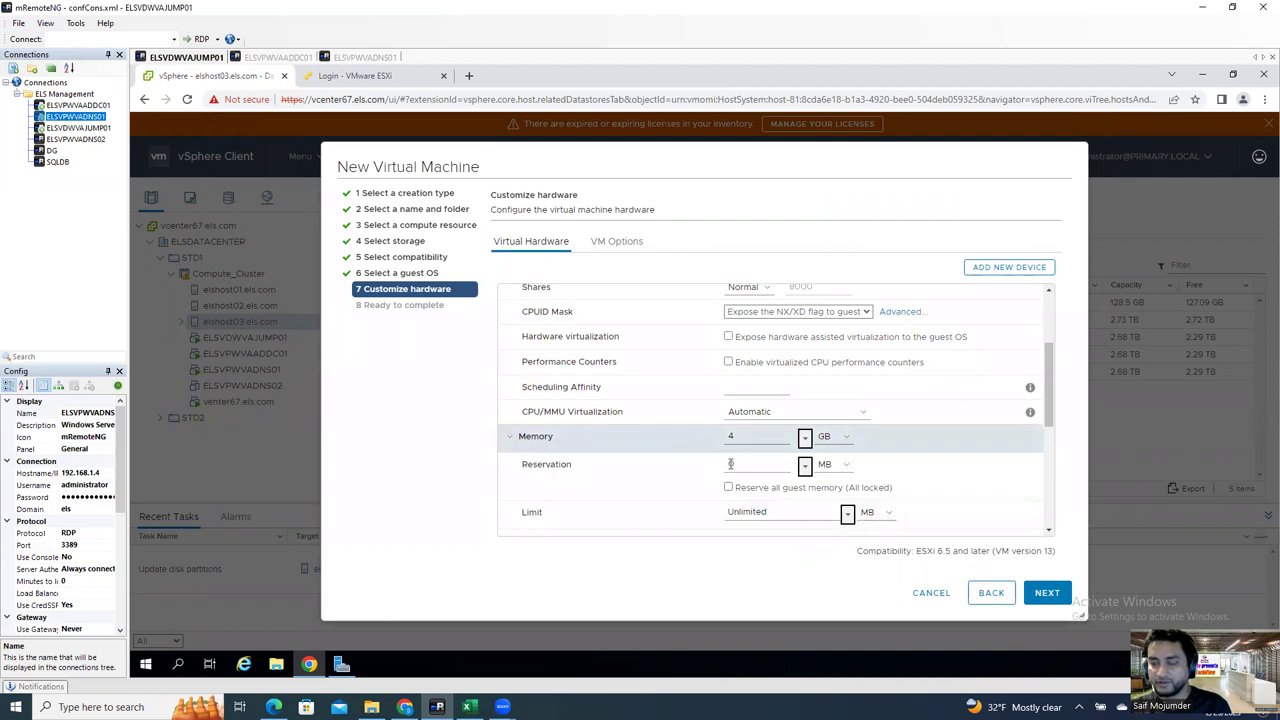
scroll(731, 462, down, 1)
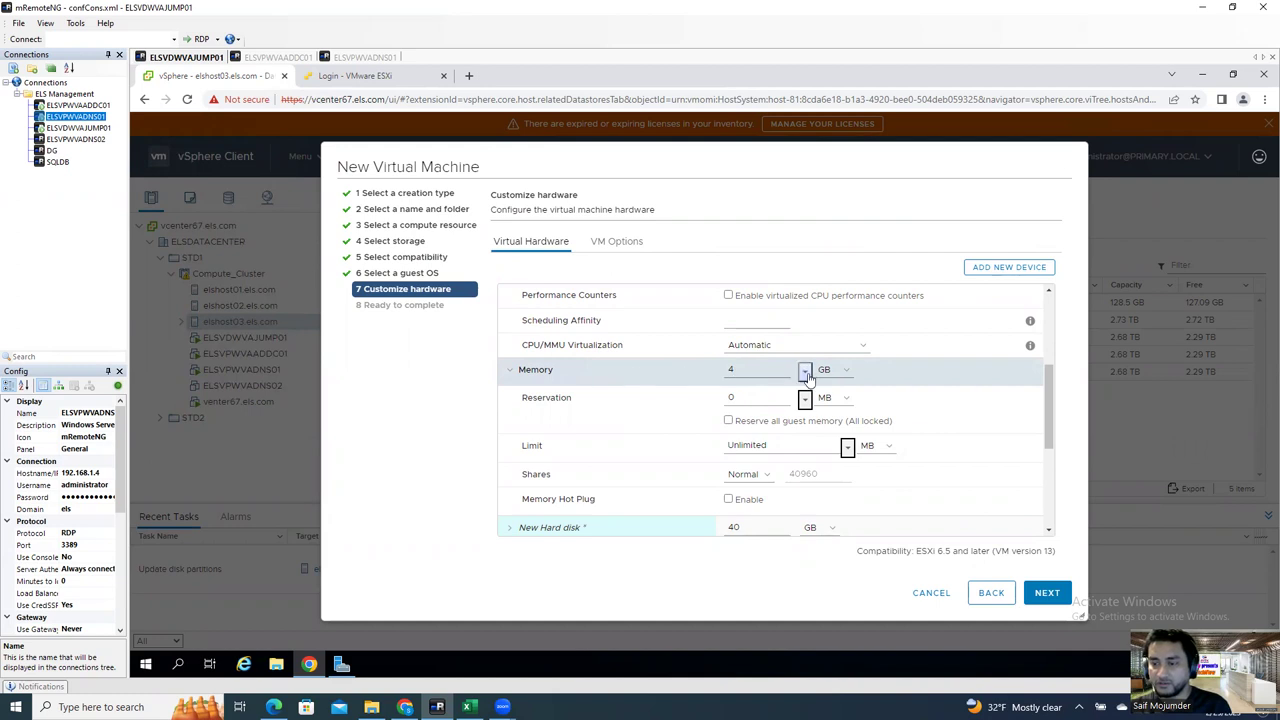
click(806, 372)
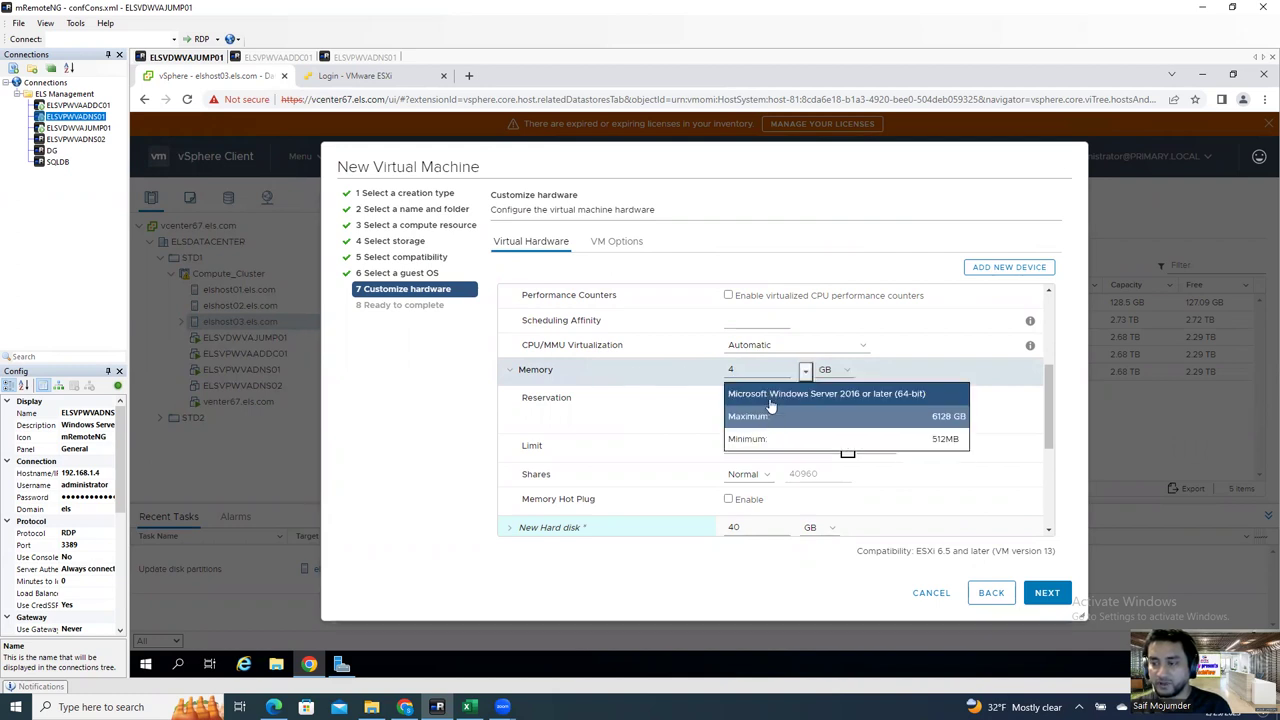
double_click(752, 368)
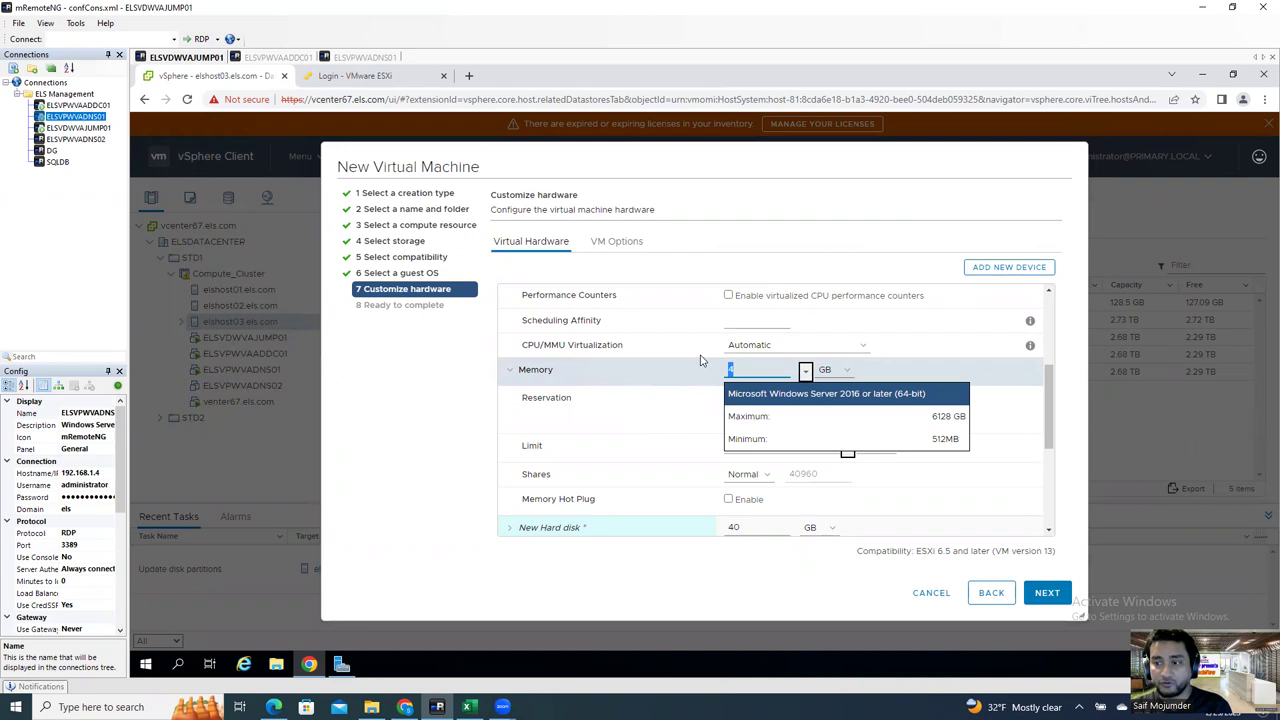
Step: Change the VM's memory from 4 GB to 8 GB
scroll(718, 354, up, 3)
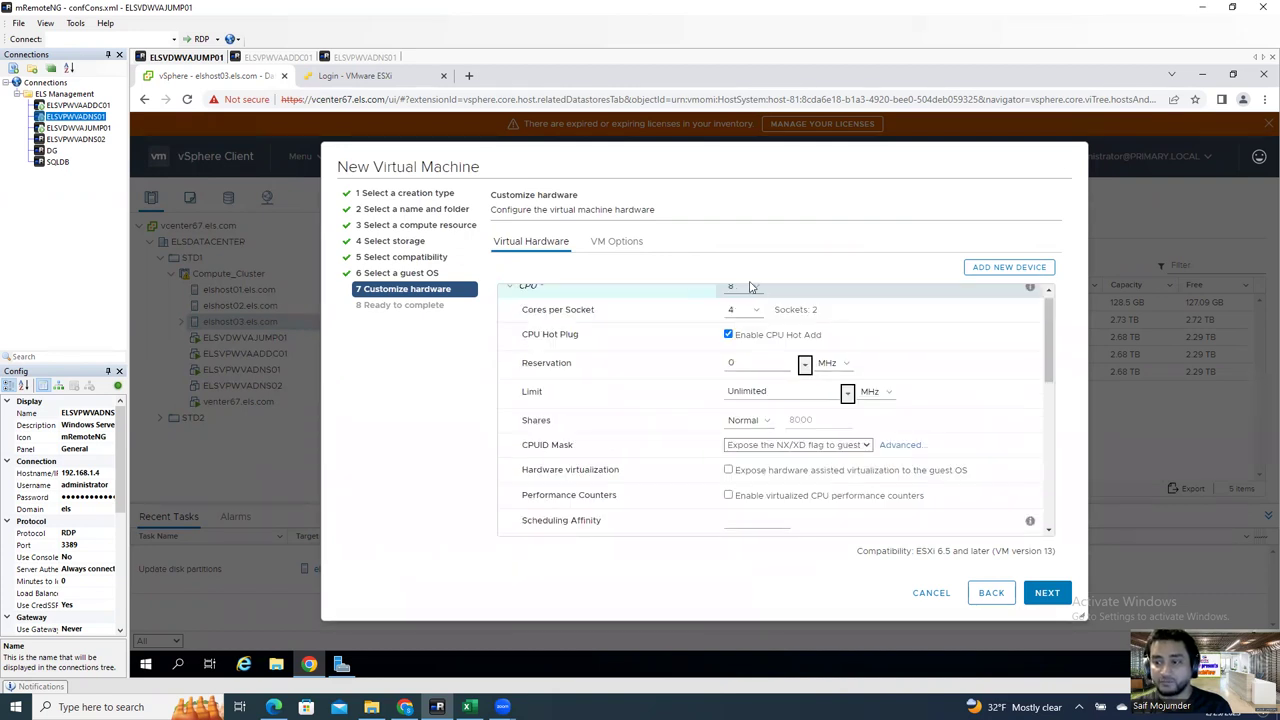
scroll(767, 344, down, 2)
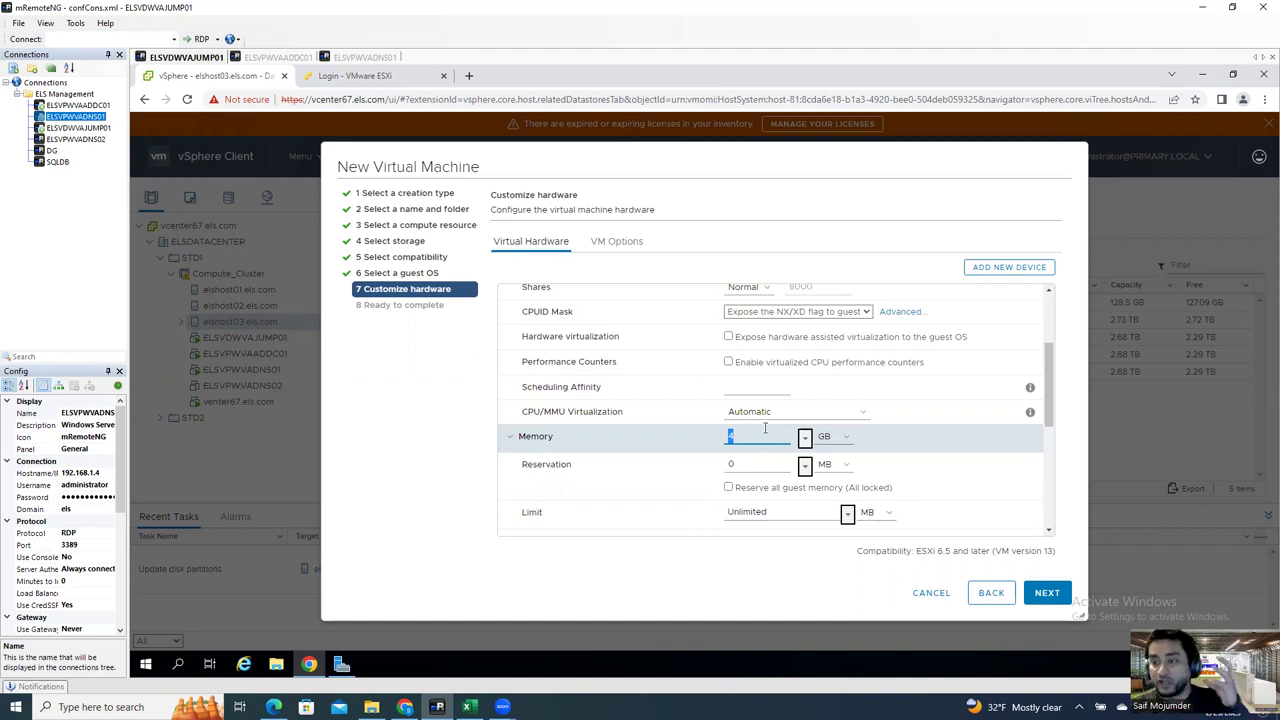
scroll(740, 300, up, 3)
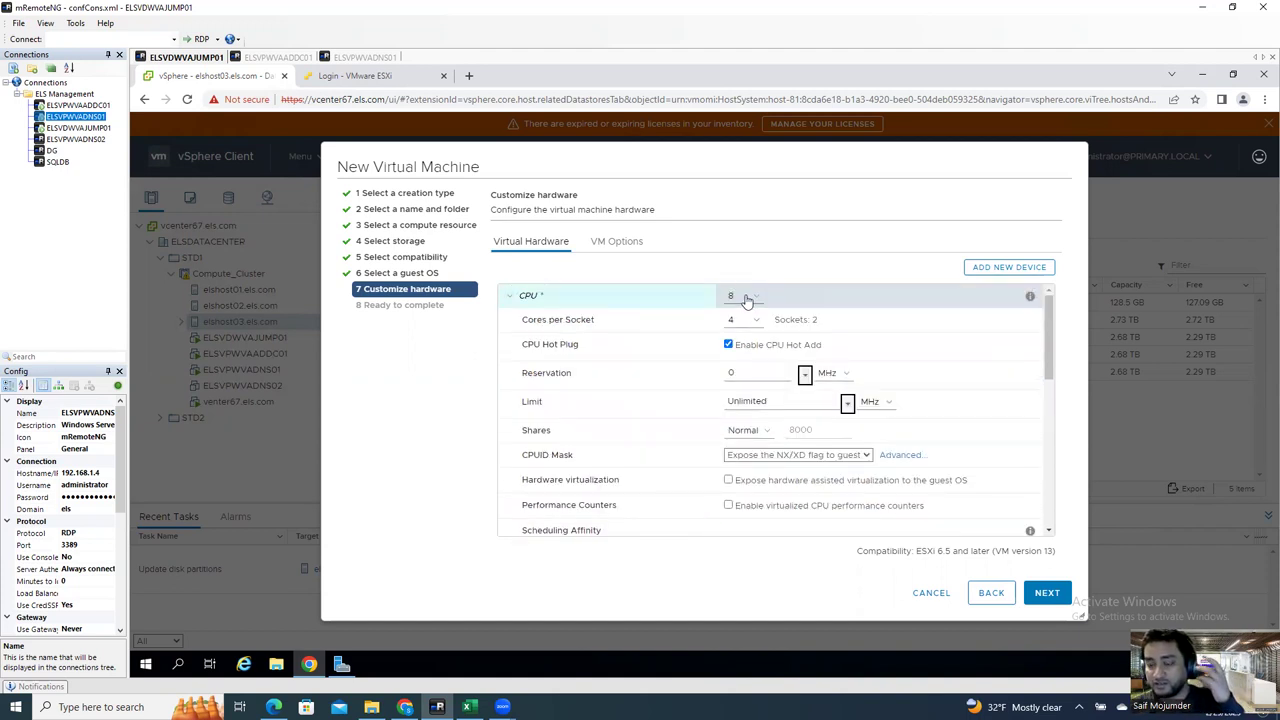
scroll(740, 400, down, 2)
double_click(749, 446)
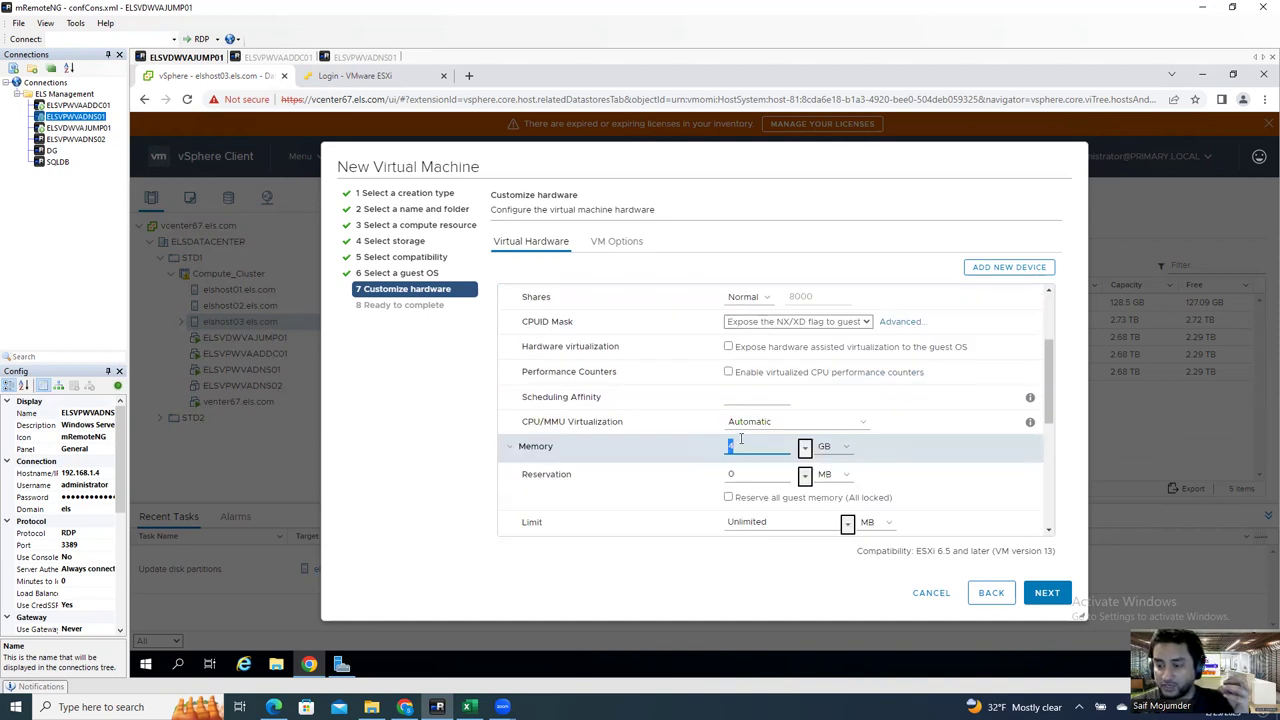
text(8)
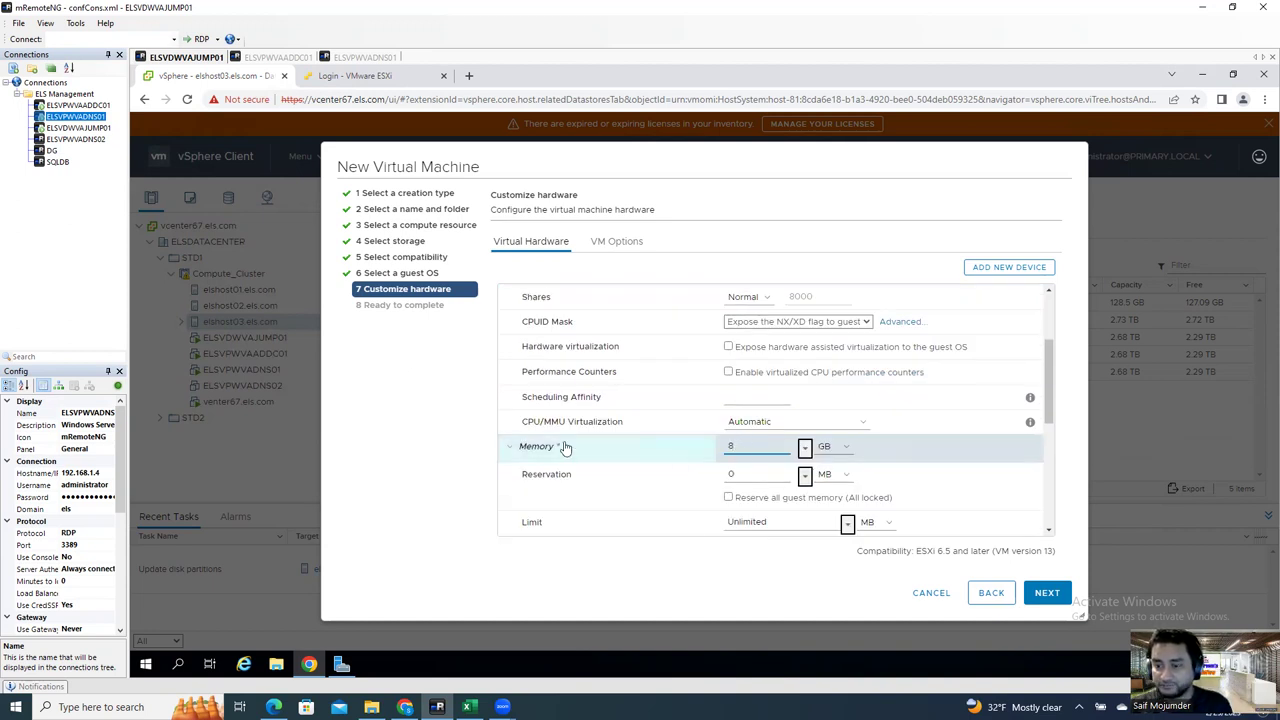
click(518, 452)
click(516, 449)
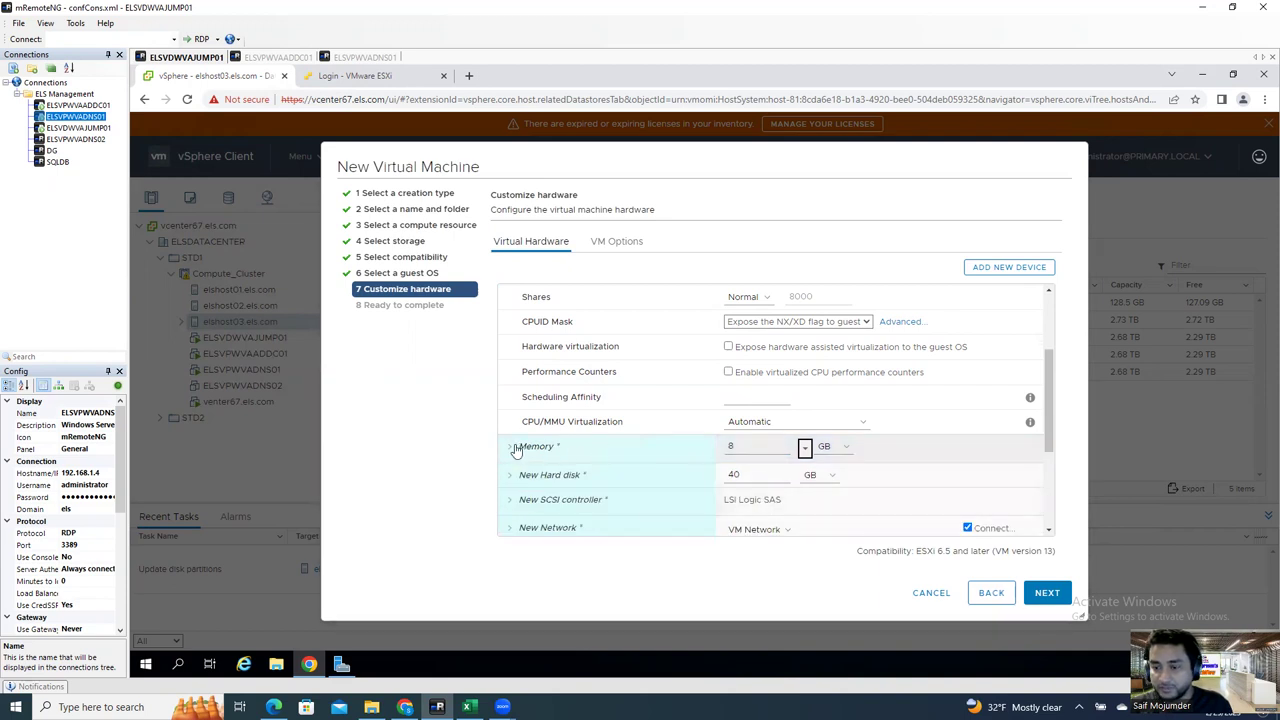
click(516, 449)
scroll(516, 449, down, 1)
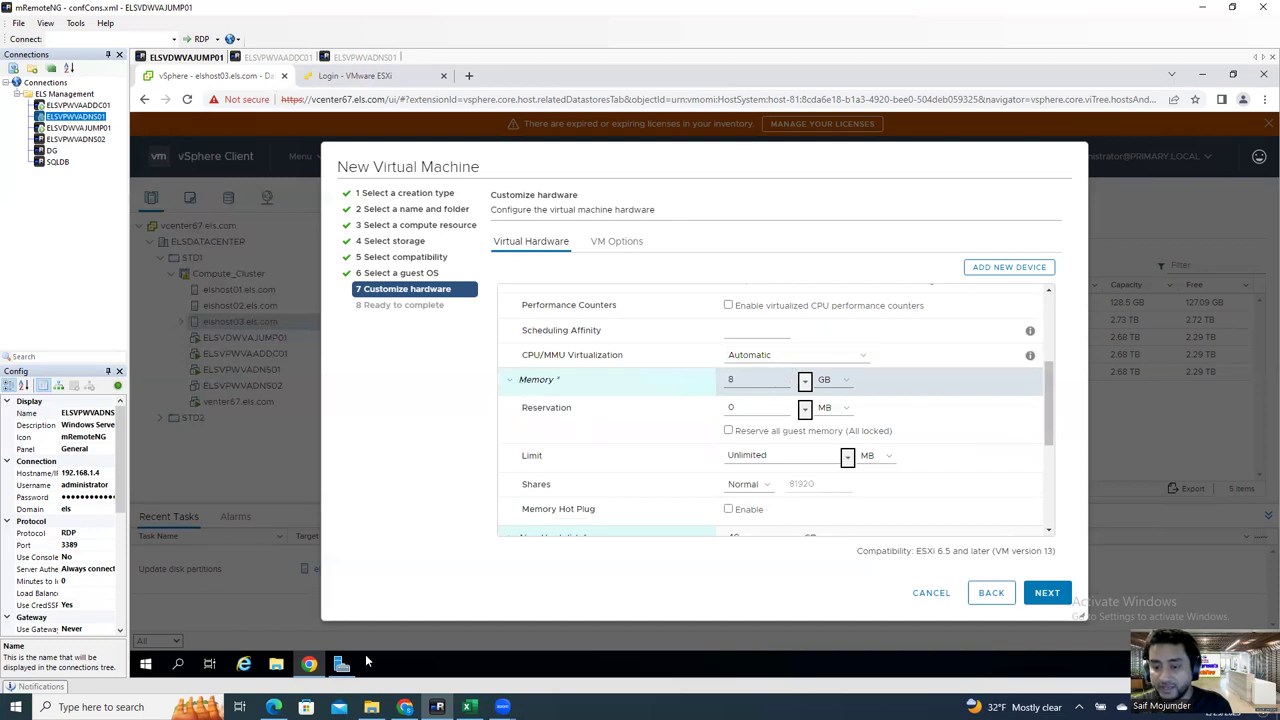
mouse_move(341, 664)
click(405, 707)
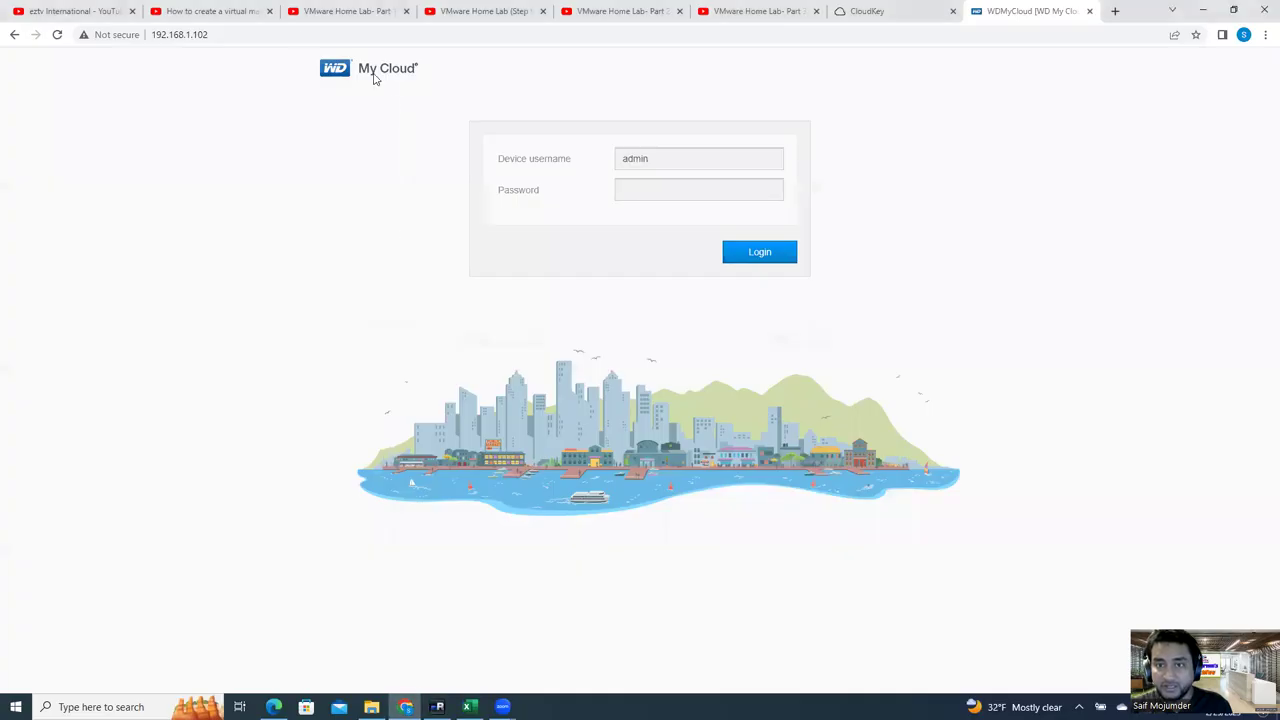
click(210, 11)
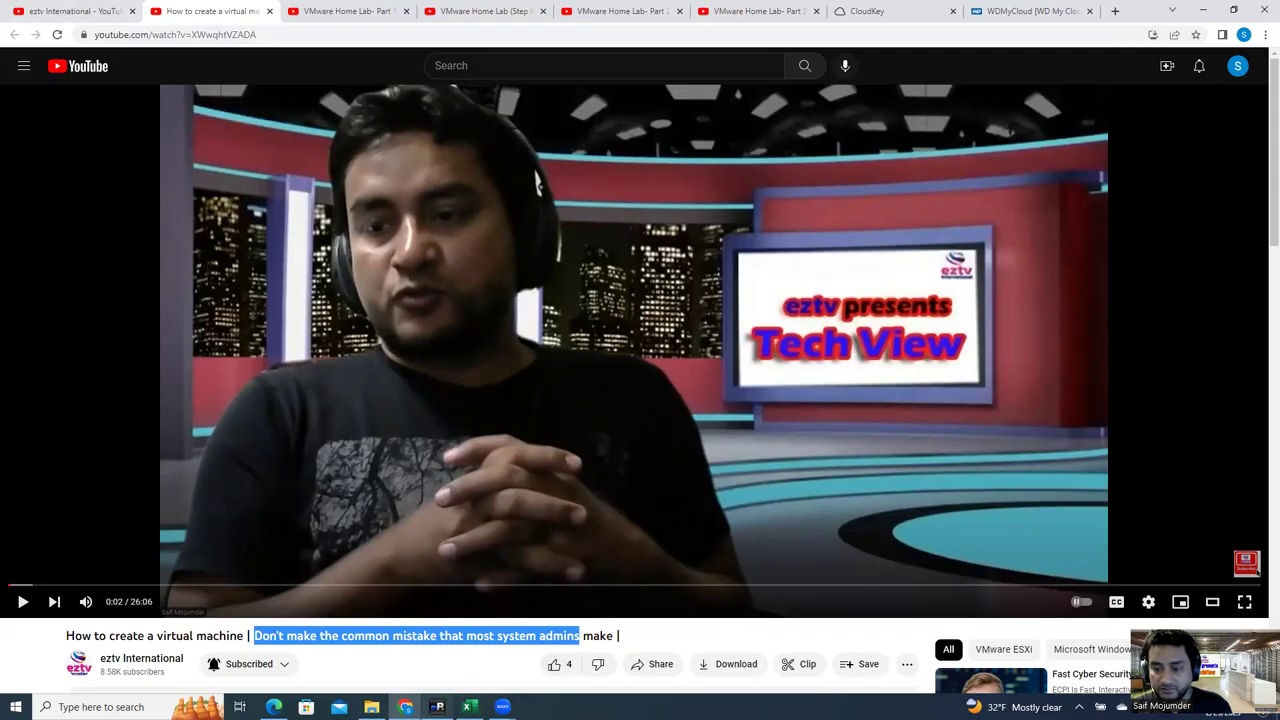
click(437, 707)
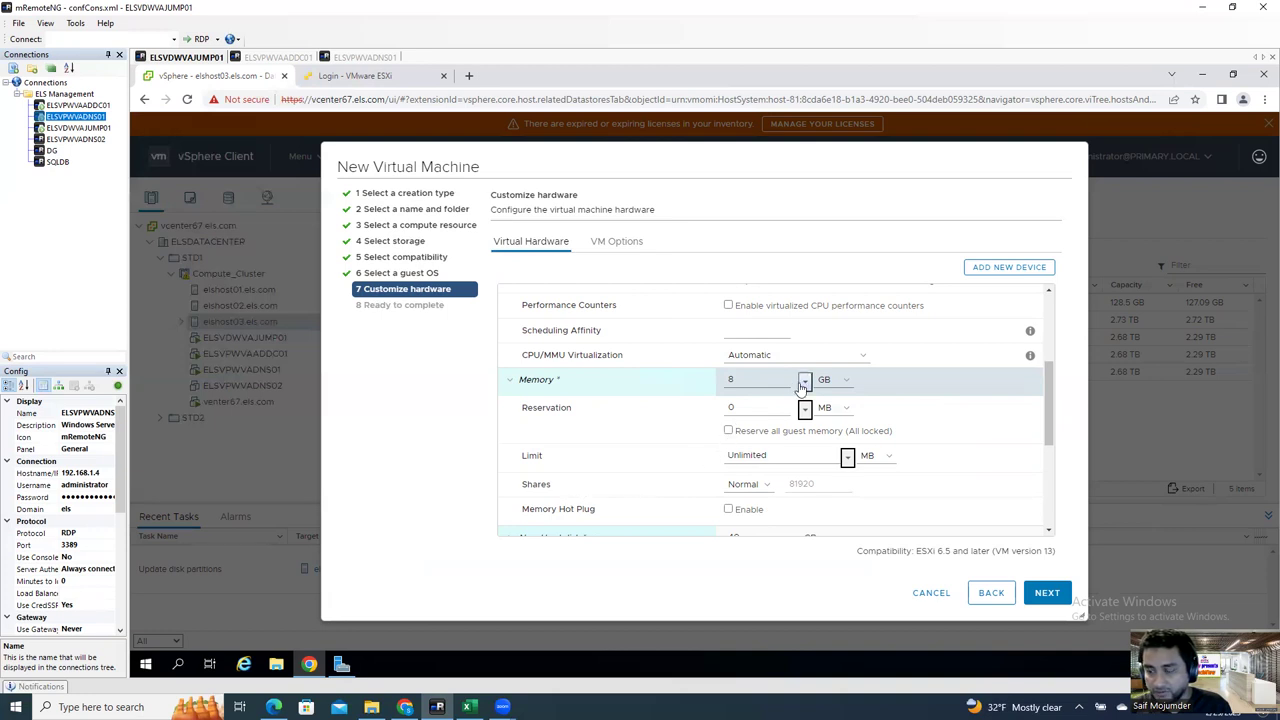
Step: Enable memory hot add and set the new hard disk size to 80 GB
drag(1050, 440, 1048, 494)
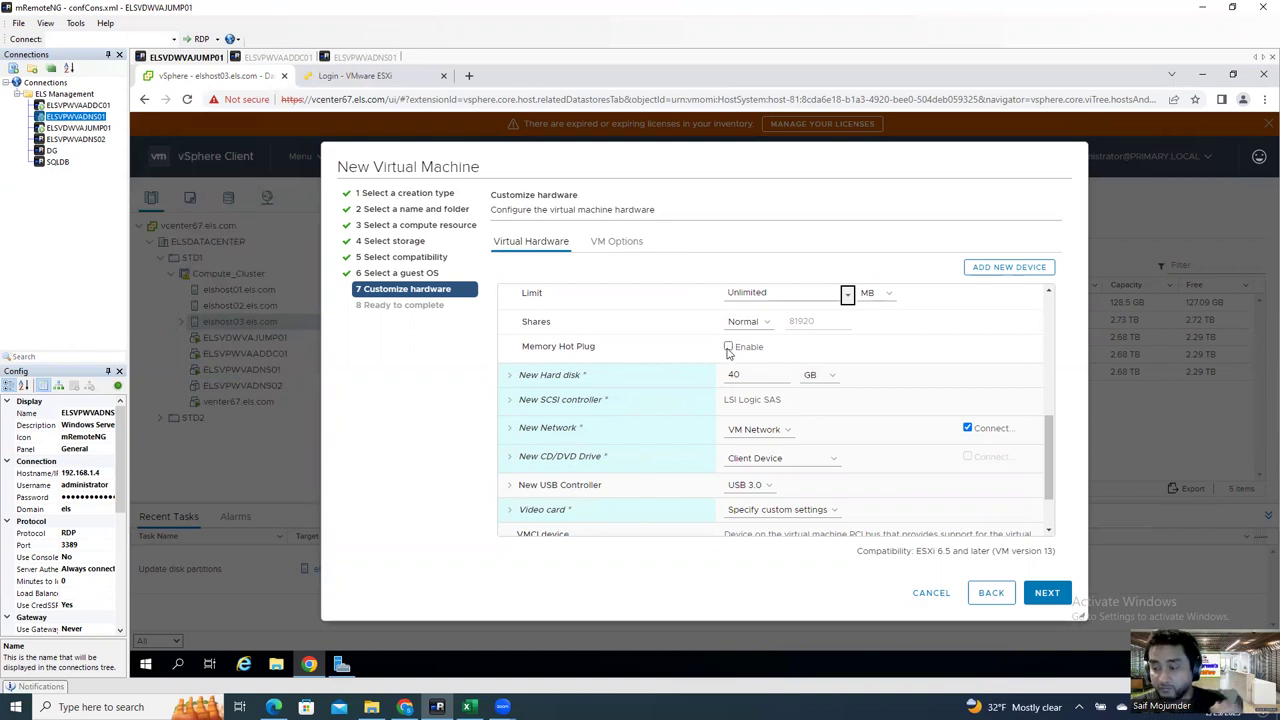
click(728, 347)
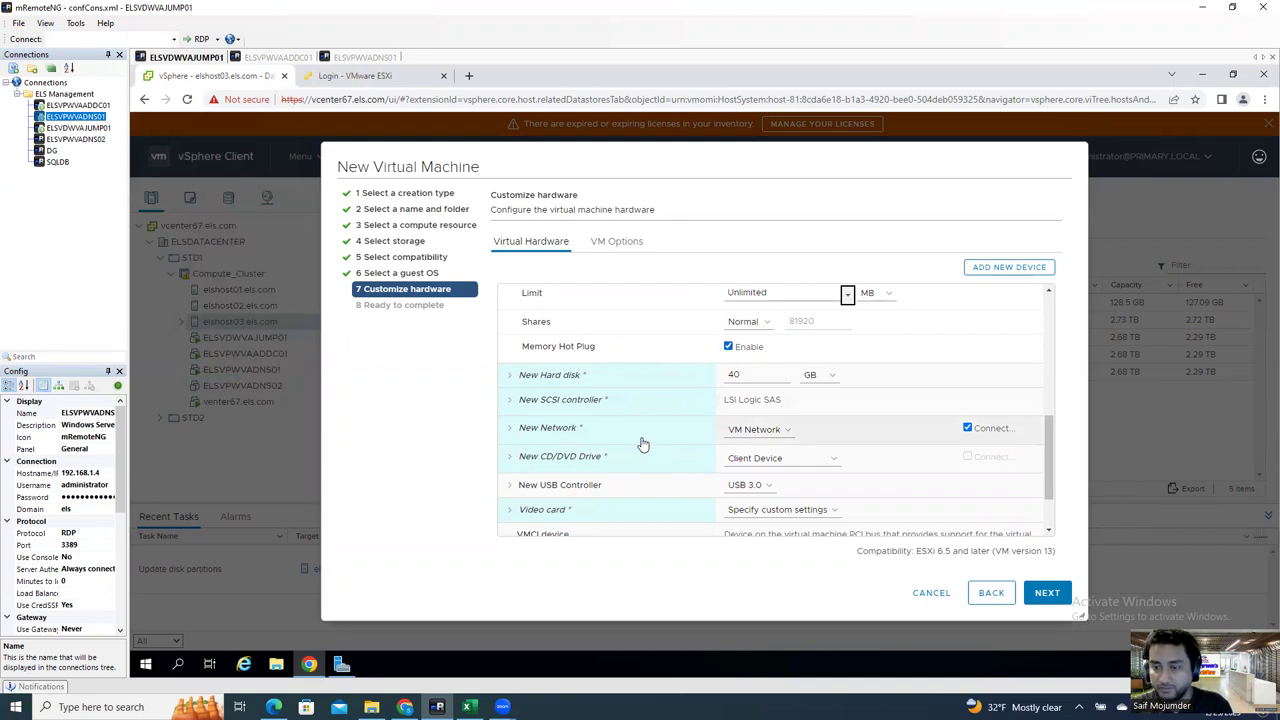
double_click(754, 375)
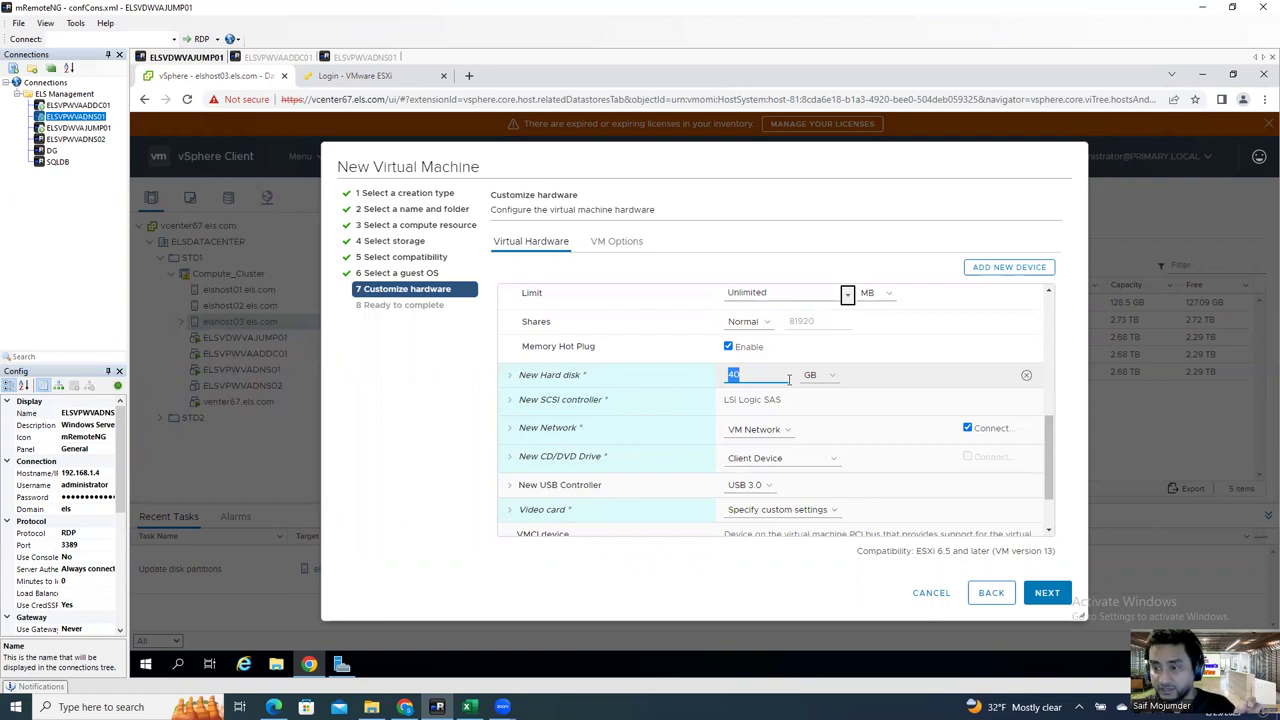
text(6)
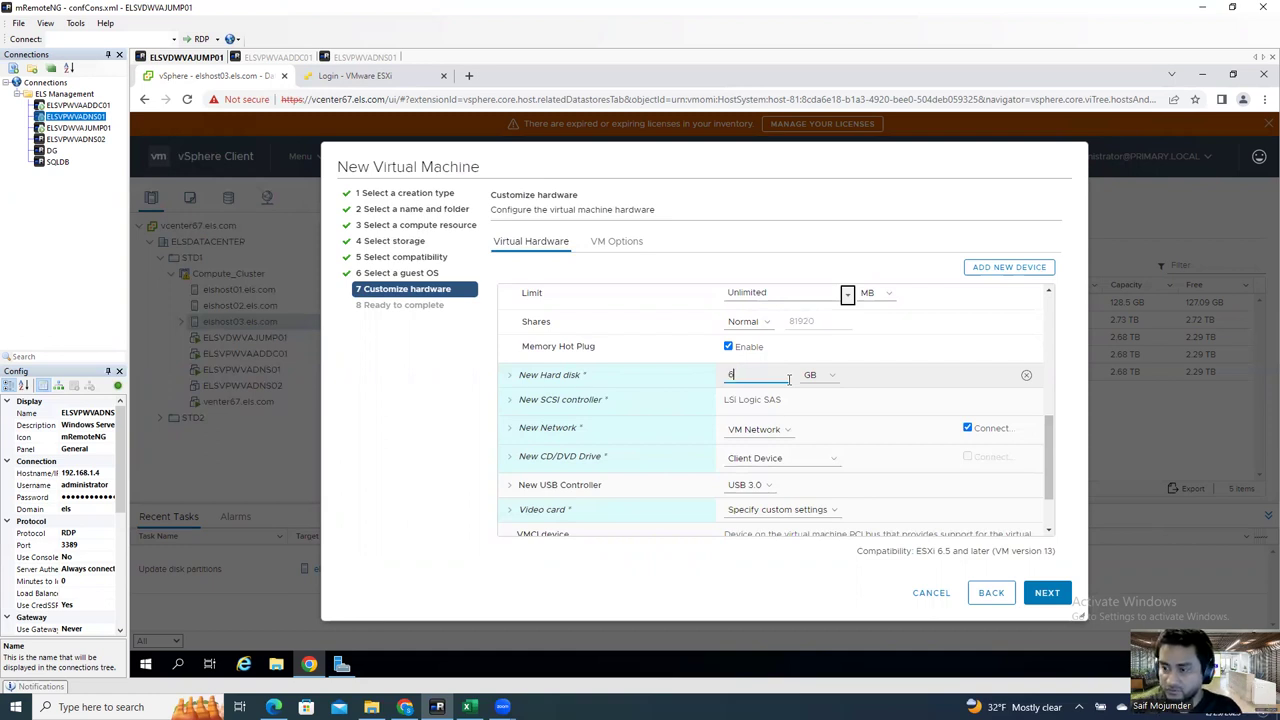
key(BackSpace)
text(80)
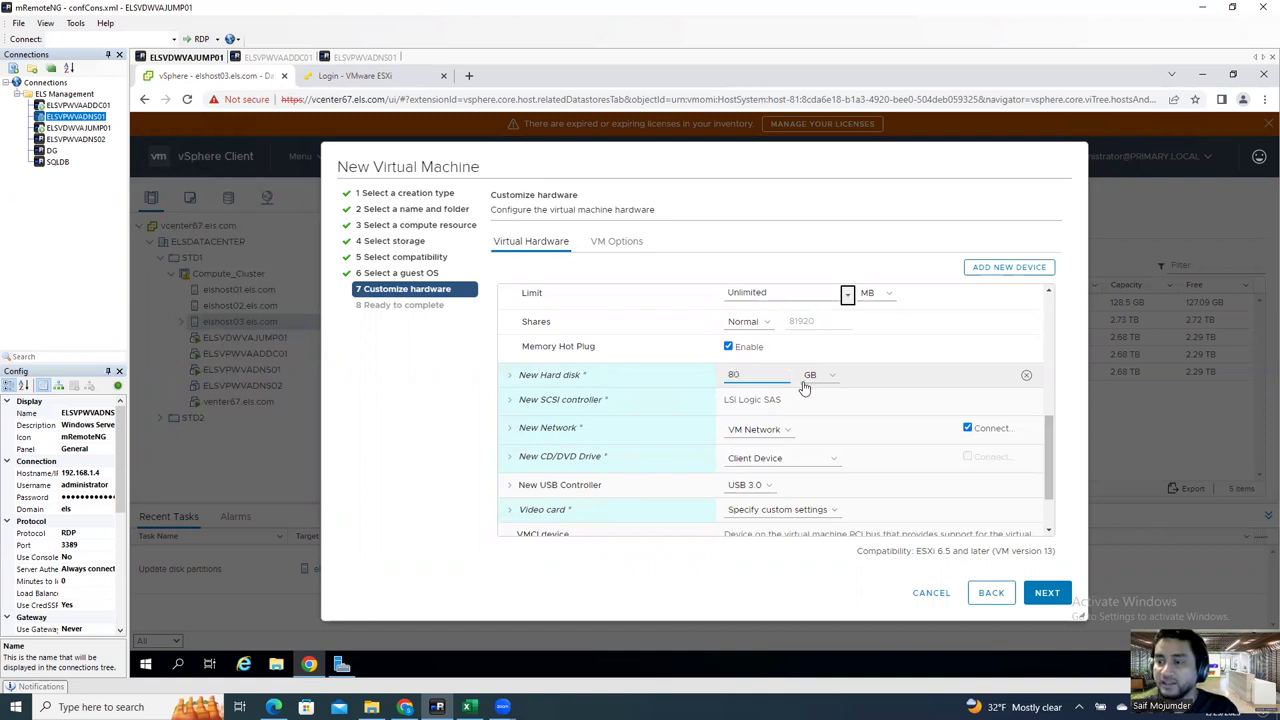
Step: Keep the new 80 GB hard disk's provisioning as Thin Provision
click(511, 376)
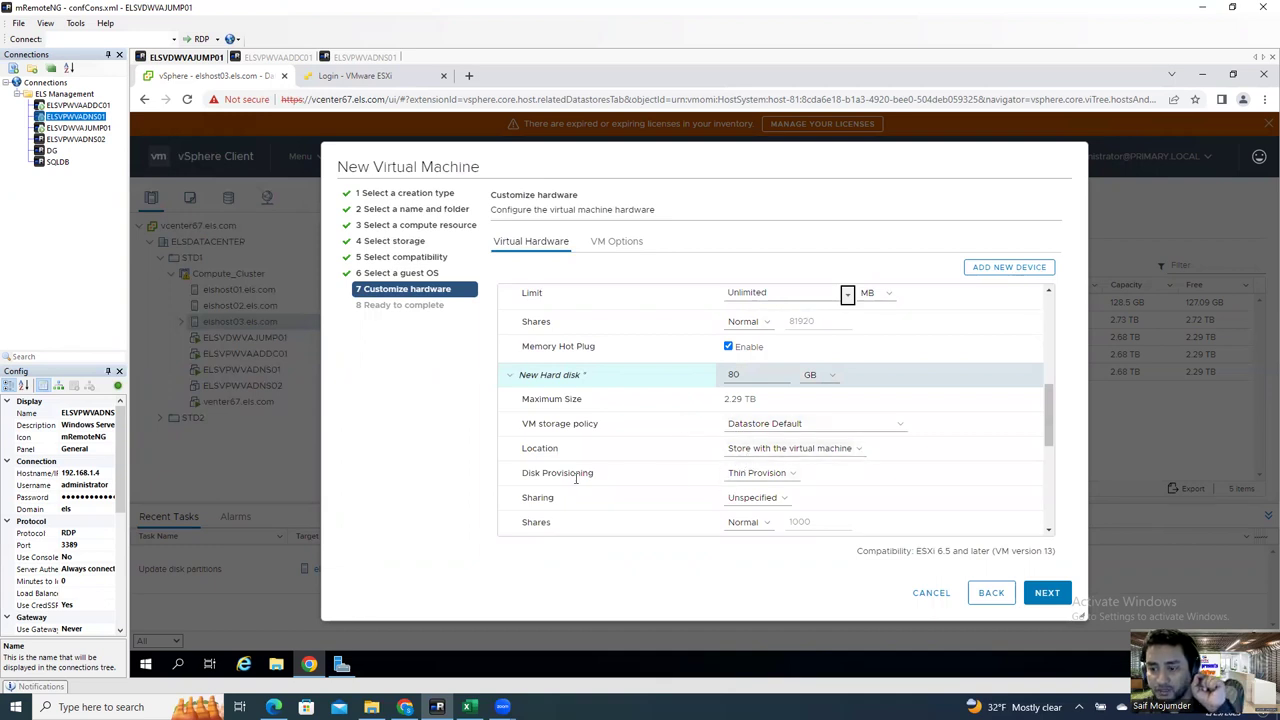
click(772, 476)
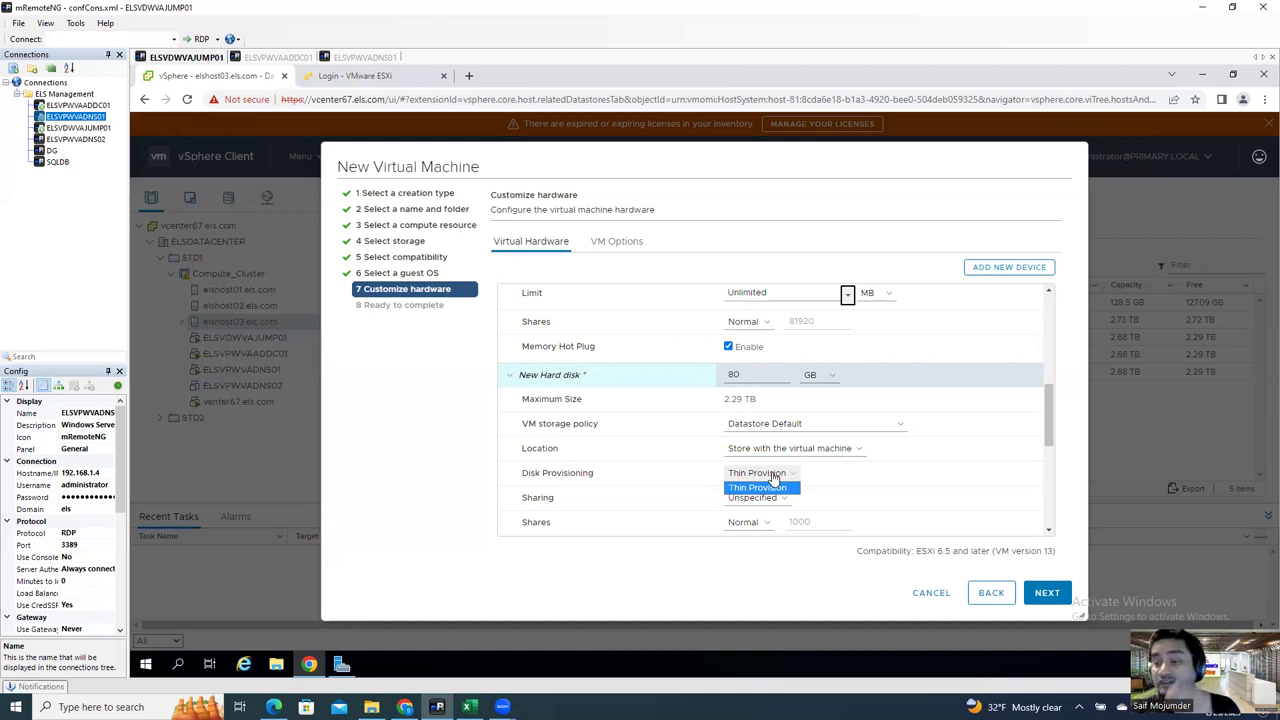
click(783, 489)
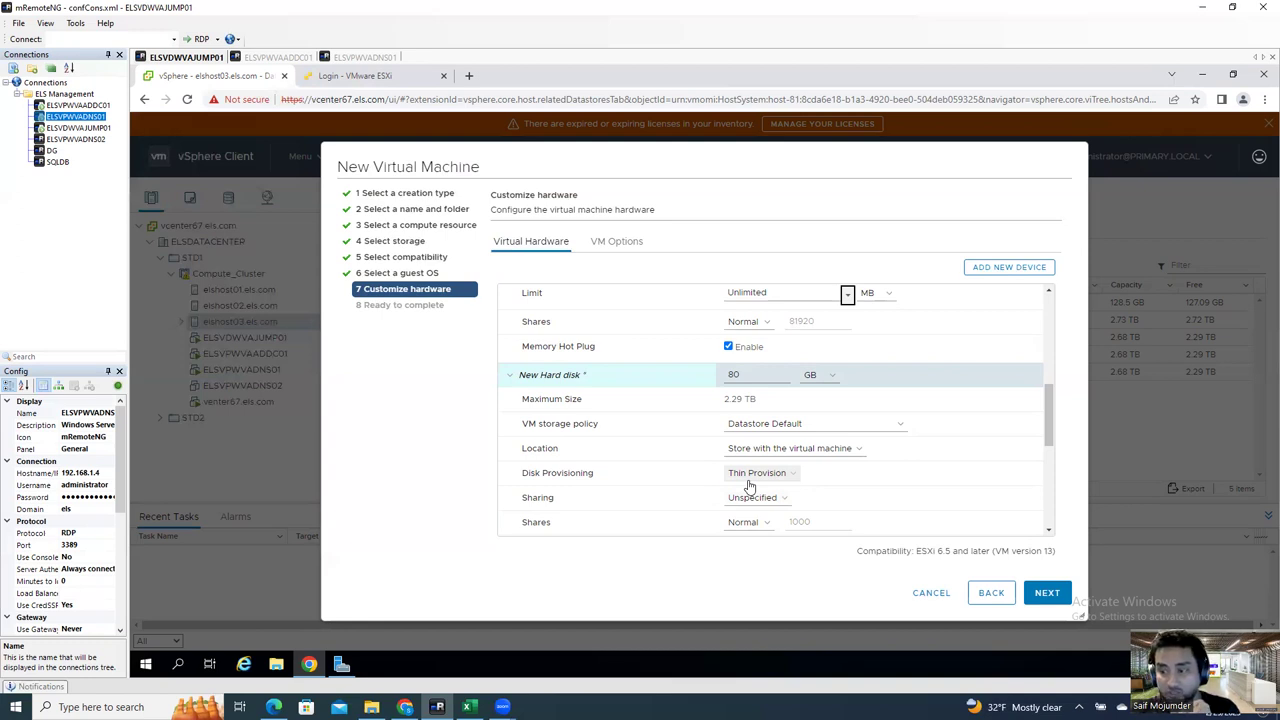
click(750, 478)
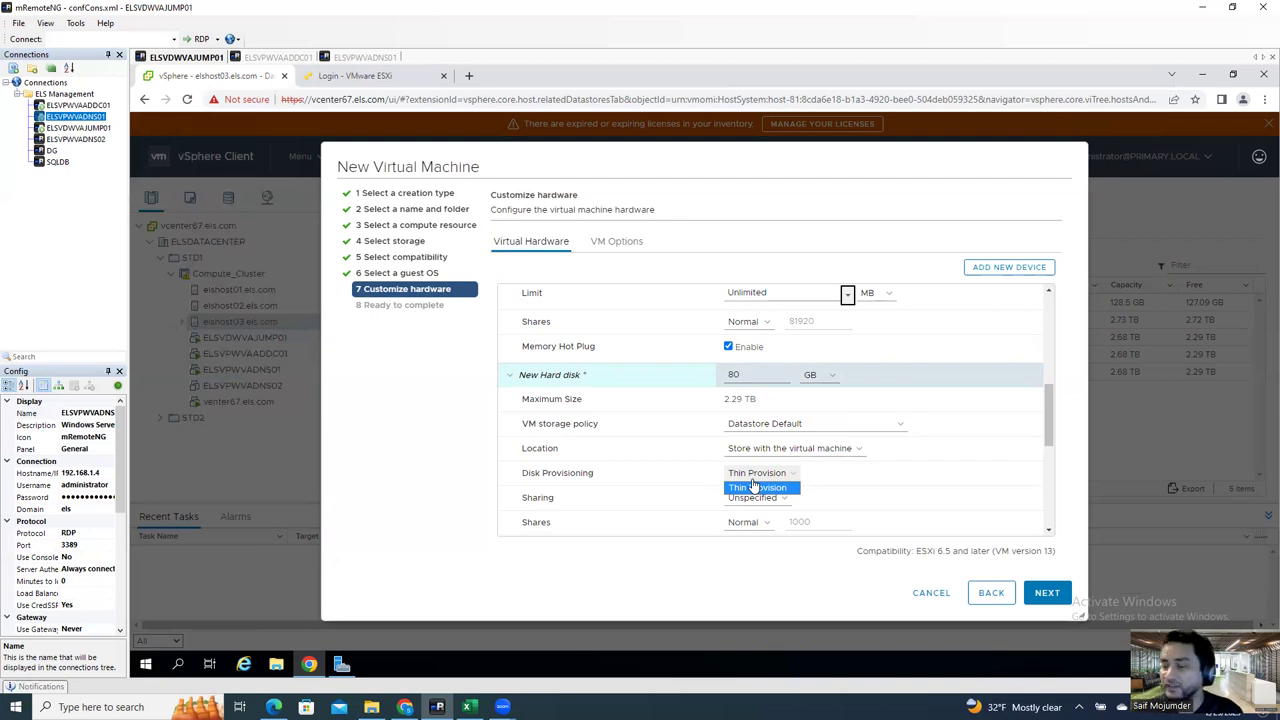
click(755, 486)
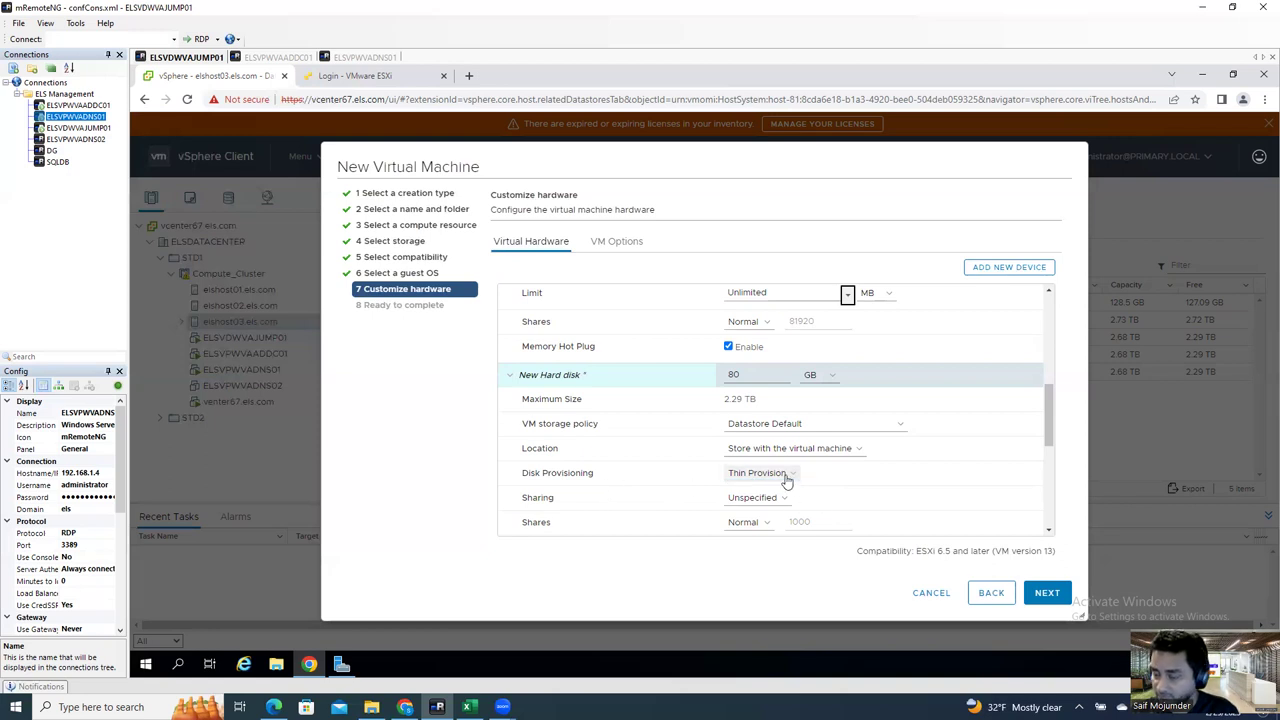
click(782, 478)
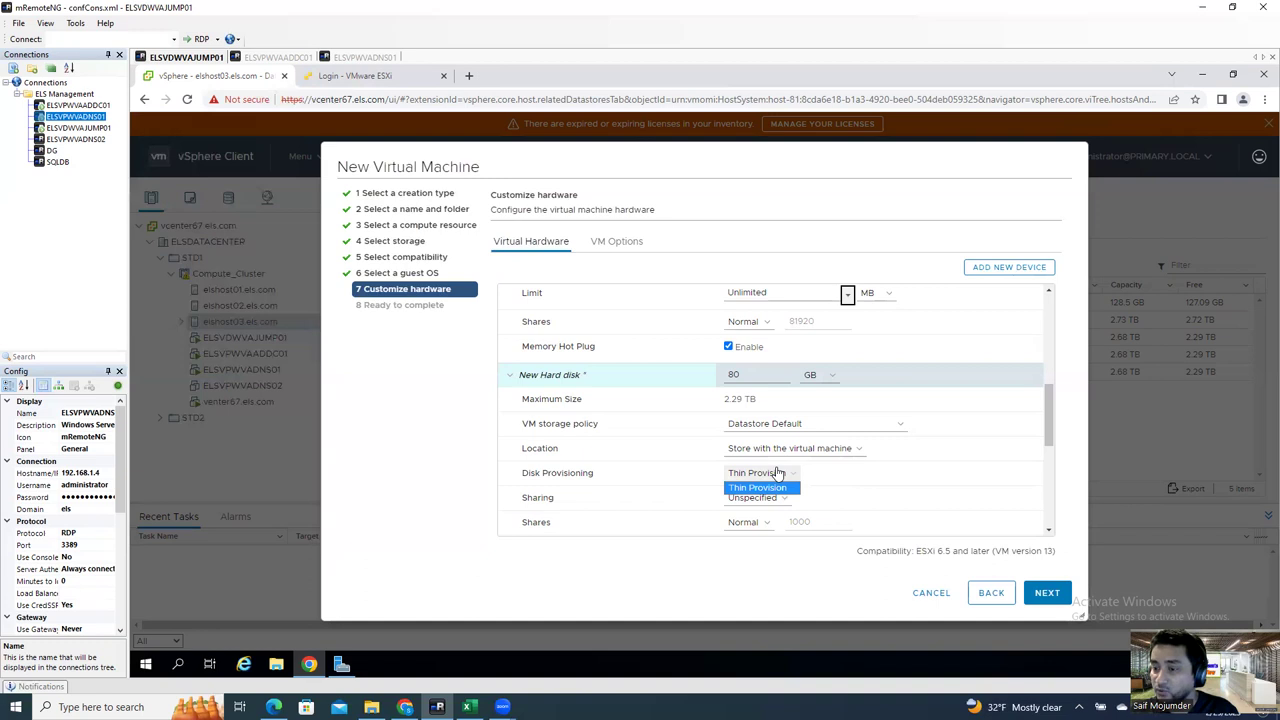
click(778, 472)
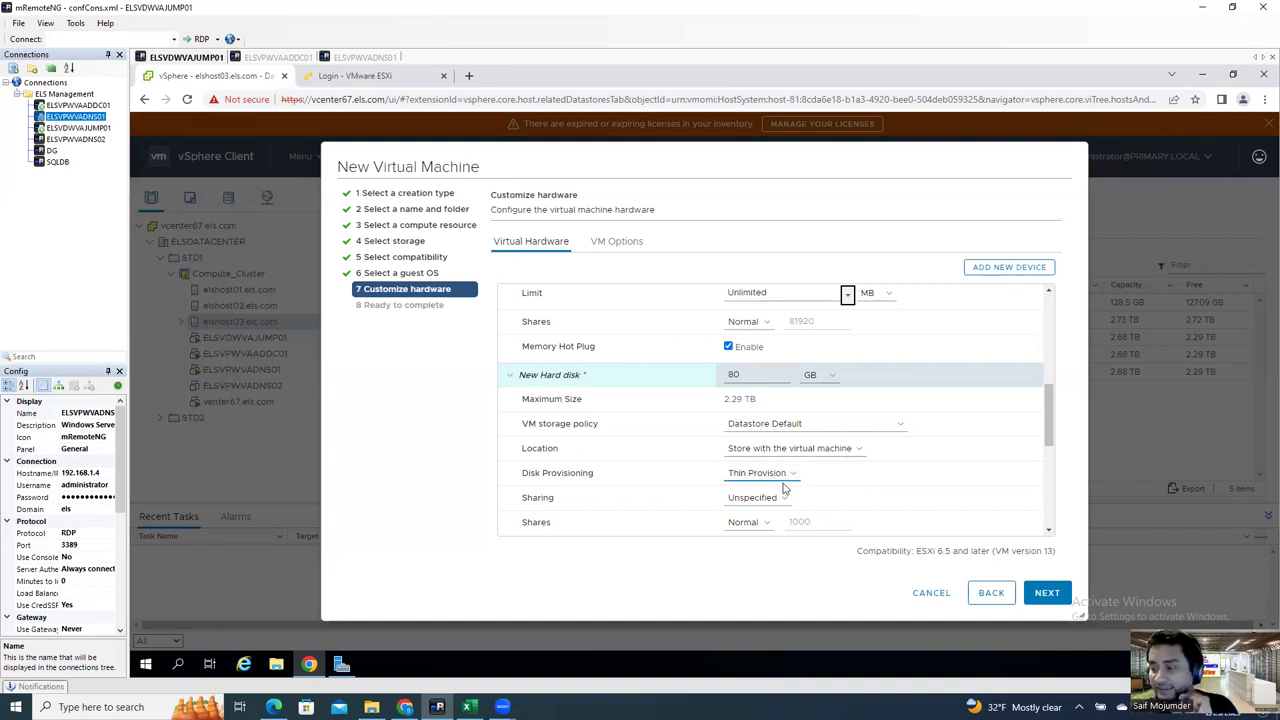
click(766, 471)
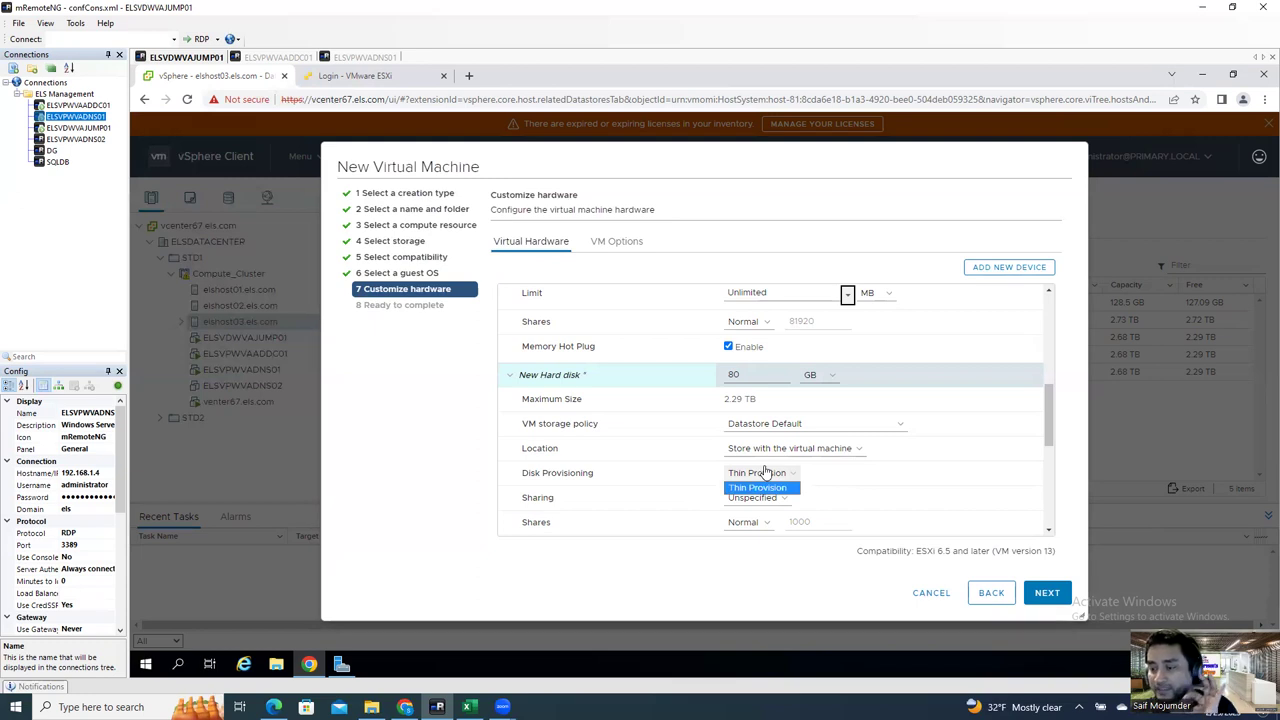
click(758, 487)
Step: Keep the new network adapter on VM Network and move to VM Options
scroll(800, 430, down, 3)
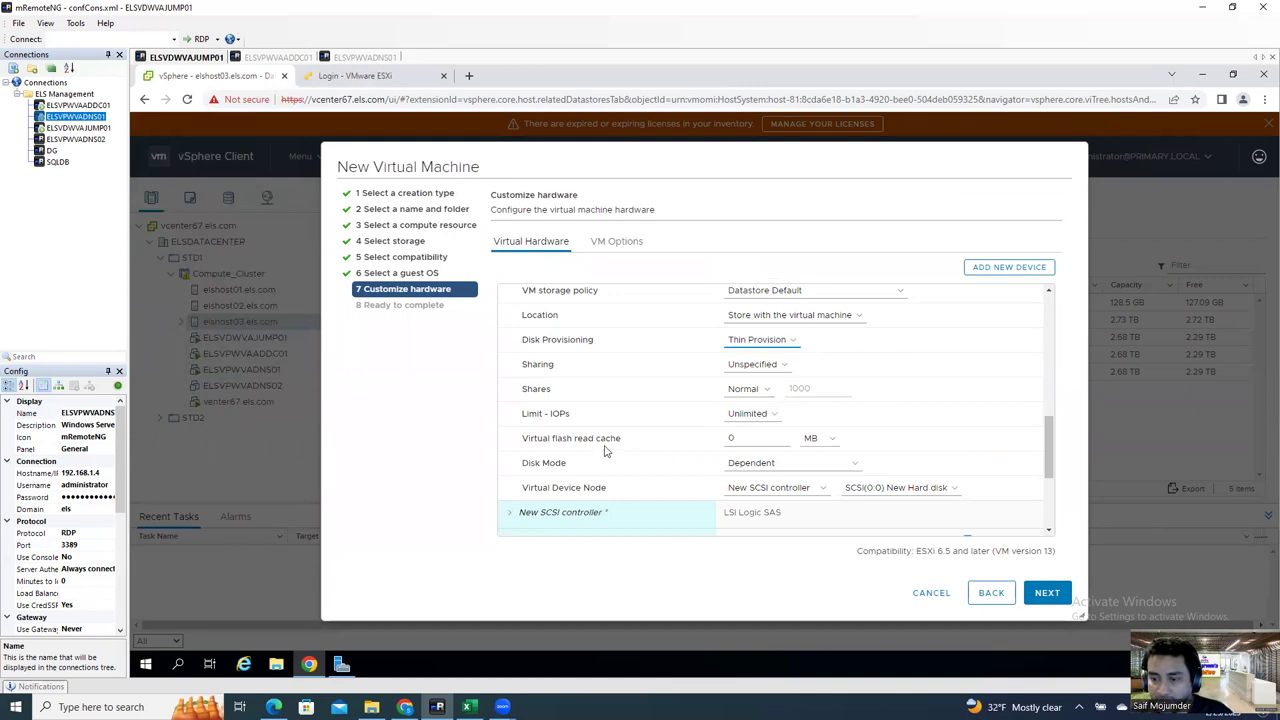
scroll(617, 460, down, 1)
scroll(617, 460, down, 1)
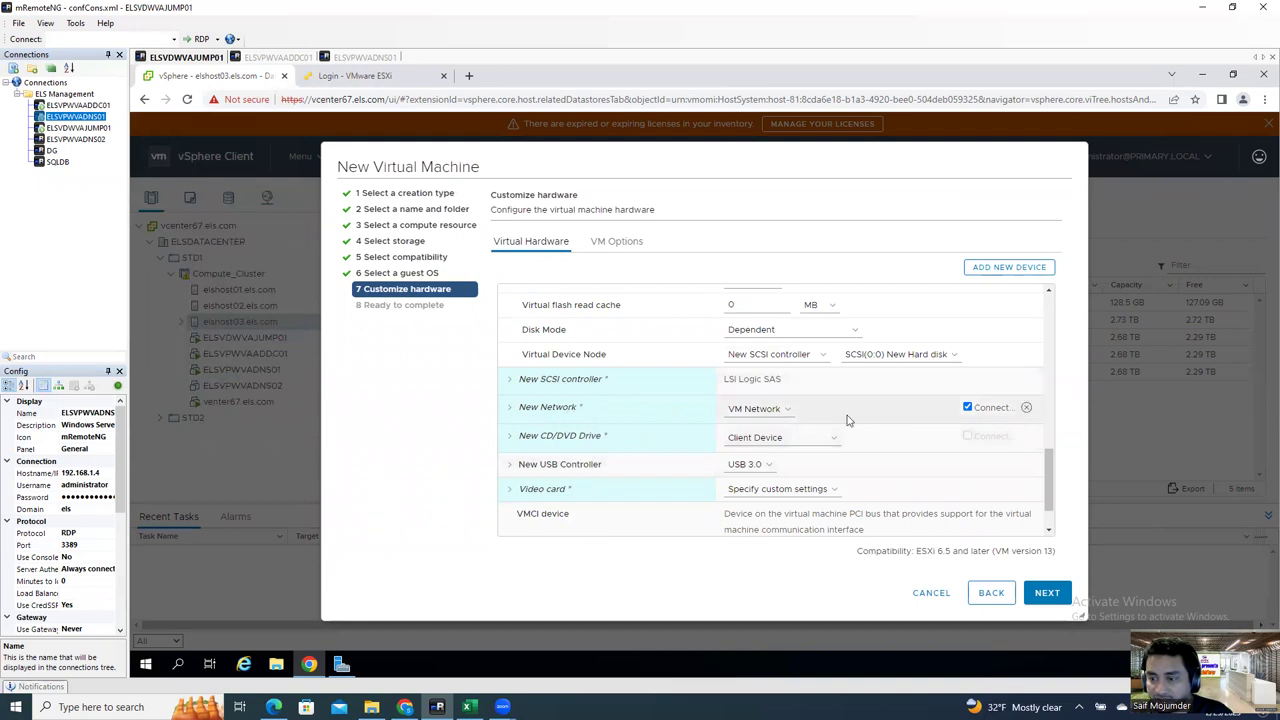
click(775, 409)
click(775, 409)
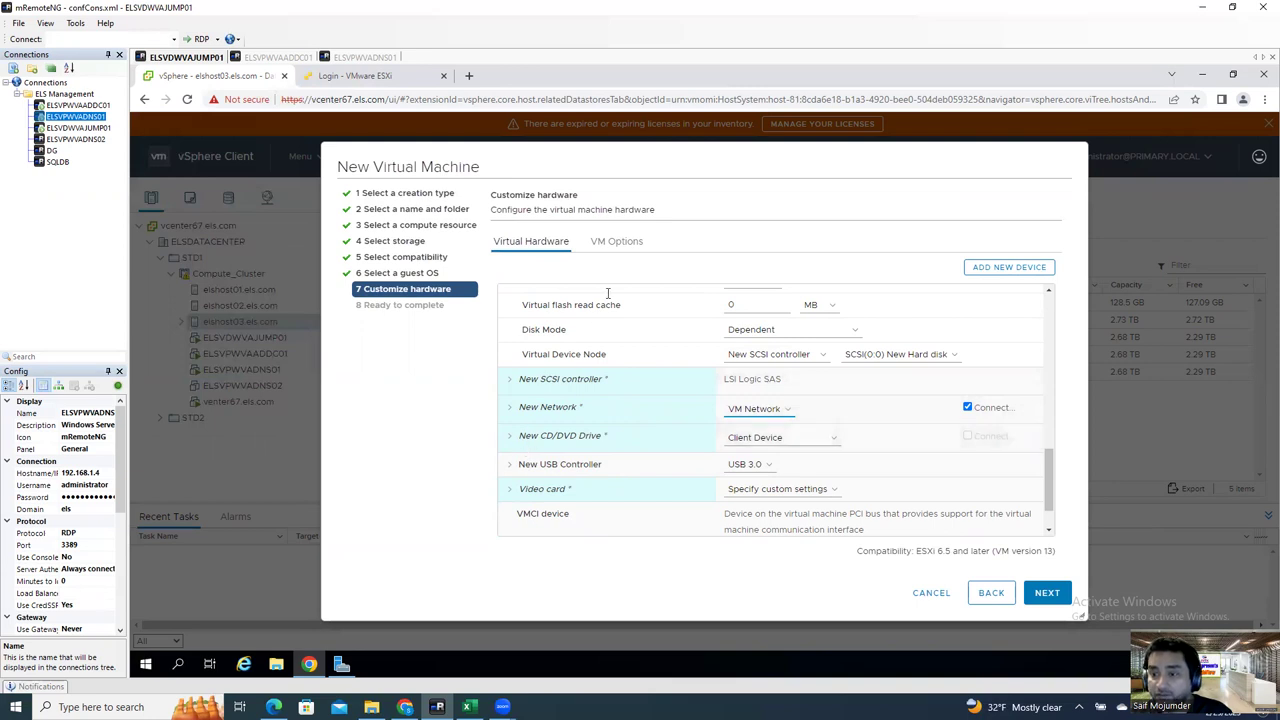
click(610, 246)
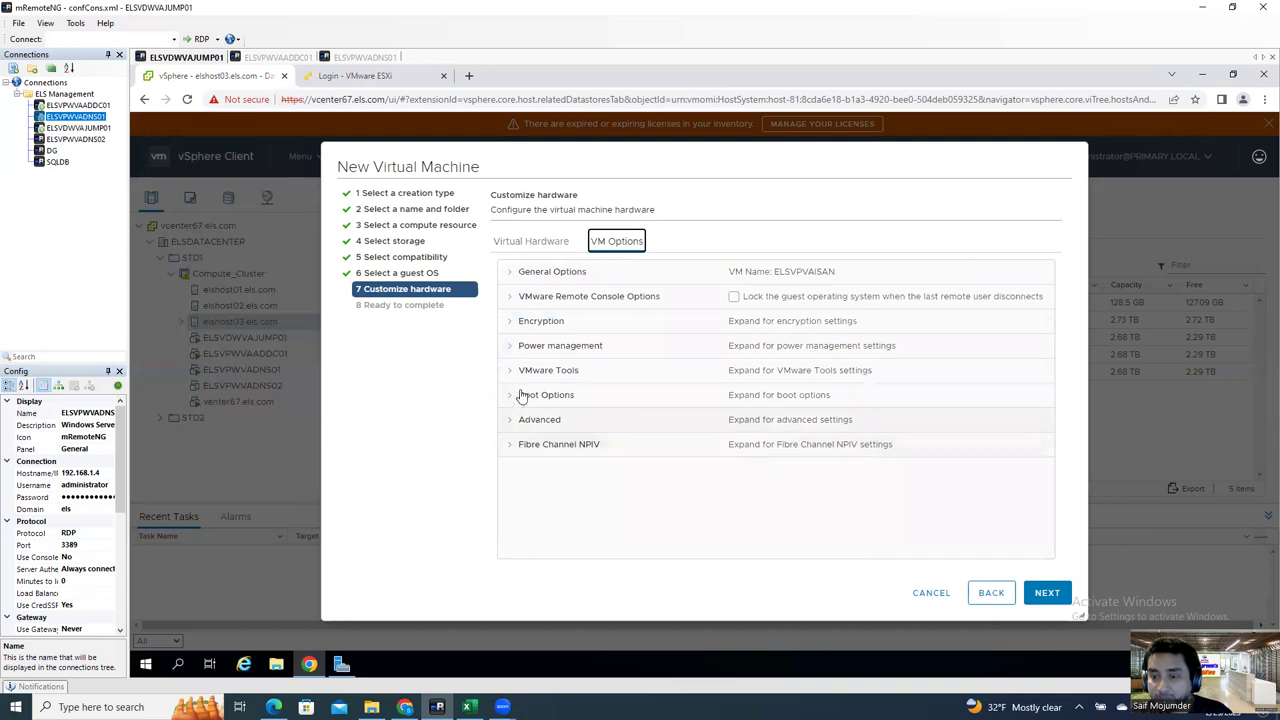
Step: Turn on VMware Tools upgrade checks before power on and guest time sync with host
click(511, 373)
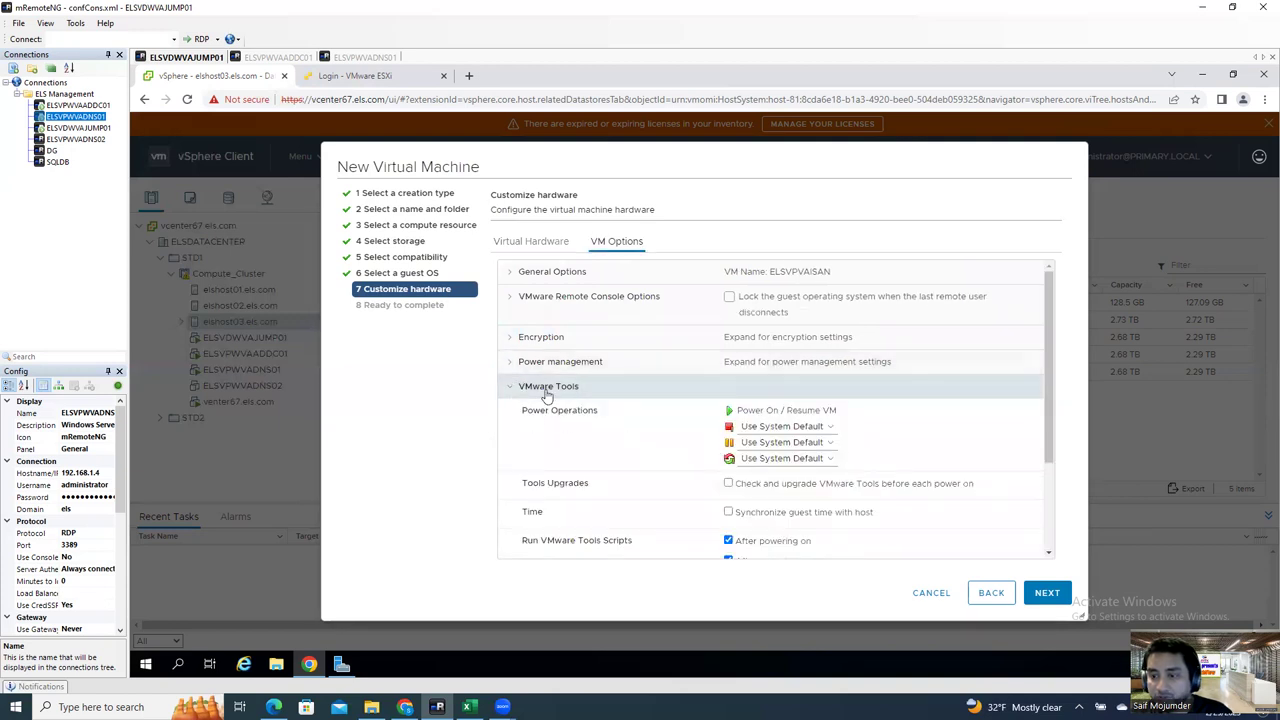
click(728, 483)
click(728, 512)
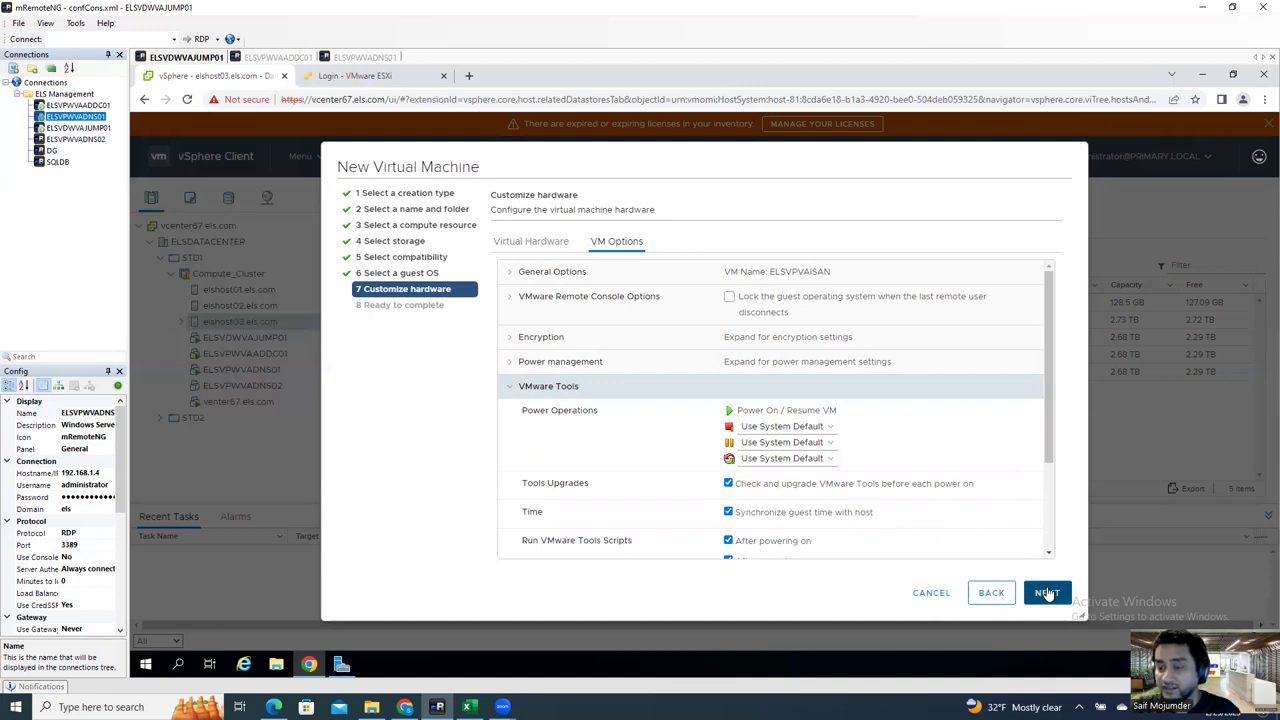
click(525, 242)
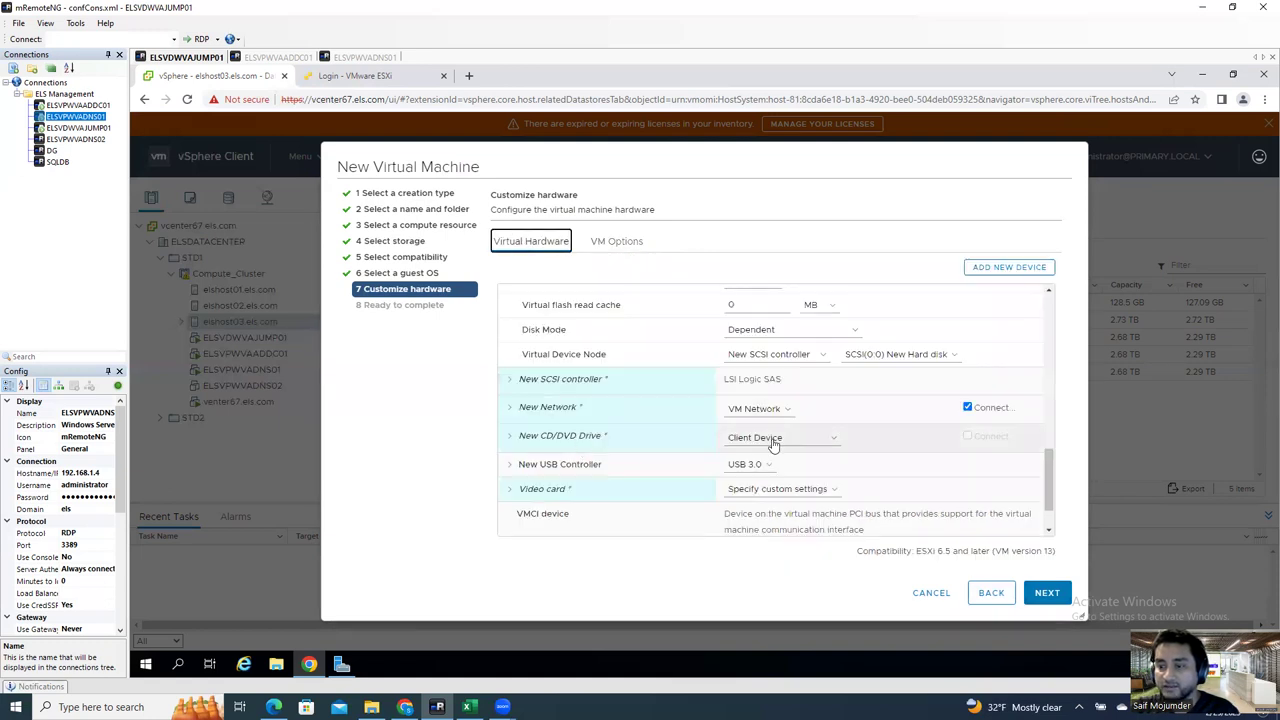
Step: Switch the new CD/DVD drive's source to Datastore ISO File
click(770, 441)
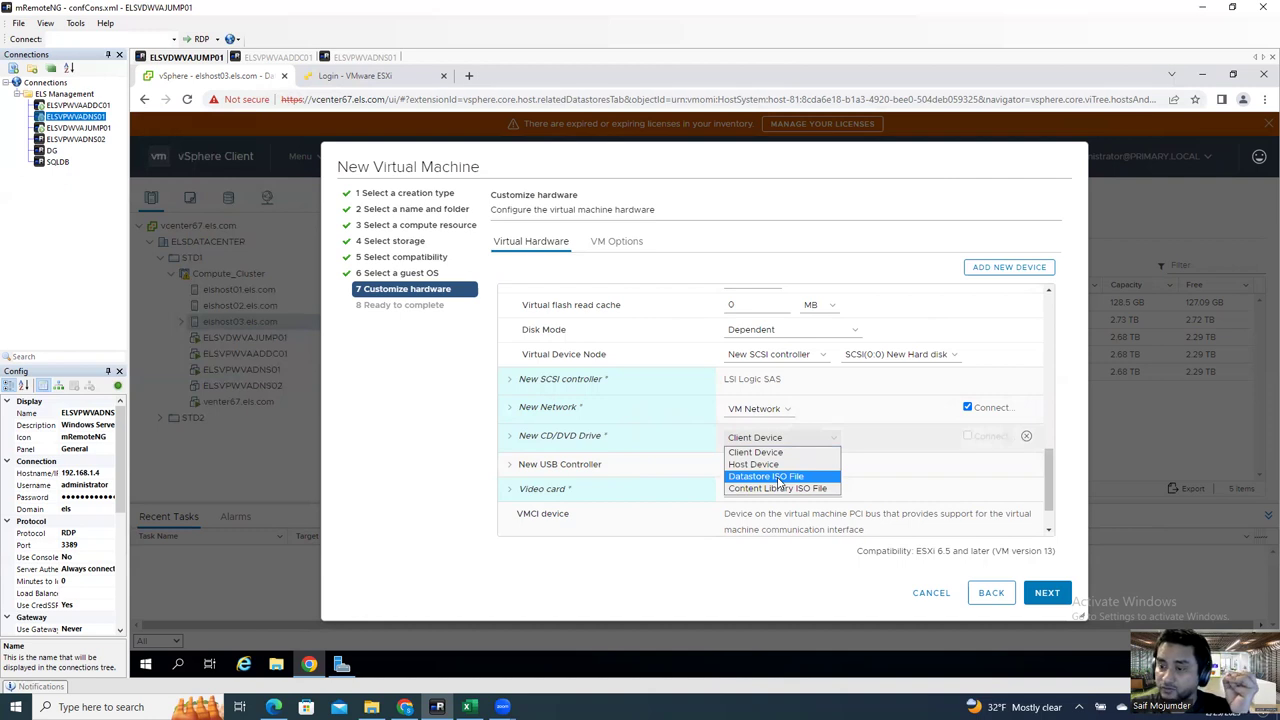
click(779, 478)
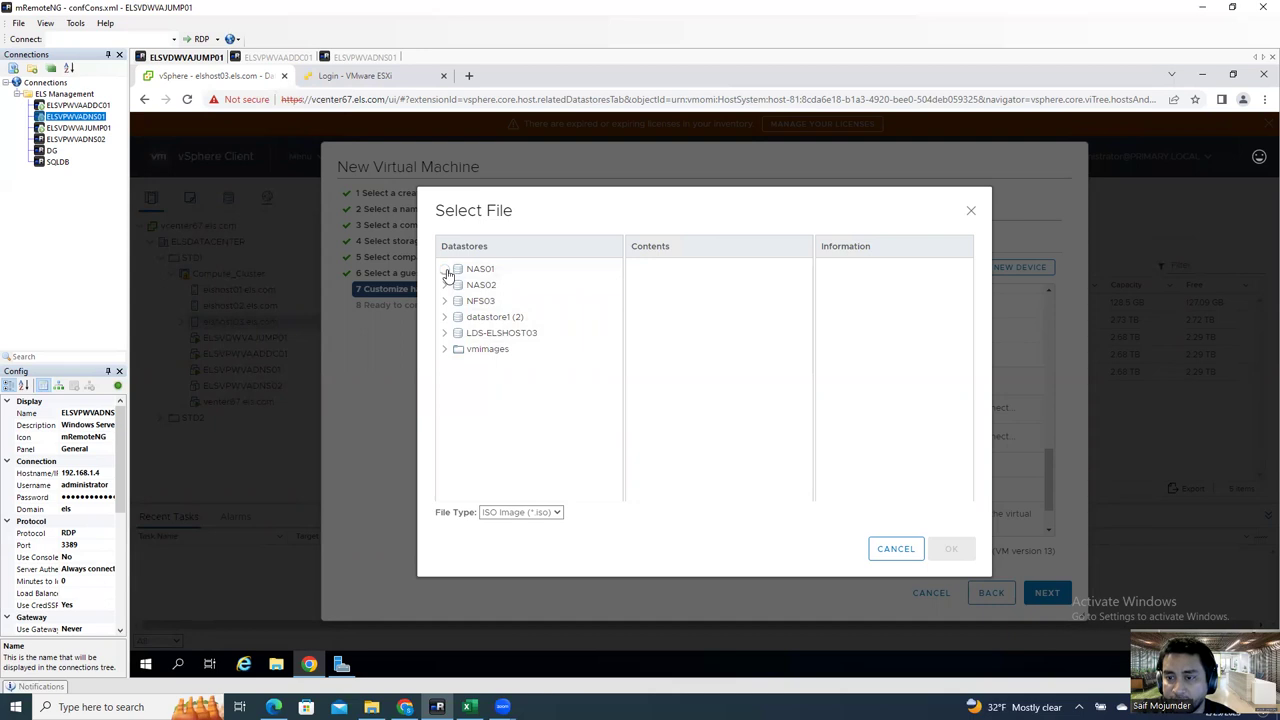
Step: Browse the ISO images in NAS01's ISO folder, then cancel without choosing one
click(446, 270)
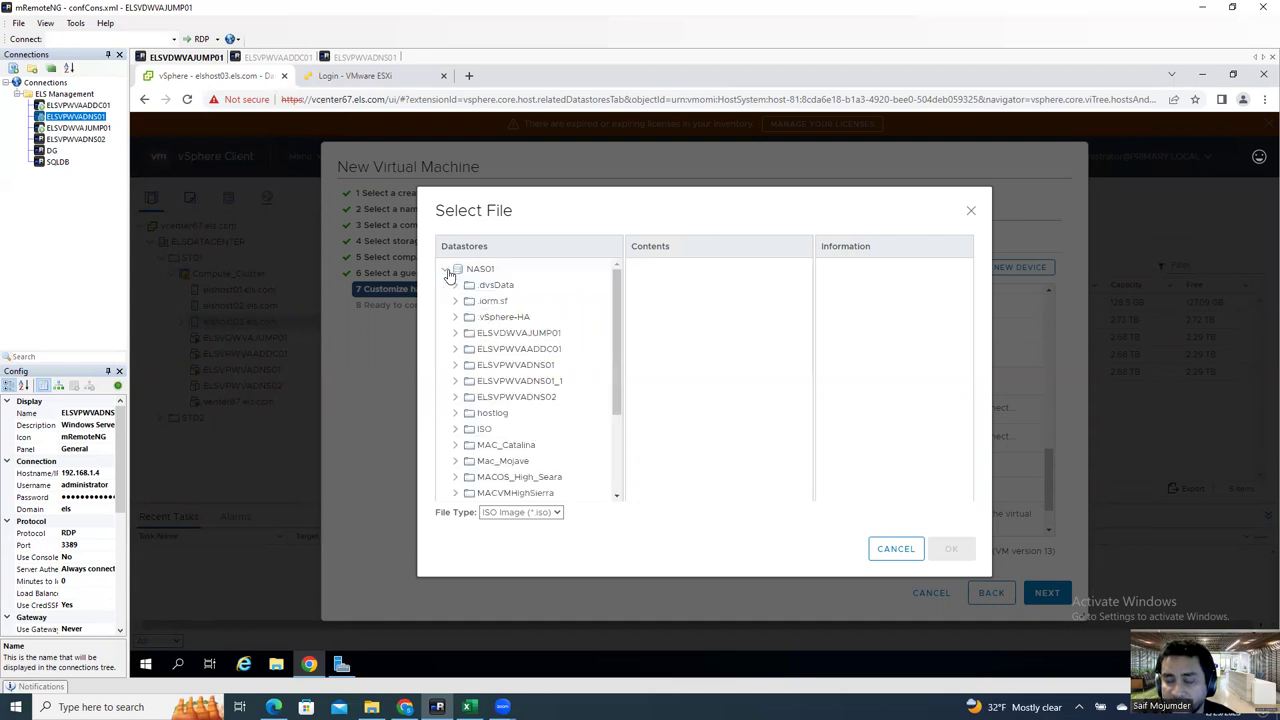
click(483, 431)
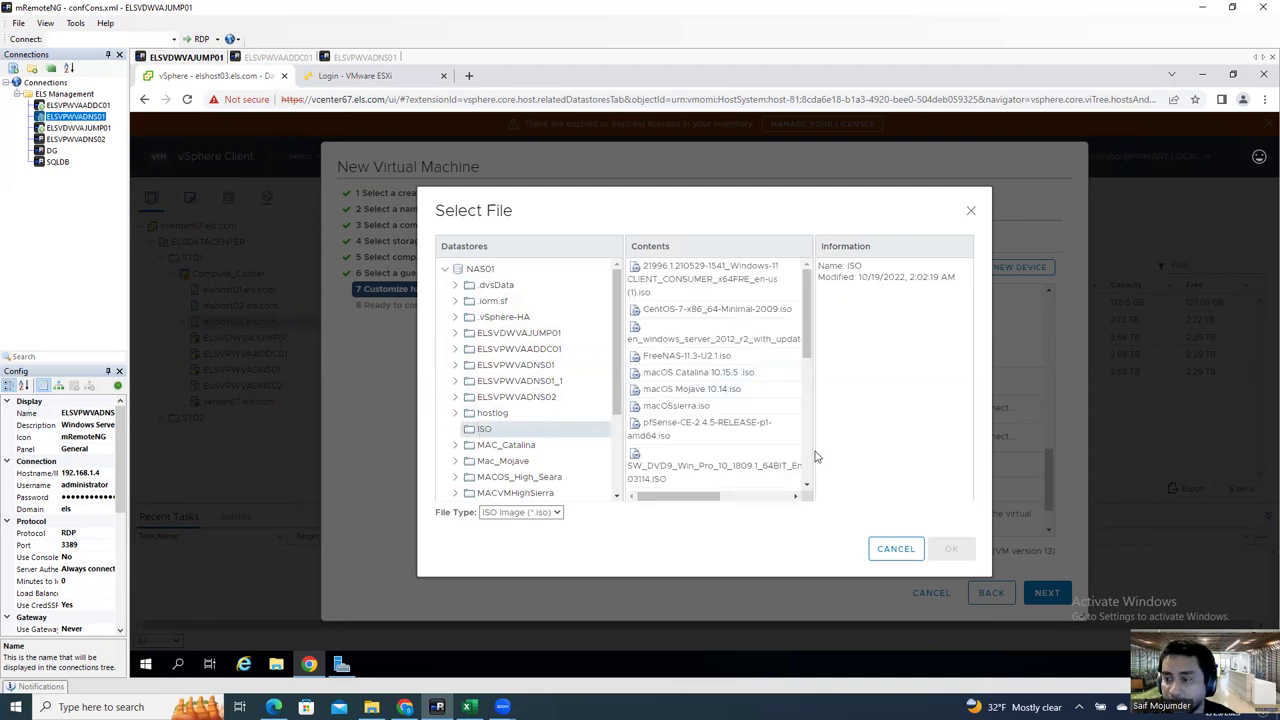
drag(811, 347, 803, 484)
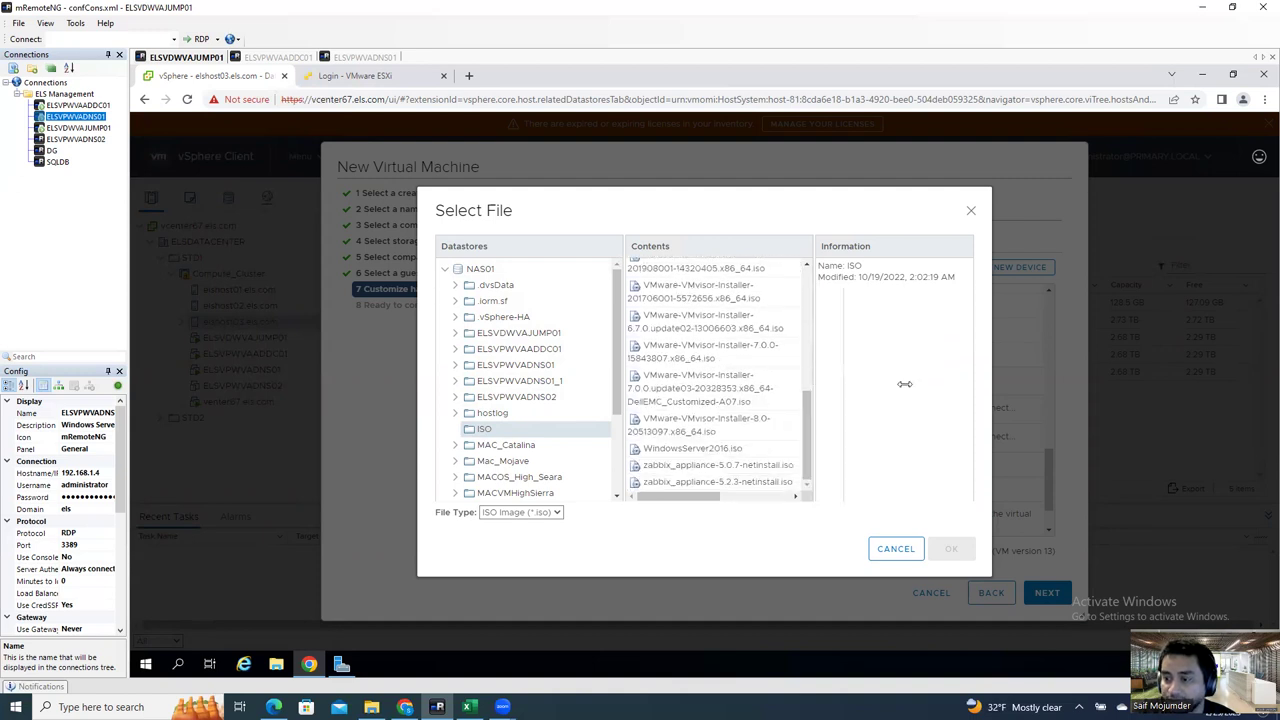
drag(835, 395, 867, 400)
click(710, 398)
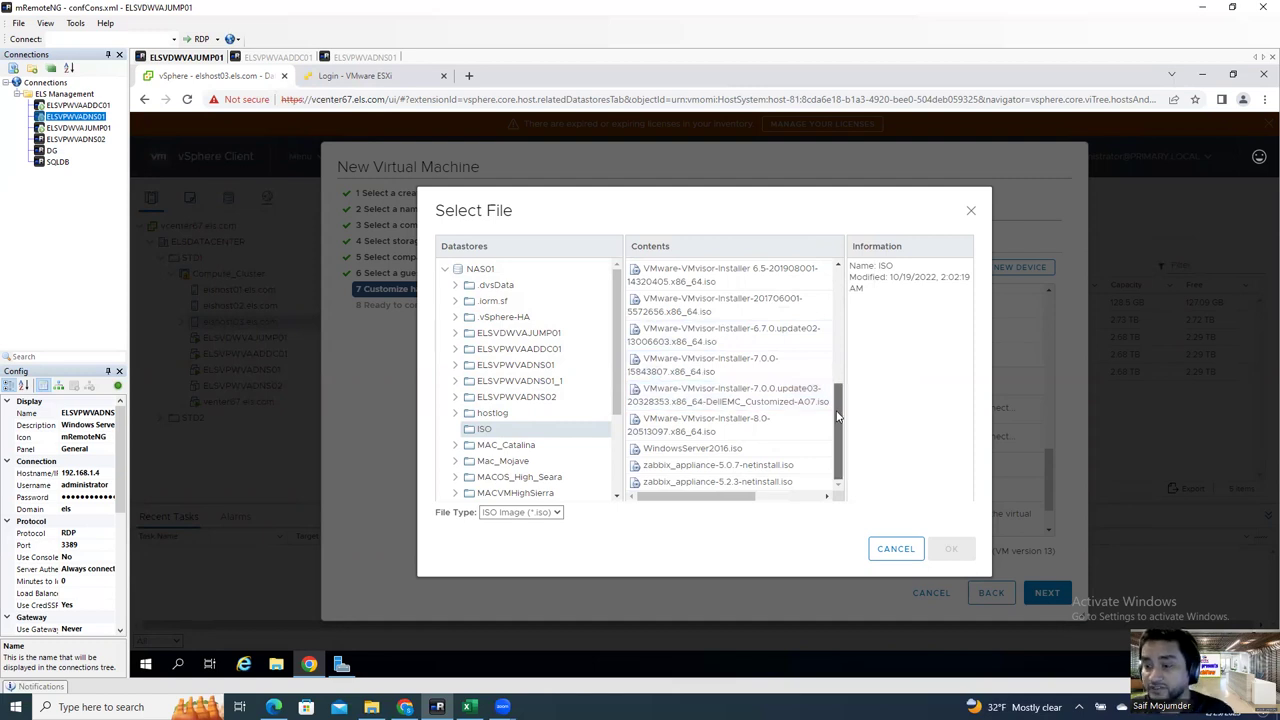
mouse_move(838, 417)
mouse_down()
mouse_move(842, 391)
mouse_move(842, 435)
mouse_up()
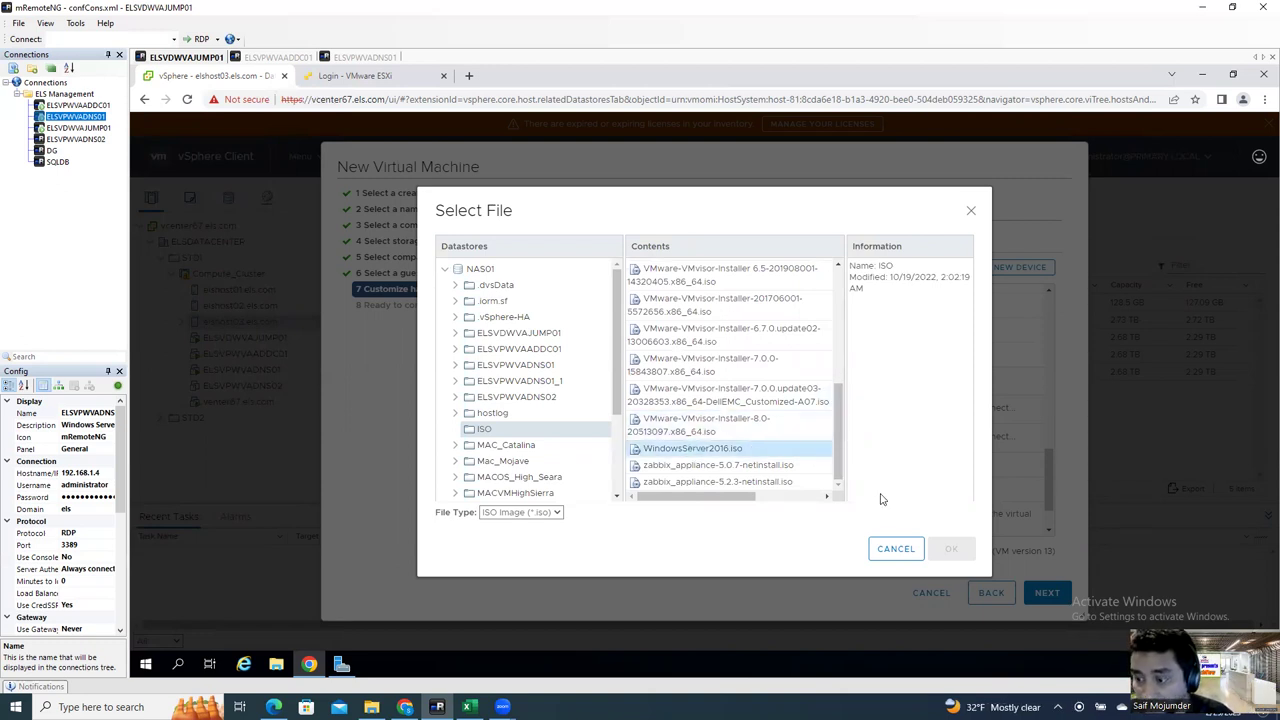
click(906, 551)
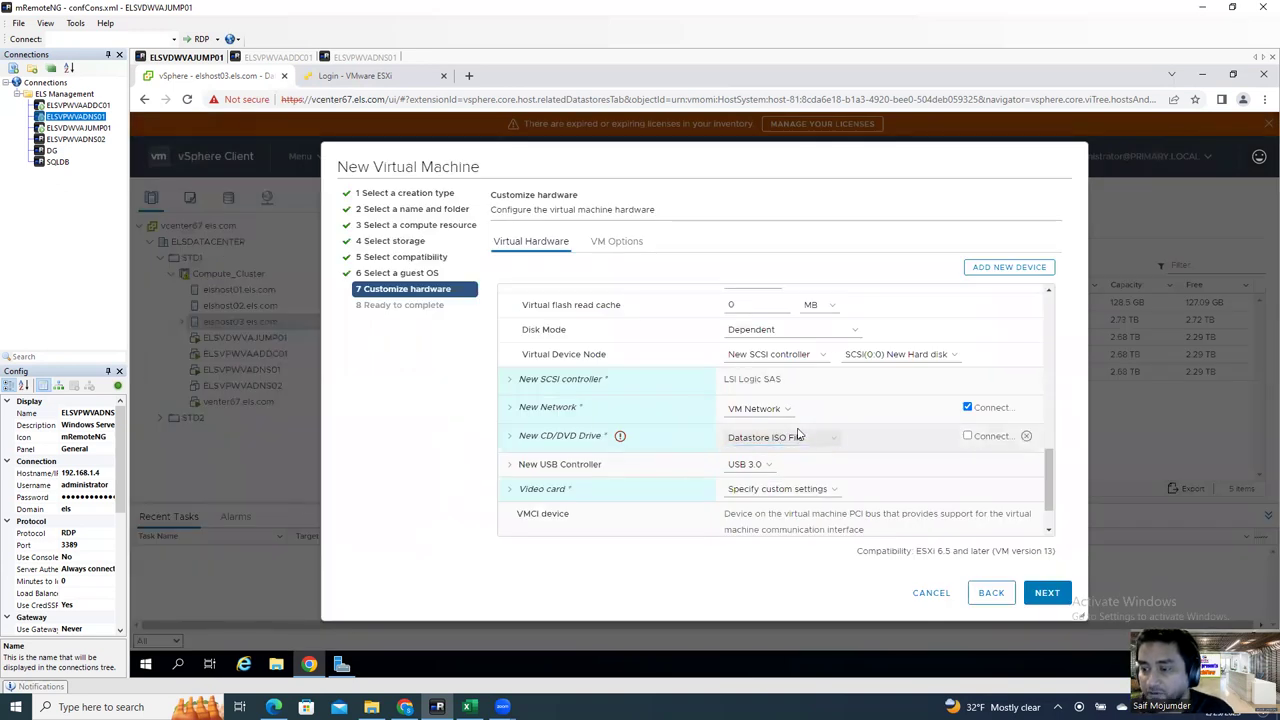
Step: Revert the CD/DVD drive to Client Device, finish creating ELSVPVAISAN, and open its page
click(757, 438)
click(752, 453)
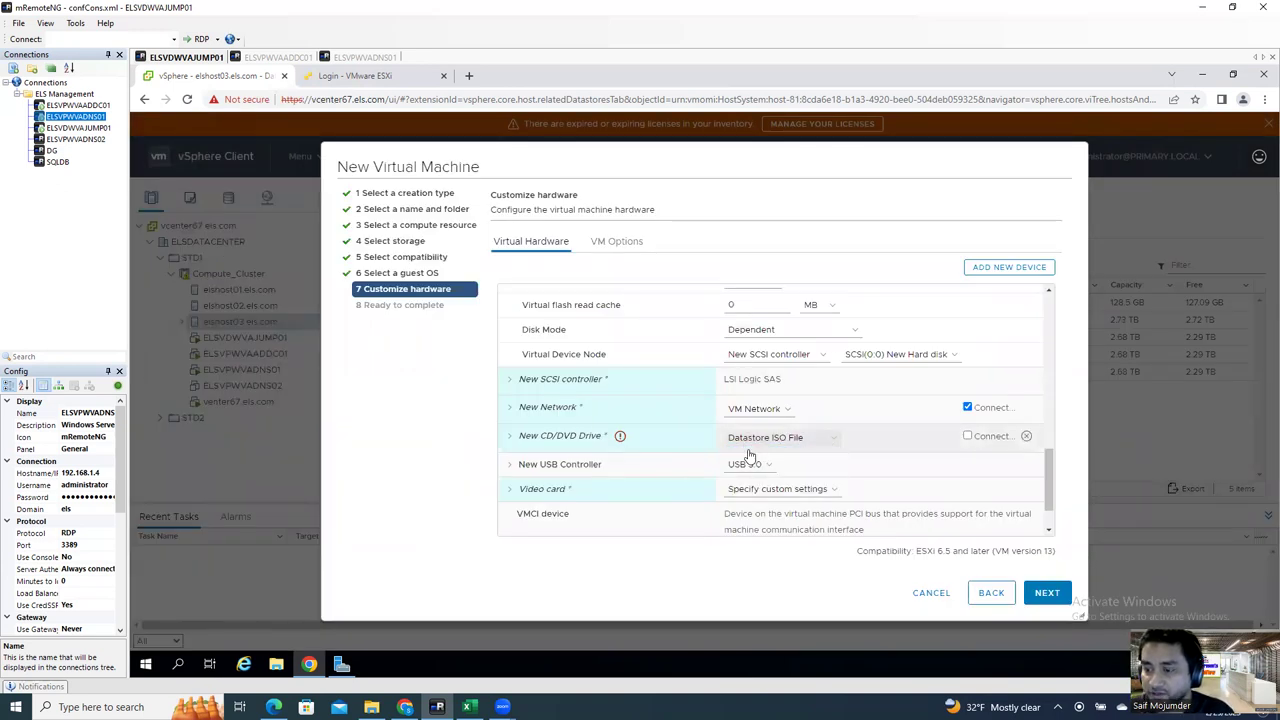
click(1047, 594)
click(1047, 594)
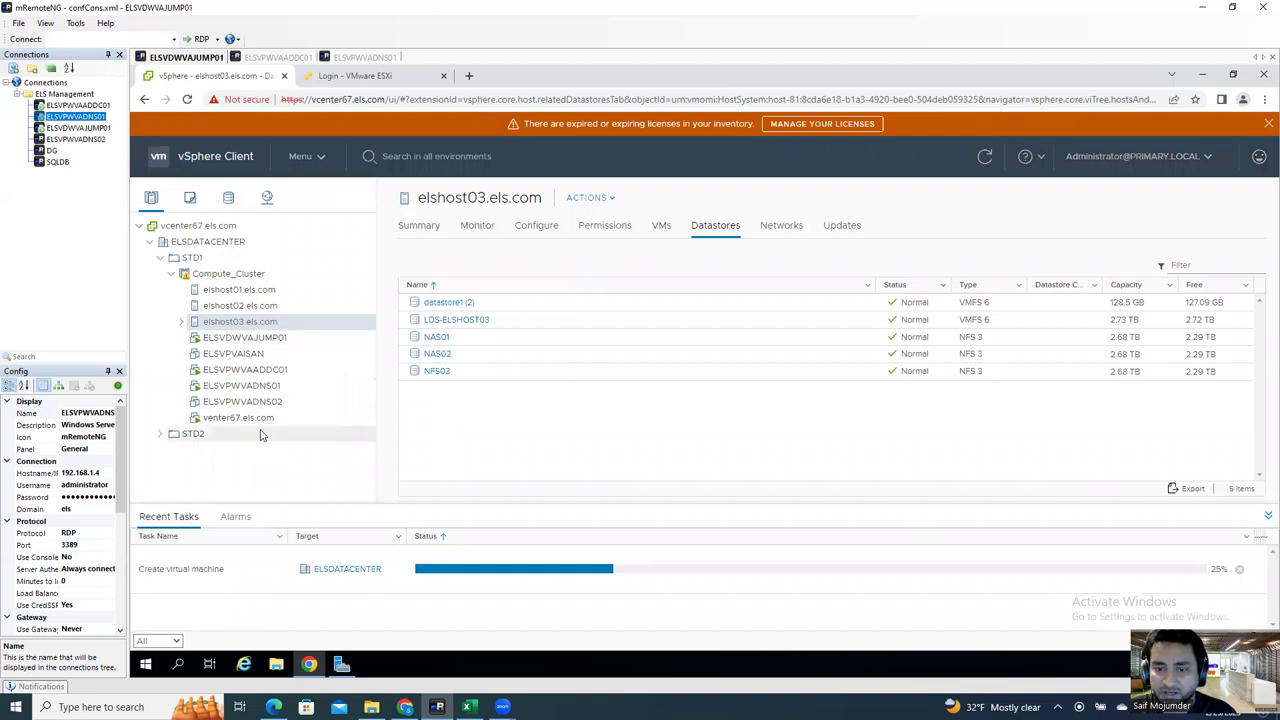
click(245, 354)
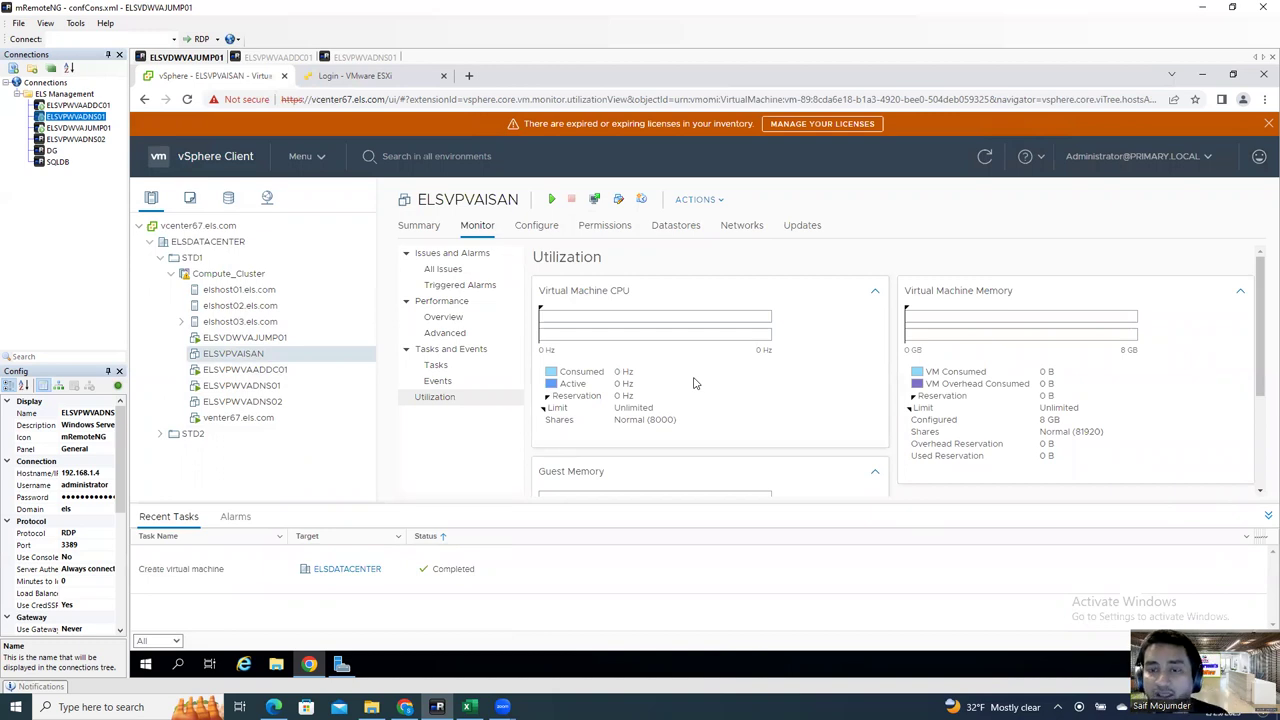
Step: Log in to the ESXi host with the saved user name and open the NAS01 datastore
click(411, 79)
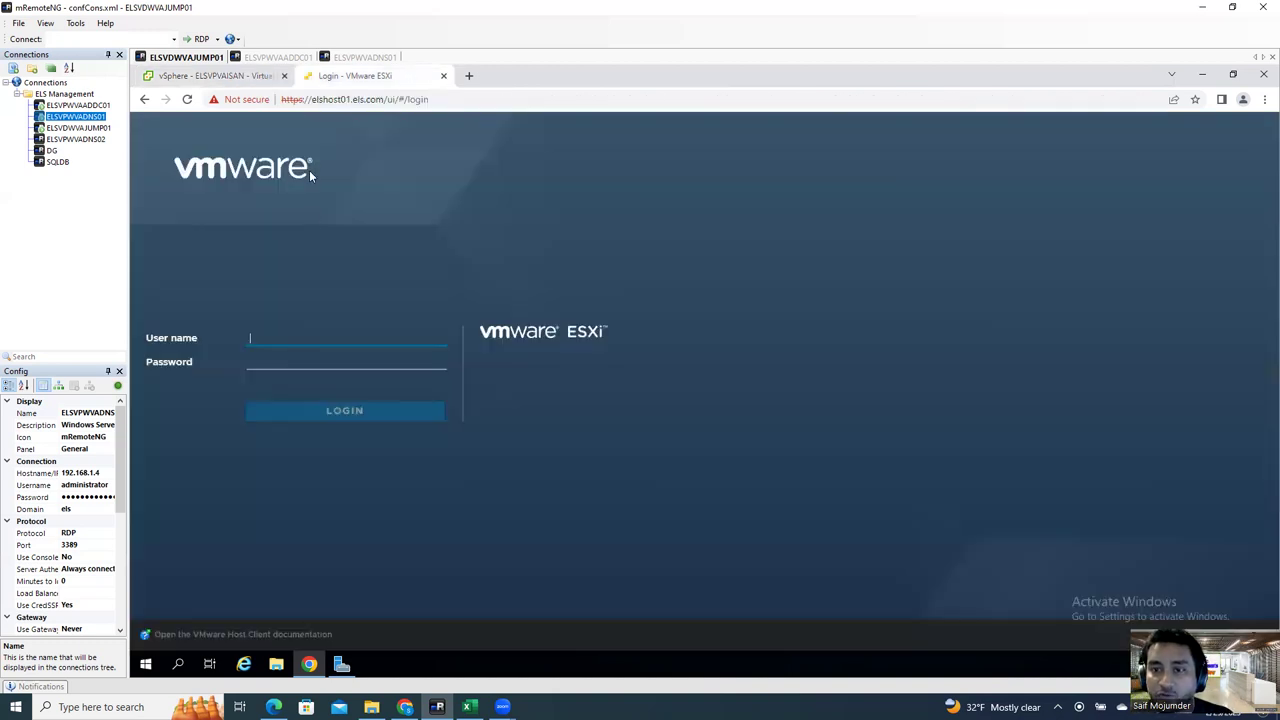
click(279, 335)
click(338, 391)
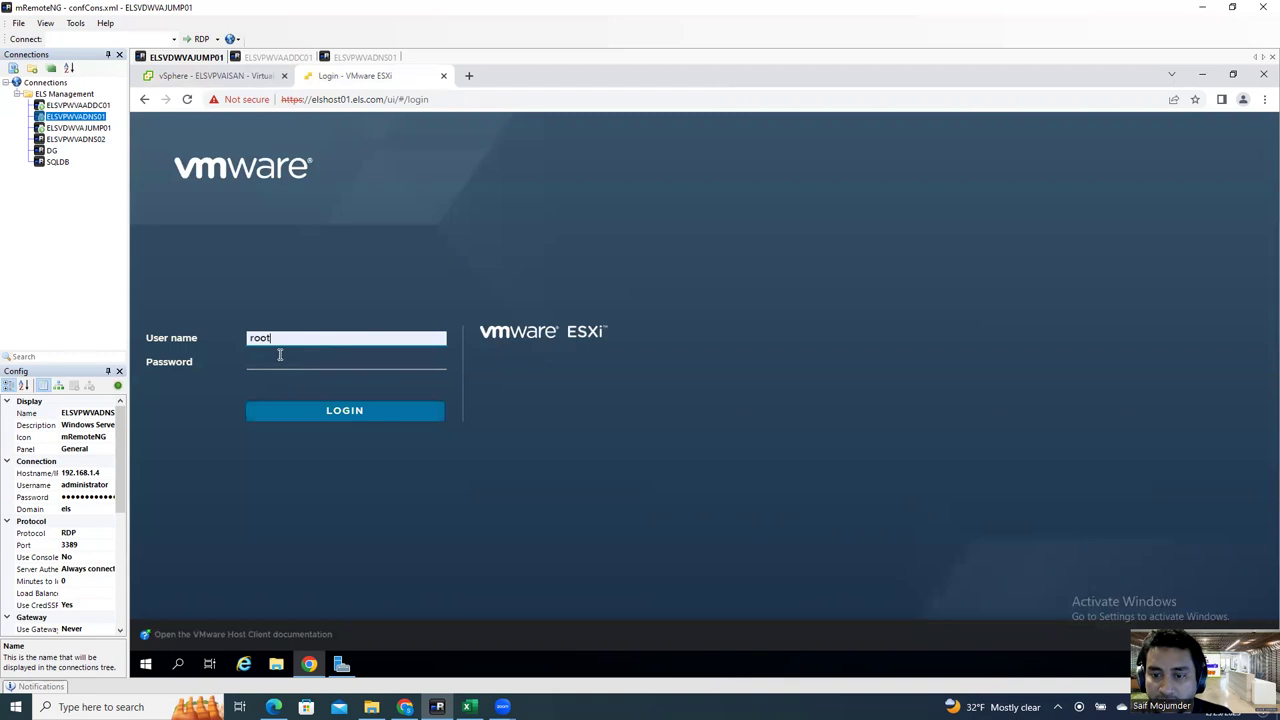
click(287, 364)
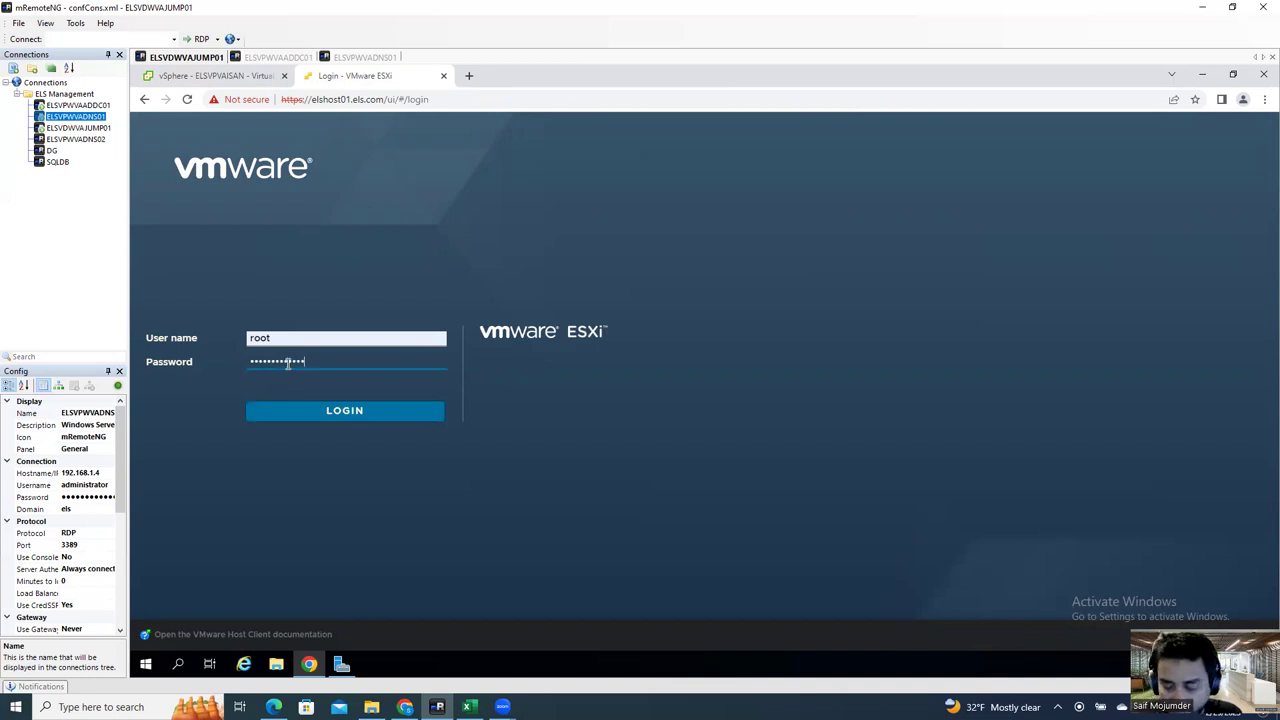
key(Return)
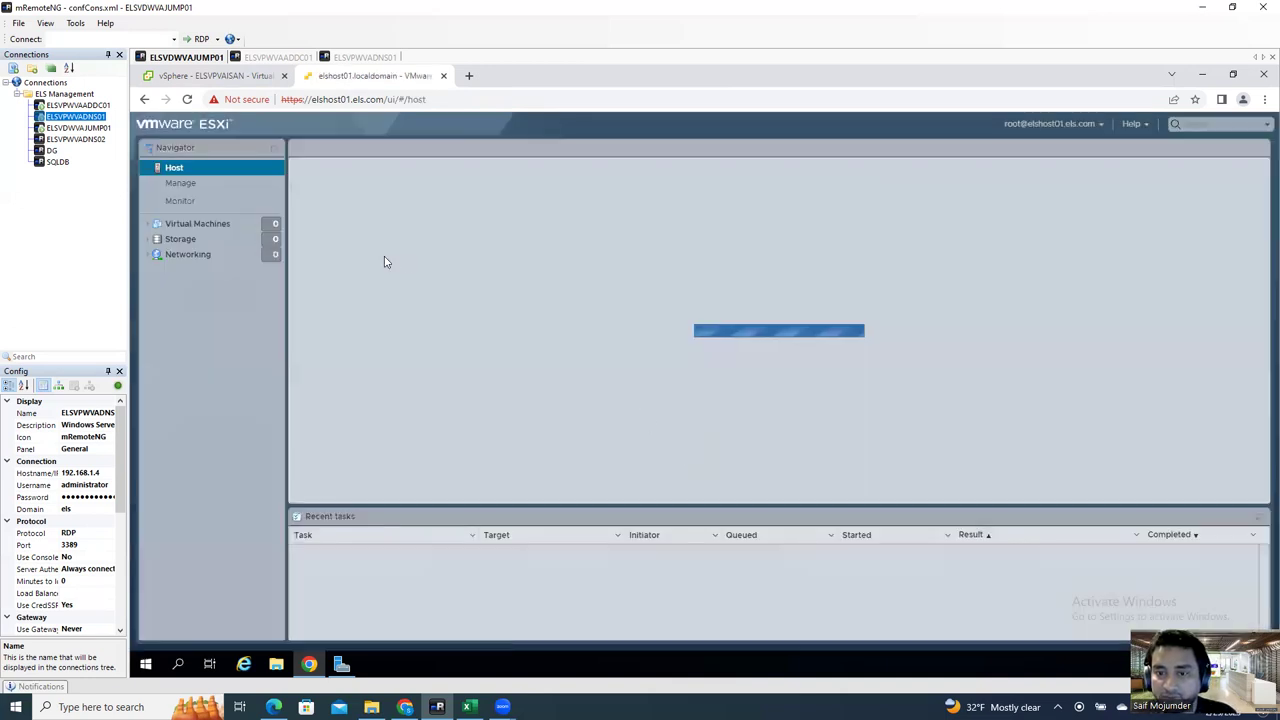
click(165, 244)
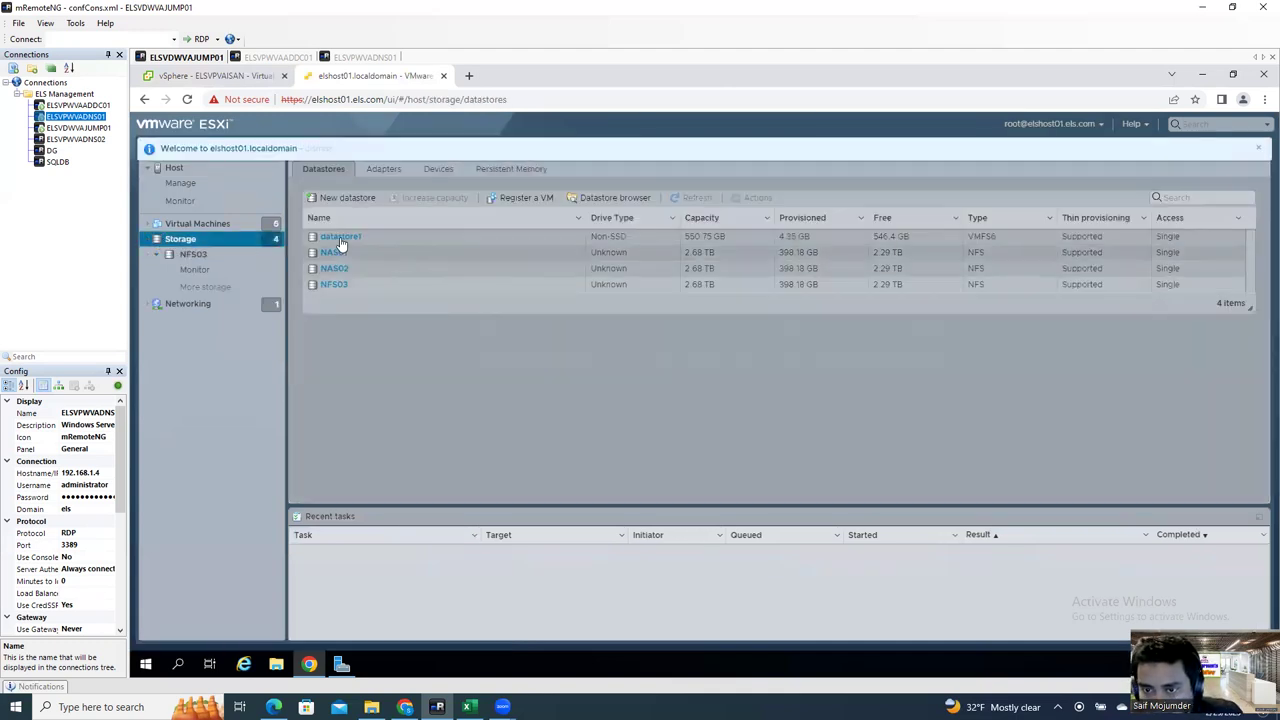
click(335, 253)
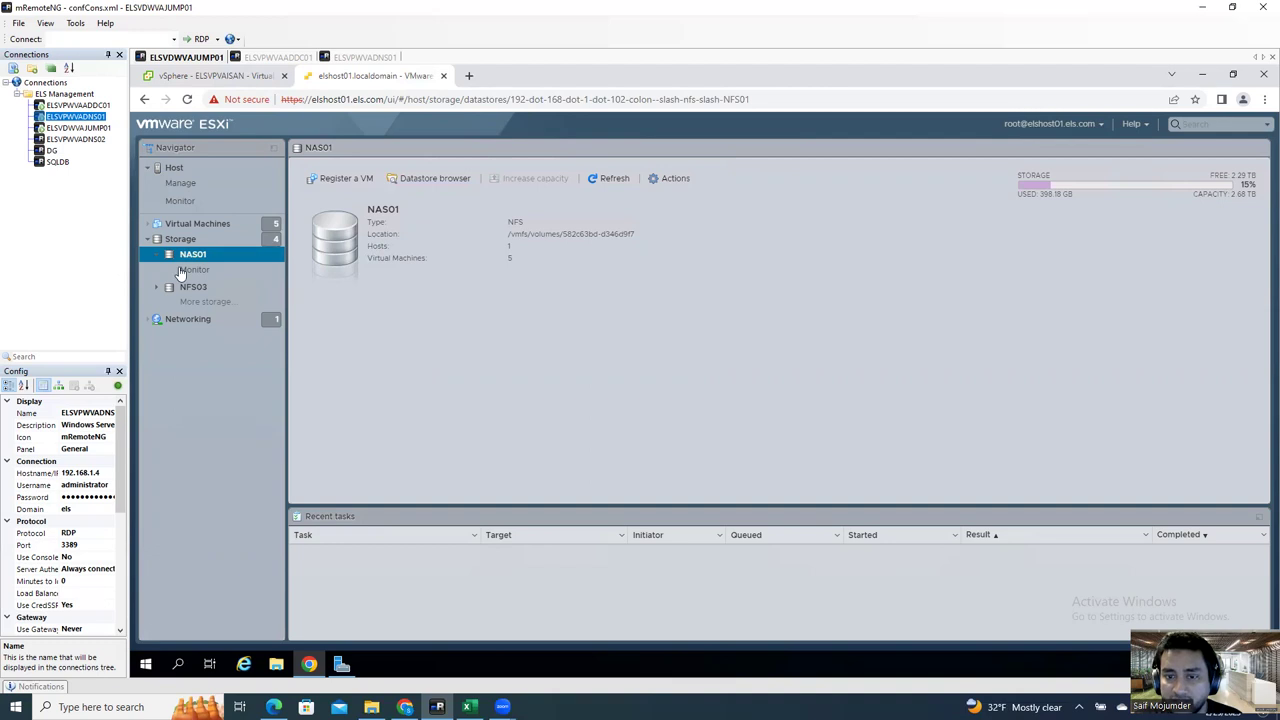
Step: Create an ISO02 folder on NAS01 in the datastore browser and open it
click(437, 180)
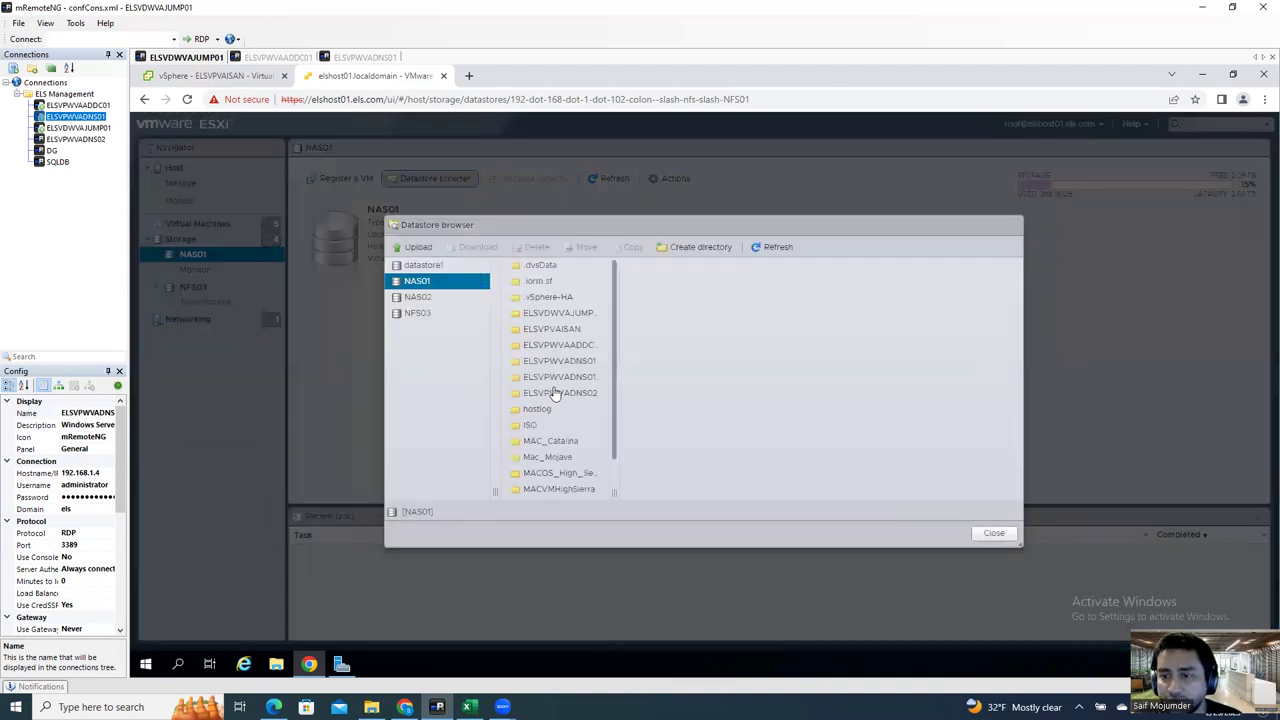
click(530, 280)
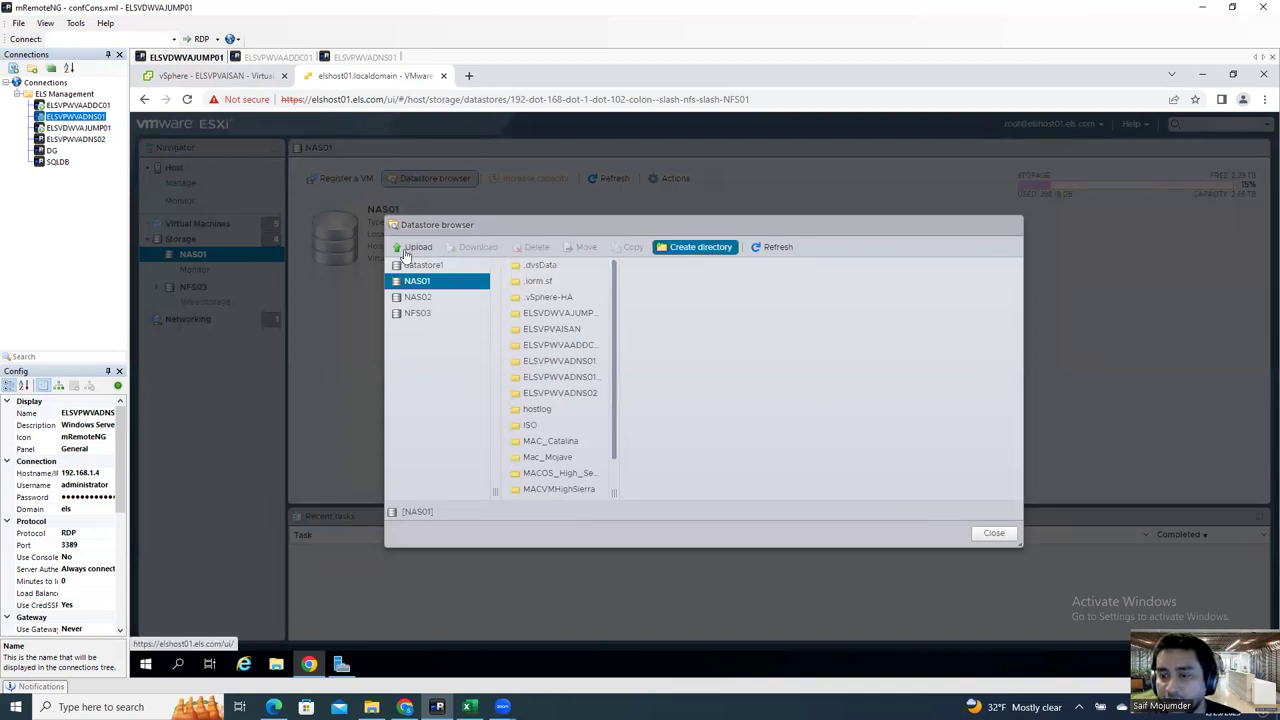
click(698, 252)
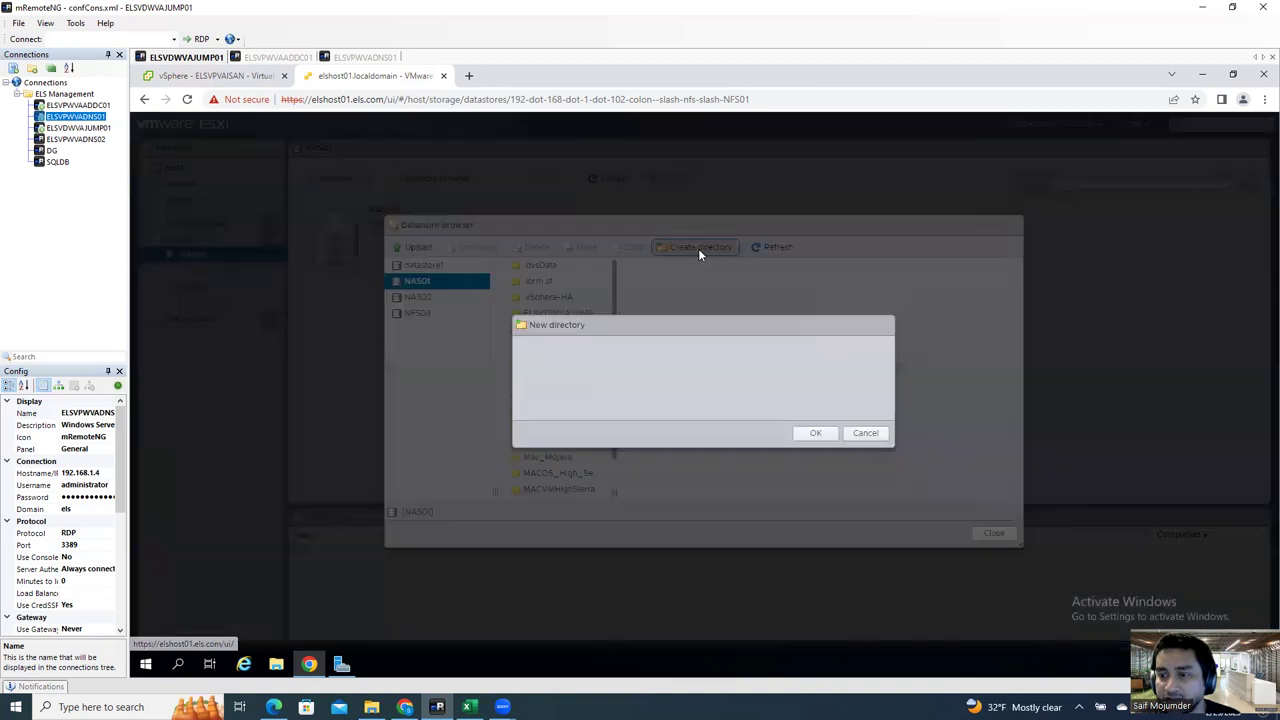
text(ISO02)
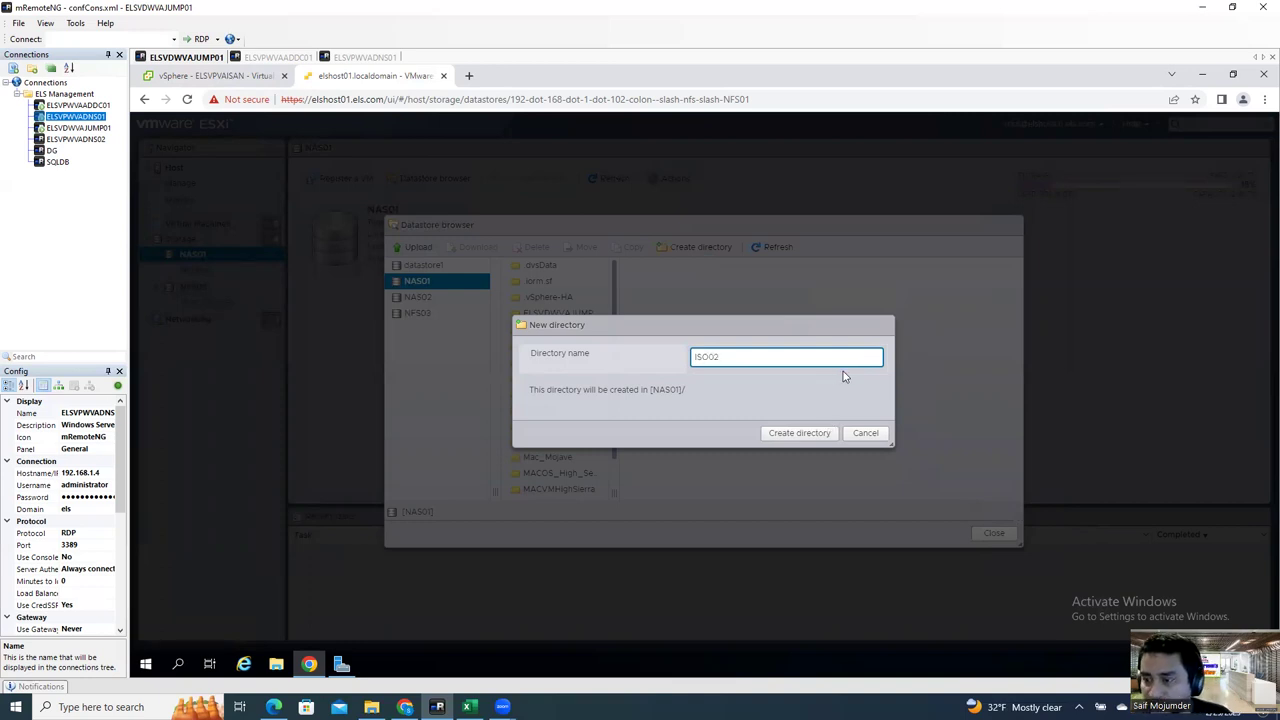
click(812, 438)
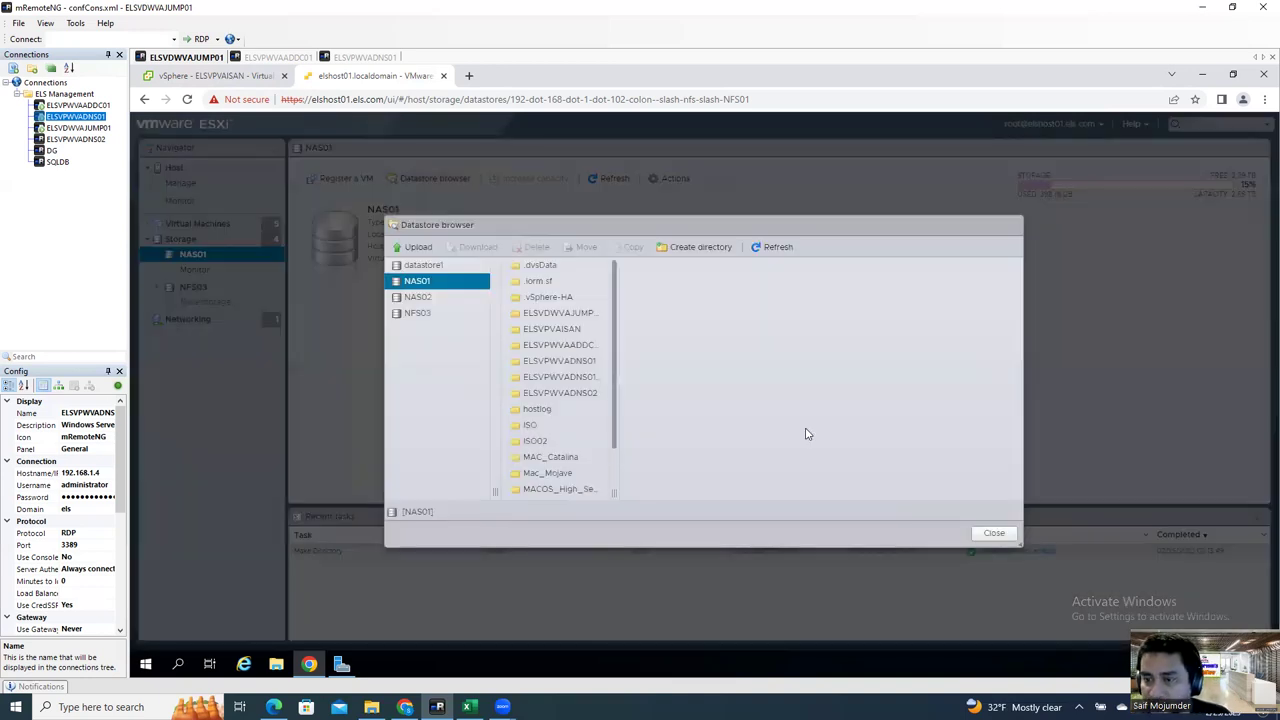
click(552, 444)
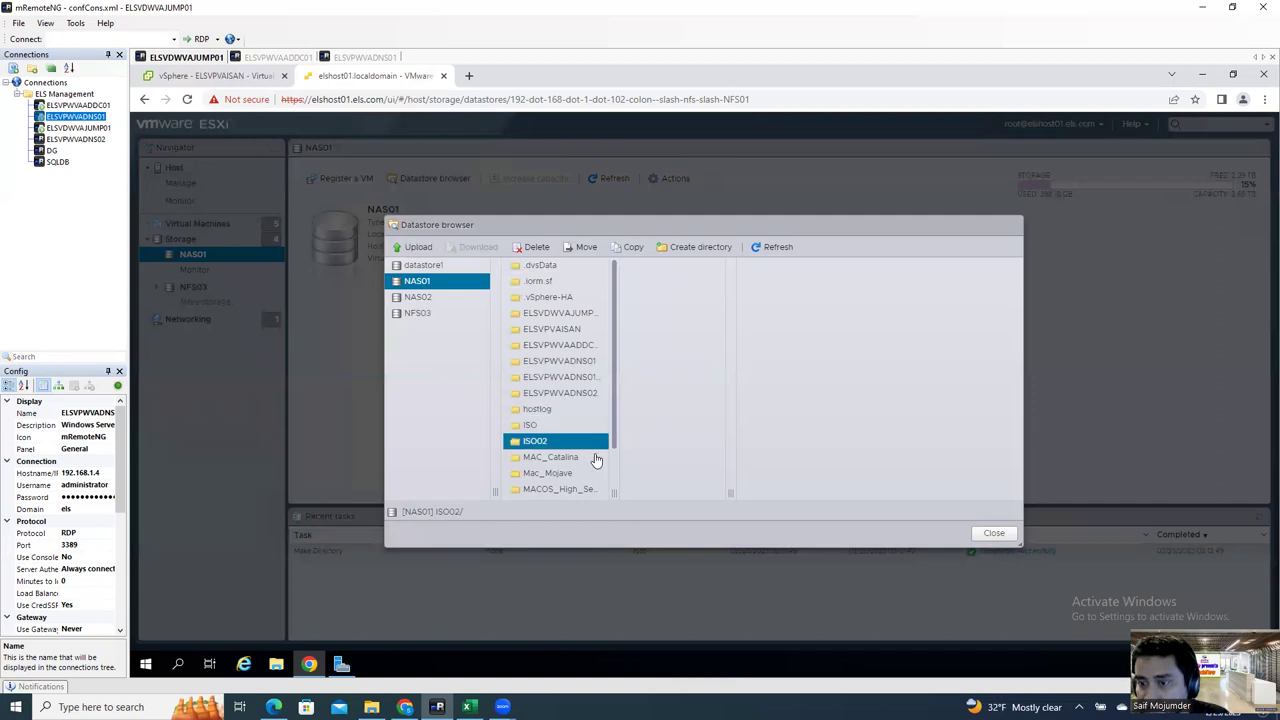
Step: Upload the VMware-VMvisor installer ISO from Downloads into ISO02, then return to vSphere Client
click(425, 247)
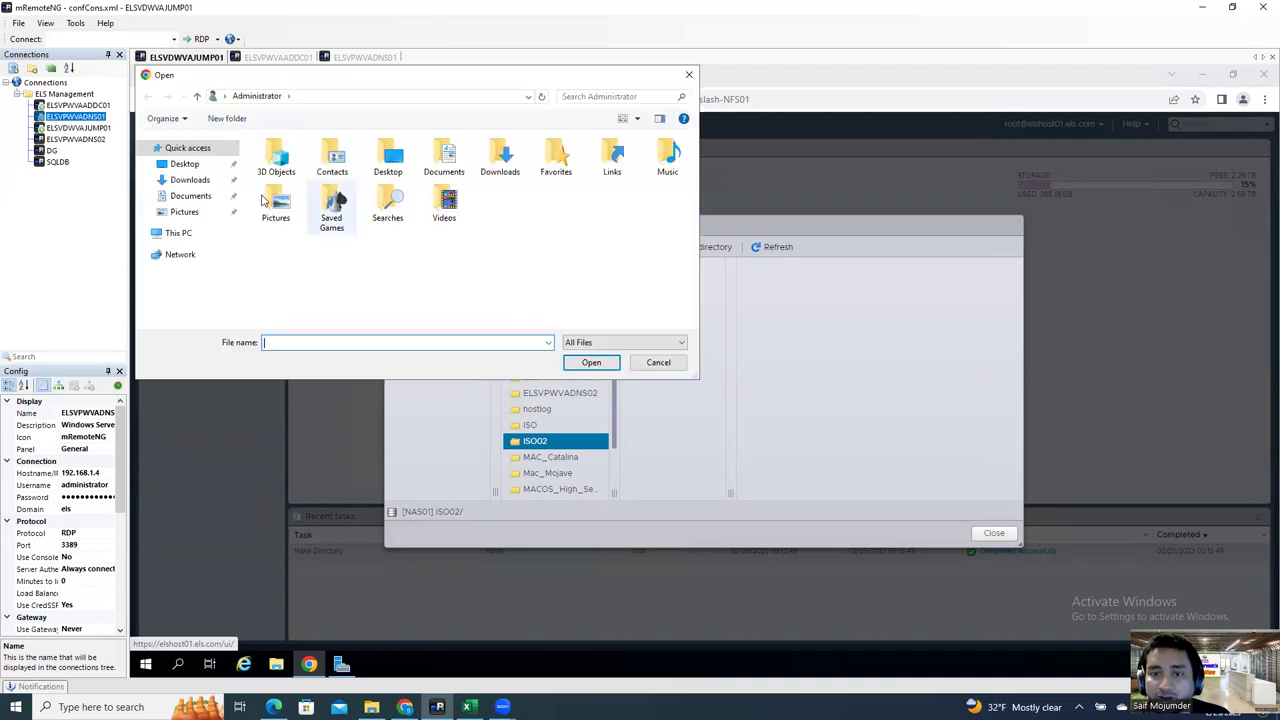
click(190, 180)
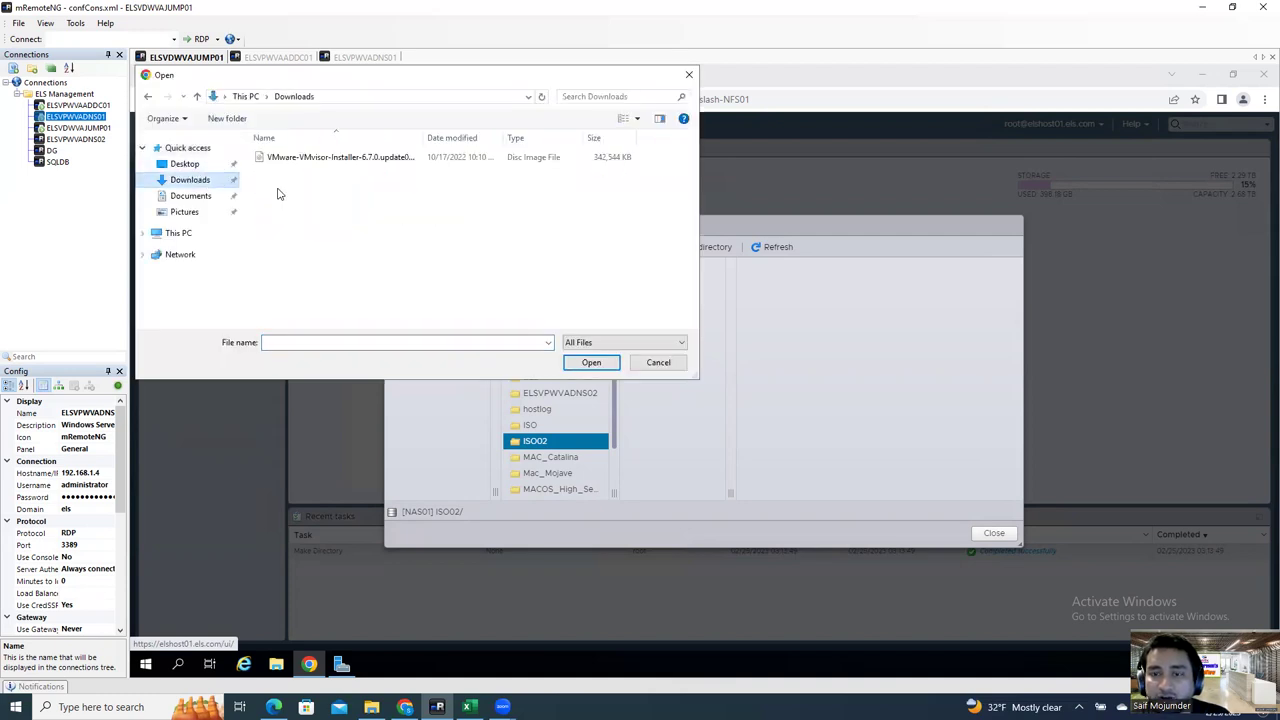
drag(422, 137, 622, 136)
click(519, 164)
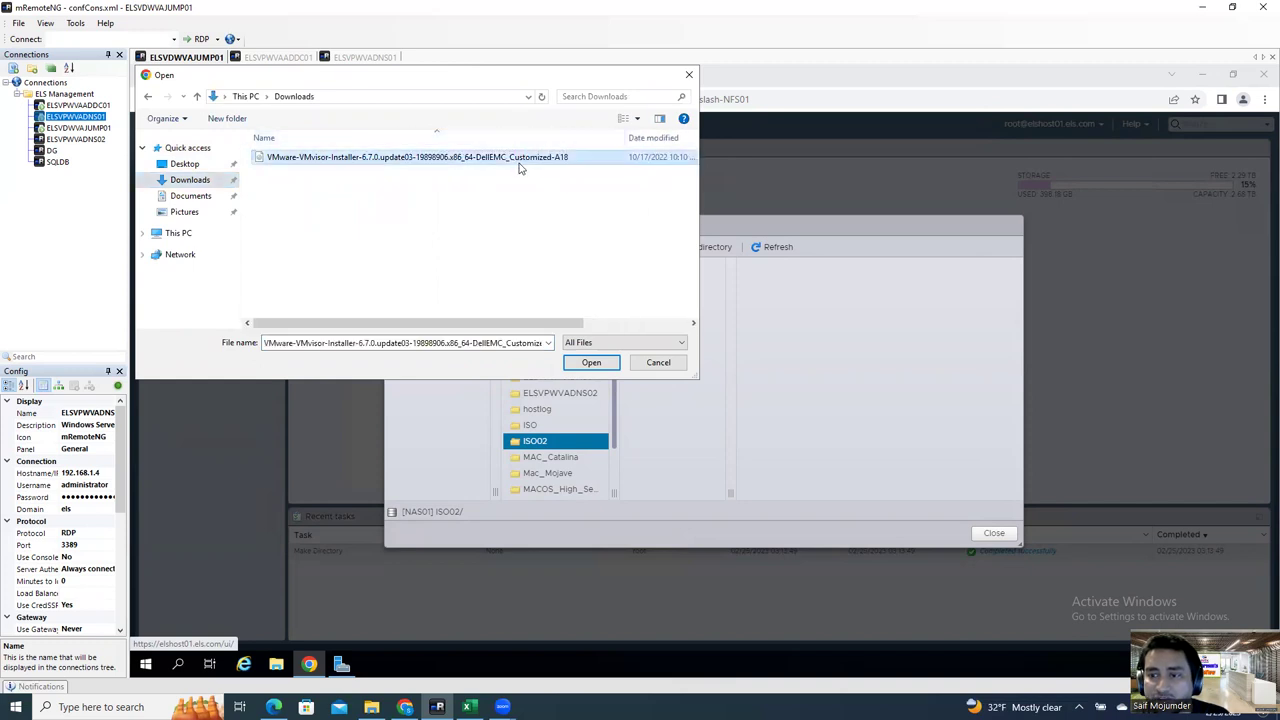
click(590, 362)
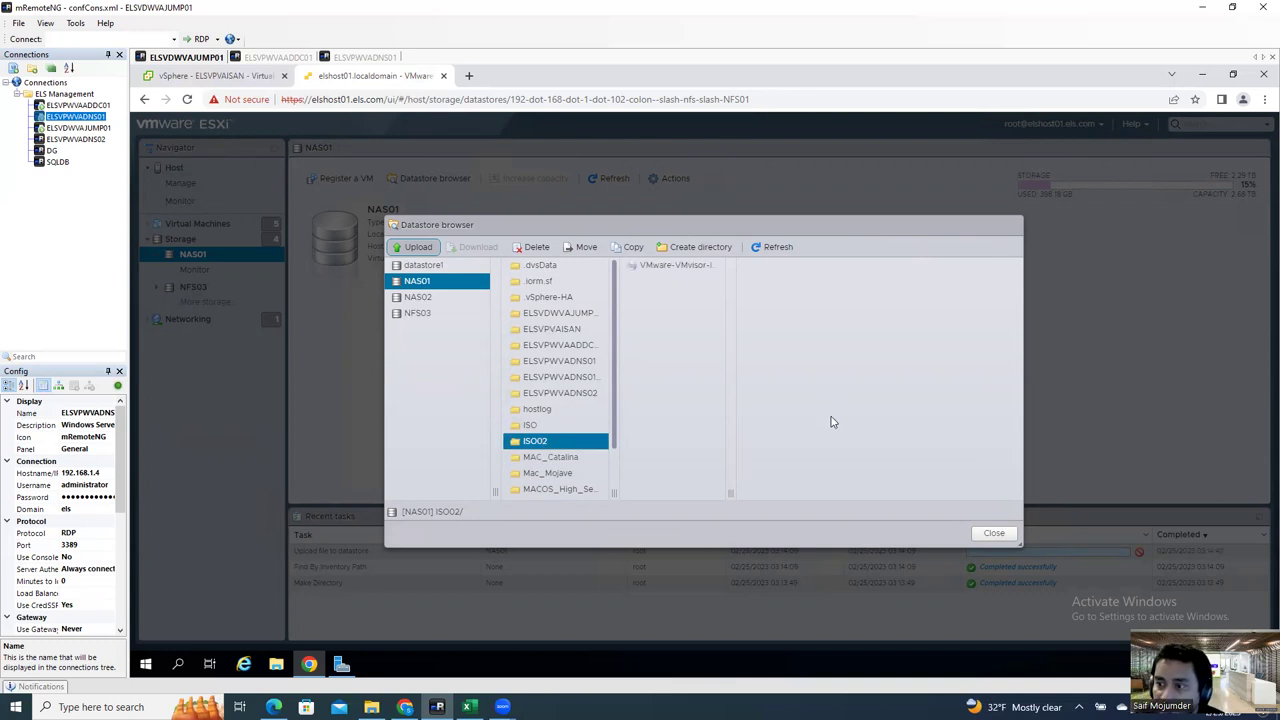
click(679, 266)
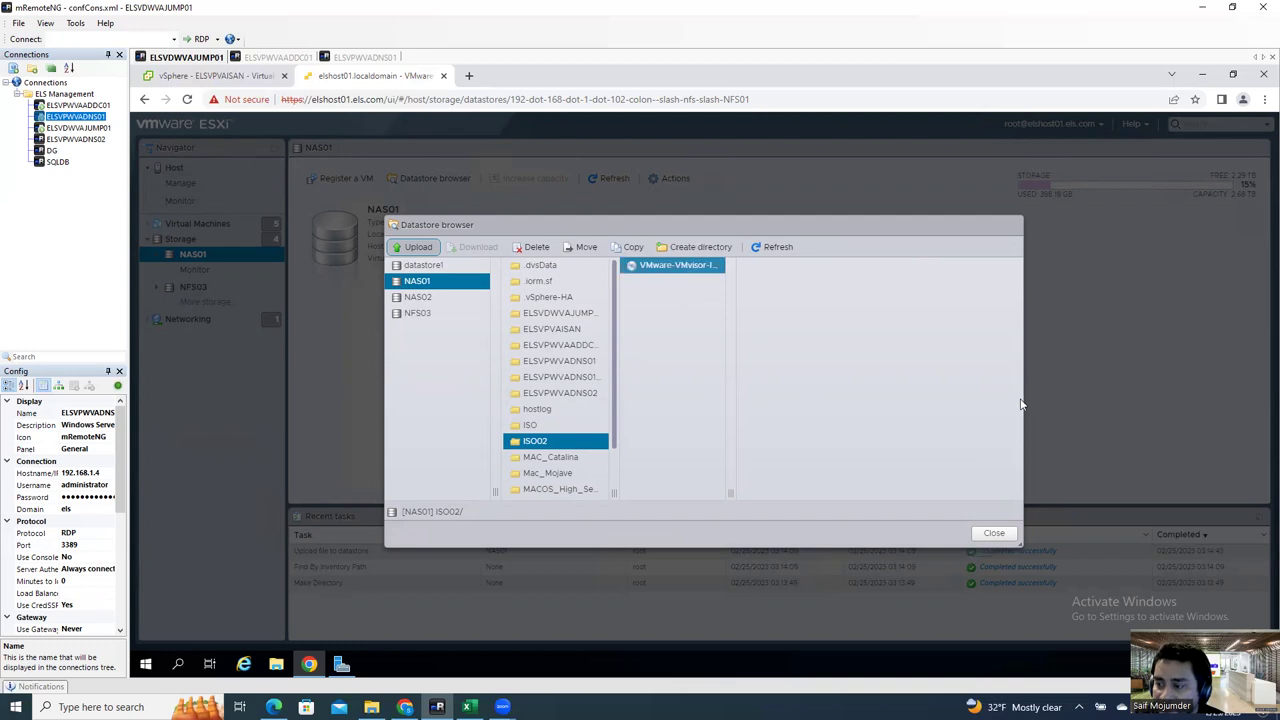
click(994, 533)
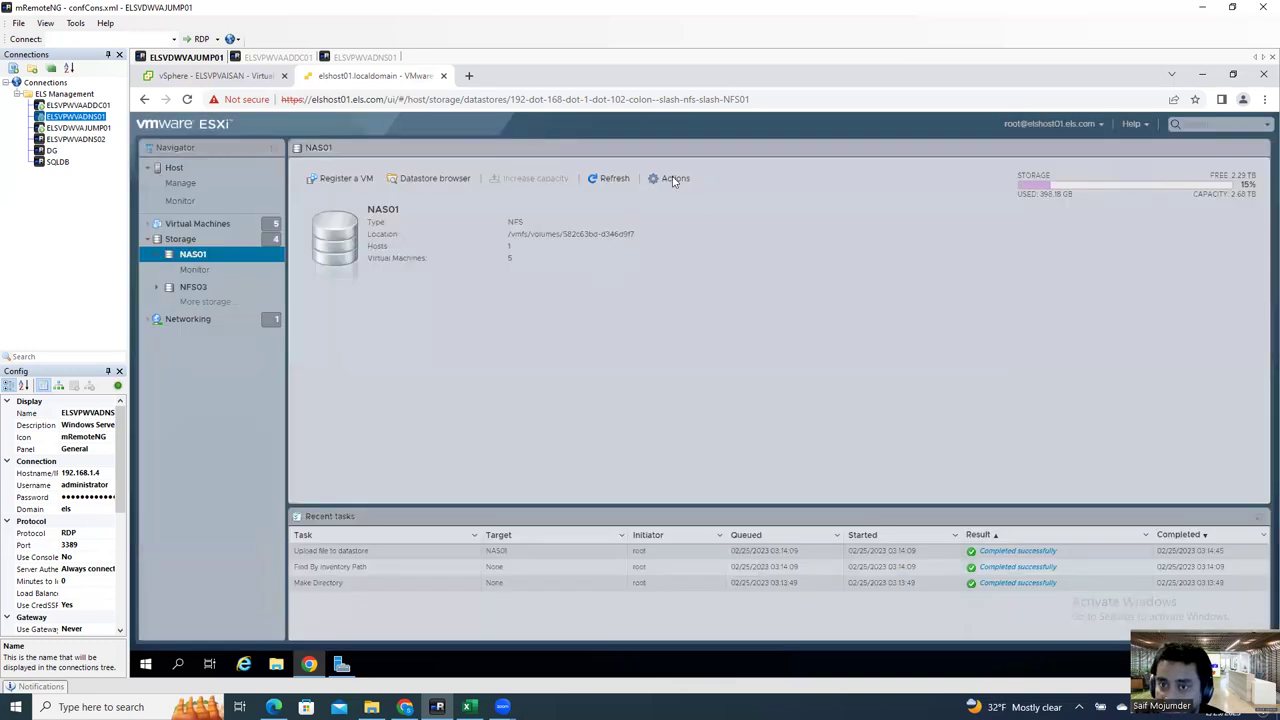
click(207, 77)
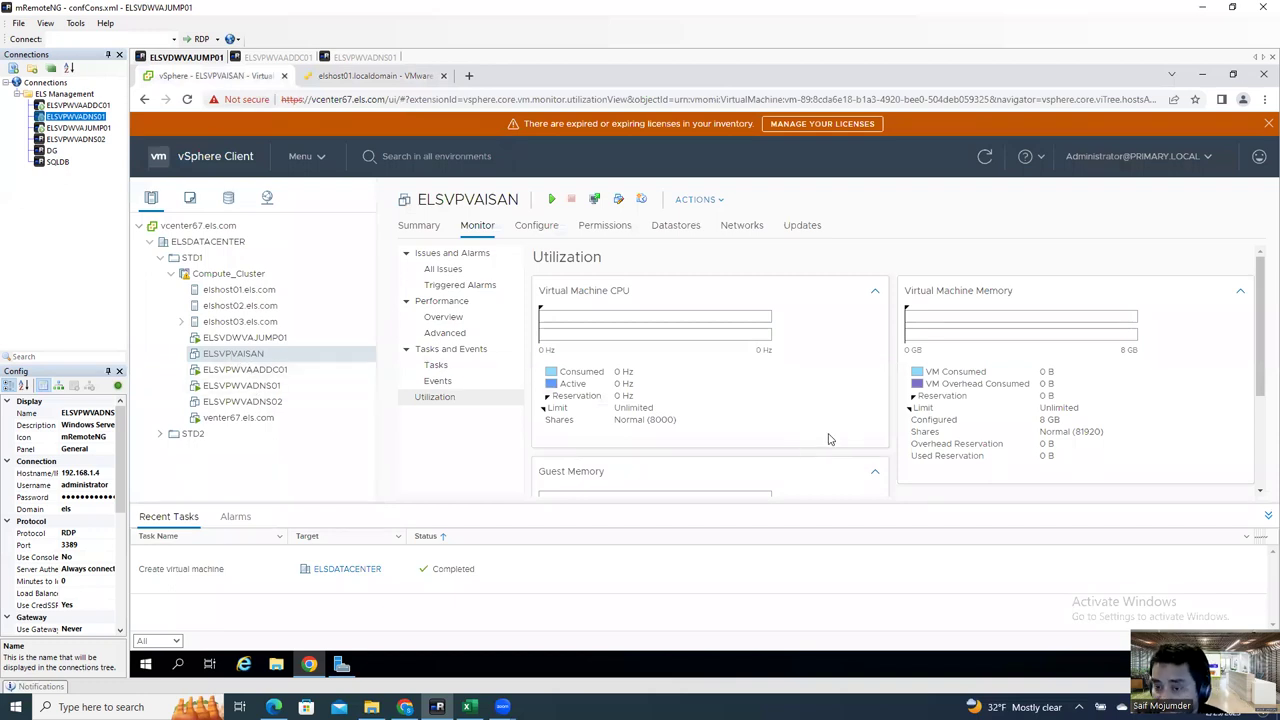
Step: Open ELSVPVAISAN's Edit Settings and set CD/DVD drive 1 to Datastore ISO File
right_click(265, 359)
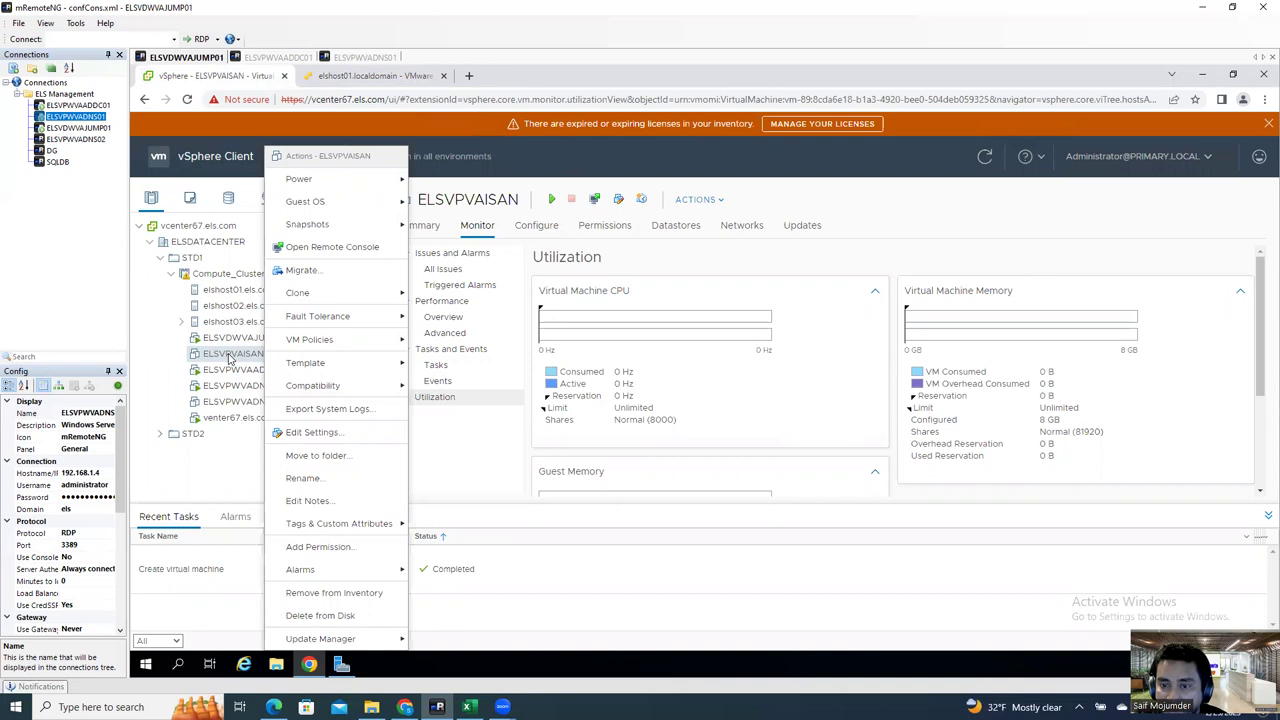
click(230, 359)
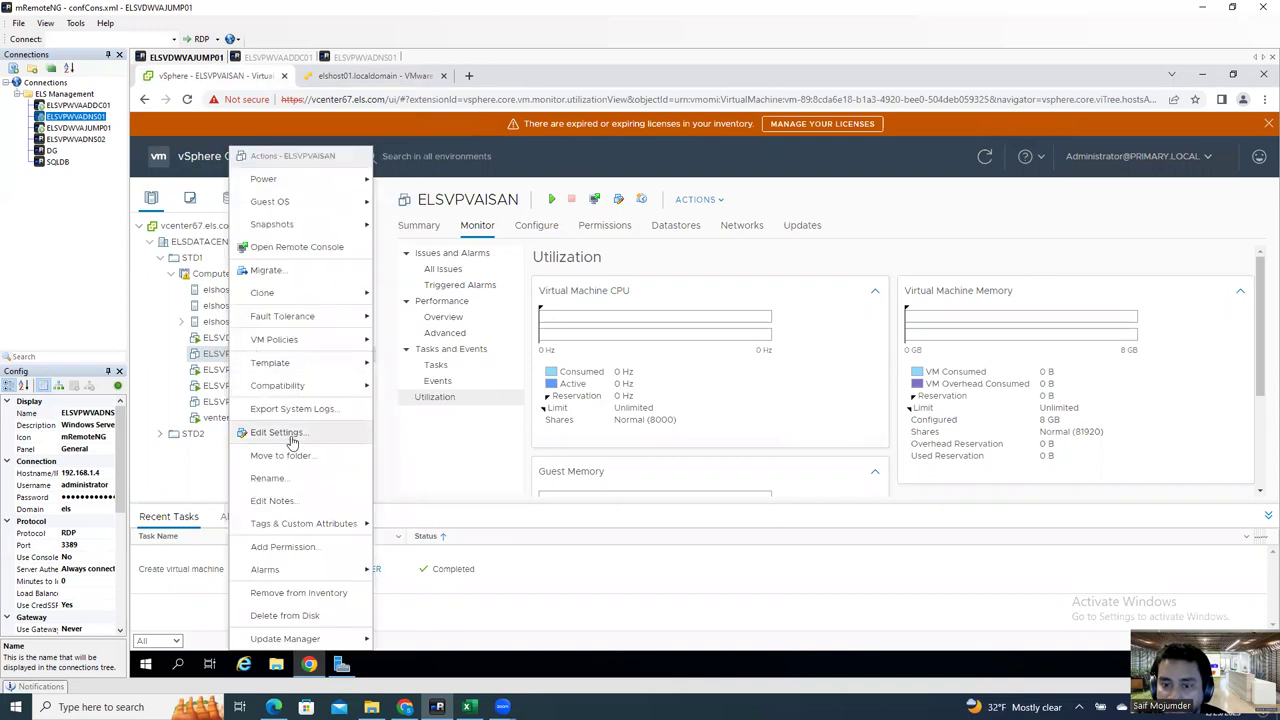
click(280, 432)
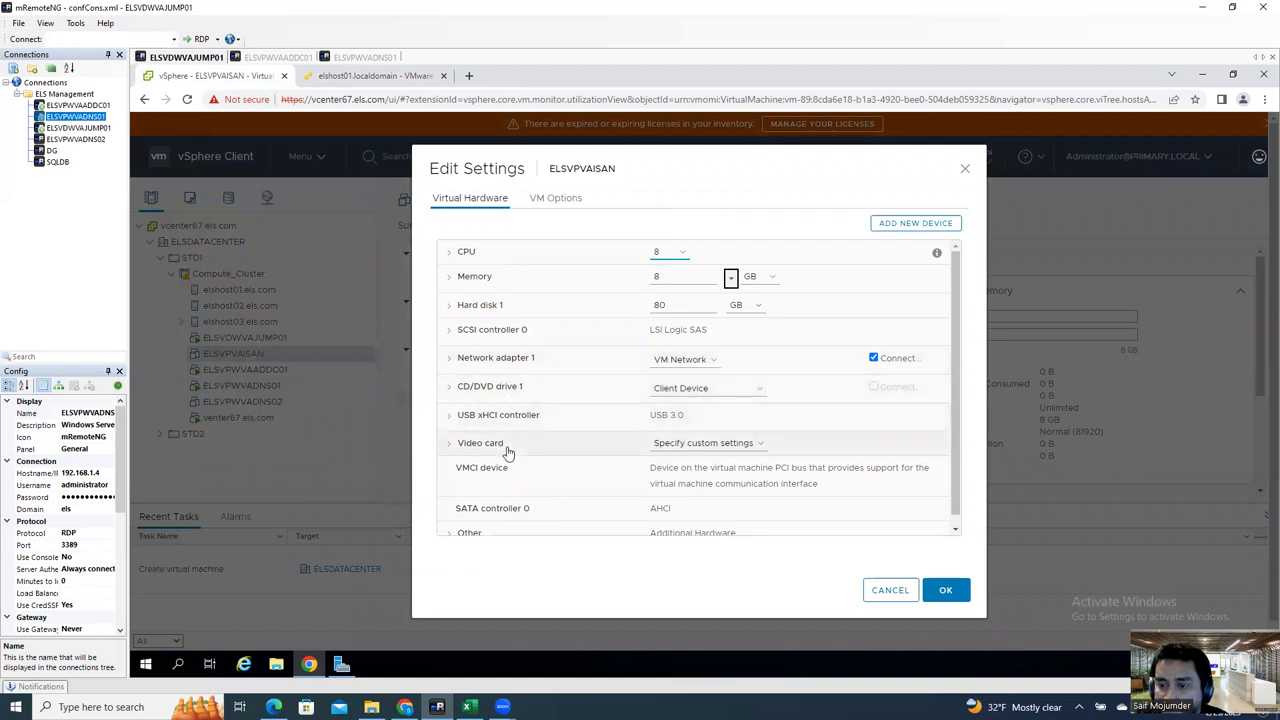
click(695, 389)
click(700, 427)
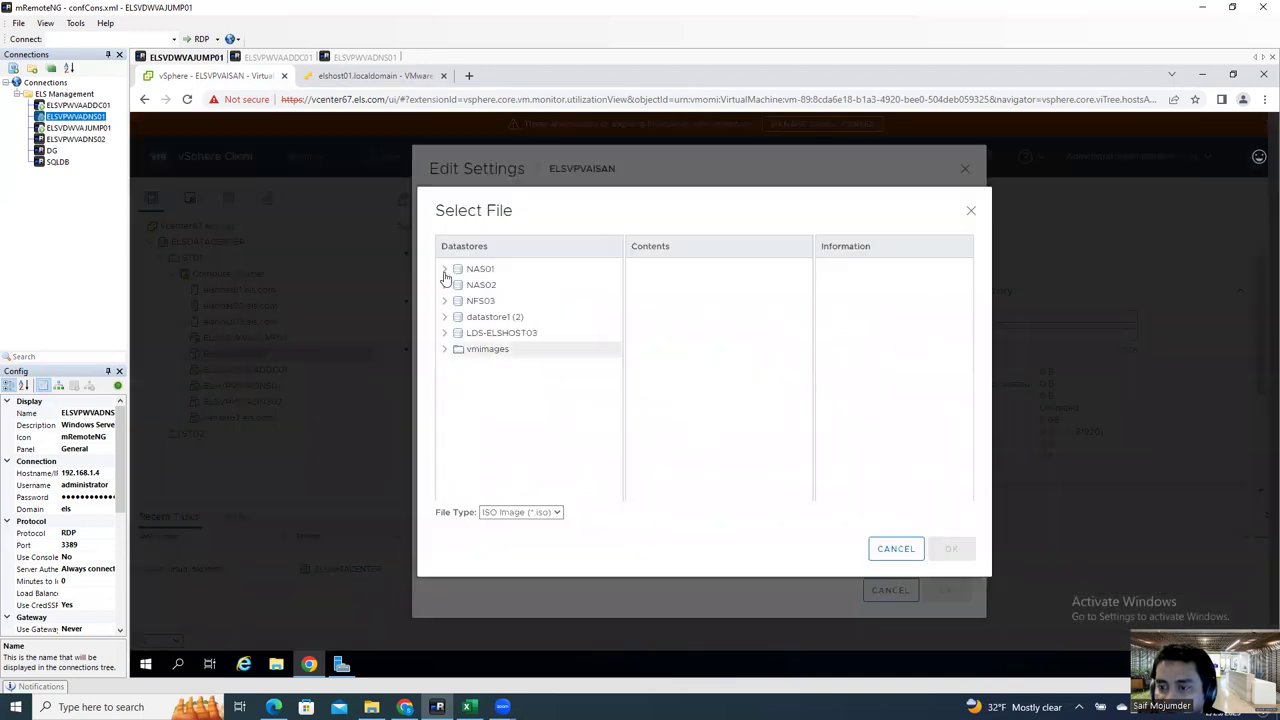
Step: Choose the SW_DVD9 Windows Server 2019 ISO from NAS01's ISO folder
click(444, 270)
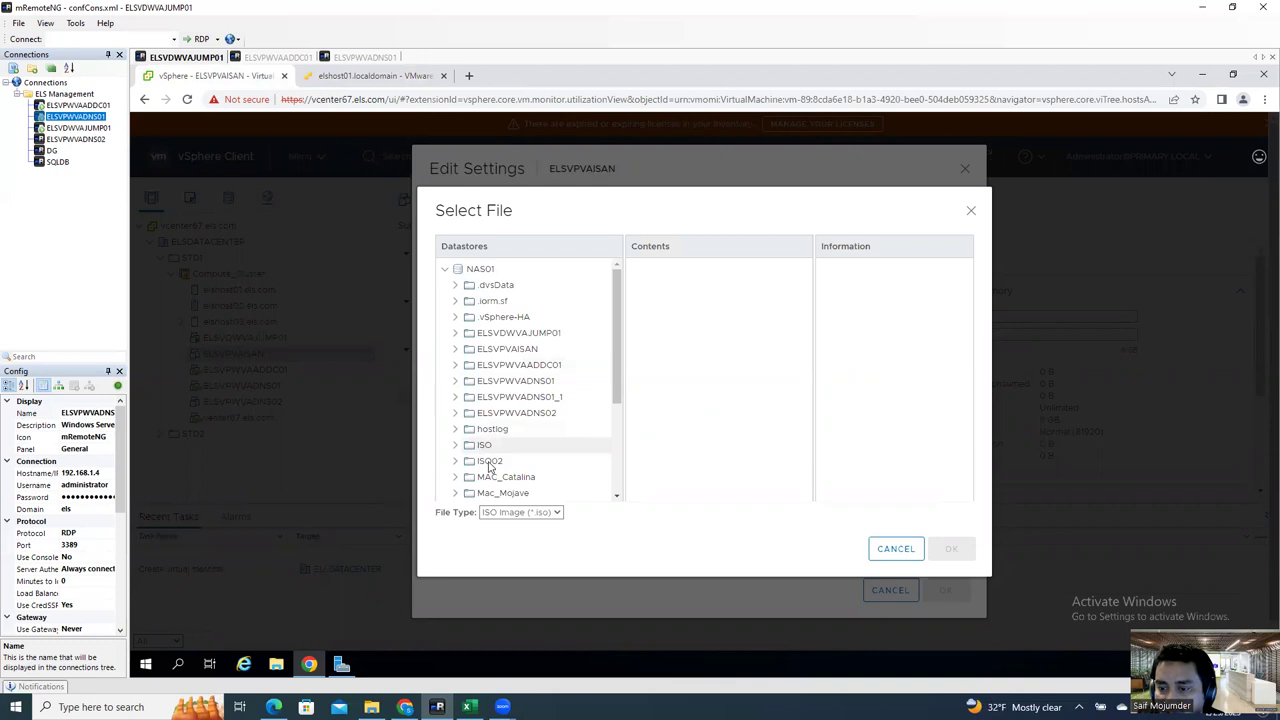
click(490, 462)
click(720, 280)
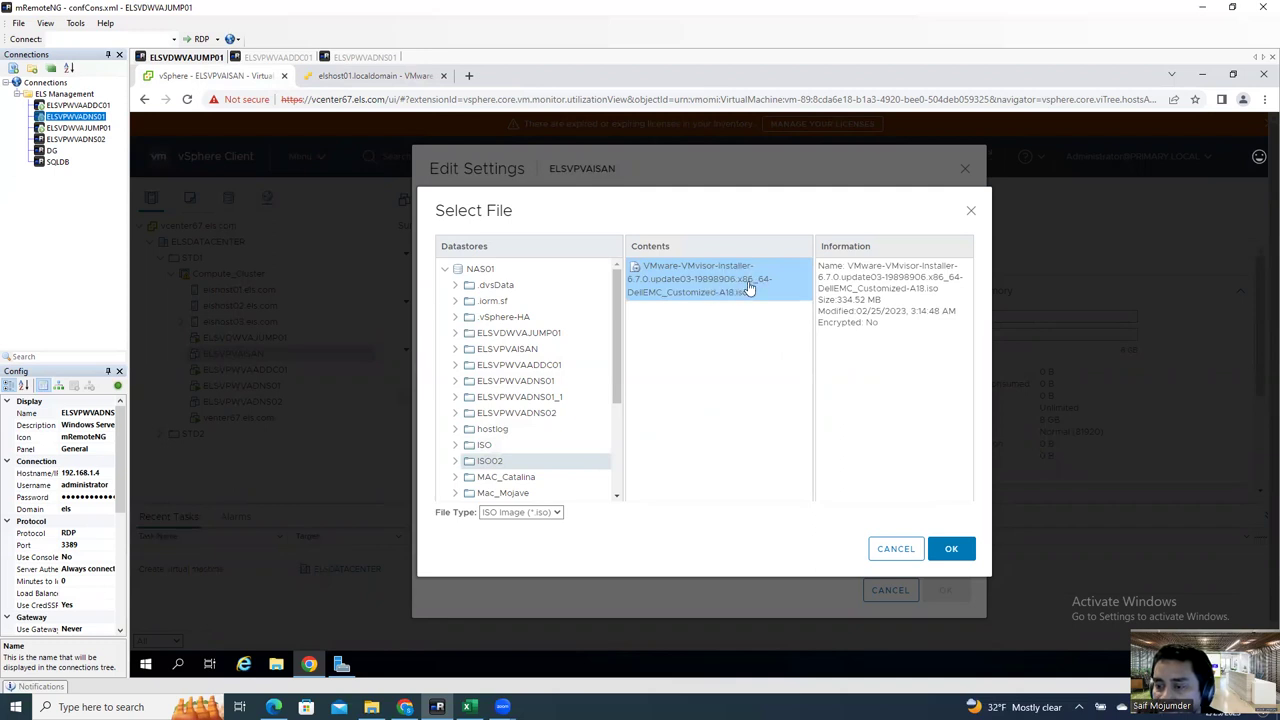
click(485, 447)
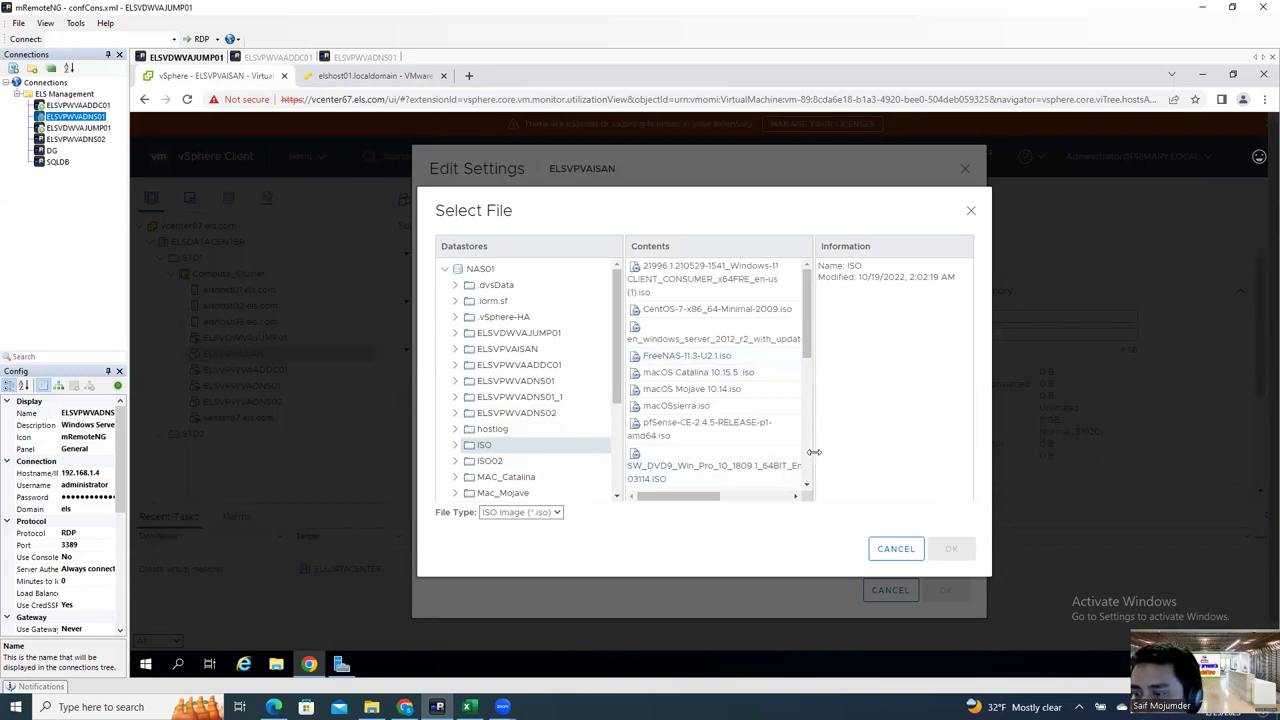
drag(813, 360, 845, 335)
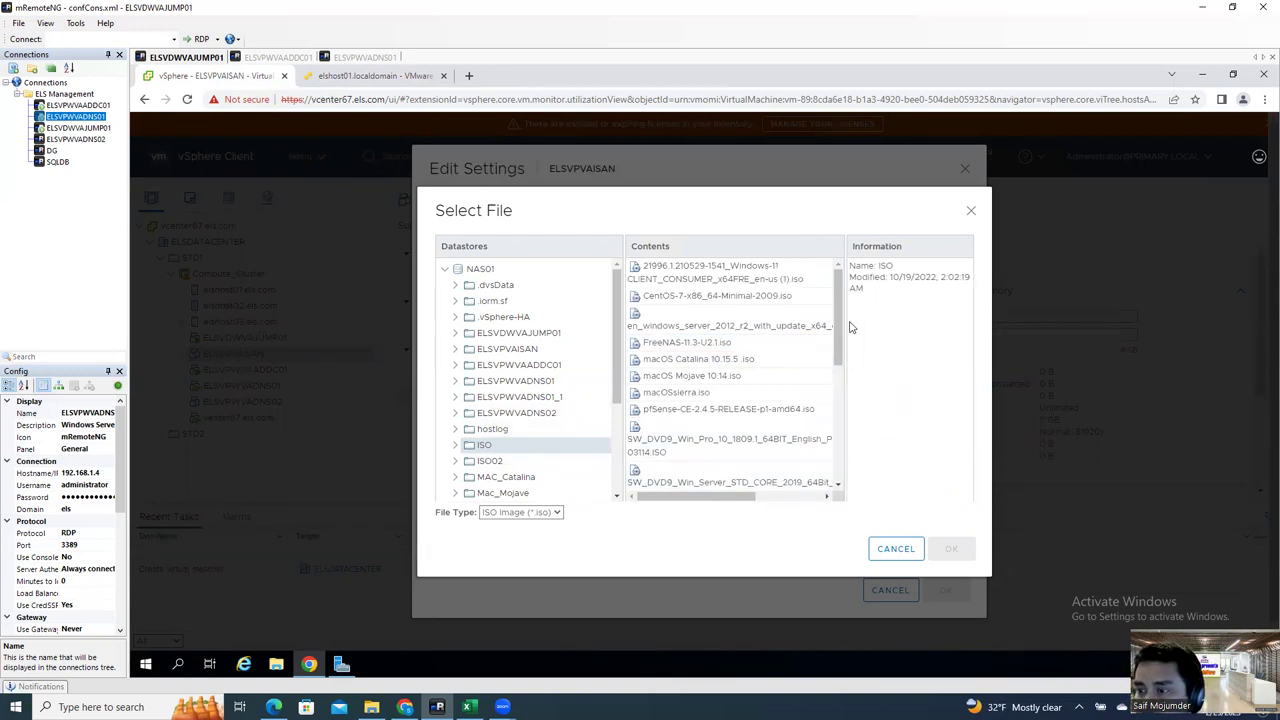
scroll(843, 333, down, 3)
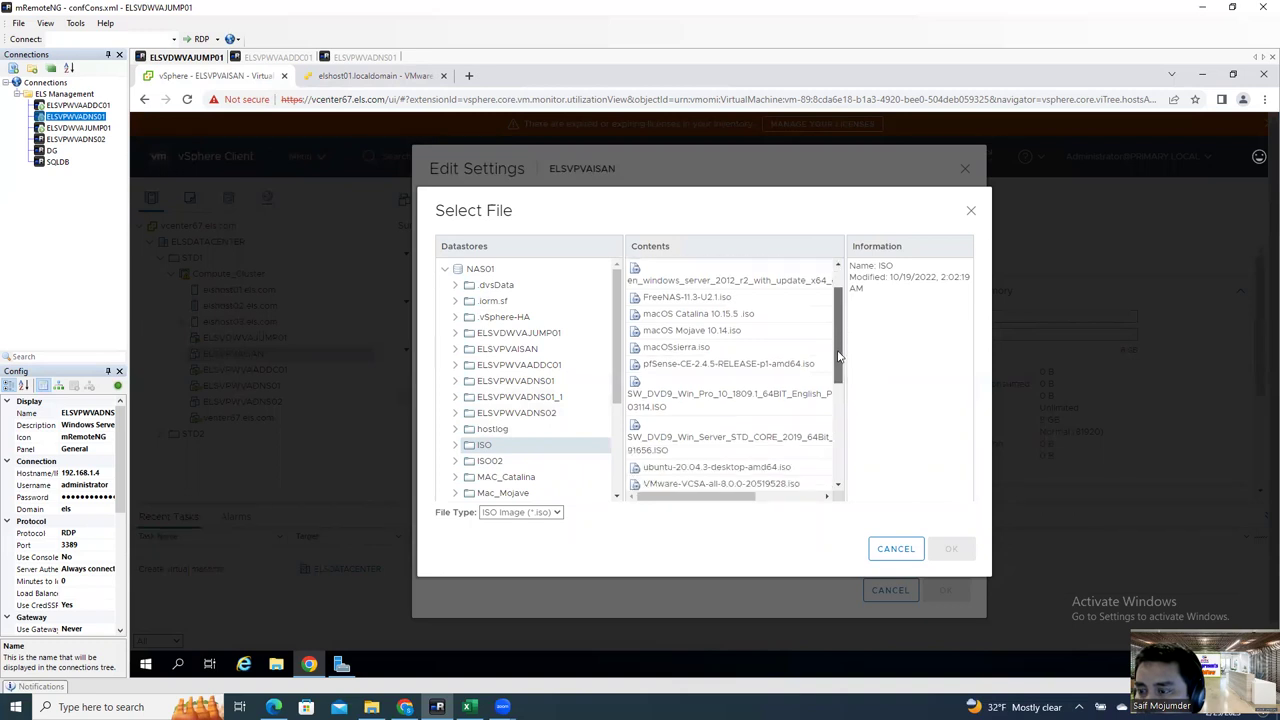
scroll(843, 333, up, 3)
drag(843, 330, 828, 457)
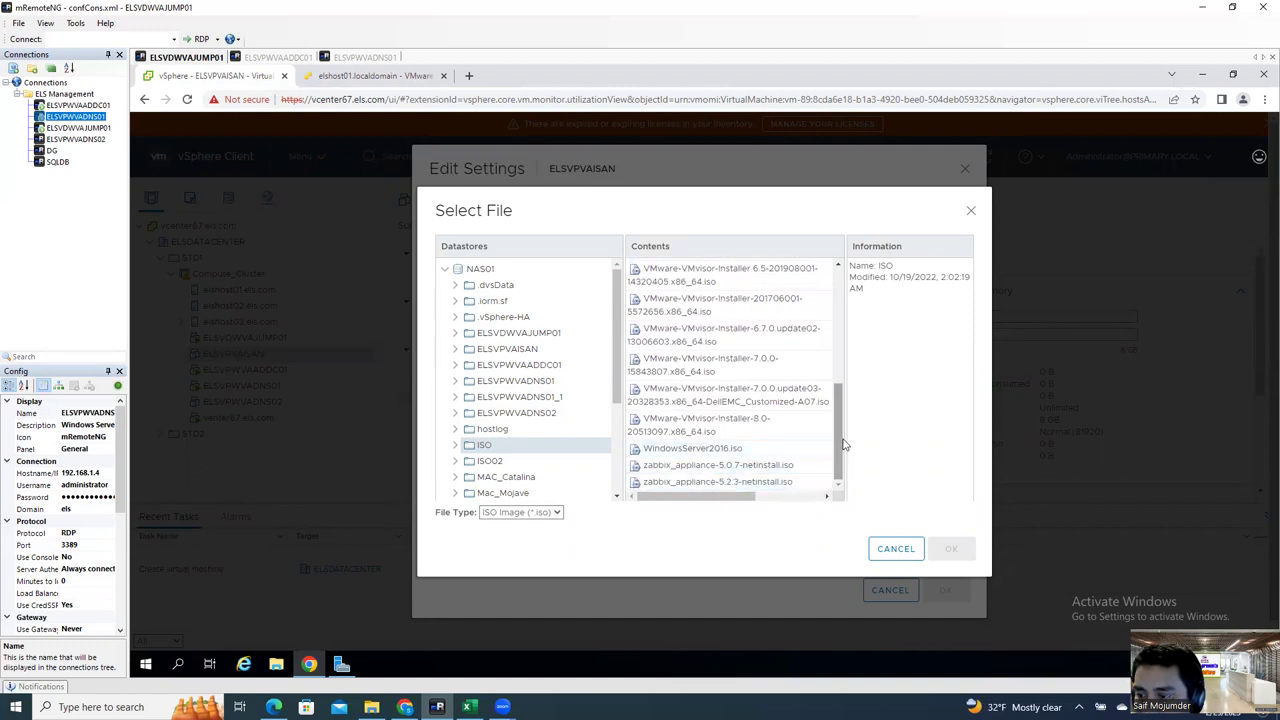
drag(840, 418, 838, 339)
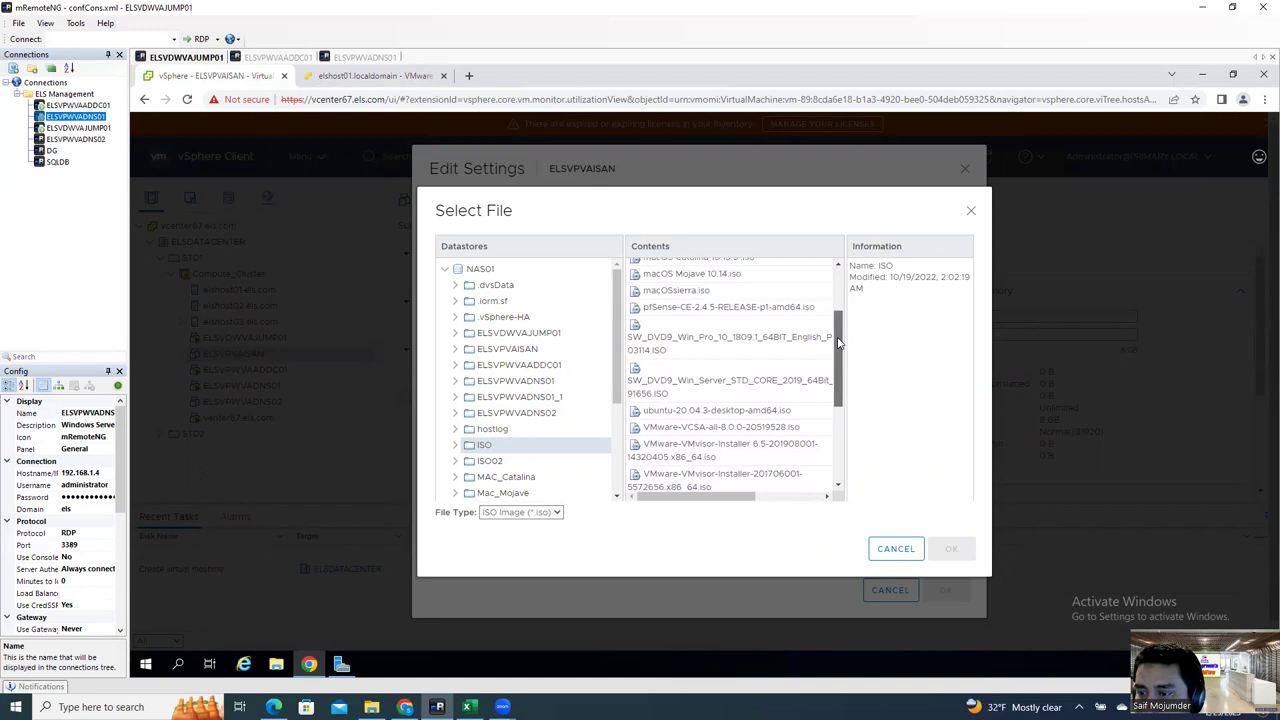
click(786, 392)
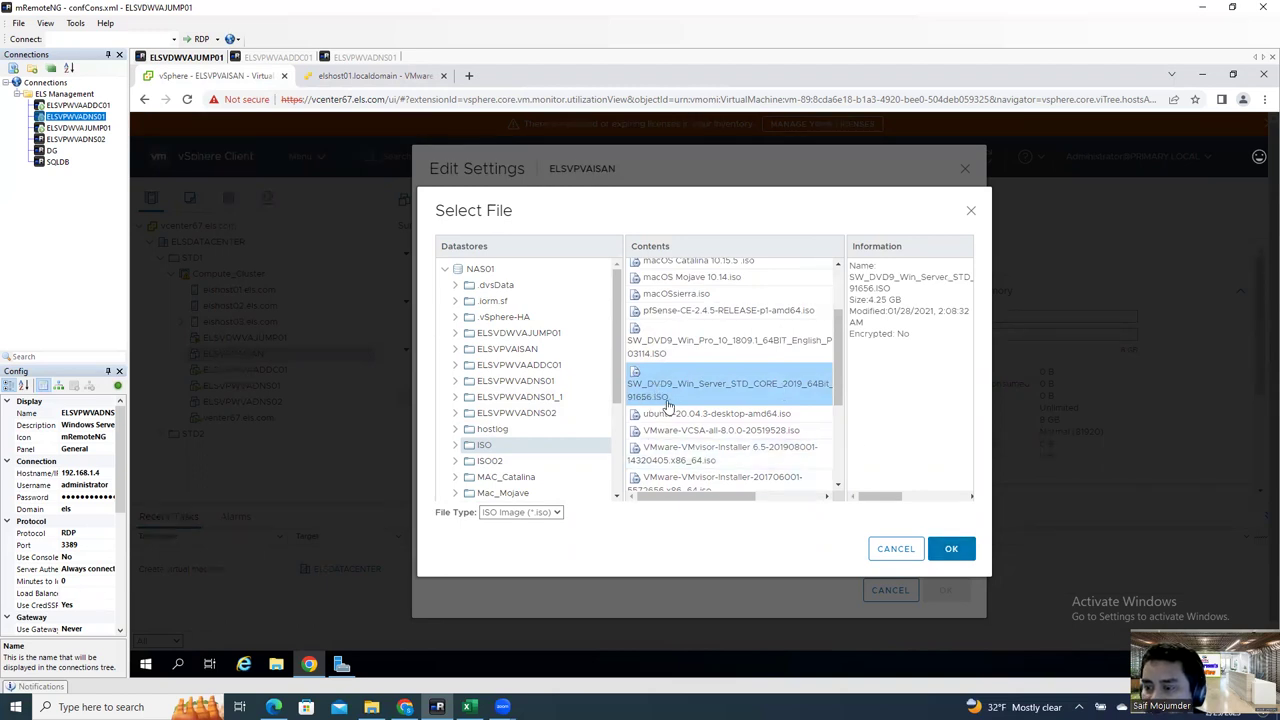
click(946, 558)
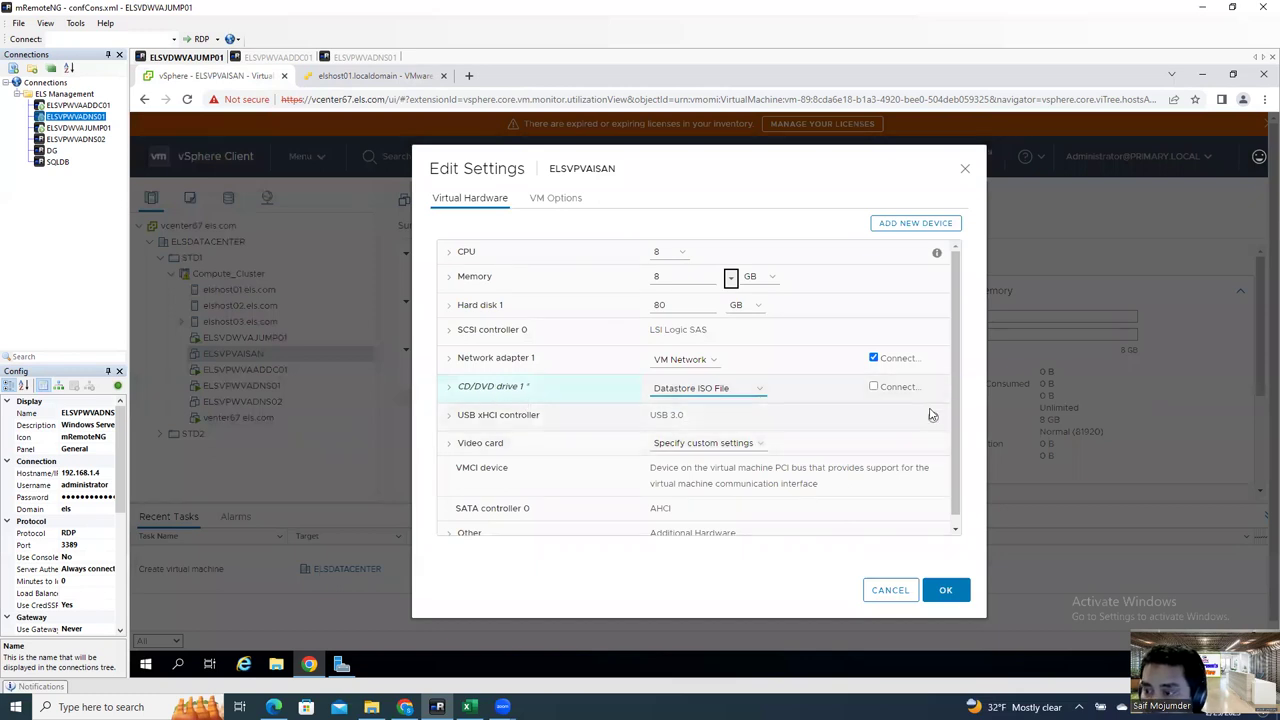
Step: Tick Connect on CD/DVD drive 1
click(873, 388)
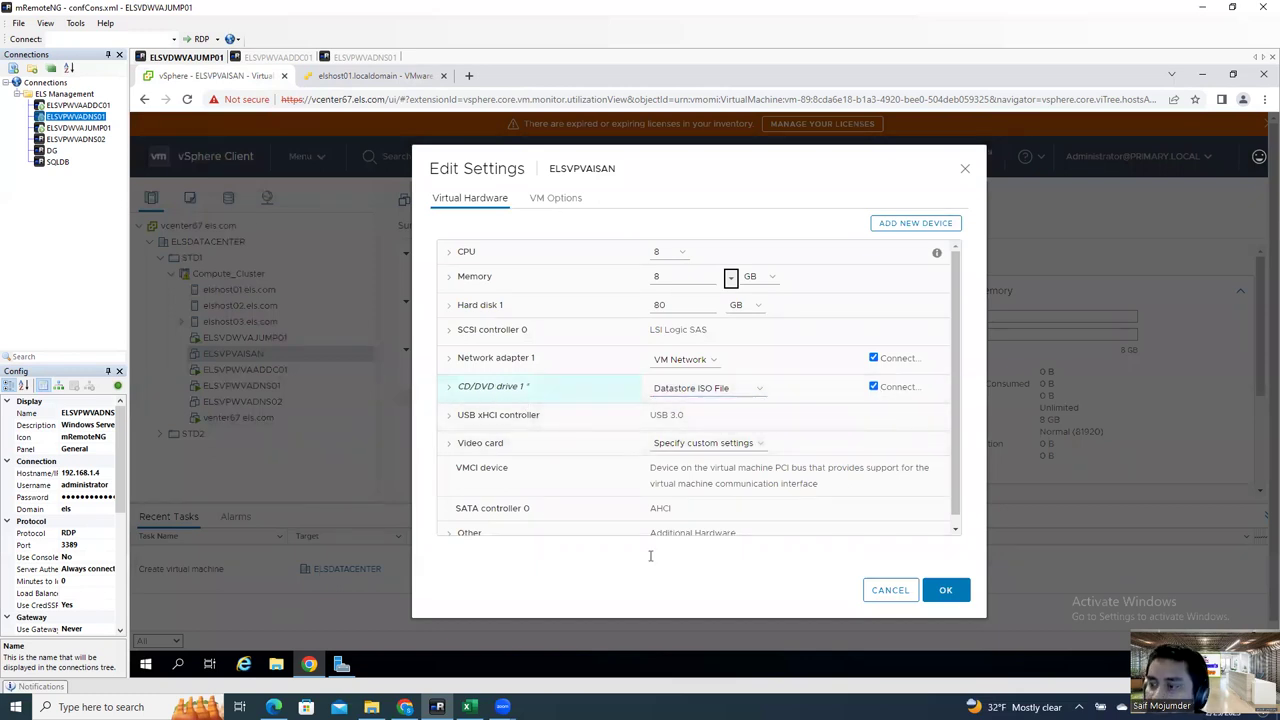
click(450, 388)
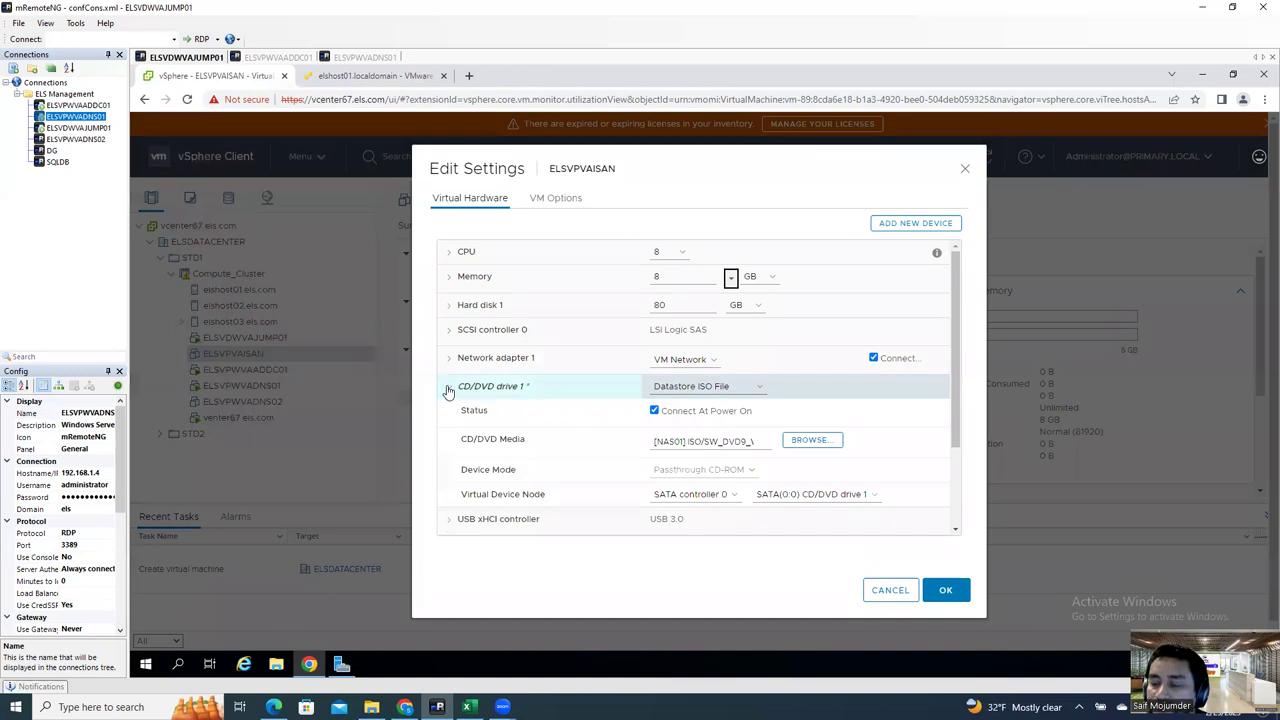
click(448, 389)
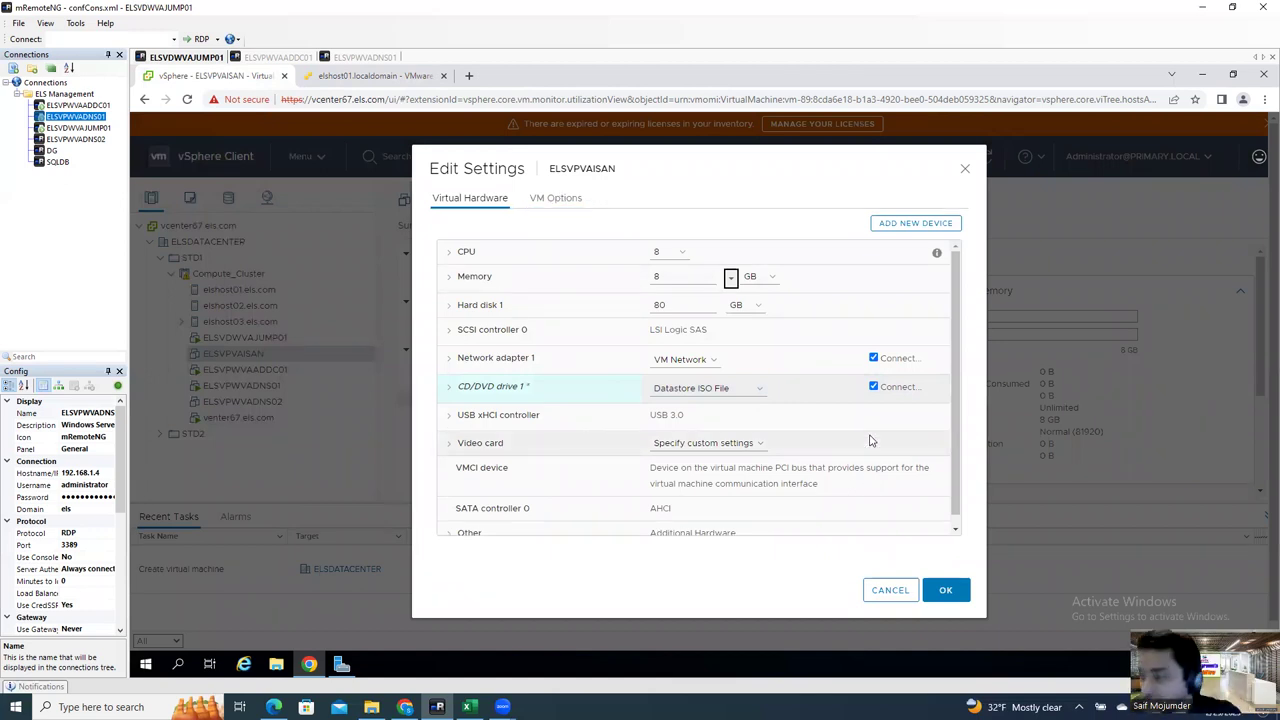
Step: Leave the boot firmware on BIOS and save ELSVPVAISAN's settings
click(570, 203)
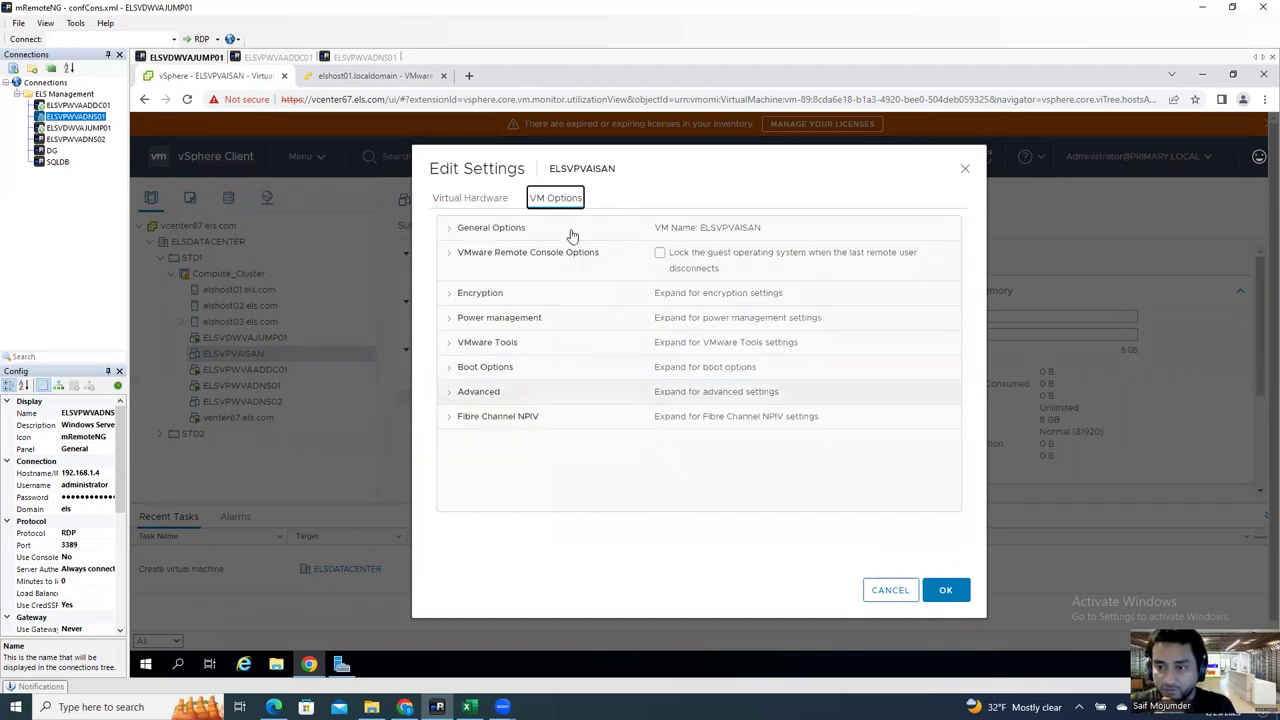
click(449, 372)
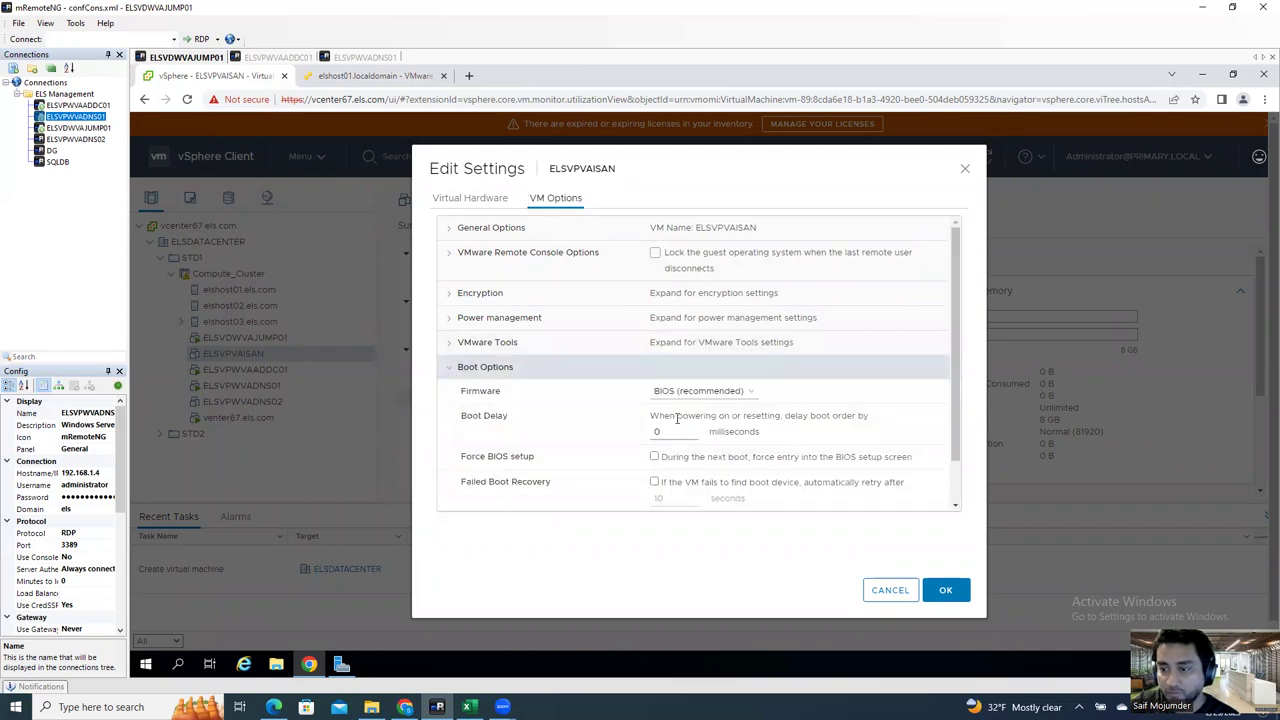
click(700, 391)
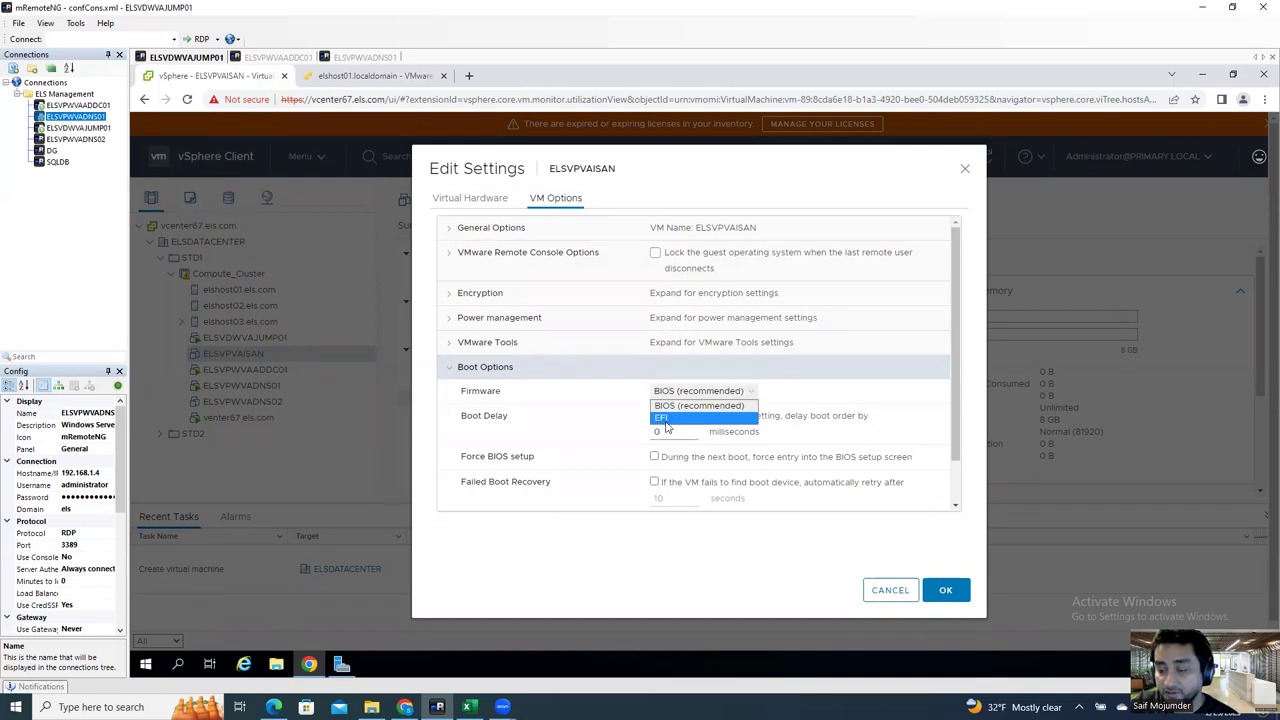
click(663, 420)
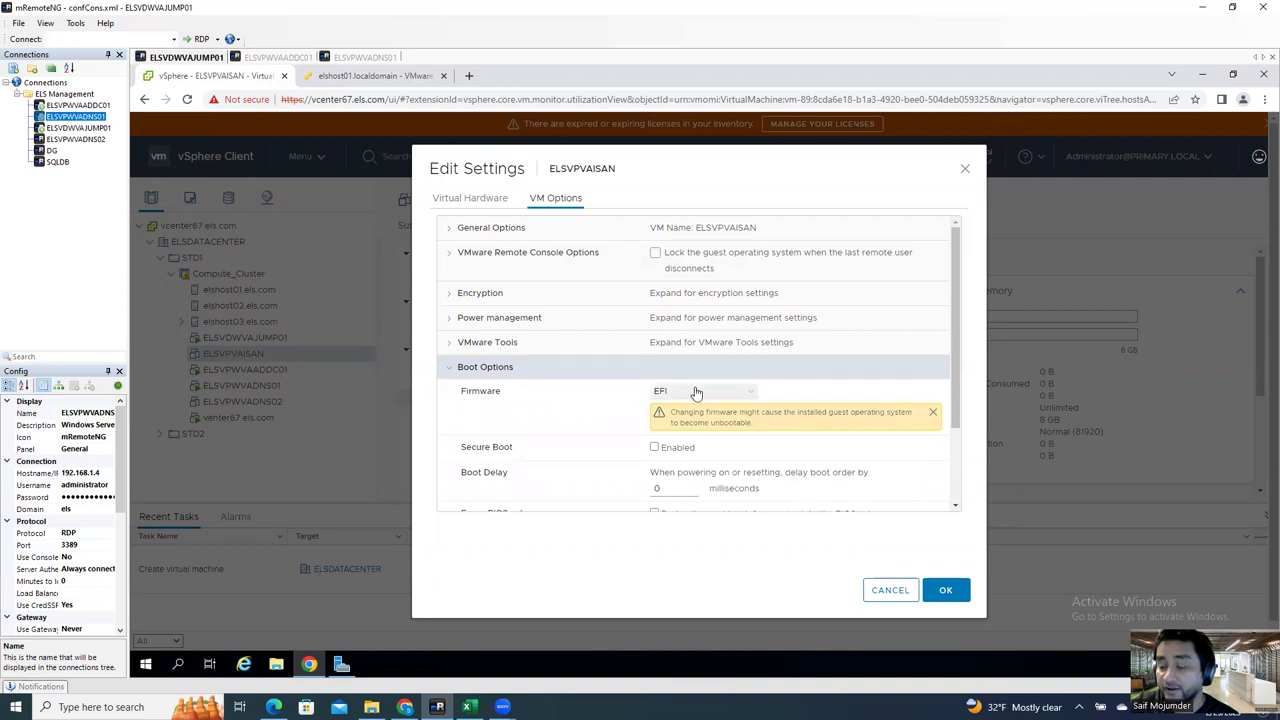
click(697, 392)
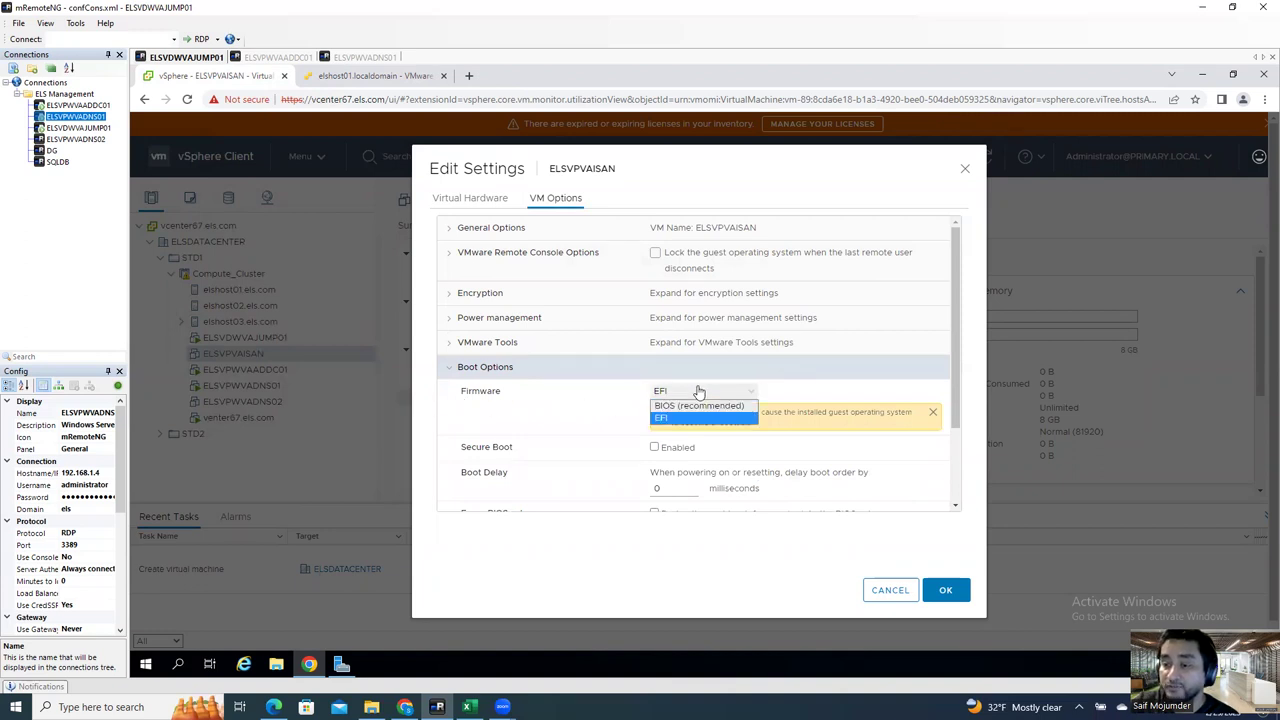
click(695, 407)
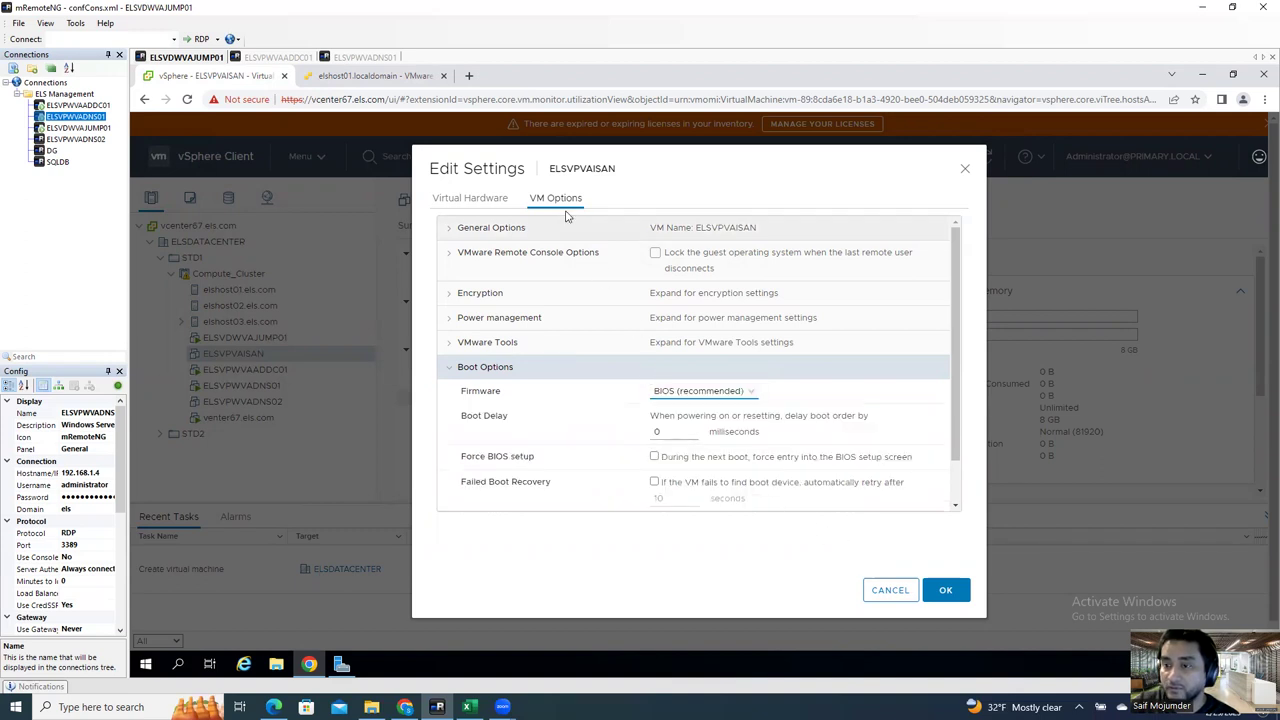
click(942, 592)
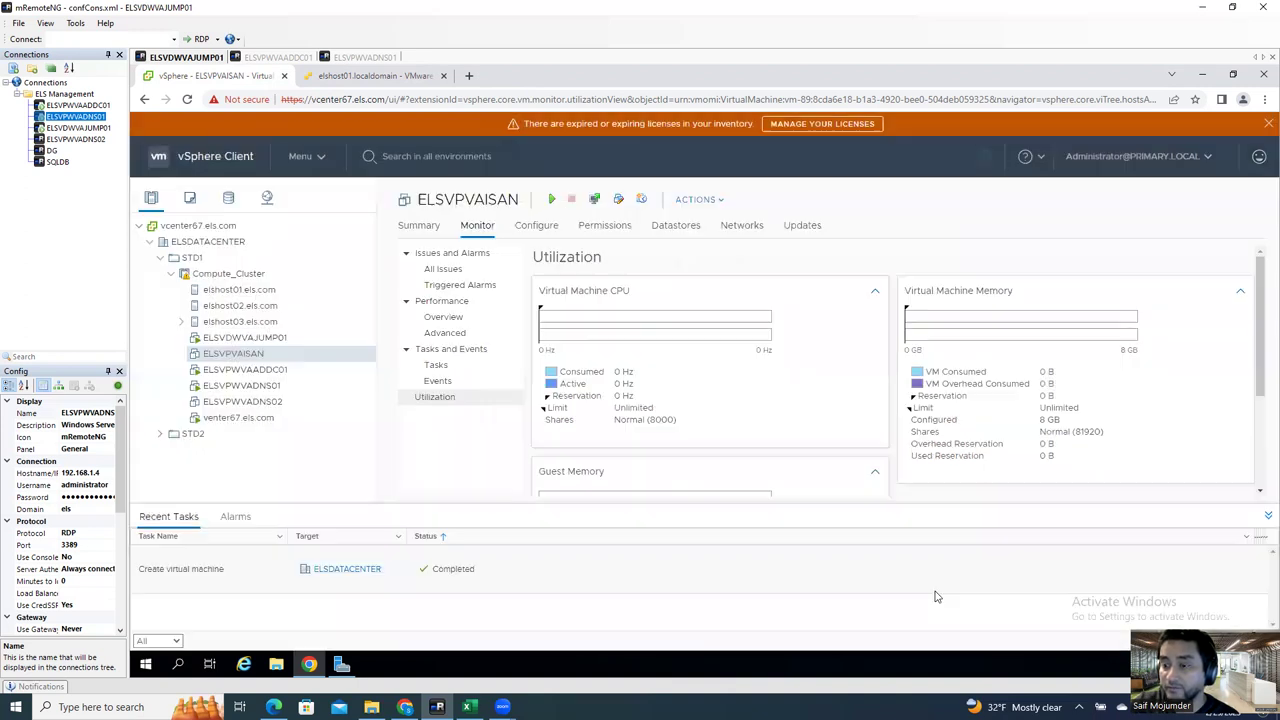
Step: Reopen ELSVPVAISAN's Edit Settings to verify the ISO mount, then confirm with OK
right_click(255, 355)
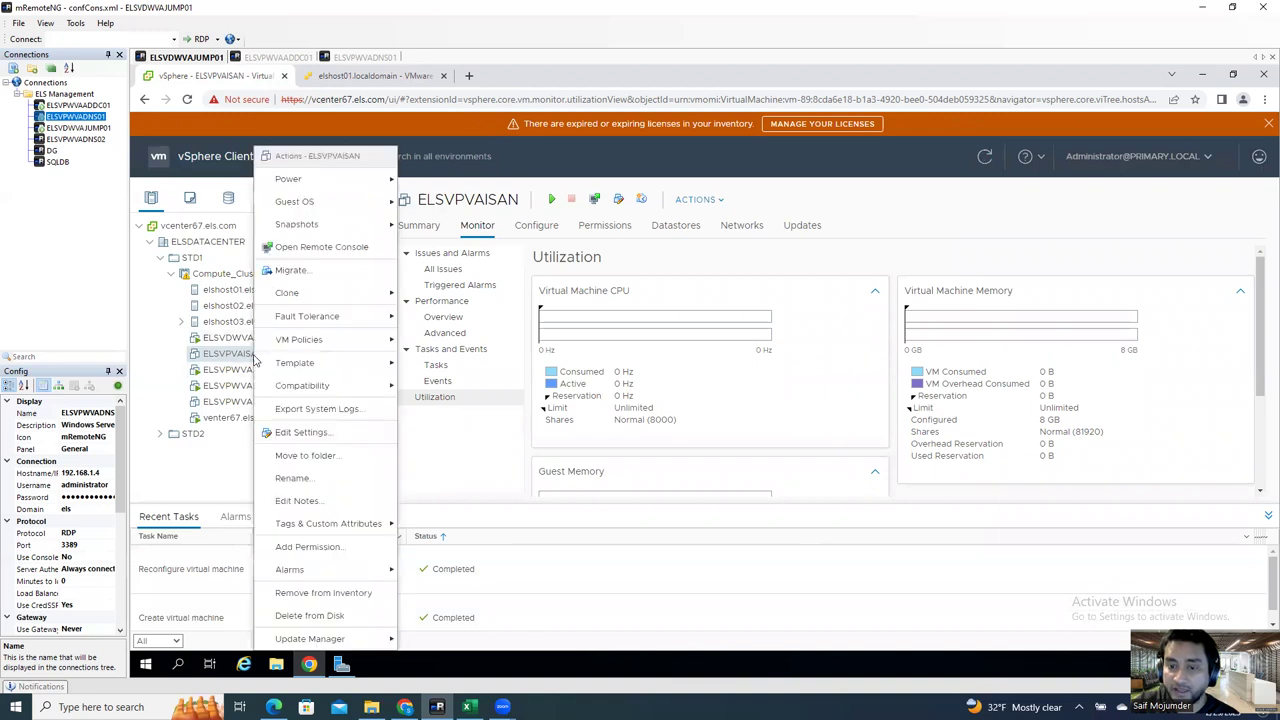
click(300, 432)
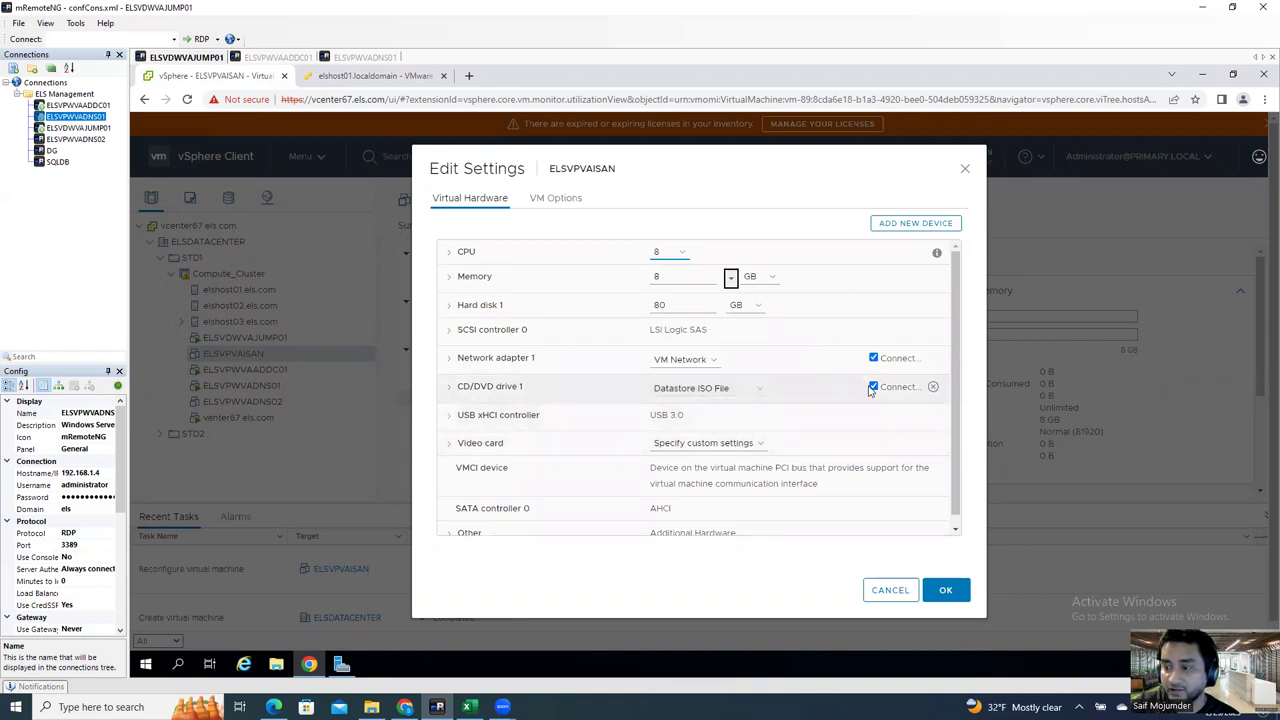
click(946, 592)
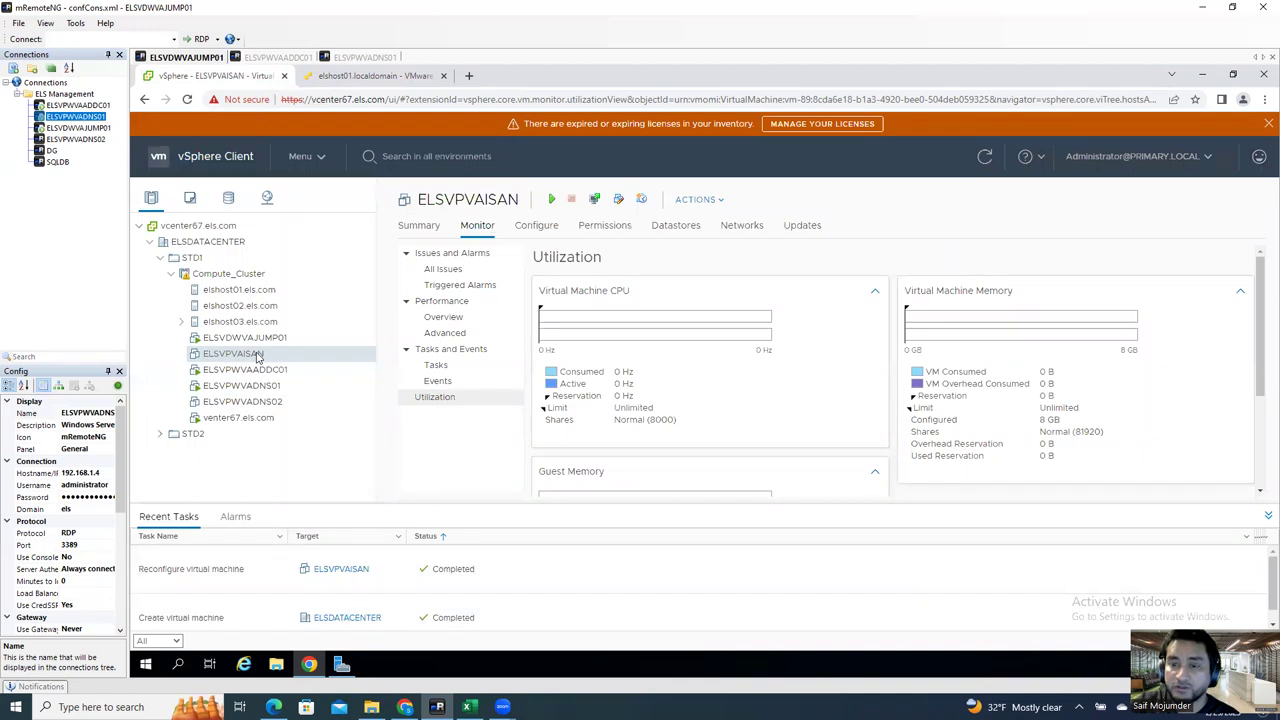
Step: Power on ELSVPVAISAN and go to its Summary page to launch a console
right_click(258, 356)
mouse_move(337, 178)
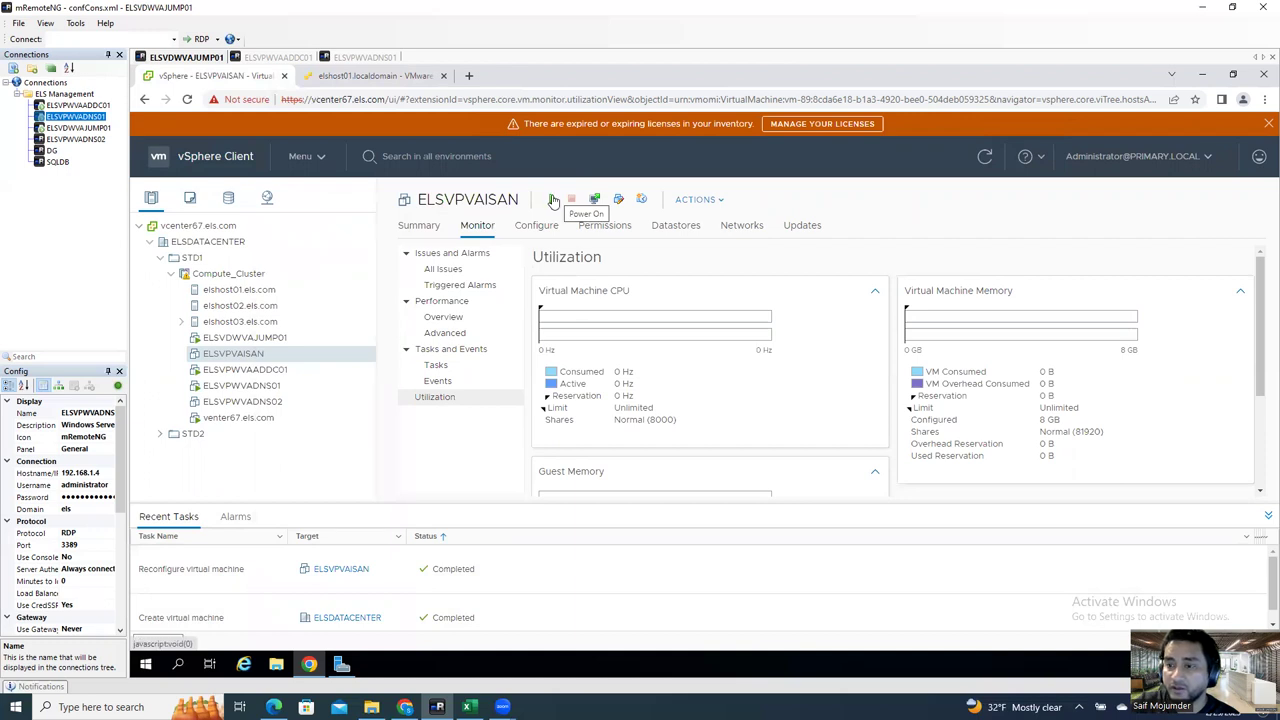
click(553, 201)
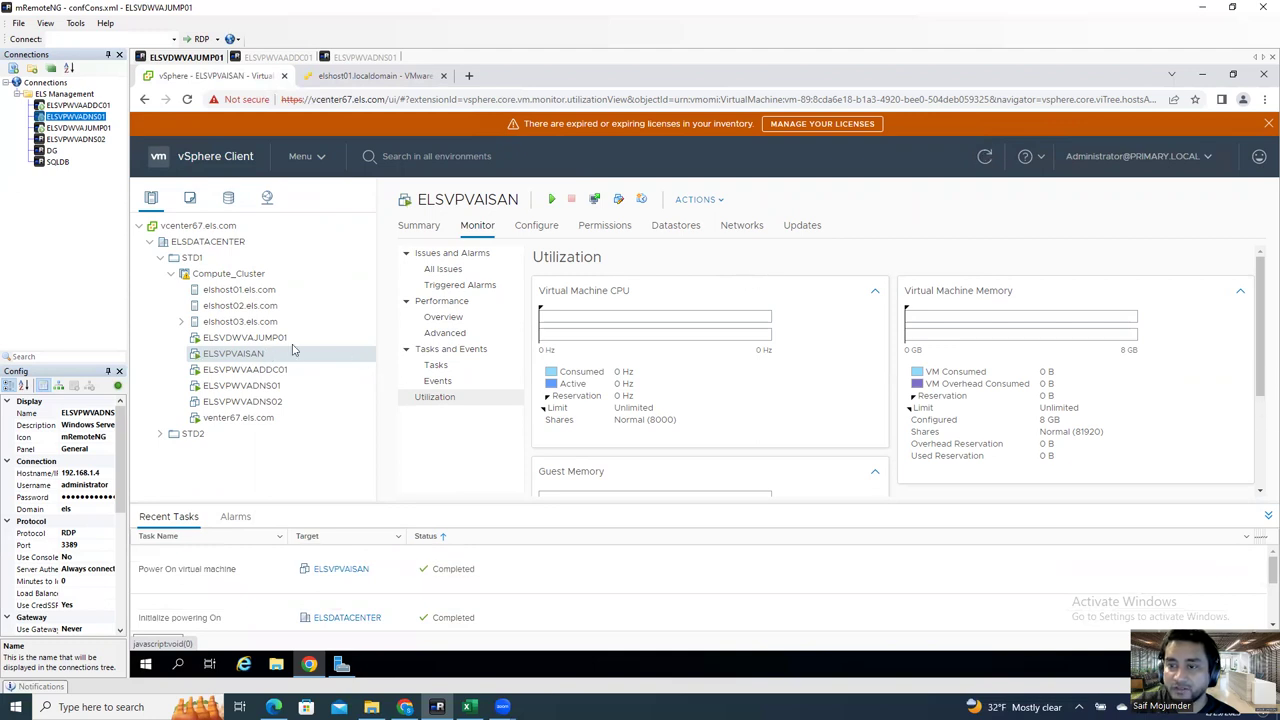
click(419, 225)
click(450, 271)
Step: Open ELSVPVAISAN's web console, close it again, and dismiss the VM's actions menu
click(860, 442)
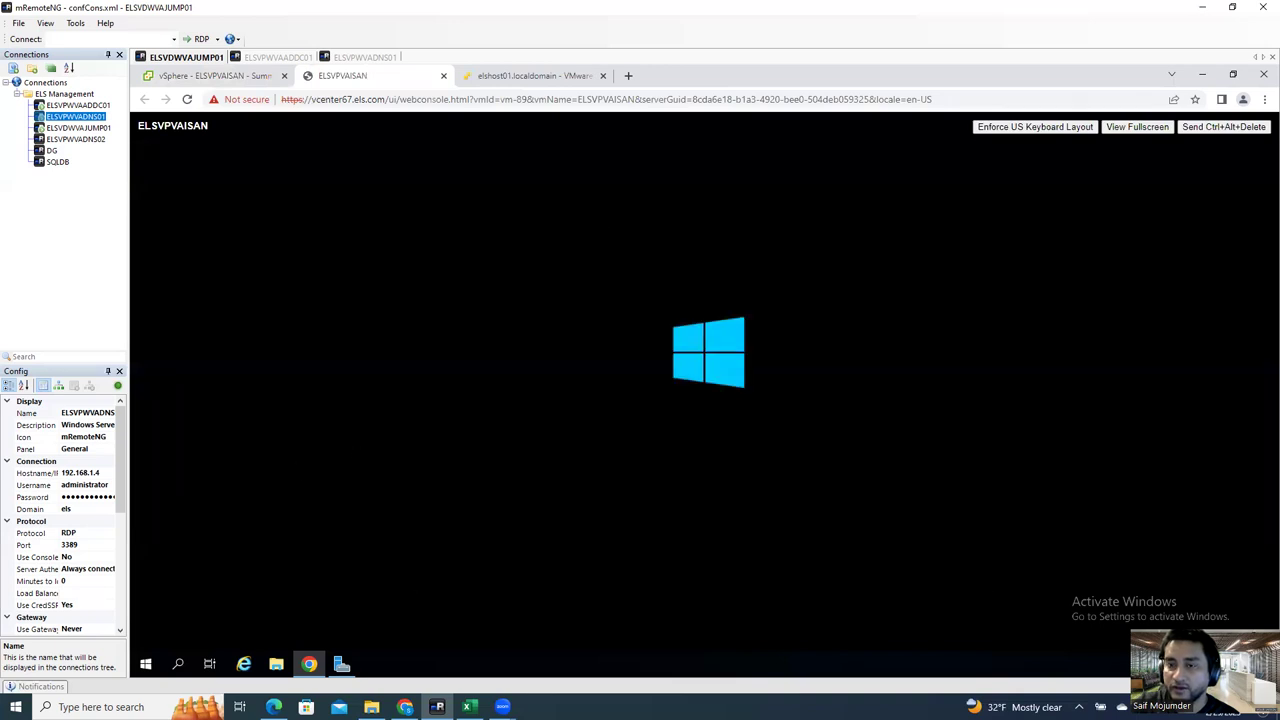
click(443, 75)
right_click(232, 354)
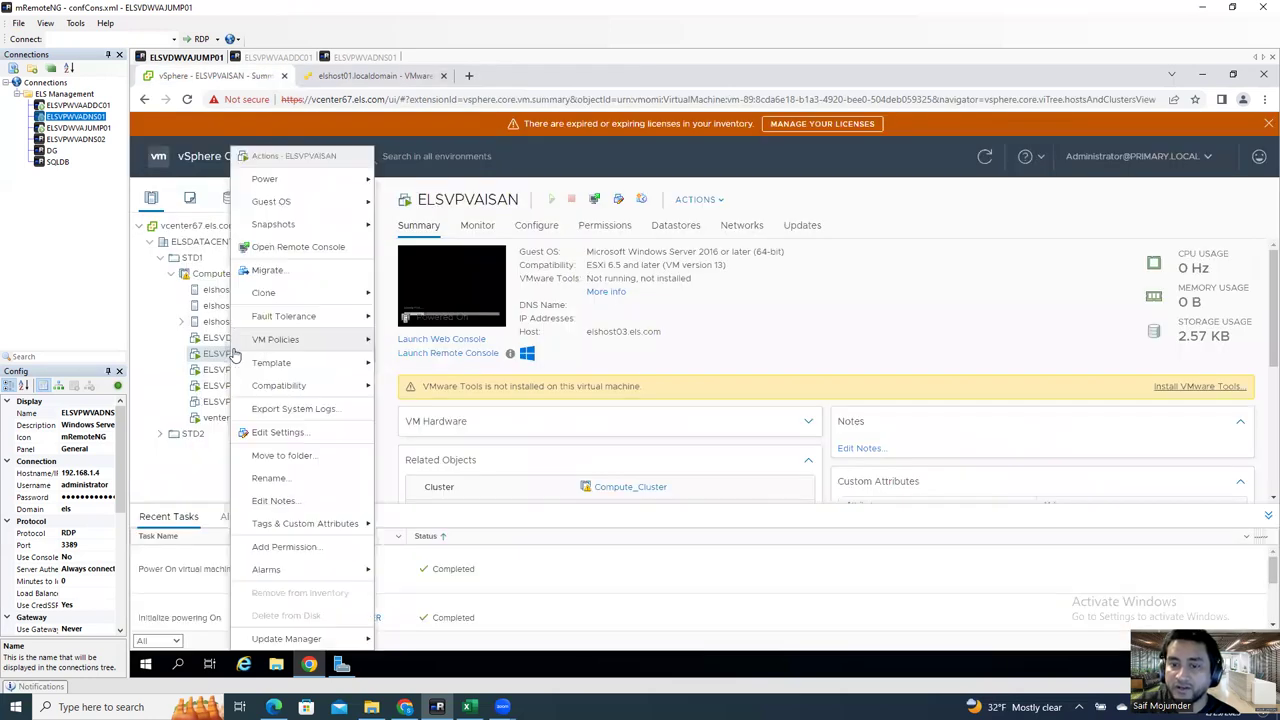
mouse_move(323, 188)
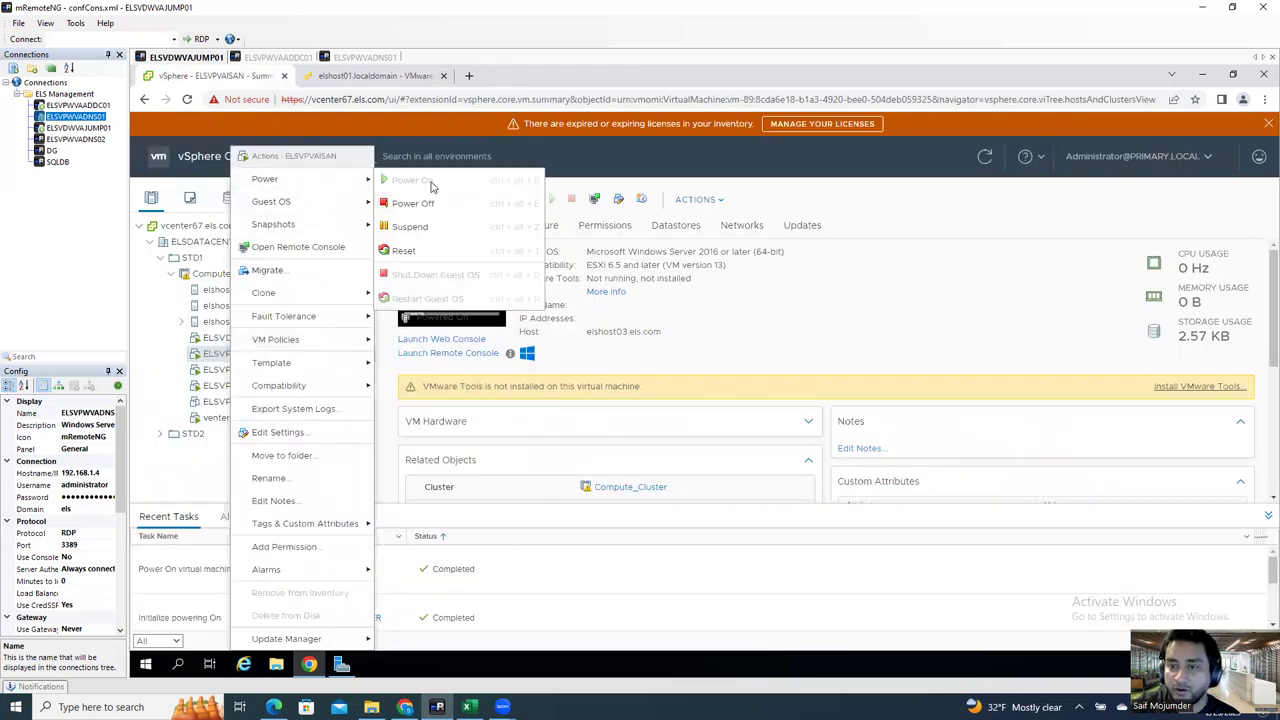
click(464, 305)
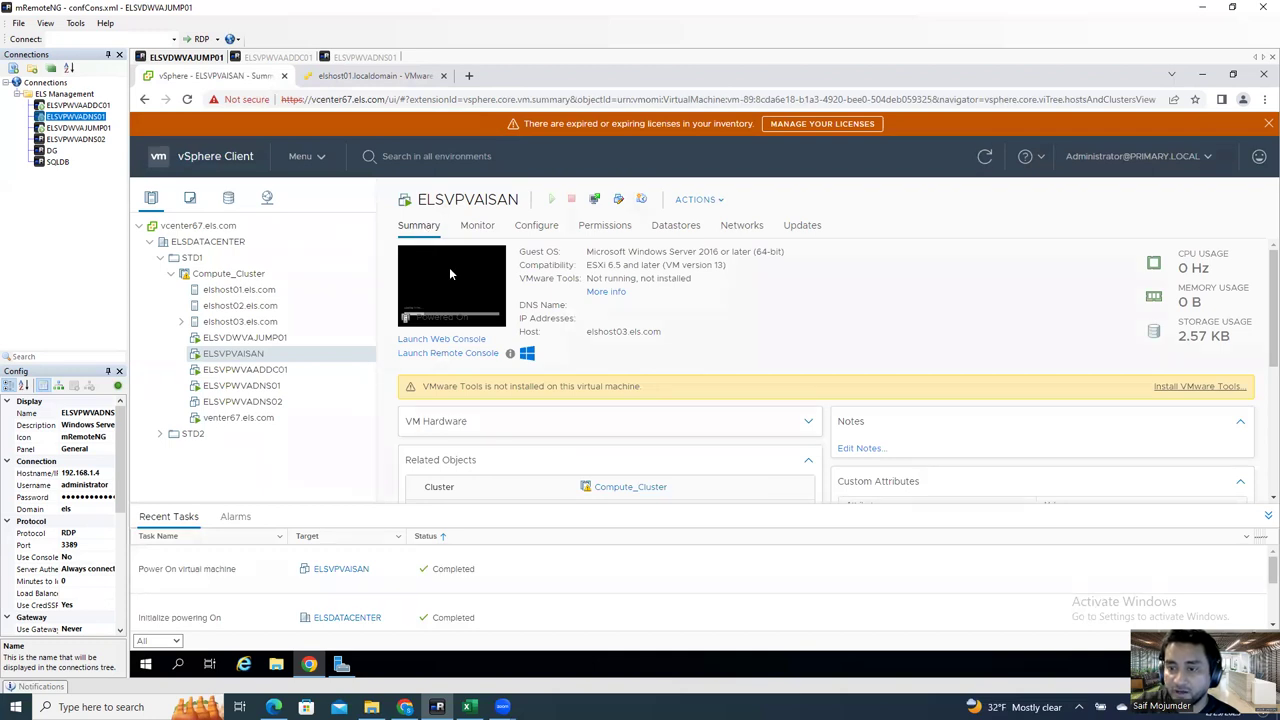
Step: Relaunch the web console, accept Windows Setup's default language settings, and choose Install now
click(450, 273)
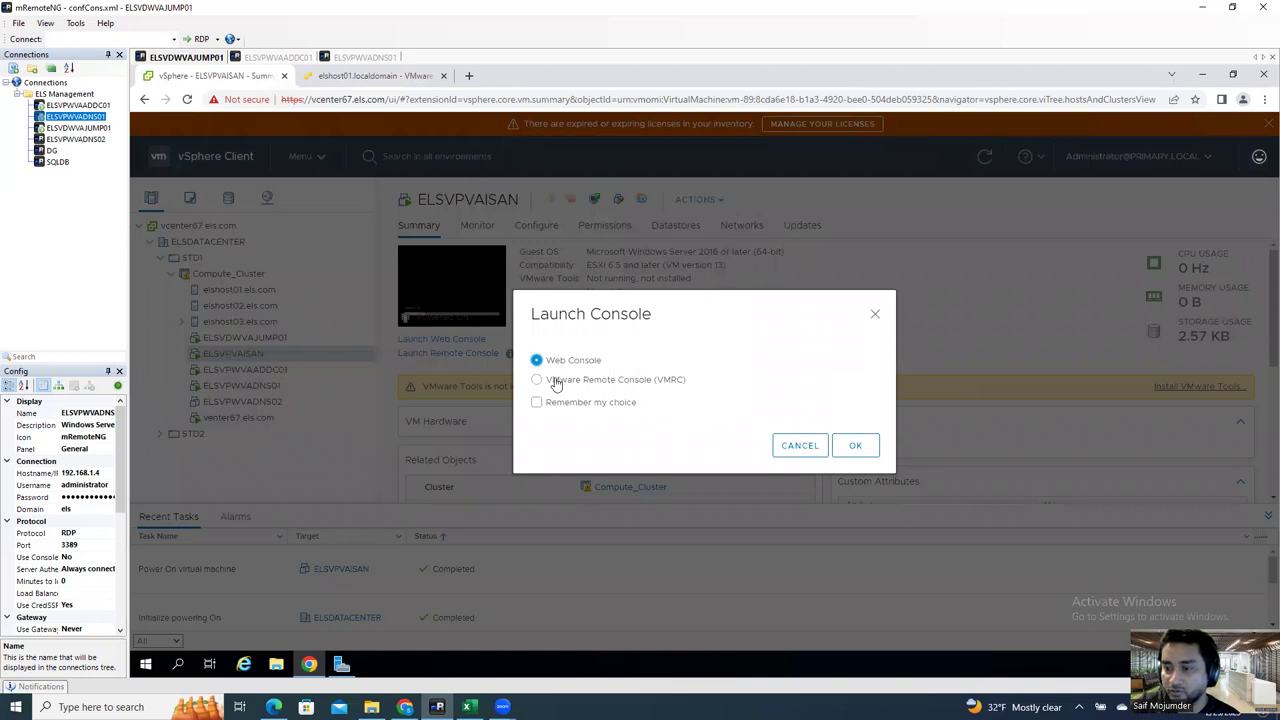
click(856, 444)
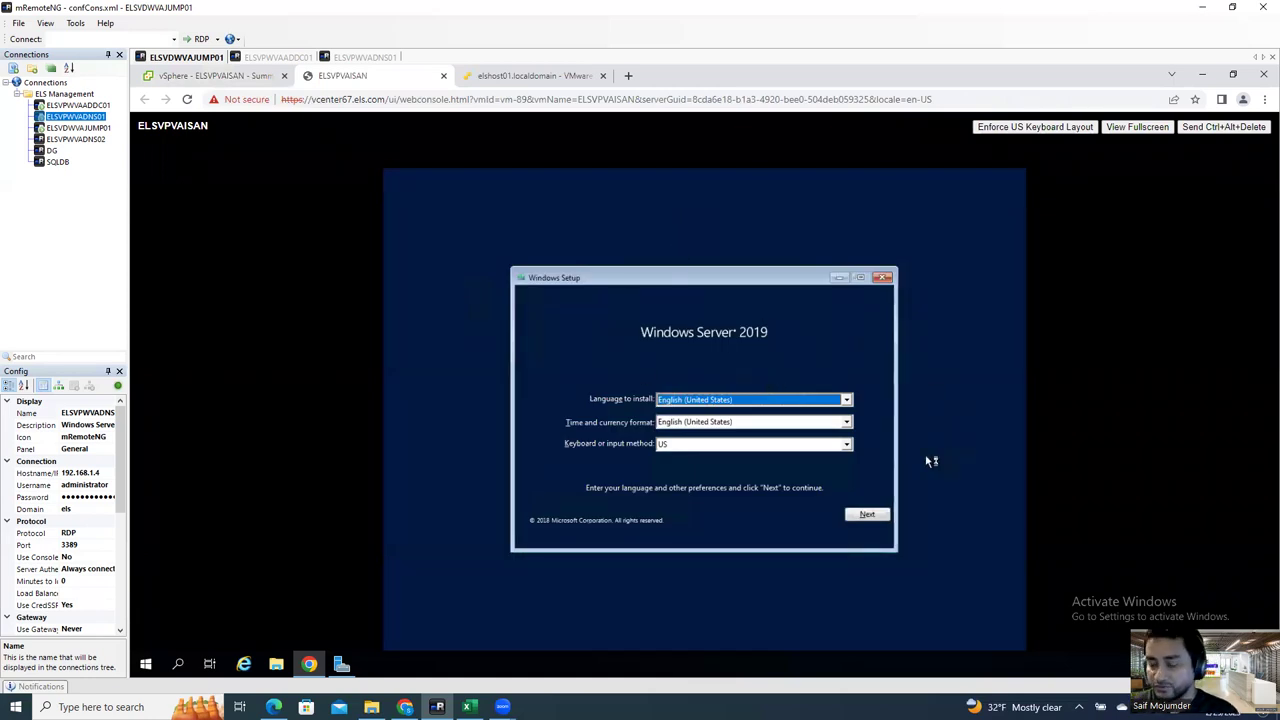
click(866, 513)
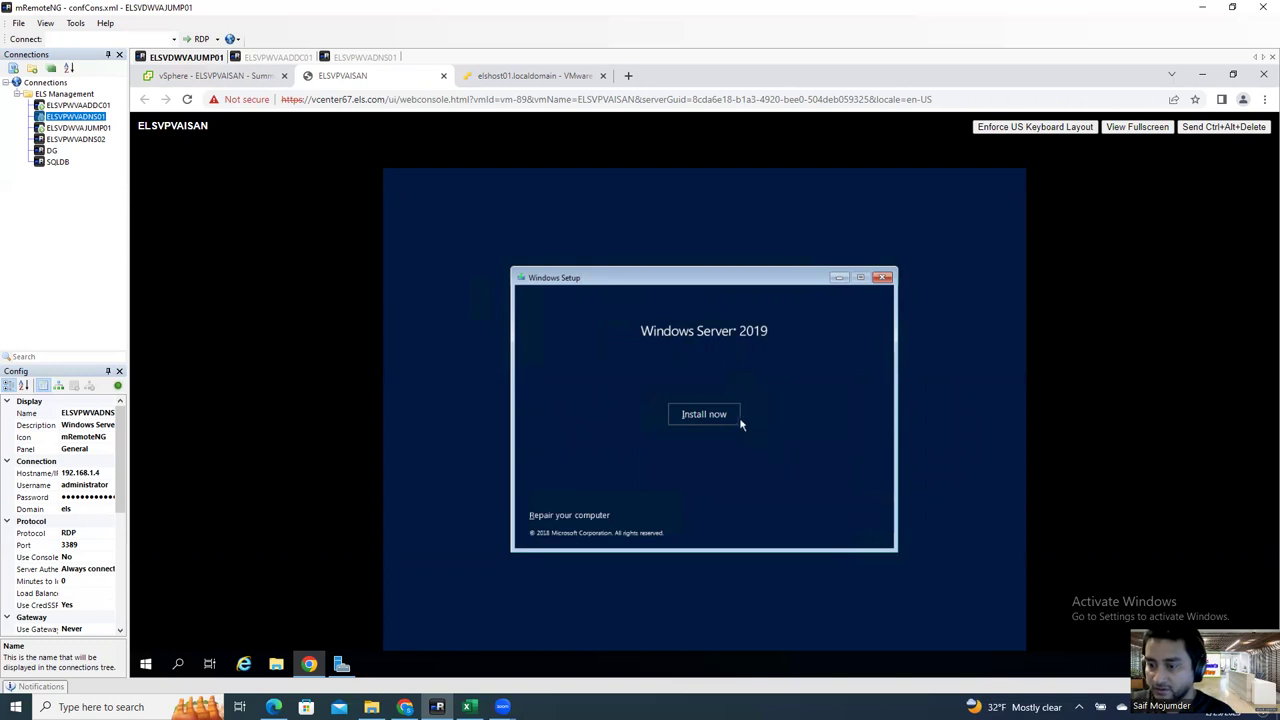
click(737, 421)
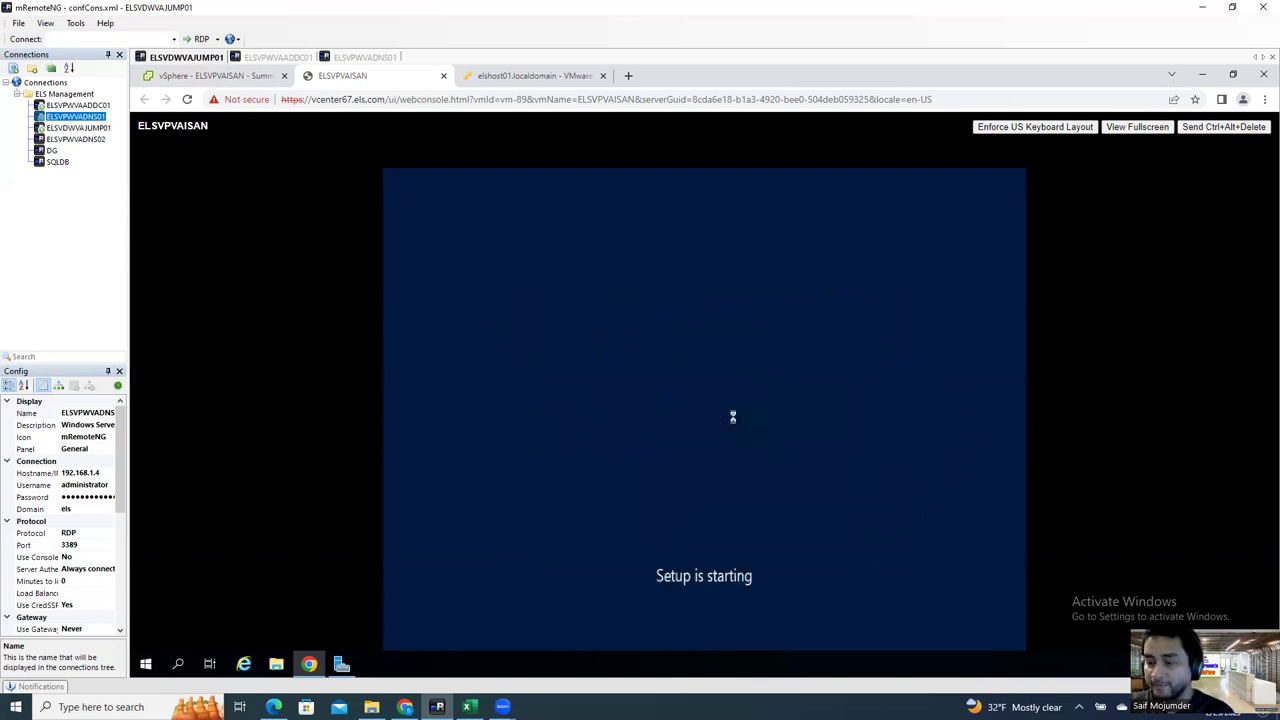
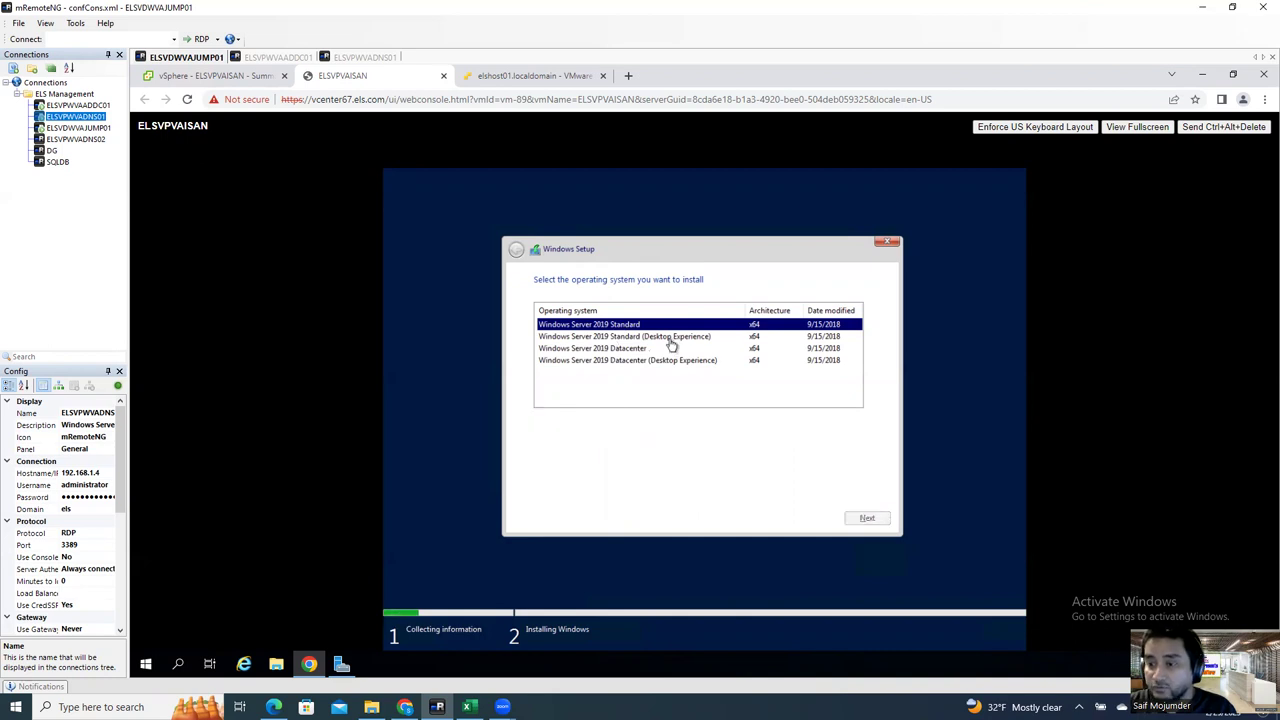
Step: Compare the editions, settle on Windows Server 2019 Standard (Desktop Experience), and continue
click(671, 339)
click(676, 373)
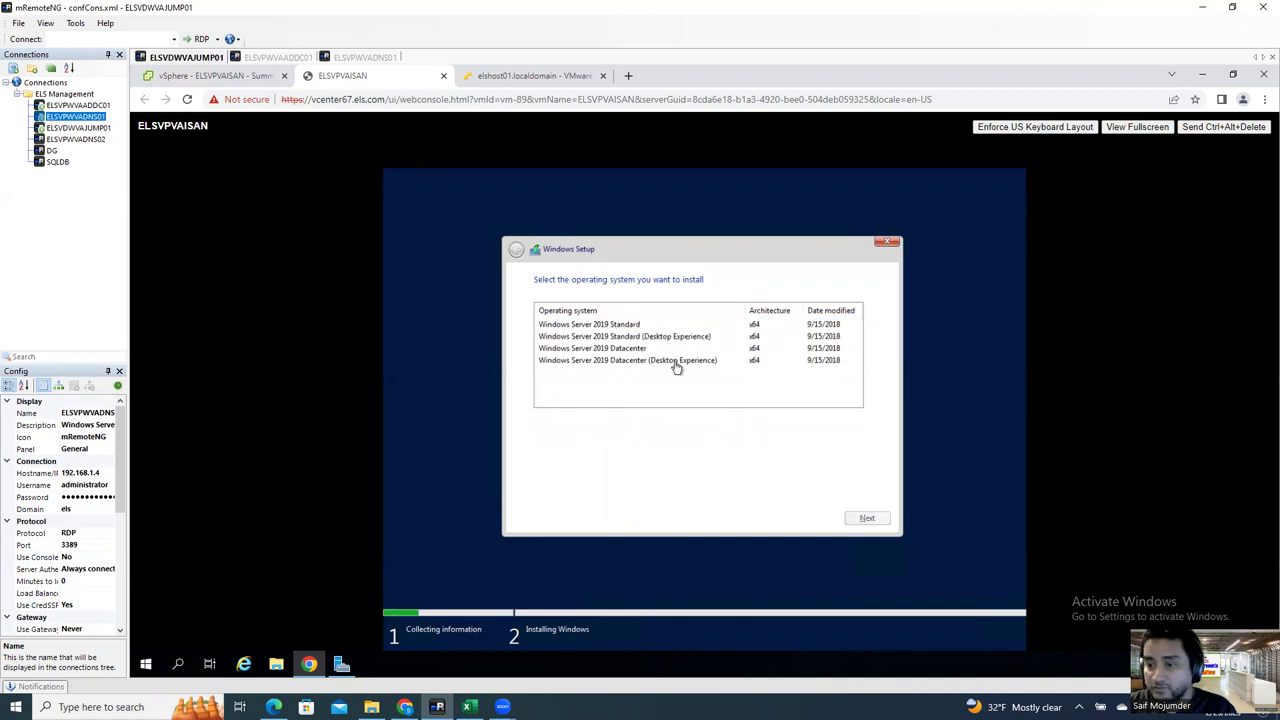
click(676, 362)
click(673, 338)
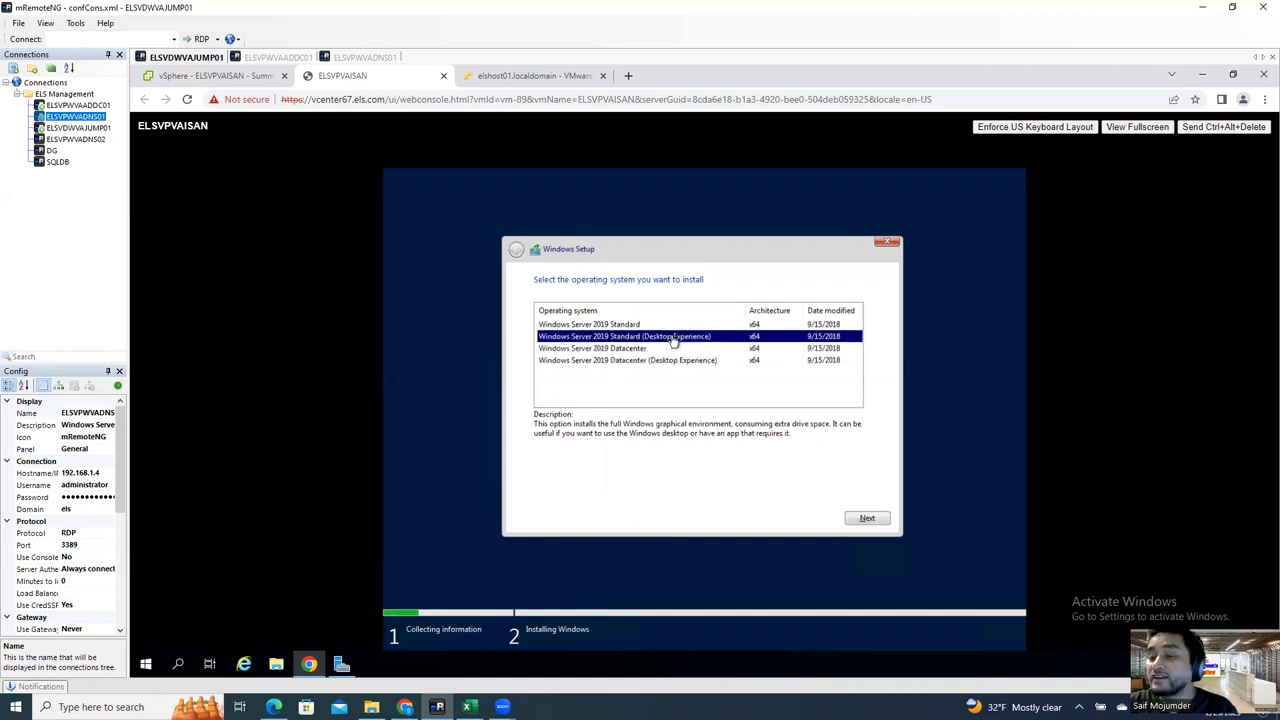
click(666, 362)
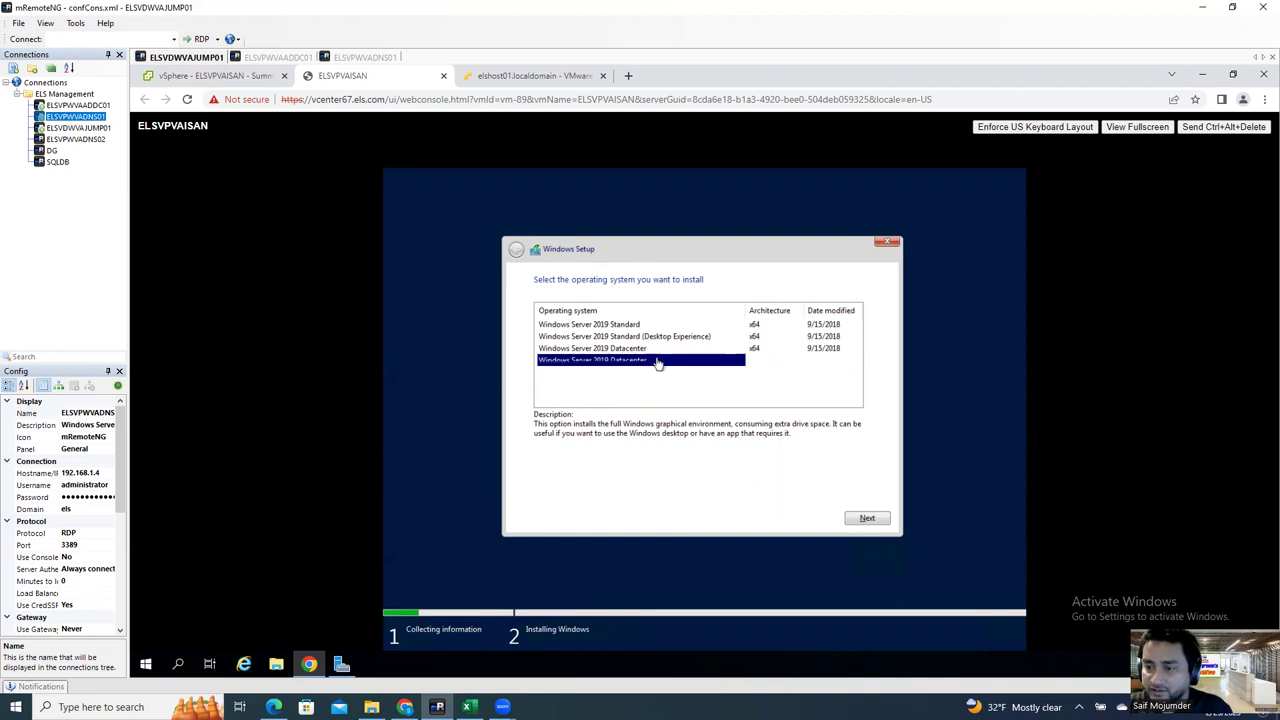
click(641, 336)
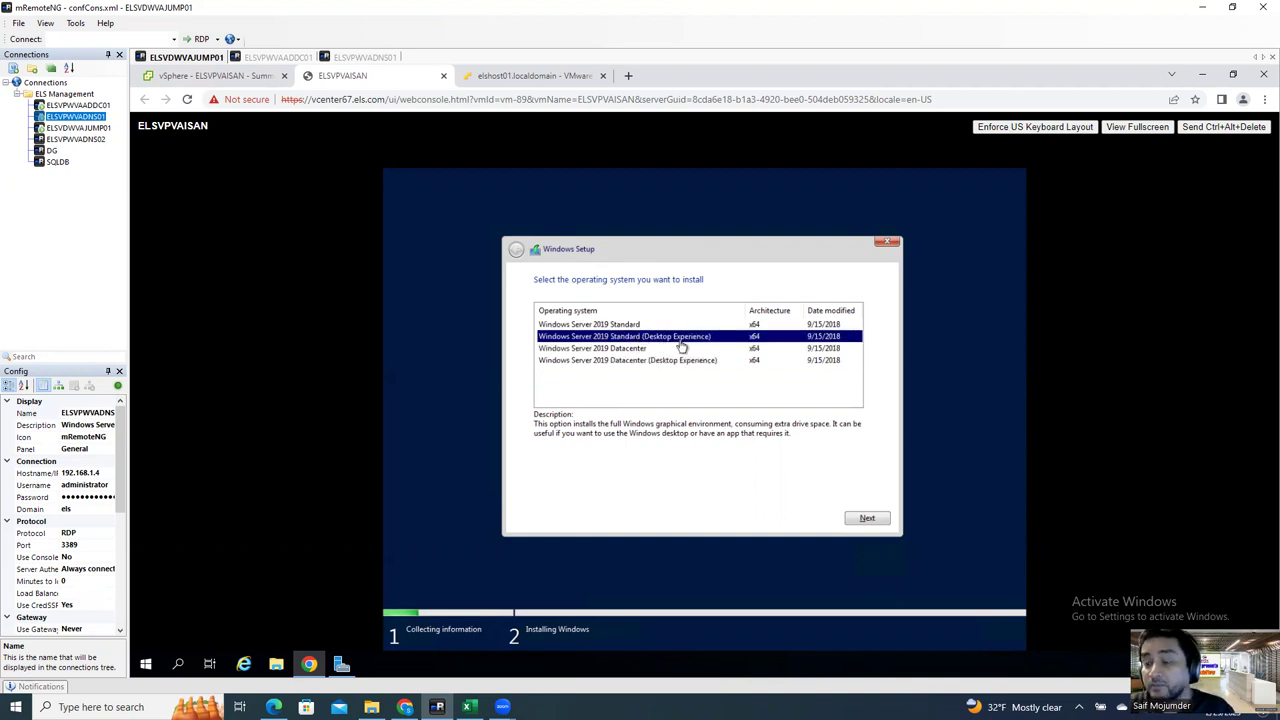
click(634, 326)
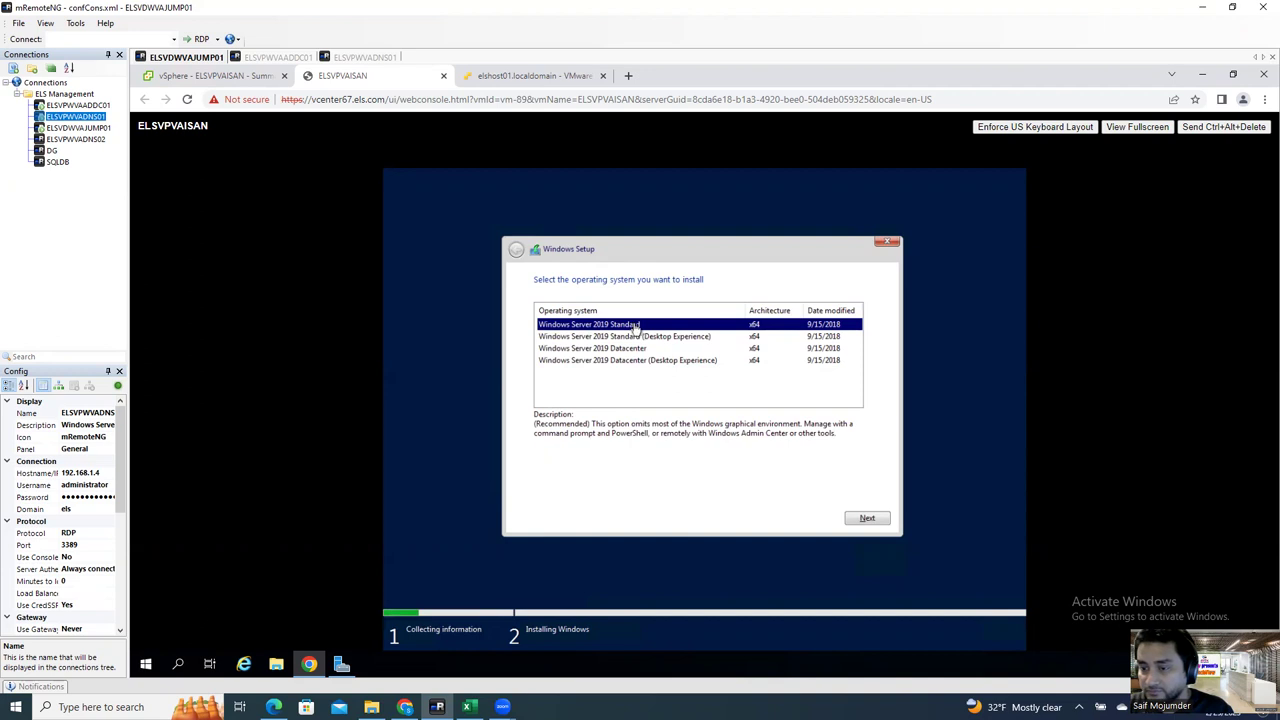
click(645, 337)
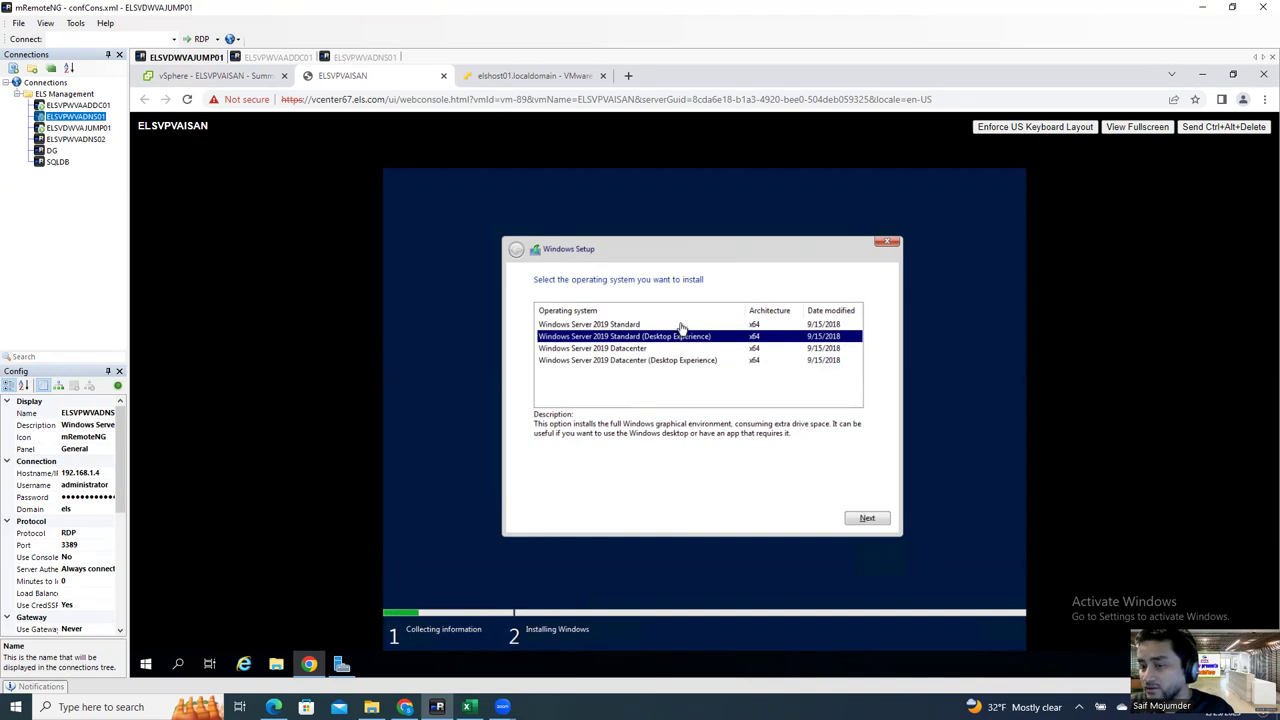
click(679, 325)
click(680, 338)
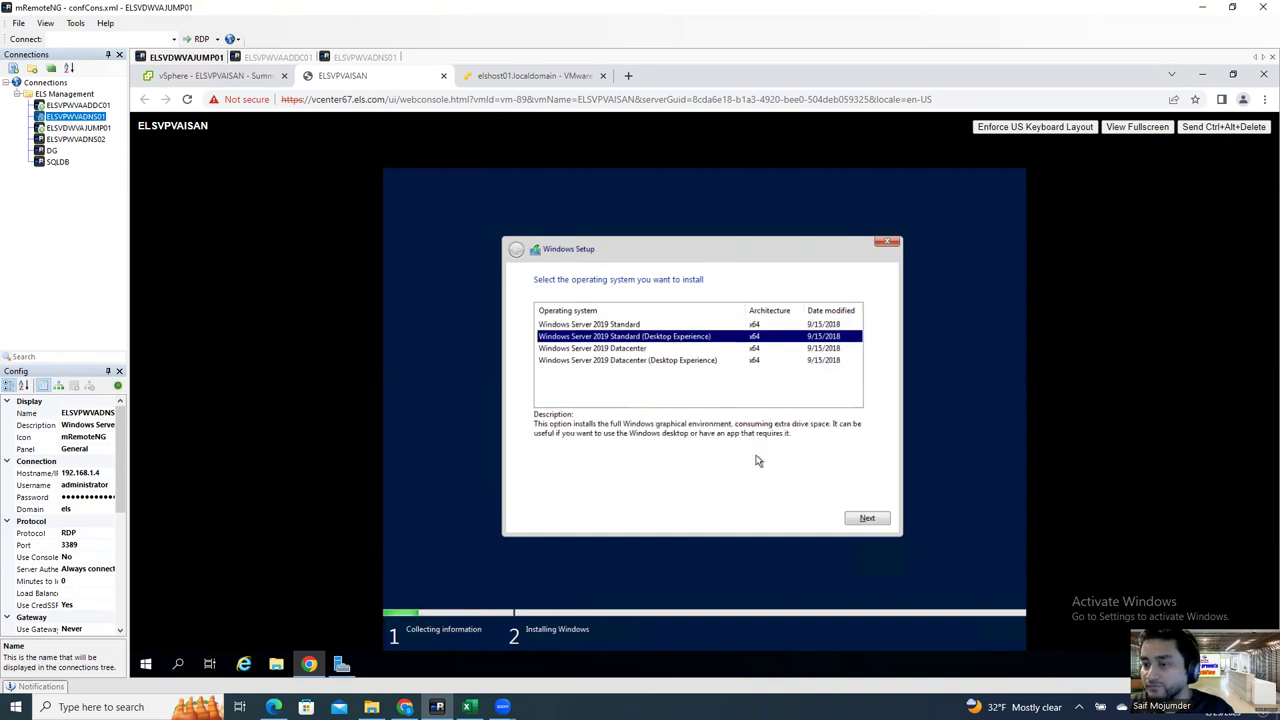
click(865, 519)
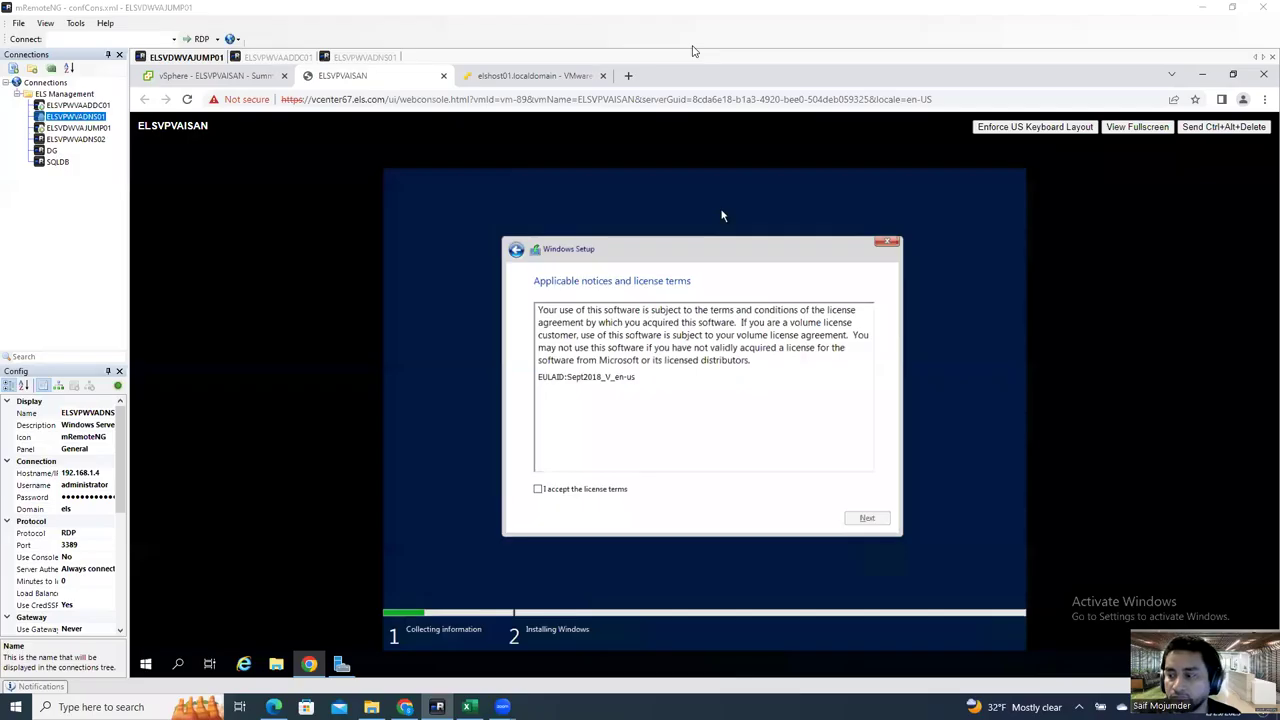
Step: Accept the license terms and choose a Custom installation
click(538, 489)
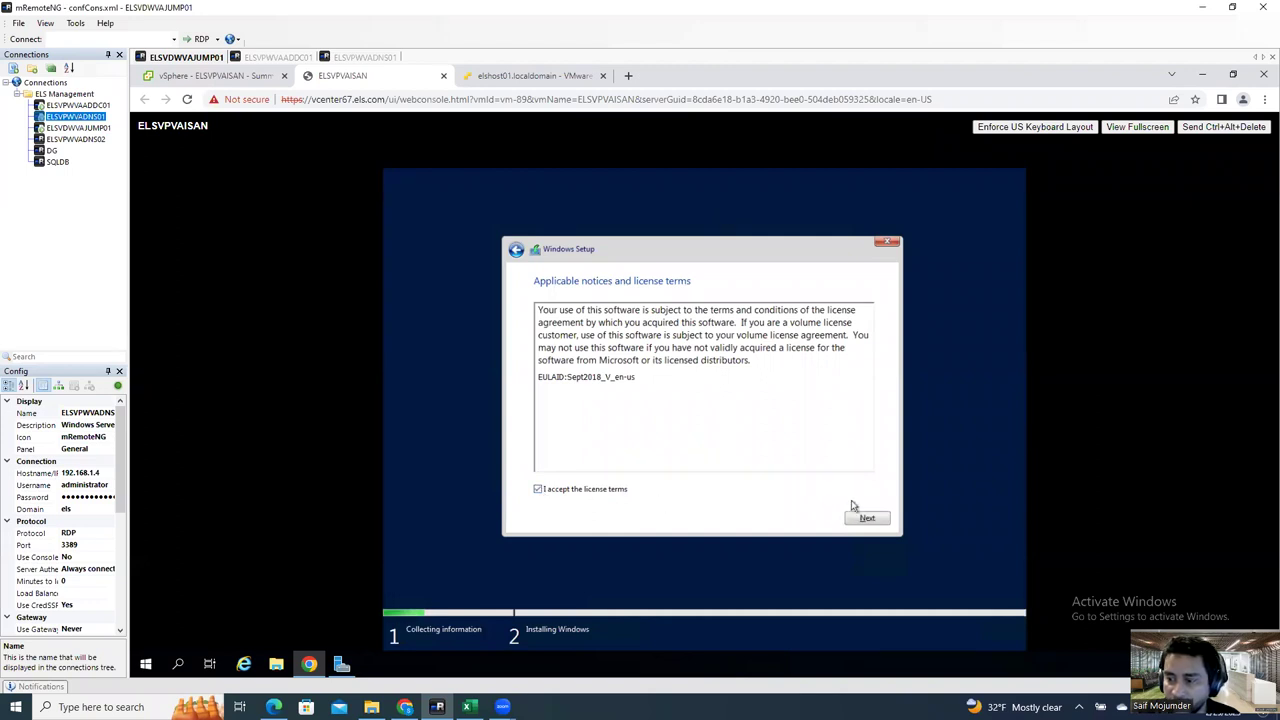
click(876, 522)
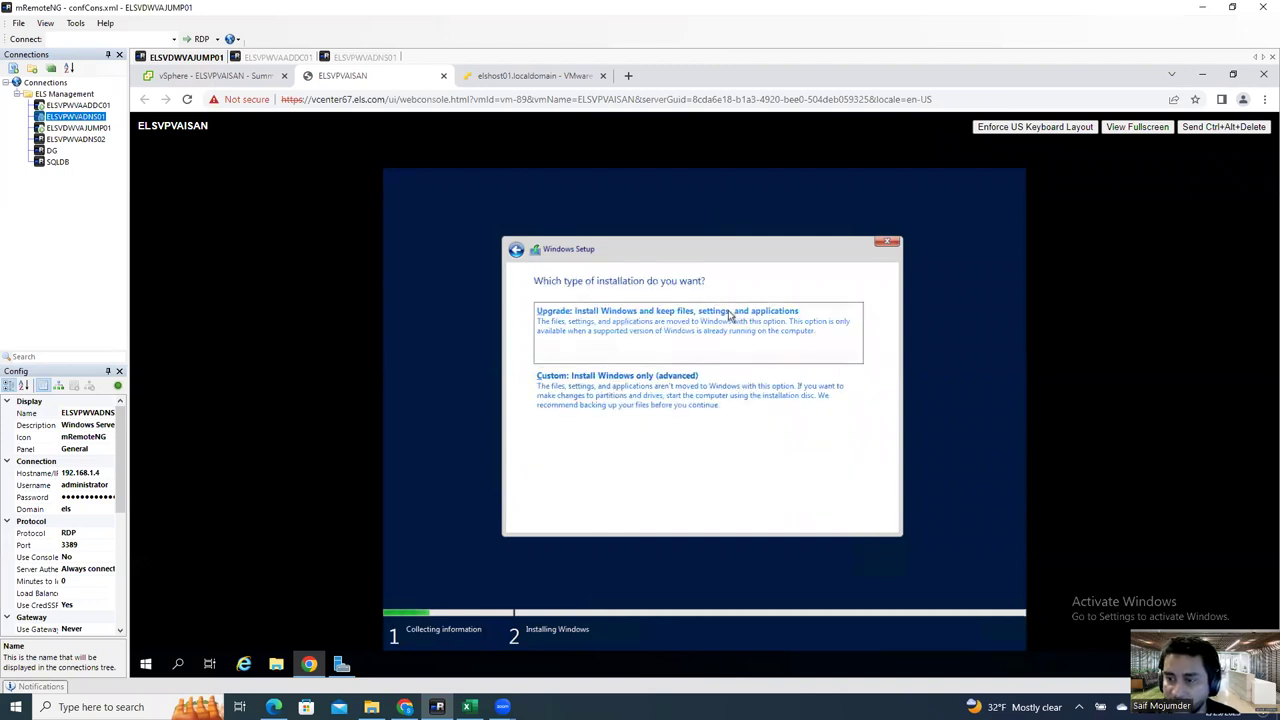
click(638, 390)
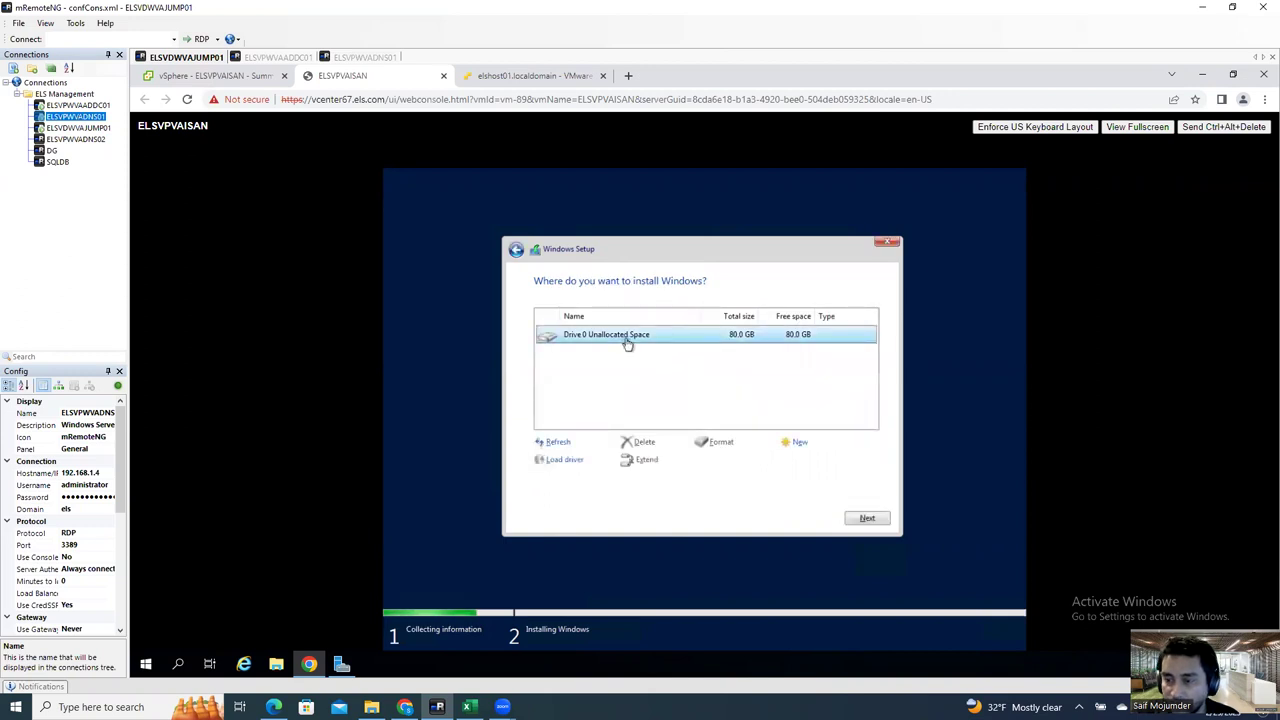
Step: Create a full-size new partition on Drive 0 and start installing Windows onto Partition 2
click(799, 447)
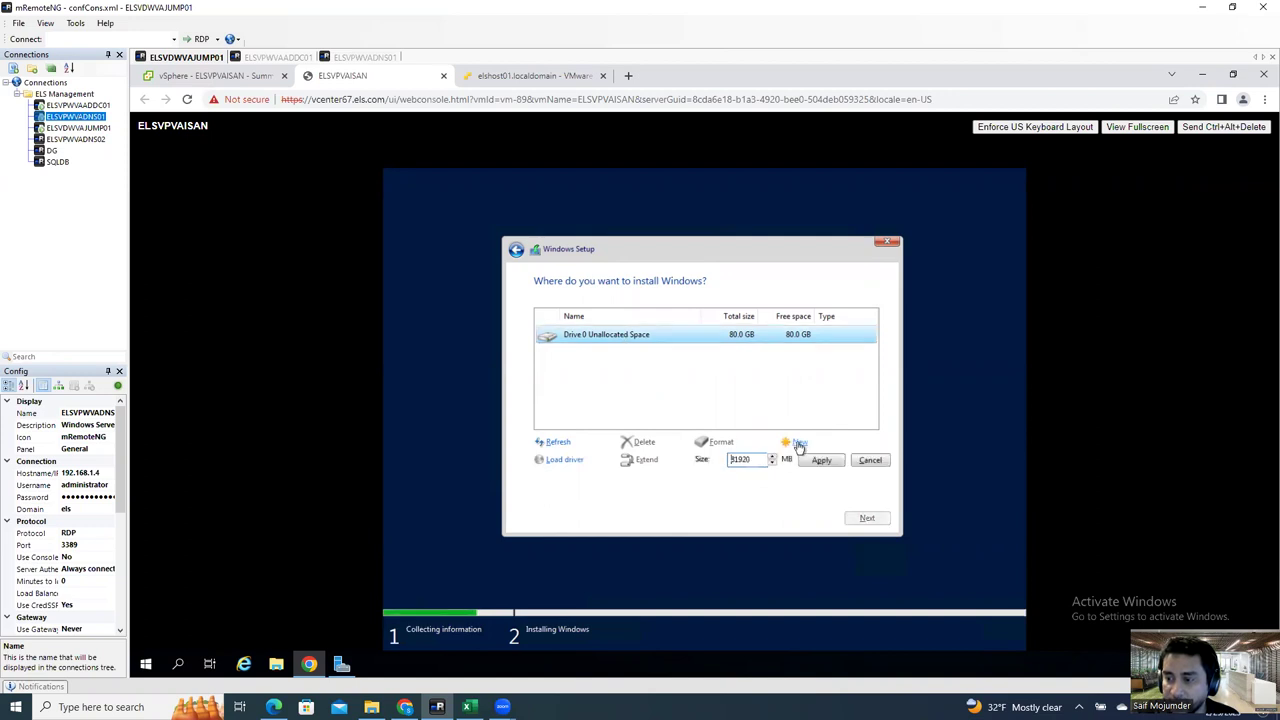
click(815, 461)
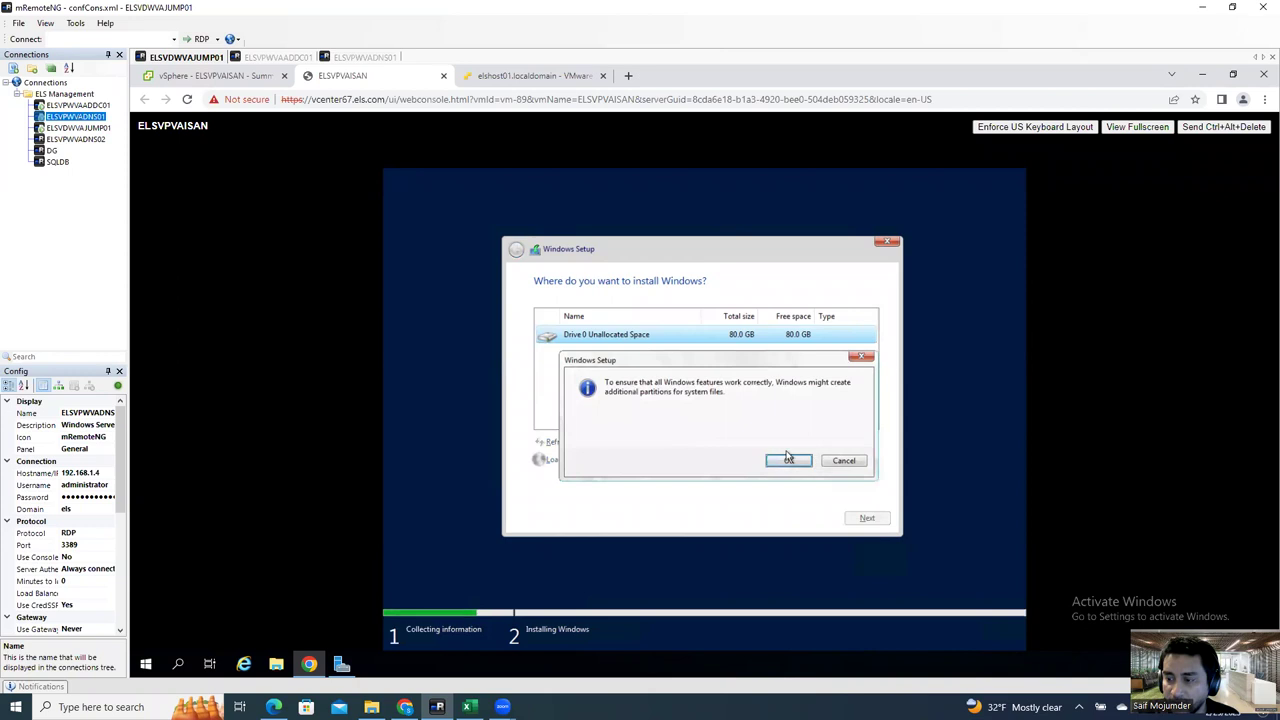
click(789, 460)
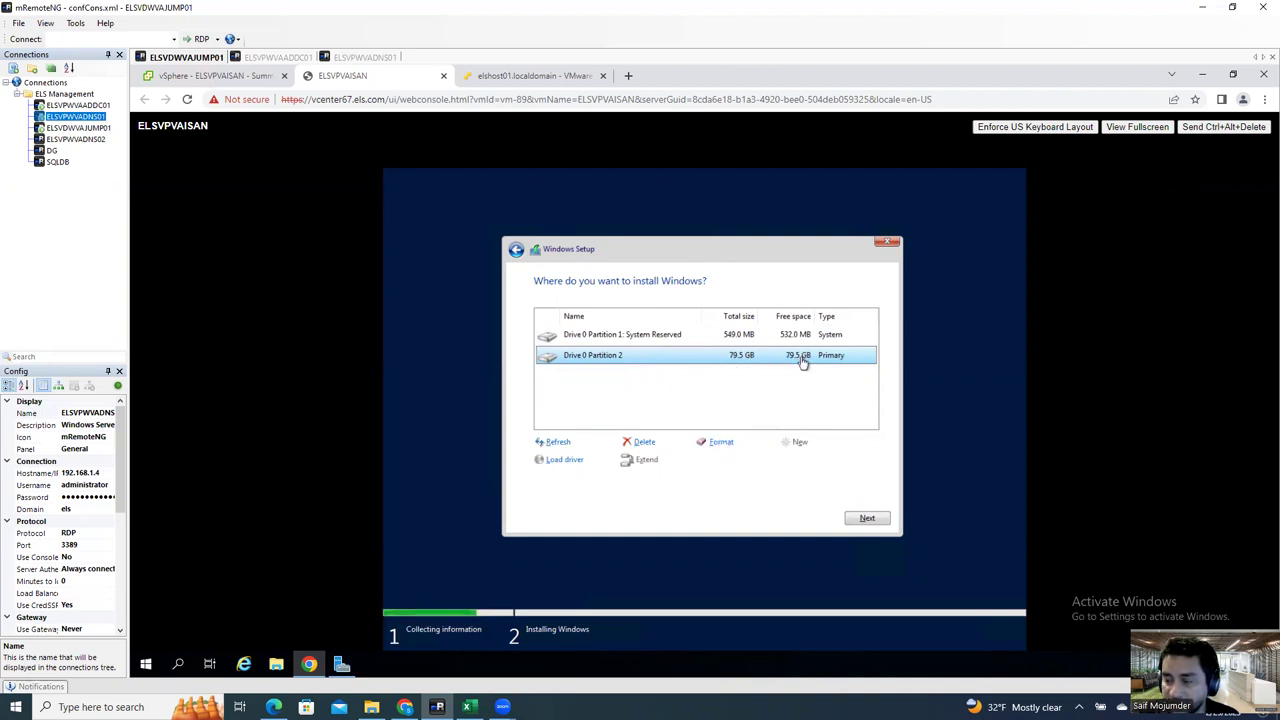
click(867, 516)
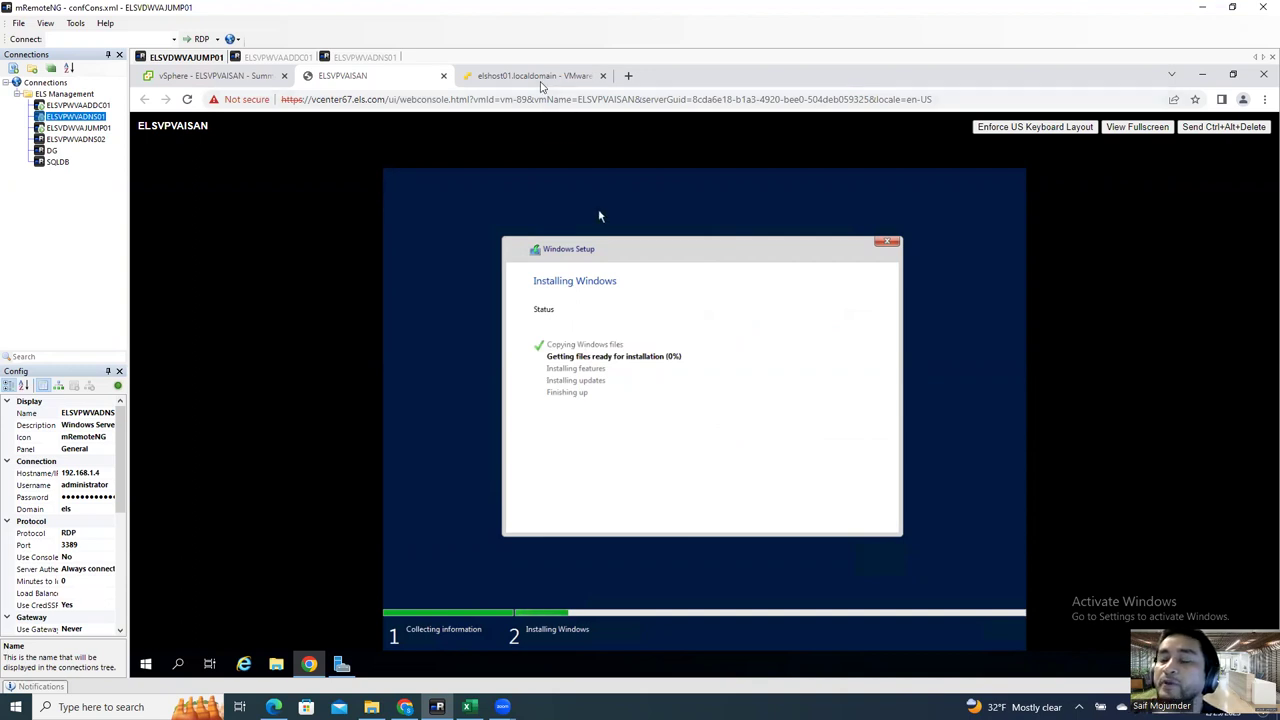
click(538, 78)
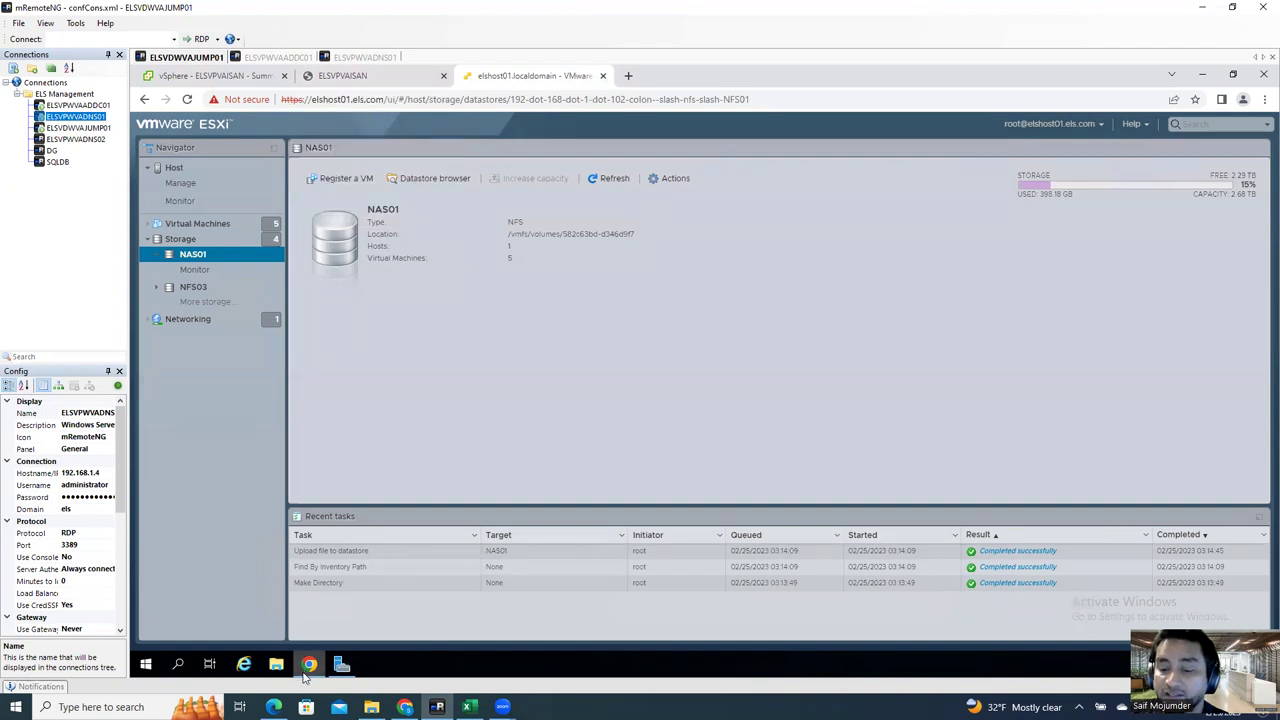
click(404, 707)
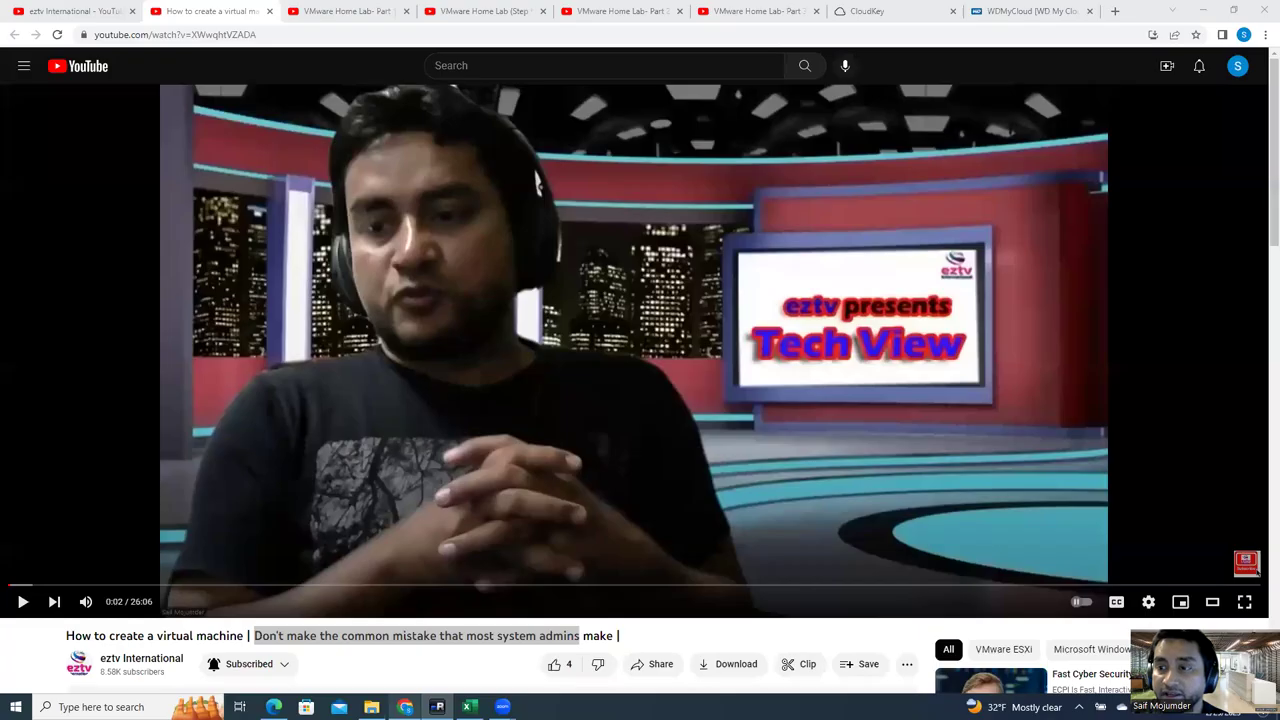
Step: Open Google Drive in a new tab and browse to SOFTWARE > Software > Tools
click(1115, 11)
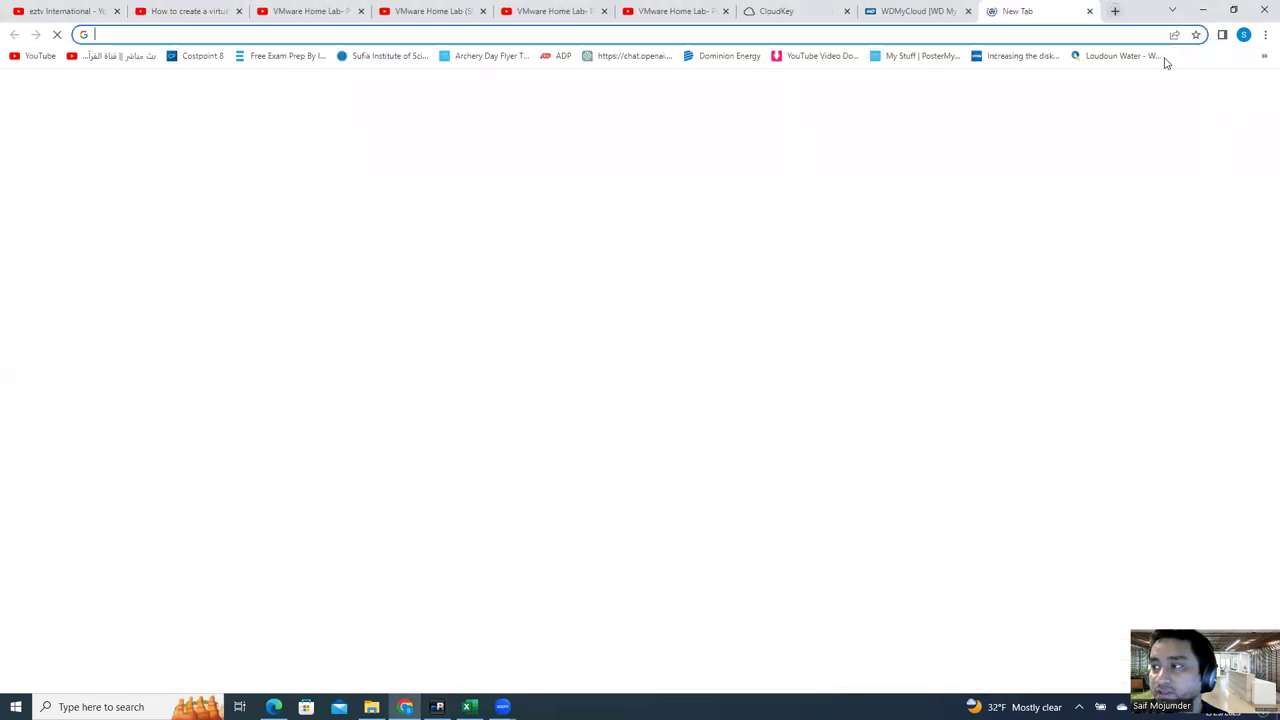
click(1224, 90)
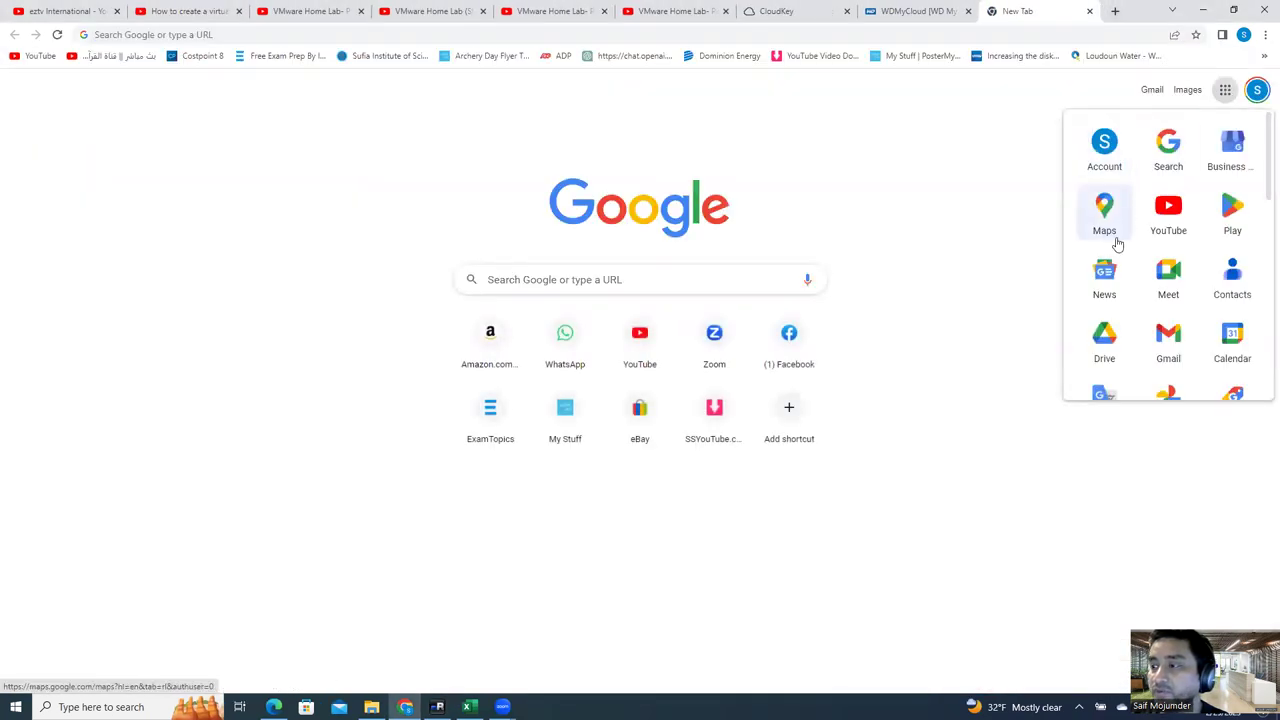
click(1104, 340)
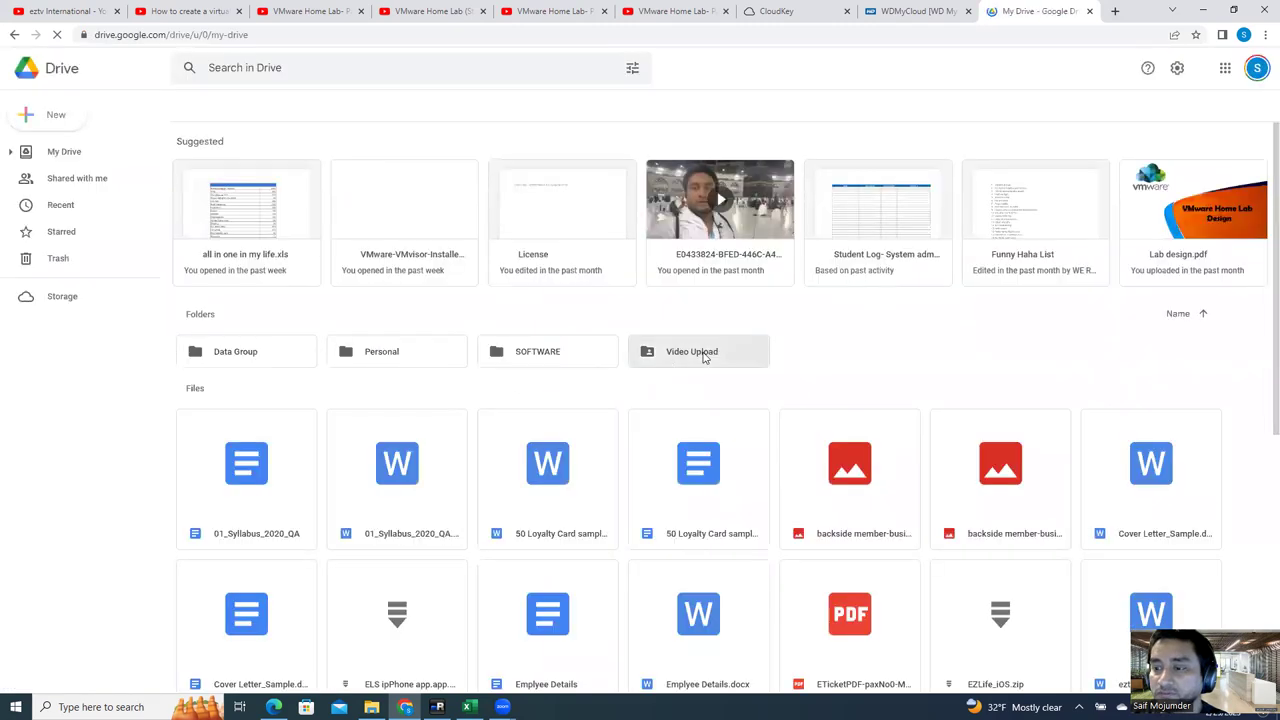
double_click(581, 360)
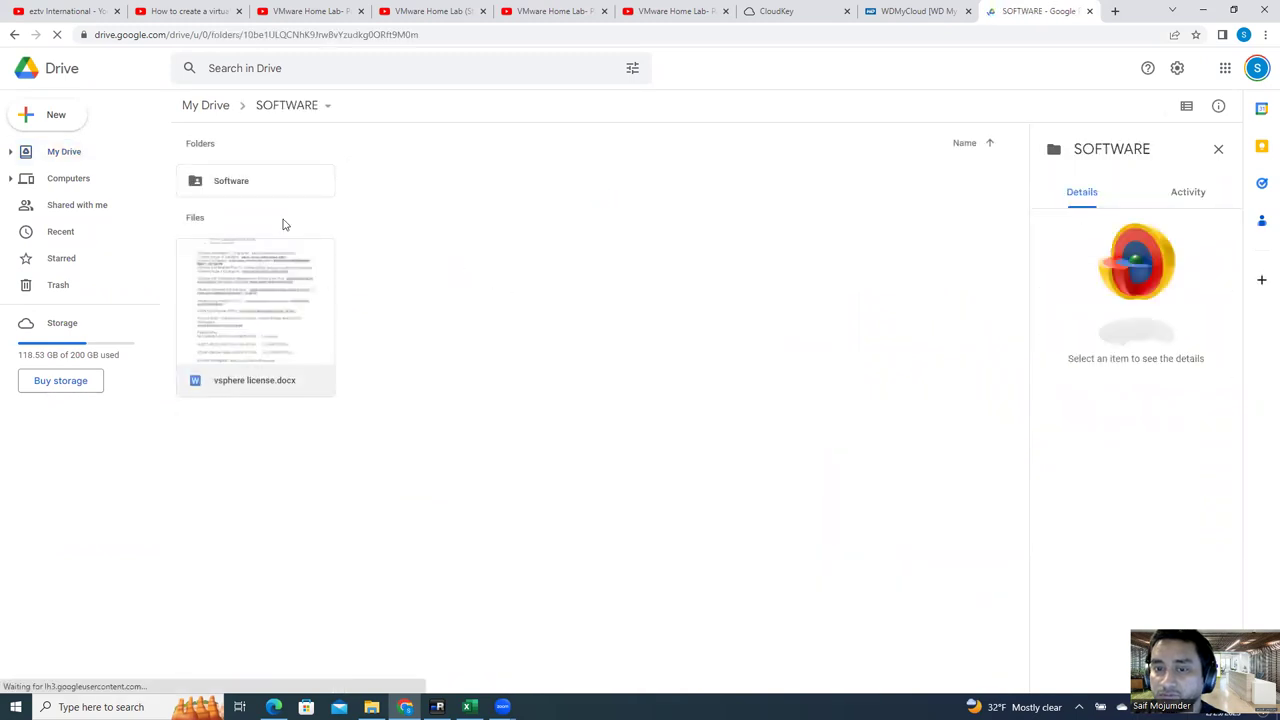
double_click(268, 190)
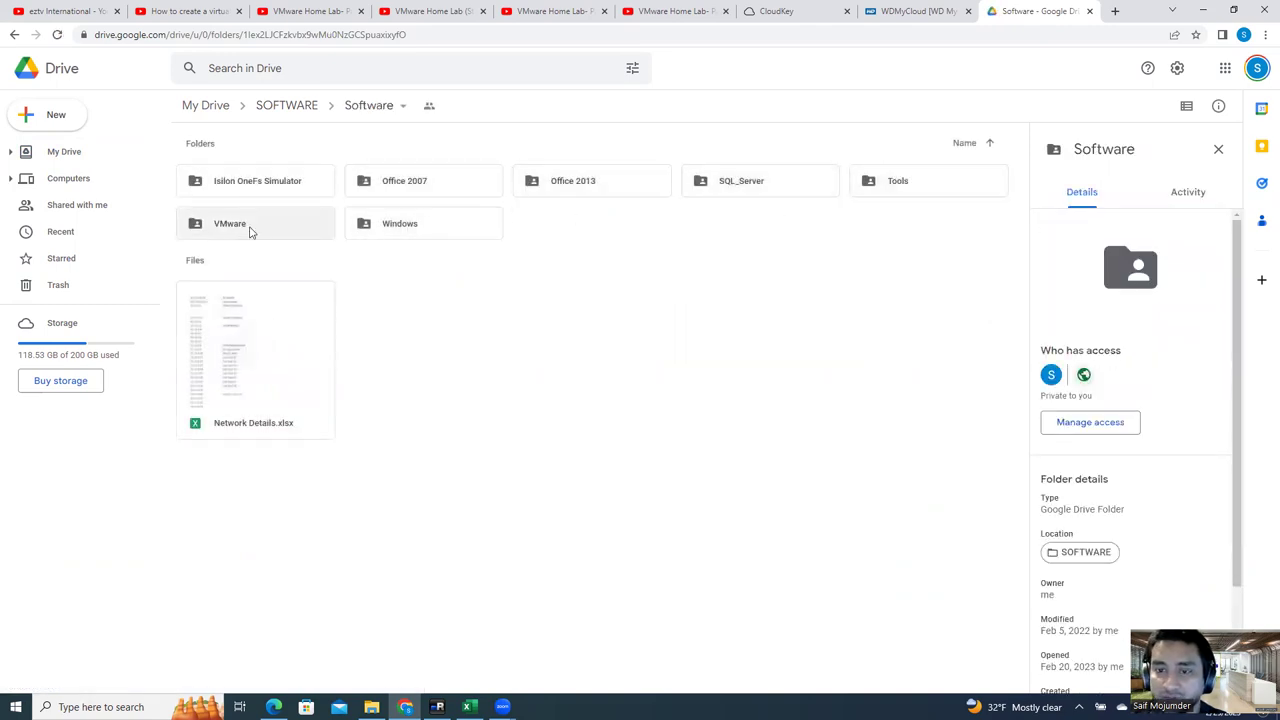
double_click(906, 183)
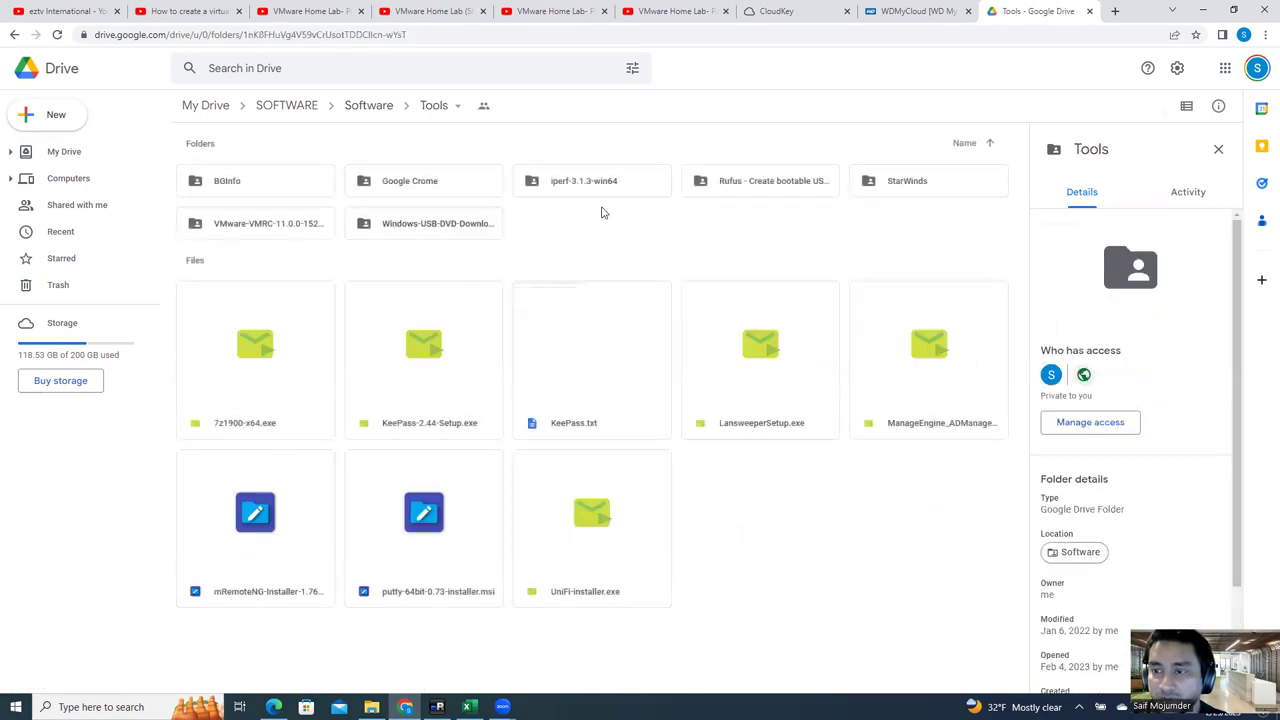
Step: Download the StarWinds folder as a zip and view its two files, then return to File Explorer
right_click(920, 186)
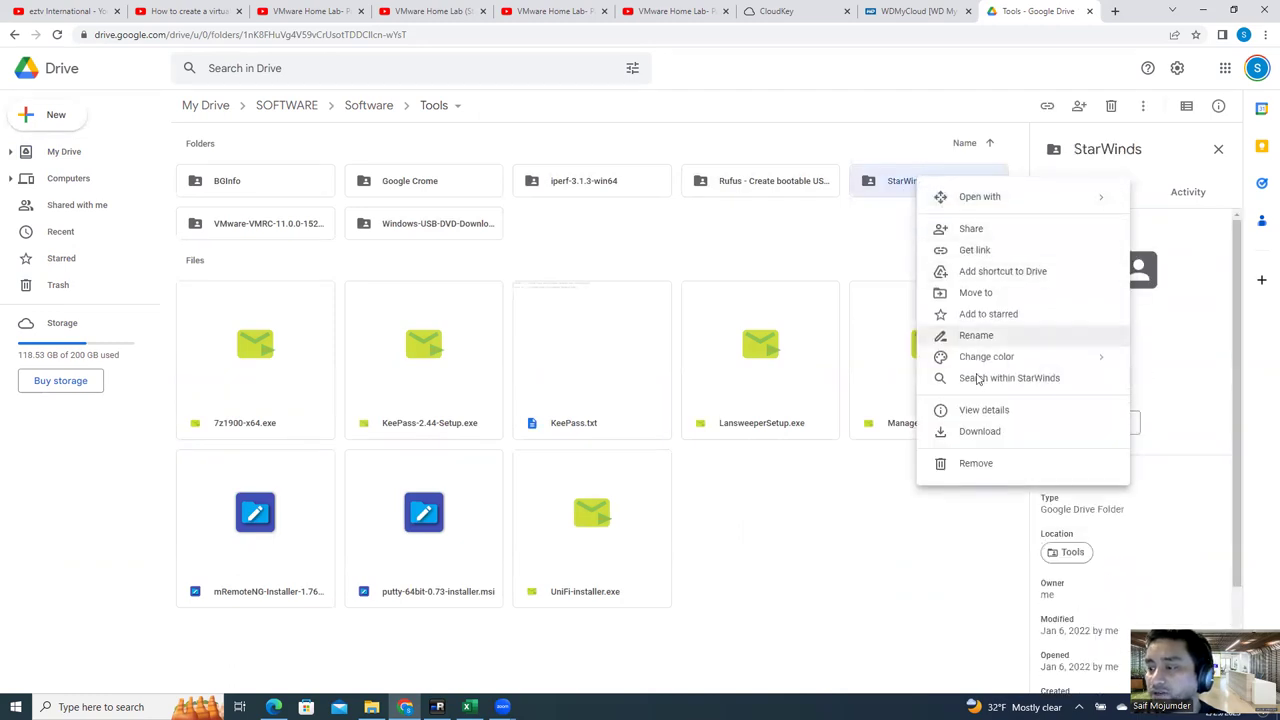
click(977, 432)
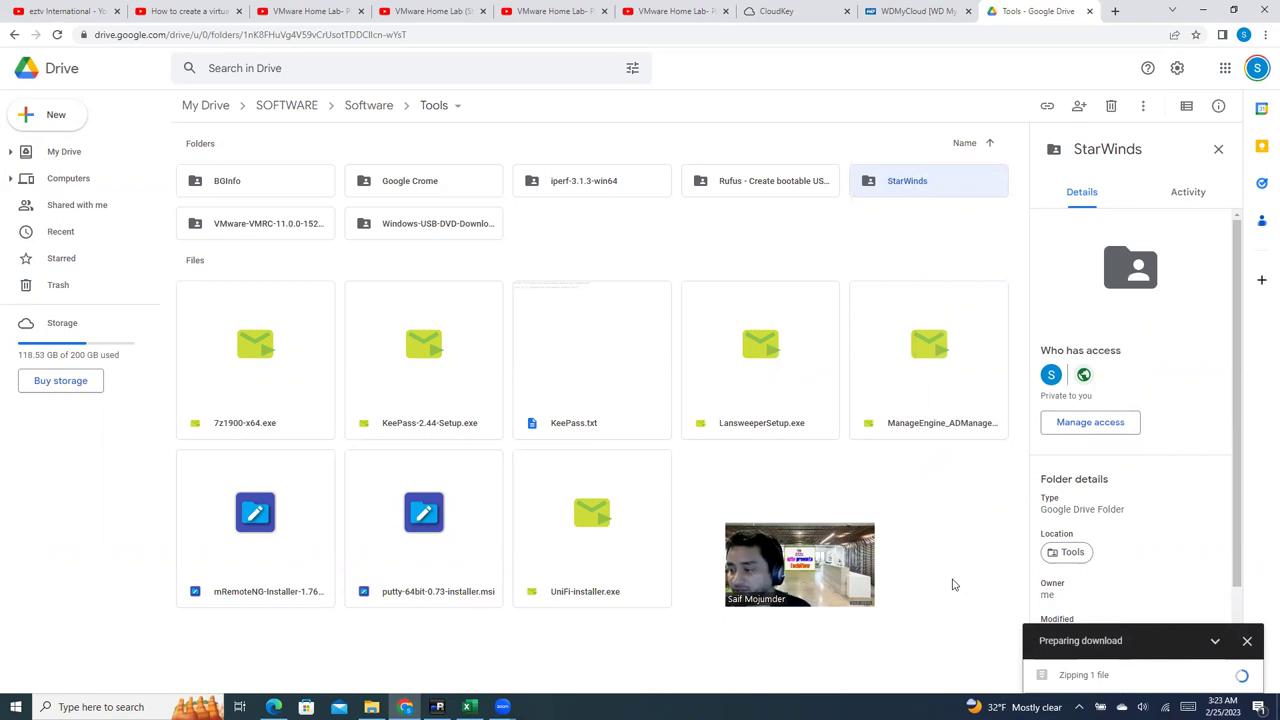
double_click(935, 179)
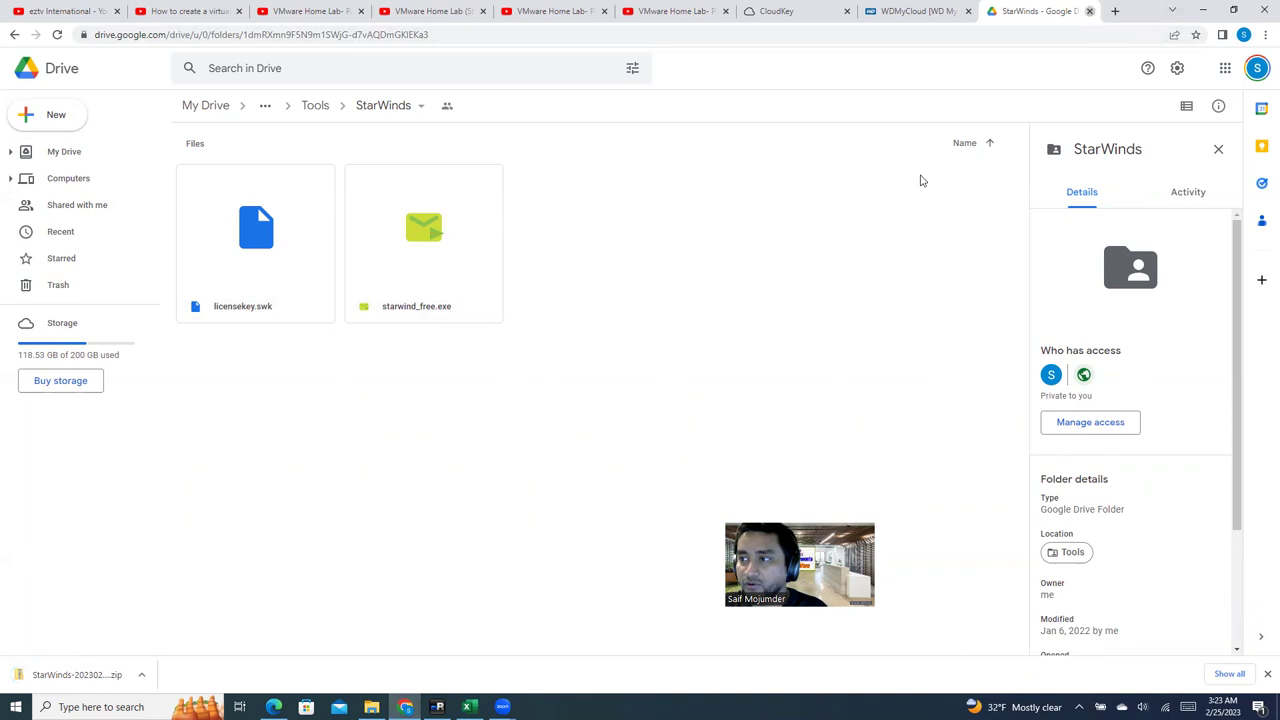
key(ctrl+2)
click(371, 707)
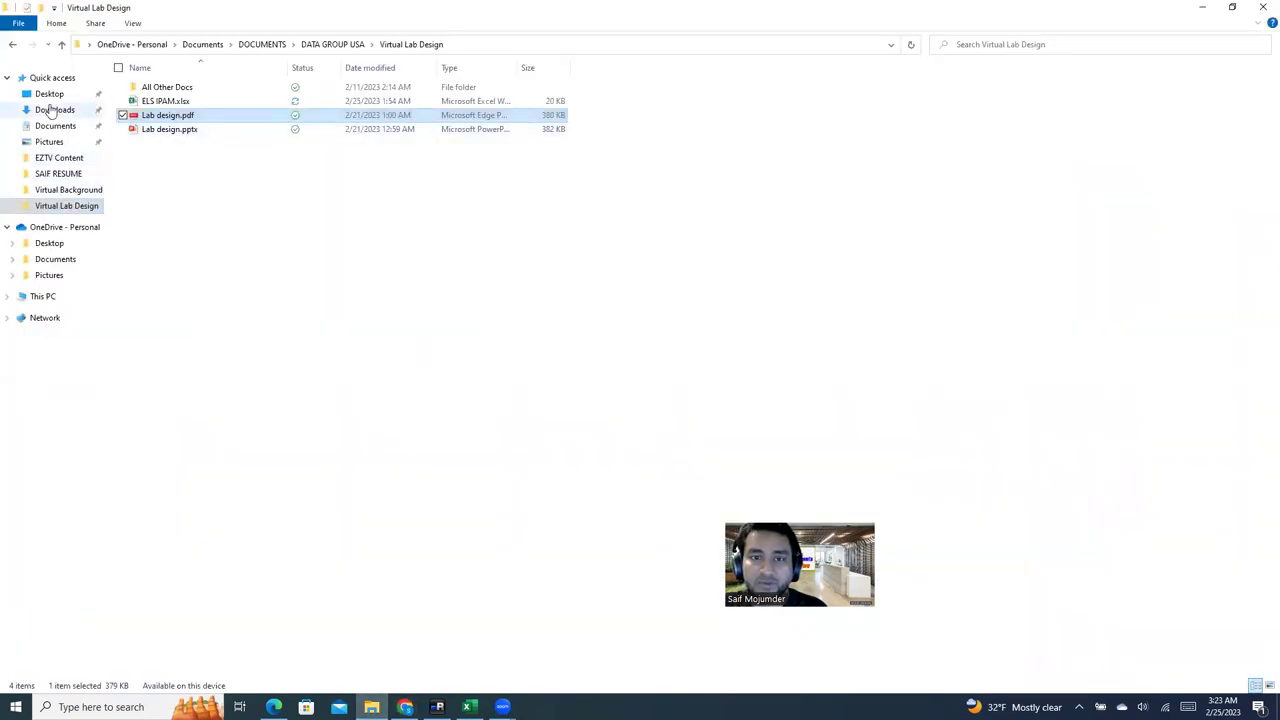
Step: Extract the downloaded StarWinds zip in Downloads with 7-Zip's Extract files
click(52, 110)
click(203, 108)
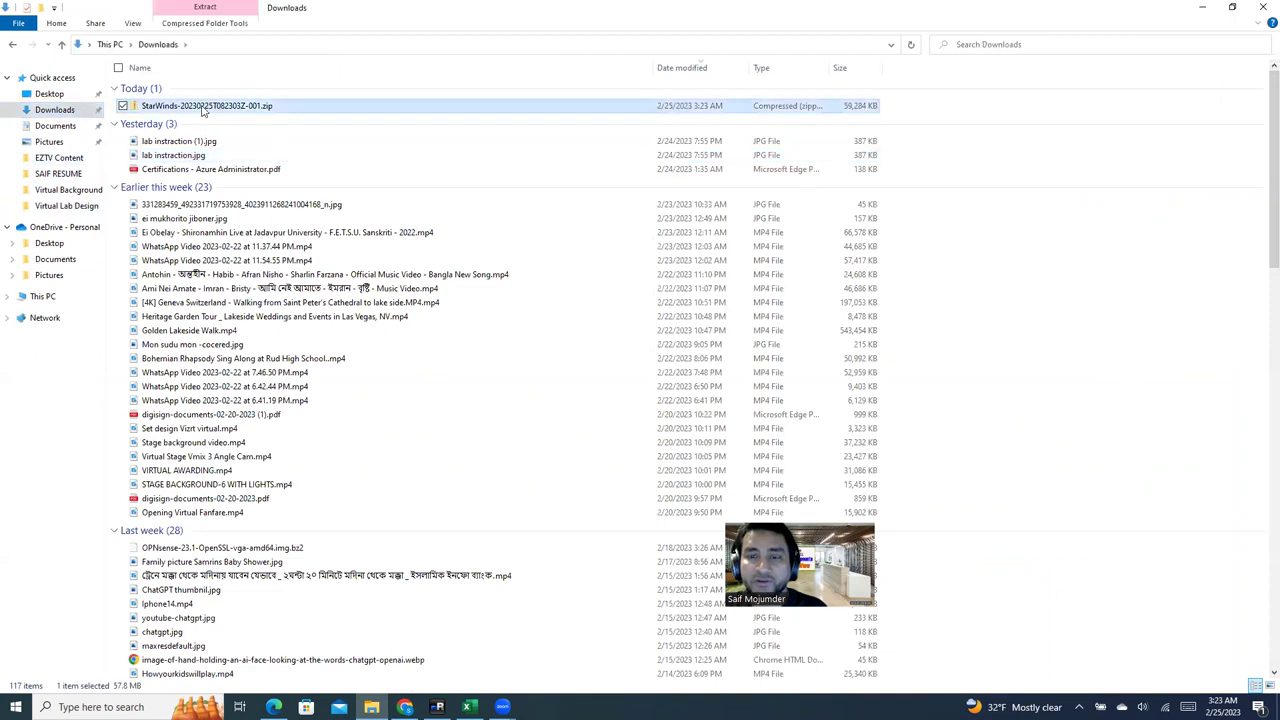
right_click(203, 108)
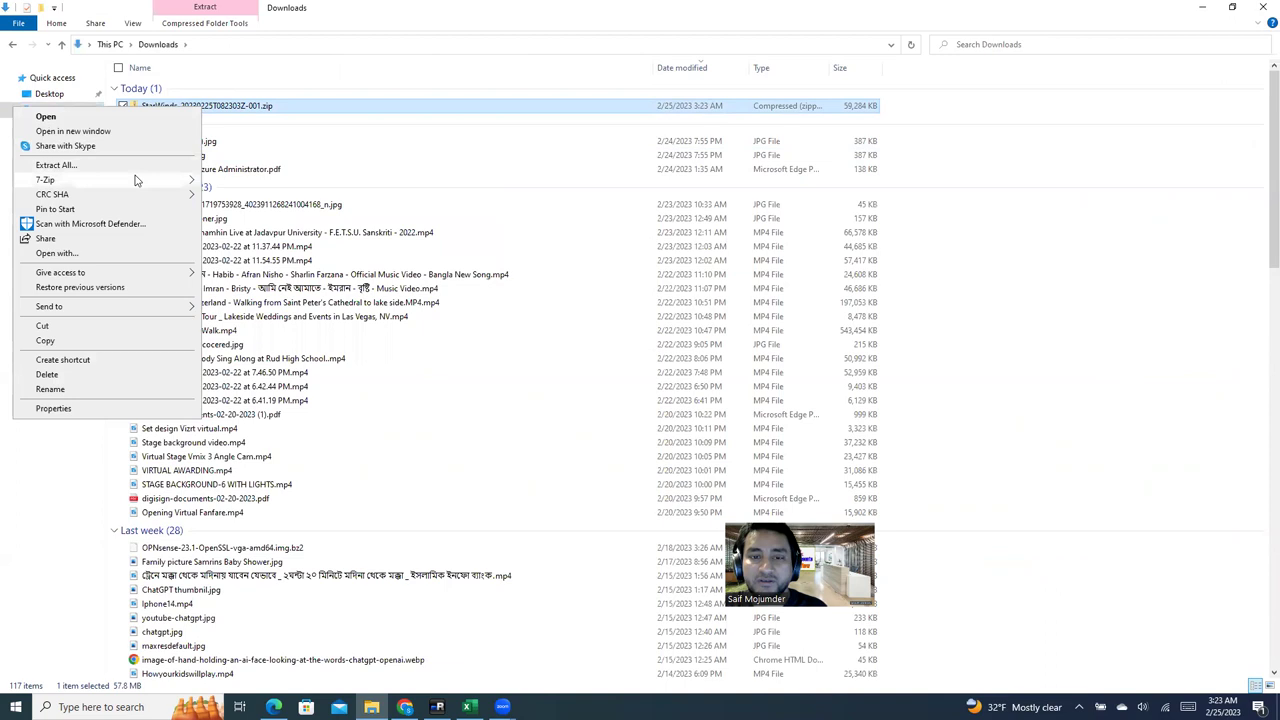
mouse_move(137, 180)
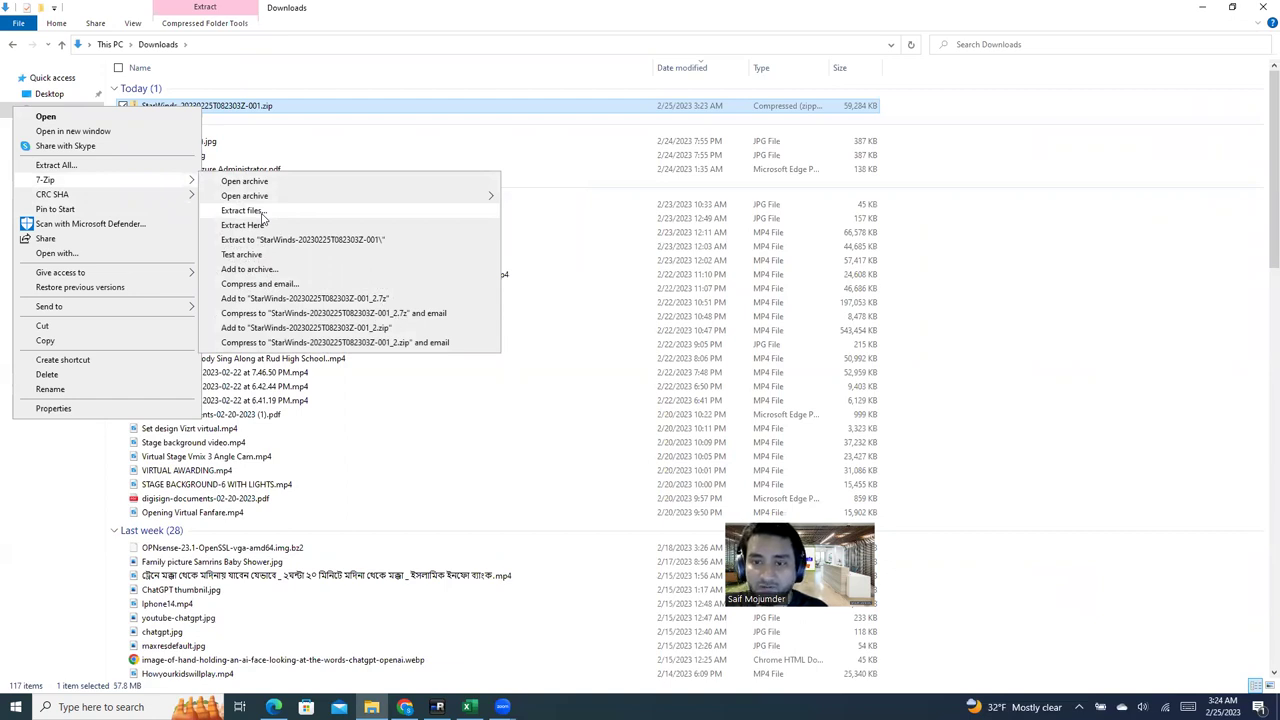
click(262, 215)
click(628, 439)
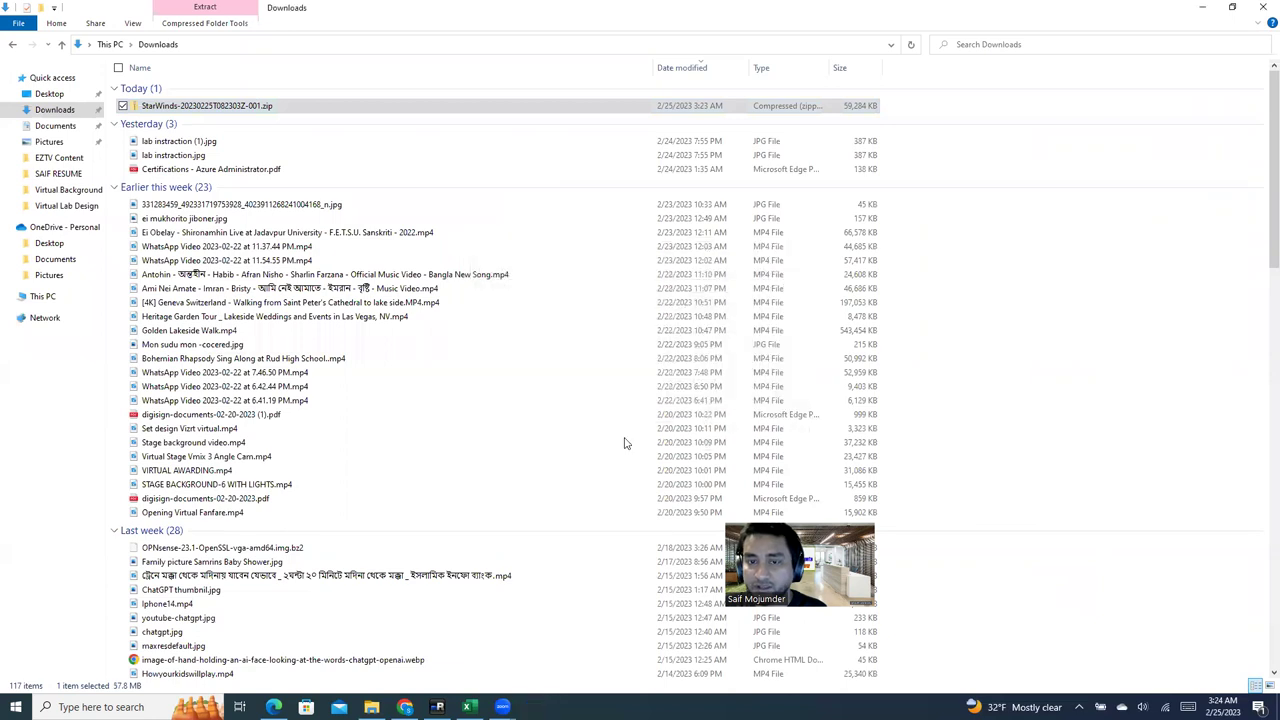
Step: Open the extracted StarWinds folder showing licensekey.swk and starwind_free.exe, then bring mRemoteNG forward
click(222, 120)
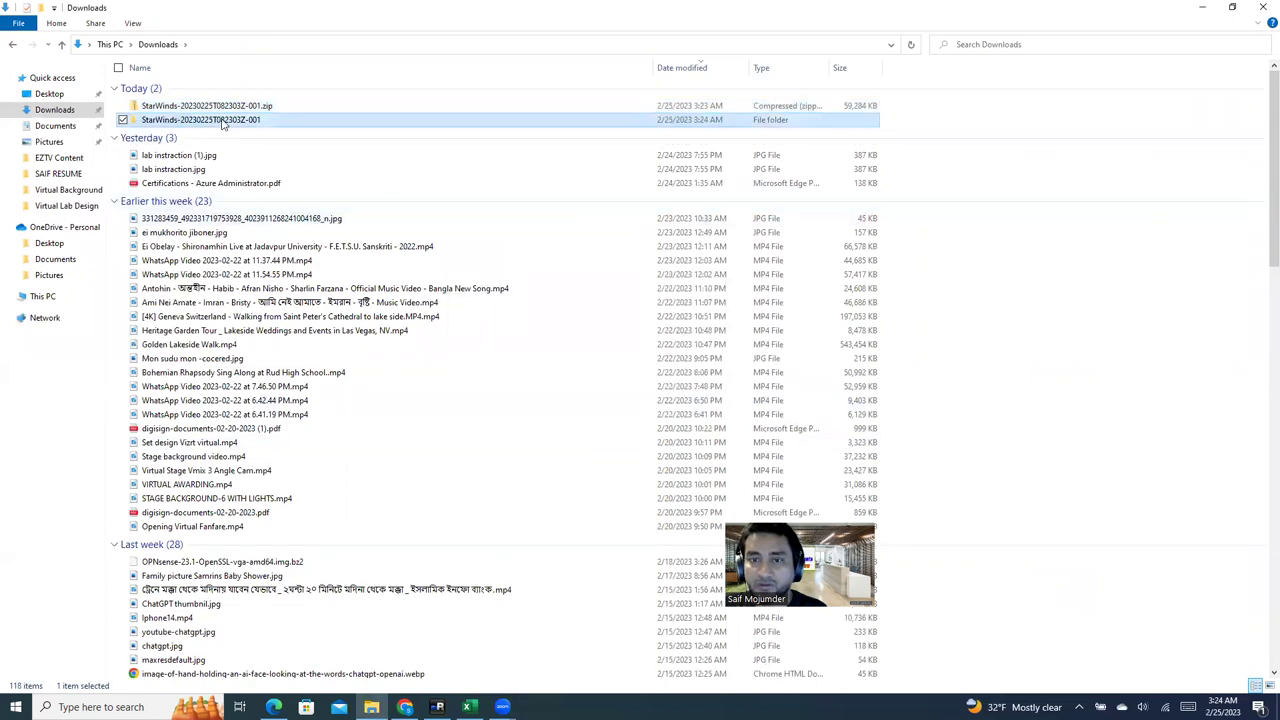
double_click(254, 121)
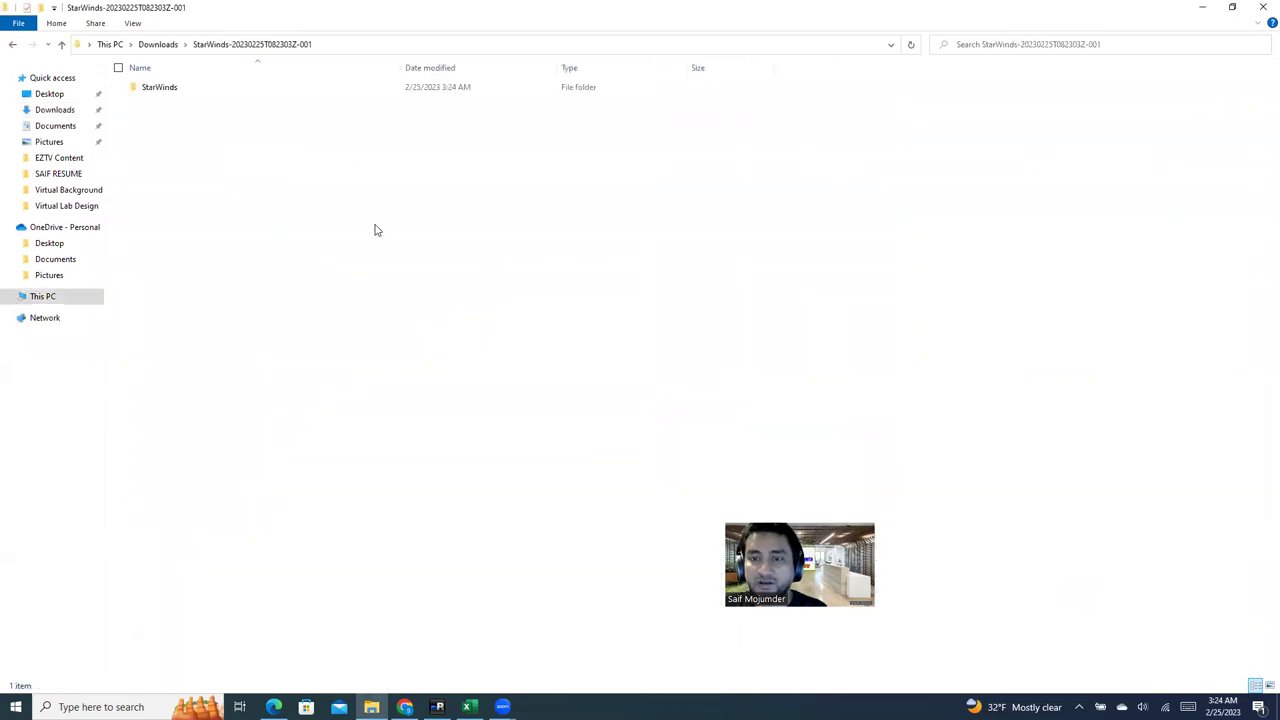
double_click(166, 89)
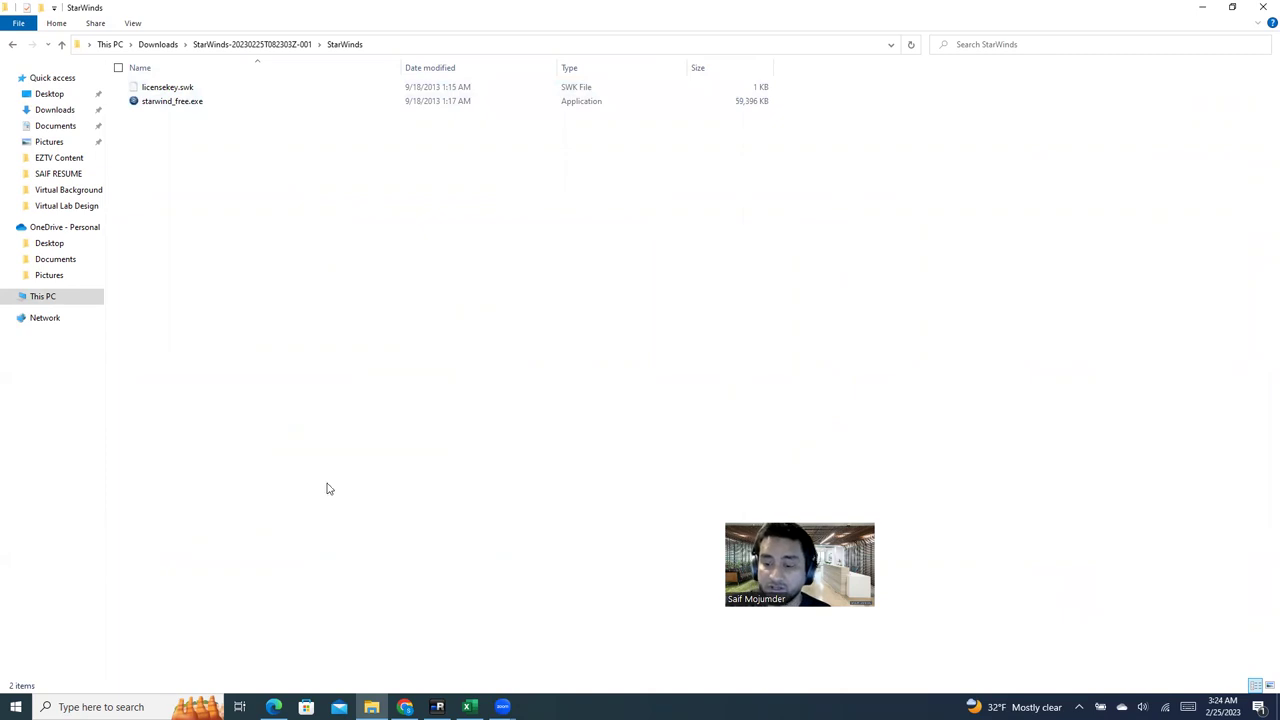
click(437, 707)
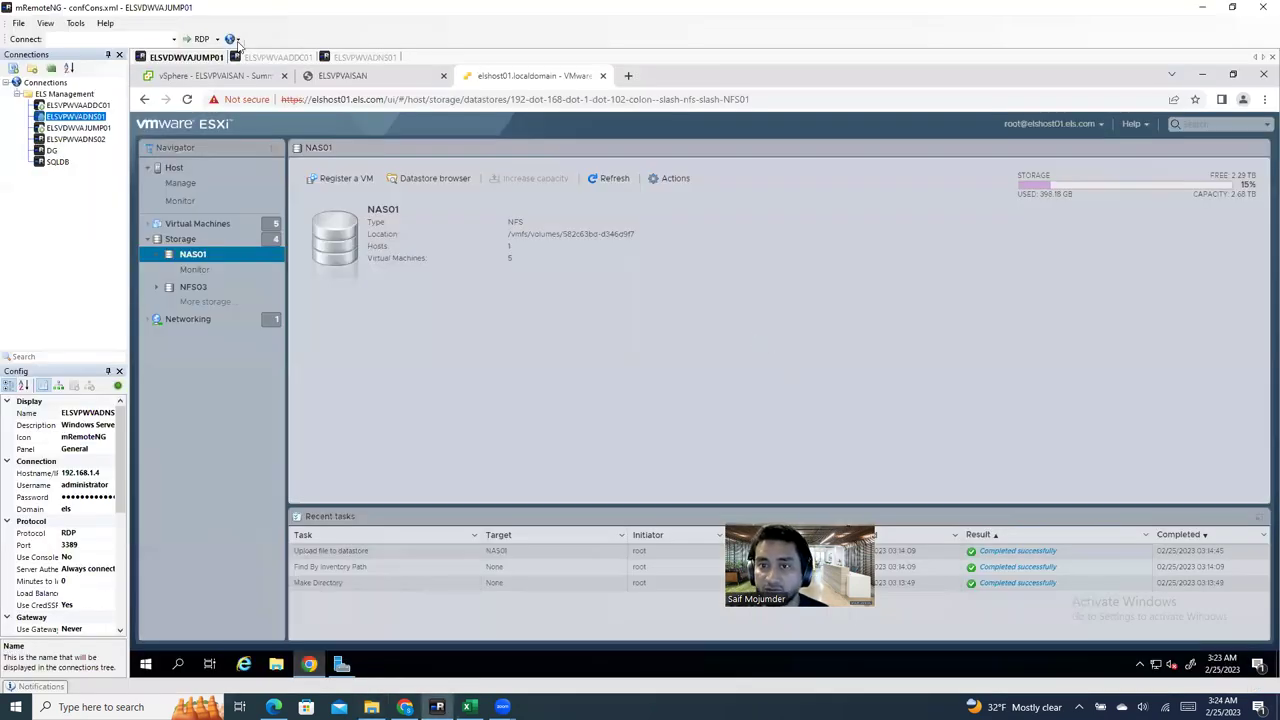
Step: Watch Windows Server install and restart in the ELSVPVAISAN console, then return to its summary page
click(215, 77)
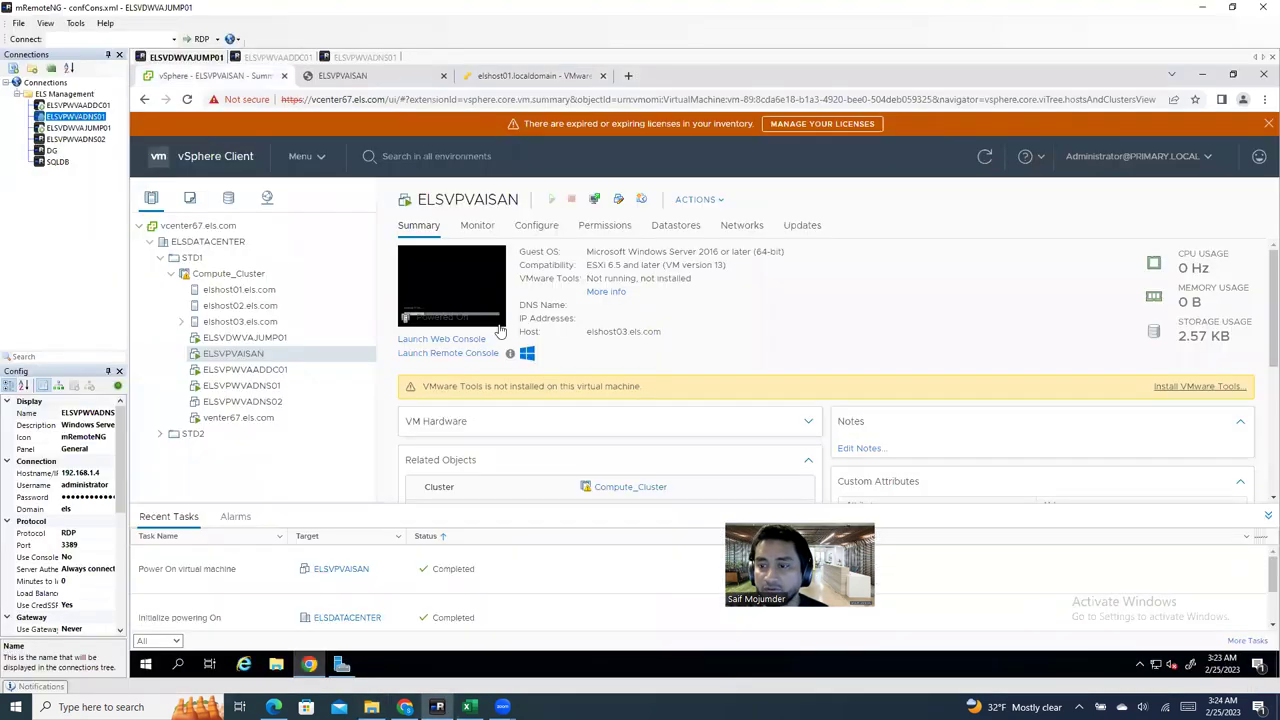
click(360, 78)
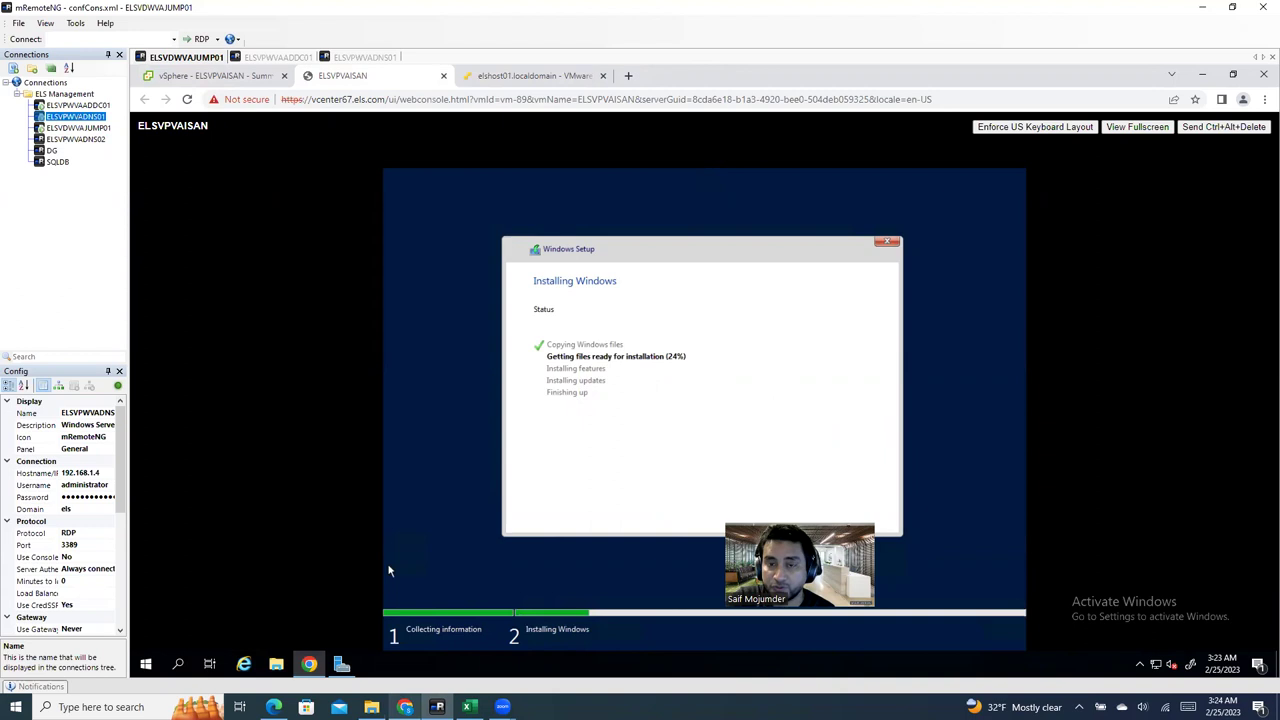
mouse_move(404, 707)
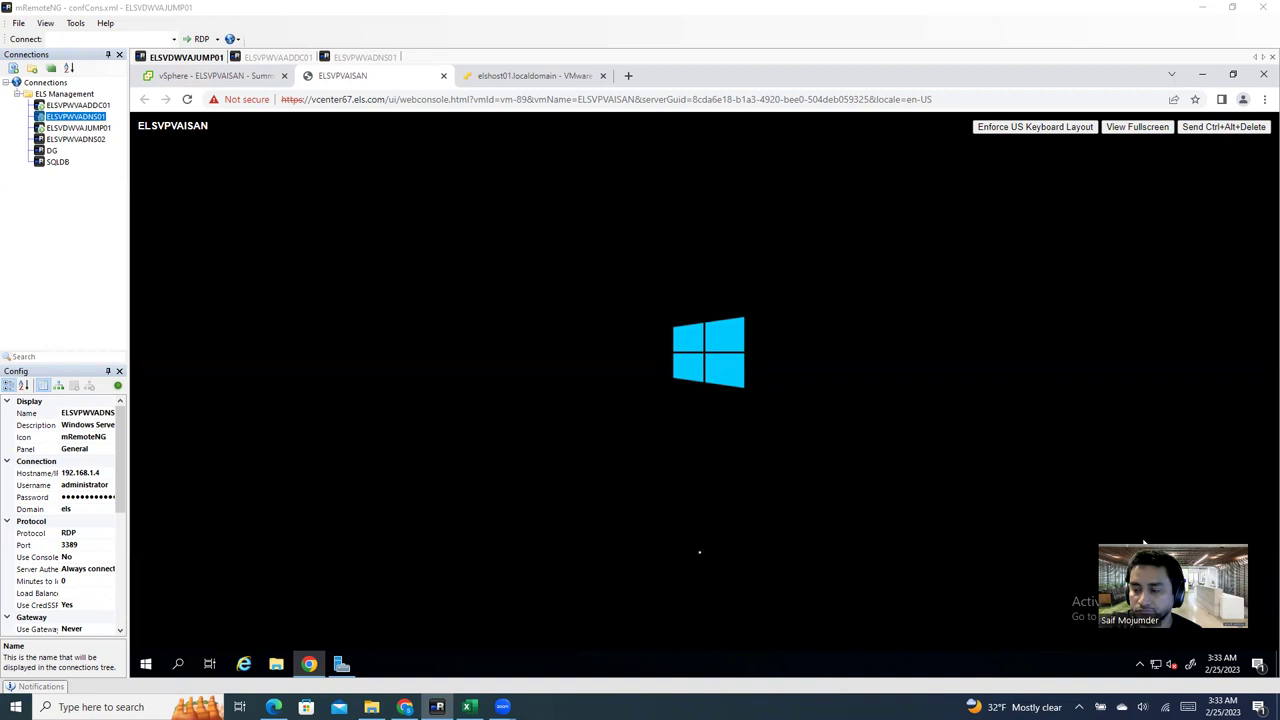
click(243, 76)
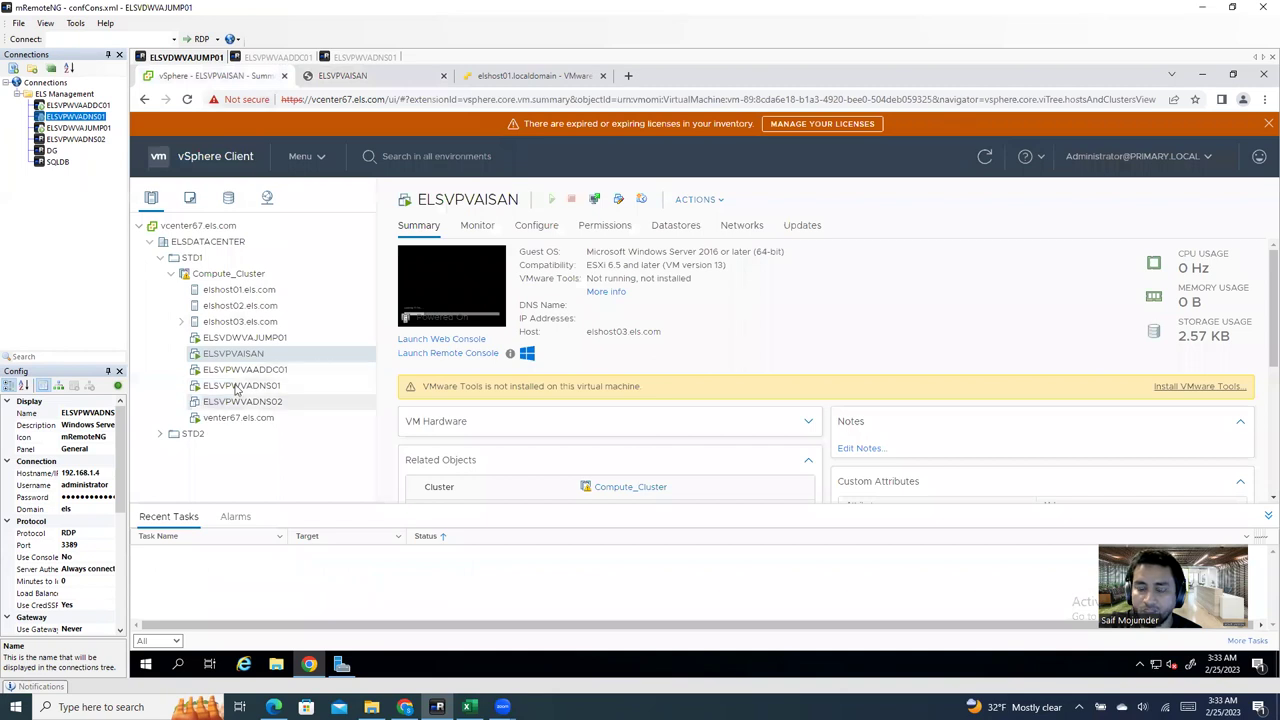
Step: List the six VMs on ELSVPVAISAN's NAS01 datastore, then check the console's 'Getting ready' screen
click(683, 226)
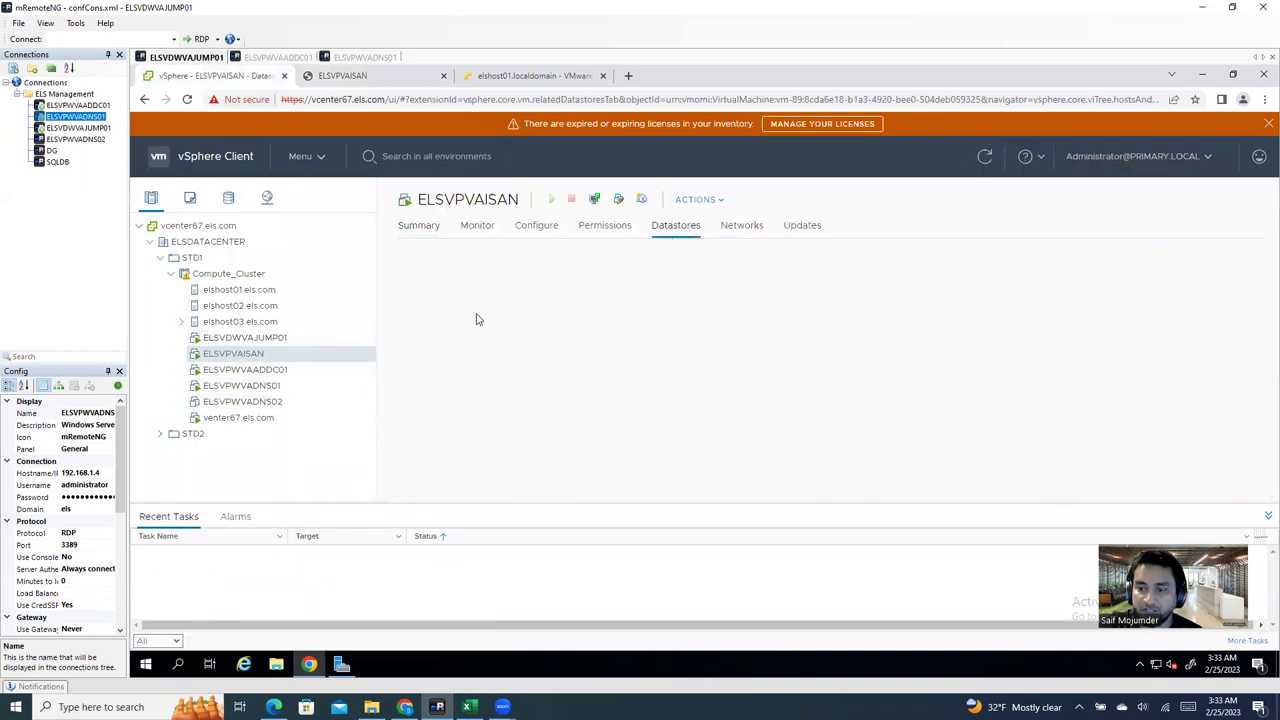
click(437, 303)
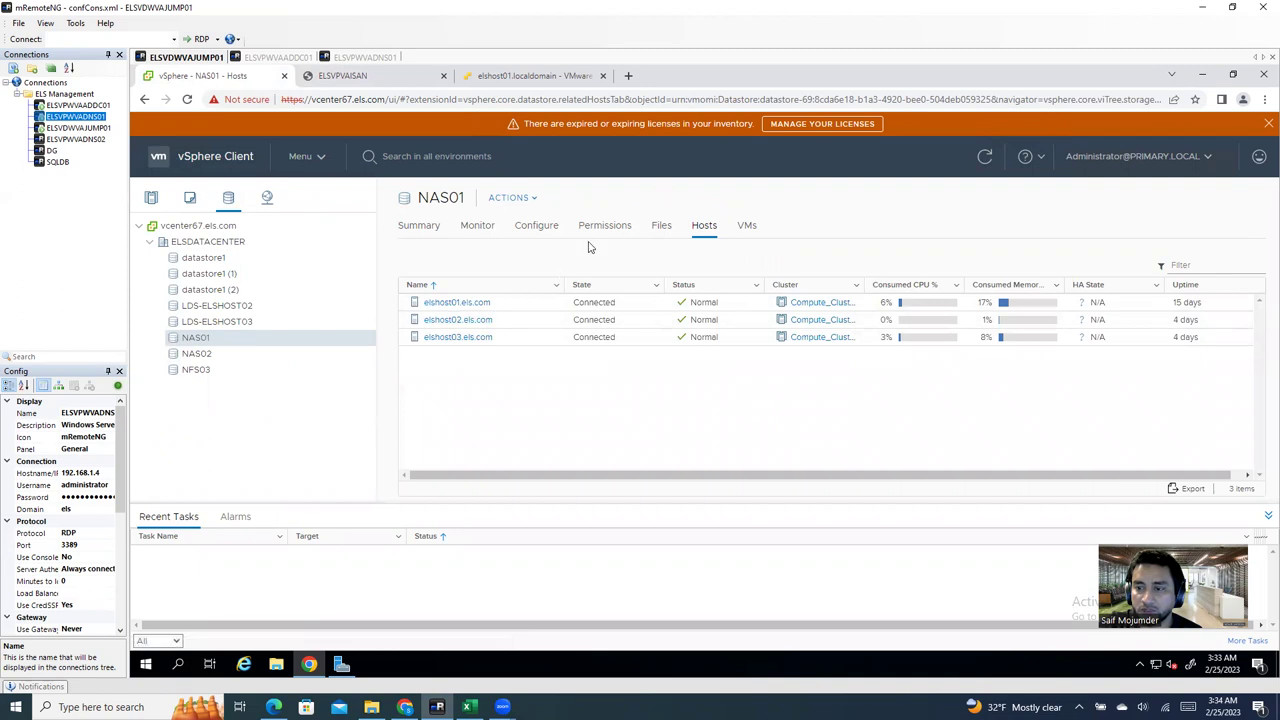
click(748, 226)
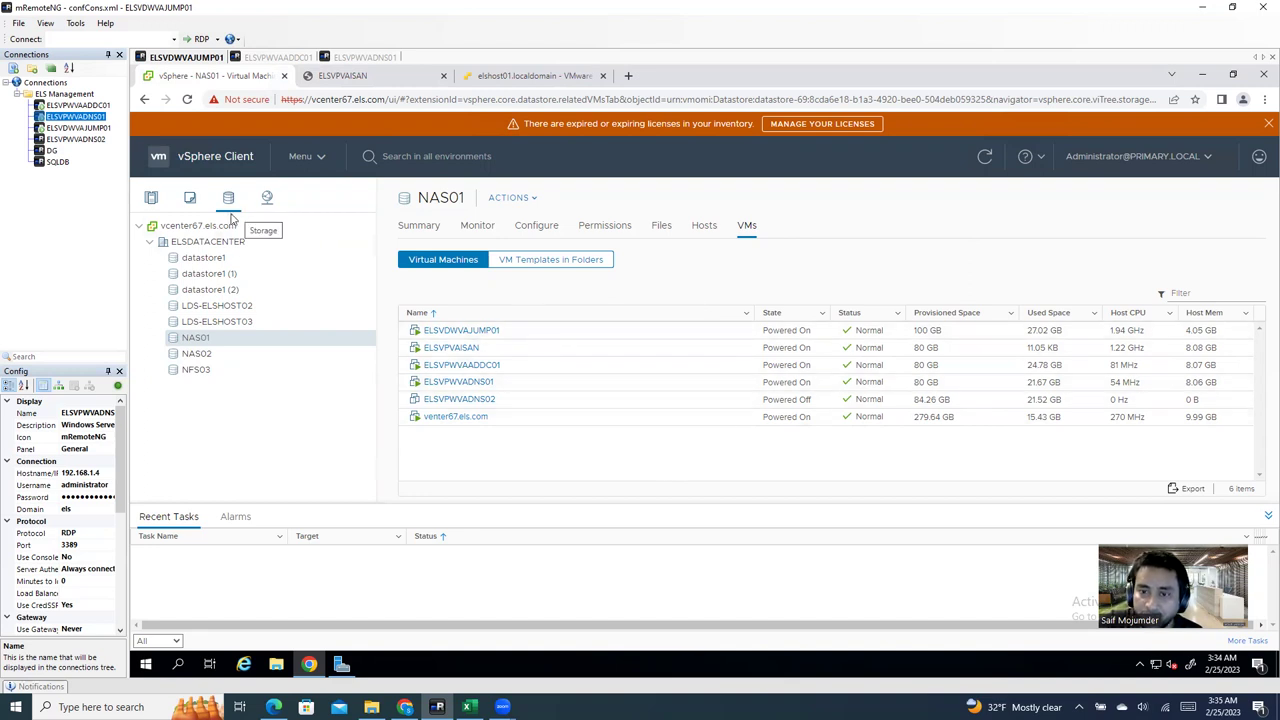
click(359, 78)
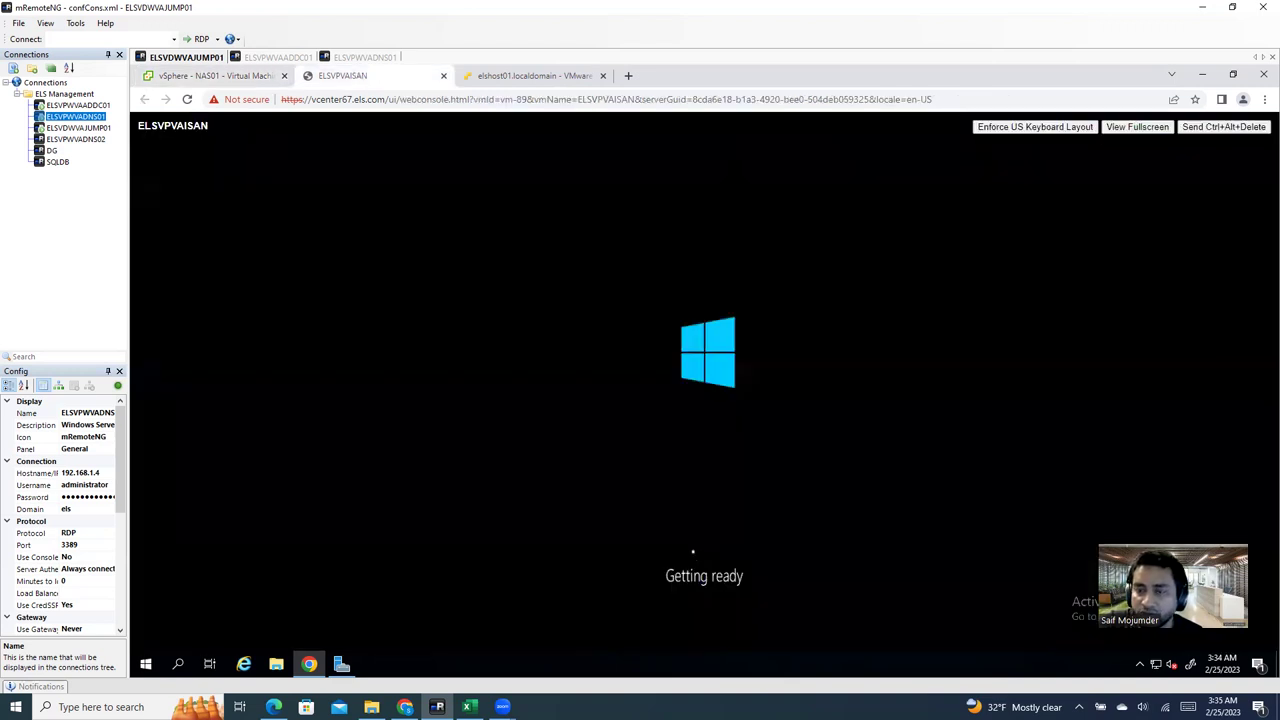
Step: Recheck the console's Windows progress, then show the VMs and Templates inventory under ELSDATACENTER
click(143, 68)
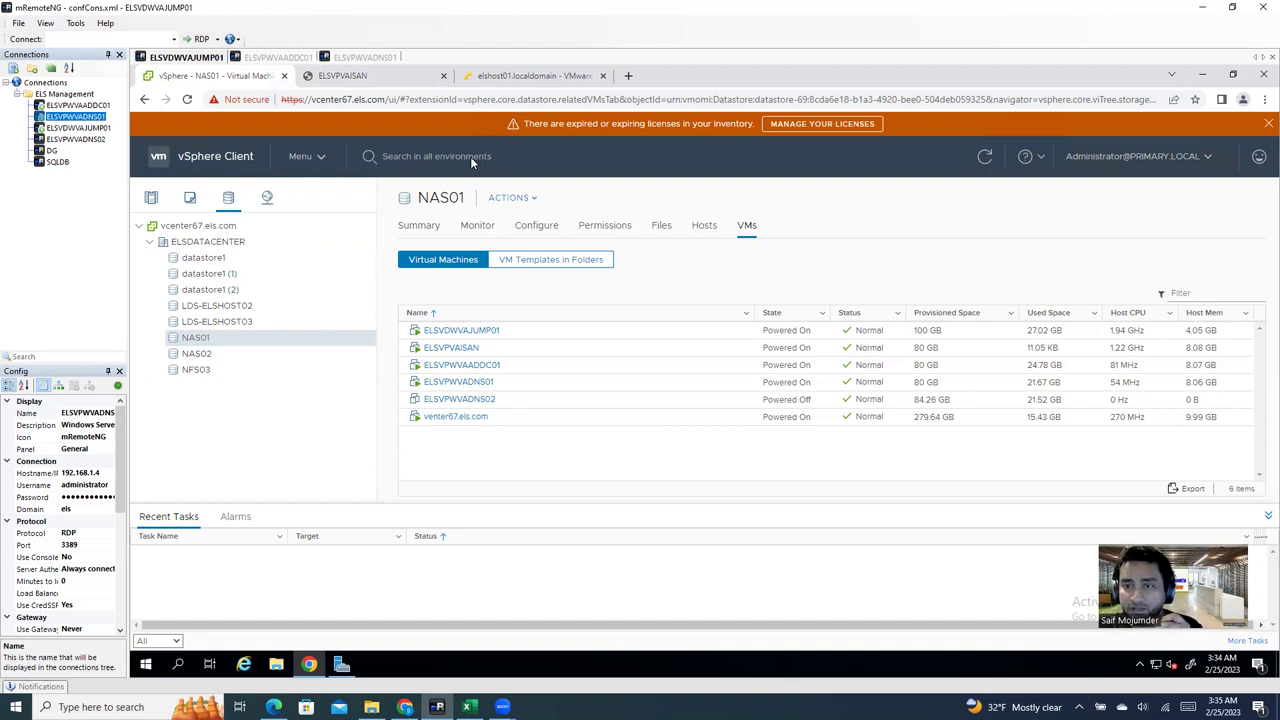
click(394, 84)
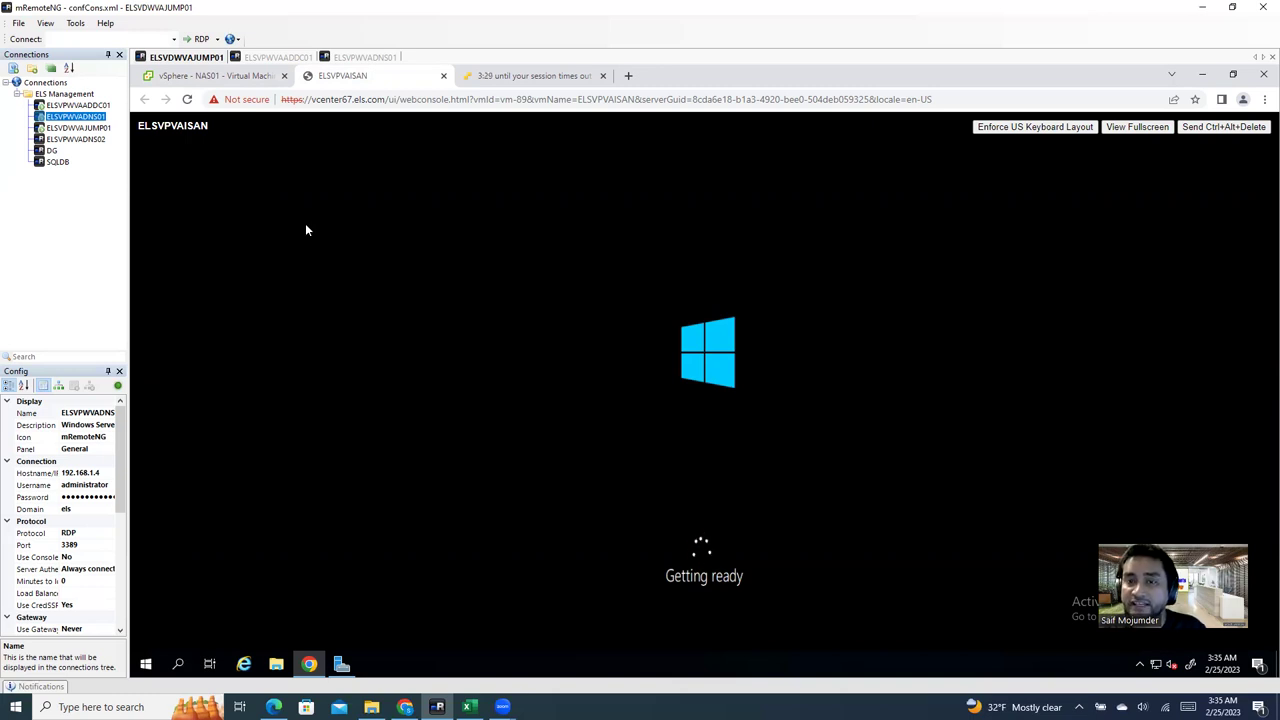
click(207, 77)
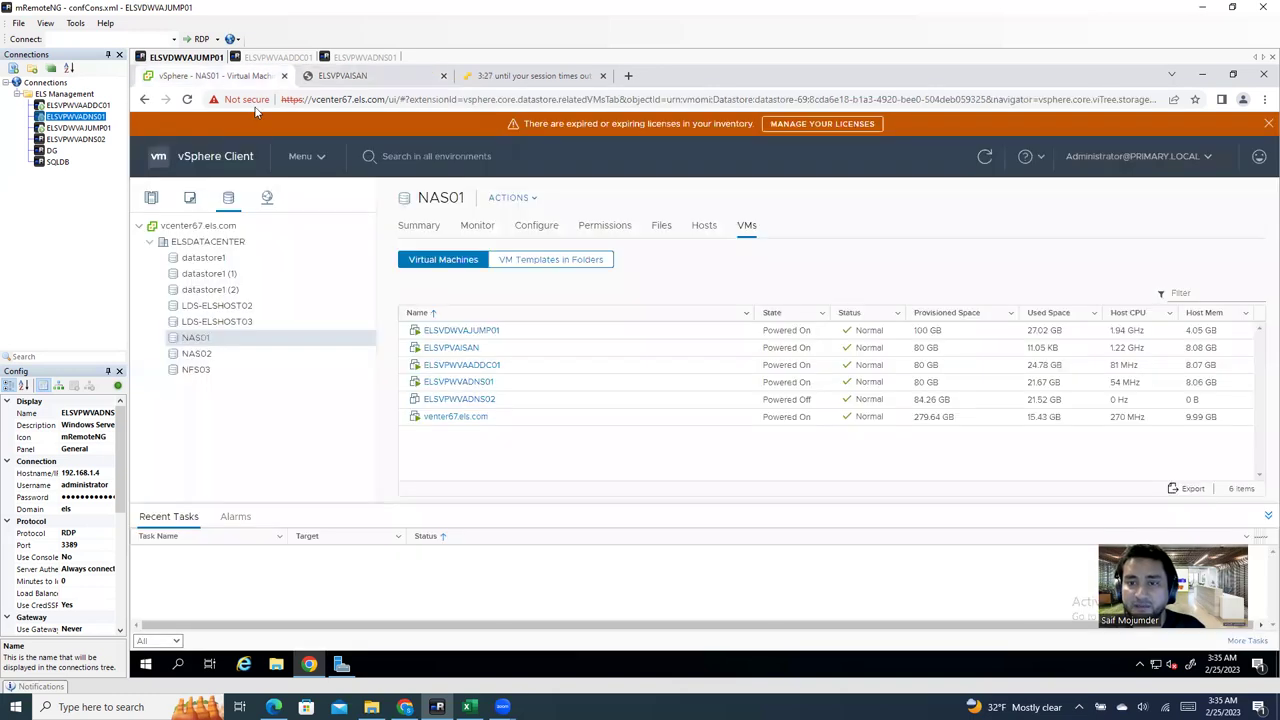
click(190, 199)
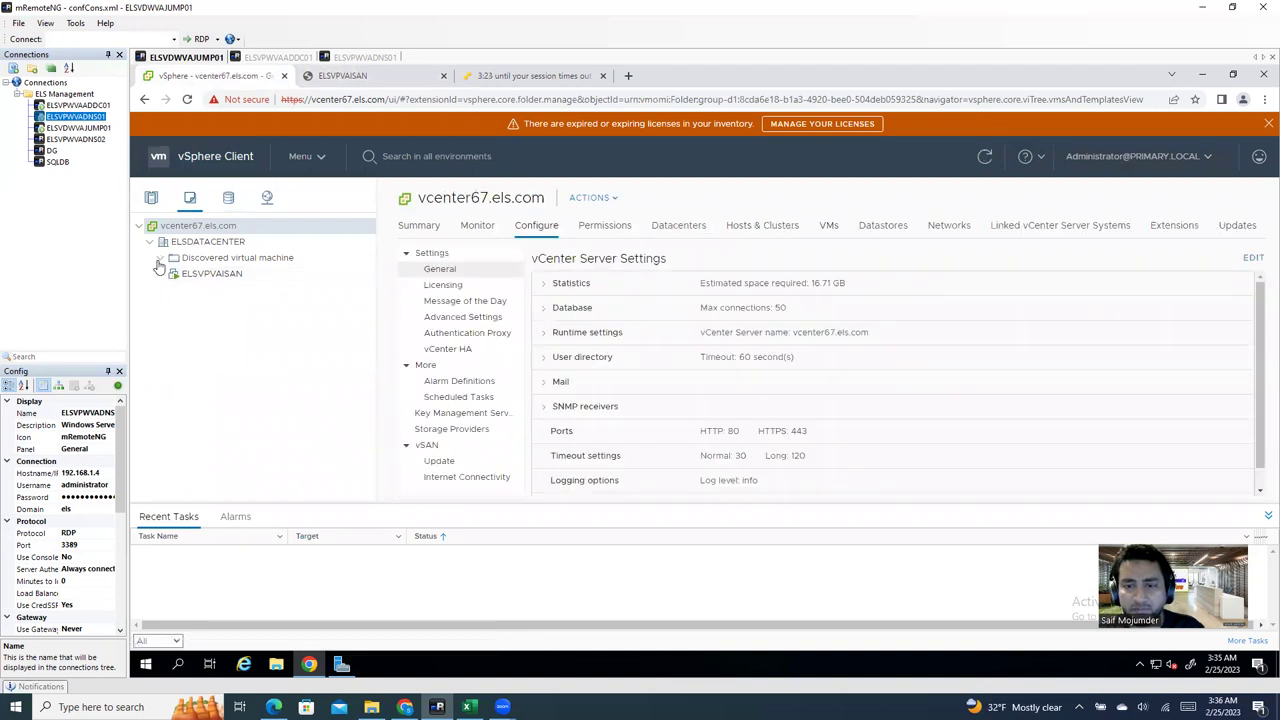
Step: Expand and collapse the Discovered virtual machine folder, then check the console reaching Customize settings
click(160, 259)
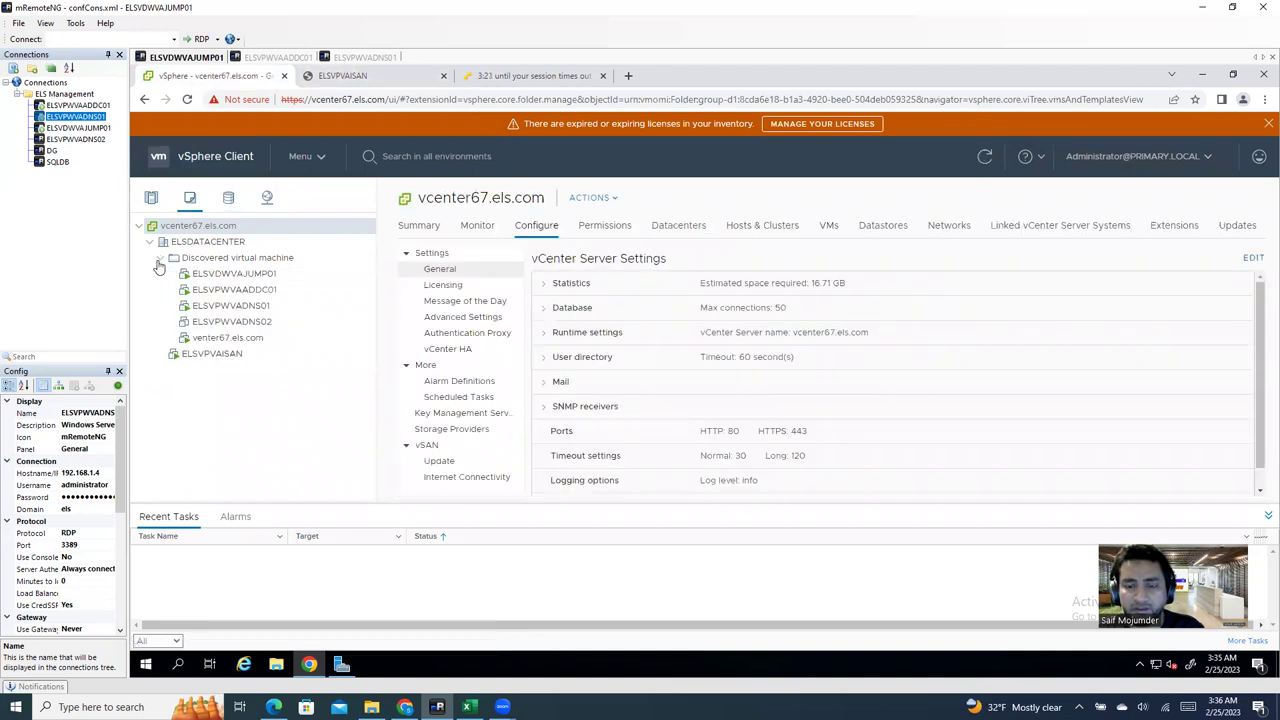
click(159, 259)
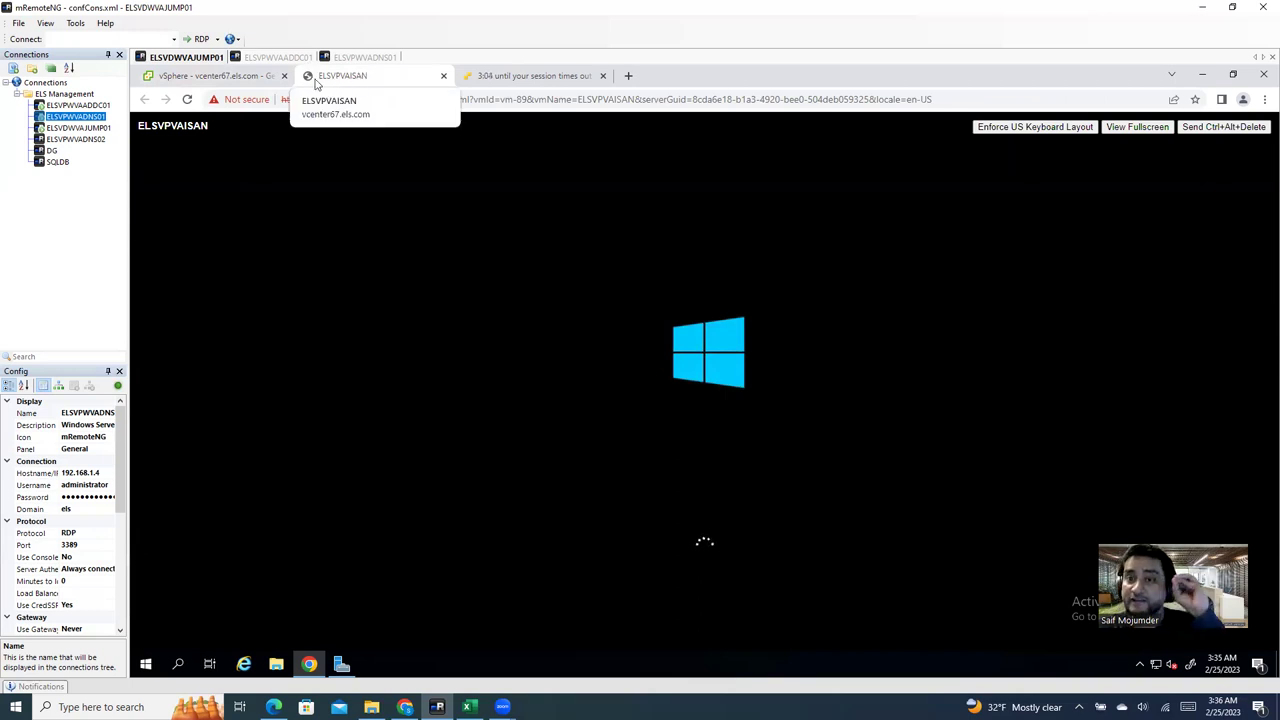
click(241, 82)
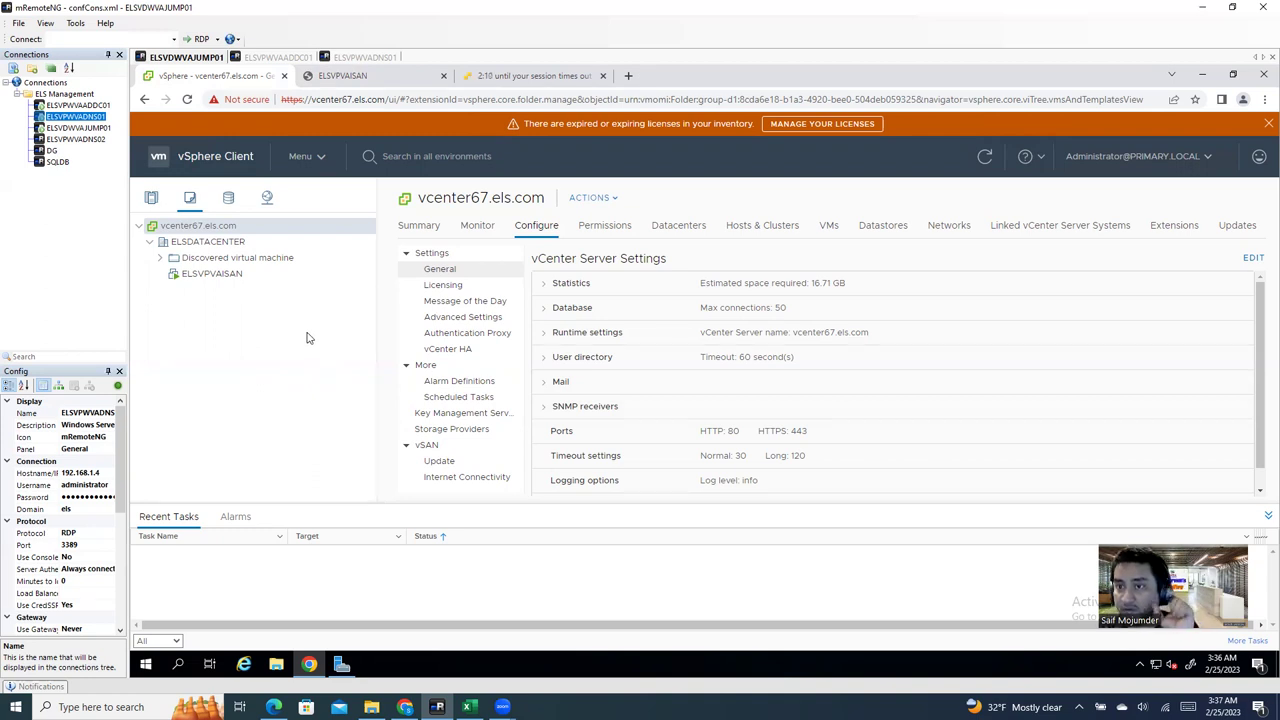
click(348, 80)
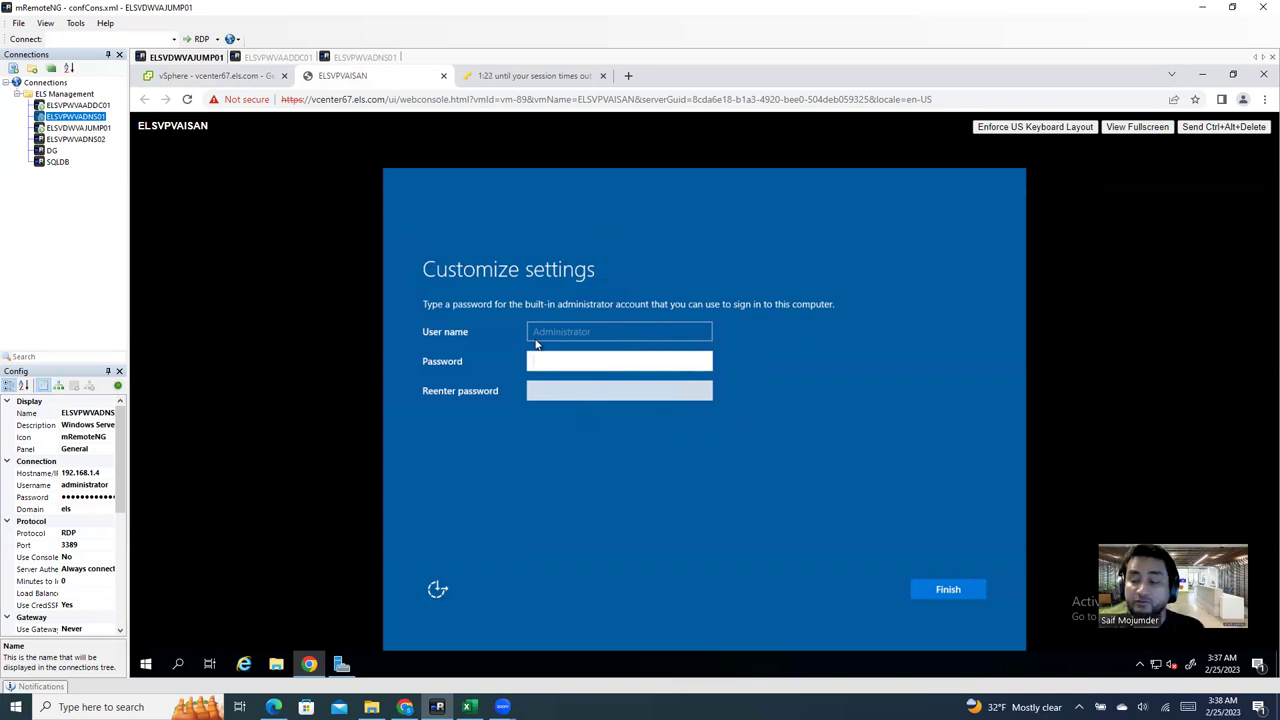
Step: Enter and confirm the built-in Administrator password, then finish Windows setup
text(*************)
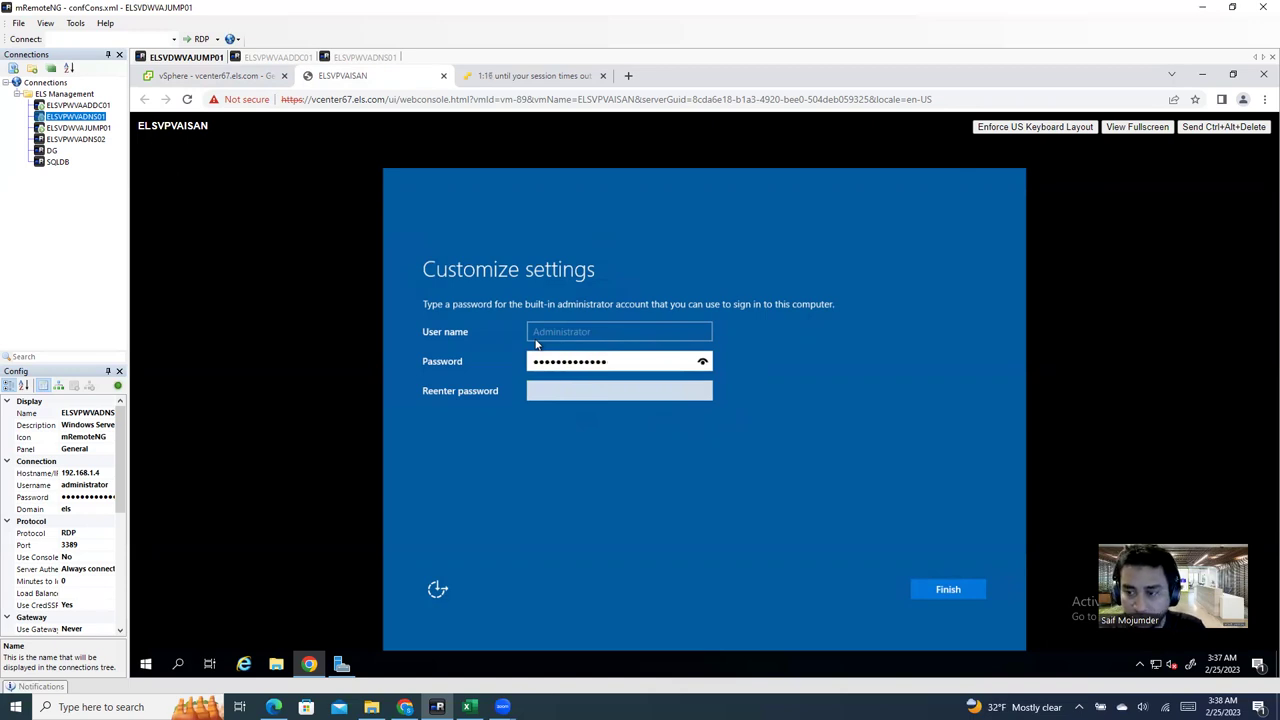
key(Tab)
text(**********)
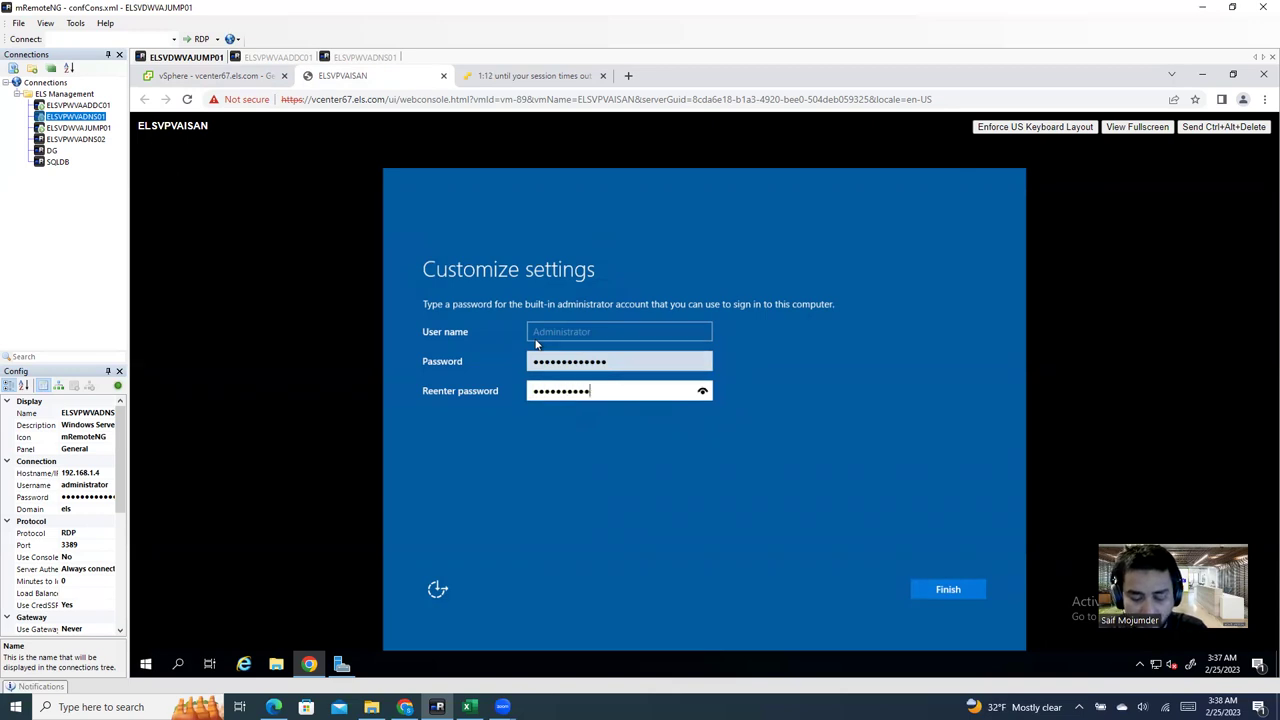
text(***)
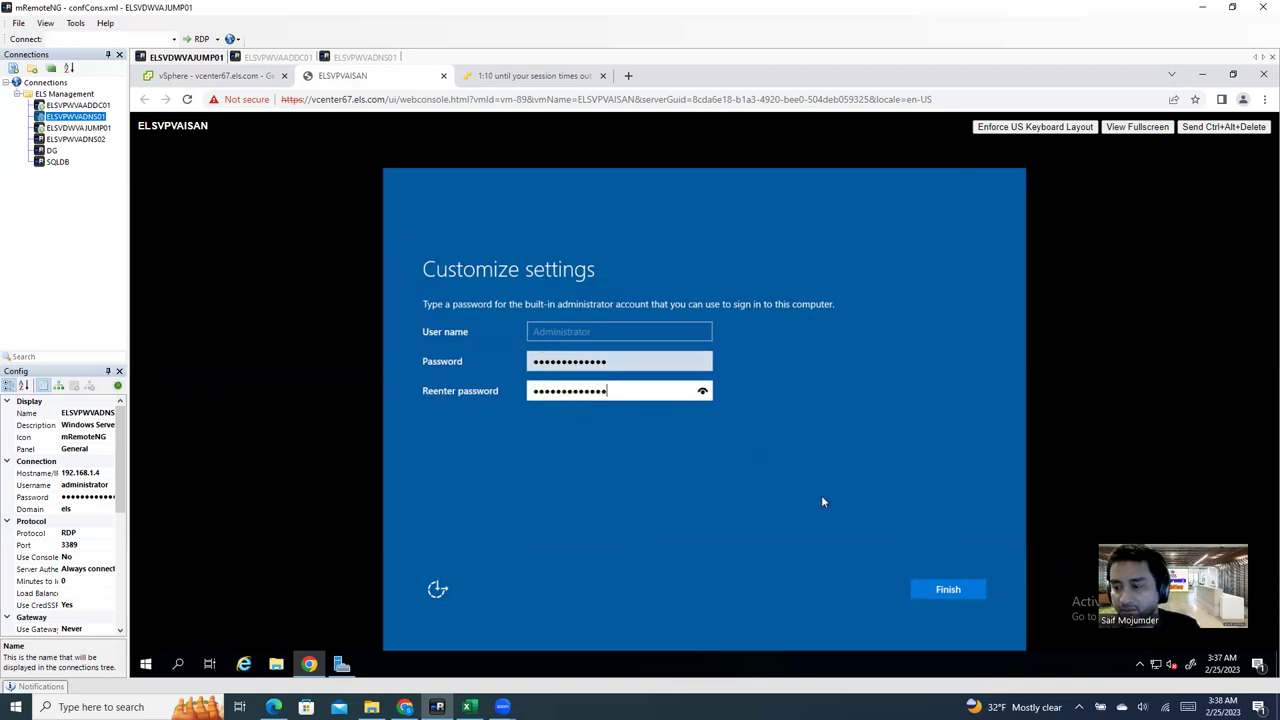
click(967, 590)
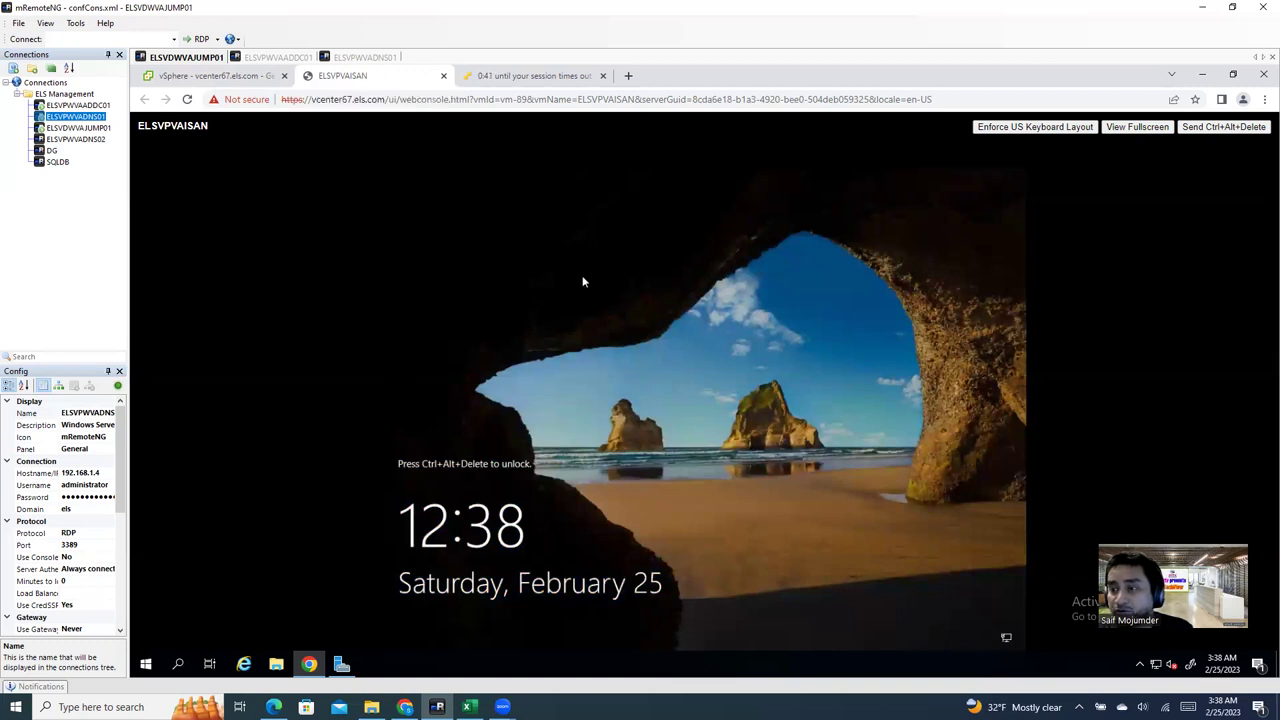
Step: Unlock the ELSVPVAISAN console and sign in as Administrator with the account password
click(1219, 128)
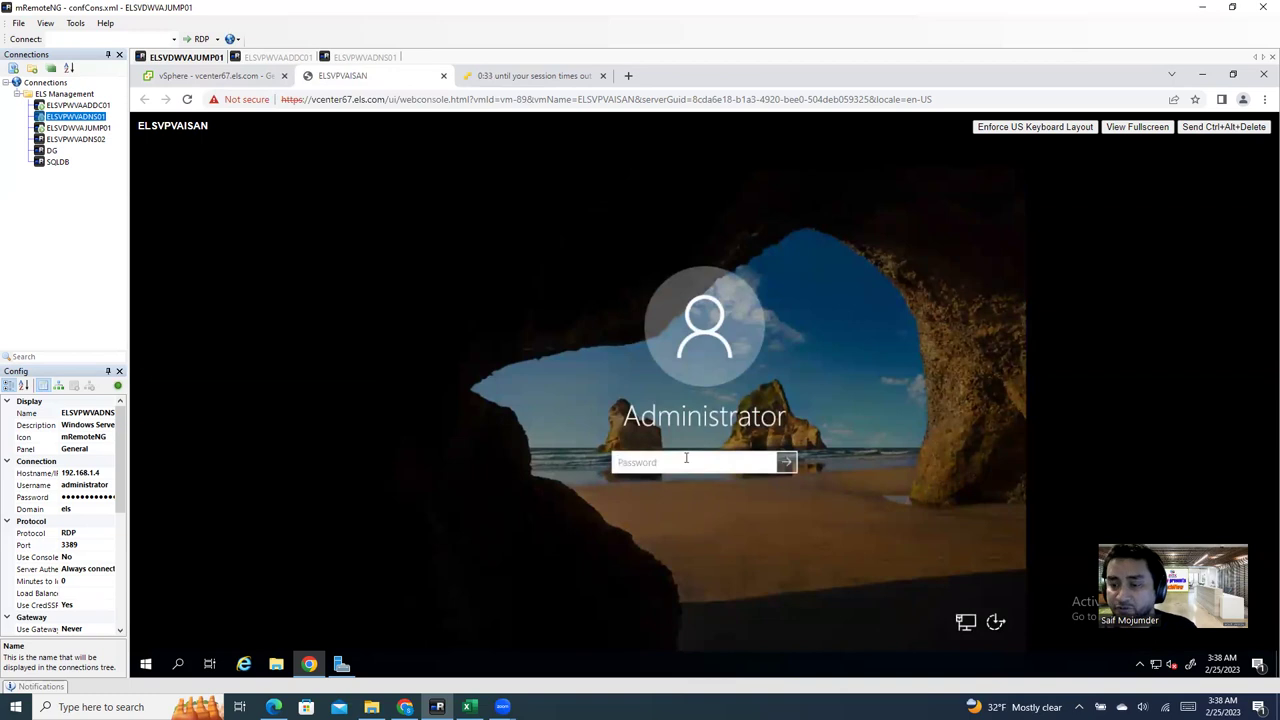
text(••••)
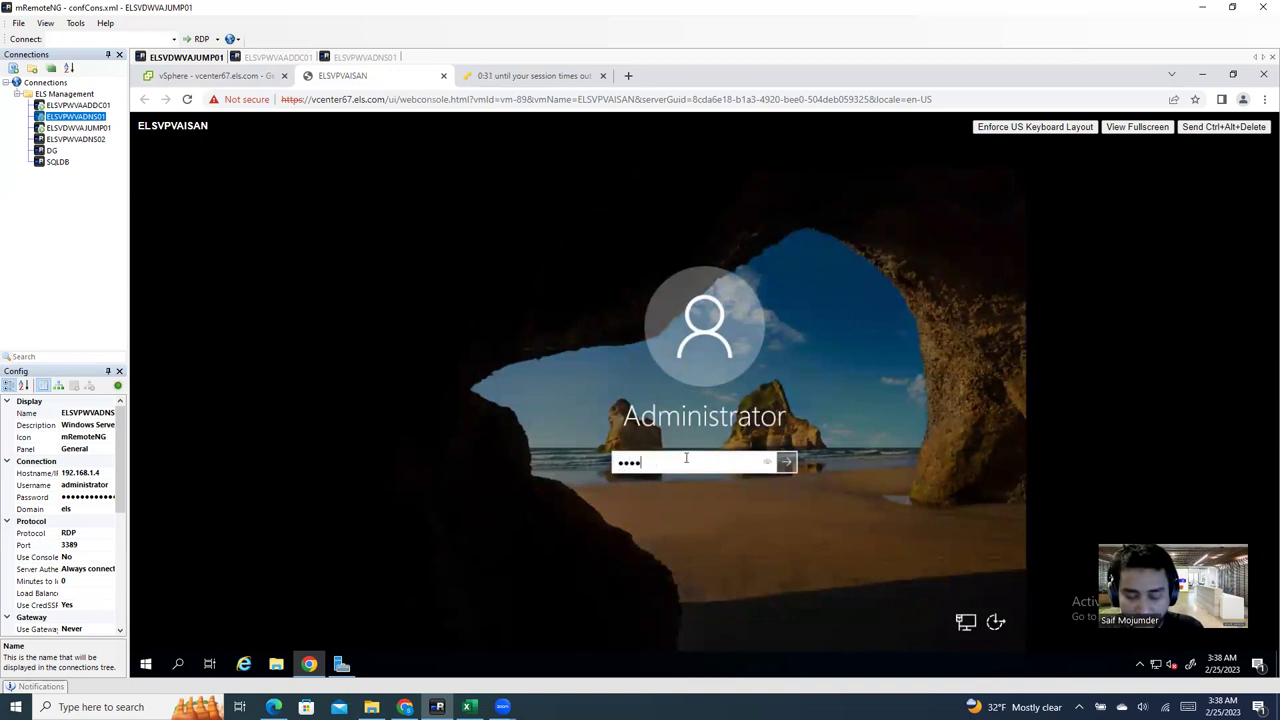
text(••••••••)
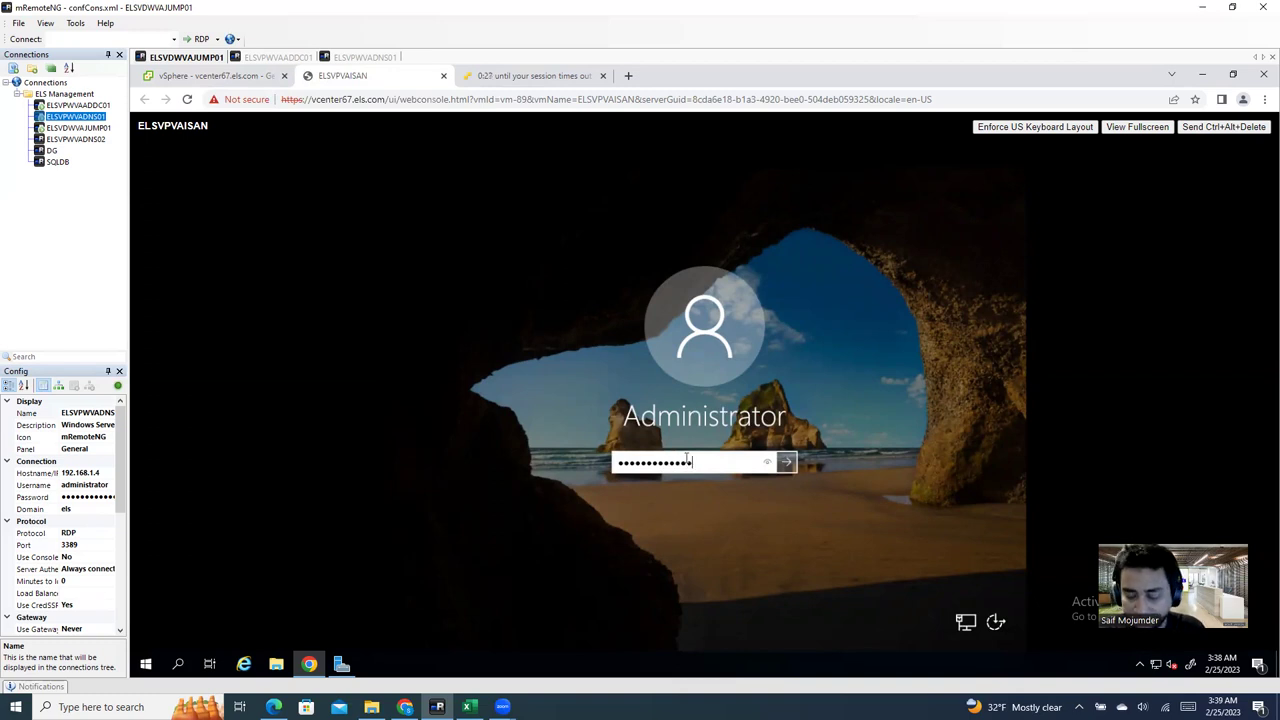
key(Return)
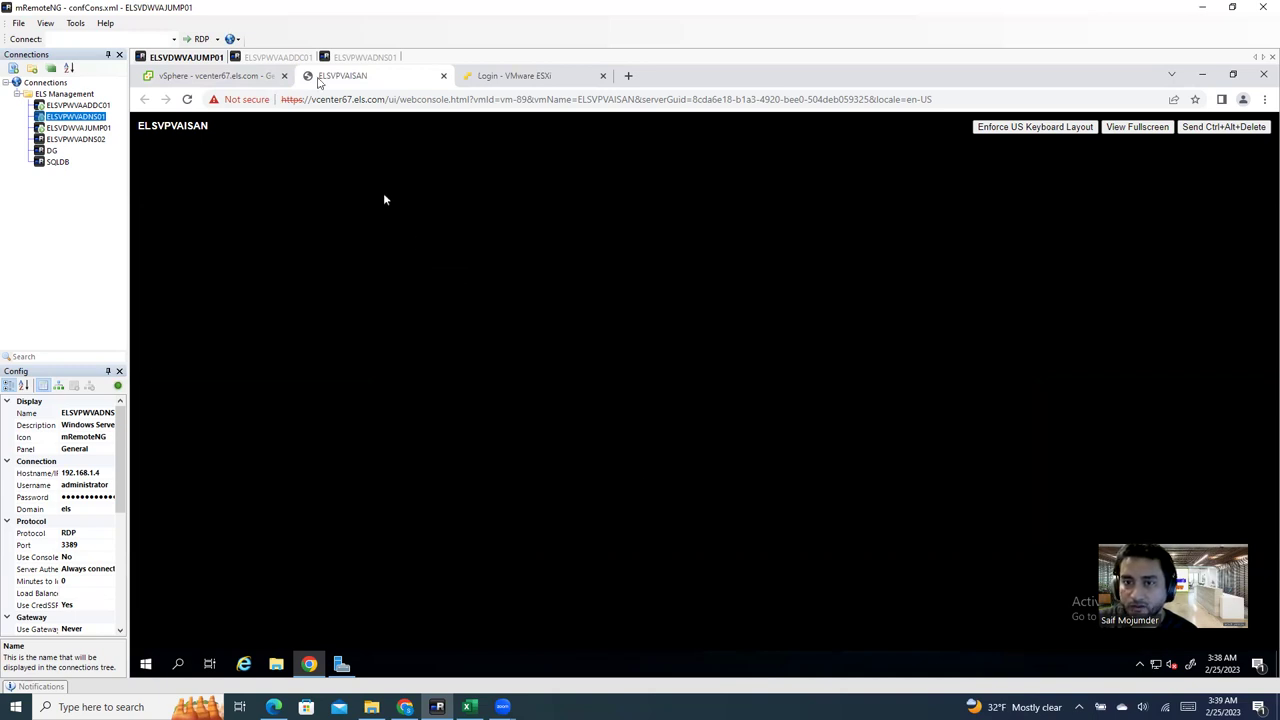
Step: Answer Yes to make ELSVPVAISAN discoverable on its network, then return to the vCenter tab
click(218, 78)
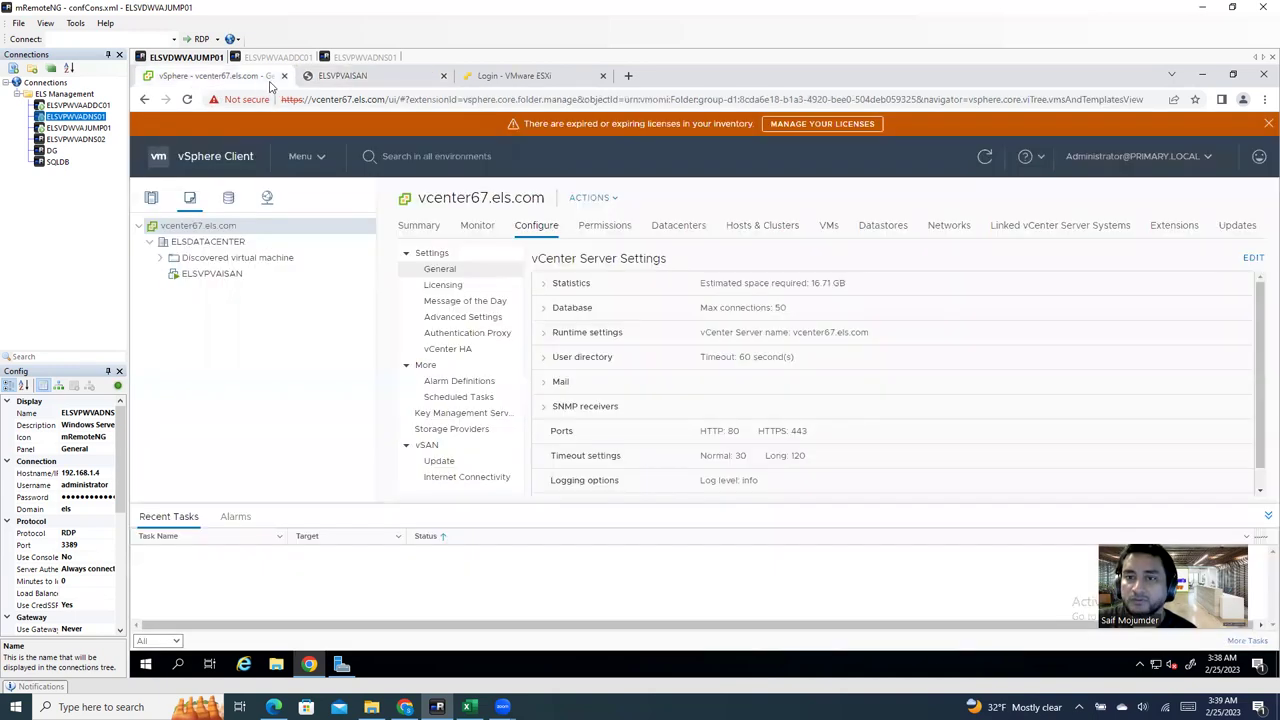
click(335, 77)
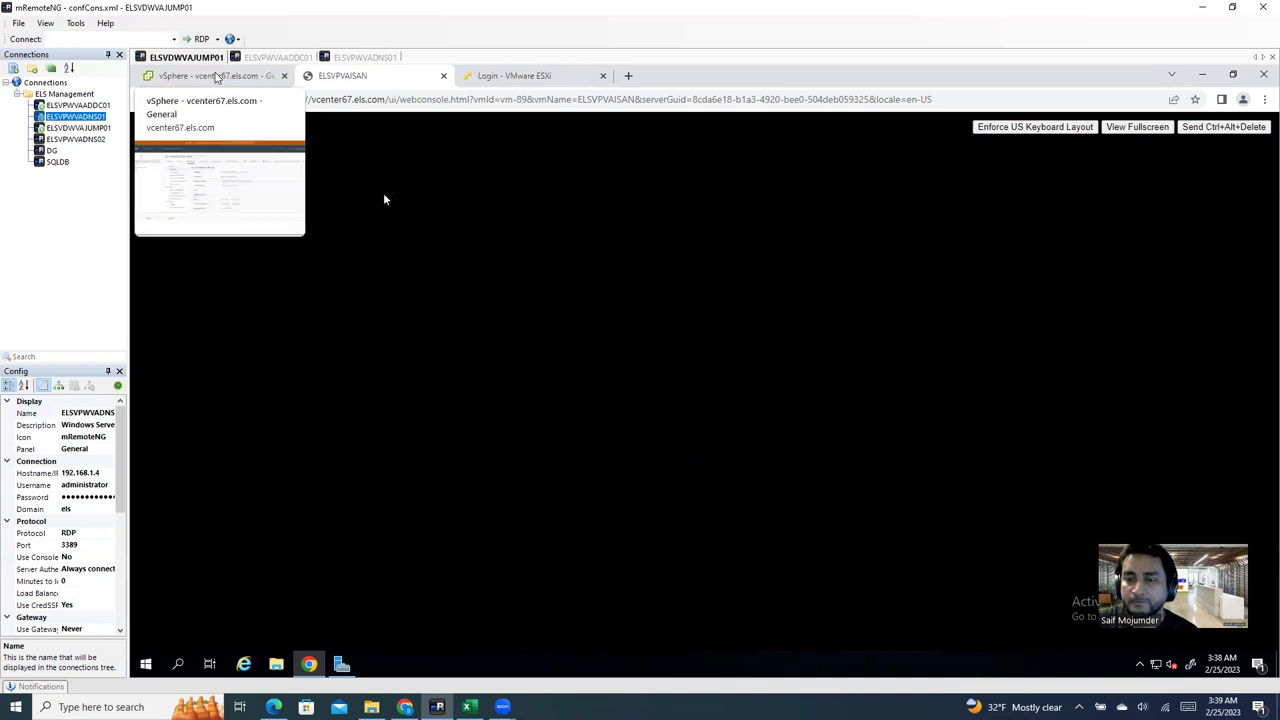
click(215, 77)
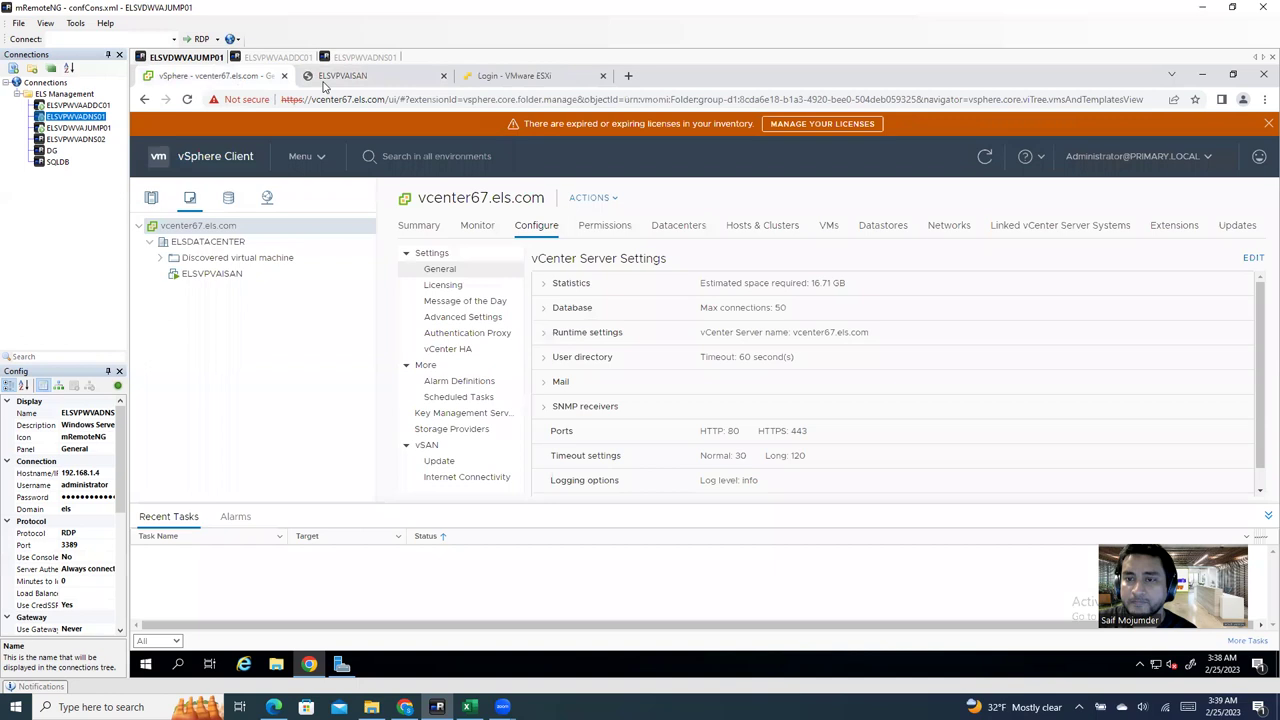
click(327, 80)
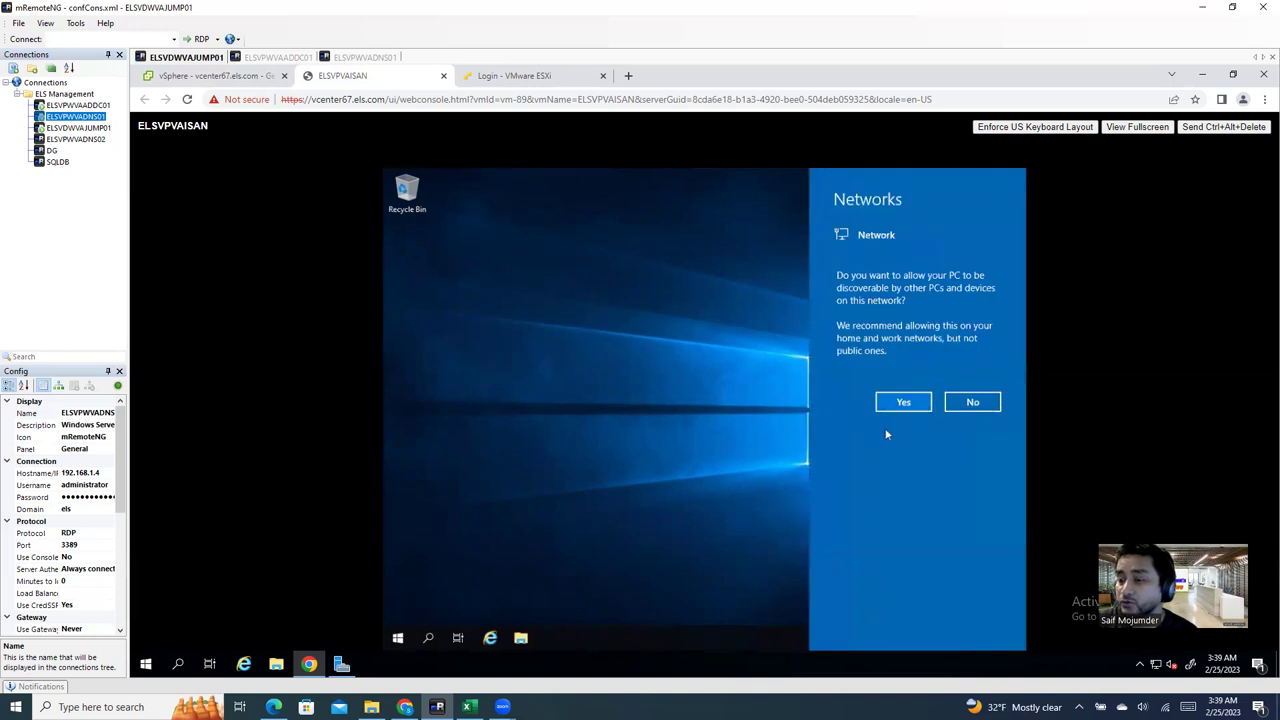
click(905, 403)
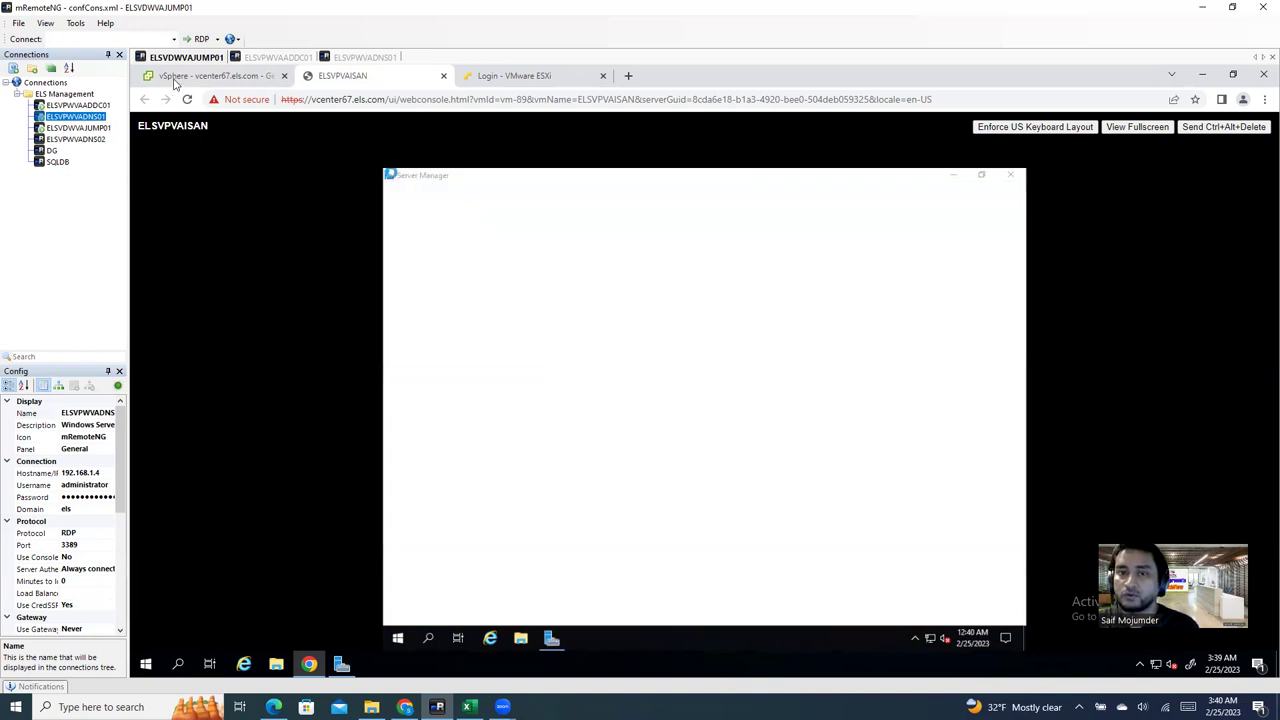
click(174, 77)
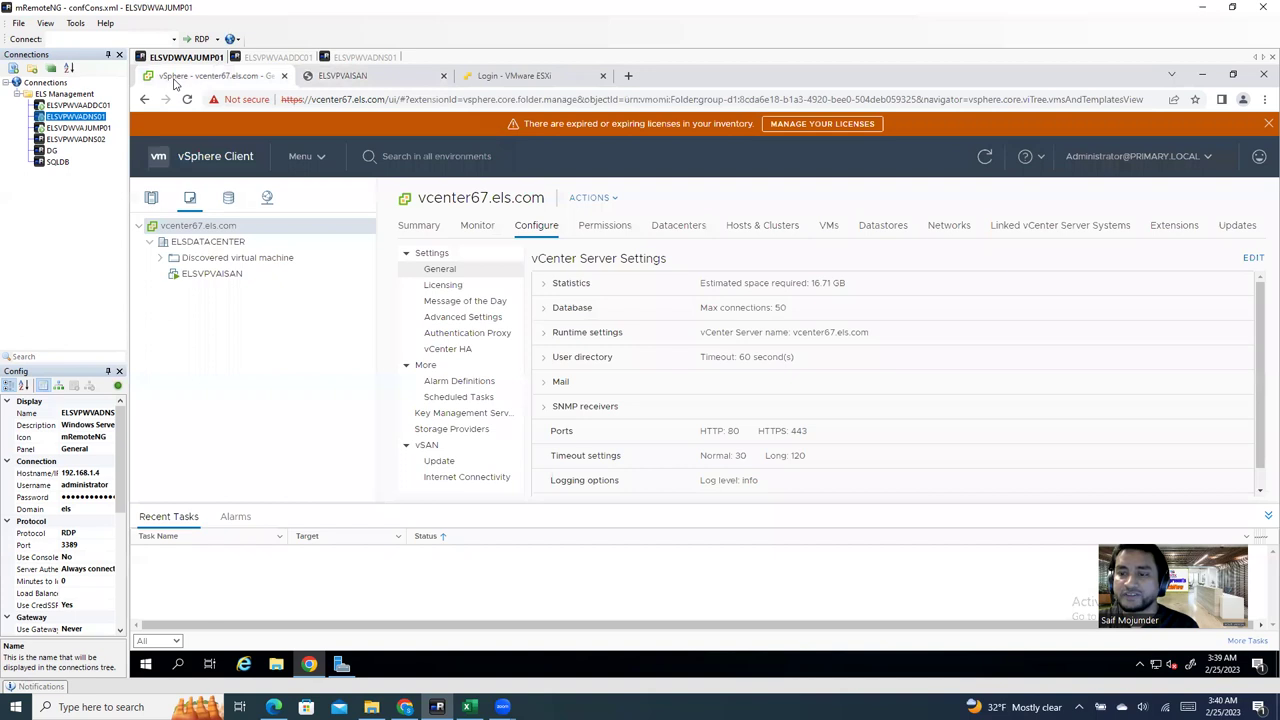
Step: Open ELSVPVAISAN's Summary in Hosts and Clusters and cancel the Install VMware Tools prompt
click(151, 198)
click(226, 353)
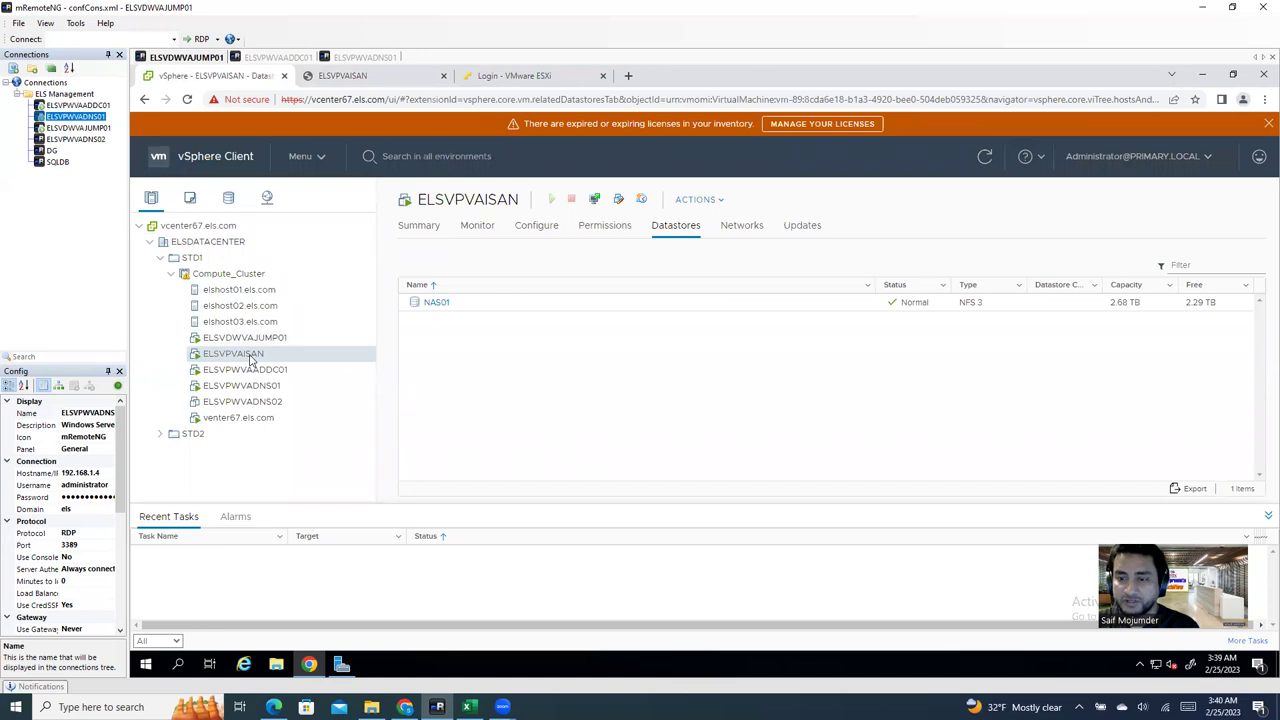
click(416, 228)
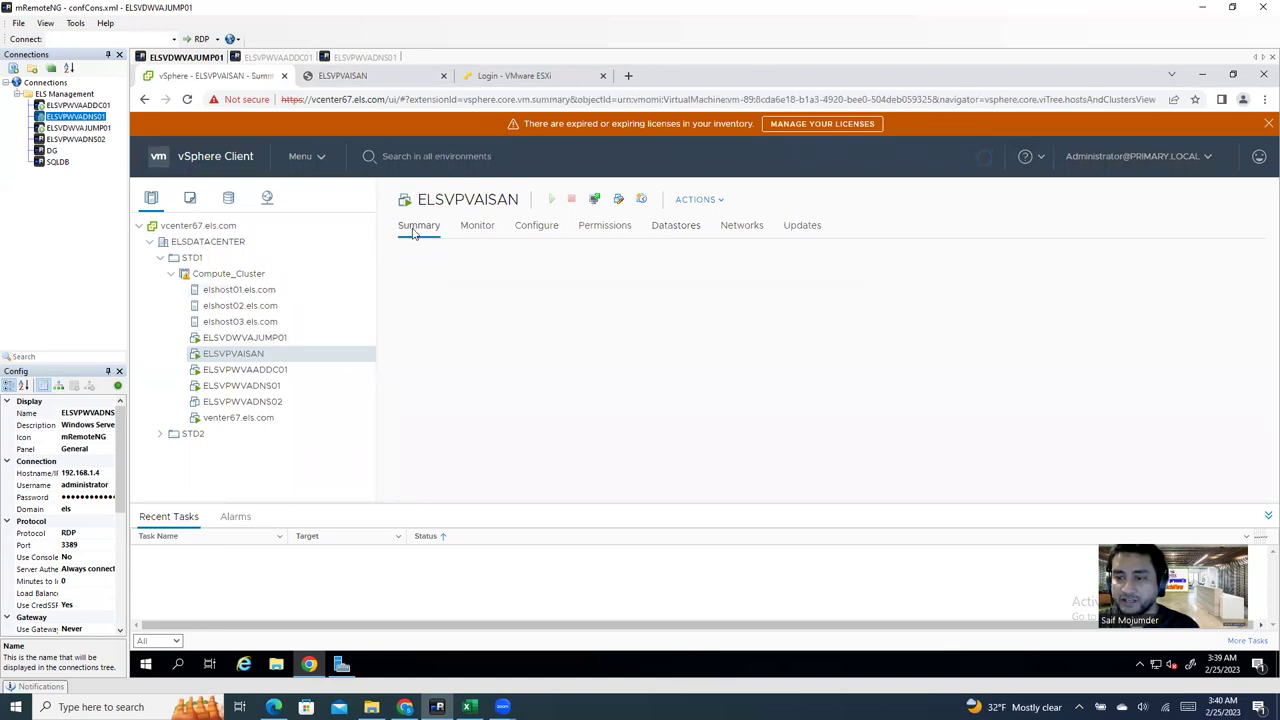
drag(429, 386, 650, 388)
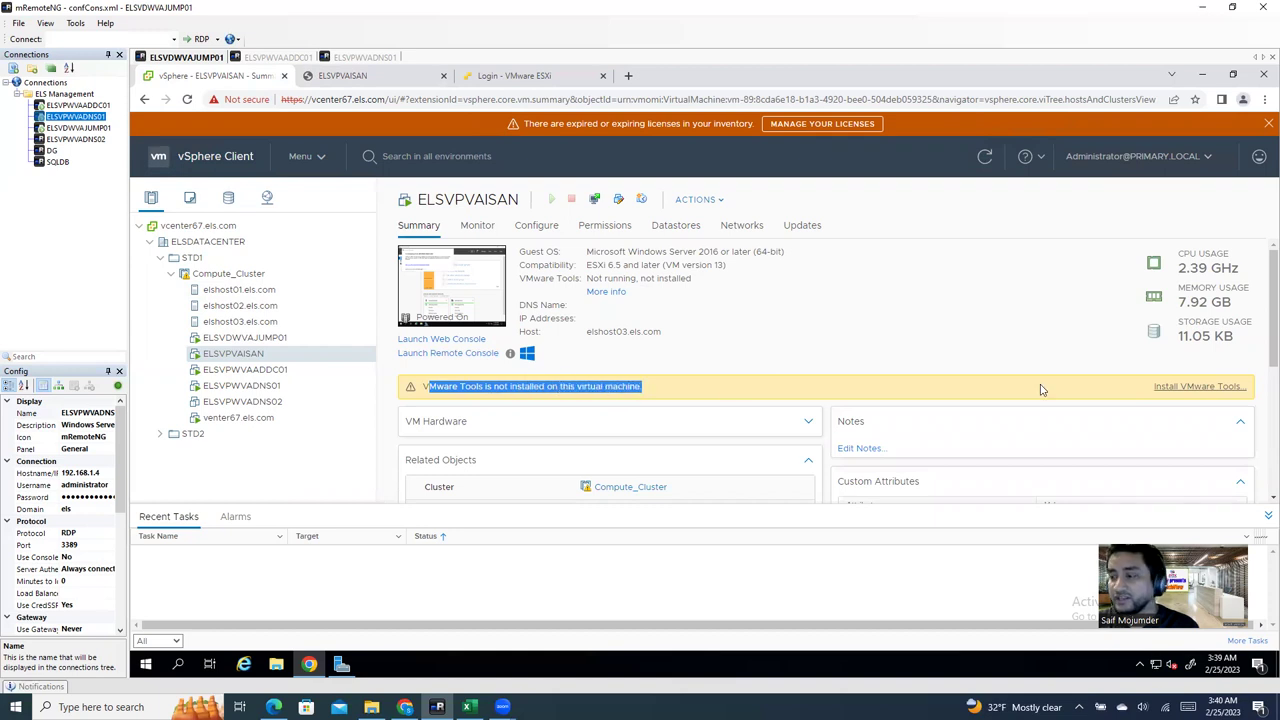
click(1181, 388)
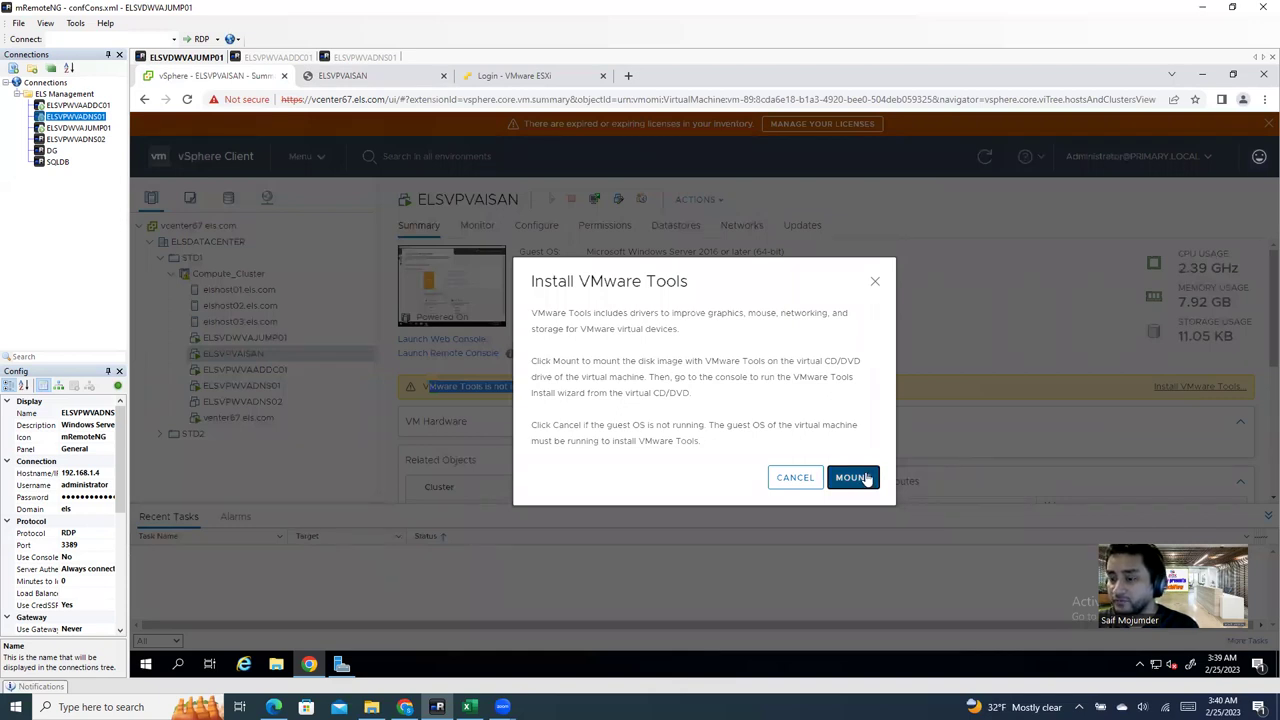
click(875, 283)
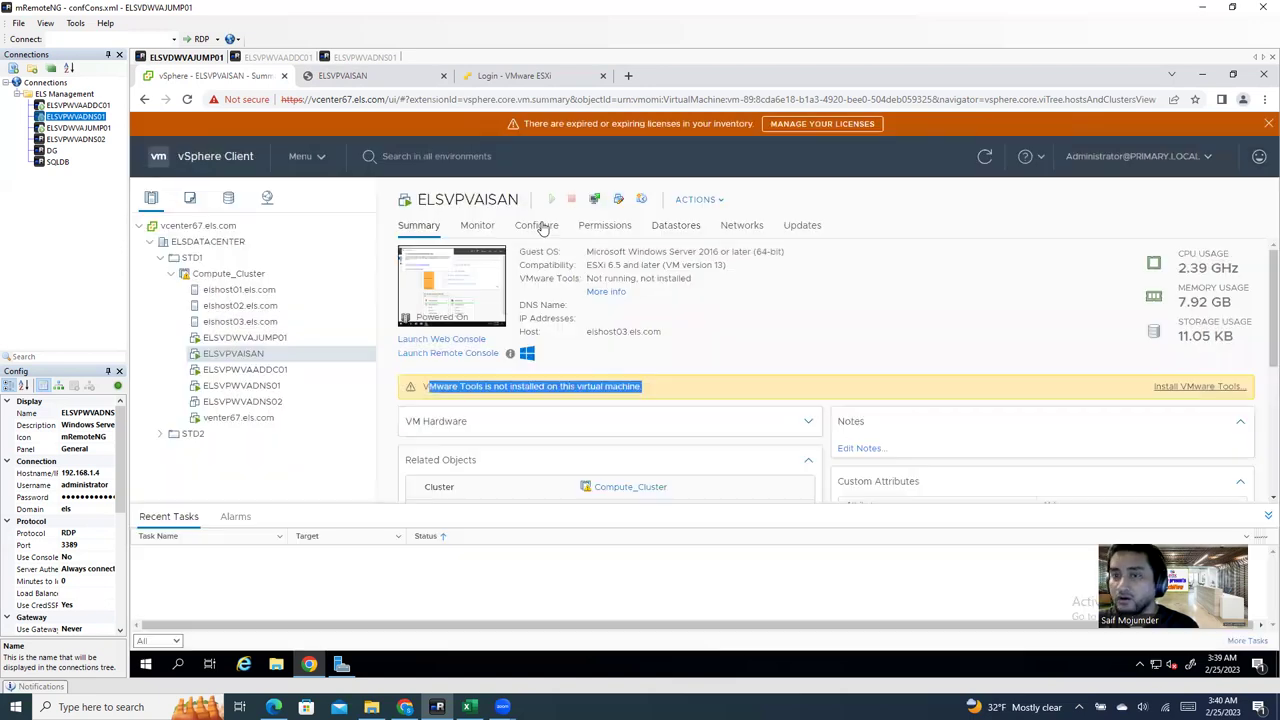
Step: Close the Windows Admin Center popup in the console and return to the Summary
click(392, 80)
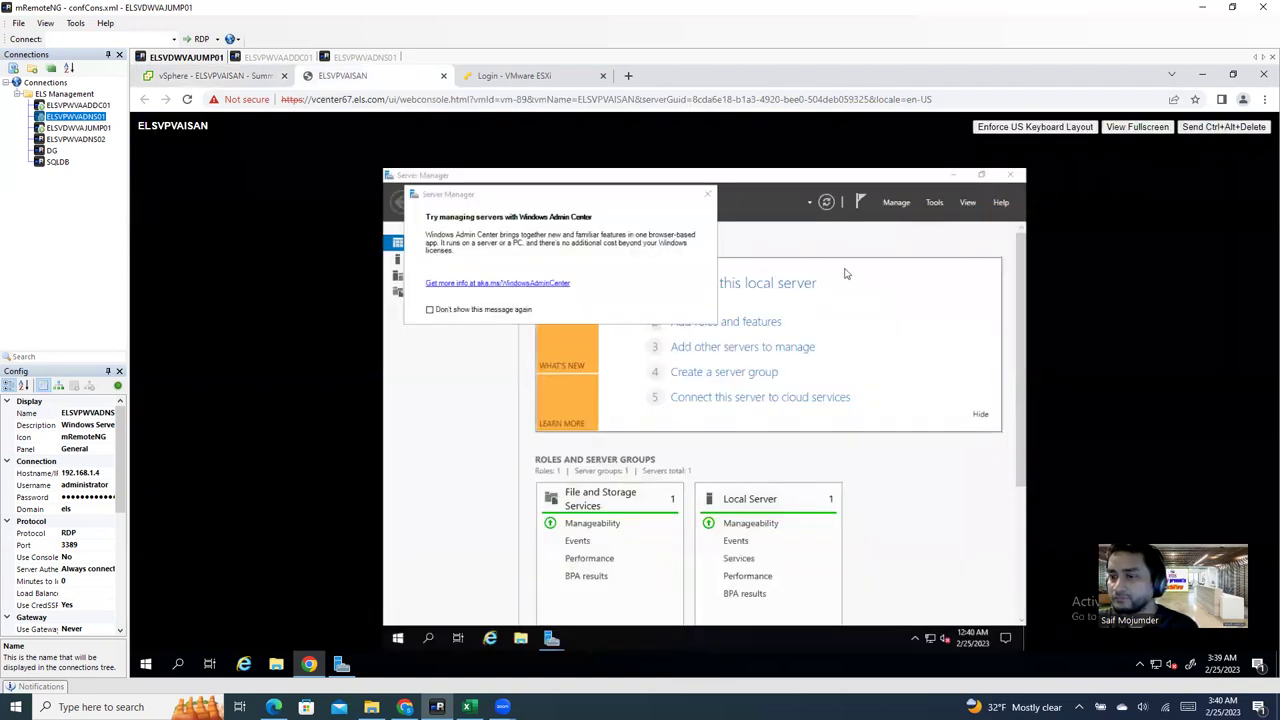
click(707, 194)
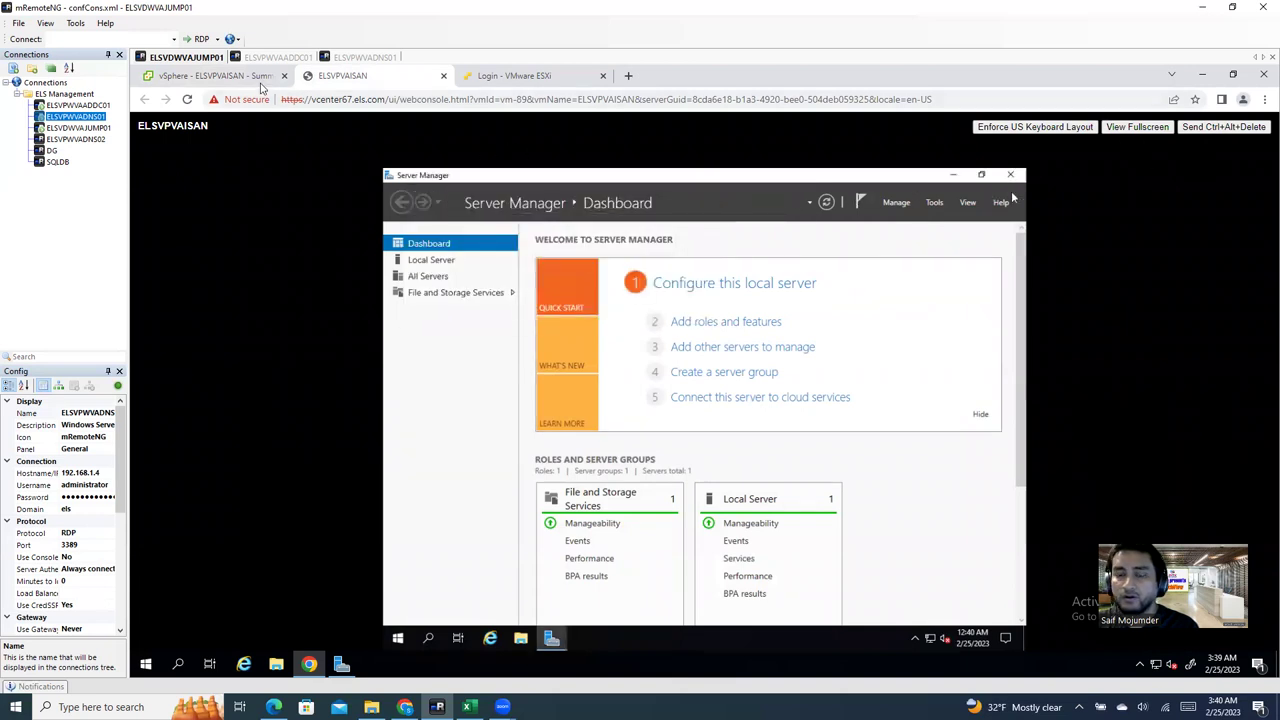
click(258, 80)
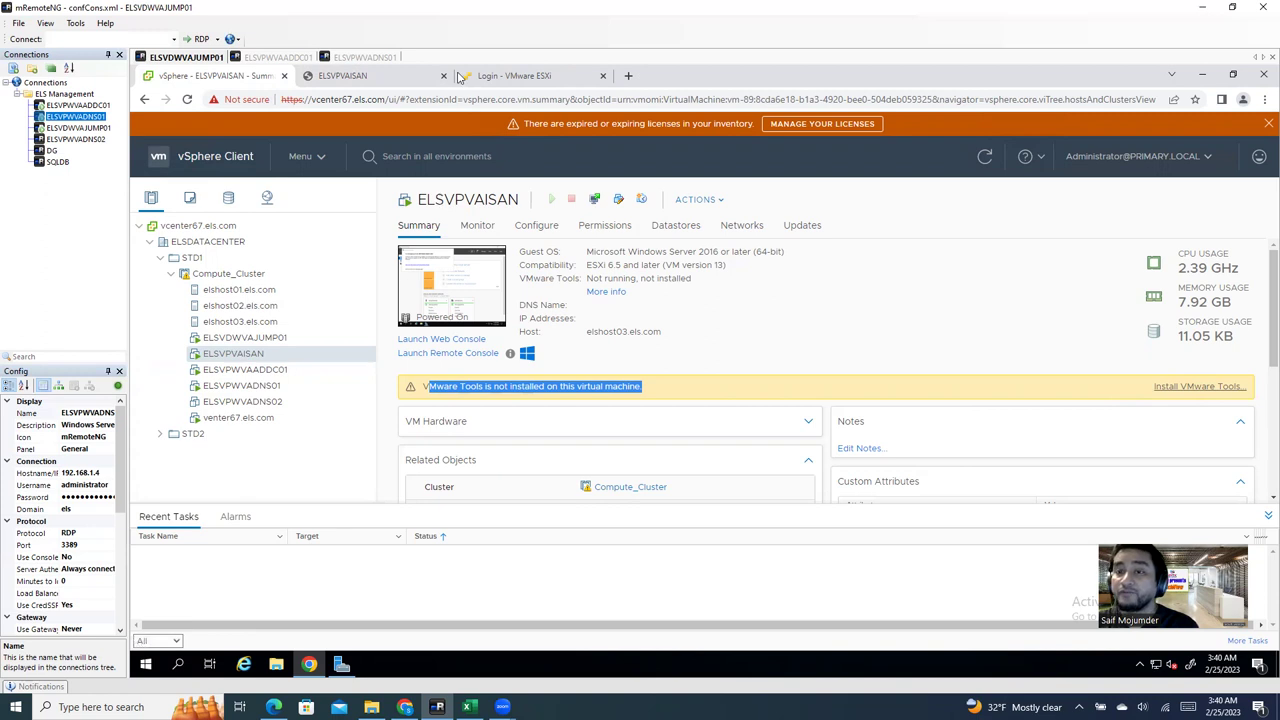
Step: Open the ESXi host login tab and enter root with its password
click(499, 82)
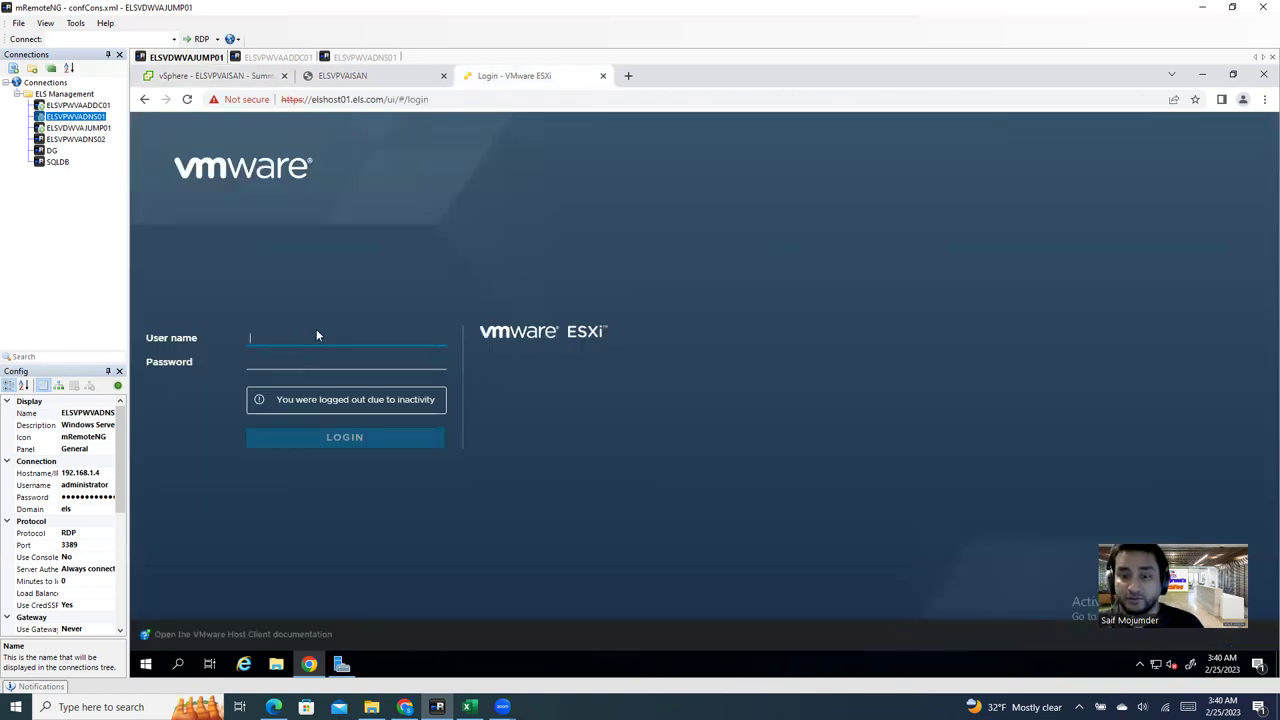
text(root)
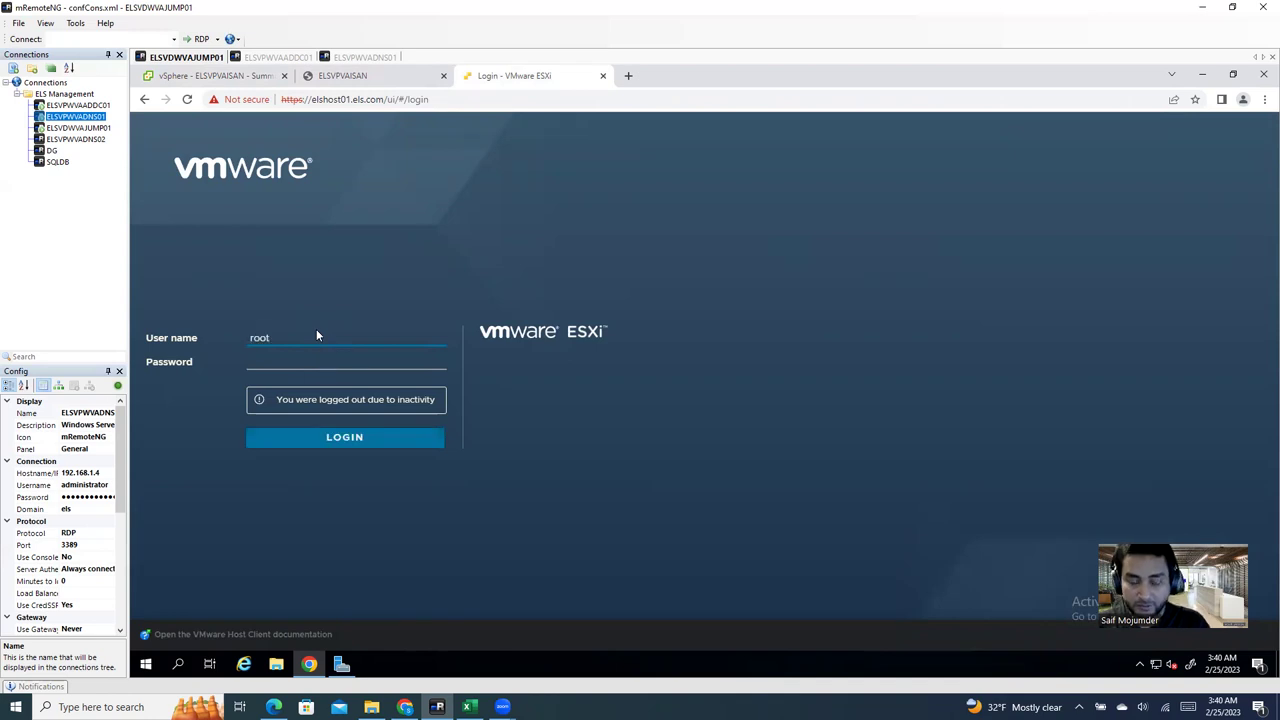
key(Tab)
text(•••••••)
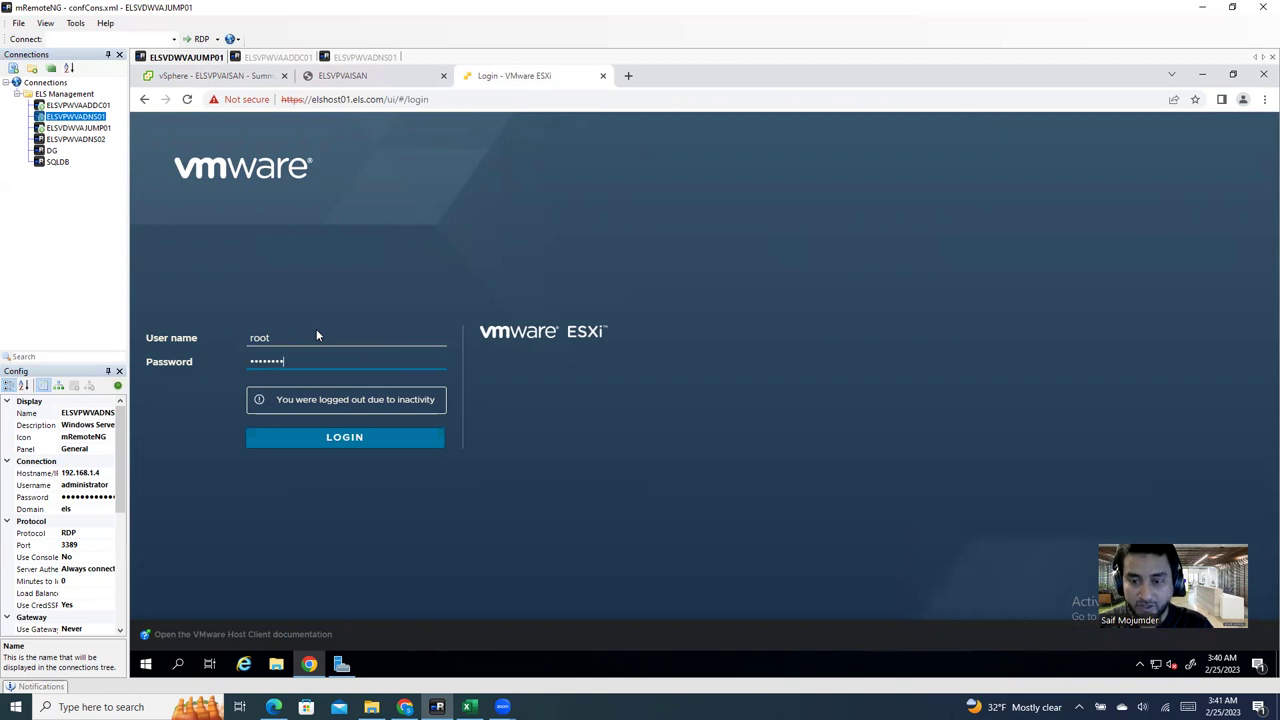
Step: Change the host address from elshost01 to elshost03 and proceed past the certificate warning
click(348, 101)
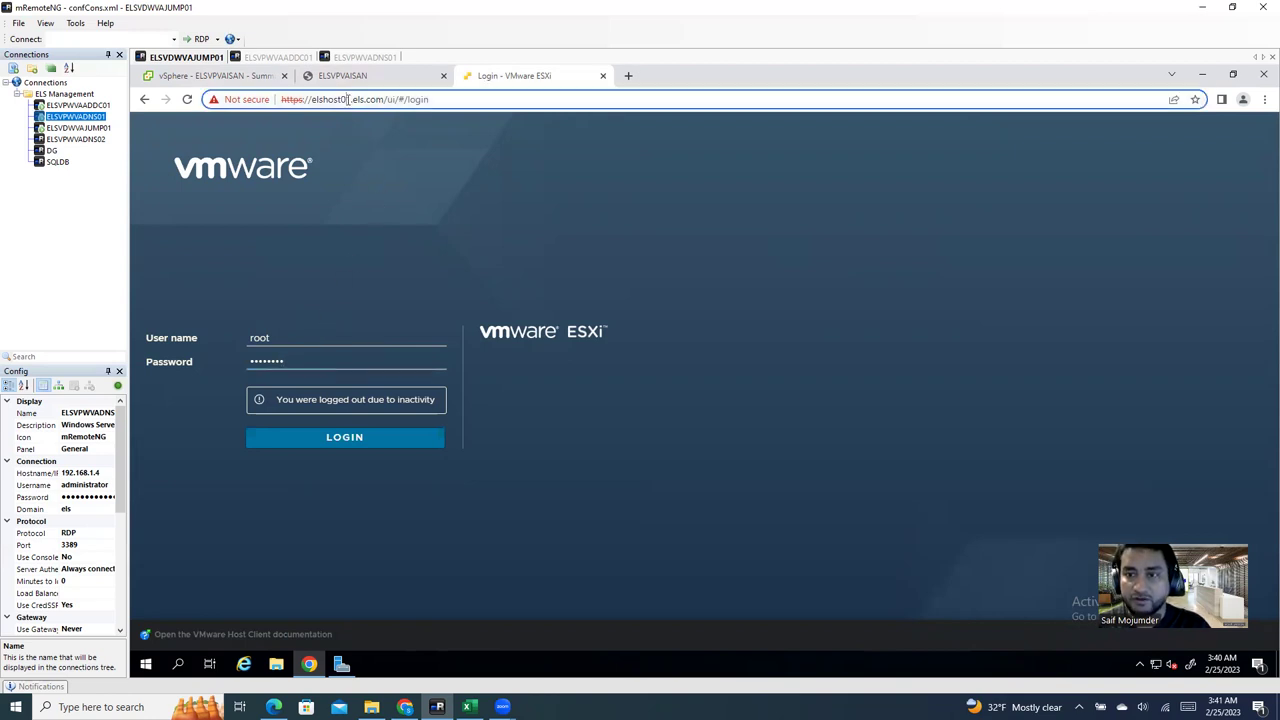
click(350, 101)
key(BackSpace)
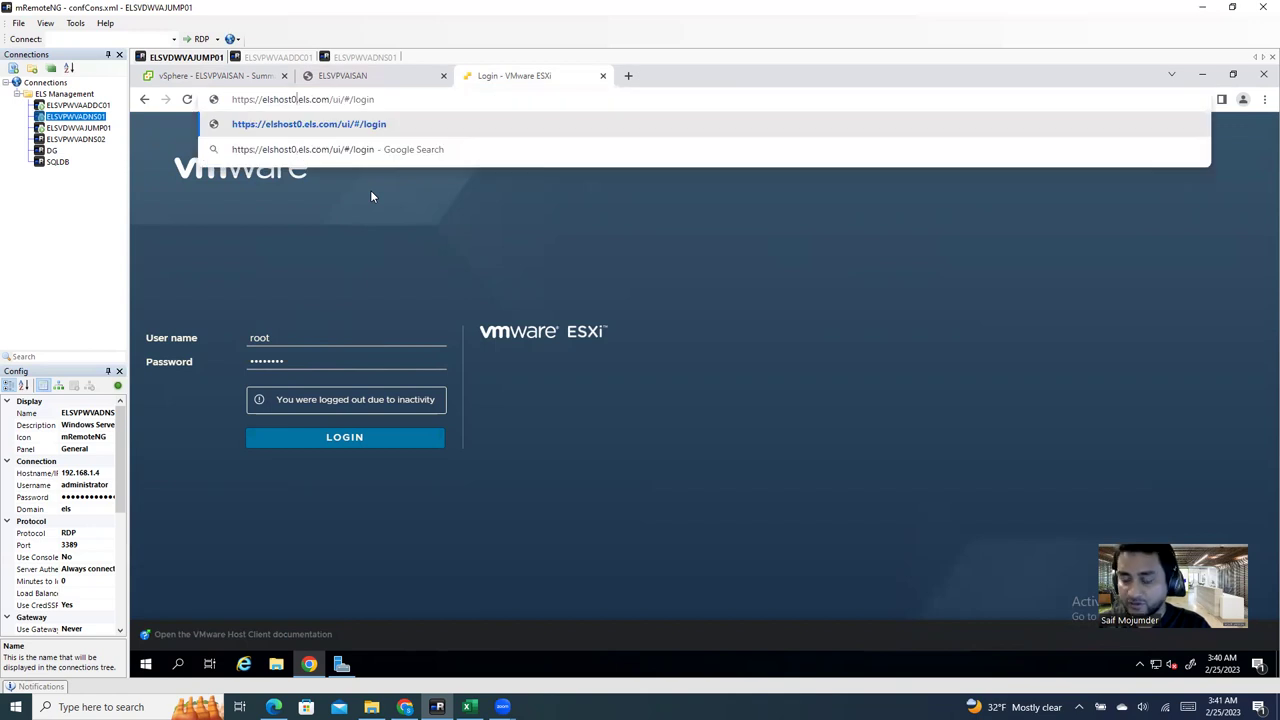
text(3)
key(Return)
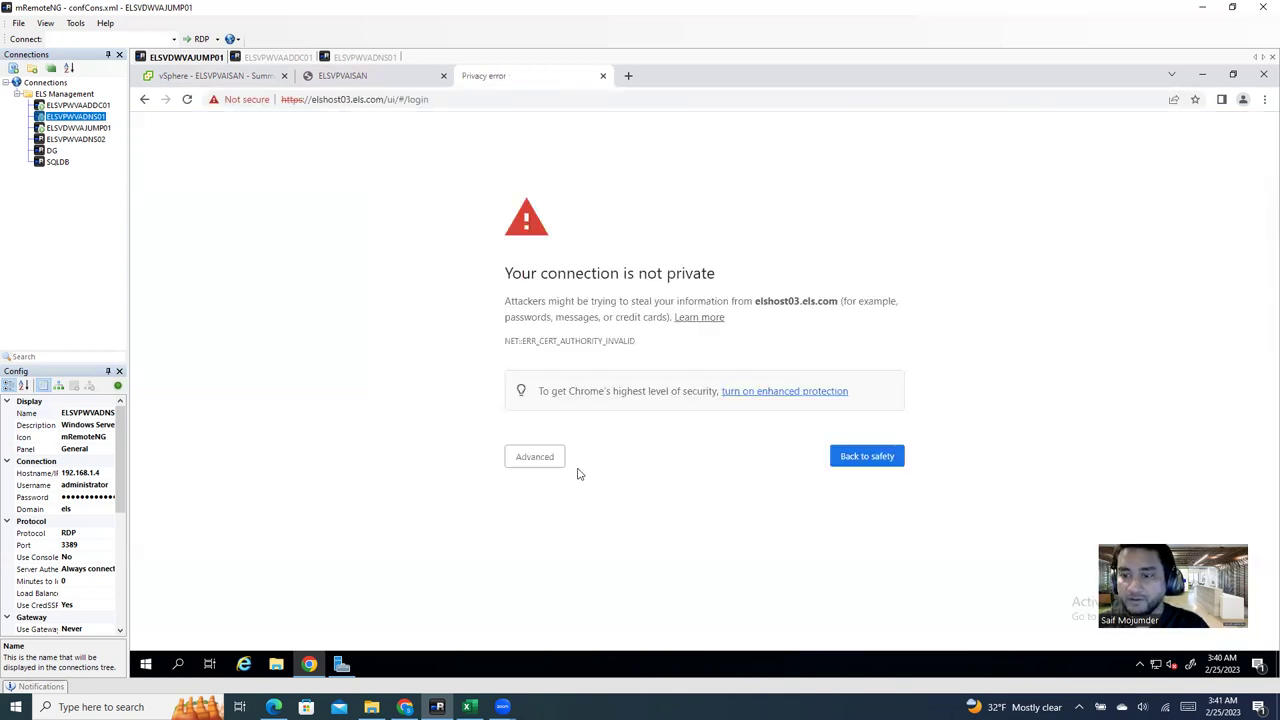
click(555, 461)
click(549, 559)
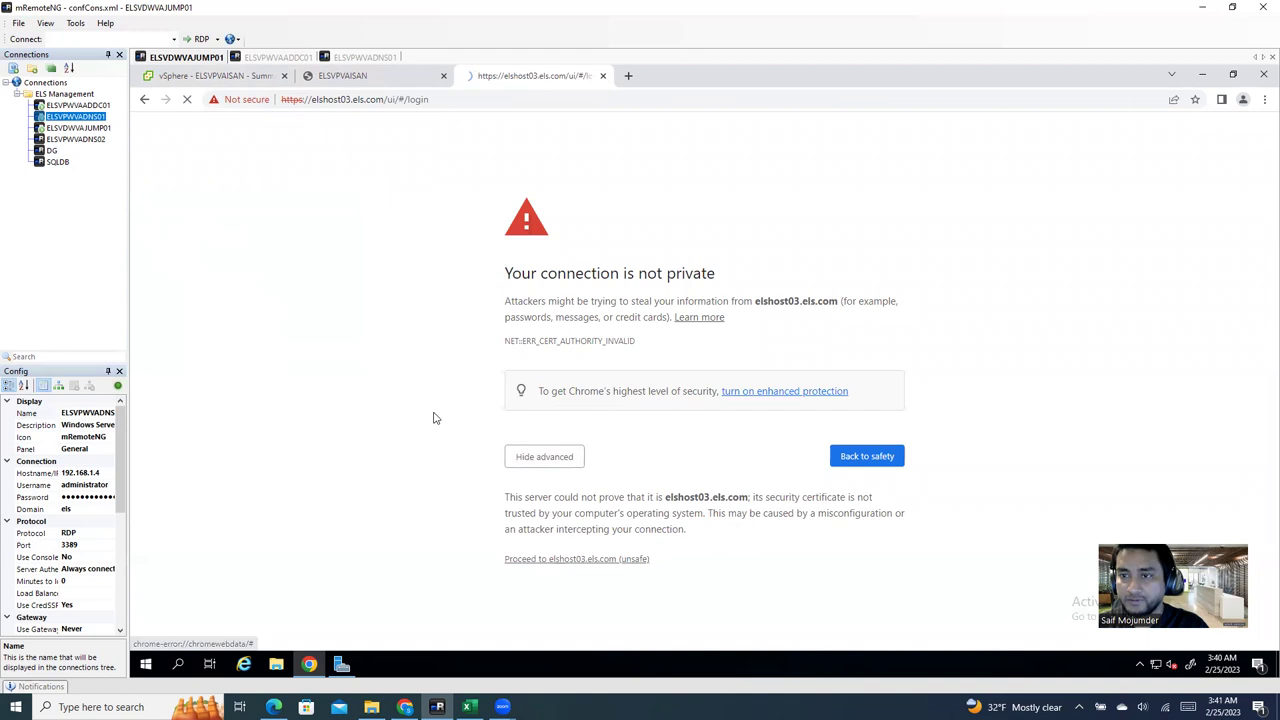
Step: Sign in to elshost03 as root with the root password
click(309, 344)
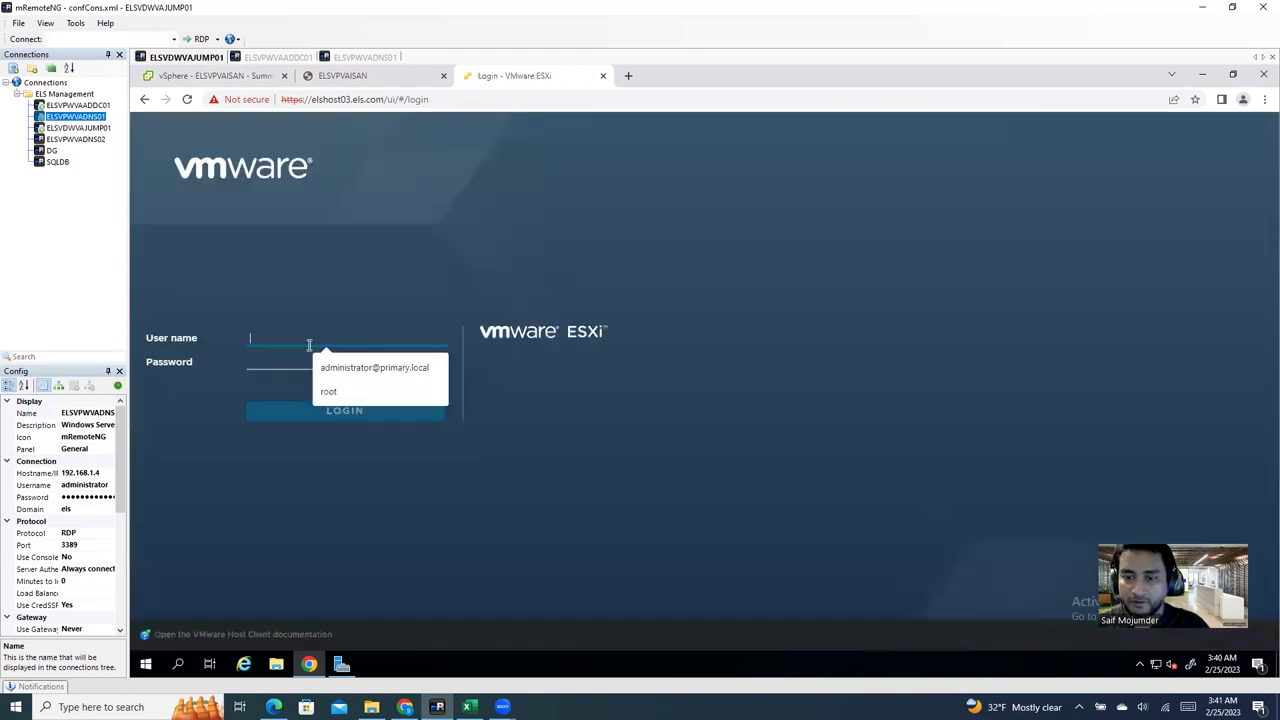
click(330, 391)
click(291, 358)
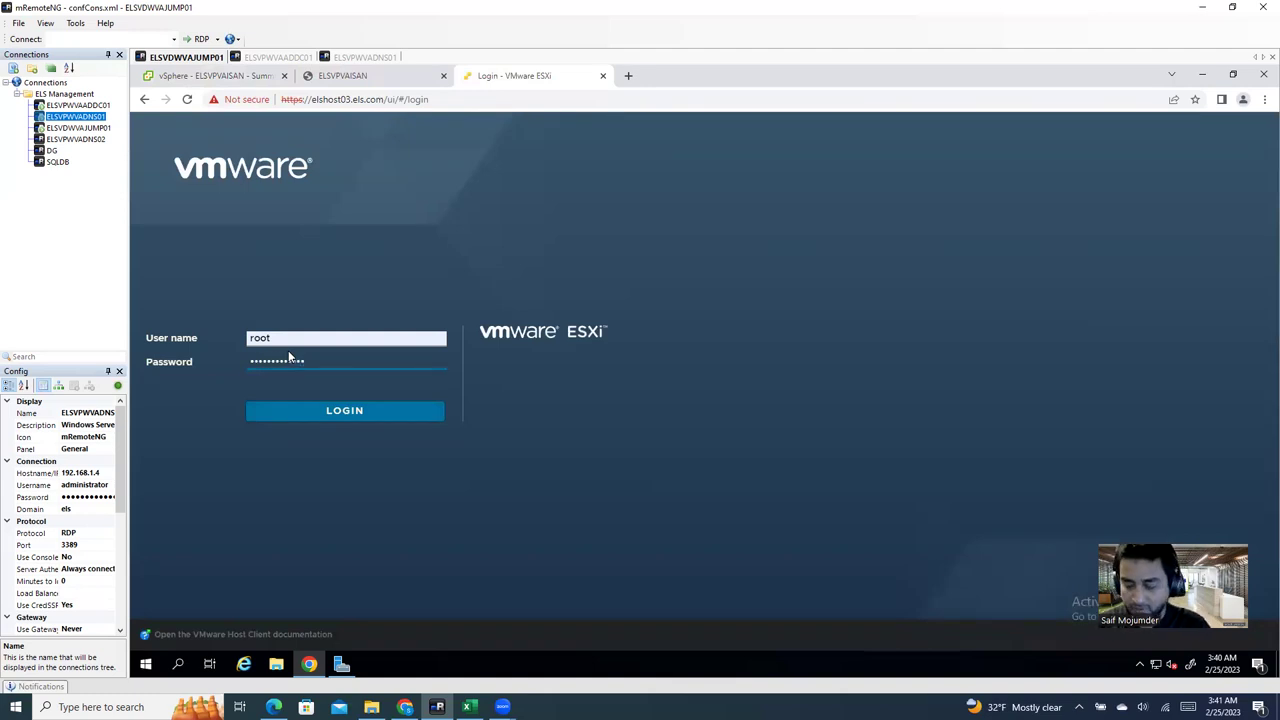
key(Return)
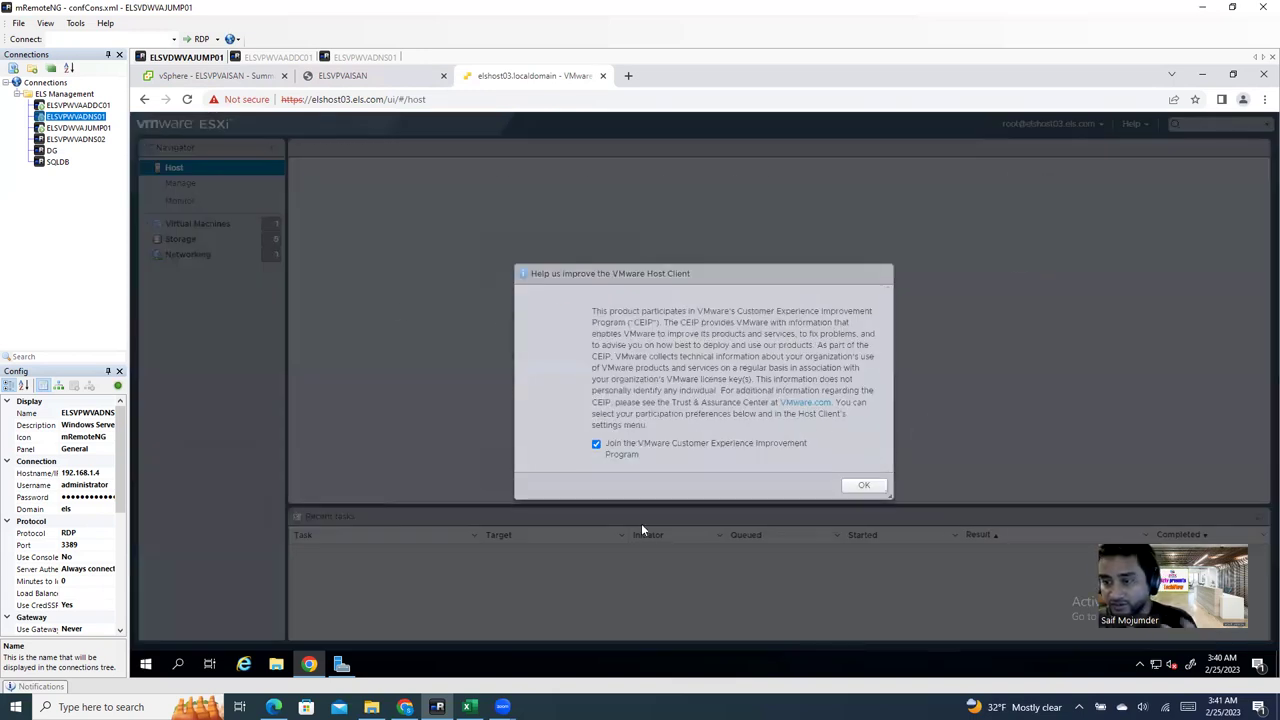
Step: Decline CEIP participation and show the Virtual Machines list containing ELSVPVAISAN
click(596, 444)
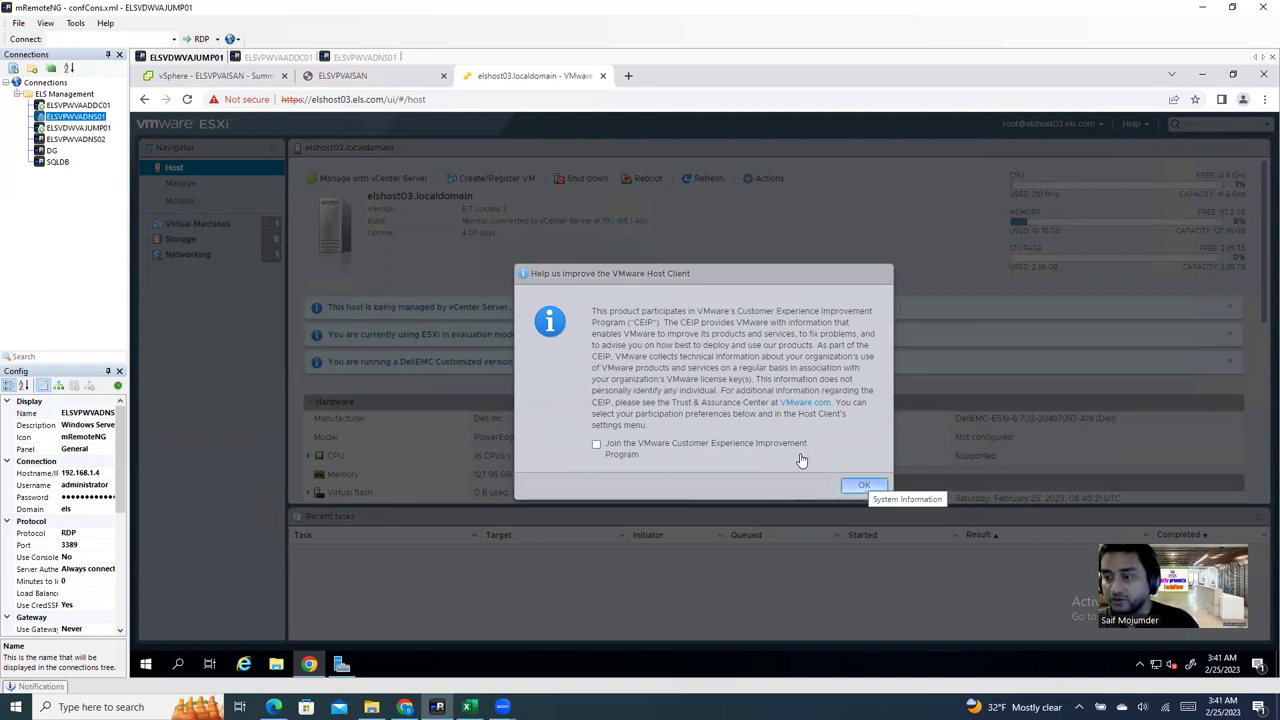
click(864, 485)
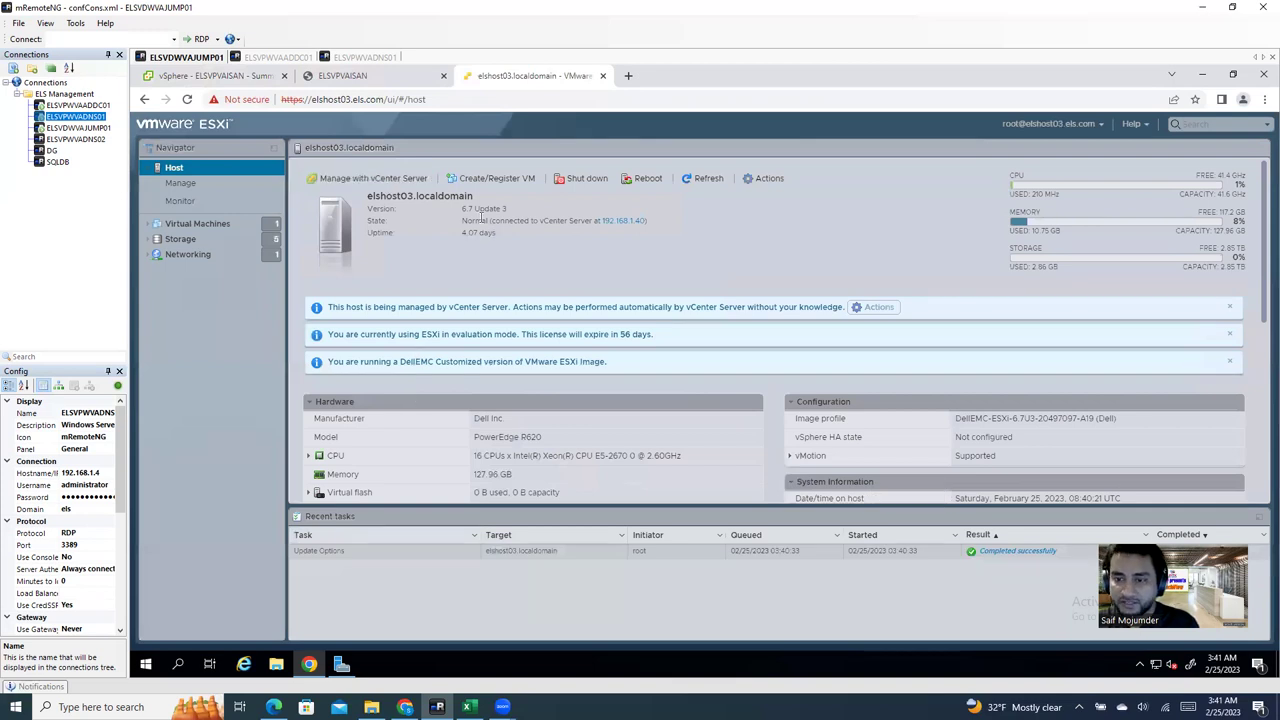
click(187, 226)
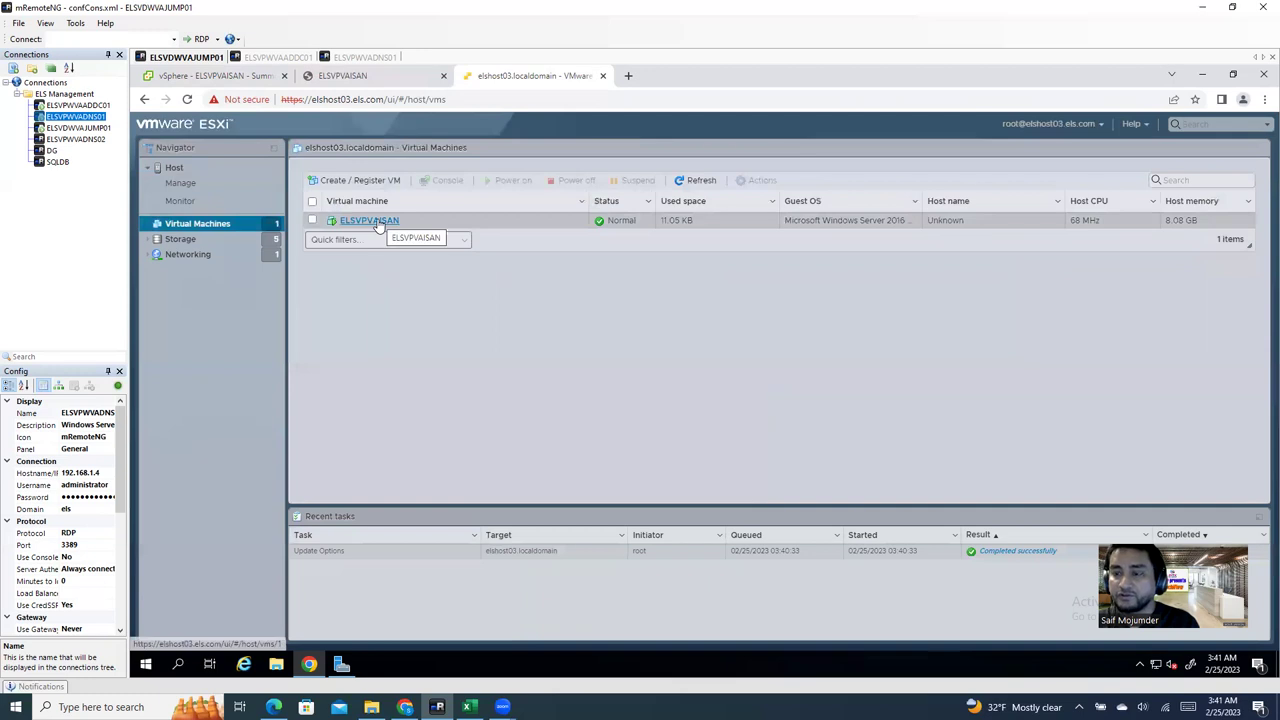
Step: Choose Guest OS > Install VMware Tools for ELSVPVAISAN
click(377, 221)
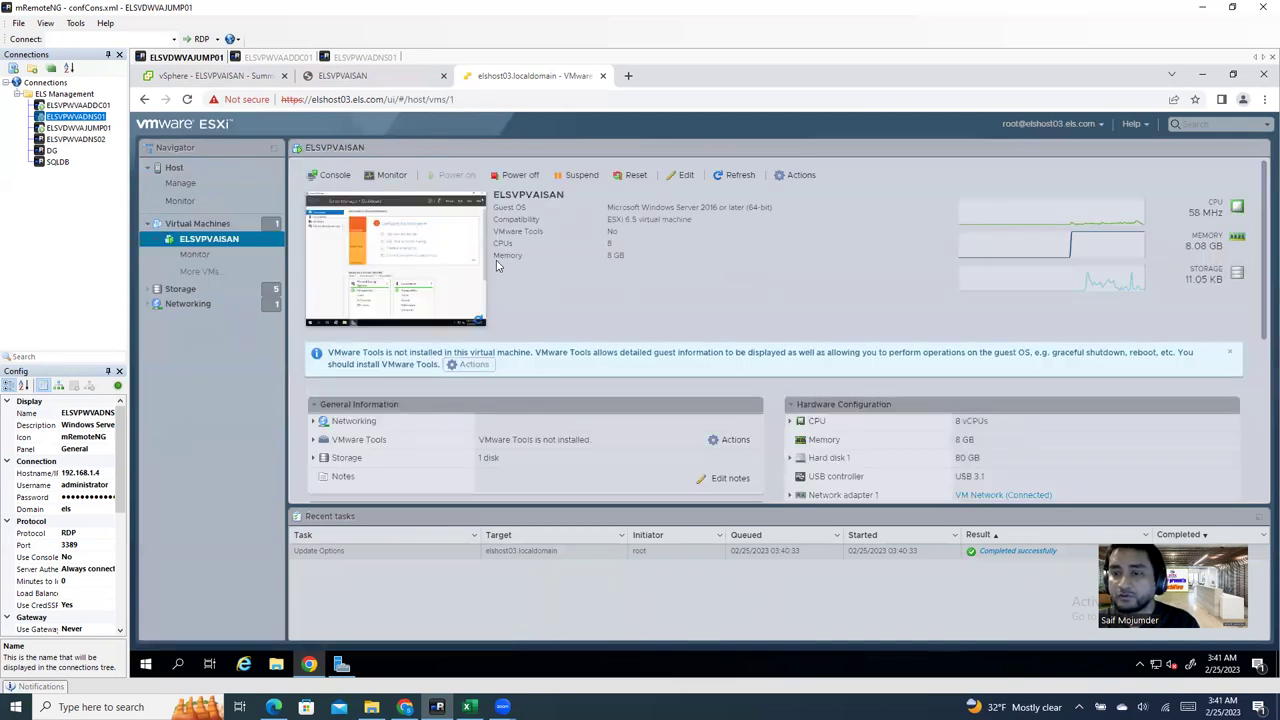
right_click(436, 207)
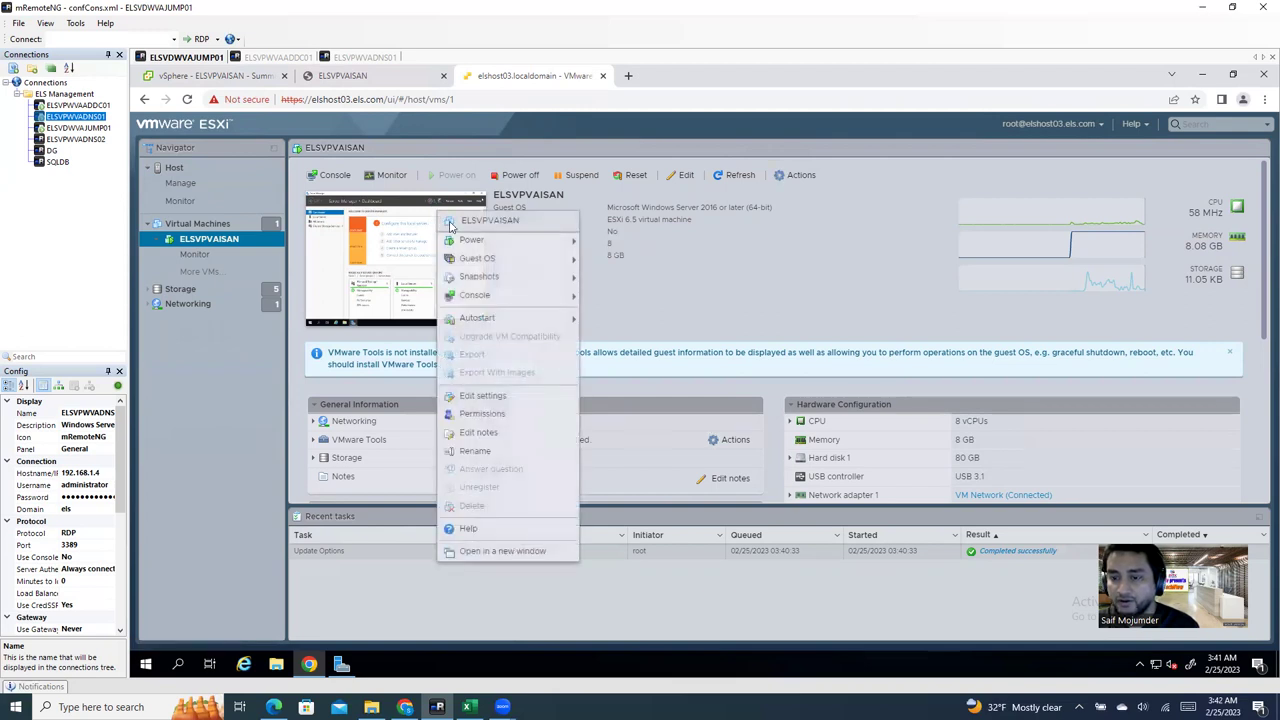
mouse_move(489, 300)
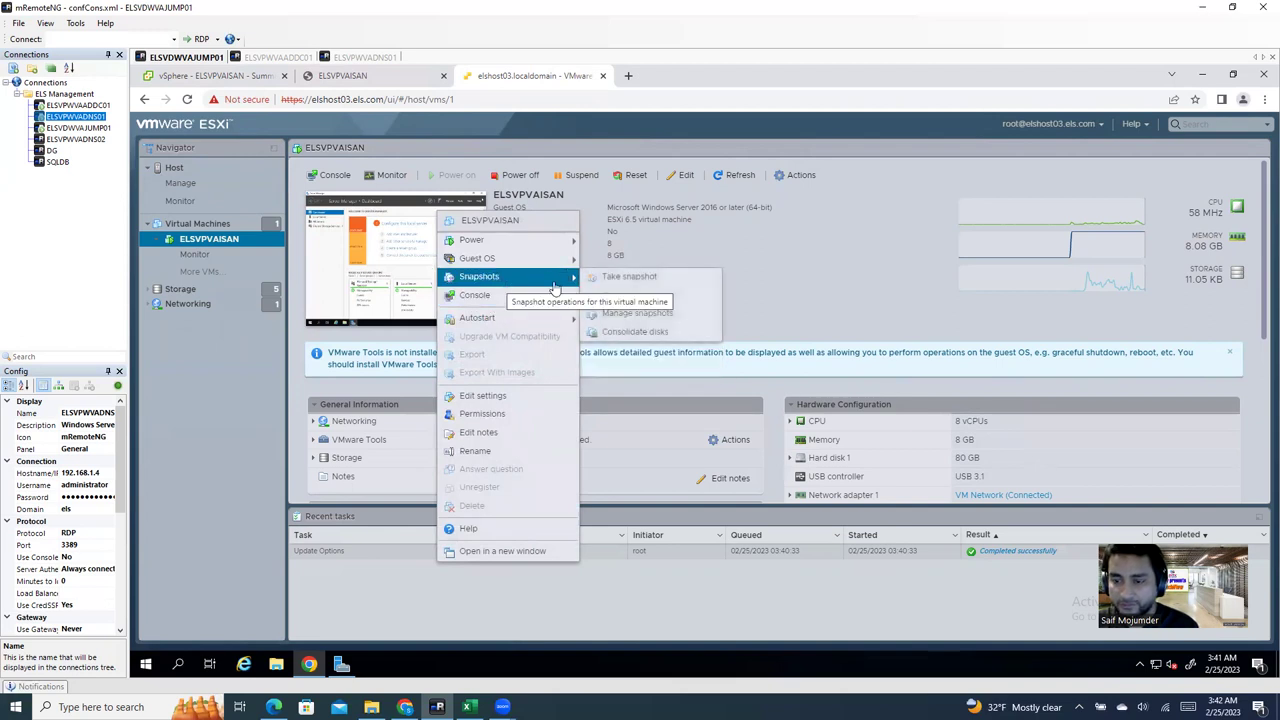
mouse_move(547, 320)
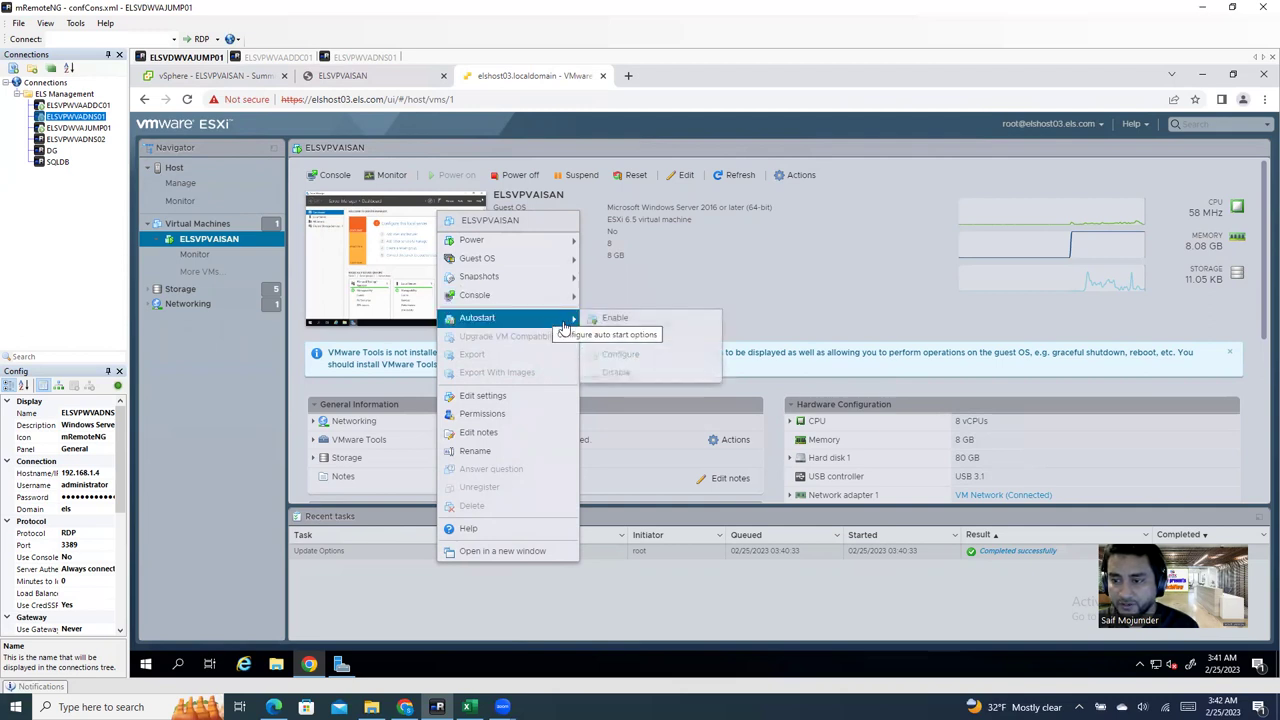
mouse_move(555, 258)
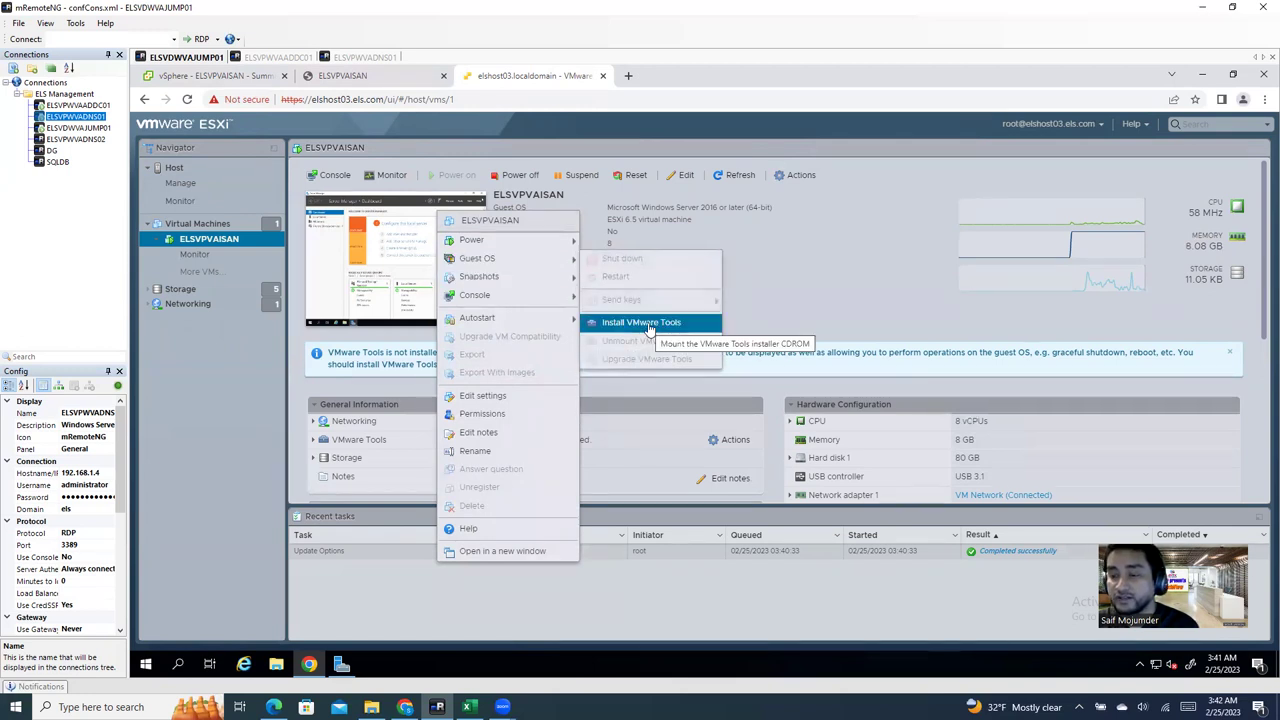
click(648, 326)
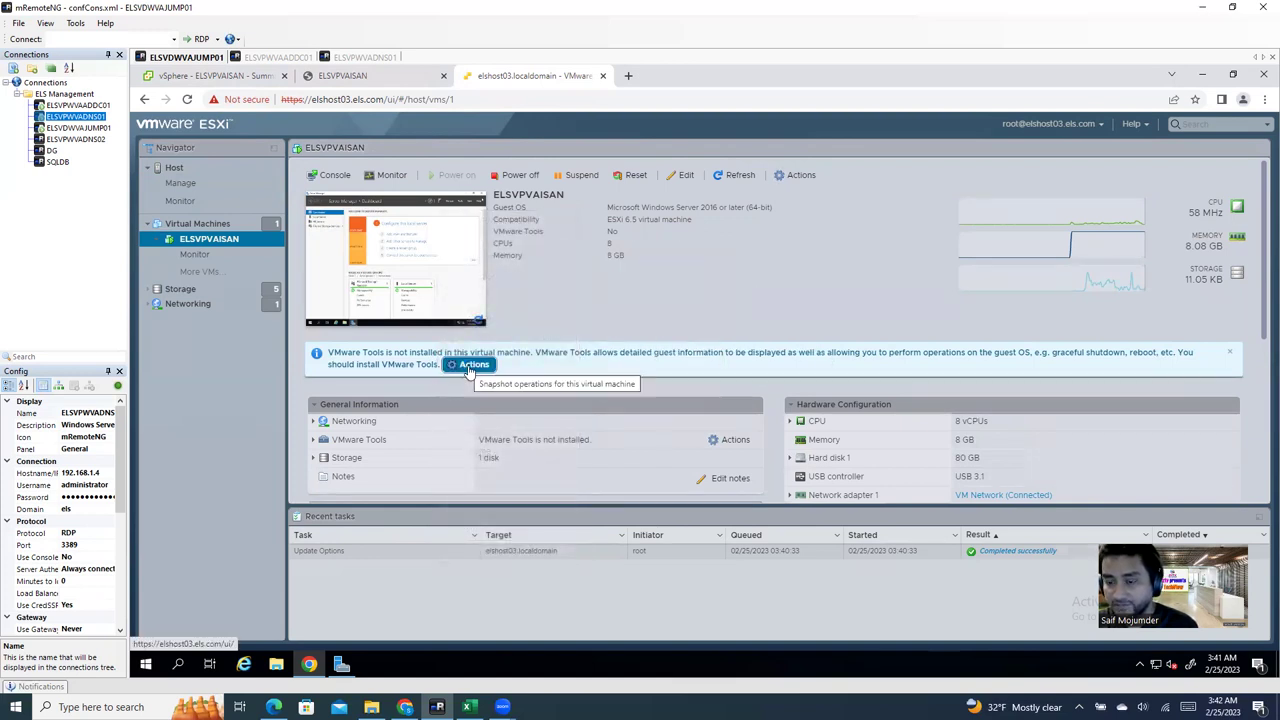
Step: Dismiss the reopened VM actions menu and close the elshost03 ESXi tab
click(469, 366)
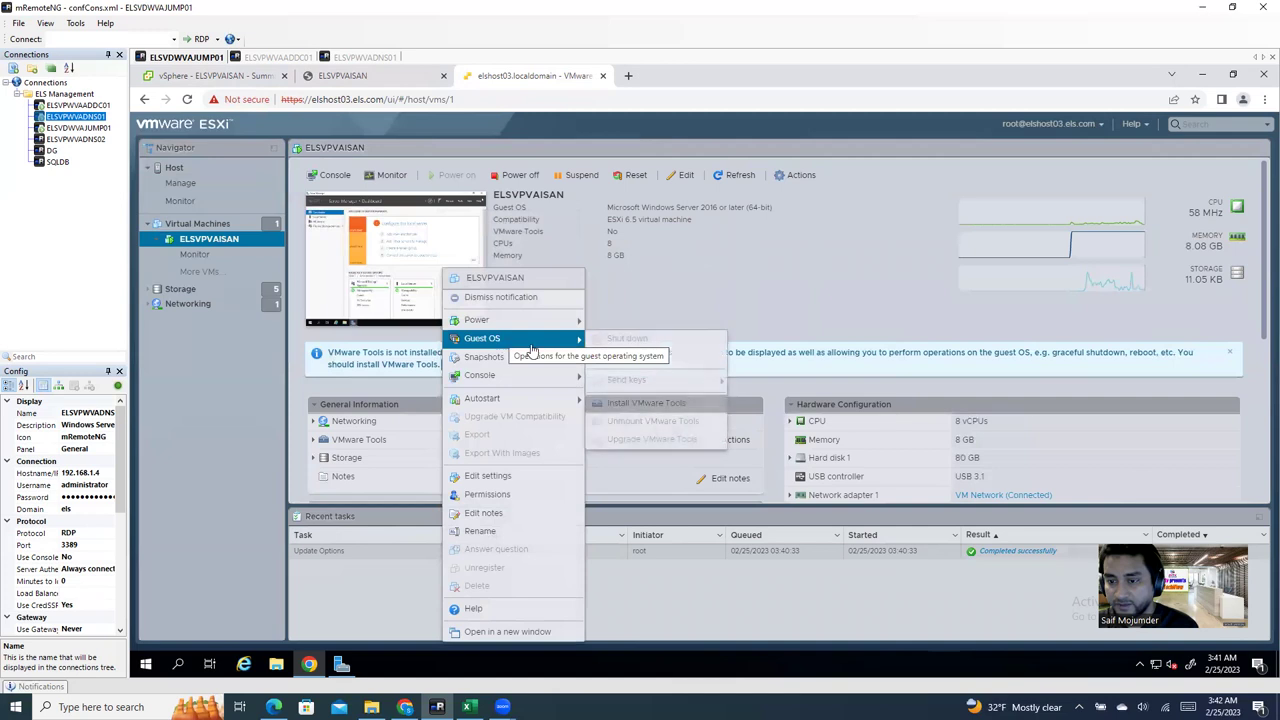
mouse_move(522, 376)
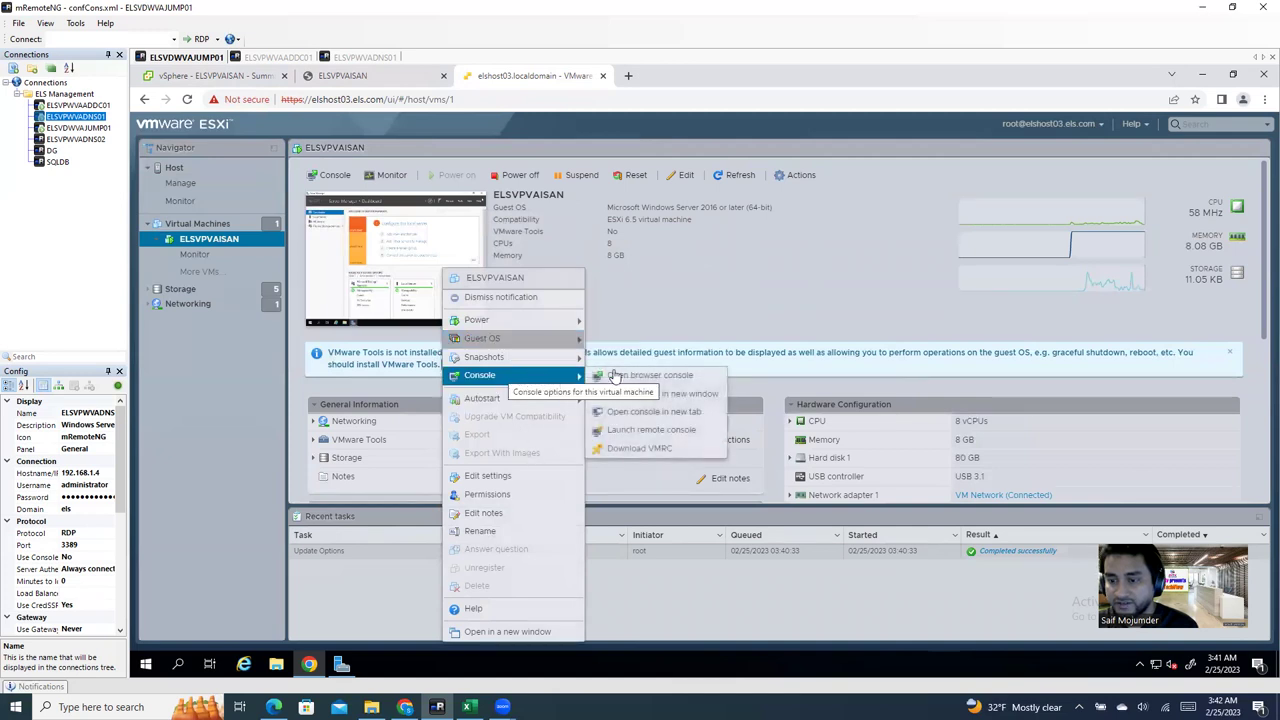
mouse_move(572, 341)
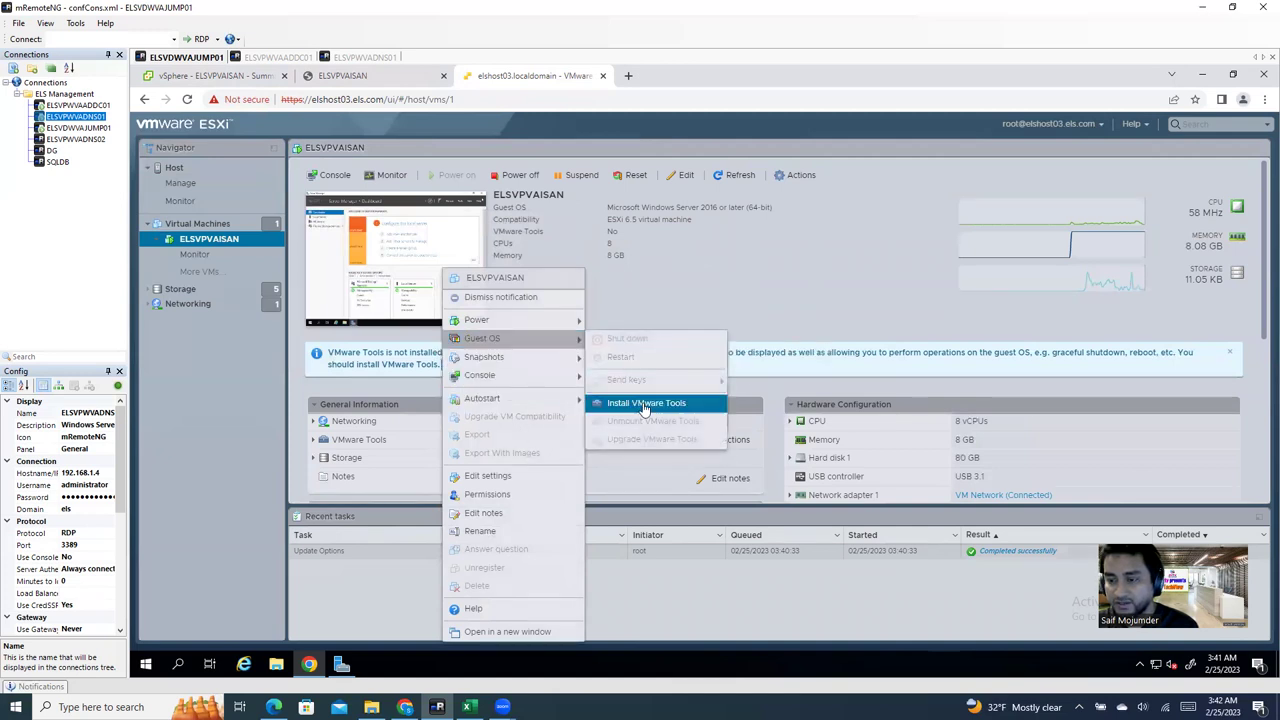
click(870, 291)
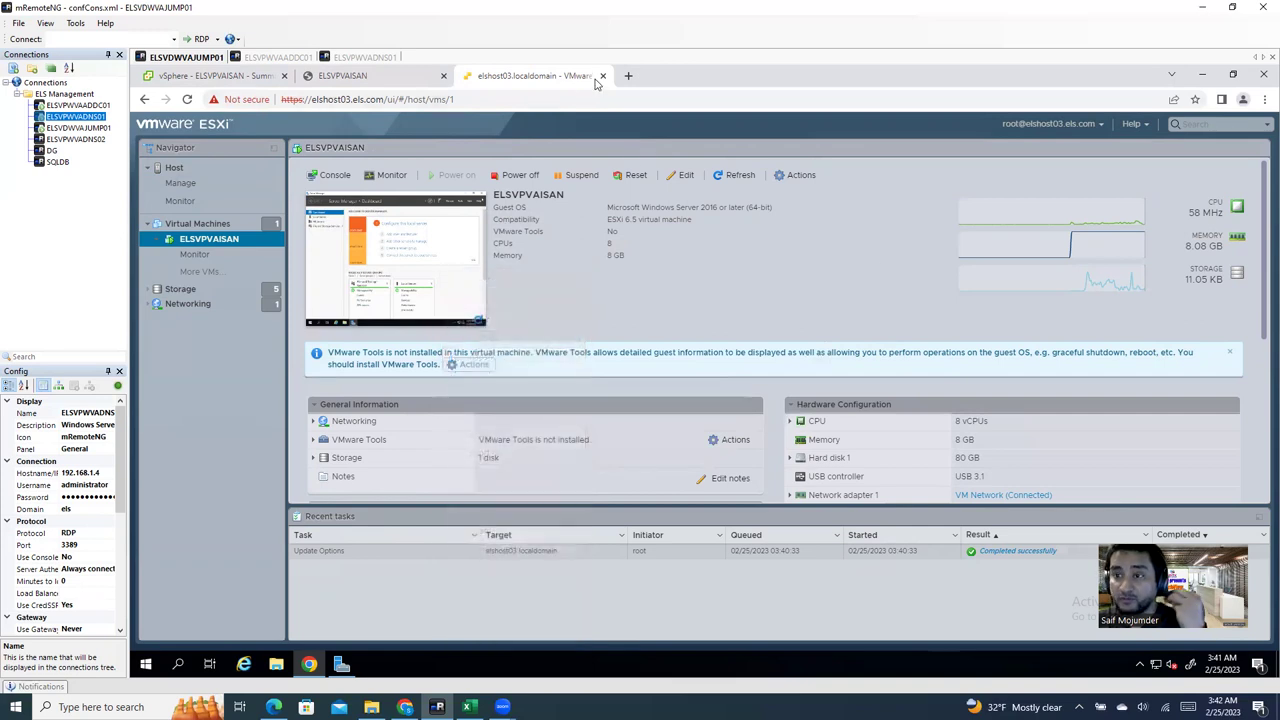
click(602, 76)
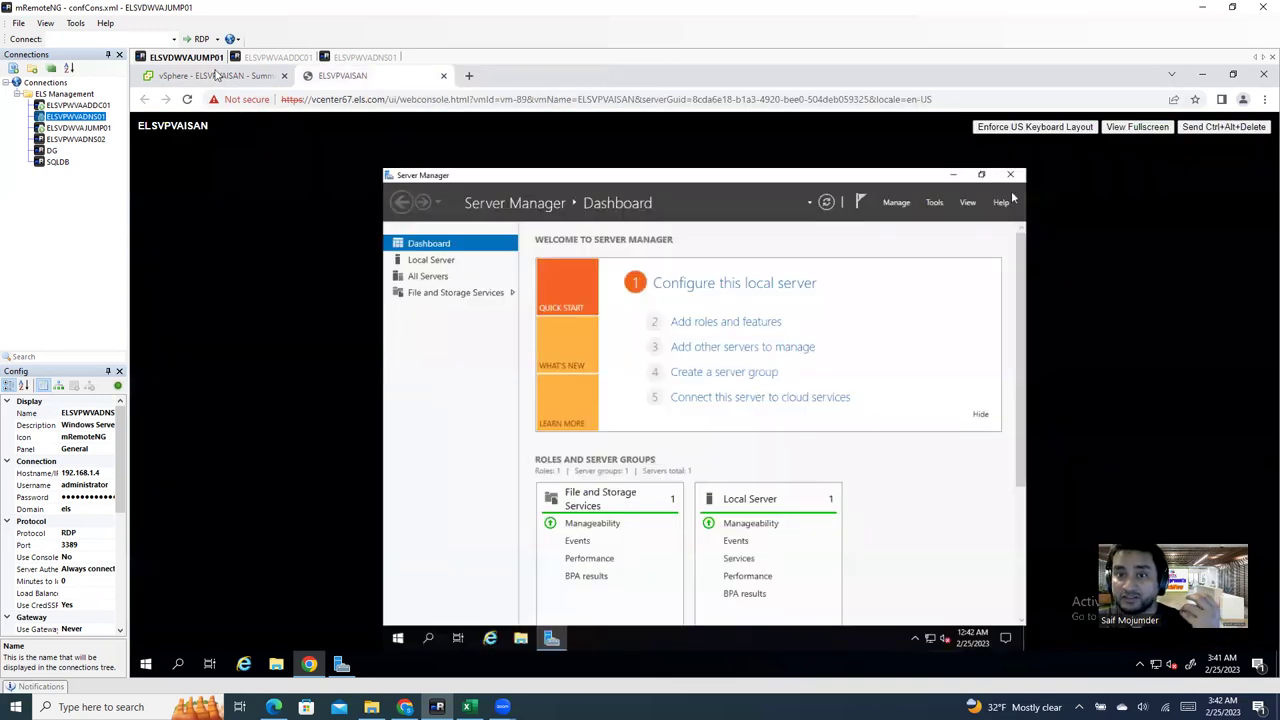
Step: Mount the VMware Tools installer on ELSVPVAISAN in vSphere, then return to its web console
click(215, 76)
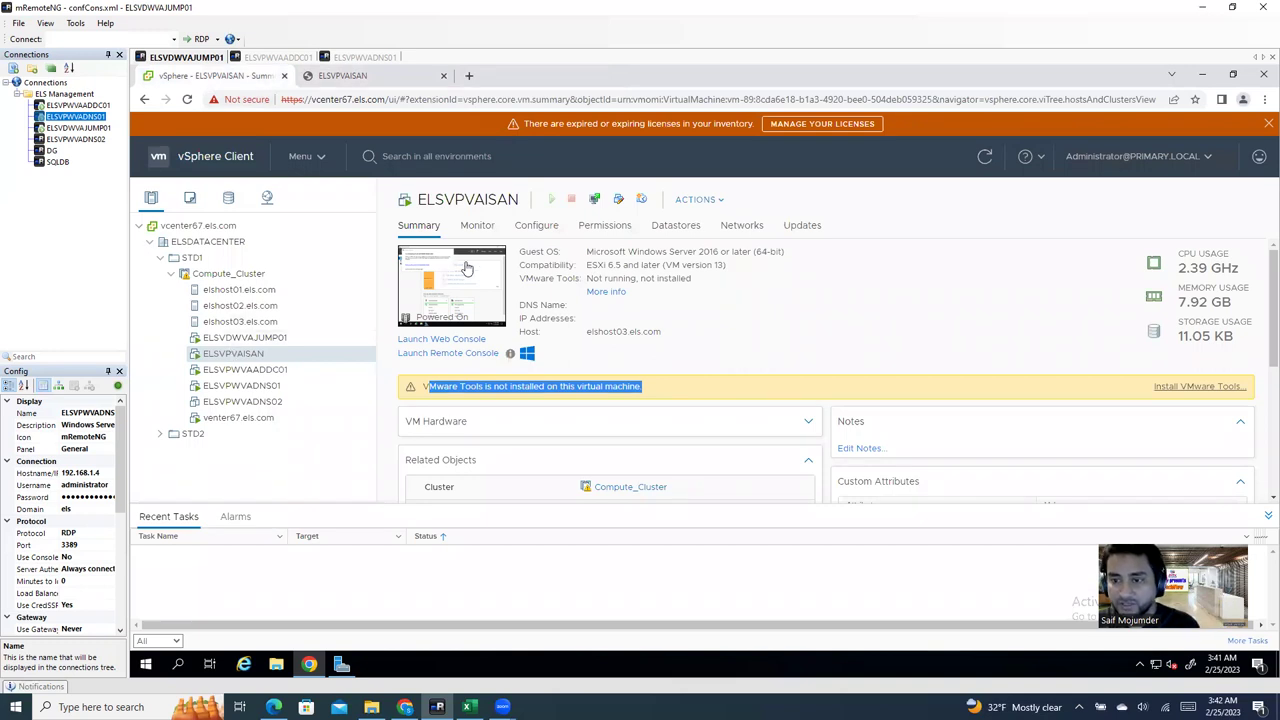
click(422, 225)
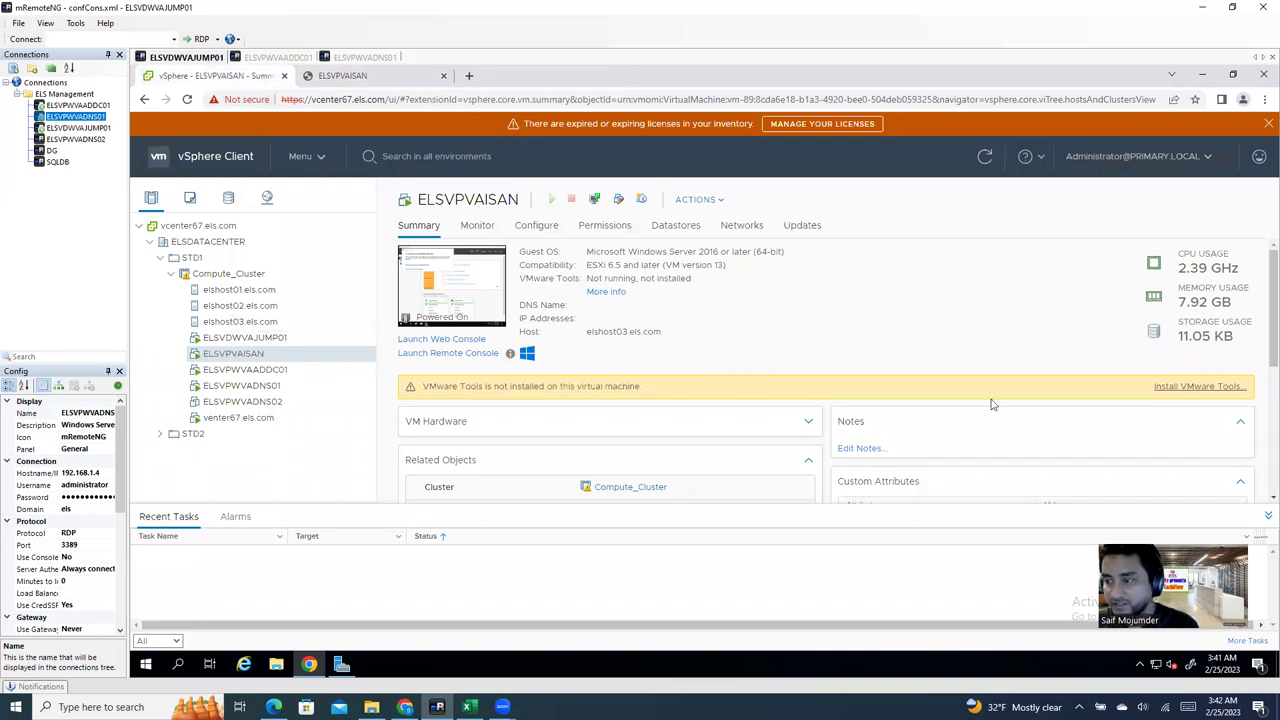
click(1216, 388)
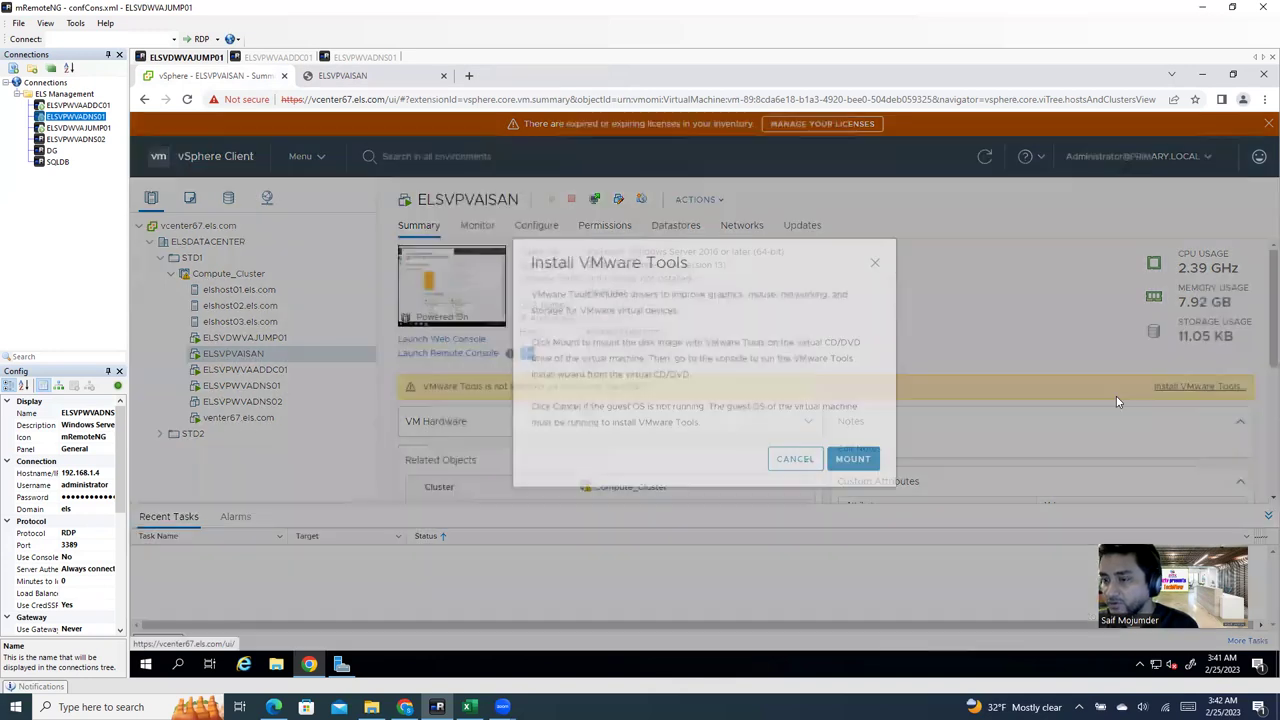
click(856, 478)
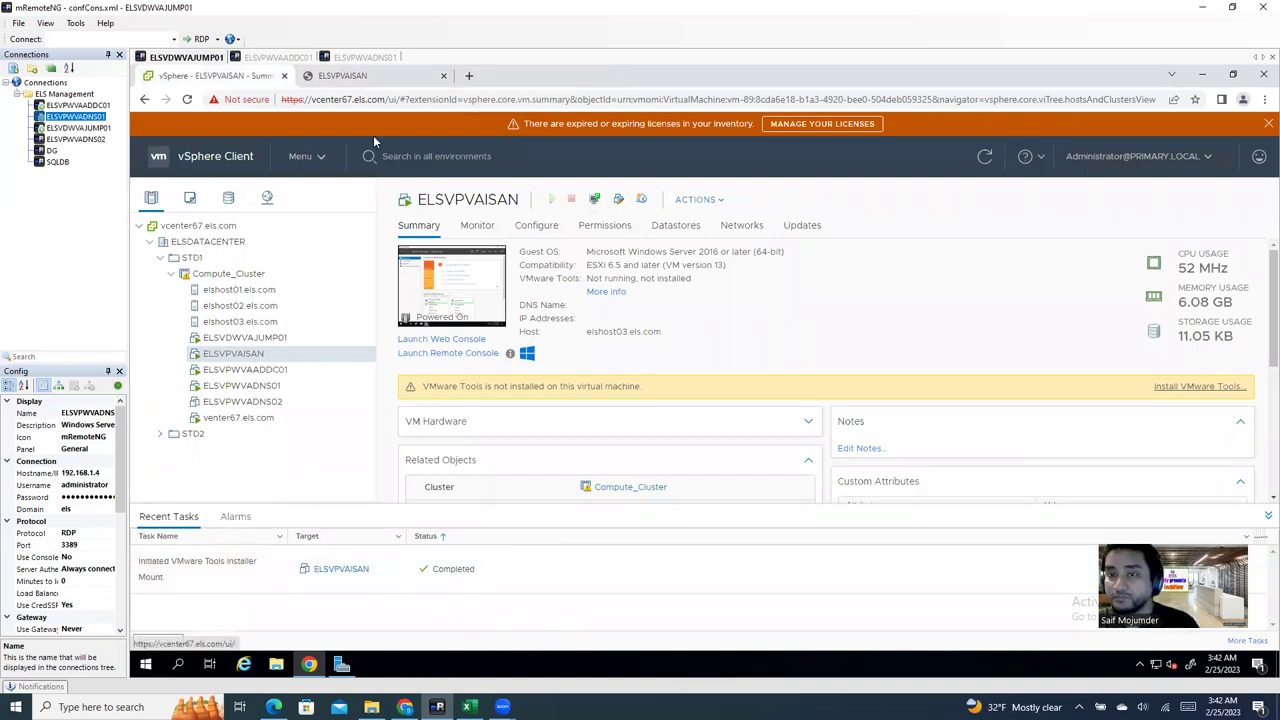
click(366, 78)
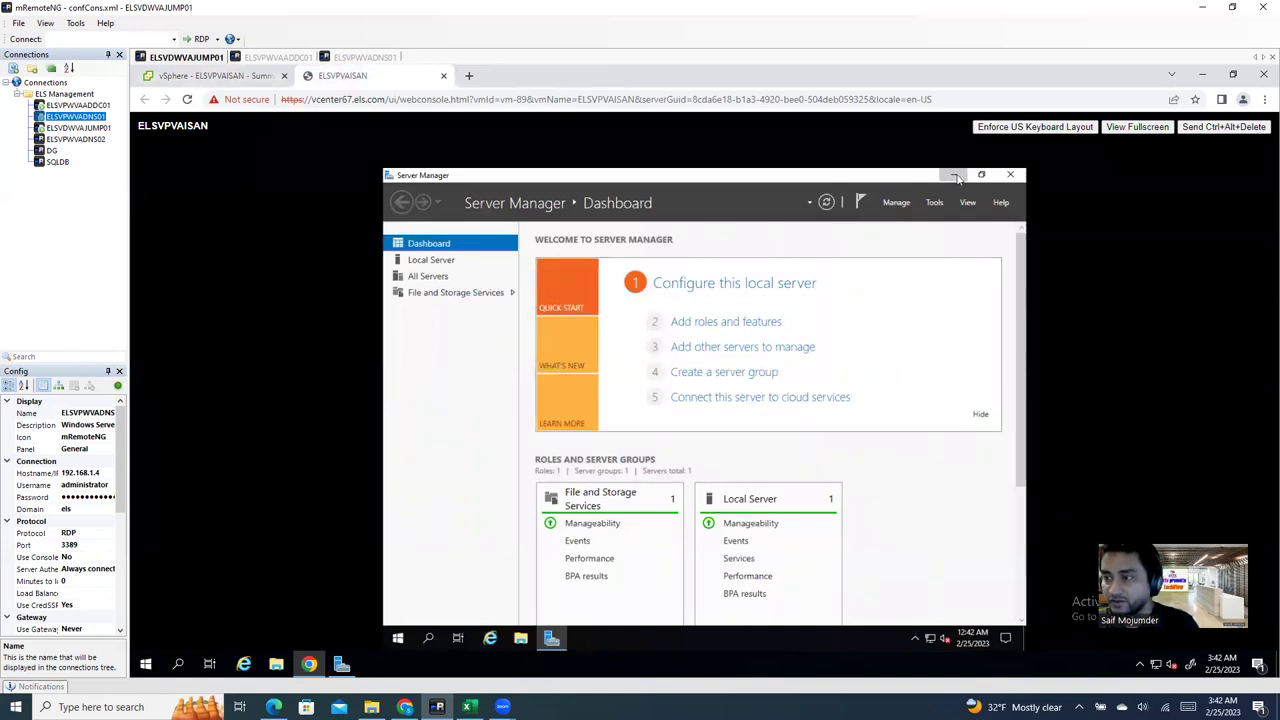
Step: Run setup64 from the VMware Tools DVD Drive (D:) via File Explorer, then close Explorer
click(955, 176)
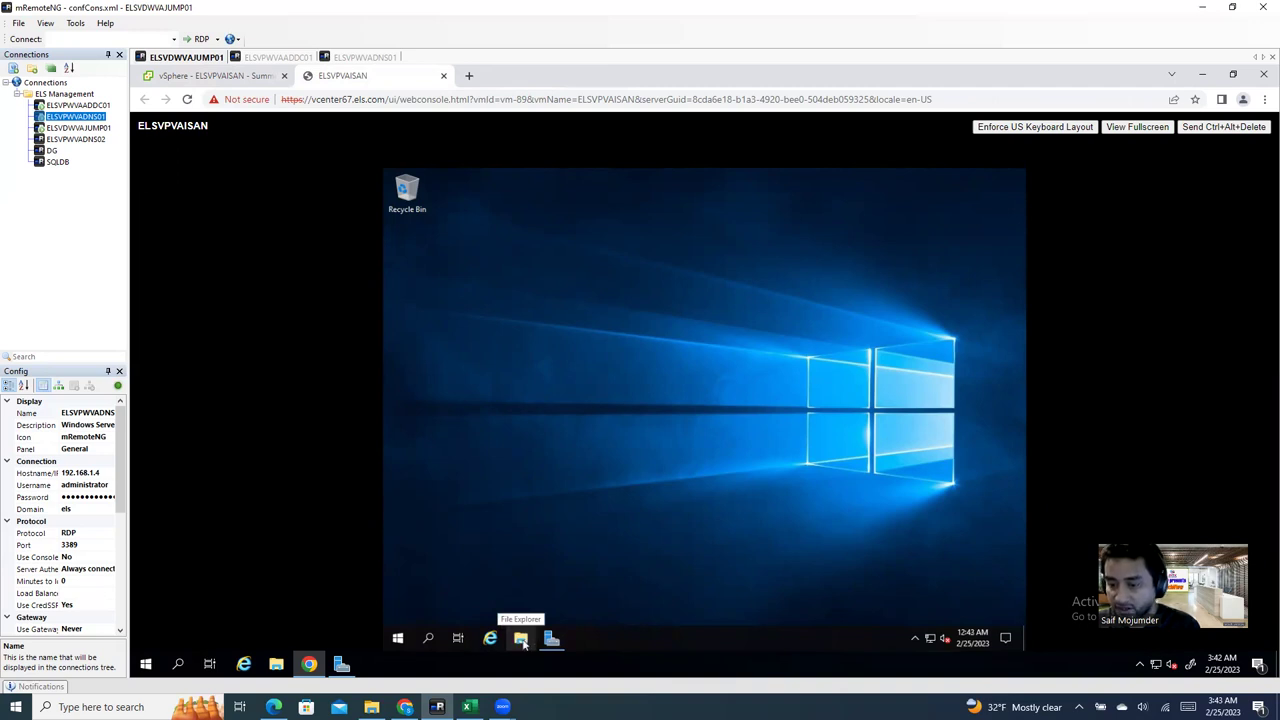
click(521, 640)
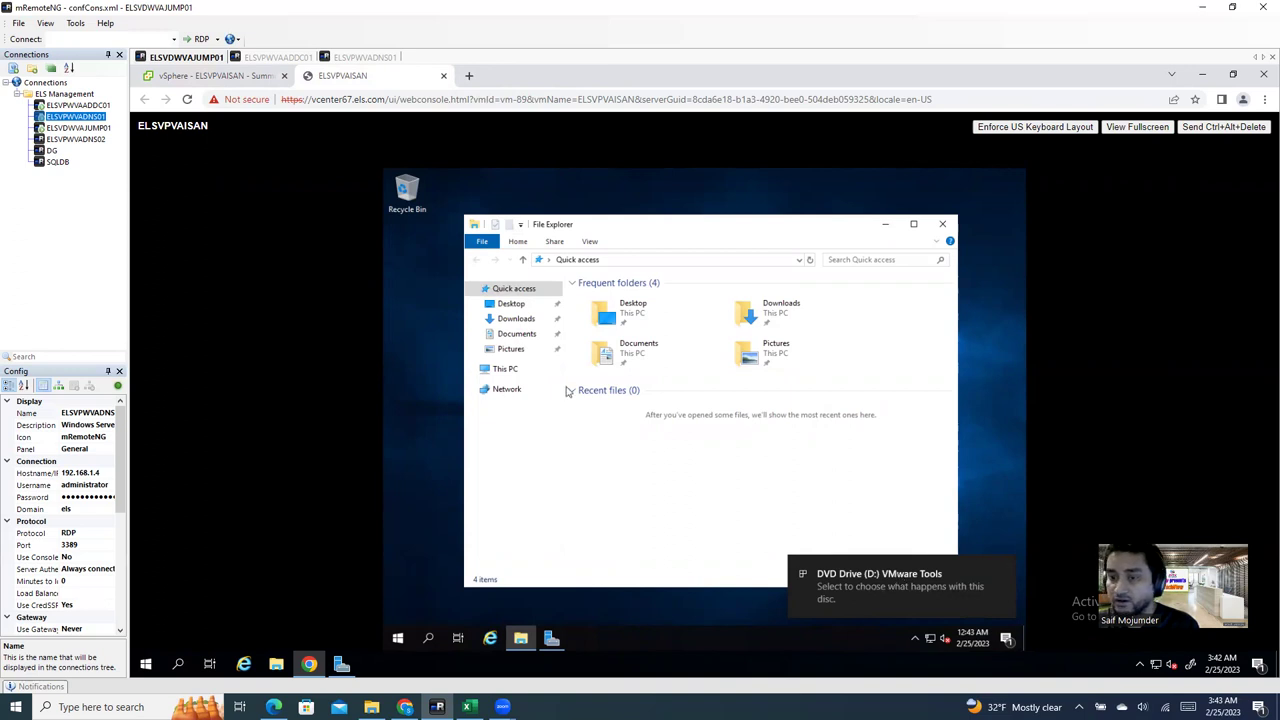
click(510, 369)
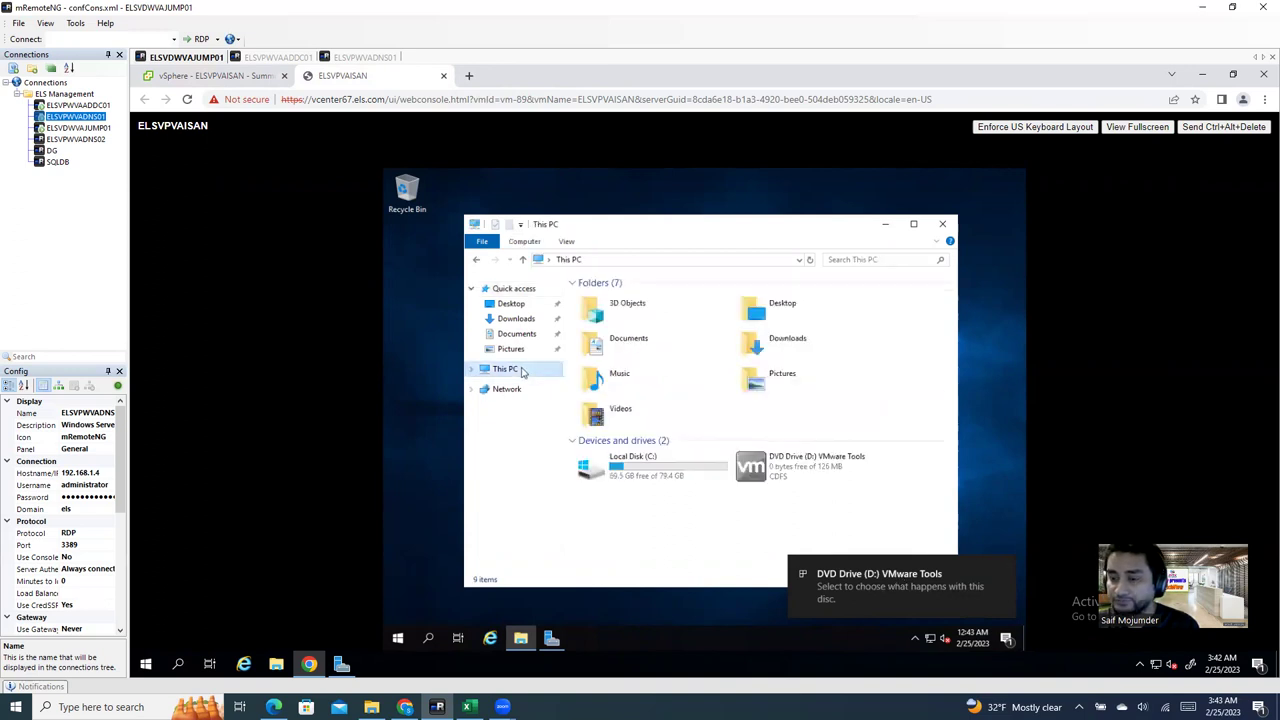
double_click(755, 474)
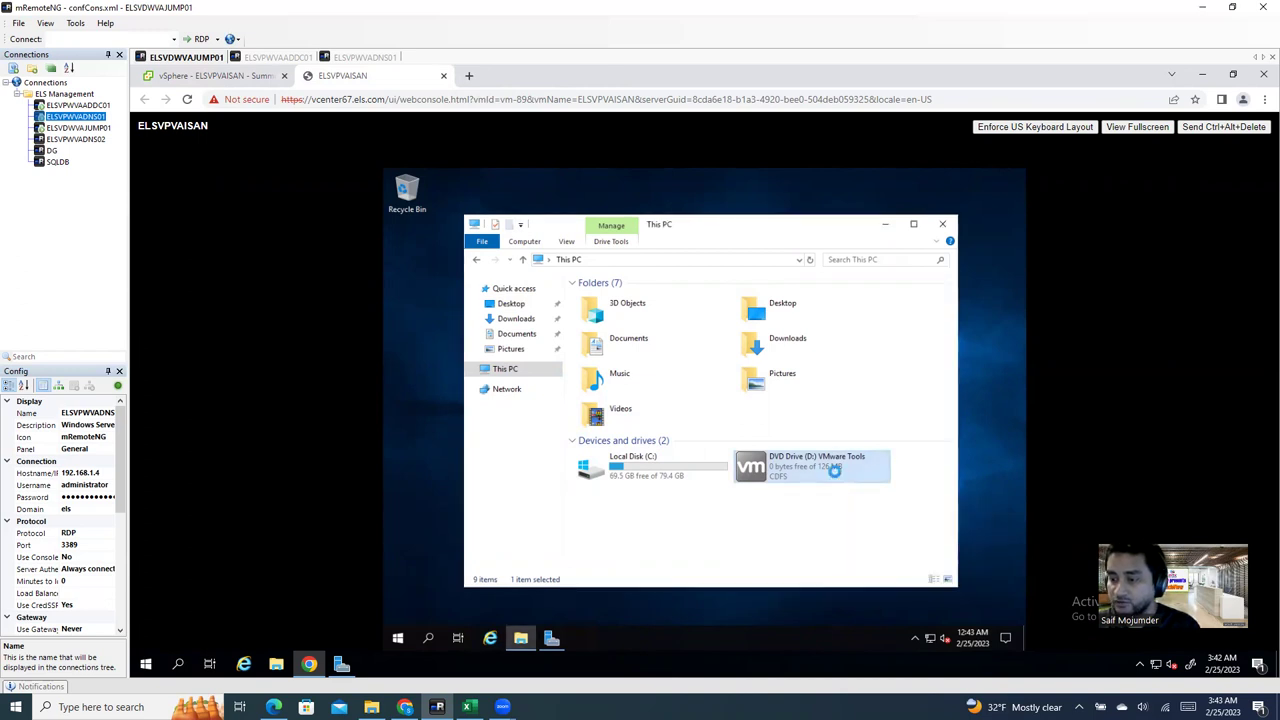
right_click(836, 478)
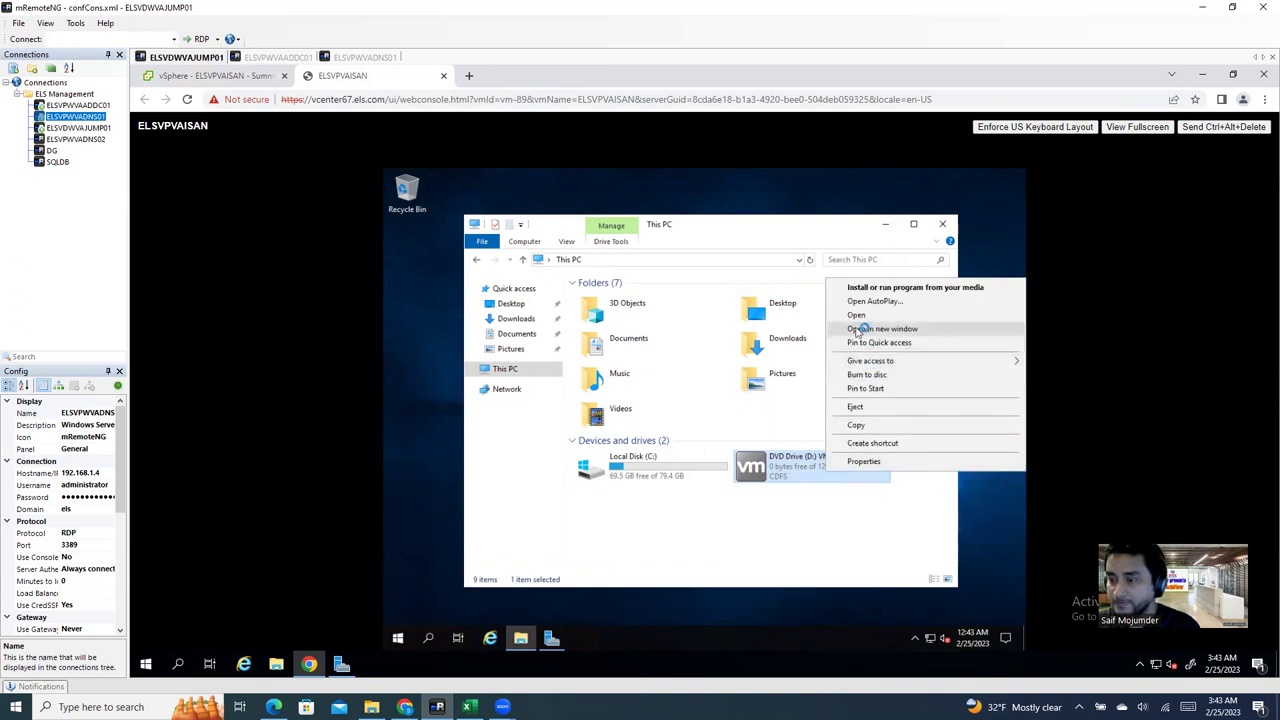
click(852, 315)
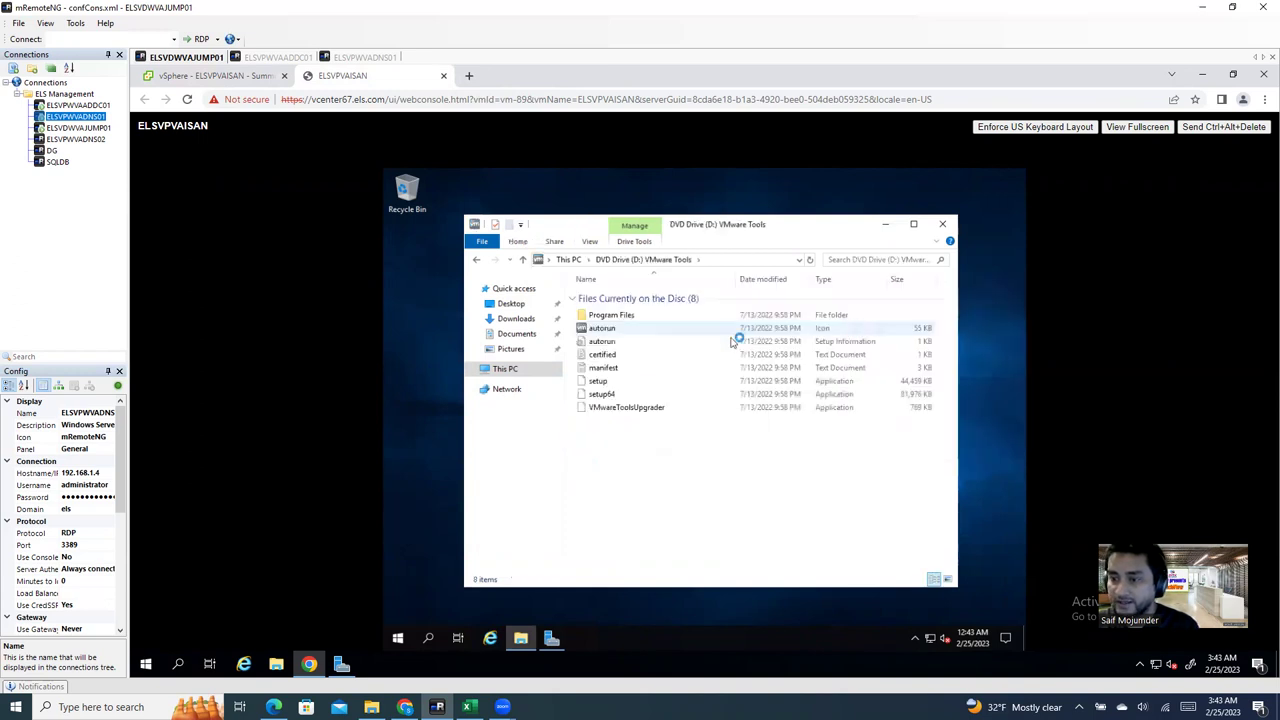
click(597, 397)
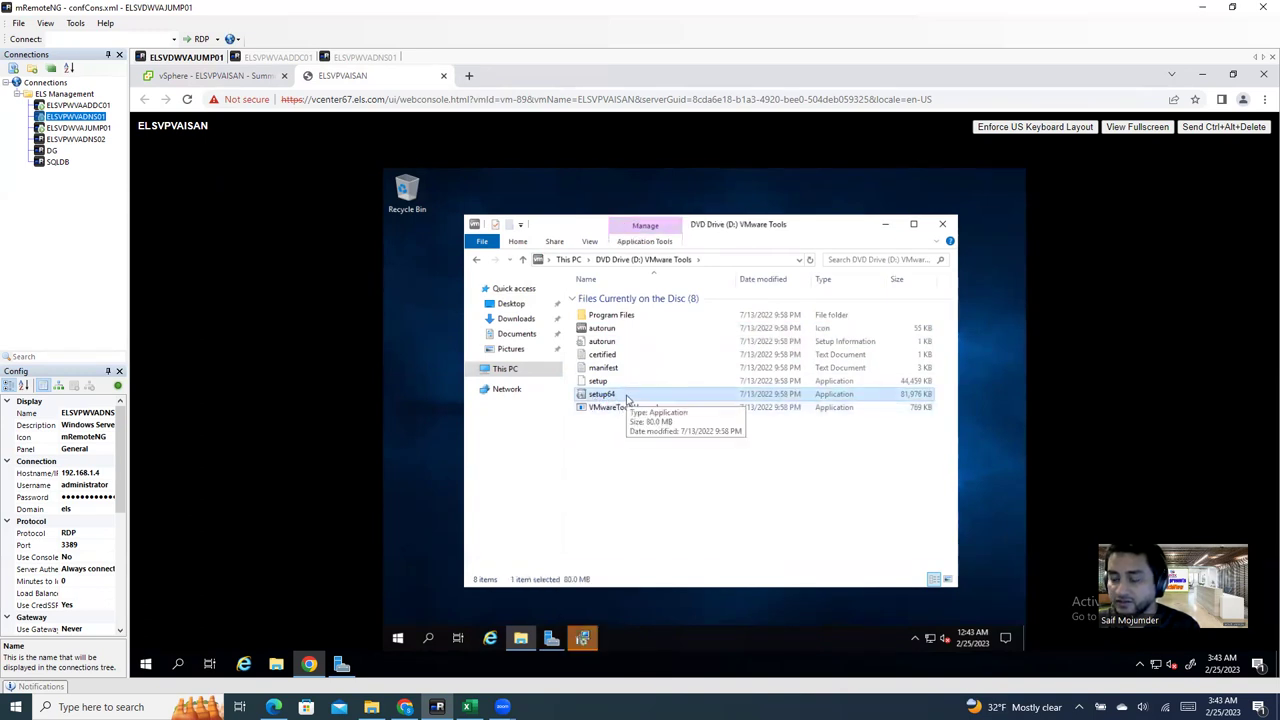
click(942, 224)
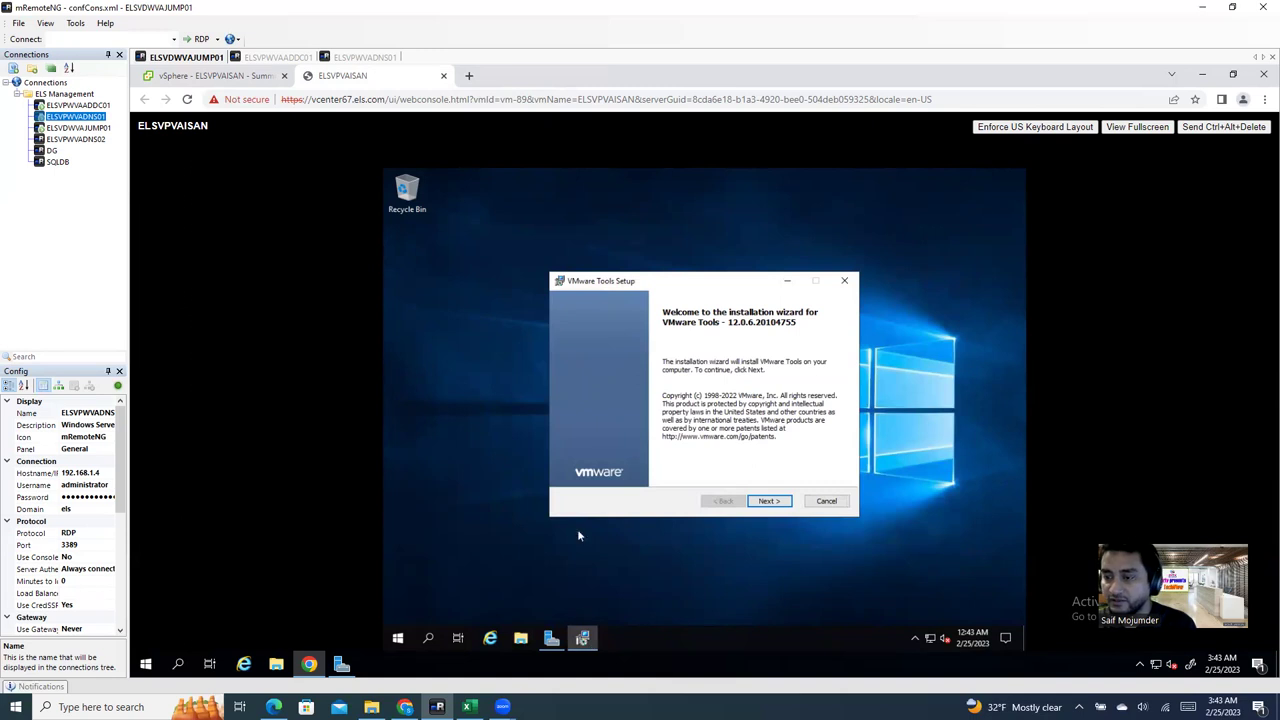
Step: Step through the VMware Tools Setup wizard with Typical setup and start the install
click(769, 505)
click(767, 503)
click(766, 504)
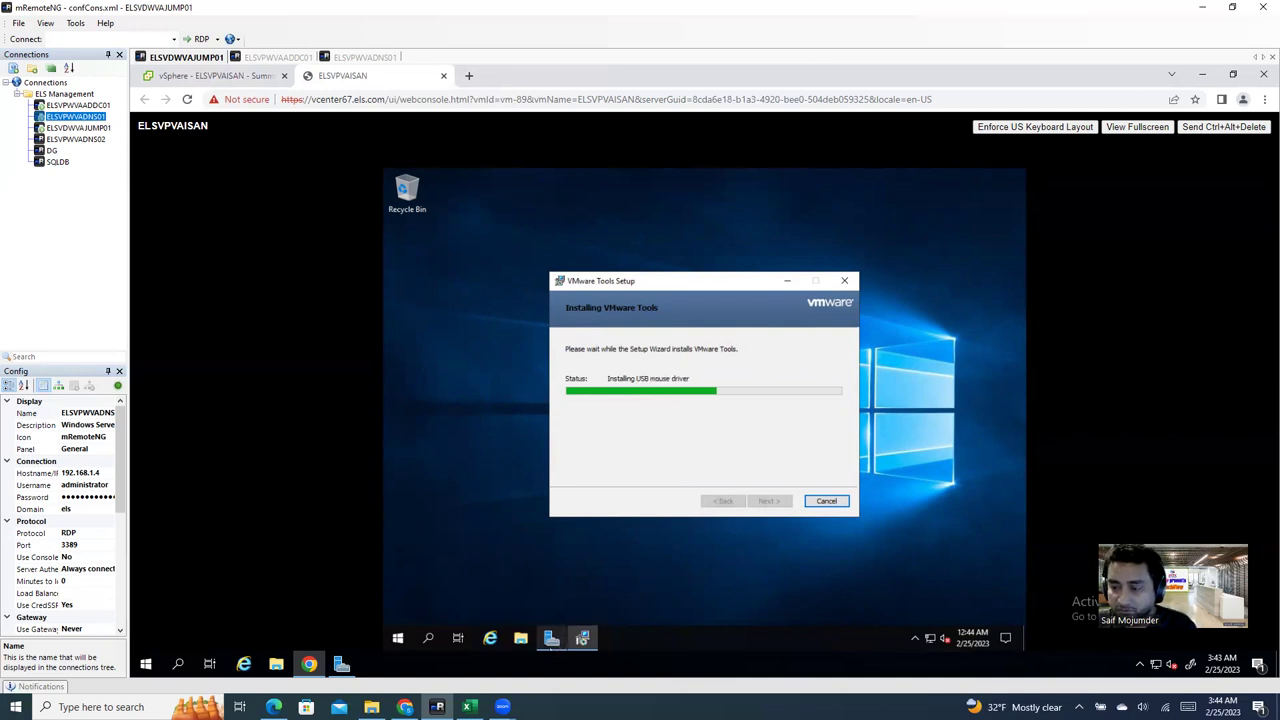
mouse_move(551, 638)
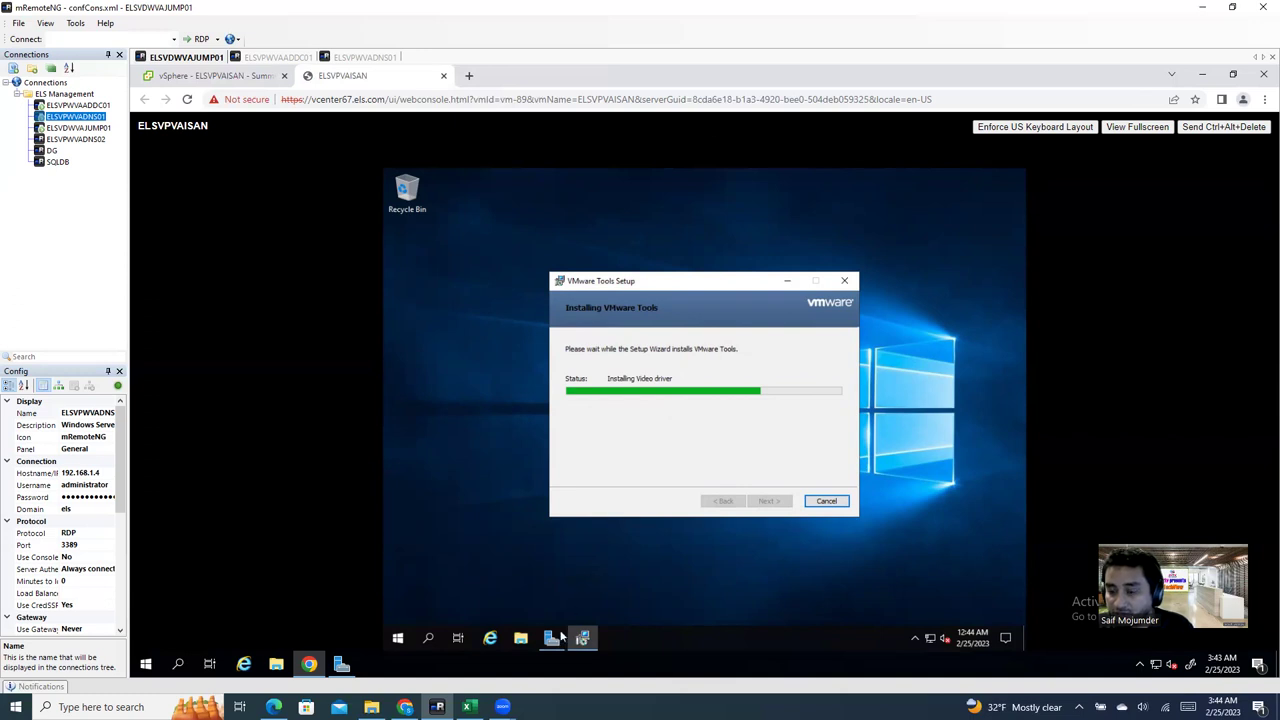
Step: Close the existing Server Manager window from the taskbar
click(553, 641)
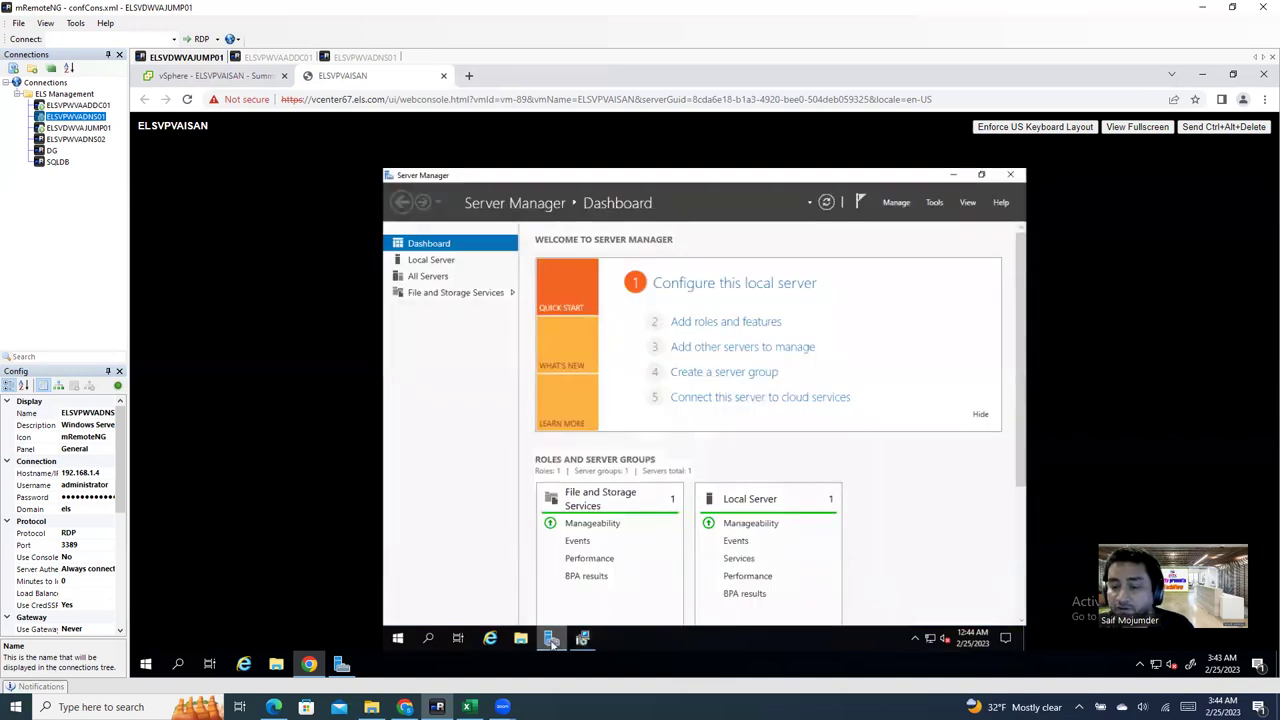
click(553, 641)
click(553, 641)
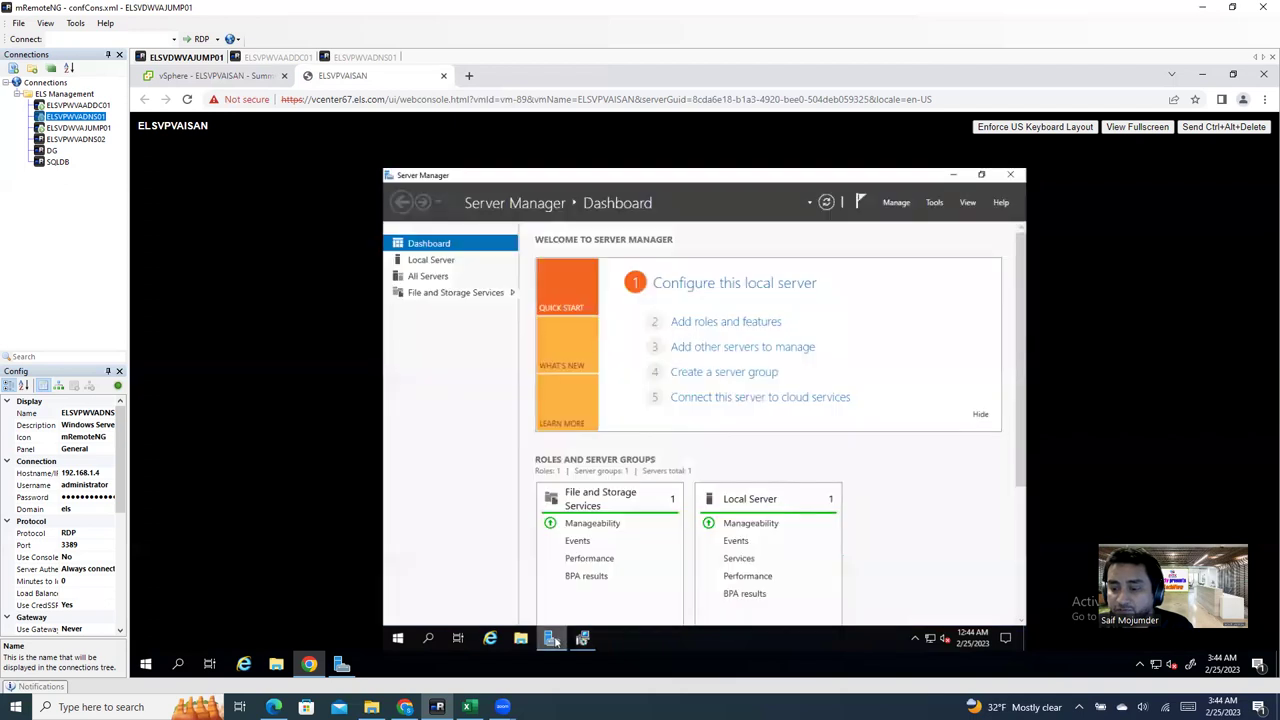
right_click(553, 641)
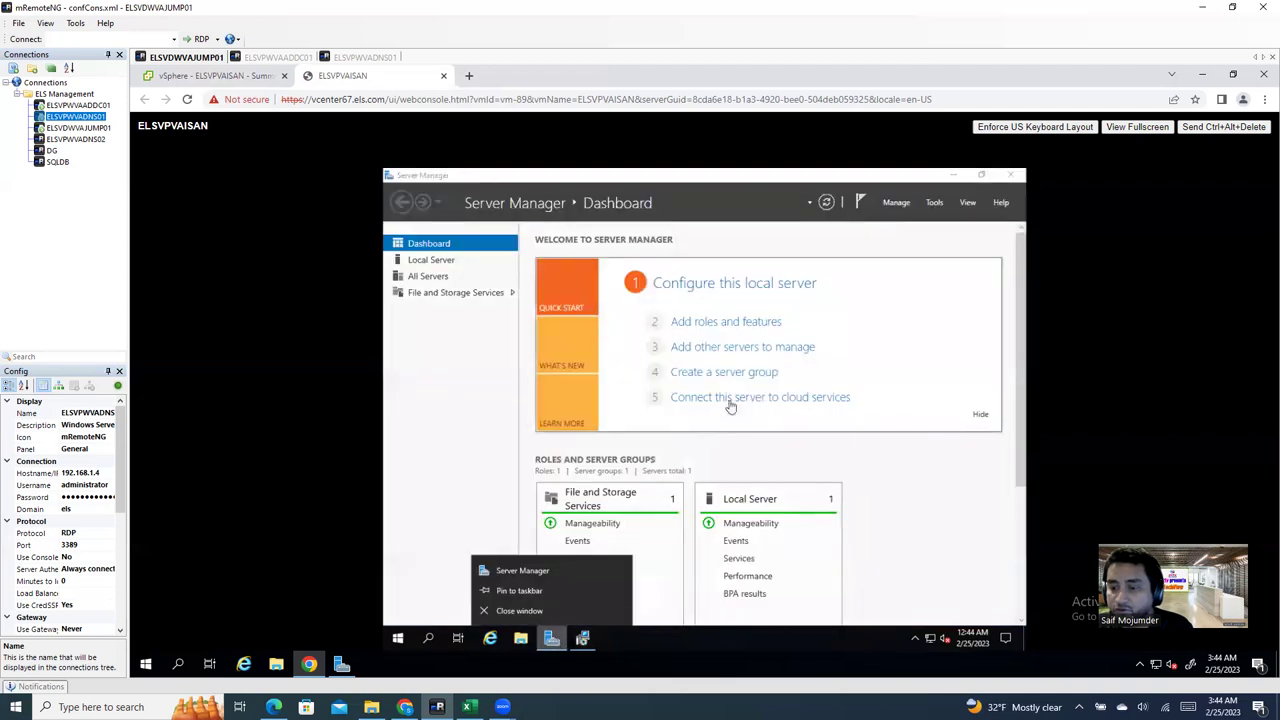
click(520, 610)
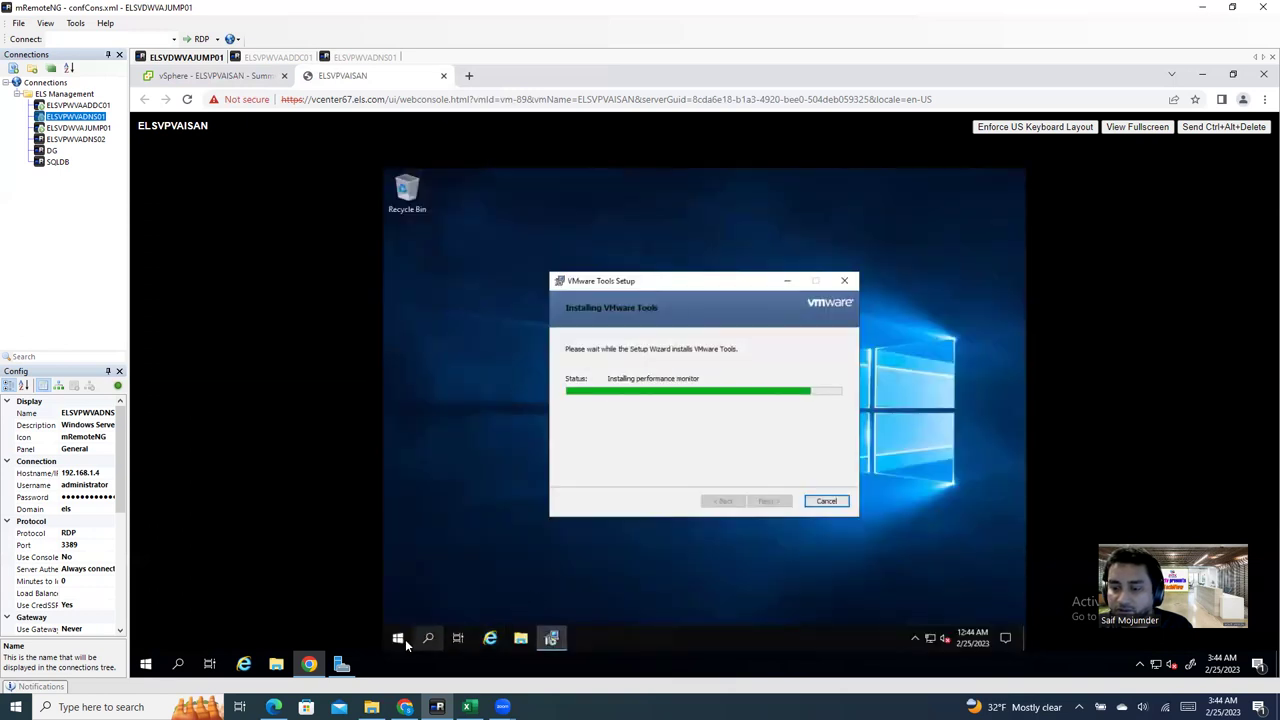
Step: Relaunch Server Manager from Start and tick 'Don't show this message again' on the Windows Admin Center tip
click(400, 641)
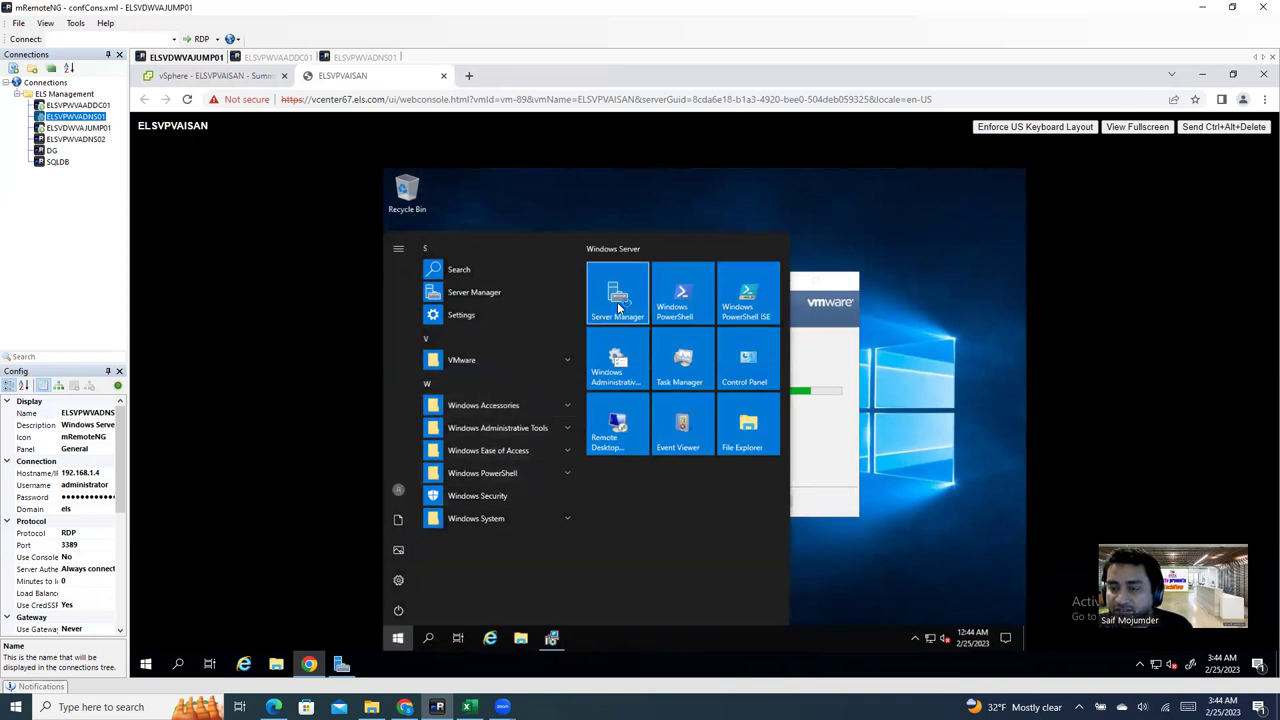
click(616, 309)
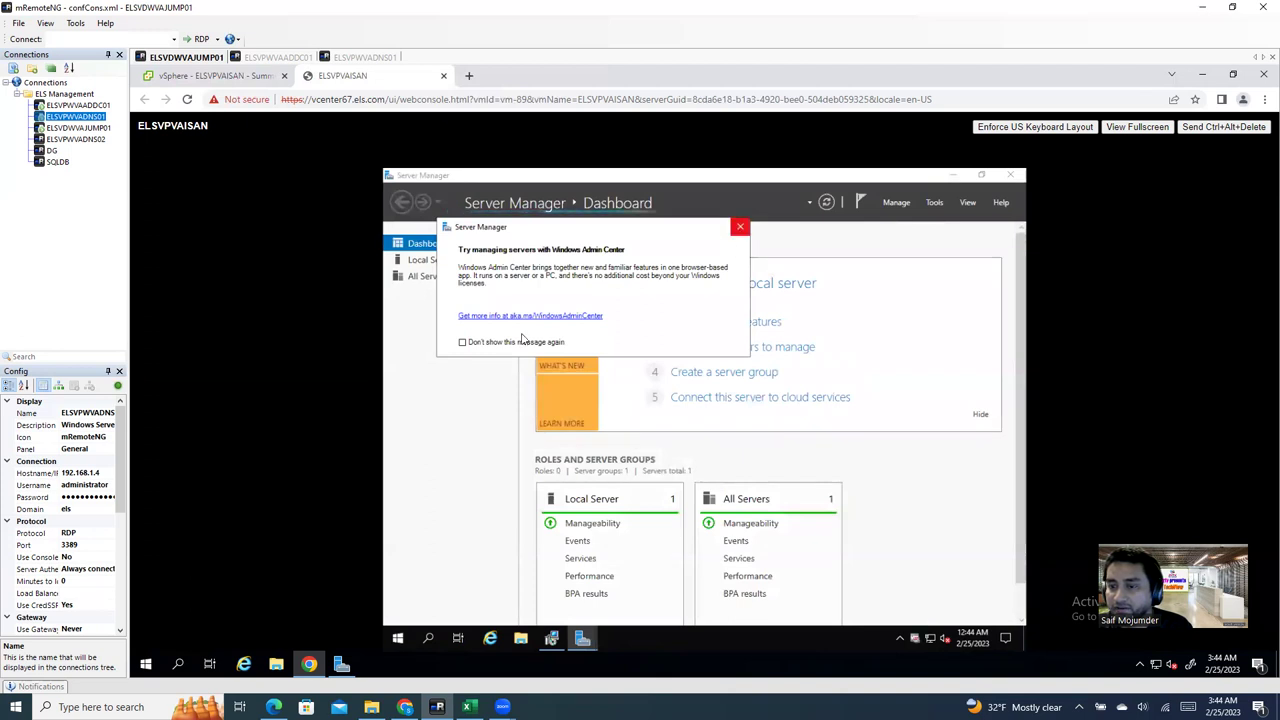
click(462, 342)
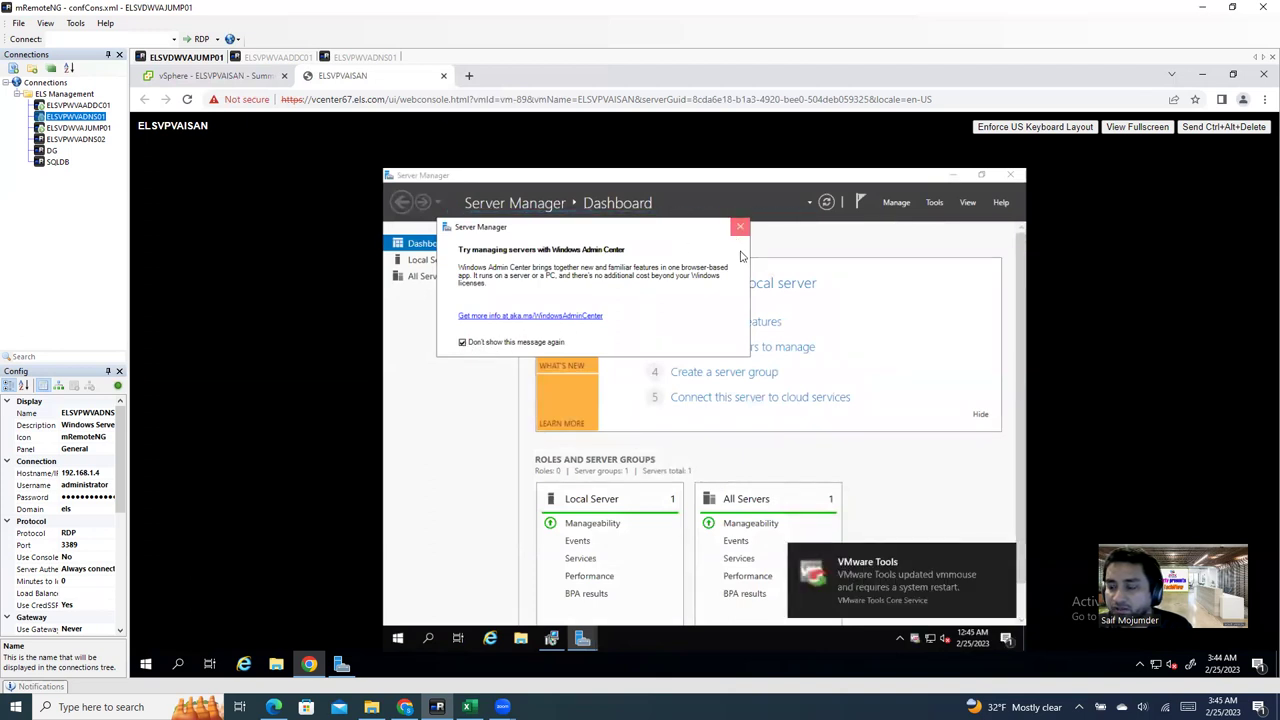
click(740, 226)
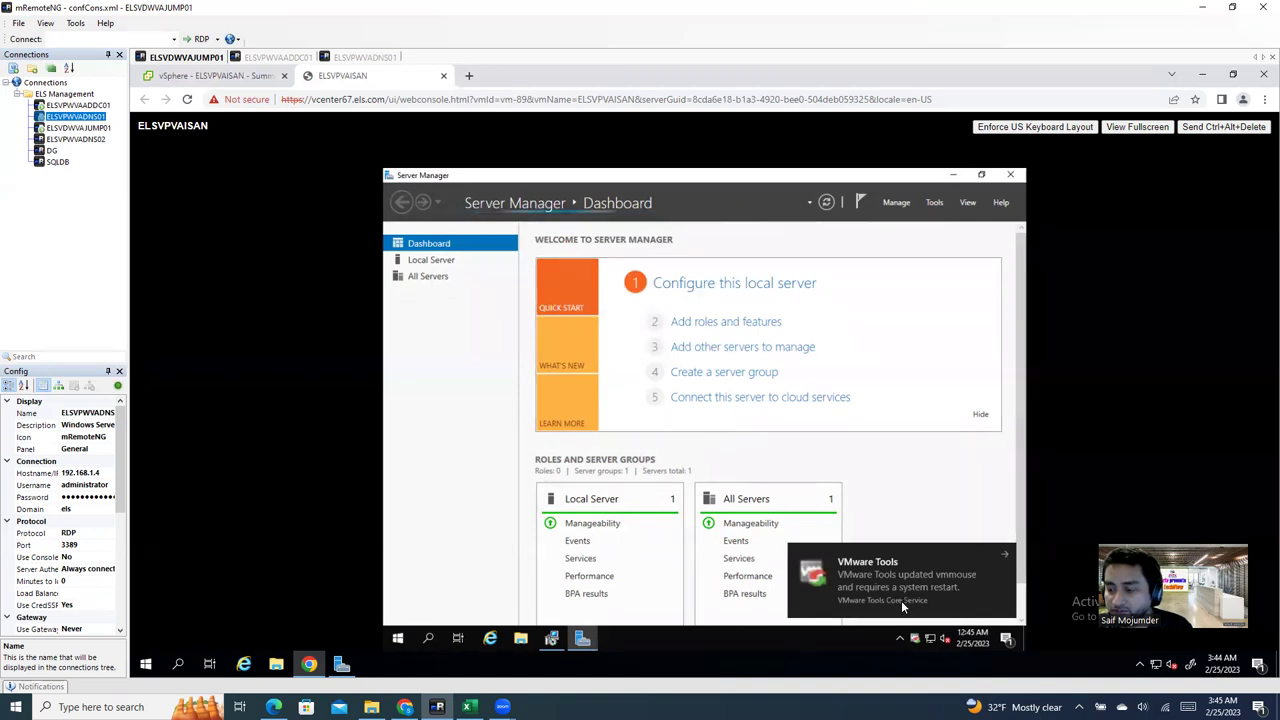
Step: Dismiss the VMware Tools restart notice, check the installer, and minimize Server Manager
click(936, 580)
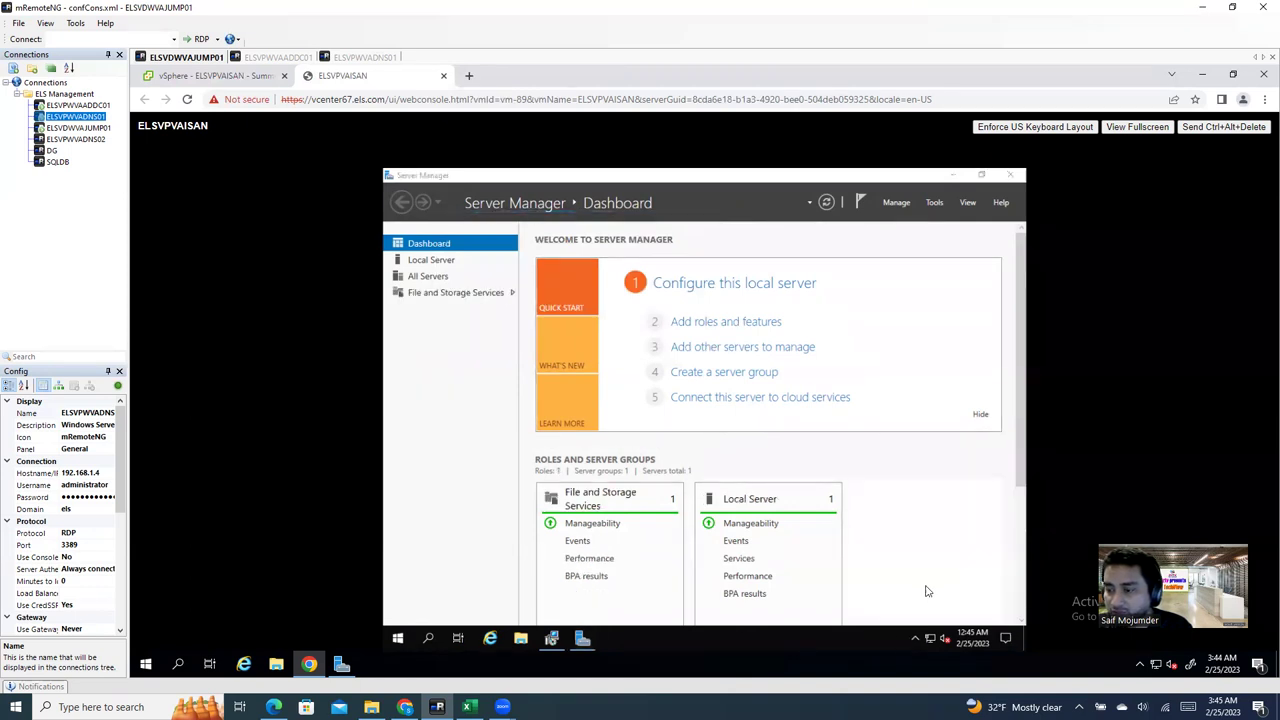
click(551, 641)
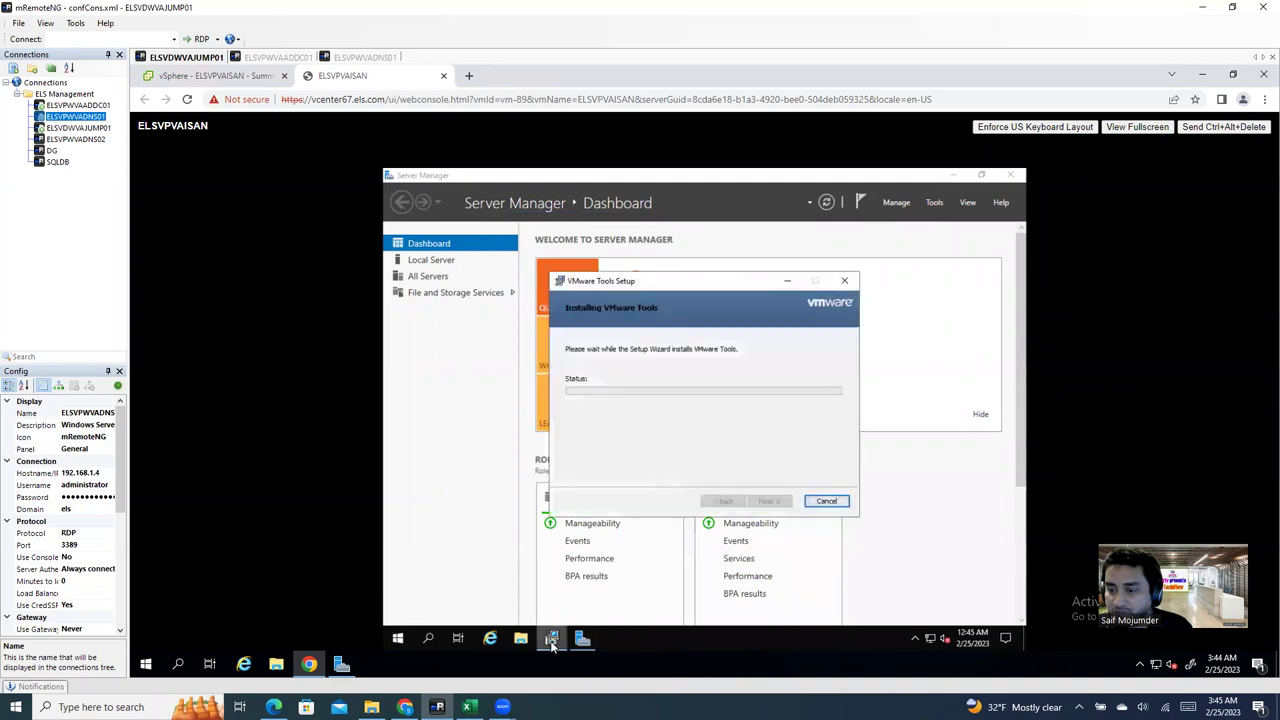
click(786, 283)
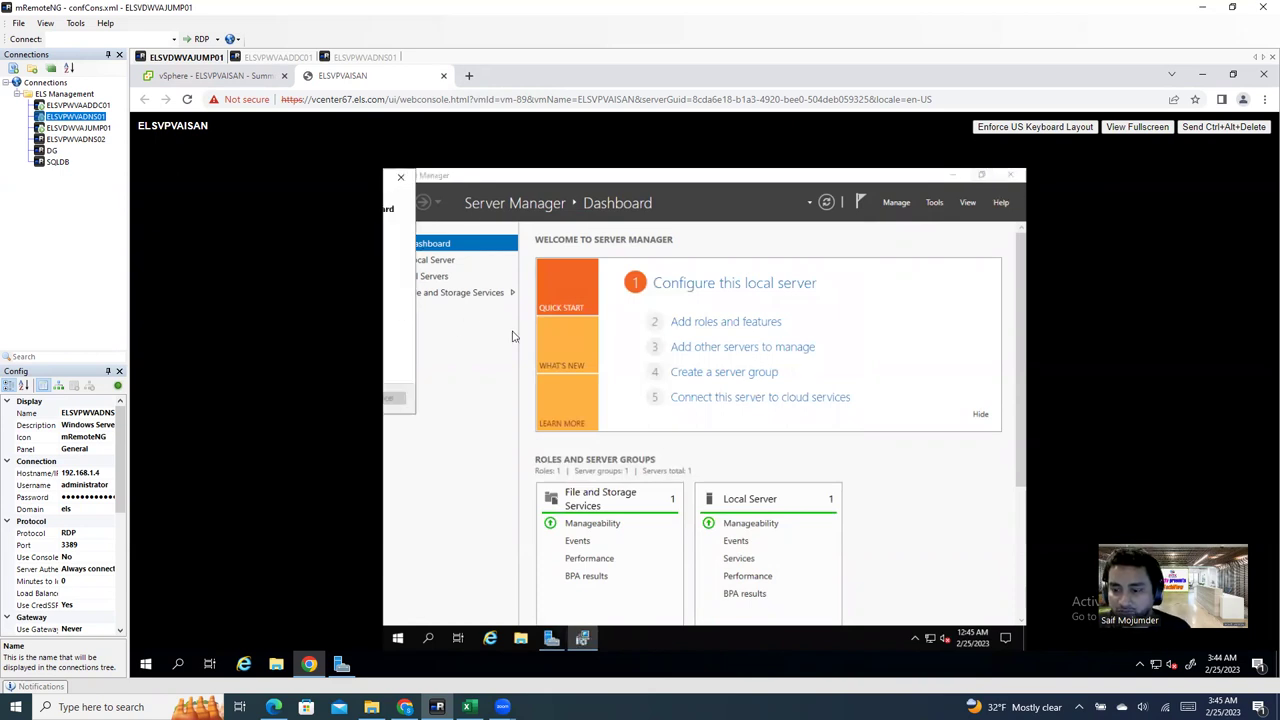
click(580, 642)
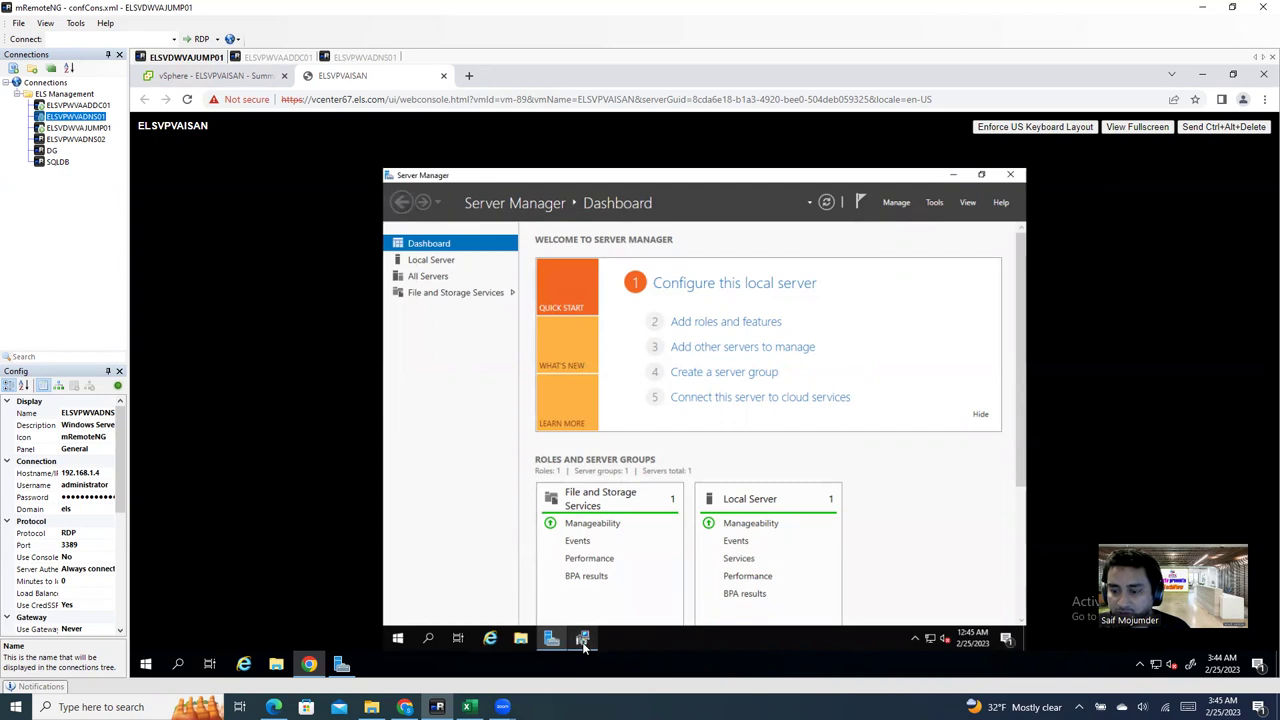
click(583, 642)
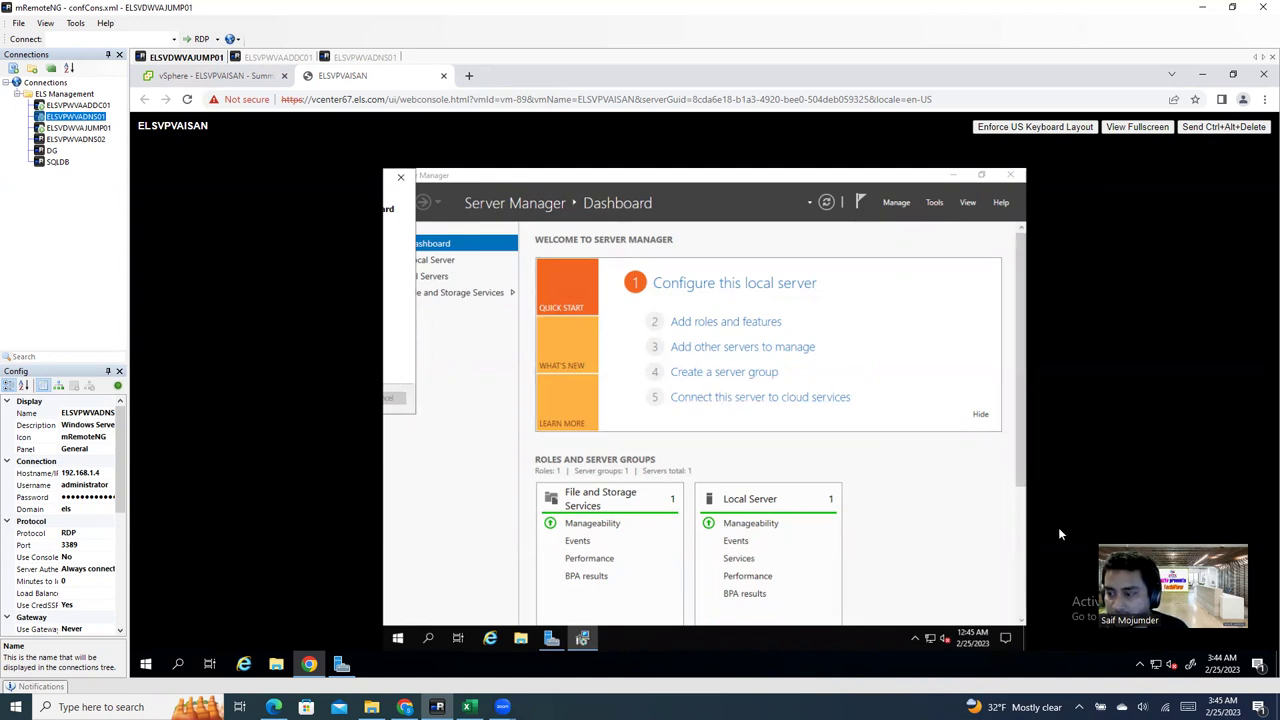
click(954, 175)
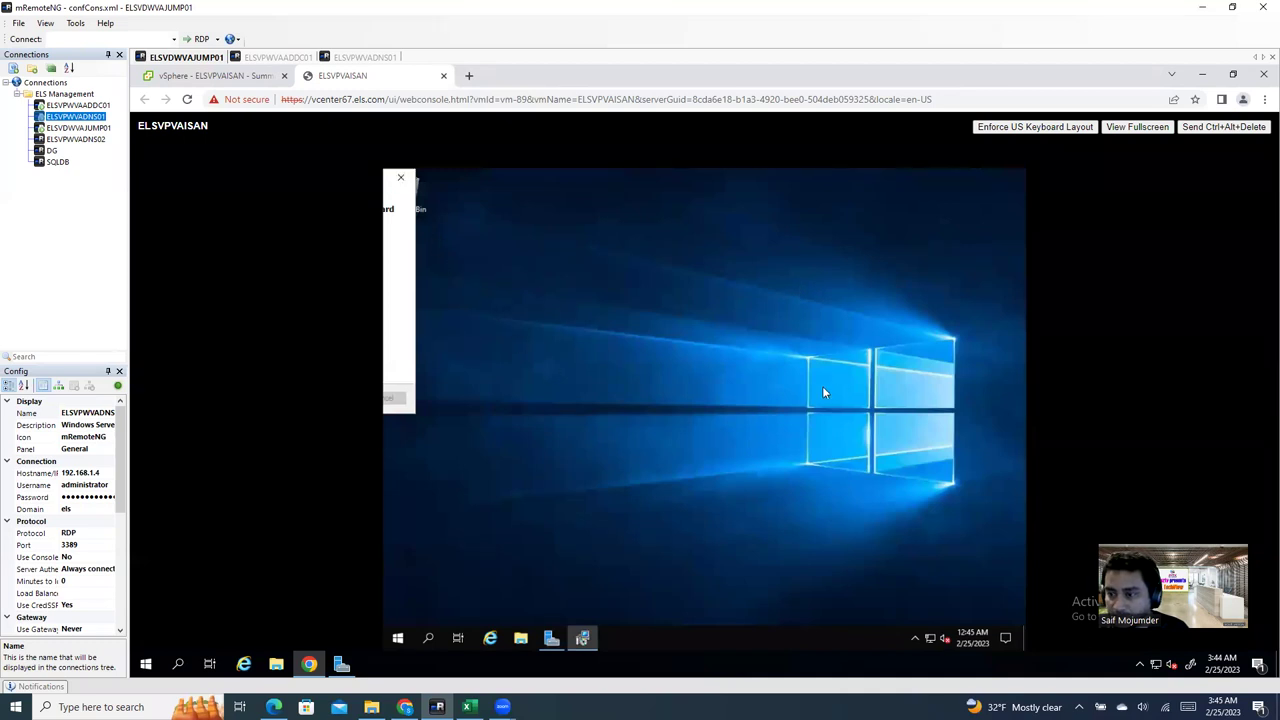
Step: Set the guest display resolution to 1920 × 1080 and keep the change
right_click(629, 242)
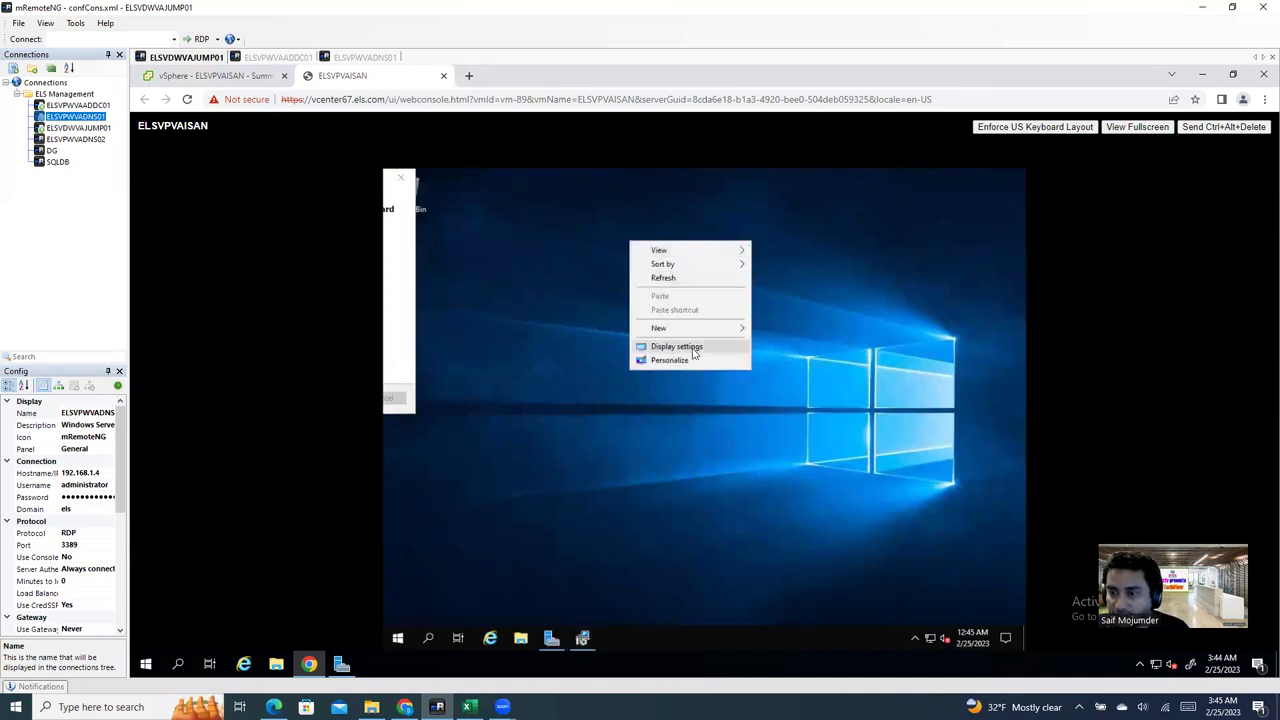
click(686, 346)
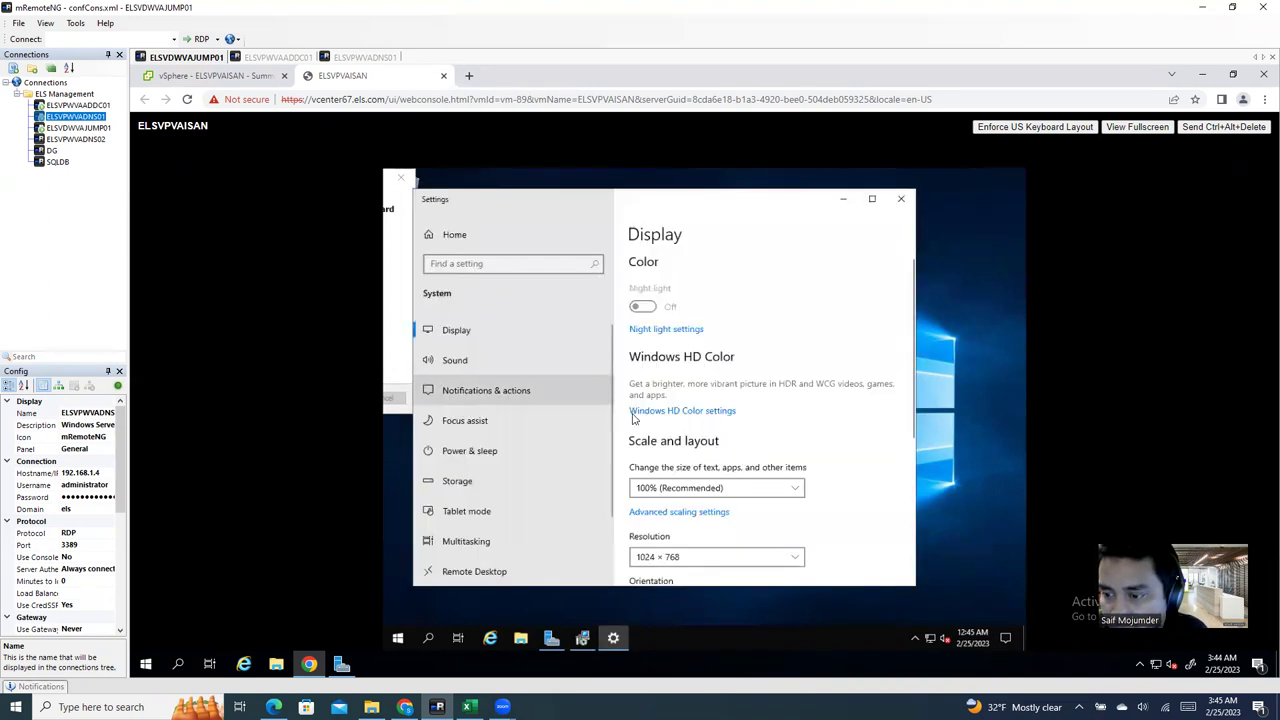
click(697, 559)
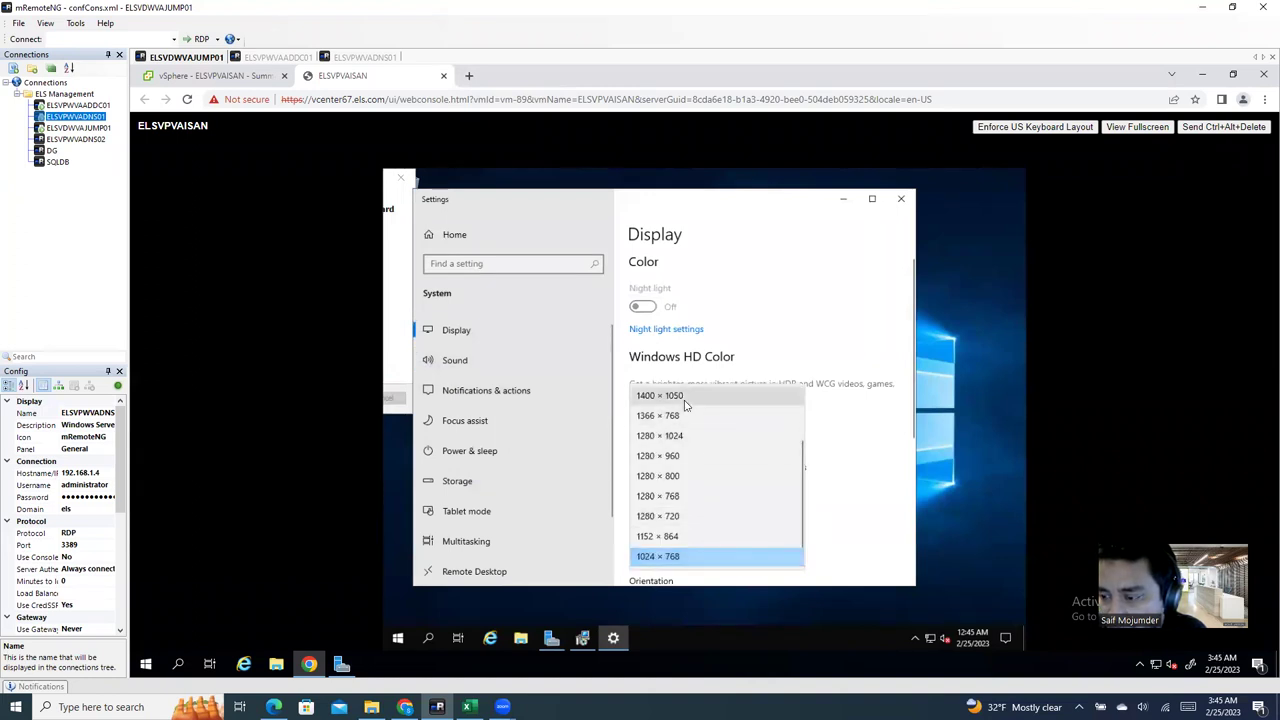
scroll(802, 450, up, 2)
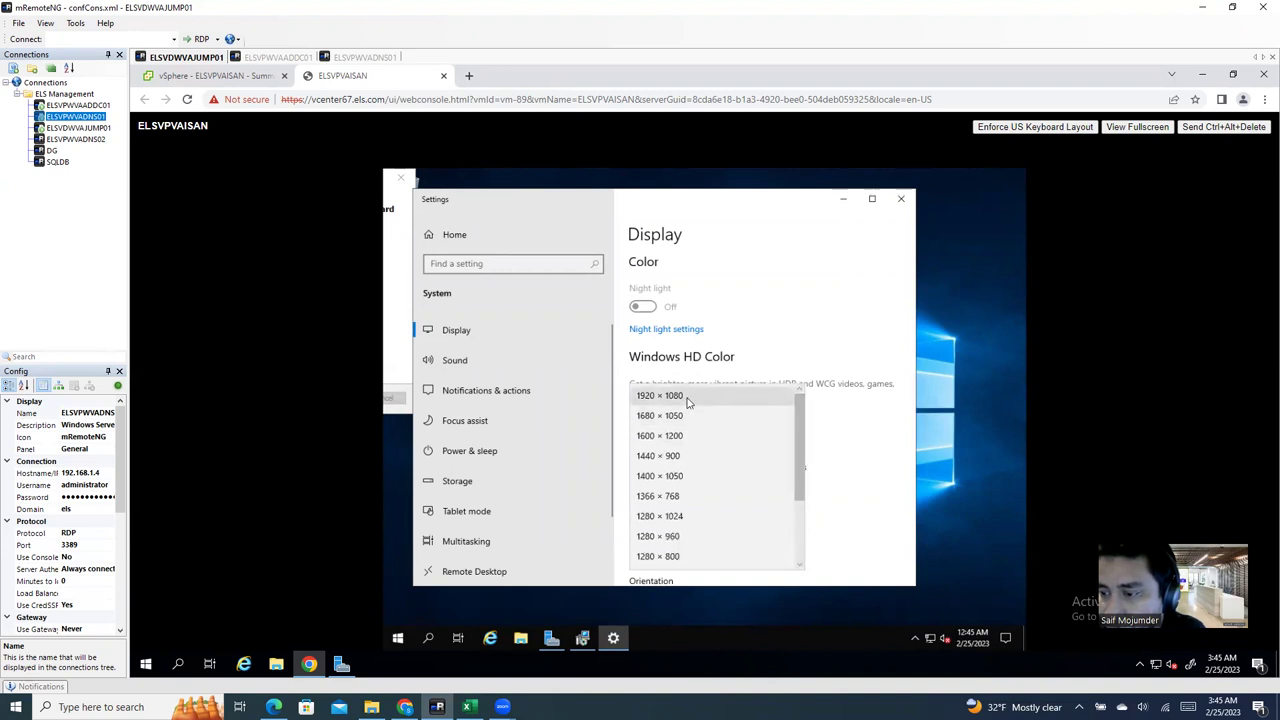
click(687, 401)
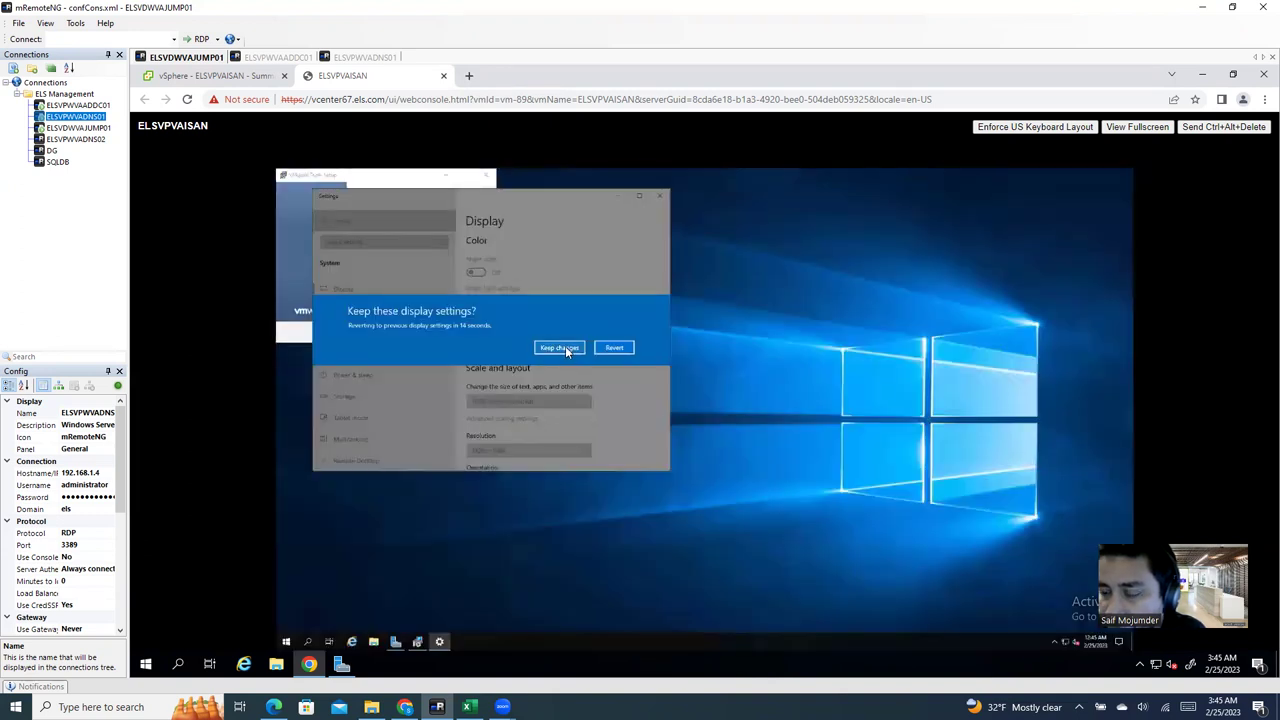
click(560, 348)
drag(532, 203, 786, 283)
Step: Finish VMware Tools Setup, answer No to restarting, and close Settings
click(373, 186)
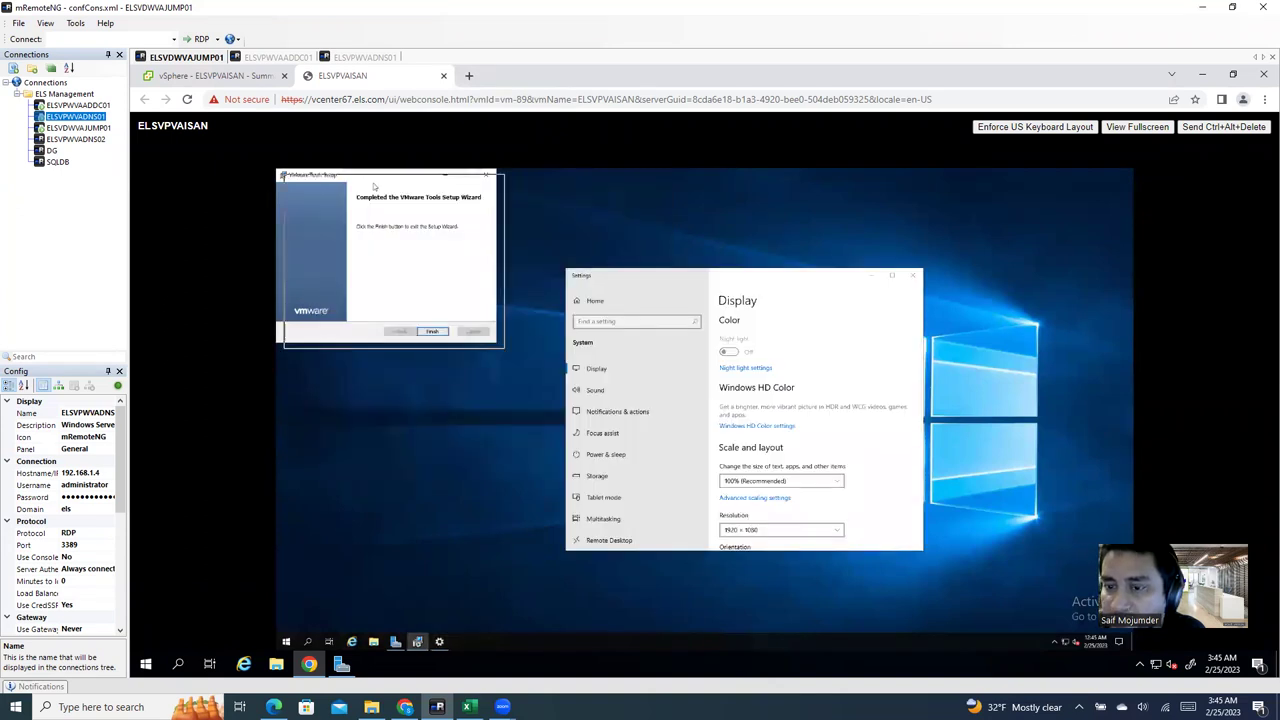
drag(373, 186, 451, 243)
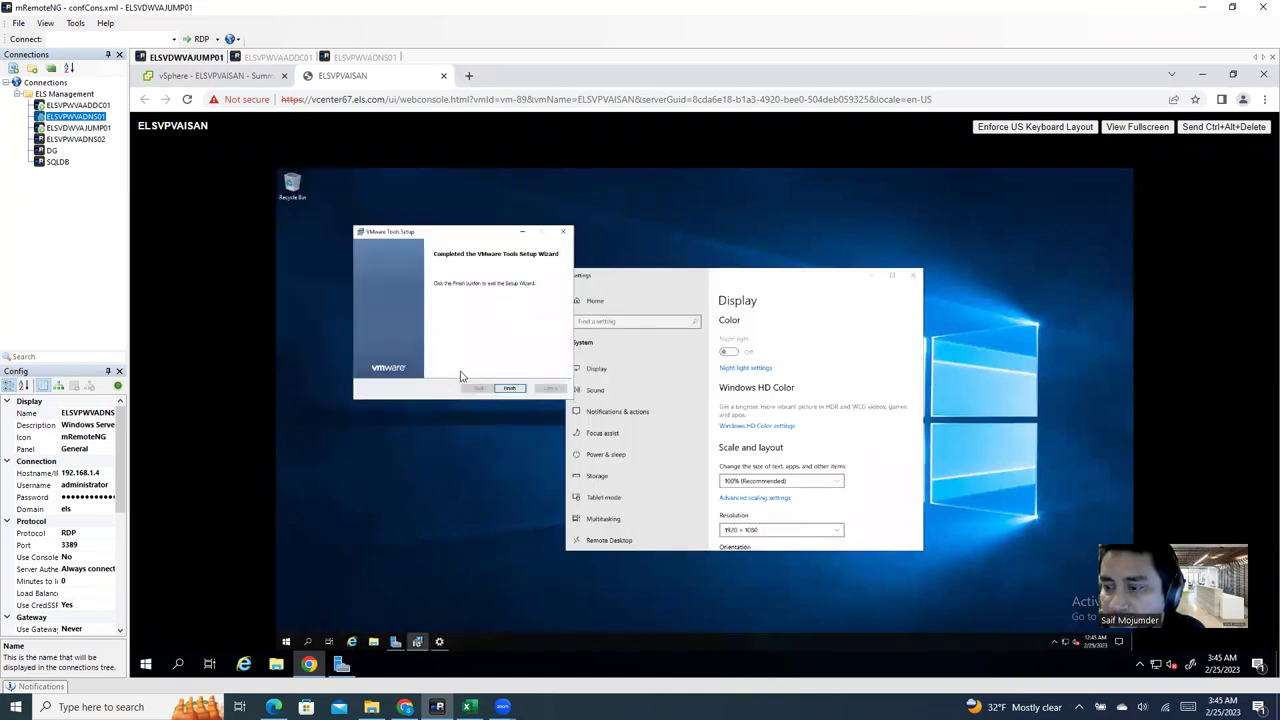
click(508, 390)
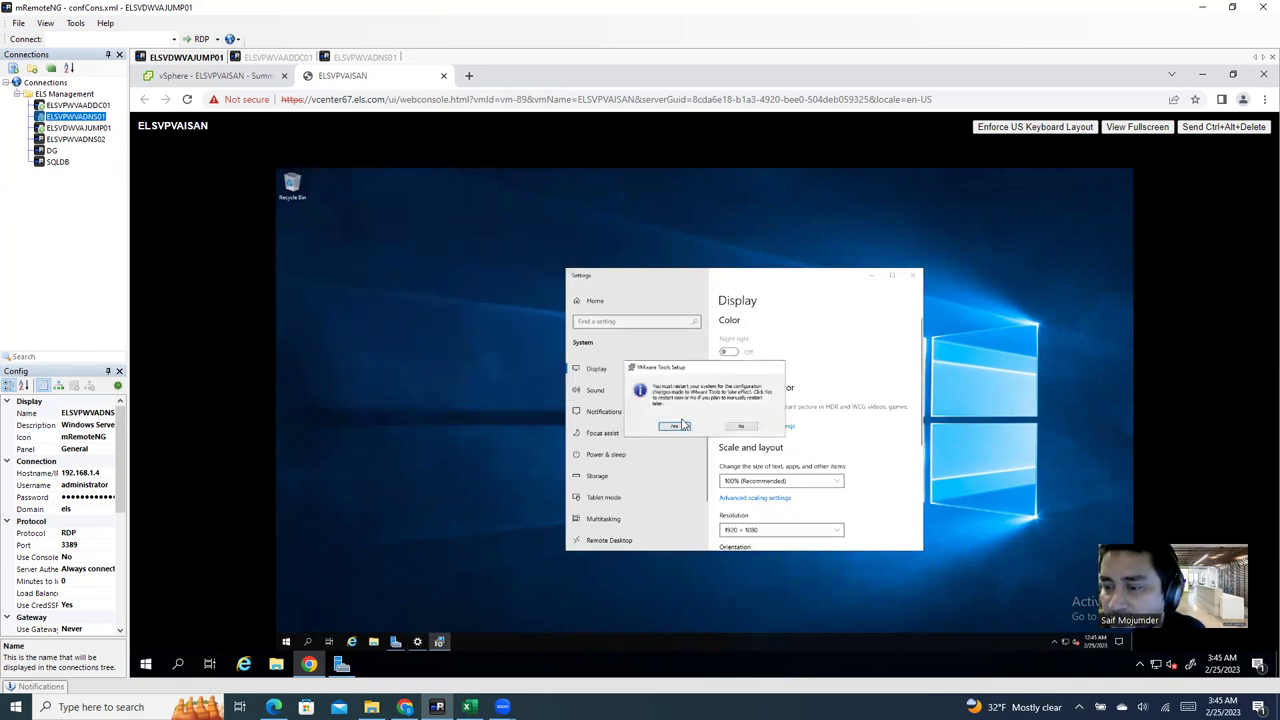
click(744, 428)
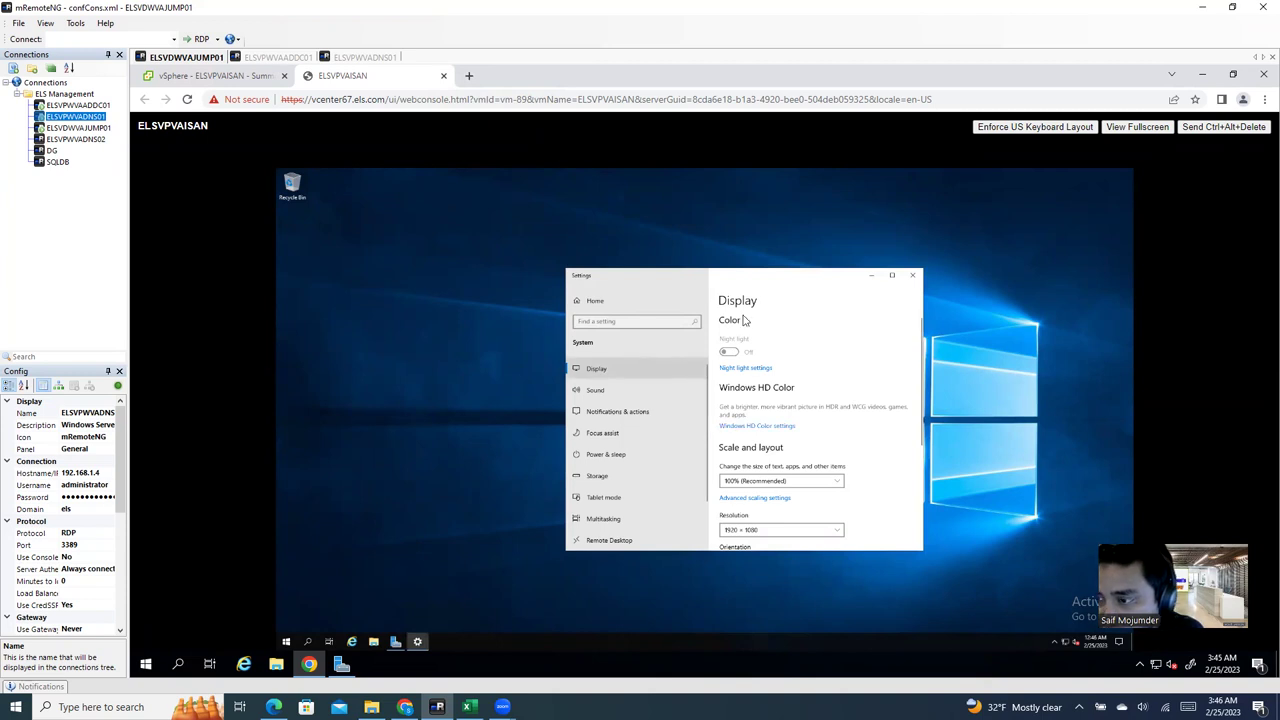
click(892, 275)
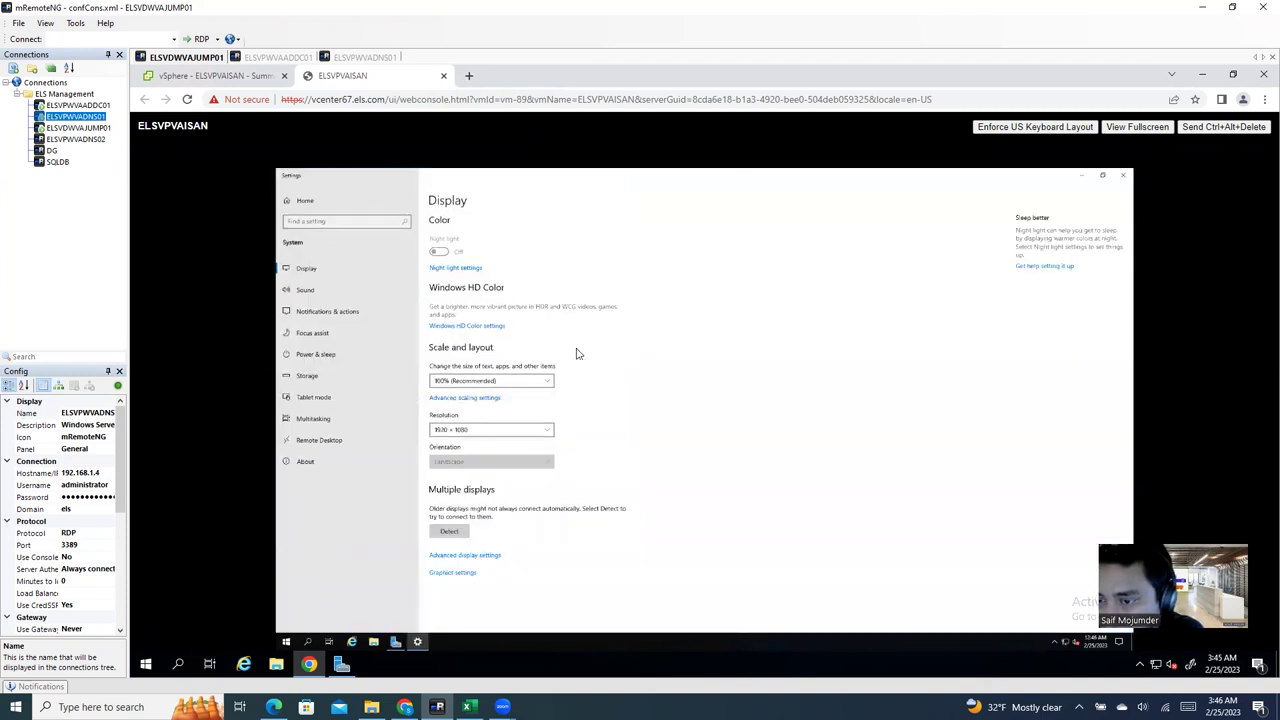
click(1128, 176)
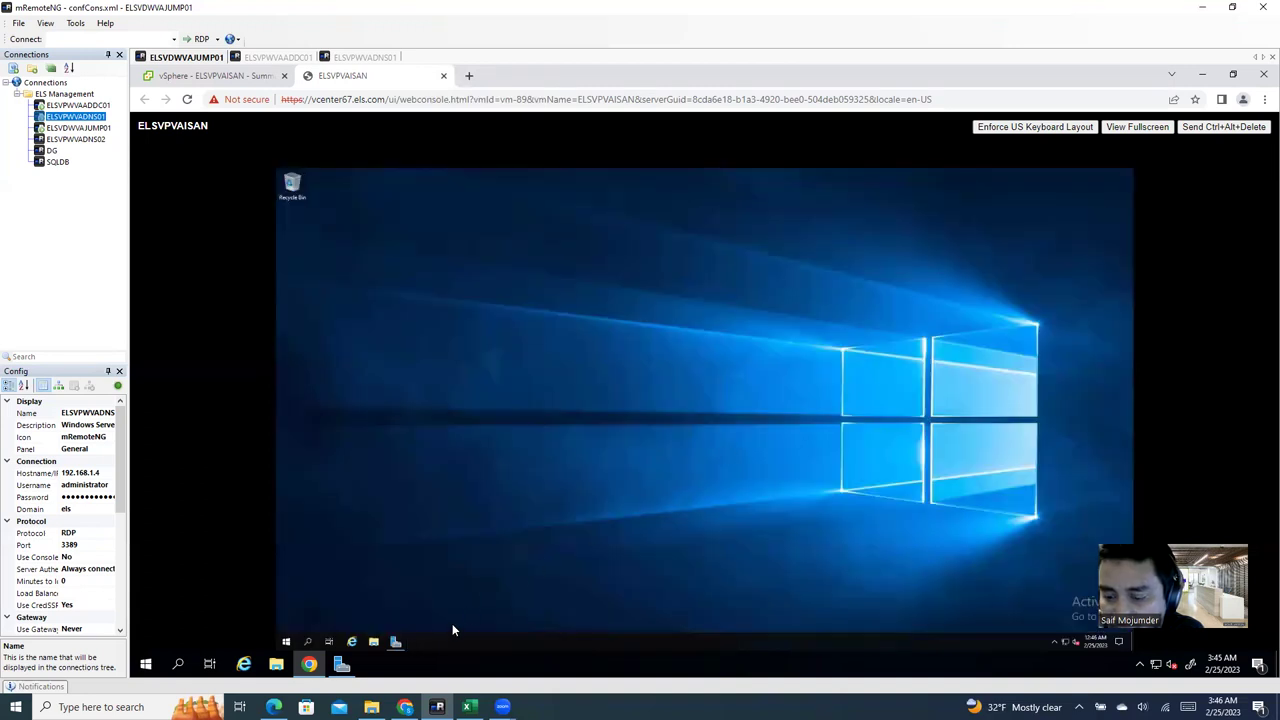
Step: Reopen Server Manager on the guest, then close it
mouse_move(395, 648)
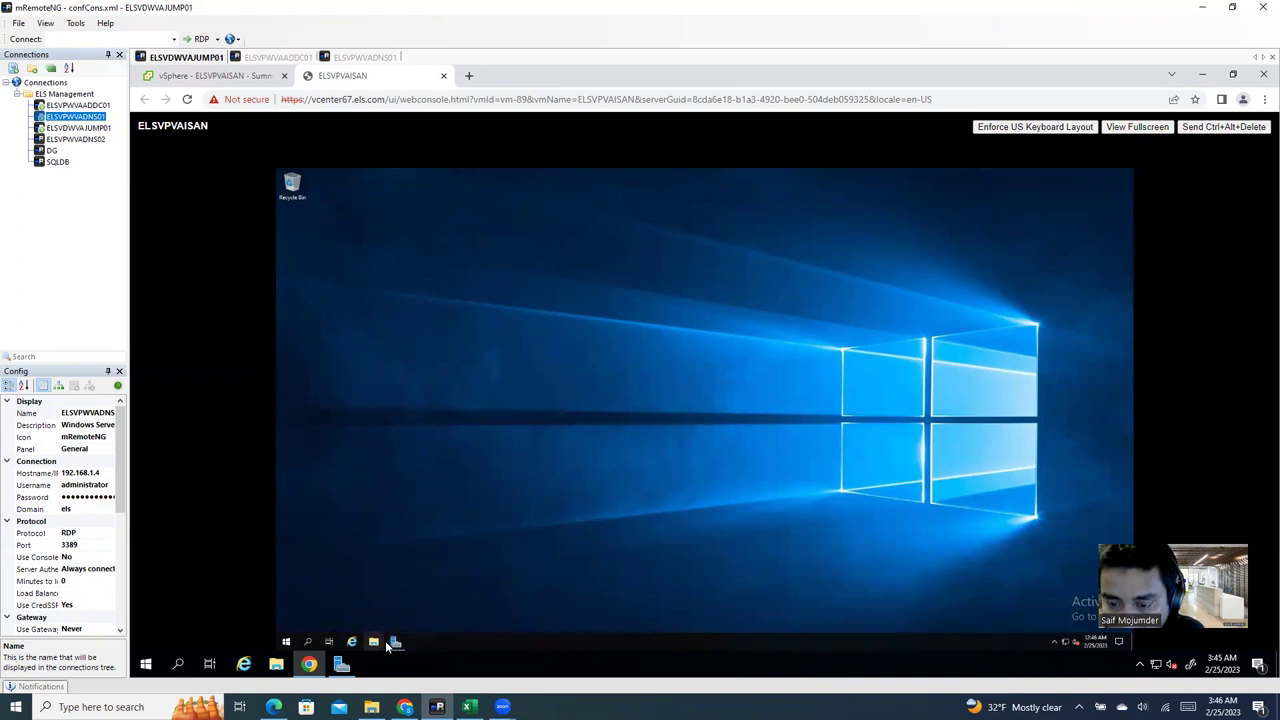
click(397, 645)
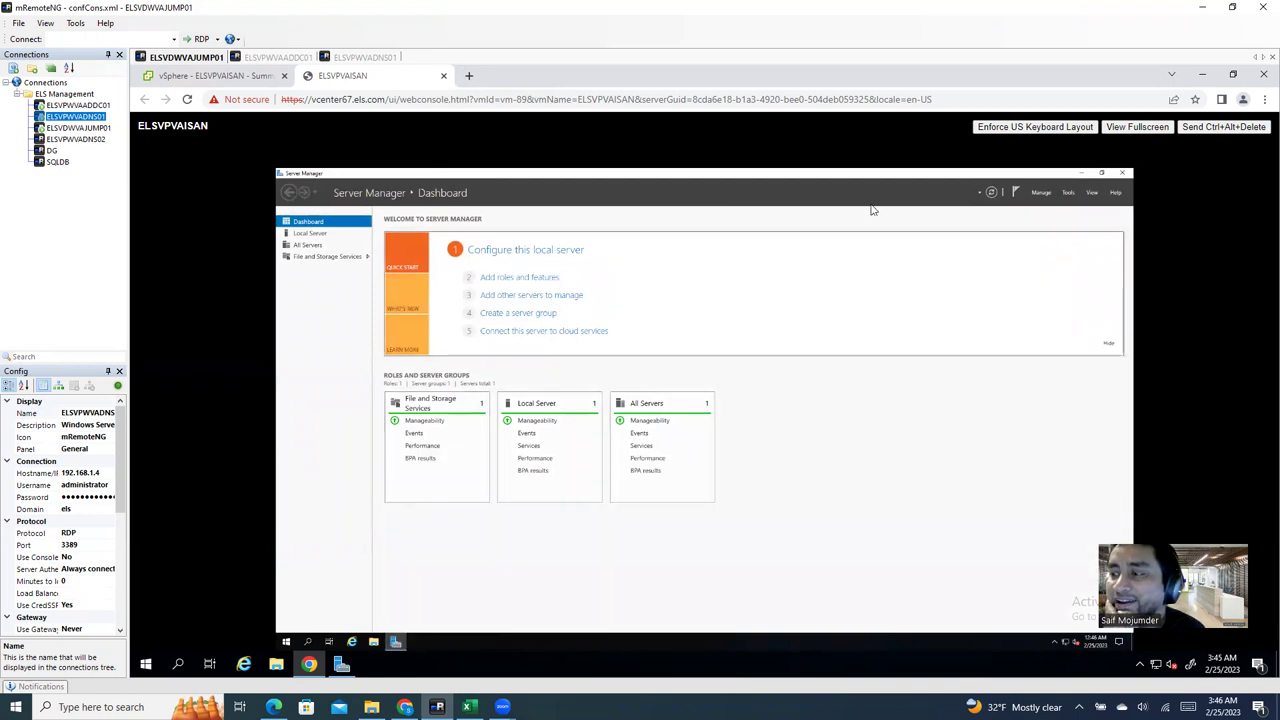
click(508, 295)
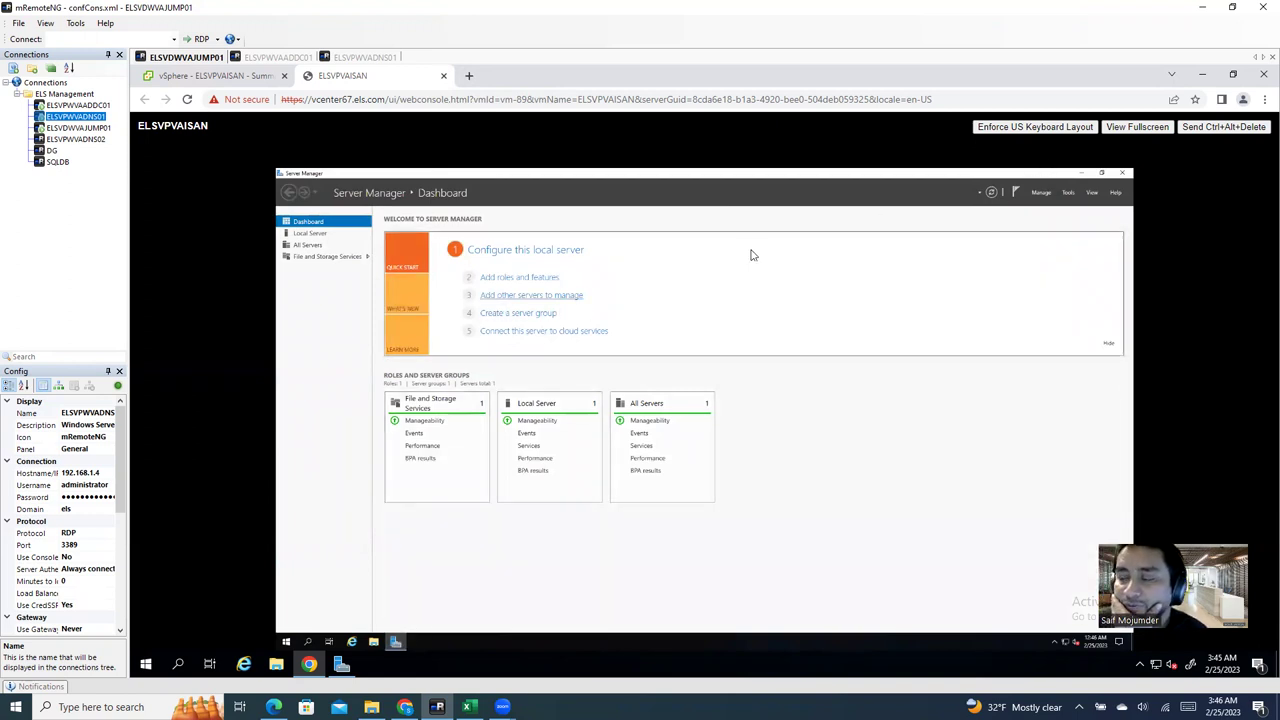
click(1121, 171)
Step: In the guest's Display settings, try the 1600 × 1200 resolution and revert it
right_click(768, 334)
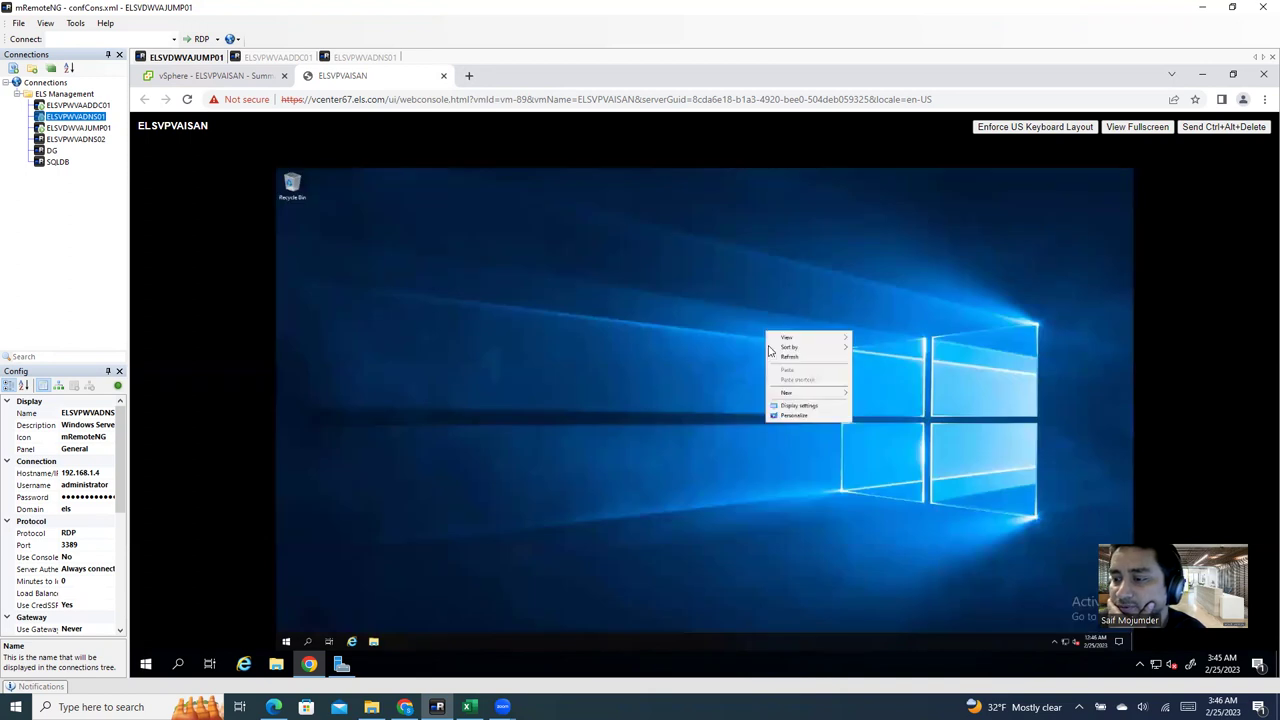
click(800, 406)
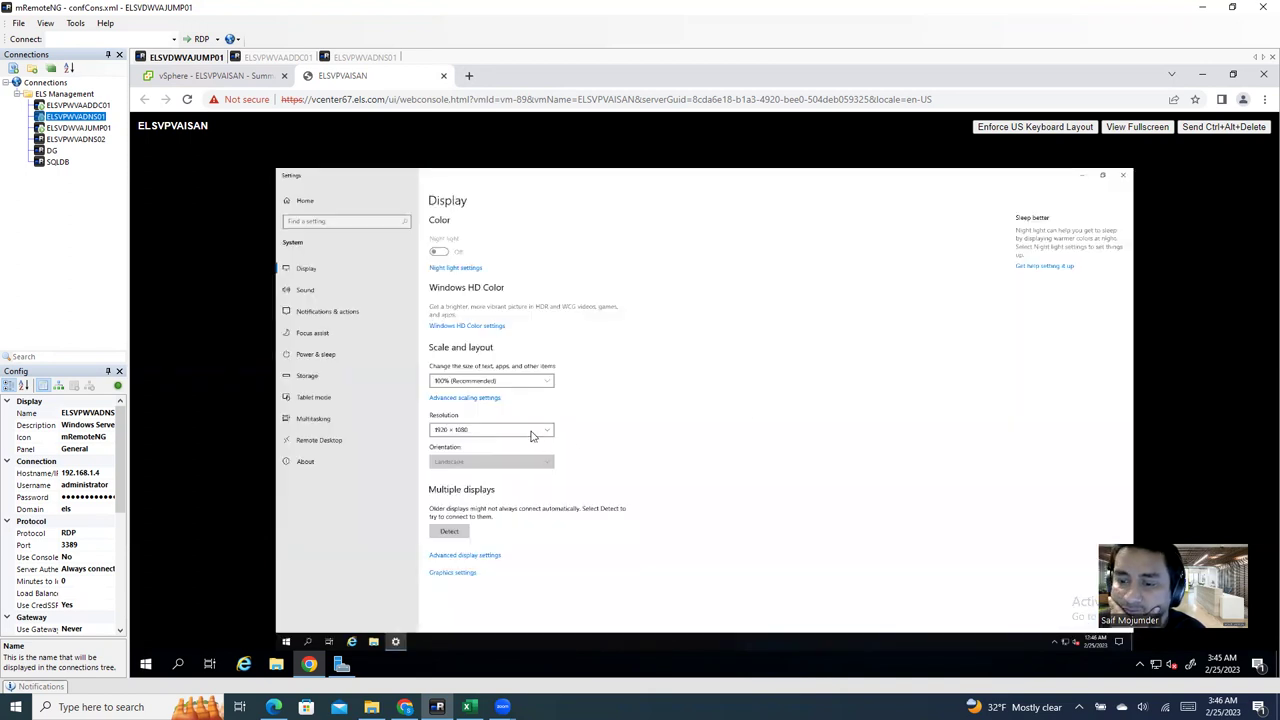
click(532, 432)
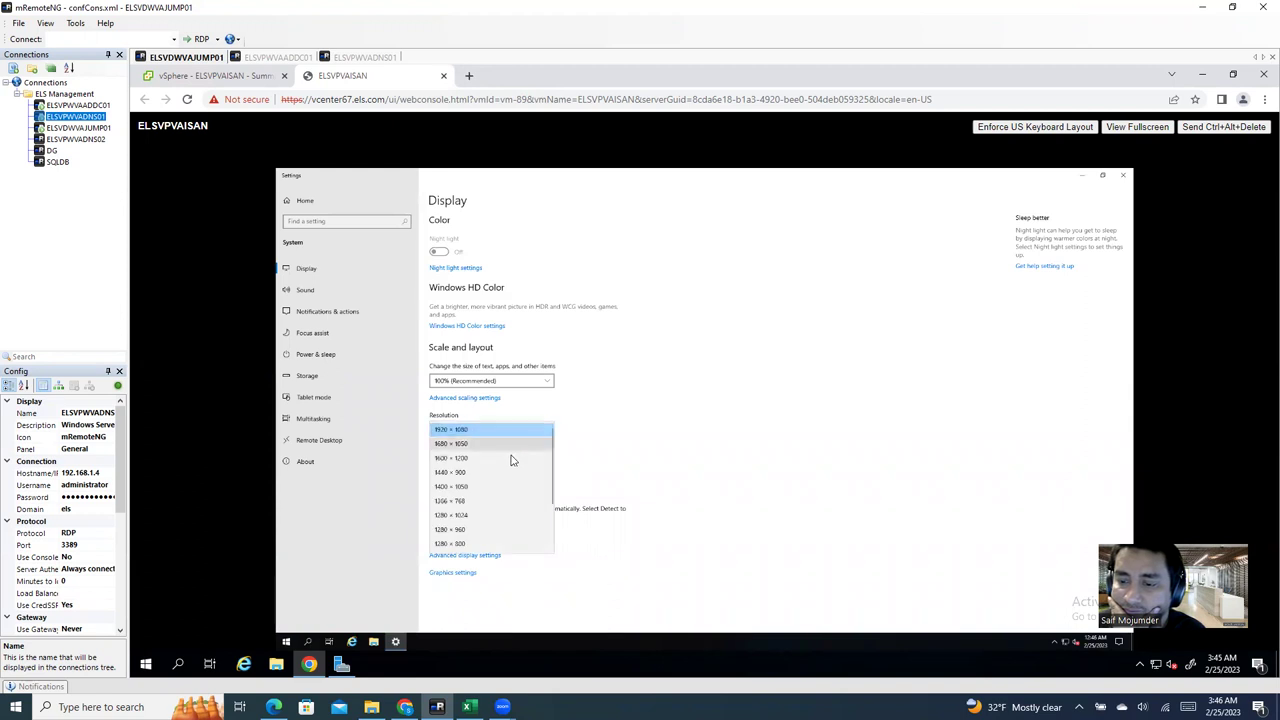
click(511, 458)
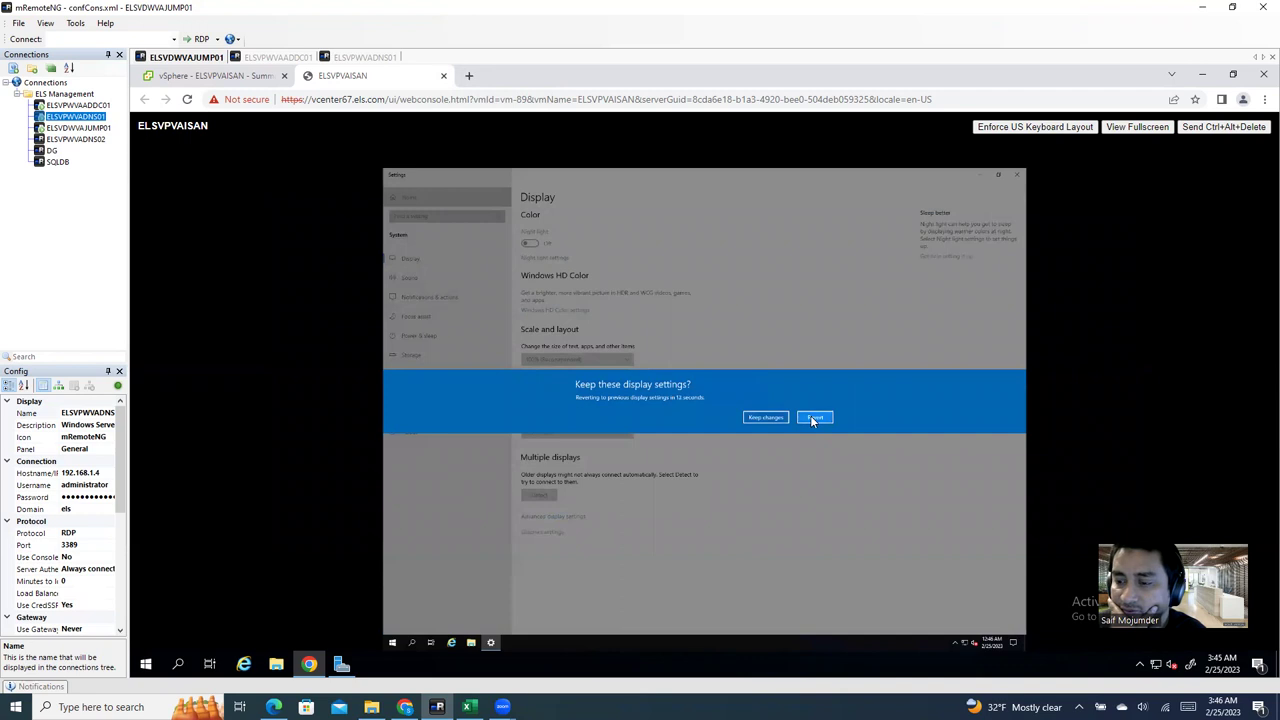
click(813, 419)
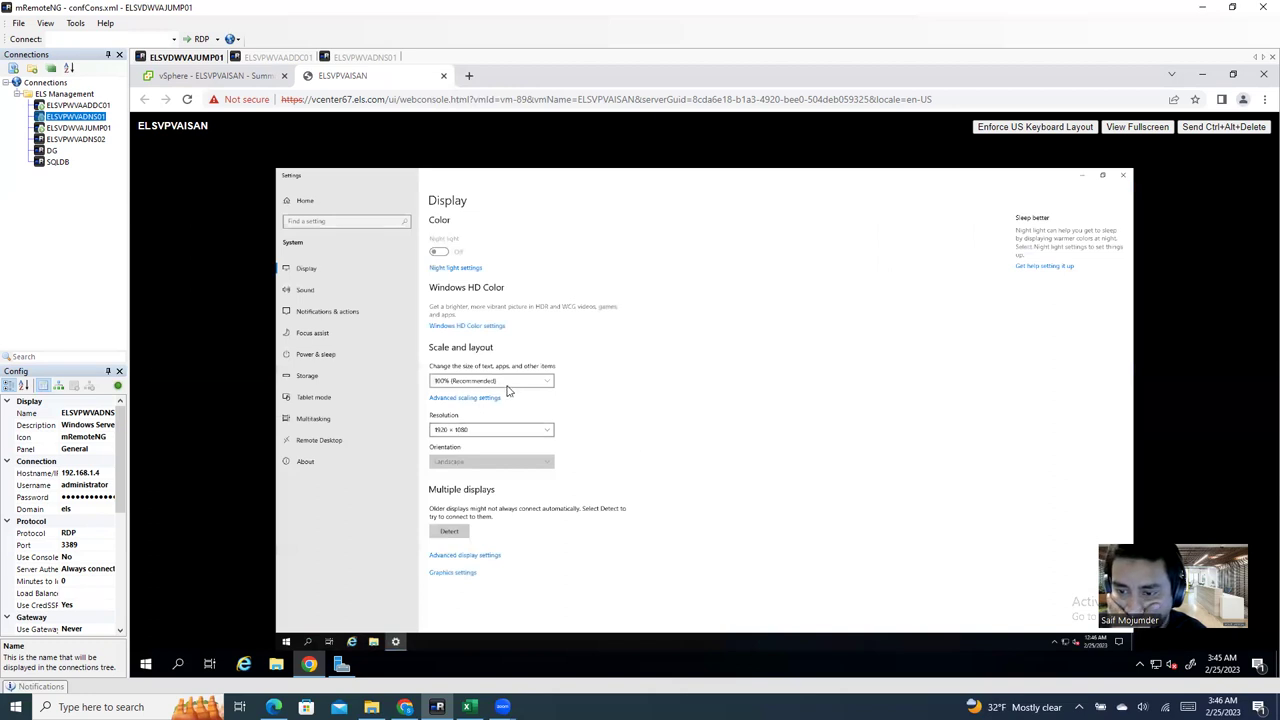
Step: Set display scaling to 150%, then 125%, and close Settings
click(507, 382)
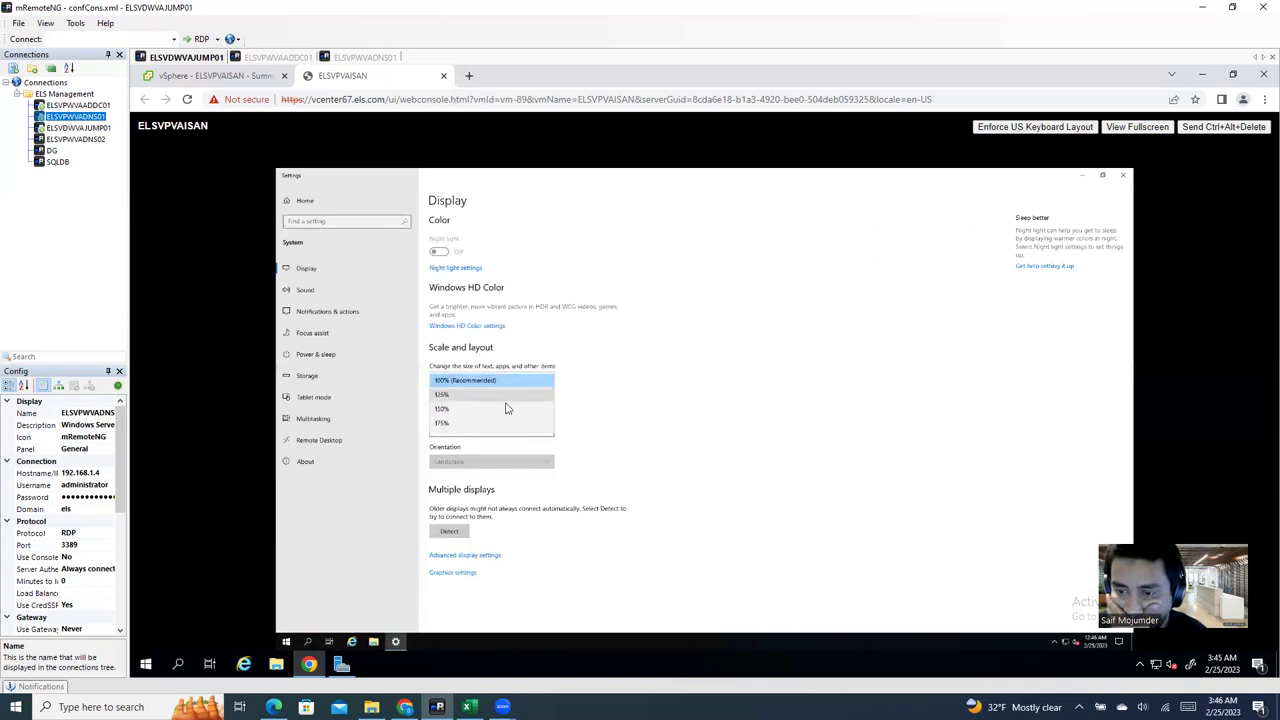
click(505, 410)
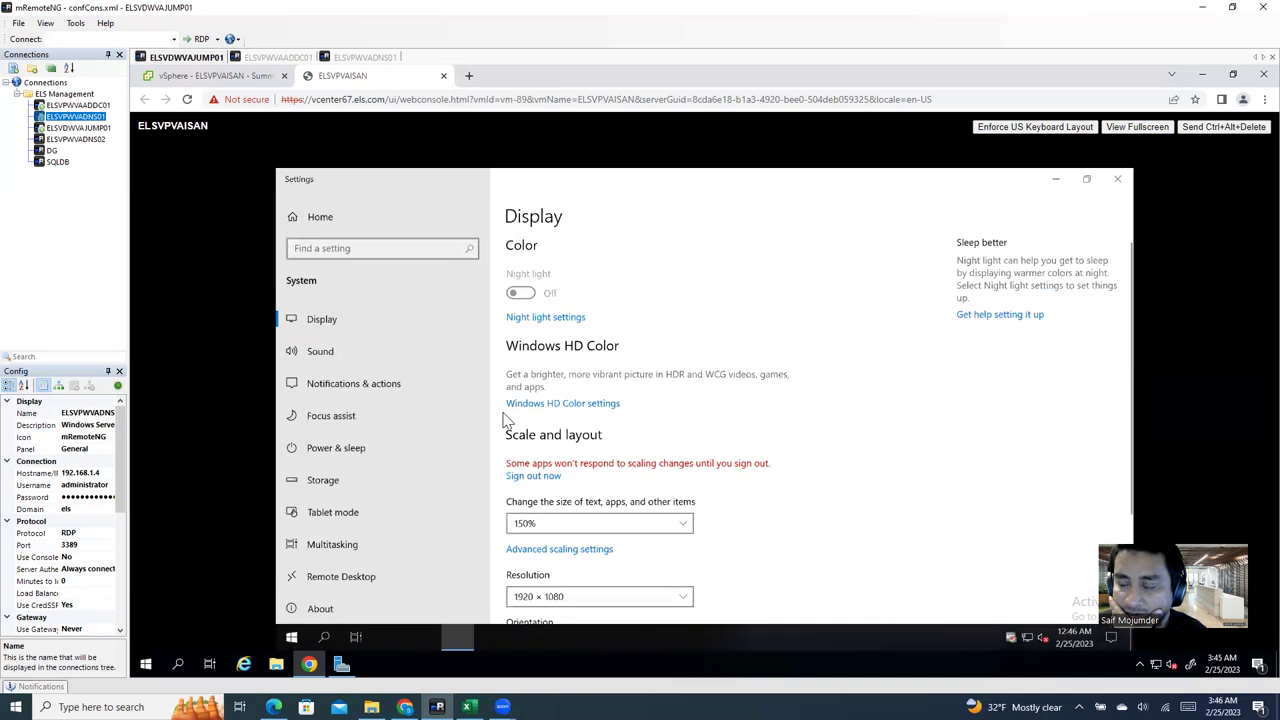
click(603, 524)
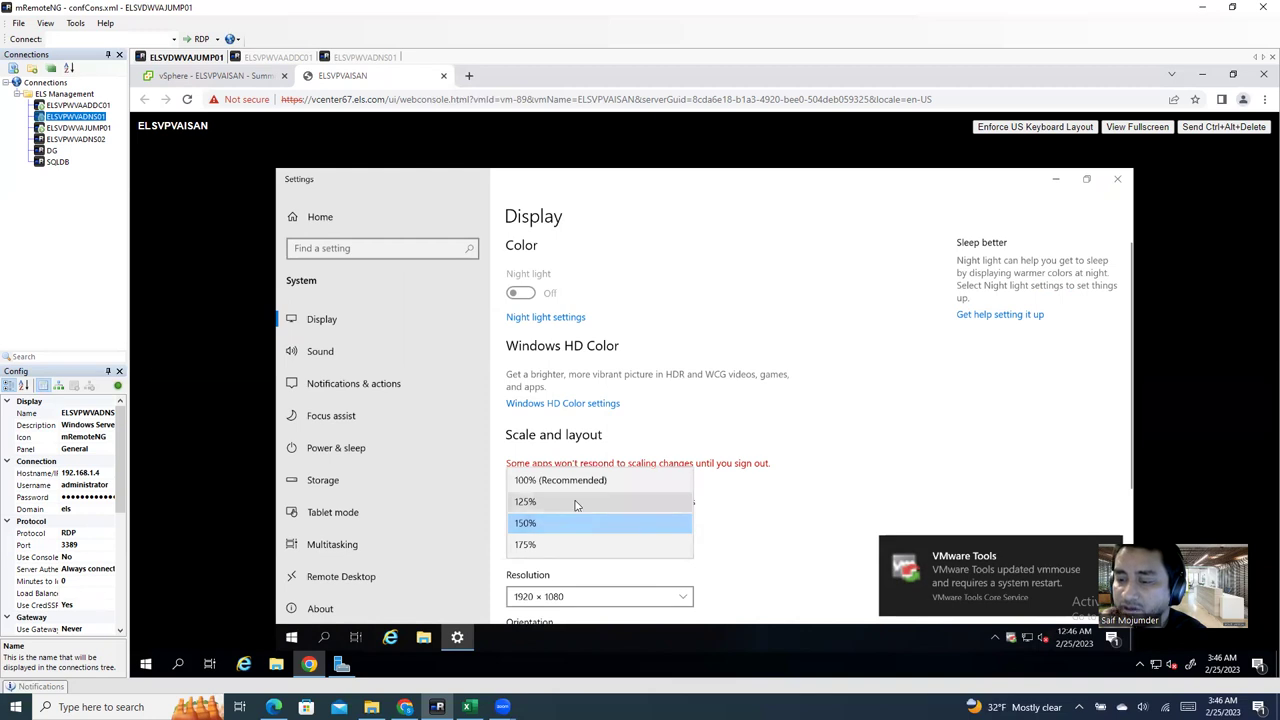
click(576, 503)
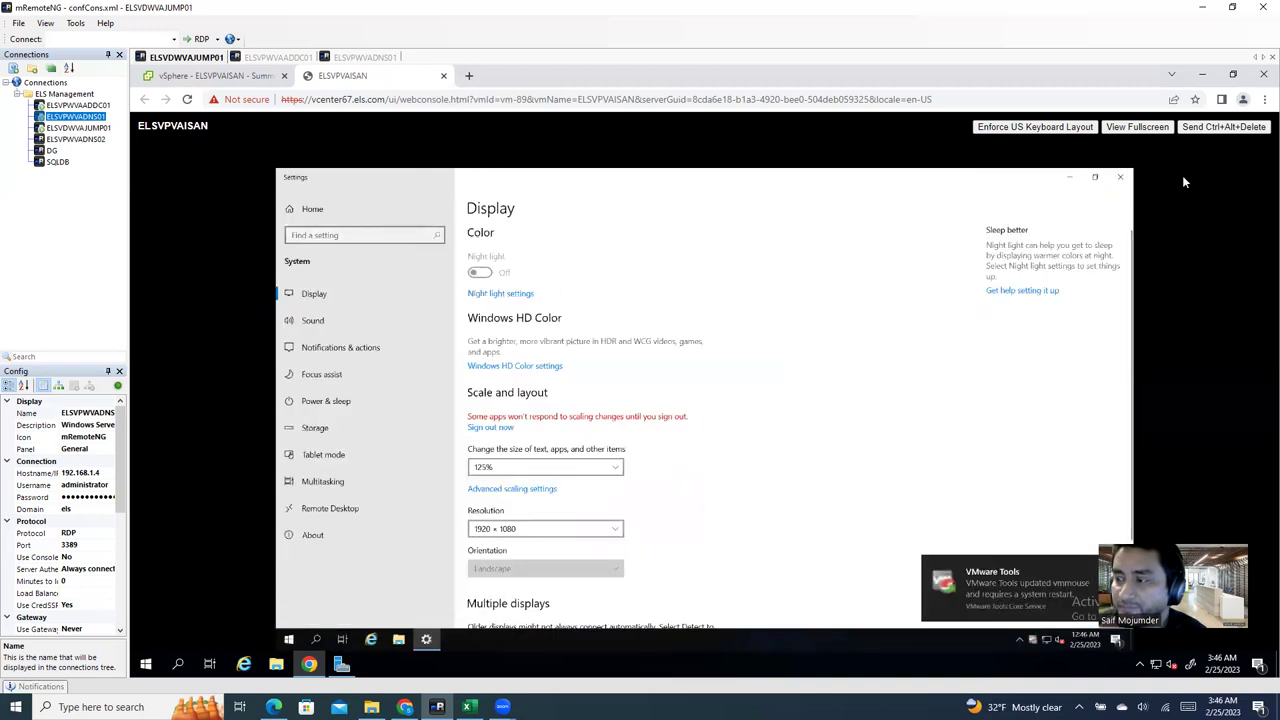
click(1120, 177)
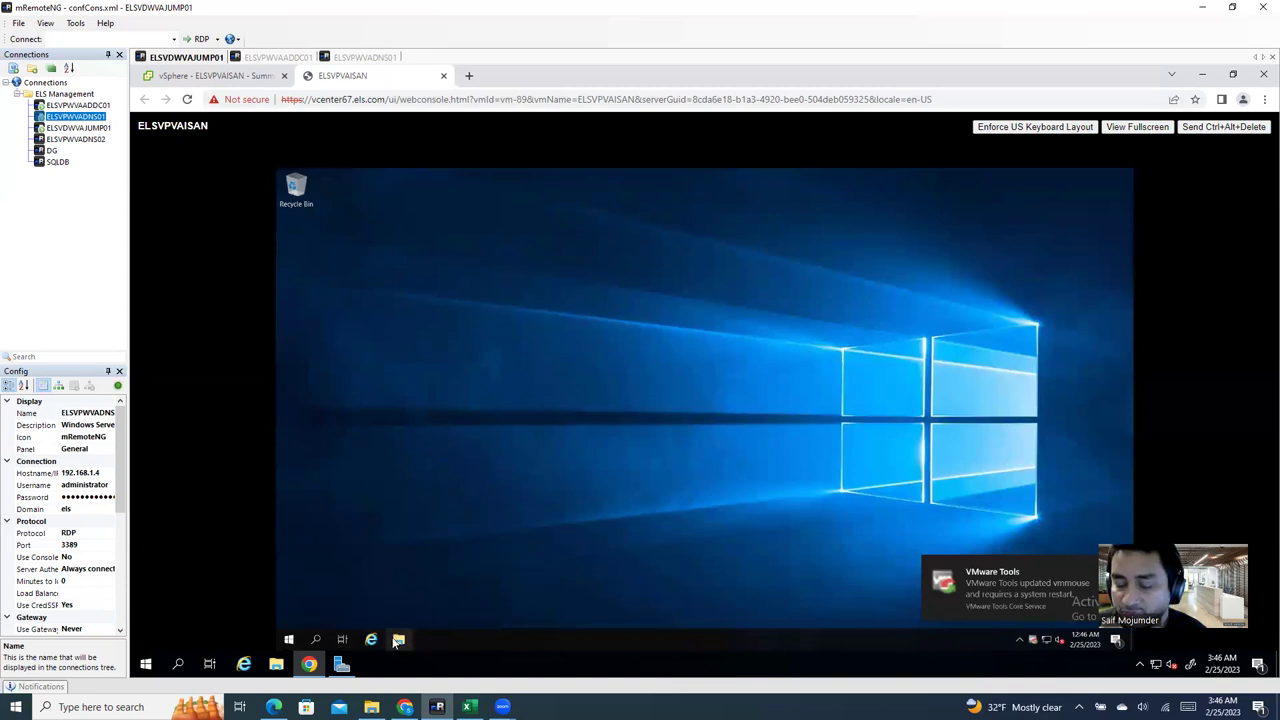
Step: Launch Server Manager from Start, view Local Server, and open its Date and Time settings
click(289, 641)
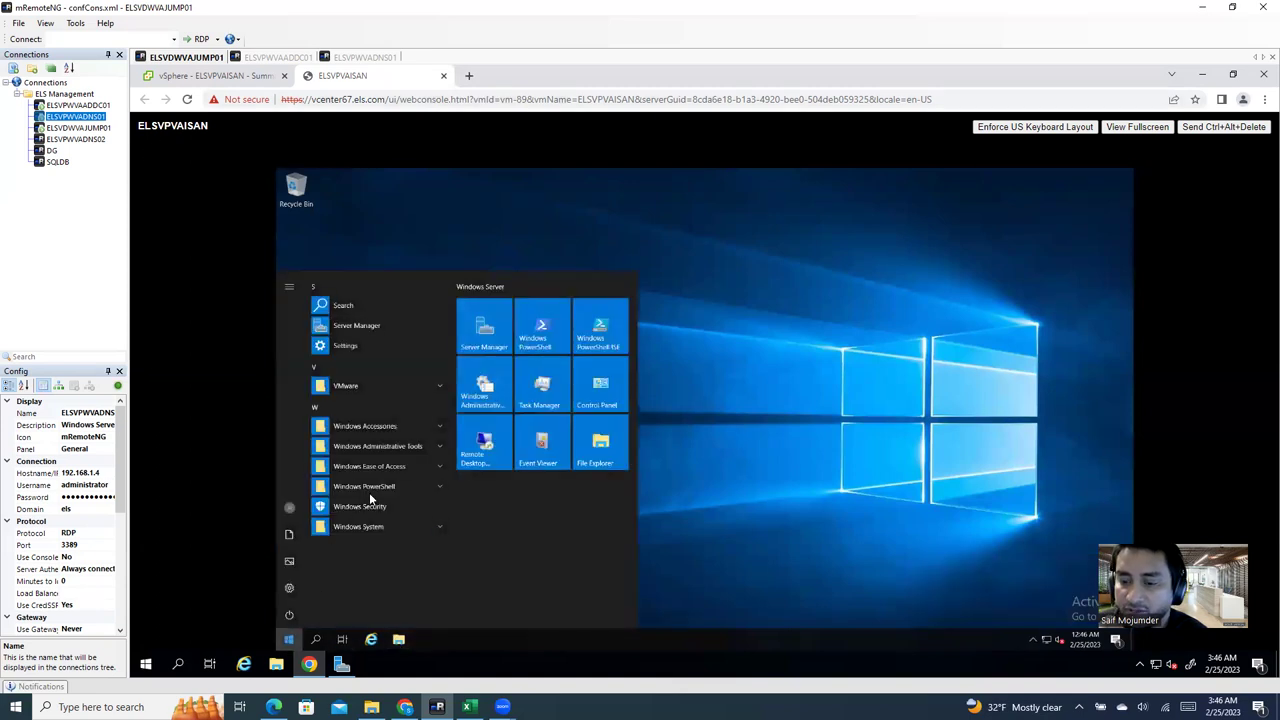
click(488, 342)
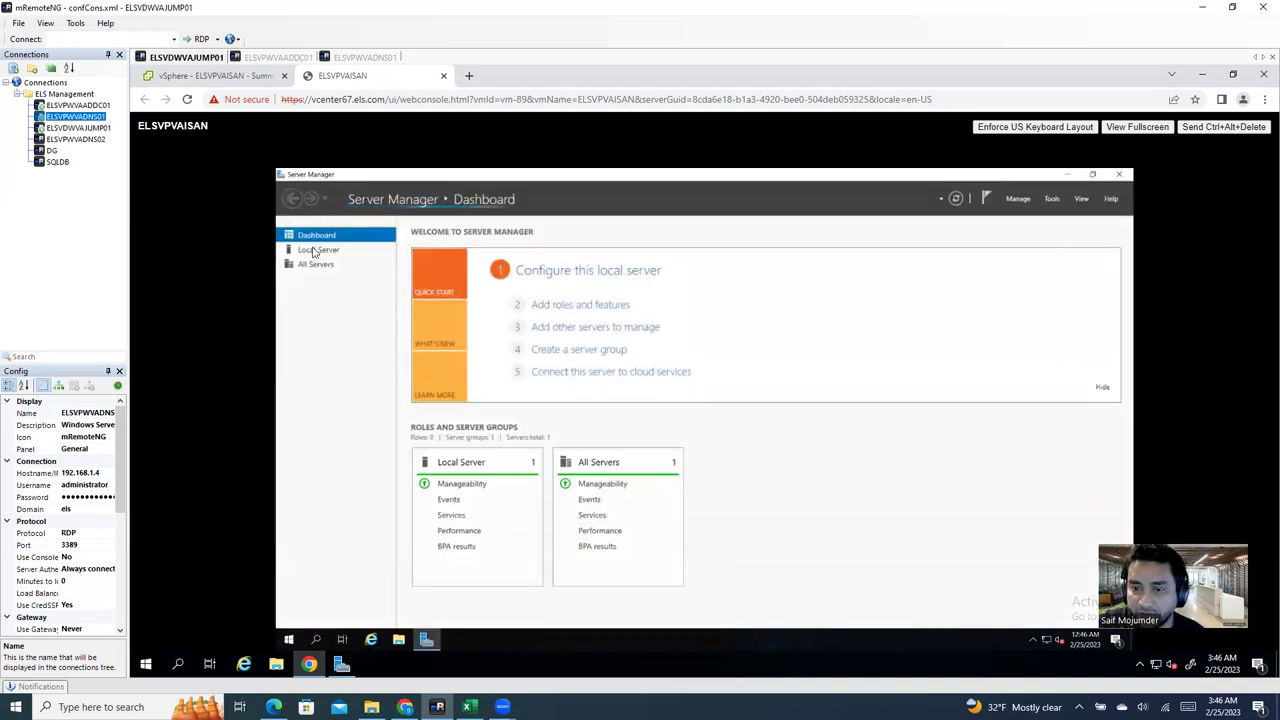
click(315, 251)
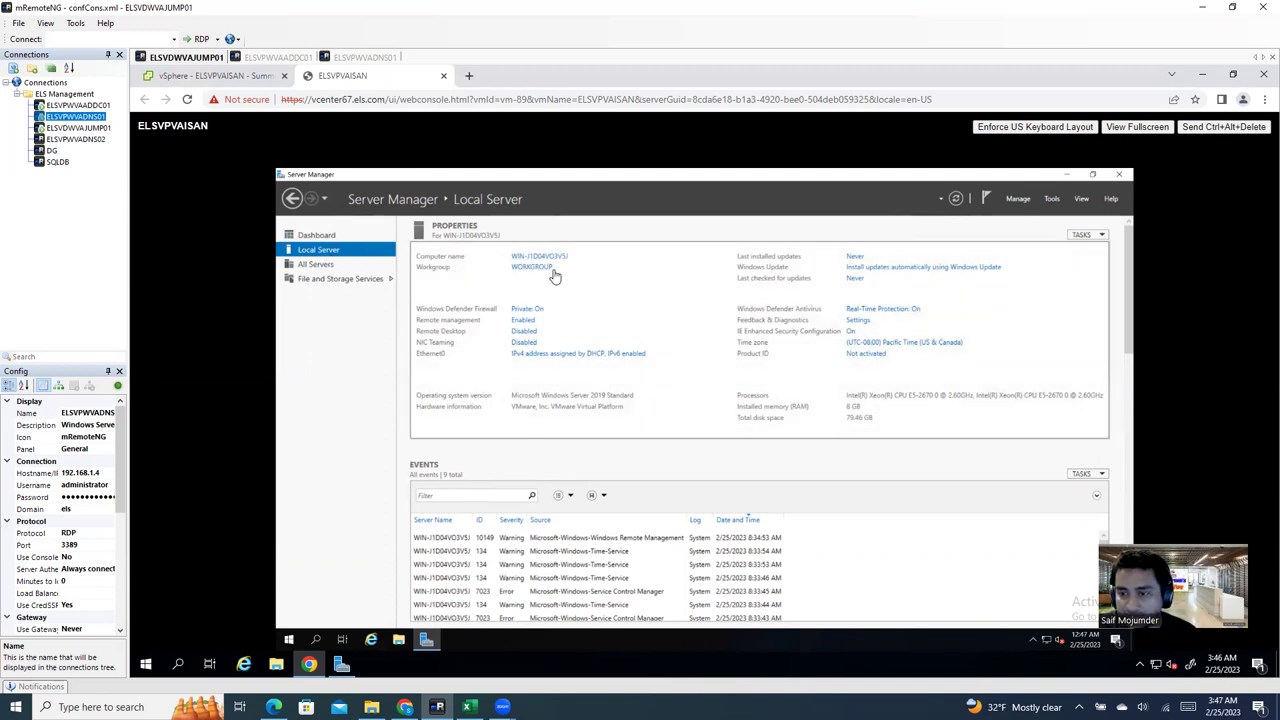
click(875, 346)
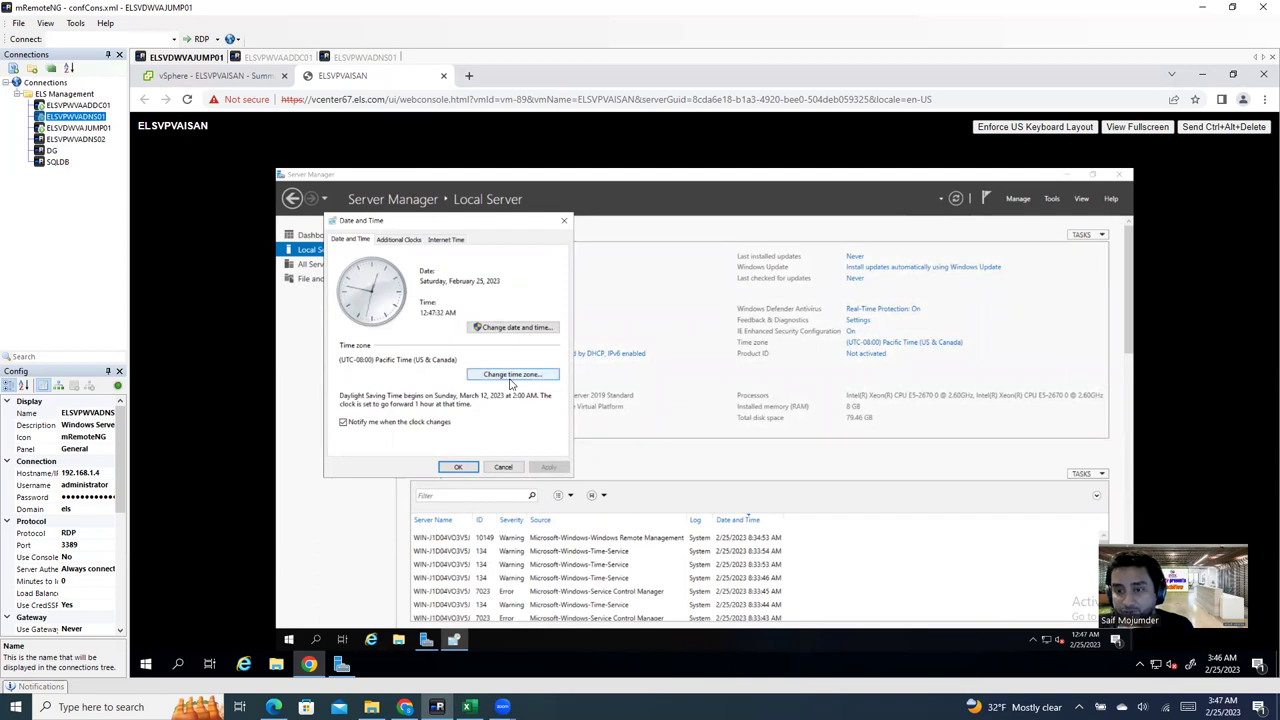
Step: Change the time zone to (UTC-05:00) Eastern Time (US & Canada) and refresh the properties
click(506, 378)
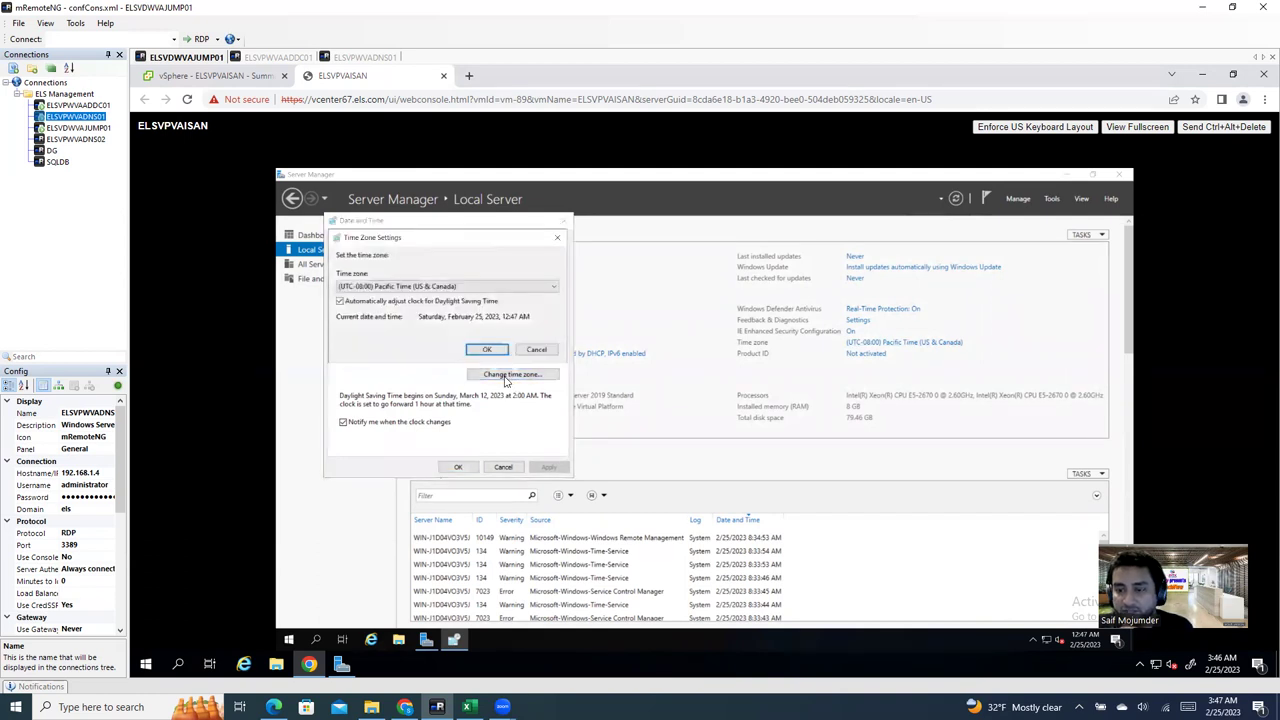
click(449, 287)
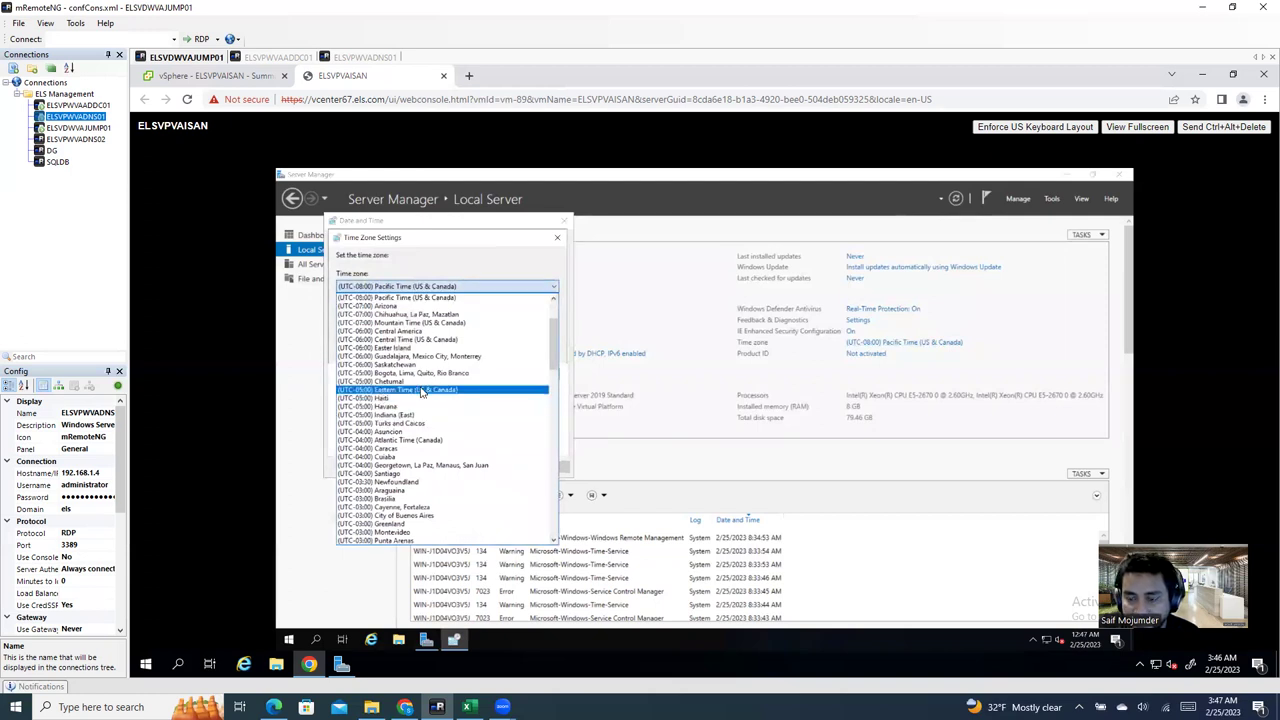
click(421, 390)
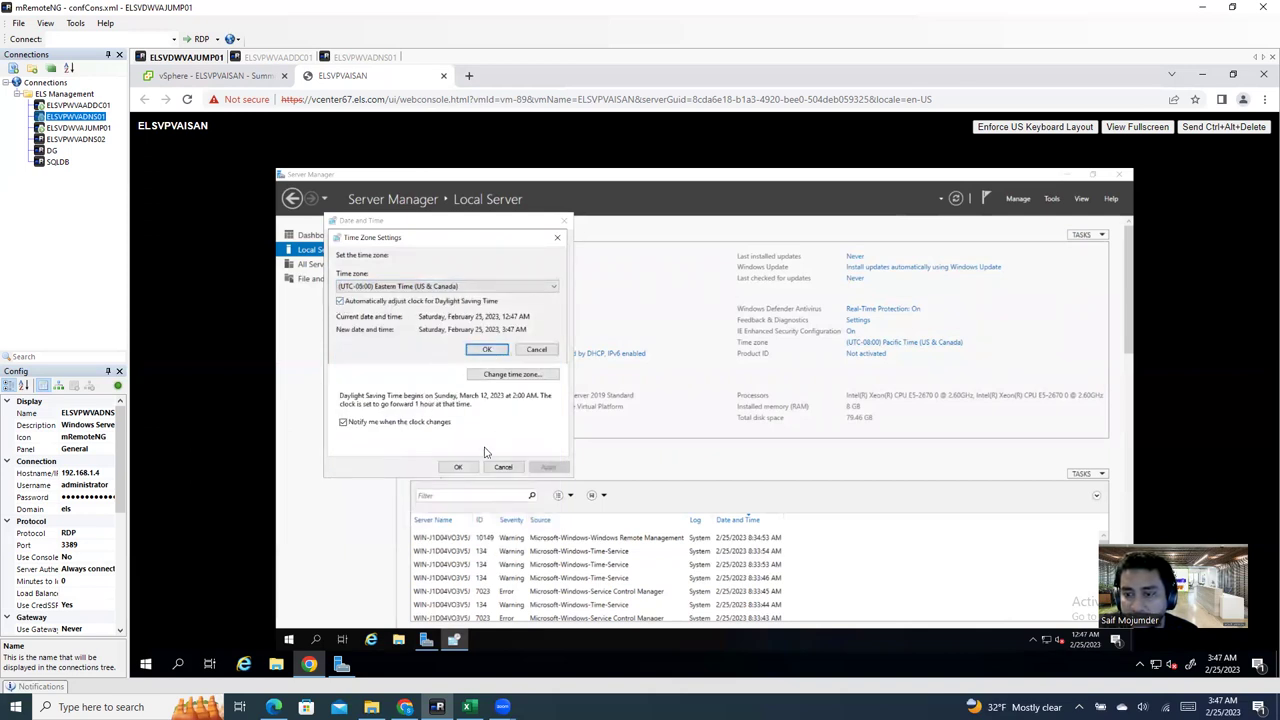
click(488, 352)
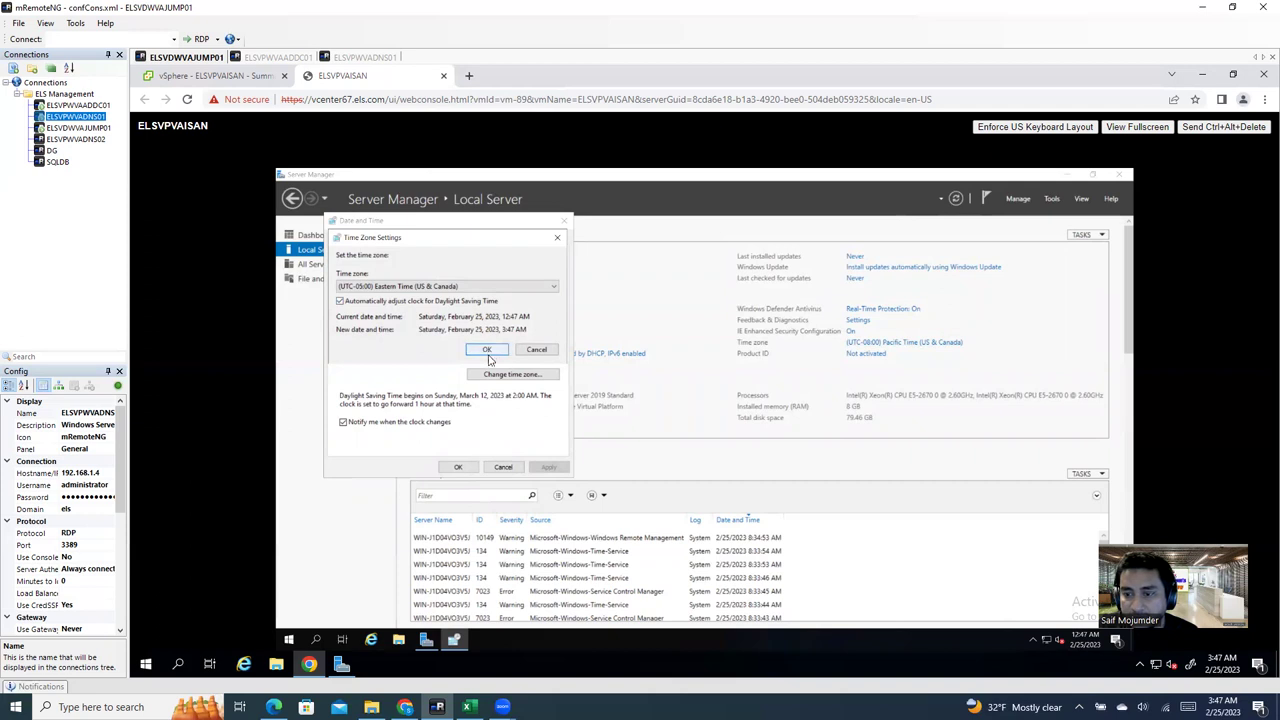
click(459, 468)
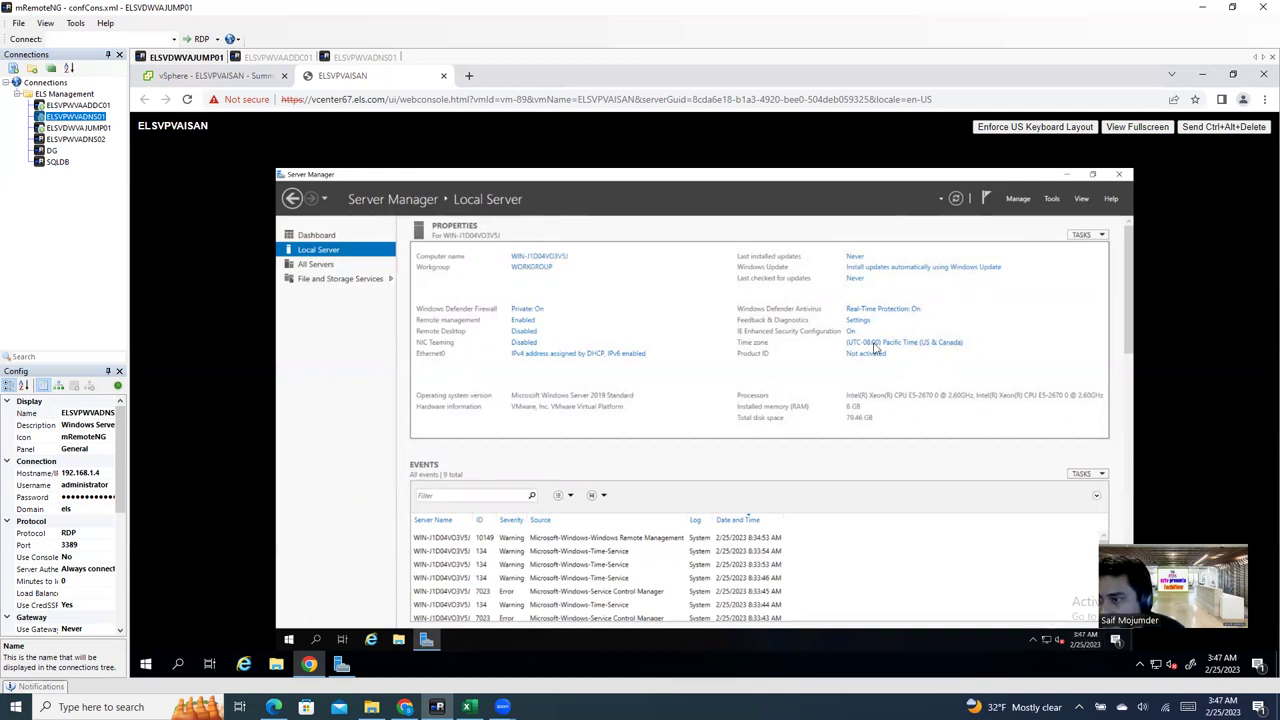
click(955, 198)
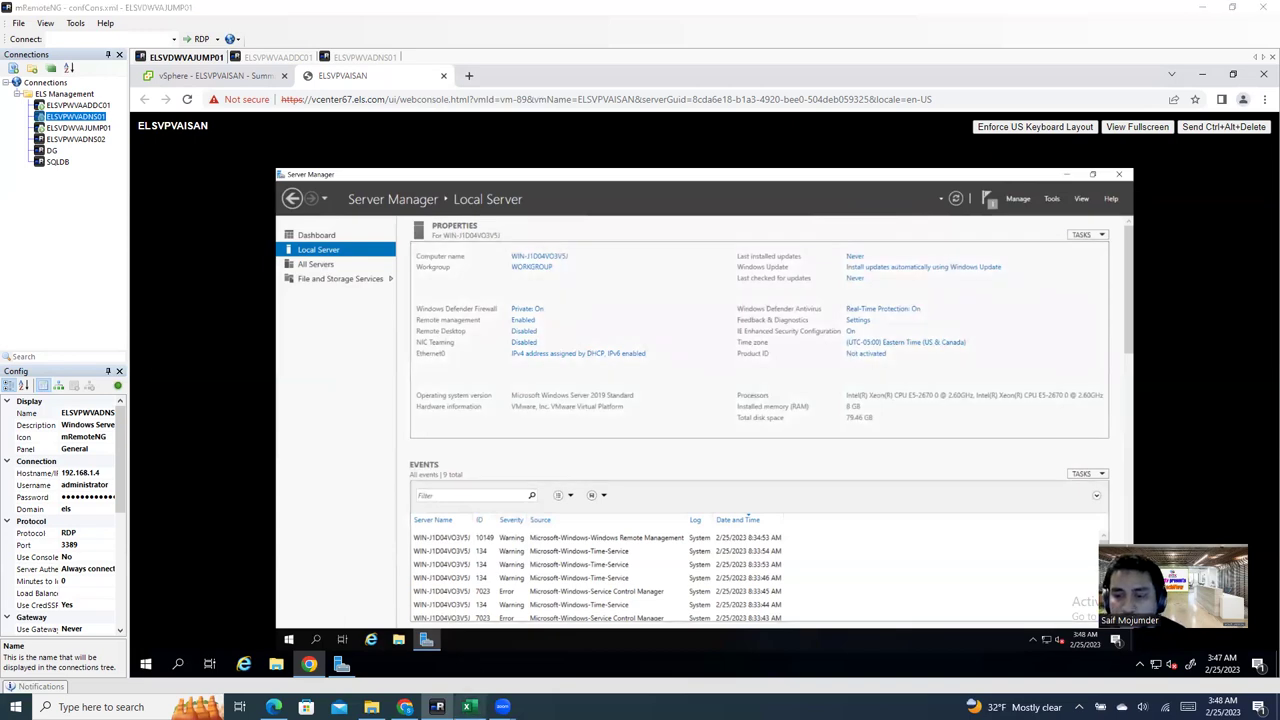
Step: Locate 192.168.1.6 and its empty name cell on the VA-(192.168.1.0) sheet, then bring up the lab PDF
key(alt+Tab)
click(108, 662)
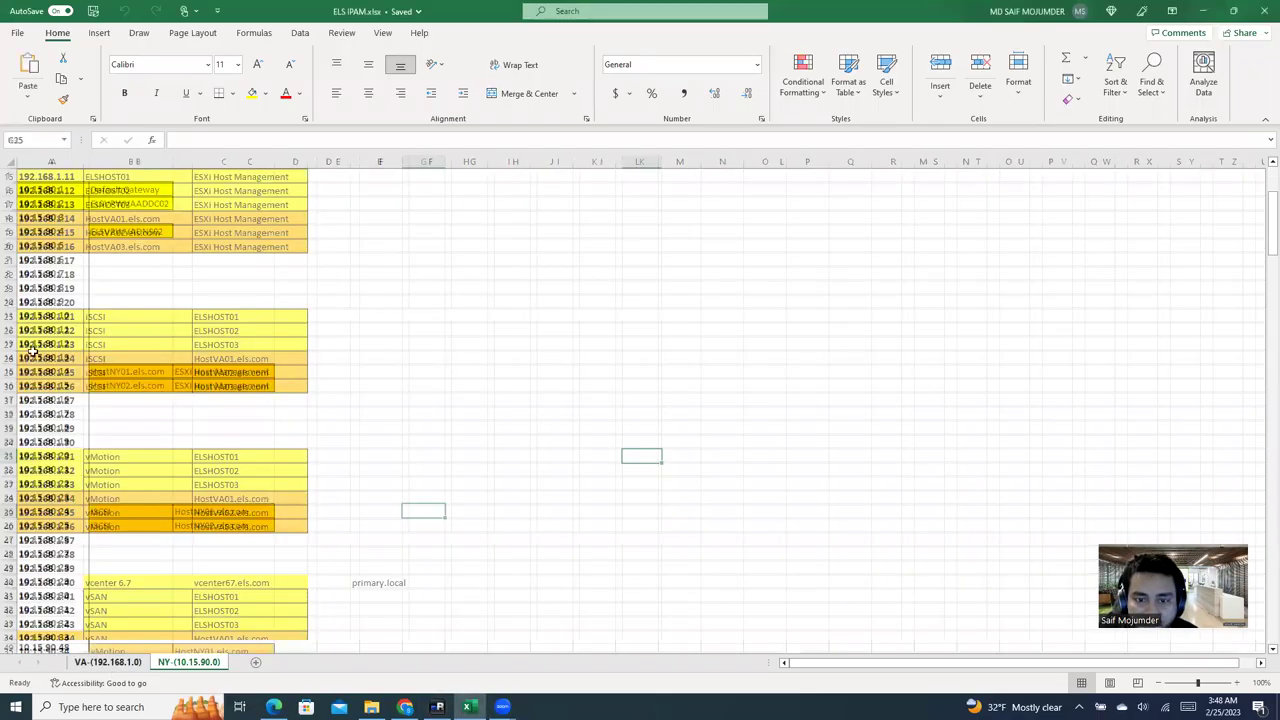
scroll(66, 245, up, 4)
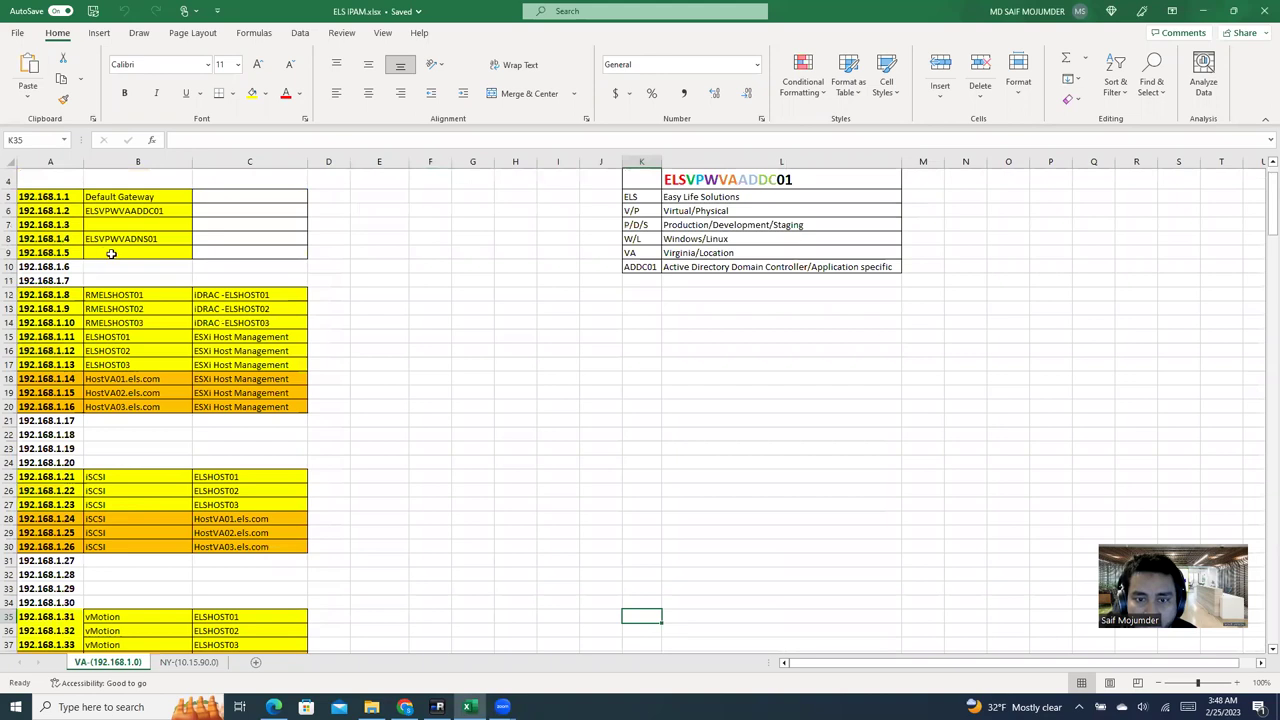
click(74, 266)
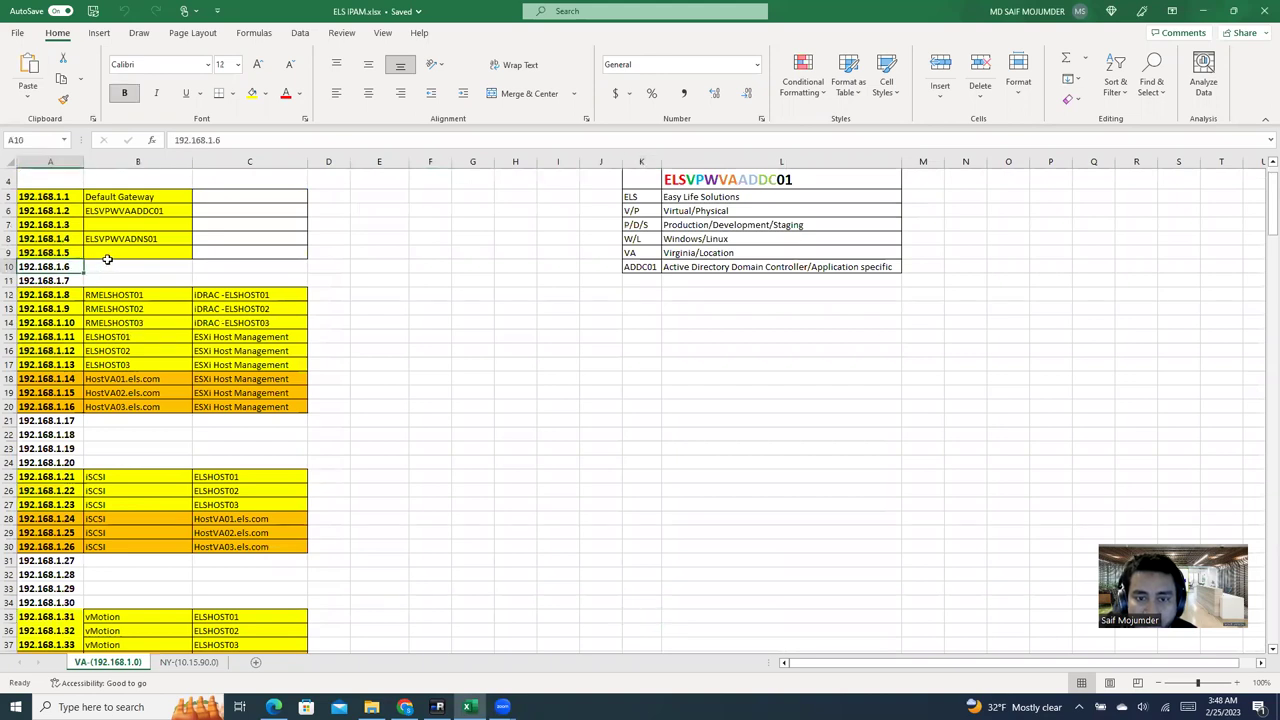
click(107, 262)
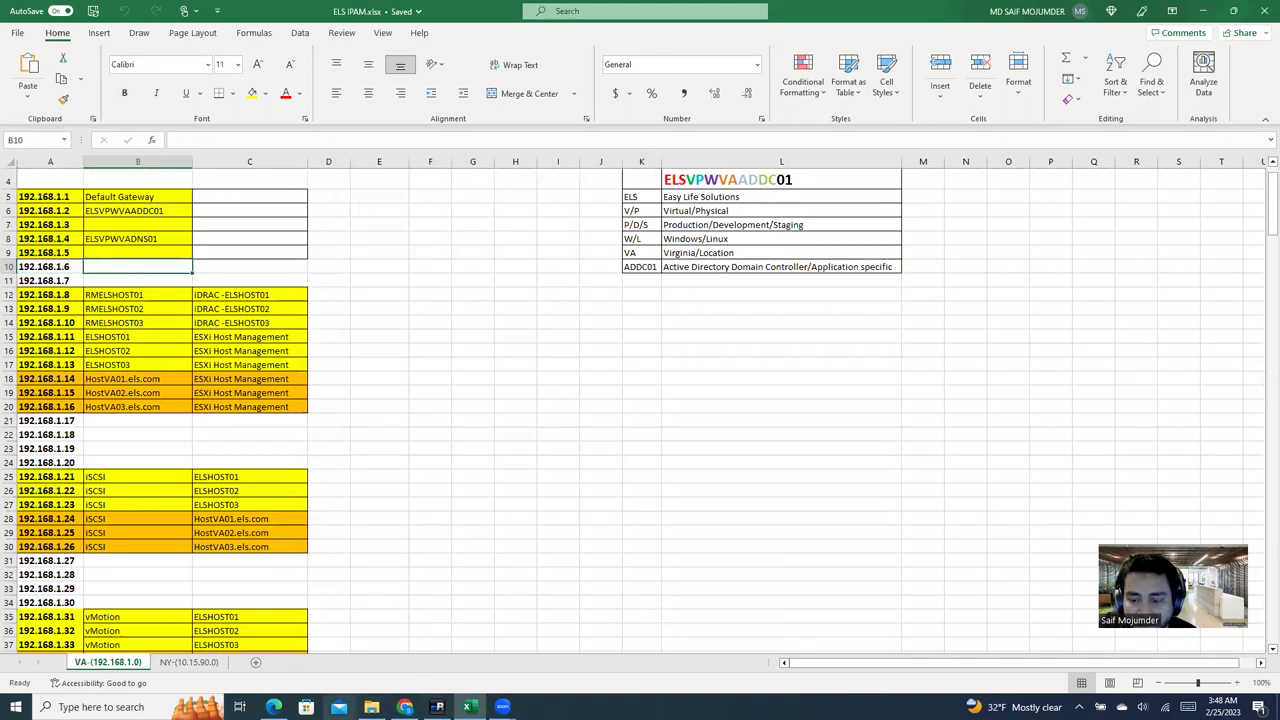
click(273, 707)
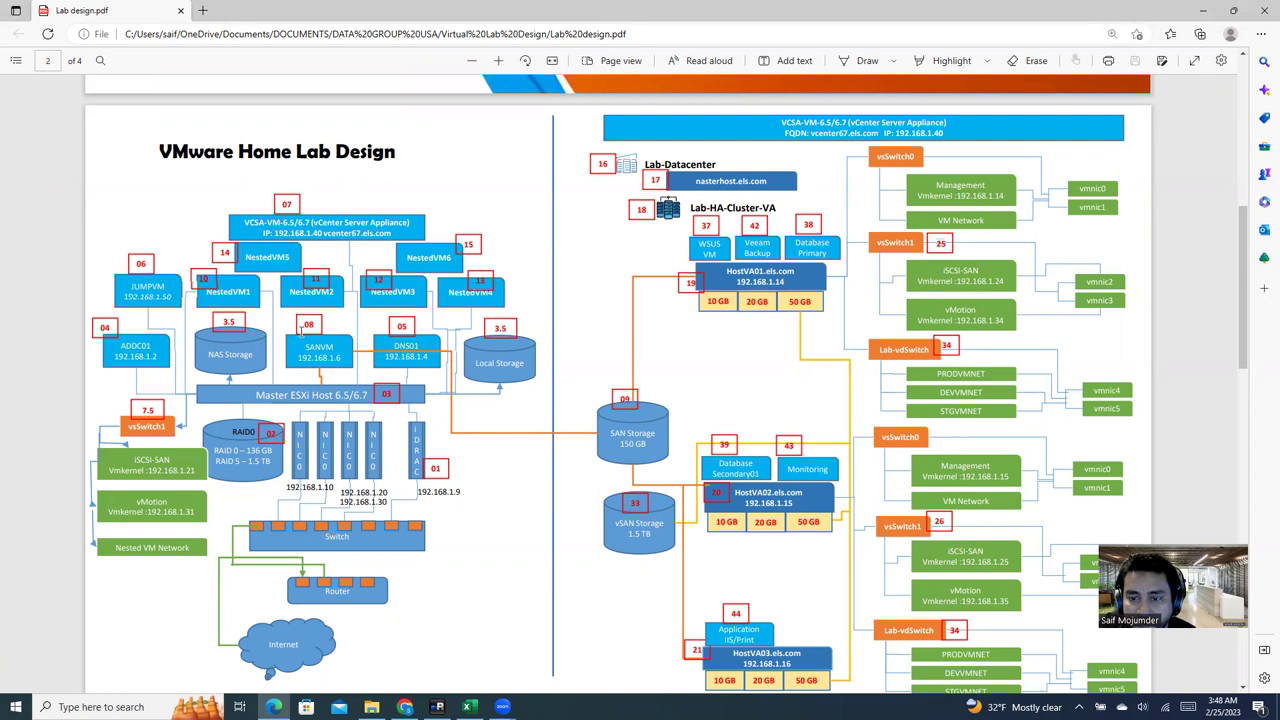
Step: Highlight the SANVM 192.168.1.6 entry in the lab diagram, then return to the server session
drag(300, 345, 160, 150)
click(310, 367)
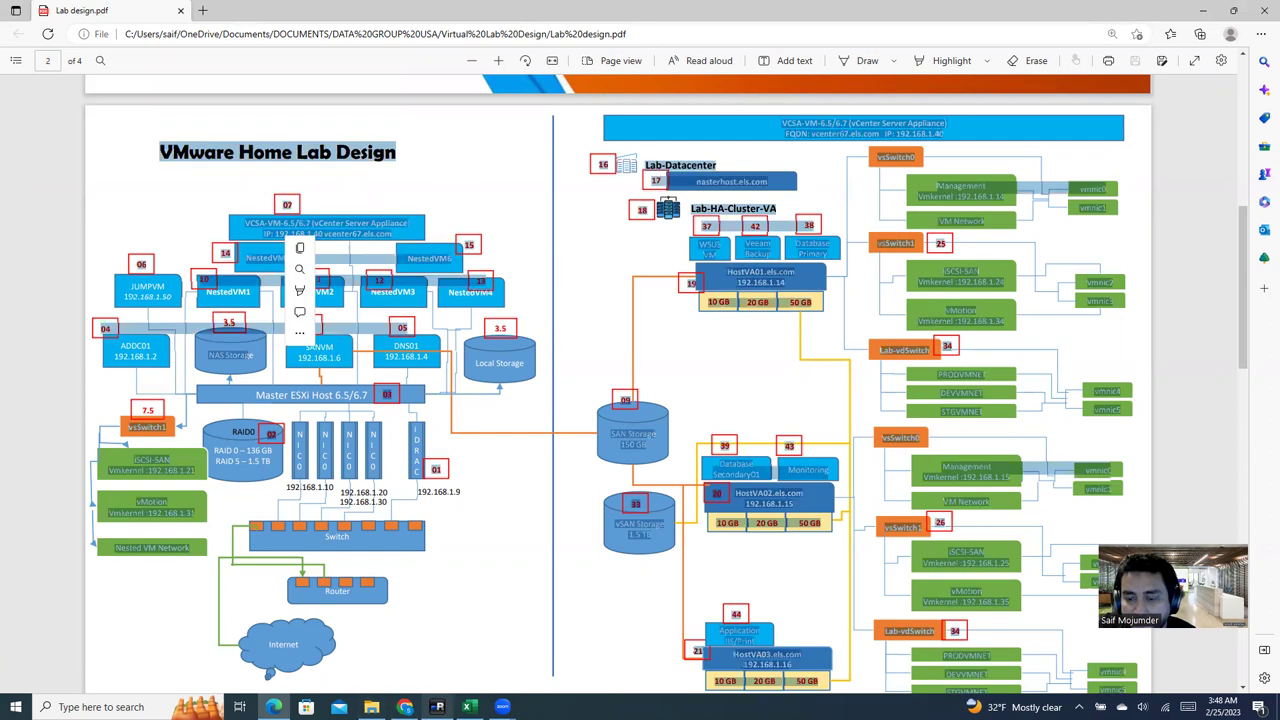
mouse_move(466, 706)
click(404, 706)
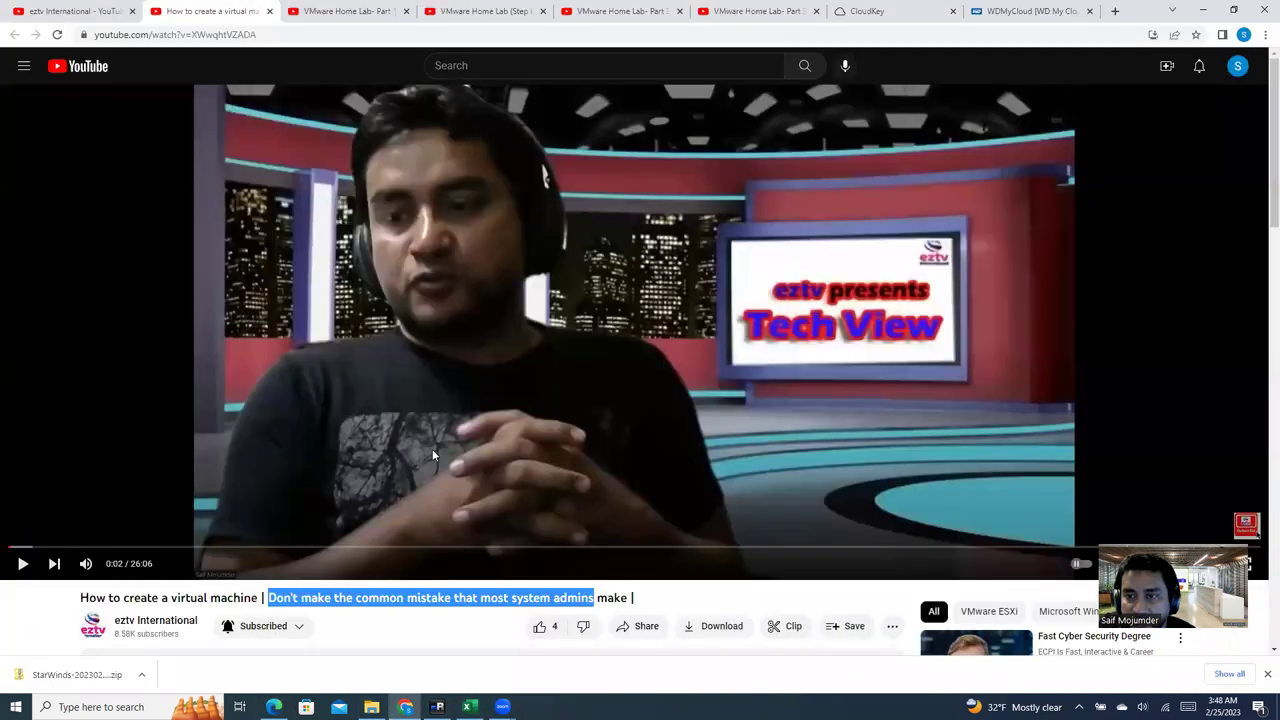
click(437, 706)
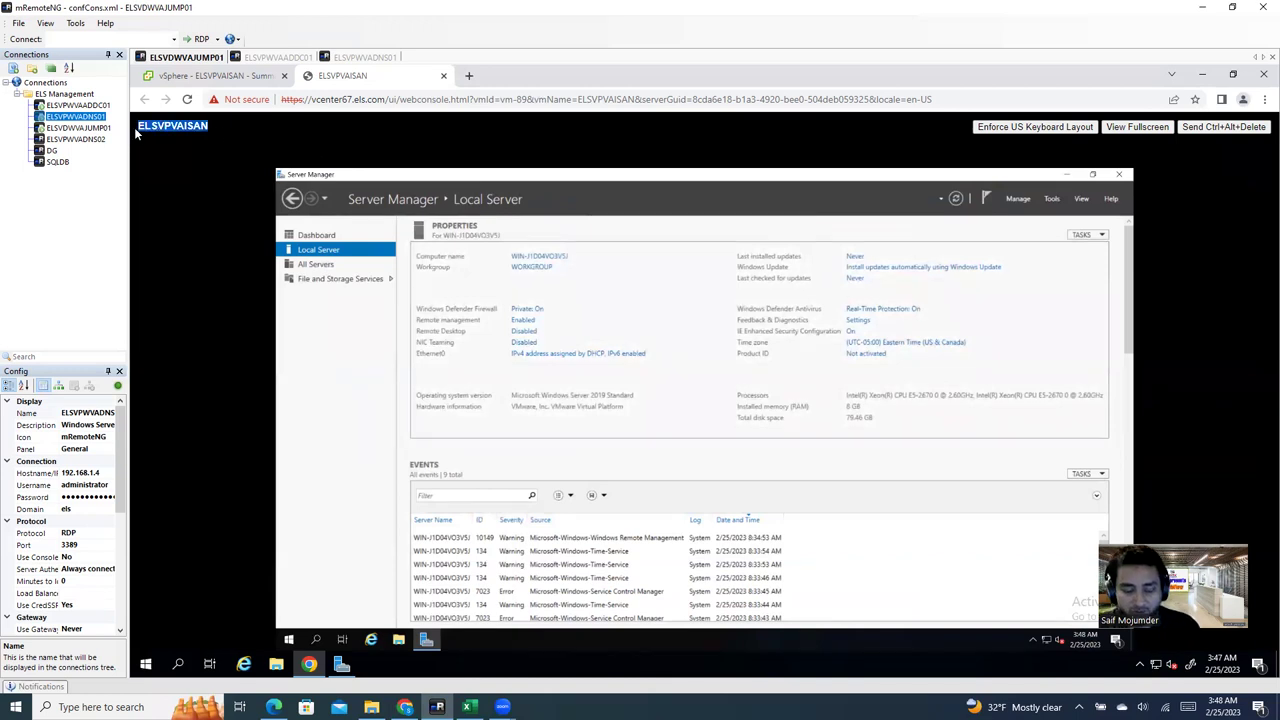
Step: Enter ELSVPVAISAN as the name and 'iSCSI SAN Storage VM' as the description for 192.168.1.6
click(466, 706)
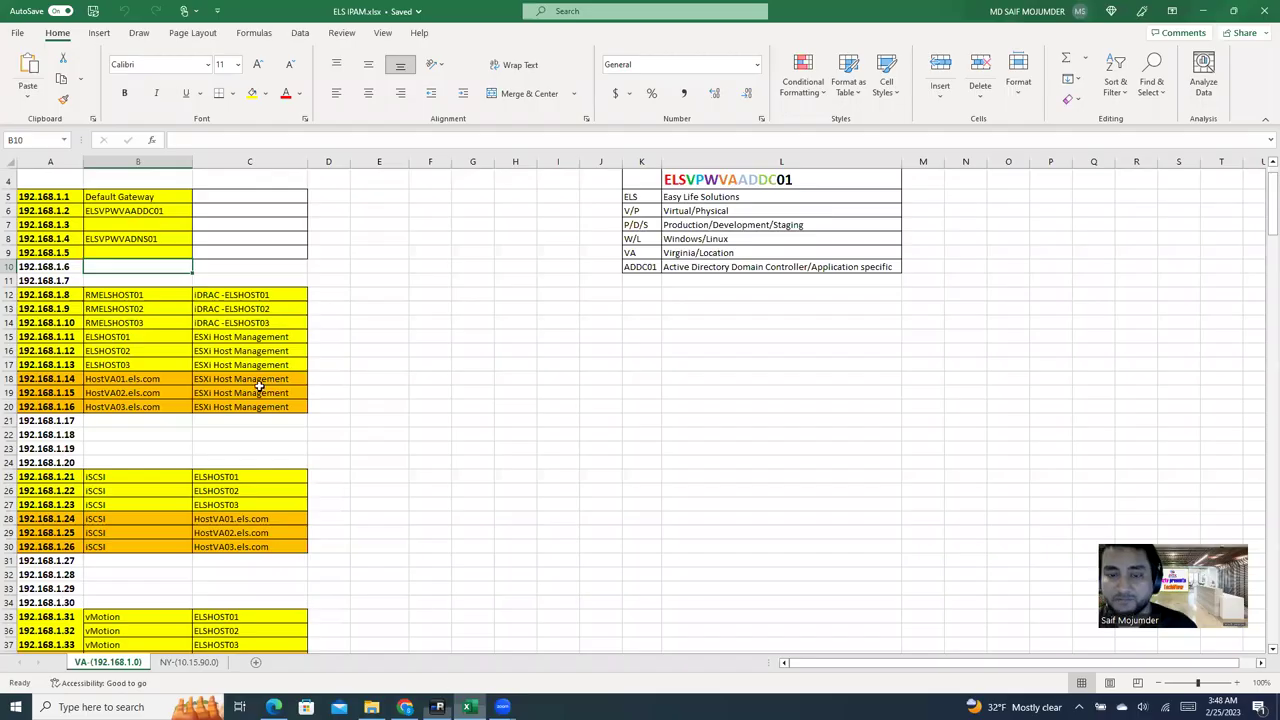
text(ELSVPVAISAN)
click(394, 251)
click(274, 266)
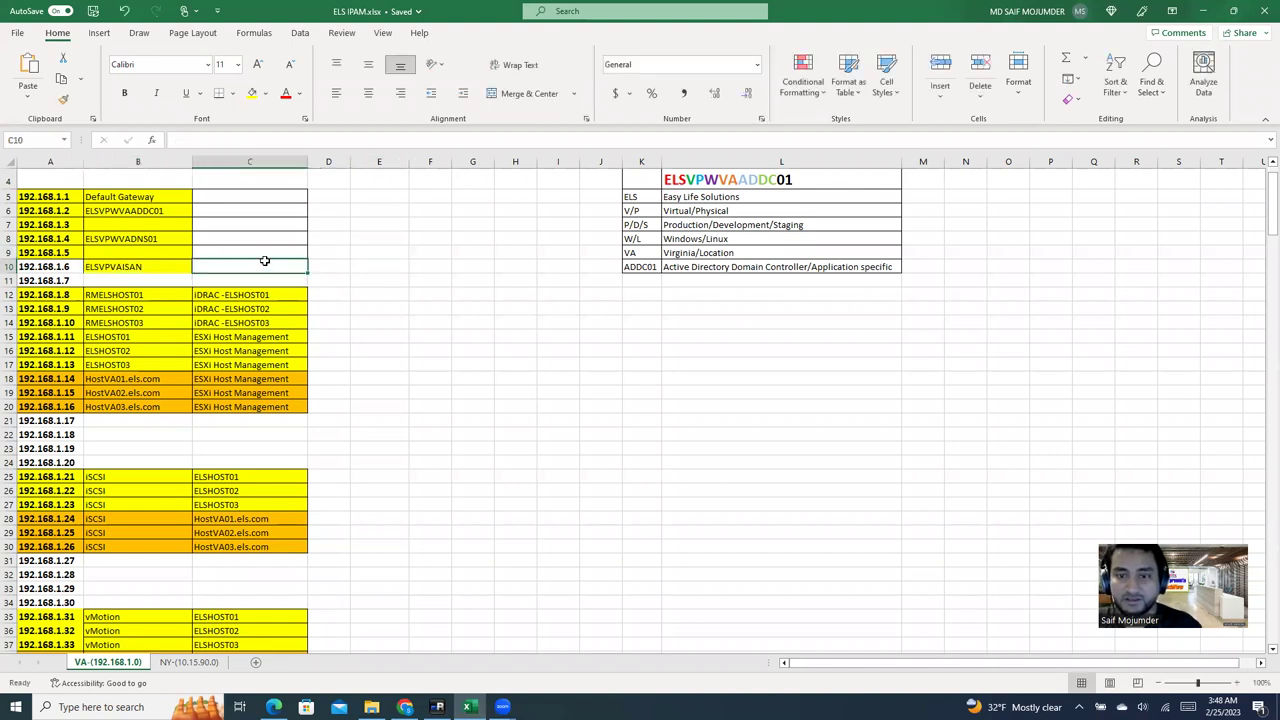
double_click(274, 266)
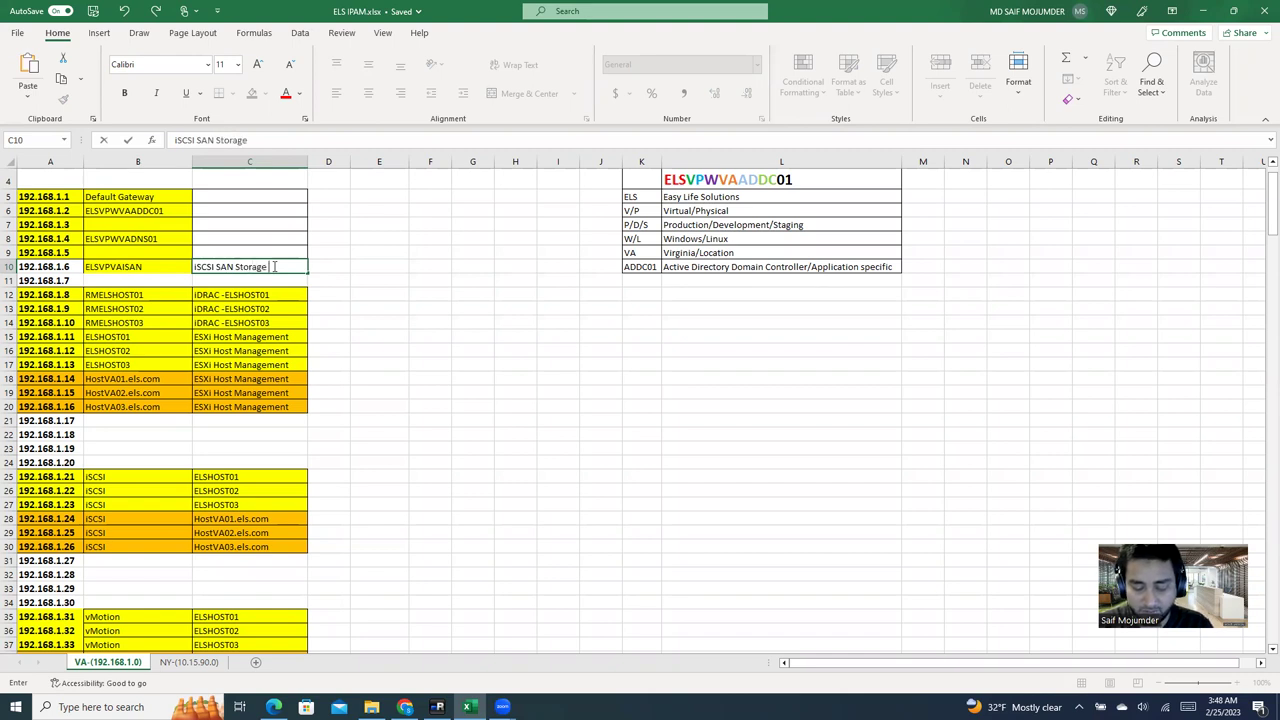
click(695, 430)
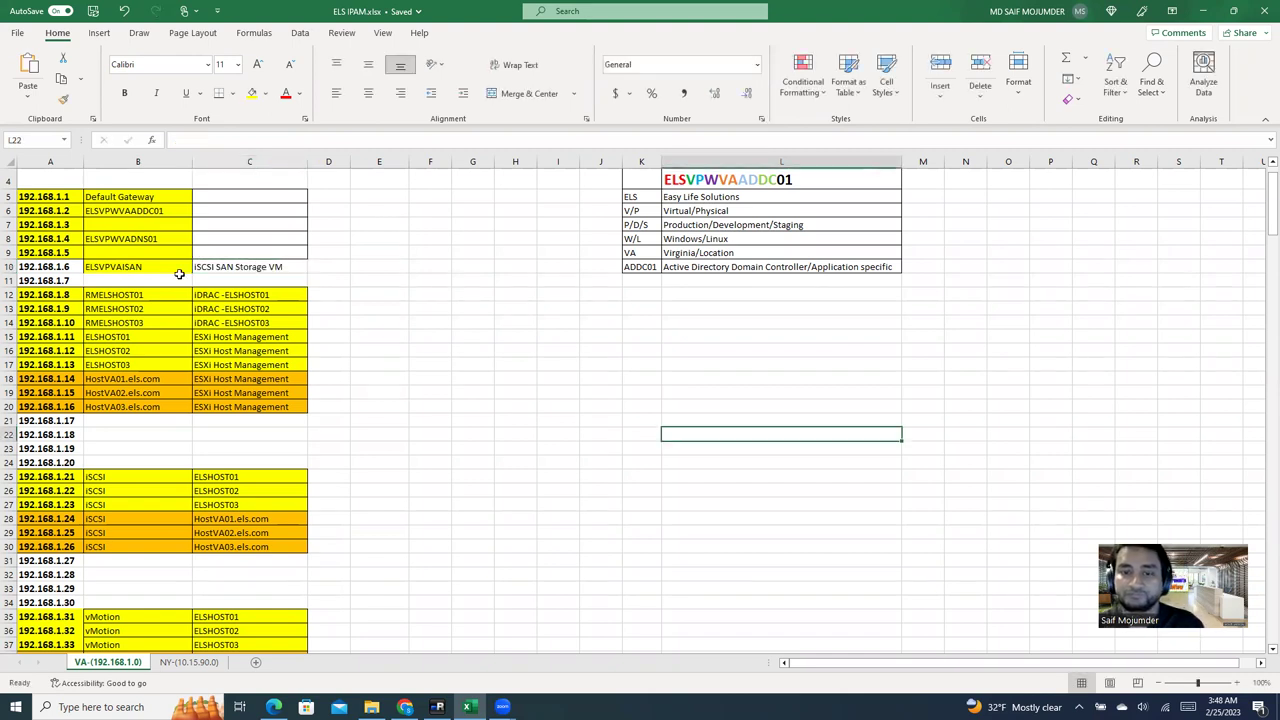
double_click(45, 265)
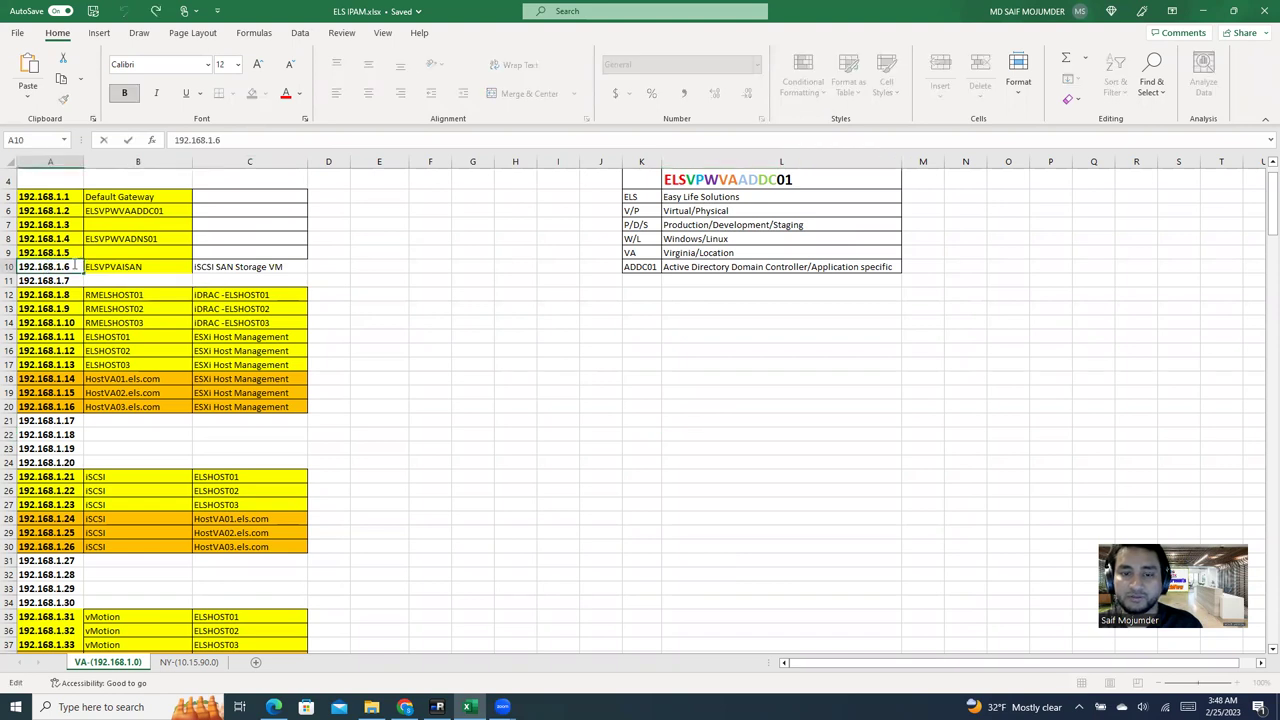
click(426, 378)
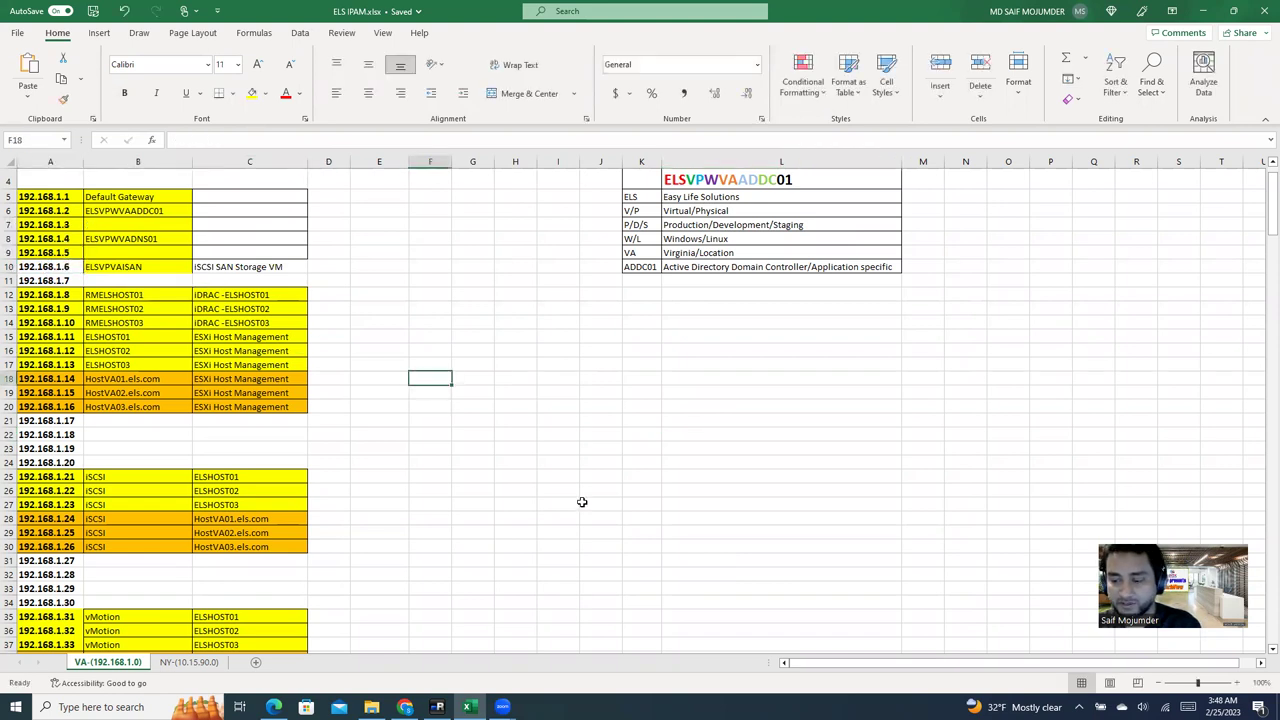
key(alt+Tab)
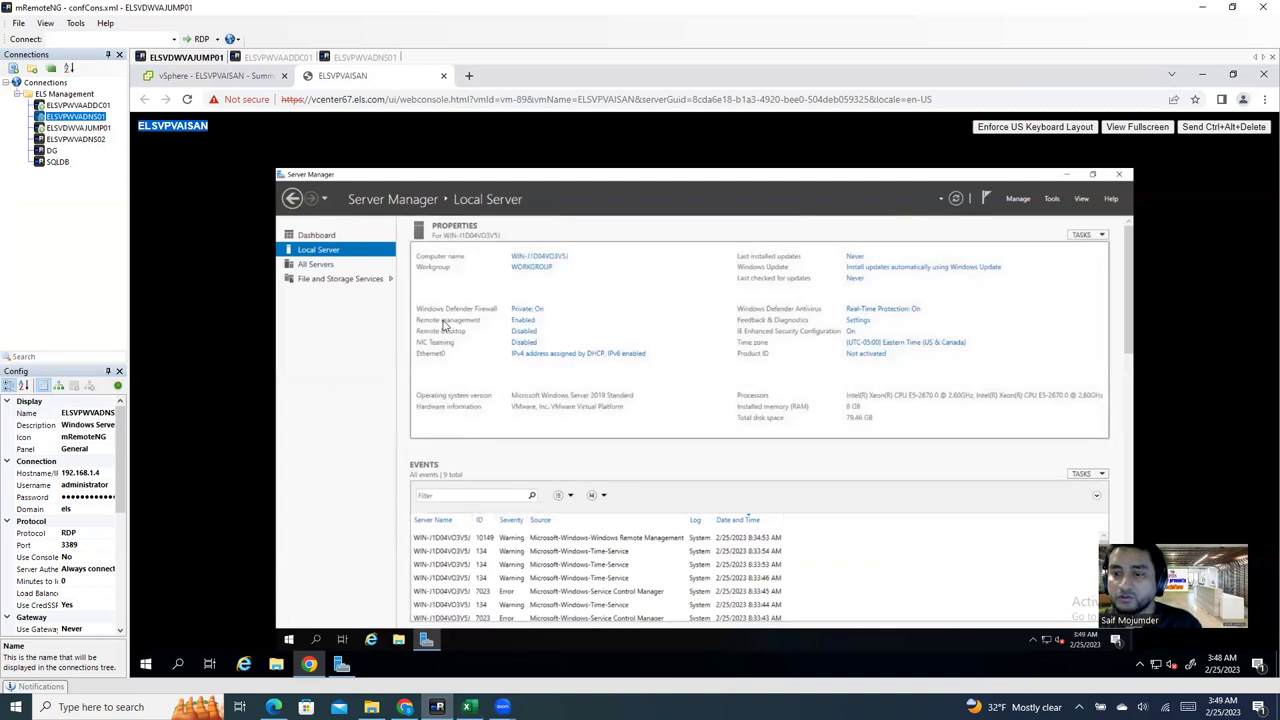
Step: Switch off Windows Defender Firewall for the domain, private and public networks, then close Windows Security
click(525, 312)
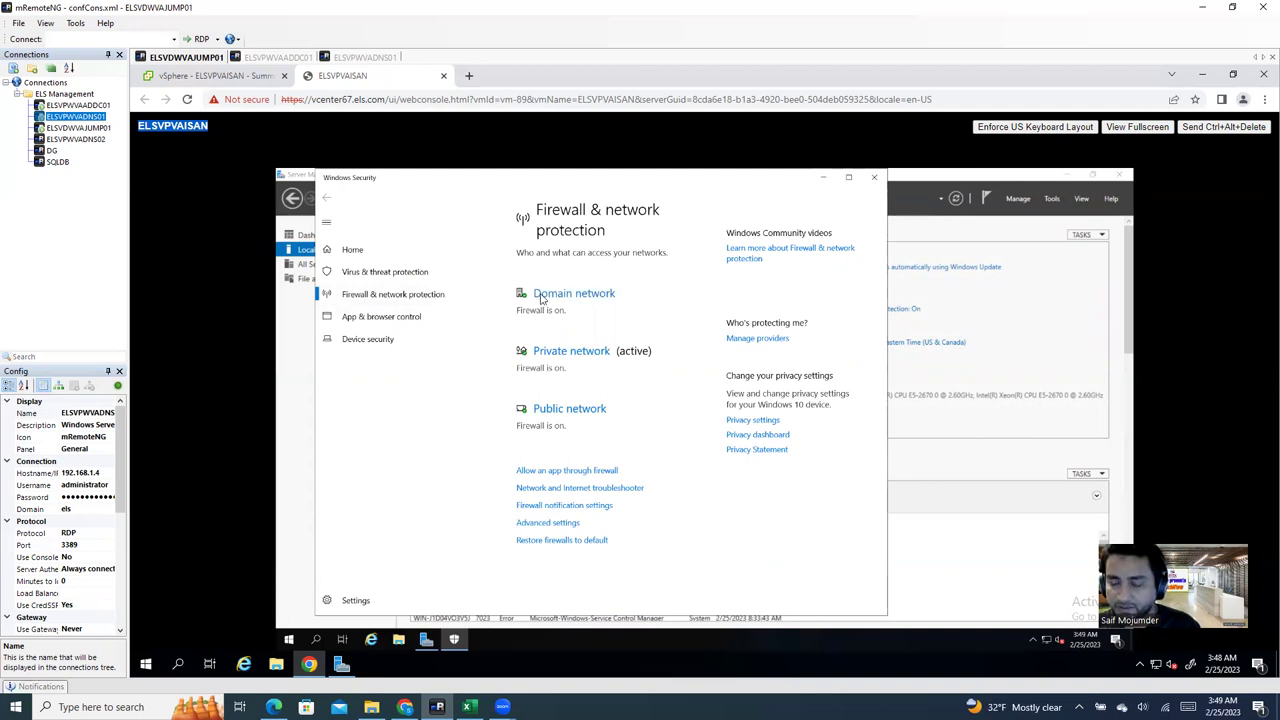
click(540, 295)
click(528, 408)
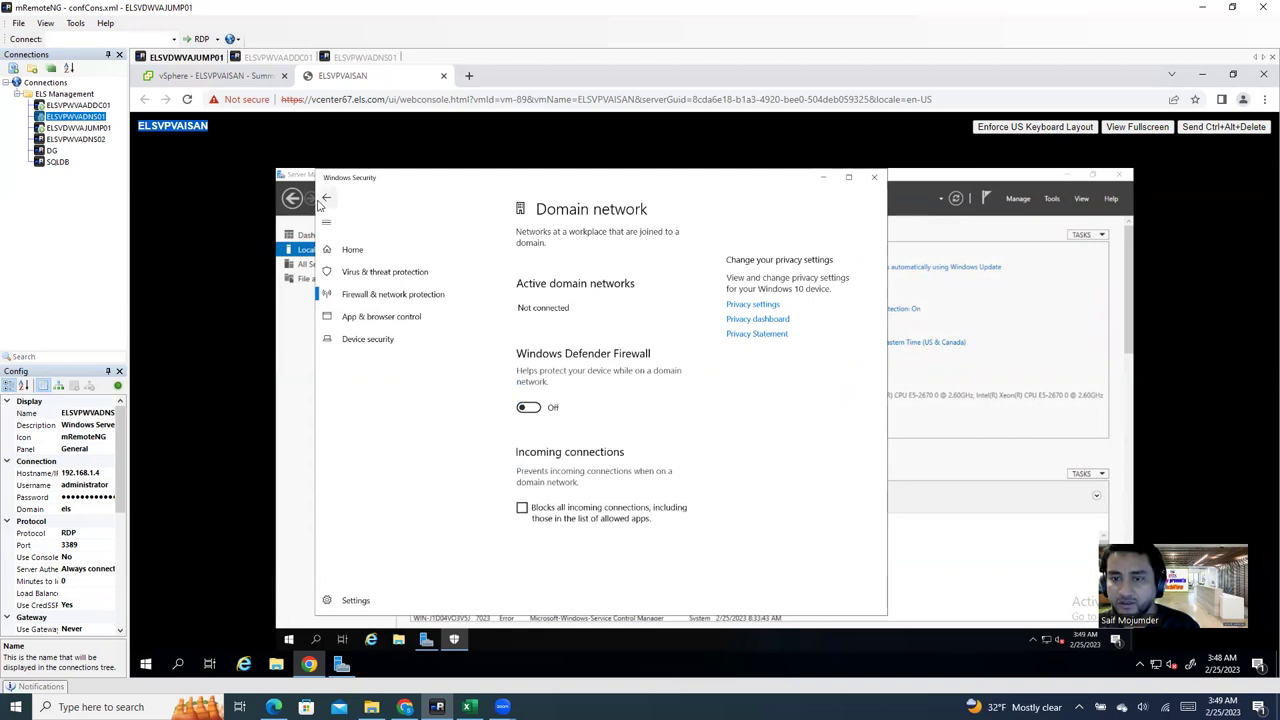
click(470, 294)
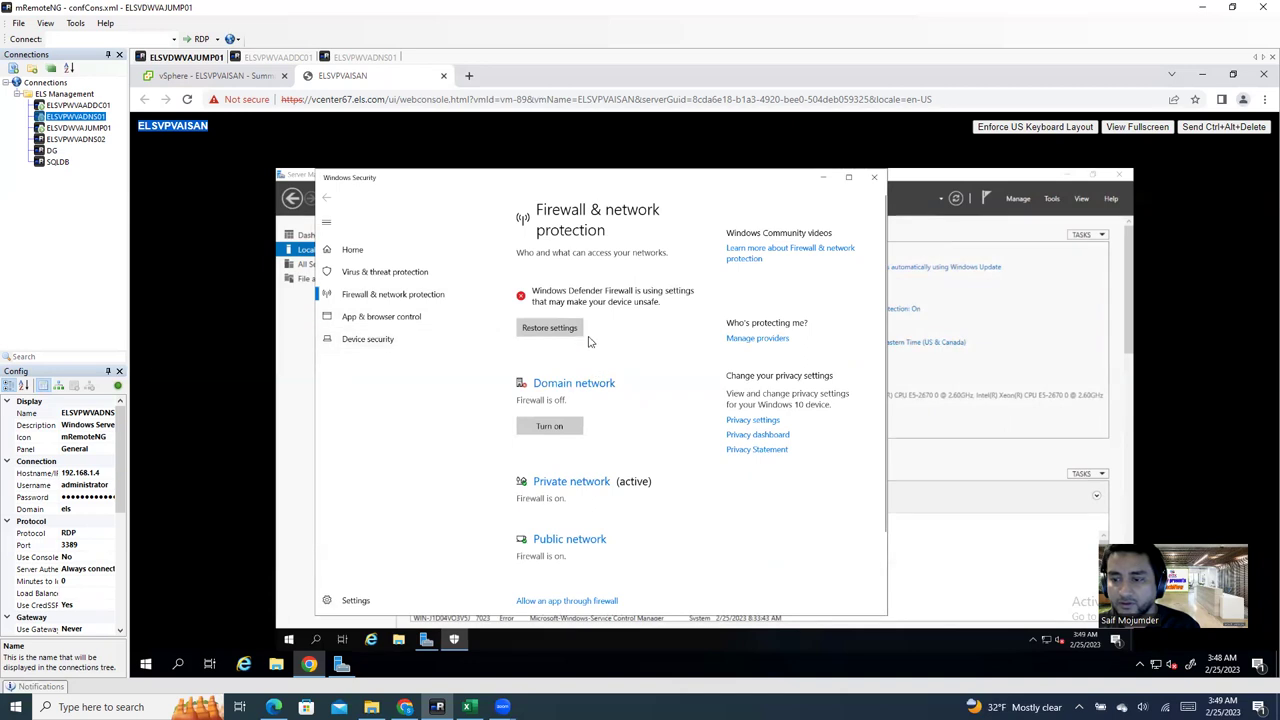
click(543, 483)
click(526, 420)
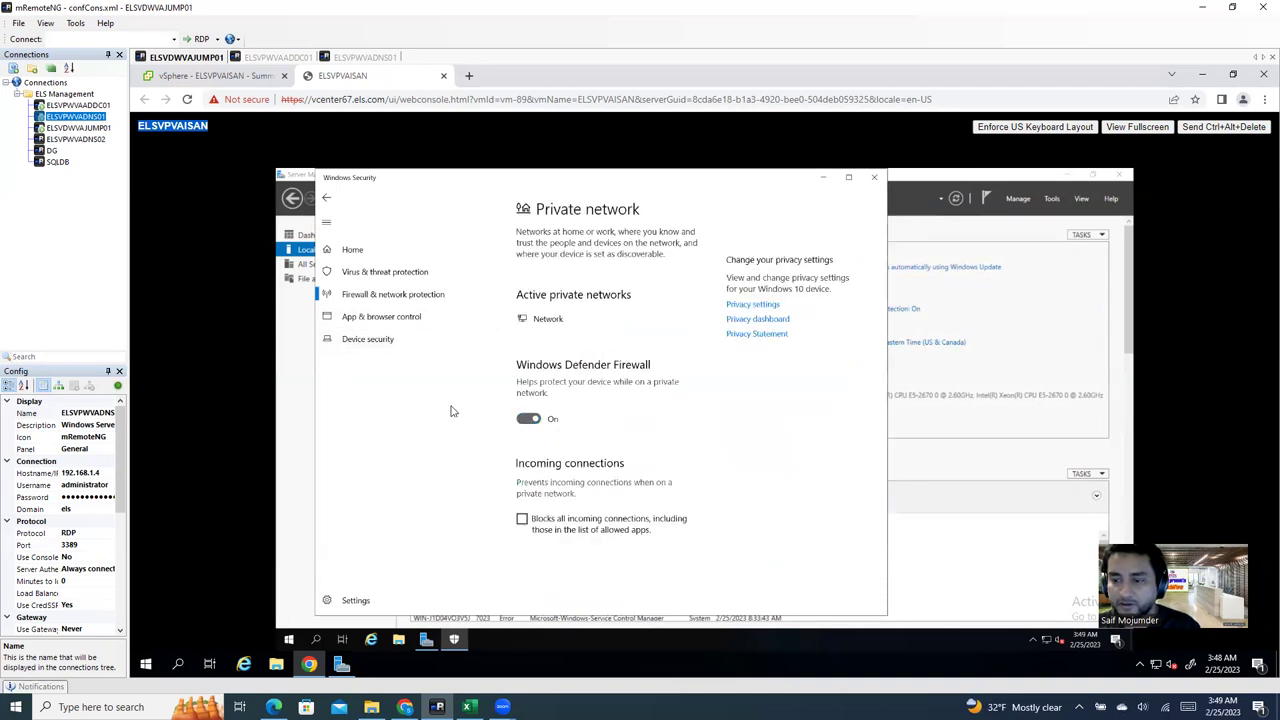
click(325, 199)
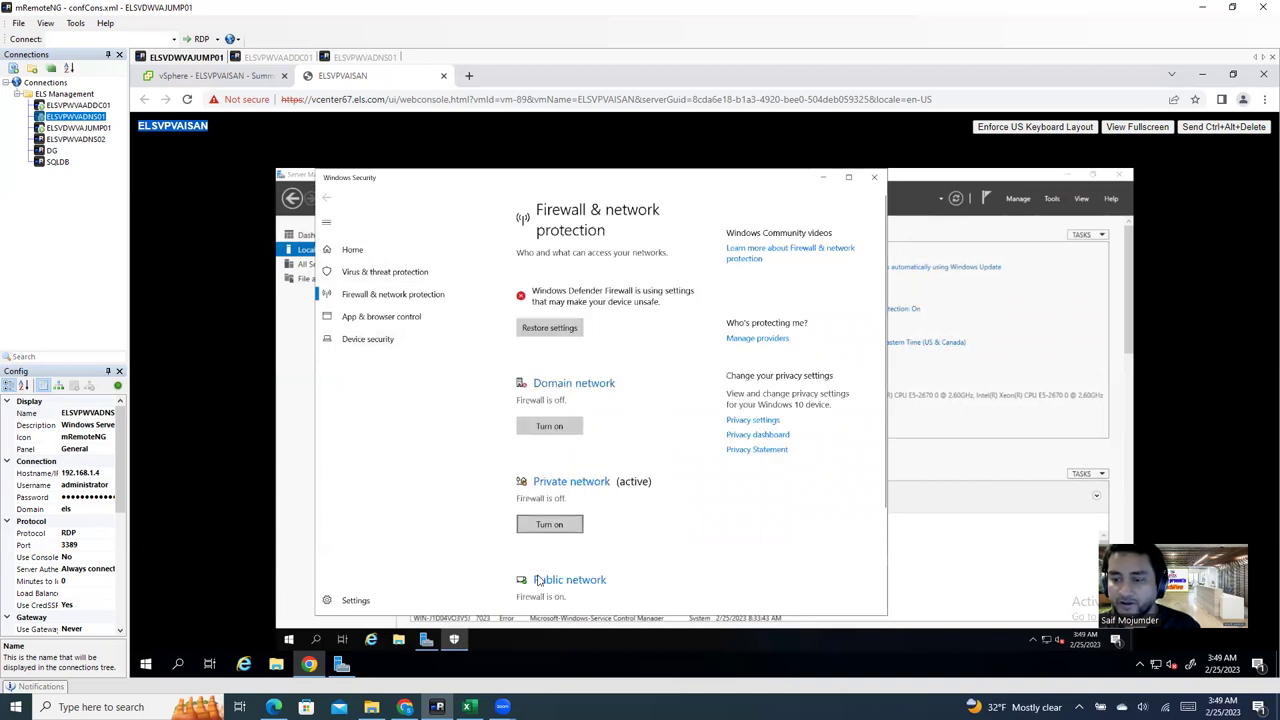
click(548, 581)
click(538, 420)
click(327, 199)
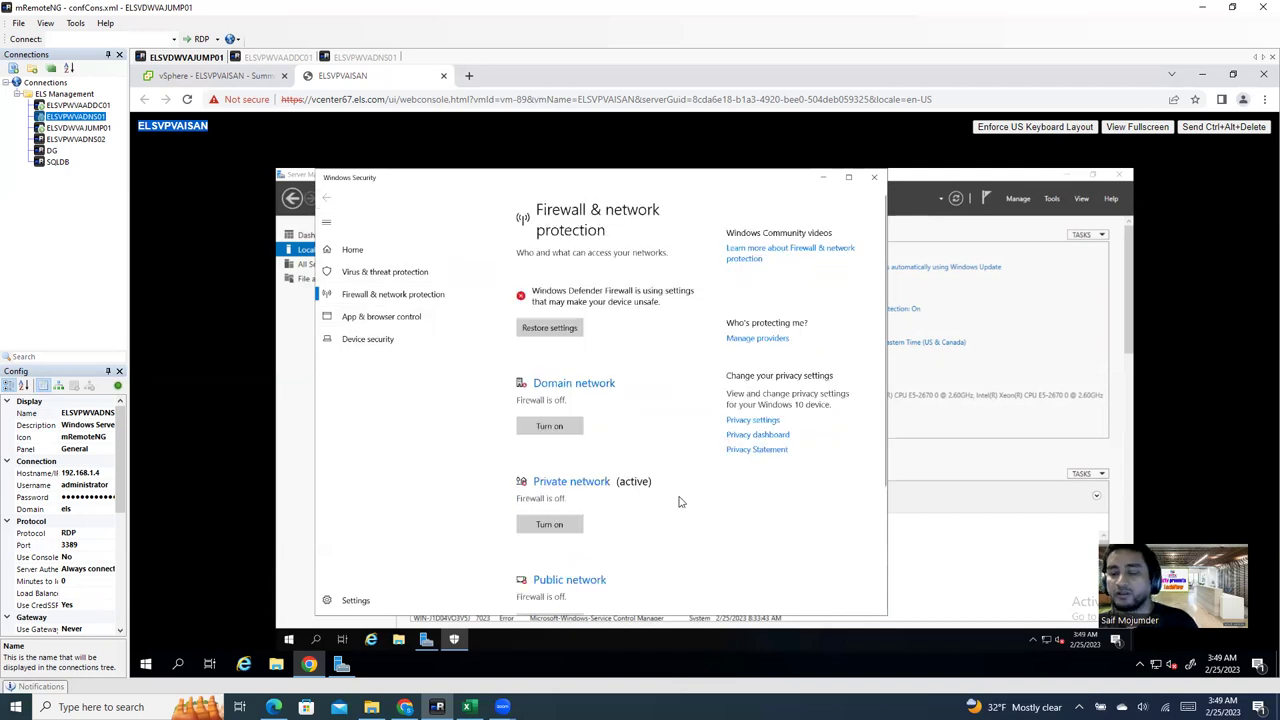
click(873, 179)
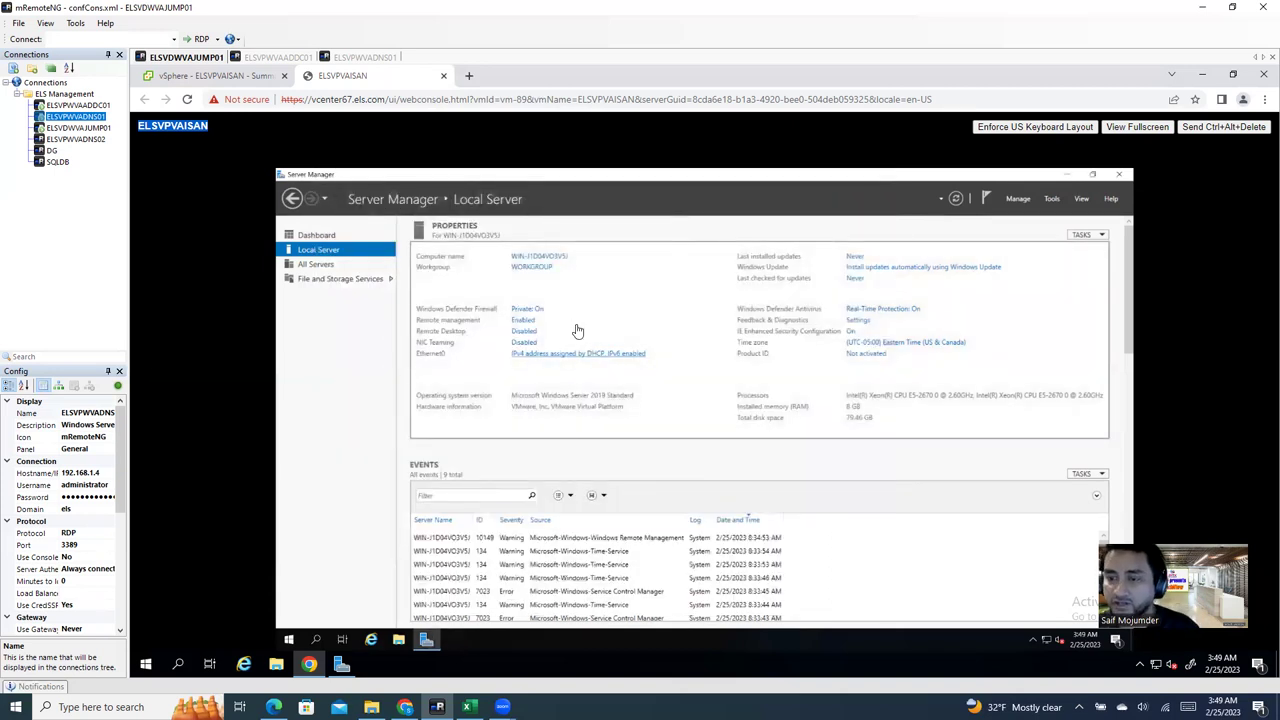
Step: Allow remote connections in Remote Desktop settings, apply them, and refresh Local Server properties
click(955, 199)
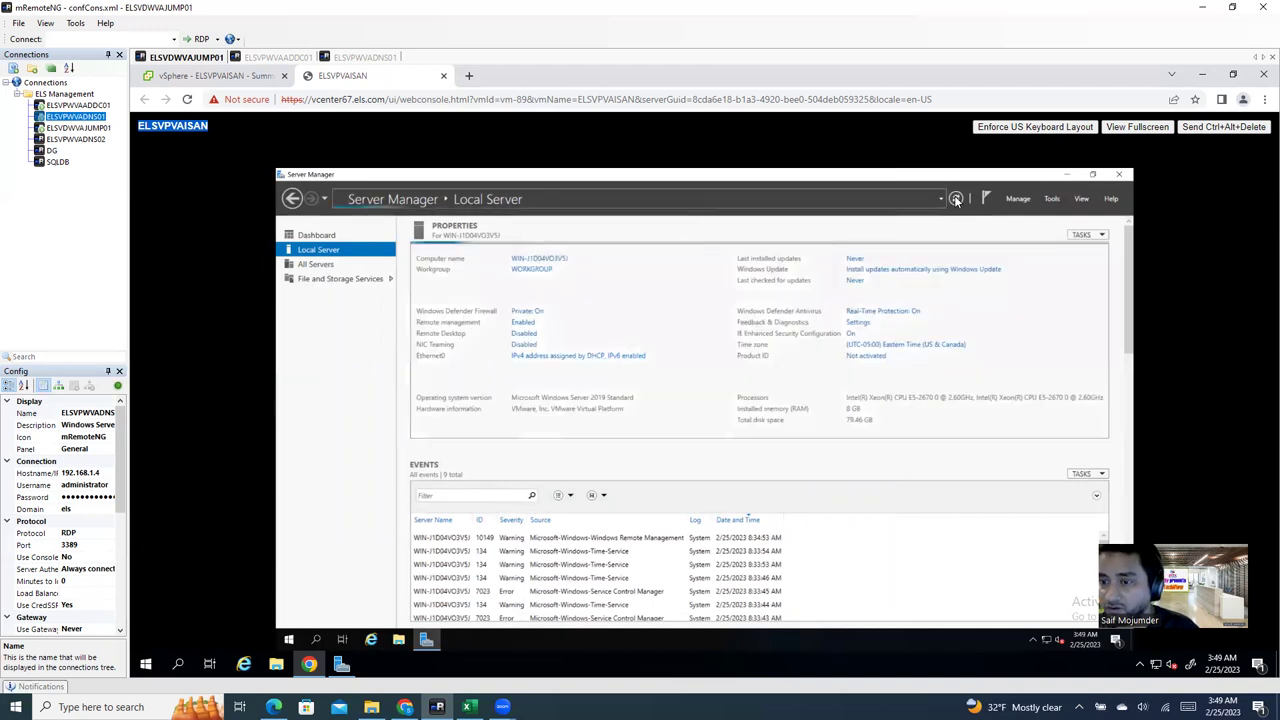
click(522, 332)
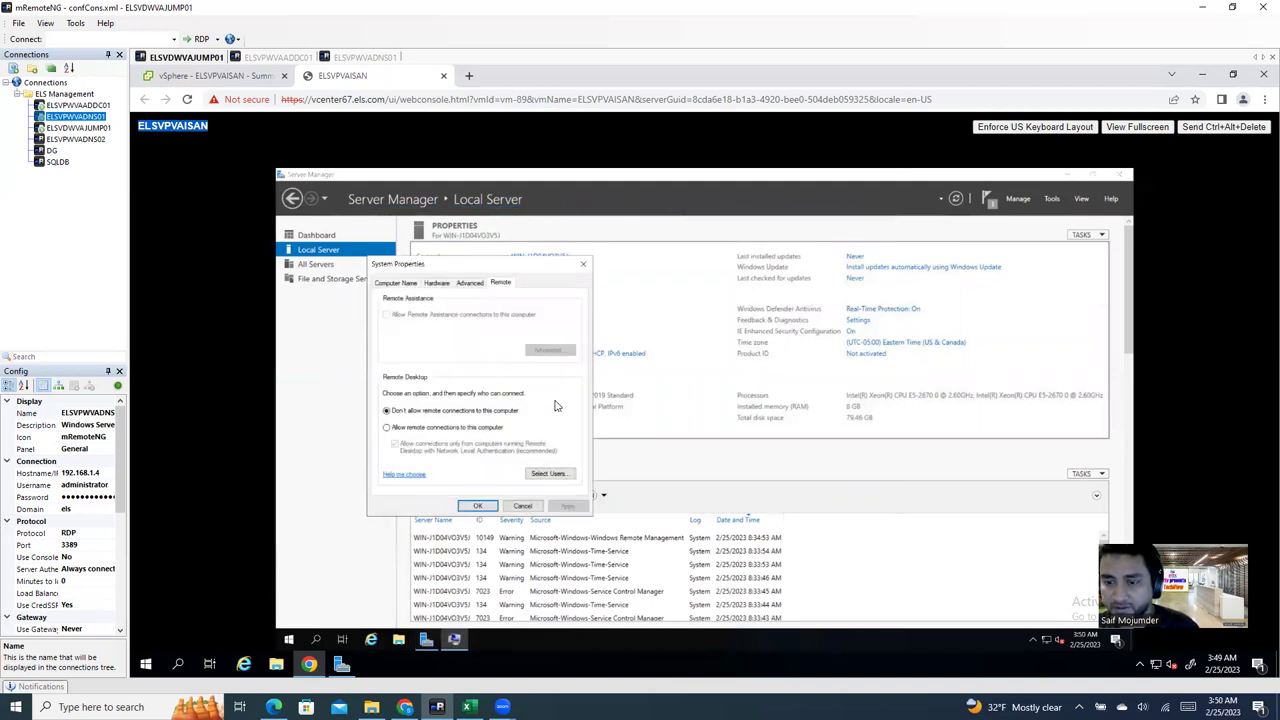
click(389, 429)
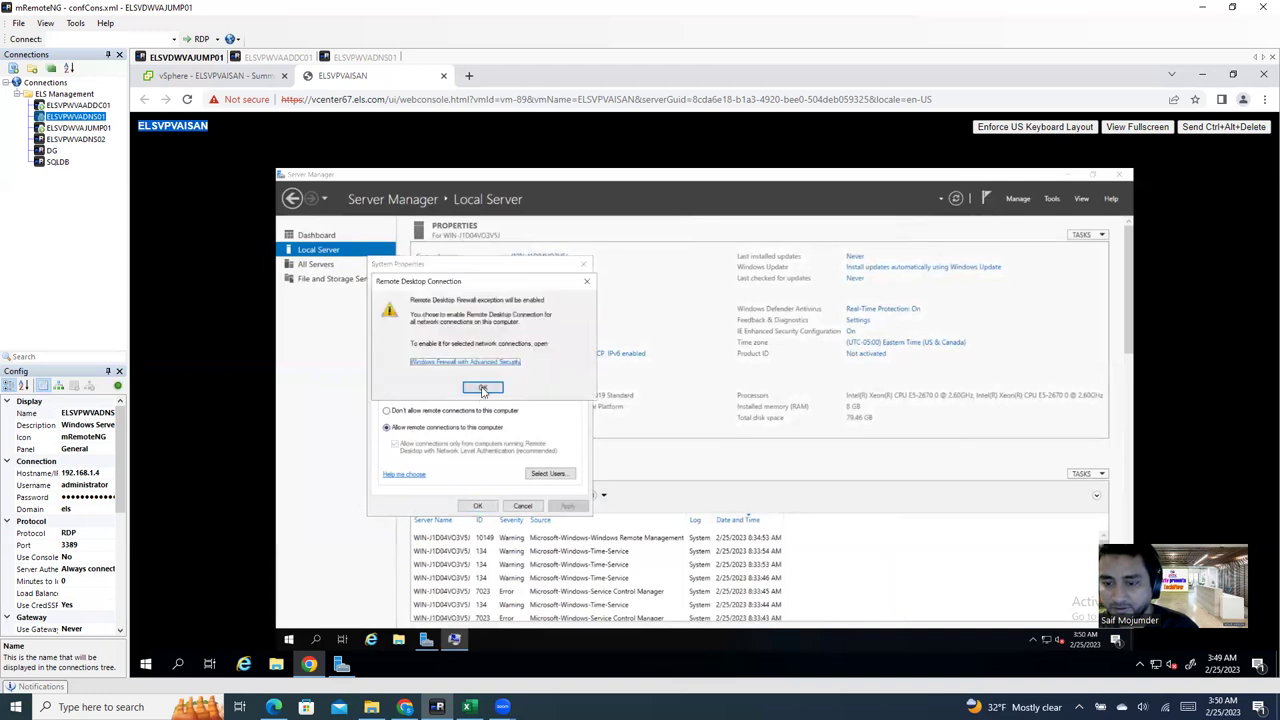
click(482, 387)
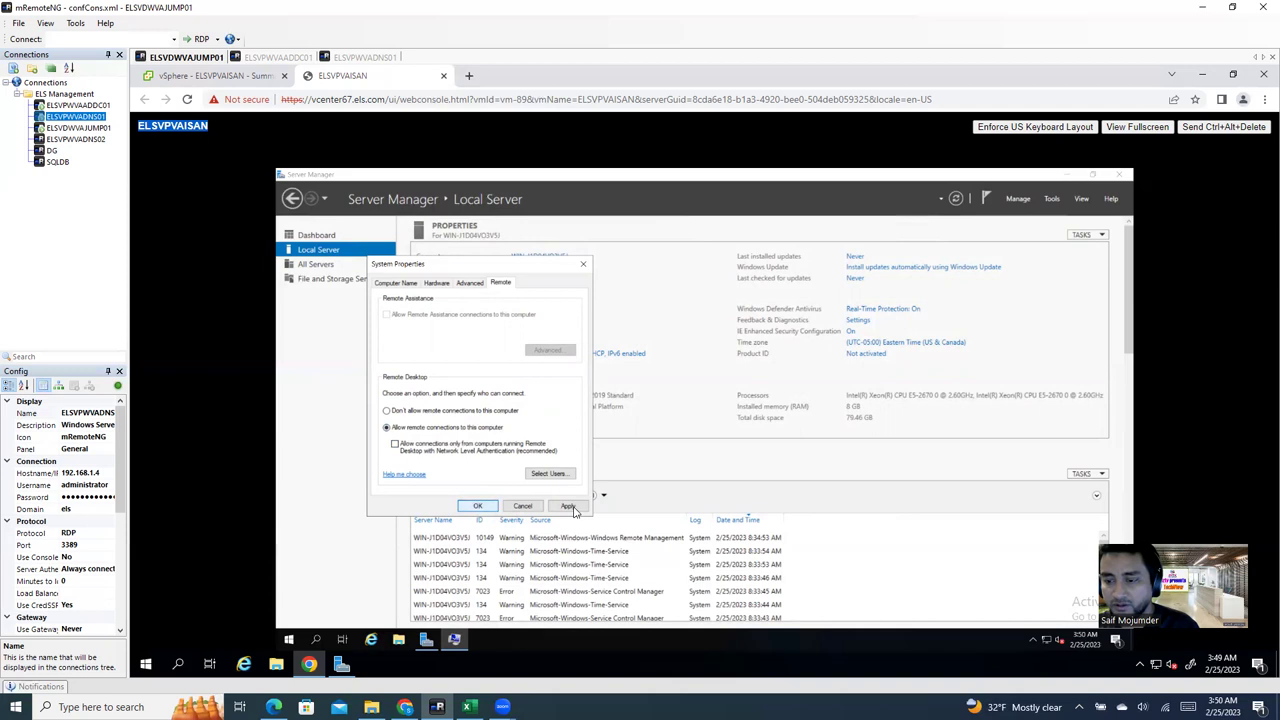
click(478, 506)
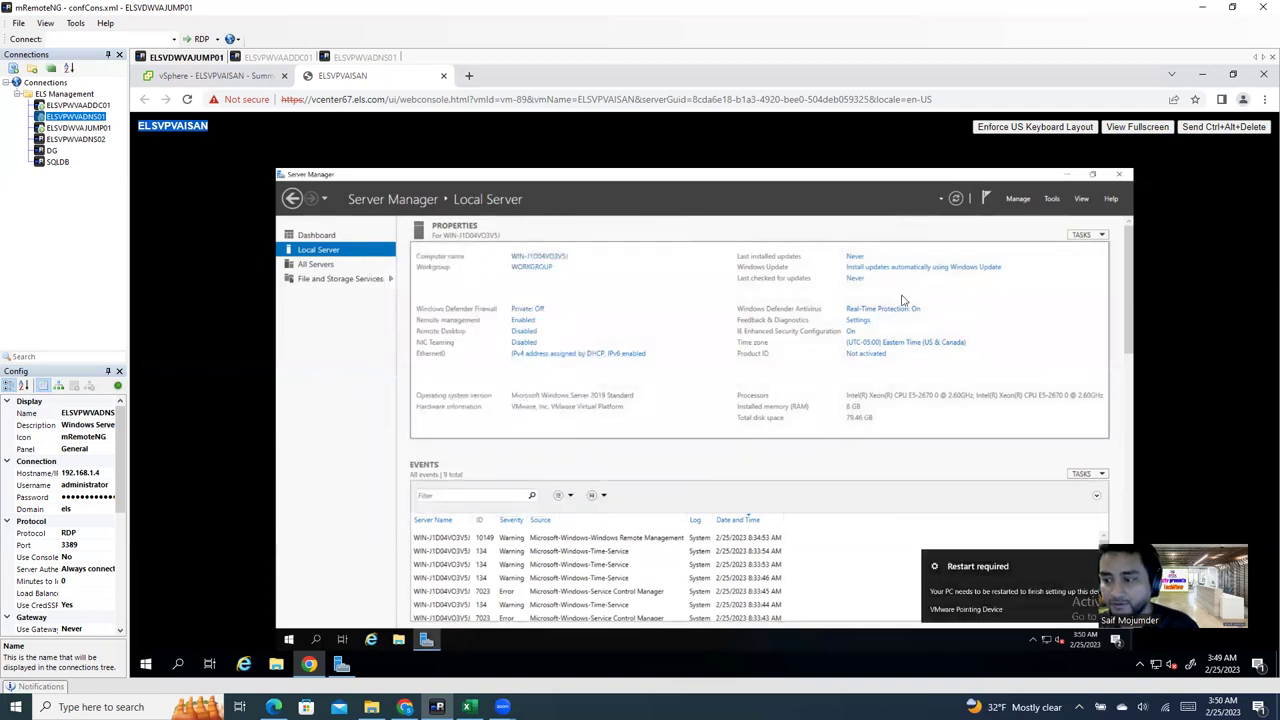
click(956, 198)
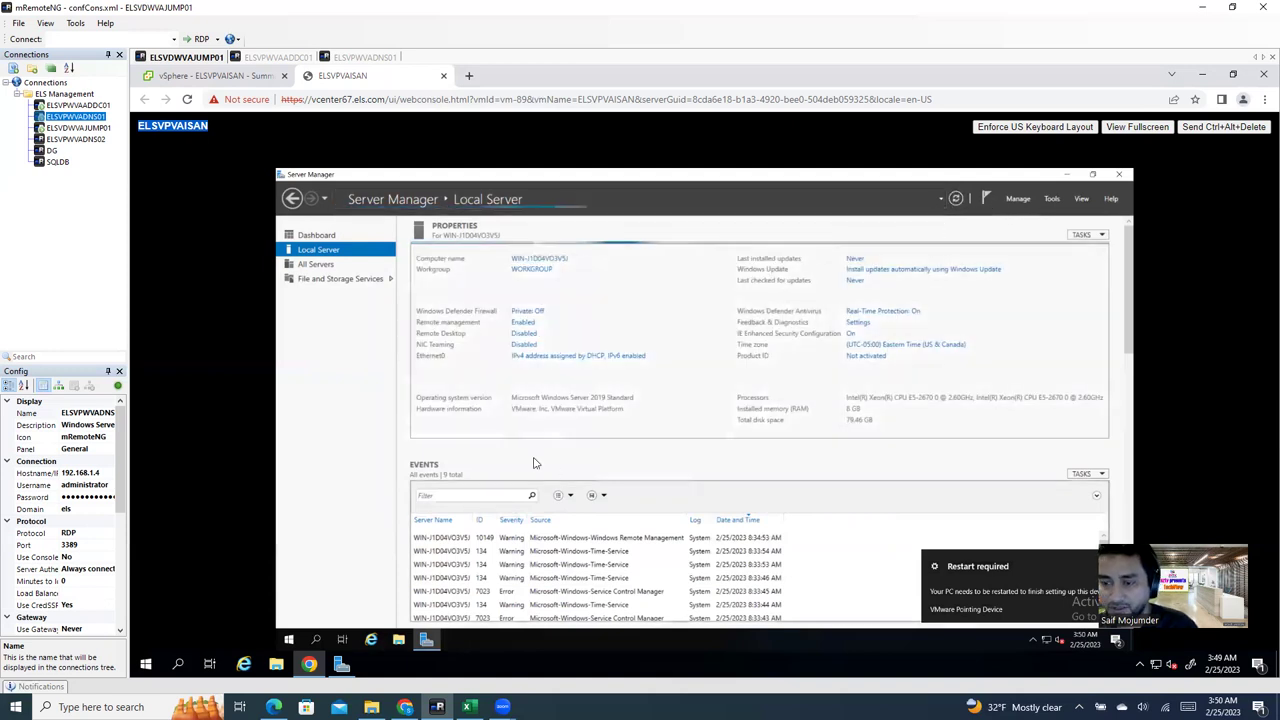
Step: Open the Ethernet0 adapter's Internet Protocol Version 4 properties
click(533, 360)
double_click(479, 318)
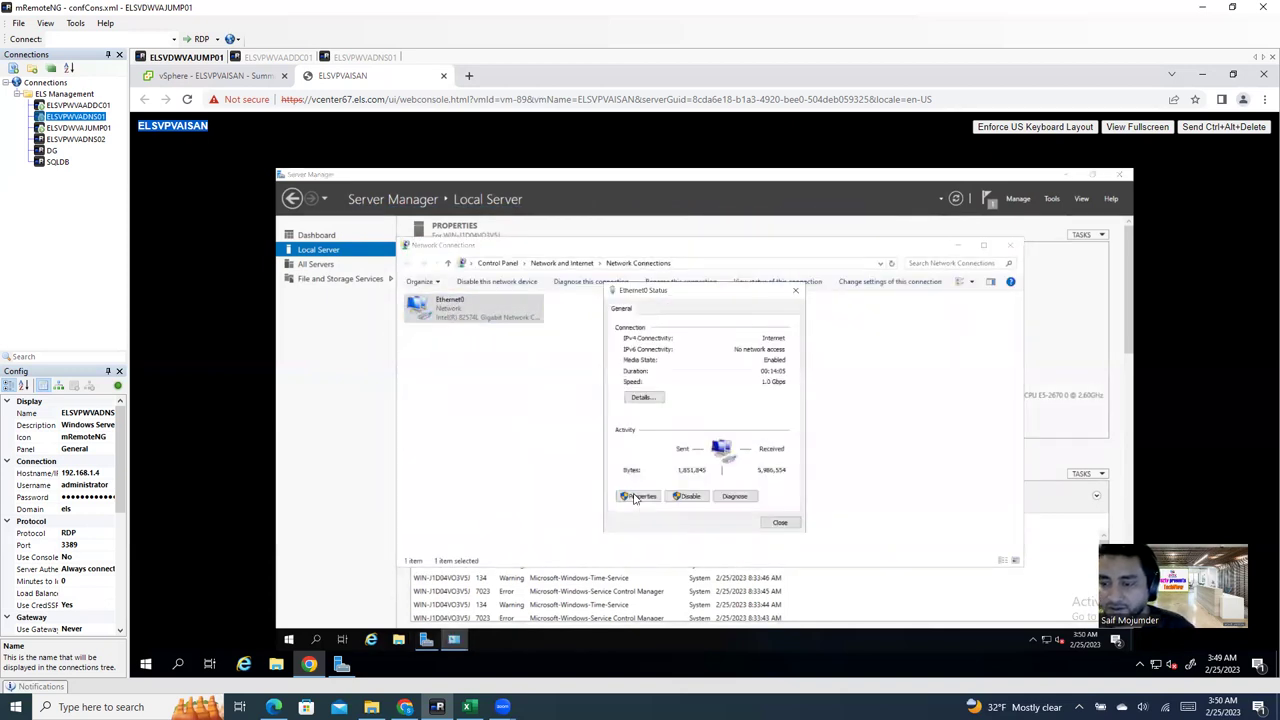
click(636, 496)
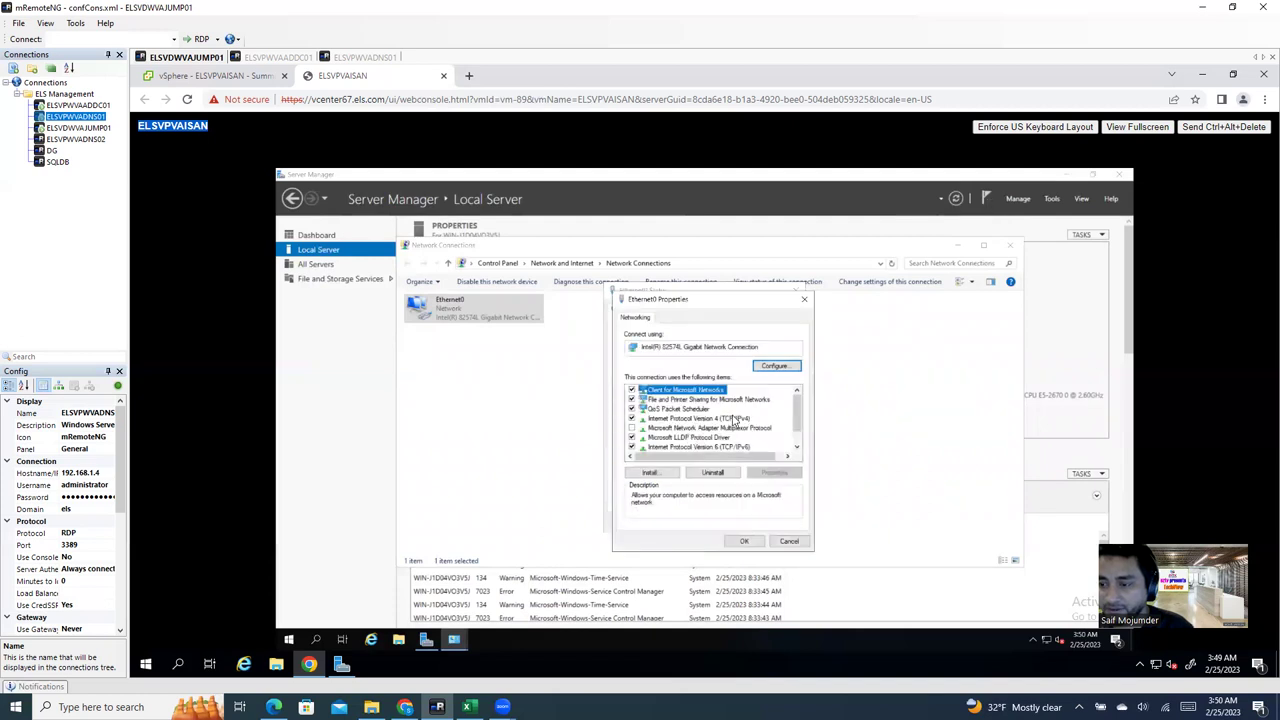
click(728, 419)
double_click(733, 420)
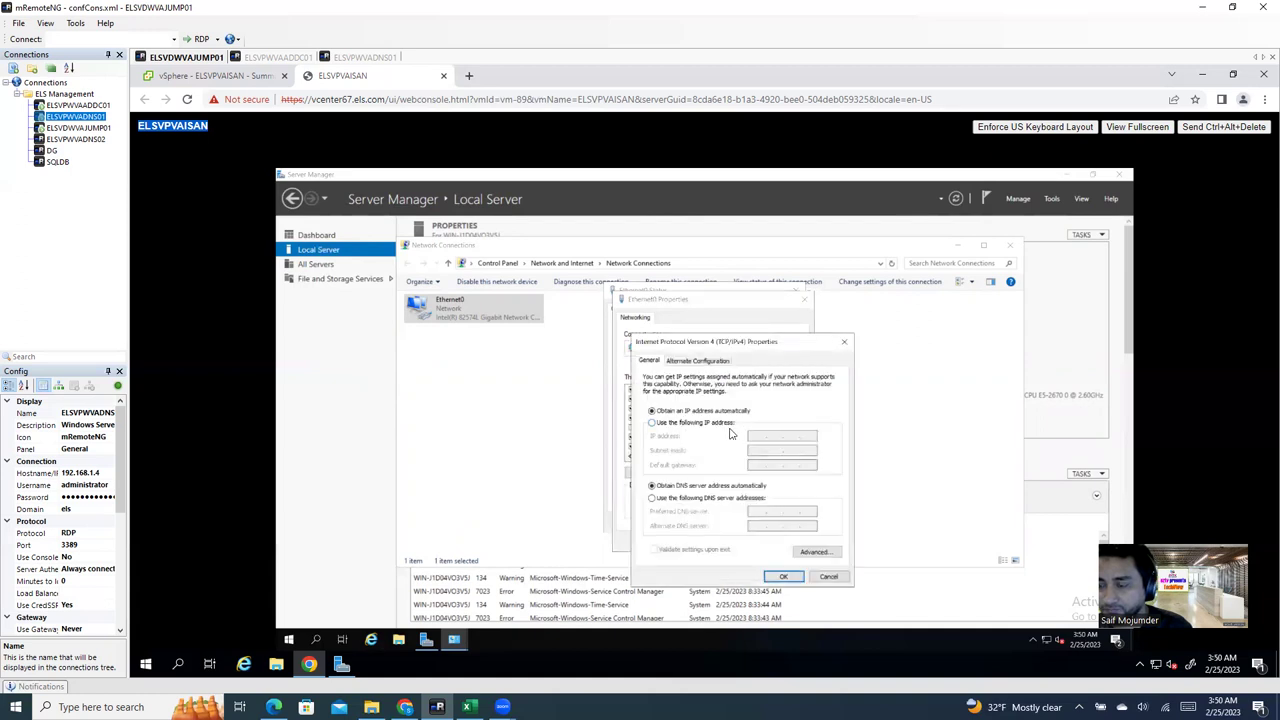
Step: Assign static IP 192.168.1.6, mask 255.255.255.0, gateway 192.168.1.1 and DNS 192.168.1.4
click(676, 423)
click(760, 441)
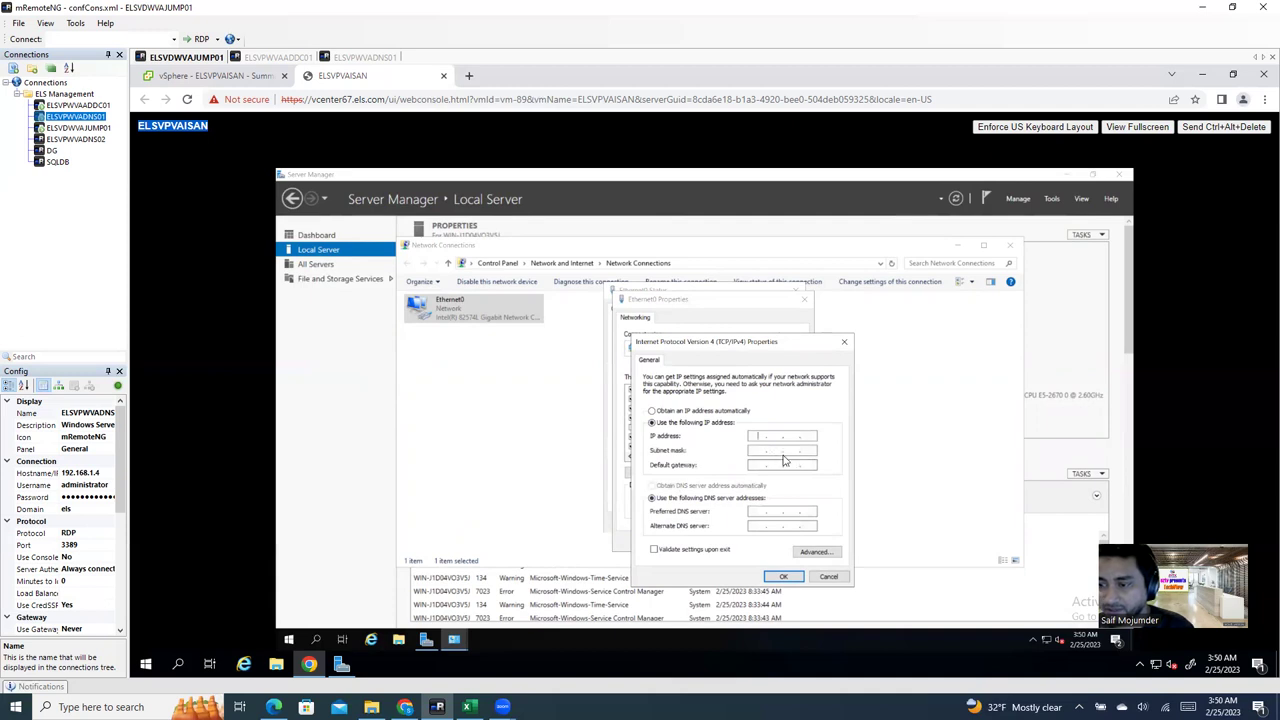
text(192 . 168 . 1 . 6)
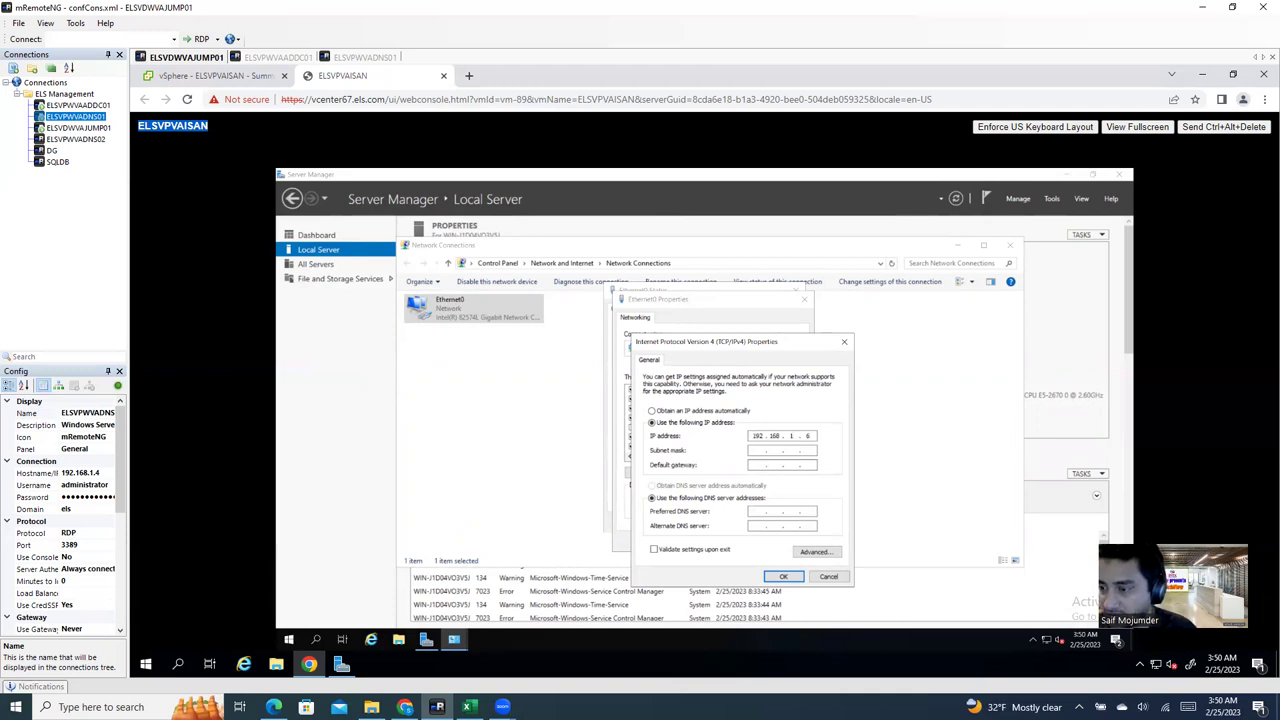
click(760, 451)
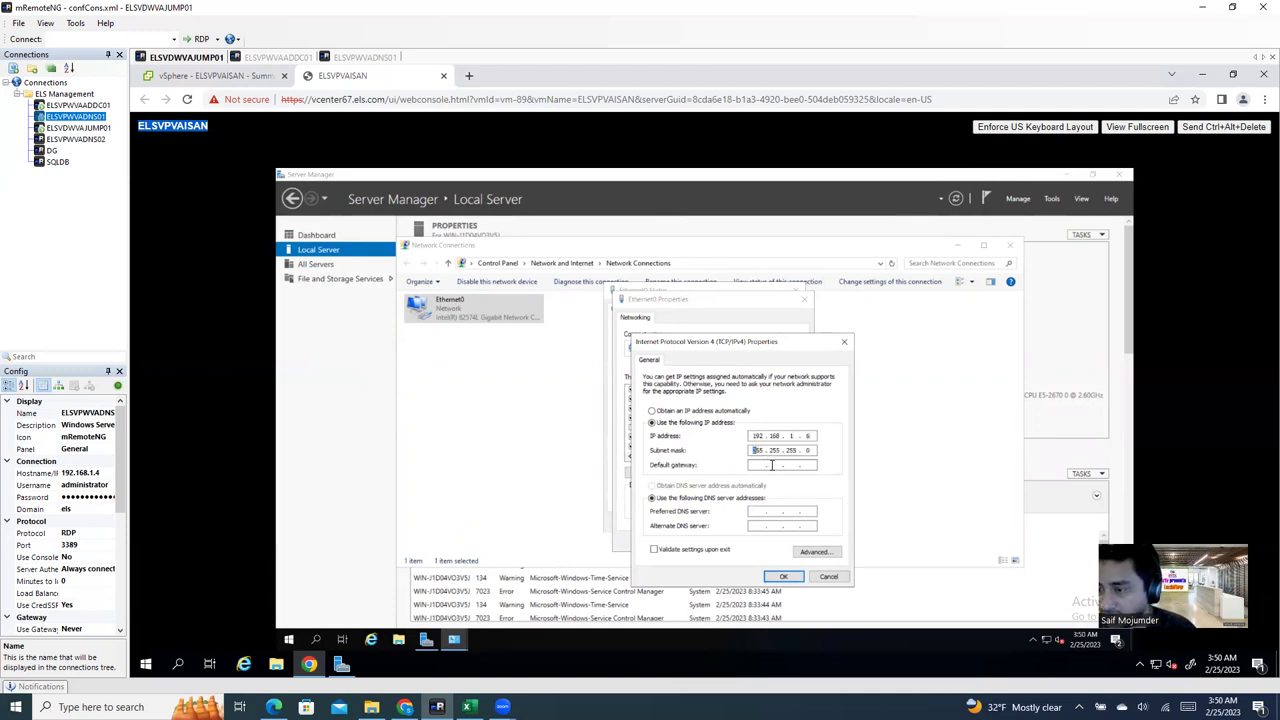
click(778, 466)
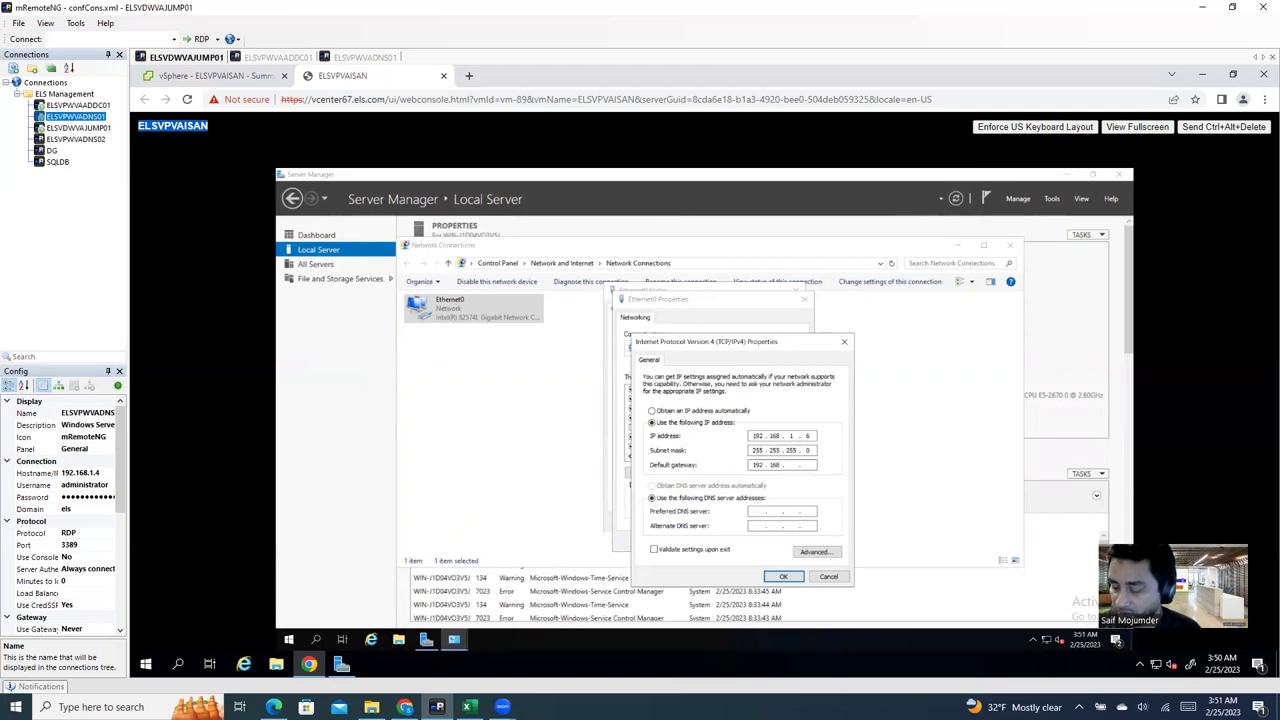
click(752, 512)
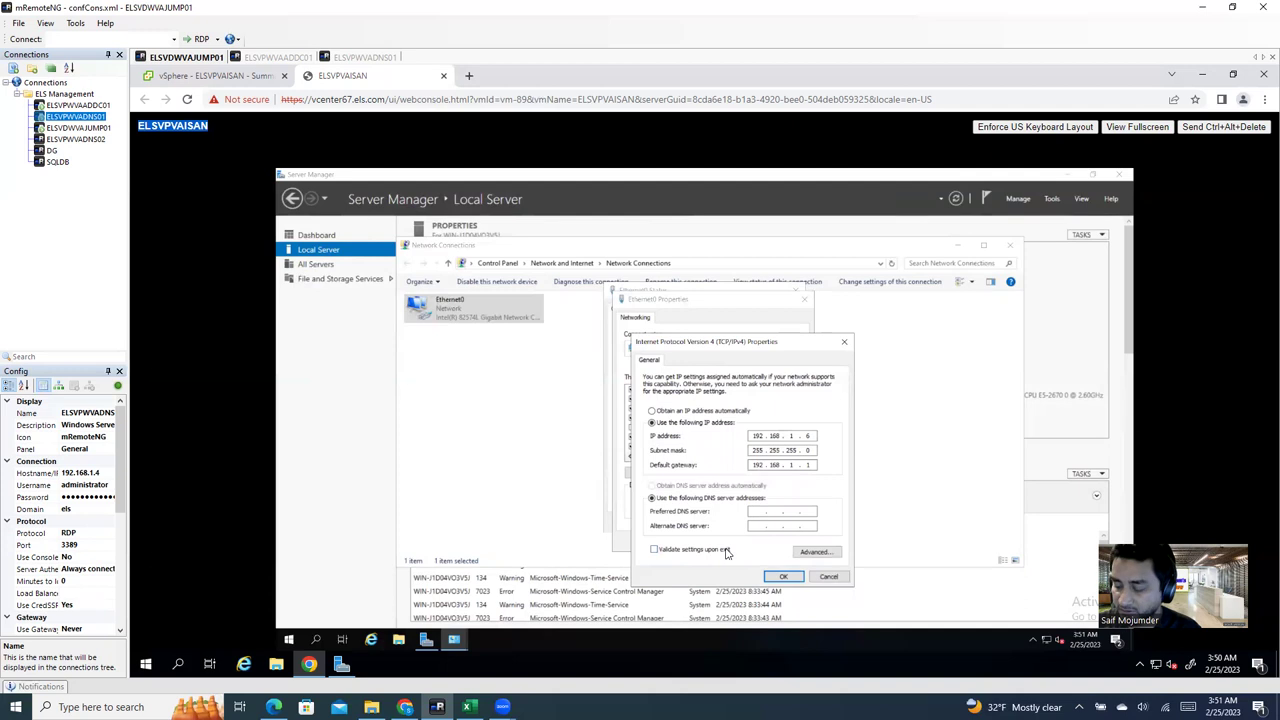
text(192 . 168 . 1 . 4)
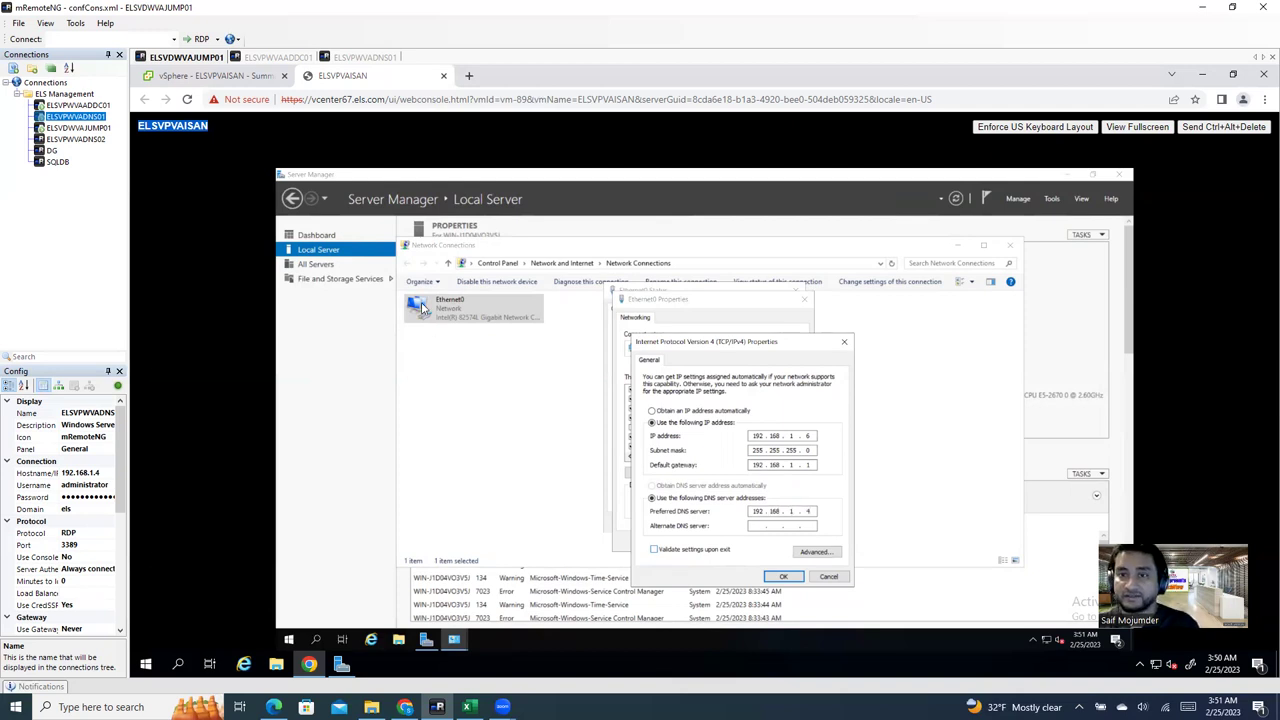
click(374, 60)
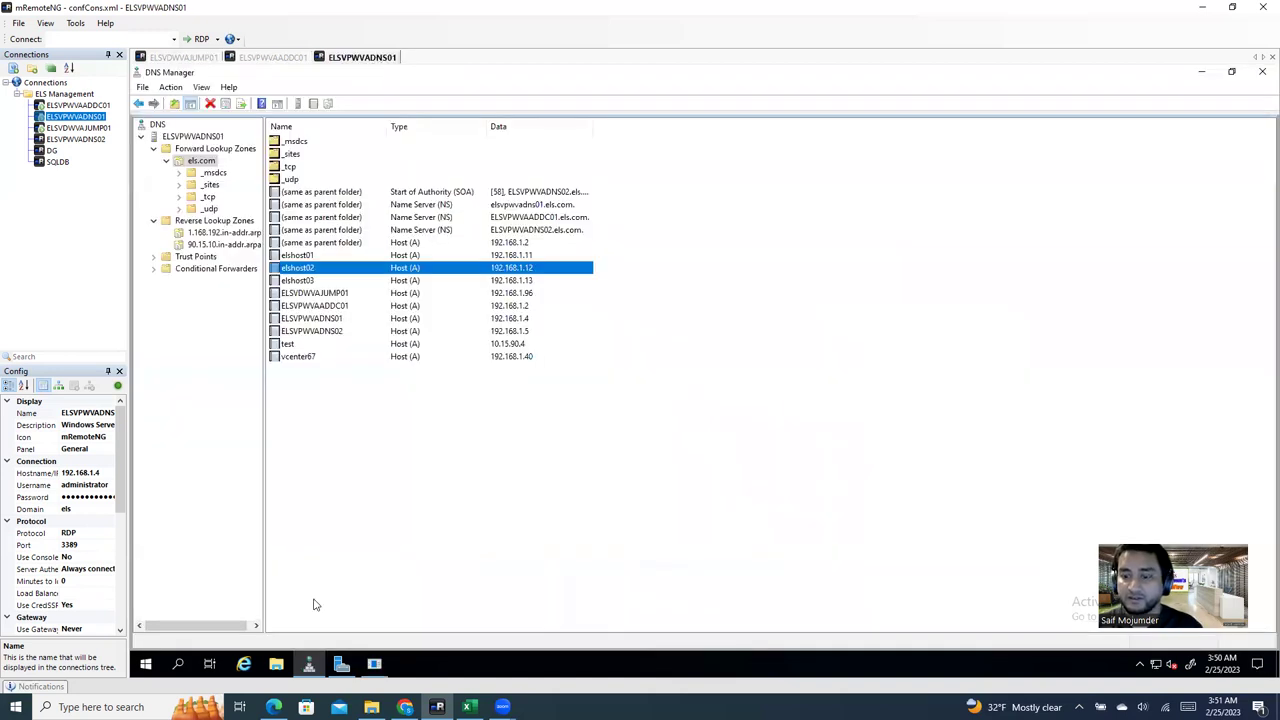
Step: Return to the ELSVPWVAJUMP01 tab showing the vSphere console
click(190, 58)
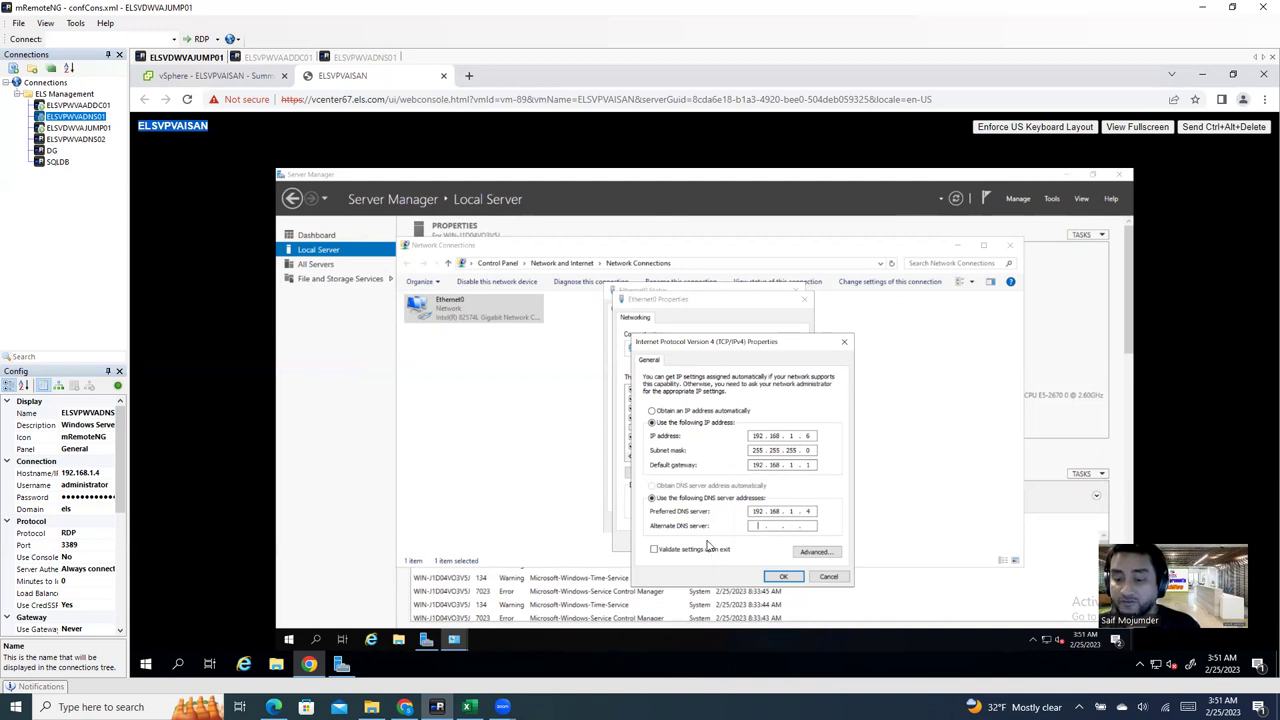
Step: Look up which server owns 10.15.90.4 on the NY (10.15.90.0) IPAM sheet, then return to the IPv4 settings
click(467, 707)
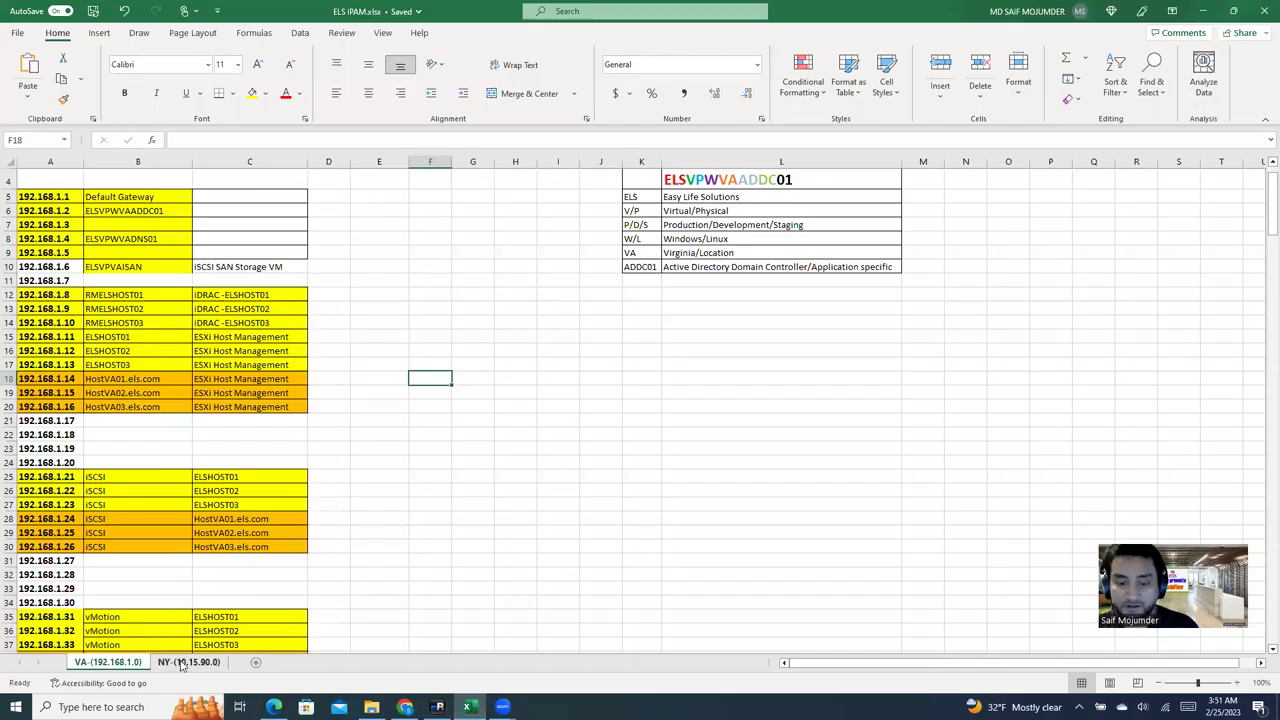
click(188, 662)
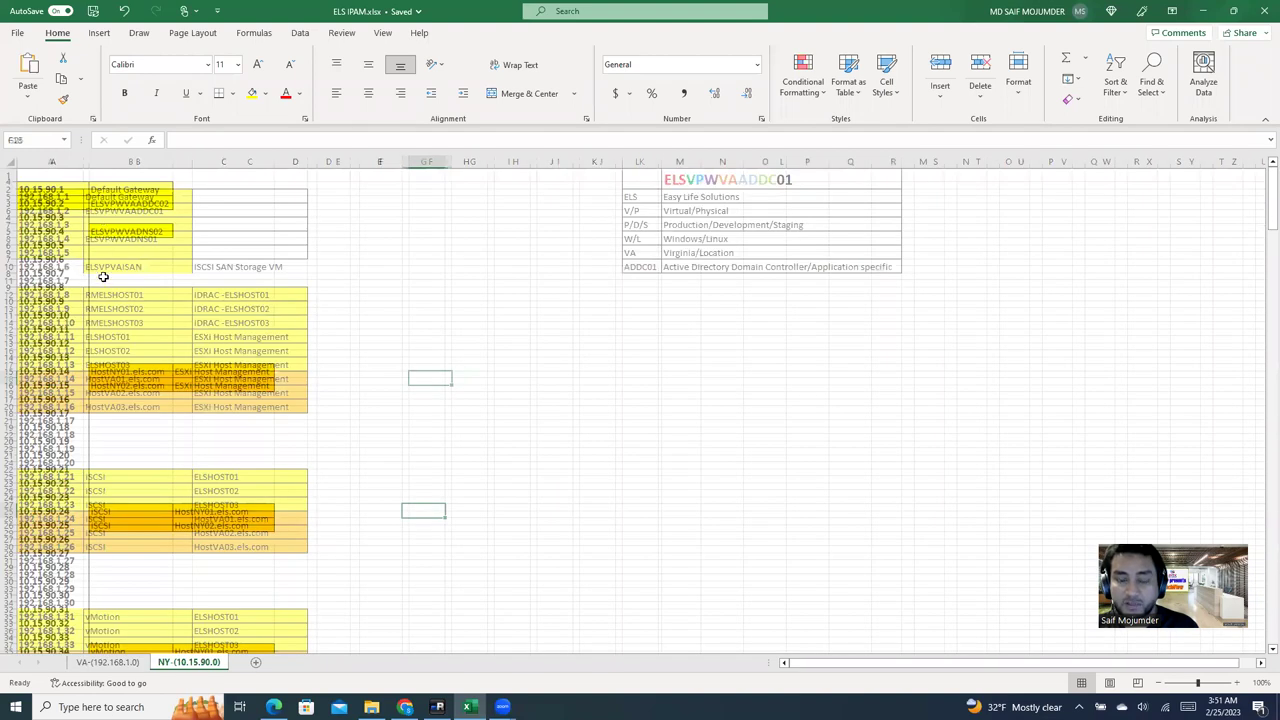
click(36, 231)
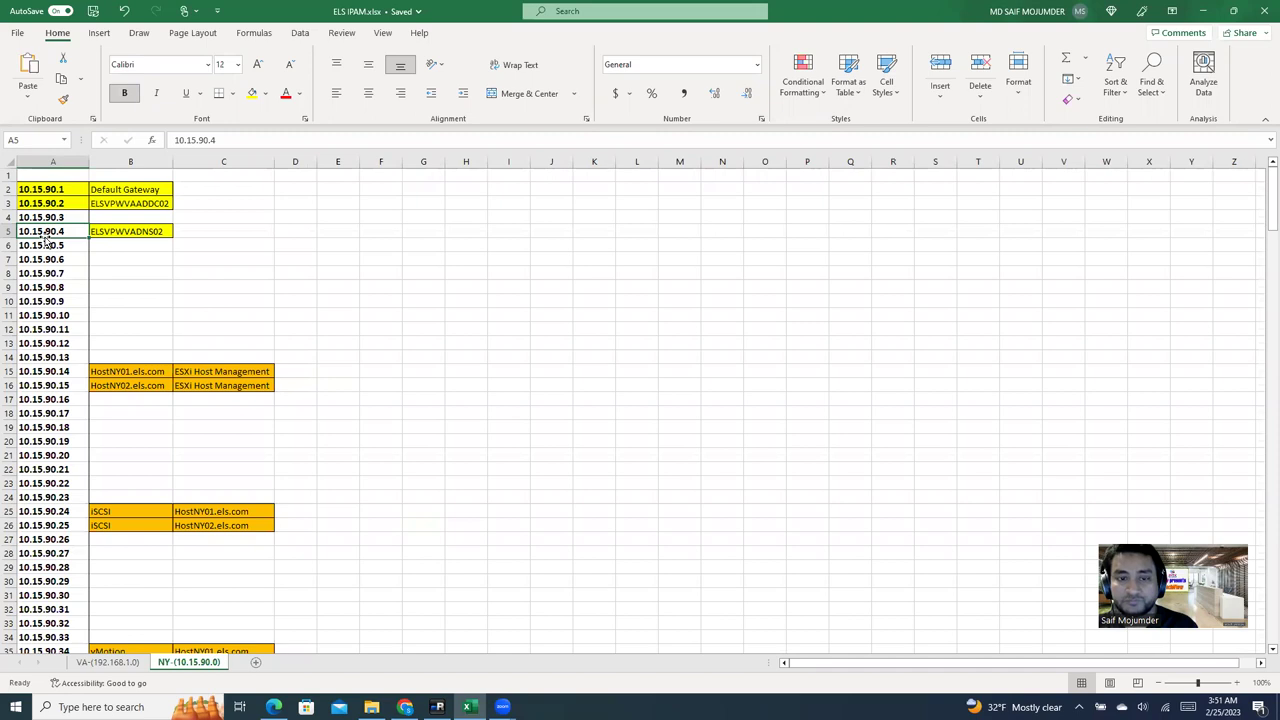
click(127, 231)
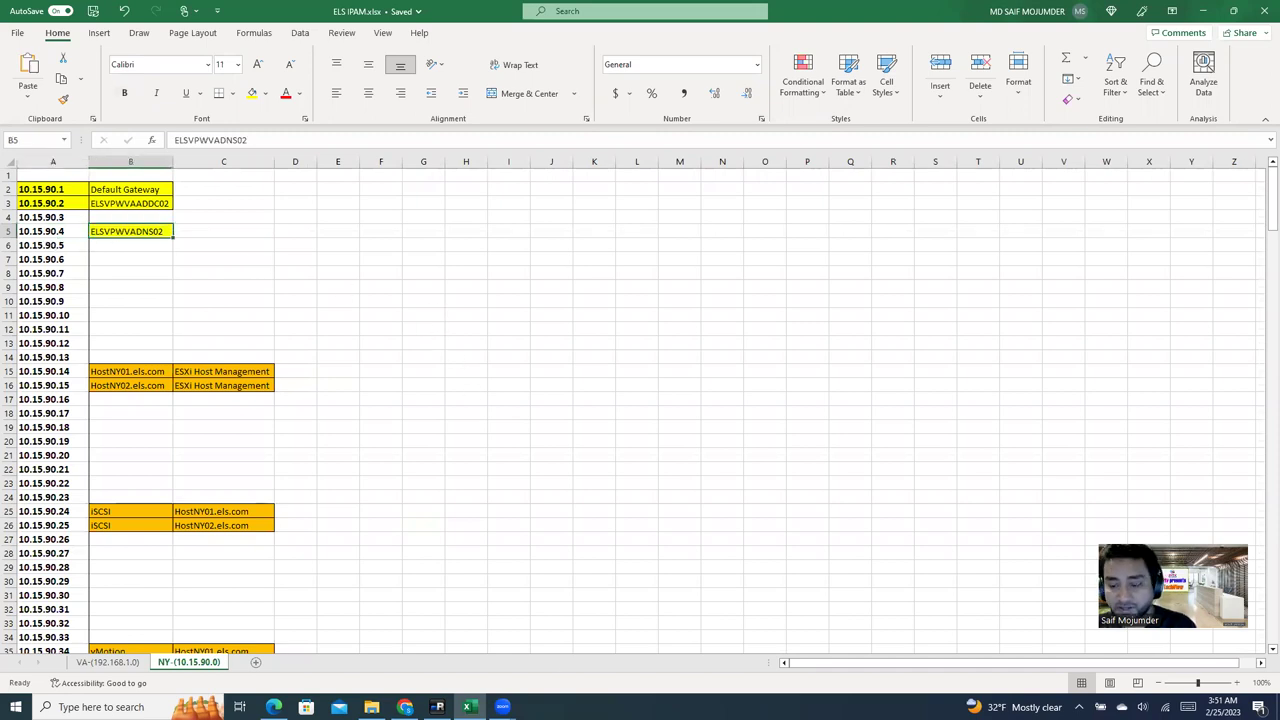
click(437, 707)
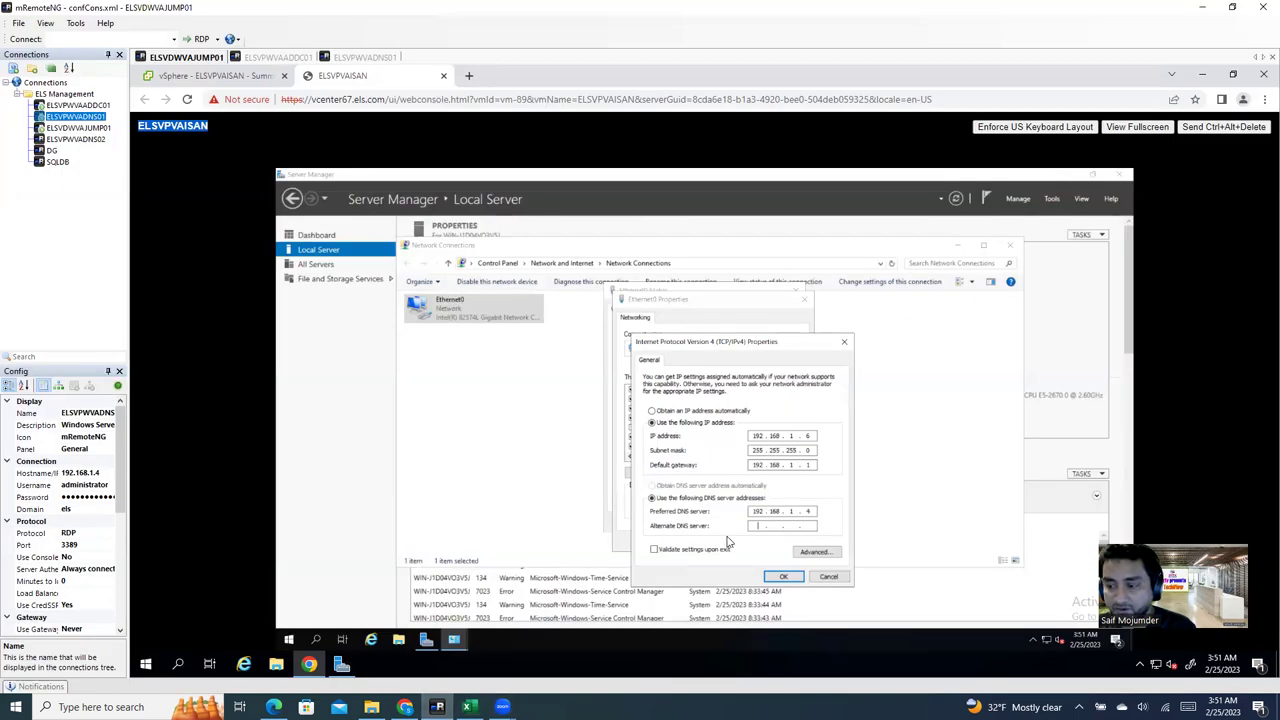
Step: Enter 10.15.90.4 as the alternate DNS server and apply the adapter settings
text(10 . 15 . 90 . 4)
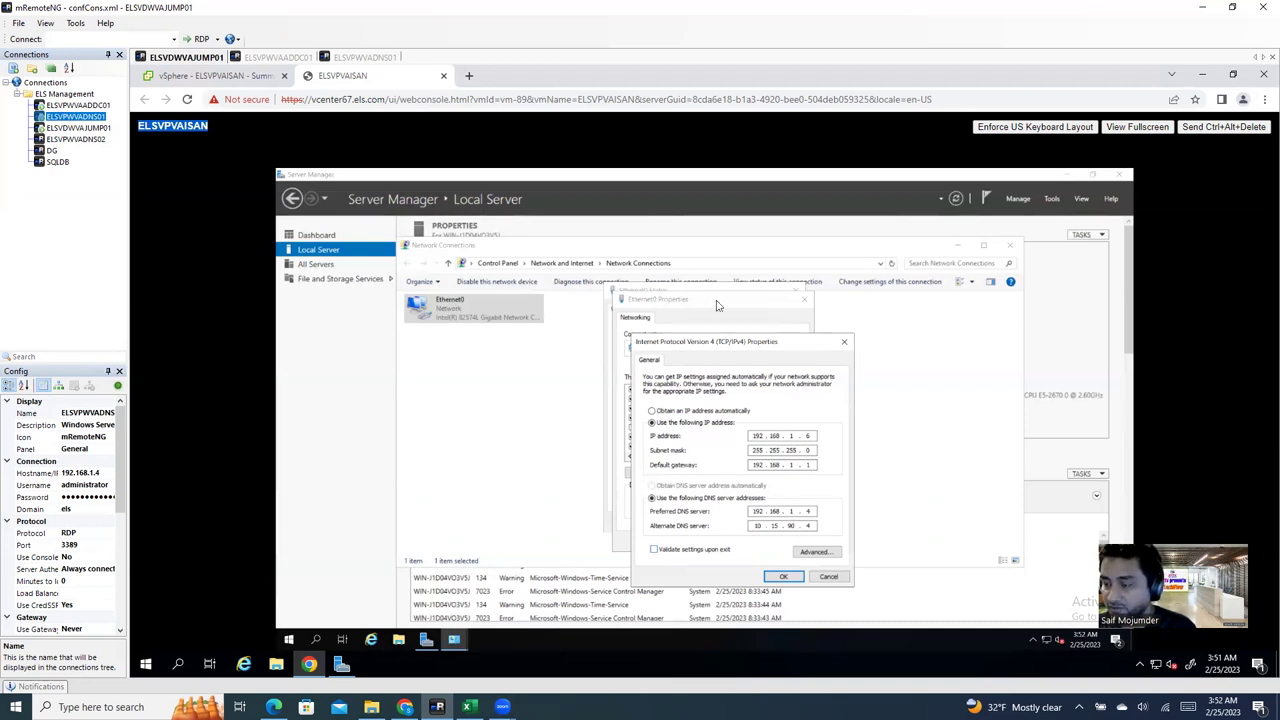
click(781, 579)
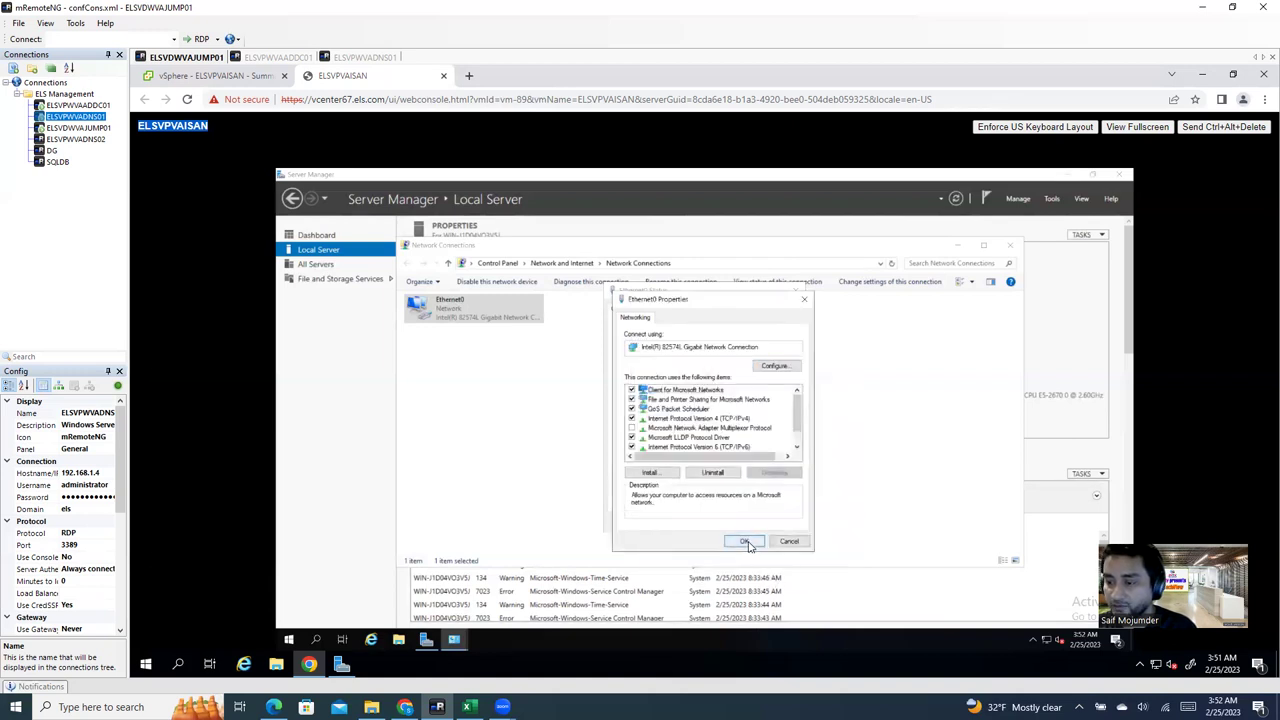
click(745, 541)
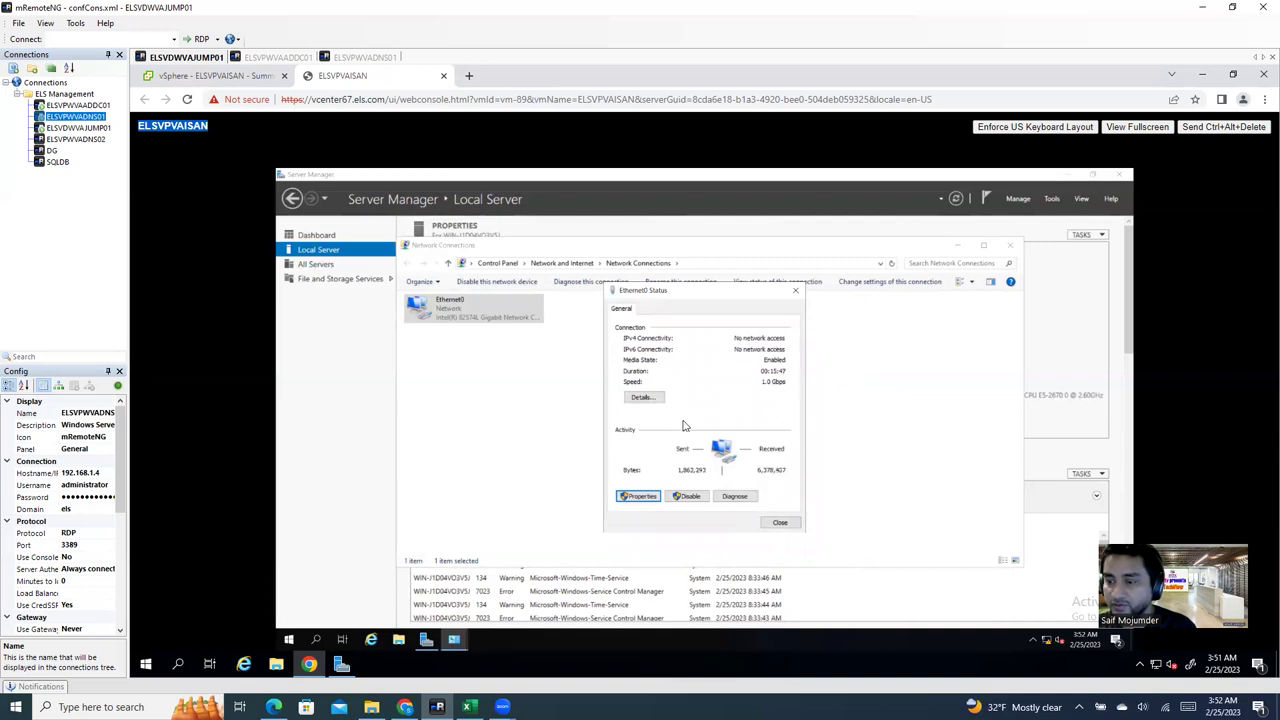
Step: Reopen Ethernet0's IPv4 properties and bring up Advanced TCP/IP Settings
click(640, 496)
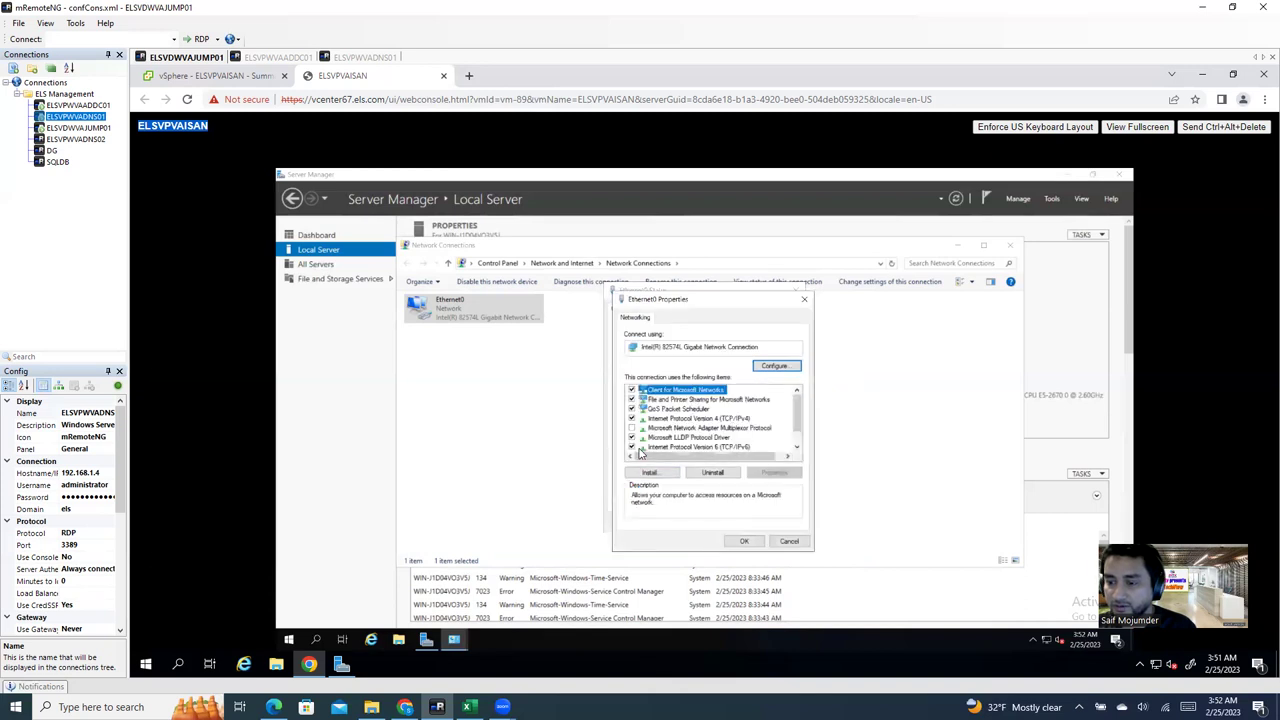
click(640, 447)
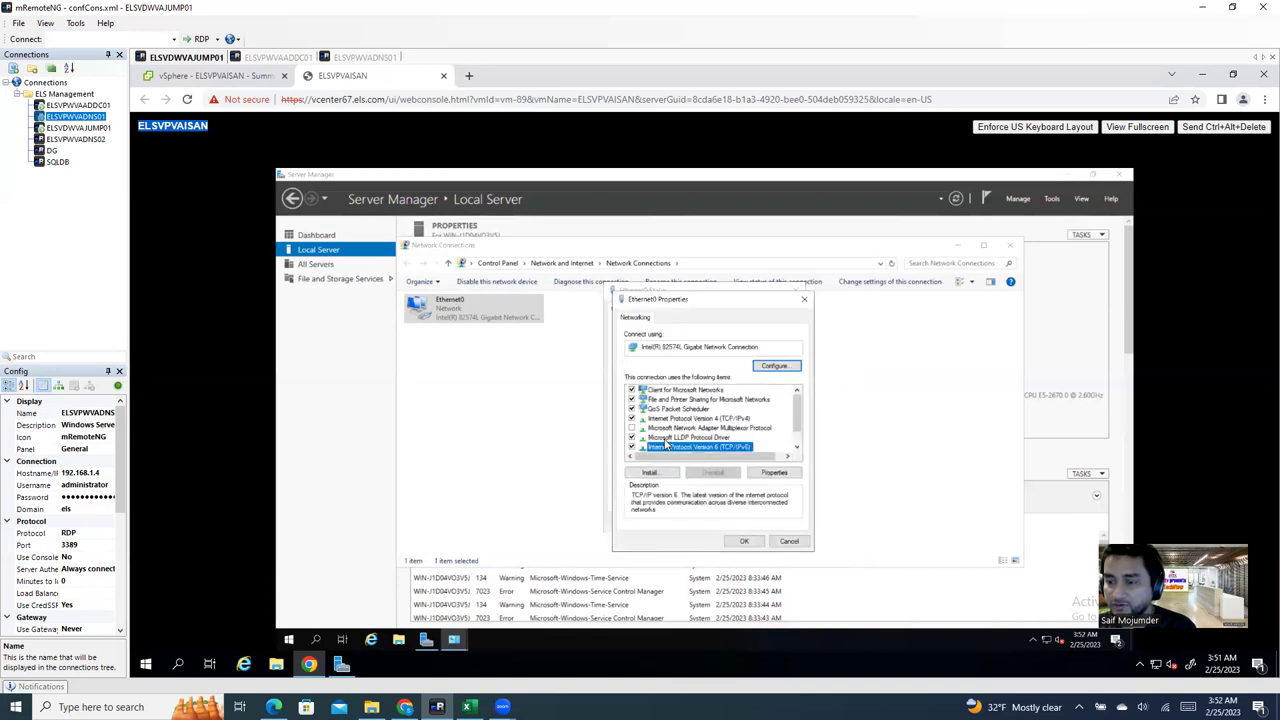
double_click(741, 419)
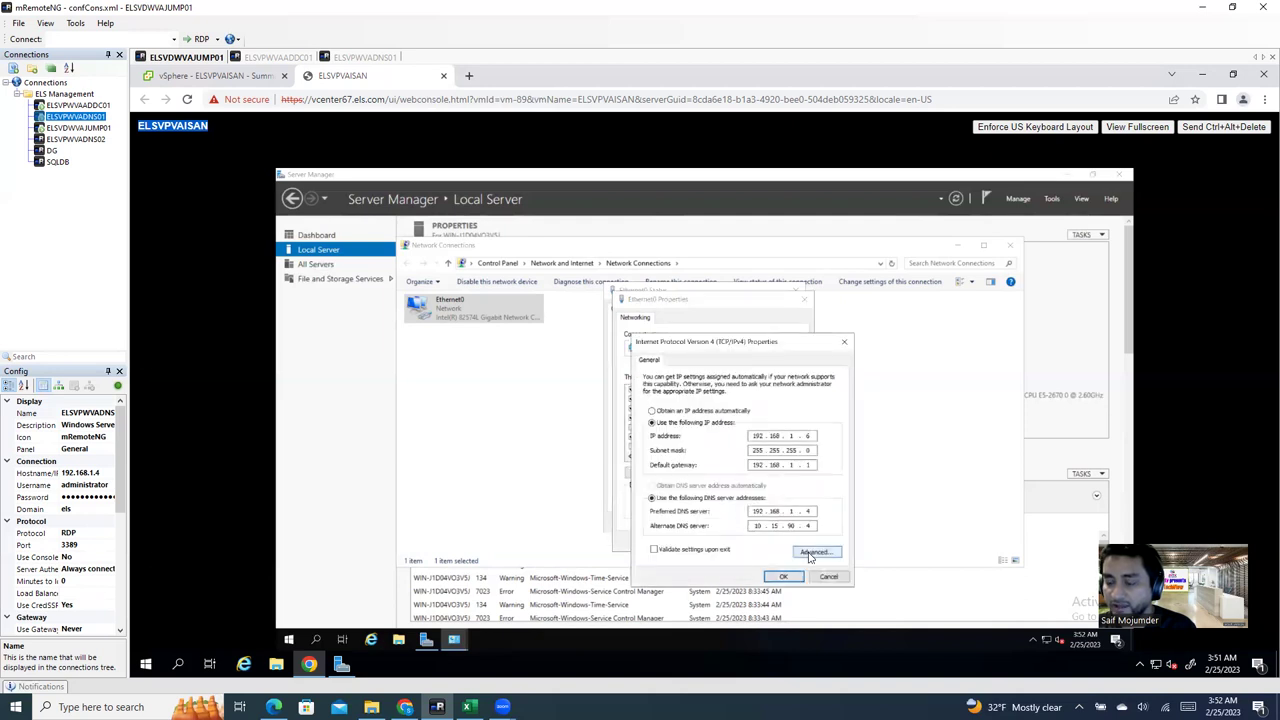
click(813, 553)
Step: Add 192.168.1.1 as a third DNS server on the DNS tab and confirm
click(690, 370)
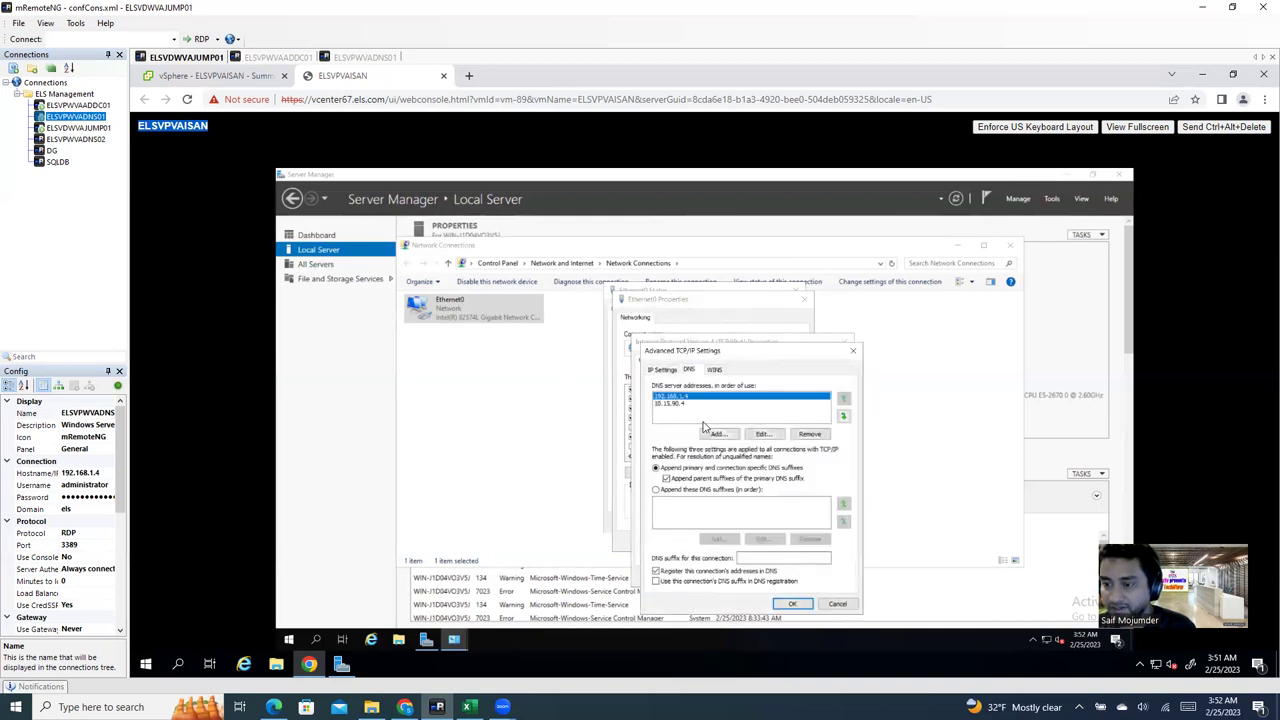
click(719, 433)
text(192.168.1.1)
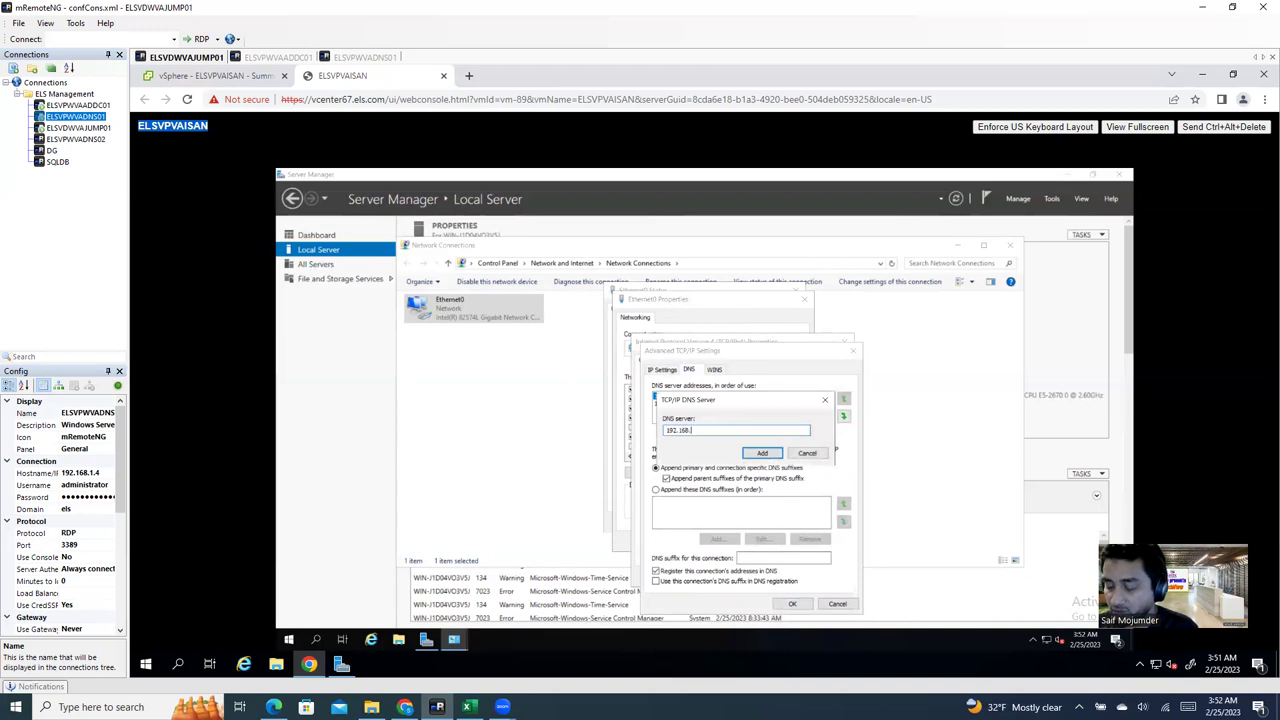
click(762, 453)
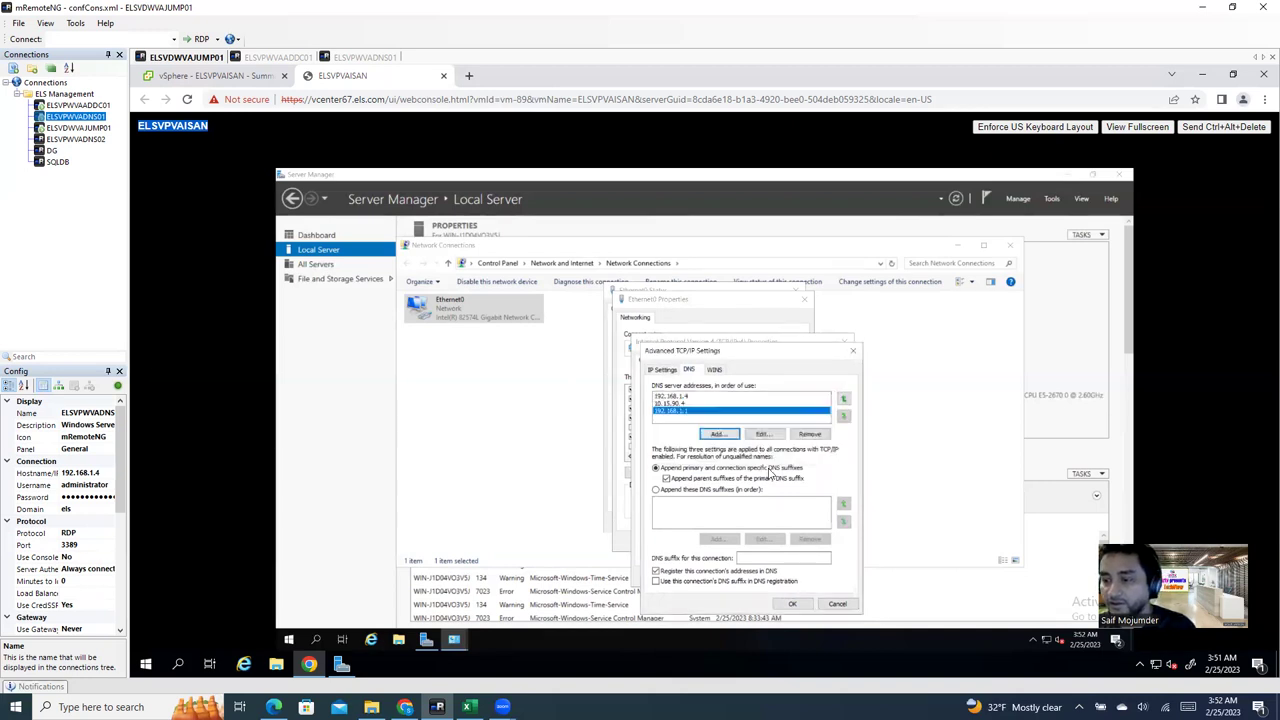
click(792, 604)
Step: Enable 'Validate settings upon exit' and apply the IPv4 and adapter properties
click(708, 549)
click(784, 576)
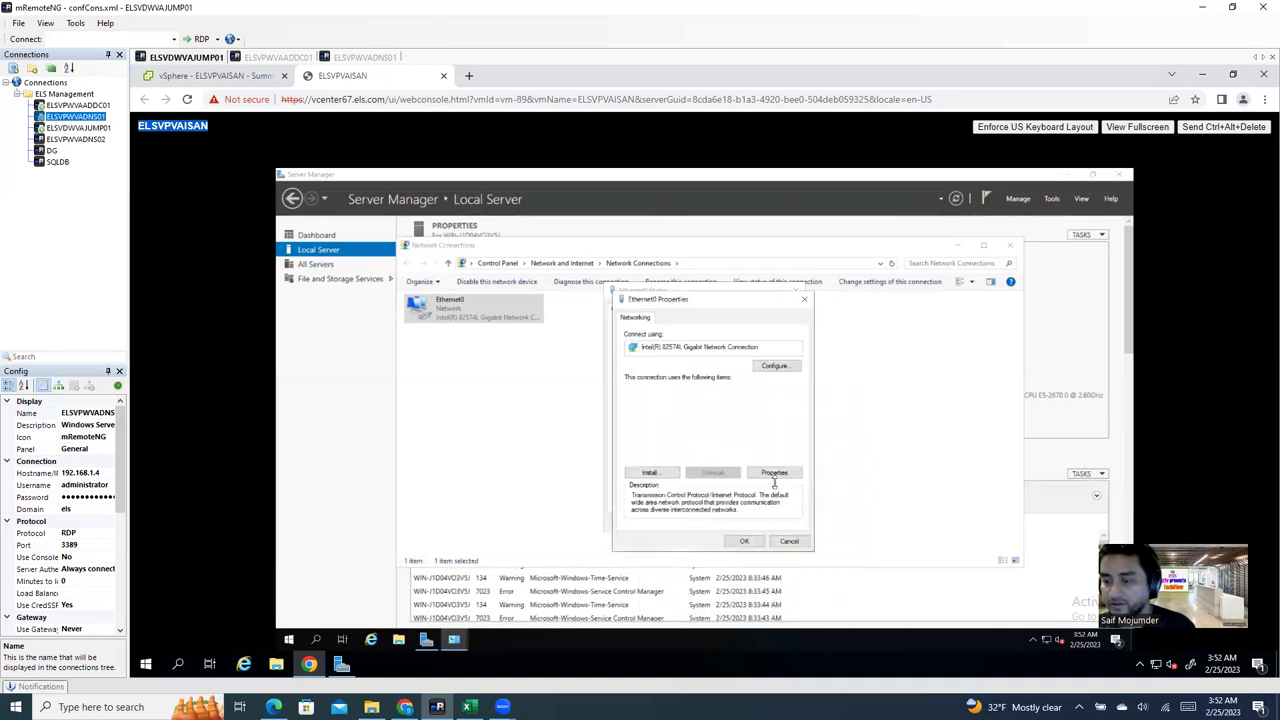
click(744, 541)
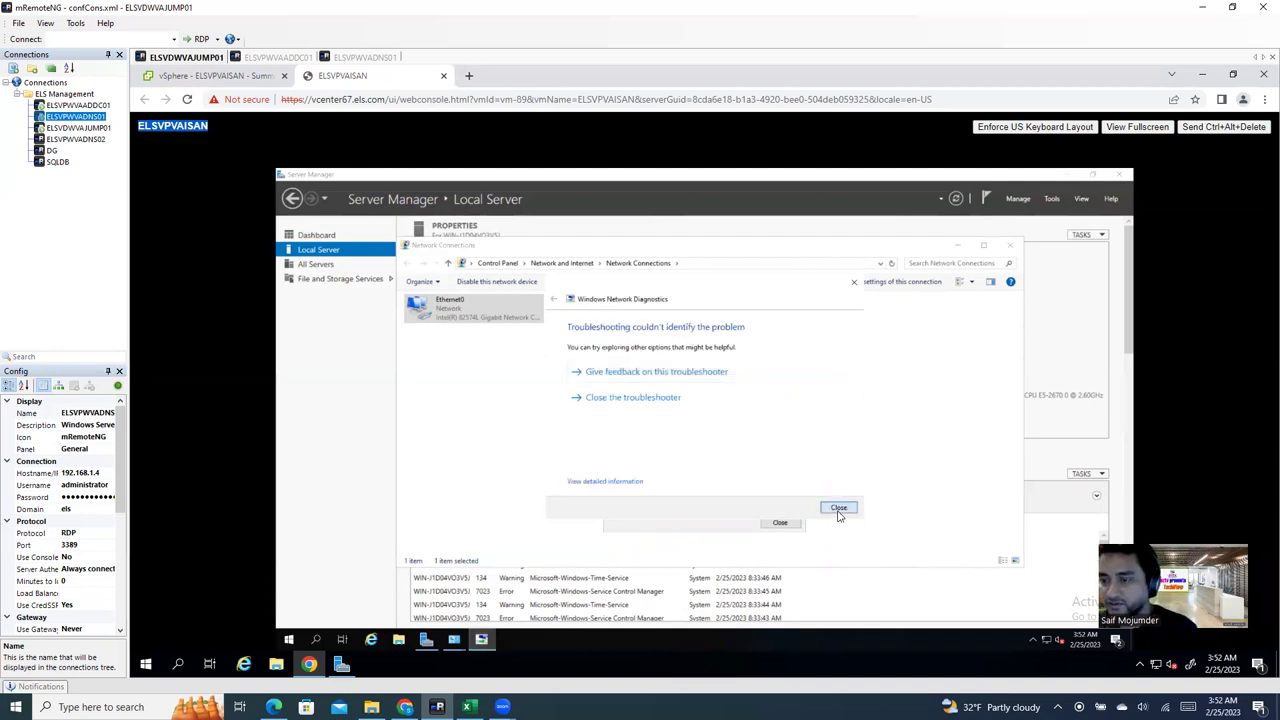
Step: Close Network Diagnostics, Ethernet0 Status and Network Connections, leaving Server Manager showing Ethernet0 at 192.168.1.6
click(838, 508)
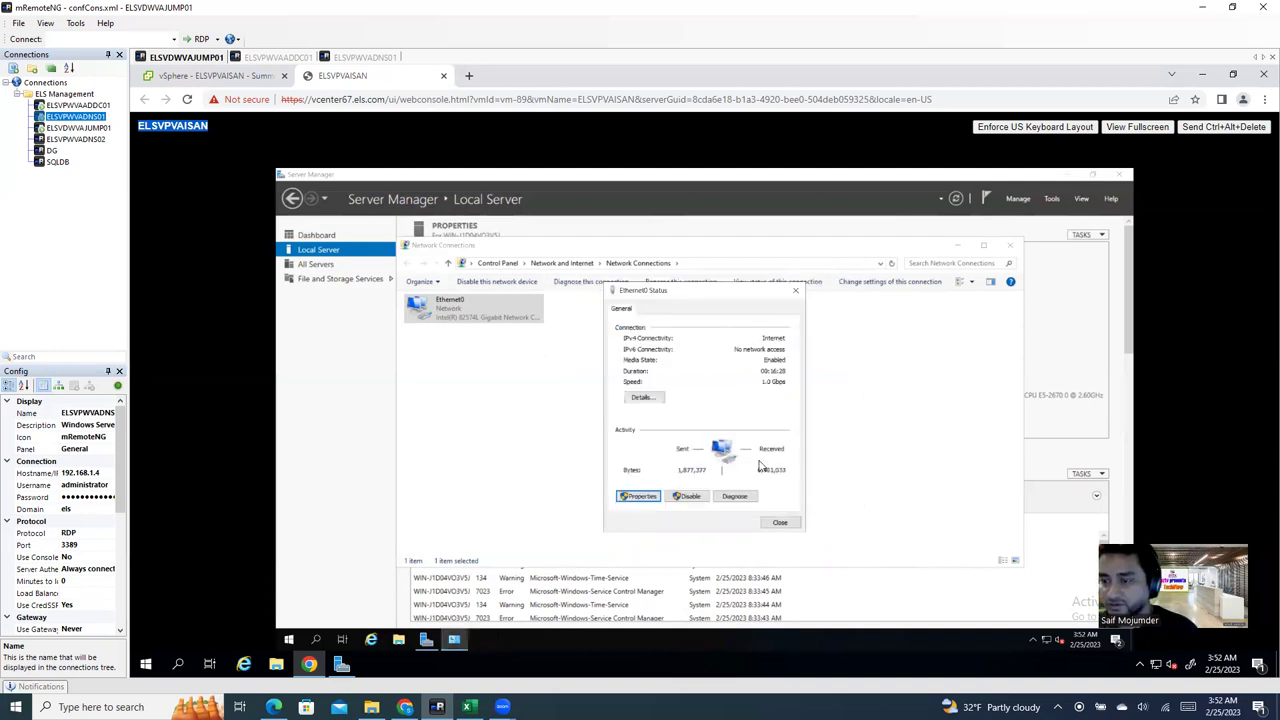
click(779, 522)
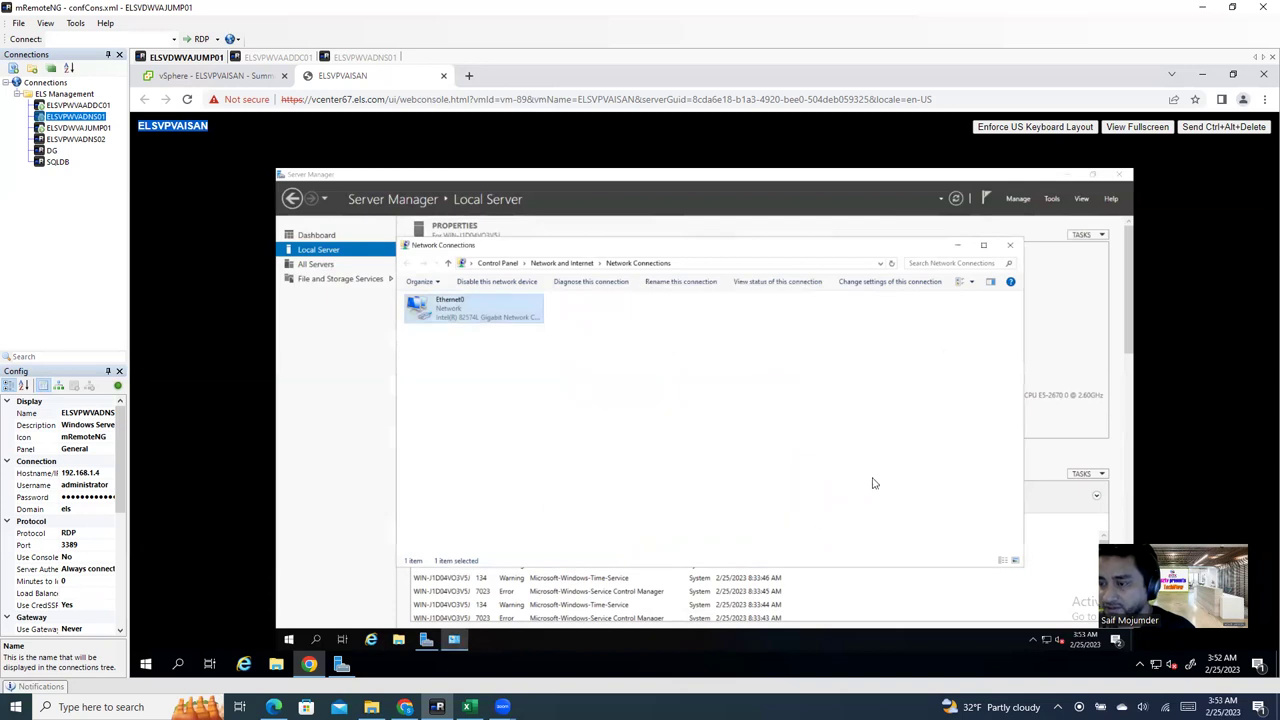
click(1010, 245)
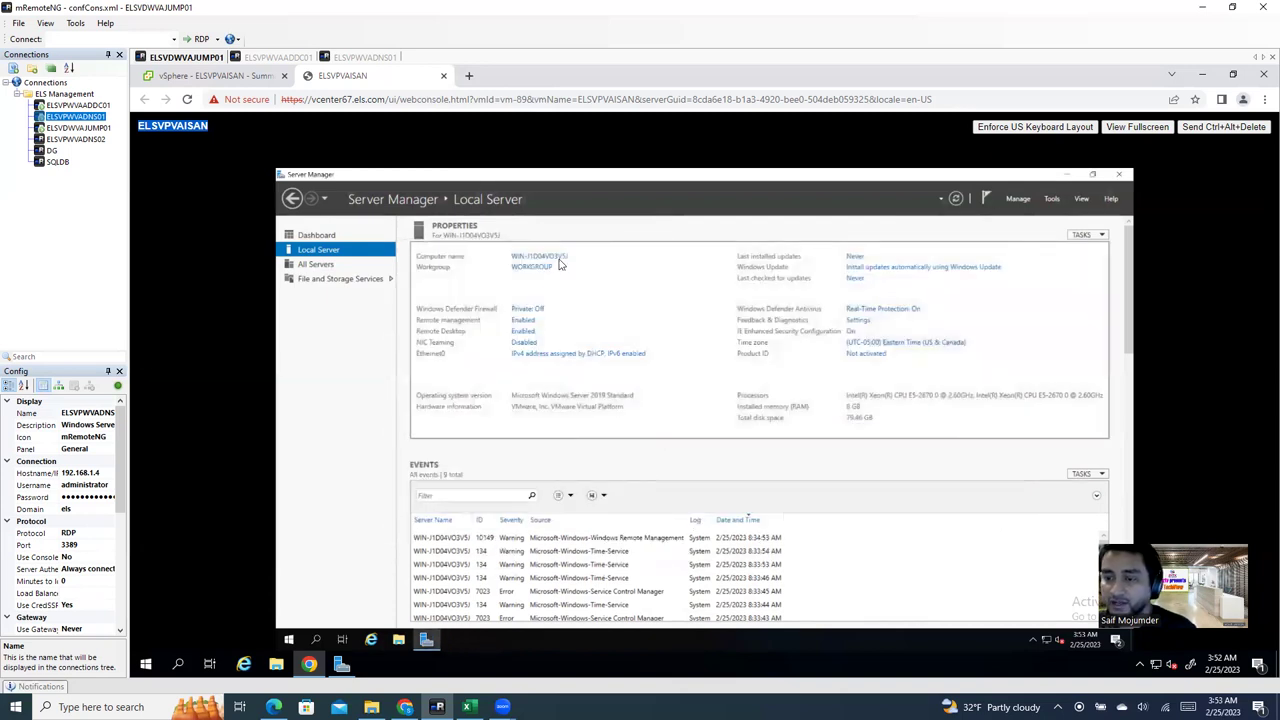
double_click(150, 125)
click(136, 132)
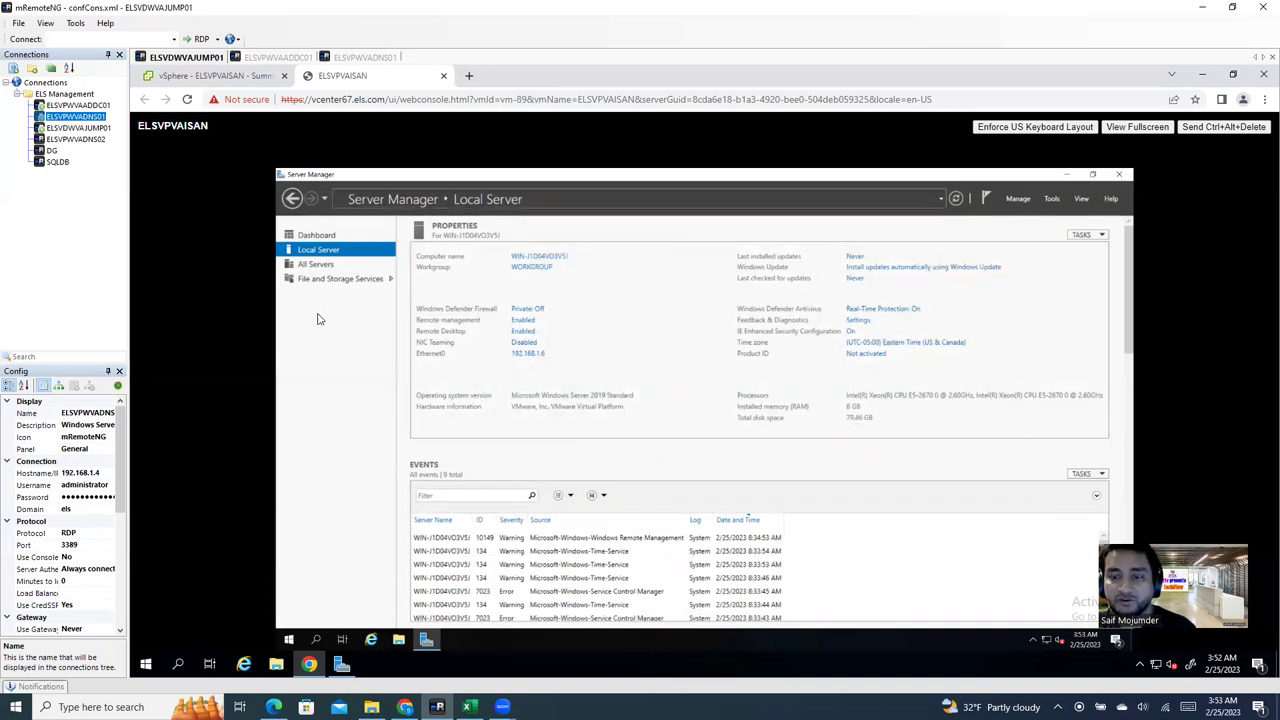
click(254, 79)
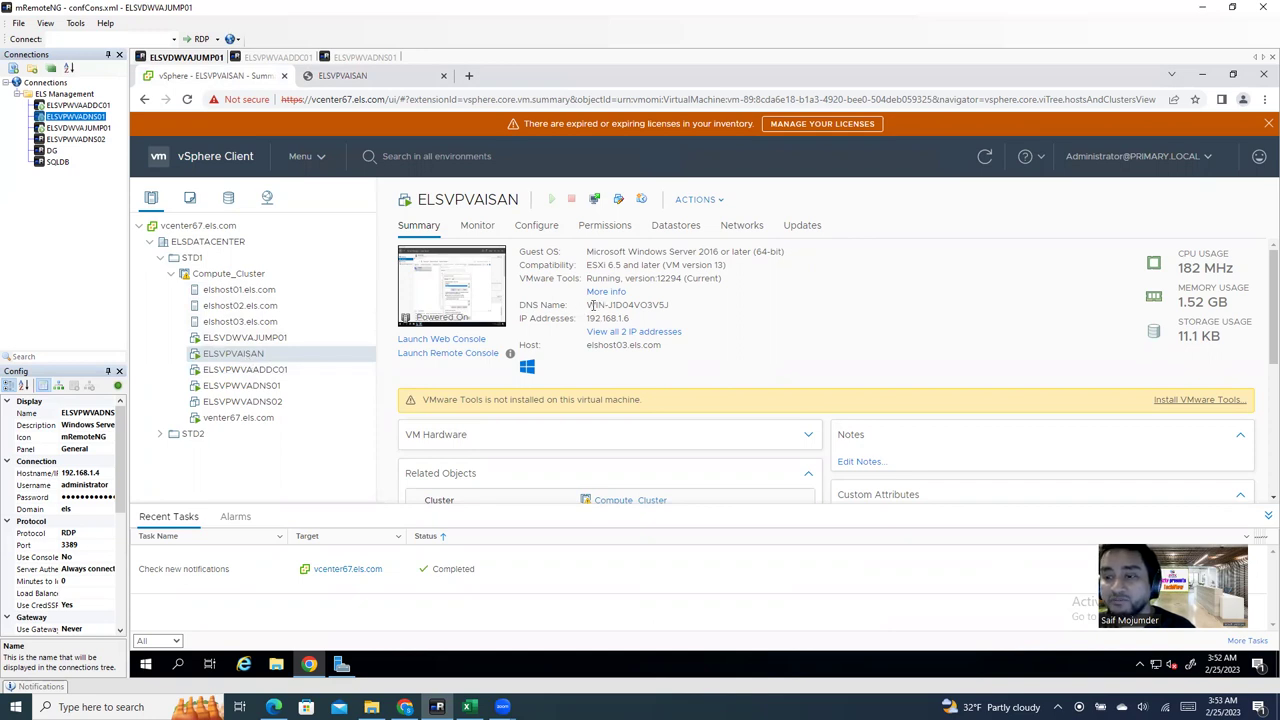
drag(588, 305, 673, 311)
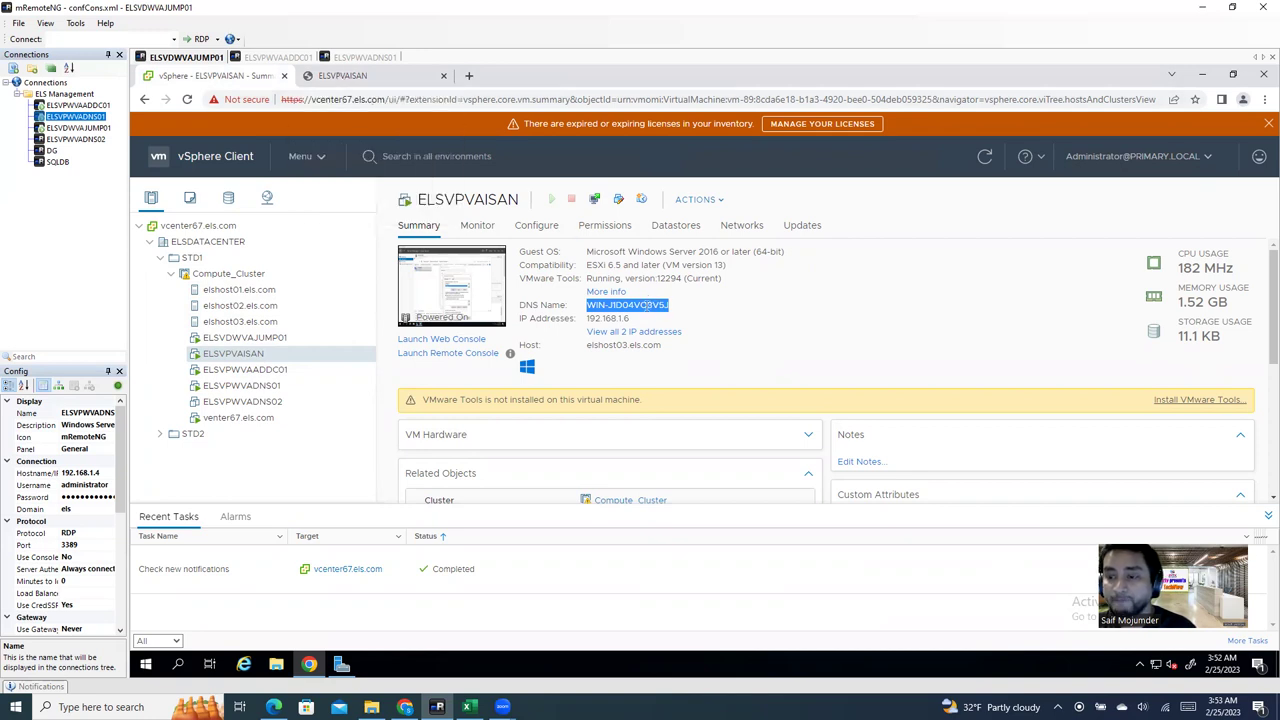
click(341, 78)
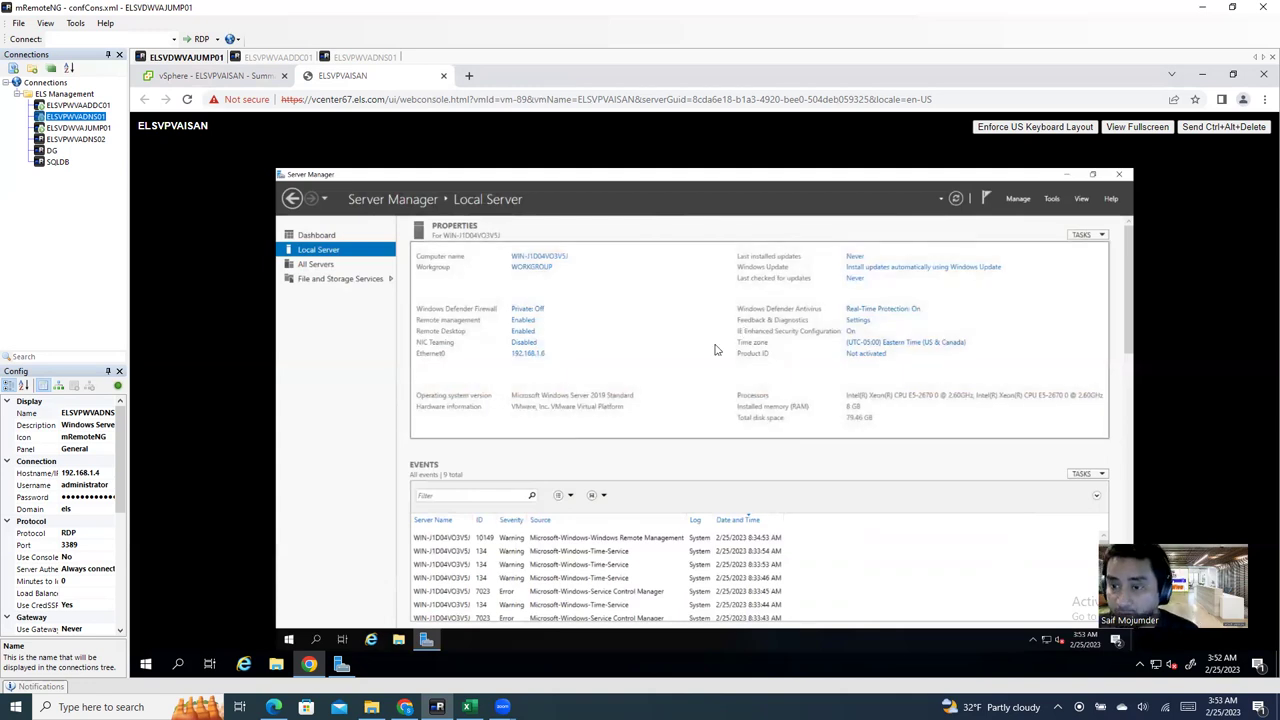
Step: Open the Computer Name/Domain Changes dialog from System Properties
click(555, 264)
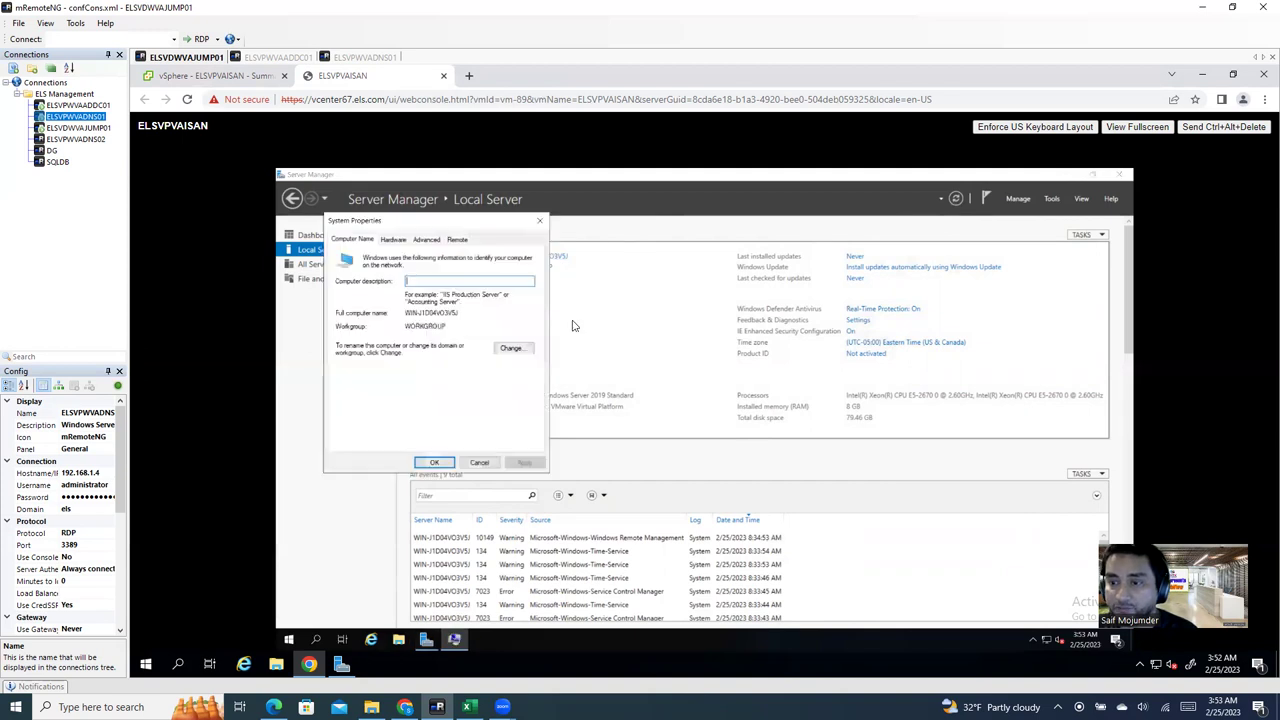
click(541, 222)
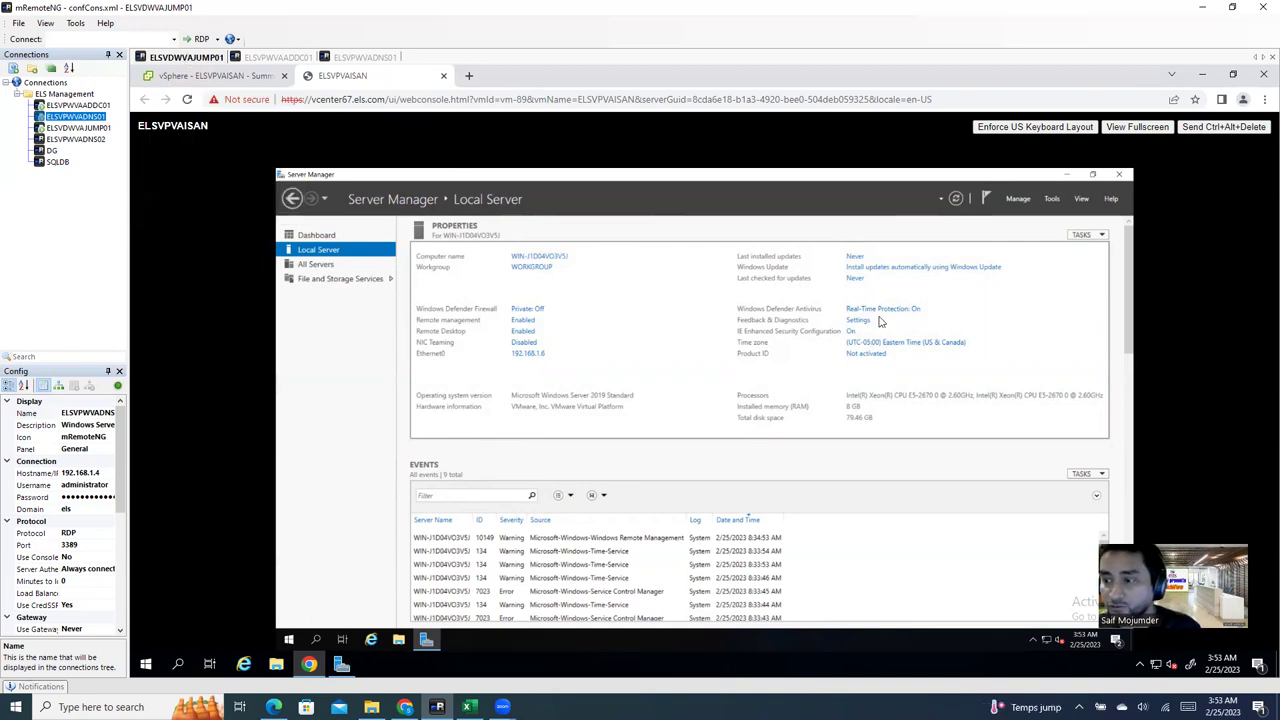
click(557, 260)
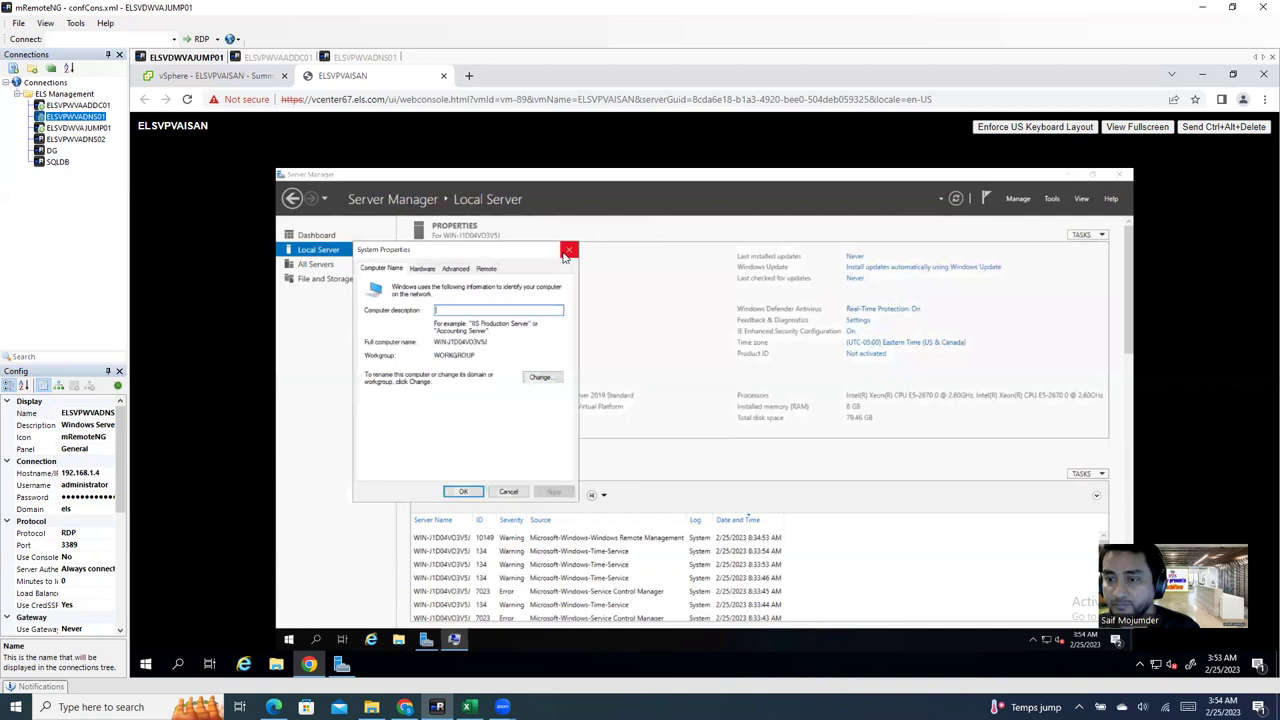
click(538, 380)
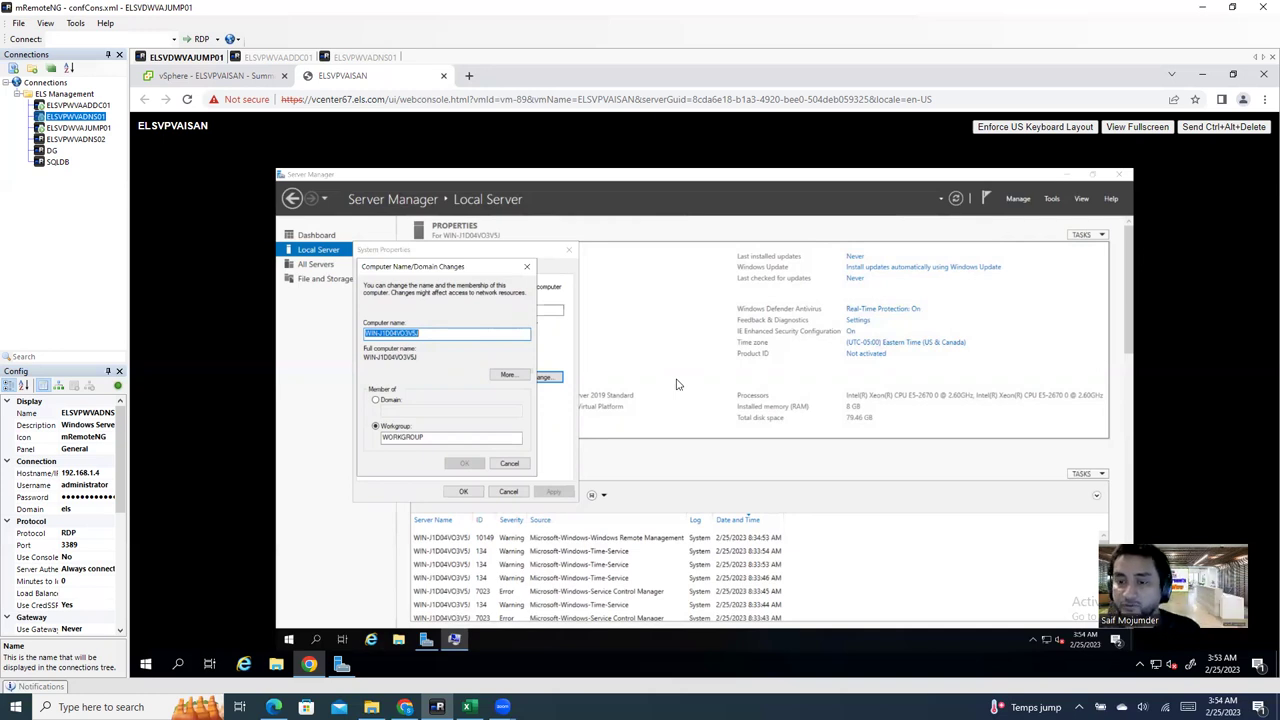
Step: Replace the computer name with ELSVPVAISAN, choose Domain membership, and select the new name
click(449, 338)
drag(449, 332, 291, 344)
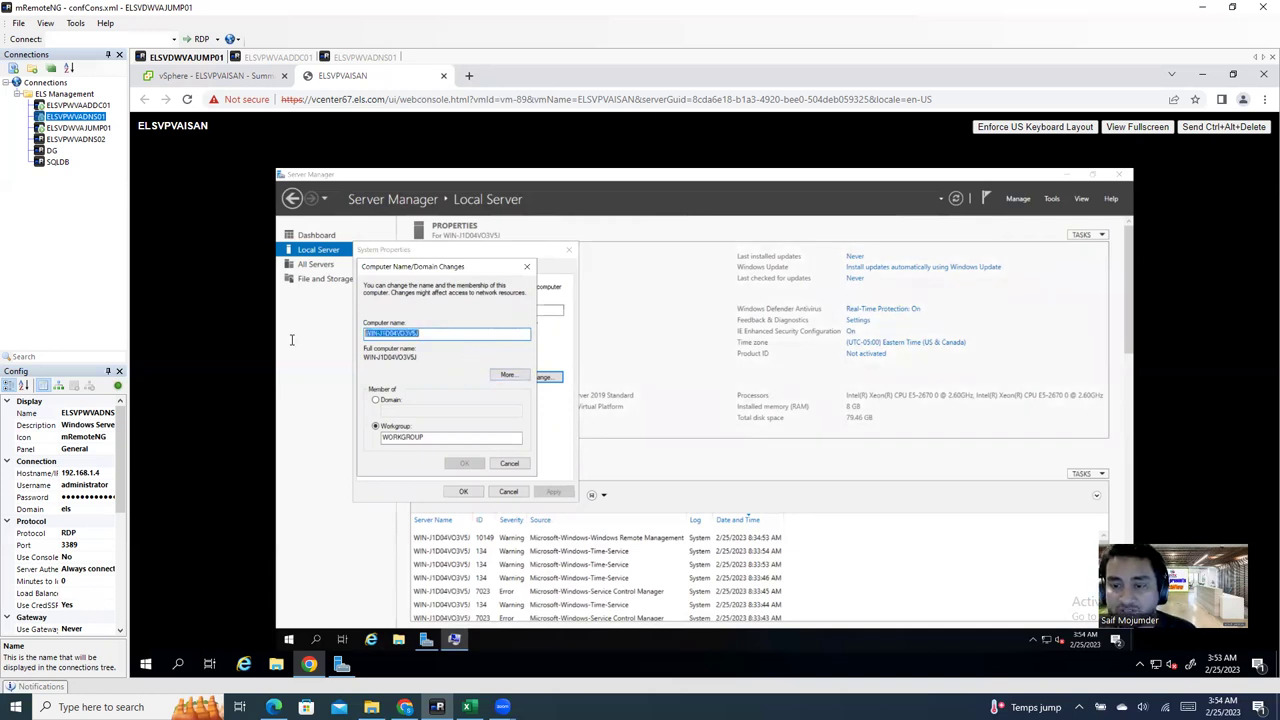
text(ELSVPVA)
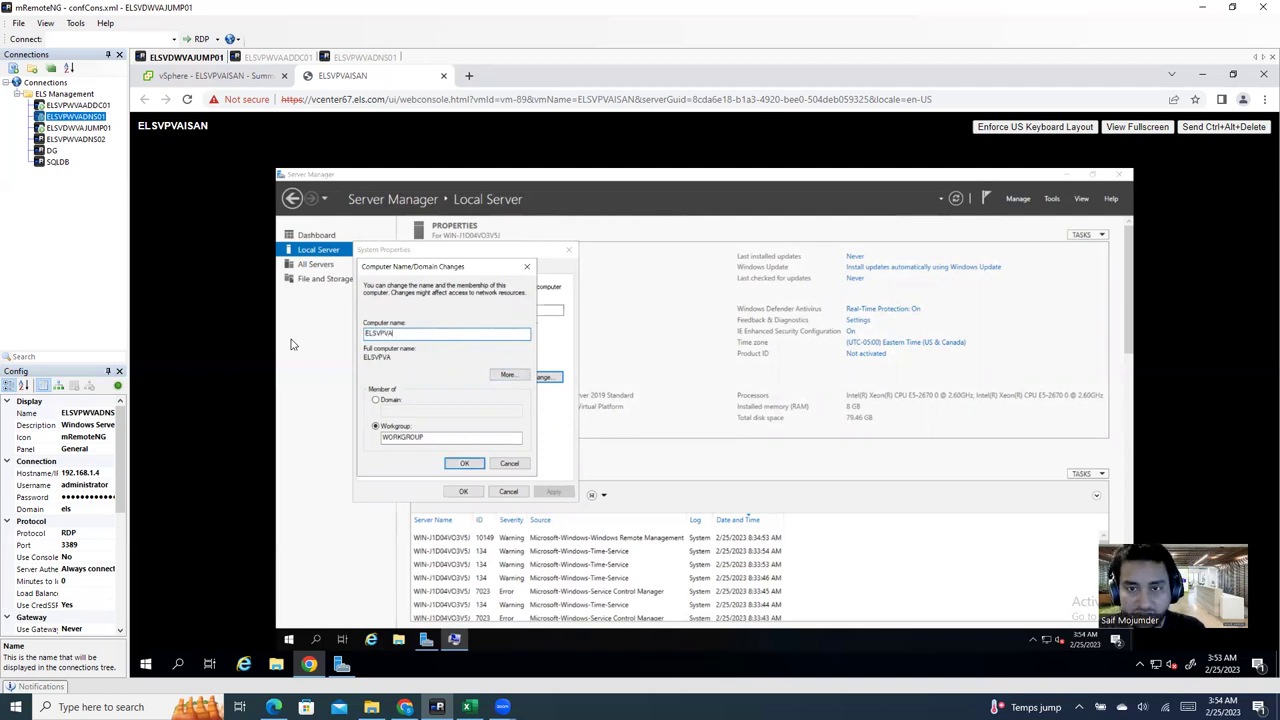
text(ISAN)
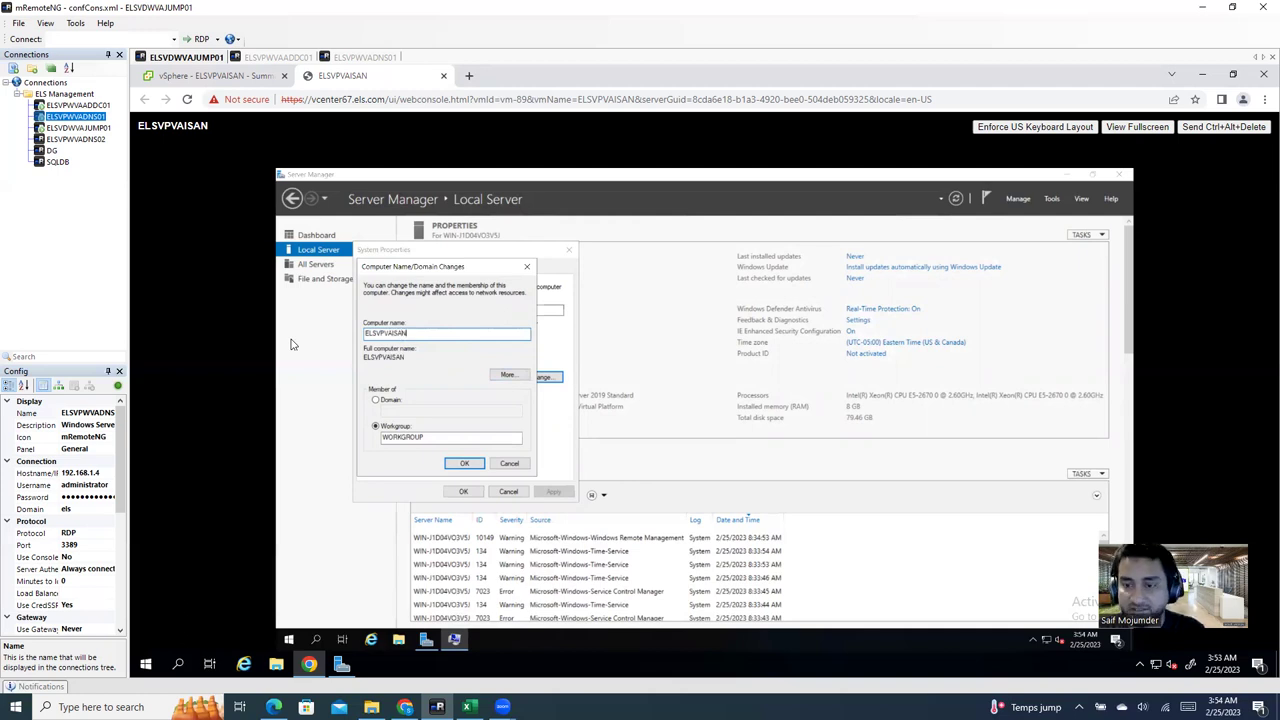
click(389, 403)
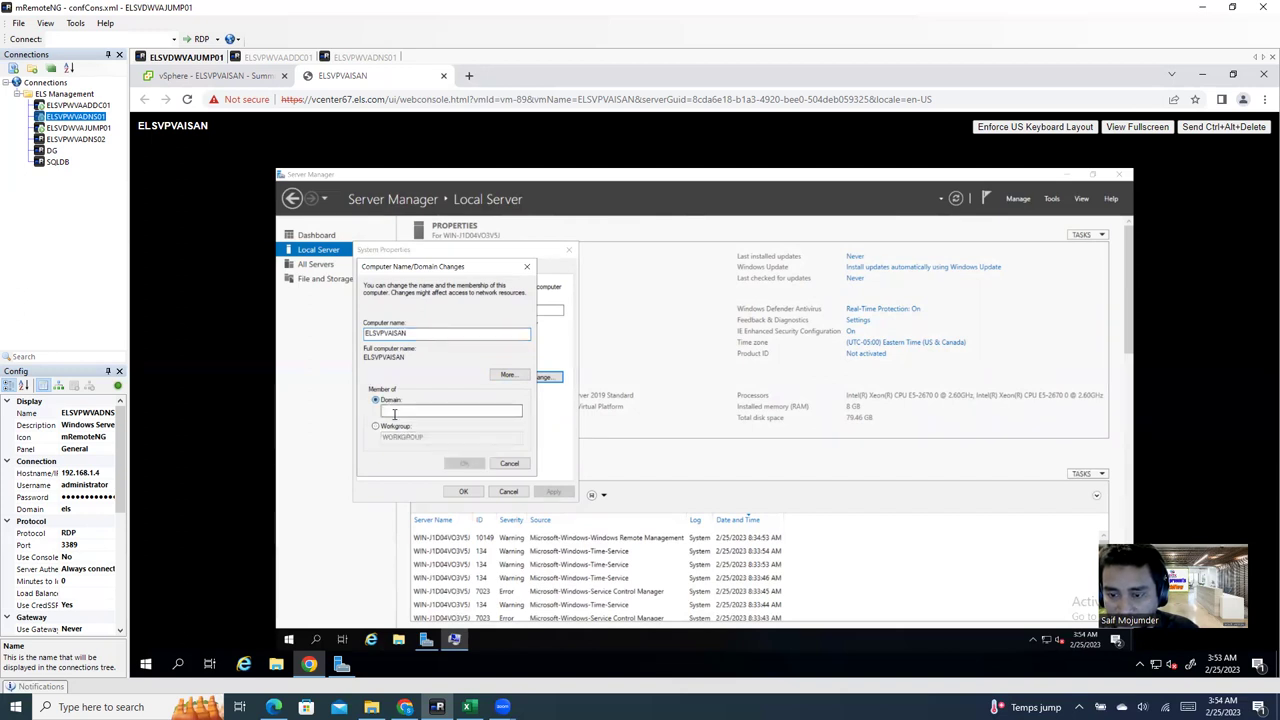
drag(412, 334, 354, 334)
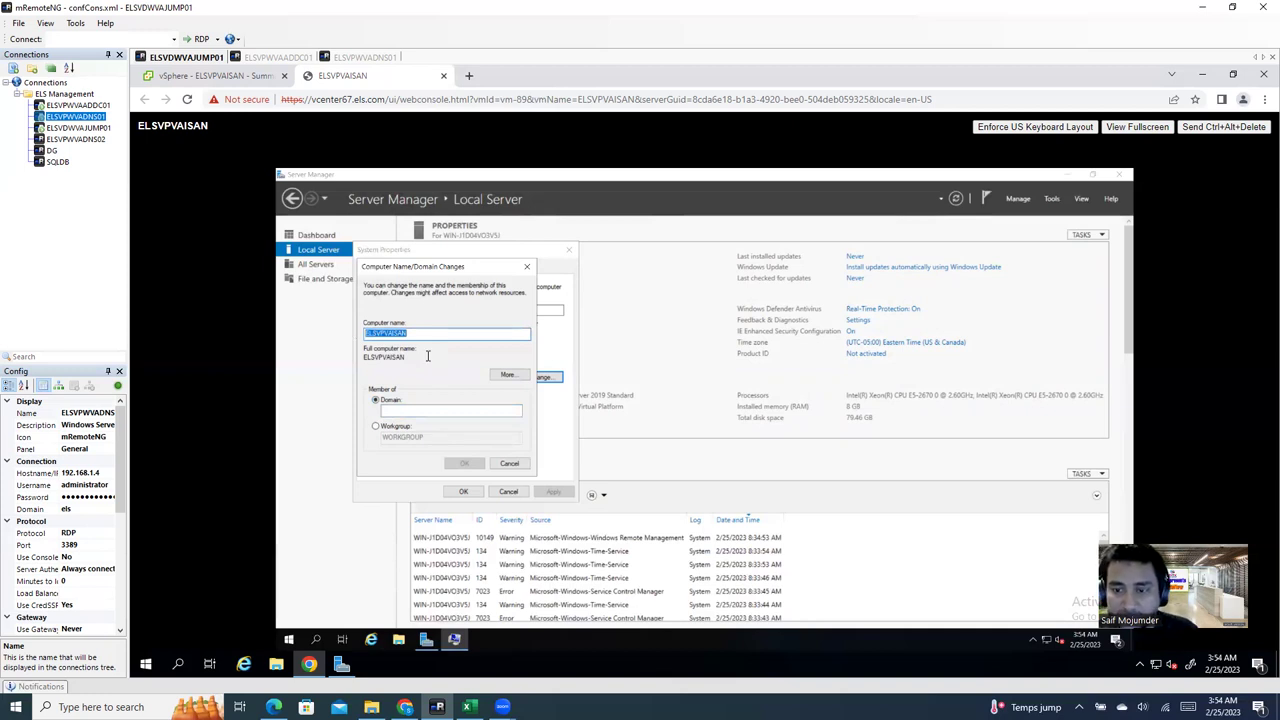
drag(213, 123, 138, 124)
key(ctrl+c)
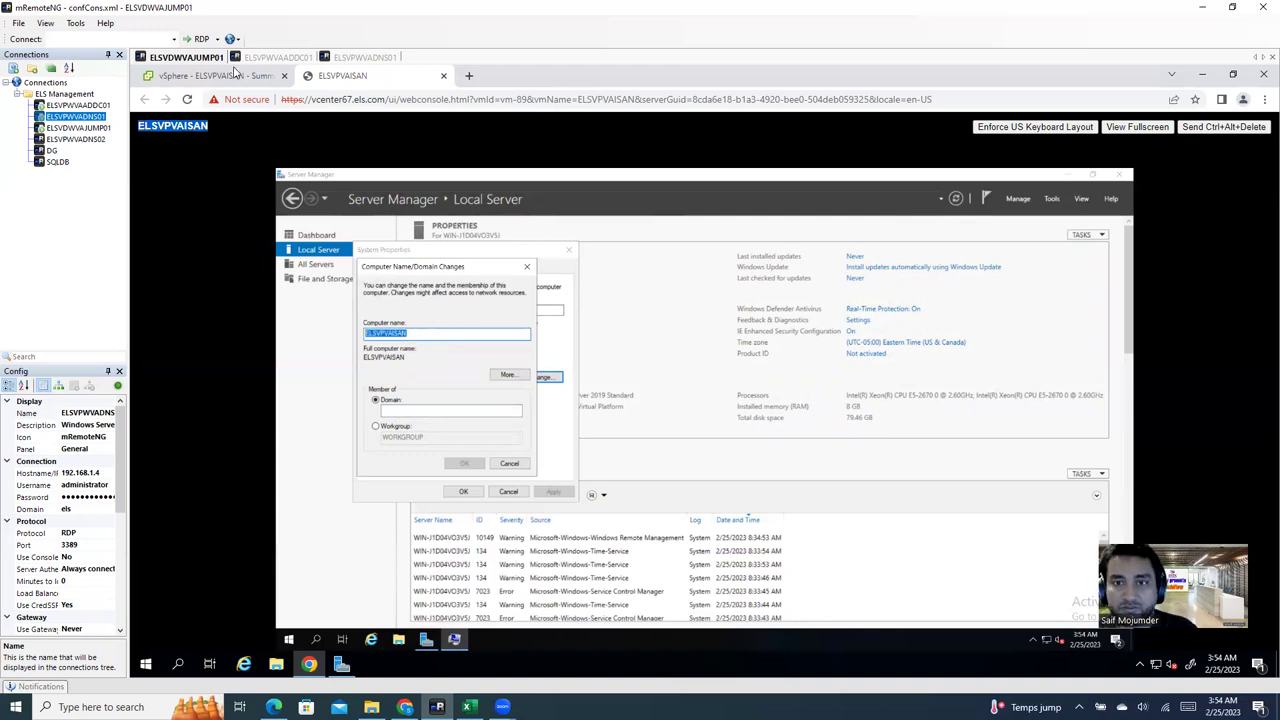
click(270, 57)
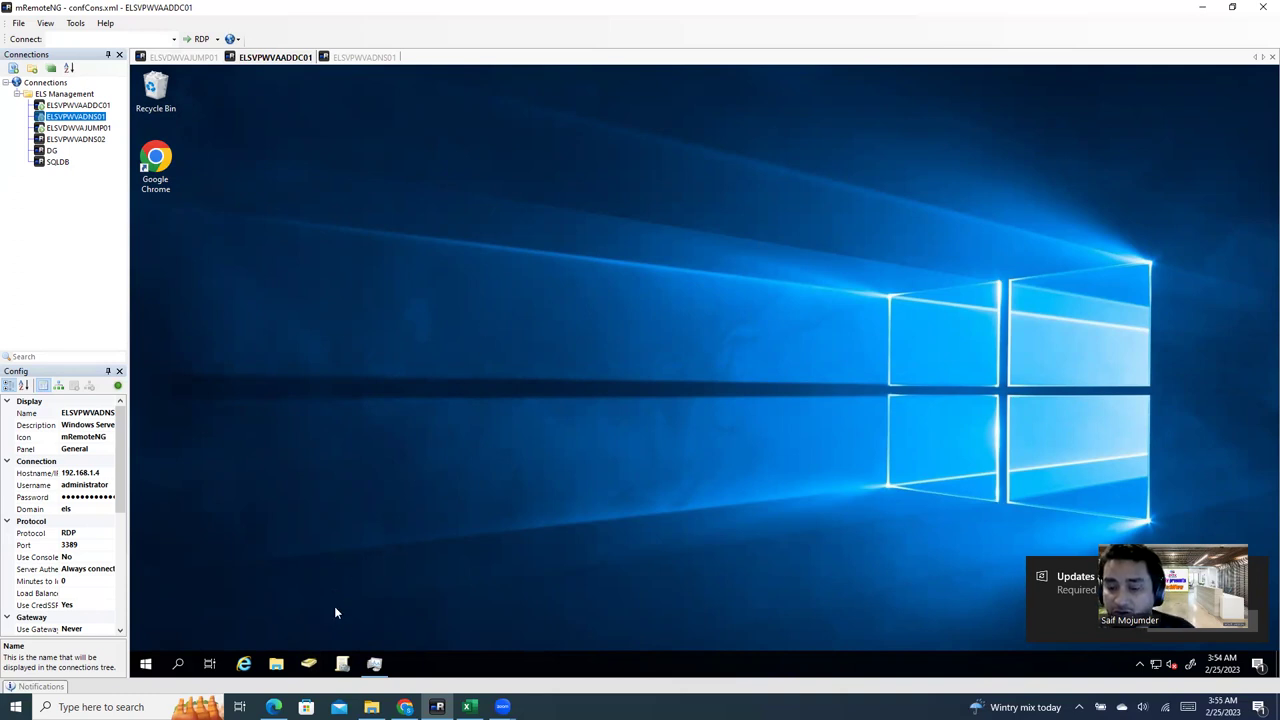
Step: In Active Directory Users and Computers, browse the Computers and Domain Controllers containers
click(309, 664)
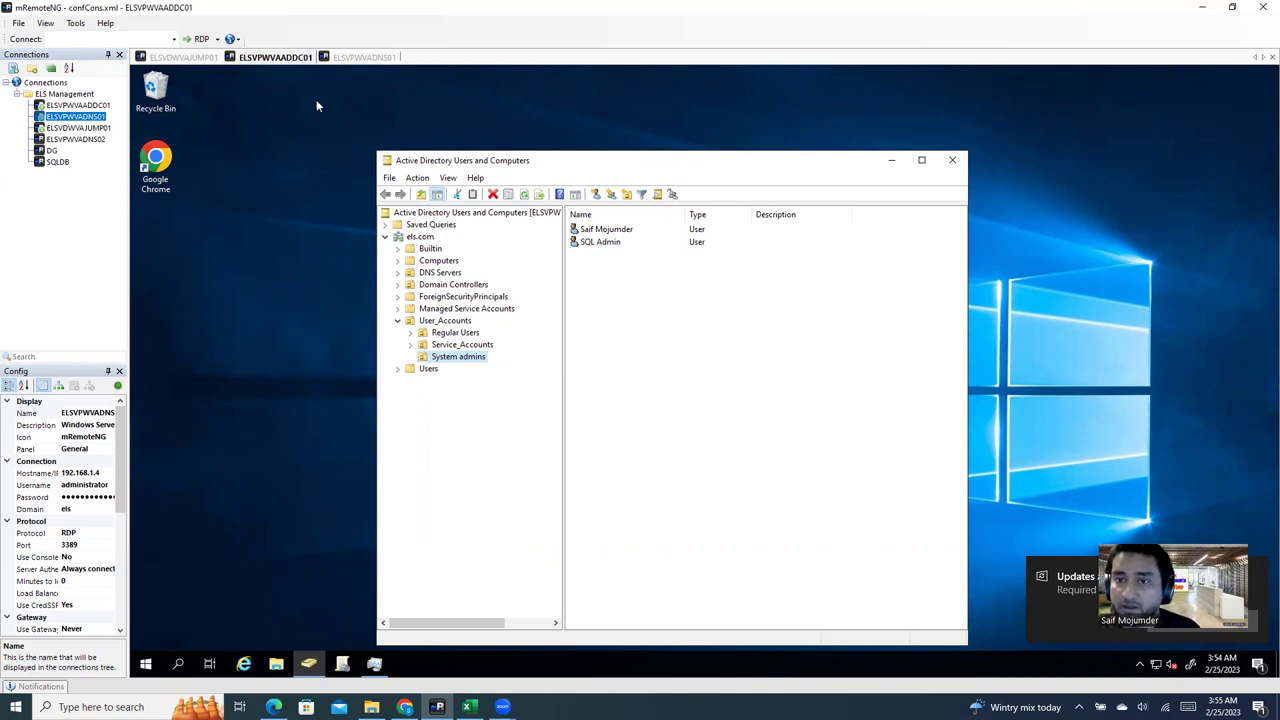
click(440, 260)
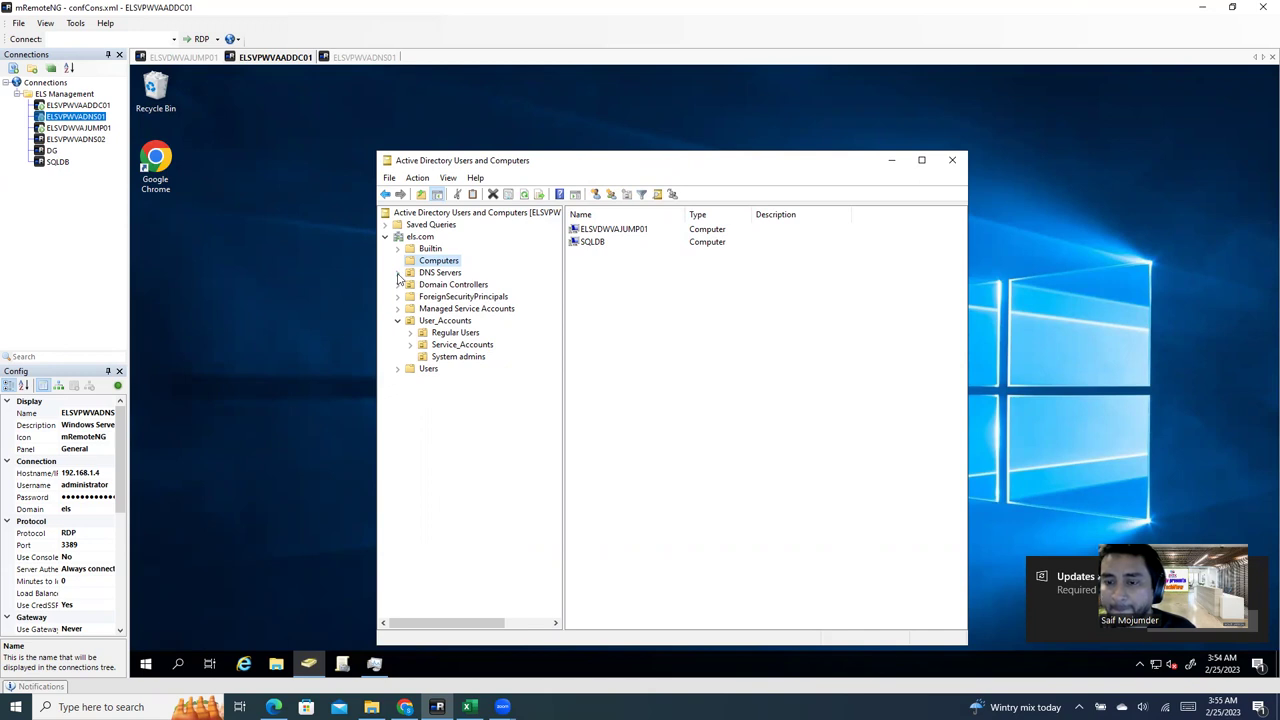
click(459, 285)
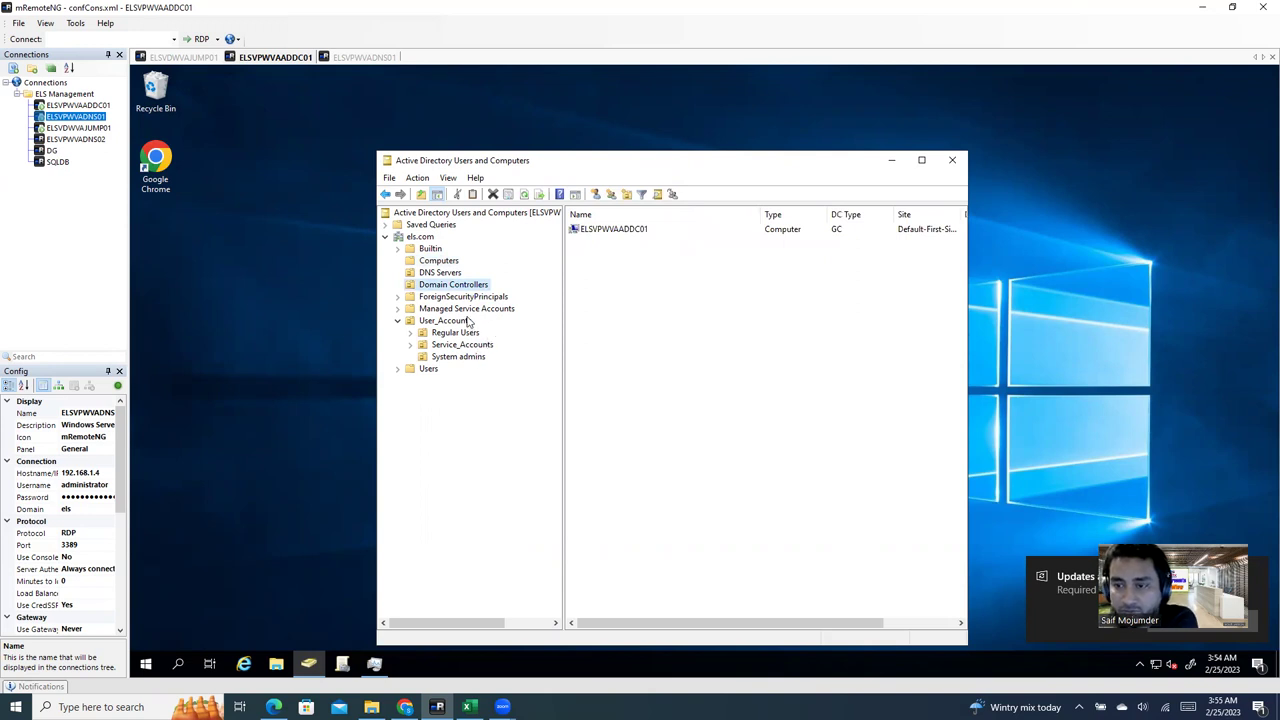
click(442, 261)
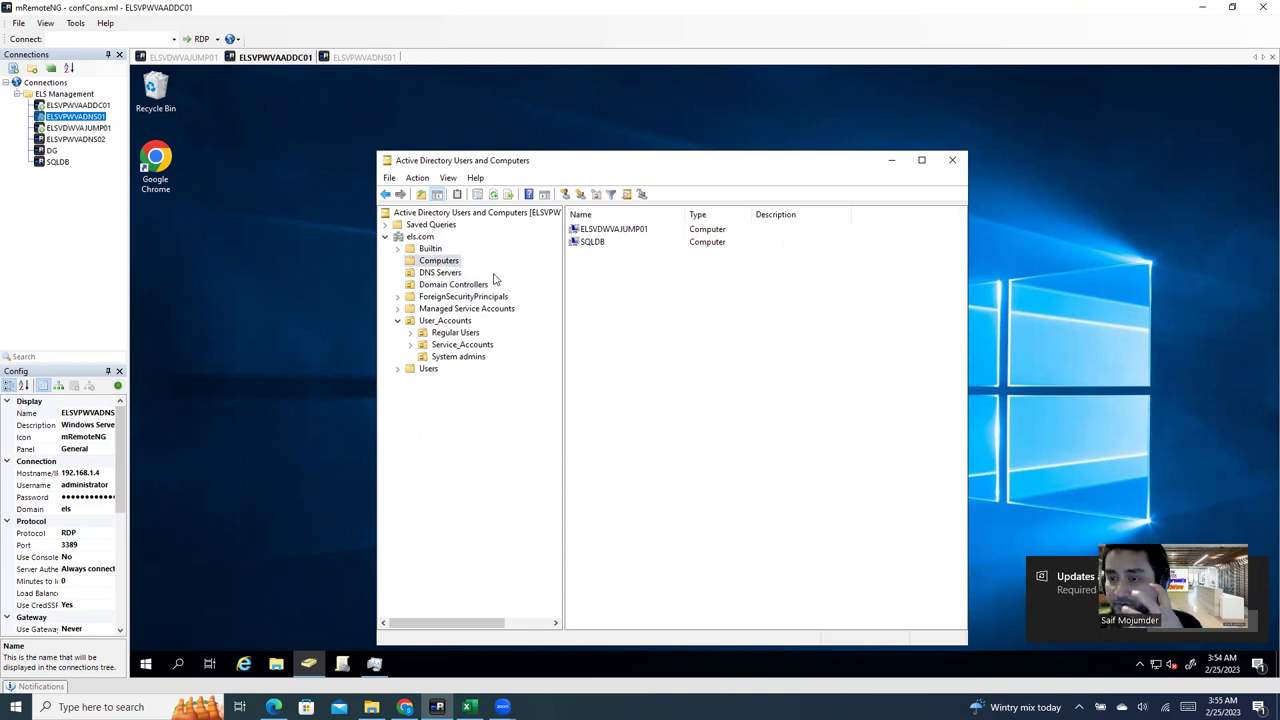
Step: Create a new computer account named ELSVPVAISAN in the Computers container
right_click(697, 319)
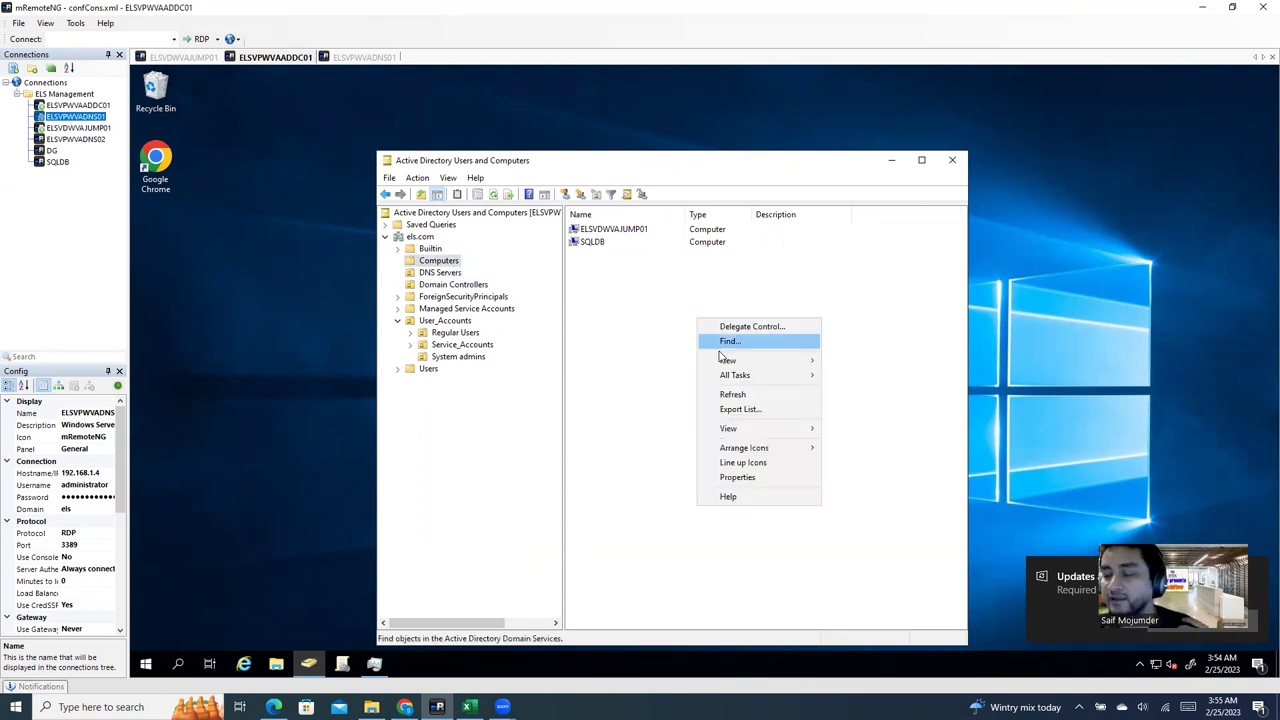
mouse_move(752, 366)
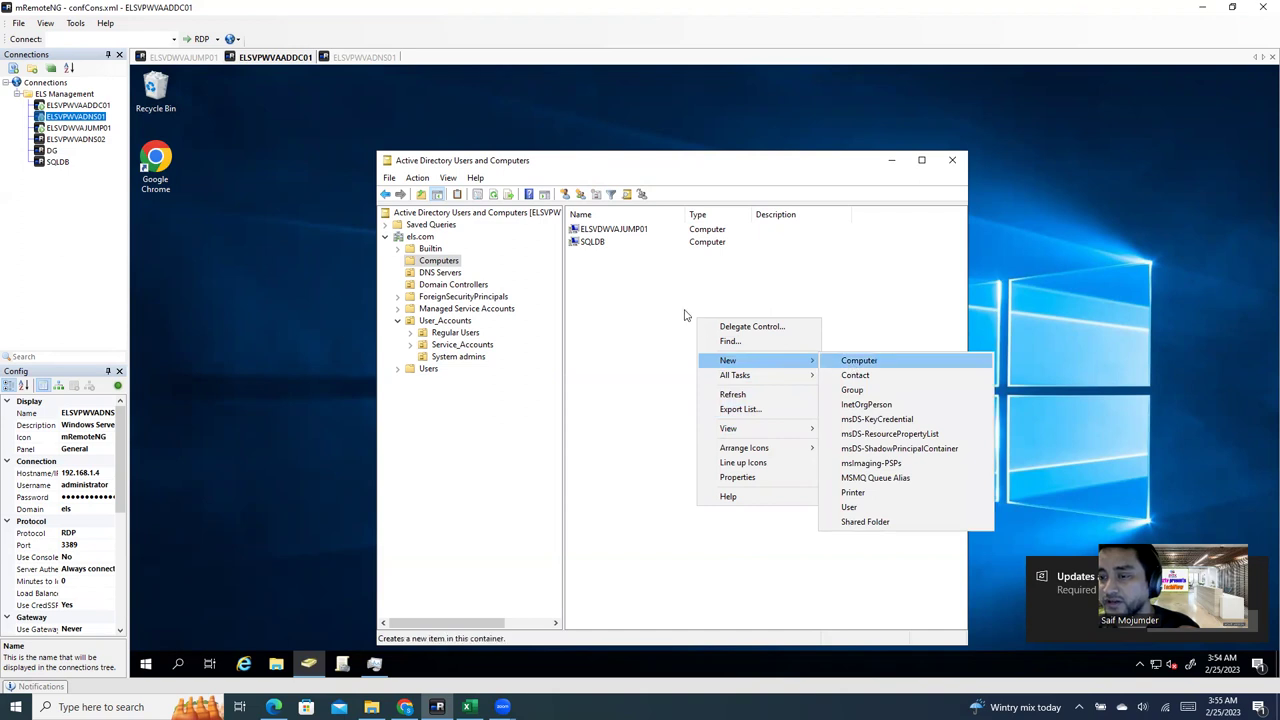
right_click(627, 297)
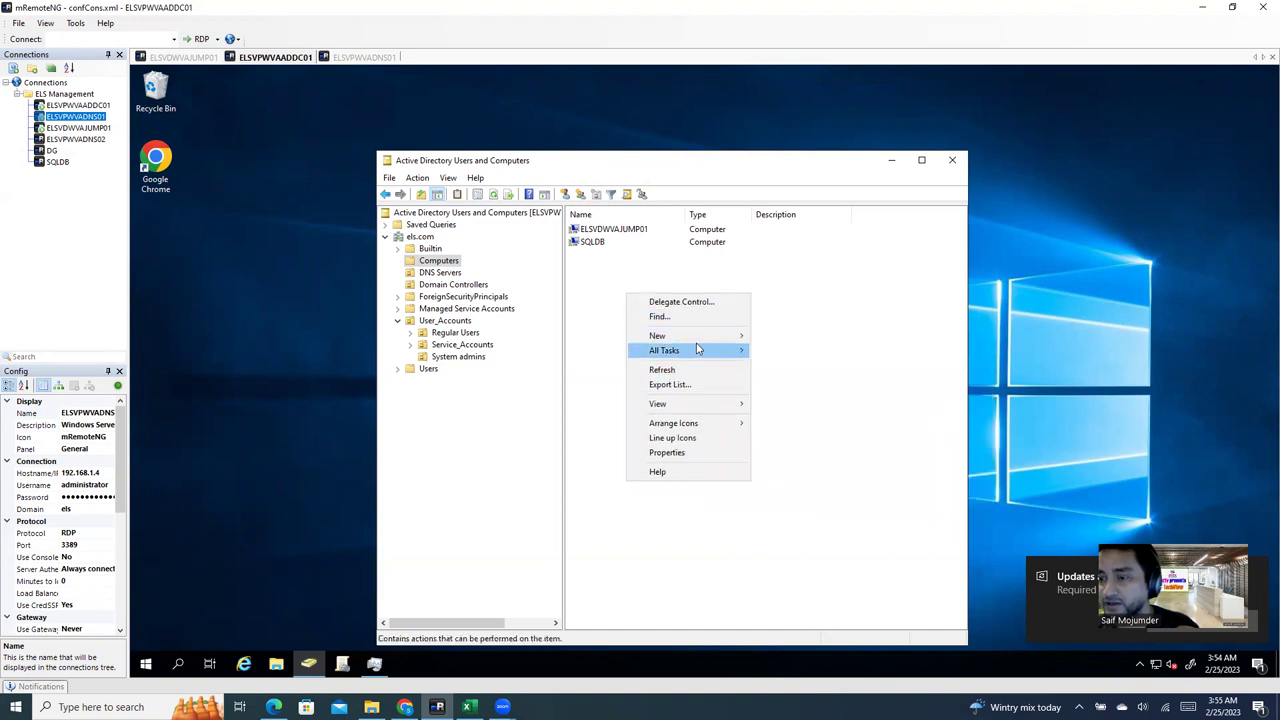
mouse_move(714, 340)
click(781, 336)
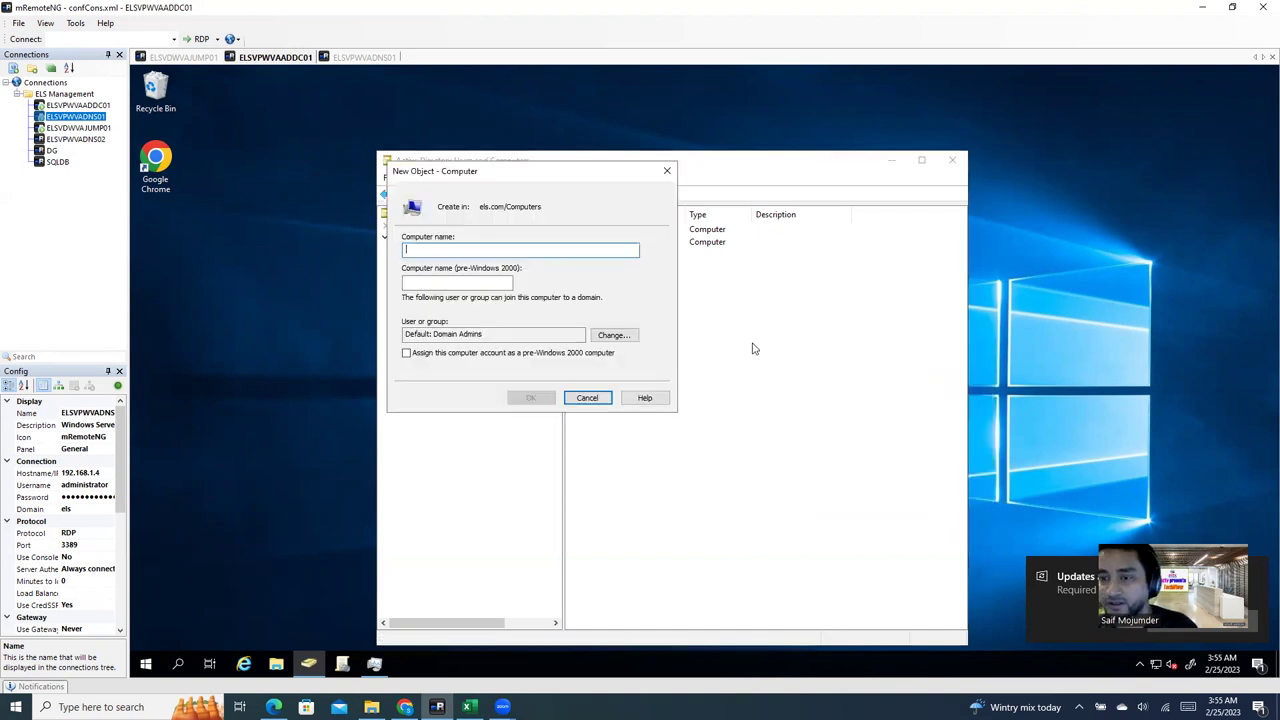
key(ctrl+v)
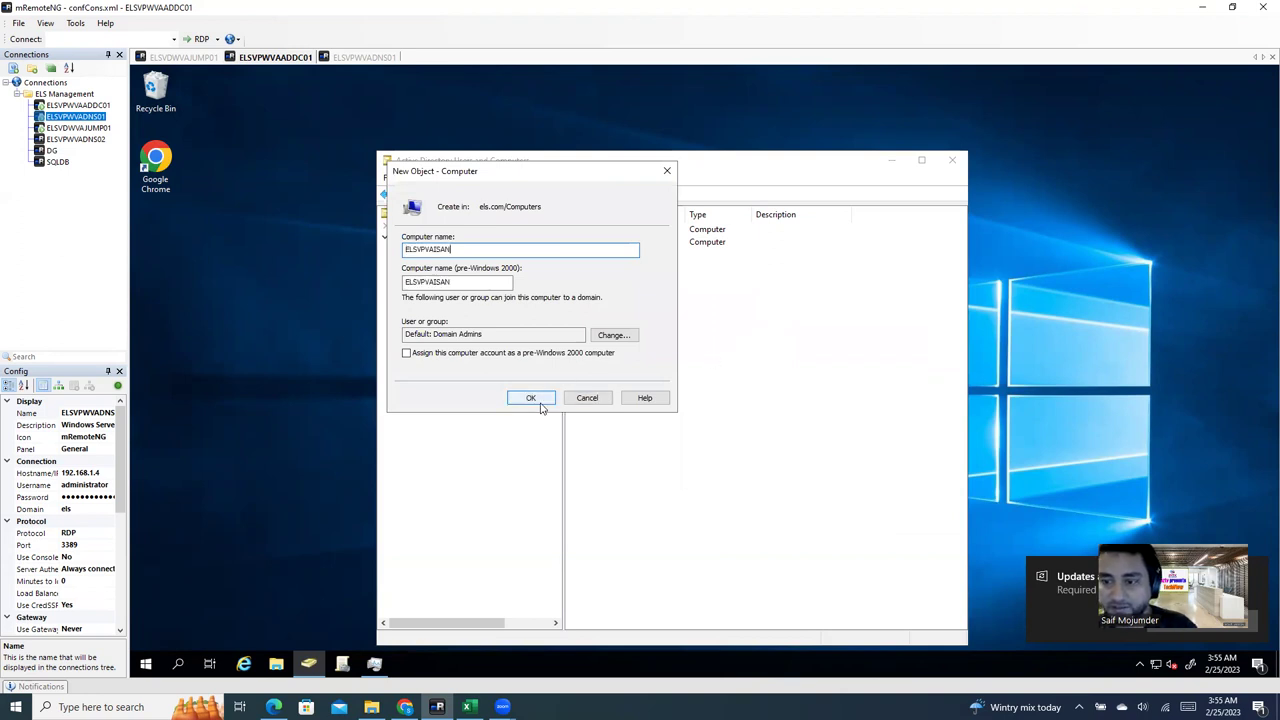
click(537, 398)
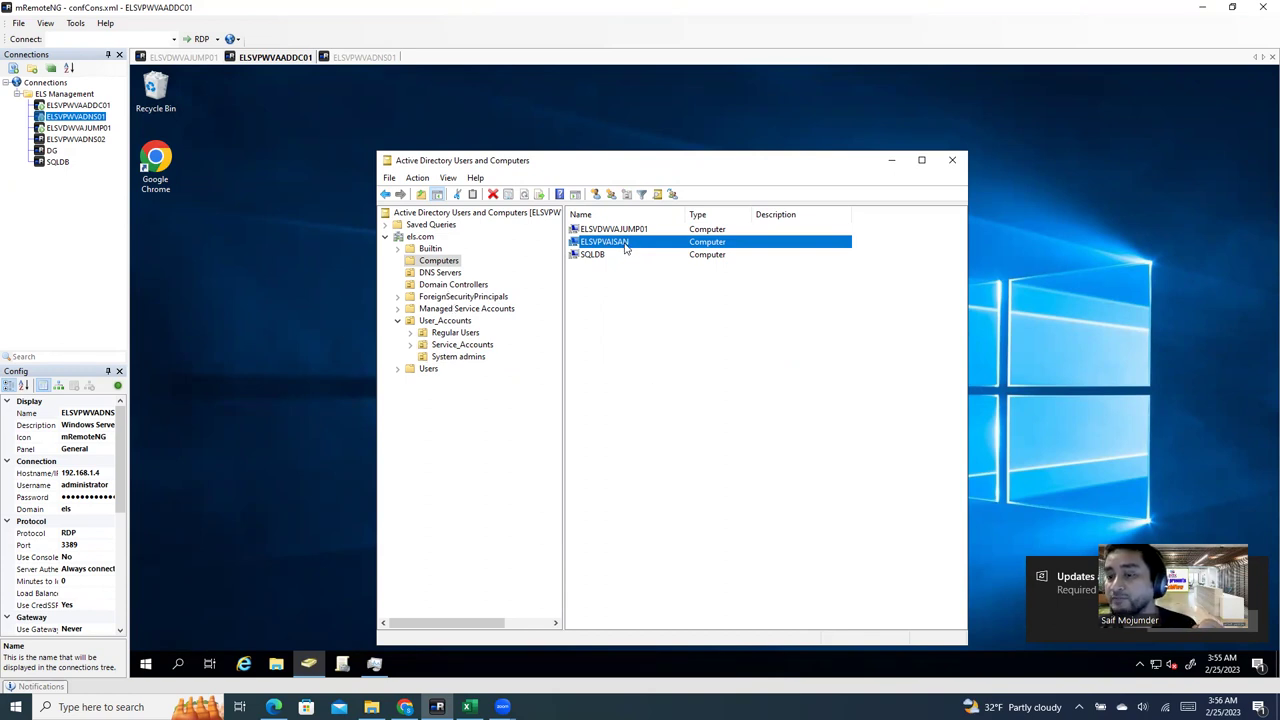
Step: Confirm ELSVPVAISAN now appears under els.com Computers
click(453, 287)
right_click(625, 298)
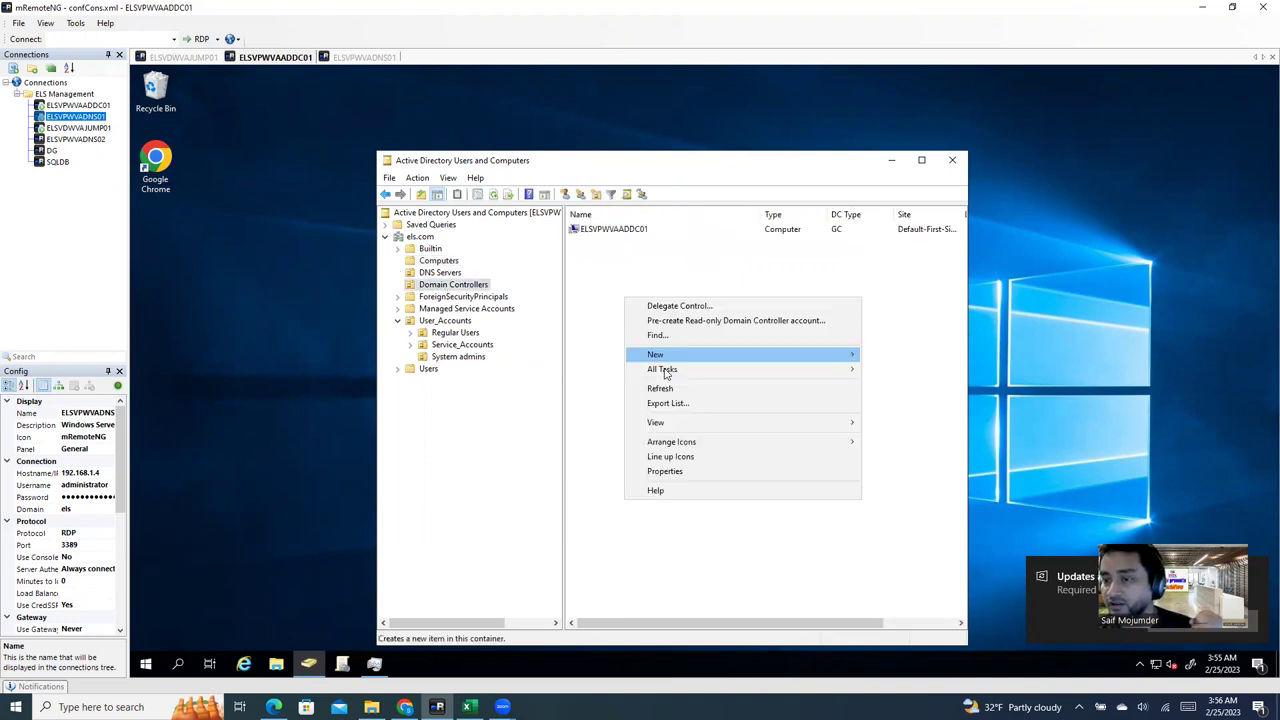
click(620, 302)
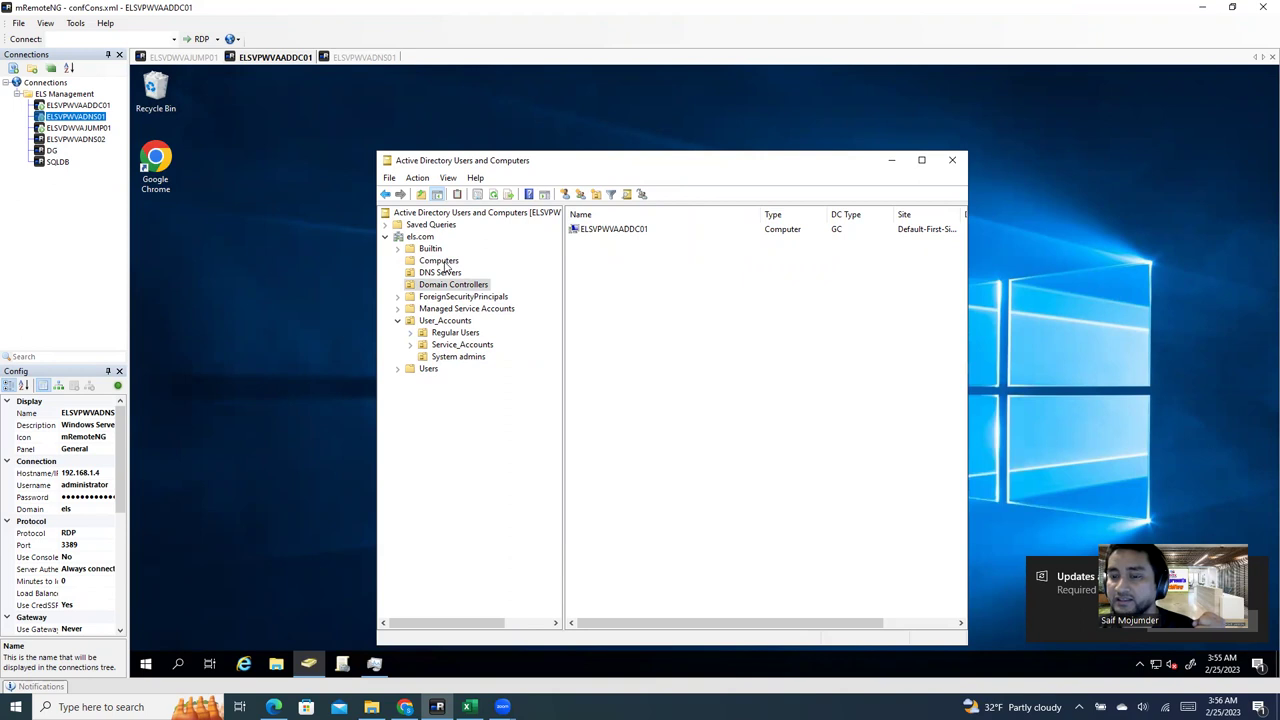
click(444, 262)
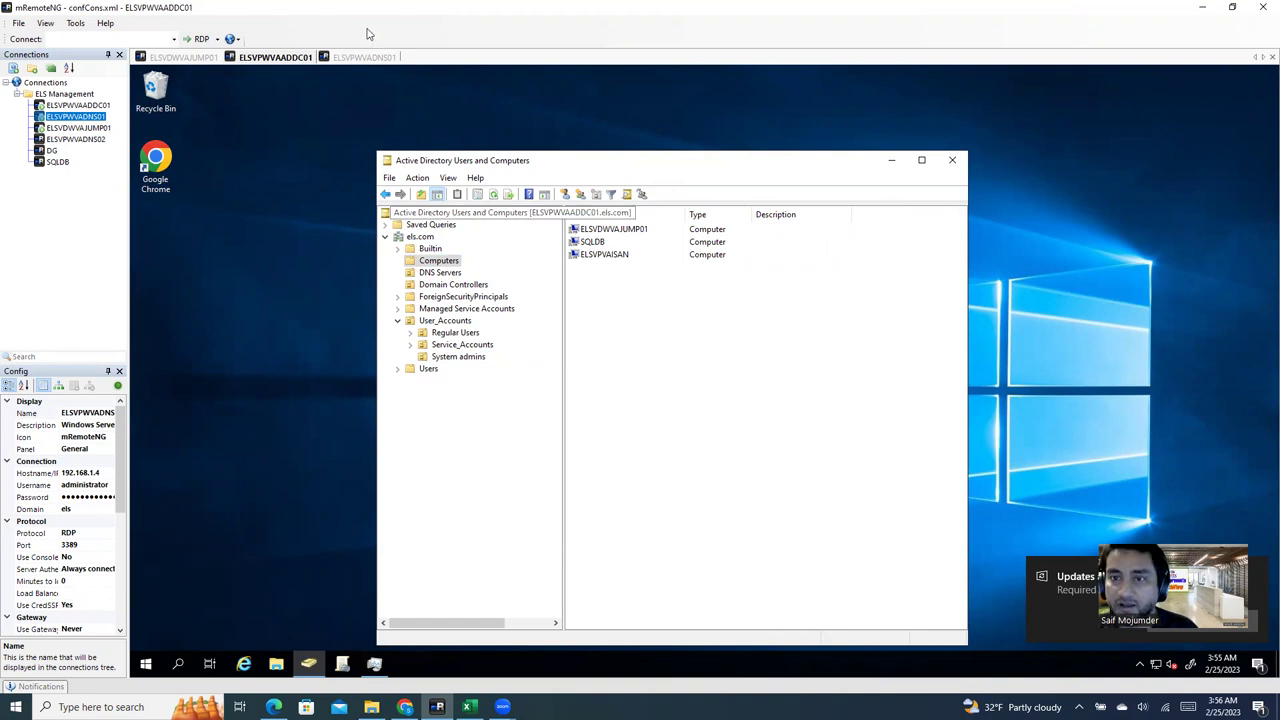
click(357, 60)
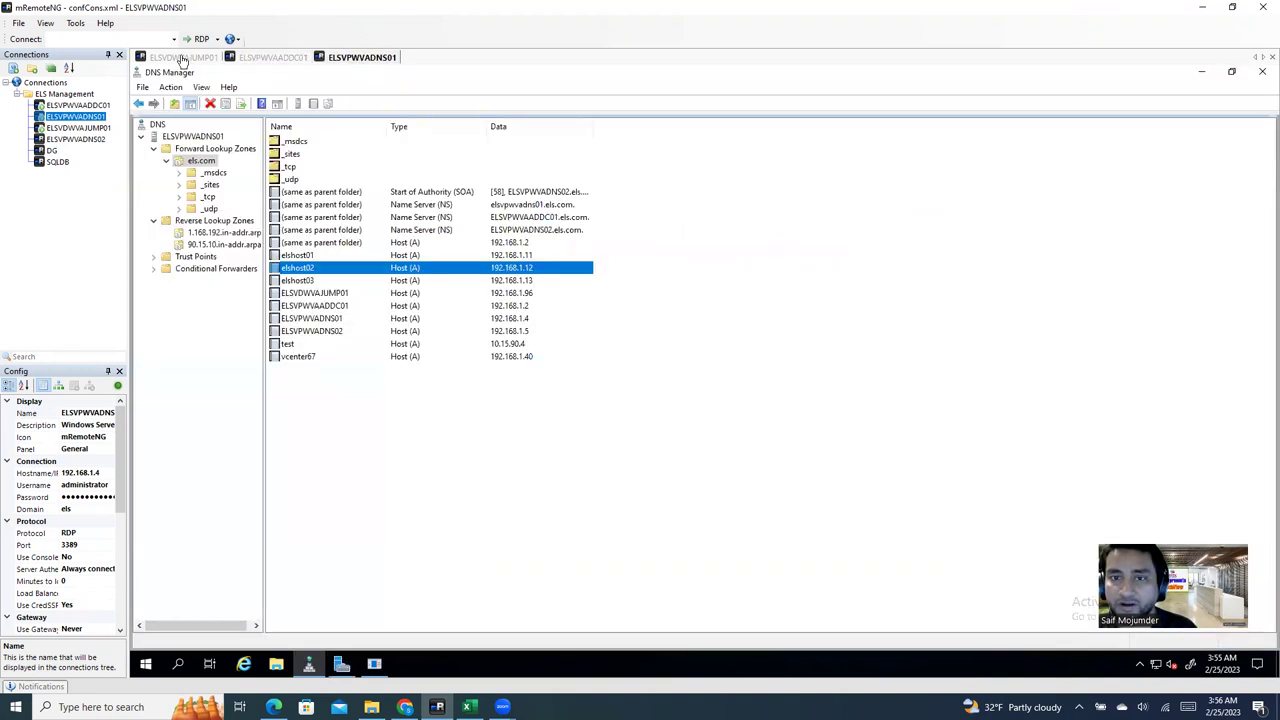
Step: Enter els.com as the domain for ELSVPVAISAN to join and confirm
click(183, 58)
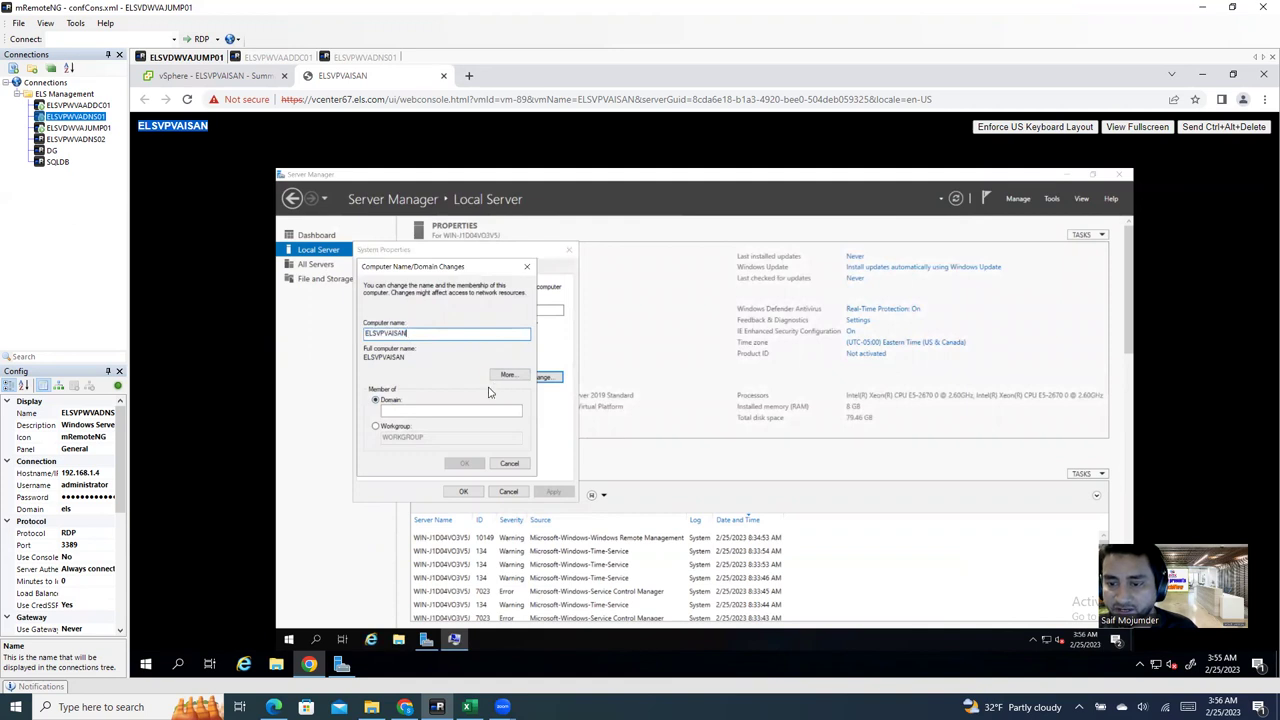
click(410, 410)
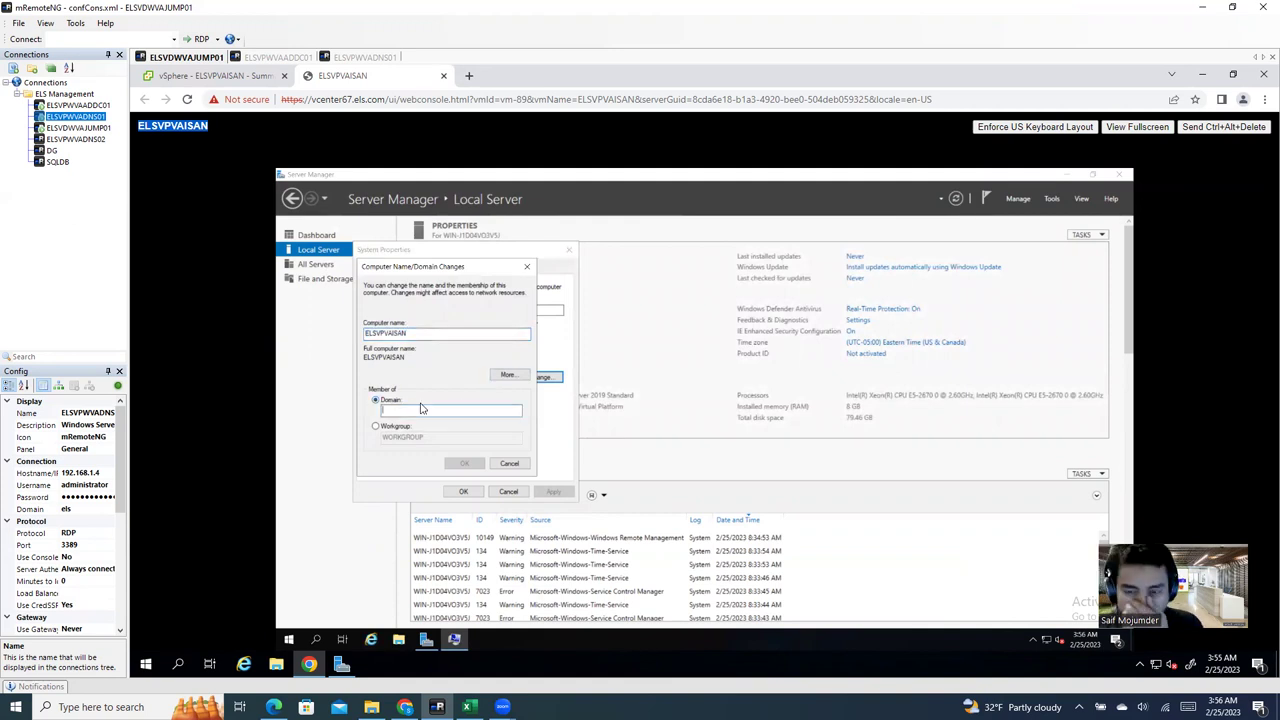
text(els)
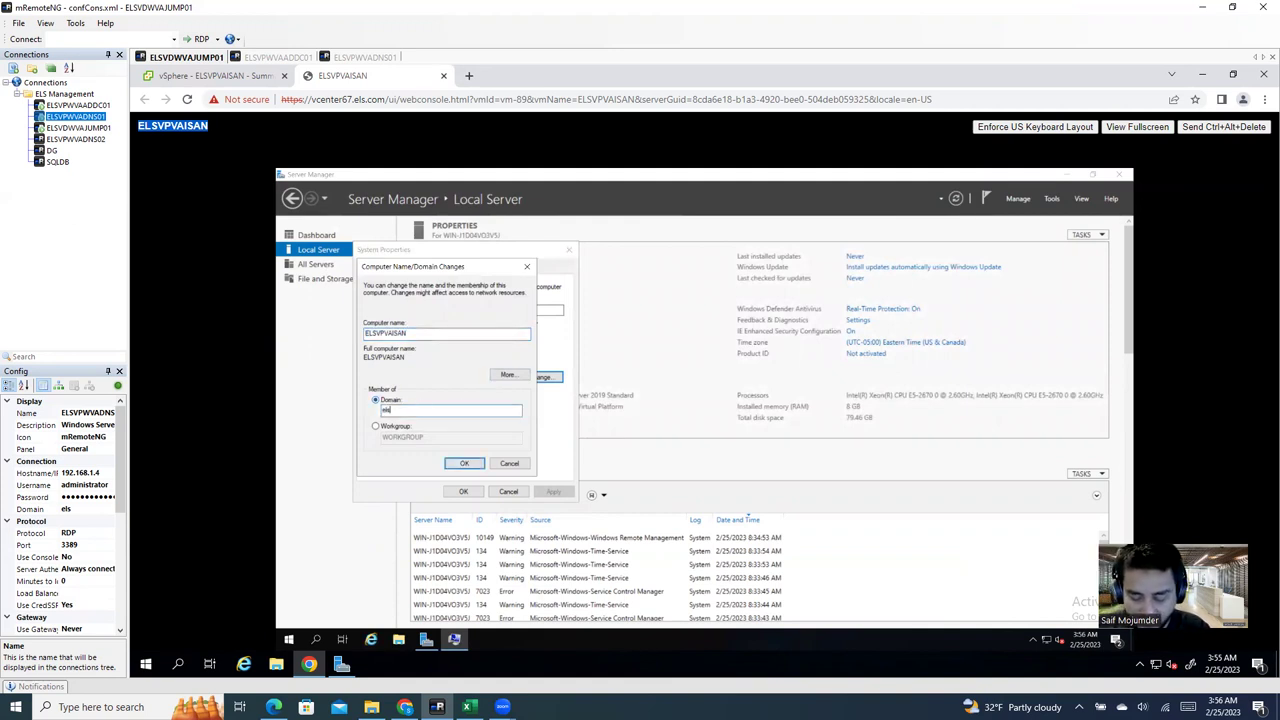
text(.com)
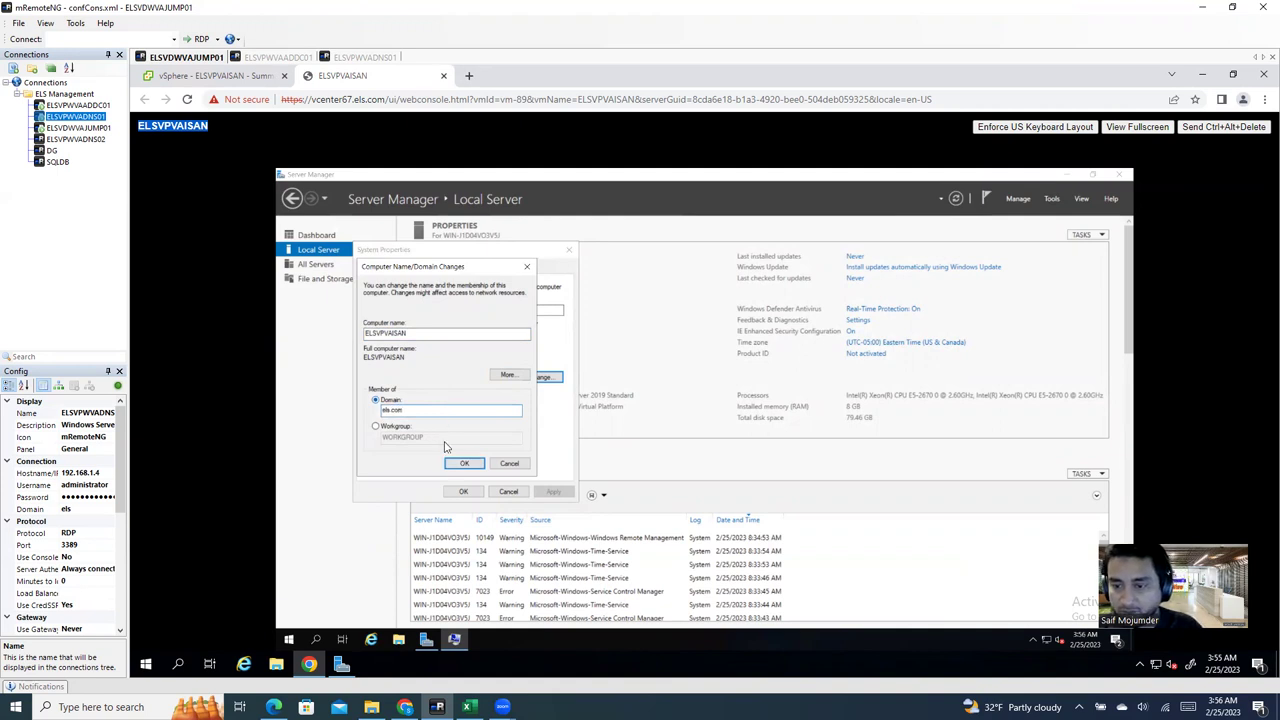
click(462, 464)
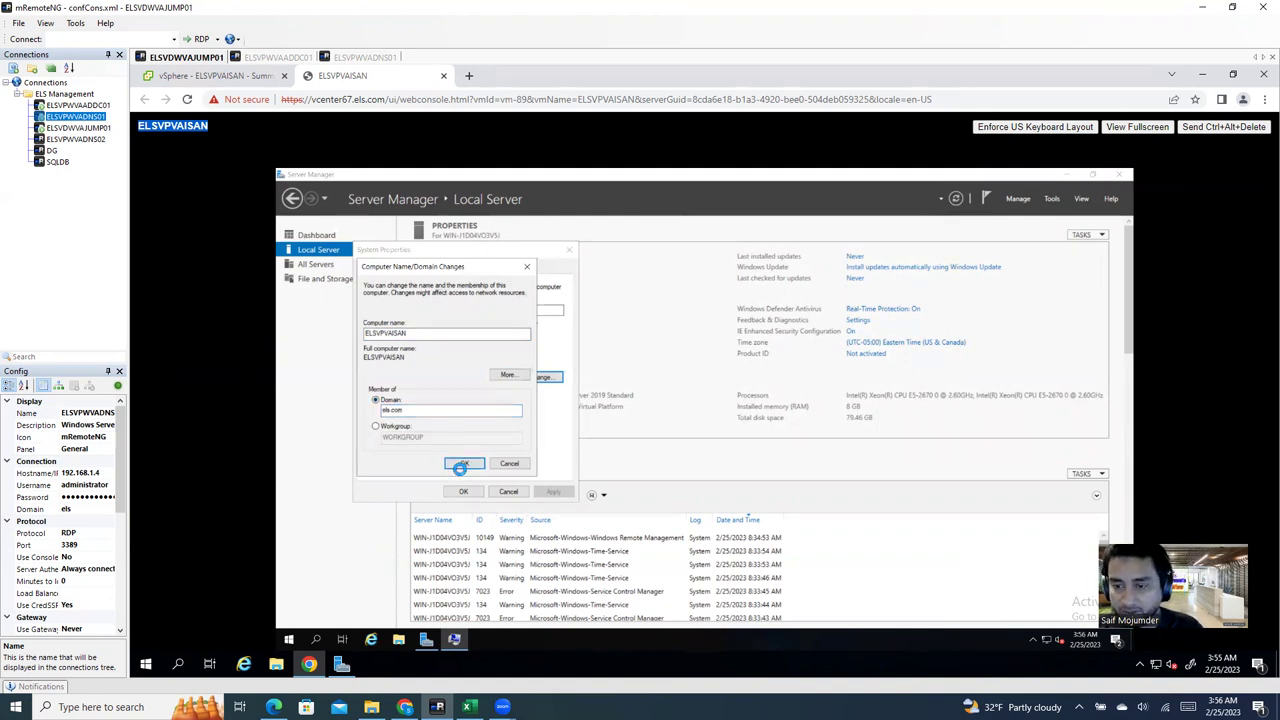
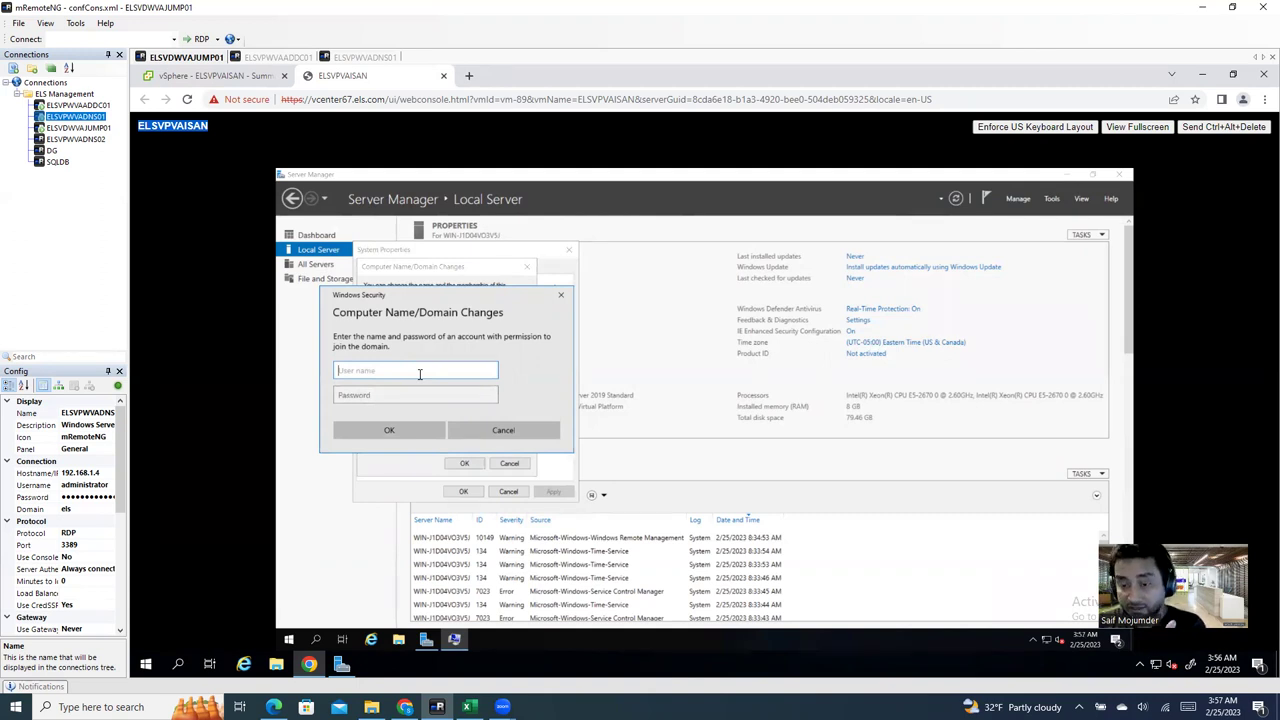
Step: Replace the mistyped entry with the els.com domain administrator's user name and password, and submit
text(sdsadasd)
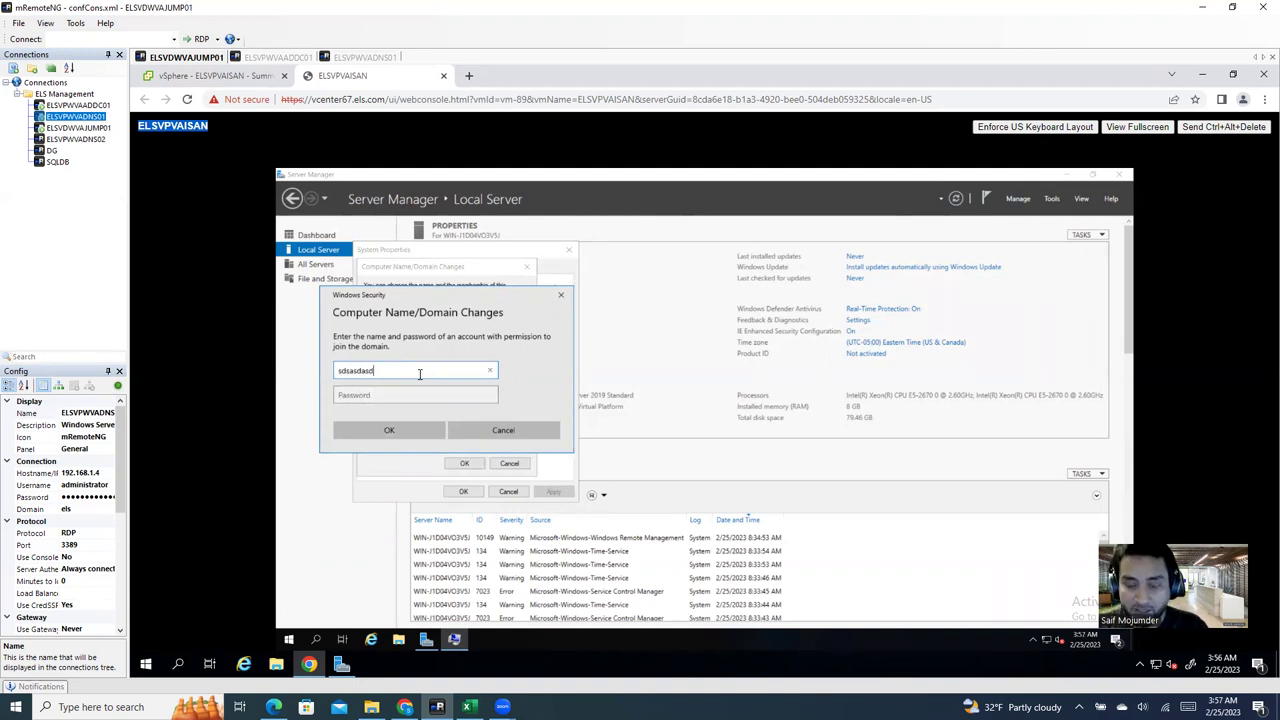
text(@)
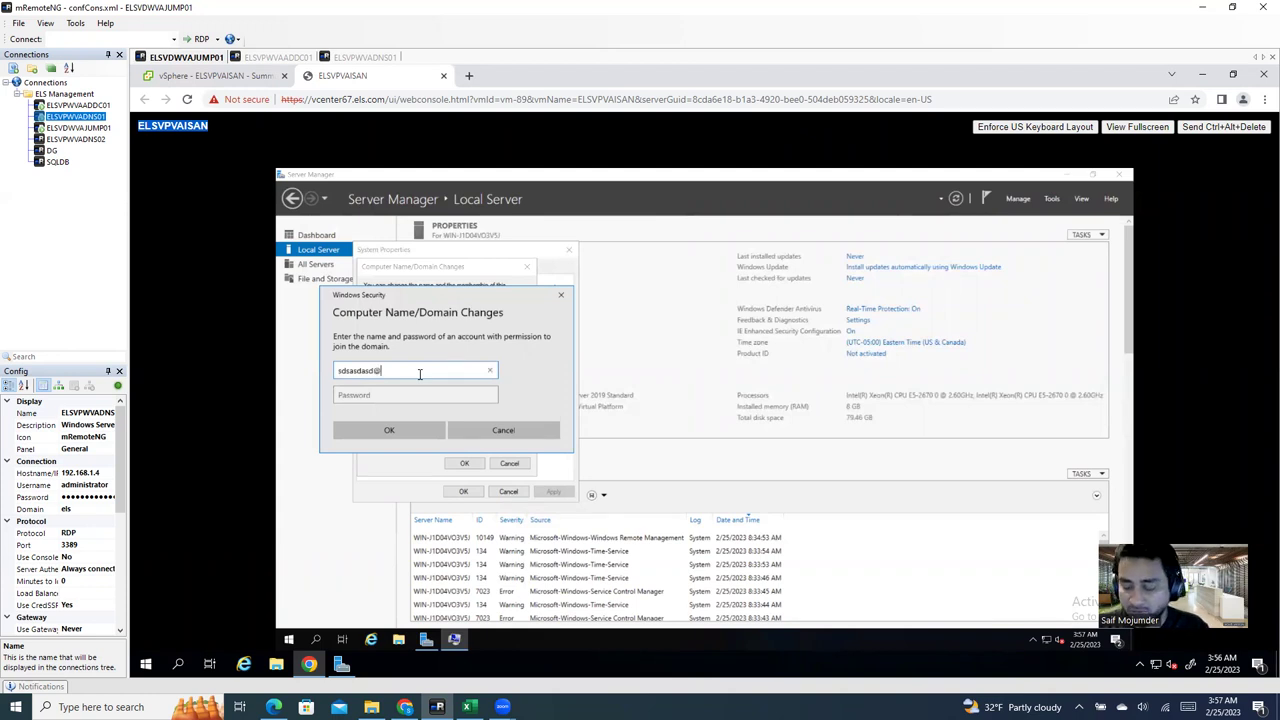
key(BackSpace)
key(BackSpace)
key(BackSpace)
key(BackSpace)
key(BackSpace)
key(BackSpace)
key(BackSpace)
key(BackSpace)
key(BackSpace)
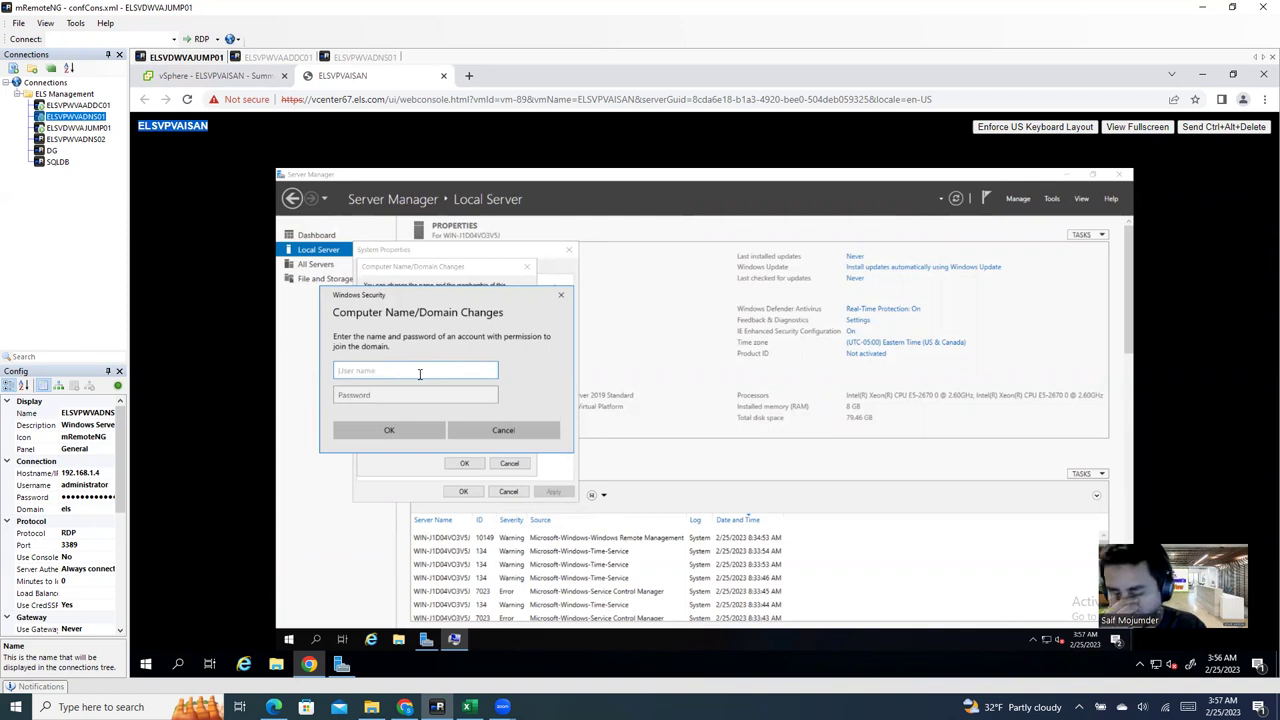
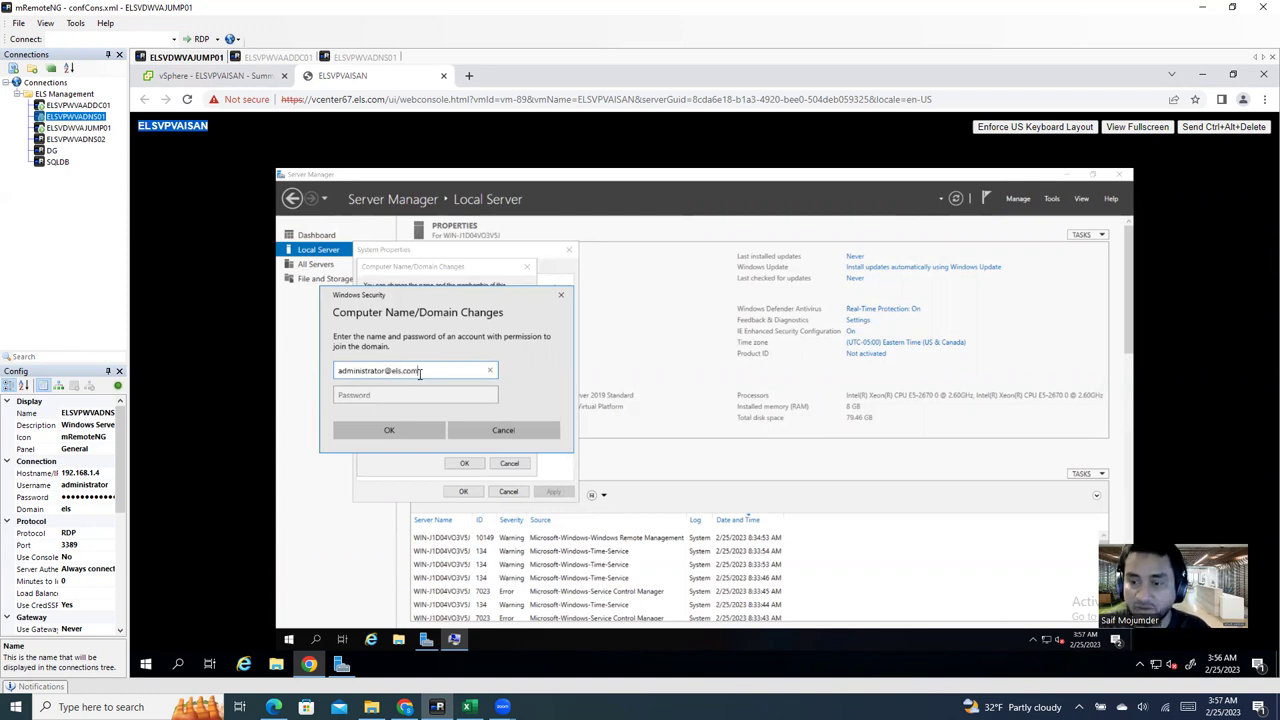
click(417, 393)
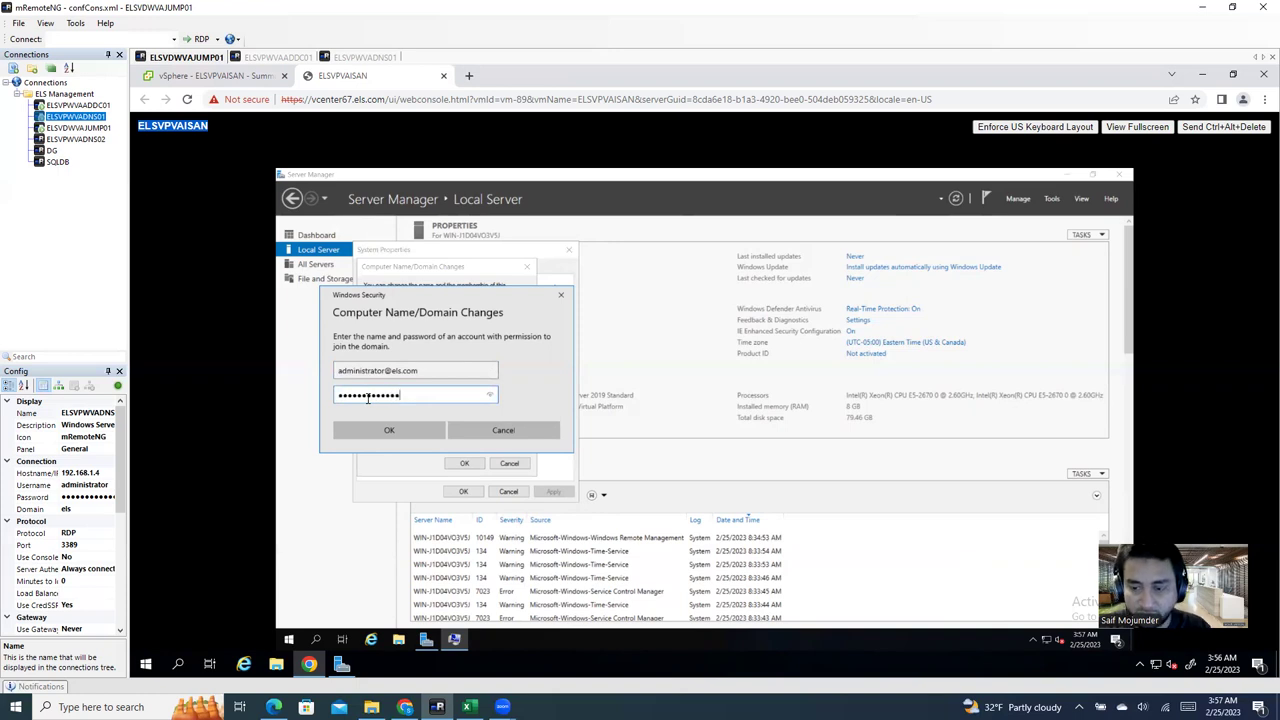
click(390, 430)
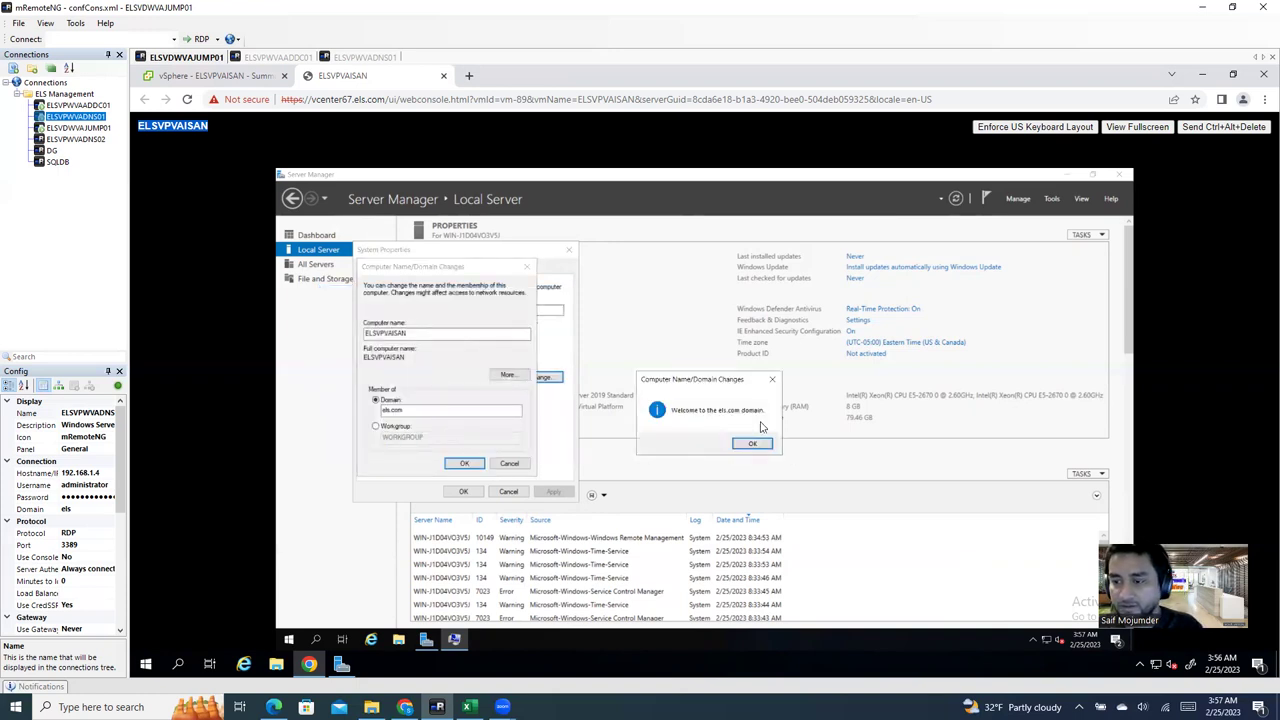
Step: Acknowledge the welcome, DNS error and restart-required messages, restart ELSVPVAISAN now, and return to vSphere
click(752, 441)
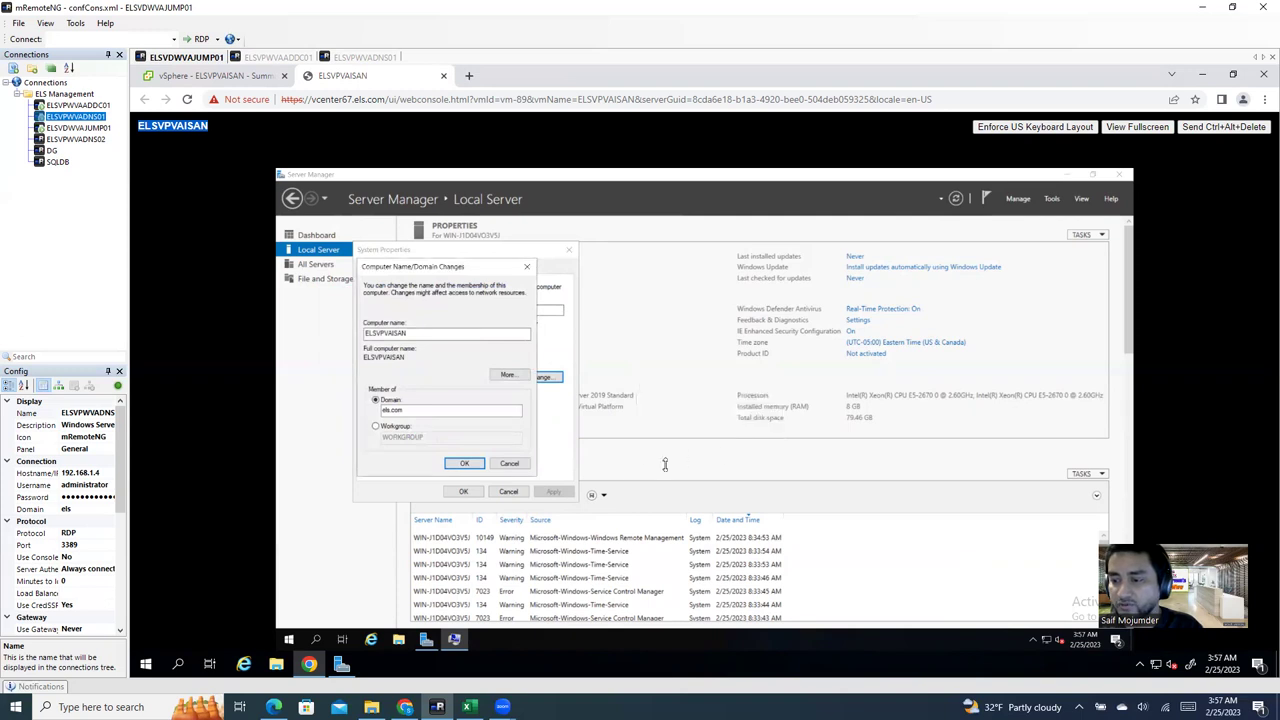
click(466, 465)
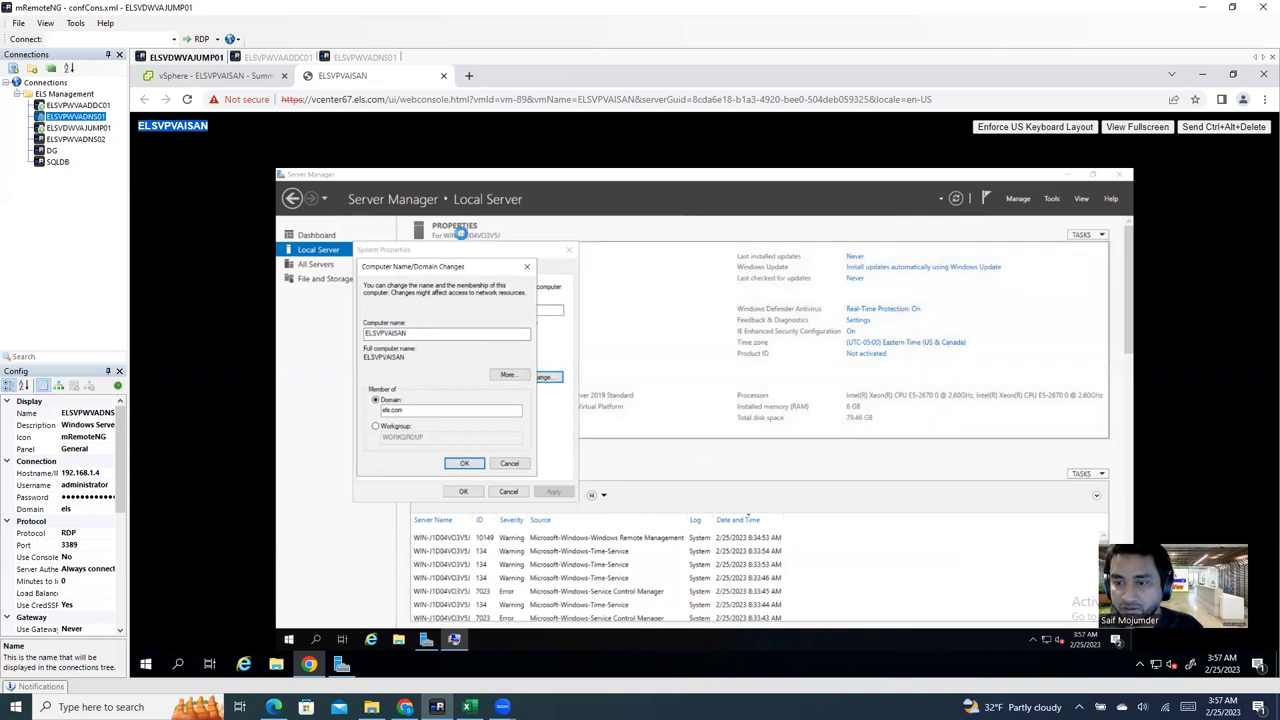
click(788, 456)
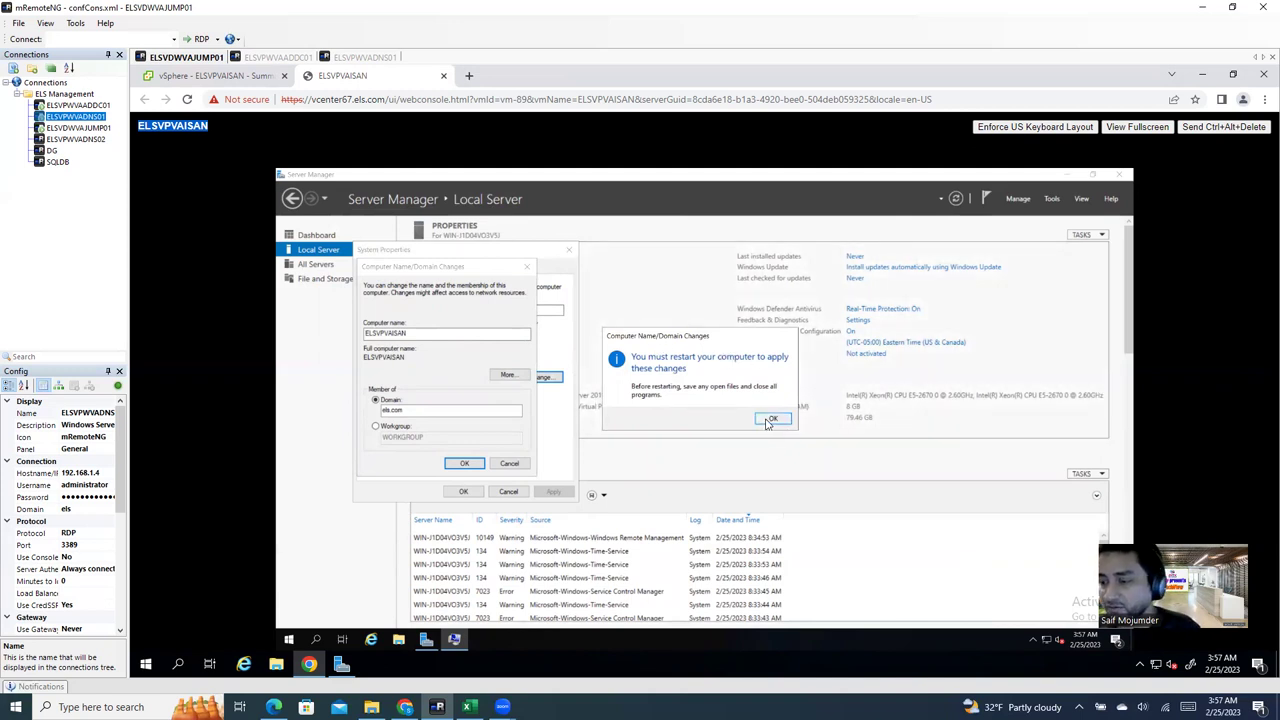
click(770, 419)
click(465, 493)
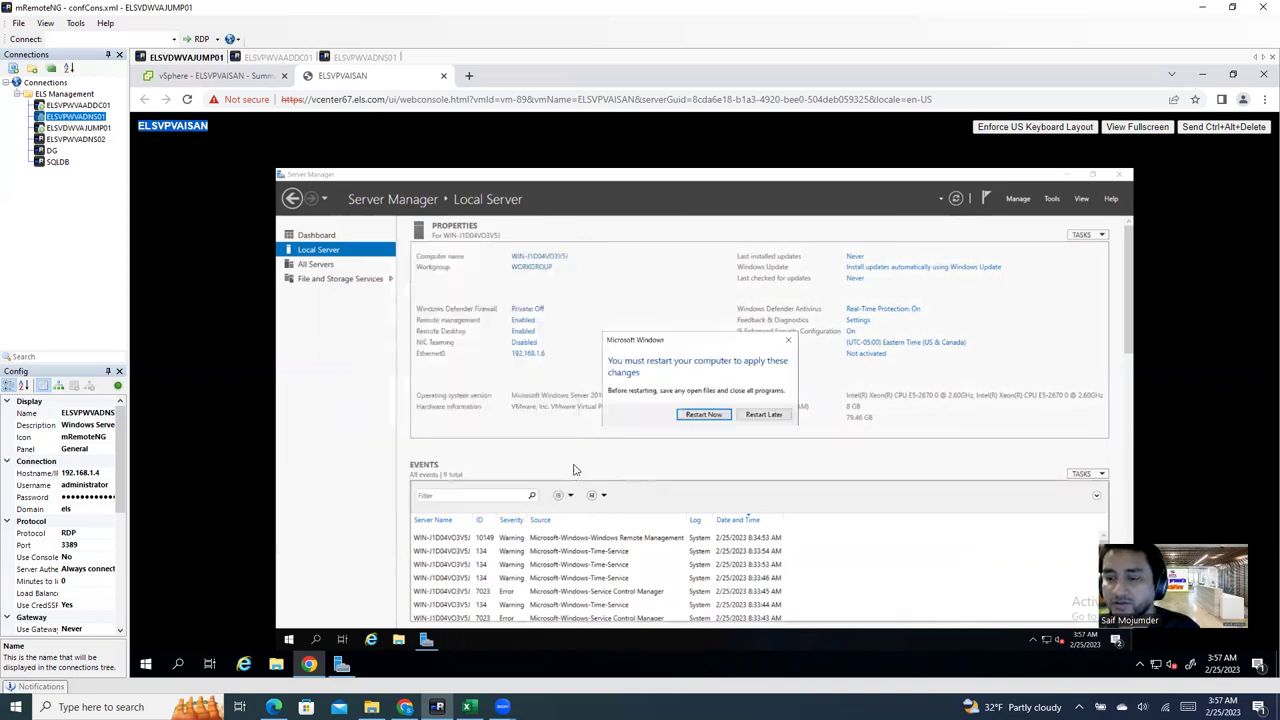
click(707, 419)
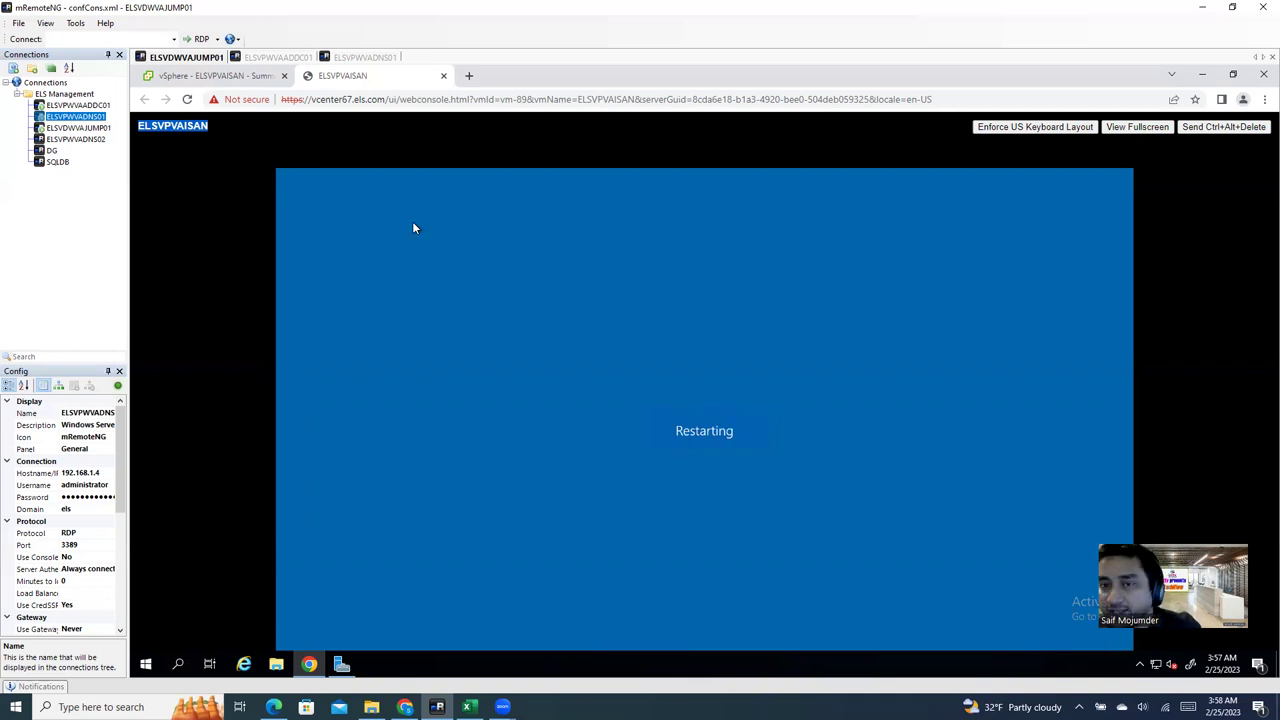
click(228, 77)
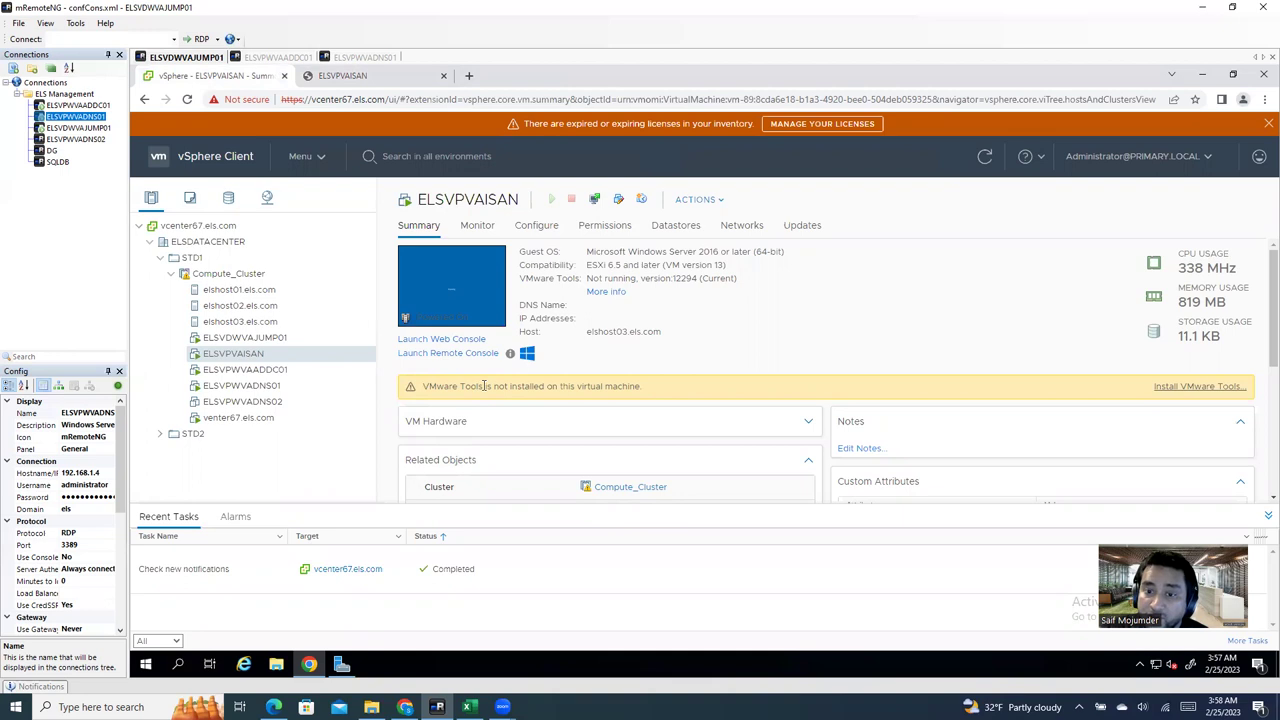
Step: Inspect elshost01's vmhba1 disks, starting Erase Partitions on the 1.64 TB disk but cancelling
click(256, 290)
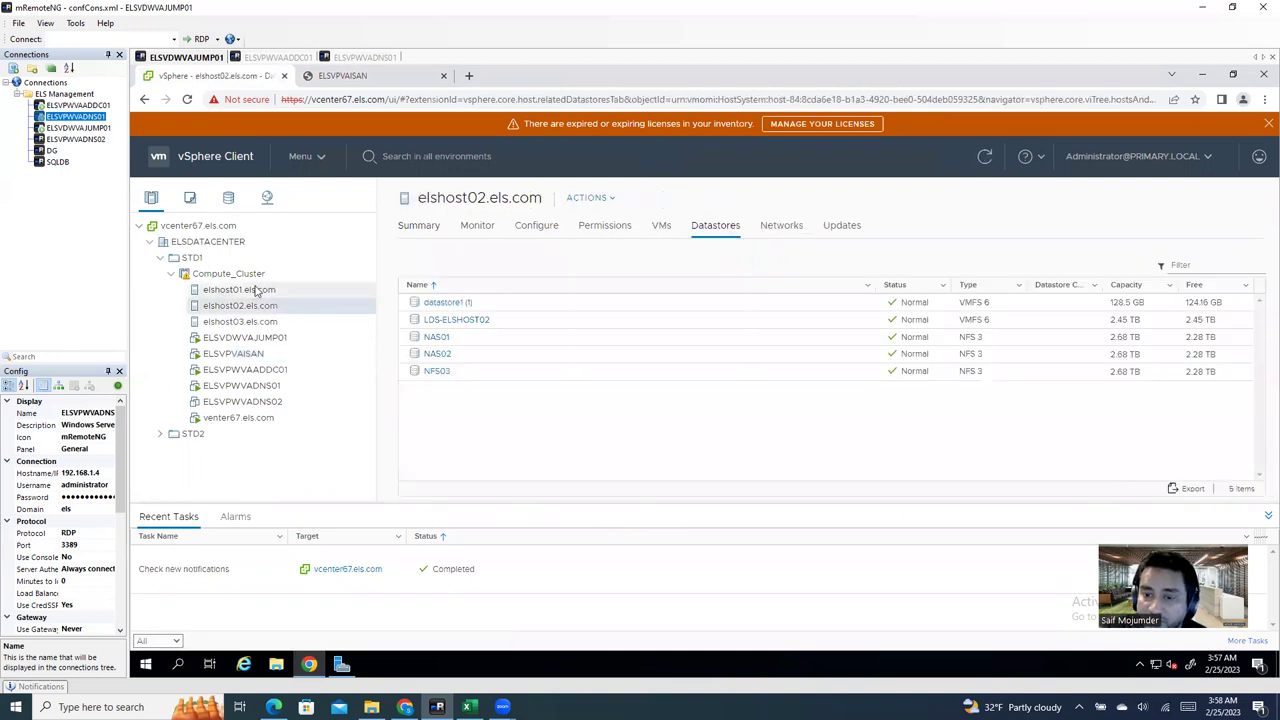
click(262, 305)
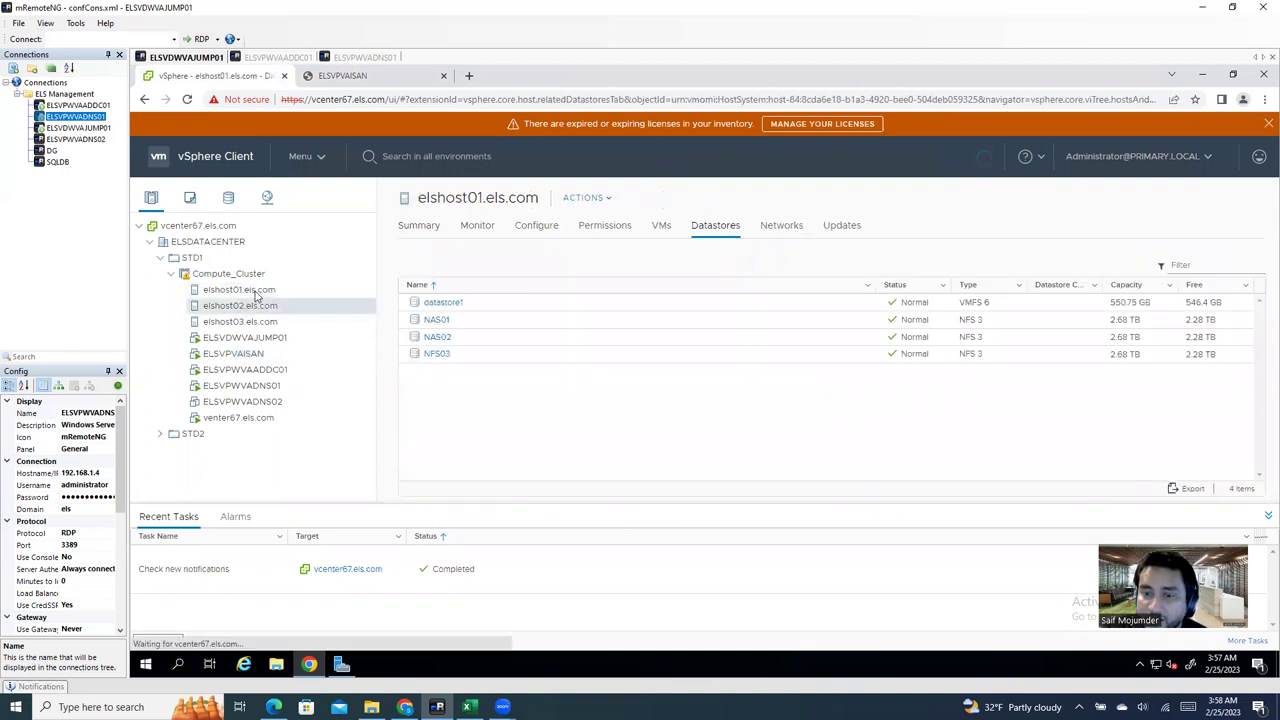
click(266, 290)
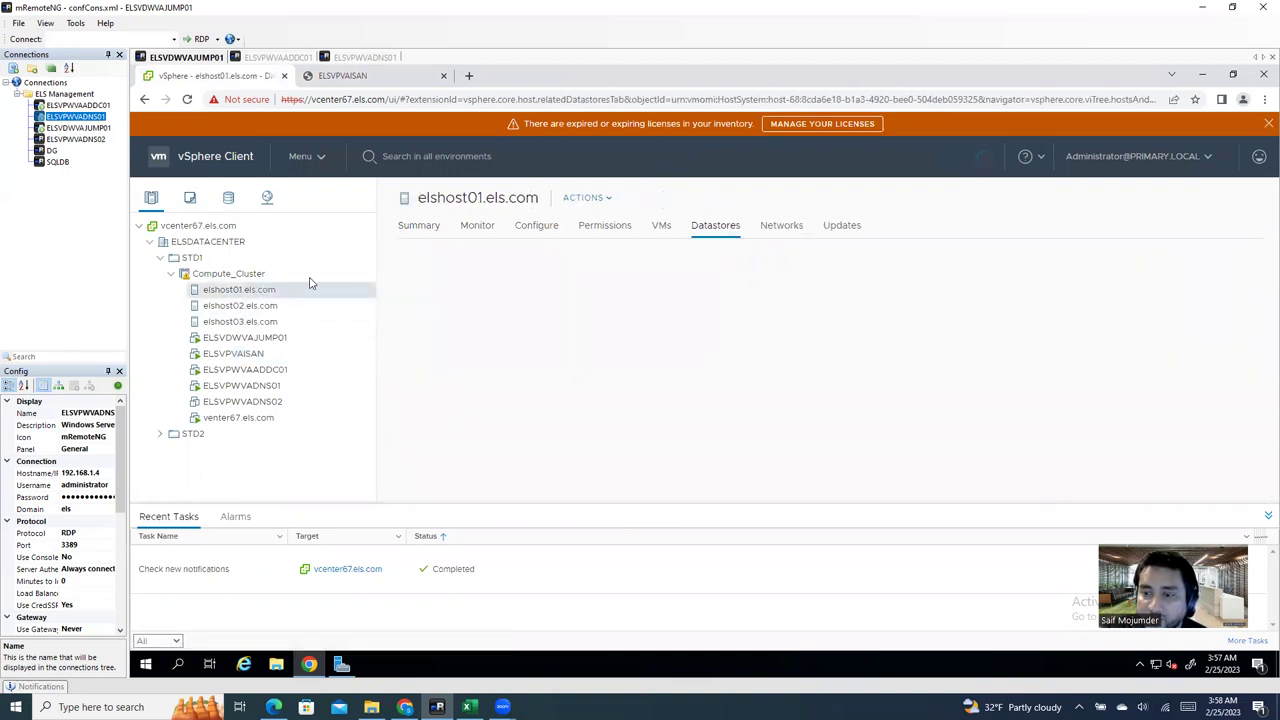
click(534, 228)
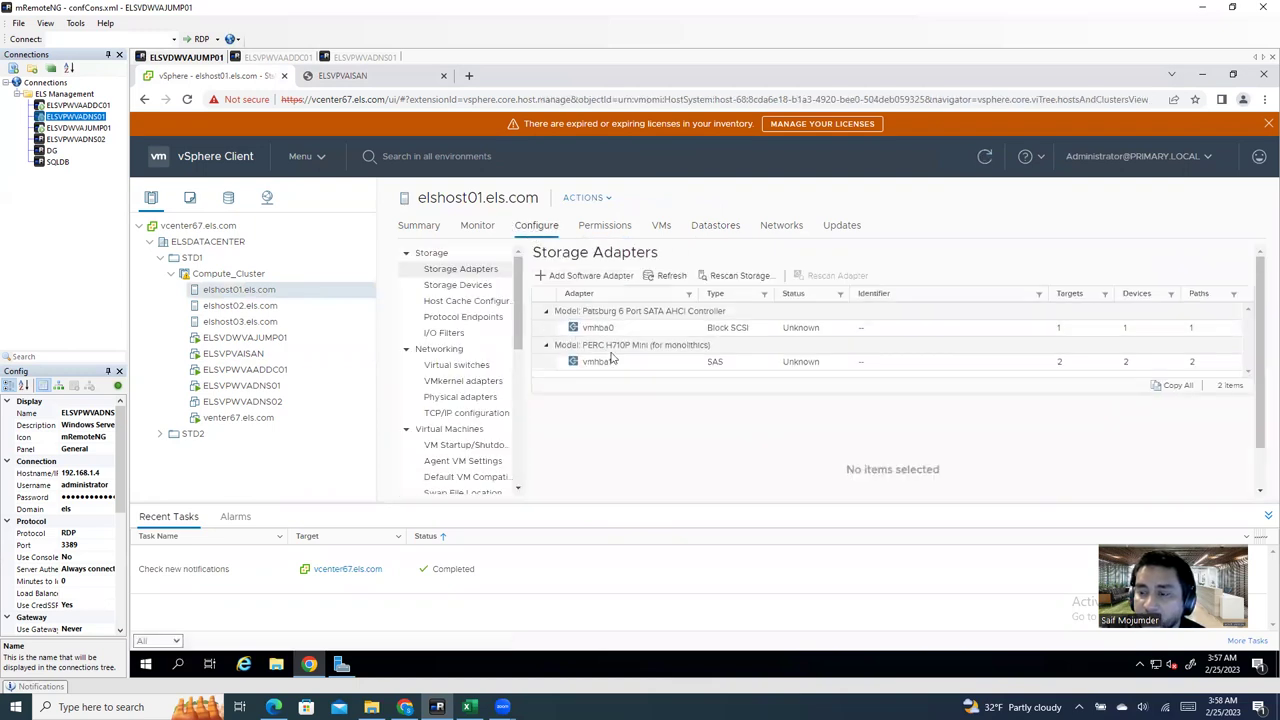
click(614, 361)
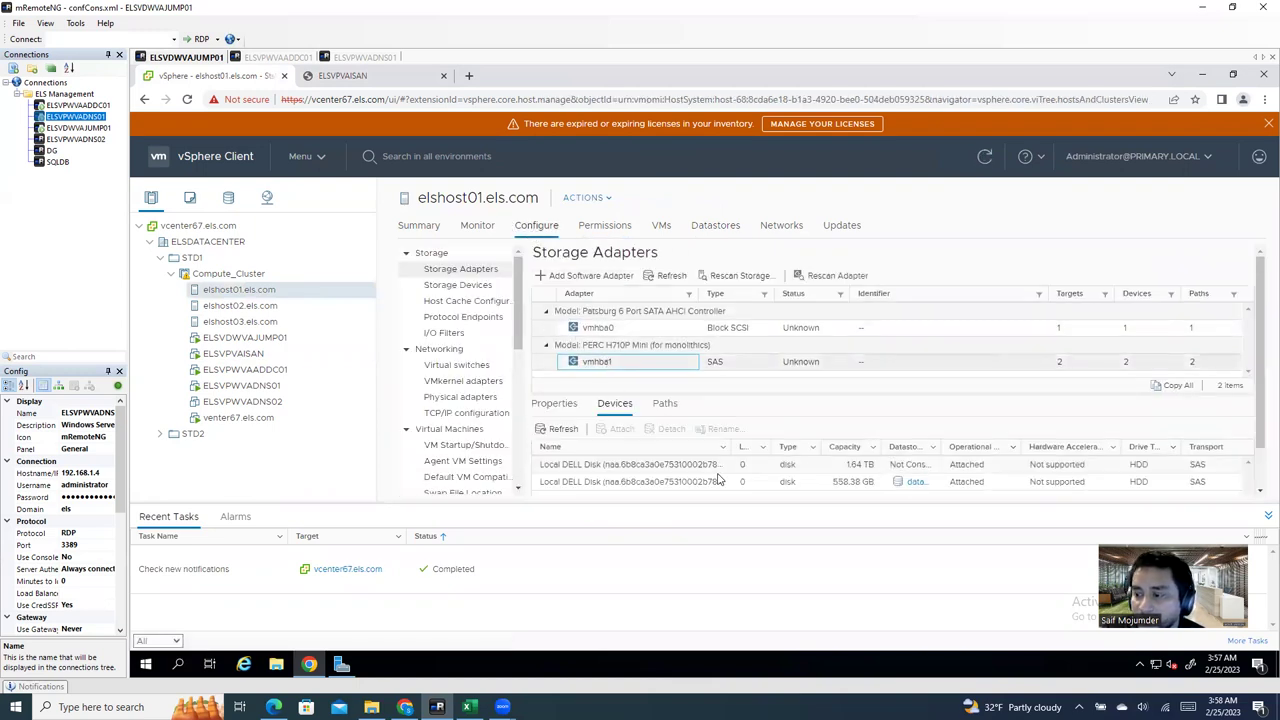
click(852, 465)
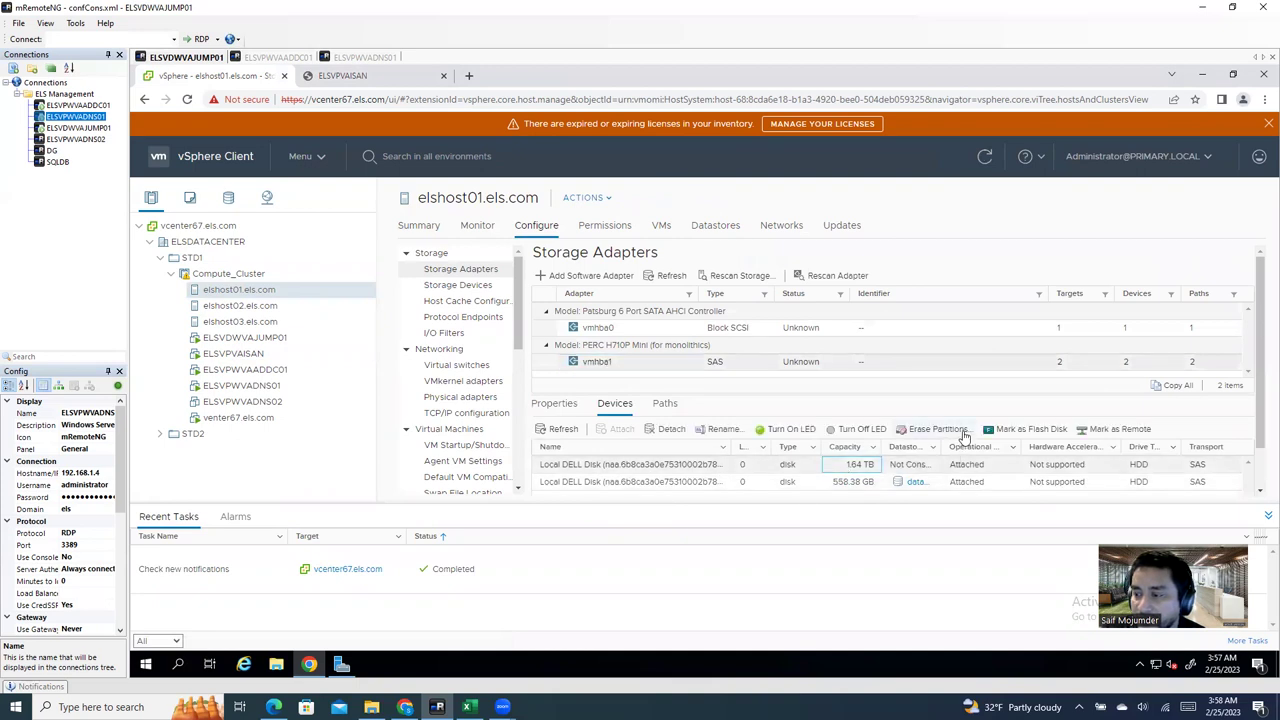
click(955, 433)
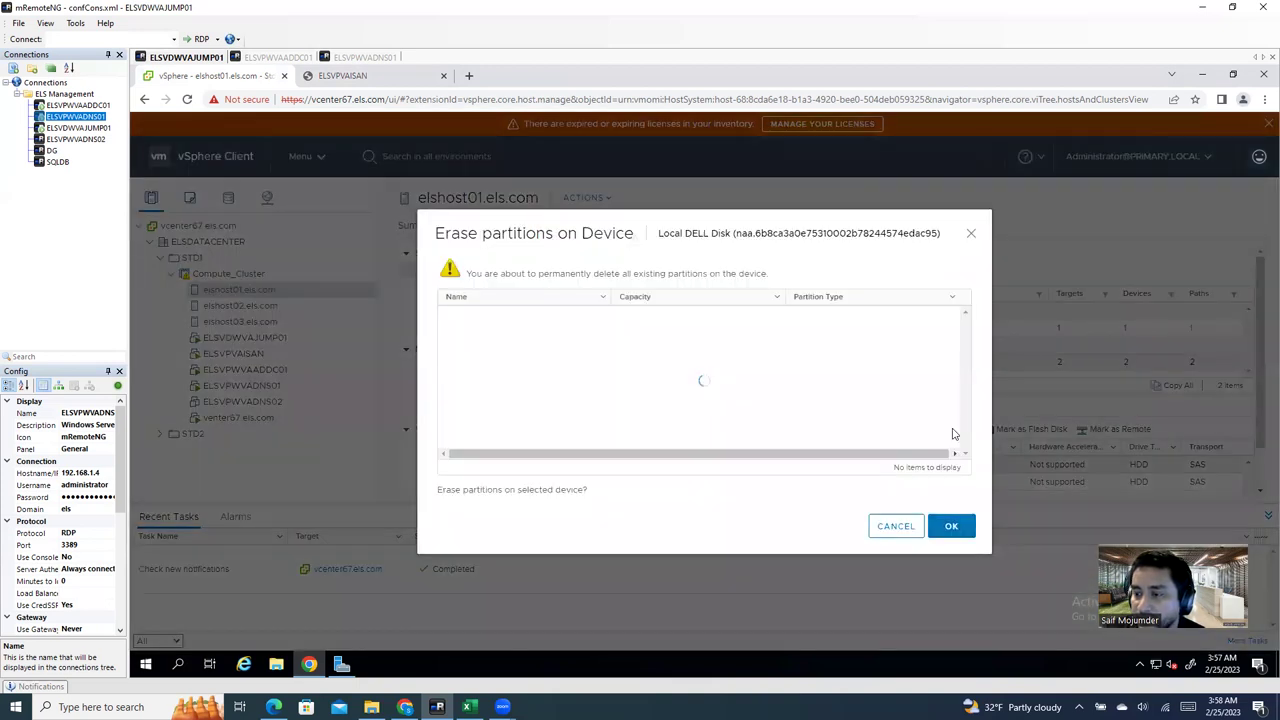
click(900, 527)
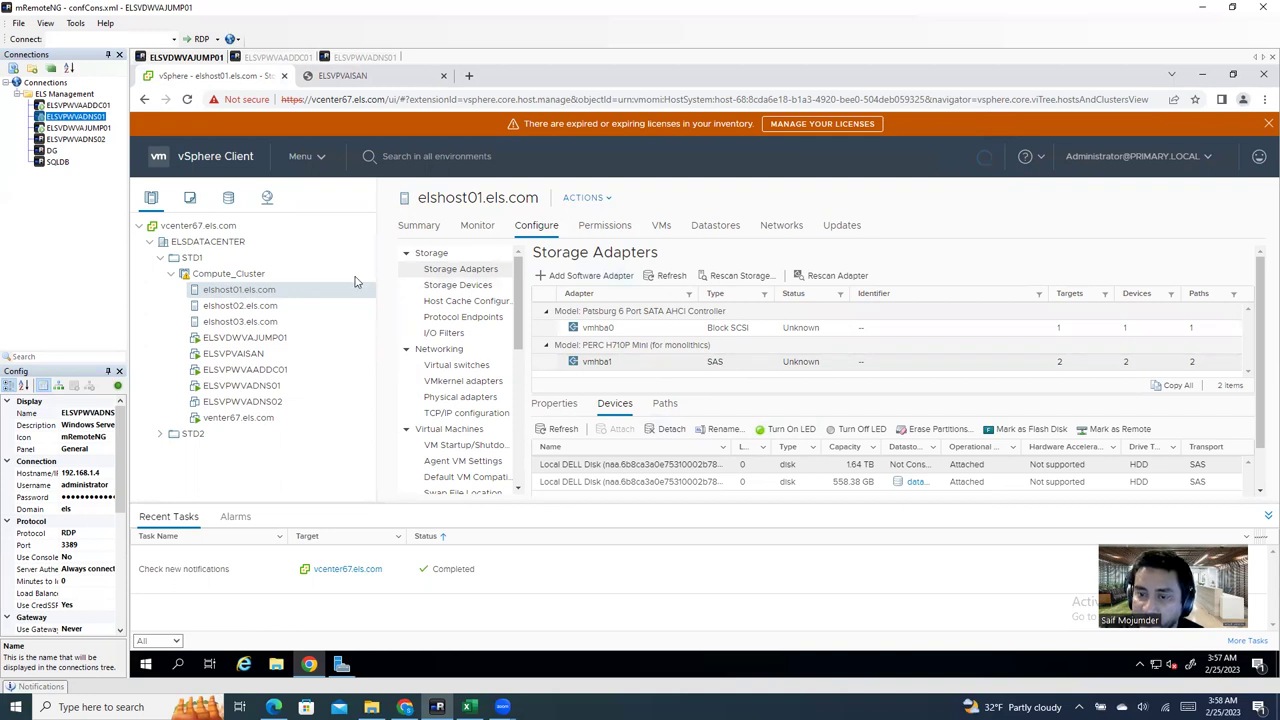
Step: Start the New Datastore wizard on elshost01, then cancel it
right_click(246, 296)
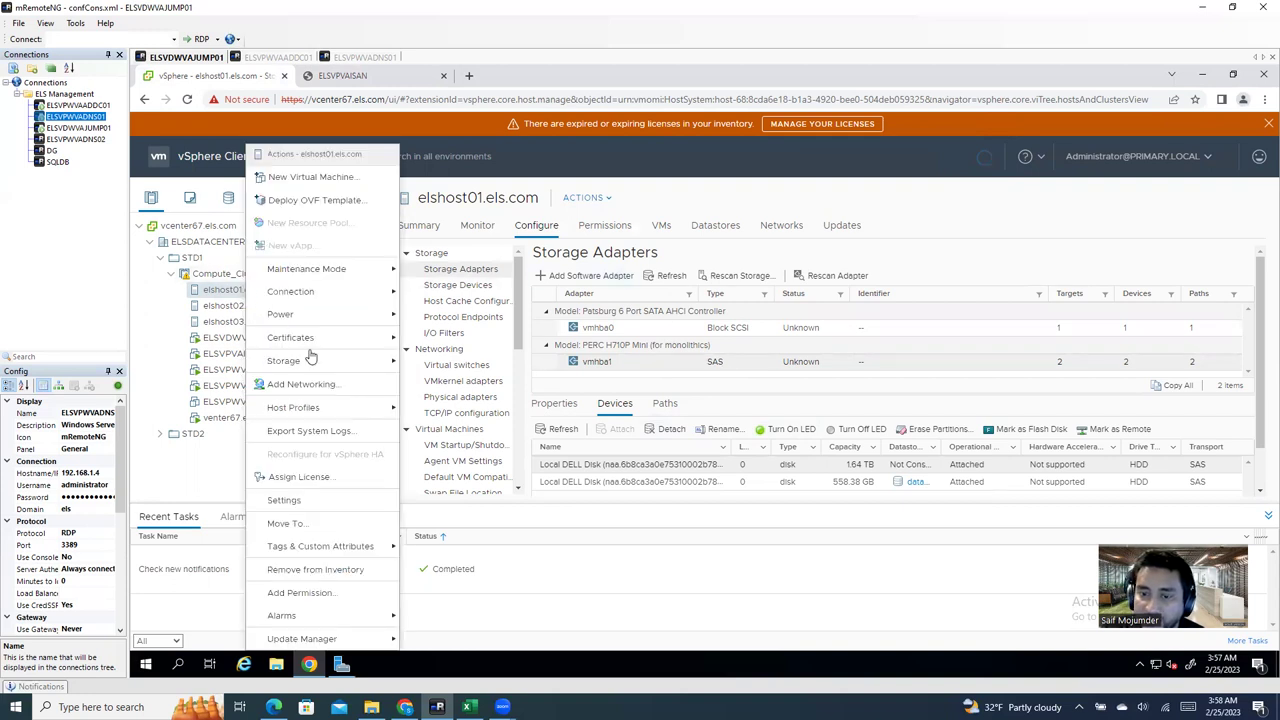
mouse_move(360, 362)
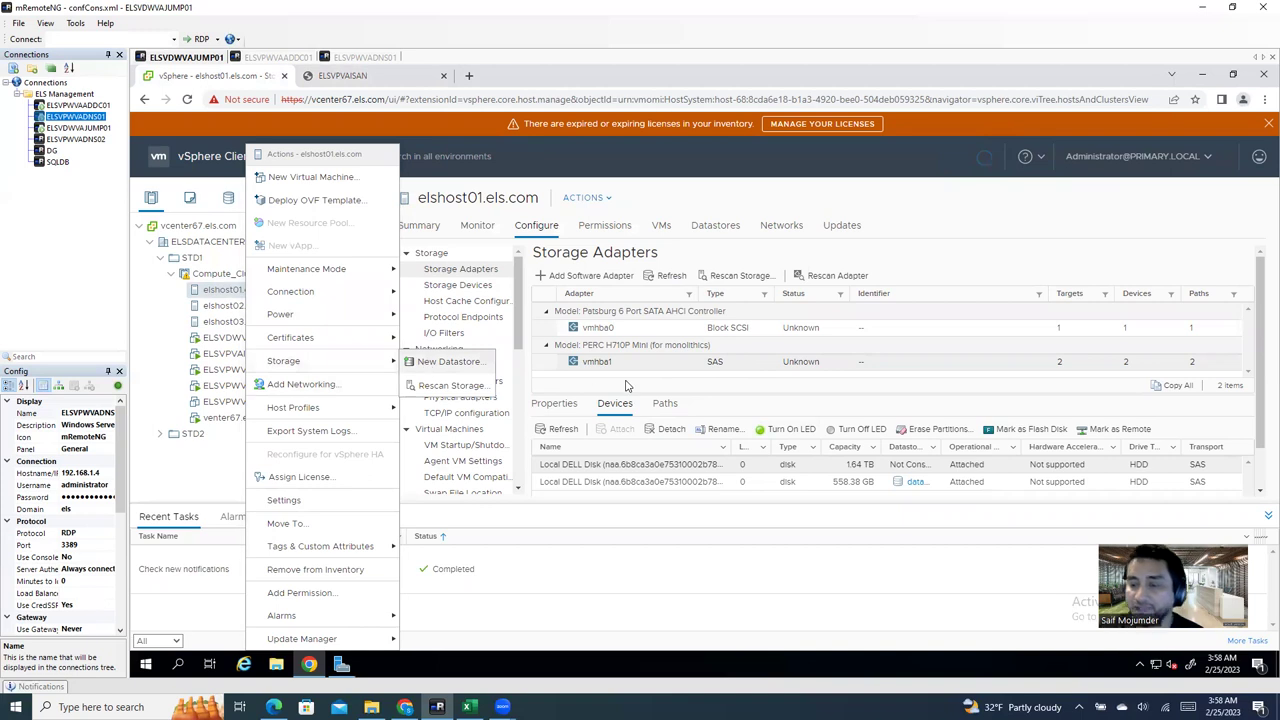
click(428, 364)
click(955, 592)
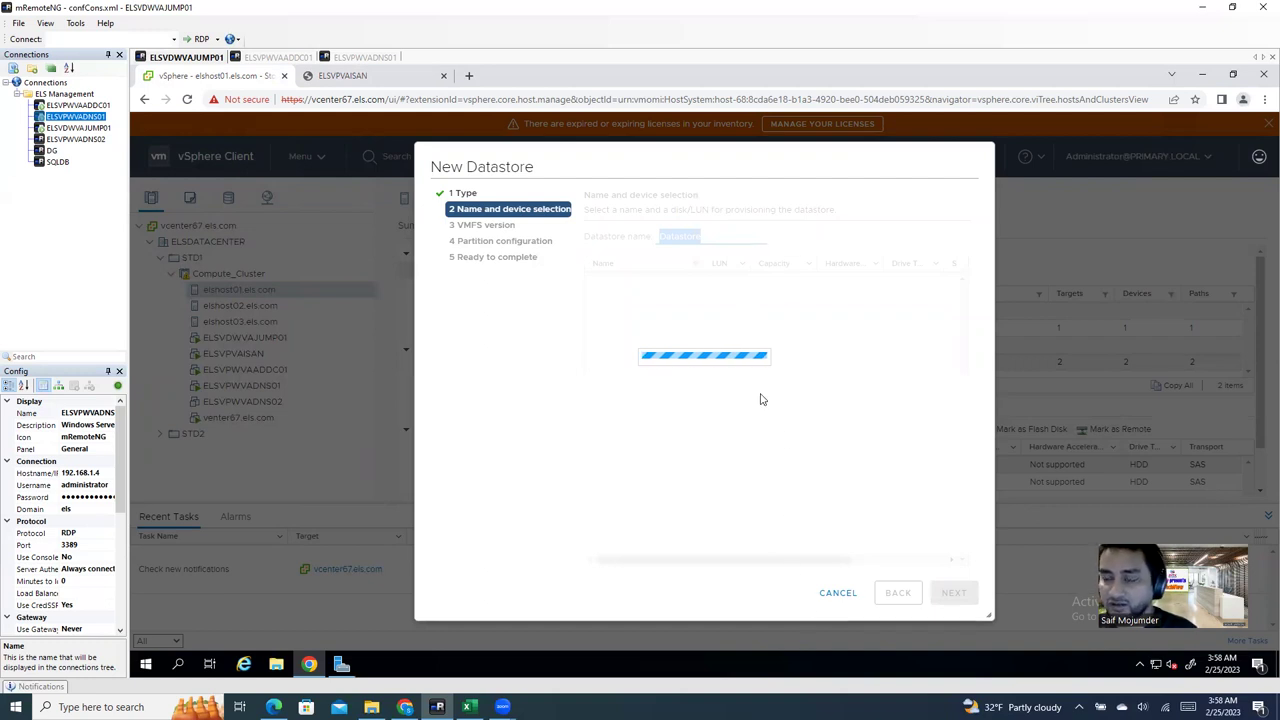
click(830, 600)
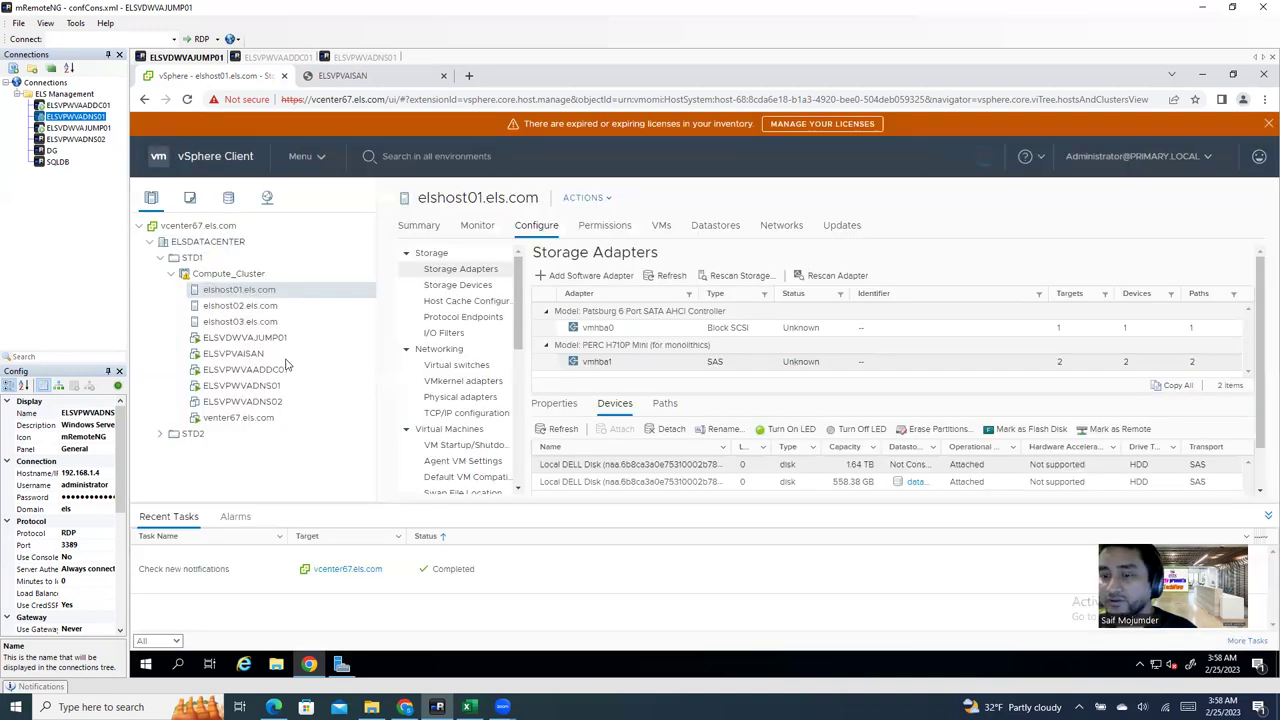
Step: Review elshost02's and elshost03's datastores, checking the 2.73 TB LDS-ELSHOST03 capacity
click(262, 307)
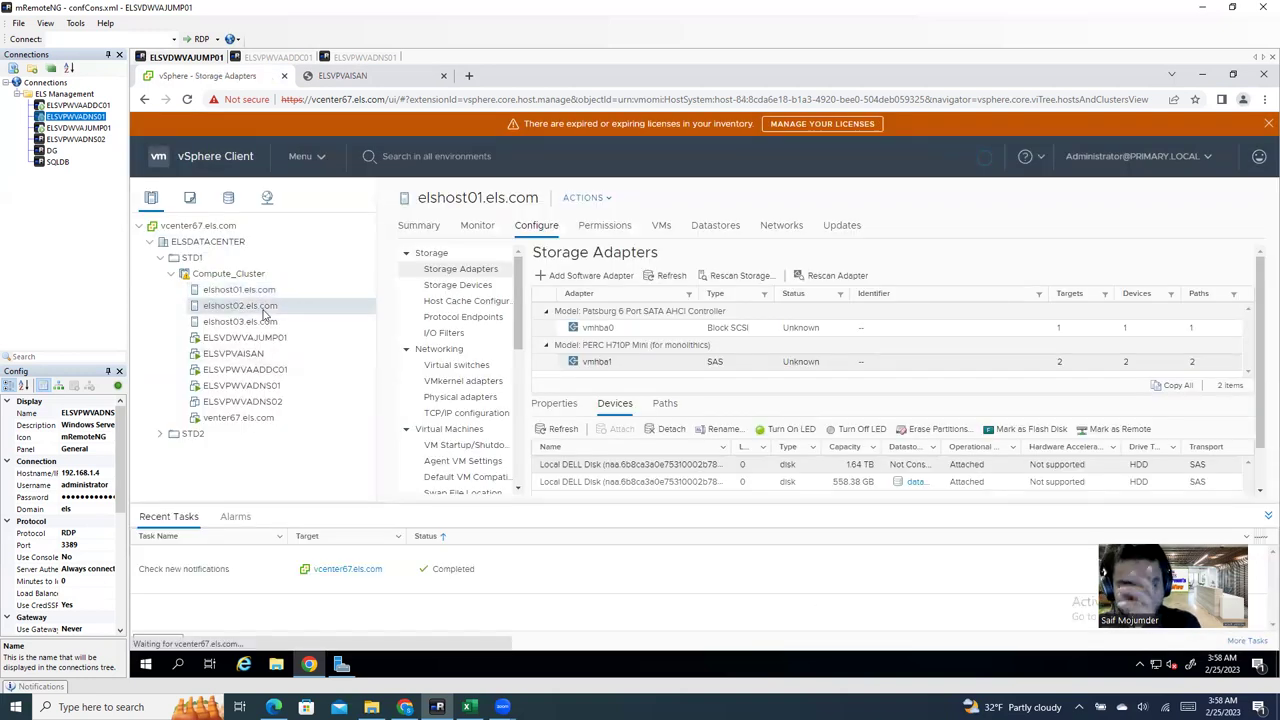
click(713, 230)
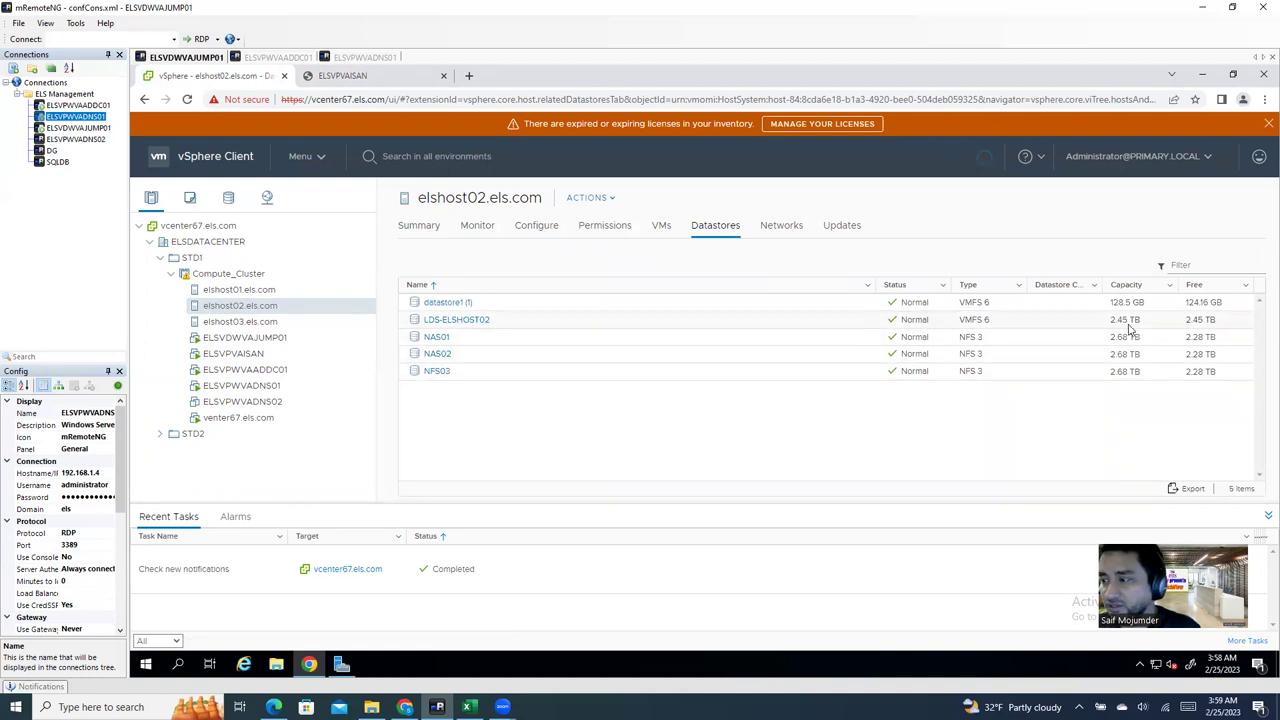
click(238, 323)
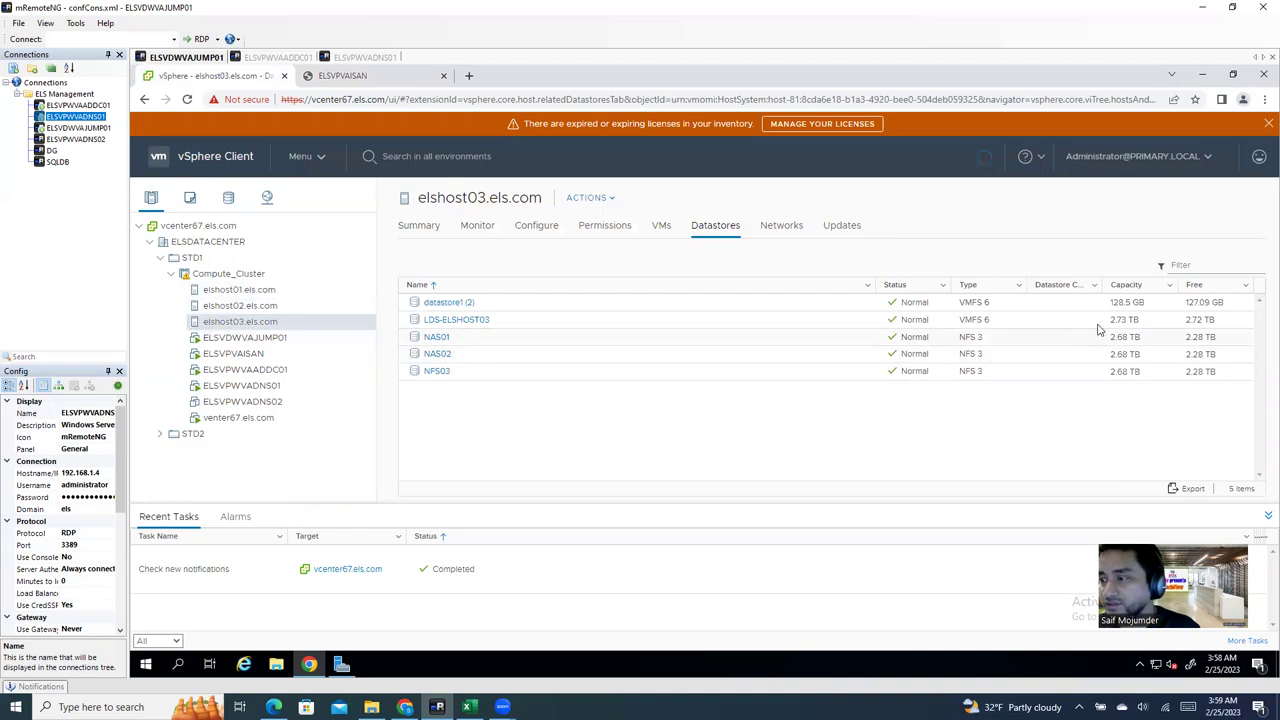
click(1120, 324)
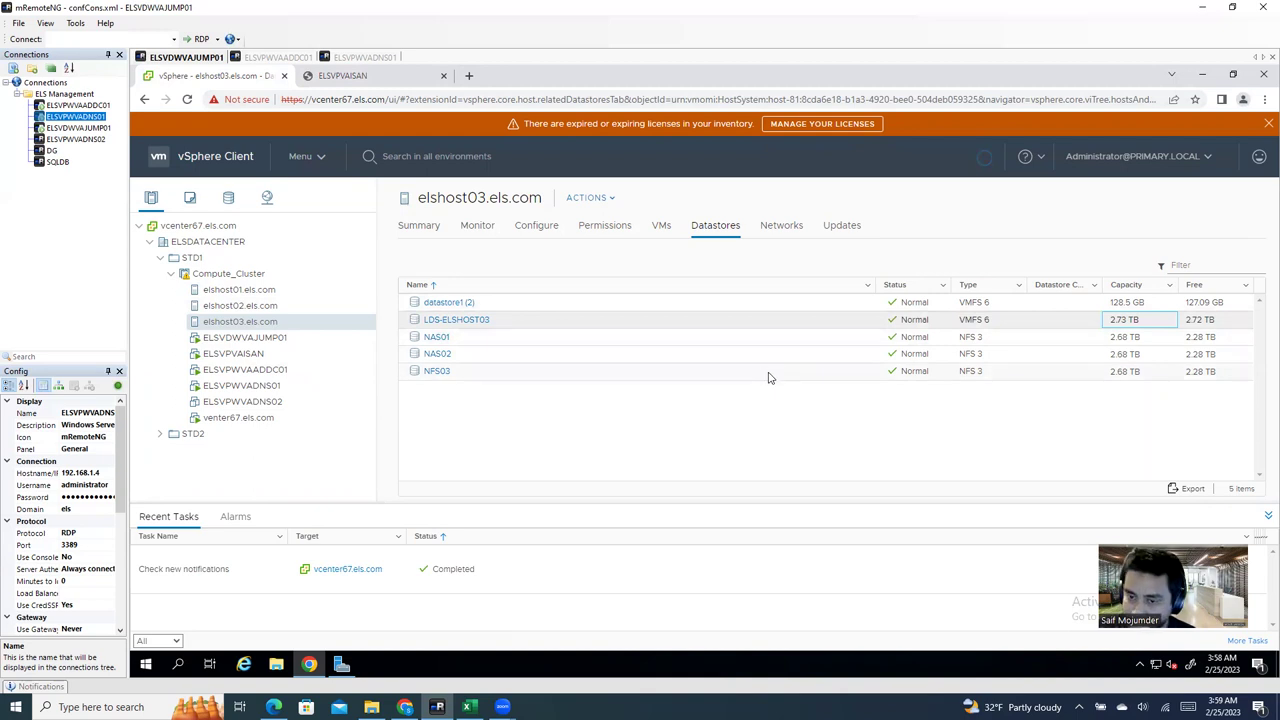
Step: Open ELSVPVAISAN's Edit Settings and add a new hard disk
click(233, 354)
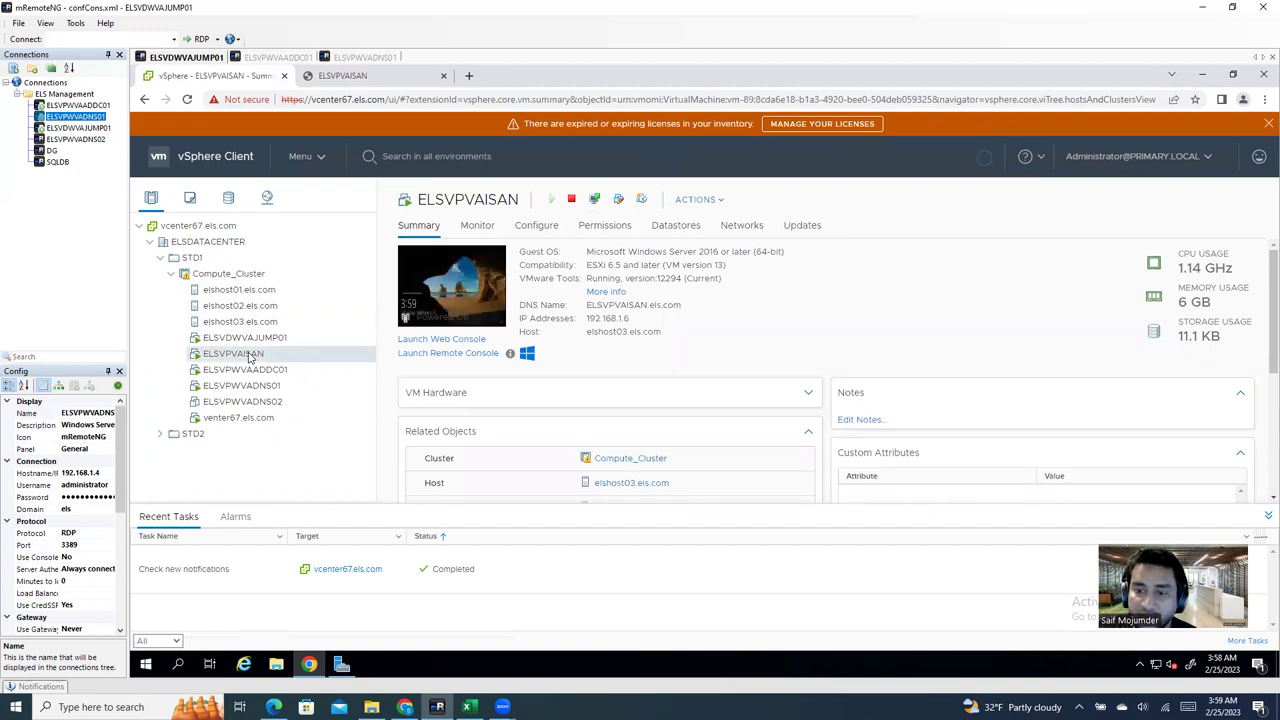
right_click(251, 358)
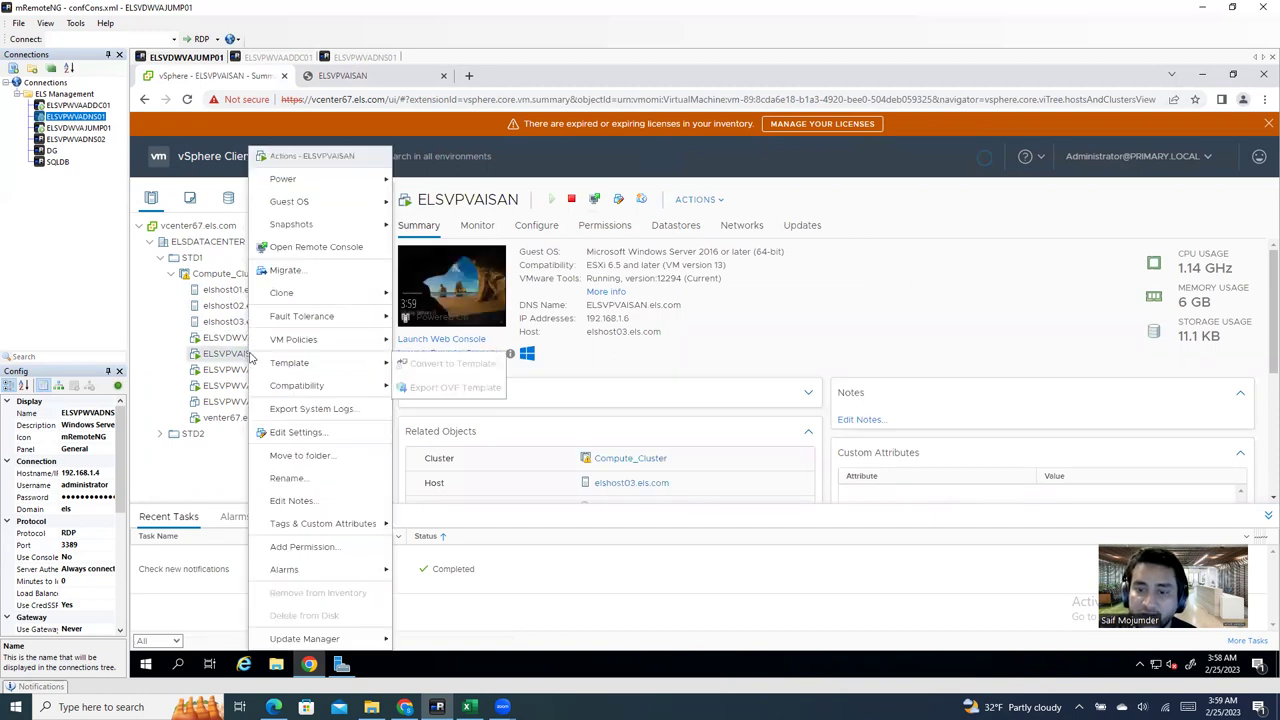
click(300, 432)
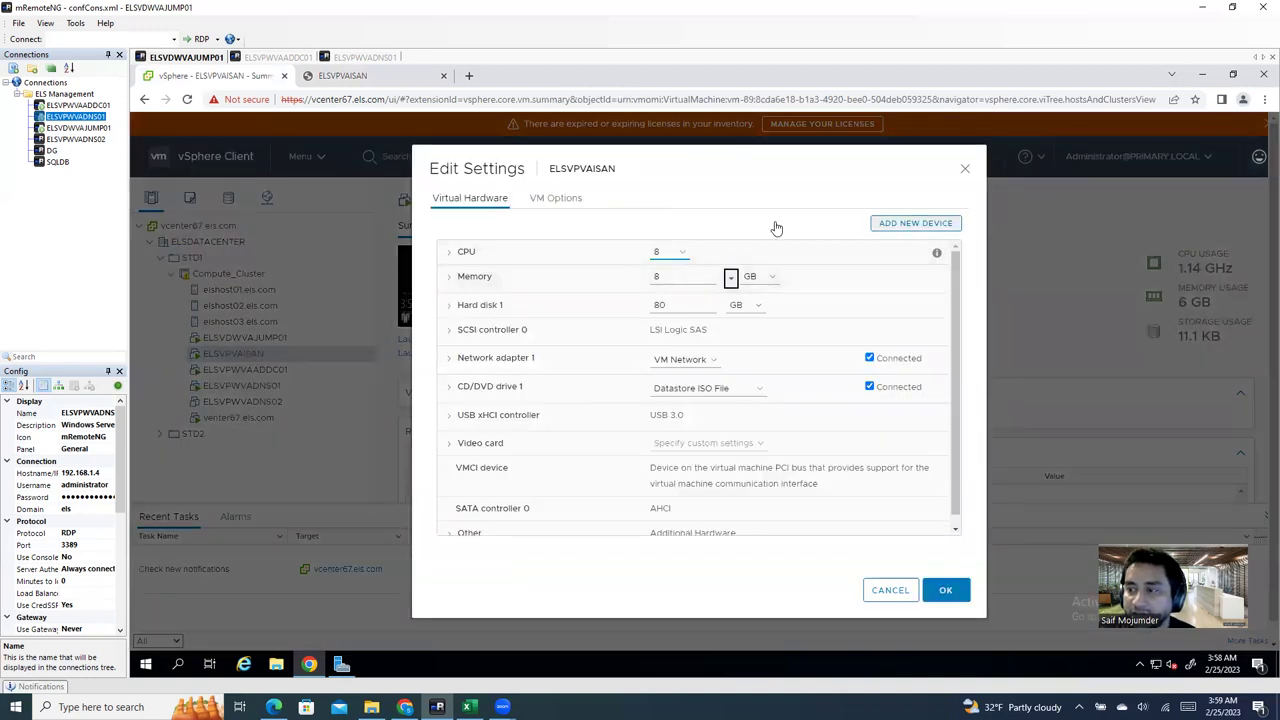
click(891, 229)
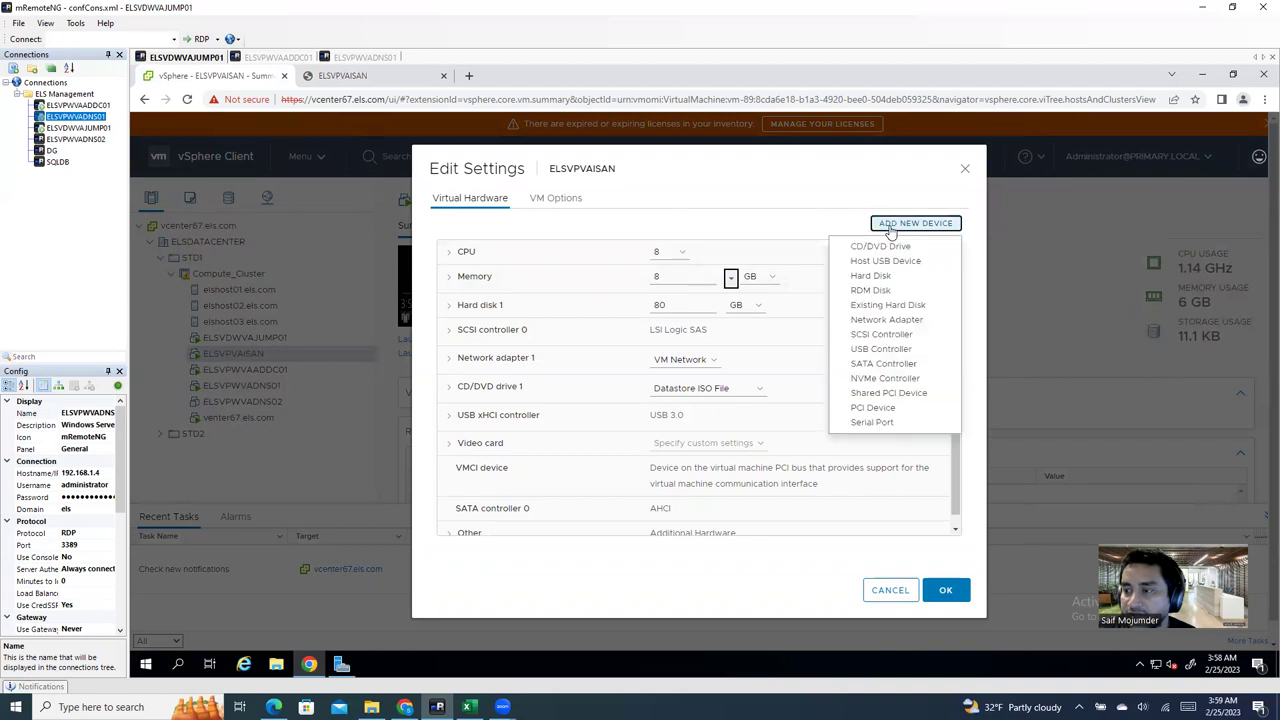
click(886, 276)
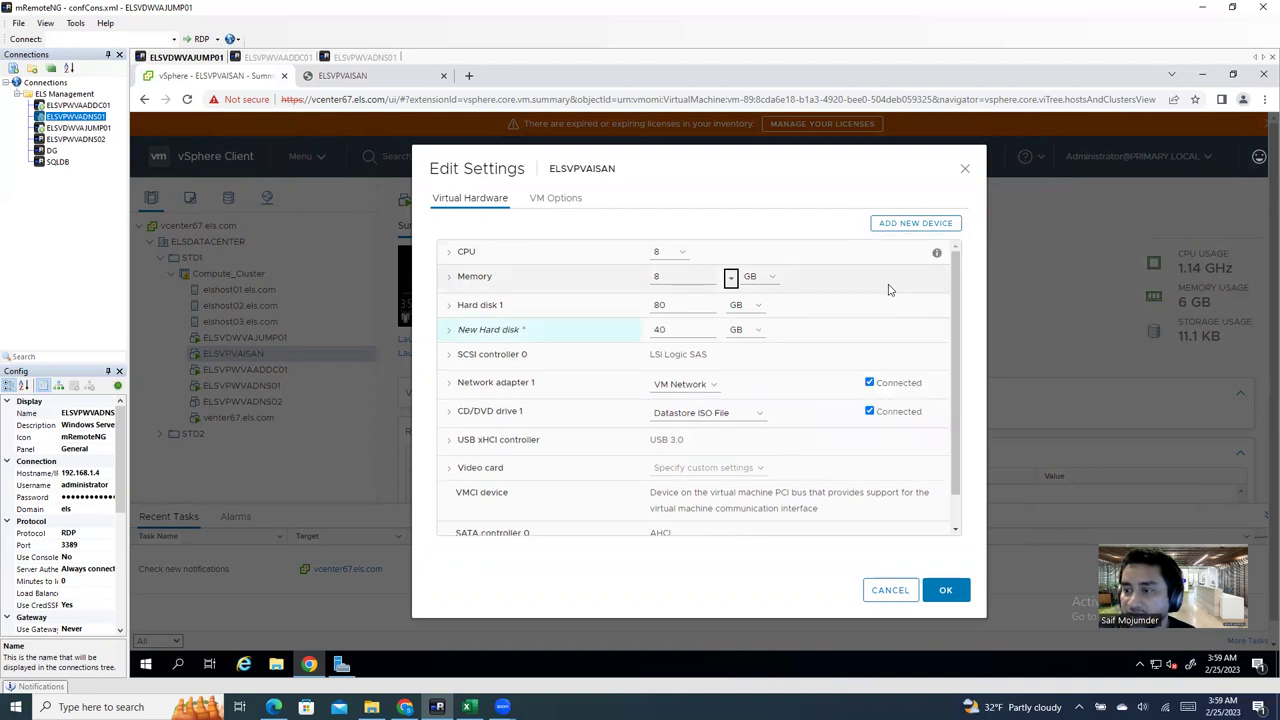
Step: Store the new disk on LDS-ELSHOST02 and set its size to 2 TB
click(448, 330)
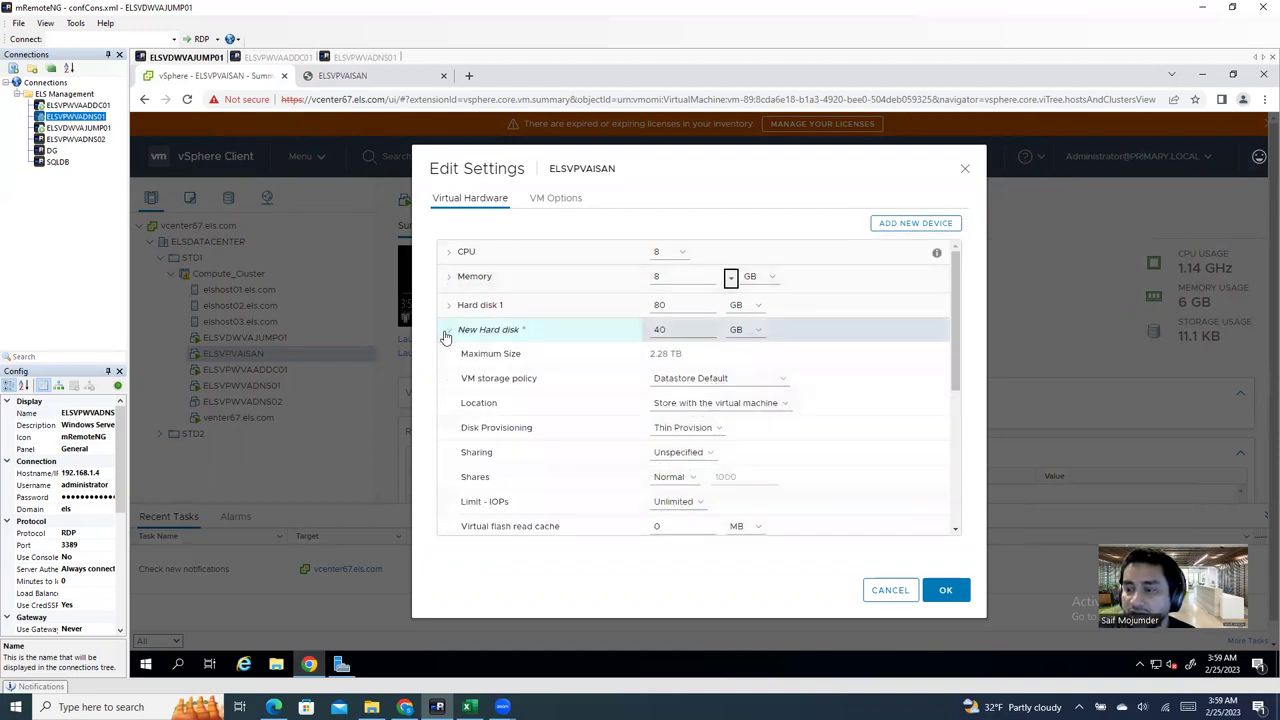
click(721, 405)
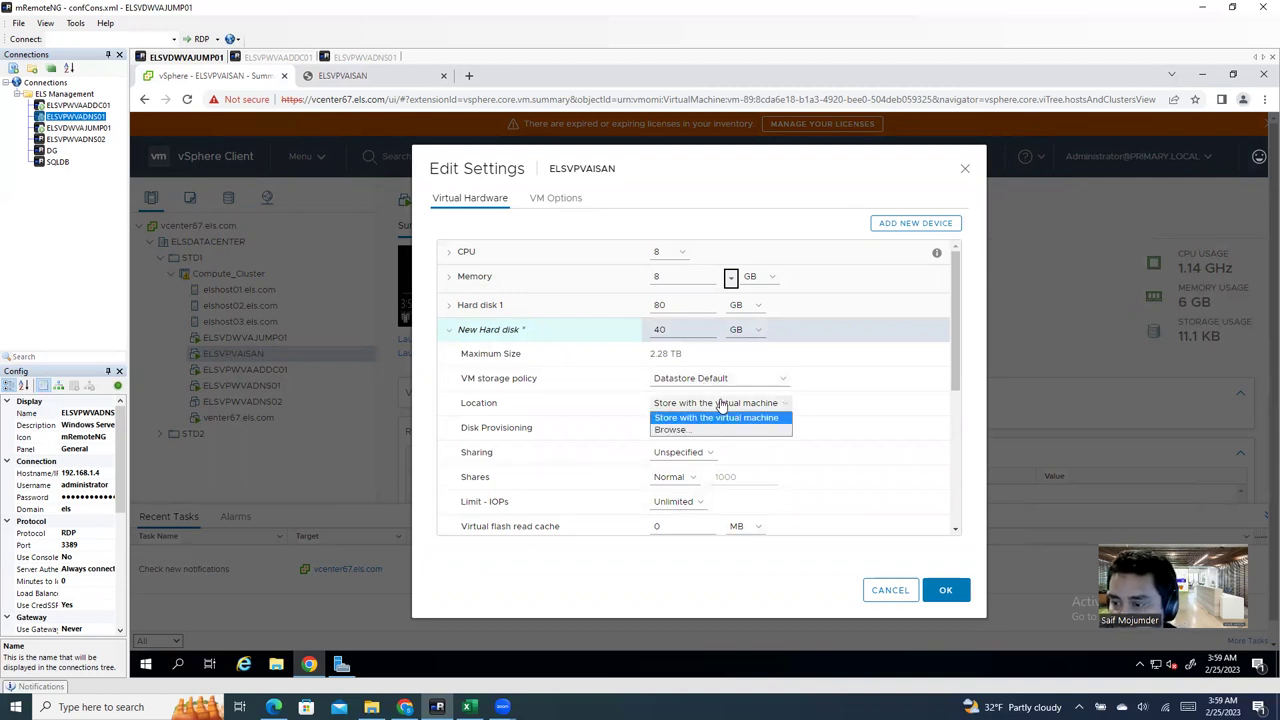
click(700, 430)
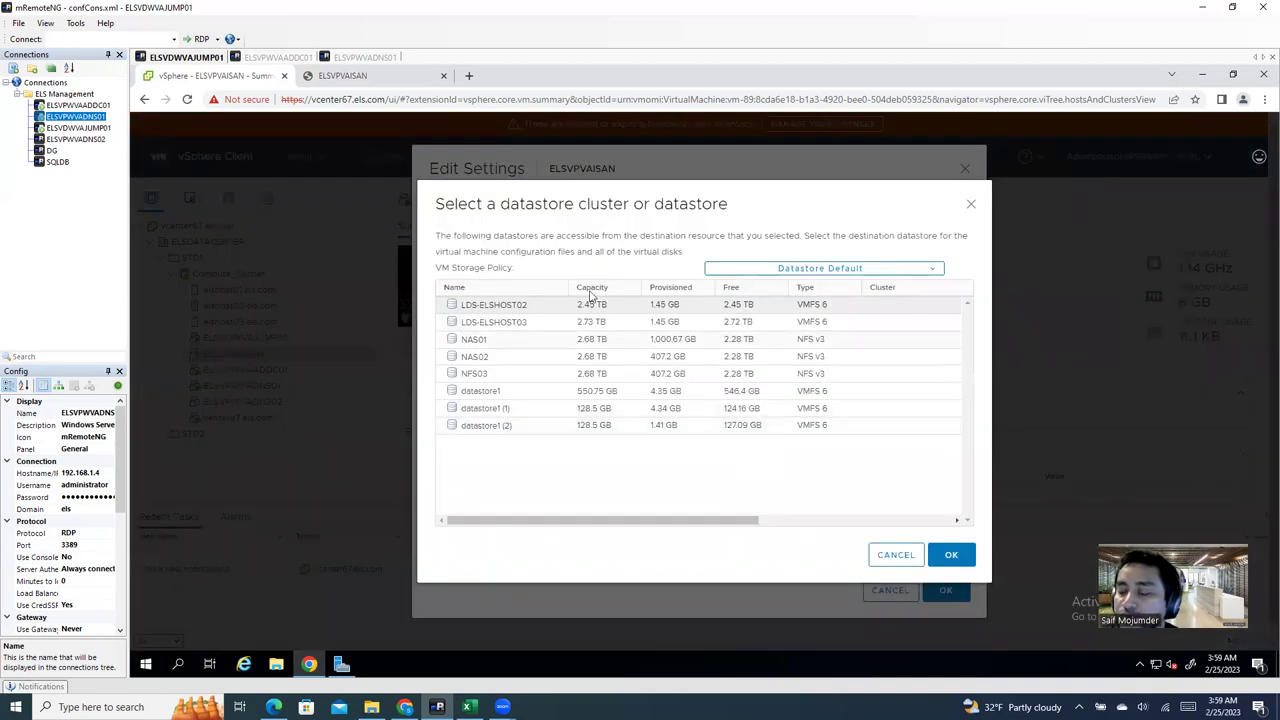
click(714, 306)
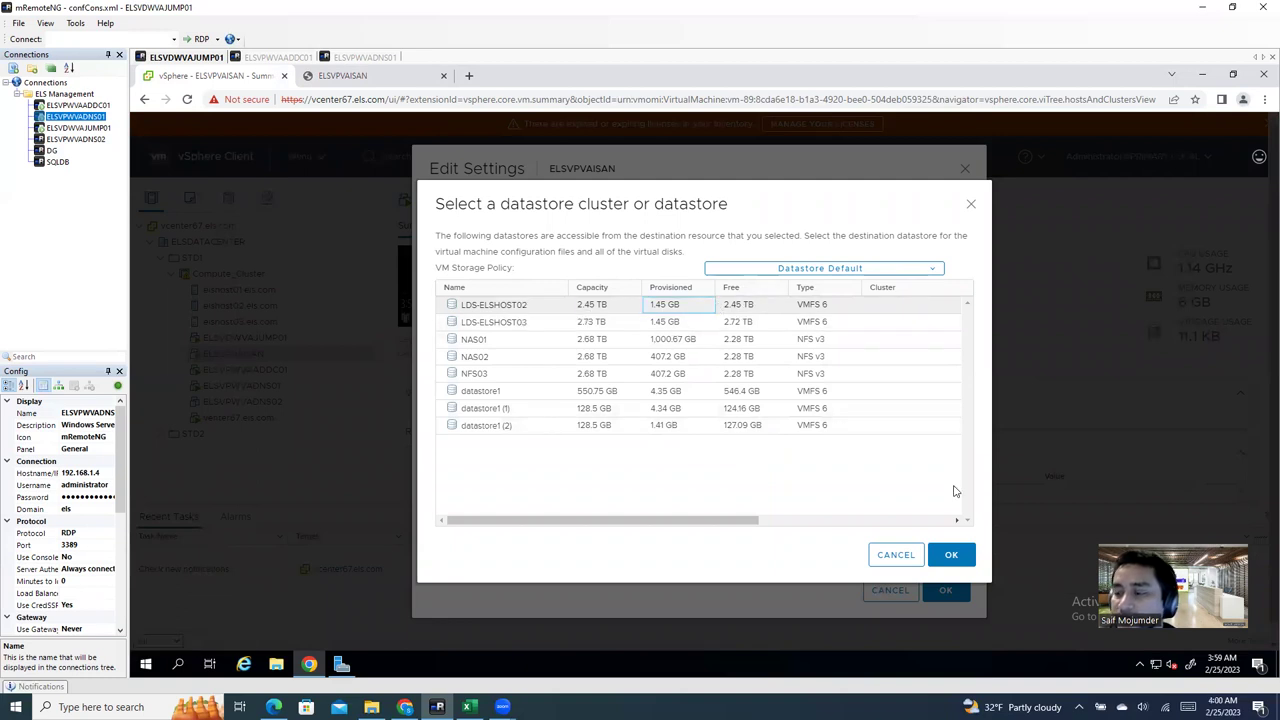
click(950, 556)
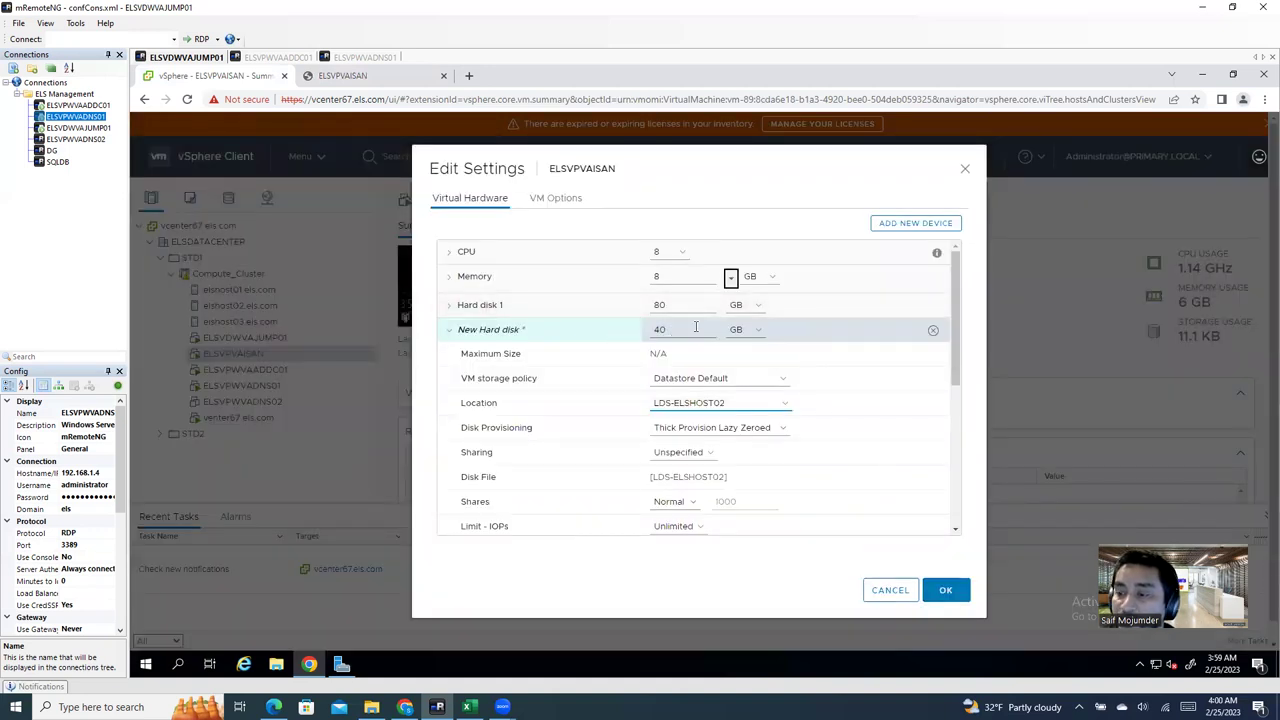
click(760, 335)
click(750, 372)
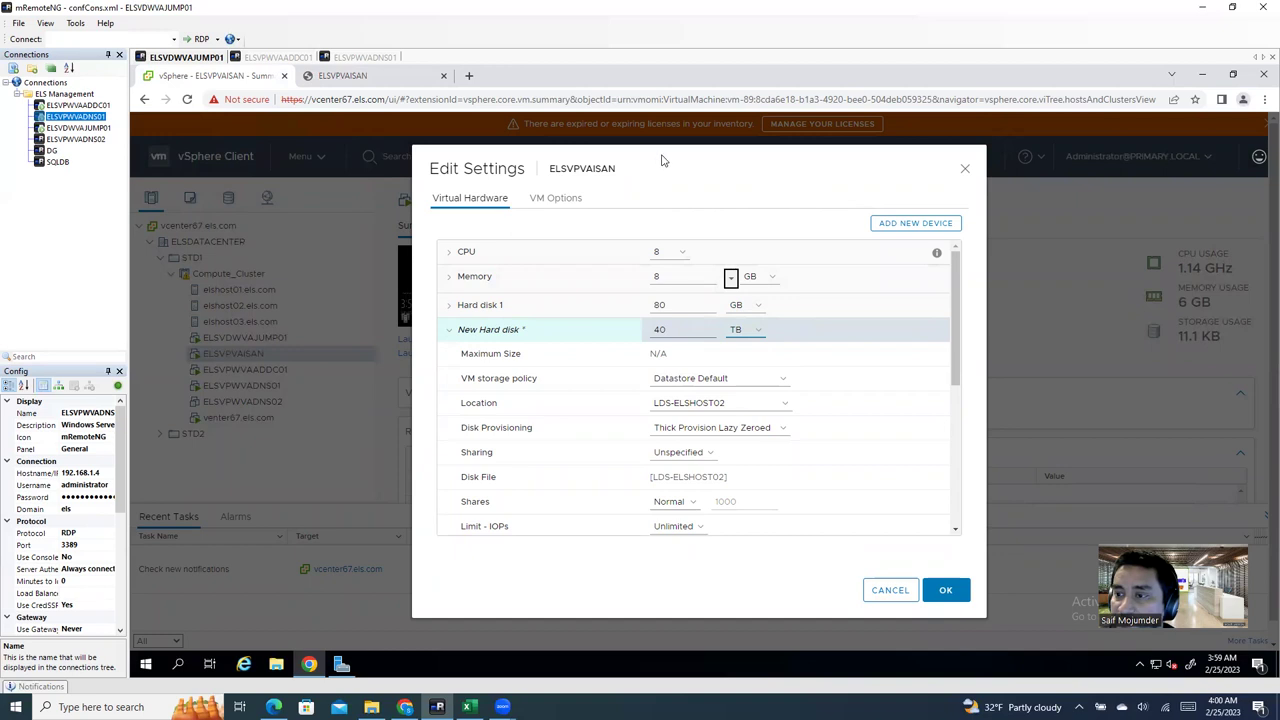
drag(662, 160, 786, 234)
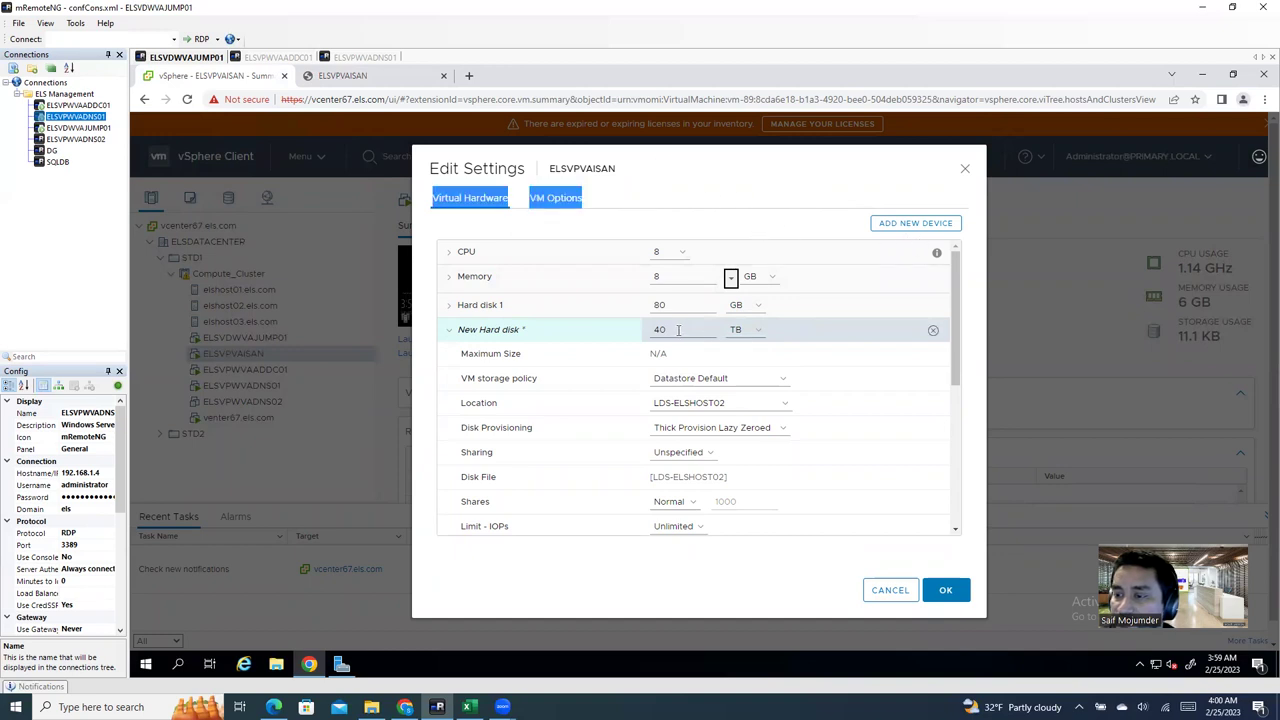
drag(678, 330, 620, 334)
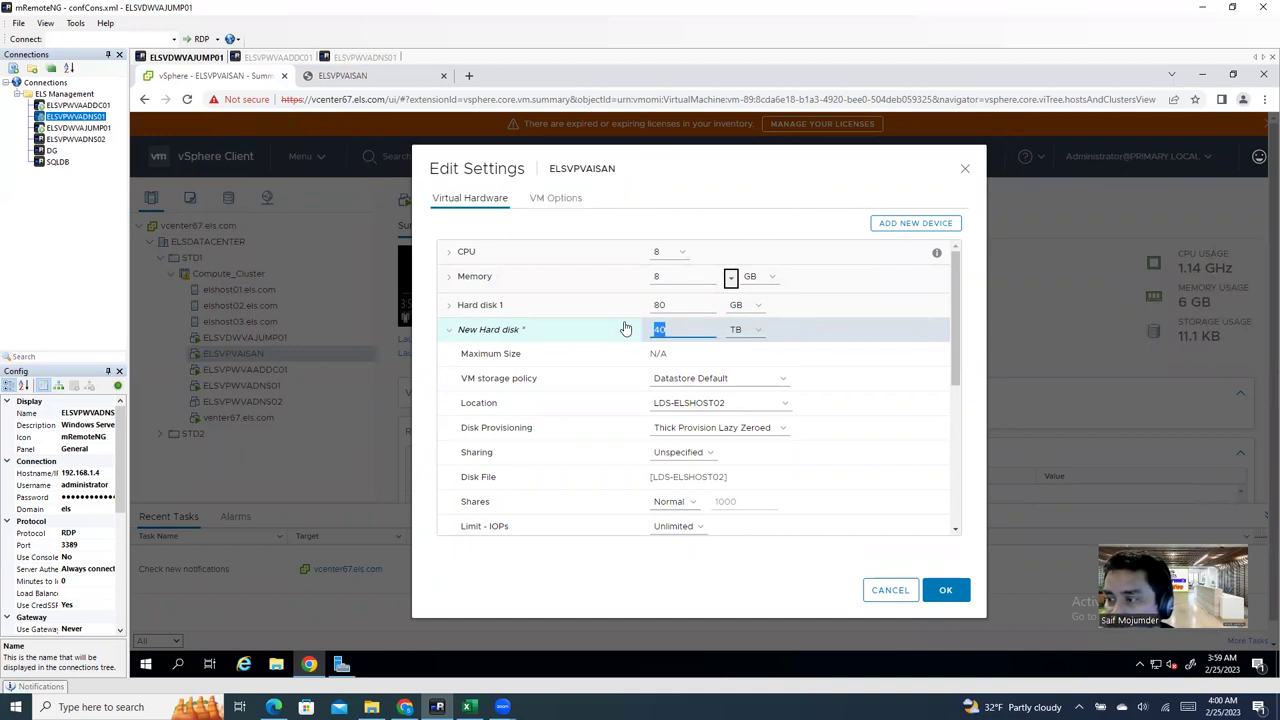
text(2)
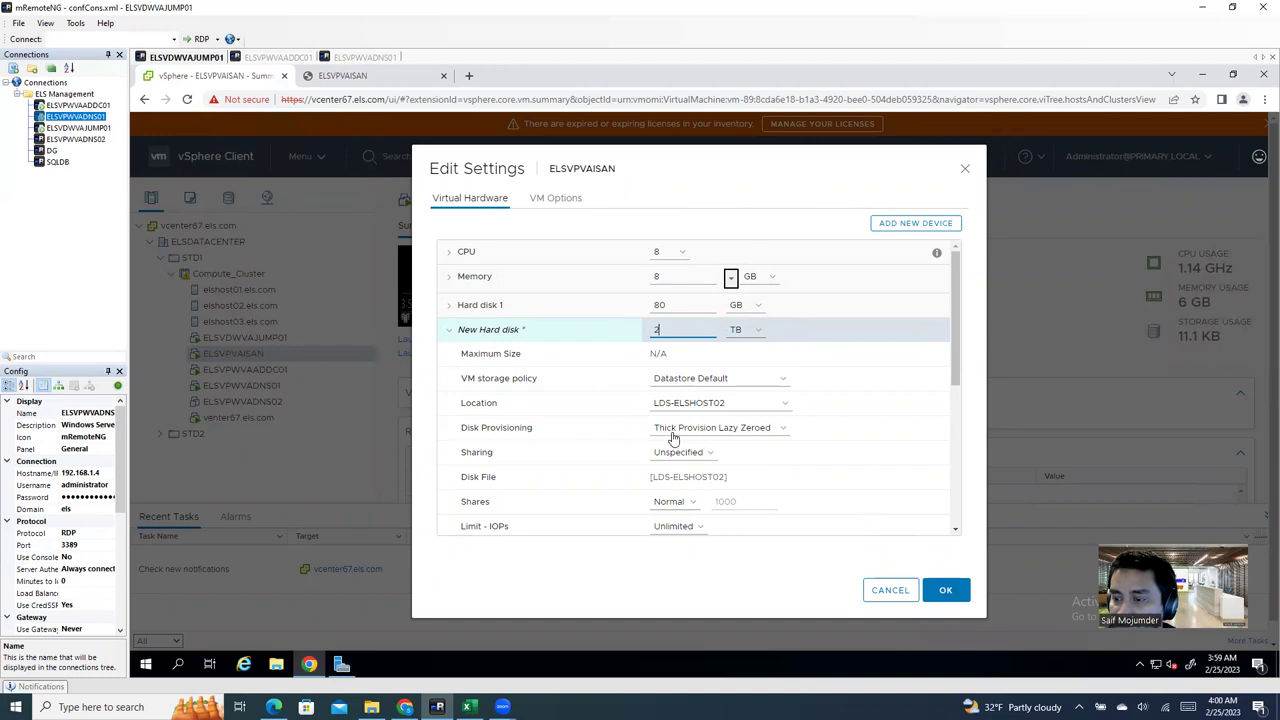
Step: Set the 2 TB disk to Thin Provision and add a second 40 GB hard disk
click(726, 433)
click(719, 470)
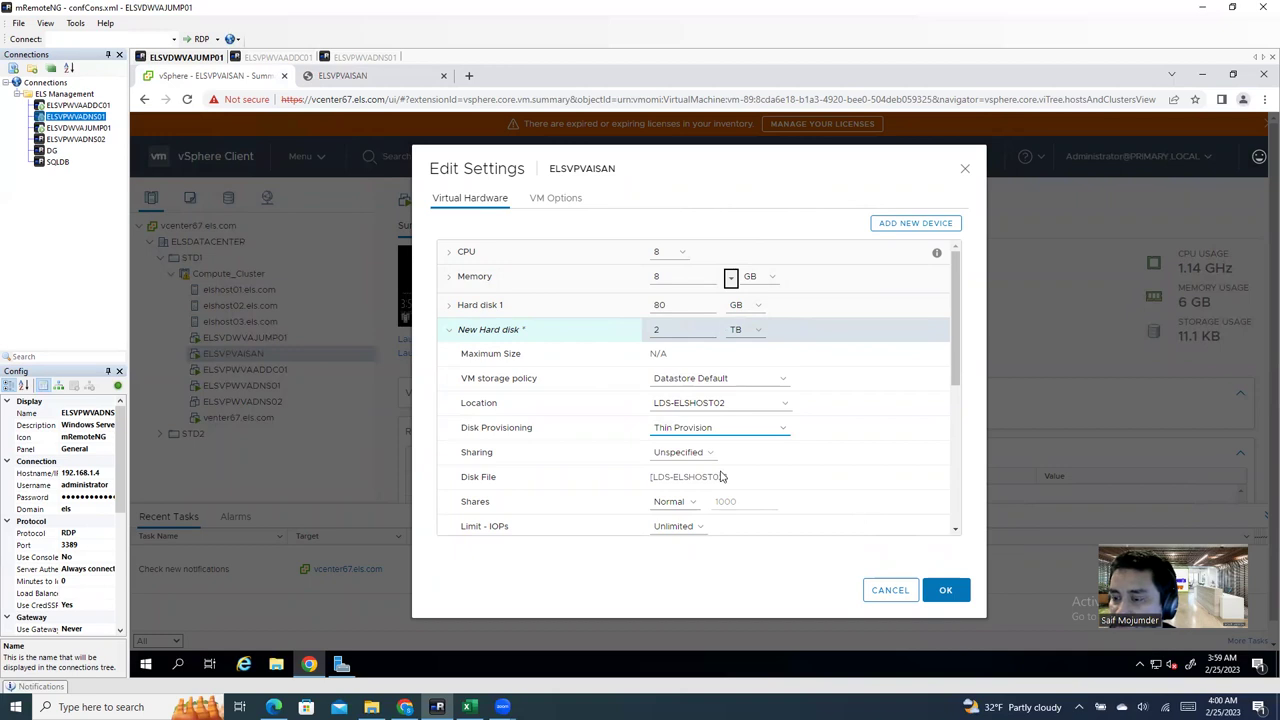
click(740, 431)
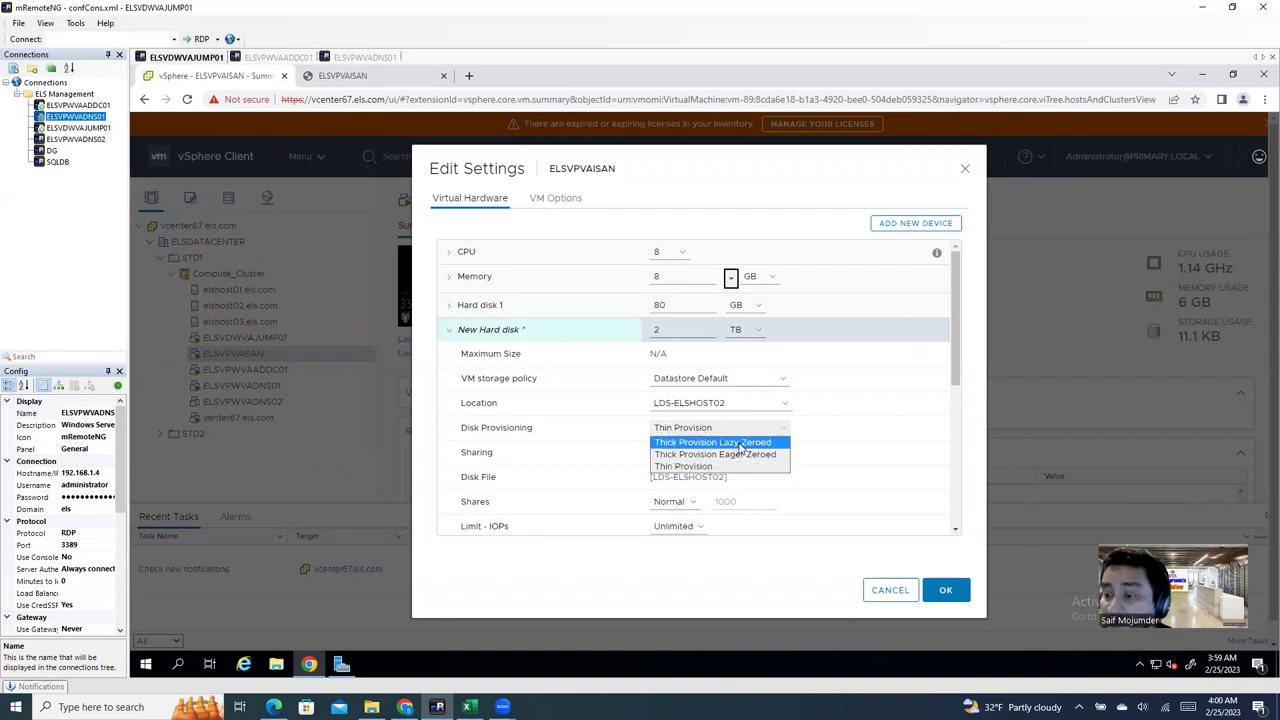
click(740, 444)
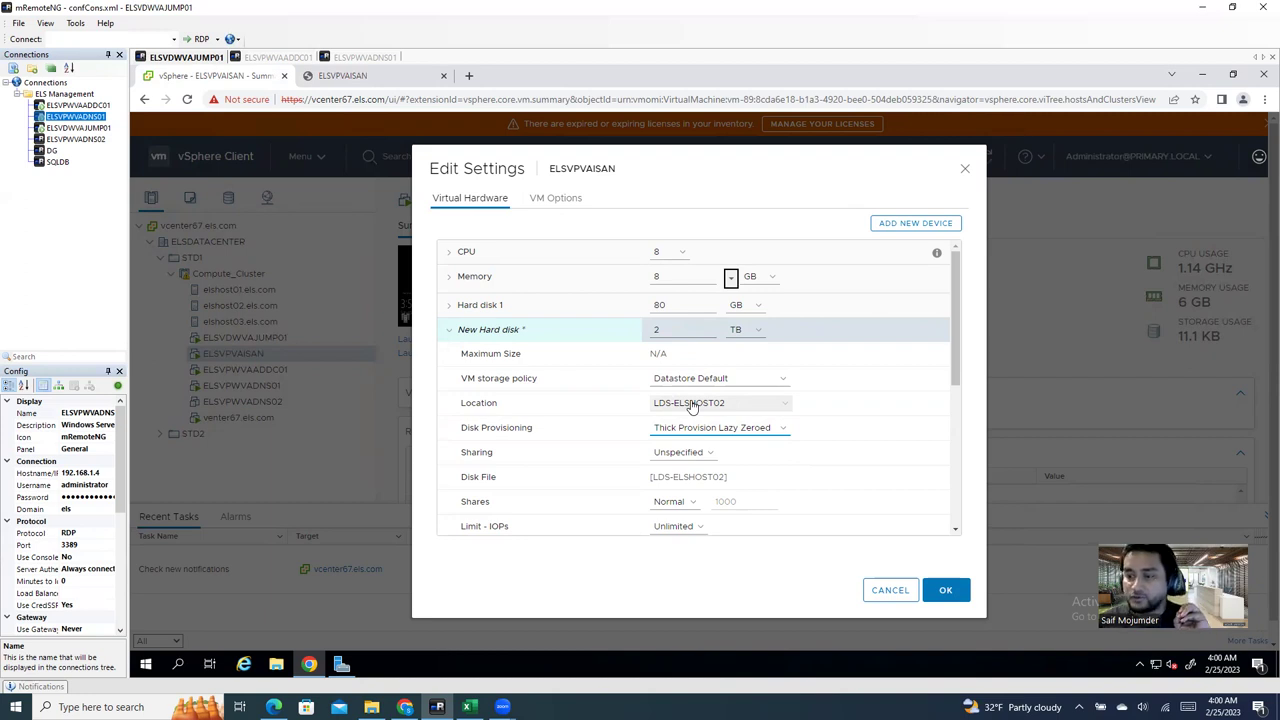
click(700, 430)
click(698, 476)
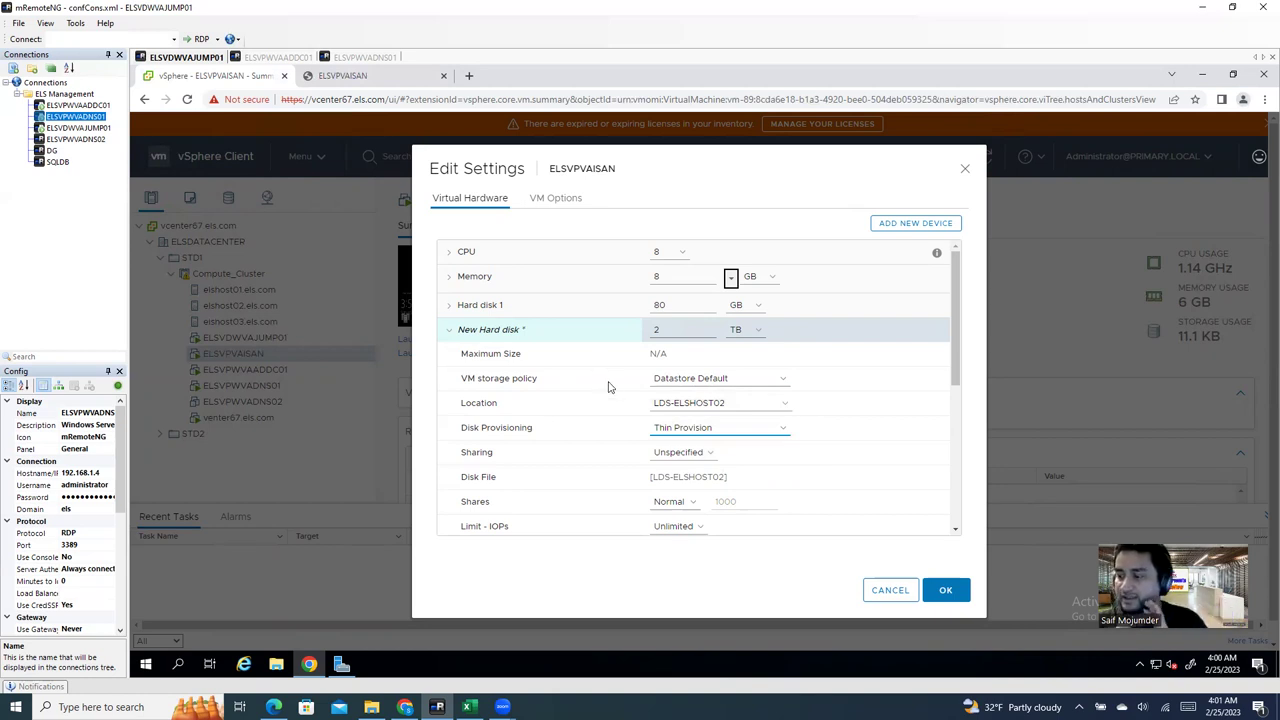
click(913, 228)
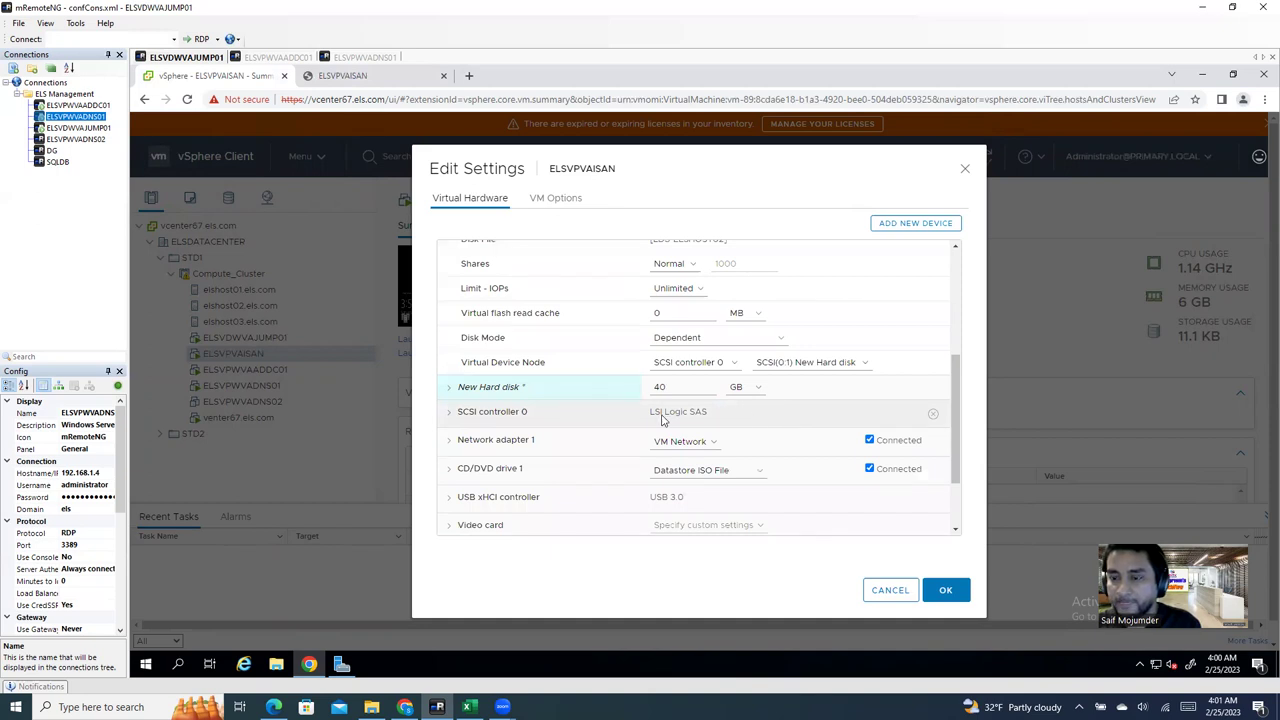
Step: Resize the second new hard disk to 2 TB
click(495, 390)
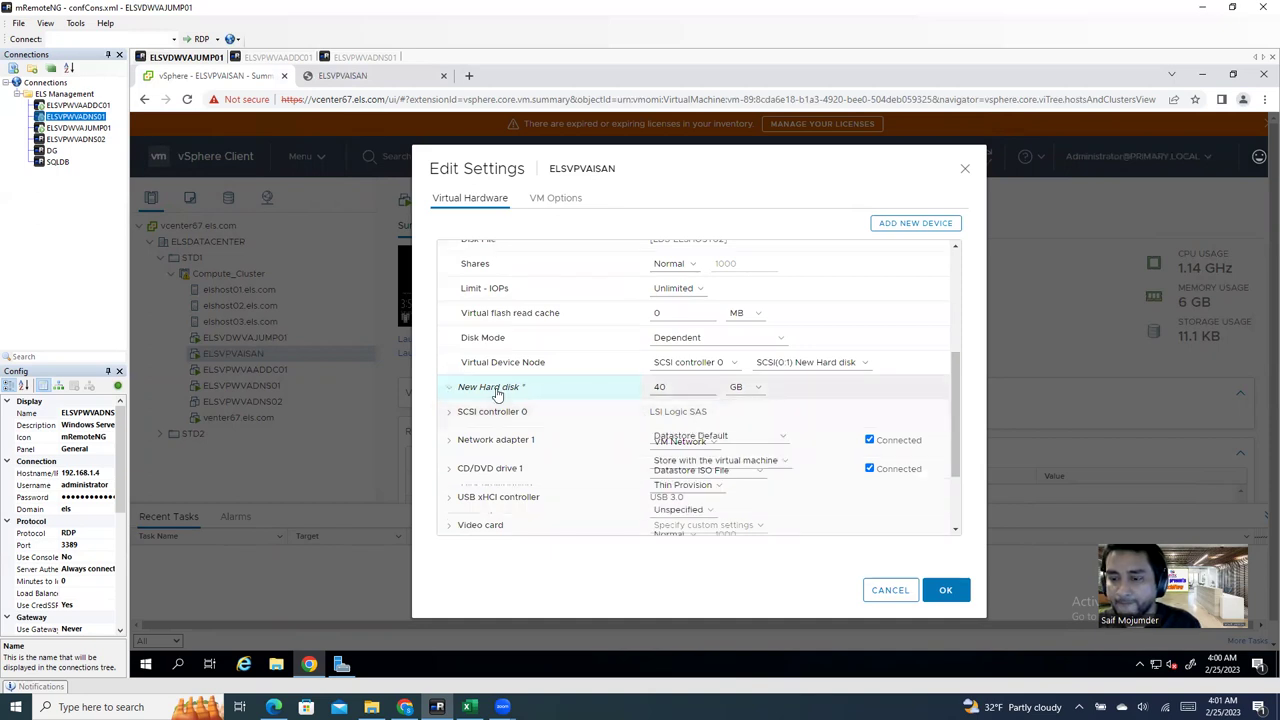
click(743, 388)
click(744, 428)
double_click(655, 388)
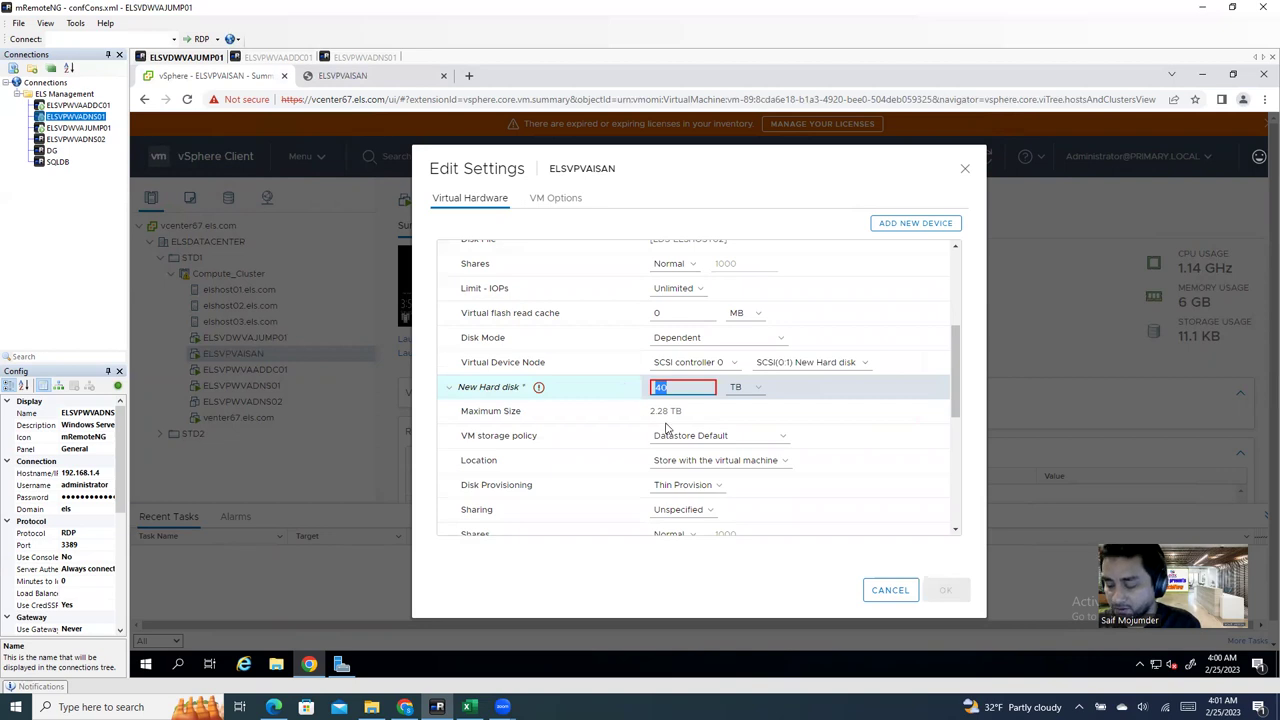
text(2)
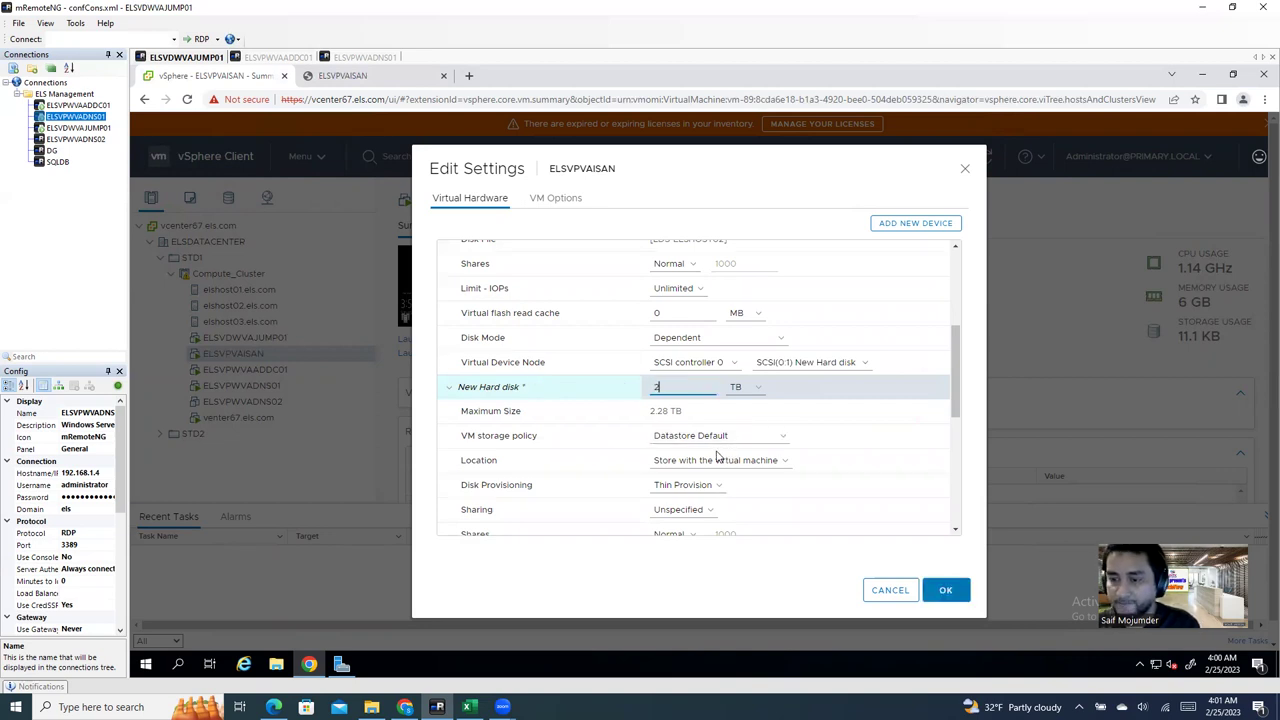
Step: Place the second disk on LDS-ELSHOST03 and submit the VM settings
click(722, 462)
click(719, 488)
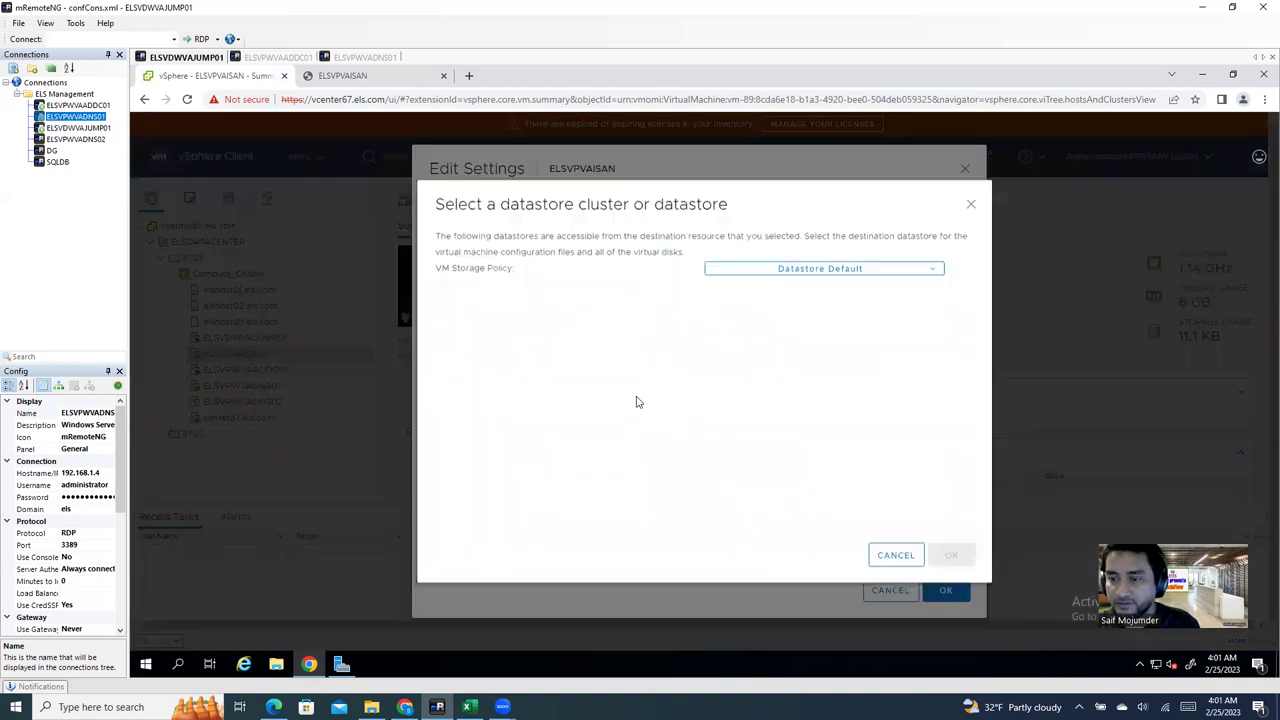
click(516, 330)
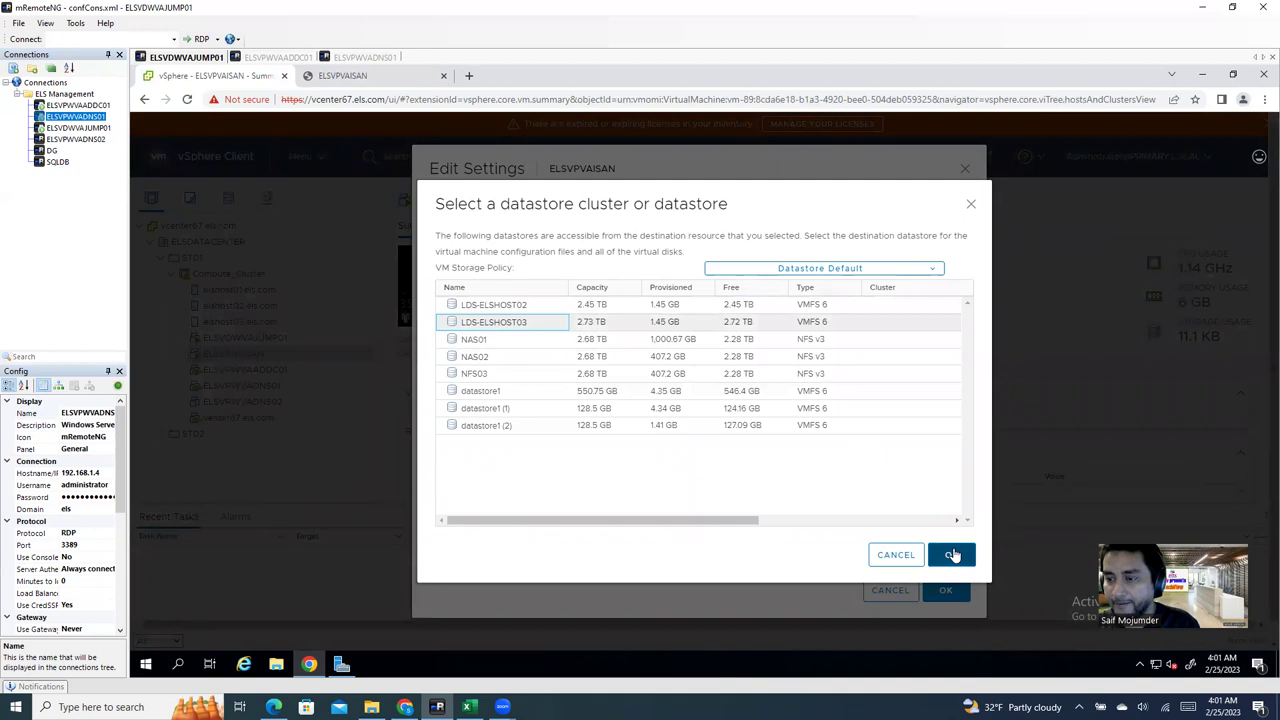
click(953, 556)
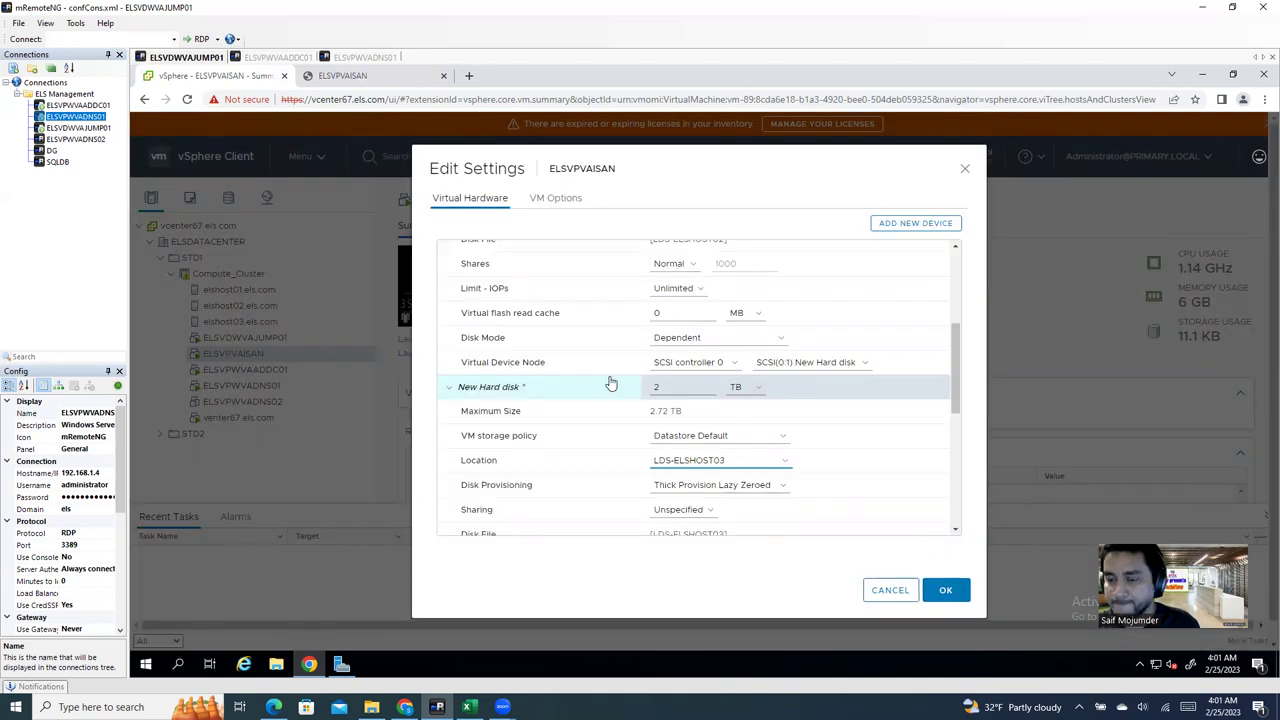
click(948, 592)
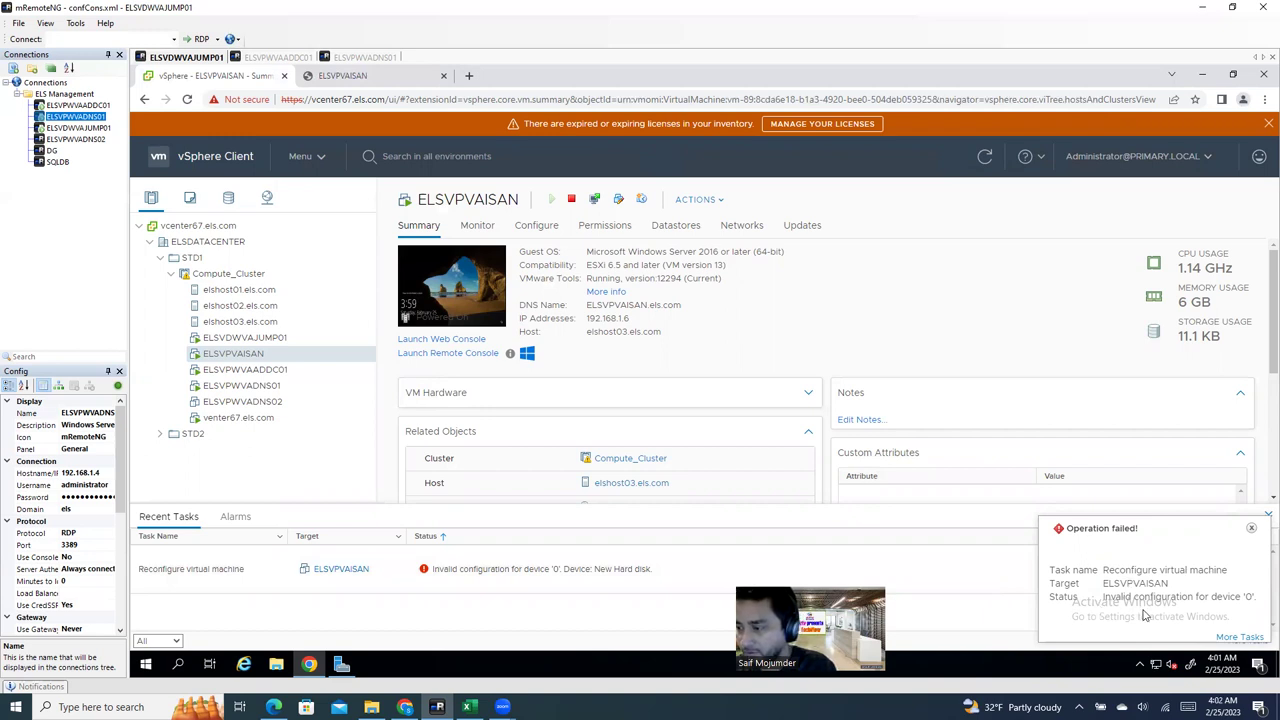
Step: Dismiss the failure notice and power off ELSVPVAISAN, confirming with Yes
click(1251, 527)
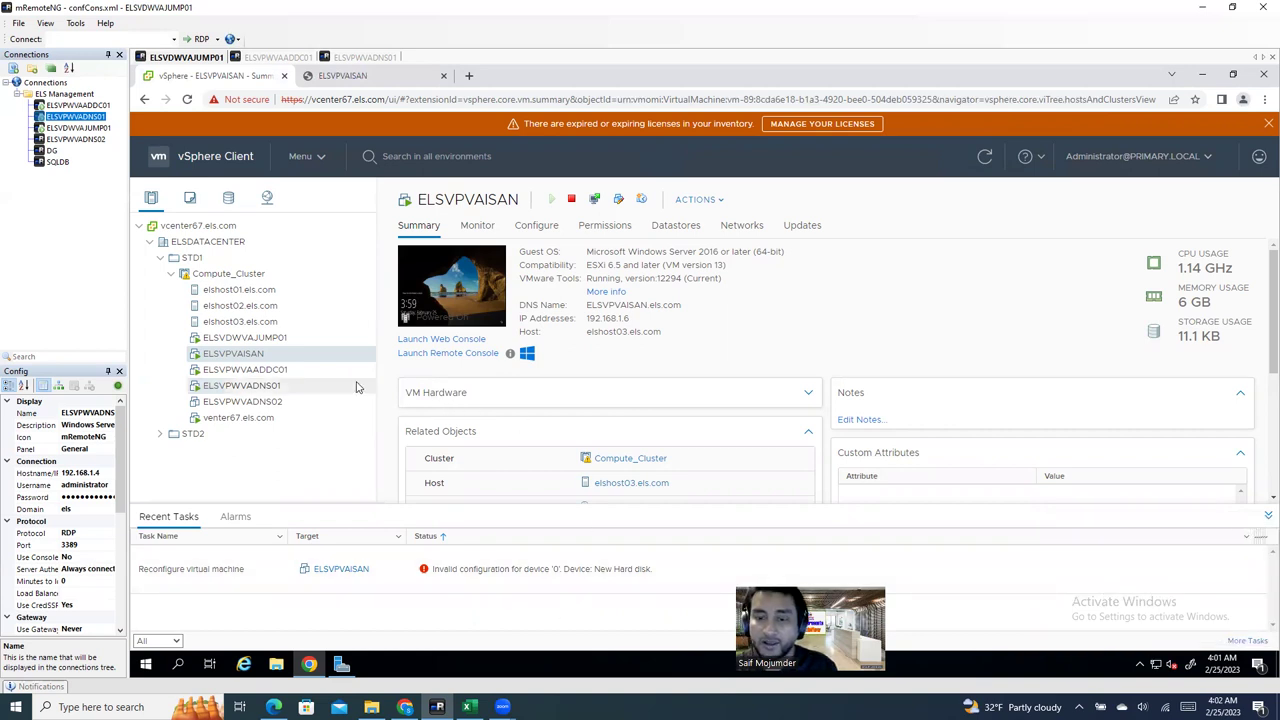
right_click(301, 356)
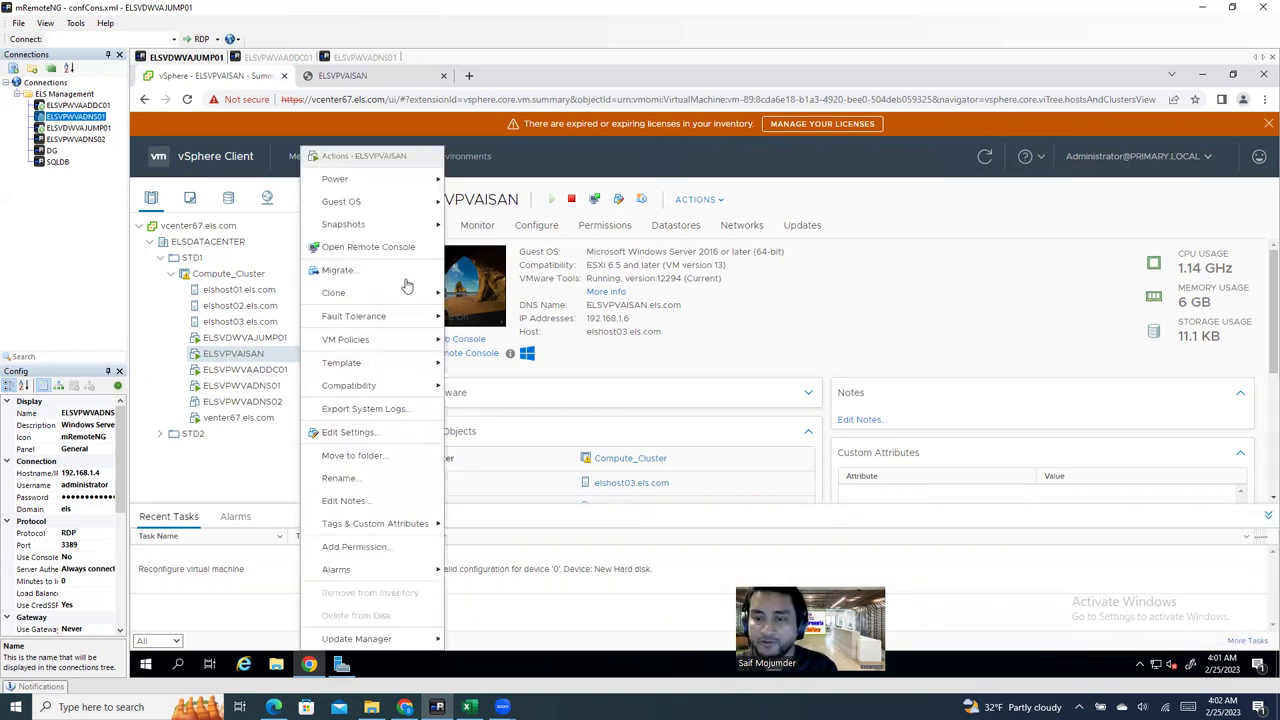
mouse_move(404, 187)
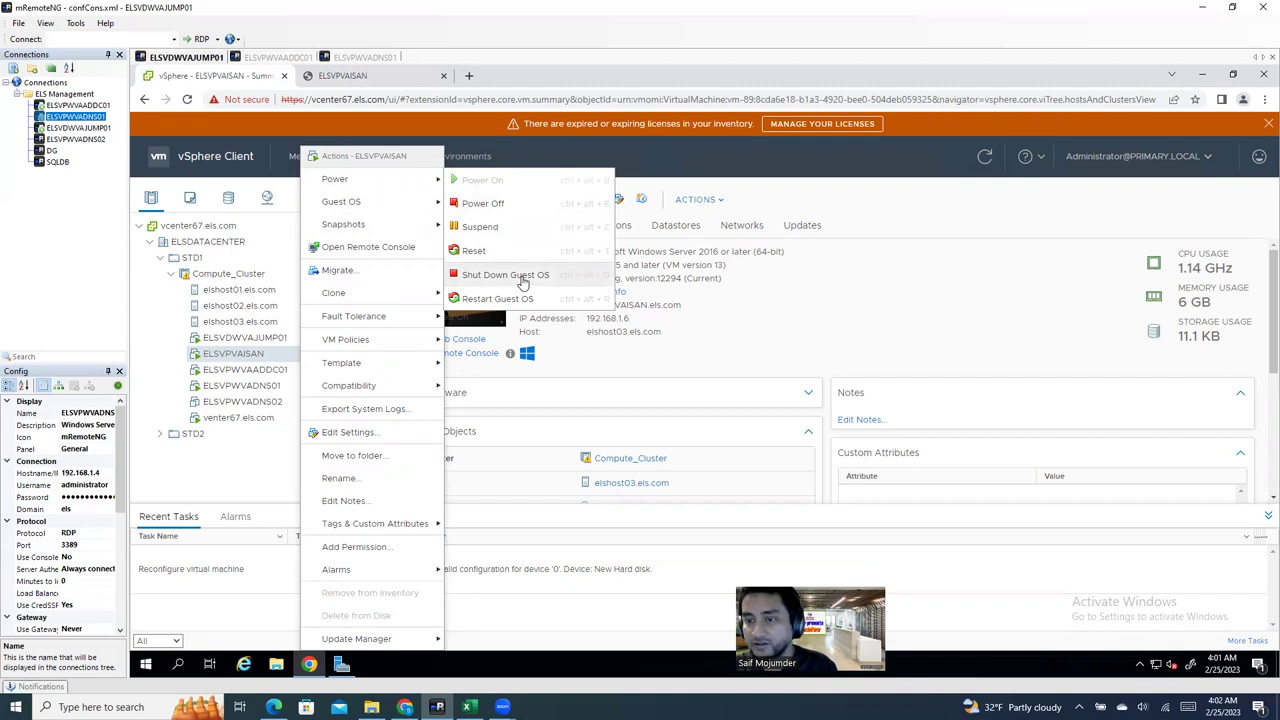
click(498, 205)
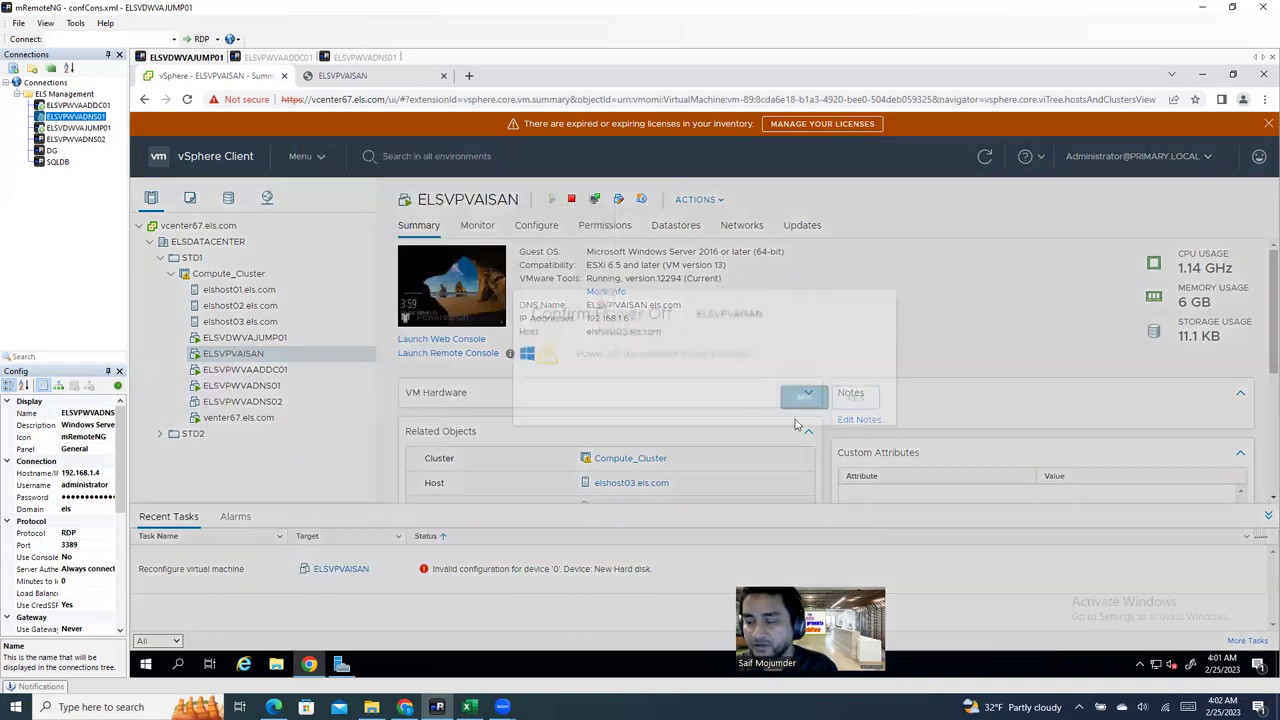
click(812, 428)
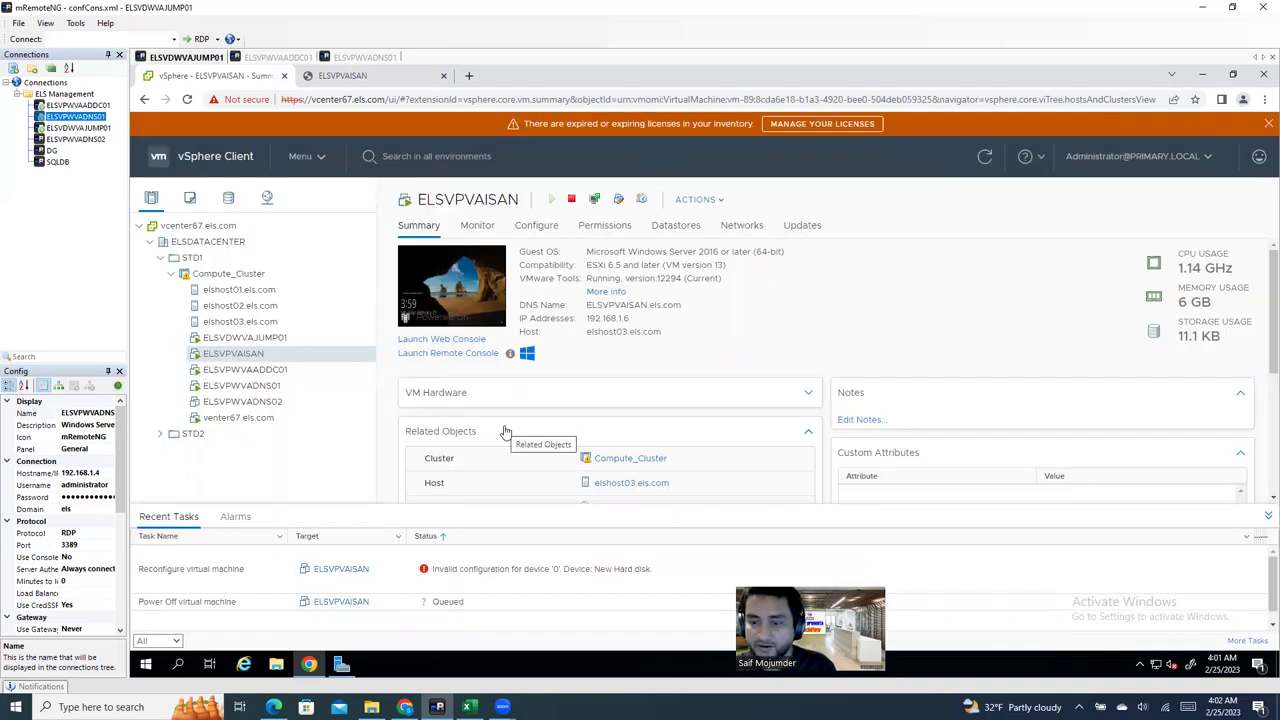
right_click(253, 355)
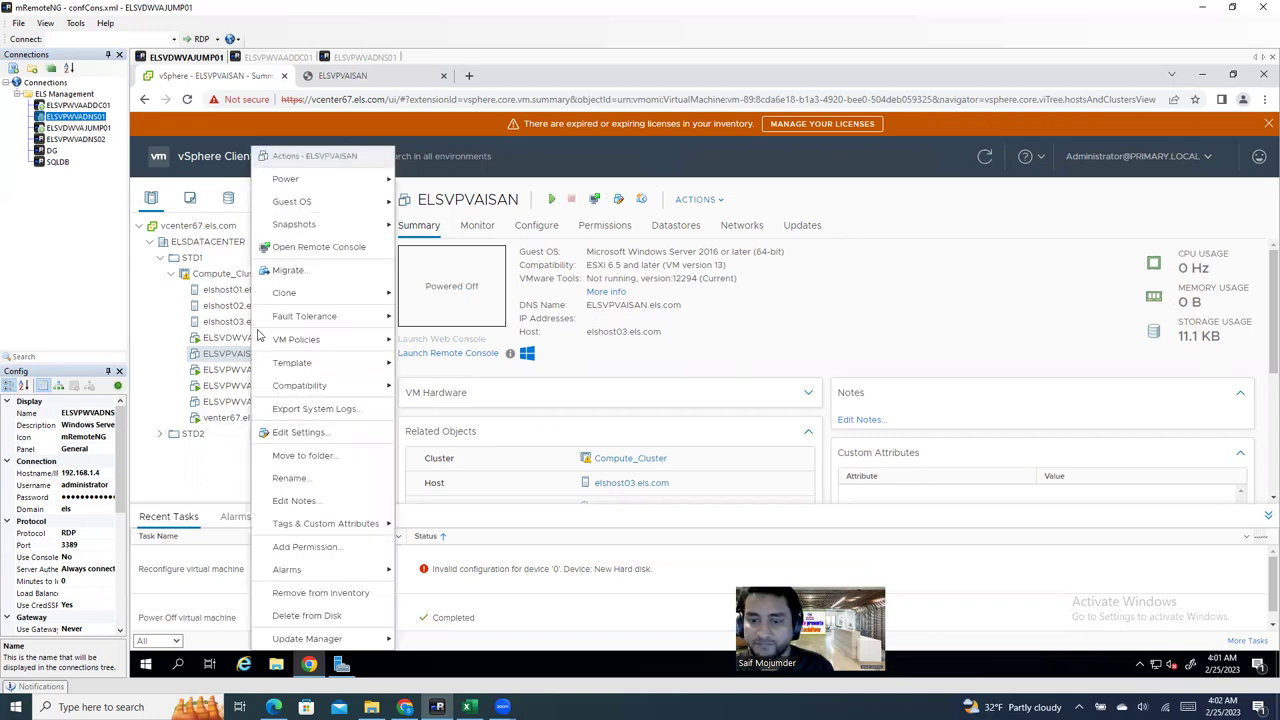
Step: Add a new hard disk to ELSVPVAISAN sized 2 TB
click(300, 432)
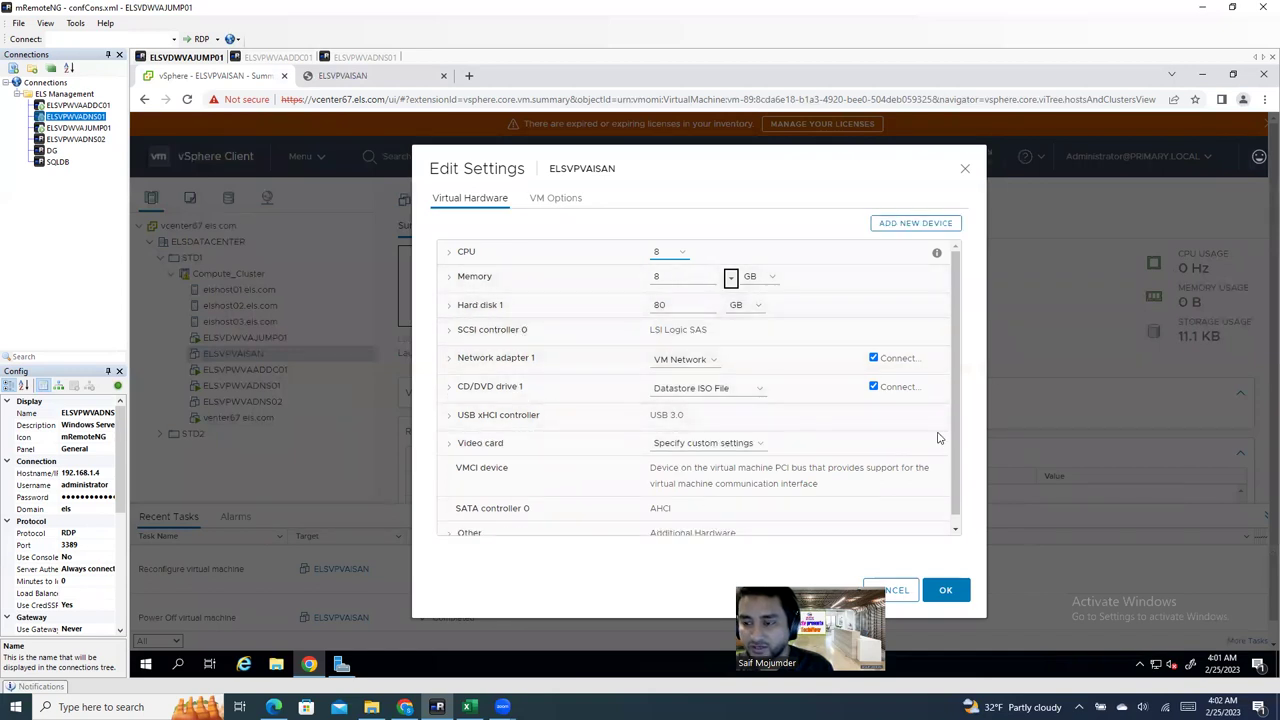
click(896, 226)
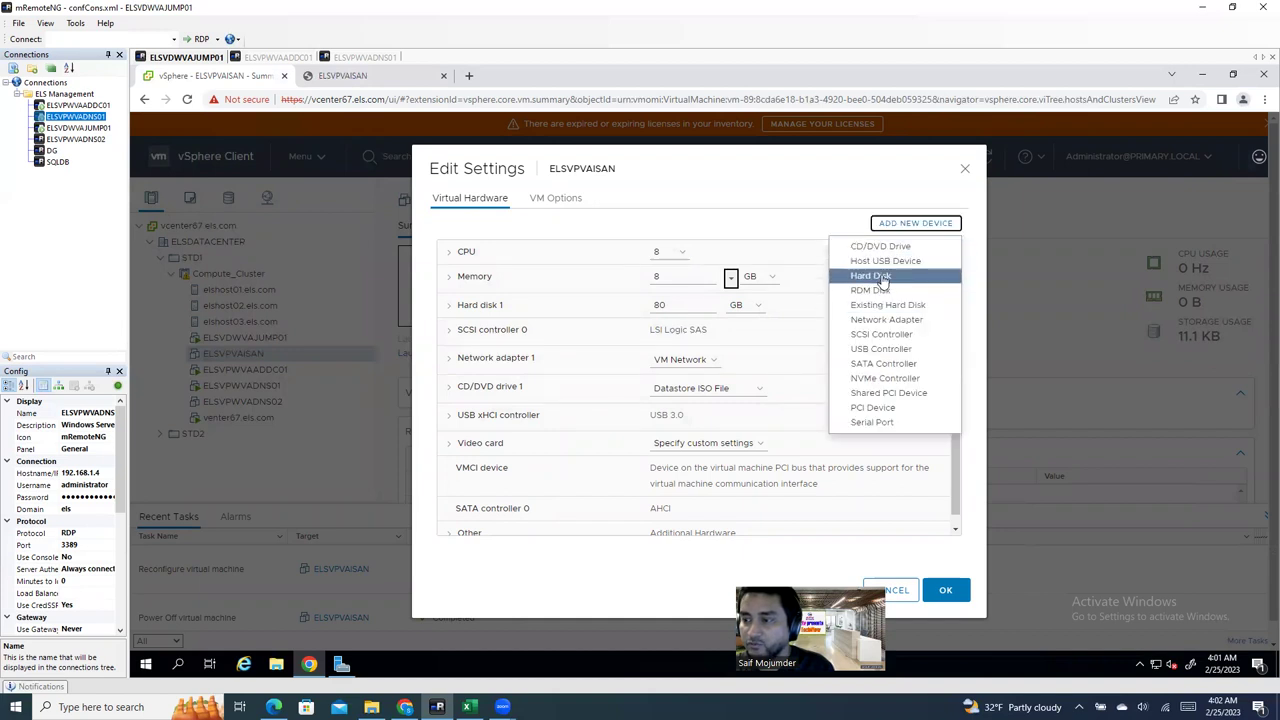
click(872, 277)
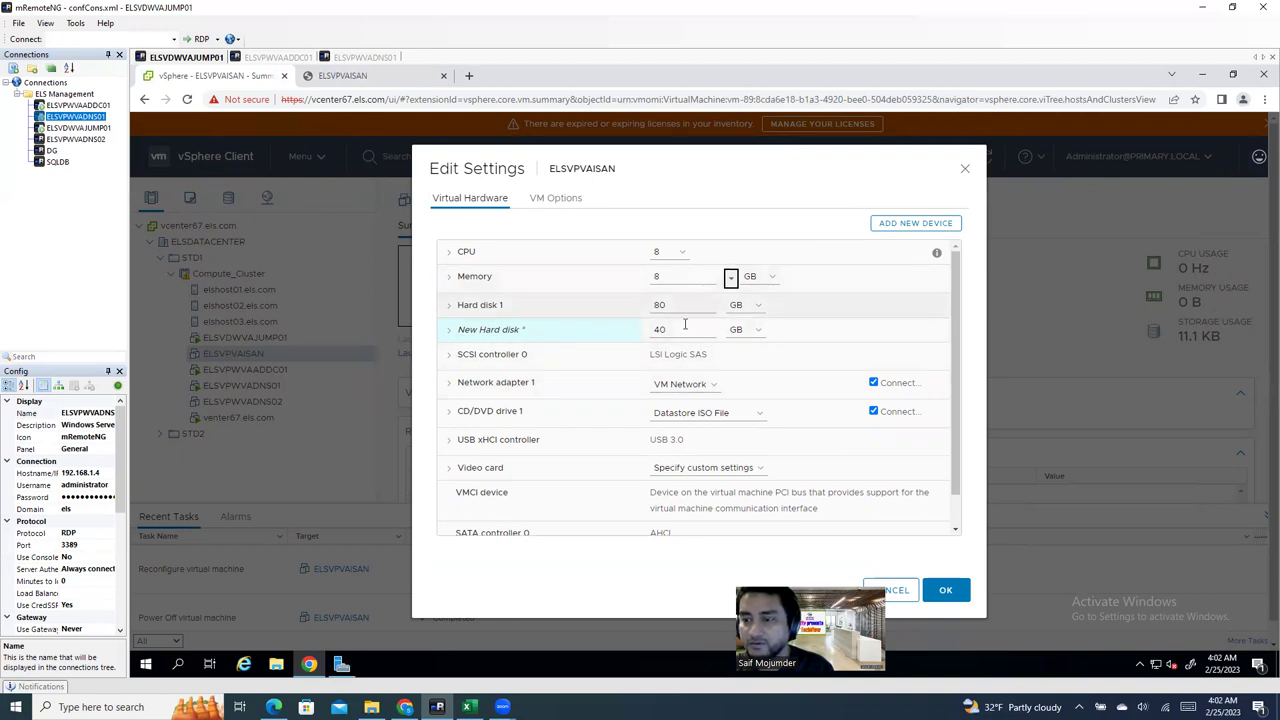
click(745, 329)
click(655, 329)
double_click(655, 329)
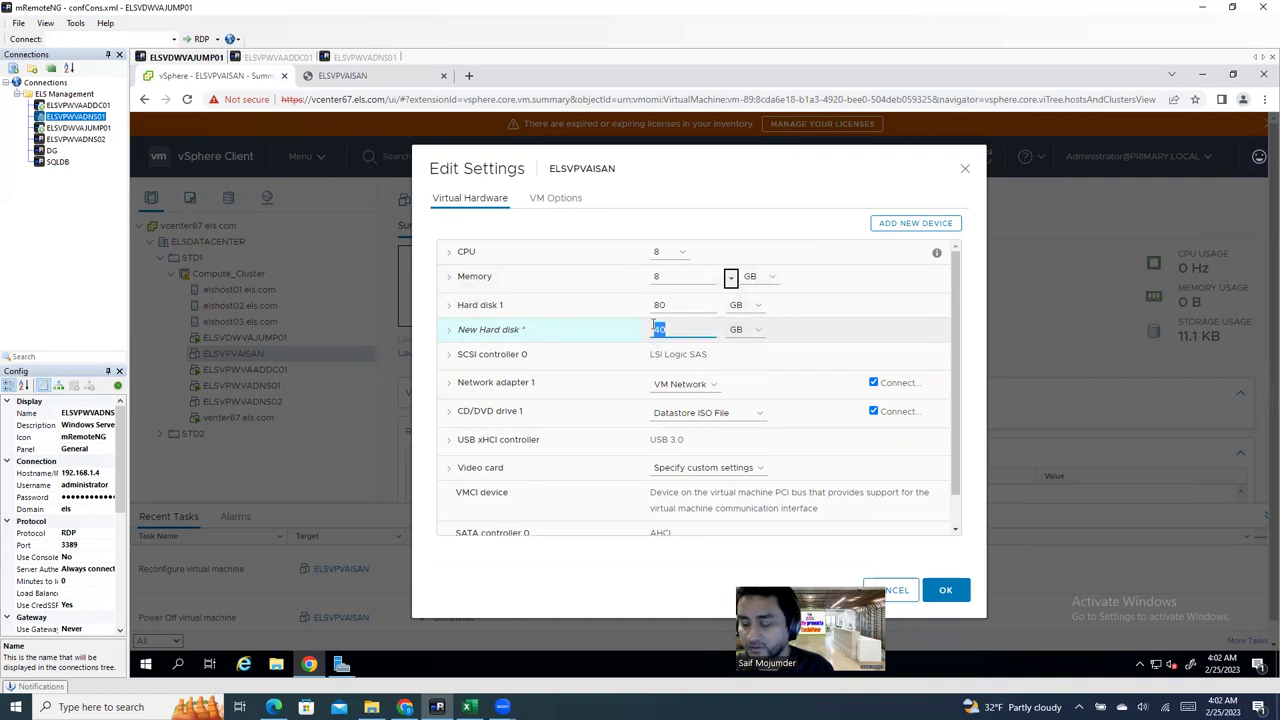
text(2)
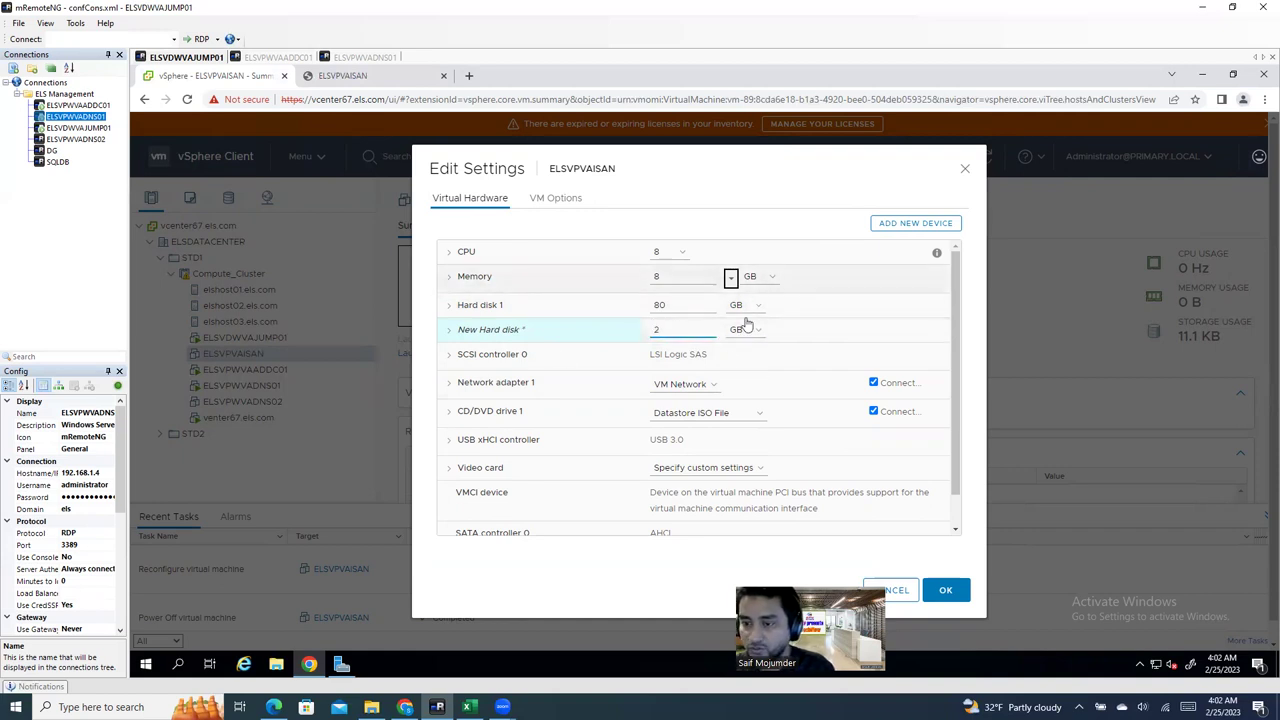
click(740, 329)
click(740, 369)
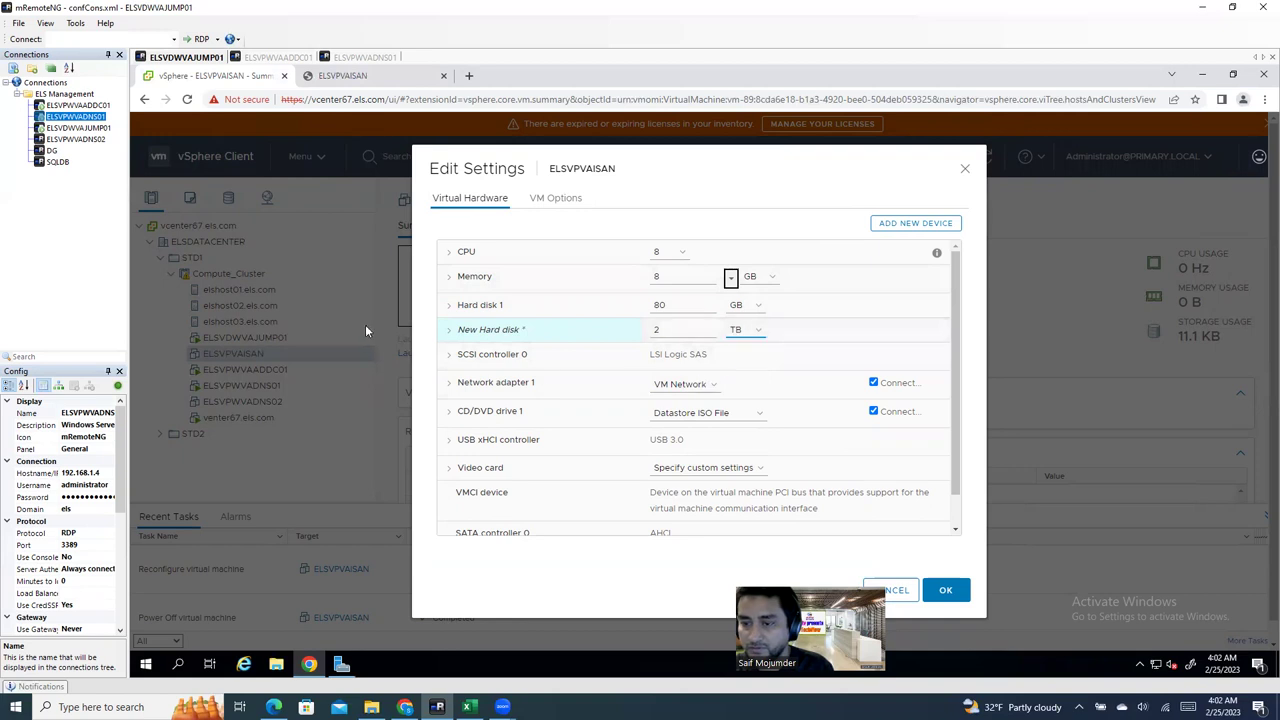
Step: Place the 2 TB disk on LDS-ELSHOST02 as Thin Provision and submit
click(449, 337)
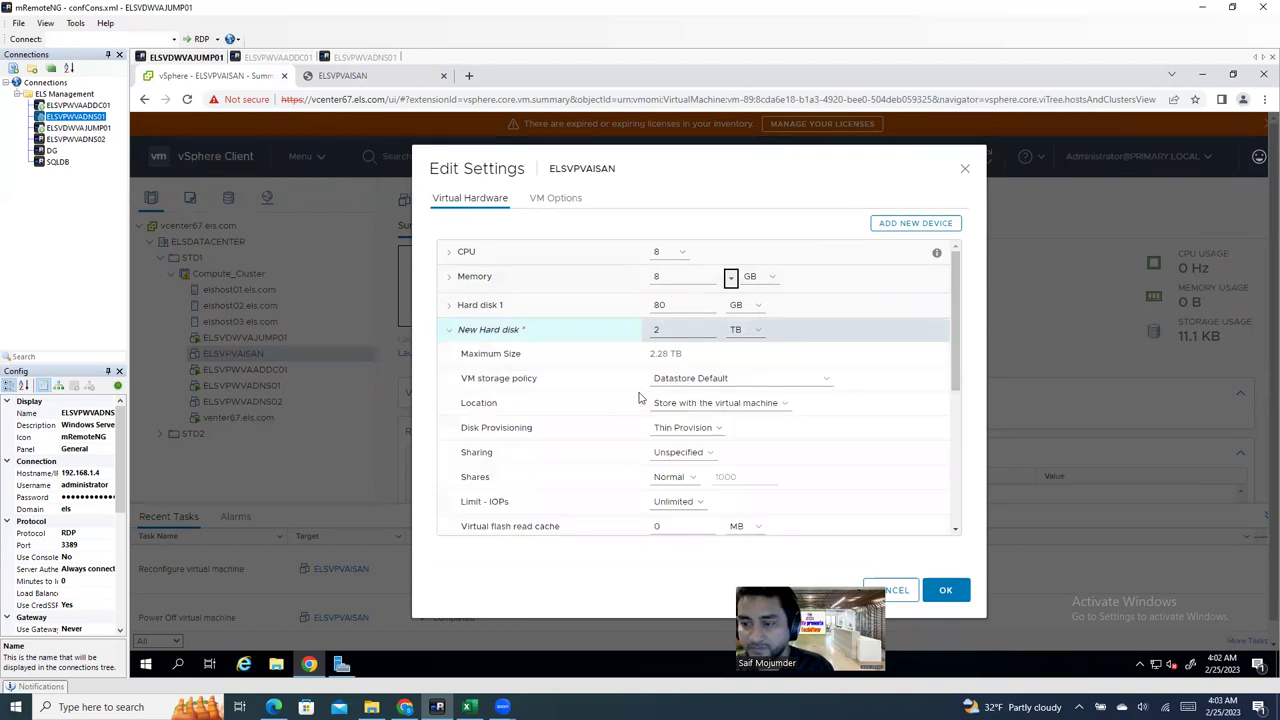
click(716, 404)
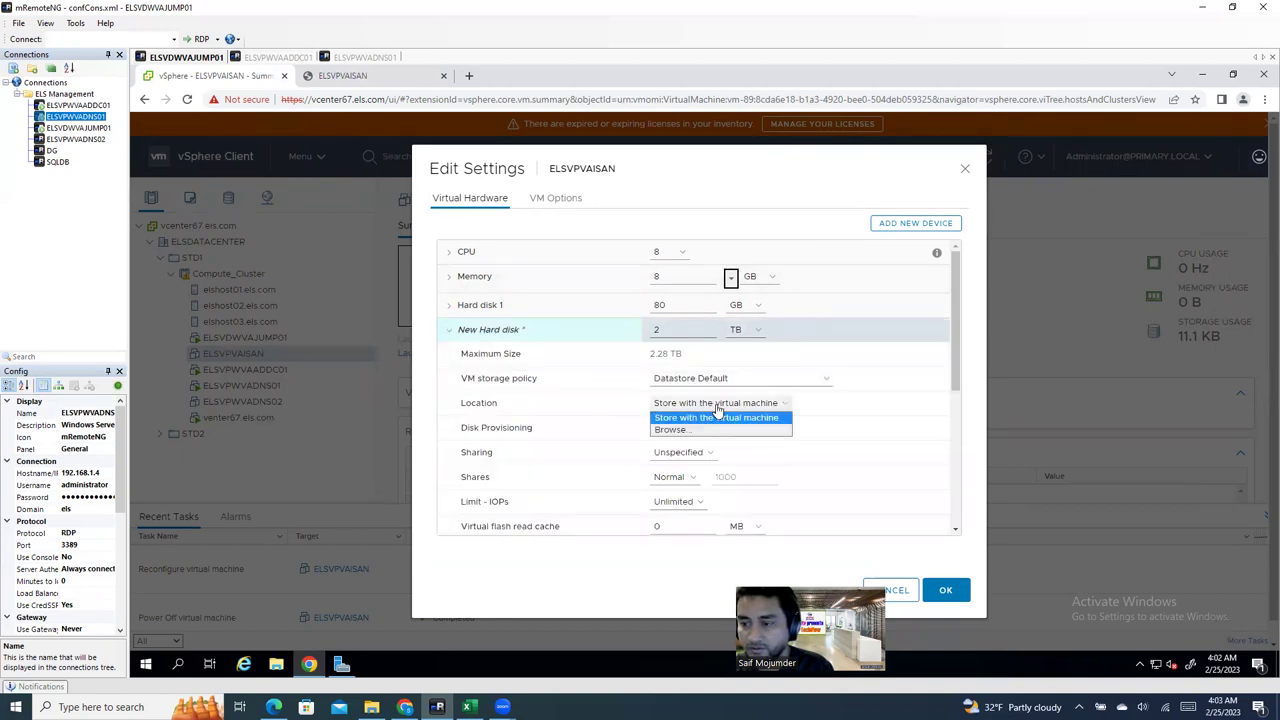
click(716, 430)
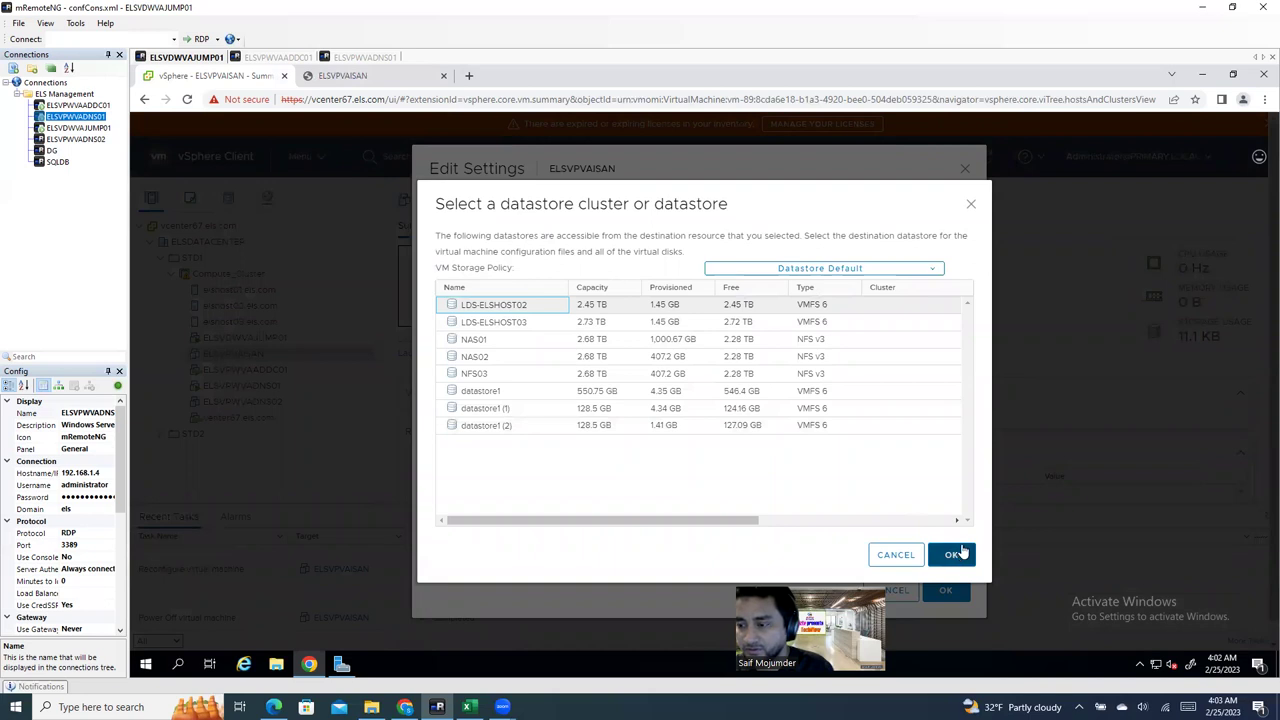
click(955, 555)
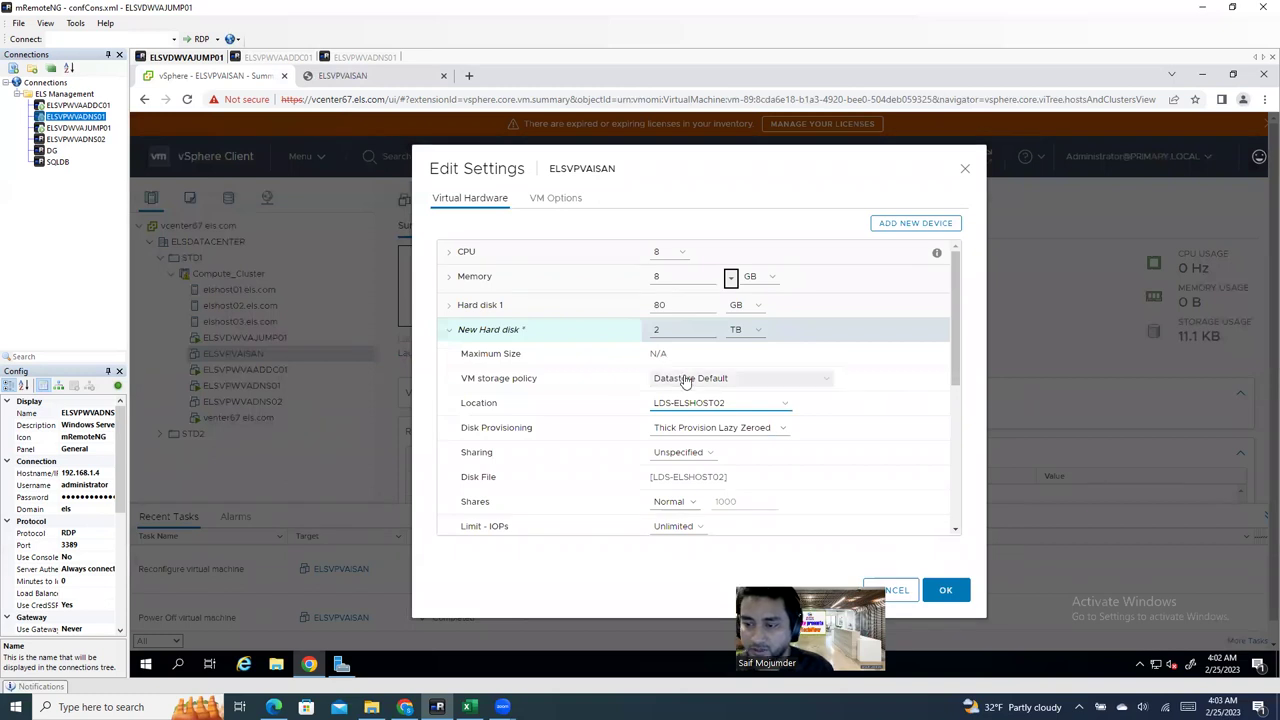
click(708, 432)
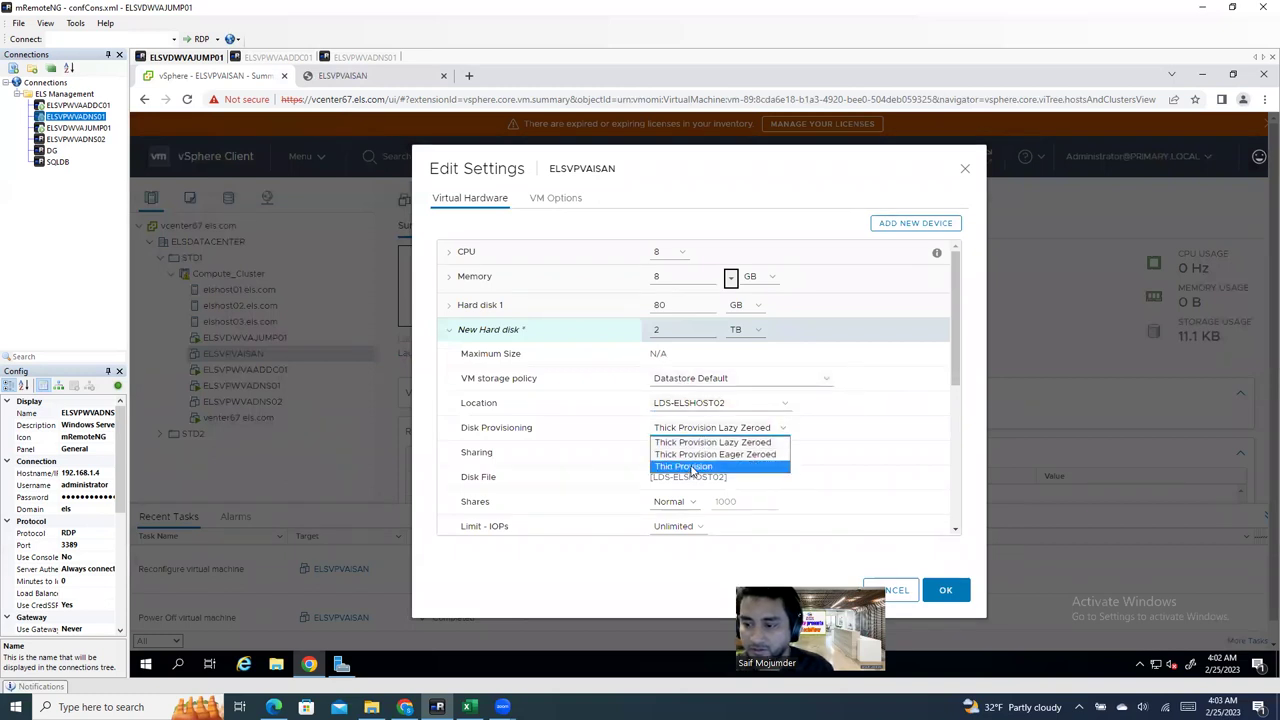
click(690, 467)
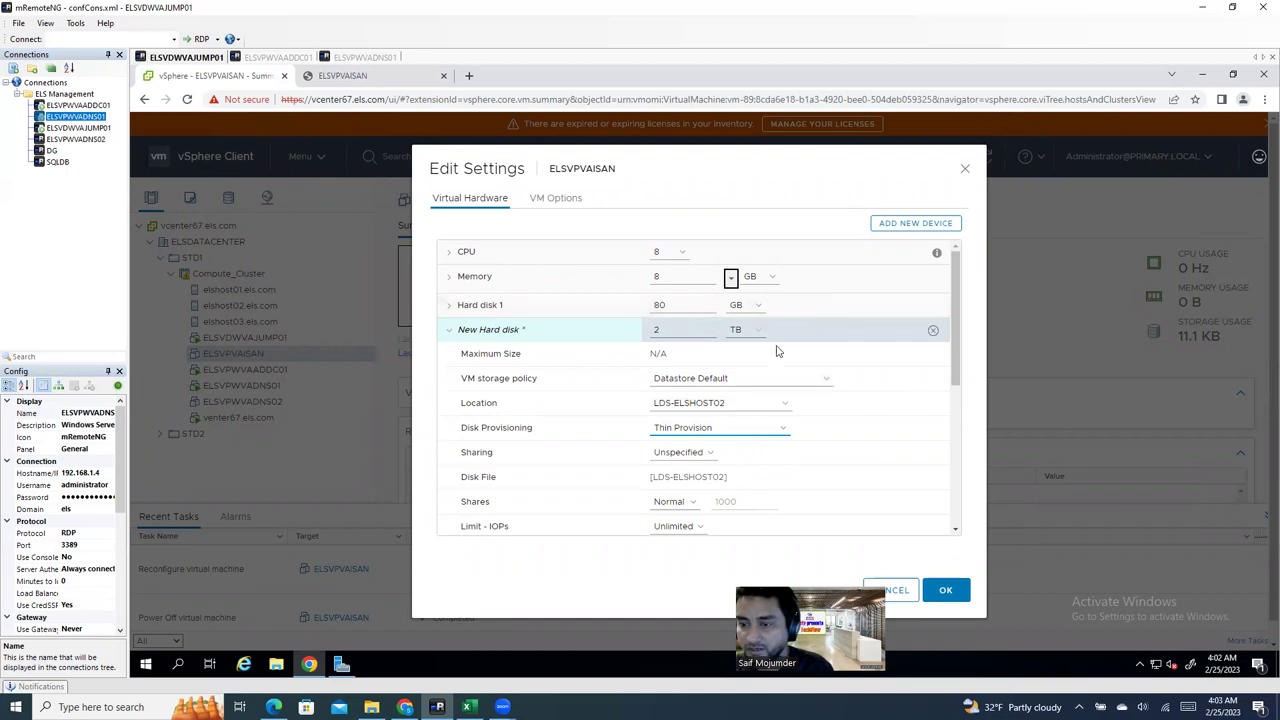
click(943, 590)
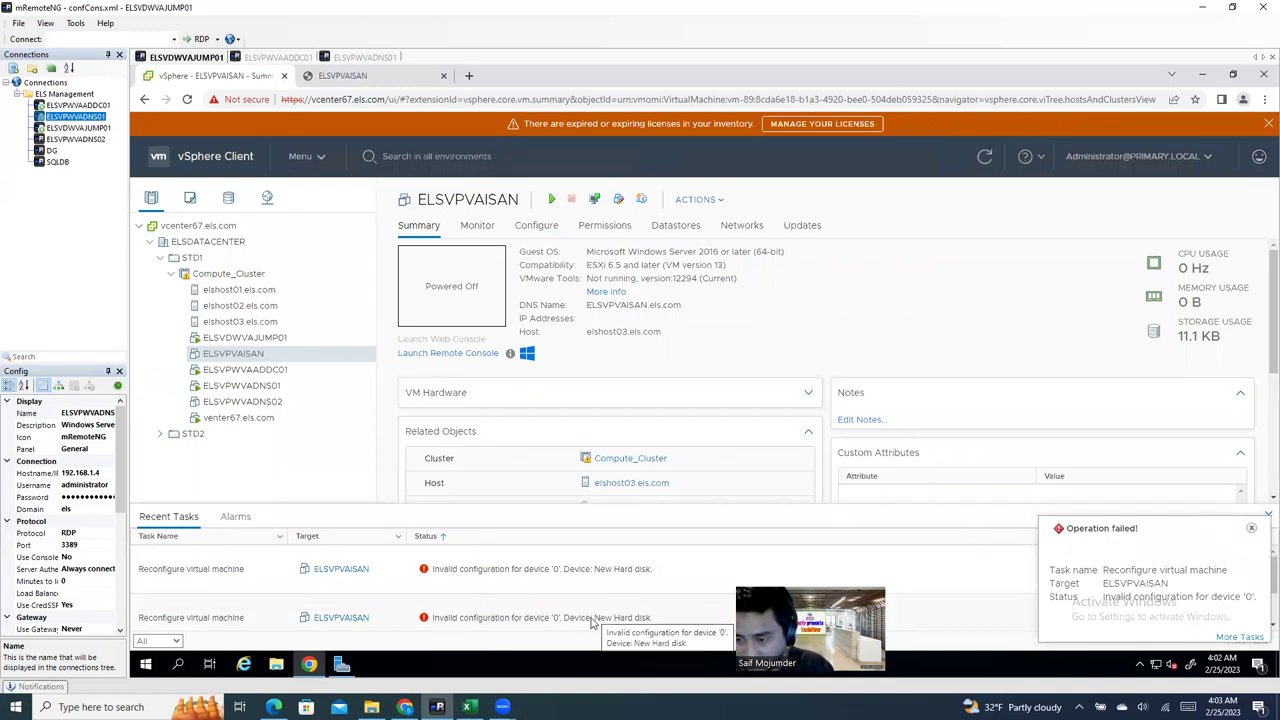
Step: Check the failed reconfigure task, then reopen Edit Settings and add a new hard disk
click(591, 622)
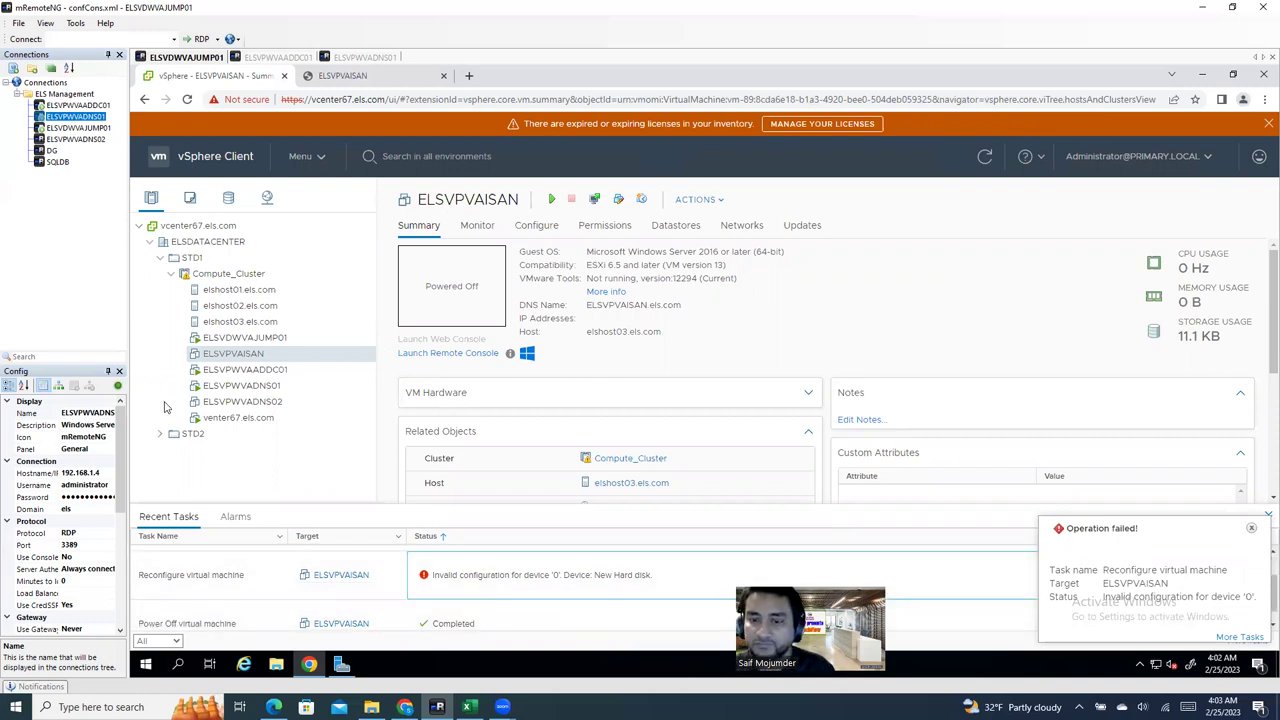
right_click(236, 358)
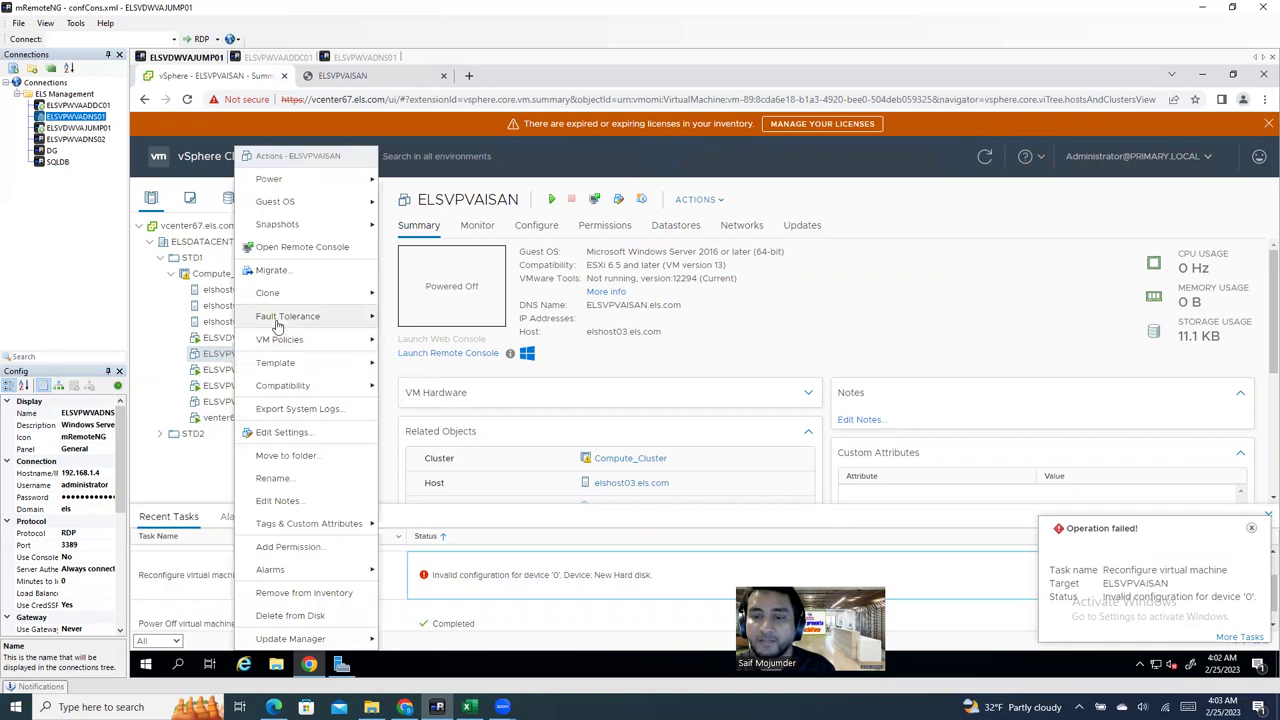
click(281, 432)
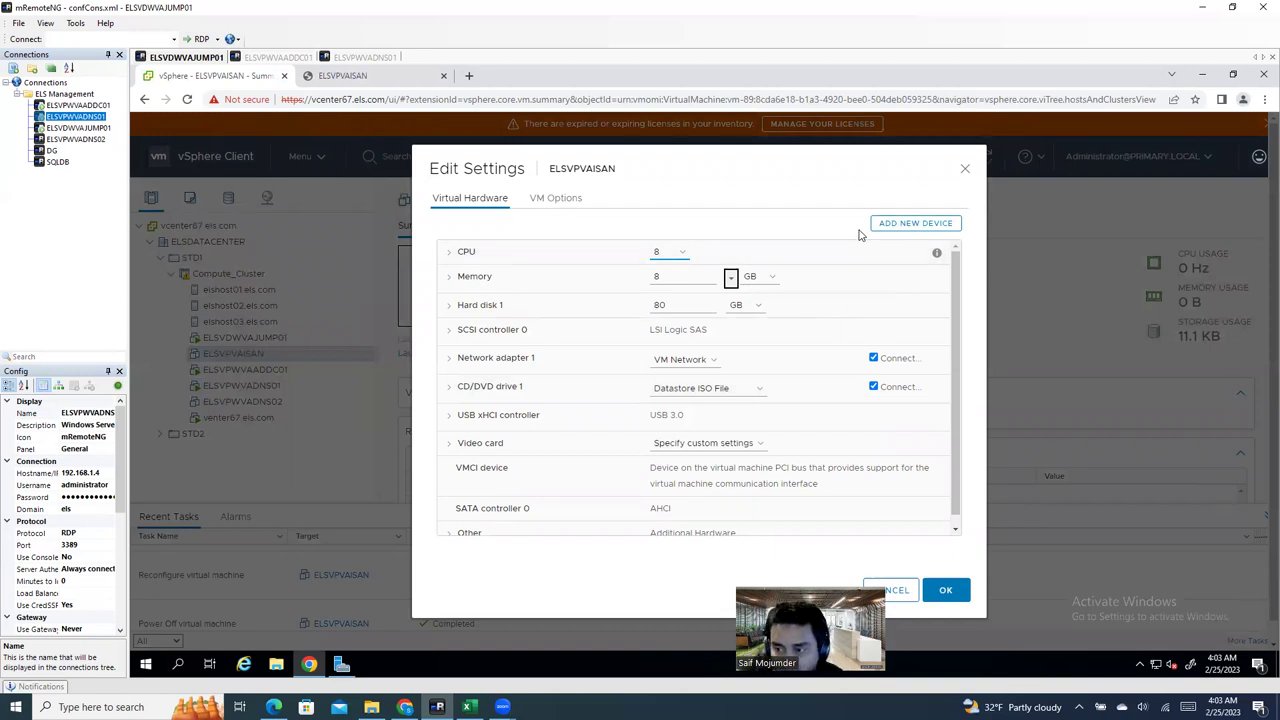
click(915, 224)
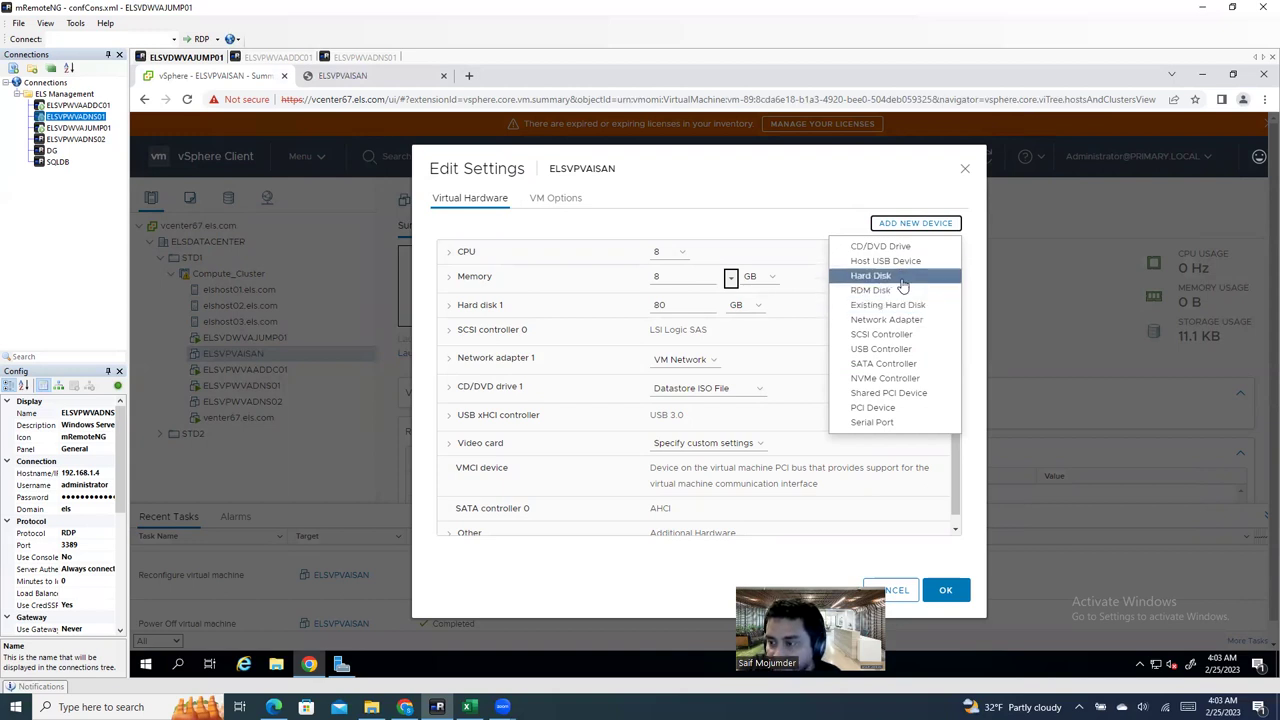
click(901, 280)
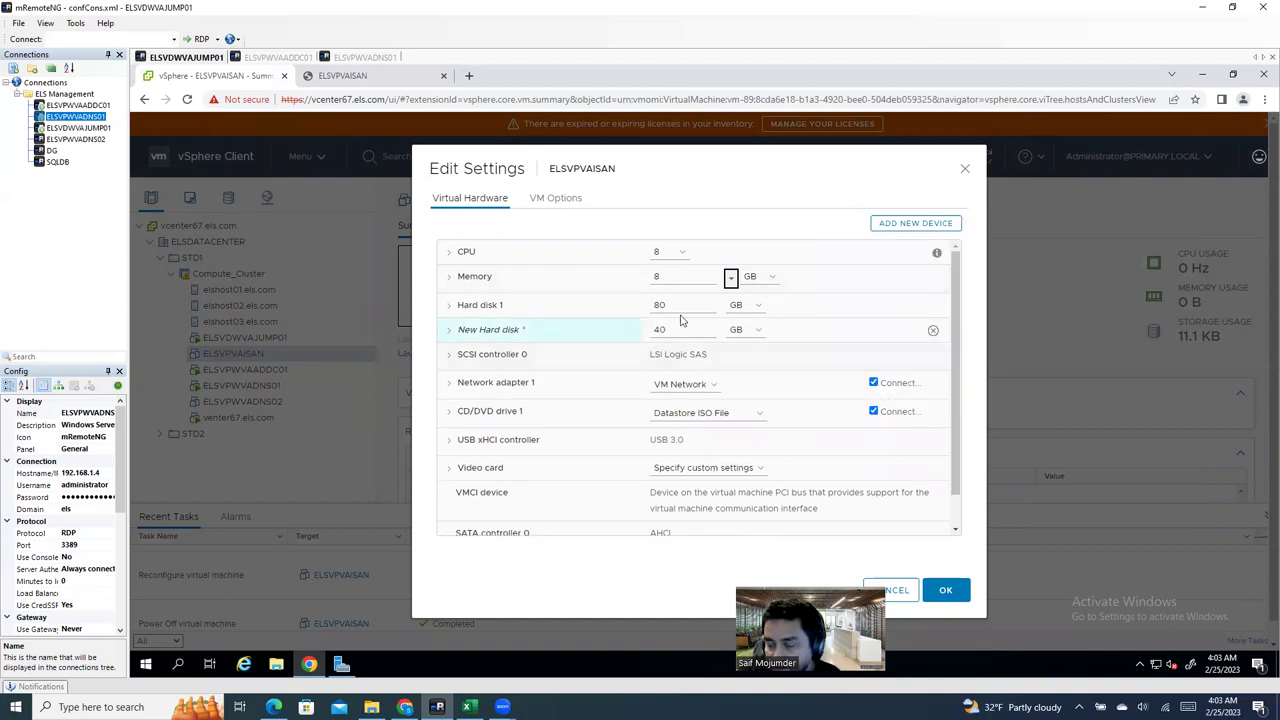
Step: Size the new disk at 1 TB and store it on LDS-ELSHOST02
click(742, 330)
click(743, 369)
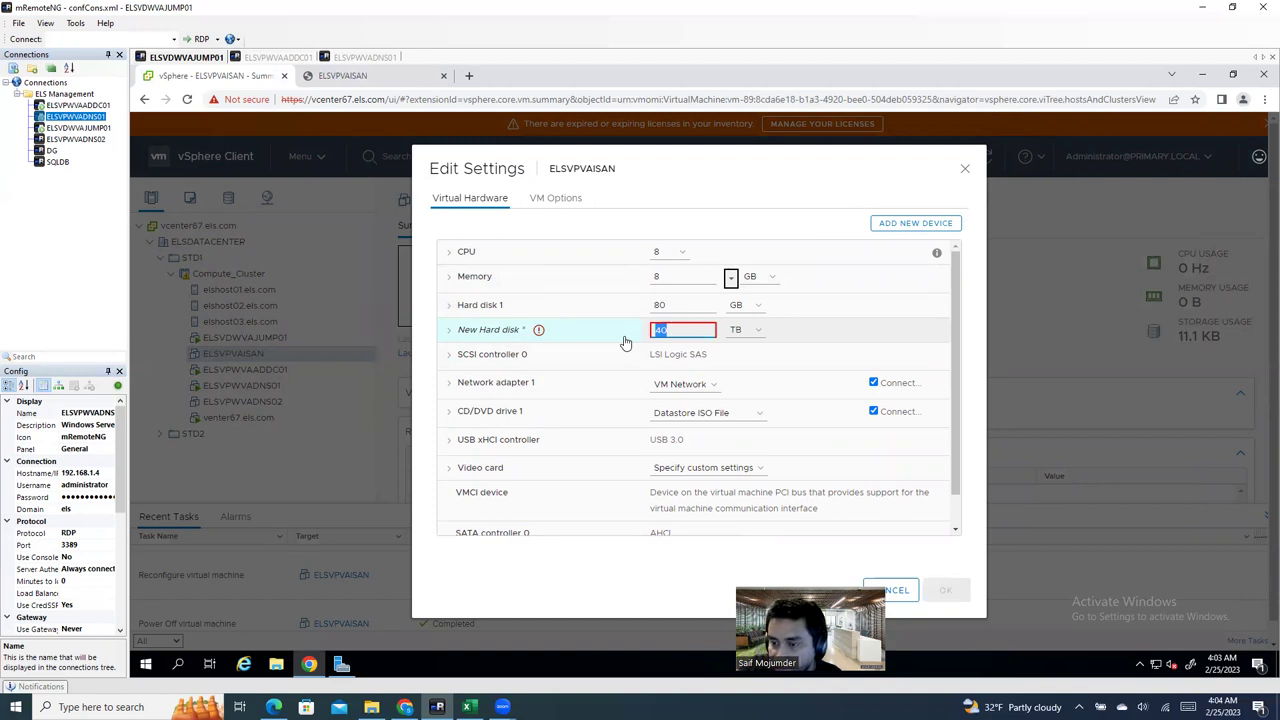
text(1)
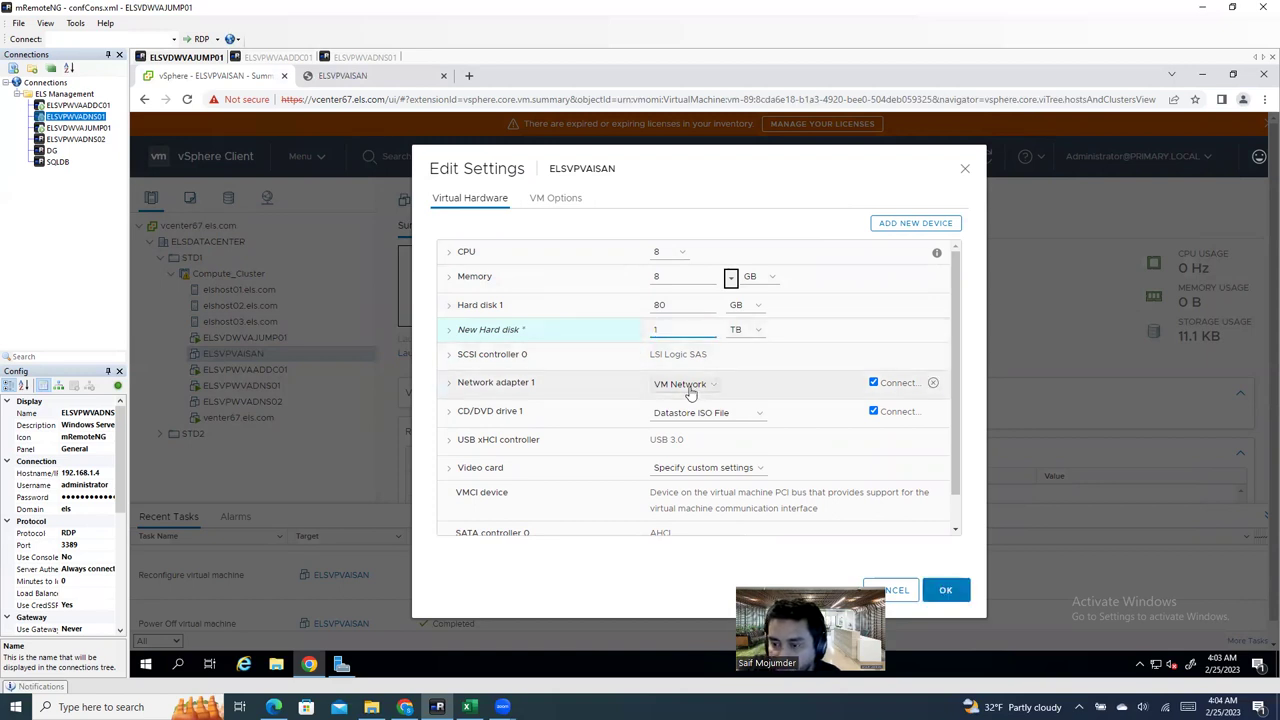
click(690, 390)
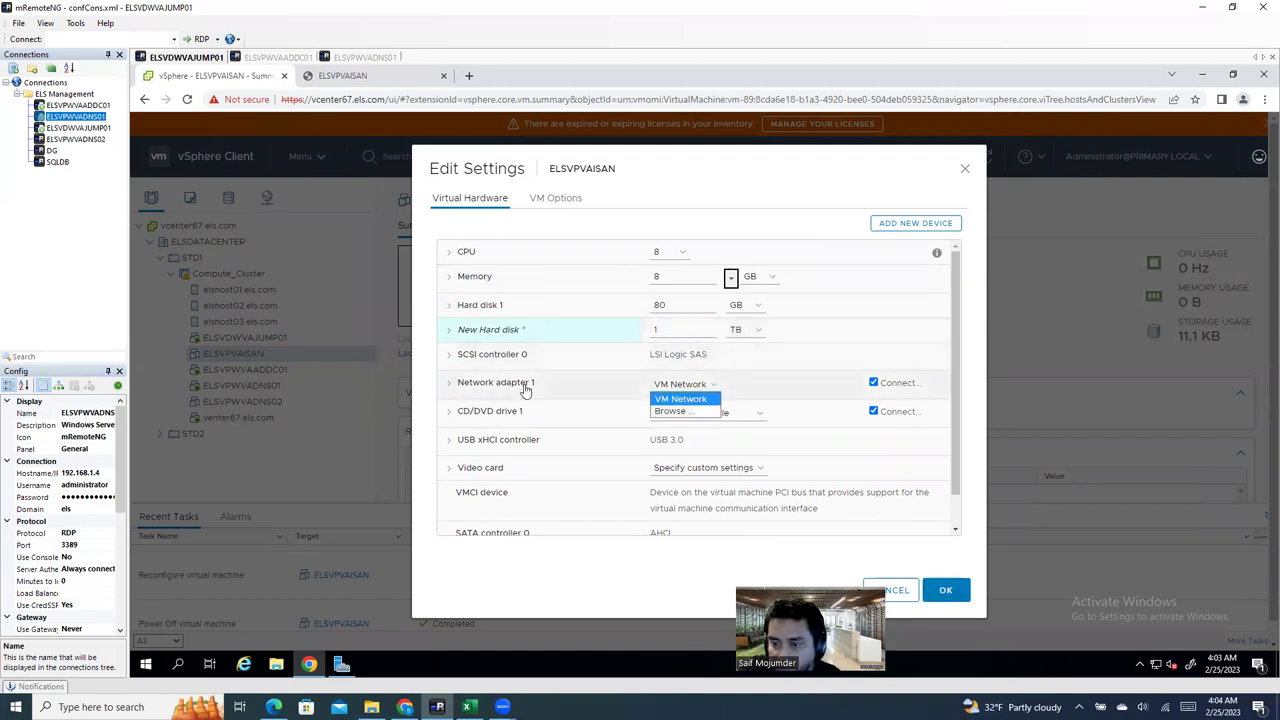
click(445, 330)
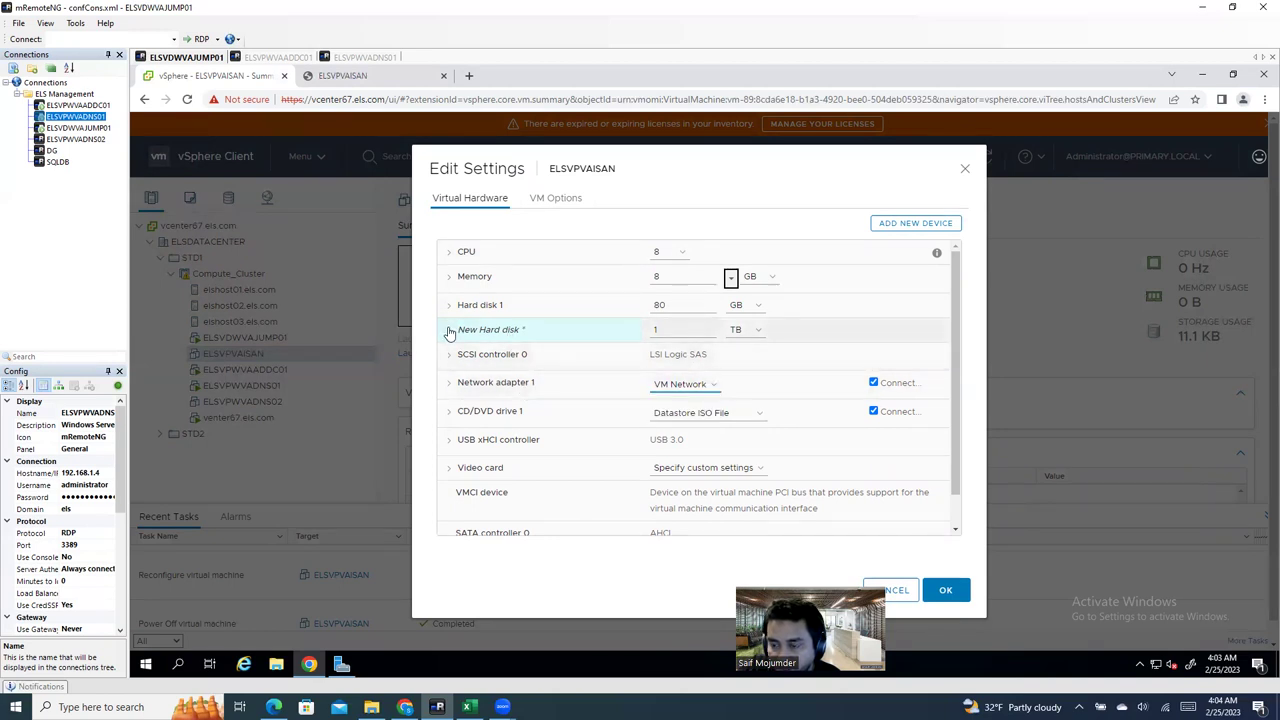
click(725, 402)
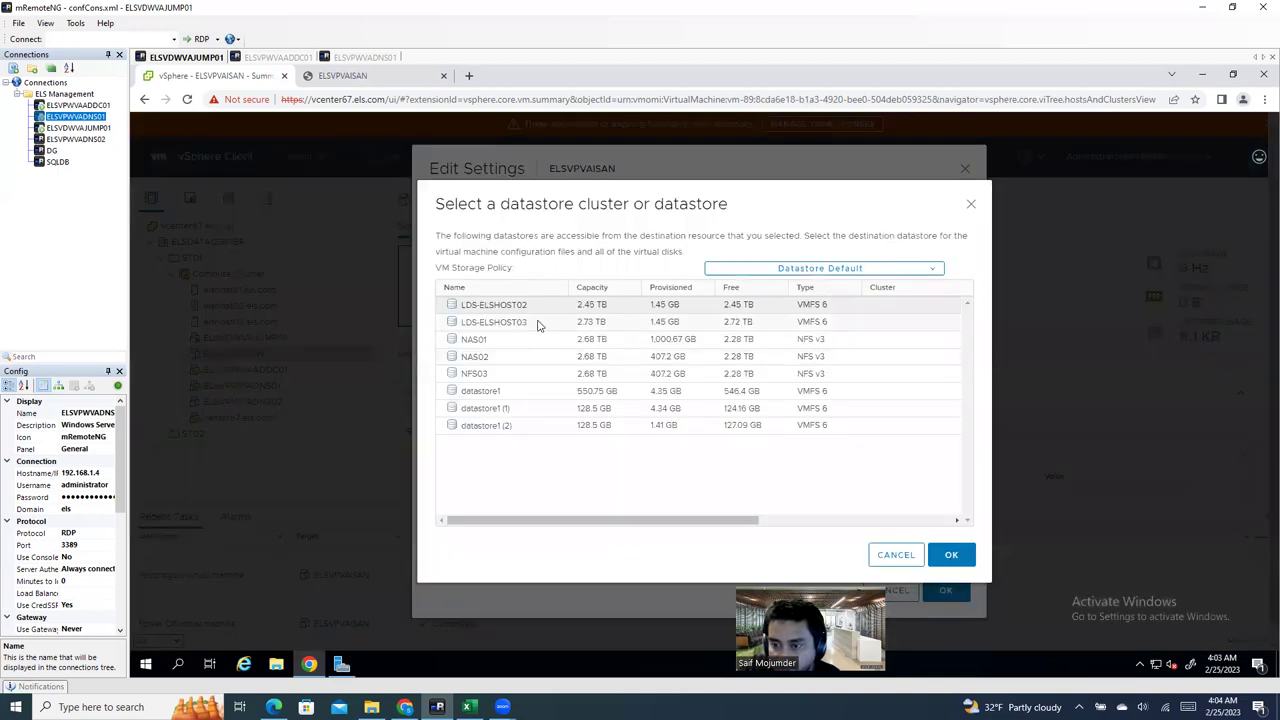
click(543, 310)
click(951, 555)
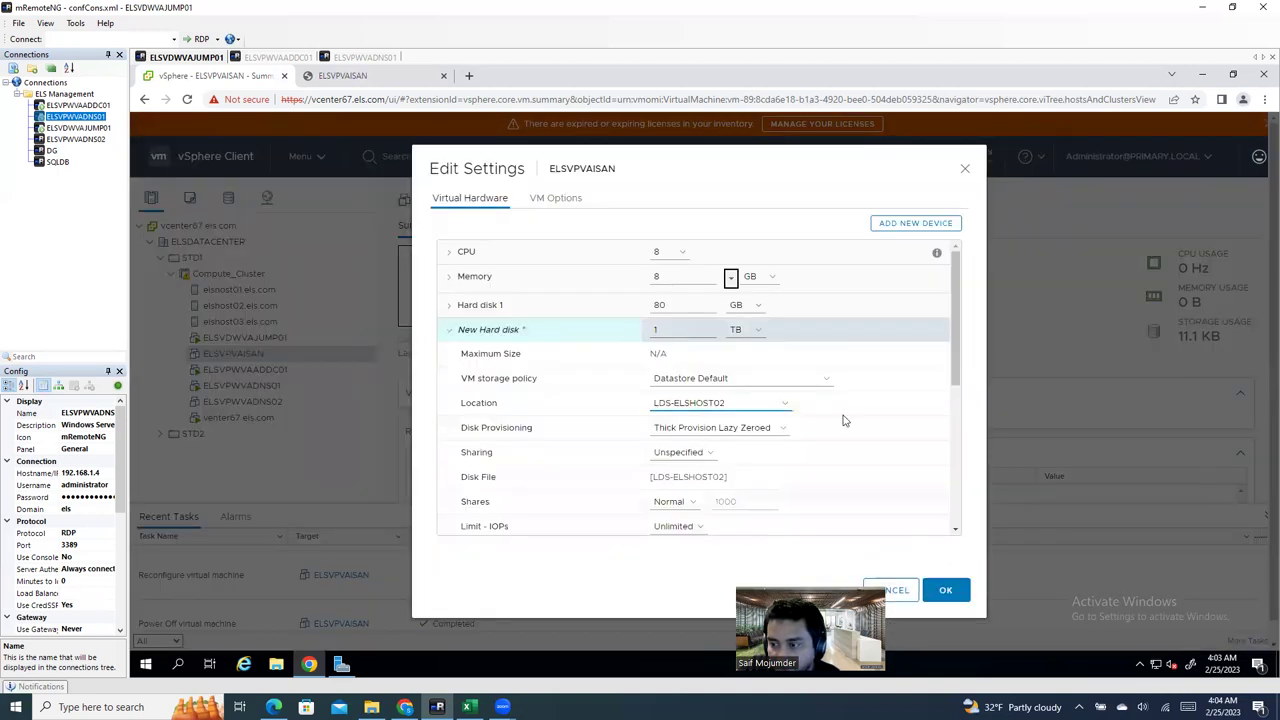
click(729, 378)
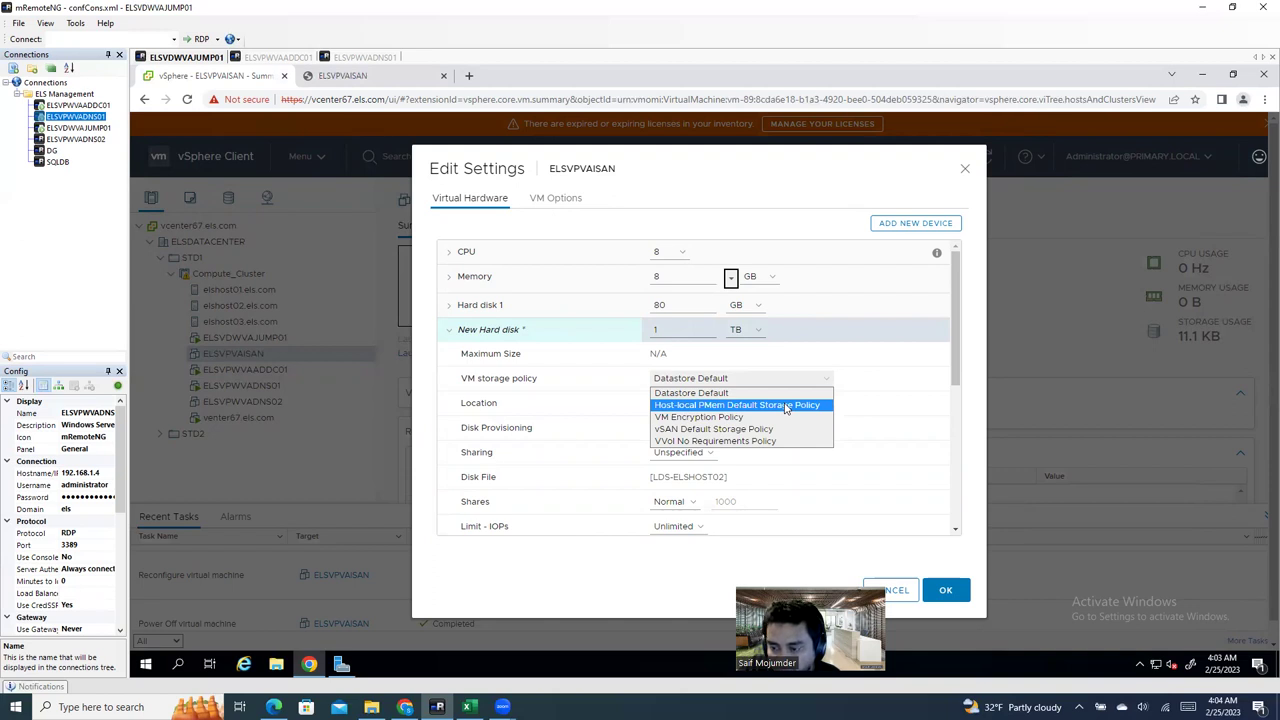
Step: Try PMem and VVol policies, then set the 1 TB disk's storage policy to Datastore Default
click(786, 406)
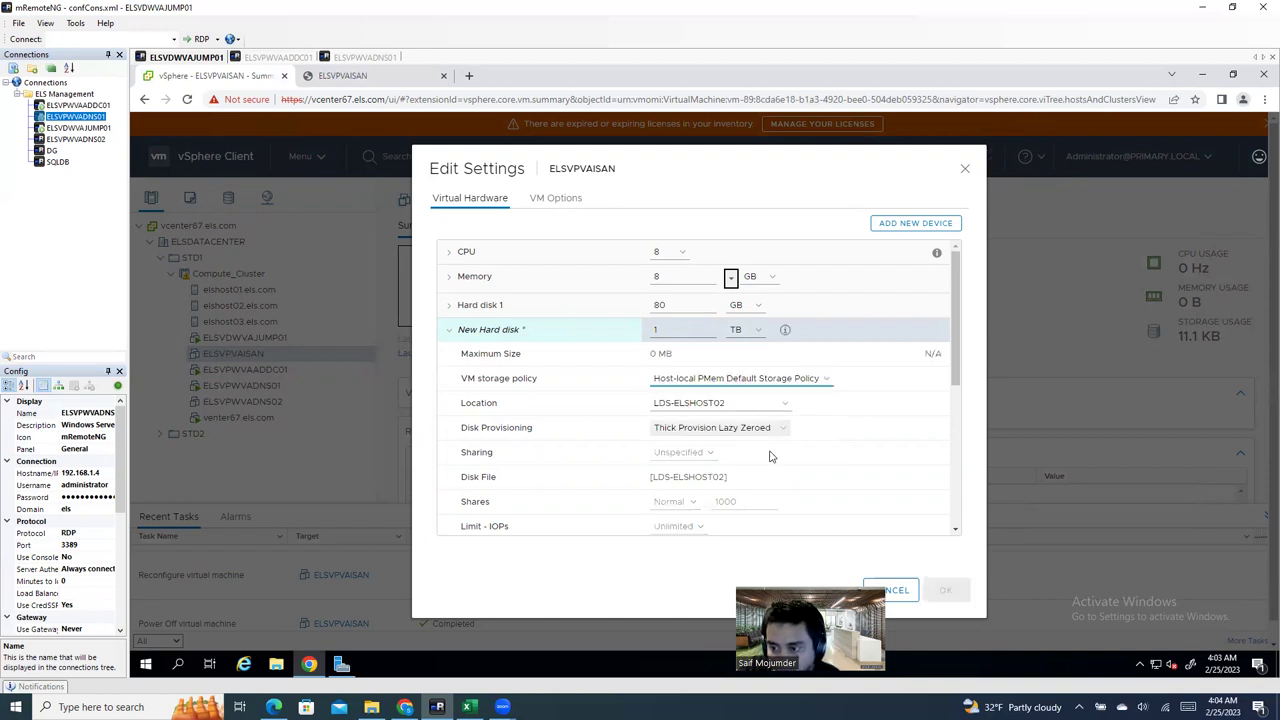
click(666, 331)
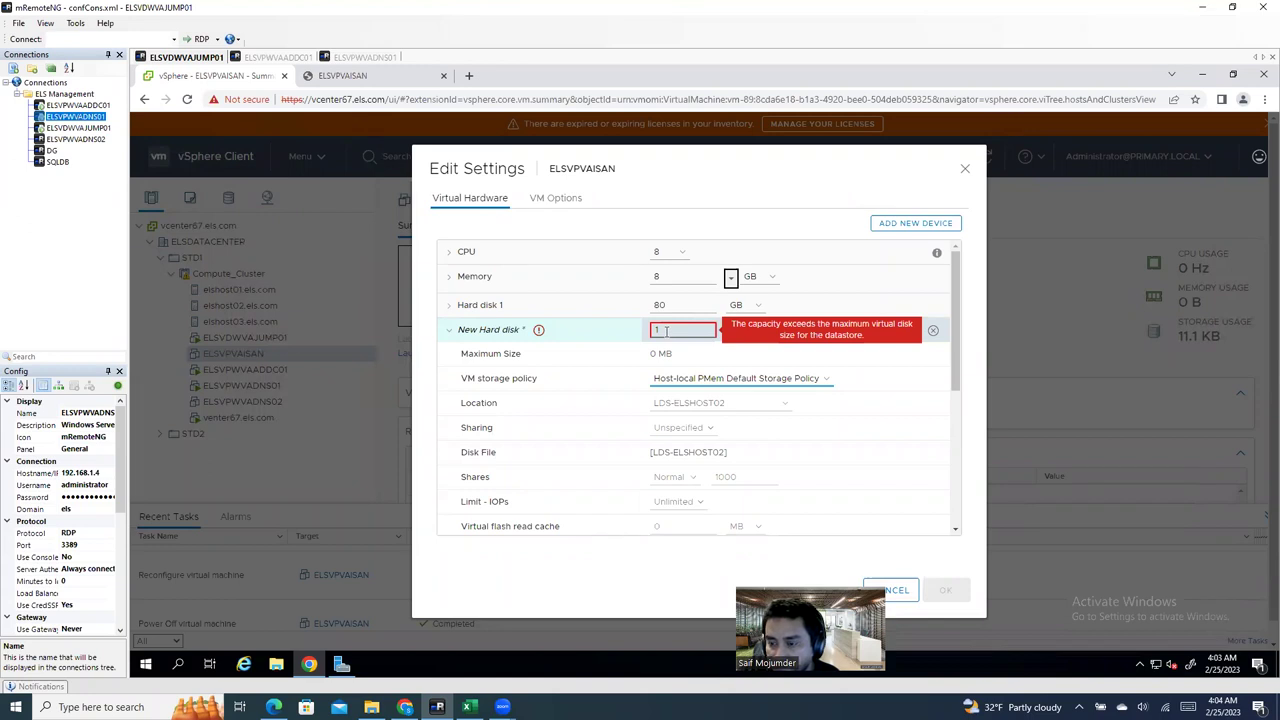
click(695, 378)
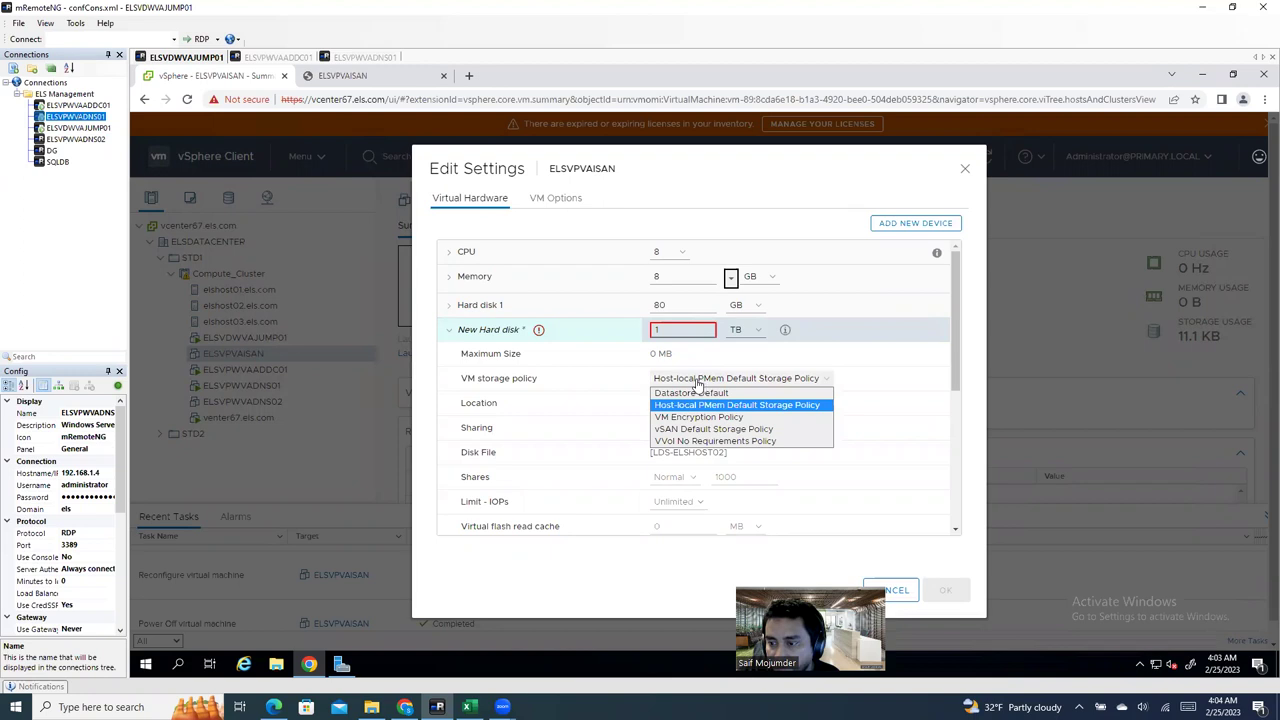
click(713, 440)
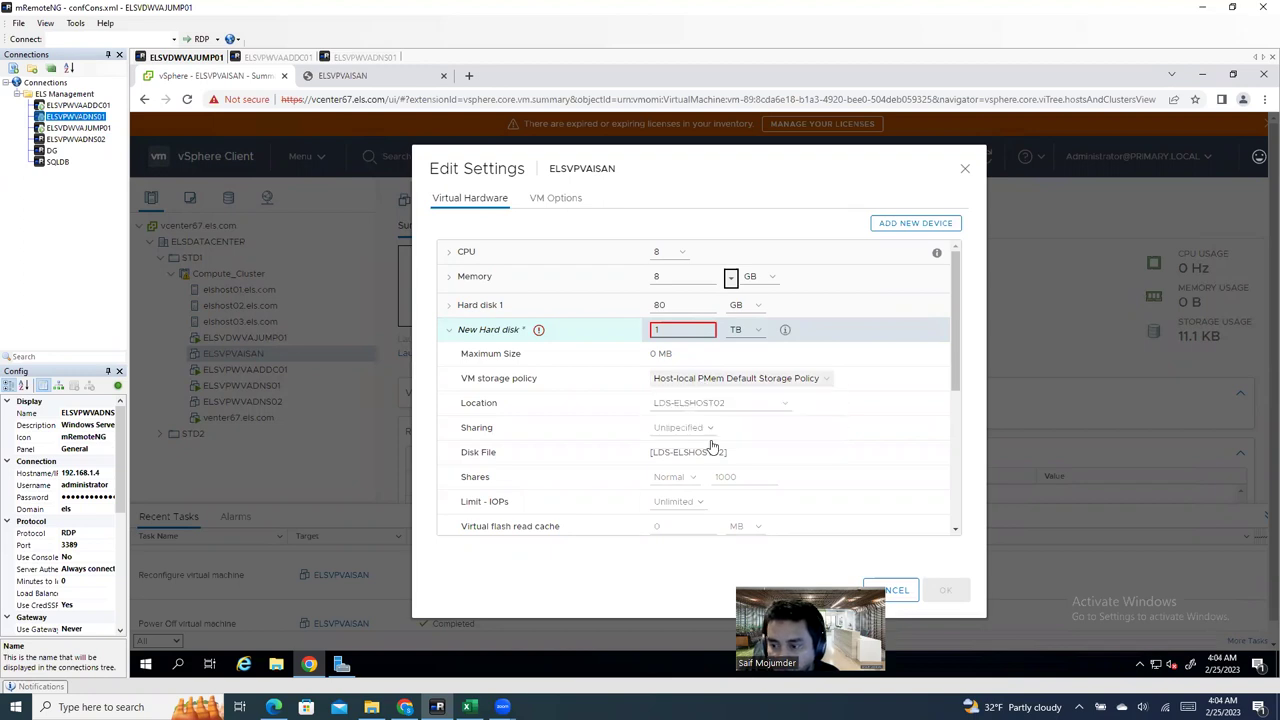
click(712, 384)
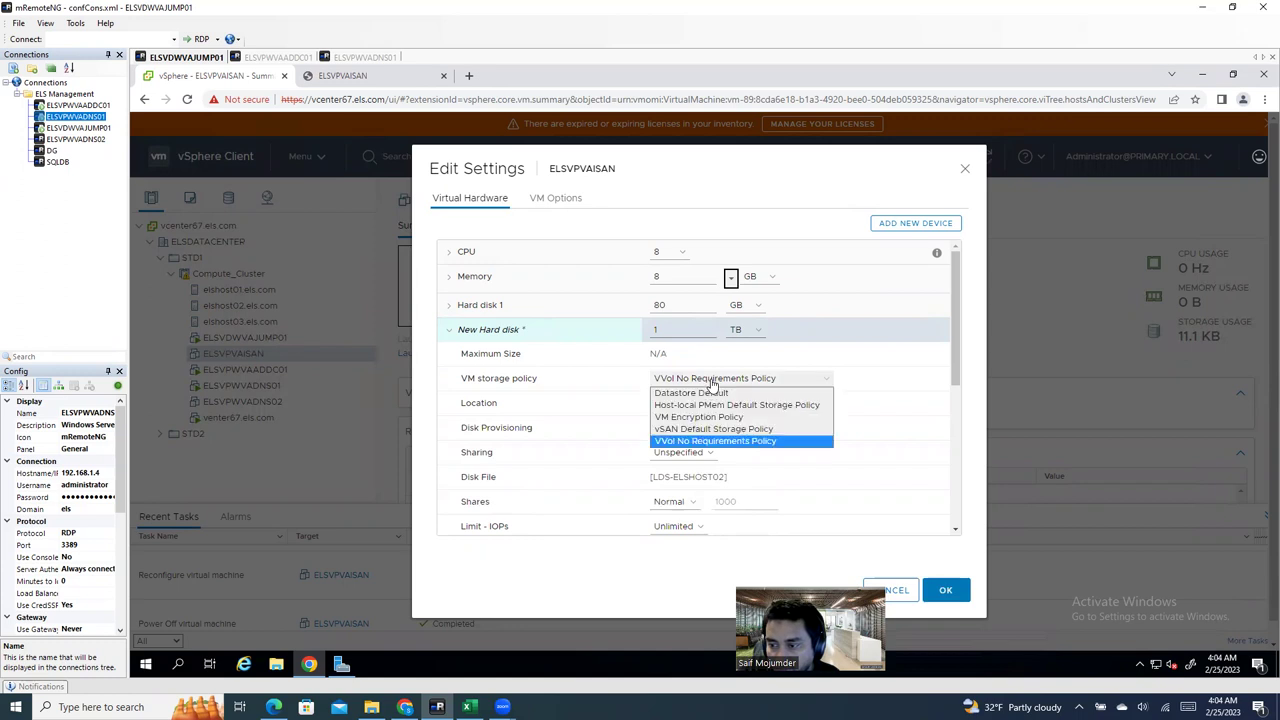
click(714, 386)
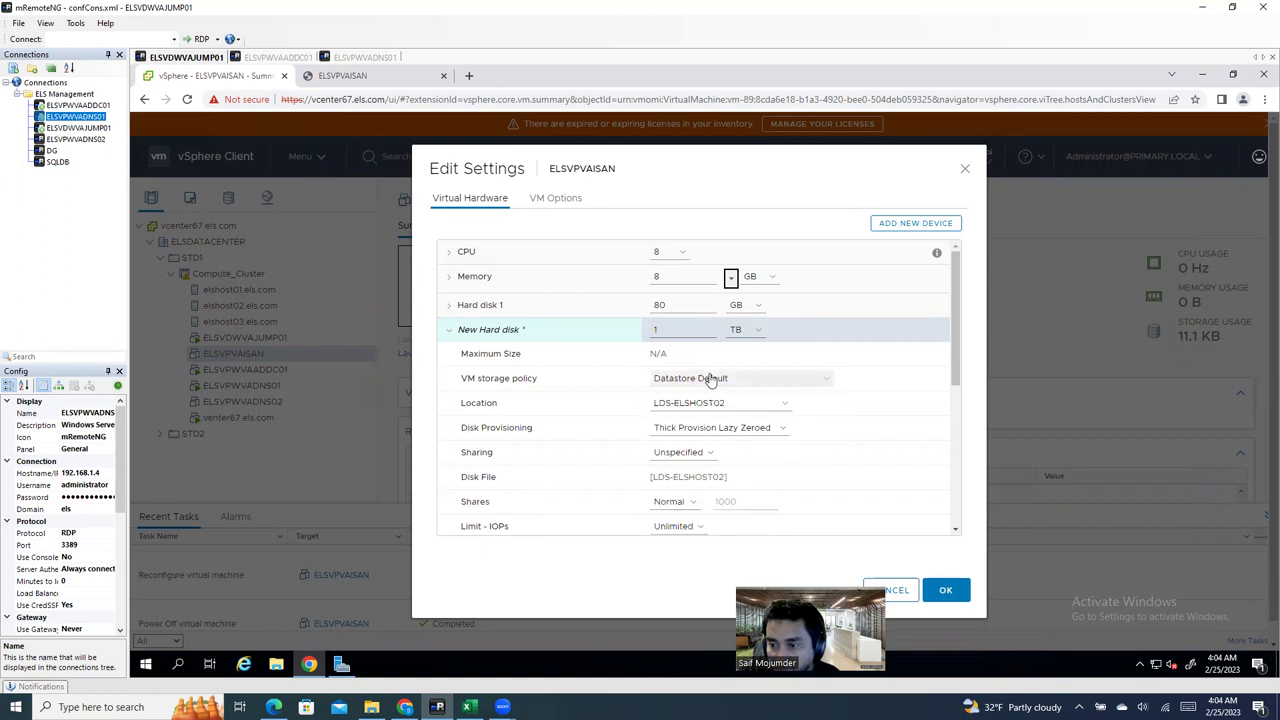
Step: Switch the 1 TB disk to Thin Provision and apply the settings
click(729, 432)
click(749, 472)
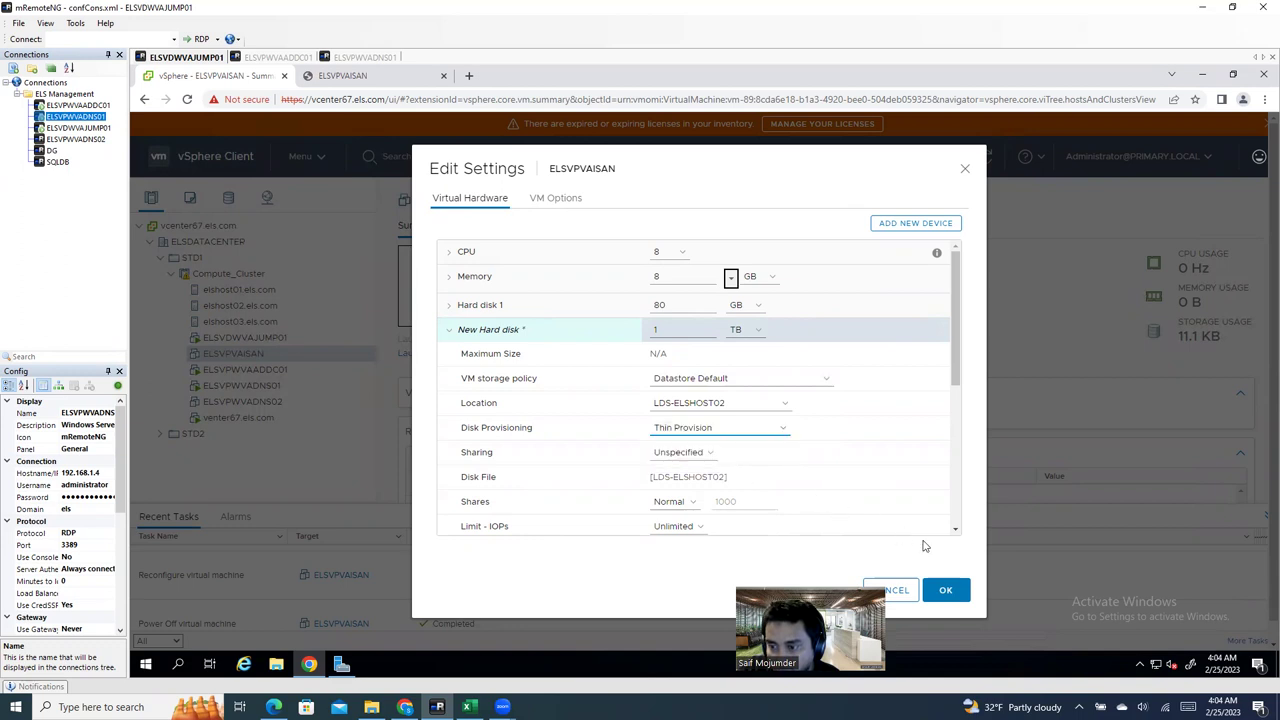
click(949, 591)
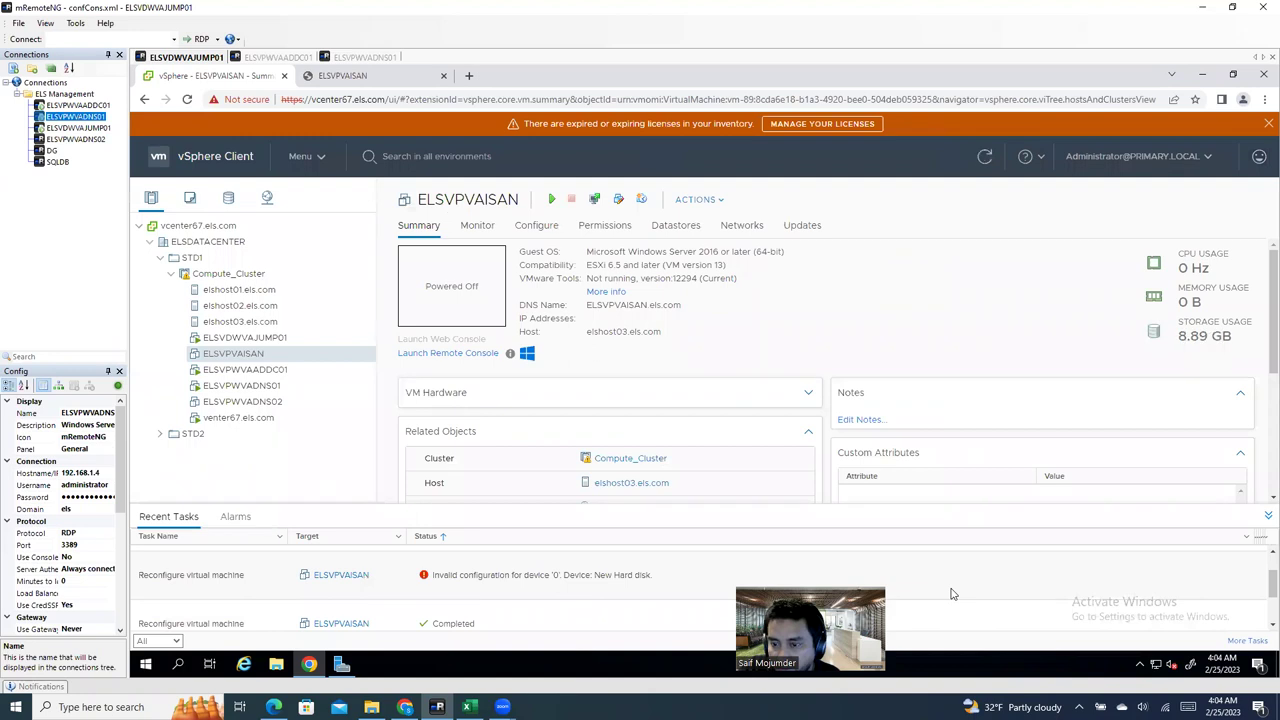
Step: Review the failed Reconfigure task's error, then power on ELSVPVAISAN
click(615, 578)
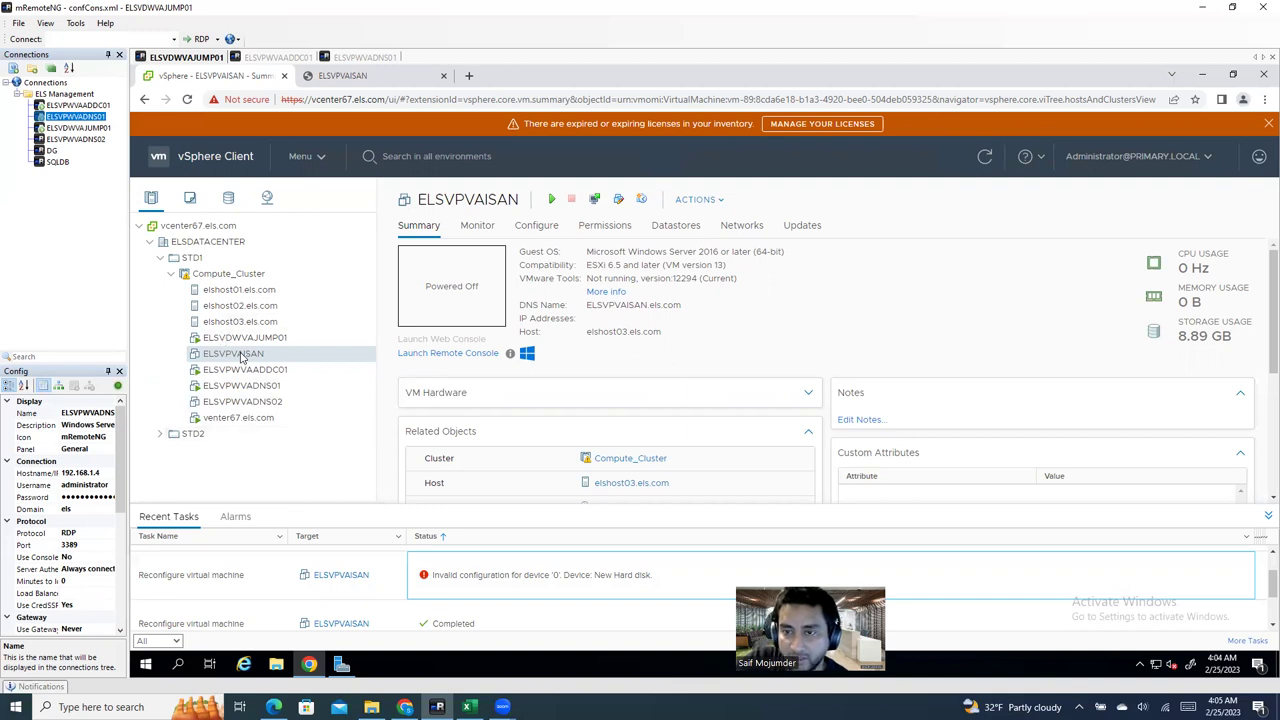
right_click(241, 358)
mouse_move(285, 180)
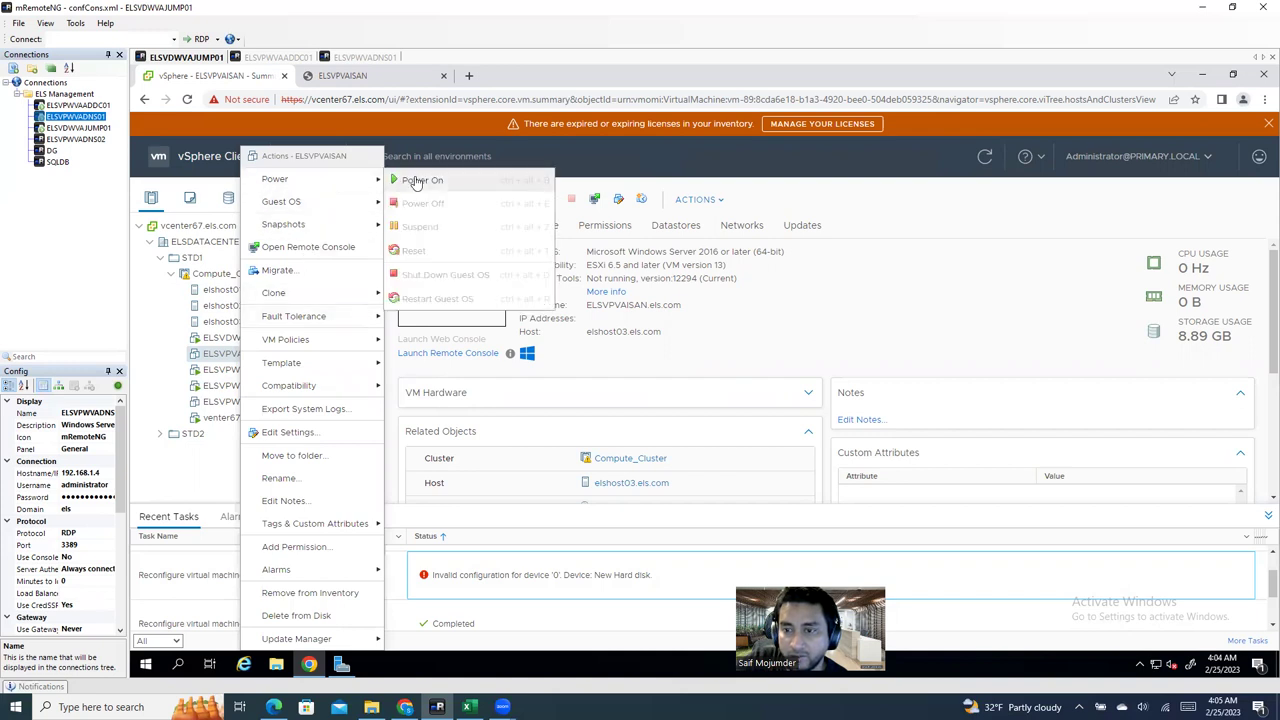
click(418, 181)
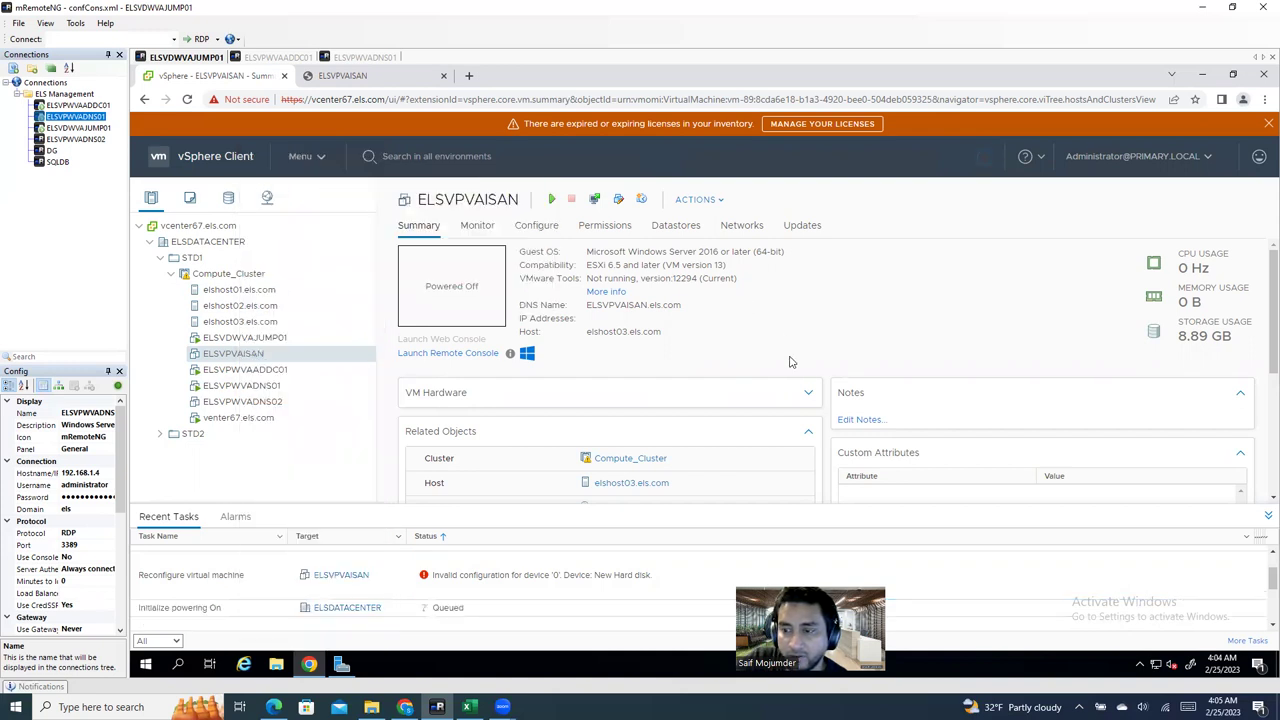
Step: In ELSVPVAISAN's Edit Settings, try an RDM Disk, cancel the empty LUN list, and reopen the device list
right_click(297, 363)
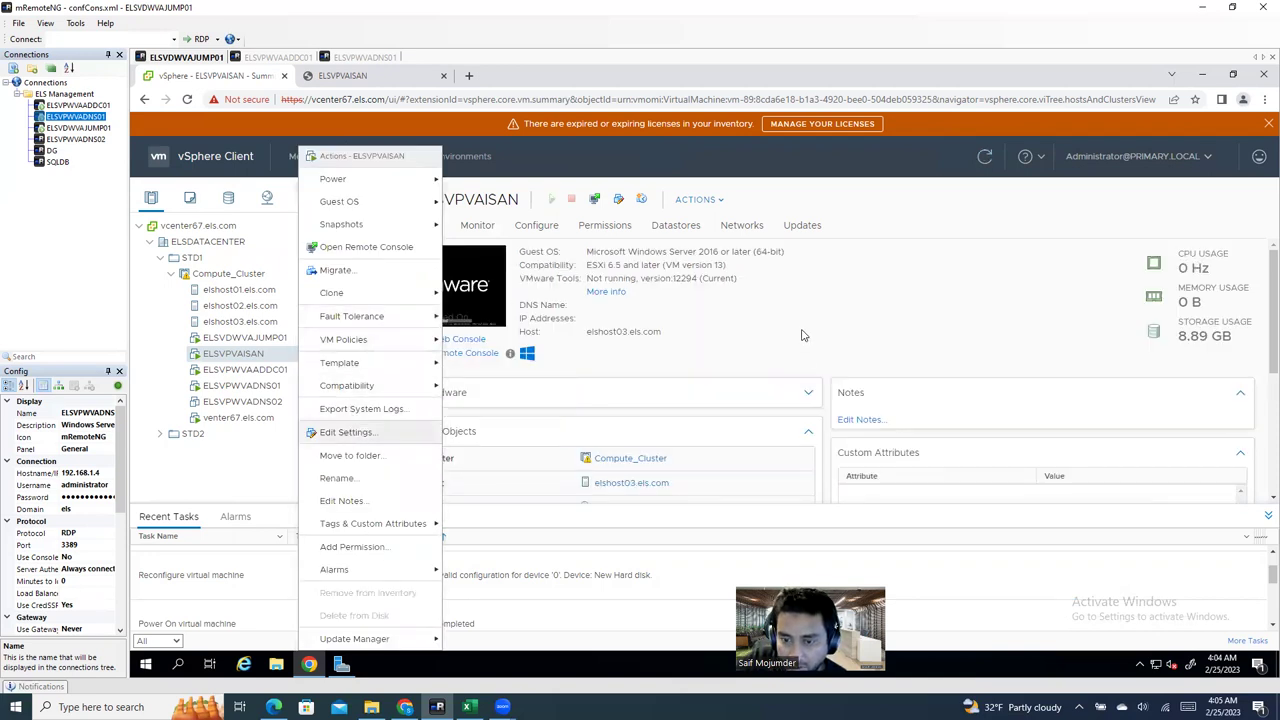
click(348, 433)
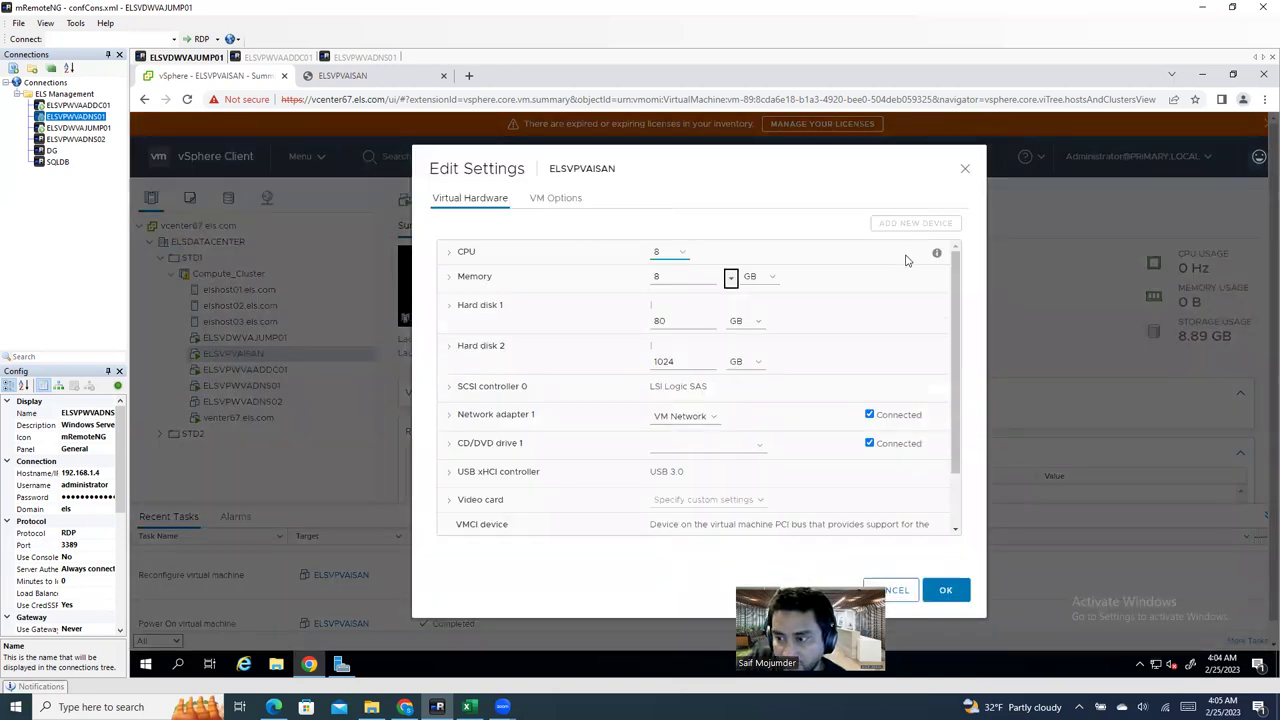
click(905, 225)
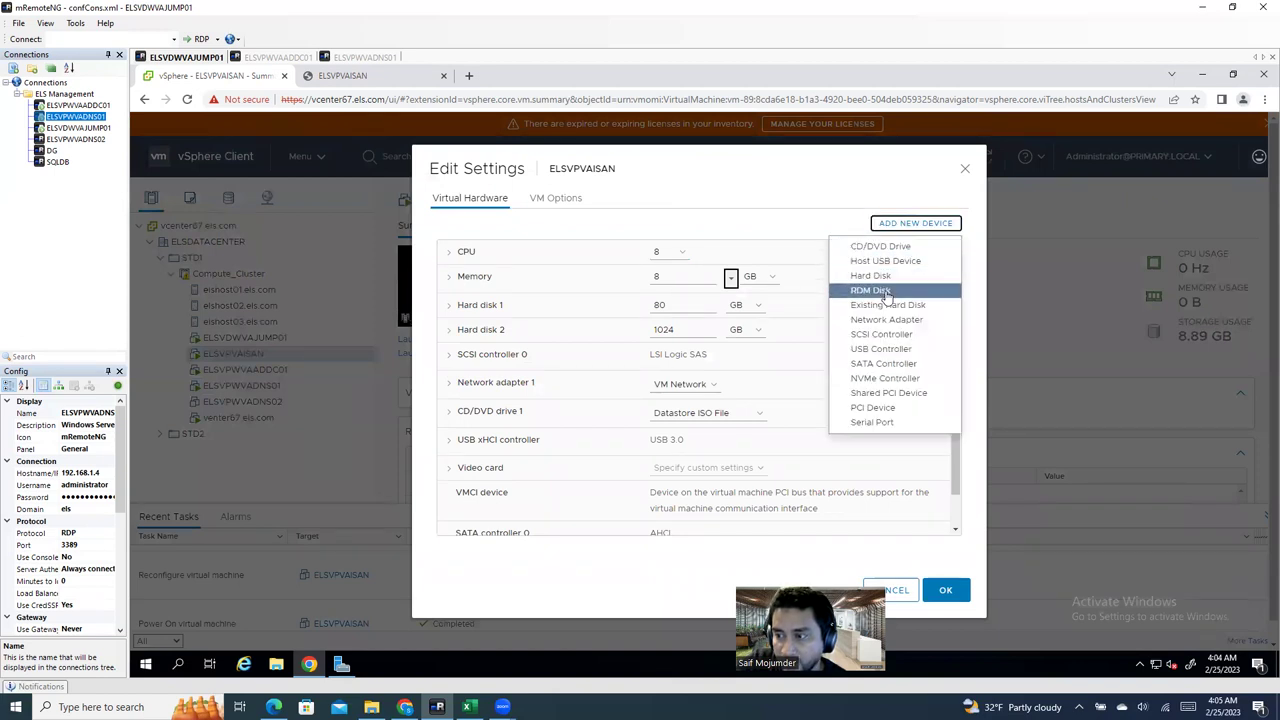
click(872, 291)
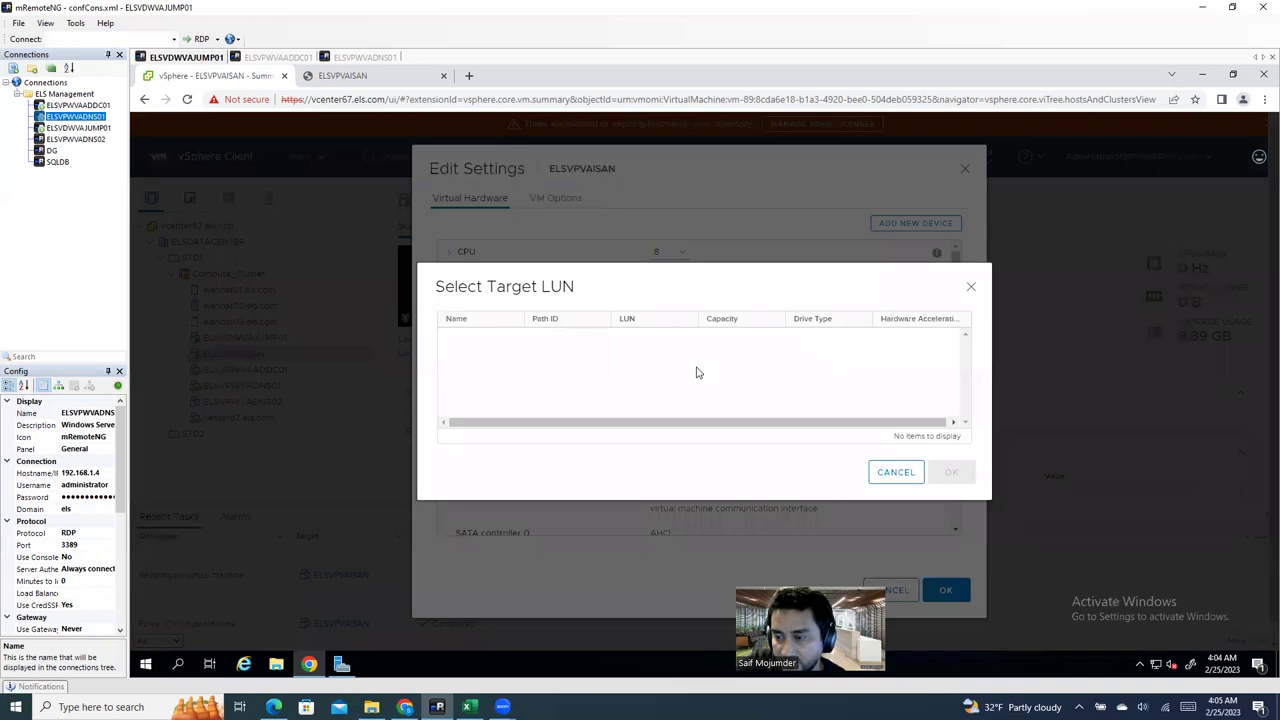
click(893, 480)
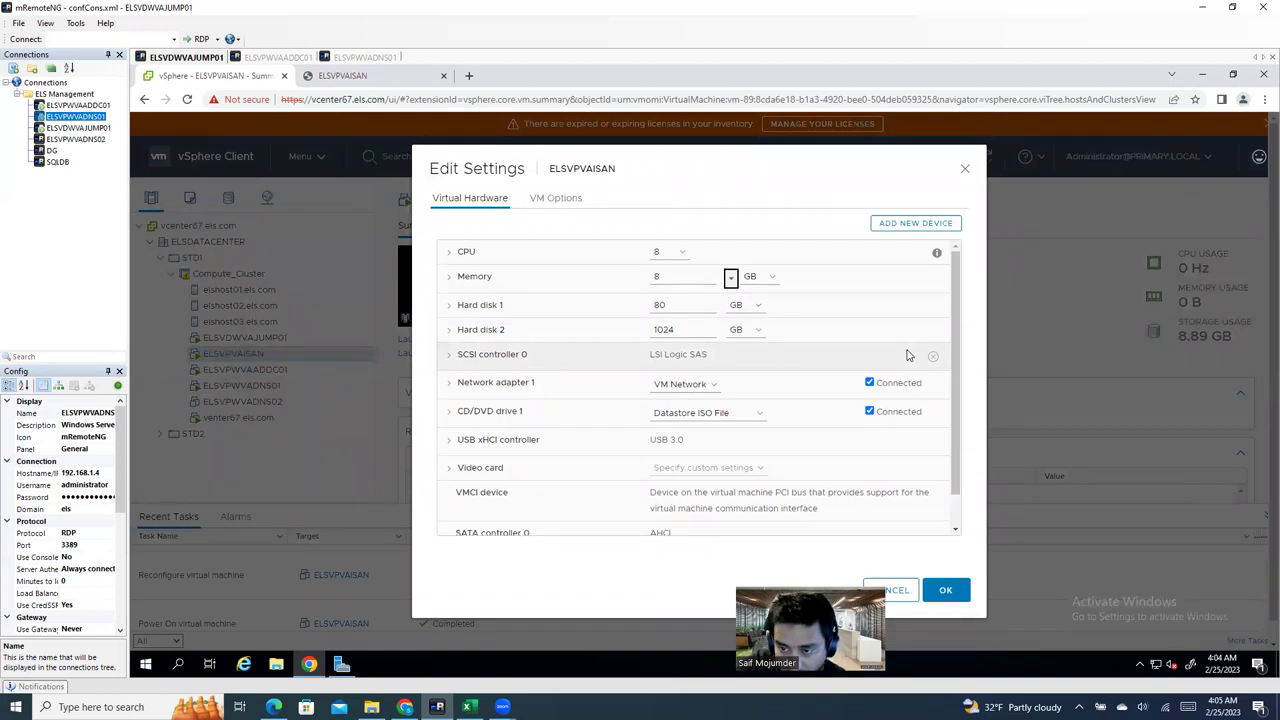
click(916, 226)
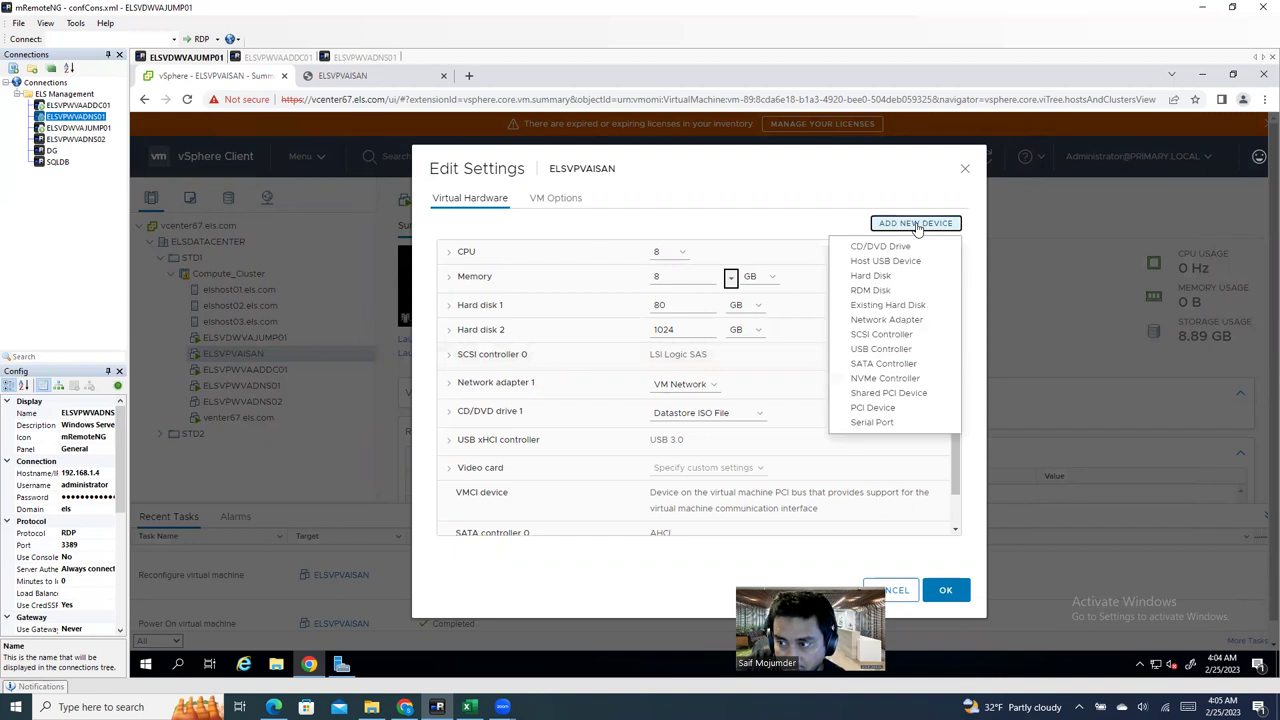
Step: Add a new hard disk with Datastore Default policy, located on LDS-ELSHOST03
click(889, 280)
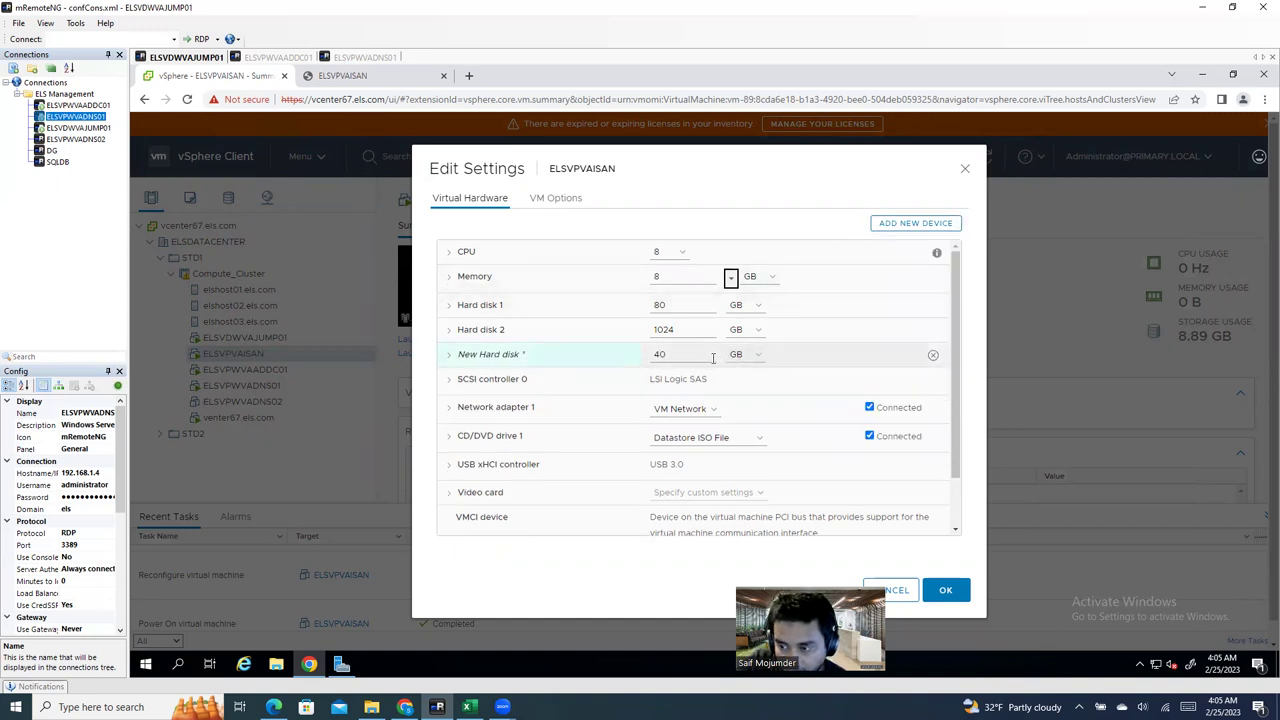
click(448, 358)
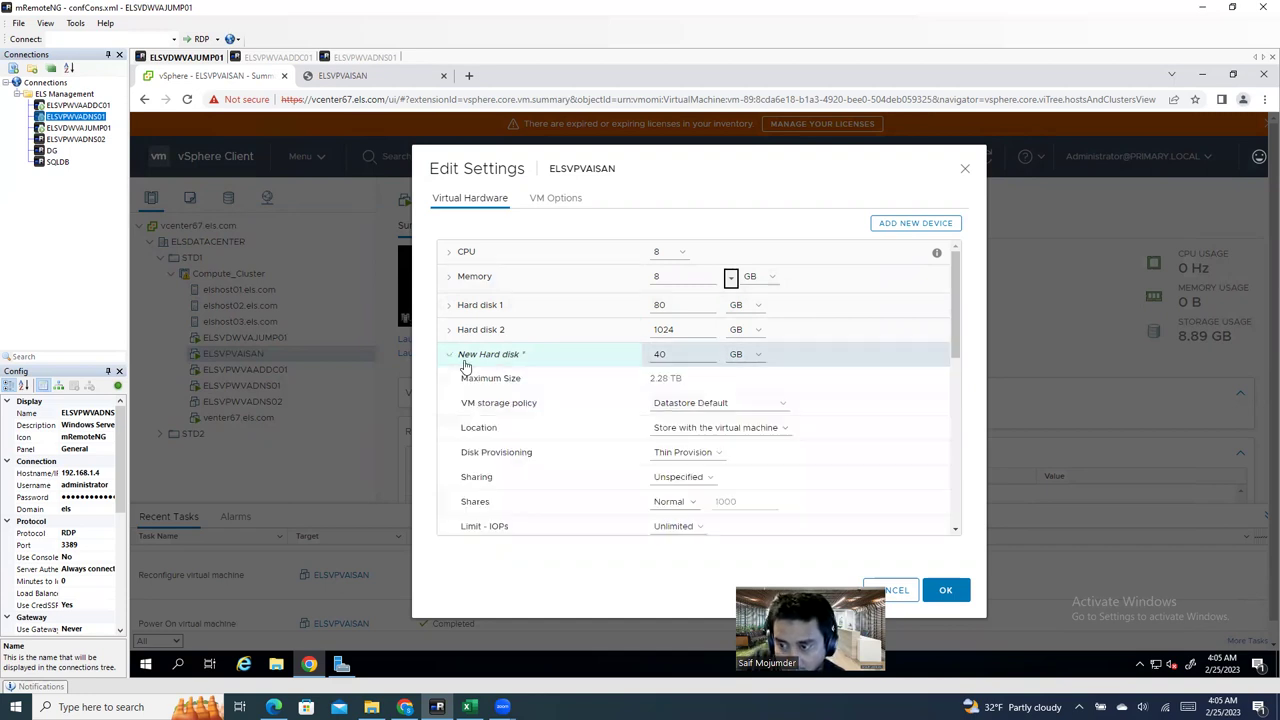
click(735, 410)
click(735, 417)
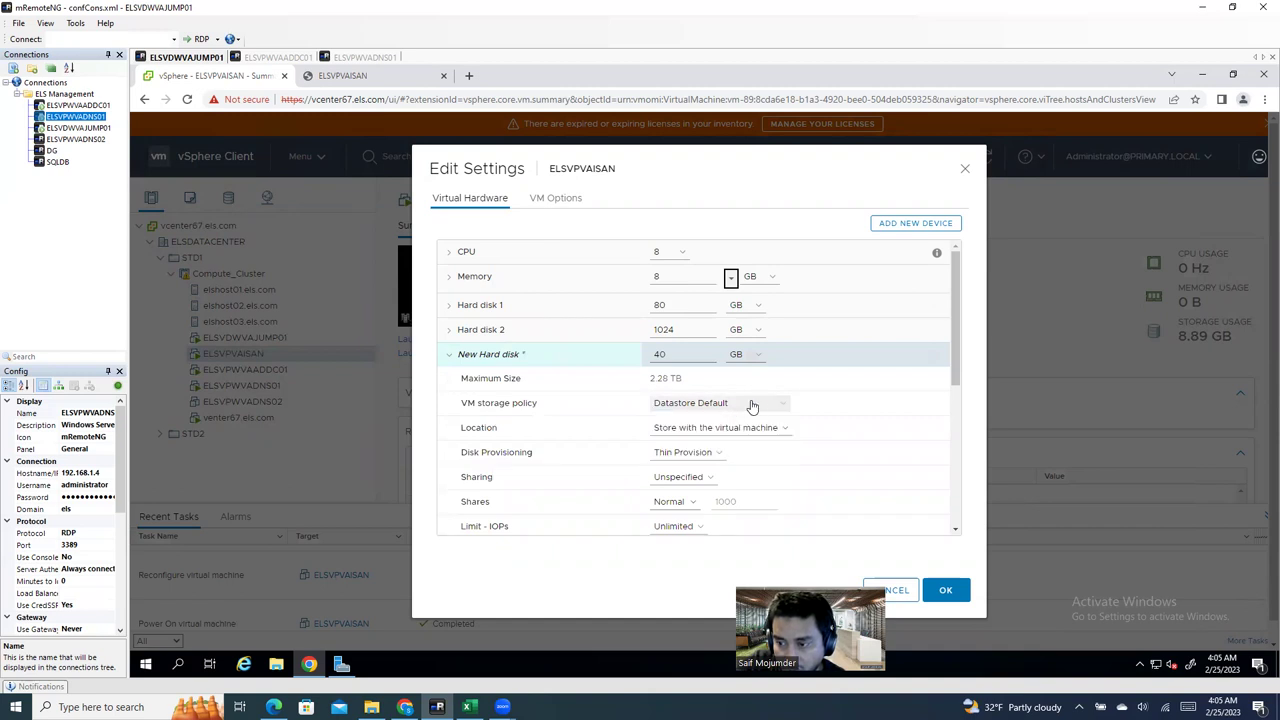
click(764, 430)
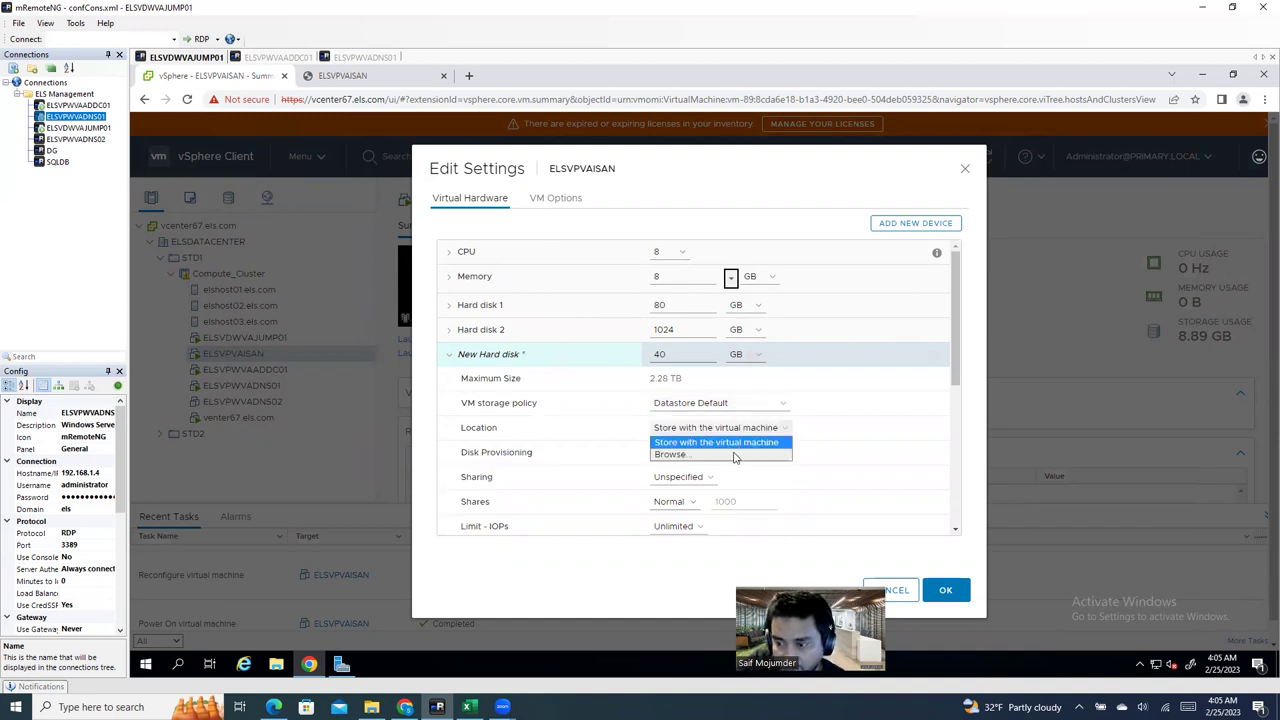
click(738, 452)
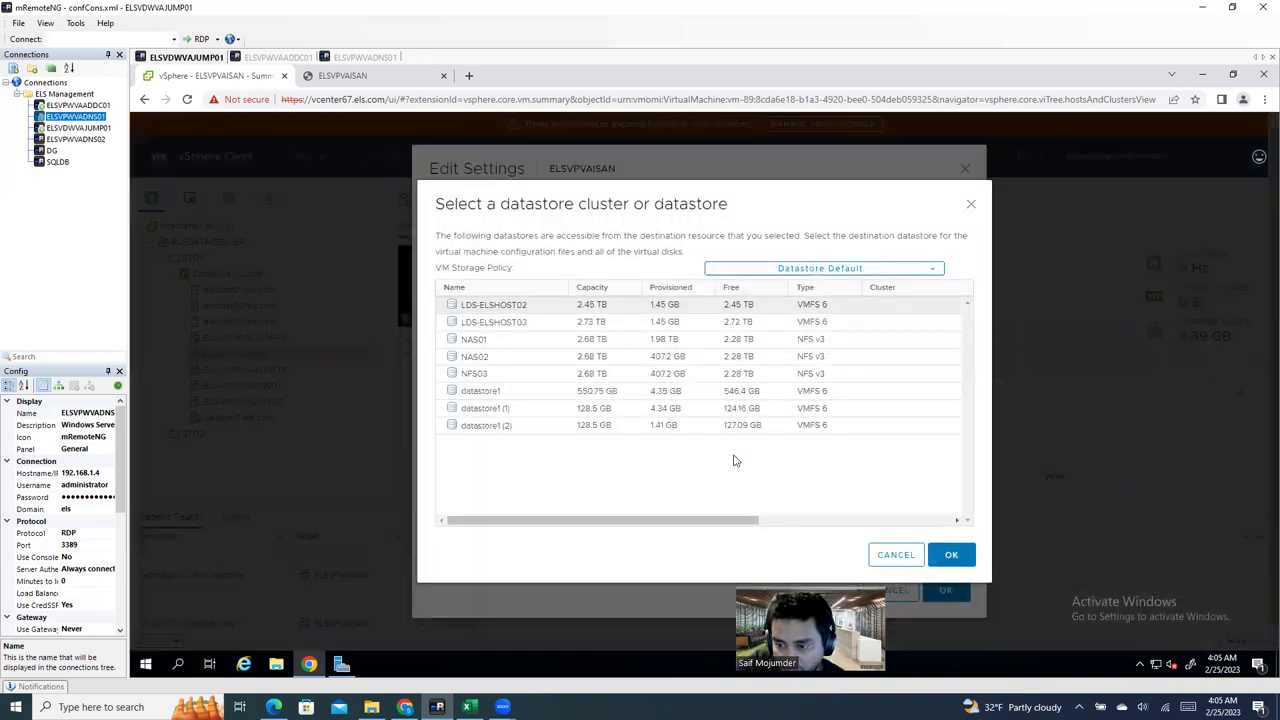
click(680, 328)
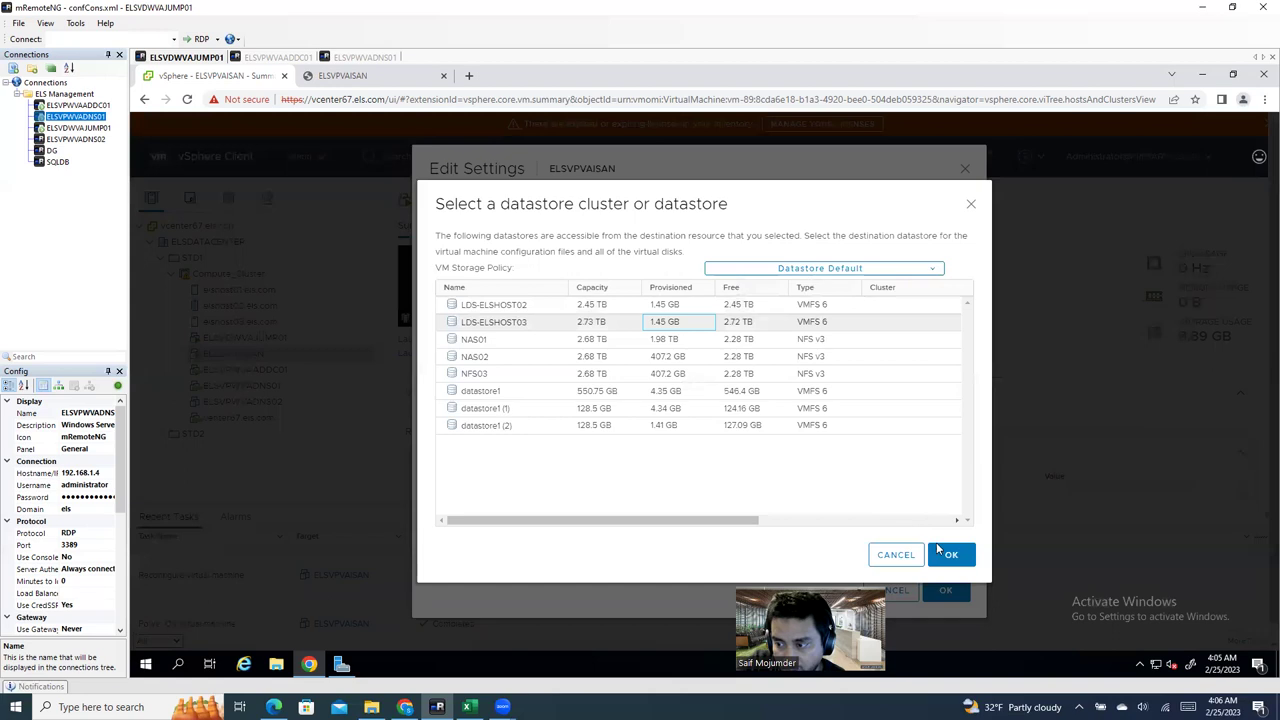
click(951, 556)
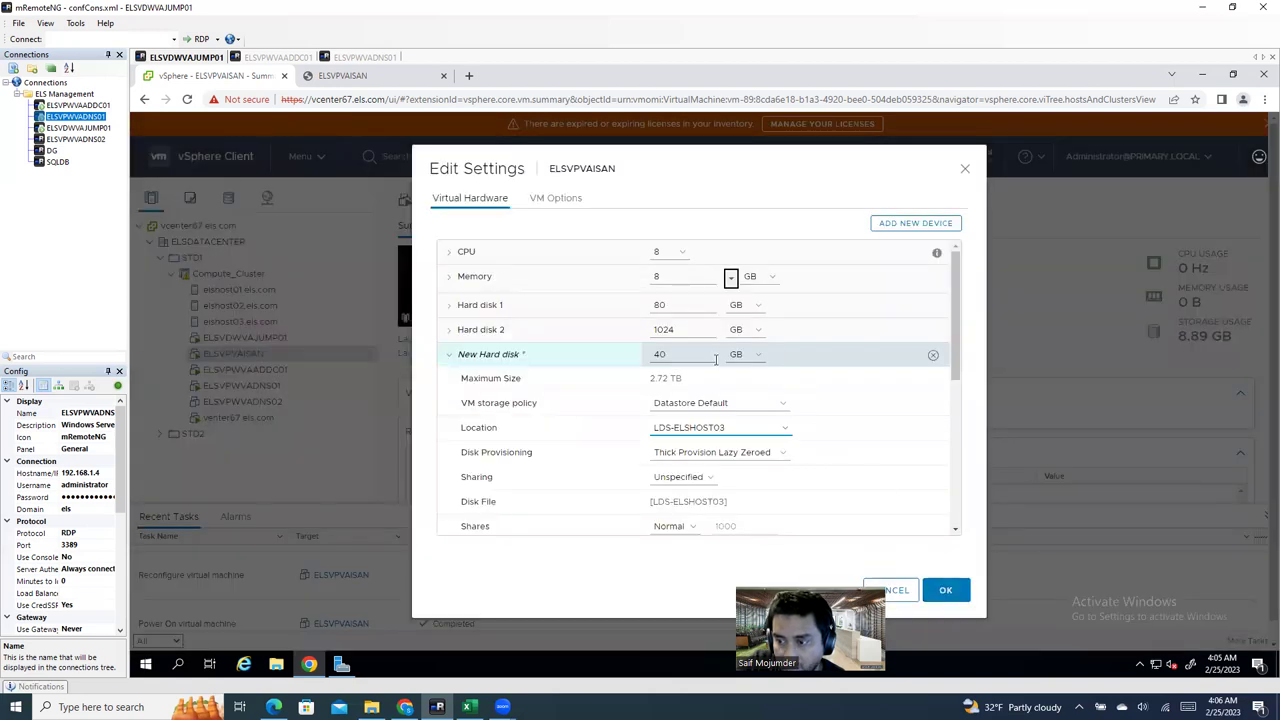
Step: Keep the 40 GB size and Thick Provision Lazy Zeroed, then reopen the datastore picker
click(752, 356)
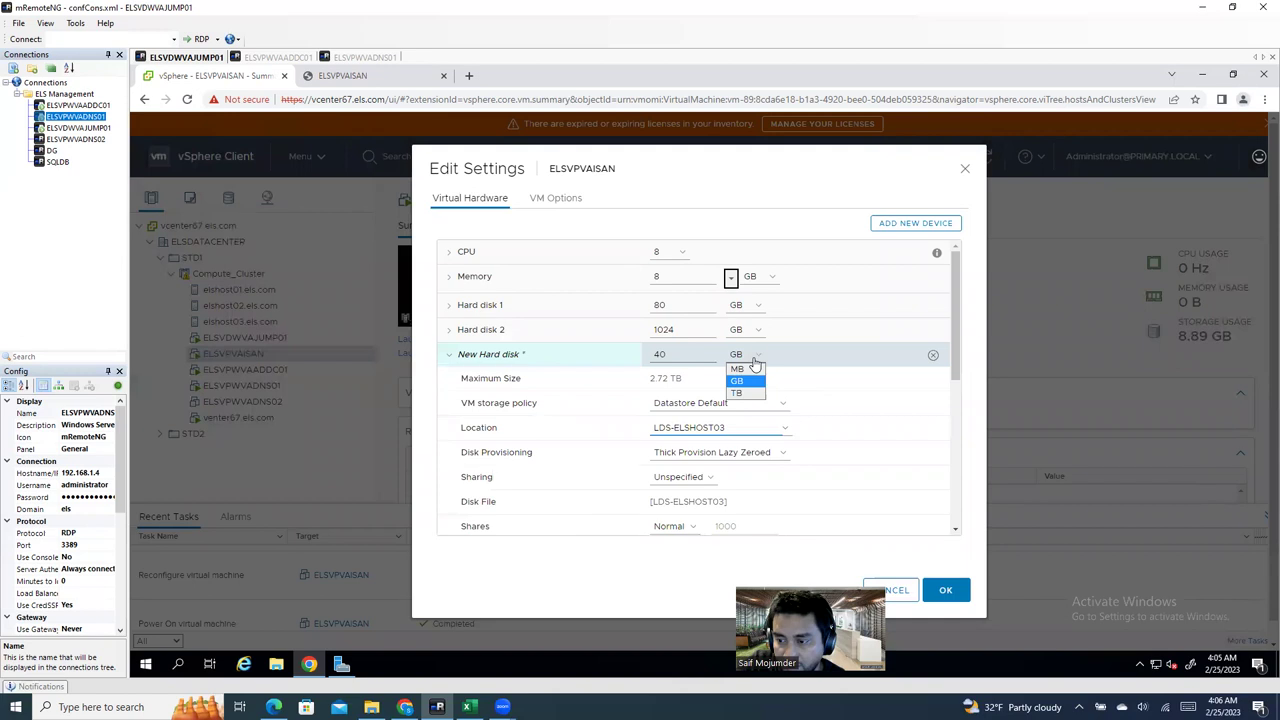
click(690, 427)
click(715, 452)
click(720, 477)
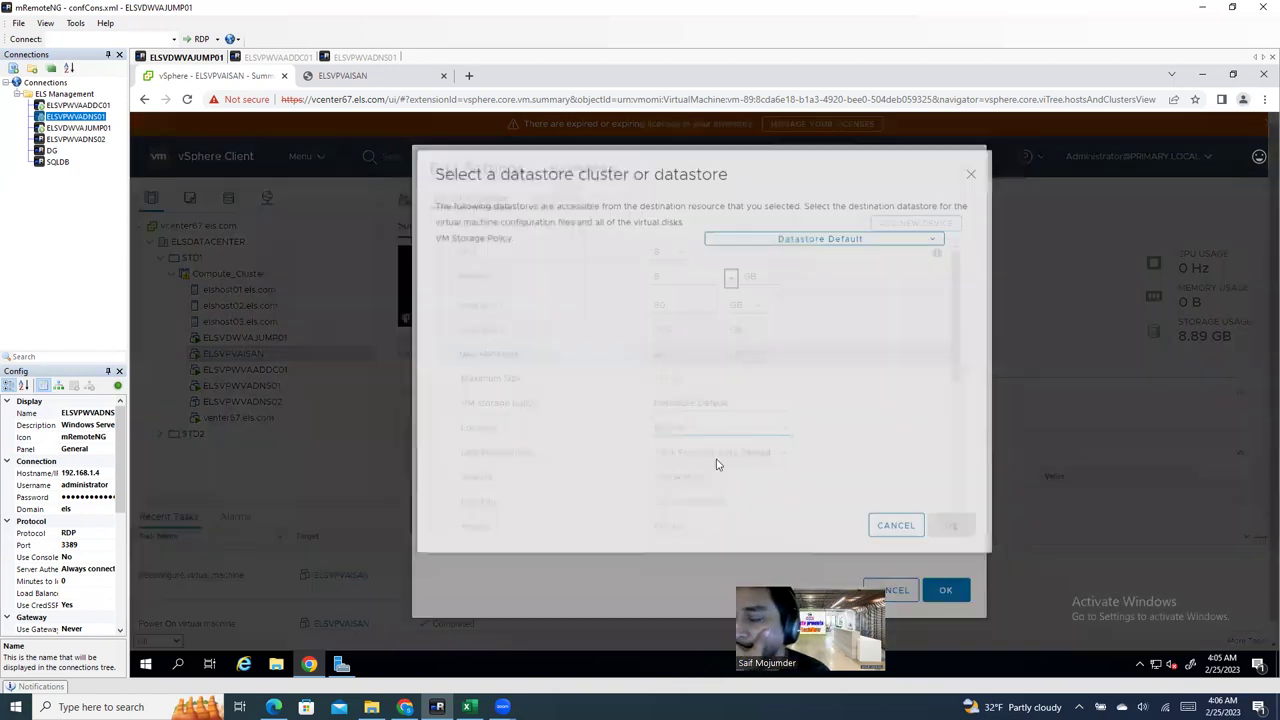
click(716, 470)
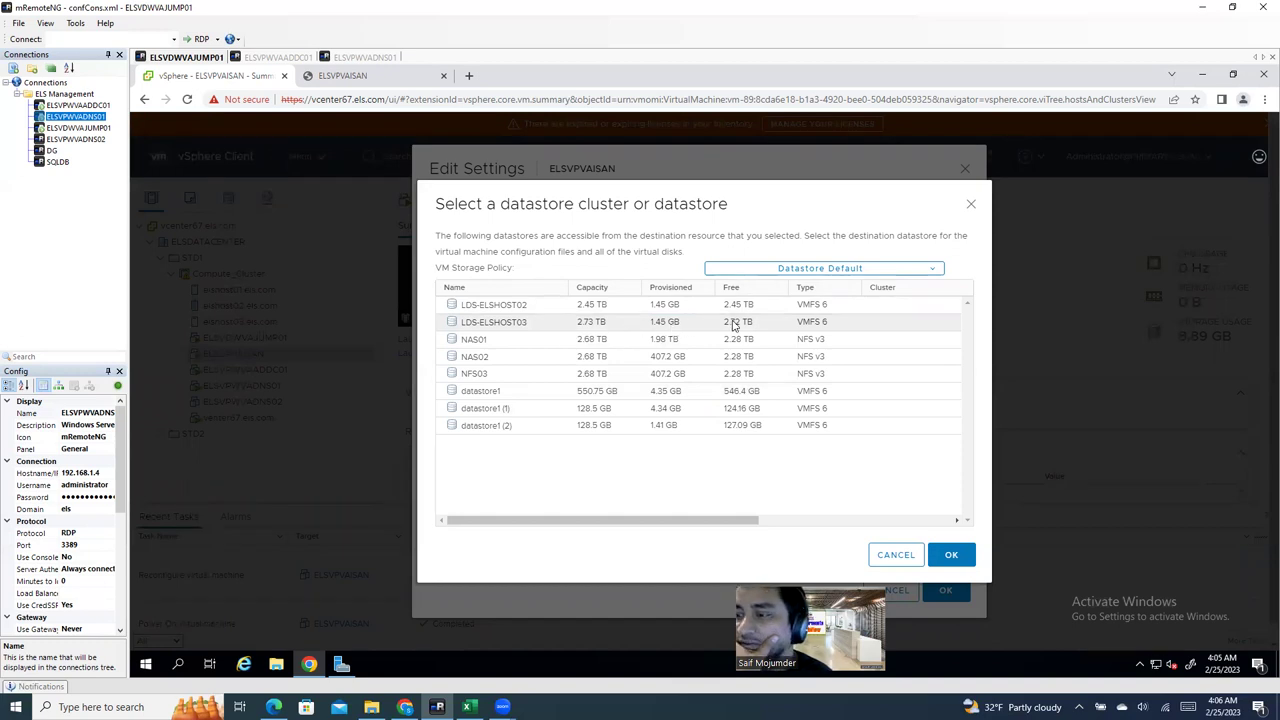
Step: Confirm LDS-ELSHOST03 as the new disk's location and re-expand its details
click(735, 323)
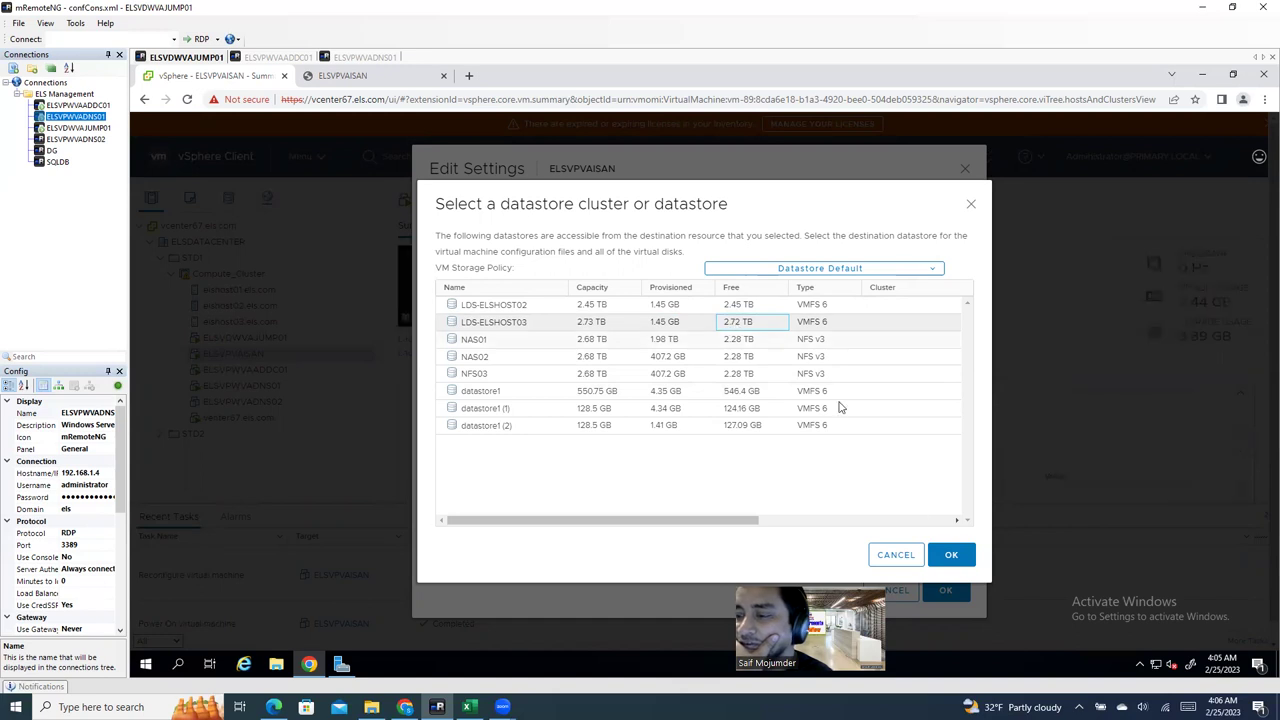
click(955, 555)
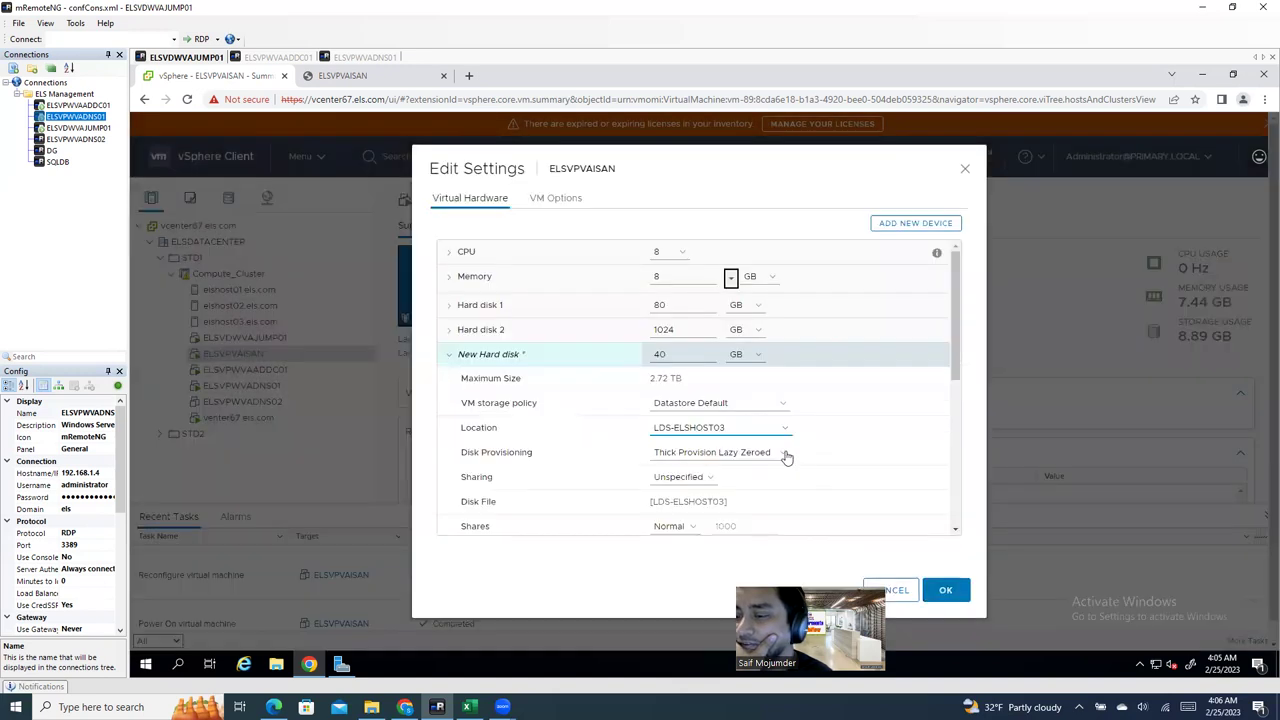
click(448, 358)
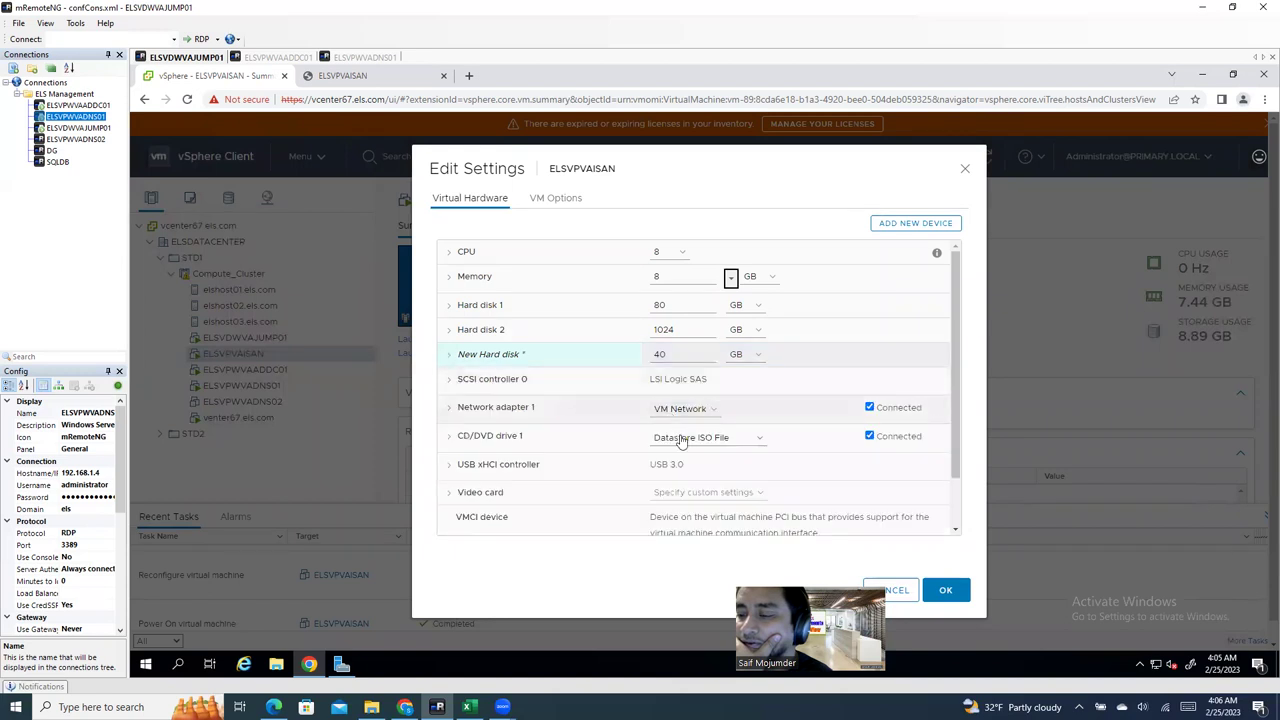
click(466, 358)
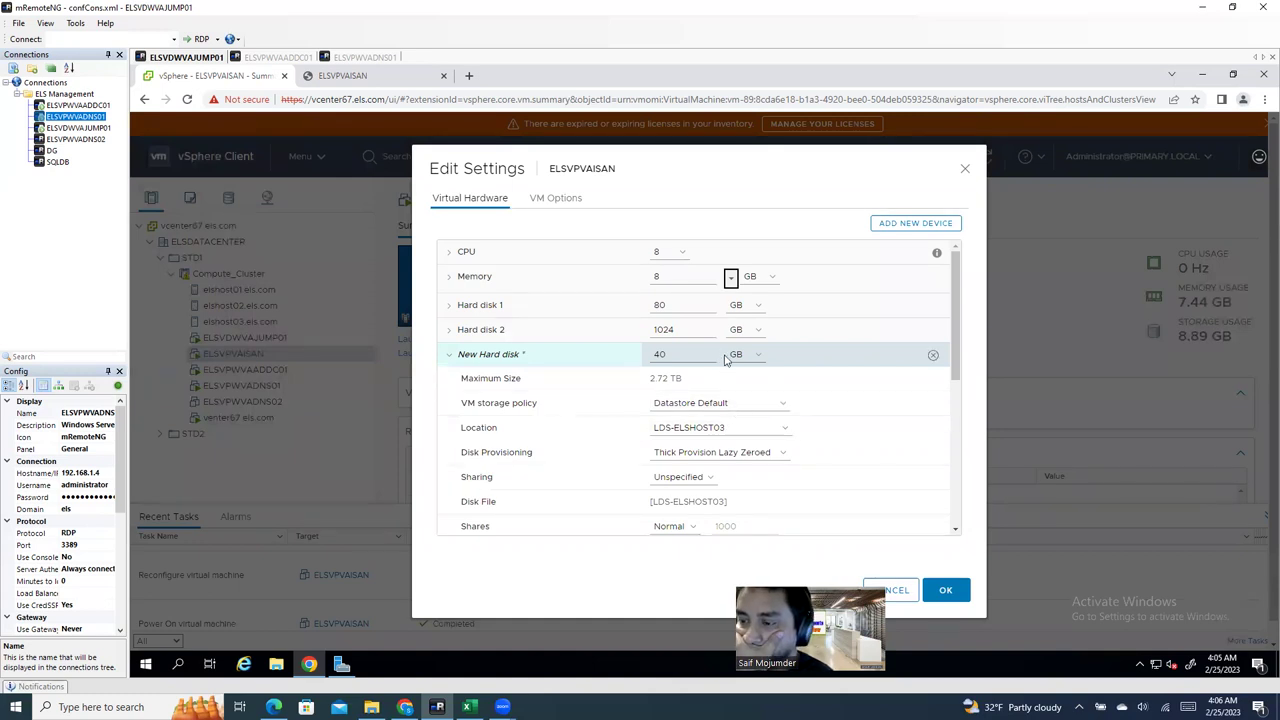
Step: Keep Datastore Default policy, switch to Thin Provision, and apply the 40 GB disk
click(698, 405)
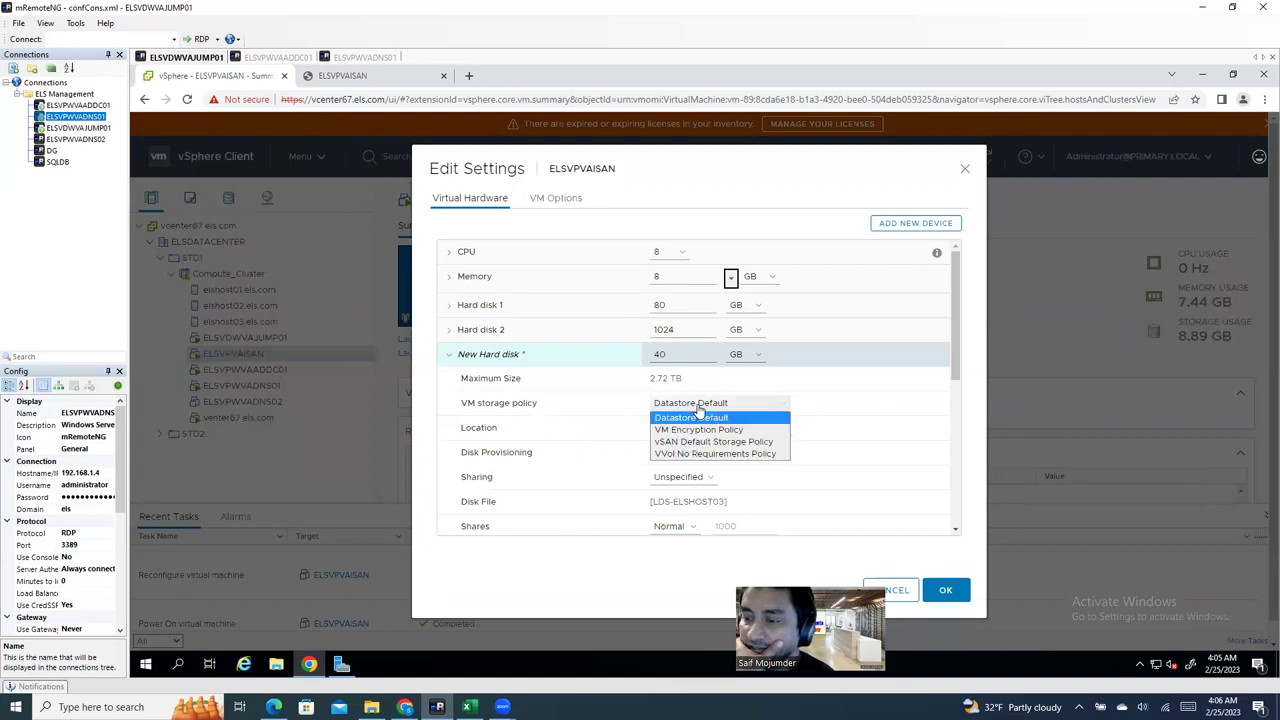
click(836, 356)
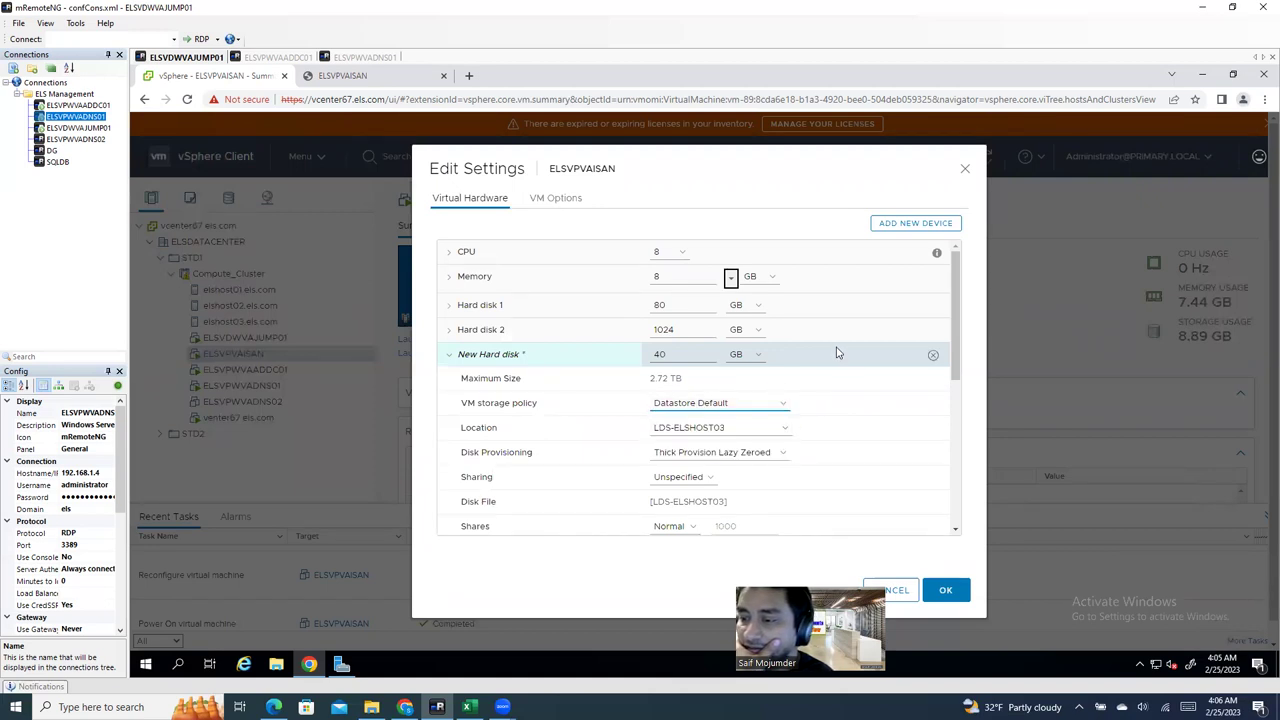
click(718, 455)
click(714, 491)
click(944, 590)
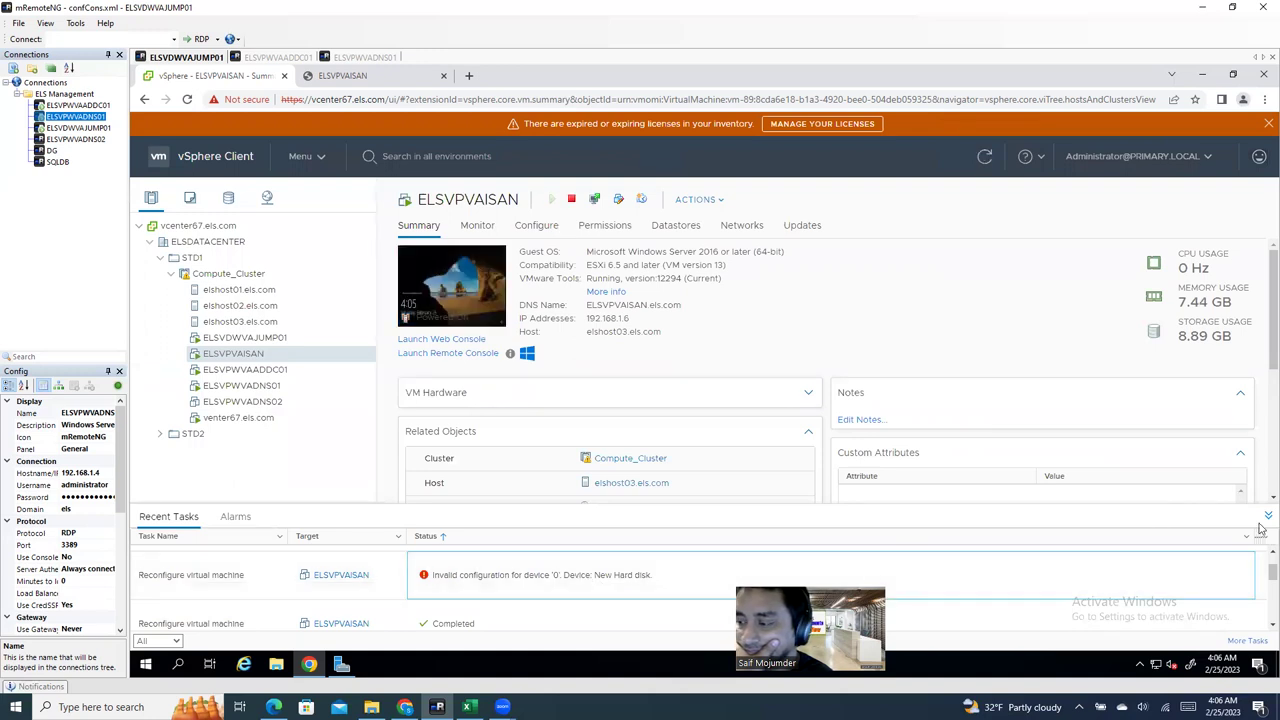
right_click(257, 355)
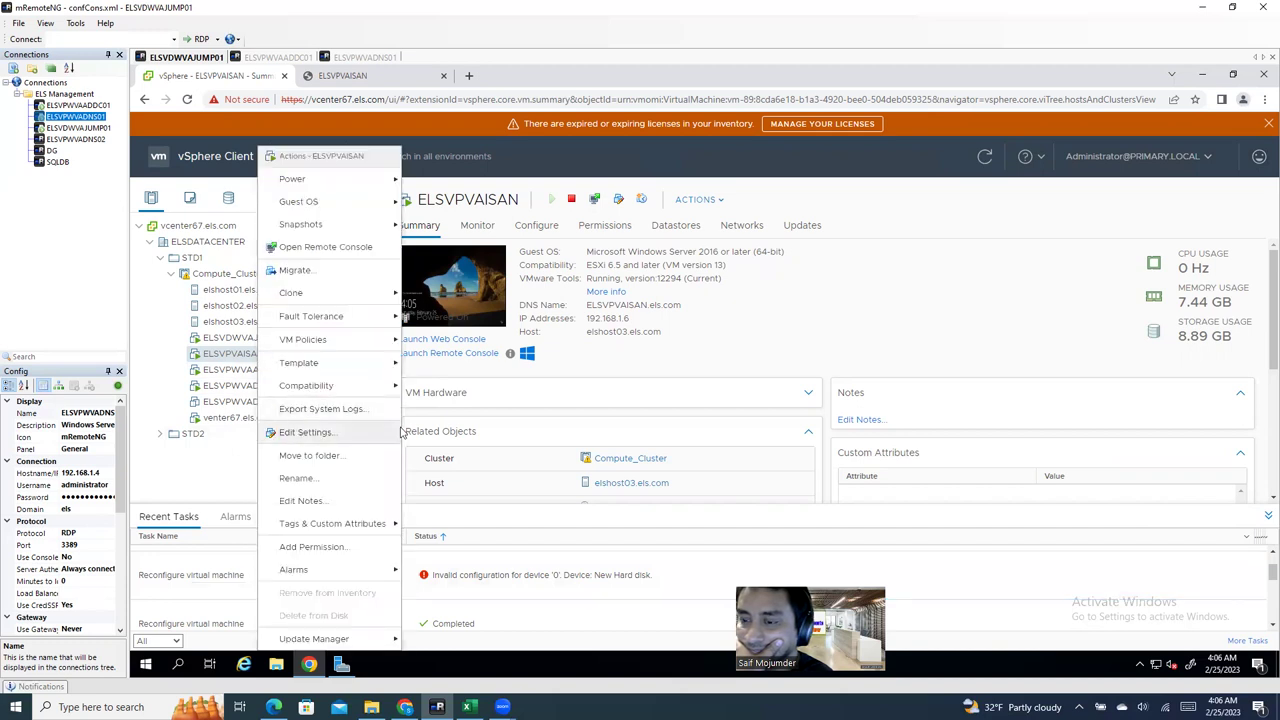
Step: Reopen Edit Settings and inspect Hard disk 2, then Hard disk 3's 40 GB thin details
click(285, 433)
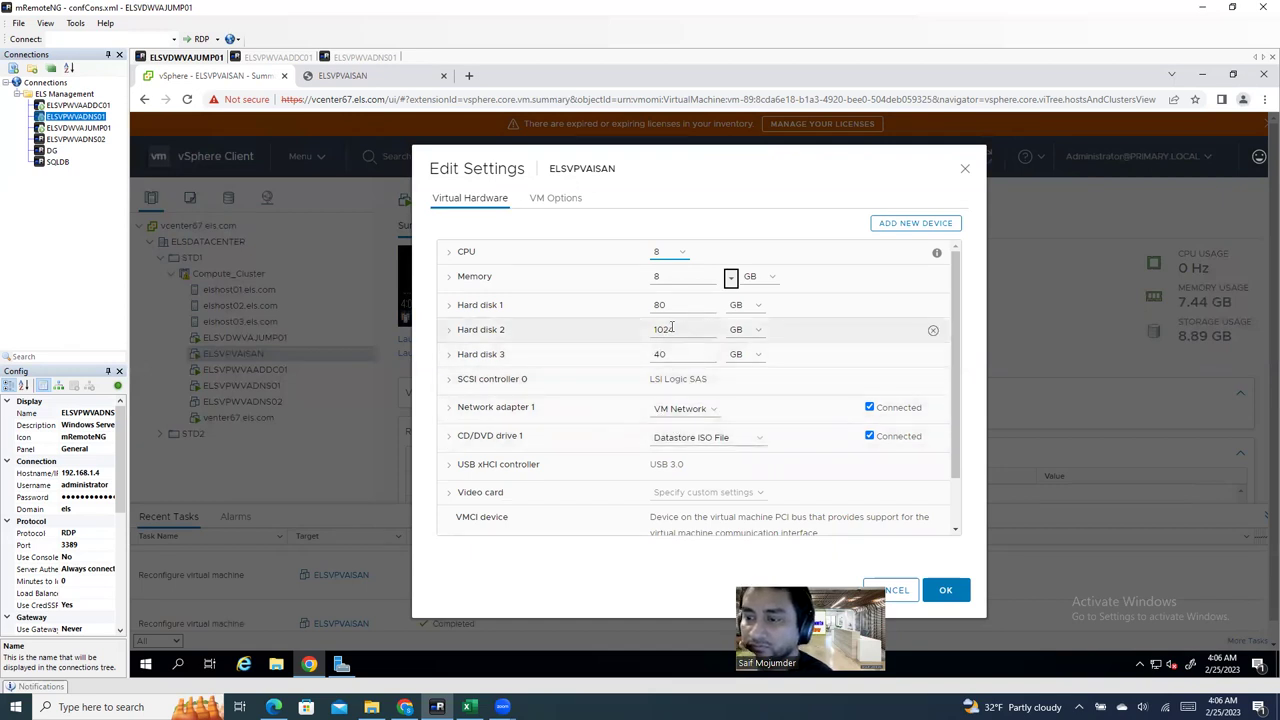
click(566, 341)
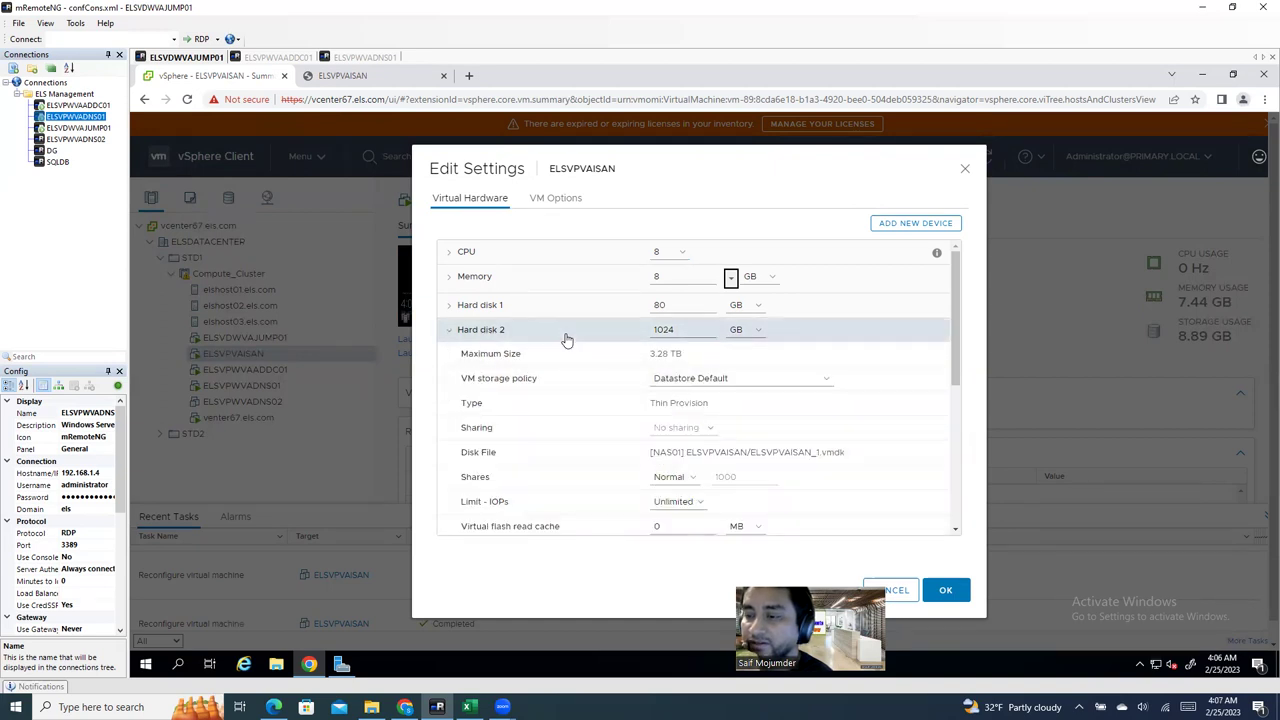
click(566, 340)
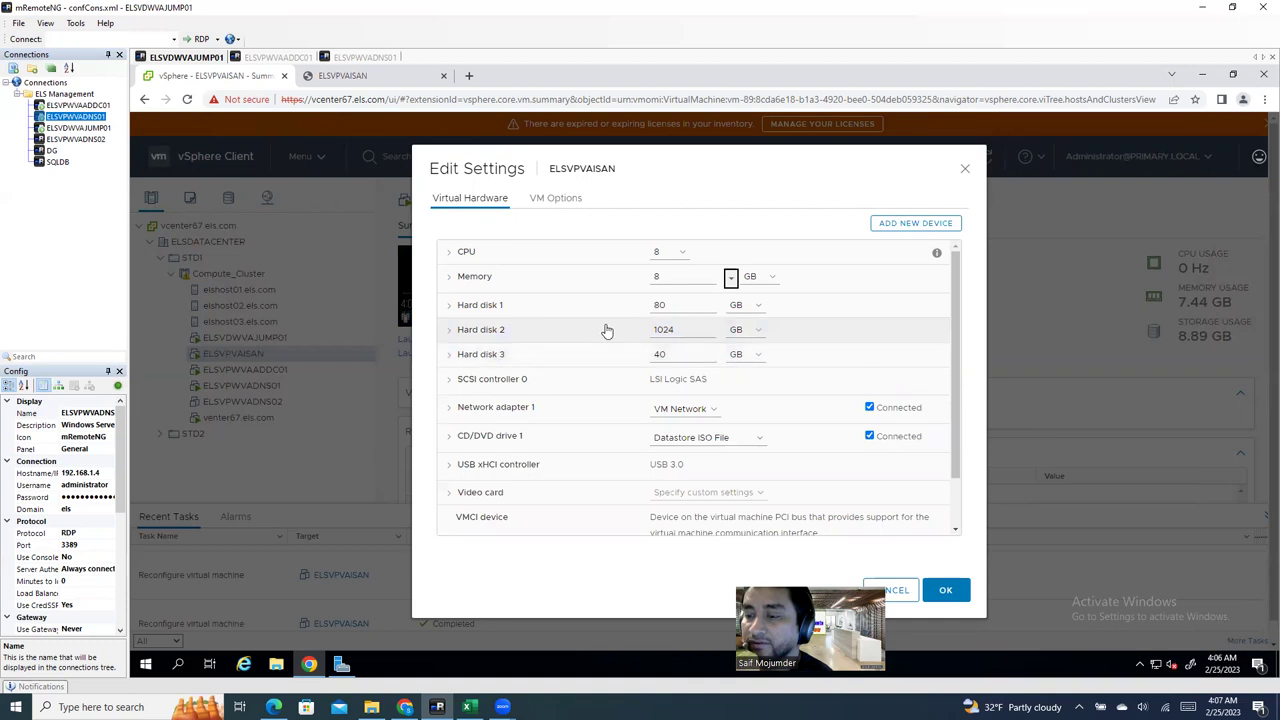
click(606, 331)
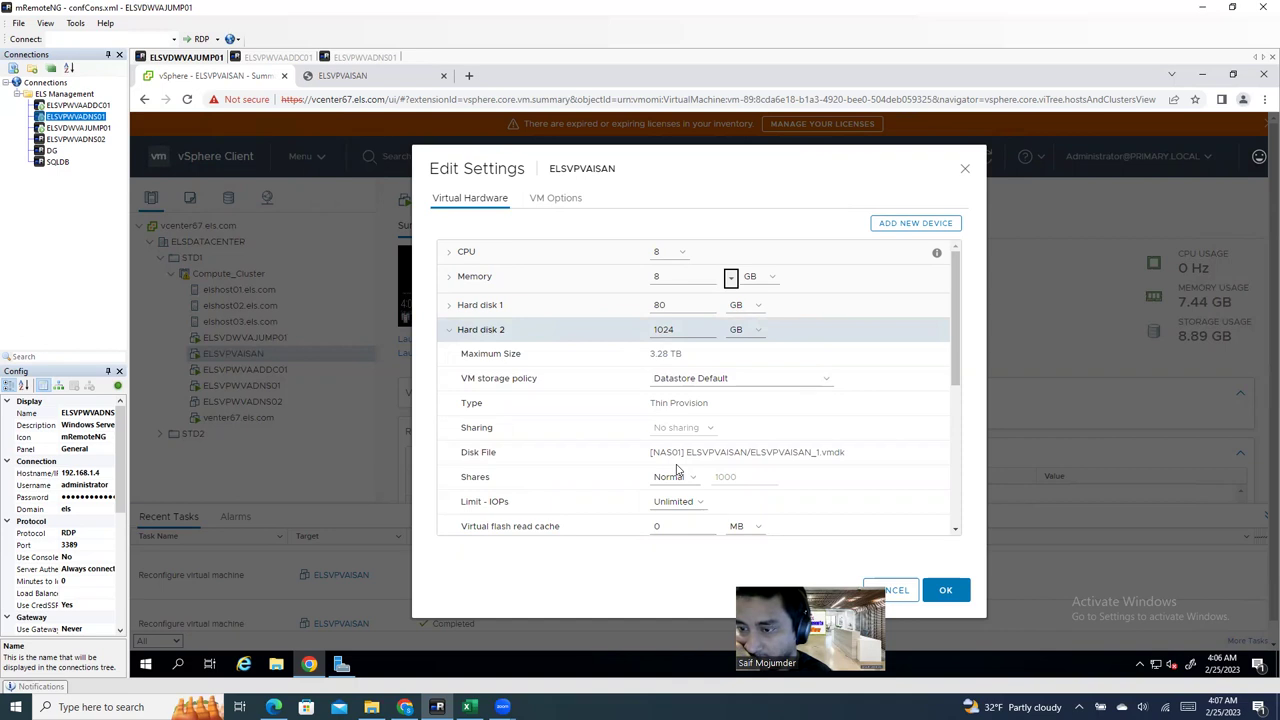
click(450, 332)
click(449, 357)
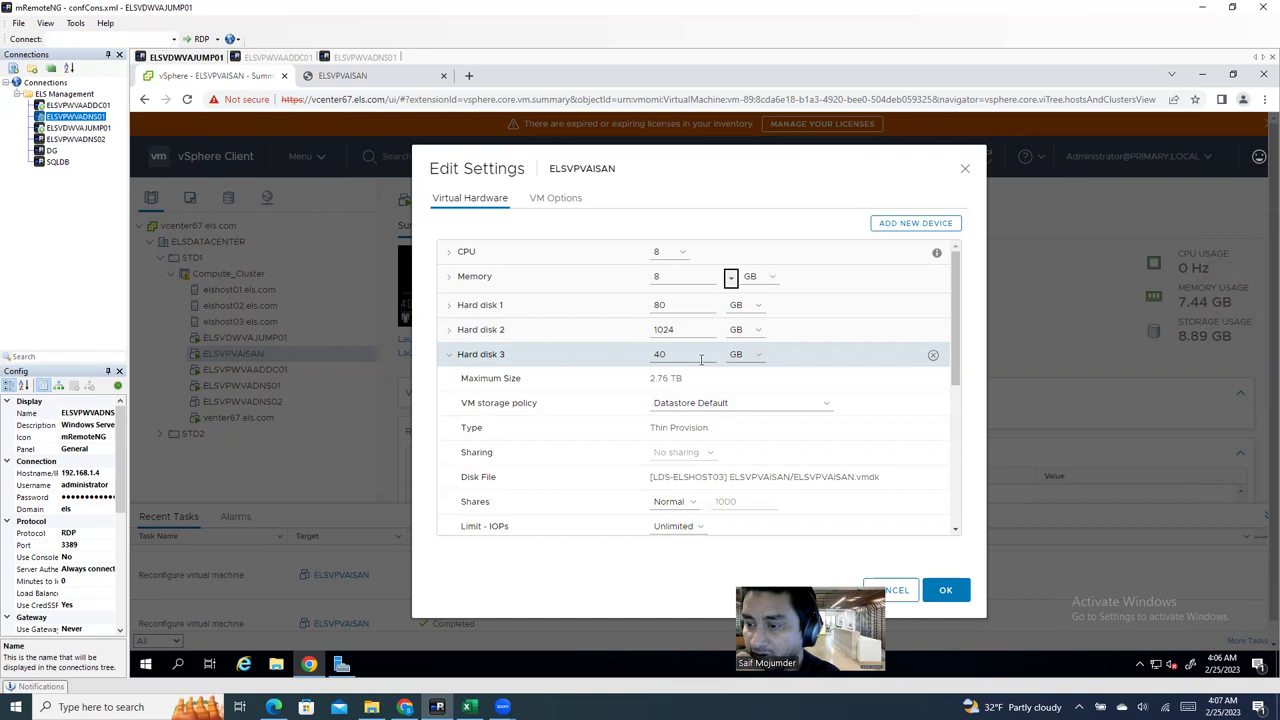
Step: Resize Hard disk 3 from 40 GB to 1024 GB and apply
double_click(701, 361)
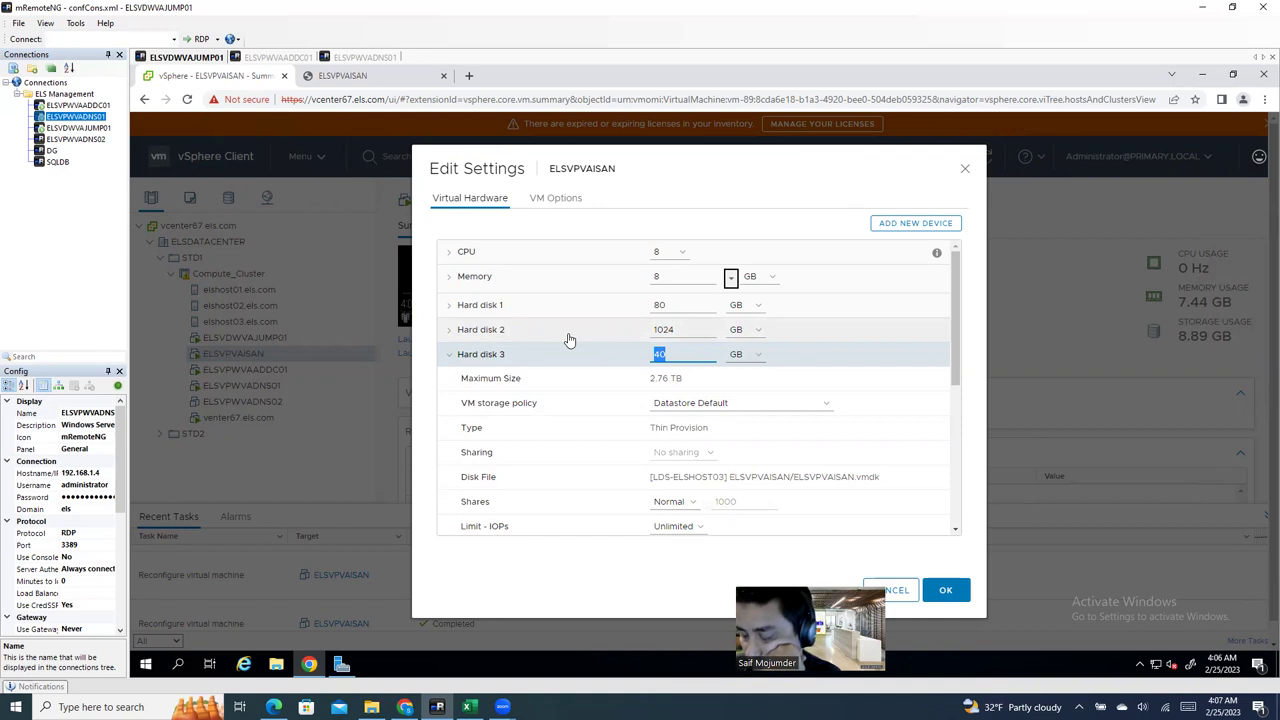
text(1024)
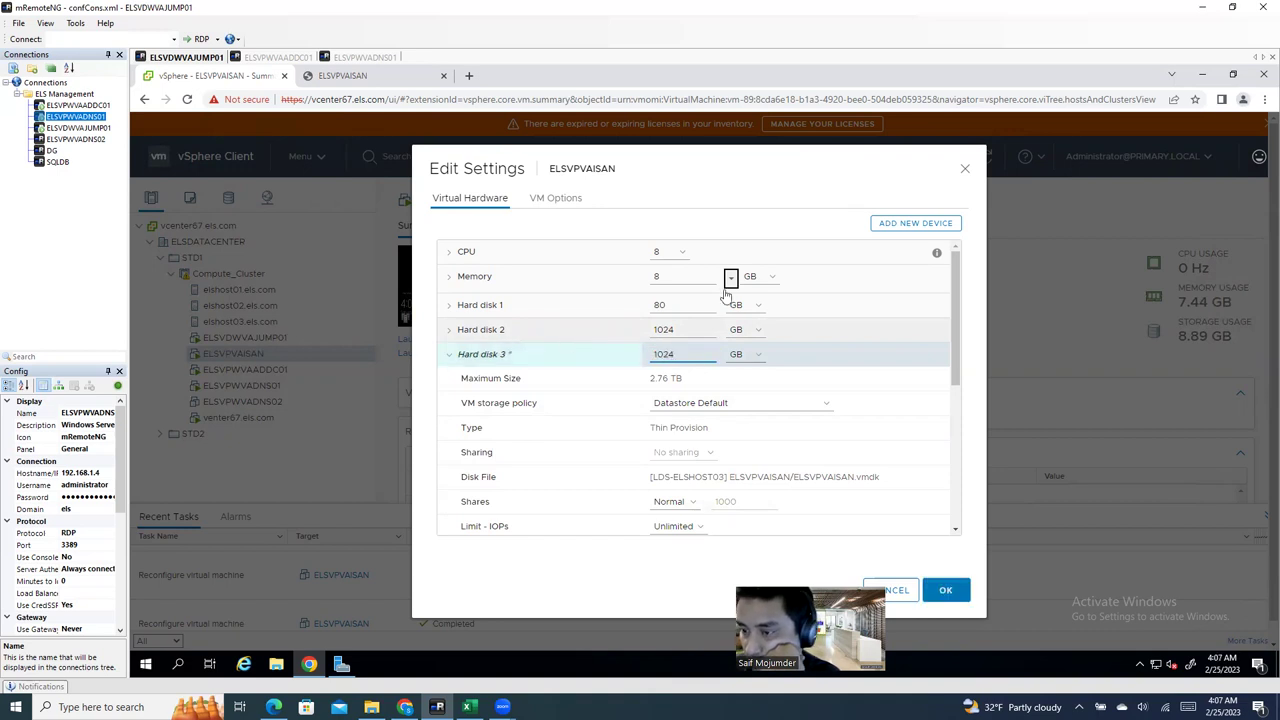
click(946, 590)
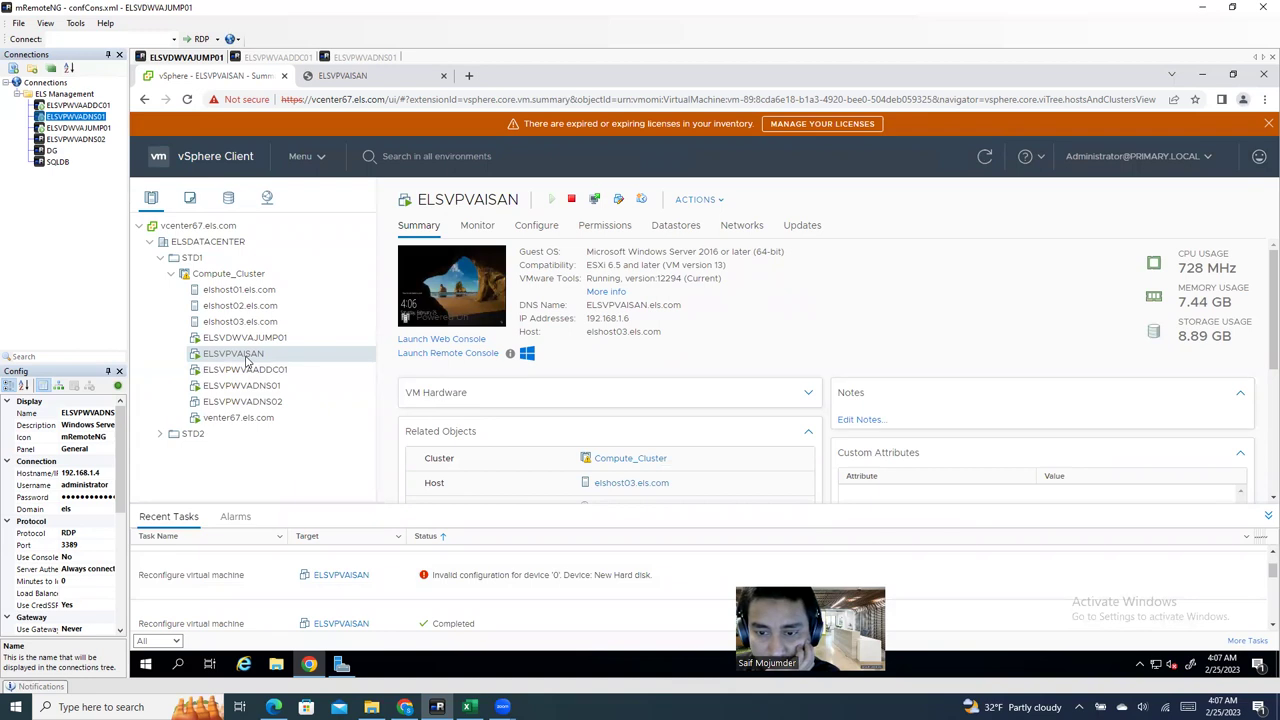
Step: Reopen Edit Settings, set Hard disk 3 to 2048 GB on LDS-ELSHOST03, and apply
right_click(247, 361)
click(322, 434)
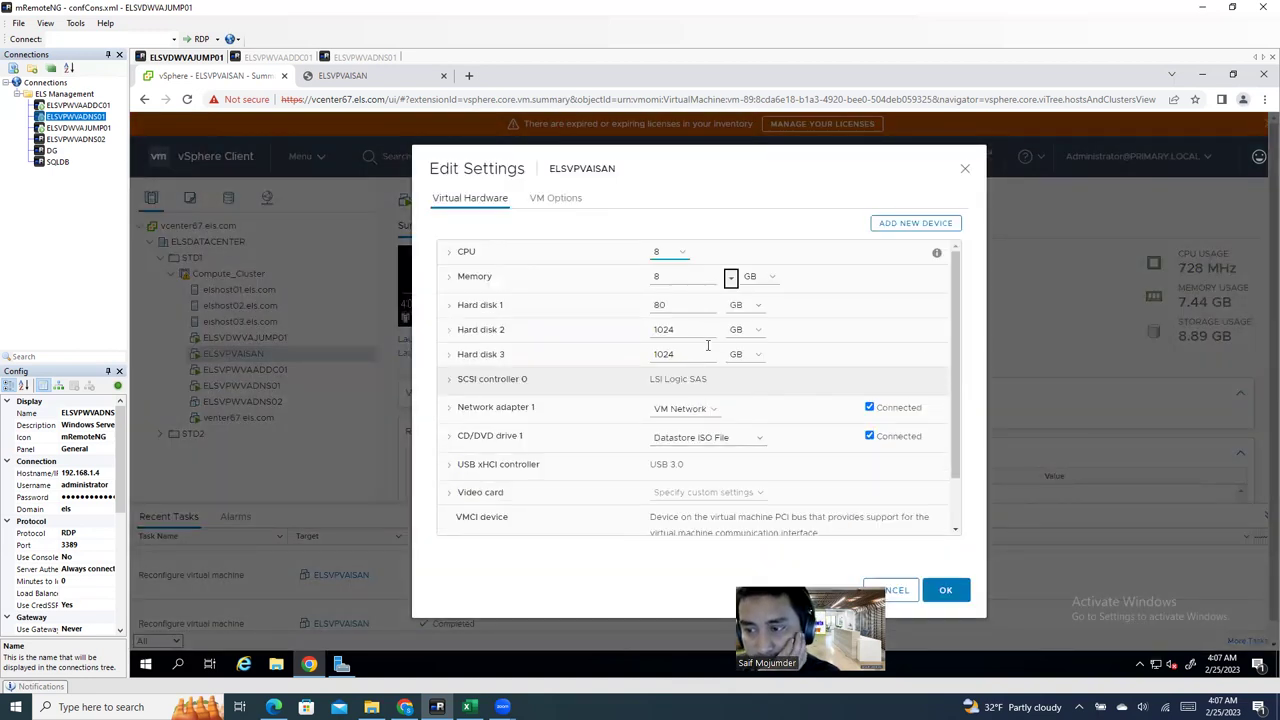
click(696, 354)
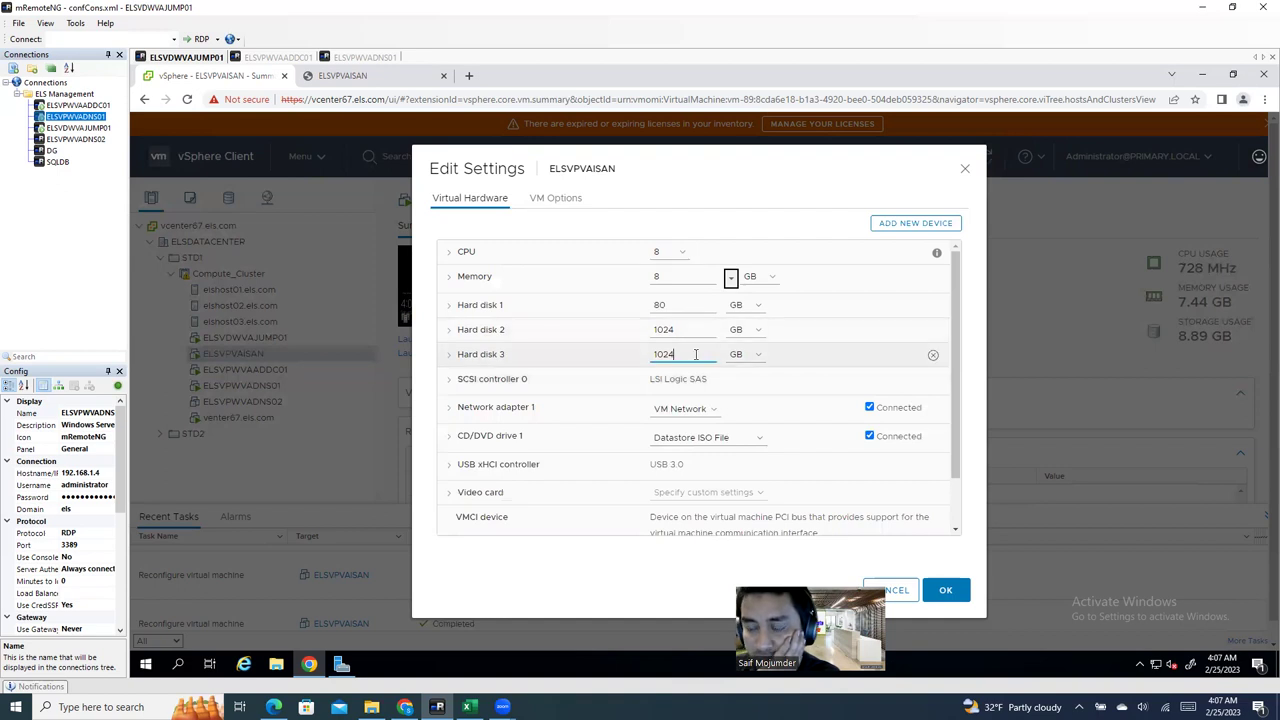
key(ctrl+a)
text(2)
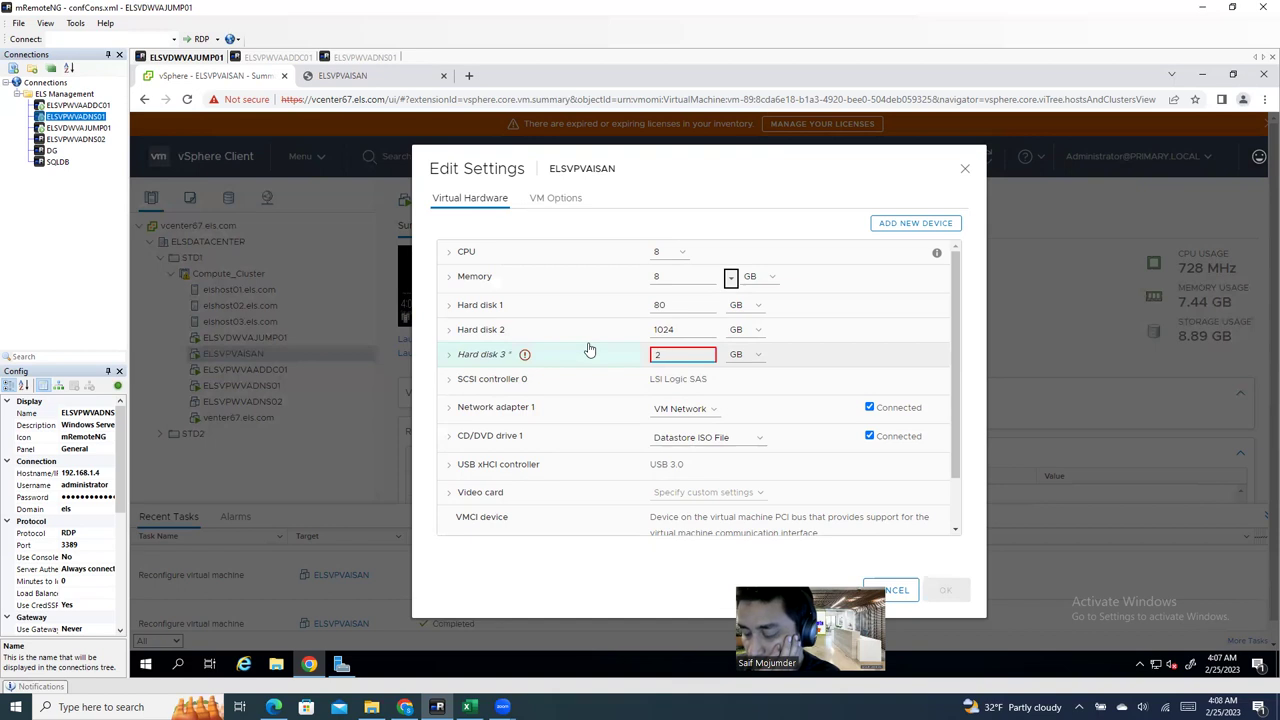
text(0)
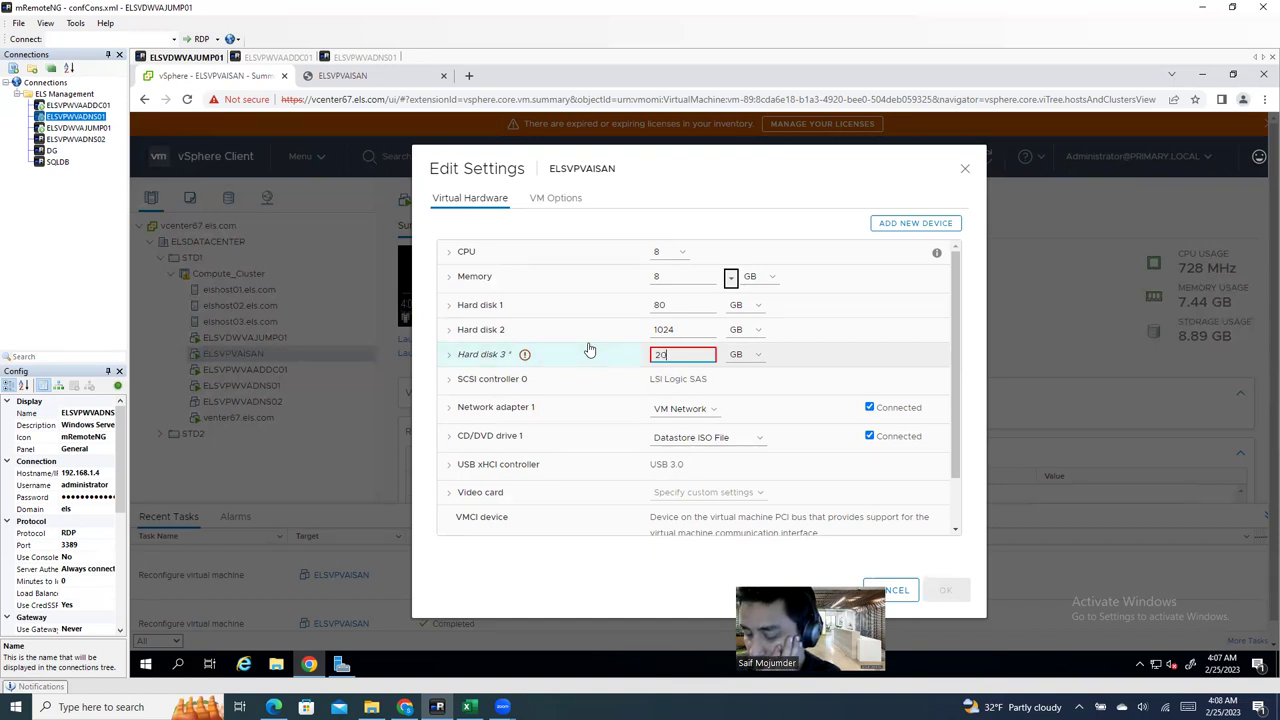
text(48)
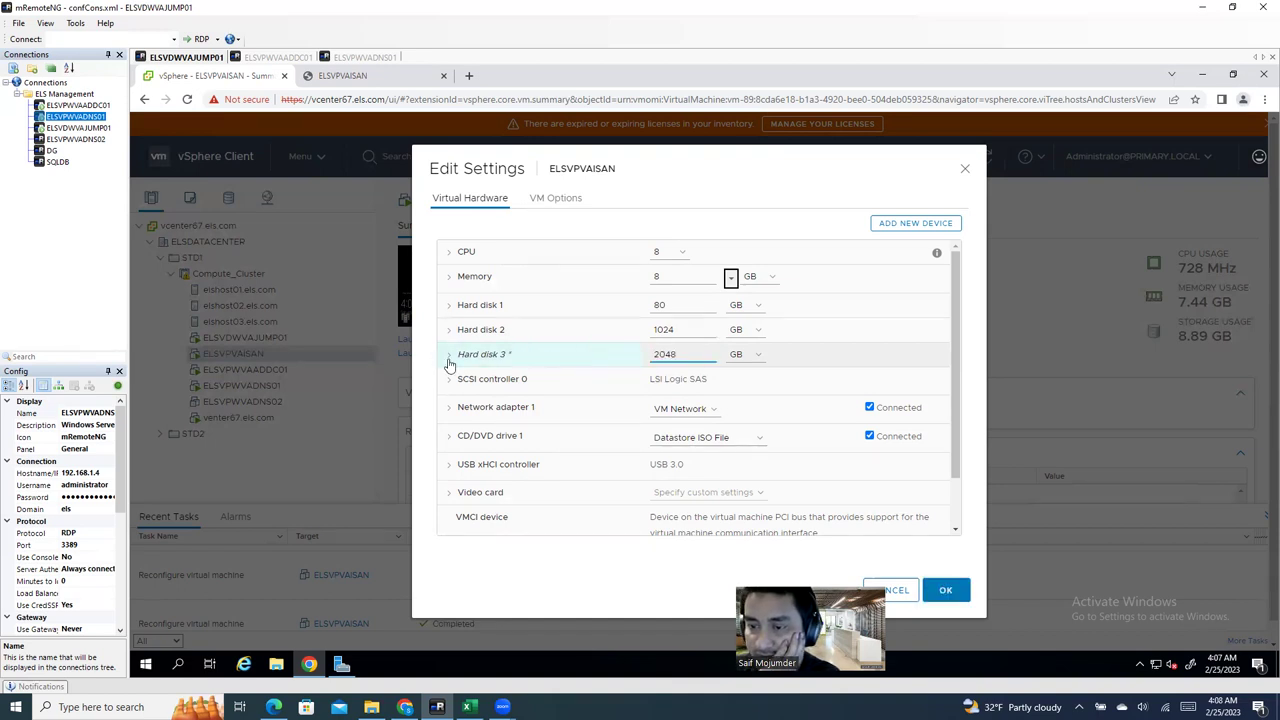
click(449, 356)
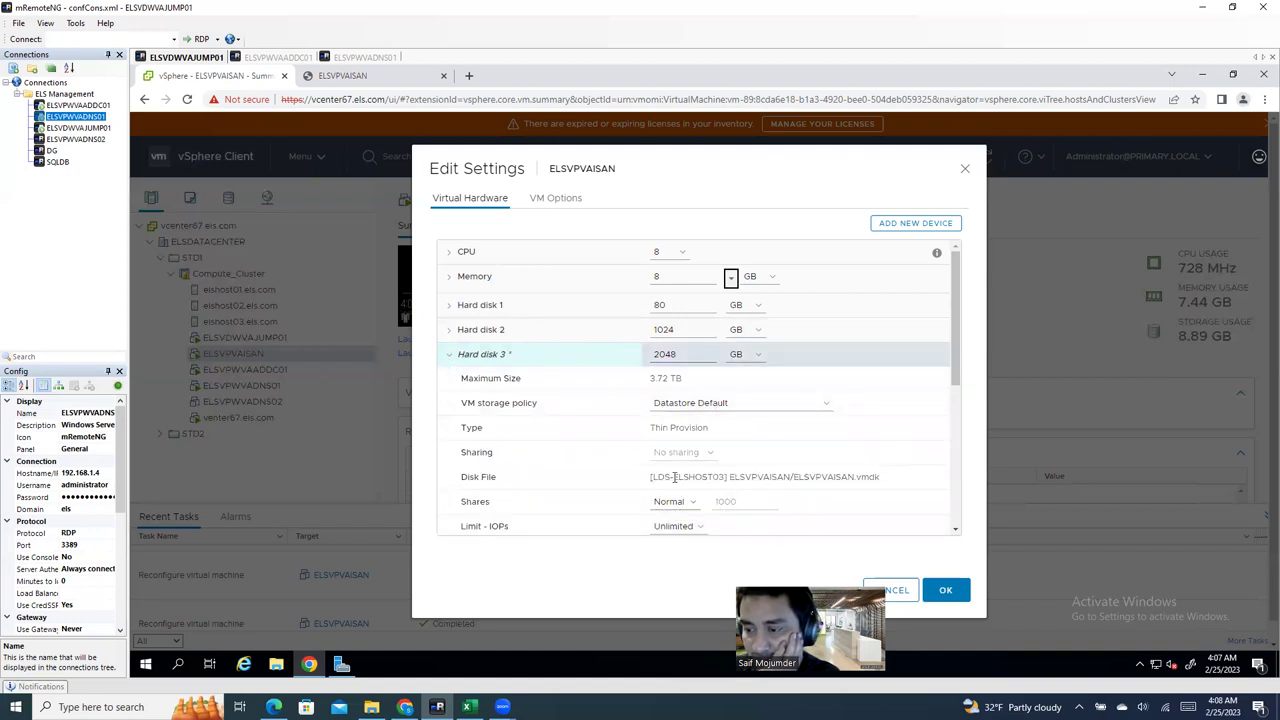
drag(675, 477, 725, 477)
click(945, 590)
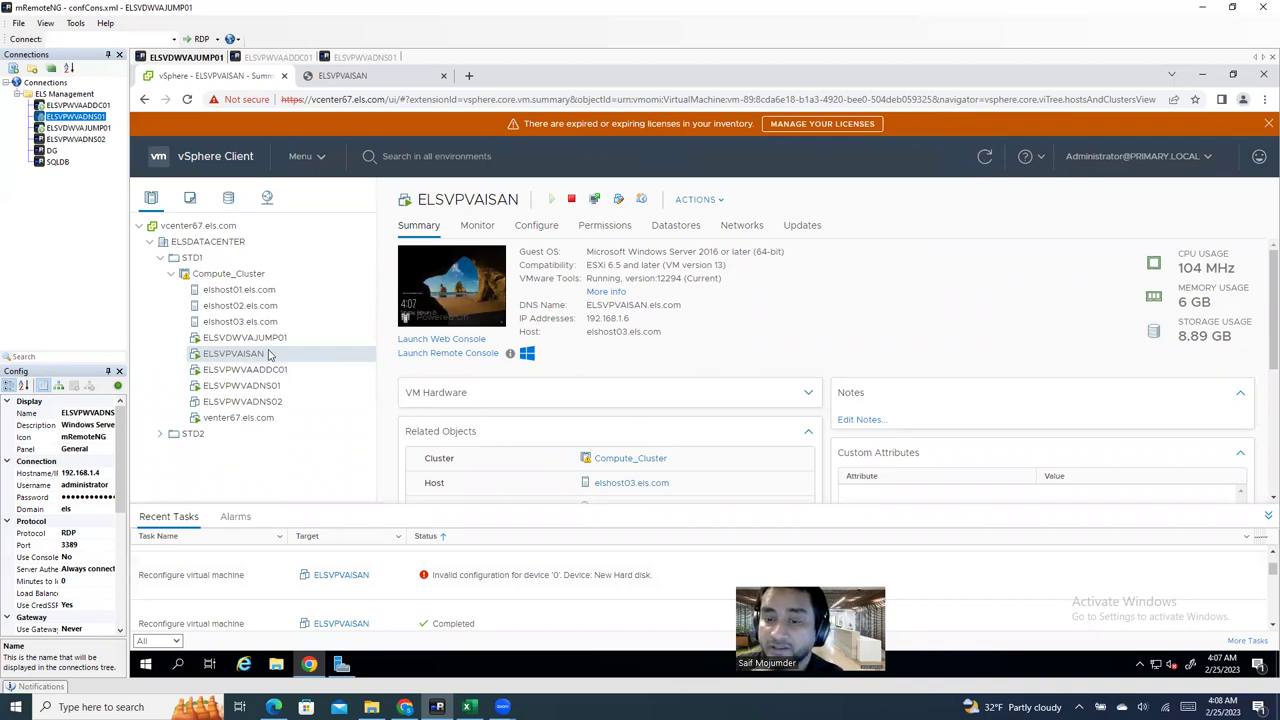
Step: Remove the 1024 GB Hard disk 2 on NAS01, deleting its datastore files, and apply
right_click(268, 354)
click(316, 432)
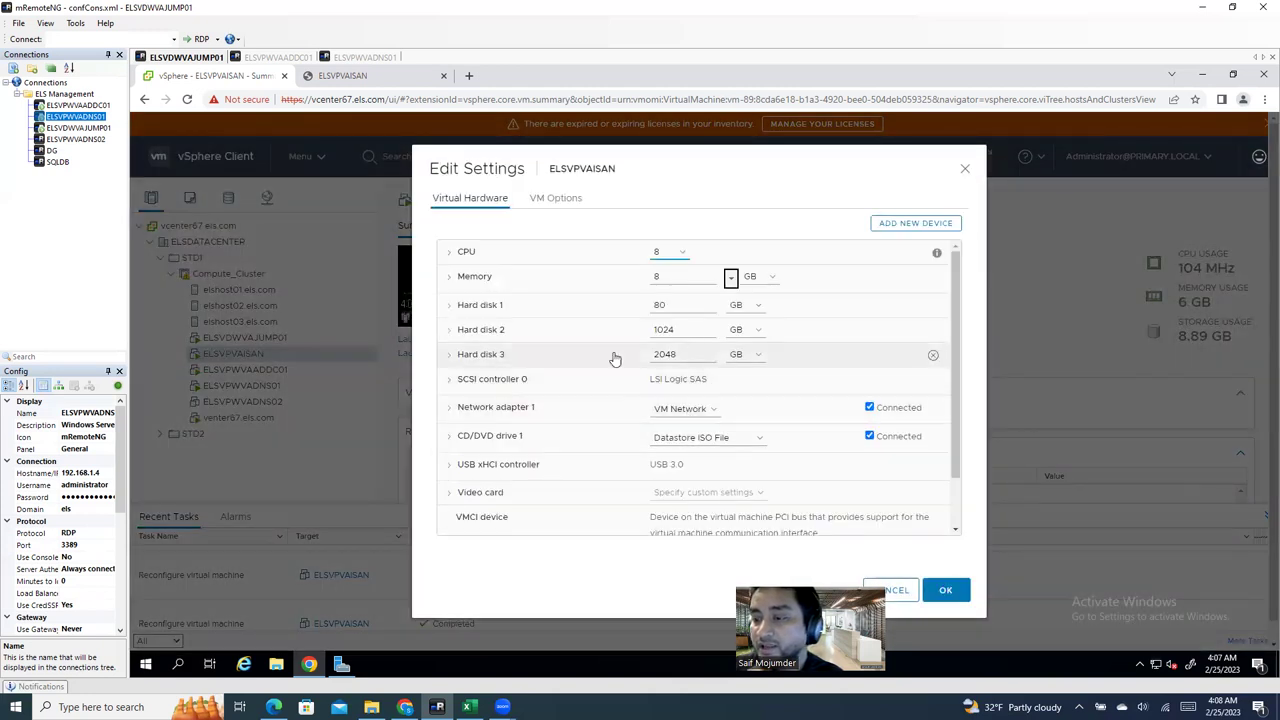
double_click(710, 356)
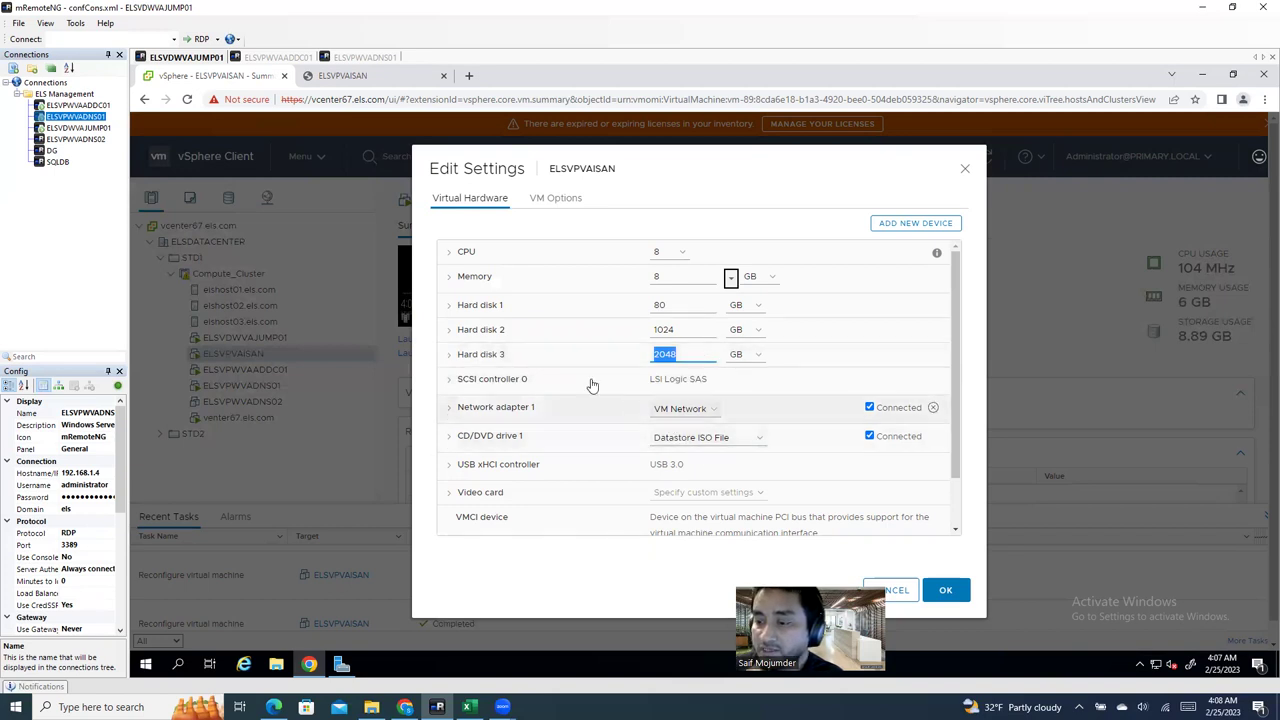
click(461, 362)
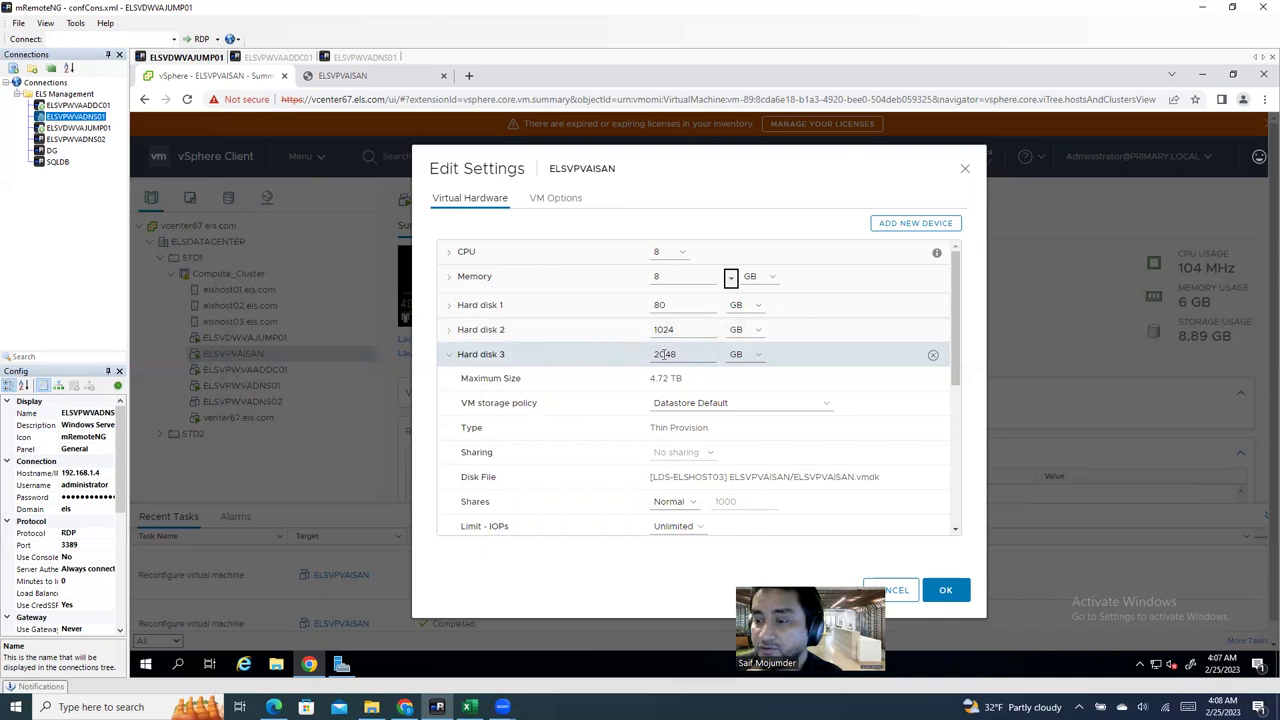
click(530, 333)
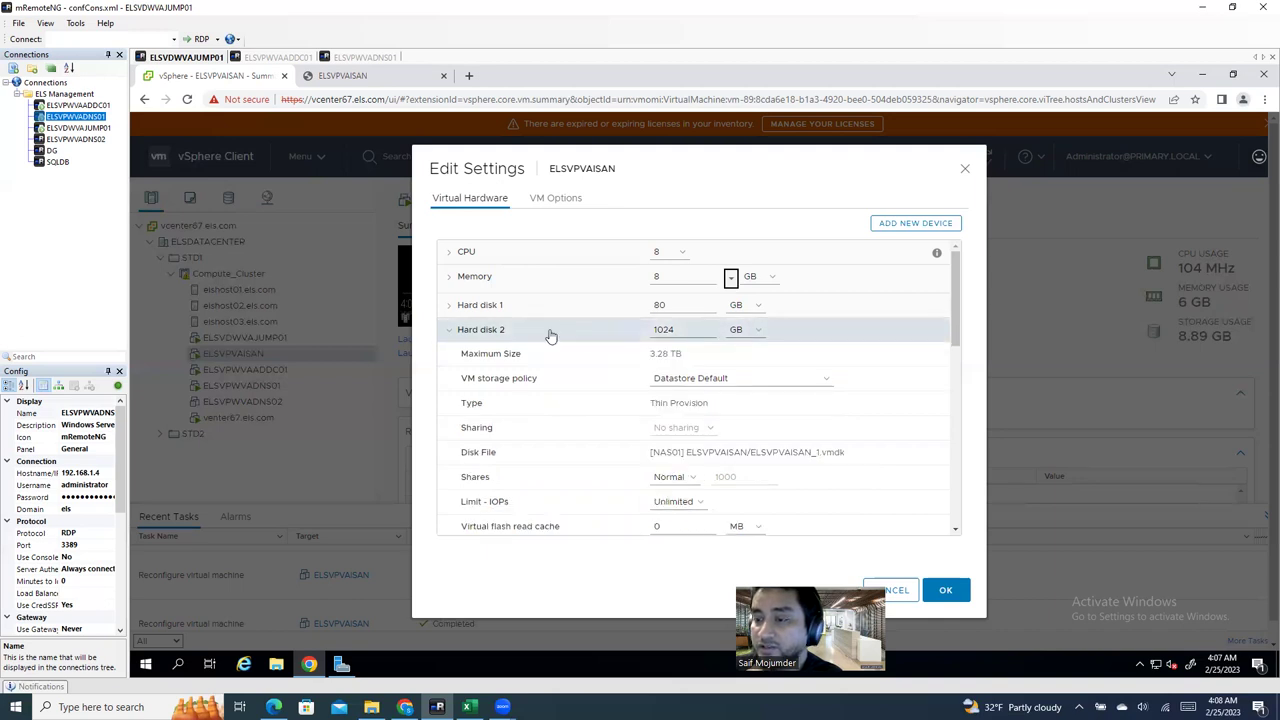
drag(688, 451, 632, 456)
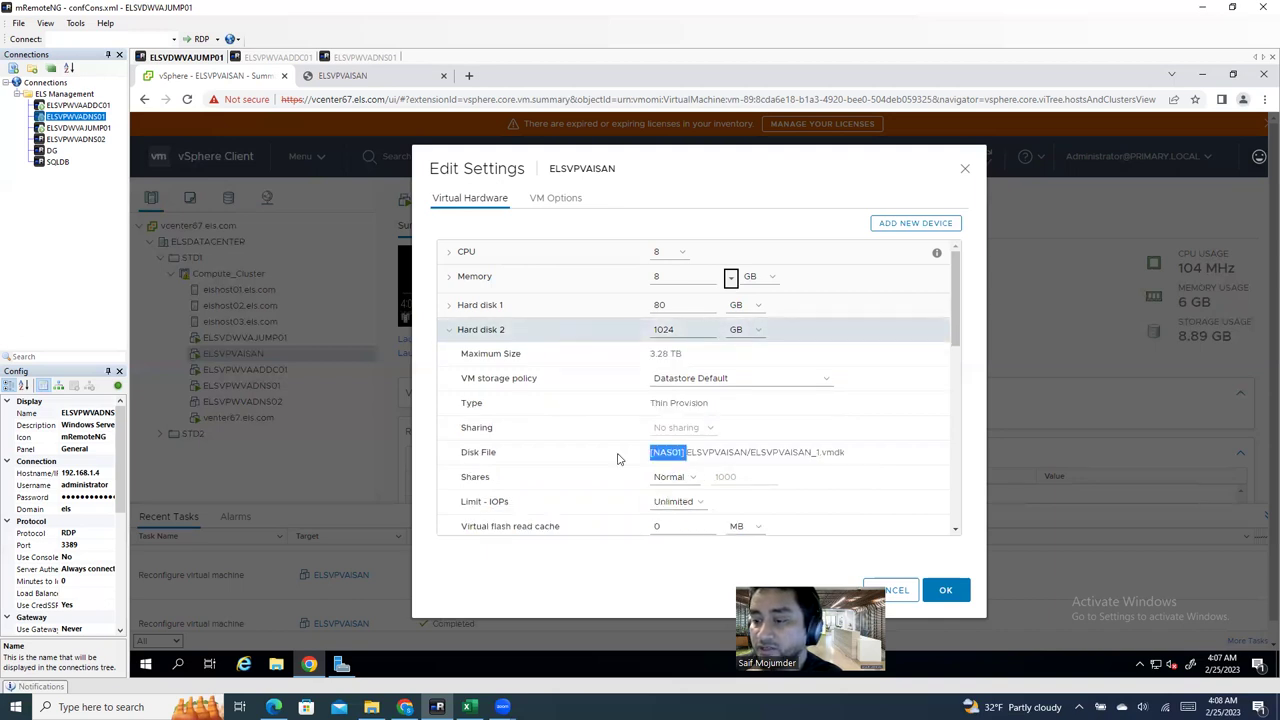
click(448, 332)
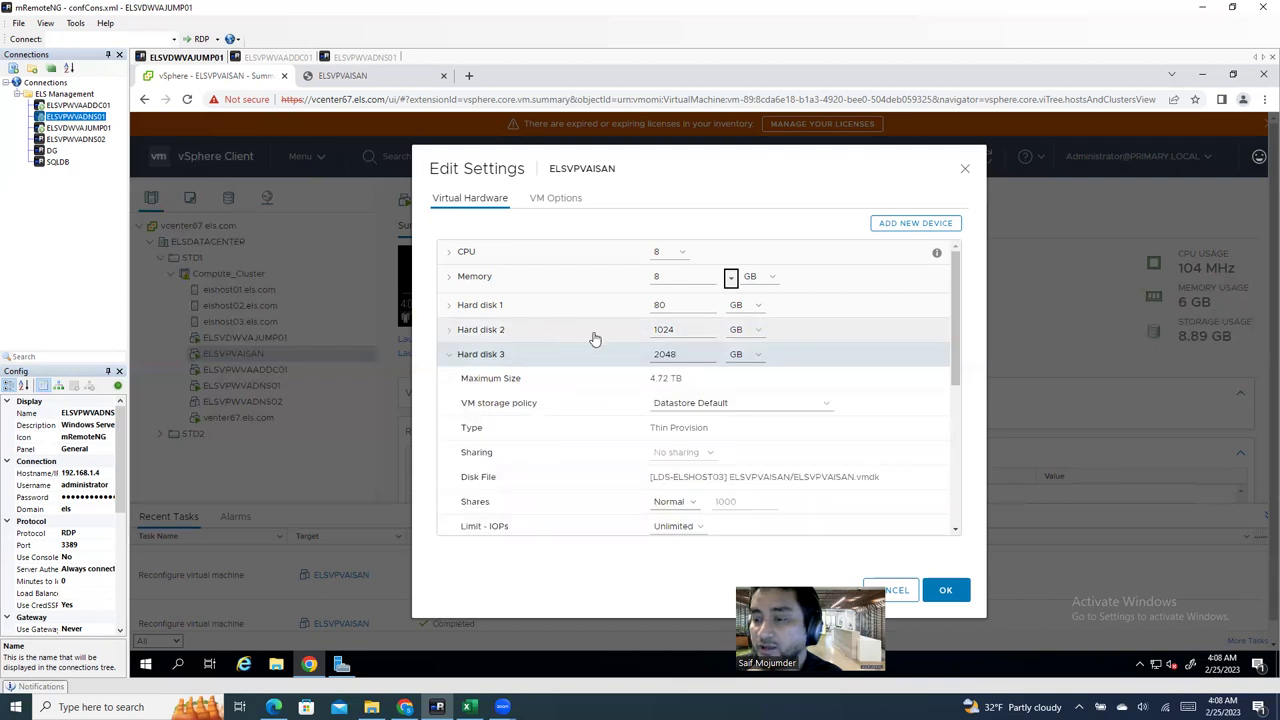
click(933, 331)
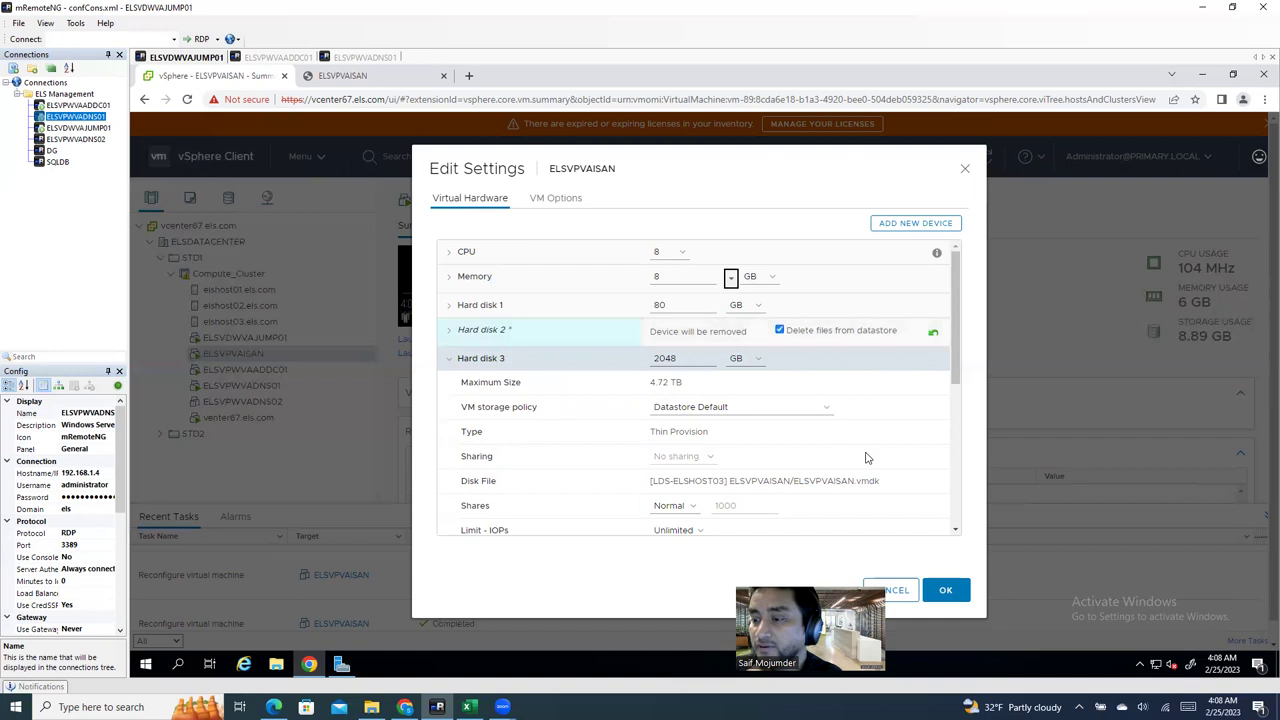
click(948, 591)
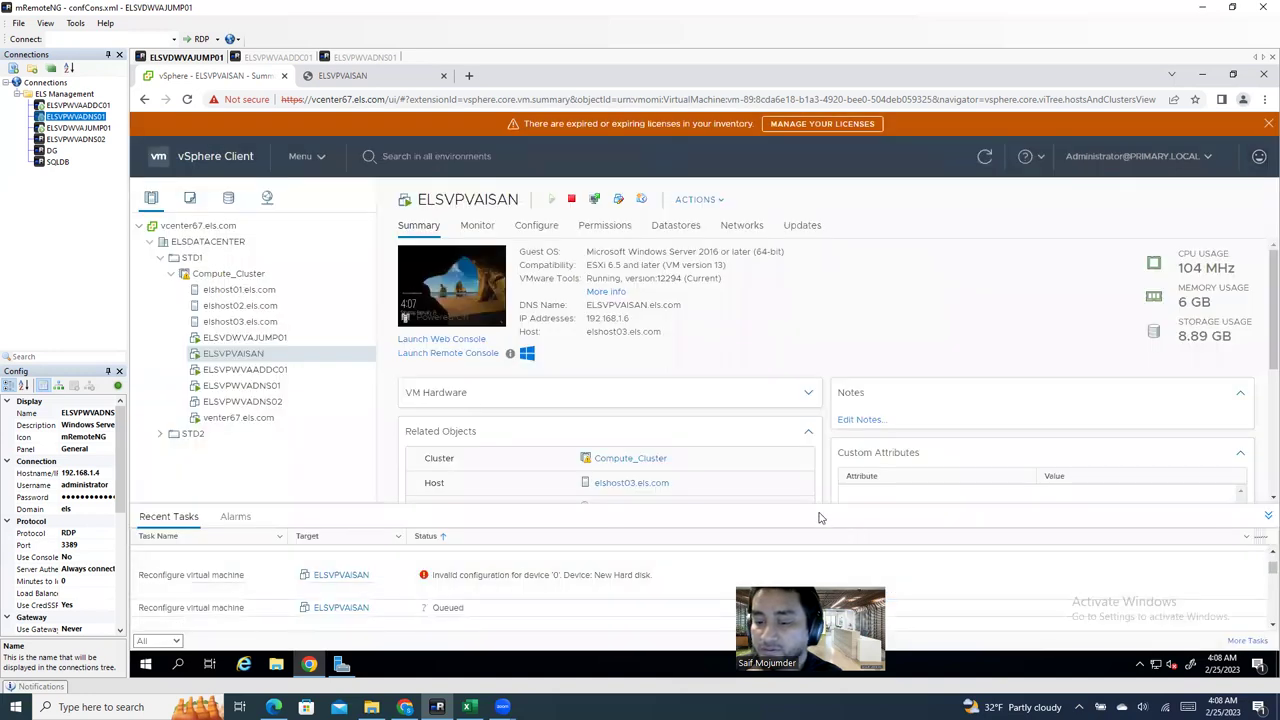
Step: Add a new hard disk to ELSVPVAISAN sized 2048 GB
right_click(278, 354)
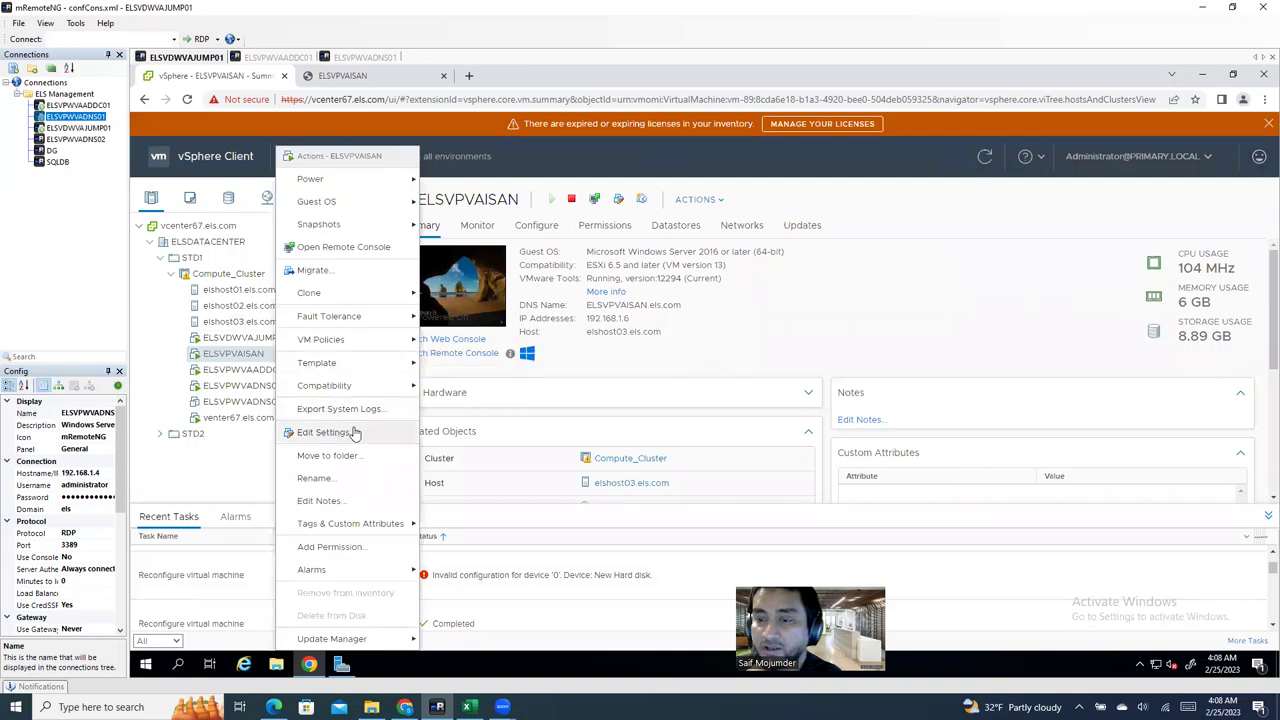
click(325, 432)
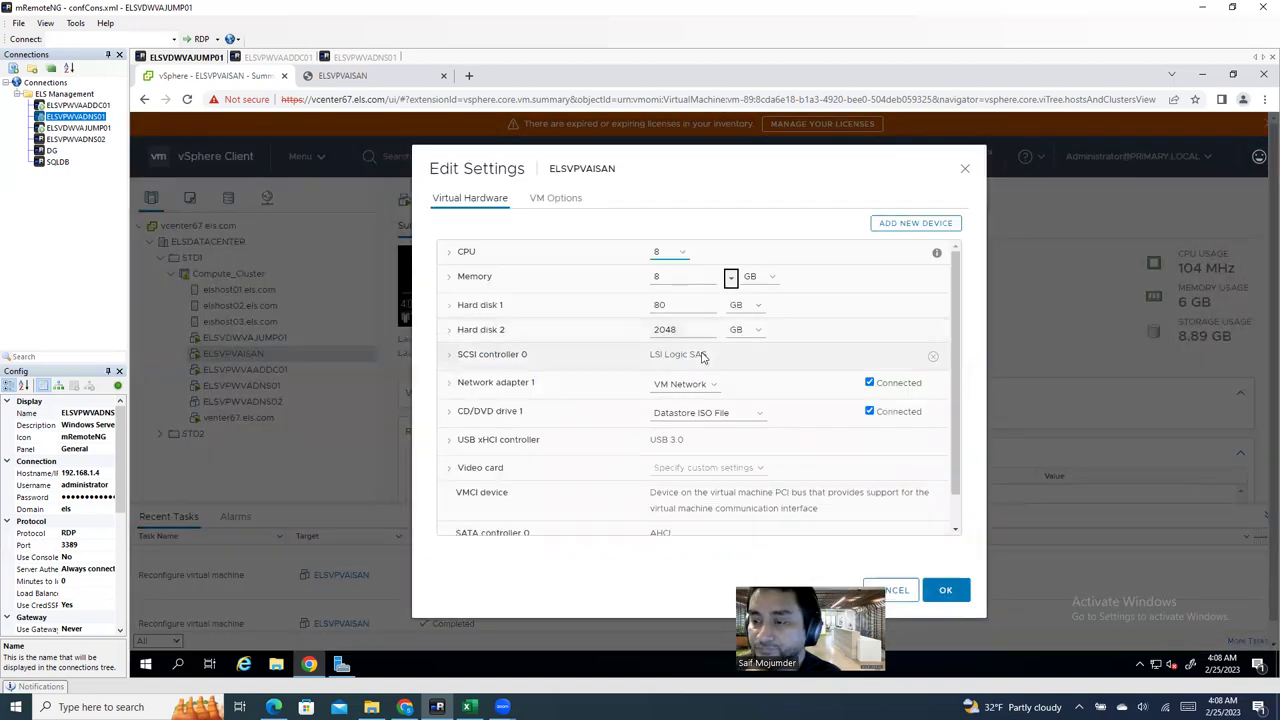
click(910, 228)
click(895, 277)
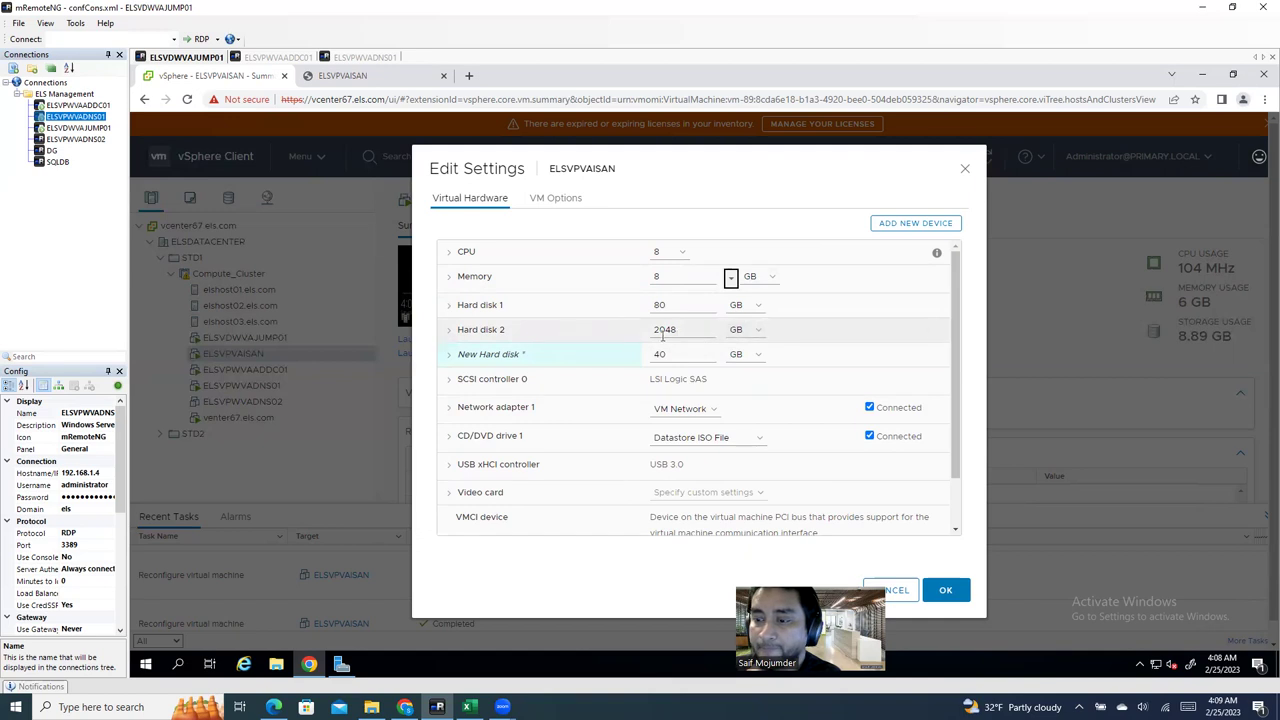
drag(672, 355, 642, 360)
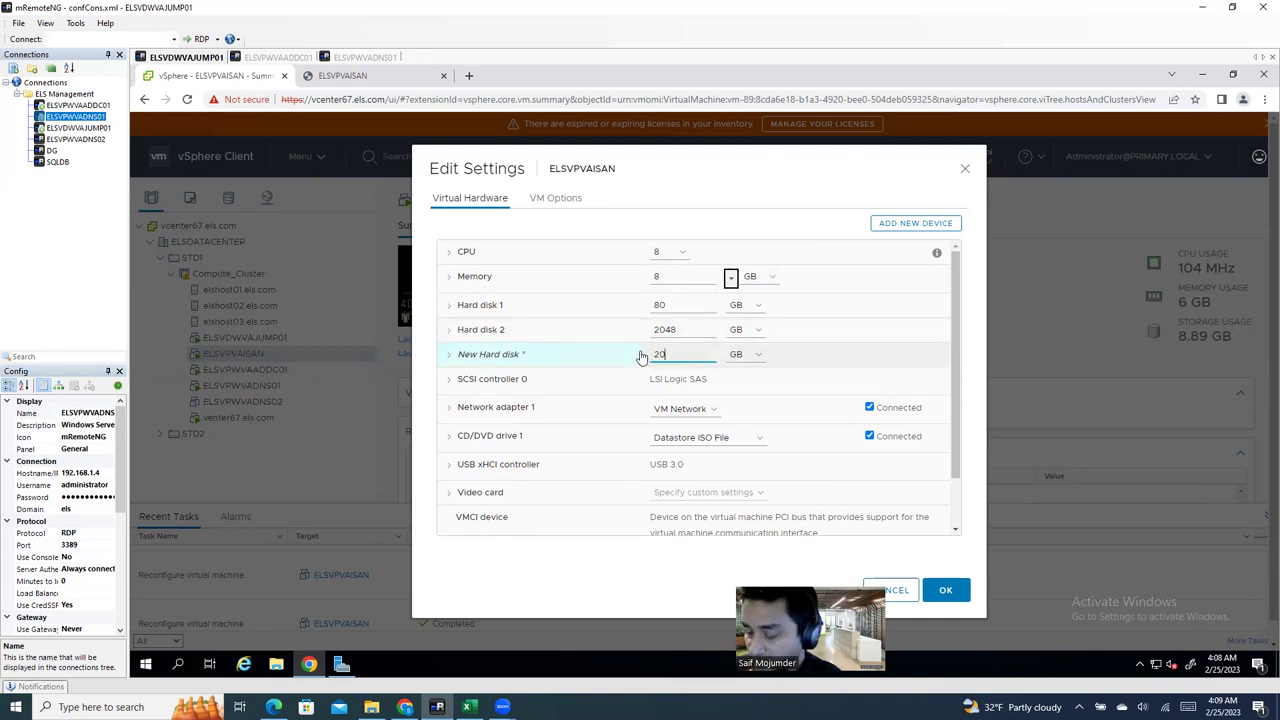
text(2048)
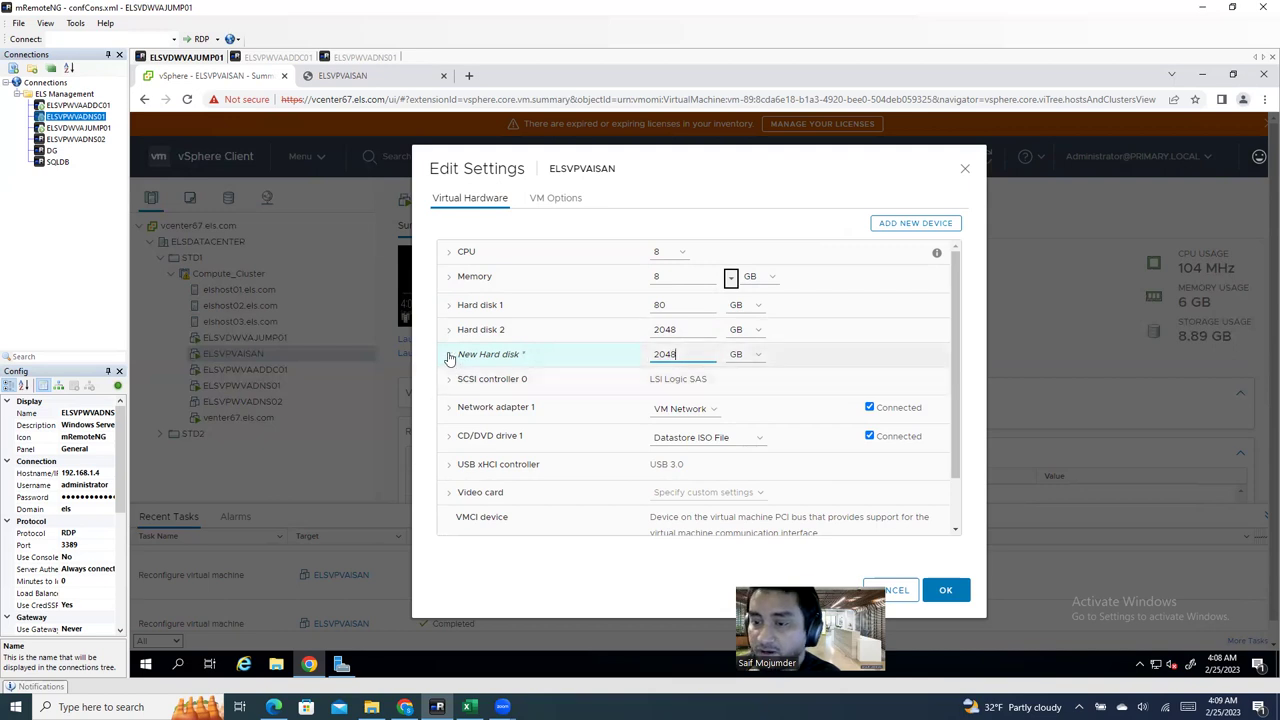
Step: Place it on LDS-ELSHOST02 as Thin Provision, apply, and dismiss the failure notice
click(449, 354)
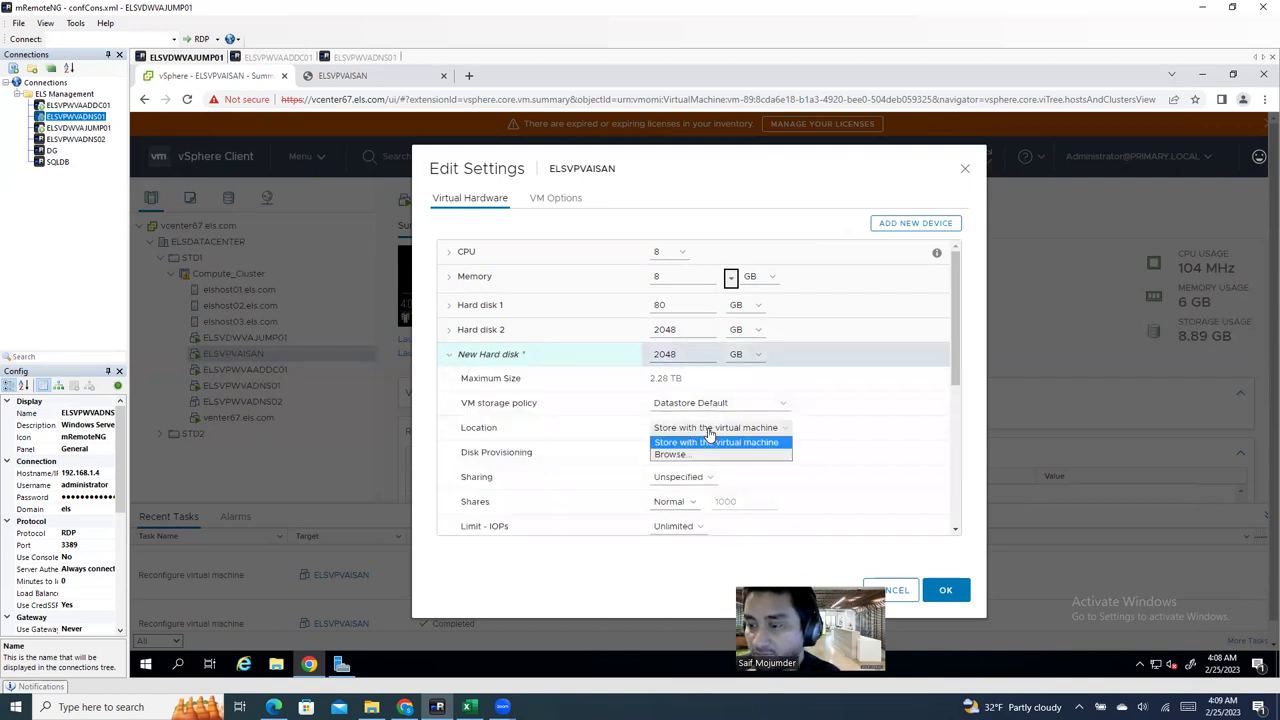
click(692, 458)
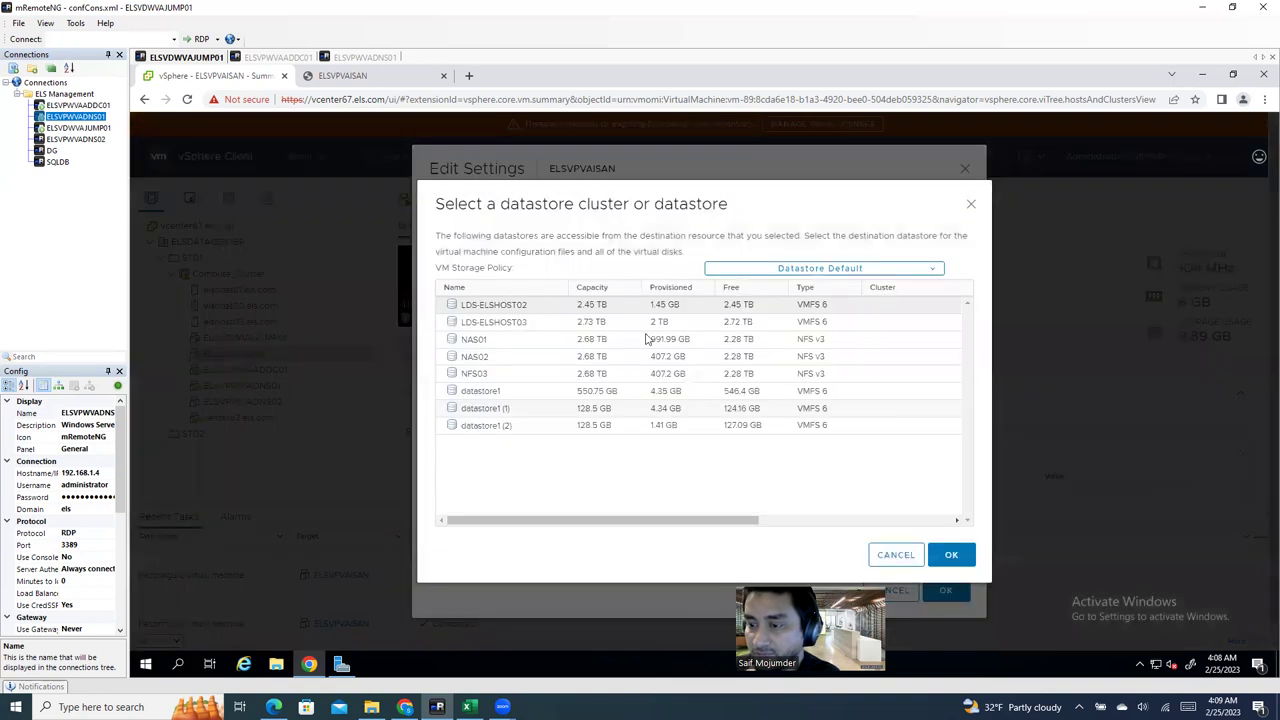
click(515, 305)
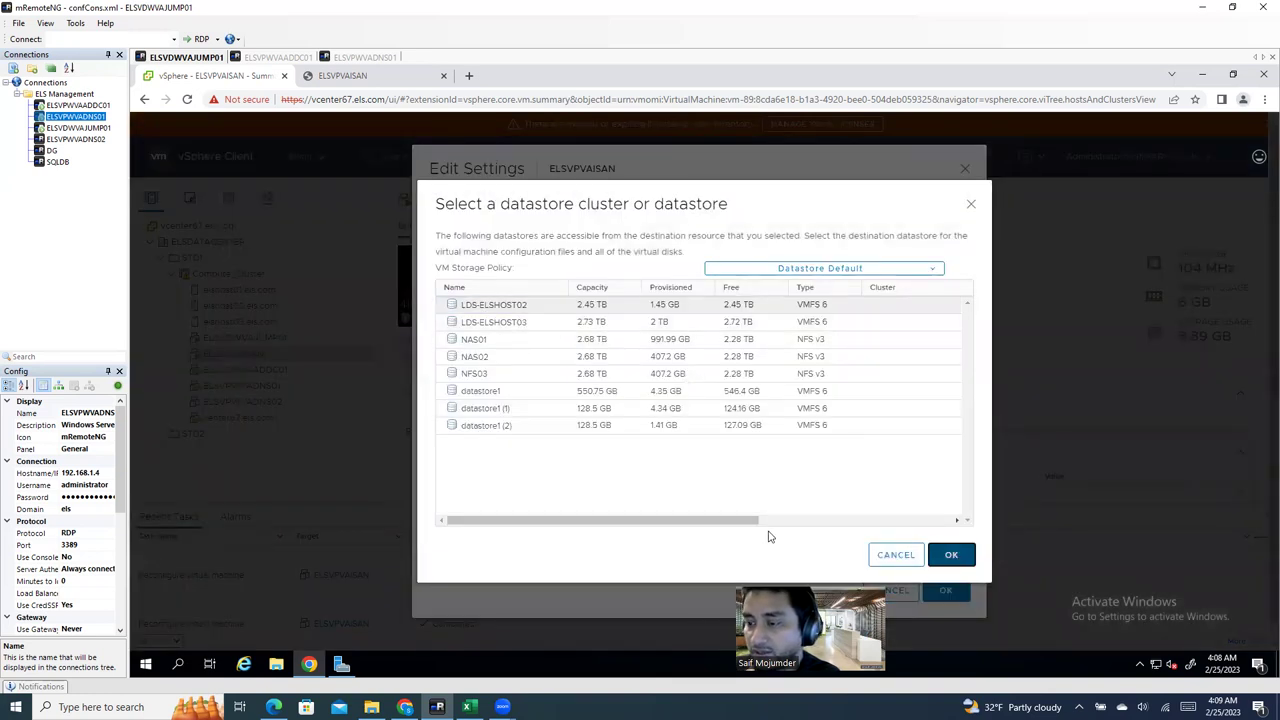
click(951, 555)
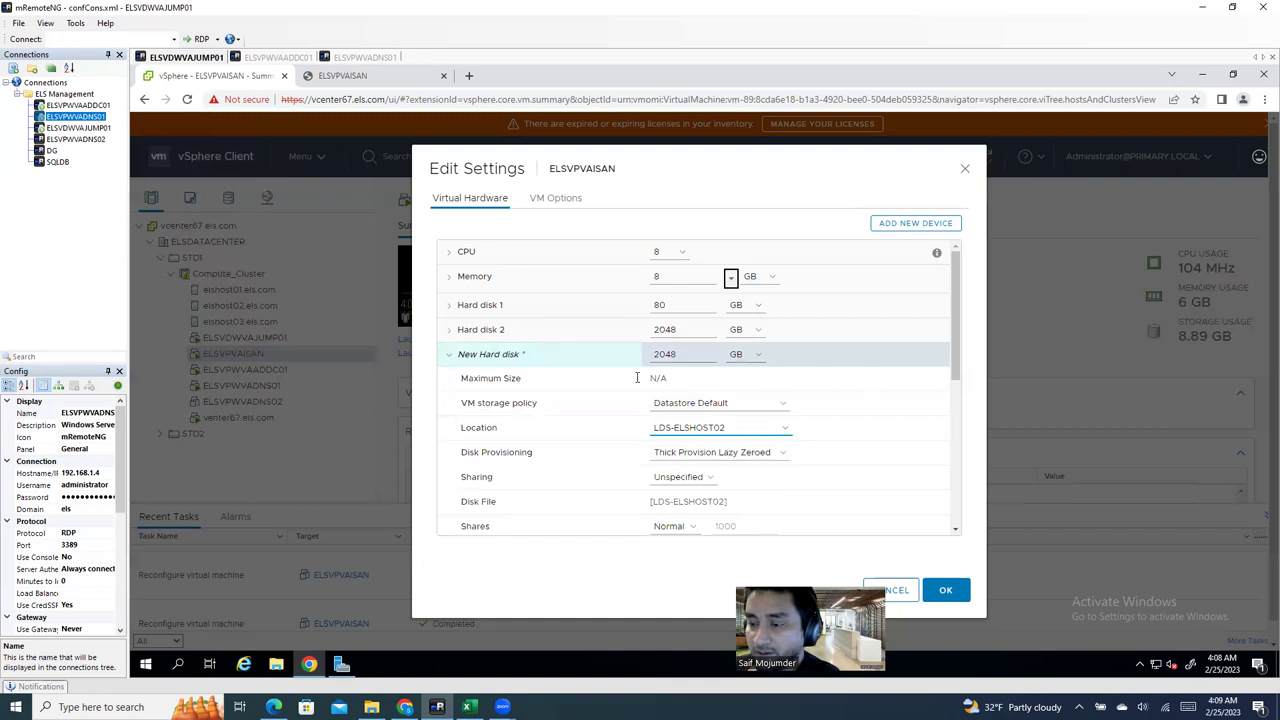
click(449, 356)
click(449, 356)
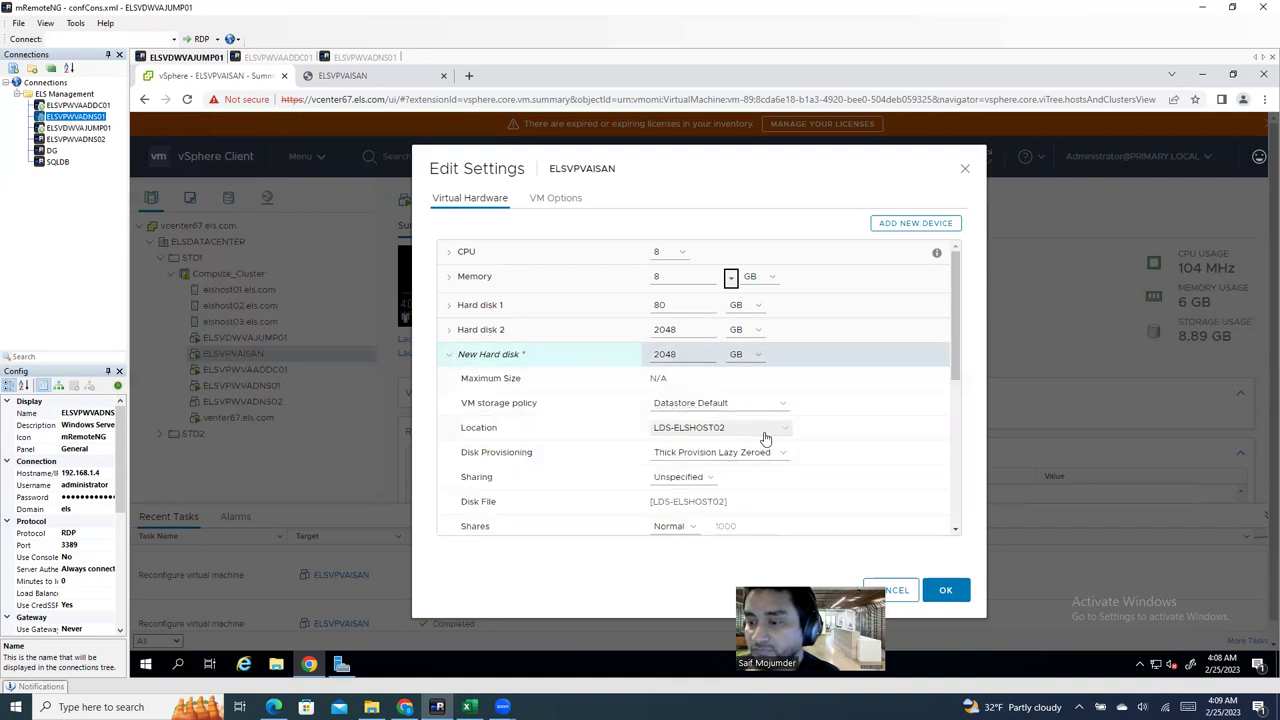
click(724, 453)
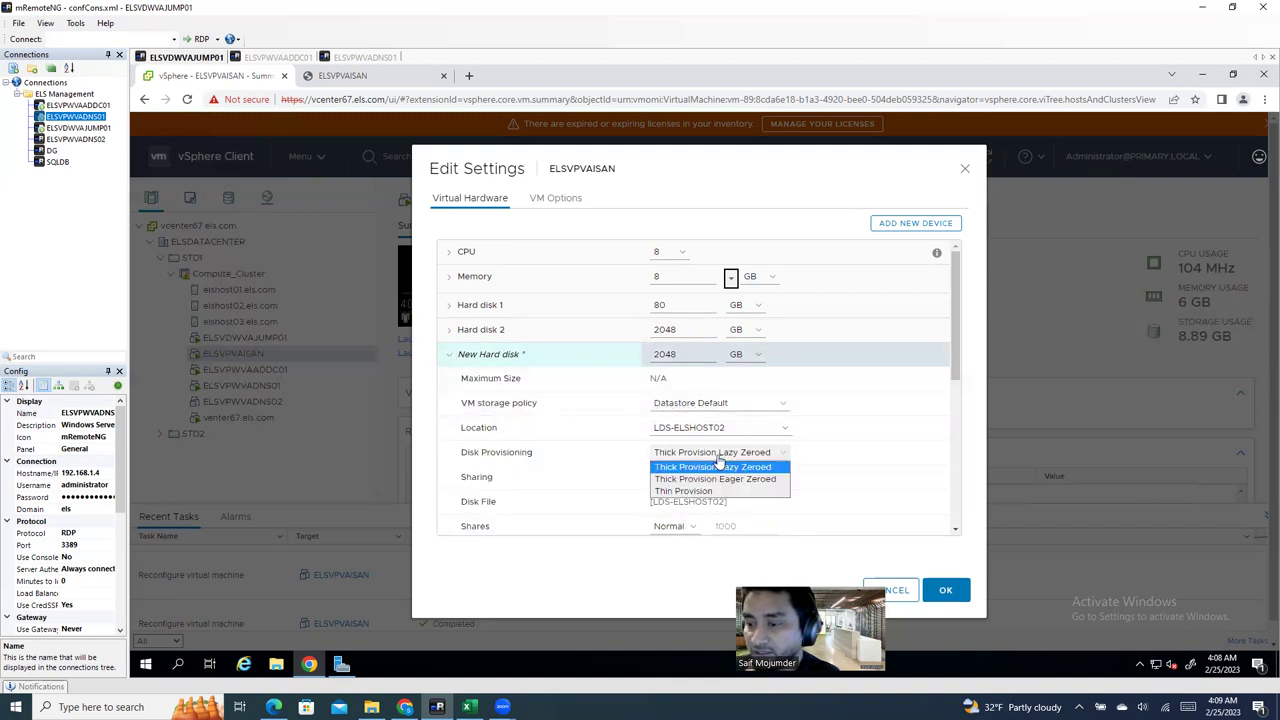
click(706, 497)
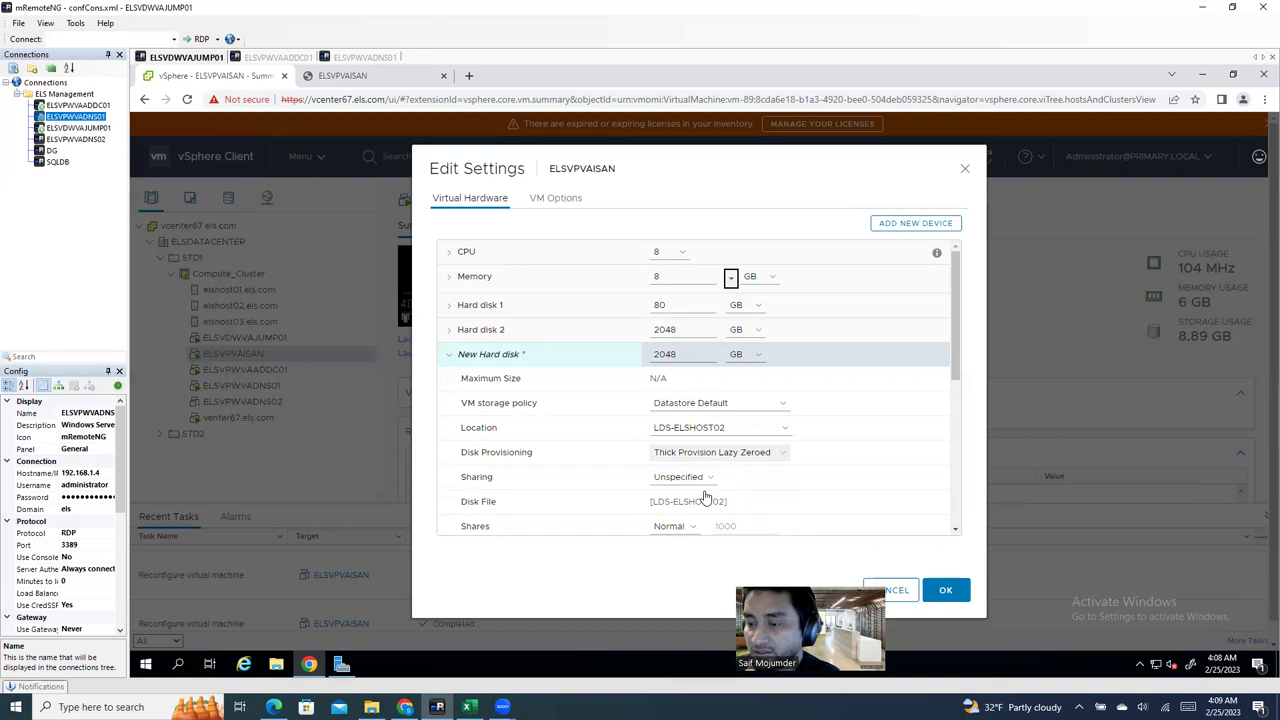
click(940, 591)
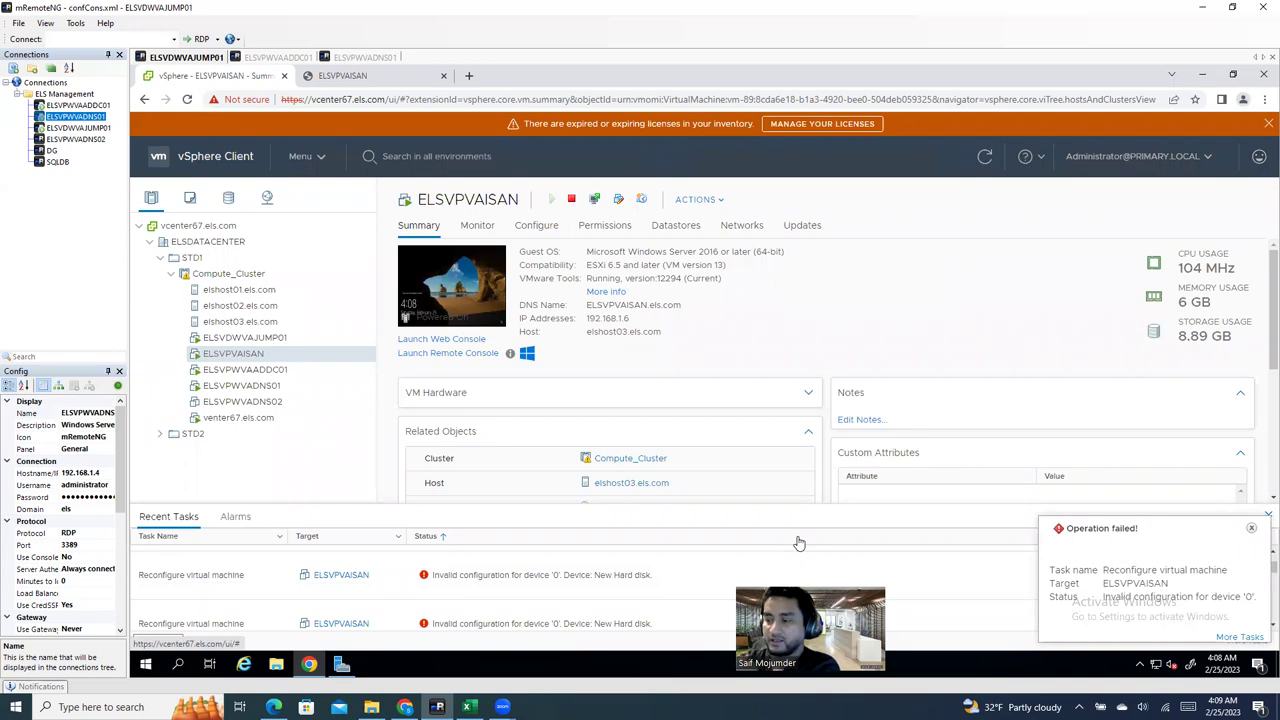
click(1251, 528)
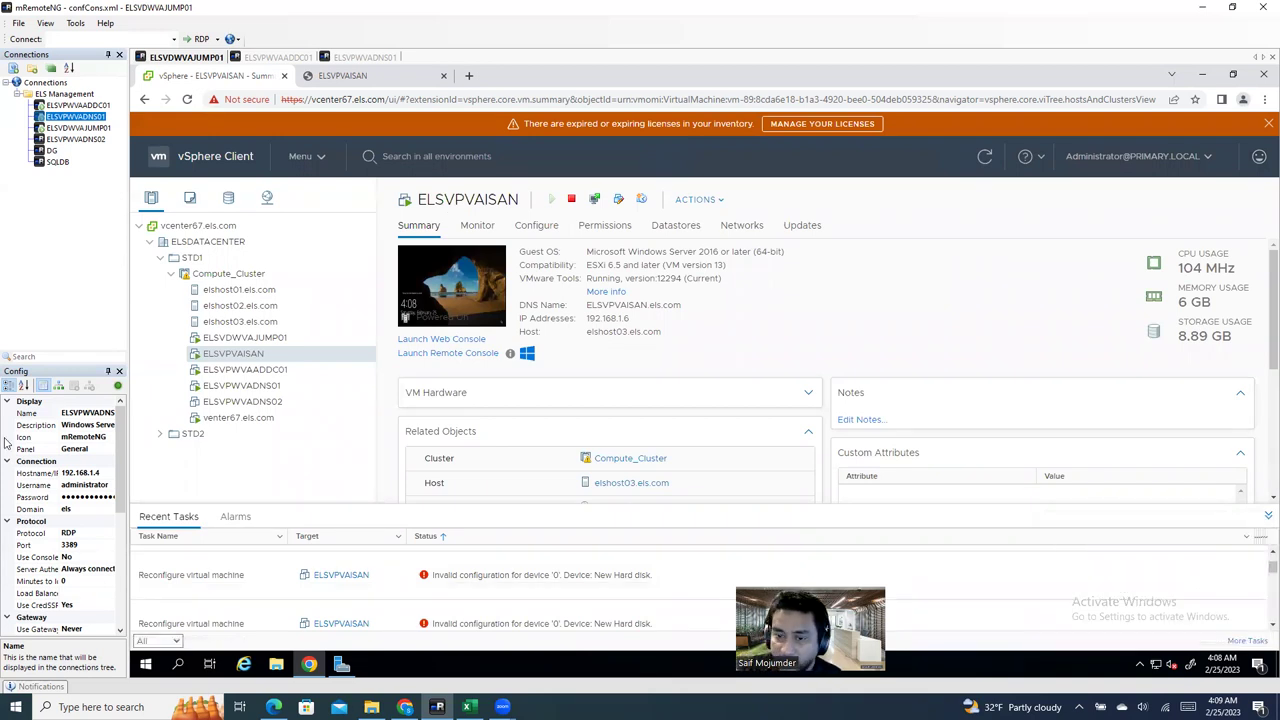
Step: Add another new 40 GB hard disk located on LDS-ELSHOST02
right_click(268, 355)
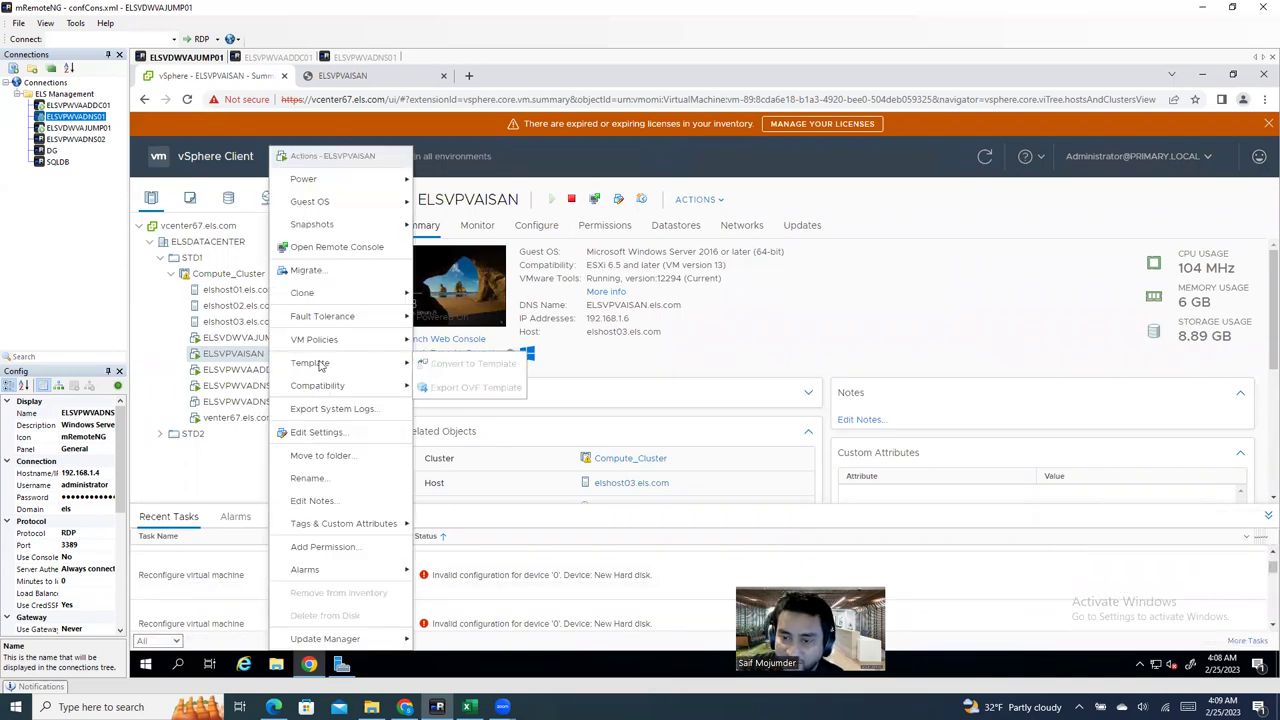
click(327, 431)
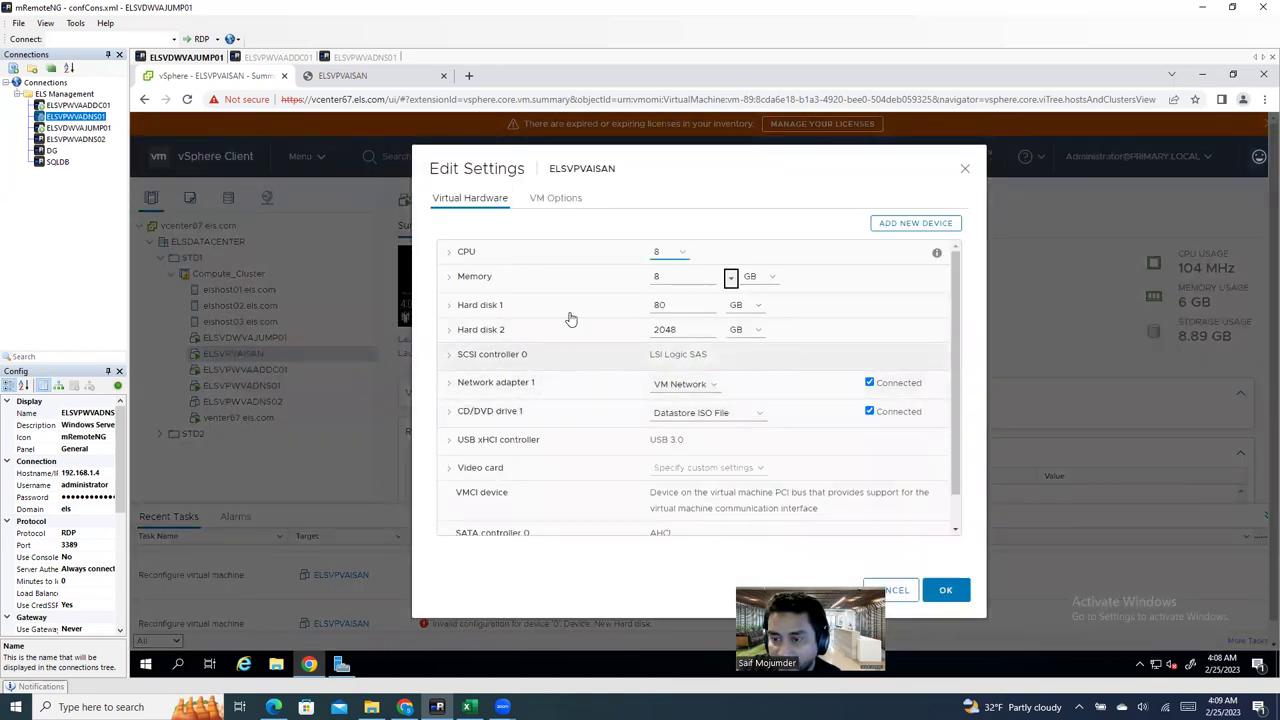
click(916, 226)
click(893, 283)
click(446, 358)
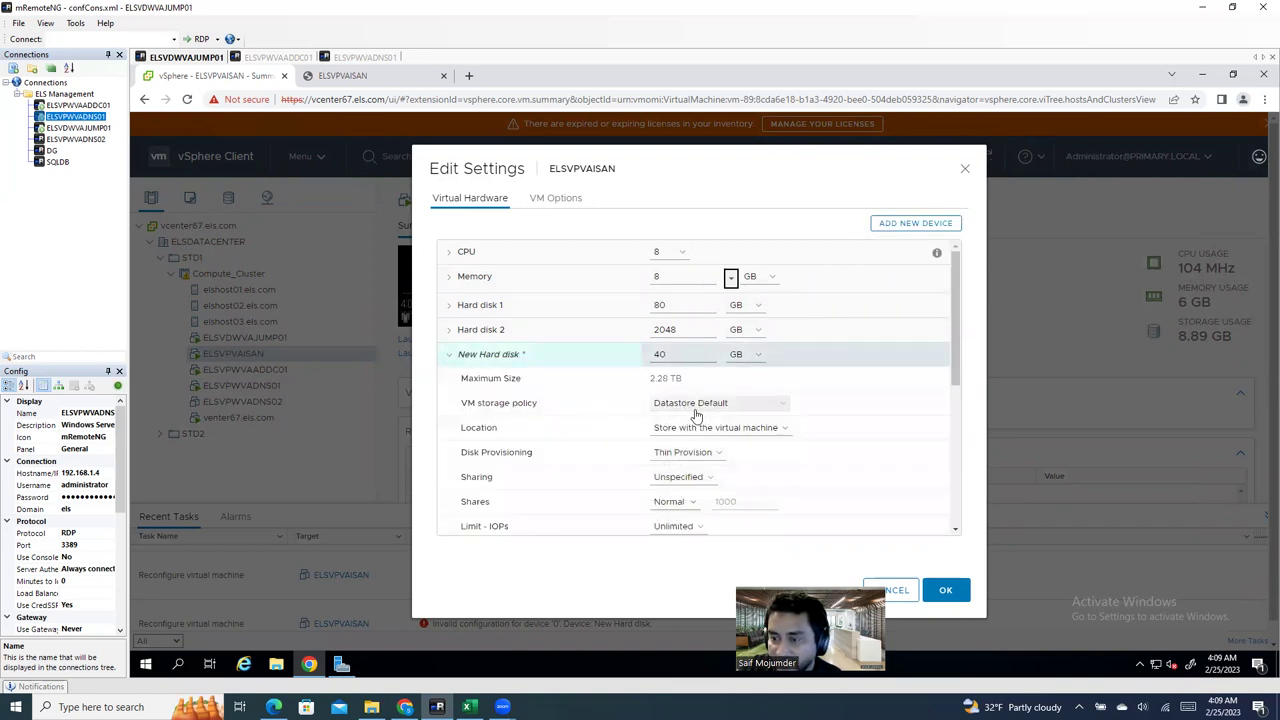
click(700, 428)
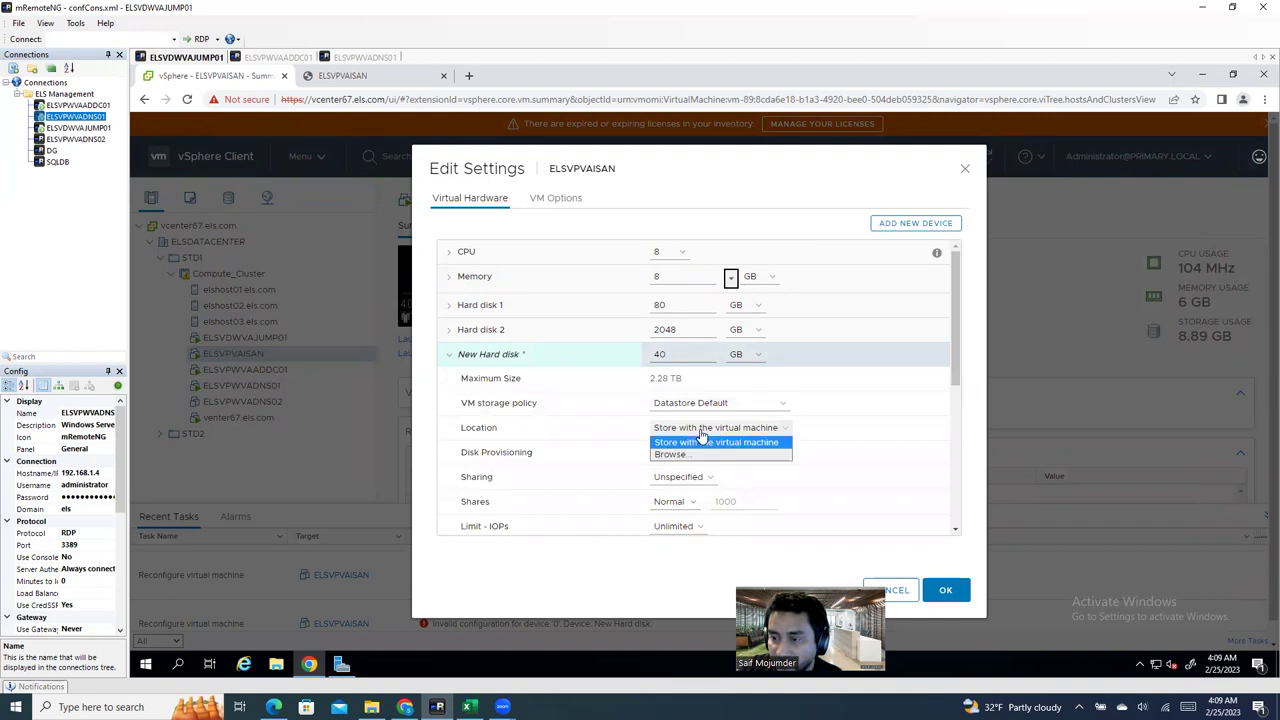
click(690, 453)
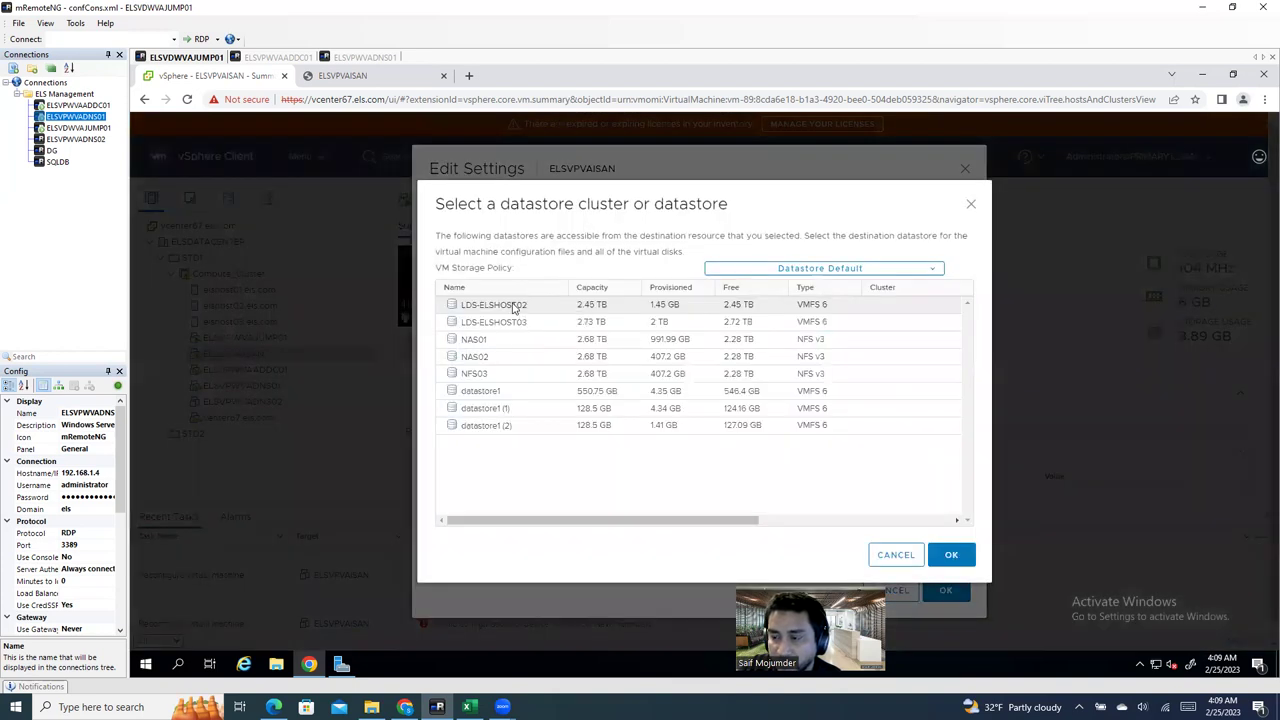
click(513, 307)
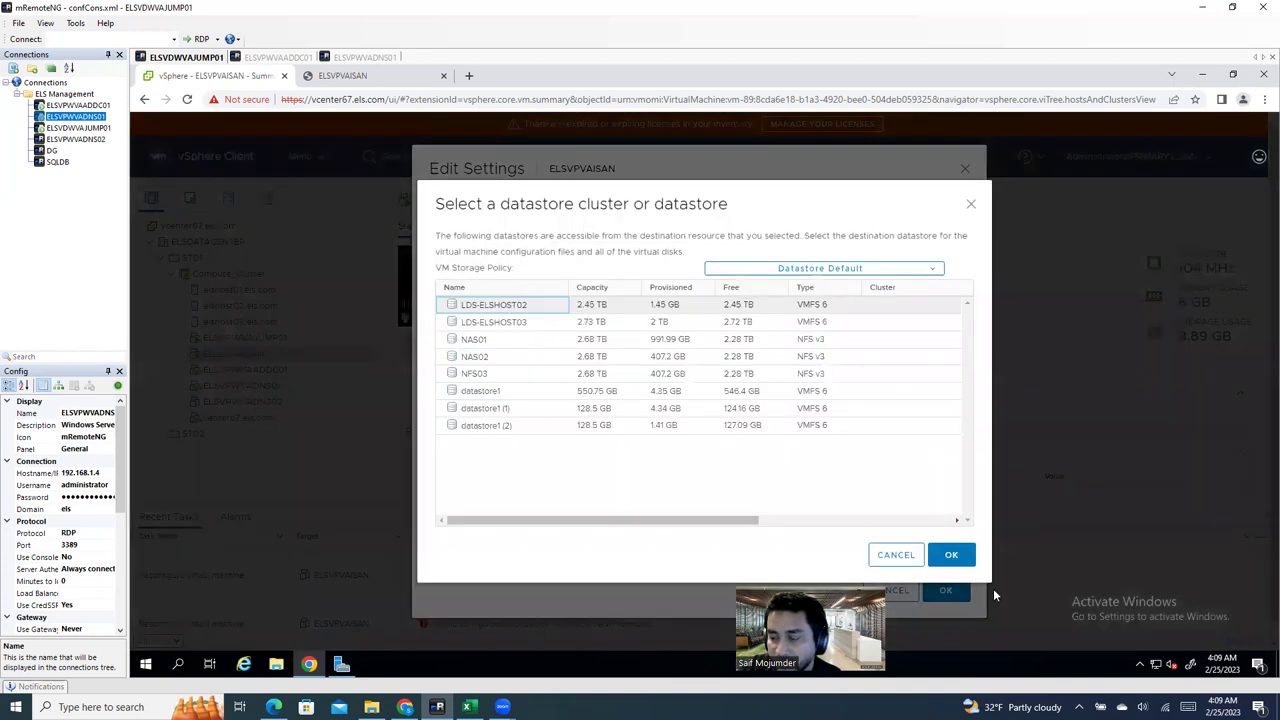
click(952, 556)
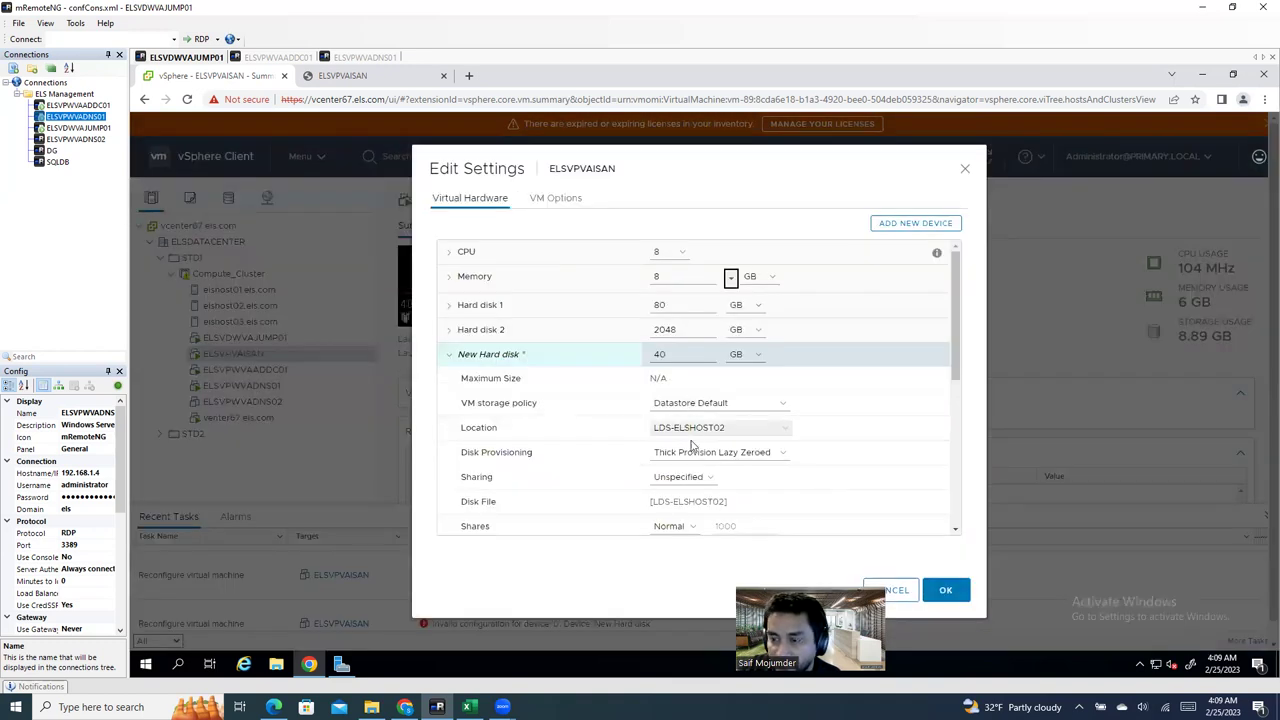
Step: Set the disk to Thin Provision, apply it, and dismiss the operation failed notice
click(703, 458)
click(686, 490)
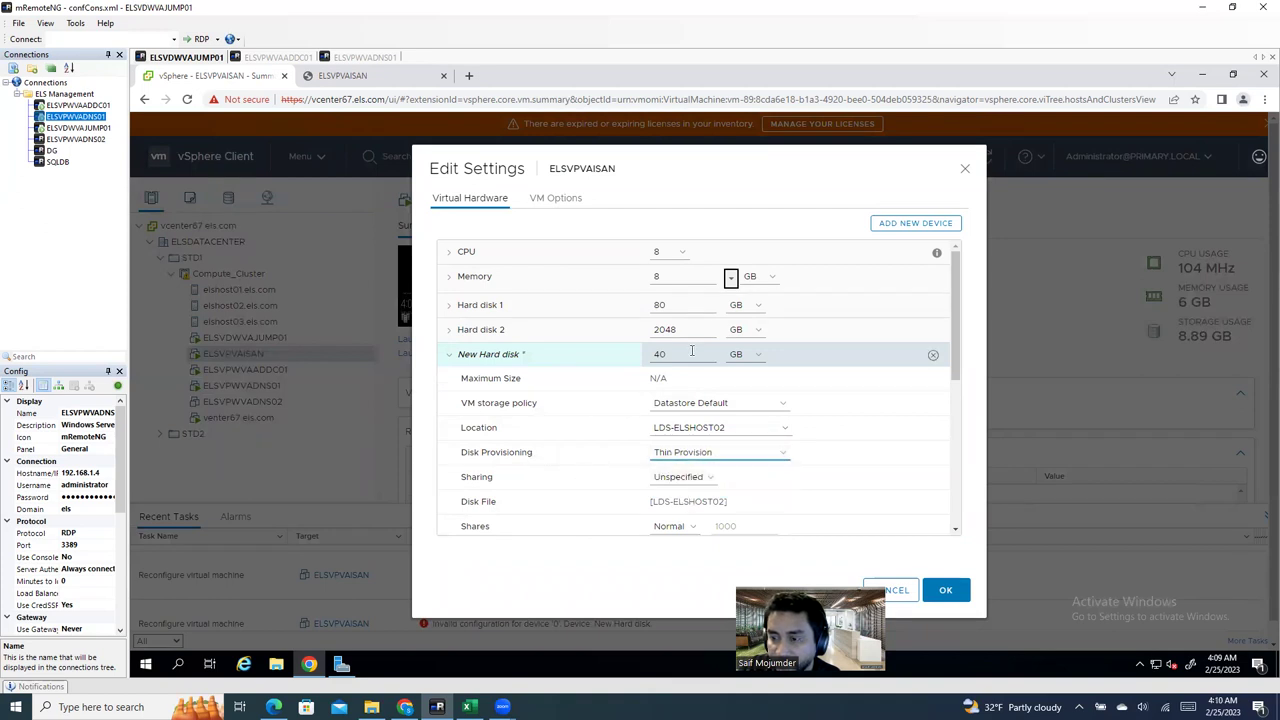
click(945, 590)
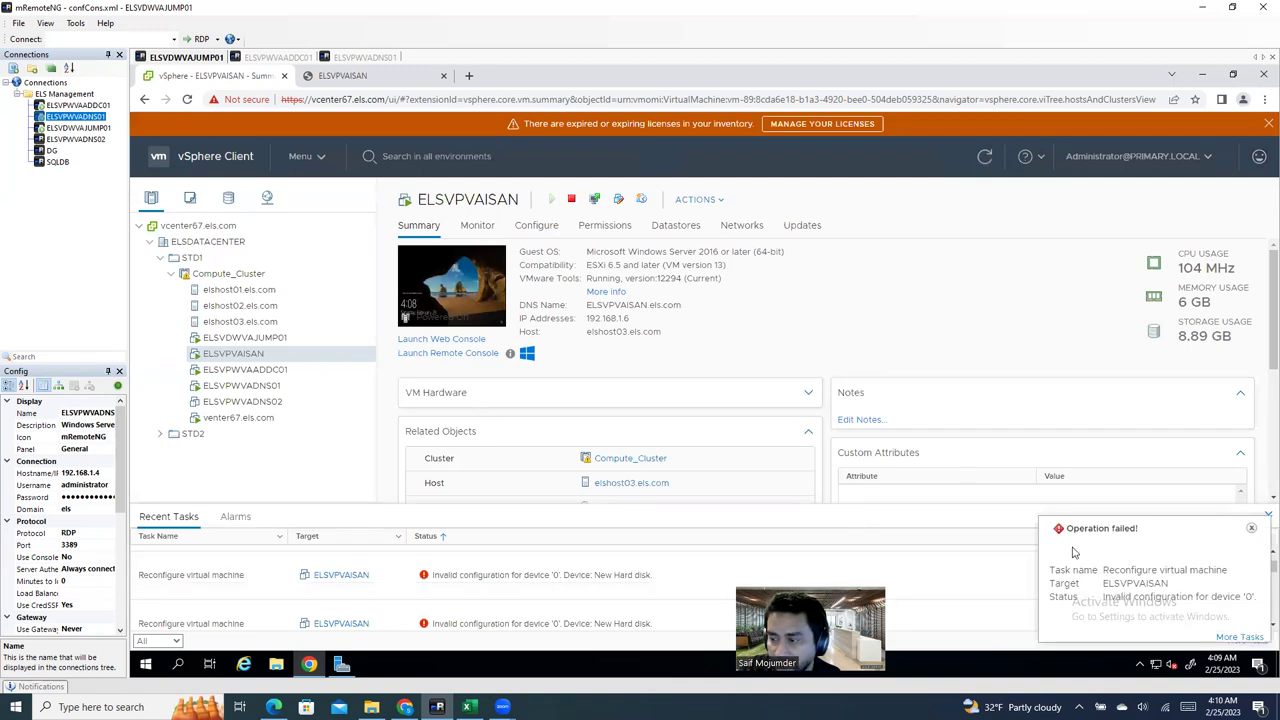
click(1251, 529)
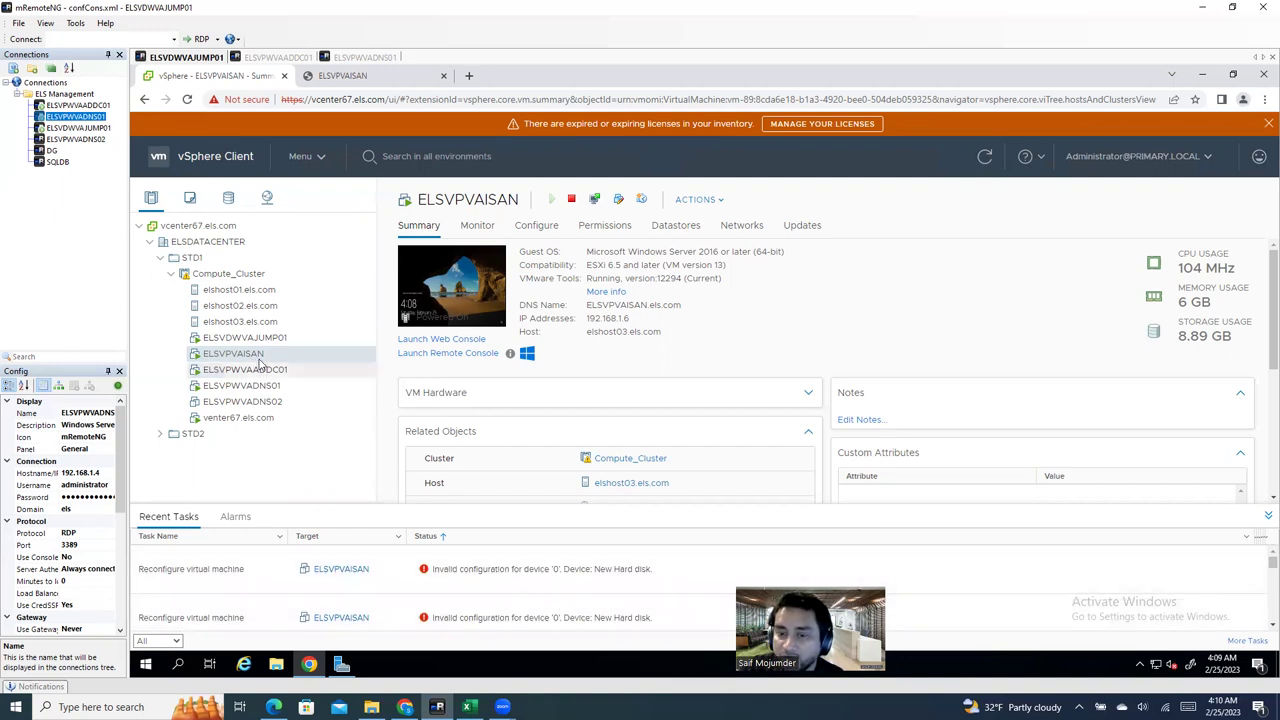
right_click(258, 357)
click(298, 438)
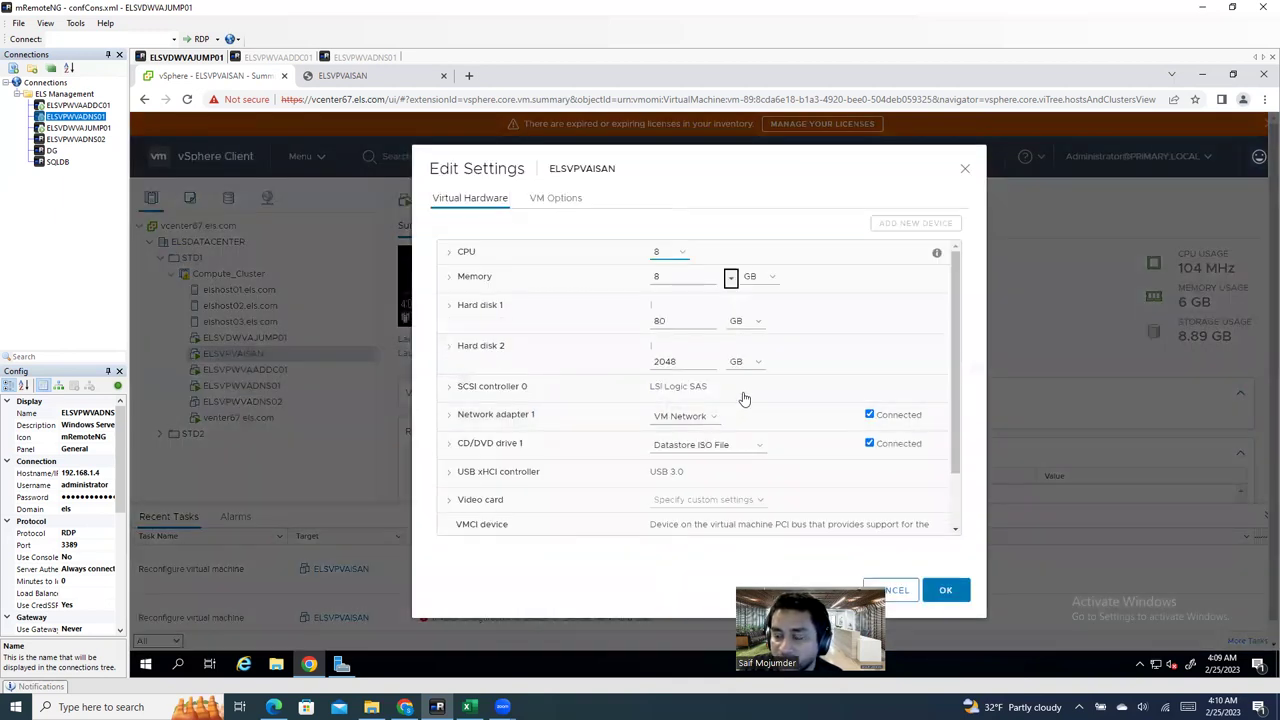
double_click(676, 333)
click(450, 330)
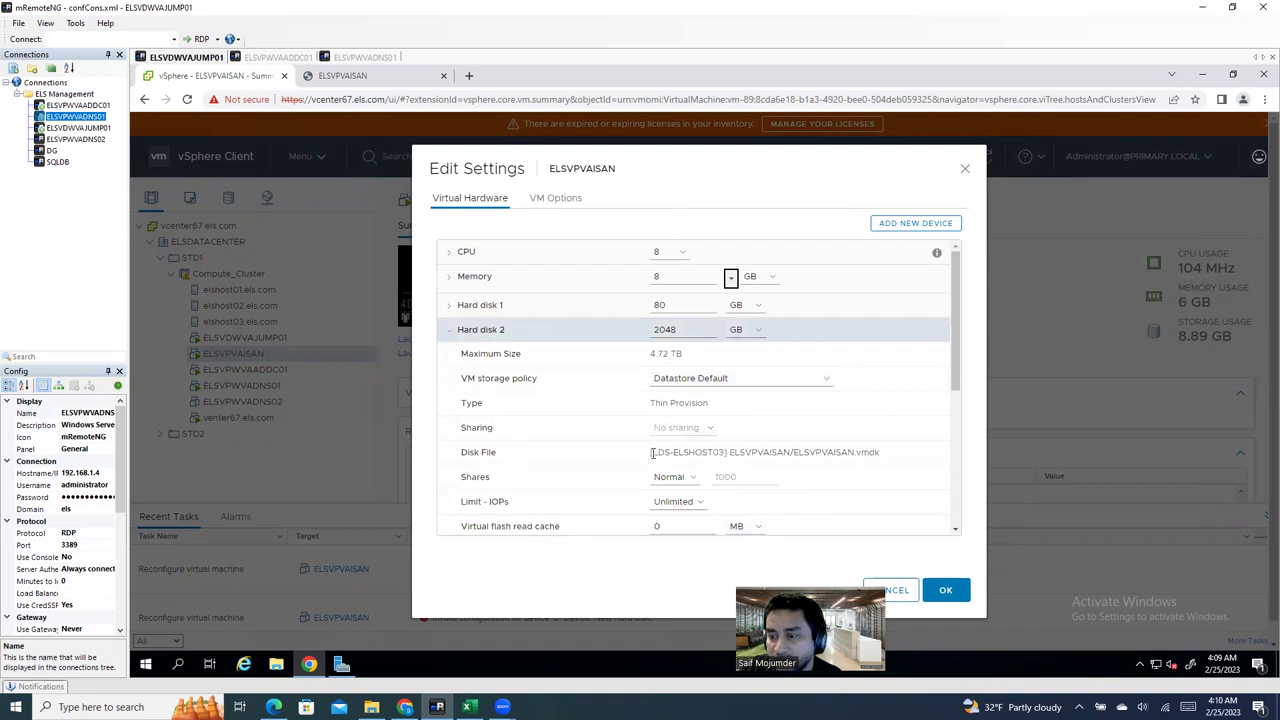
drag(650, 453, 726, 457)
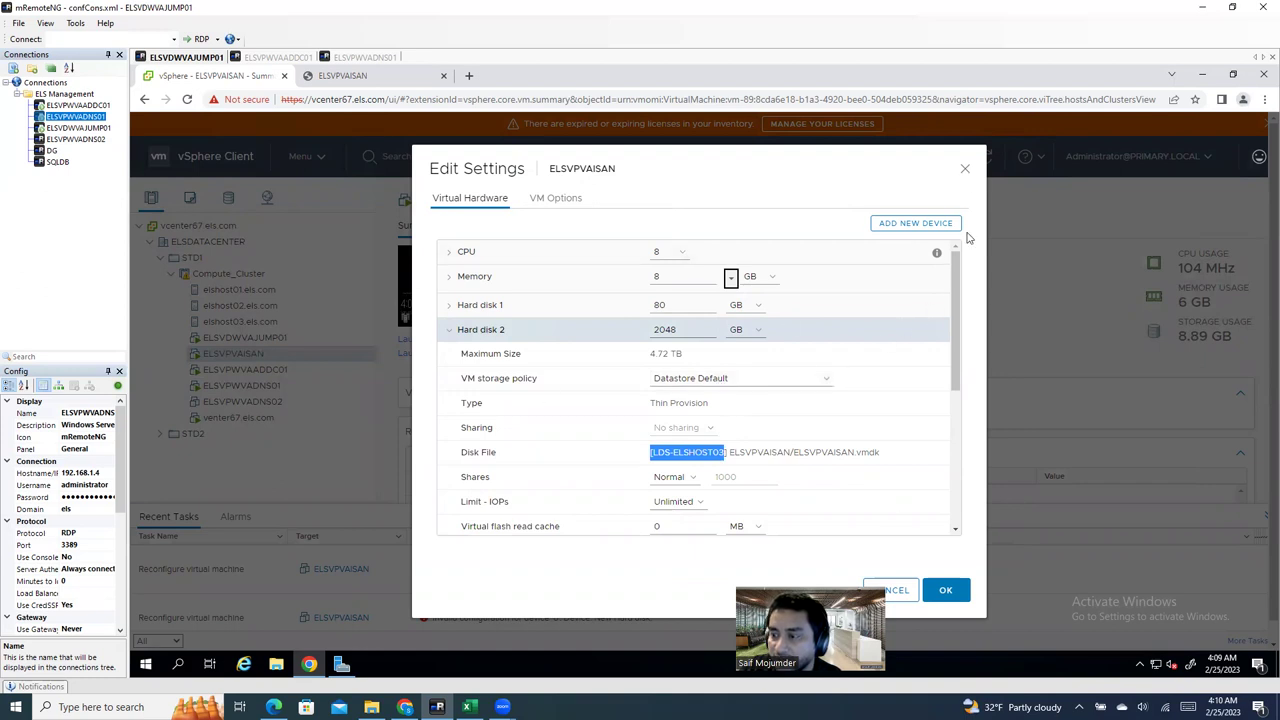
click(892, 589)
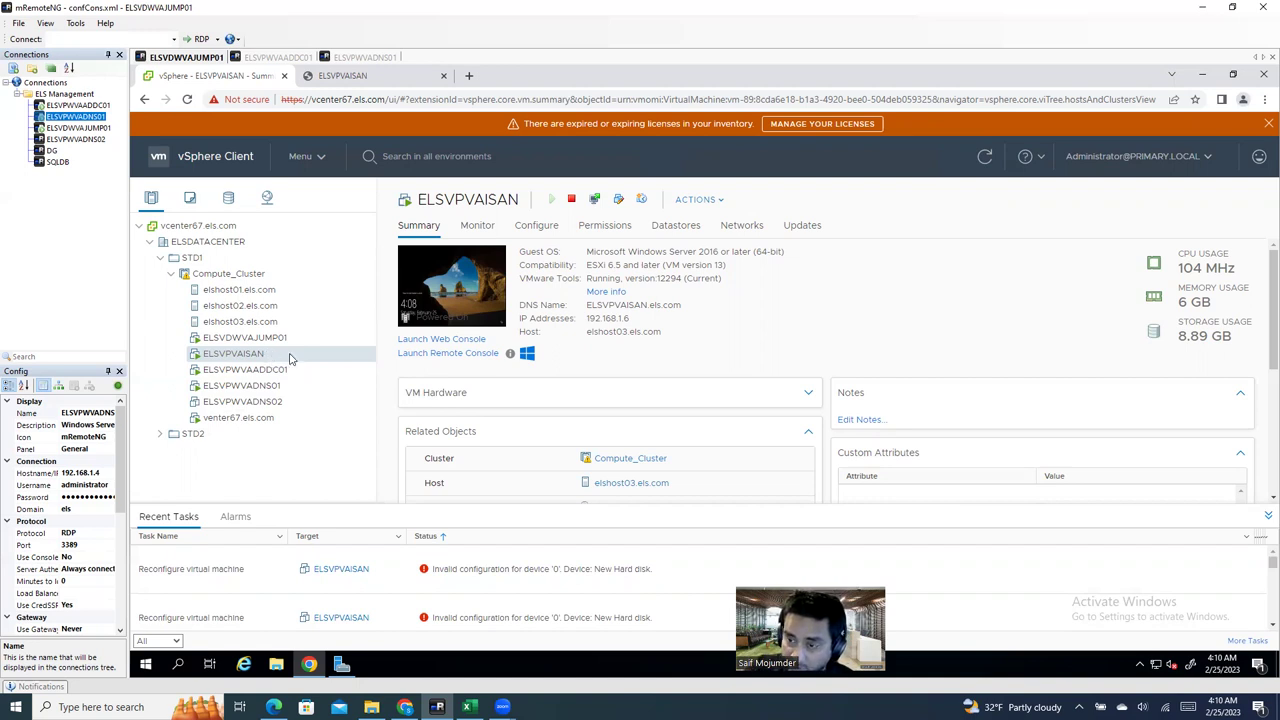
double_click(625, 300)
key(ctrl+c)
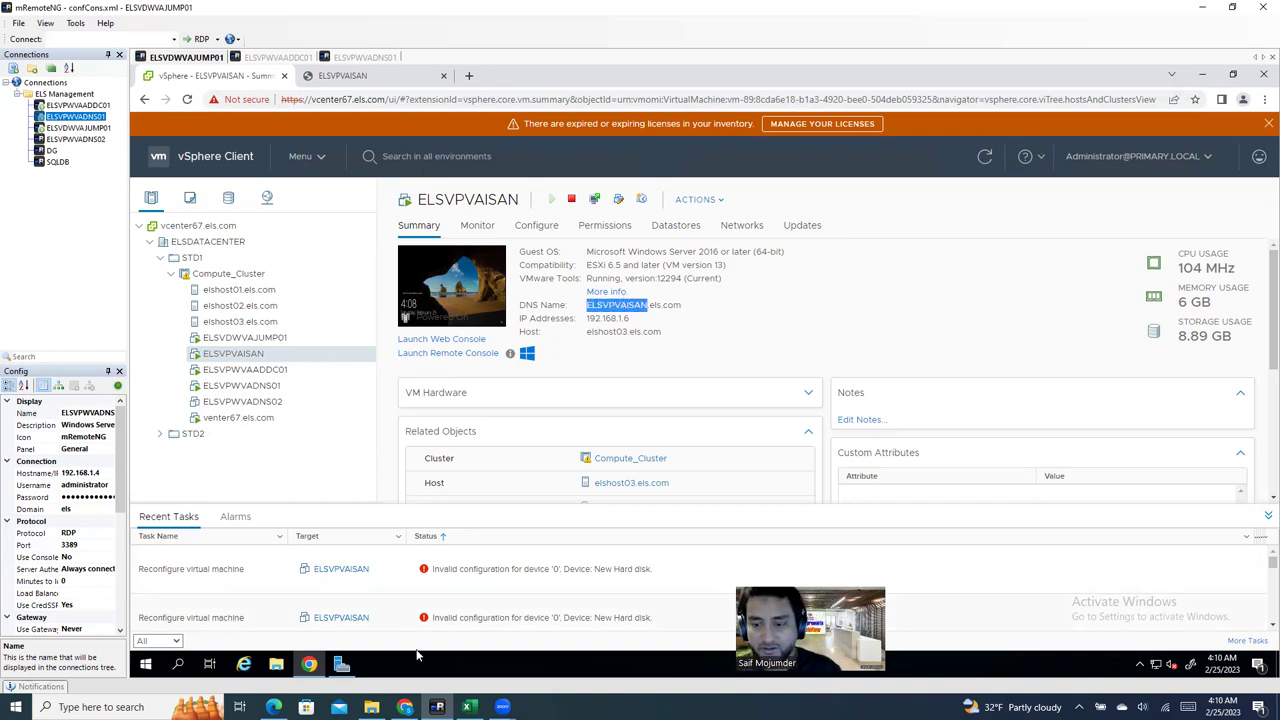
Step: Duplicate the ELSVDWVAJUMP01 connection and rename the copy ELSVPVAISAN
click(80, 130)
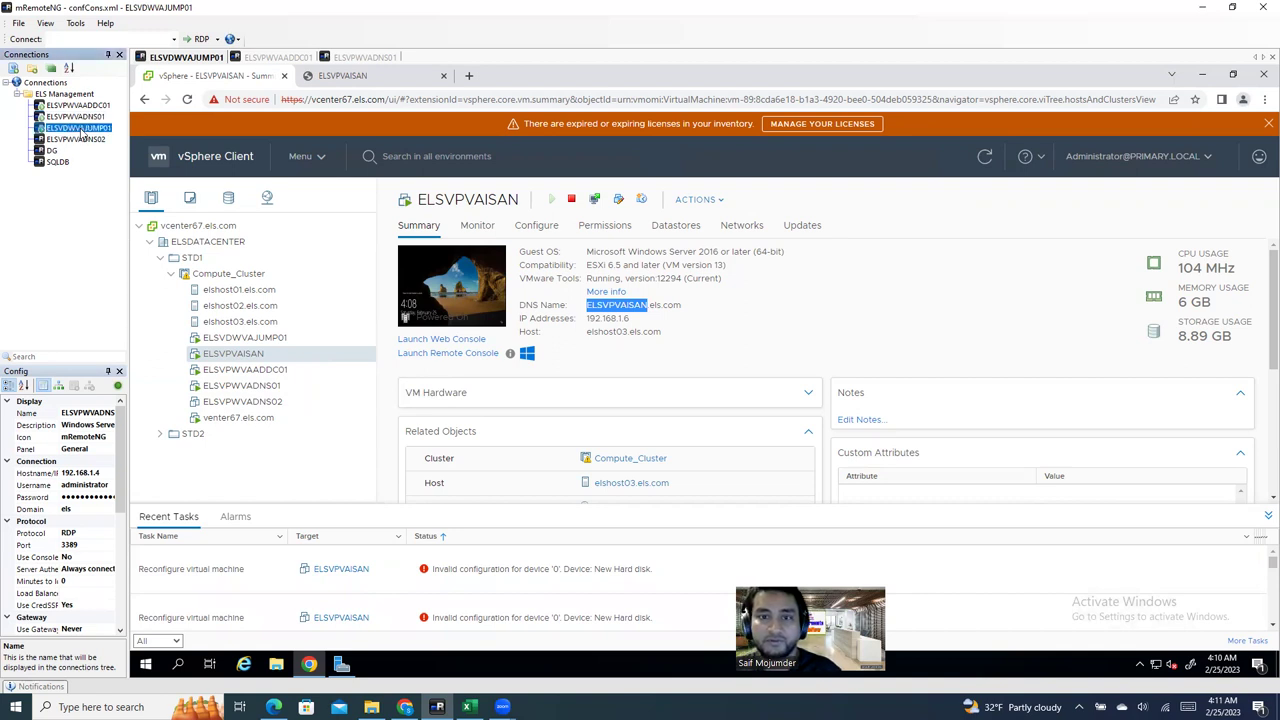
right_click(83, 136)
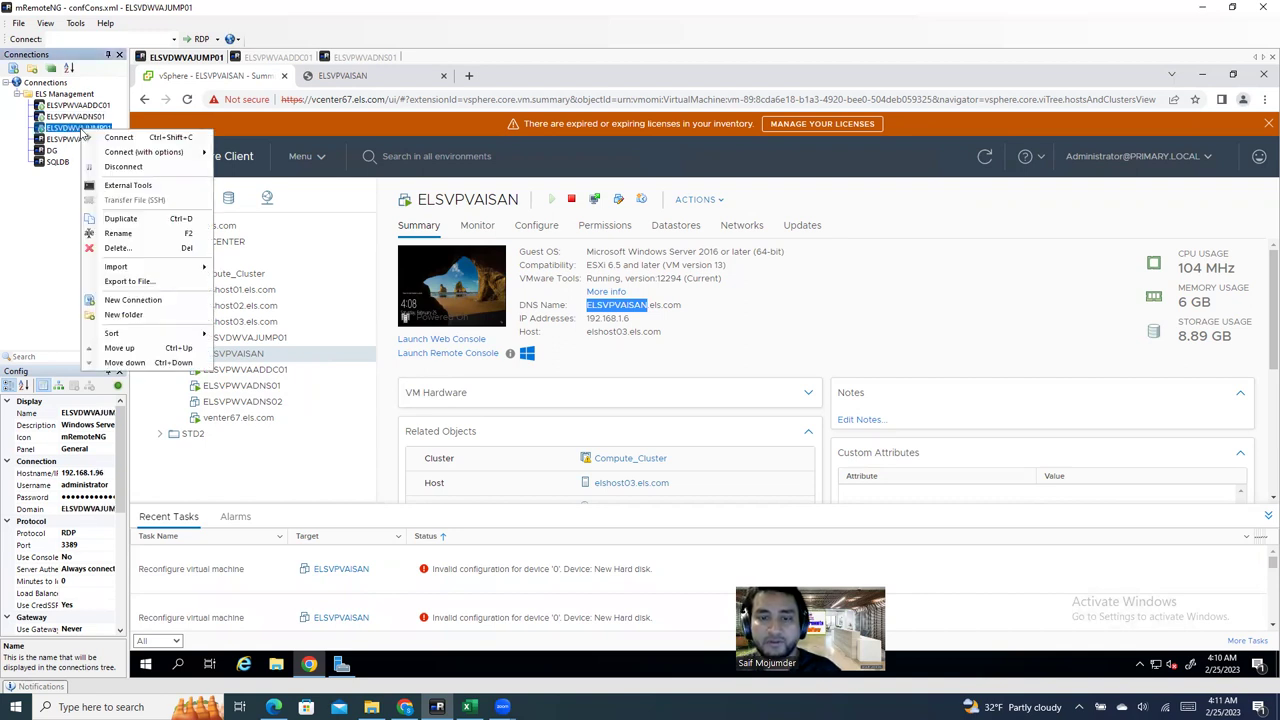
click(122, 220)
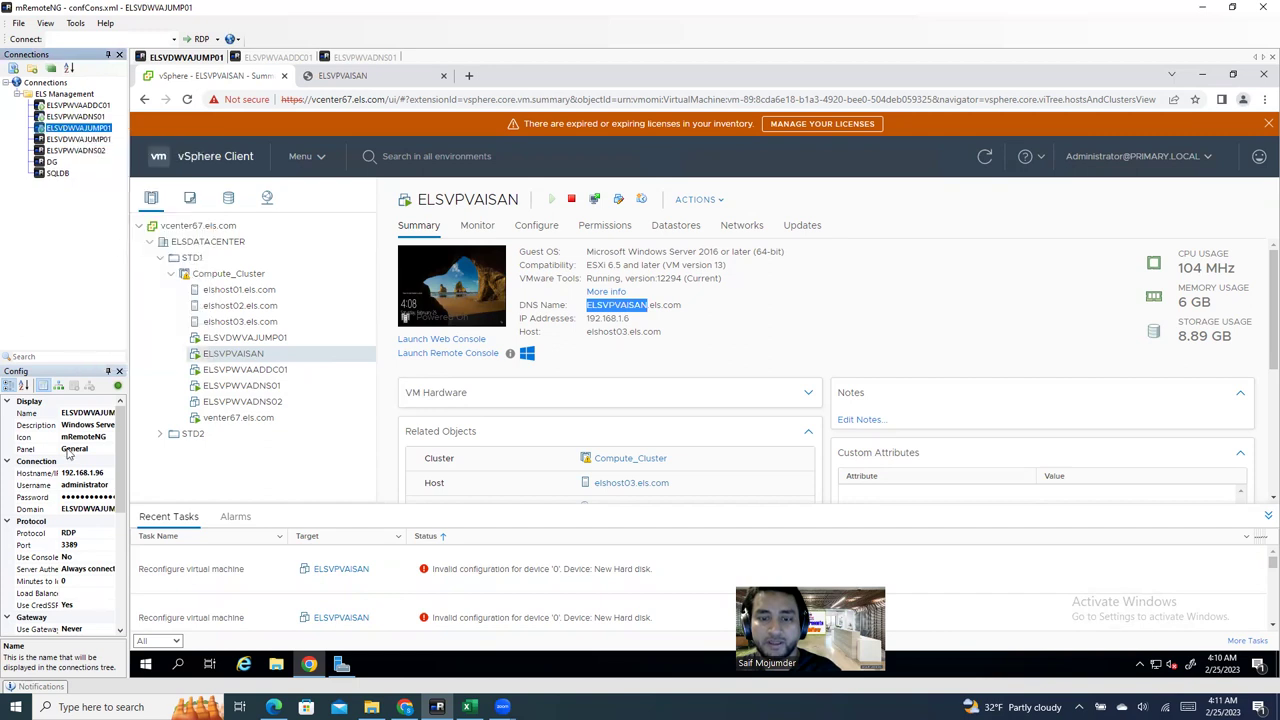
click(108, 140)
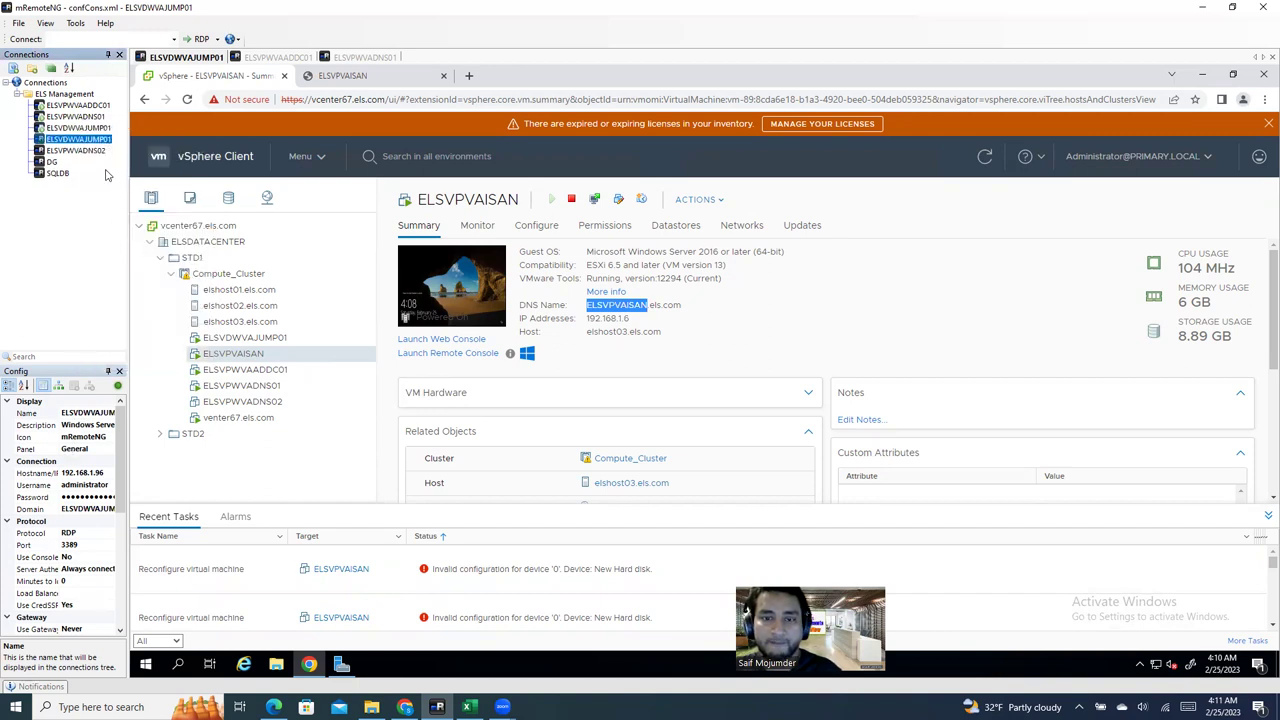
double_click(94, 413)
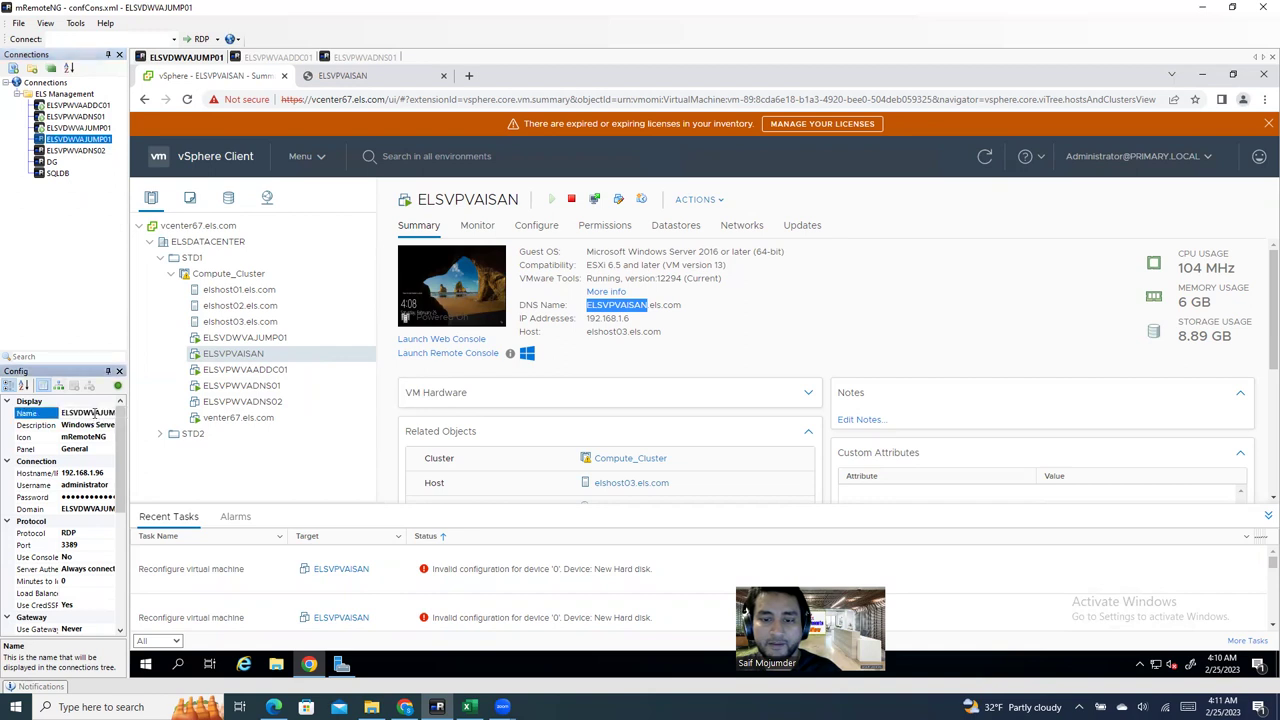
key(ctrl+v)
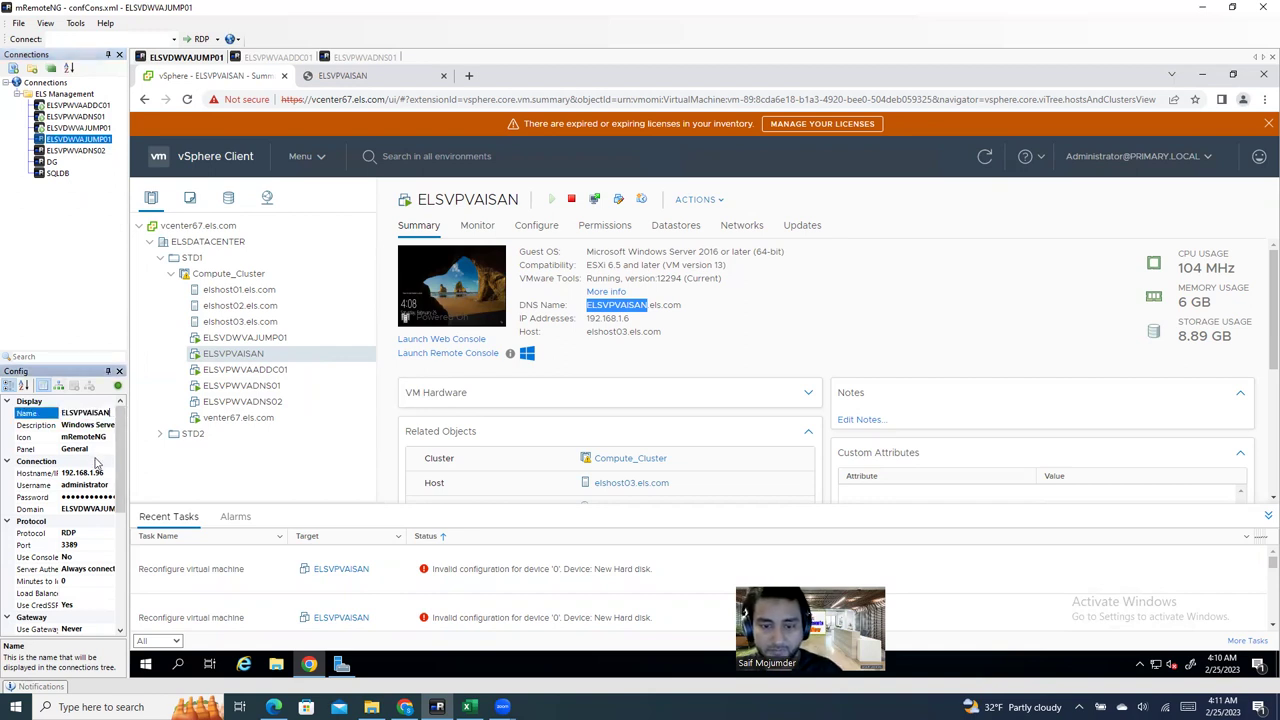
click(110, 473)
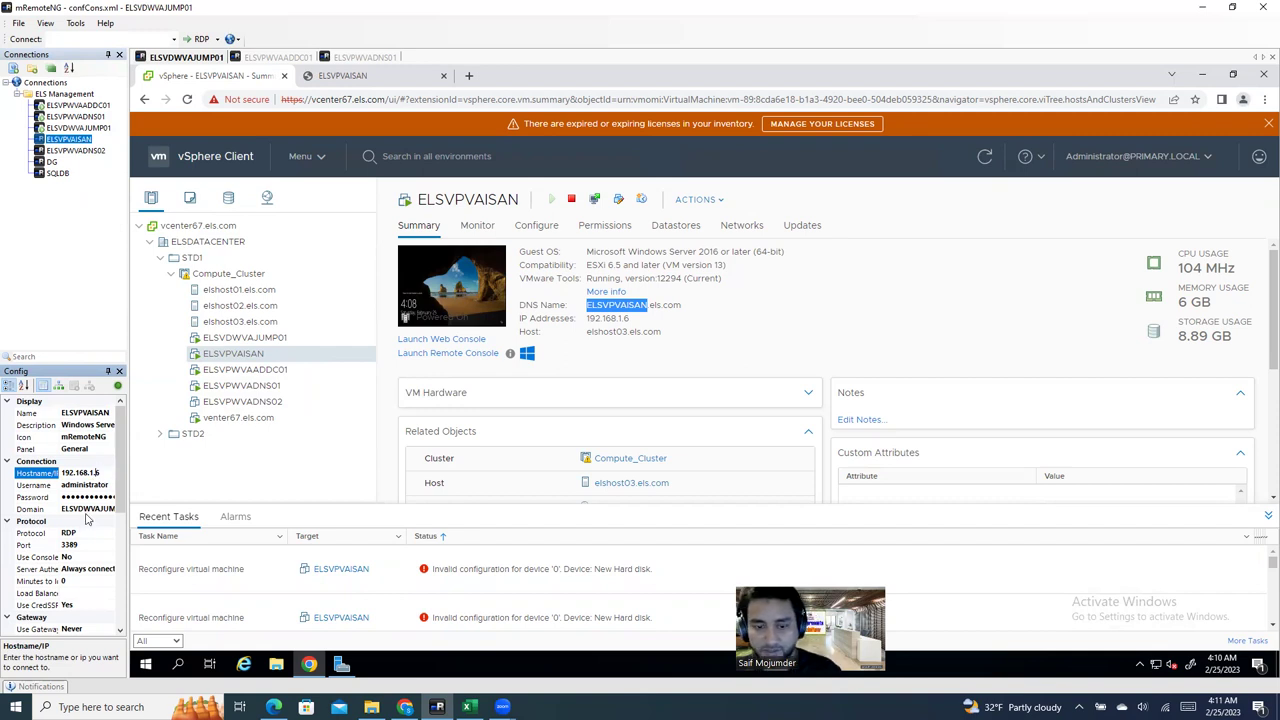
Step: Open the RDP session to ELSVPVAISAN at 192.168.1.6, briefly checking the jump host tab
double_click(80, 141)
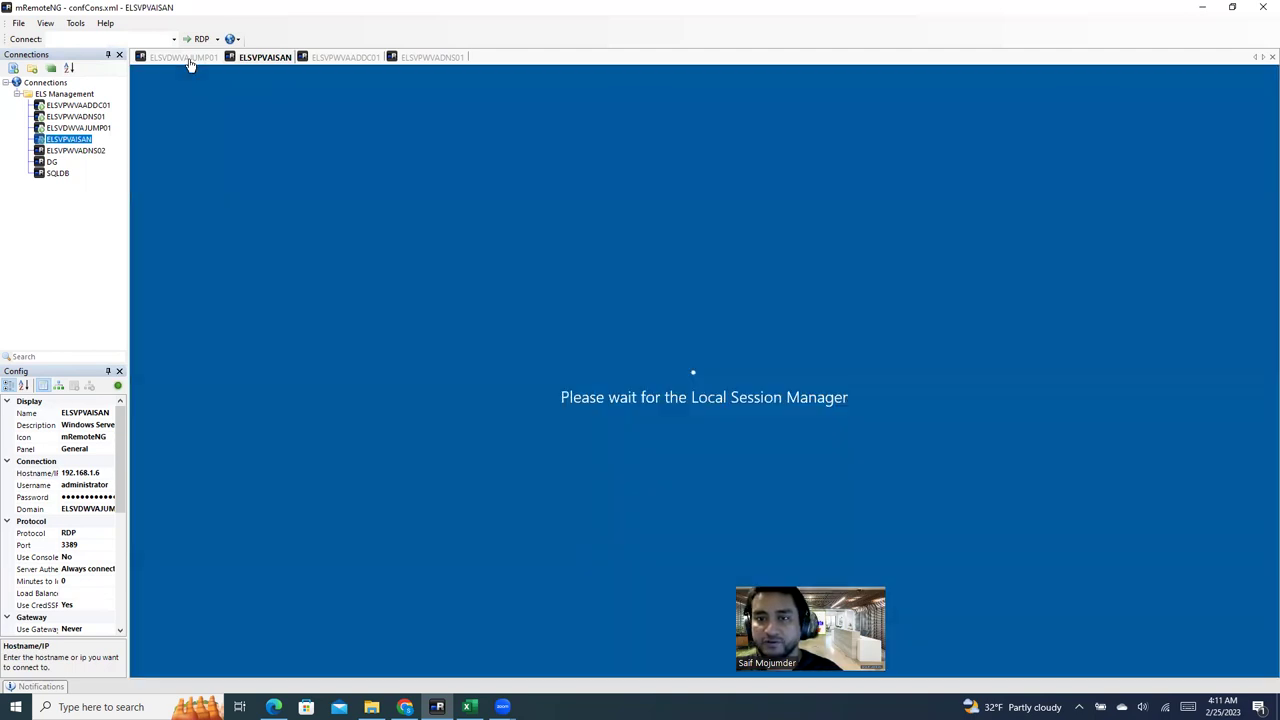
click(188, 59)
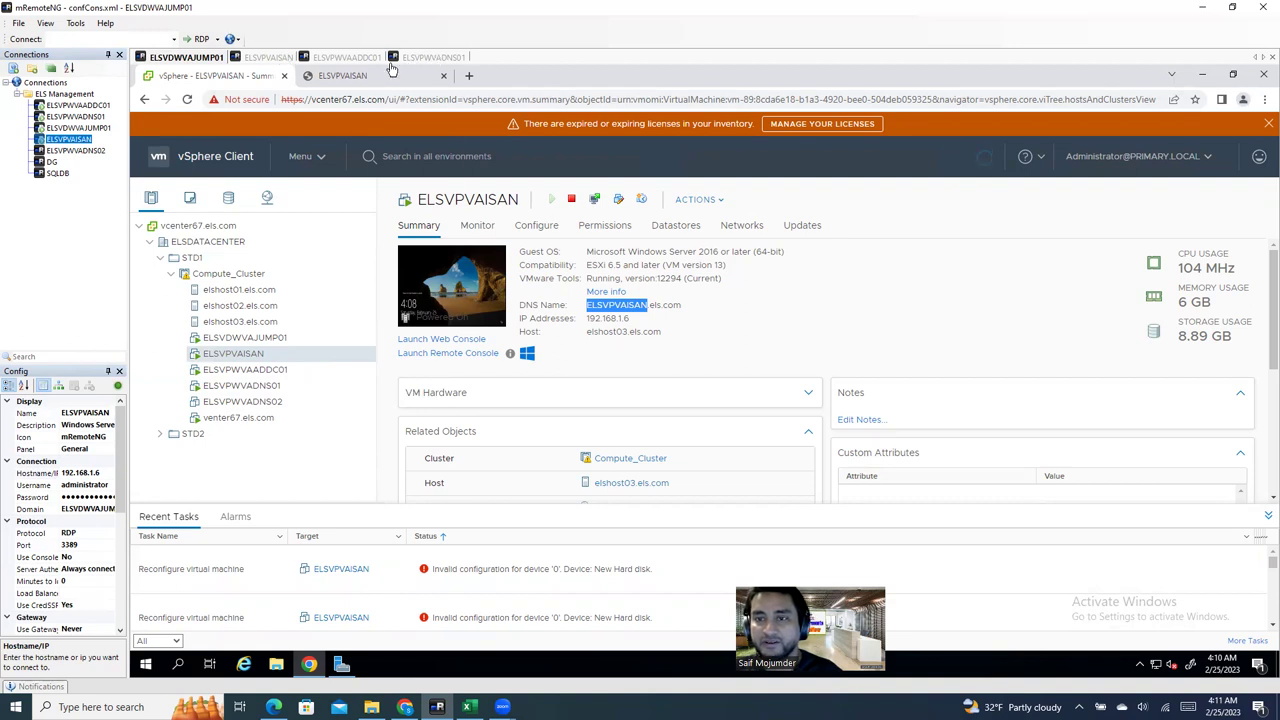
click(280, 57)
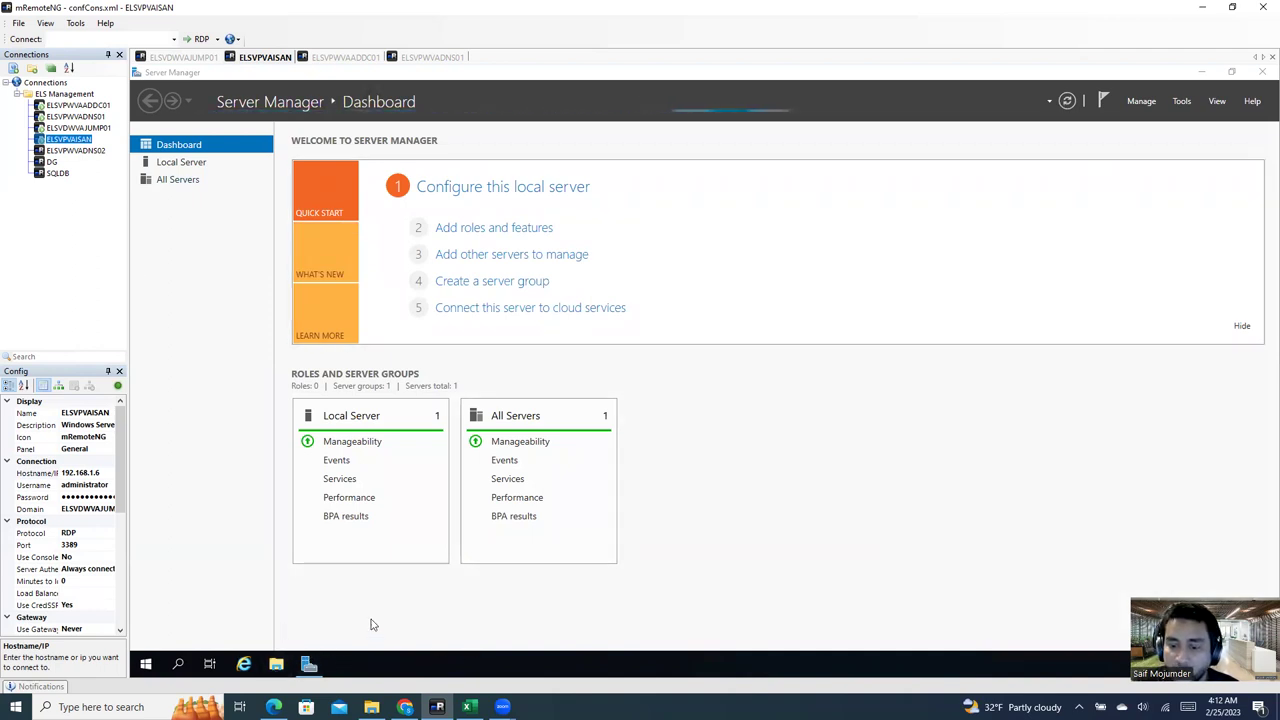
Step: Open the remote server's Downloads folder and copy the local StarWinds folder
click(277, 665)
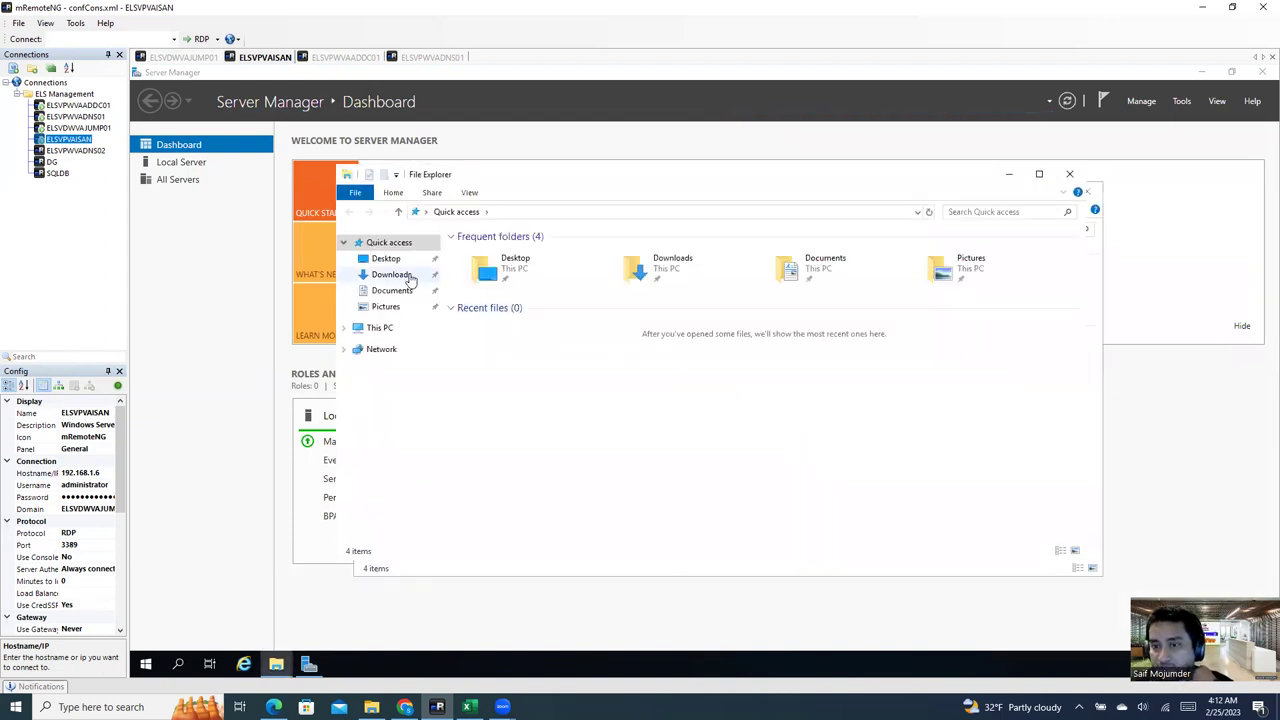
click(395, 275)
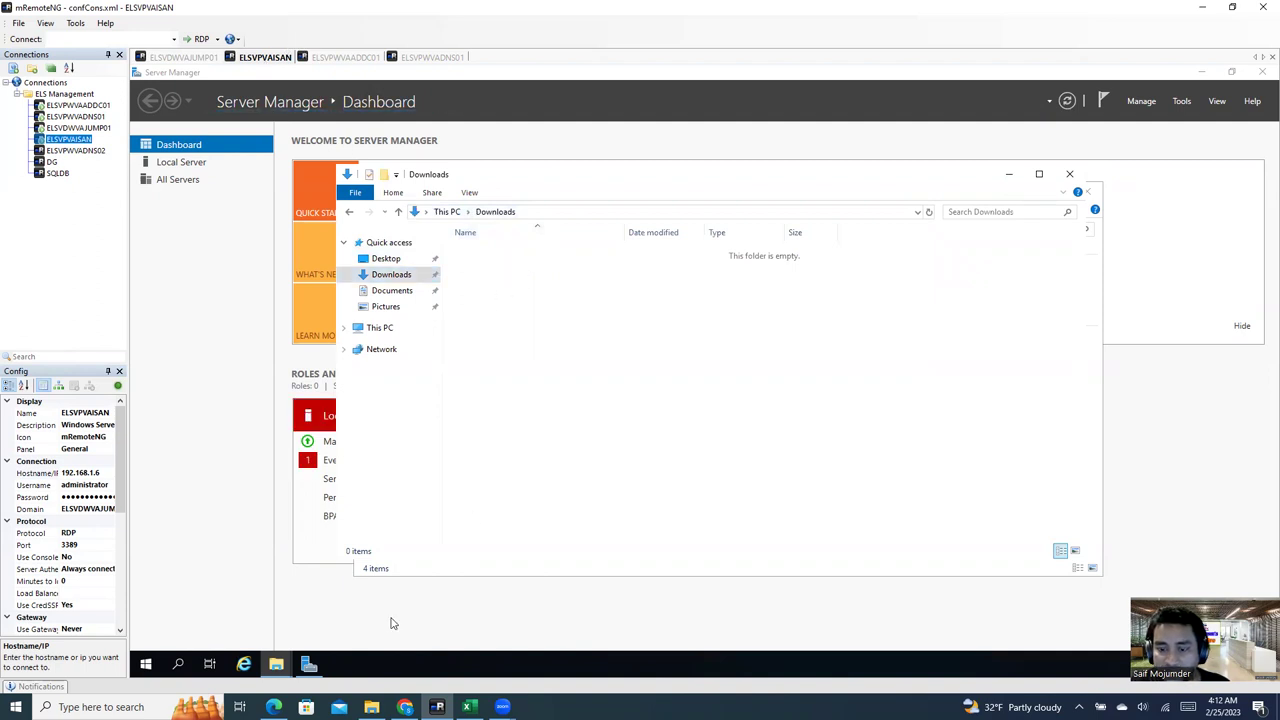
click(371, 707)
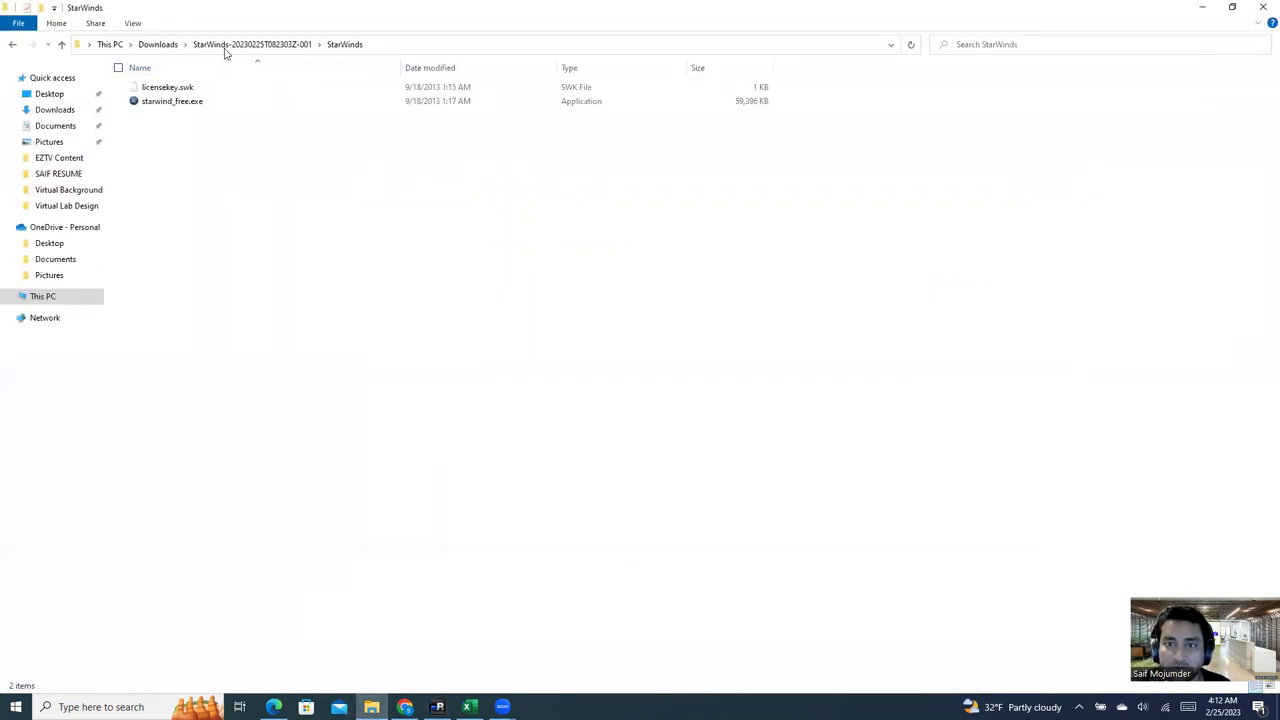
click(175, 46)
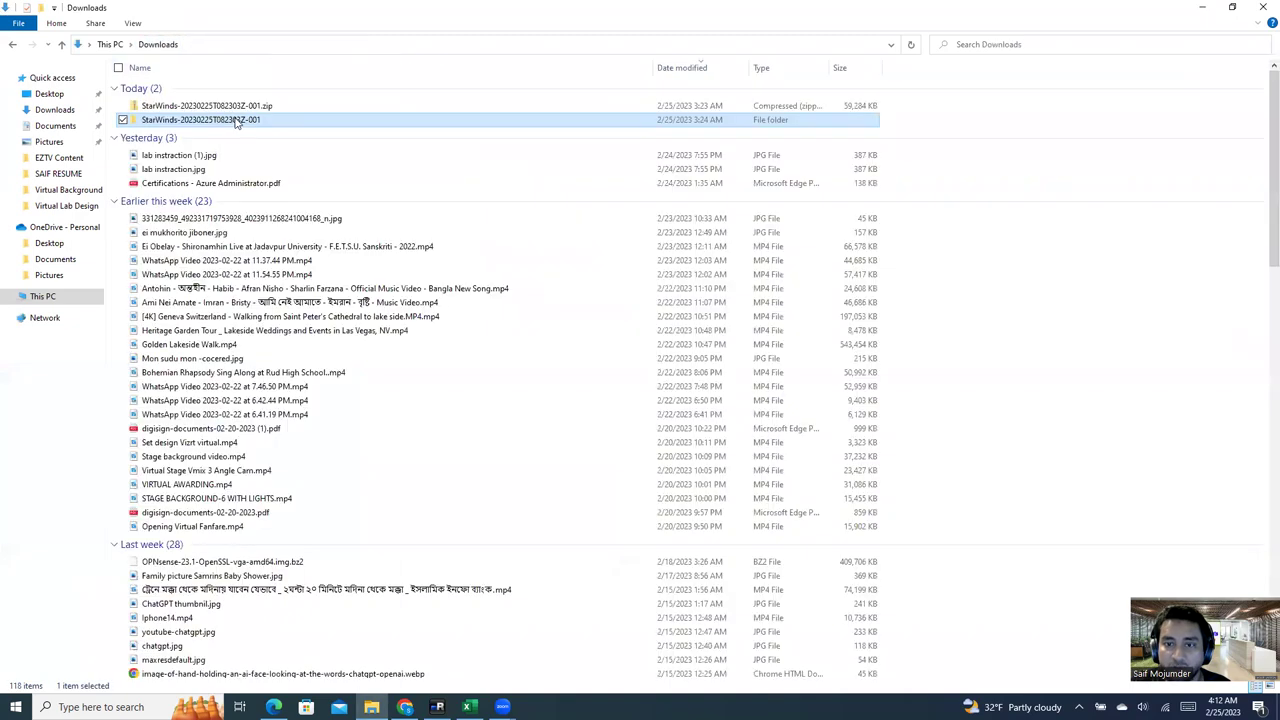
right_click(213, 124)
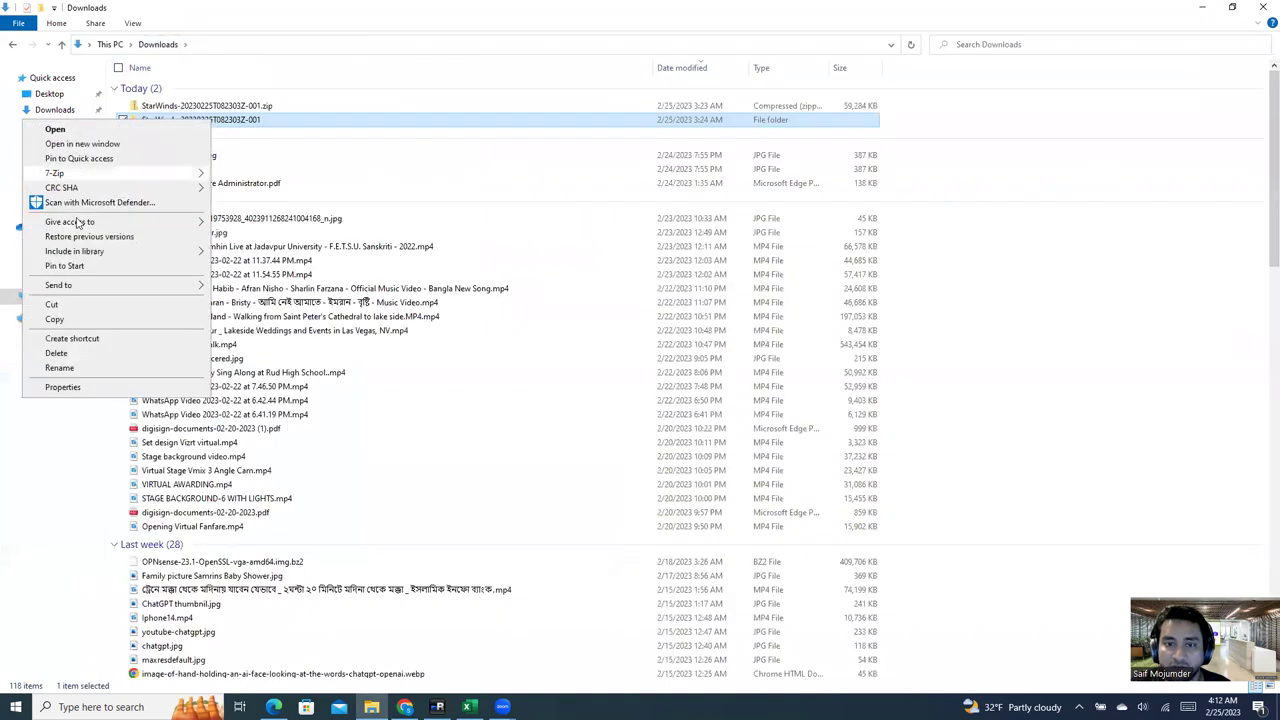
click(80, 312)
Step: Paste StarWinds-20230225T082303Z-001 into the remote Downloads folder and close that Explorer window
click(437, 707)
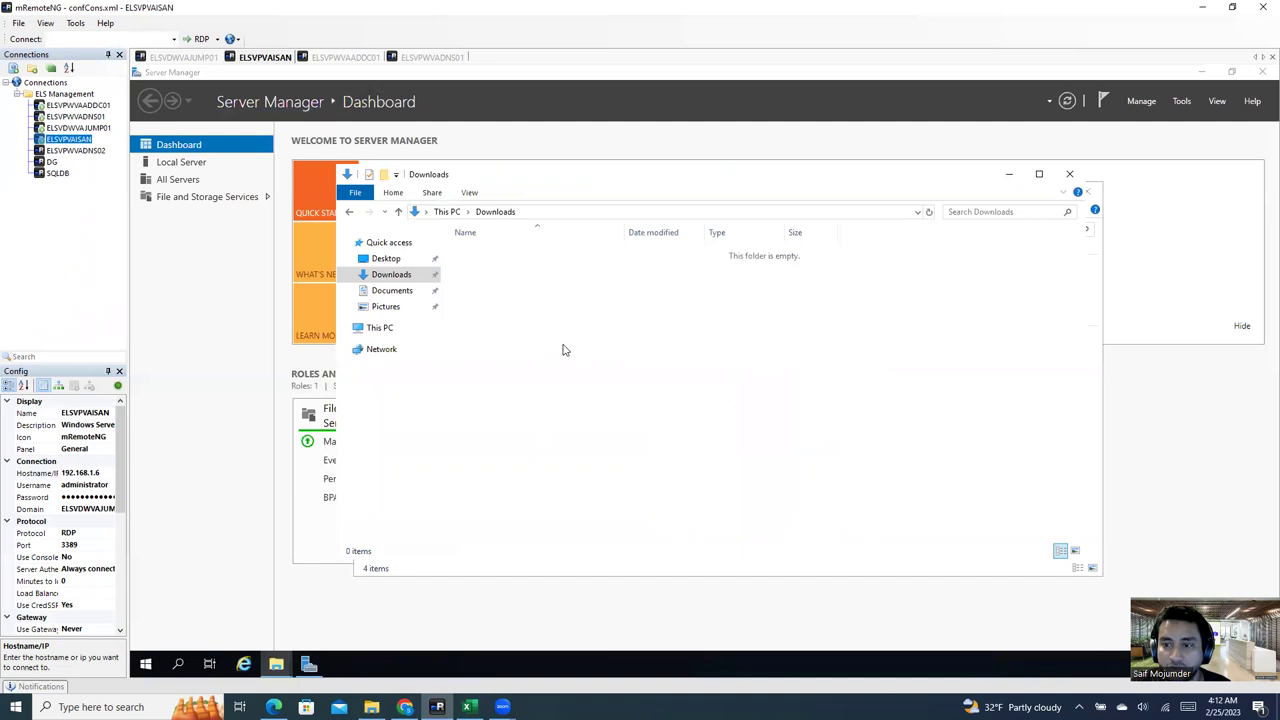
right_click(570, 341)
click(604, 428)
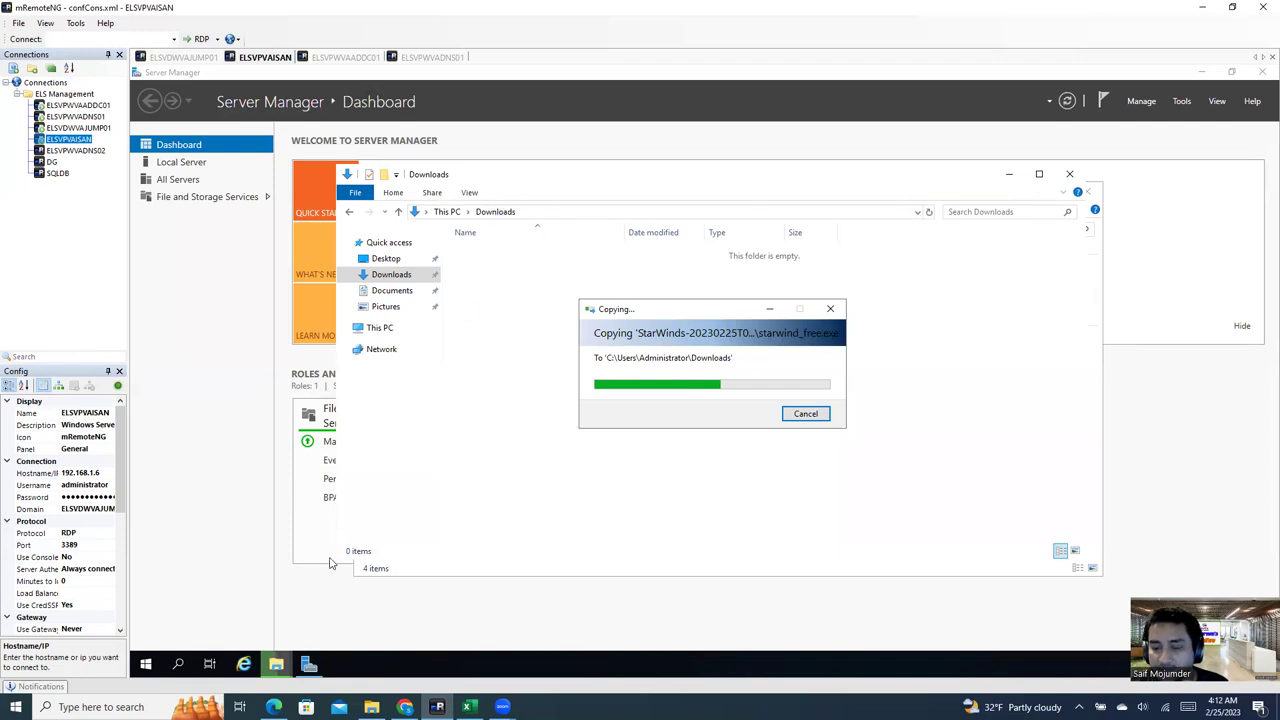
mouse_move(276, 664)
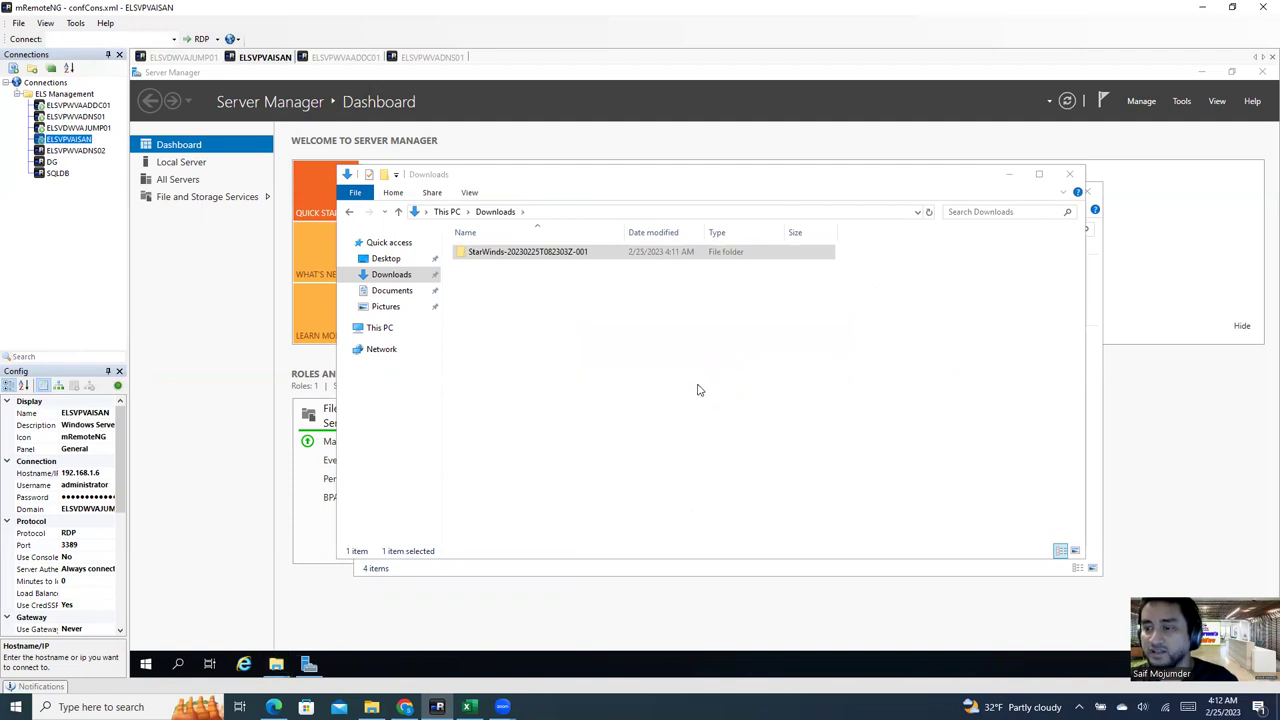
click(650, 324)
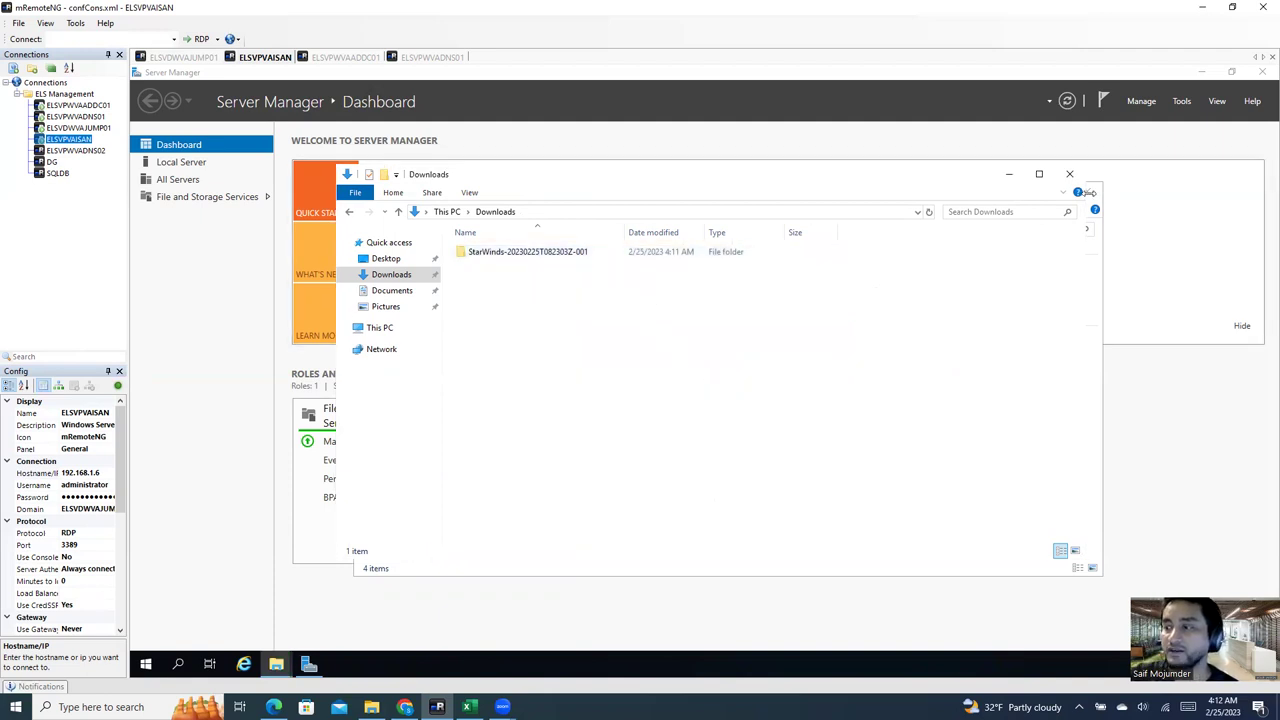
drag(589, 181, 508, 262)
click(989, 253)
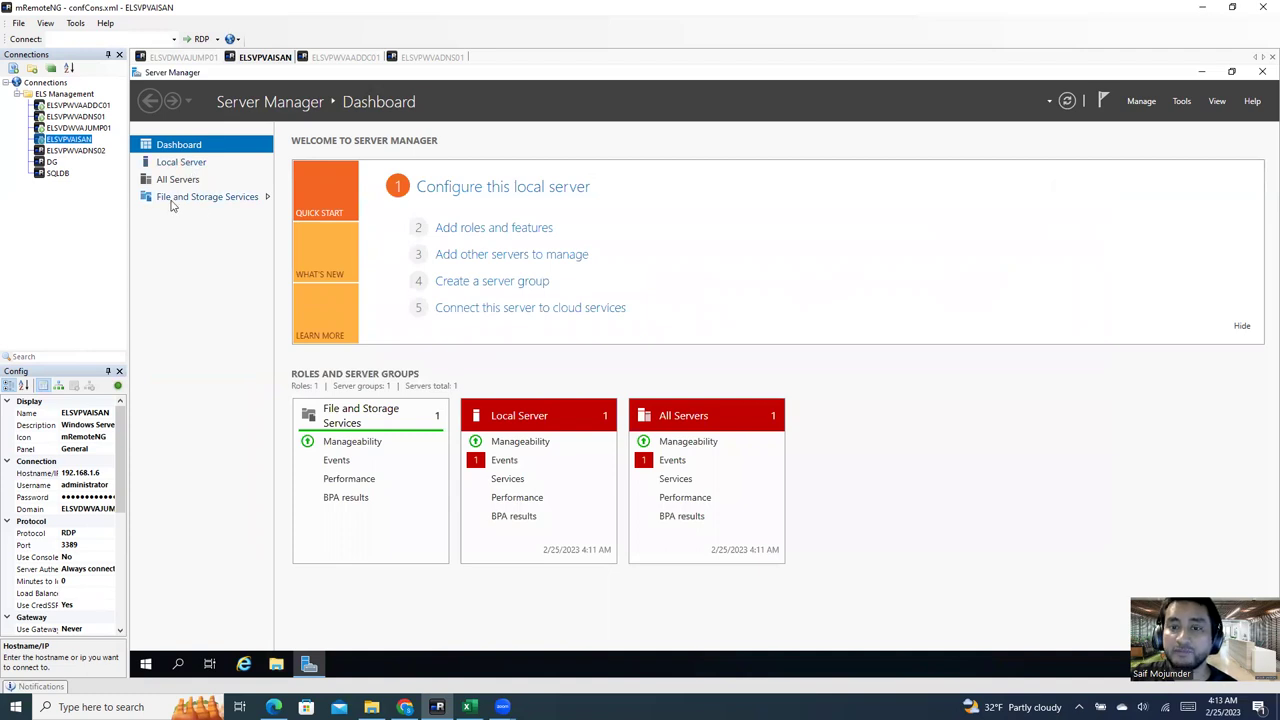
Step: Show the File and Storage Services disk list and select the offline 2.00 TB disk 2
click(172, 199)
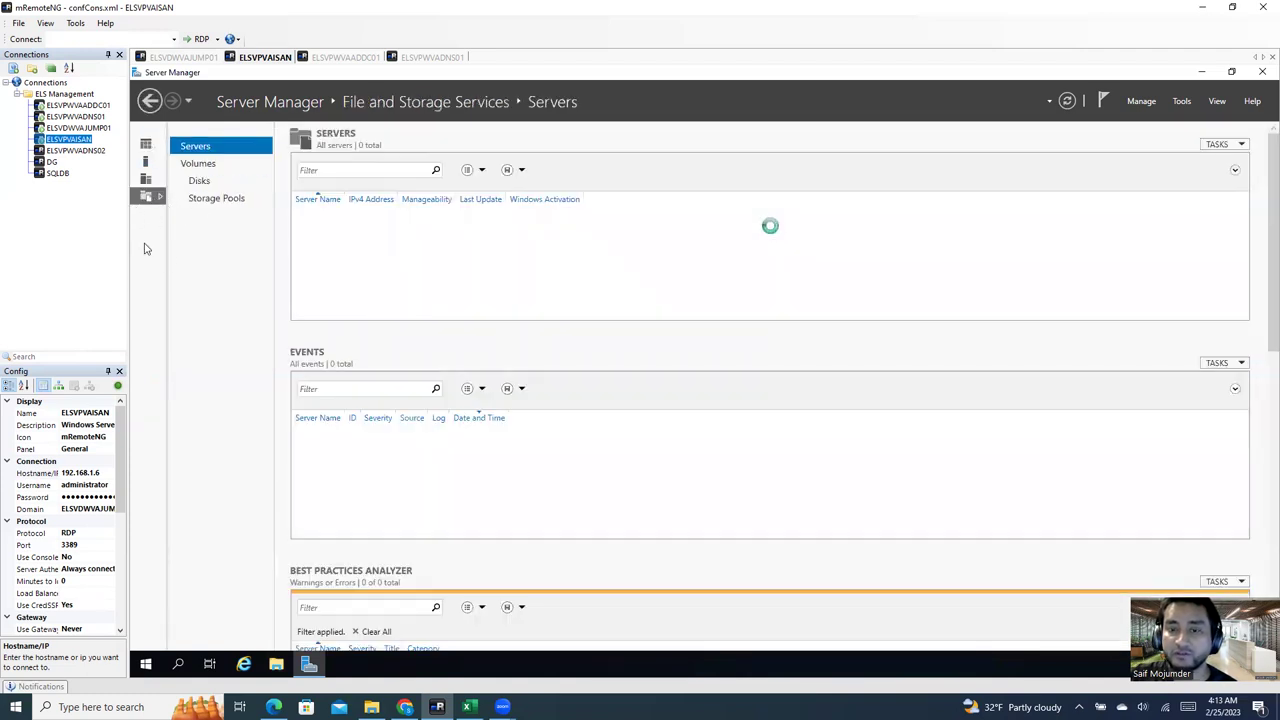
click(146, 145)
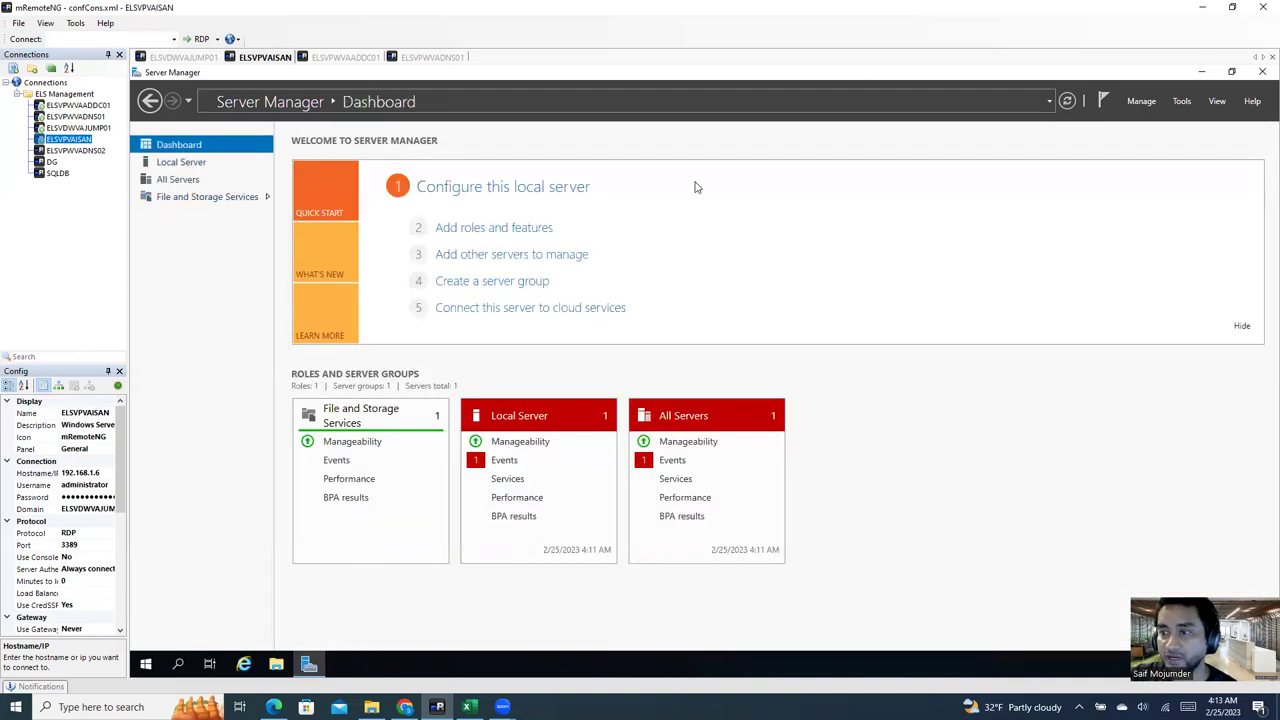
click(201, 198)
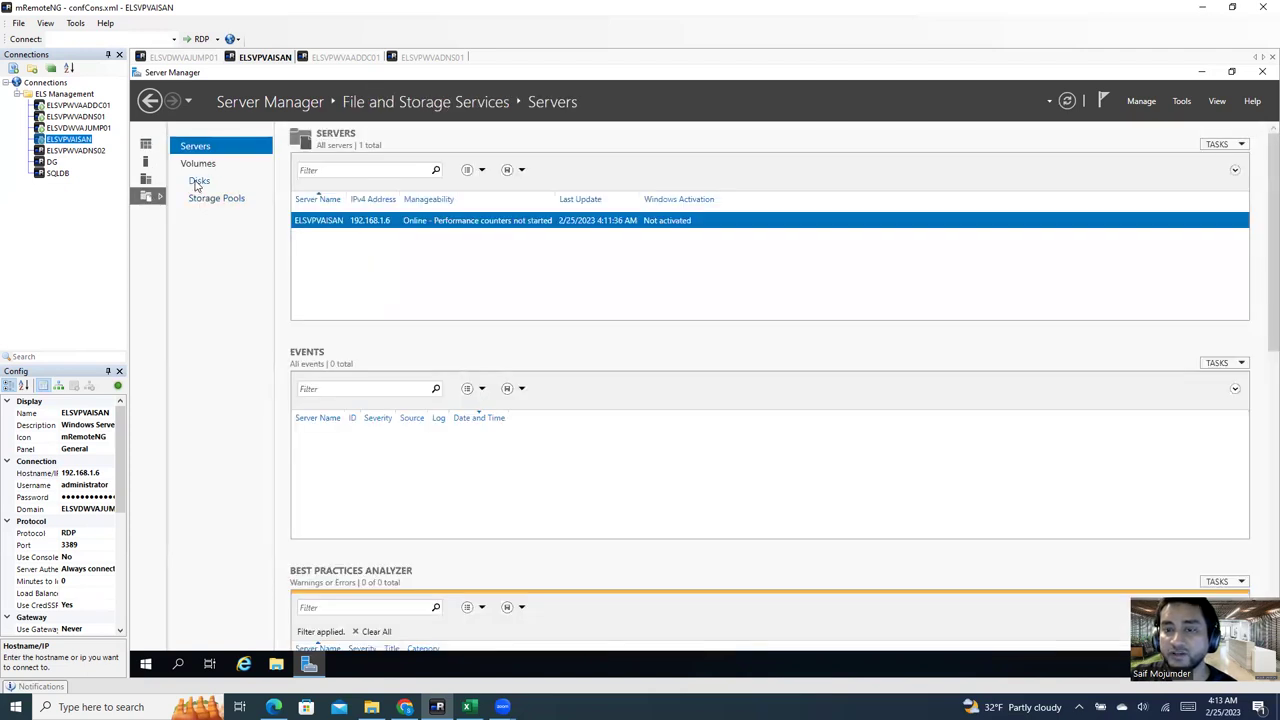
click(198, 182)
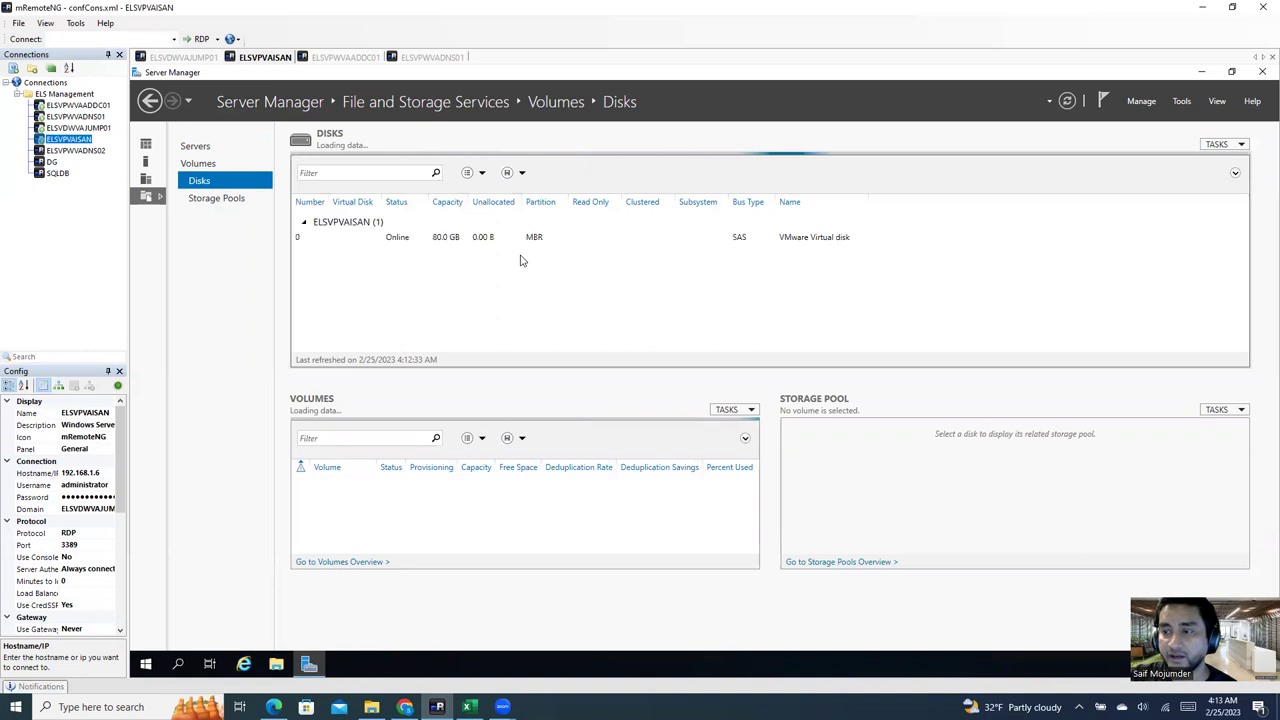
click(435, 252)
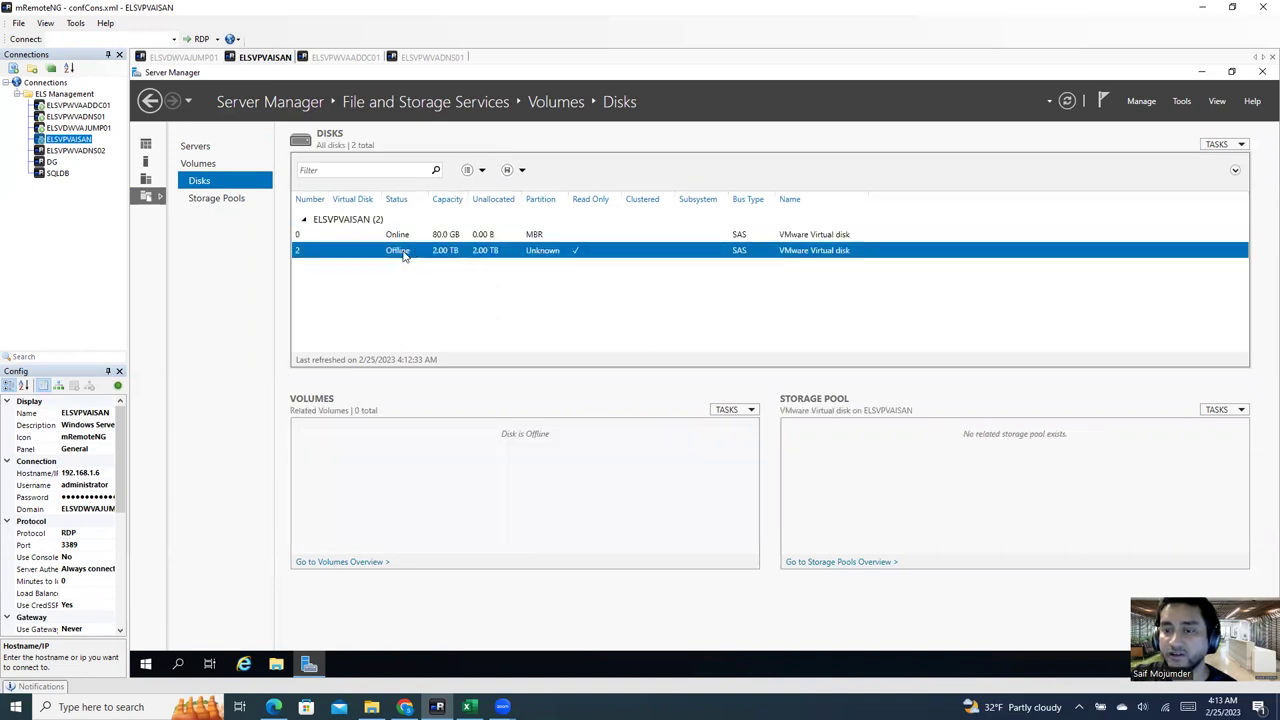
Step: Bring disk 2 online and initialize it with a GPT partition style
right_click(404, 255)
click(440, 282)
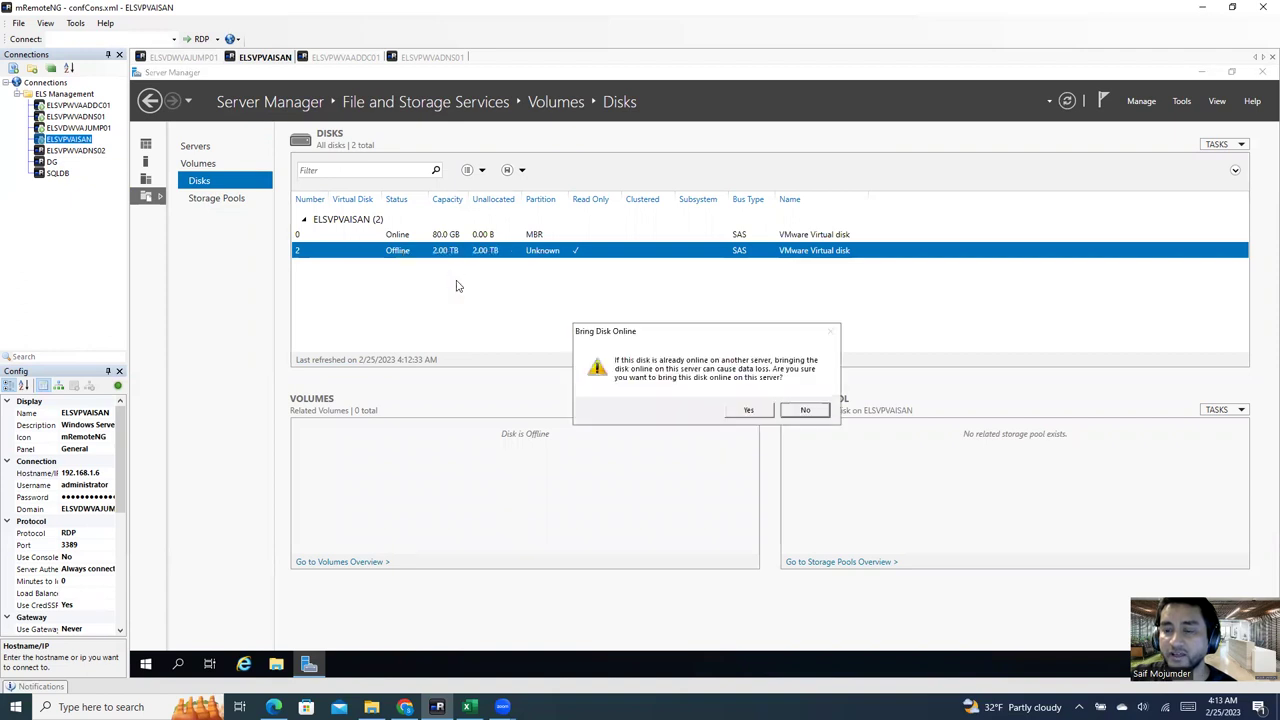
click(748, 411)
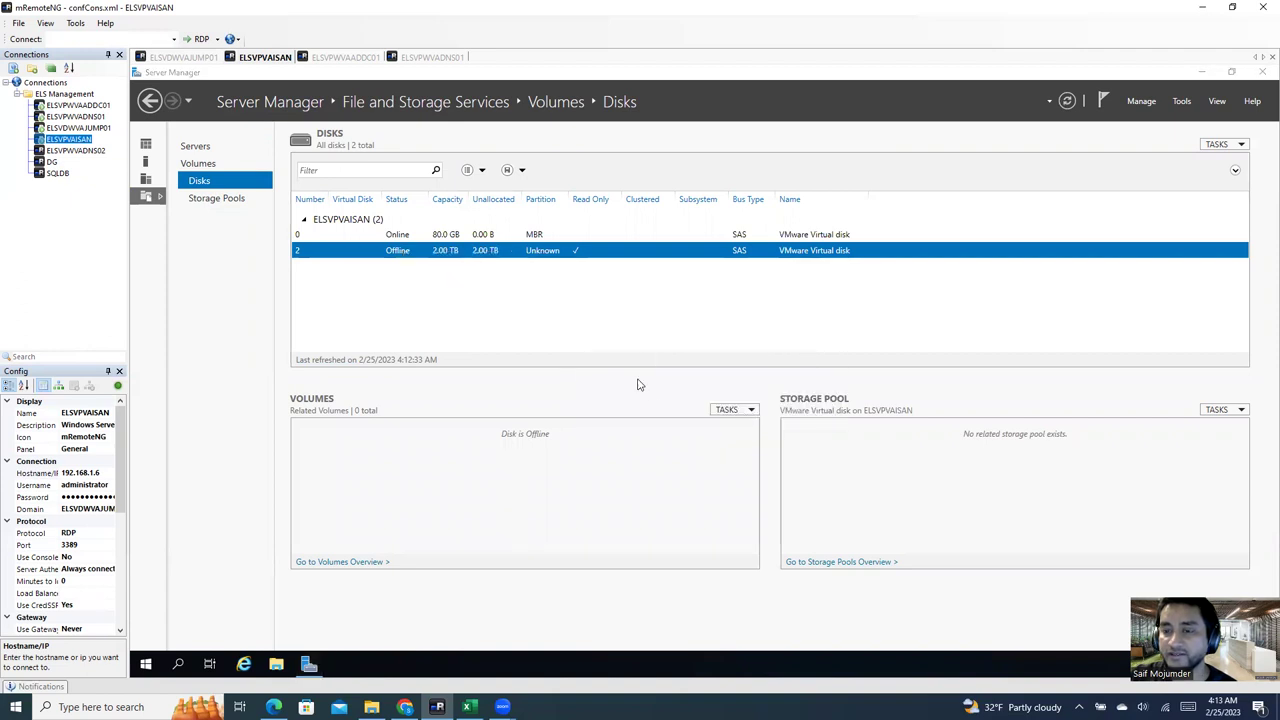
right_click(395, 253)
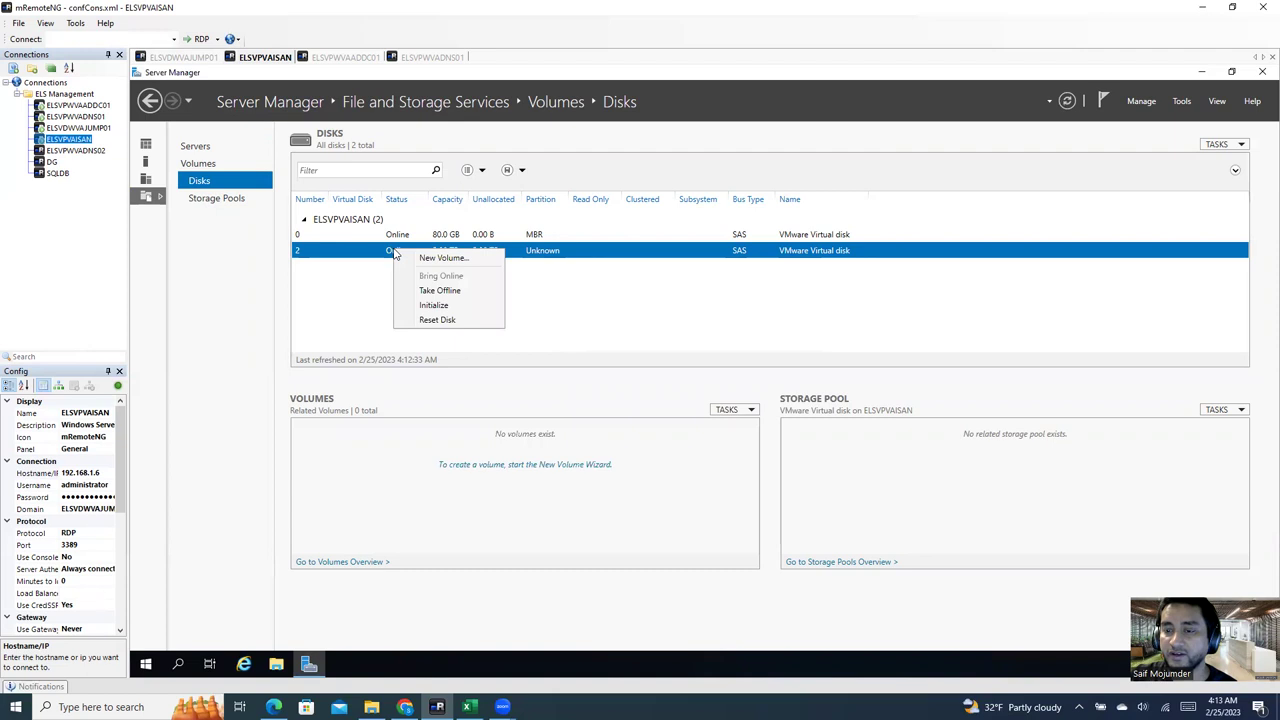
click(459, 305)
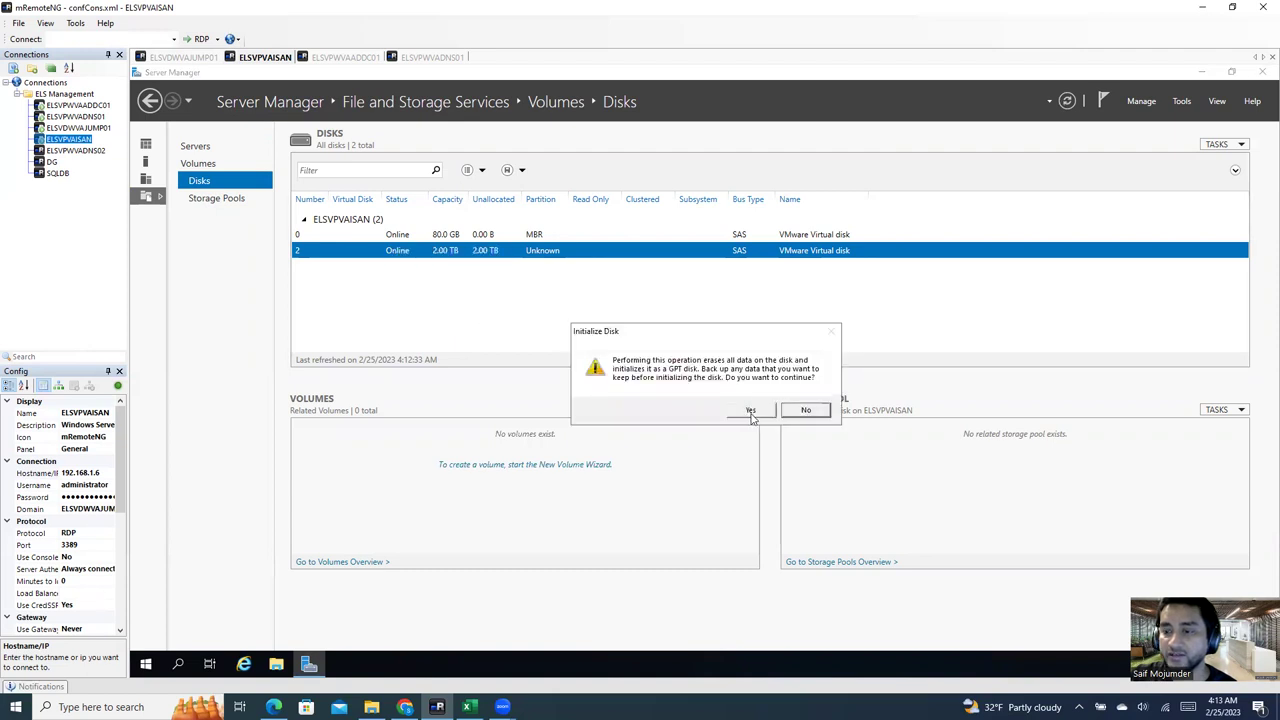
click(748, 409)
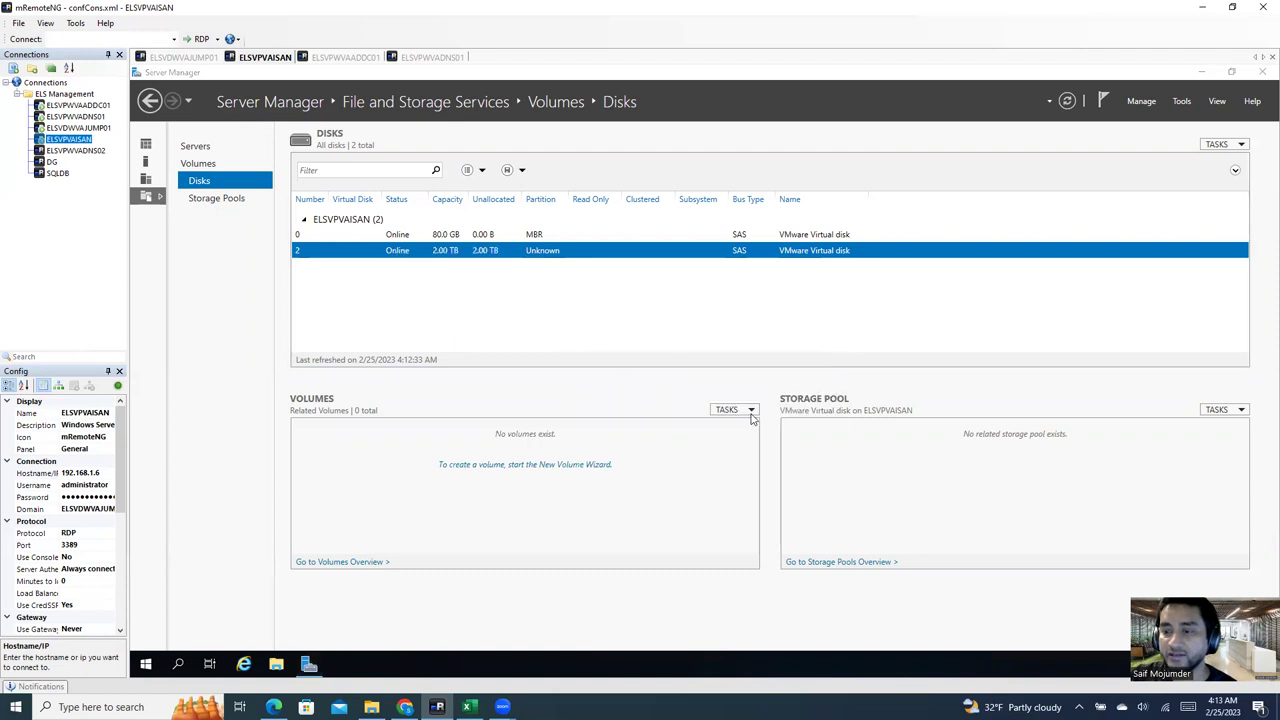
Step: Create a full-size 2.00 TB NTFS volume E: labelled Datastorage on disk 2
right_click(390, 254)
click(441, 260)
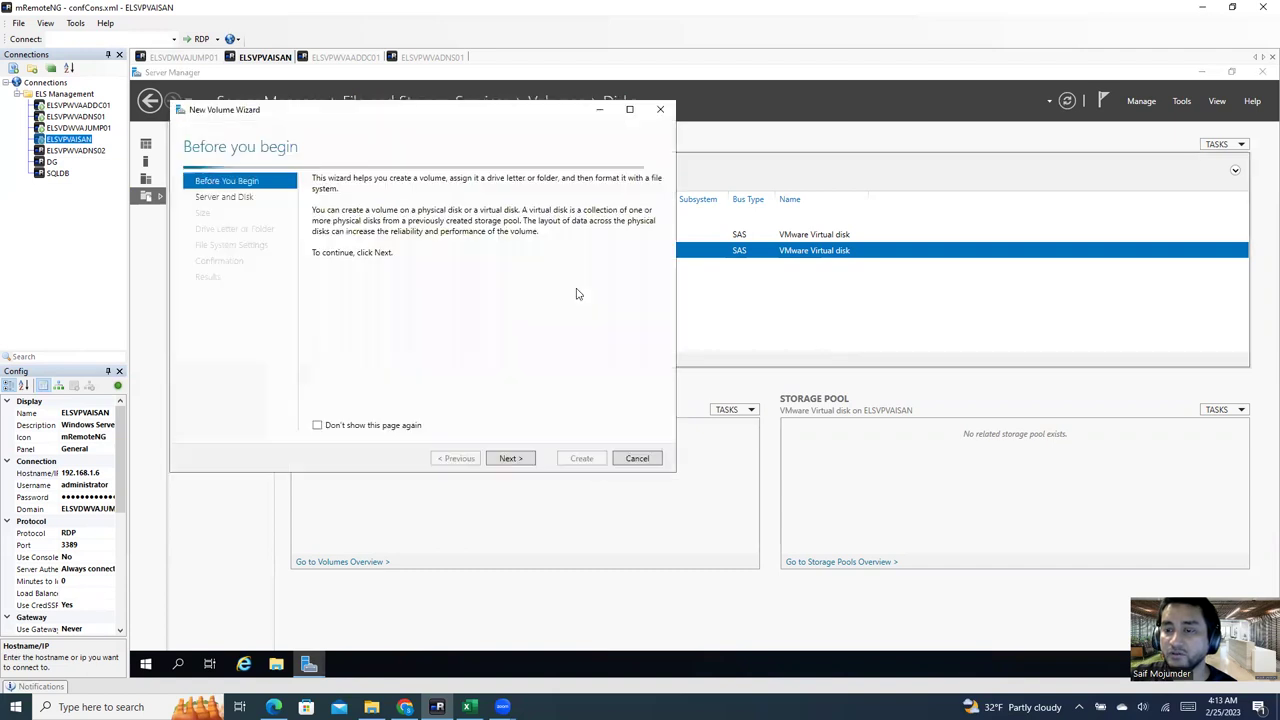
click(508, 457)
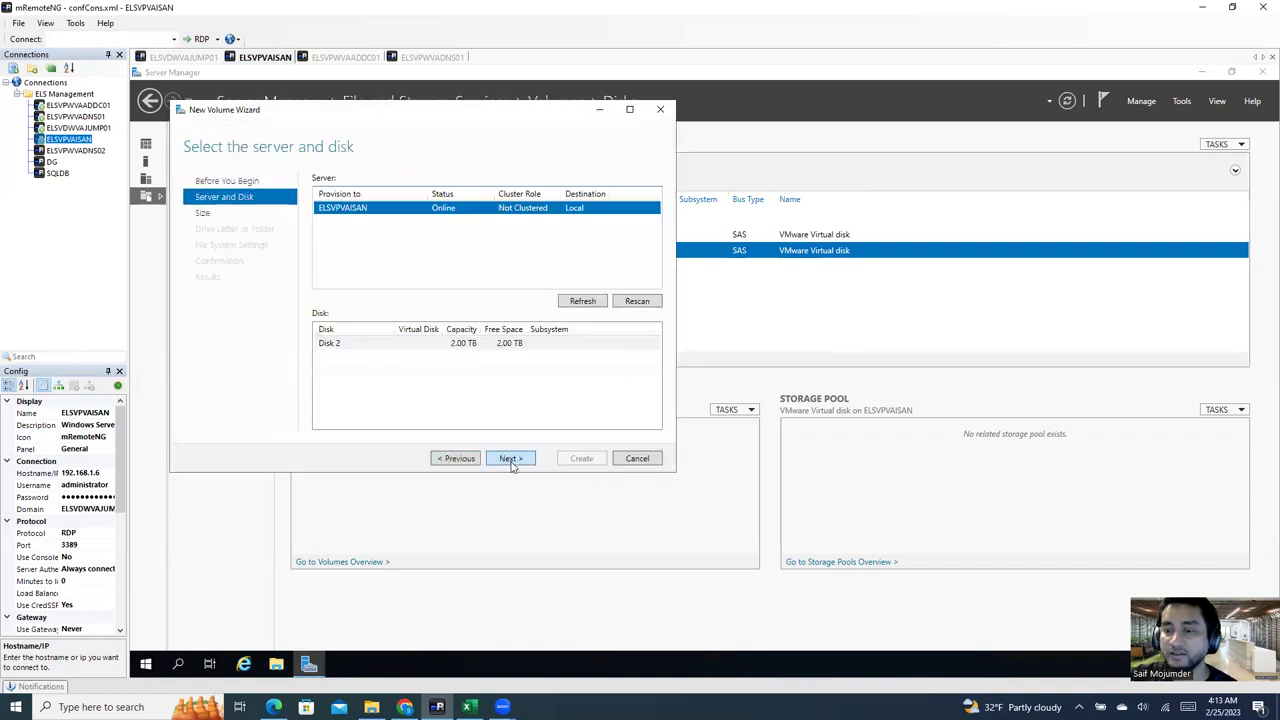
click(510, 458)
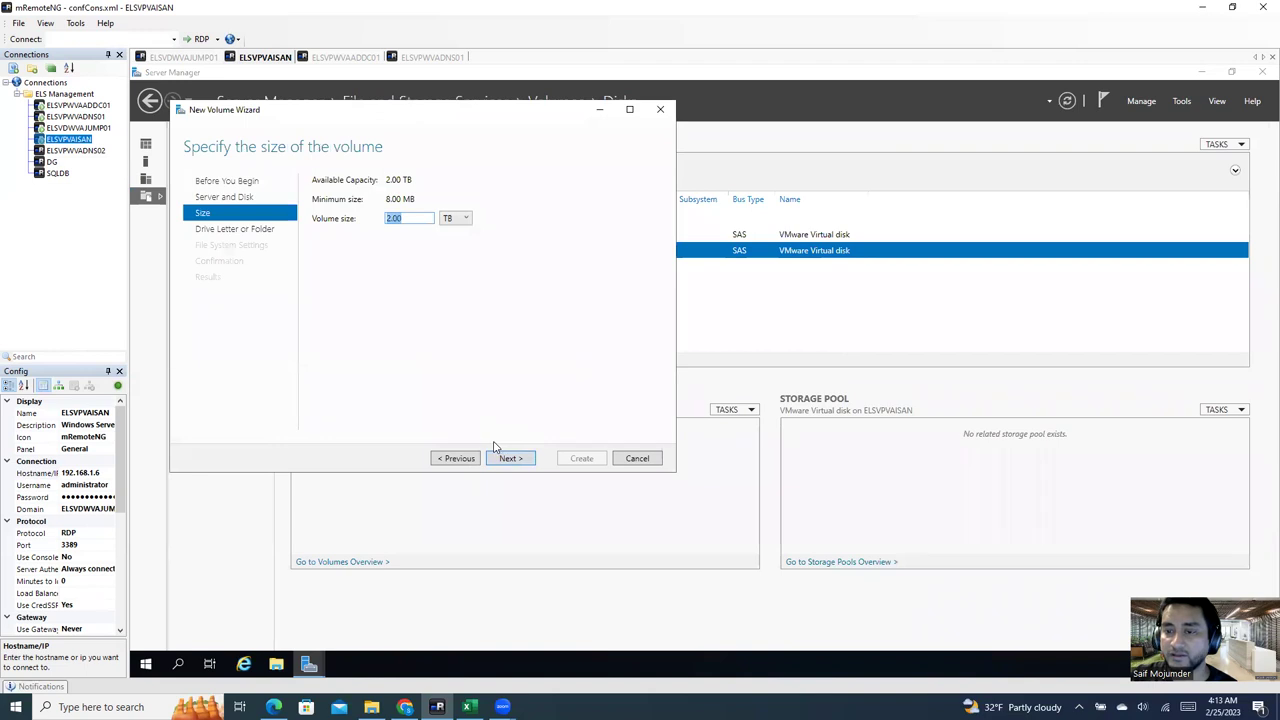
click(508, 458)
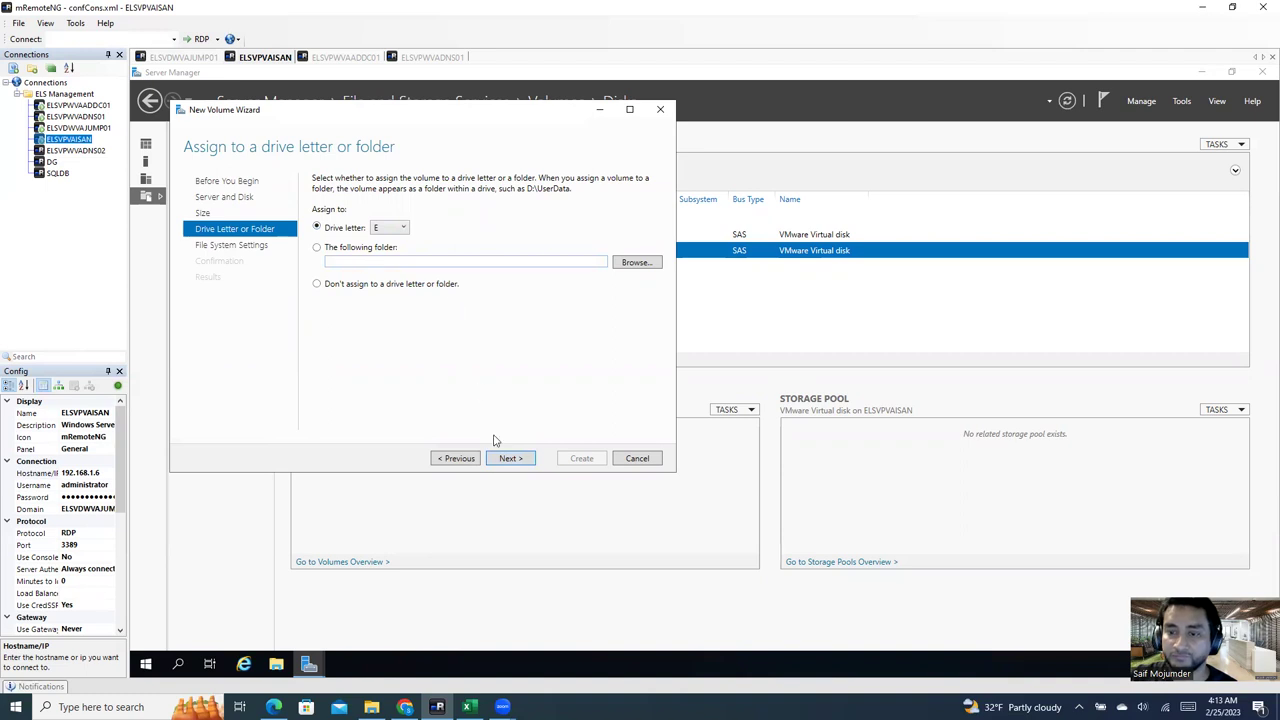
click(518, 459)
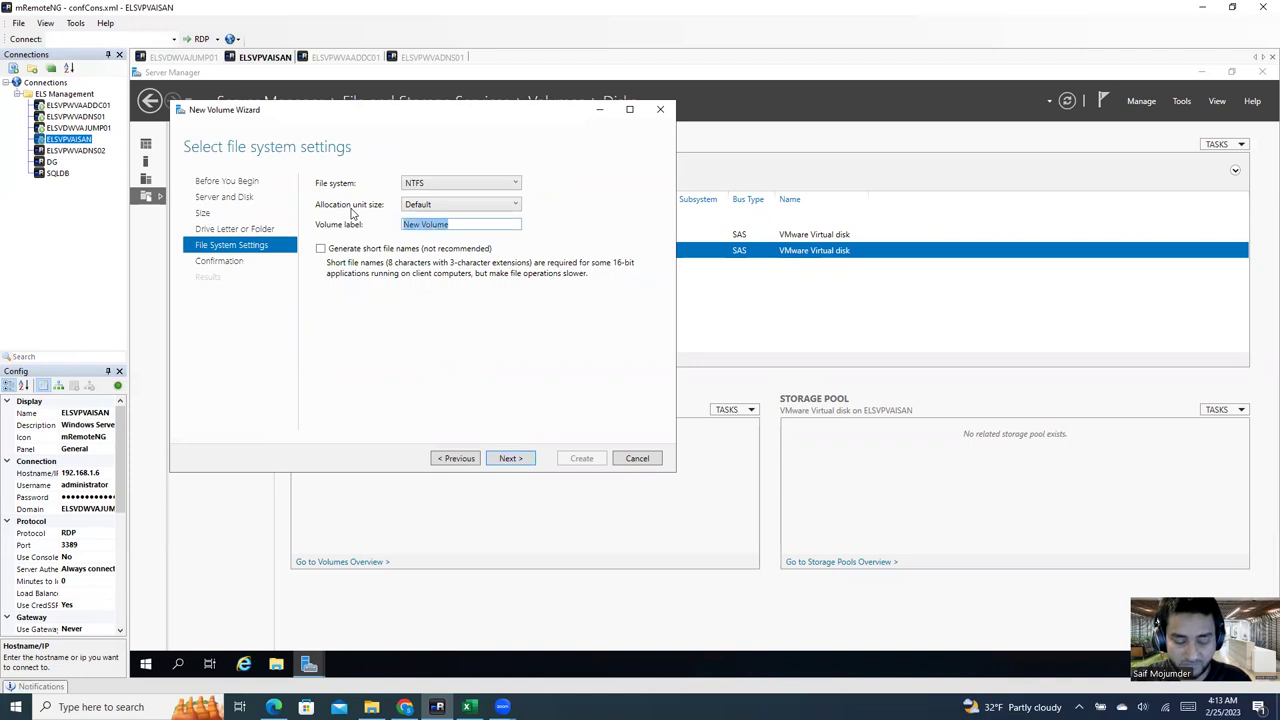
text(Datastorage)
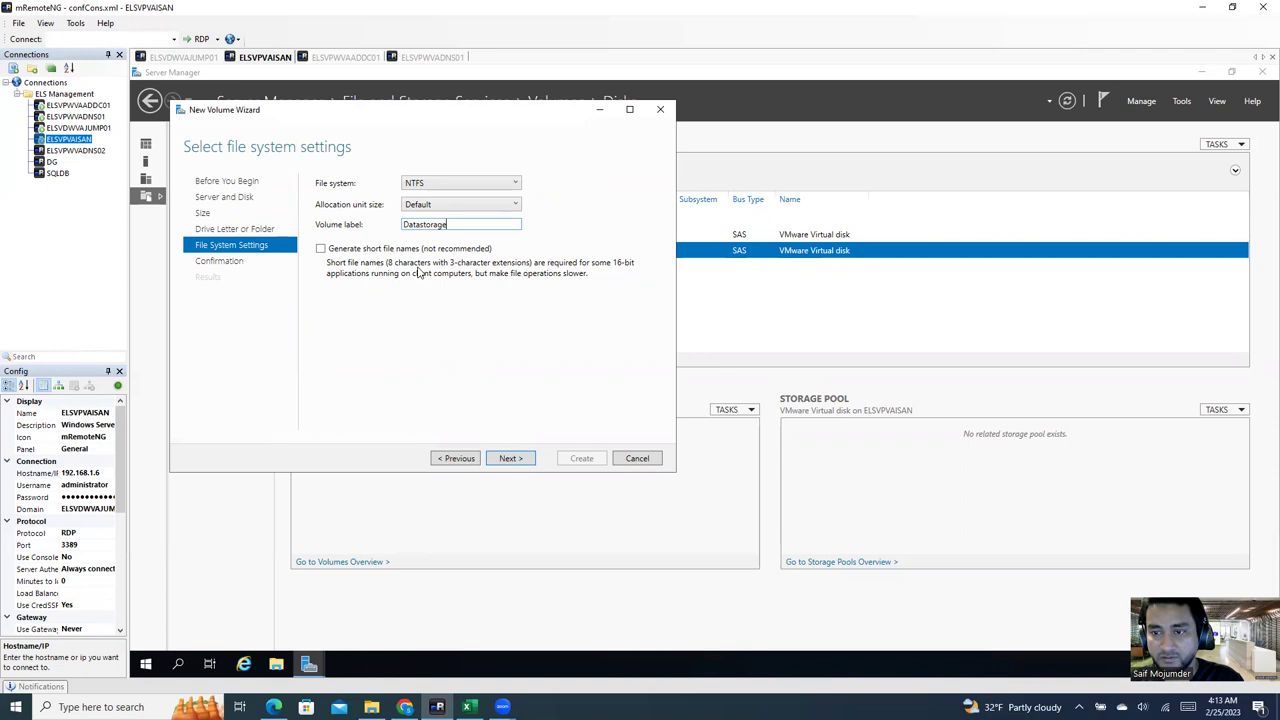
click(511, 459)
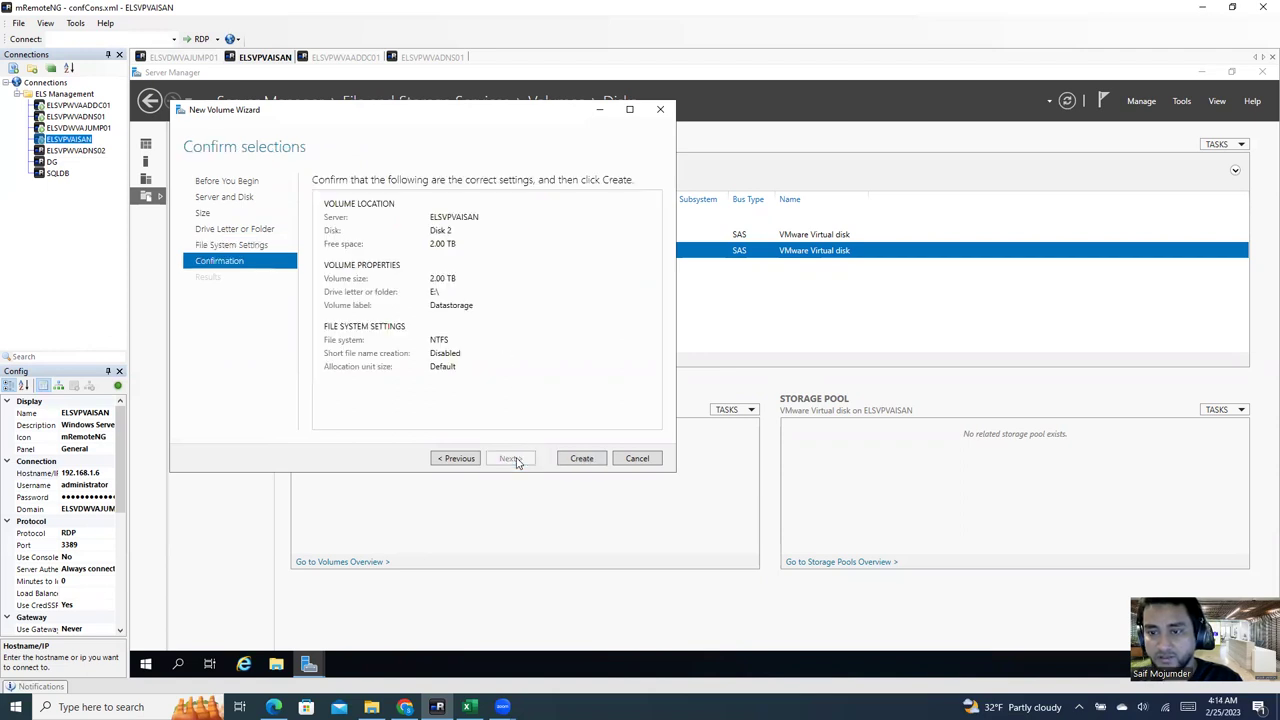
click(582, 459)
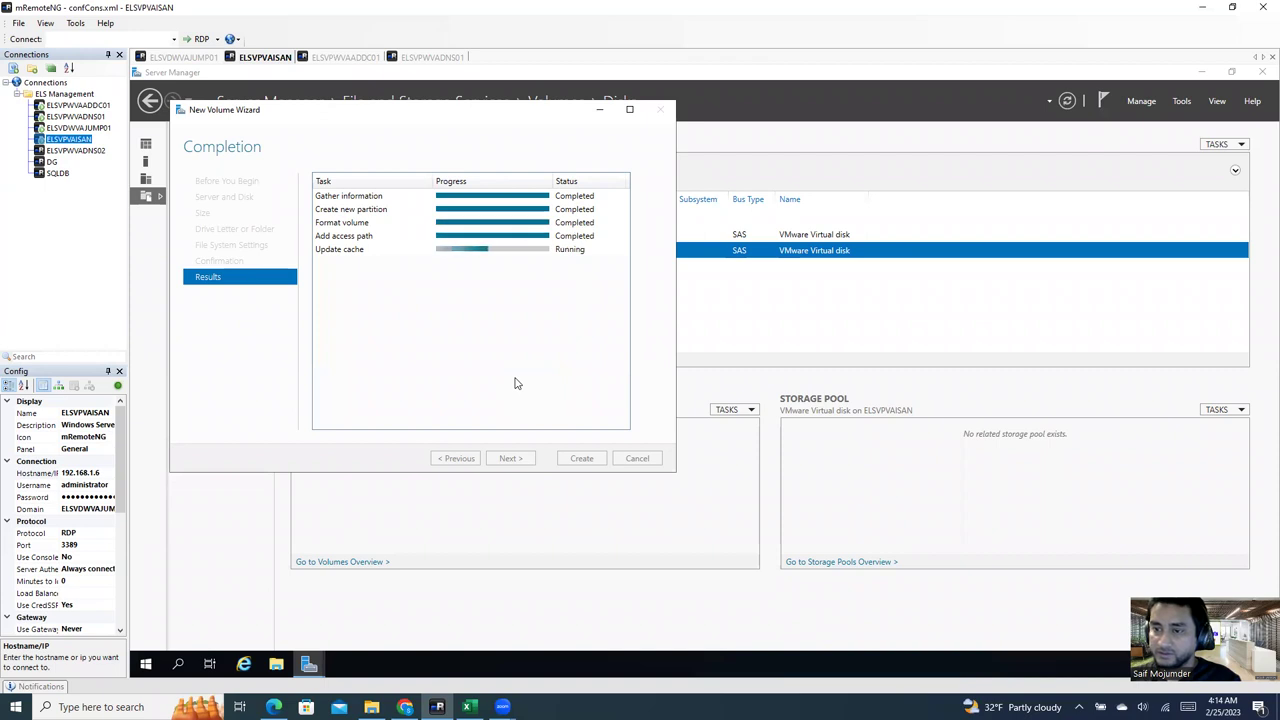
click(581, 458)
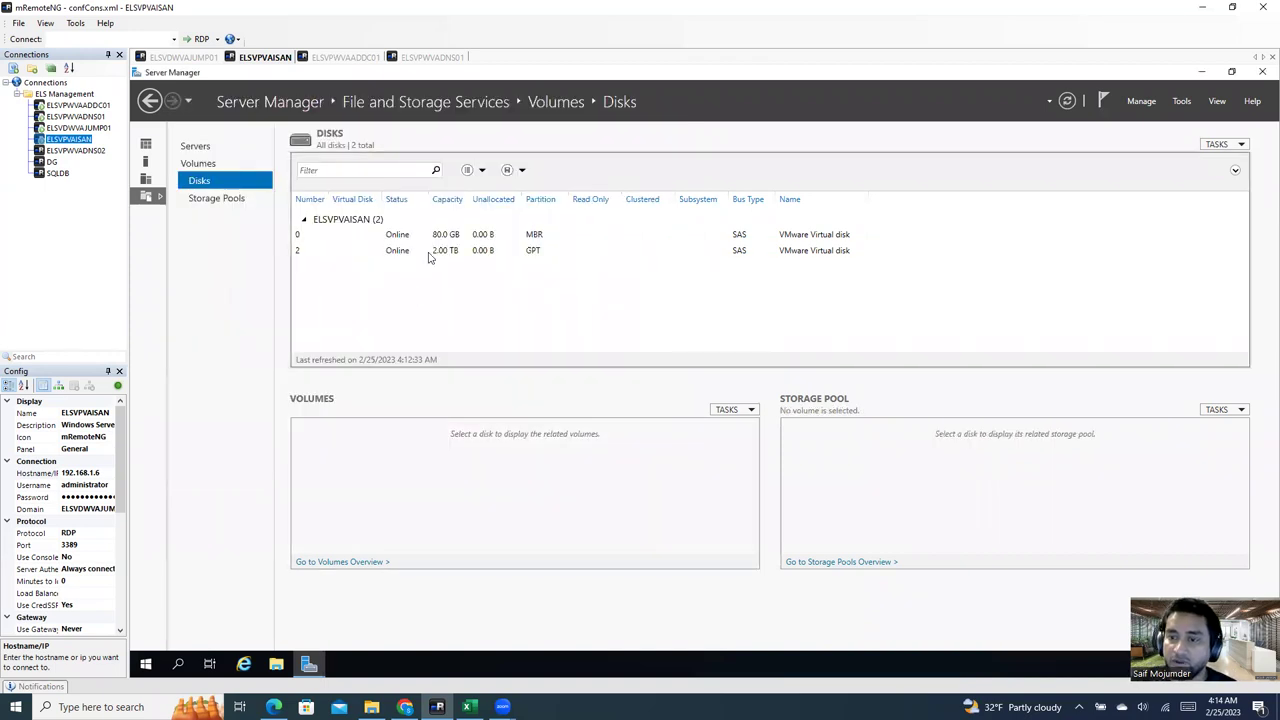
Step: Review the volumes on disk 2 and disk 0, then close Server Manager
click(396, 251)
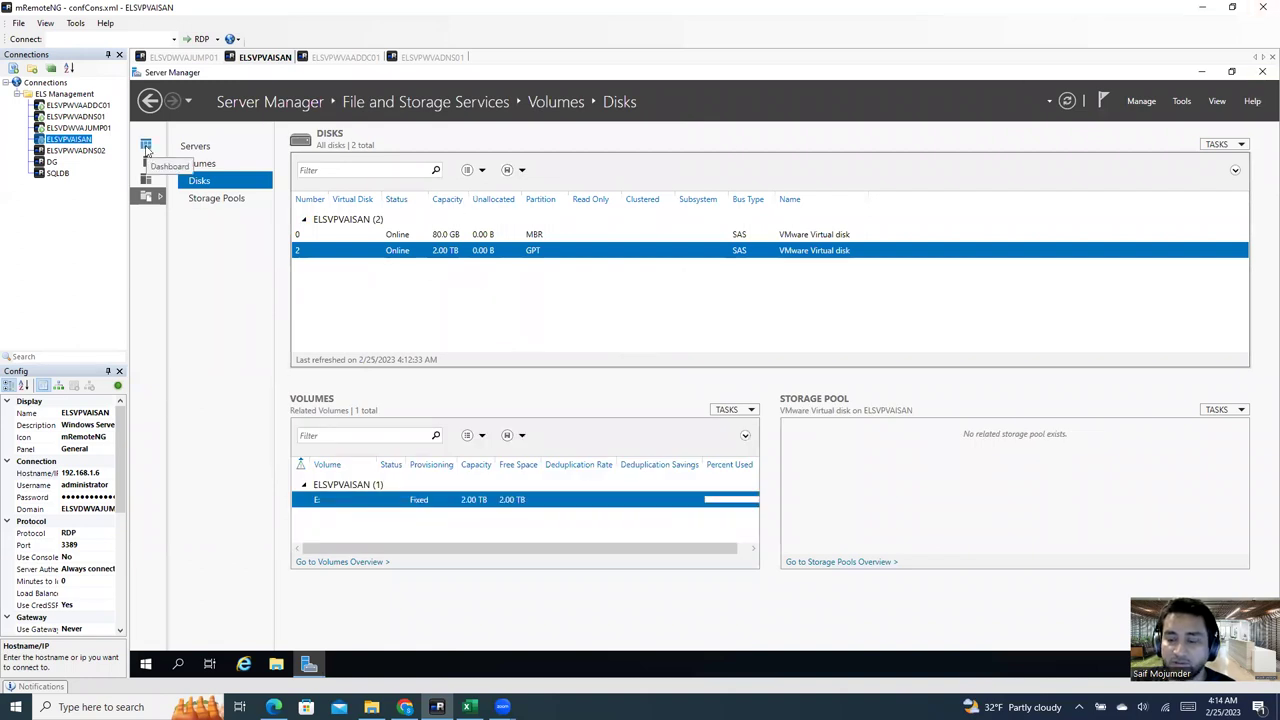
click(484, 234)
click(790, 250)
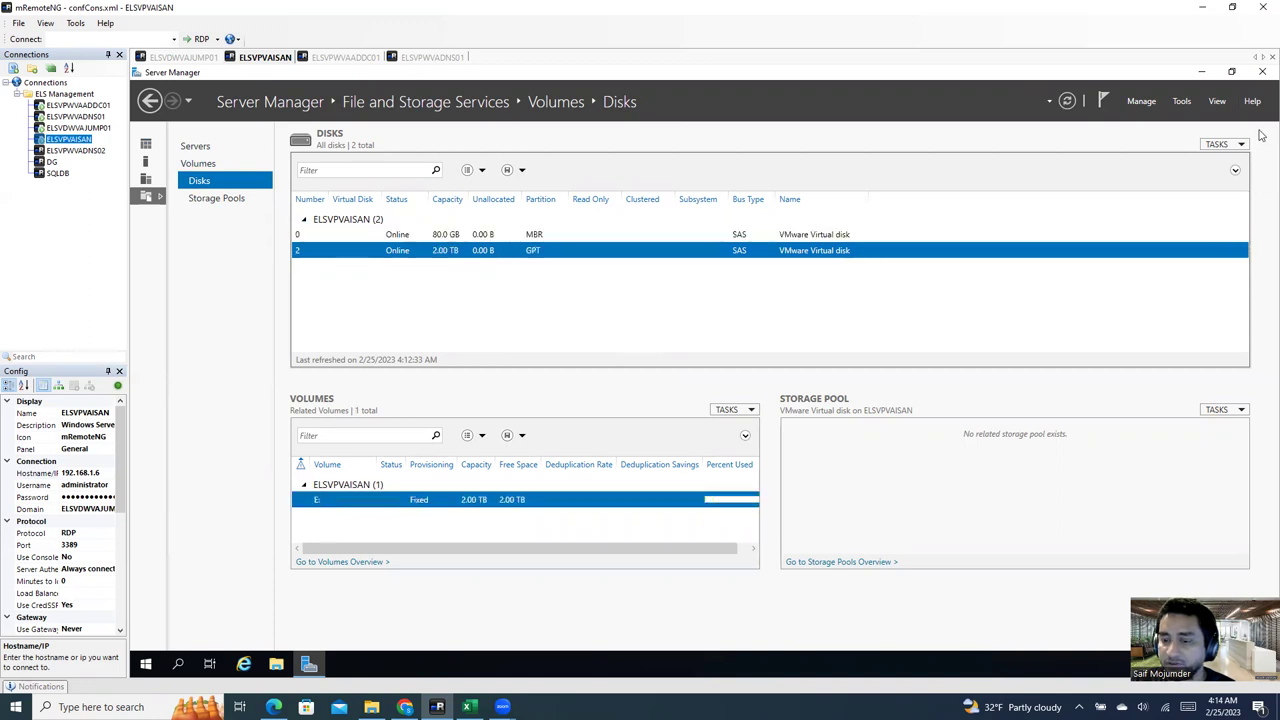
click(1262, 74)
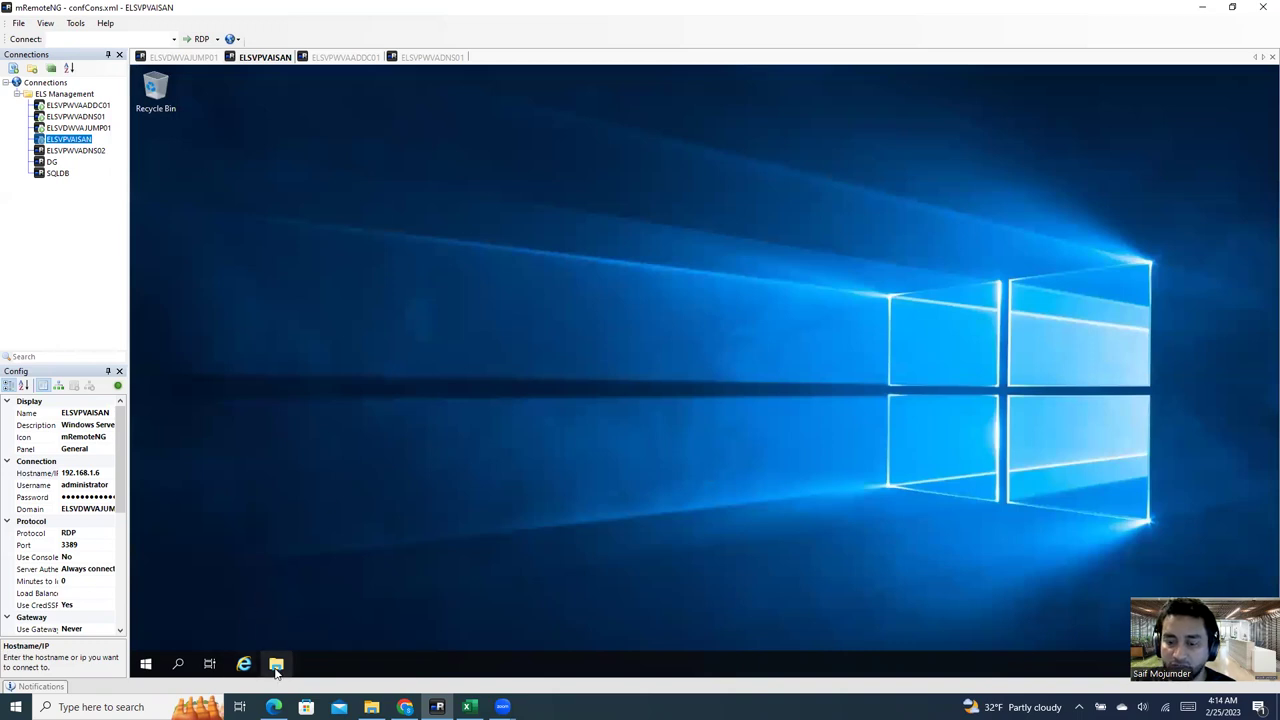
Step: Open This PC in File Explorer and open the Datastorage (E:) drive
click(277, 666)
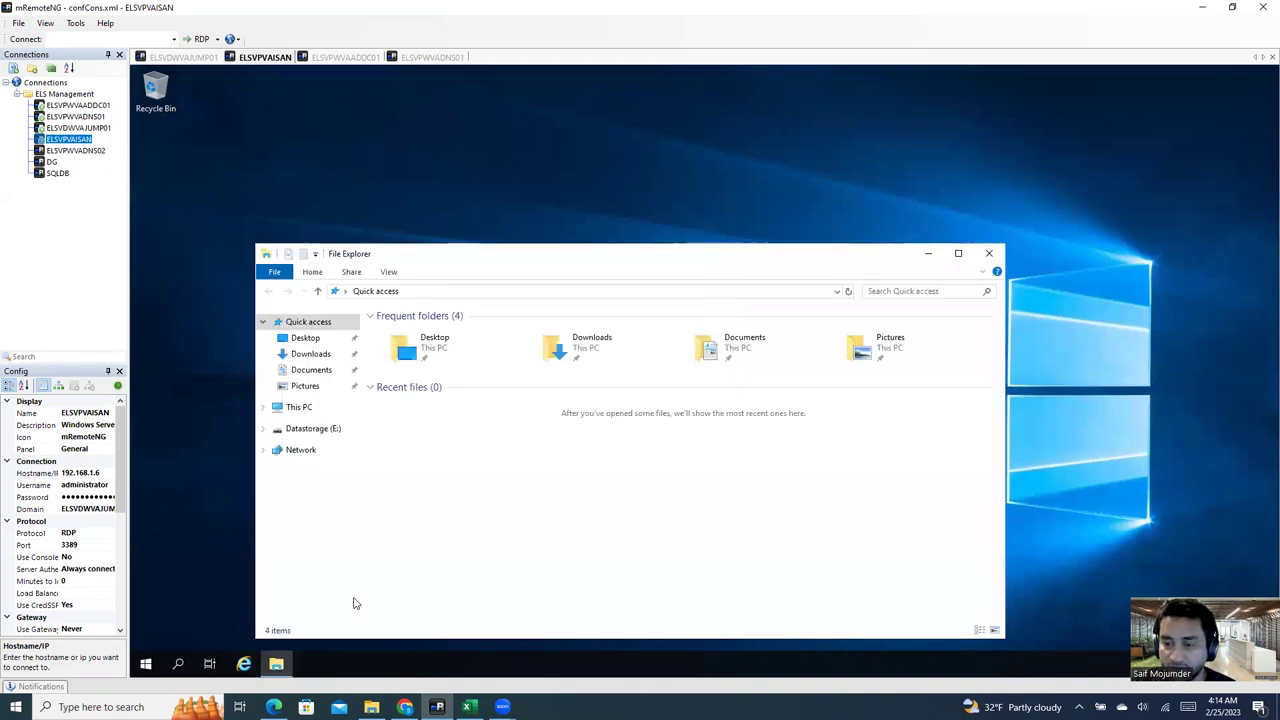
click(296, 408)
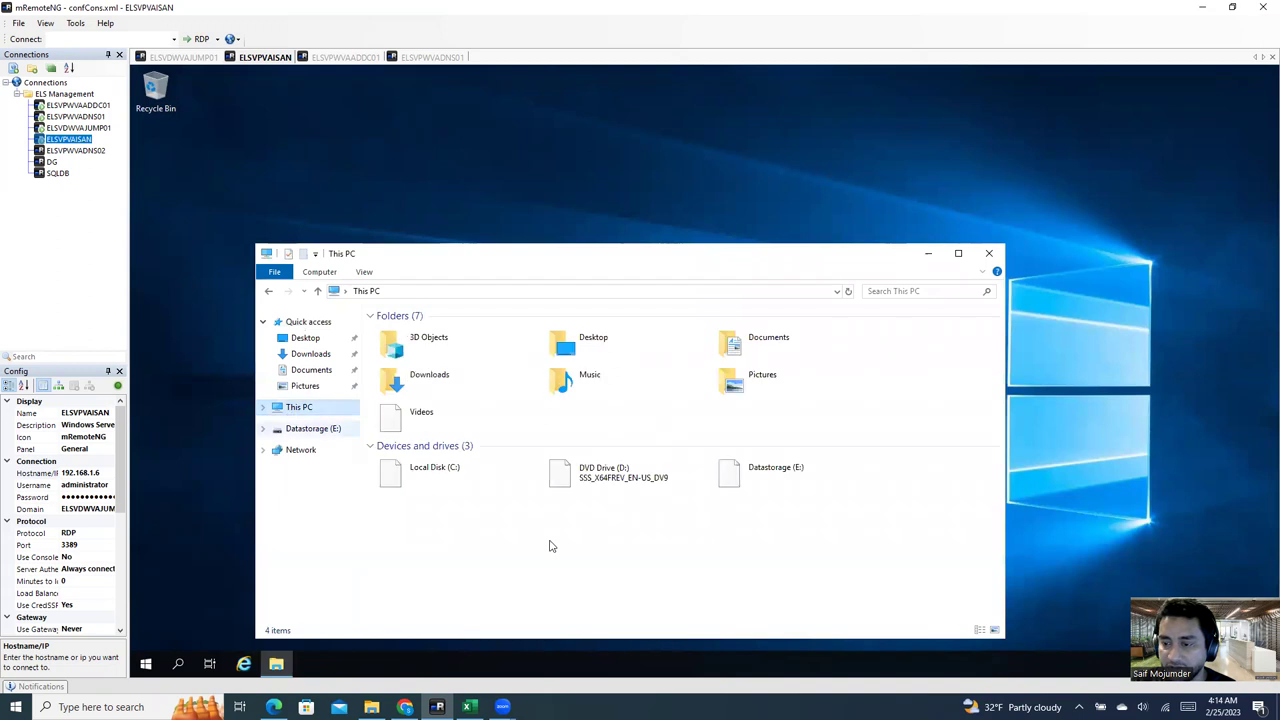
click(515, 483)
click(819, 486)
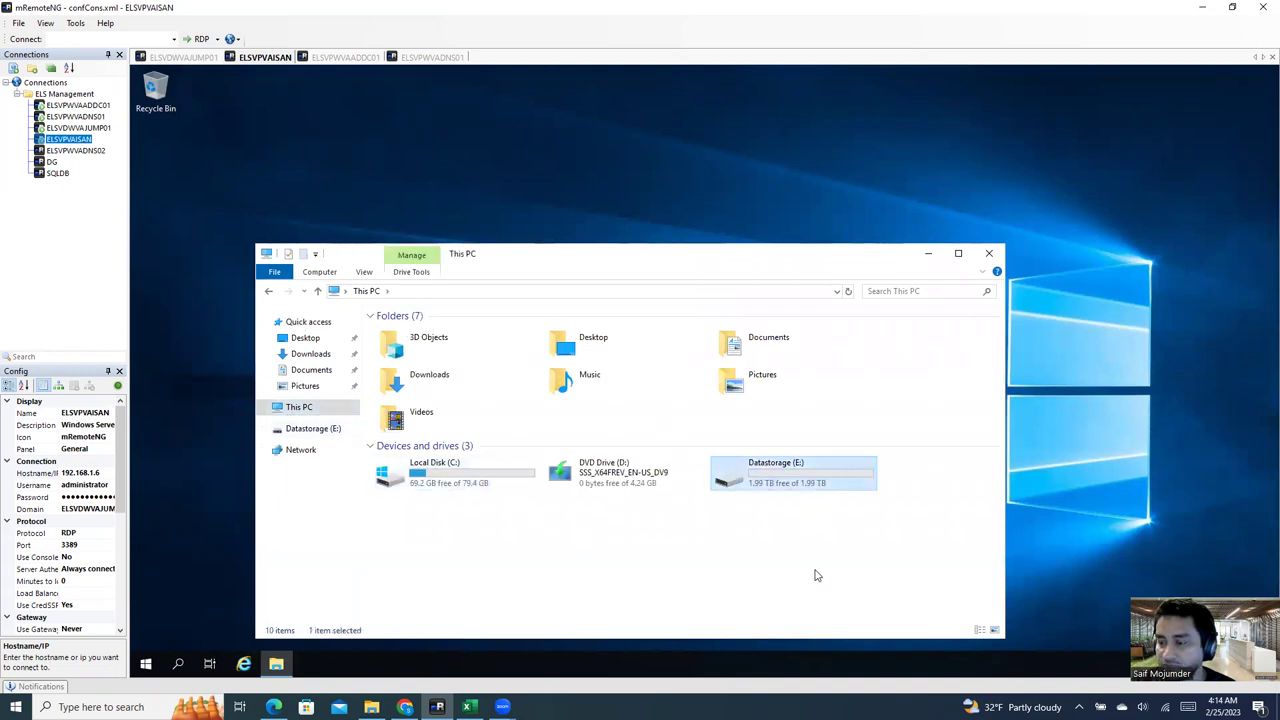
double_click(792, 476)
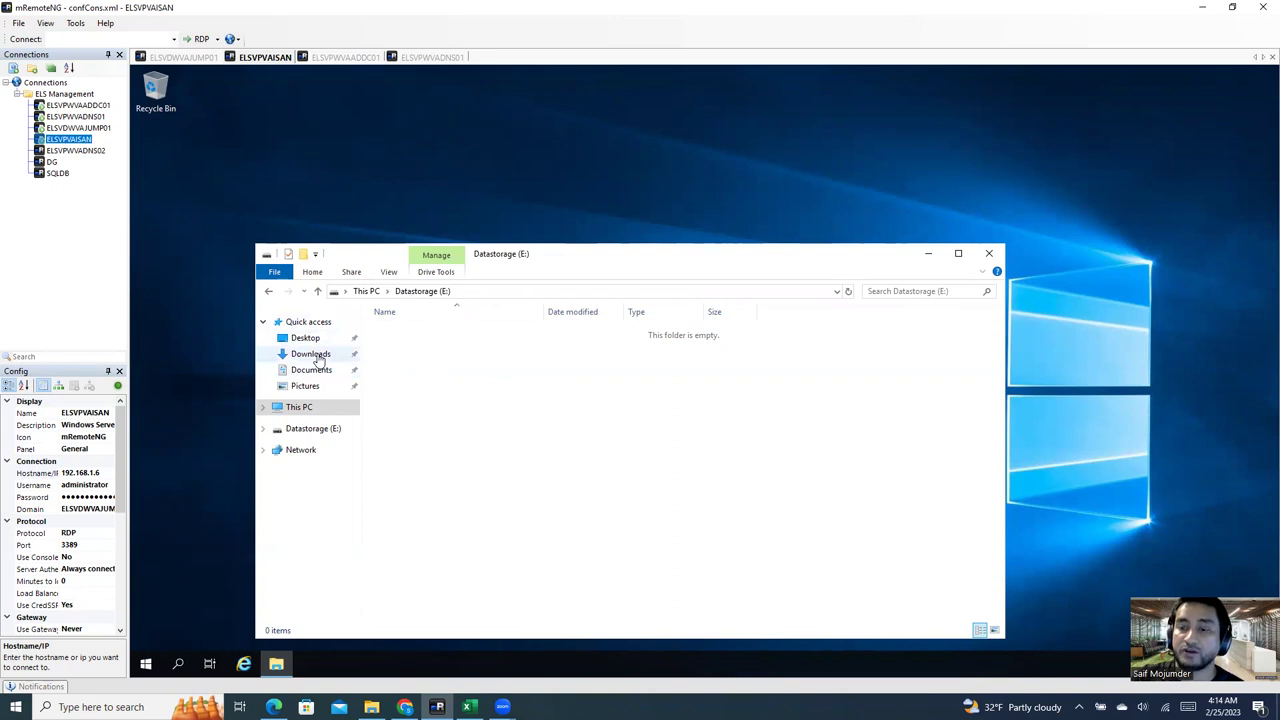
Step: Browse Downloads to the inner StarWinds folder holding licensekey.swk and the starwind_free installer
click(312, 355)
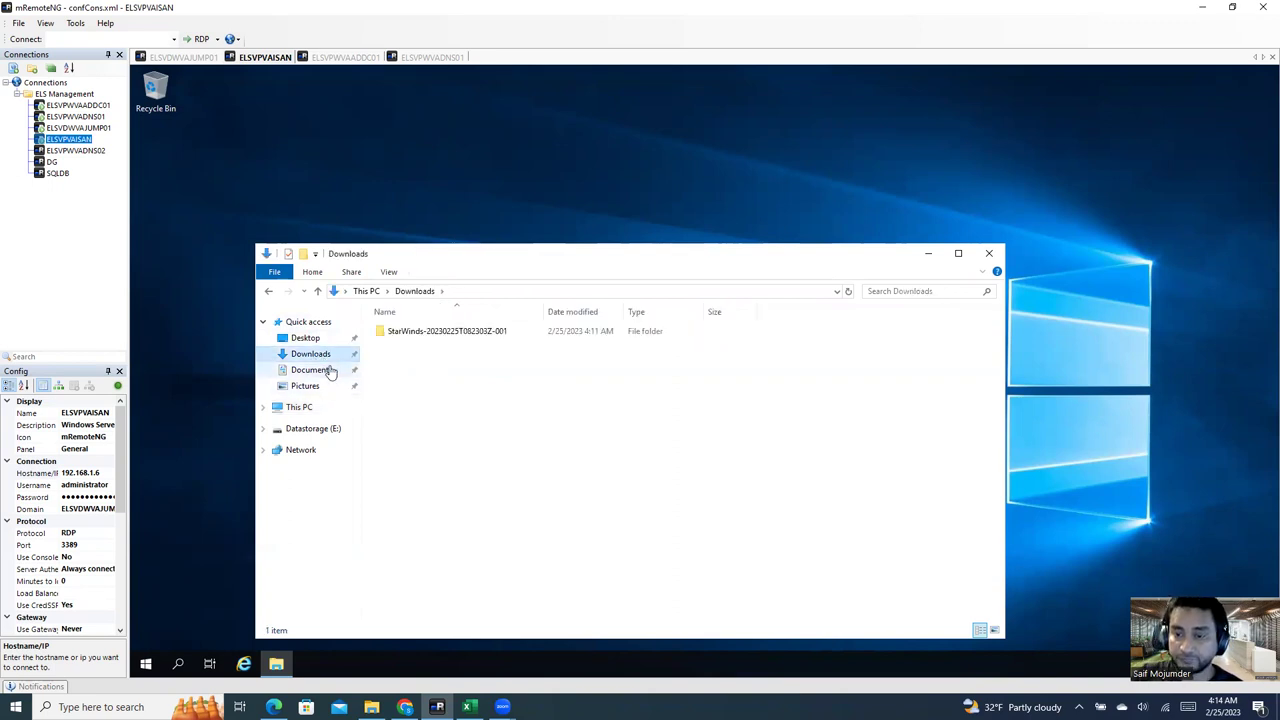
click(443, 338)
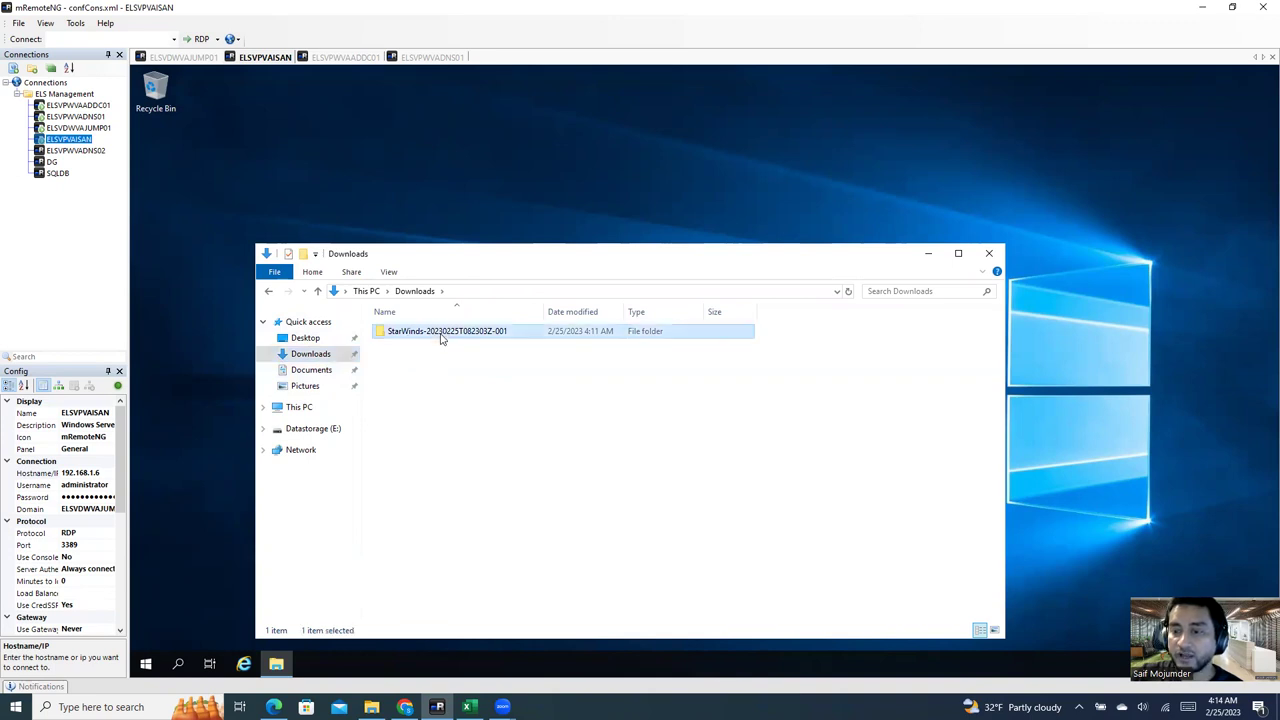
double_click(443, 338)
double_click(430, 336)
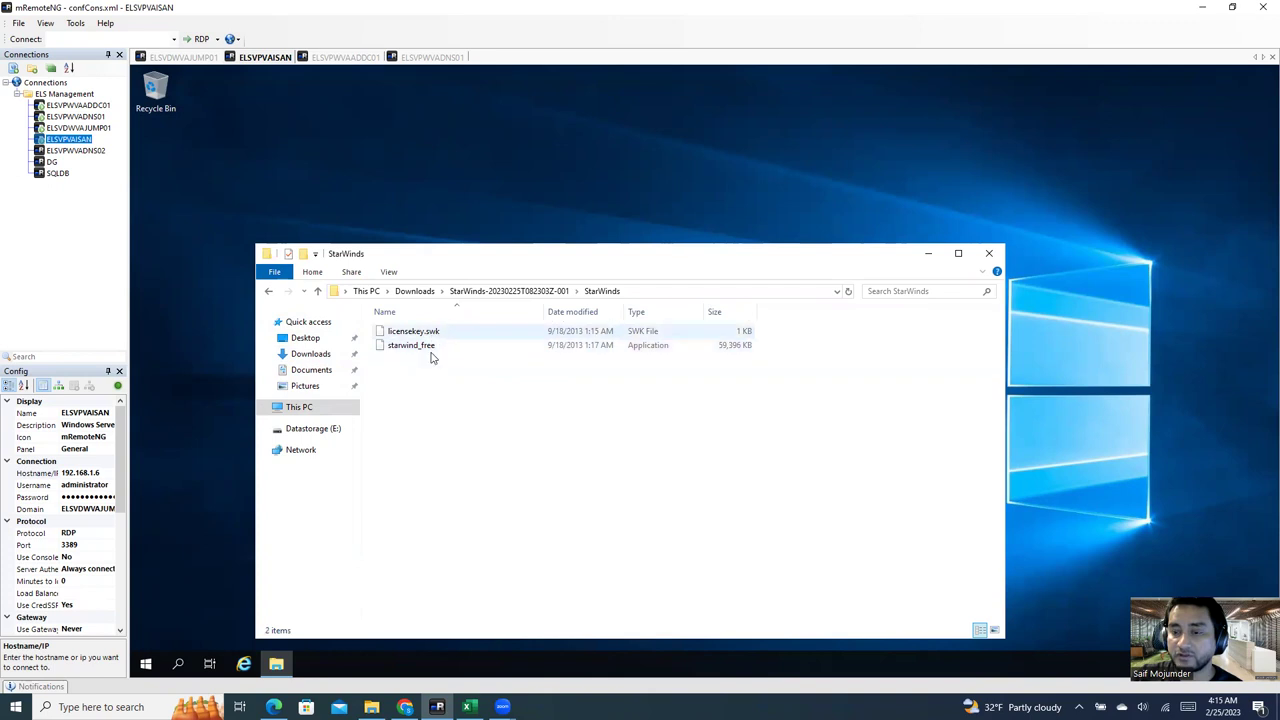
click(437, 335)
click(430, 350)
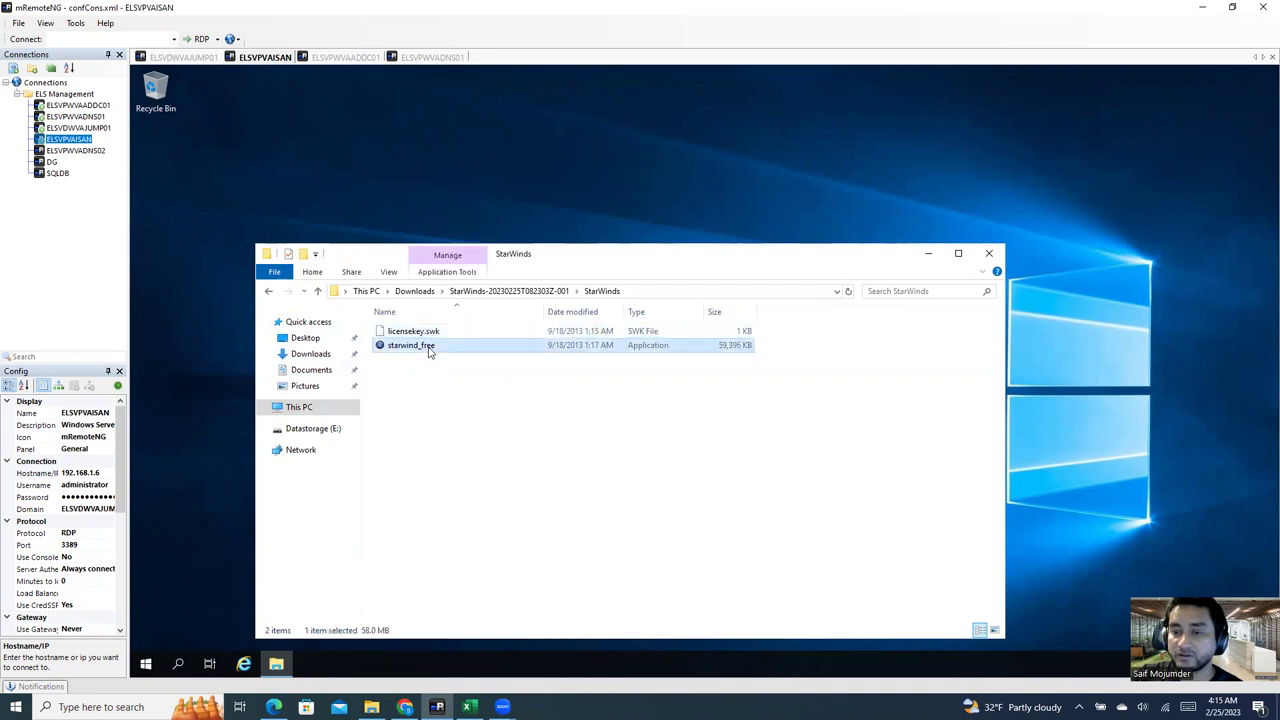
Step: Run starwind_free as administrator, accept the agreement, and keep the default folder, components and desktop icon
right_click(430, 350)
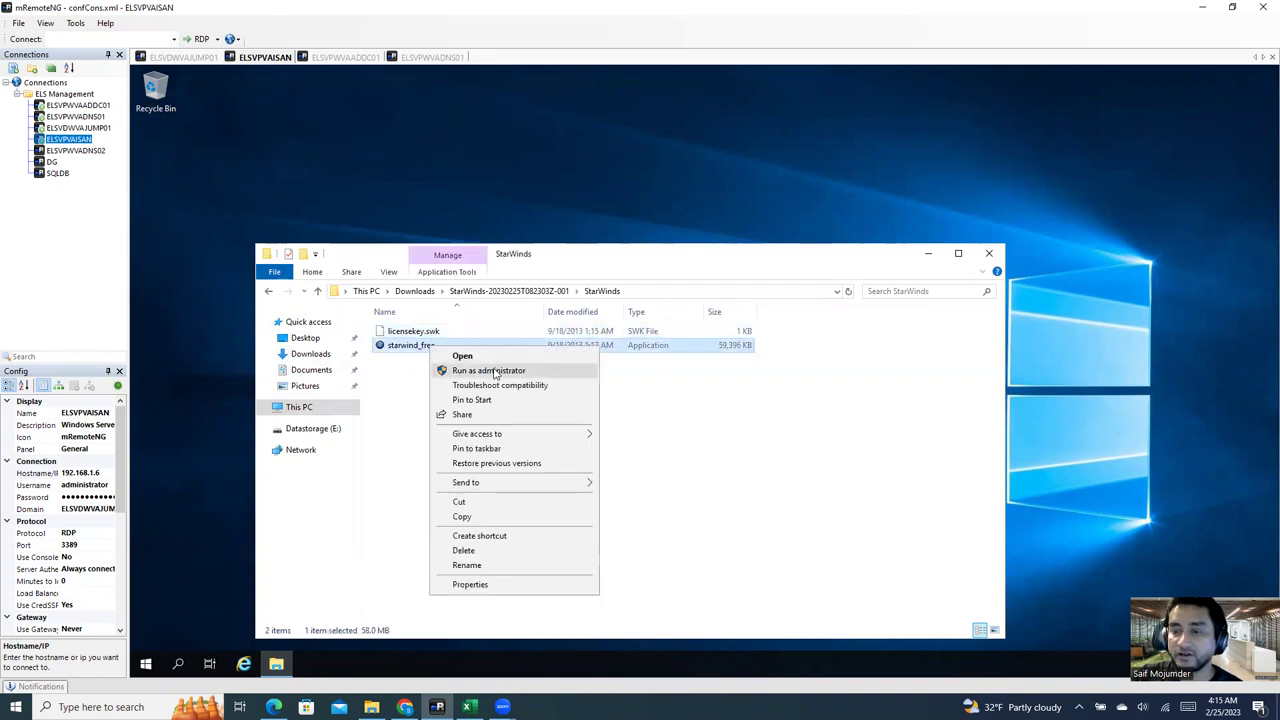
click(498, 370)
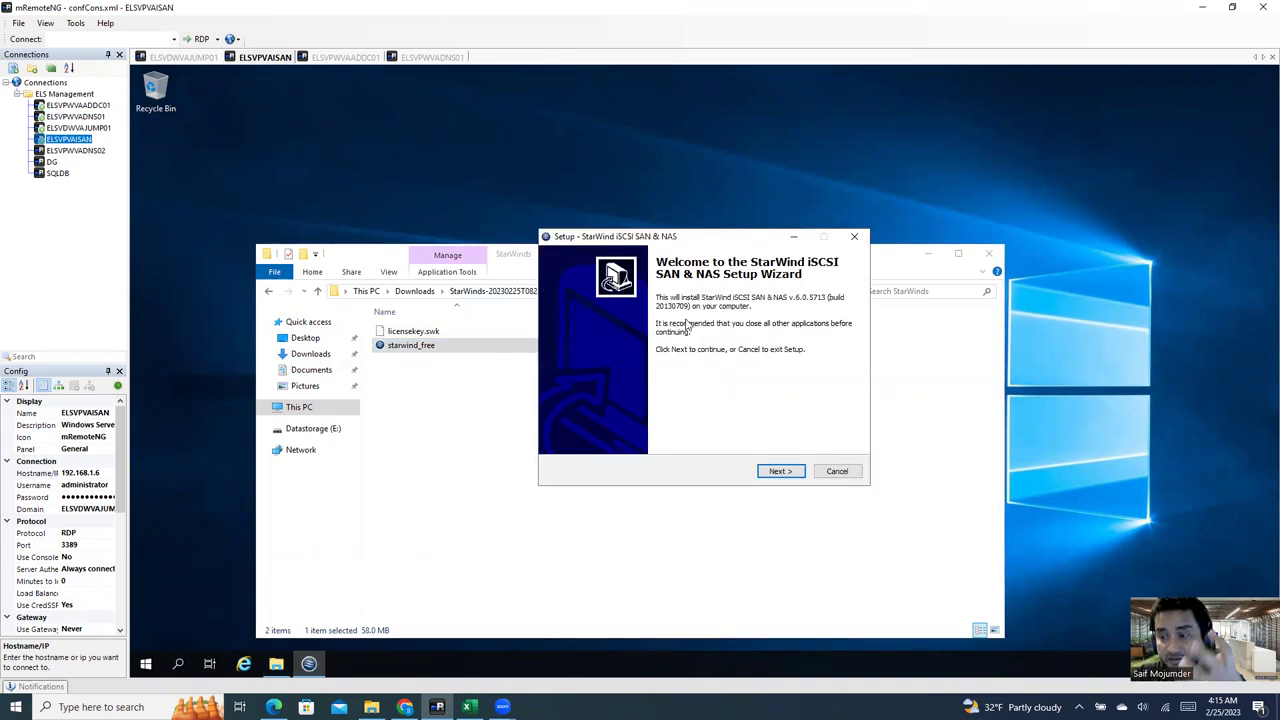
click(776, 473)
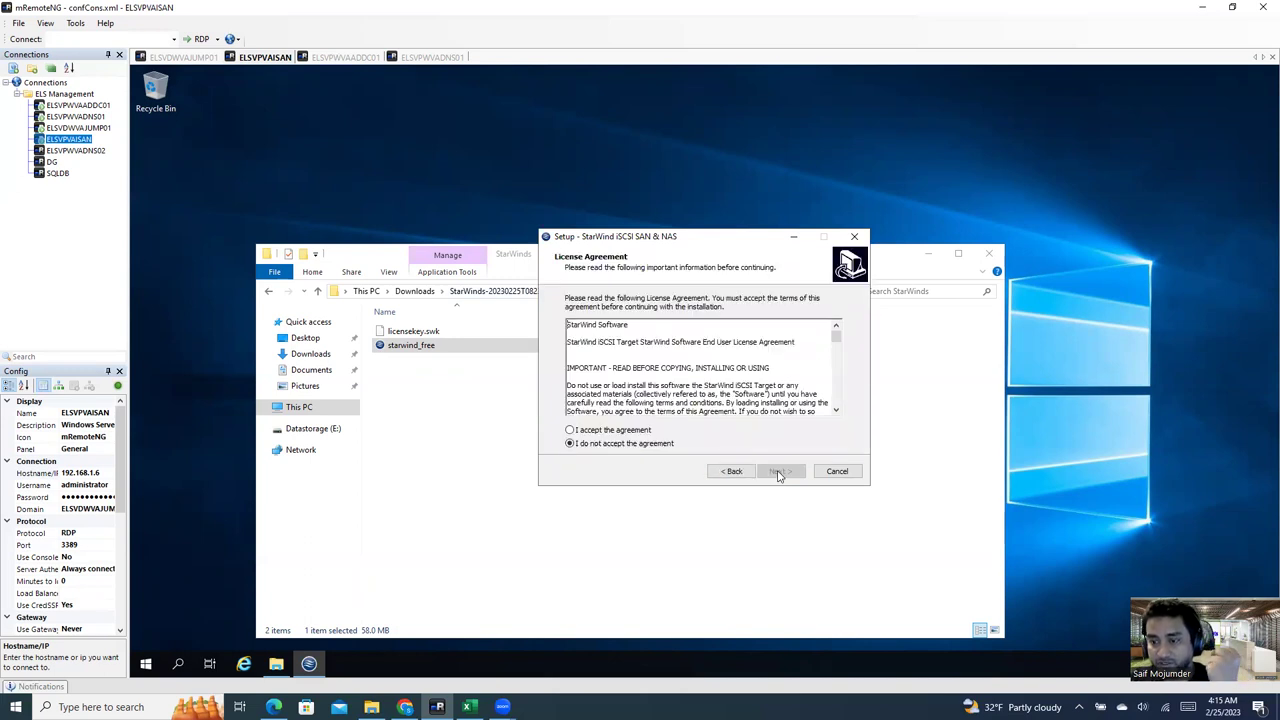
click(641, 432)
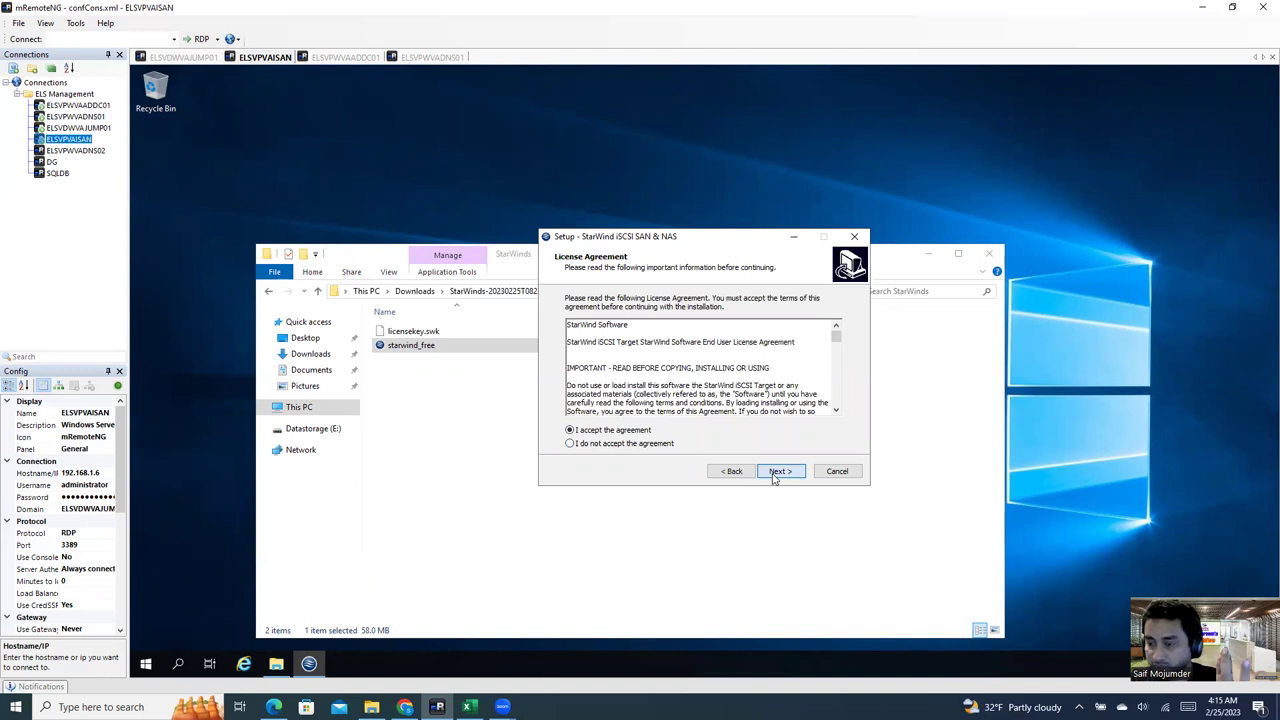
click(773, 477)
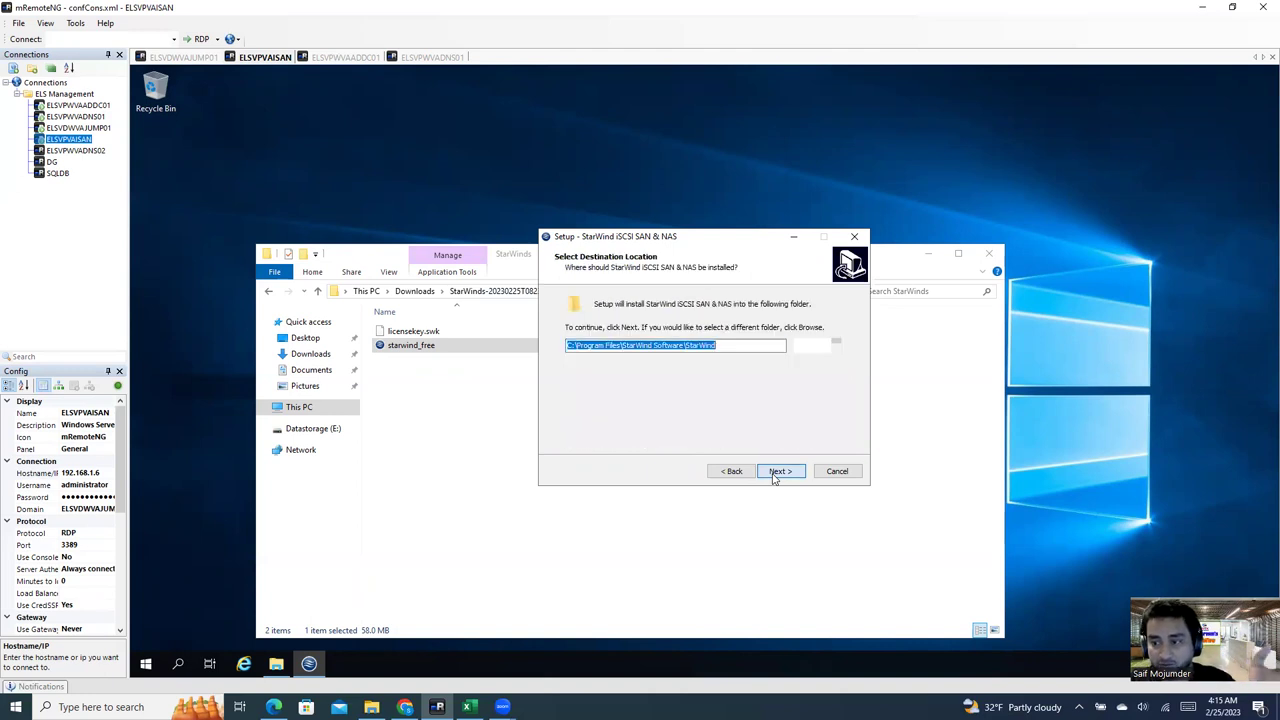
click(780, 474)
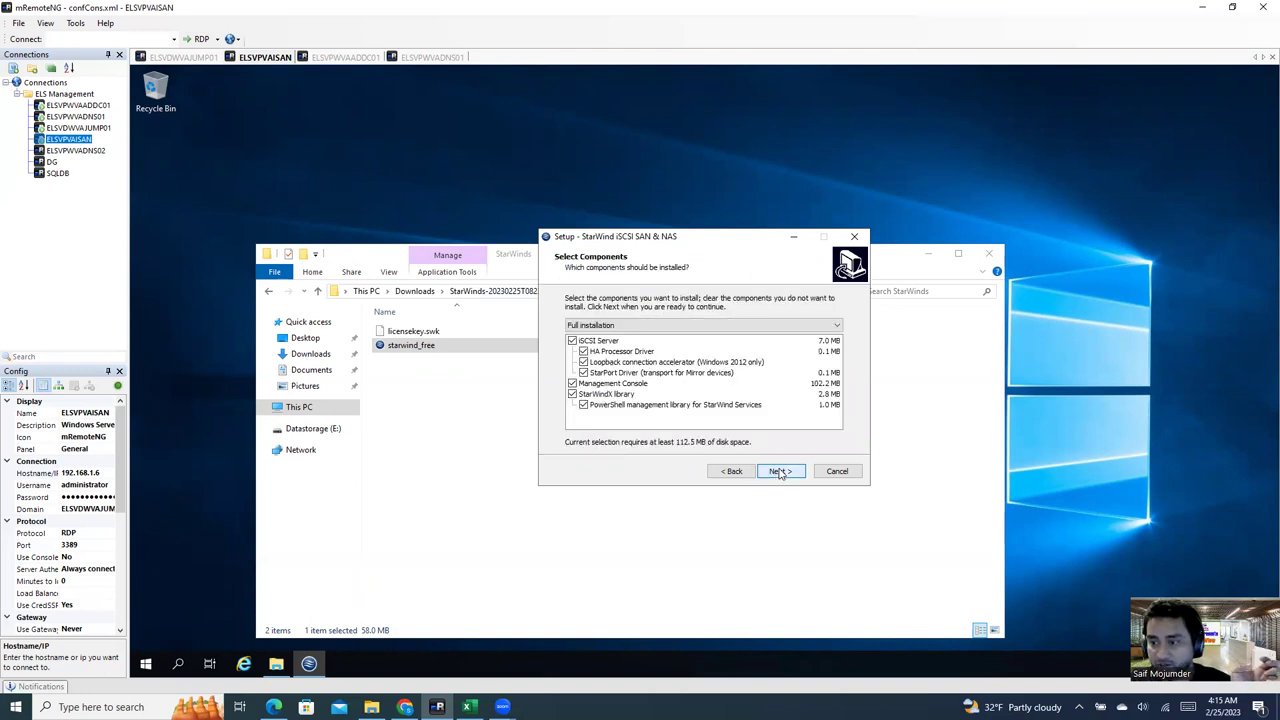
click(780, 473)
click(781, 473)
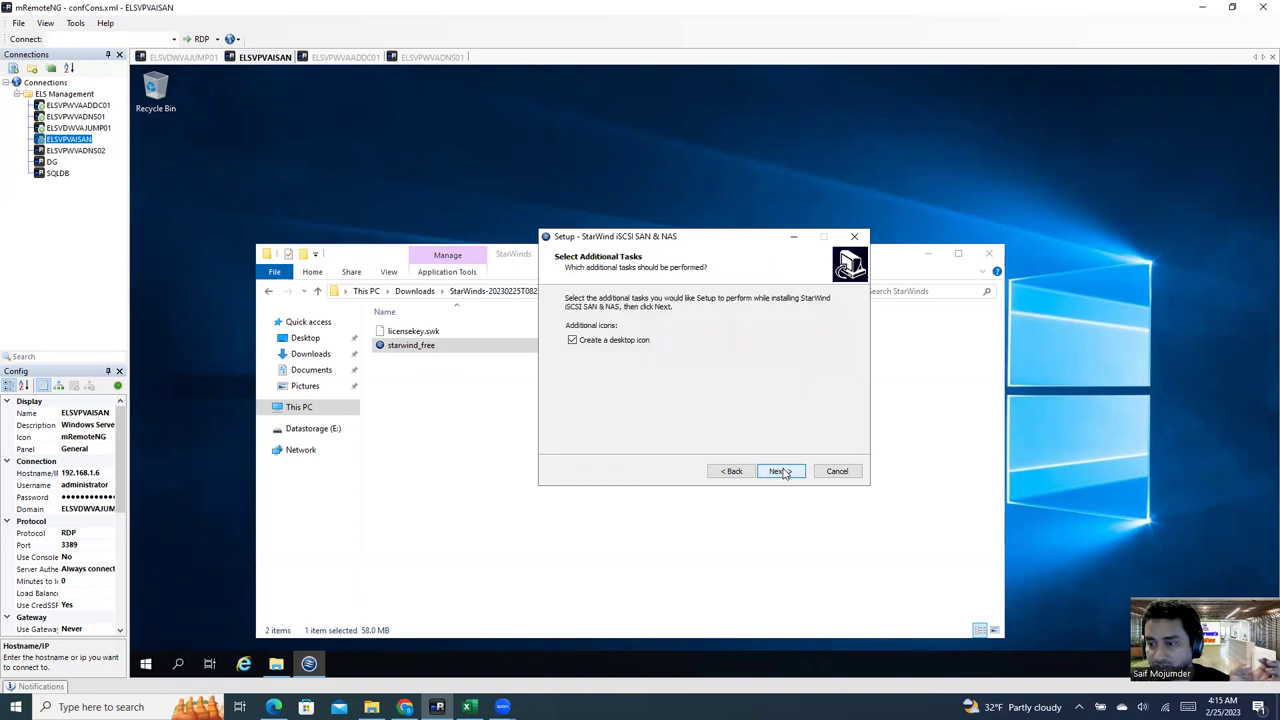
click(784, 474)
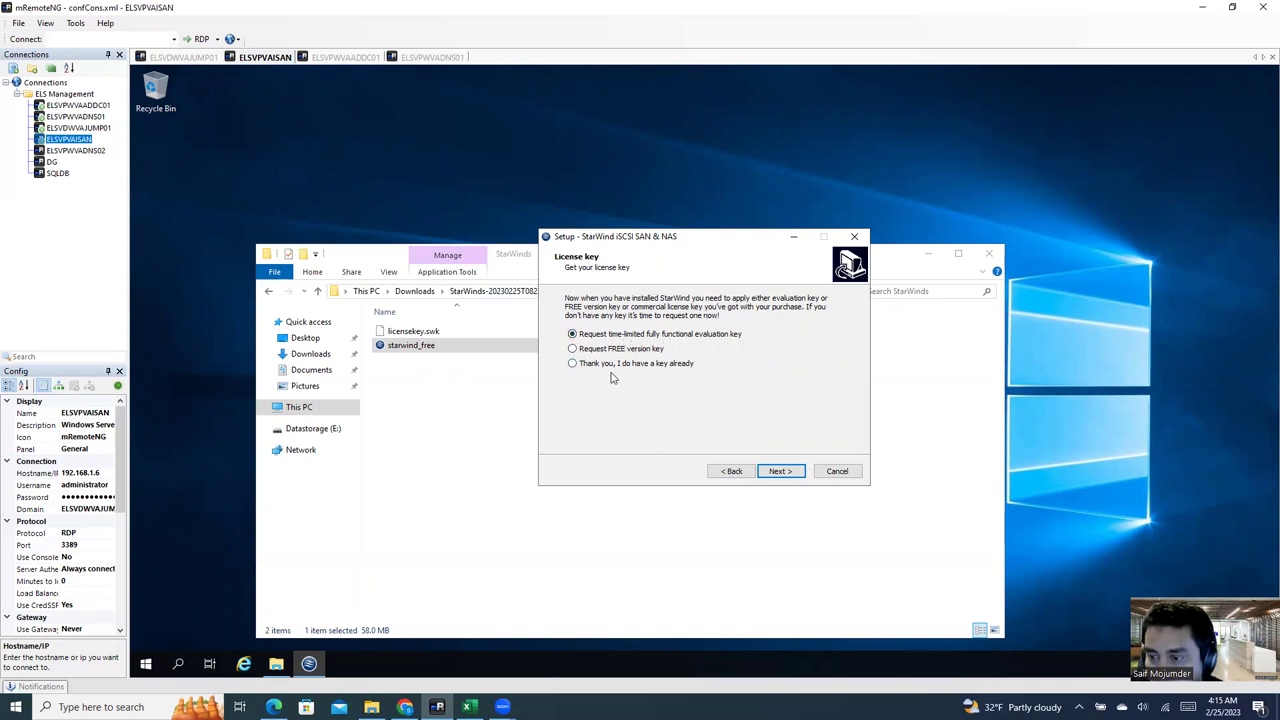
Step: Choose 'I do have a key' and apply licensekey.swk as the license file
click(573, 364)
click(767, 470)
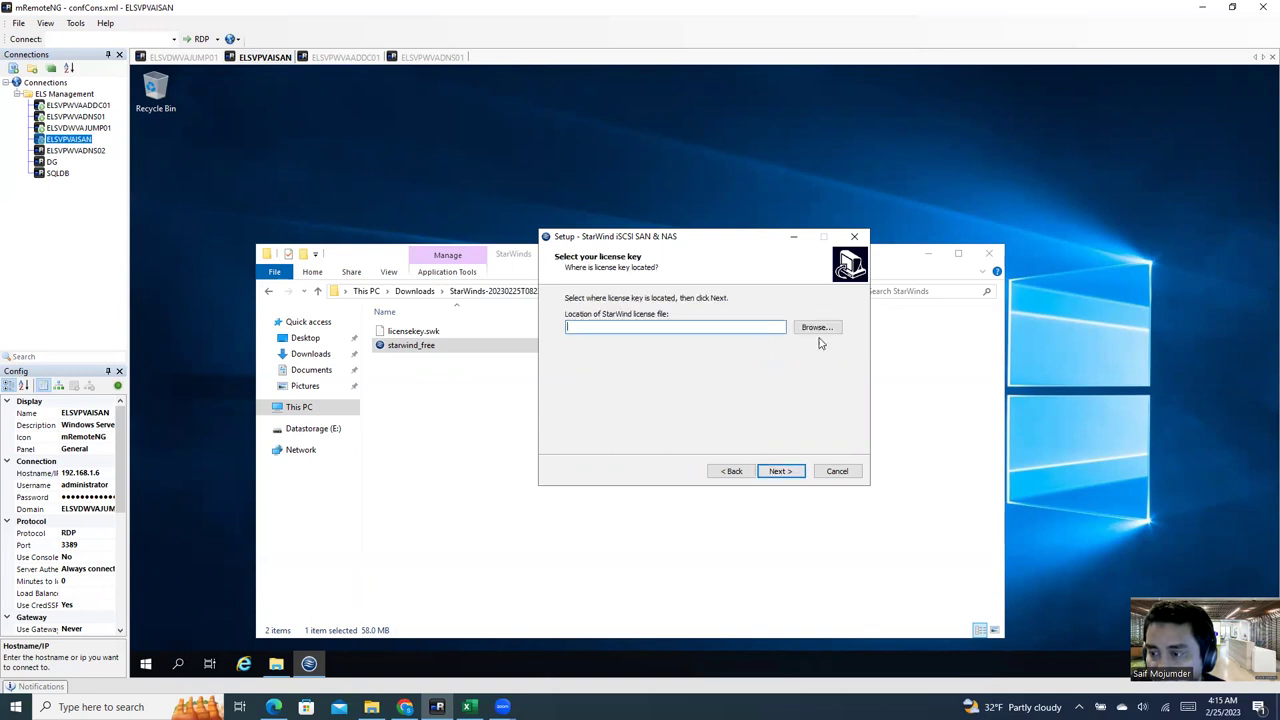
click(810, 327)
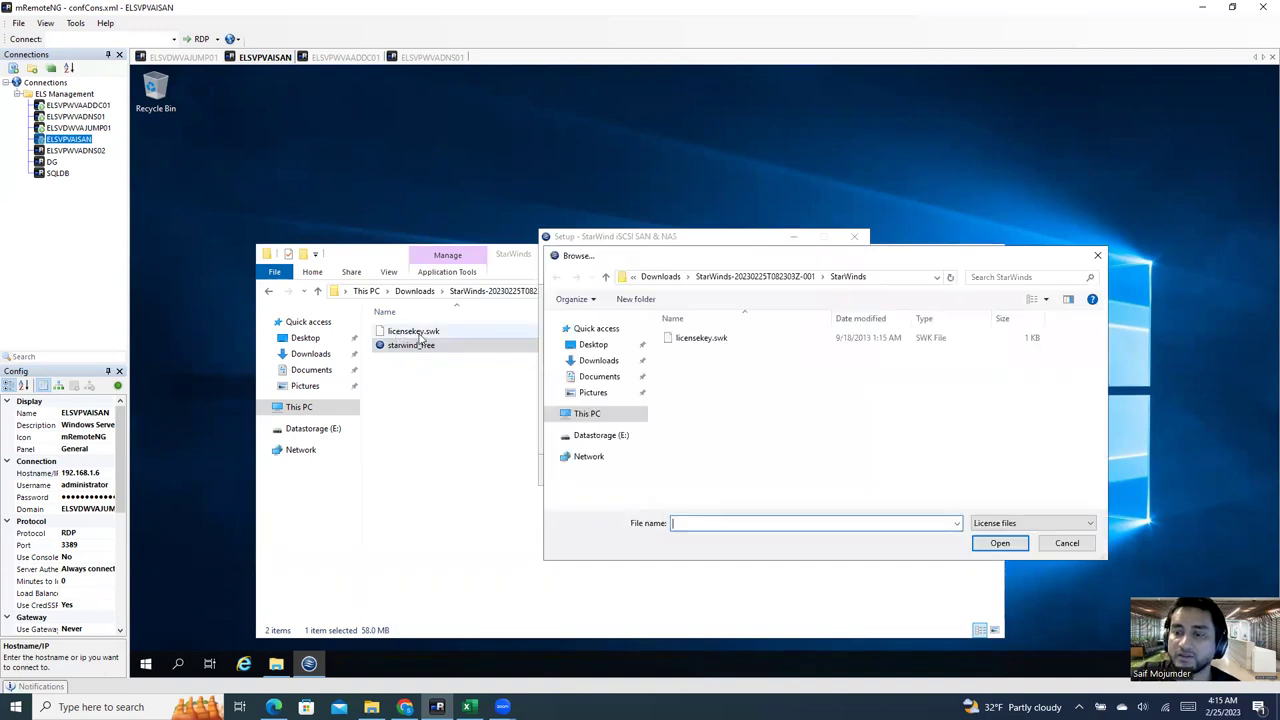
double_click(701, 338)
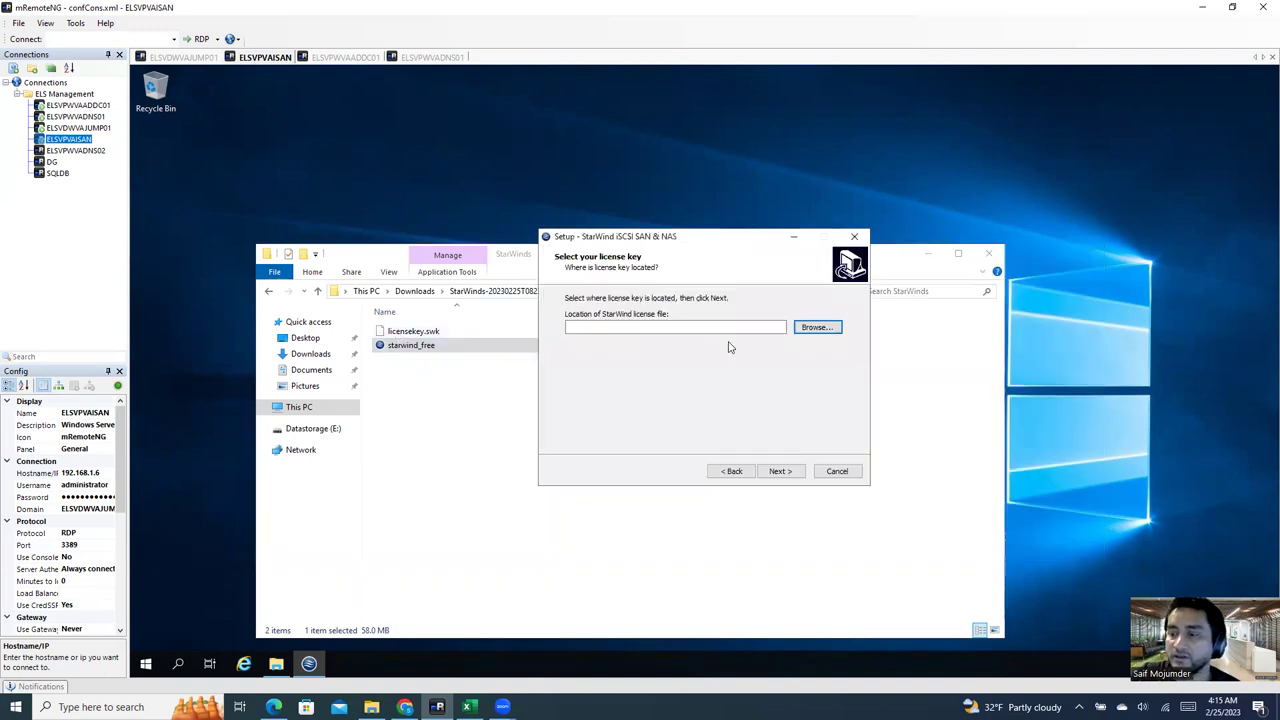
click(782, 473)
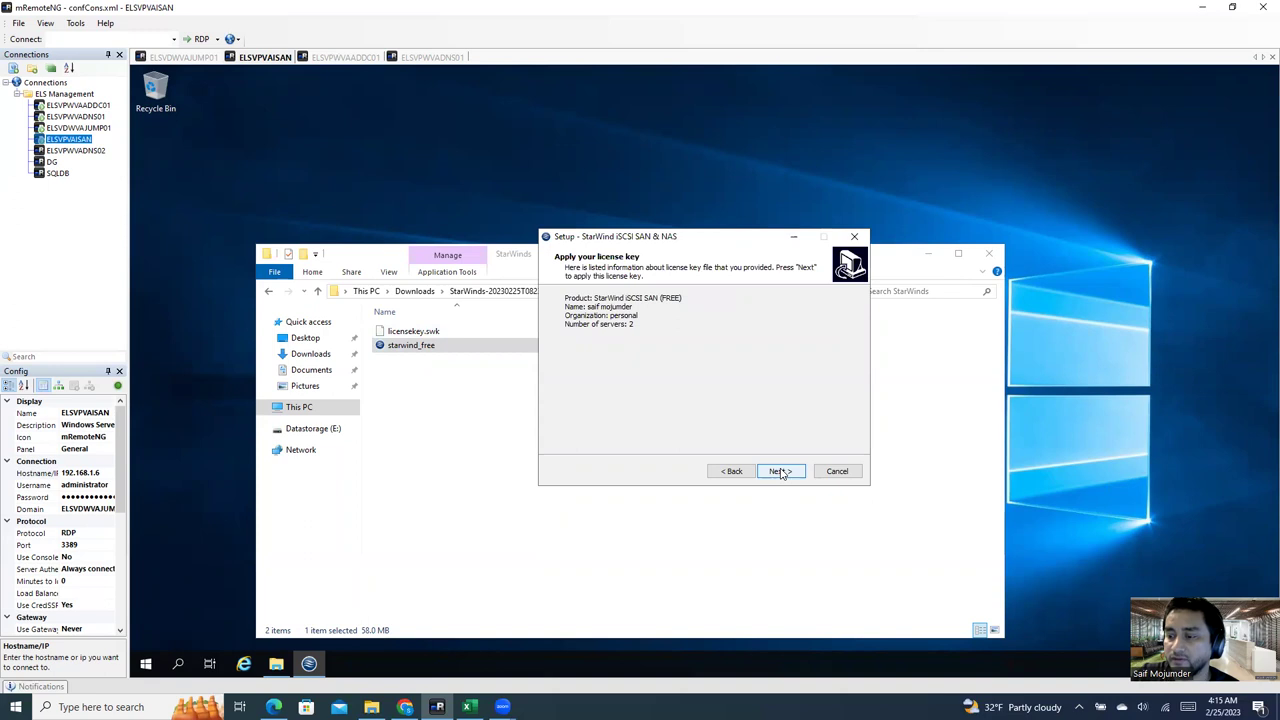
click(782, 471)
Step: Install StarWind, allow its device software, finish the wizard, and close the StarWinds folder window
click(781, 472)
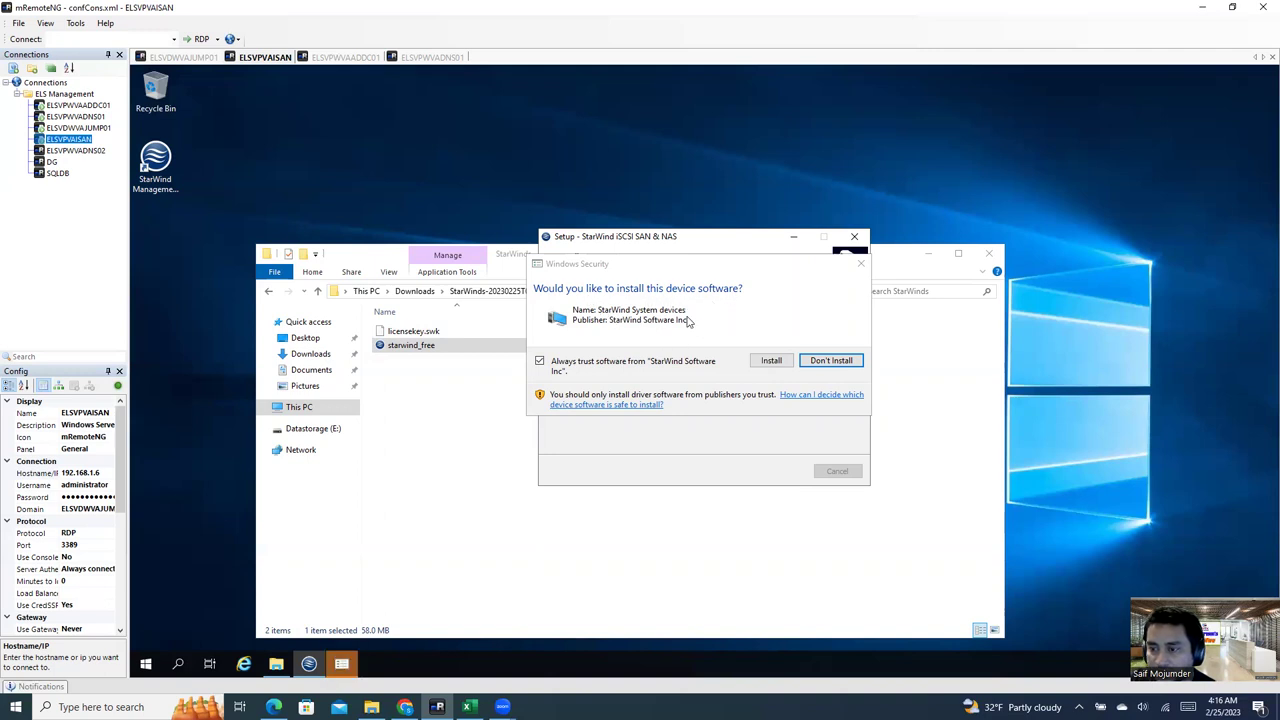
click(776, 365)
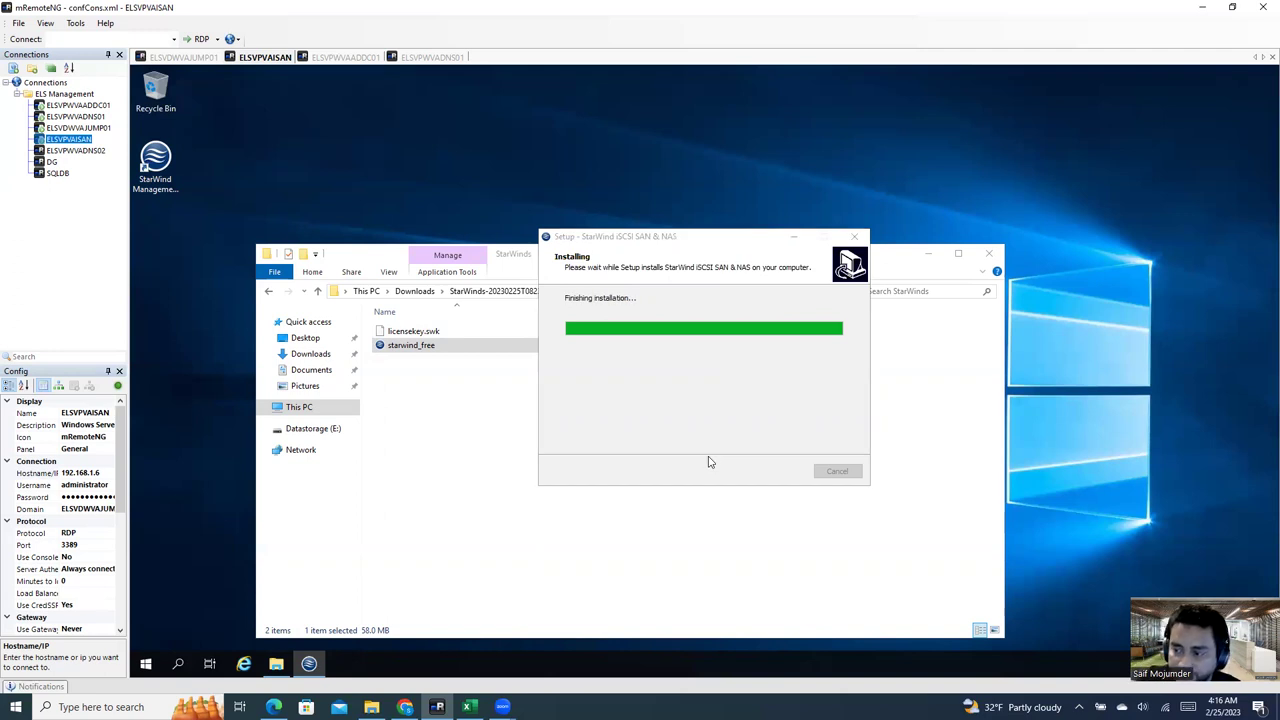
click(778, 471)
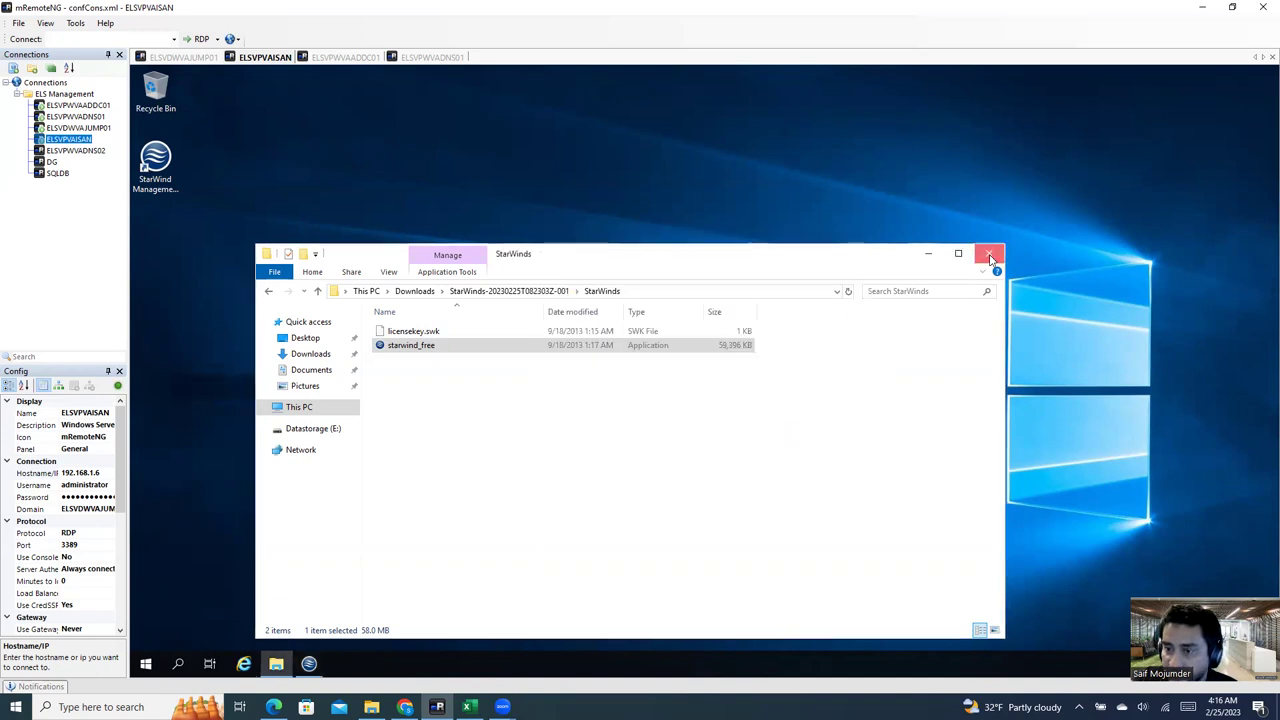
click(989, 257)
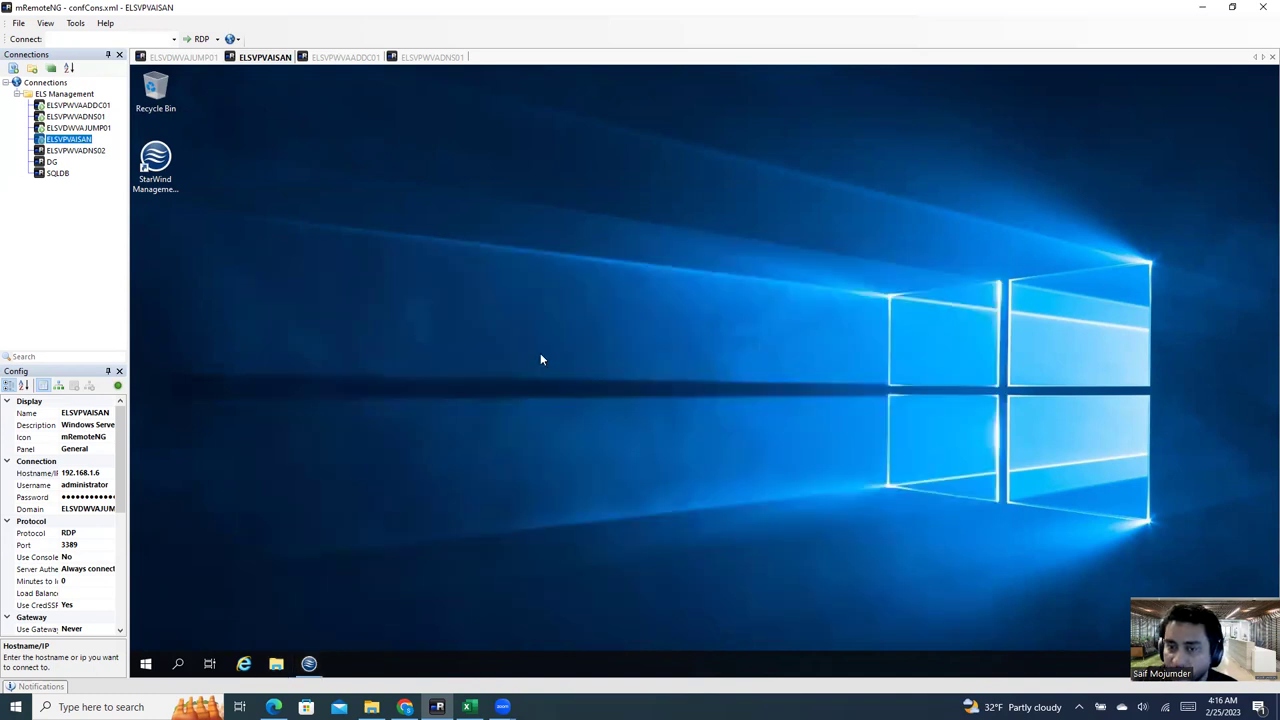
Step: Launch StarWind Management Console 6.0.5713 from its desktop icon
double_click(155, 175)
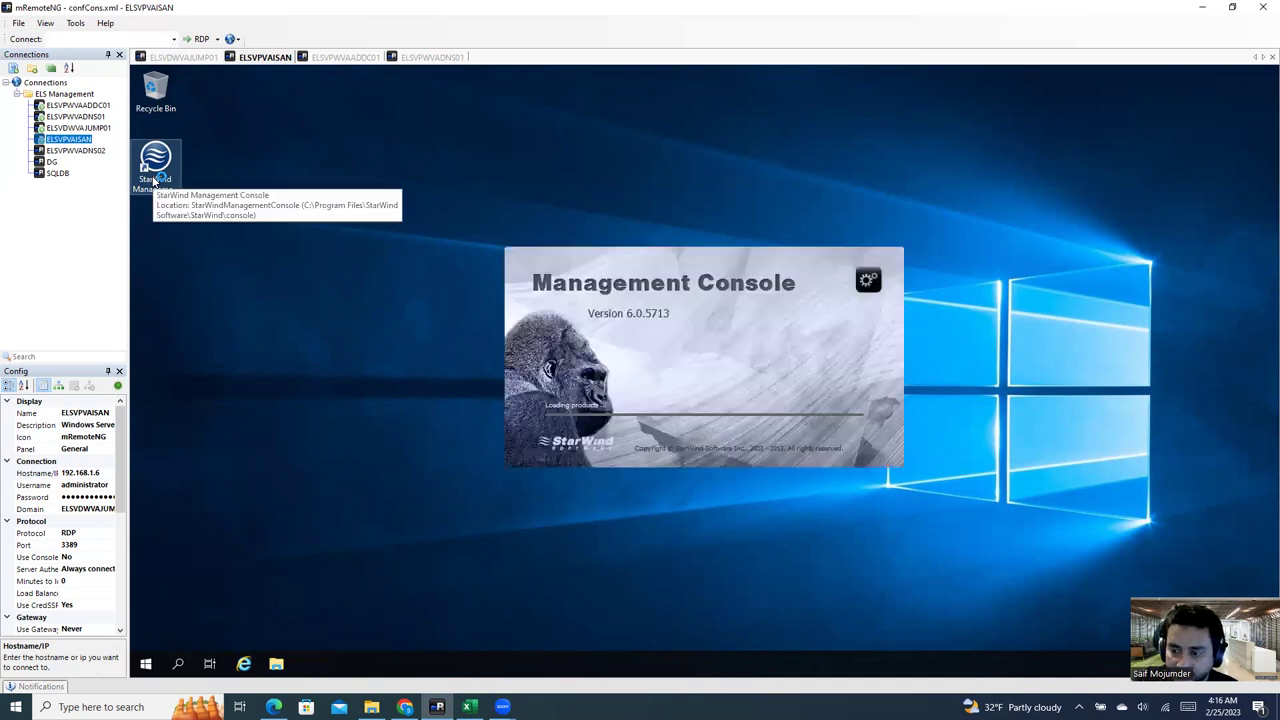
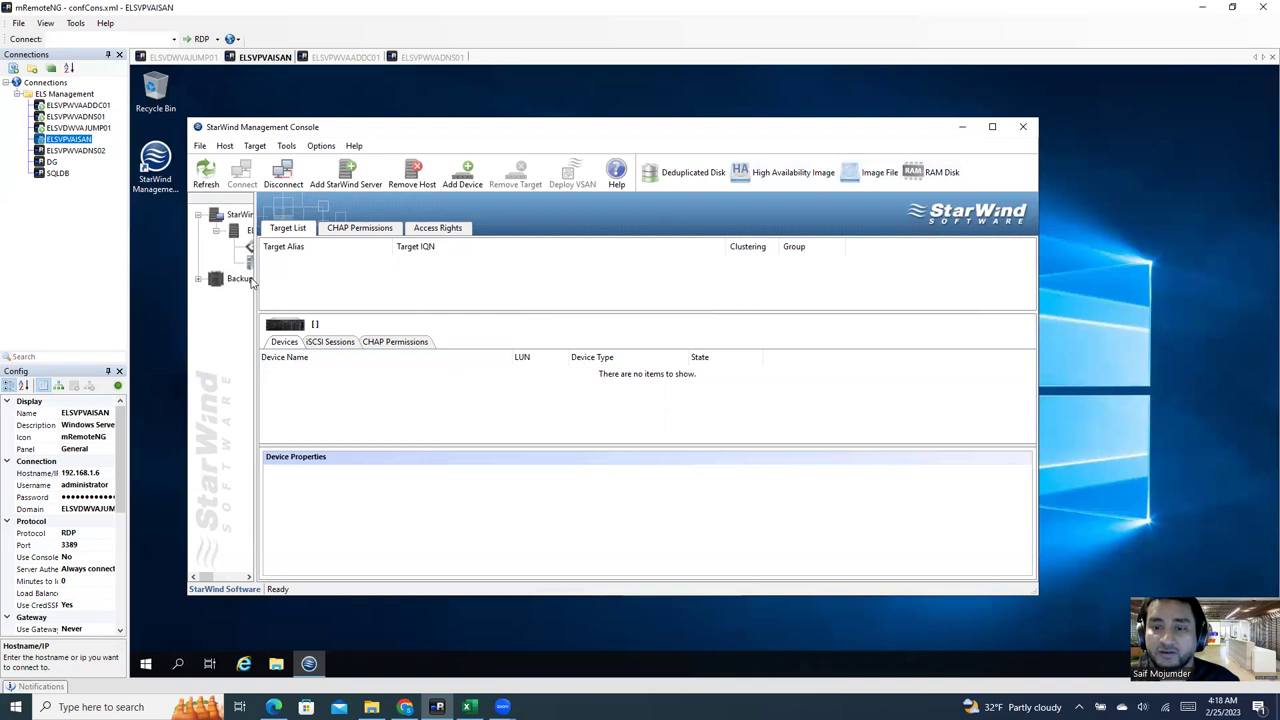
Step: Widen the navigation tree and browse the ELSVPVAISAN server's Targets and empty Devices pages
drag(257, 278, 350, 288)
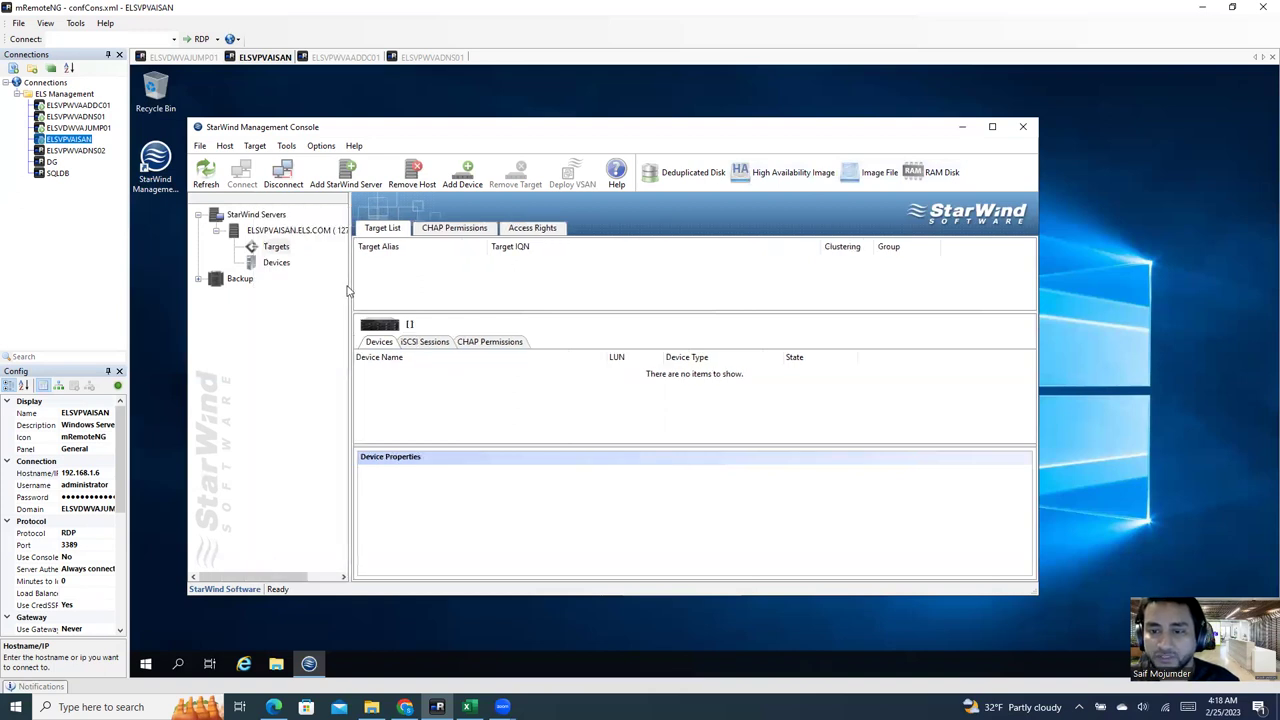
click(276, 234)
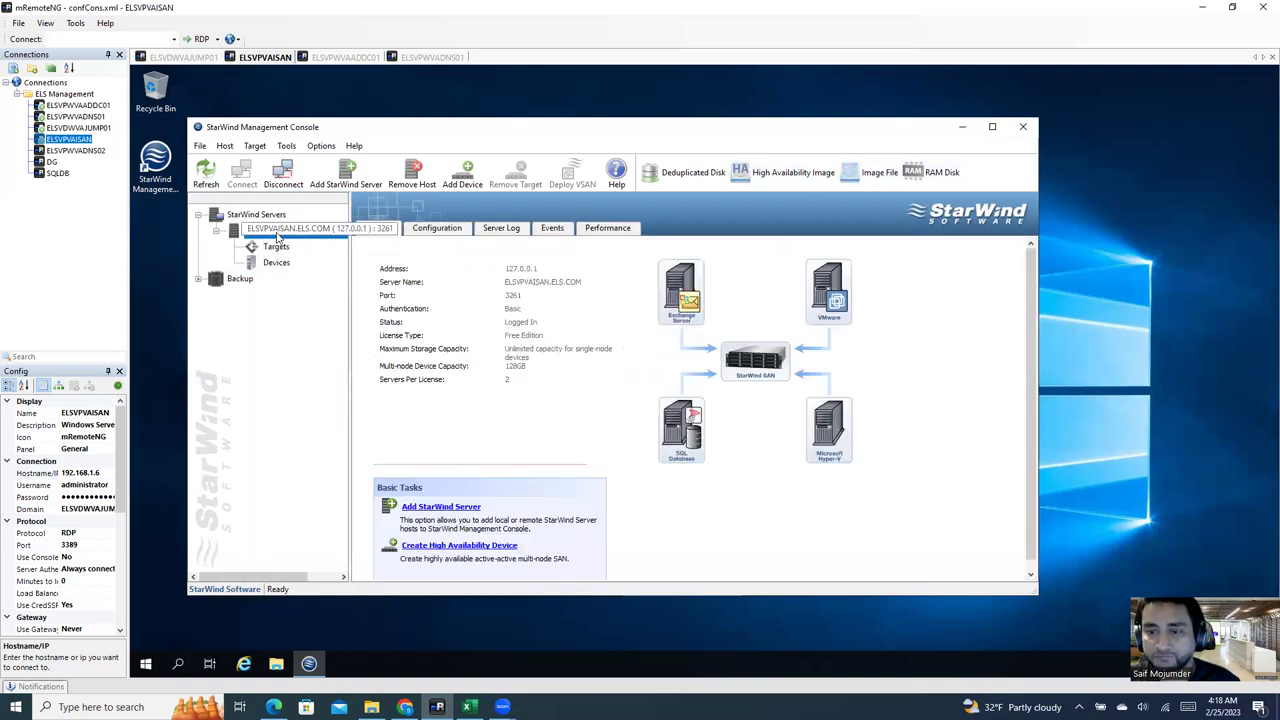
right_click(281, 233)
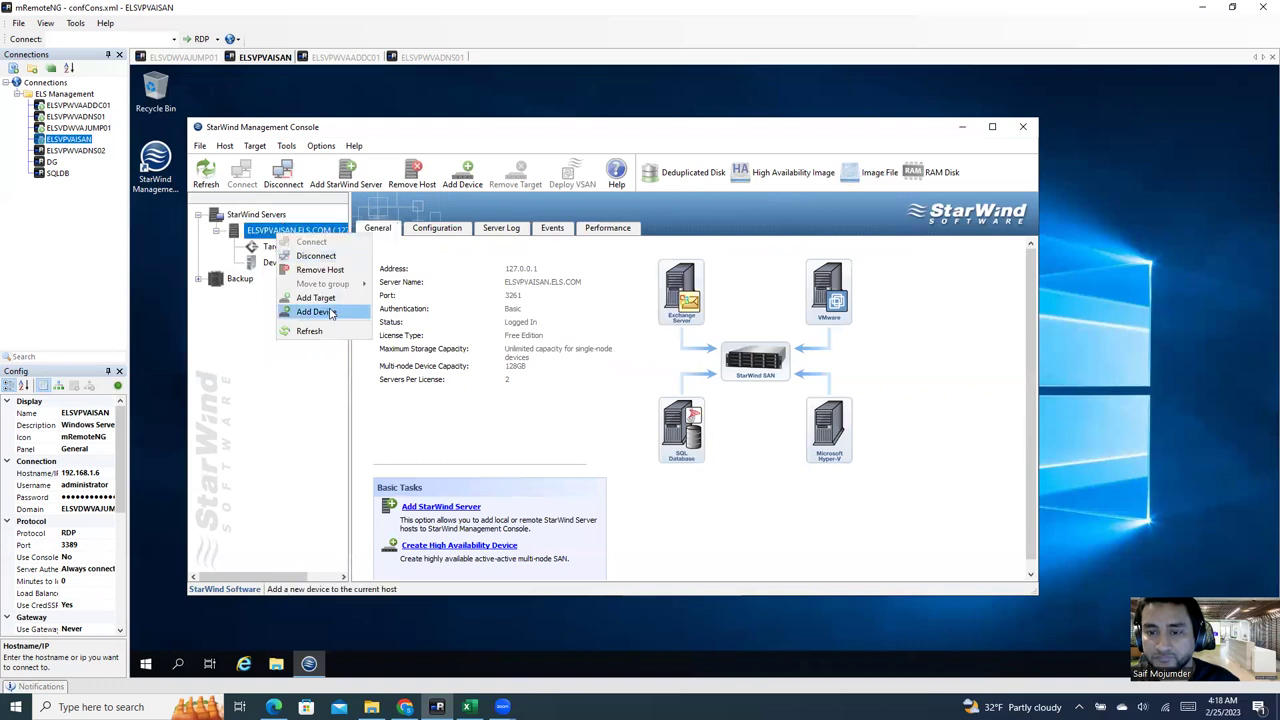
click(264, 245)
click(276, 247)
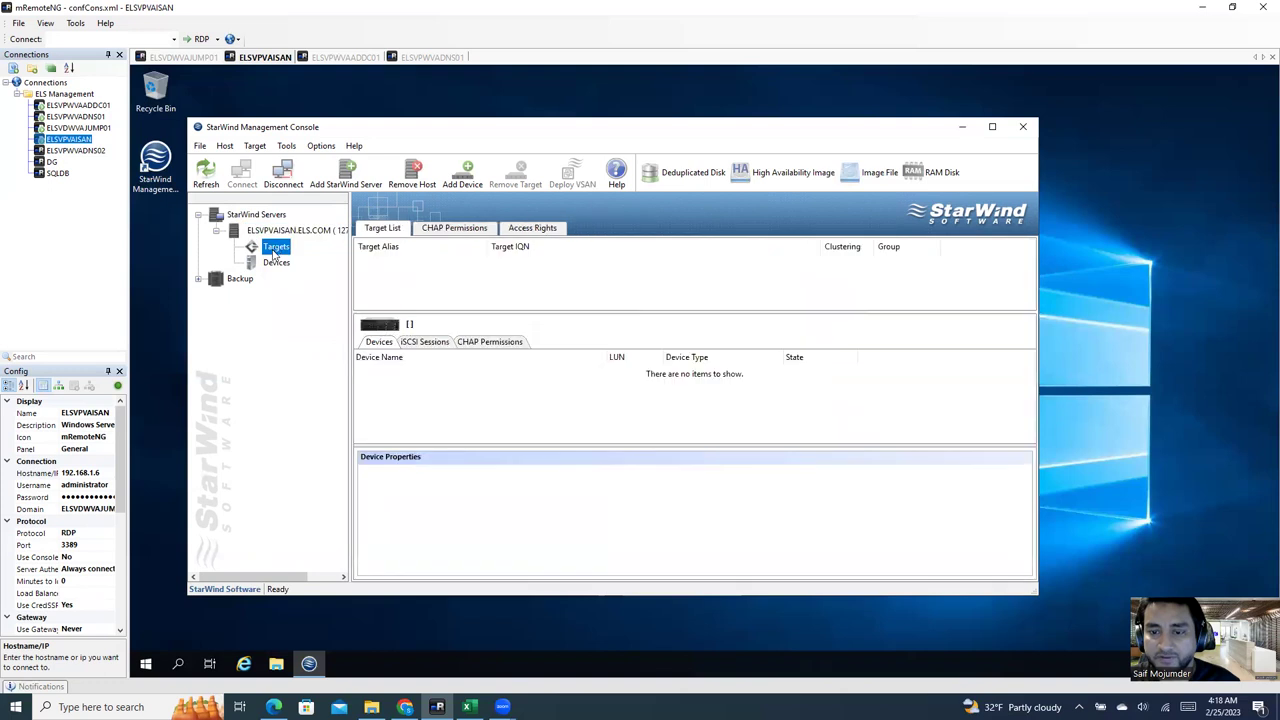
click(274, 264)
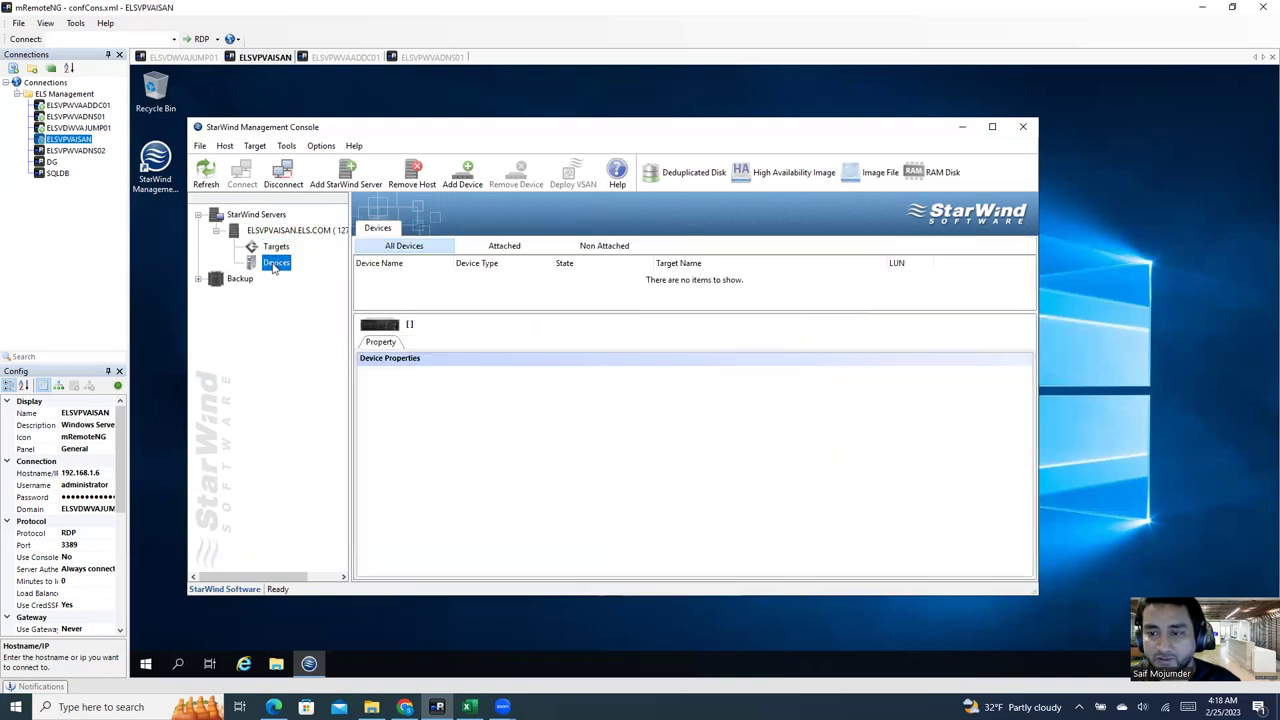
right_click(274, 267)
Step: Start adding a device, try Raw Device and back out, then choose a Virtual Hard Disk RAM disk
click(300, 272)
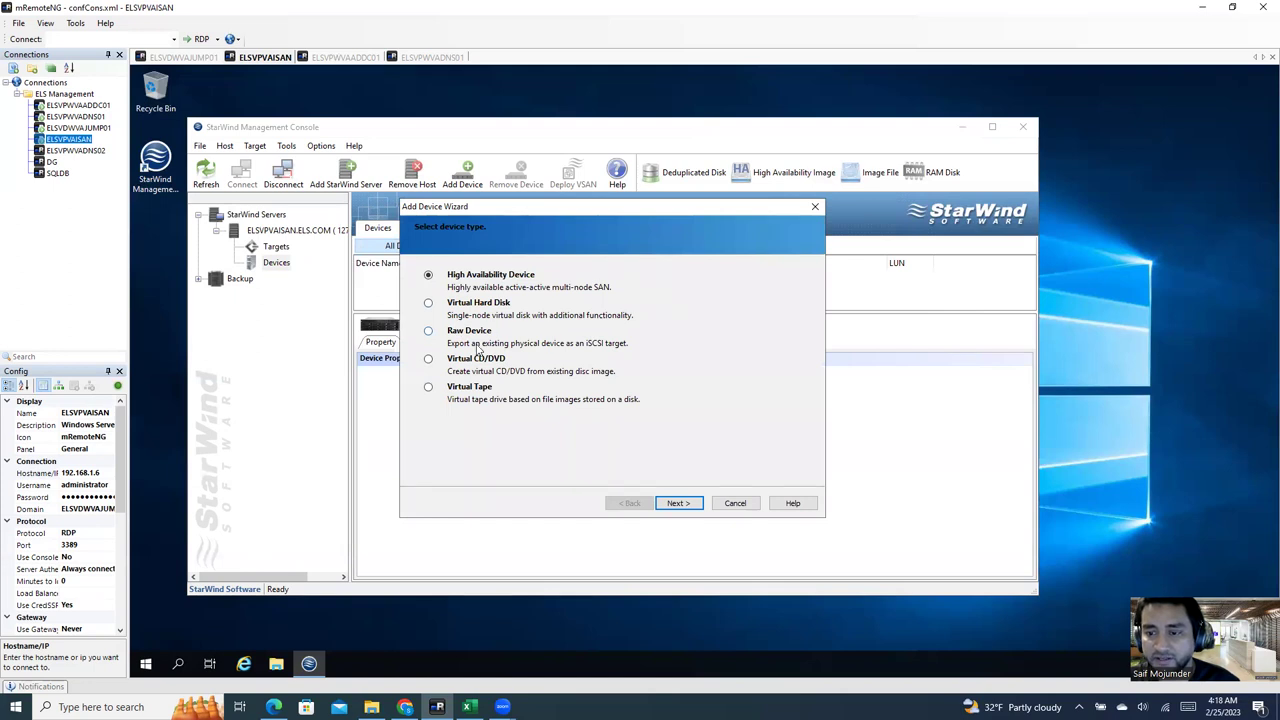
click(429, 332)
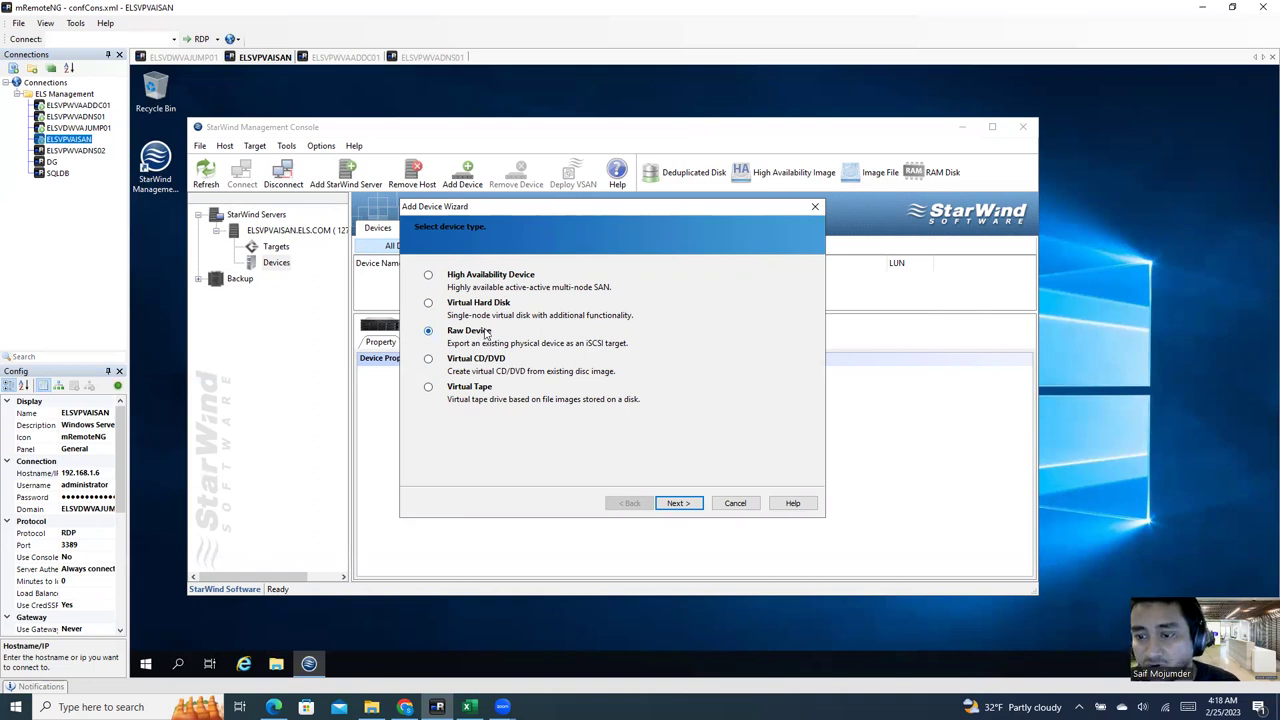
click(678, 503)
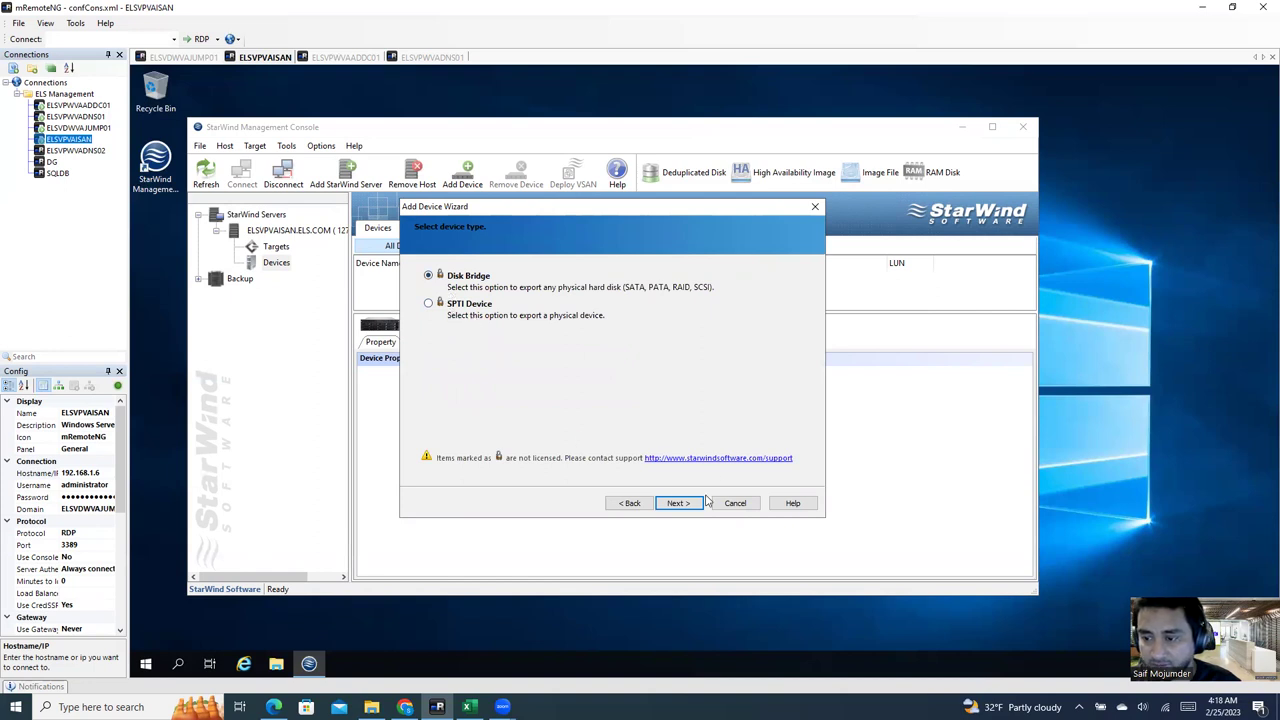
click(628, 503)
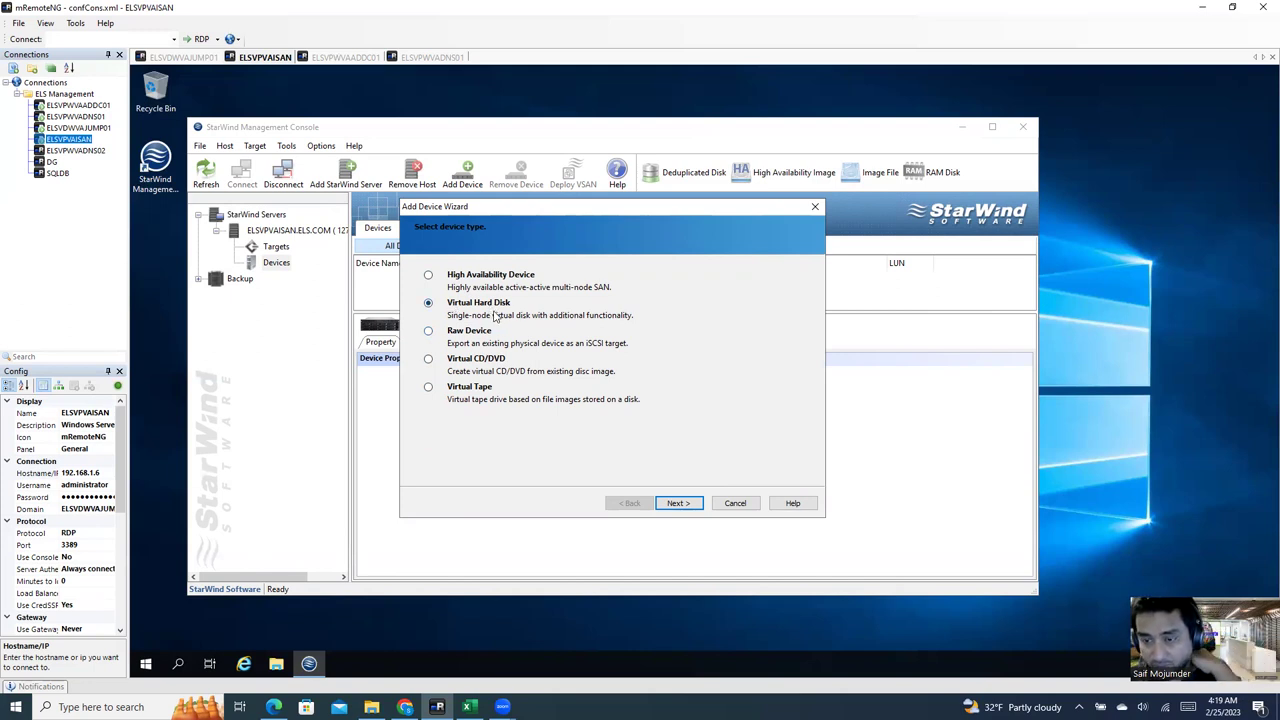
click(677, 504)
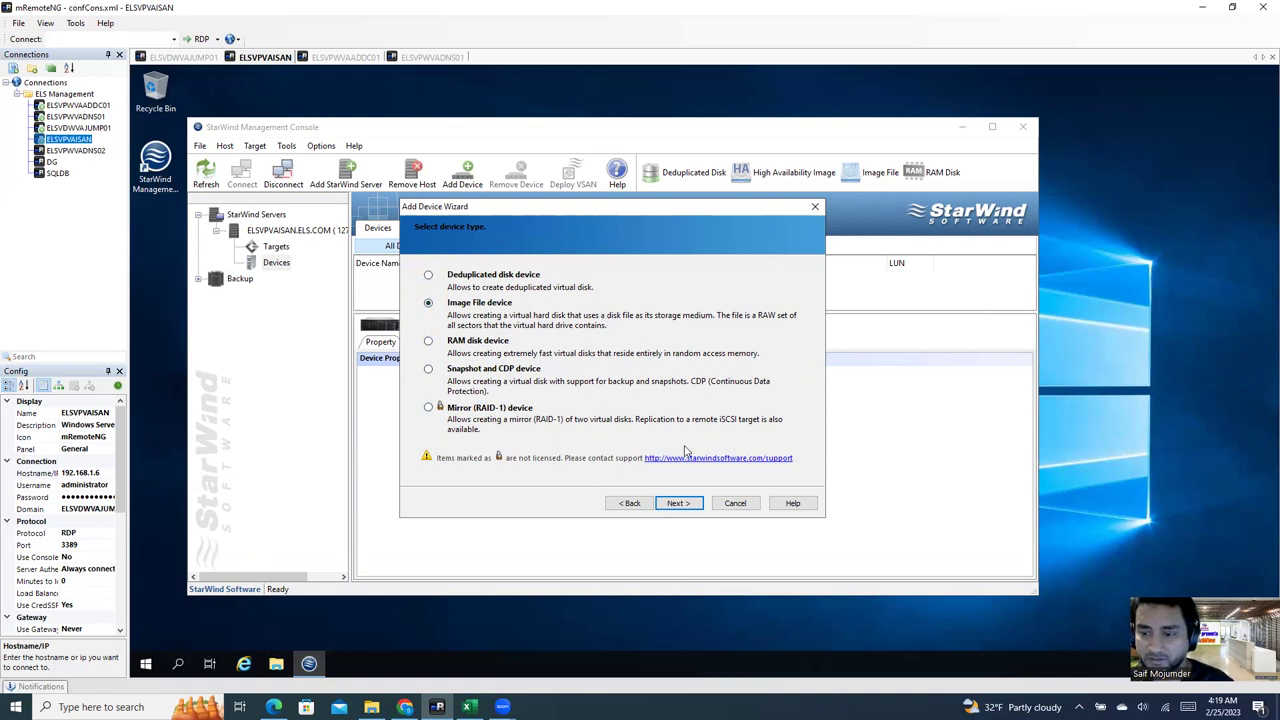
click(492, 342)
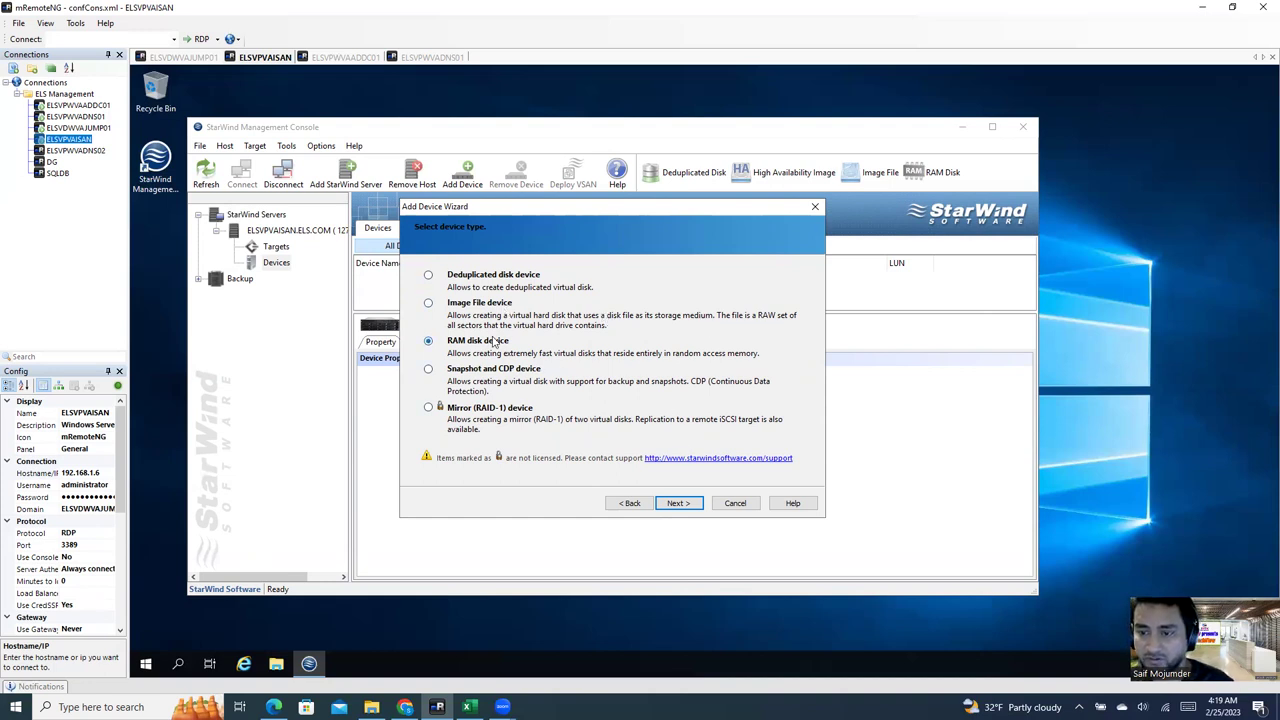
click(678, 504)
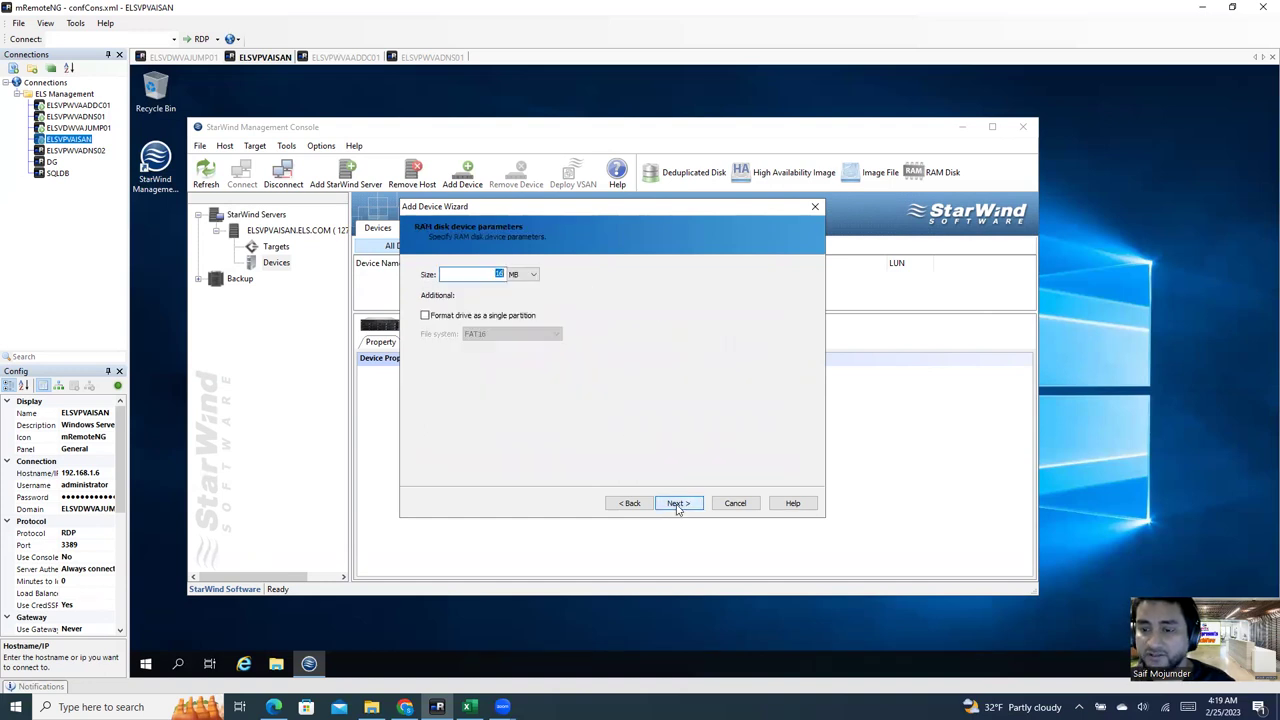
Step: Format the RAM disk as a single FAT32 partition
click(425, 316)
click(494, 334)
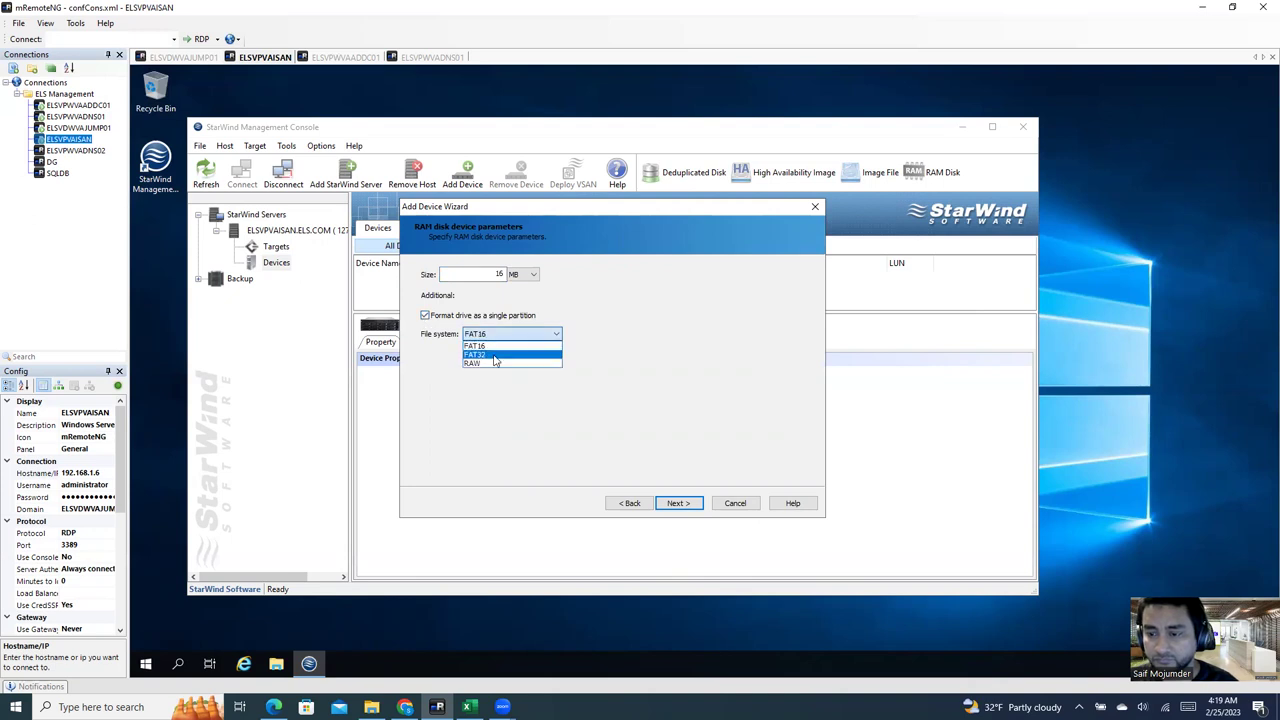
click(494, 356)
Step: Try a 1 TB RAM disk size and dismiss the size error
double_click(508, 274)
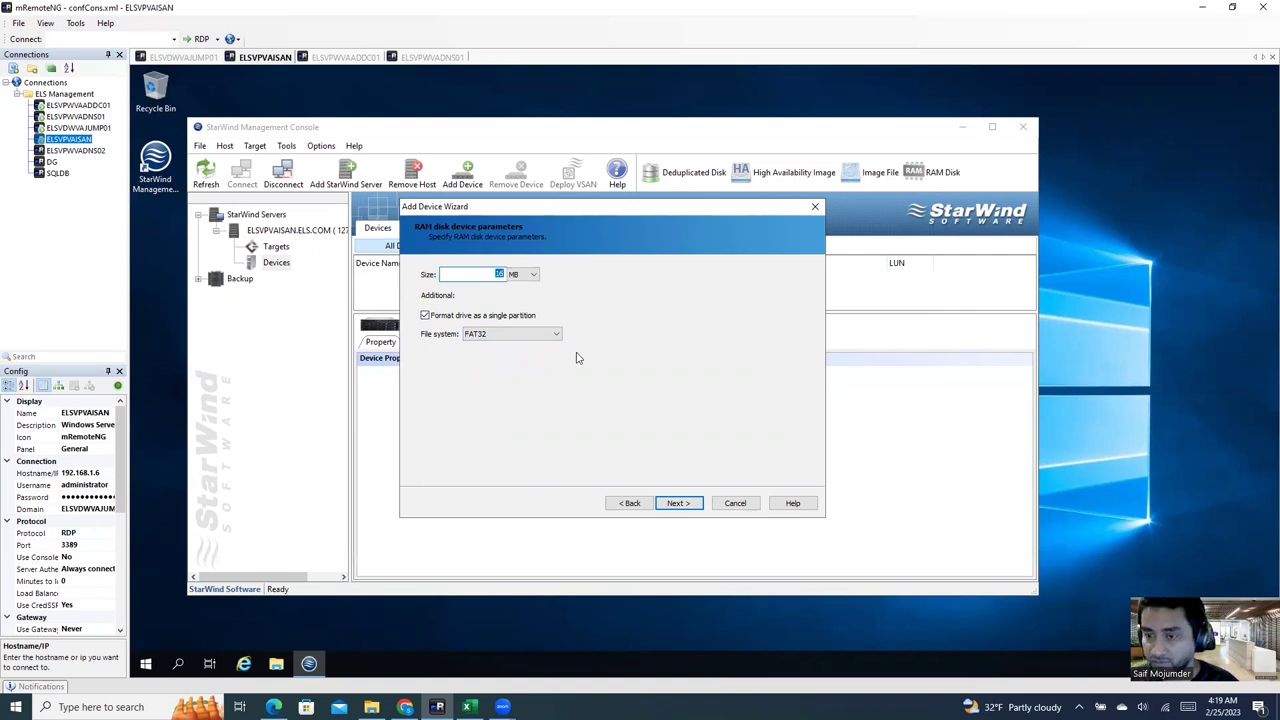
click(521, 275)
click(514, 295)
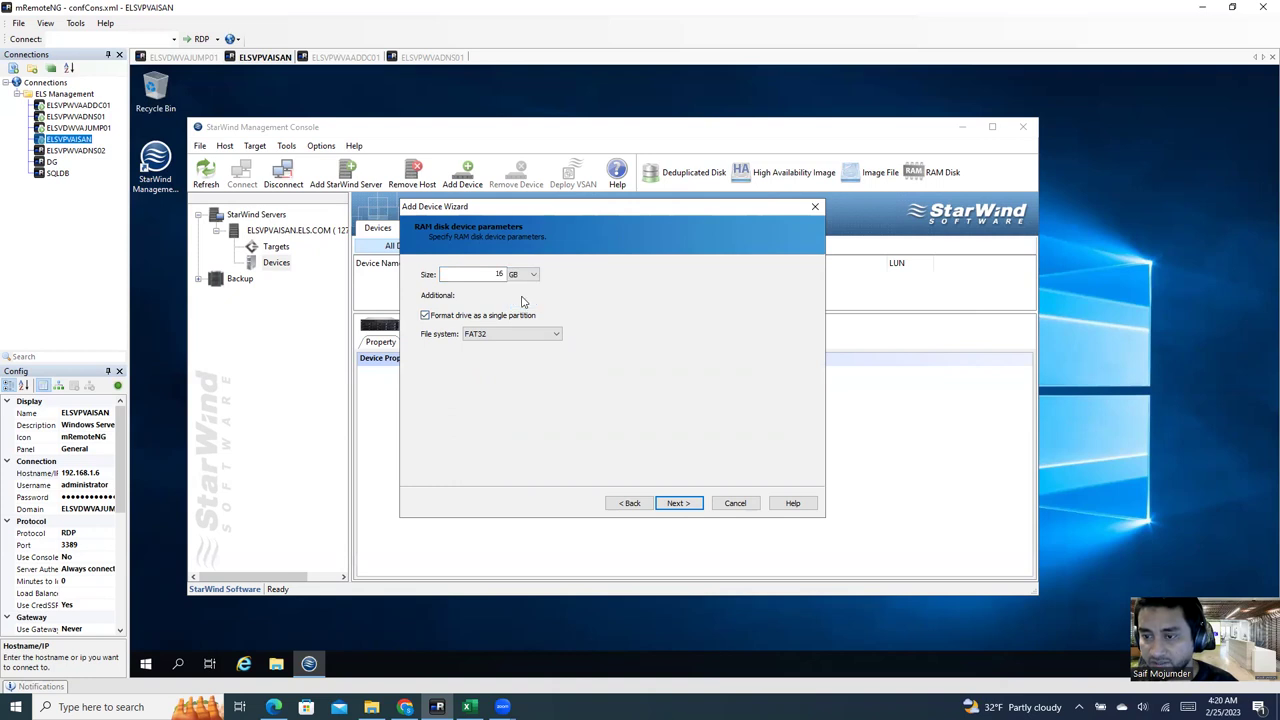
double_click(500, 273)
click(520, 274)
click(515, 304)
double_click(502, 274)
text(1)
click(675, 504)
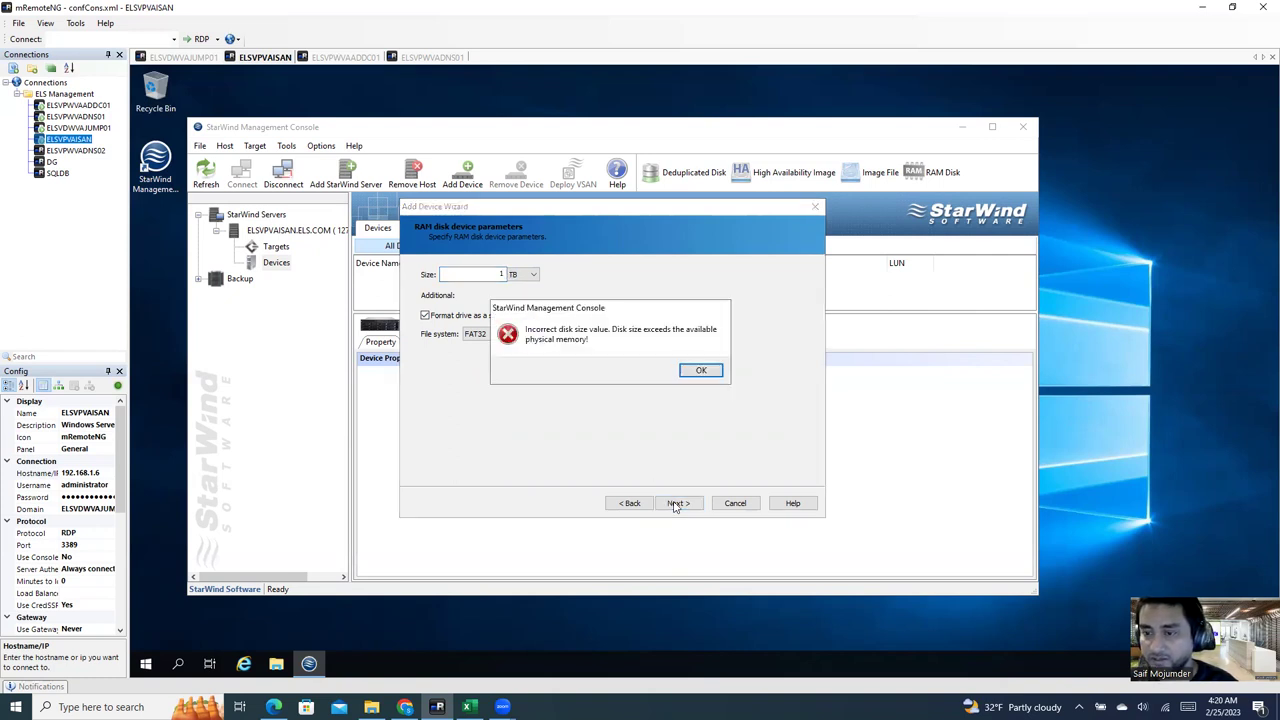
click(713, 371)
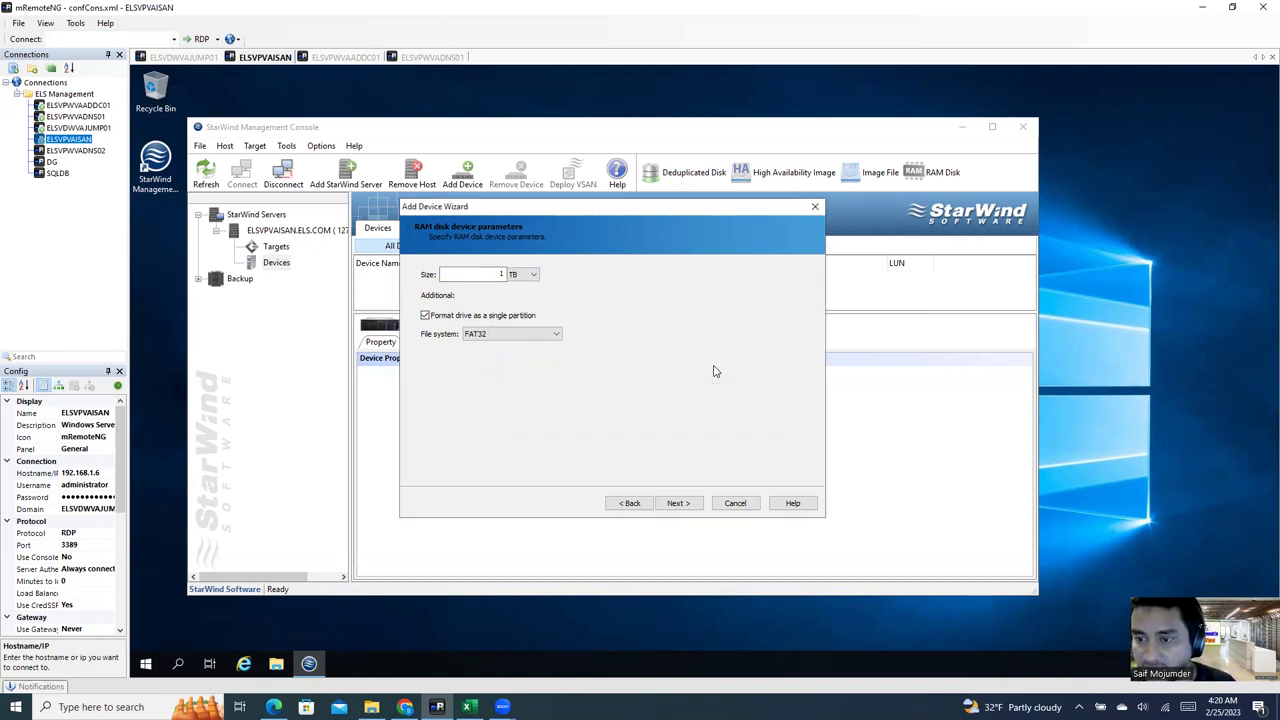
Step: Retry with 1024 GB, dismissing the repeated exceeds-physical-memory errors
click(527, 275)
click(522, 293)
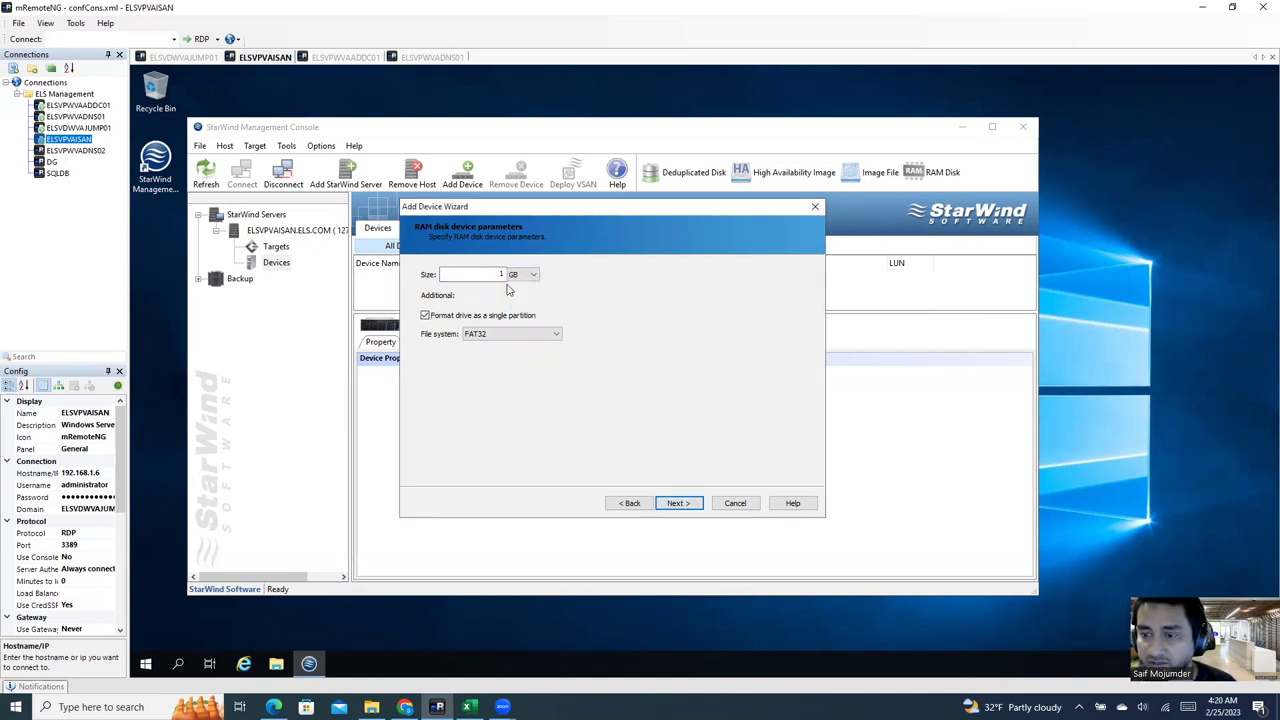
double_click(503, 272)
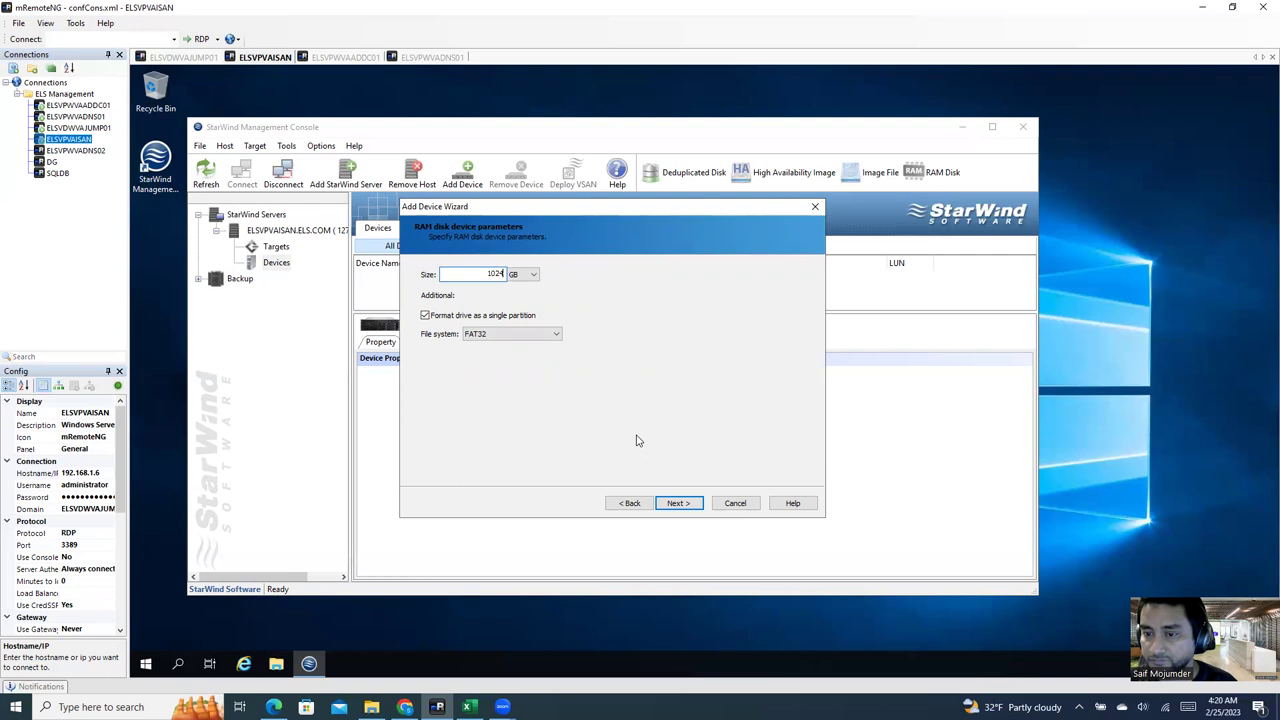
click(684, 507)
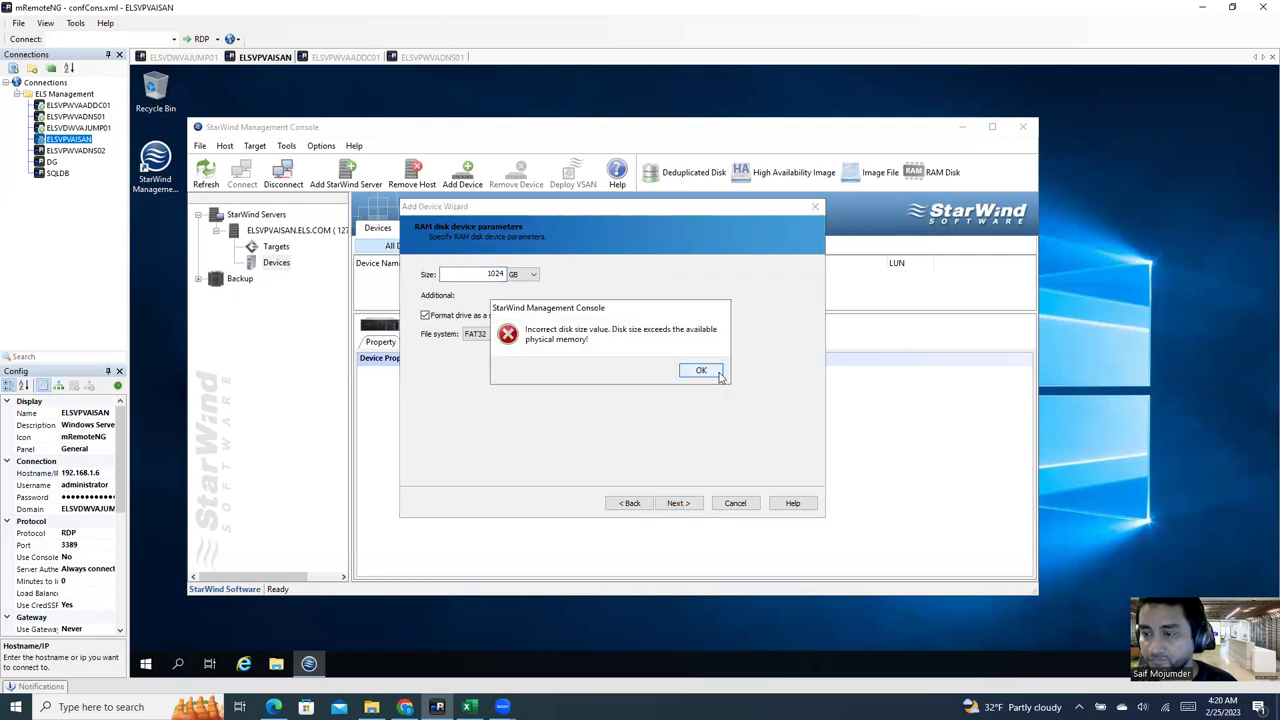
click(719, 377)
click(675, 503)
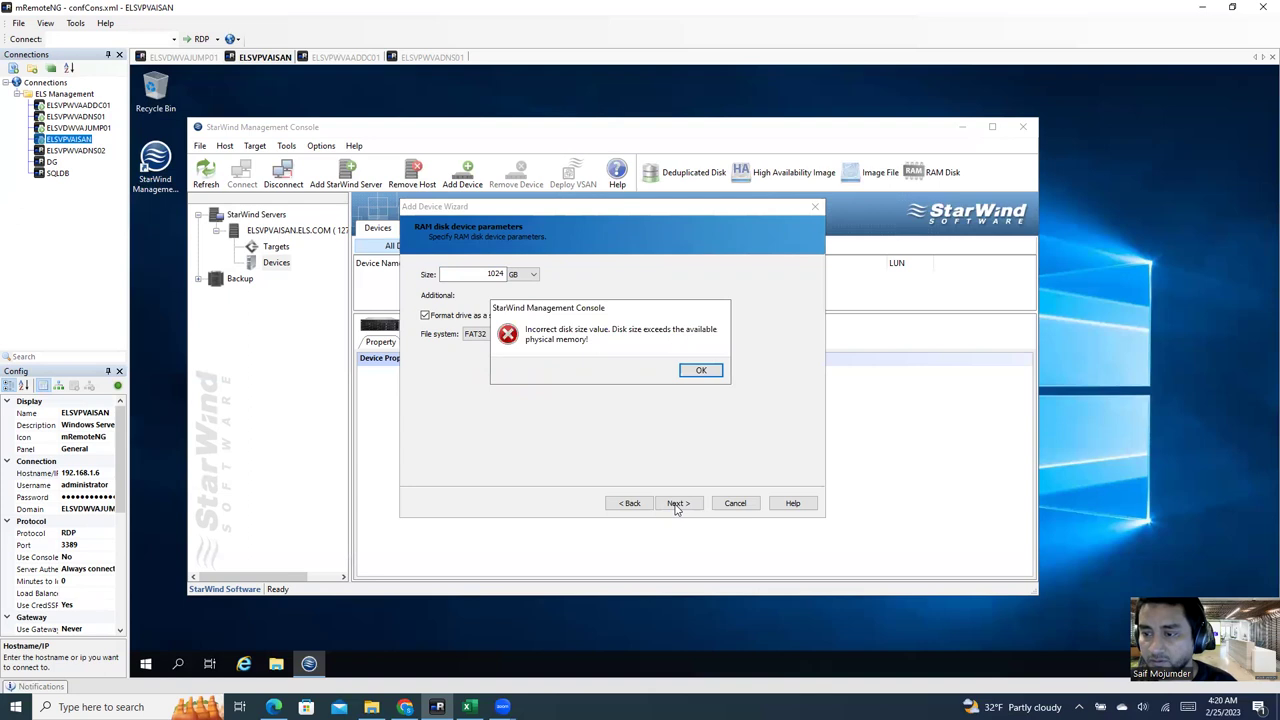
click(701, 372)
Step: Switch to the Image File device type and choose to create a new virtual disk
click(630, 503)
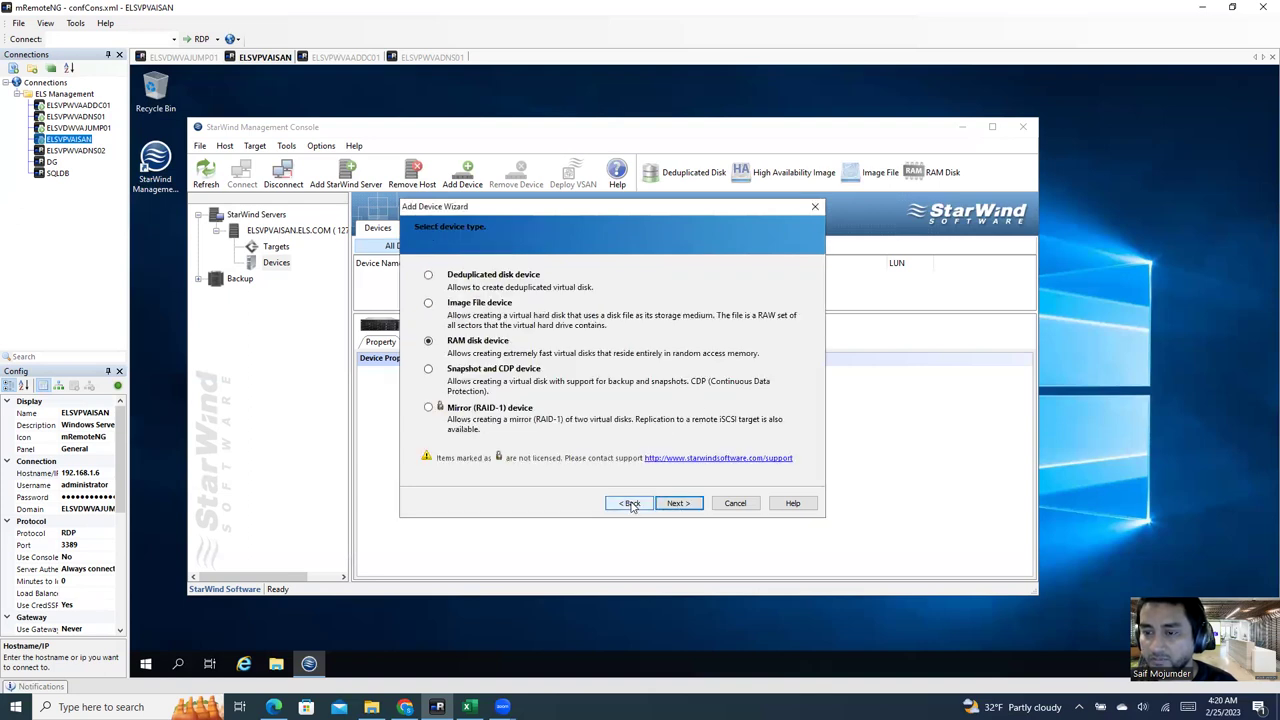
click(457, 306)
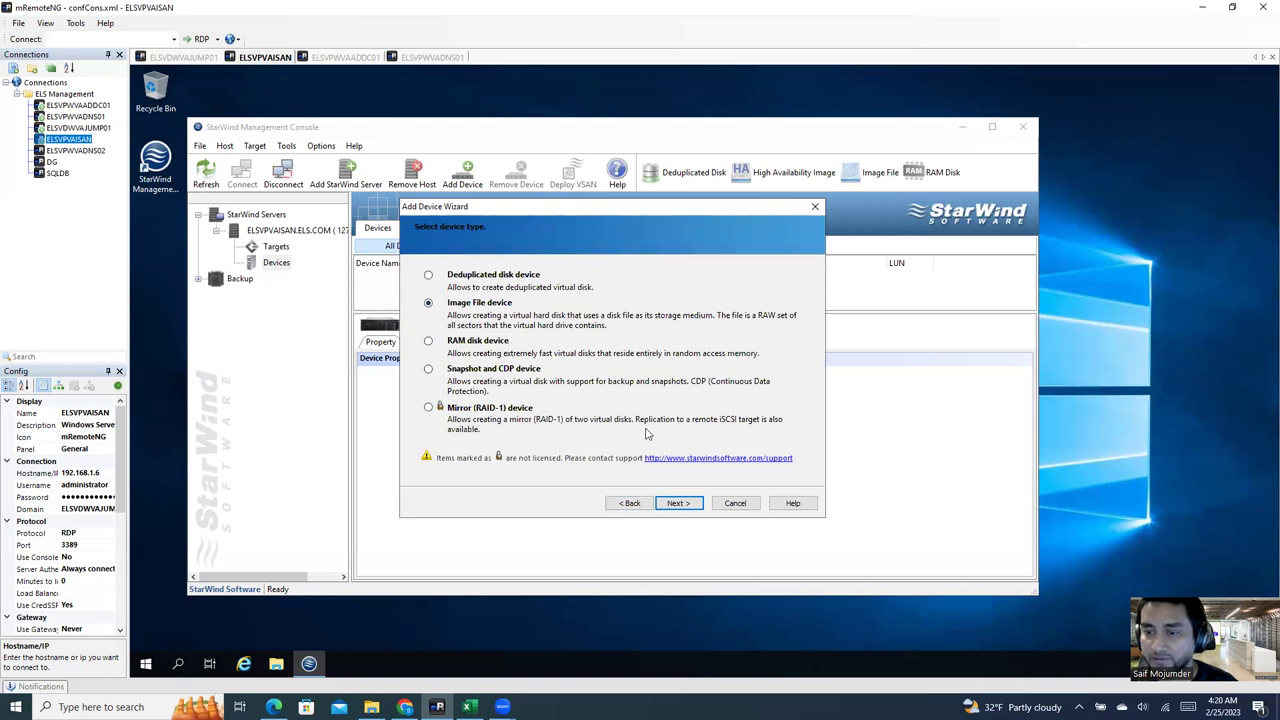
click(678, 503)
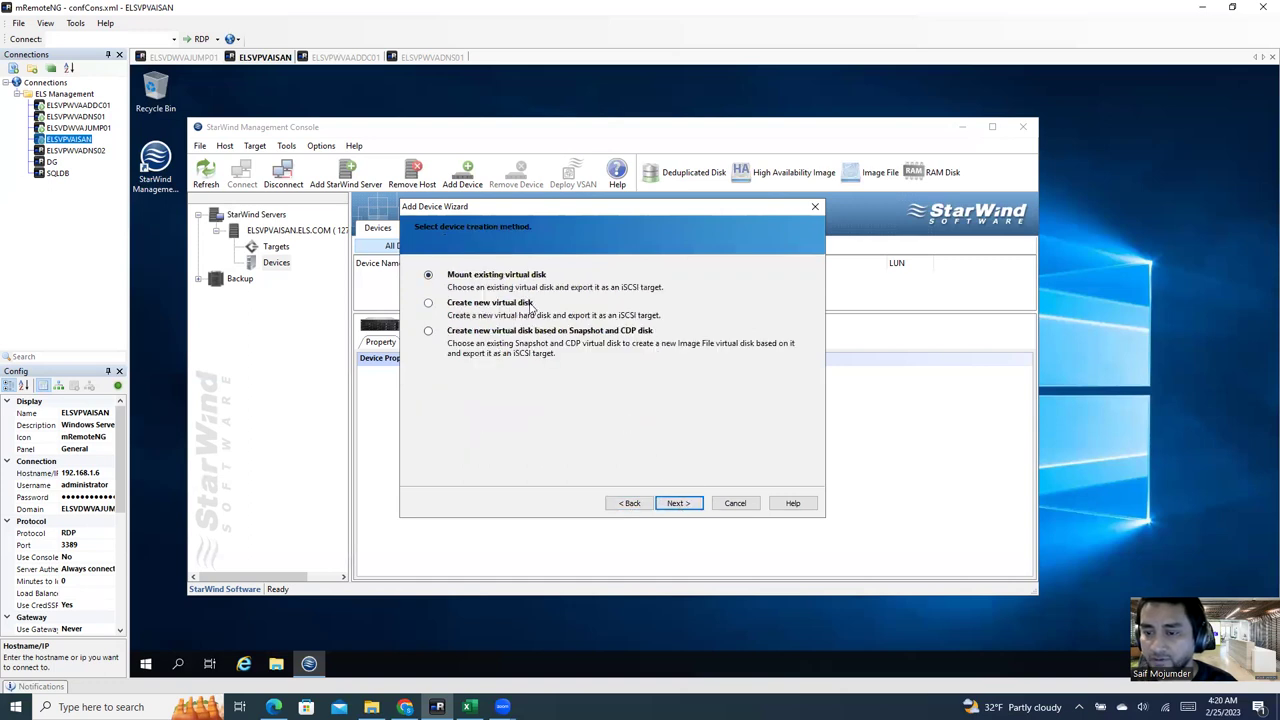
click(628, 503)
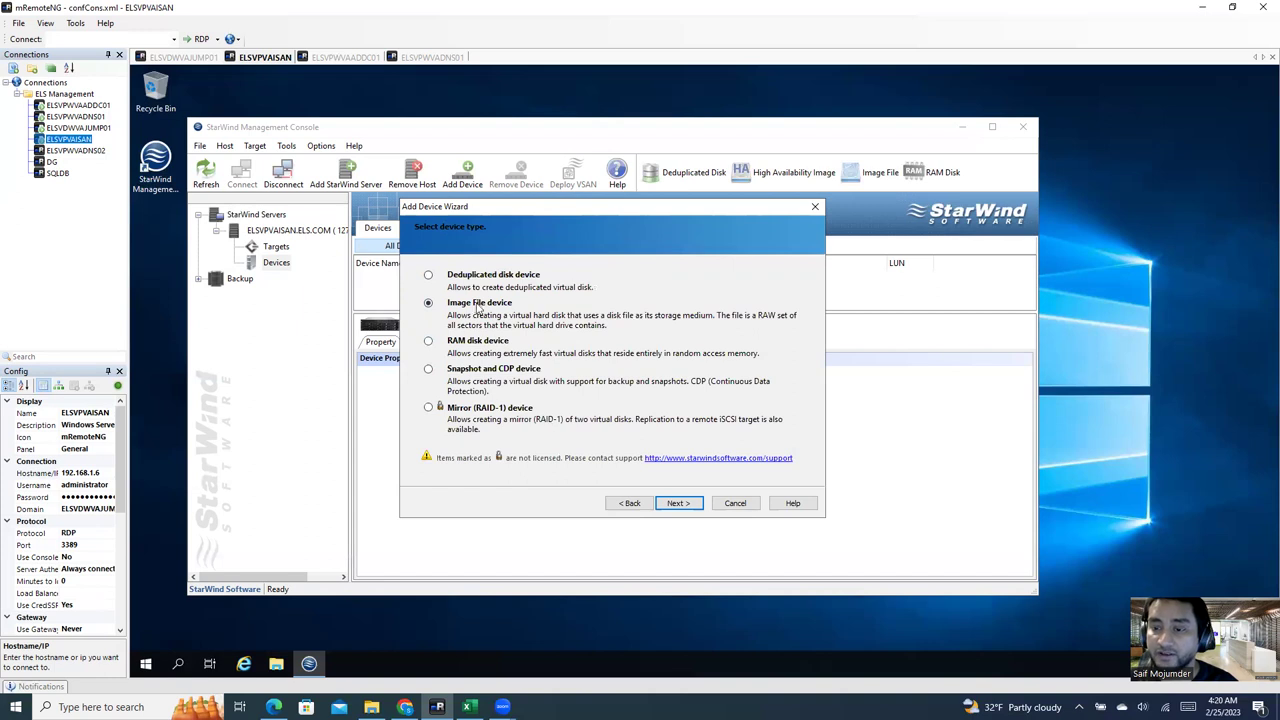
click(681, 505)
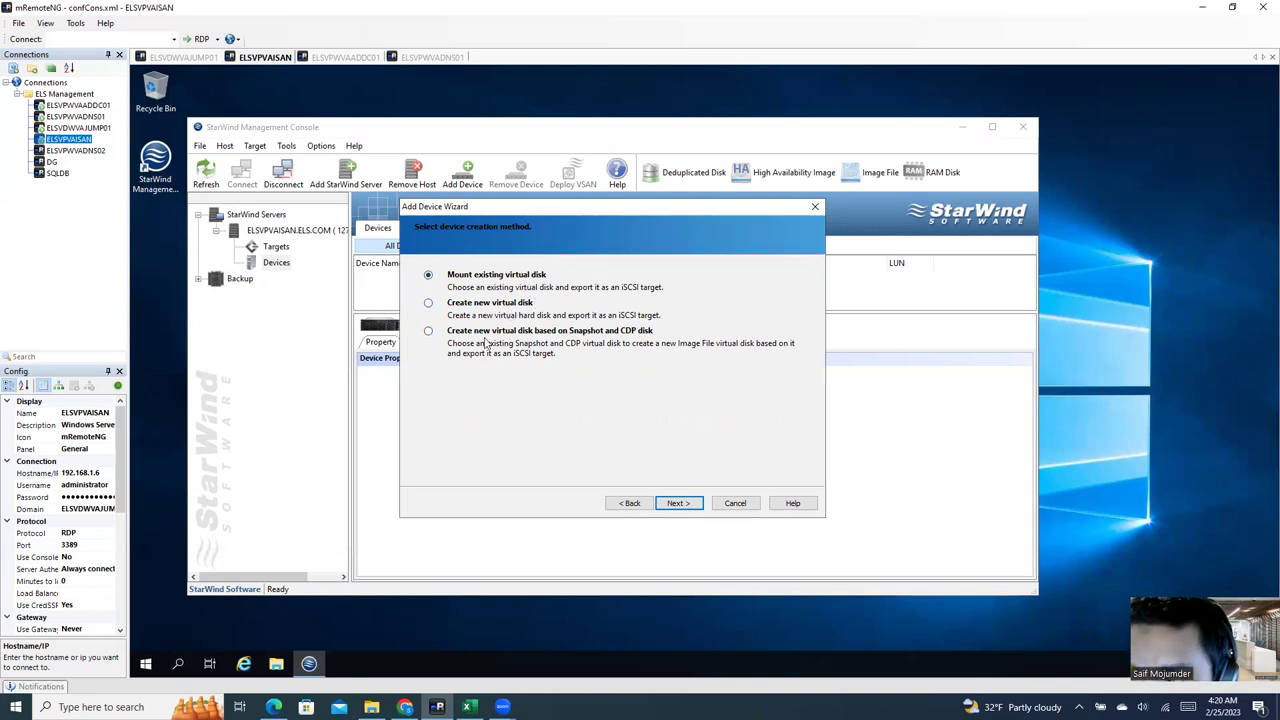
click(480, 305)
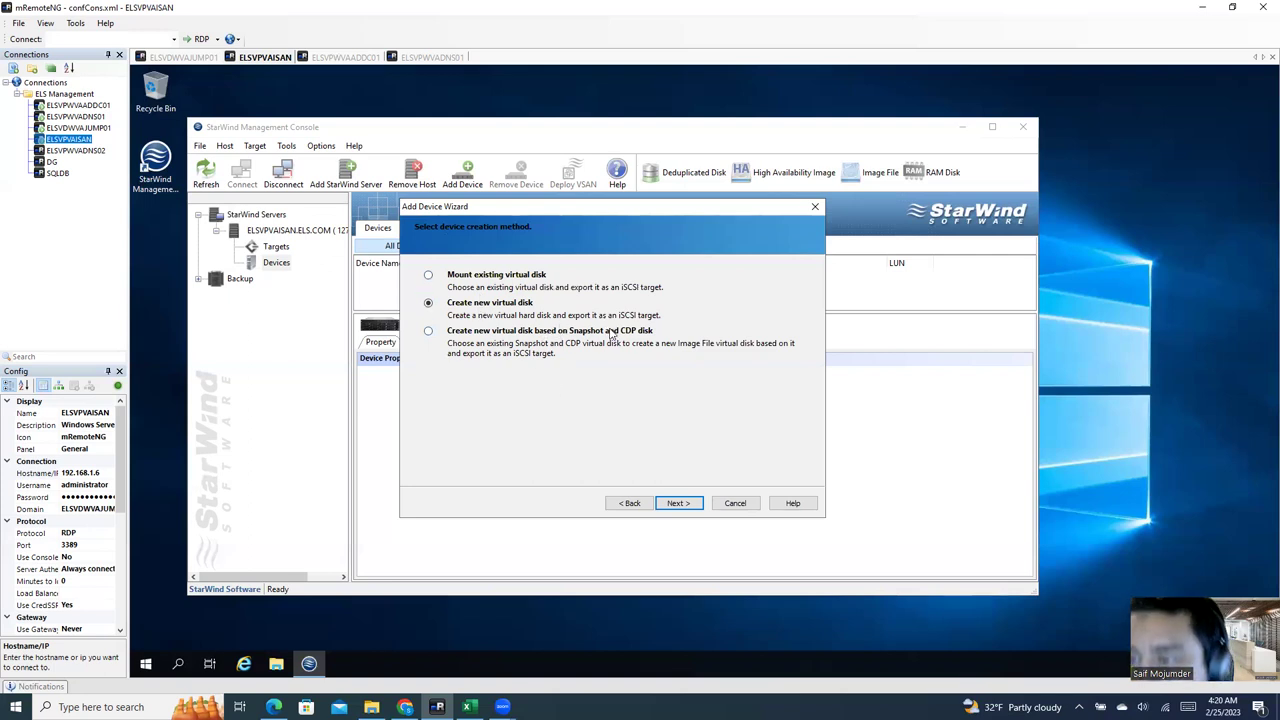
click(677, 504)
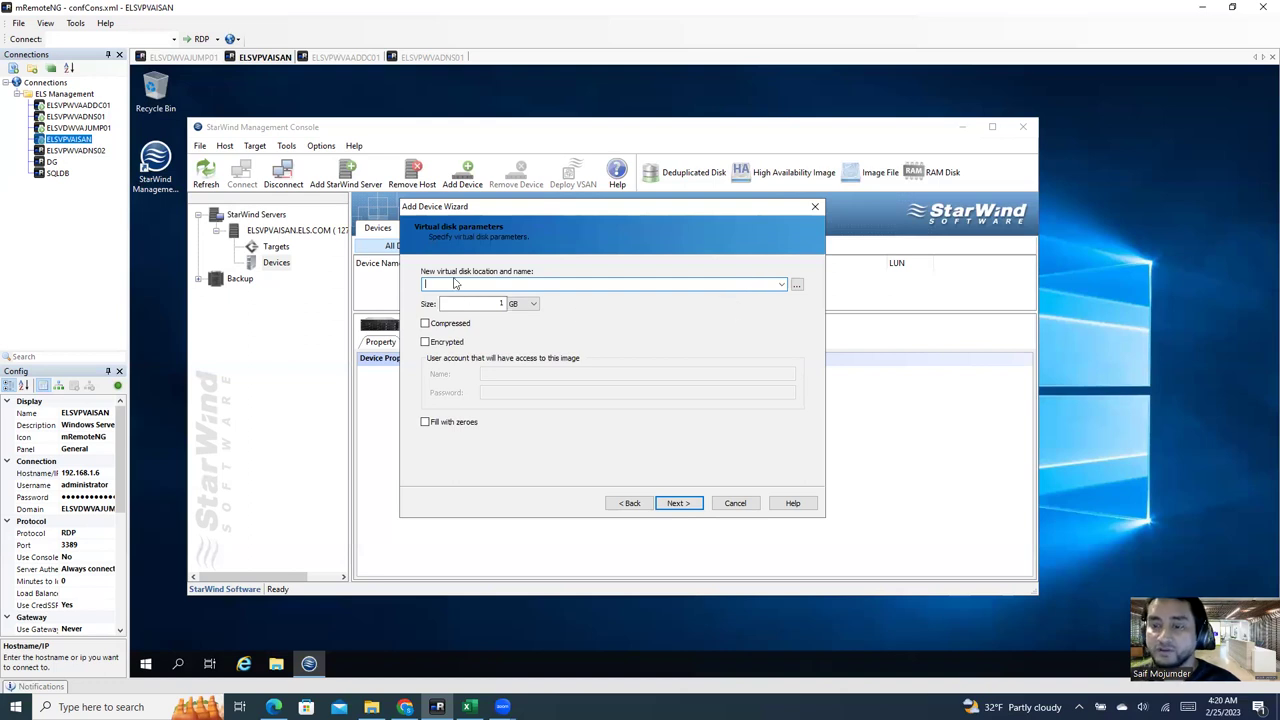
Step: Set the new disk image location to E\san\lun01
click(797, 285)
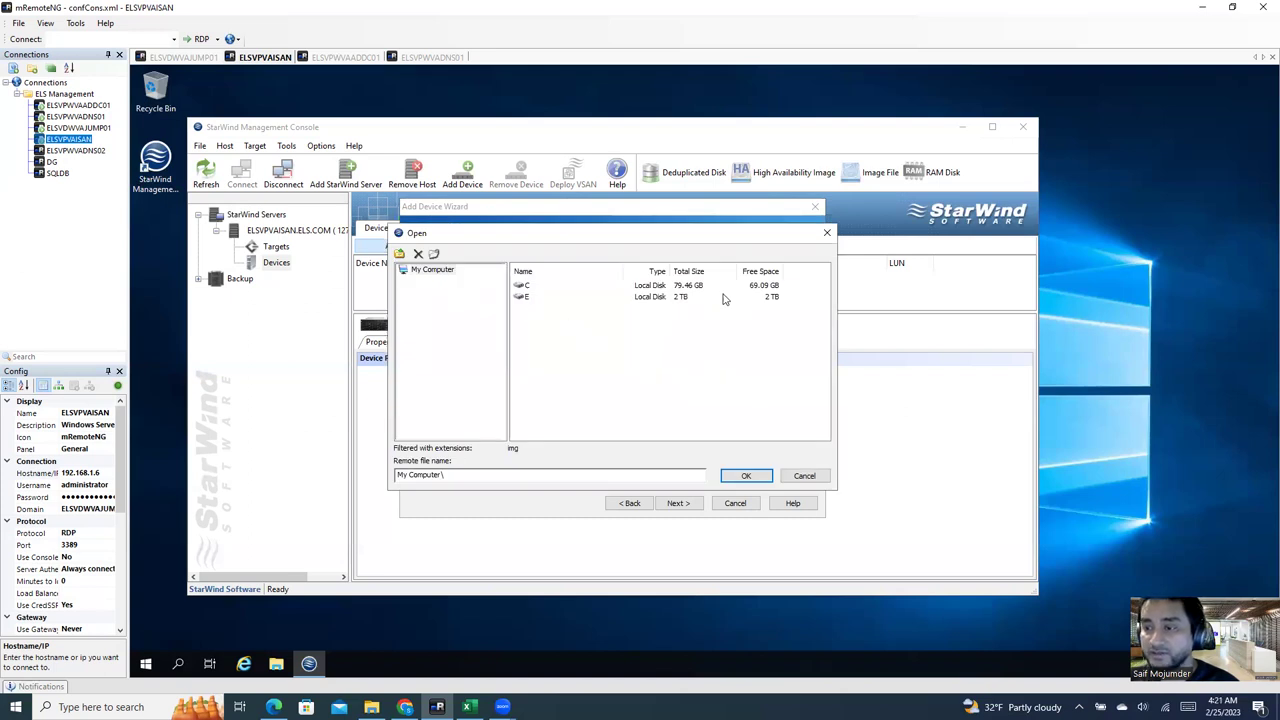
double_click(530, 299)
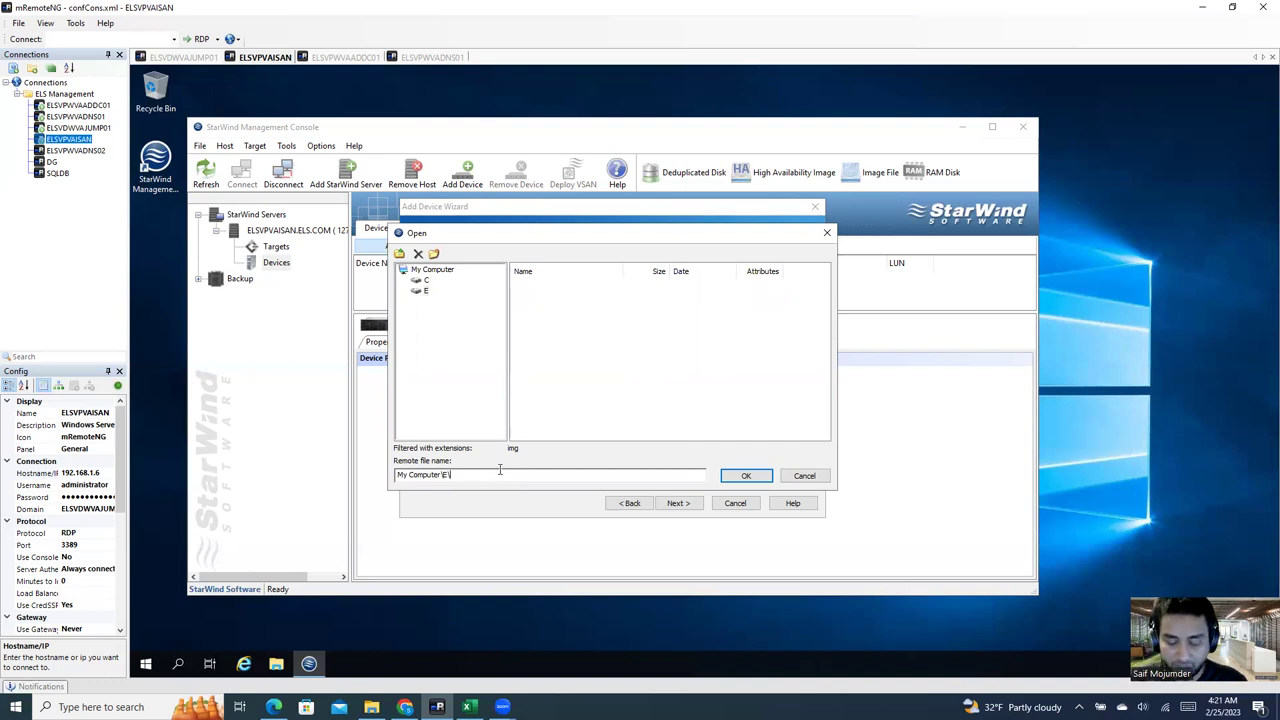
text(na)
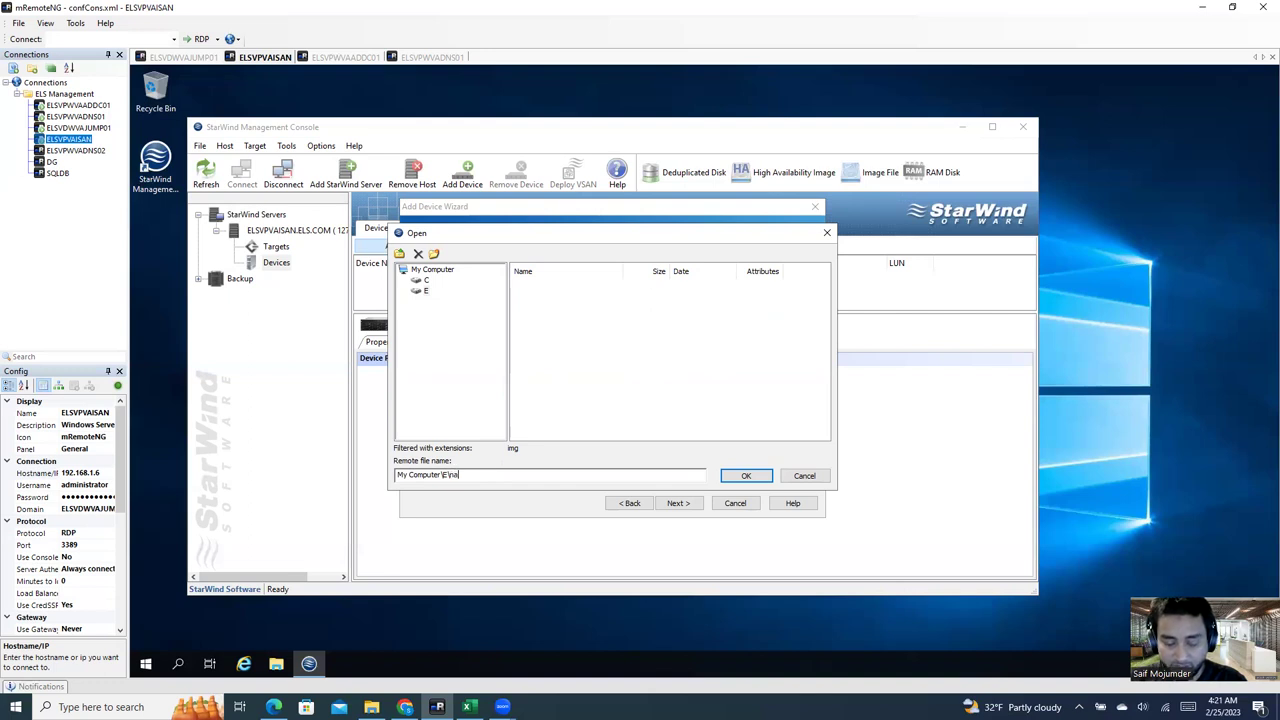
key(BackSpace)
key(BackSpace)
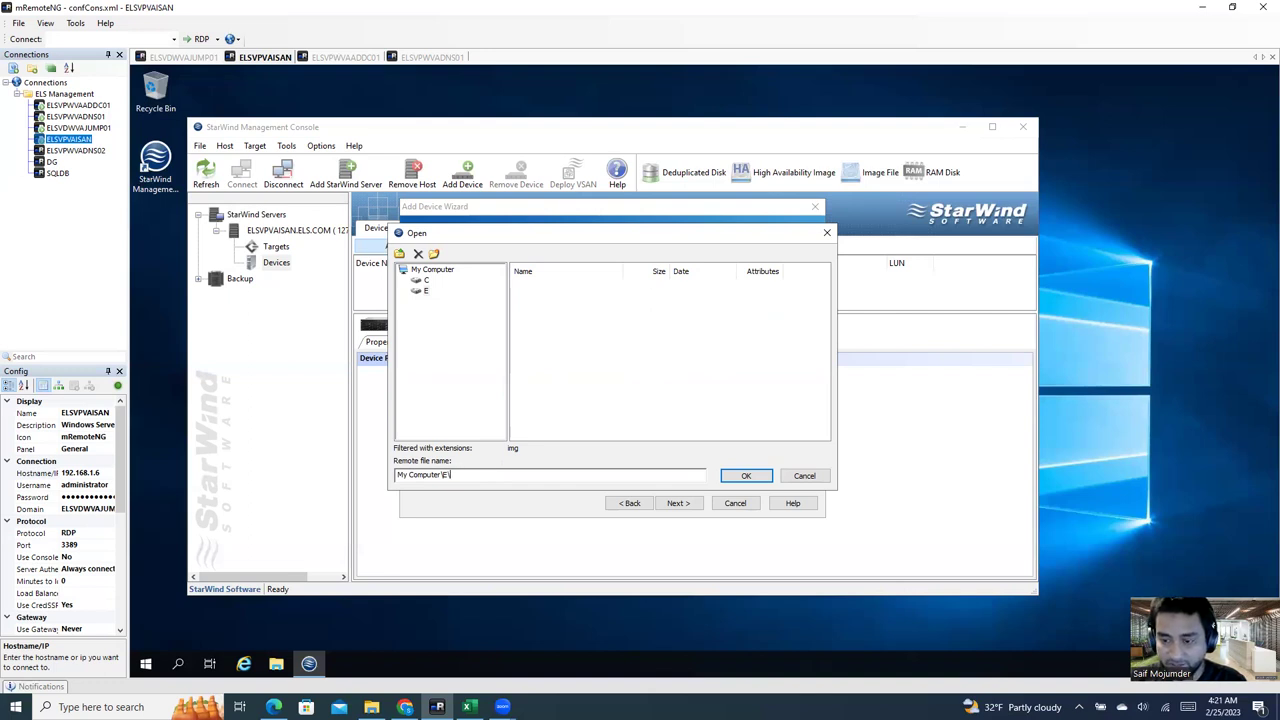
text(san\)
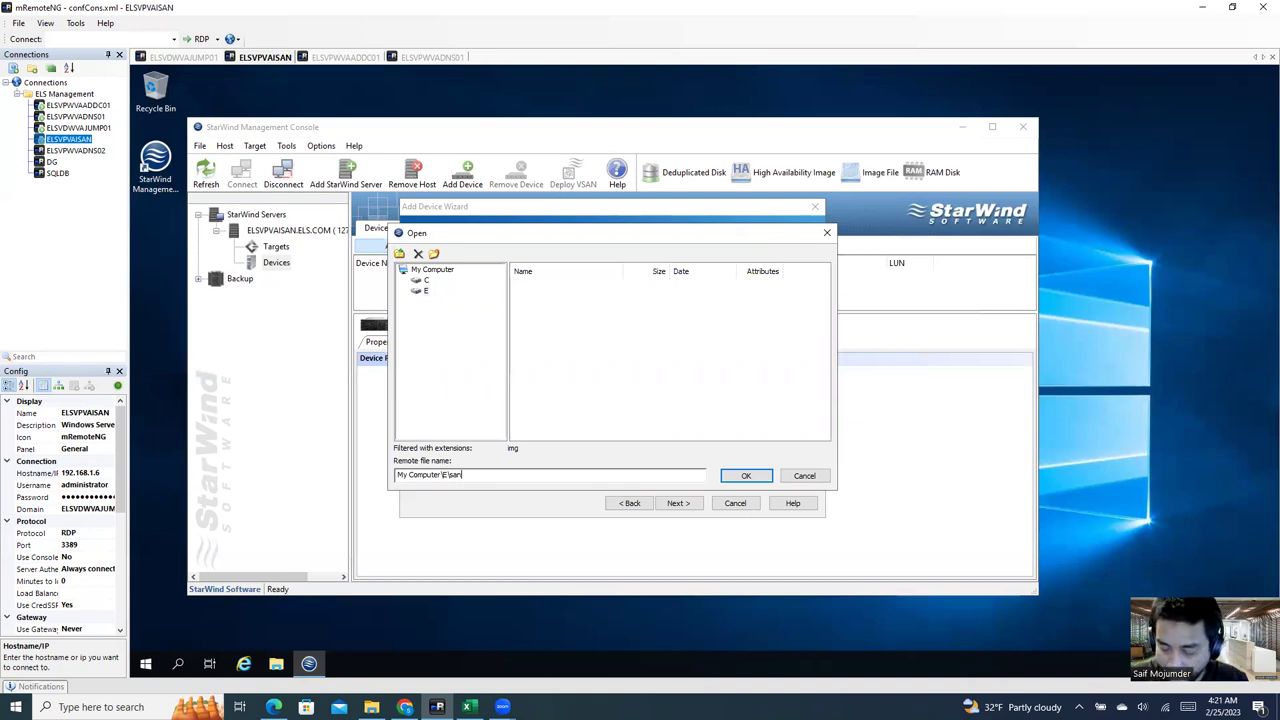
text(i)
key(BackSpace)
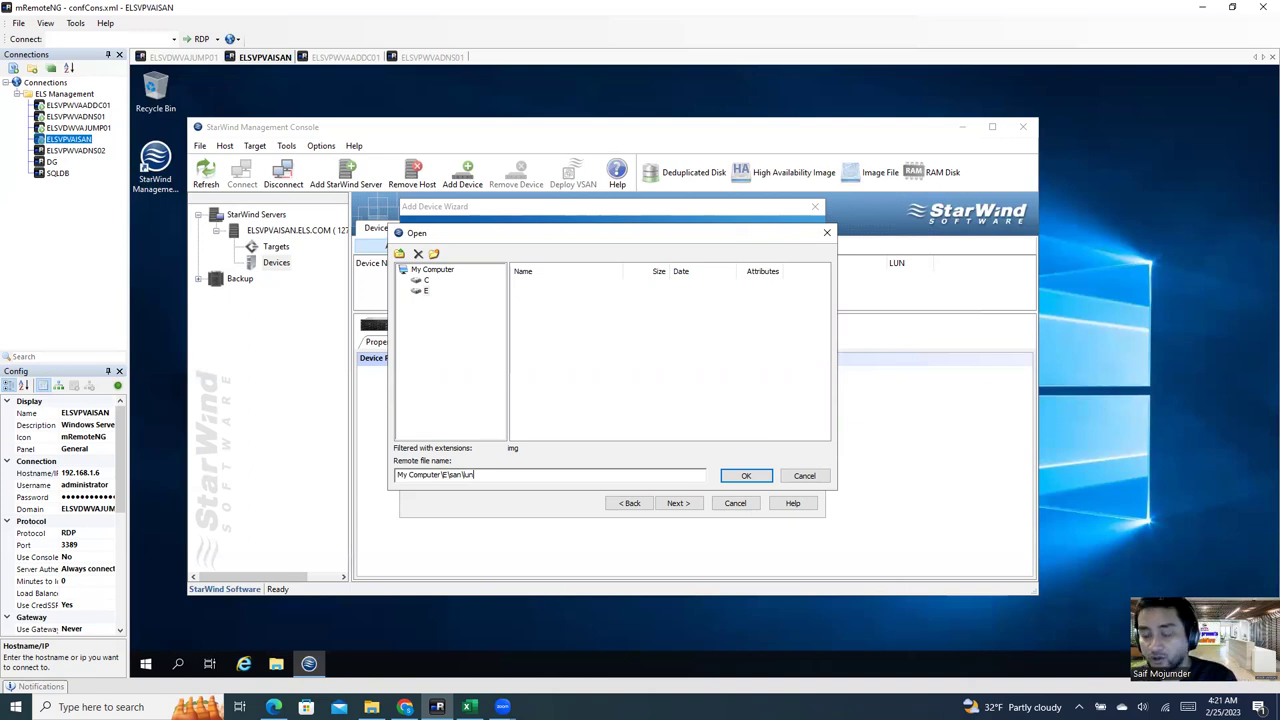
text(un01)
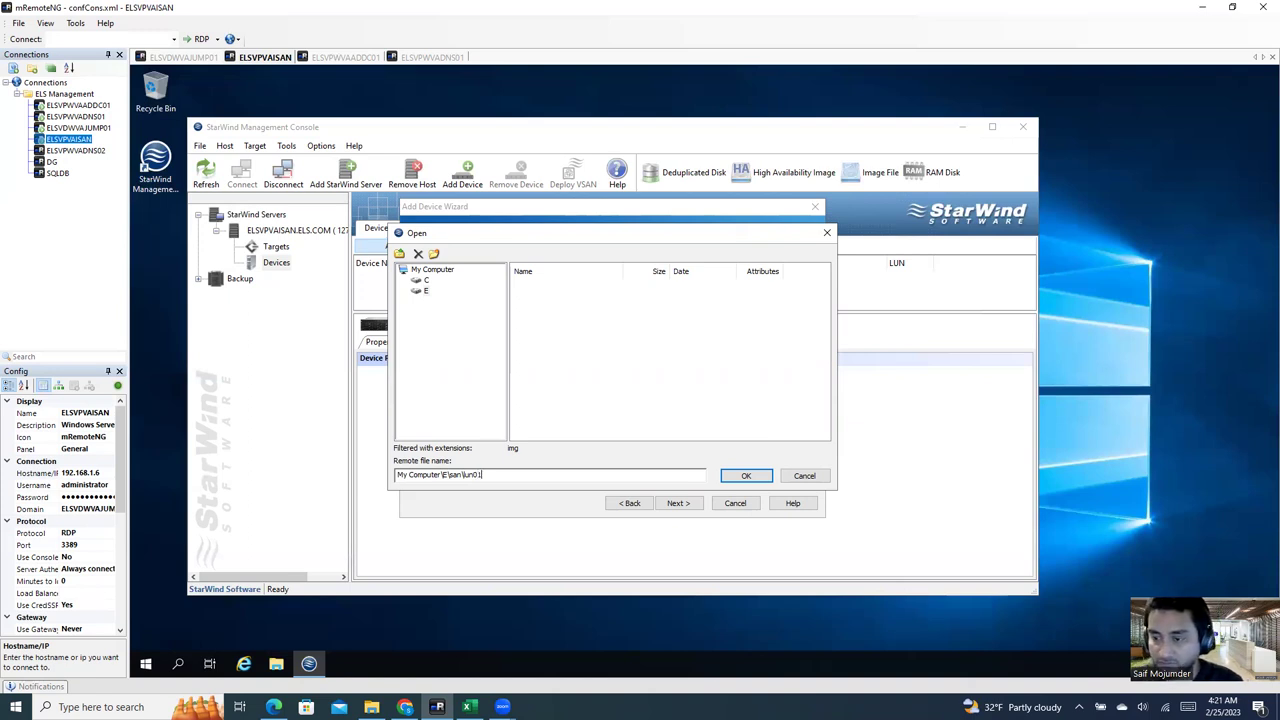
click(746, 477)
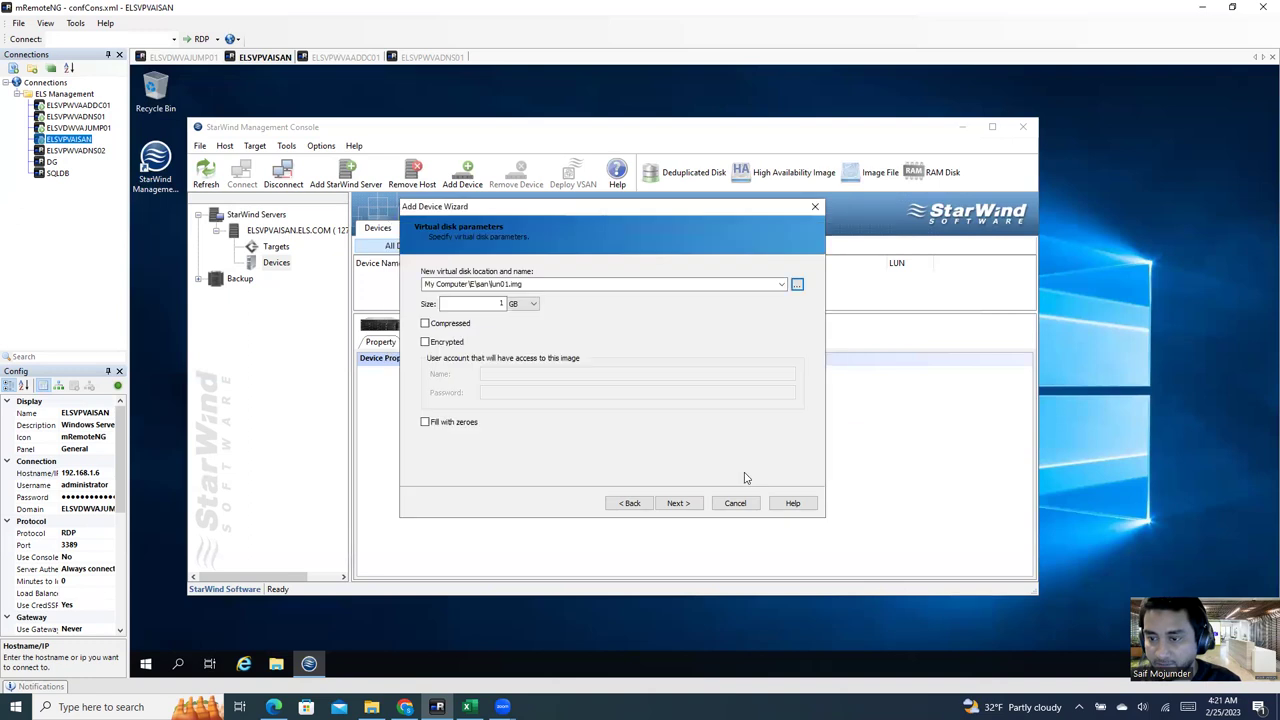
Step: Set the size to 1024 GB, try compressed then uncompressed, and dismiss the file-in-use errors
double_click(501, 303)
key(BackSpace)
text(1024)
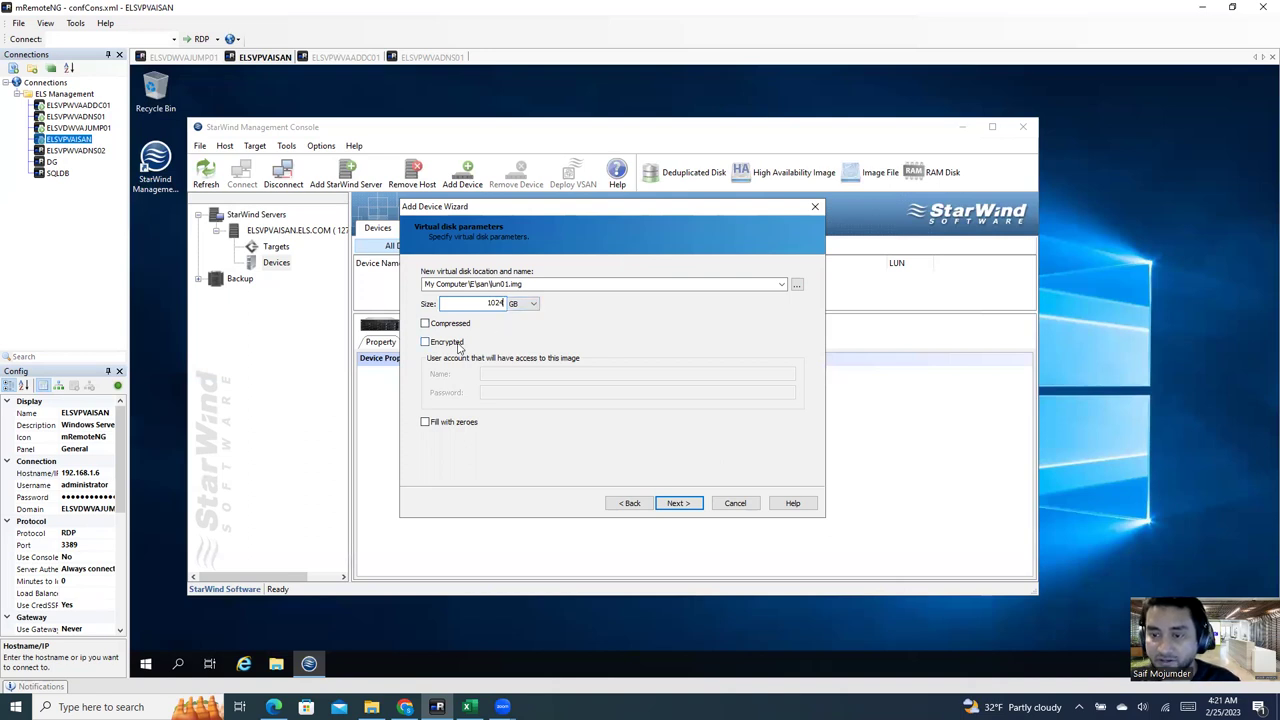
click(425, 324)
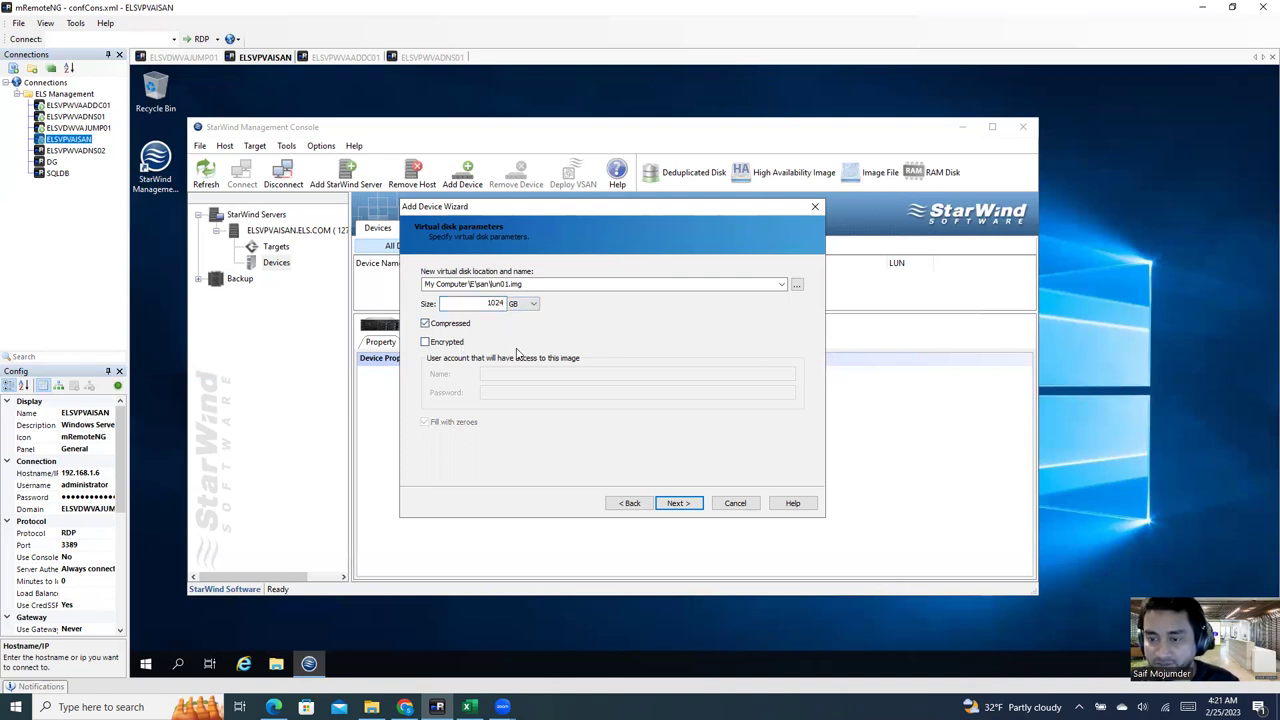
click(676, 503)
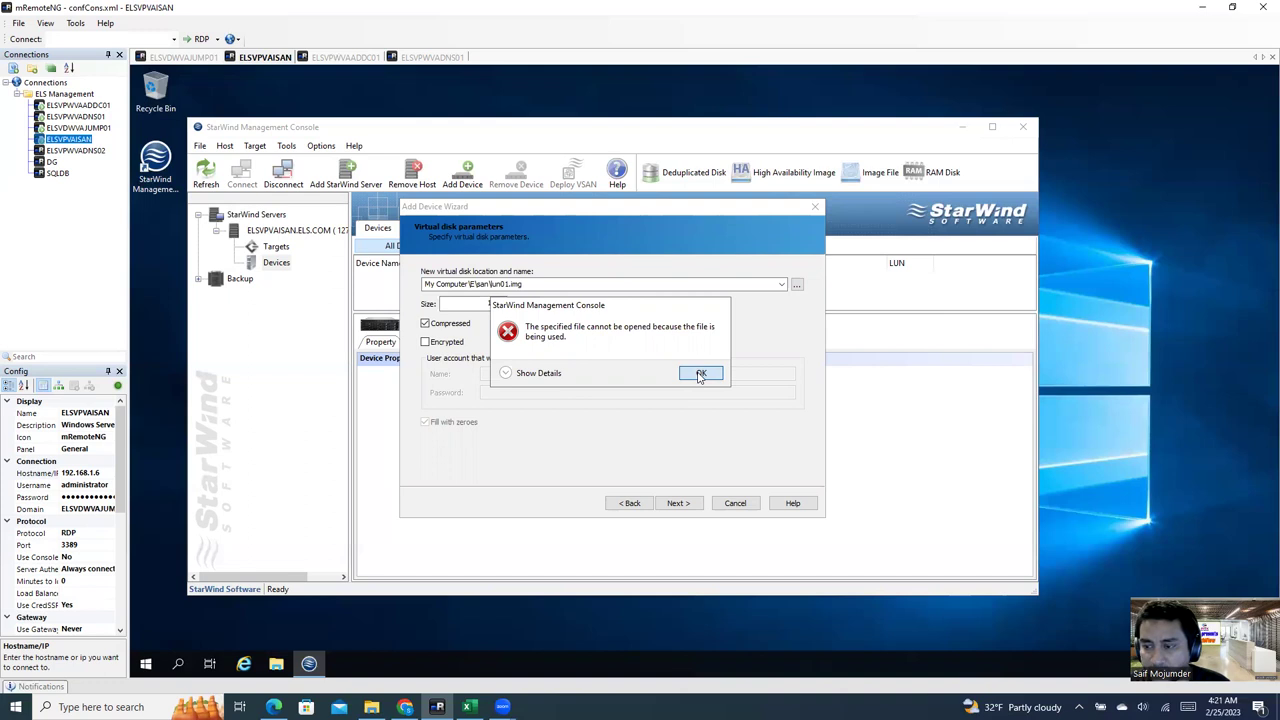
click(701, 375)
click(425, 324)
click(677, 503)
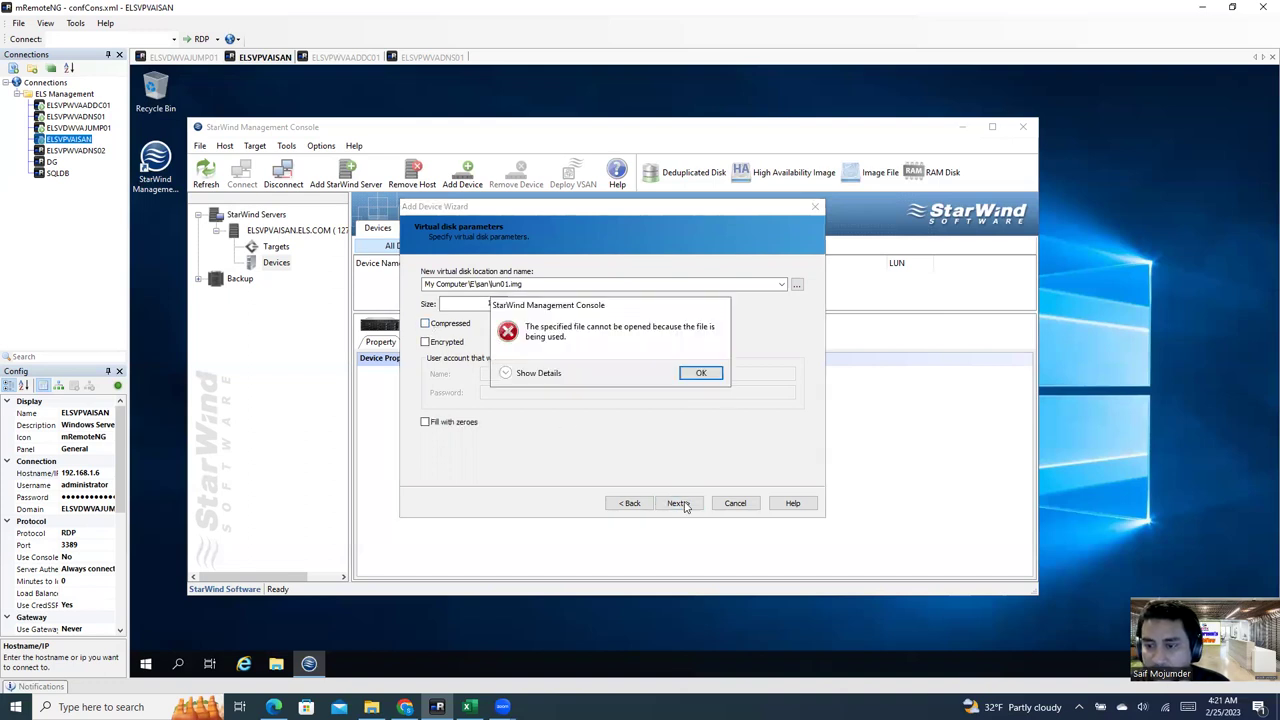
click(550, 376)
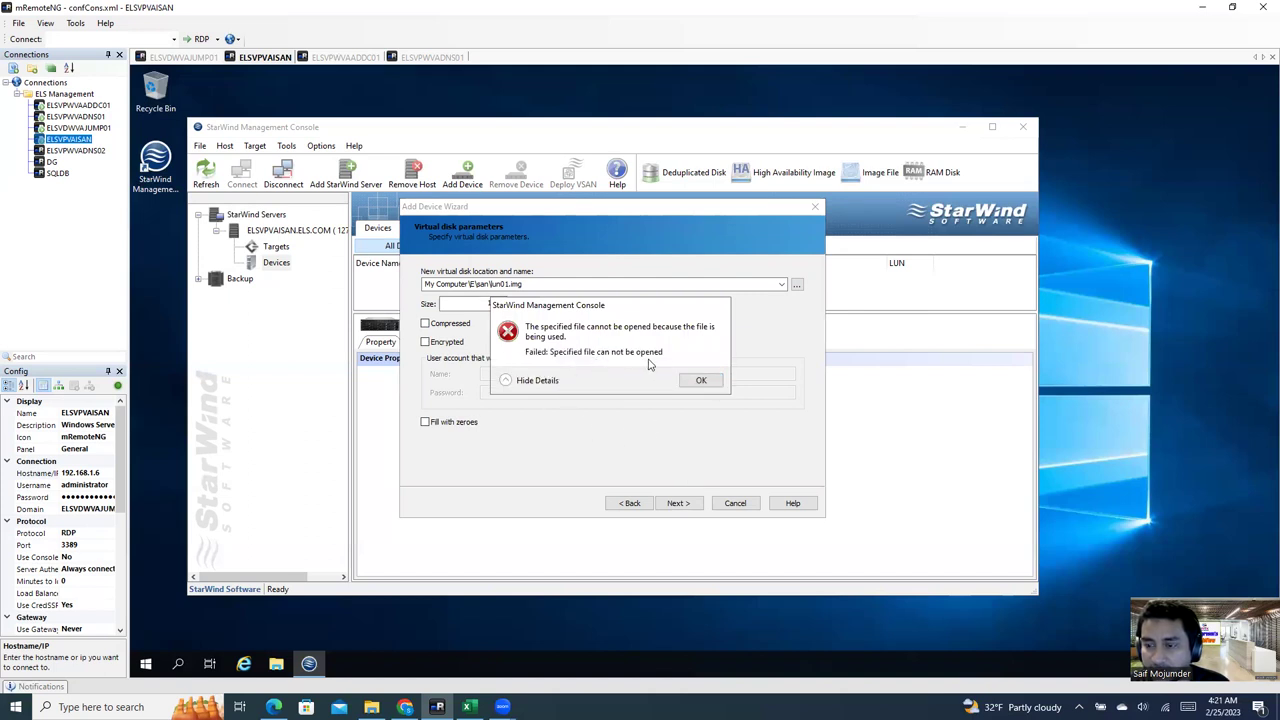
click(701, 382)
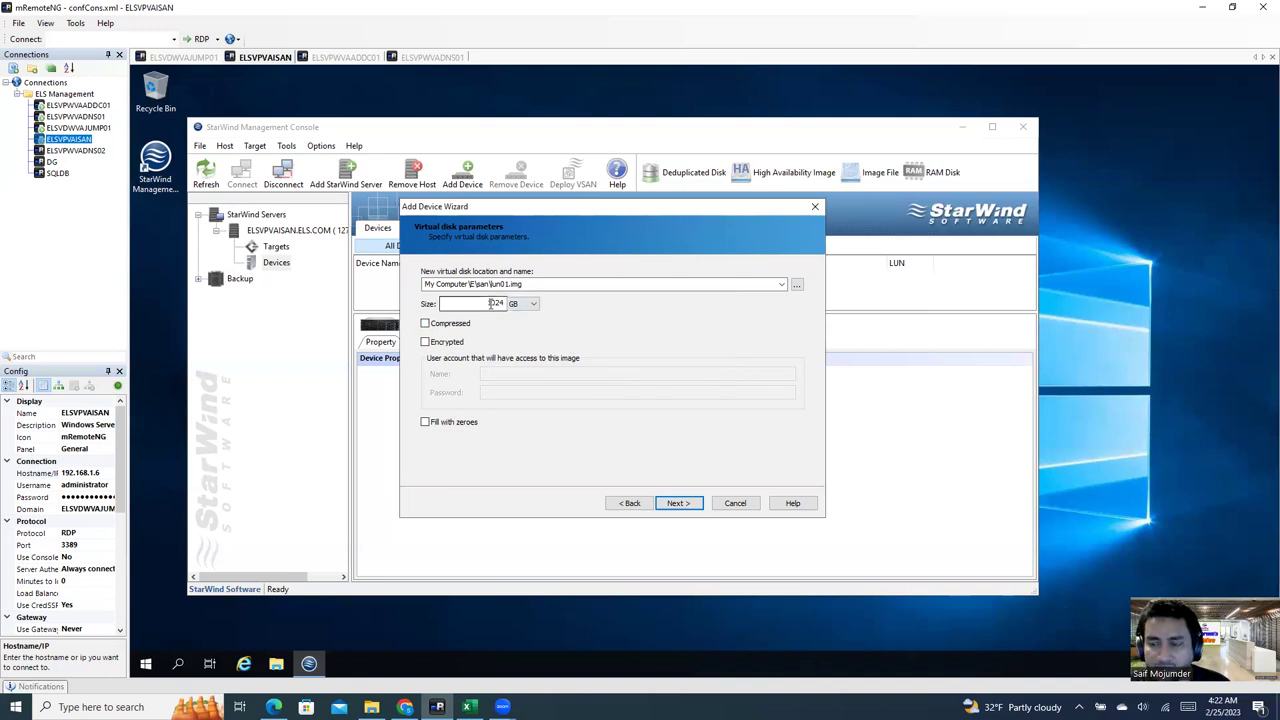
Step: Point the disk at E\san\lun.img and retry with and without compression, dismissing errors
click(796, 286)
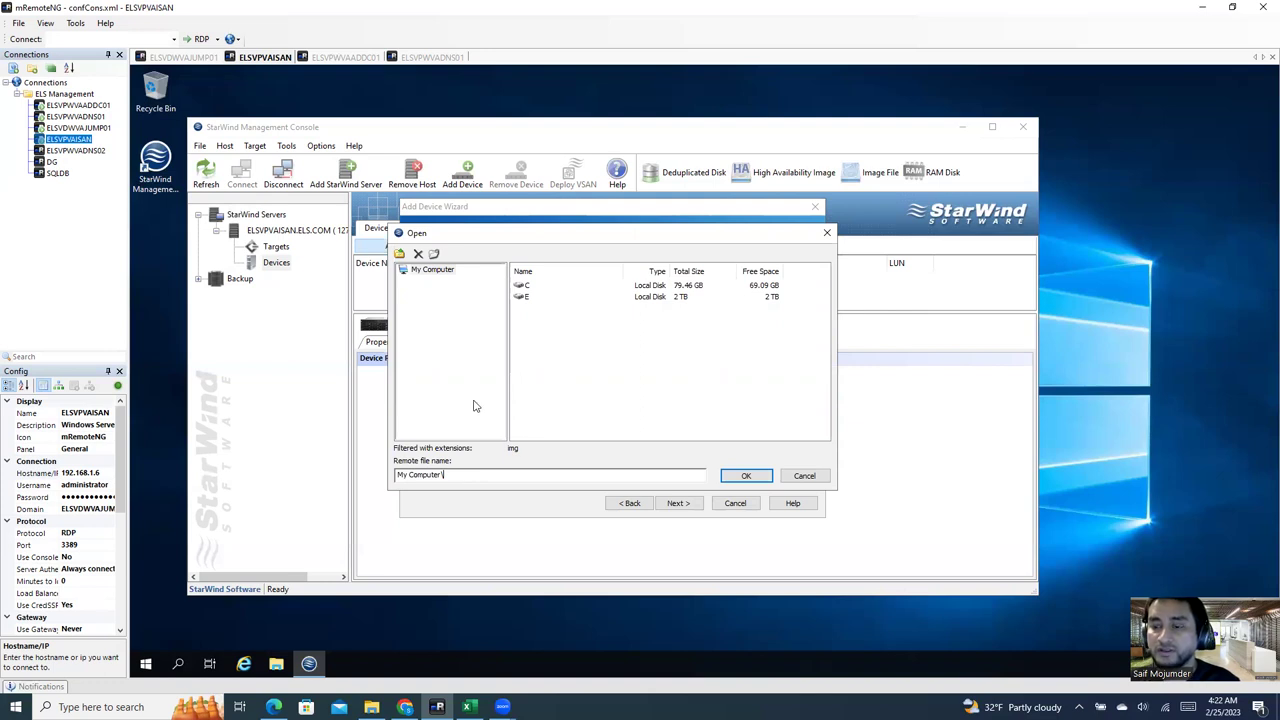
double_click(528, 297)
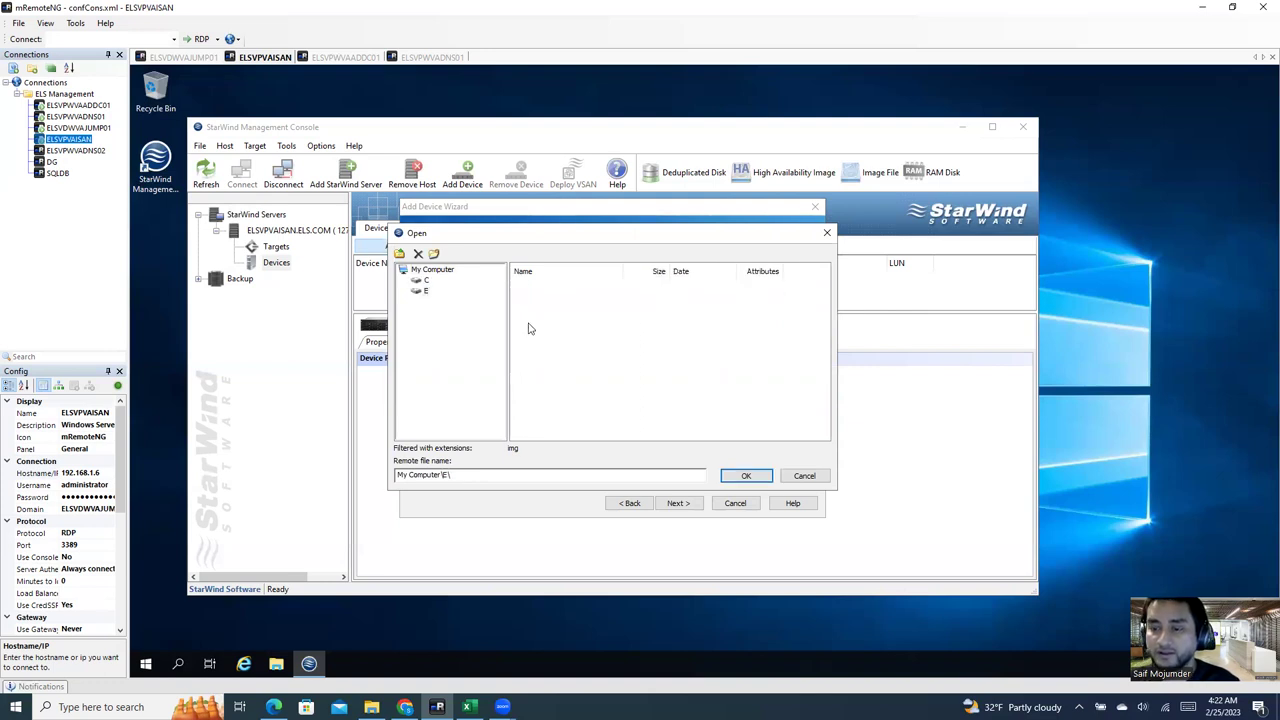
text(san\lun.img)
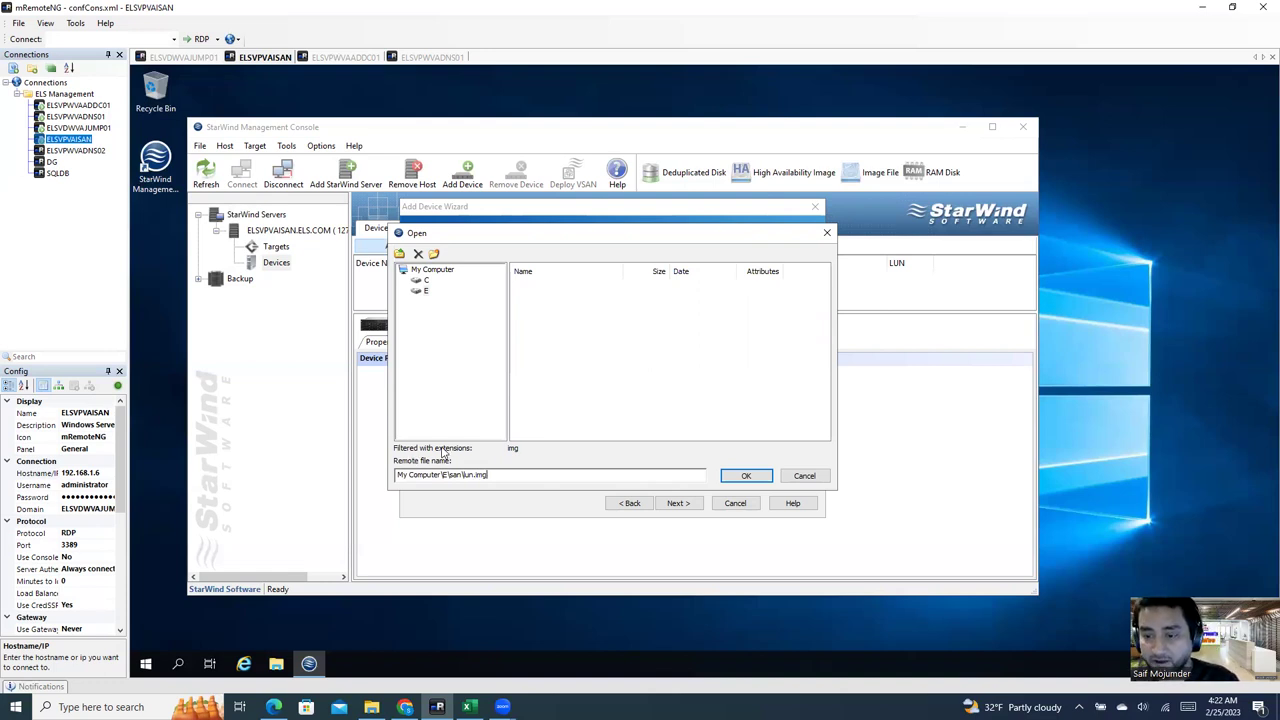
click(745, 476)
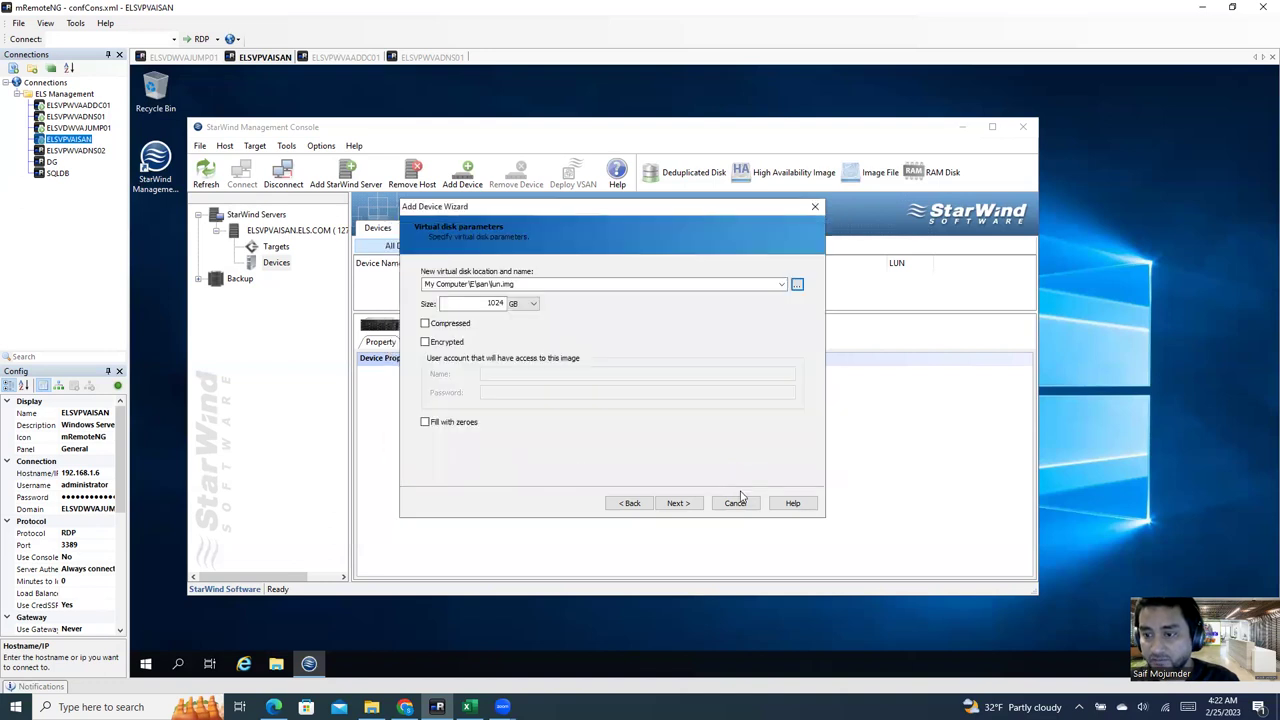
click(448, 323)
click(678, 503)
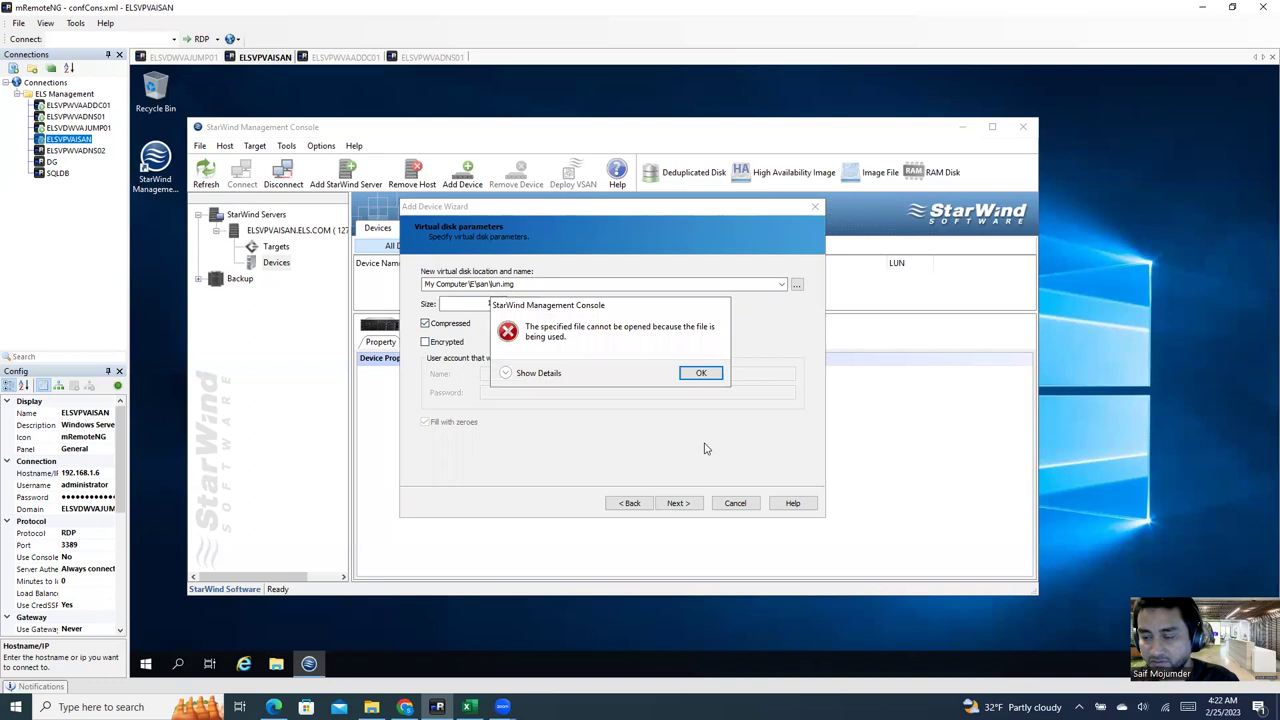
click(703, 374)
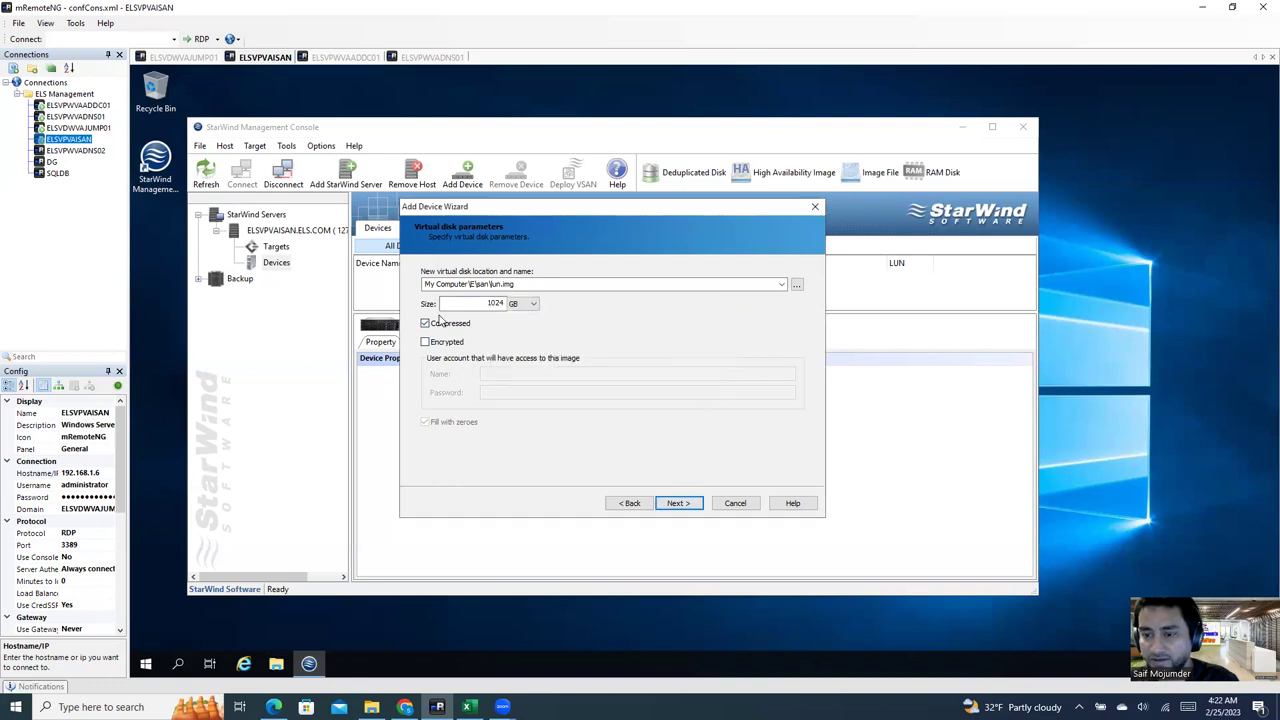
click(424, 324)
click(680, 503)
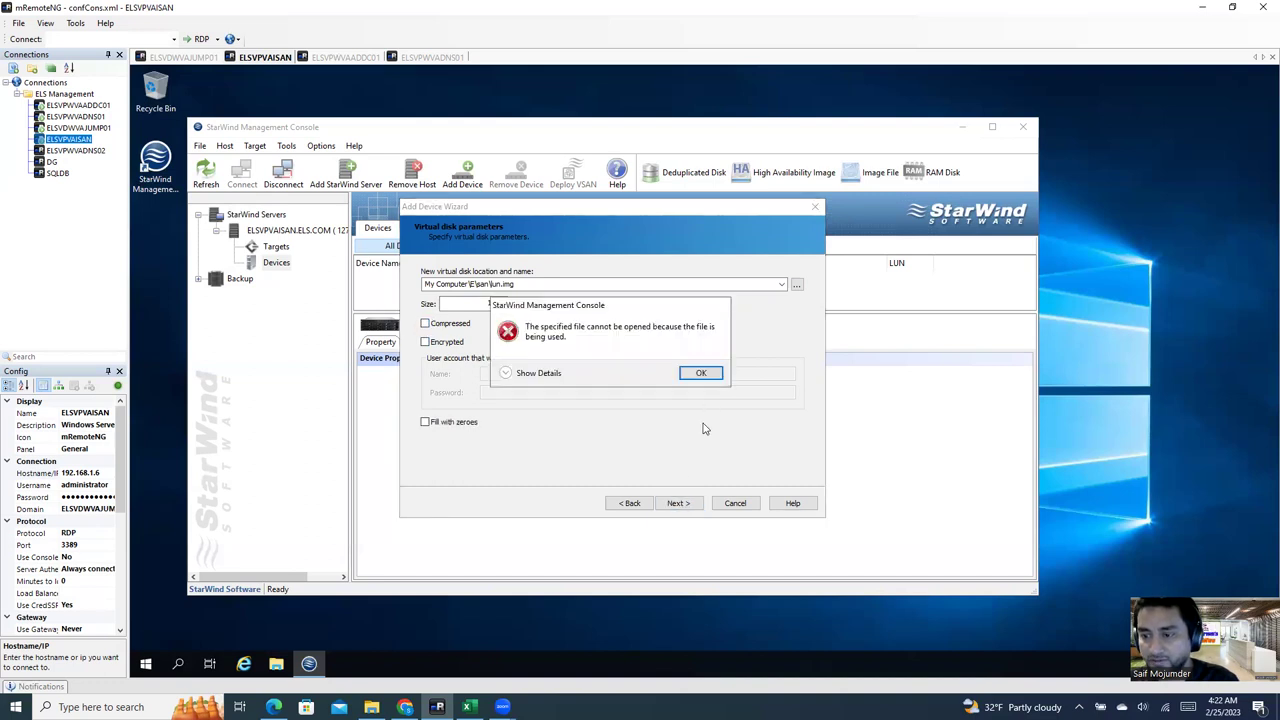
click(703, 374)
Step: Pick lun01.img at 50 GB, dismiss the file-in-use error, and cancel the wizard
click(535, 290)
click(640, 284)
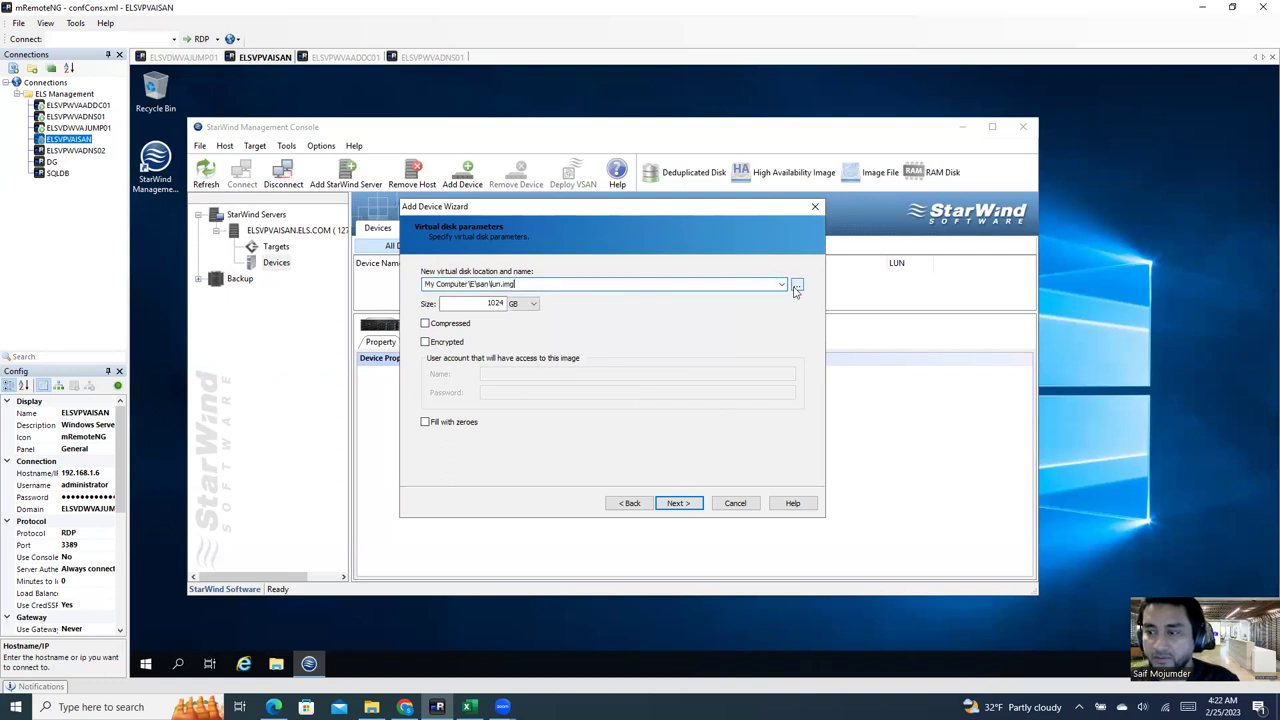
click(782, 286)
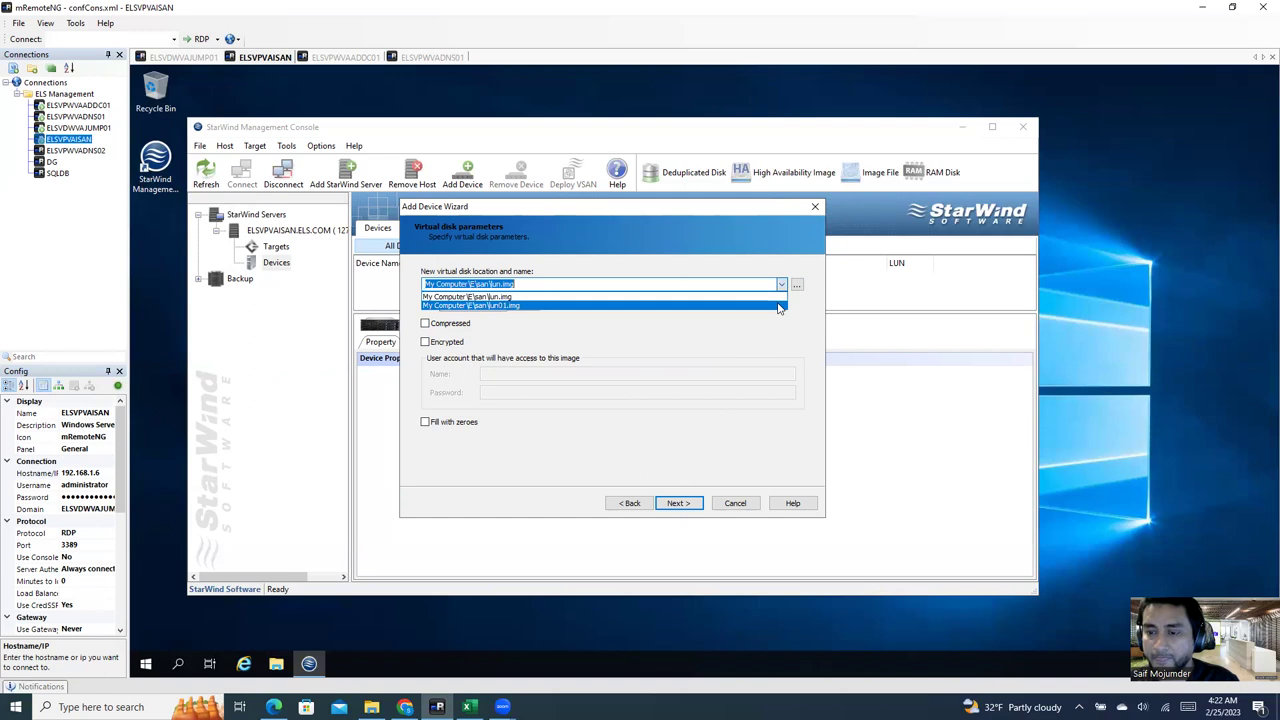
click(779, 306)
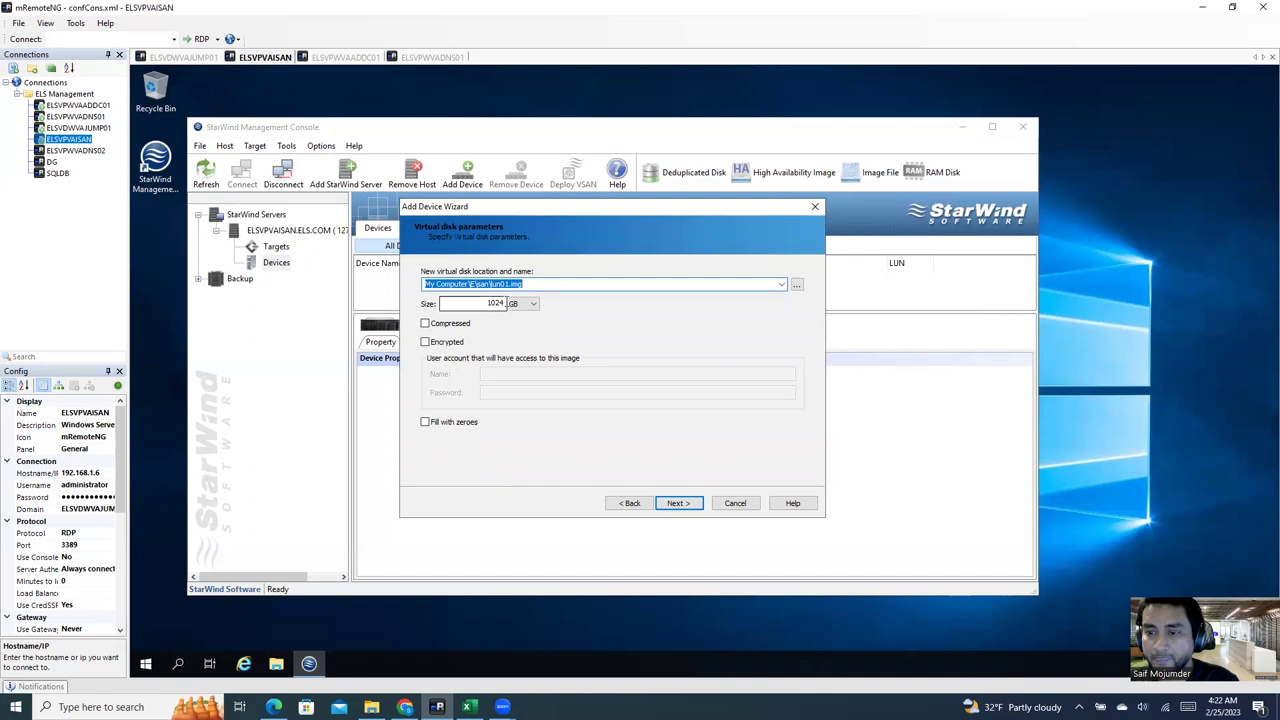
drag(505, 303, 475, 302)
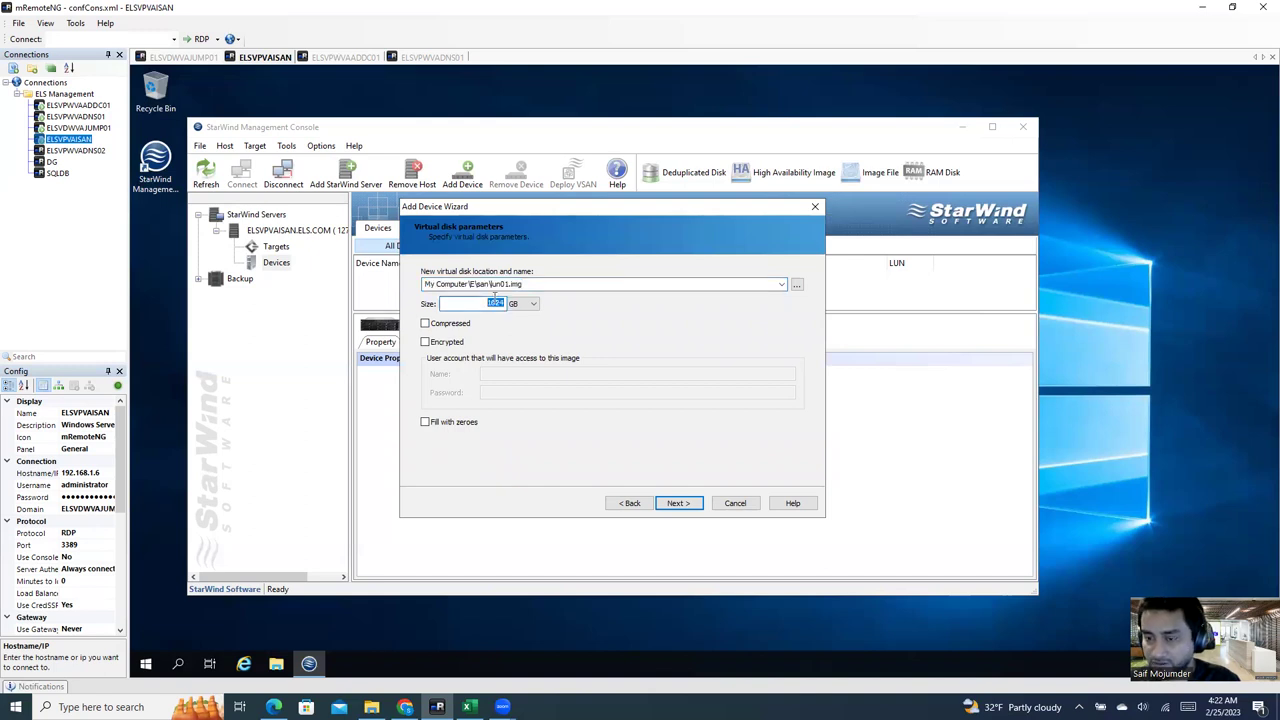
text(500)
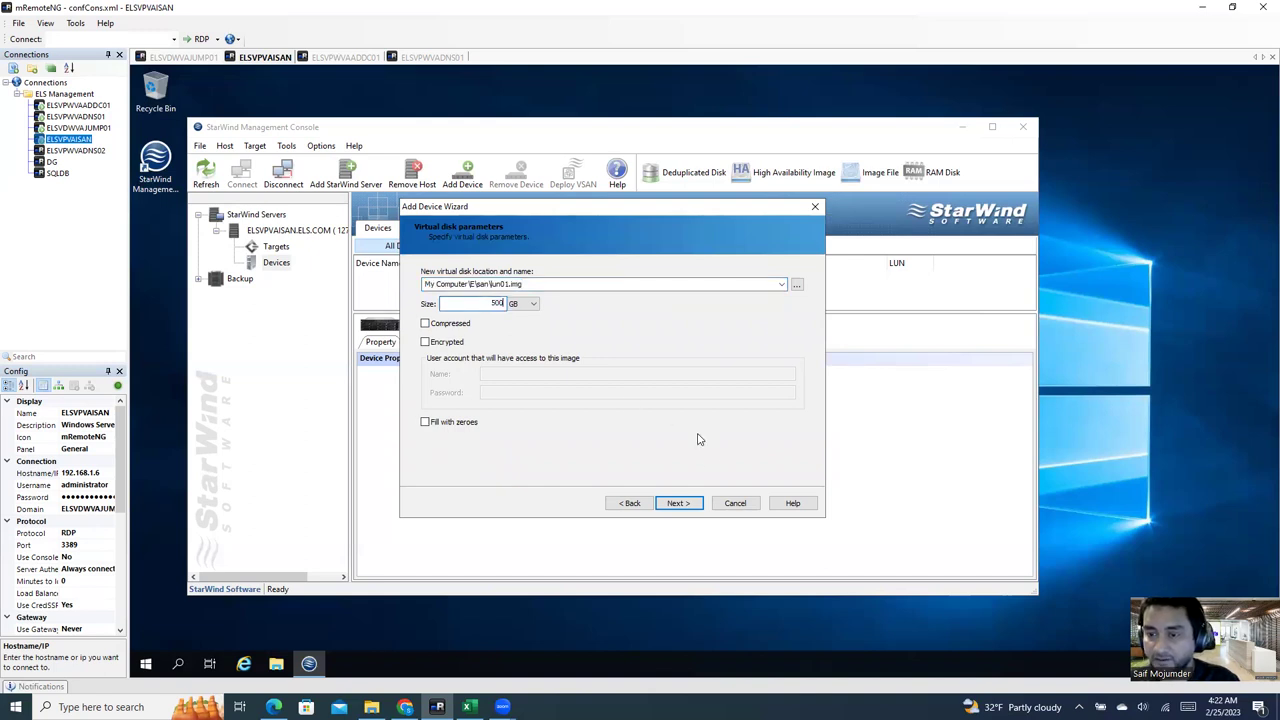
click(680, 505)
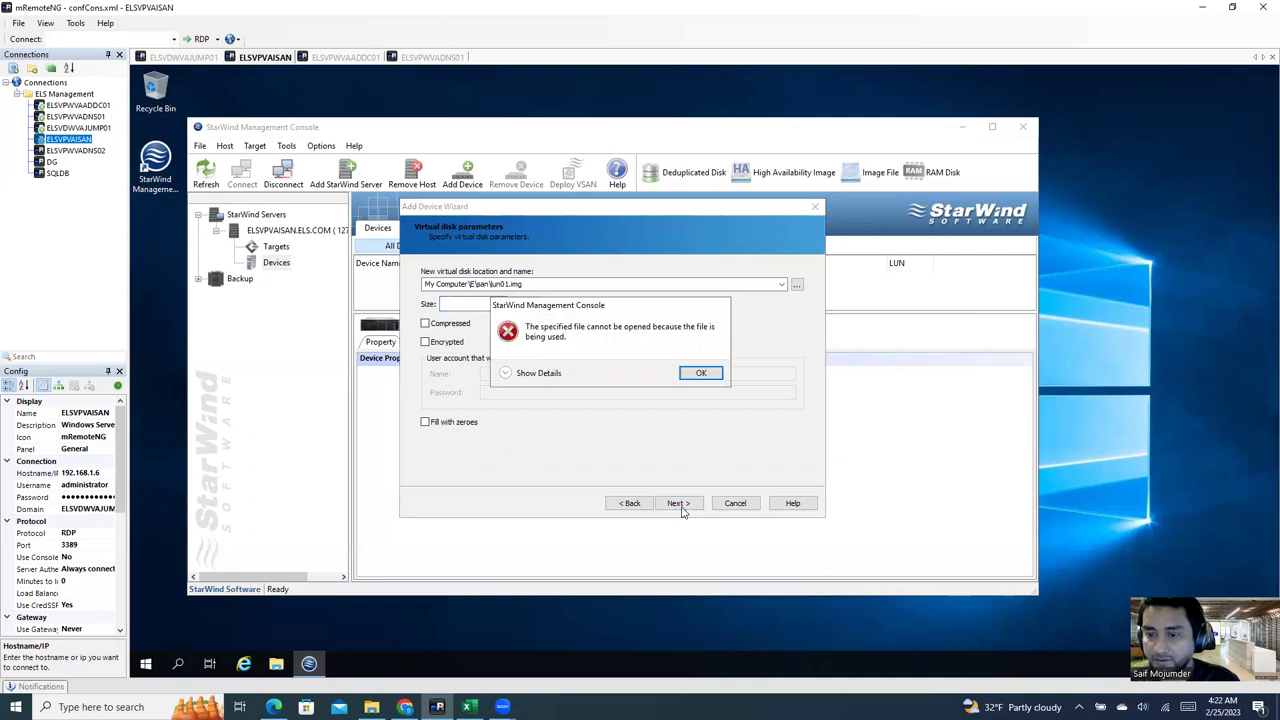
click(709, 374)
click(738, 505)
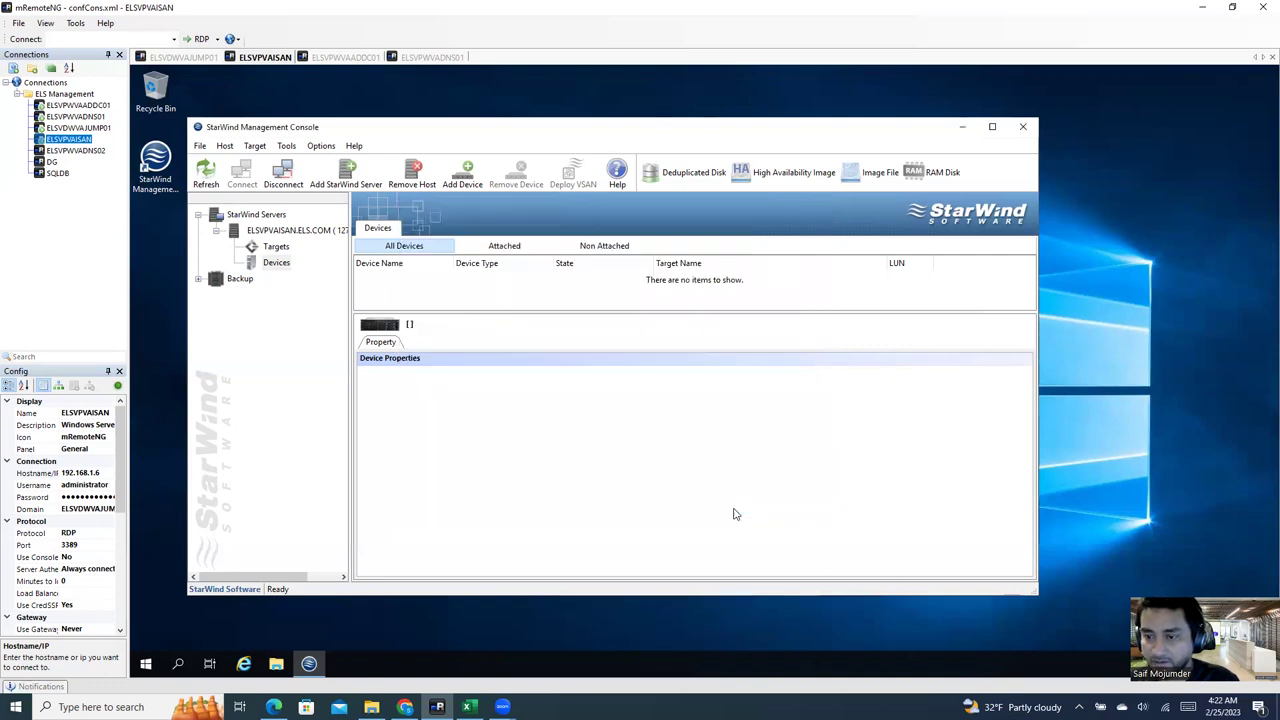
Step: Create iSCSI target lan01 with a custom iqn name and multiple concurrent connections allowed
right_click(276, 247)
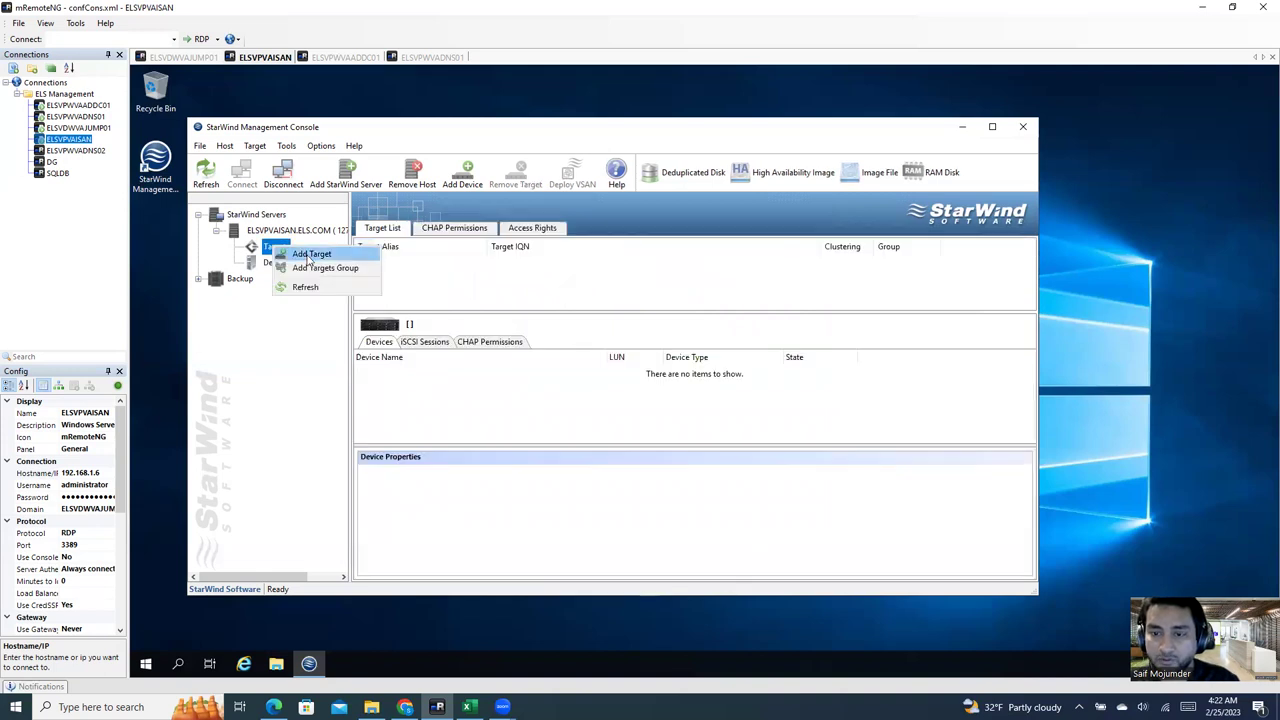
click(306, 256)
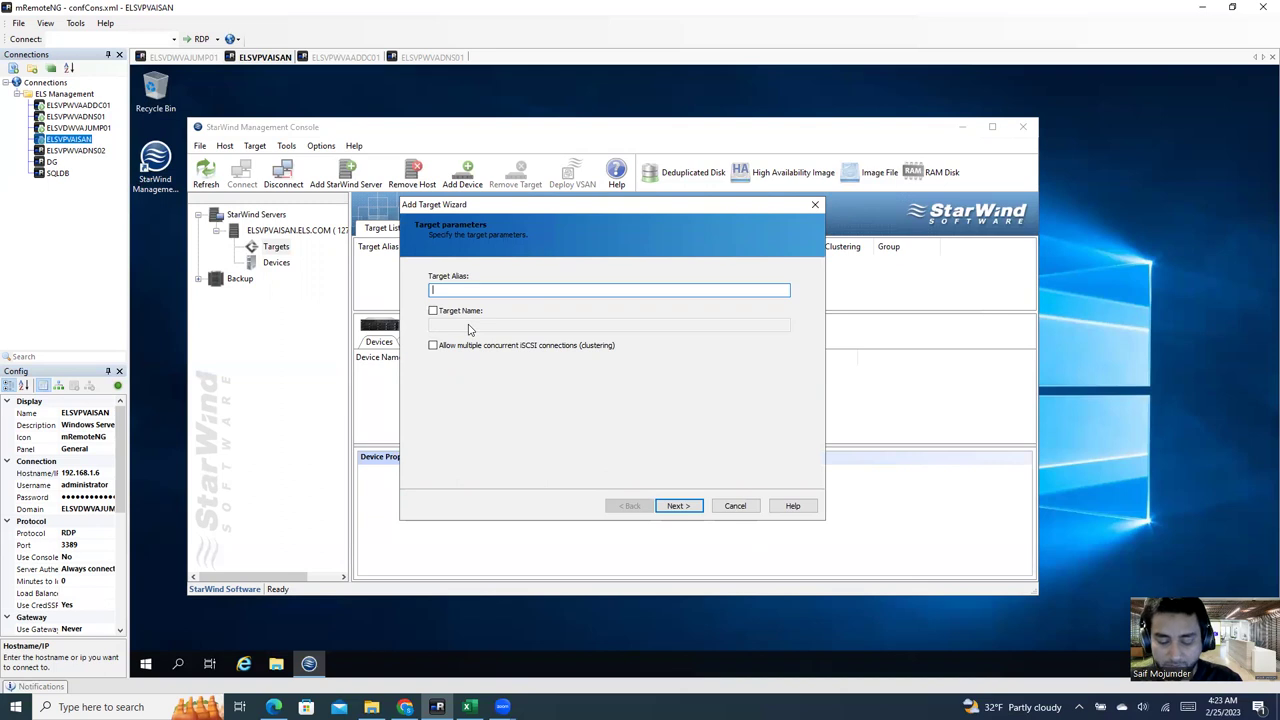
text(la)
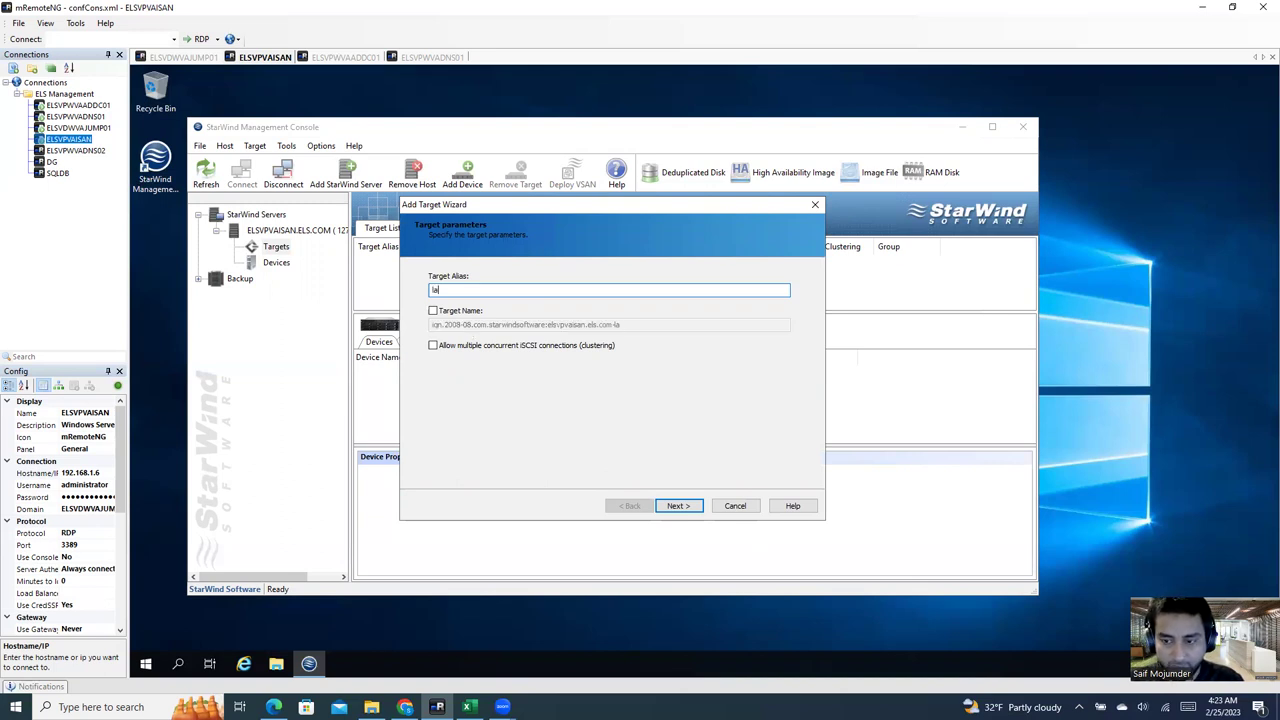
text(n01)
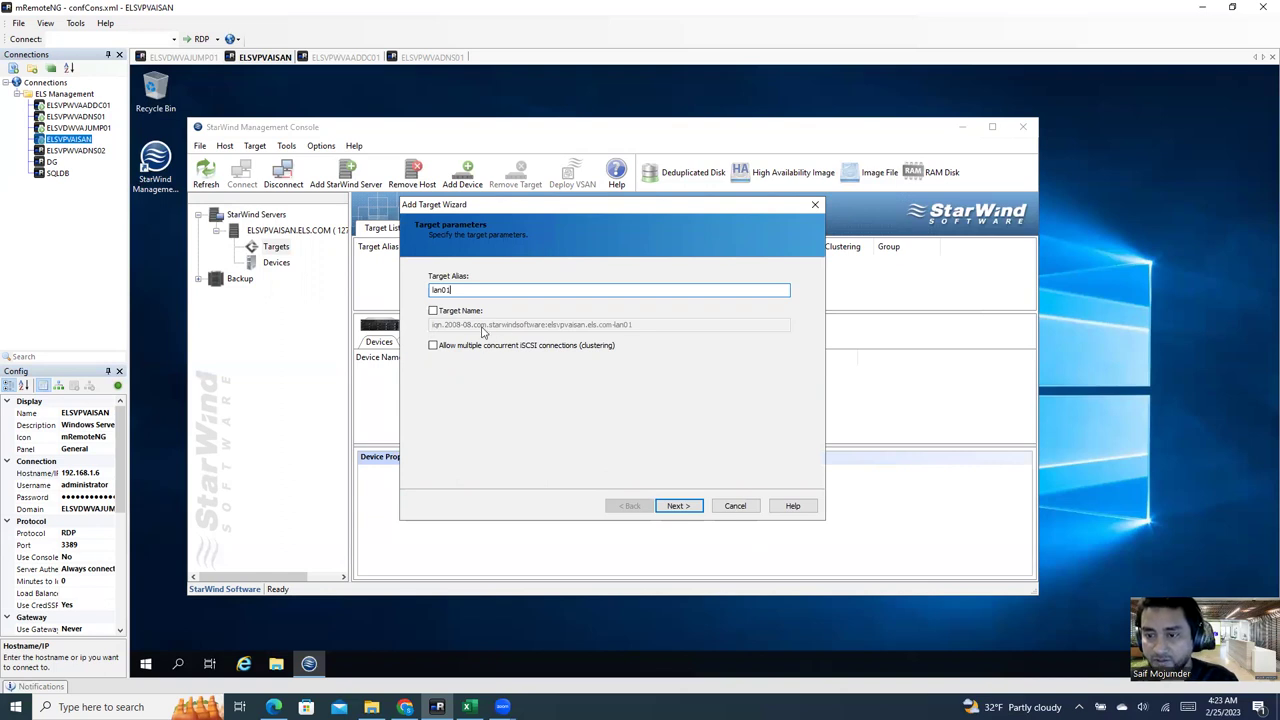
click(433, 311)
click(433, 345)
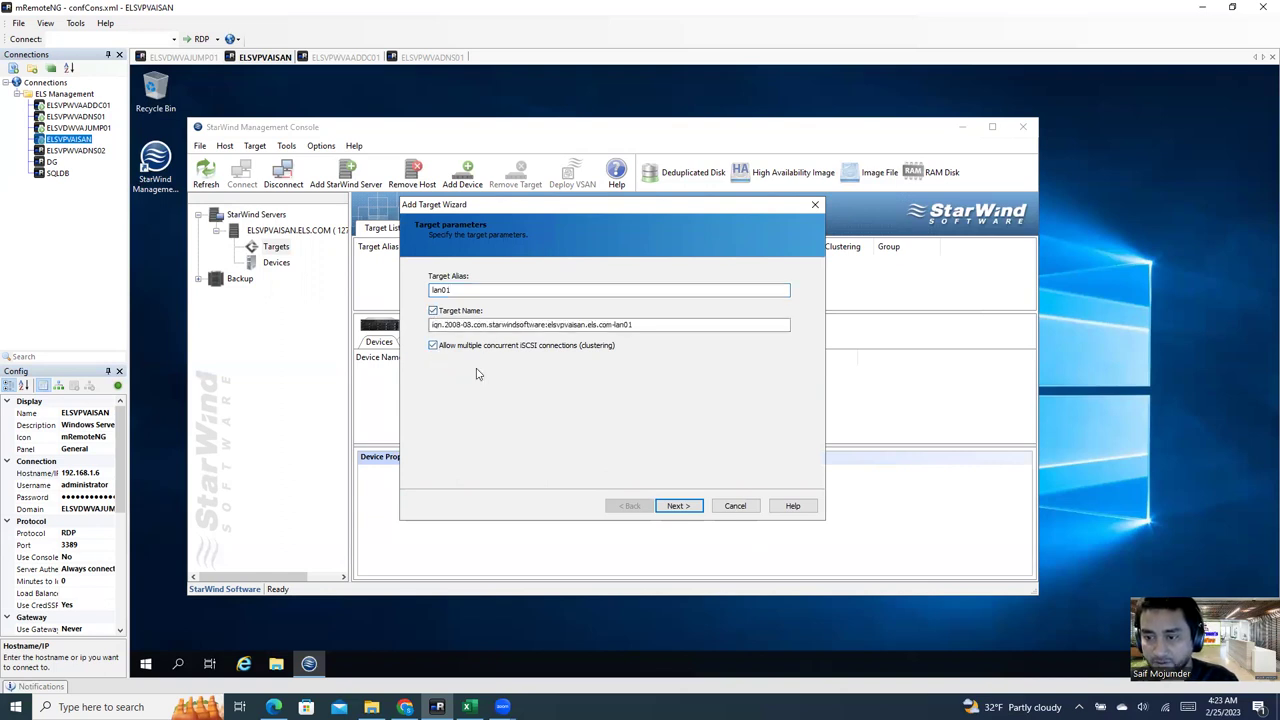
click(678, 506)
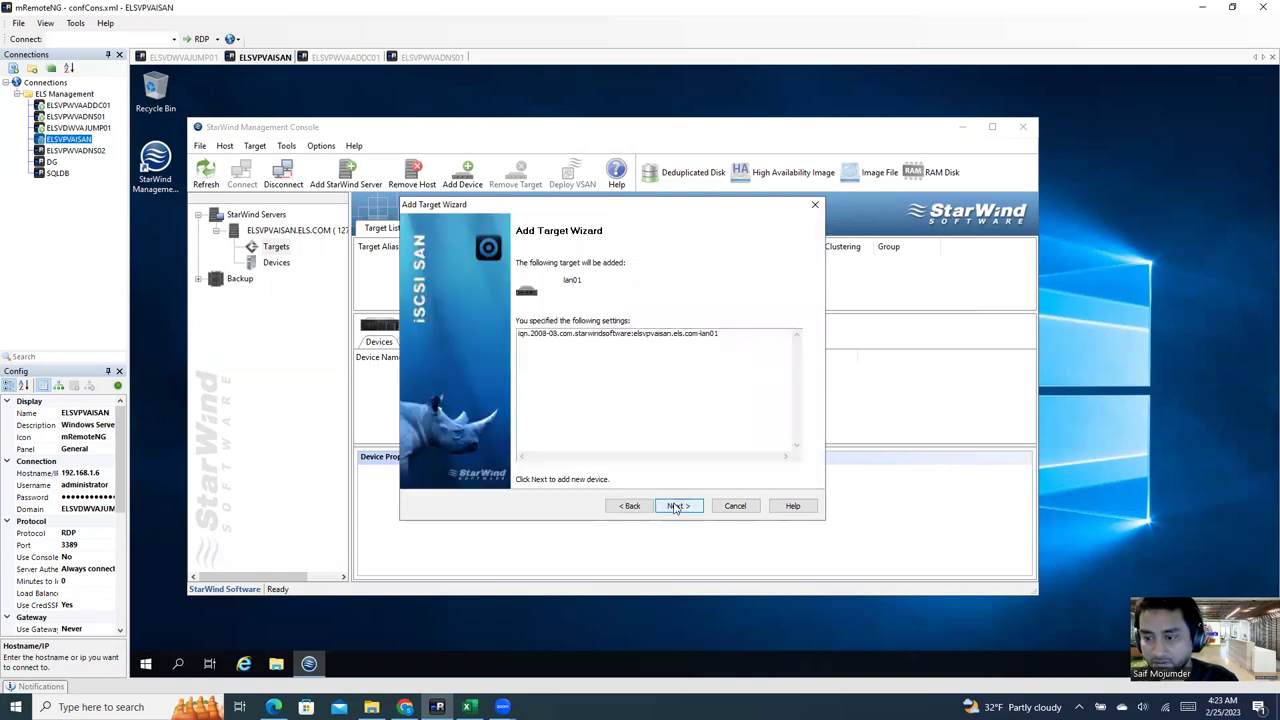
click(678, 506)
click(678, 506)
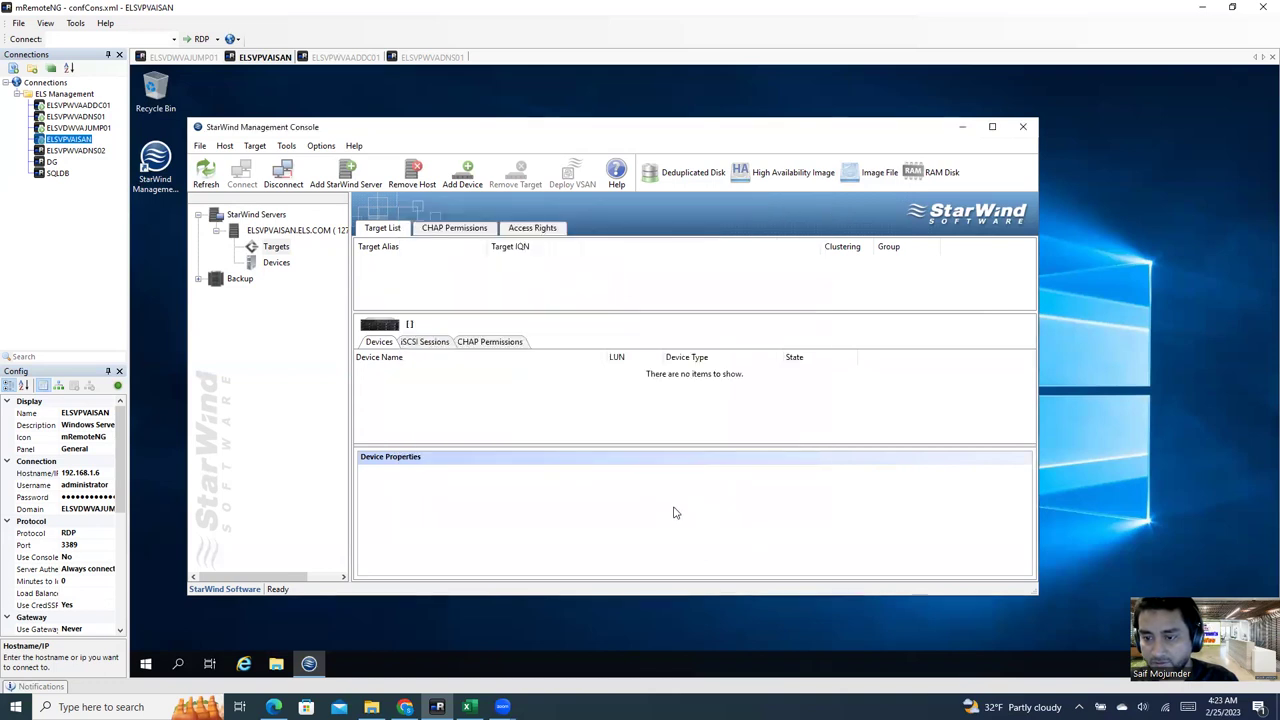
Step: Start a new Image File virtual hard disk device set to create a new virtual disk
click(276, 262)
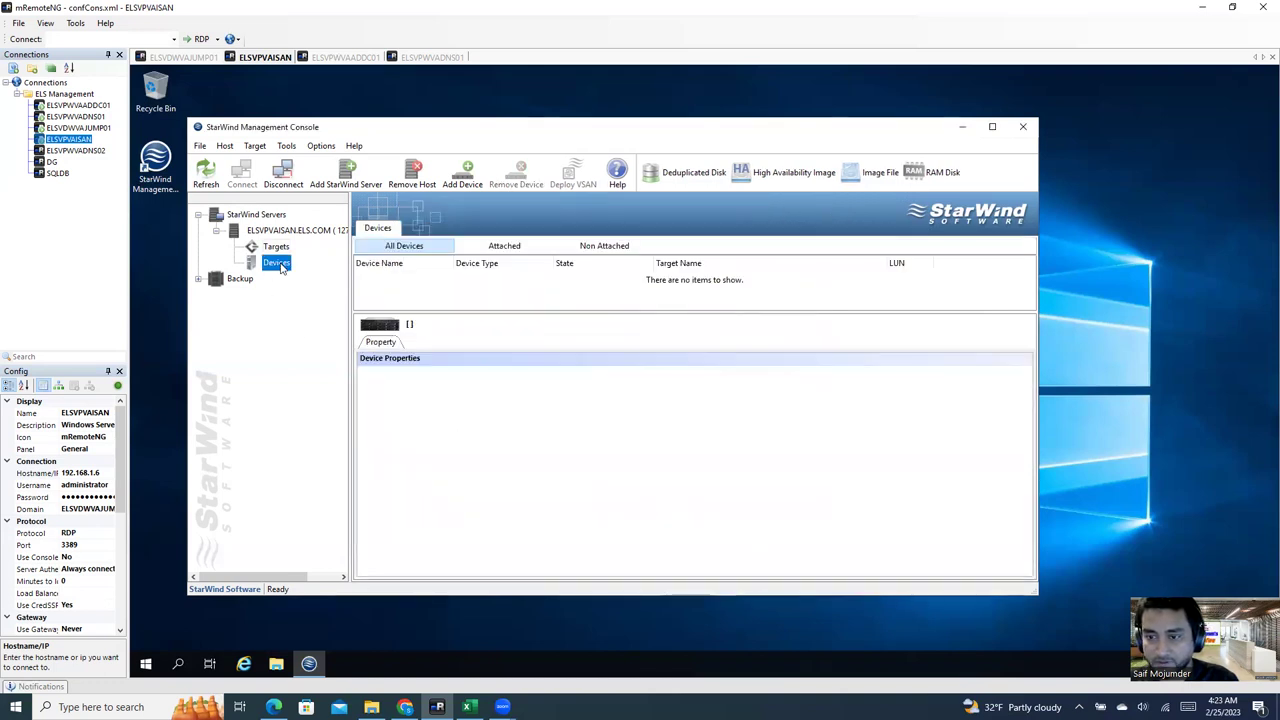
right_click(282, 264)
click(303, 274)
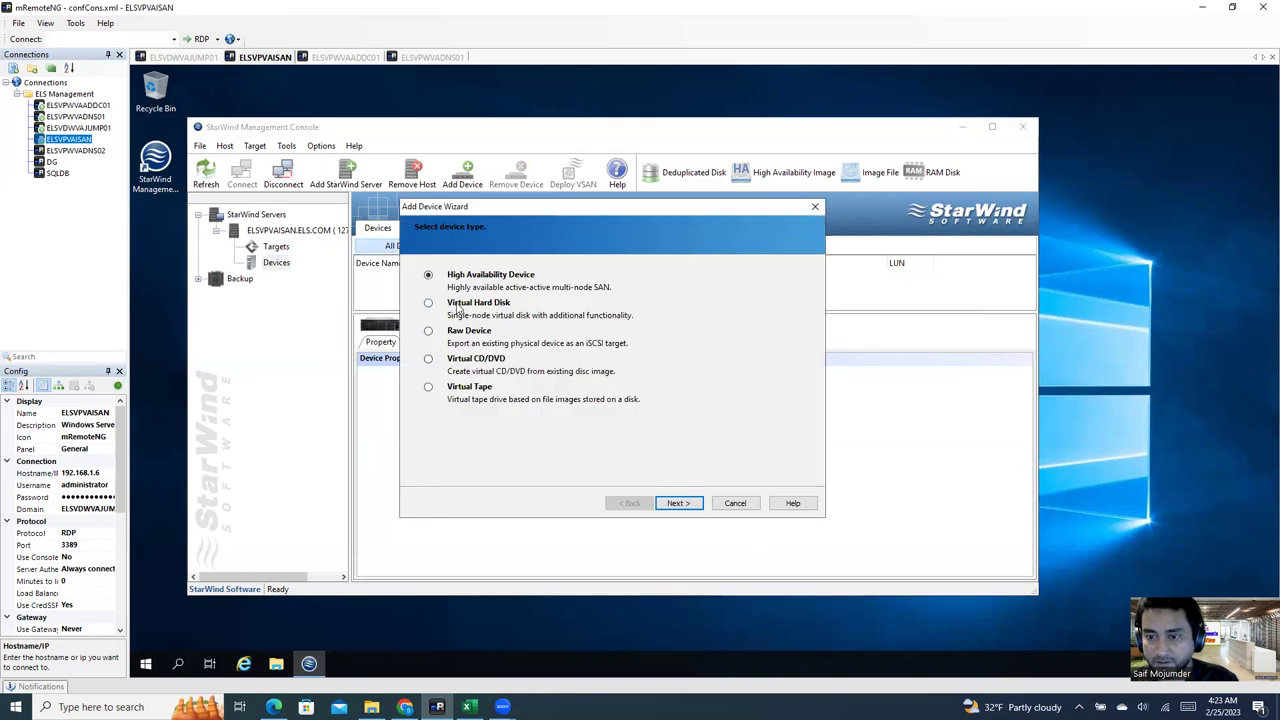
click(676, 503)
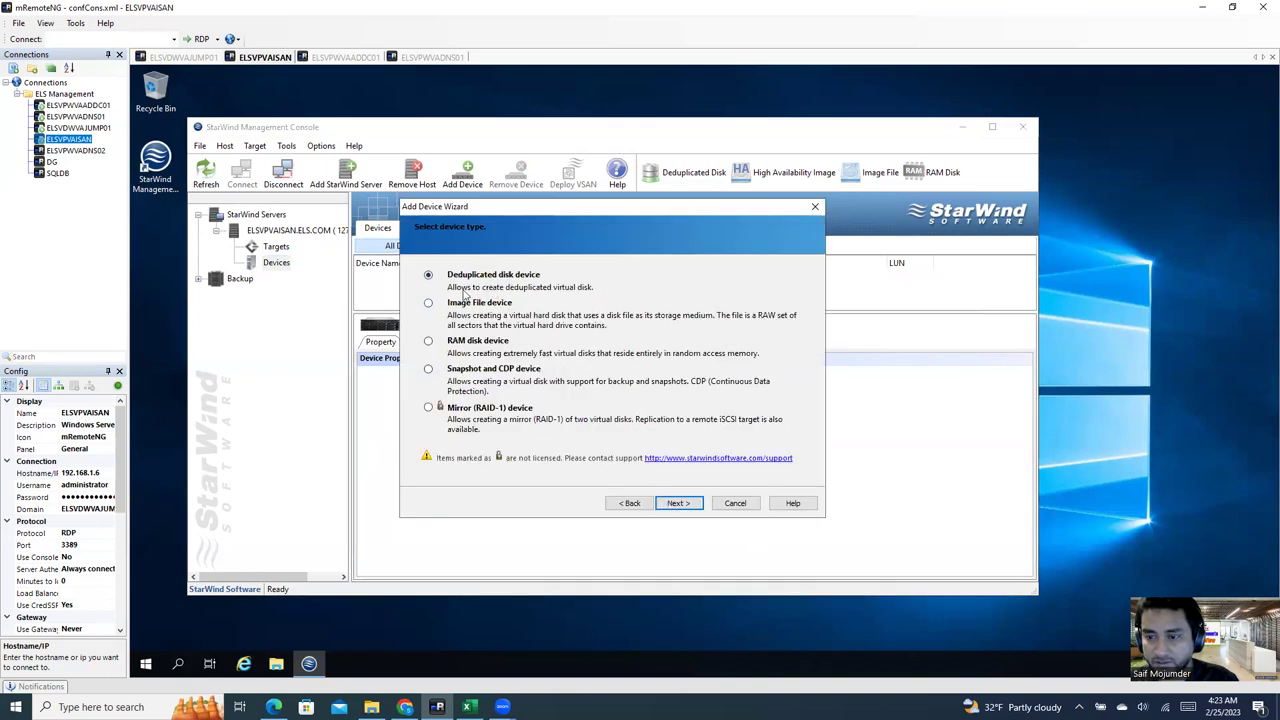
click(678, 503)
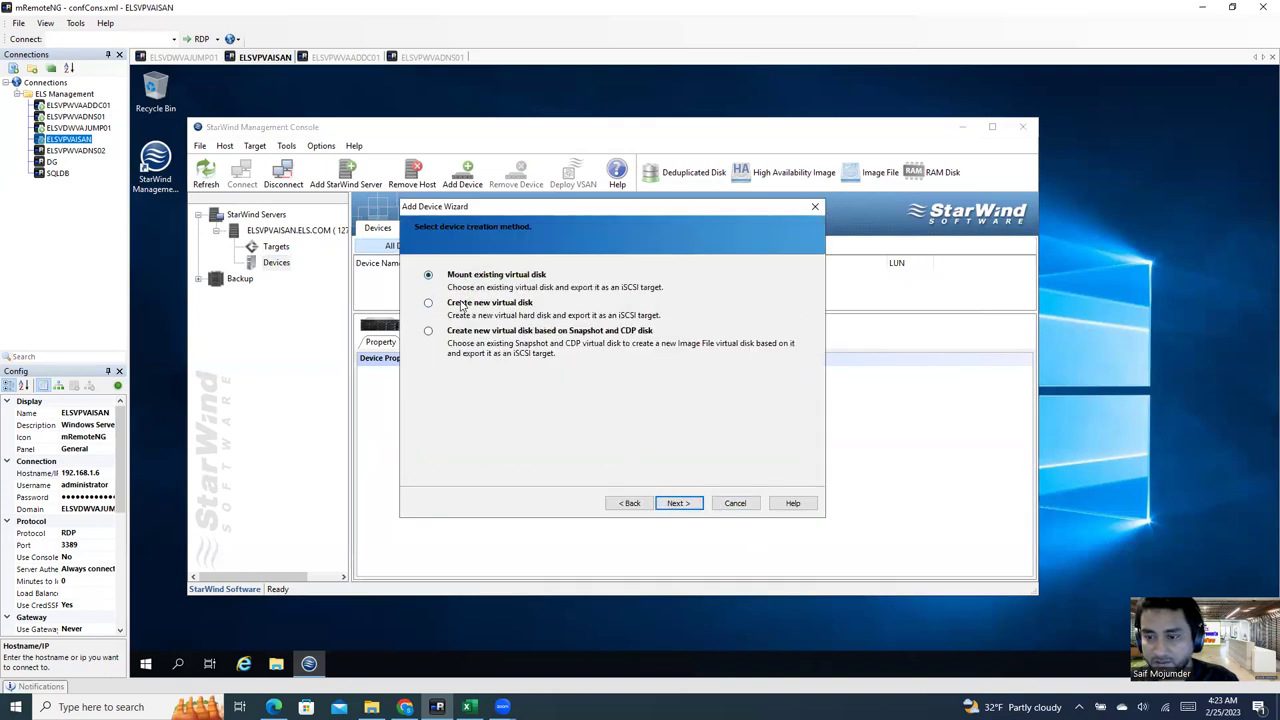
click(676, 505)
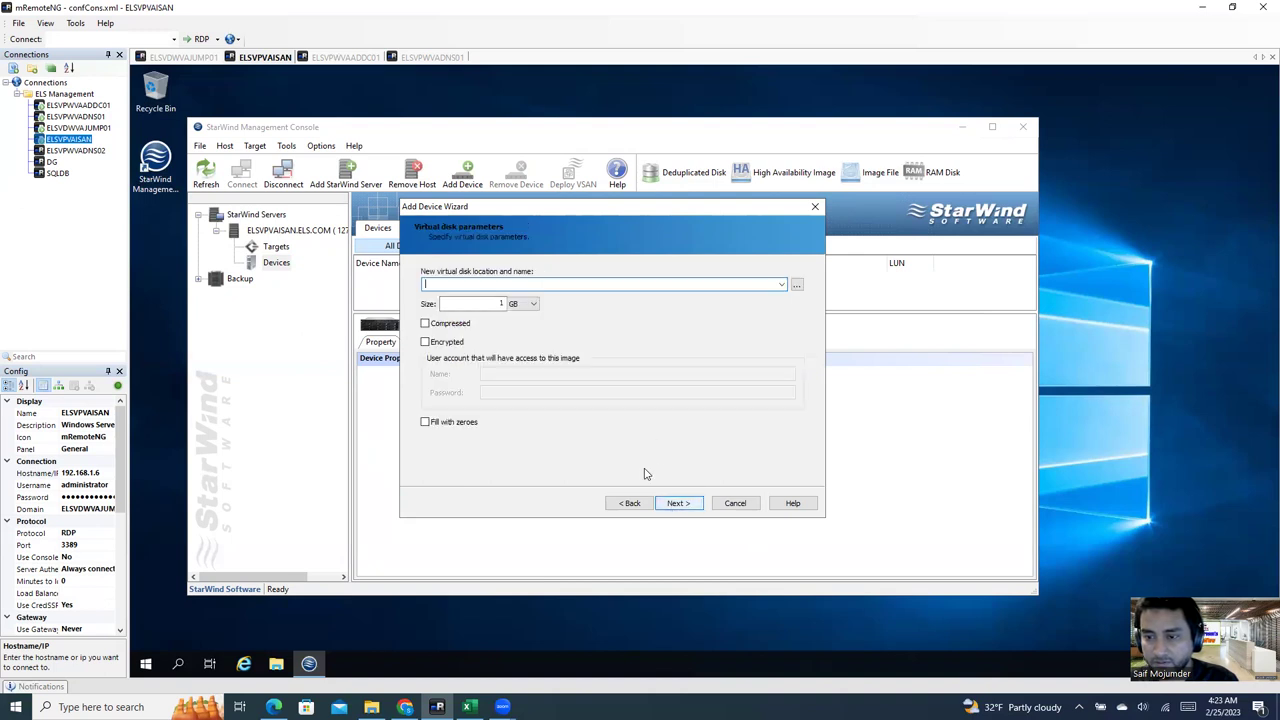
Step: Create the disk as E\lun01.img with a 1024 GB size
click(796, 286)
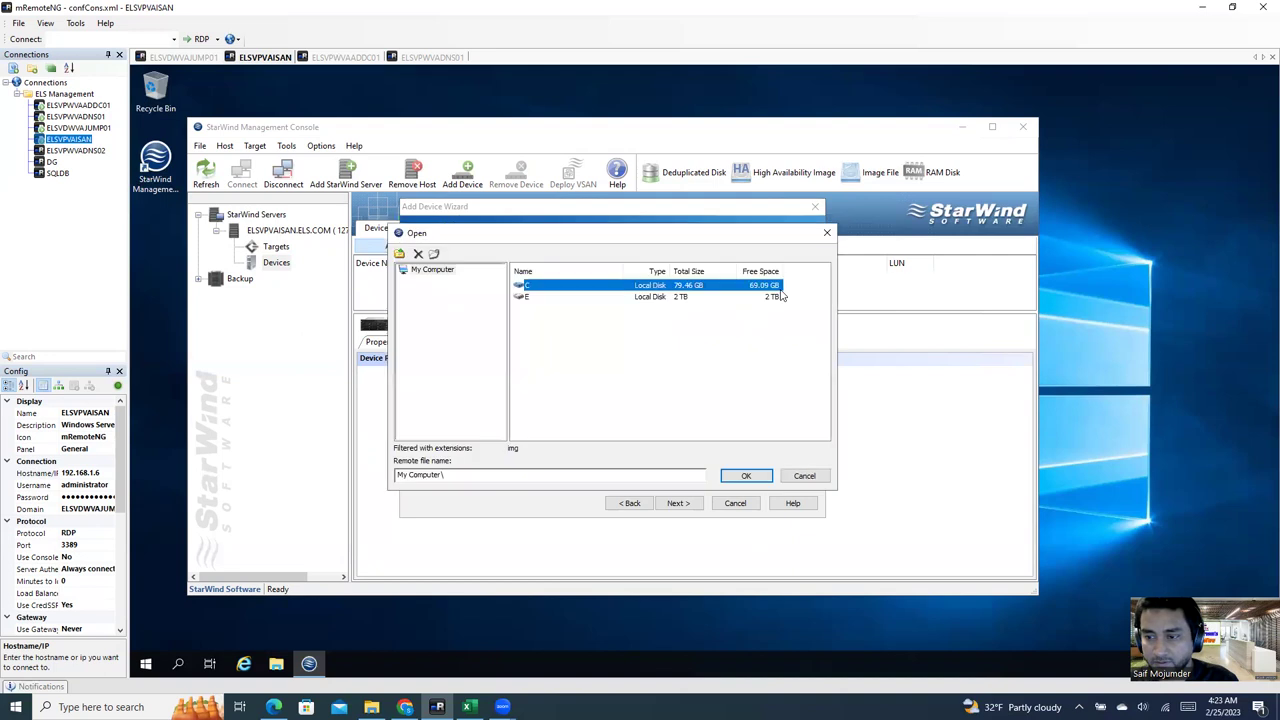
click(549, 298)
double_click(549, 298)
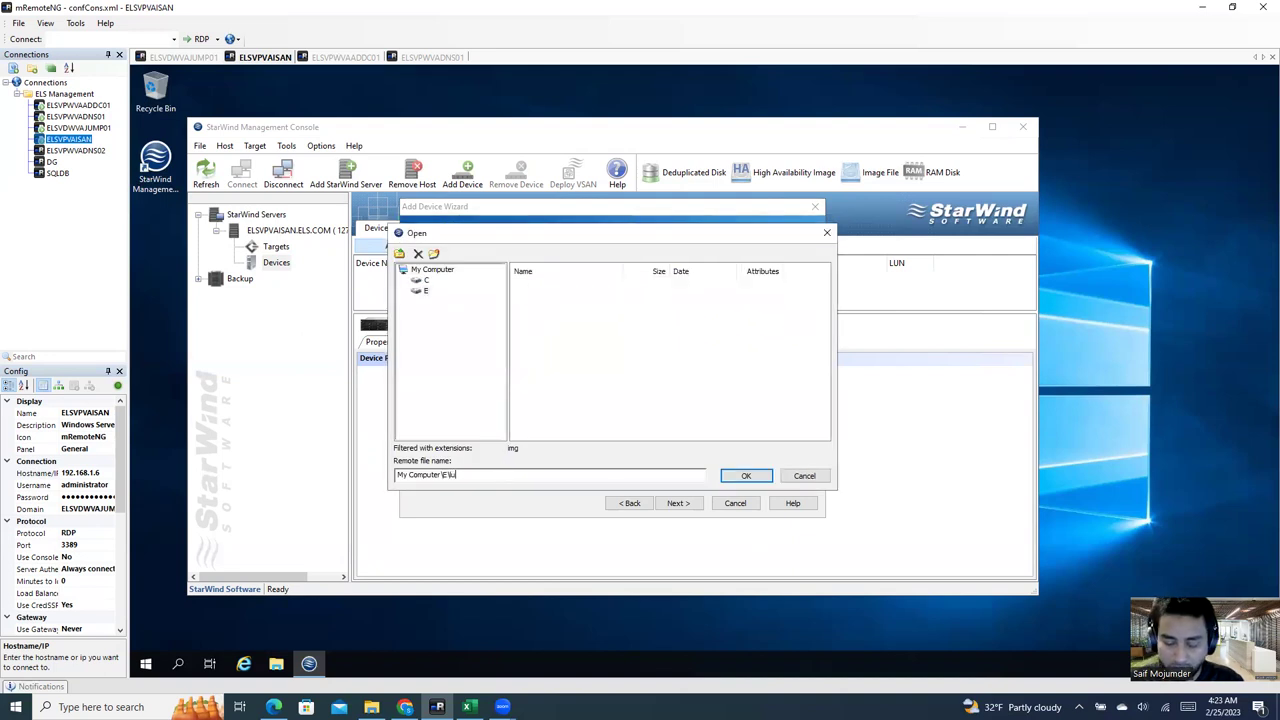
text(lun01.img)
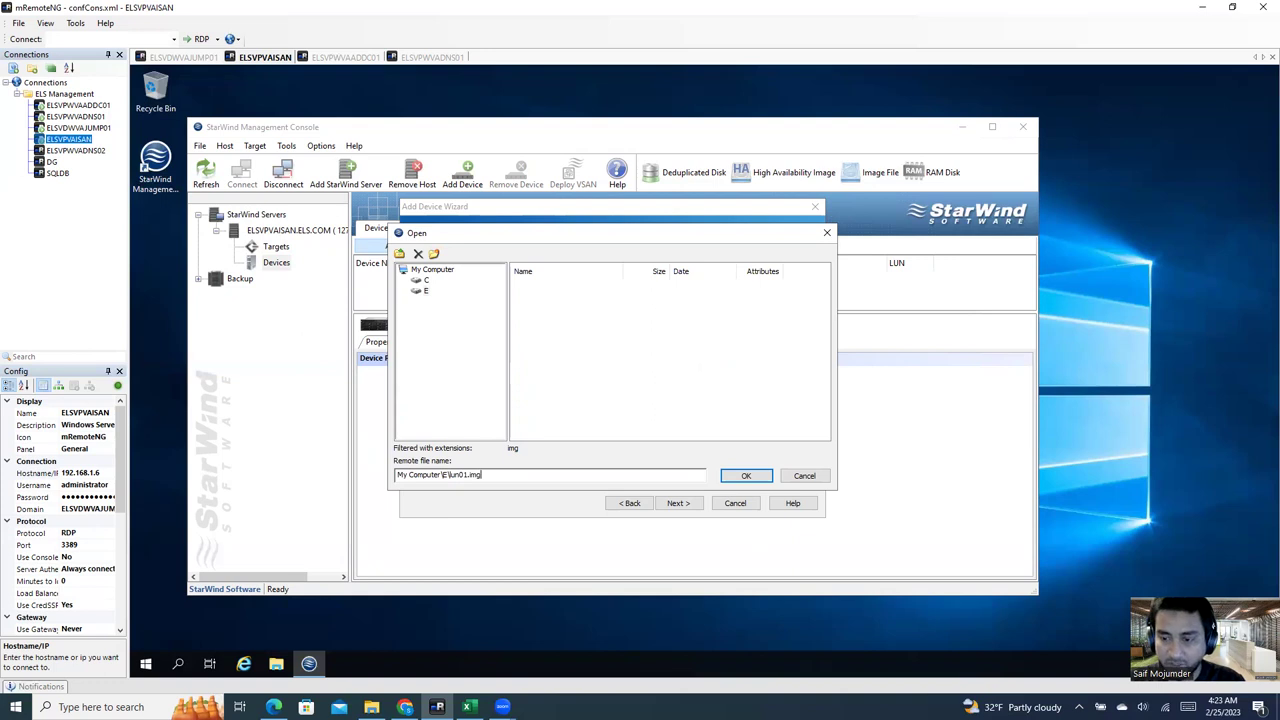
click(746, 476)
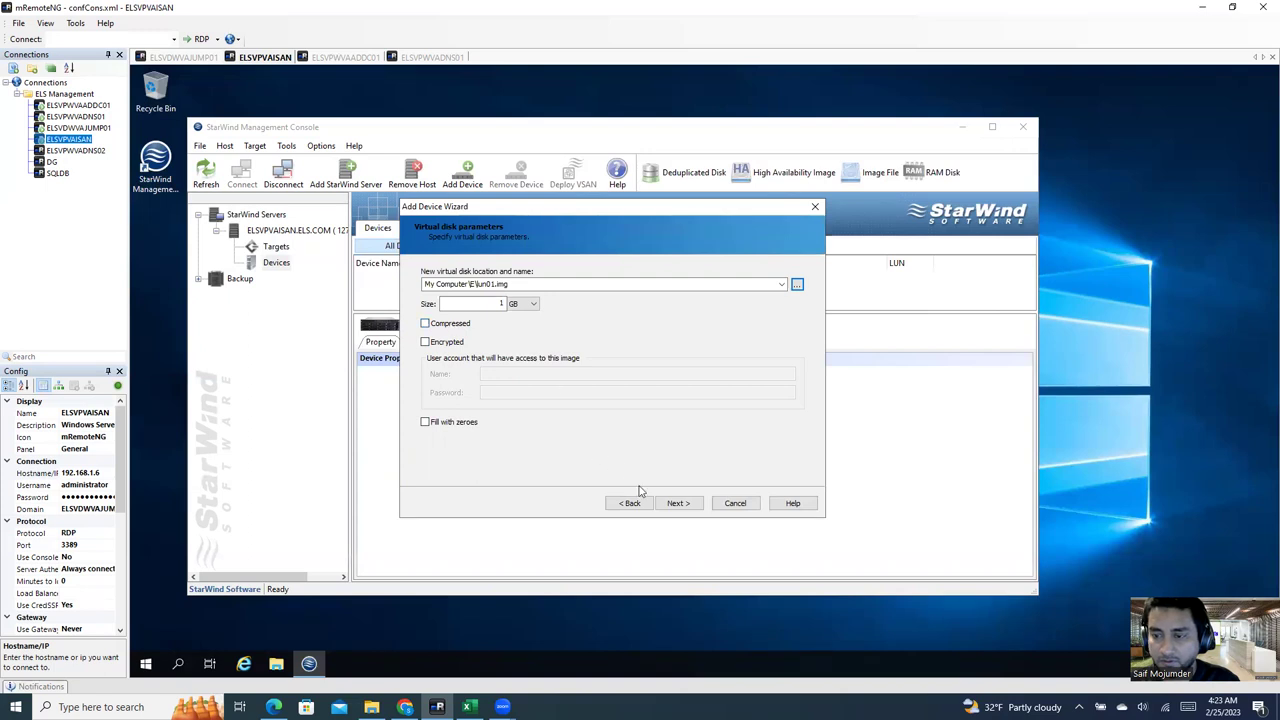
double_click(477, 305)
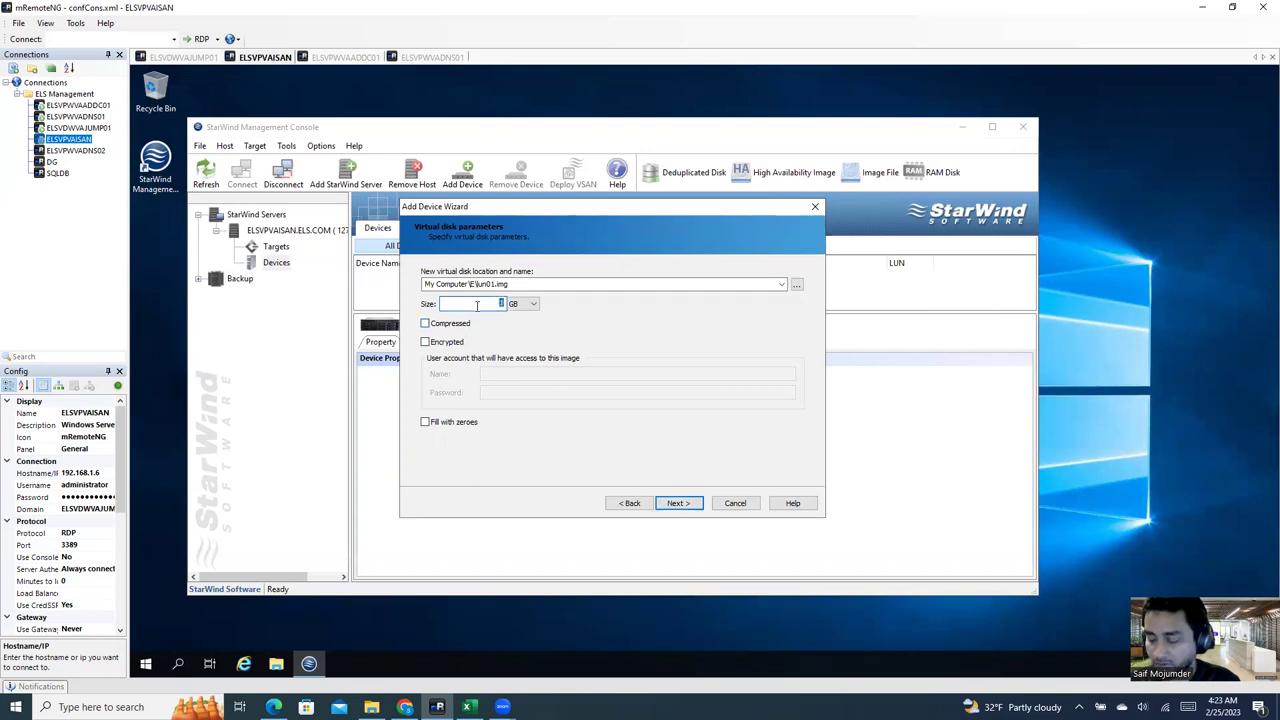
text(1024)
click(689, 504)
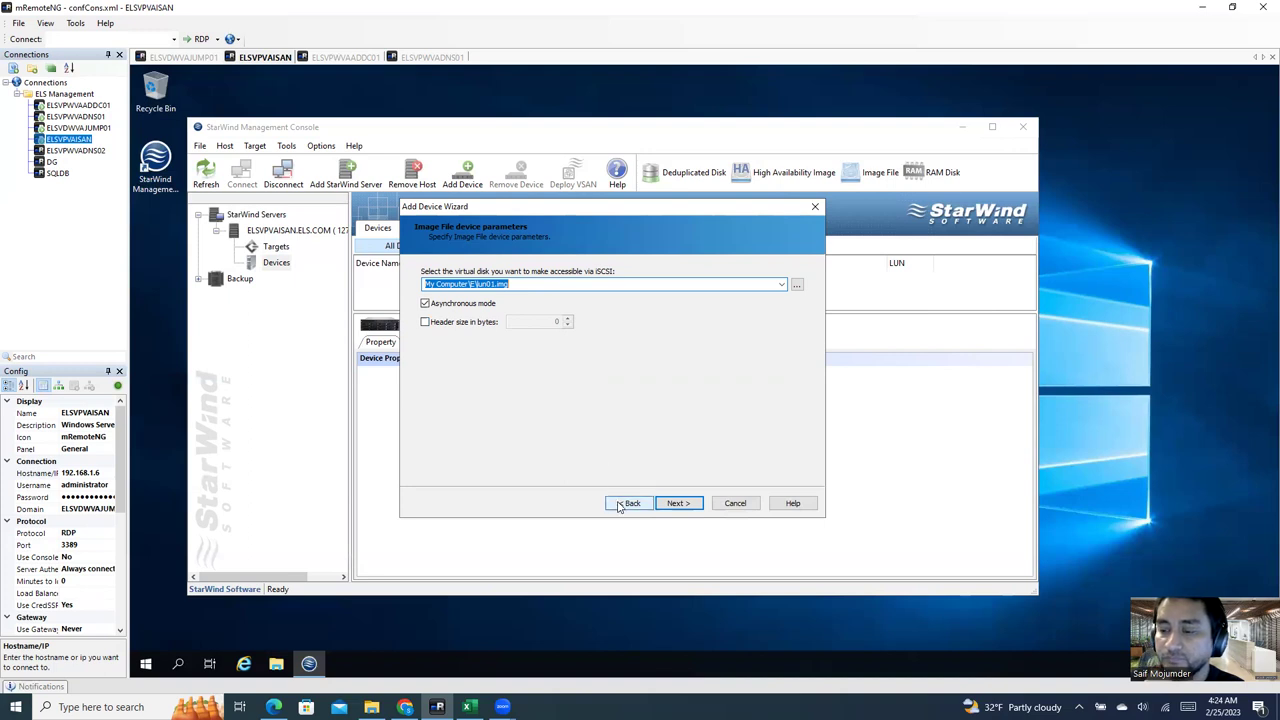
Step: Finish ImageFile1 with no caching, attached to the existing lan01 target, and view the targets
click(678, 504)
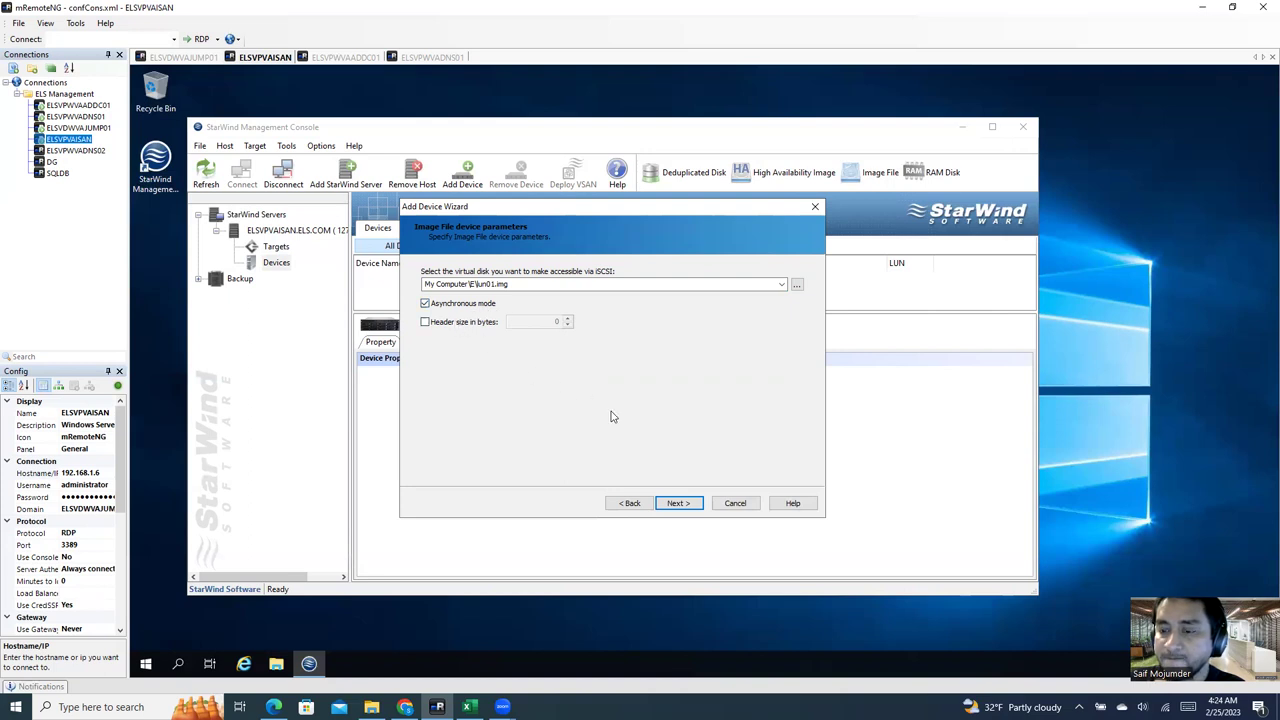
click(679, 503)
click(469, 367)
click(687, 505)
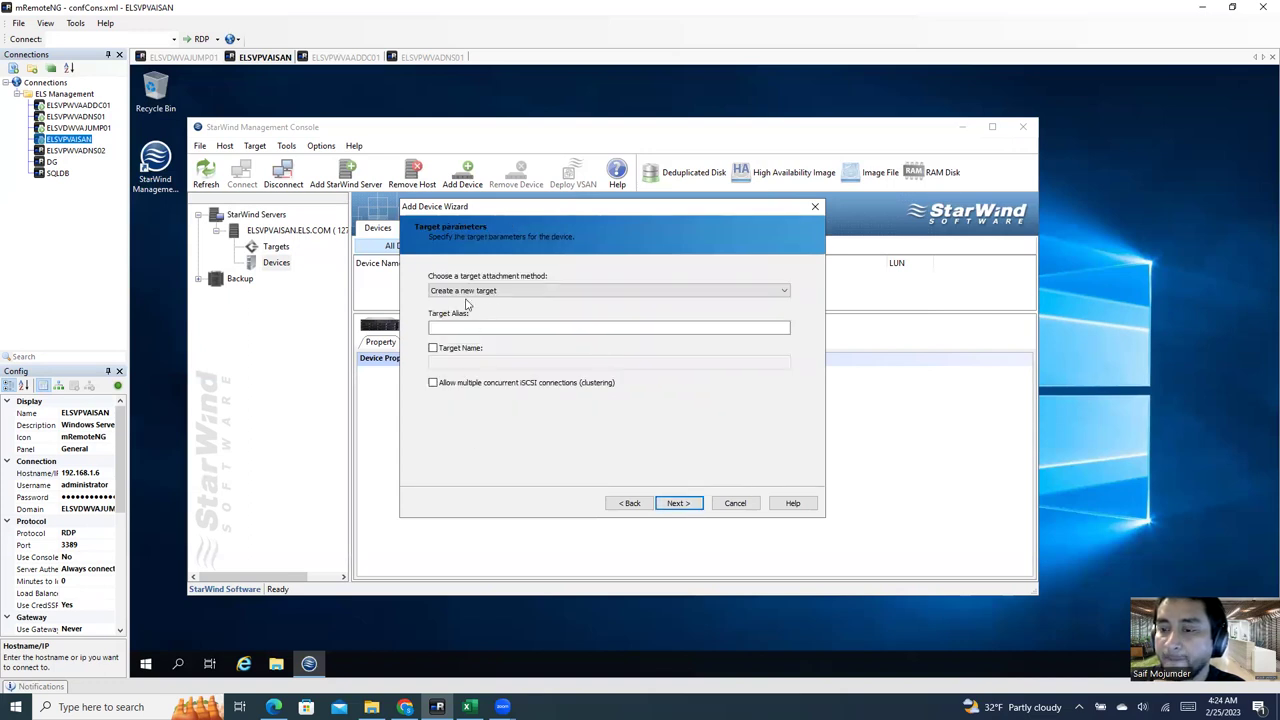
click(498, 291)
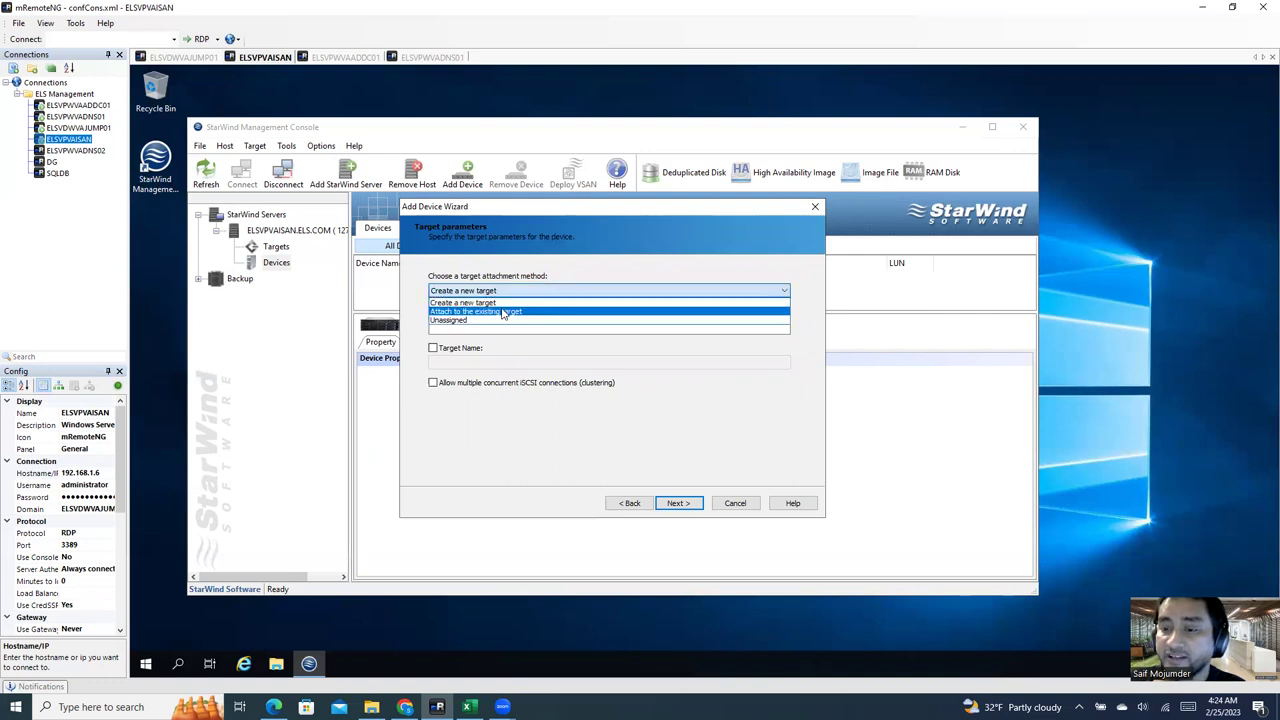
click(502, 312)
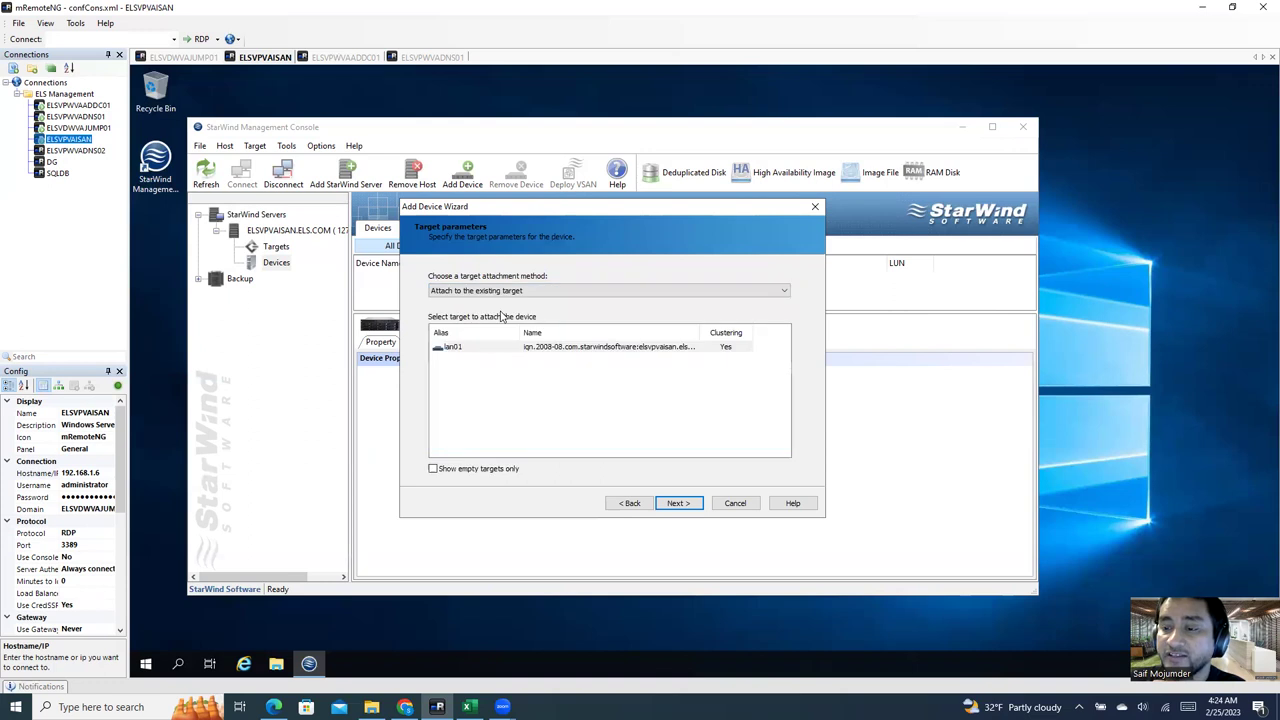
click(455, 348)
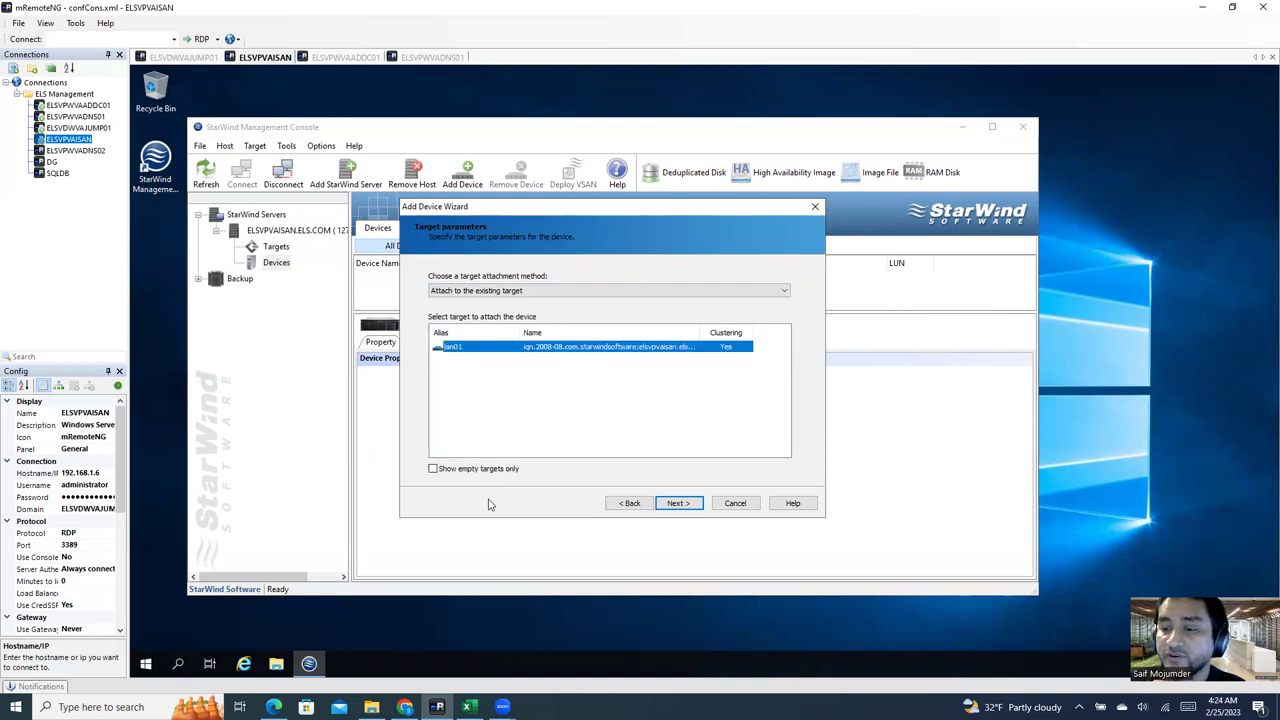
click(678, 504)
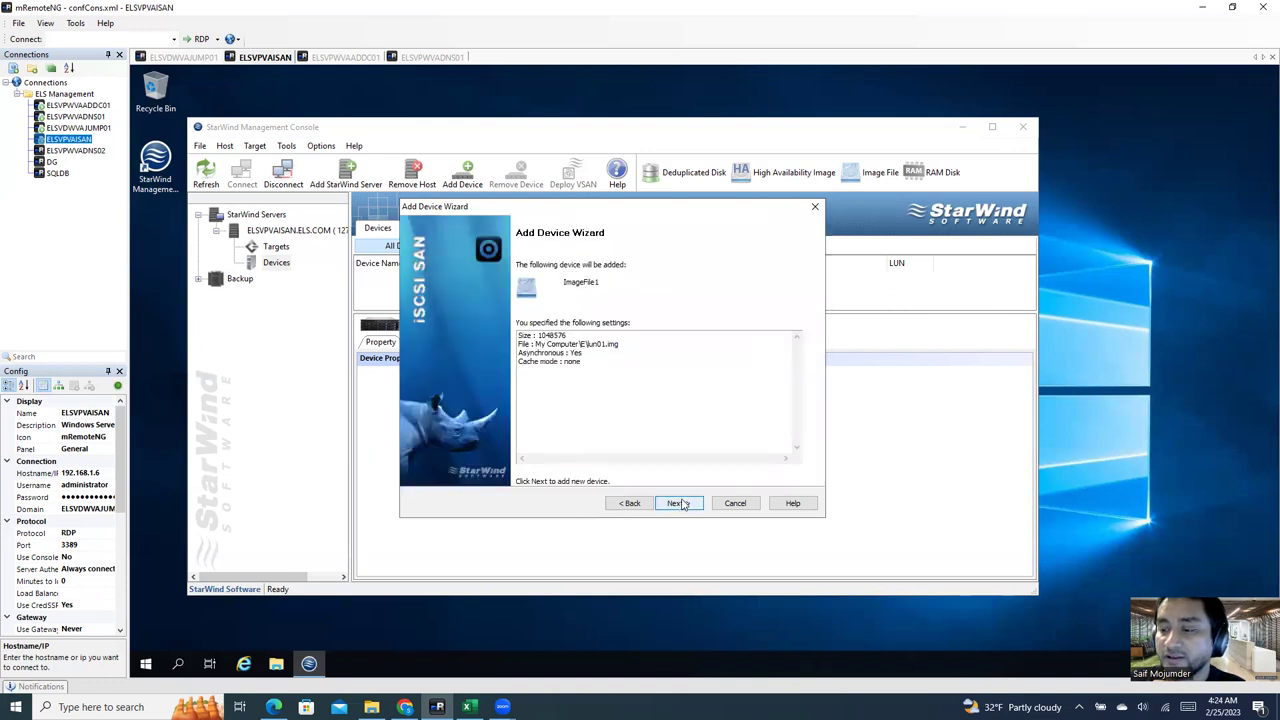
click(683, 504)
click(680, 504)
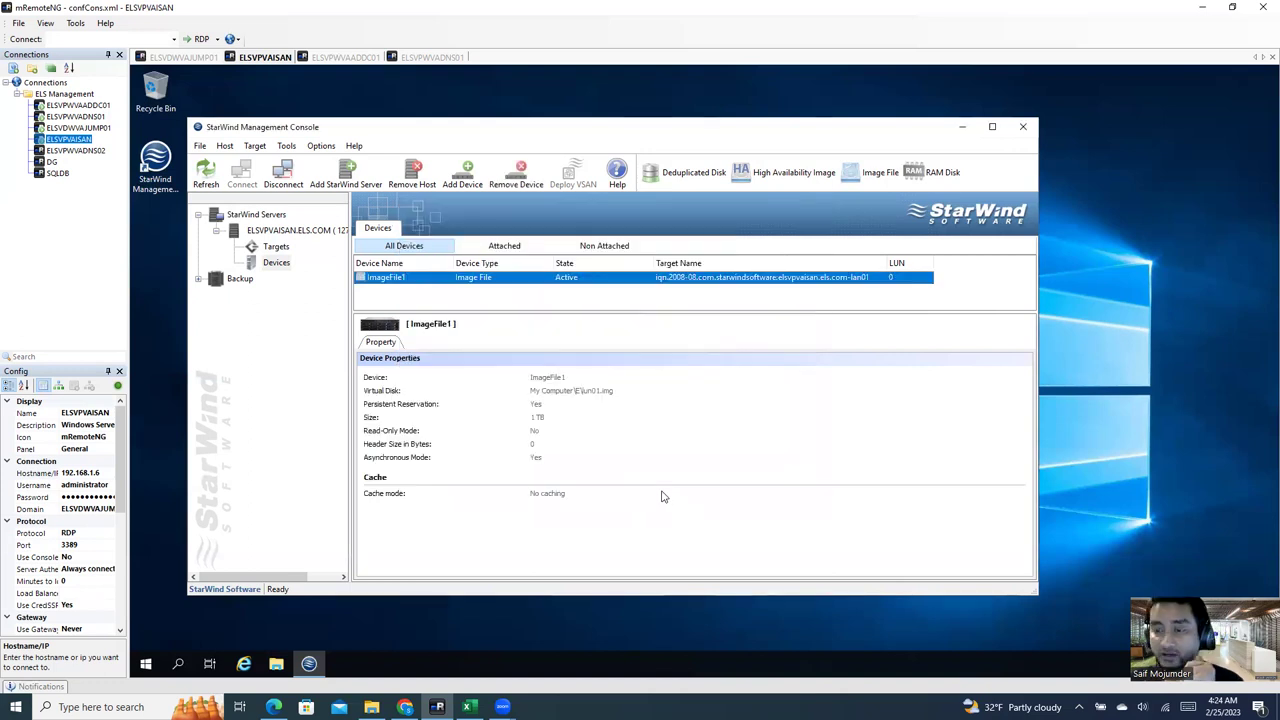
click(284, 248)
Step: Add a second iSCSI target, lun02, with a custom target name, then return to Devices
right_click(287, 249)
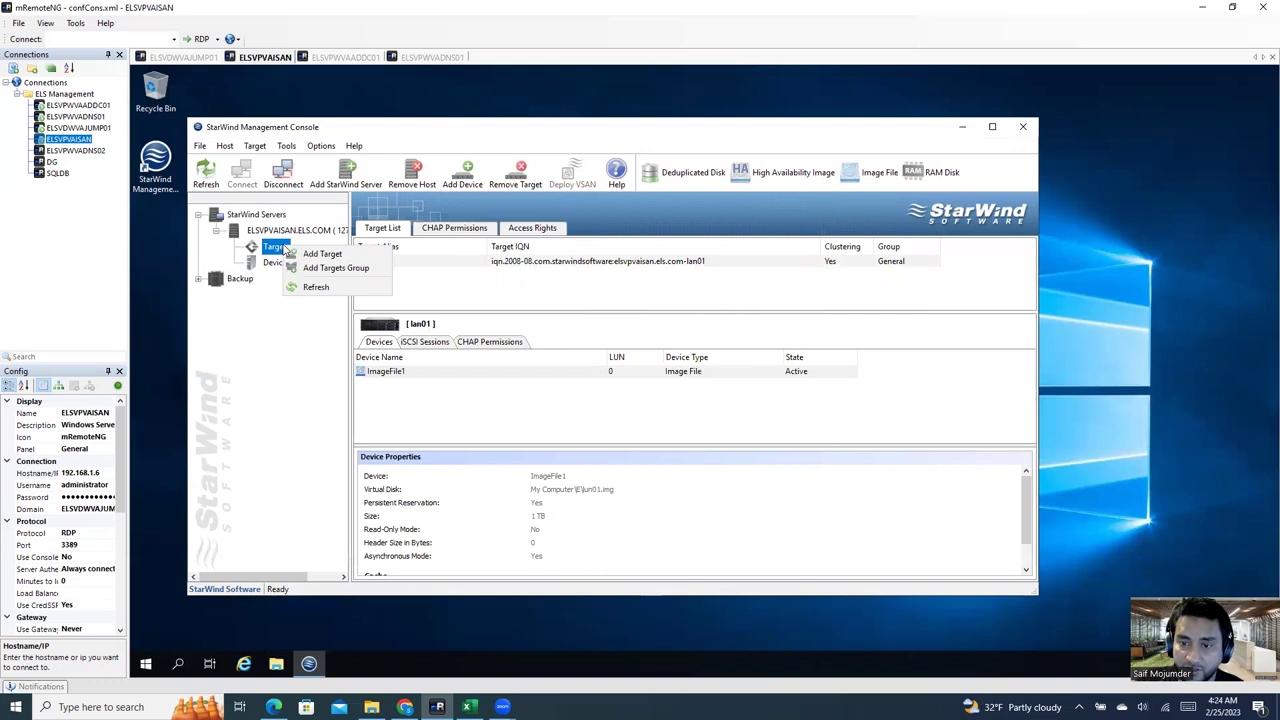
click(320, 254)
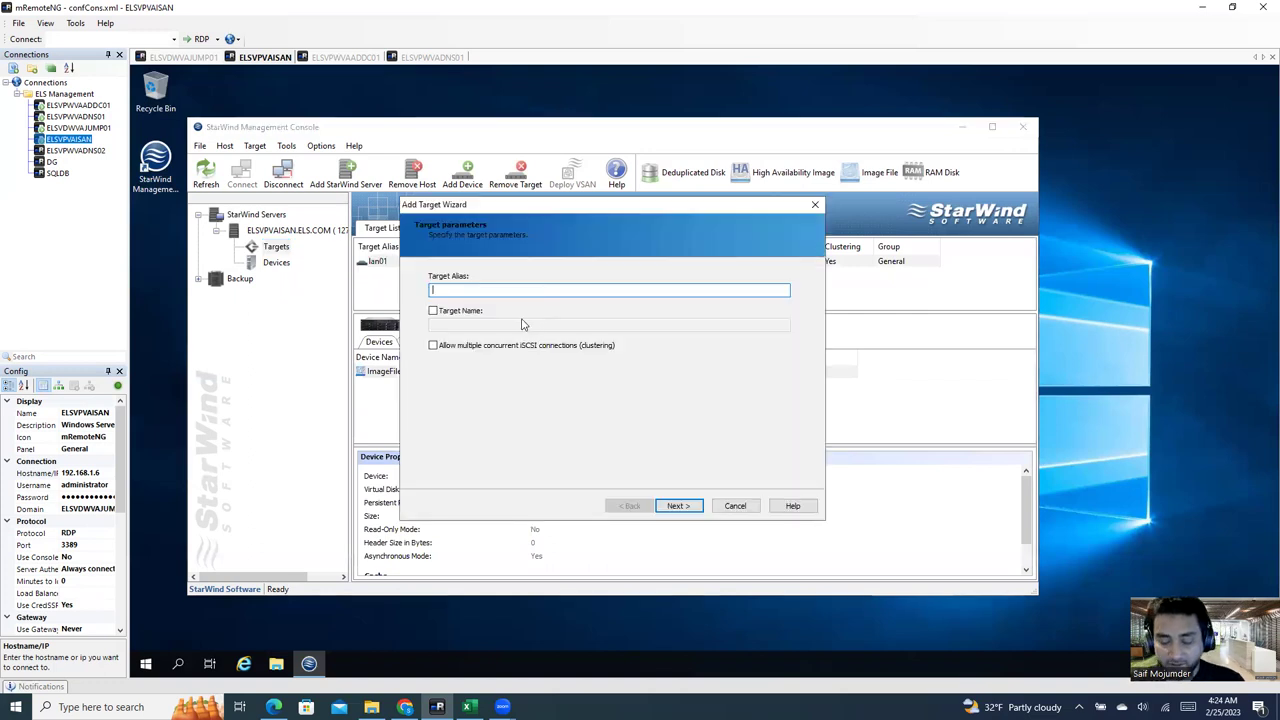
text(lun02)
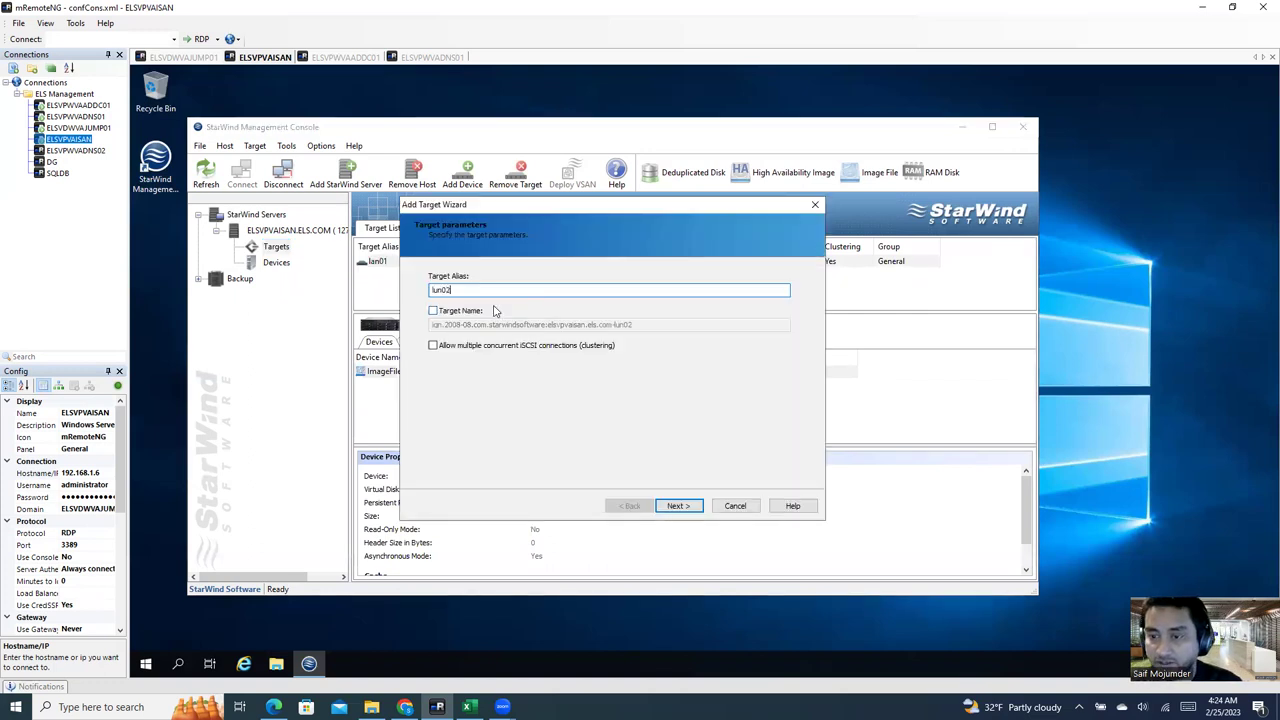
click(466, 312)
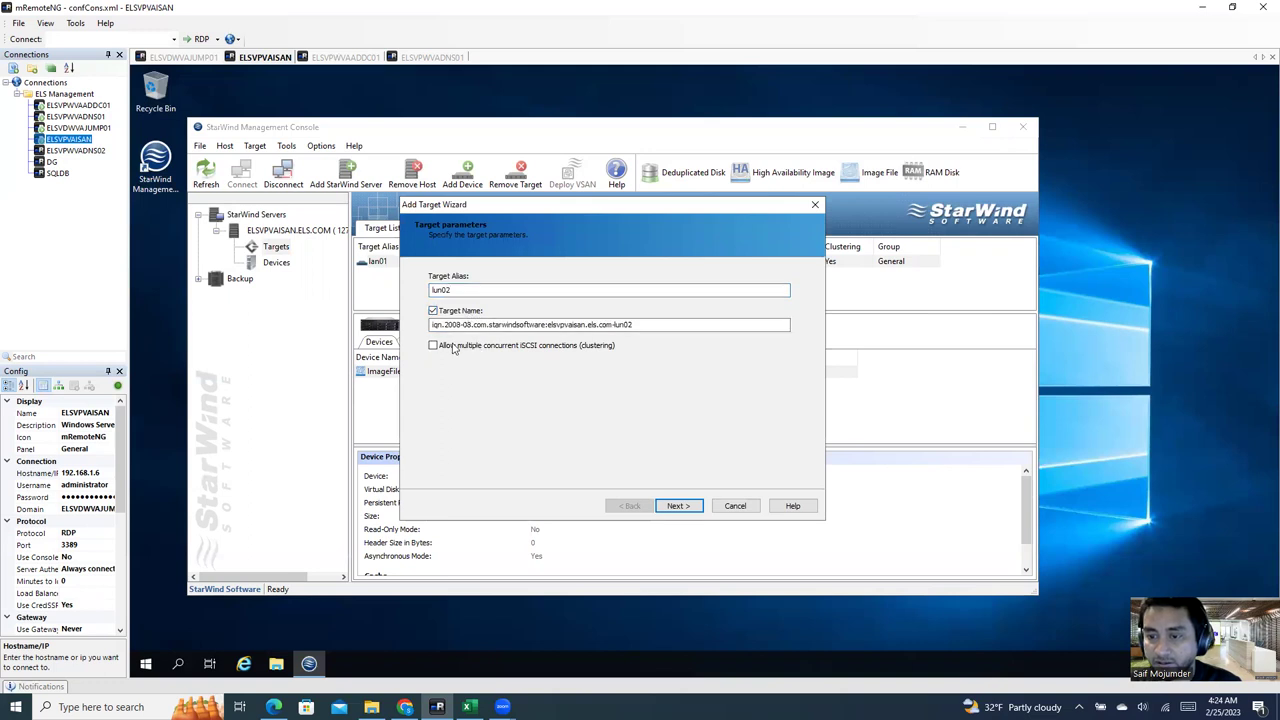
click(680, 507)
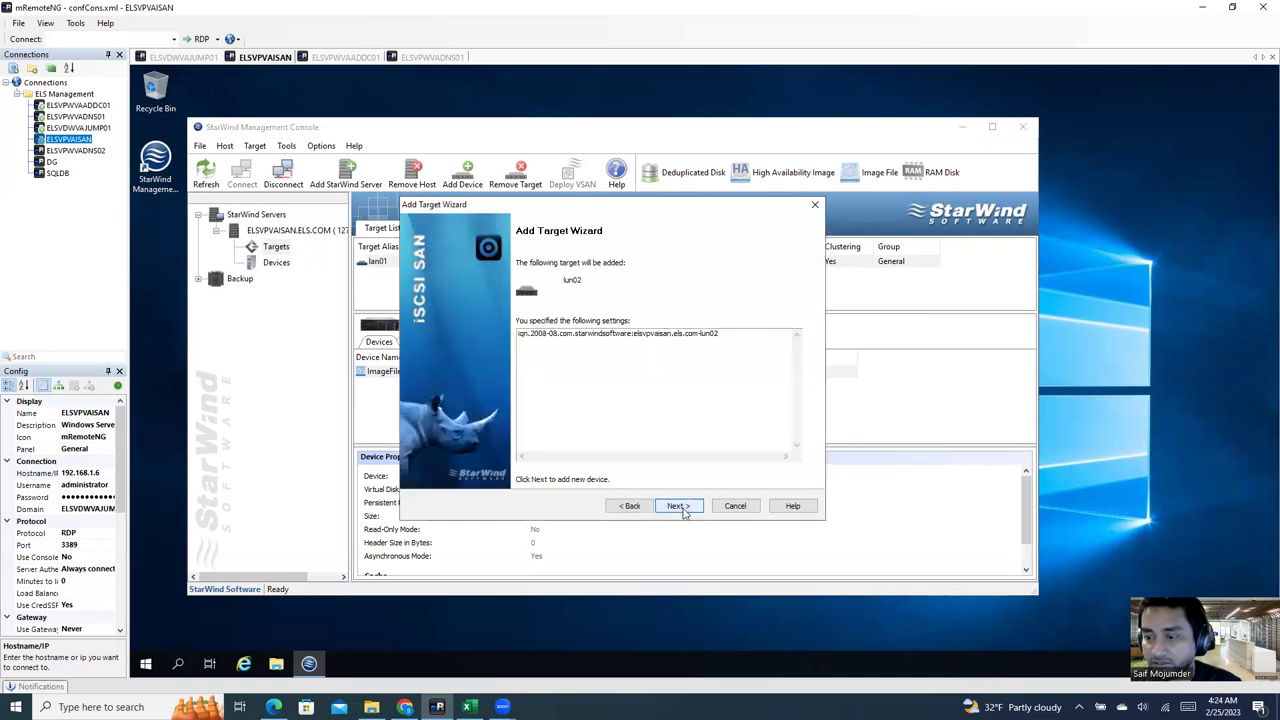
click(680, 507)
click(680, 507)
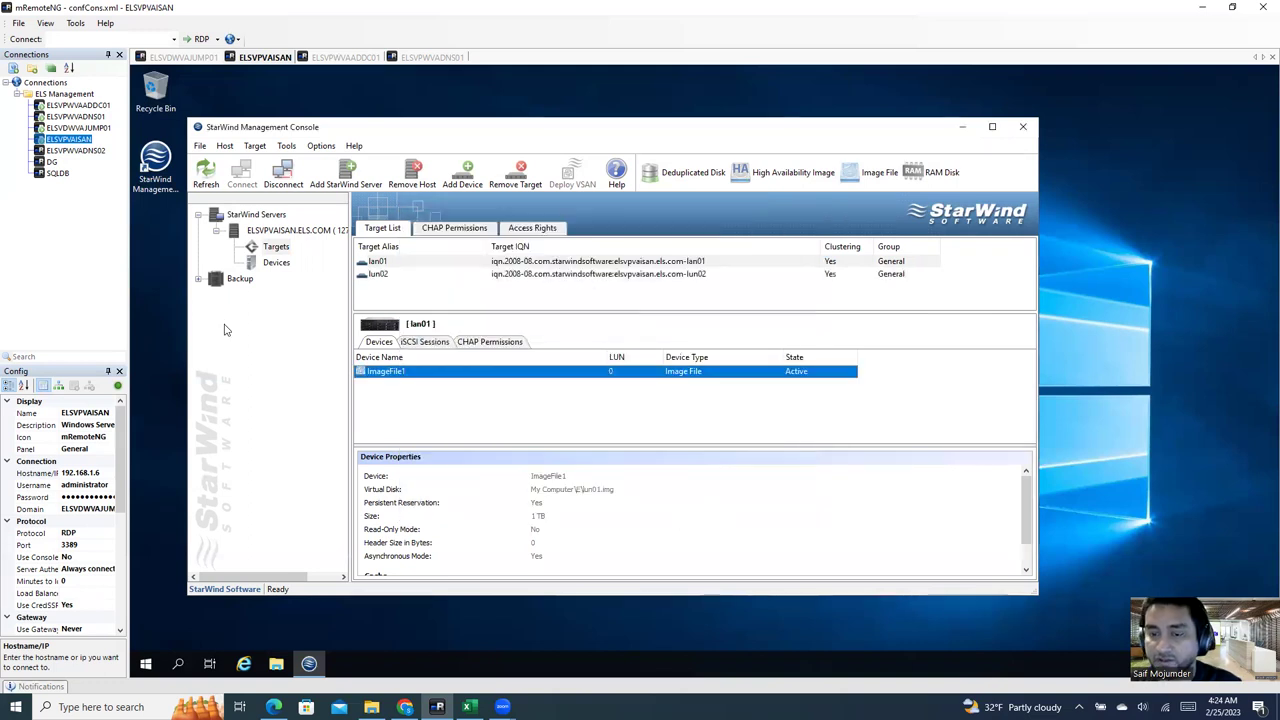
click(284, 263)
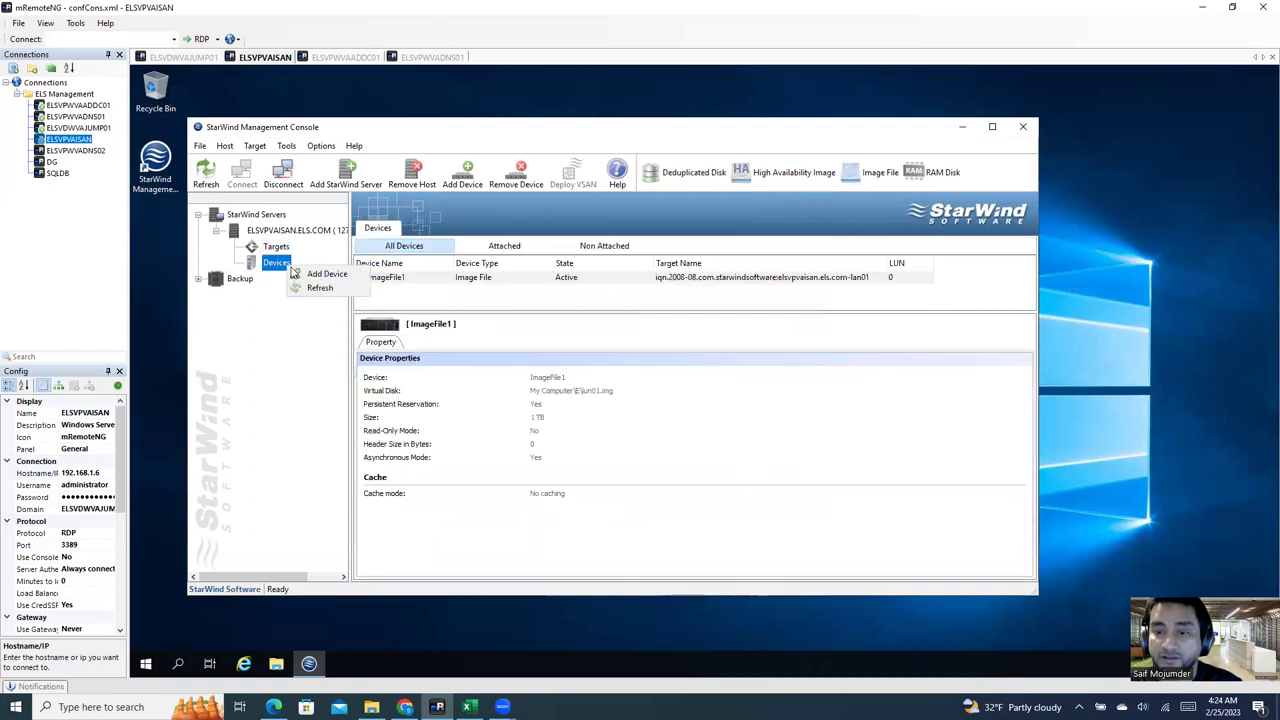
Step: Start adding another device as a new image file virtual disk
click(474, 306)
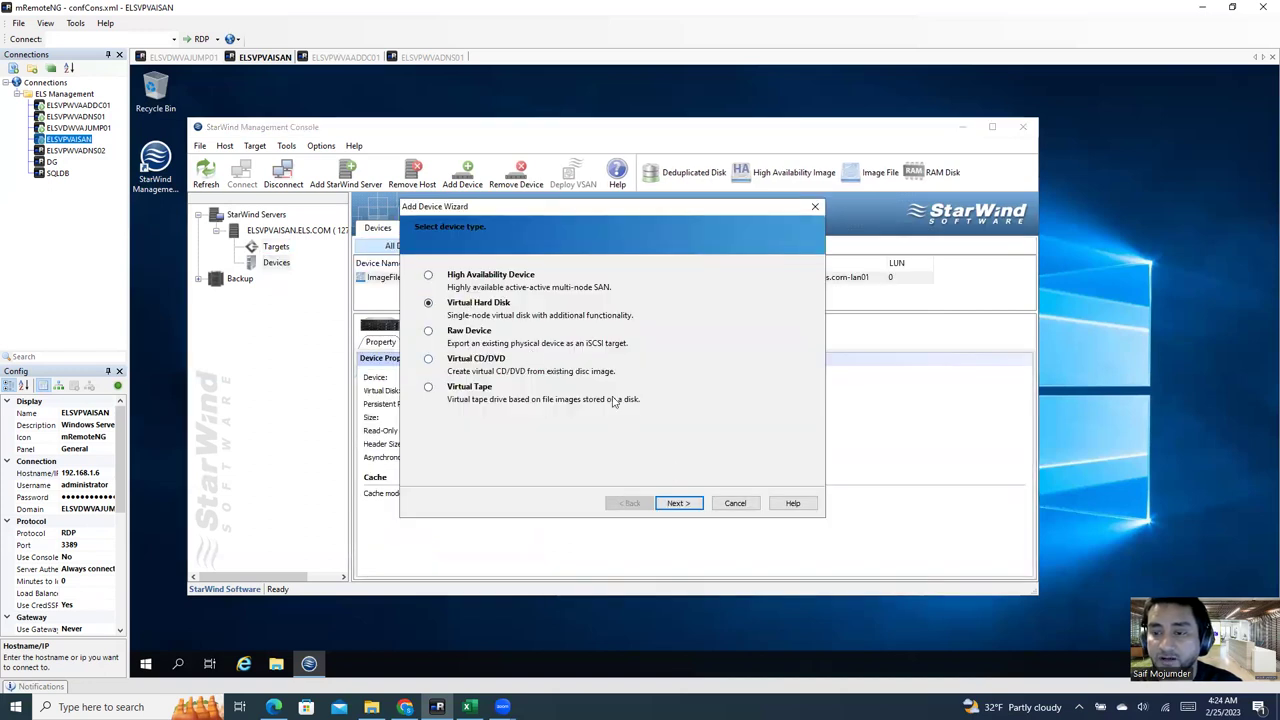
click(678, 503)
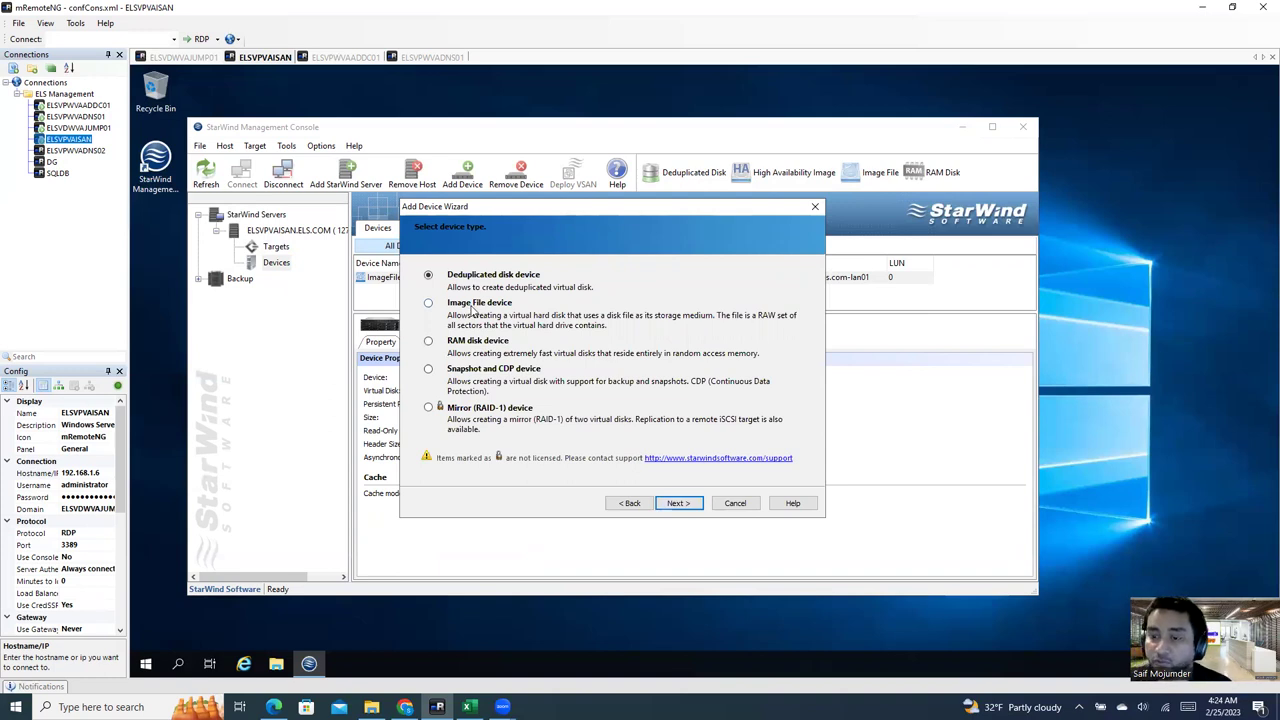
click(474, 309)
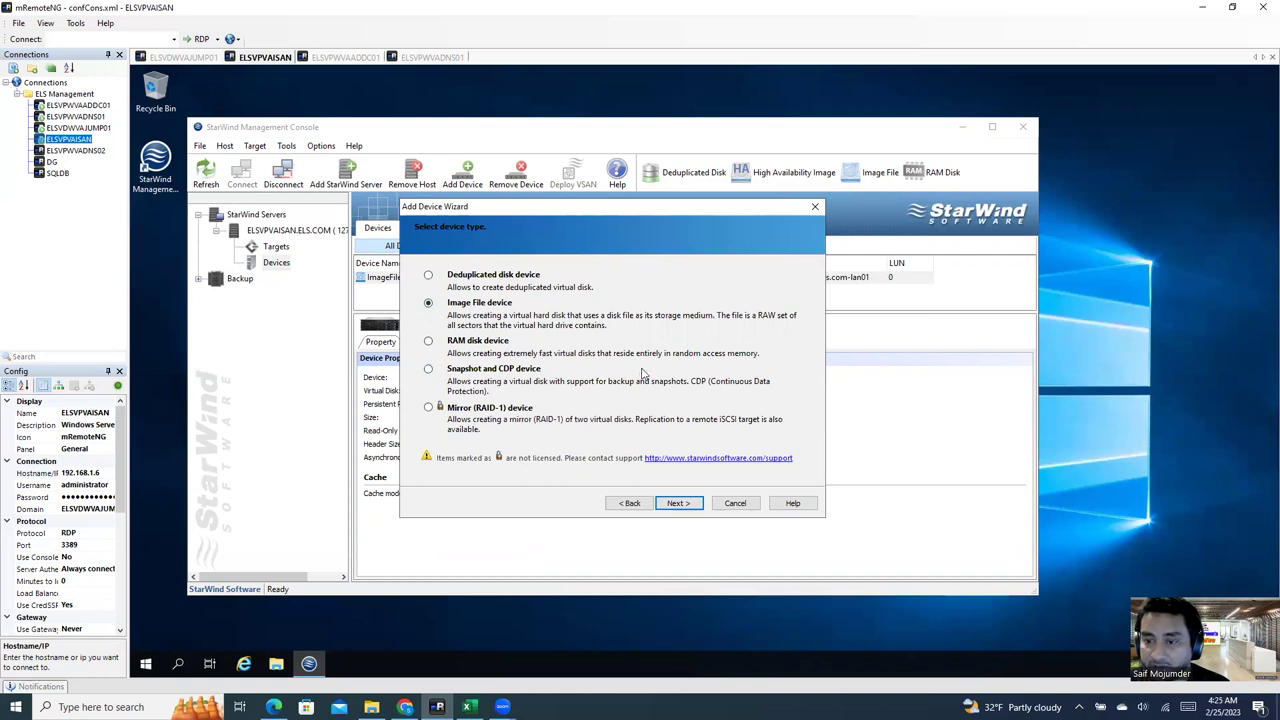
click(681, 503)
click(494, 305)
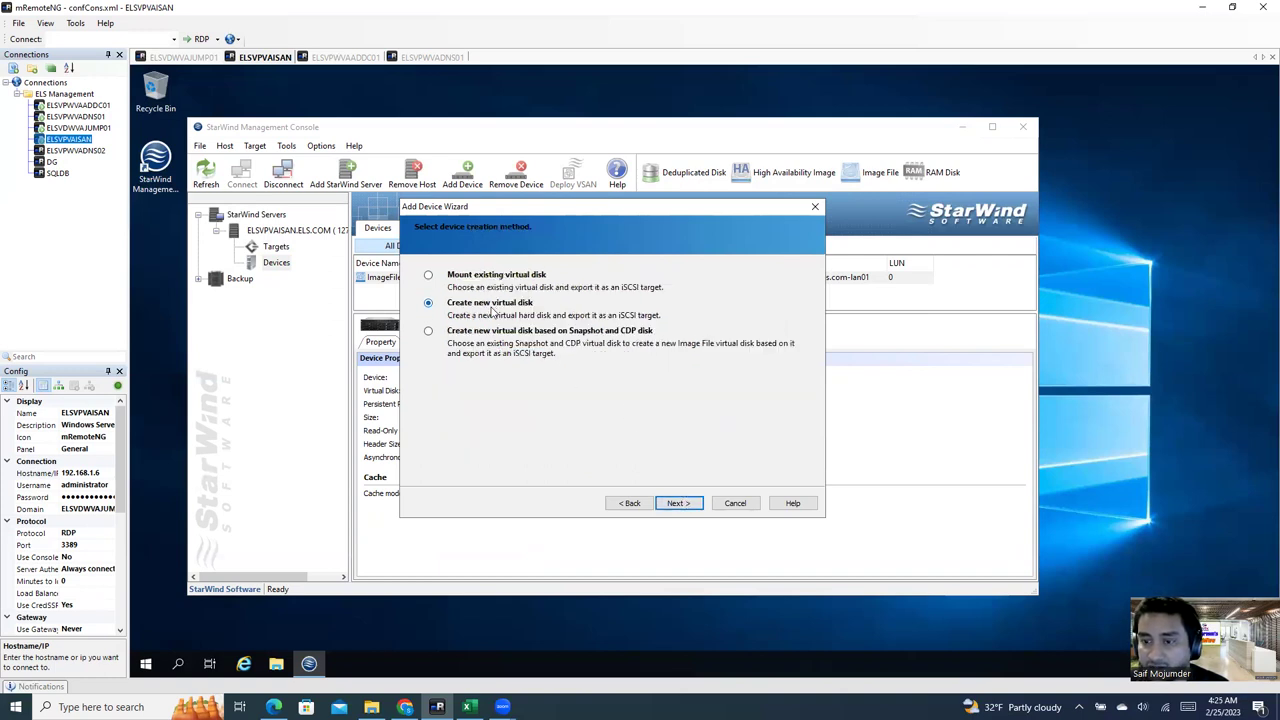
click(679, 503)
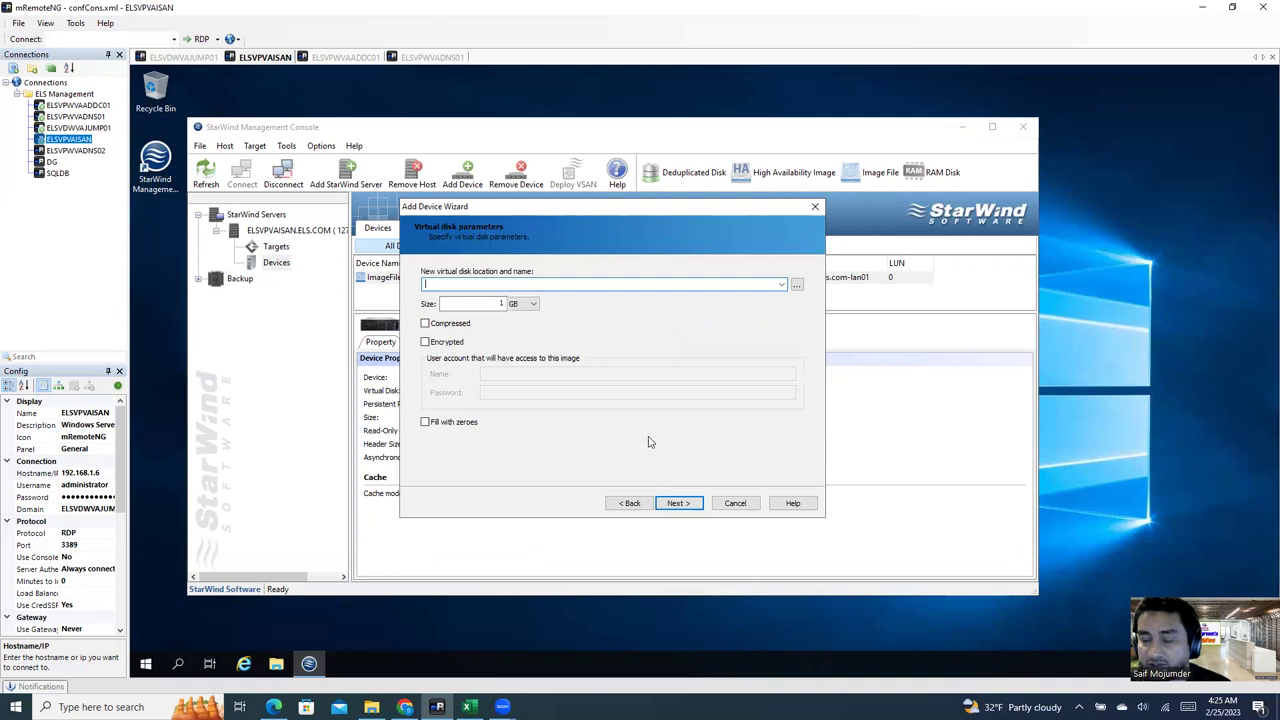
Step: Place the disk at E:\lun02.img, size it at 1000 GB and make it compressed
click(783, 285)
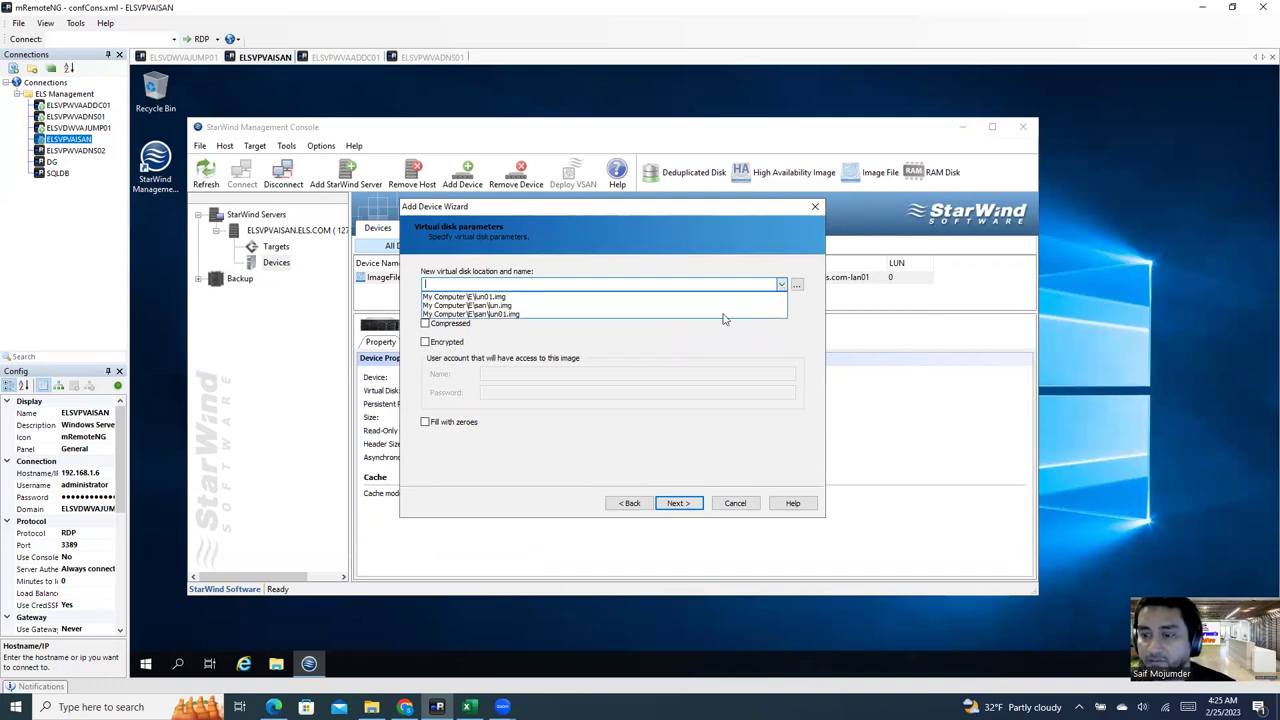
click(797, 285)
click(797, 285)
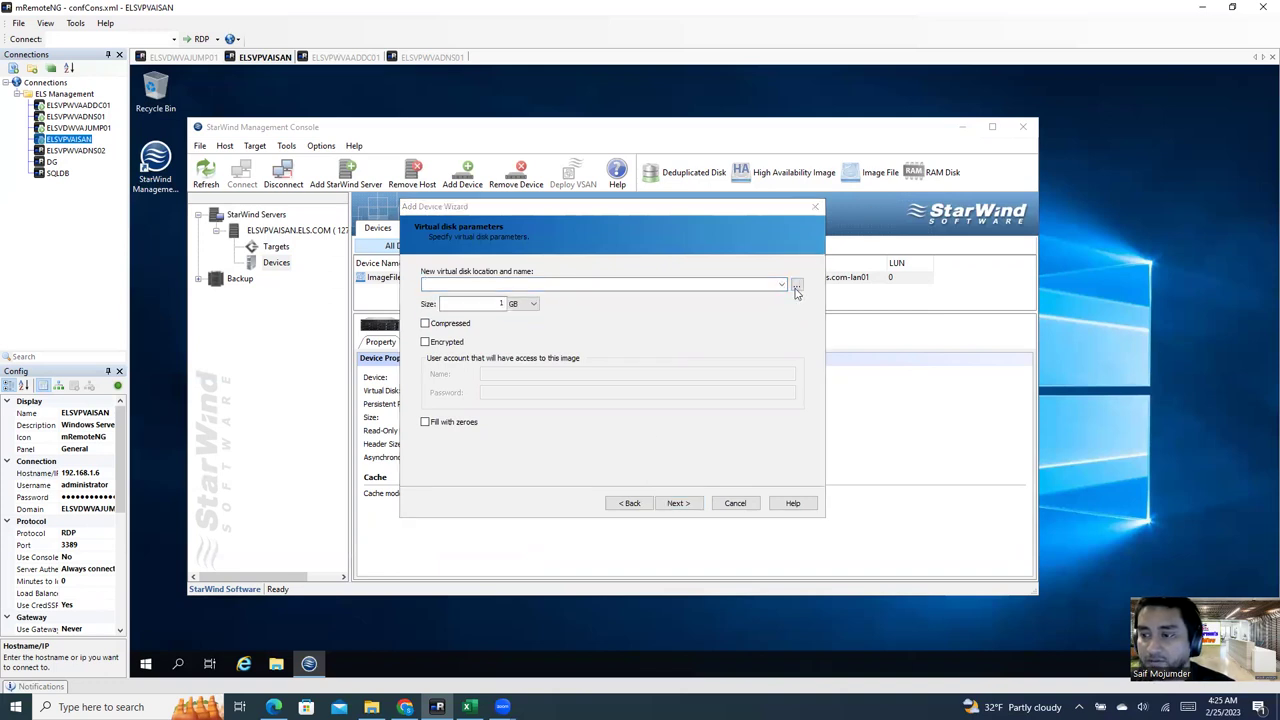
double_click(530, 297)
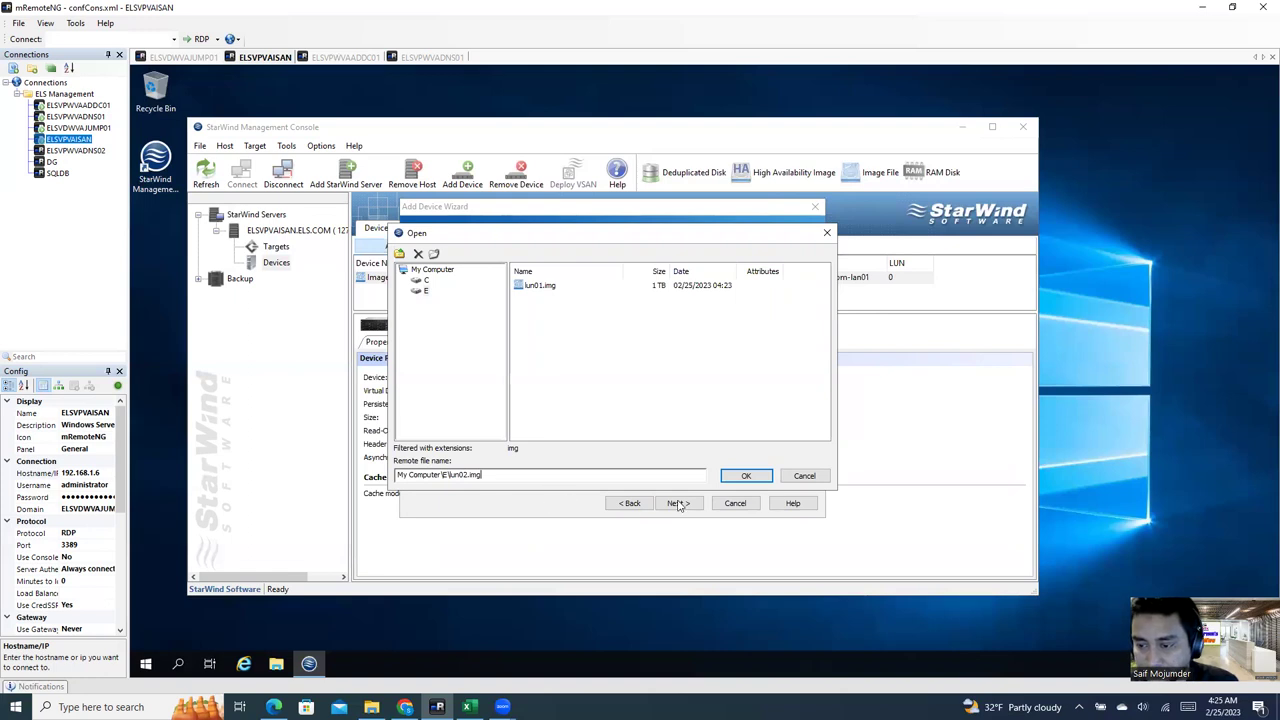
click(746, 476)
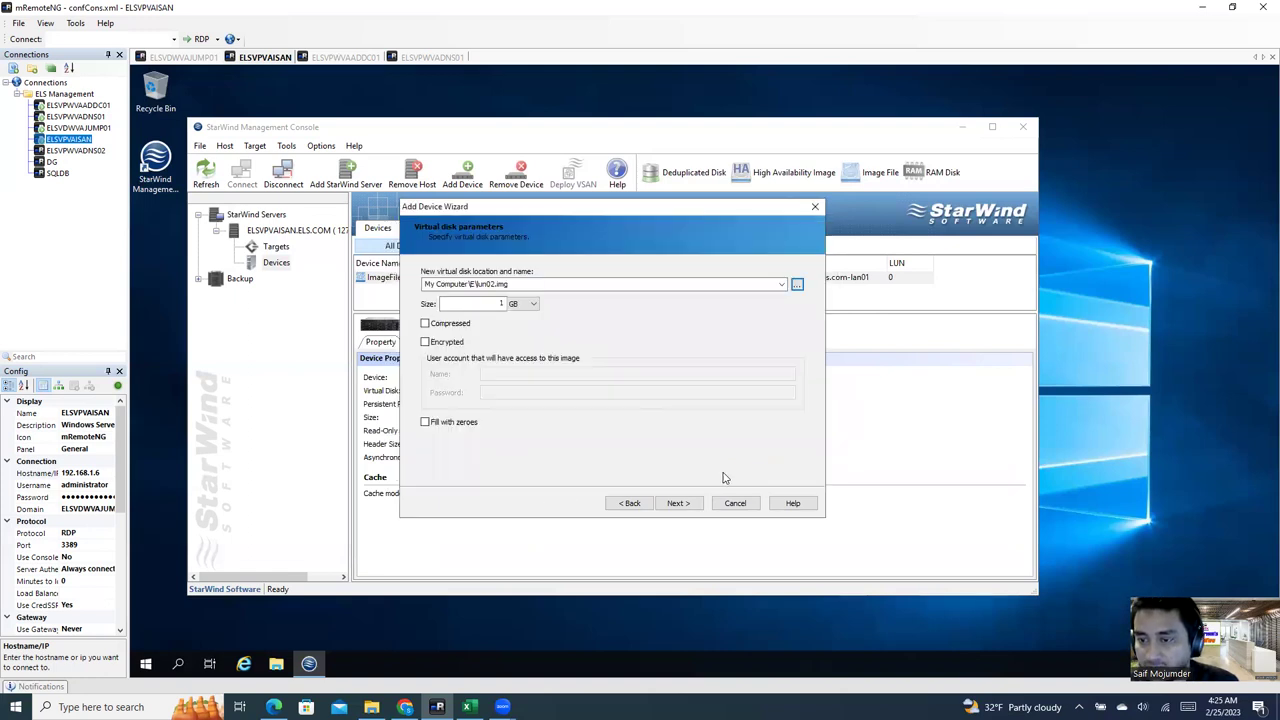
double_click(492, 305)
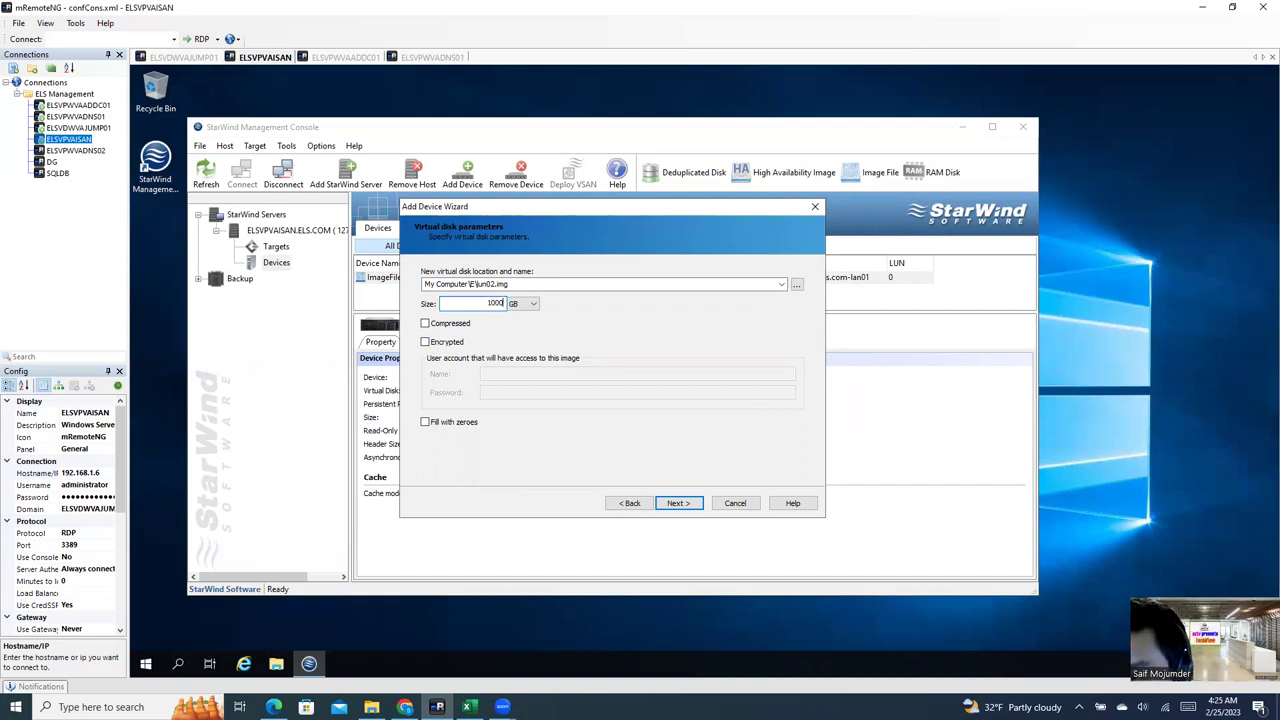
click(425, 323)
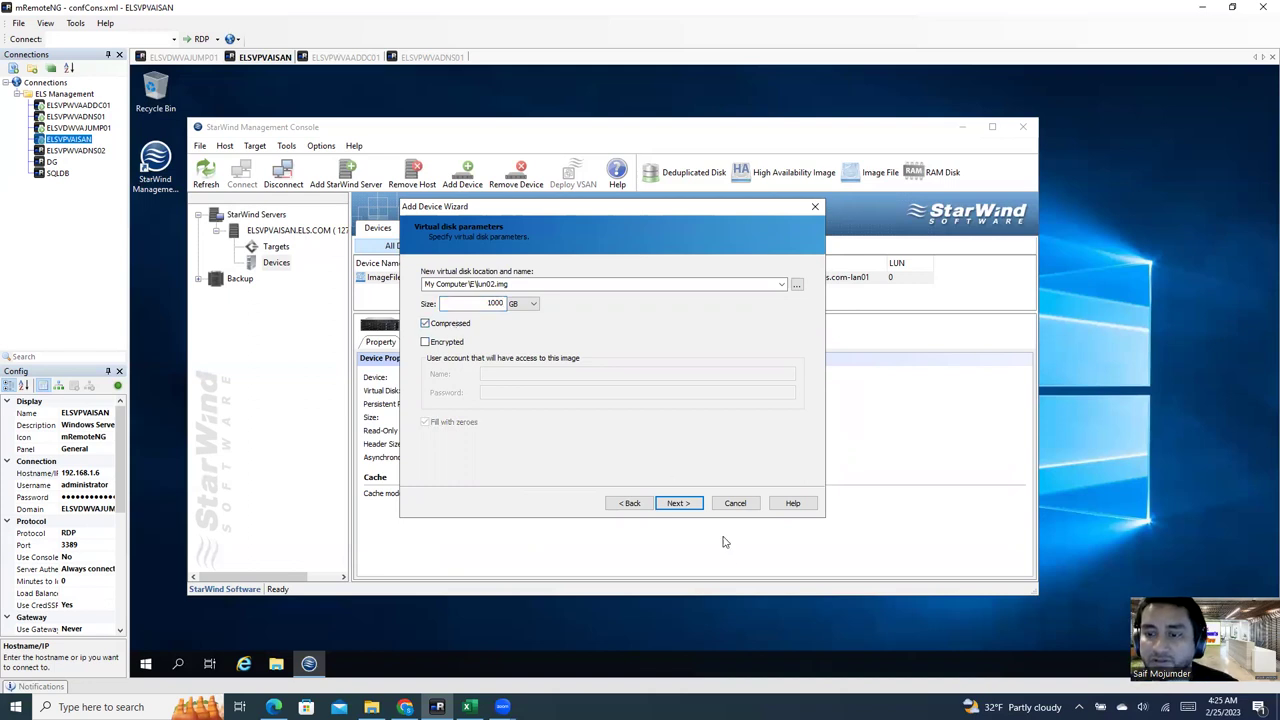
click(684, 505)
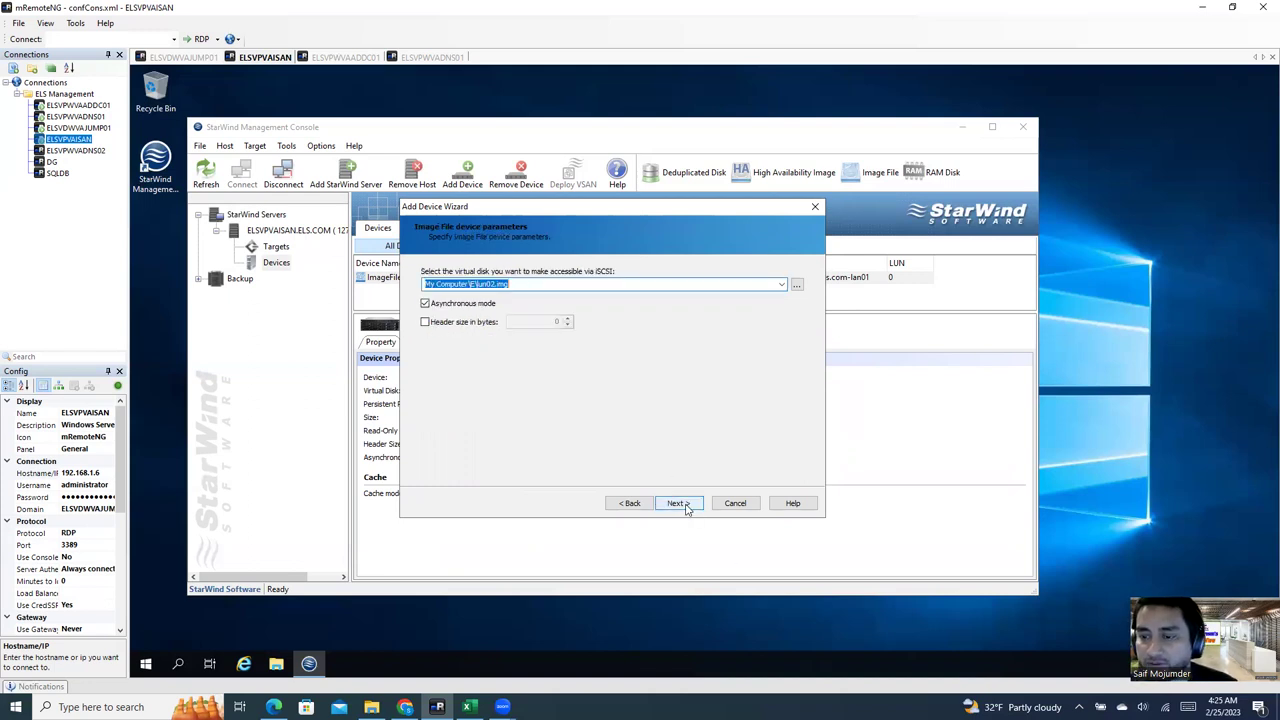
Step: Give ImageFile2 asynchronous mode with no caching and attach it to the existing lun02 target
click(686, 505)
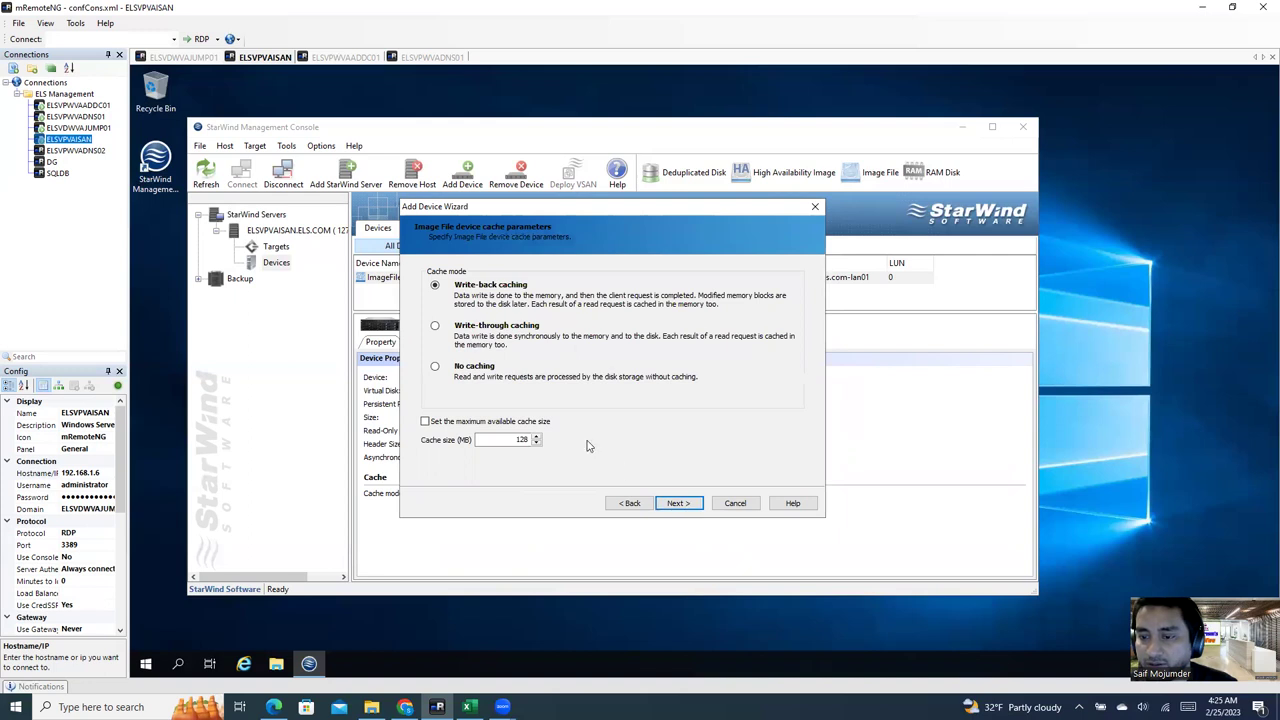
click(474, 367)
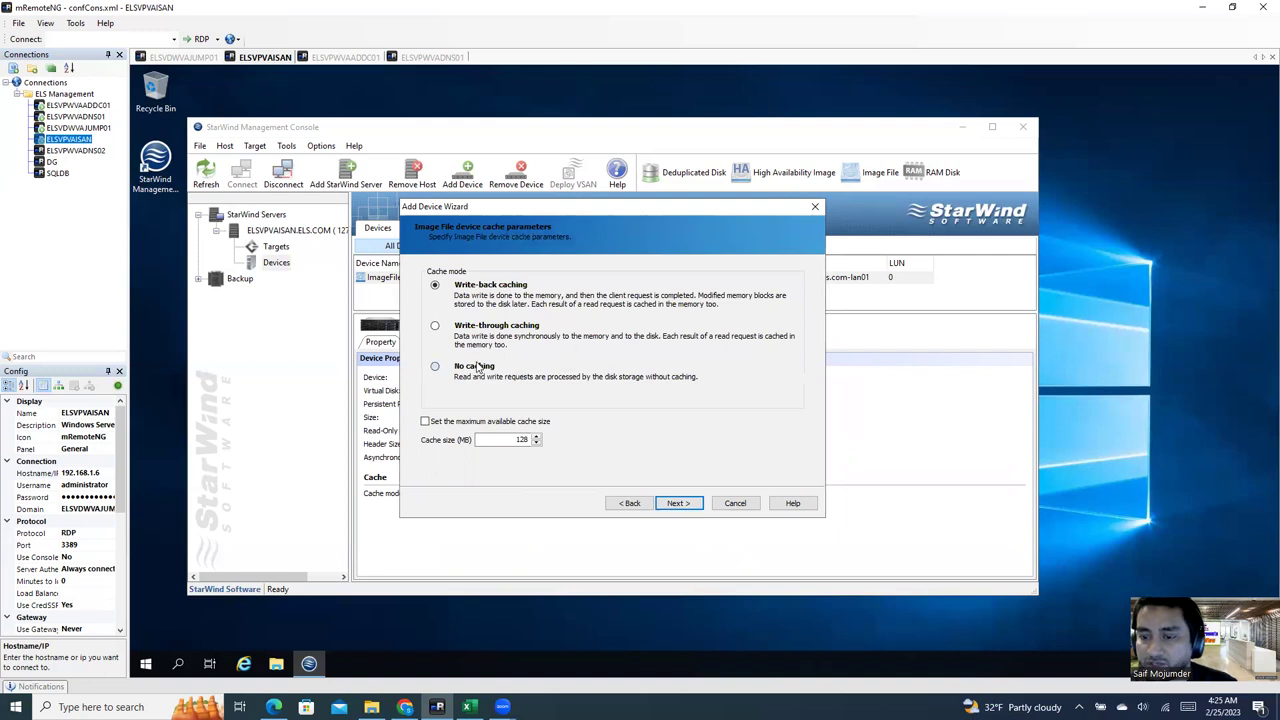
click(677, 505)
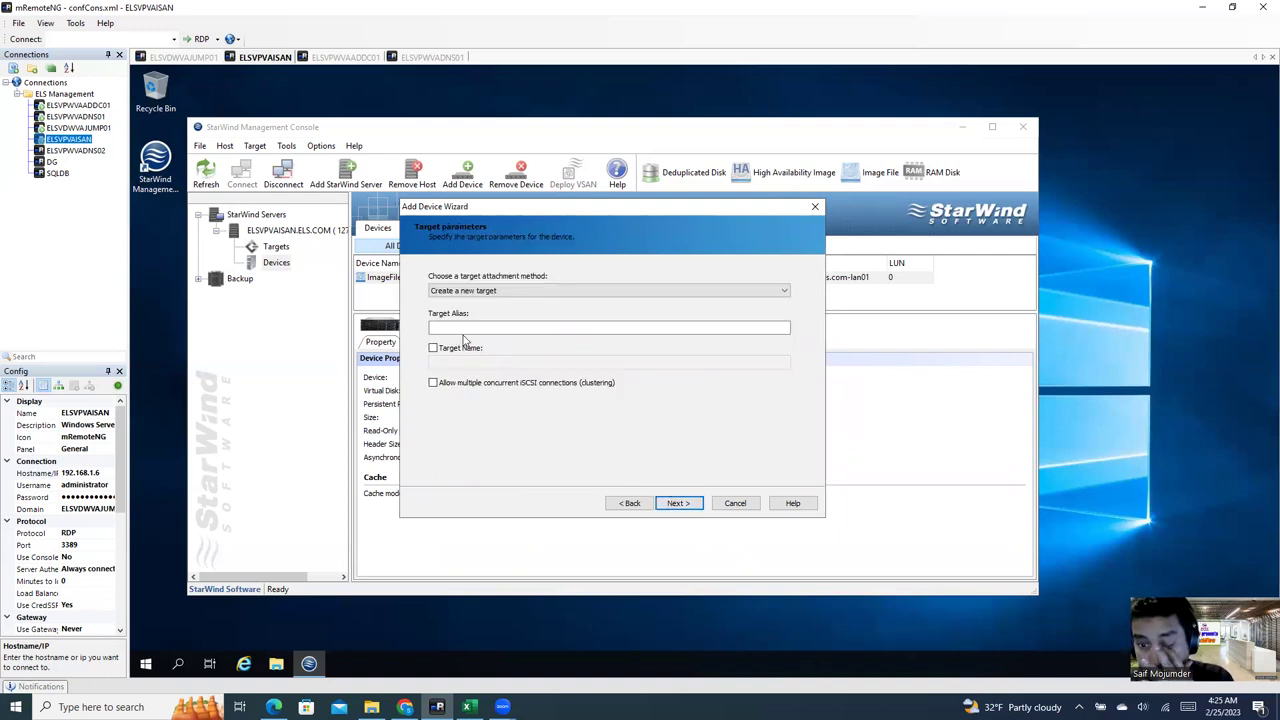
click(490, 292)
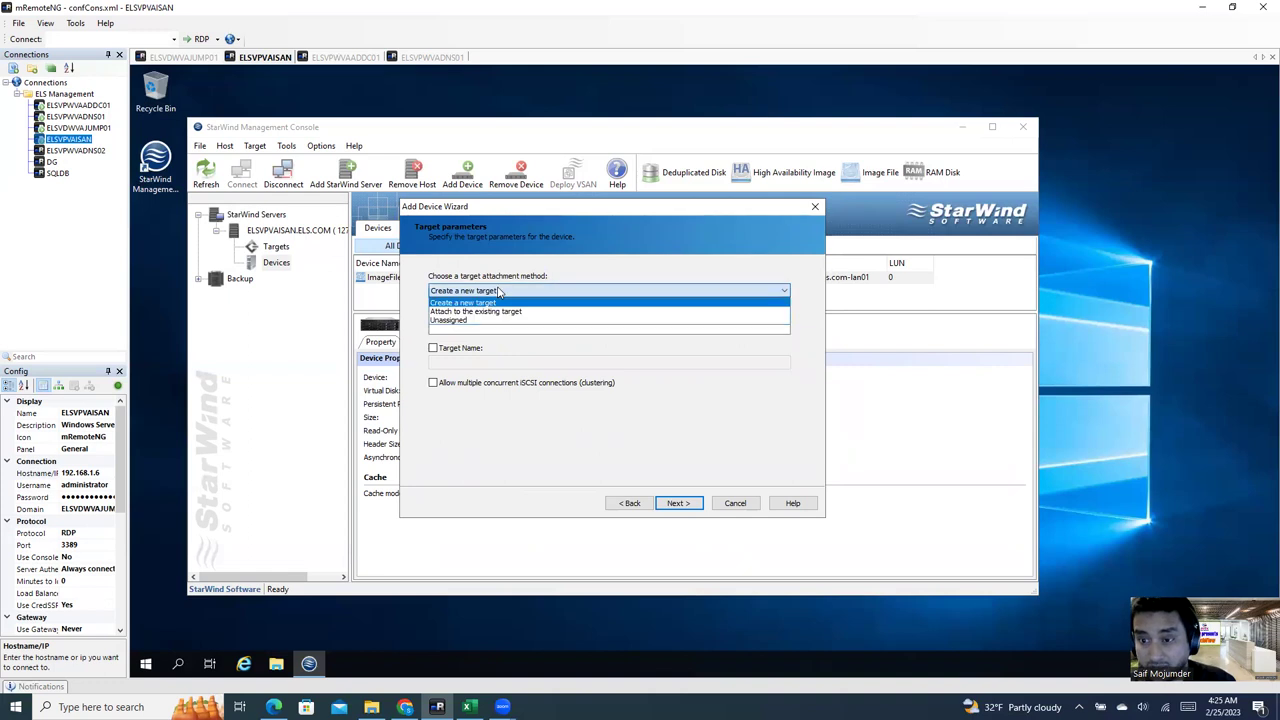
click(502, 312)
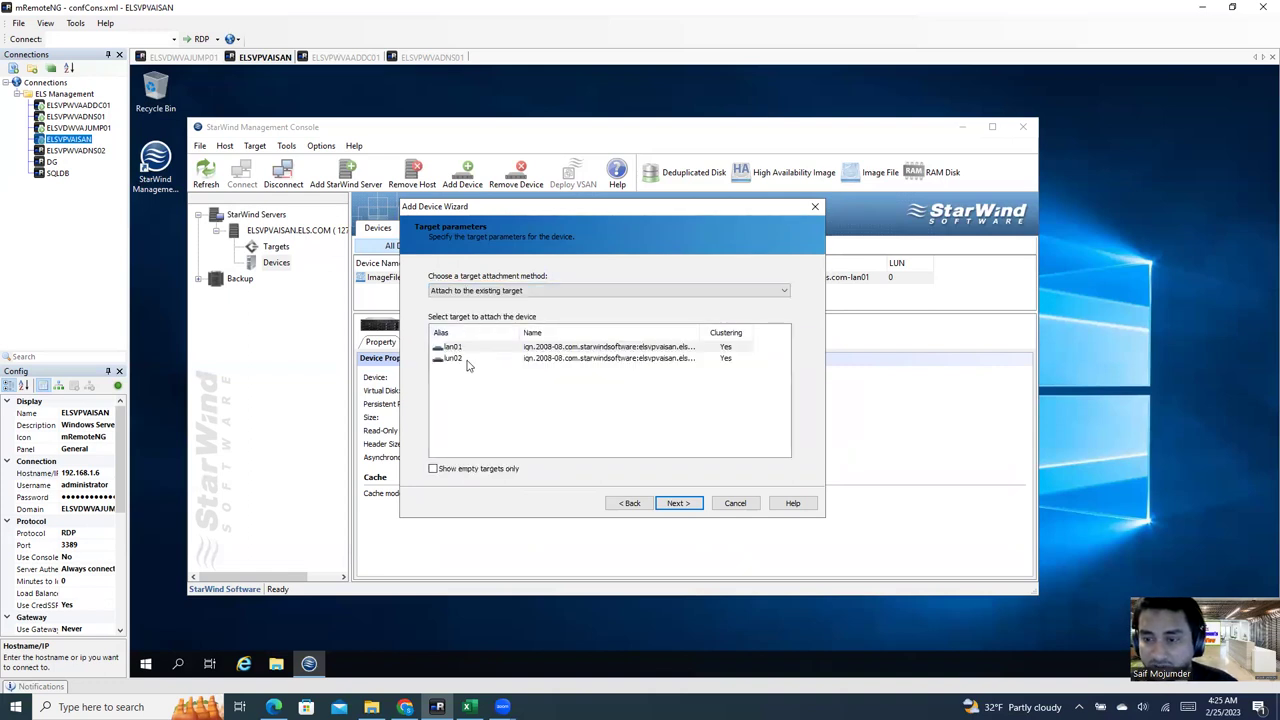
click(466, 360)
click(688, 505)
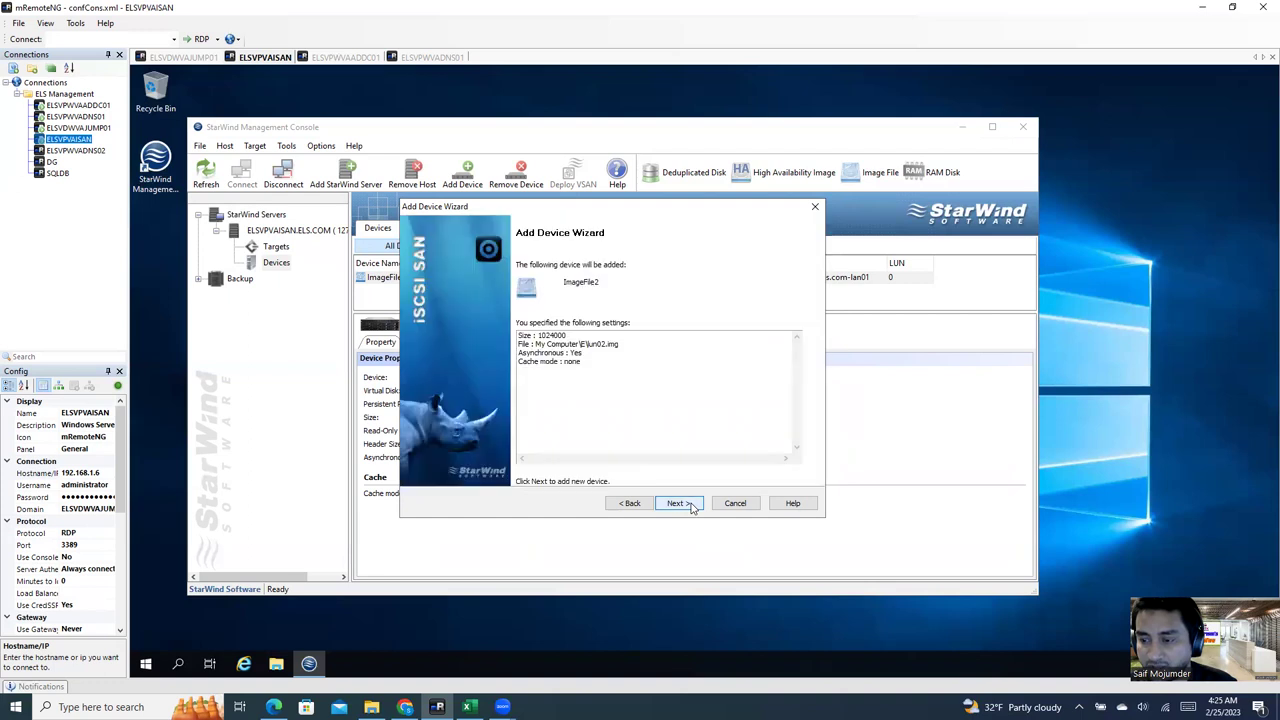
click(689, 505)
click(690, 505)
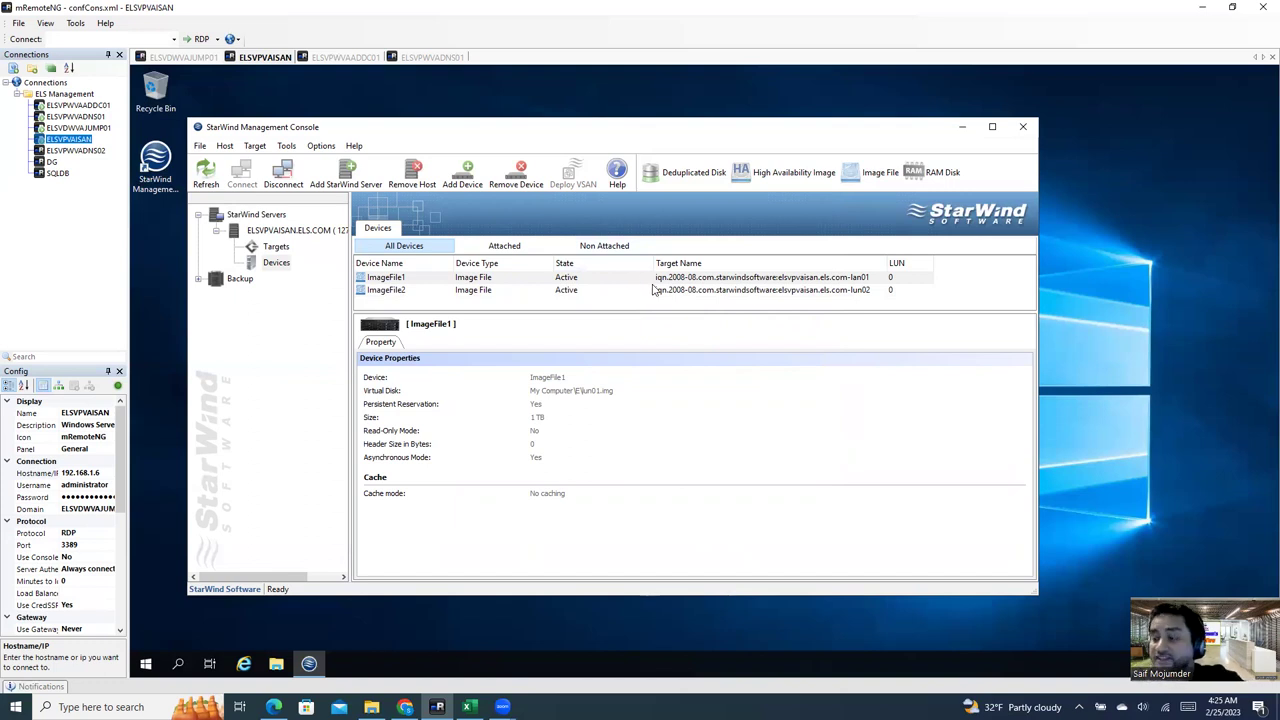
Step: Review the ImageFile2 and ImageFile1 properties and the ELSVPVAISAN server overview
click(652, 289)
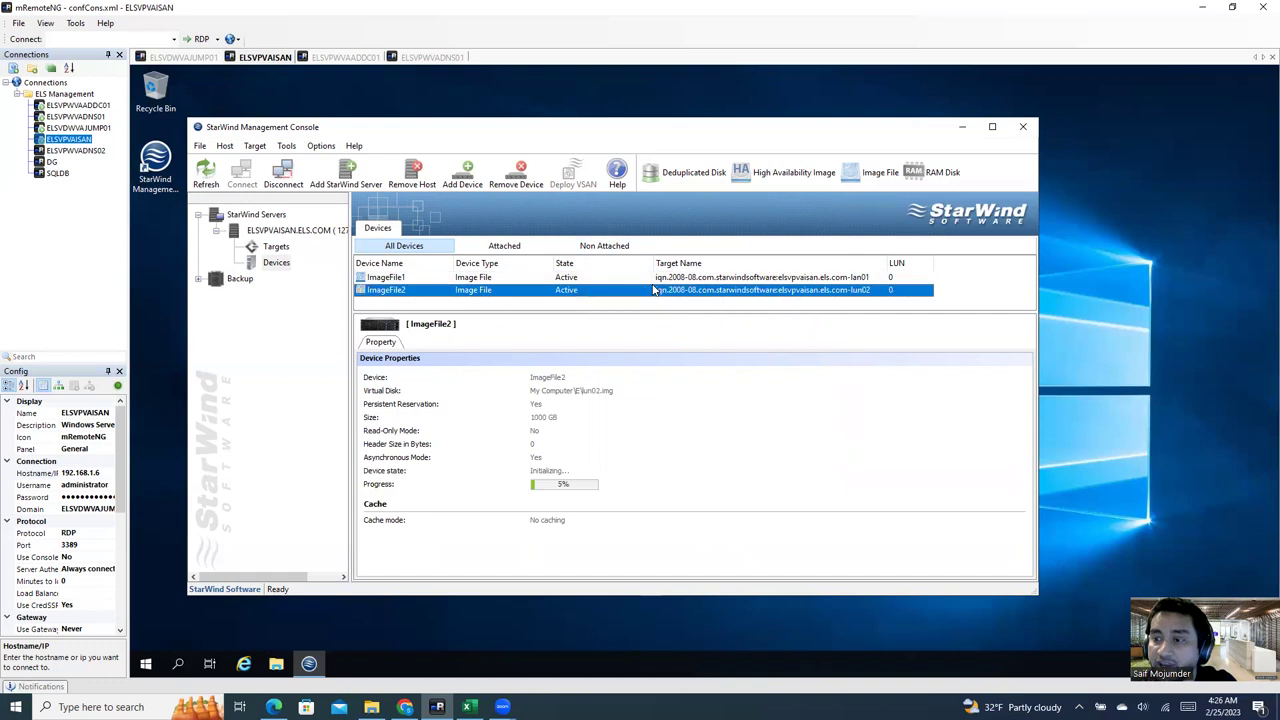
click(641, 278)
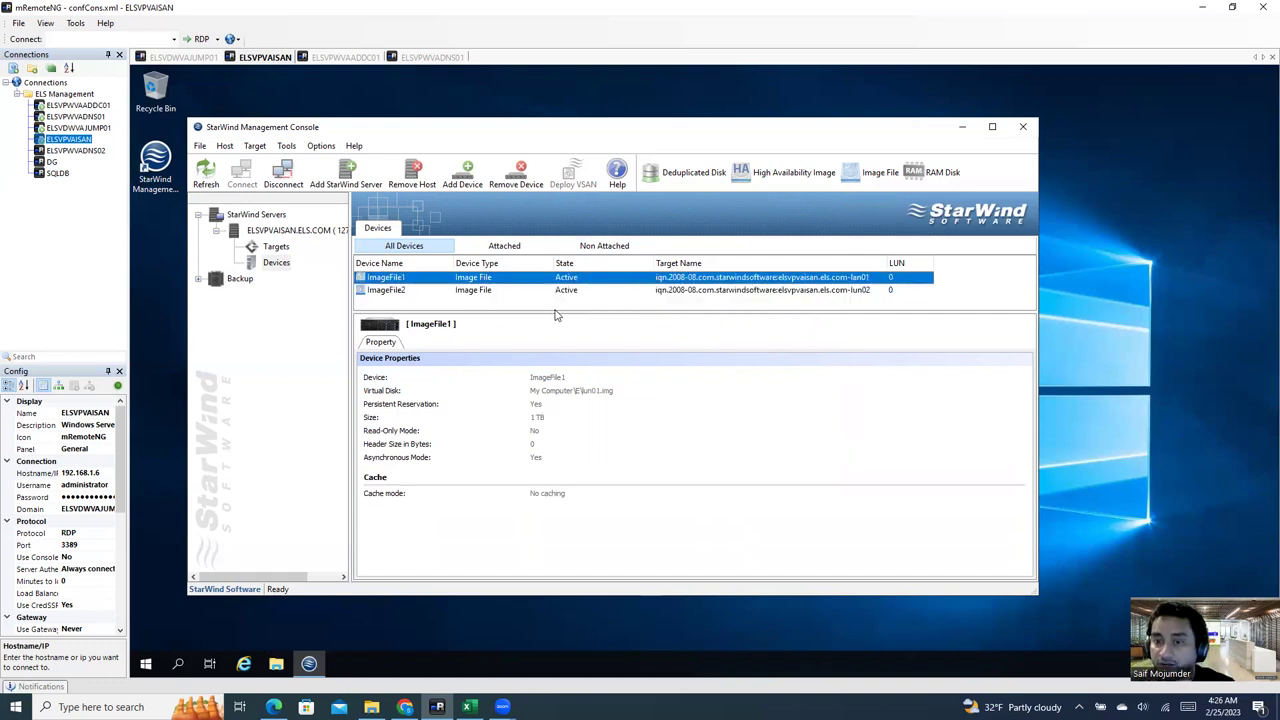
click(310, 236)
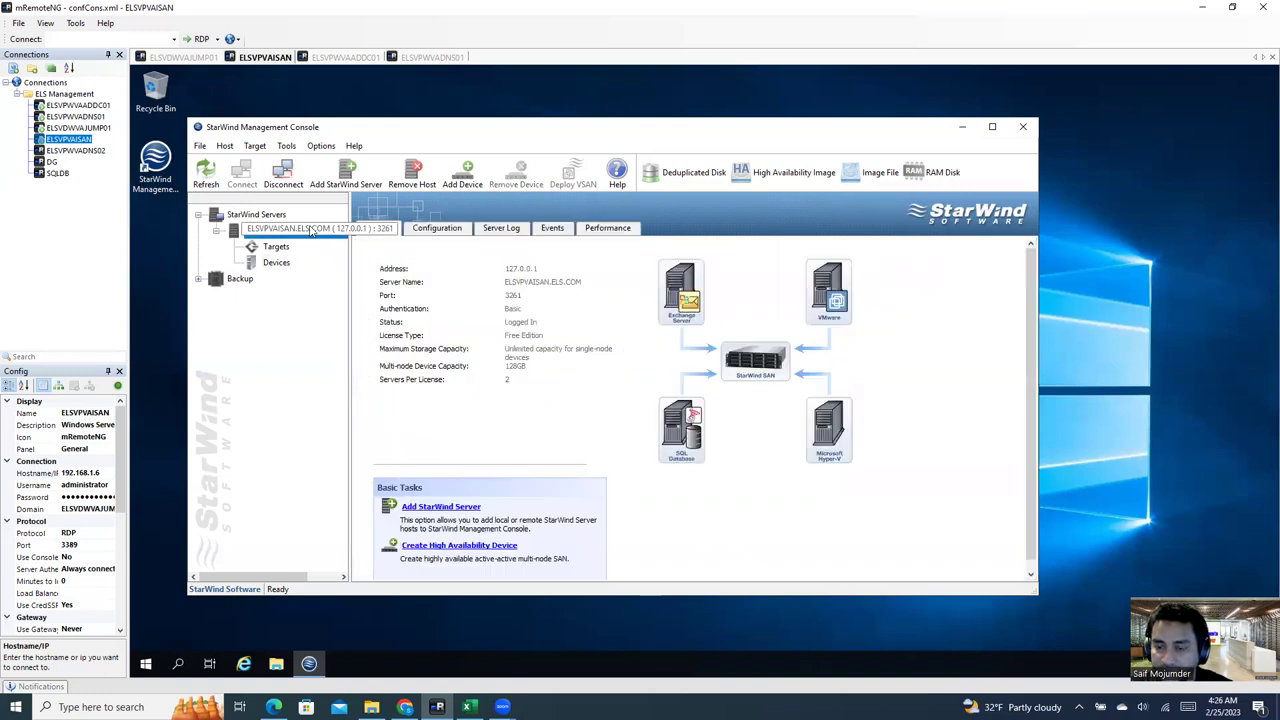
Step: Disconnect and reconnect the ELSVPVAISAN server, check the device list, and launch File Explorer
right_click(312, 232)
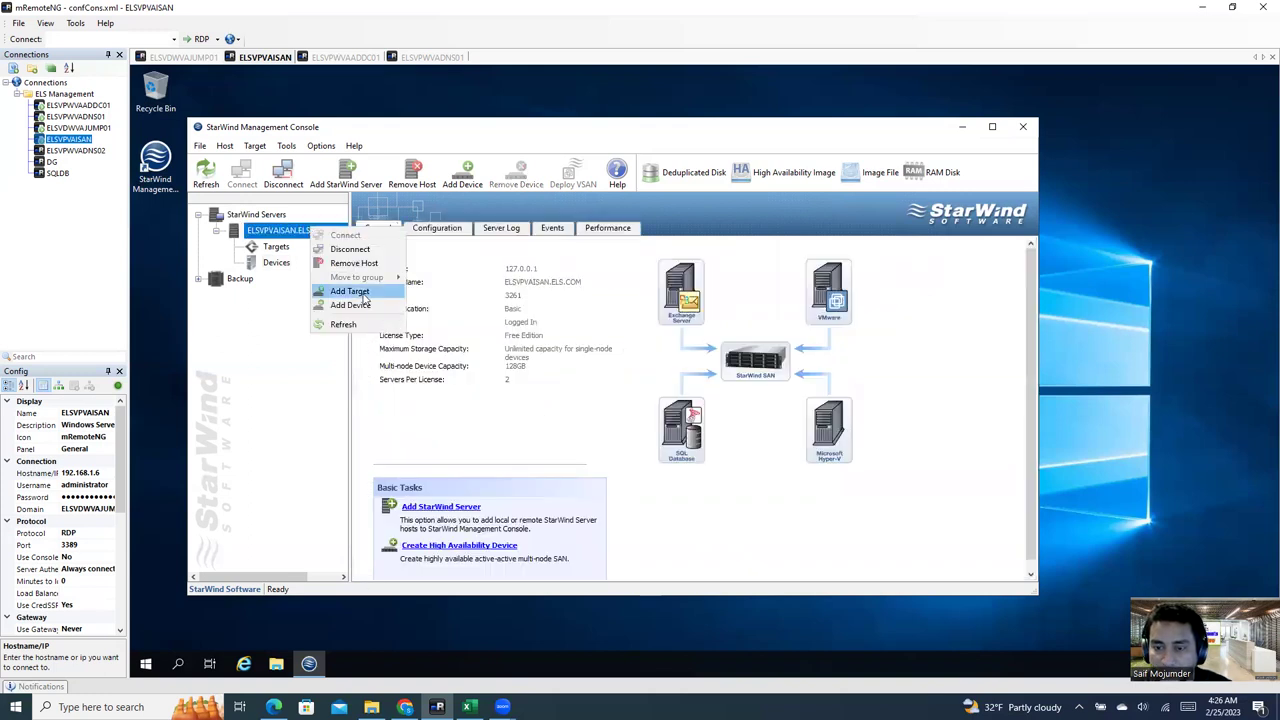
click(357, 253)
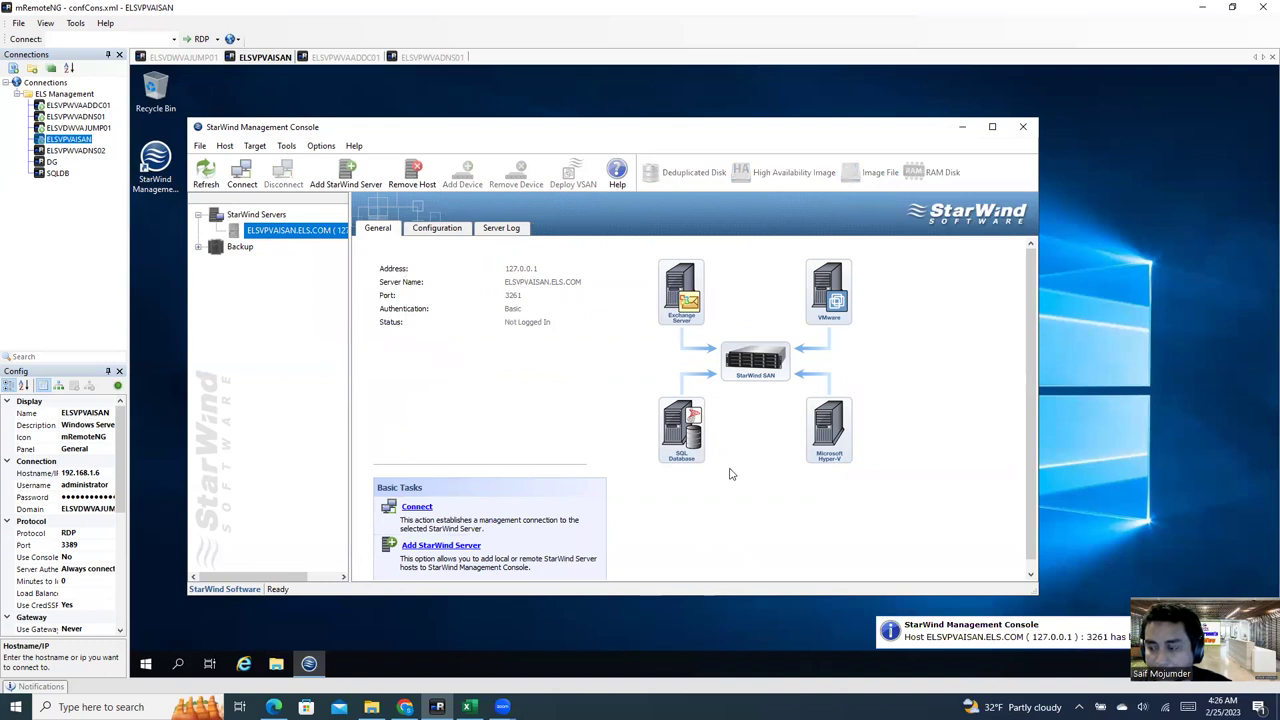
right_click(272, 232)
click(306, 240)
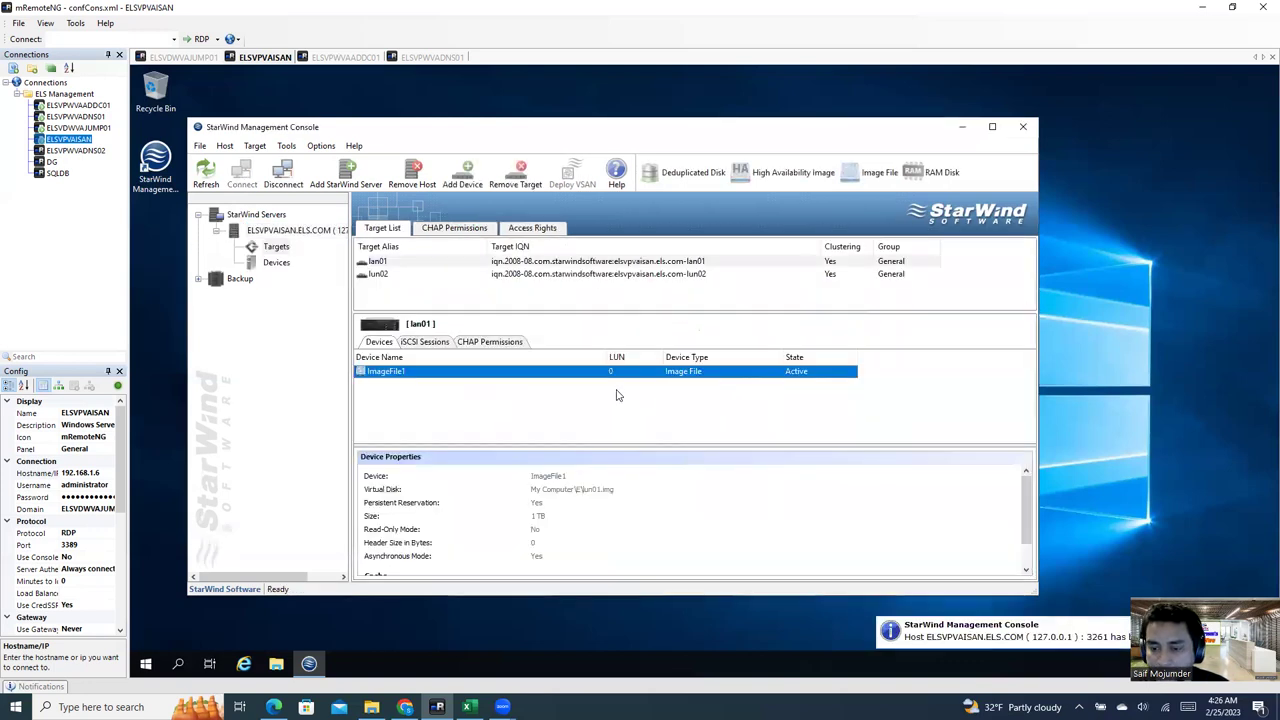
click(314, 232)
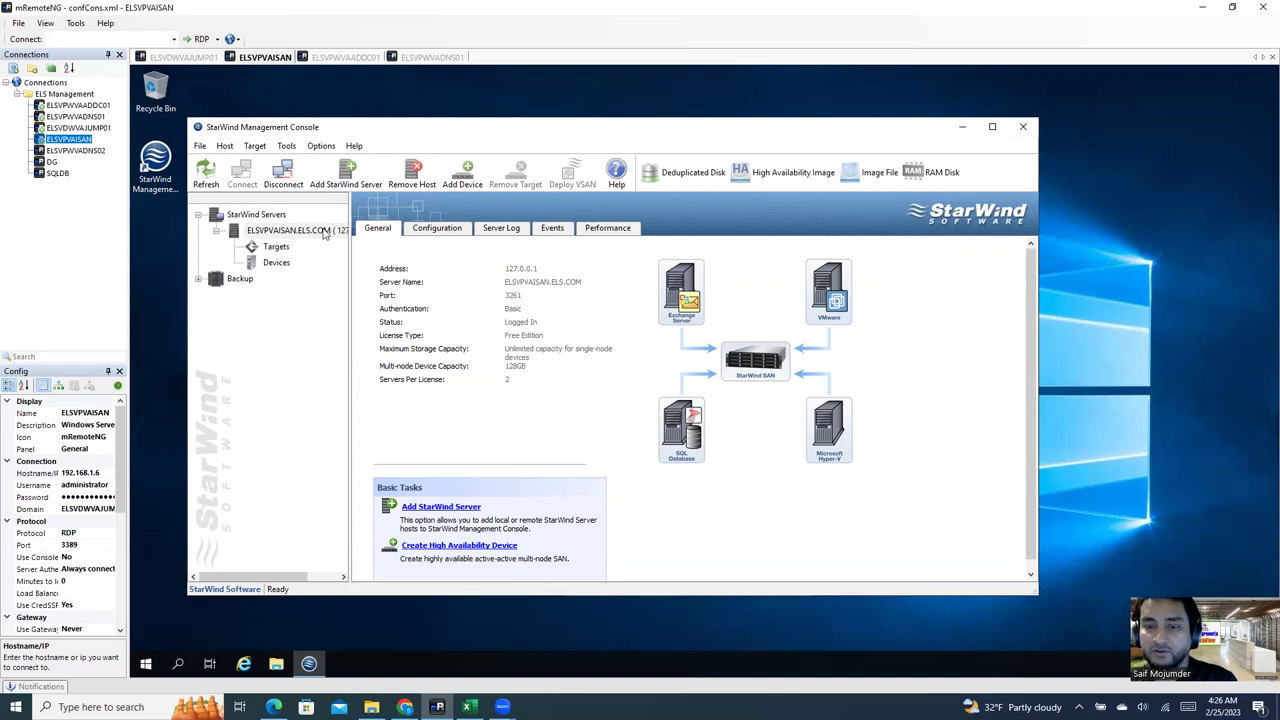
click(284, 264)
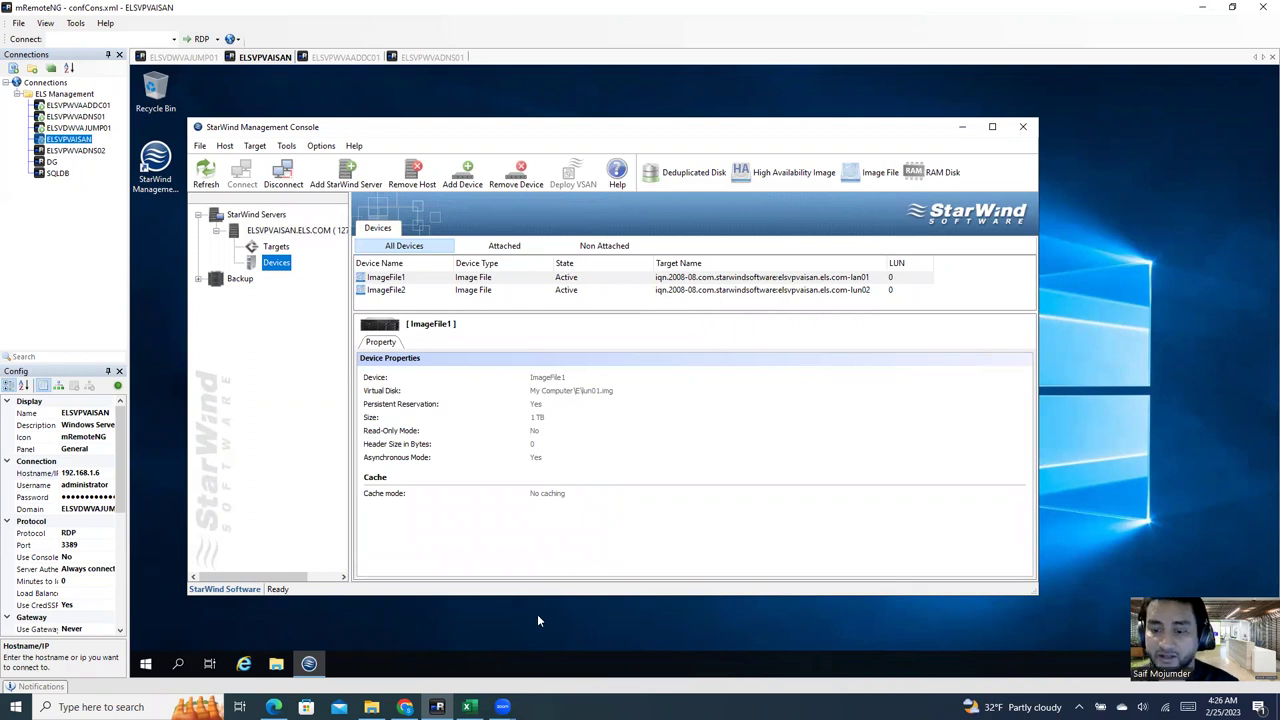
click(276, 664)
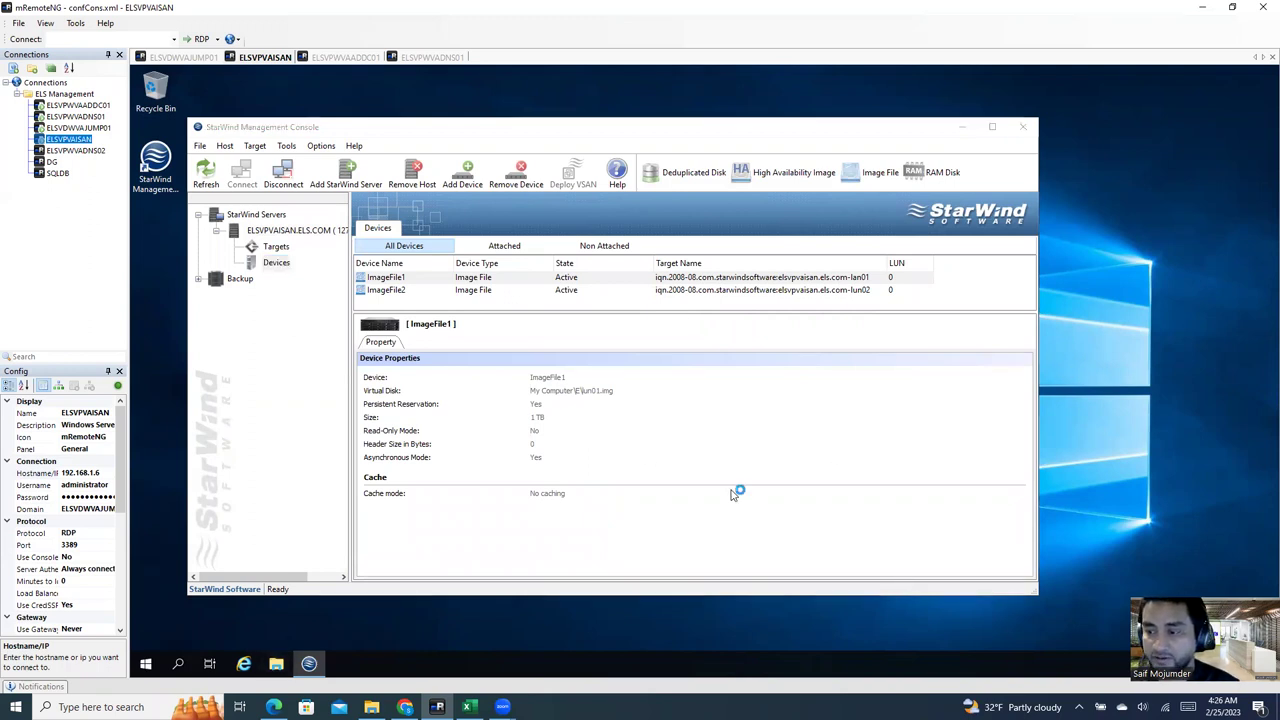
Step: Check the lun02 image file on Datastorage (E:), then minimize Explorer and the StarWind console
click(300, 407)
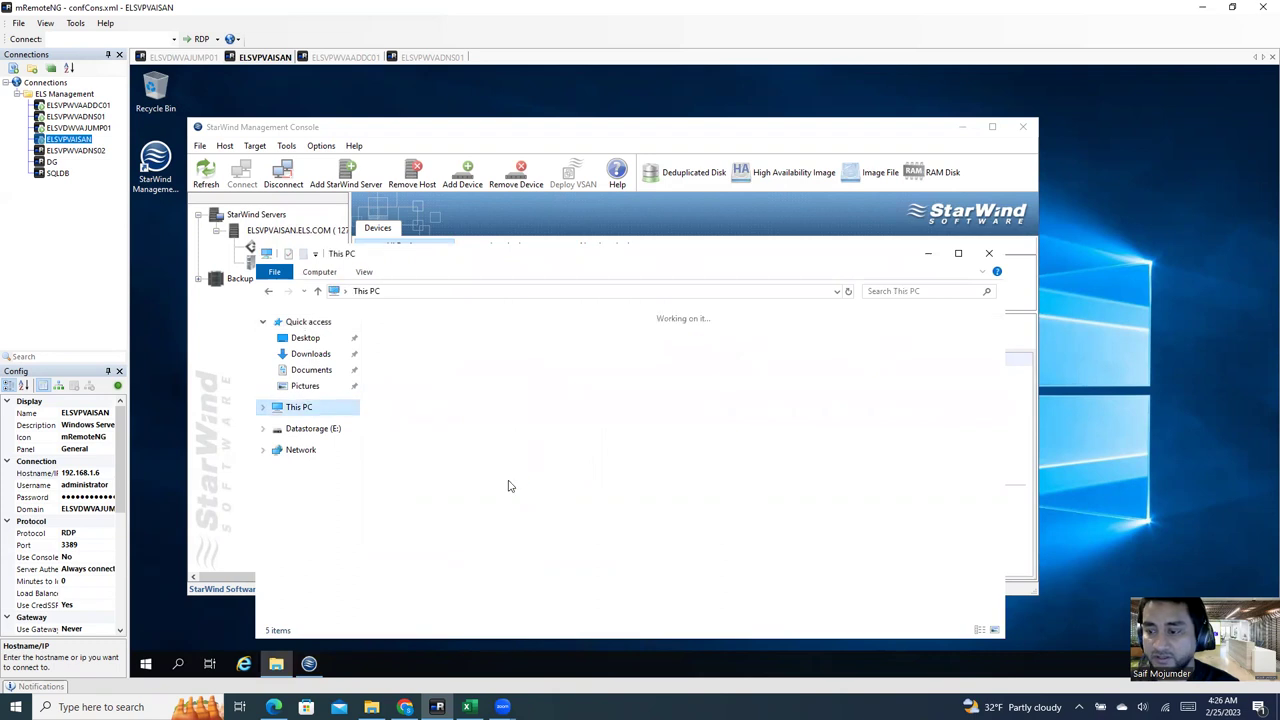
double_click(815, 488)
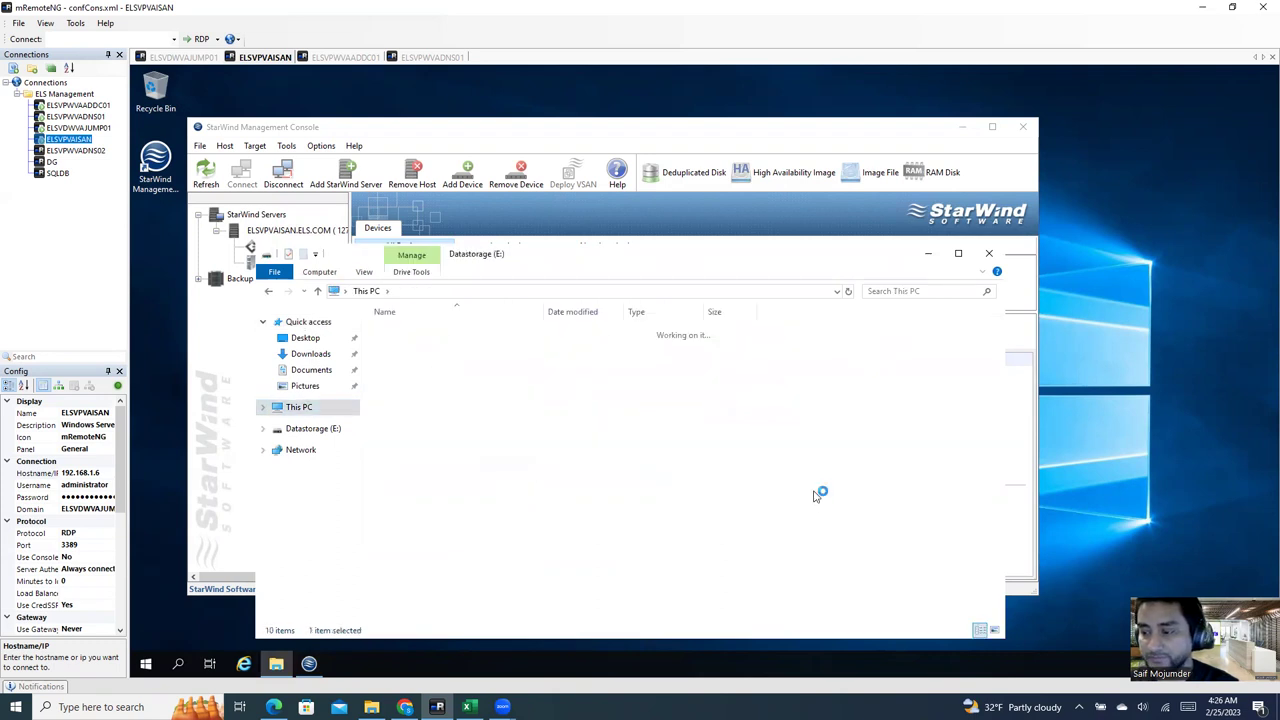
click(430, 345)
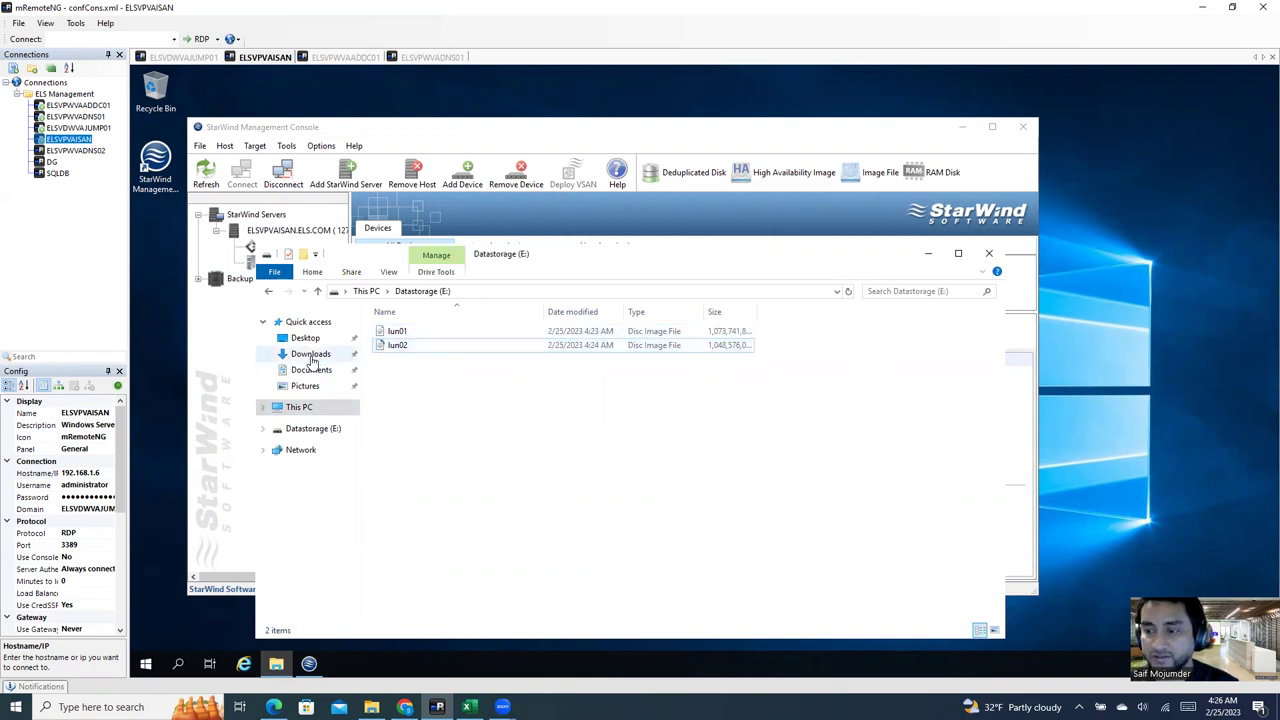
click(316, 292)
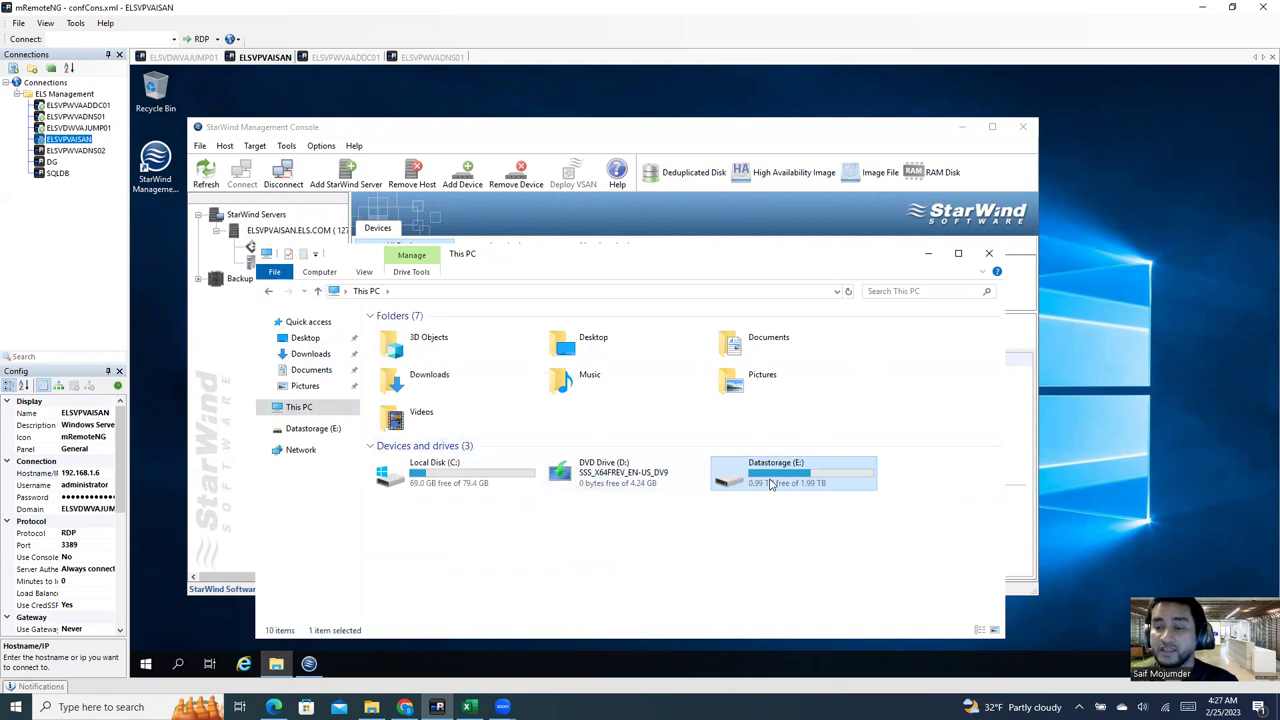
click(928, 253)
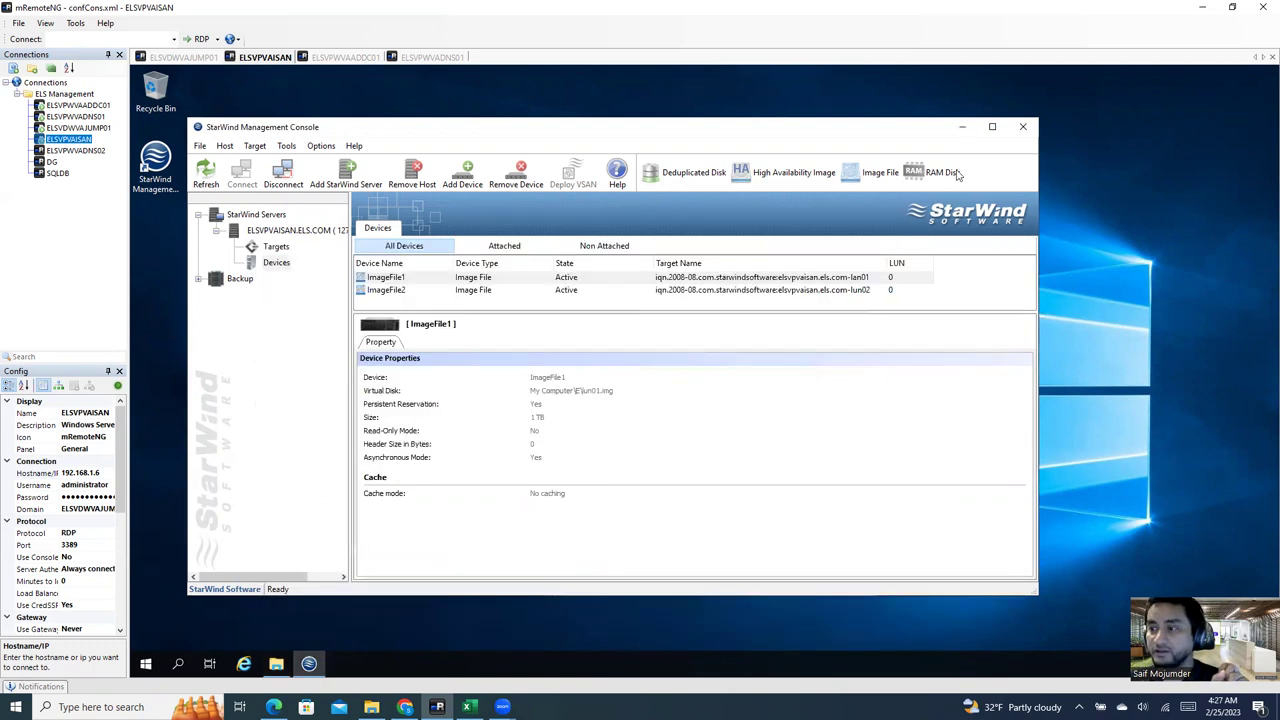
click(961, 126)
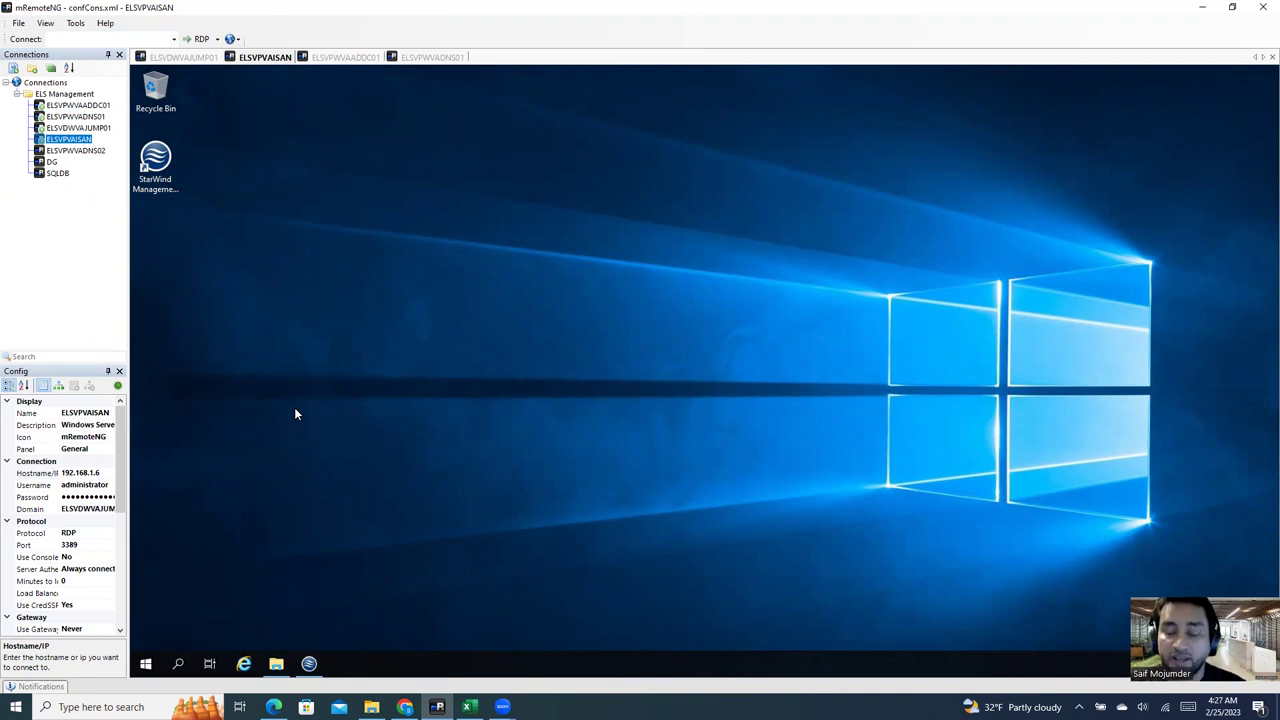
Step: In the ELSVDWVAJUMP01 session, compare datastores of elshost01, elshost02 and elshost03, then open elshost01's configuration
click(203, 58)
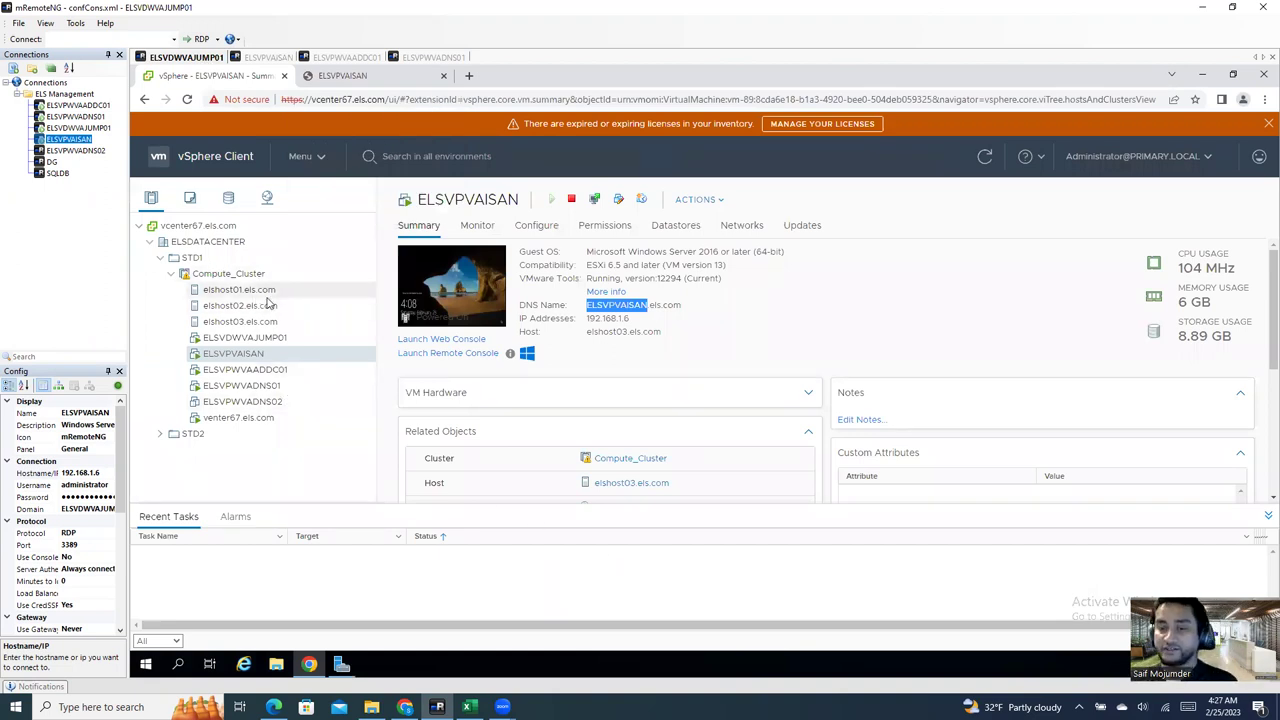
click(228, 273)
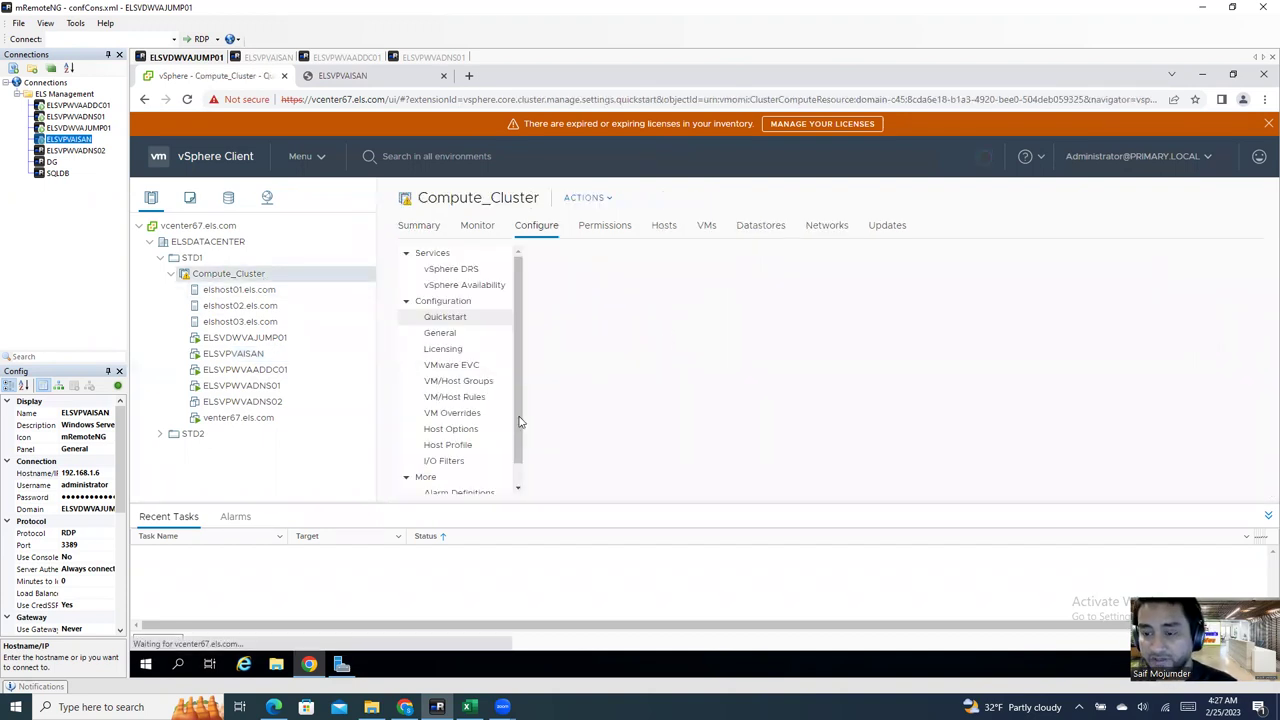
click(239, 290)
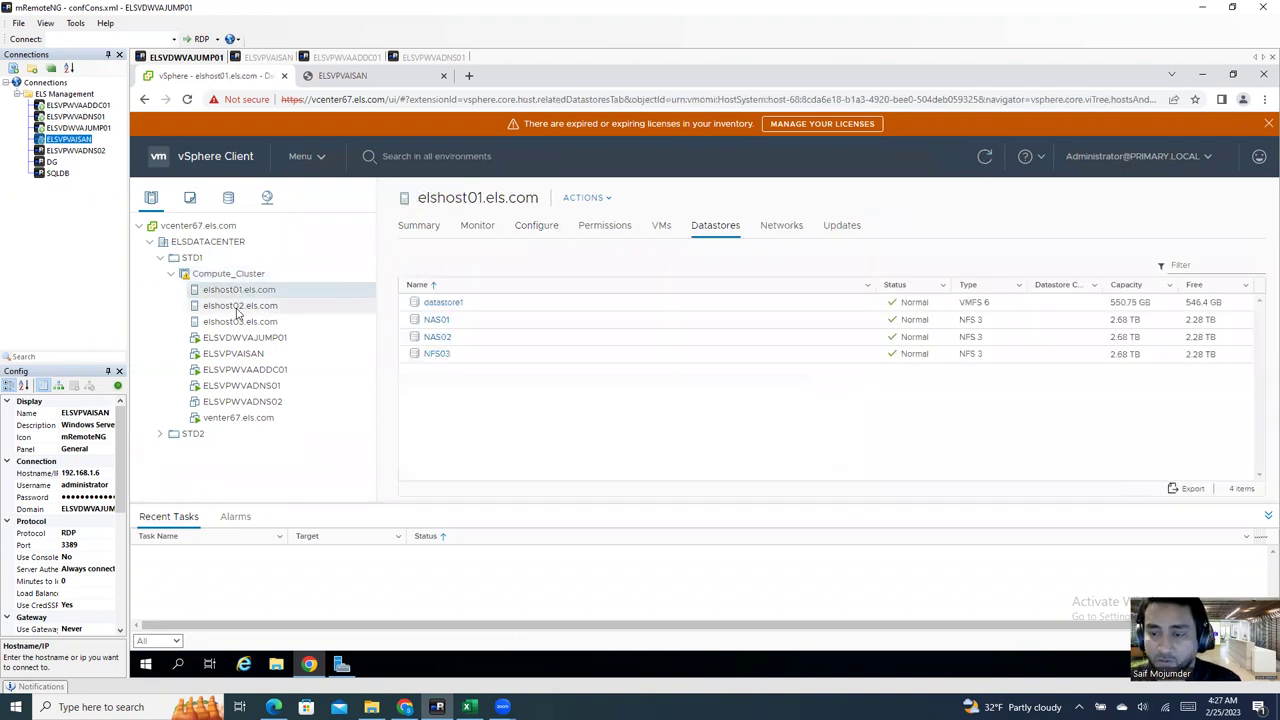
click(238, 306)
click(238, 321)
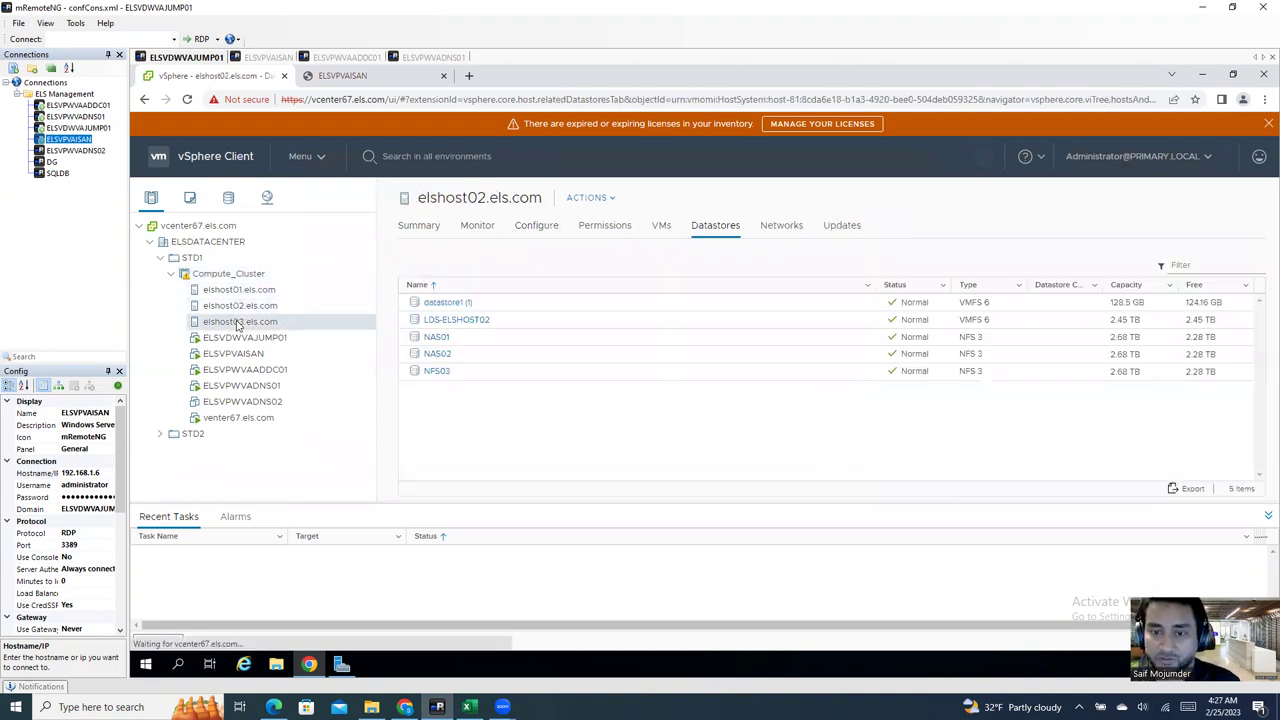
click(243, 291)
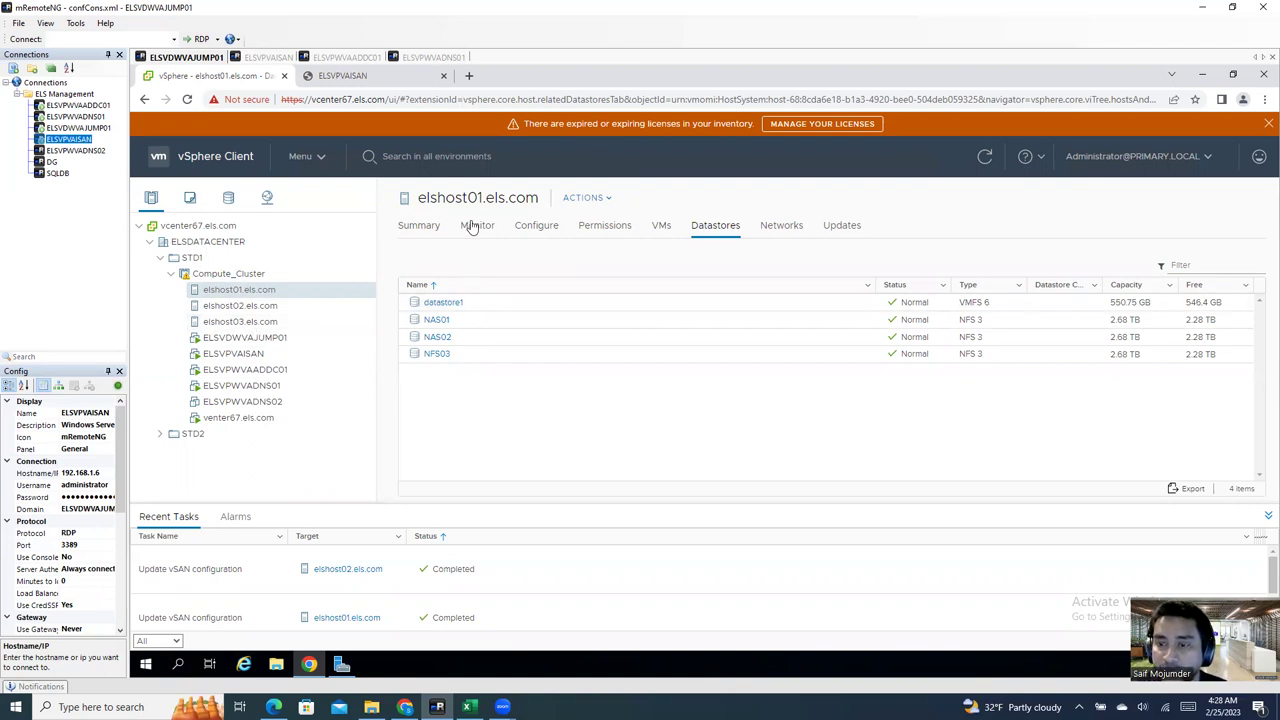
click(533, 226)
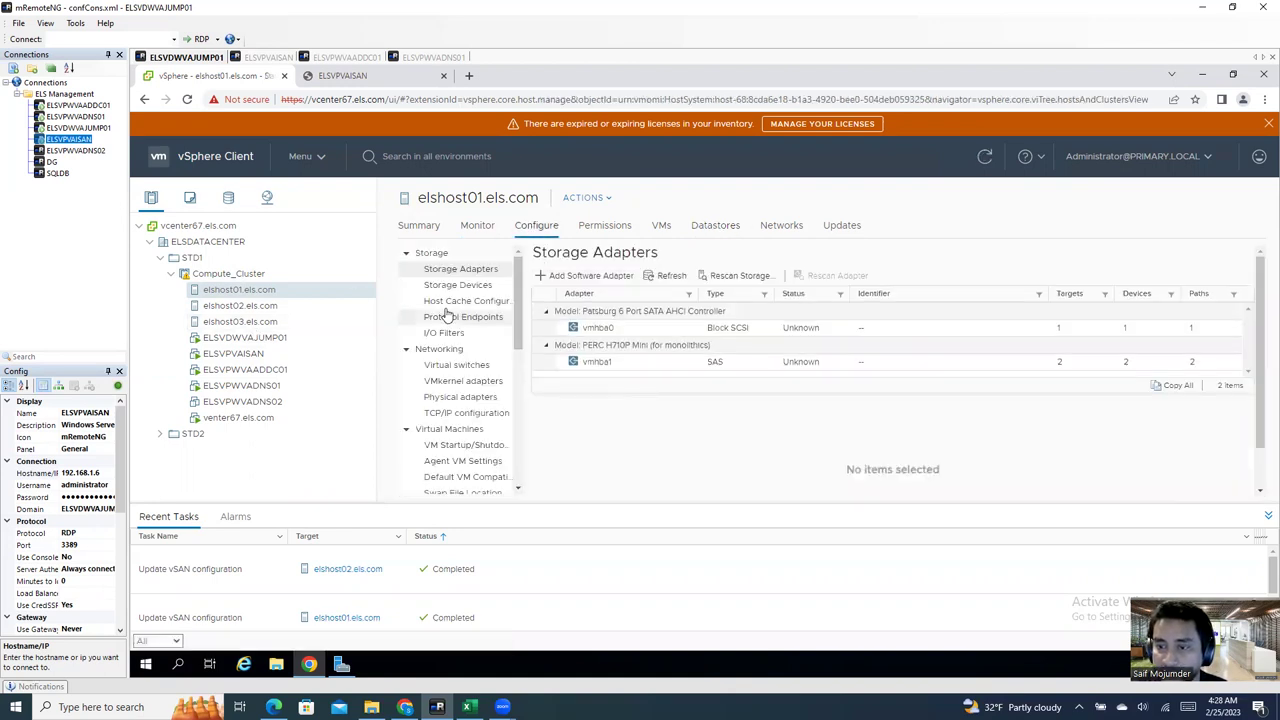
Step: Review elshost01's vmk0 VMkernel adapter, then view its virtual switches
click(460, 381)
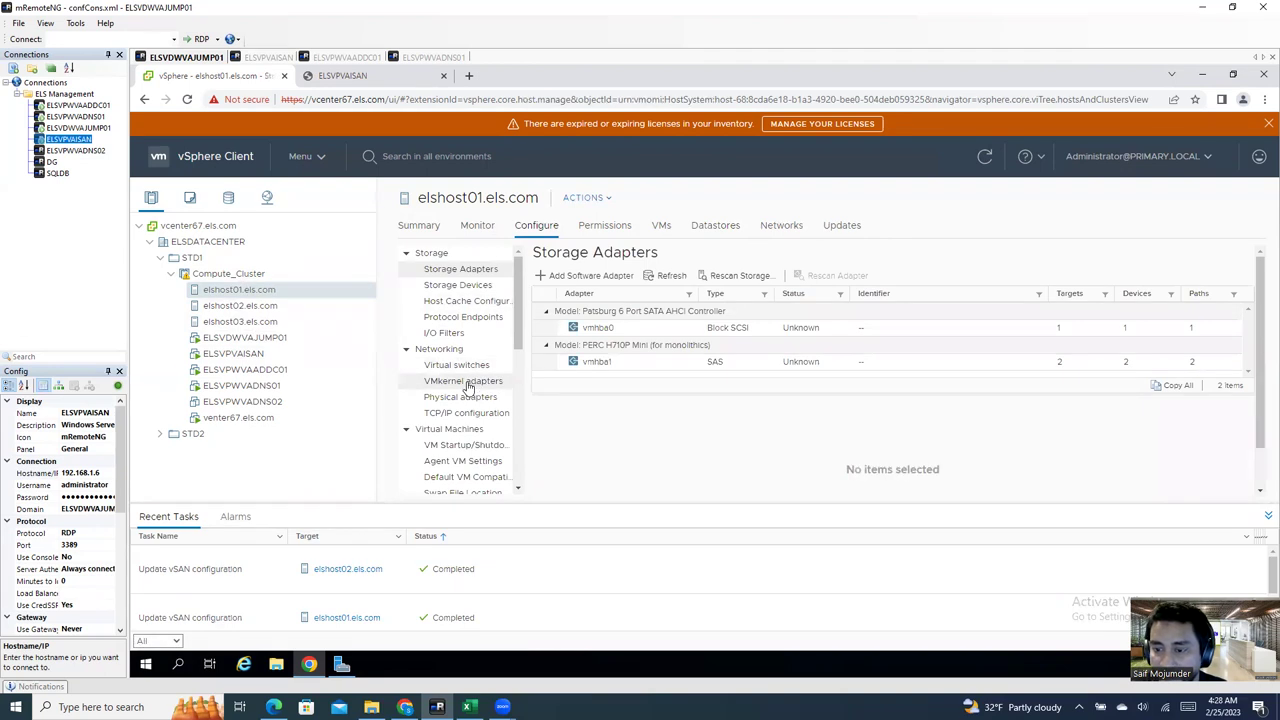
click(572, 313)
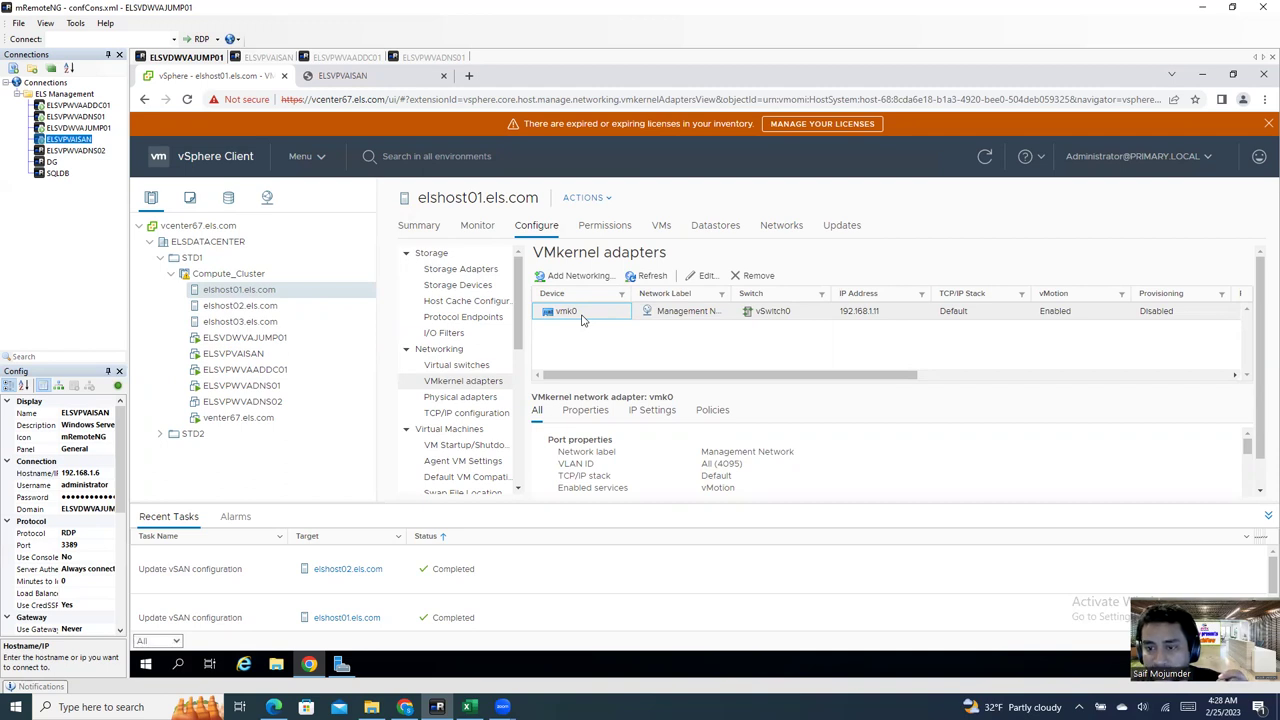
click(466, 368)
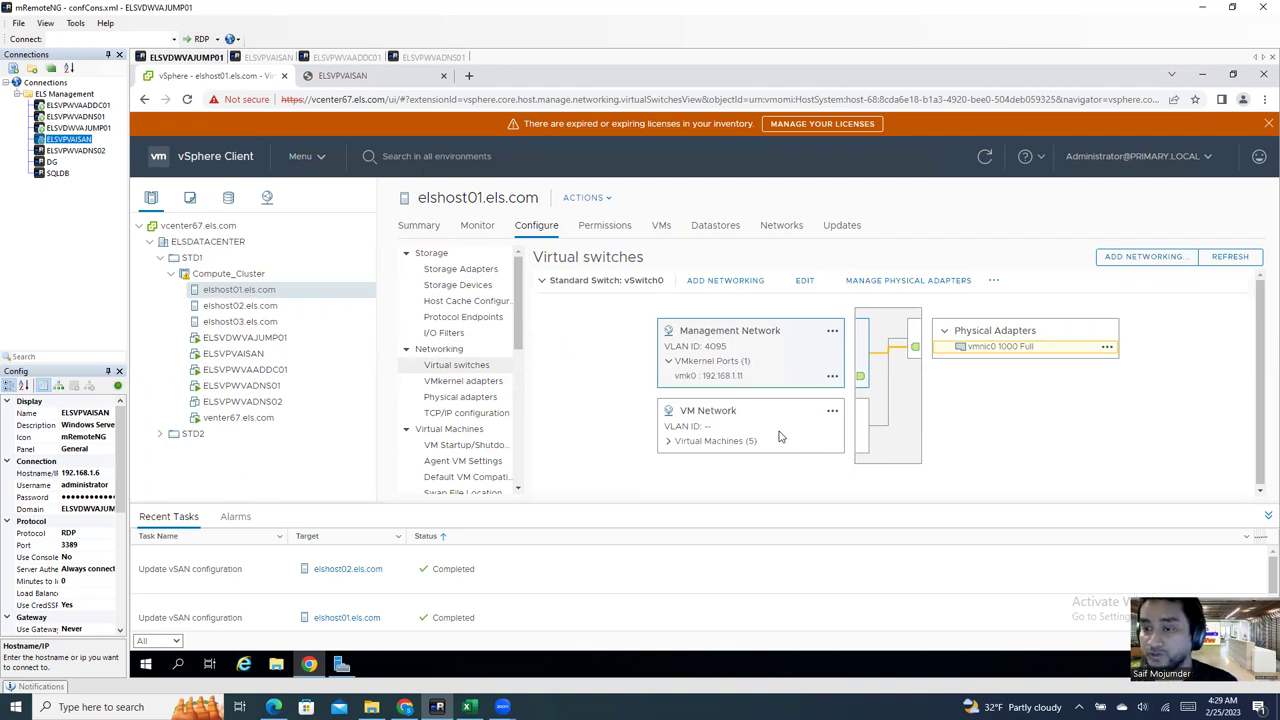
right_click(588, 284)
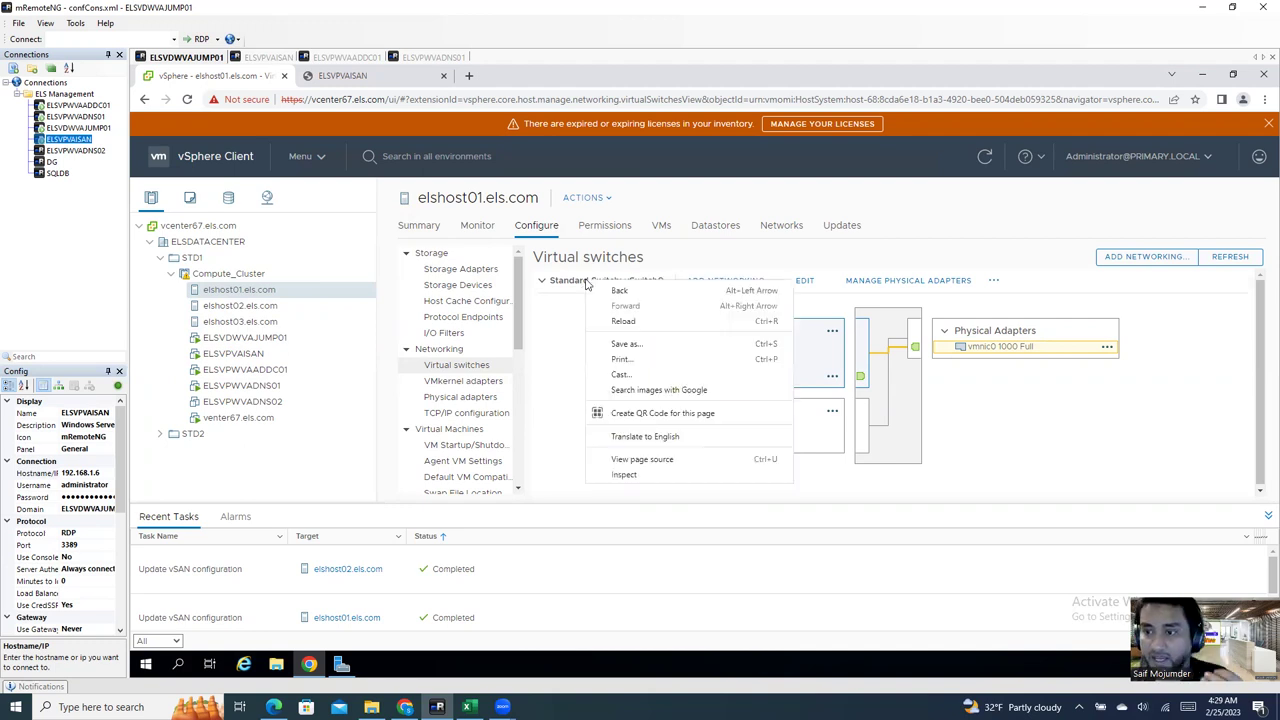
click(733, 283)
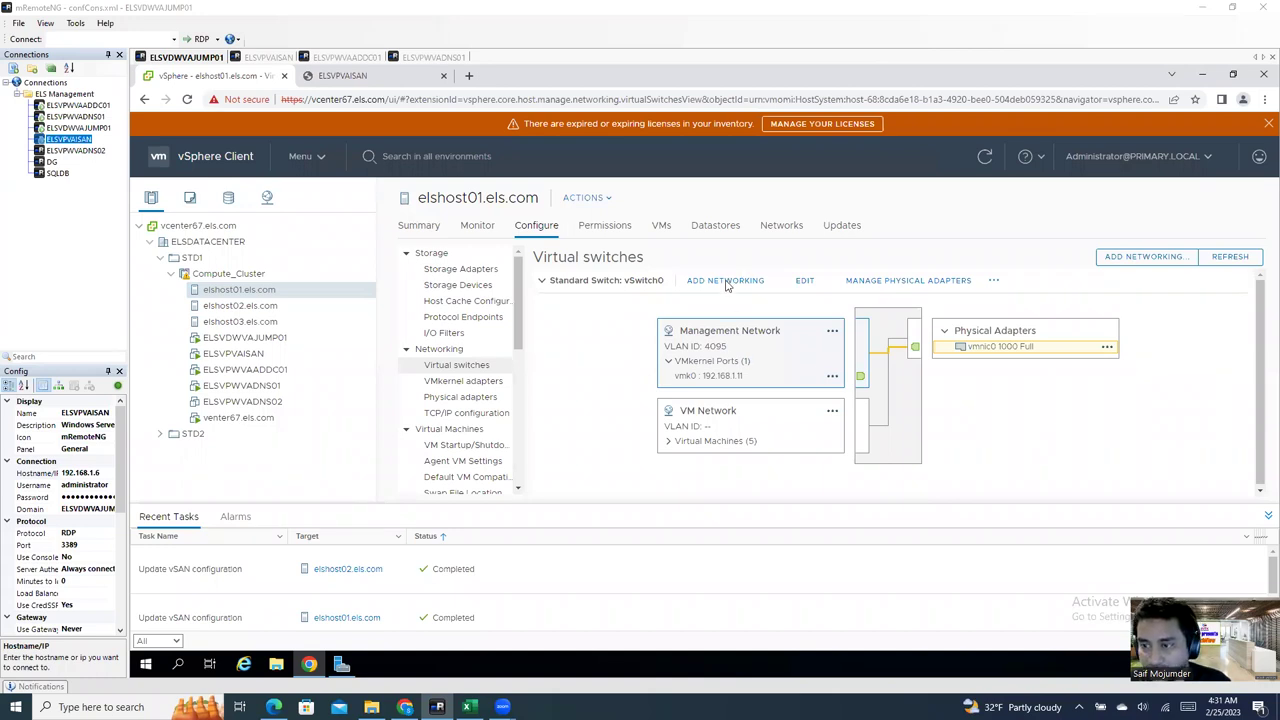
Step: Add a VMkernel network adapter on a new standard switch with vmnic1 as its active adapter
click(726, 284)
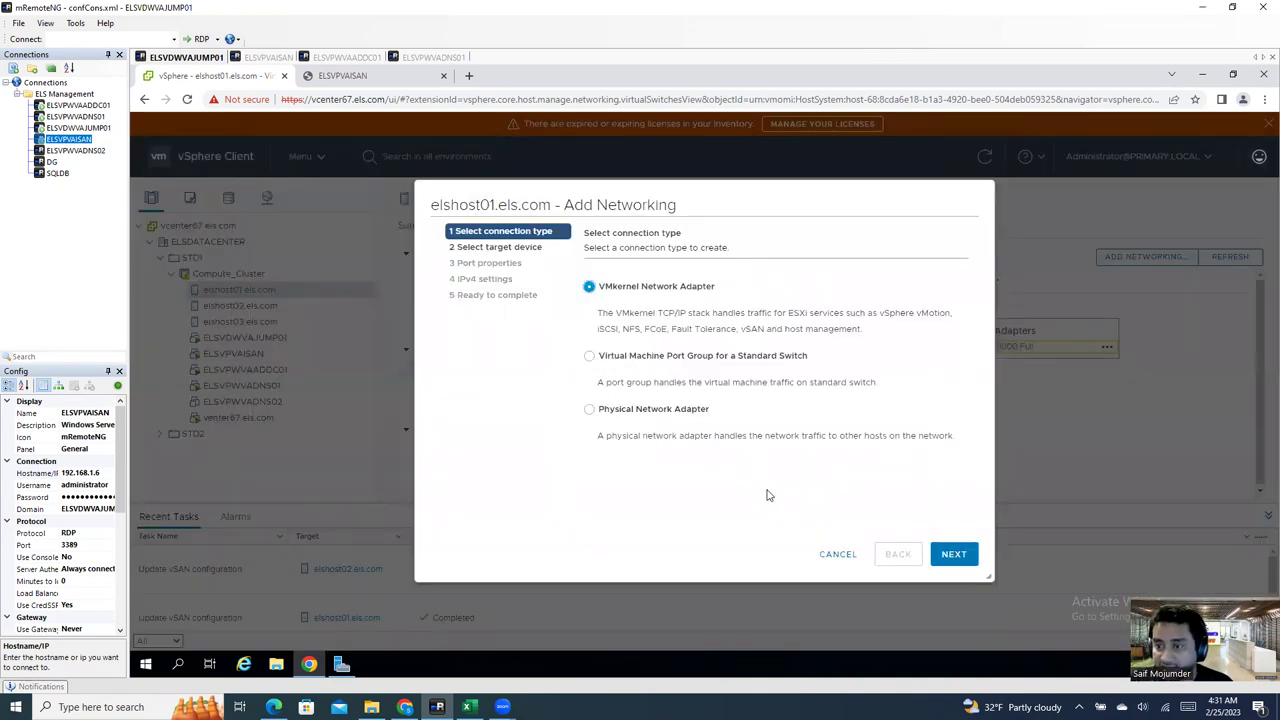
click(952, 556)
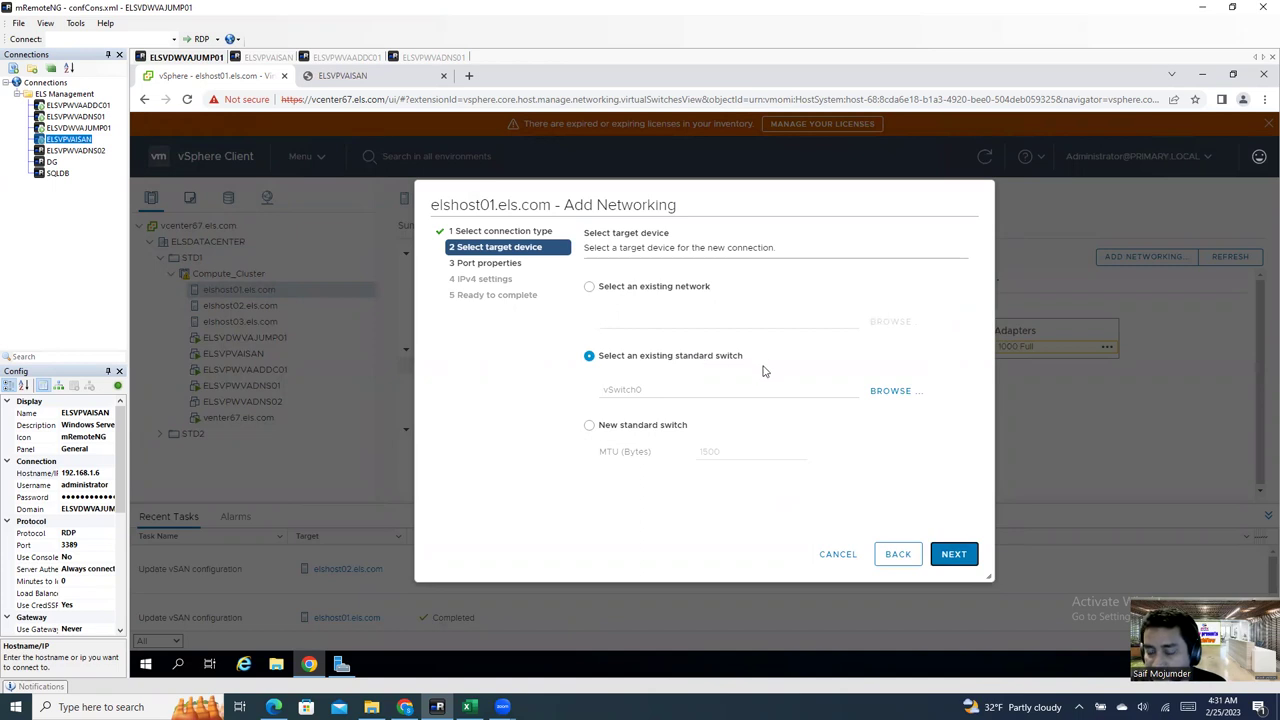
click(610, 428)
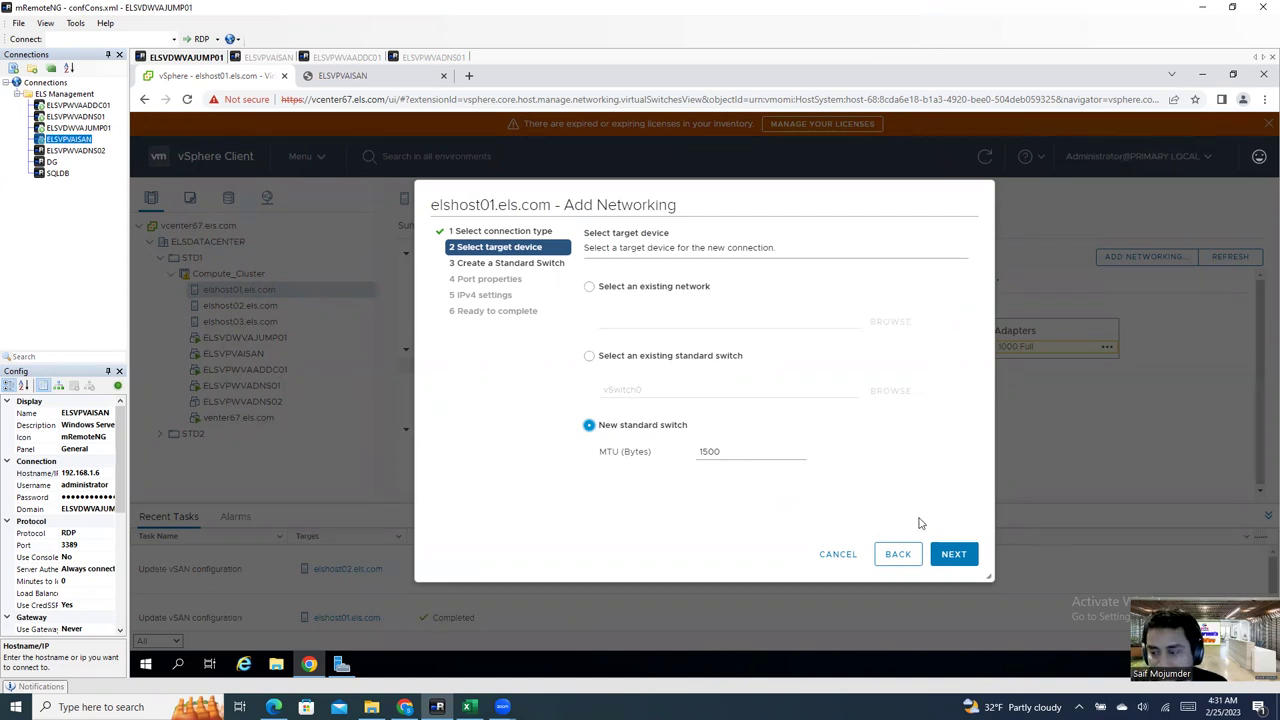
click(953, 555)
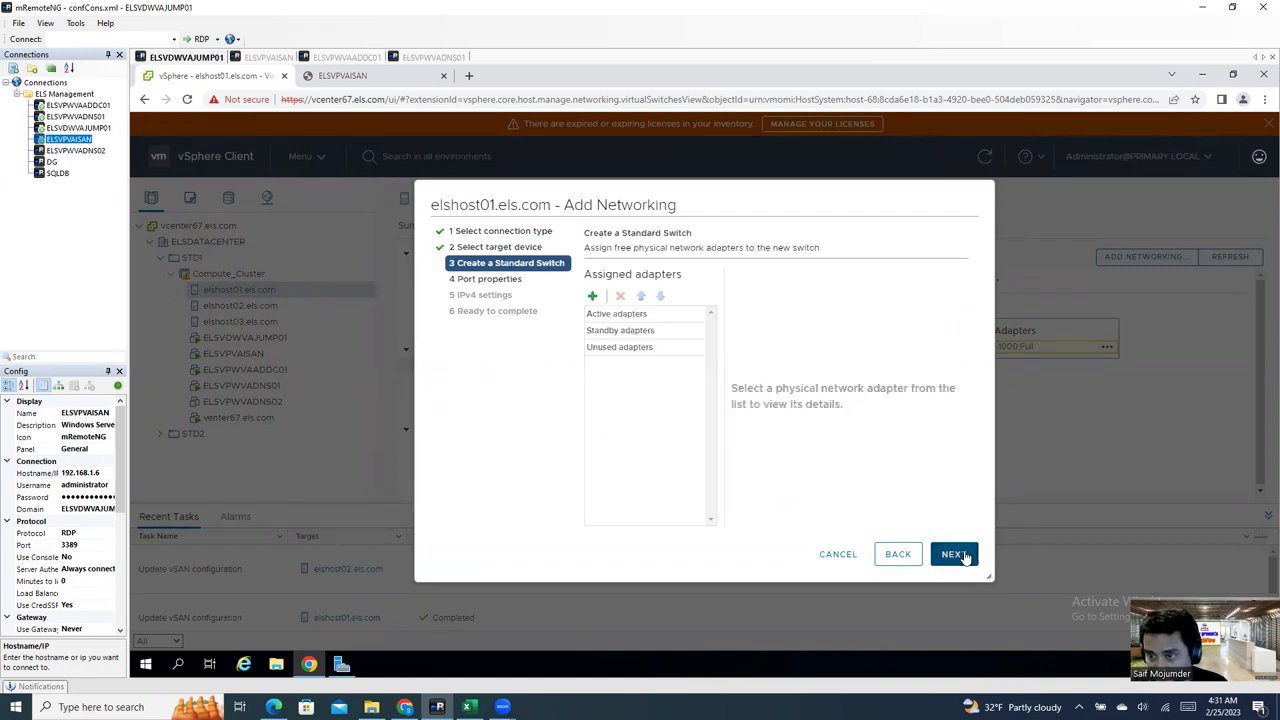
click(592, 298)
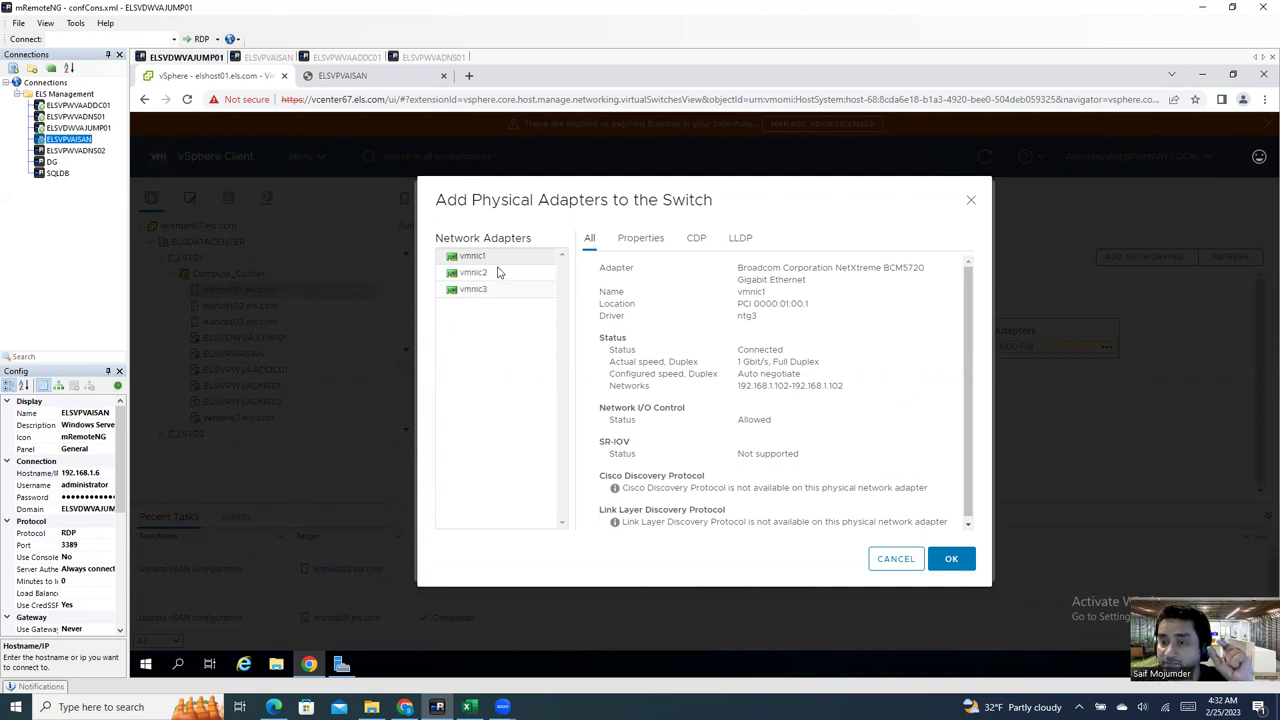
click(503, 261)
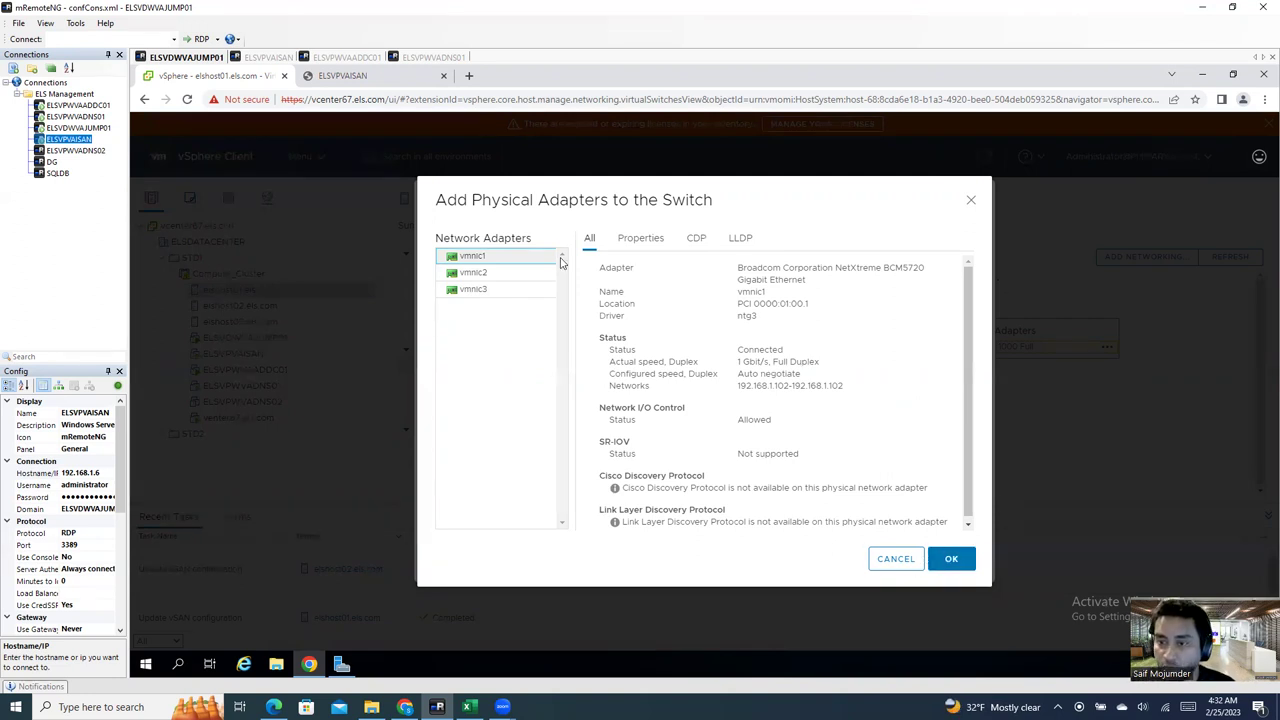
click(951, 558)
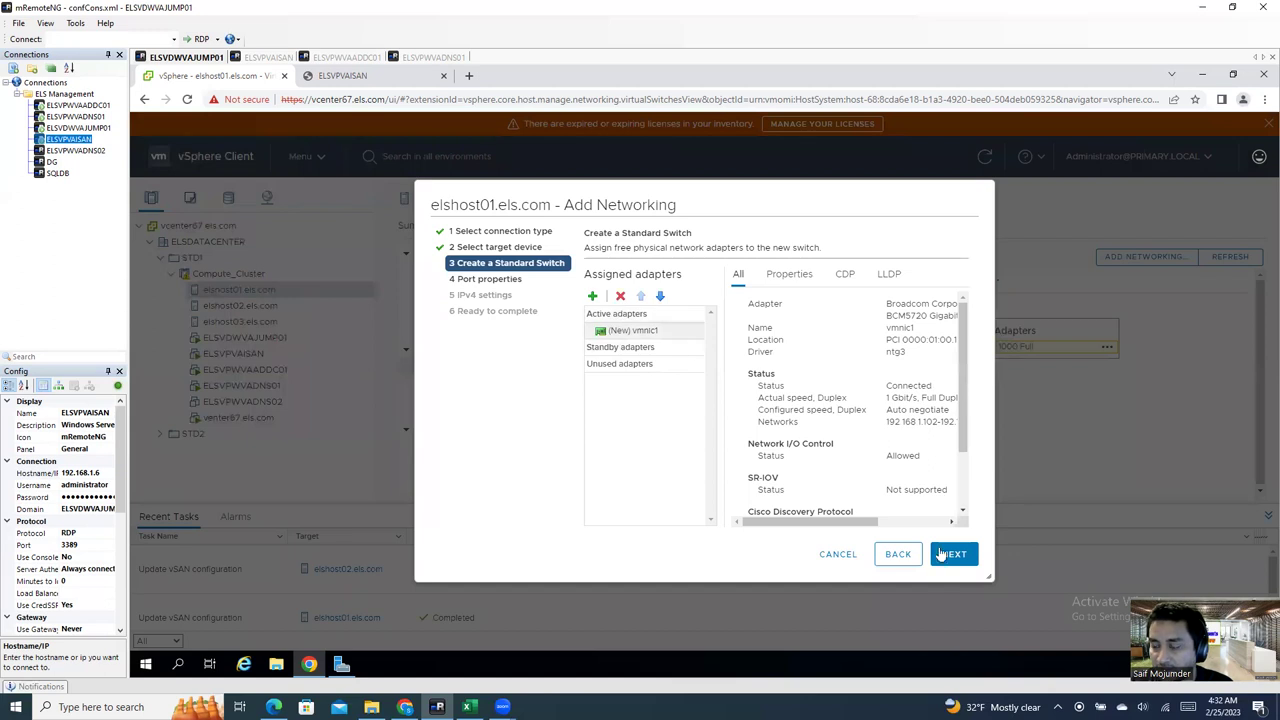
drag(967, 433, 961, 373)
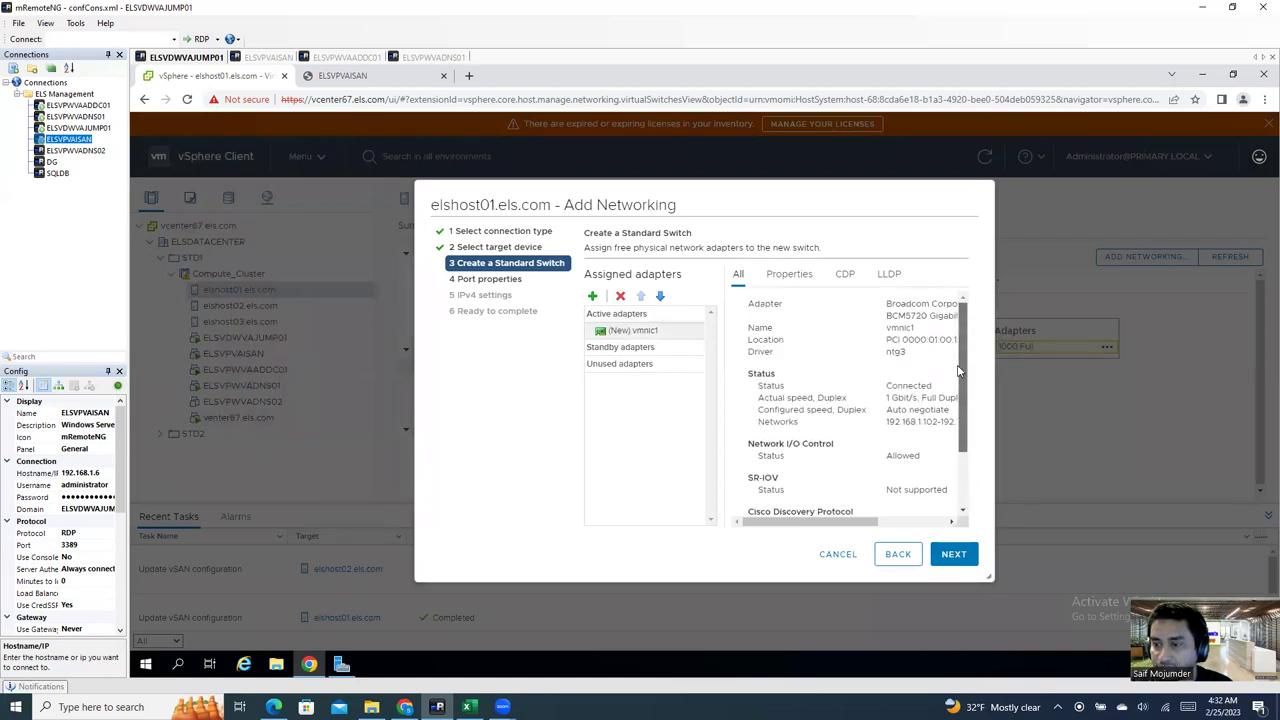
click(954, 555)
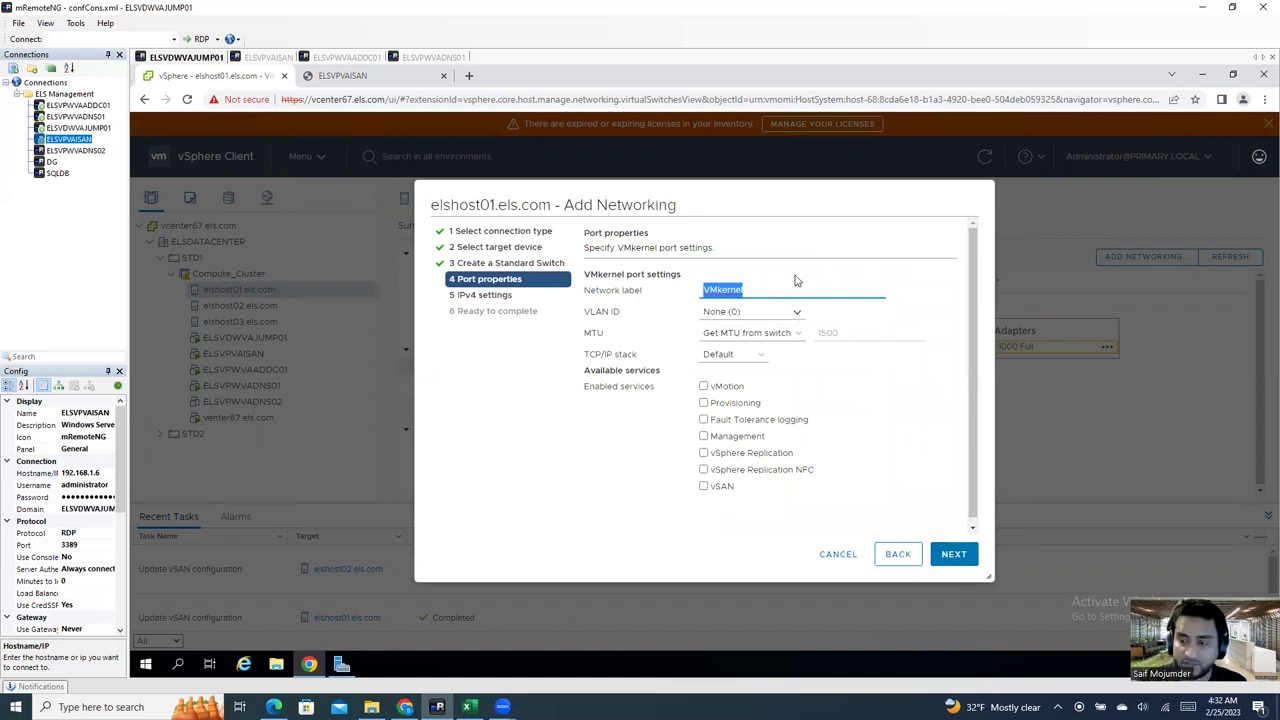
Step: Label the new VMkernel port iSCSI-SAN and keep VLAN ID None
key(BackSpace)
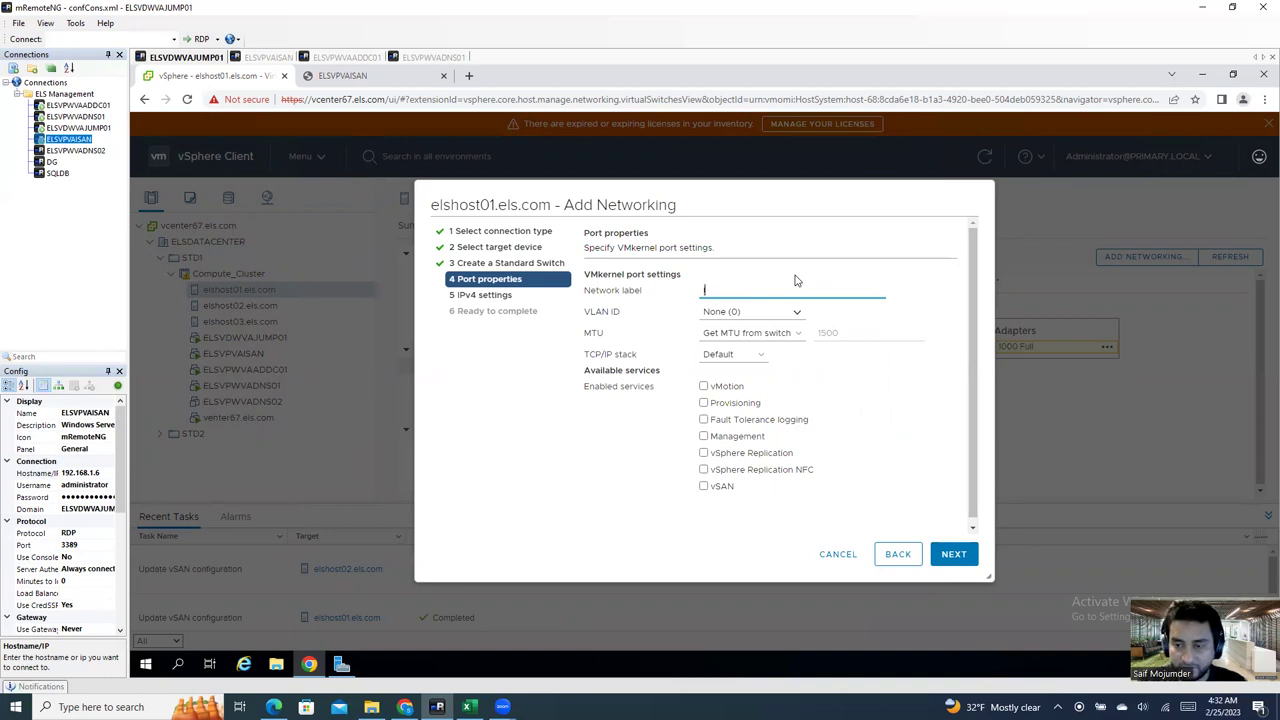
text(iSCSI-SAN)
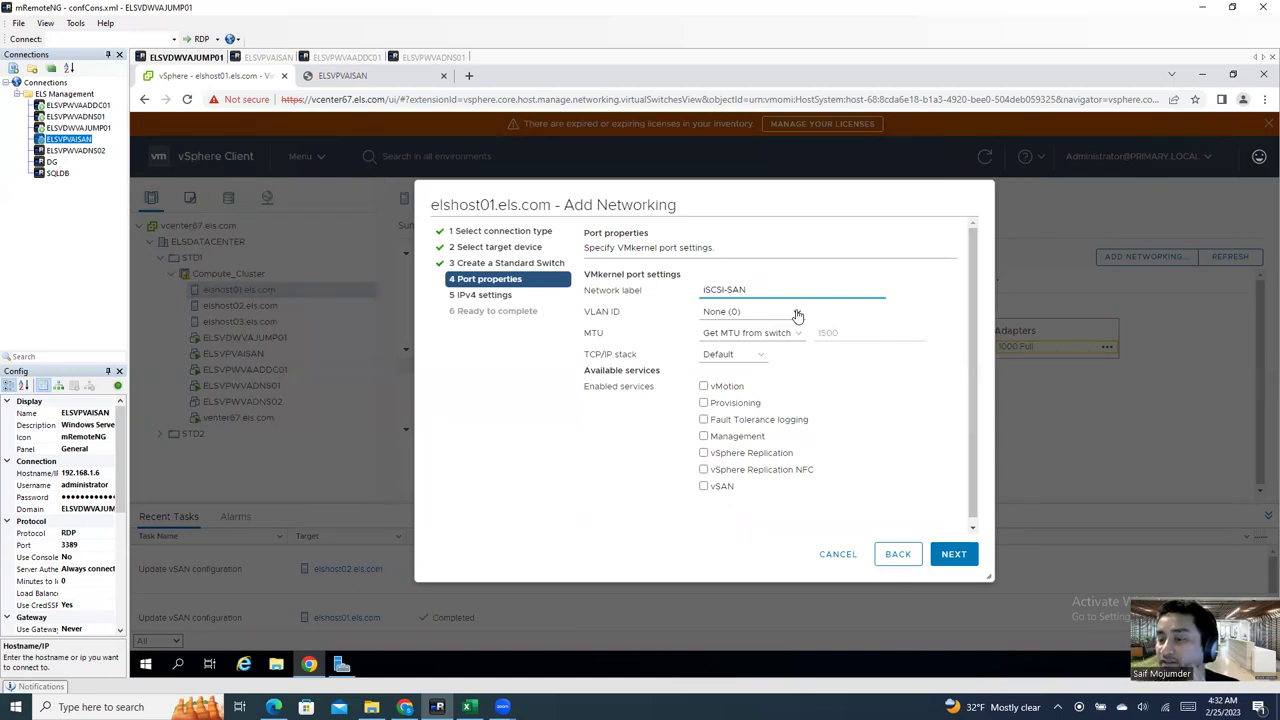
click(797, 315)
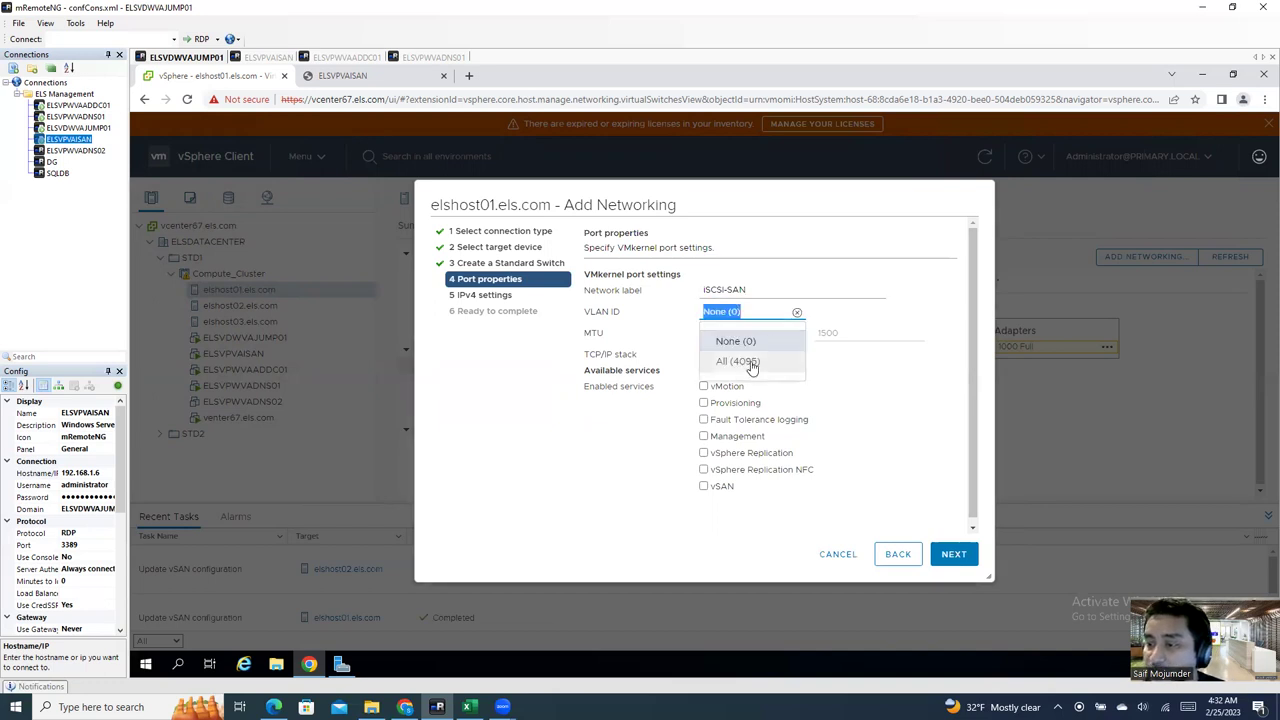
click(860, 316)
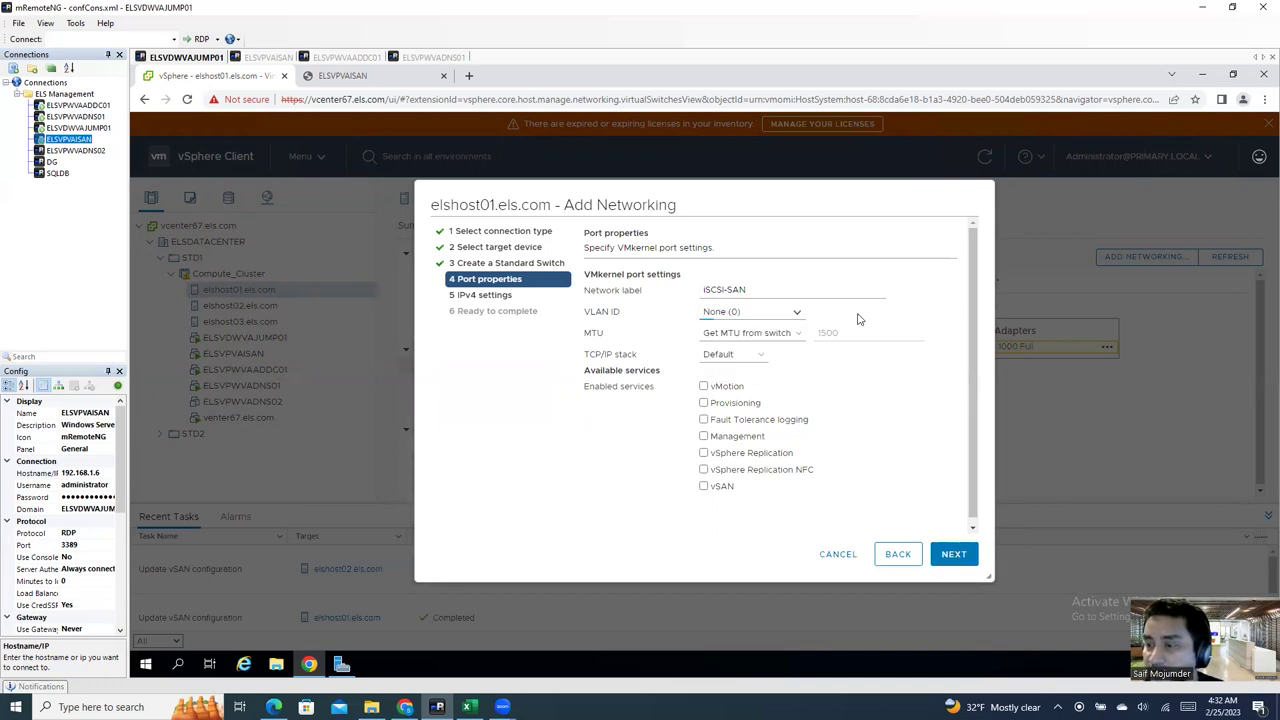
Step: Keep MTU from the switch and the Default TCP/IP stack, then proceed to IPv4 settings
click(780, 333)
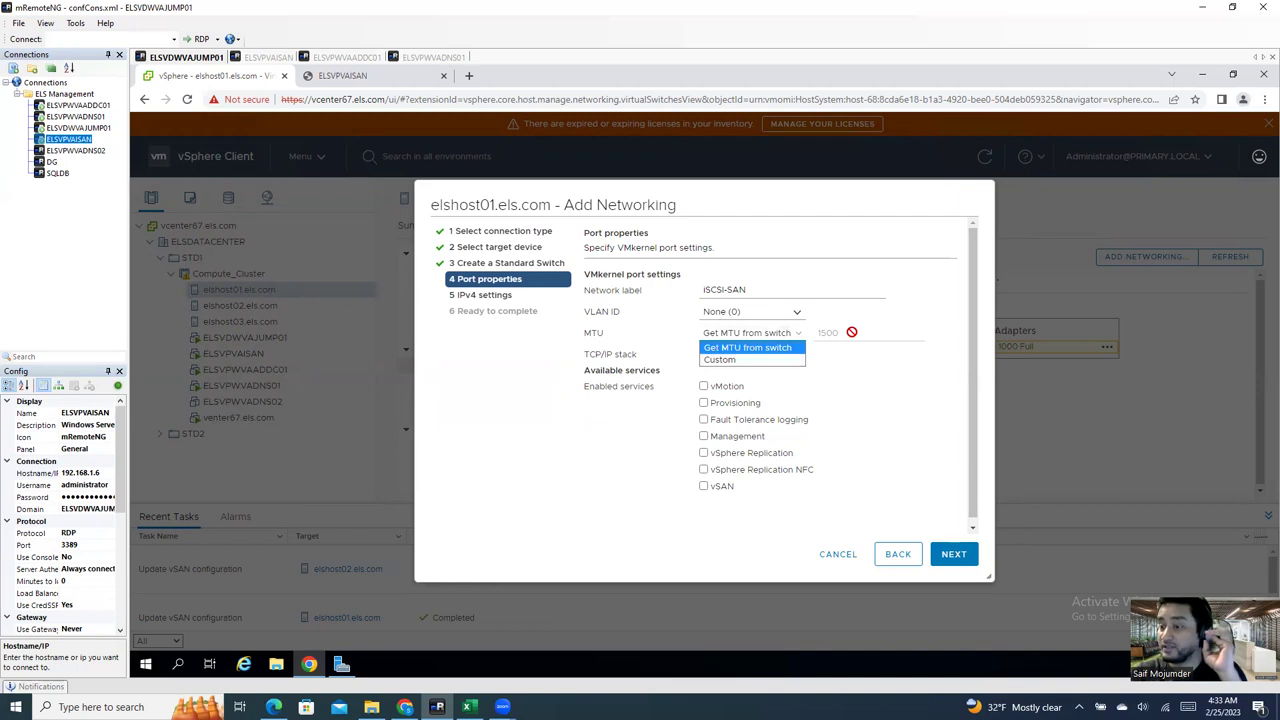
click(851, 331)
click(782, 334)
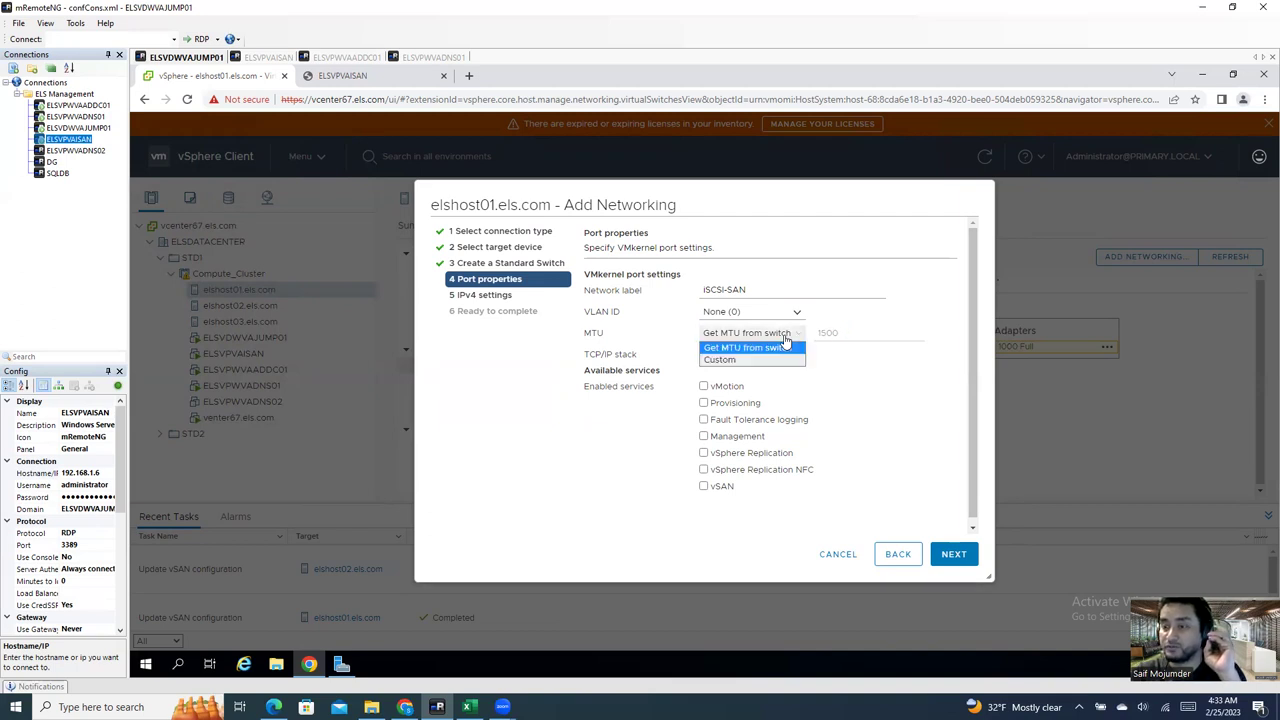
click(789, 359)
click(797, 338)
click(754, 347)
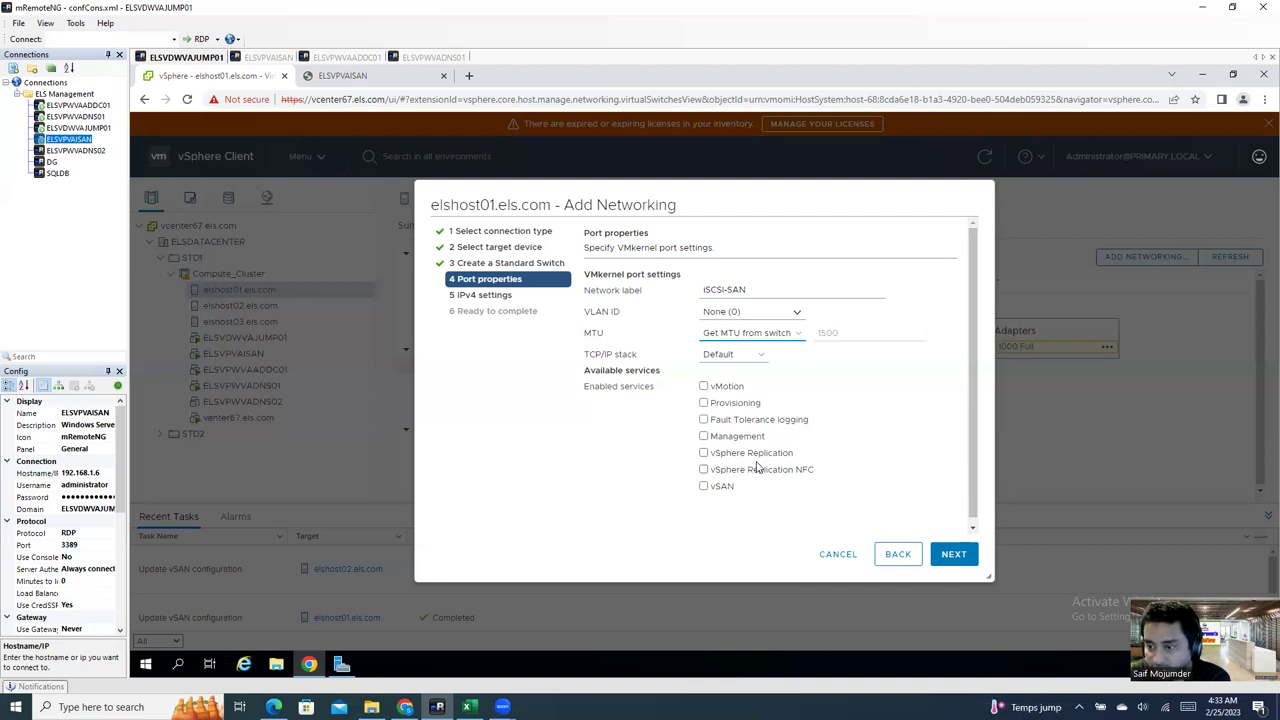
click(951, 556)
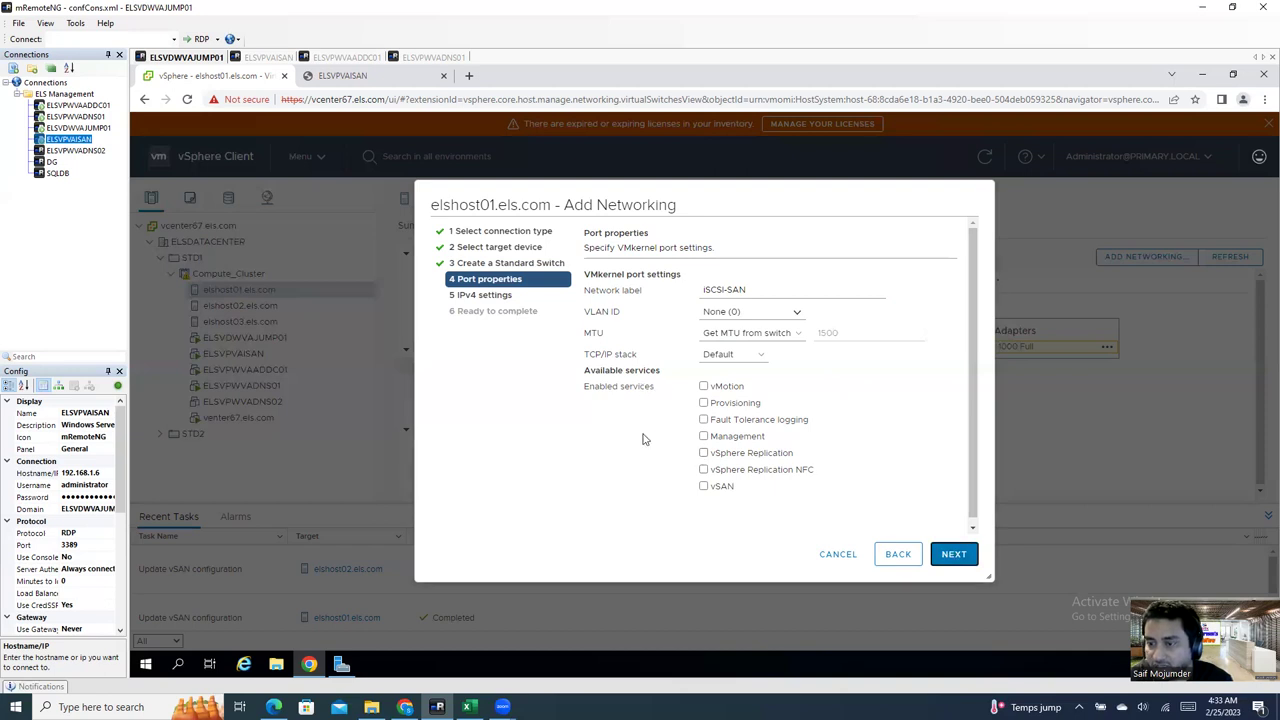
click(751, 354)
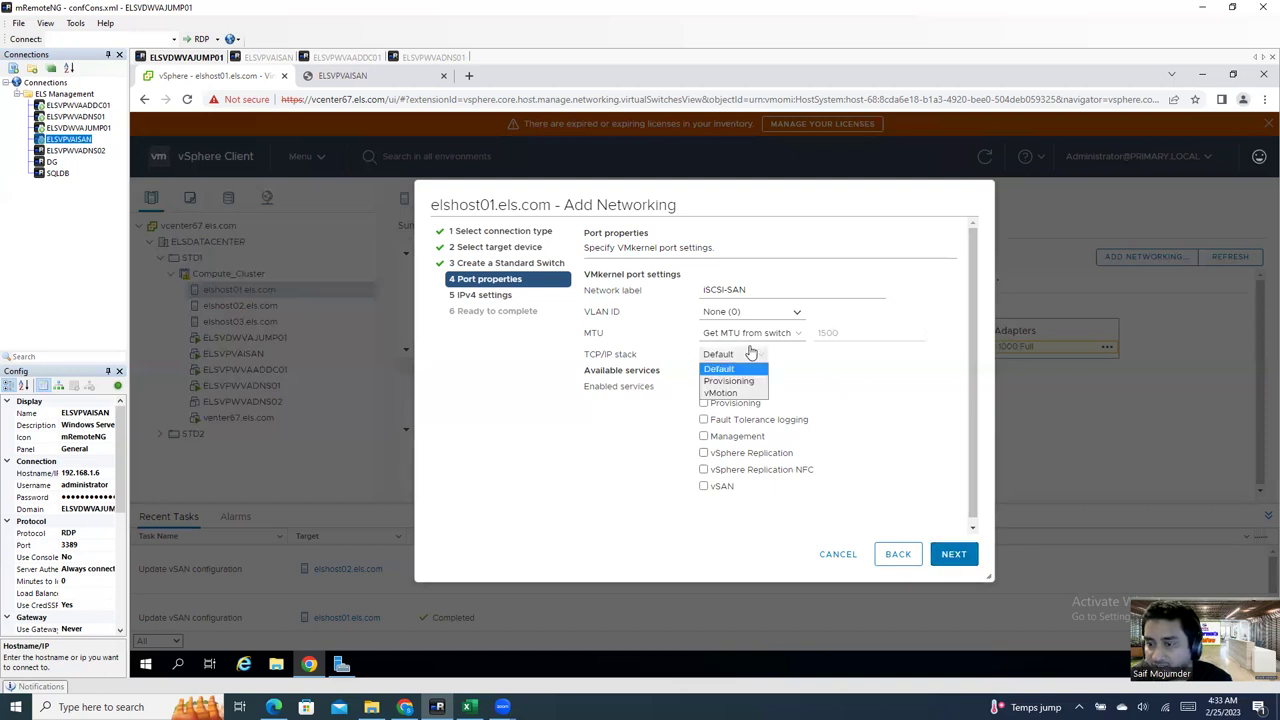
click(718, 369)
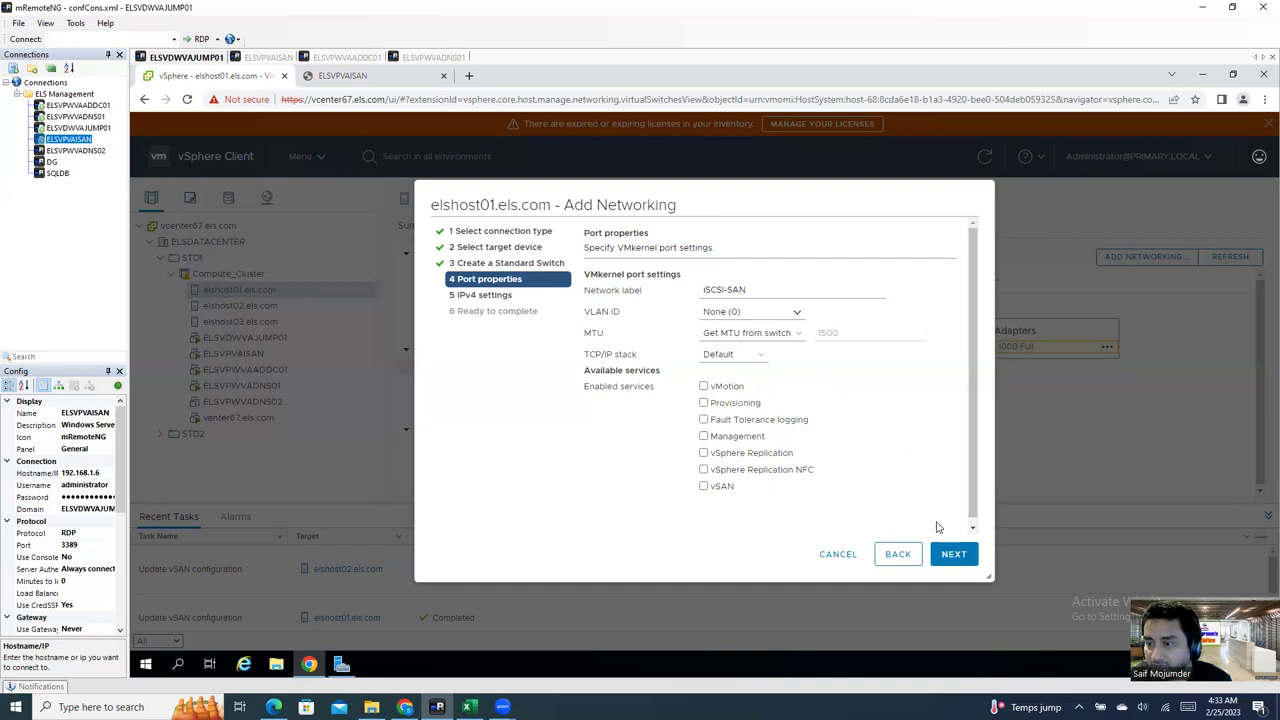
click(945, 558)
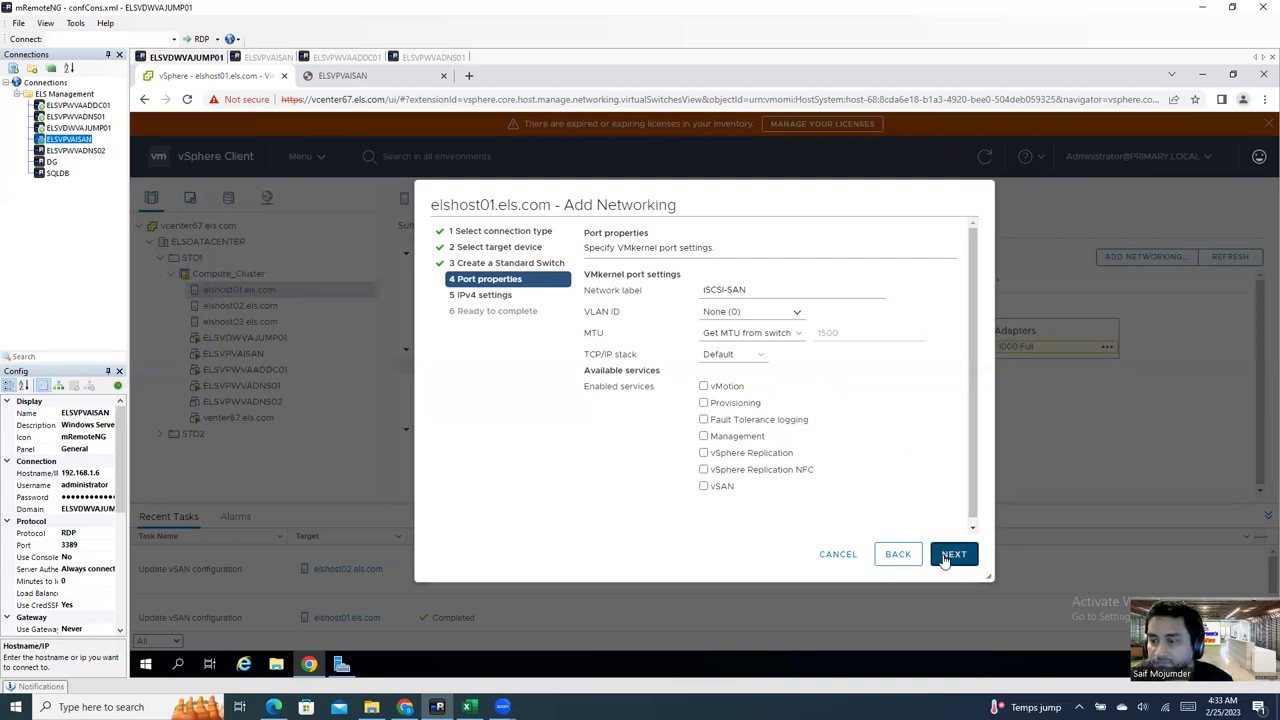
click(945, 558)
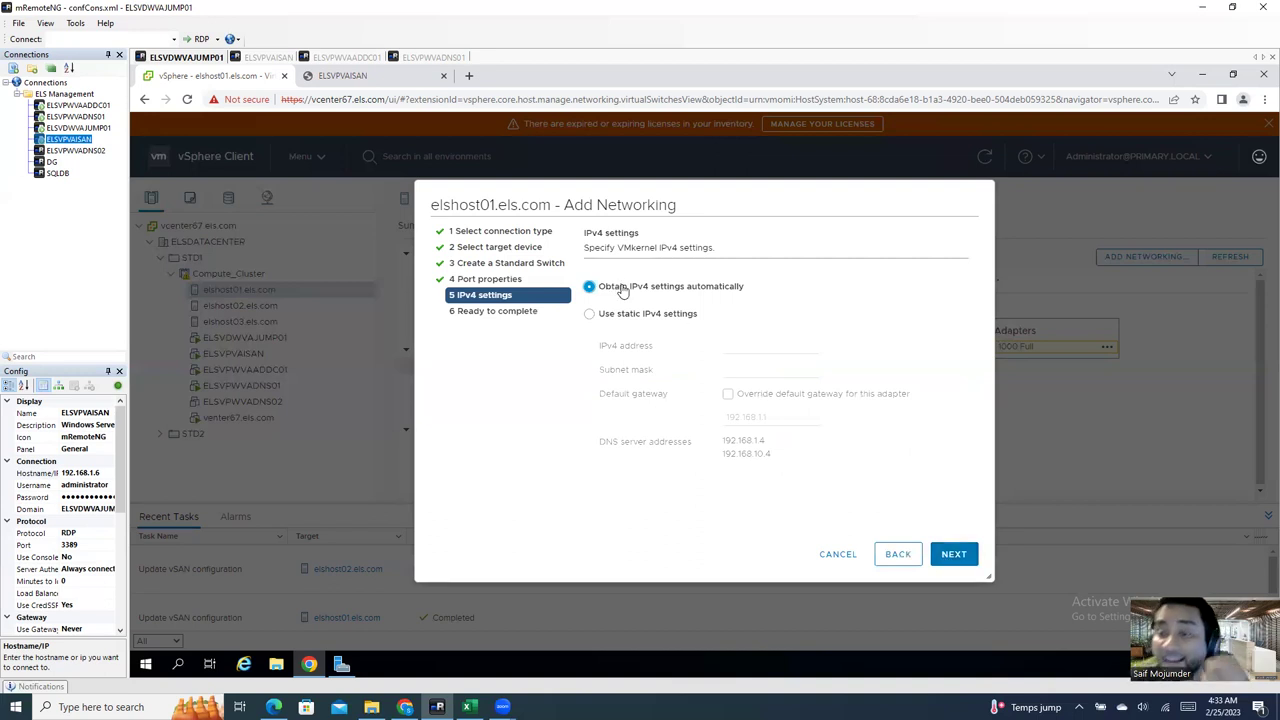
Step: Choose static IPv4 settings for the iSCSI-SAN port and switch to the IPAM workbook in Excel
click(617, 316)
click(729, 348)
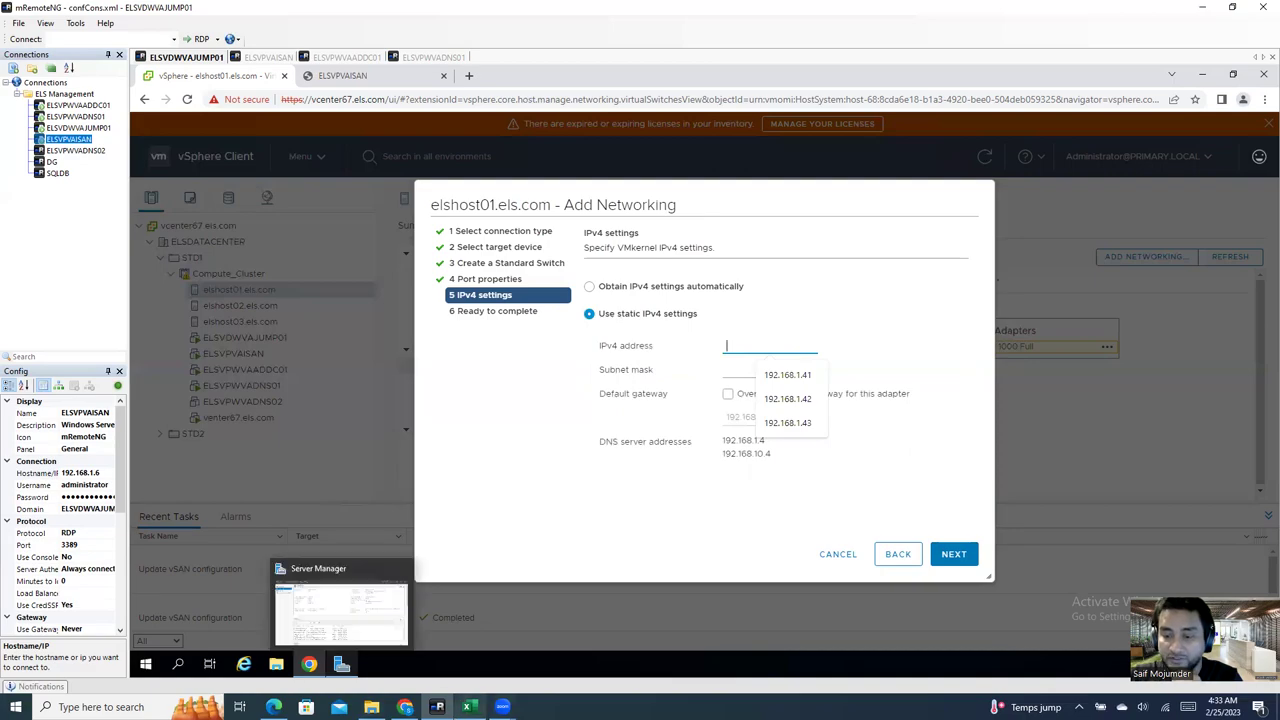
click(467, 707)
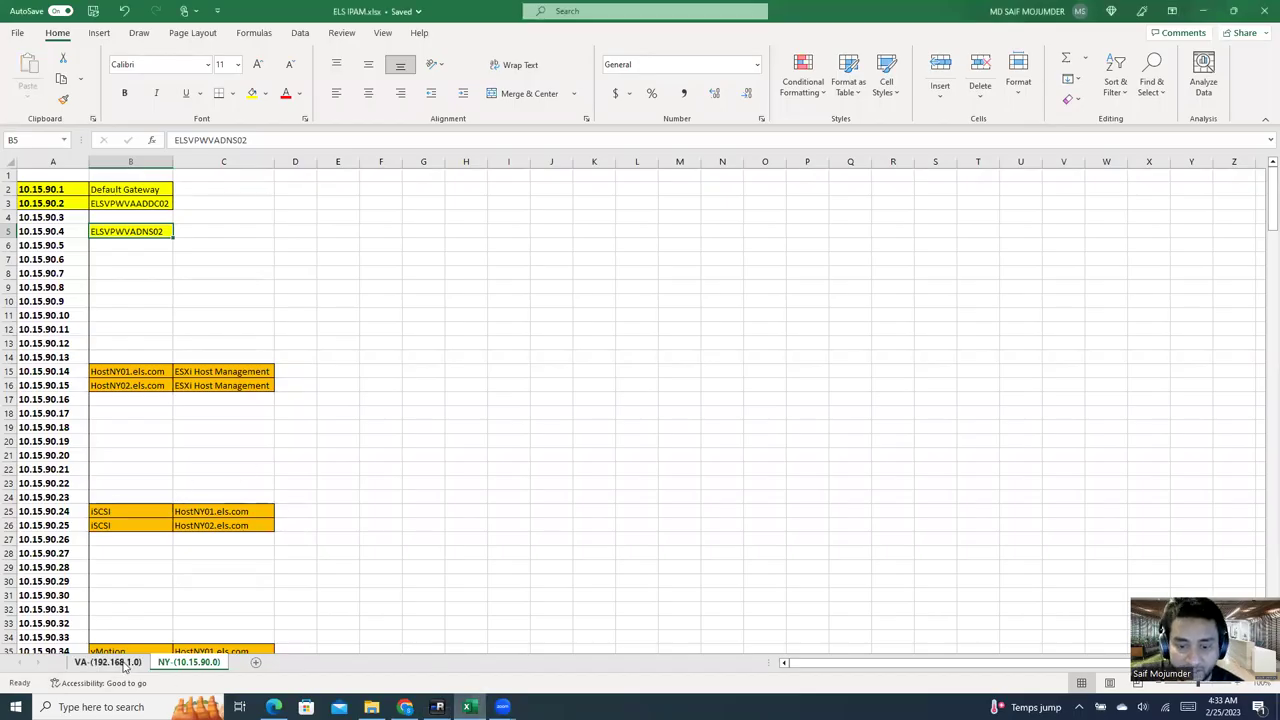
Step: Look up ELSHOST01's iSCSI address 192.168.1.21 on the VA-(192.168.1.0) sheet, then return to the remote session
click(107, 662)
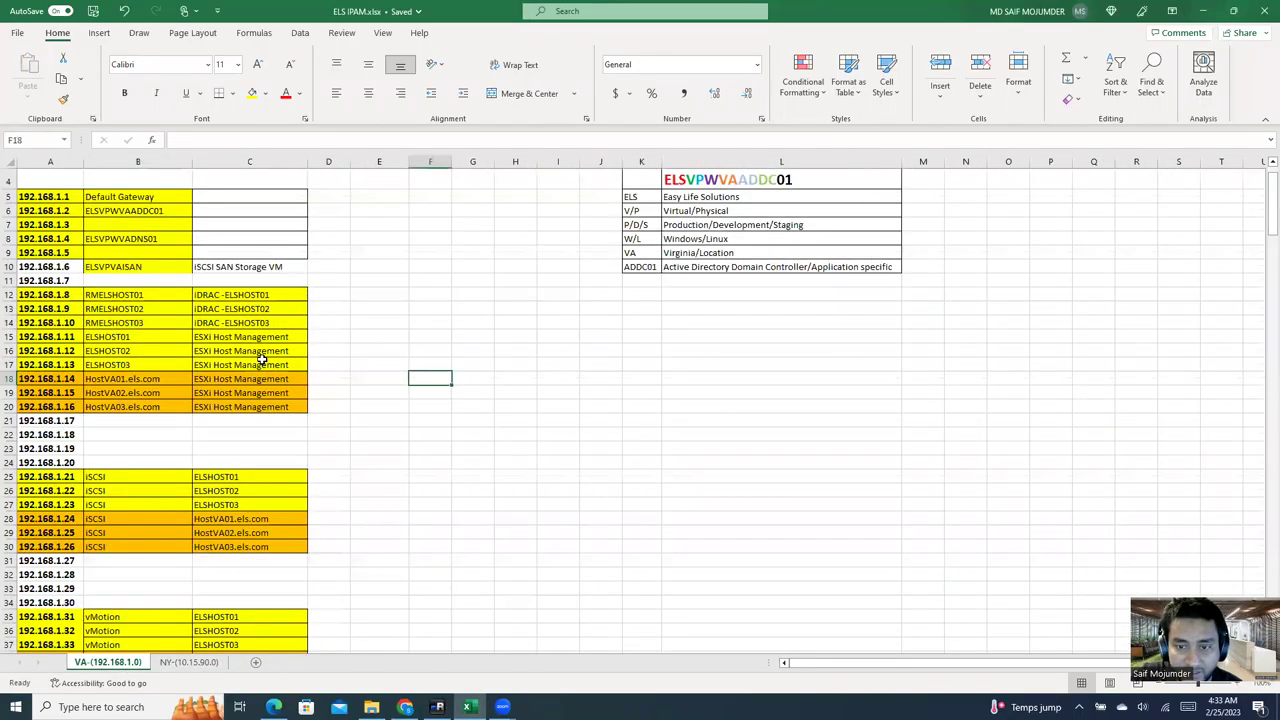
scroll(251, 586, down, 1)
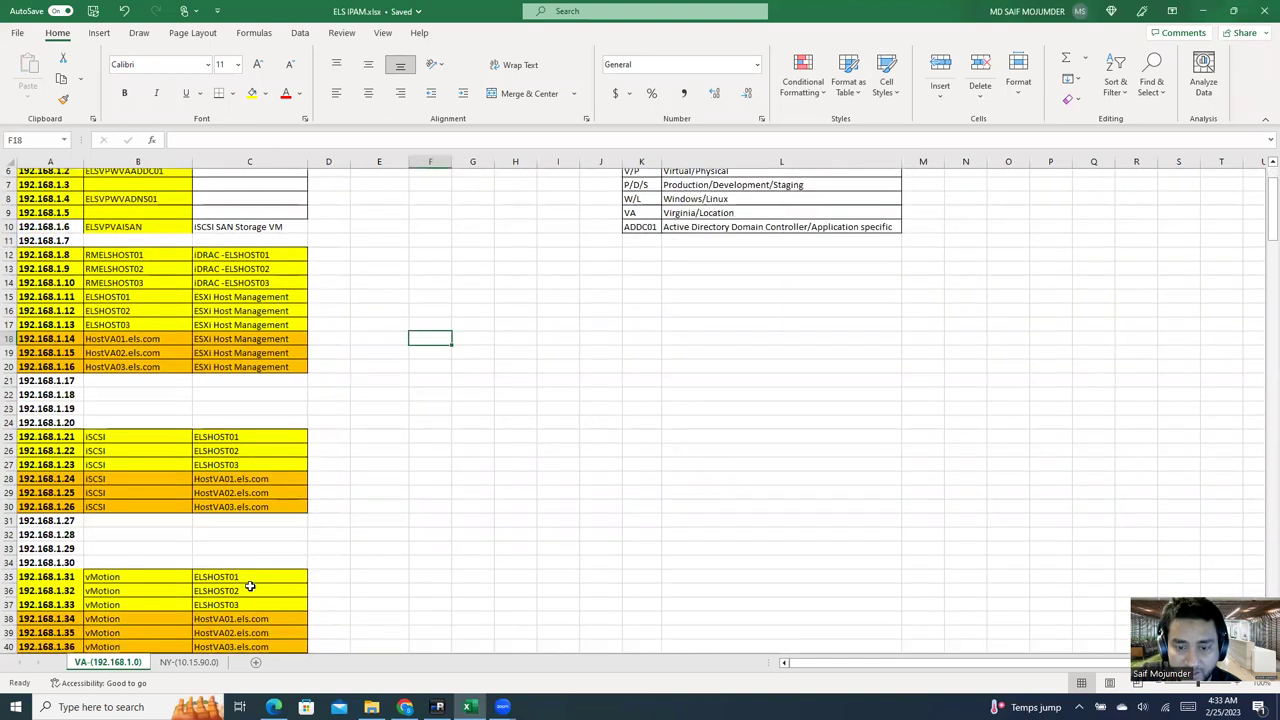
click(100, 440)
click(145, 450)
click(64, 436)
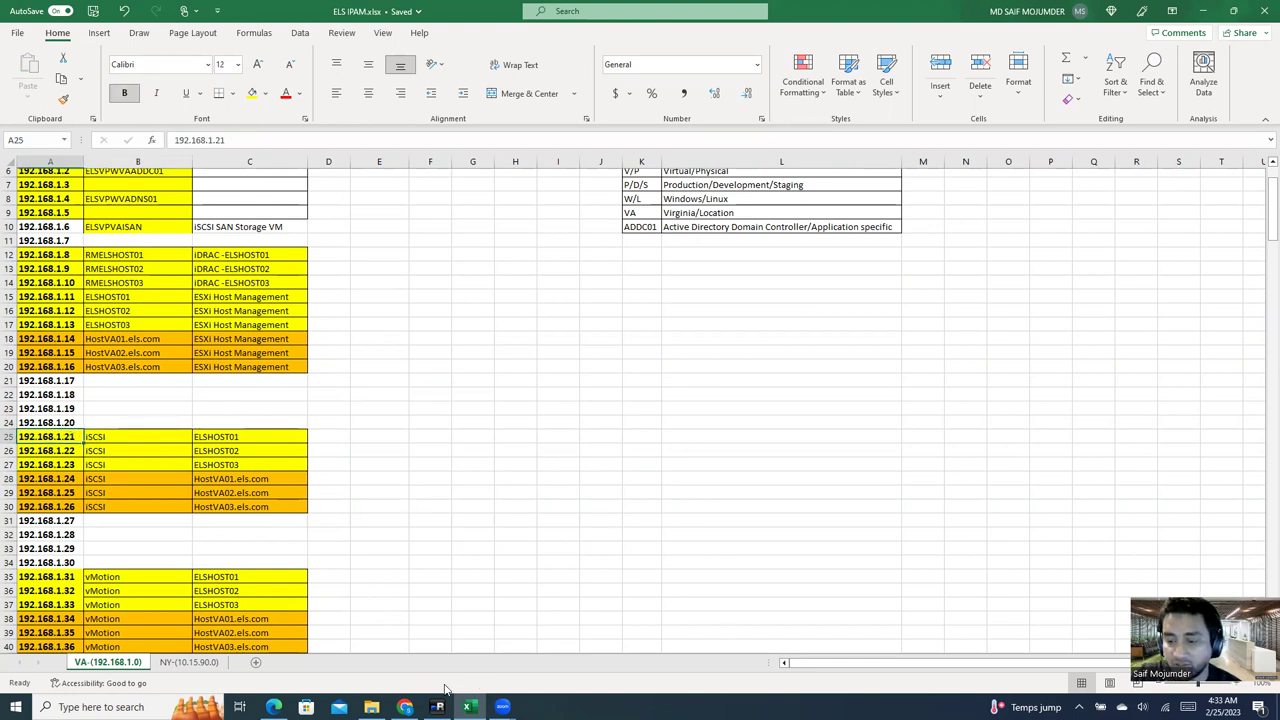
mouse_move(437, 707)
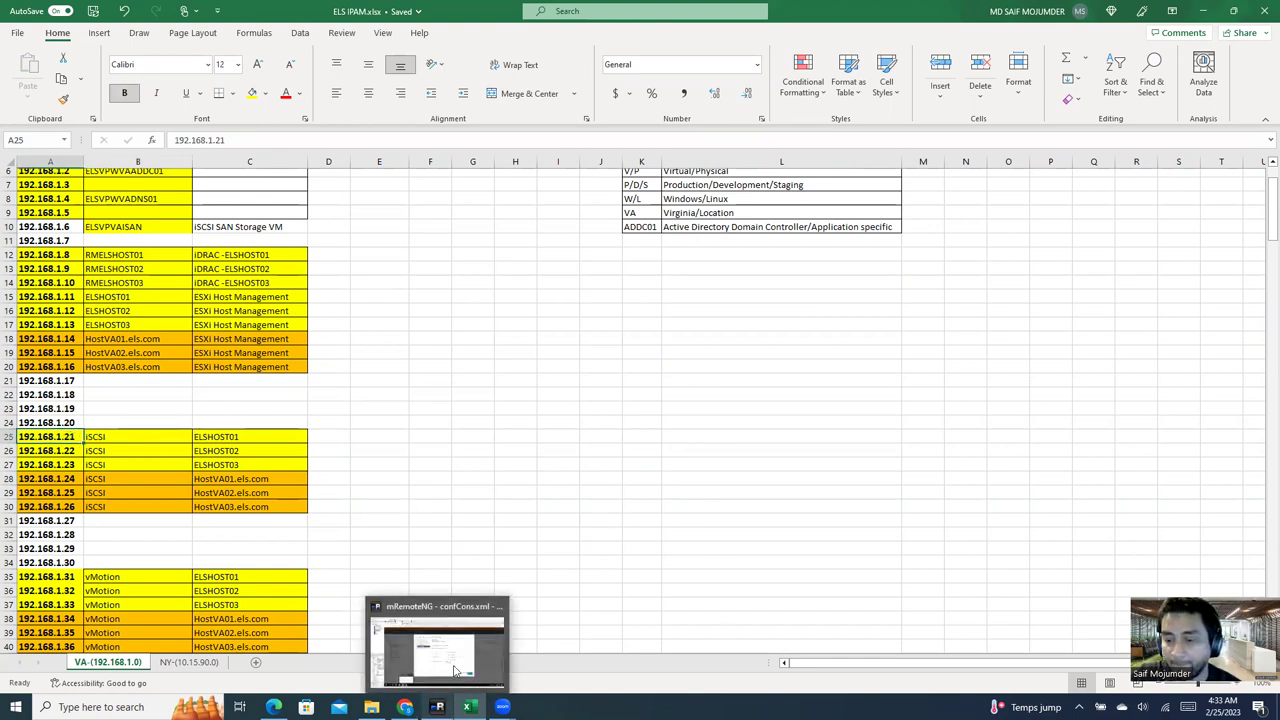
click(455, 670)
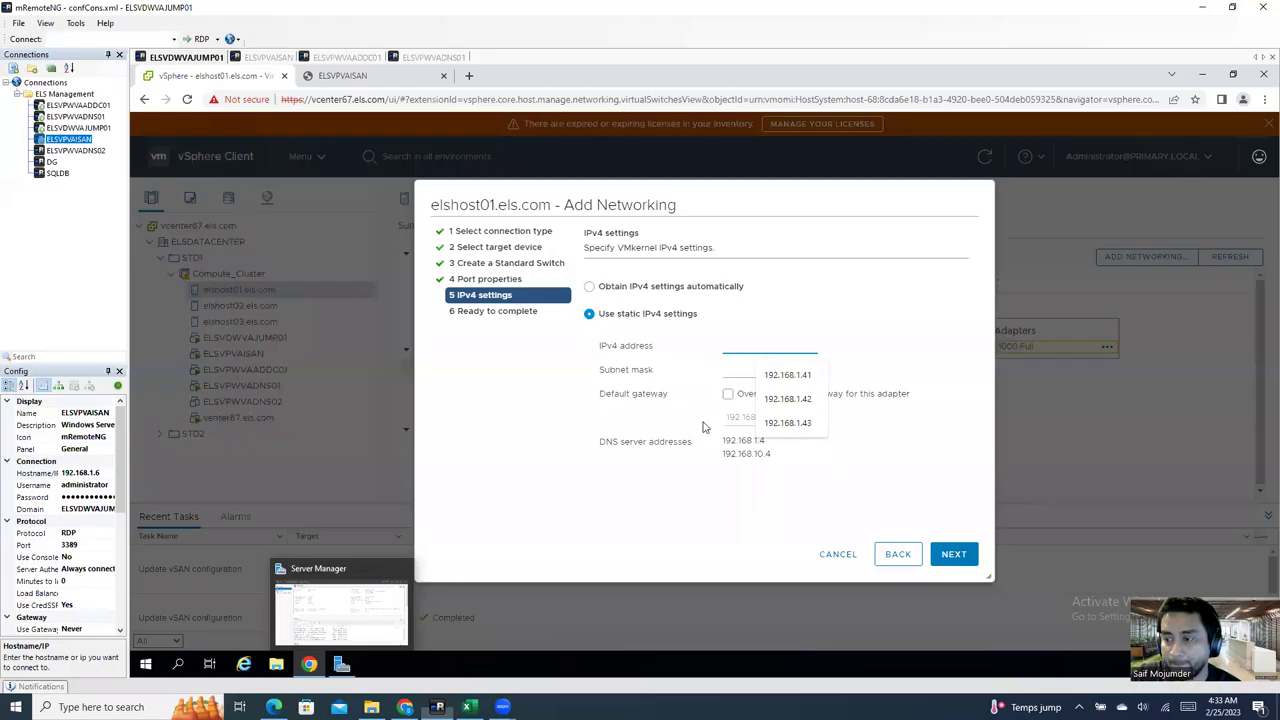
Step: Give the iSCSI-SAN port static IPv4 192.168.1.21, mask 255.255.255.0, gateway 192.168.1.1, and create it
click(788, 375)
drag(792, 345, 767, 344)
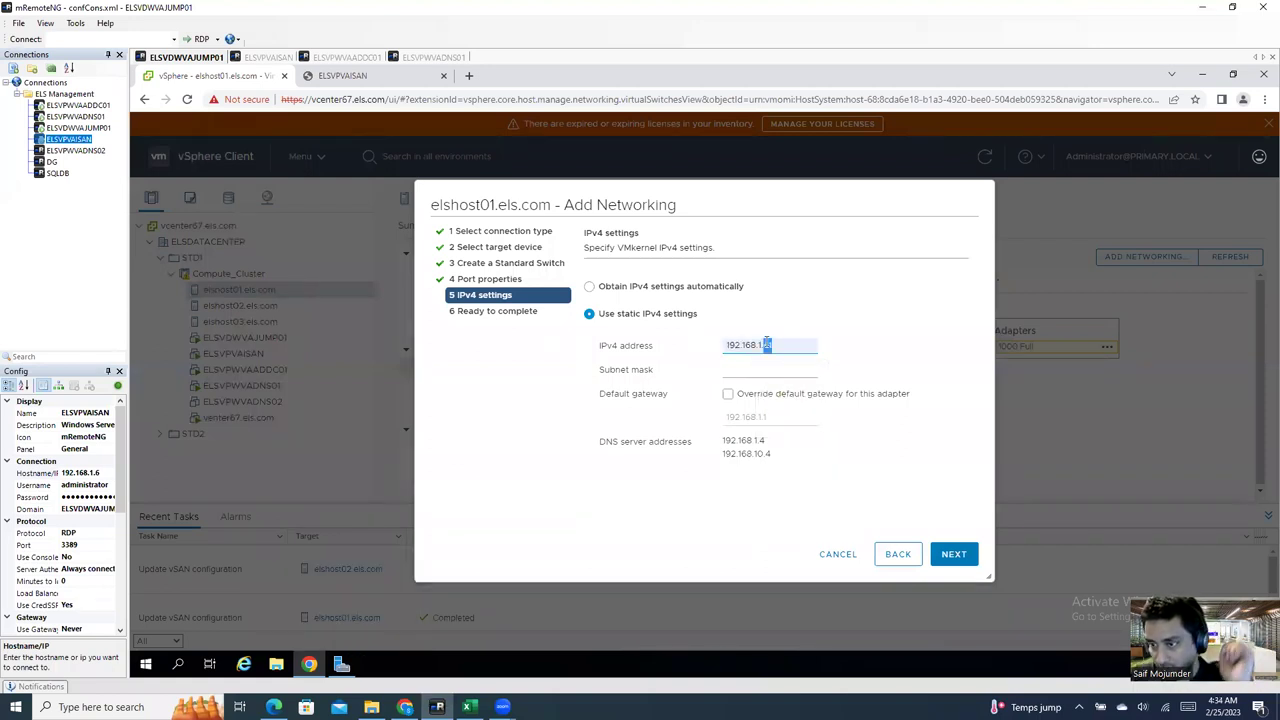
text(21)
click(768, 370)
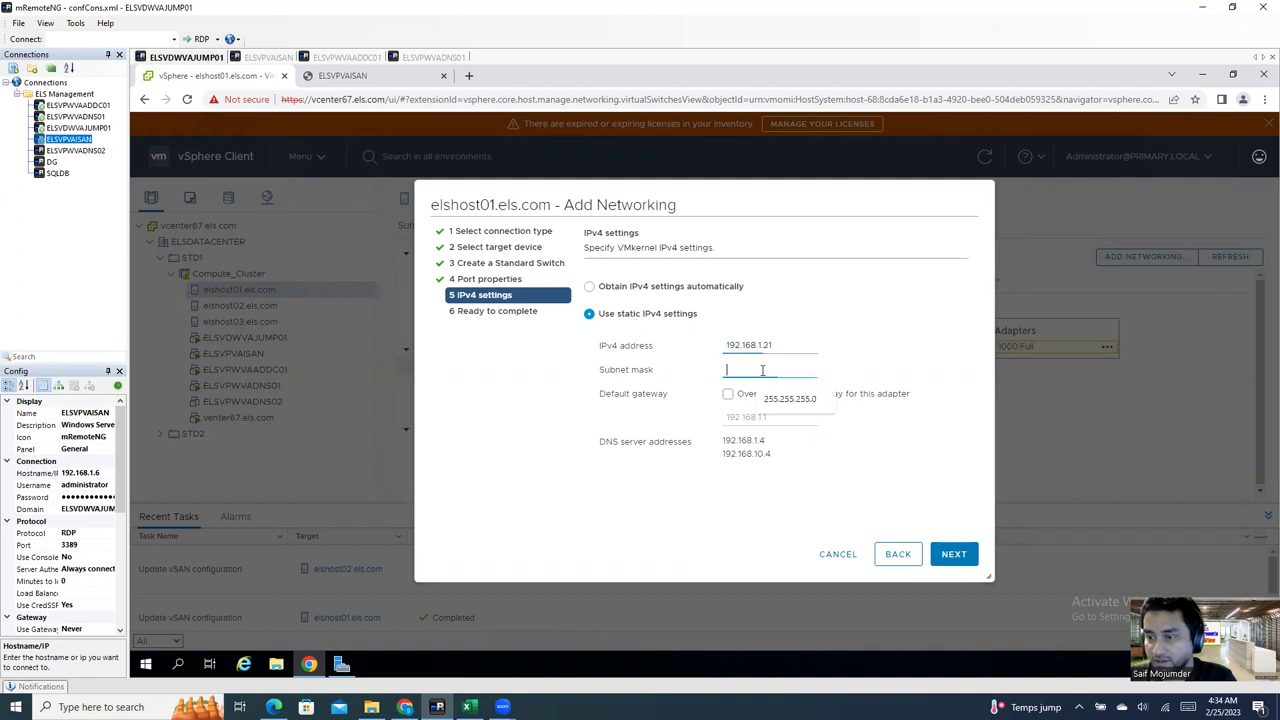
click(787, 401)
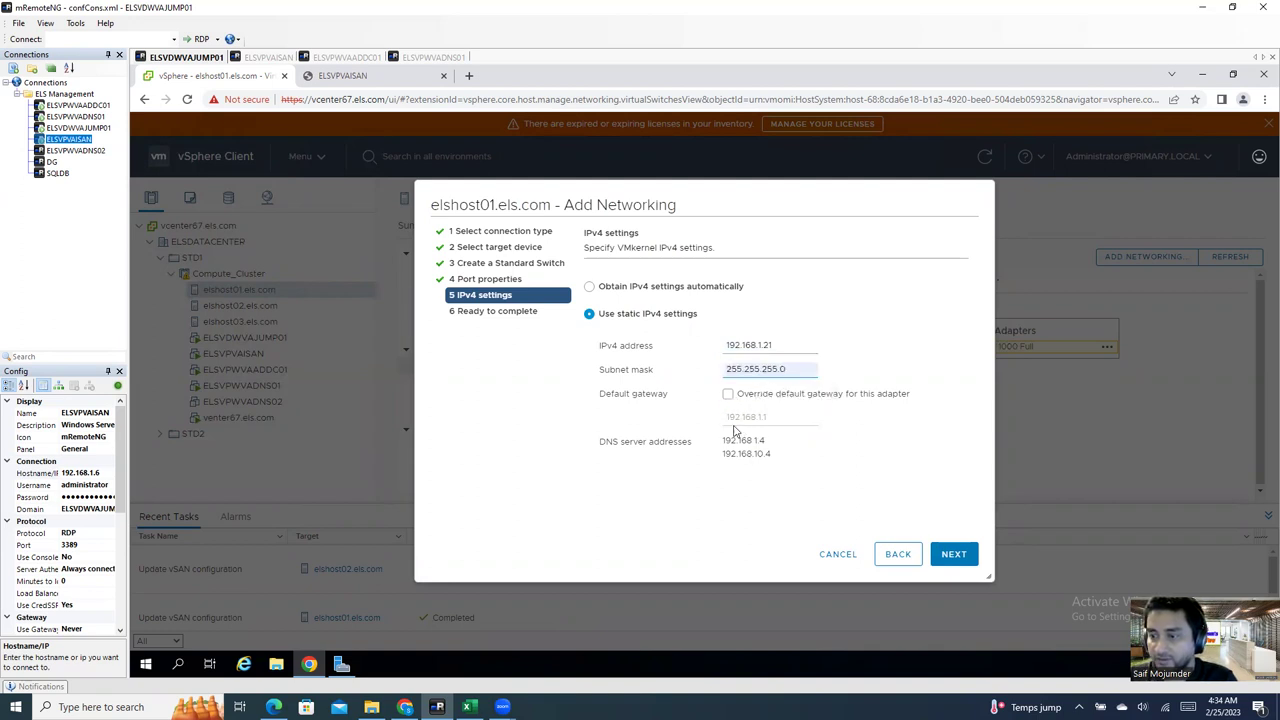
double_click(757, 418)
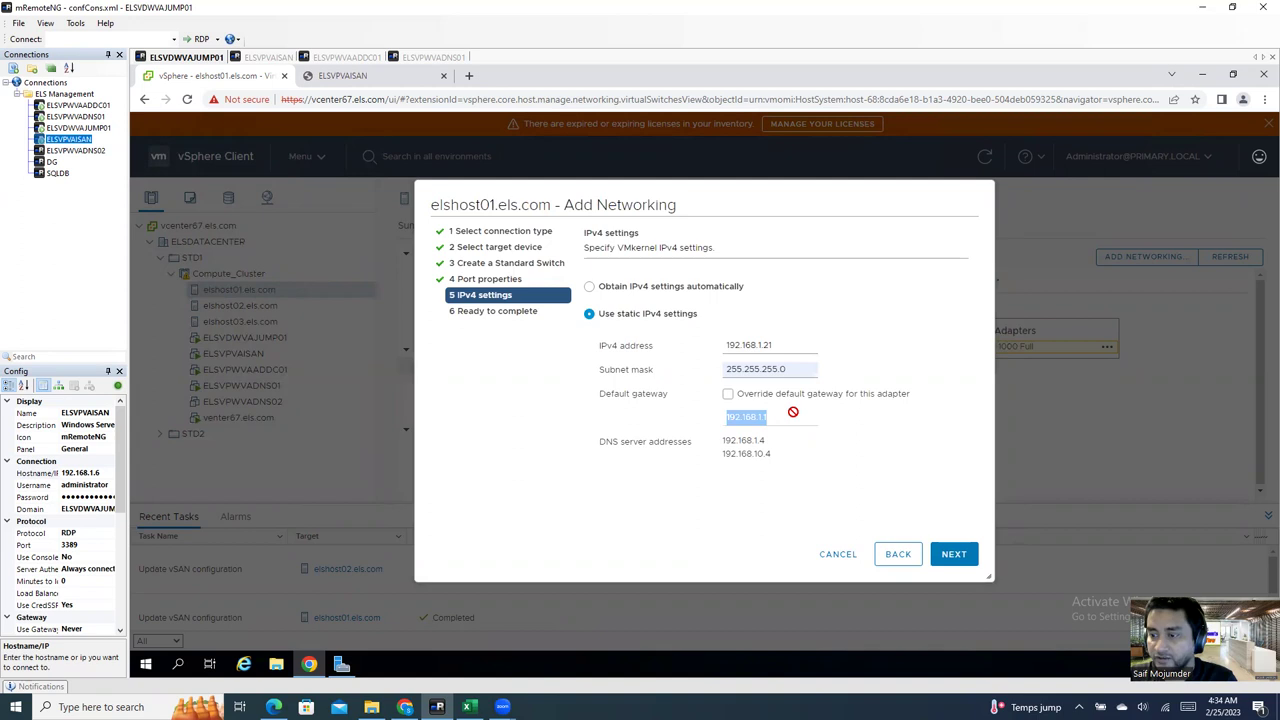
click(727, 395)
double_click(770, 417)
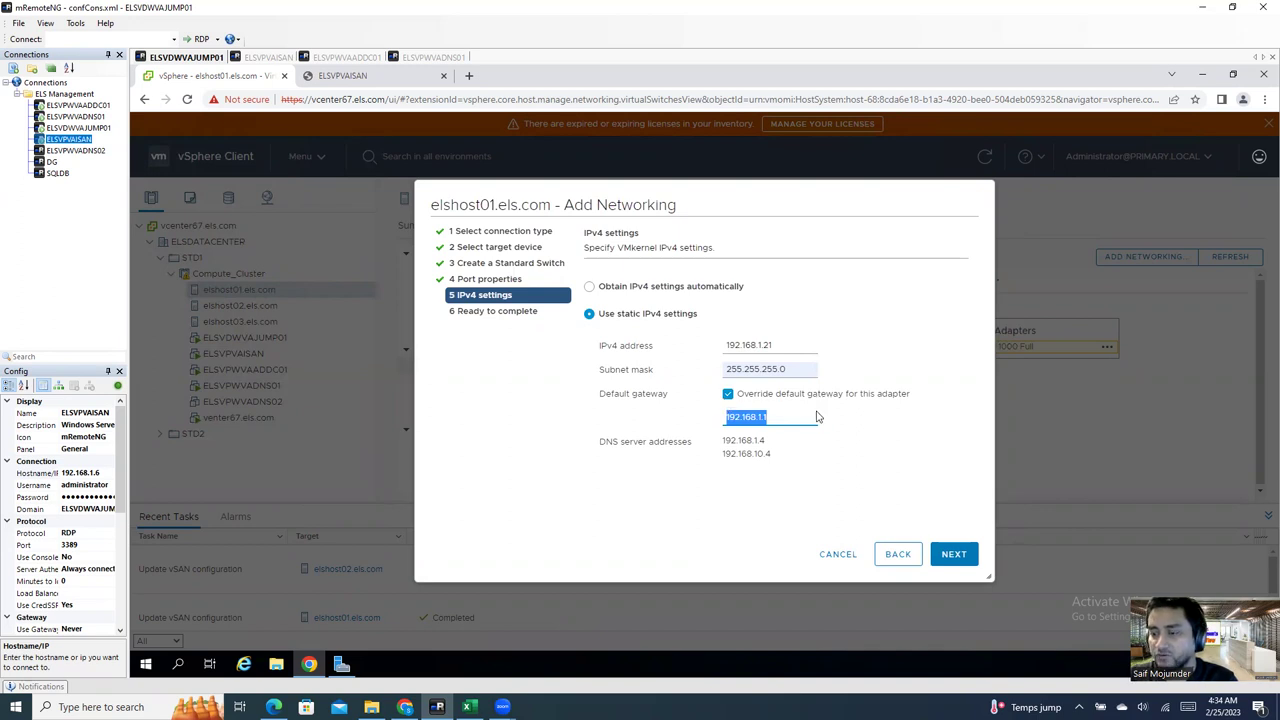
click(953, 555)
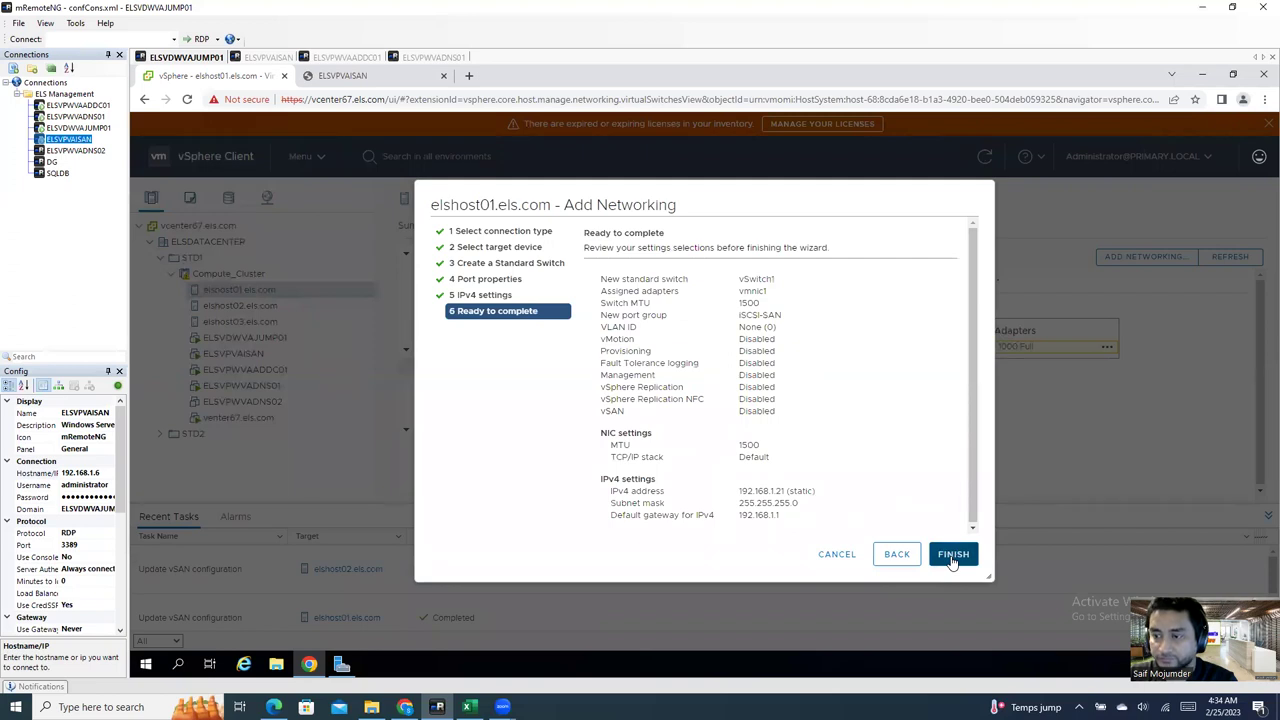
click(953, 560)
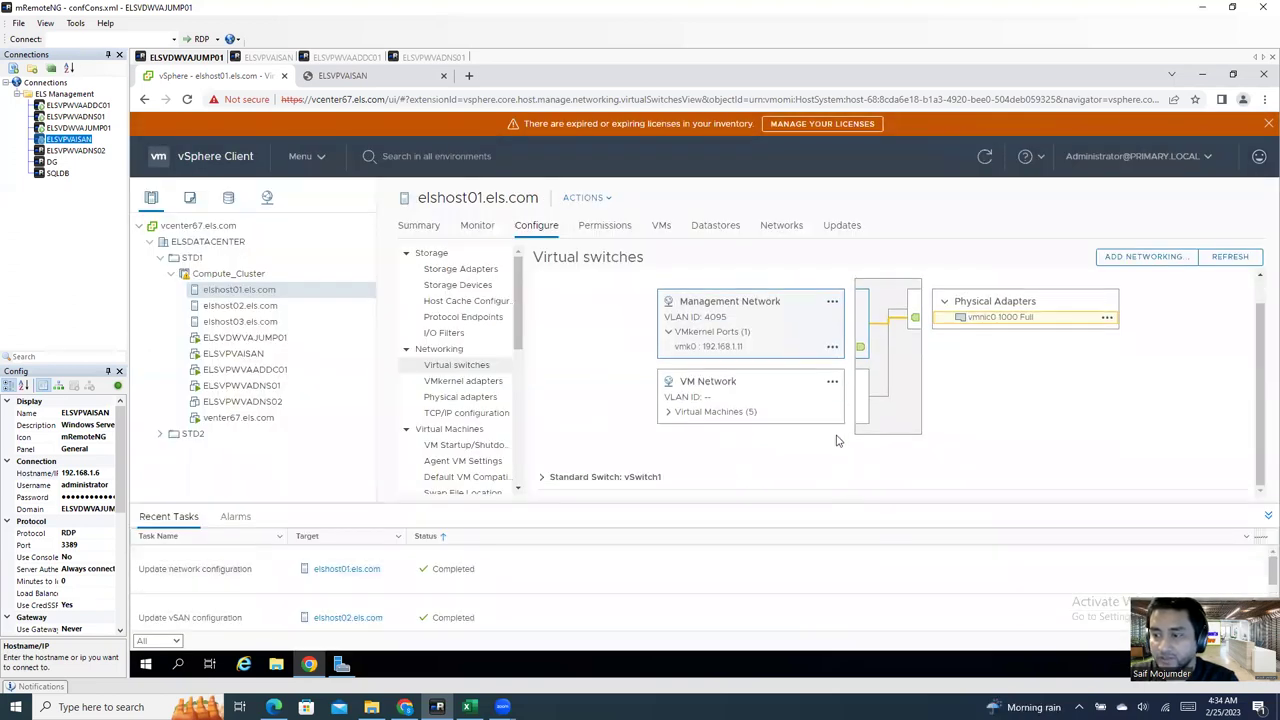
Step: Inspect vSwitch1's physical adapters and settings without changes, then start Add Networking for elshost01
click(543, 478)
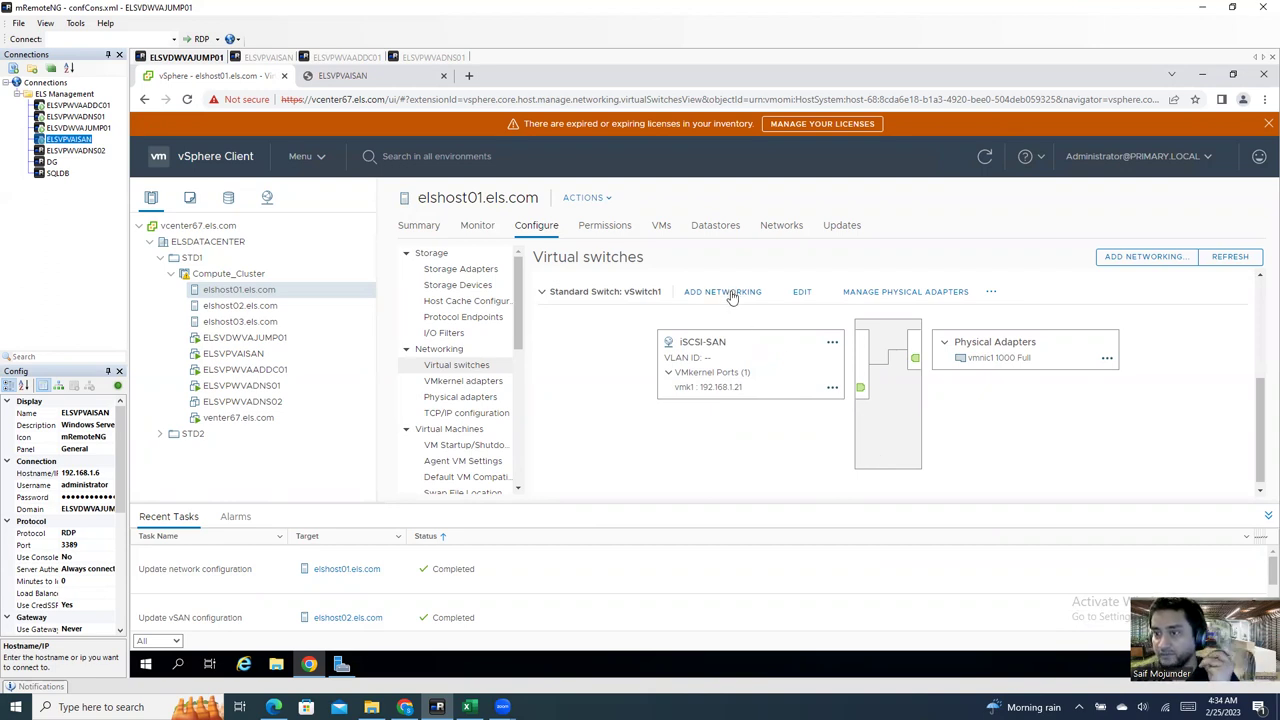
click(862, 295)
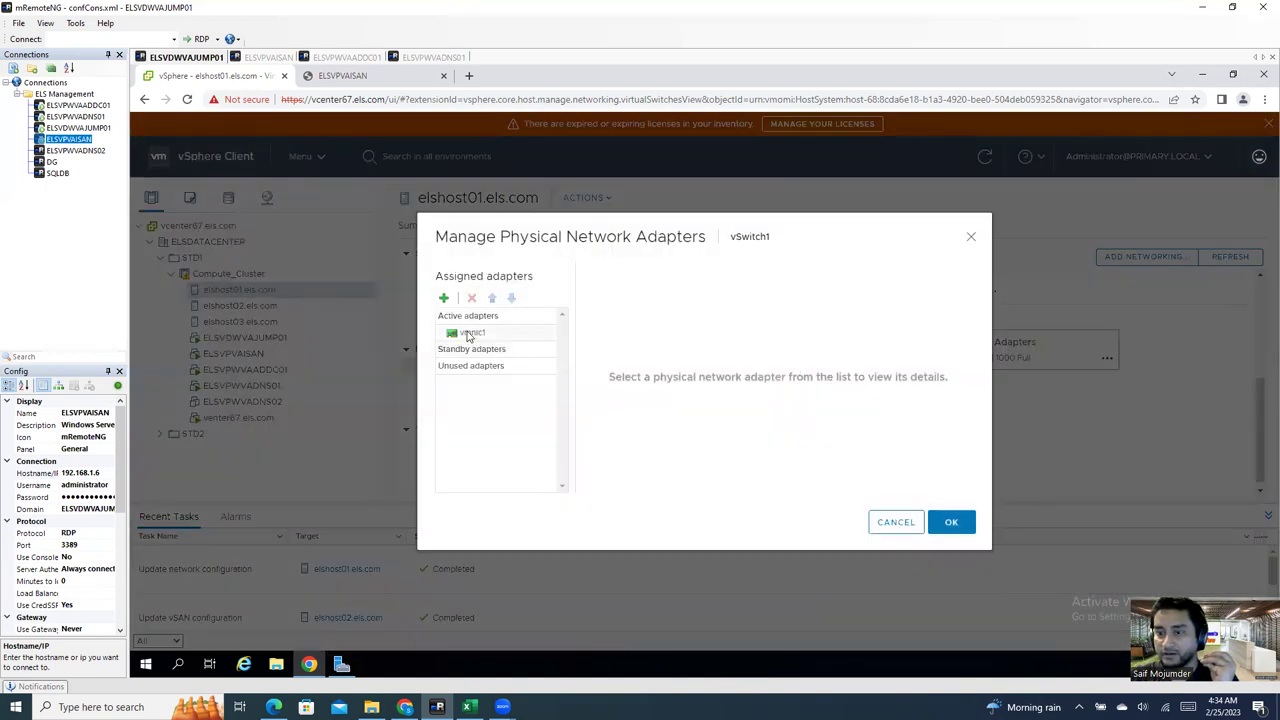
click(469, 334)
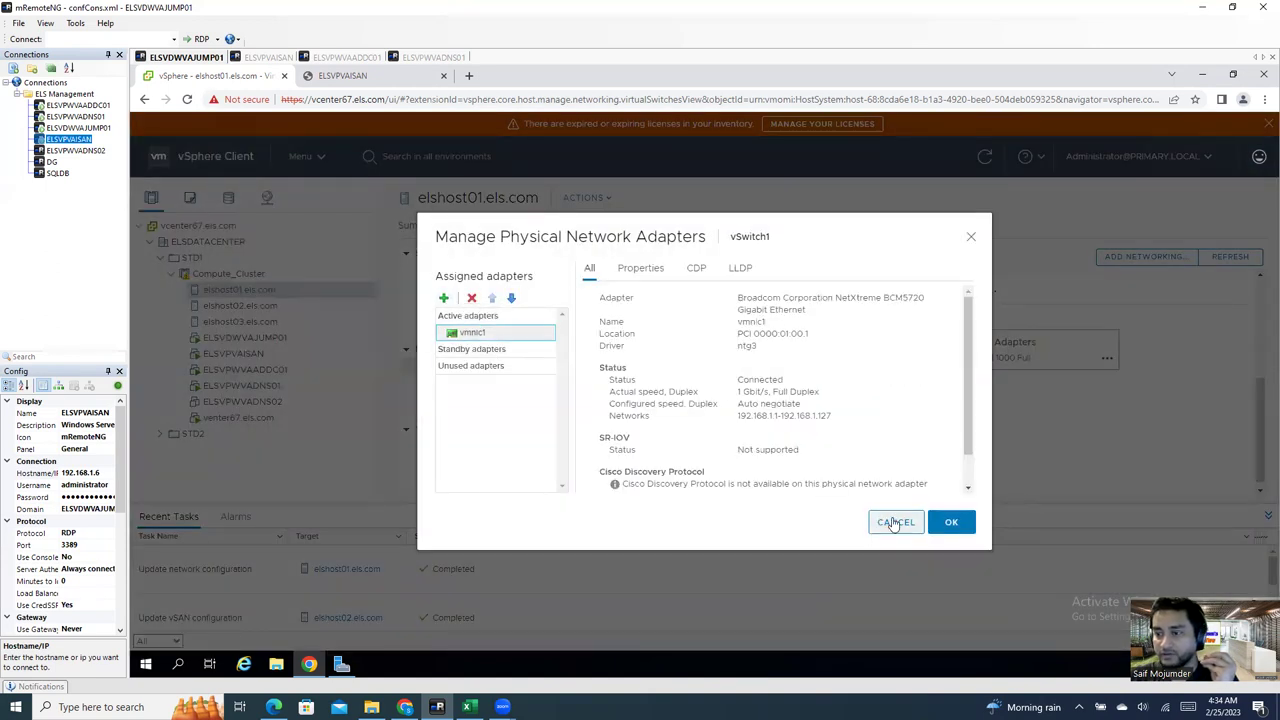
click(893, 522)
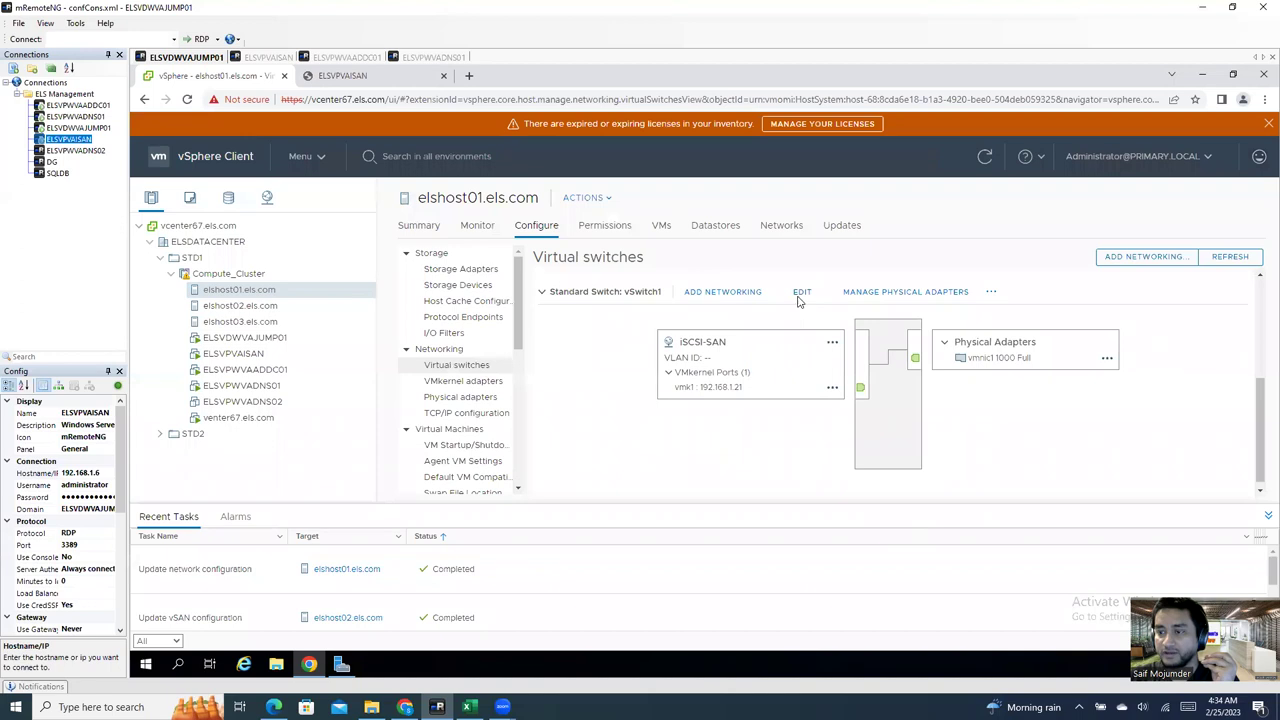
click(798, 296)
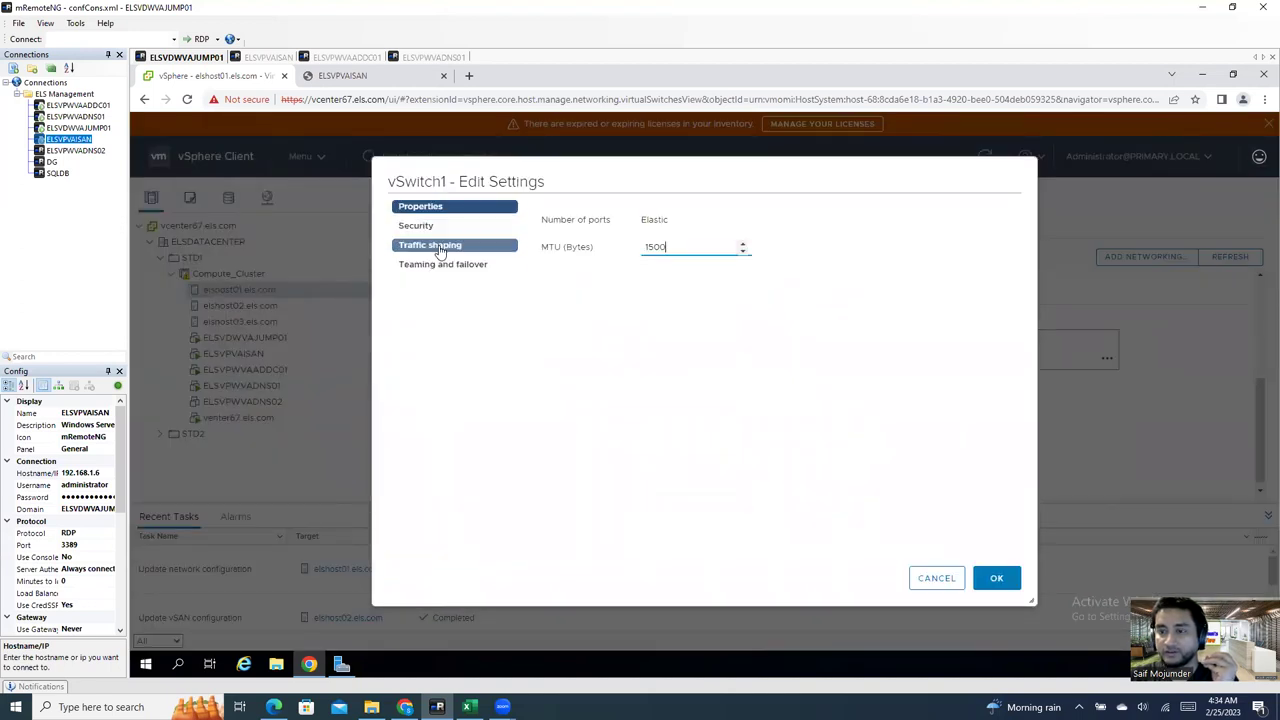
click(946, 580)
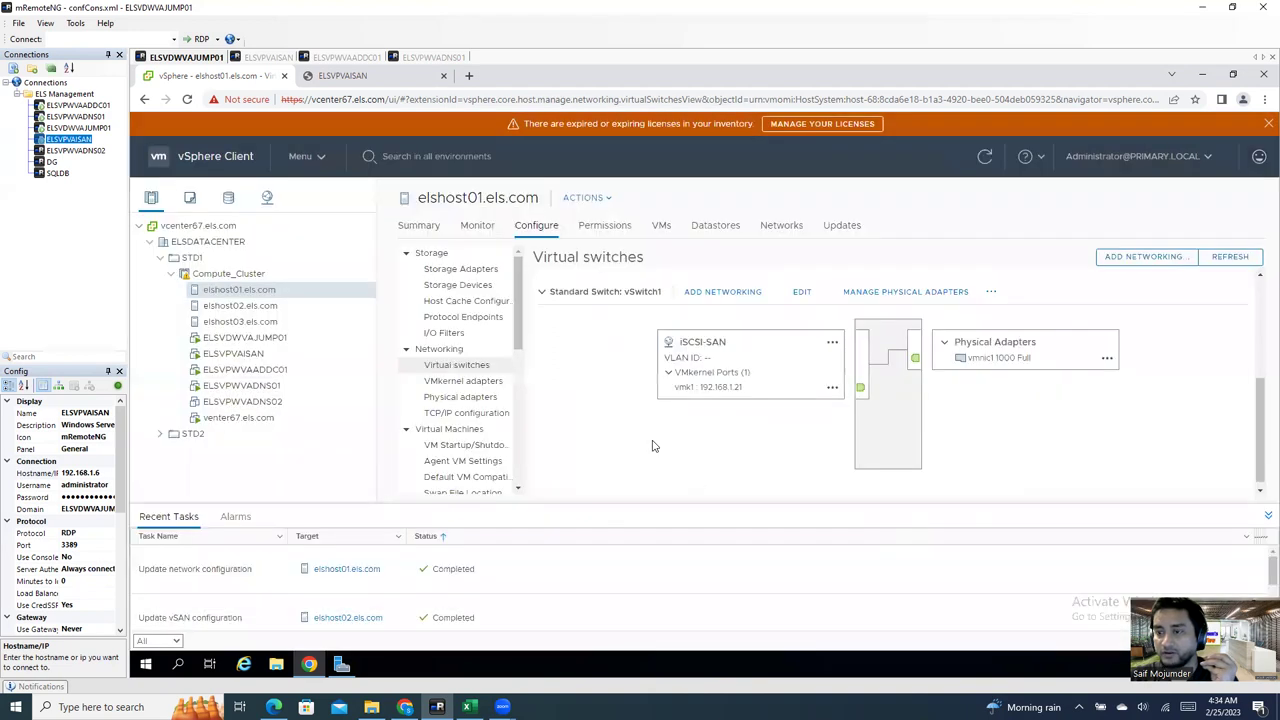
click(712, 292)
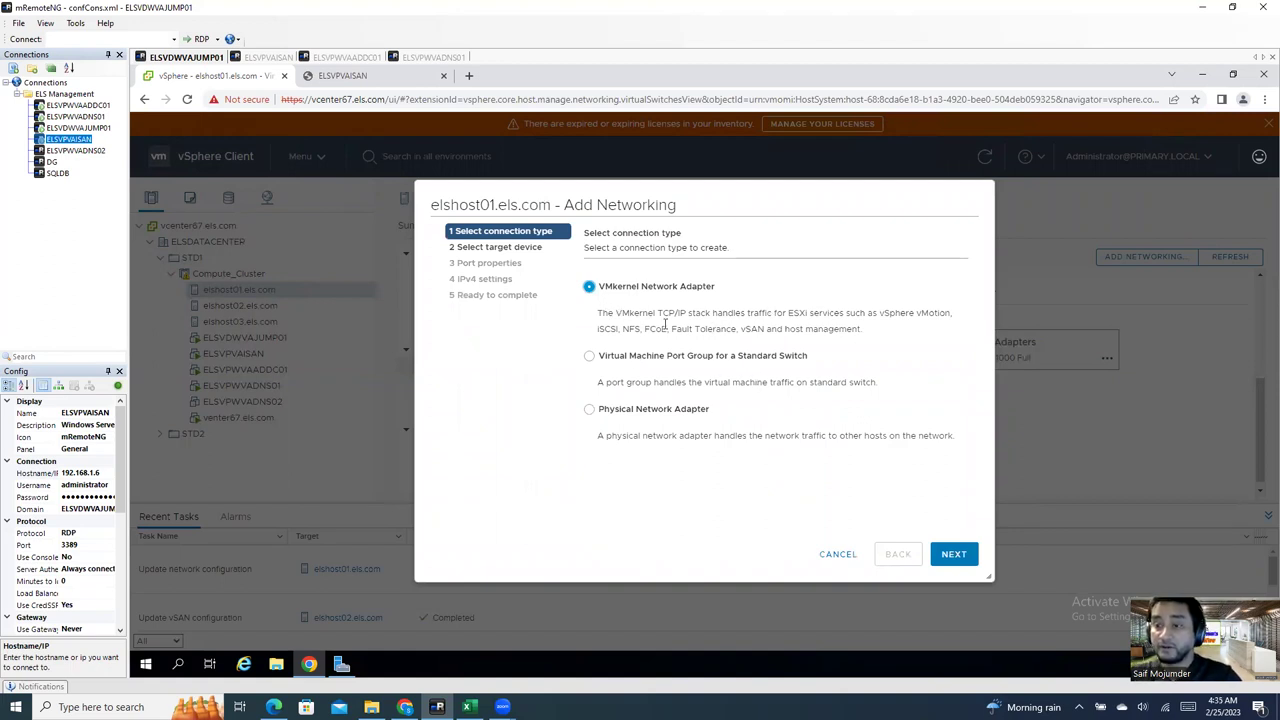
Step: Add a VMkernel port on vSwitch1 labelled vMotion, using the vMotion TCP/IP stack
click(955, 552)
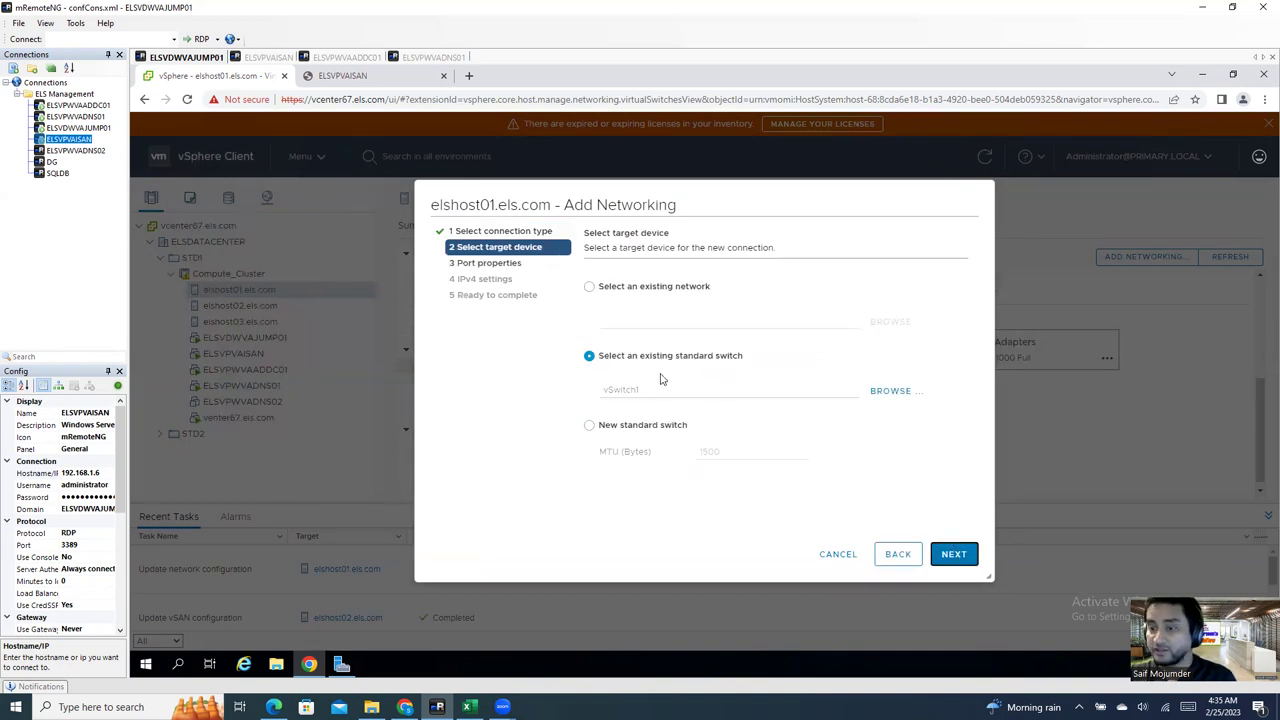
click(953, 556)
text(vMotion)
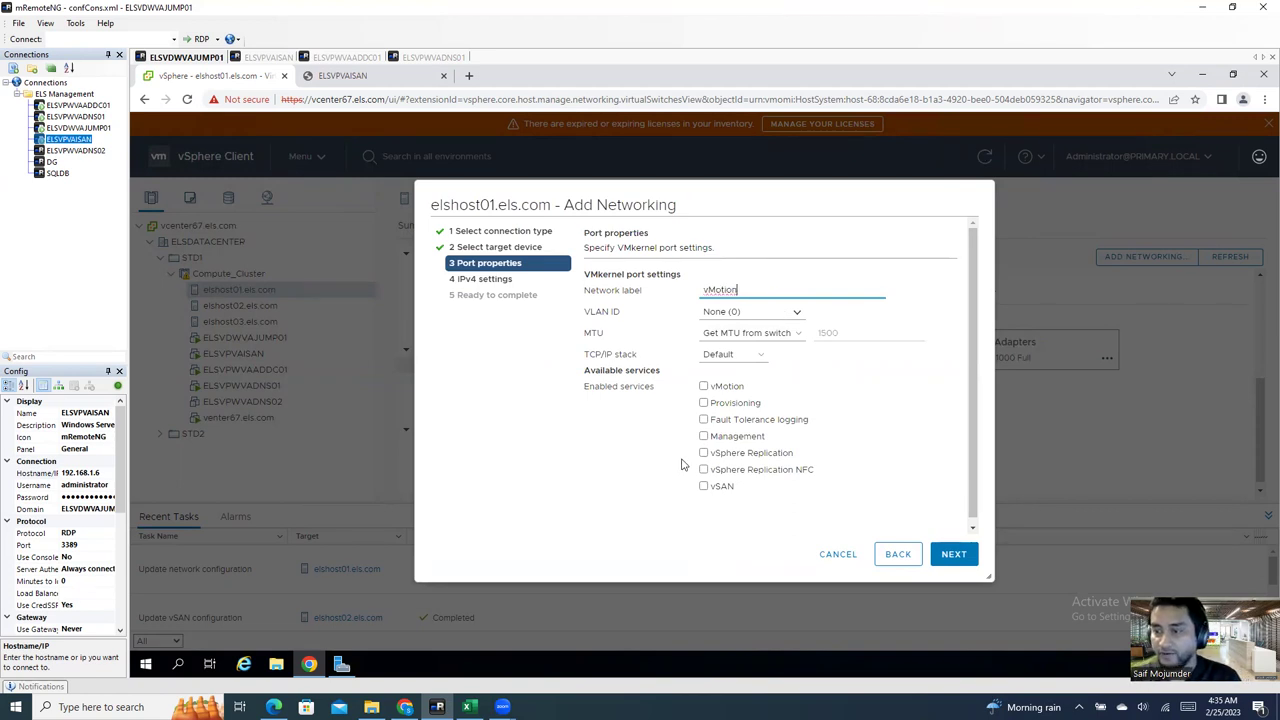
click(703, 386)
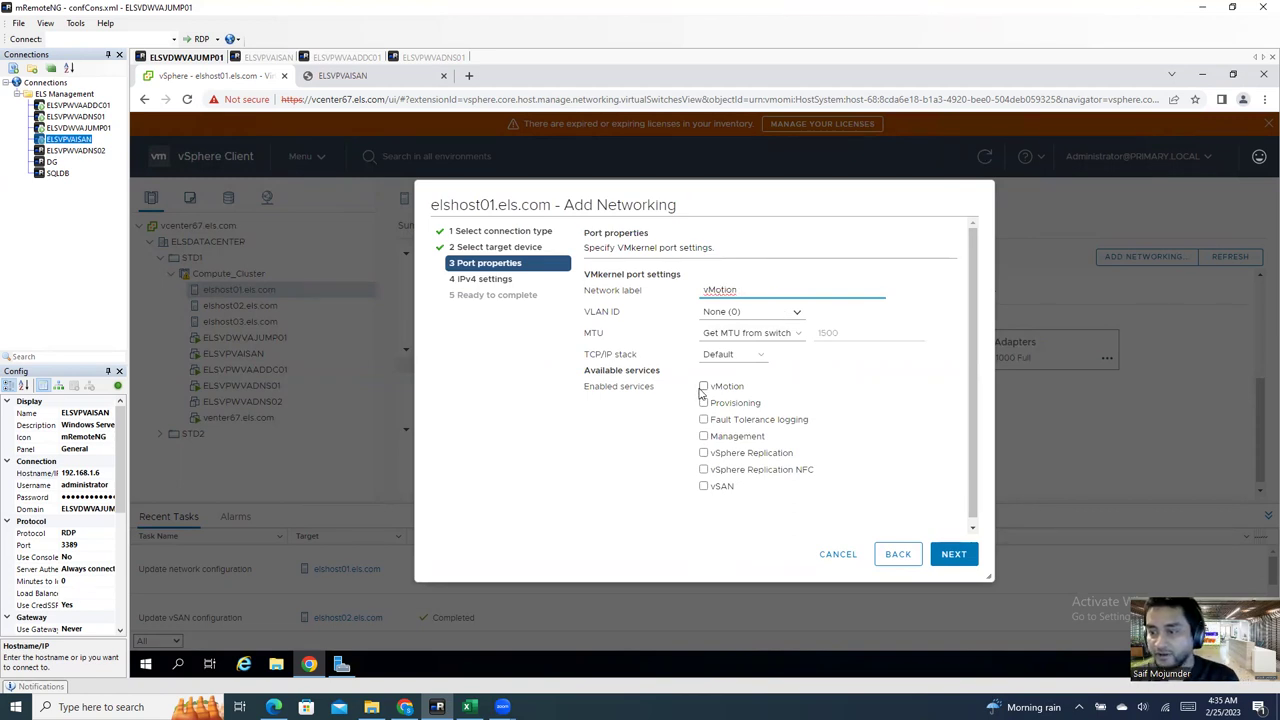
click(749, 354)
click(737, 393)
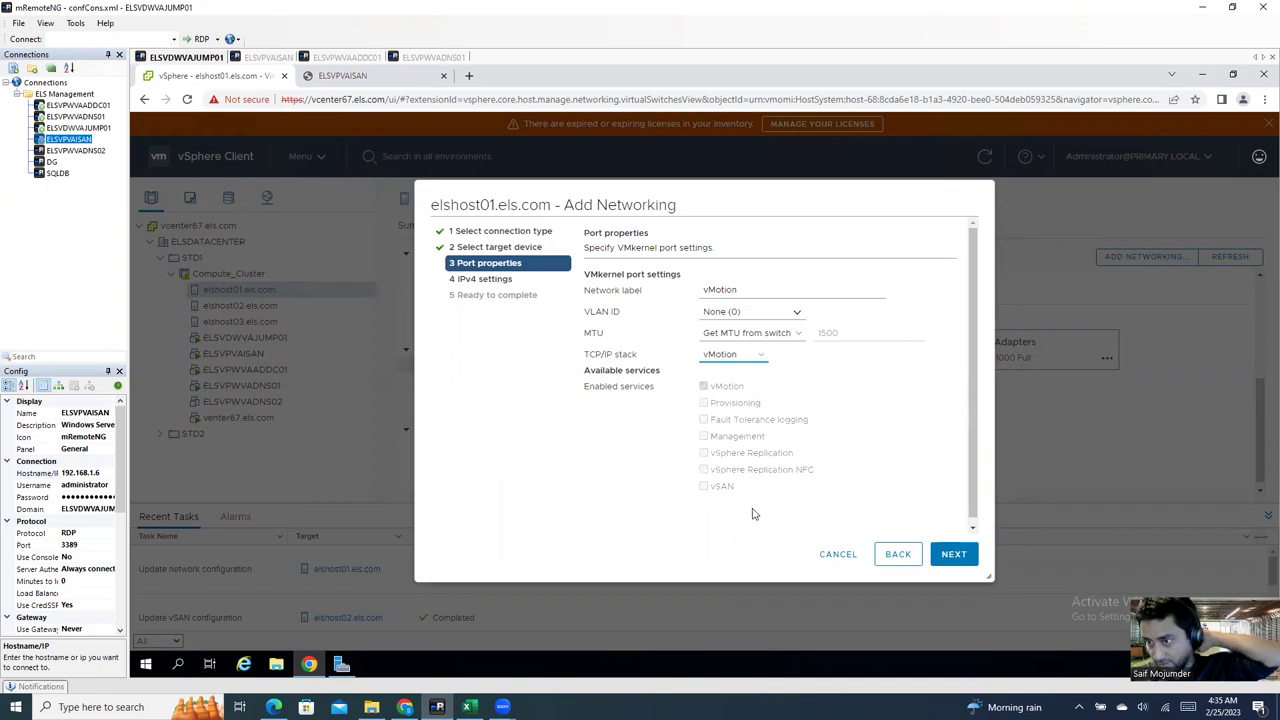
click(955, 557)
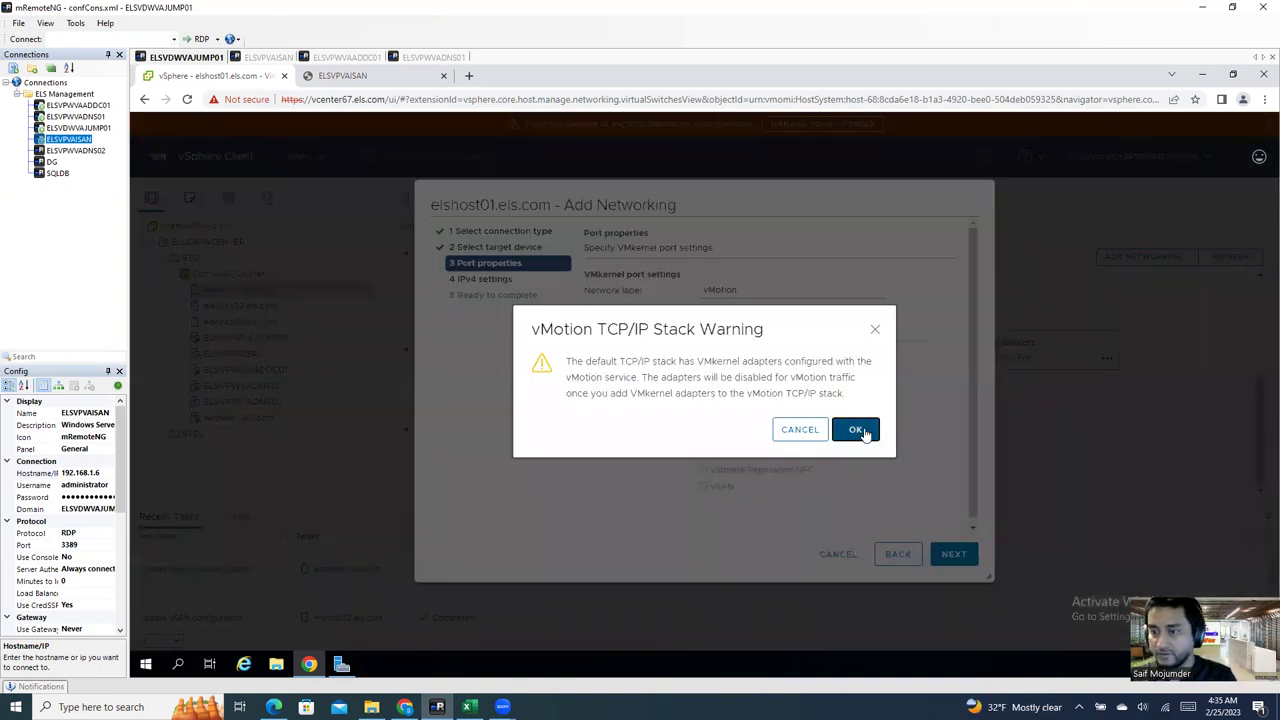
click(865, 433)
Step: Choose static IPv4 and look up ELSHOST01's vMotion address in the IPAM workbook
click(650, 314)
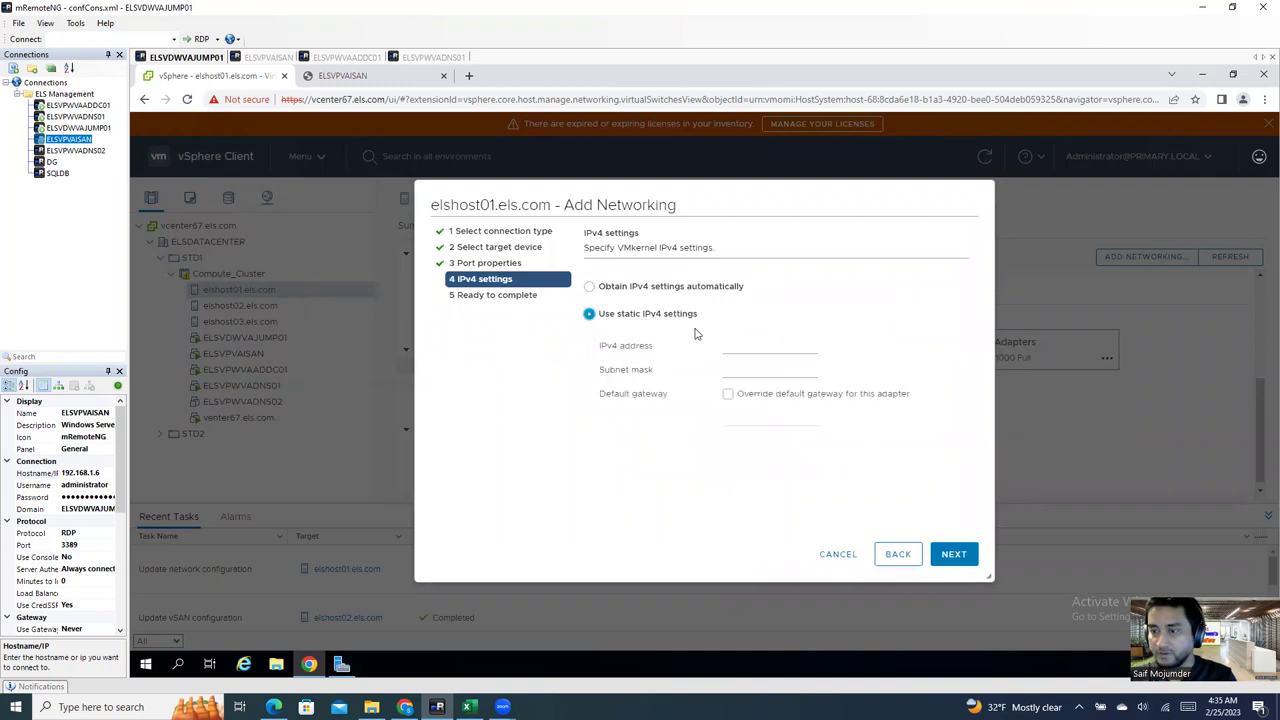
click(733, 345)
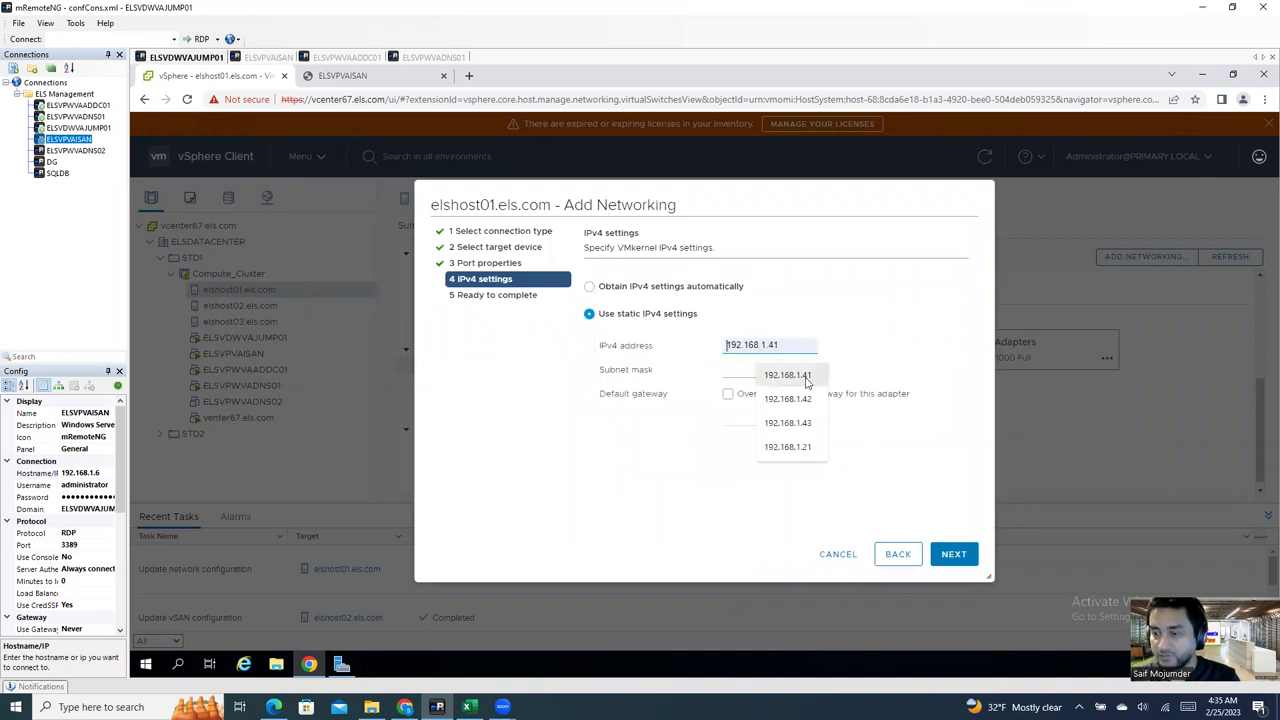
click(806, 378)
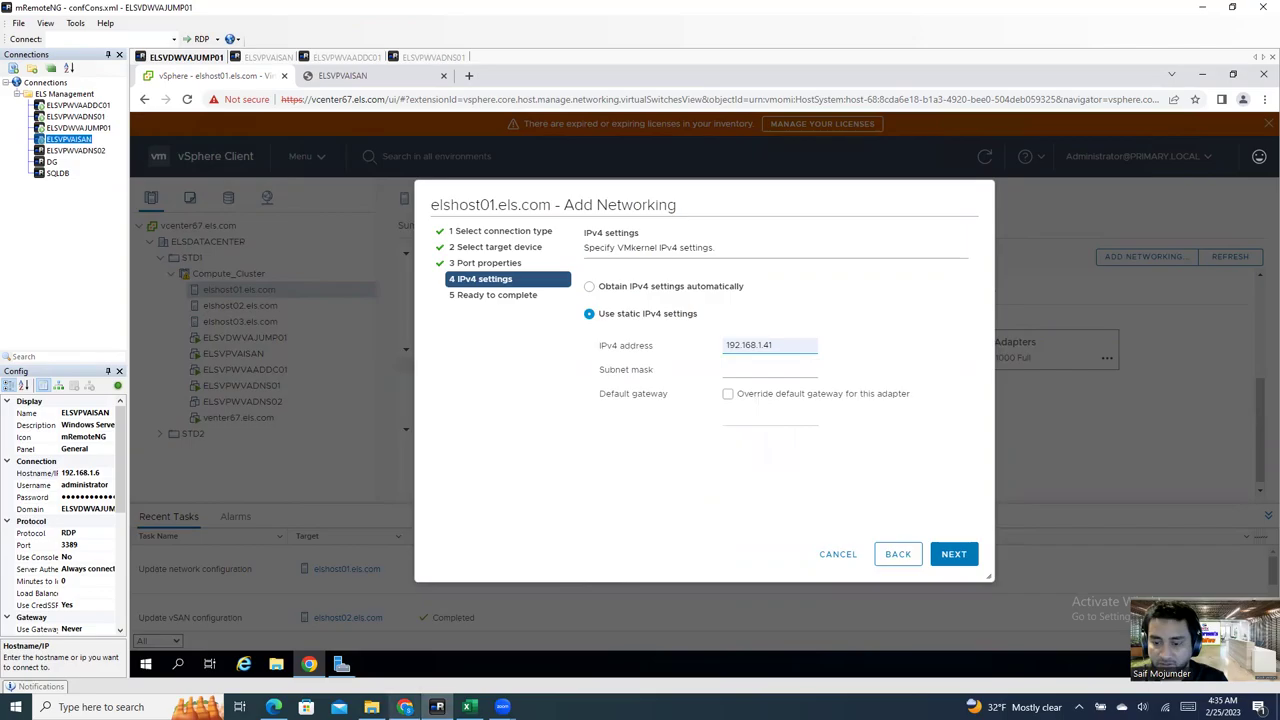
click(467, 707)
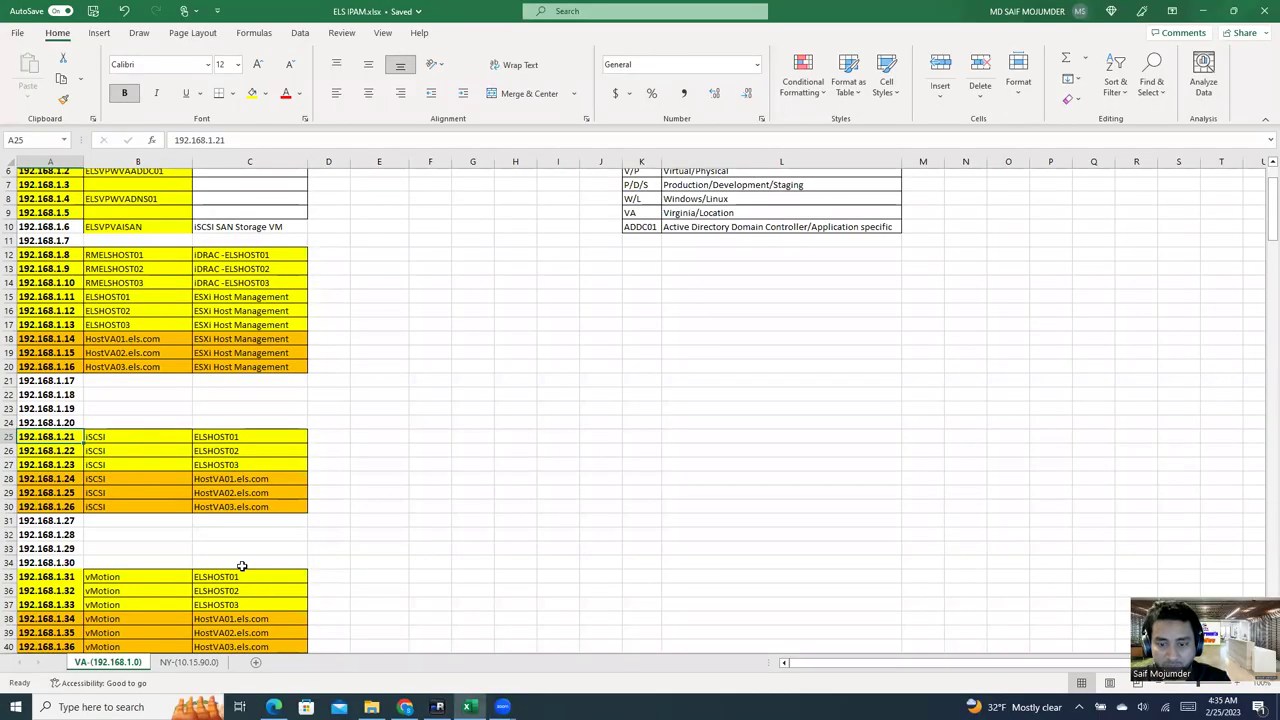
click(140, 577)
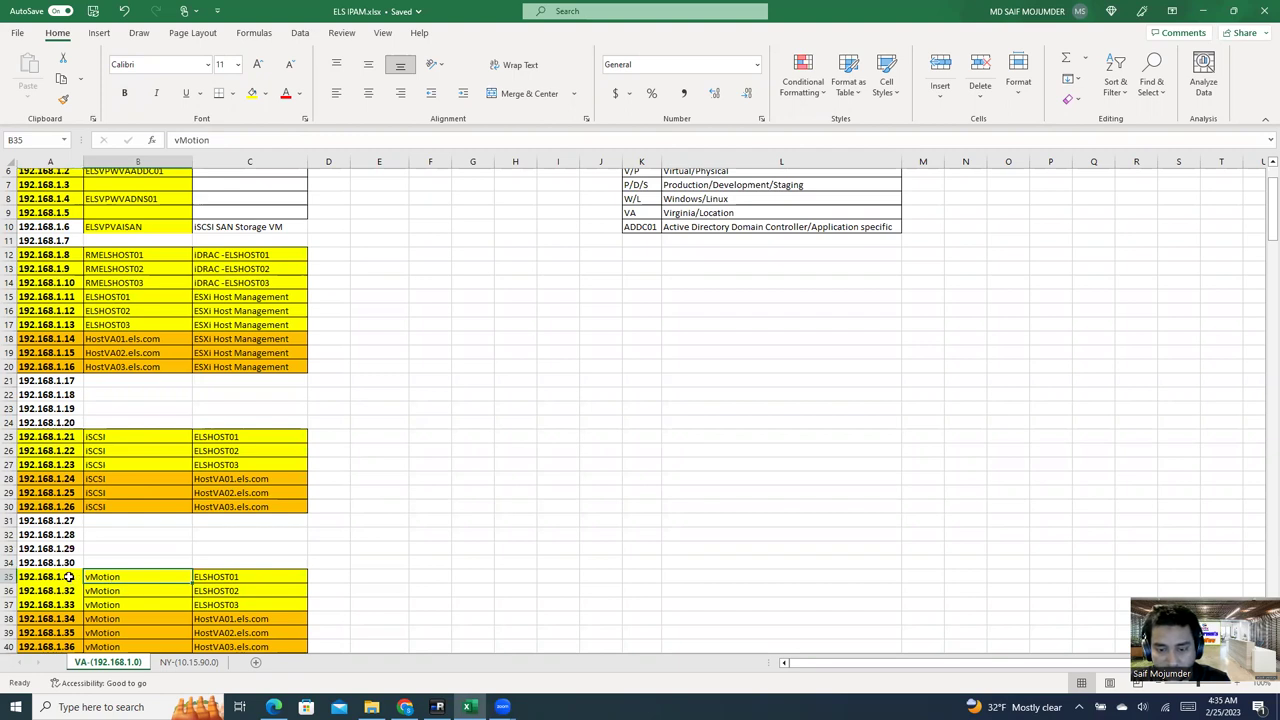
Step: Give the vMotion port IPv4 192.168.1.31, mask 255.255.255.0, gateway 192.168.1.1, and create it
click(437, 707)
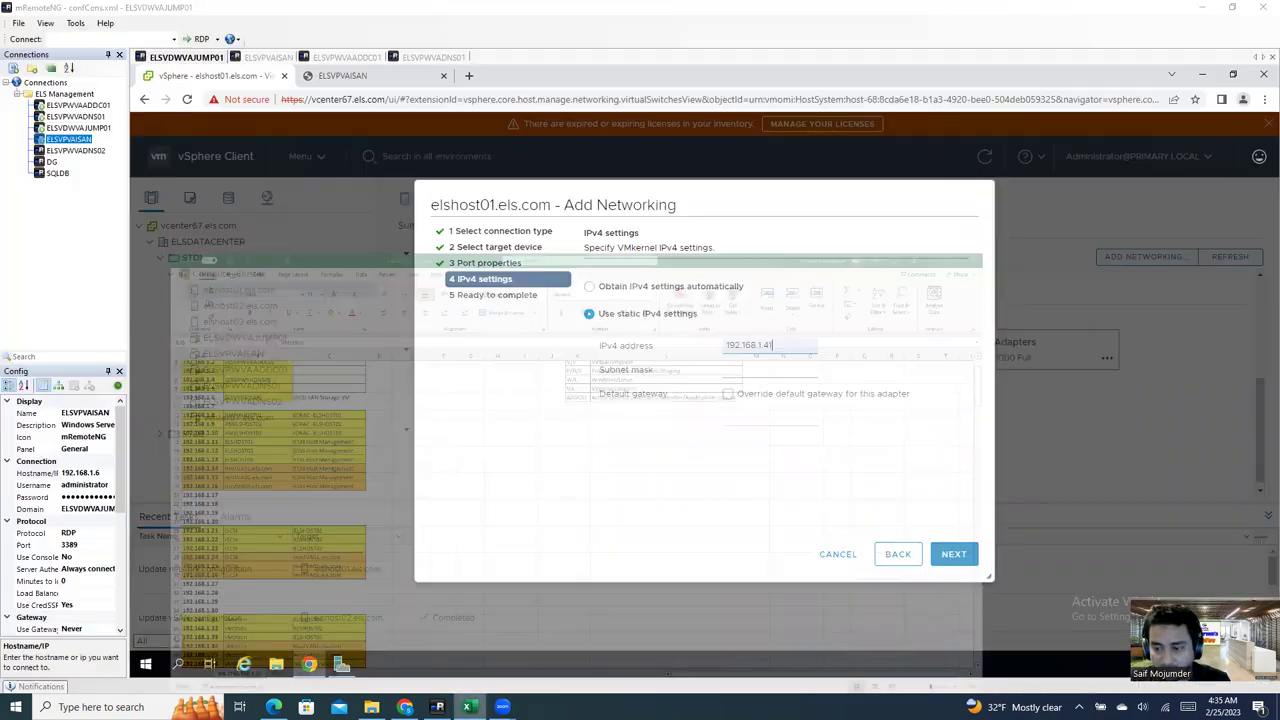
key(BackSpace)
key(BackSpace)
key(BackSpace)
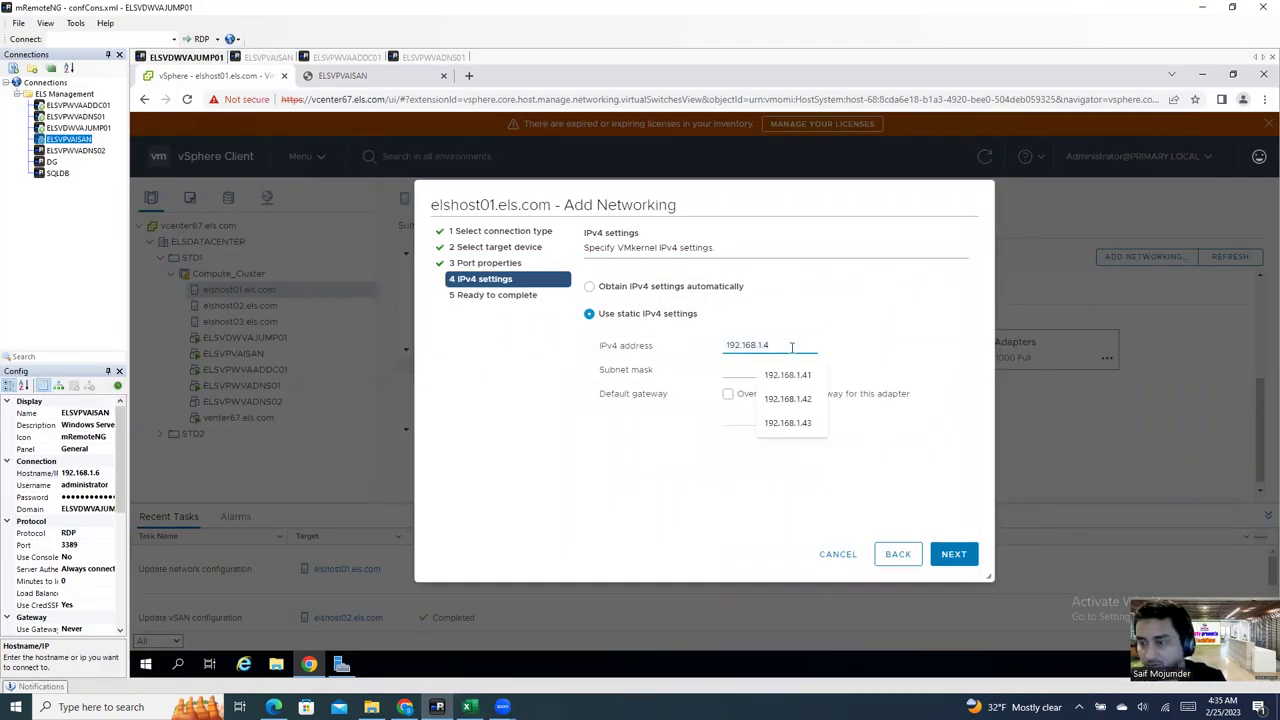
text(31)
click(784, 370)
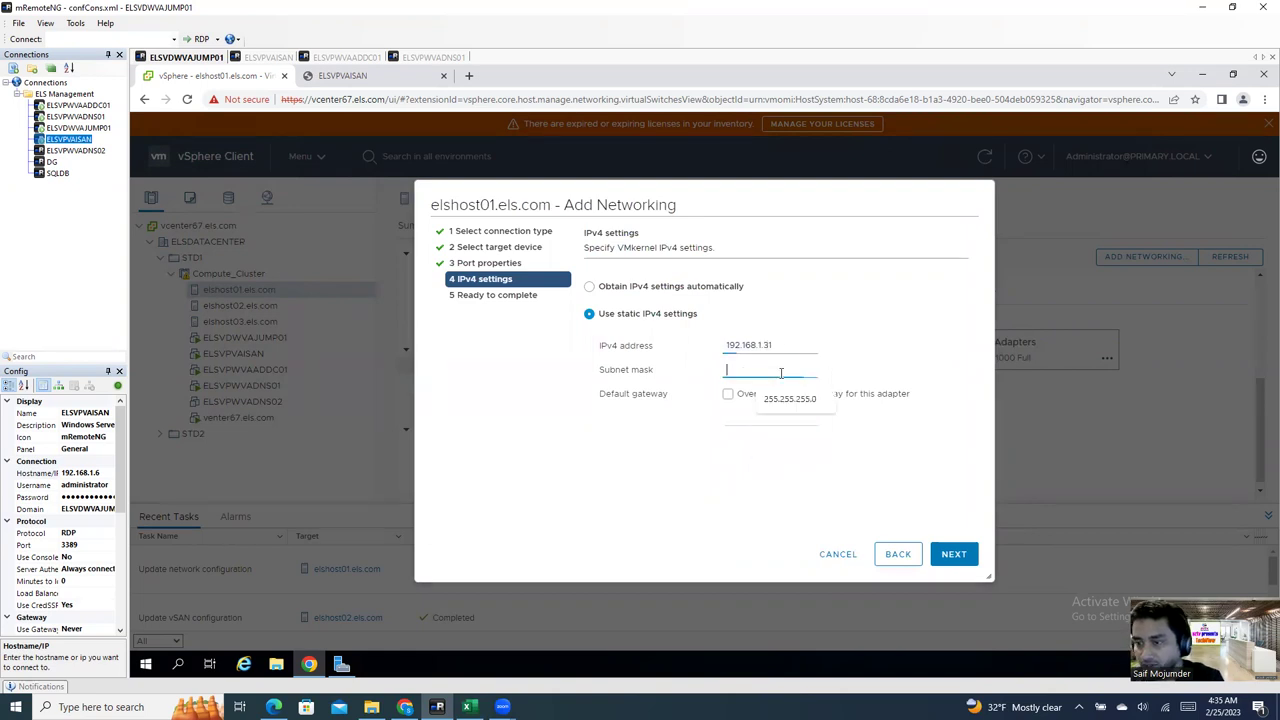
click(788, 397)
click(728, 394)
click(757, 419)
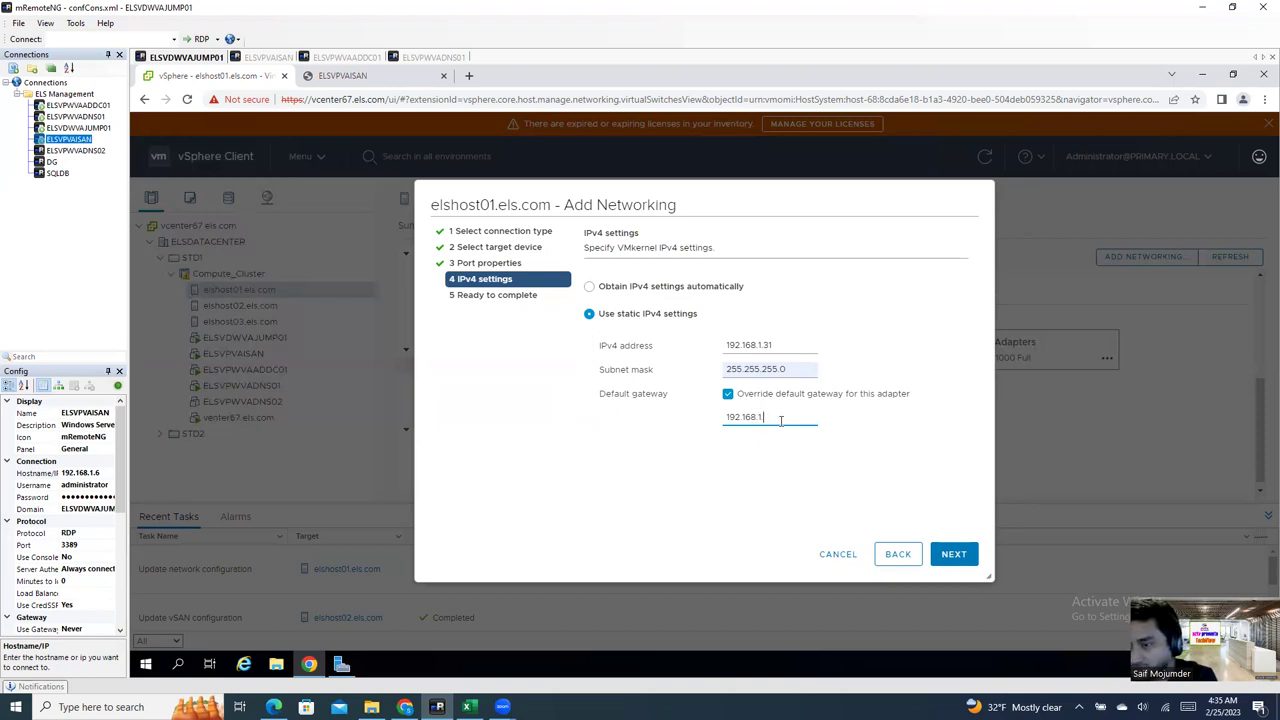
click(966, 558)
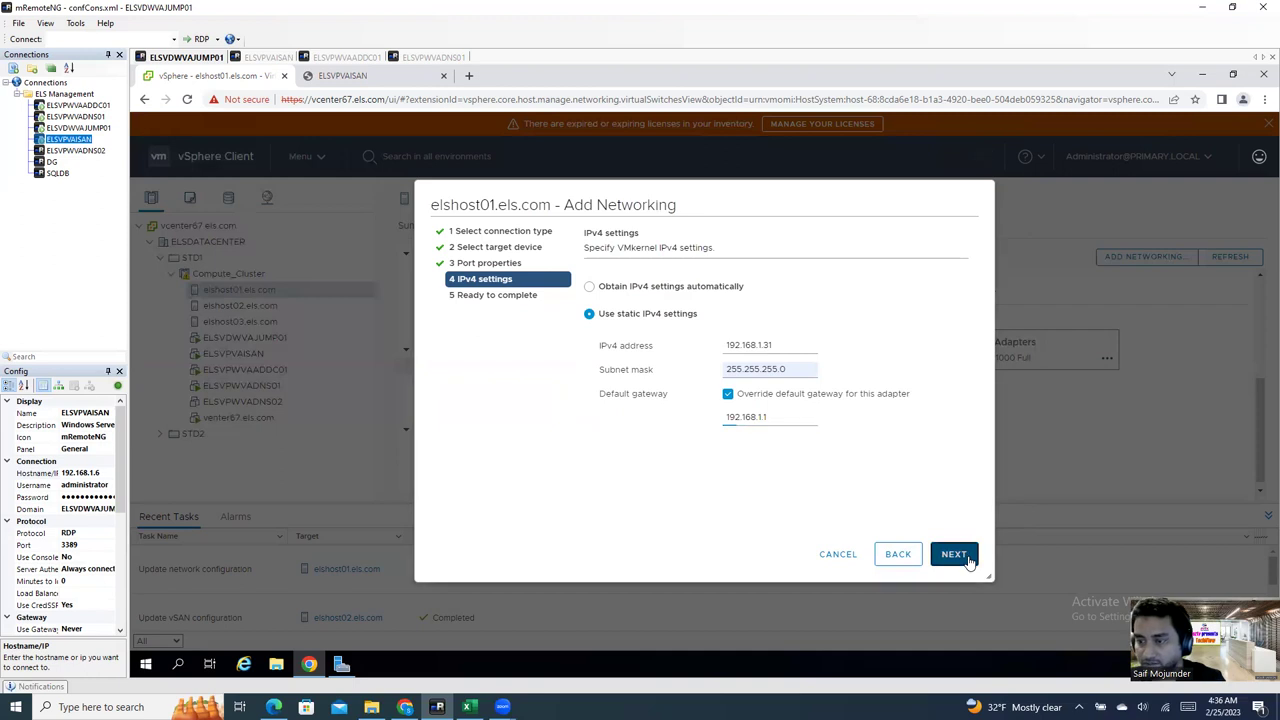
click(953, 555)
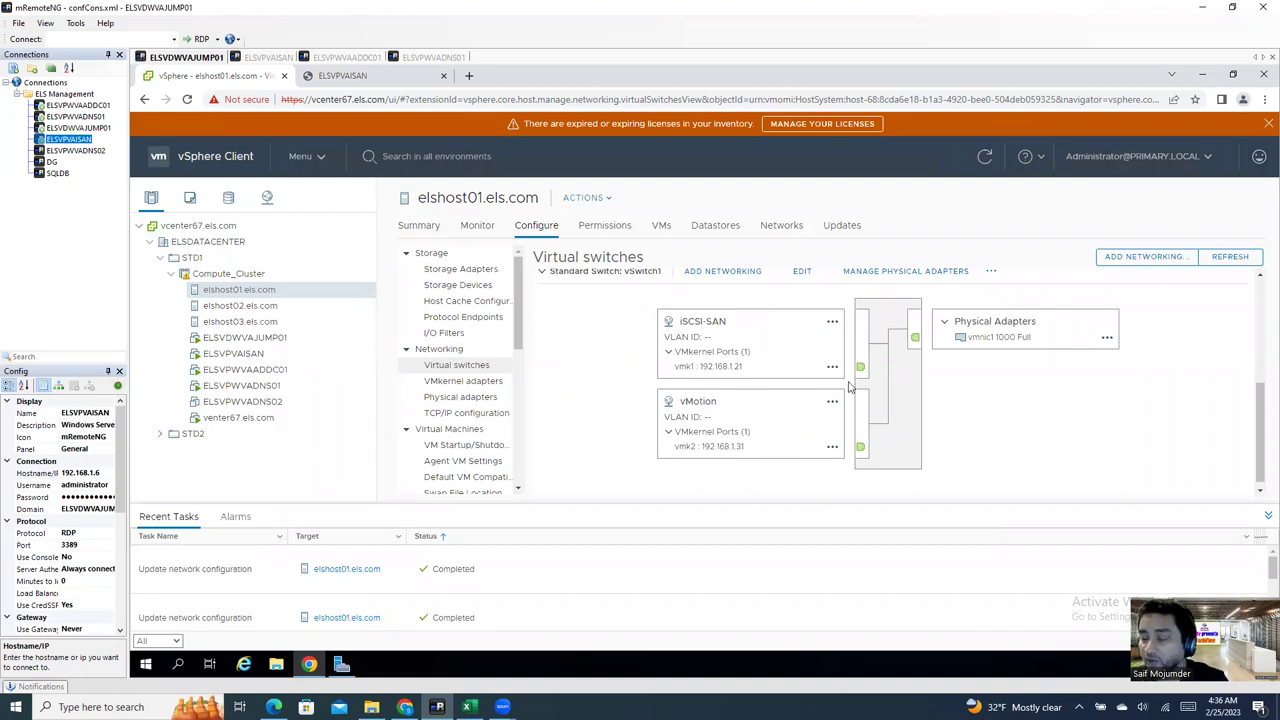
Step: Go to elshost02's virtual switches and start Add Networking
click(240, 306)
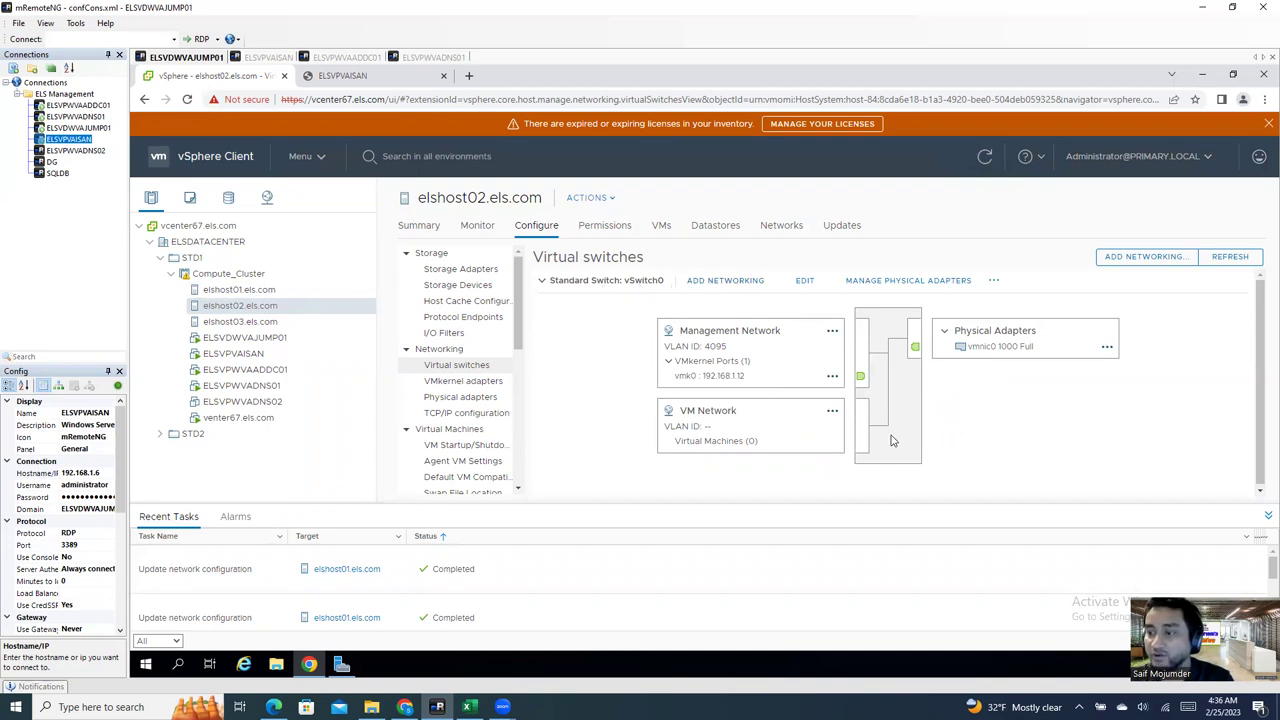
click(720, 283)
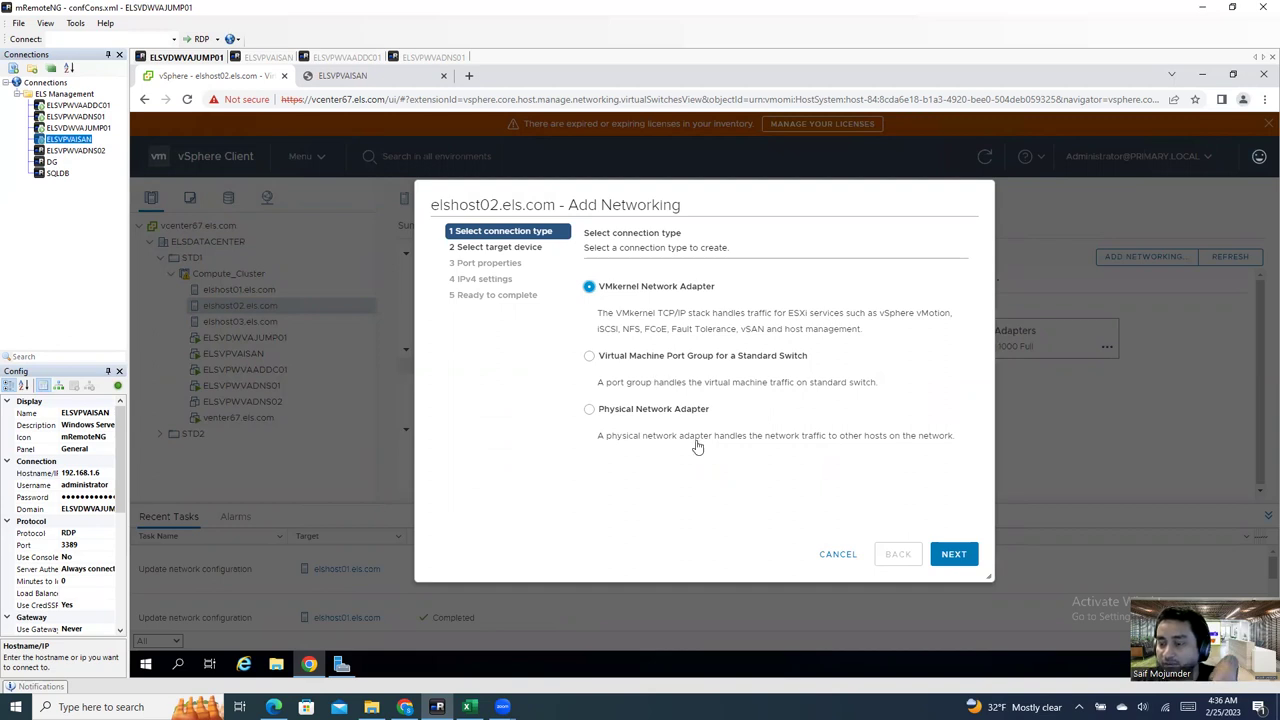
Step: Add a VMkernel adapter on the existing vSwitch0 labelled iSCSI-SAN
click(966, 561)
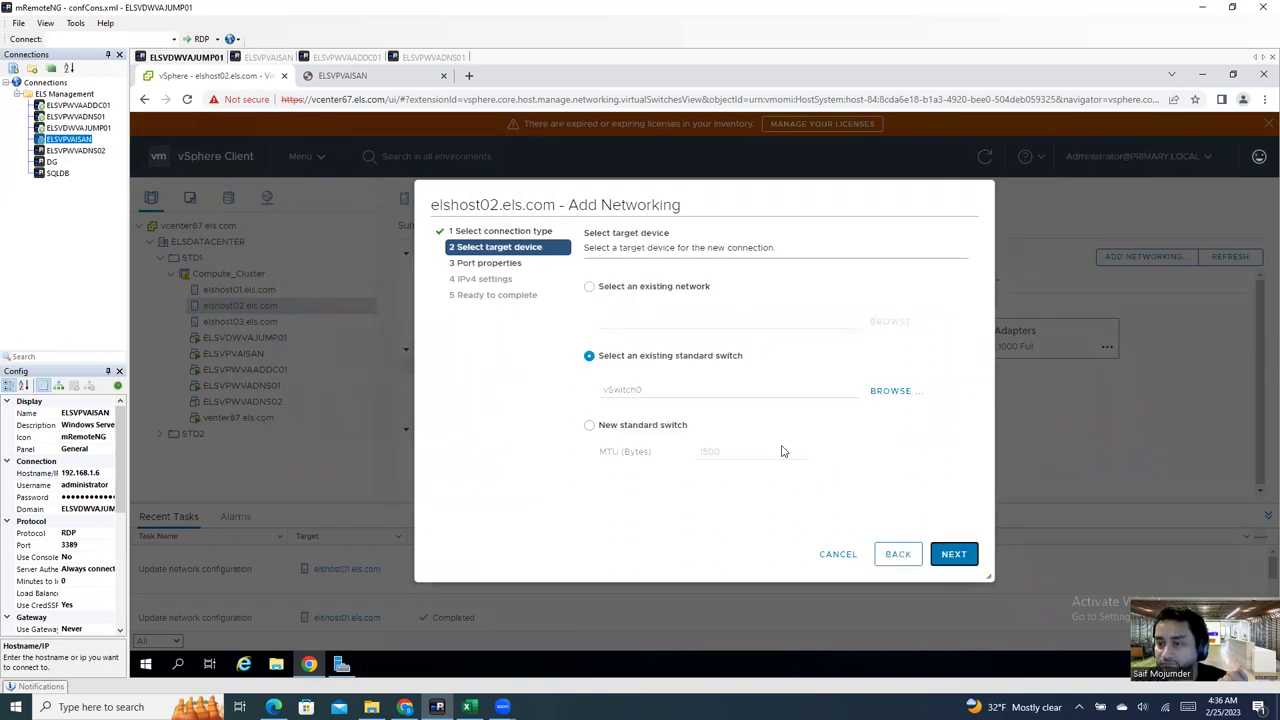
click(957, 554)
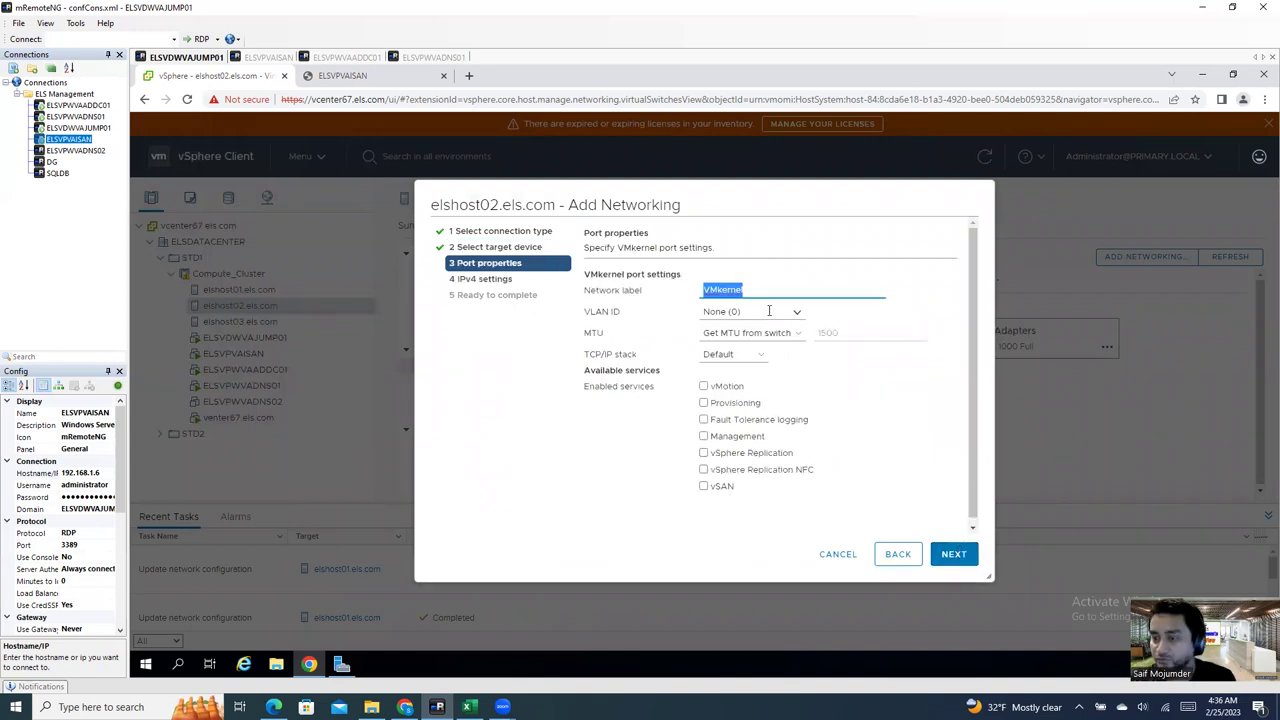
key(BackSpace)
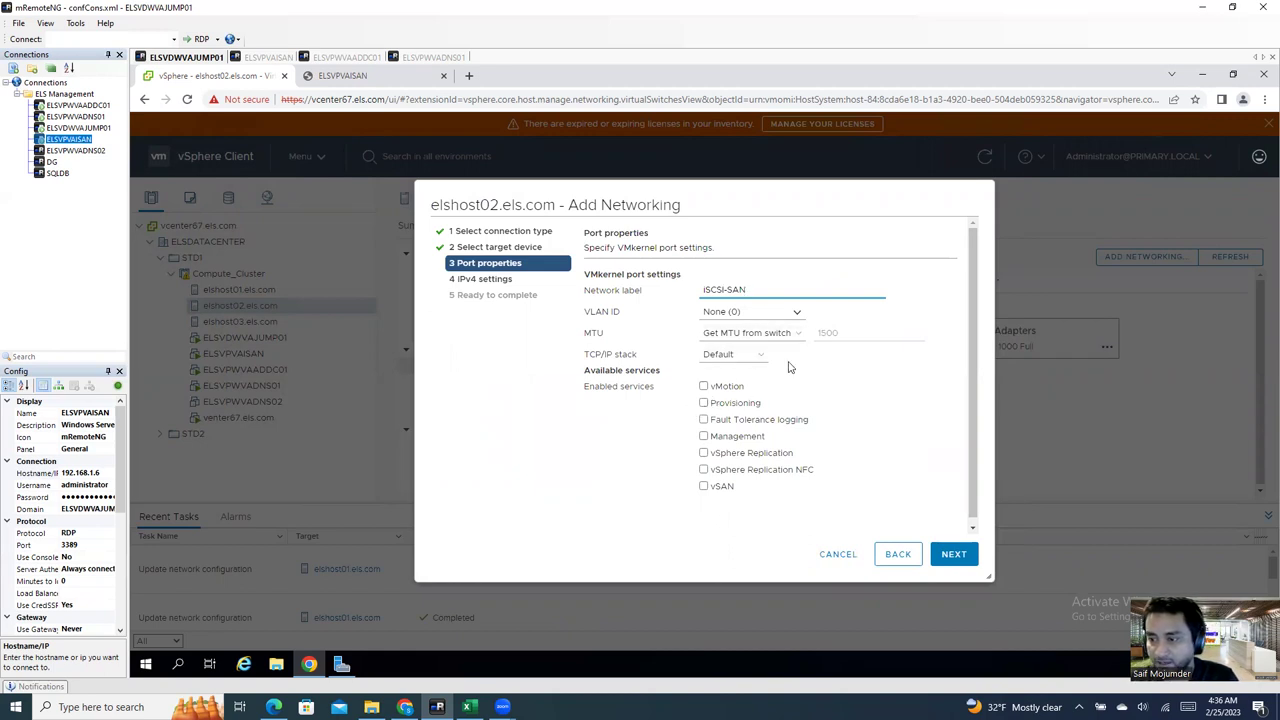
click(954, 557)
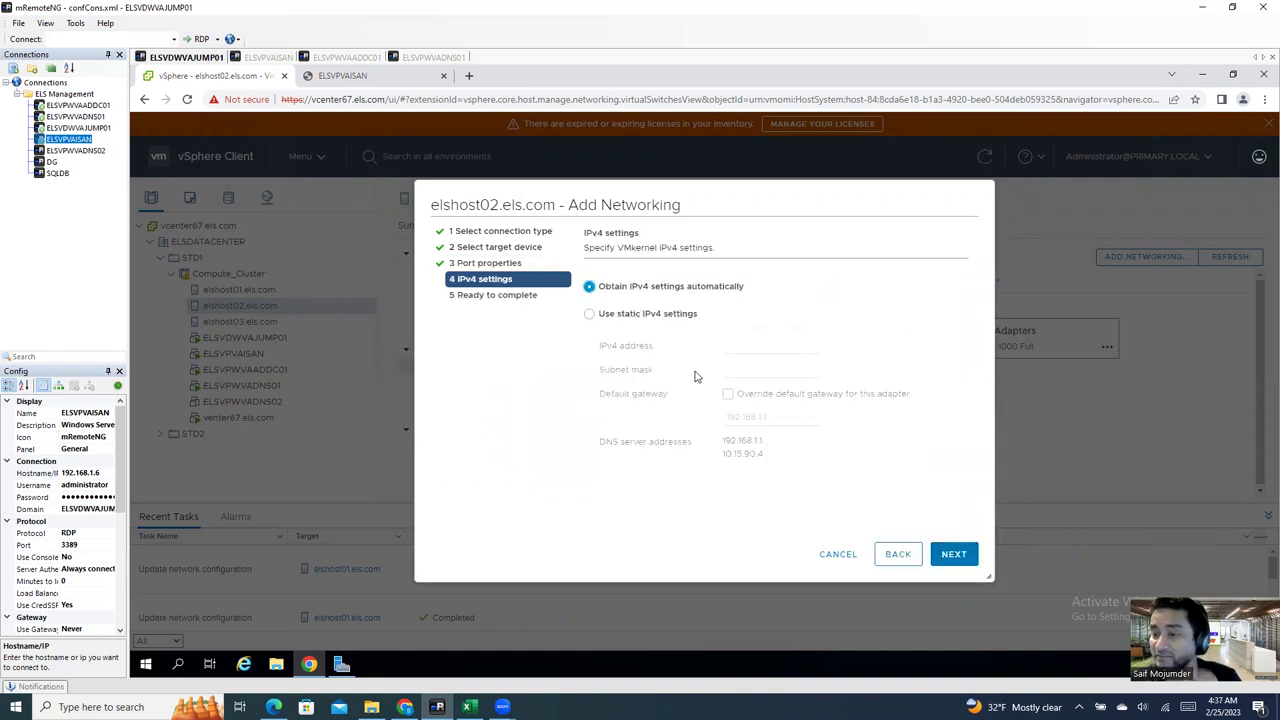
Step: Give it static IPv4 192.168.1.22, mask 255.255.255.0 and its own gateway, then create it
click(640, 314)
click(732, 347)
click(773, 374)
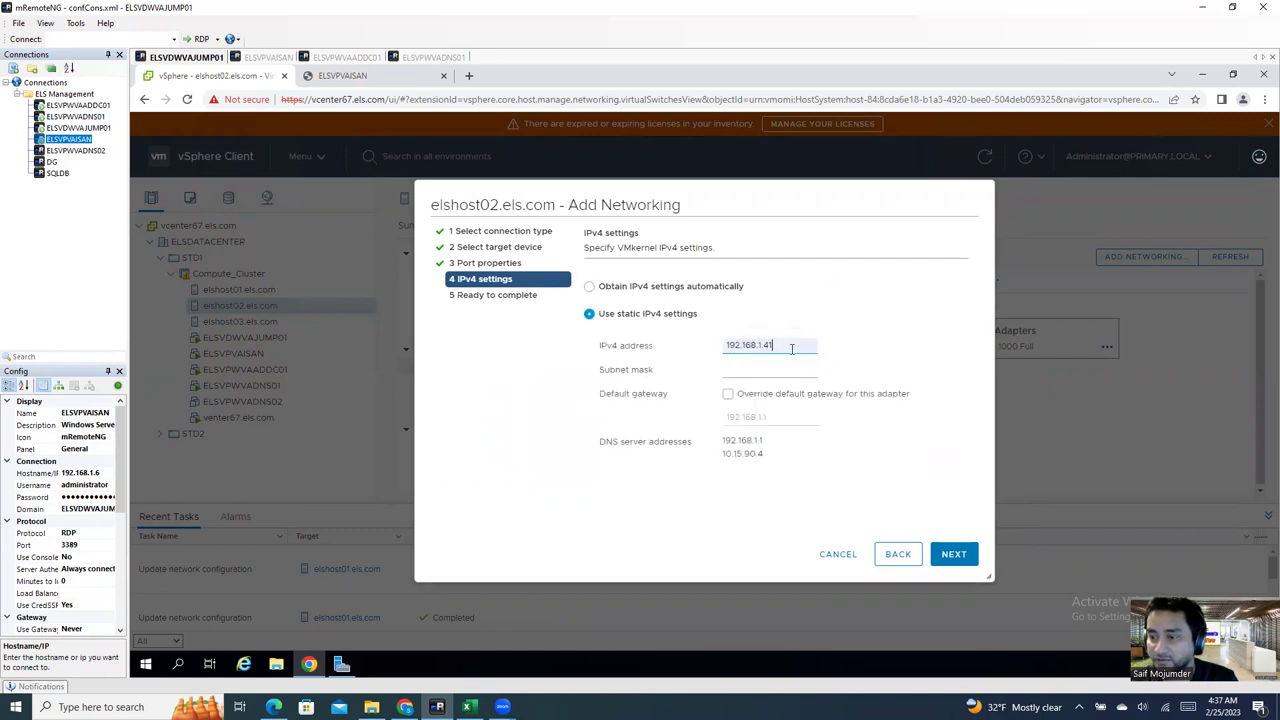
key(BackSpace)
key(BackSpace)
key(BackSpace)
text(22)
click(793, 377)
click(776, 397)
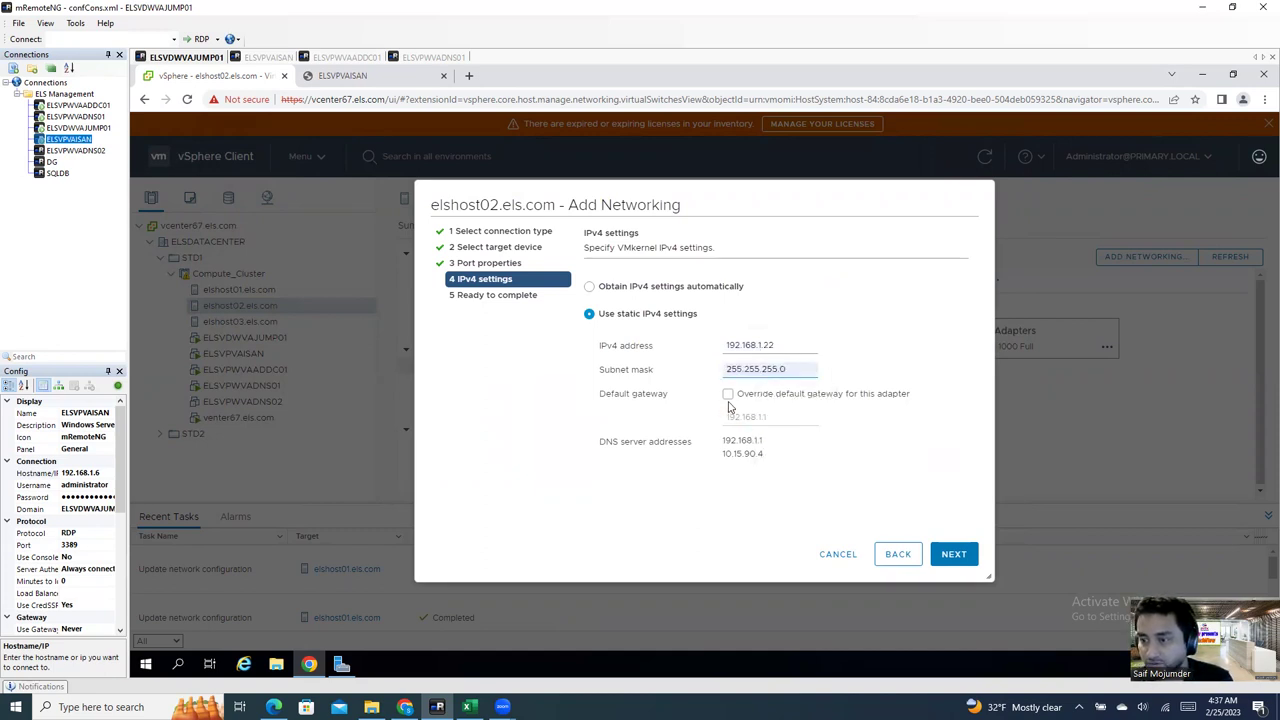
click(728, 395)
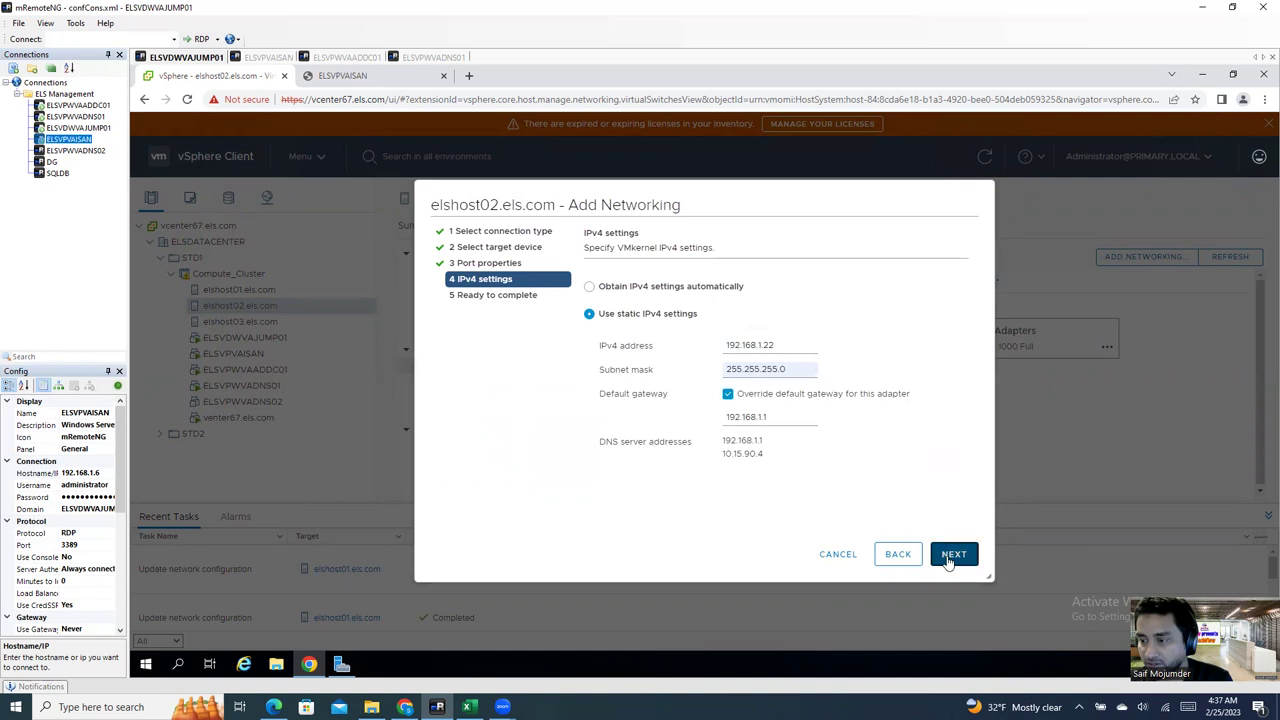
click(949, 557)
click(952, 557)
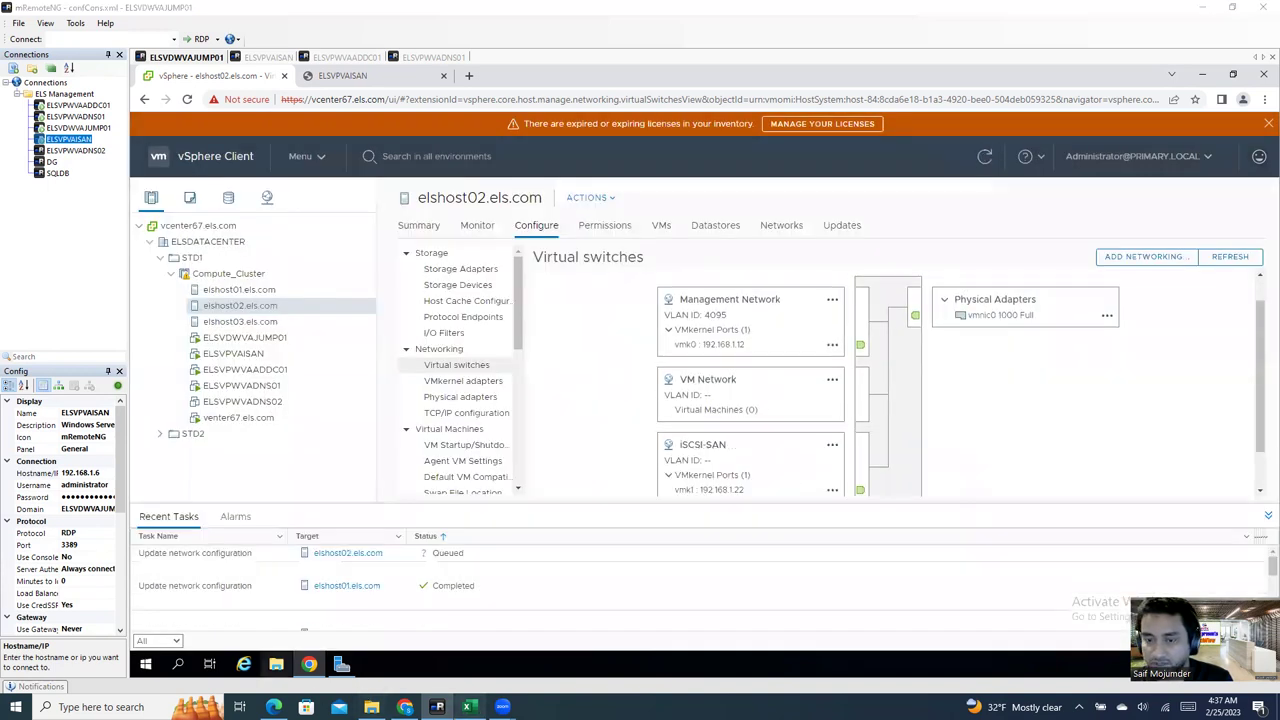
key(alt+Tab)
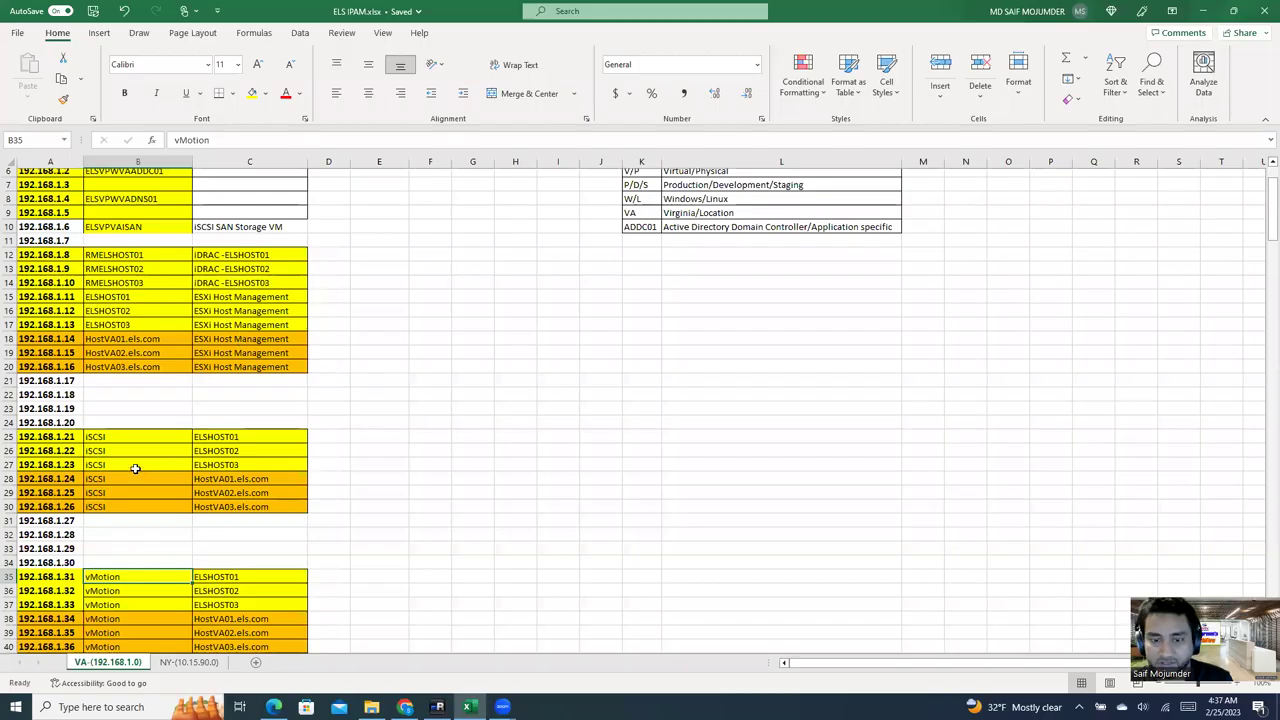
Step: Verify elshost02's iSCSI address 192.168.1.22 in the IPAM sheet, then return to vSphere
click(57, 451)
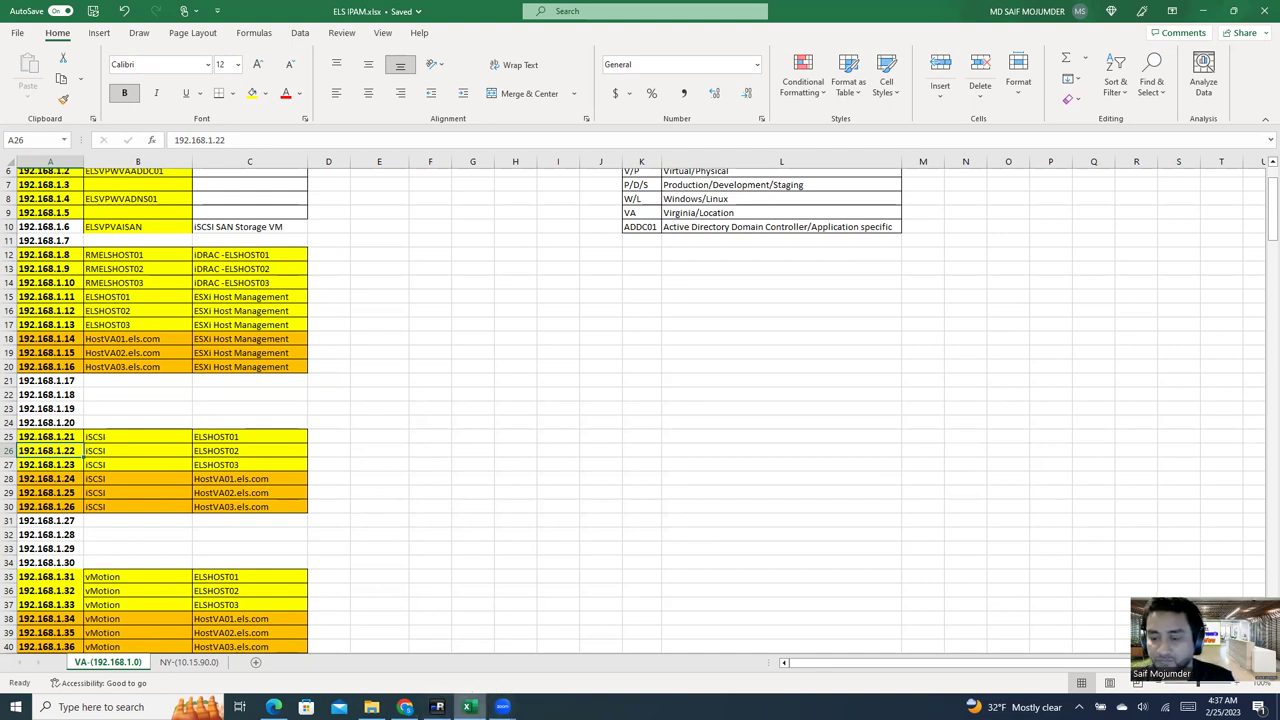
mouse_move(467, 707)
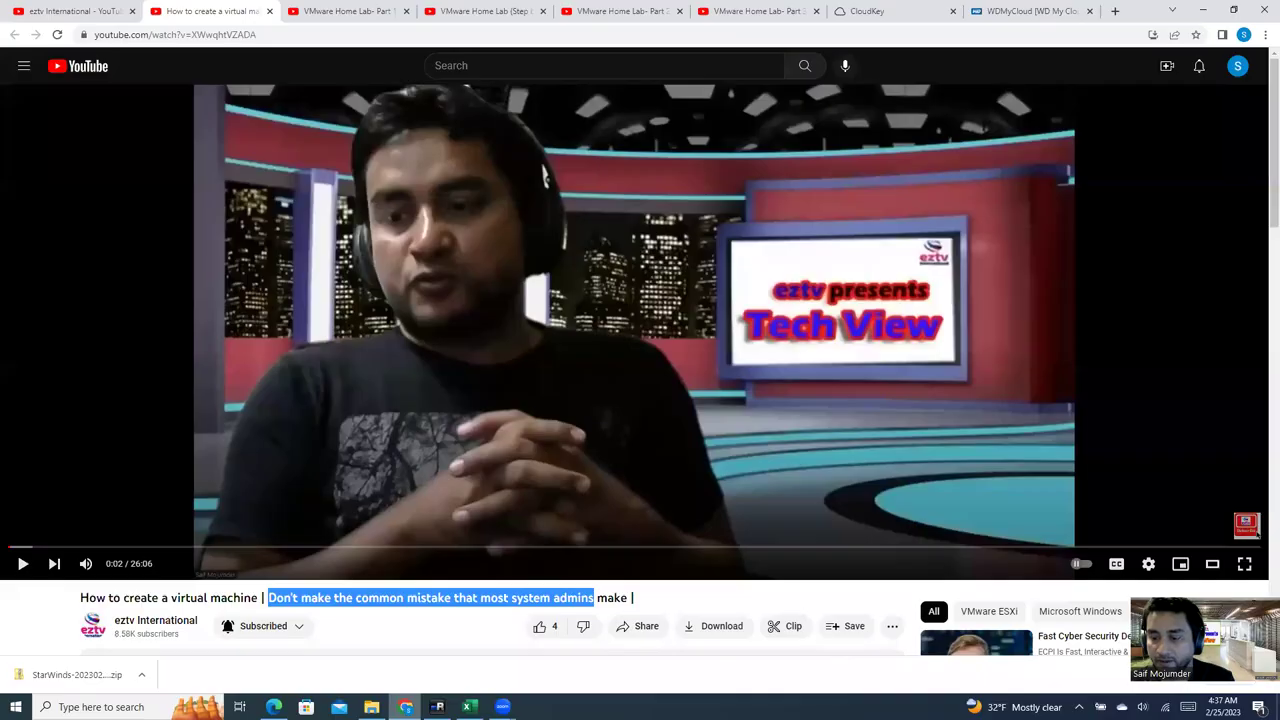
click(405, 640)
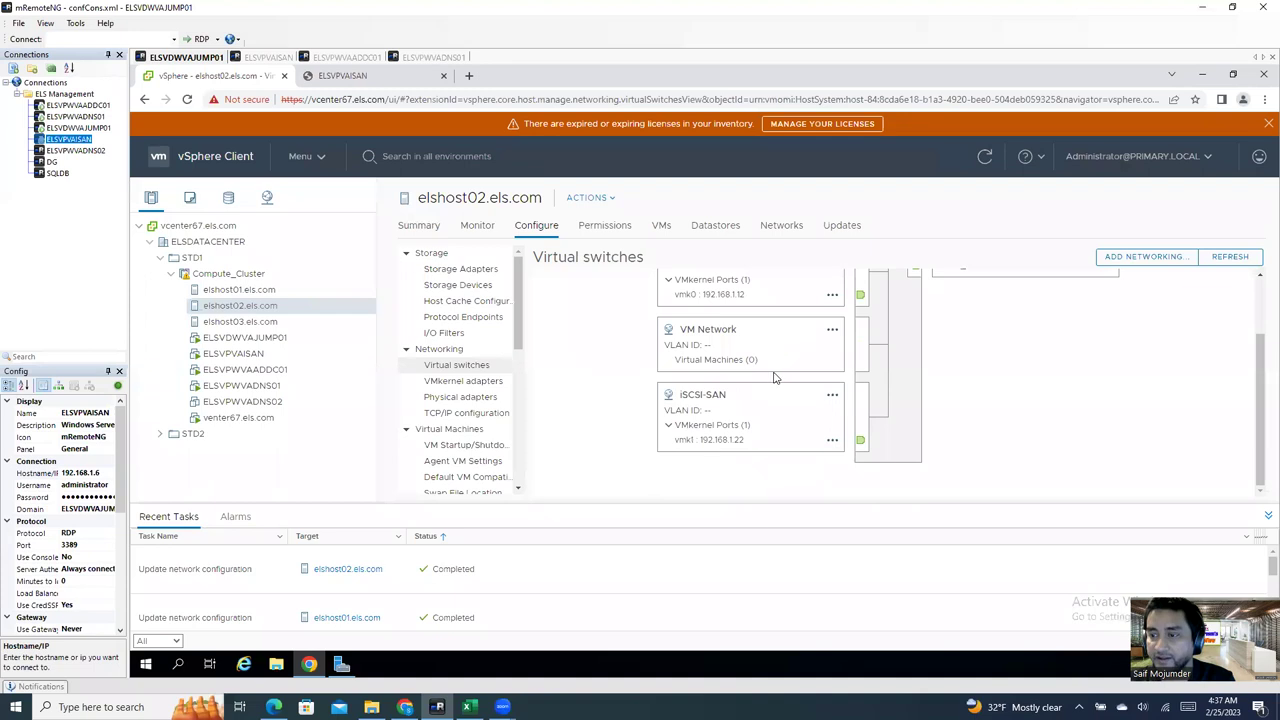
scroll(774, 371, up, 3)
Step: Add a VMkernel port on vSwitch0 labelled vMotion, on the vMotion TCP/IP stack
click(736, 283)
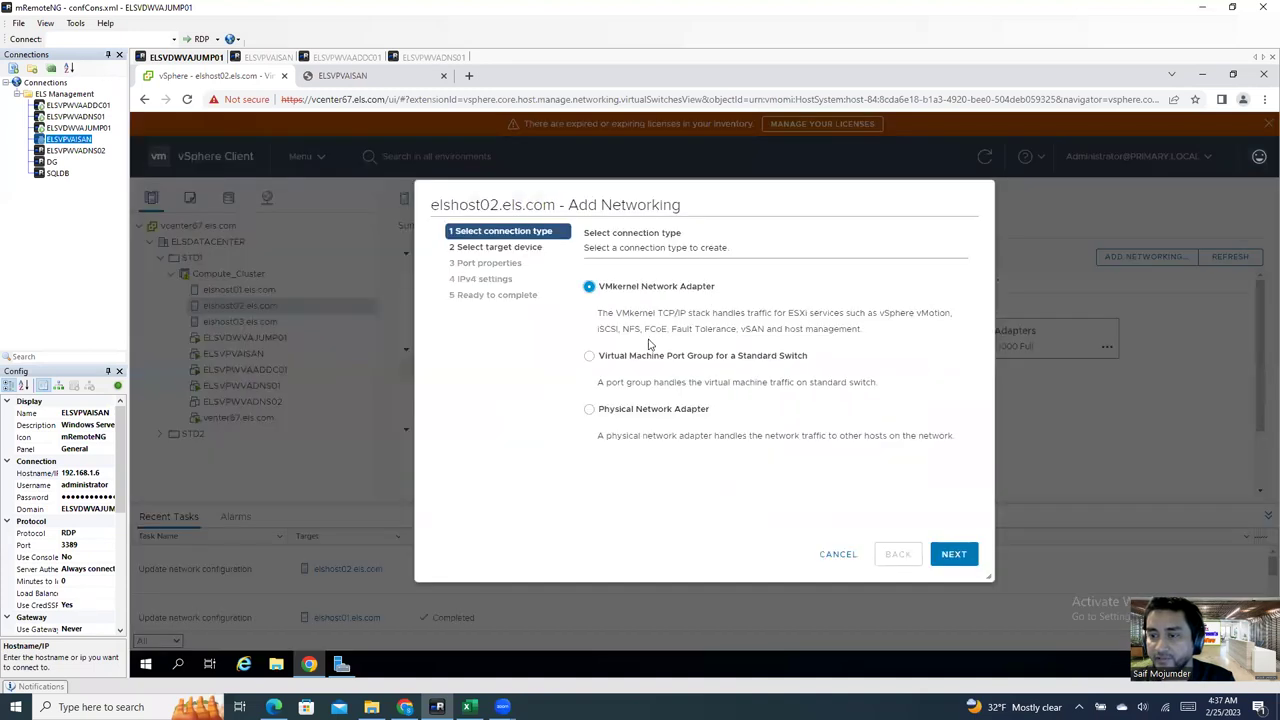
click(950, 556)
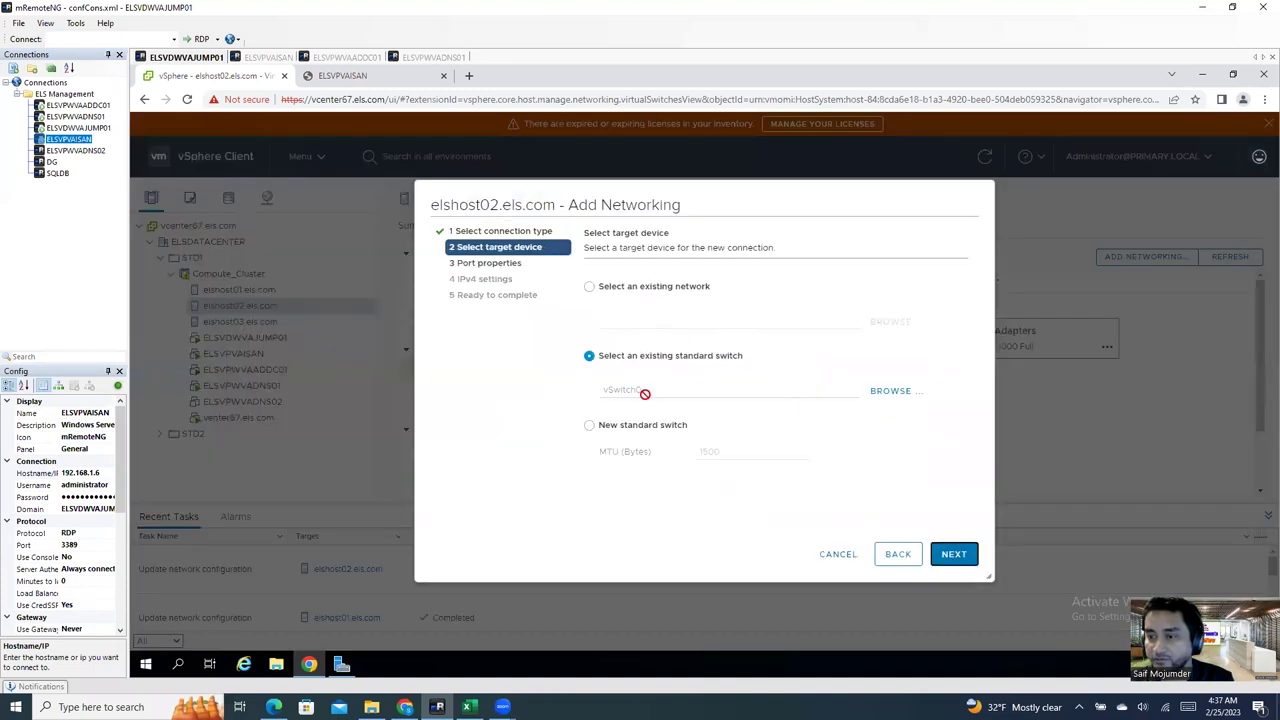
click(970, 556)
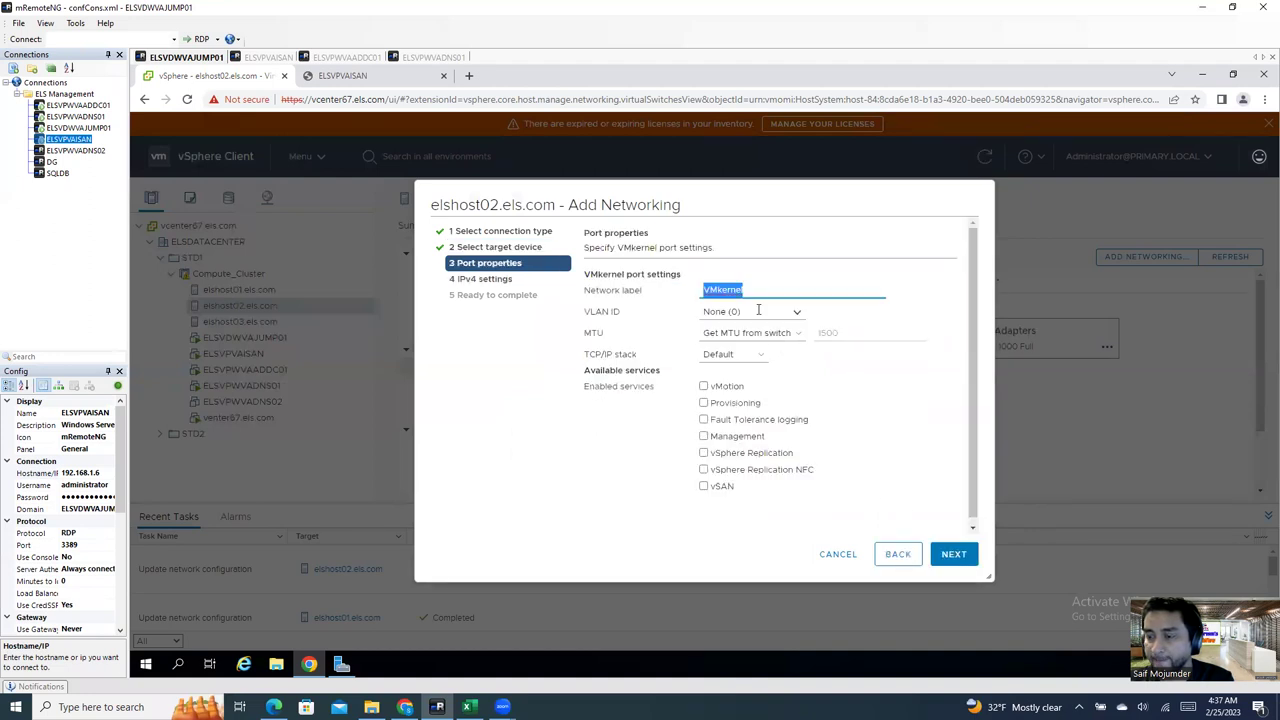
click(758, 311)
double_click(750, 284)
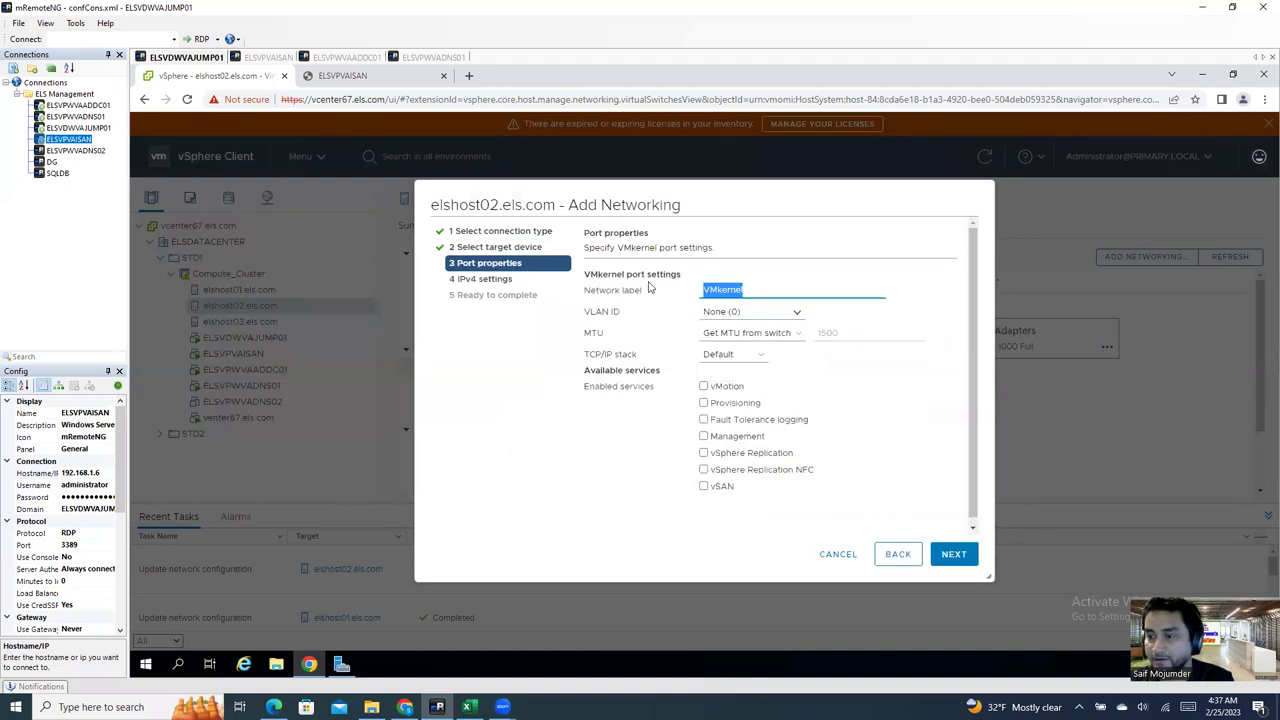
text(vMotion)
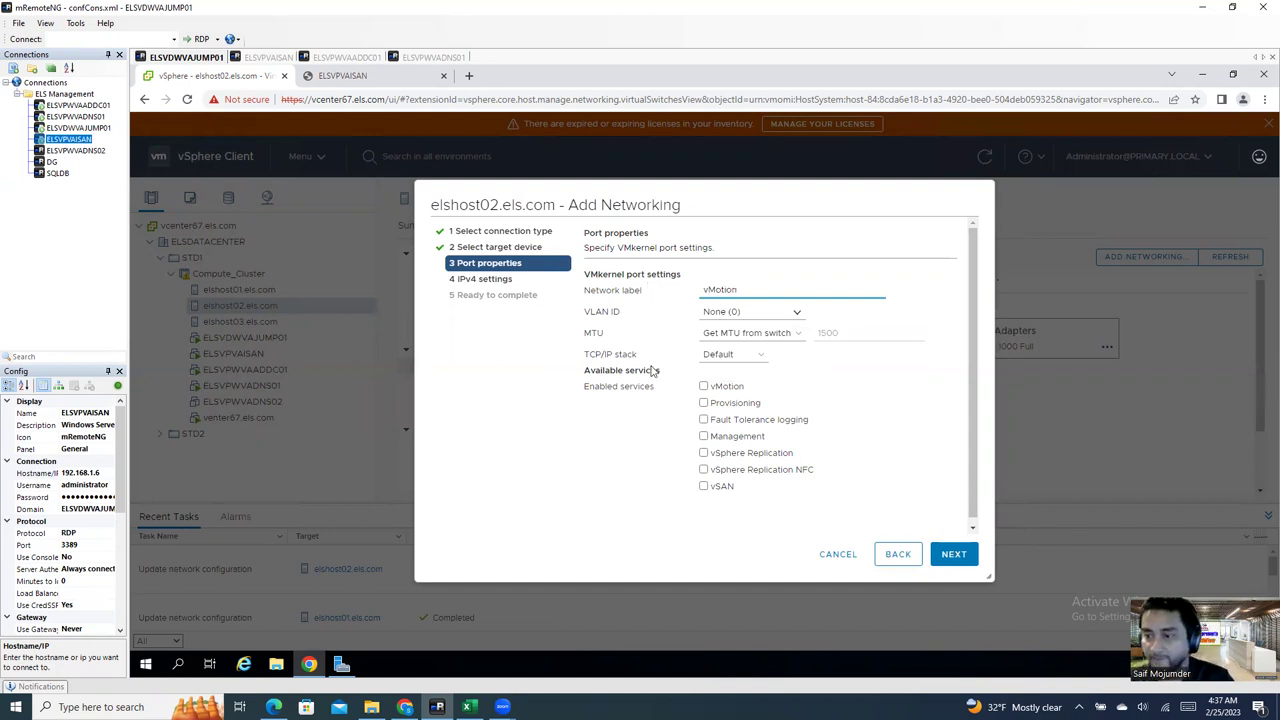
click(733, 354)
click(721, 393)
click(950, 558)
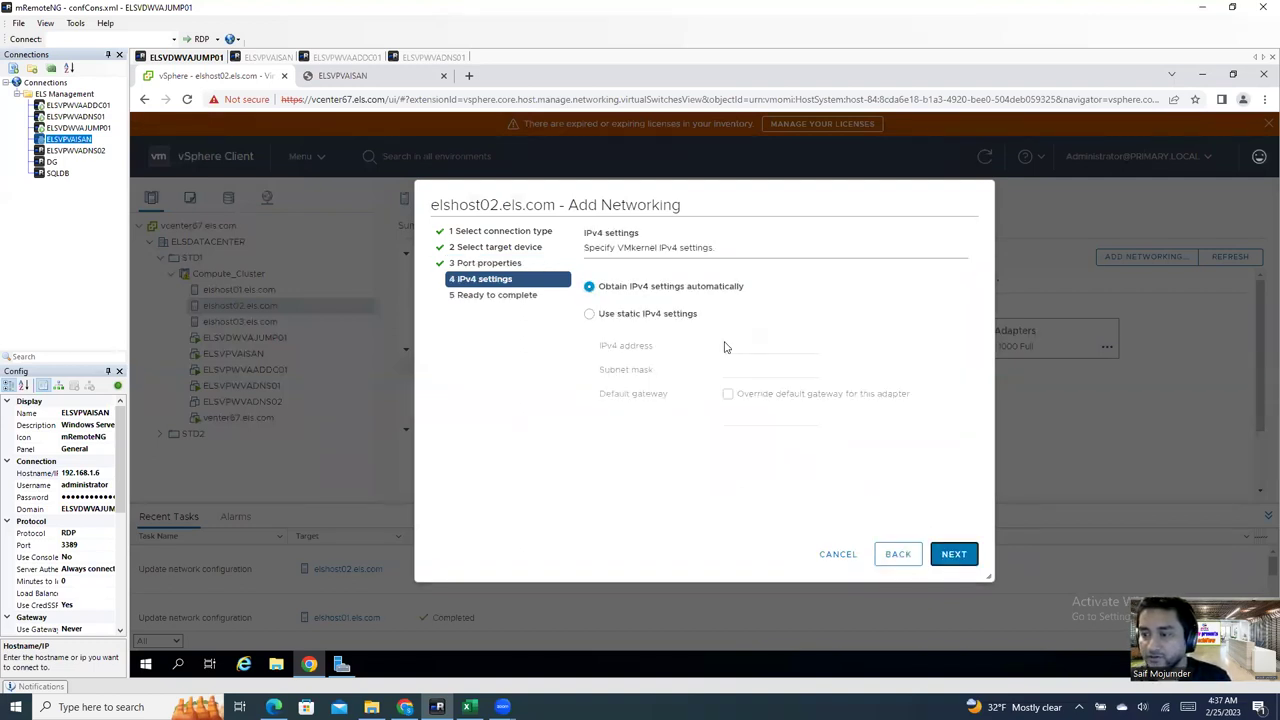
Step: Give it static IPv4 192.168.1.32, mask 255.255.255.0, gateway 192.168.1.1, and create it
click(640, 313)
click(729, 345)
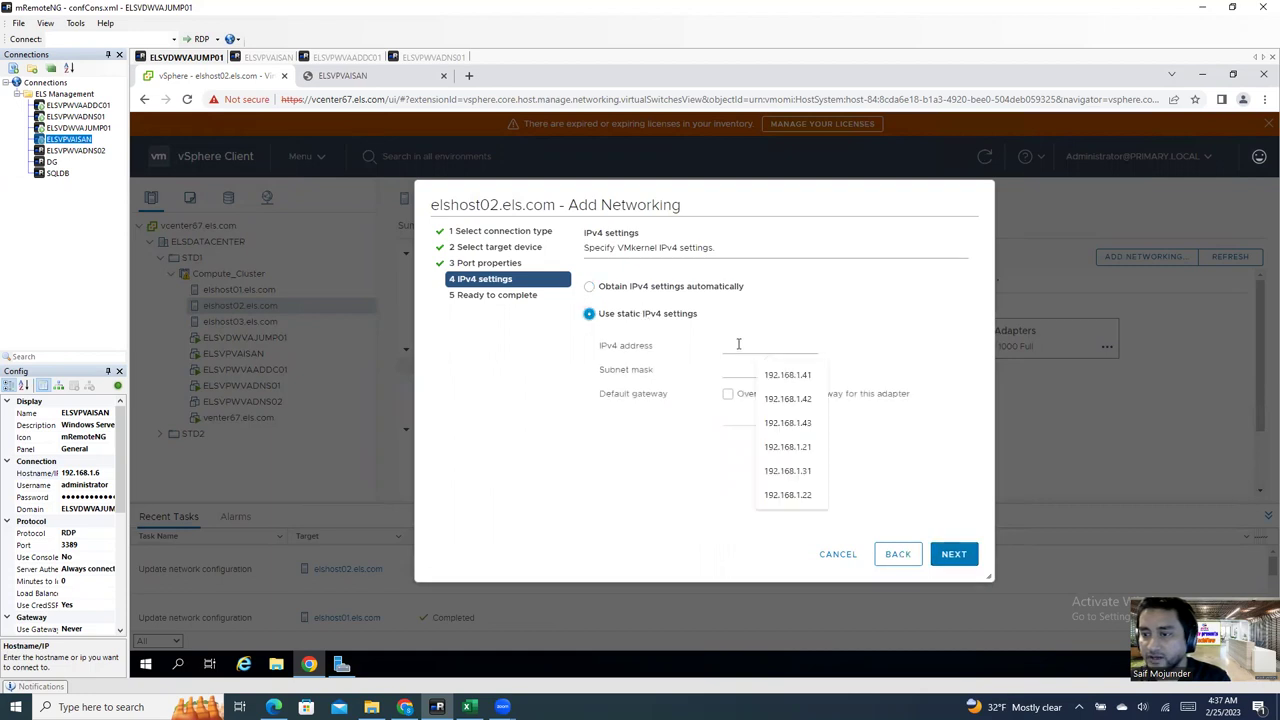
click(788, 377)
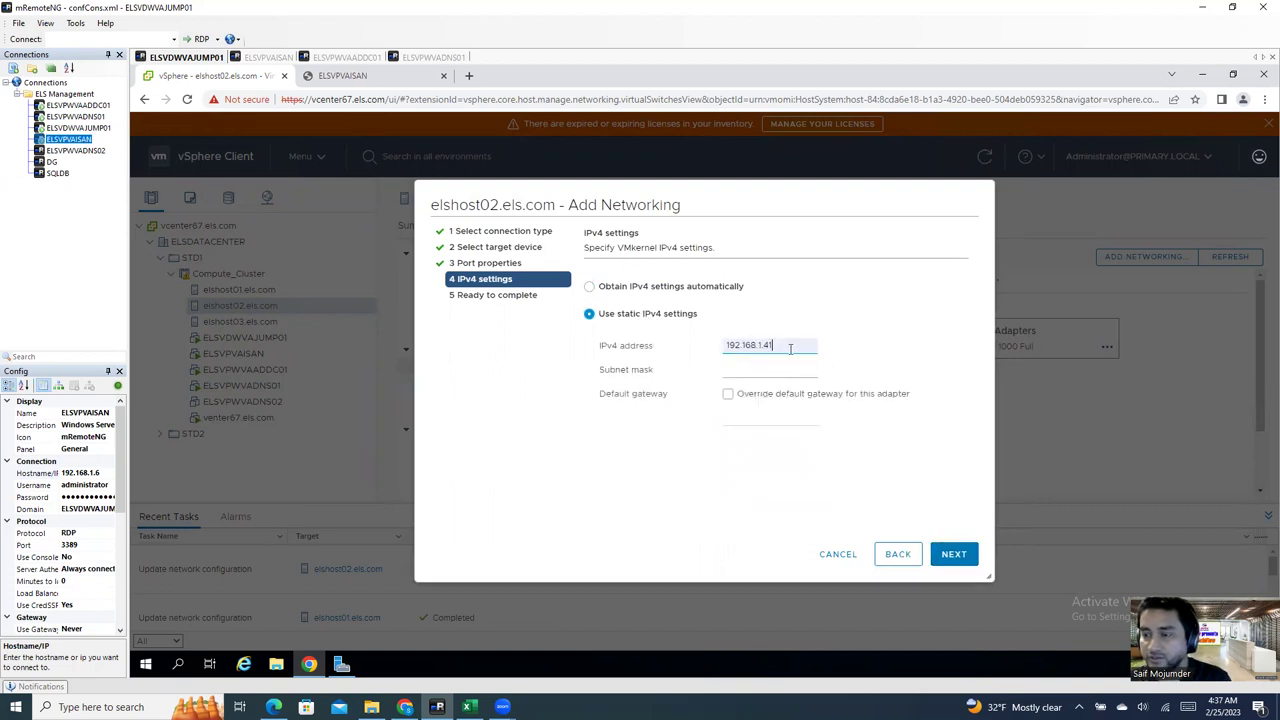
key(BackSpace)
key(BackSpace)
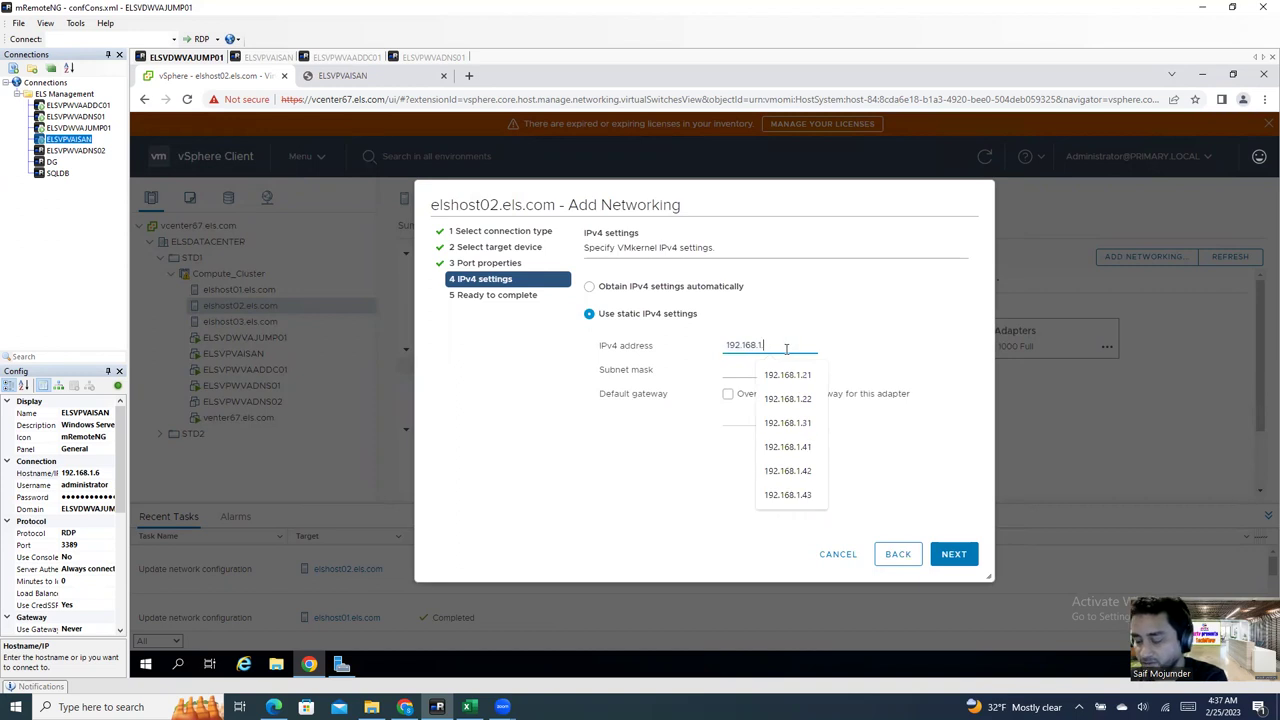
text(32)
click(777, 371)
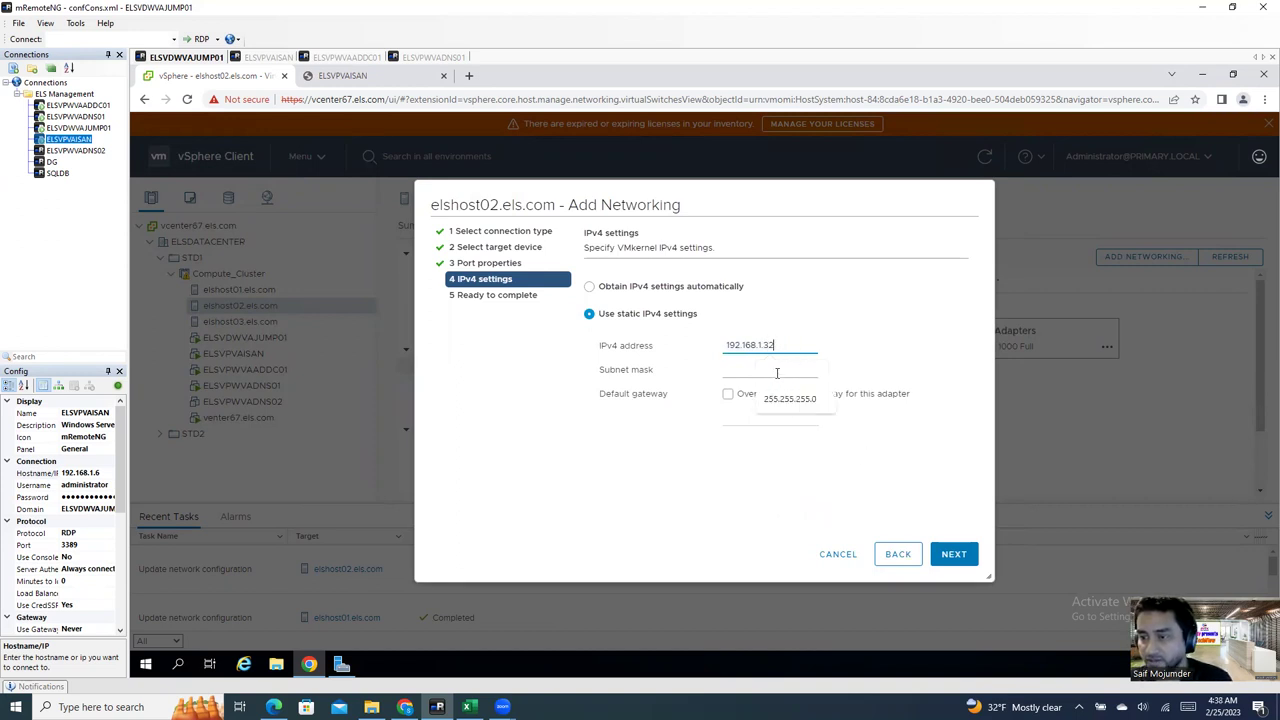
click(786, 399)
click(727, 393)
click(749, 417)
click(786, 446)
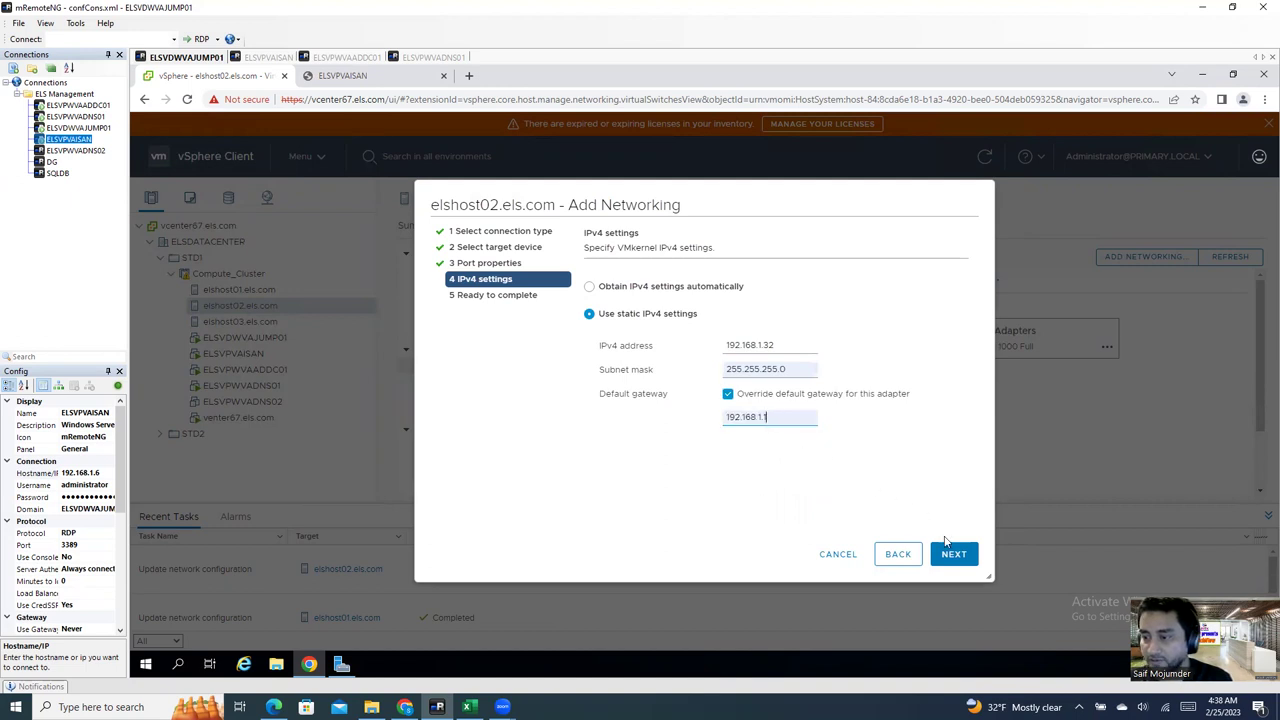
click(950, 555)
click(950, 555)
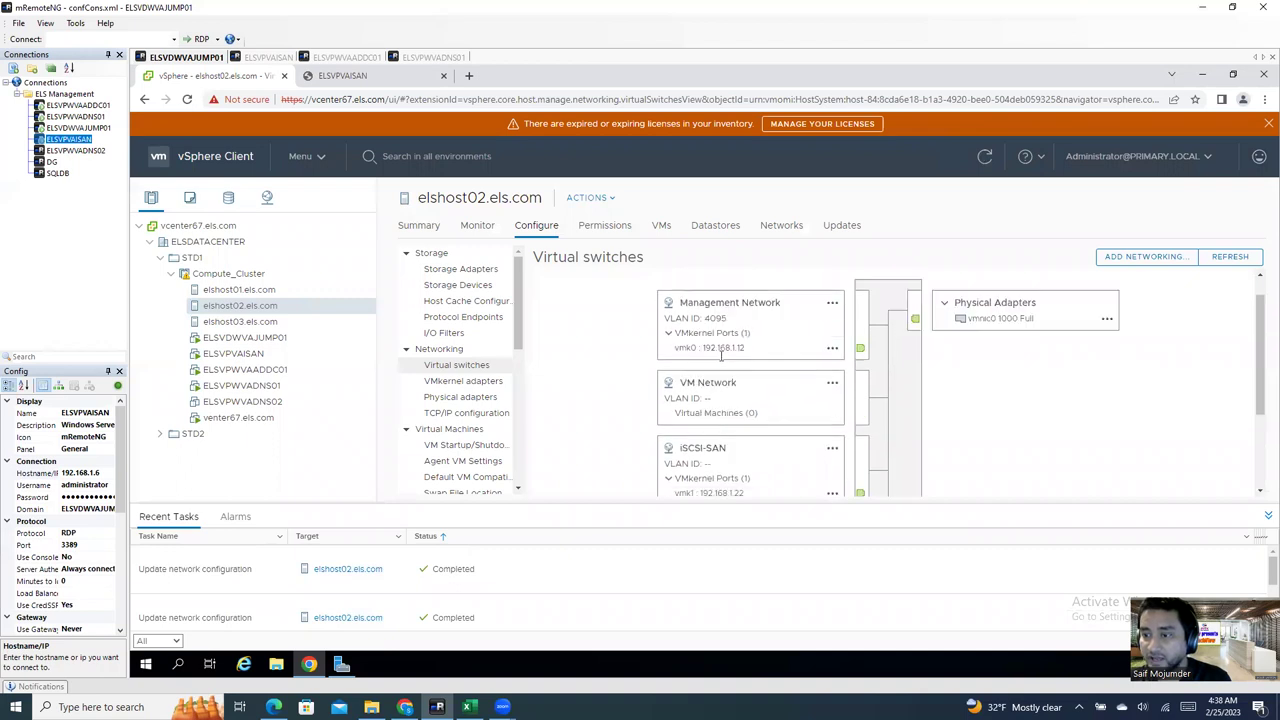
Step: Scroll through vSwitch0's port groups to confirm the iSCSI-SAN port vmk1 is present
scroll(776, 376, down, 3)
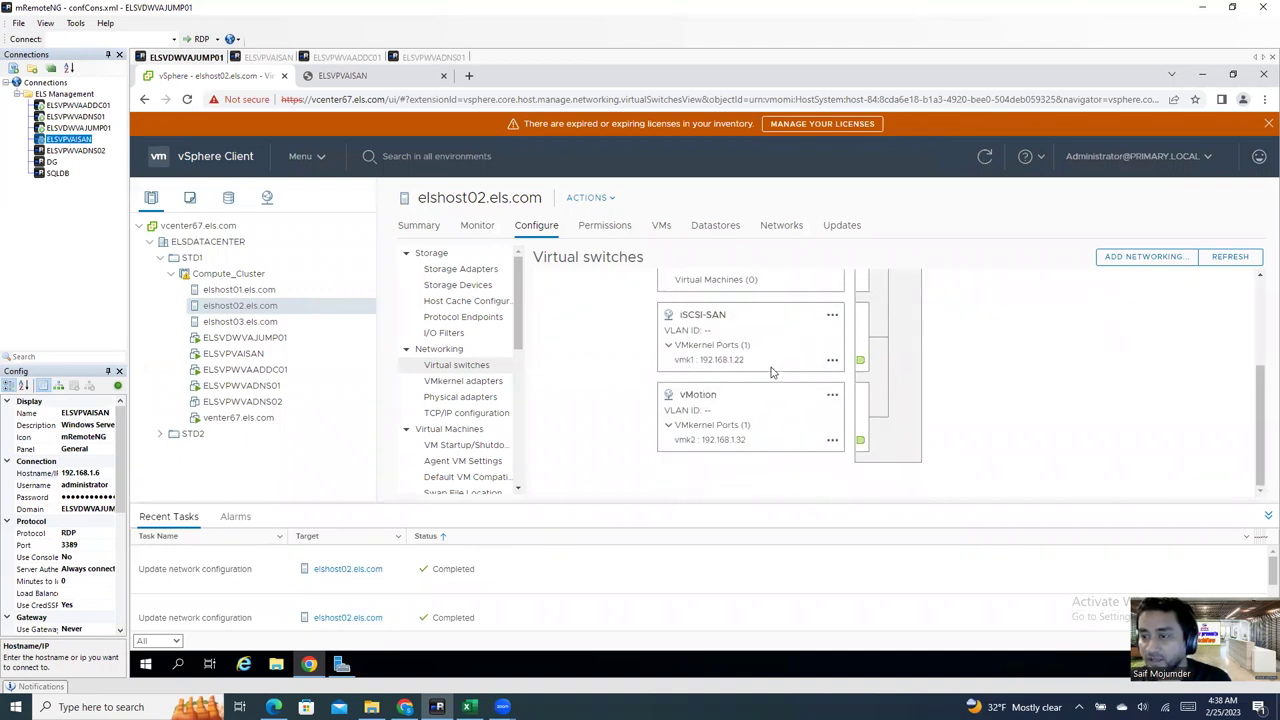
scroll(811, 419, up, 3)
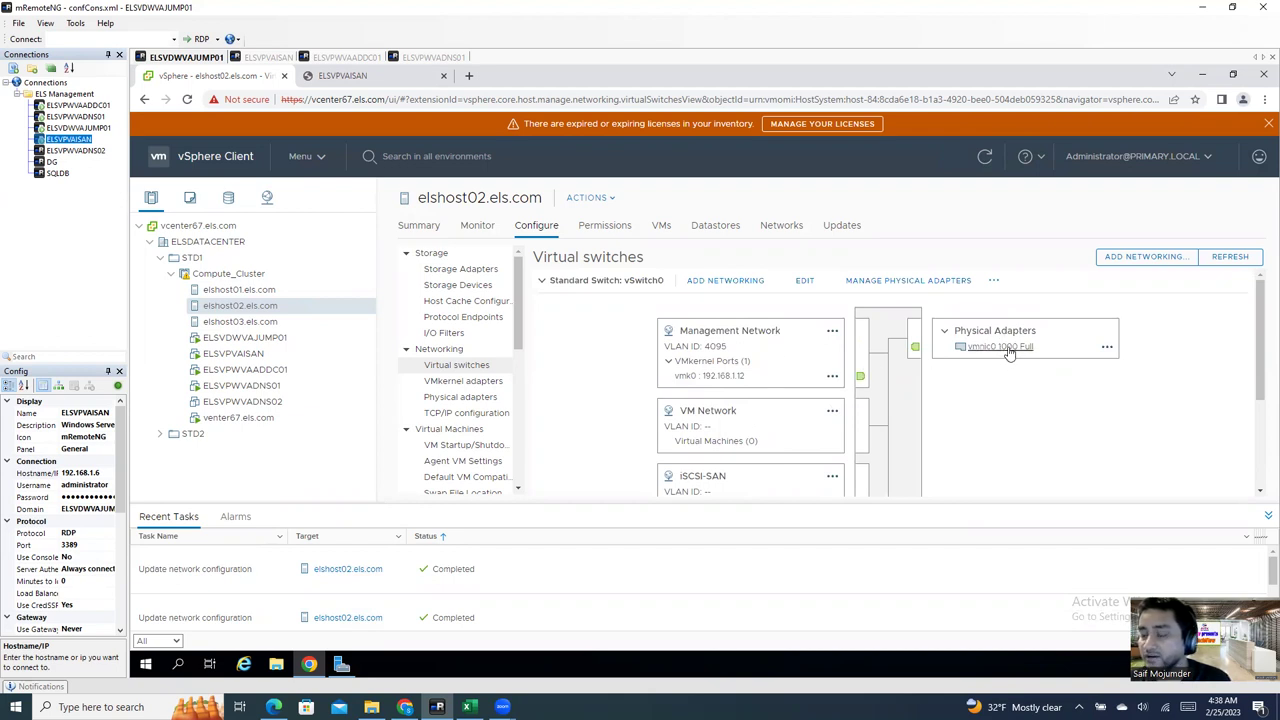
scroll(1010, 354, down, 1)
scroll(1008, 346, up, 1)
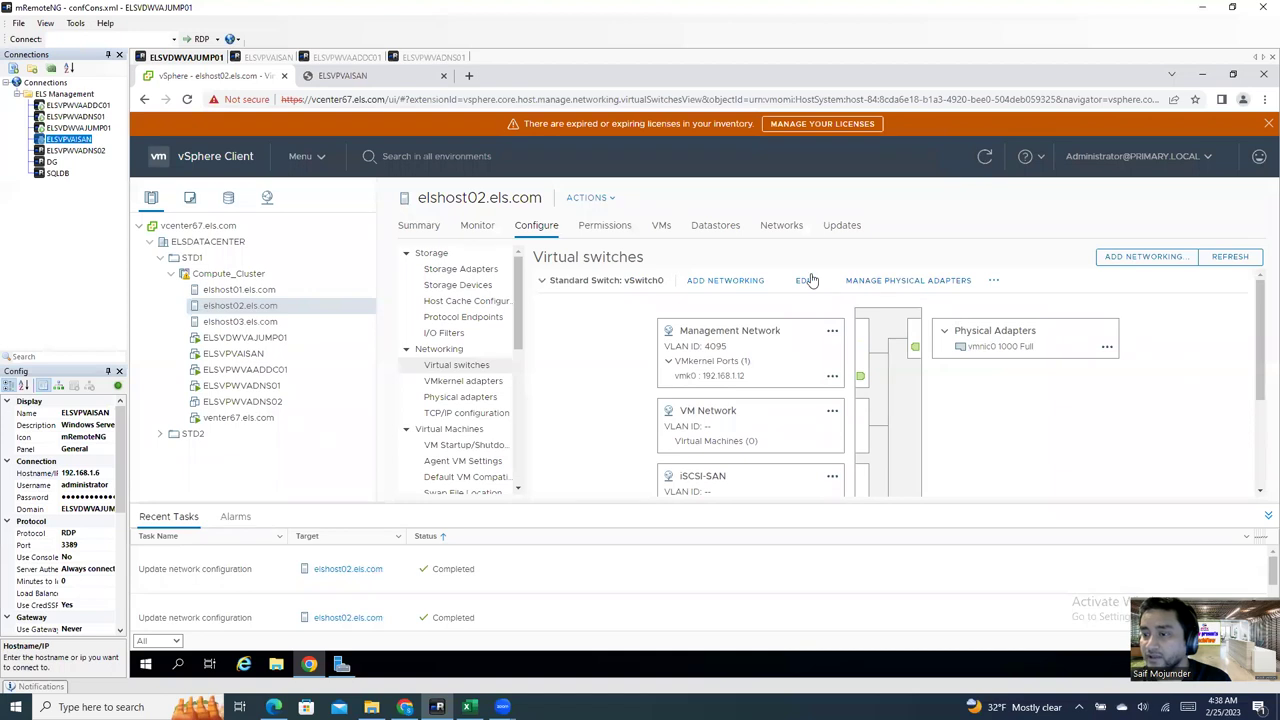
Step: Add vmnic1 as a second active physical adapter on vSwitch0
click(880, 284)
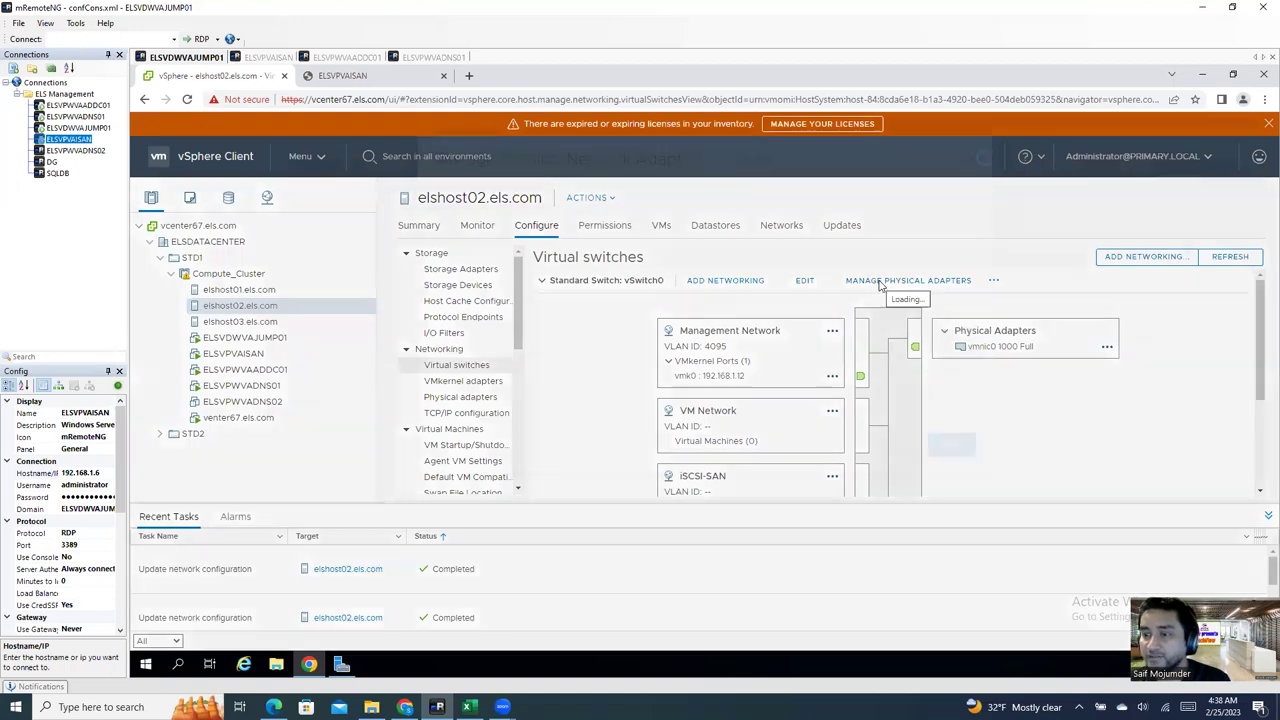
click(443, 297)
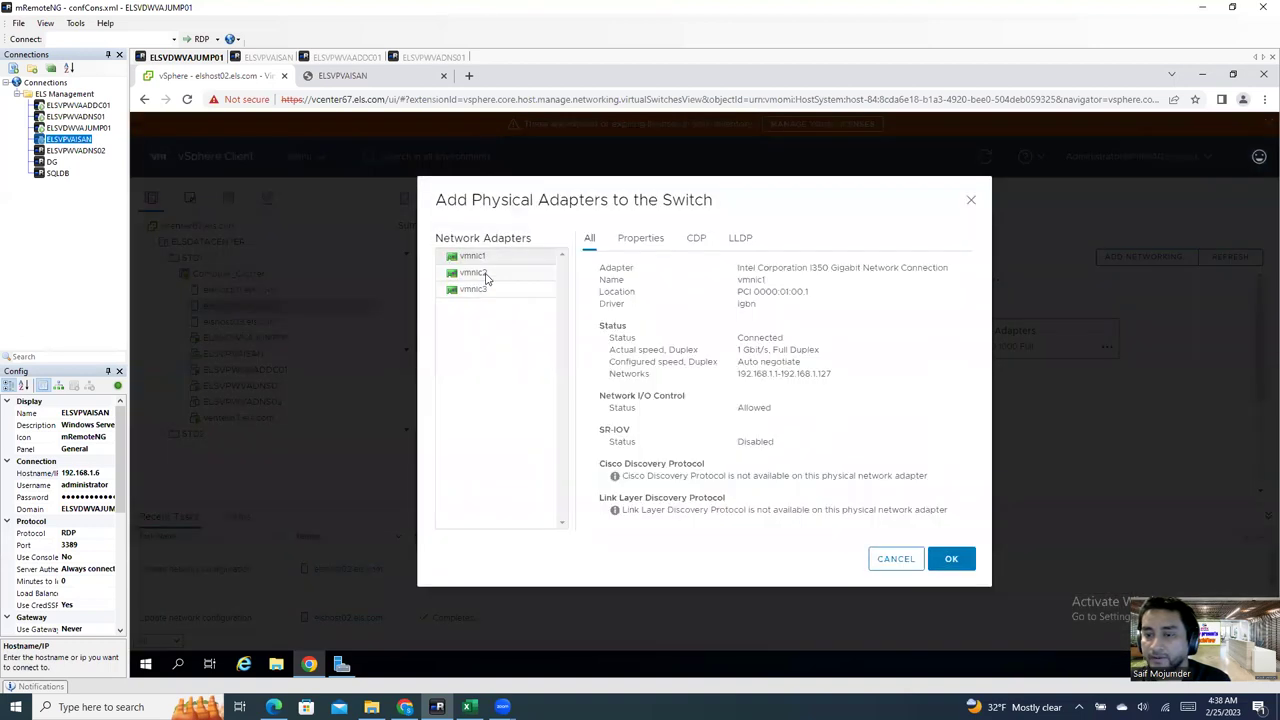
click(491, 256)
click(951, 558)
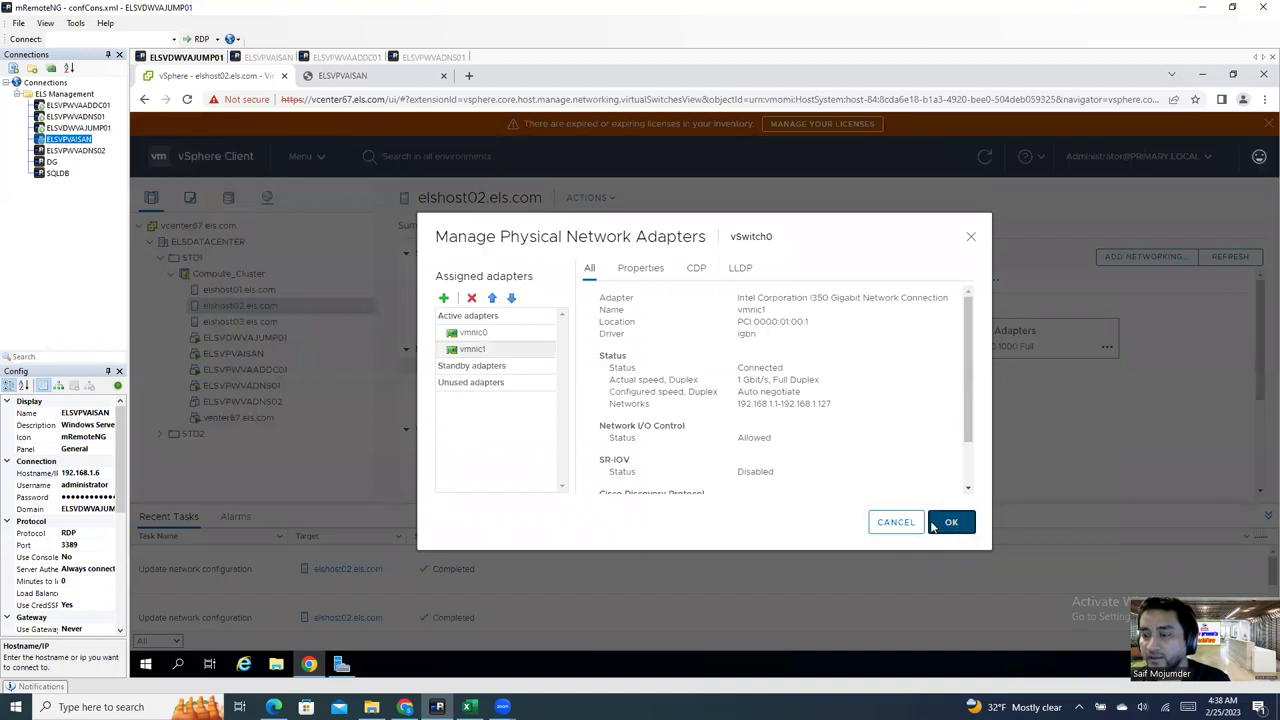
click(945, 522)
click(720, 303)
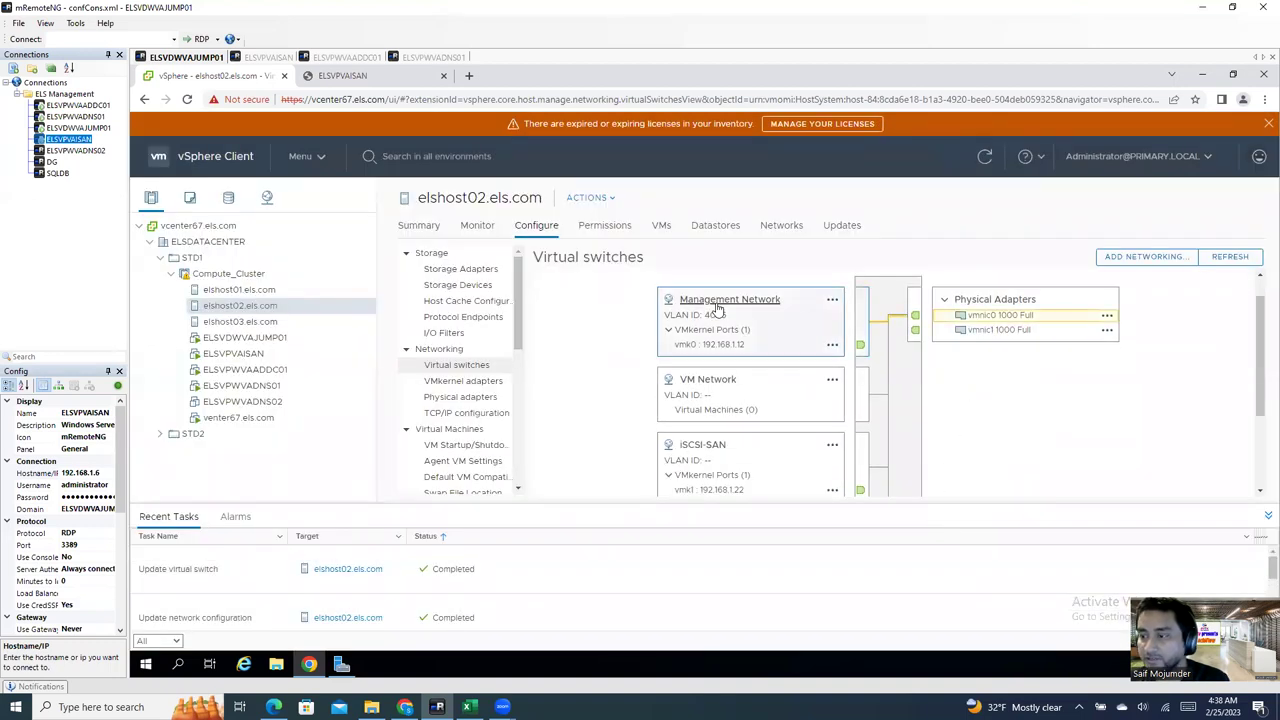
Step: Trace the VM Network and iSCSI-SAN port groups' adapter paths
click(716, 383)
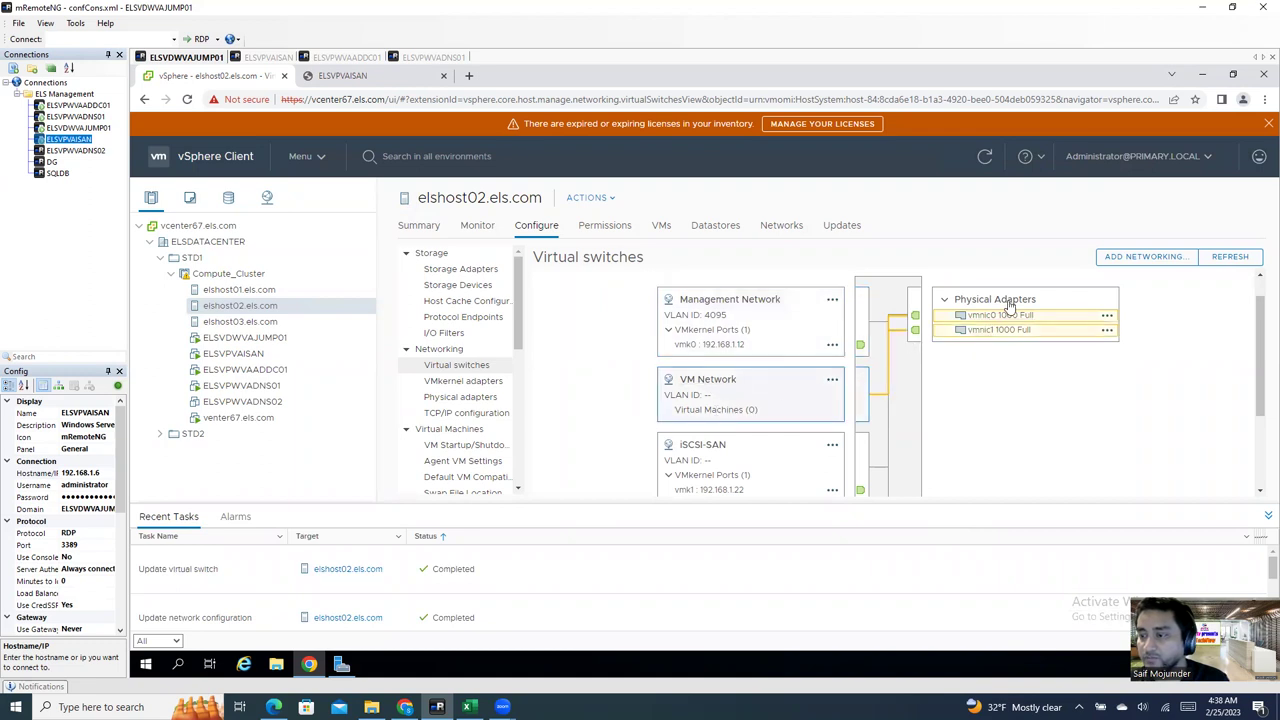
scroll(891, 394, down, 1)
click(718, 384)
scroll(986, 340, up, 1)
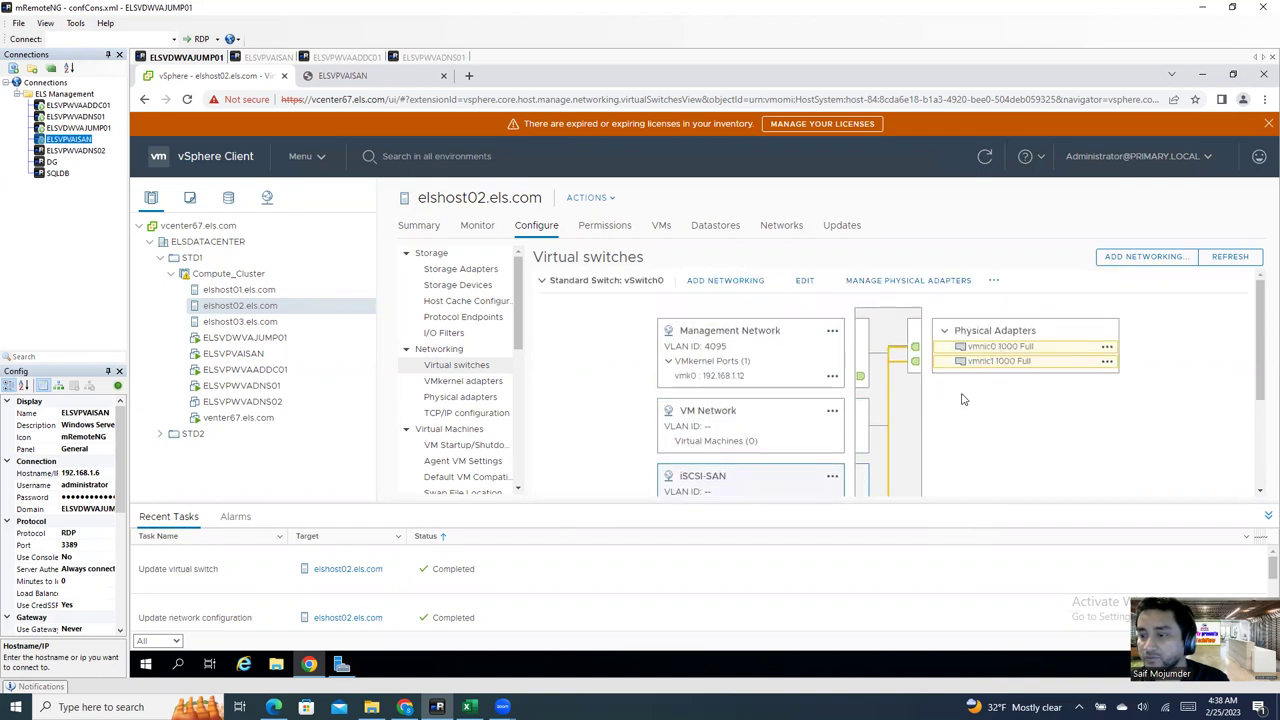
scroll(875, 423, down, 1)
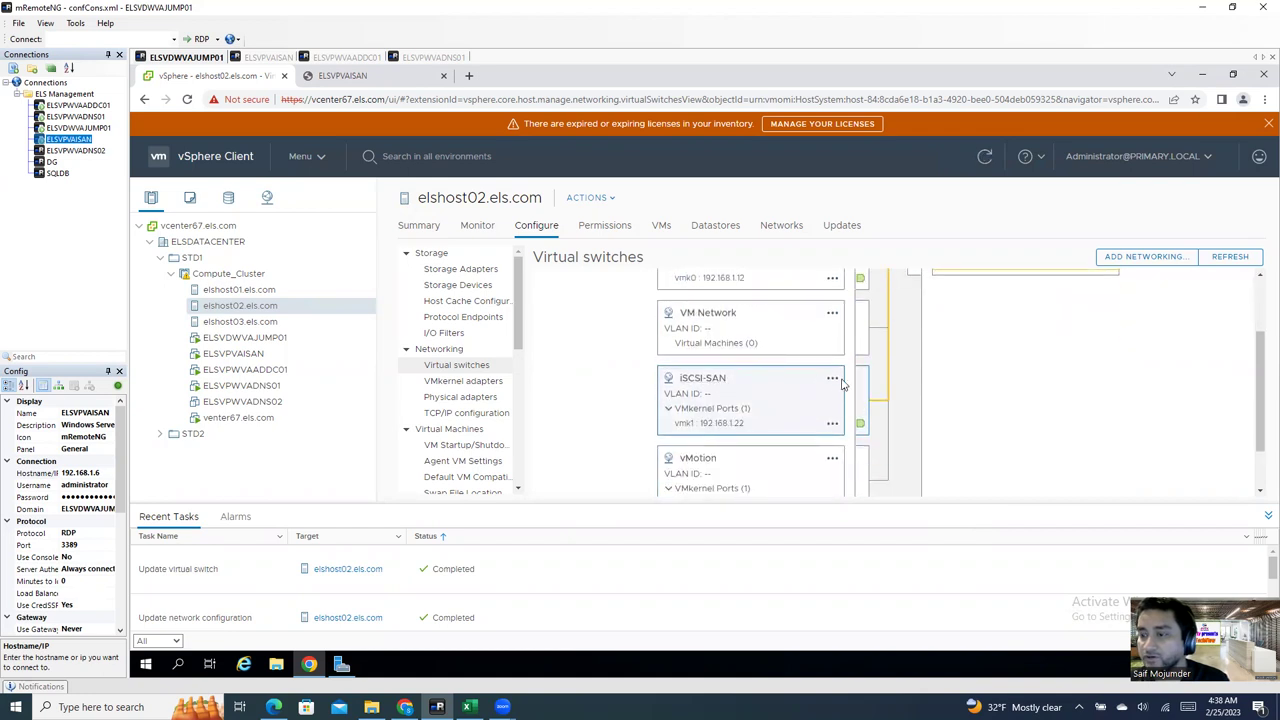
Step: Review vmk1's IPv4 settings and close them without changes
click(833, 428)
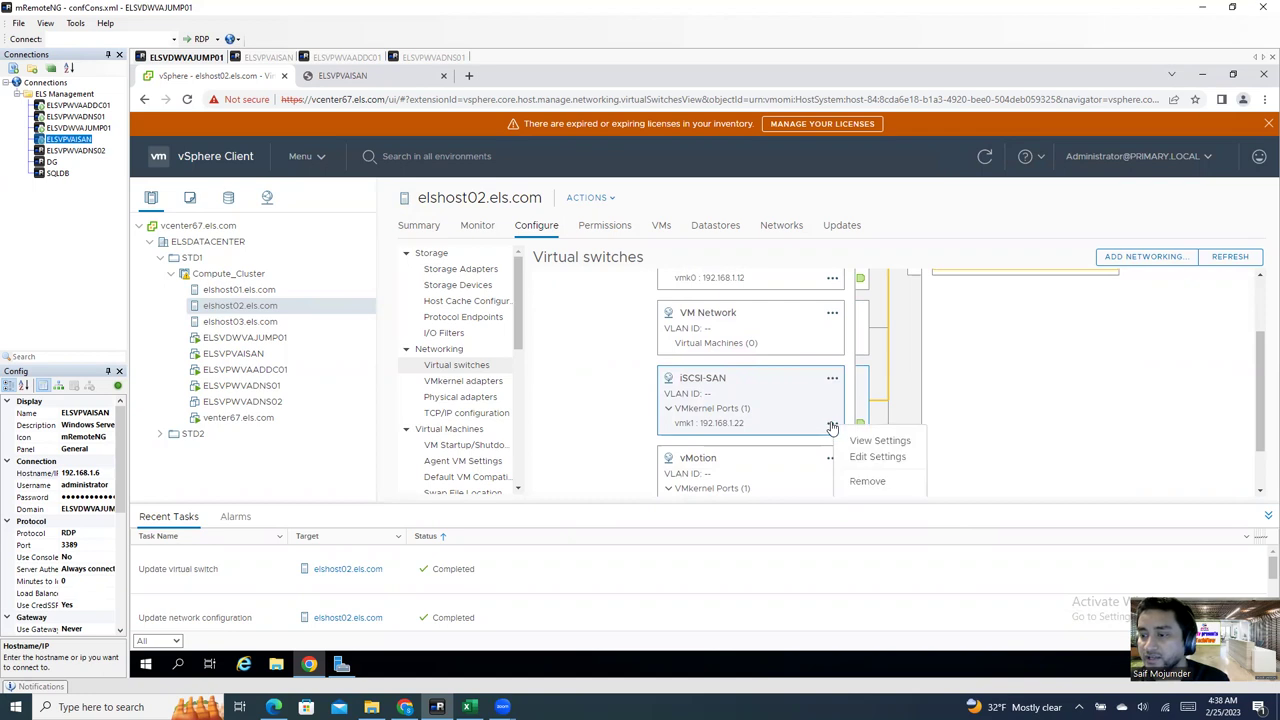
click(860, 461)
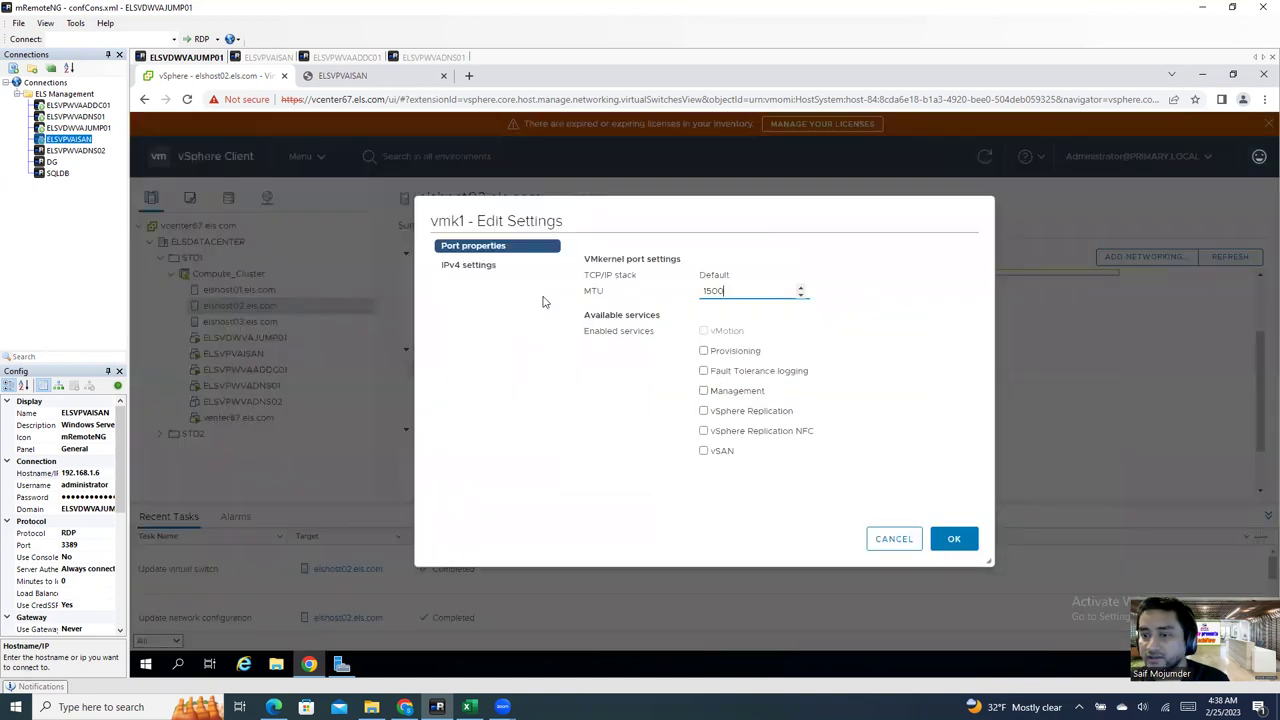
click(480, 268)
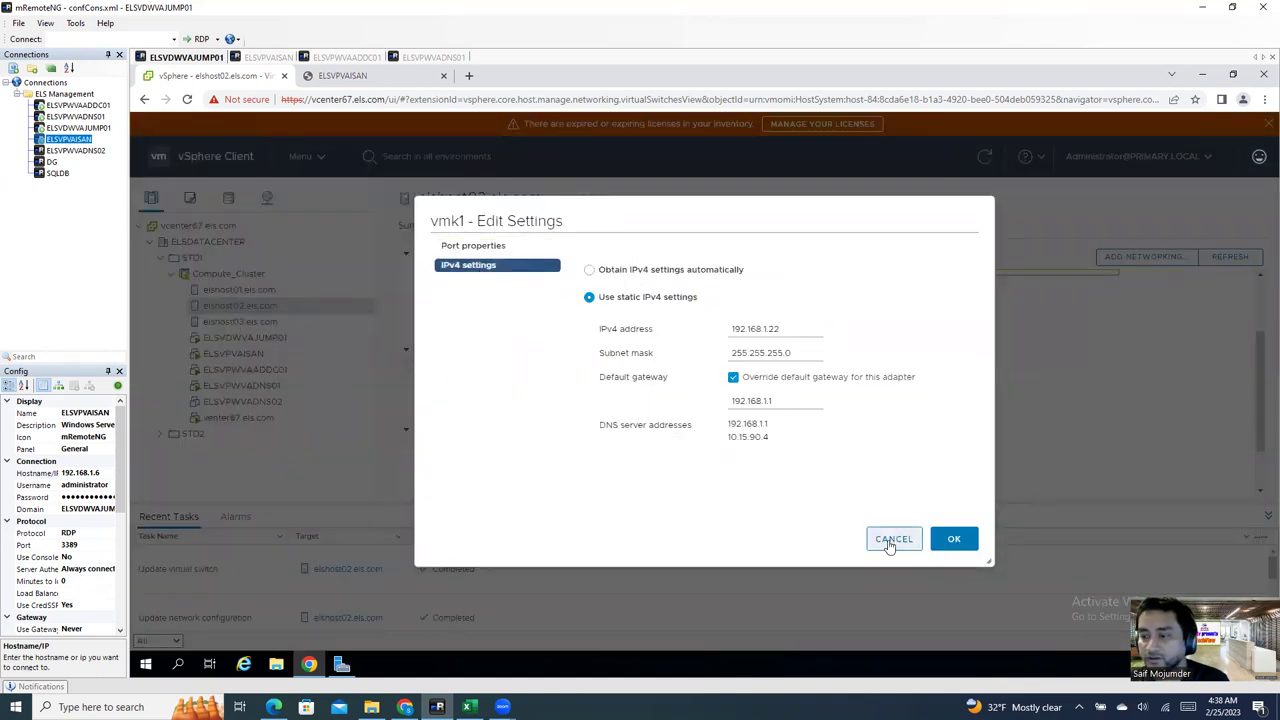
click(890, 539)
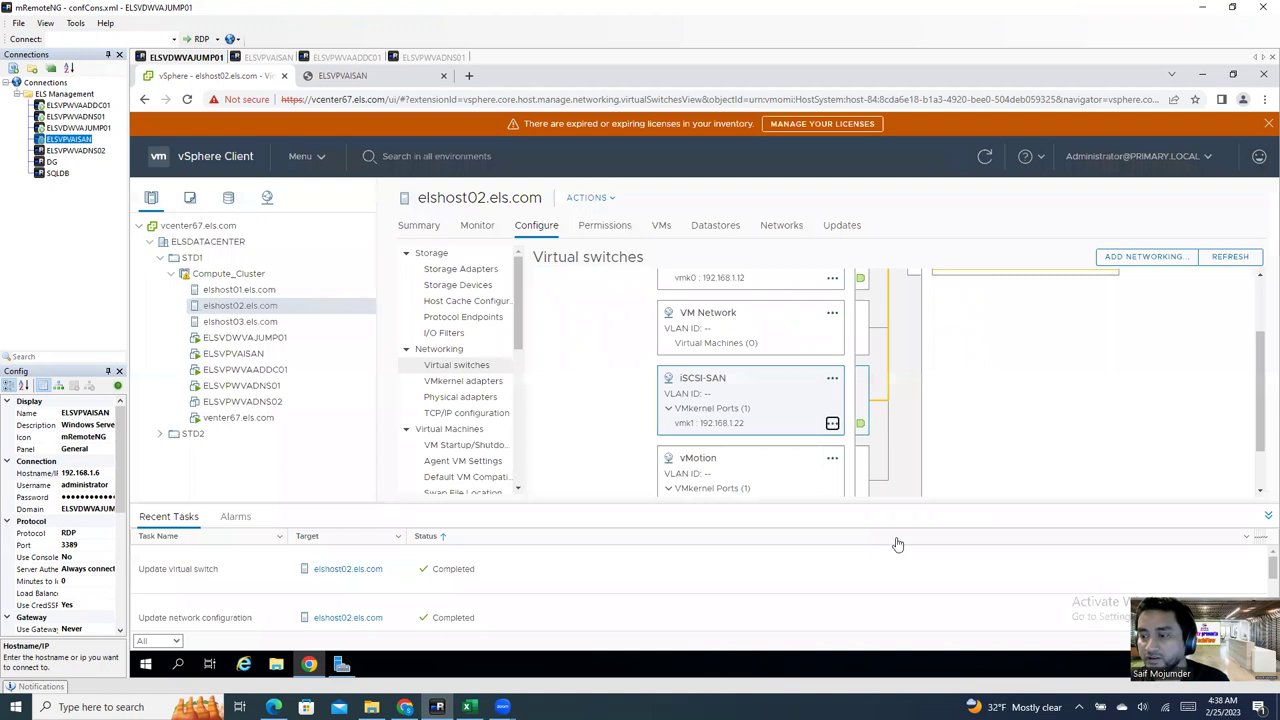
Step: Override iSCSI-SAN's failover order: vmnic1 active, vmnic0 moved to unused adapters
click(833, 379)
click(858, 411)
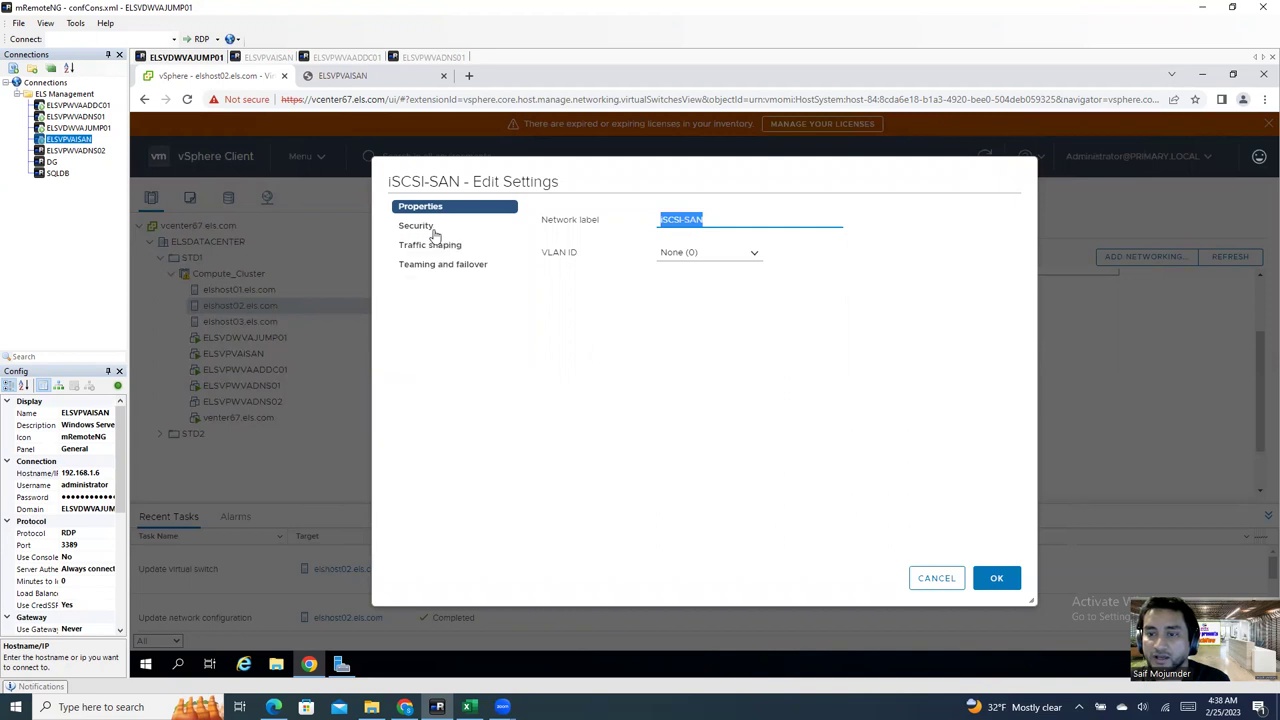
click(448, 270)
click(547, 367)
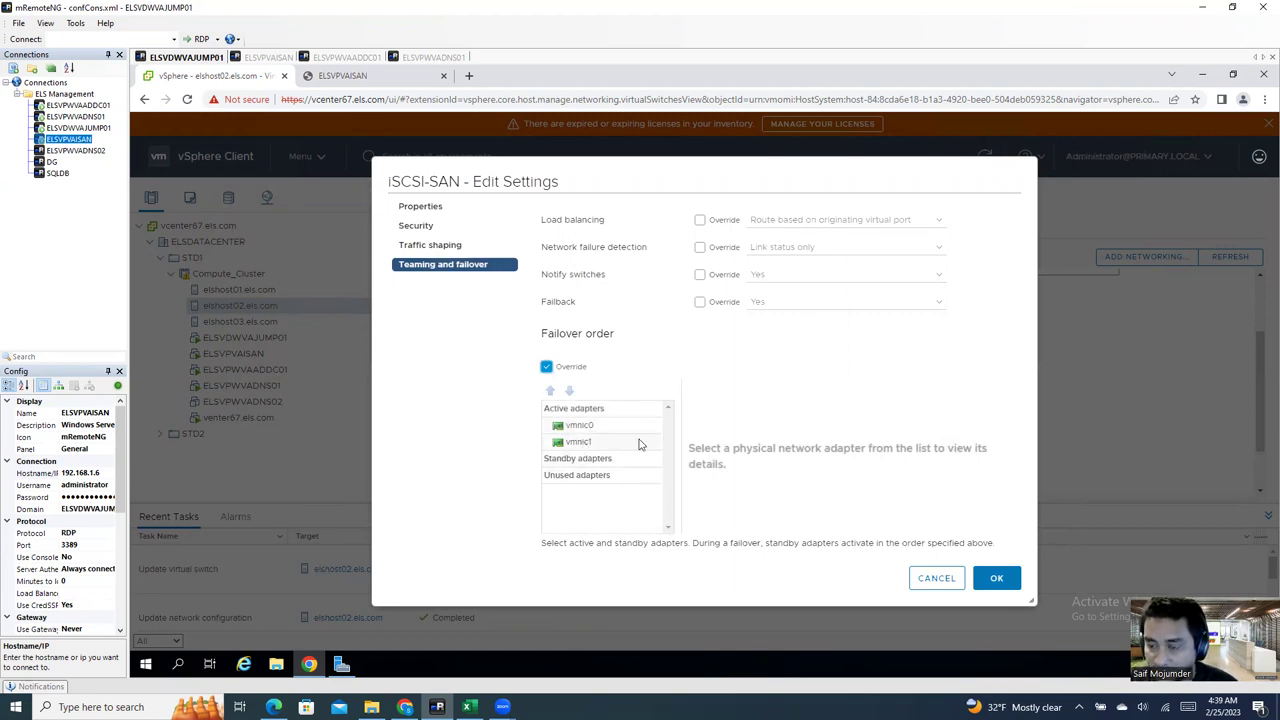
click(620, 442)
click(590, 426)
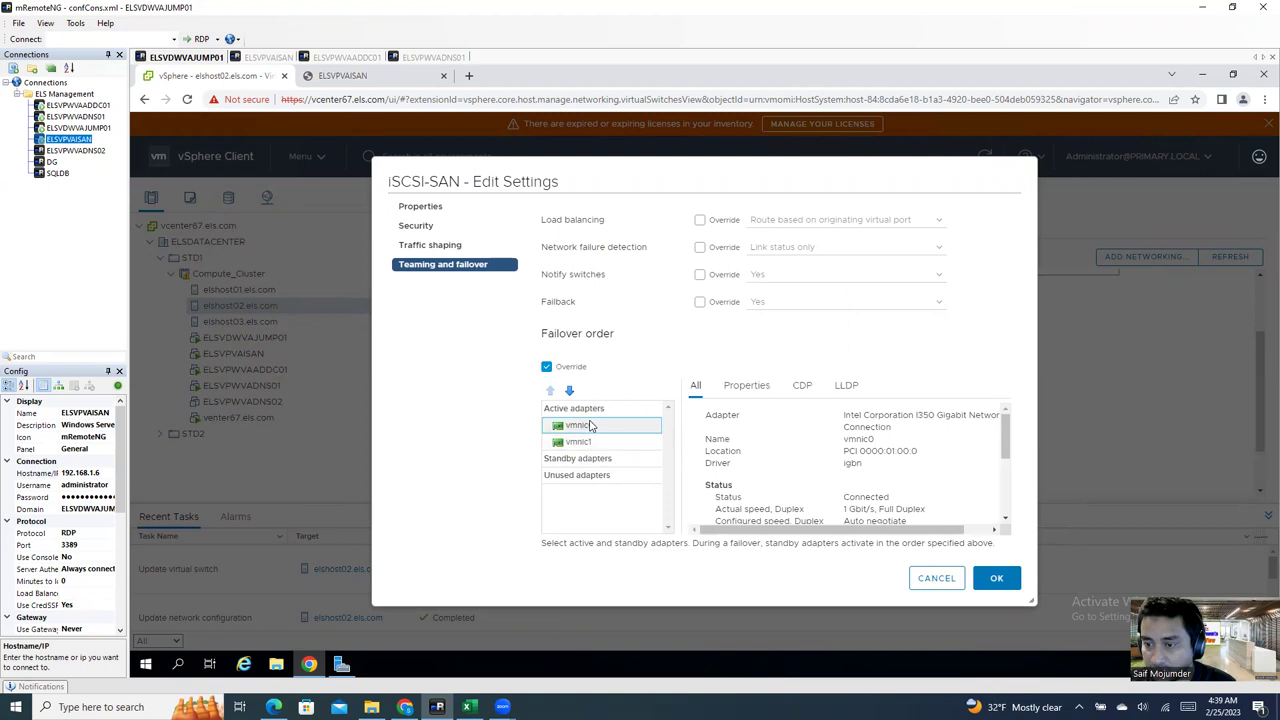
click(570, 391)
click(570, 391)
click(570, 391)
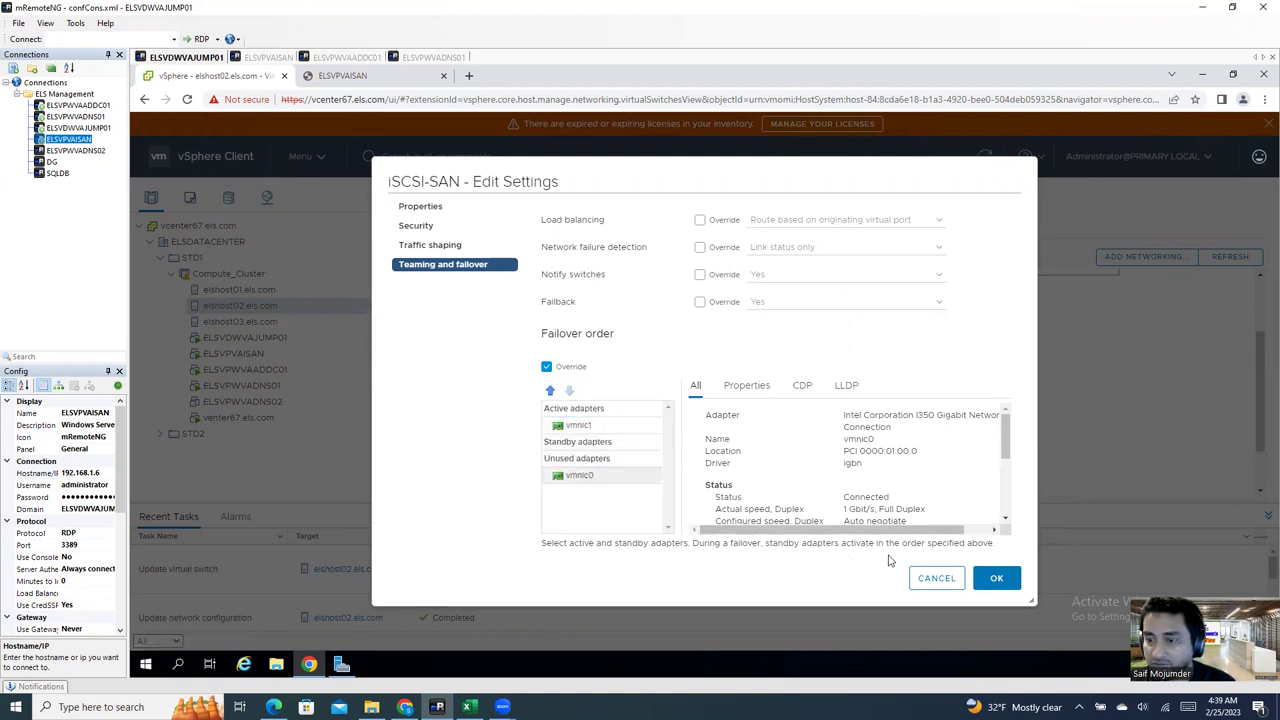
click(996, 578)
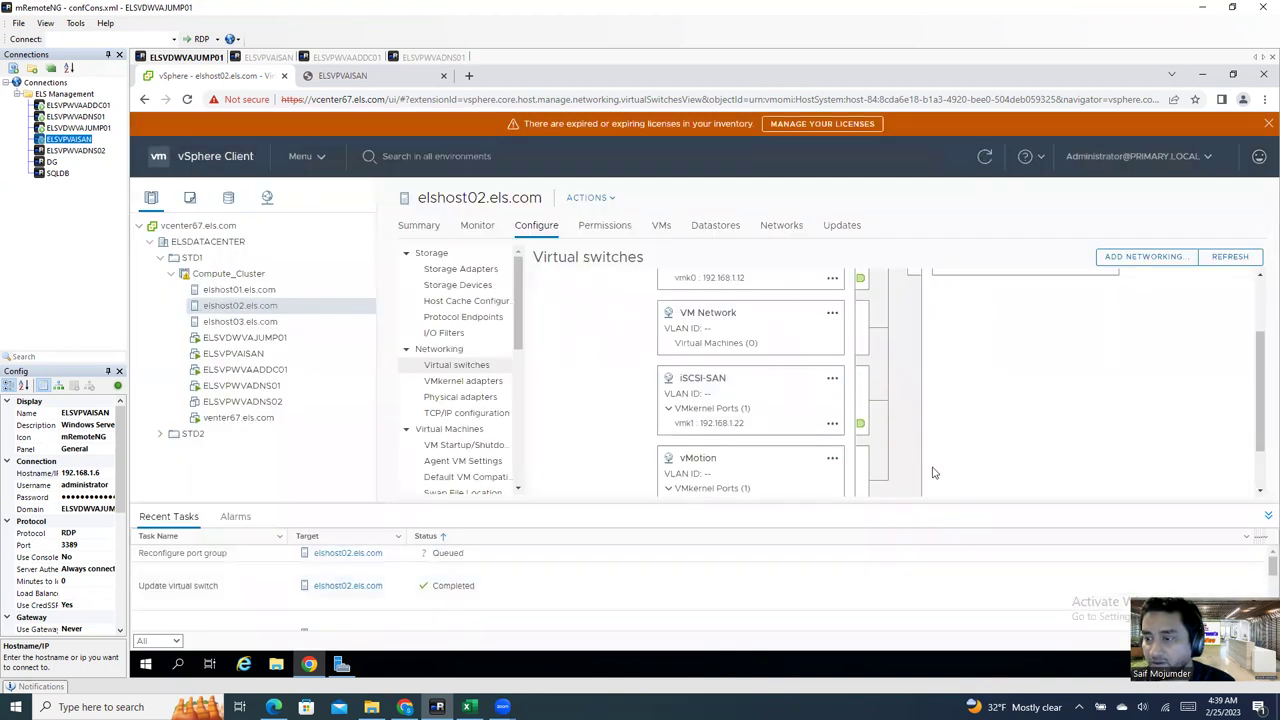
Step: Confirm iSCSI-SAN now routes only to vmnic1 and trace the vMotion port group's path
scroll(830, 470, up, 1)
click(712, 448)
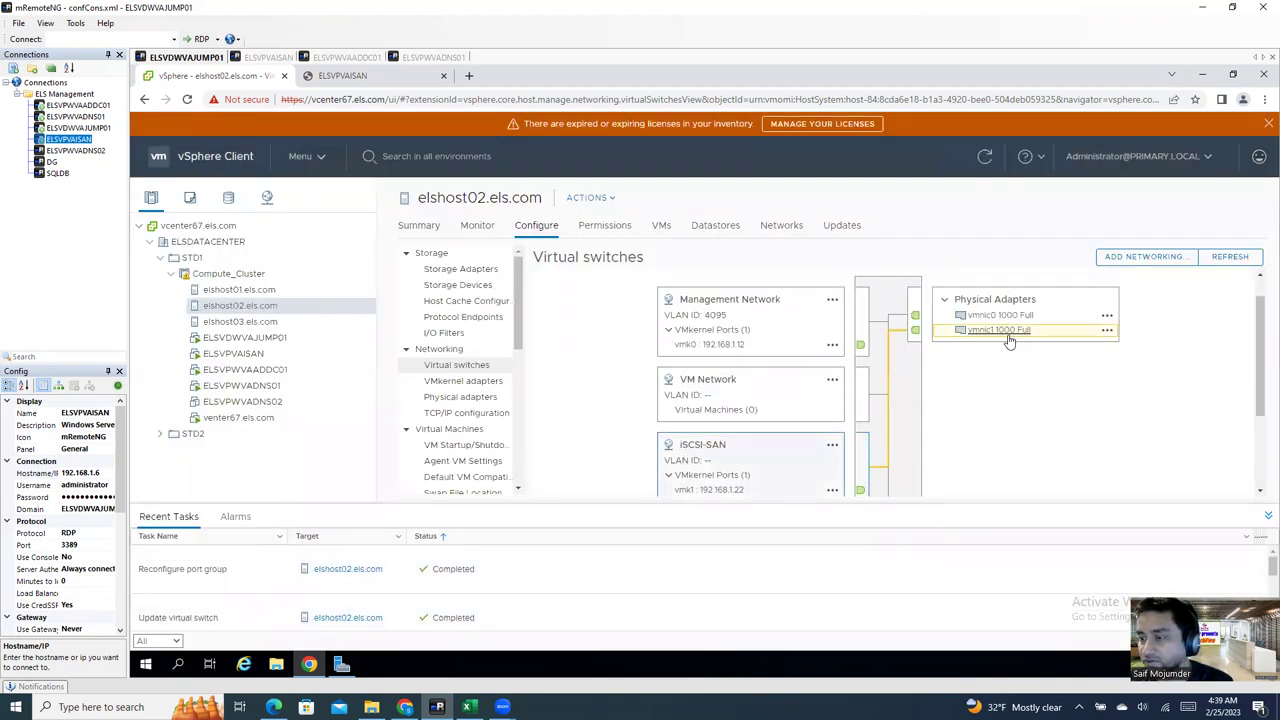
scroll(800, 425, down, 2)
click(714, 398)
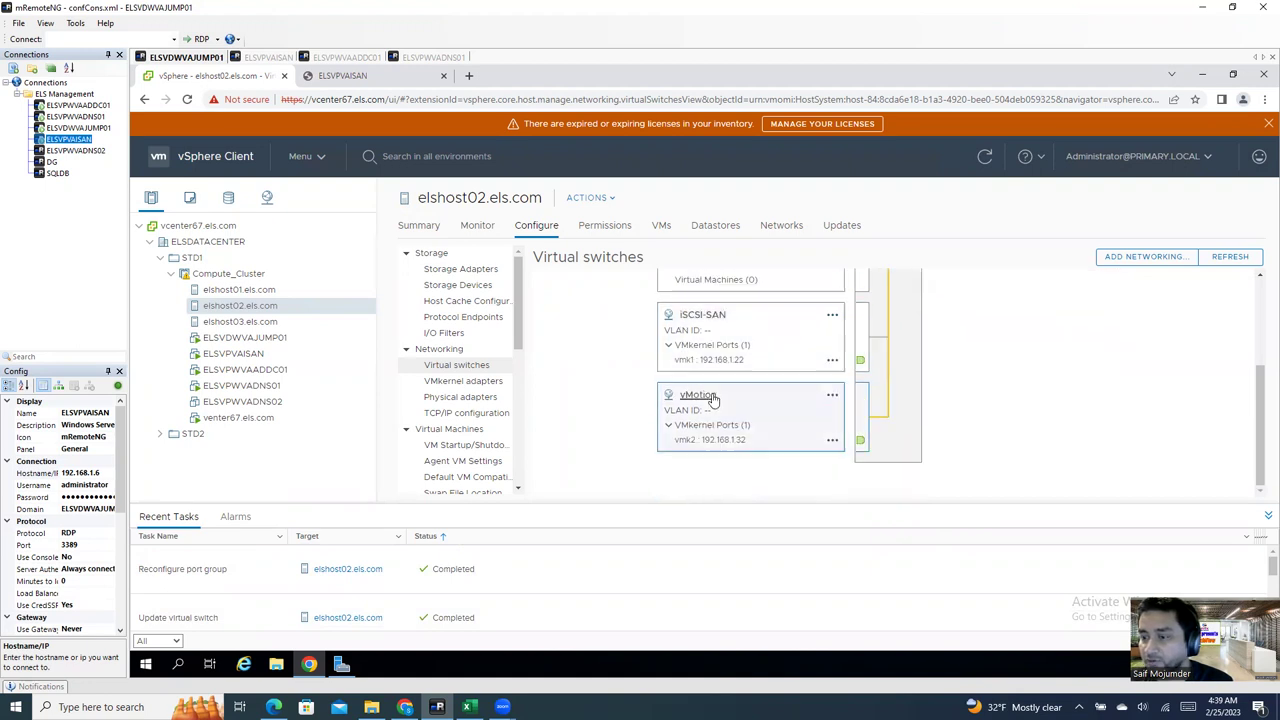
scroll(948, 404, up, 2)
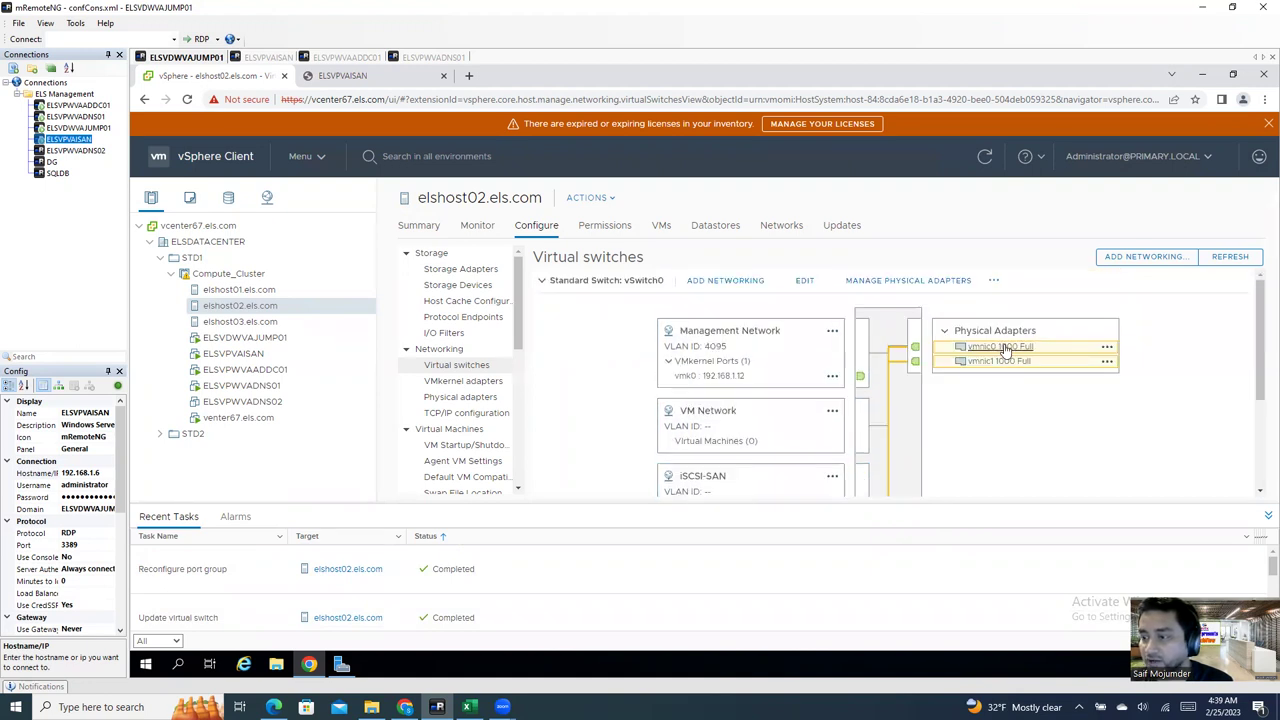
scroll(930, 432, down, 2)
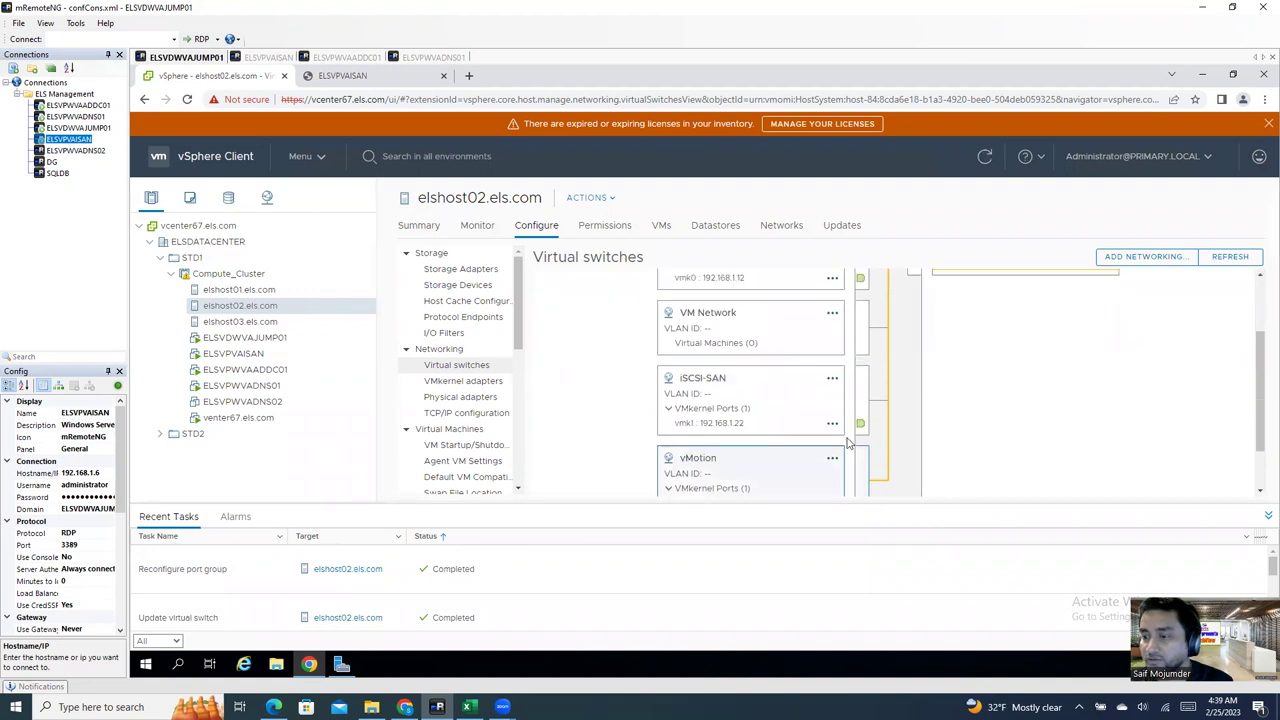
Step: Override elshost02's vMotion port group failover order: vmnic1 active, vmnic0 moved to standby
click(830, 461)
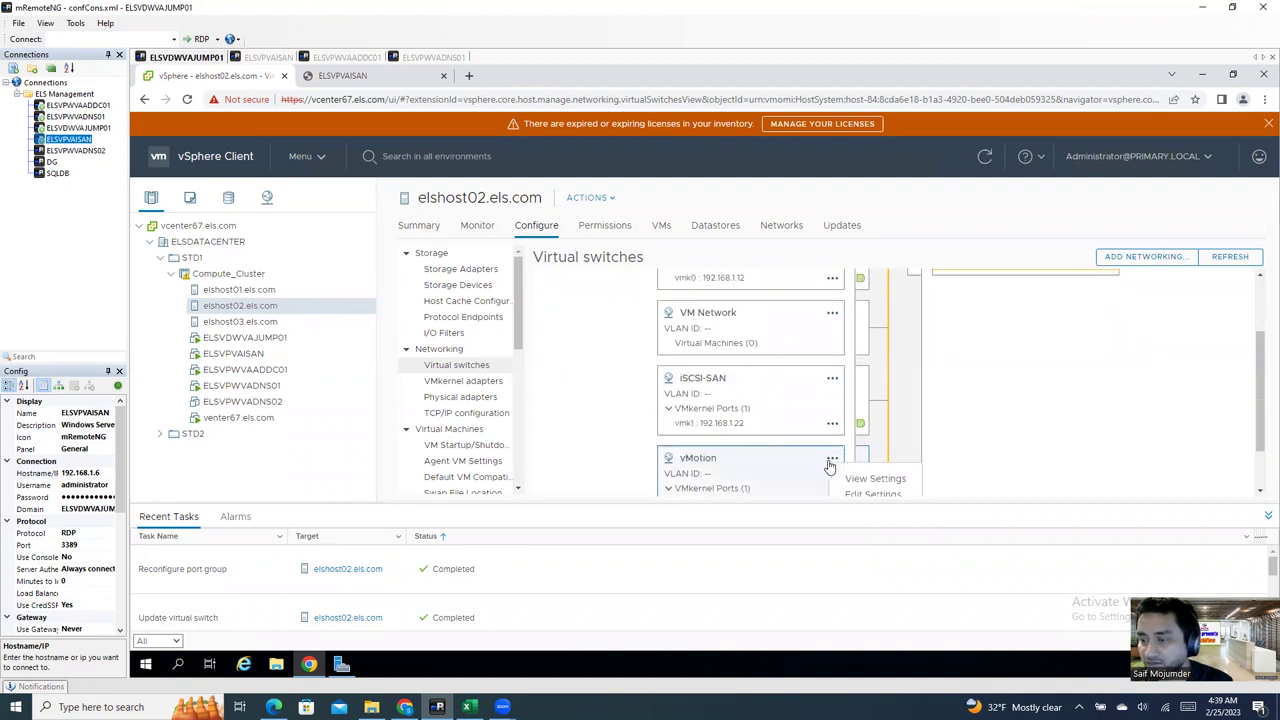
click(858, 482)
click(462, 268)
click(546, 367)
click(594, 426)
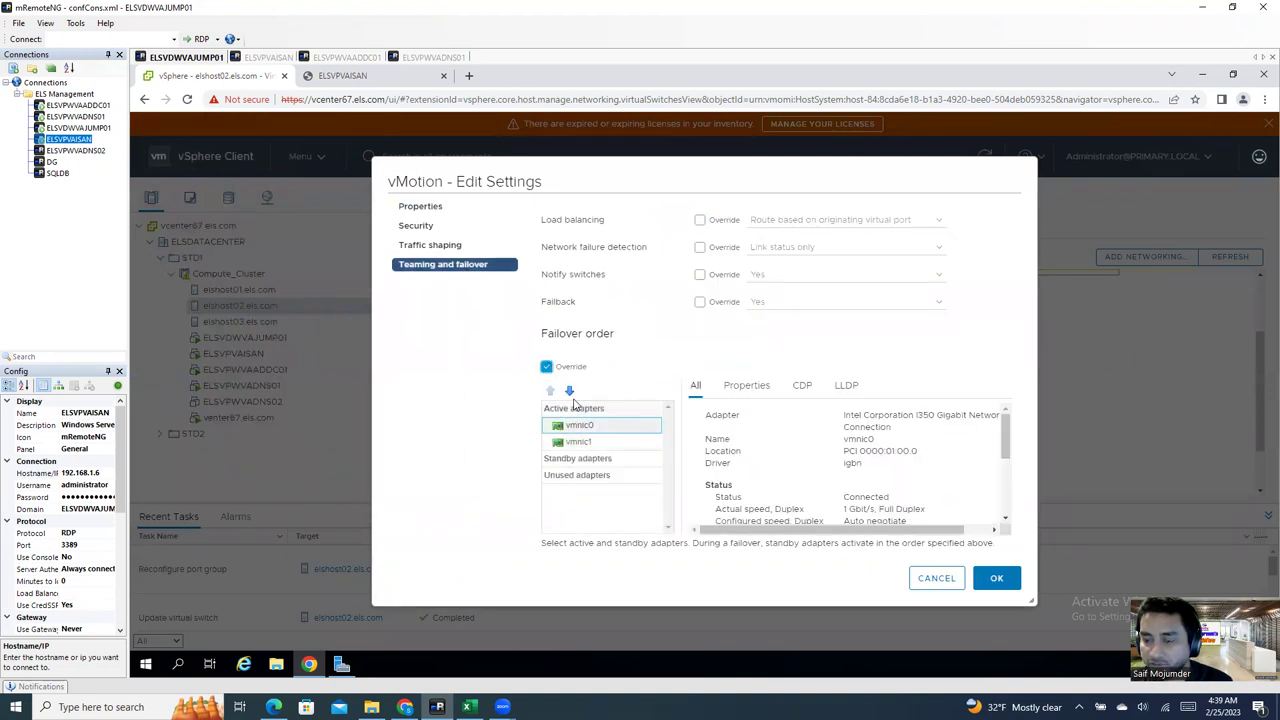
click(570, 394)
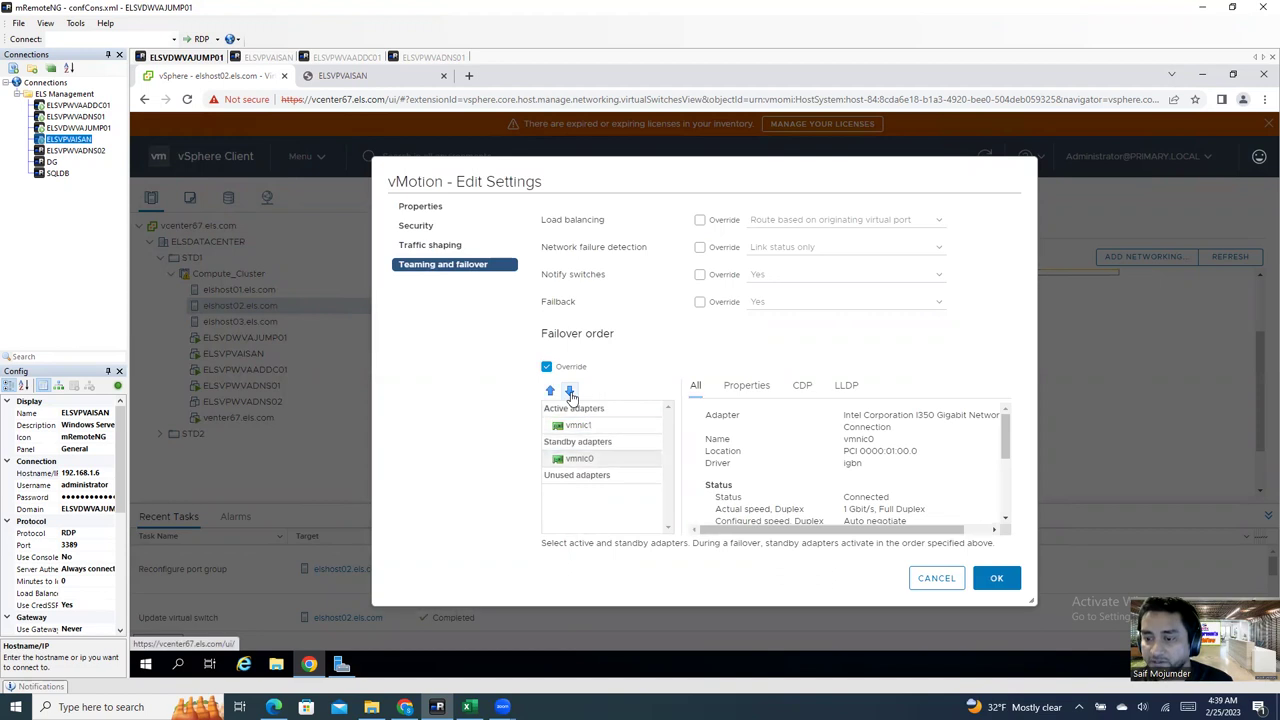
click(995, 578)
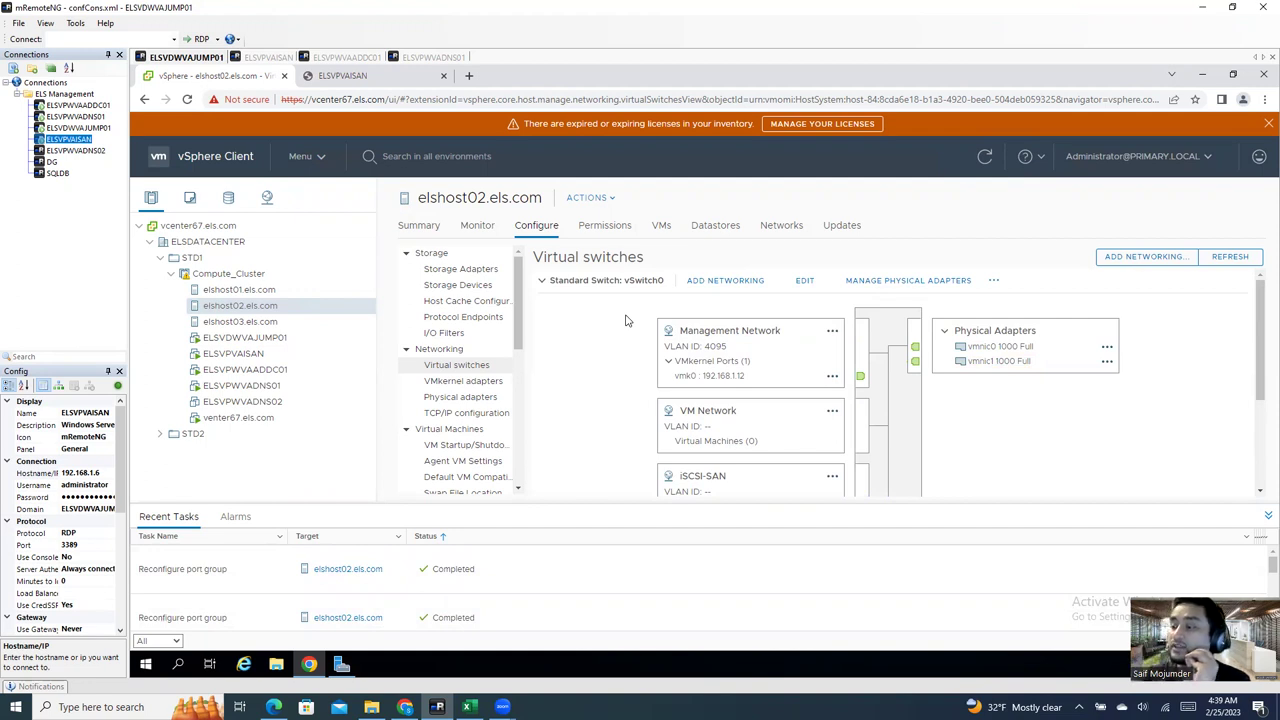
Step: Select host elshost03.els.com to show vSwitch0 with Management Network and VM Network on vmnic0
scroll(626, 320, down, 1)
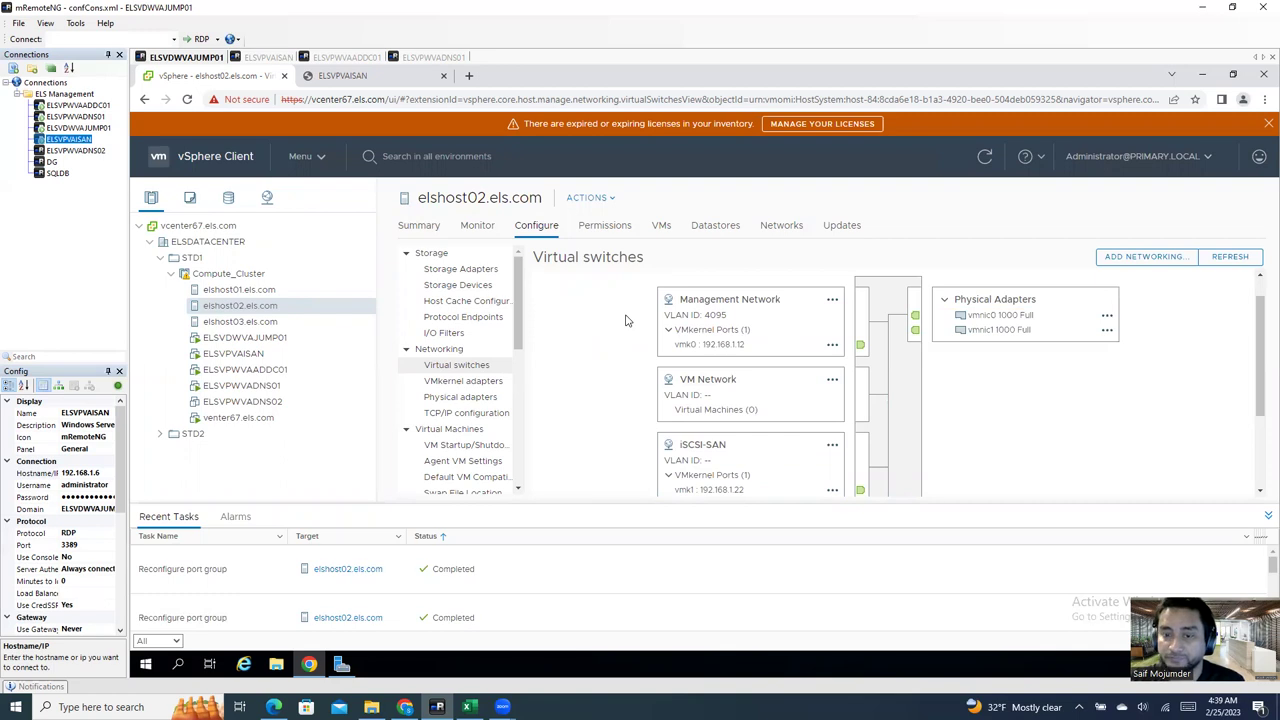
click(255, 322)
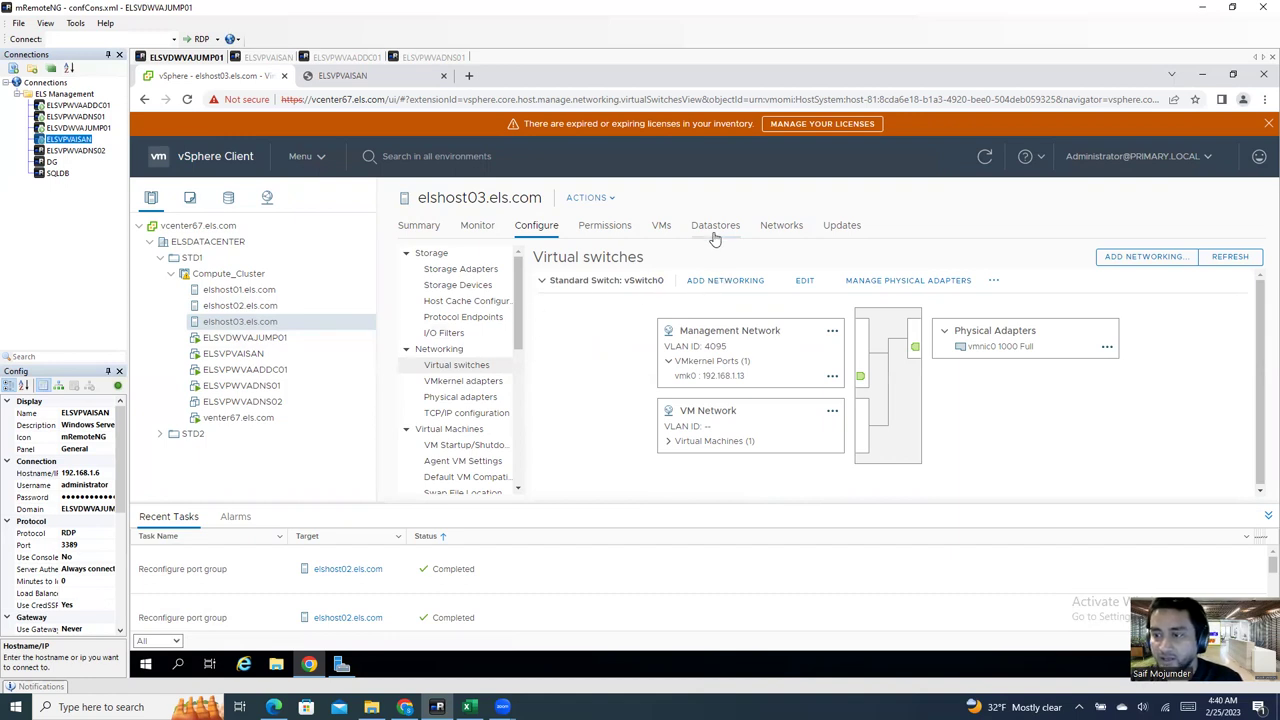
Step: Start a VMkernel adapter for elshost03 on a new standard switch using vmnic1, clearing the default label
click(741, 285)
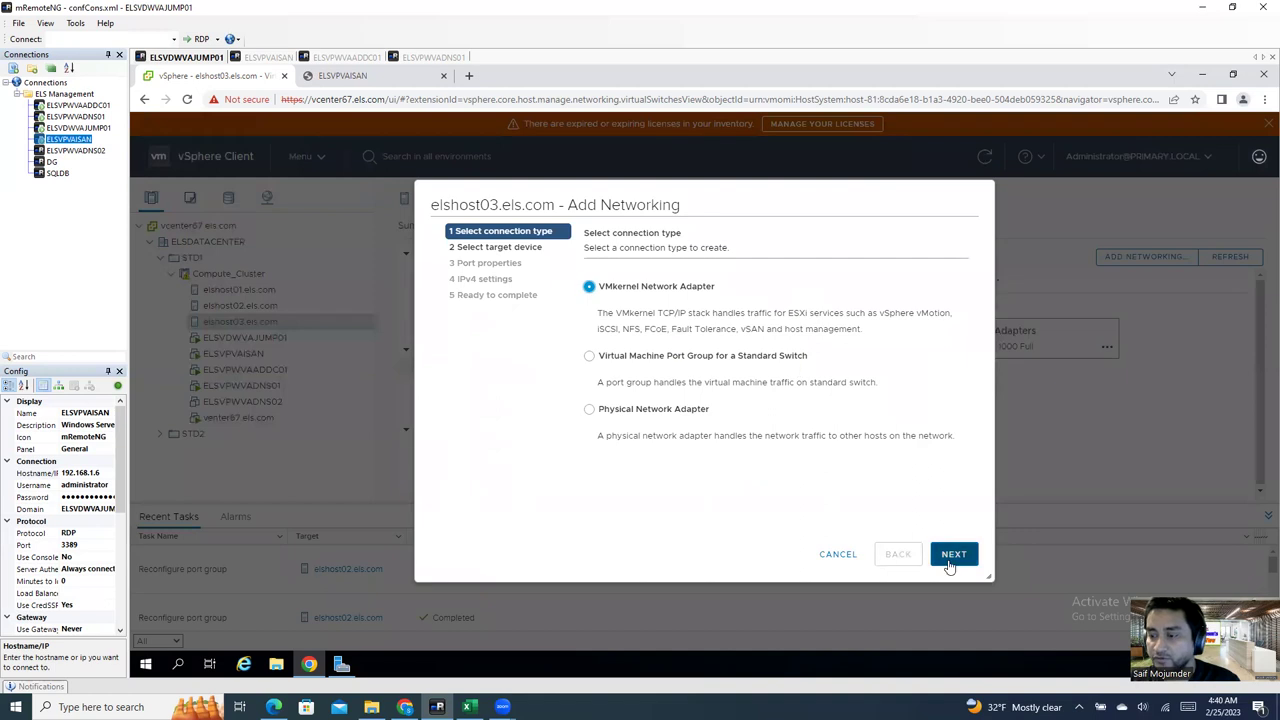
click(953, 556)
click(589, 425)
click(953, 554)
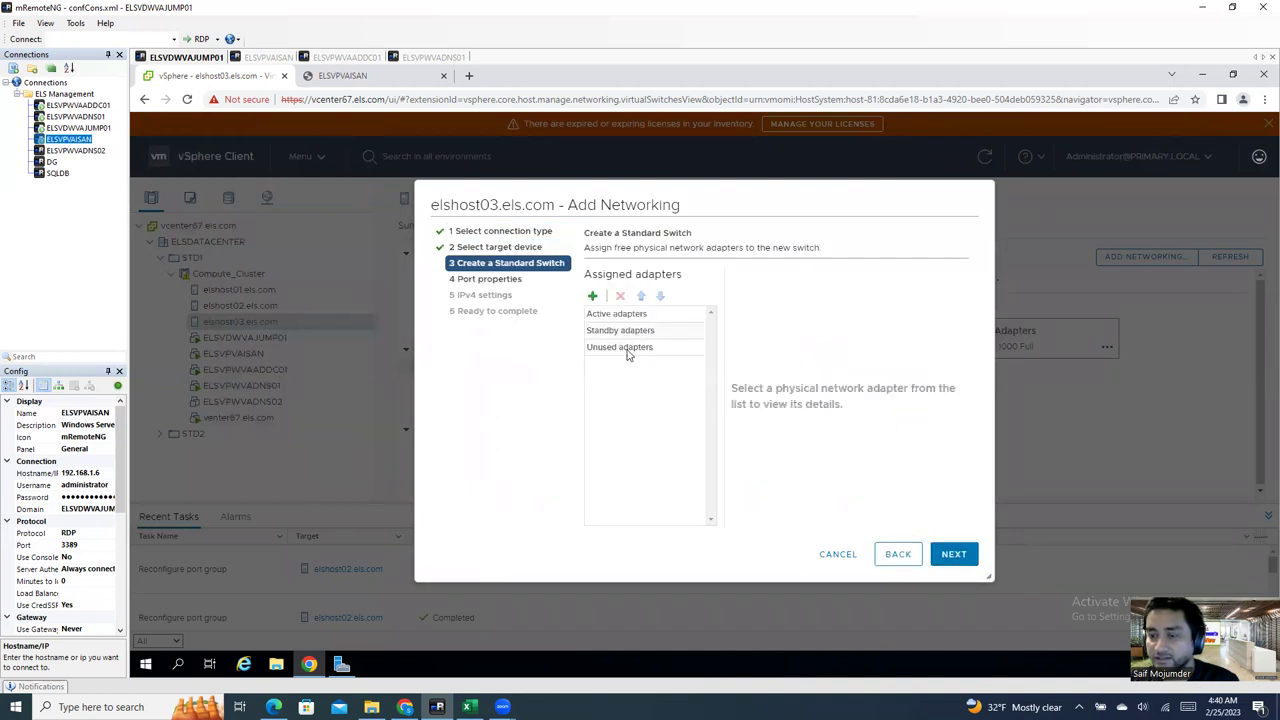
click(592, 296)
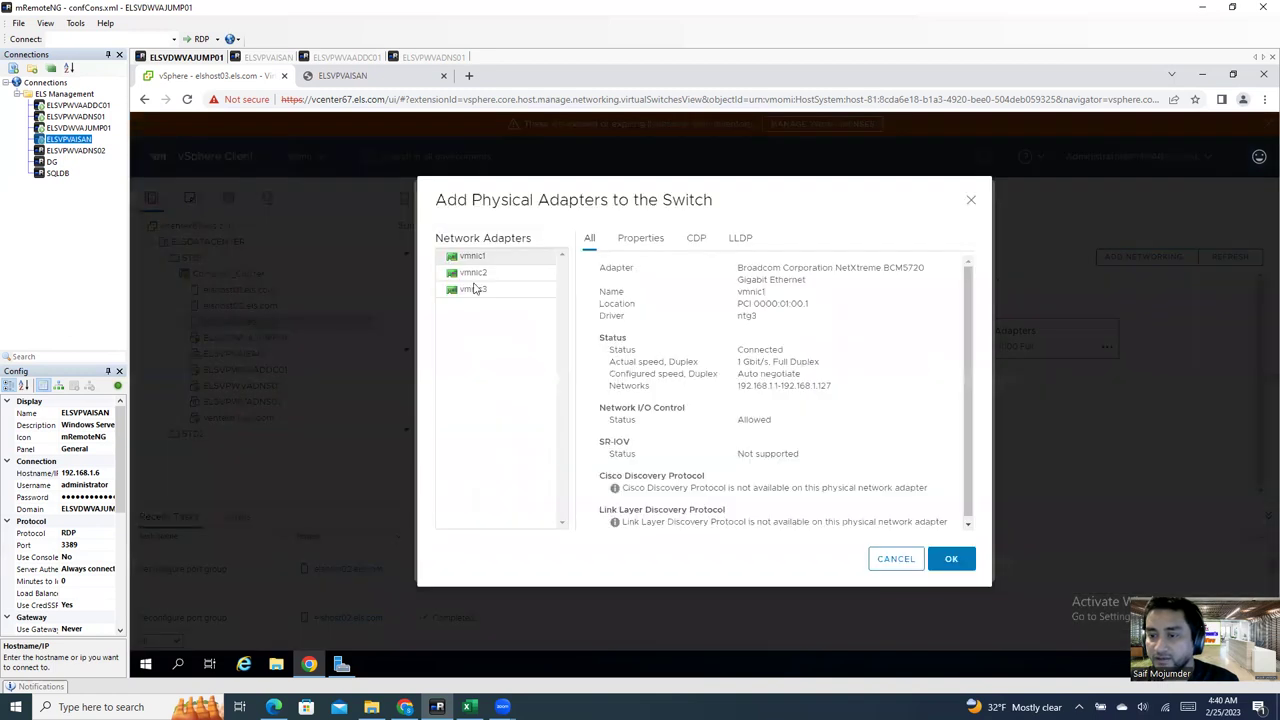
click(471, 256)
click(951, 558)
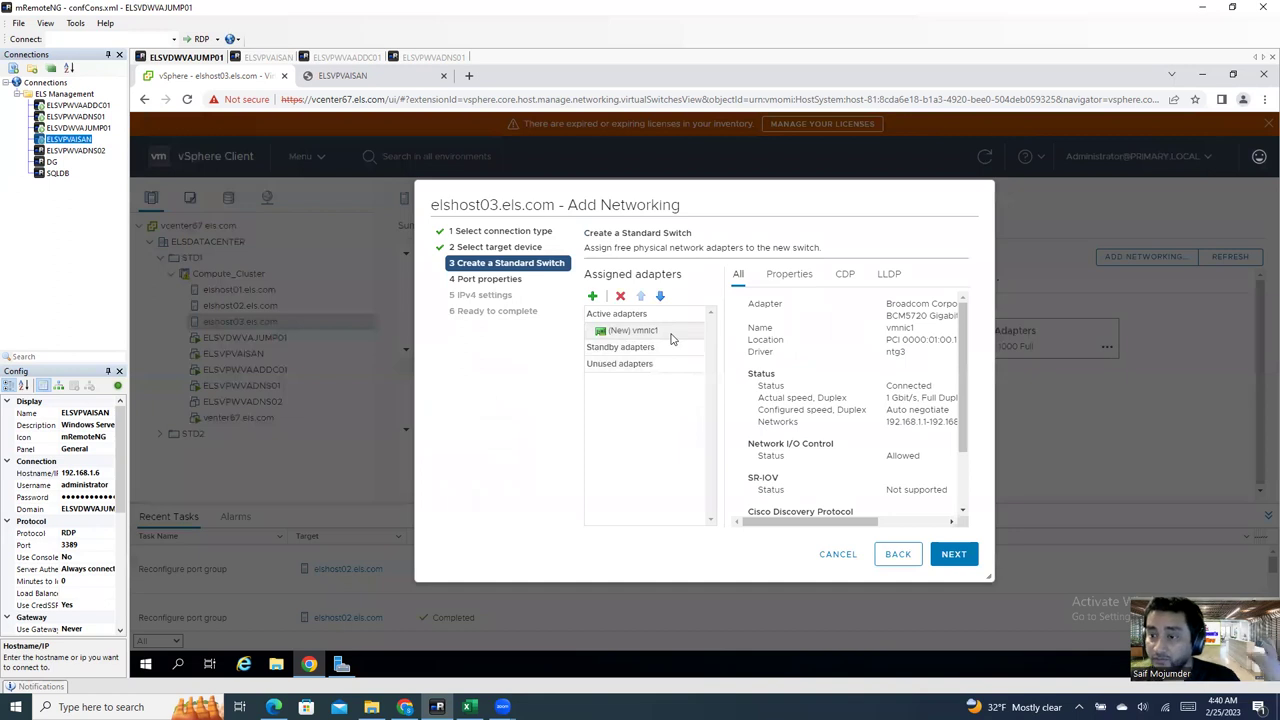
click(953, 556)
key(BackSpace)
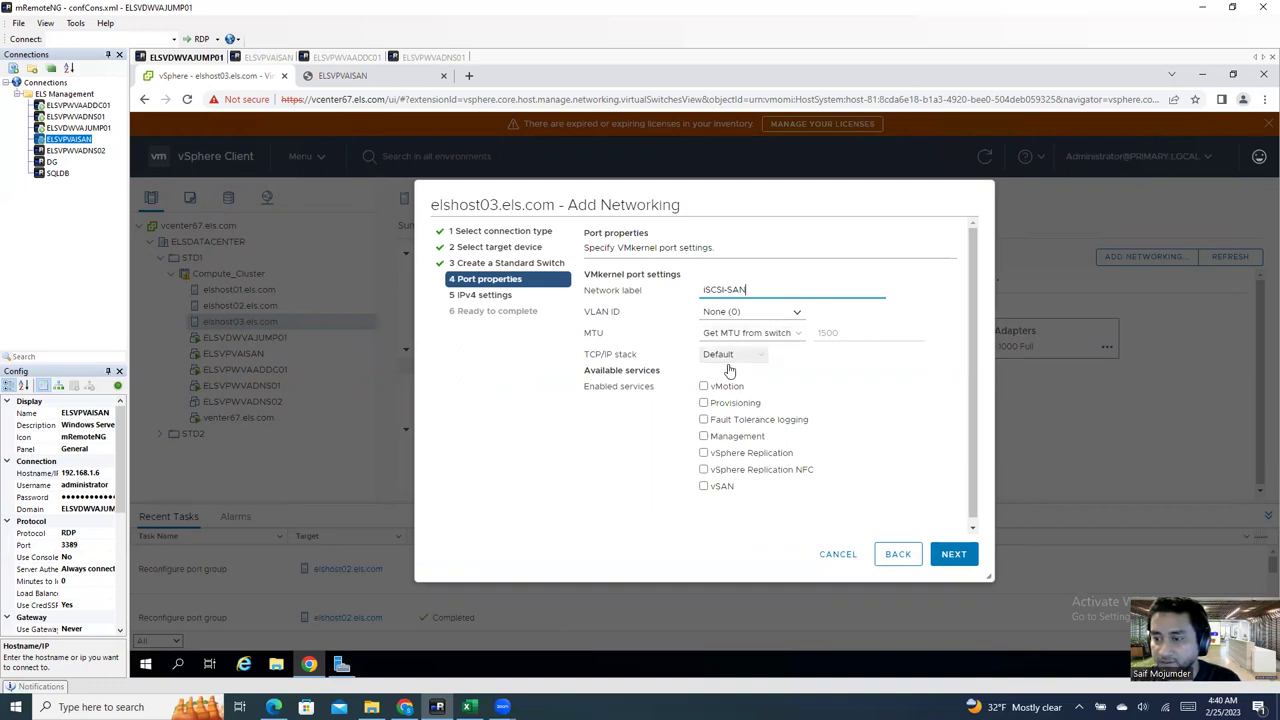
click(956, 555)
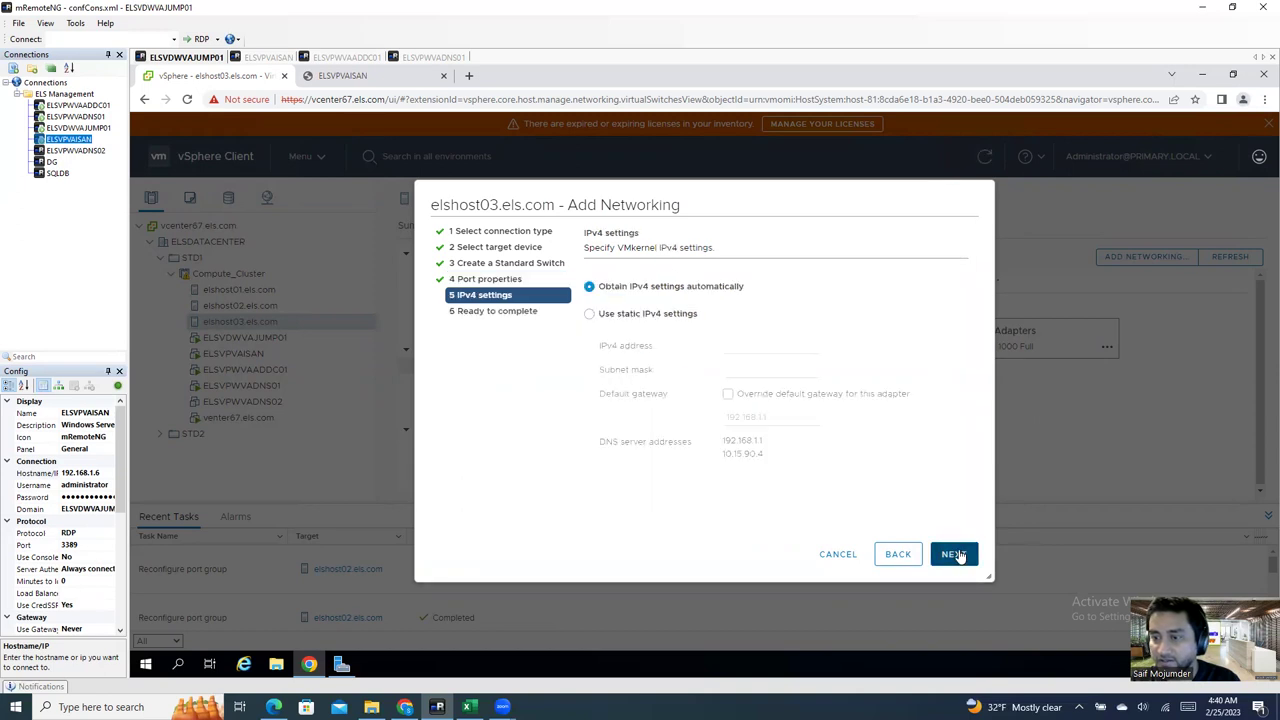
Step: Choose static IPv4 and enter the address 192.168.1.23
click(648, 314)
click(790, 347)
click(804, 374)
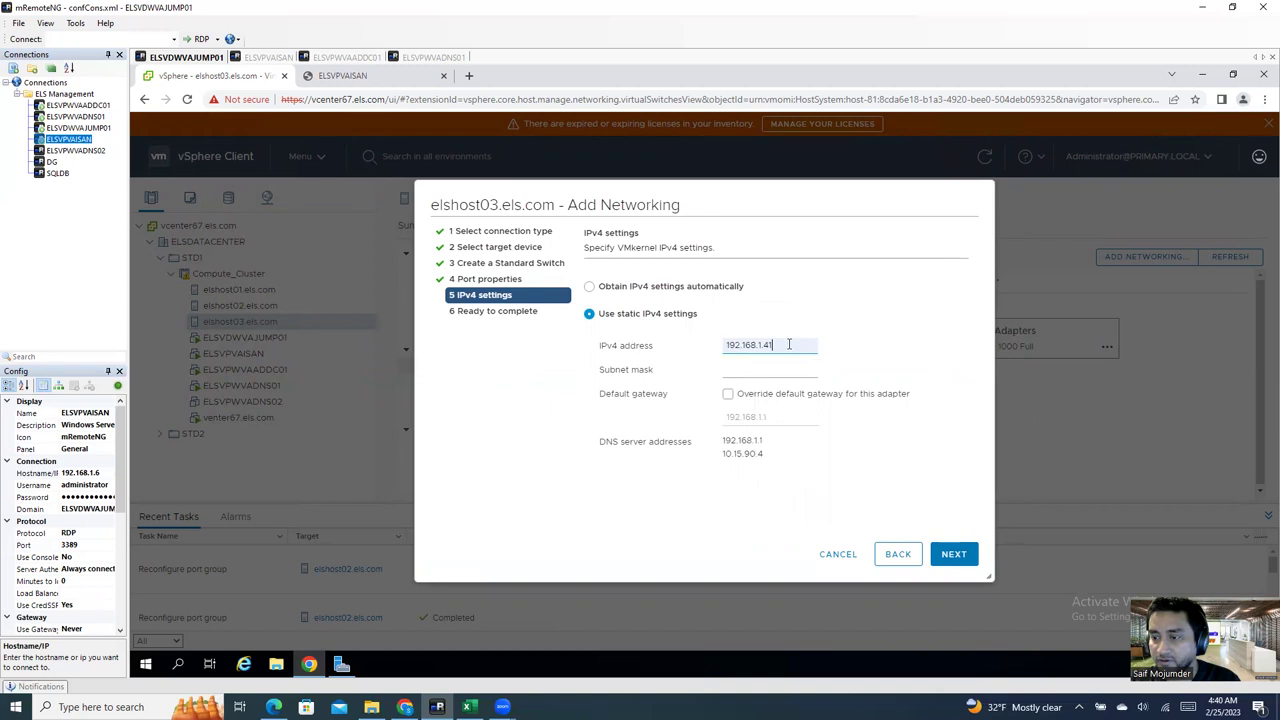
key(BackSpace)
key(BackSpace)
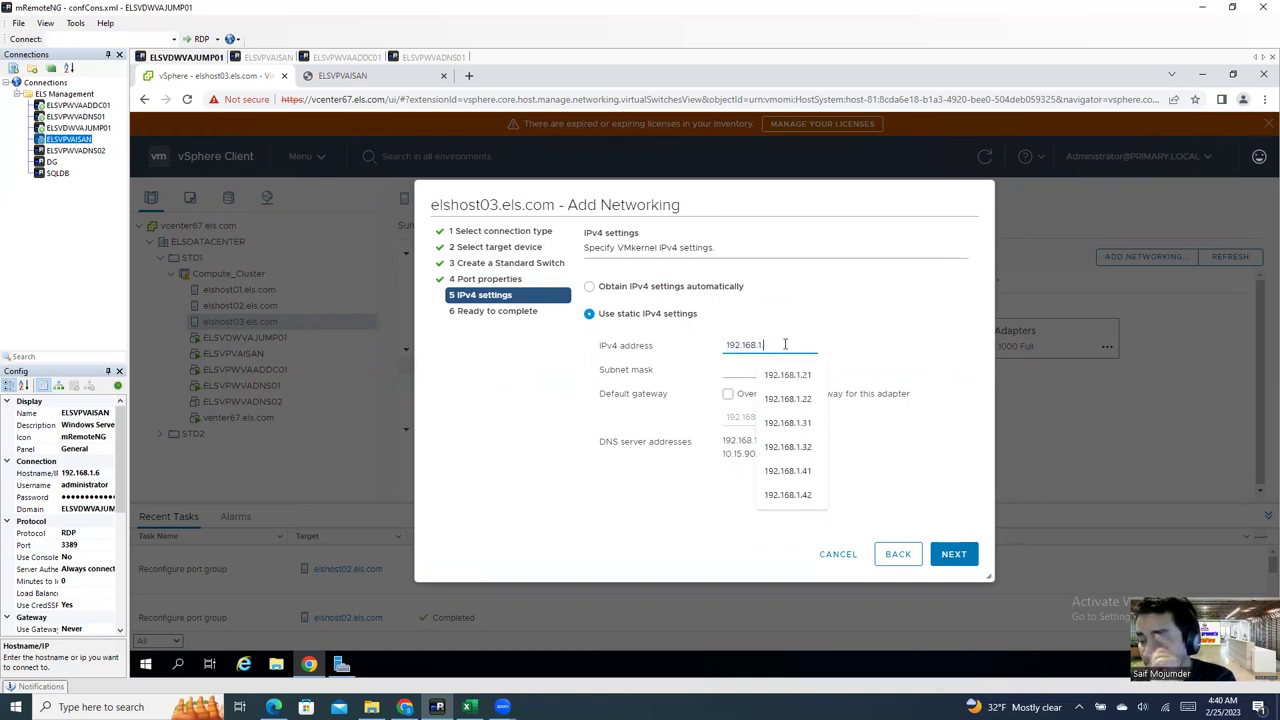
text(23)
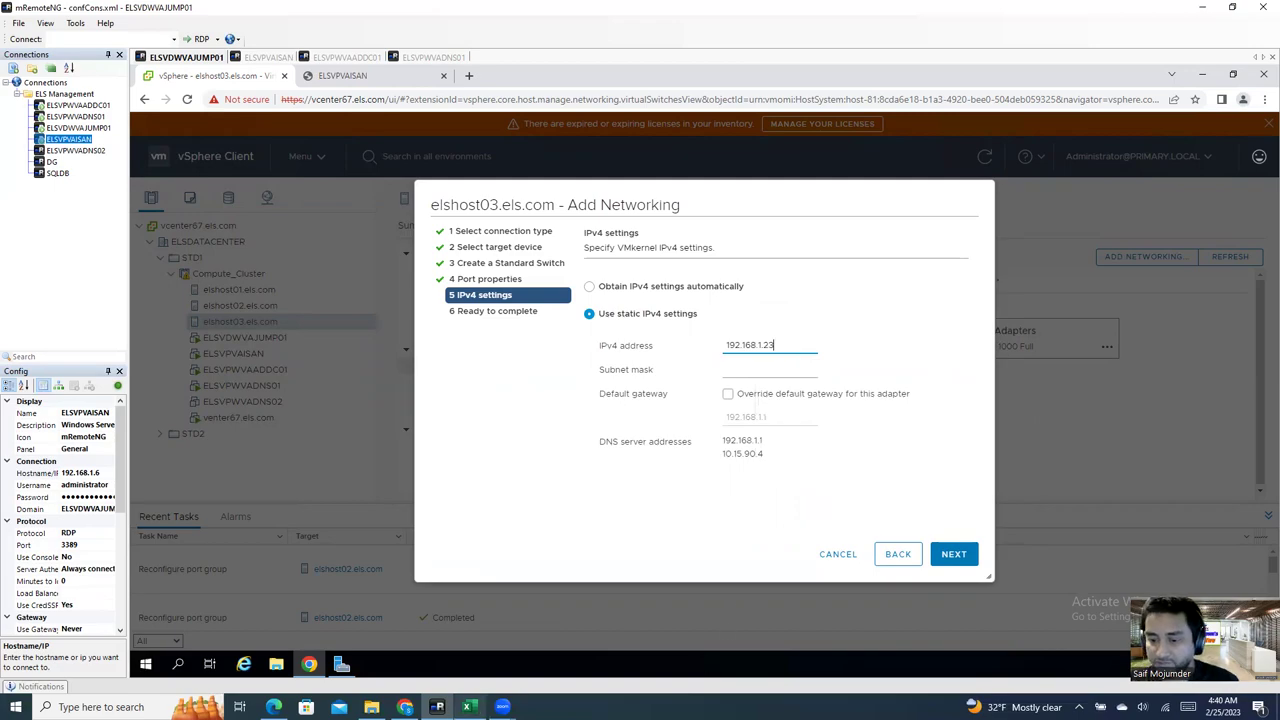
Step: Confirm ELSHOST03's iSCSI IP in the Excel sheet, set mask 255.255.255.0, and override gateway
click(467, 707)
click(110, 465)
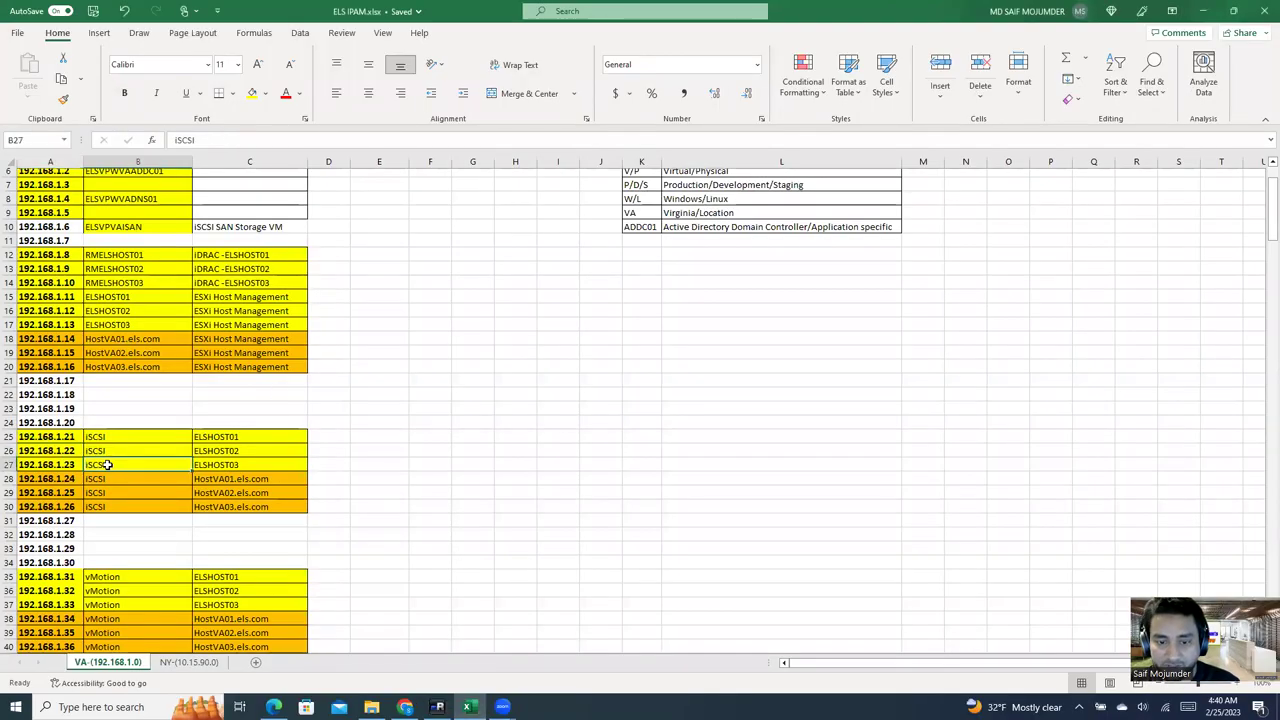
click(72, 466)
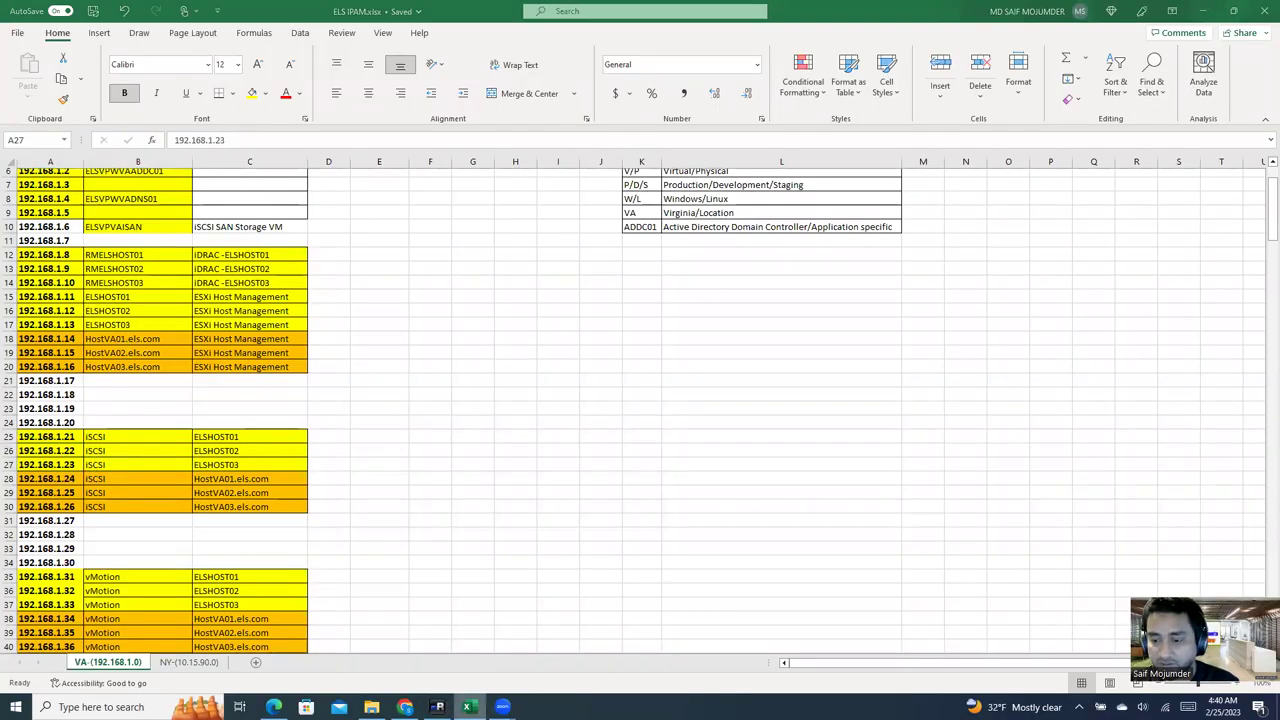
click(437, 707)
click(768, 370)
click(790, 398)
click(728, 393)
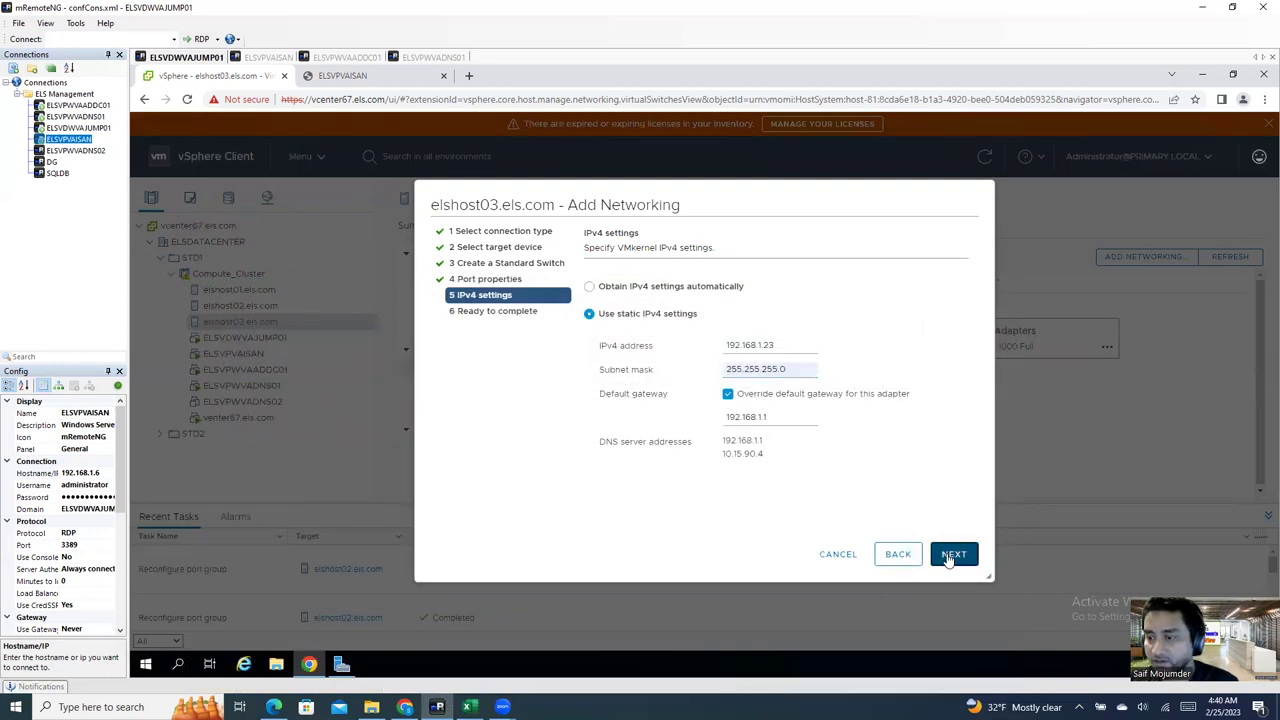
Step: Finish the iSCSI-SAN adapter, verify it on vSwitch1, and start another Add Networking wizard
click(945, 554)
click(948, 554)
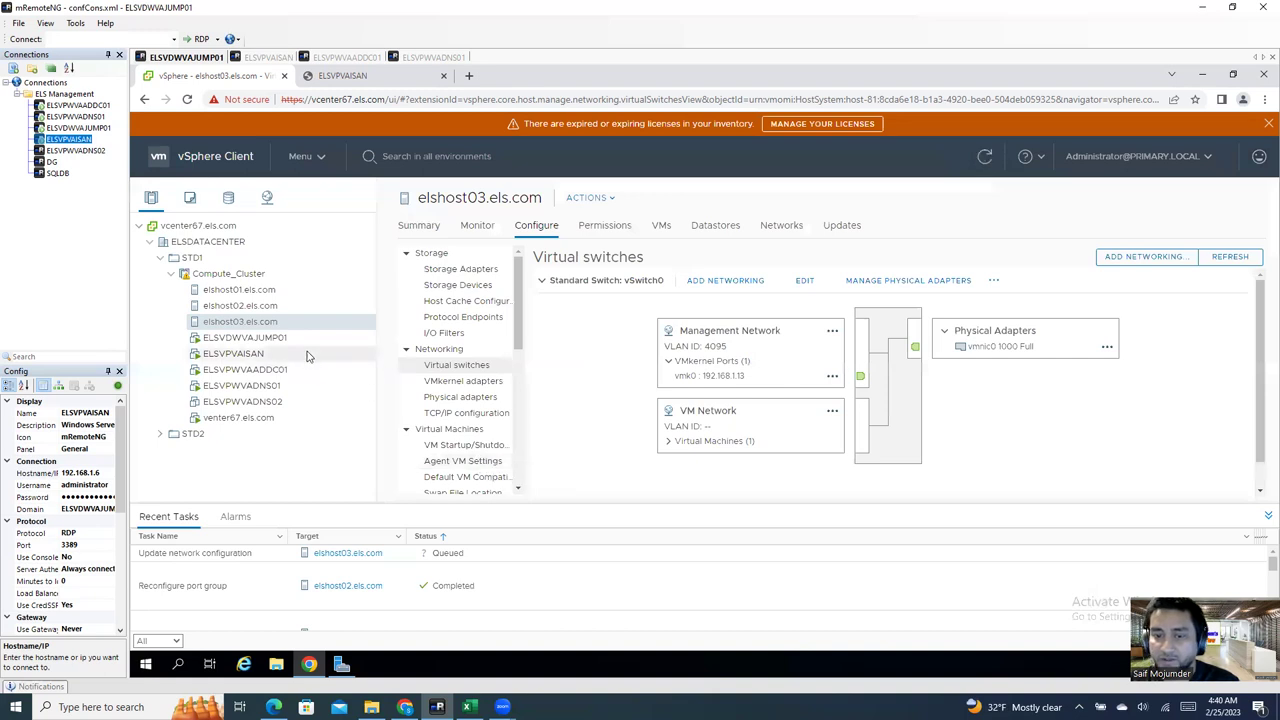
scroll(636, 478, down, 1)
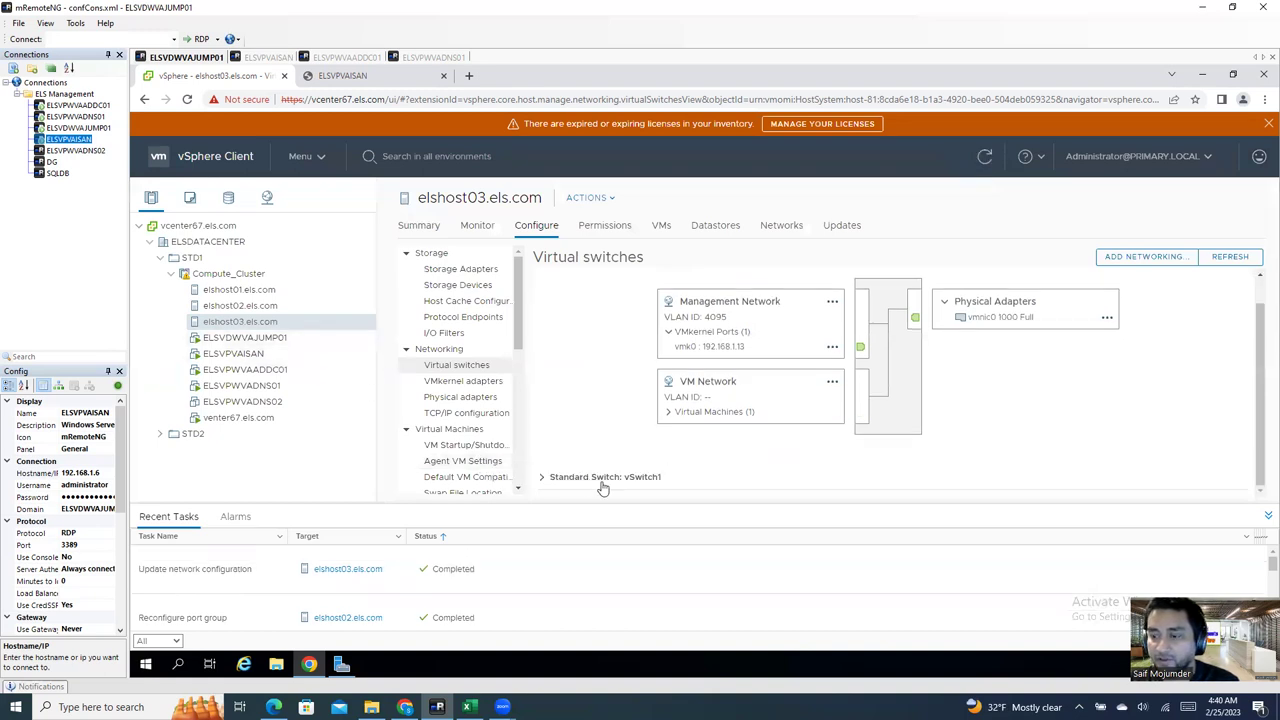
click(603, 481)
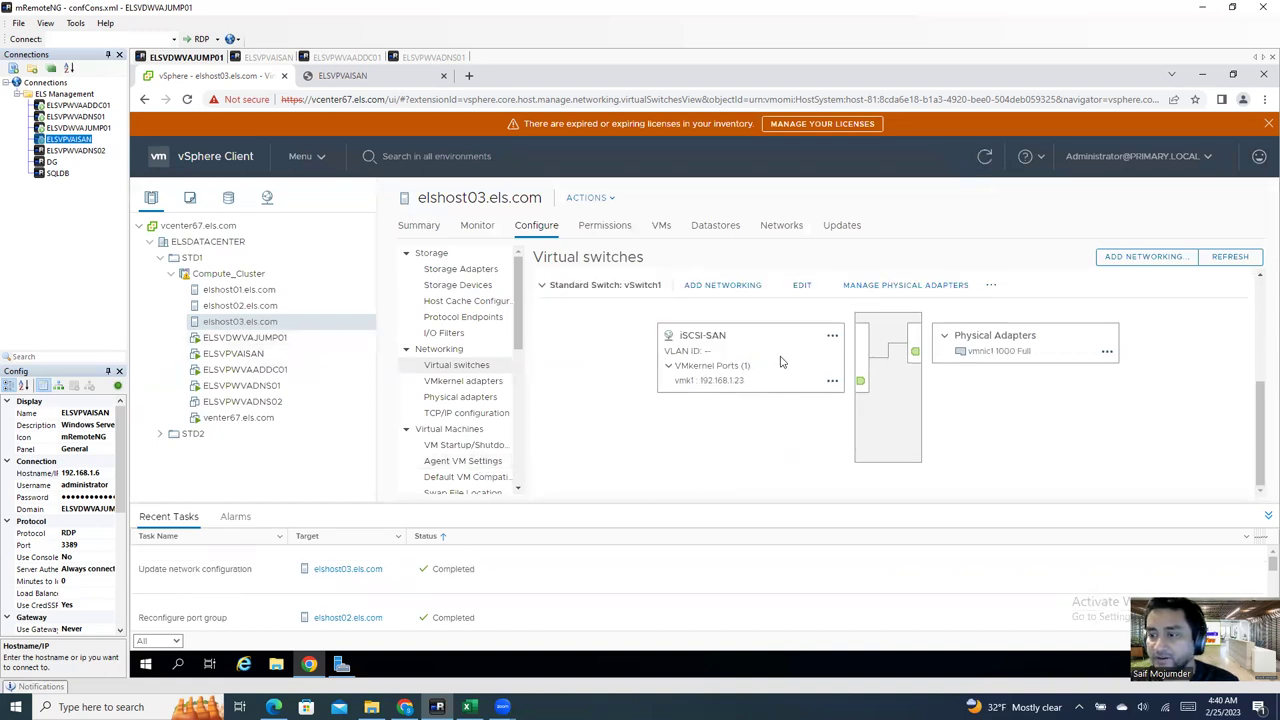
click(745, 286)
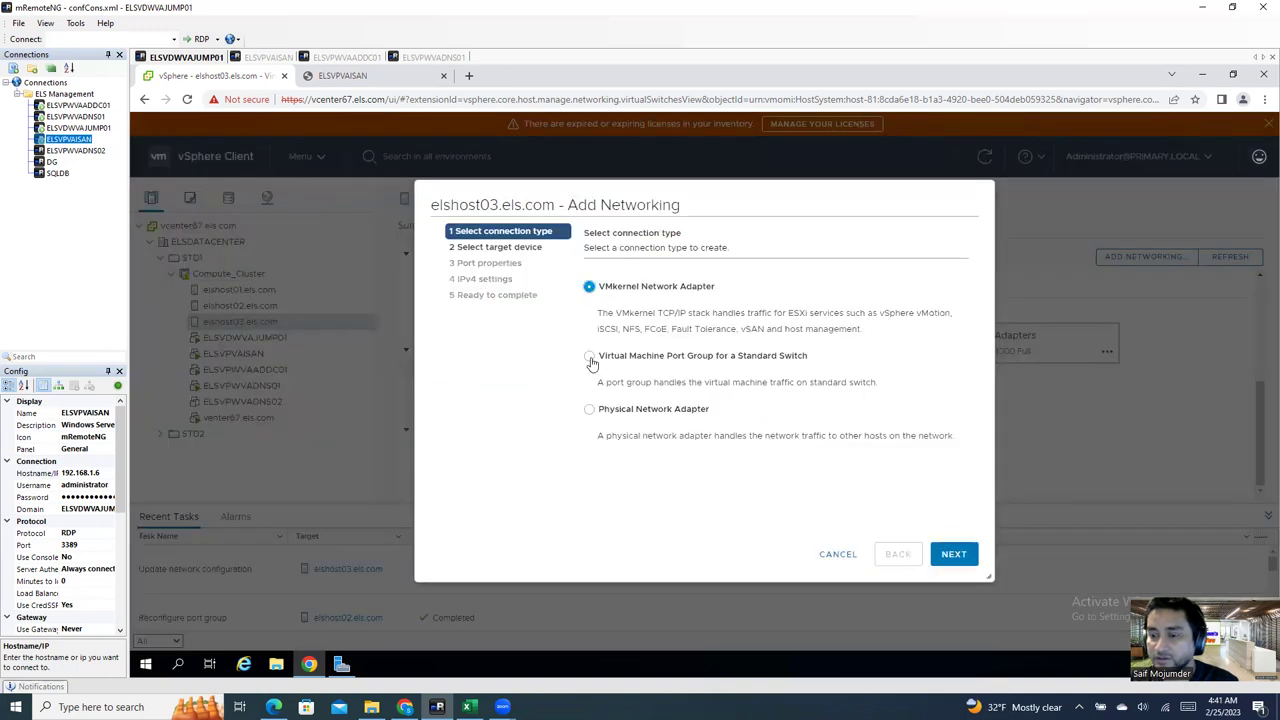
Step: Place the new VMkernel adapter on the existing vSwitch1
click(953, 554)
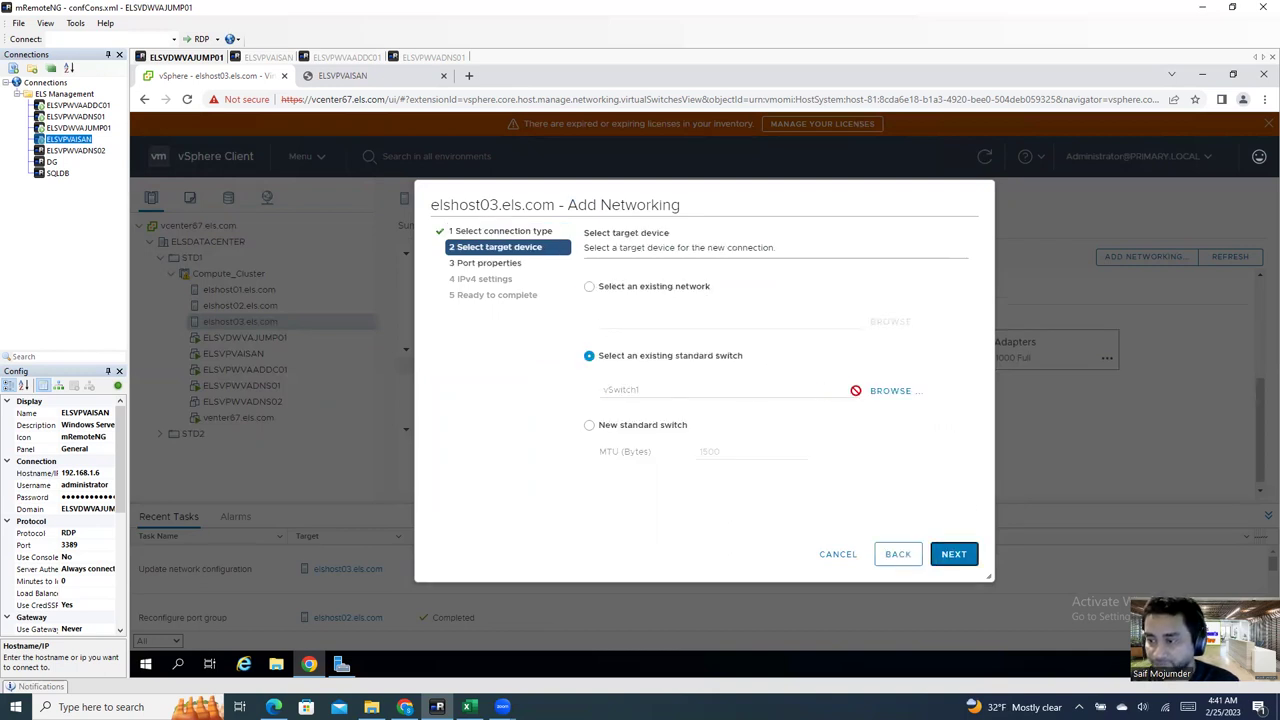
click(884, 392)
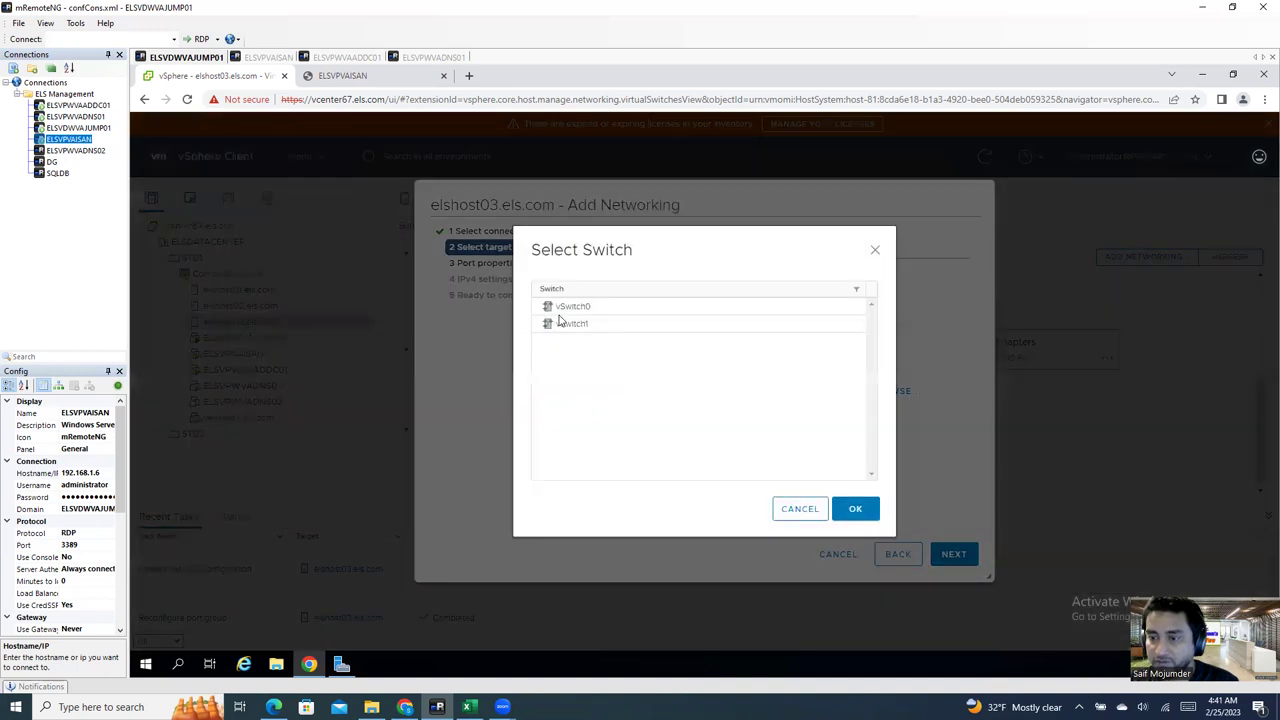
click(877, 250)
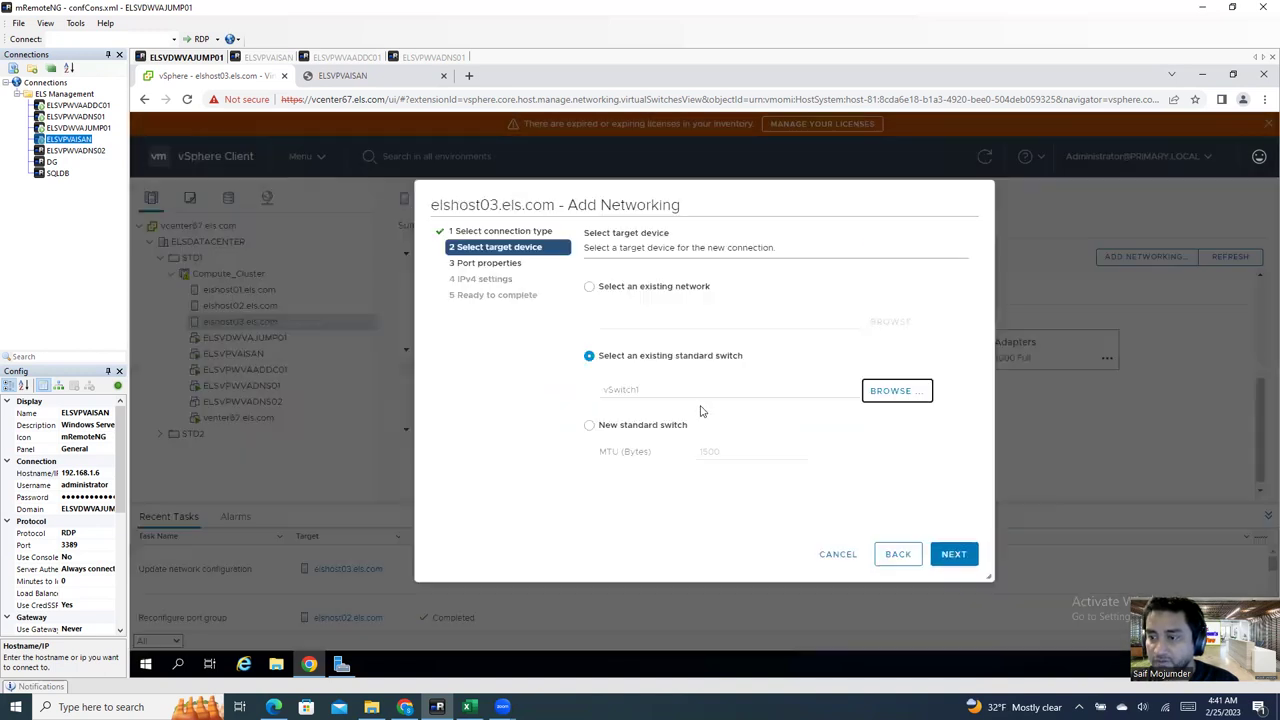
click(955, 555)
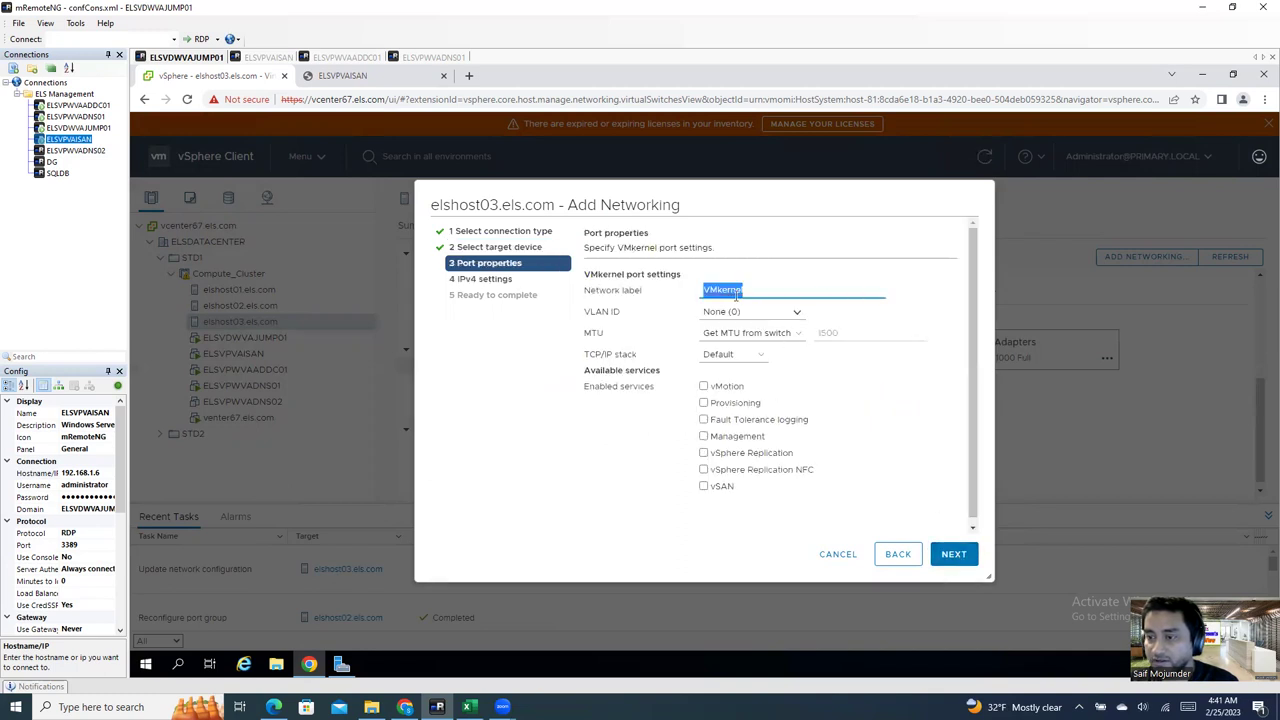
Step: Label the port vMotion, enable the vMotion service, and keep the Default TCP/IP stack
text(V)
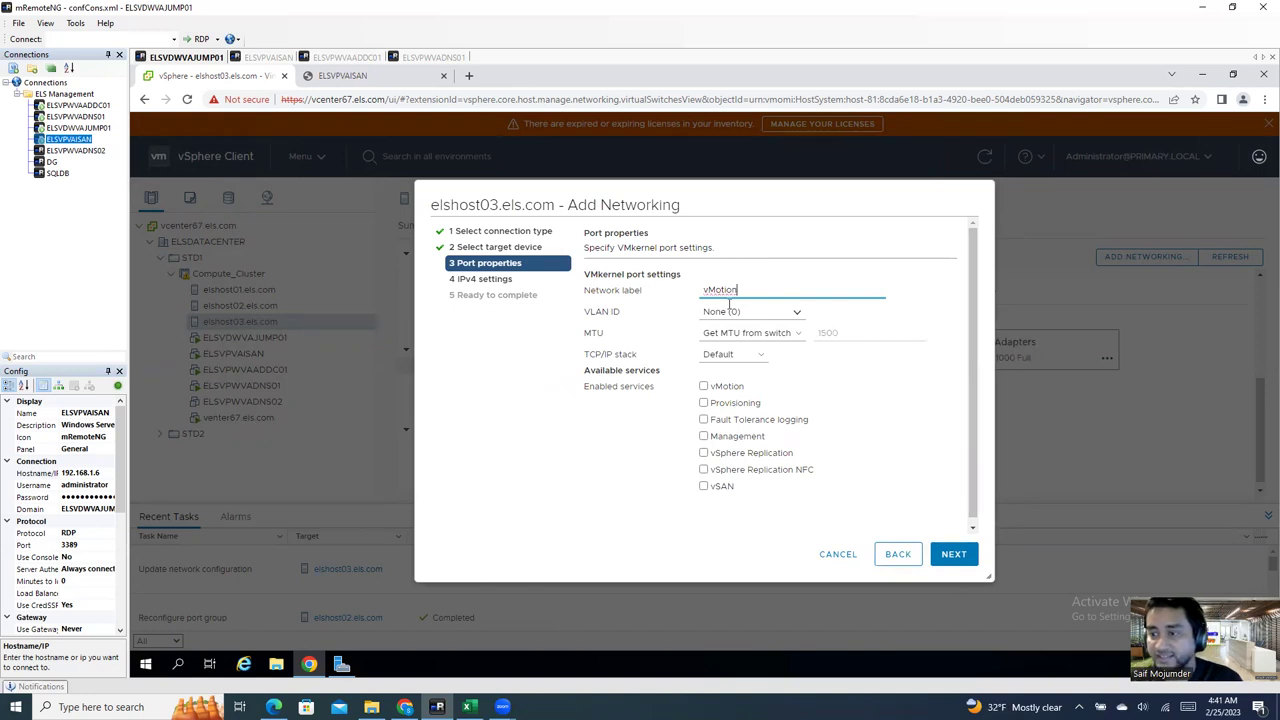
click(704, 387)
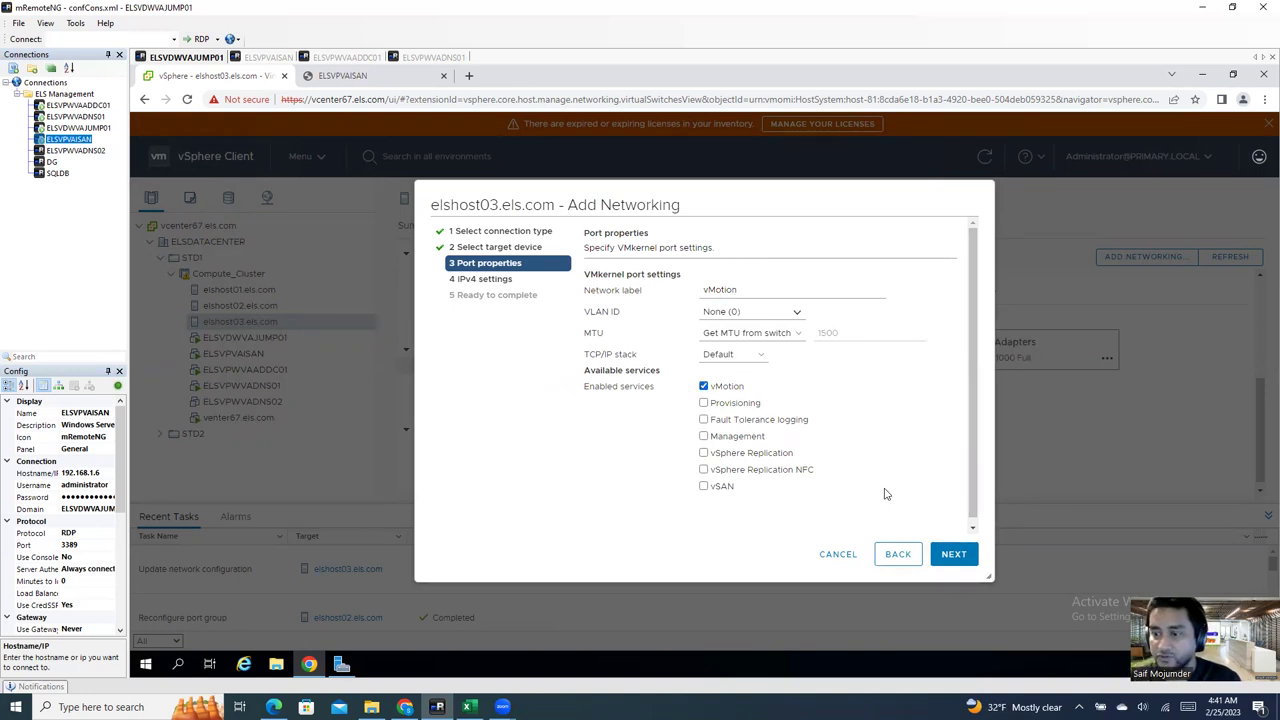
click(704, 388)
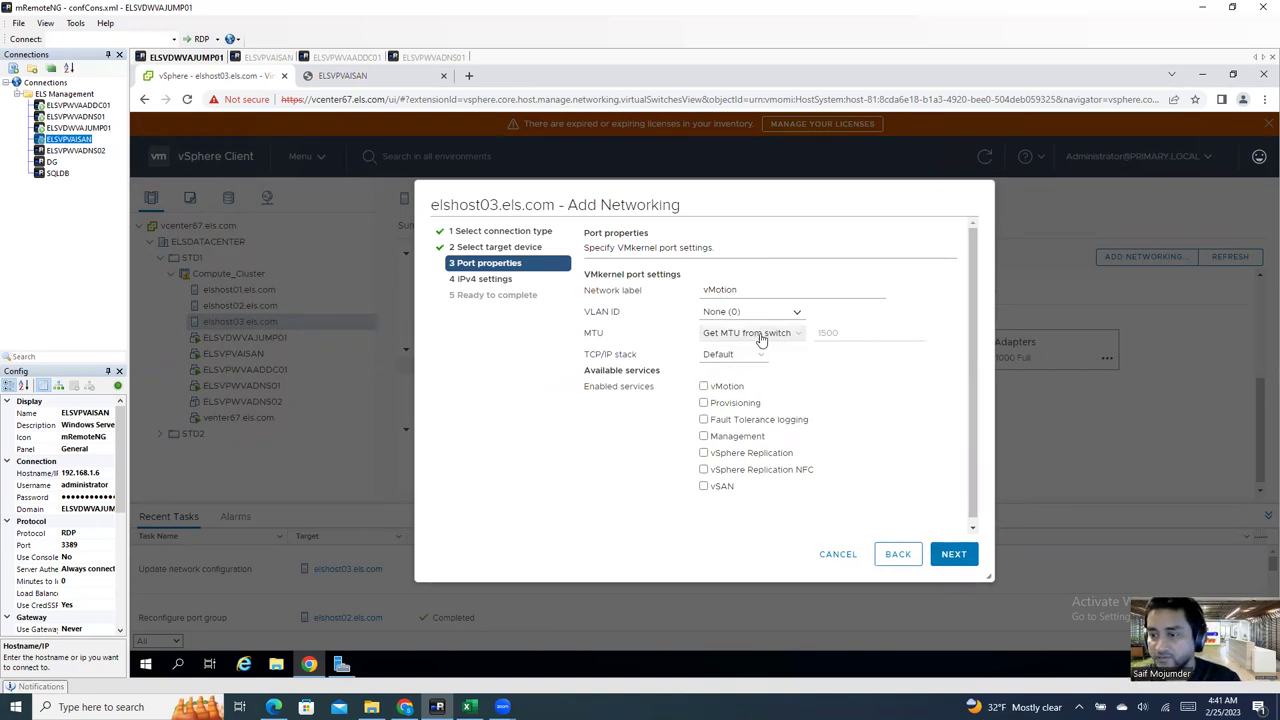
click(748, 356)
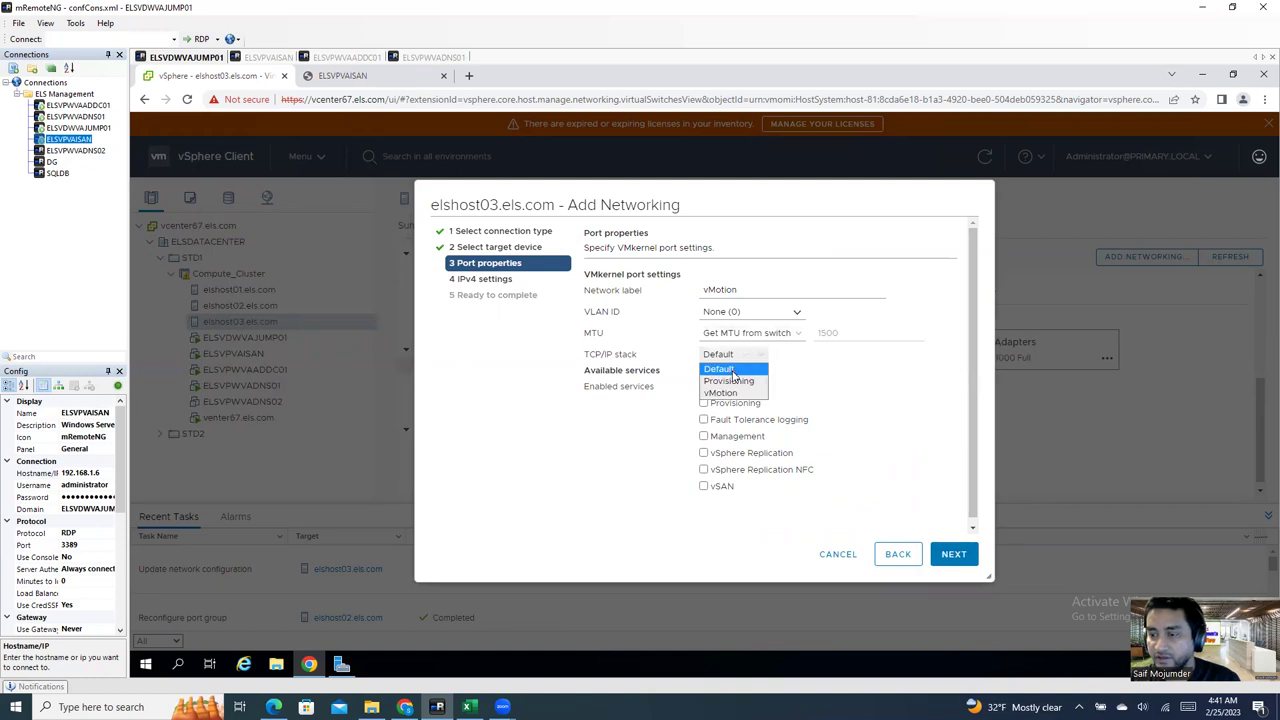
click(830, 383)
click(704, 387)
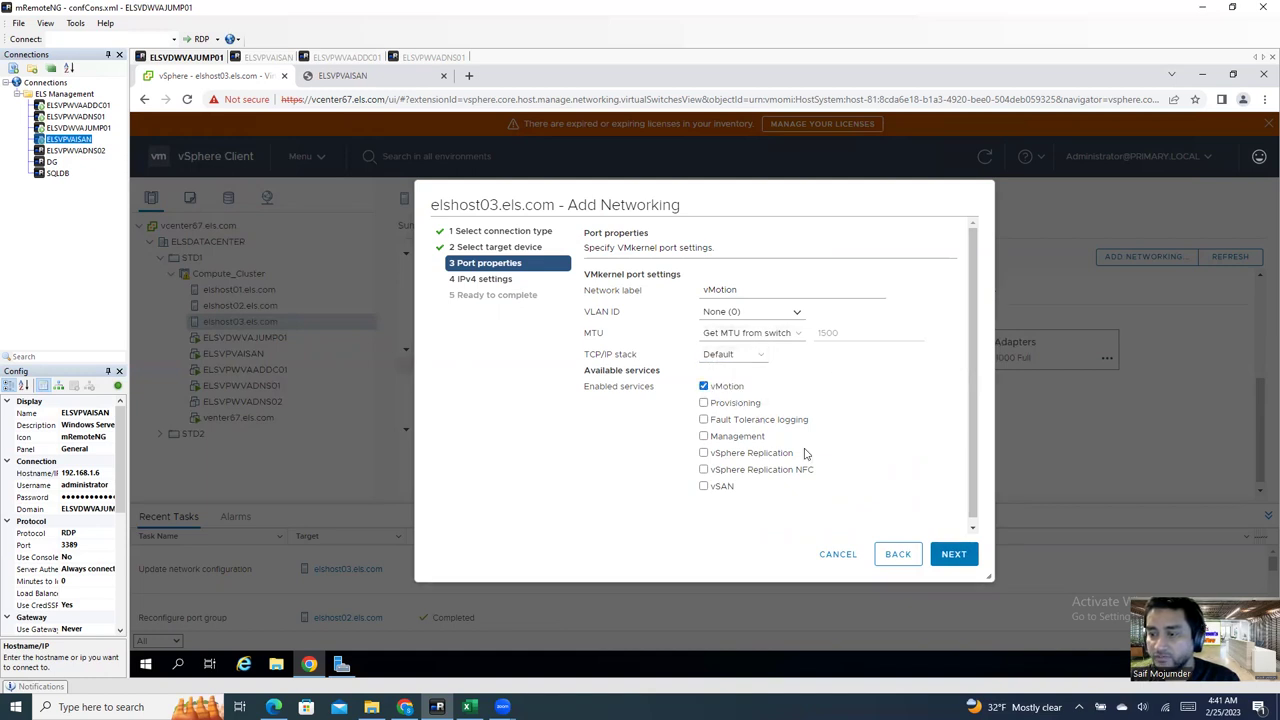
click(954, 556)
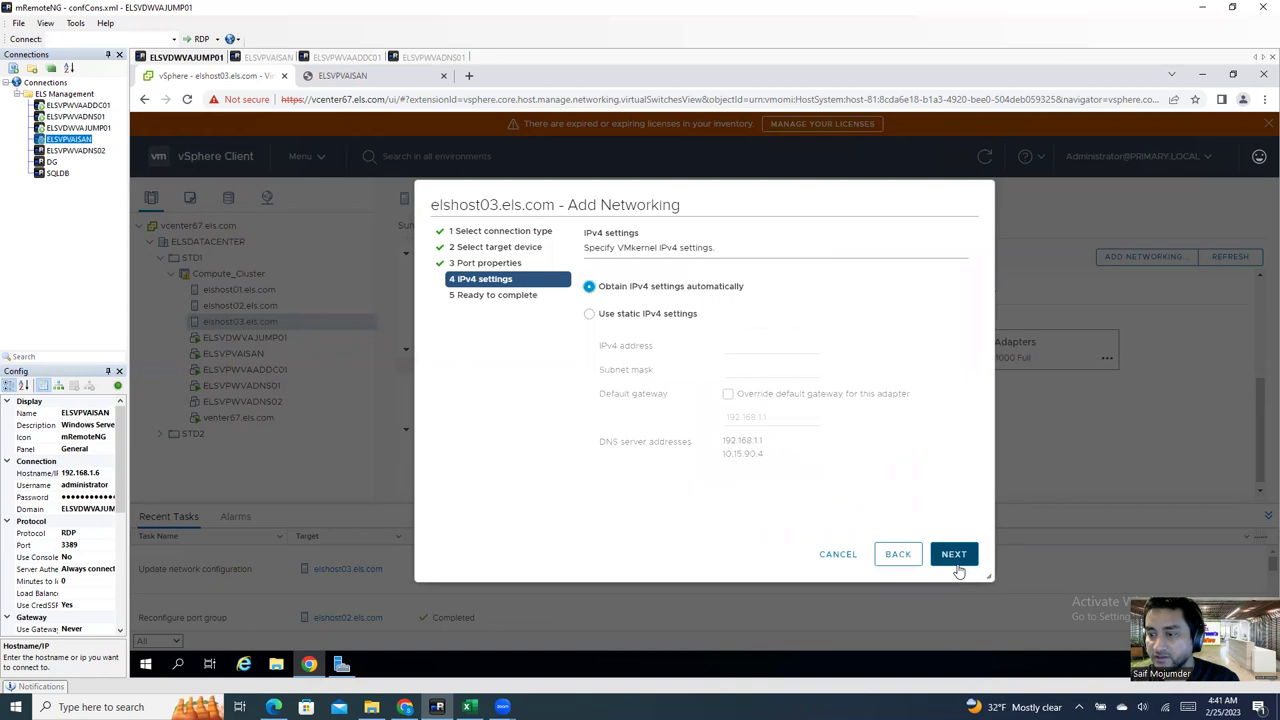
click(885, 552)
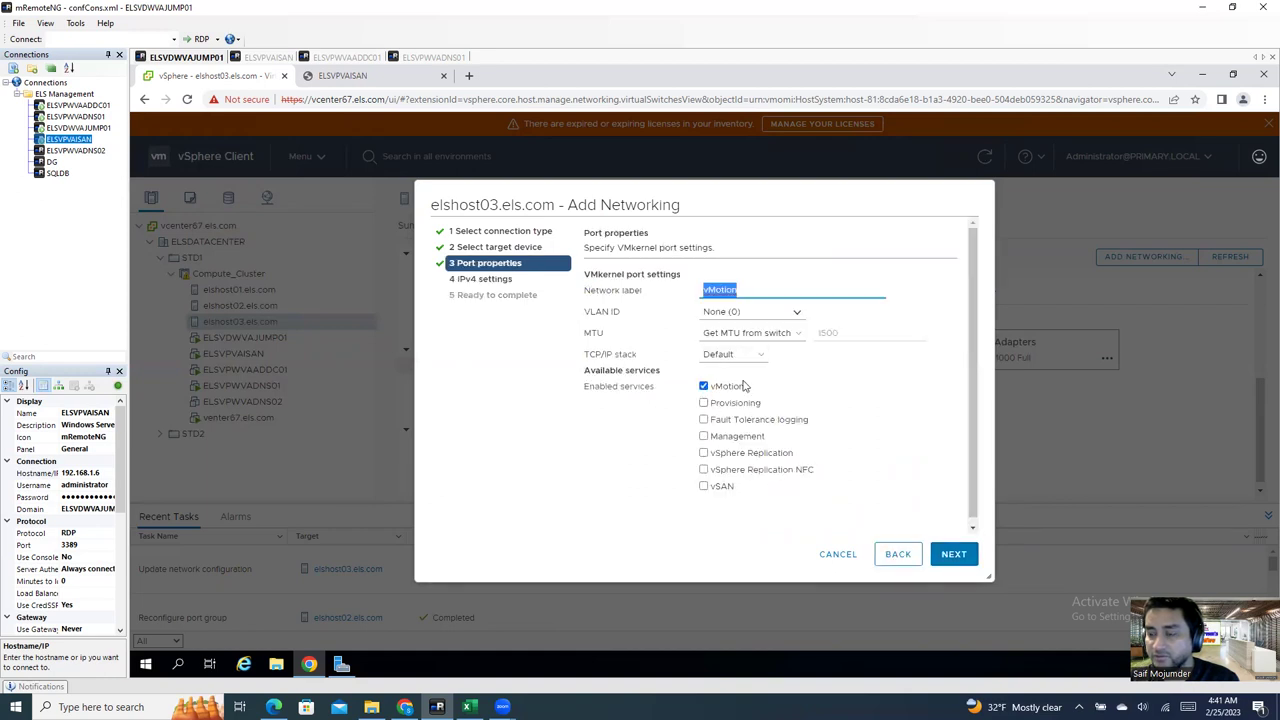
click(954, 556)
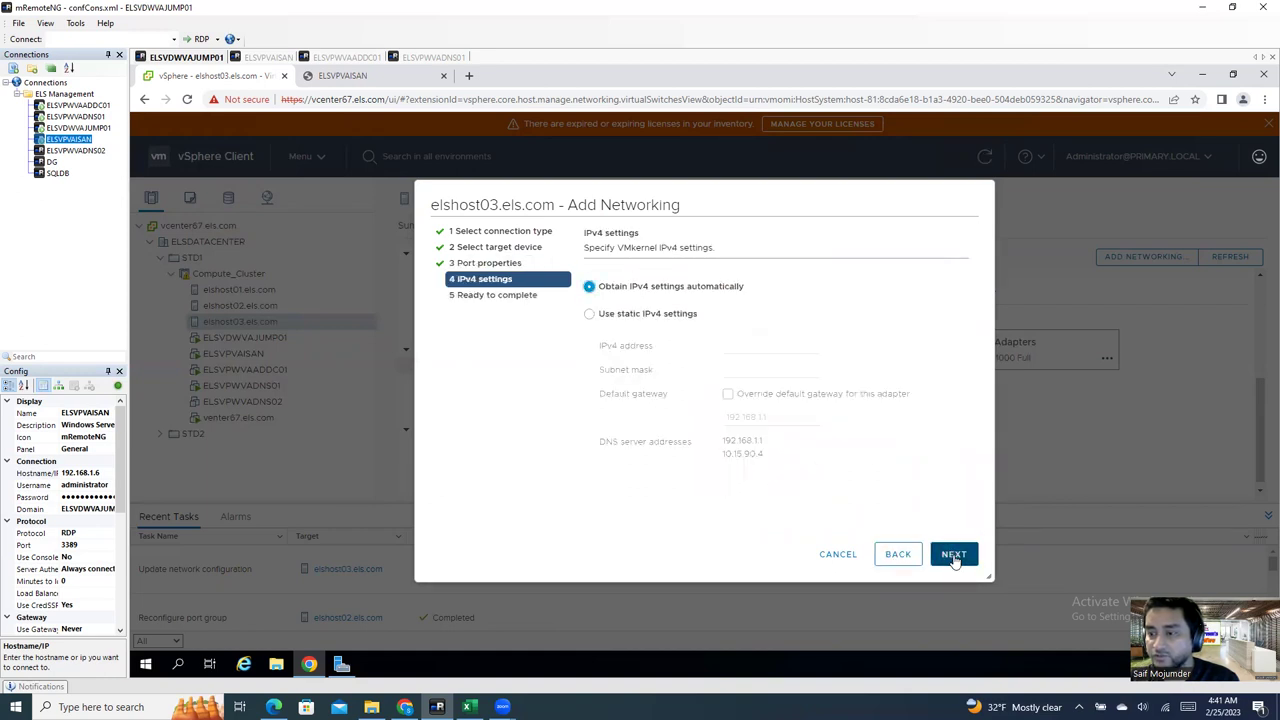
Step: Set static IPv4 192.168.1.33, mask 255.255.255.0, gateway override, and create the port
click(640, 313)
click(741, 346)
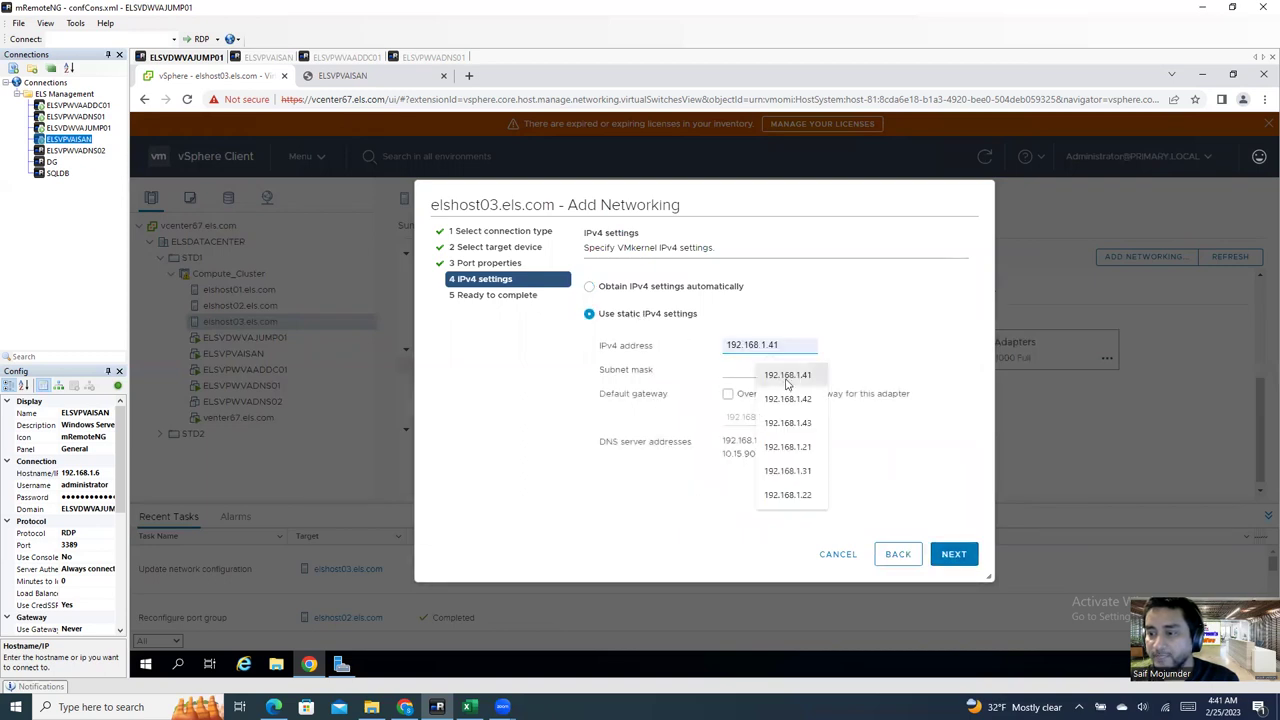
click(787, 376)
key(BackSpace)
key(BackSpace)
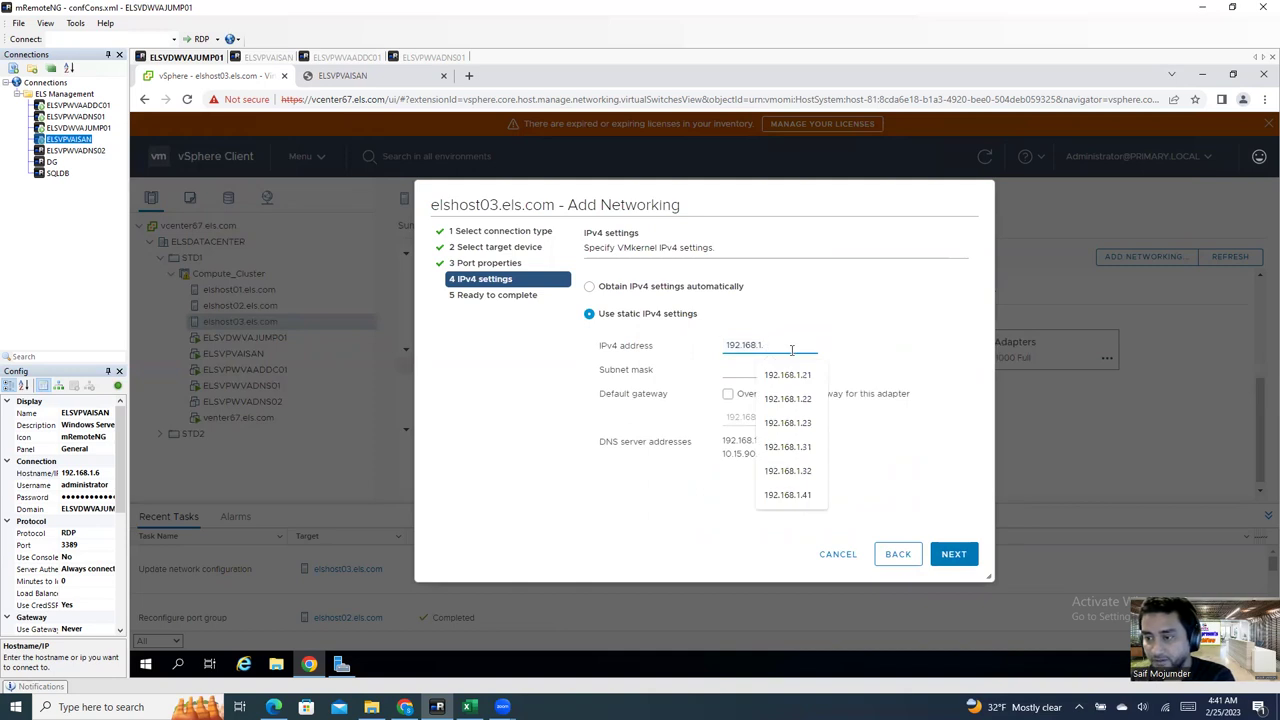
text(33)
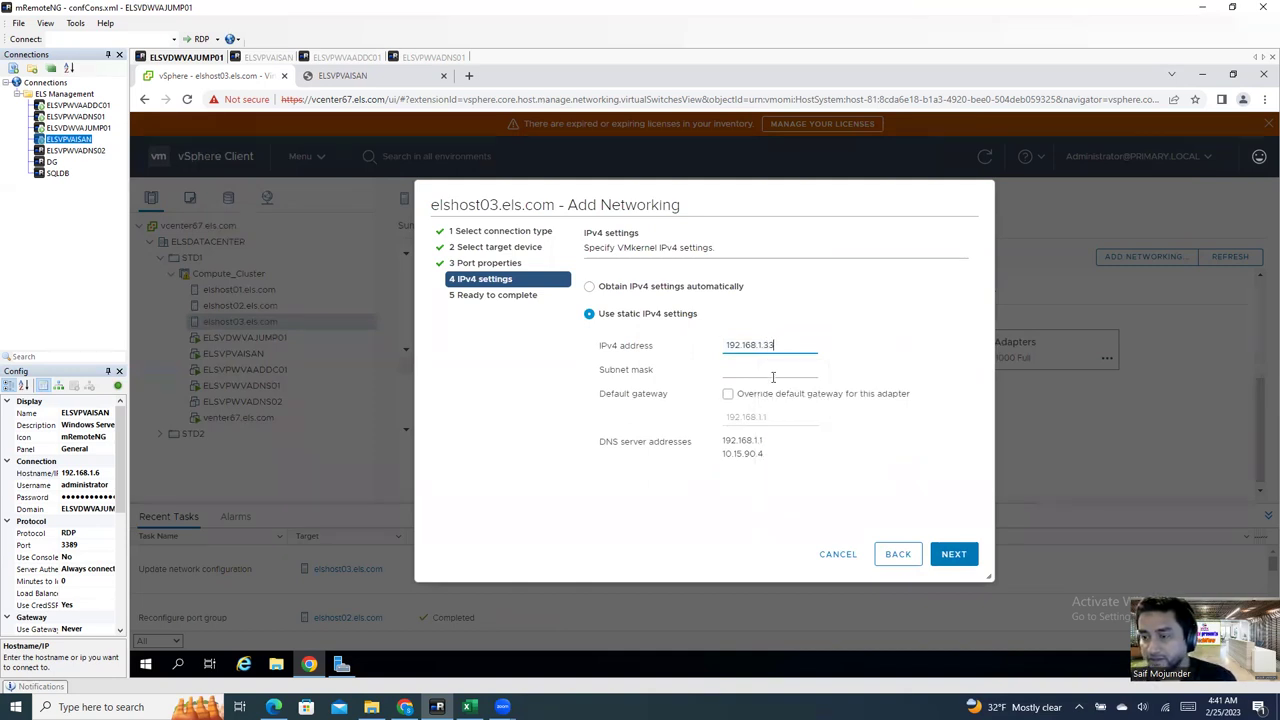
click(773, 377)
click(770, 400)
click(728, 394)
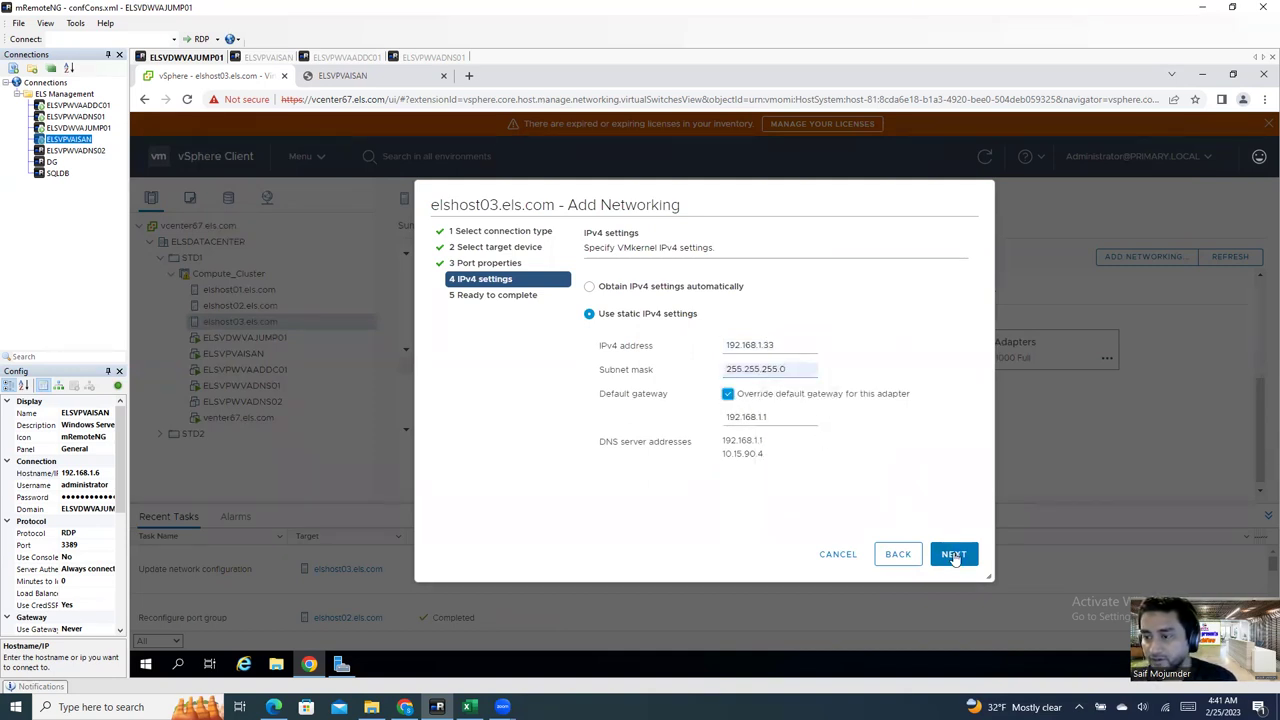
click(955, 558)
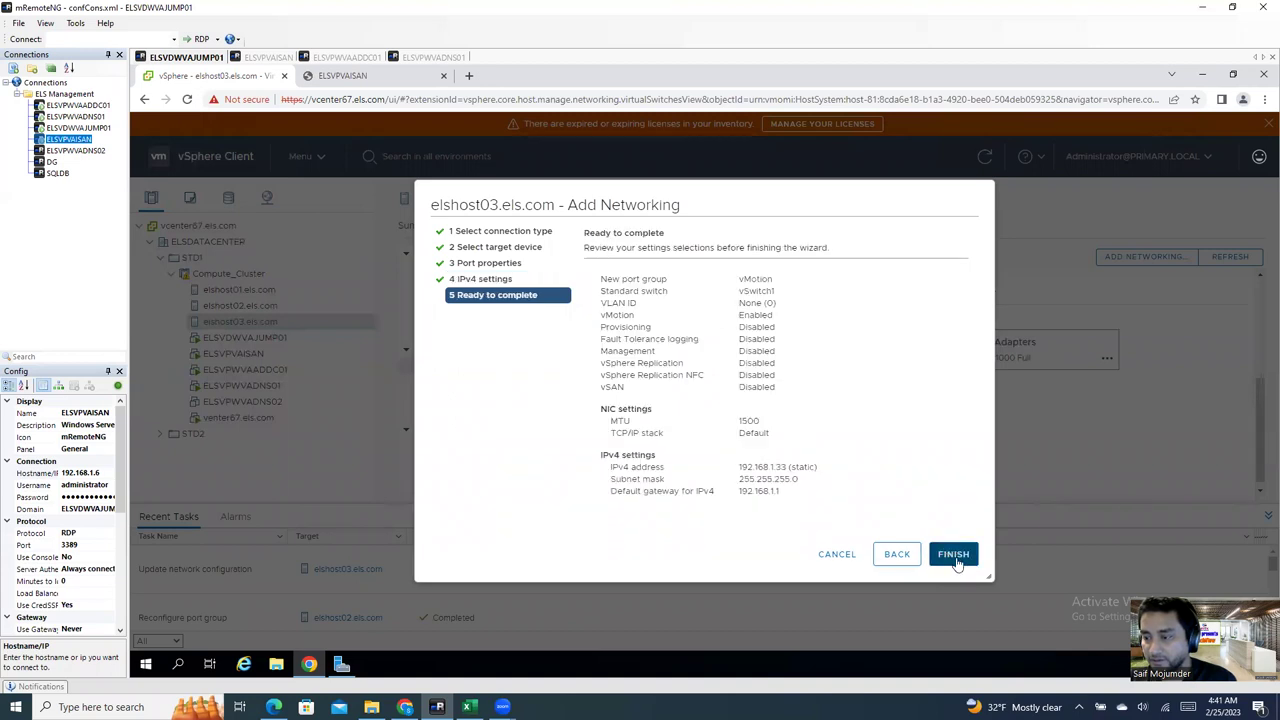
click(953, 556)
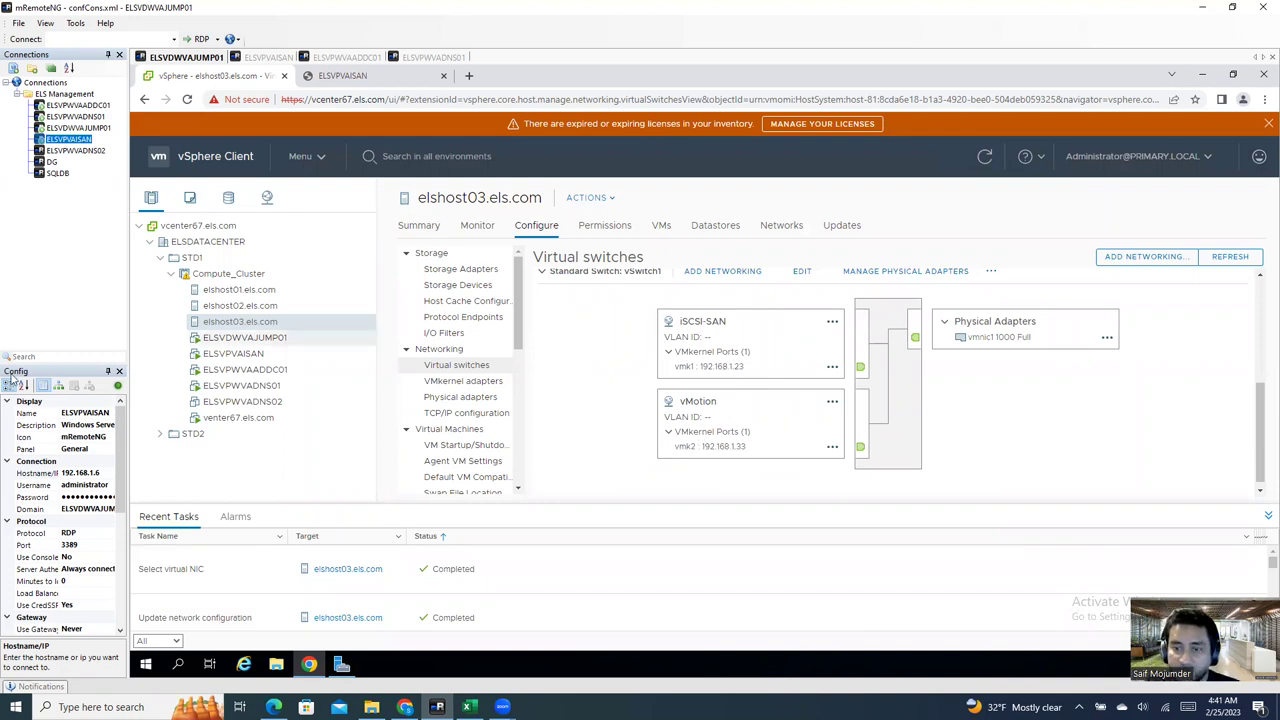
Step: Switch to host elshost01.els.com to view its virtual switches
click(231, 291)
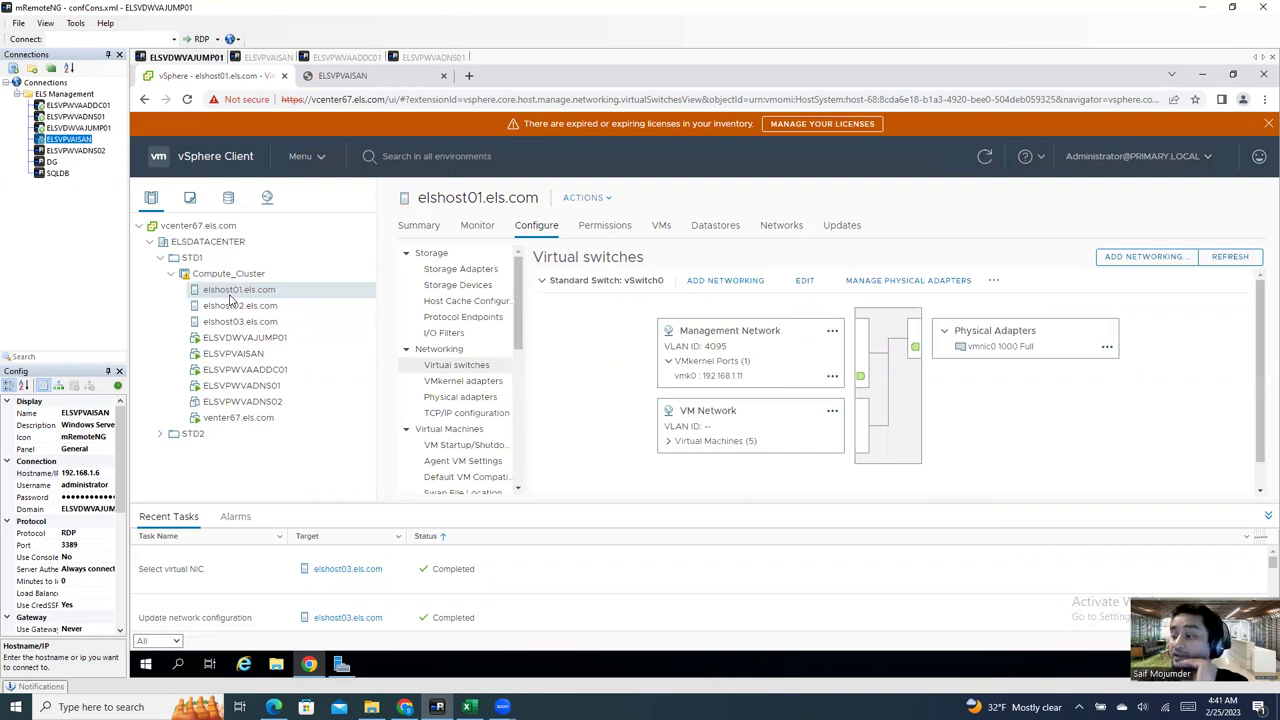
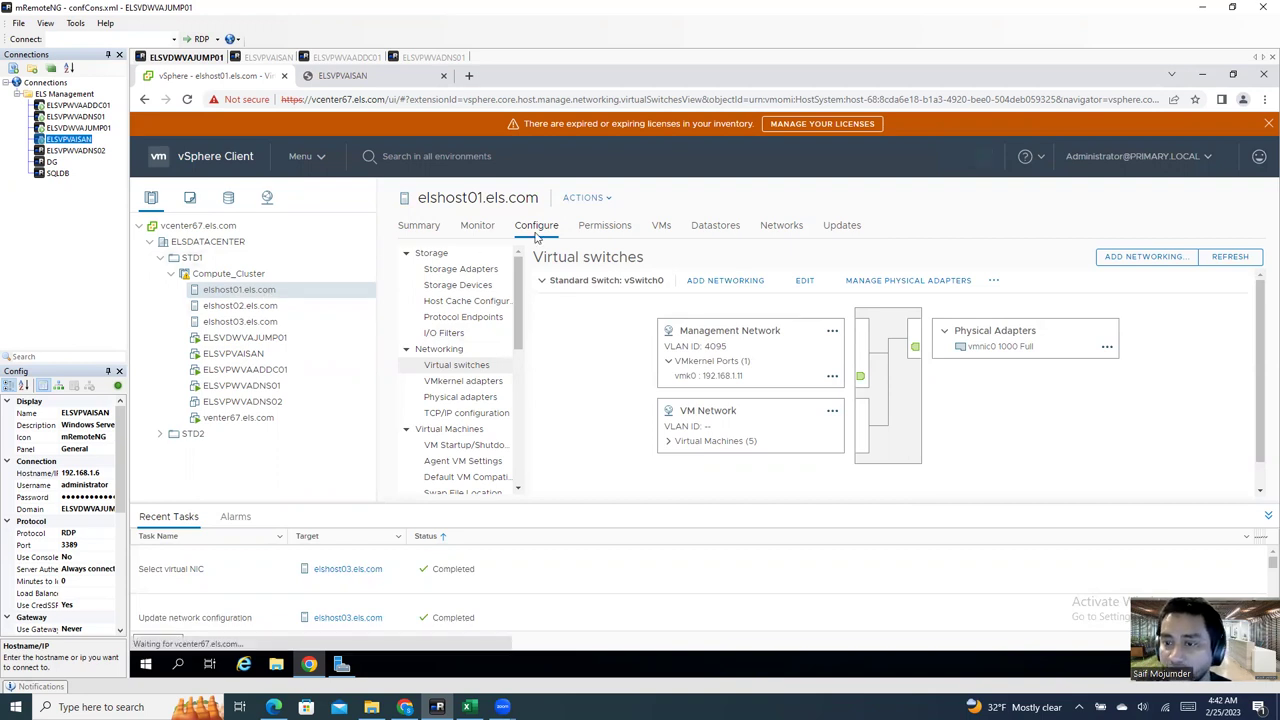
Step: Show the Storage Adapters list in elshost01.els.com's Configure tab
click(478, 272)
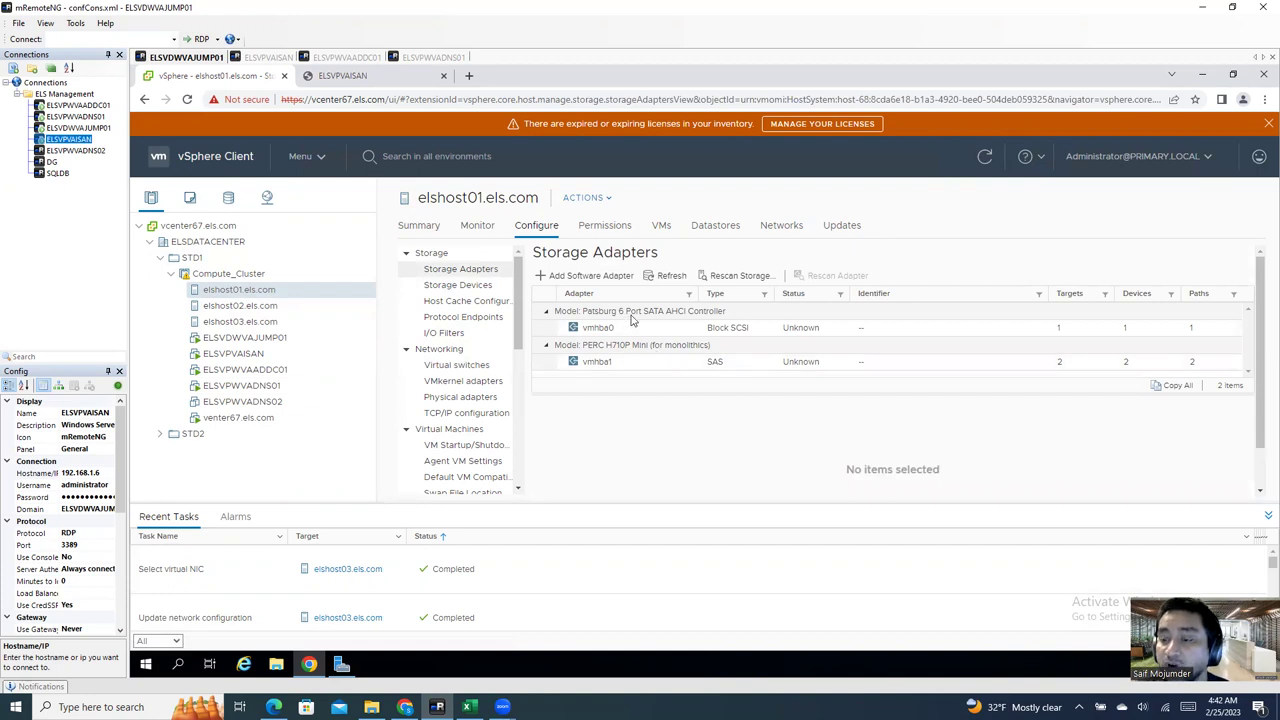
Step: Add a software iSCSI adapter to elshost01 and select the new vmhba64
click(590, 277)
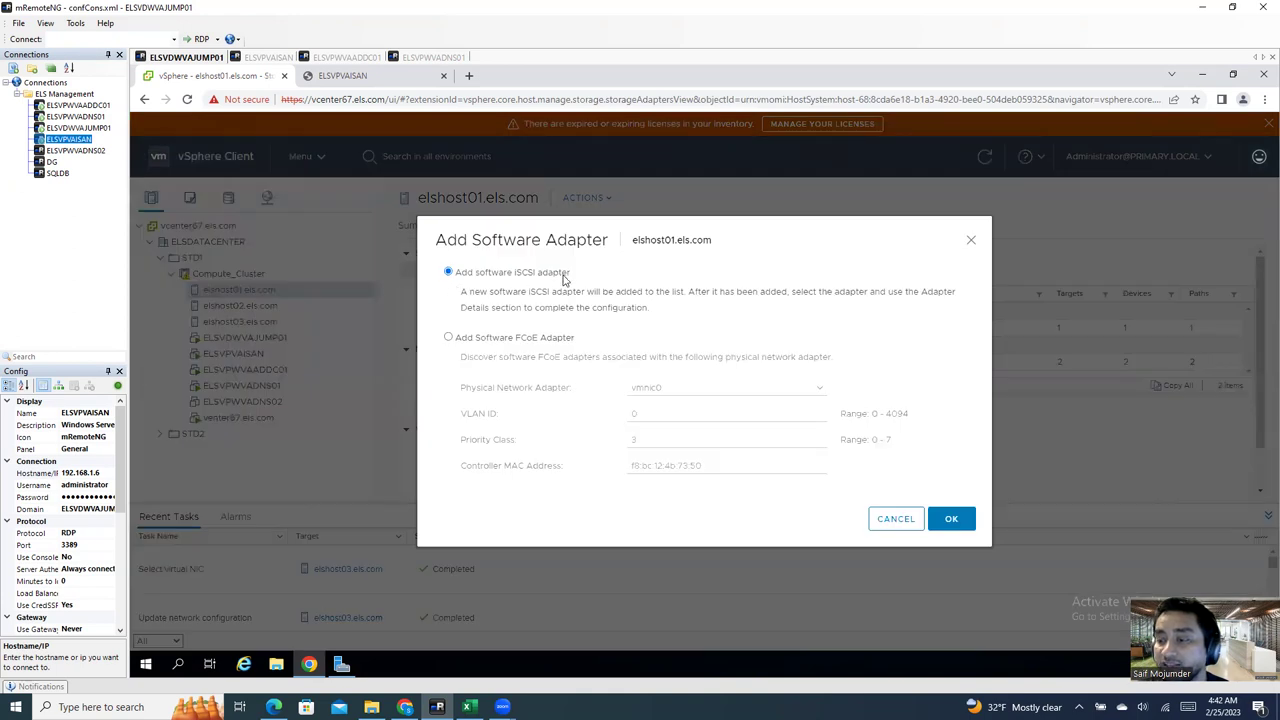
click(952, 519)
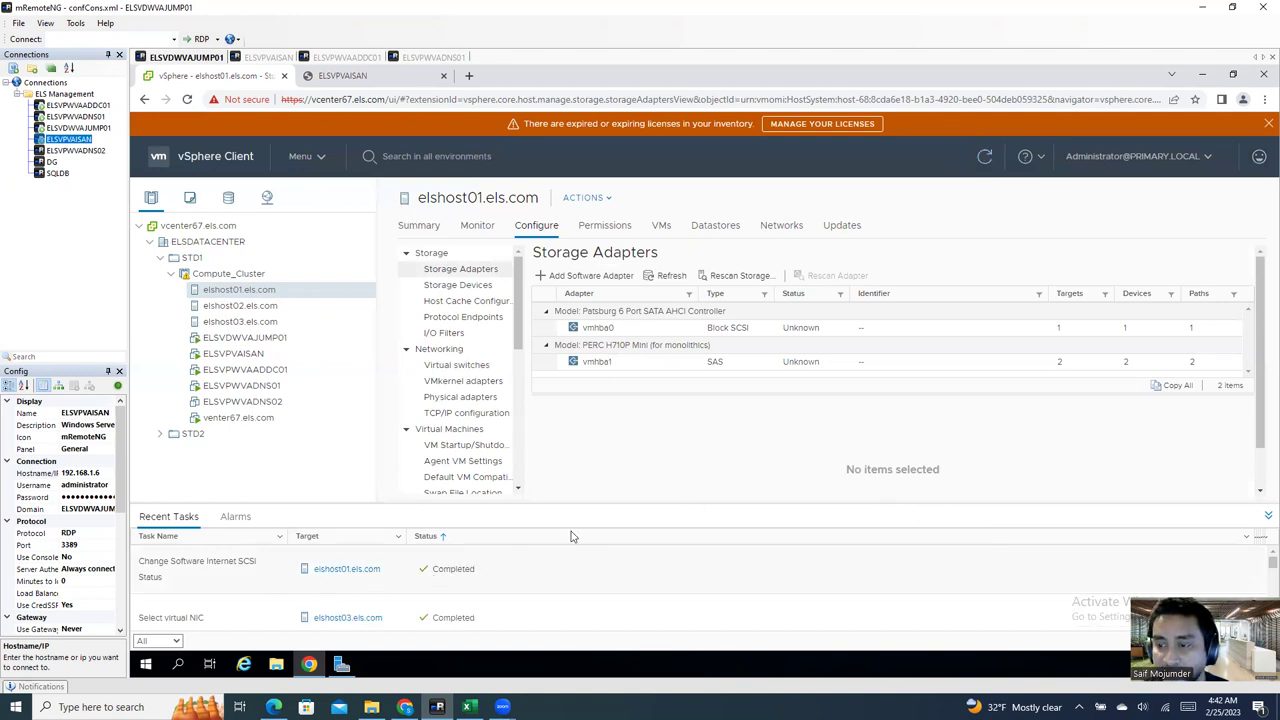
click(719, 329)
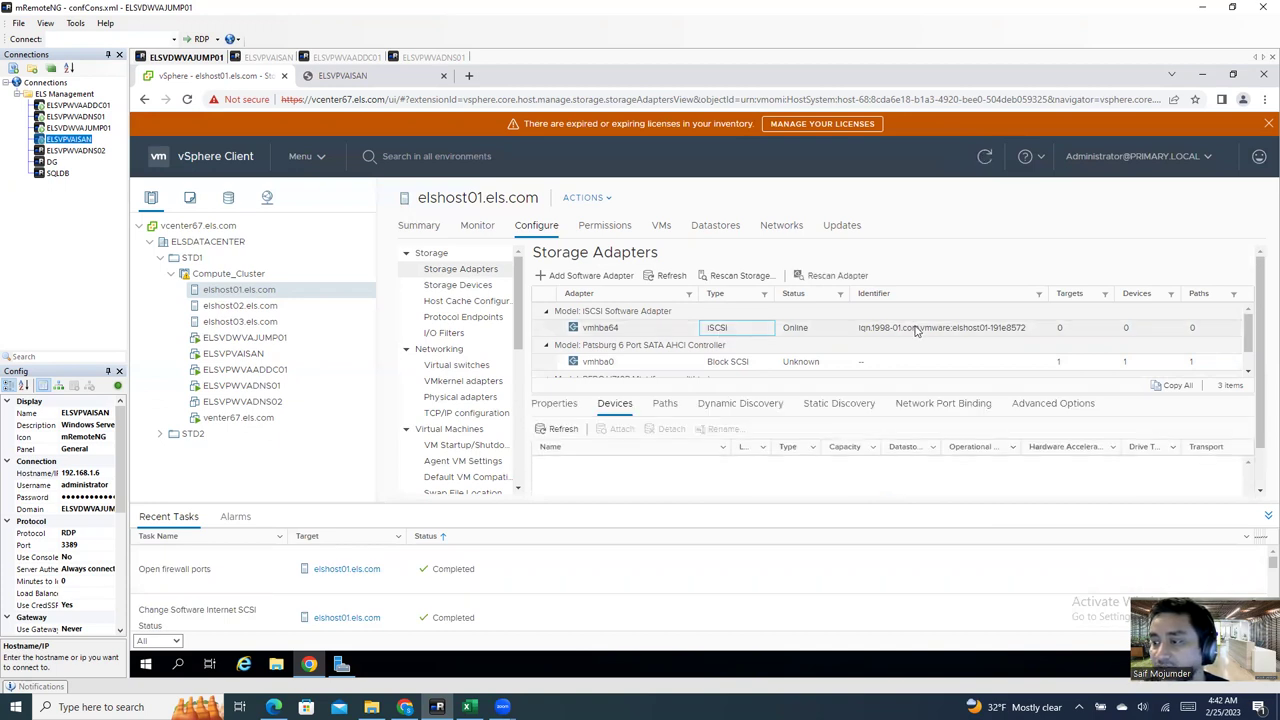
click(916, 331)
click(602, 334)
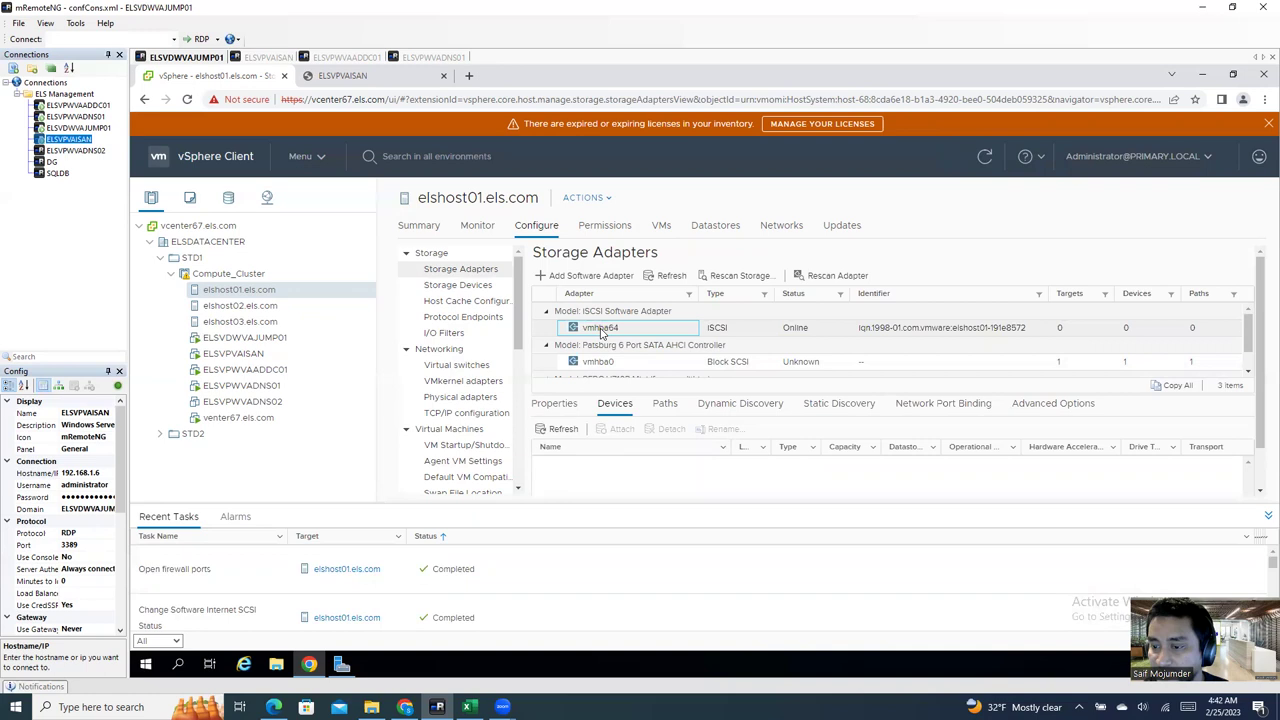
click(779, 331)
Step: Start adding a send target server in vmhba64's Dynamic Discovery
click(728, 404)
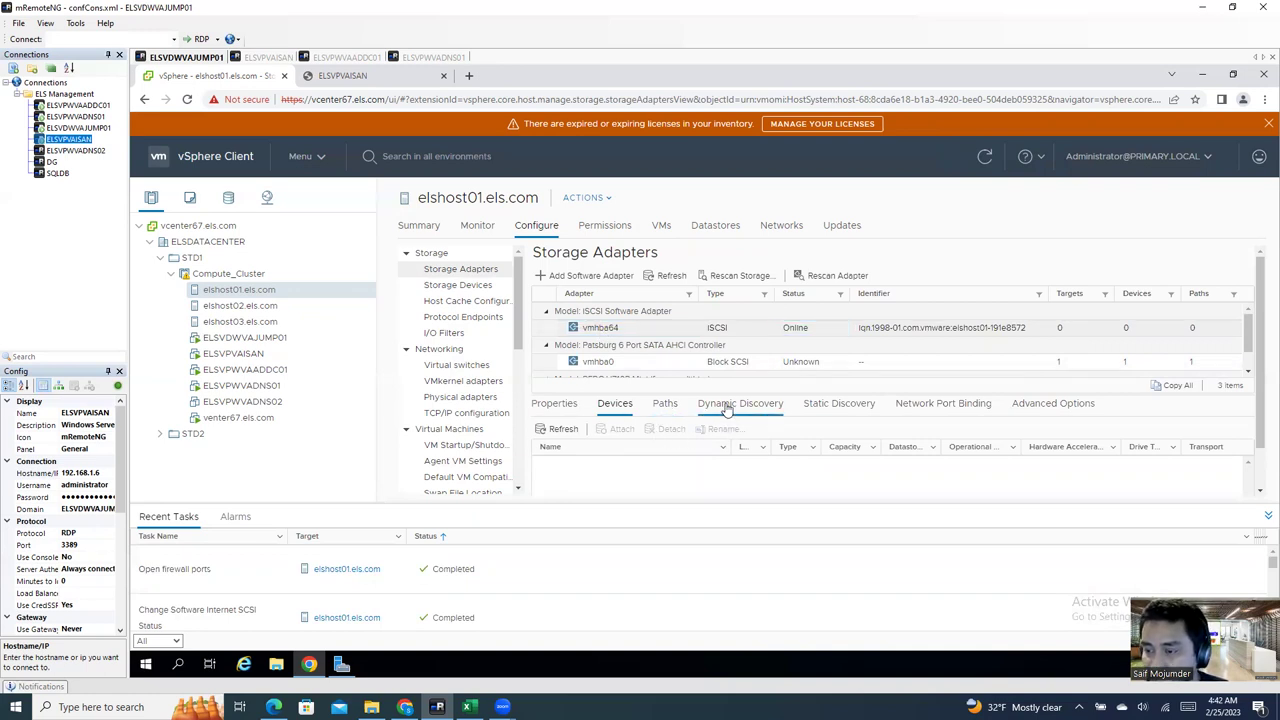
click(840, 405)
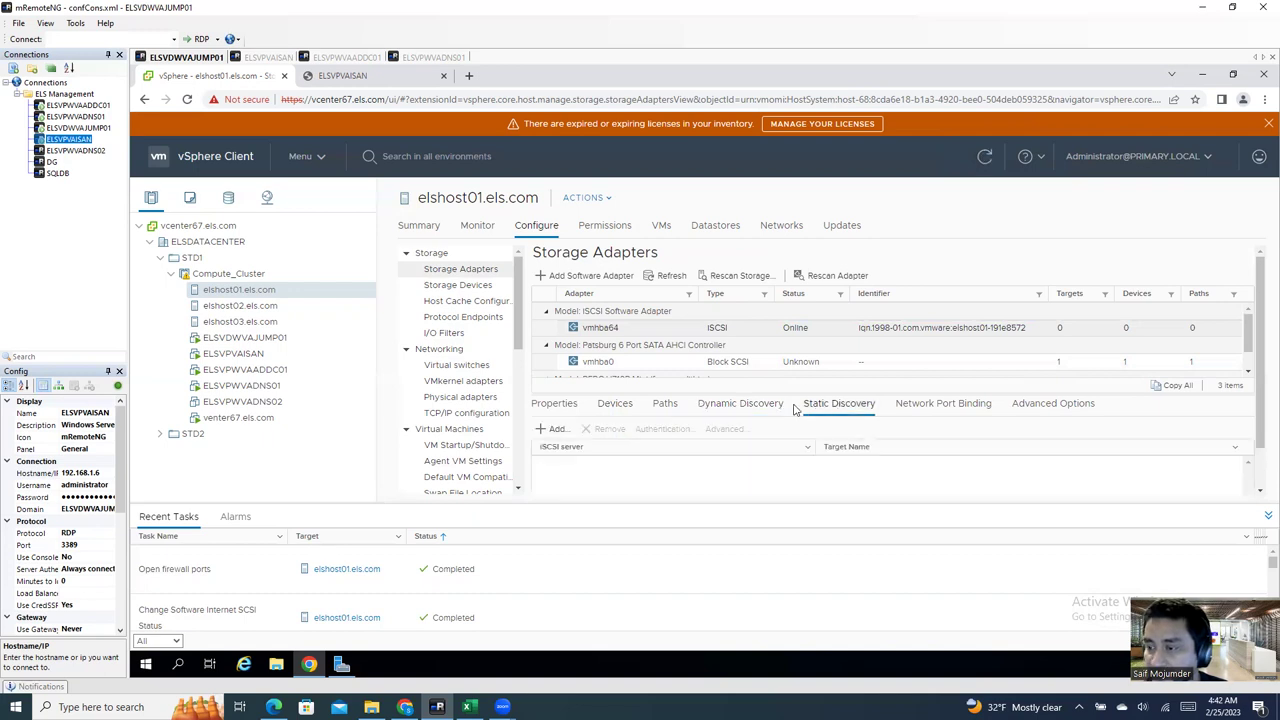
click(737, 410)
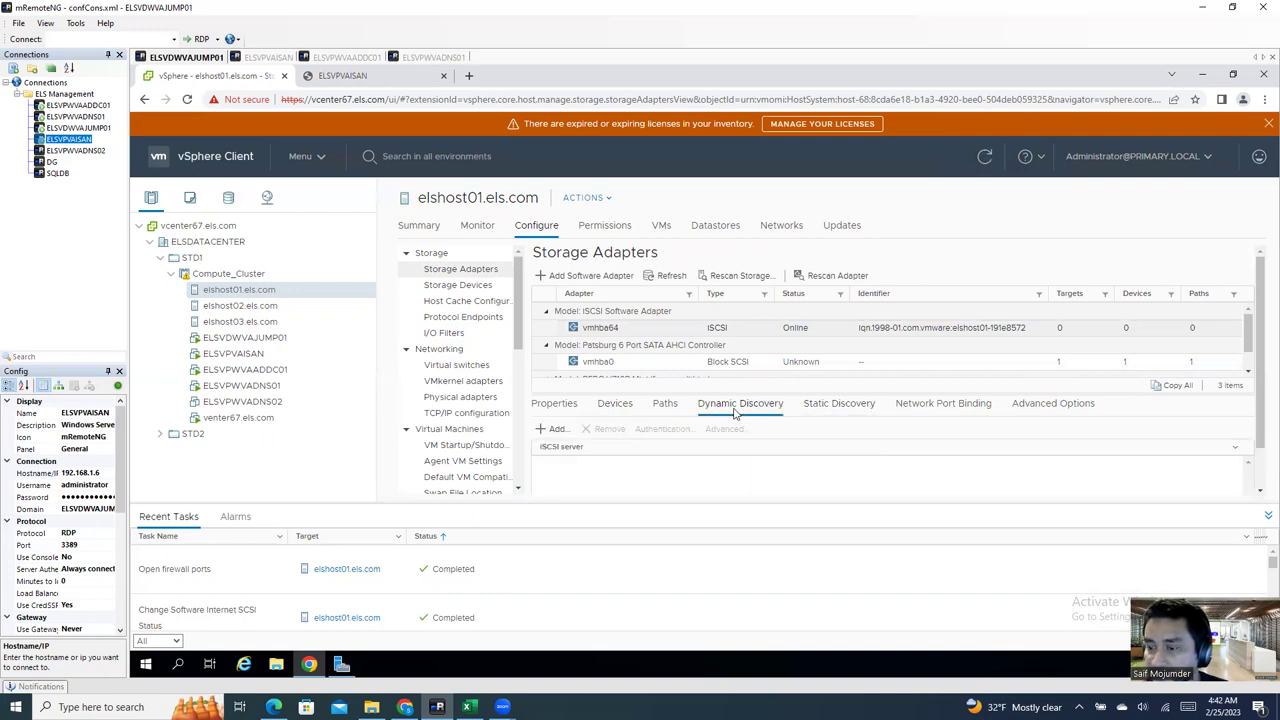
click(556, 431)
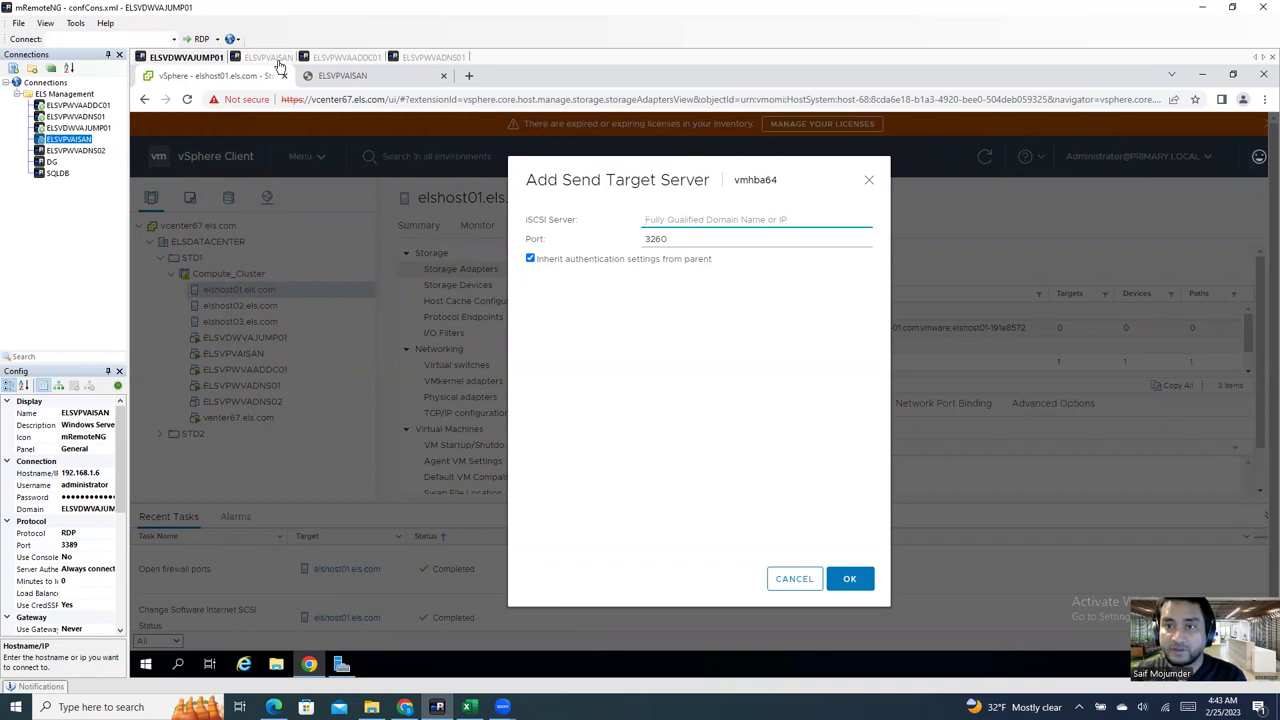
Step: Open StarWind Management Console on ELSVPVAISAN and select its server
click(270, 58)
click(309, 664)
click(293, 232)
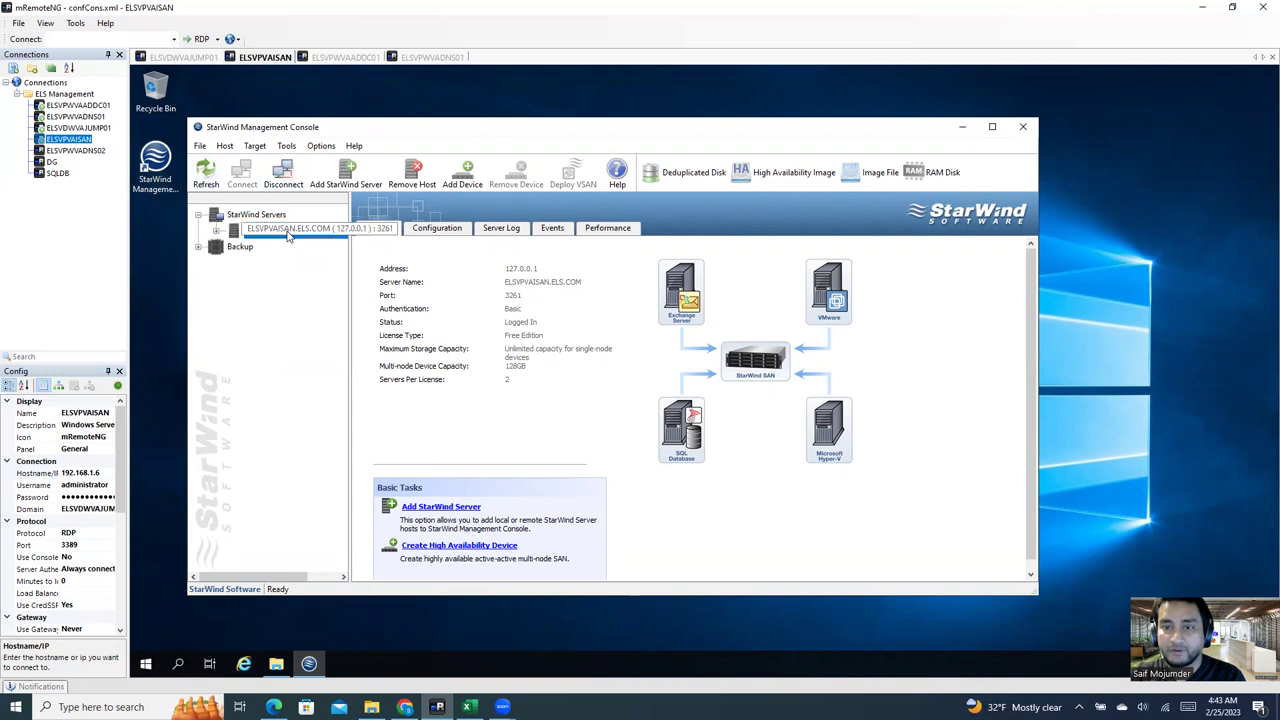
Step: Copy the StarWind server name and enter ELSVPVAISAN.els.com as the iSCSI server
click(99, 414)
key(ctrl+c)
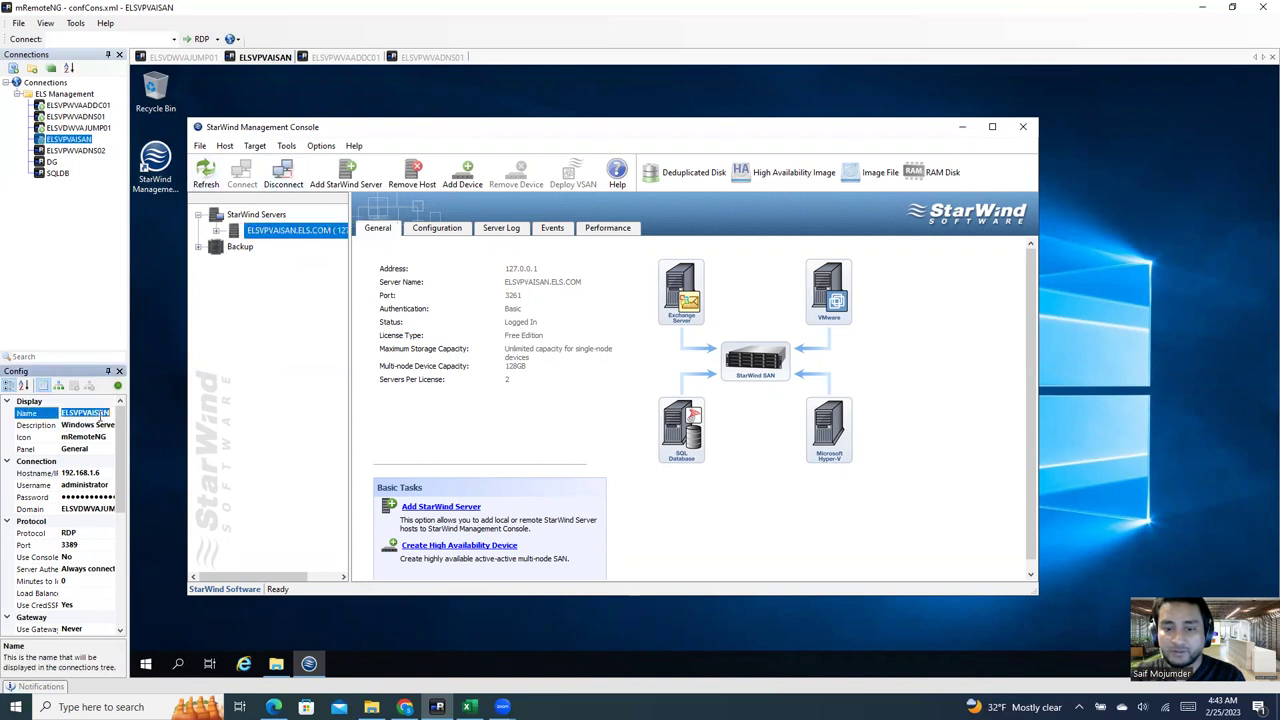
click(195, 60)
key(ctrl+v)
text(.els)
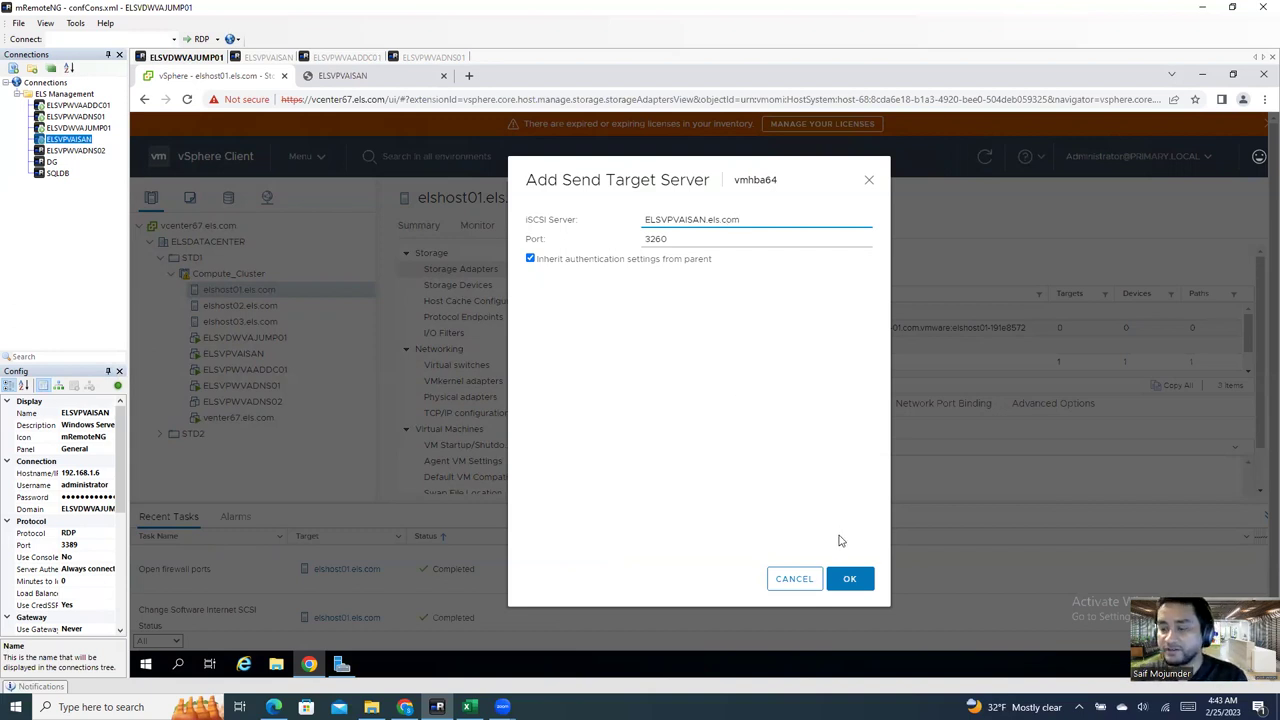
Step: Confirm the ELSVPVAISAN.els.com:3260 send target for vmhba64
click(851, 583)
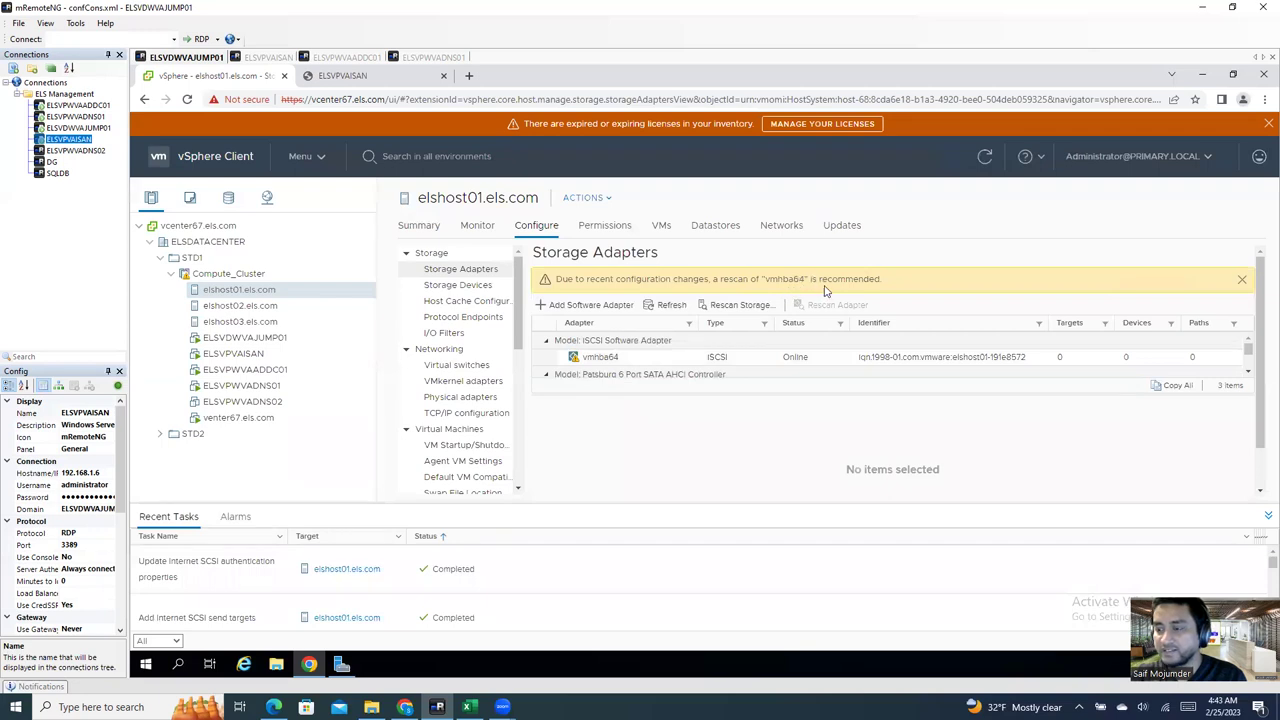
Step: Rescan the host's storage and review vmhba64's network port binding list
click(748, 307)
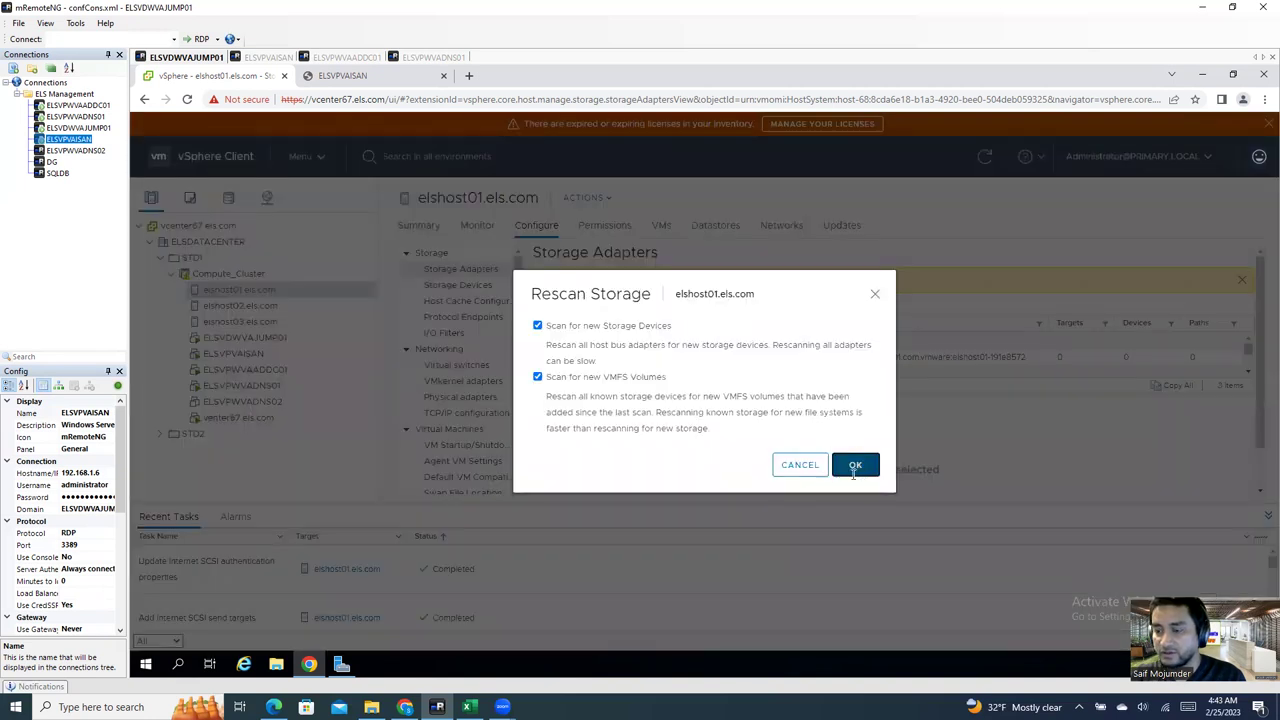
click(855, 466)
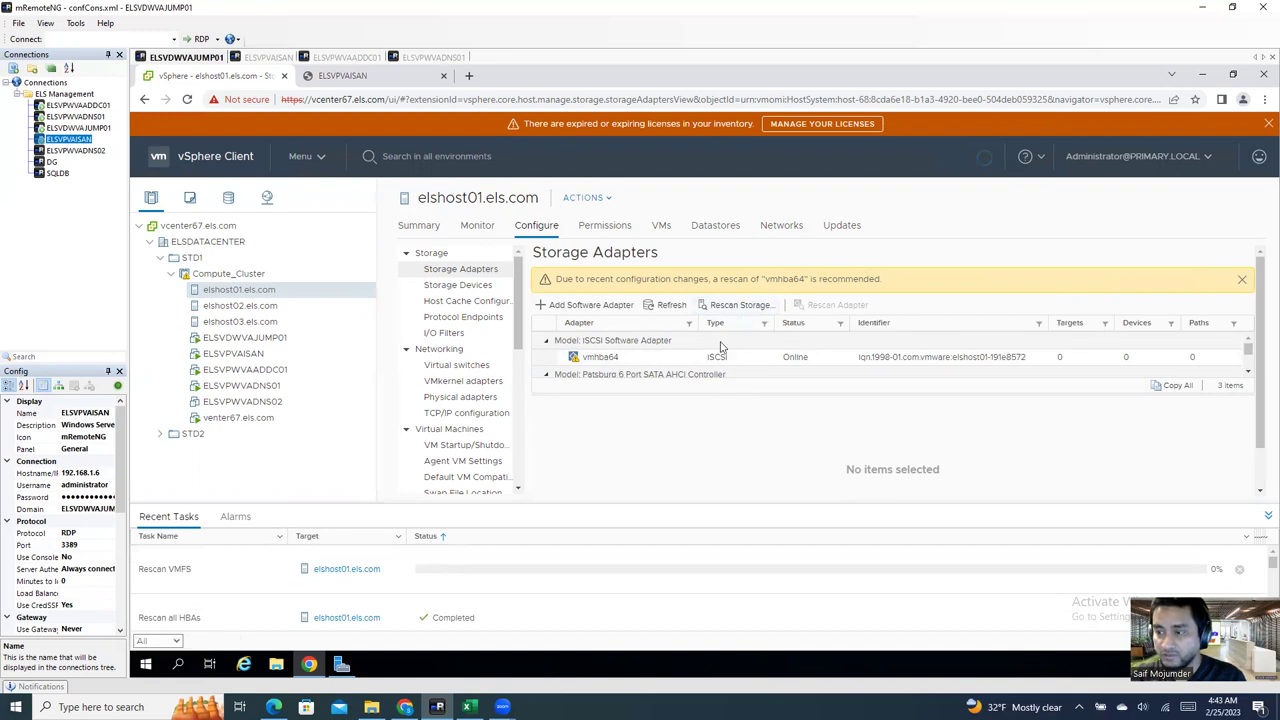
click(605, 357)
click(728, 403)
click(943, 404)
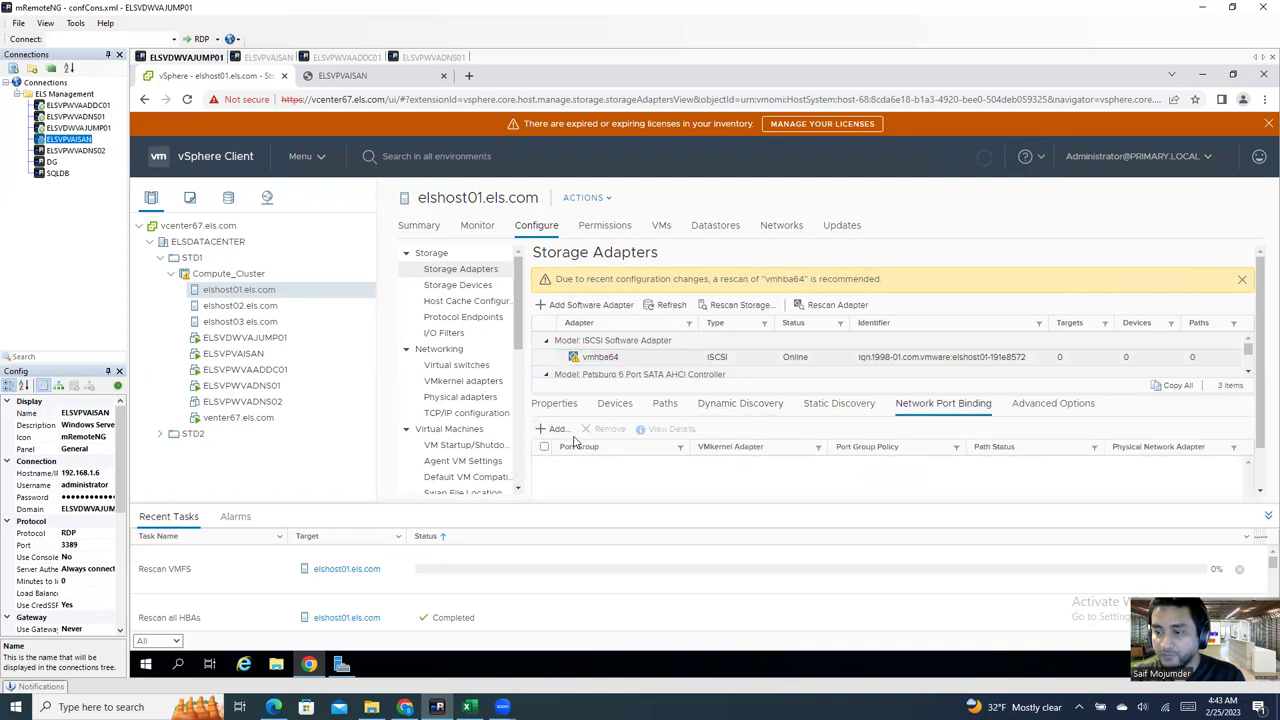
click(555, 429)
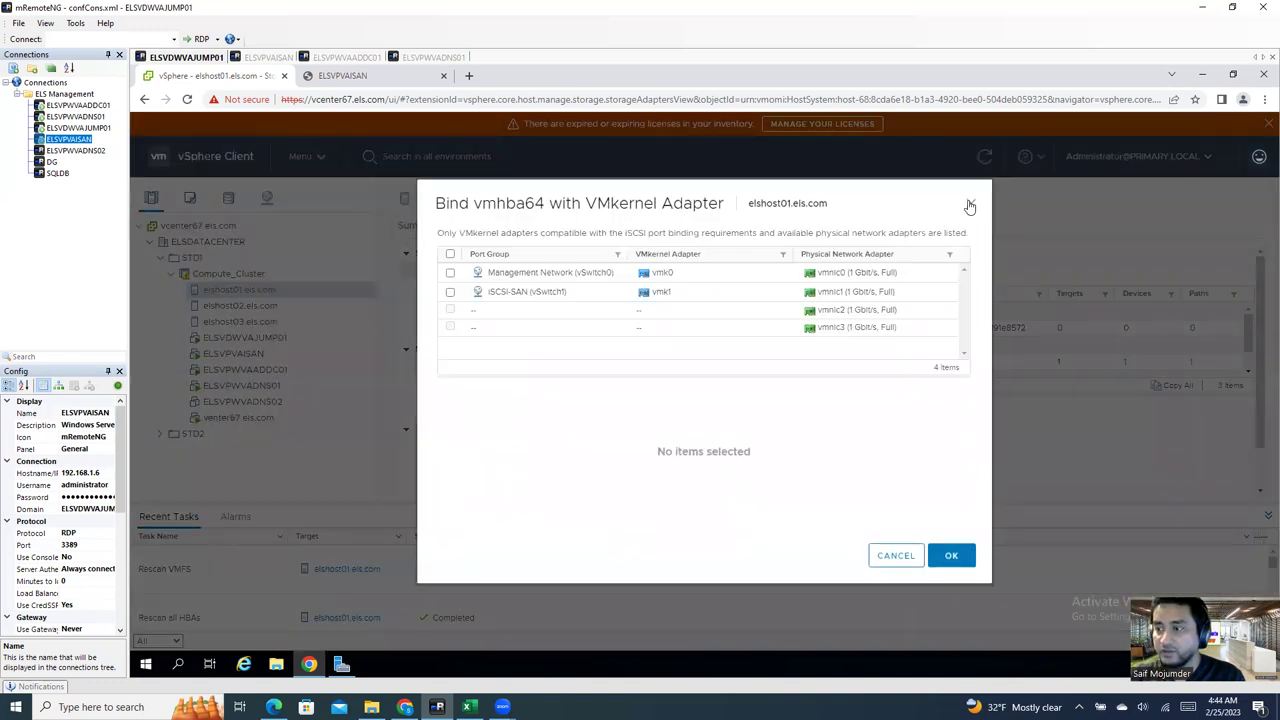
click(969, 206)
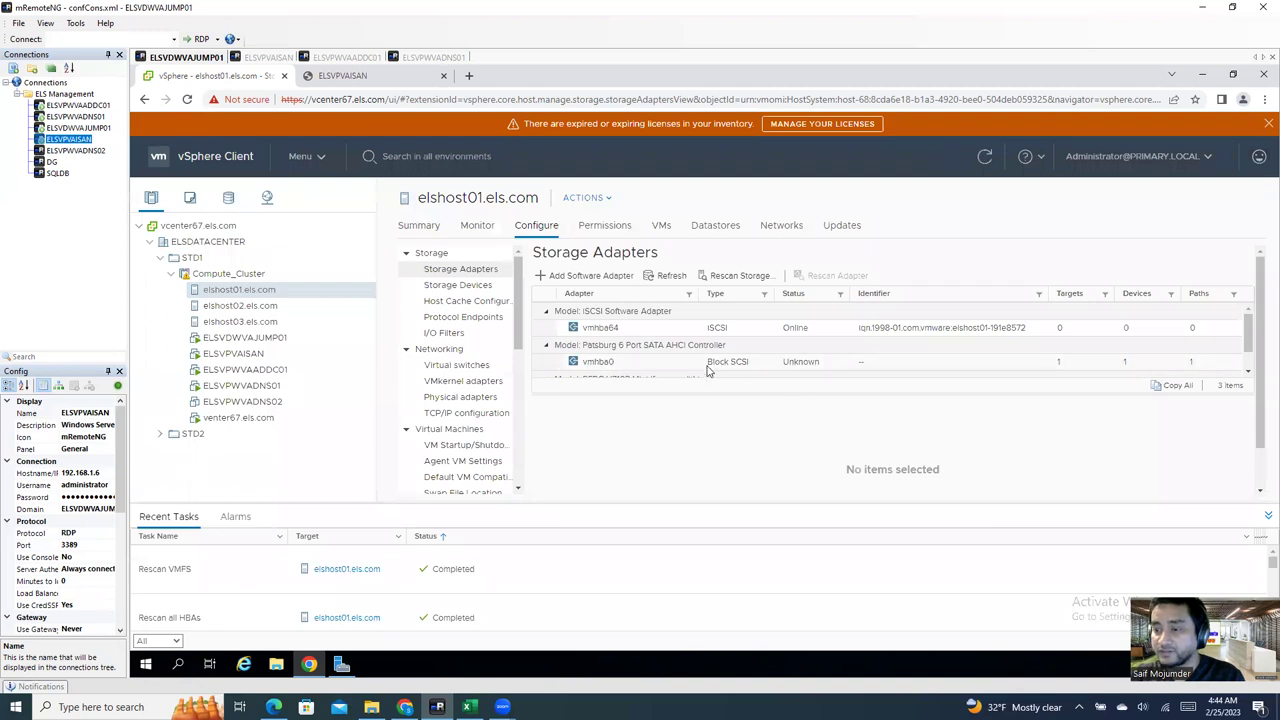
Step: Bind the iSCSI-SAN port group (vmk1) to vmhba64 and rescan storage
click(717, 328)
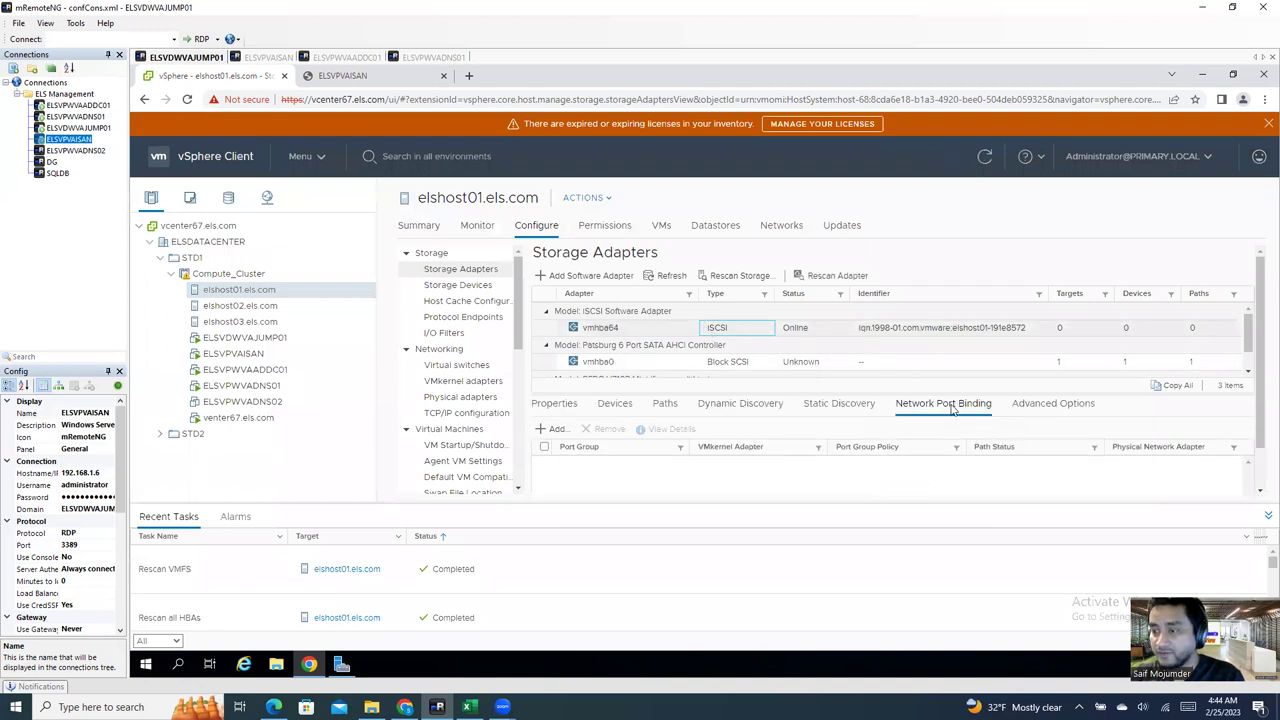
click(553, 430)
click(503, 293)
click(955, 555)
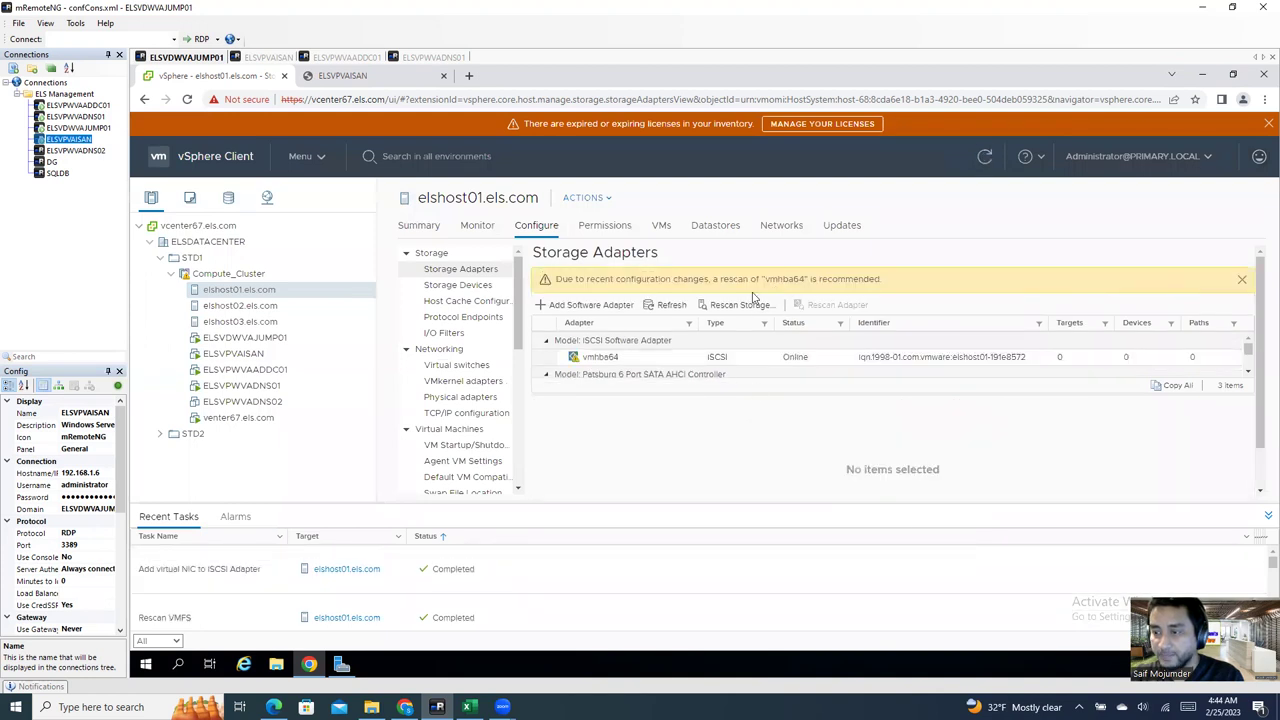
click(741, 305)
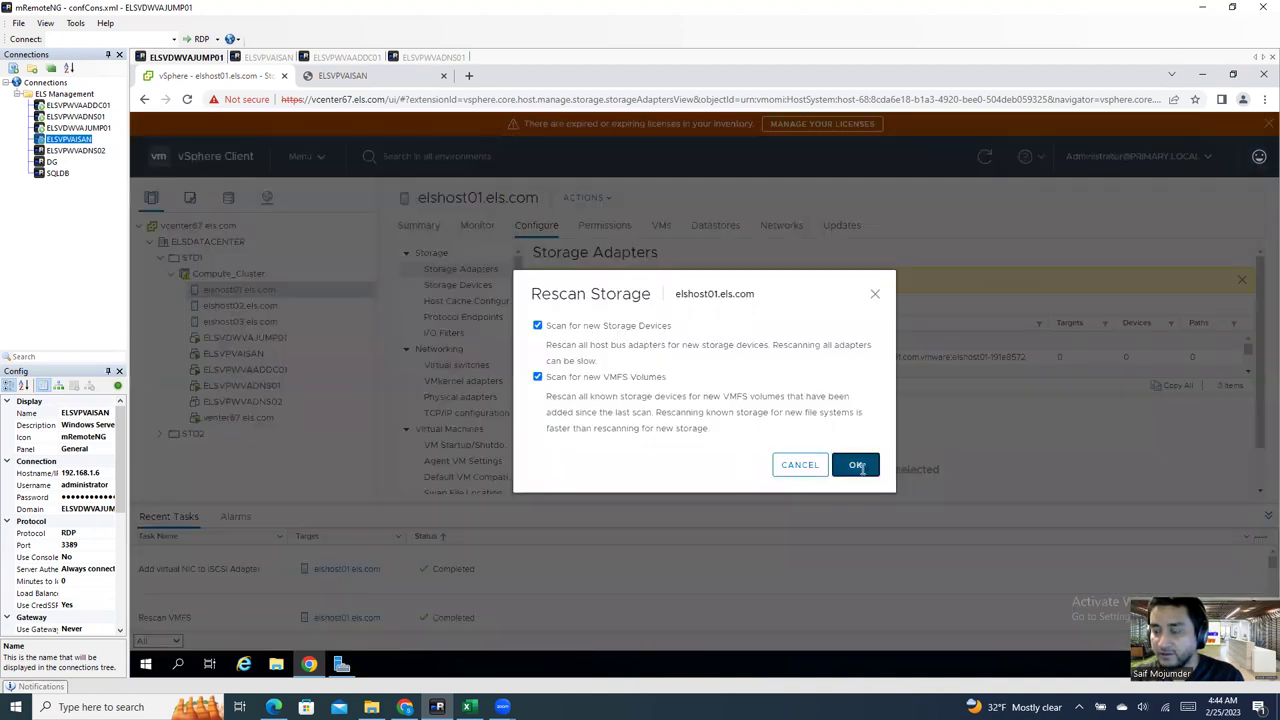
click(848, 465)
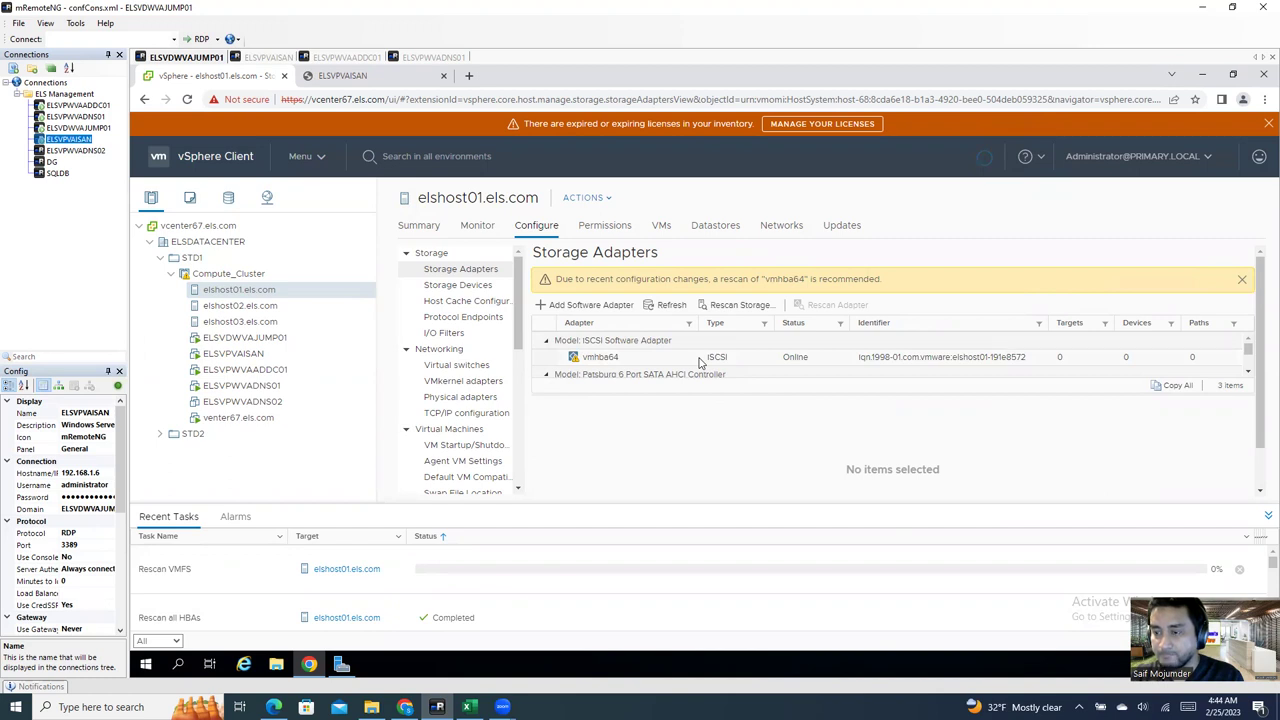
Step: Start a static target for vmhba64 on ELSVPVAISAN.els.com:3260, then switch to StarWind
click(703, 360)
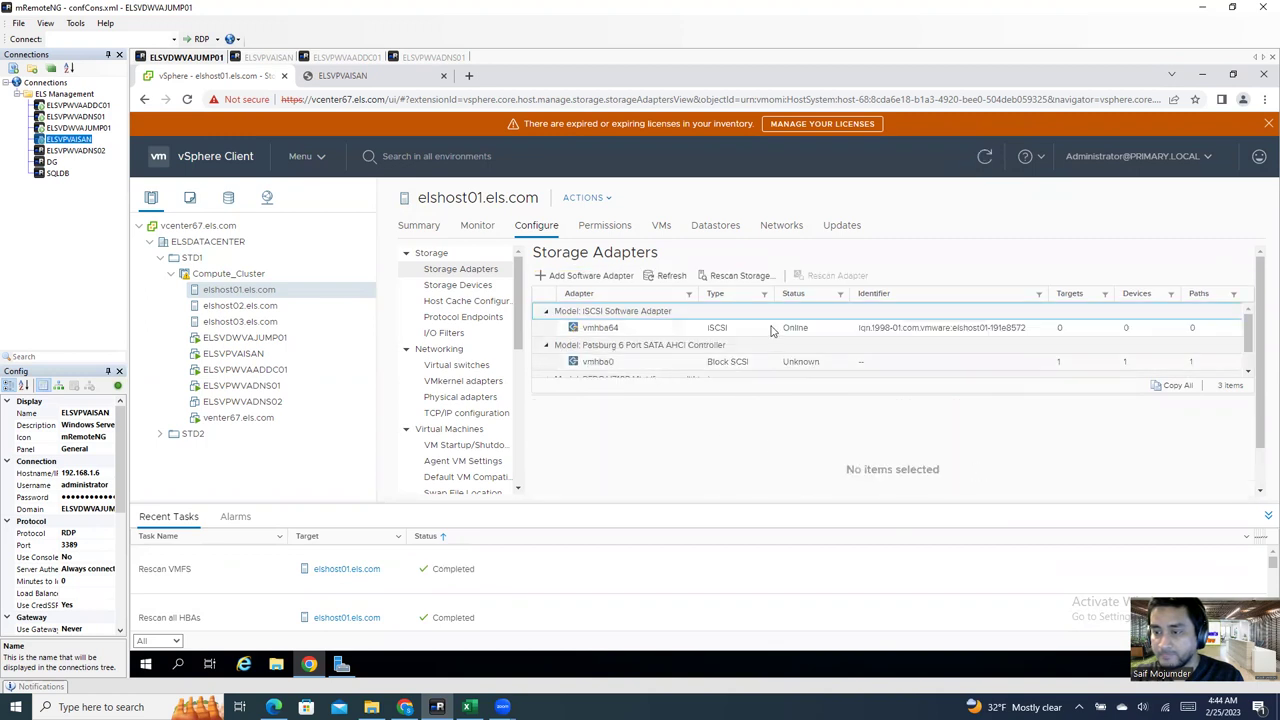
click(771, 333)
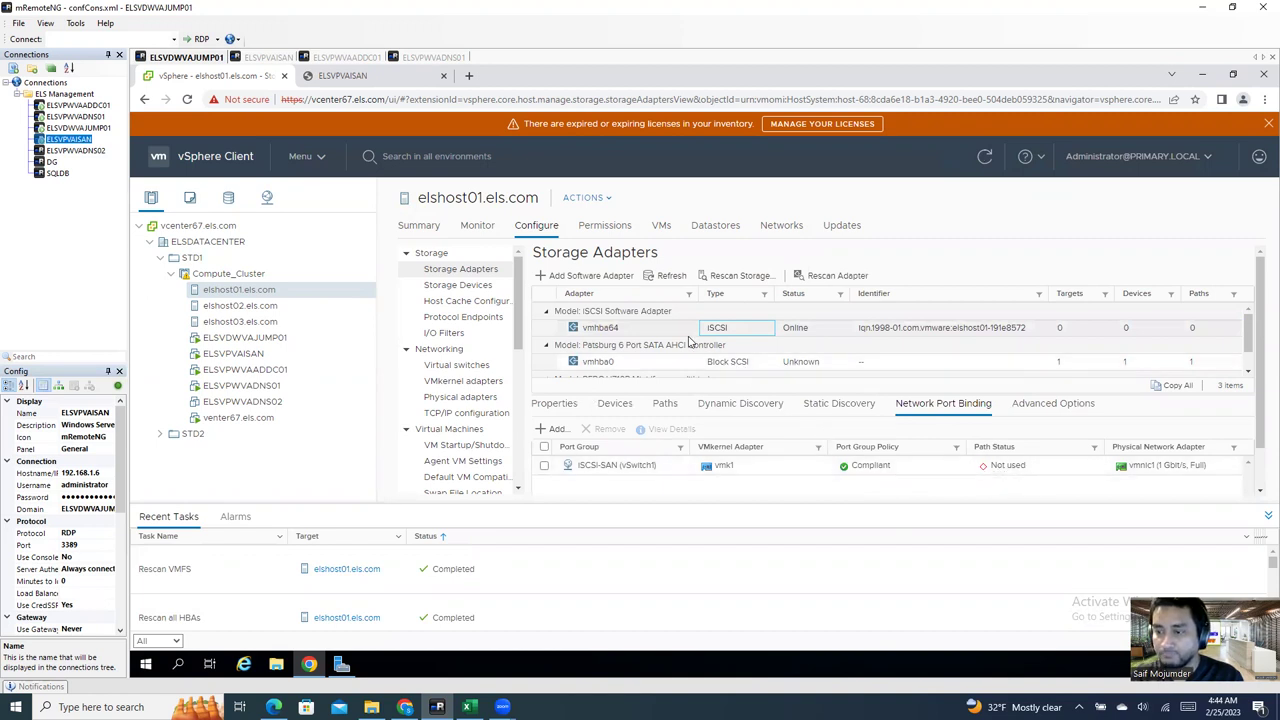
click(822, 405)
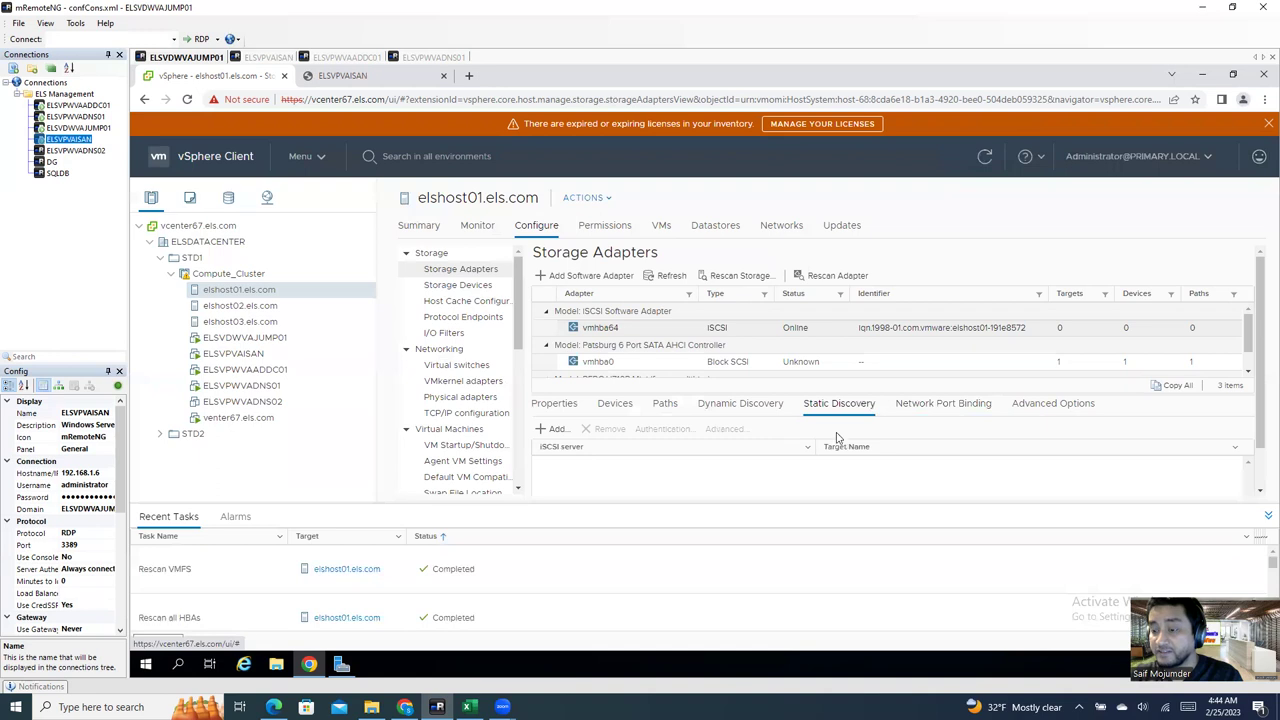
click(563, 432)
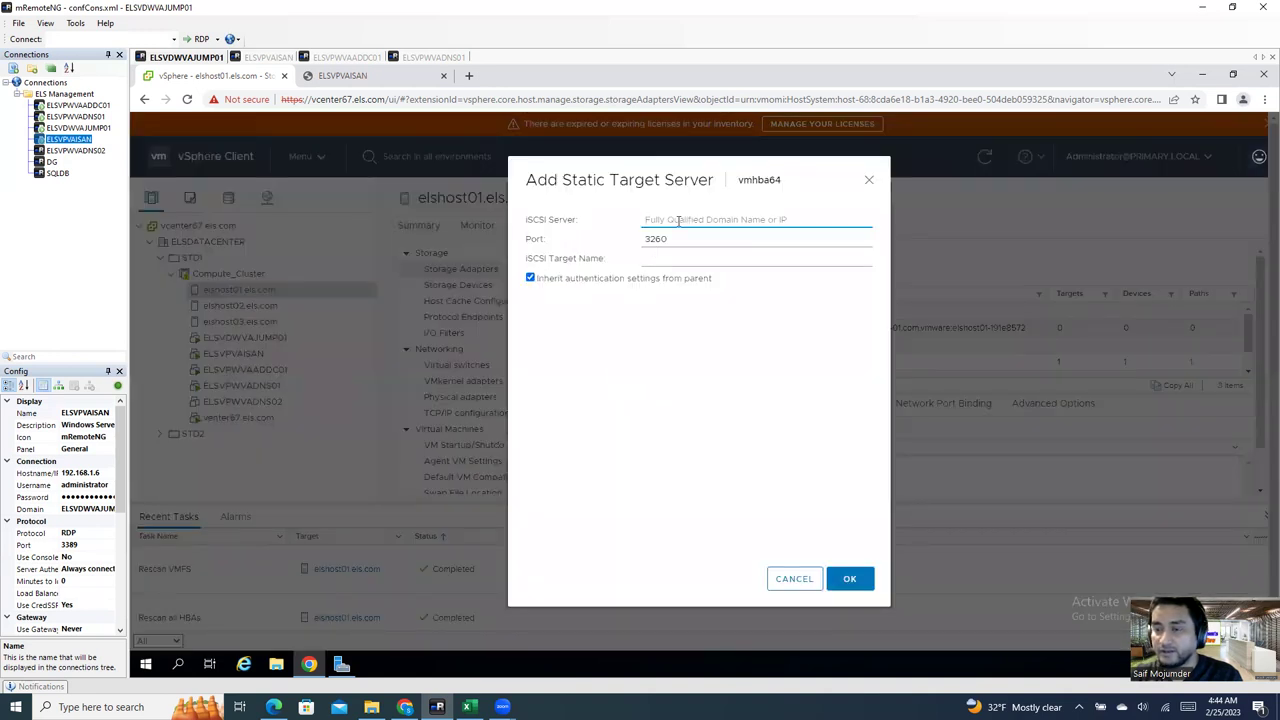
click(678, 221)
click(740, 250)
click(674, 261)
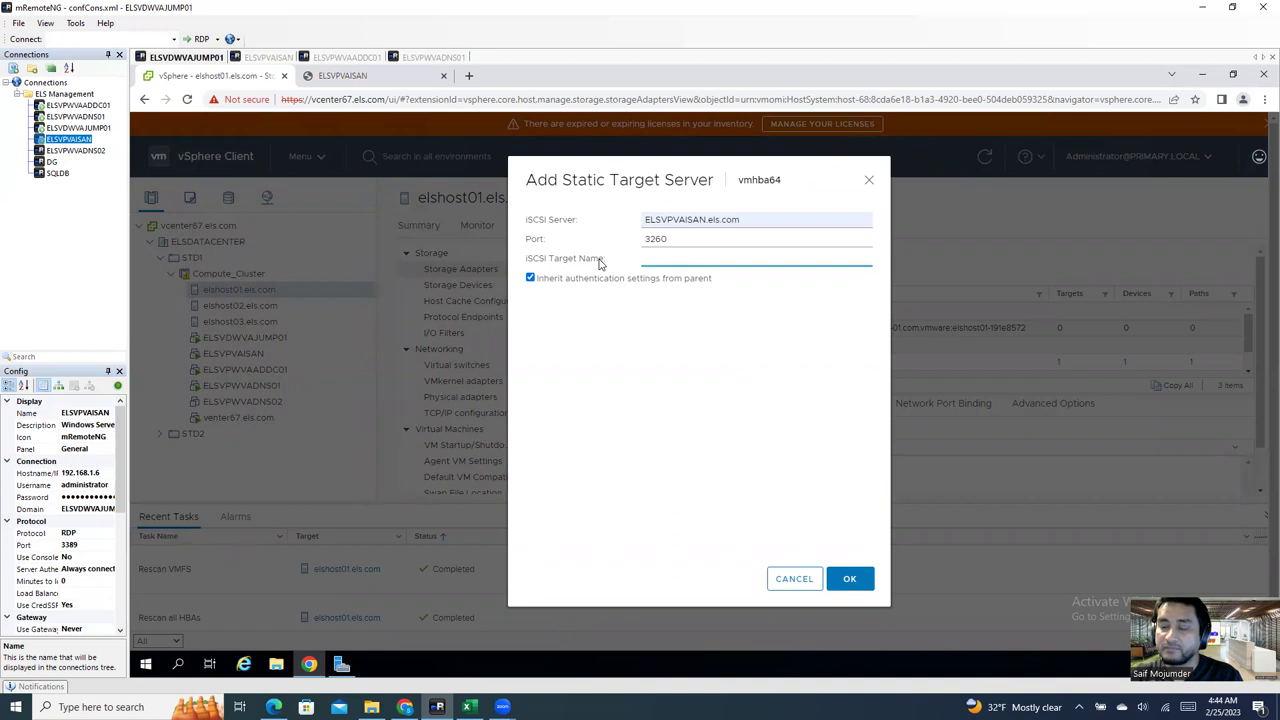
click(268, 57)
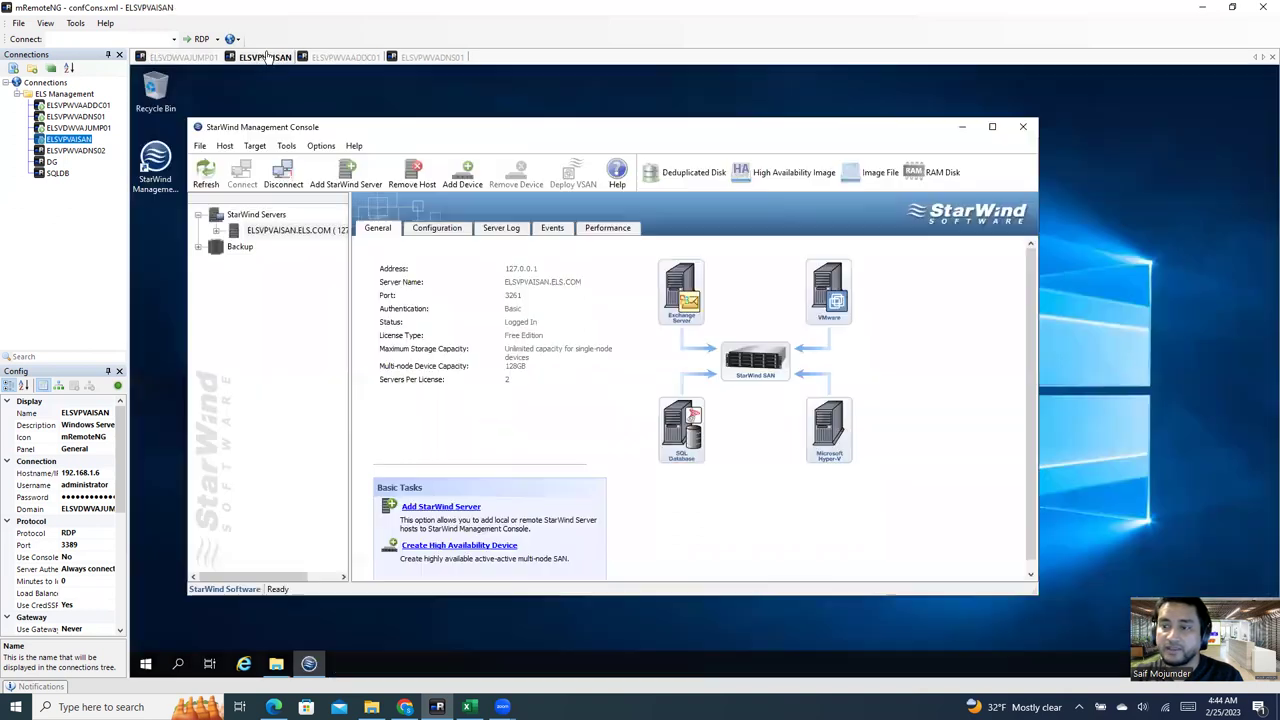
Step: List the StarWind server's iSCSI targets lan01 and lun02 and select lan01
click(285, 230)
click(216, 231)
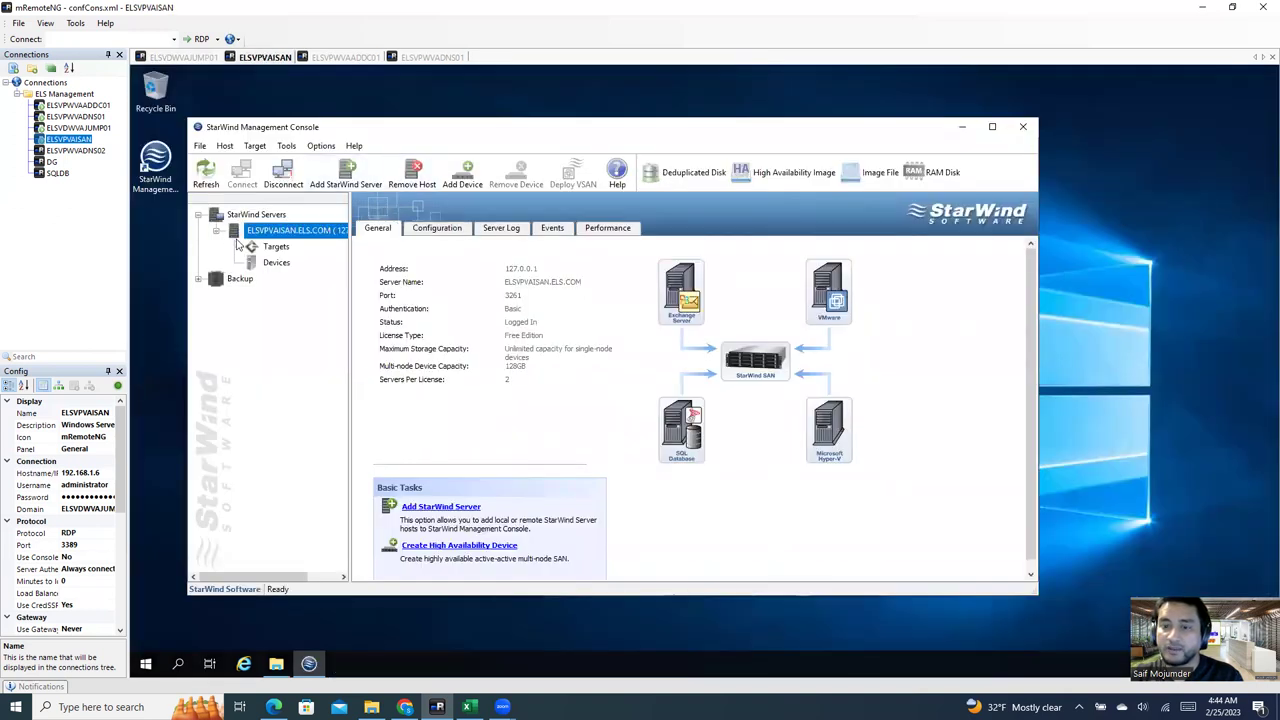
click(277, 247)
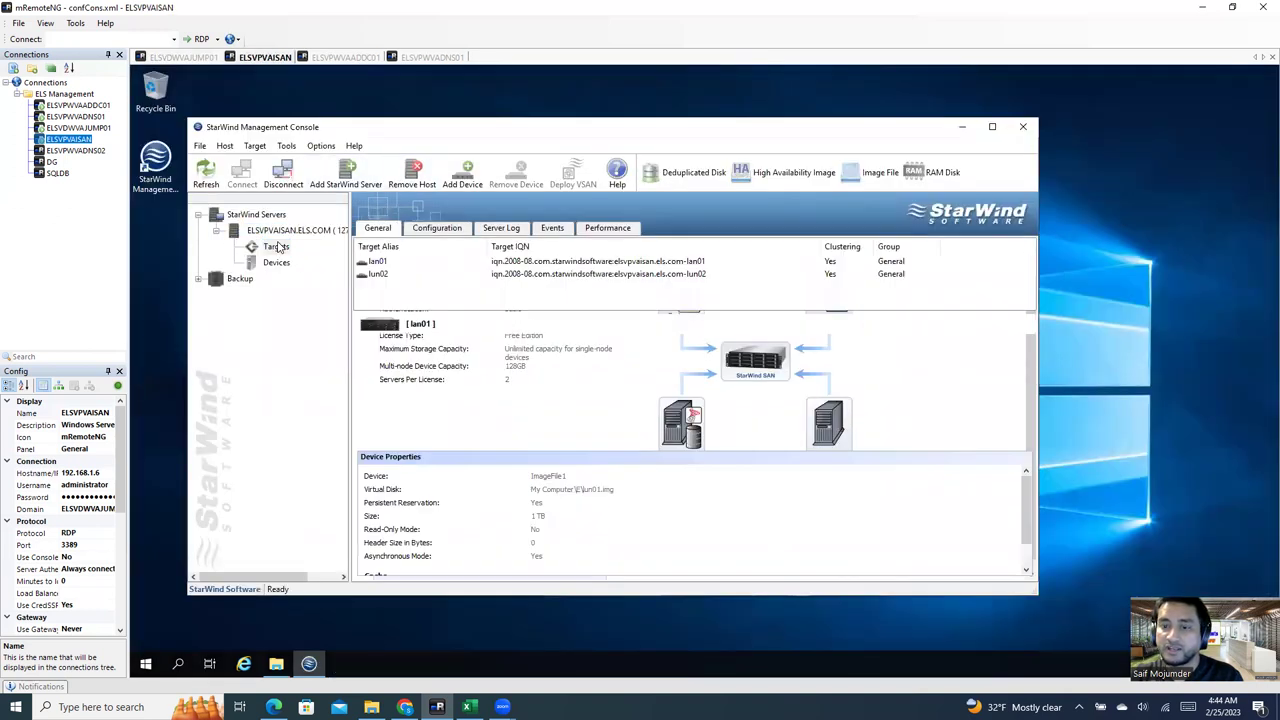
click(677, 263)
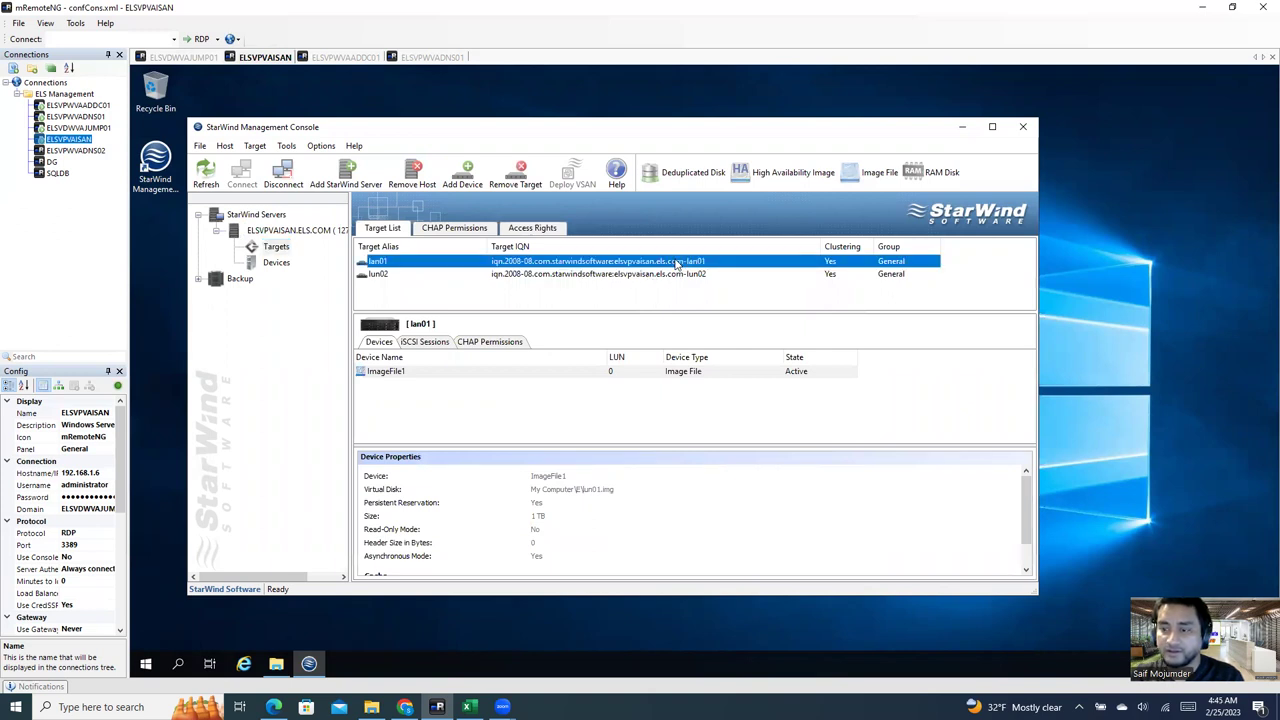
right_click(677, 263)
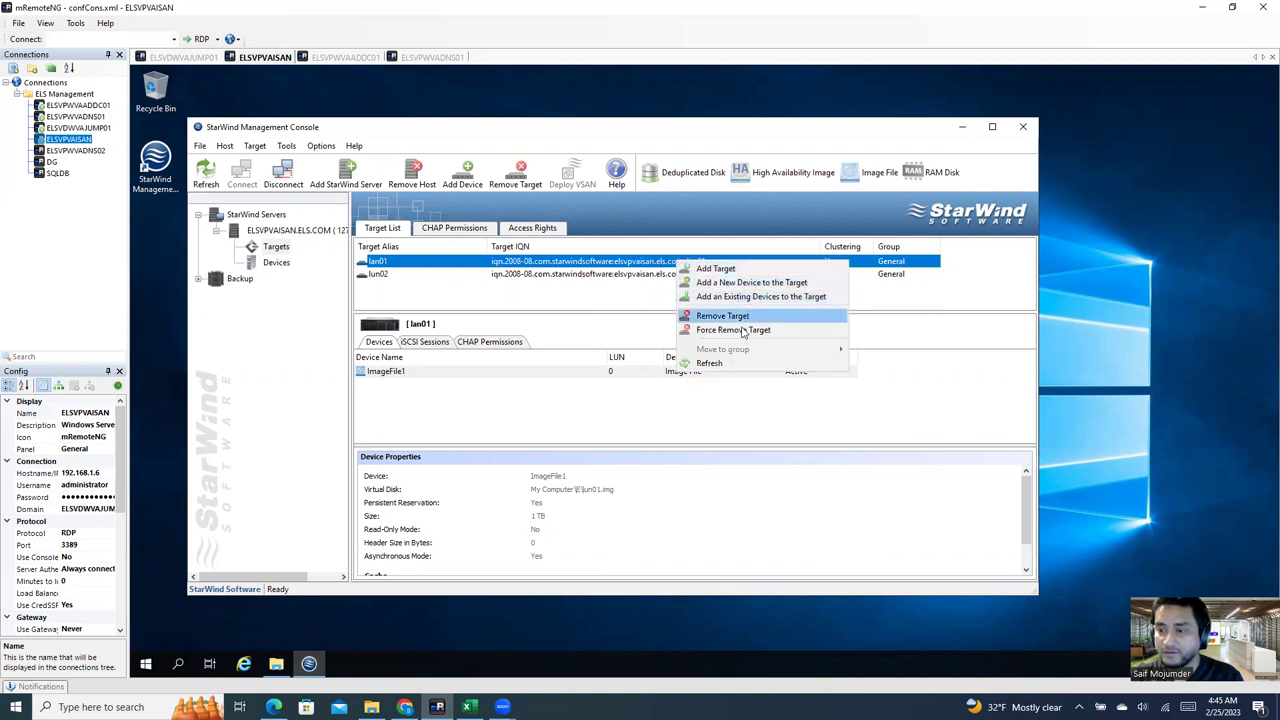
Step: Cancel the Add Target wizard and return to the vSphere session
click(742, 270)
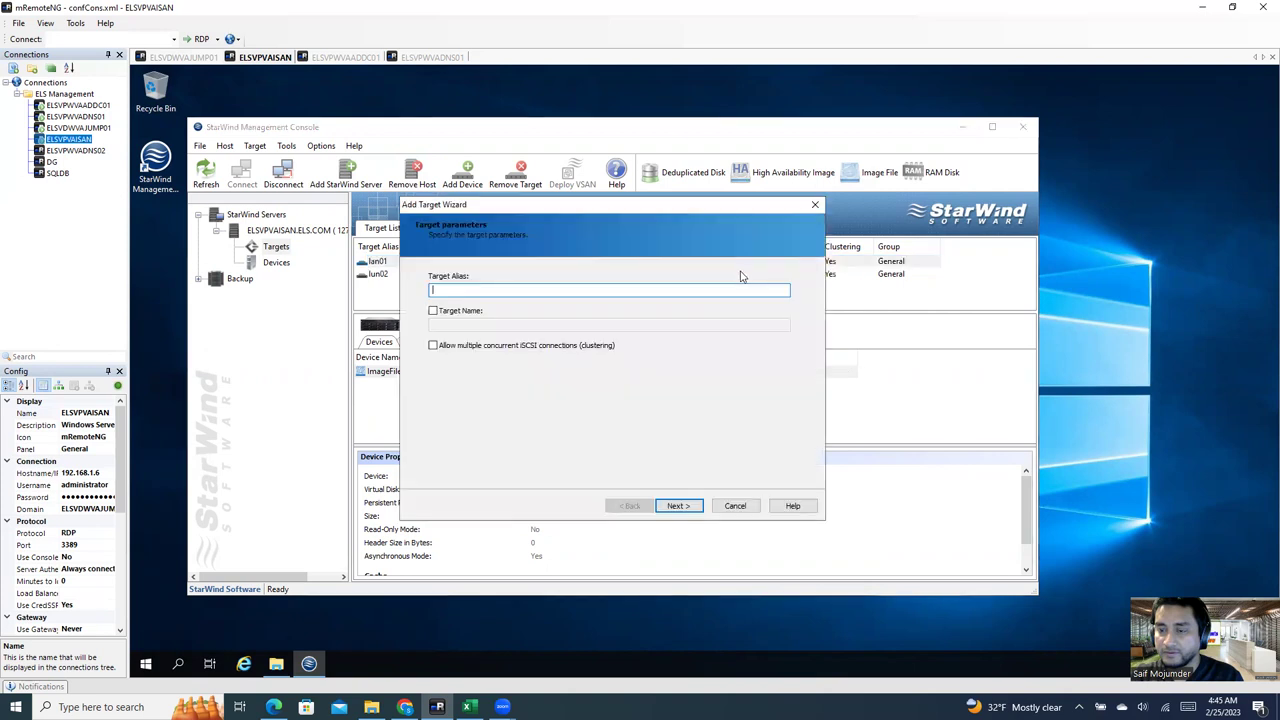
click(816, 205)
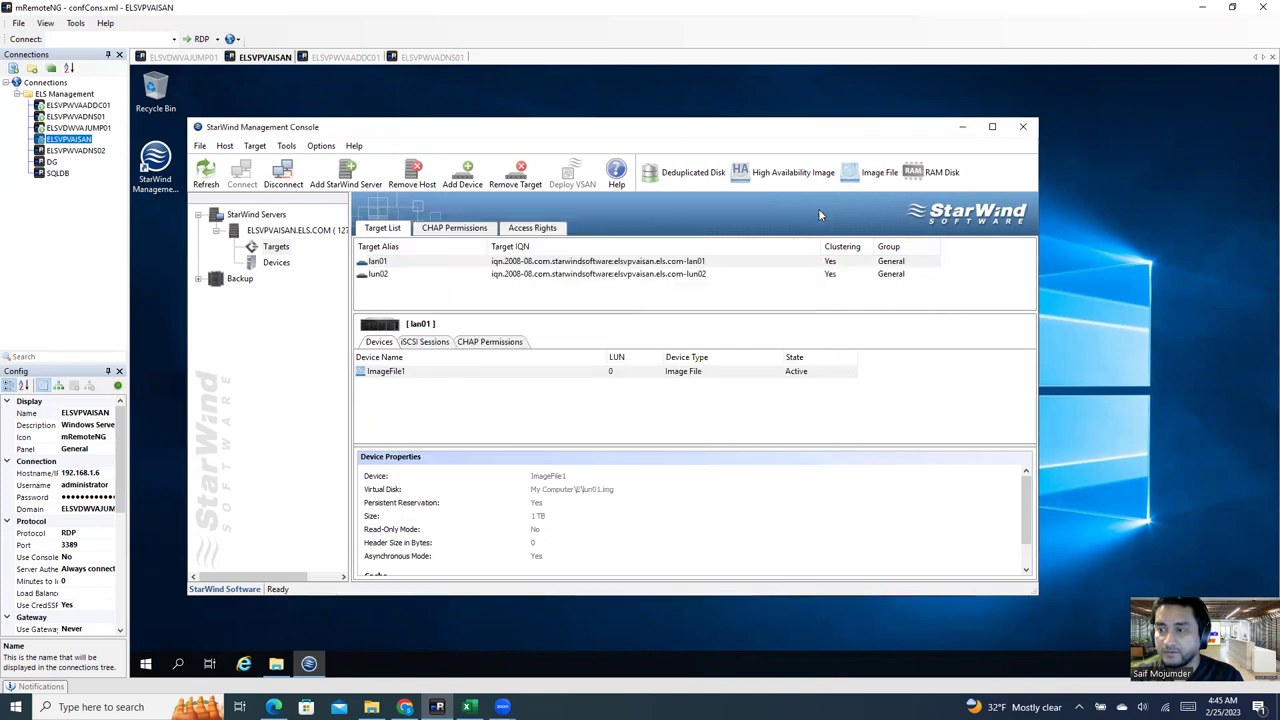
click(733, 261)
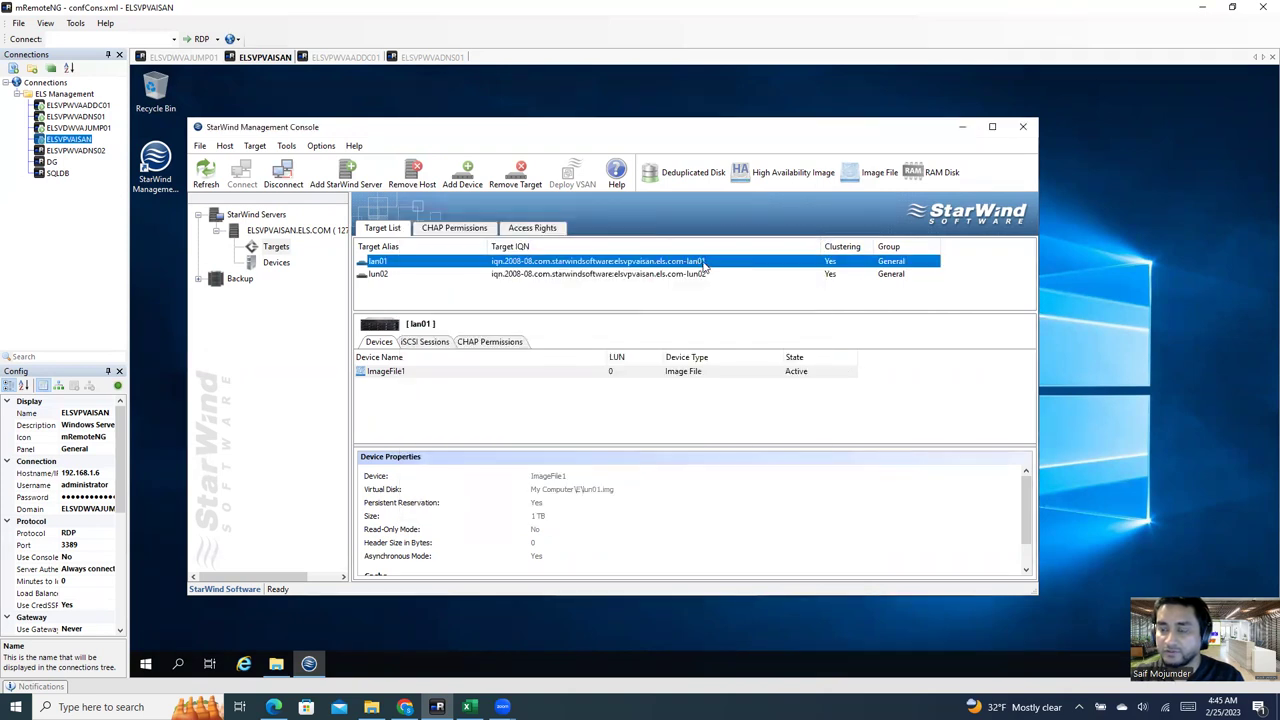
right_click(703, 265)
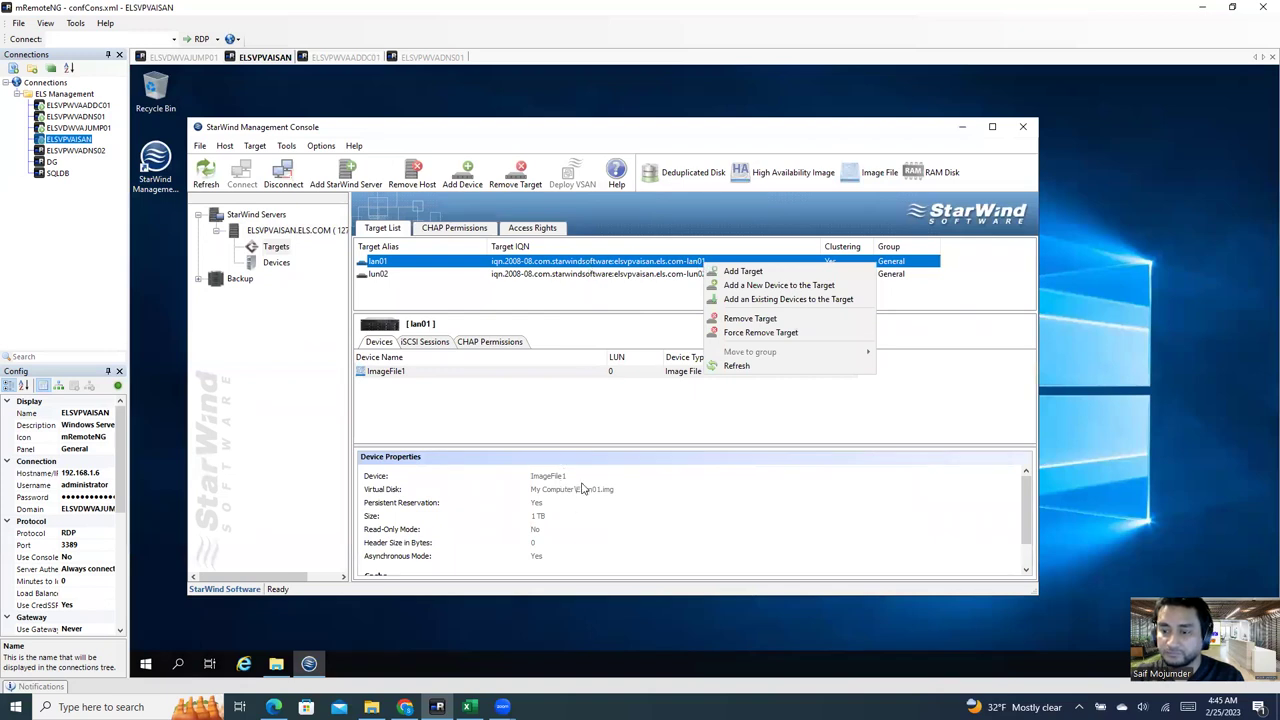
click(665, 537)
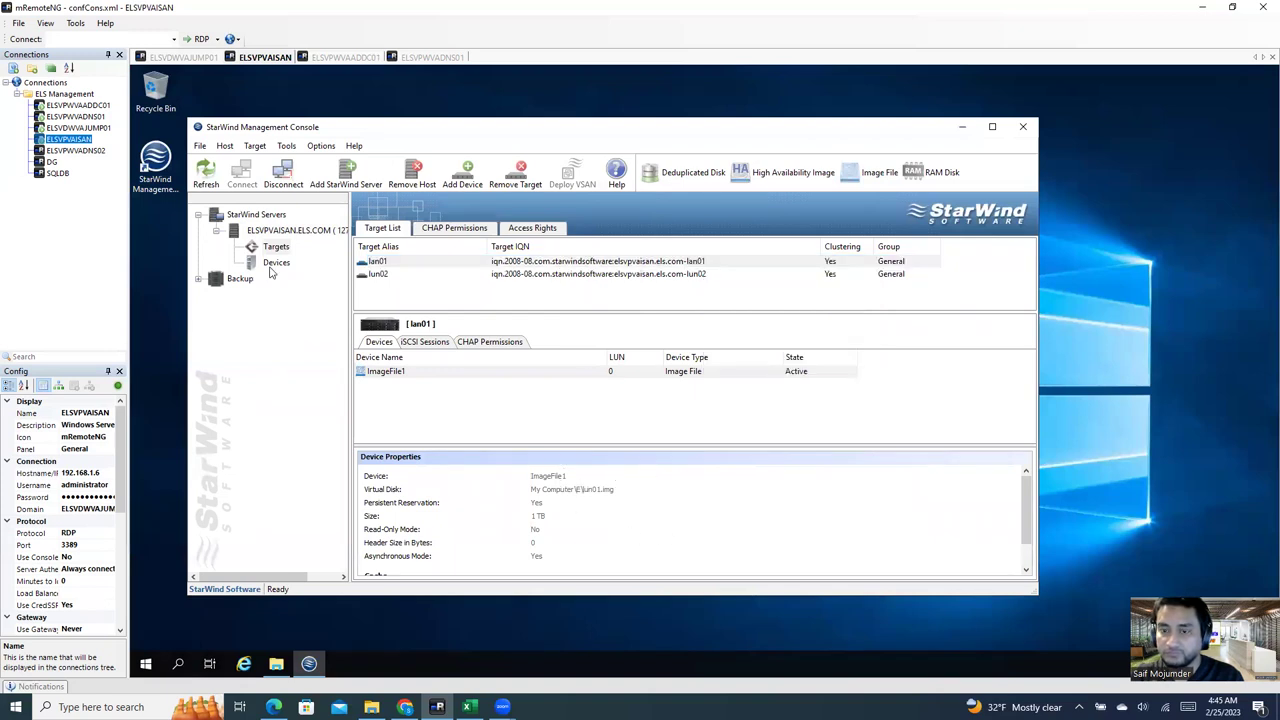
click(183, 57)
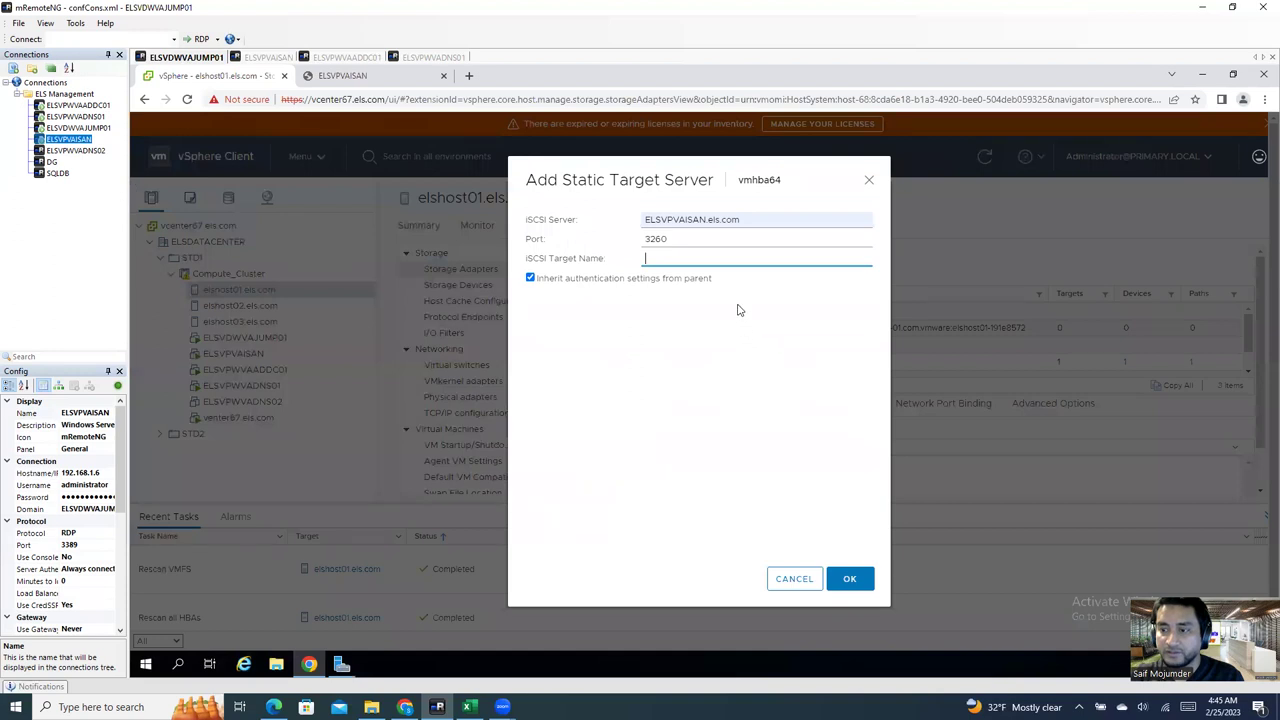
Step: Cancel the static target, remove the ELSVPVAISAN.els.com discovery server, and rescan storage
click(869, 179)
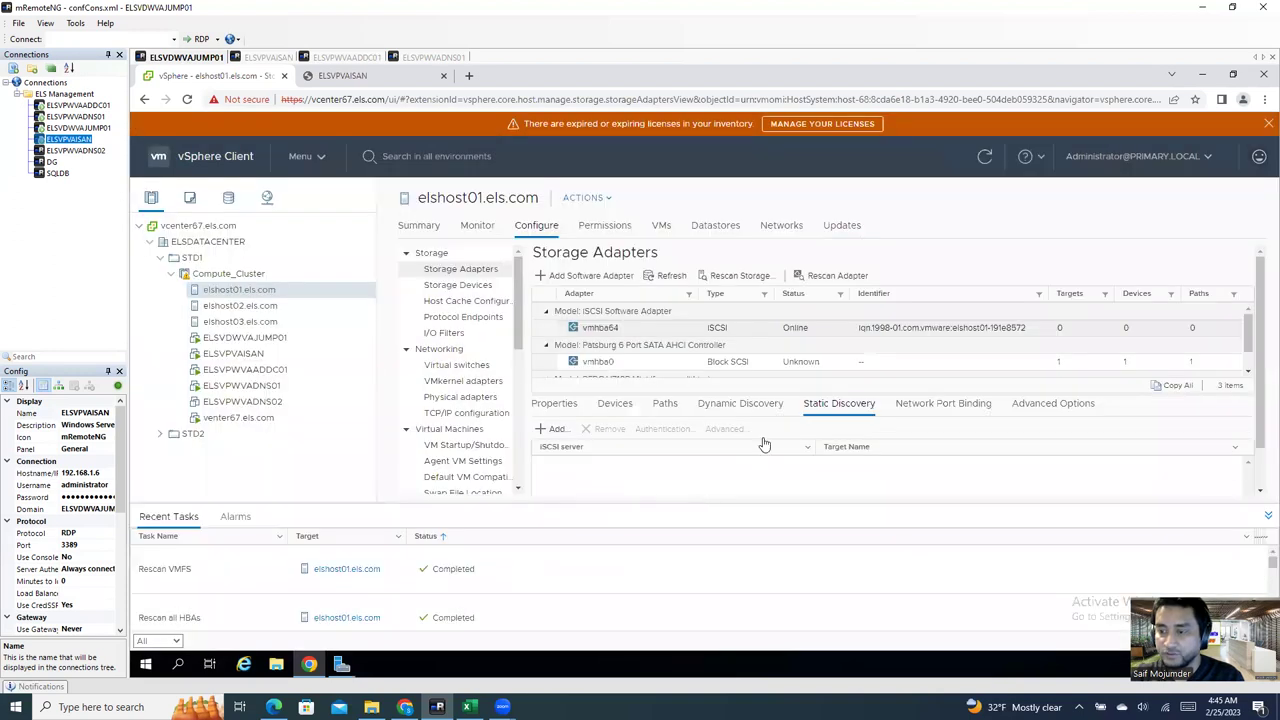
click(716, 408)
click(577, 462)
click(610, 431)
click(857, 418)
click(741, 305)
click(856, 465)
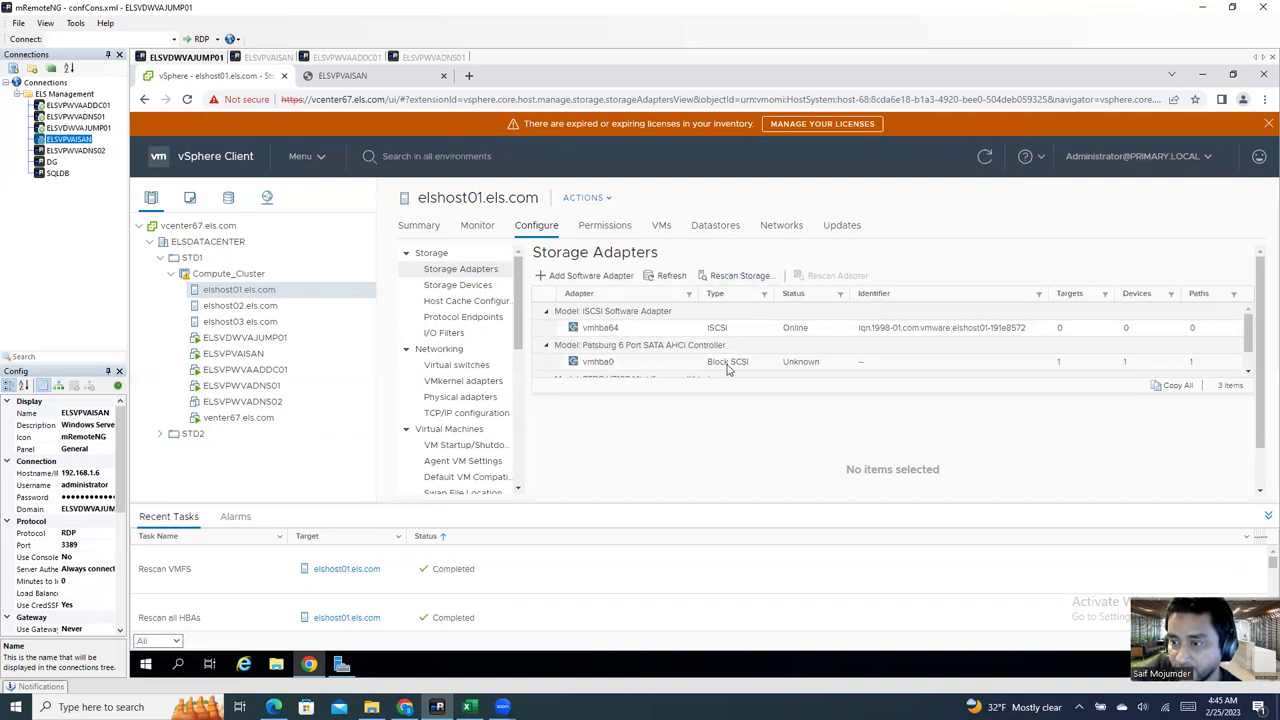
Step: Add send target server 192.168.1.6 on port 3260 to vmhba64
click(741, 333)
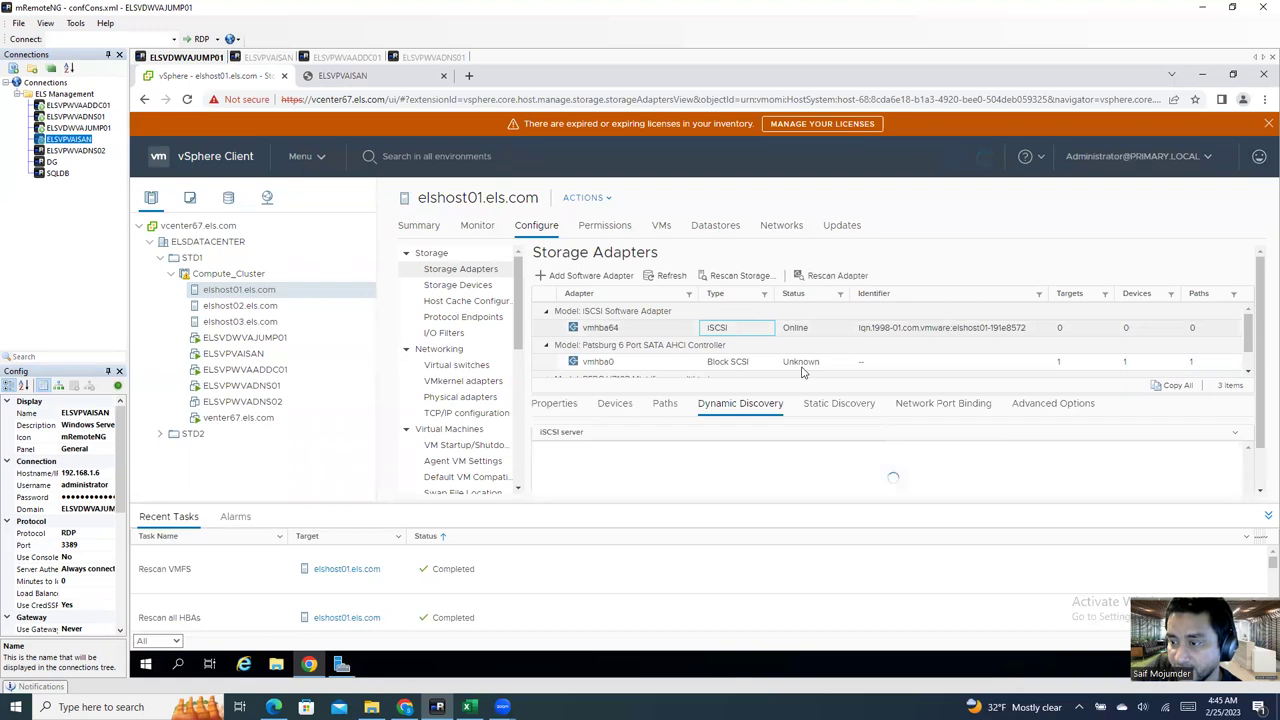
click(943, 408)
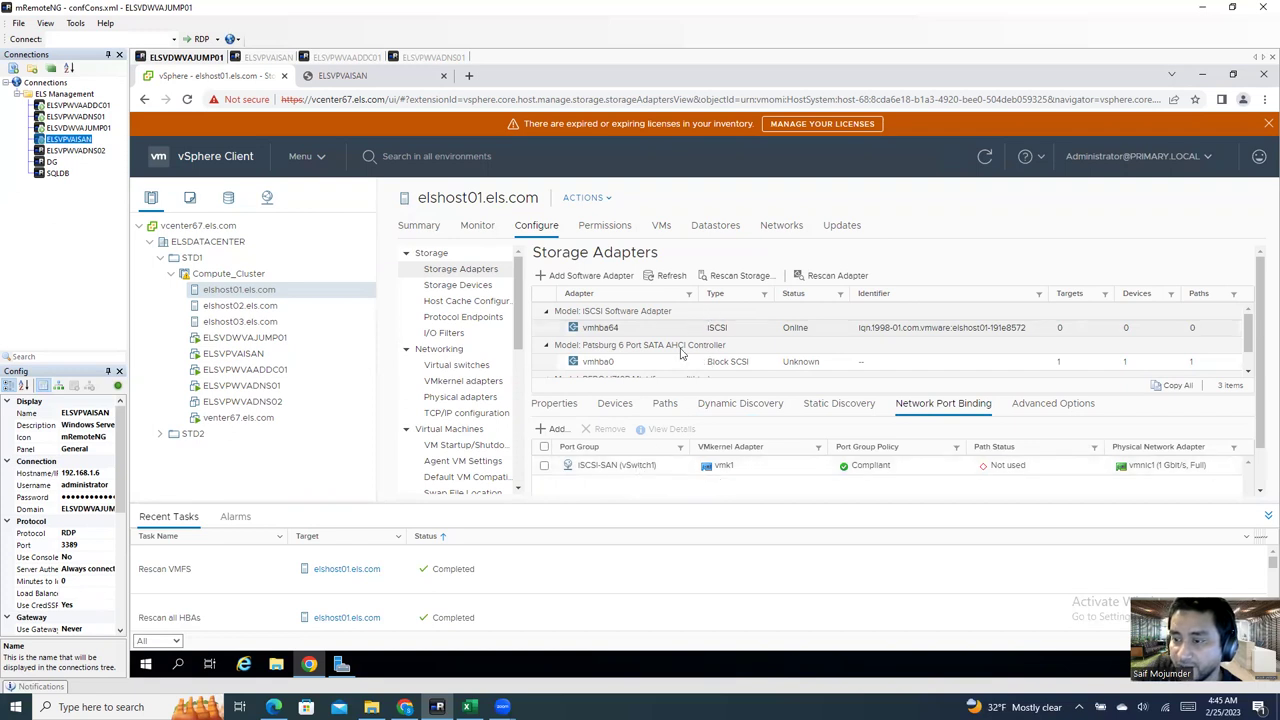
click(716, 406)
click(555, 429)
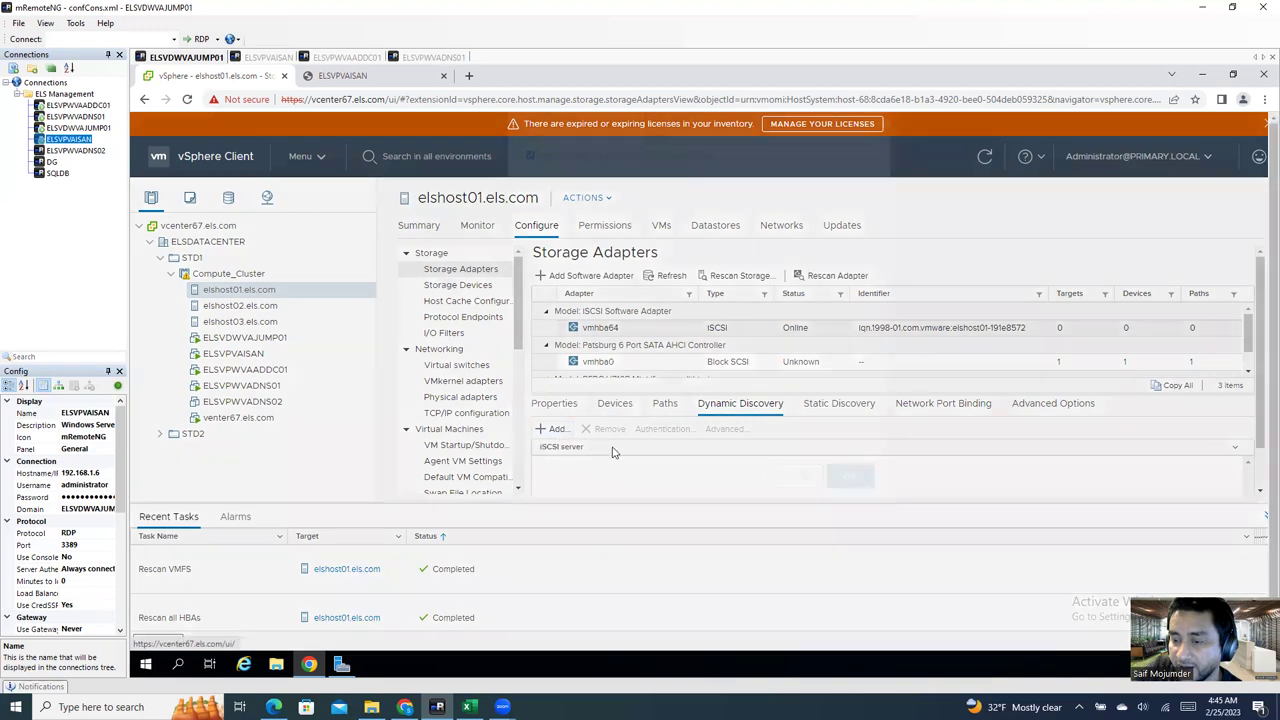
click(661, 221)
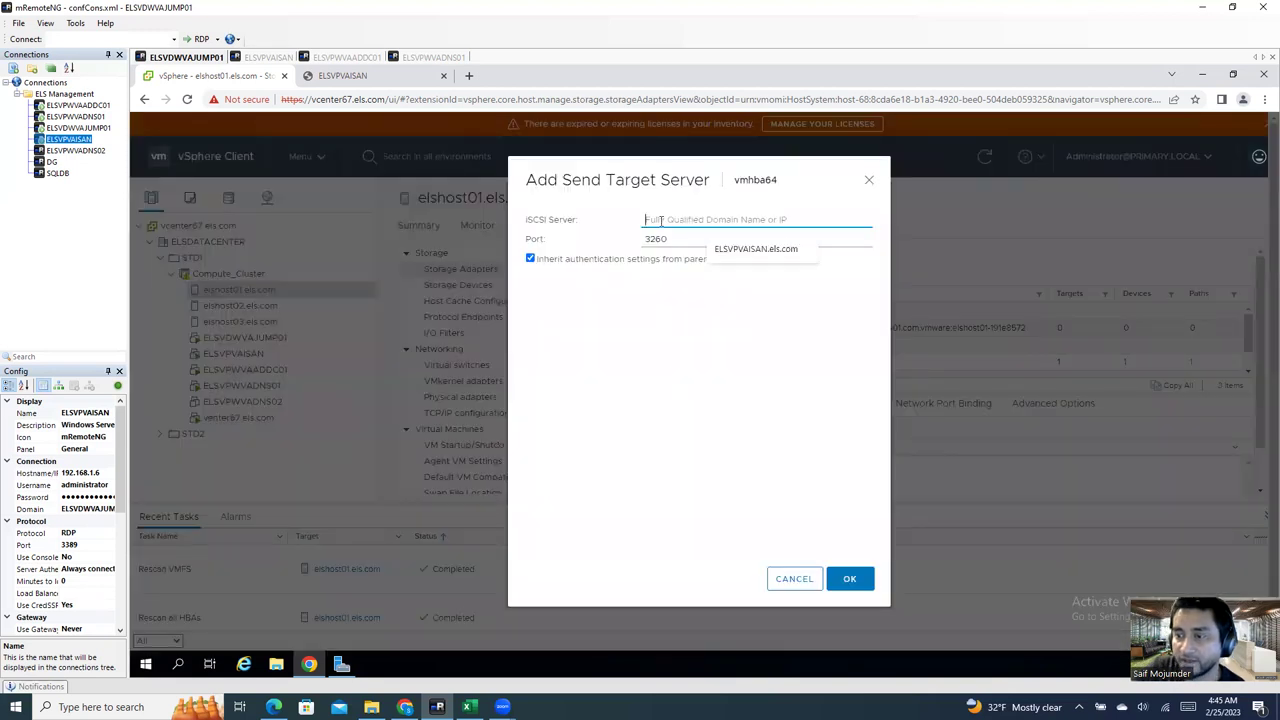
text(192.168.1.6)
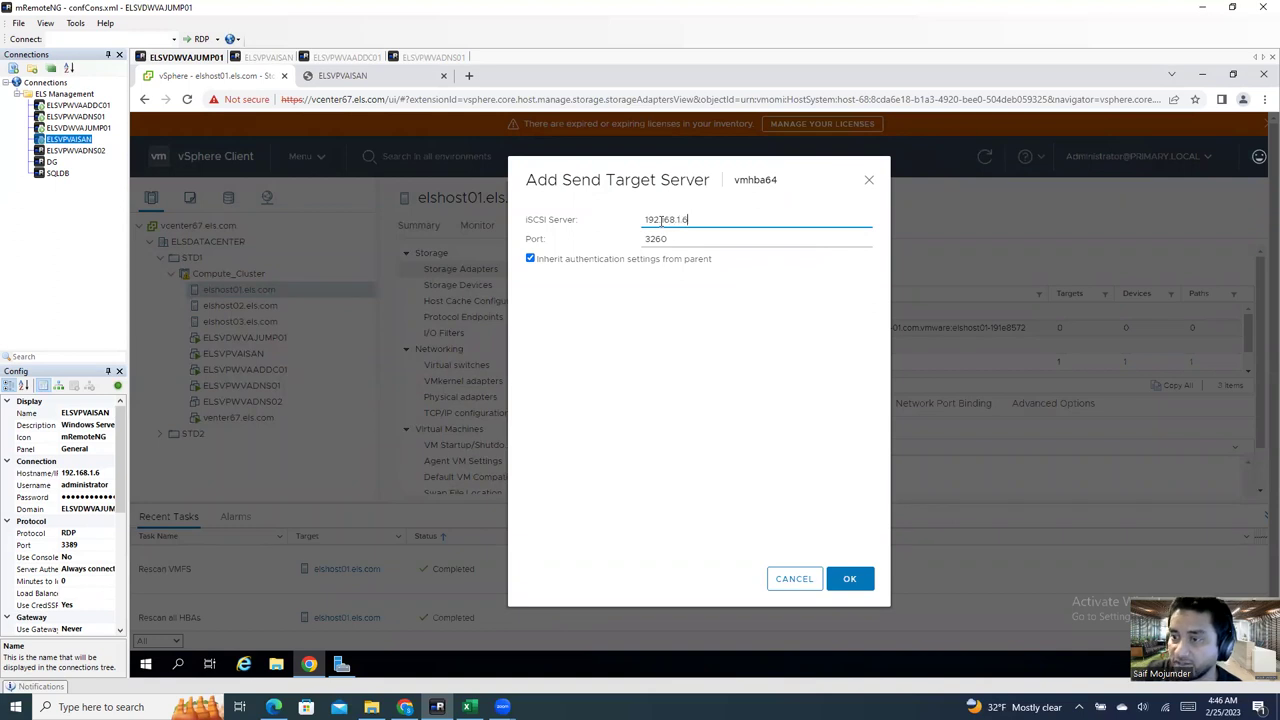
click(852, 588)
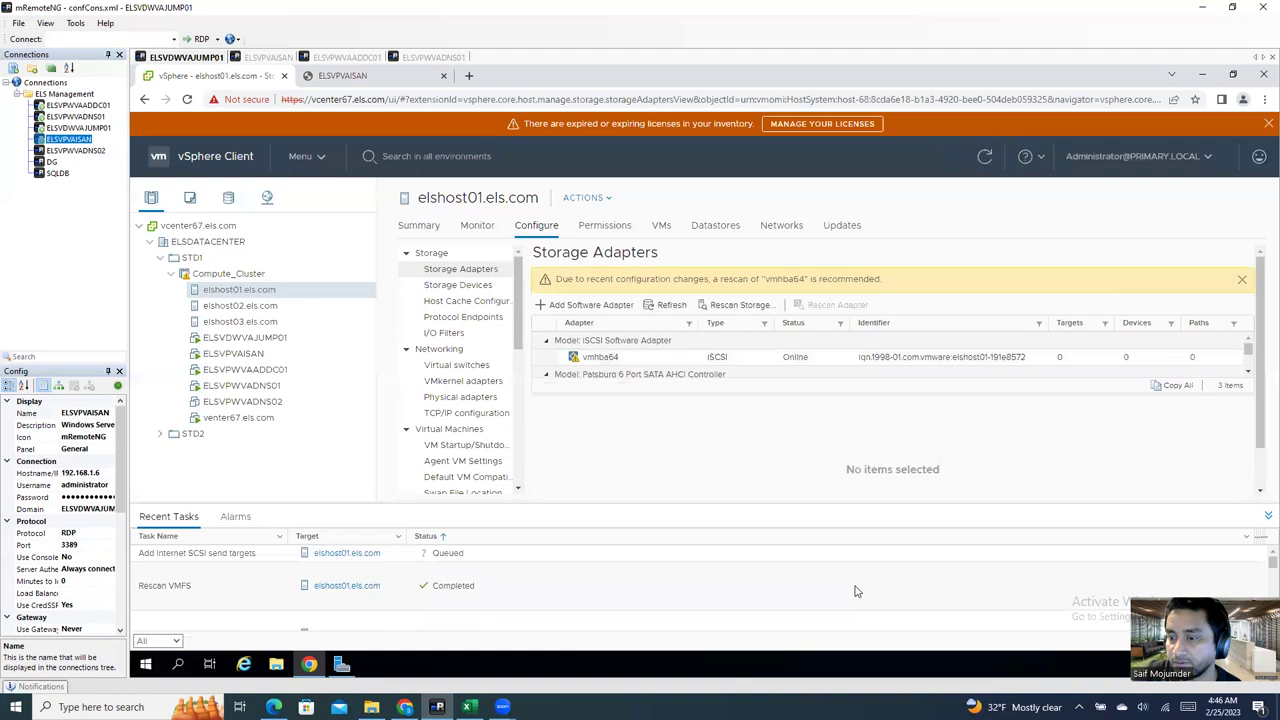
Step: Rescan storage so vmhba64 shows 2 targets, 2 devices and 2 paths
click(748, 311)
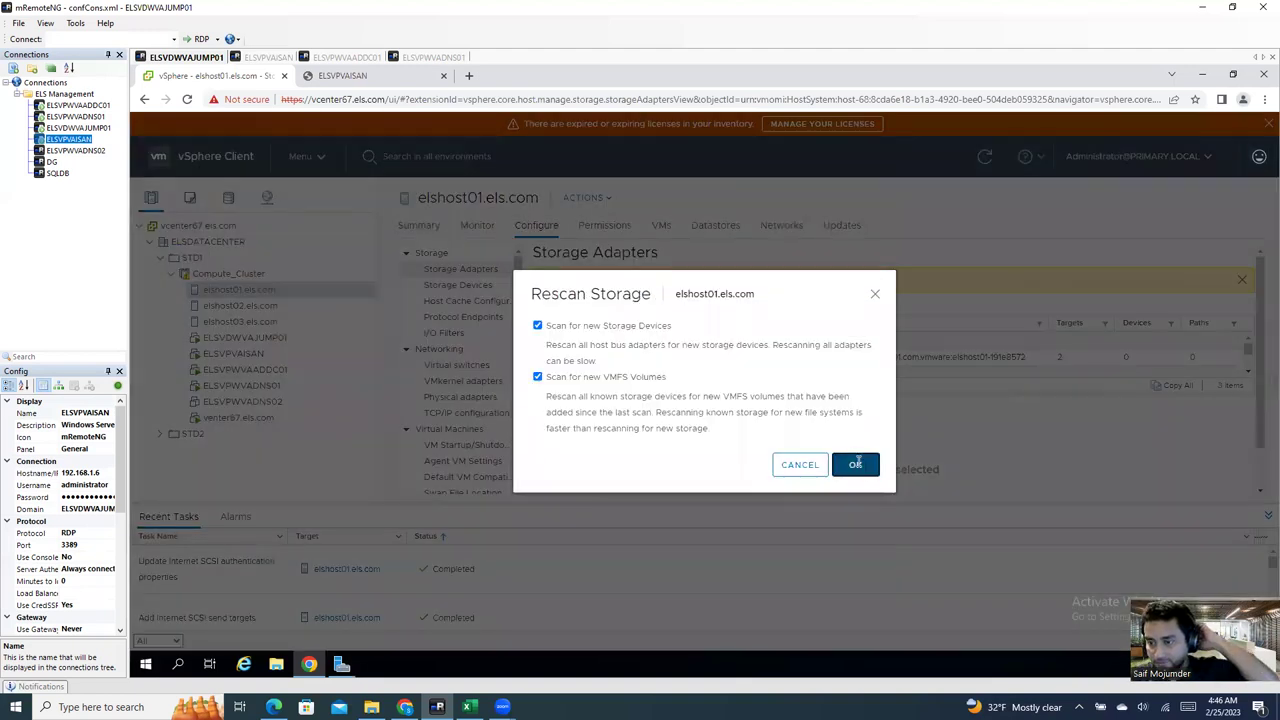
click(856, 465)
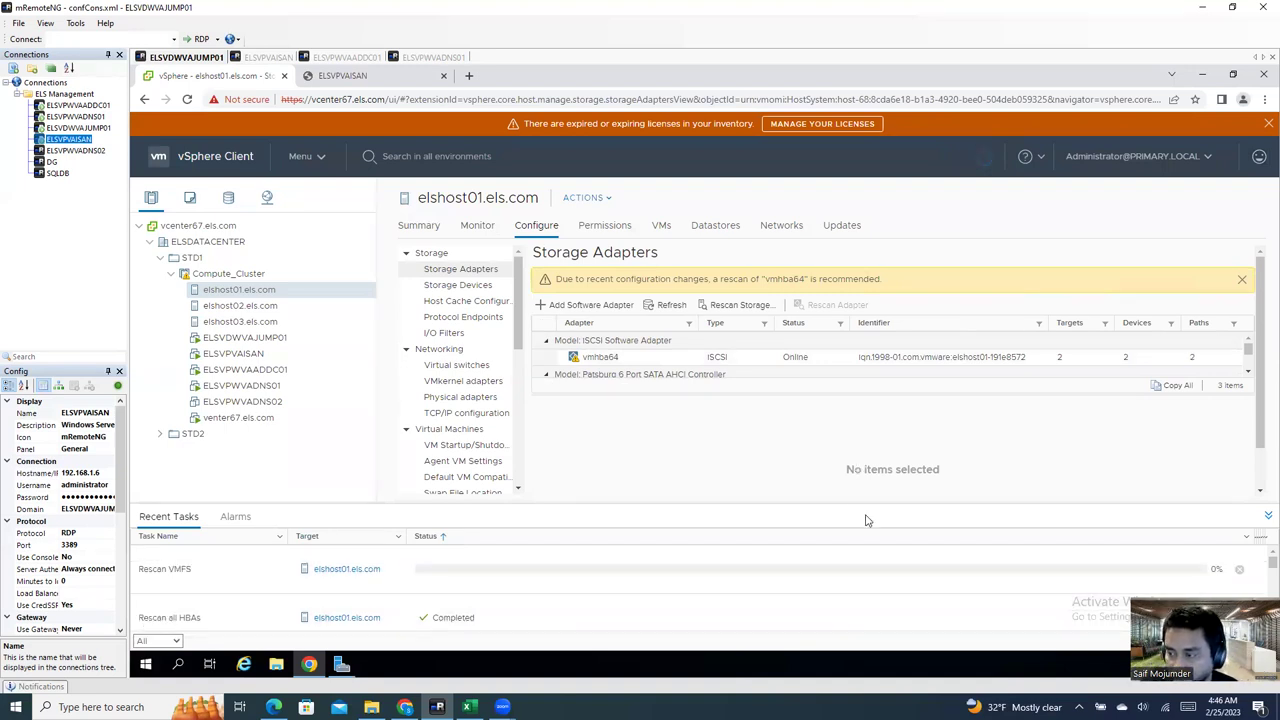
click(993, 362)
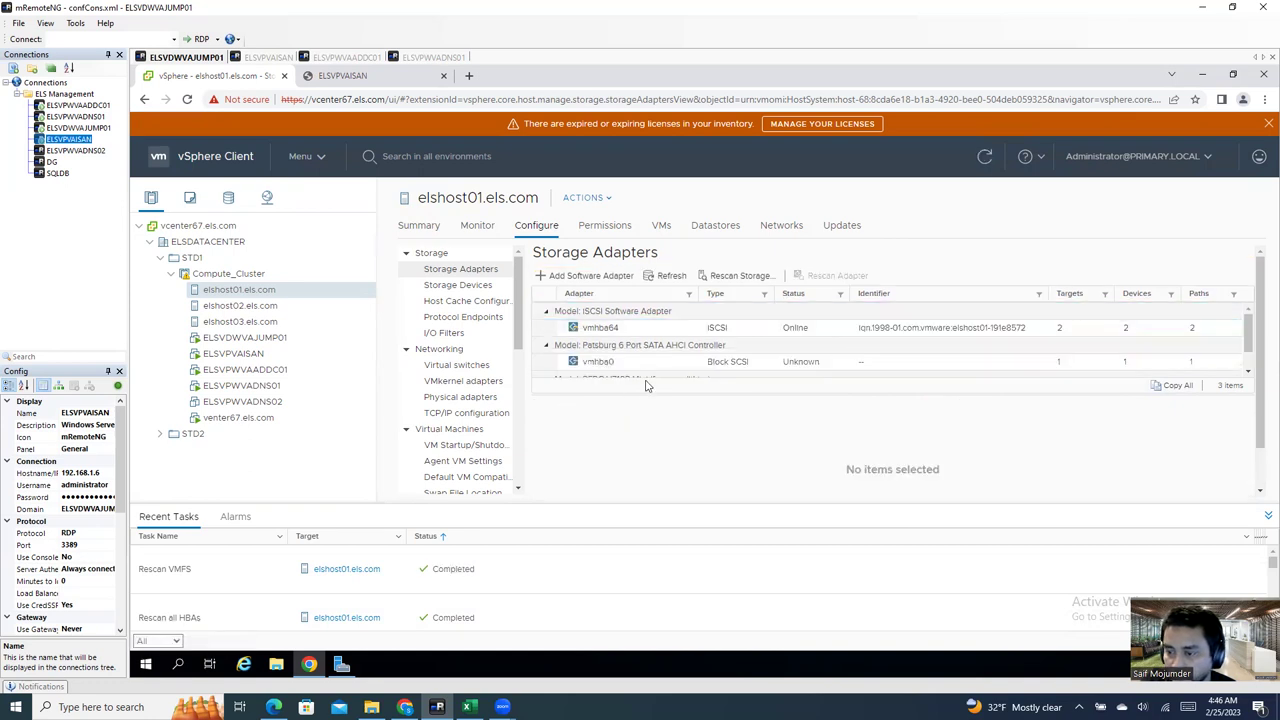
Step: Inspect vmhba64's Devices tab showing two 1.00 TB ROCKET iSCSI disks
click(658, 368)
click(649, 330)
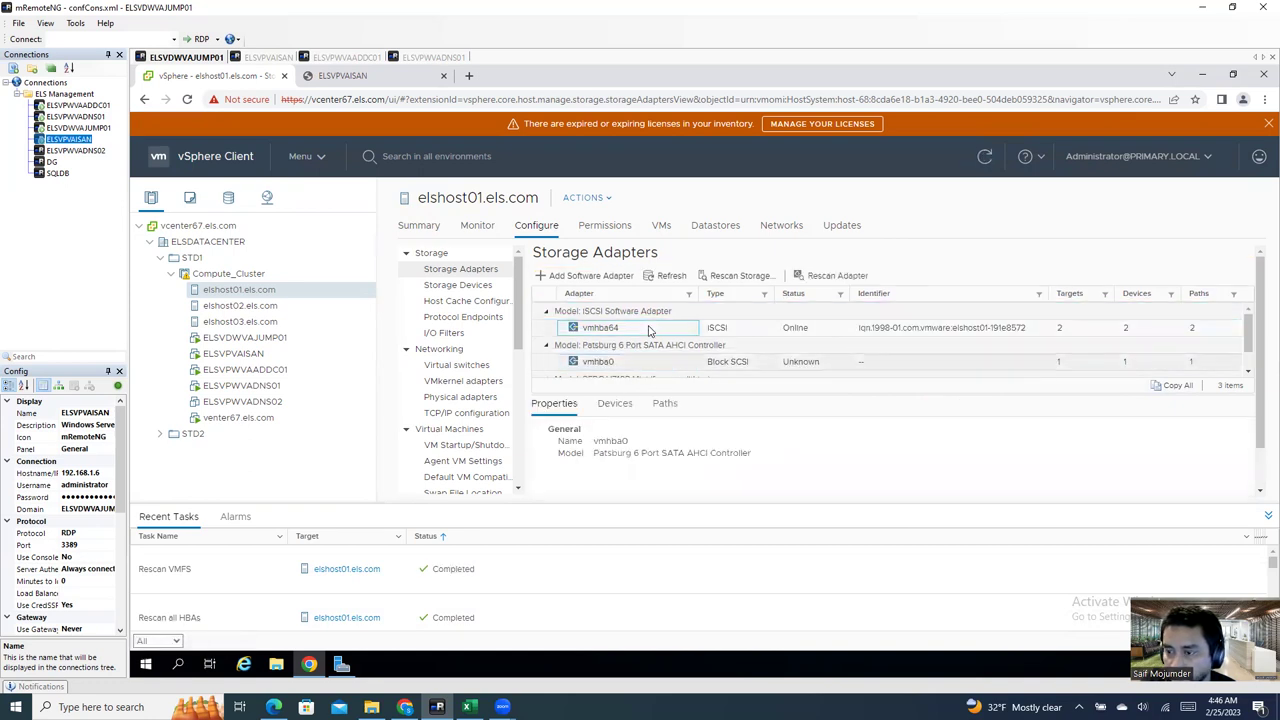
scroll(681, 484, down, 1)
click(615, 405)
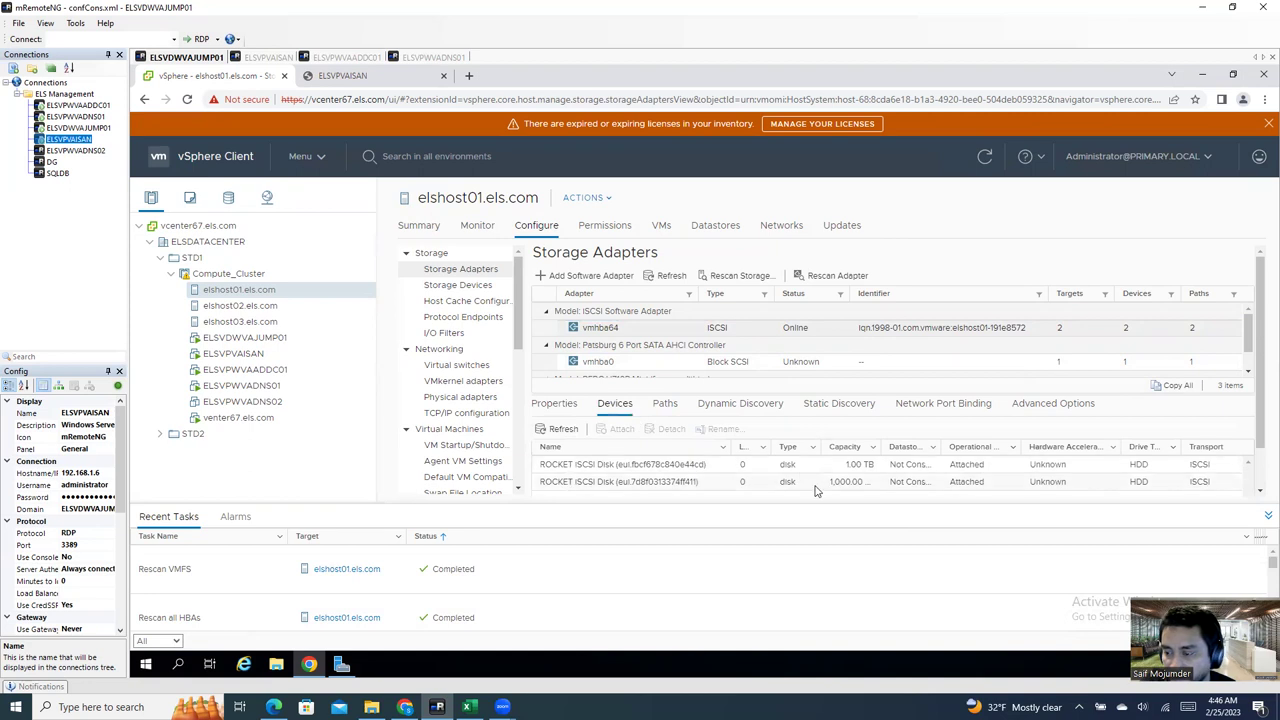
click(855, 468)
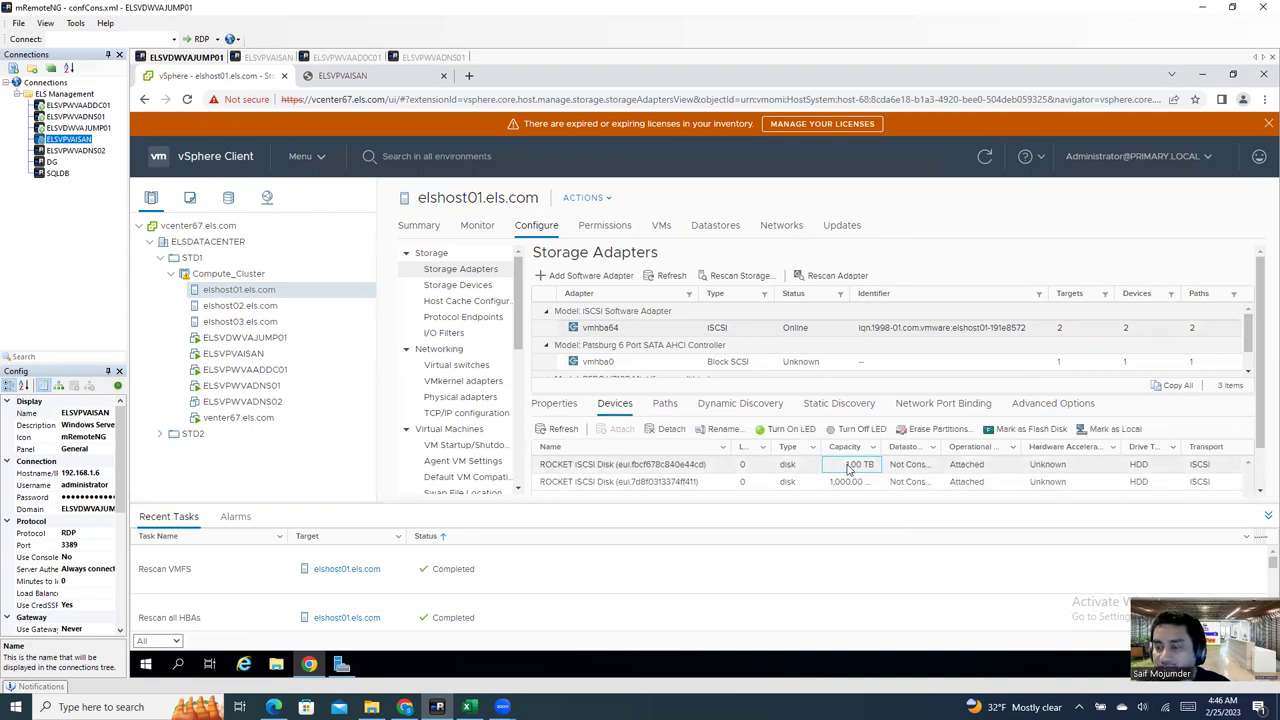
click(732, 333)
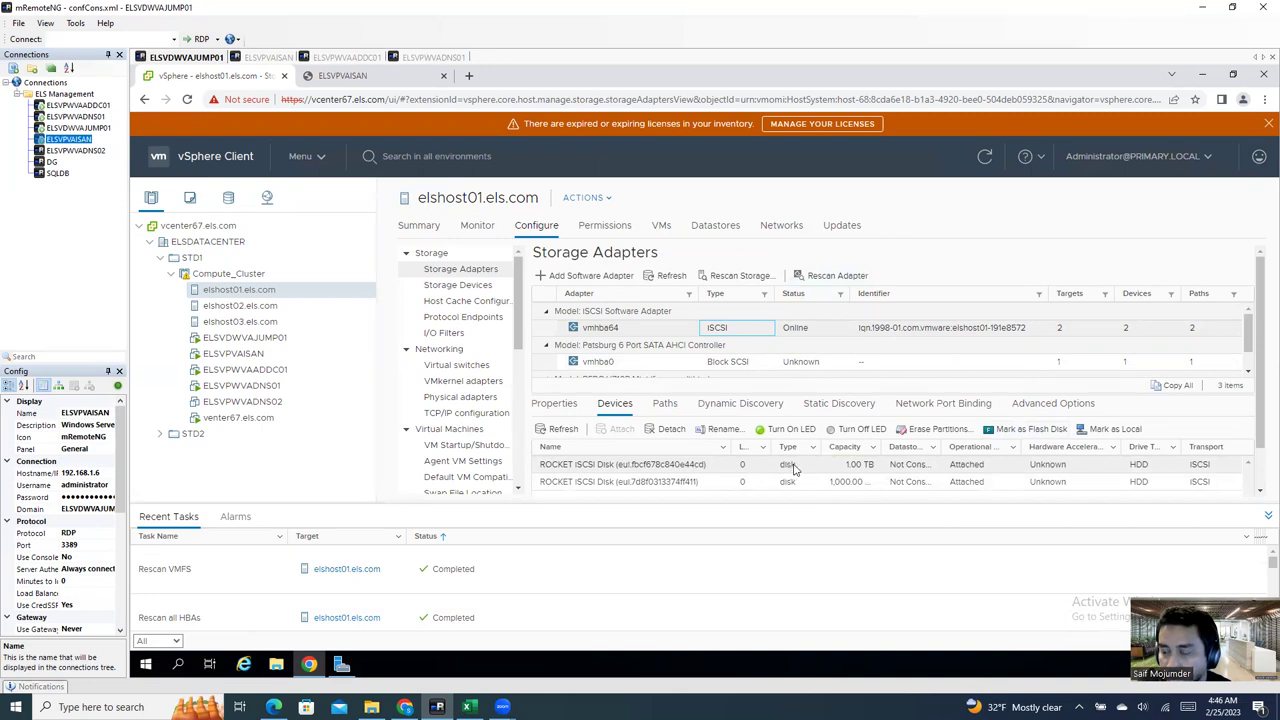
click(675, 484)
click(683, 466)
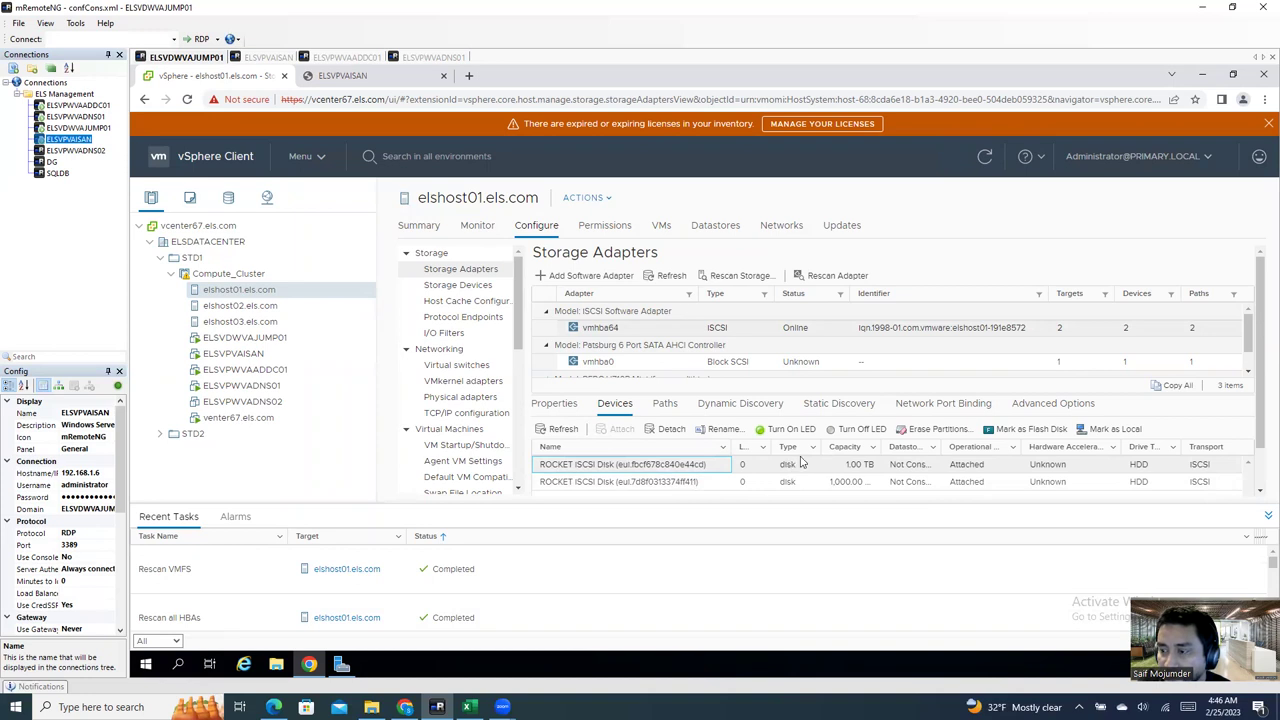
Step: Review vmhba64's lun01 and lun02 static targets, paths, and ROCKET disks again
click(738, 404)
click(836, 408)
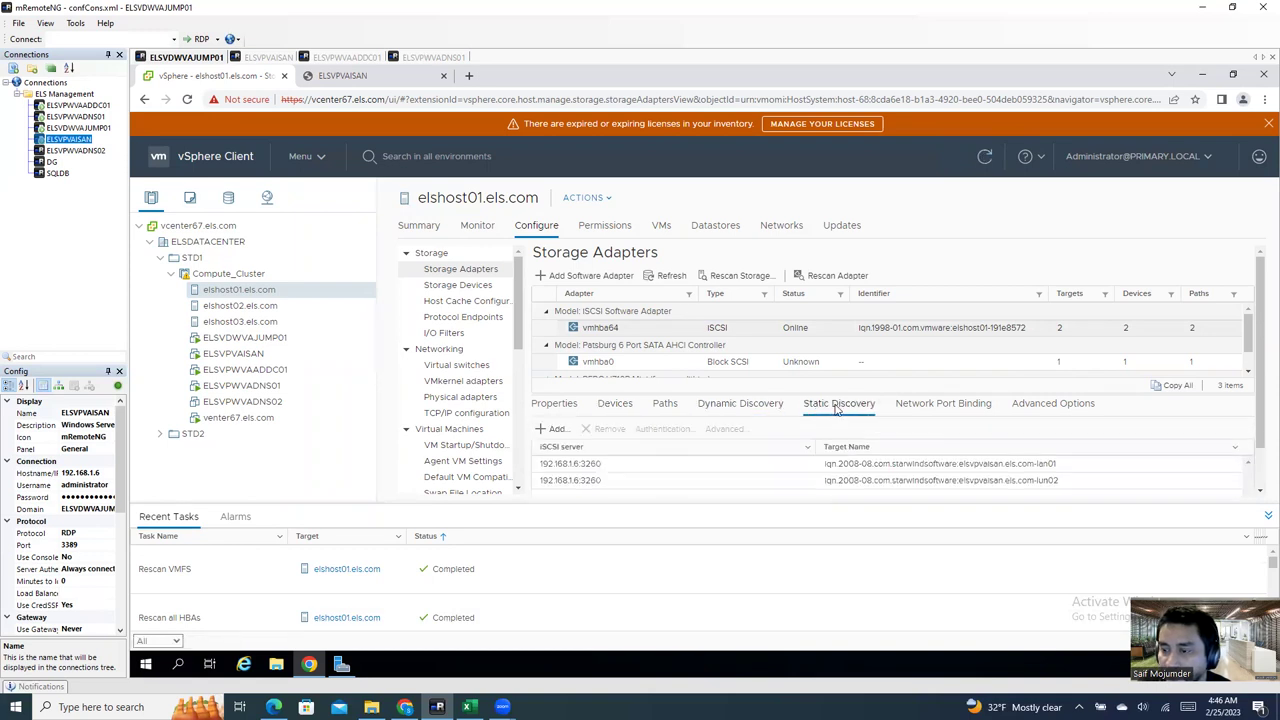
click(674, 484)
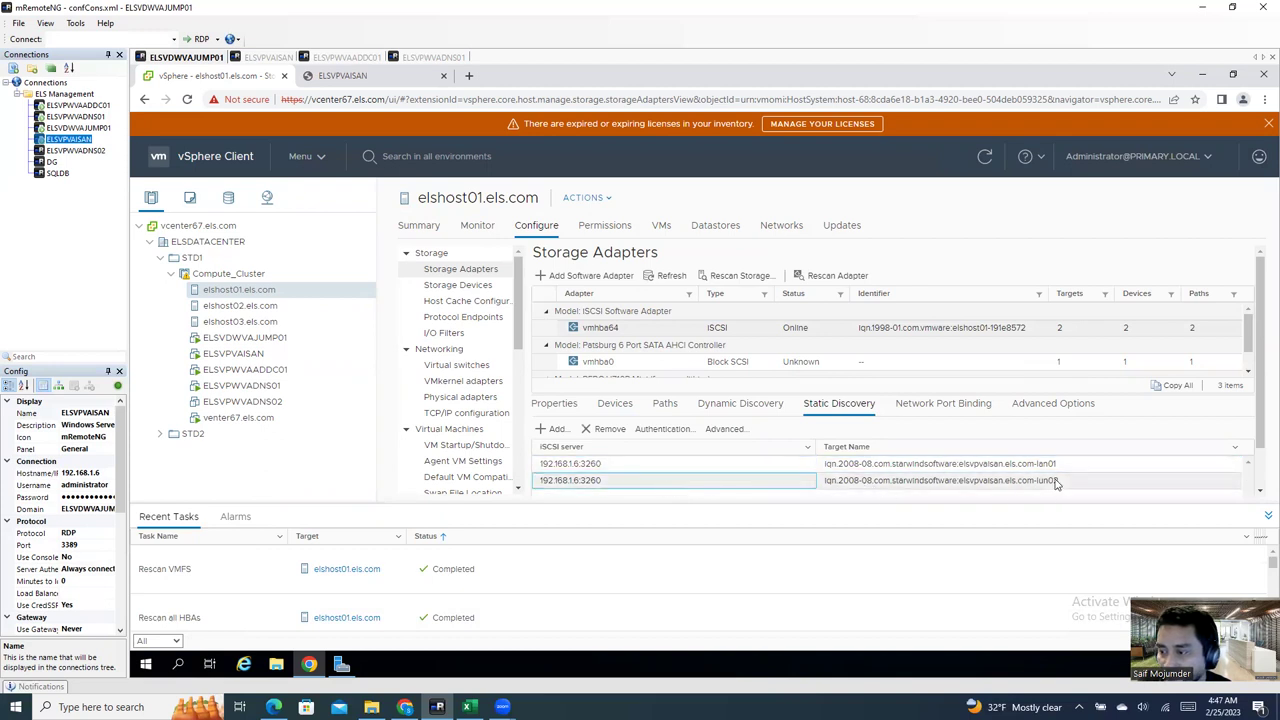
click(705, 413)
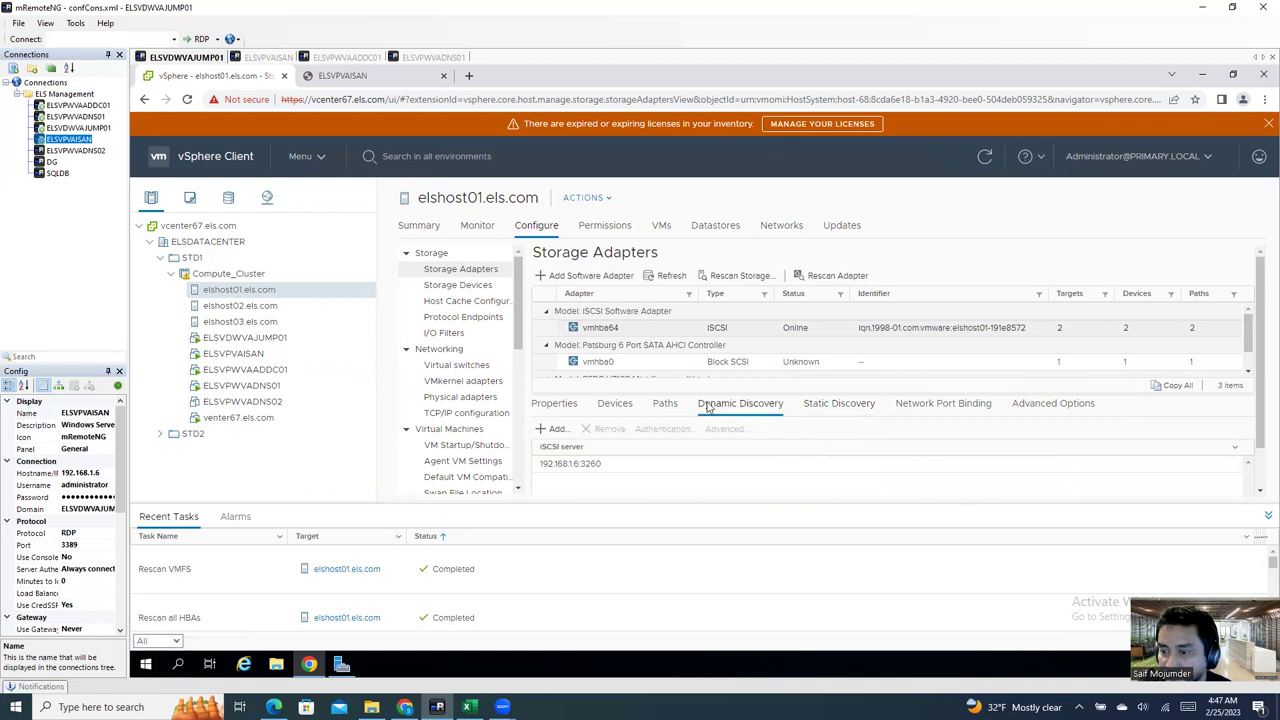
click(664, 405)
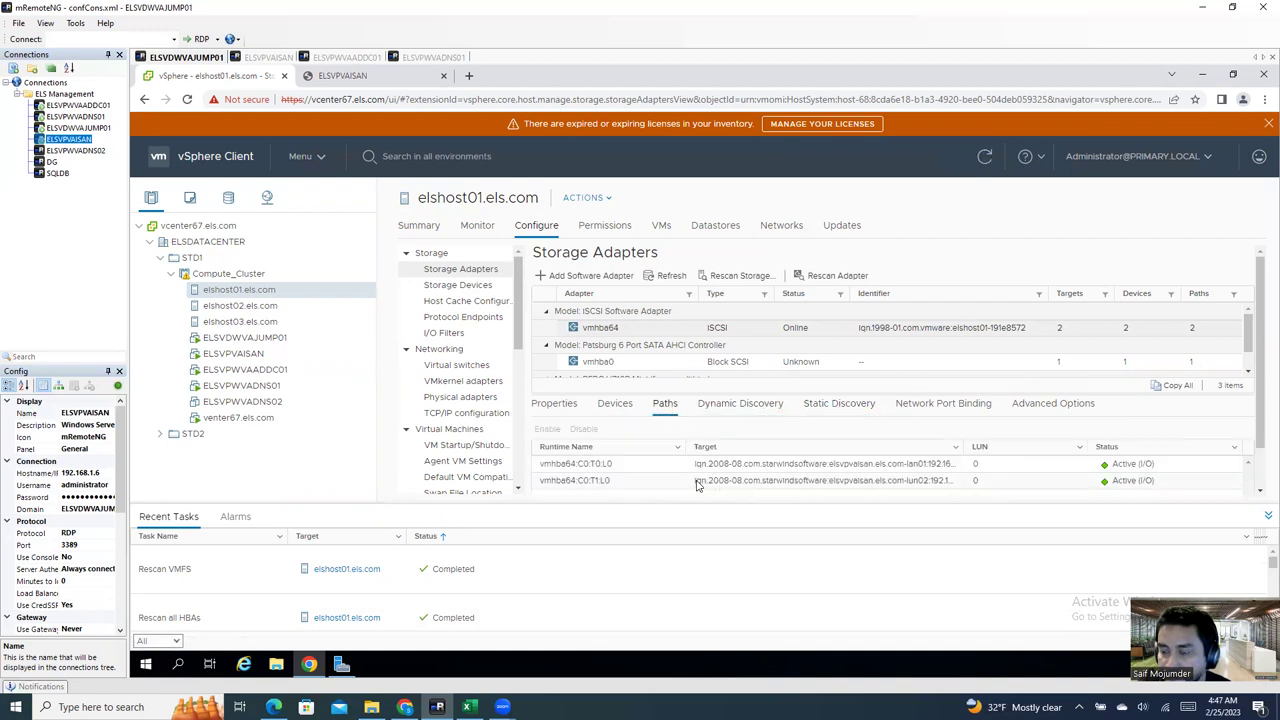
click(615, 406)
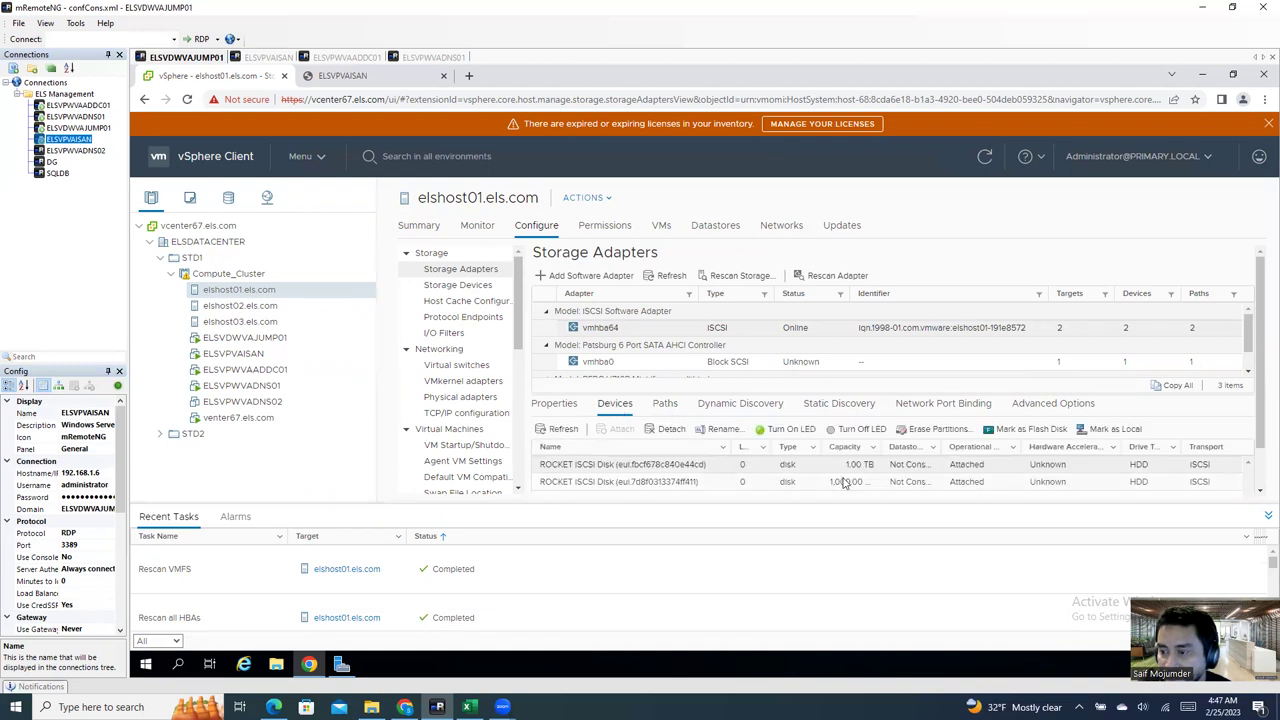
click(845, 482)
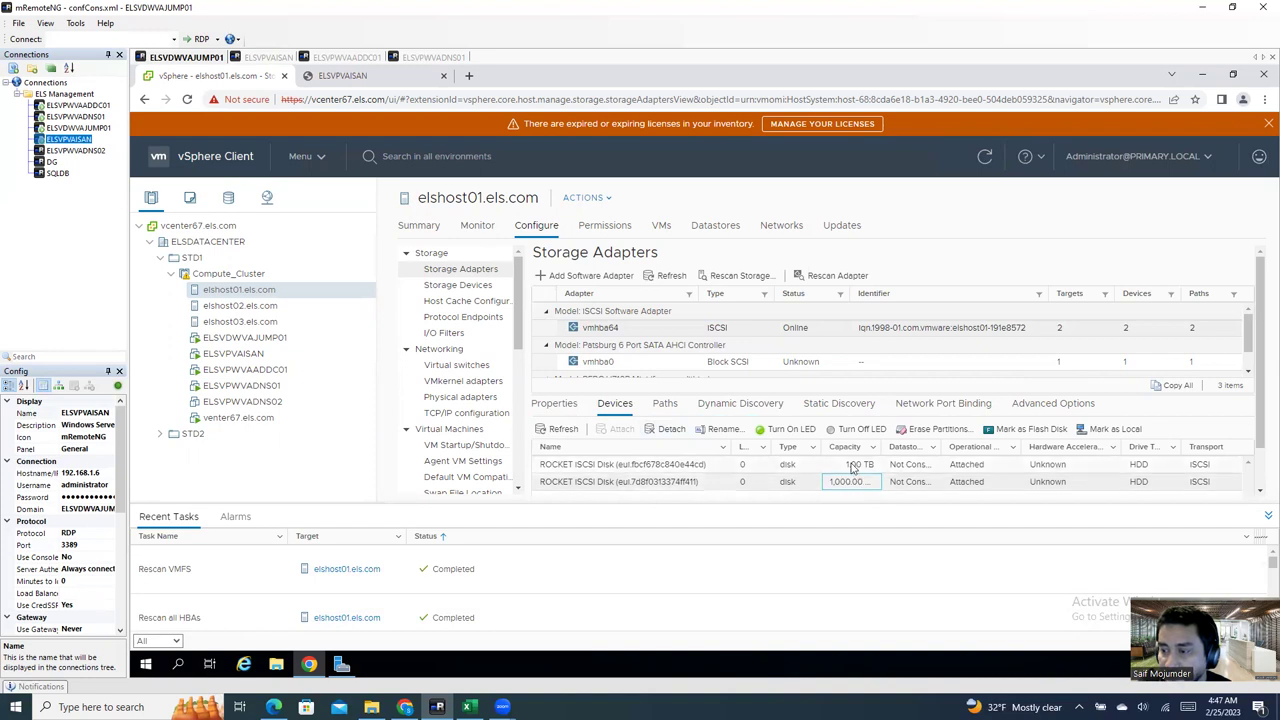
click(848, 465)
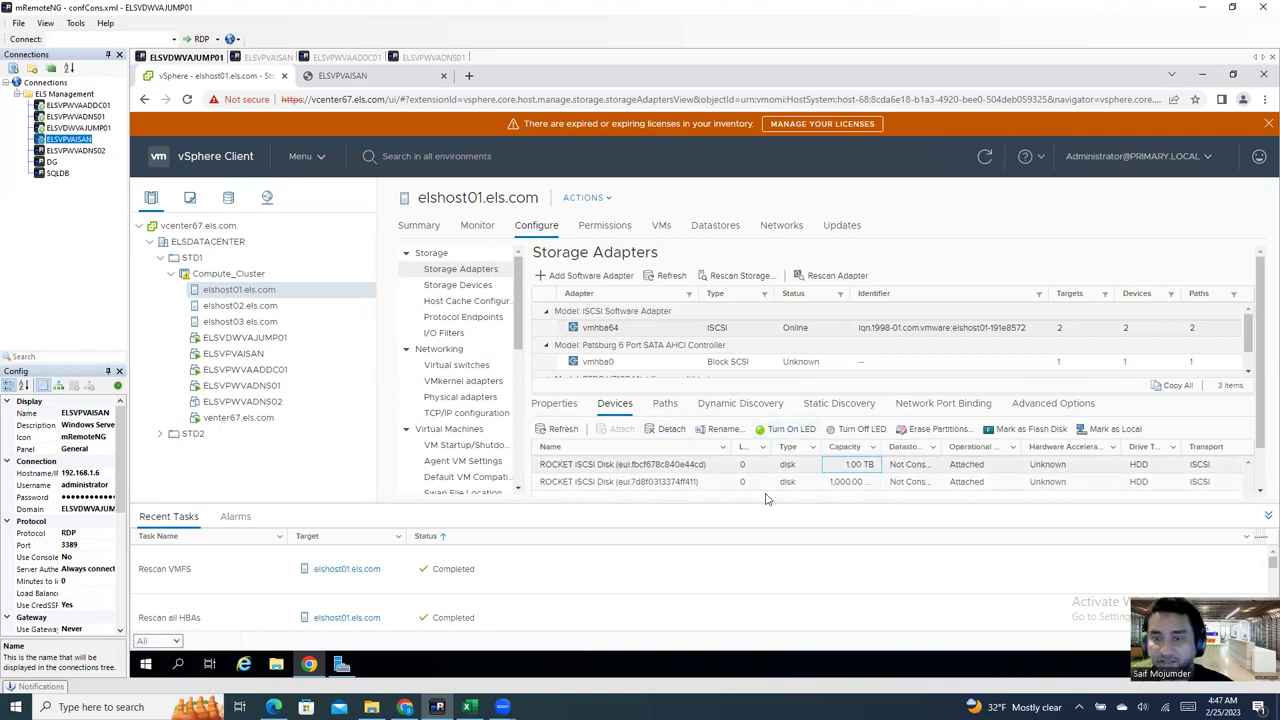
Step: Compare the local SAS disks on elshost02 and elshost03, ending on elshost02
click(221, 306)
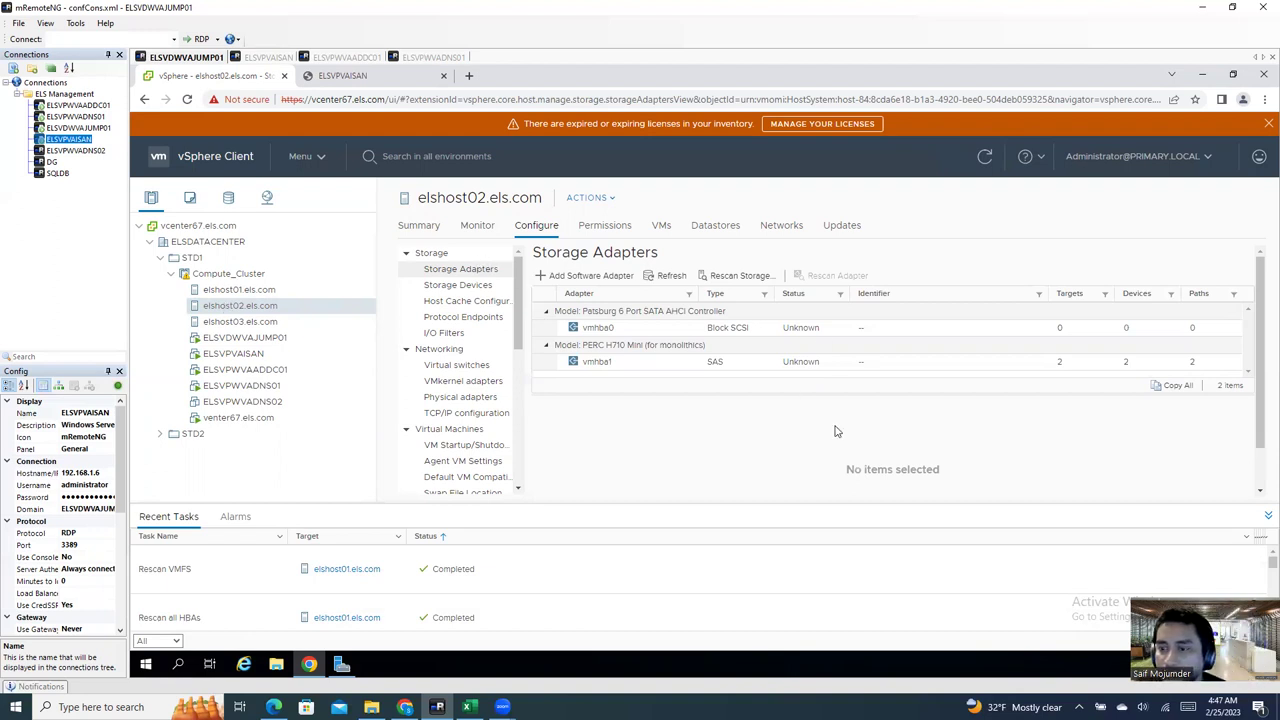
click(732, 366)
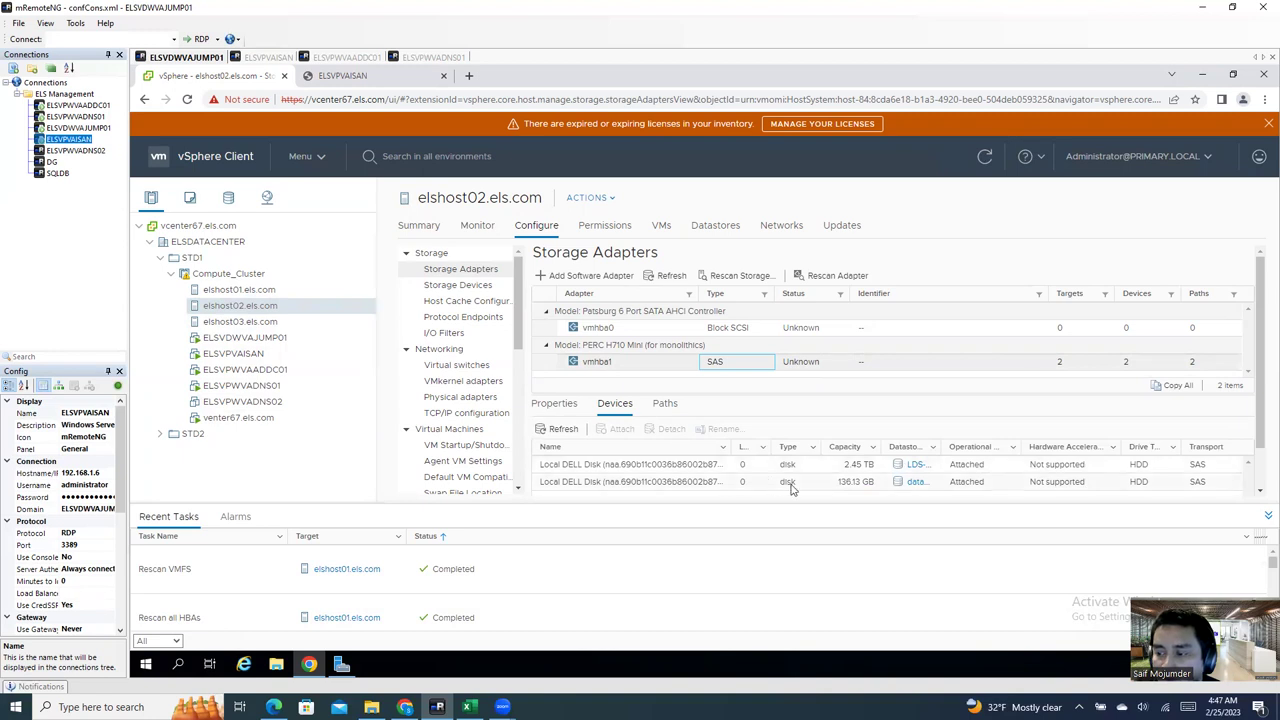
click(262, 322)
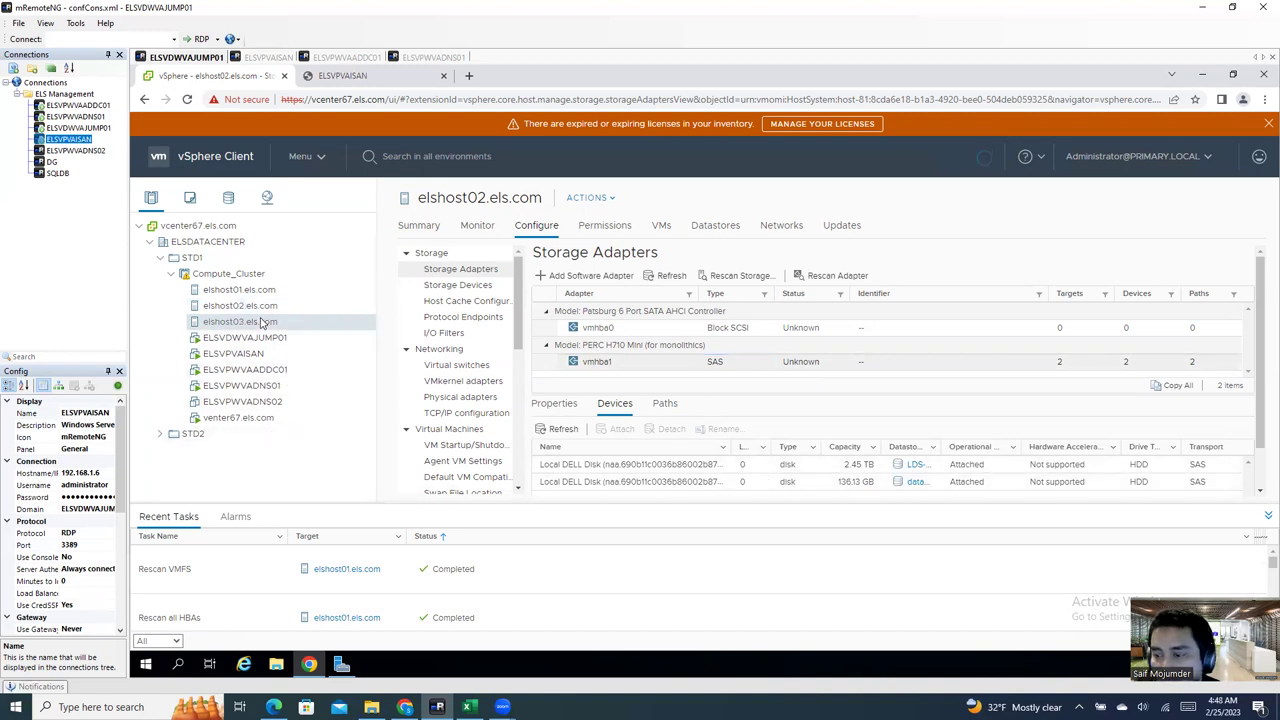
click(658, 361)
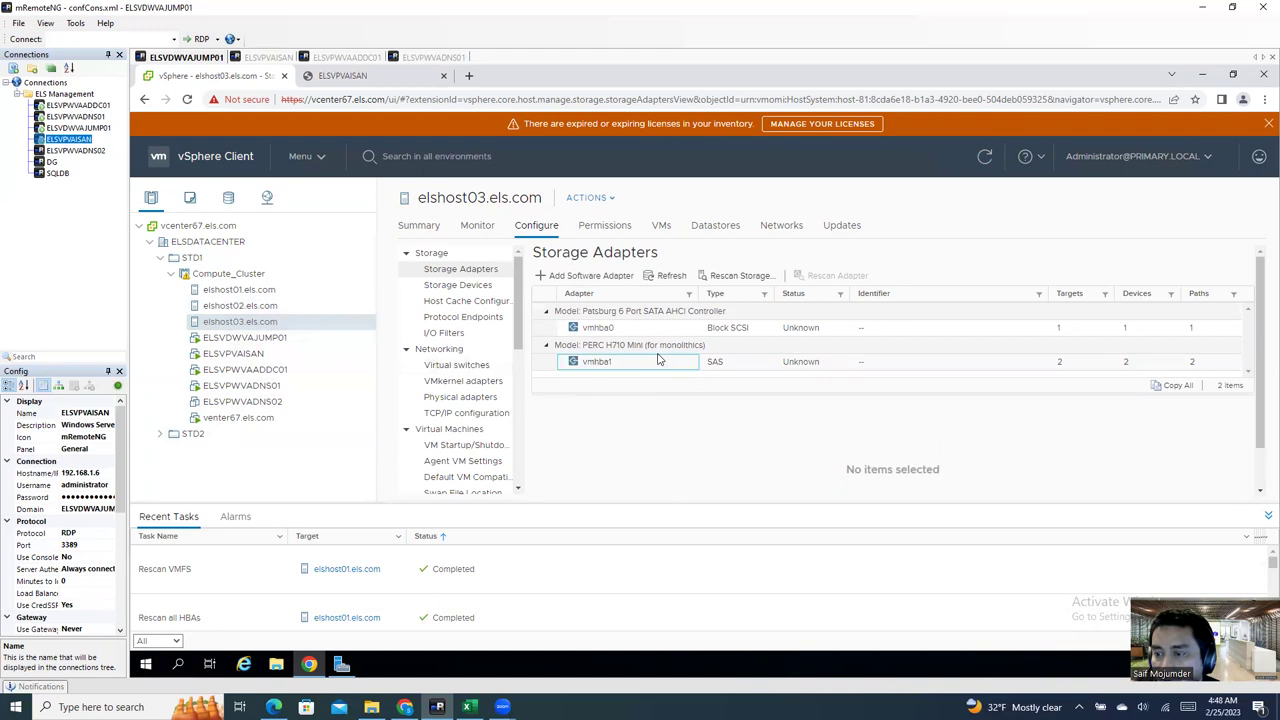
click(250, 307)
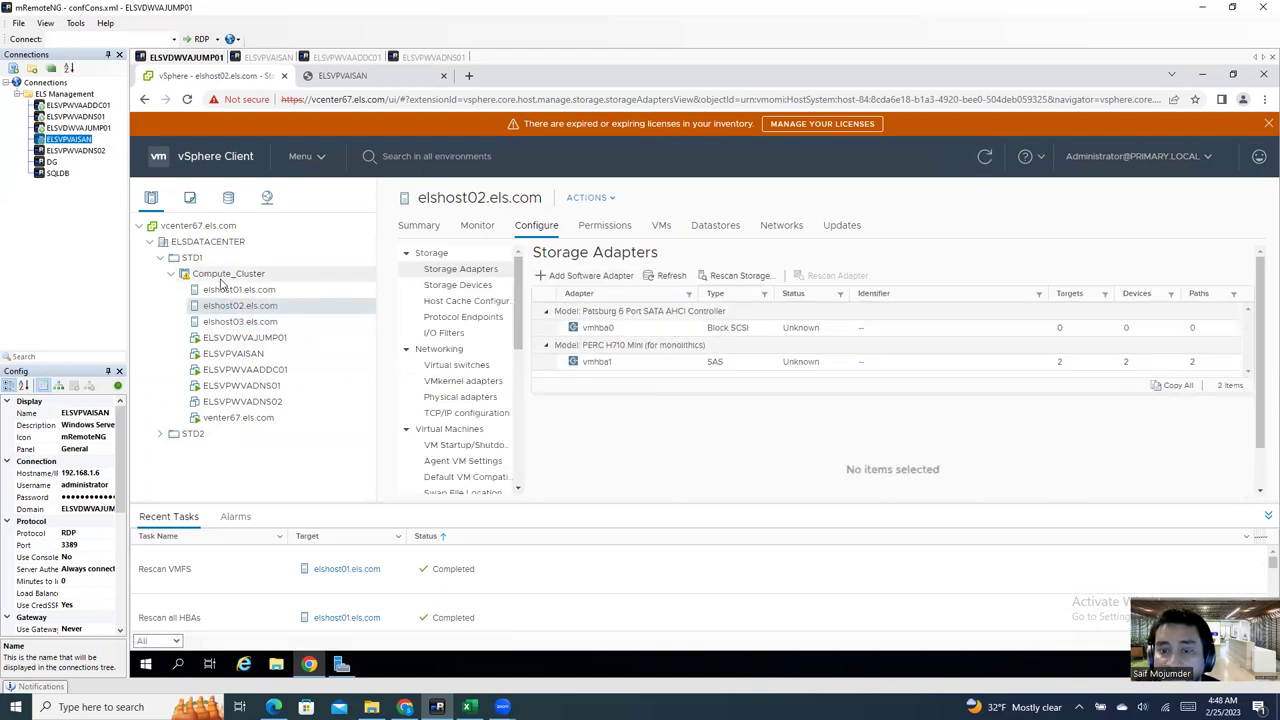
Step: Add software iSCSI adapter vmhba64 to elshost02 and elshost03, then check elshost02
click(600, 276)
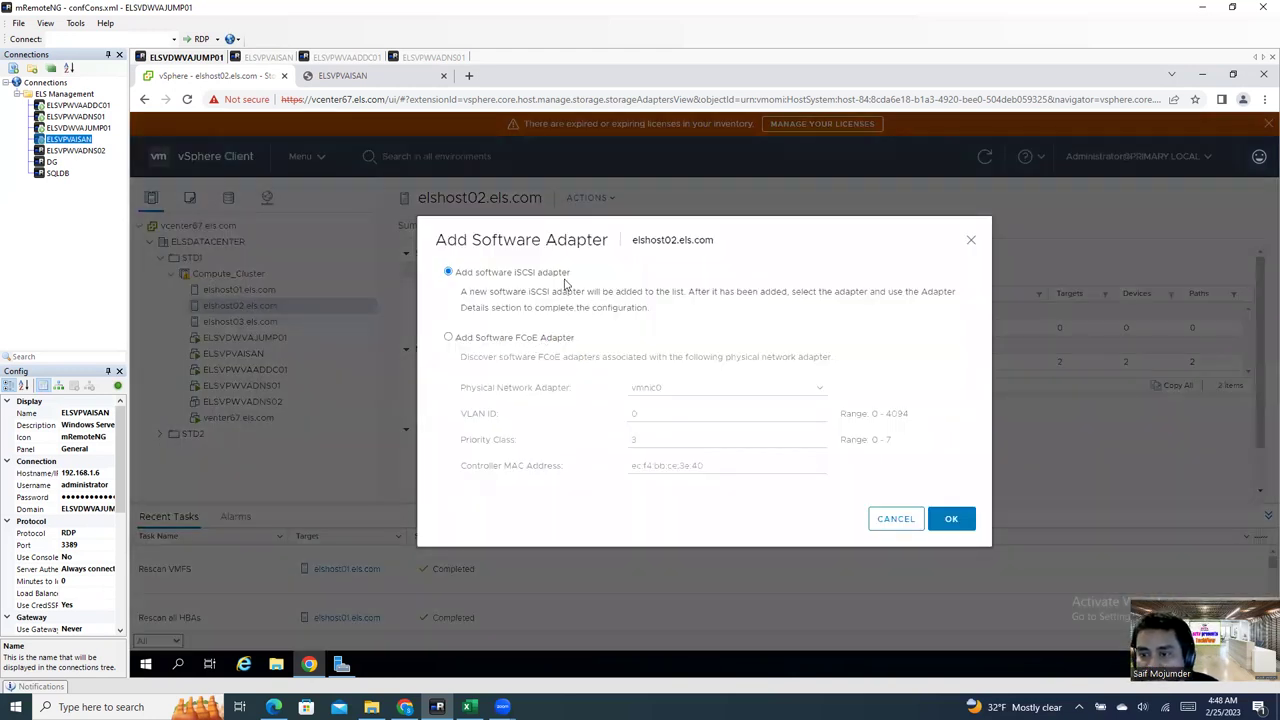
click(950, 521)
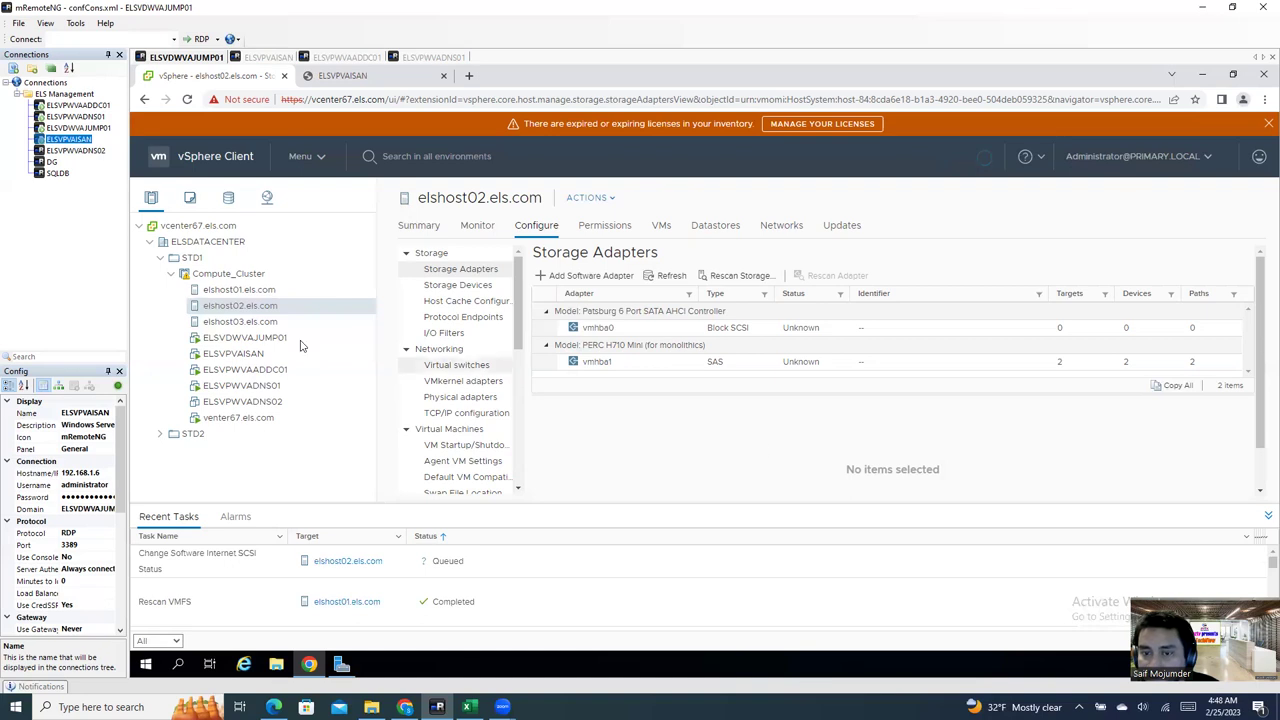
click(241, 322)
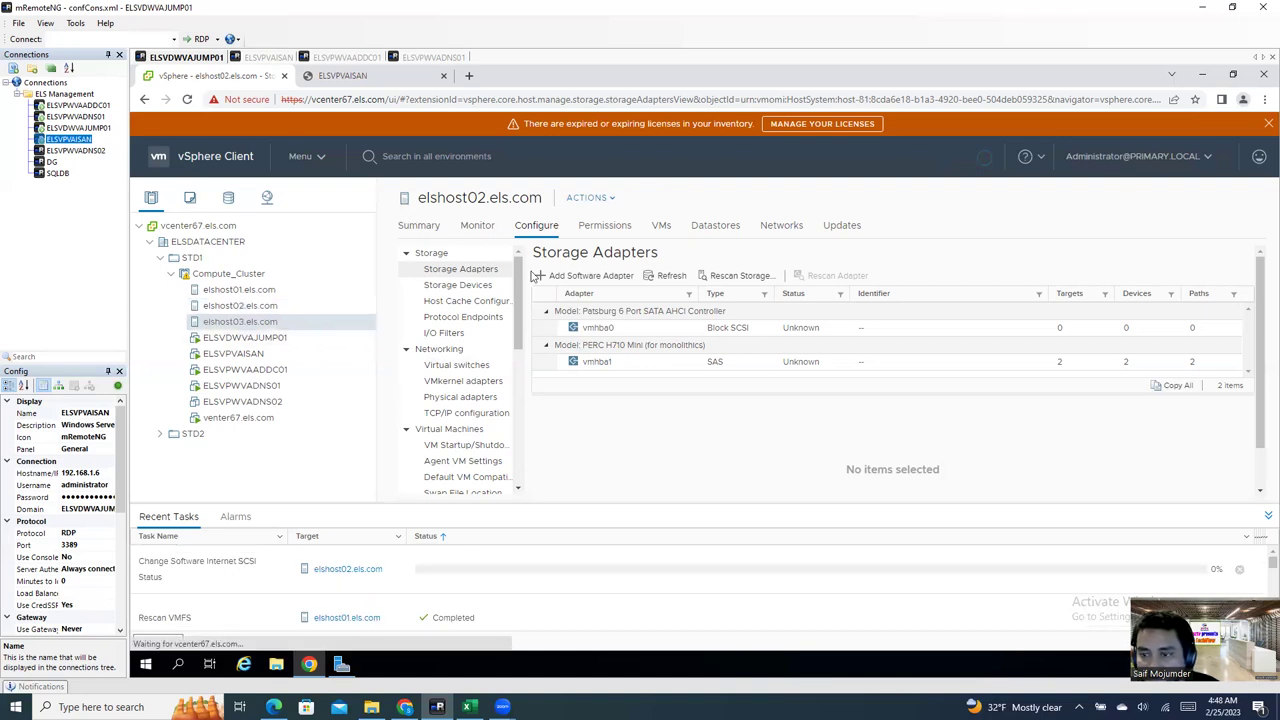
click(598, 277)
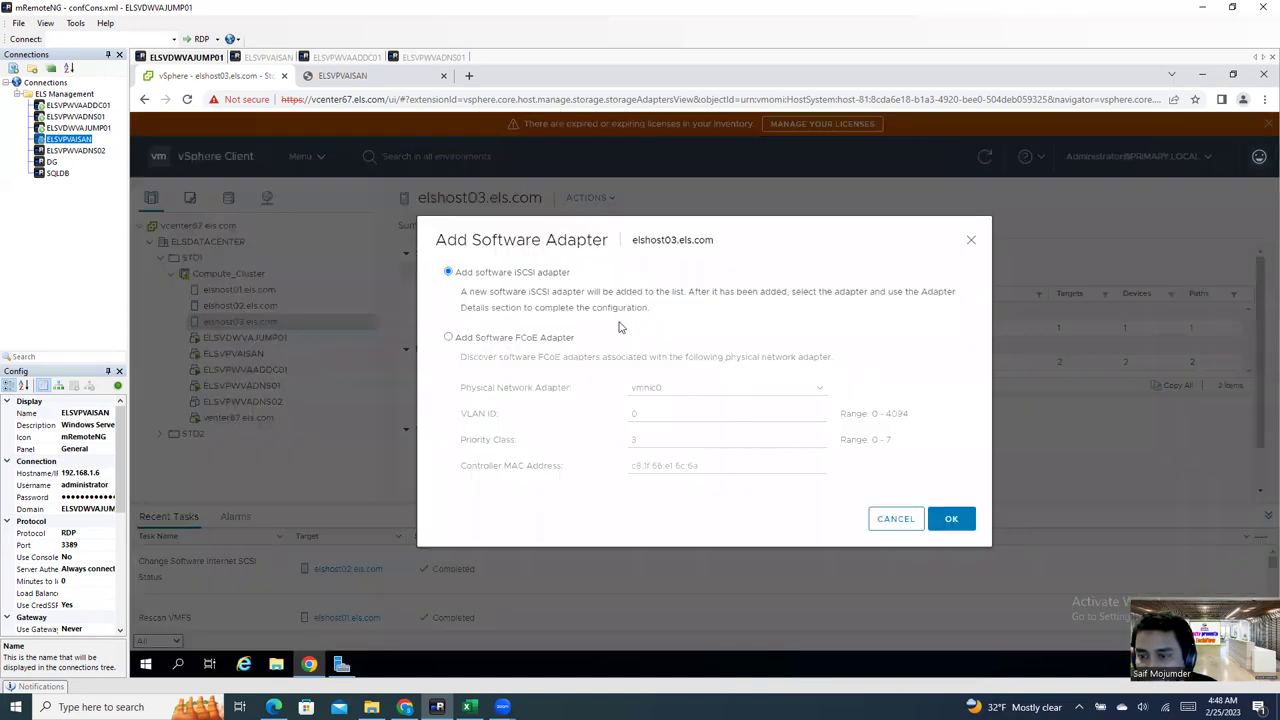
click(951, 521)
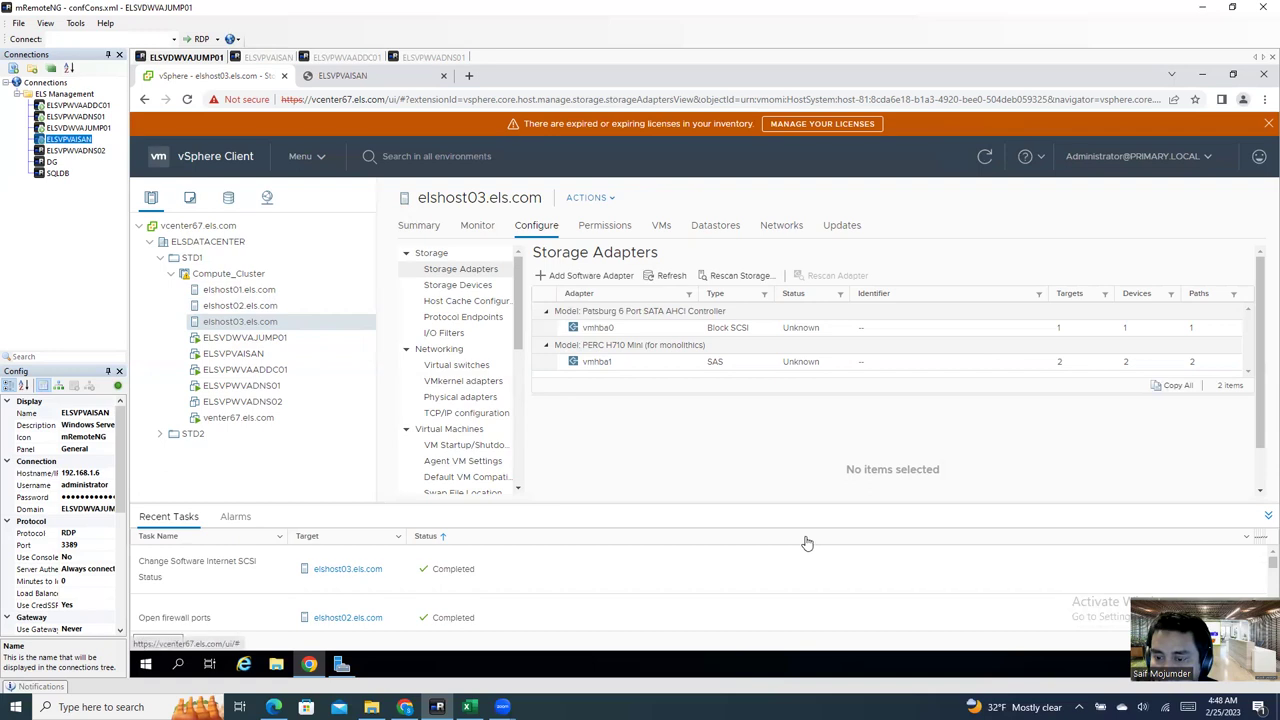
click(260, 306)
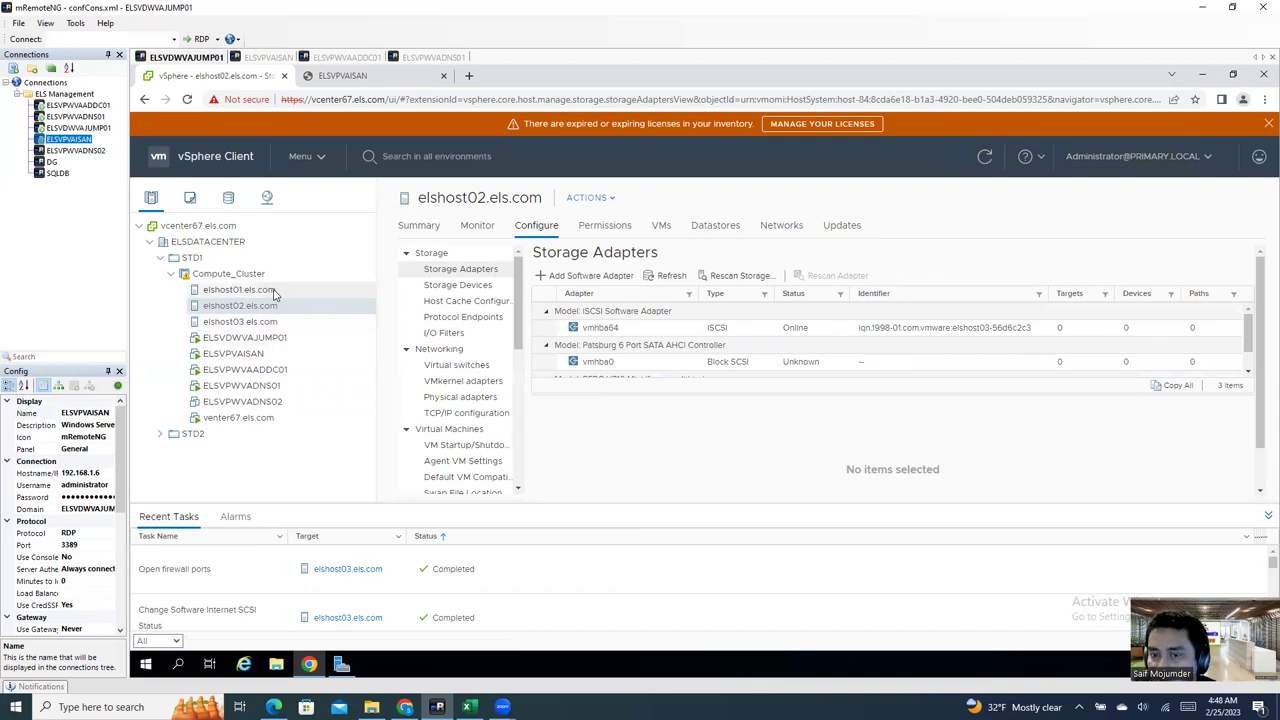
Step: Select elshost01's iSCSI adapter and its first ROCKET disk, then cancel the Rename dialog unchanged
click(266, 290)
click(728, 335)
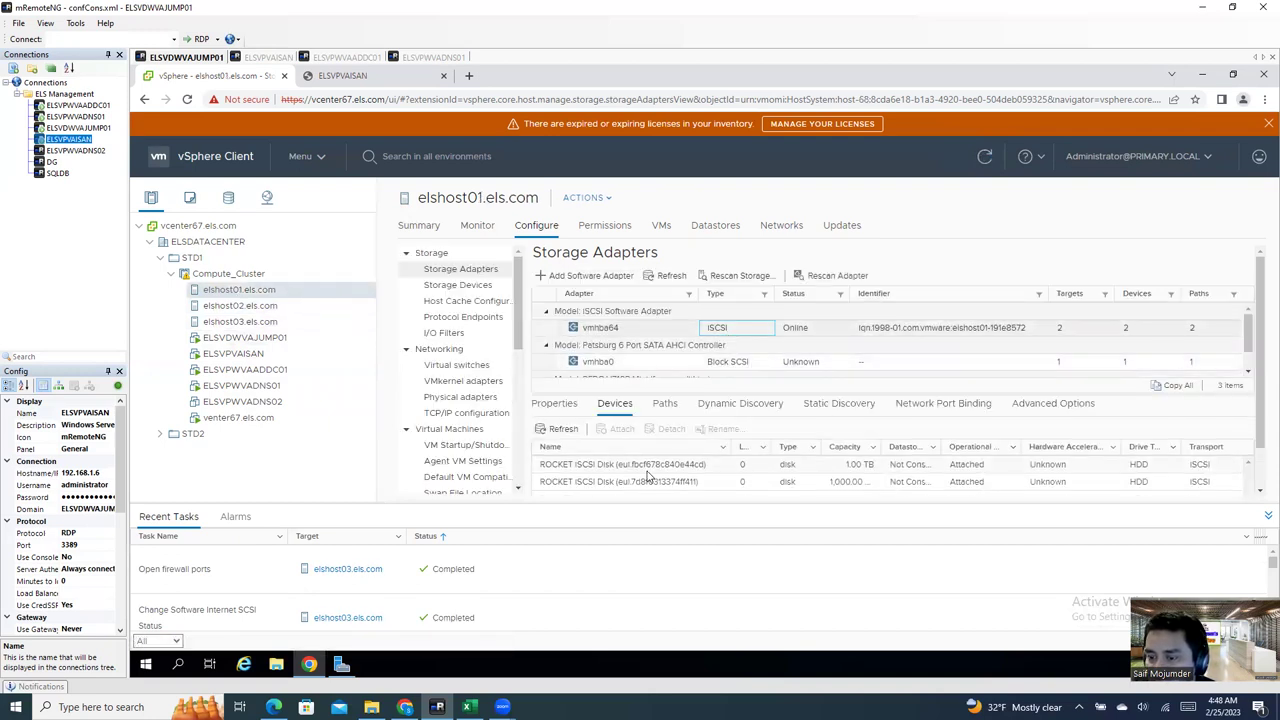
click(604, 466)
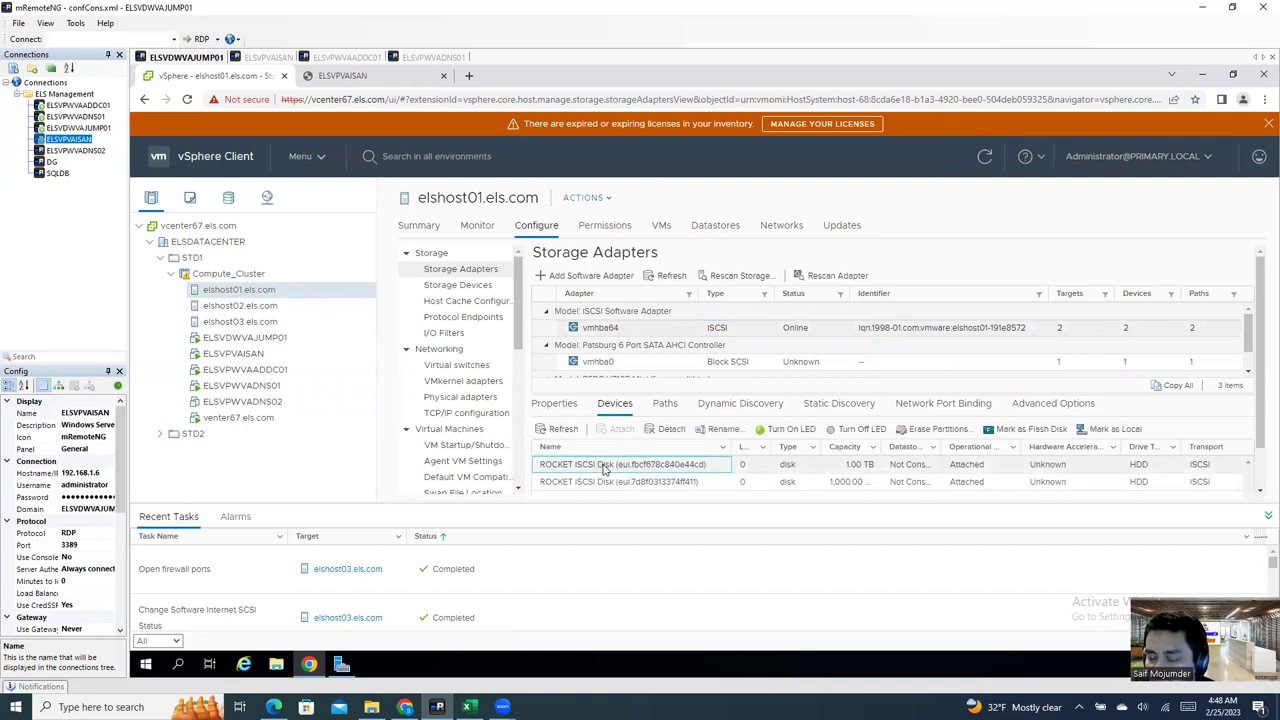
right_click(569, 469)
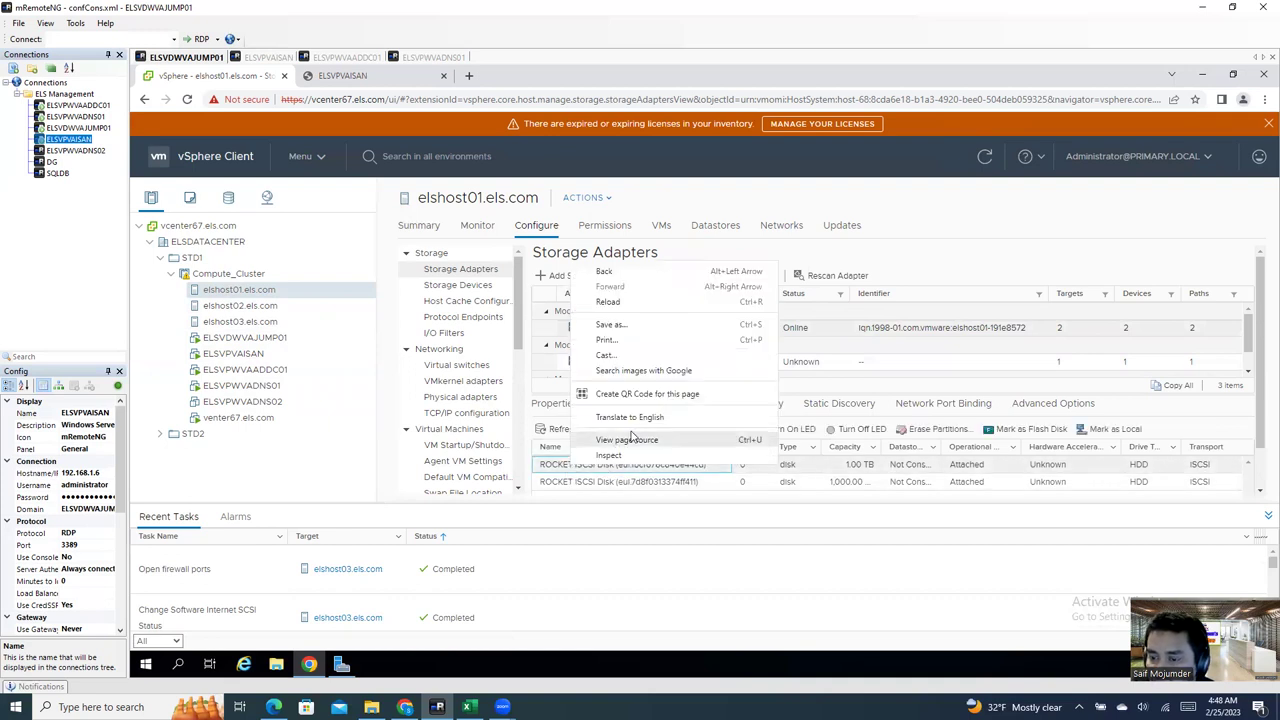
click(551, 470)
click(720, 430)
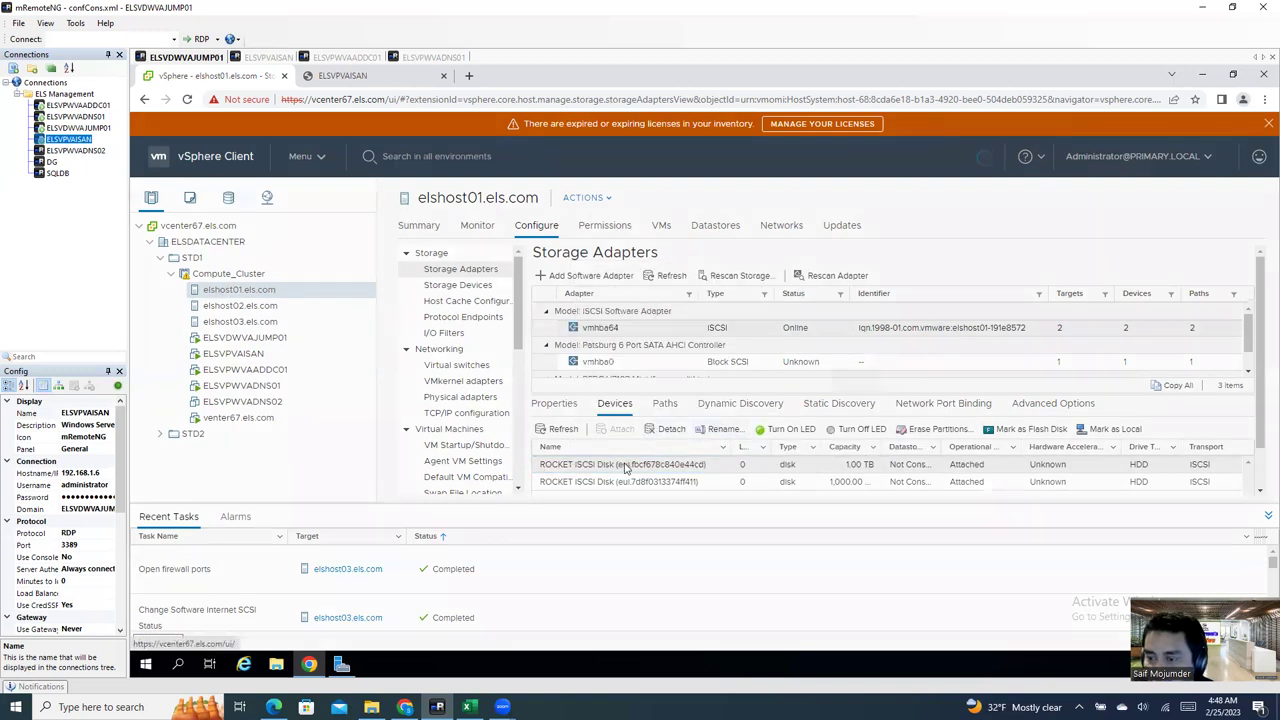
click(793, 422)
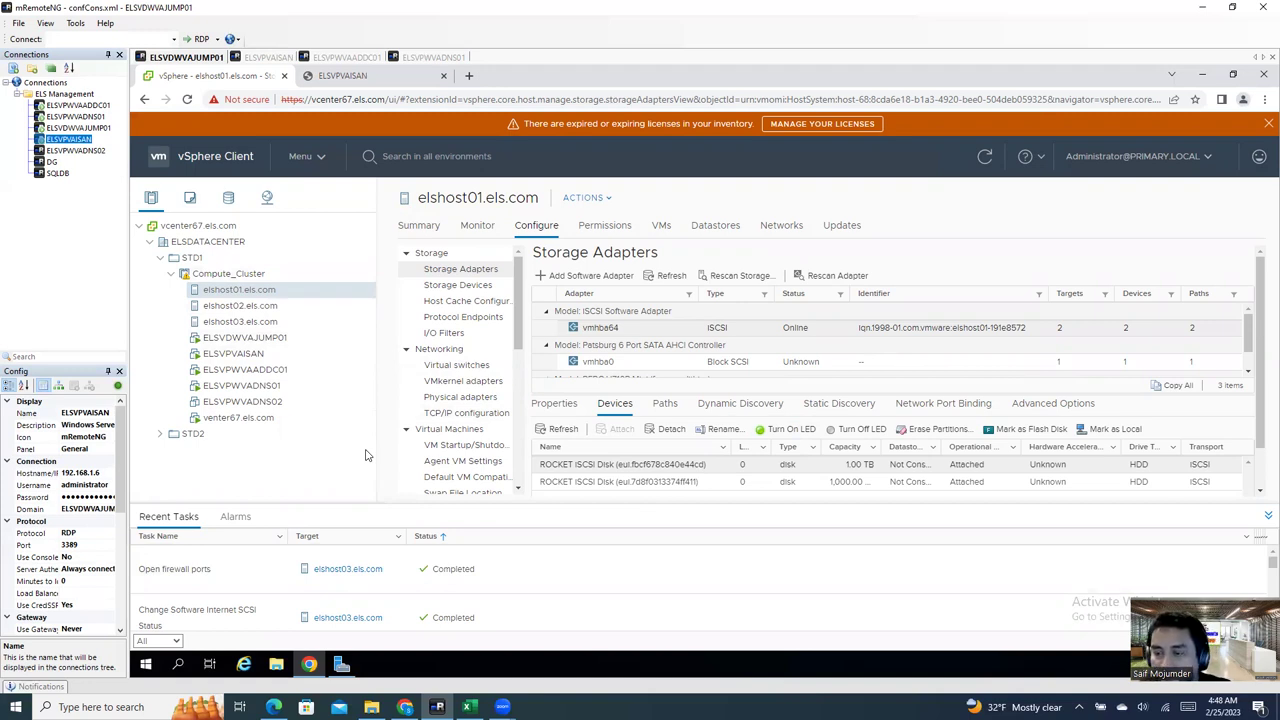
Step: Compare elshost02's storage adapters with elshost01's, ending back on elshost01
click(240, 305)
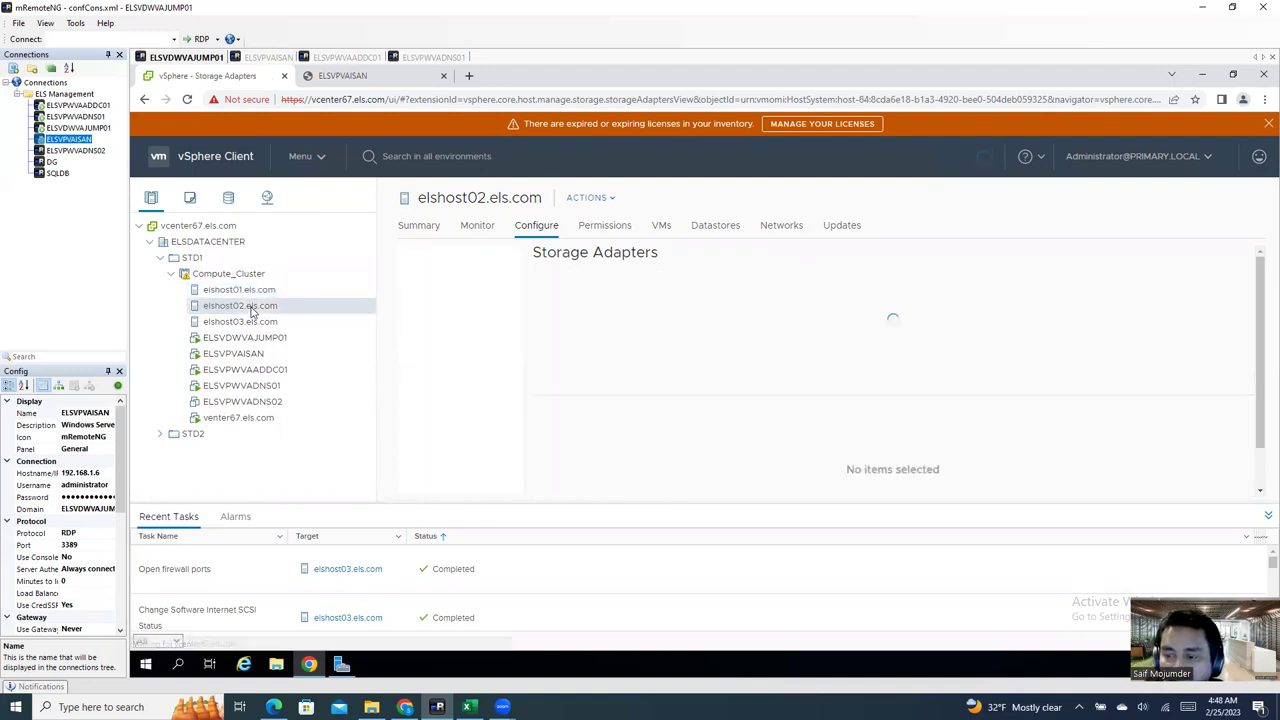
click(250, 291)
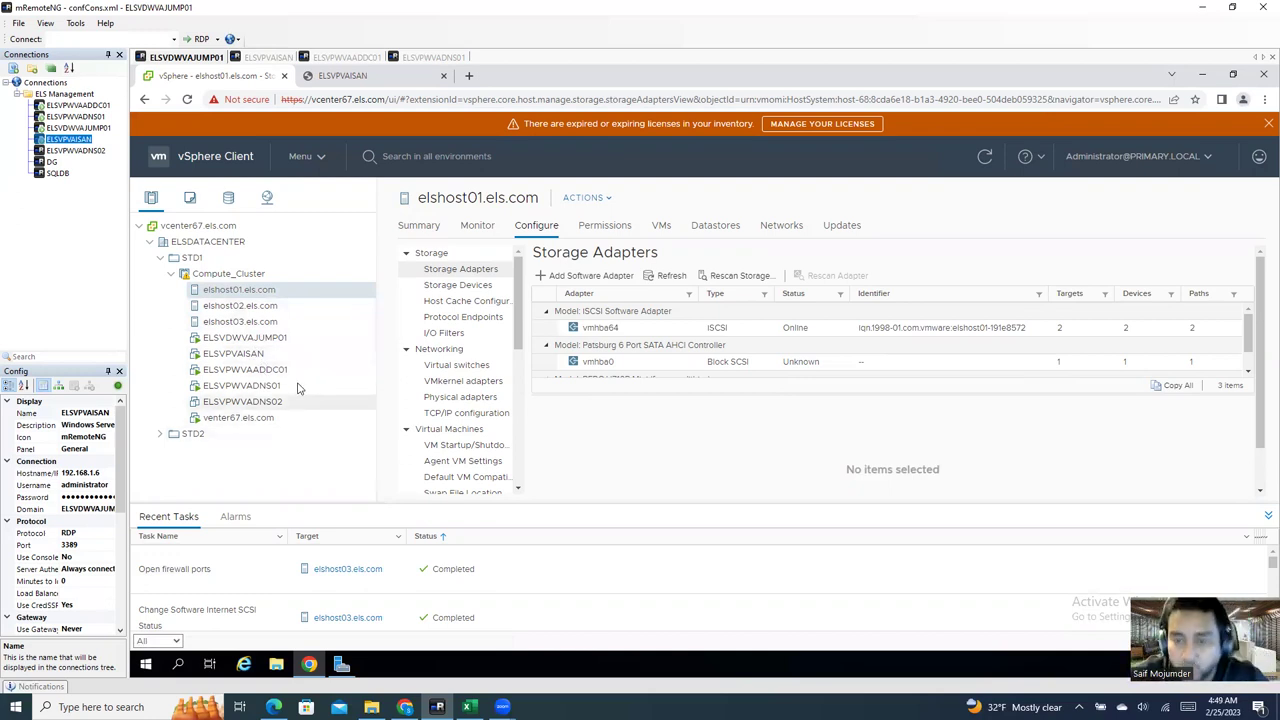
click(250, 307)
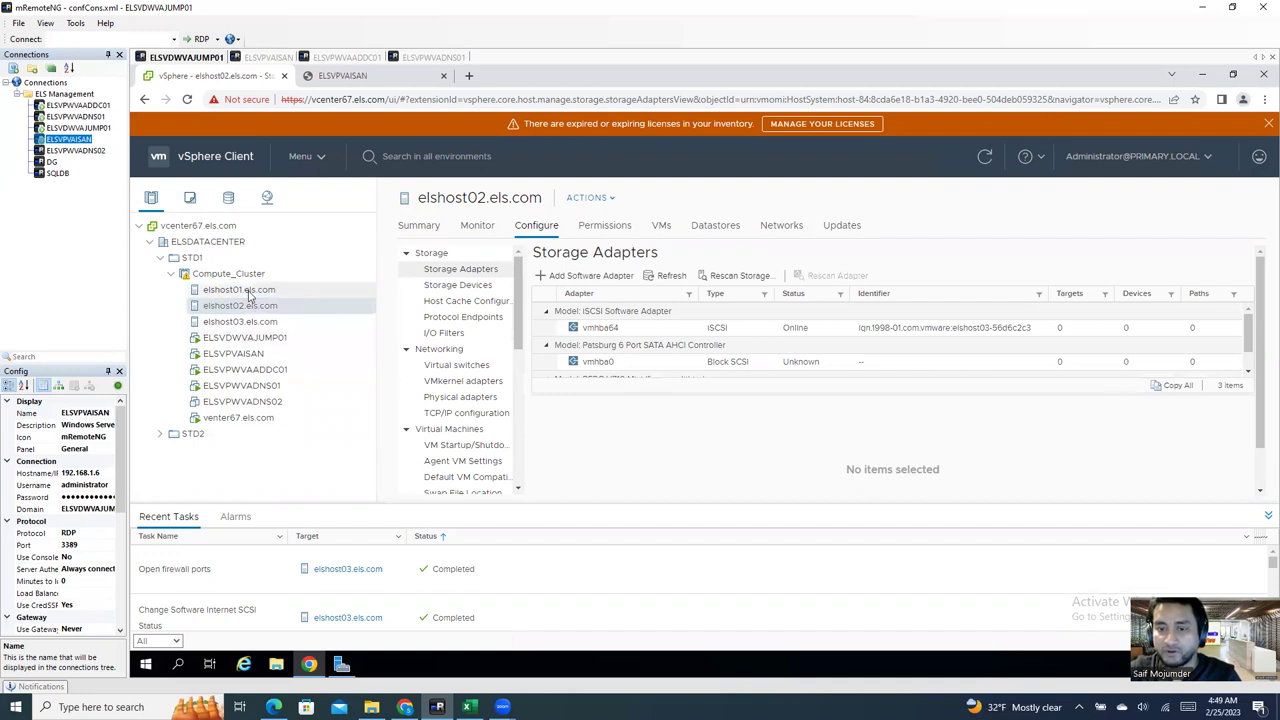
click(245, 290)
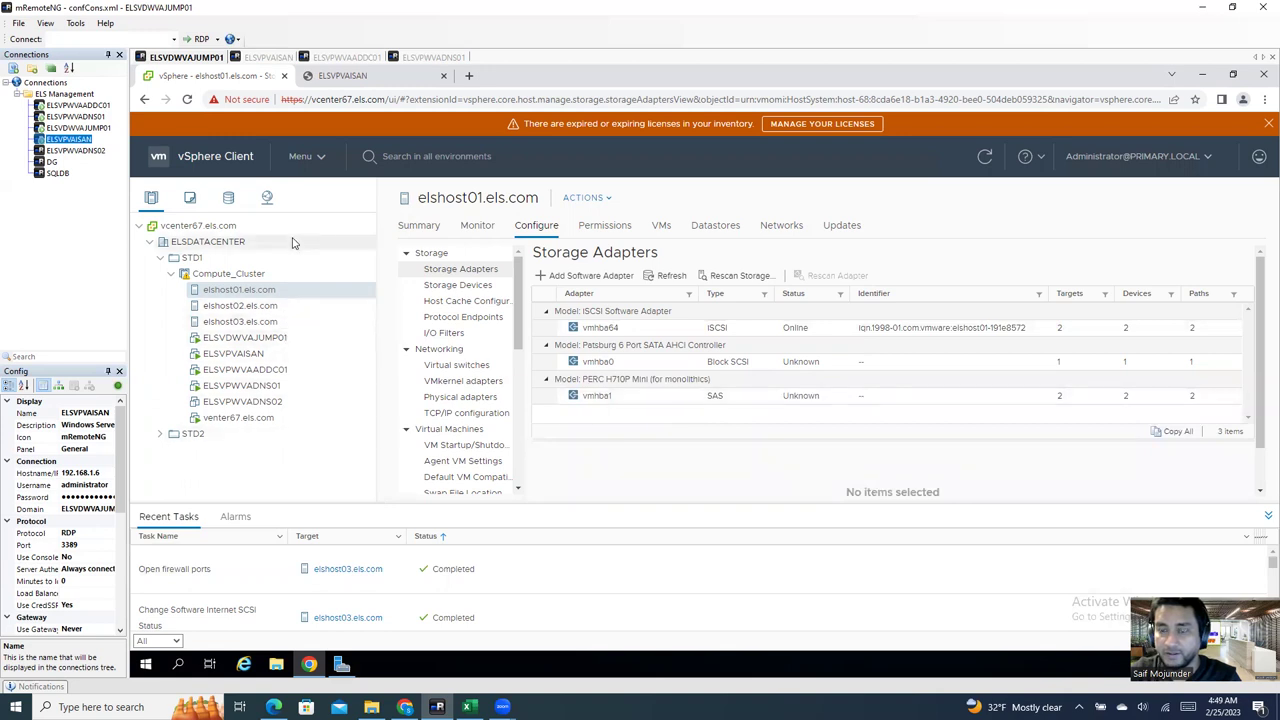
Step: Dismiss Add Software Adapter, select vmhba64 and collapse Recent Tasks to show both ROCKET disks
click(584, 277)
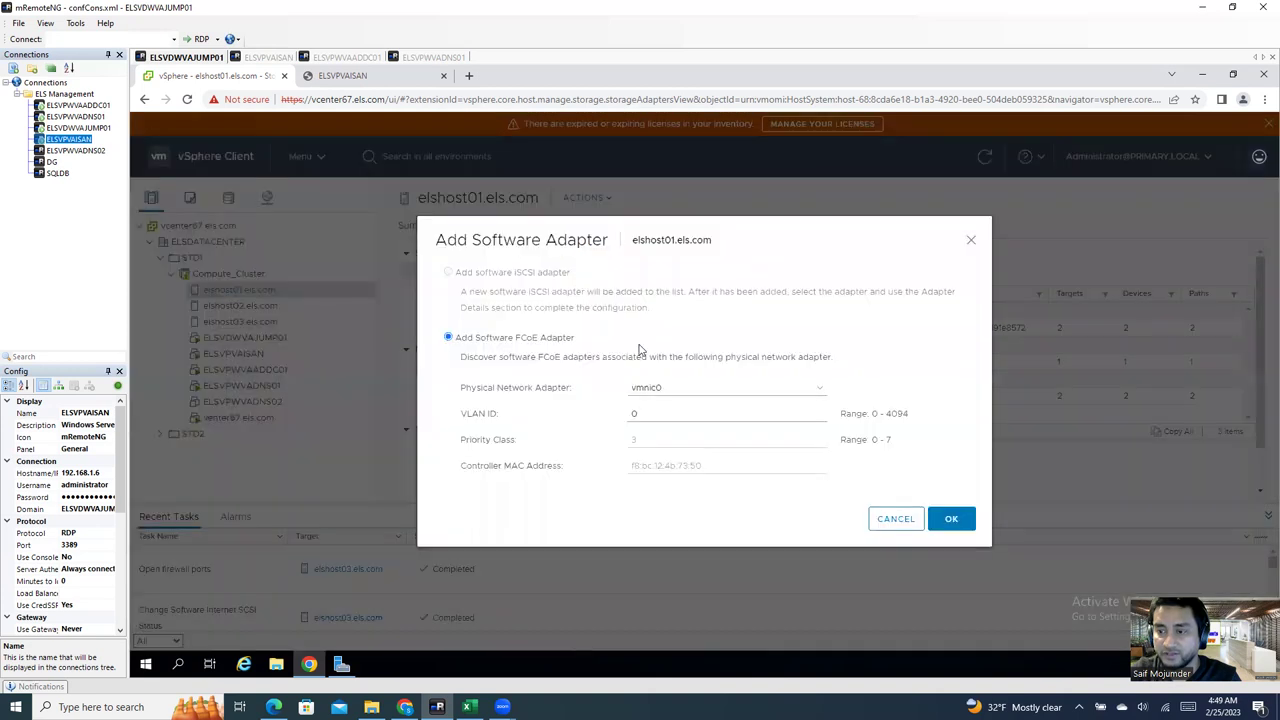
click(970, 240)
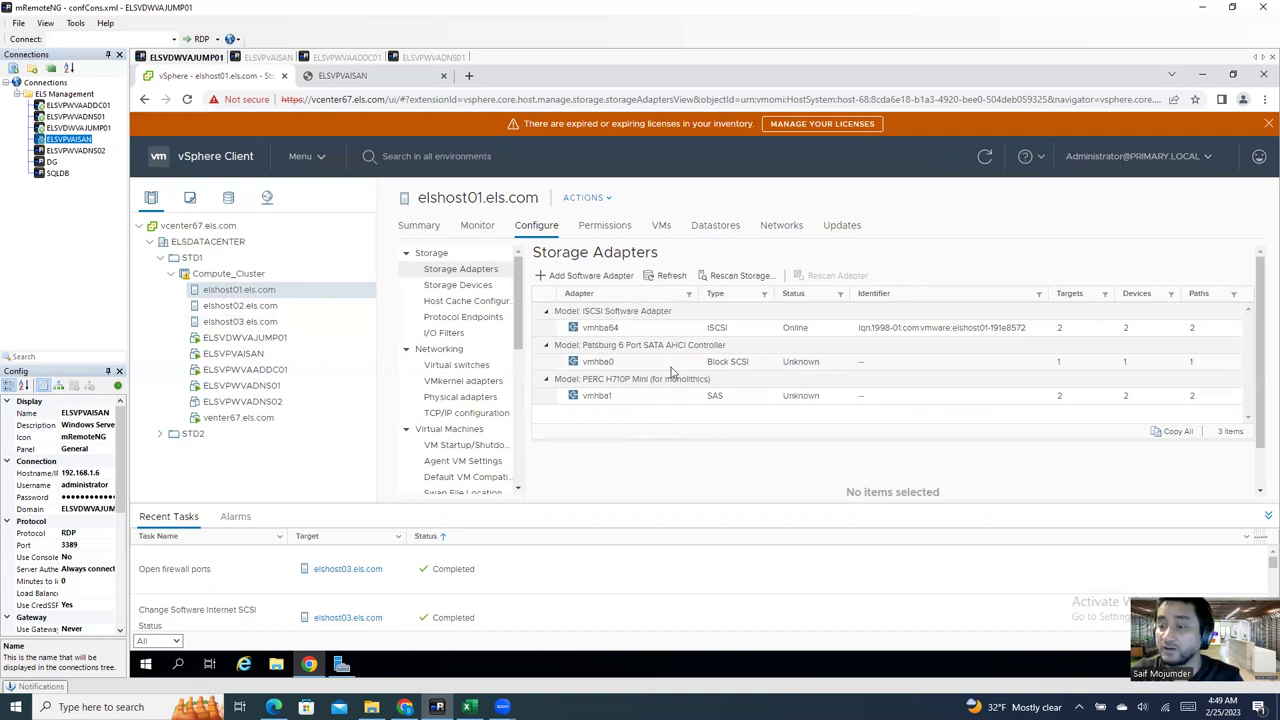
click(675, 329)
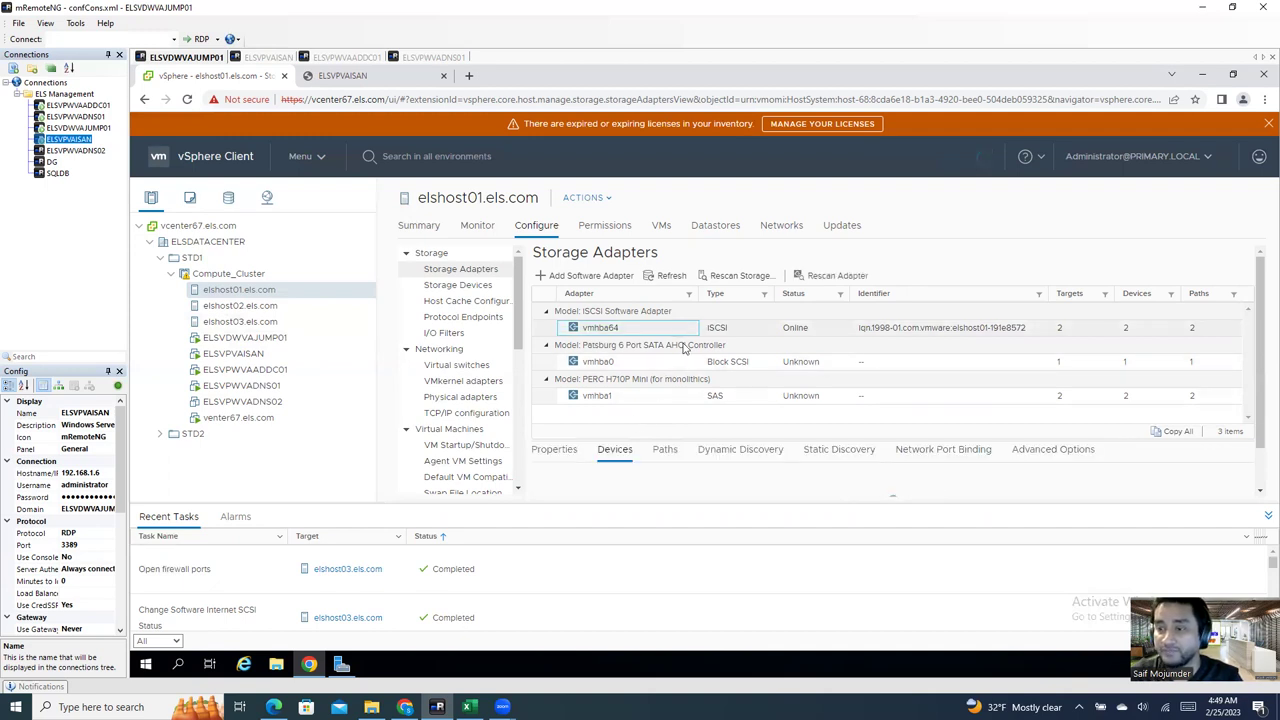
scroll(619, 467, down, 1)
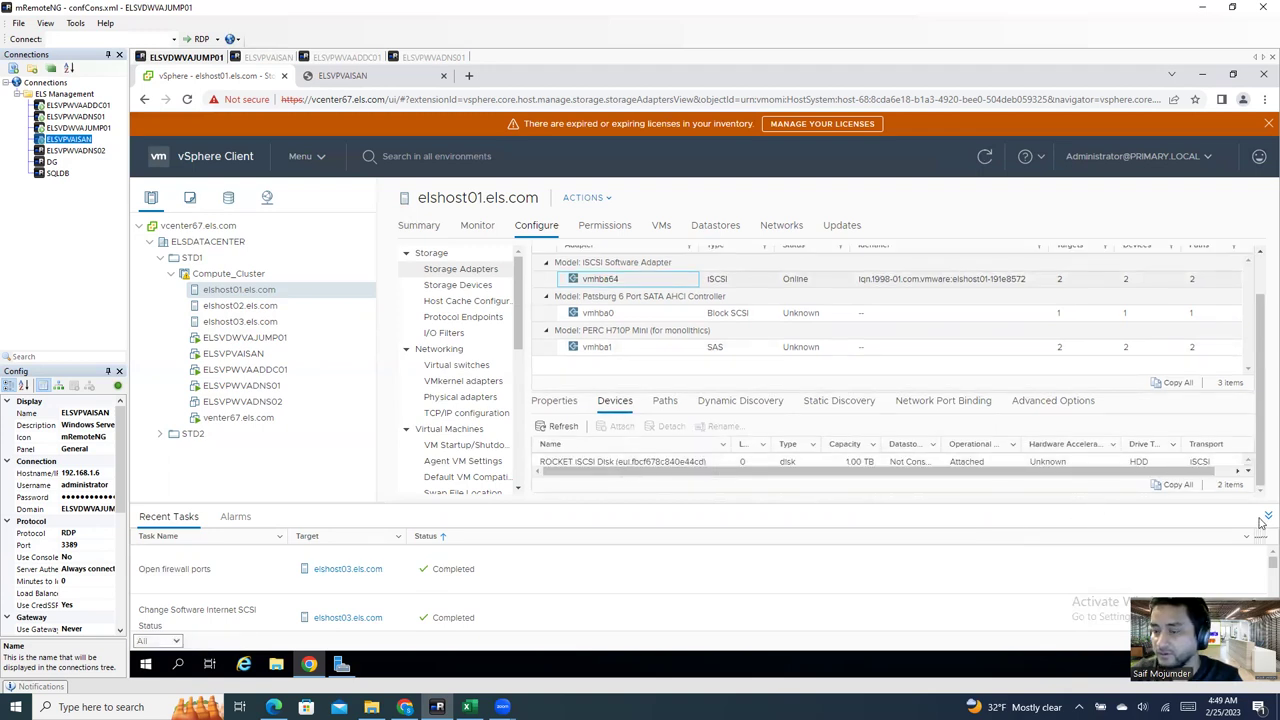
click(1266, 517)
Step: Rename the 1.00 TB ROCKET iSCSI disk (eui.fbcf678c840e44cd) to iSAN-HOST3
click(600, 511)
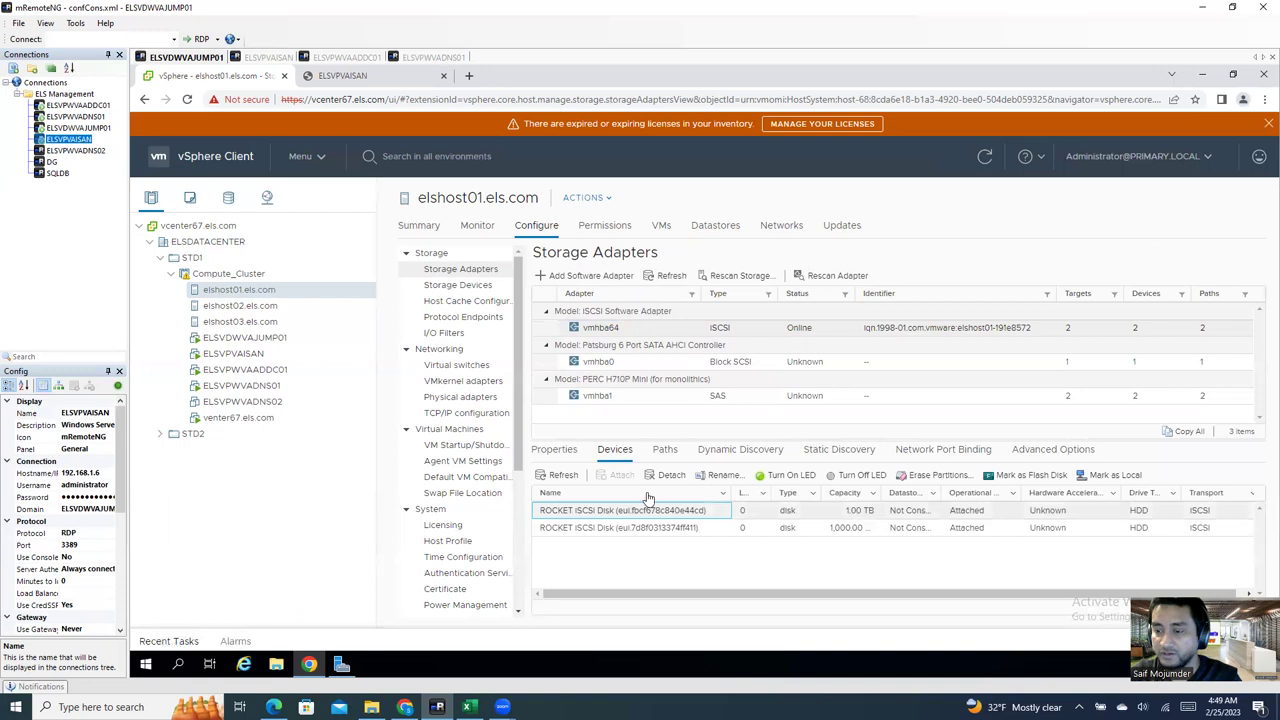
click(720, 475)
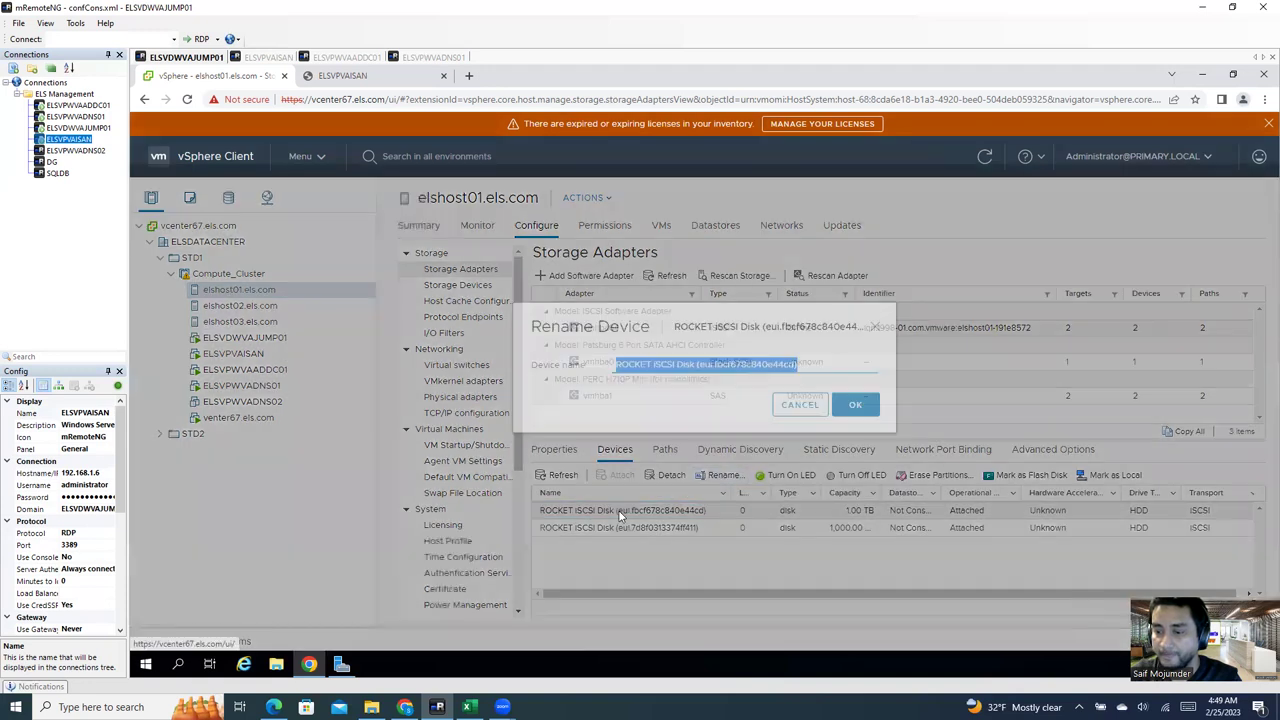
click(697, 378)
drag(673, 378, 546, 386)
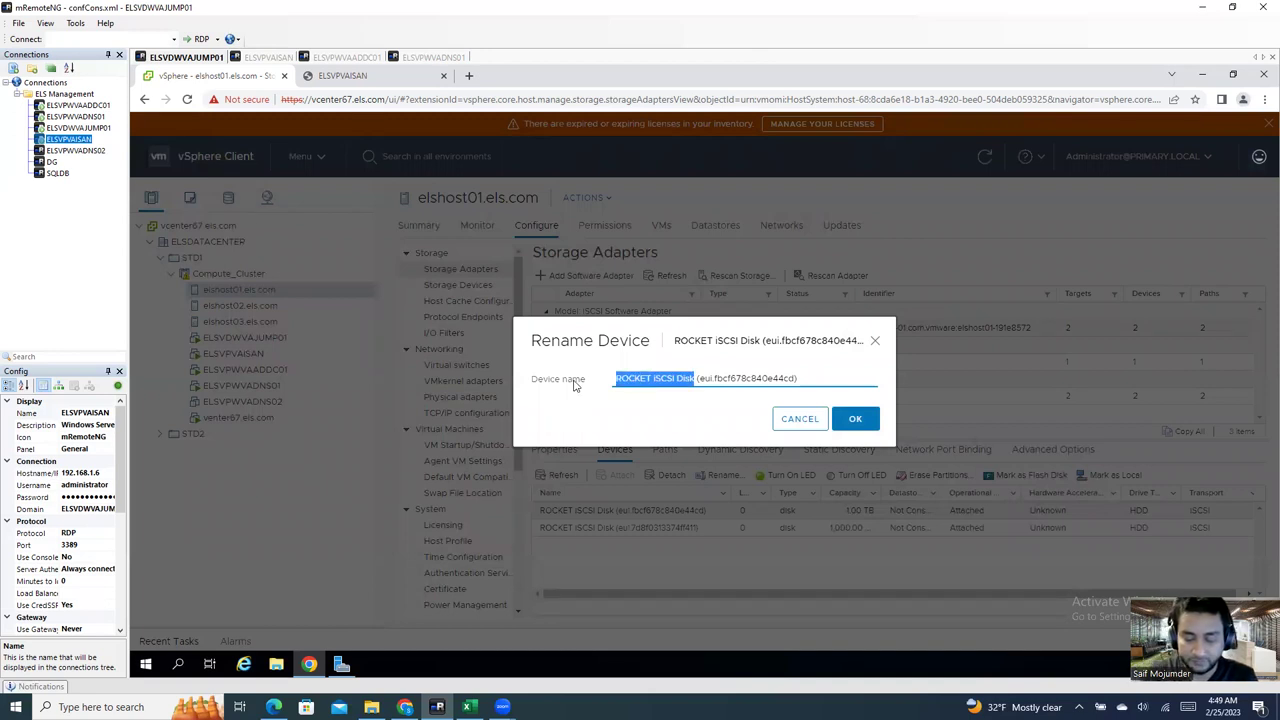
text(SL)
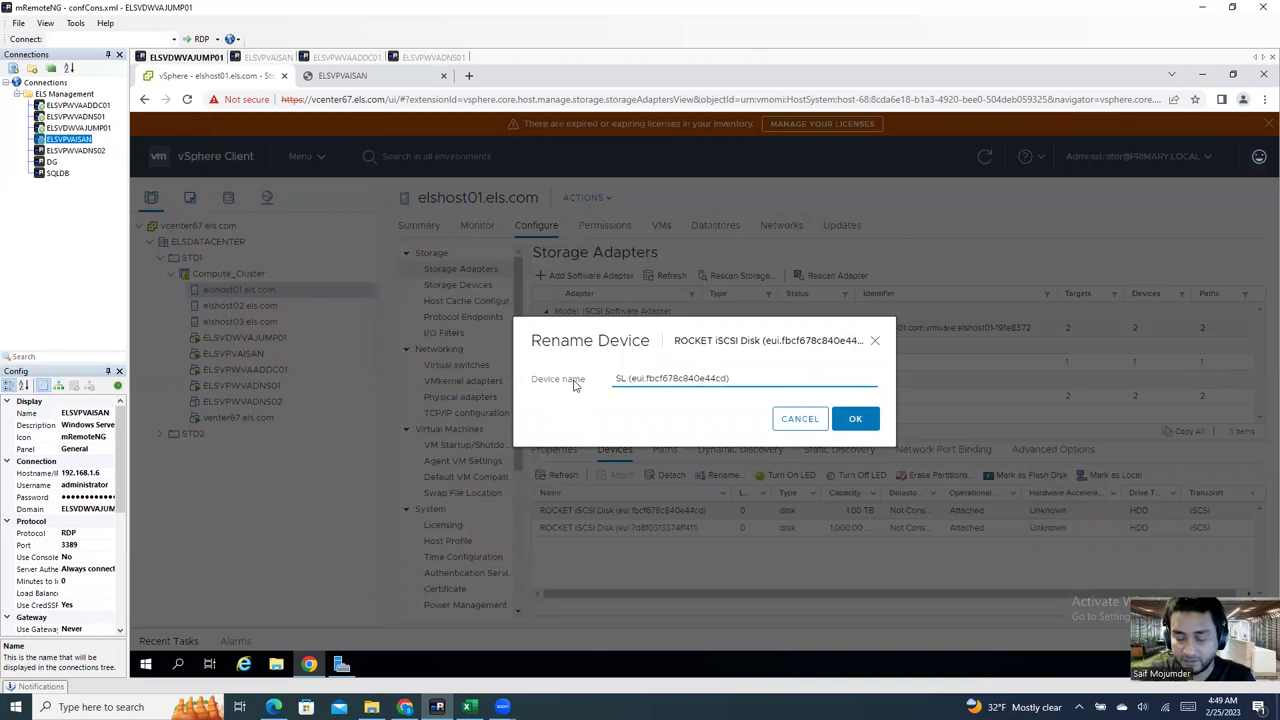
key(BackSpace)
key(BackSpace)
text(LSD-)
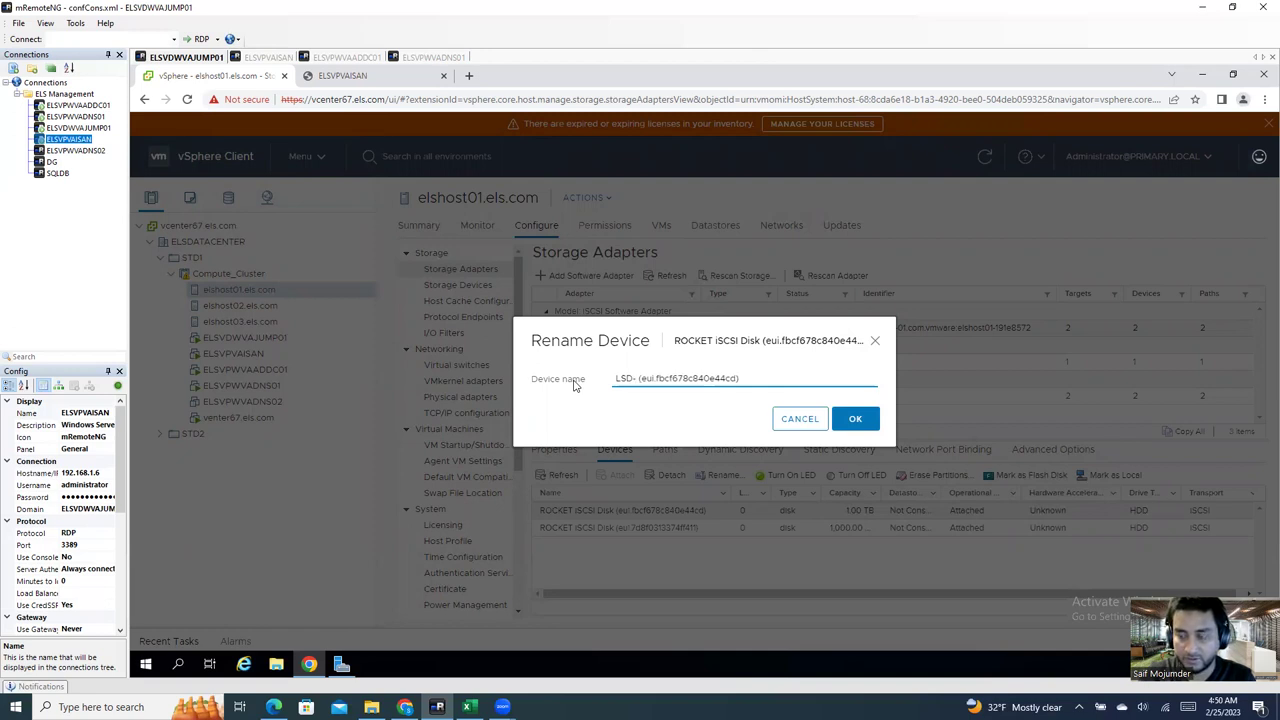
key(BackSpace)
key(BackSpace)
key(BackSpace)
key(BackSpace)
text(iSAN)
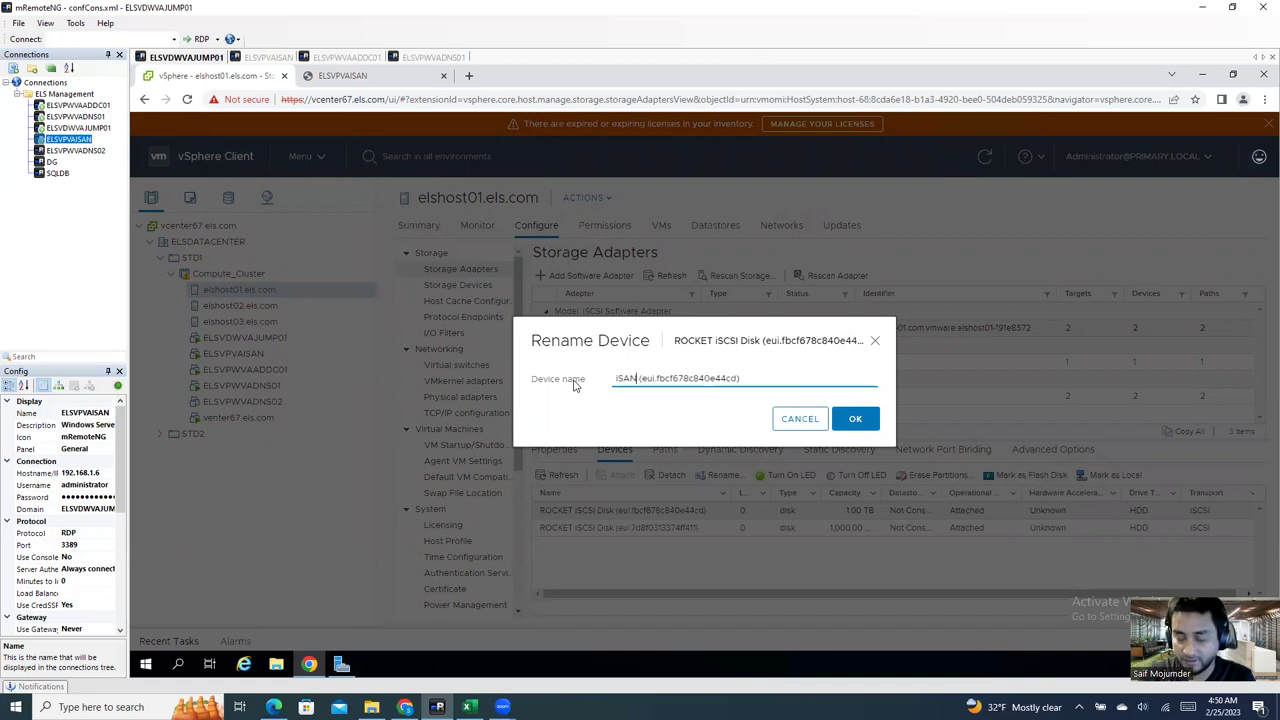
text(-)
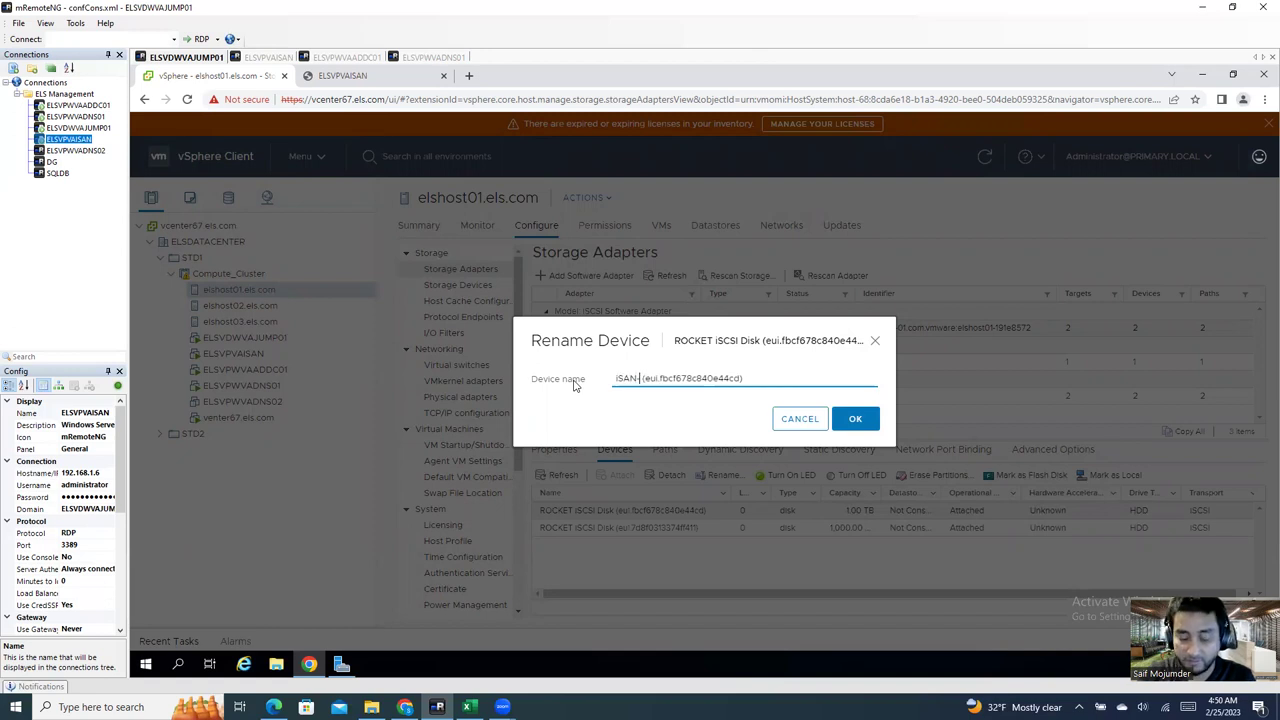
text(HOST3)
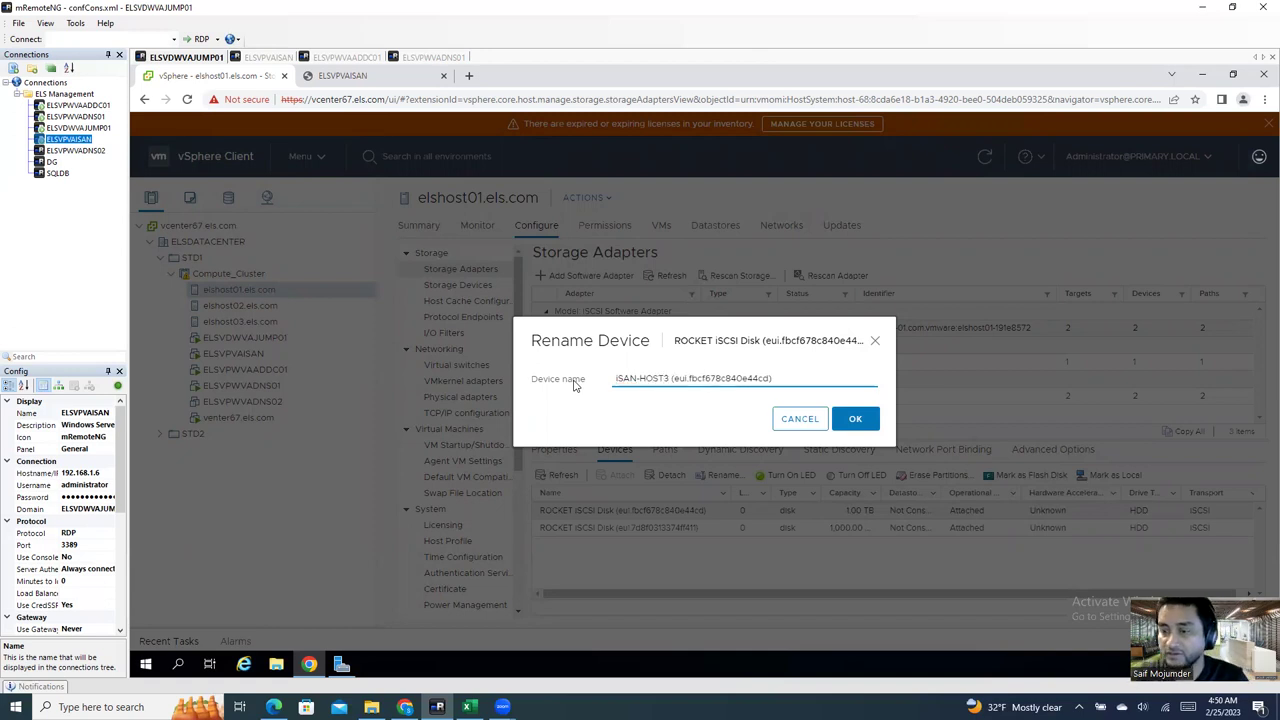
click(855, 418)
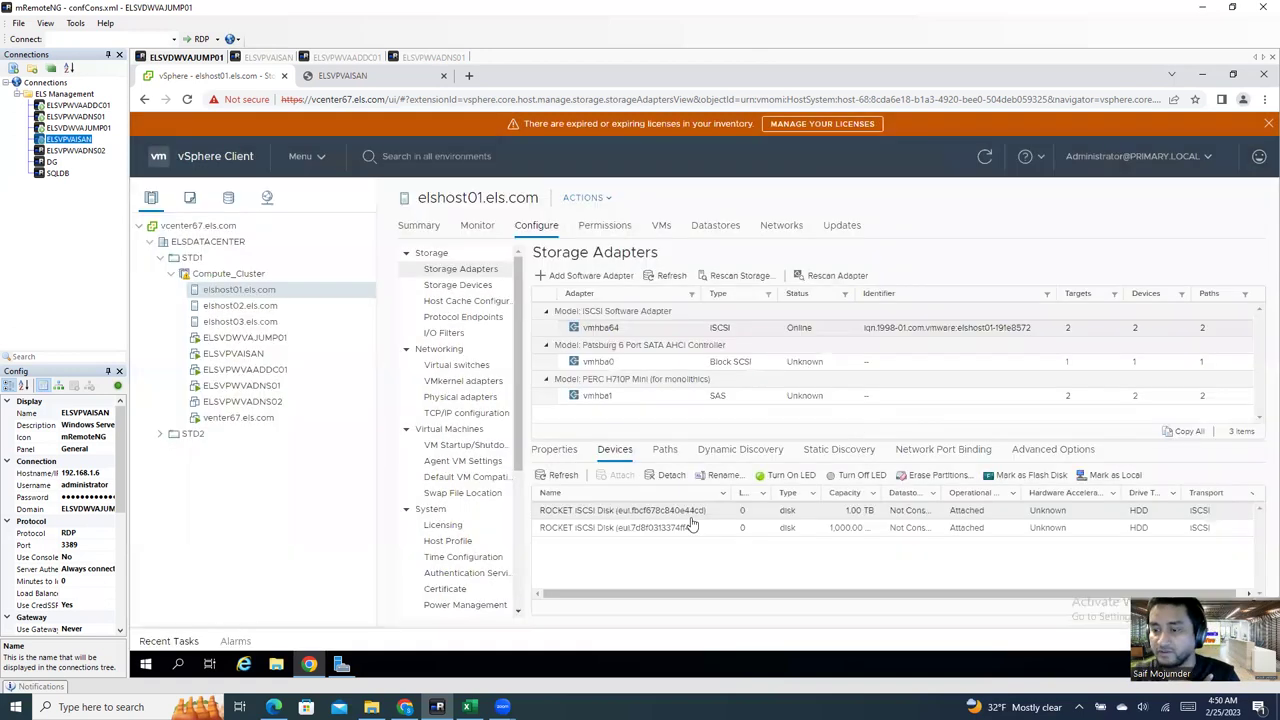
Step: Replace 'ROCKET iSCSI Disk' with iSAN-HOST3 in the eui.7d8f0313374ff411 disk's name
right_click(592, 528)
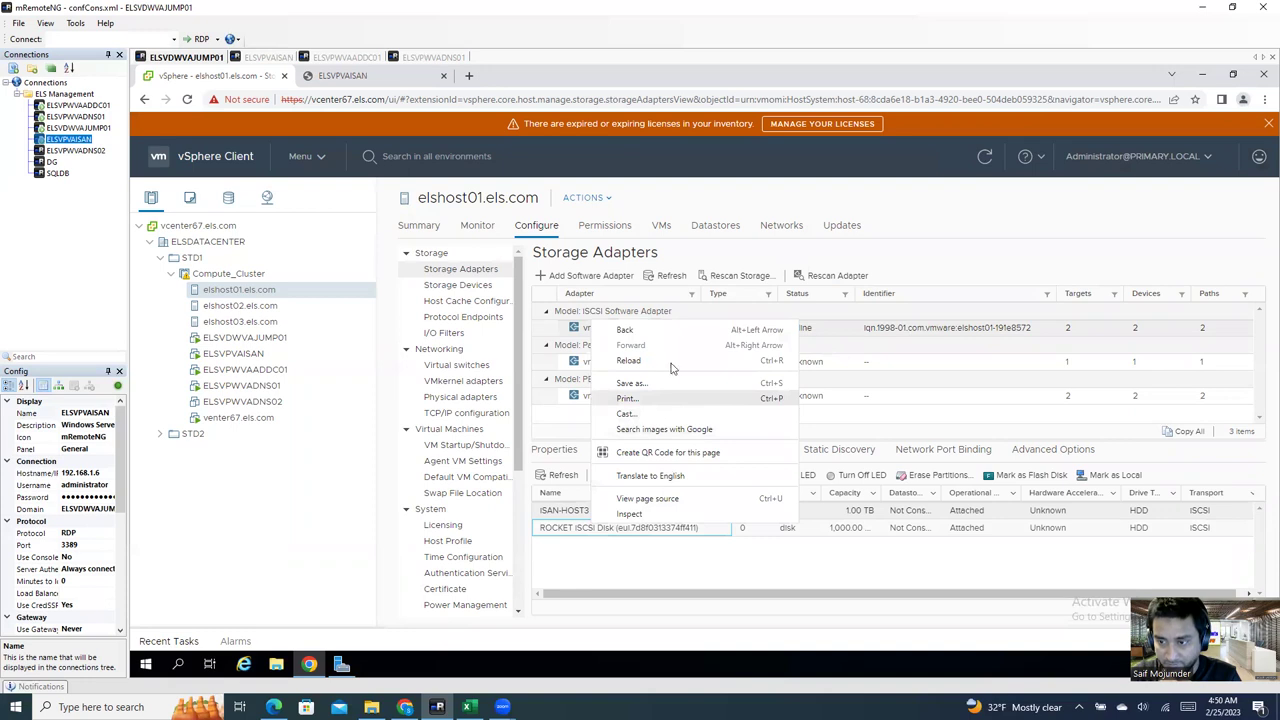
click(606, 537)
click(719, 475)
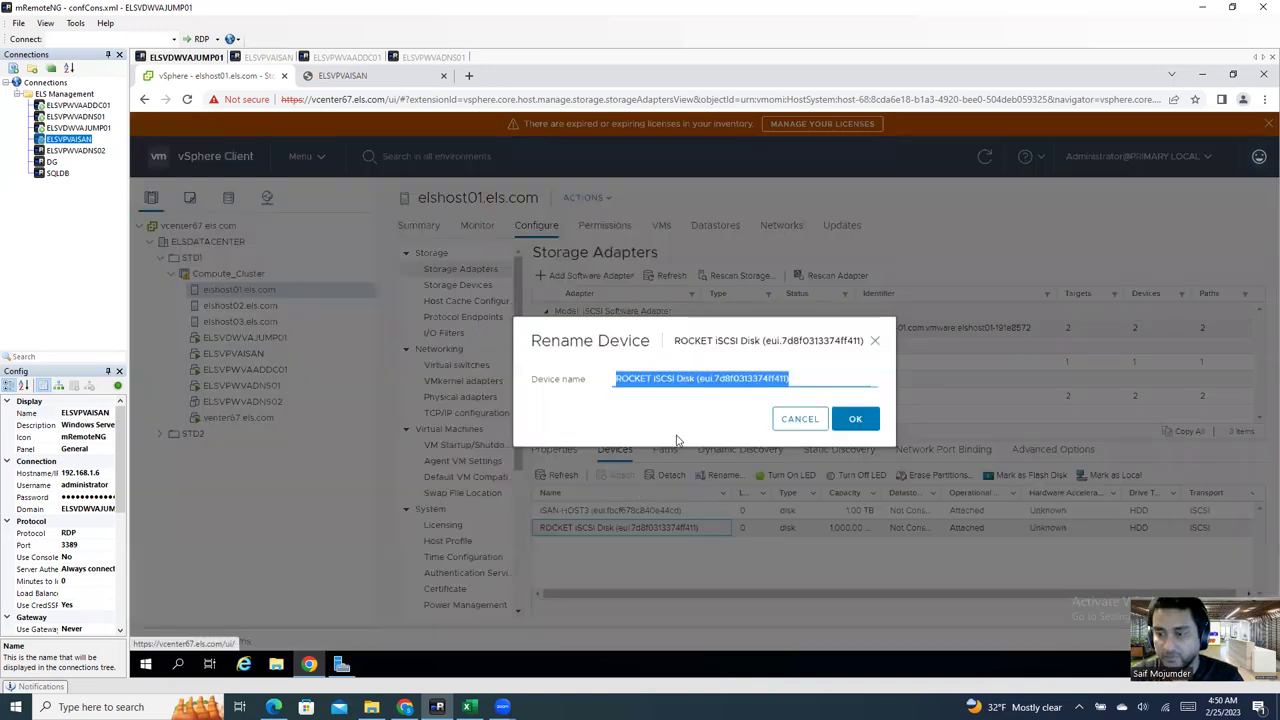
click(678, 378)
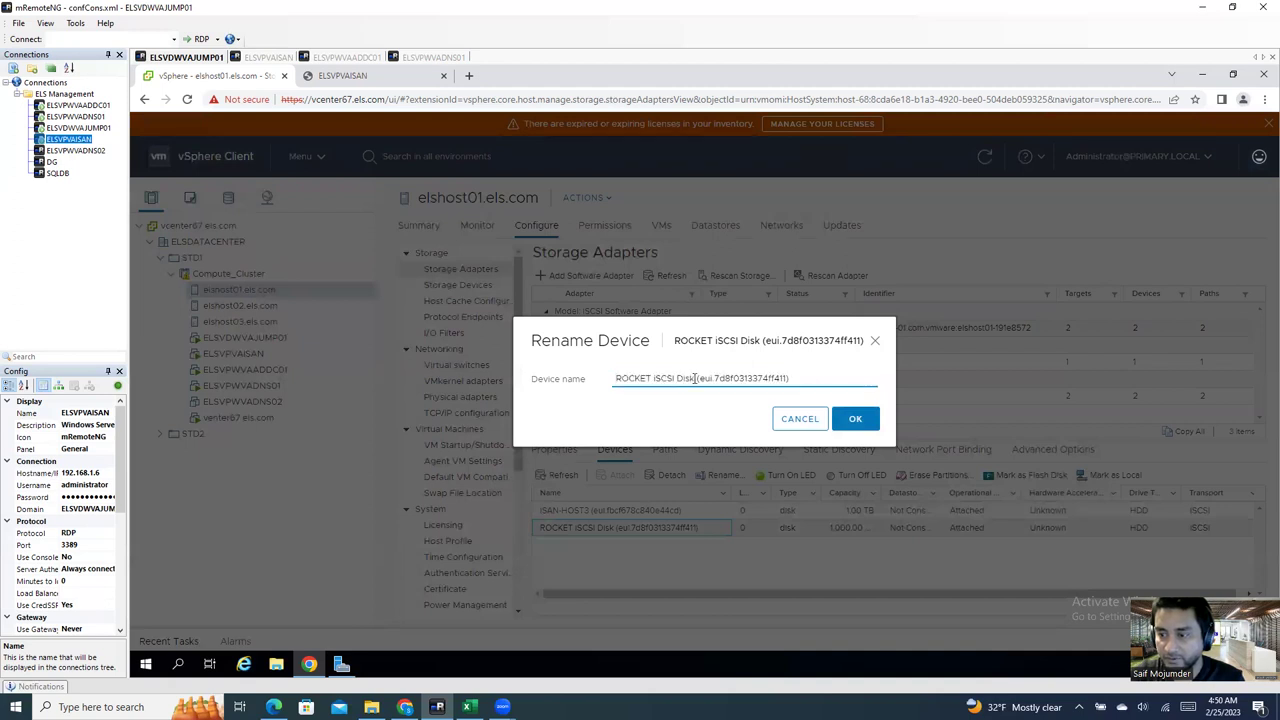
drag(694, 378, 585, 366)
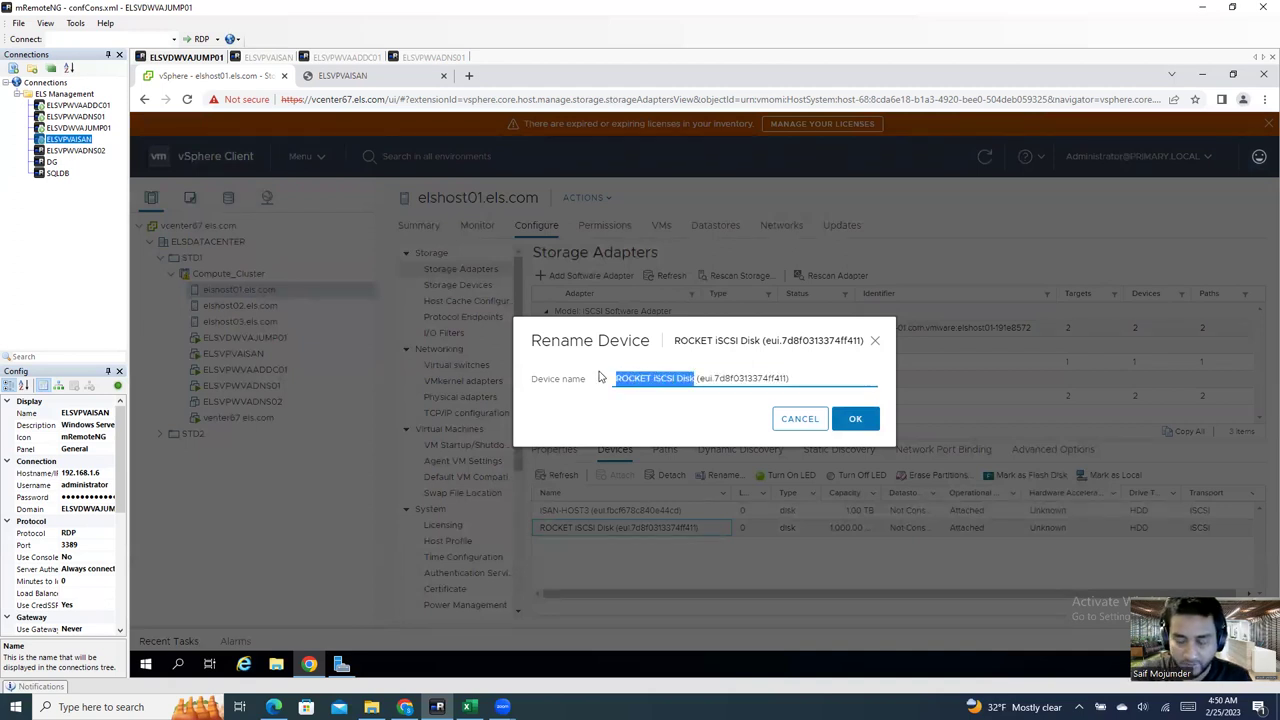
key(BackSpace)
text(iSAN-)
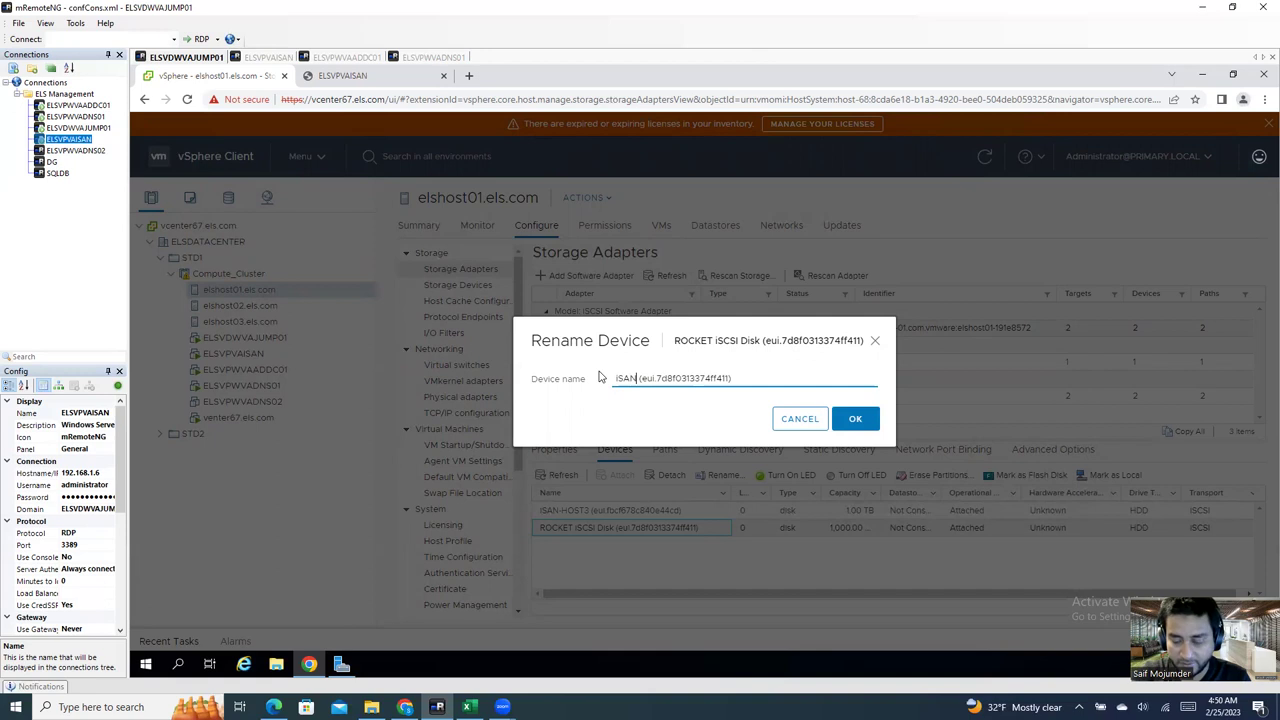
text(HOST)
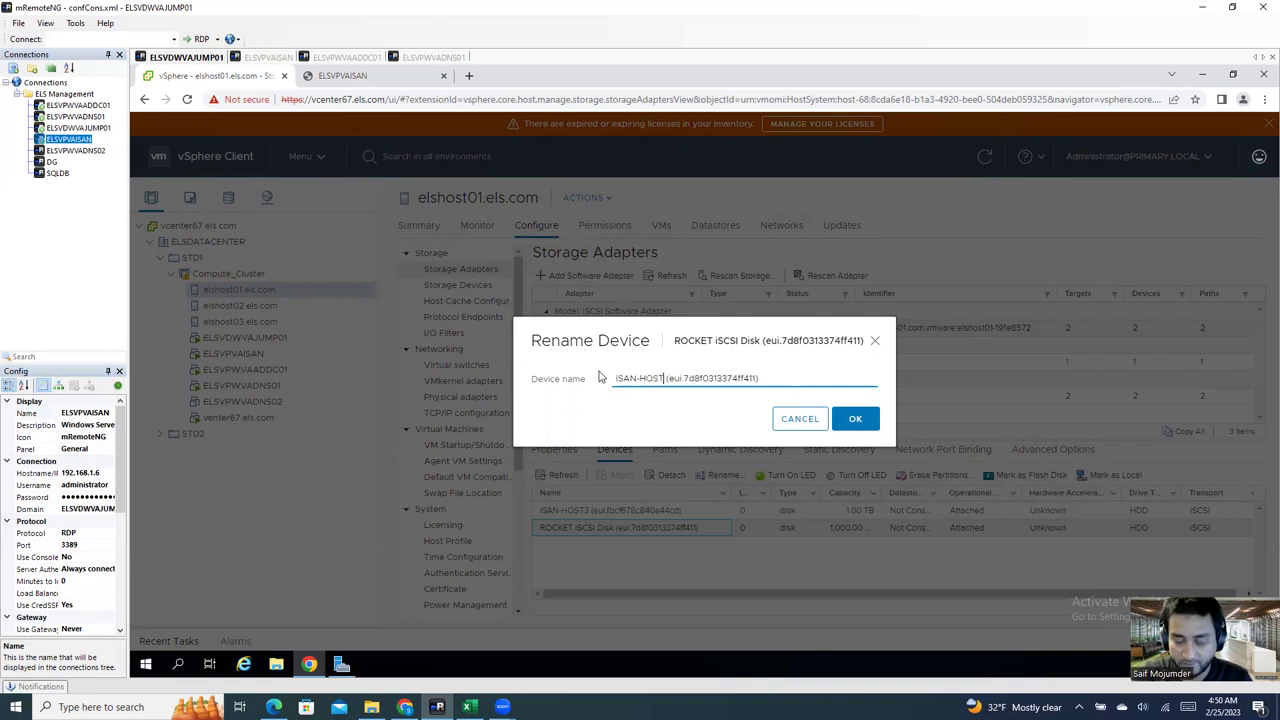
text(3)
click(855, 418)
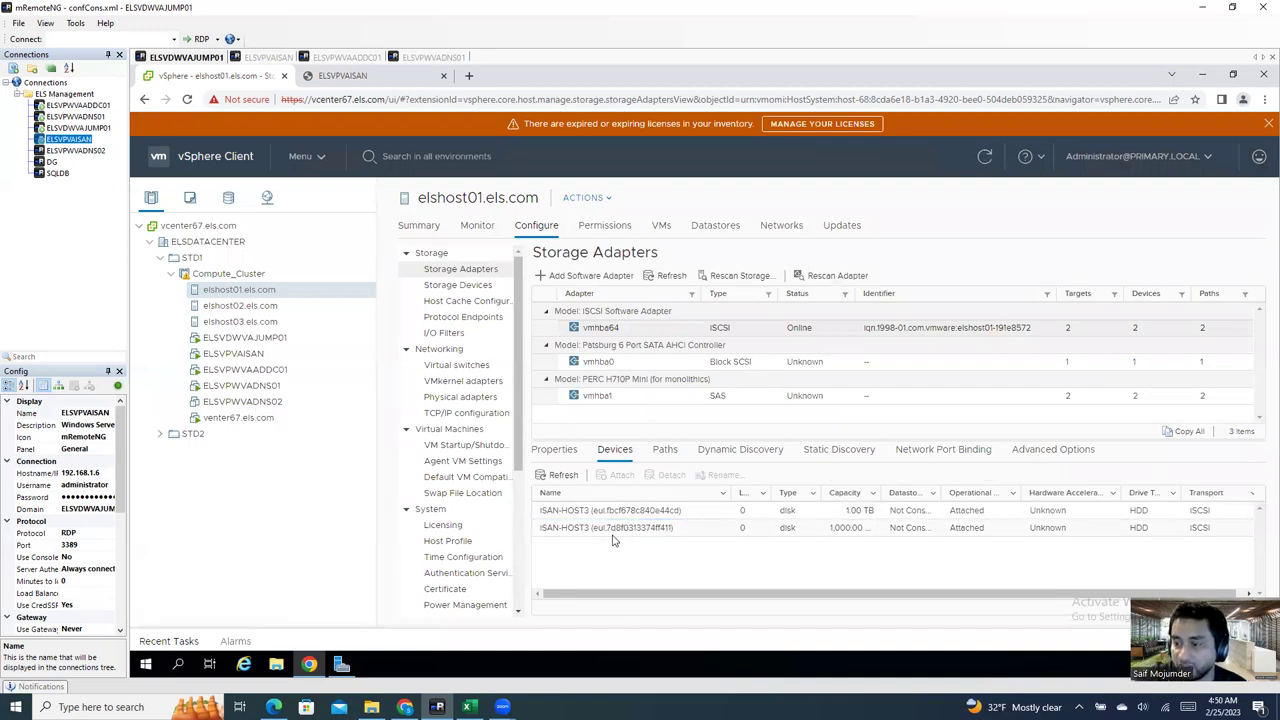
Step: Bind elshost02's vmhba64 to the iSCSI-SAN (vSwitch0) port group on vmk1
click(268, 307)
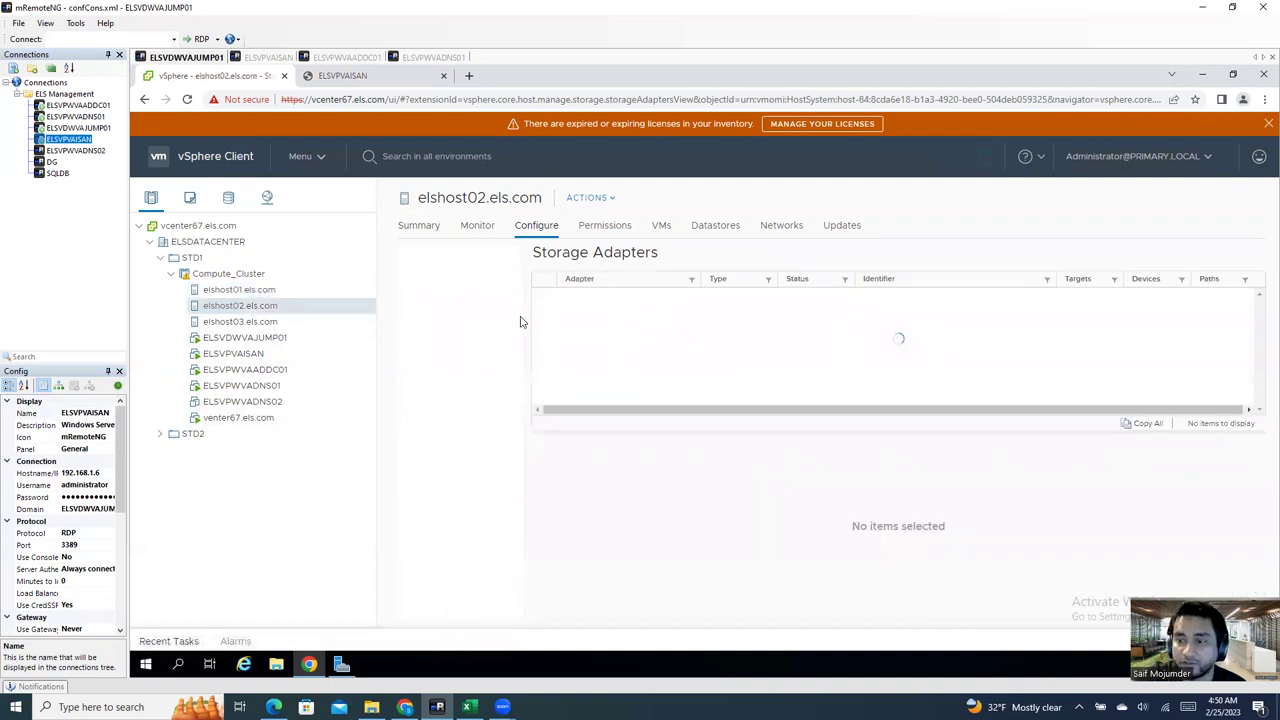
click(830, 330)
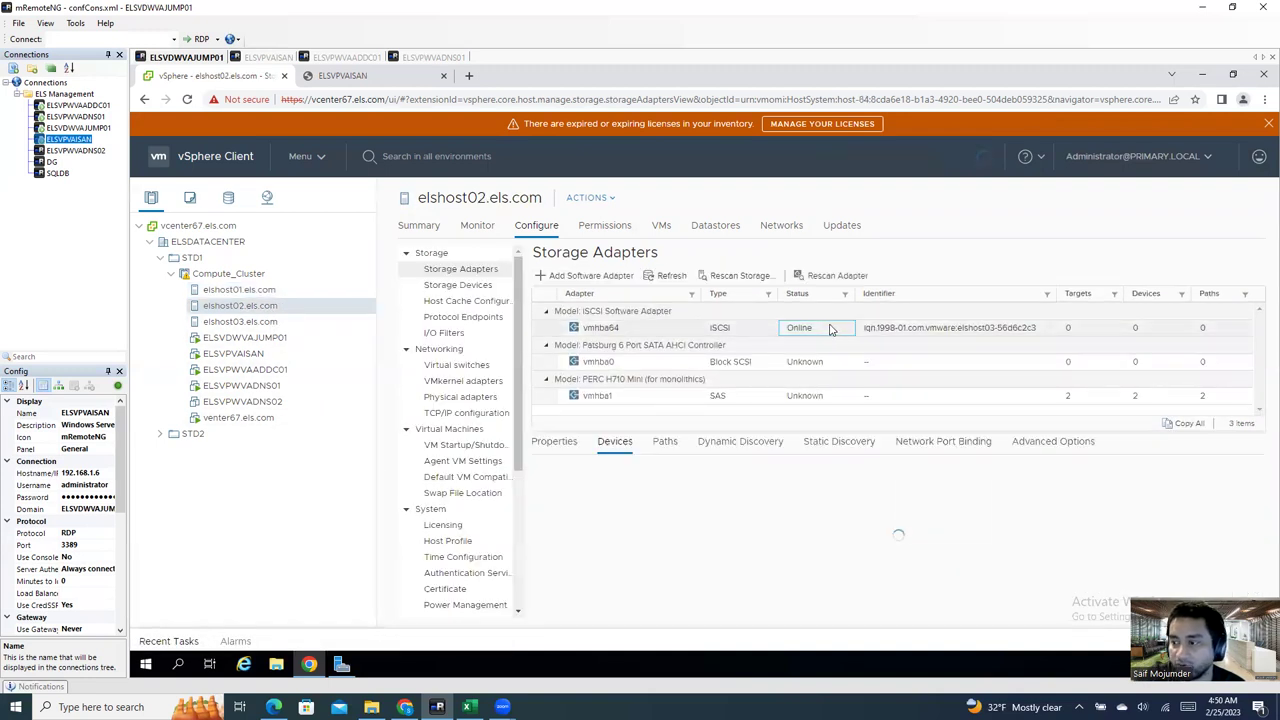
click(943, 447)
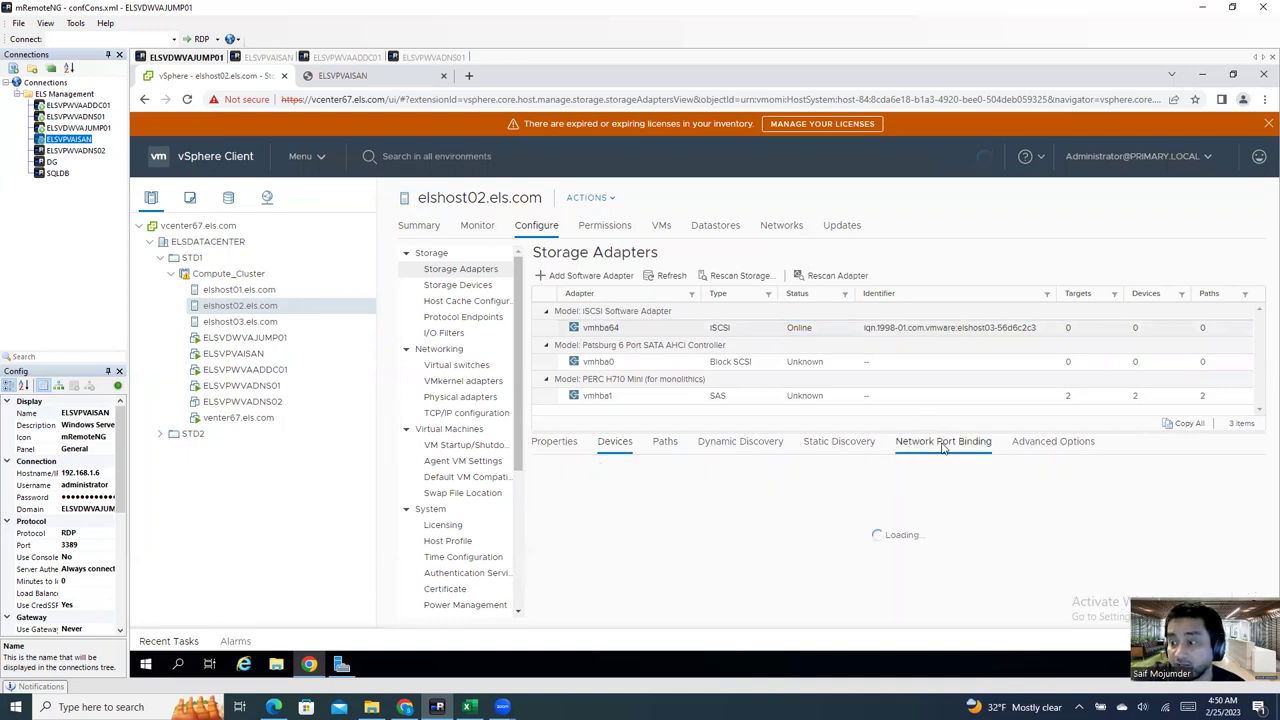
click(556, 467)
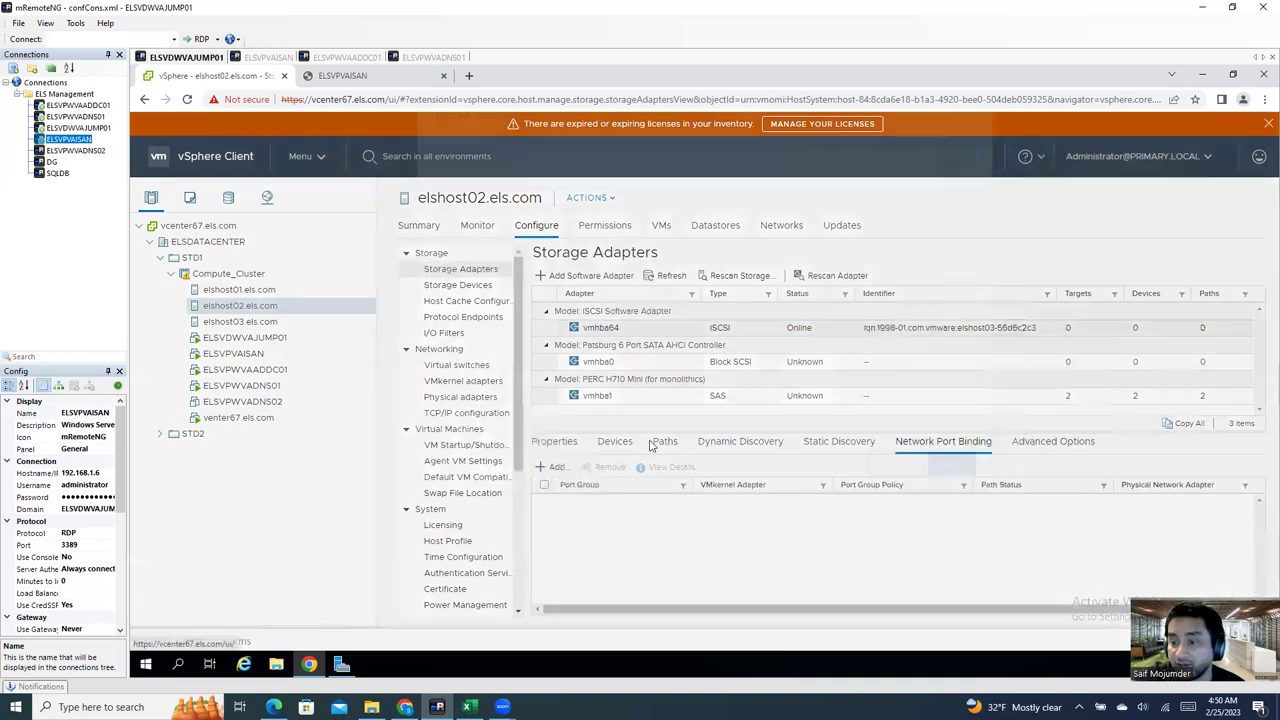
click(530, 275)
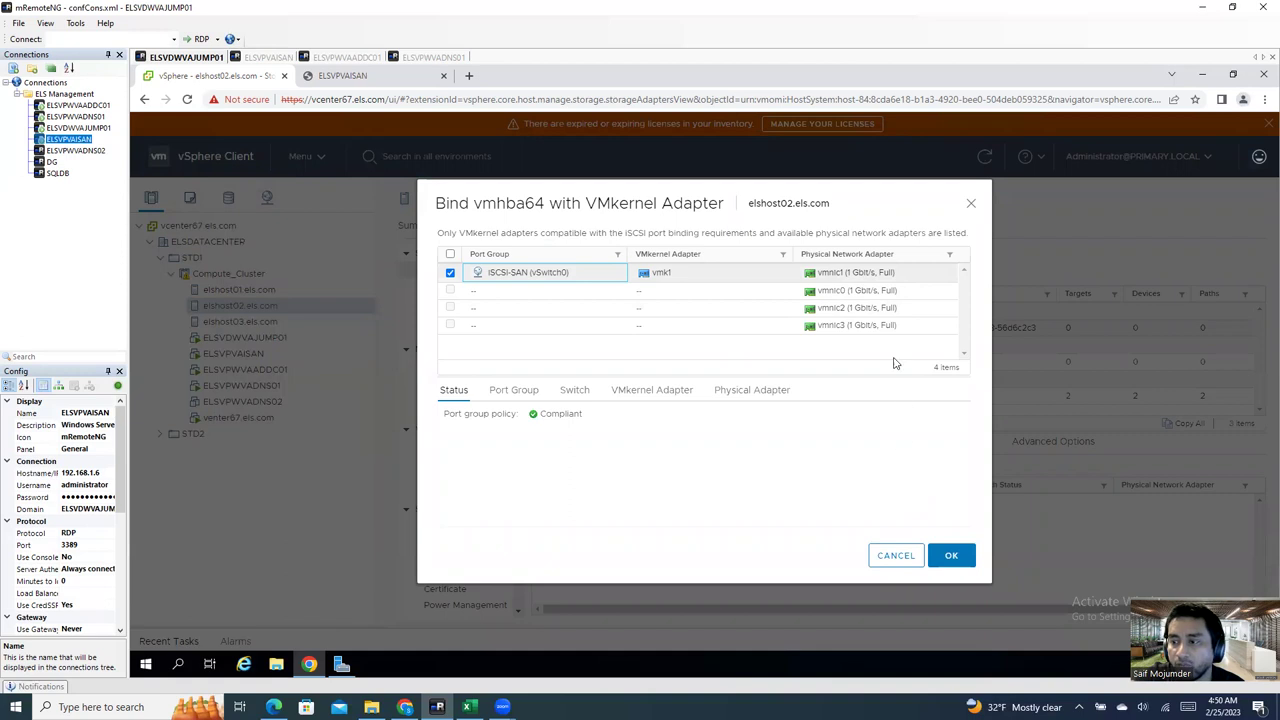
click(951, 555)
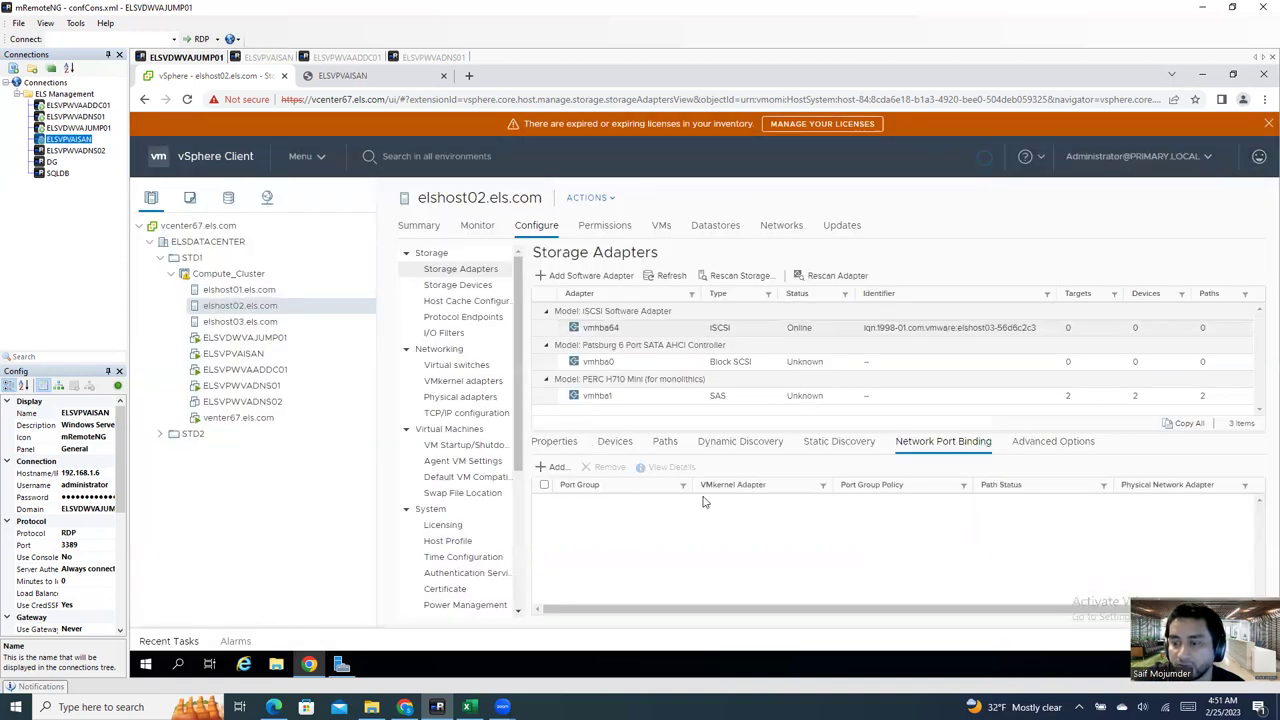
Step: Add 192.168.1.6 as a dynamic discovery server on elshost02's vmhba64
click(728, 444)
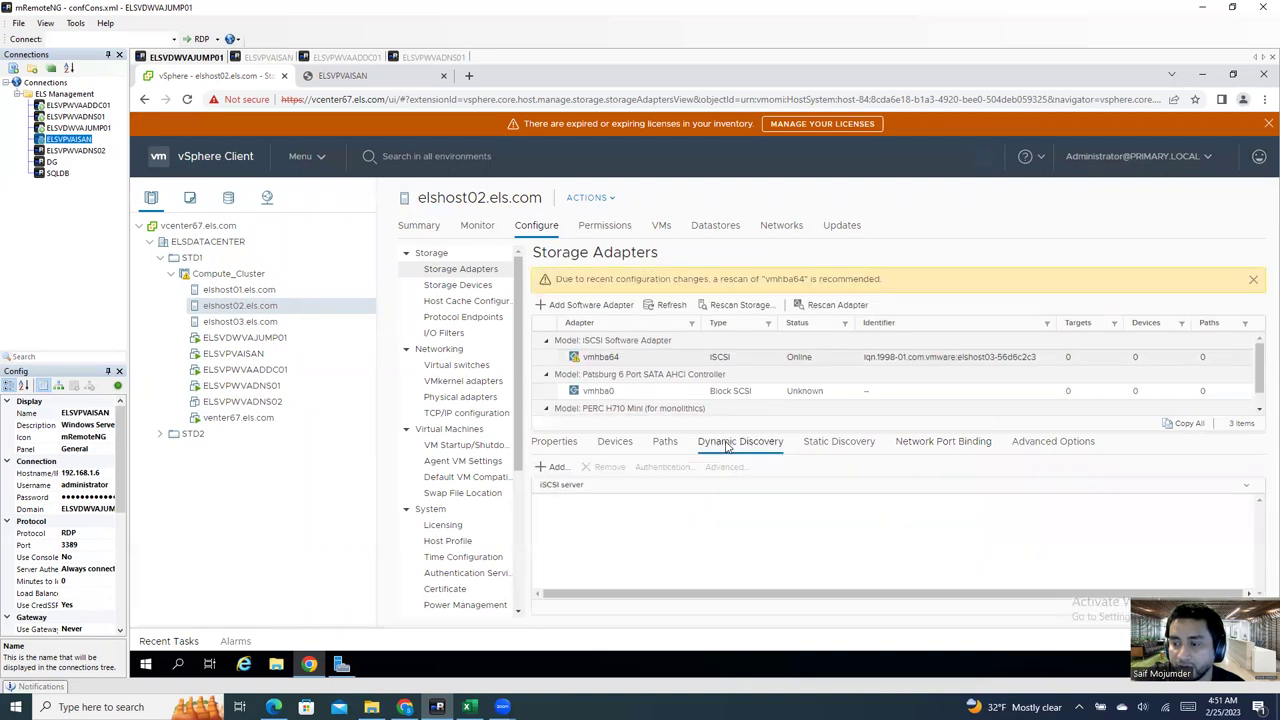
click(553, 467)
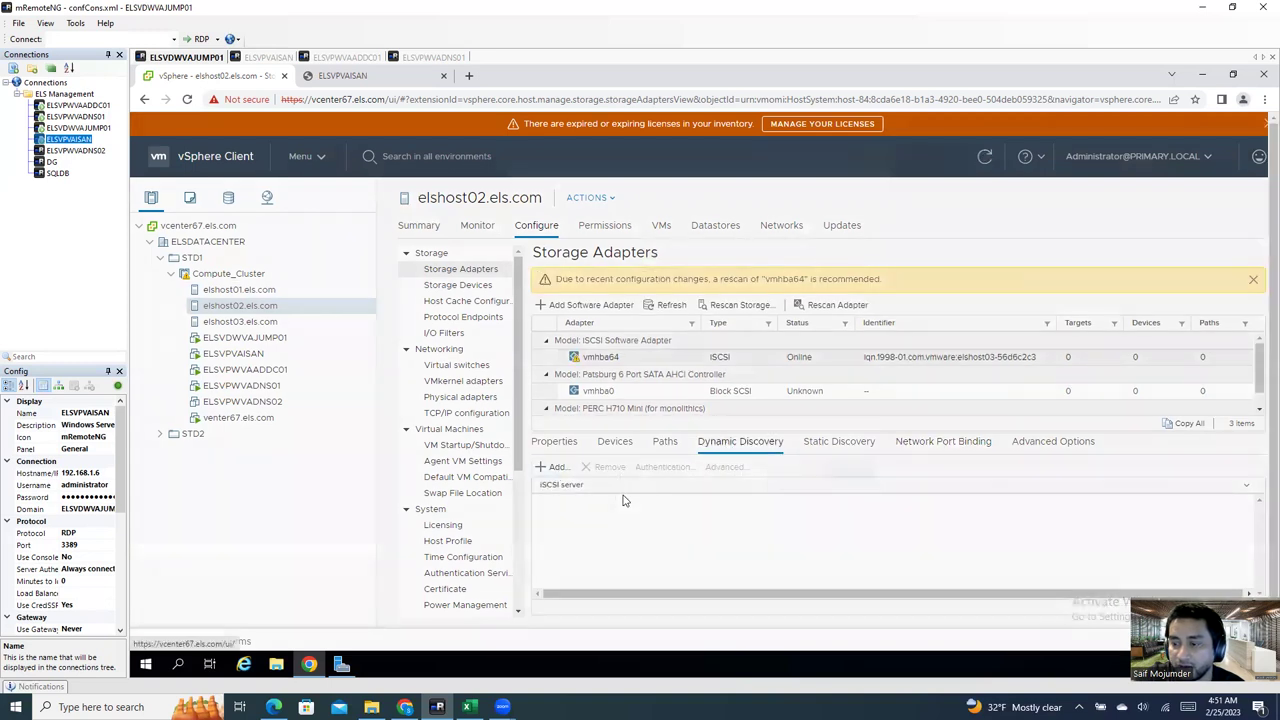
click(670, 221)
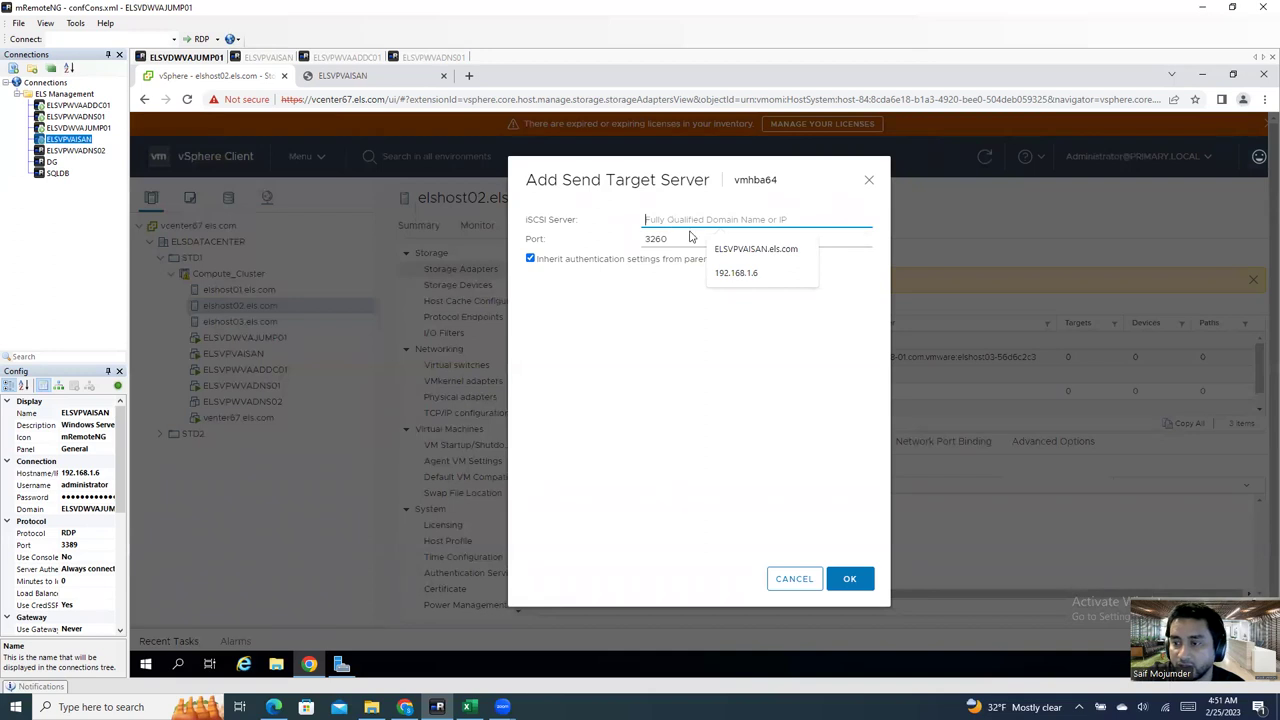
click(745, 278)
click(849, 581)
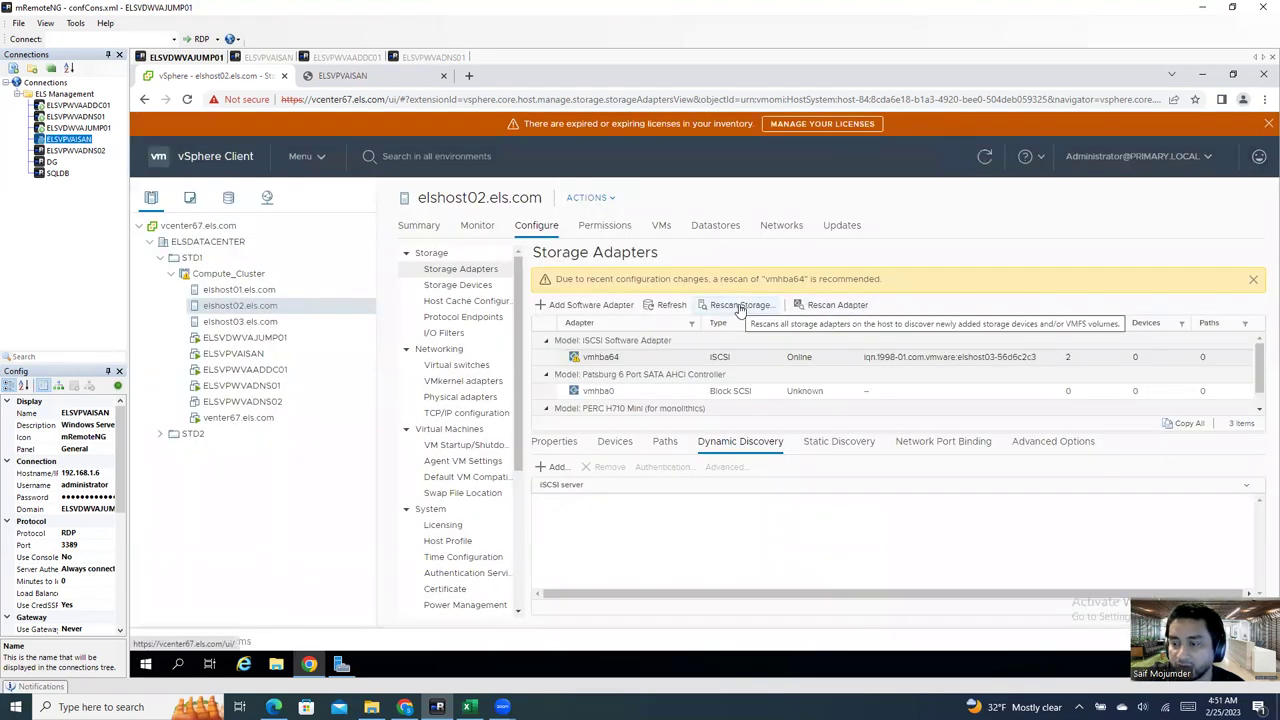
Step: Rescan elshost02's storage and verify both iSAN-HOST3 disks and the lun01/lun02 targets appear
click(740, 306)
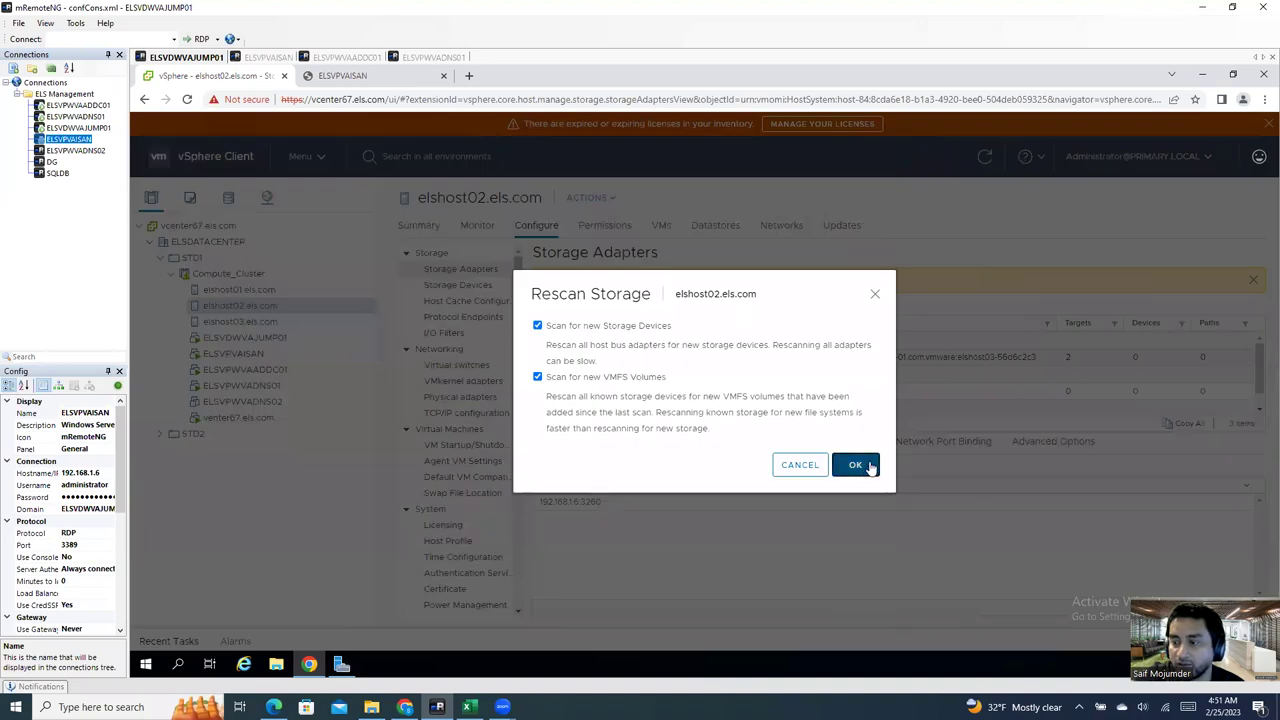
click(855, 464)
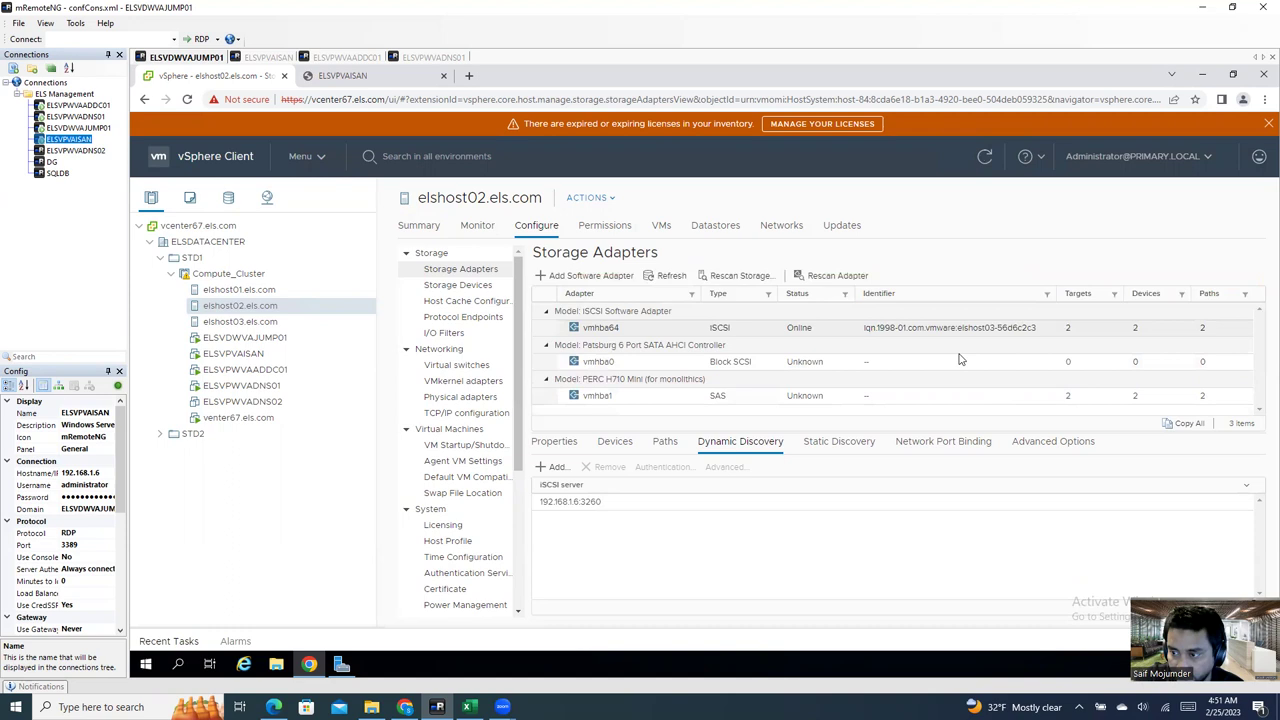
click(805, 330)
click(617, 446)
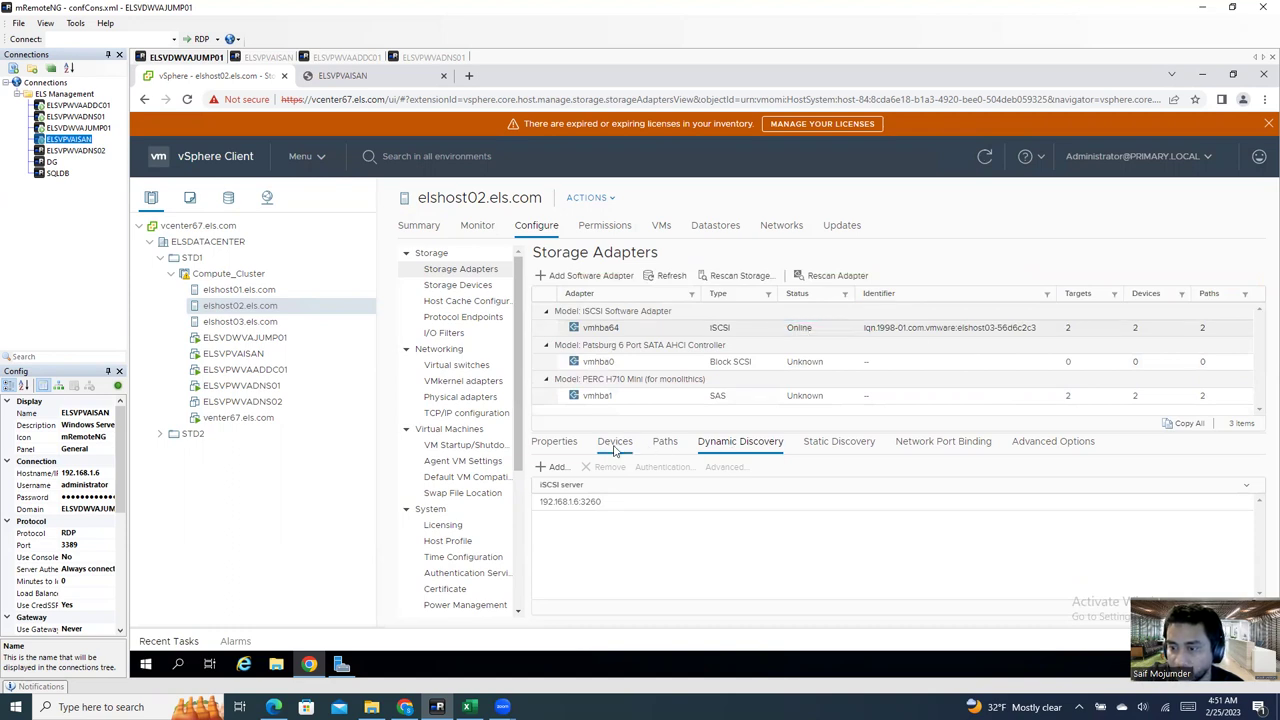
click(740, 444)
click(839, 447)
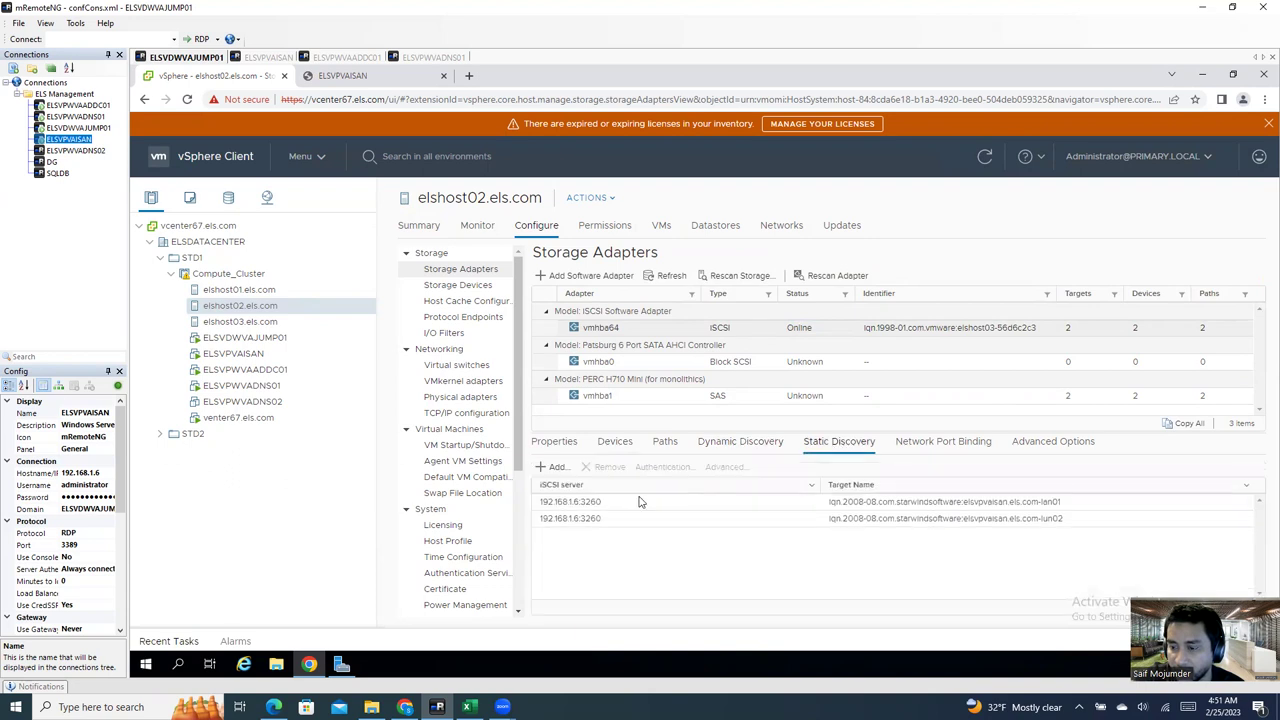
click(620, 447)
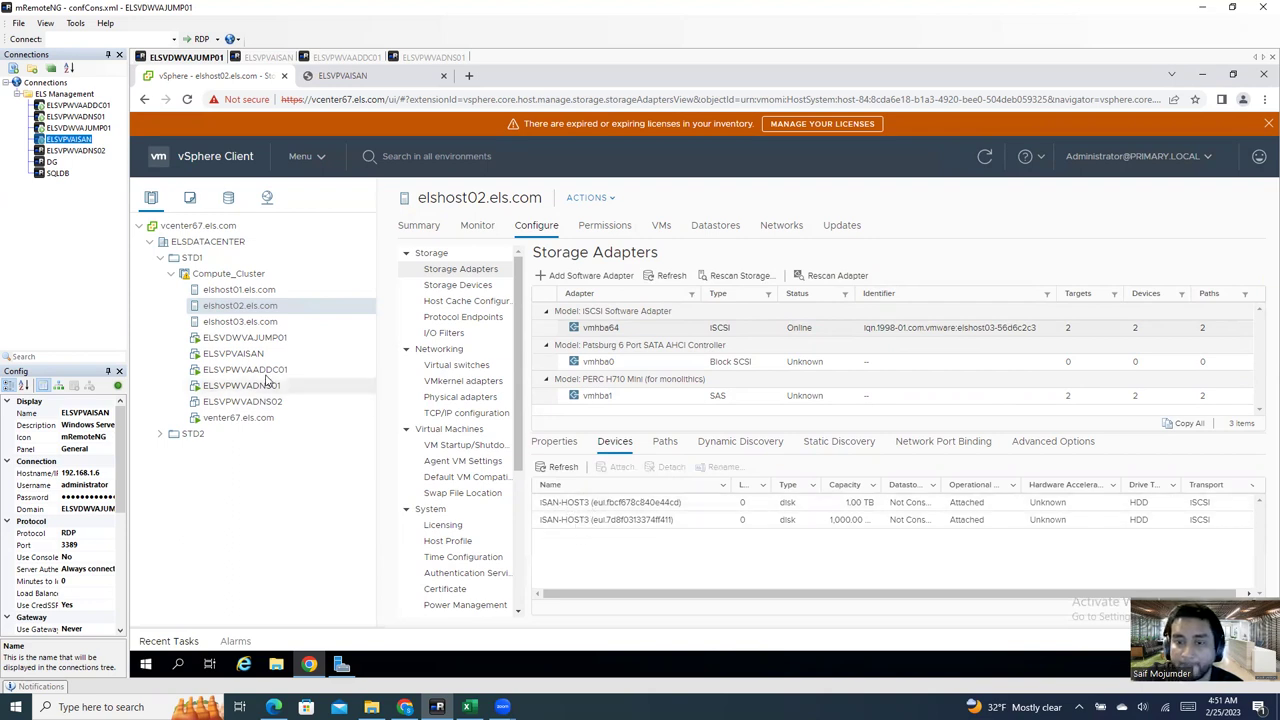
Step: On elshost03, skip adding a software adapter and bind vmhba64 to iSCSI-SAN on vmk1
click(254, 326)
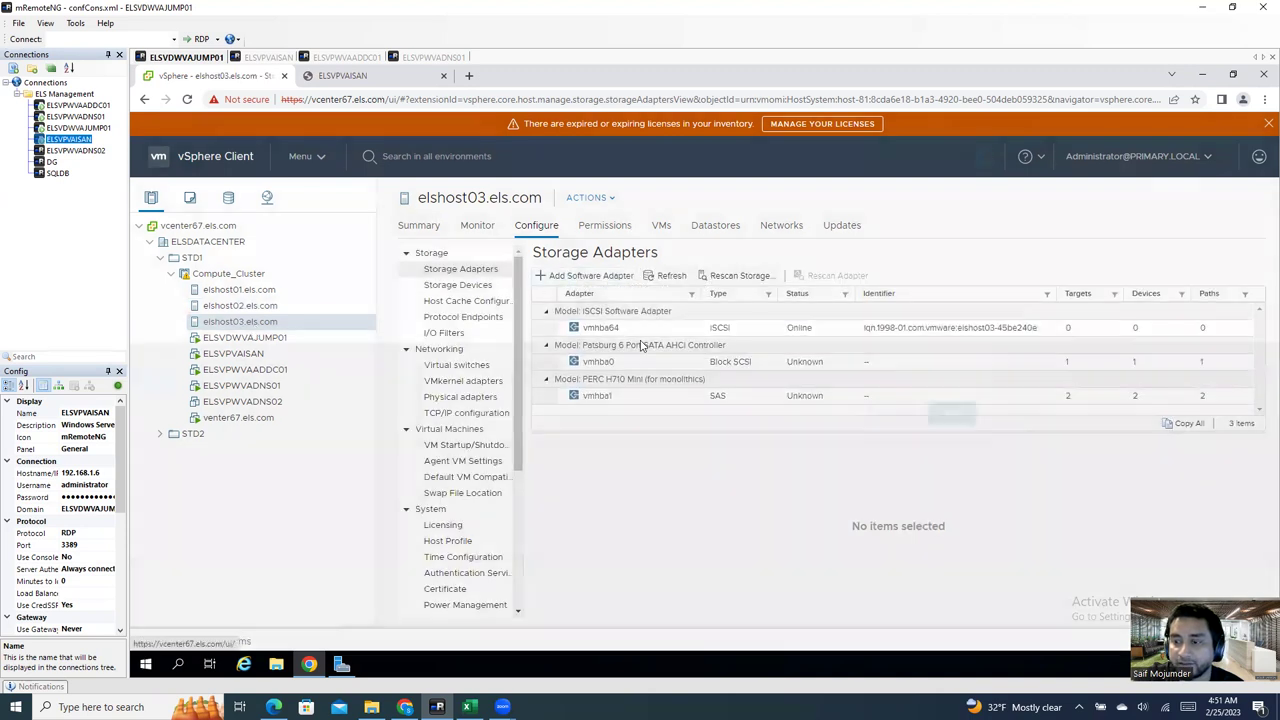
click(588, 275)
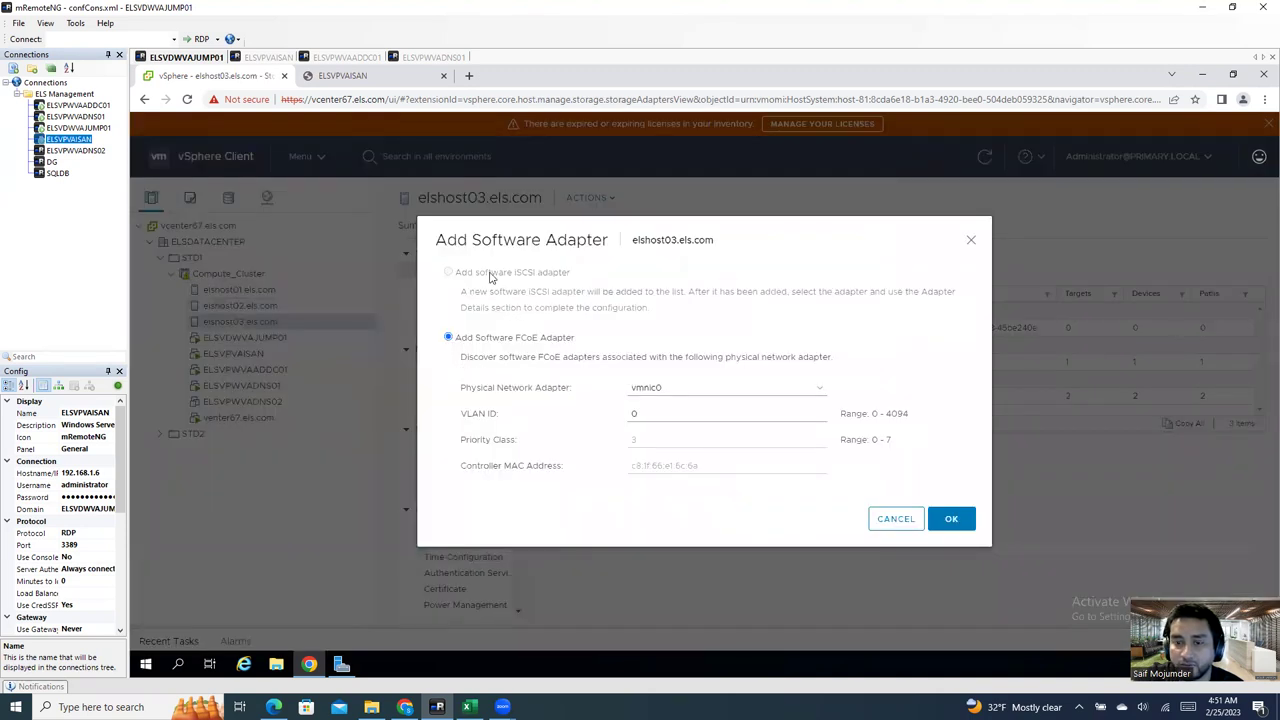
click(893, 520)
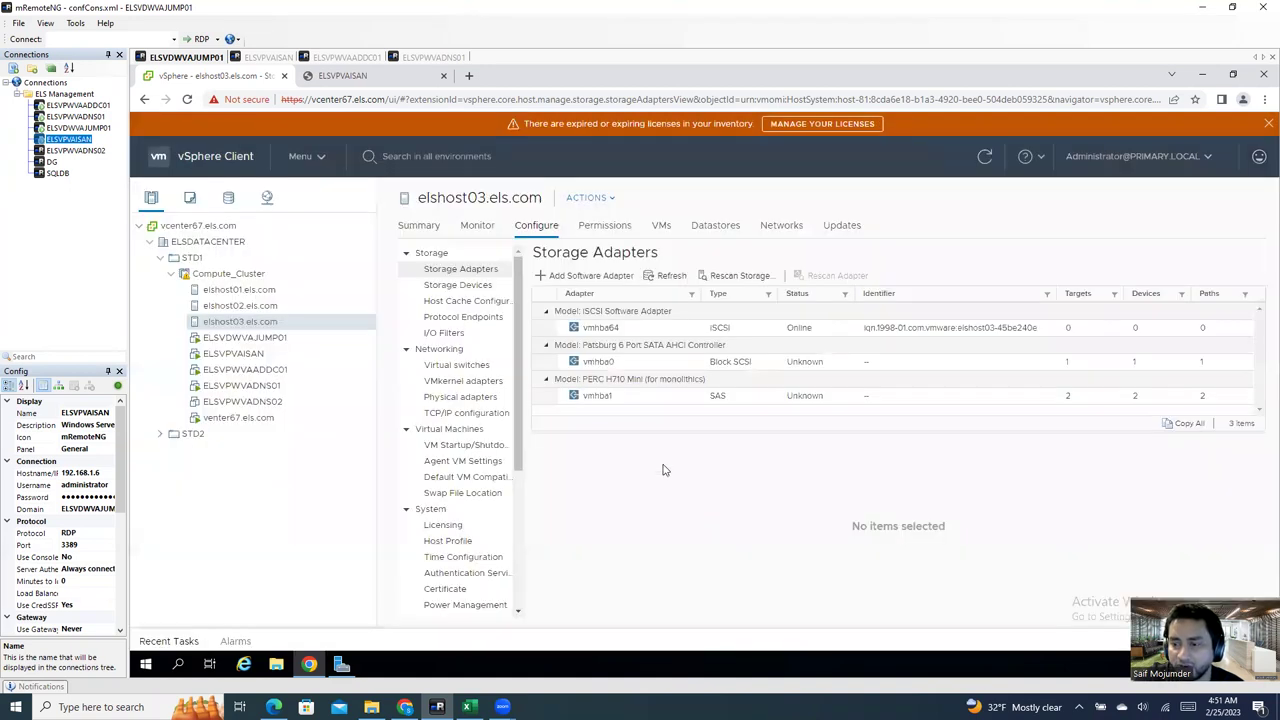
click(656, 332)
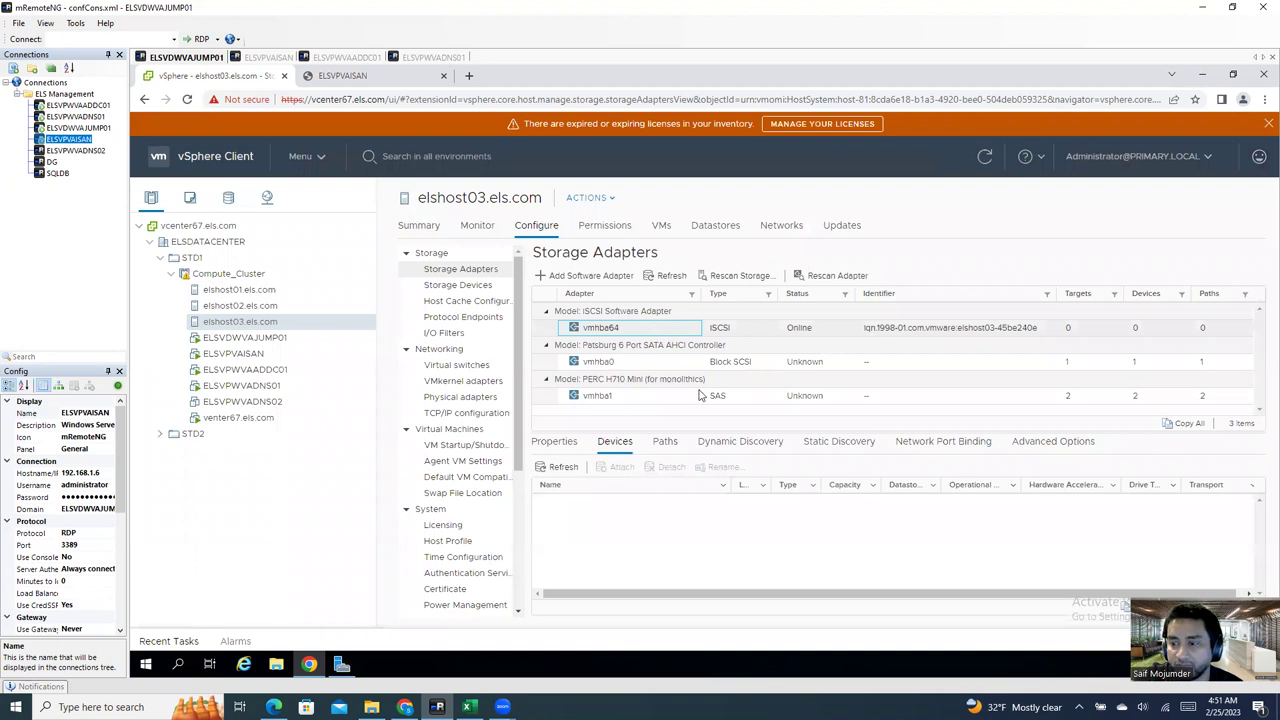
click(944, 443)
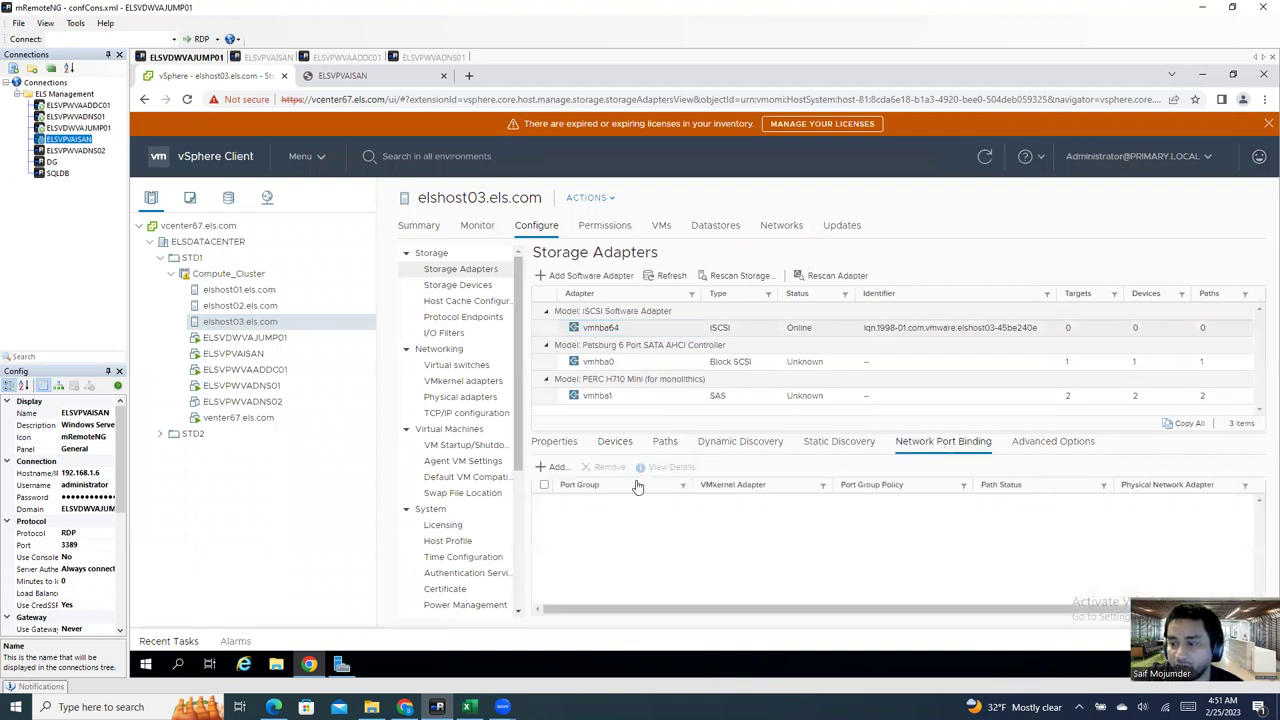
click(556, 467)
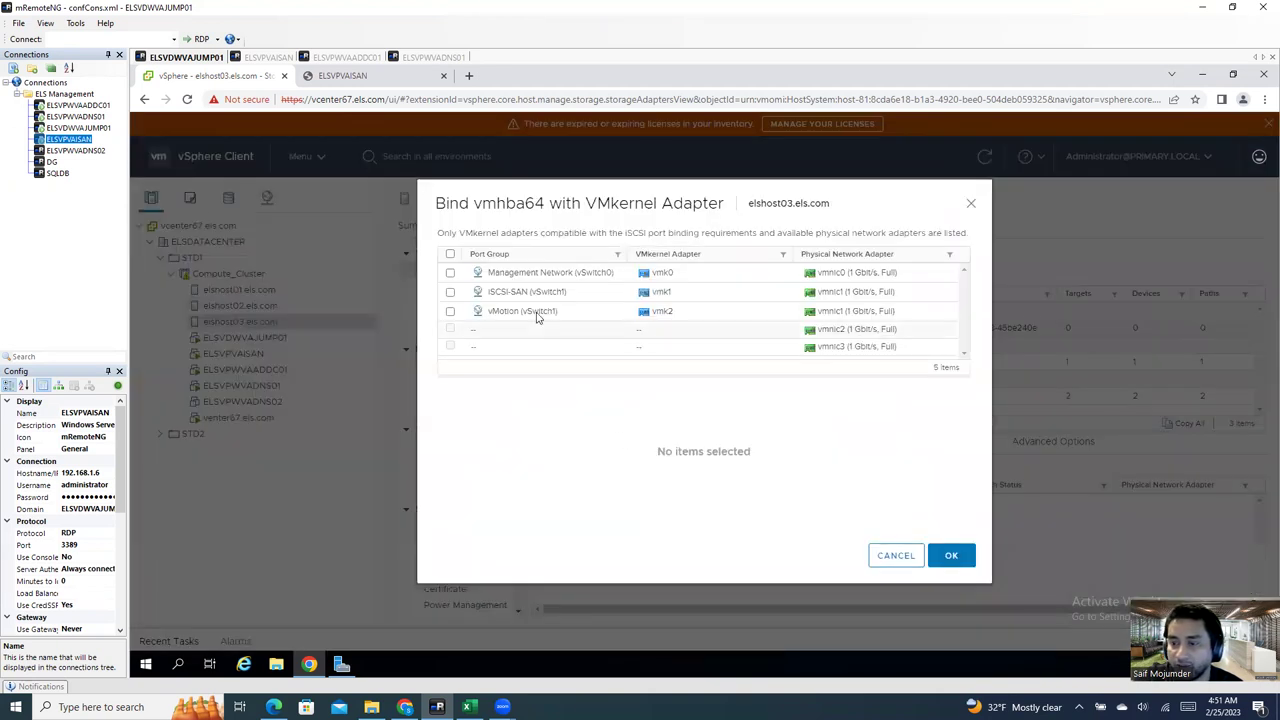
click(450, 292)
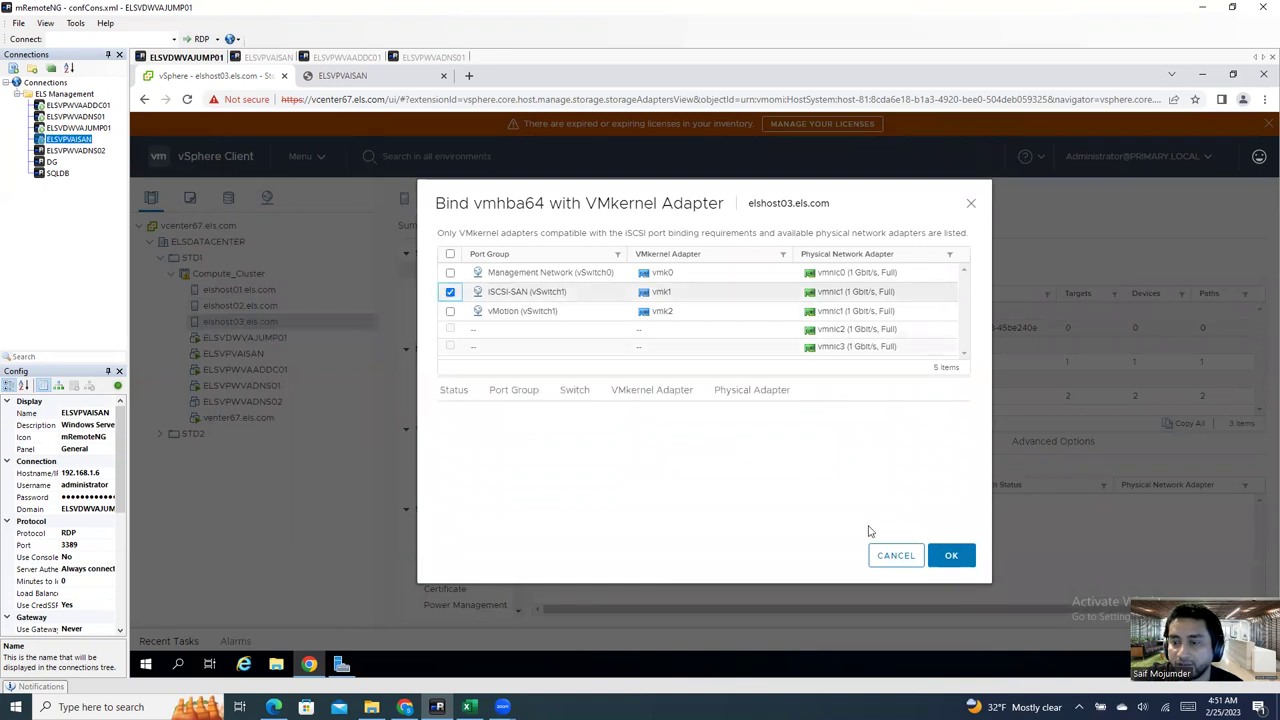
click(952, 556)
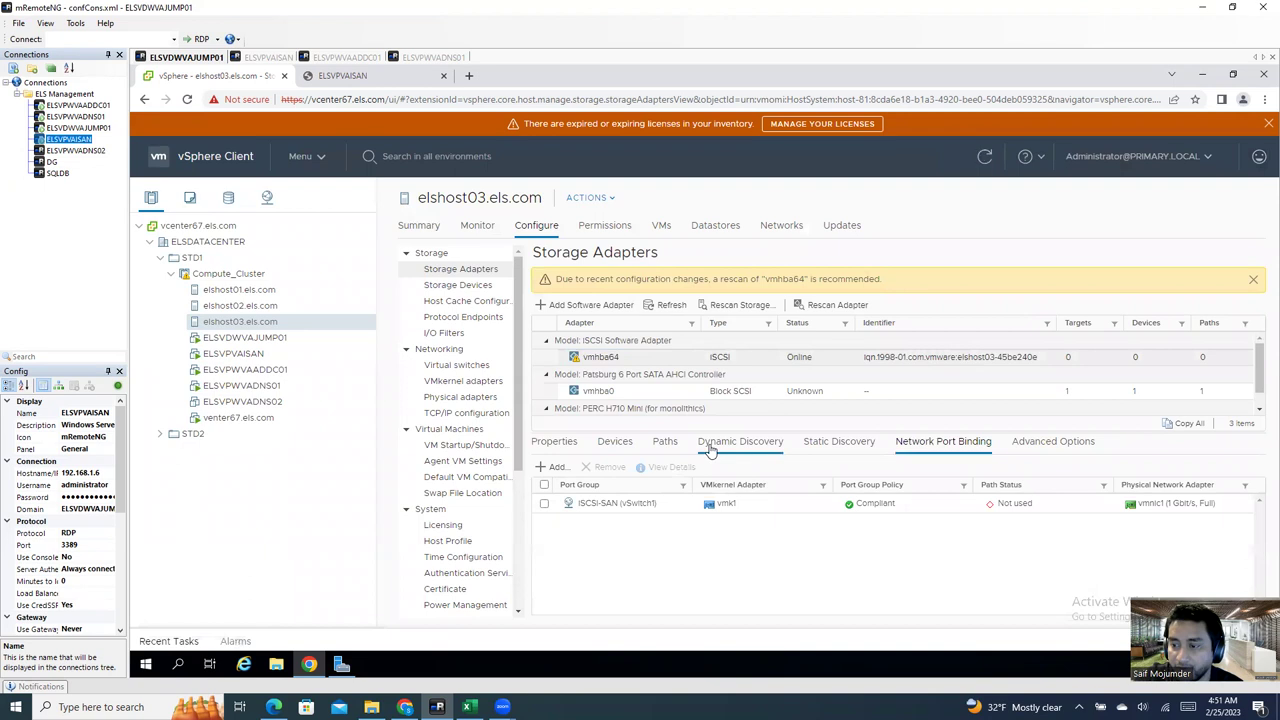
Step: Add 192.168.1.6:3260 as a dynamic discovery server on elshost03's vmhba64
click(710, 446)
click(556, 467)
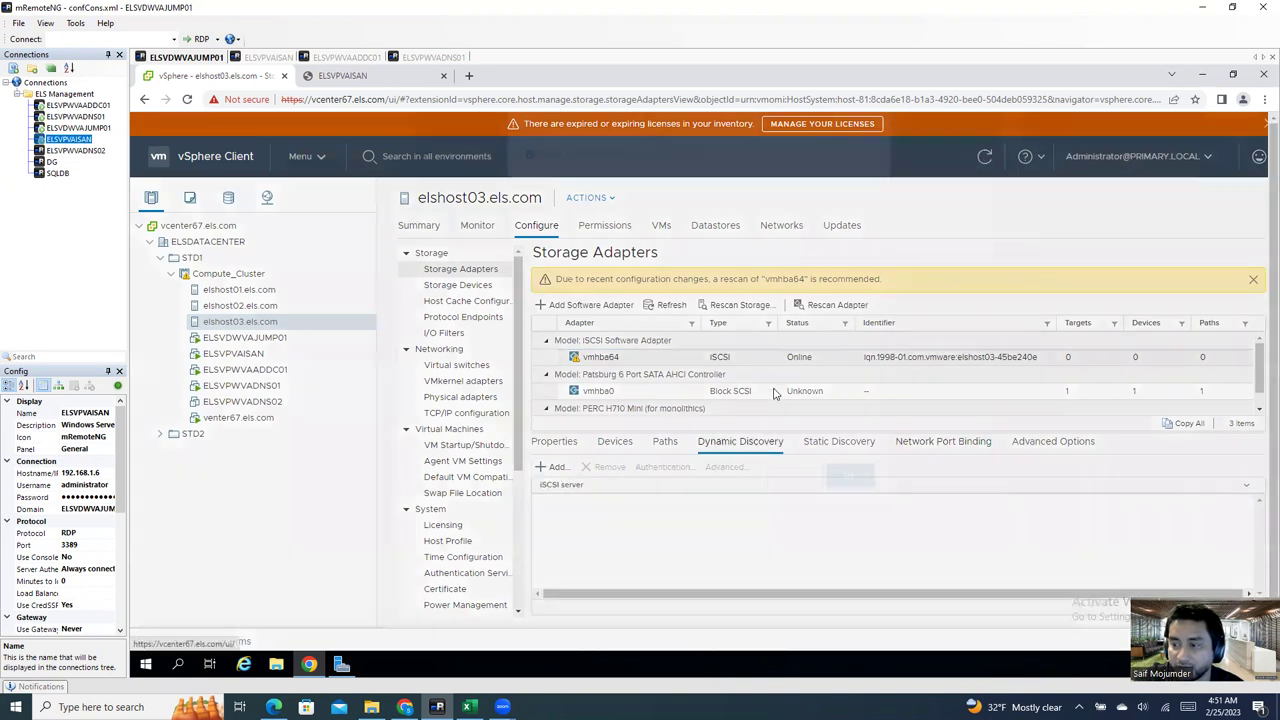
click(688, 219)
click(737, 277)
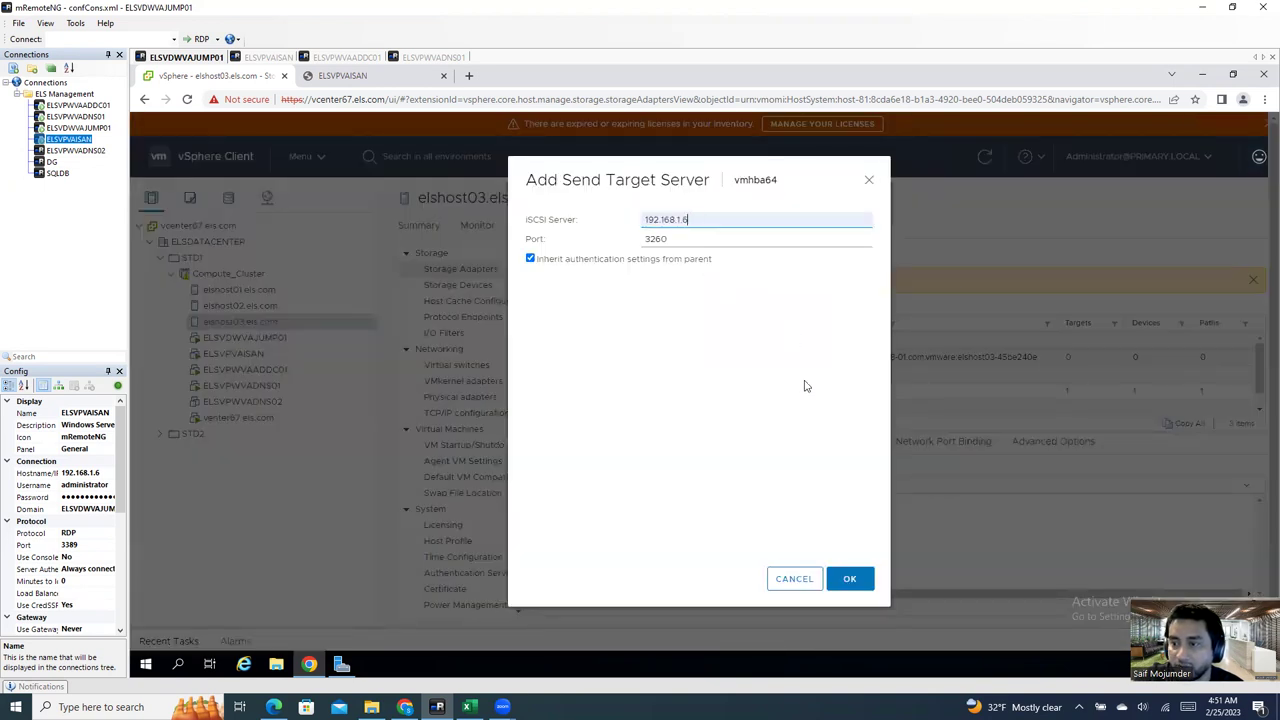
click(855, 579)
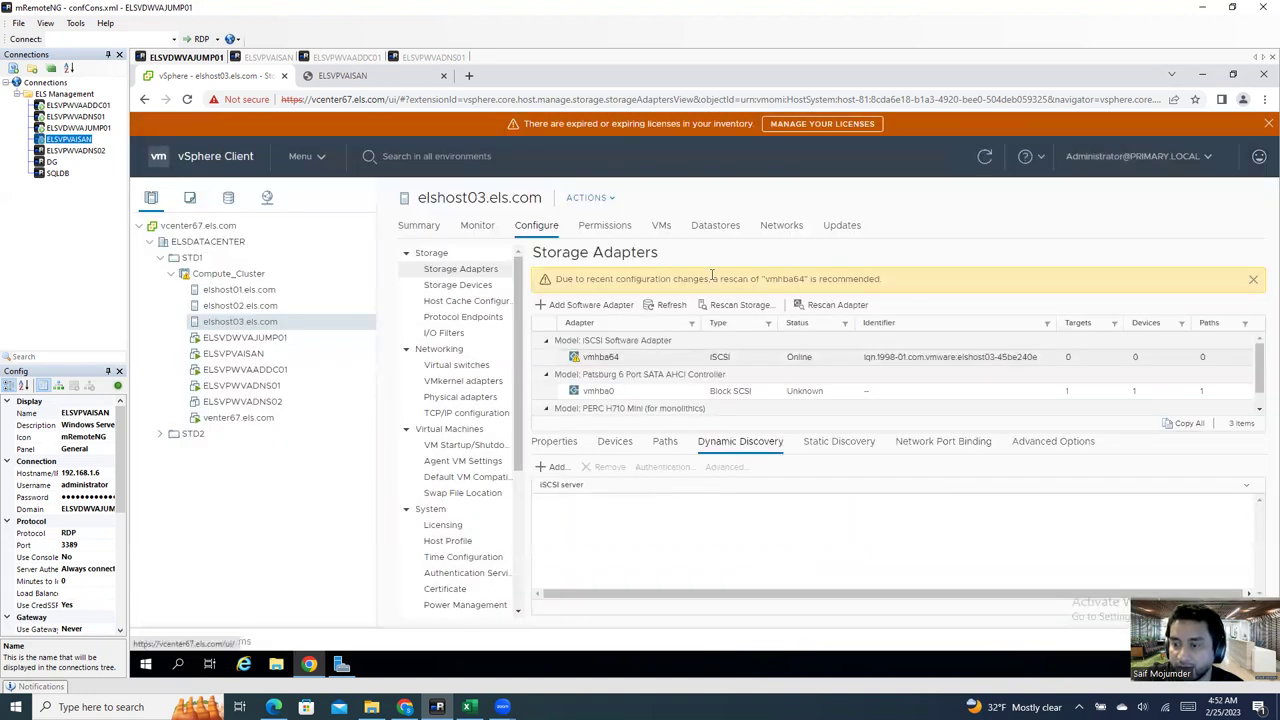
Step: Rescan elshost03's storage and confirm two StarWind targets and two iSAN-HOST3 disks
click(740, 304)
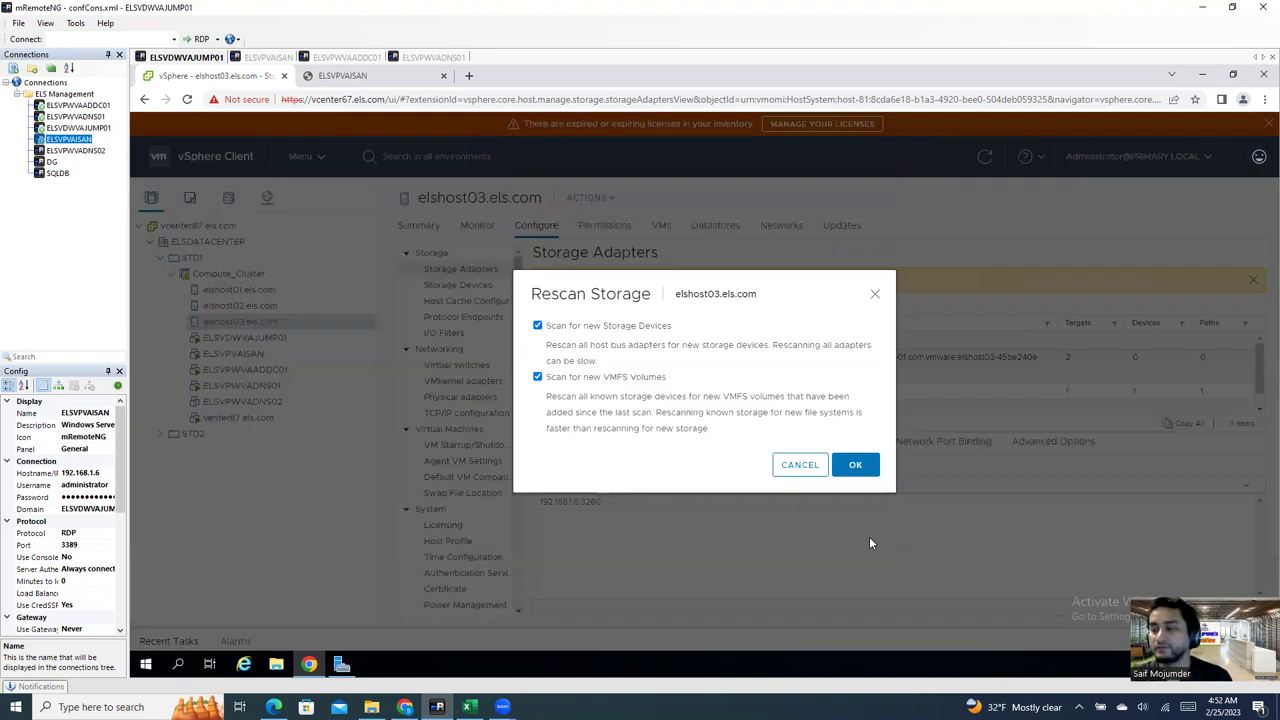
click(855, 466)
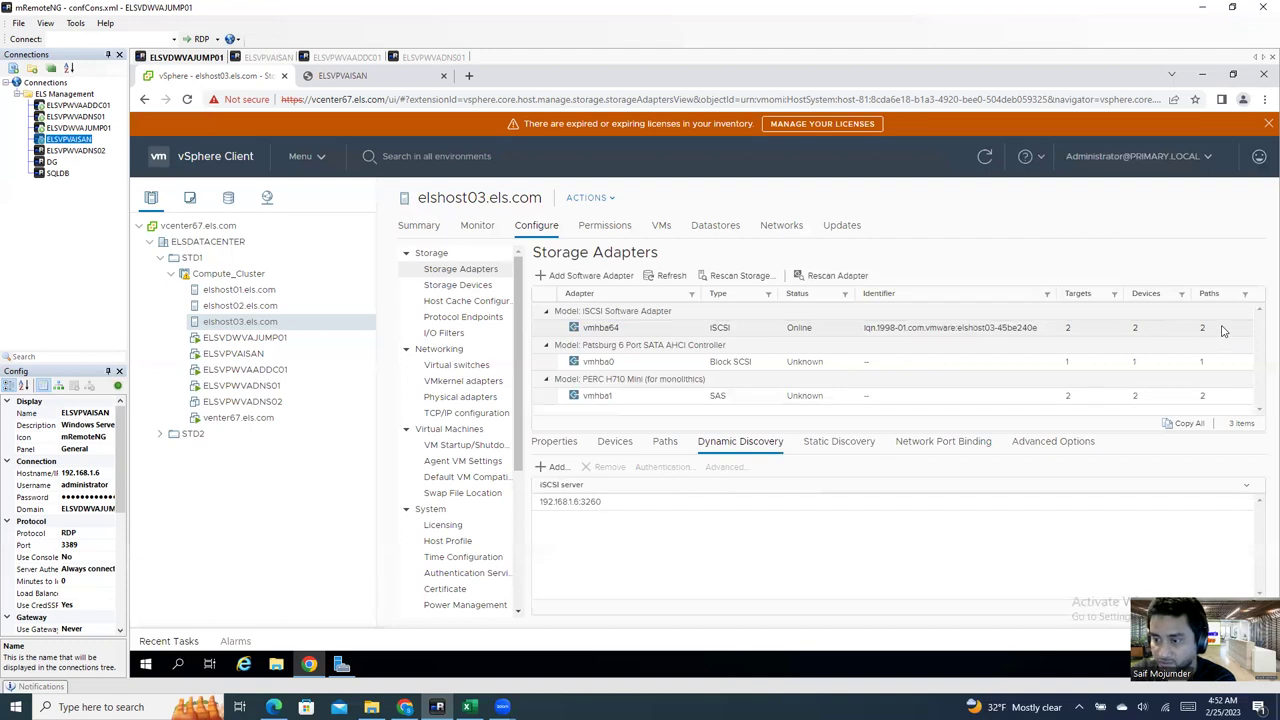
click(842, 444)
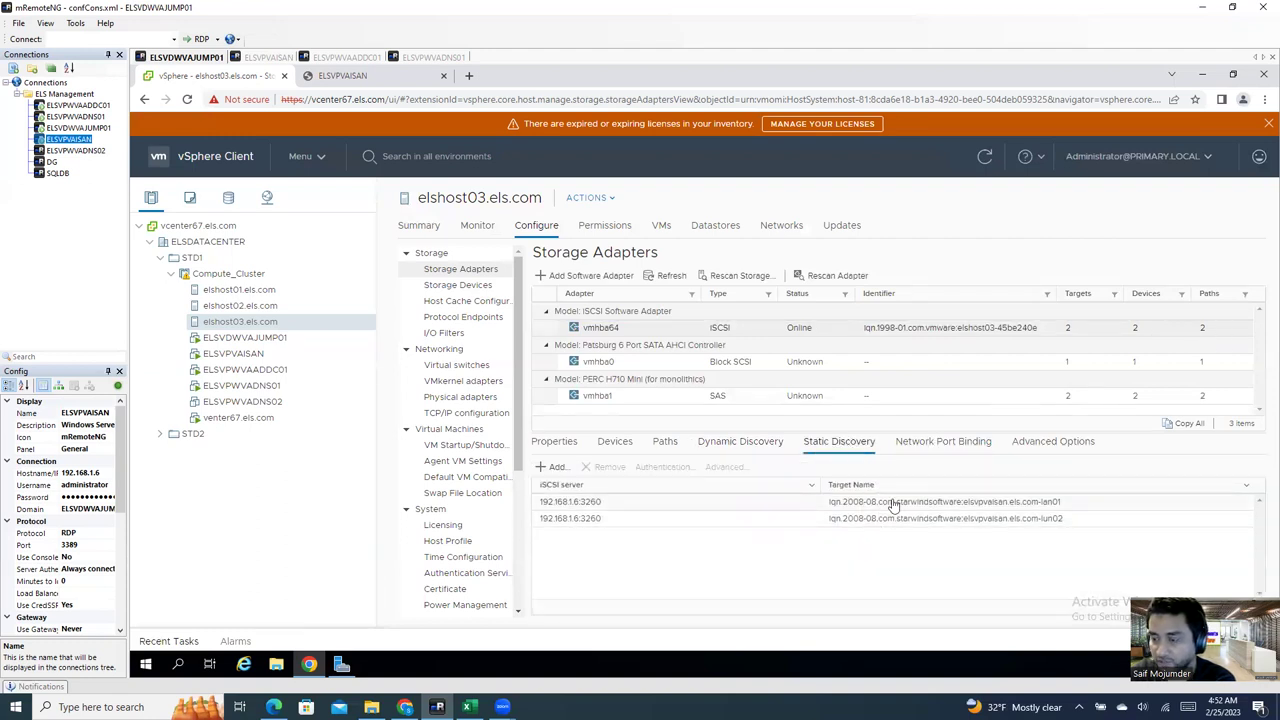
click(617, 447)
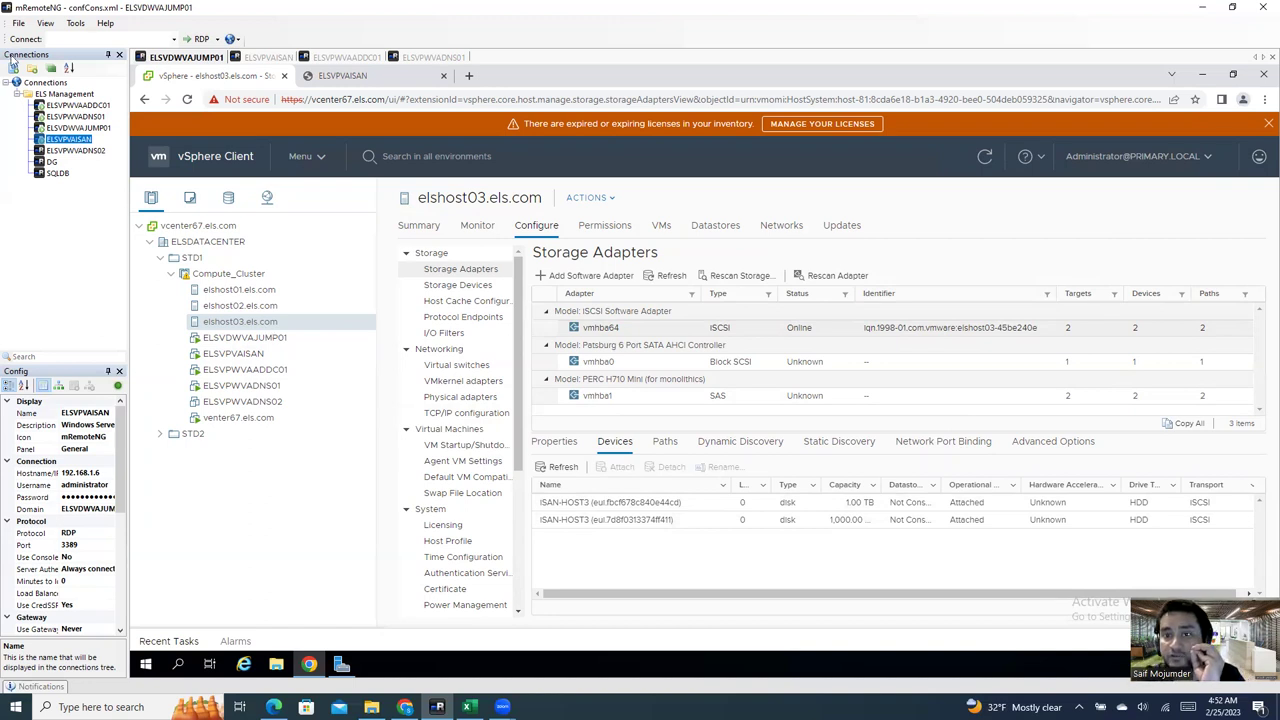
click(265, 57)
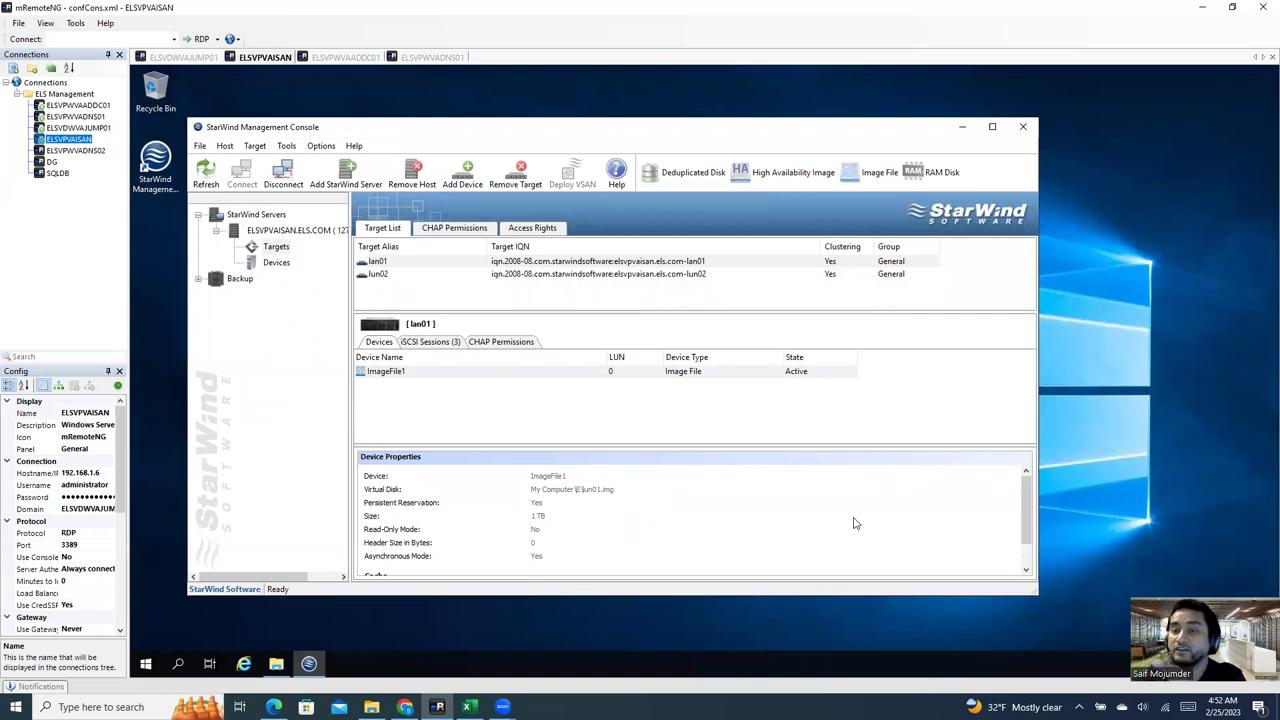
click(199, 60)
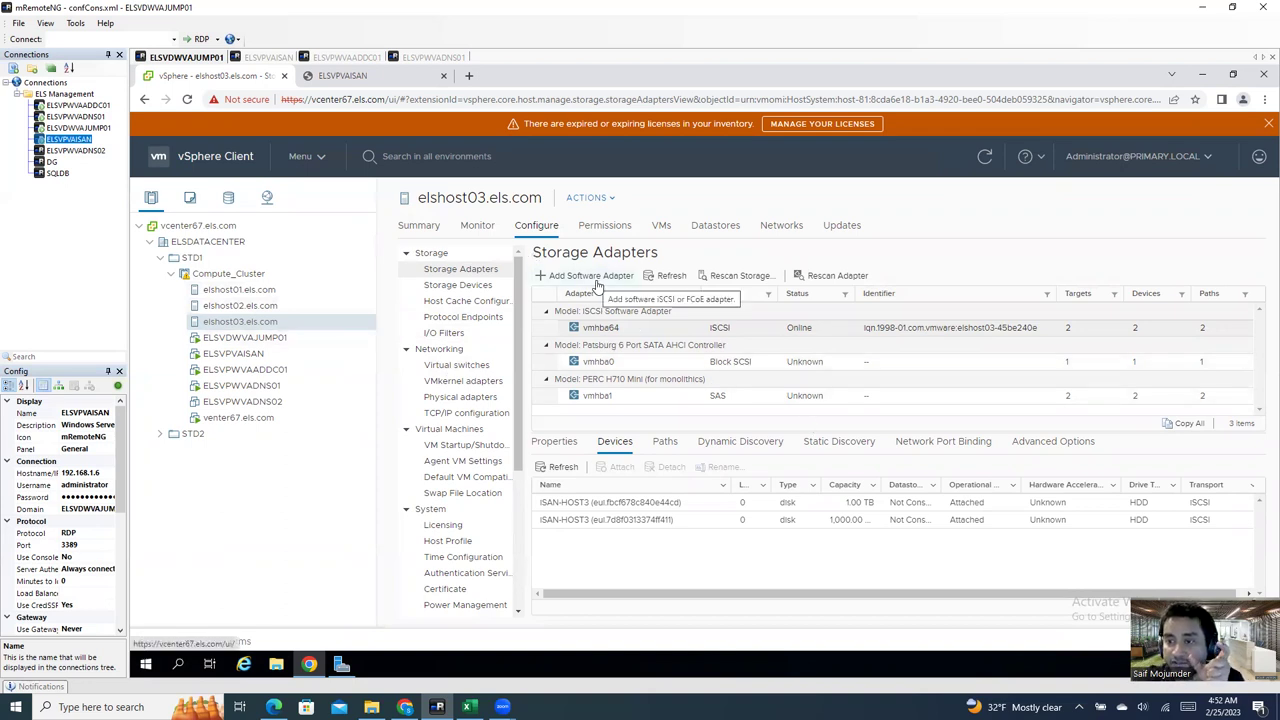
click(670, 330)
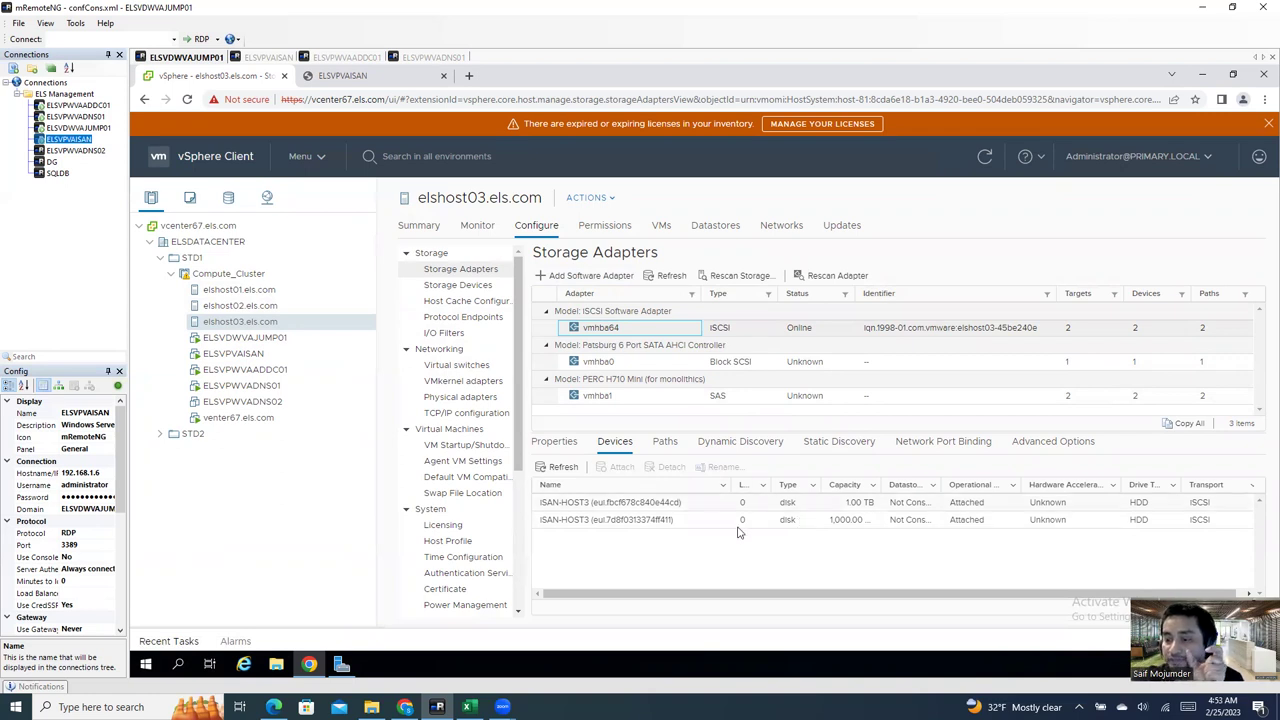
Step: Review elshost03's port binding, dynamic and static discovery, then show elshost01's storage adapters
click(945, 450)
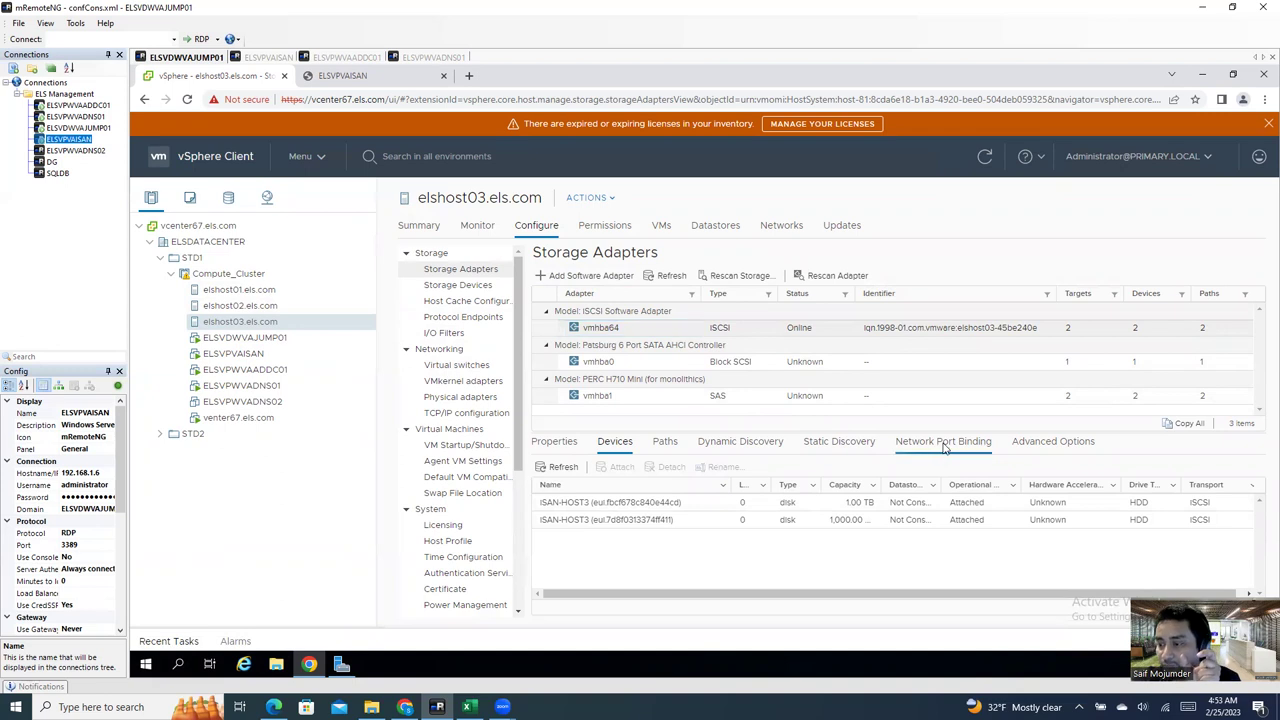
click(702, 444)
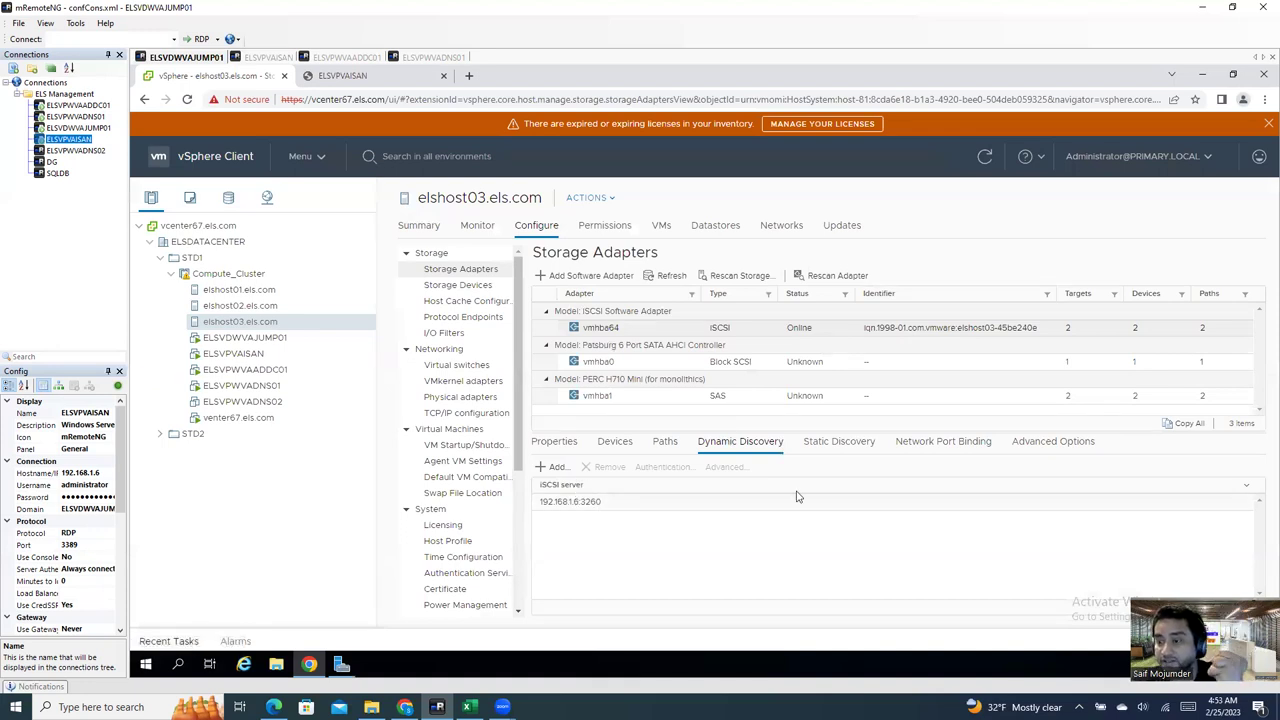
click(838, 452)
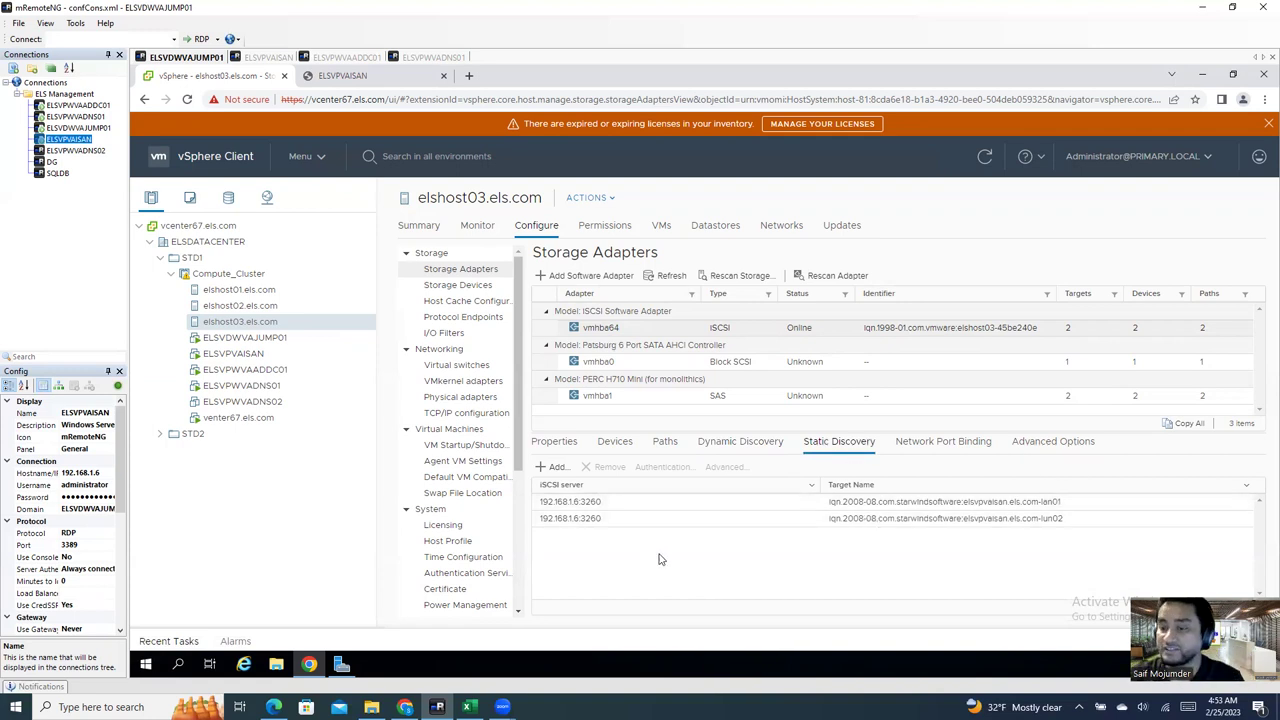
click(272, 288)
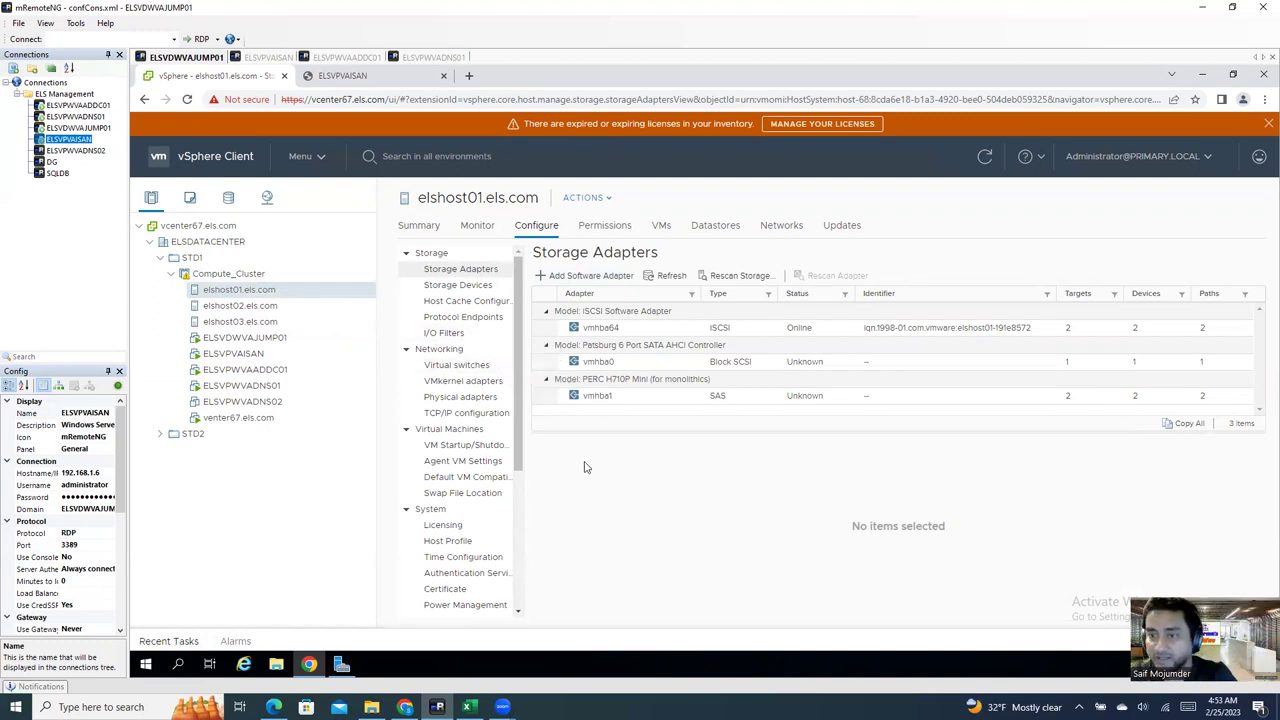
Step: Start a New Datastore wizard on elshost01 with VMFS as the type
click(711, 231)
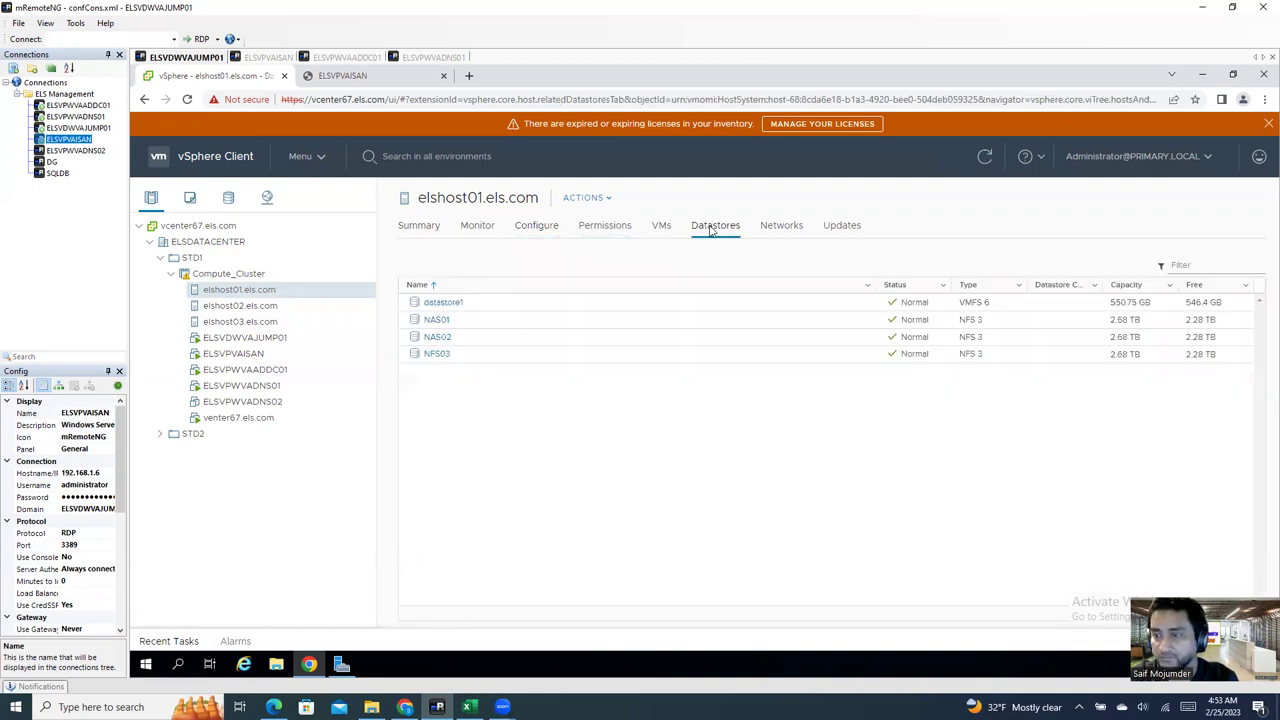
right_click(250, 289)
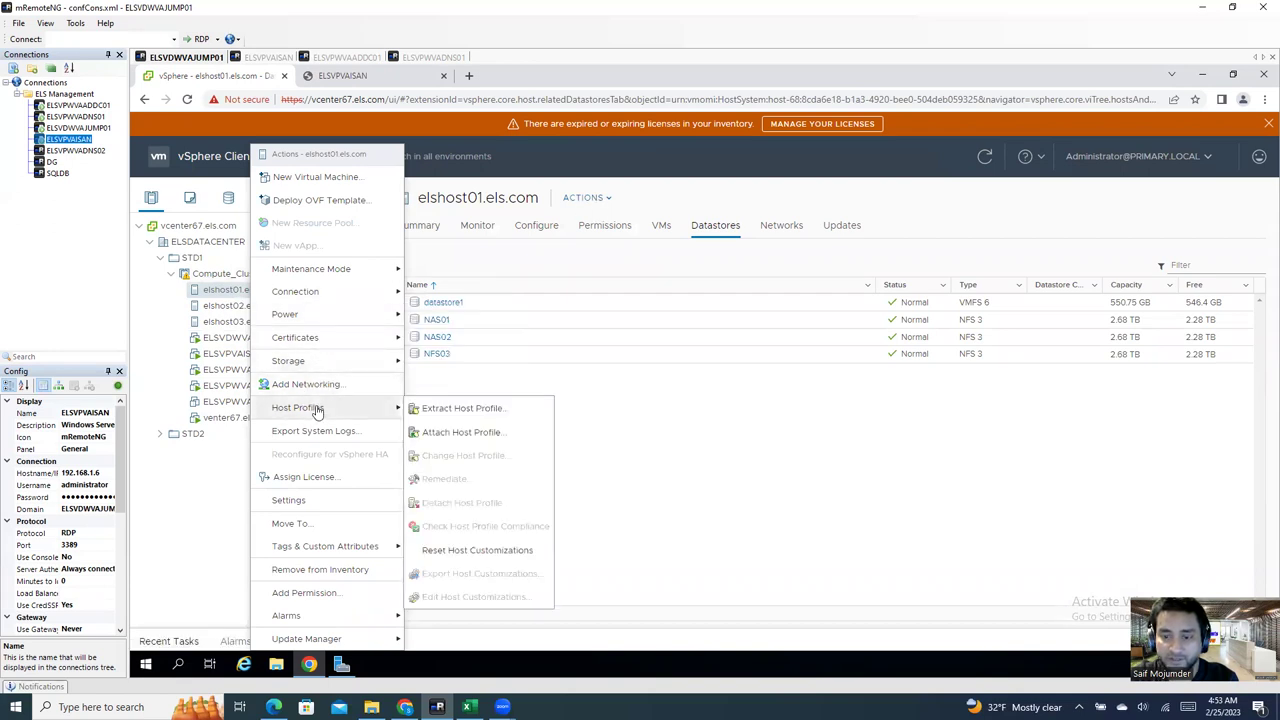
mouse_move(324, 365)
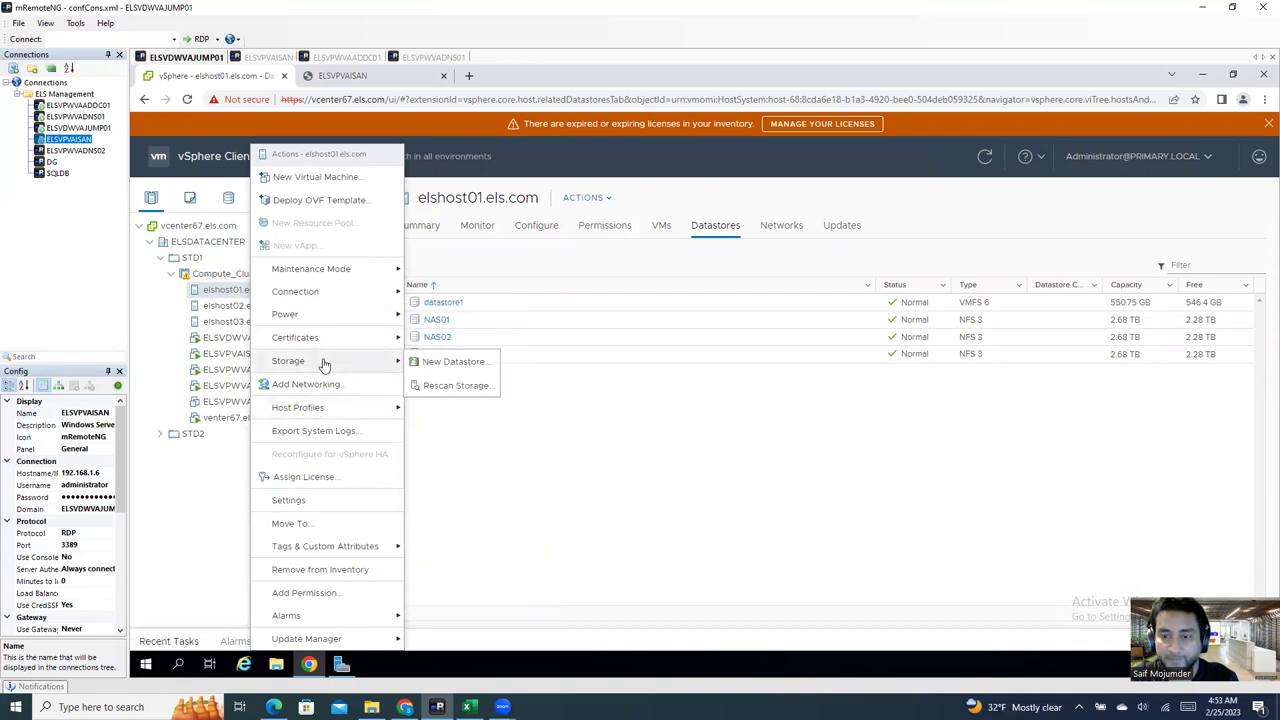
click(452, 364)
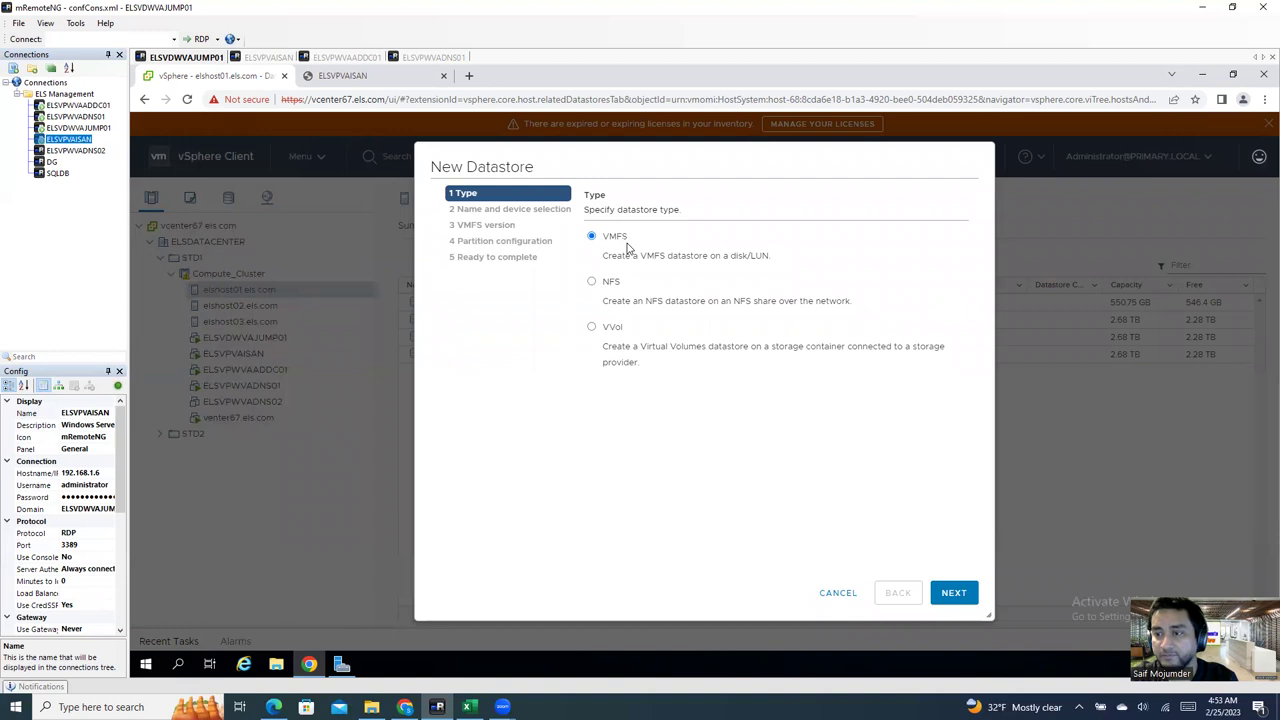
click(948, 595)
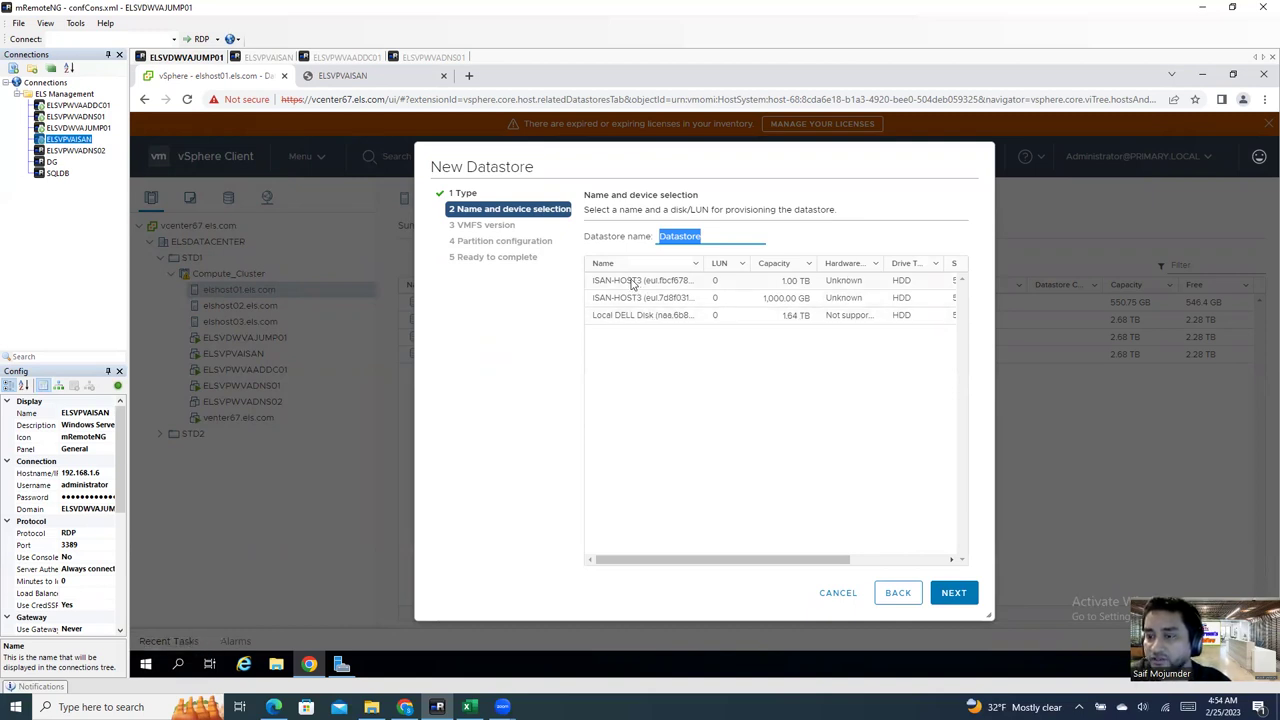
Step: Choose the 1.00 TB ISAN-HOST3 disk and clear the default datastore name
click(686, 283)
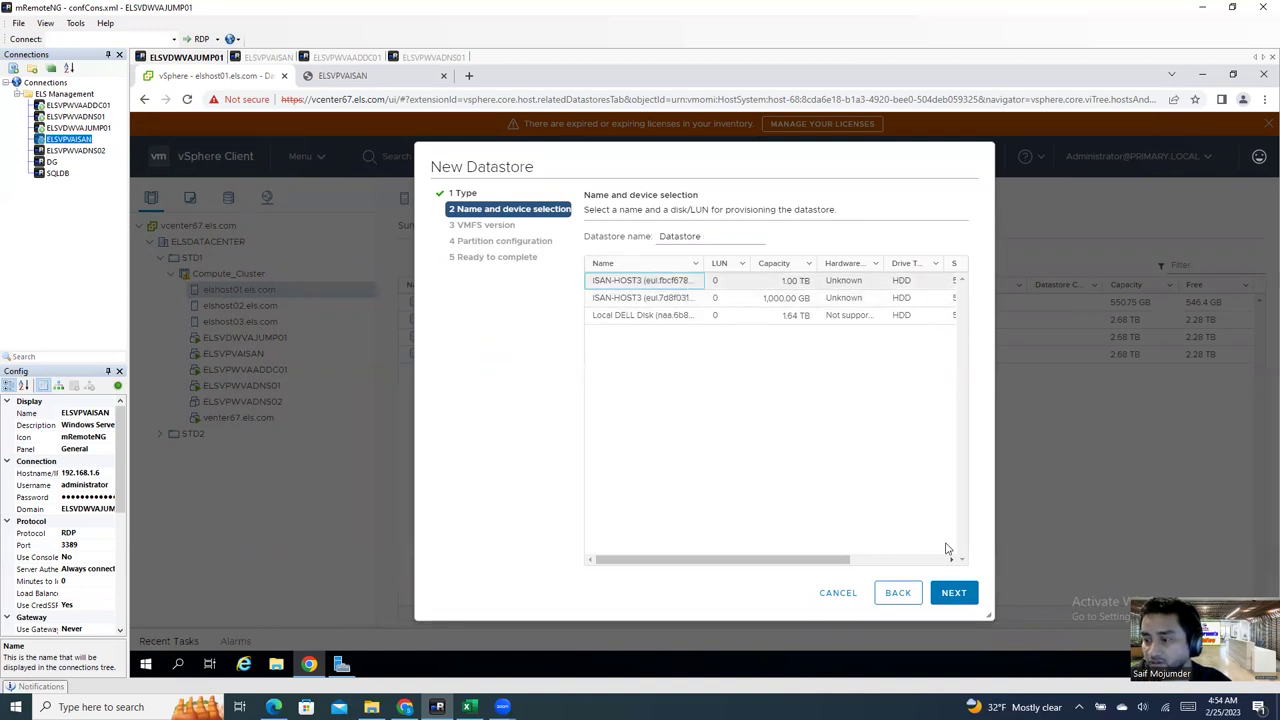
click(957, 595)
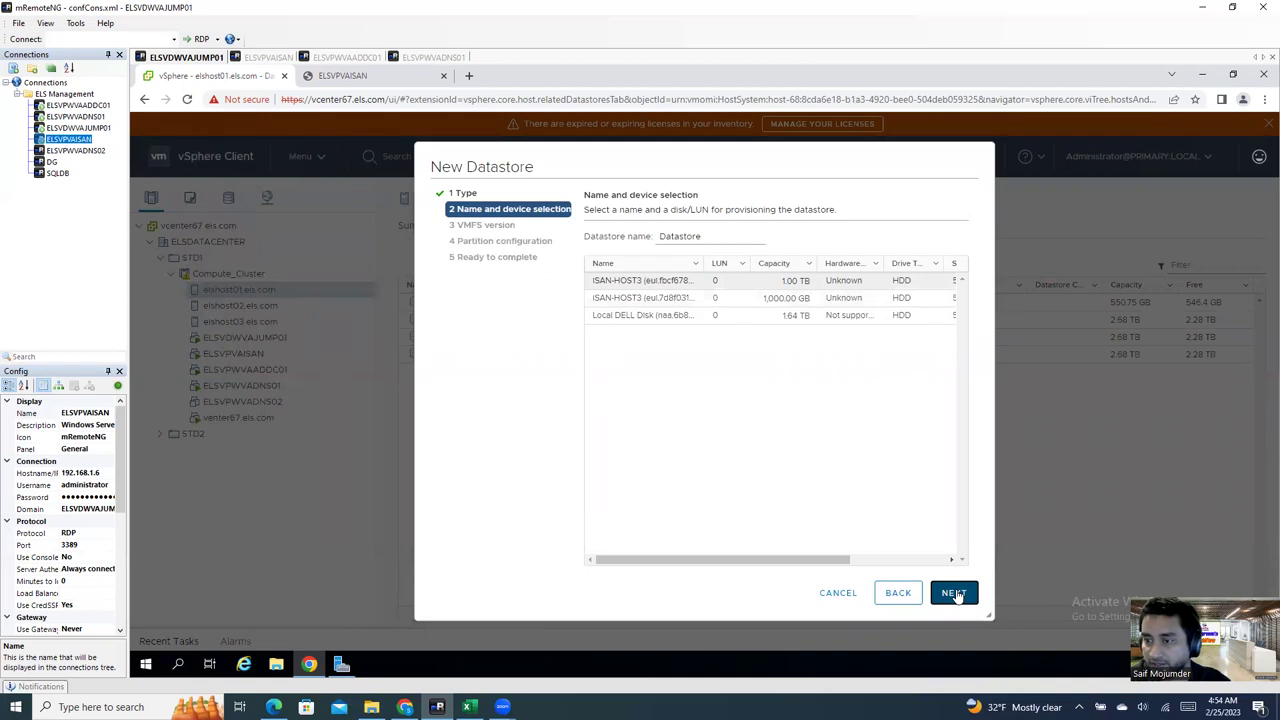
drag(719, 234, 643, 236)
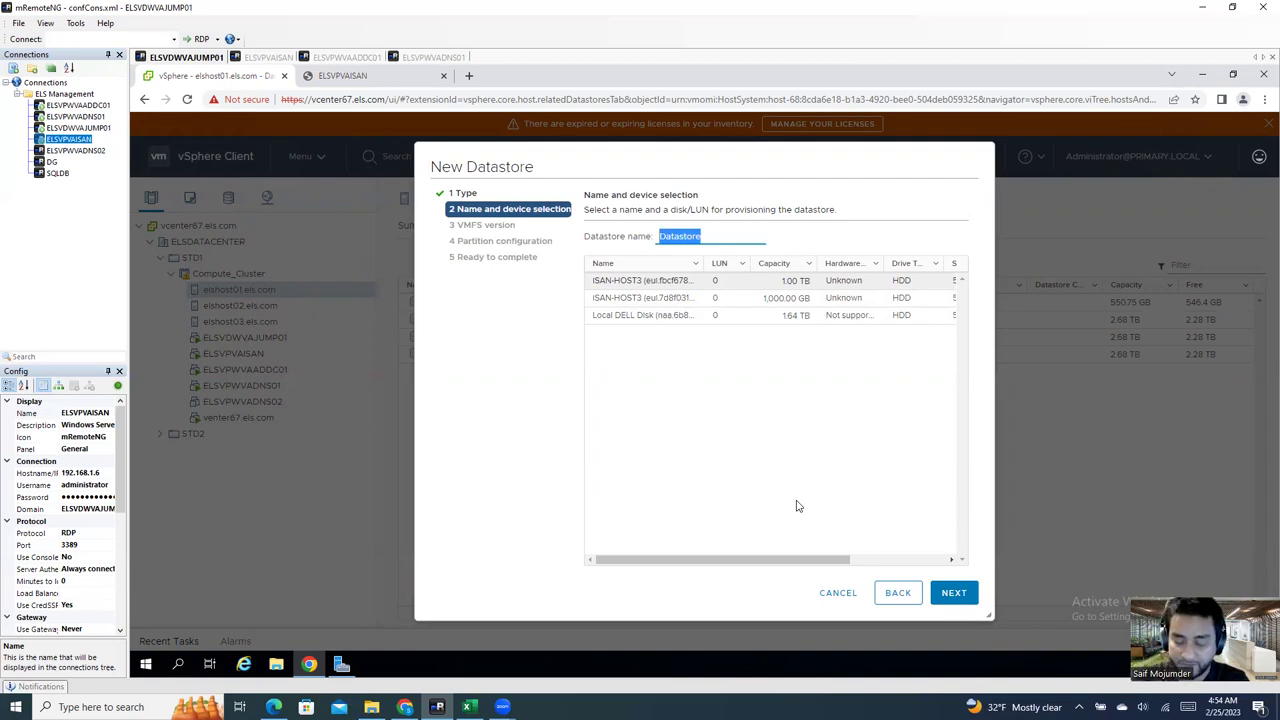
key(BackSpace)
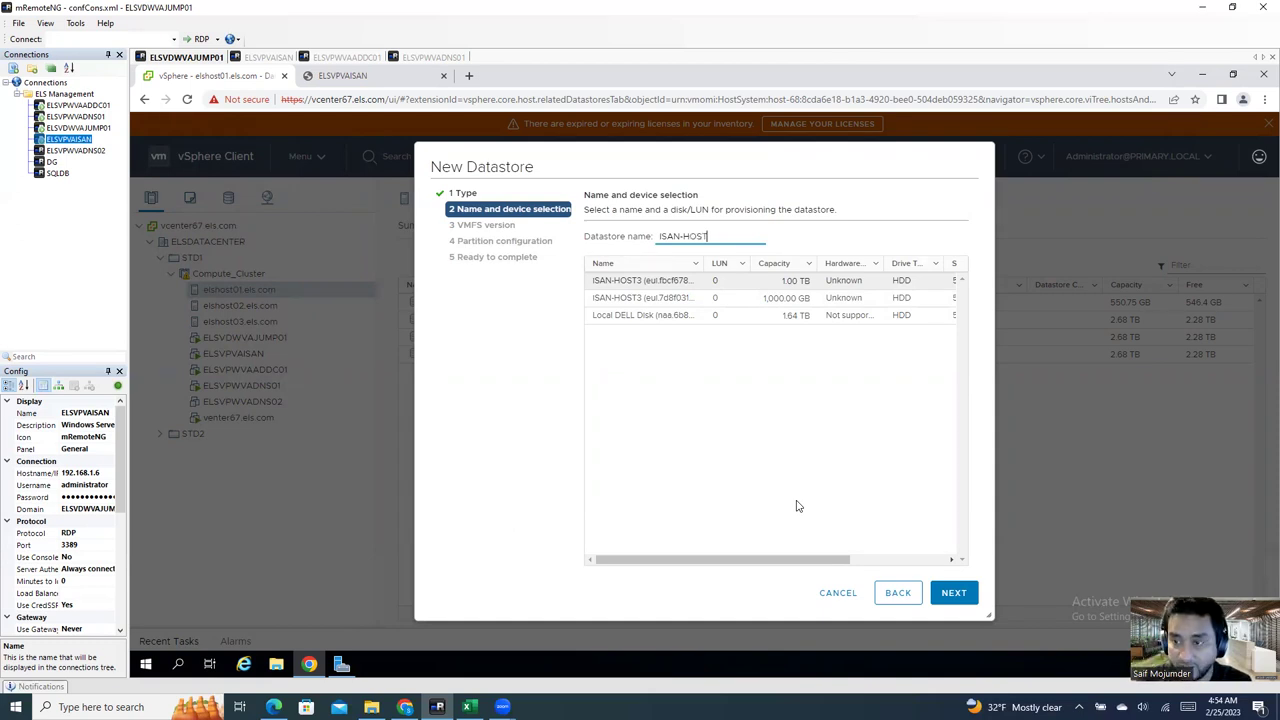
Step: Confirm the datastore name ISAN-HOST3-LUN01 on the selected disk
text(LUN01)
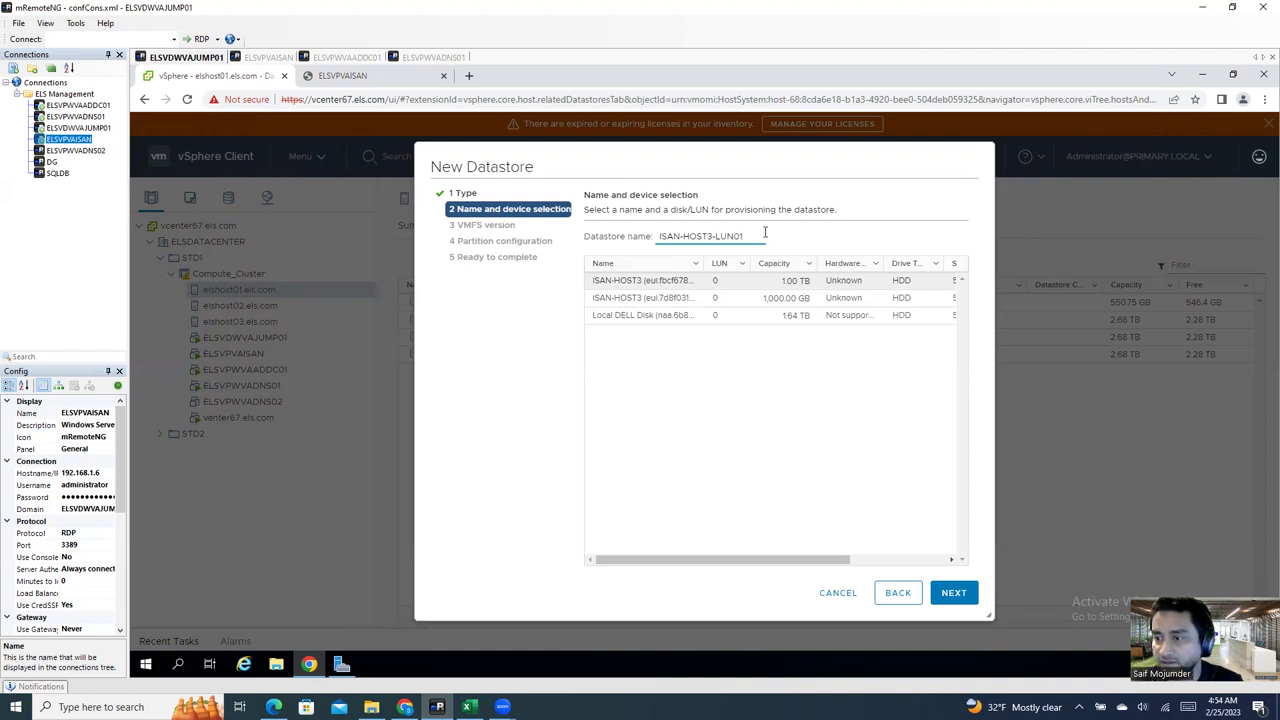
drag(748, 236, 537, 240)
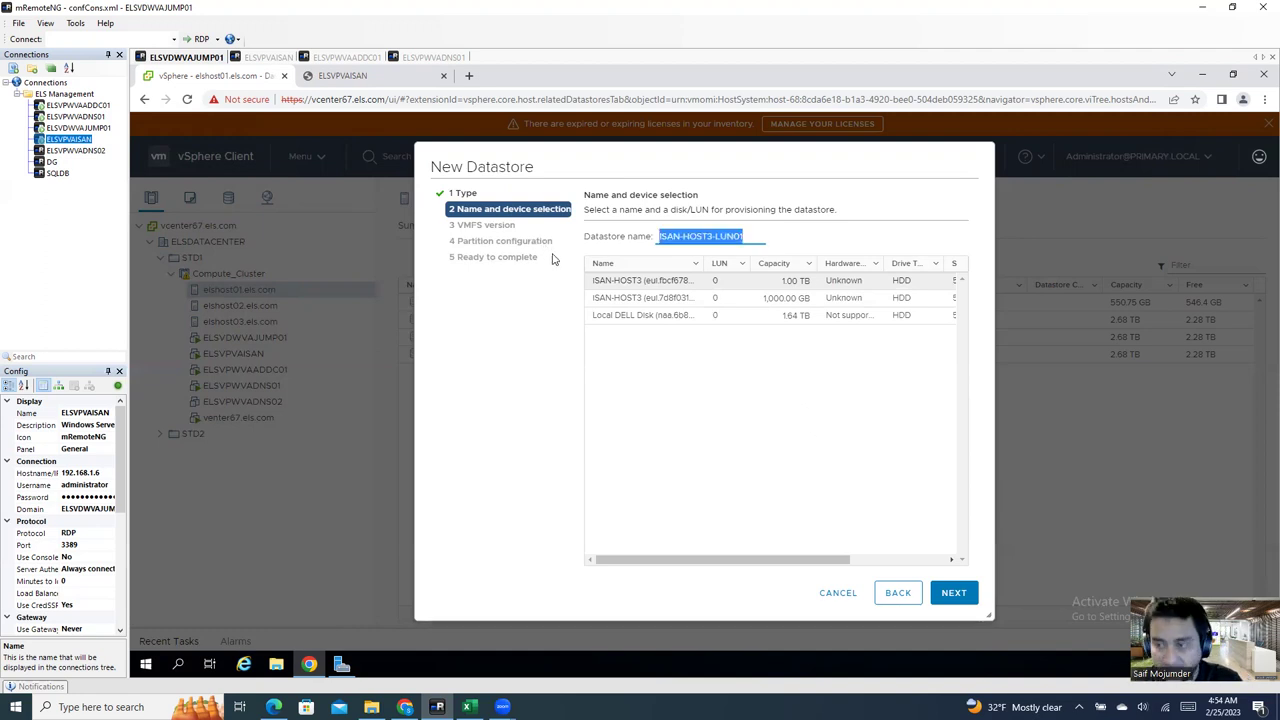
click(661, 237)
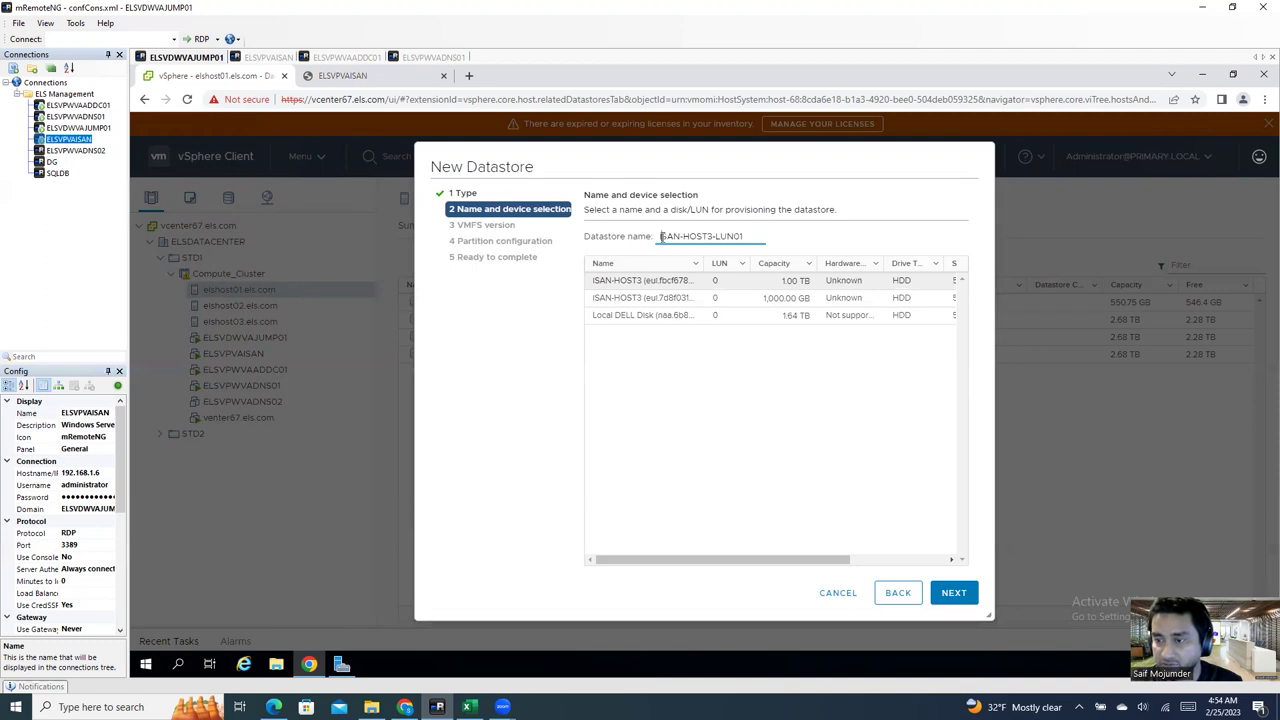
click(665, 236)
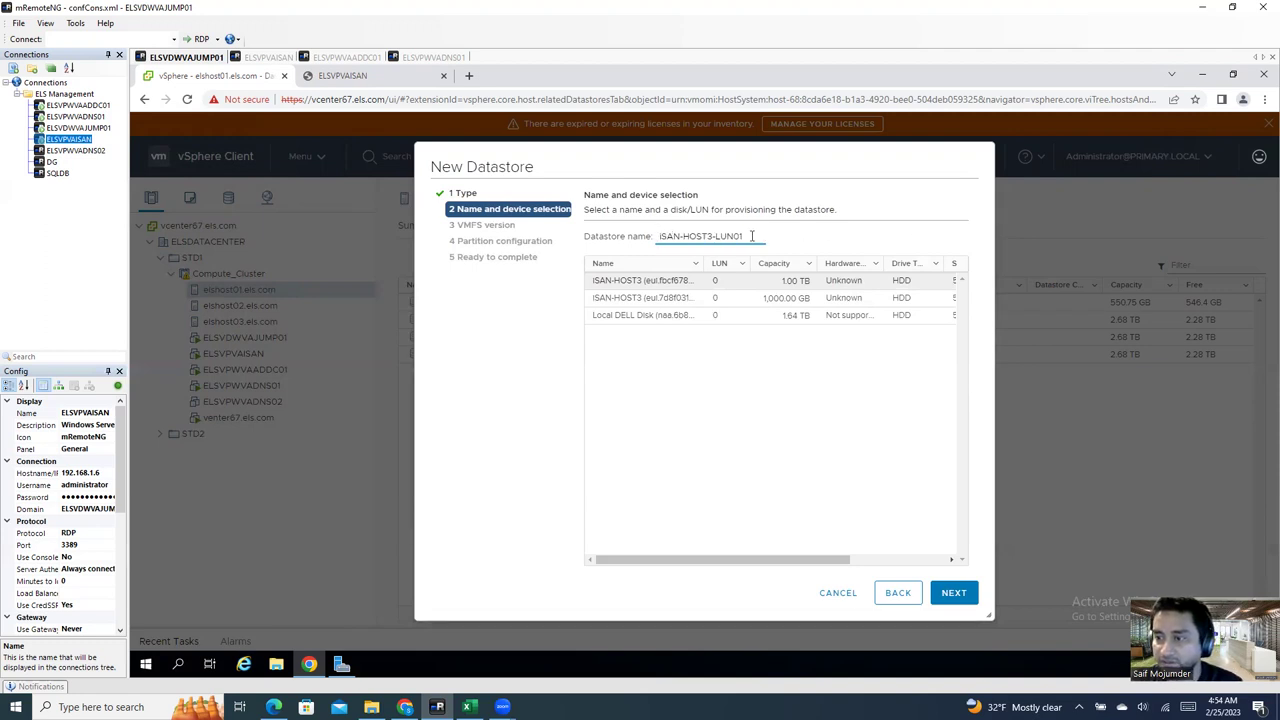
drag(752, 236, 543, 250)
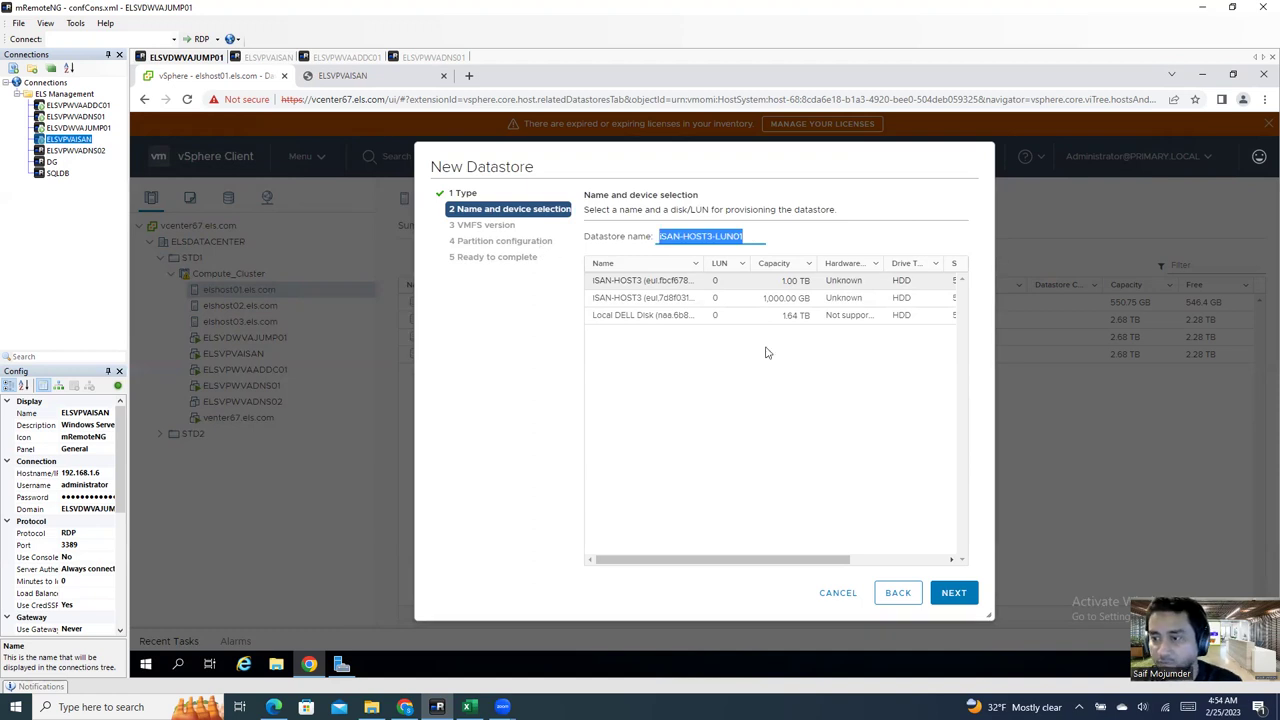
click(953, 592)
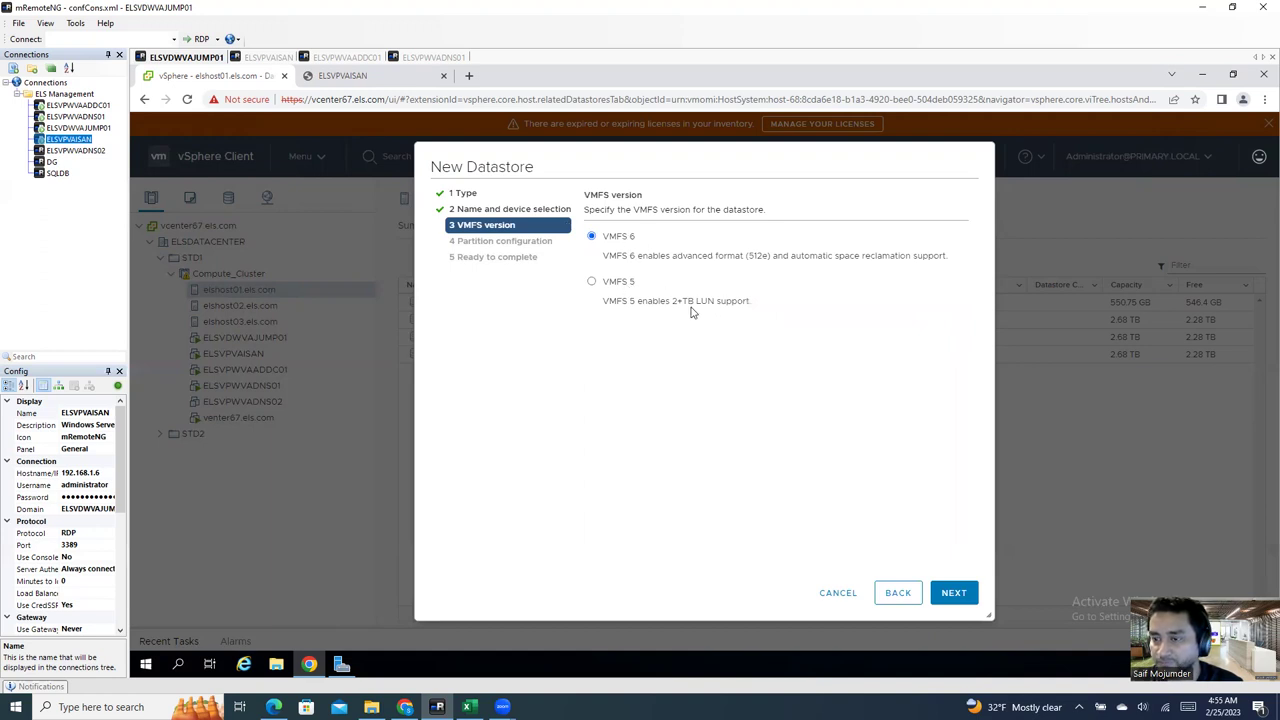
Step: Choose VMFS 5, keep the full 1024 GB size, and finish creating the datastore
click(610, 286)
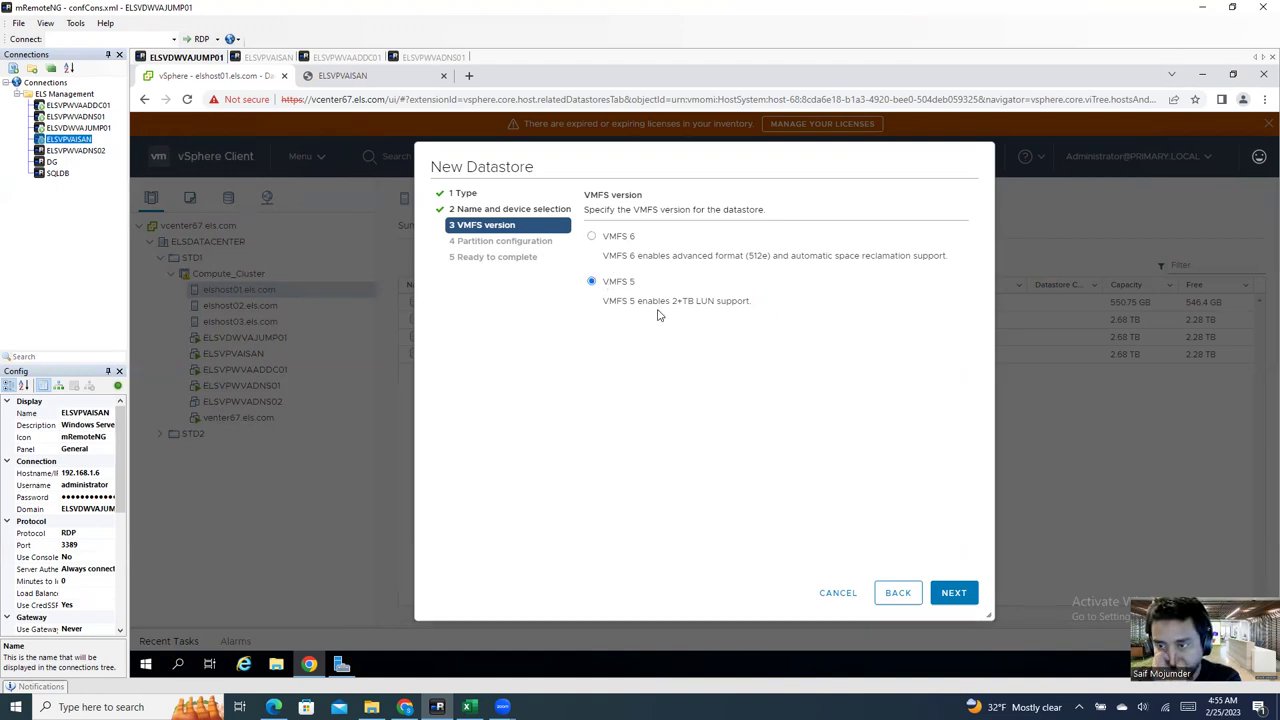
click(954, 593)
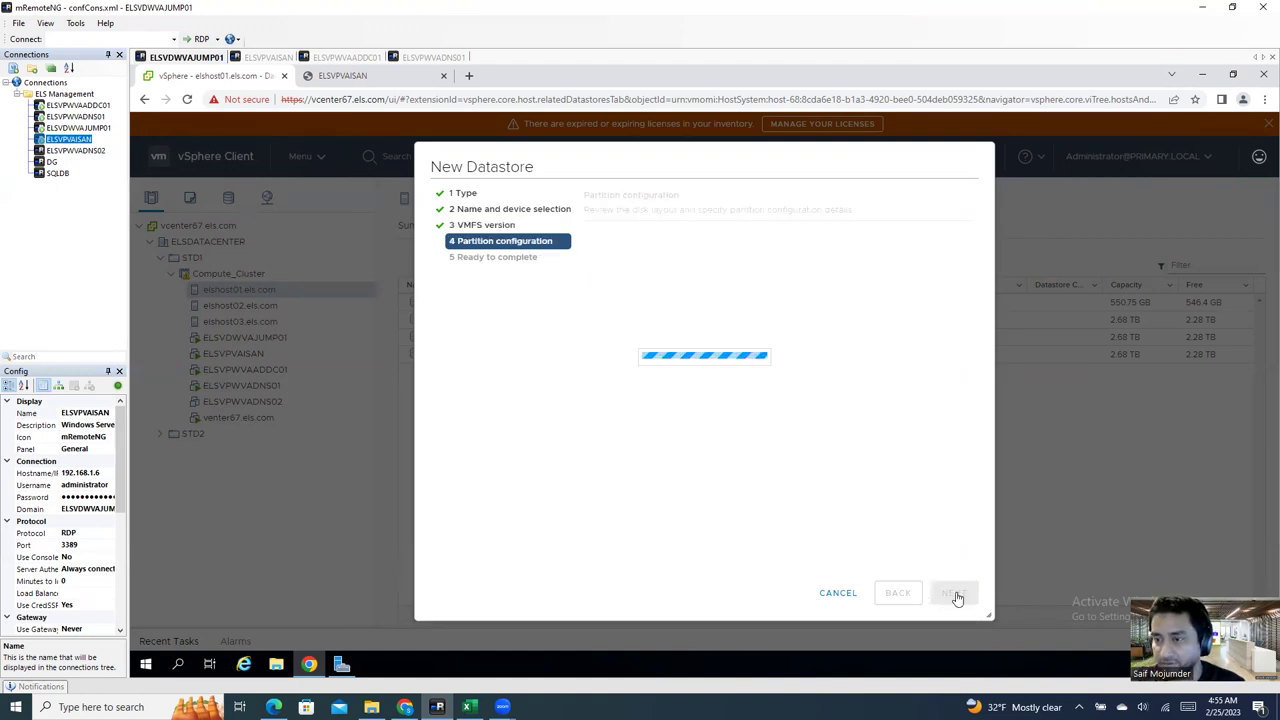
drag(838, 259, 863, 274)
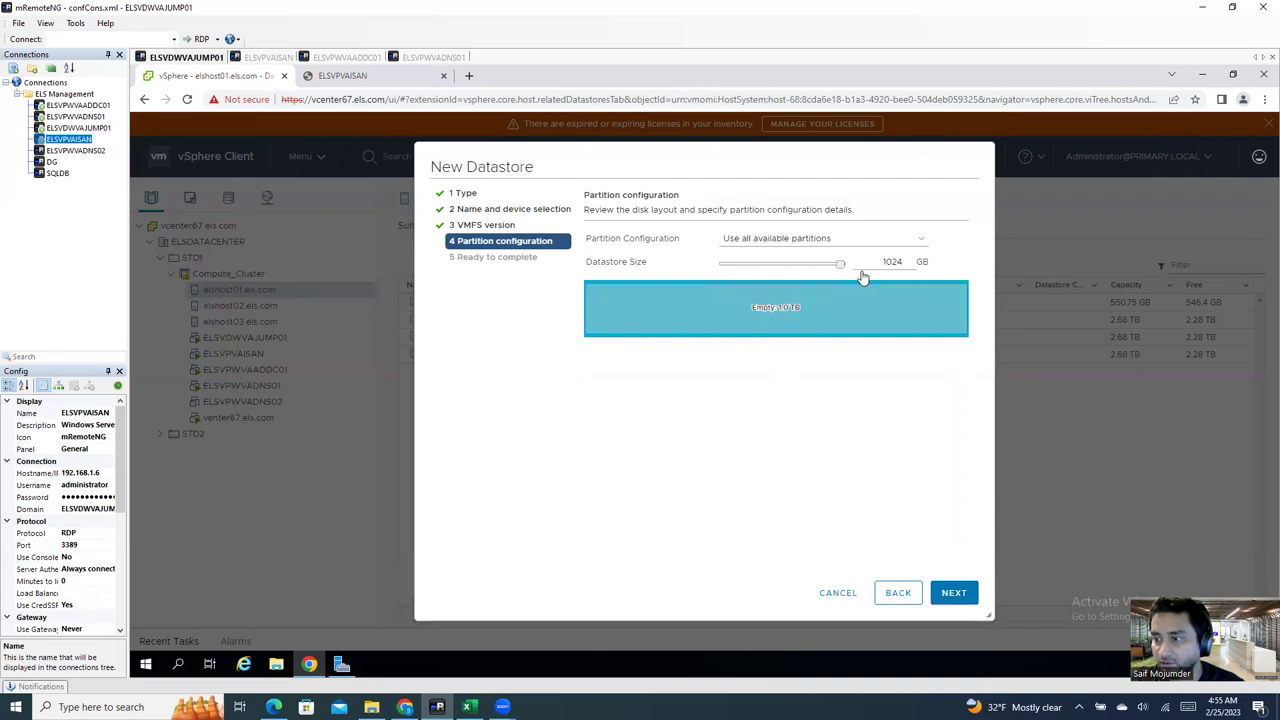
click(958, 592)
click(954, 593)
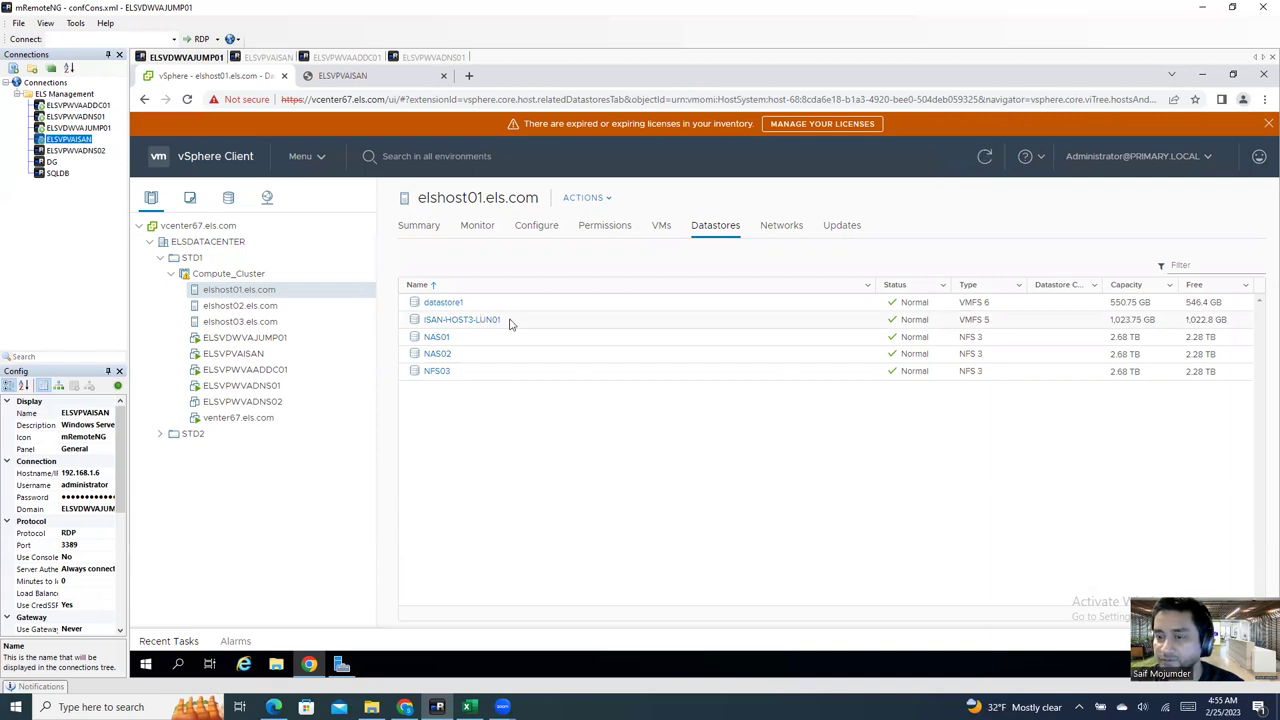
Step: Start a new VMFS datastore on elshost01 named ISAN-HOST3-LUN02 on the 1,000 GB iSAN-HOST3 disk
right_click(290, 292)
mouse_move(350, 300)
mouse_move(346, 363)
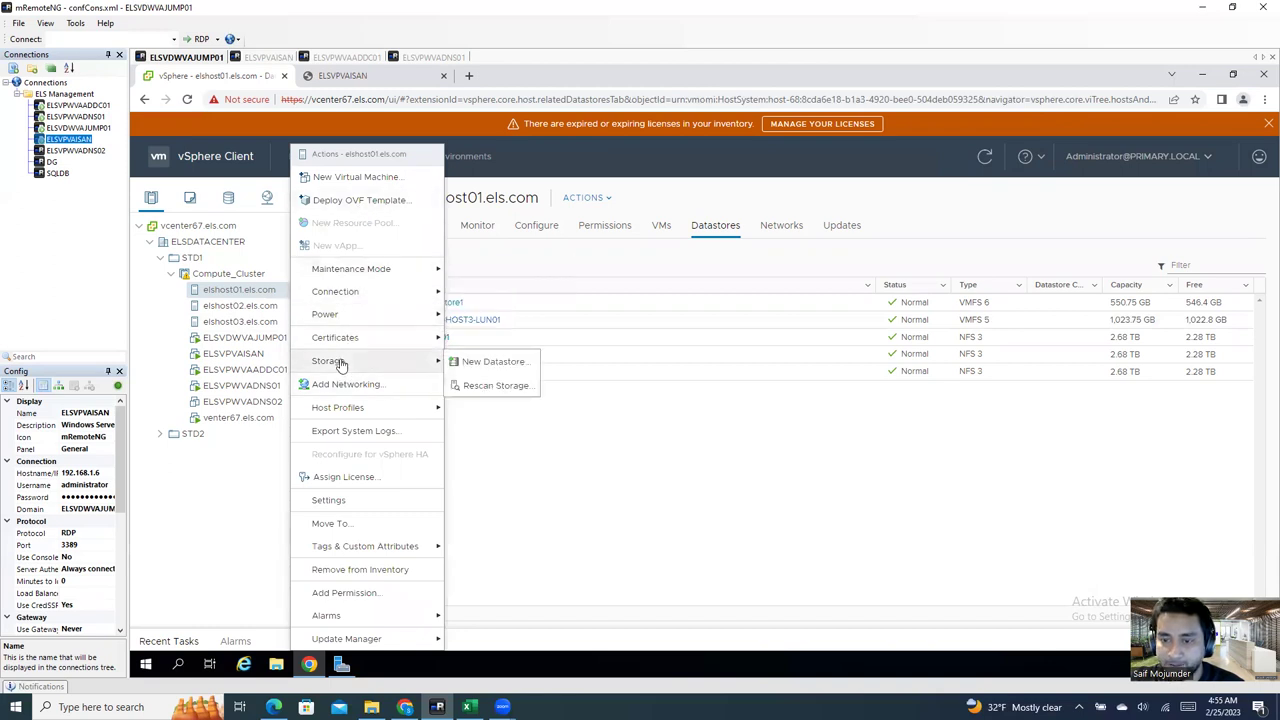
click(470, 362)
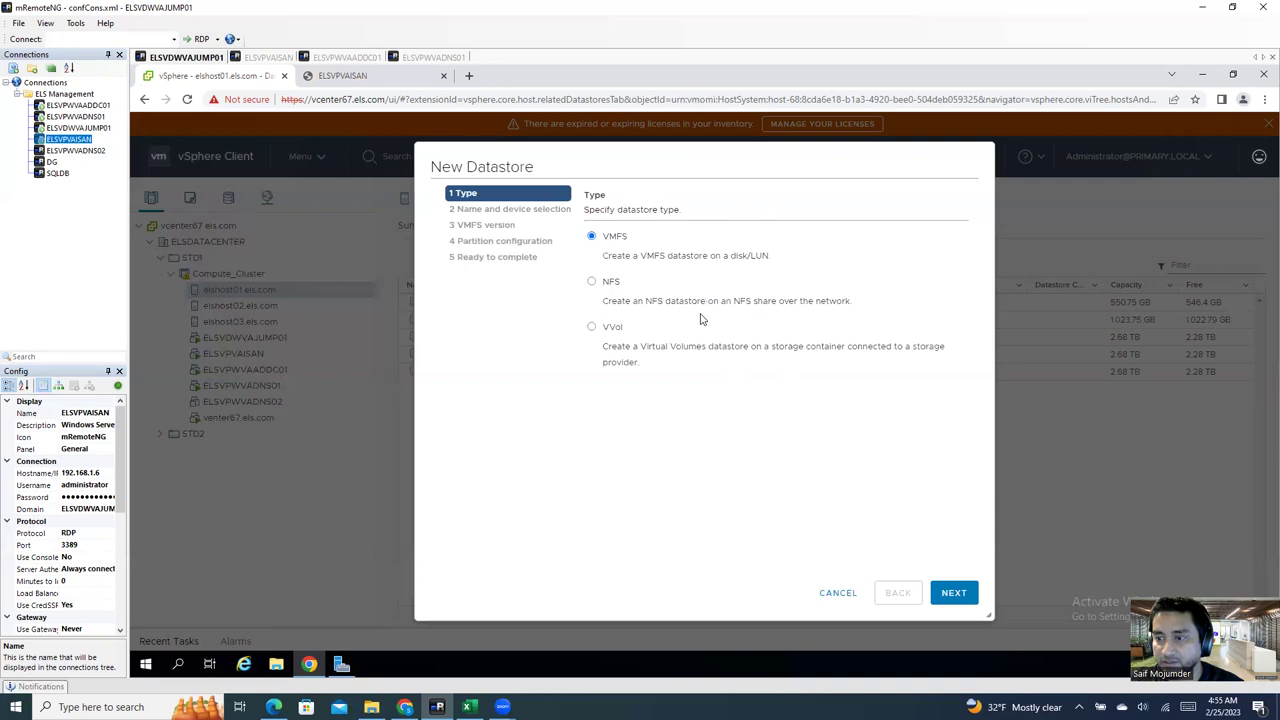
click(953, 592)
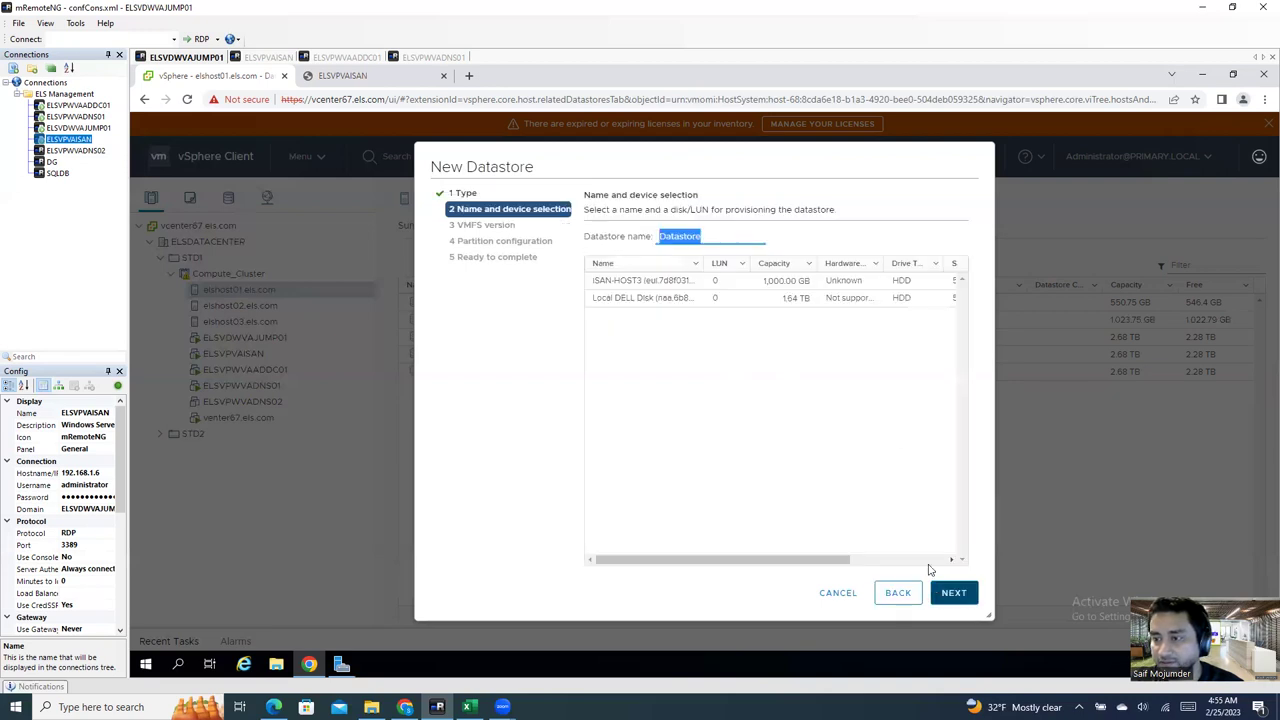
click(646, 284)
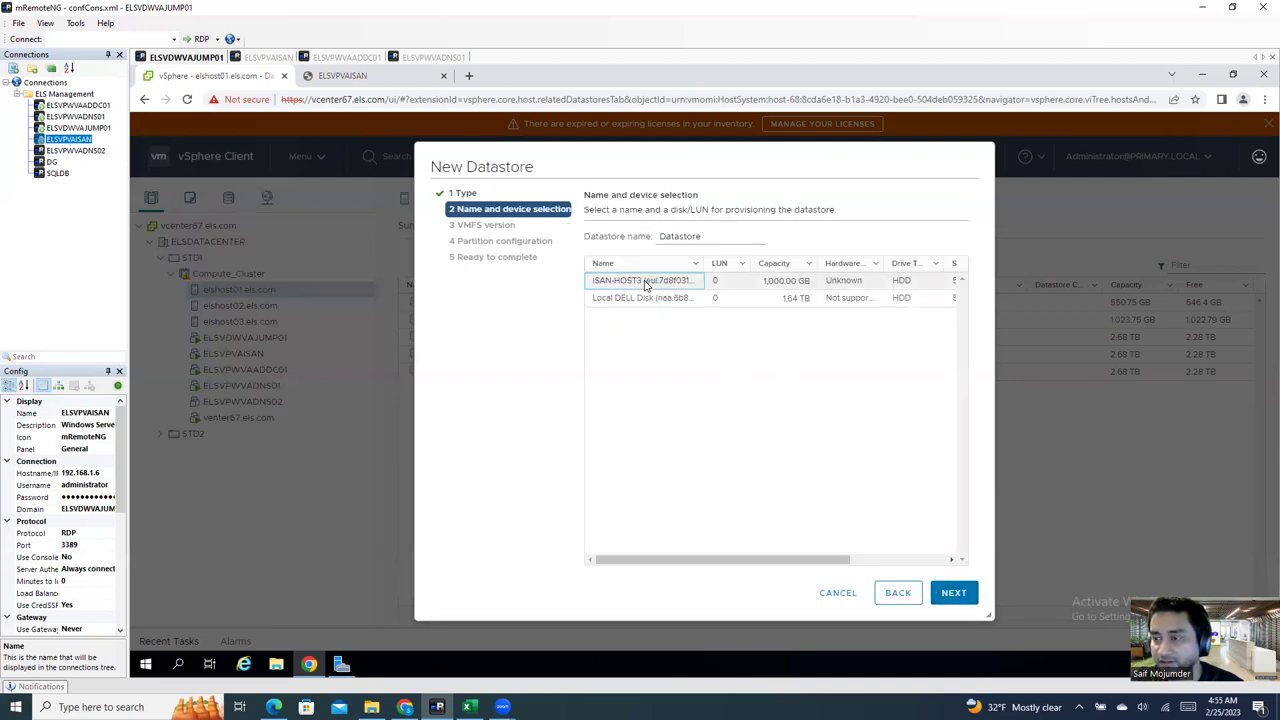
click(950, 594)
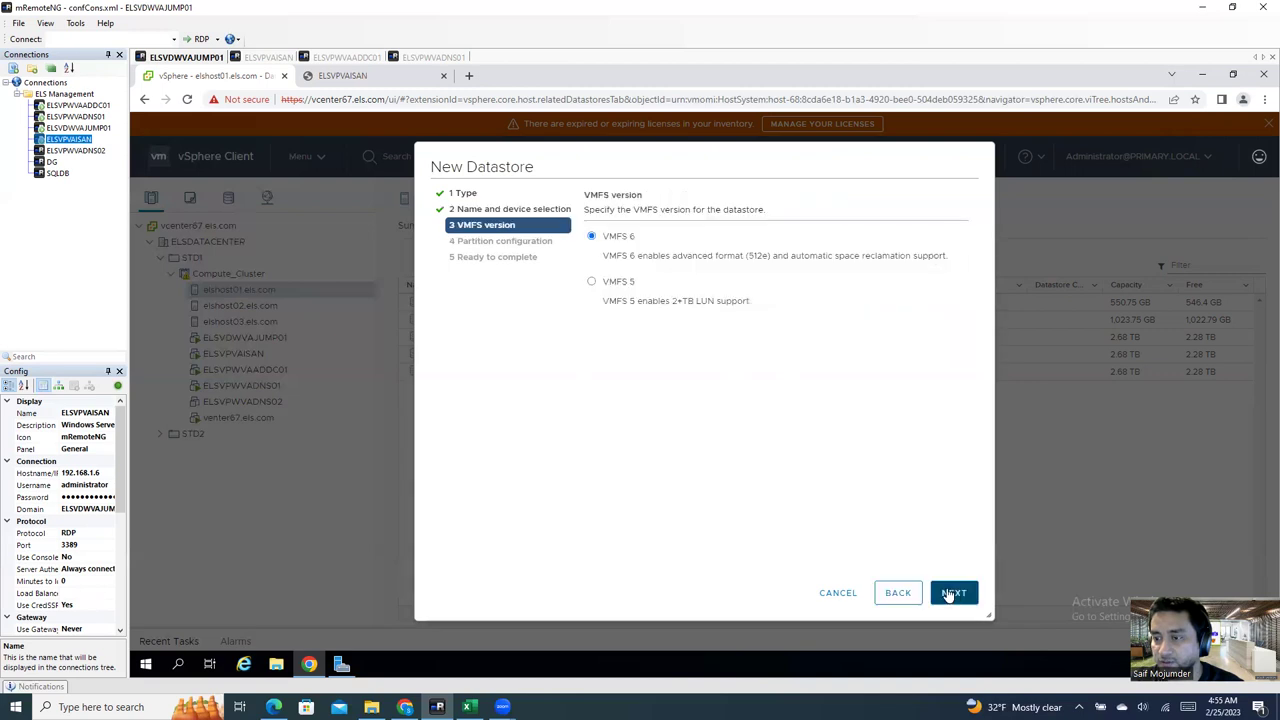
click(888, 598)
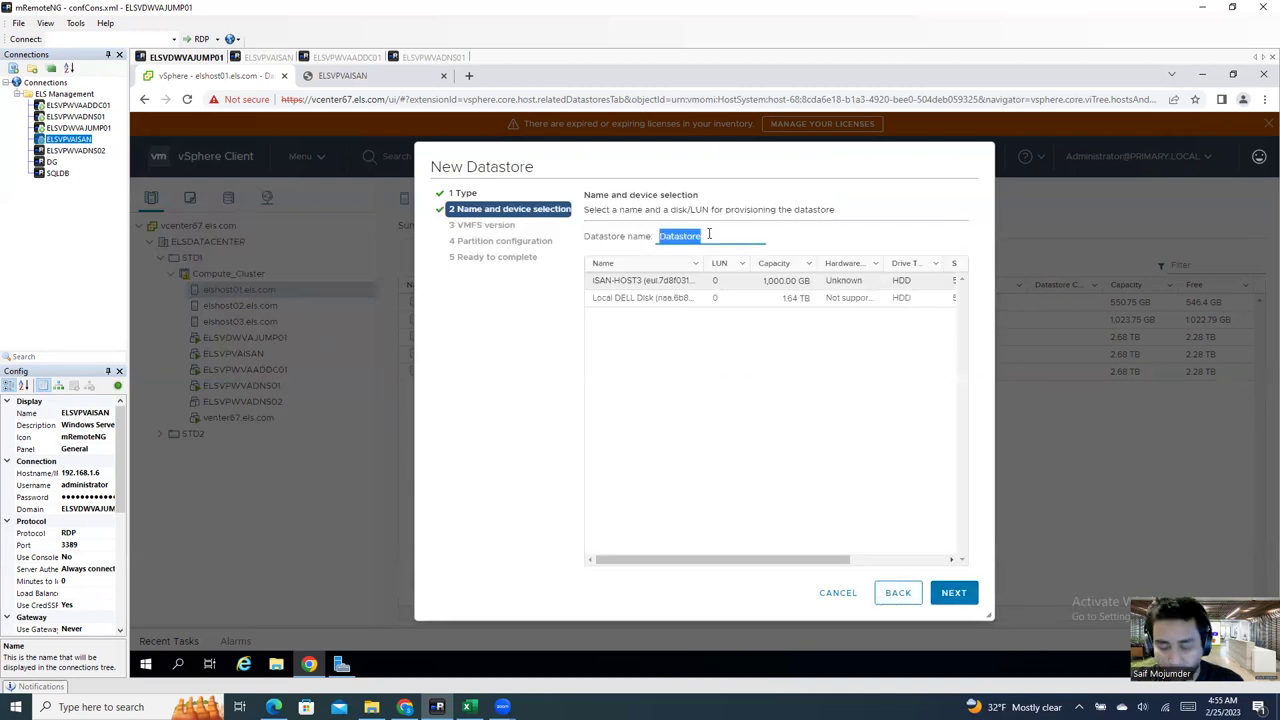
text(iSAN-HOST3-LUN01)
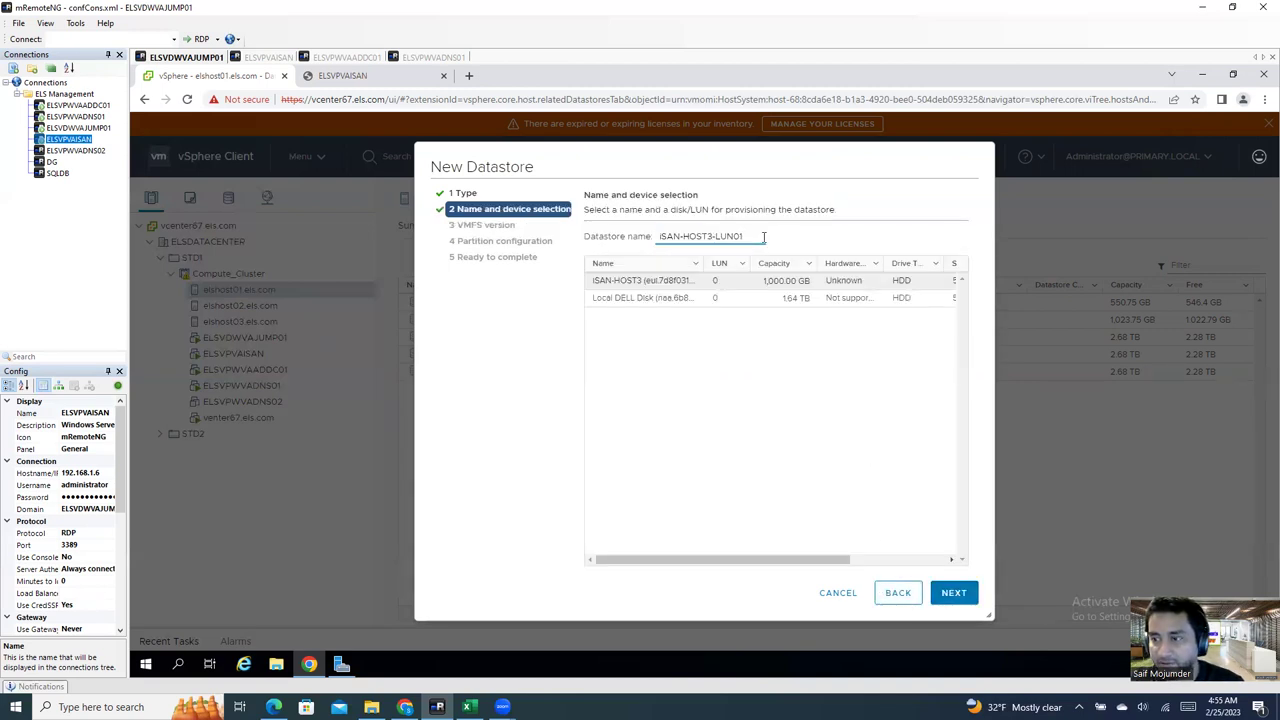
text(2)
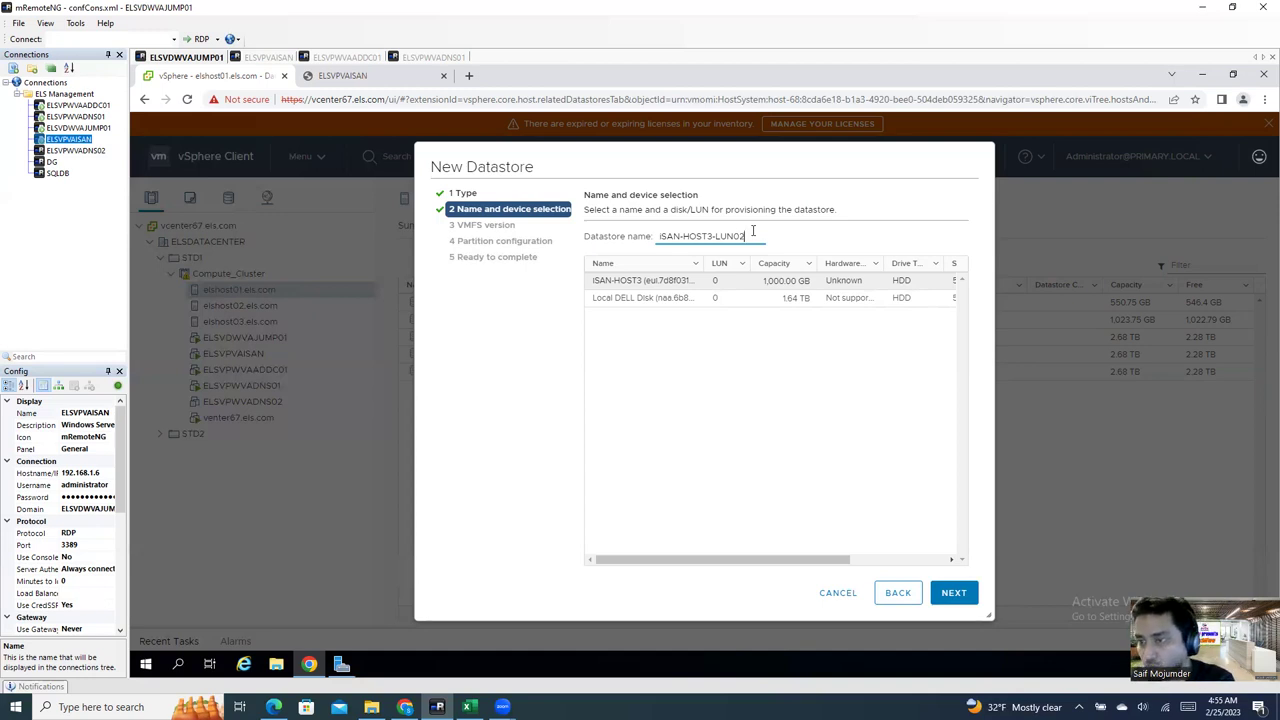
click(955, 597)
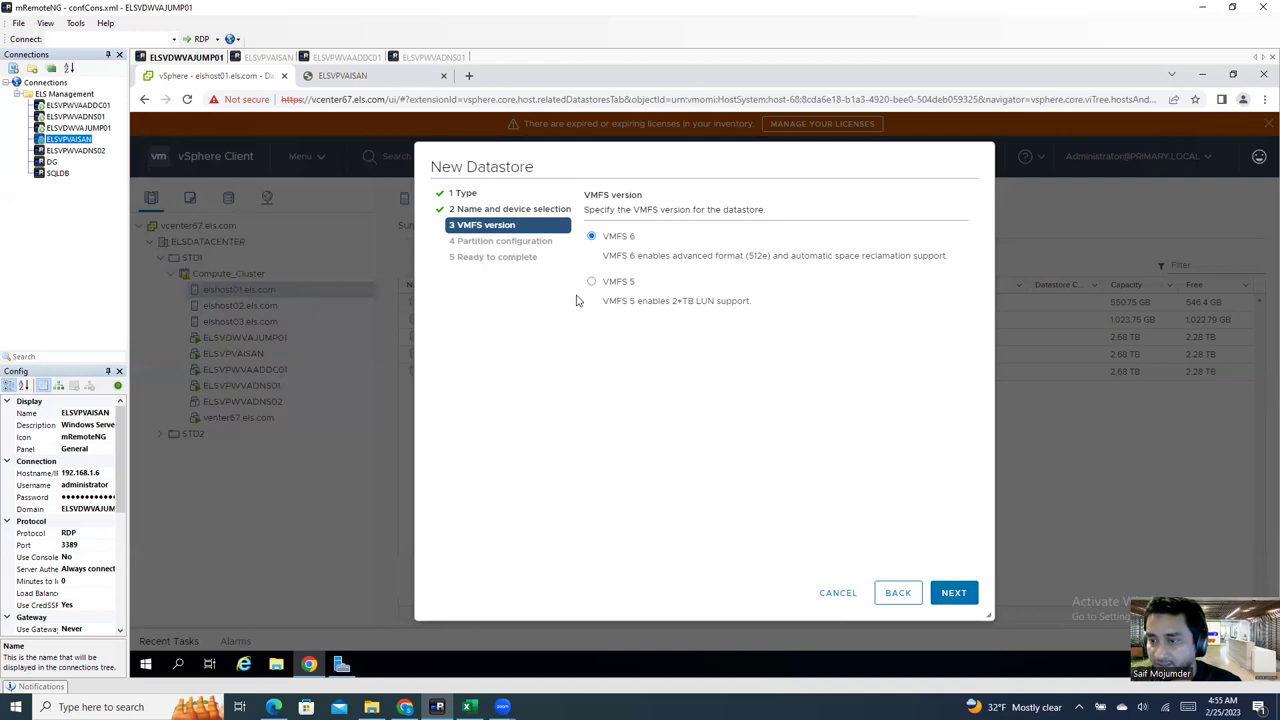
Step: Choose VMFS 5, keep the full 1000 GB size, and create ISAN-HOST3-LUN02
click(591, 282)
click(954, 594)
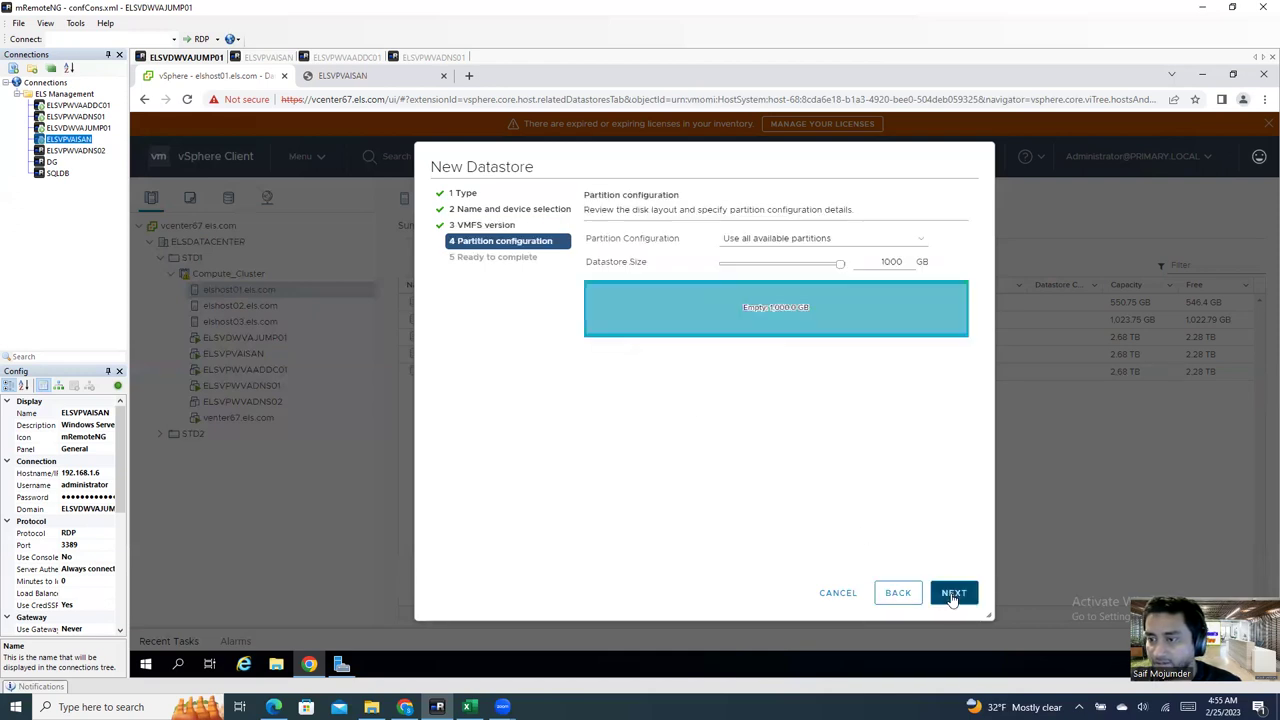
click(956, 593)
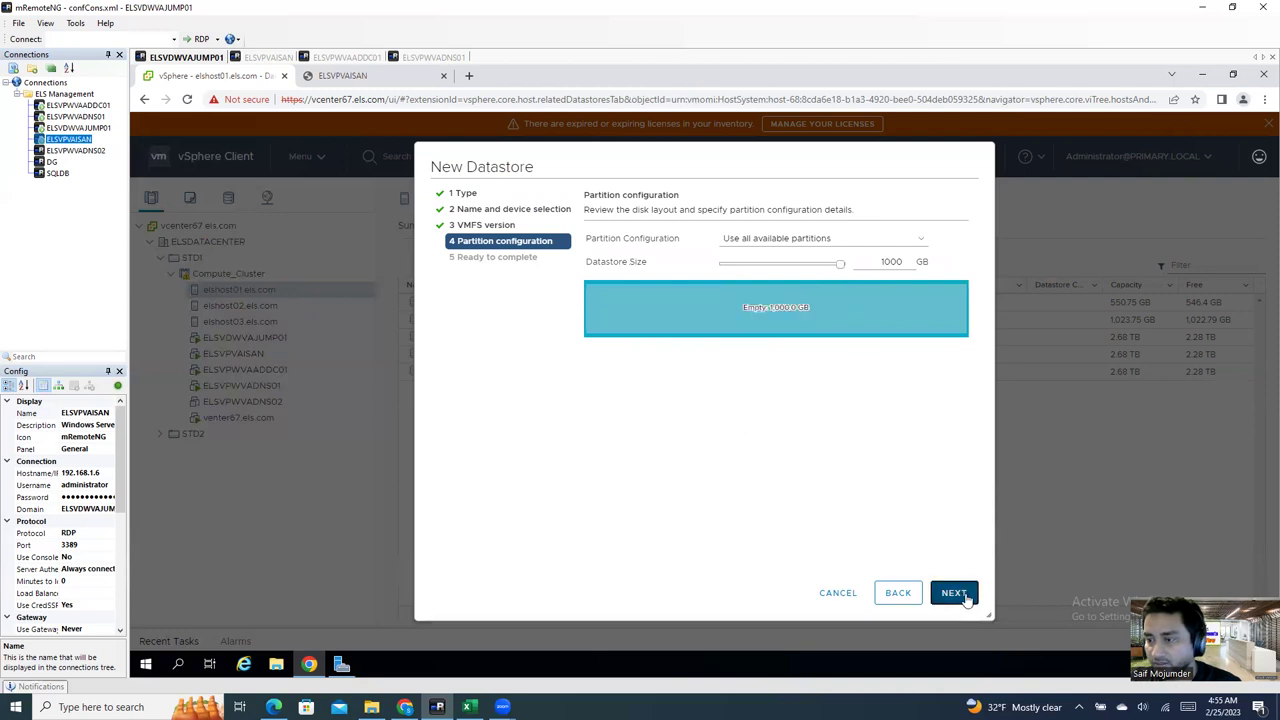
click(958, 596)
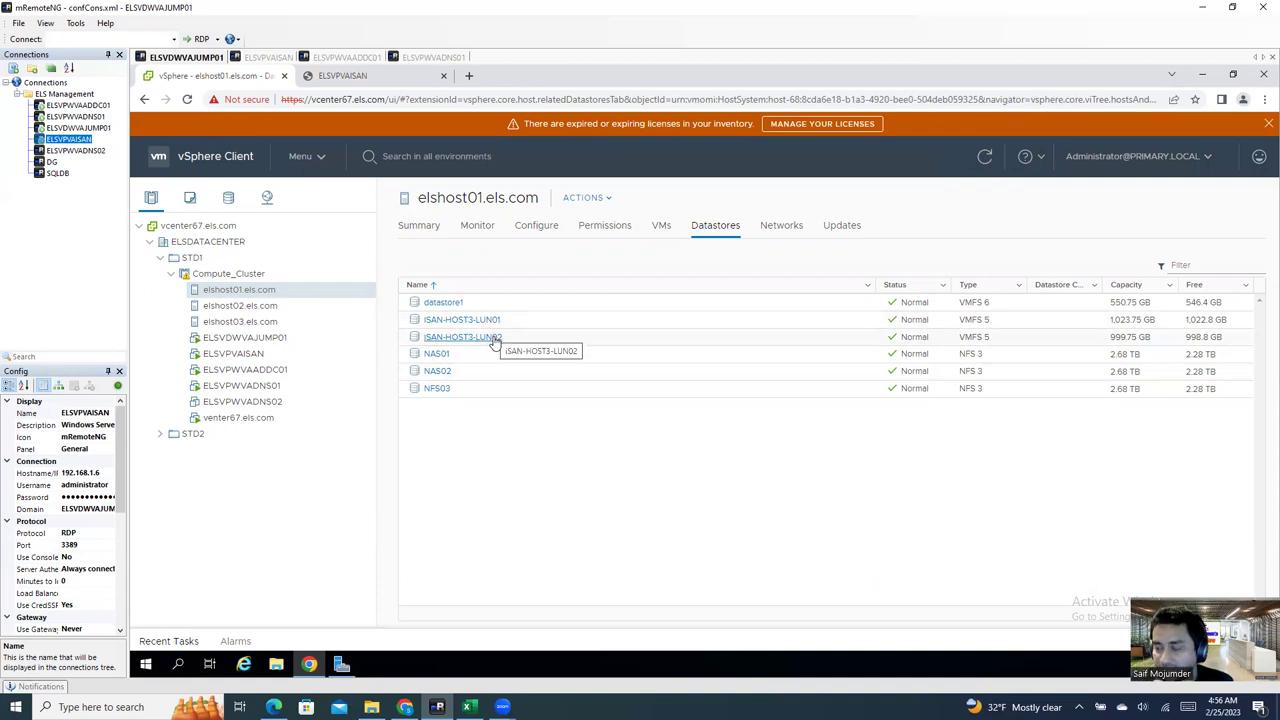
Step: Verify ISAN-HOST3-LUN01 and ISAN-HOST3-LUN02 appear in the datastores of elshost02 and elshost03
click(270, 309)
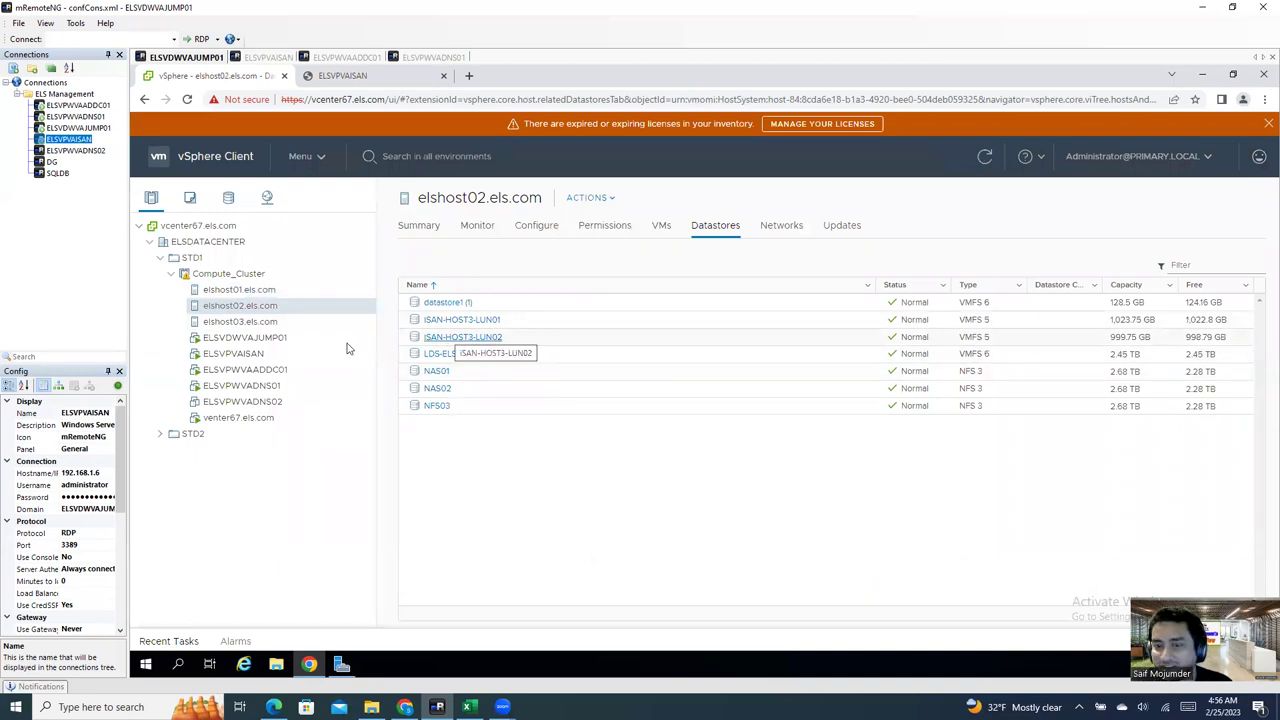
click(270, 322)
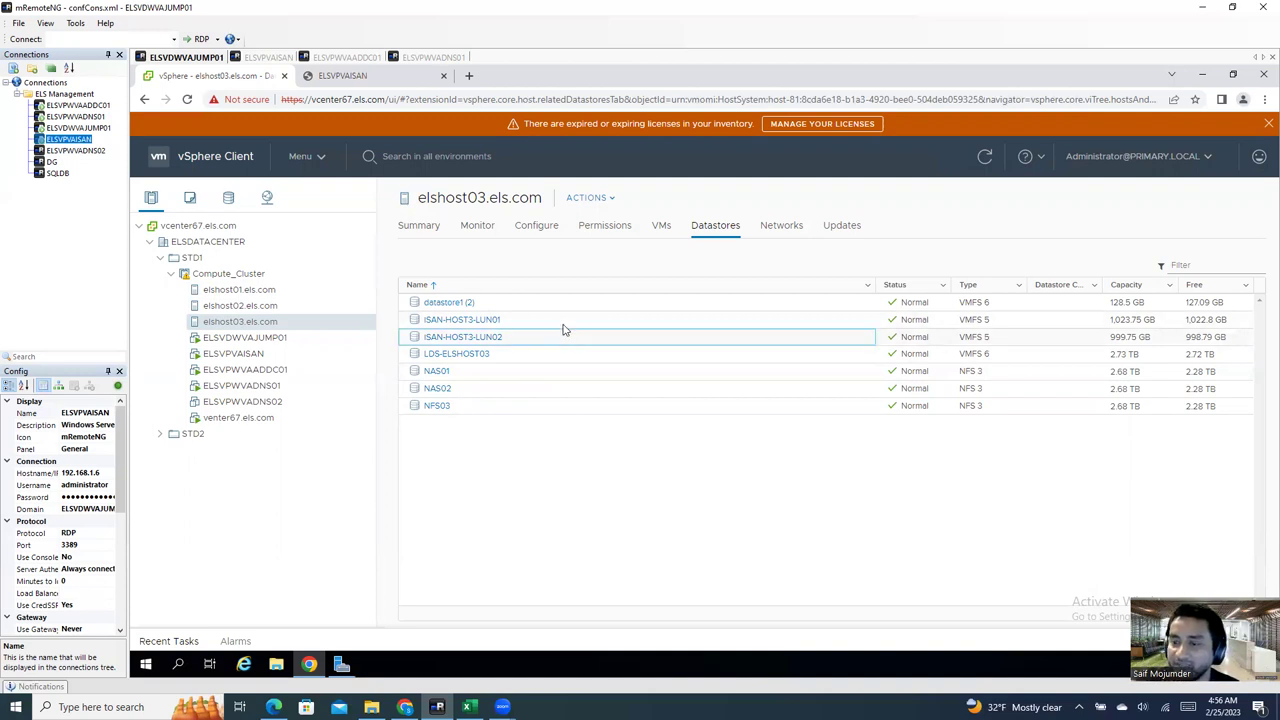
click(562, 324)
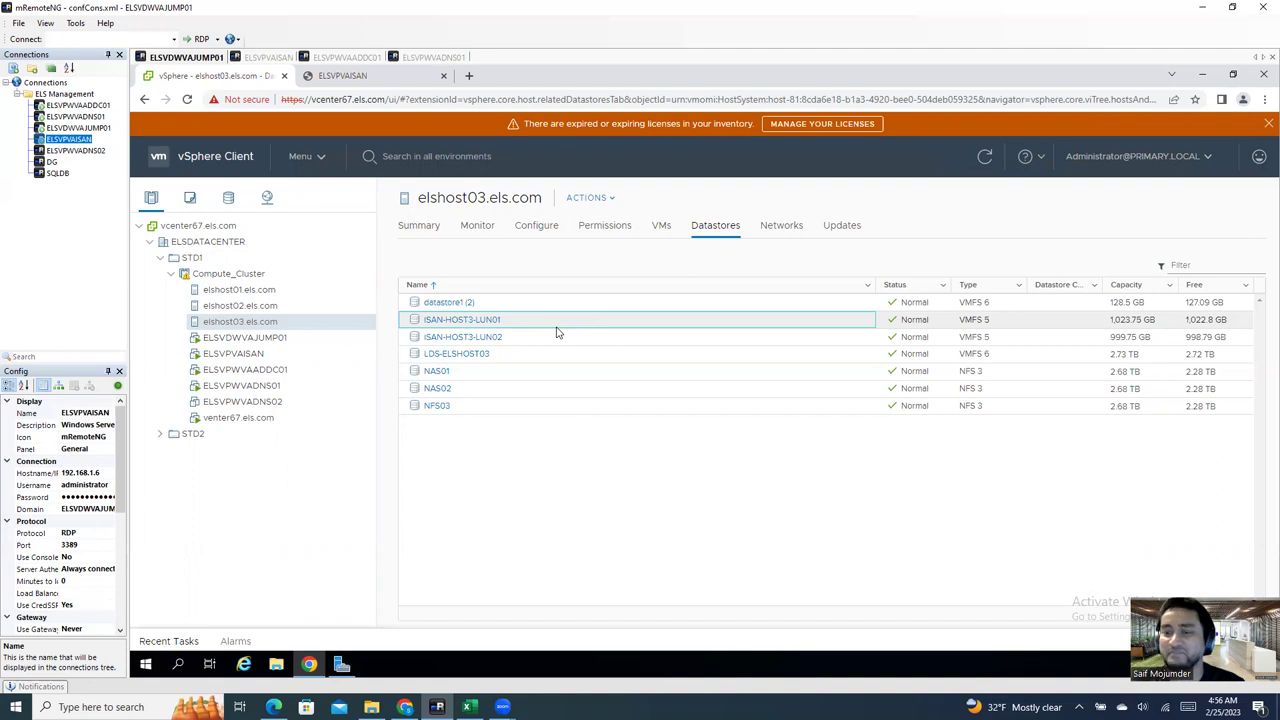
click(558, 337)
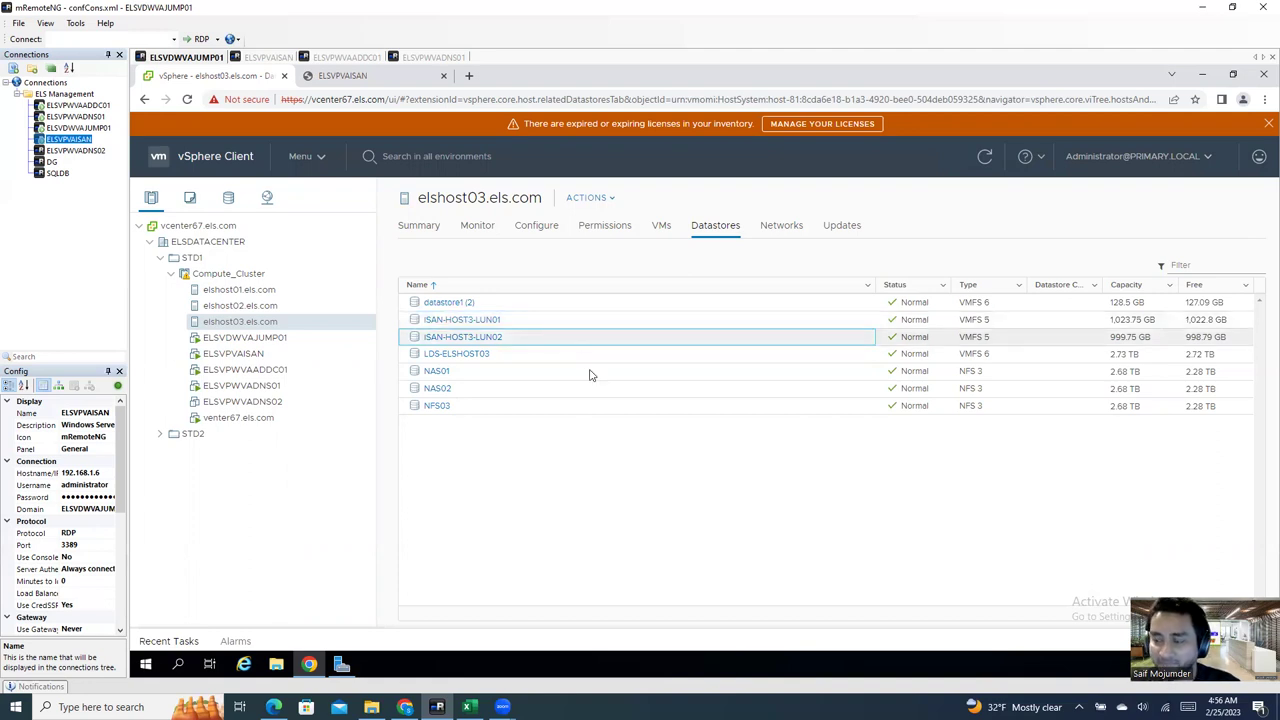
click(620, 522)
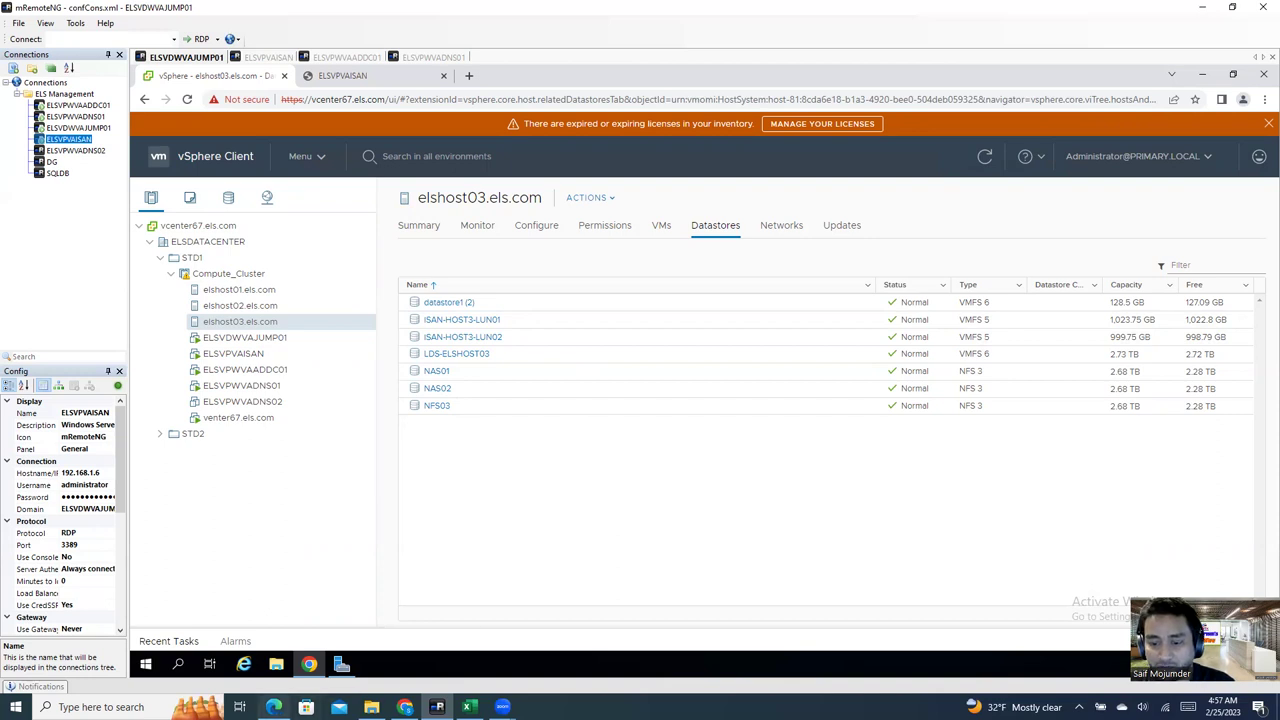
Step: Switch to the Lab design.pdf diagram in Edge and highlight the SANVM box
click(273, 707)
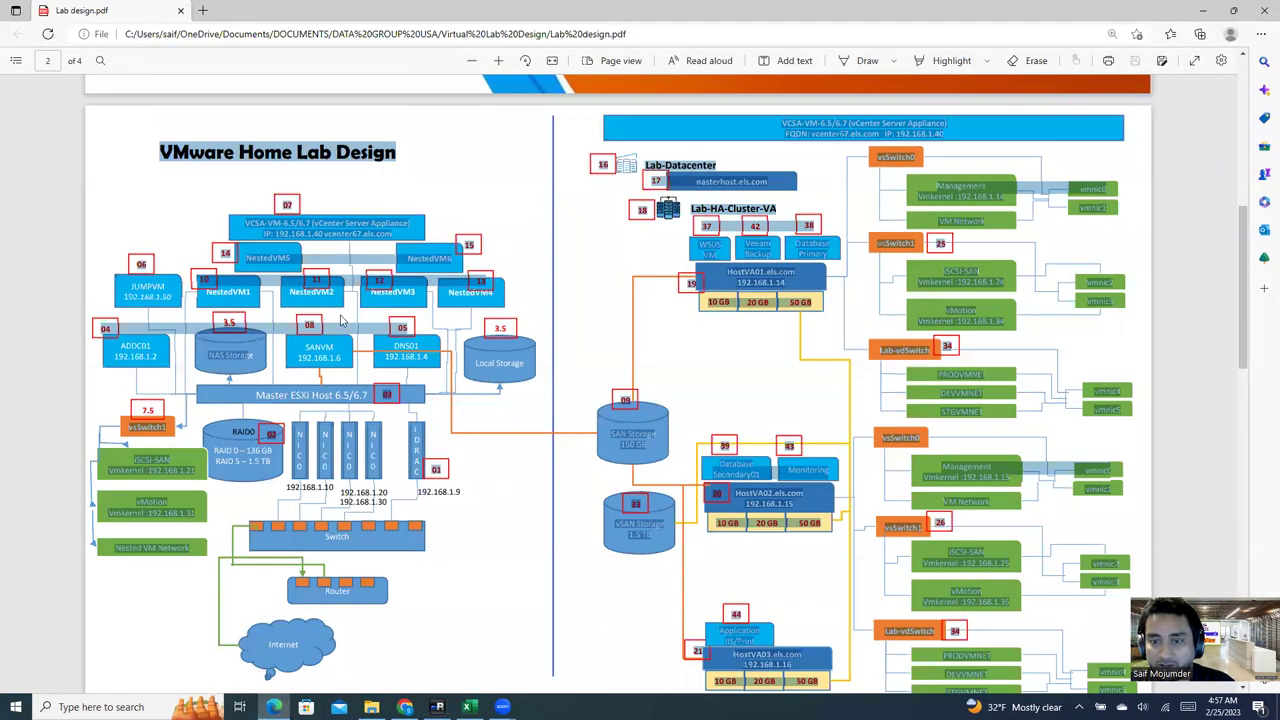
double_click(318, 346)
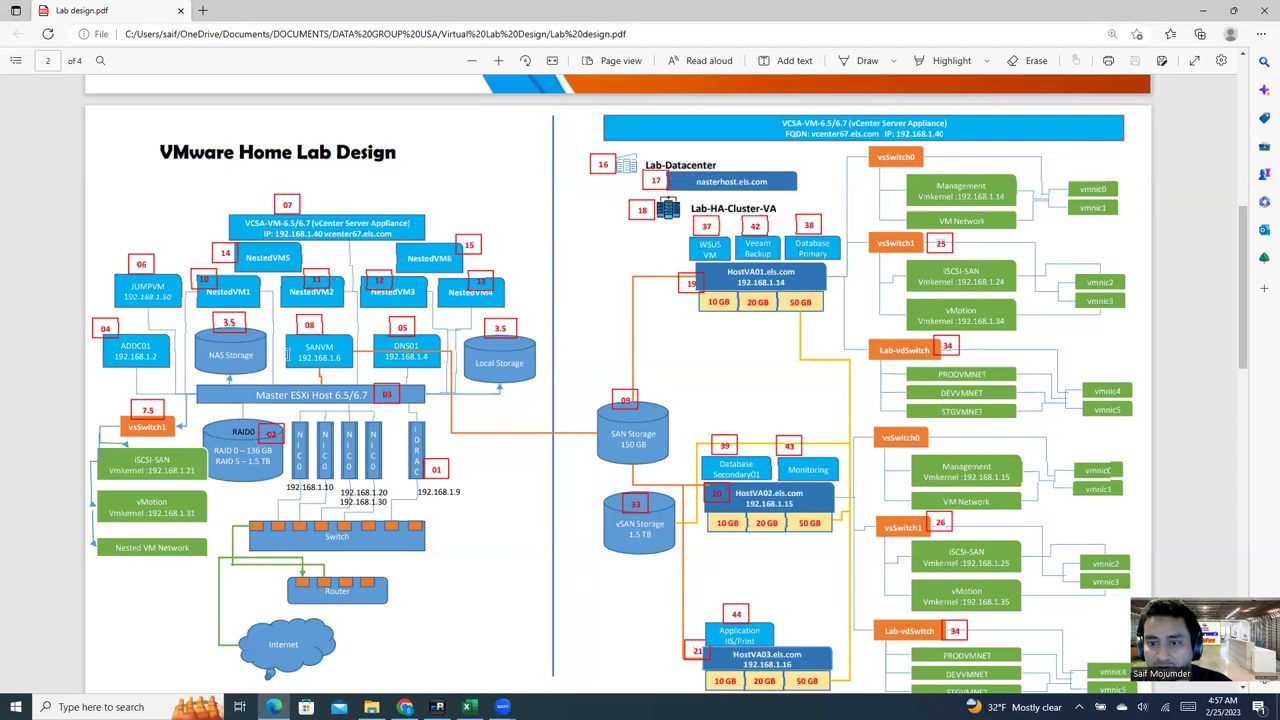
click(300, 336)
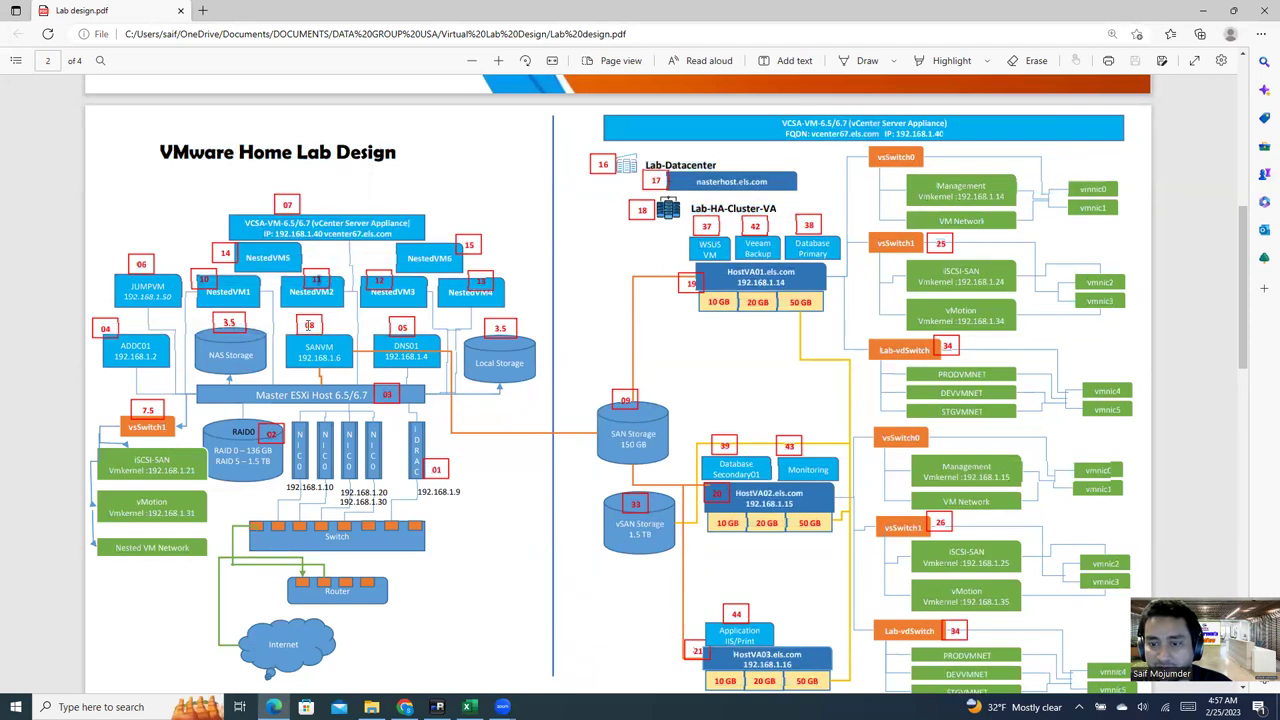